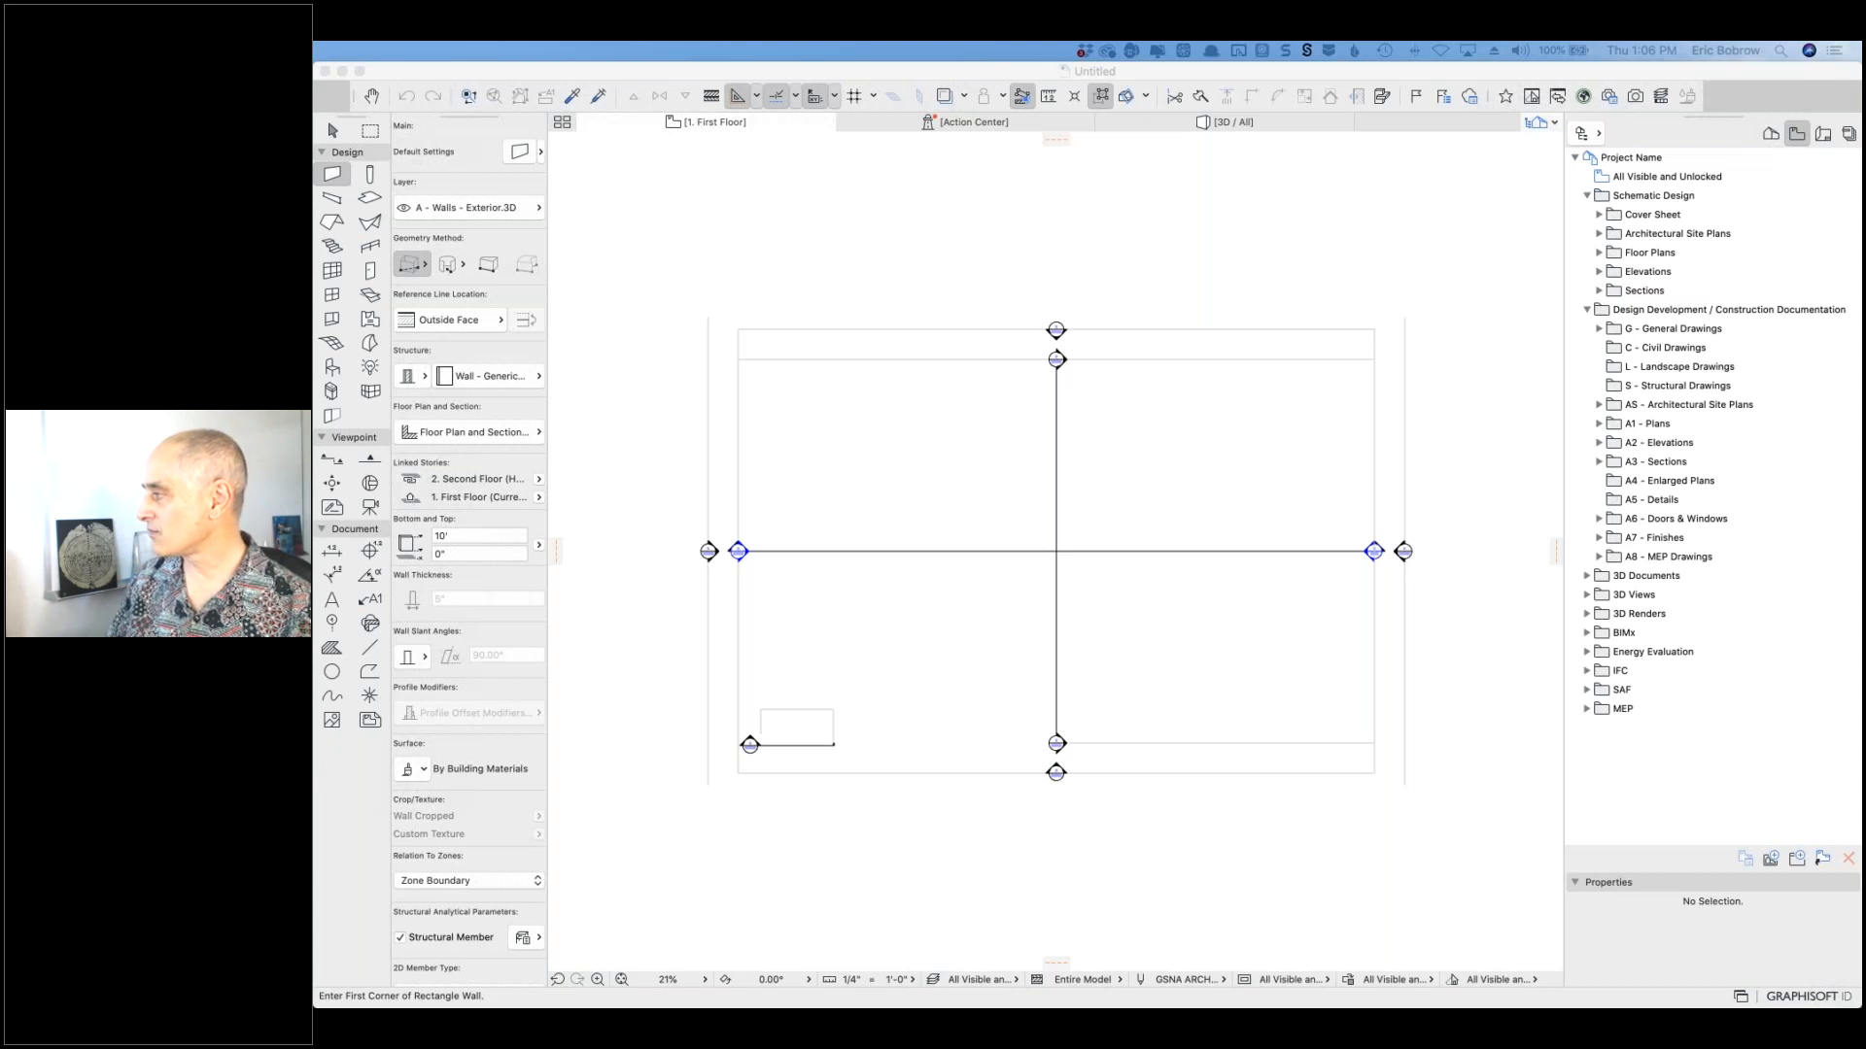
Step: Drag Slack over ARCHICAD to show the coaching-calls message with the Valentin V11.pln attachment
drag(1862, 108, 1336, 116)
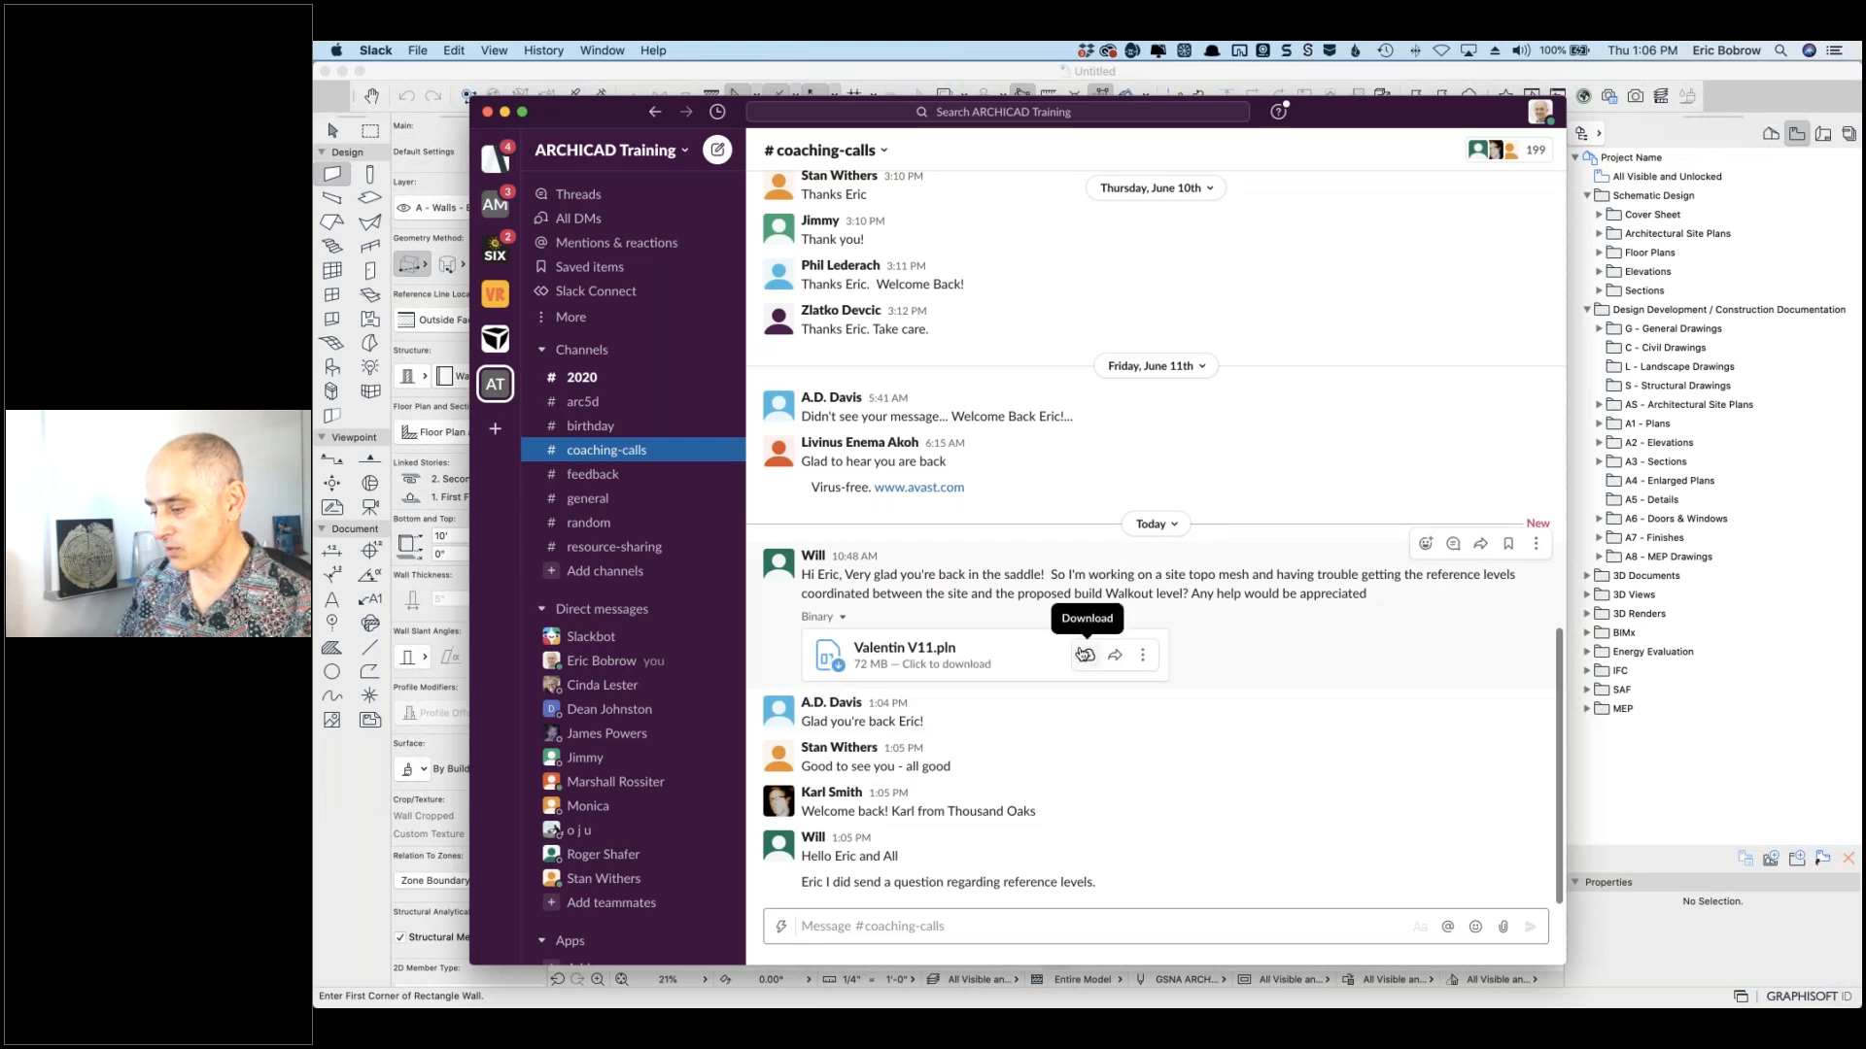
Step: Save the Valentin V11.pln attachment to Downloads and move Slack off screen to the right
click(1082, 655)
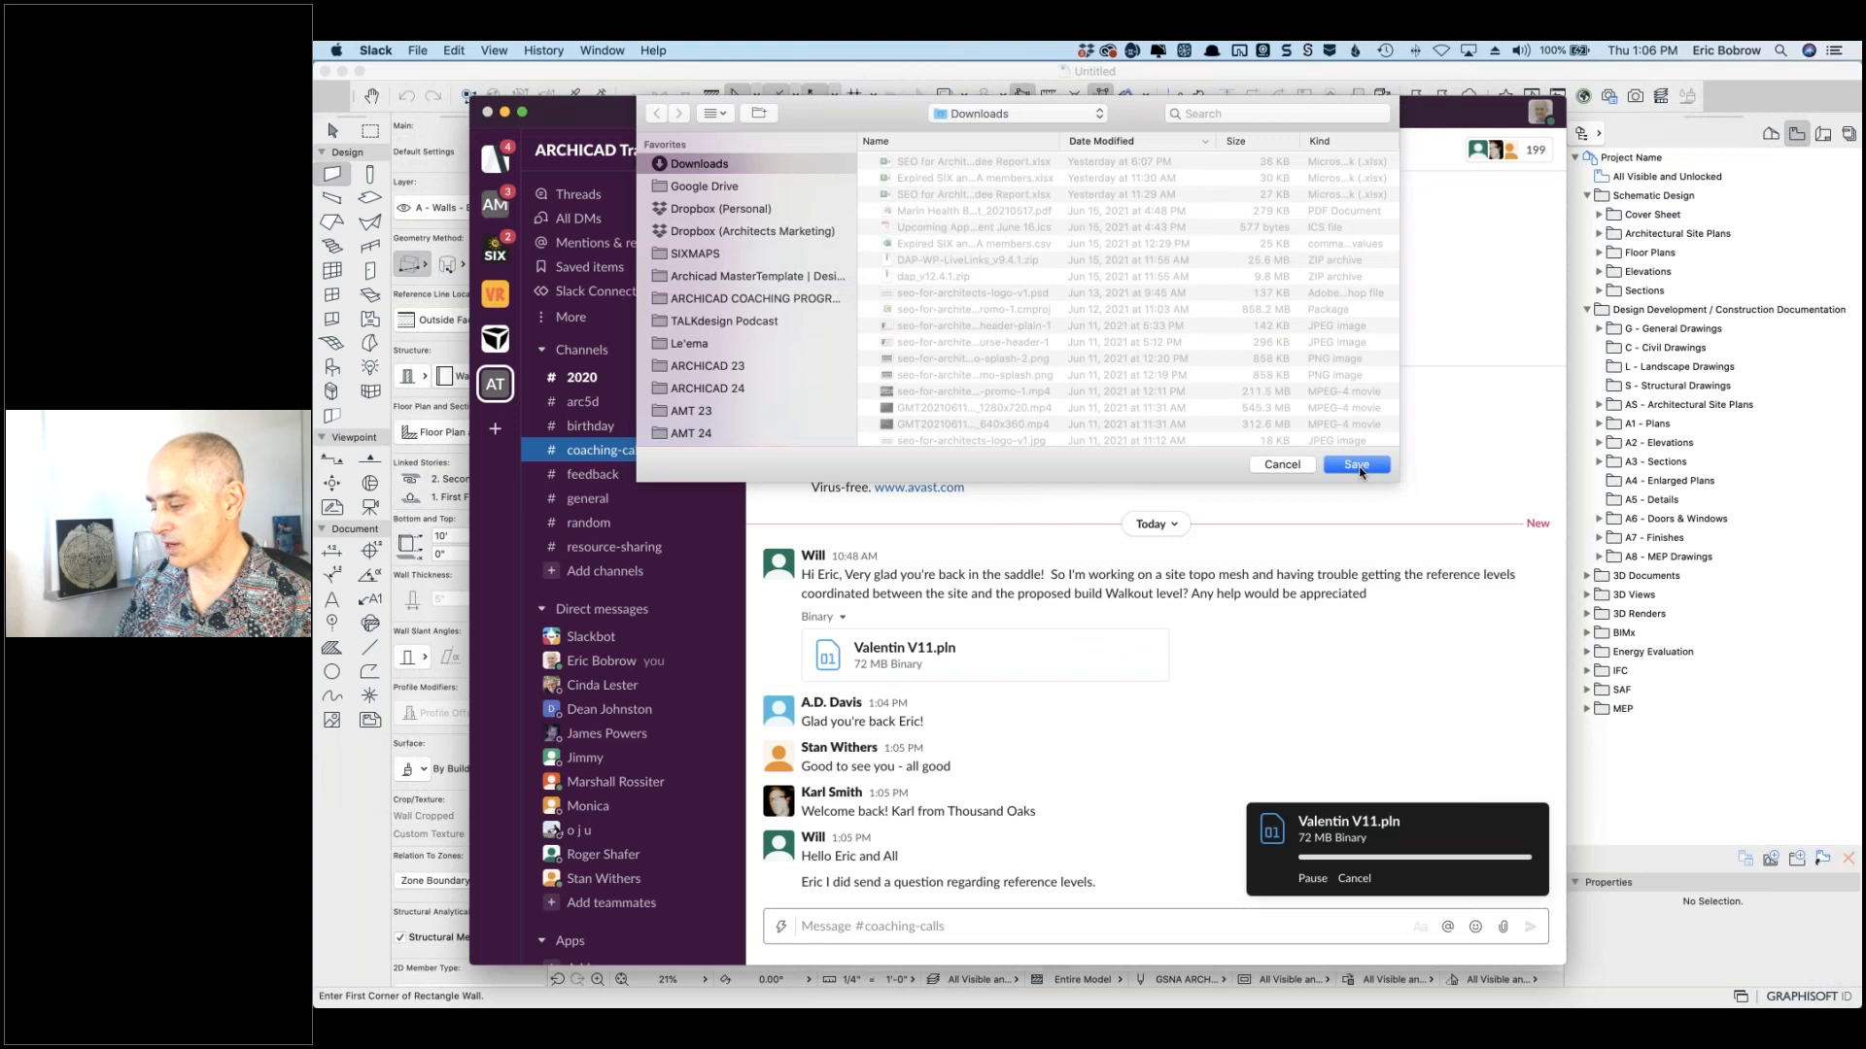
click(1357, 465)
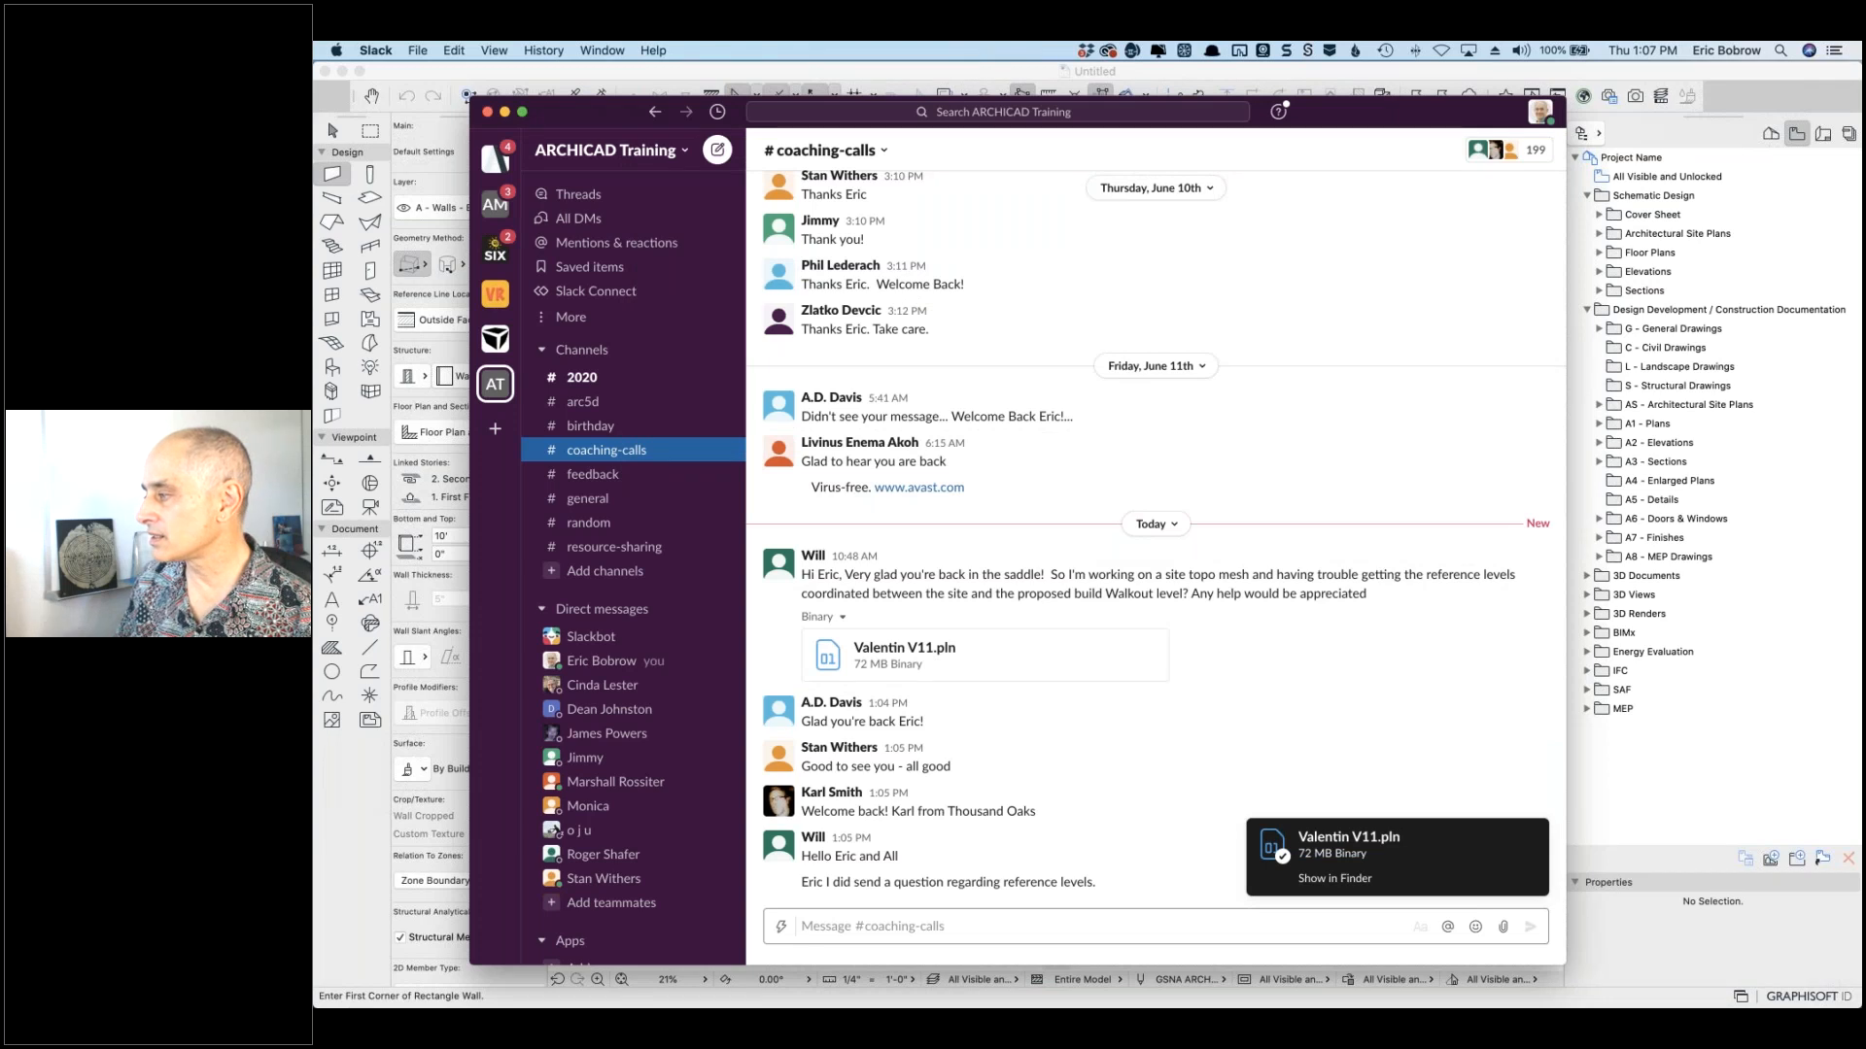
key(super+Tab)
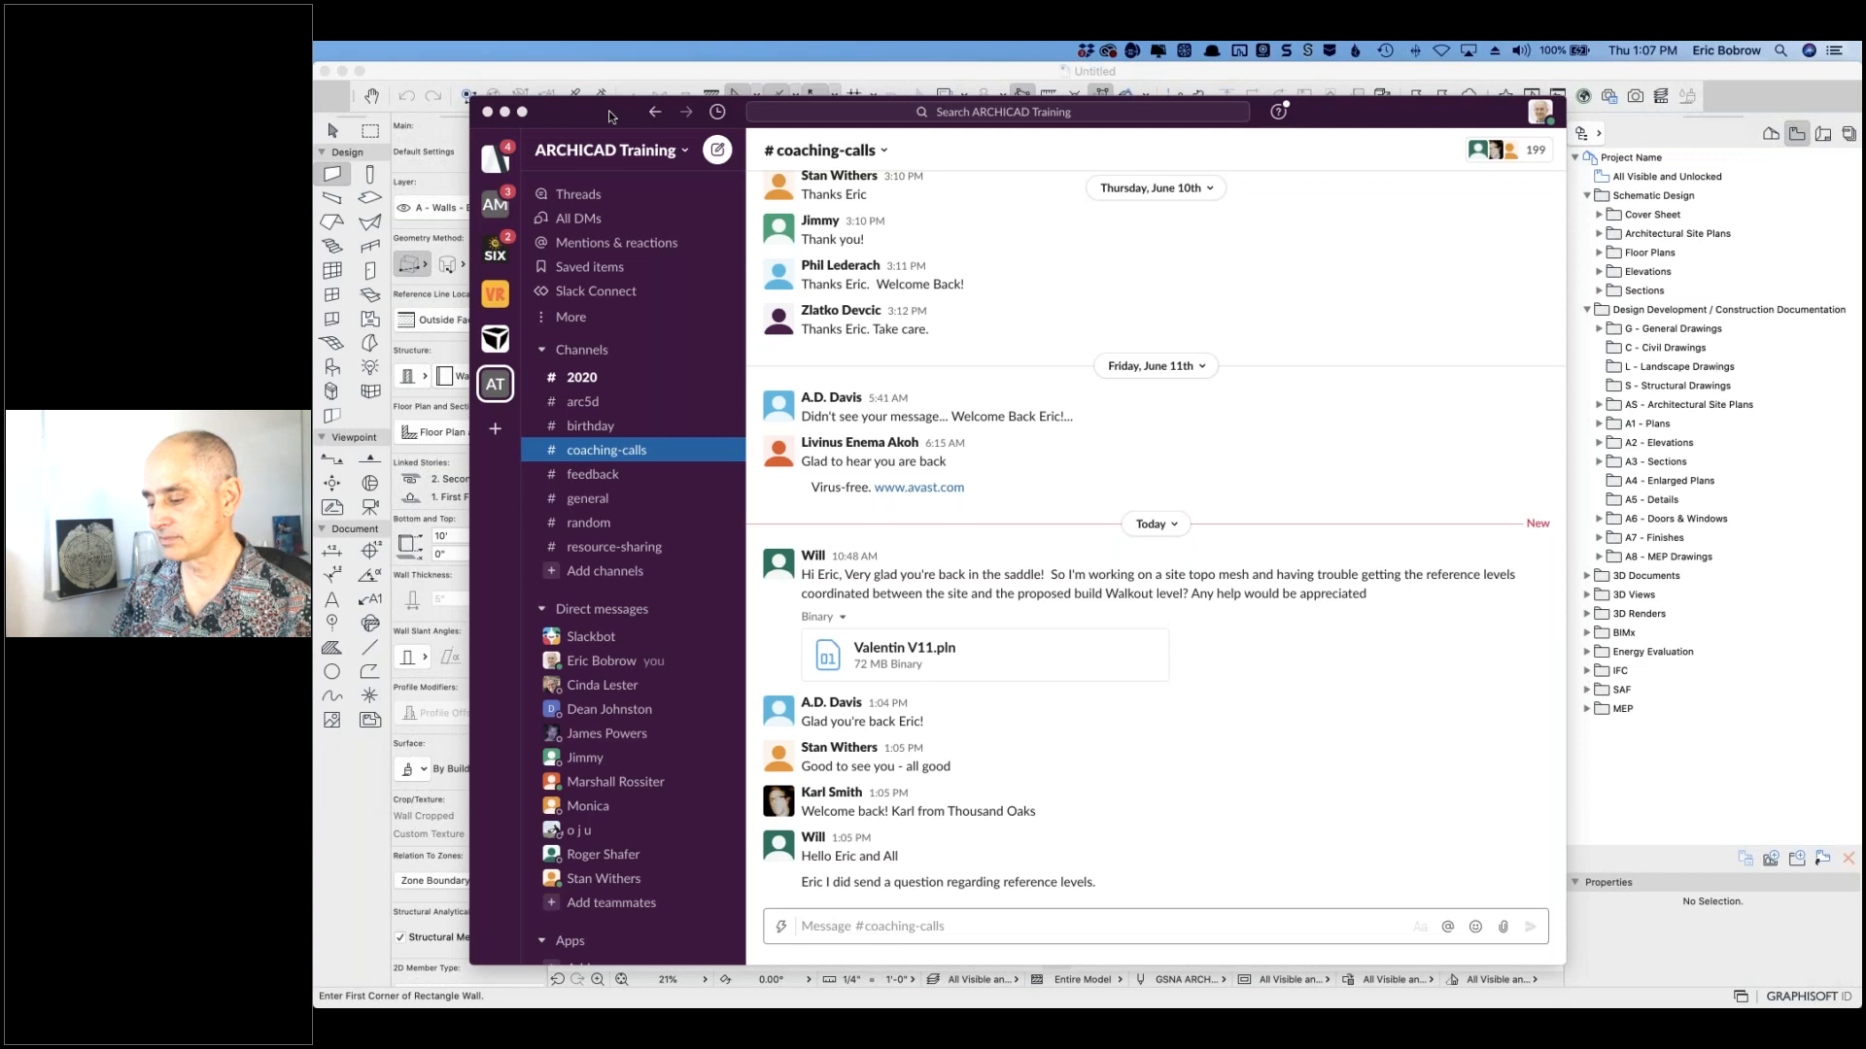
drag(610, 117, 1861, 115)
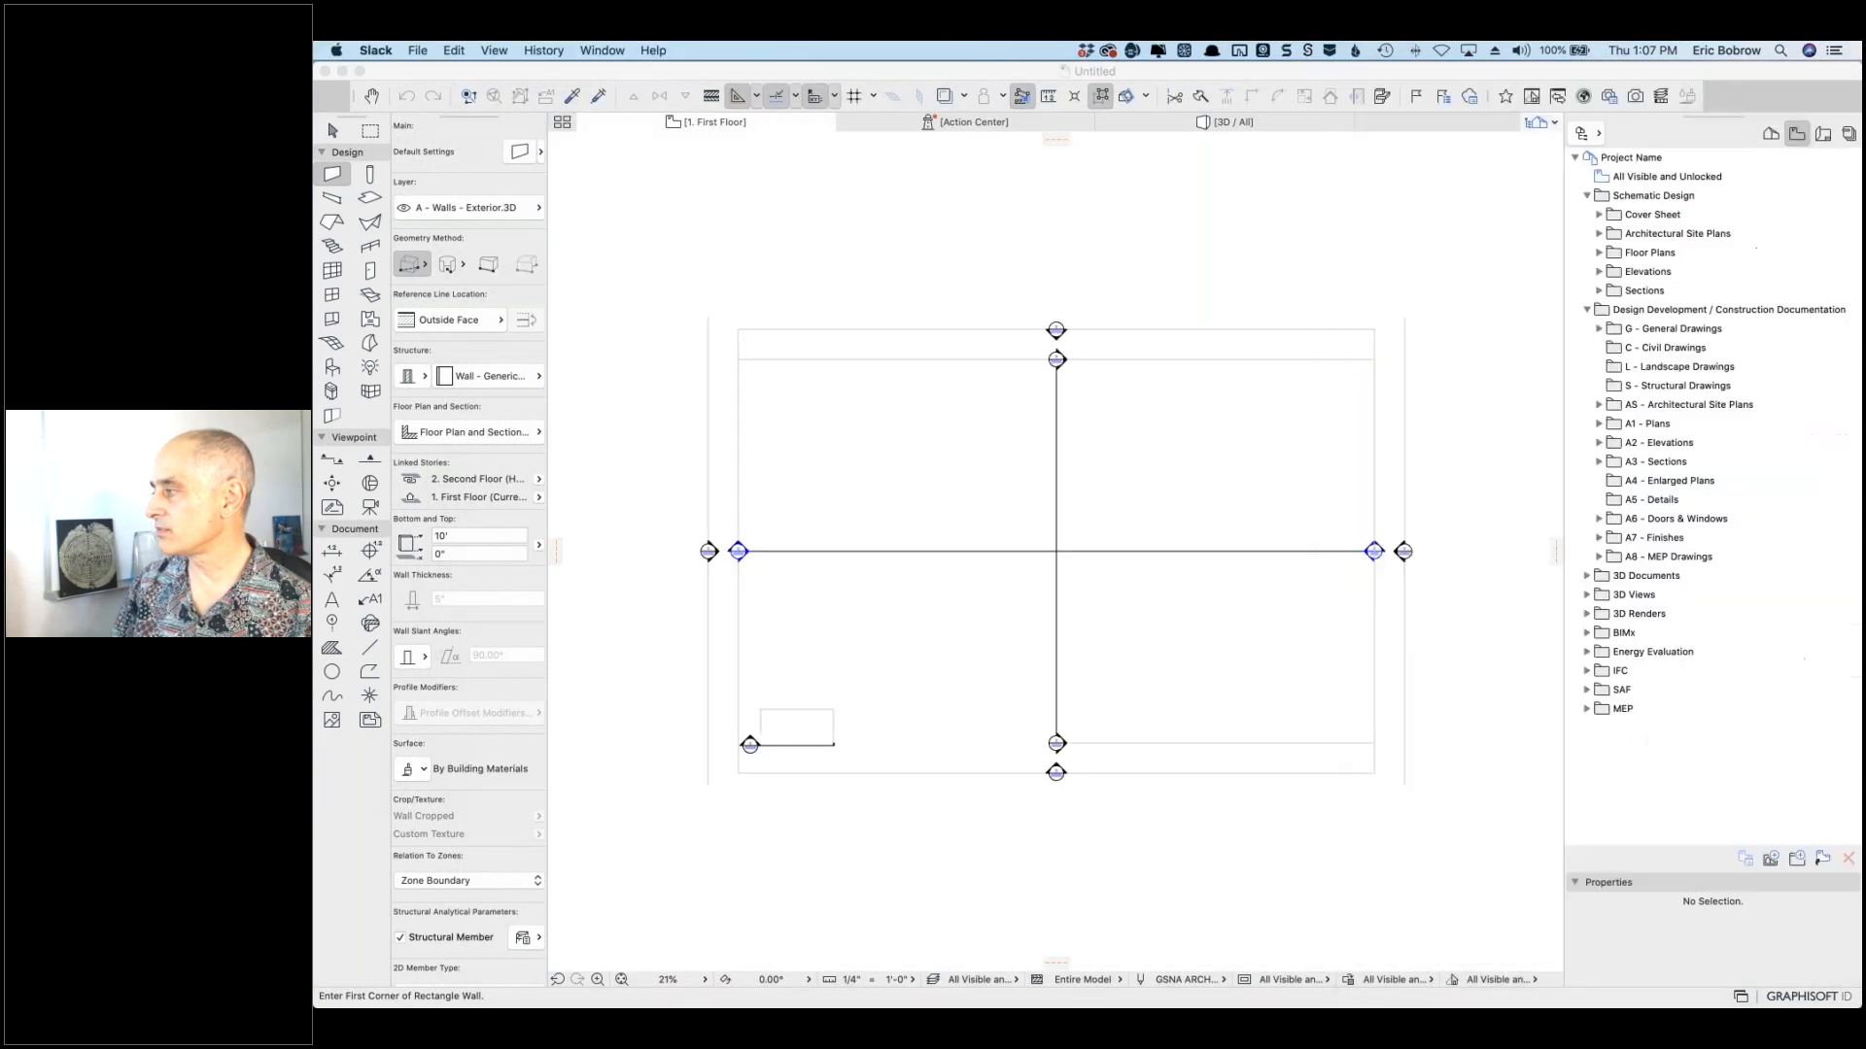
Step: Open Valentin V11.pln from Downloads with File > Open, launching it in a new ARCHICAD instance
click(631, 75)
click(450, 50)
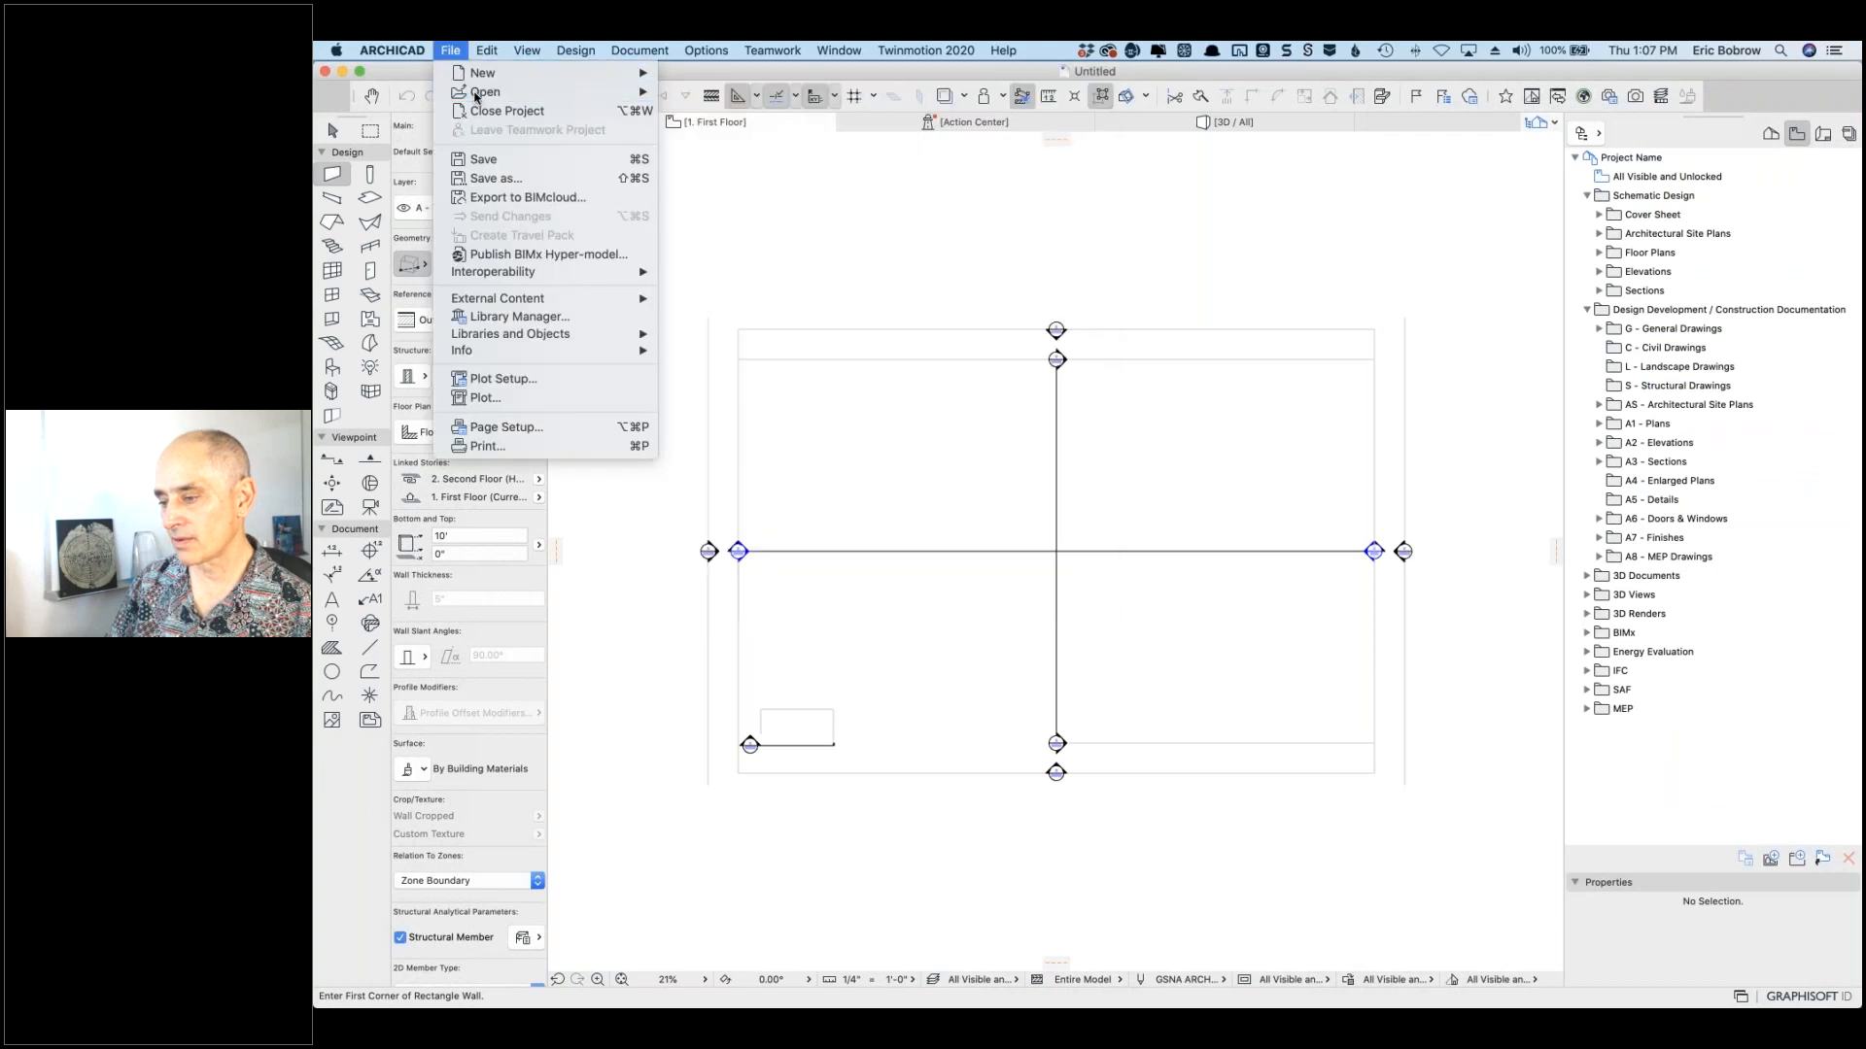
click(450, 51)
click(450, 51)
mouse_move(486, 92)
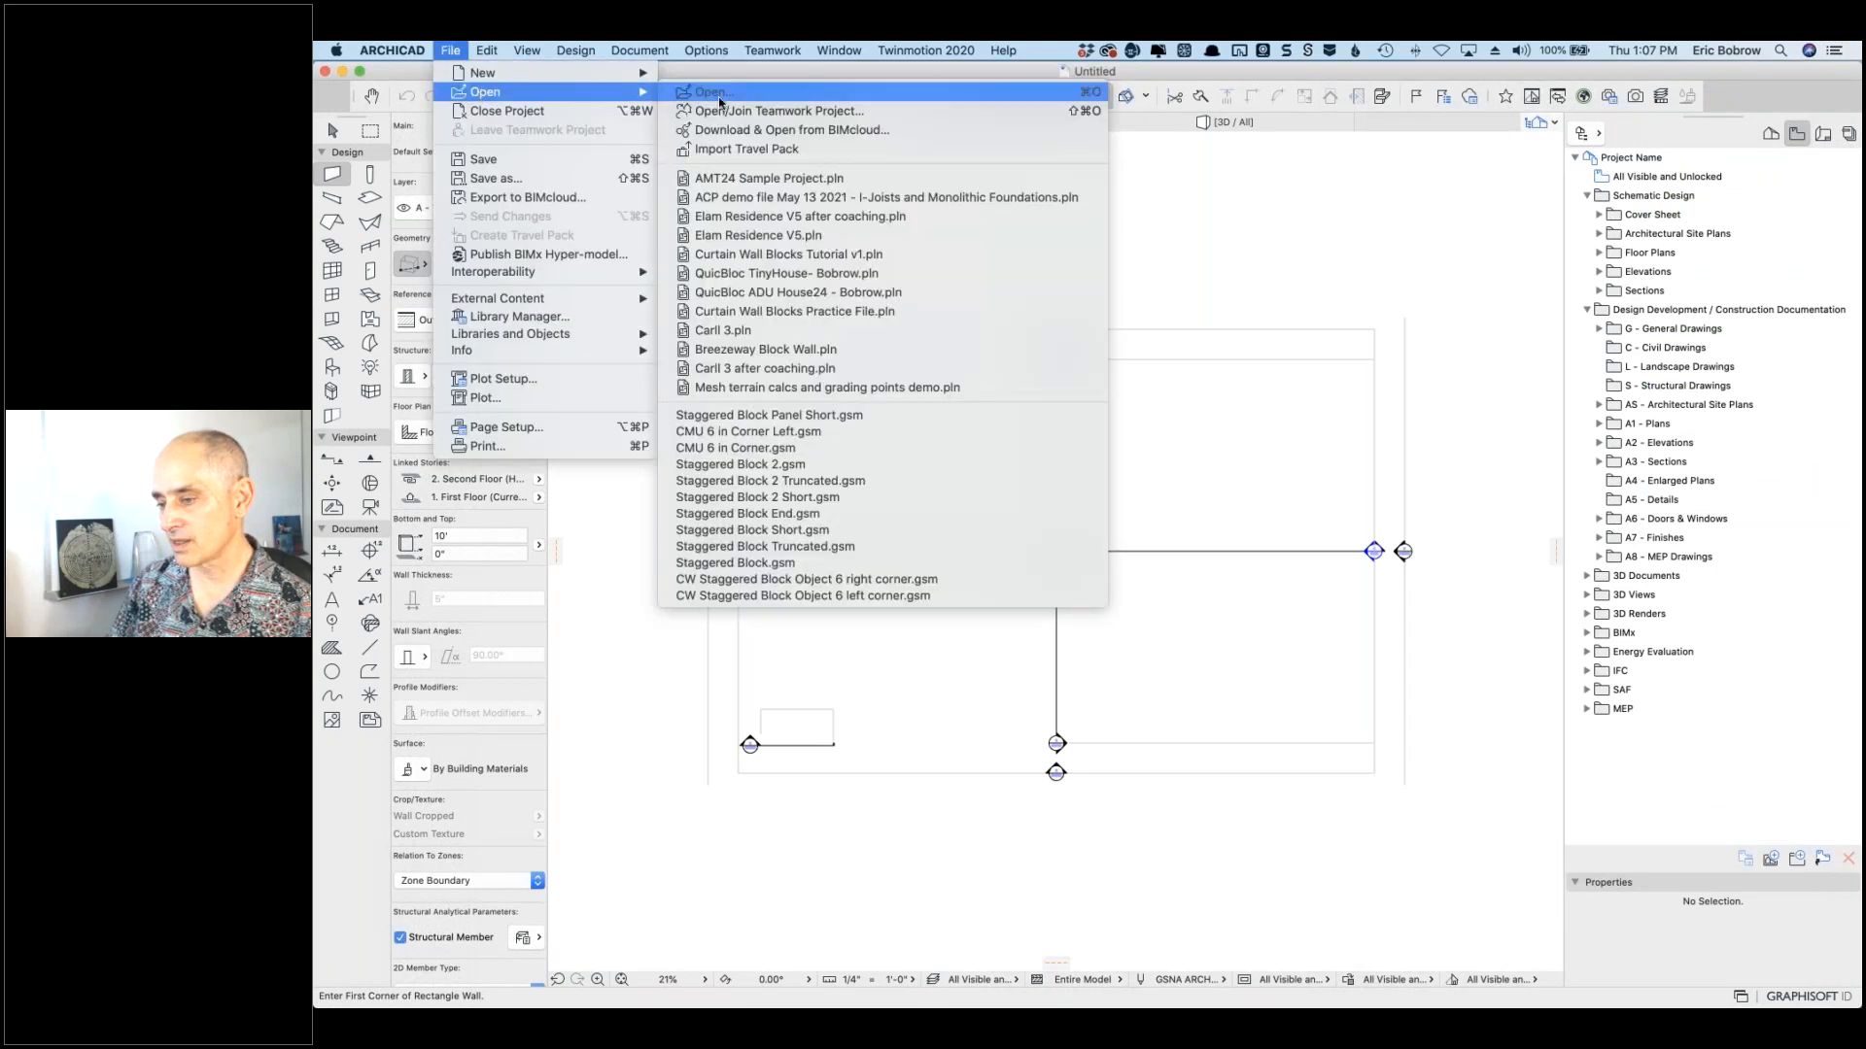
click(720, 99)
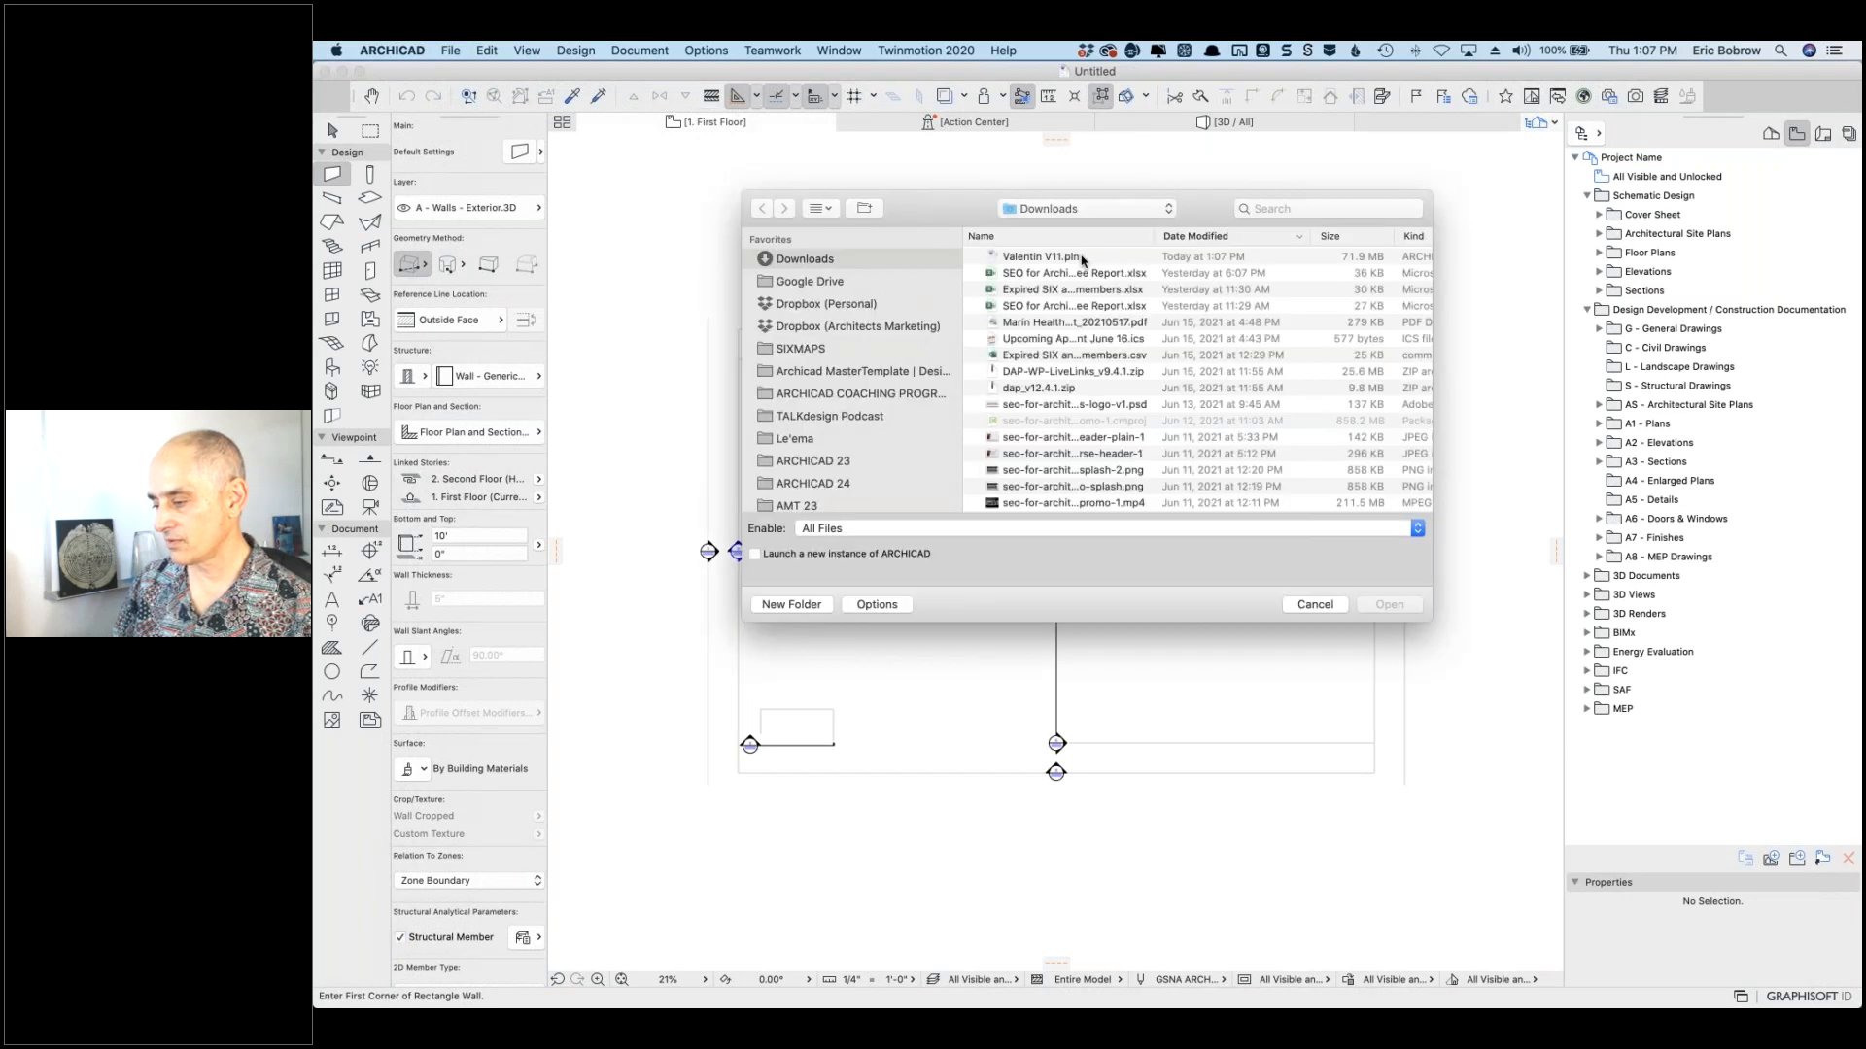
click(1082, 259)
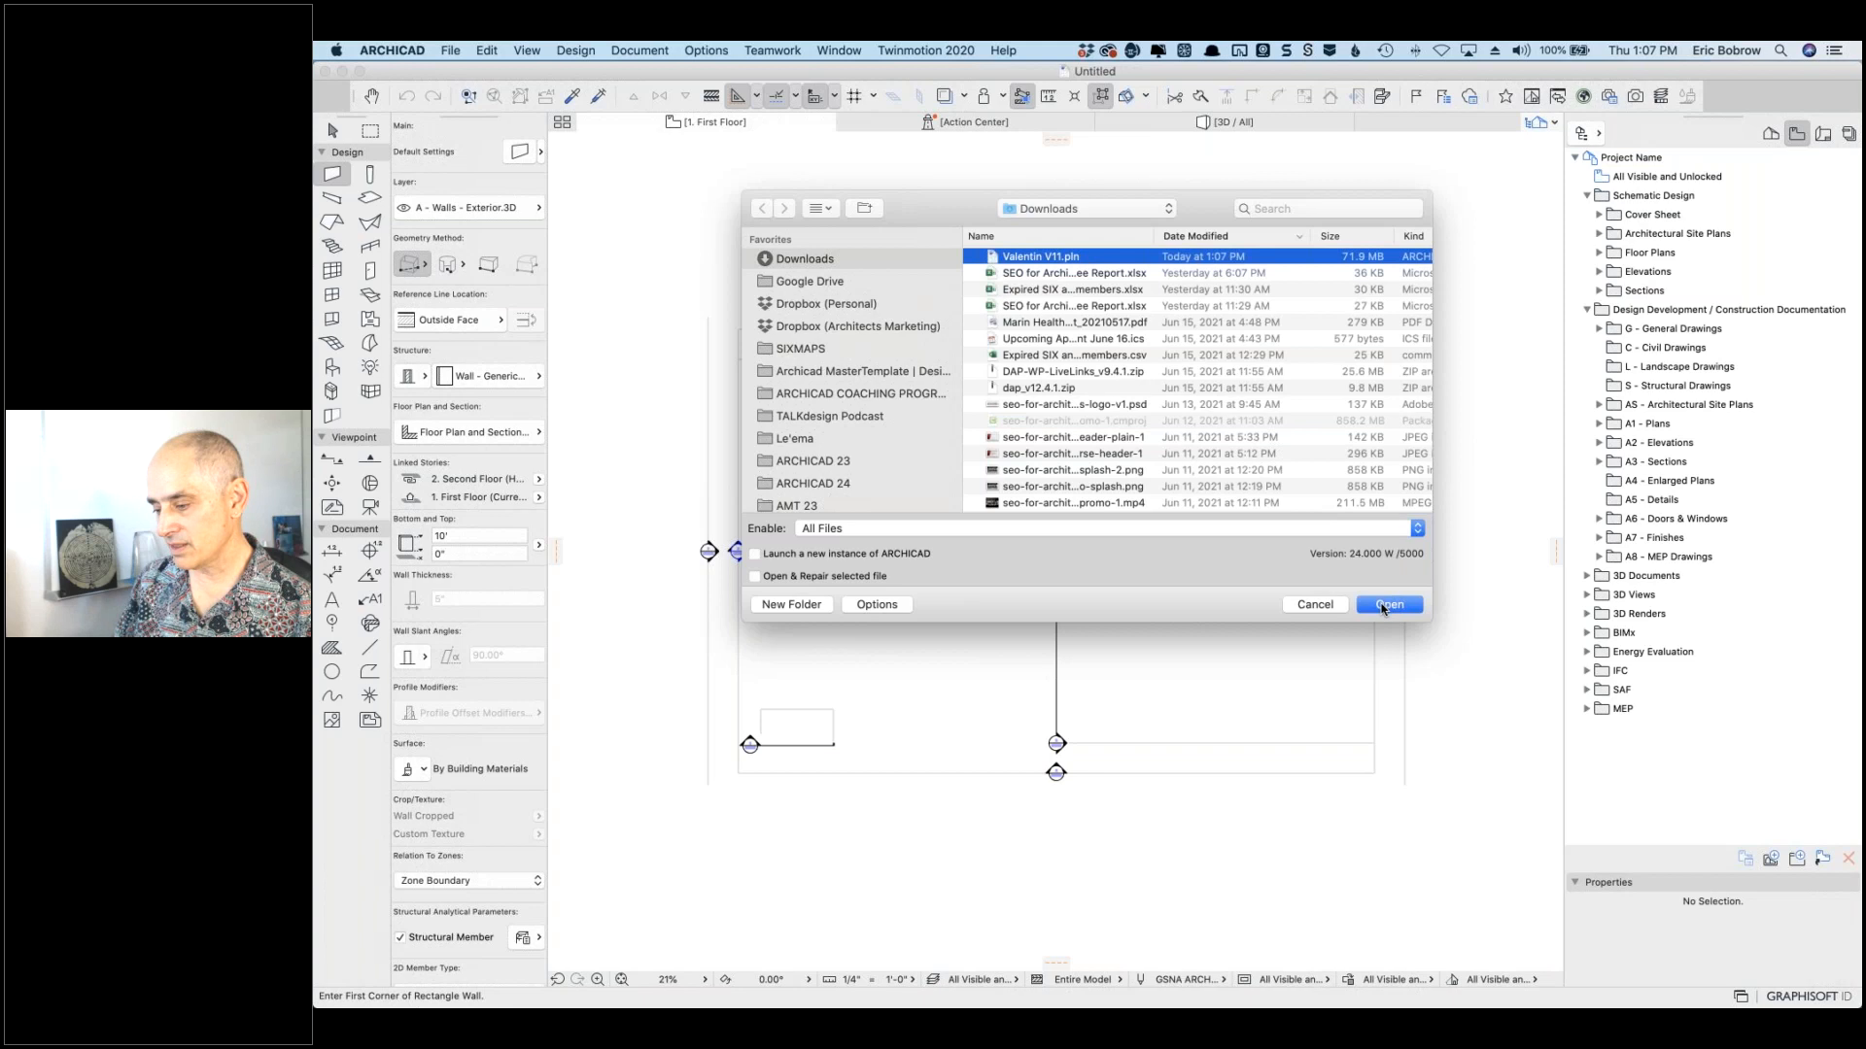
click(755, 554)
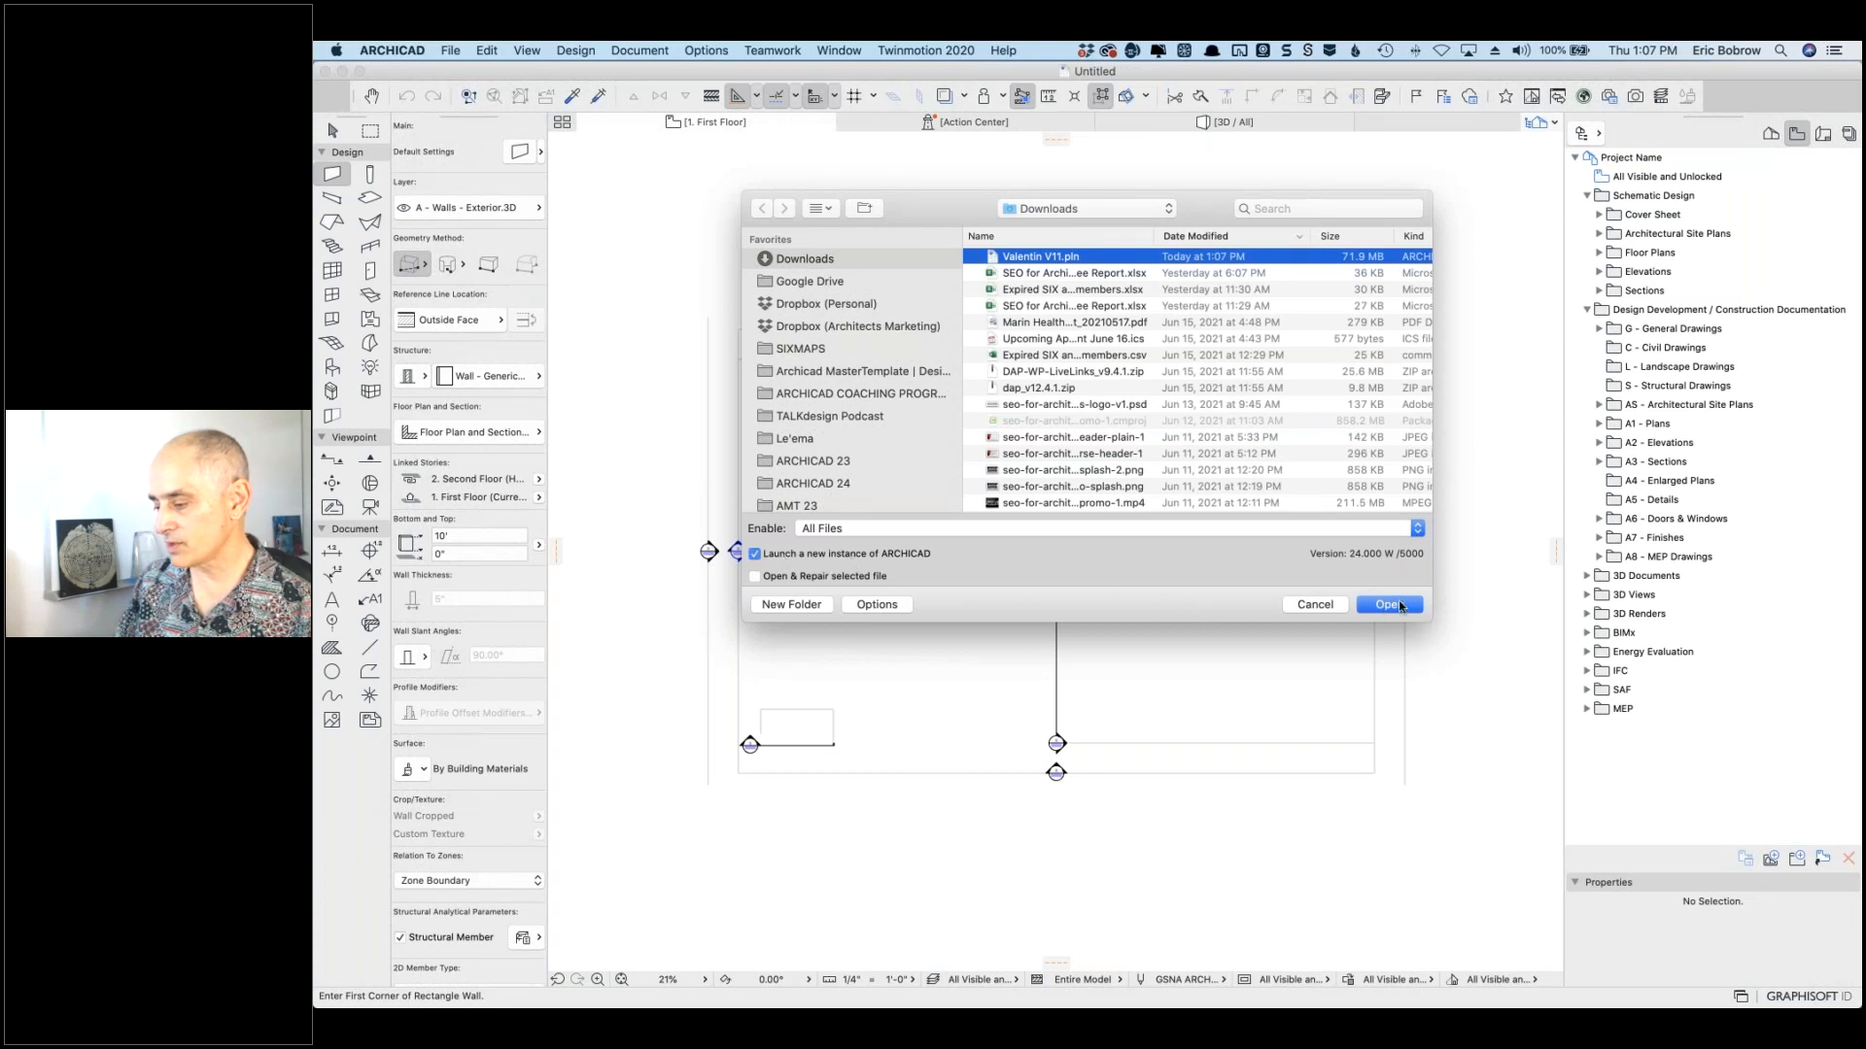
click(1388, 611)
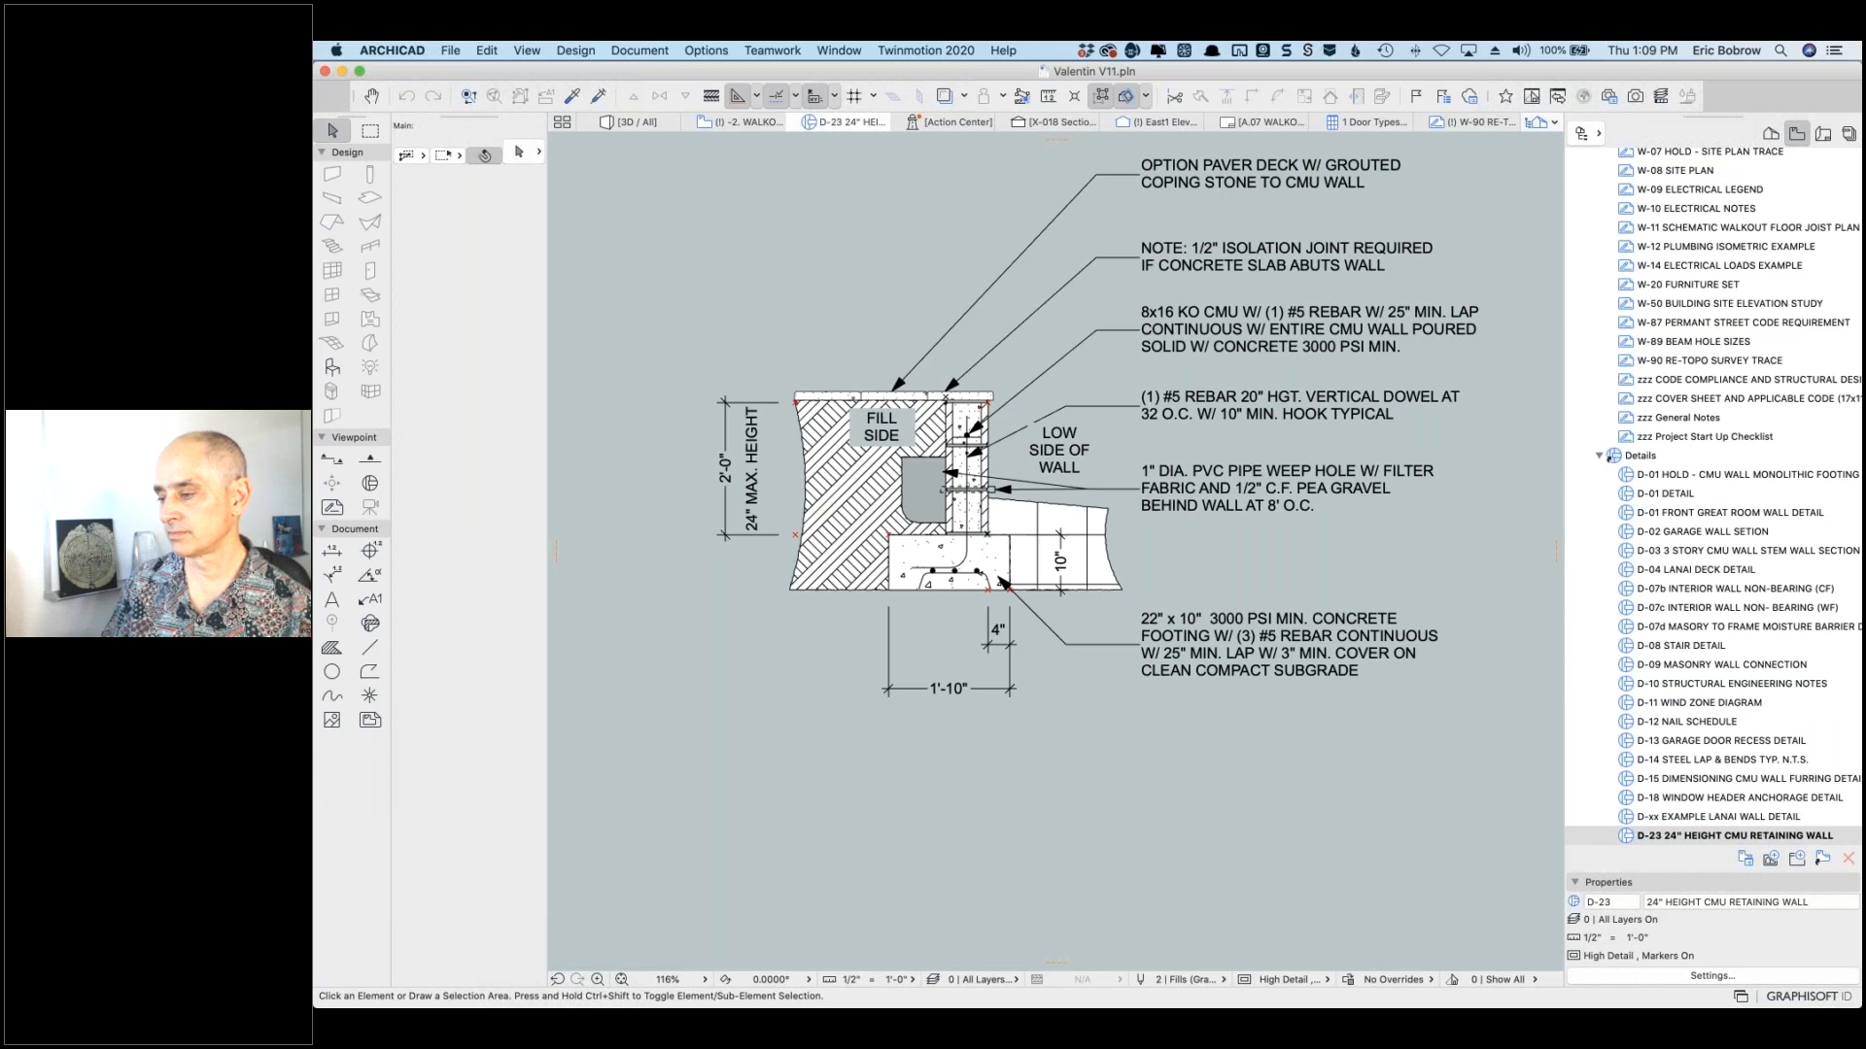
Step: Switch the drawing window to the X-018 Section Looking South tab
mouse_move(1048, 132)
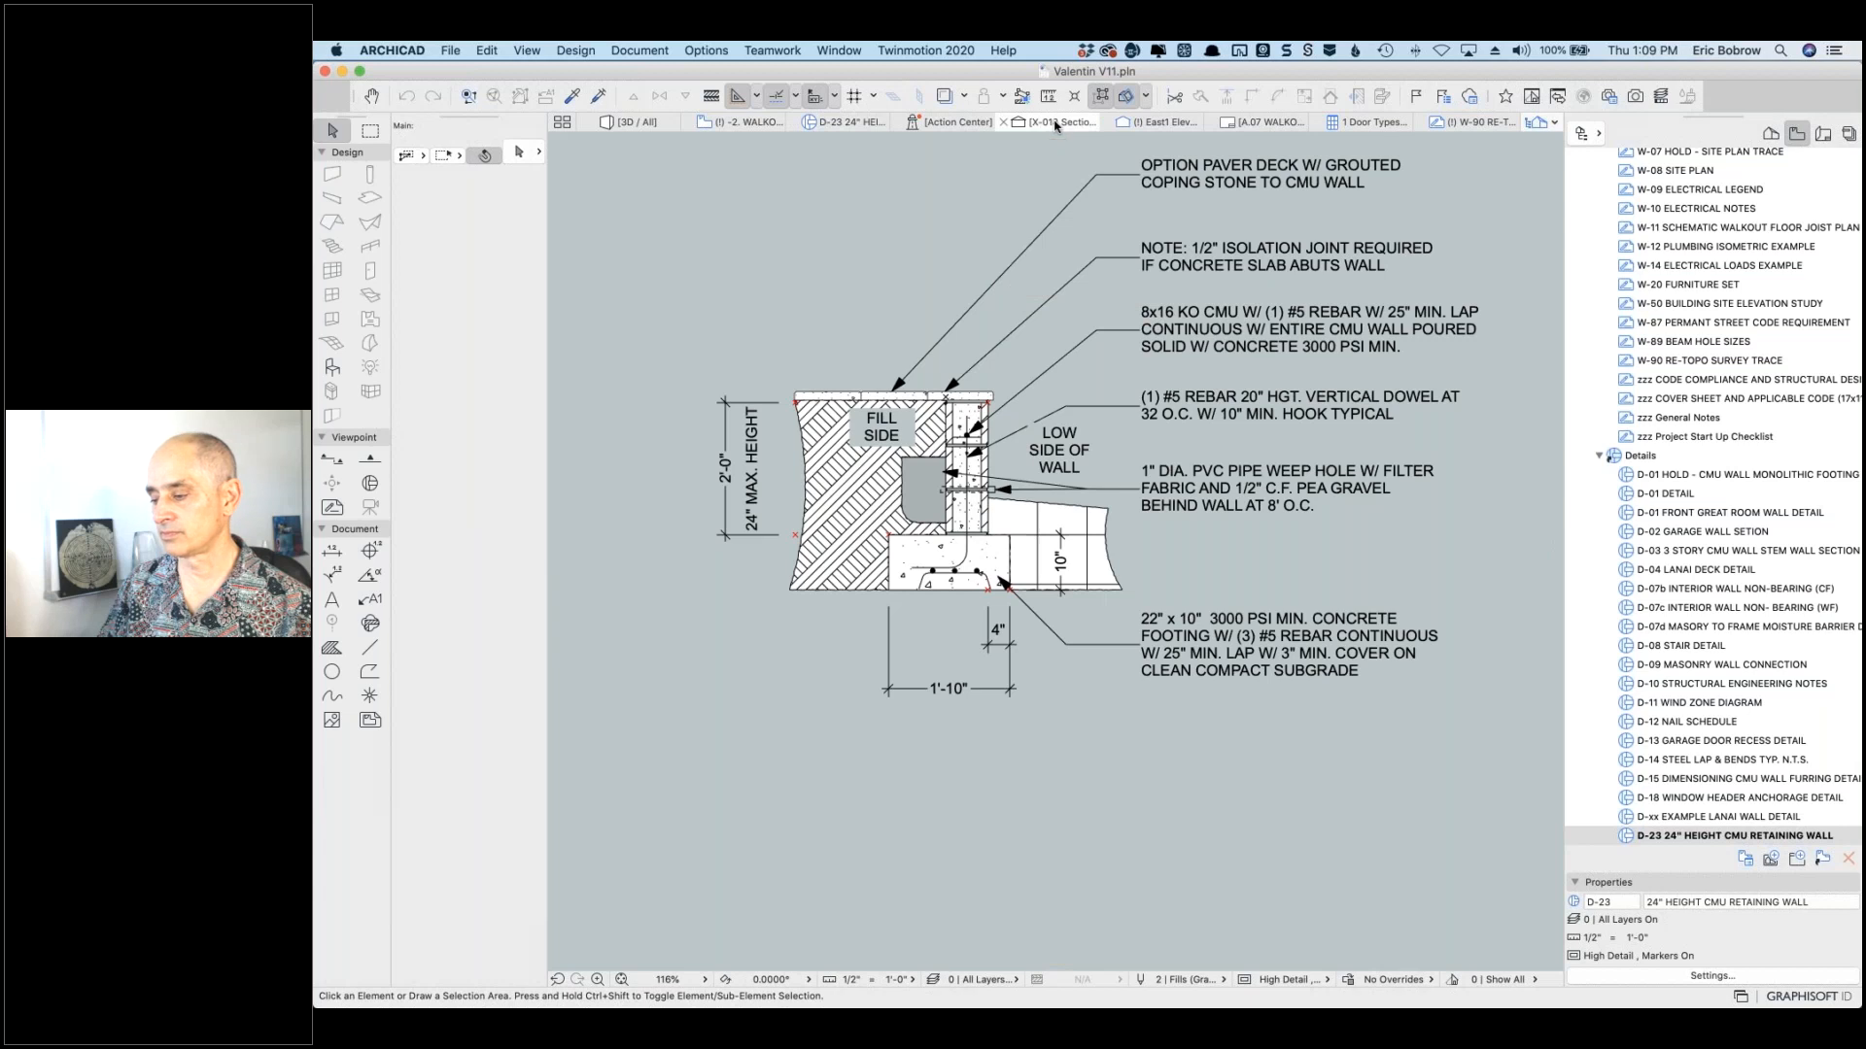
click(1055, 125)
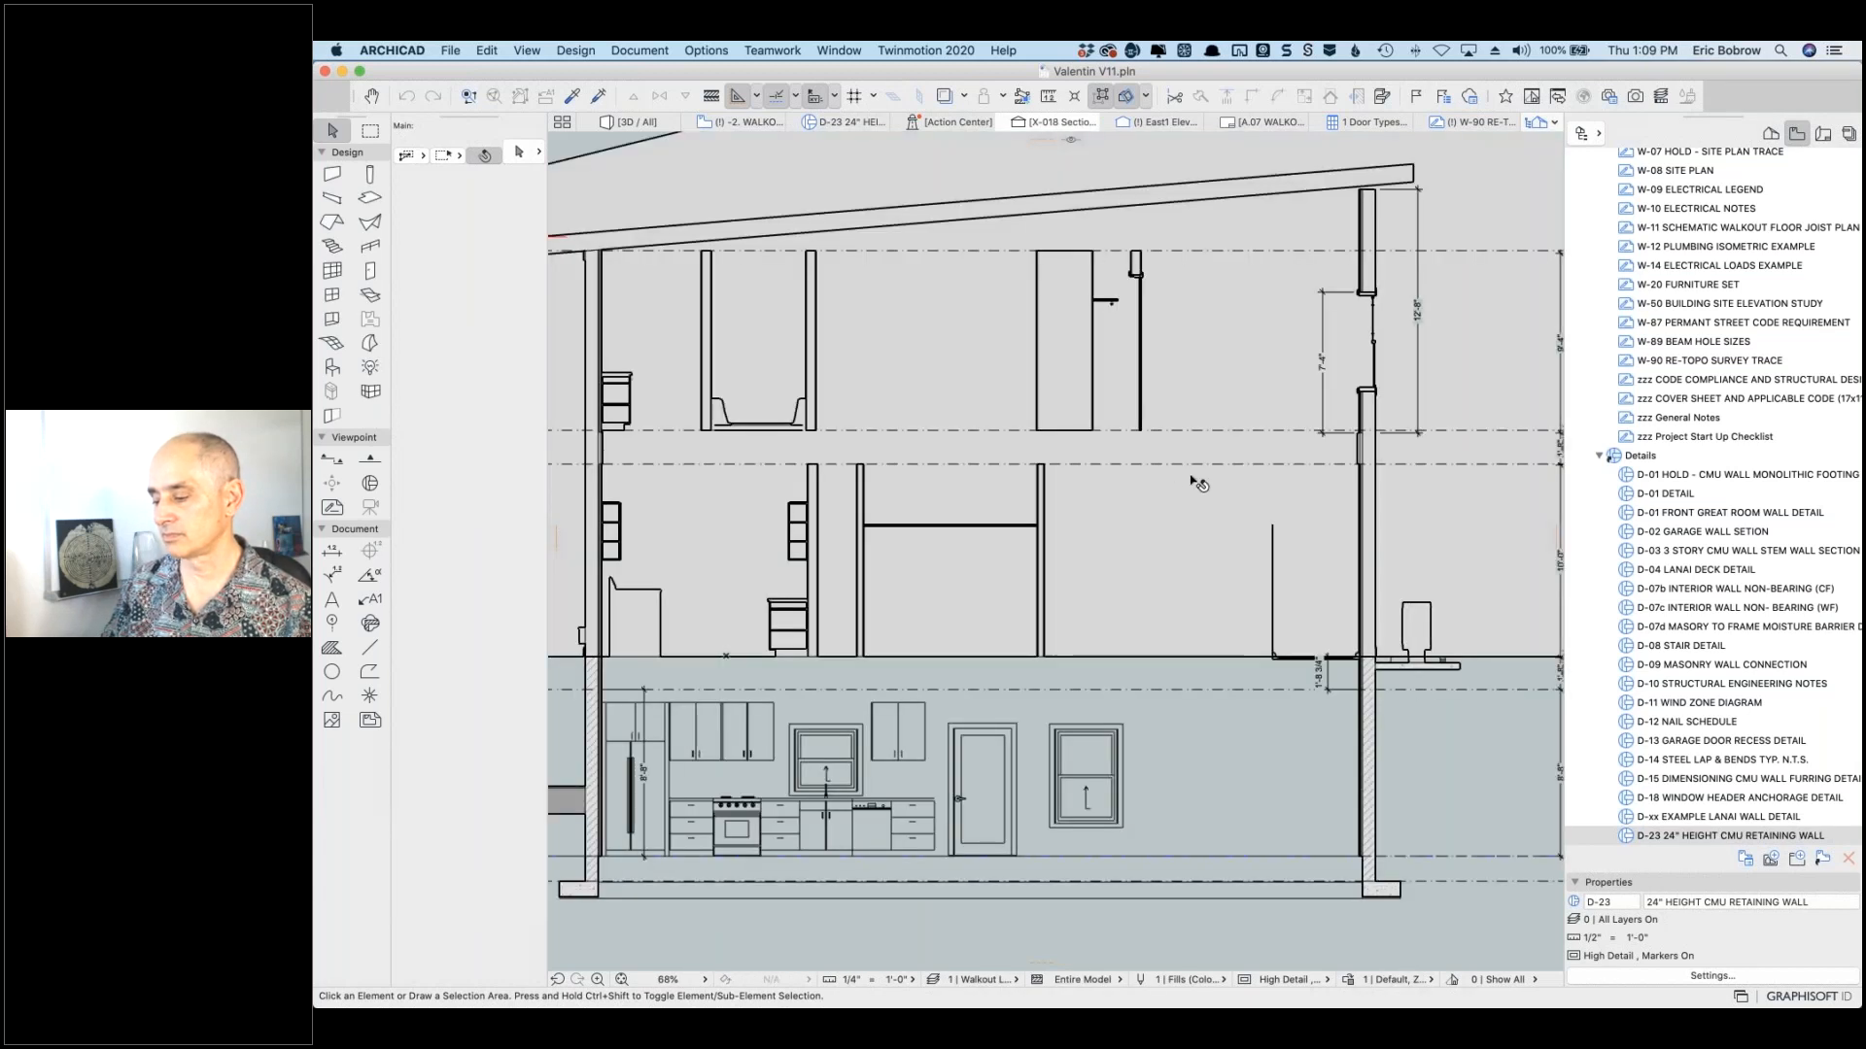
middle_click(1195, 474)
middle_click(1195, 474)
scroll(1193, 474, up, 3)
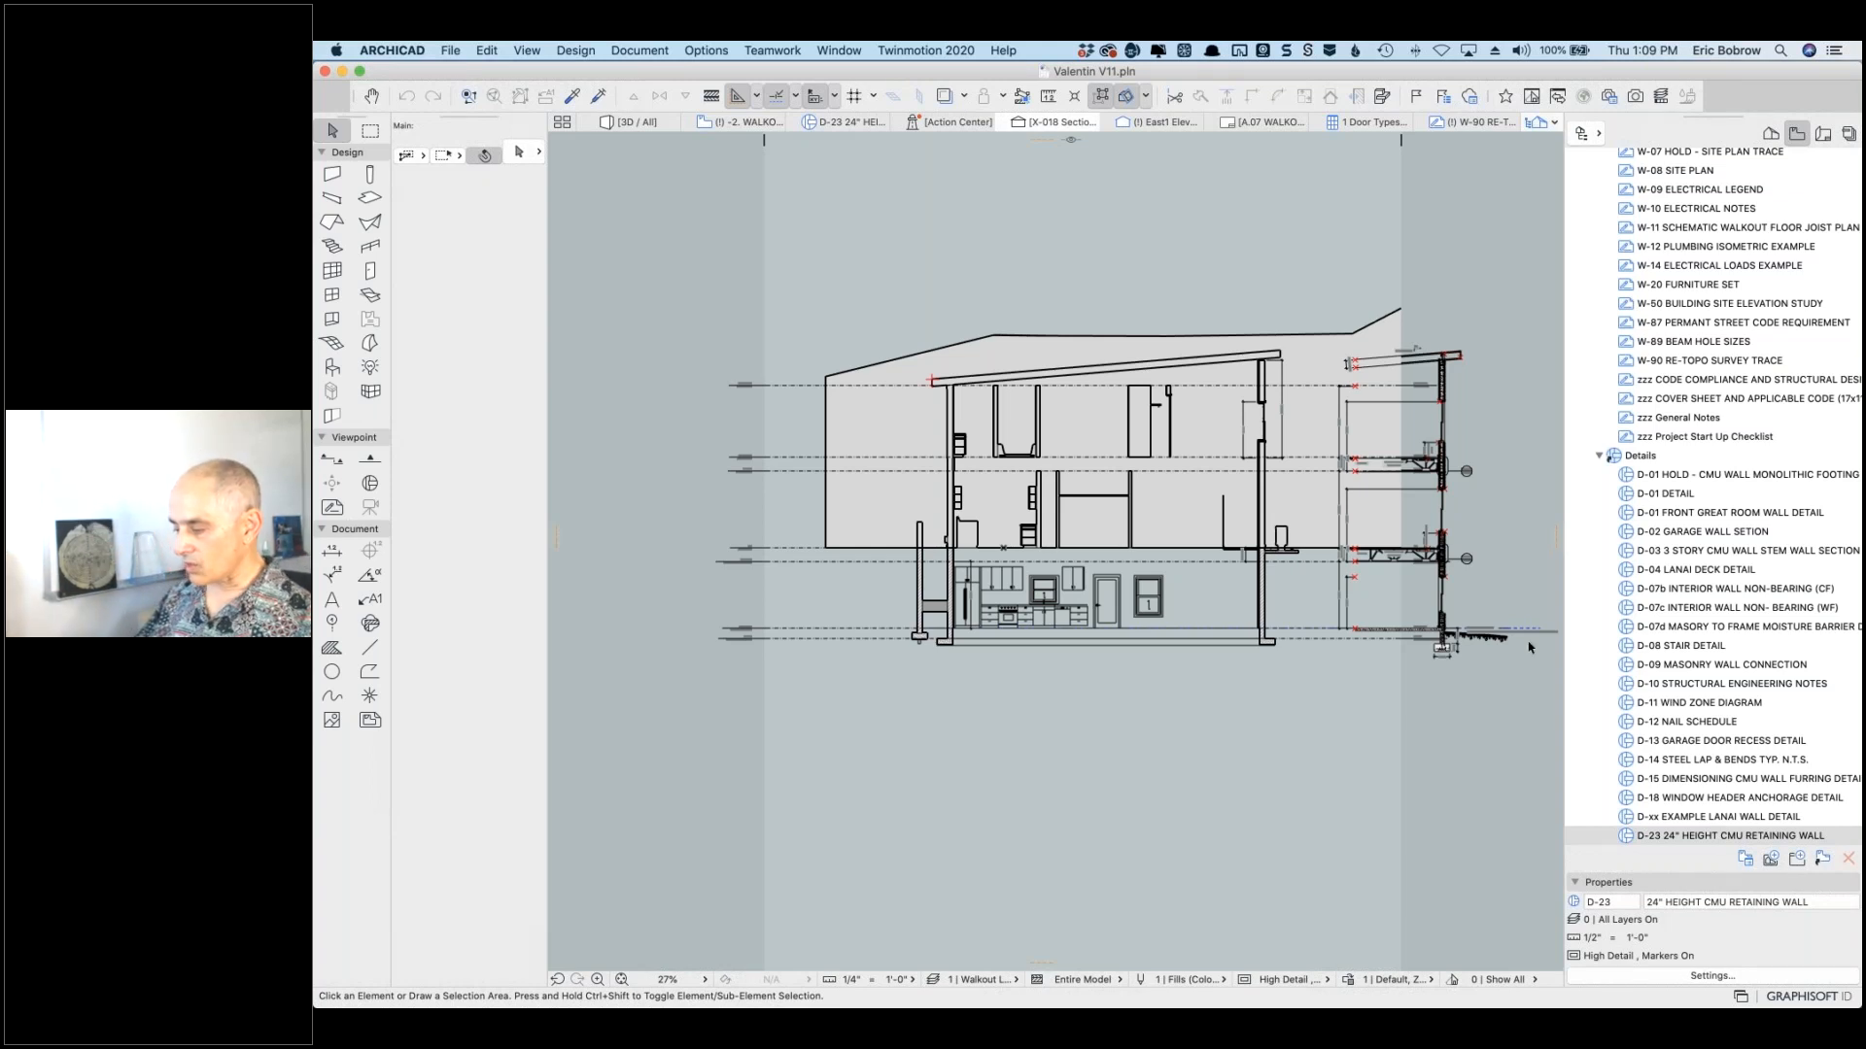
scroll(1522, 647, up, 5)
scroll(1521, 647, up, 4)
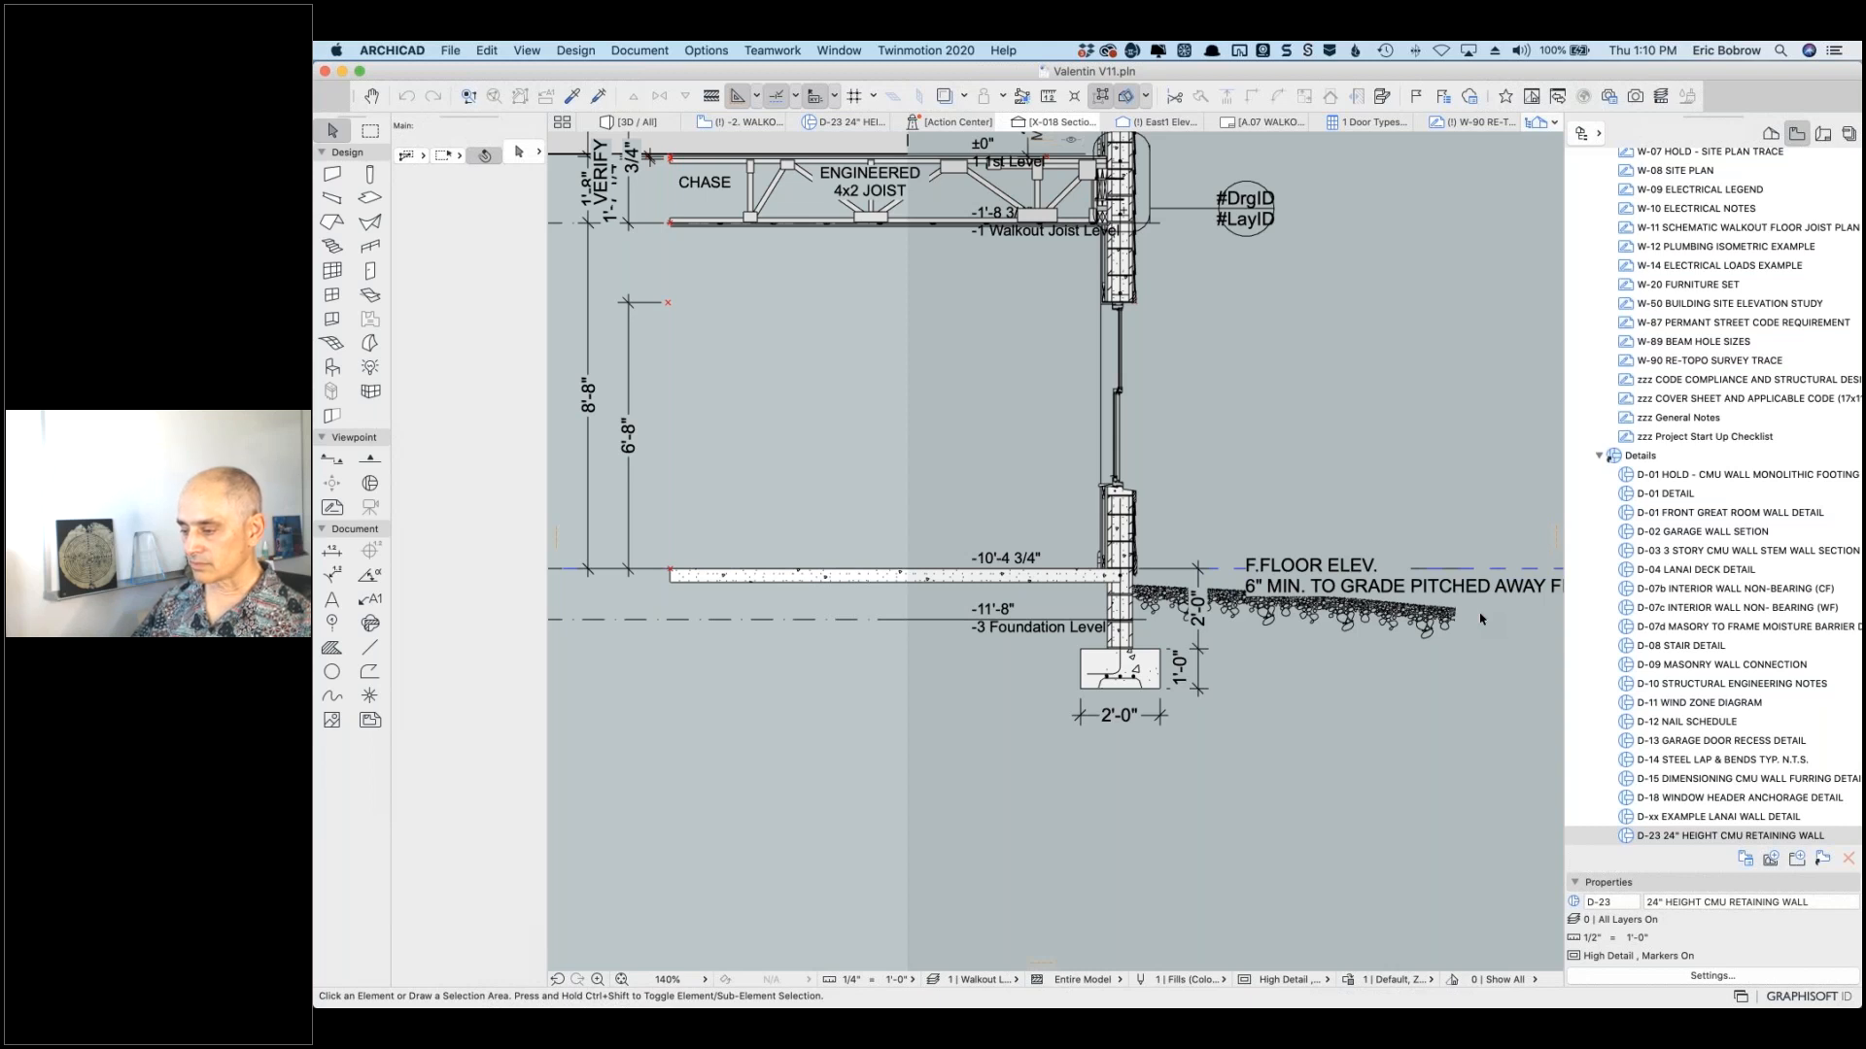
scroll(1481, 619, down, 2)
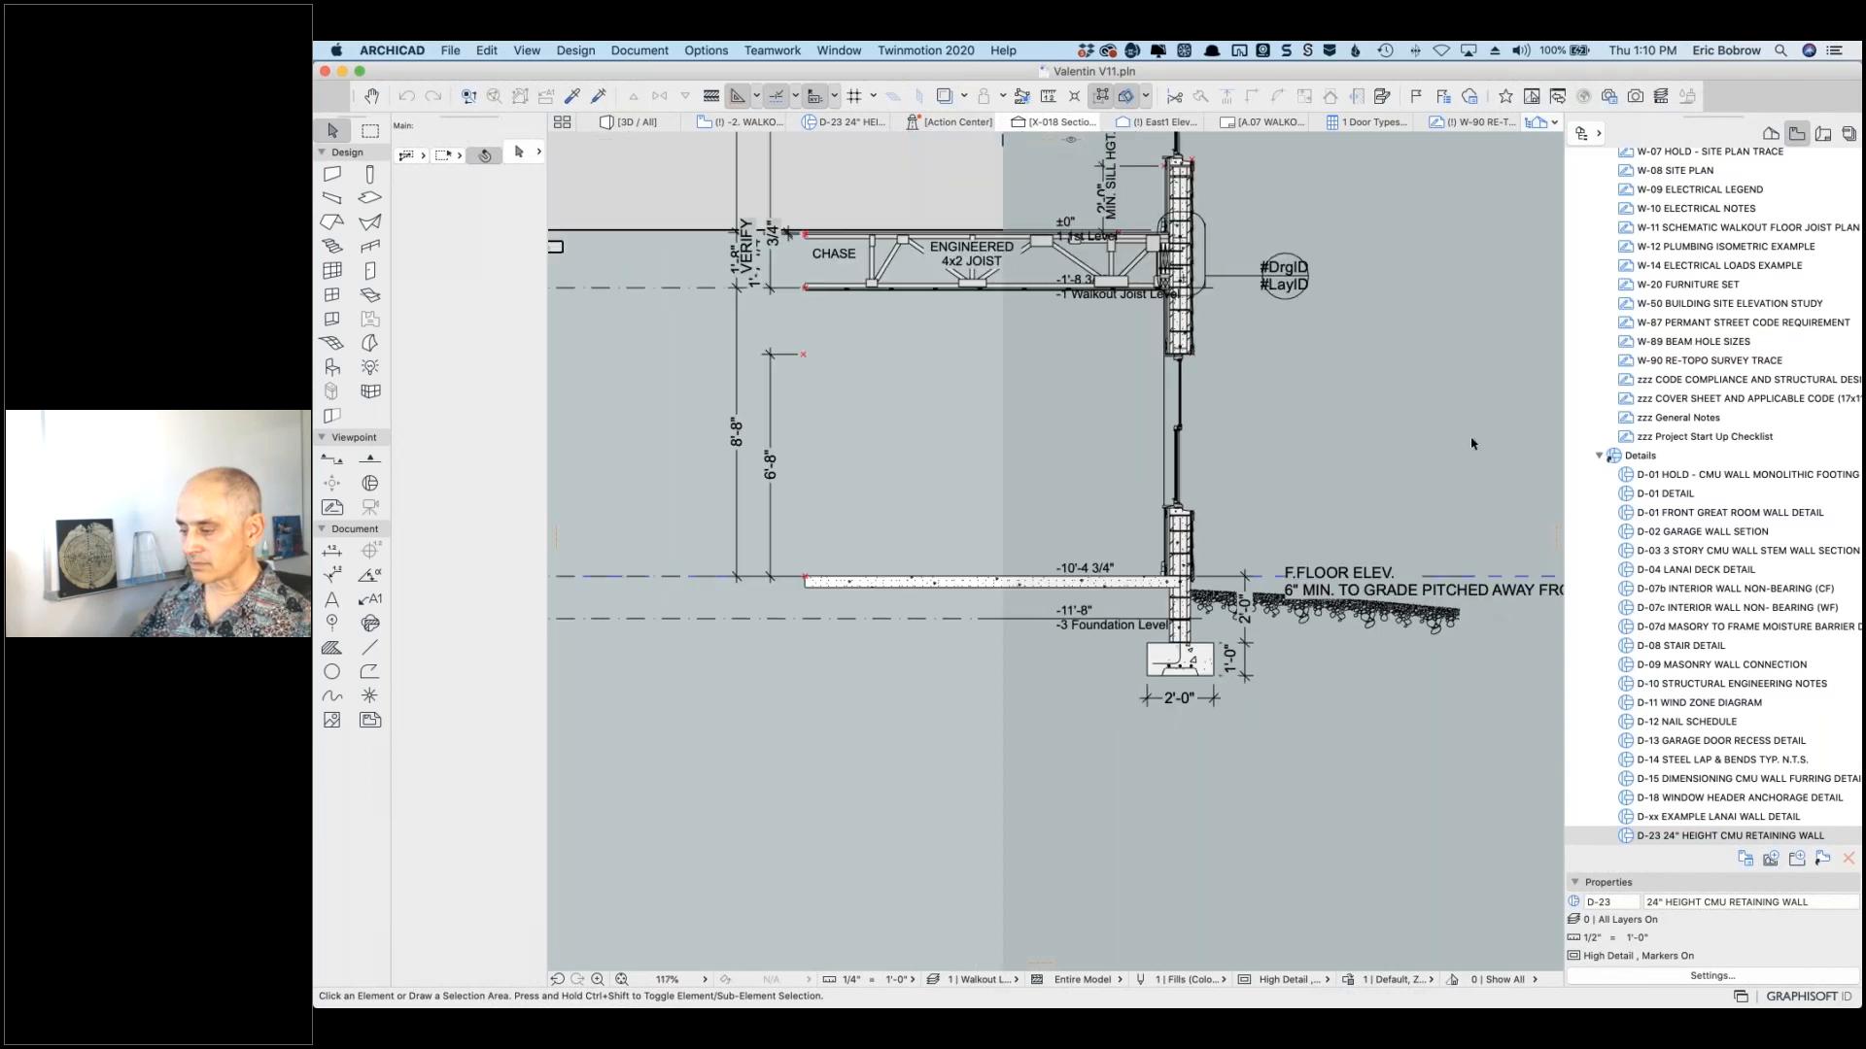
mouse_move(1477, 459)
middle_down()
mouse_move(891, 516)
mouse_move(1393, 521)
middle_up()
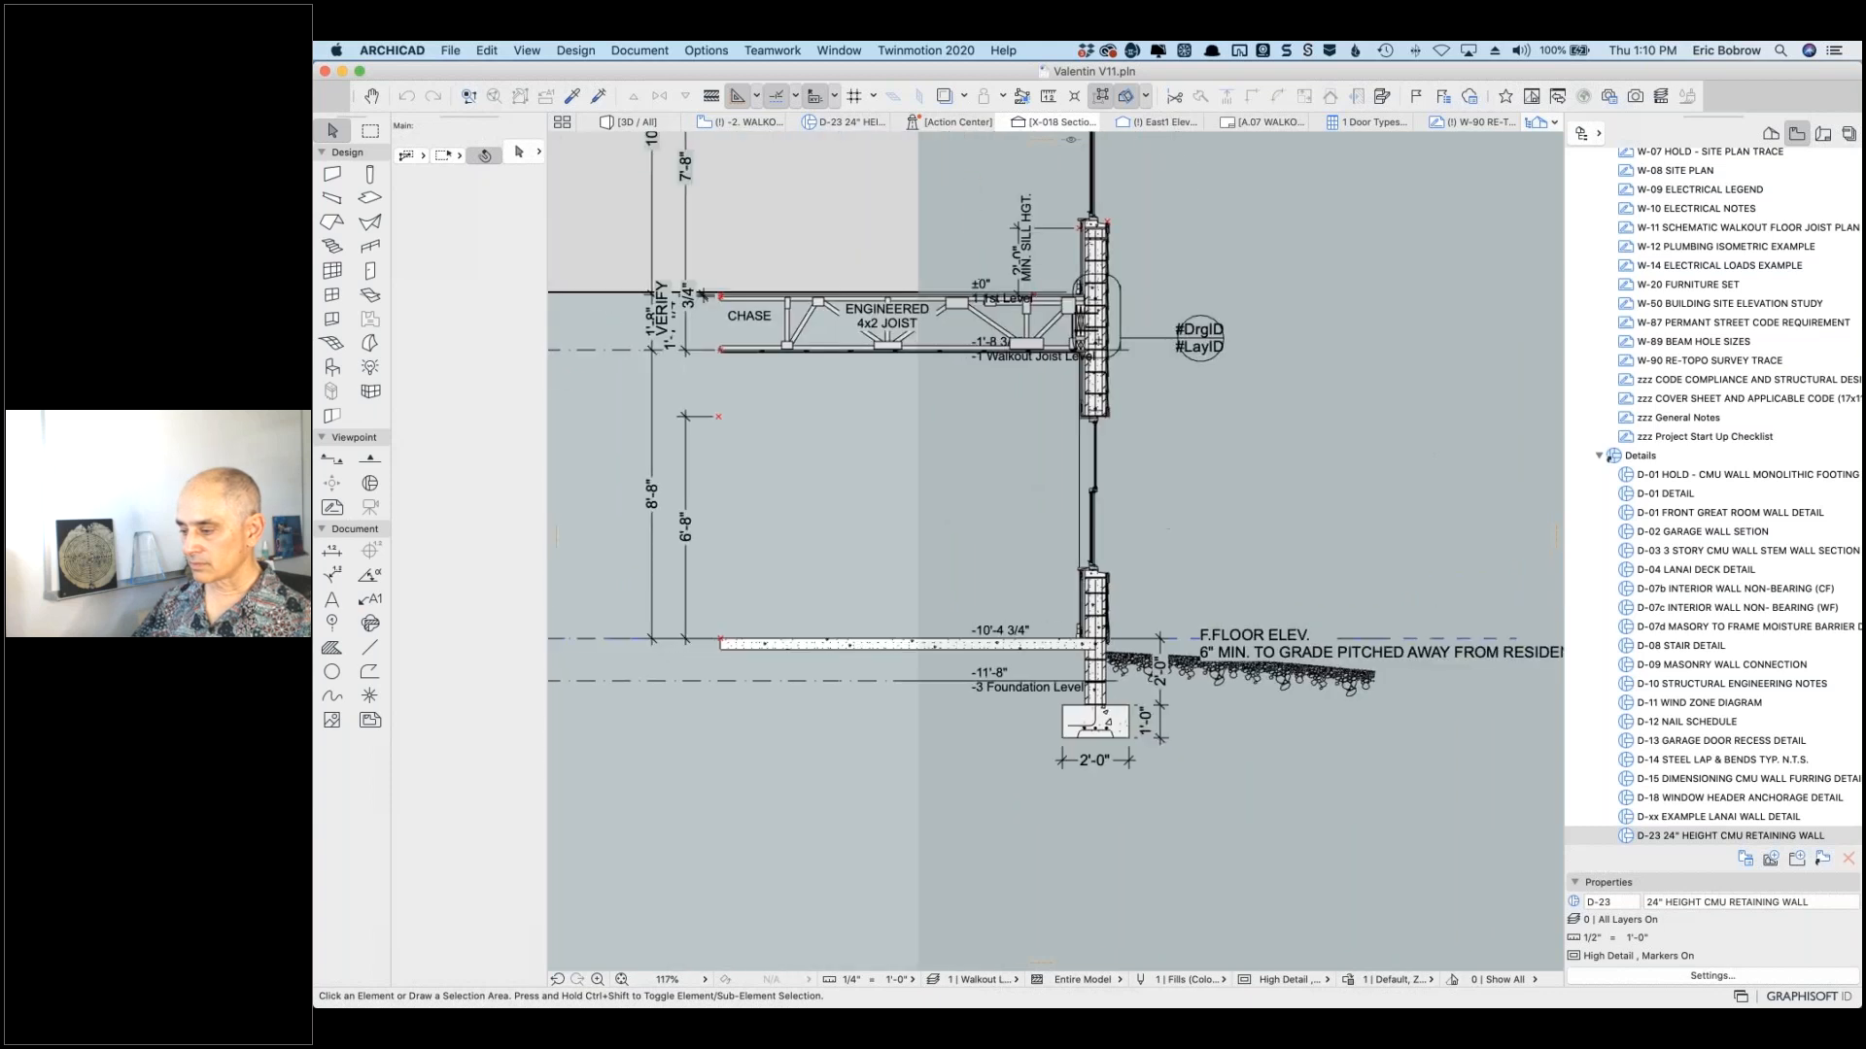
scroll(1180, 481, down, 3)
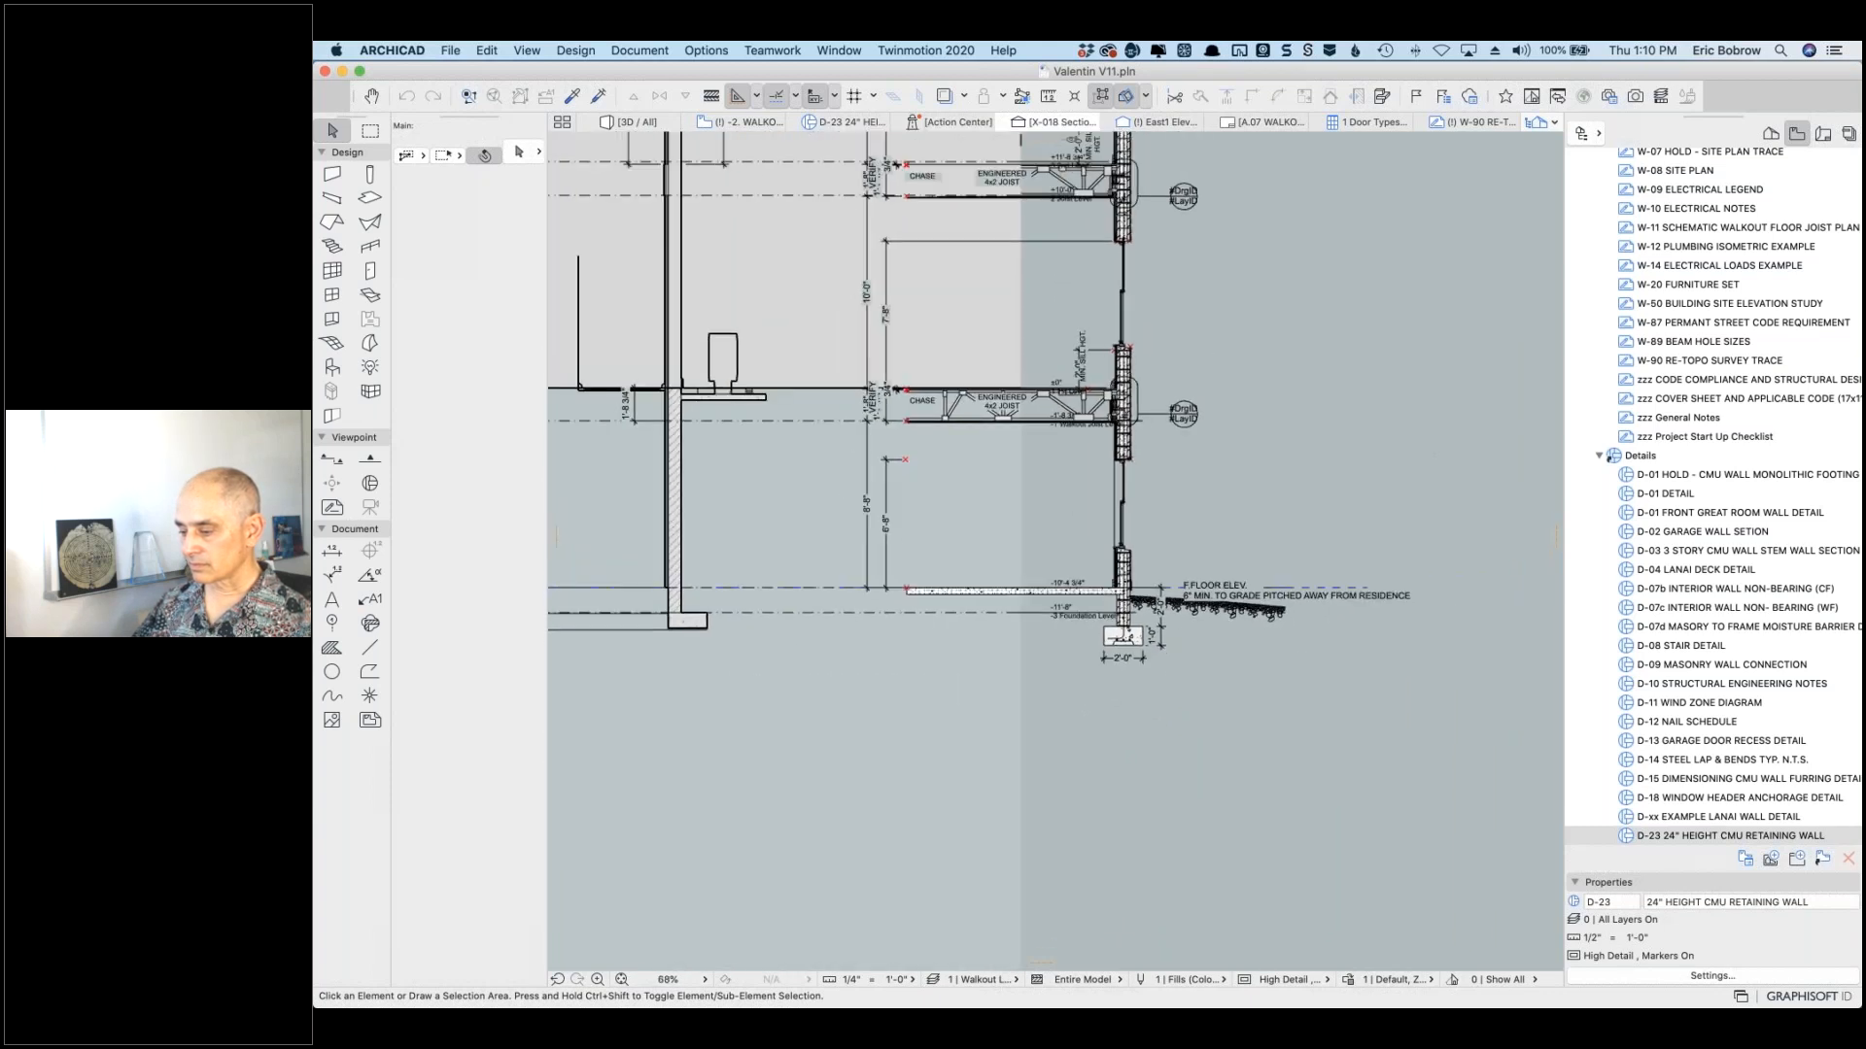
scroll(1156, 522, down, 2)
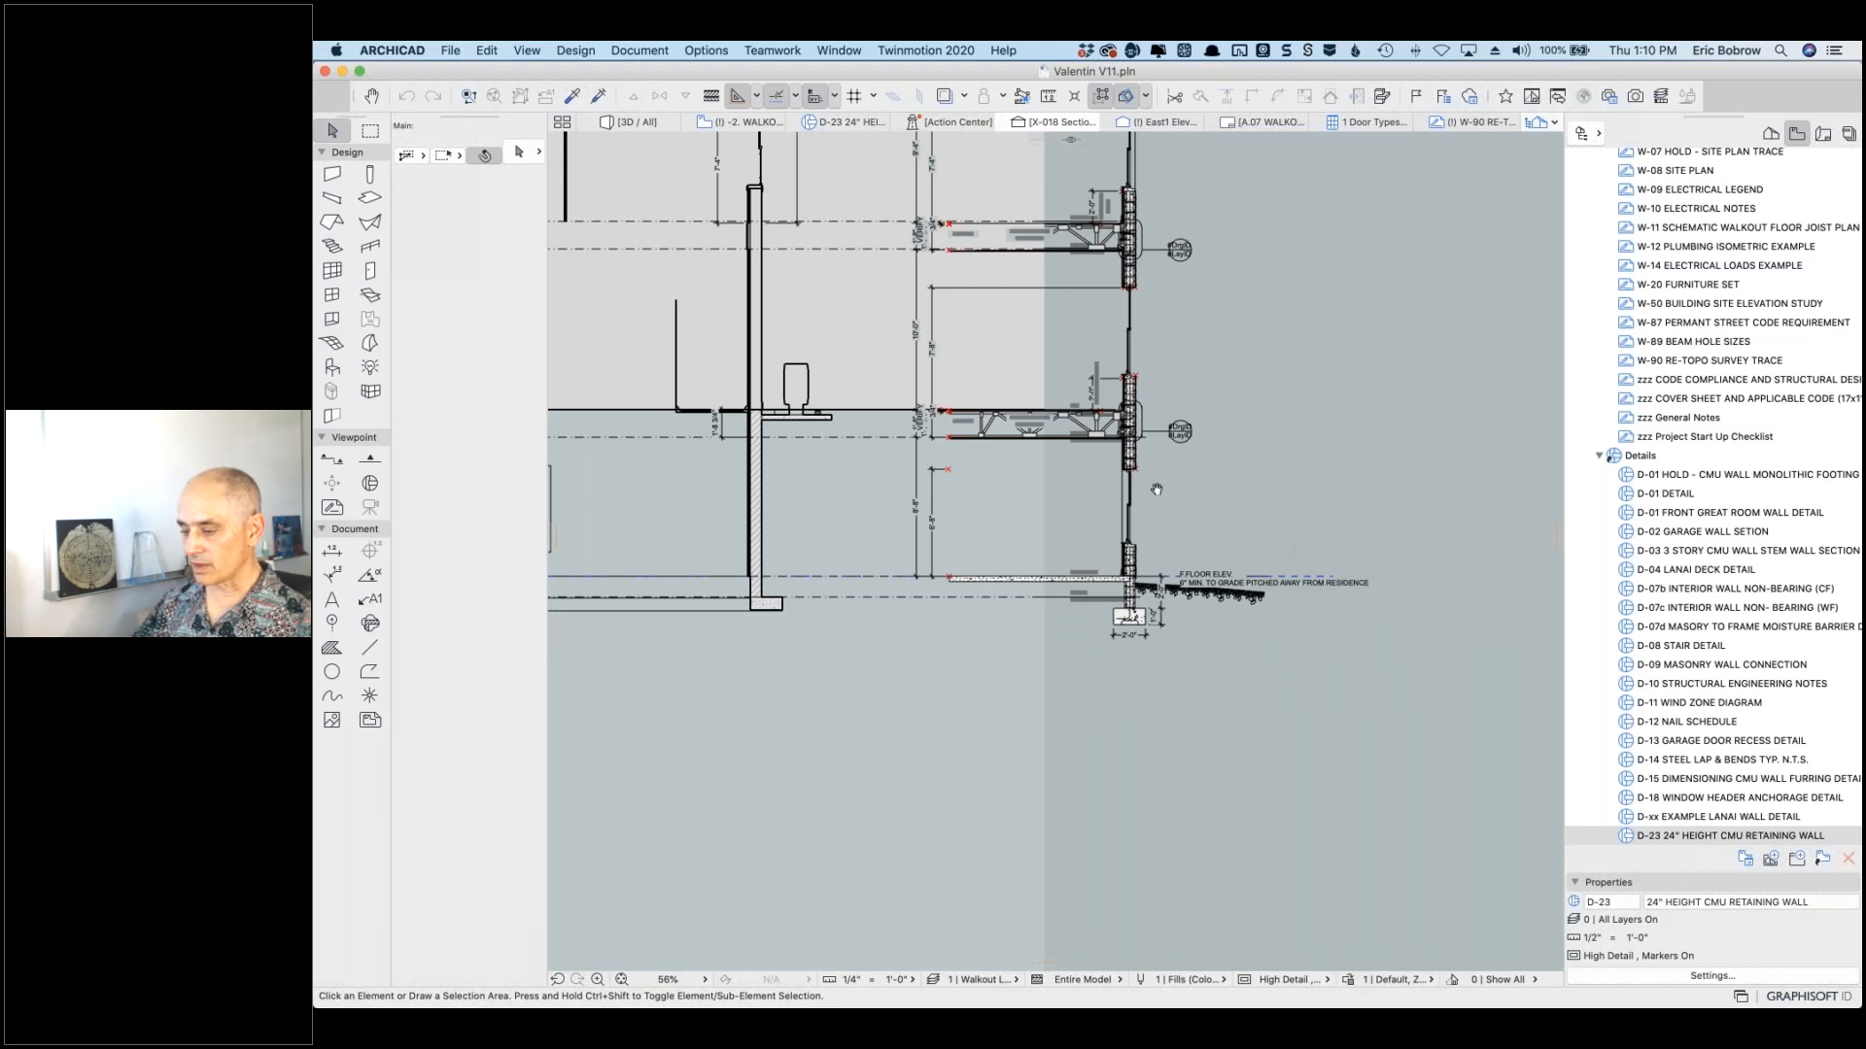
scroll(1154, 488, down, 2)
scroll(1327, 492, down, 2)
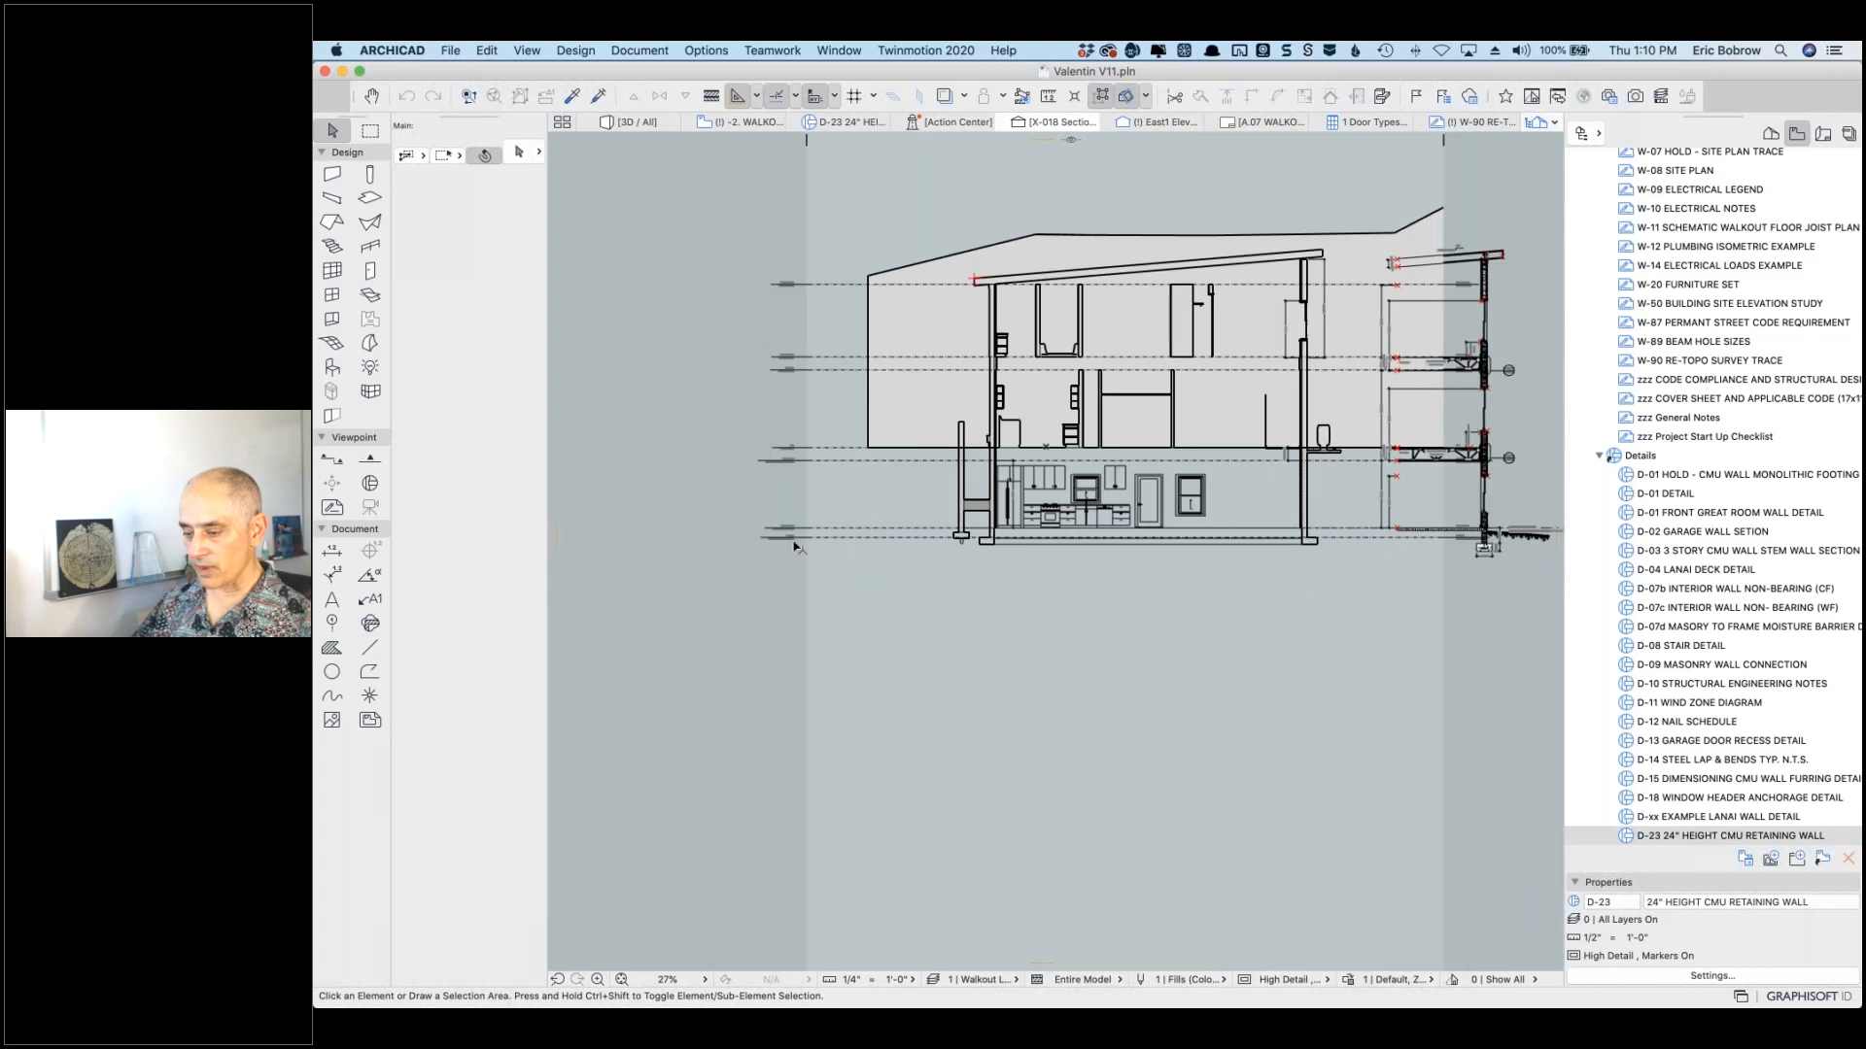
scroll(800, 549, up, 4)
scroll(800, 544, up, 2)
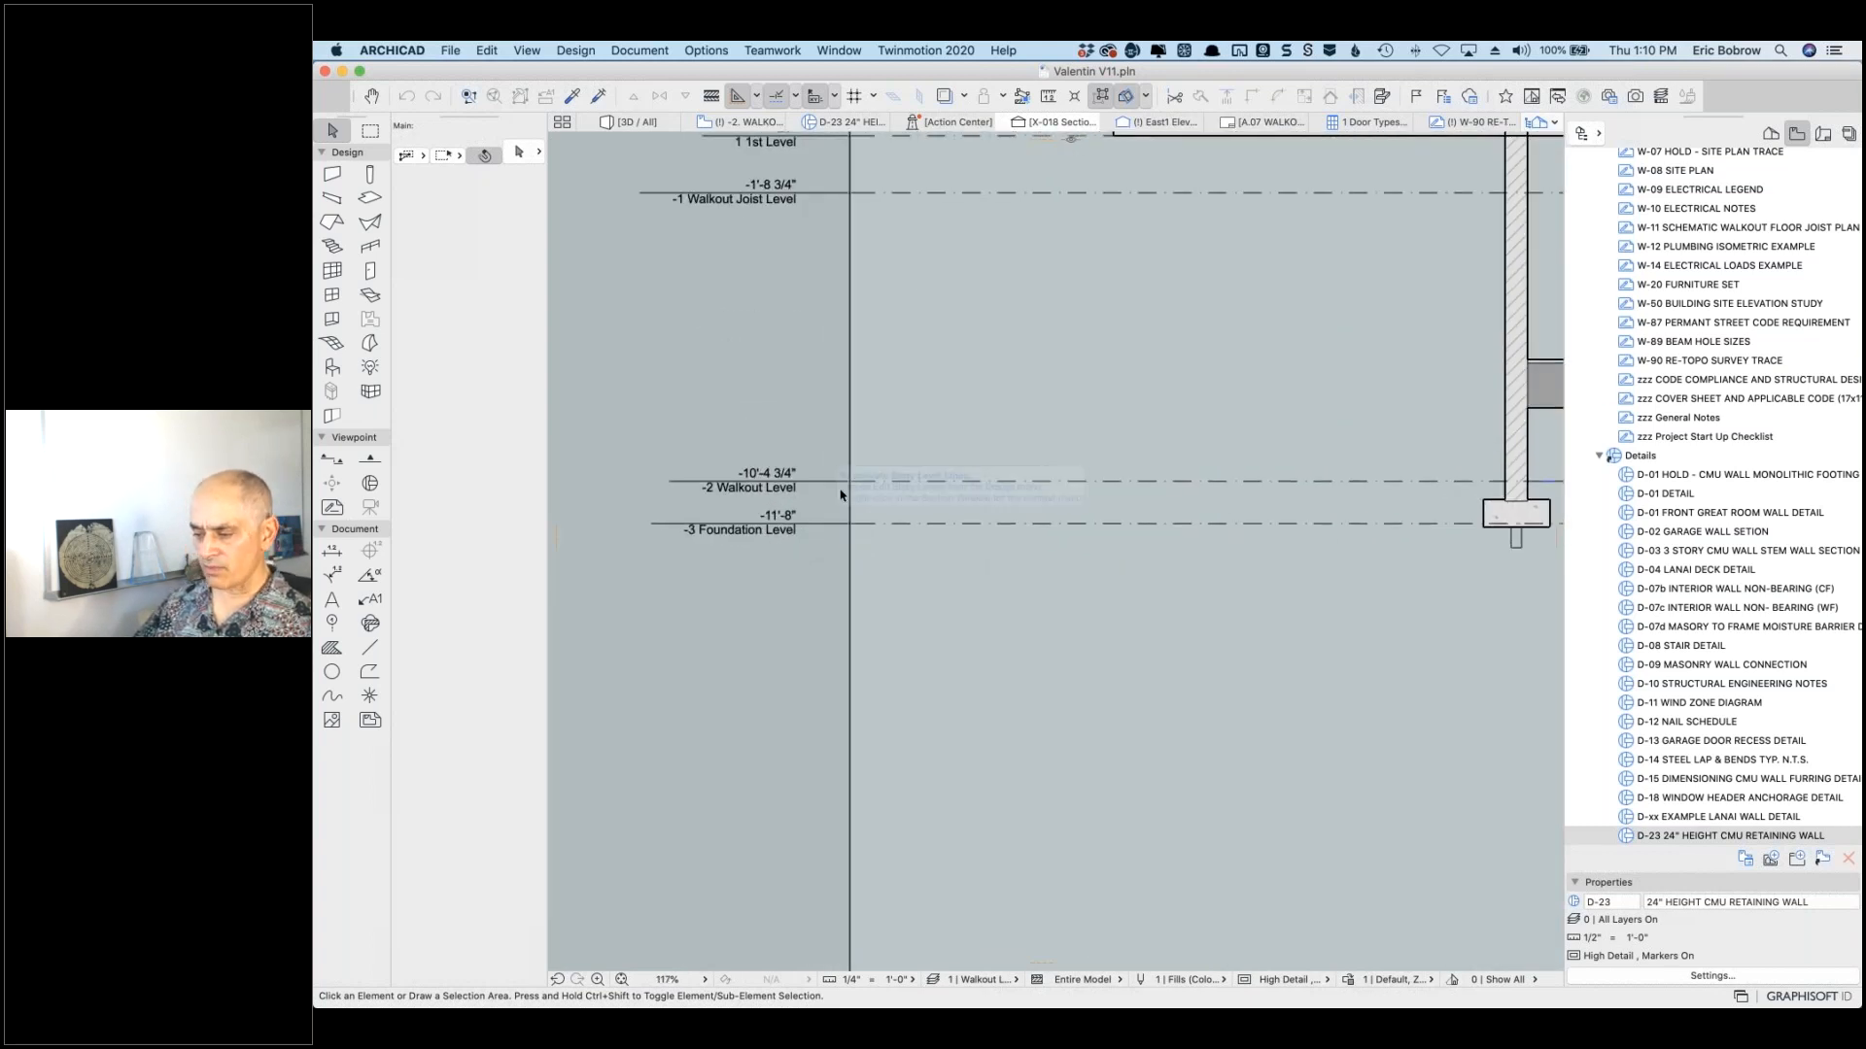
scroll(936, 659, down, 2)
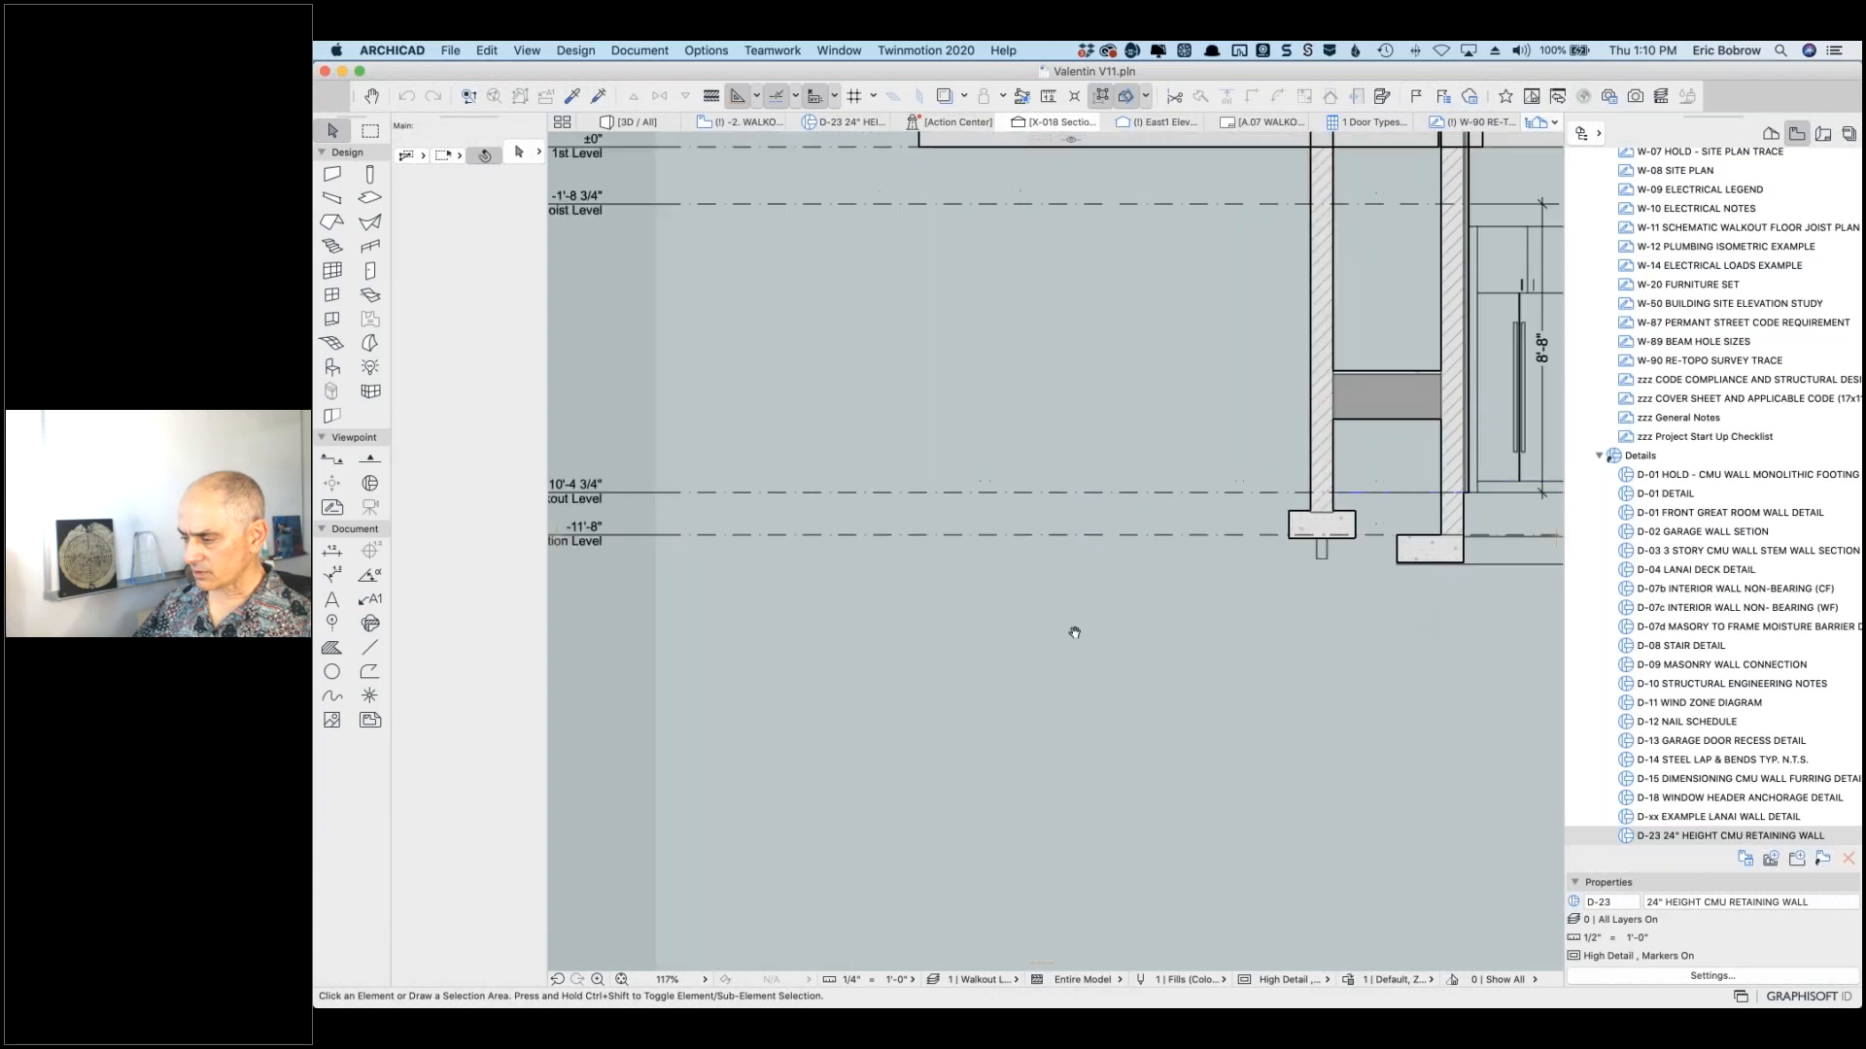
scroll(936, 660, down, 5)
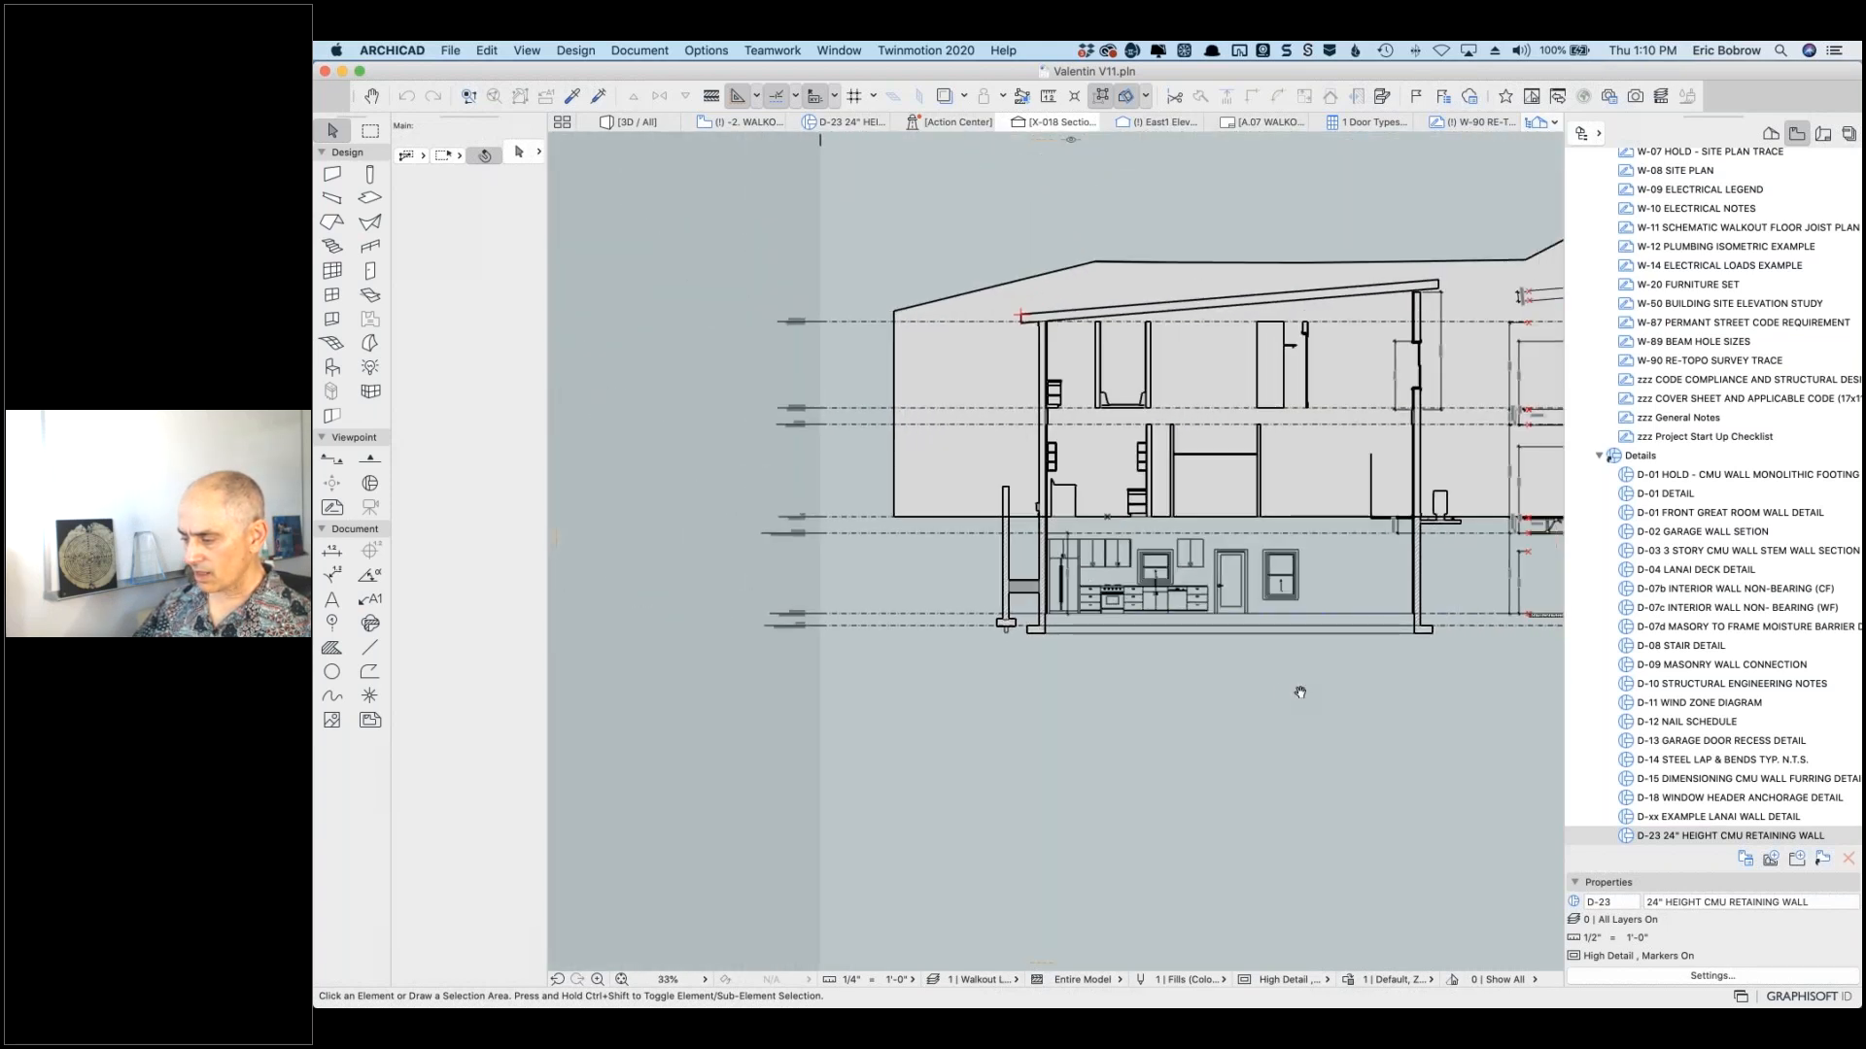
scroll(1299, 685, right, 5)
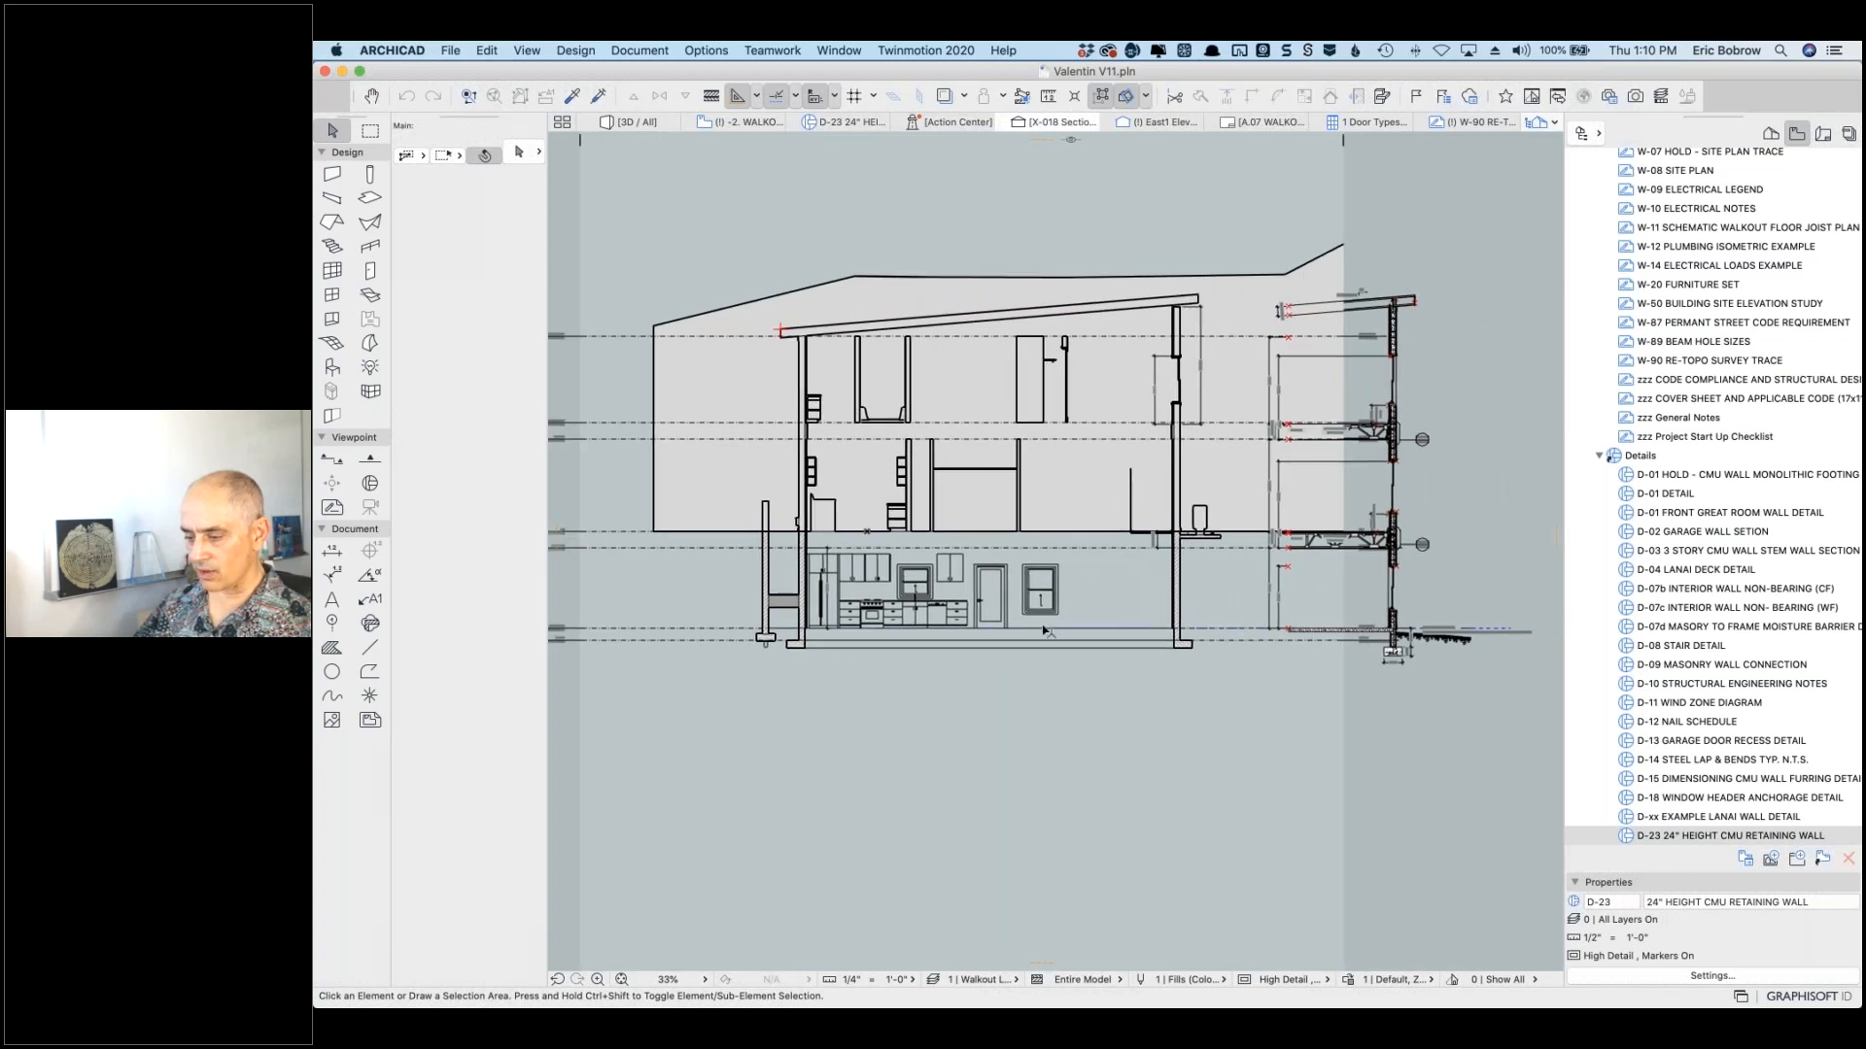
scroll(791, 645, left, 4)
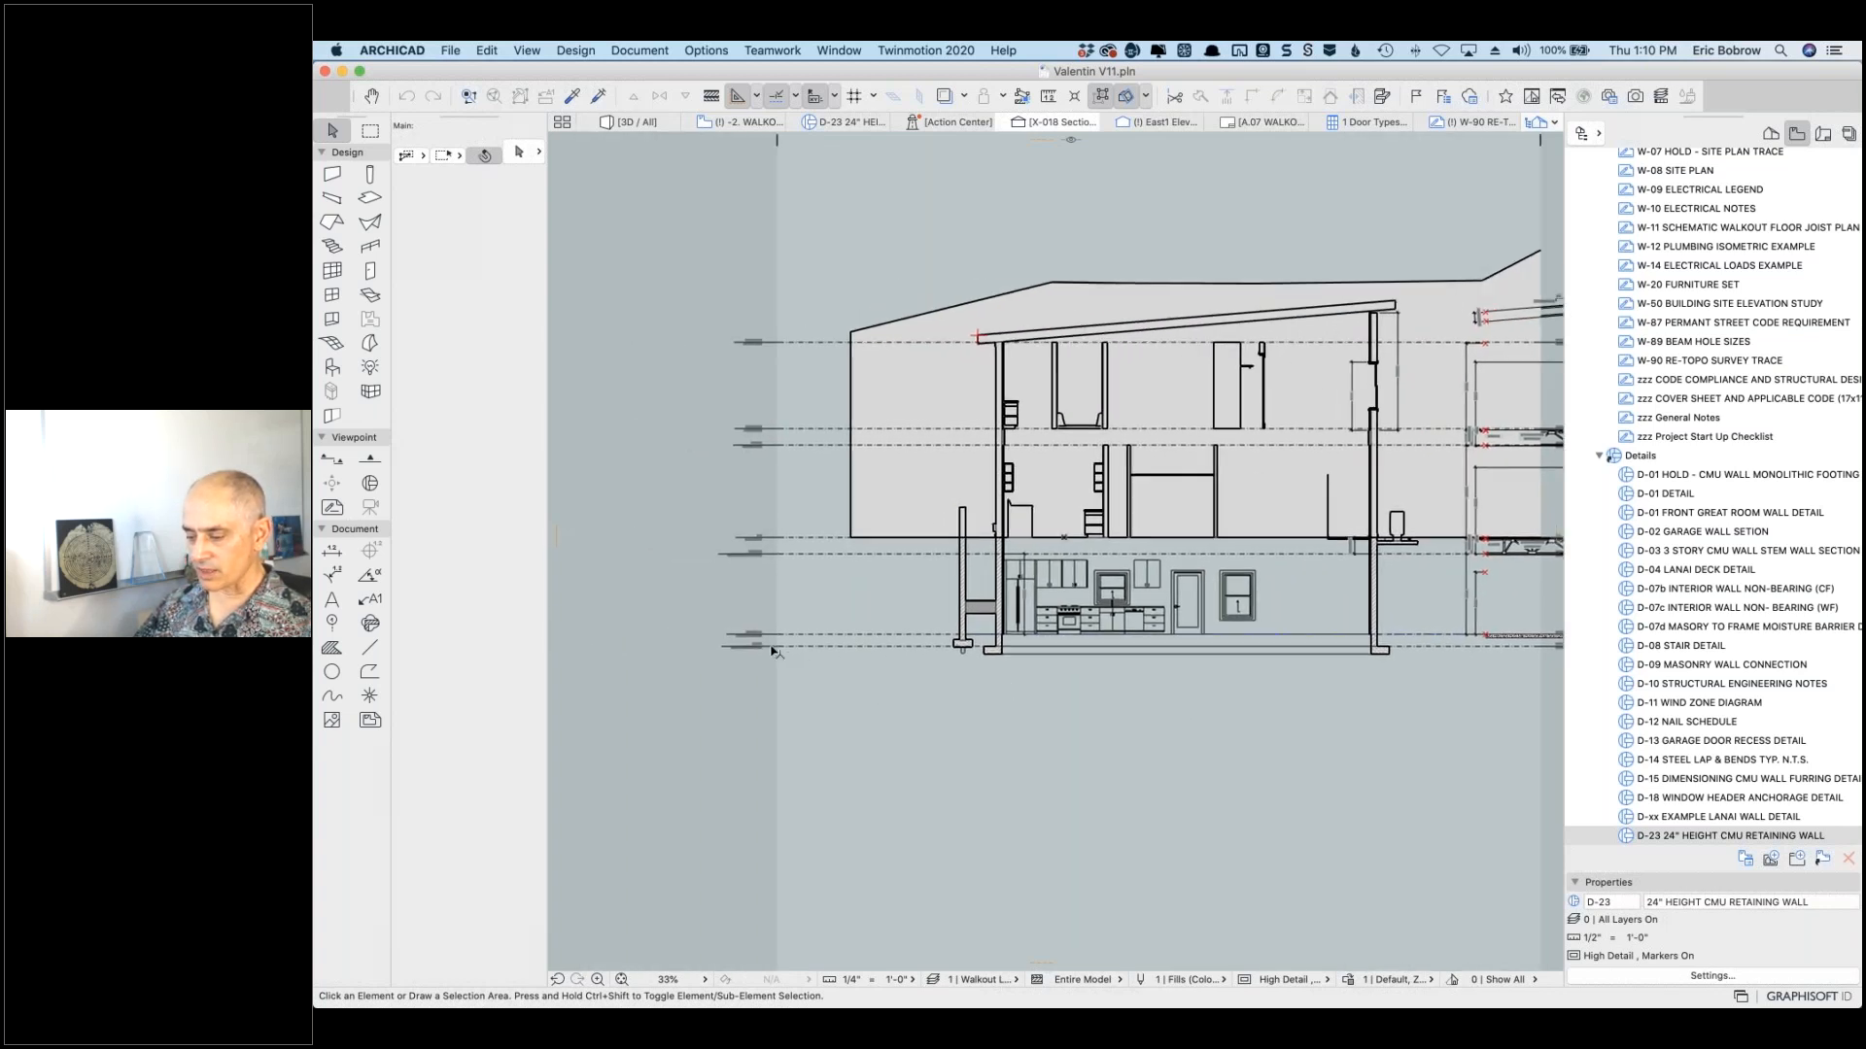
scroll(773, 649, up, 8)
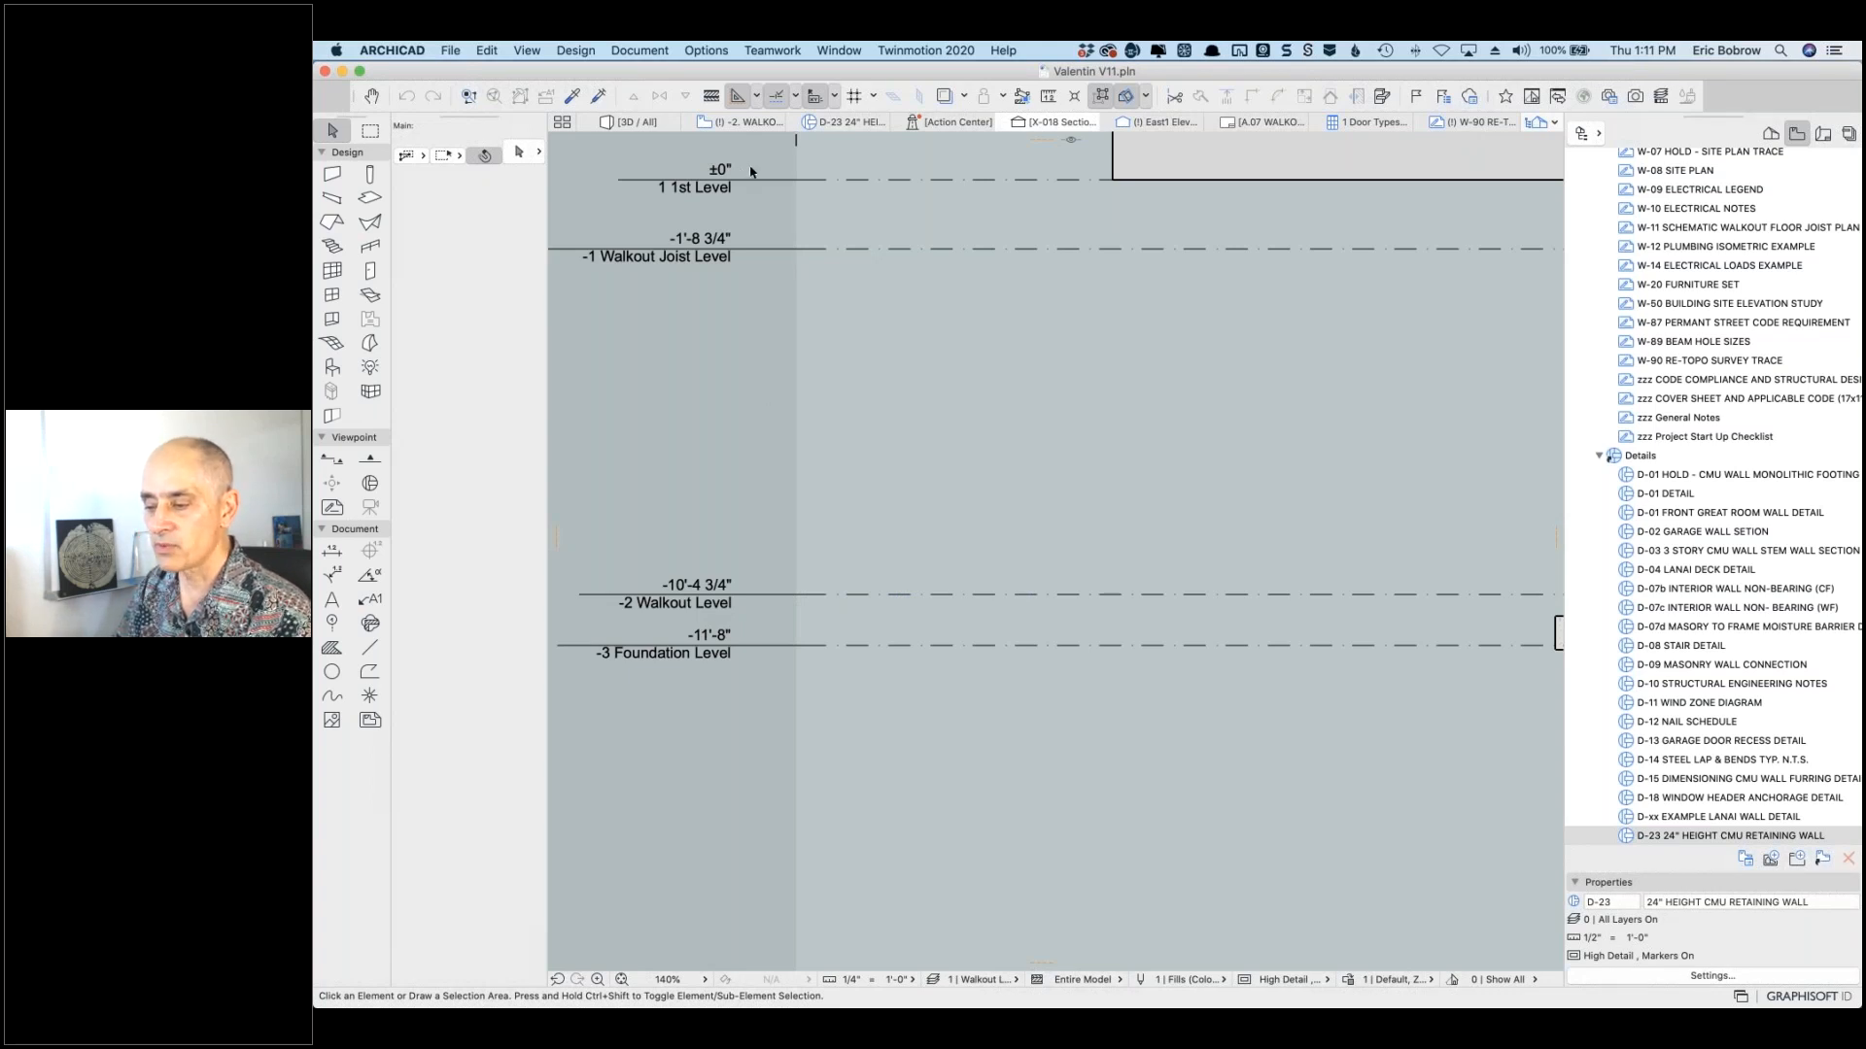
Step: Open the Project Location dialog from Options > Project Preferences
mouse_move(746, 173)
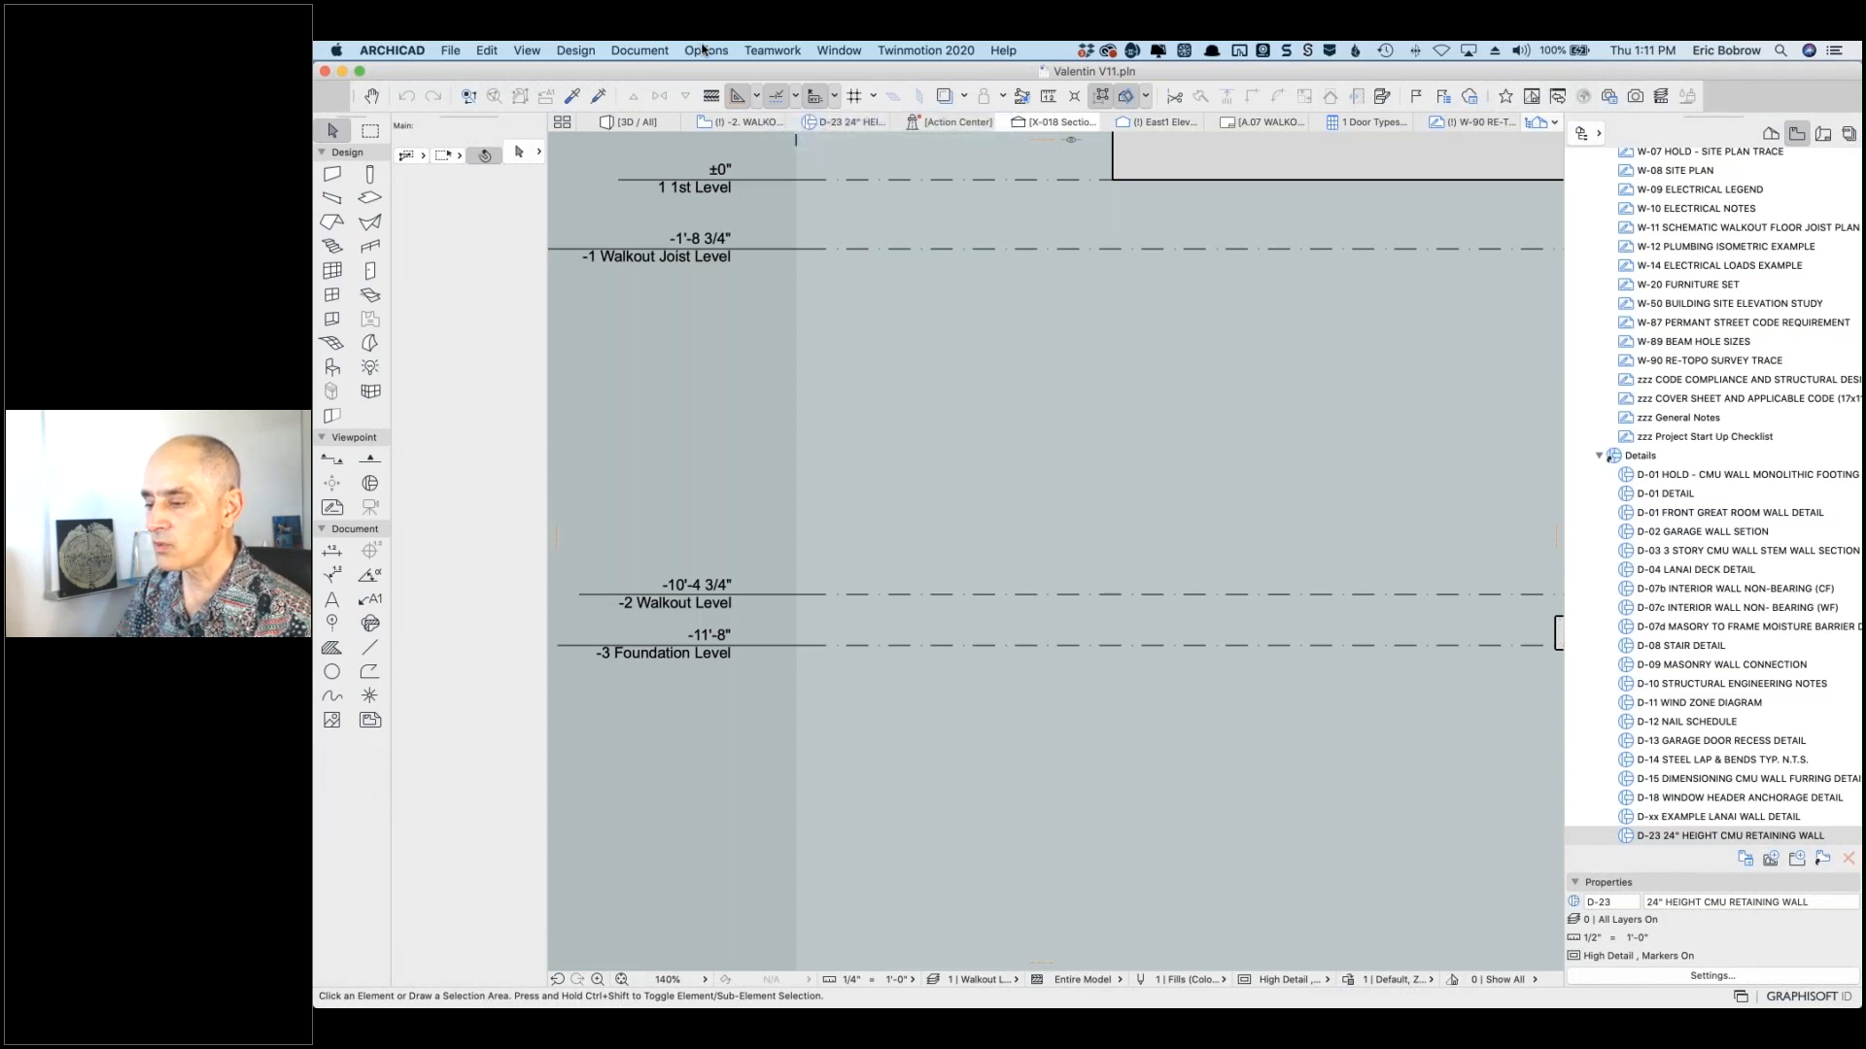
click(704, 49)
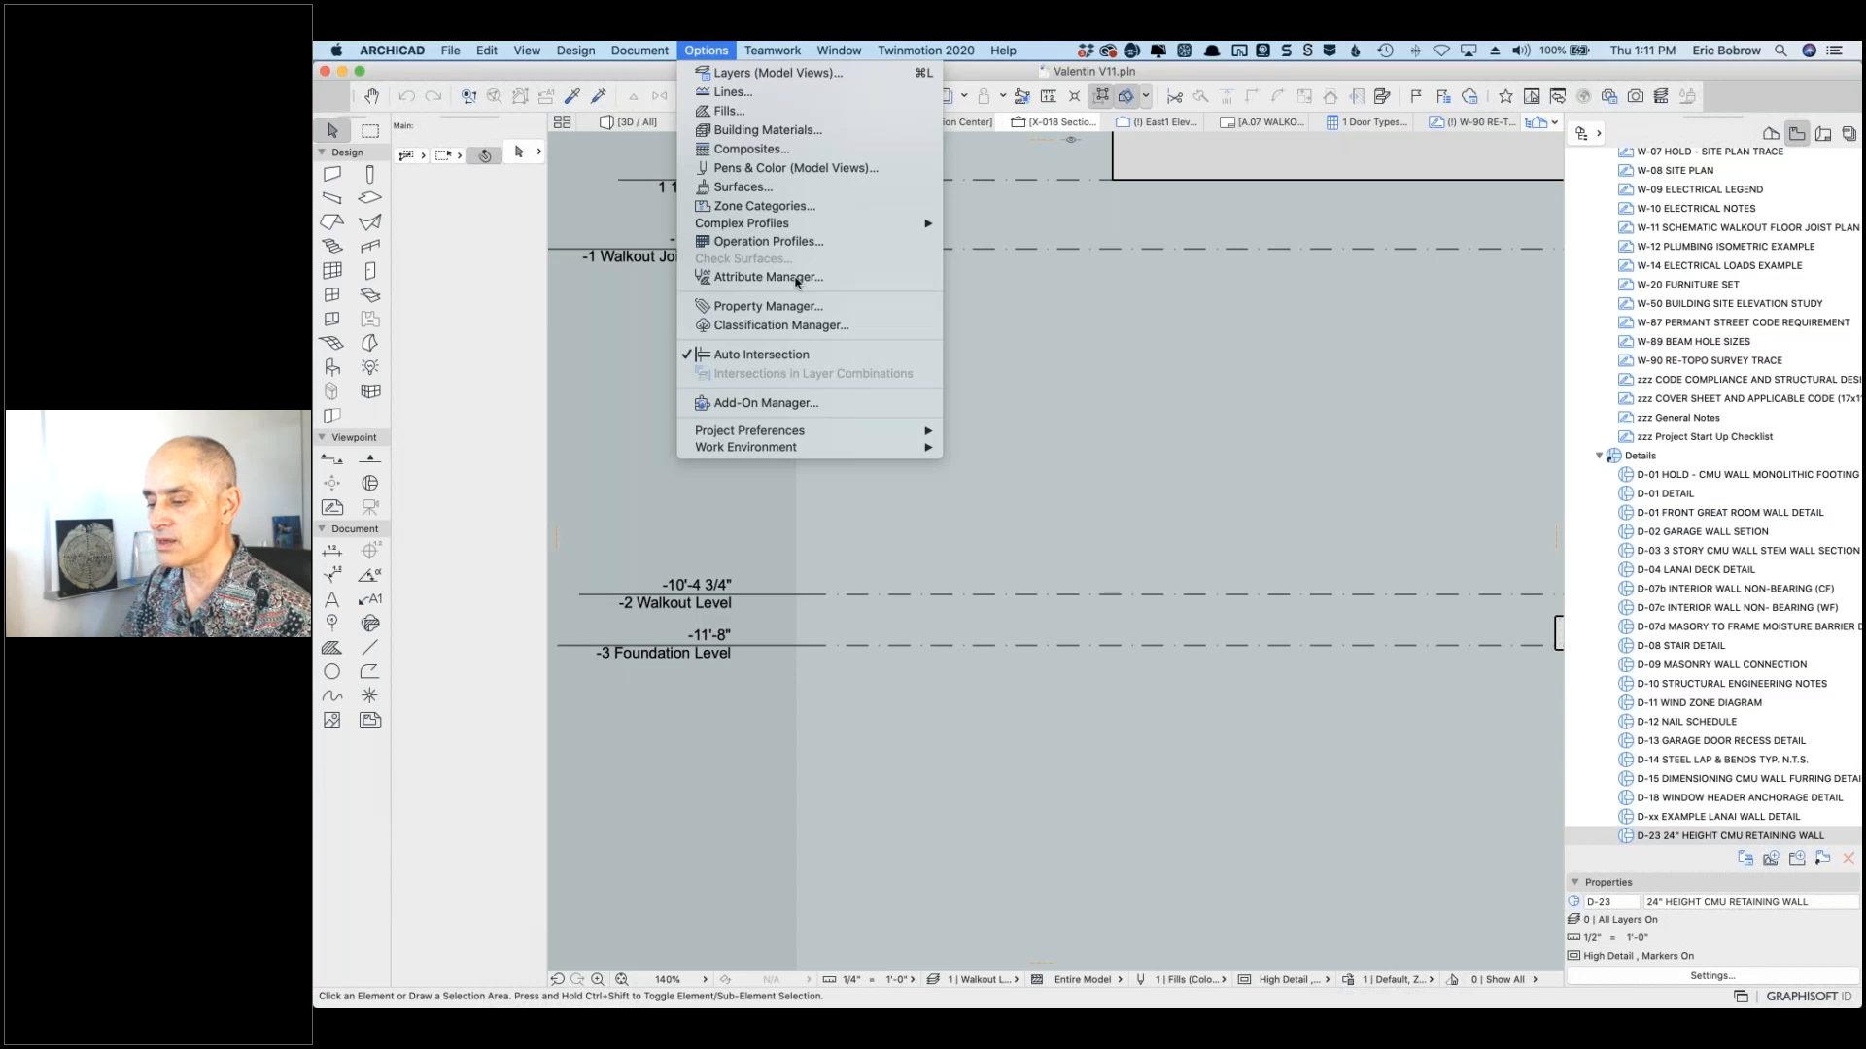
mouse_move(814, 431)
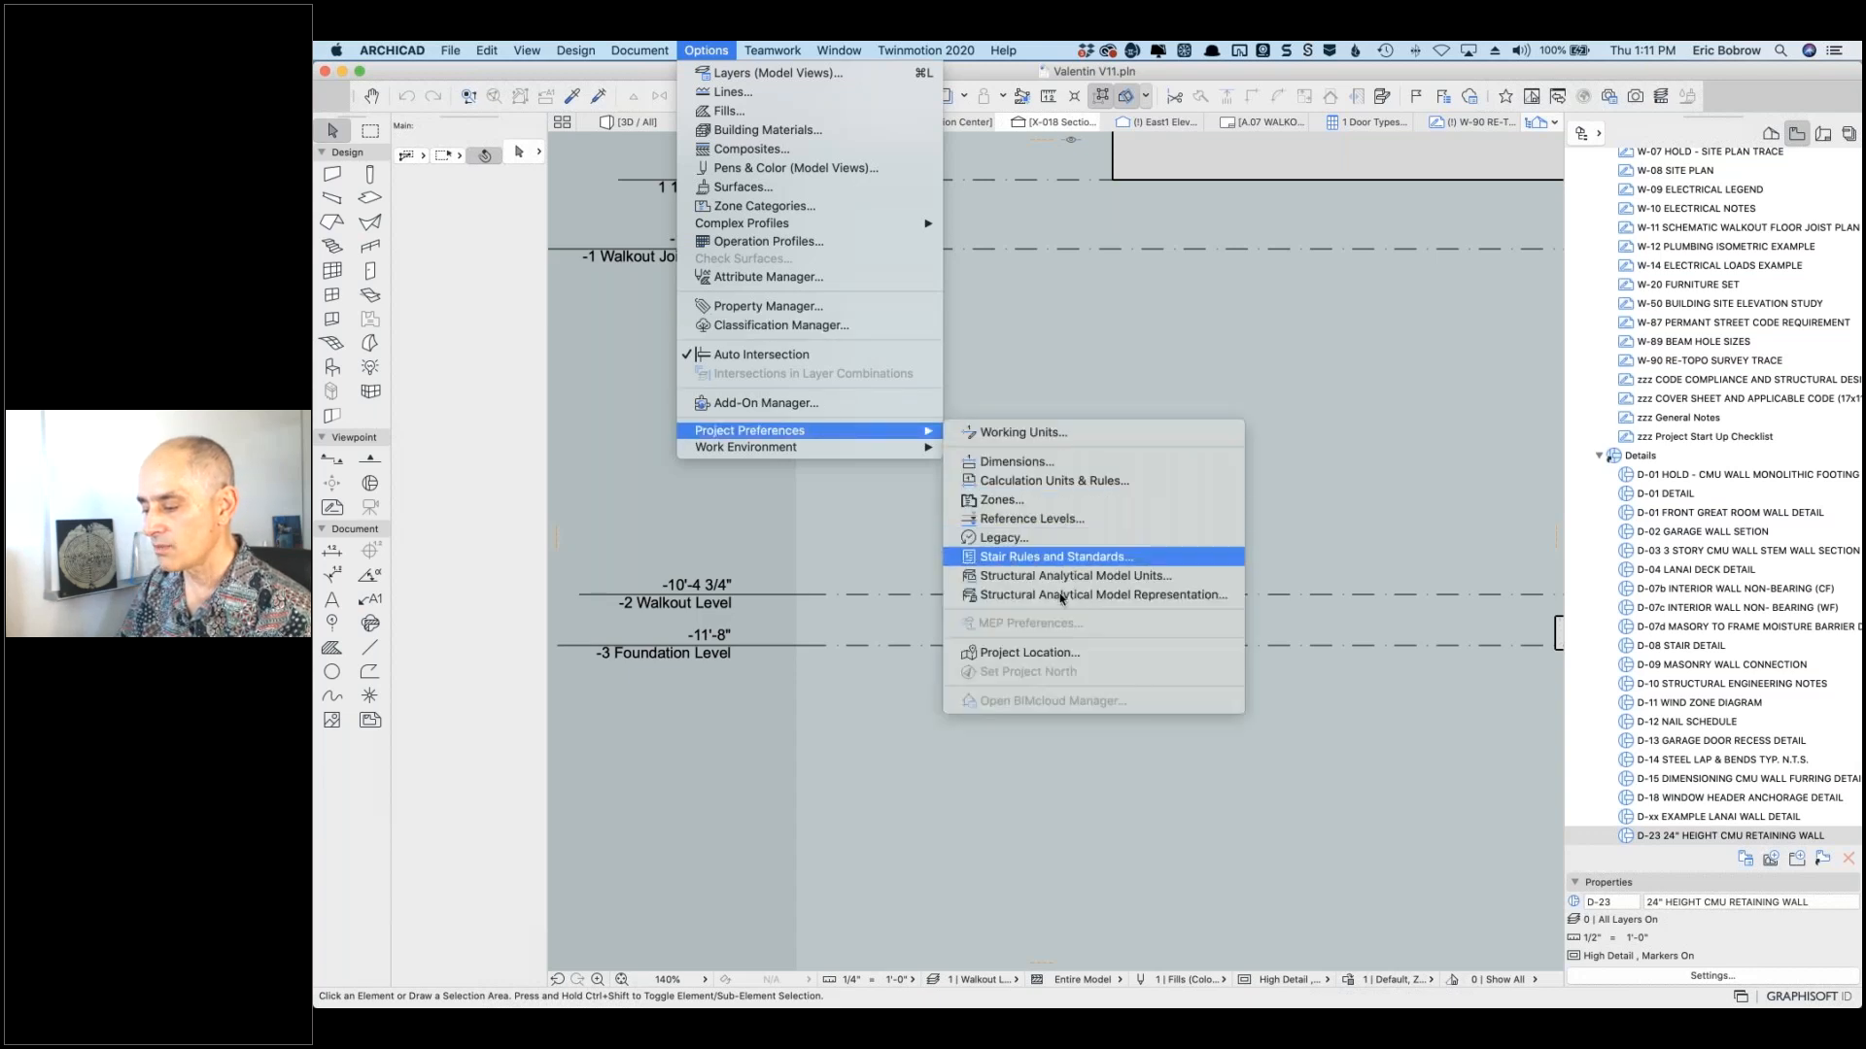
click(1046, 653)
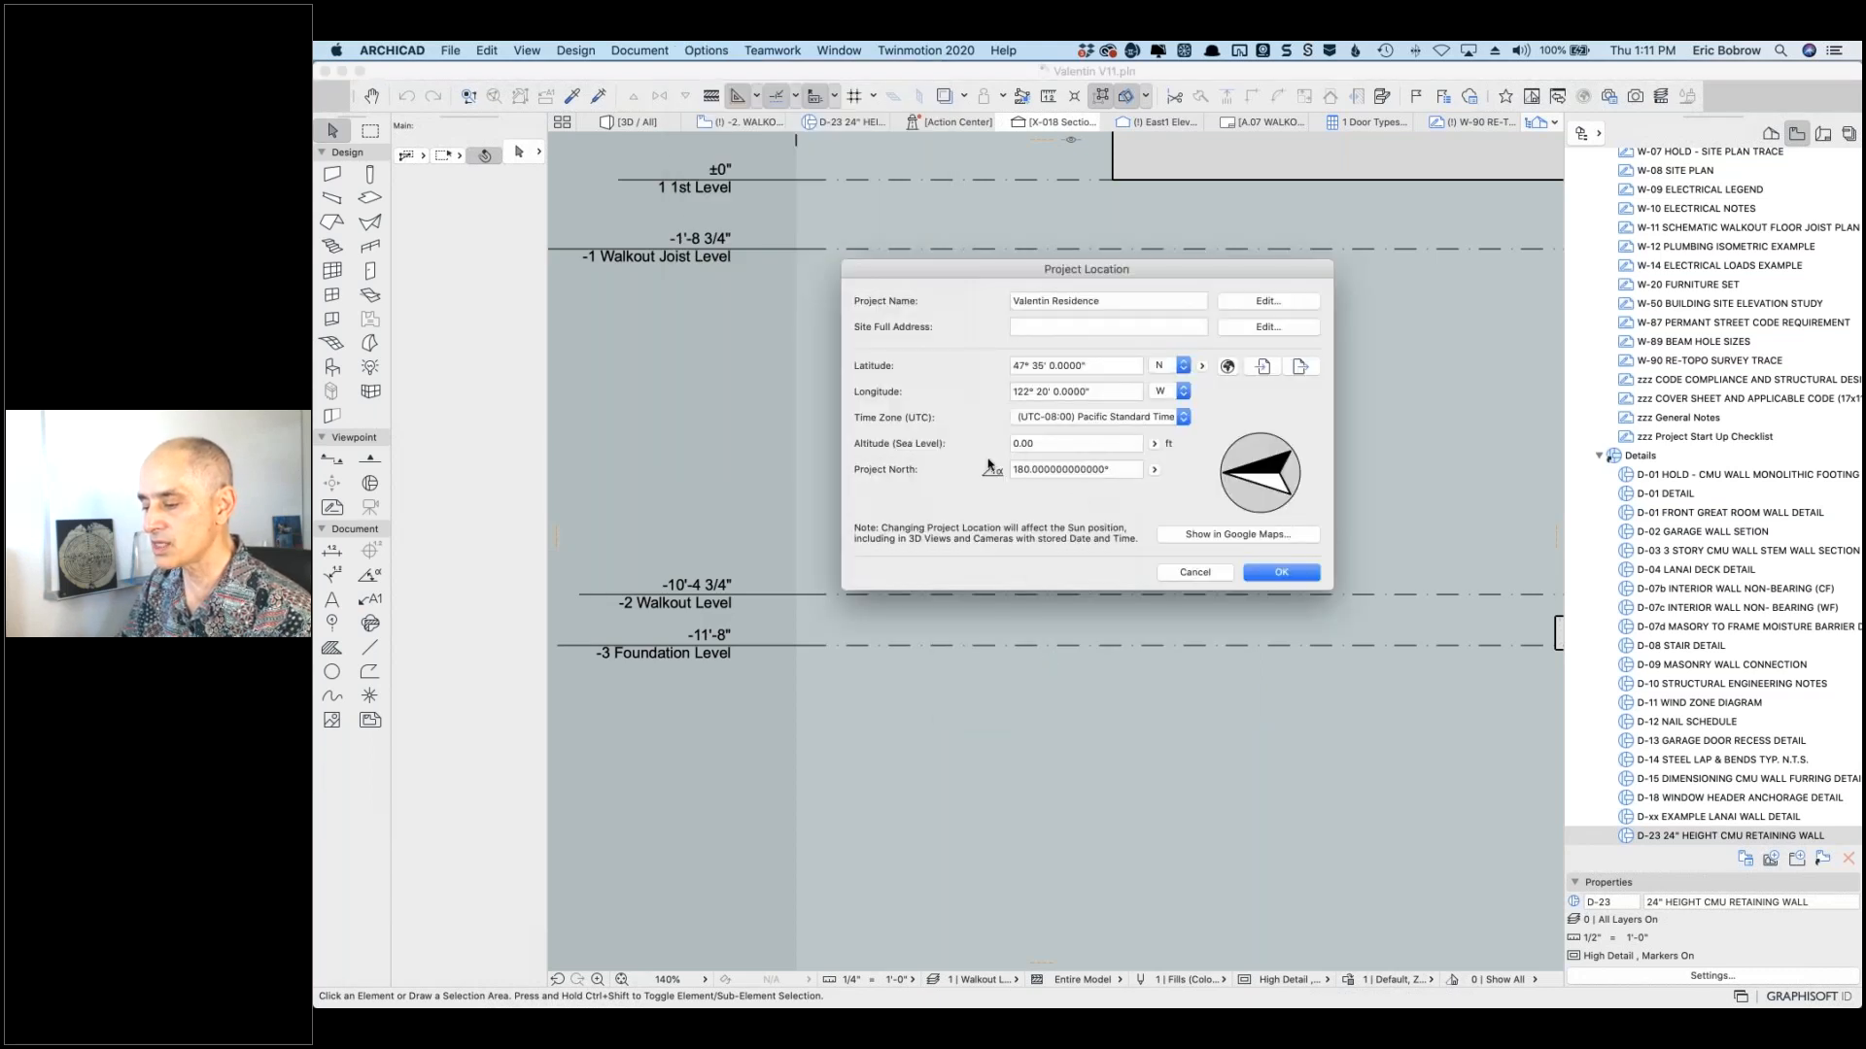
Step: Enter 35.40 as the Altitude (Sea Level) in decimal feet and confirm the dialog
double_click(1021, 443)
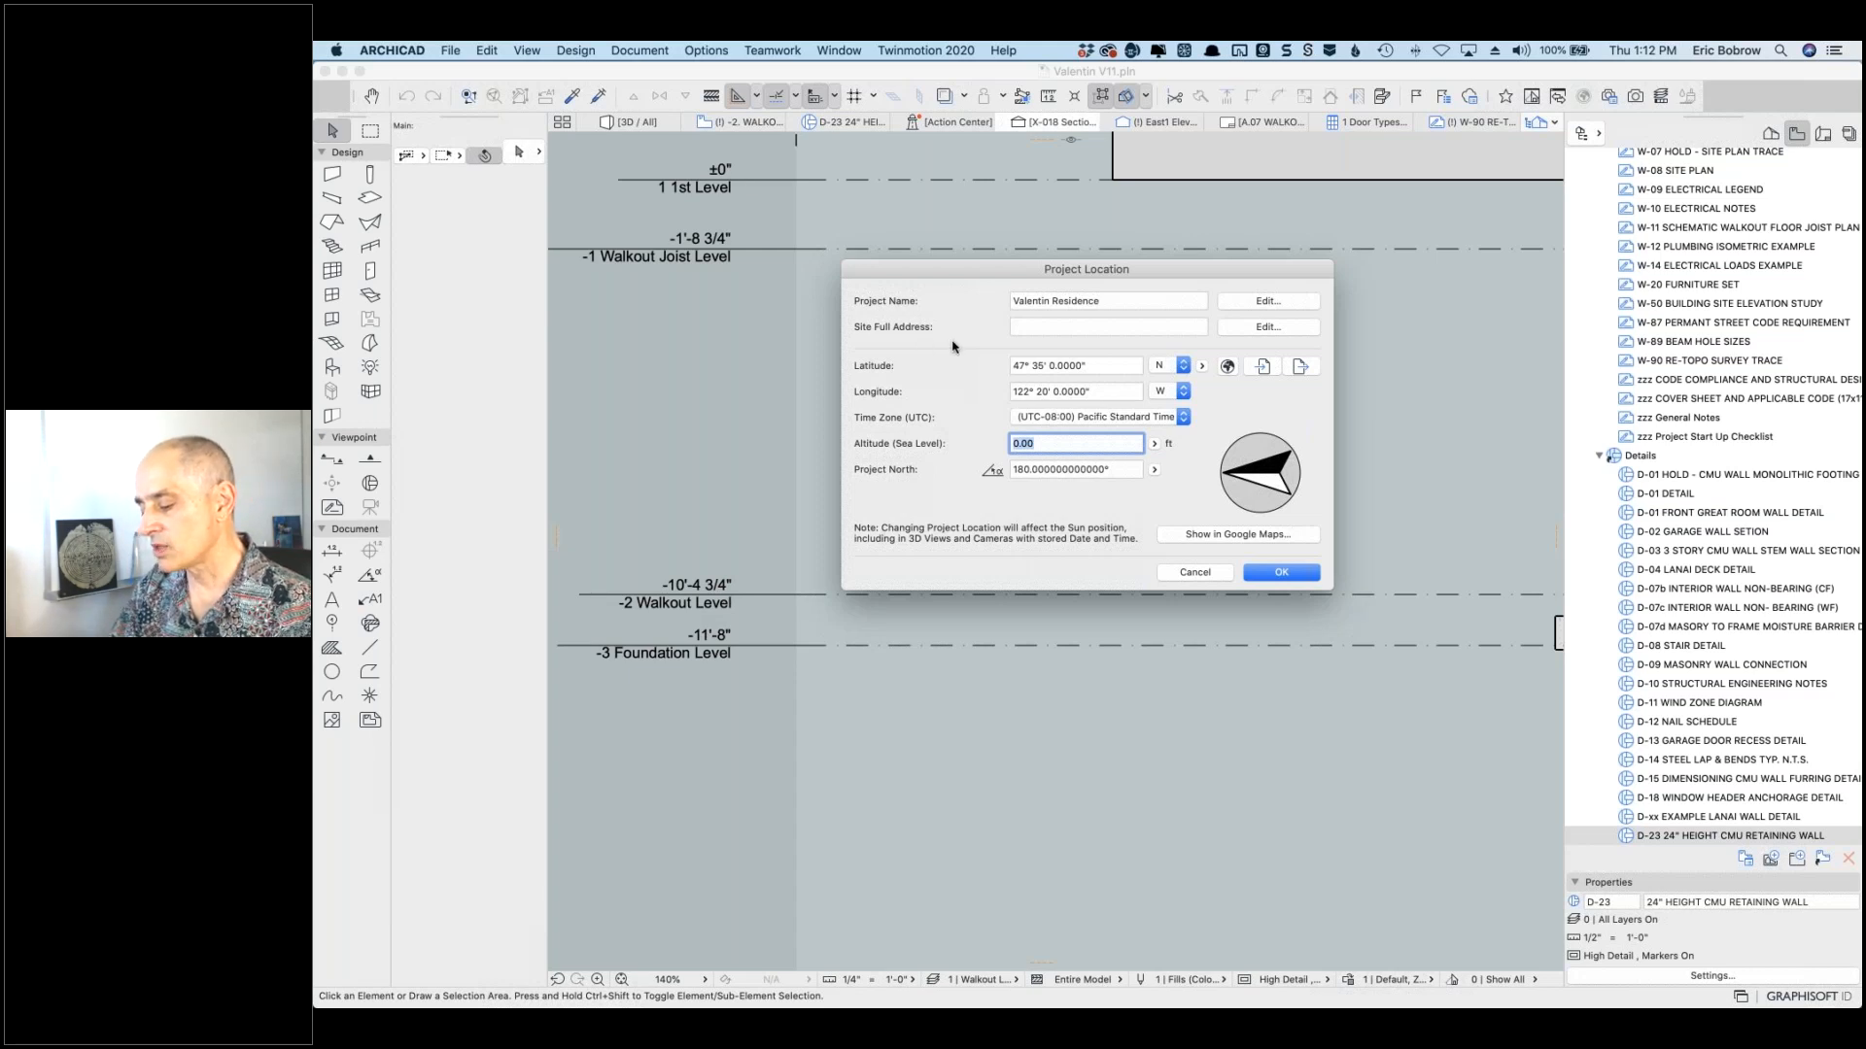
text(35)
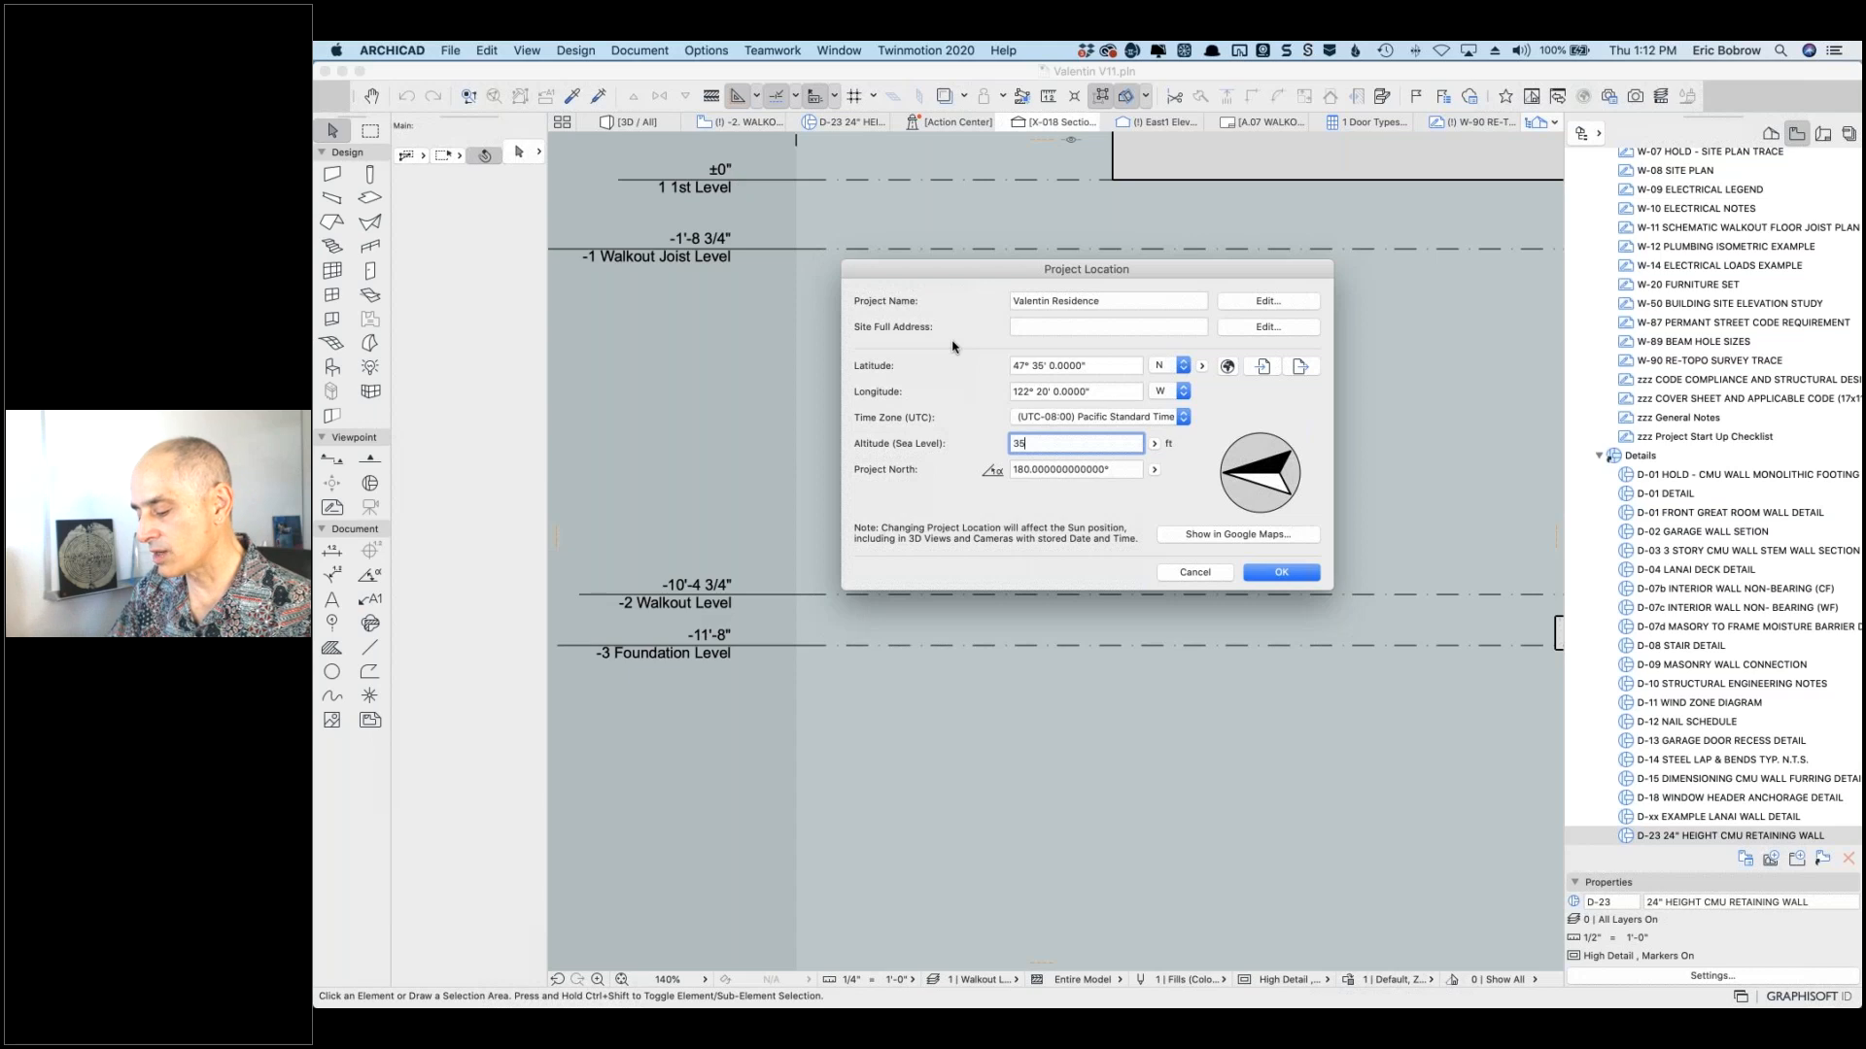
text(4 3)
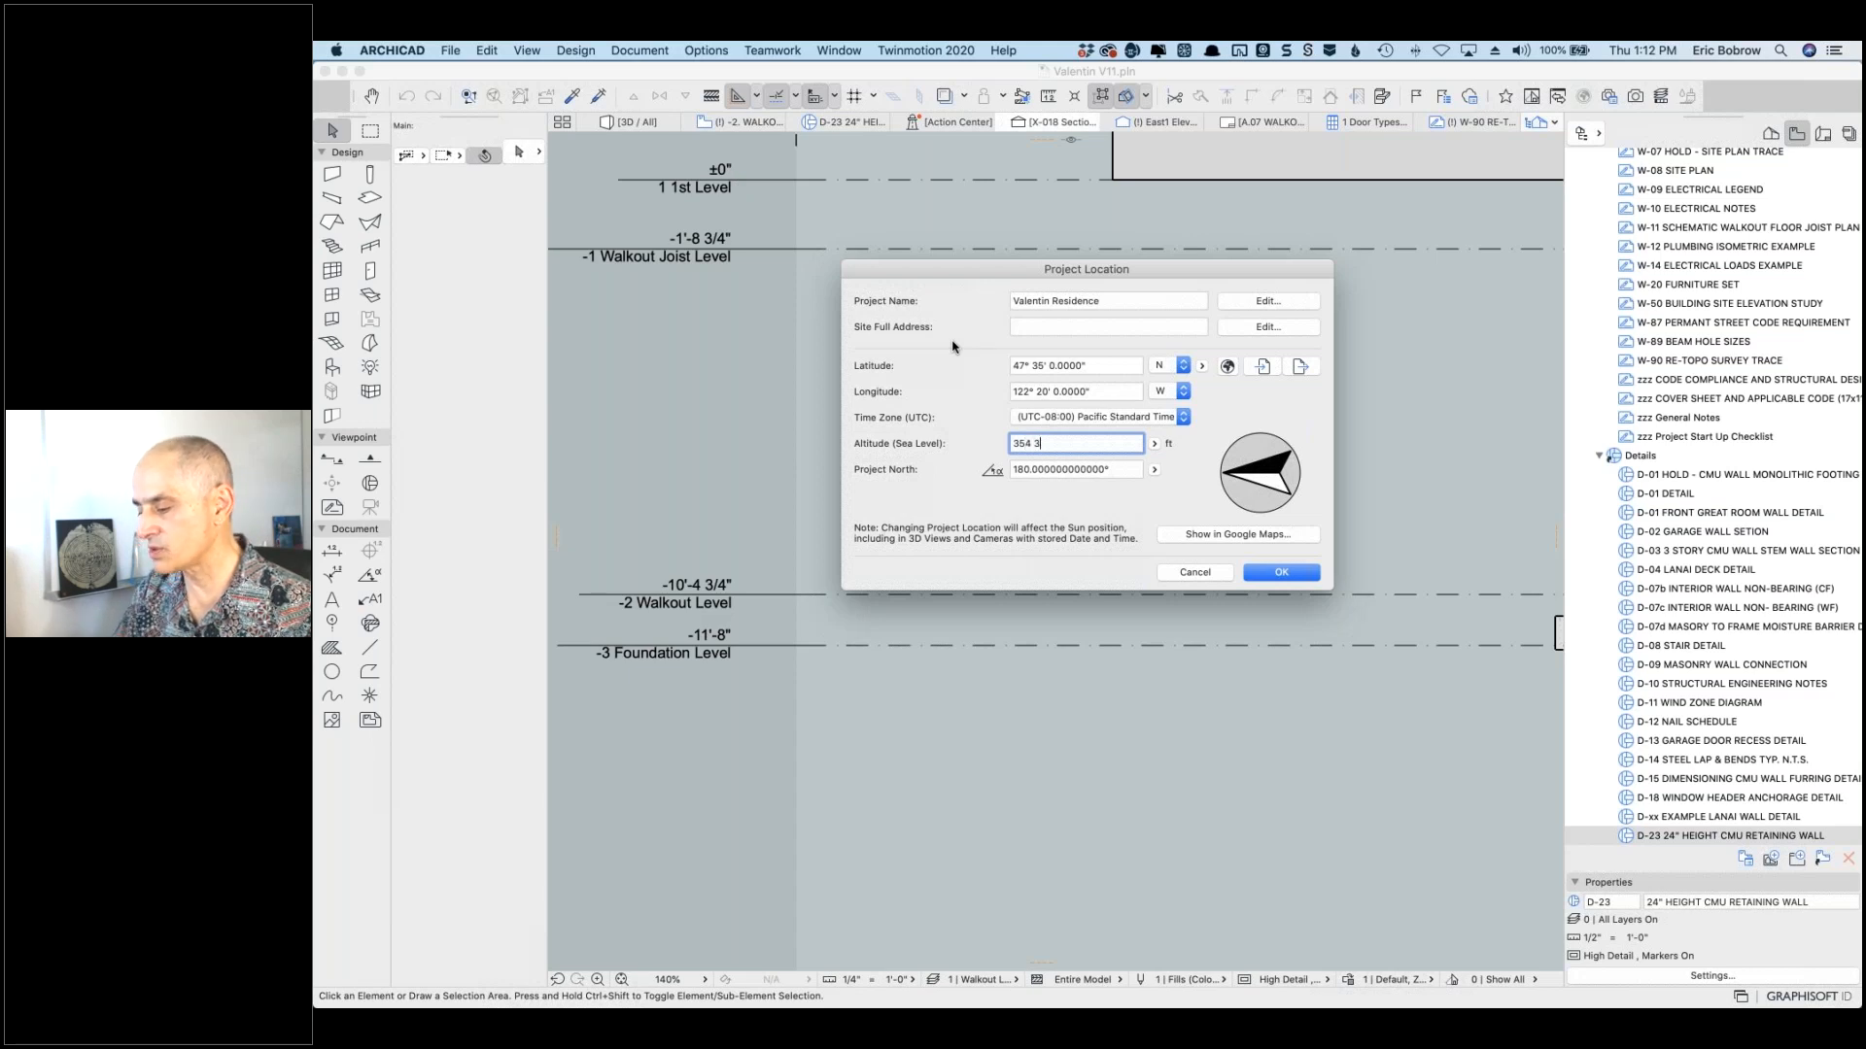
text(4)
key(BackSpace)
key(BackSpace)
text(00)
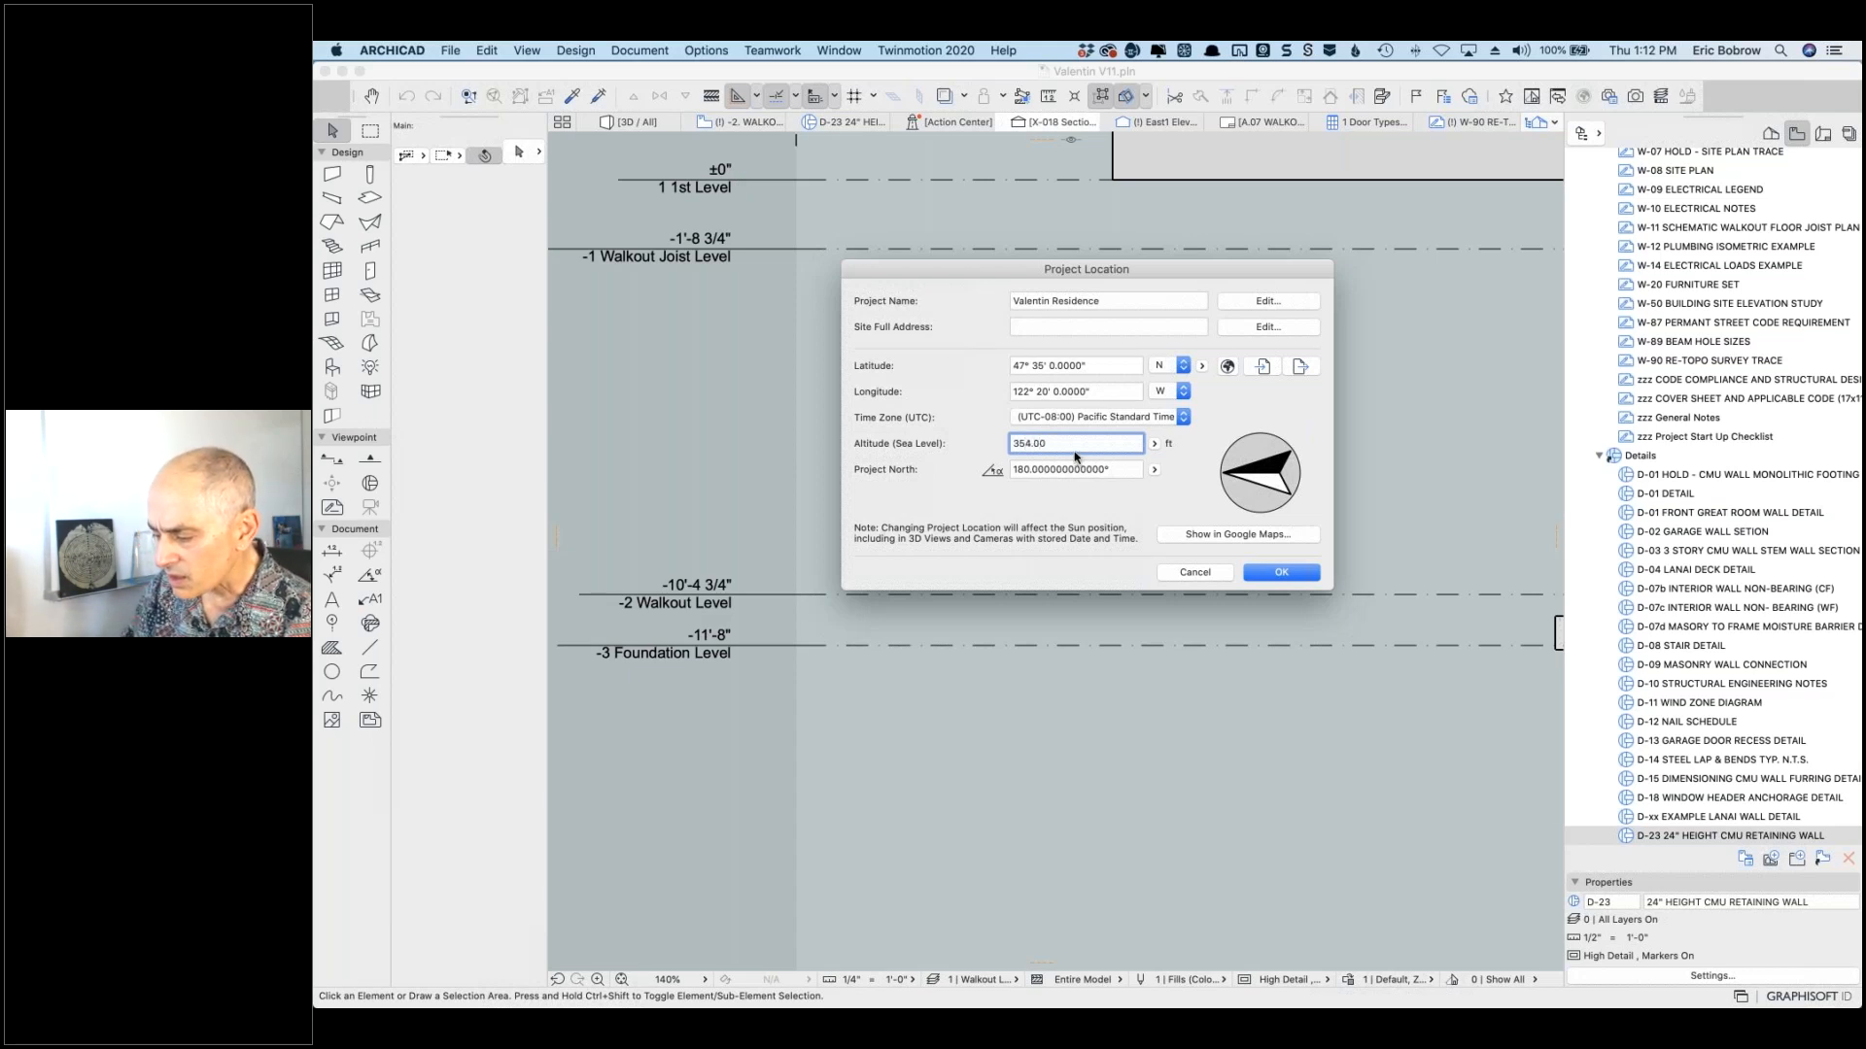
key(super+a)
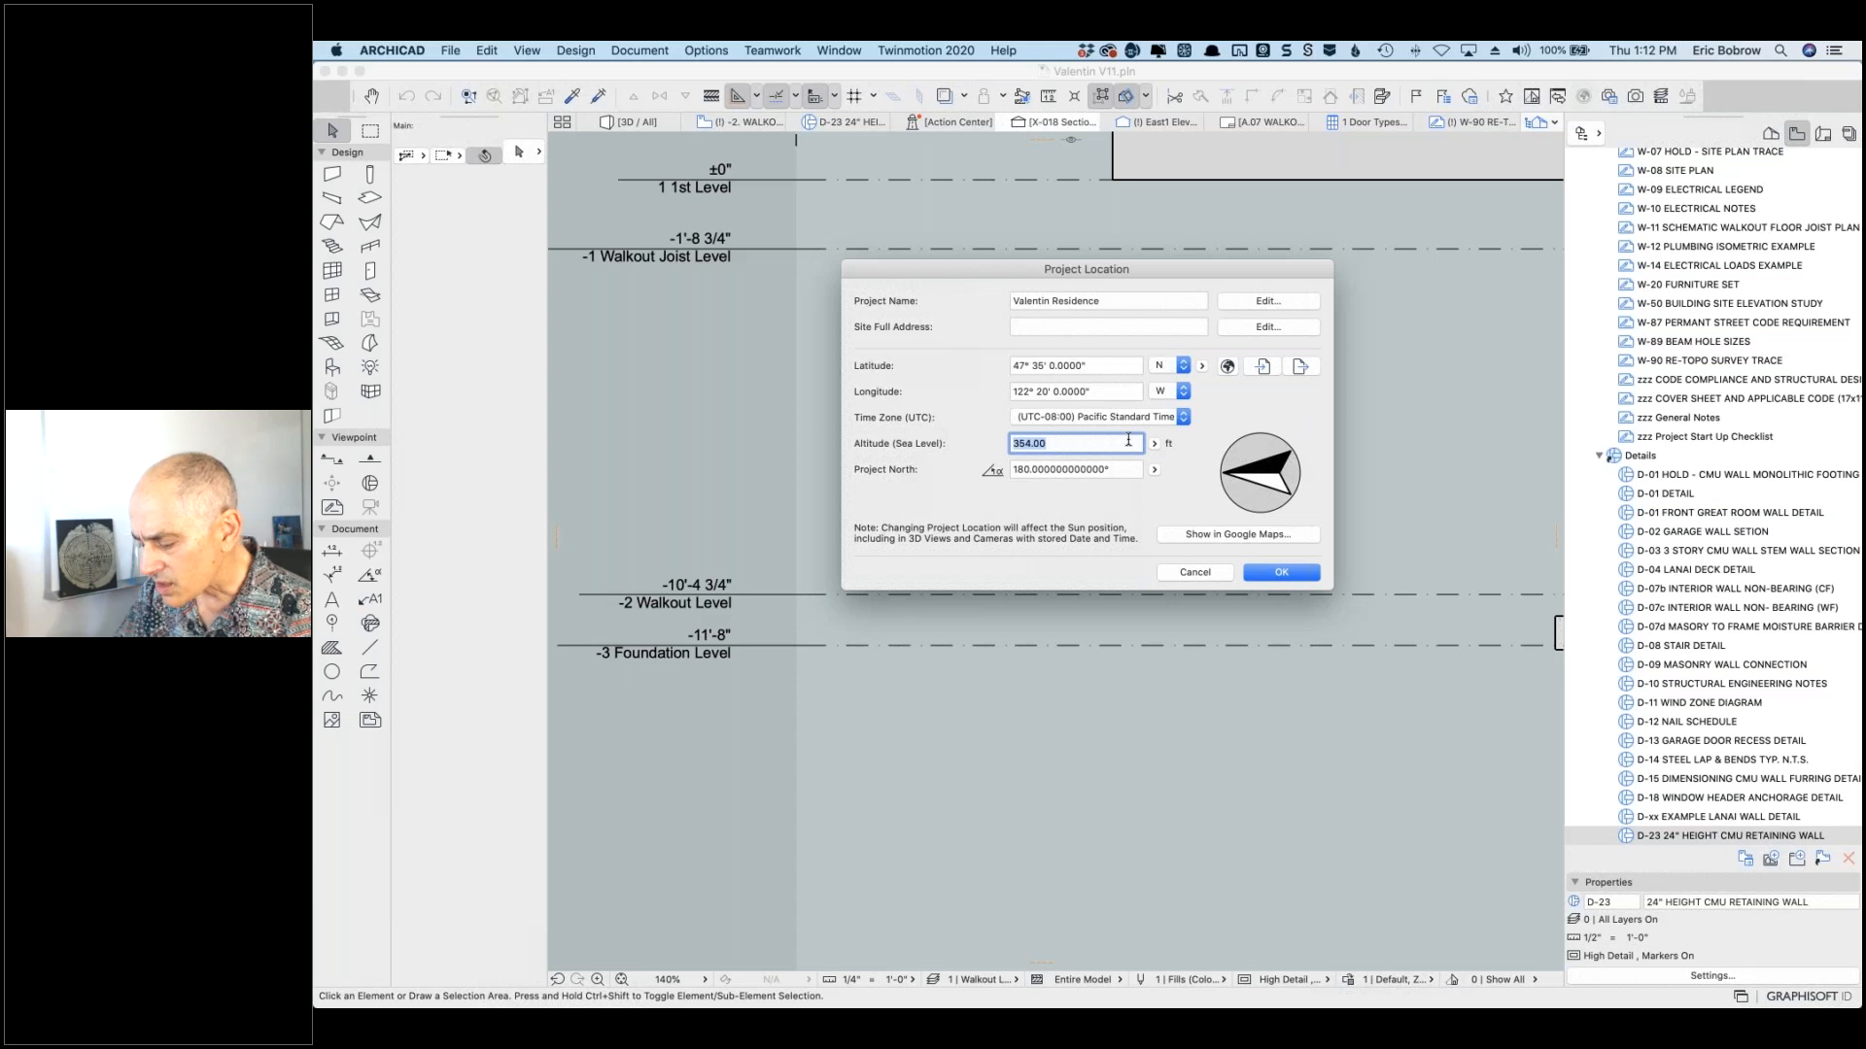
text(35)
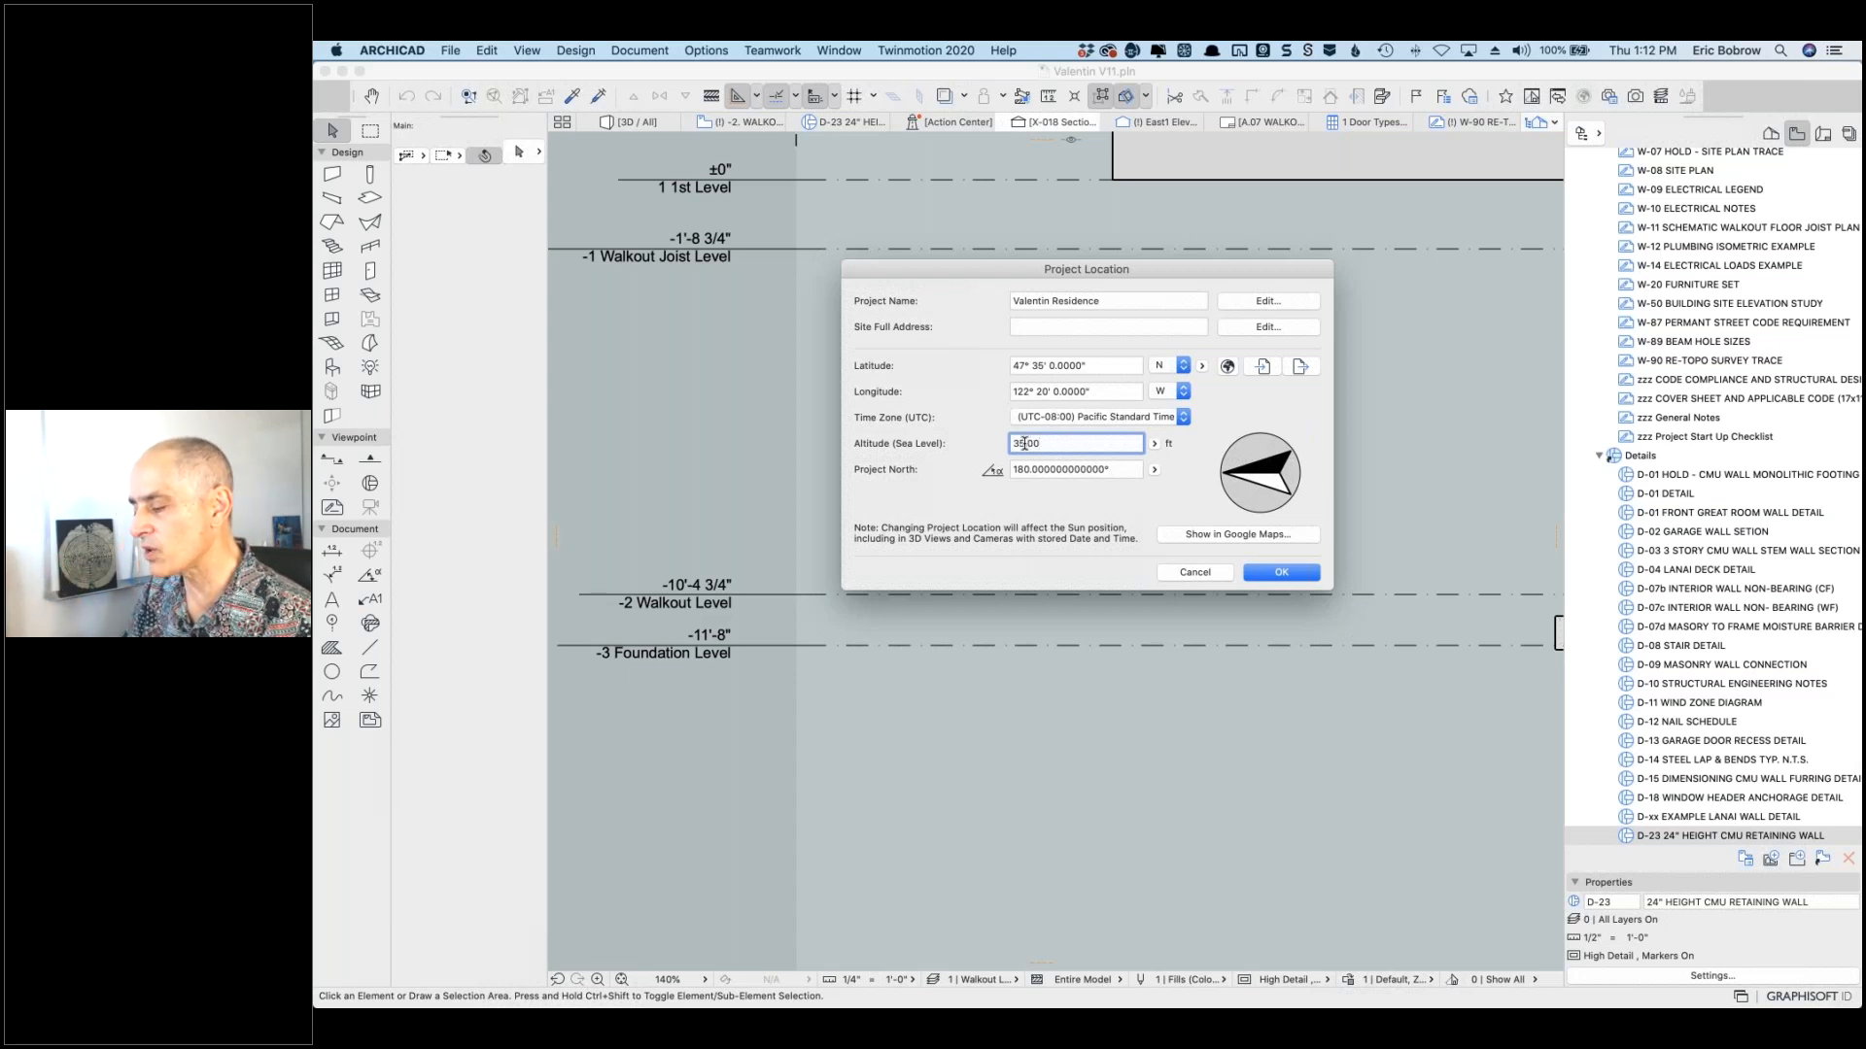
click(1155, 444)
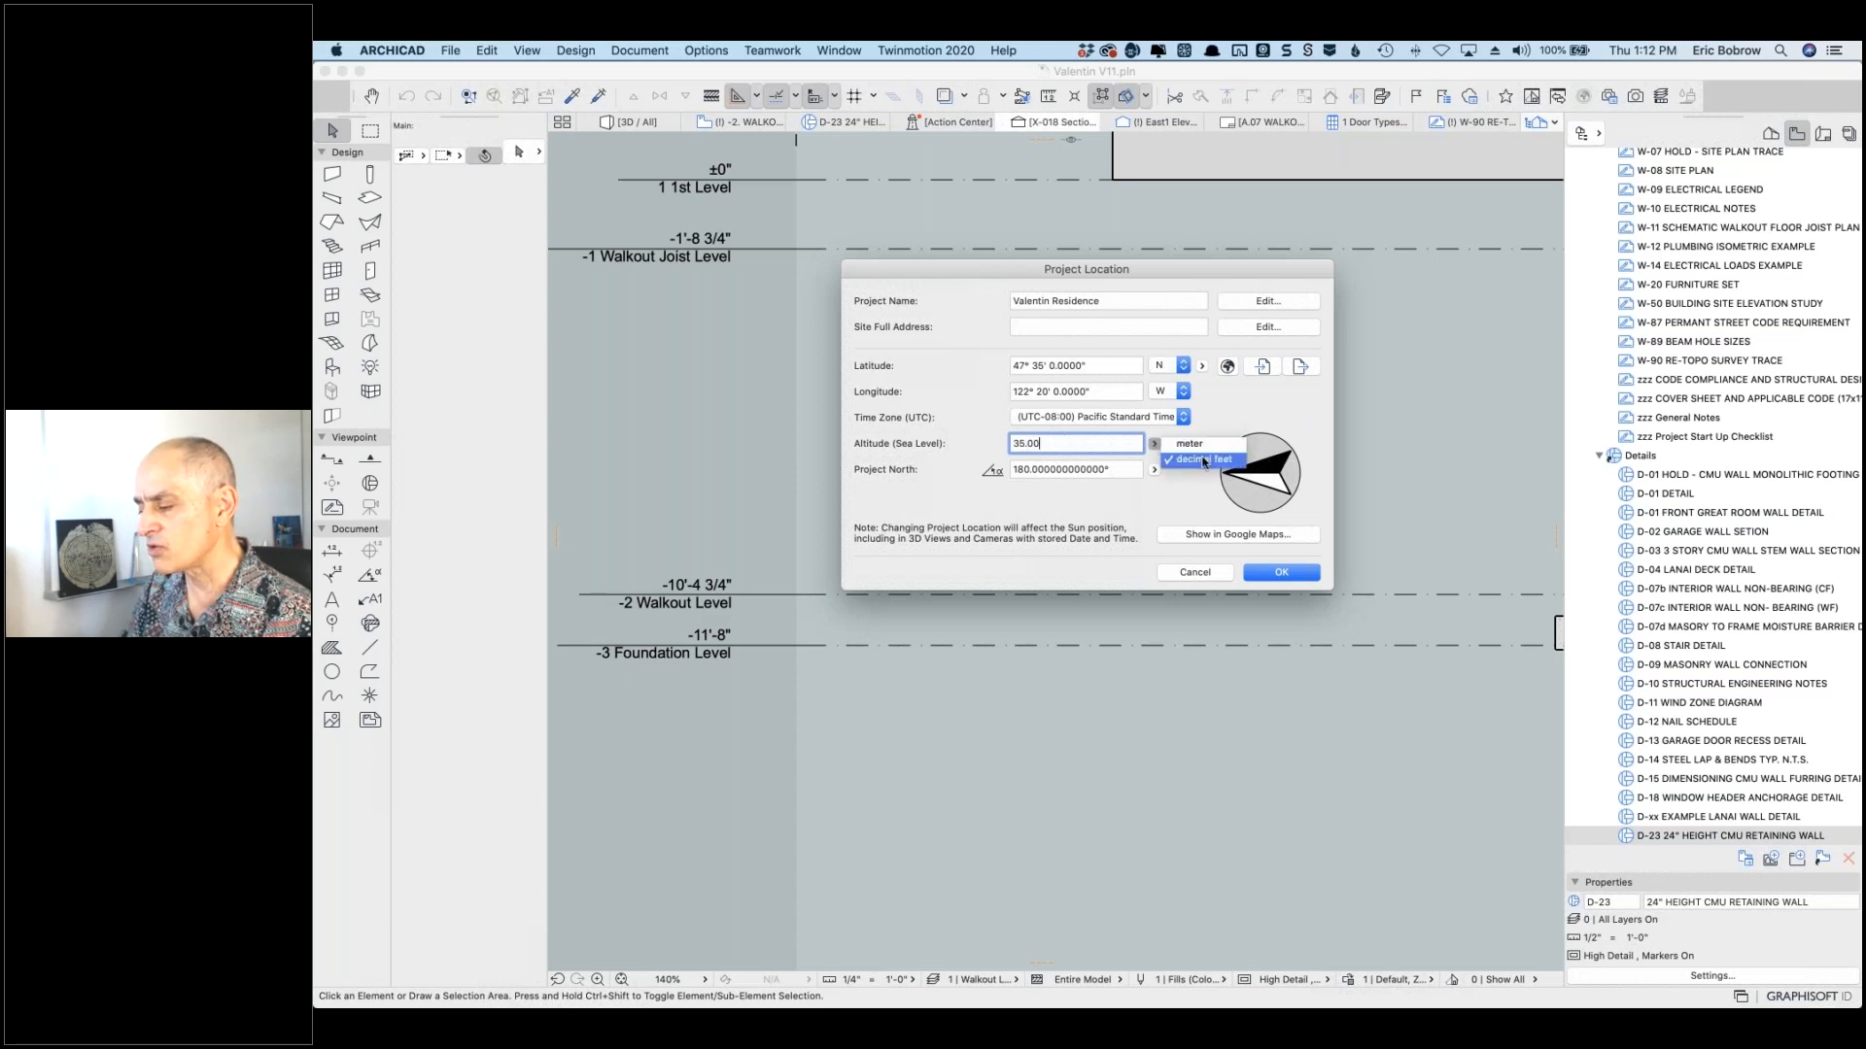
click(1224, 412)
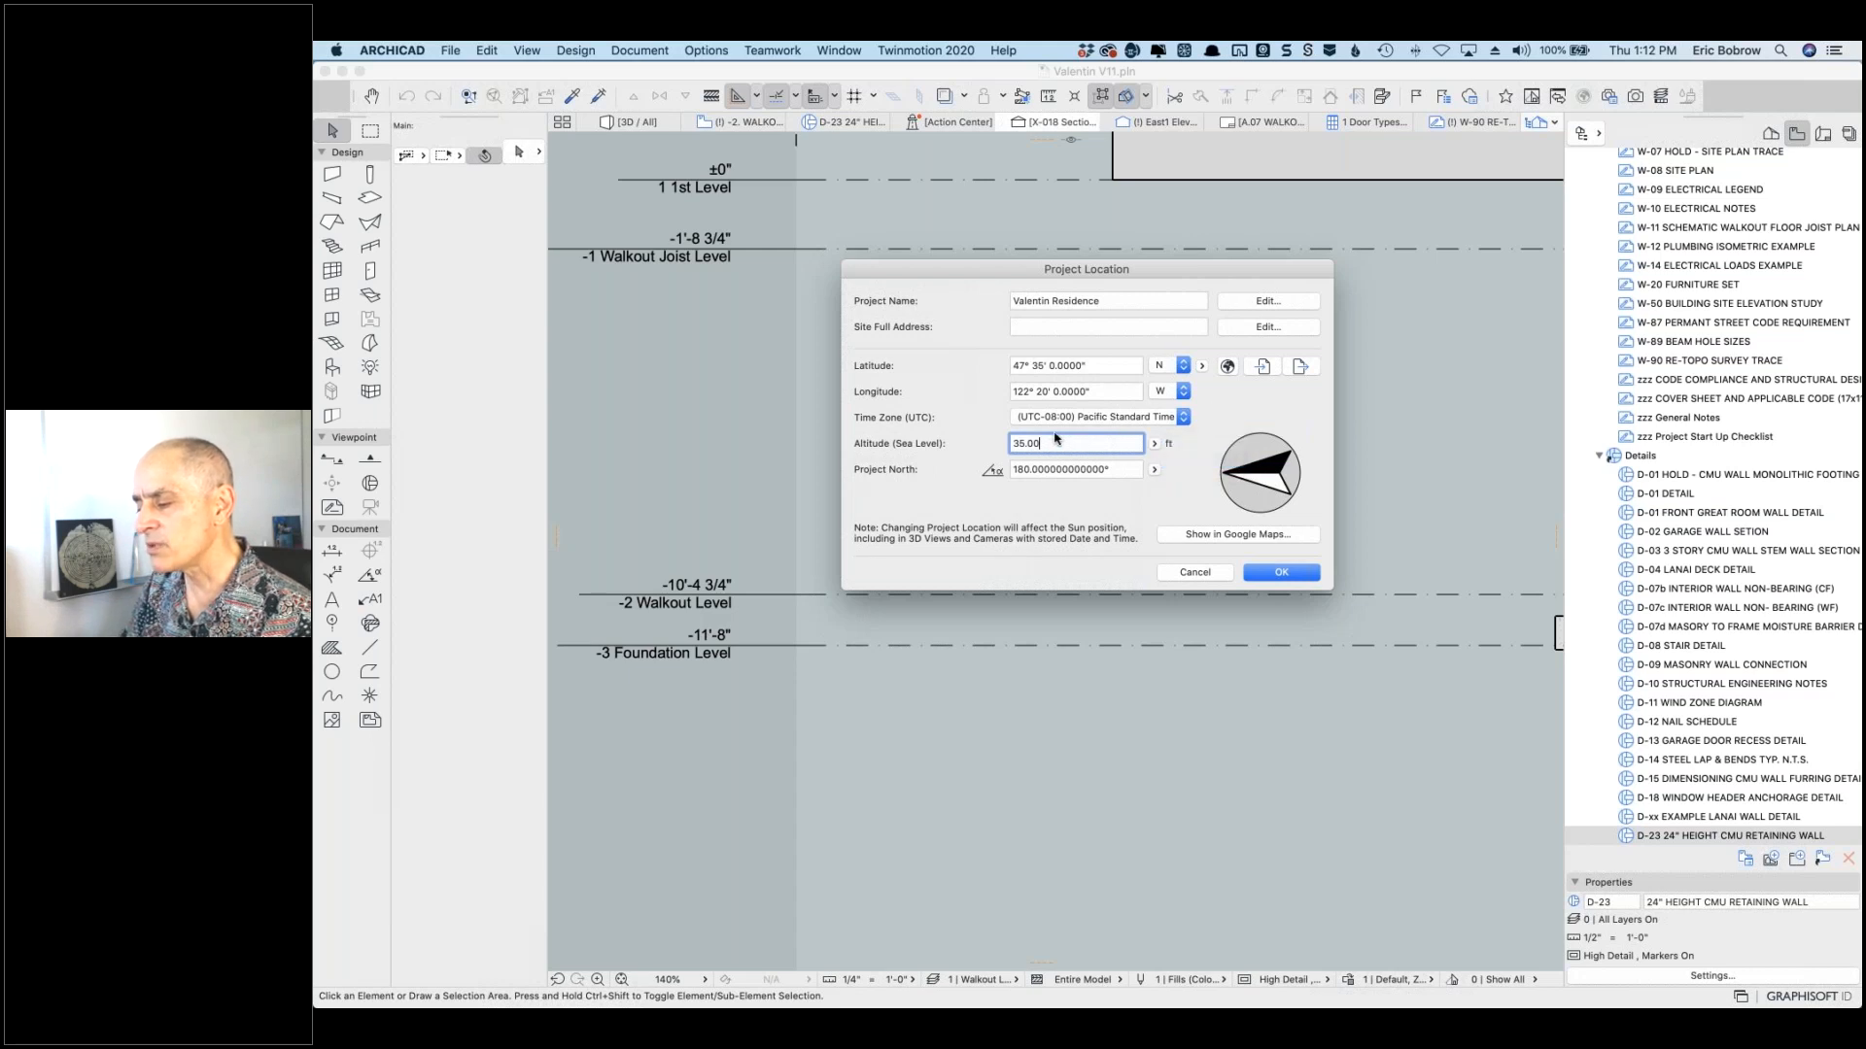
drag(1028, 444, 1048, 443)
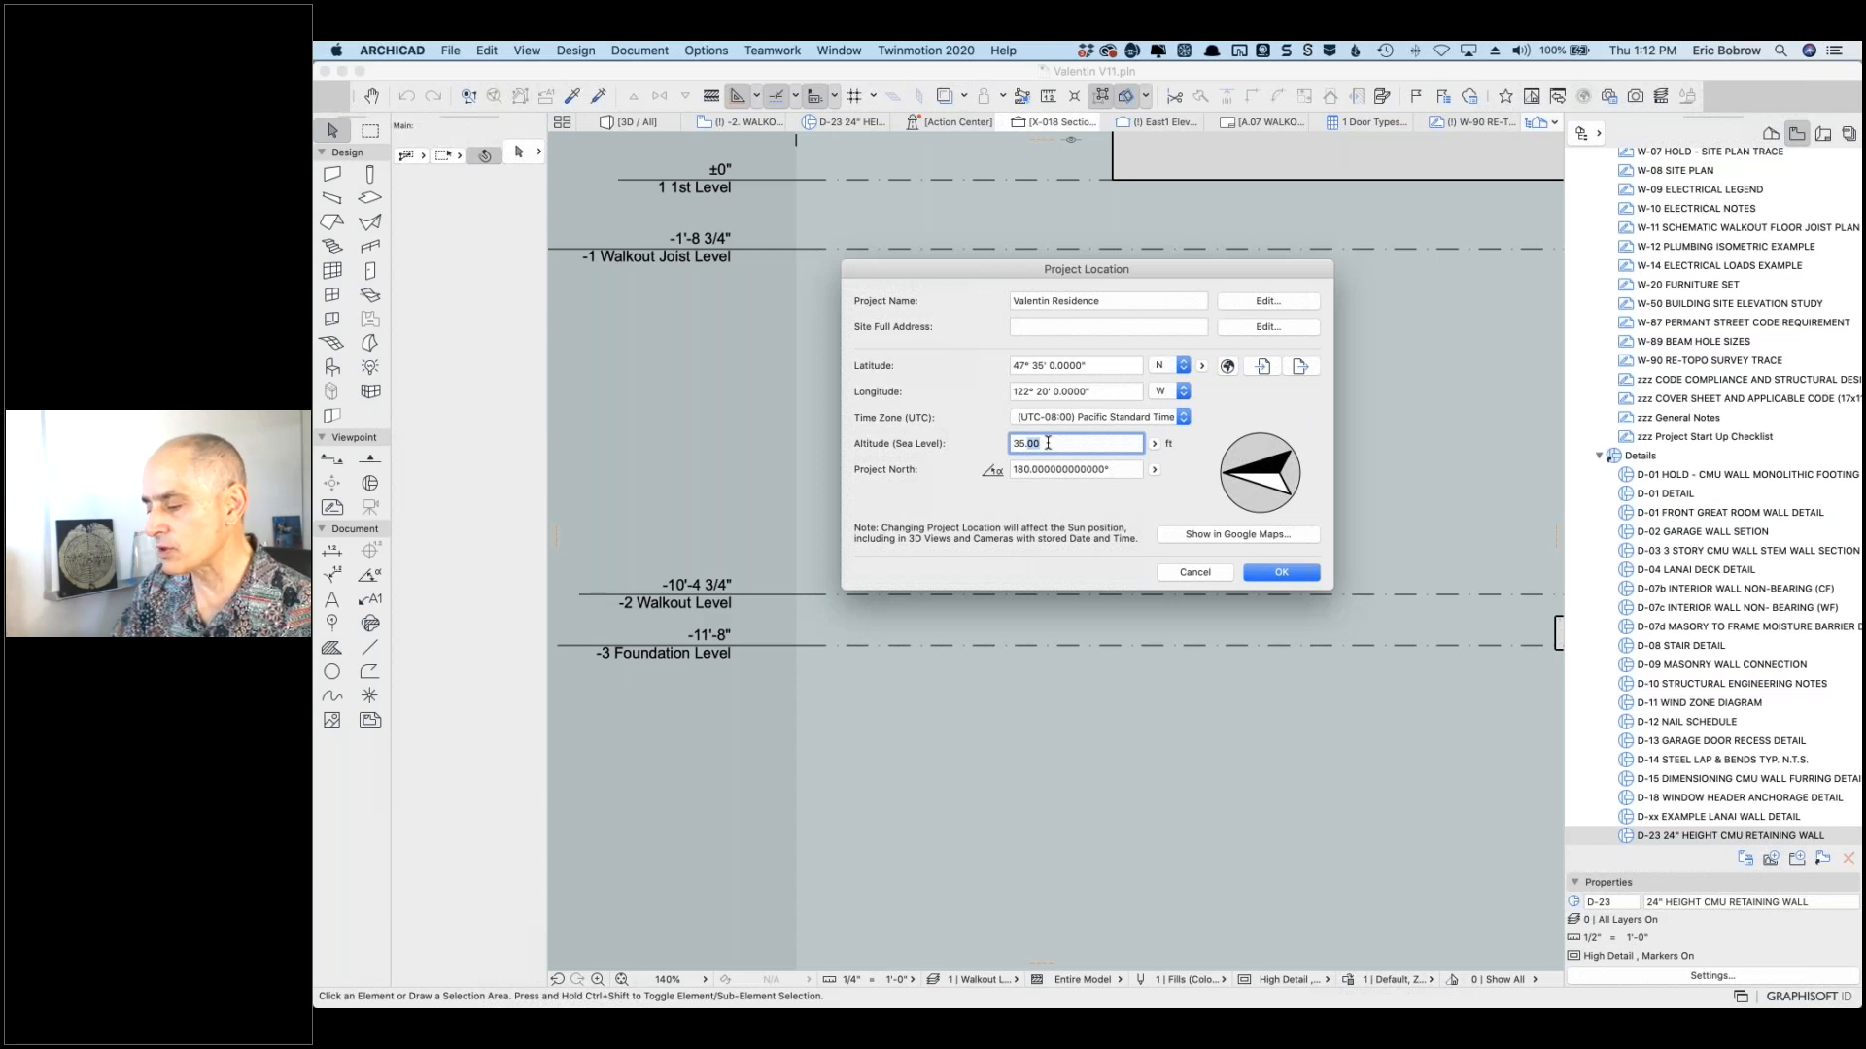
text(4)
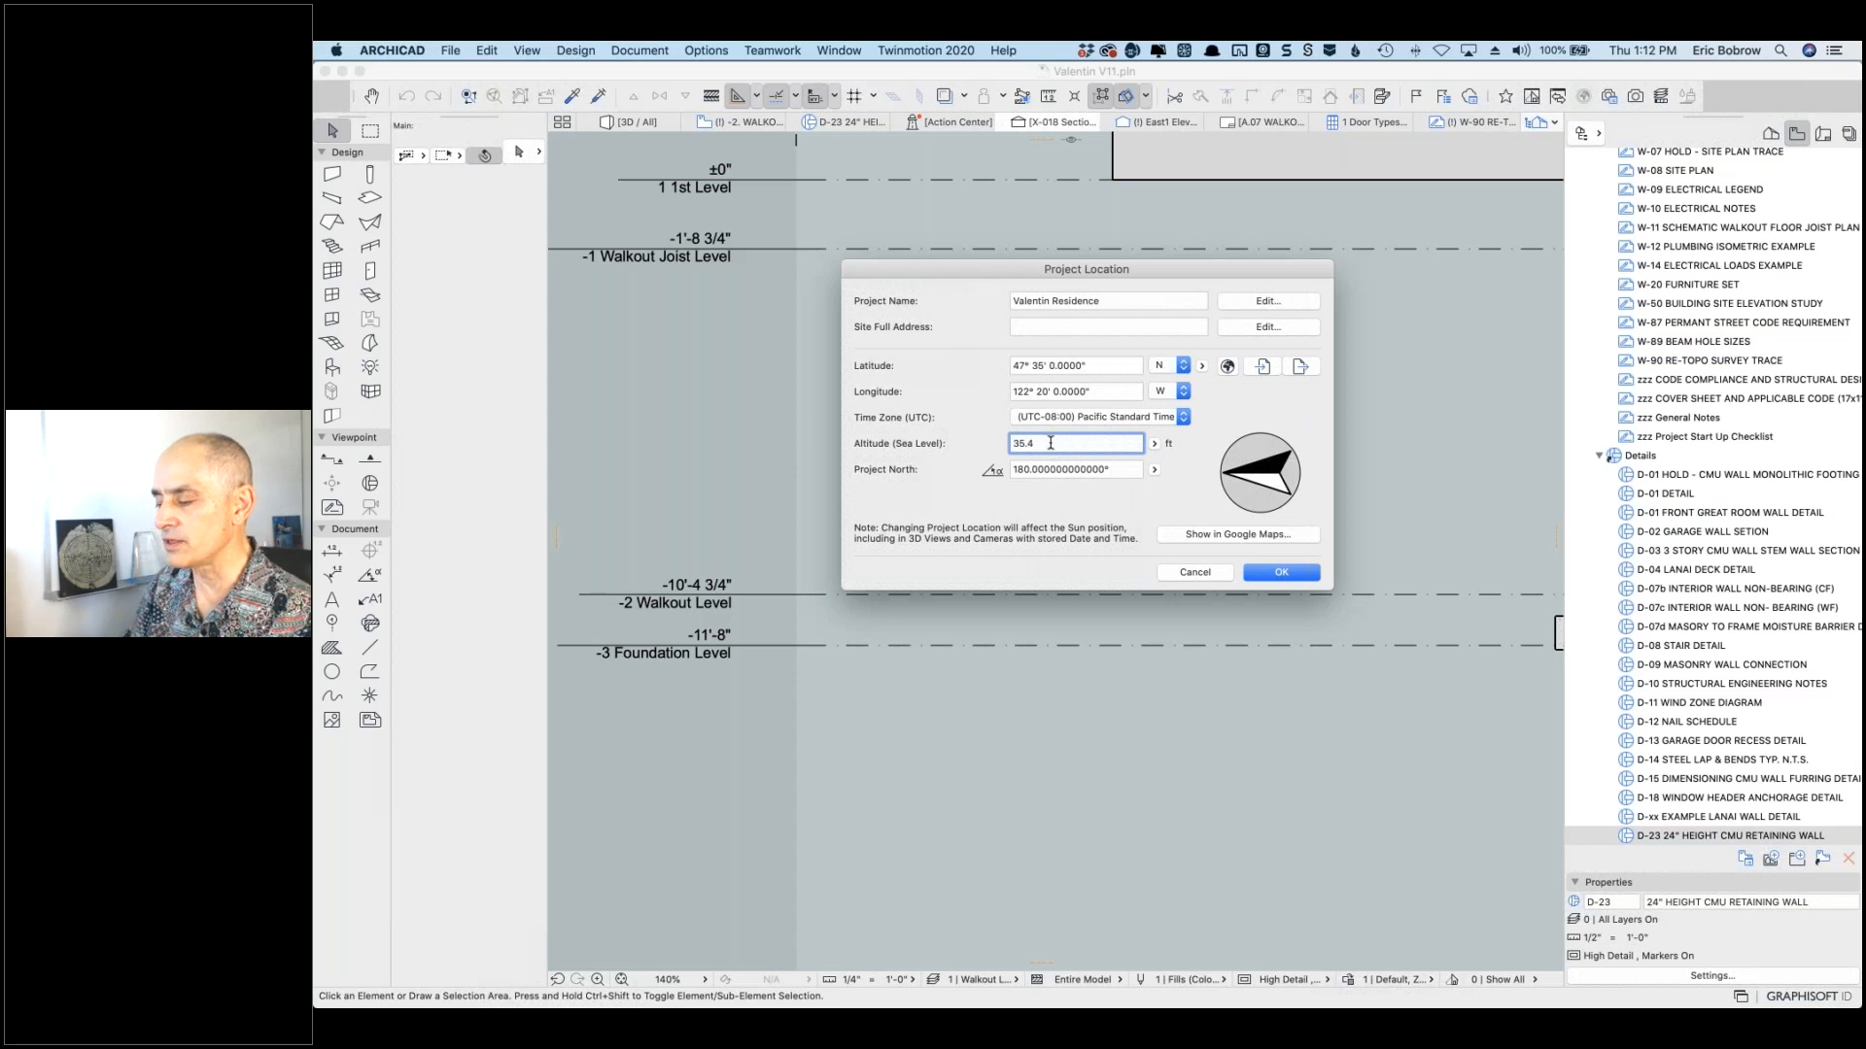
text(0)
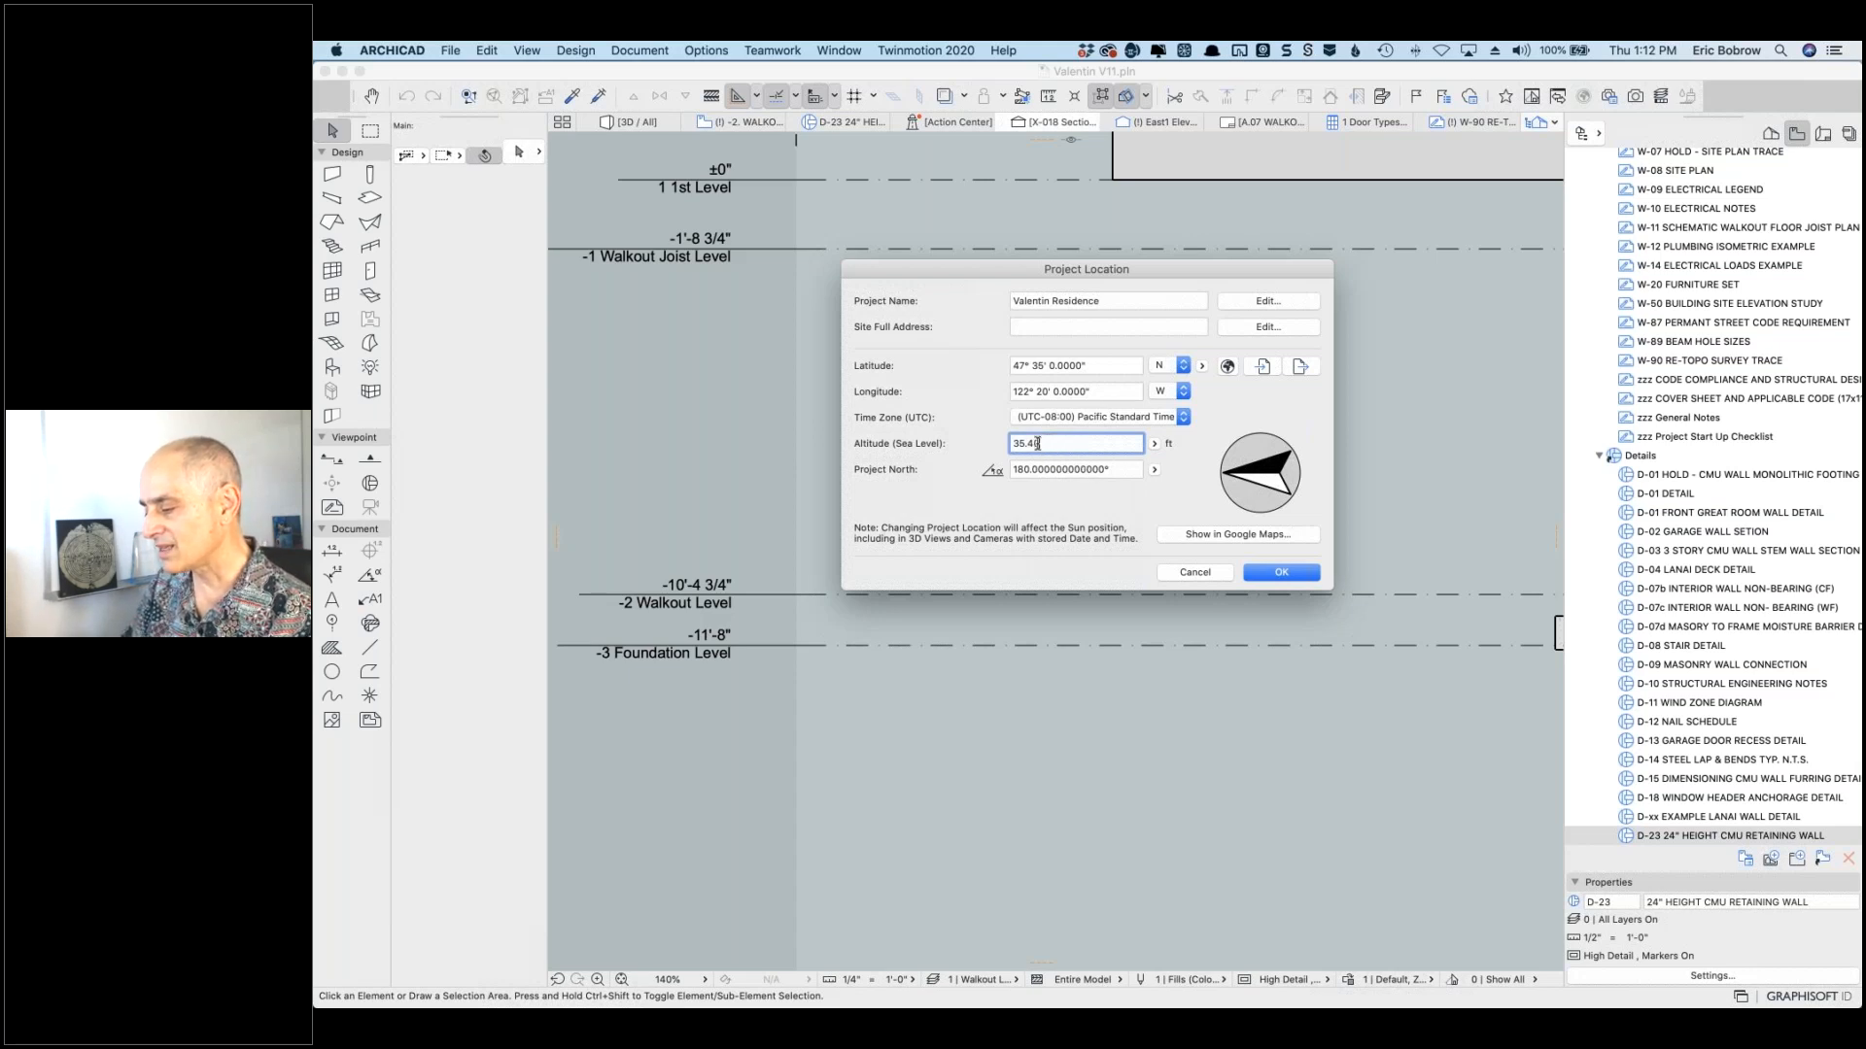
click(1283, 573)
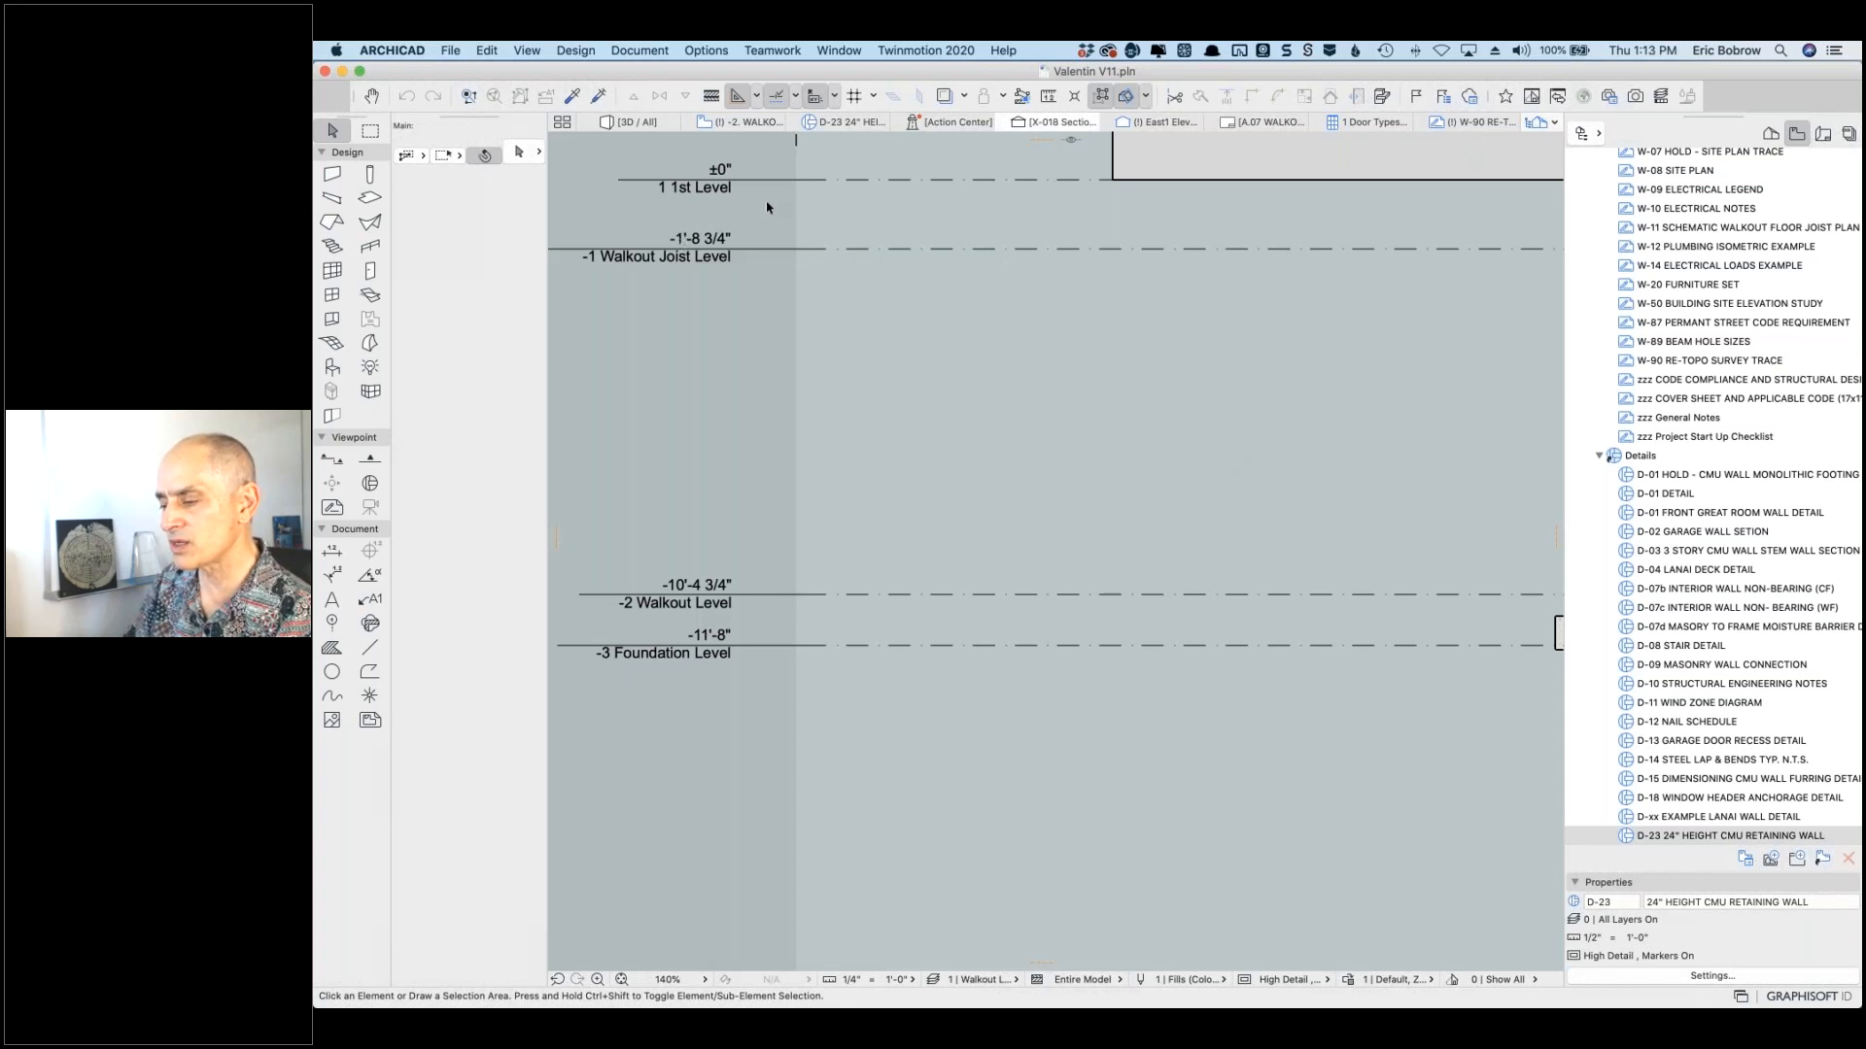
Step: In Dimensions preferences, set Elevation Dimensions to decimal feet with 2 decimals
click(705, 50)
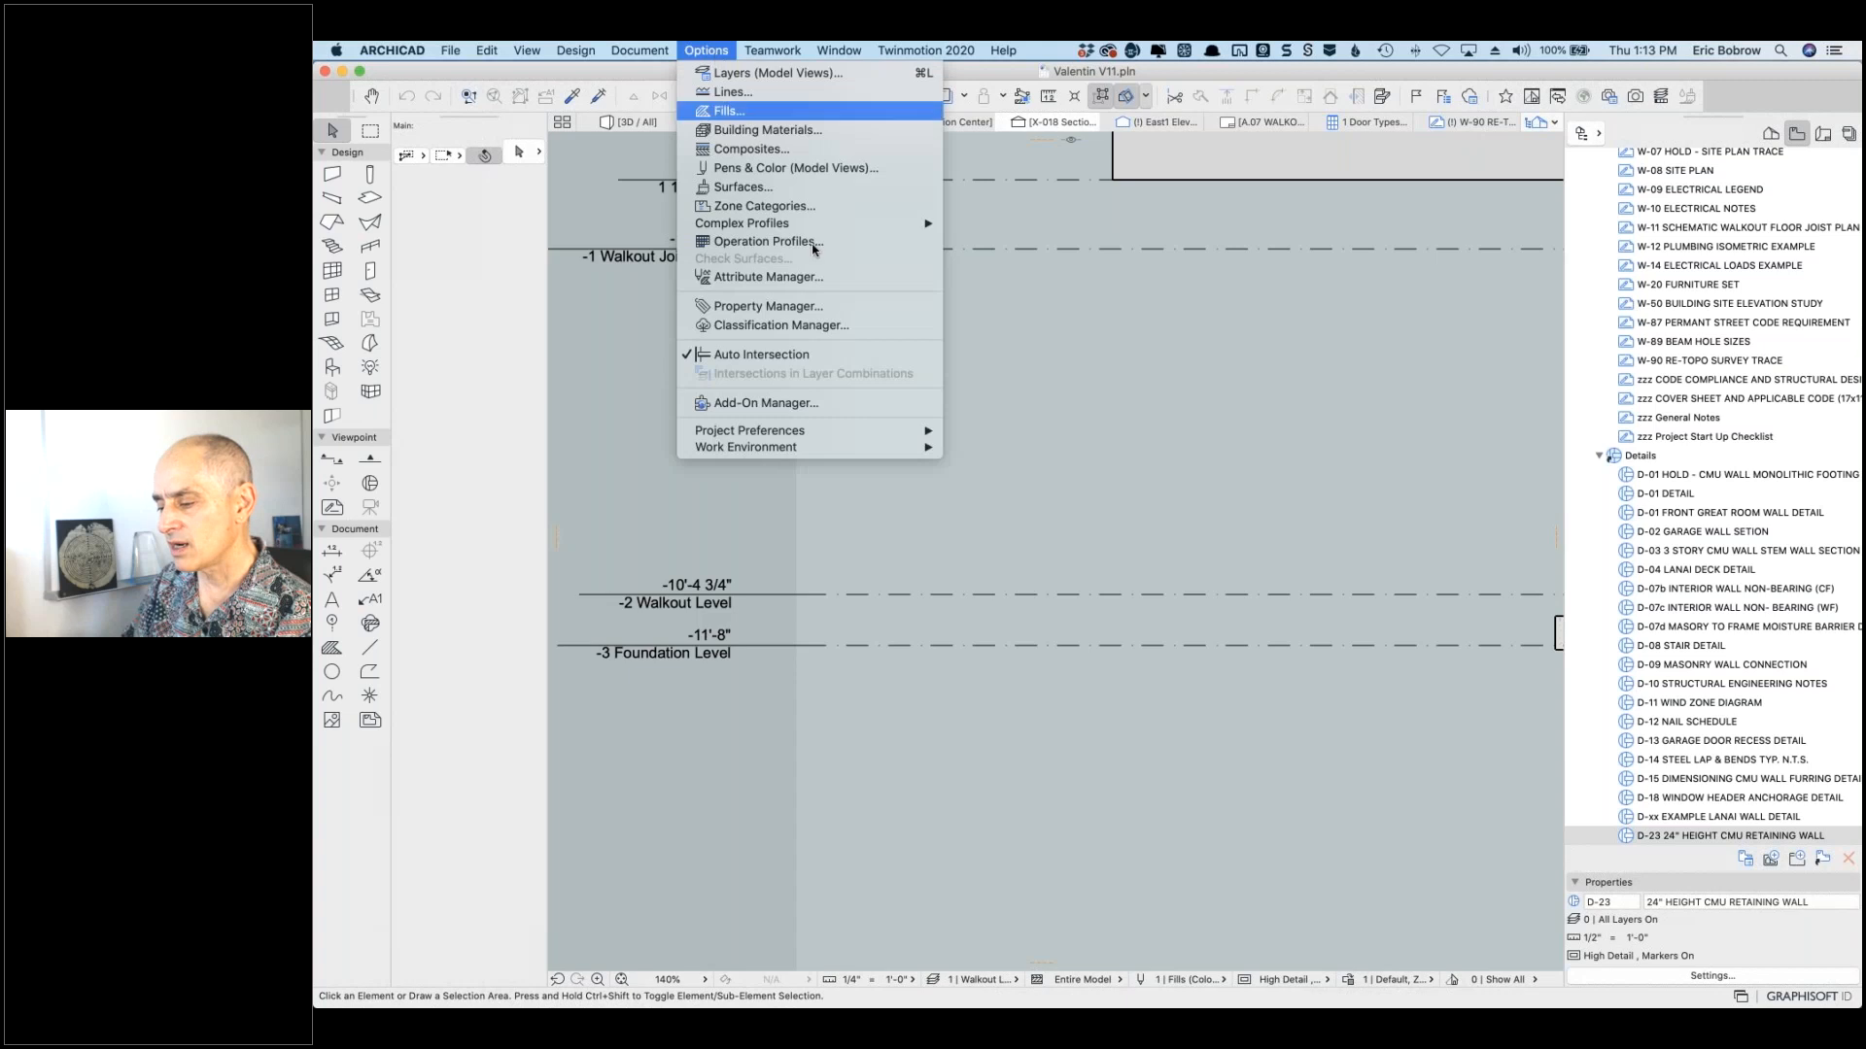
mouse_move(785, 450)
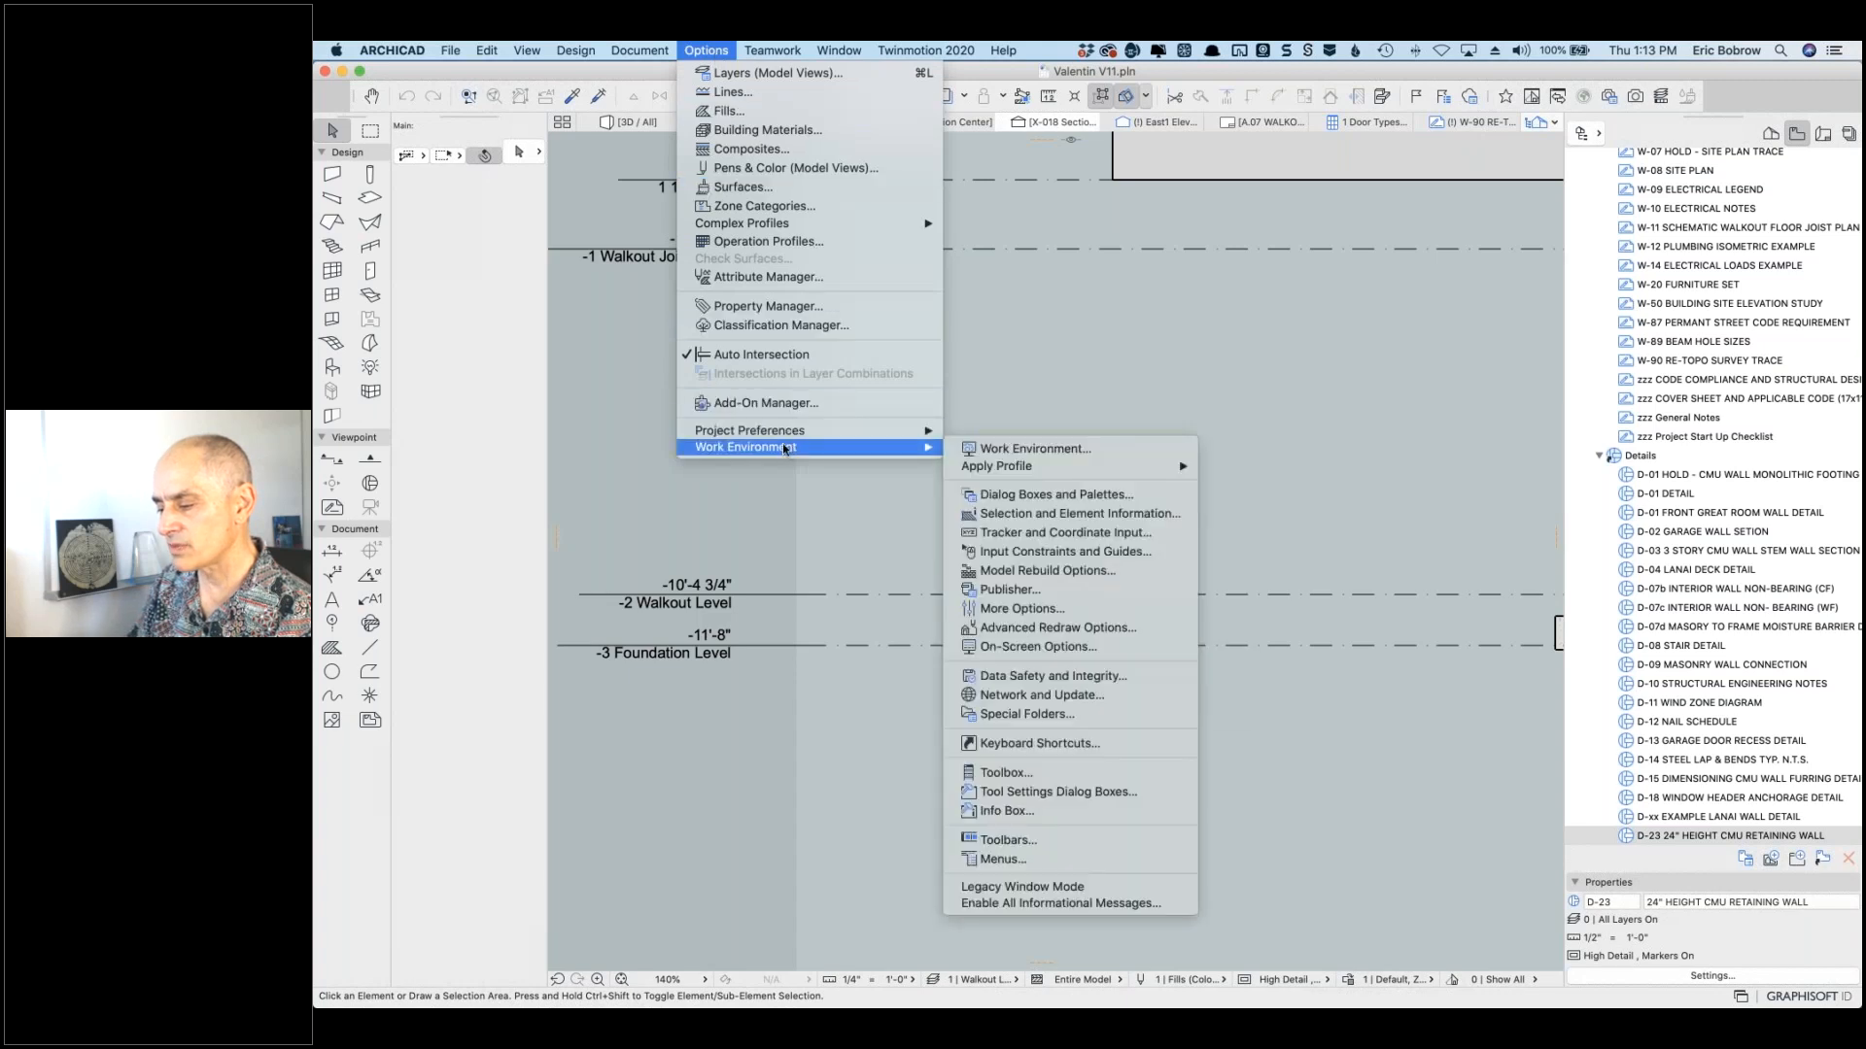
click(589, 316)
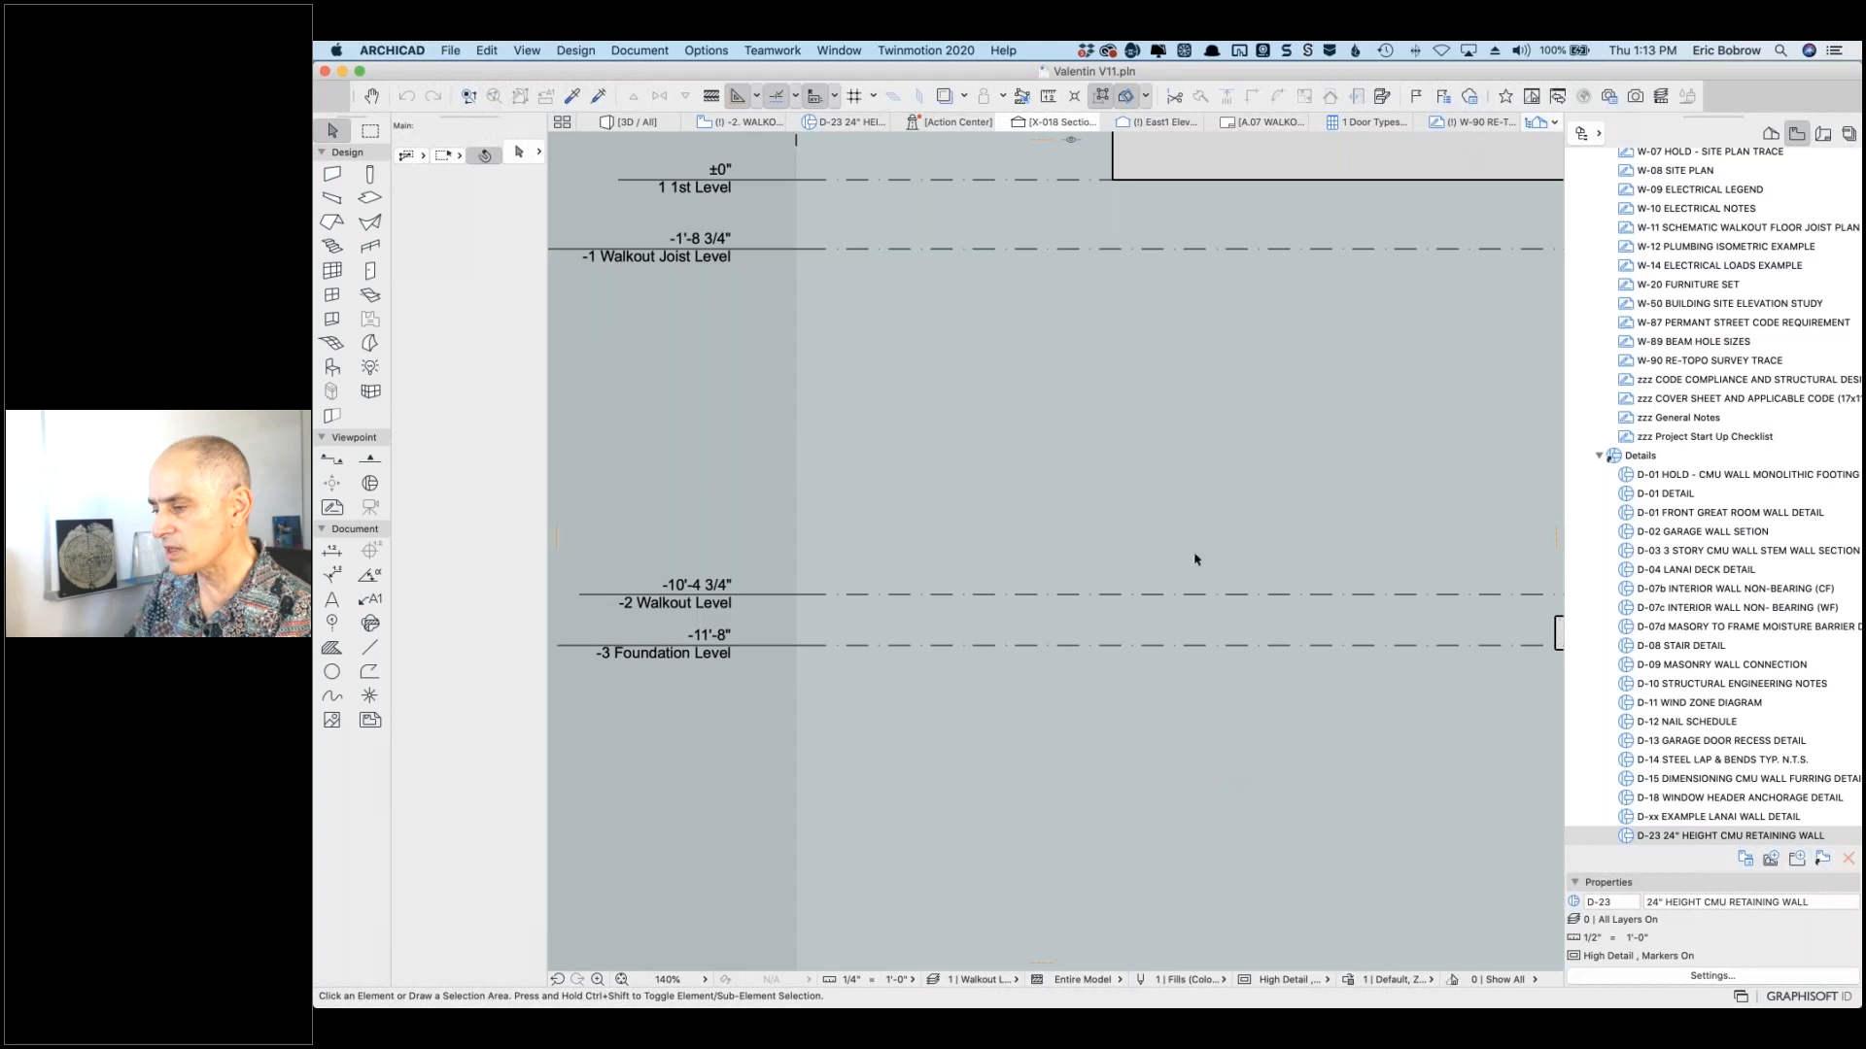
click(703, 52)
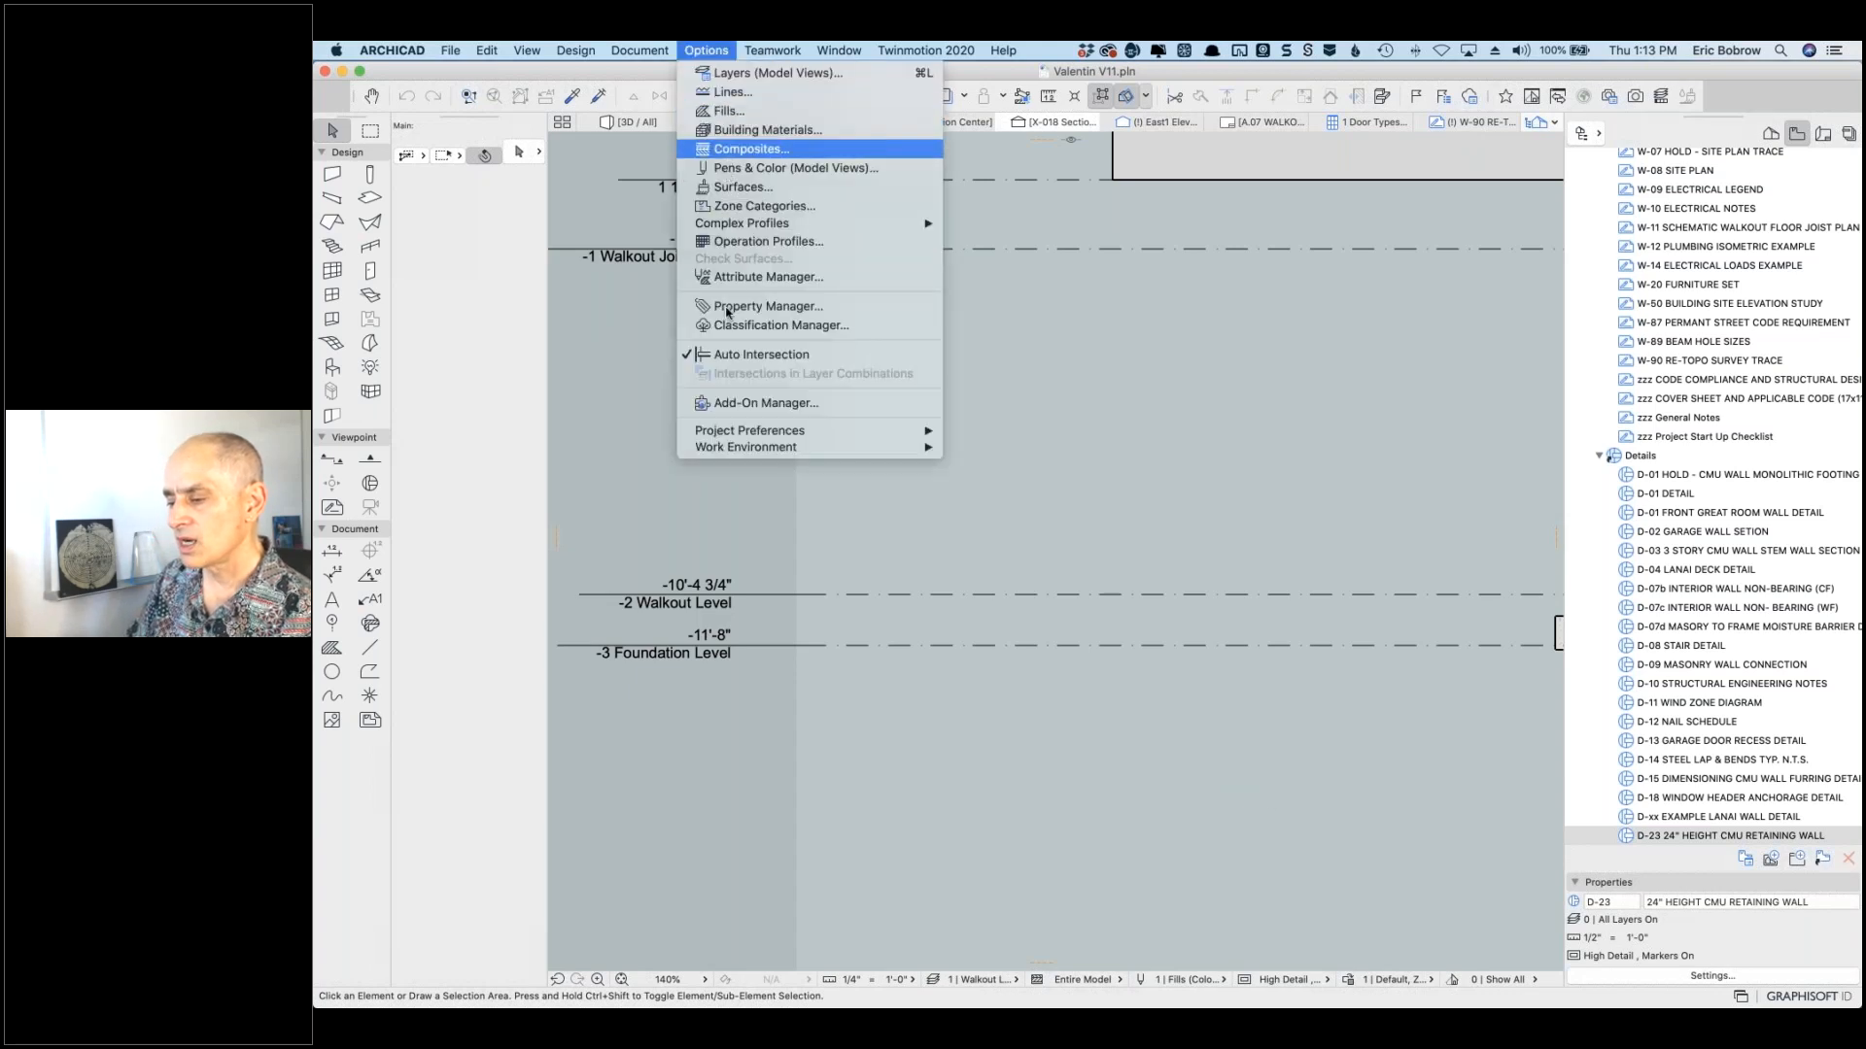
mouse_move(898, 451)
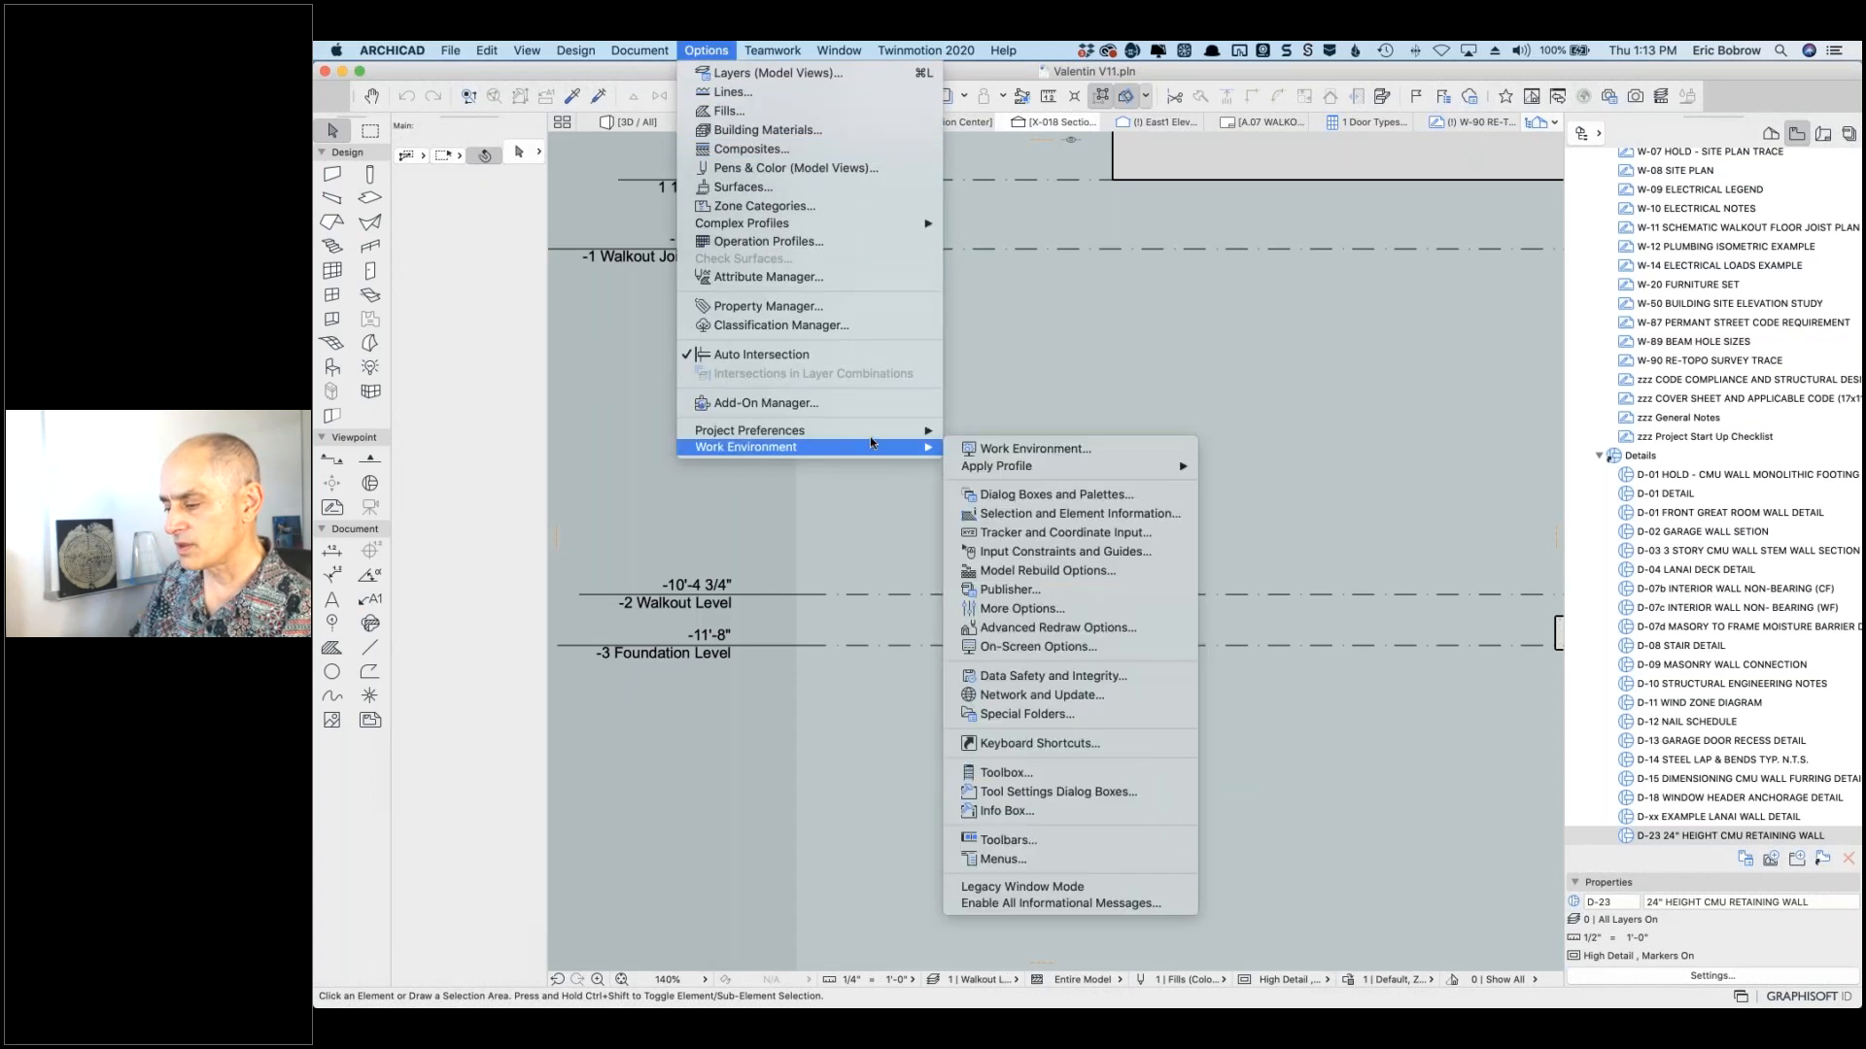
click(1023, 466)
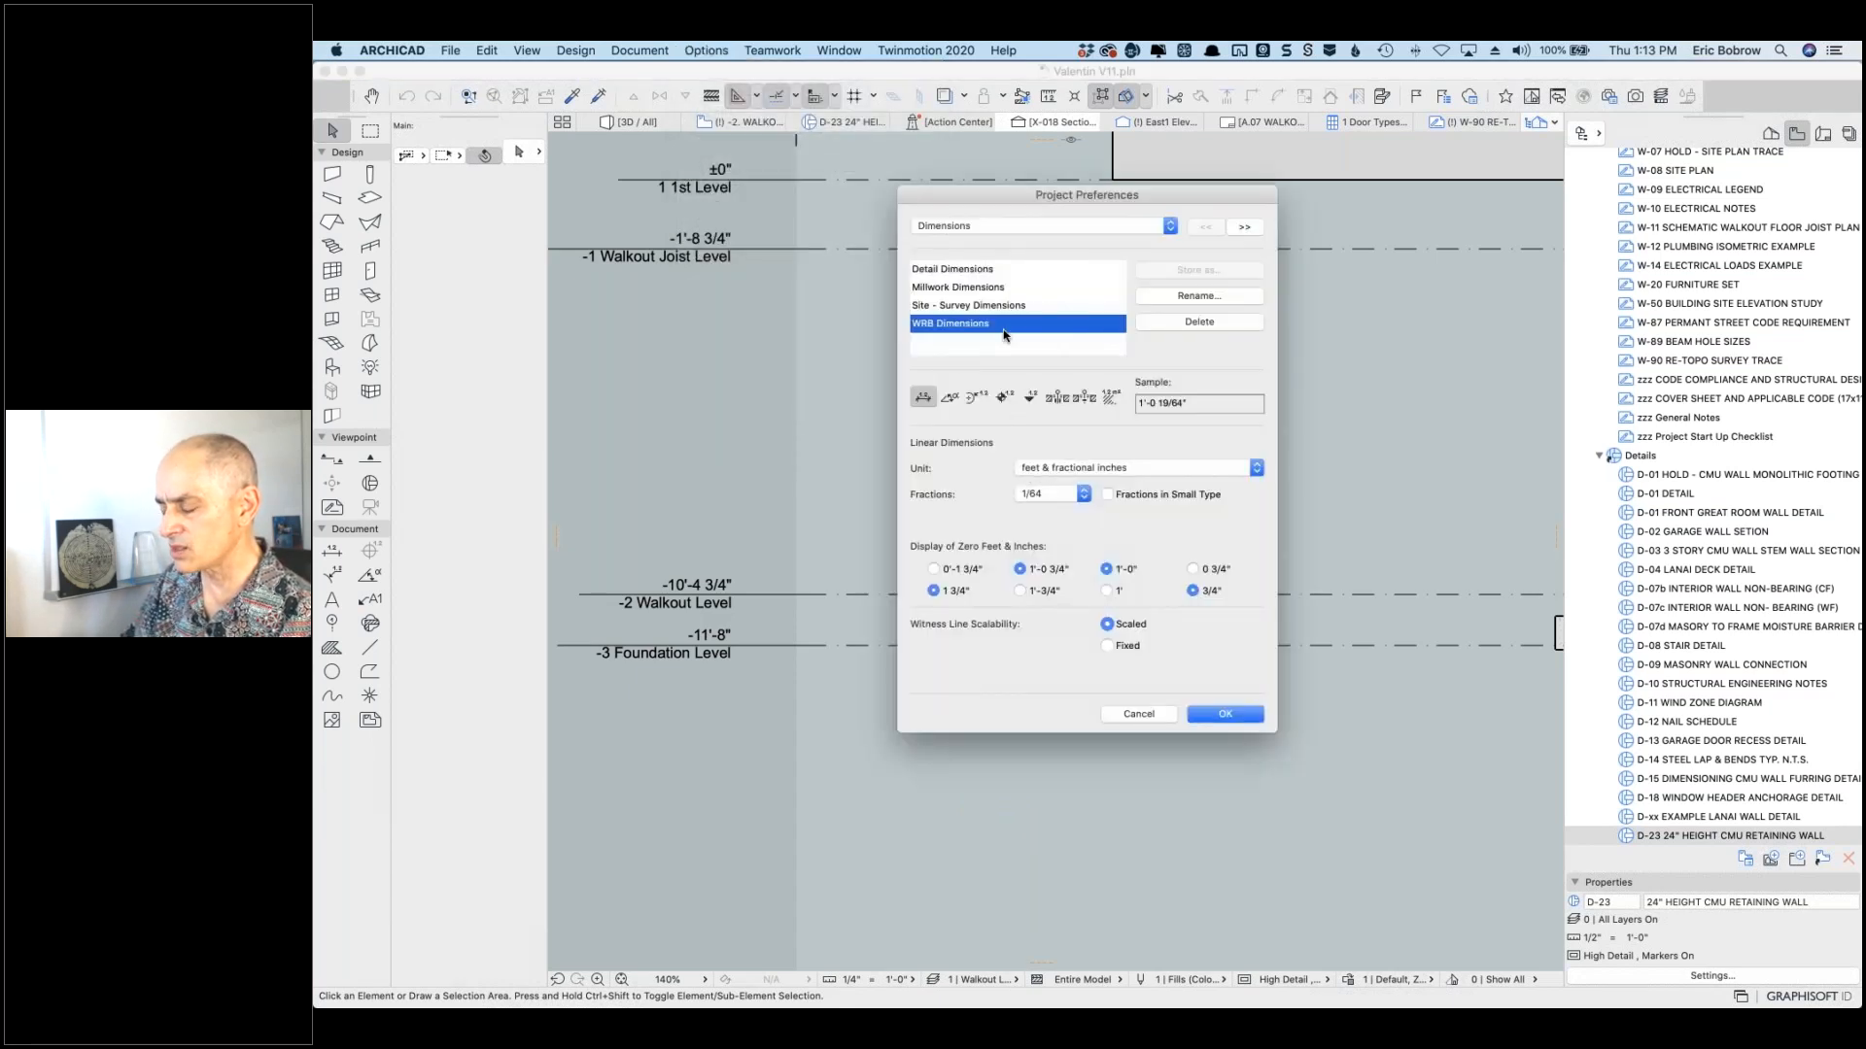
click(1030, 399)
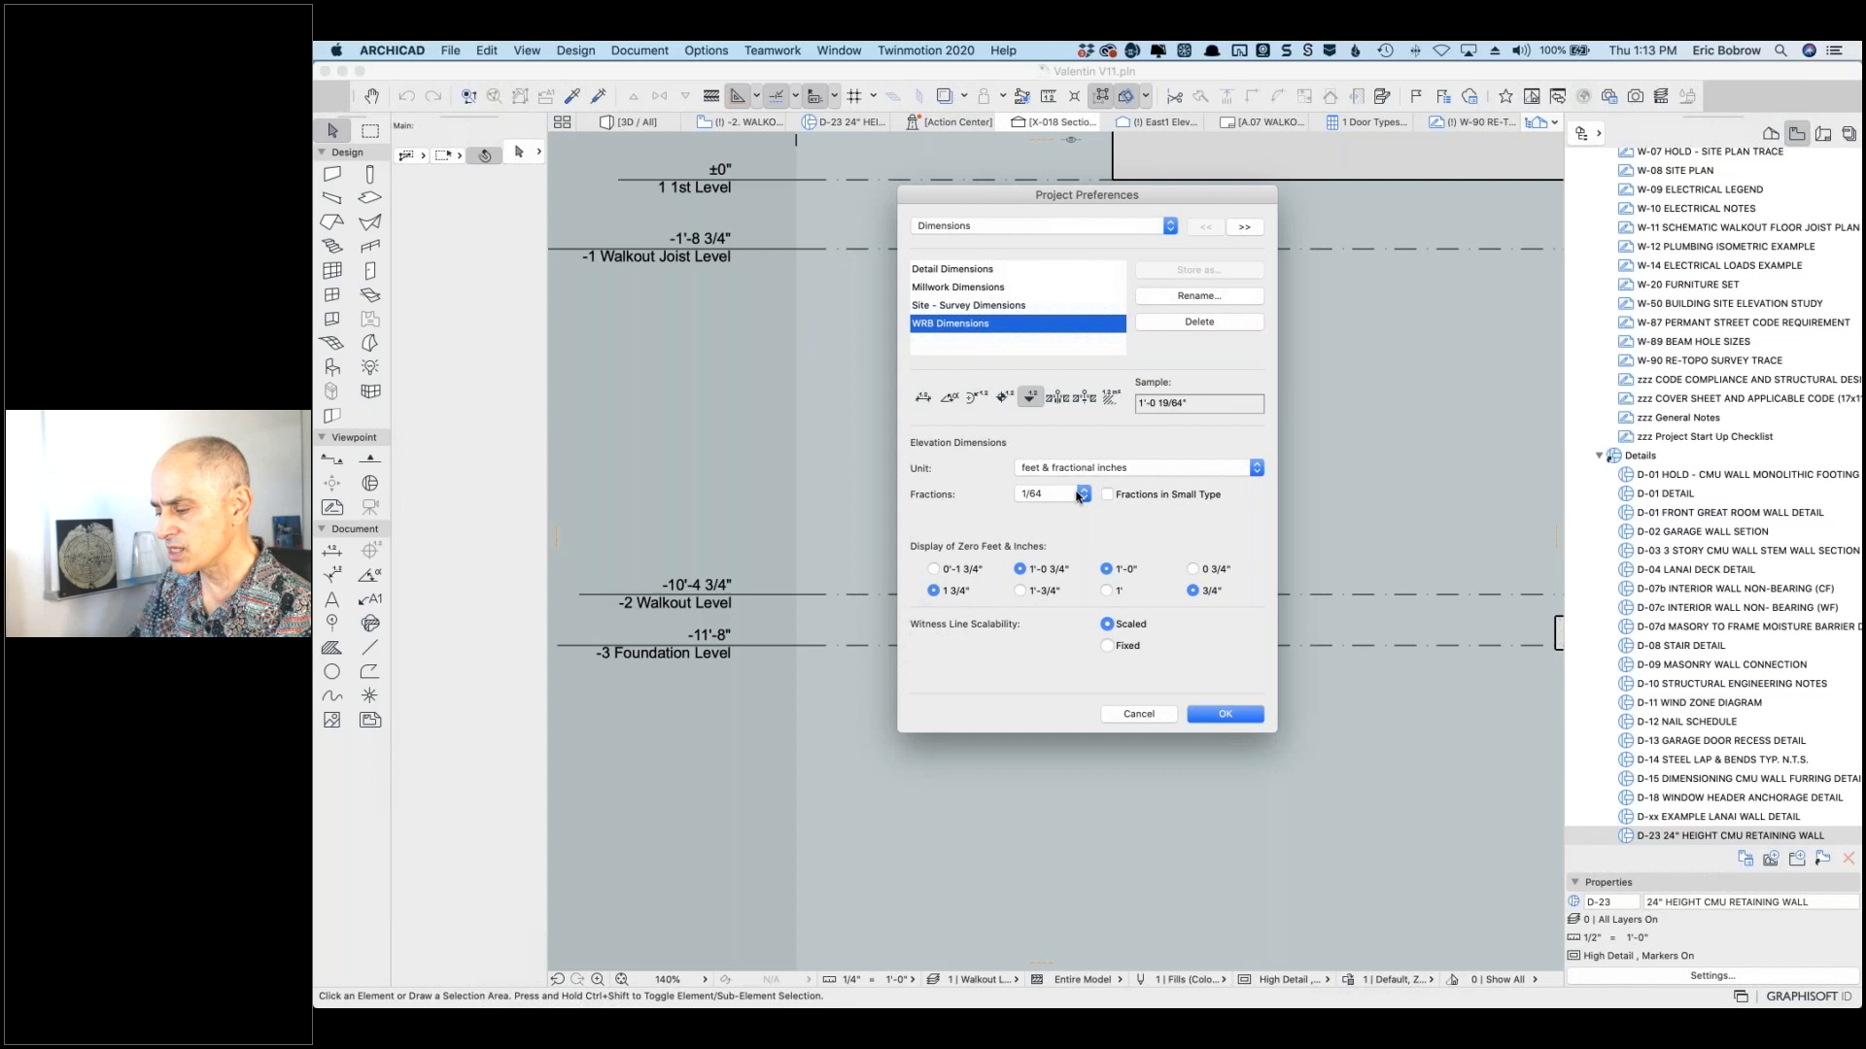
click(1104, 467)
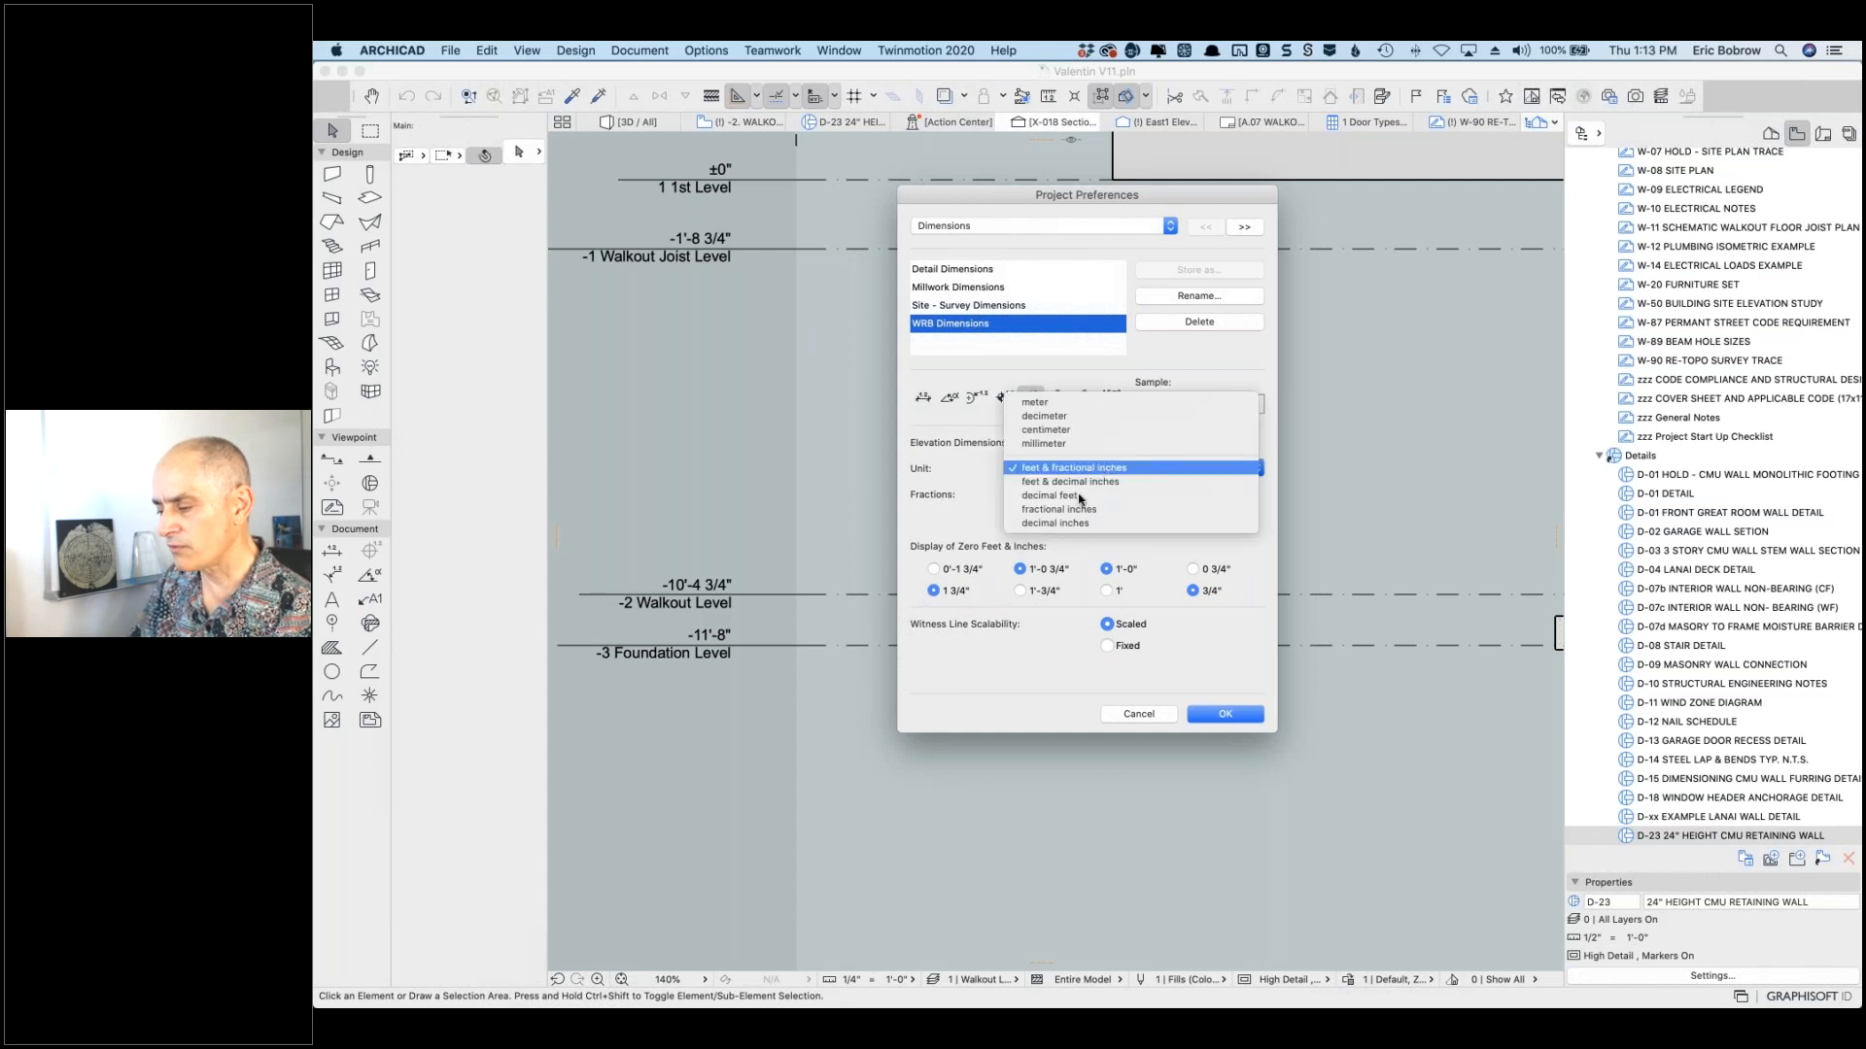
click(1081, 496)
click(1084, 494)
click(1063, 530)
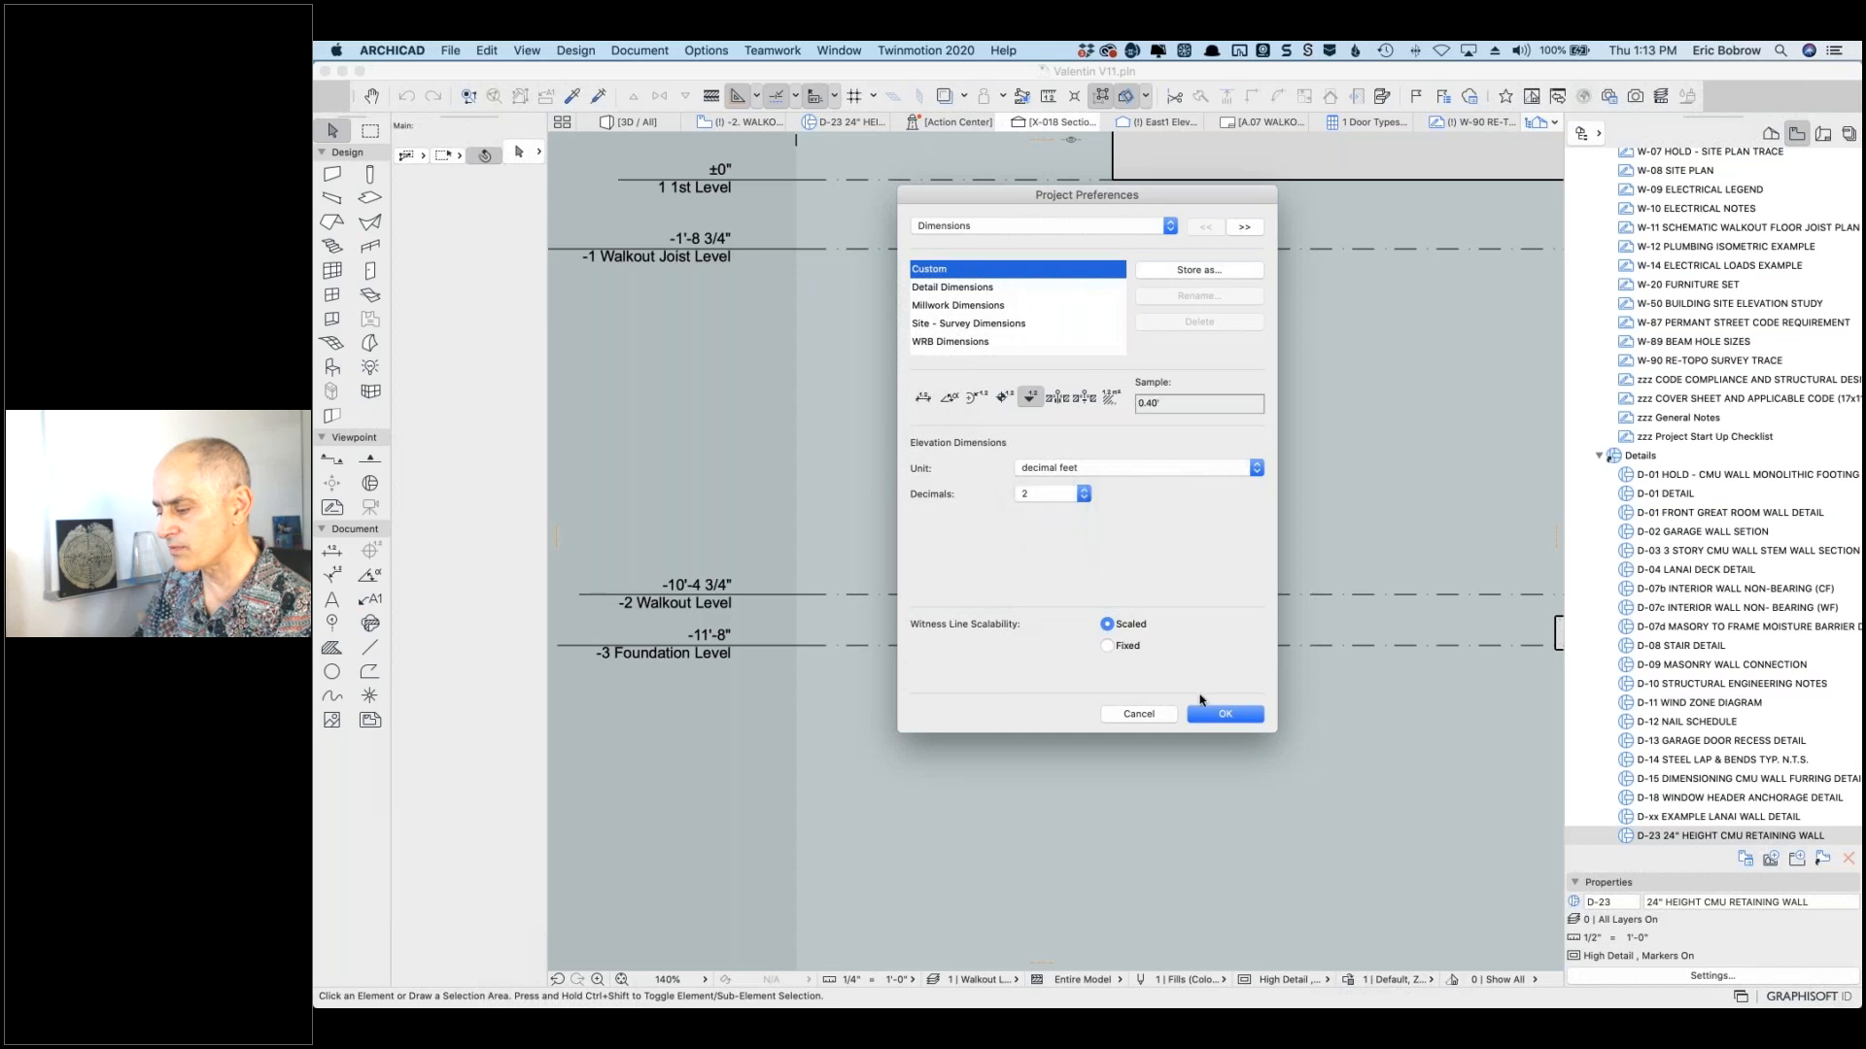
click(1213, 717)
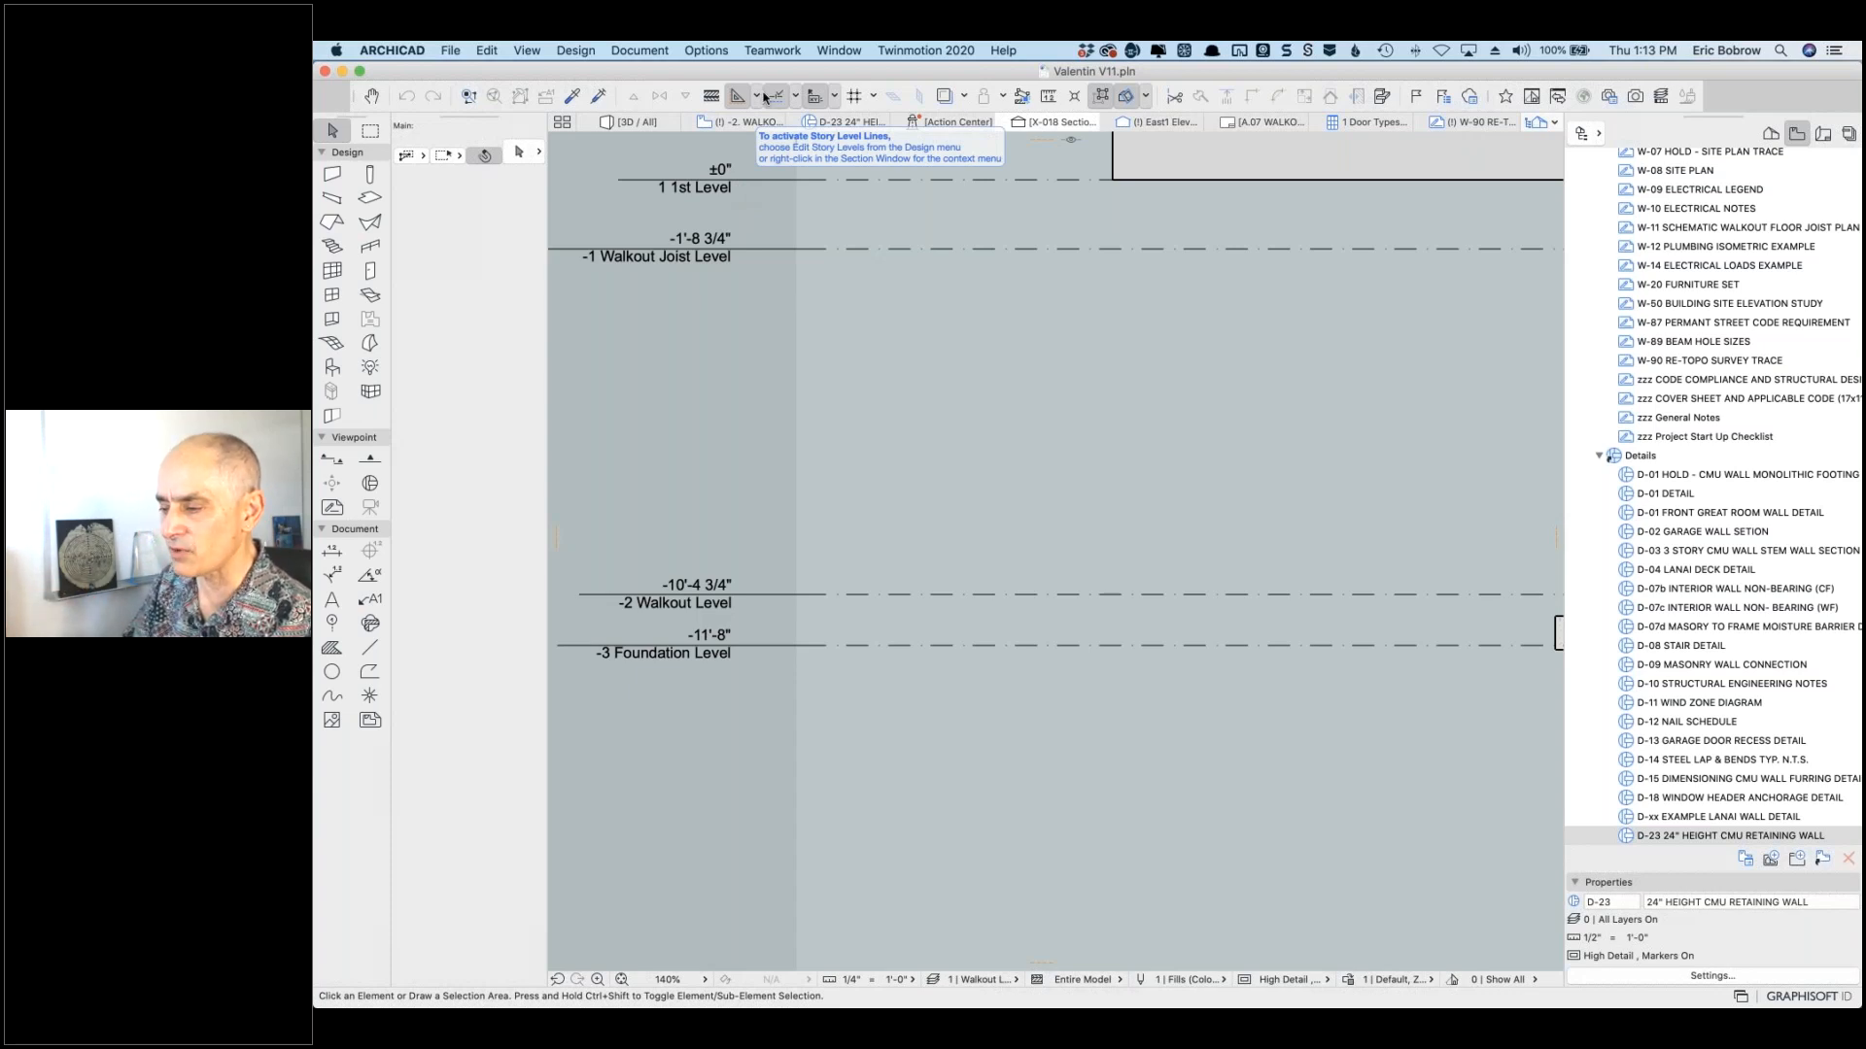
Step: In Dimensions preferences, set linear dimensions to decimal feet with 2 decimals
click(706, 51)
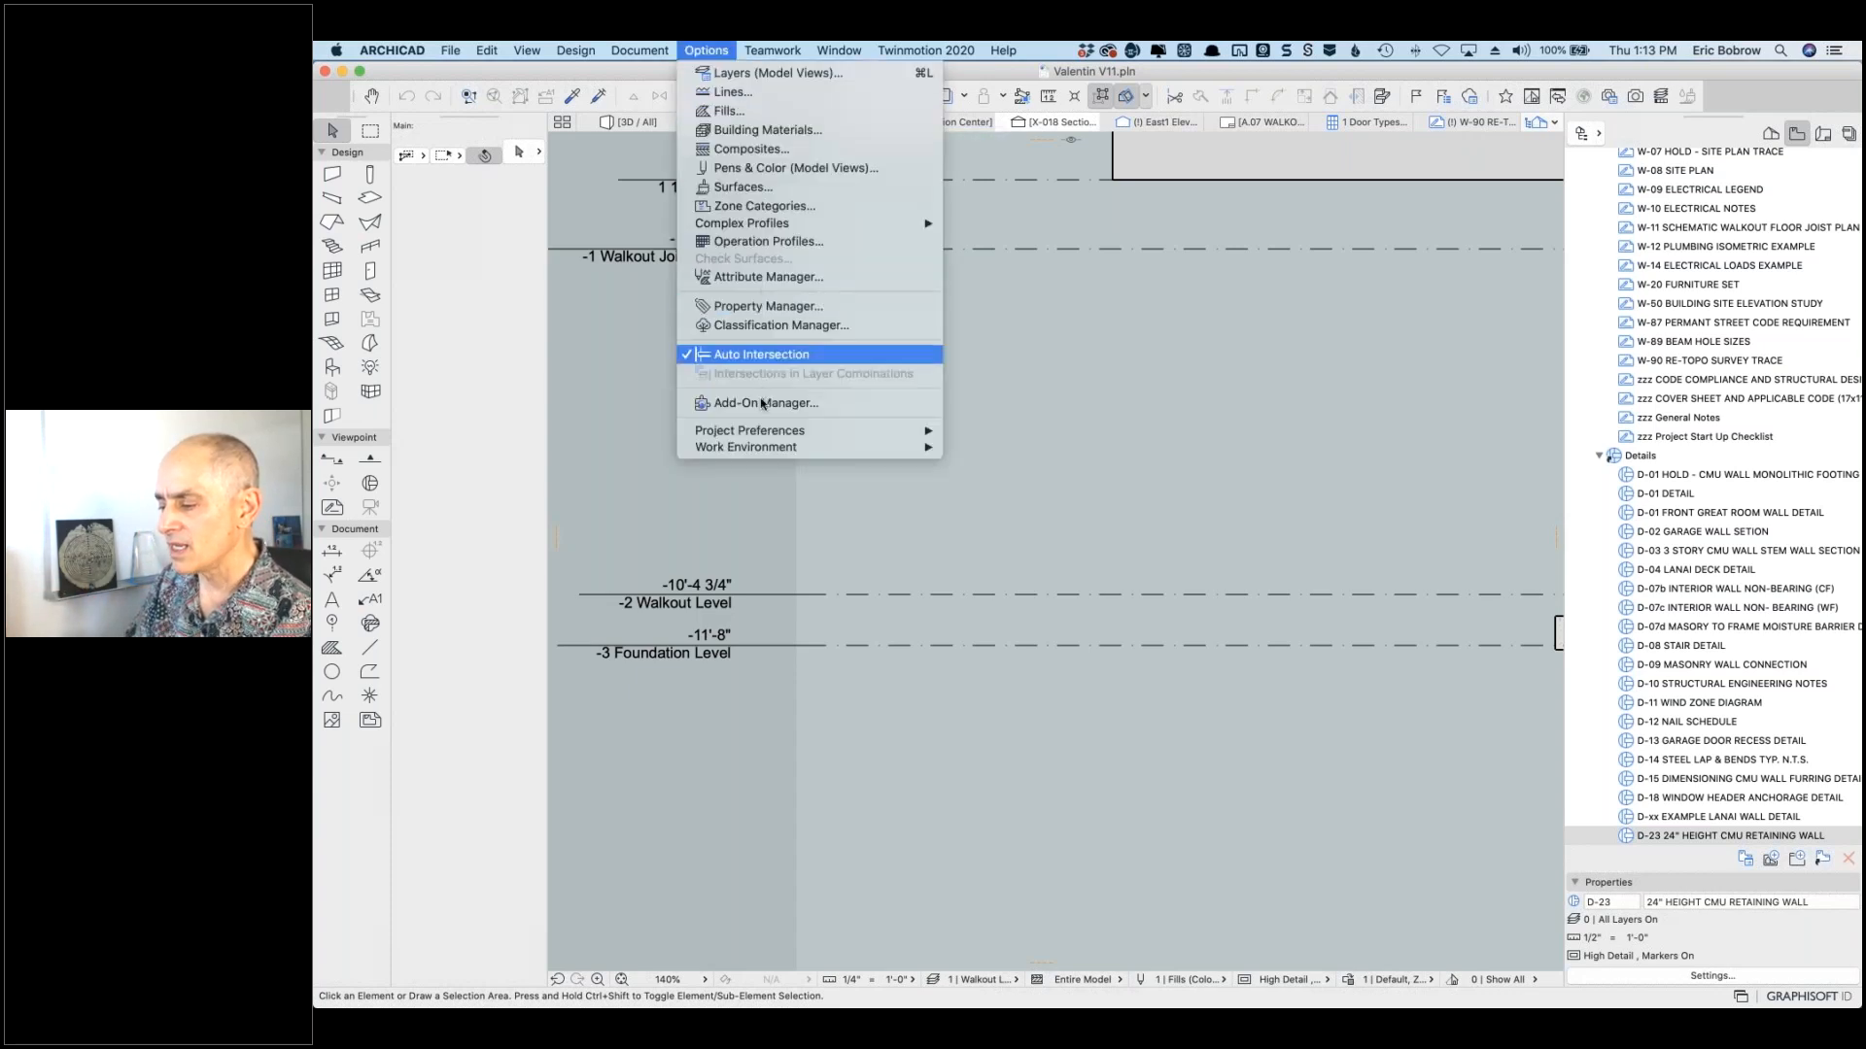
mouse_move(754, 431)
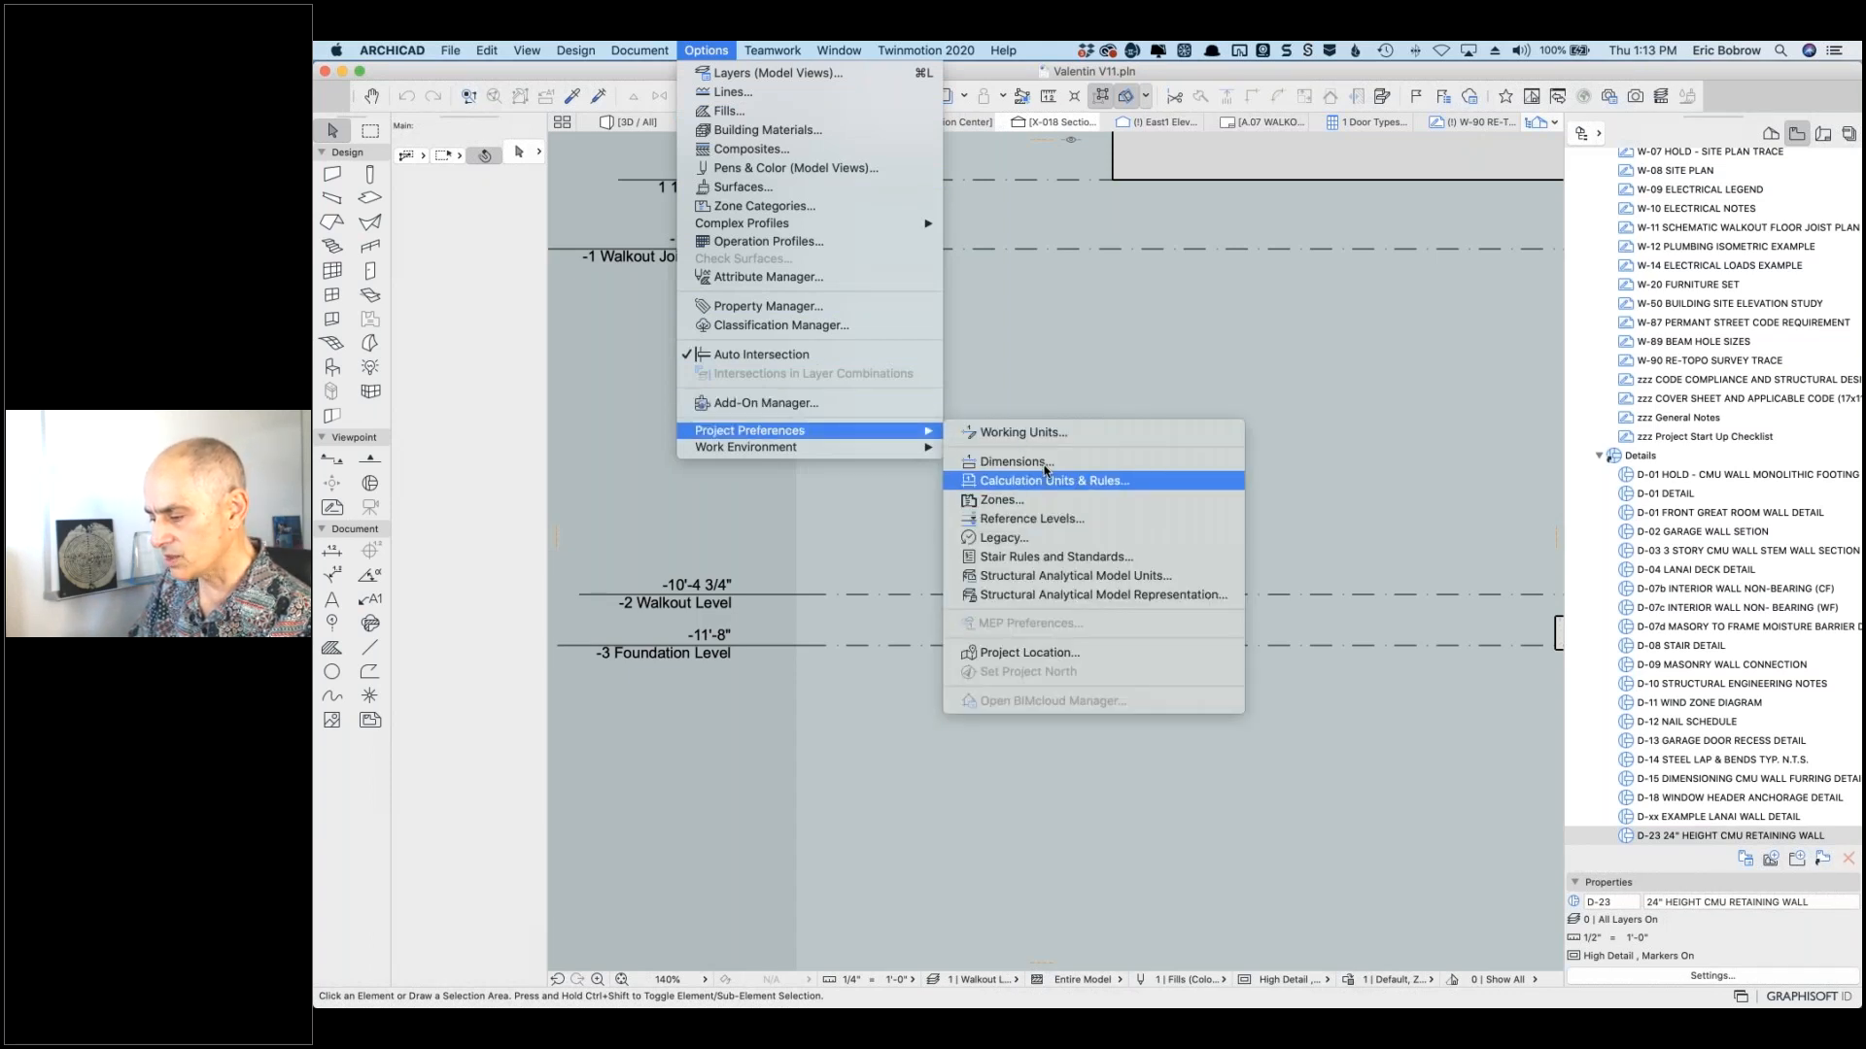
click(1030, 462)
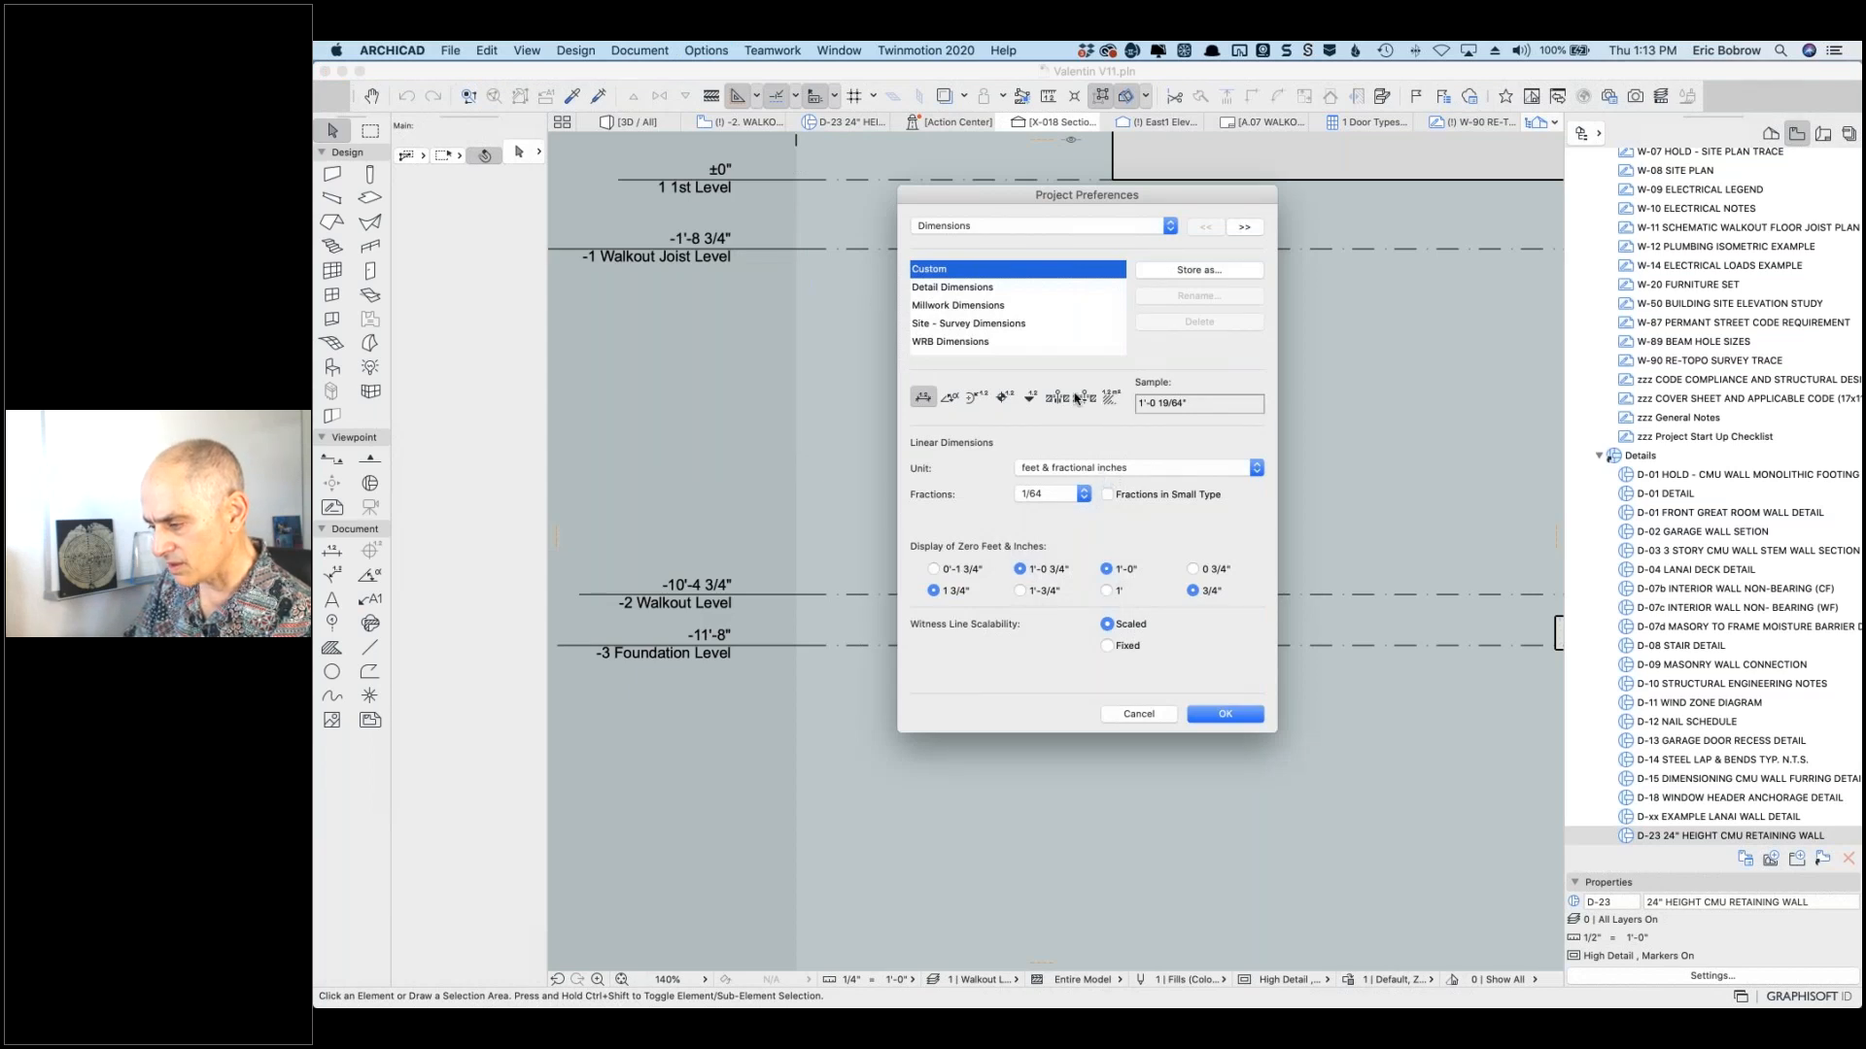
click(1030, 397)
click(921, 400)
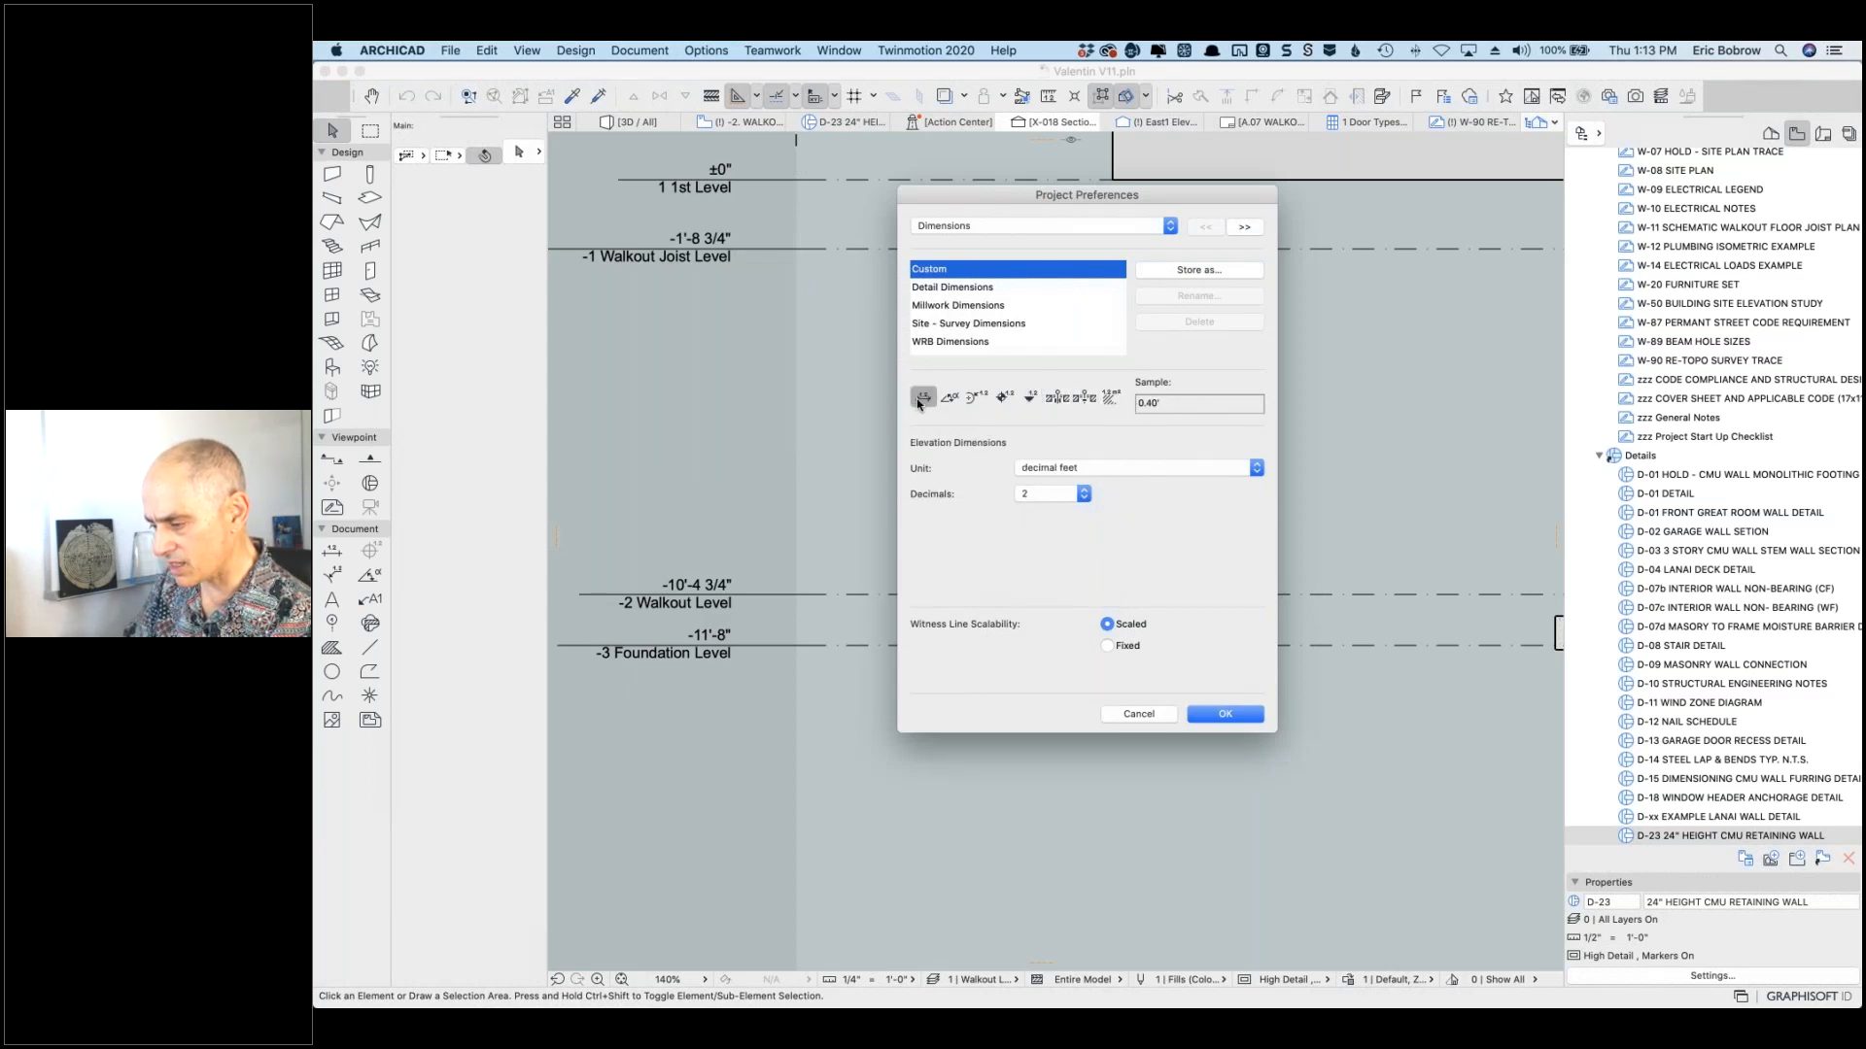
click(1056, 468)
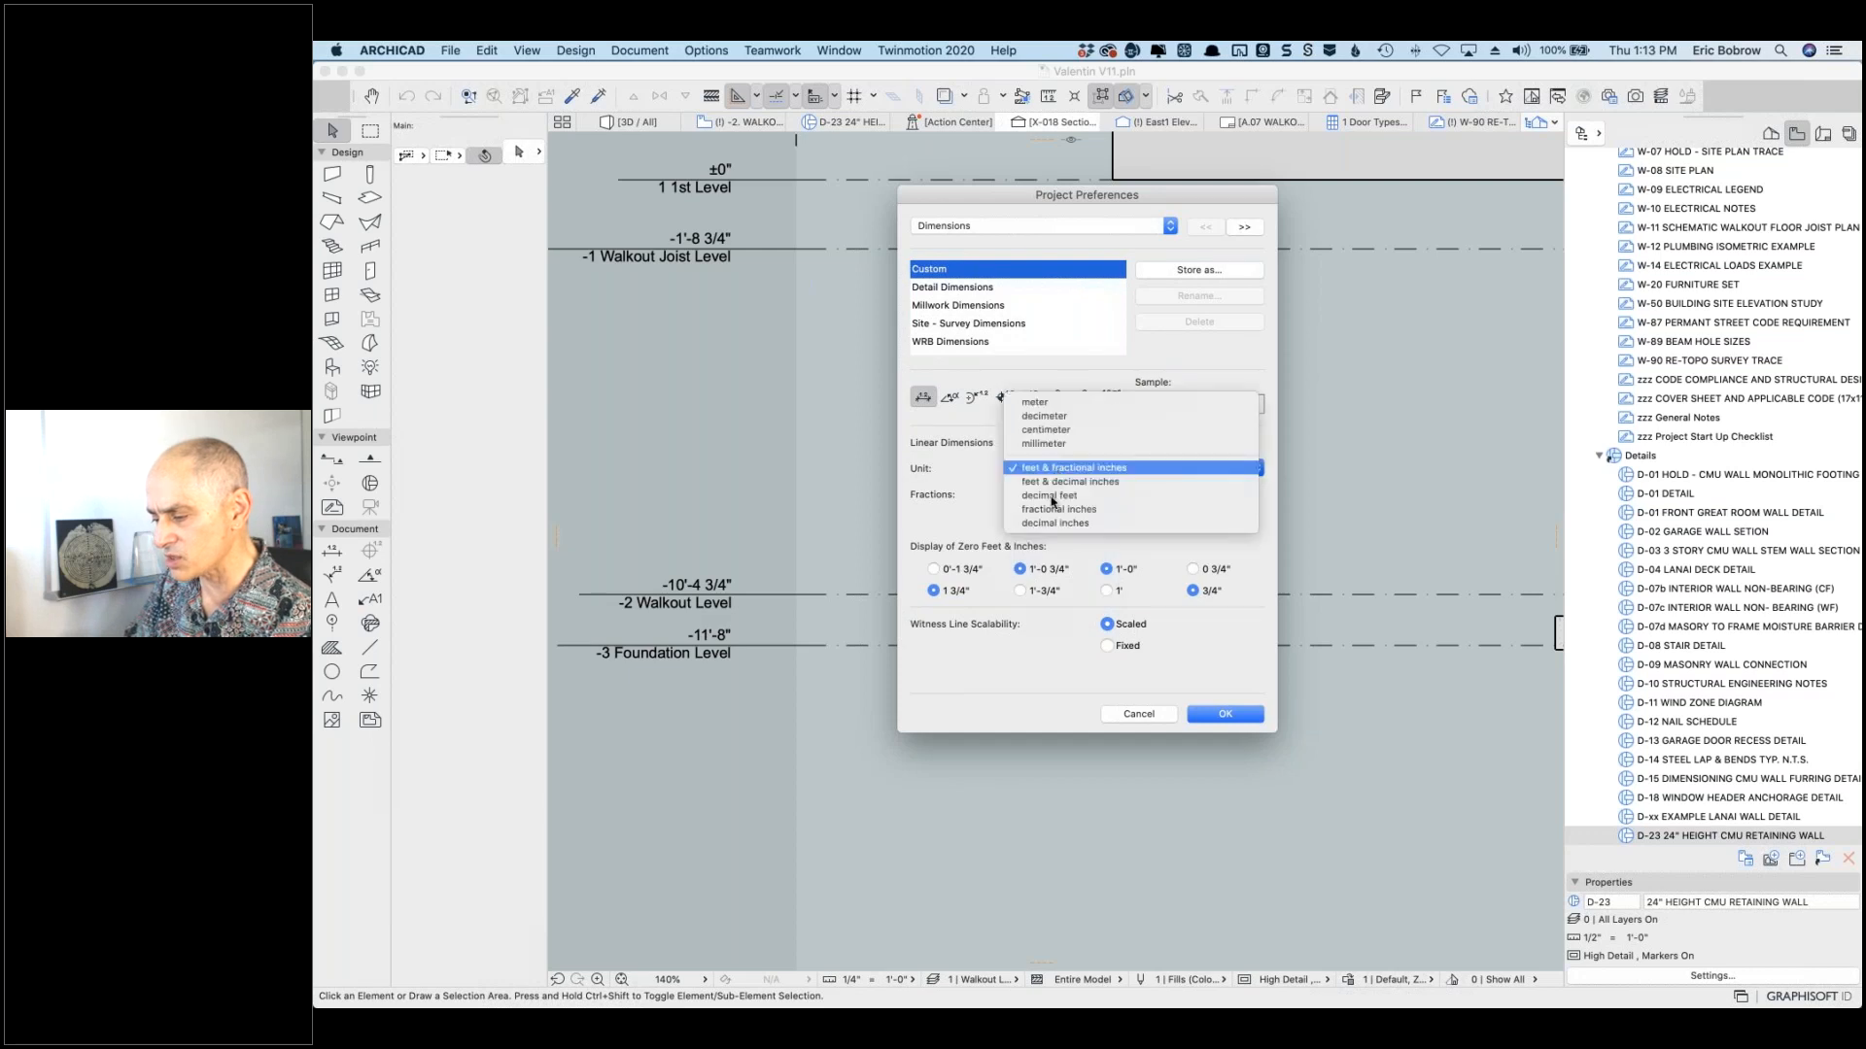
click(1069, 499)
click(1069, 498)
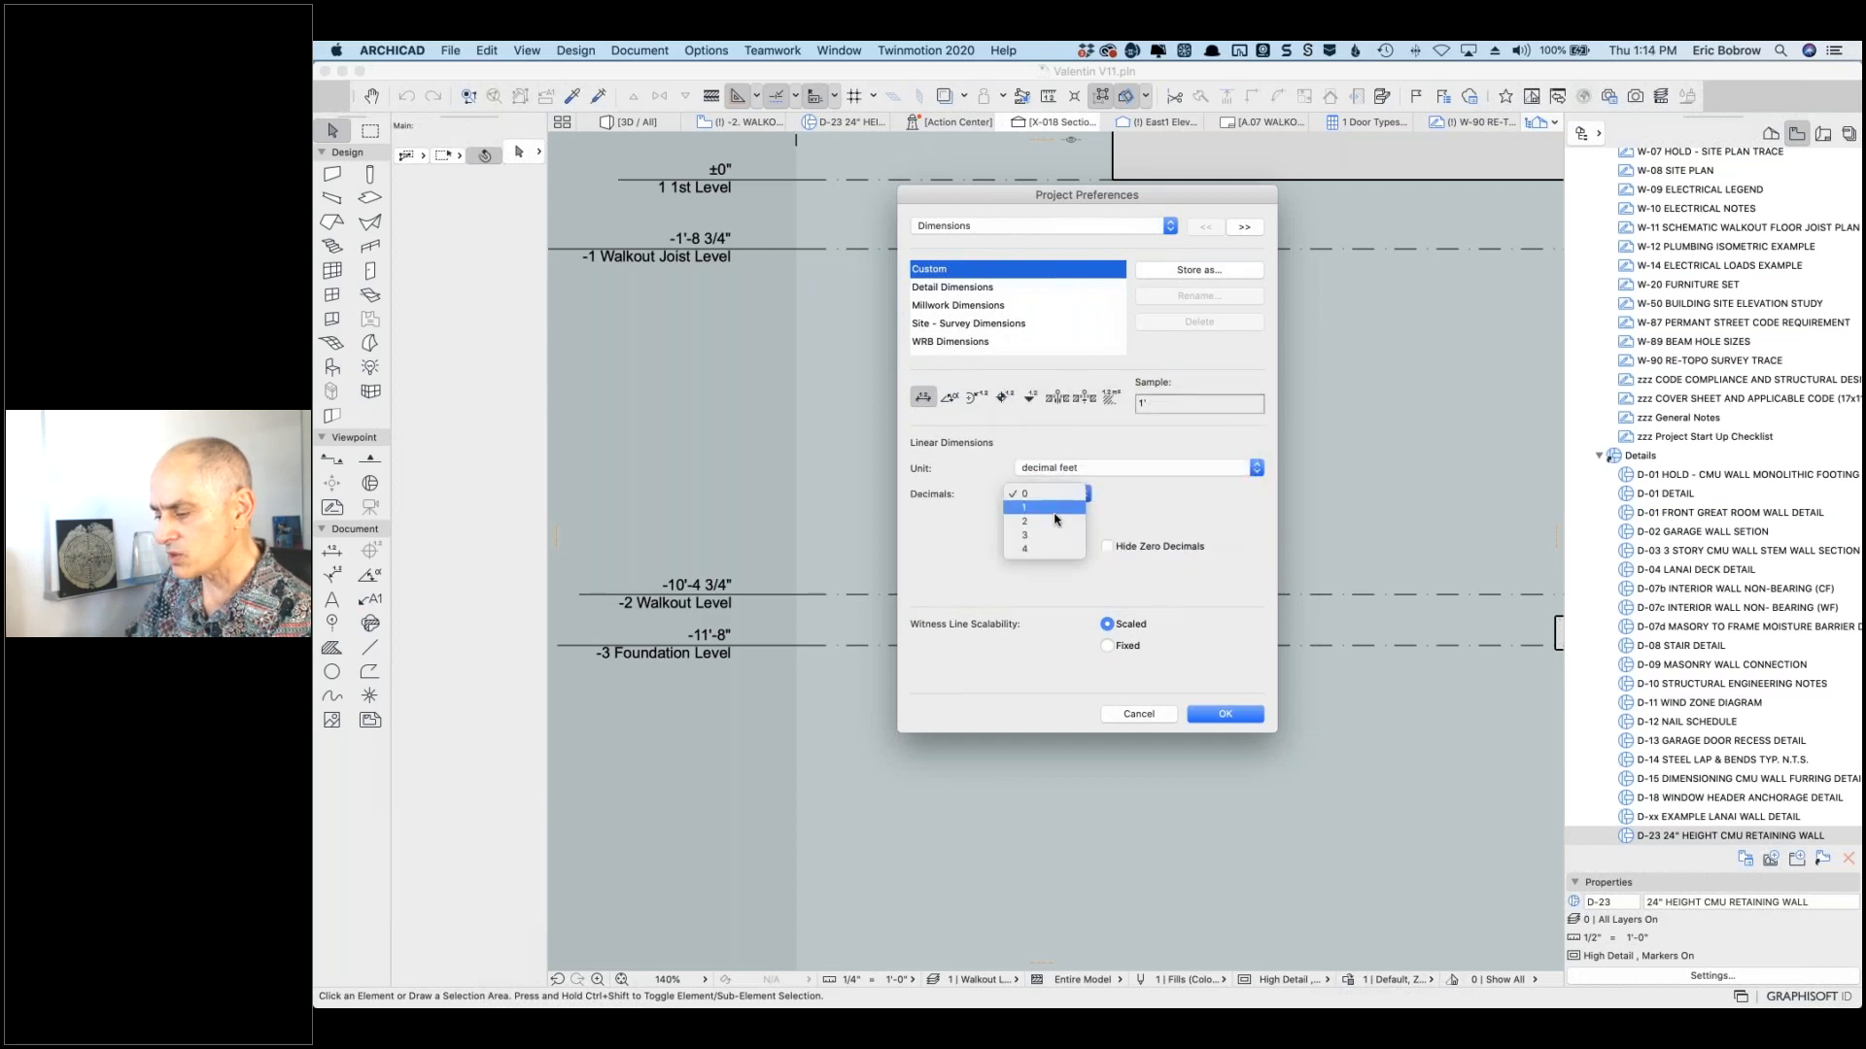
click(1071, 535)
click(1202, 714)
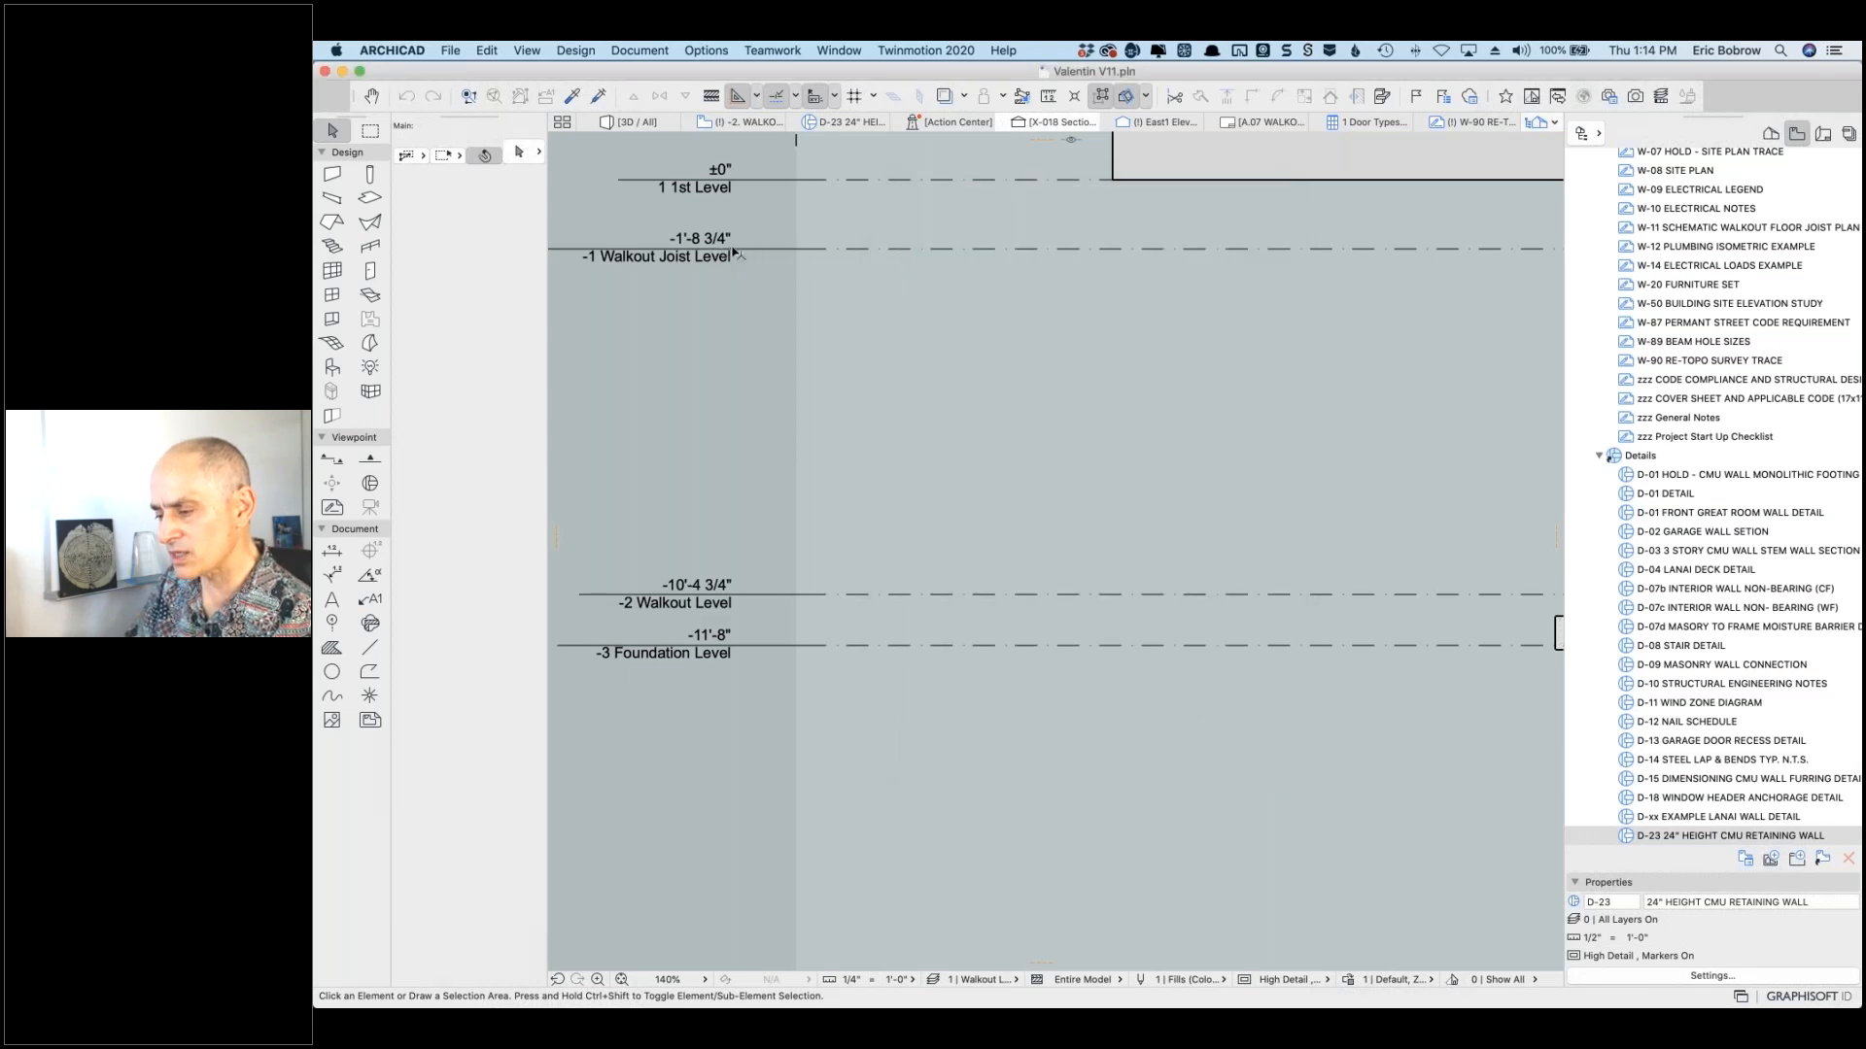
right_click(616, 212)
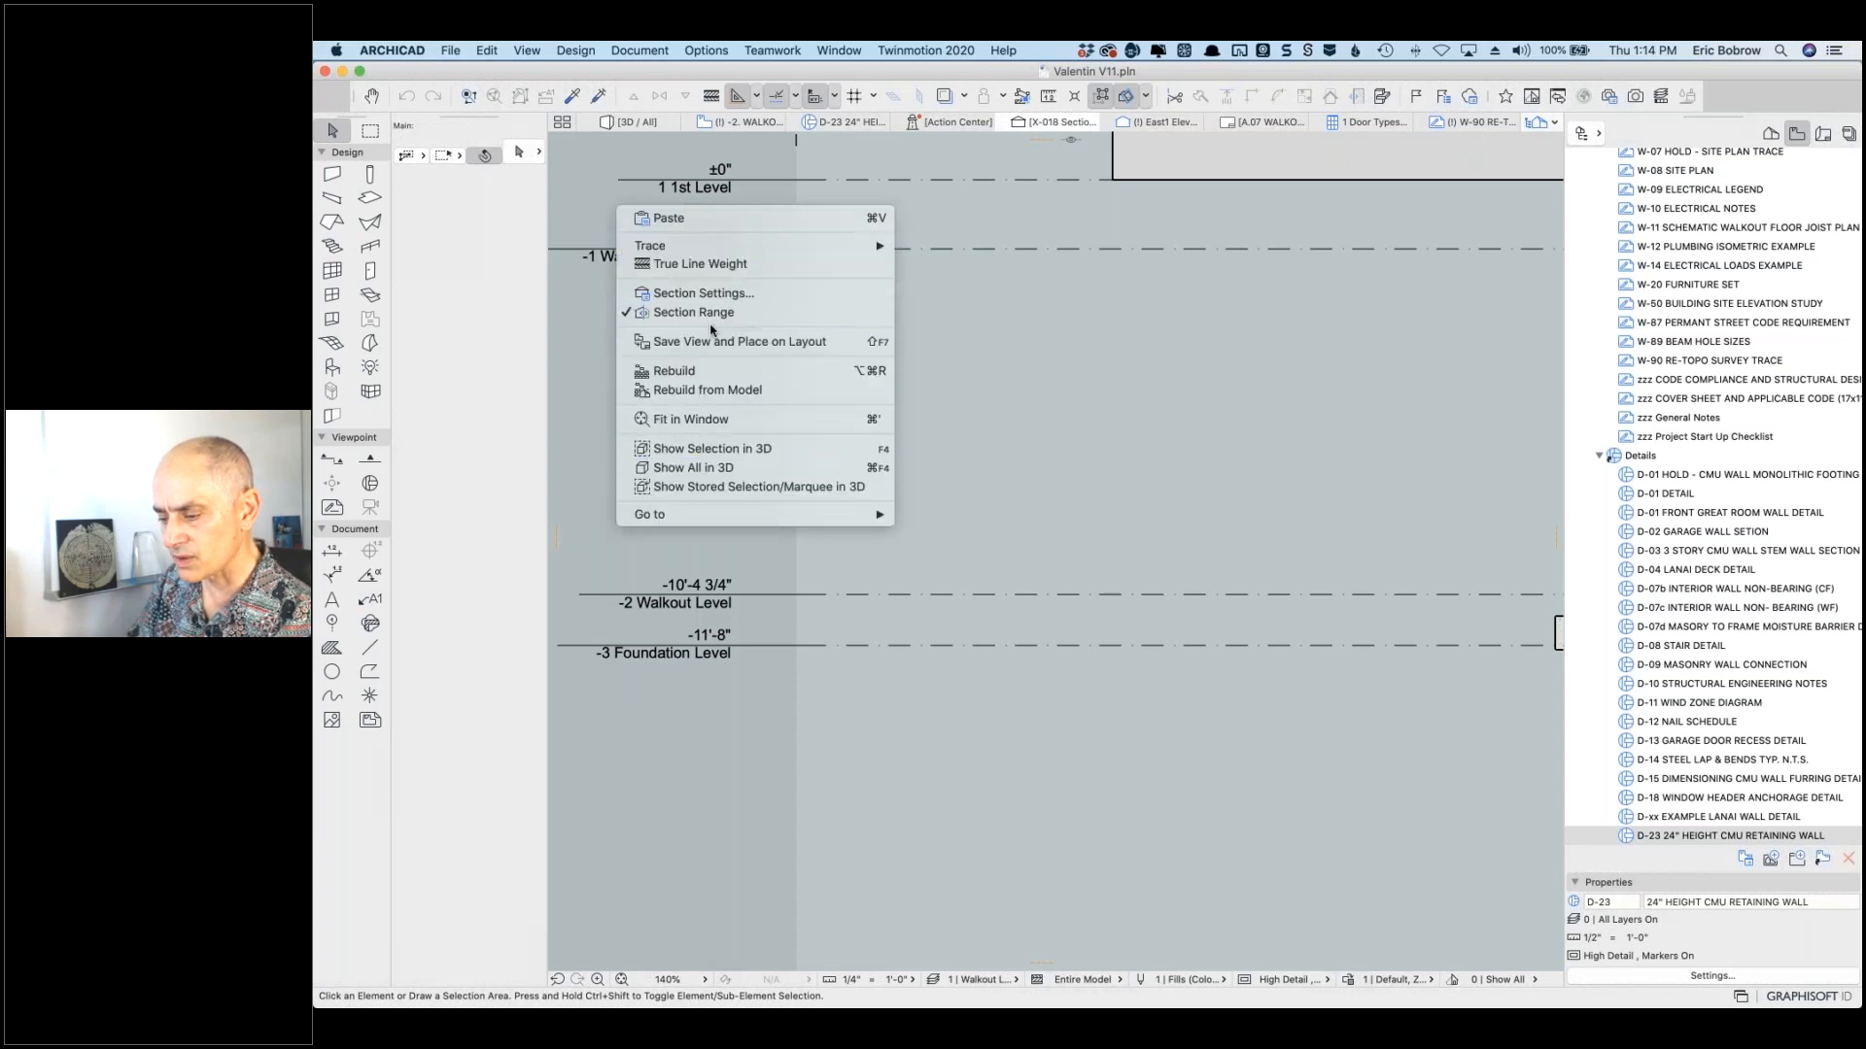
click(594, 302)
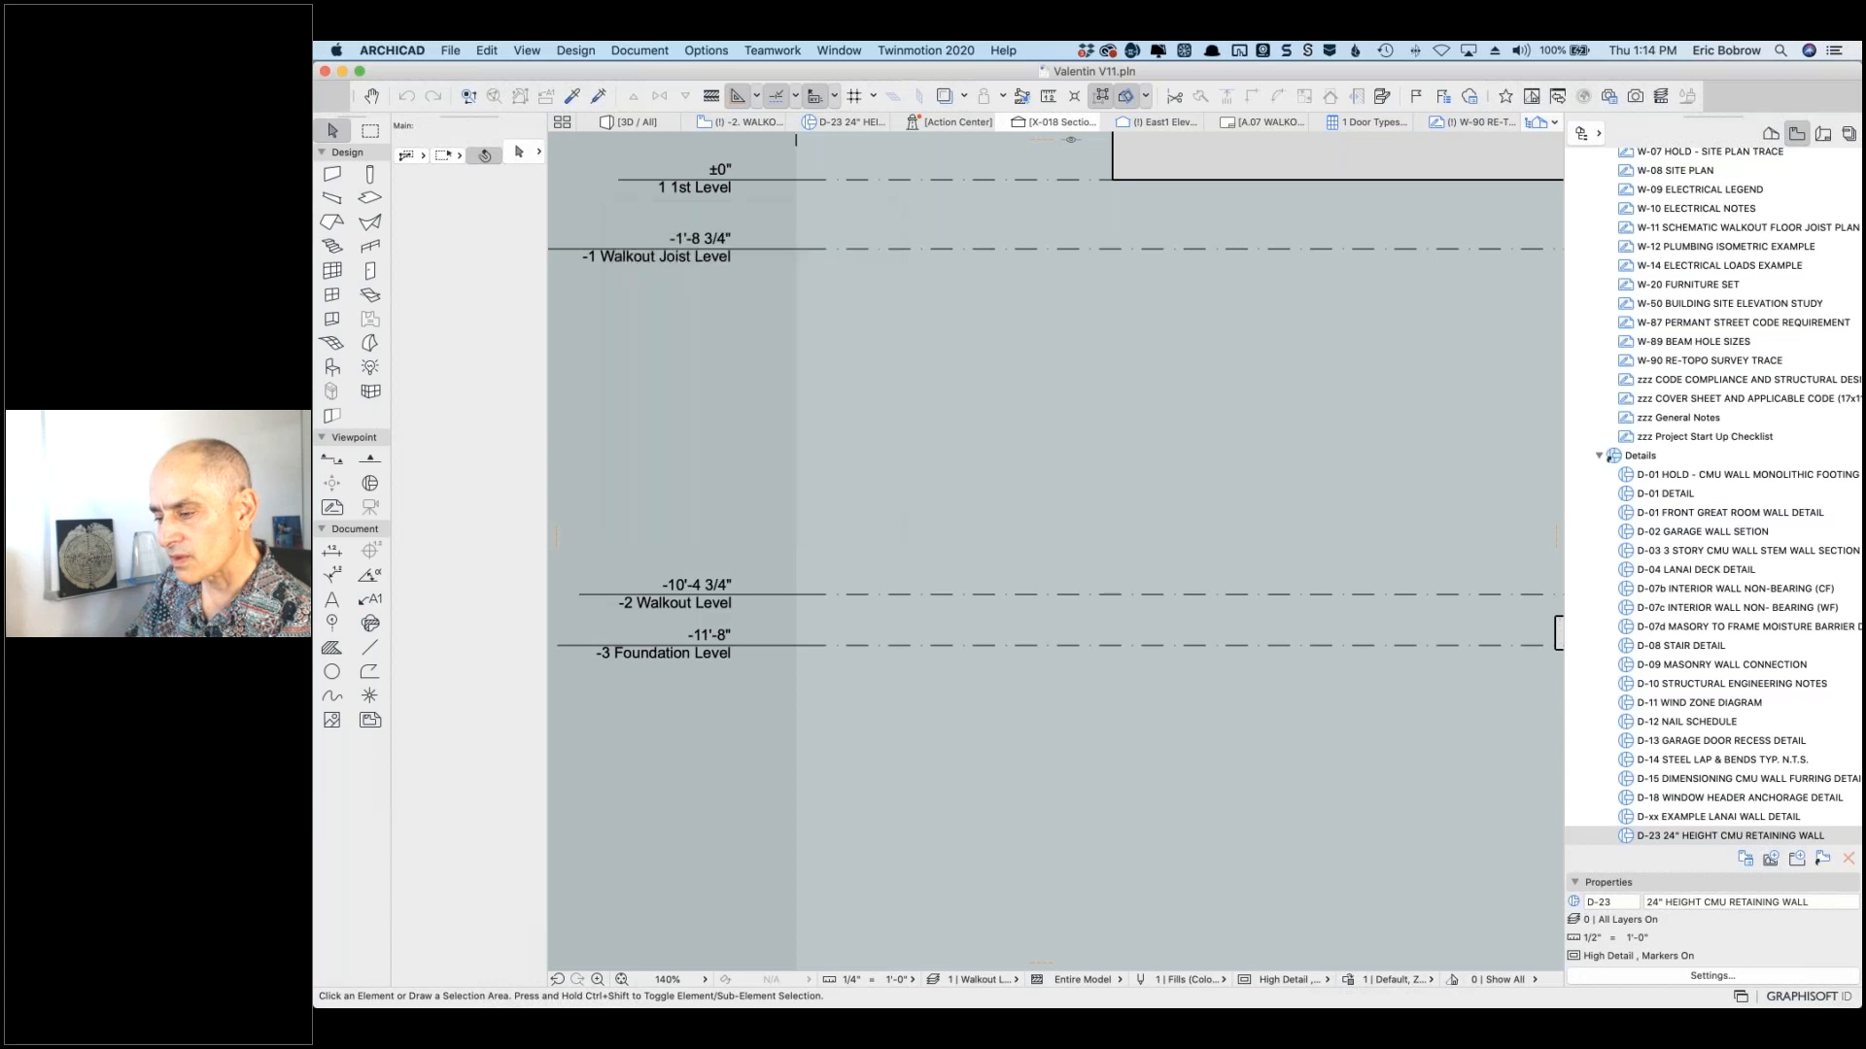
right_click(721, 409)
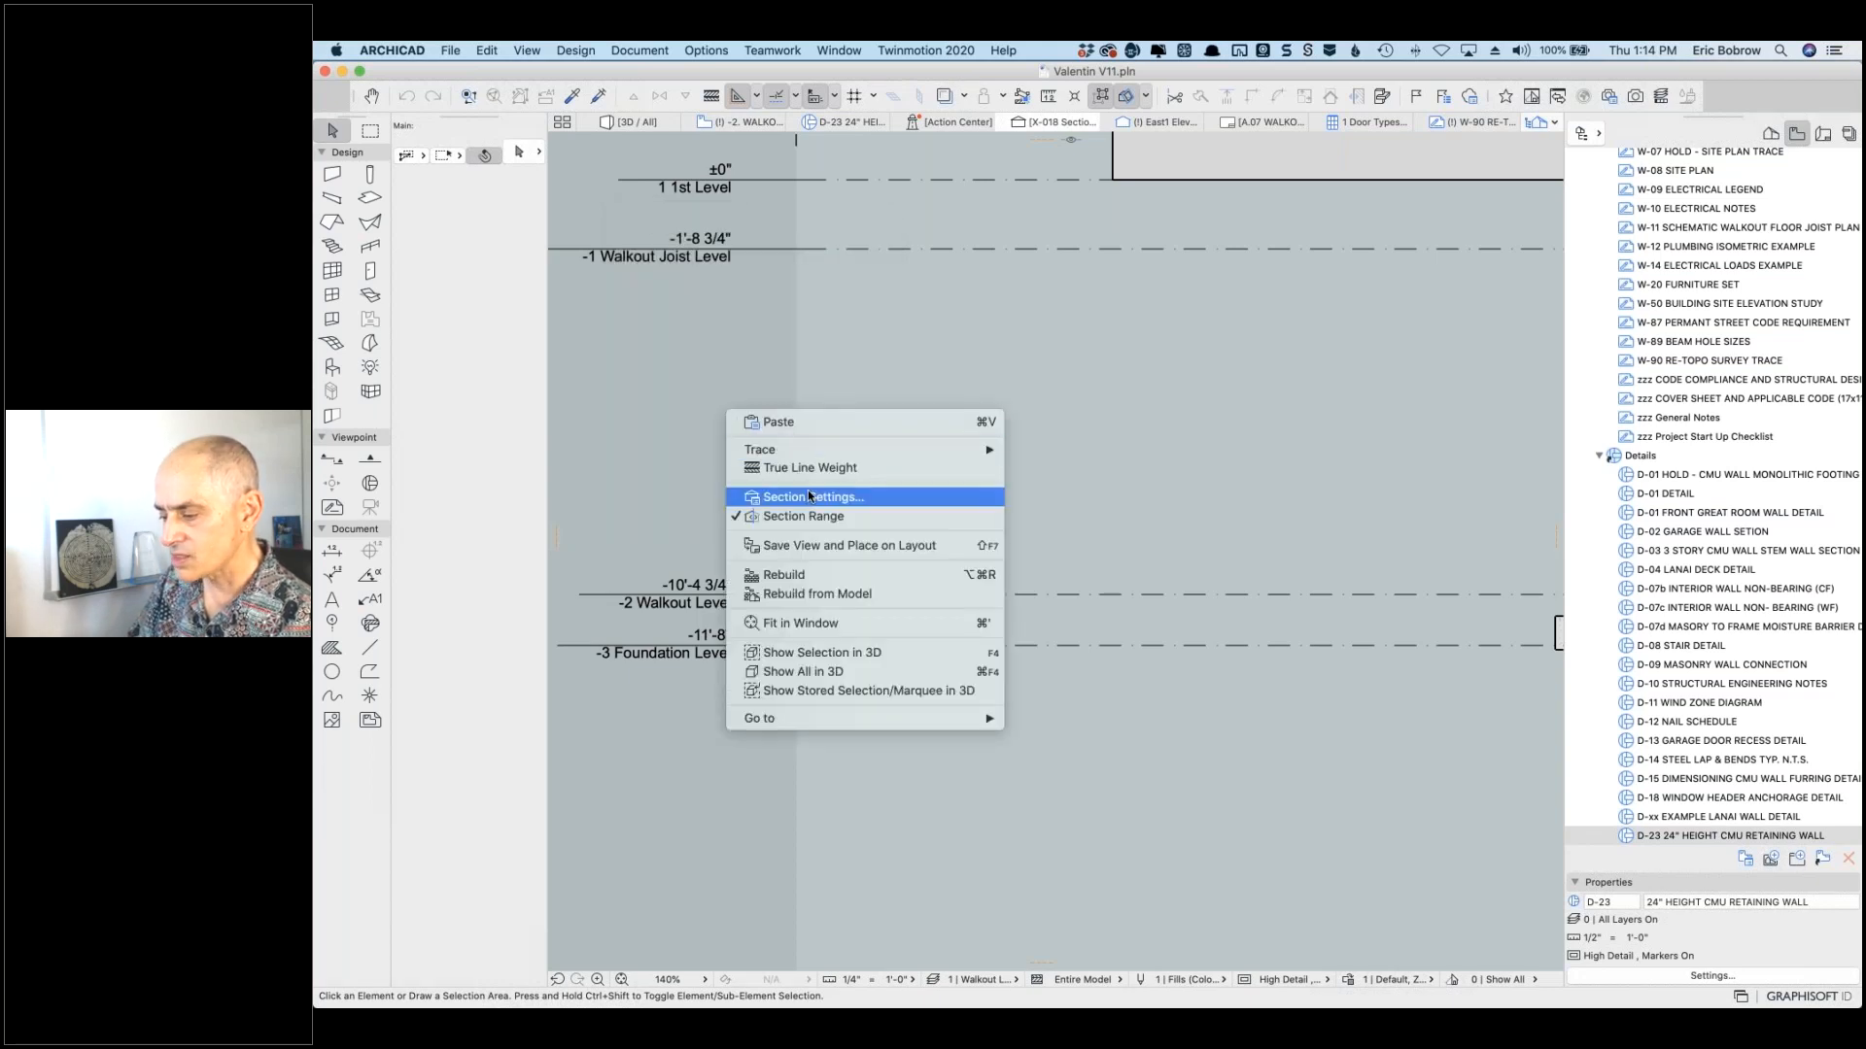
click(807, 490)
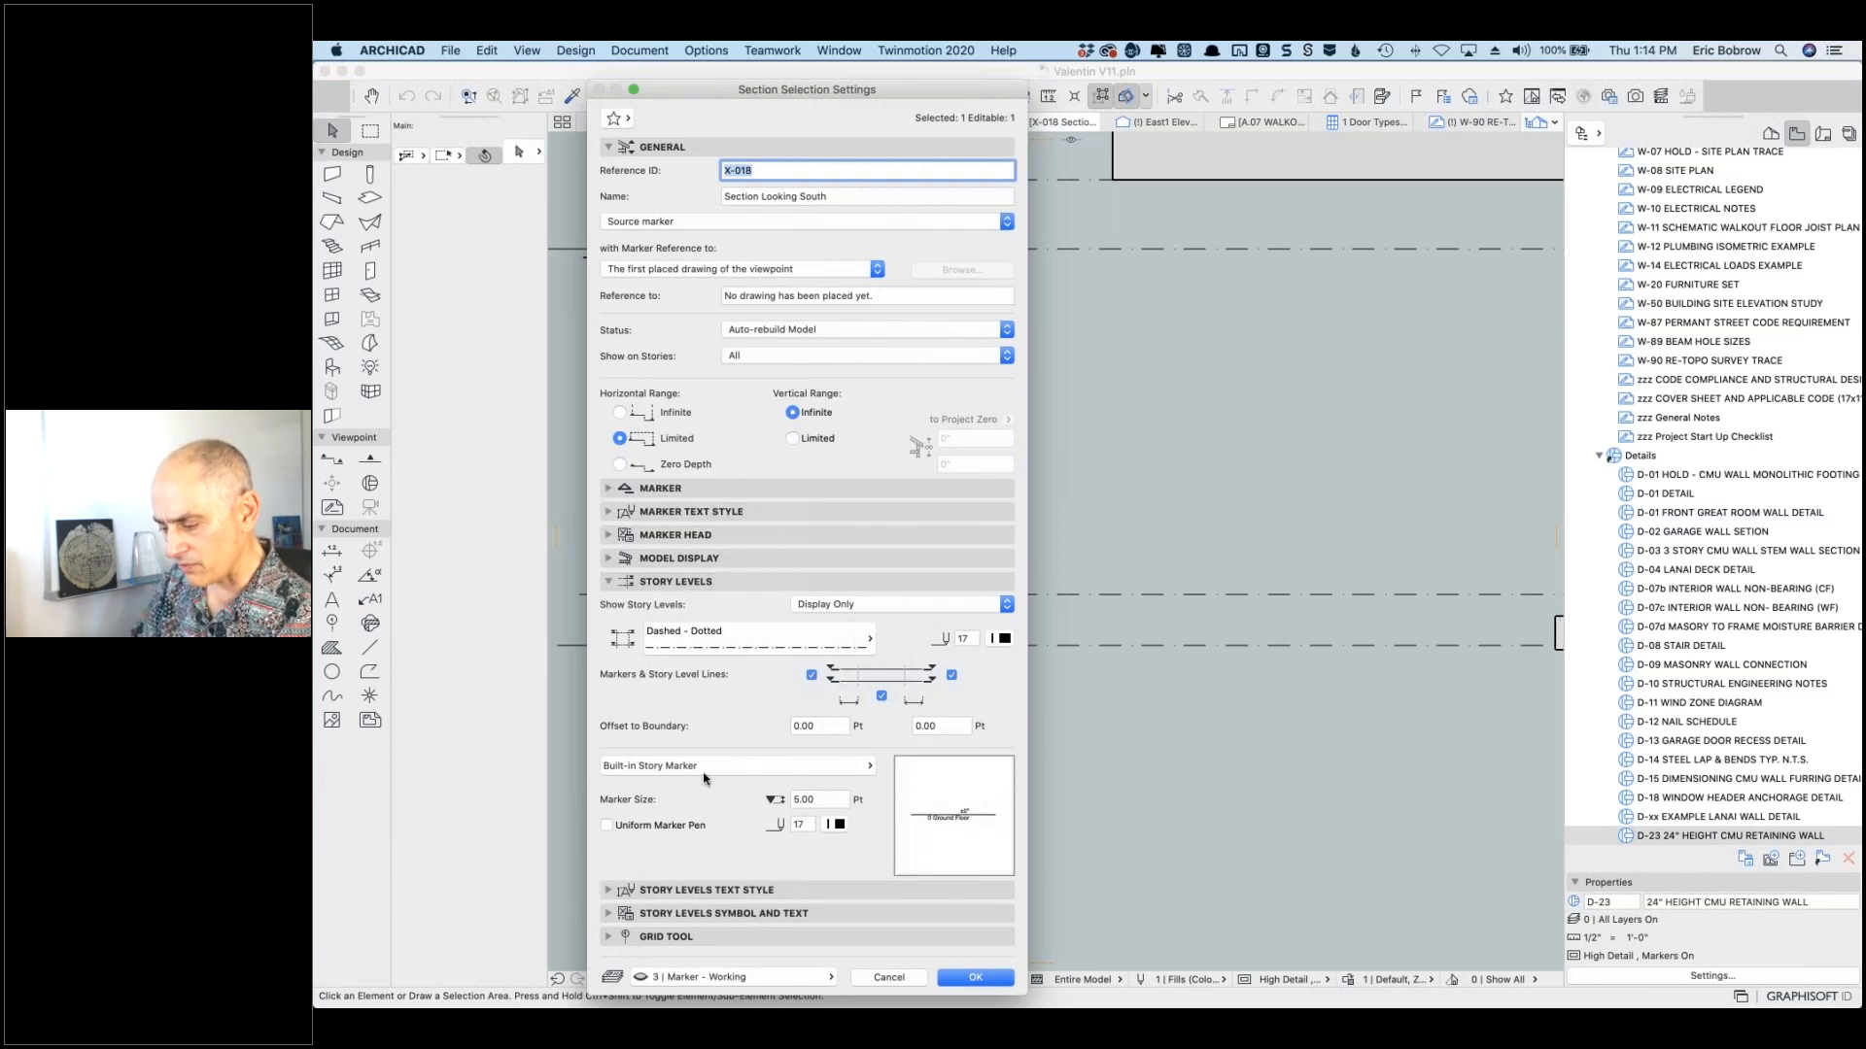
click(611, 916)
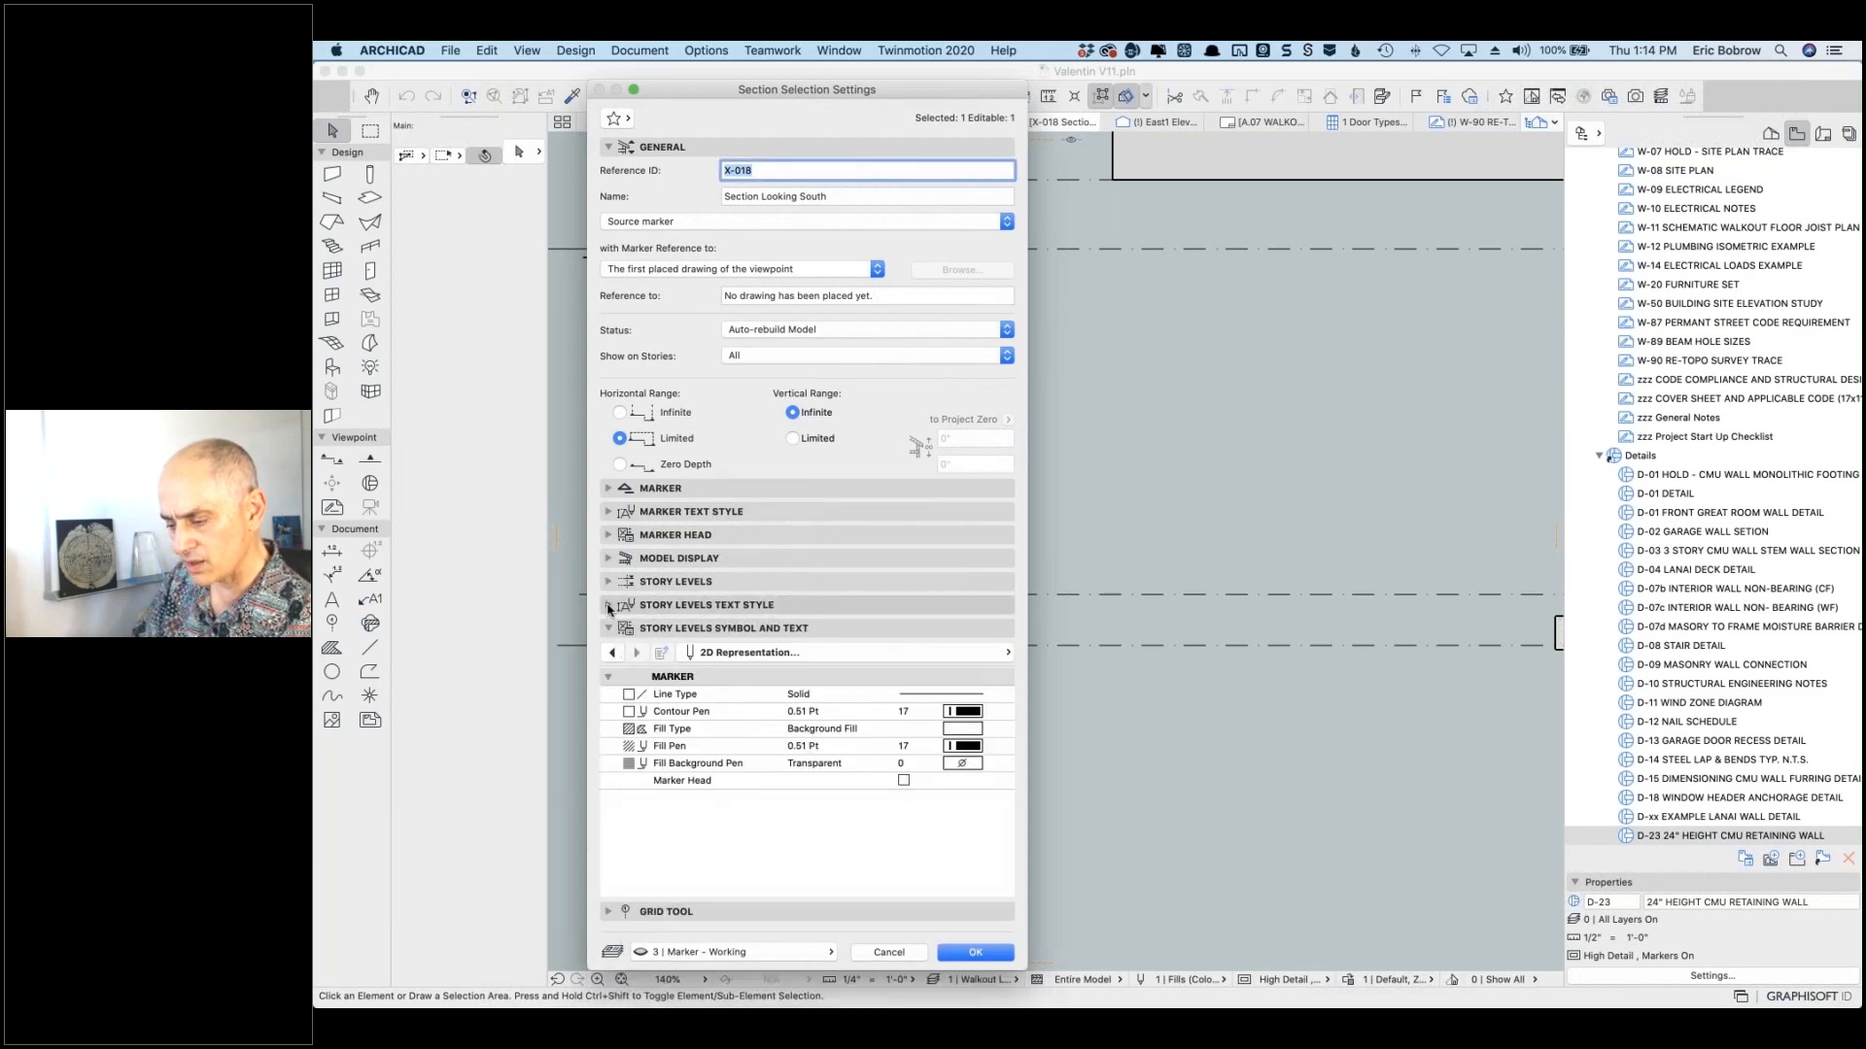
click(609, 607)
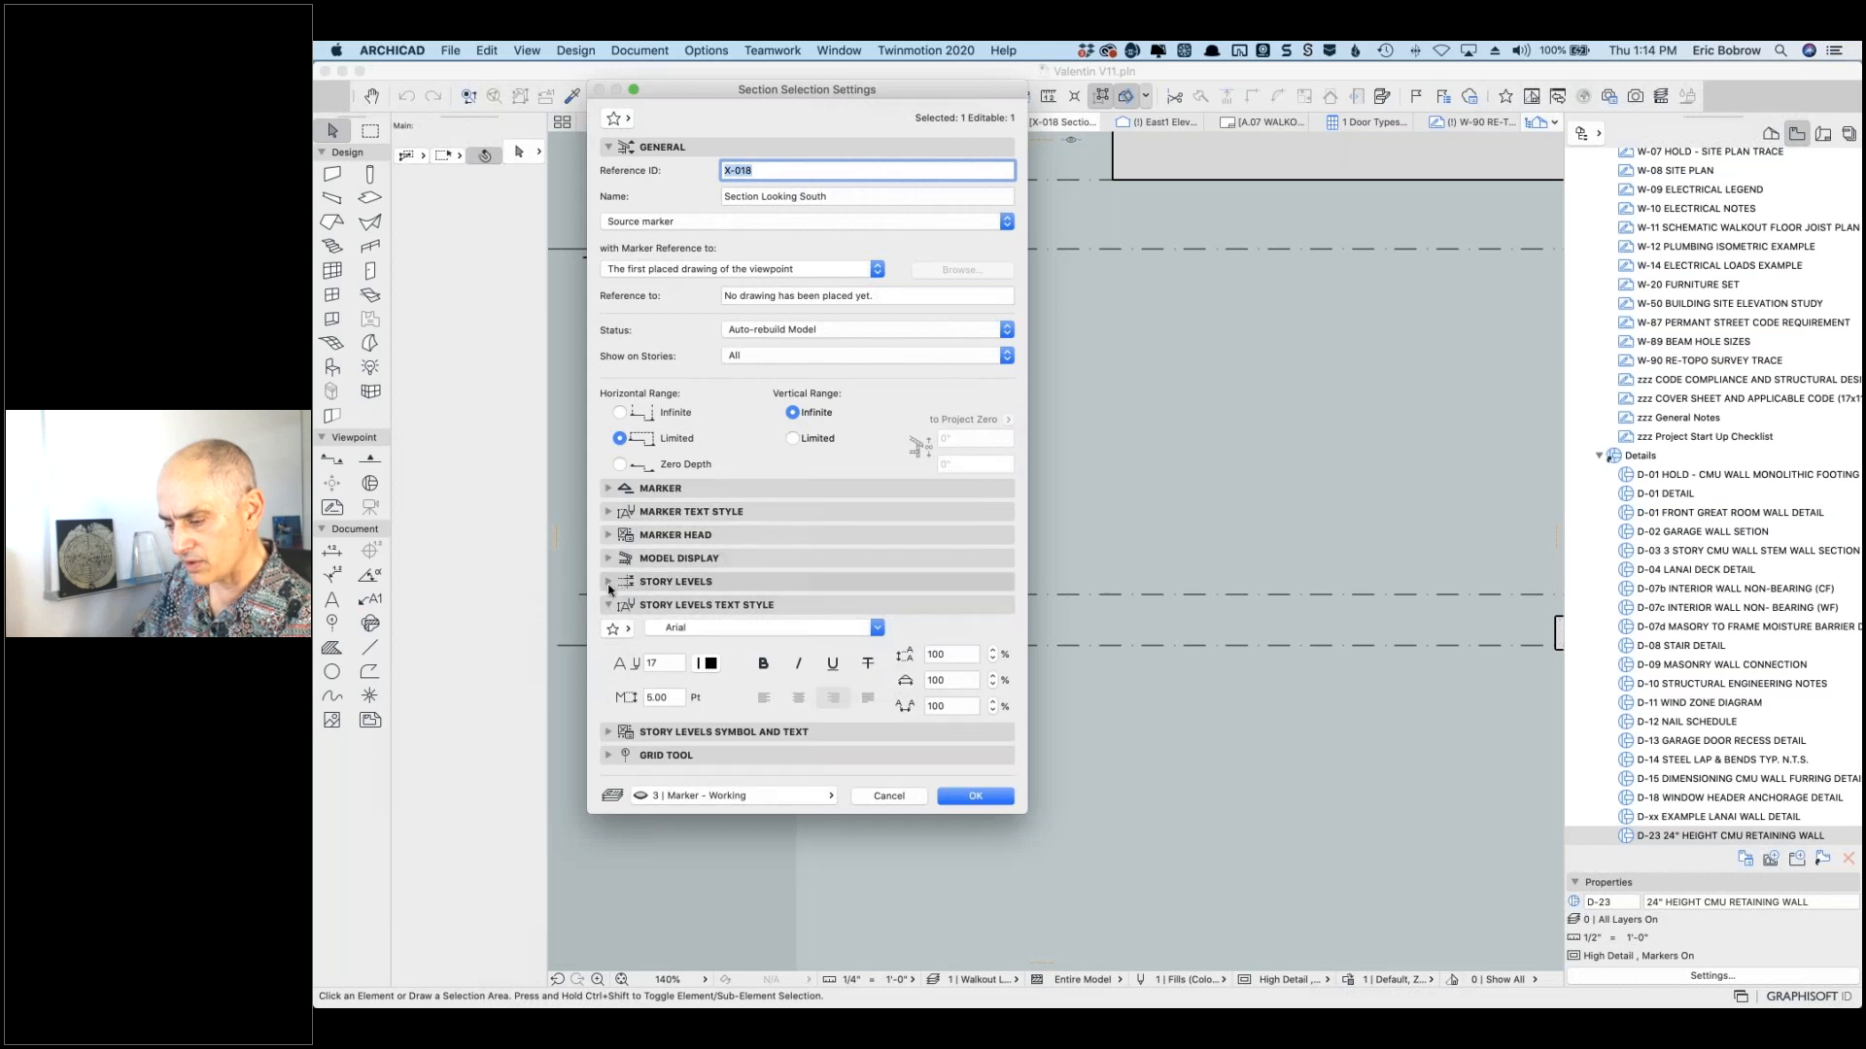
click(610, 583)
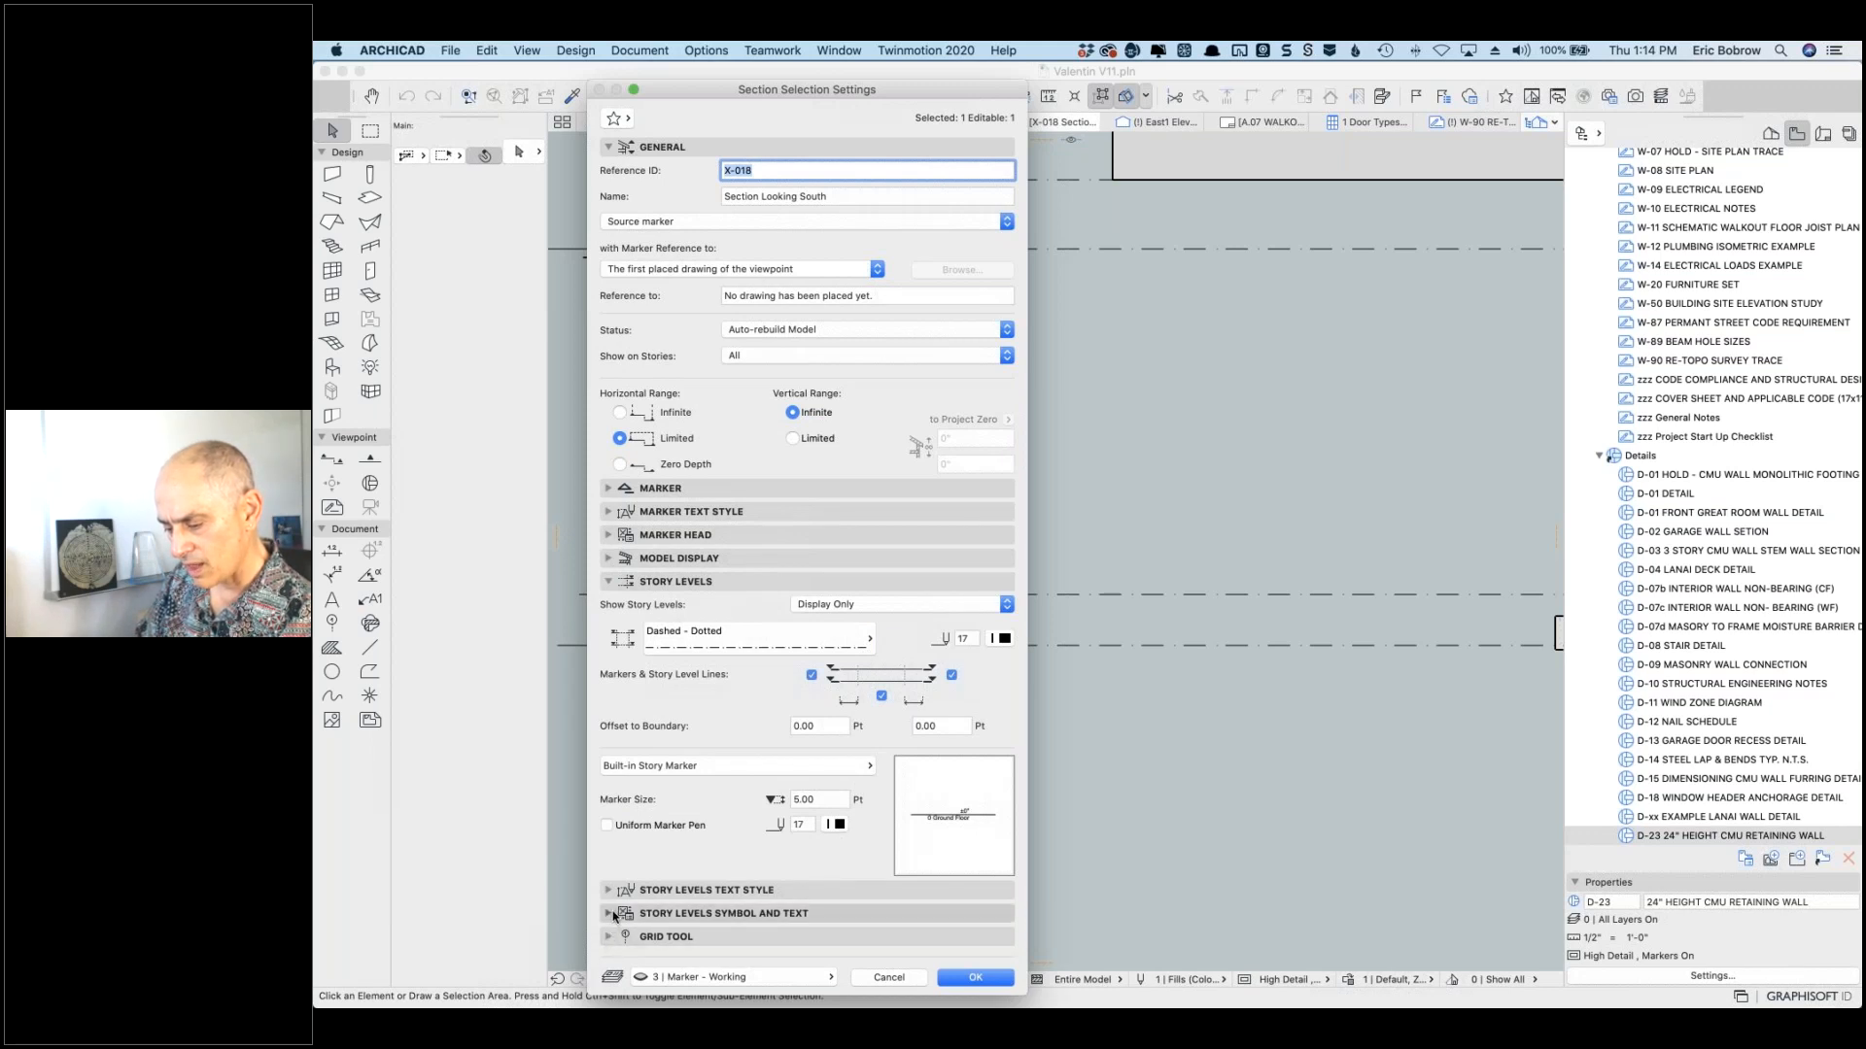
click(610, 914)
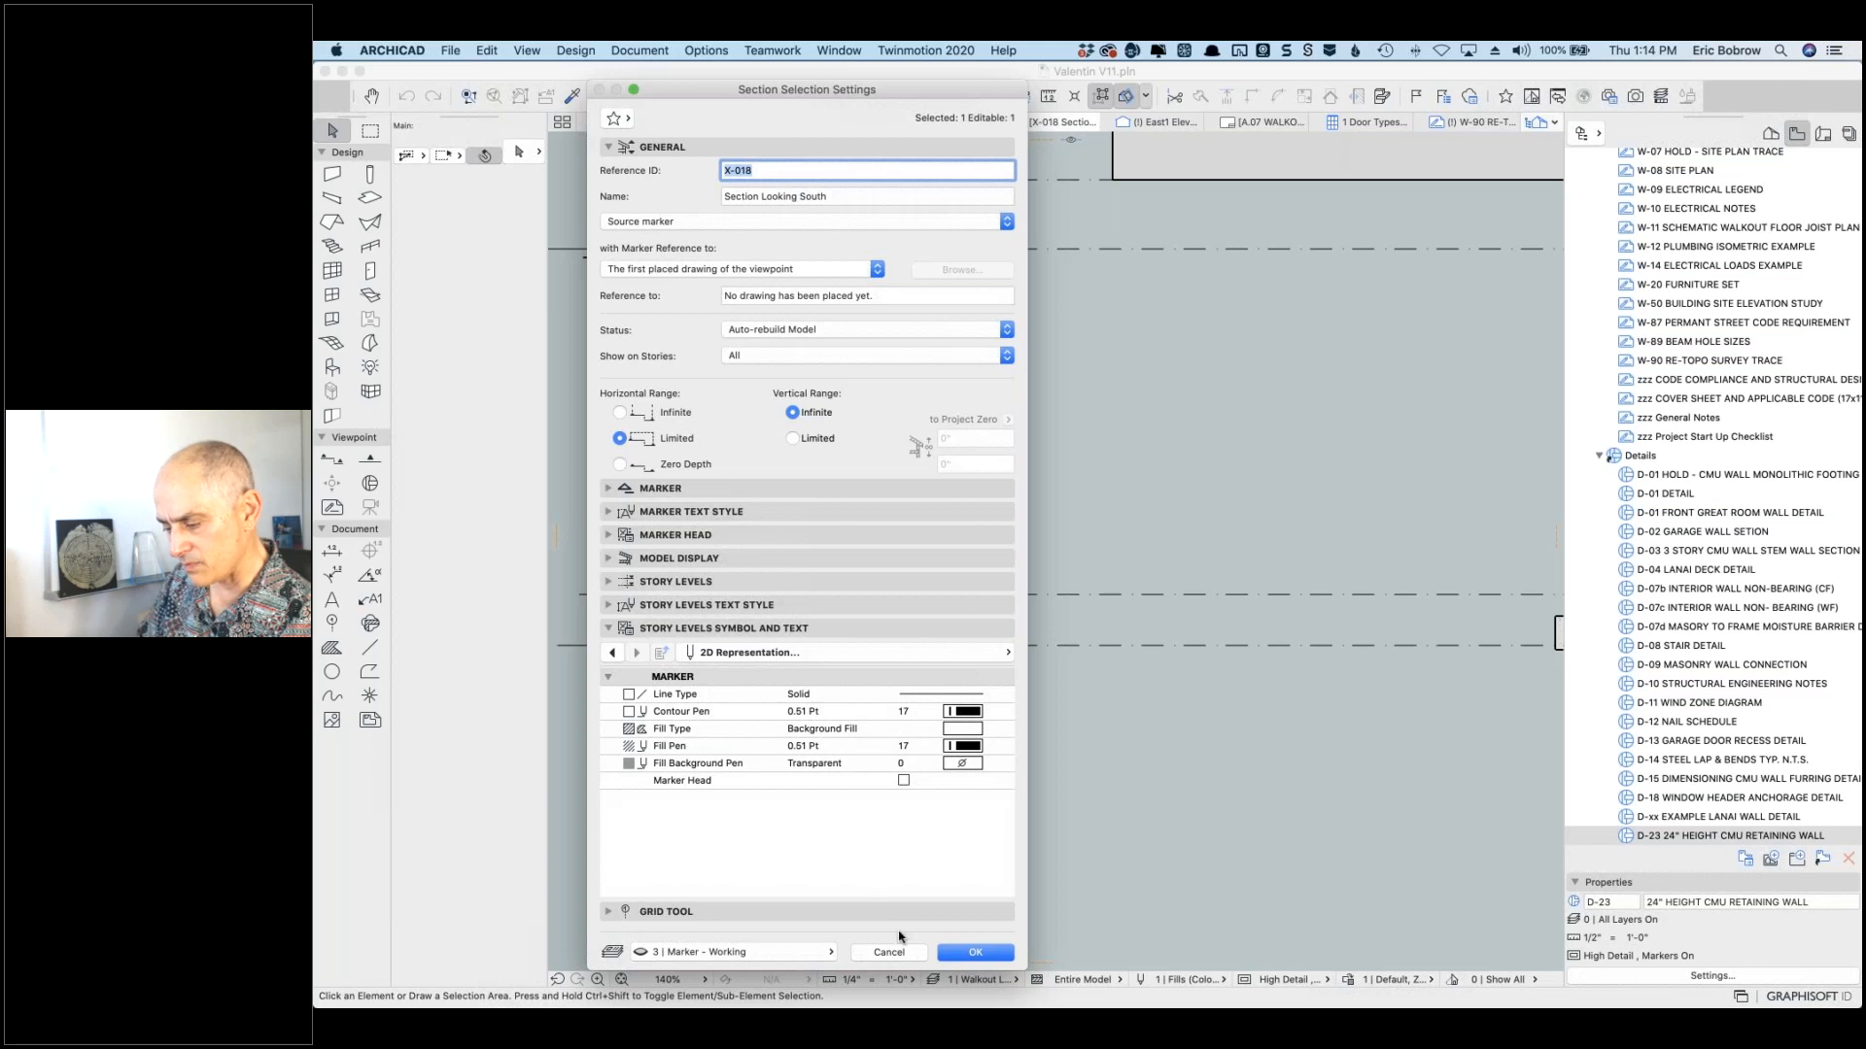
click(894, 953)
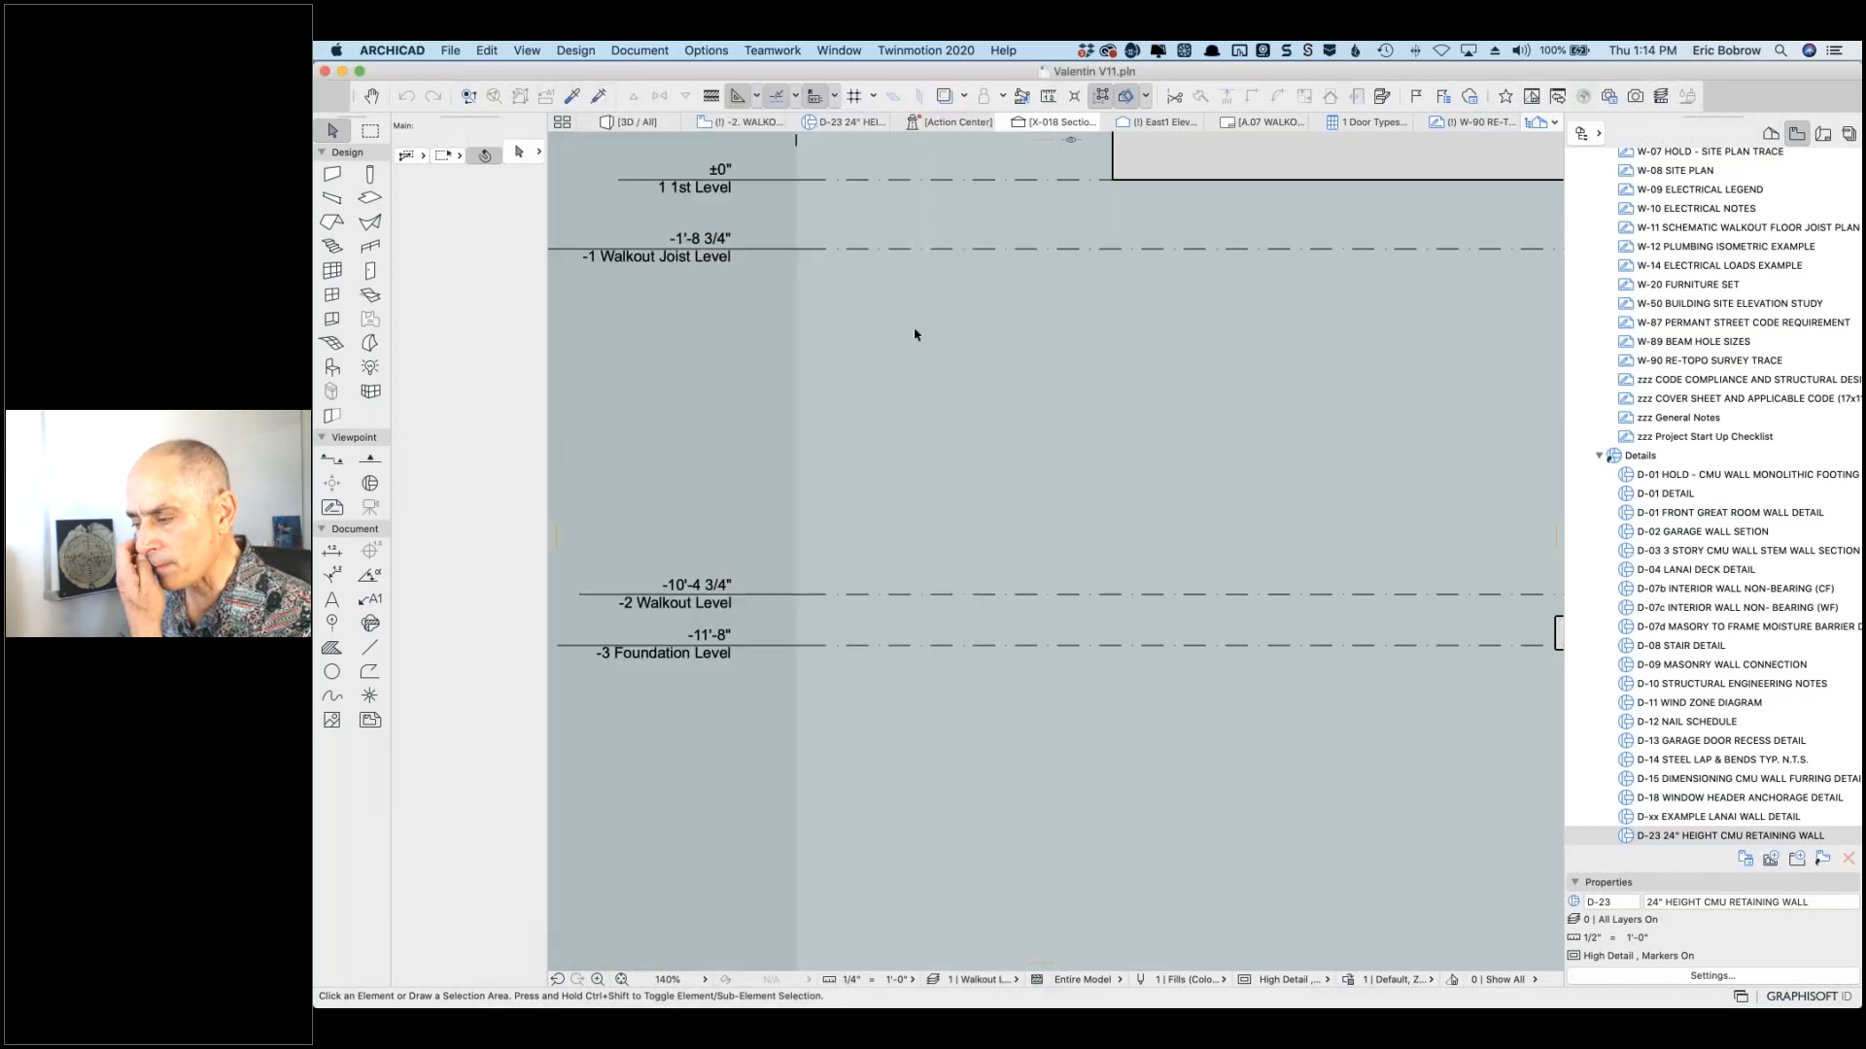
scroll(1203, 231, down, 3)
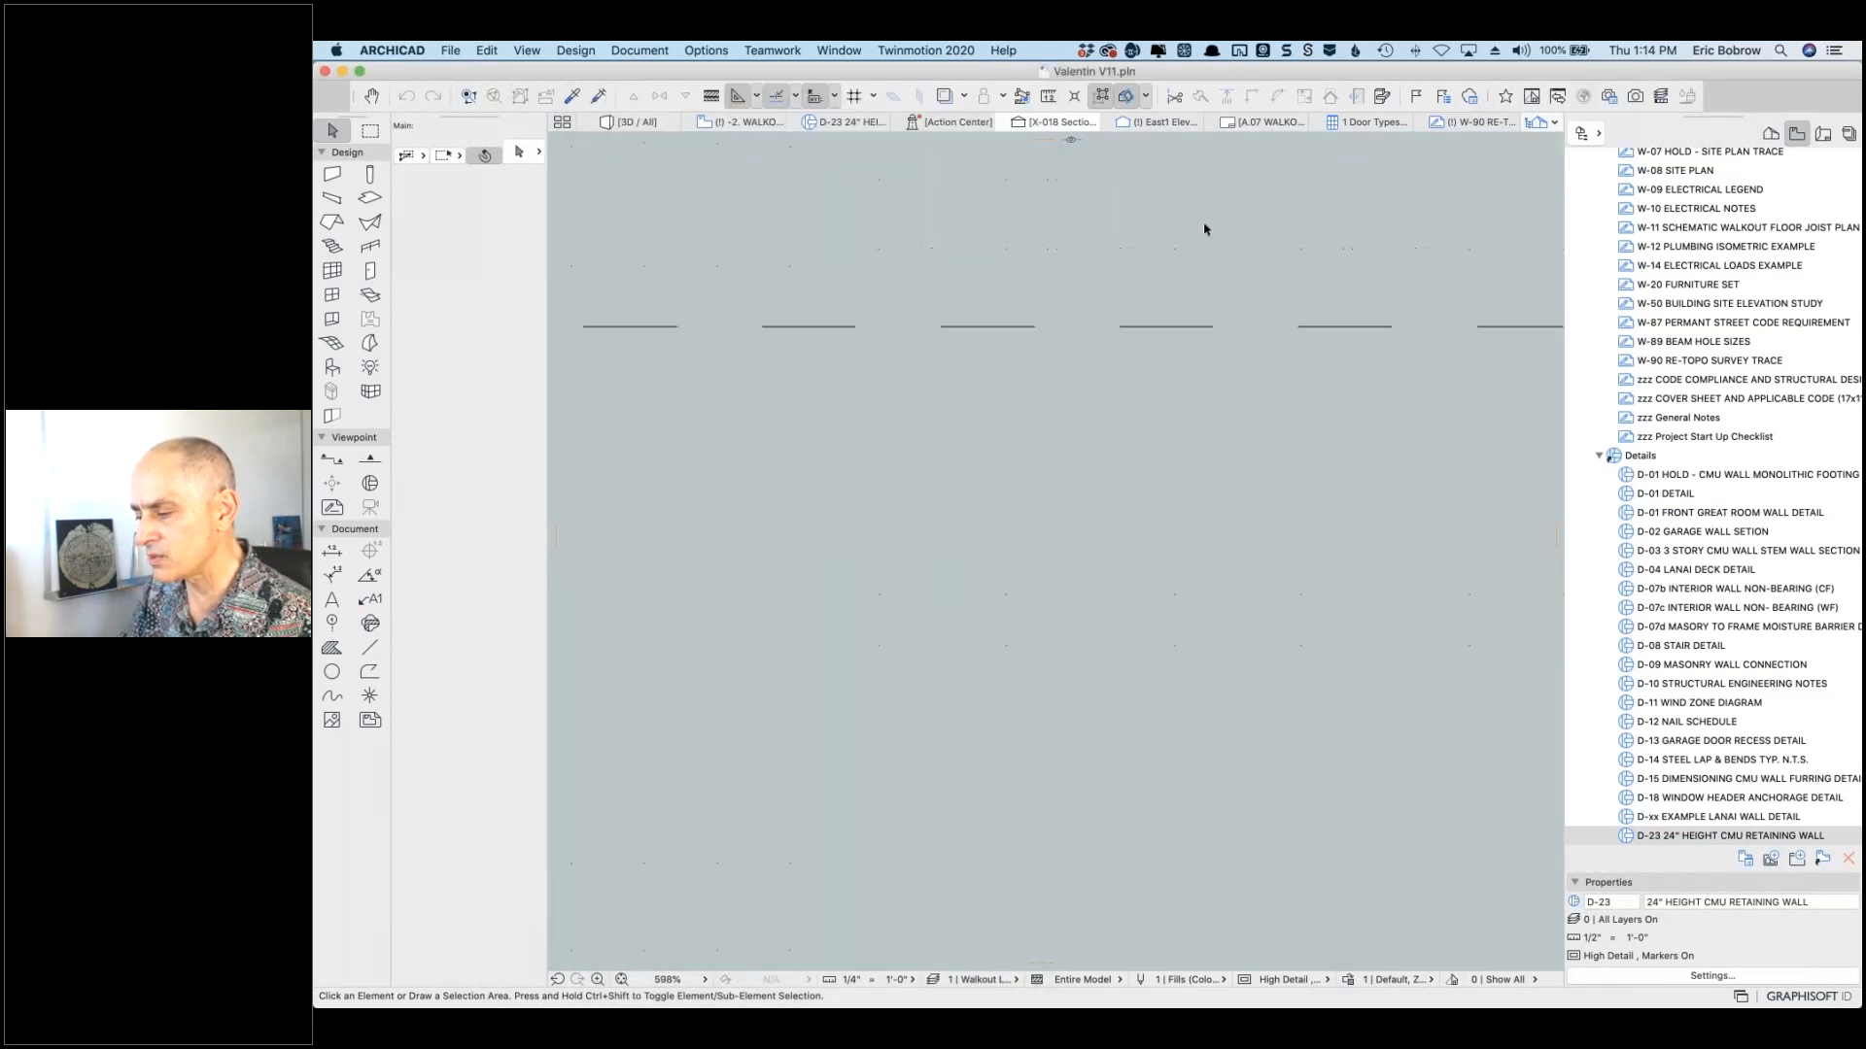
scroll(1245, 225, up, 5)
scroll(1244, 226, right, 4)
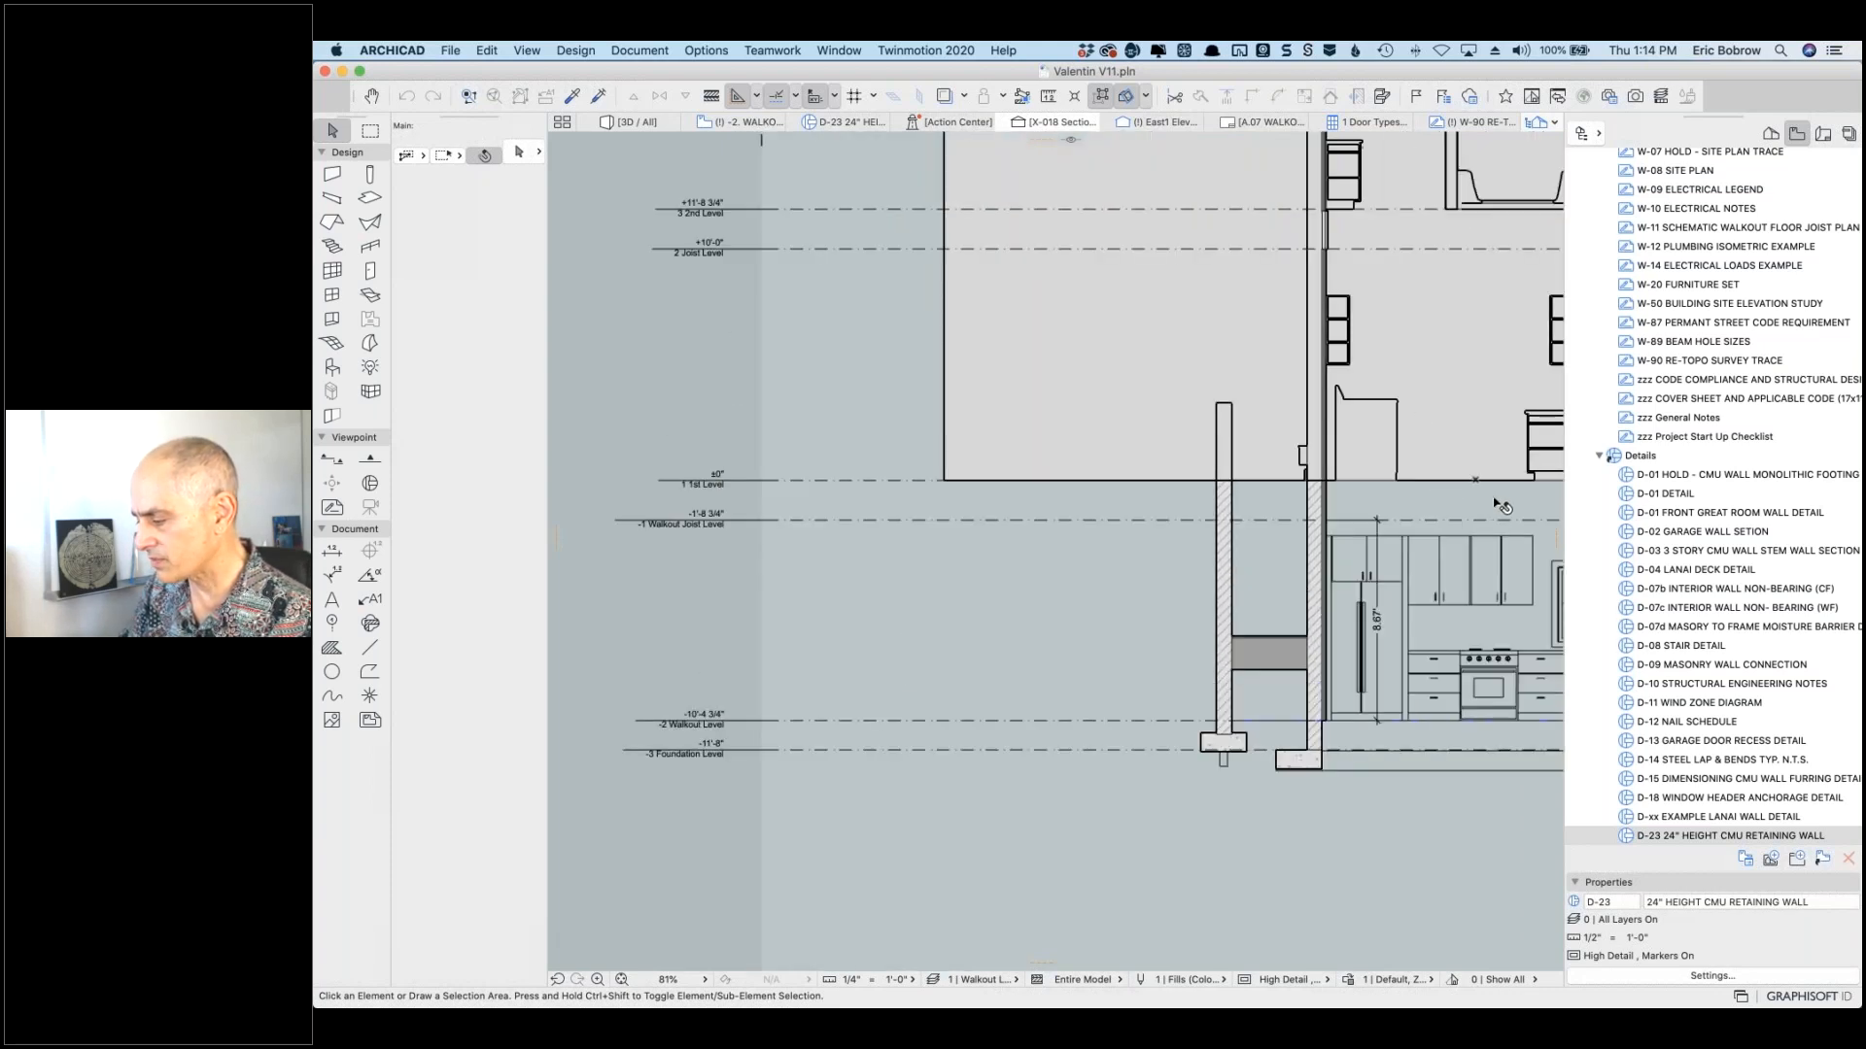
scroll(1502, 506, right, 5)
scroll(1501, 506, down, 3)
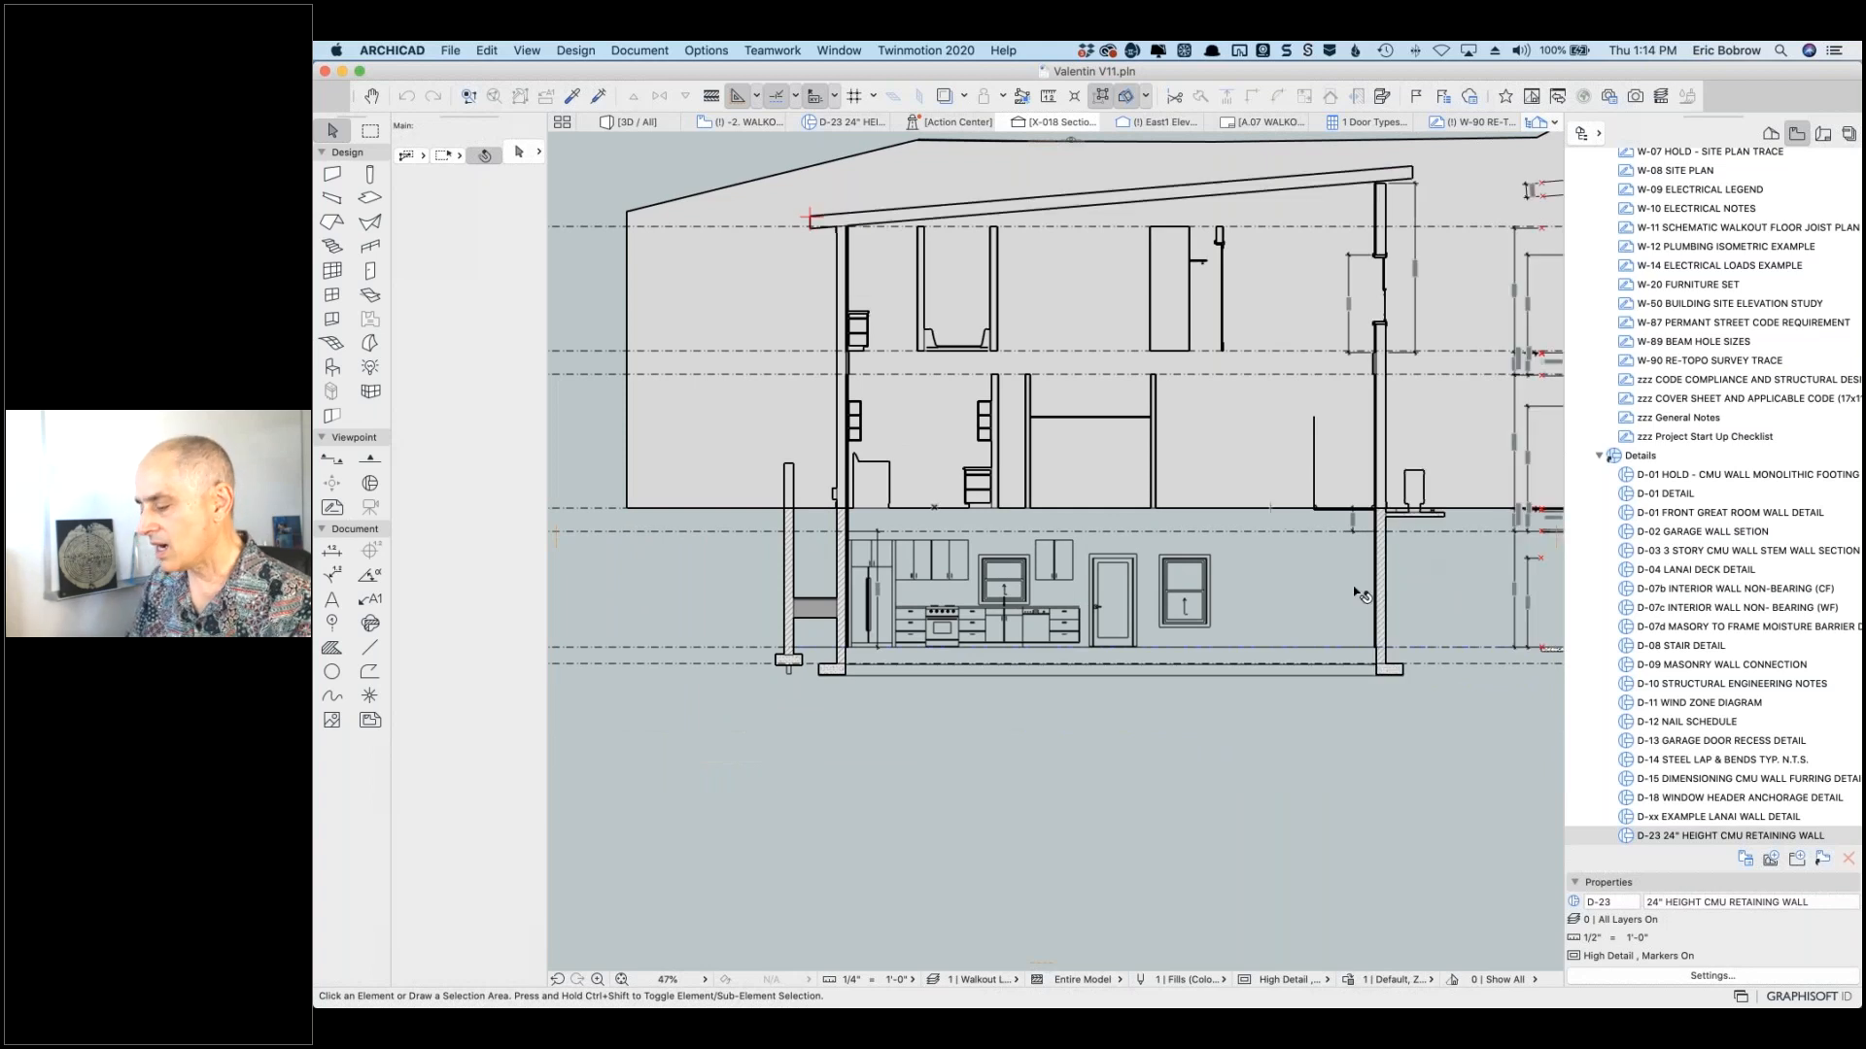
right_click(1427, 708)
click(1205, 785)
scroll(953, 820, right, 5)
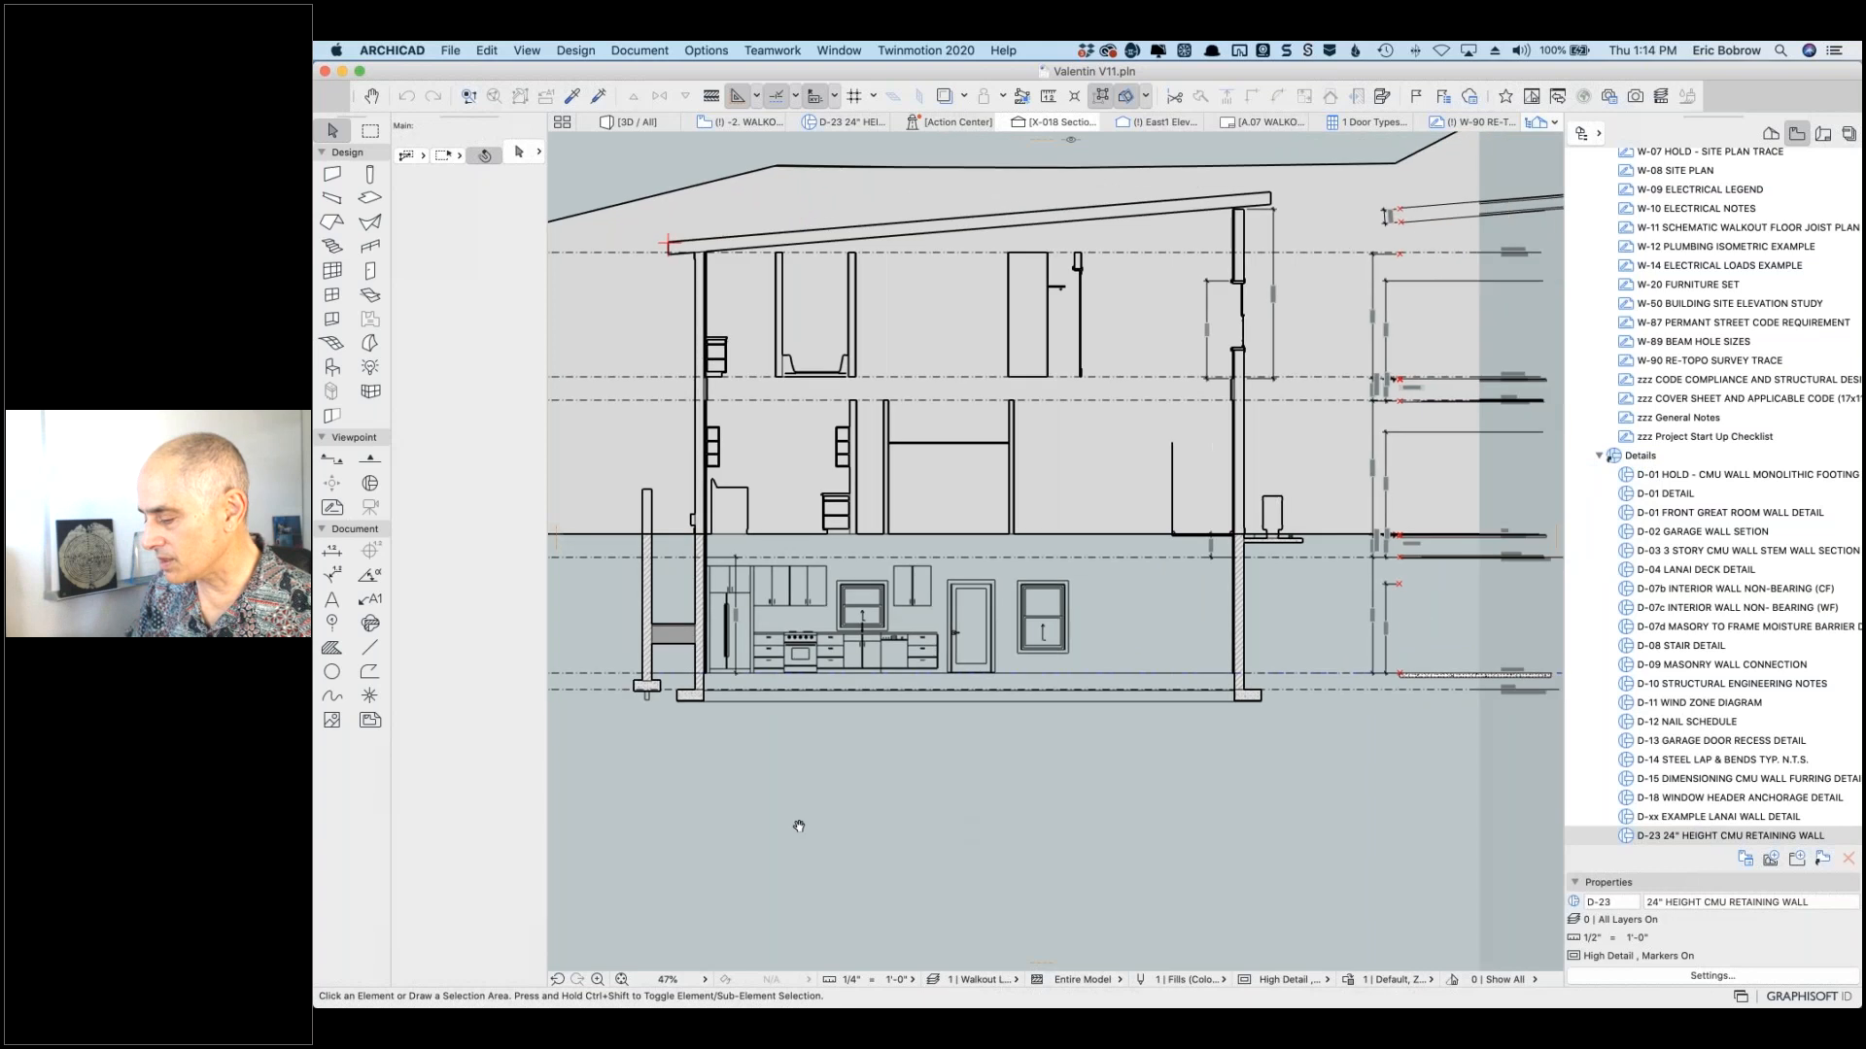
scroll(1407, 715, up, 10)
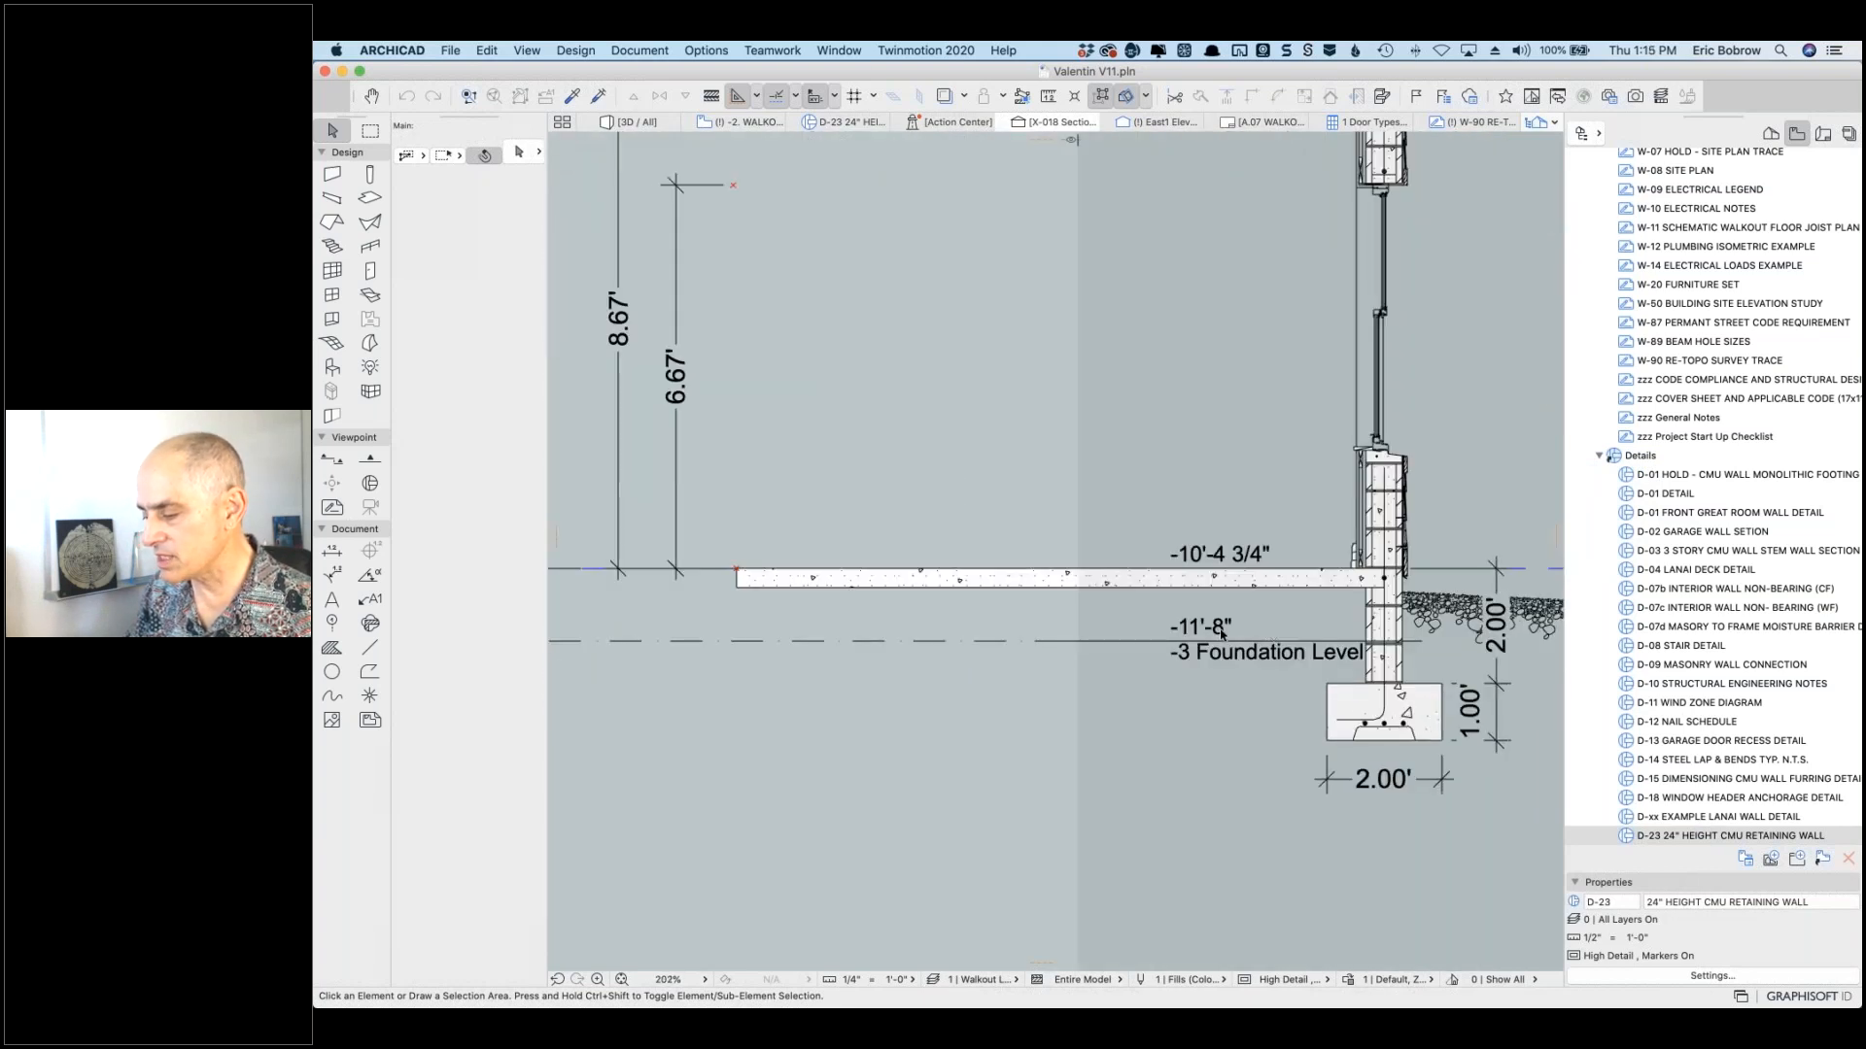
click(1242, 579)
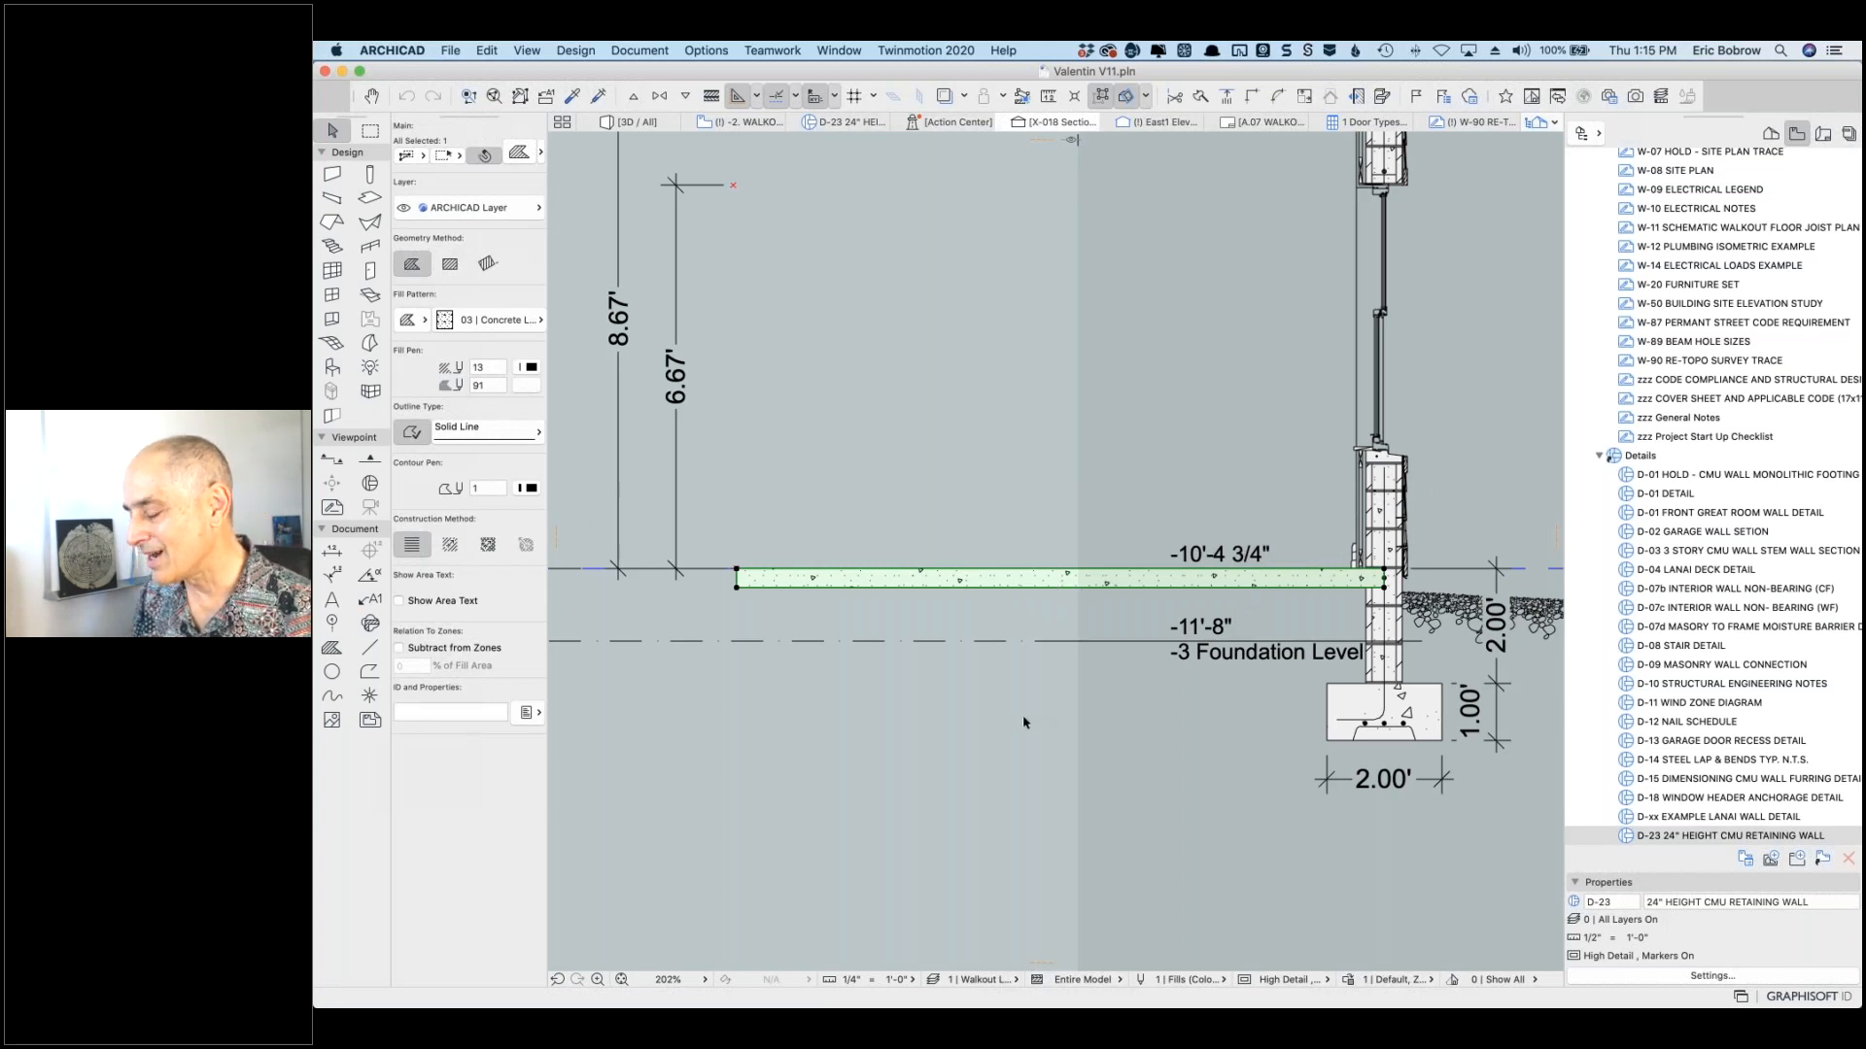
key(Escape)
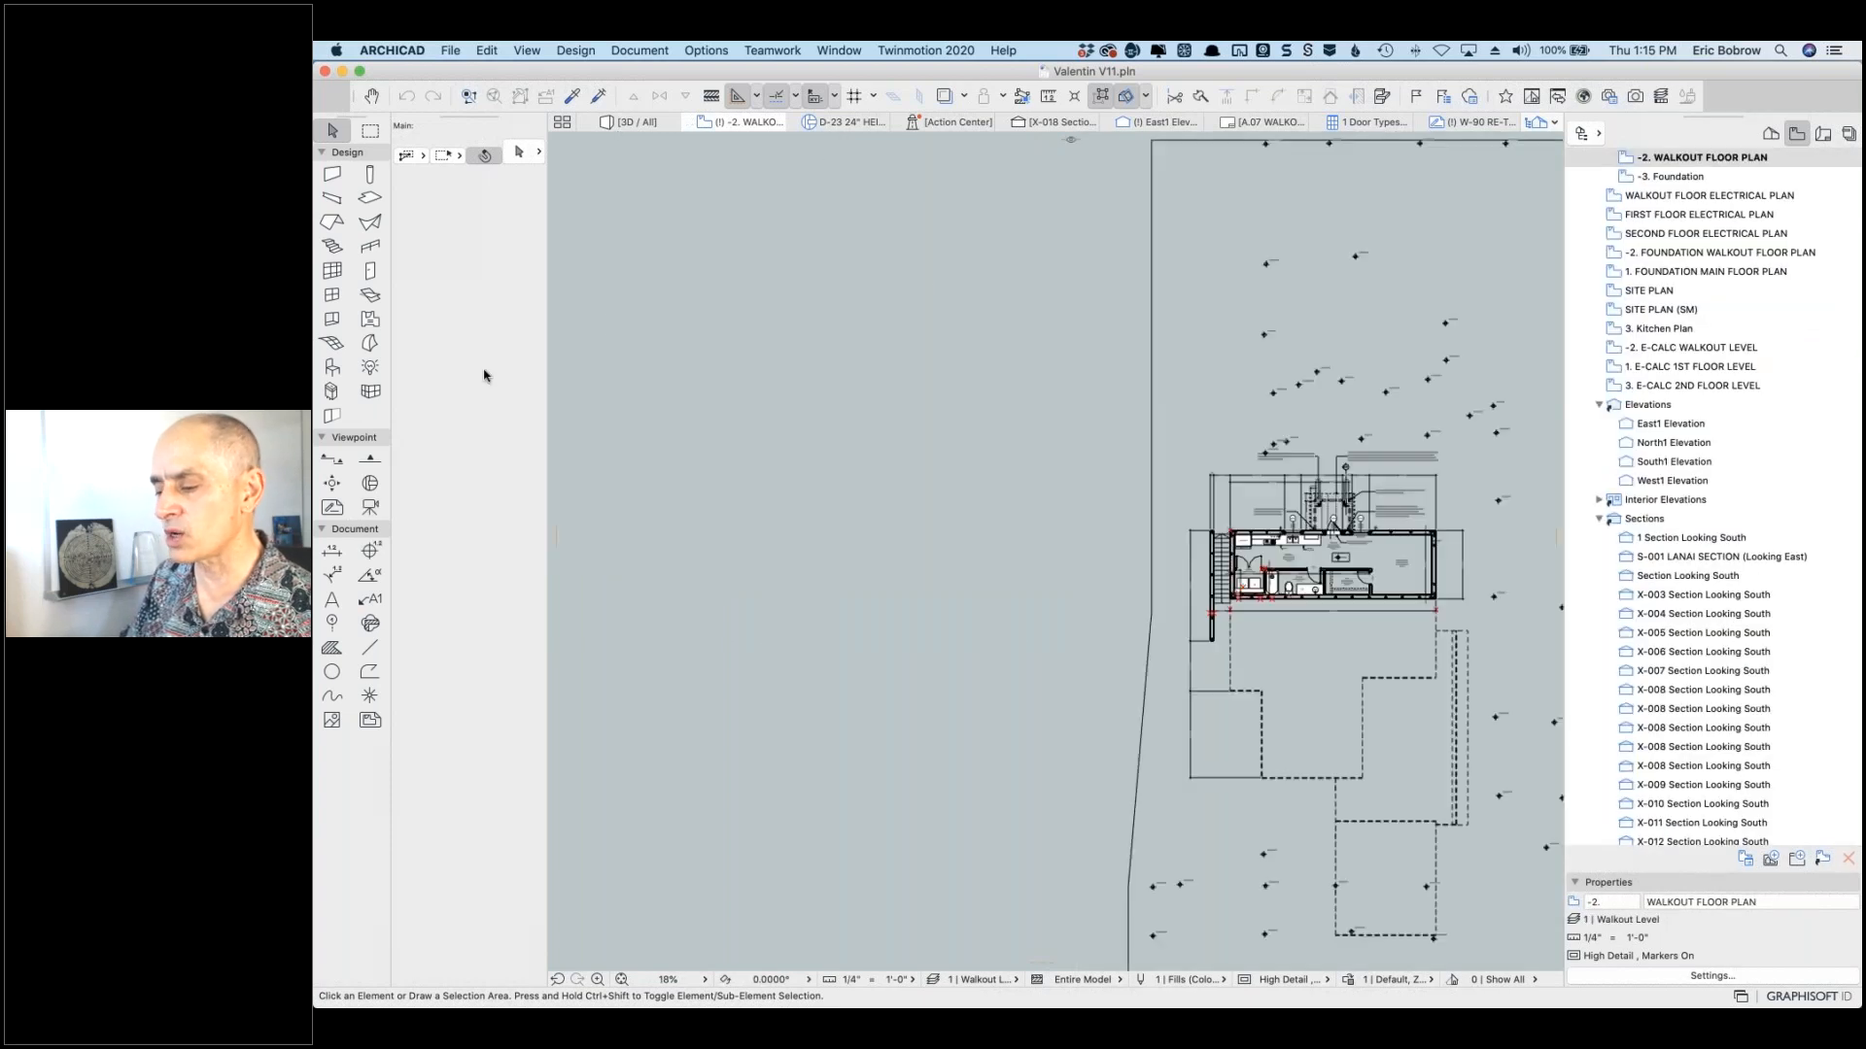
Step: Draw a 35'-4 3/4" horizontal line left of the building on the walkout plan
click(372, 646)
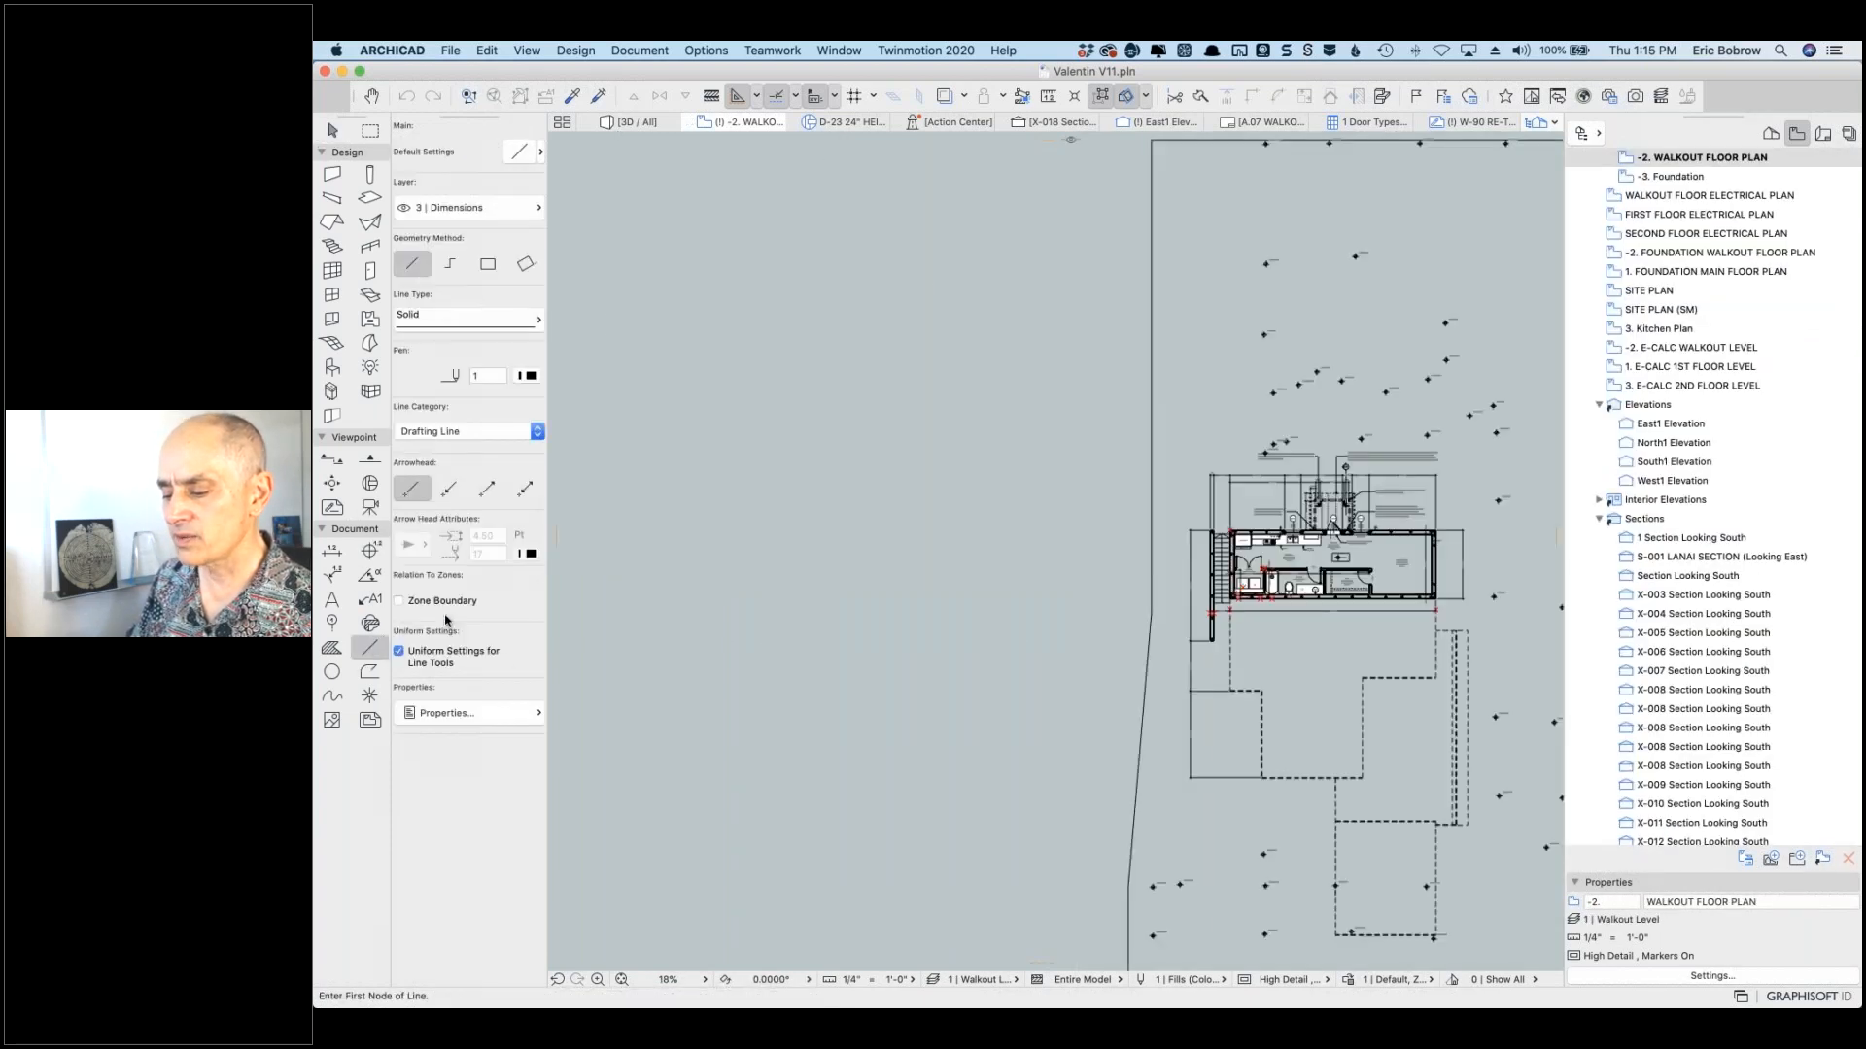
click(810, 370)
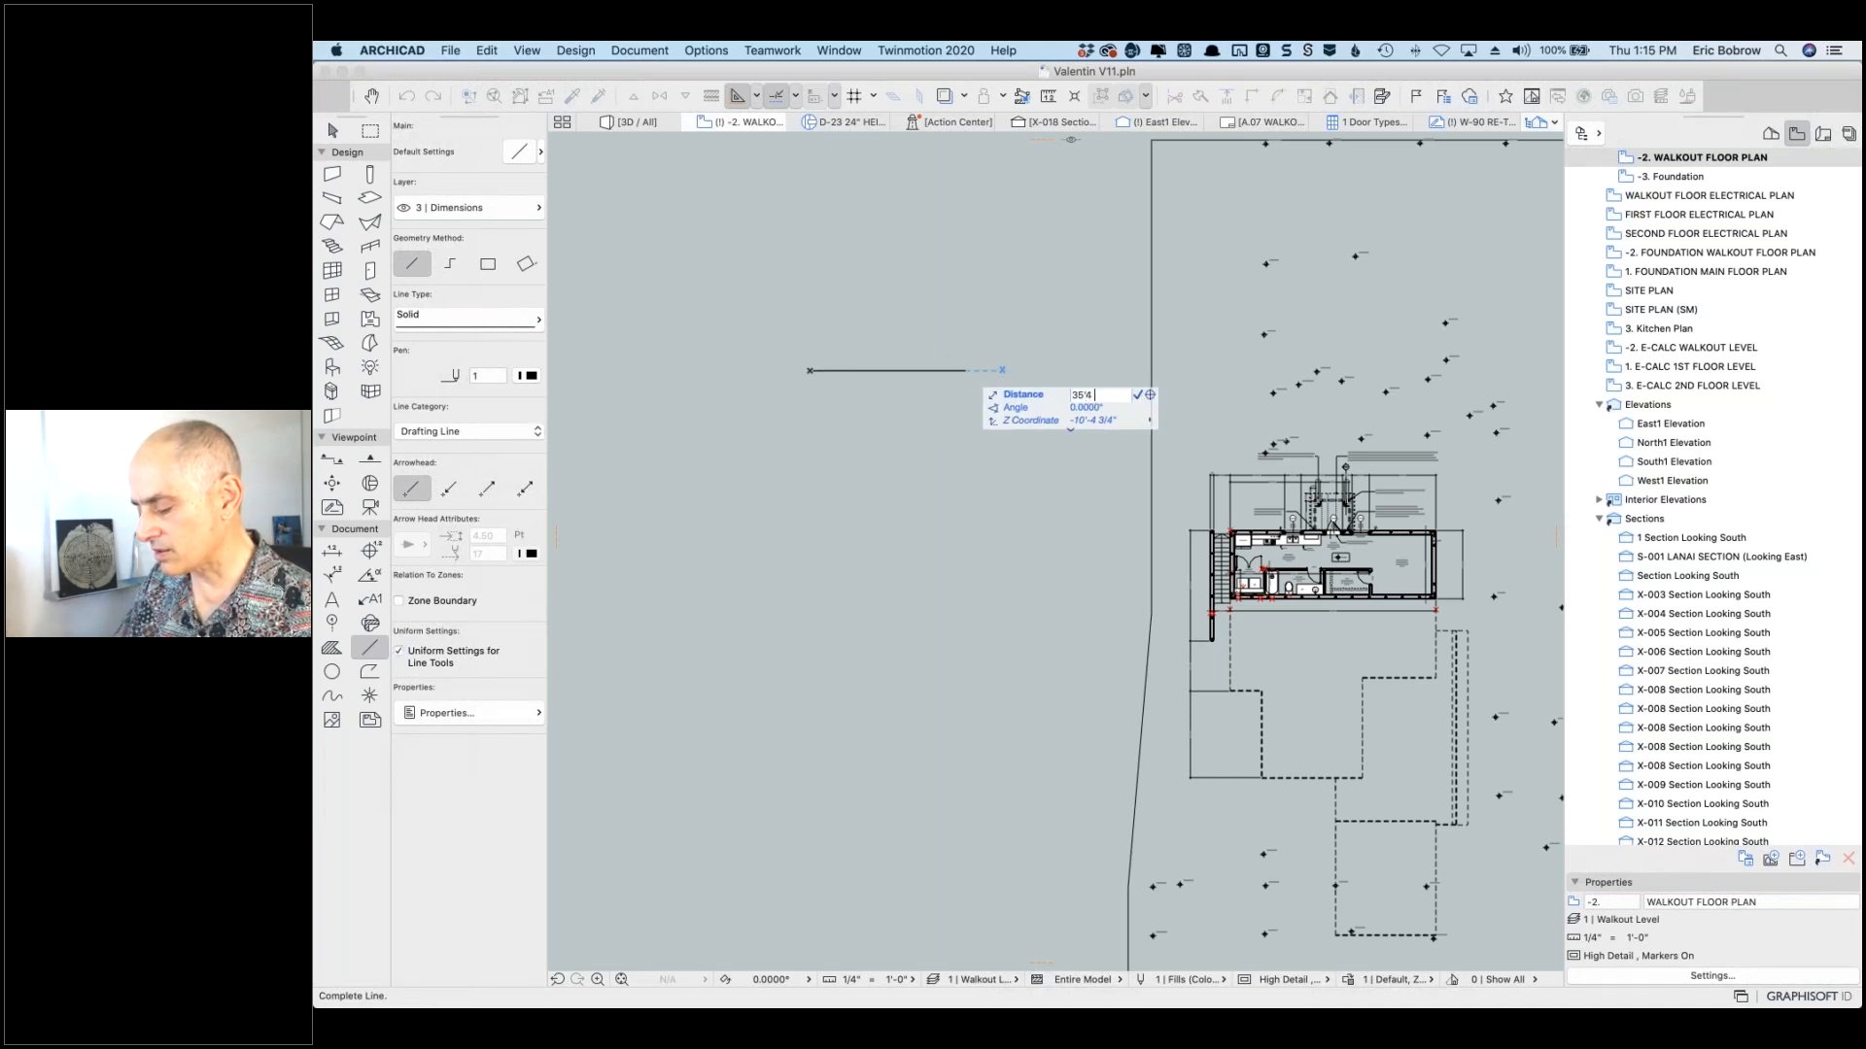
key(Return)
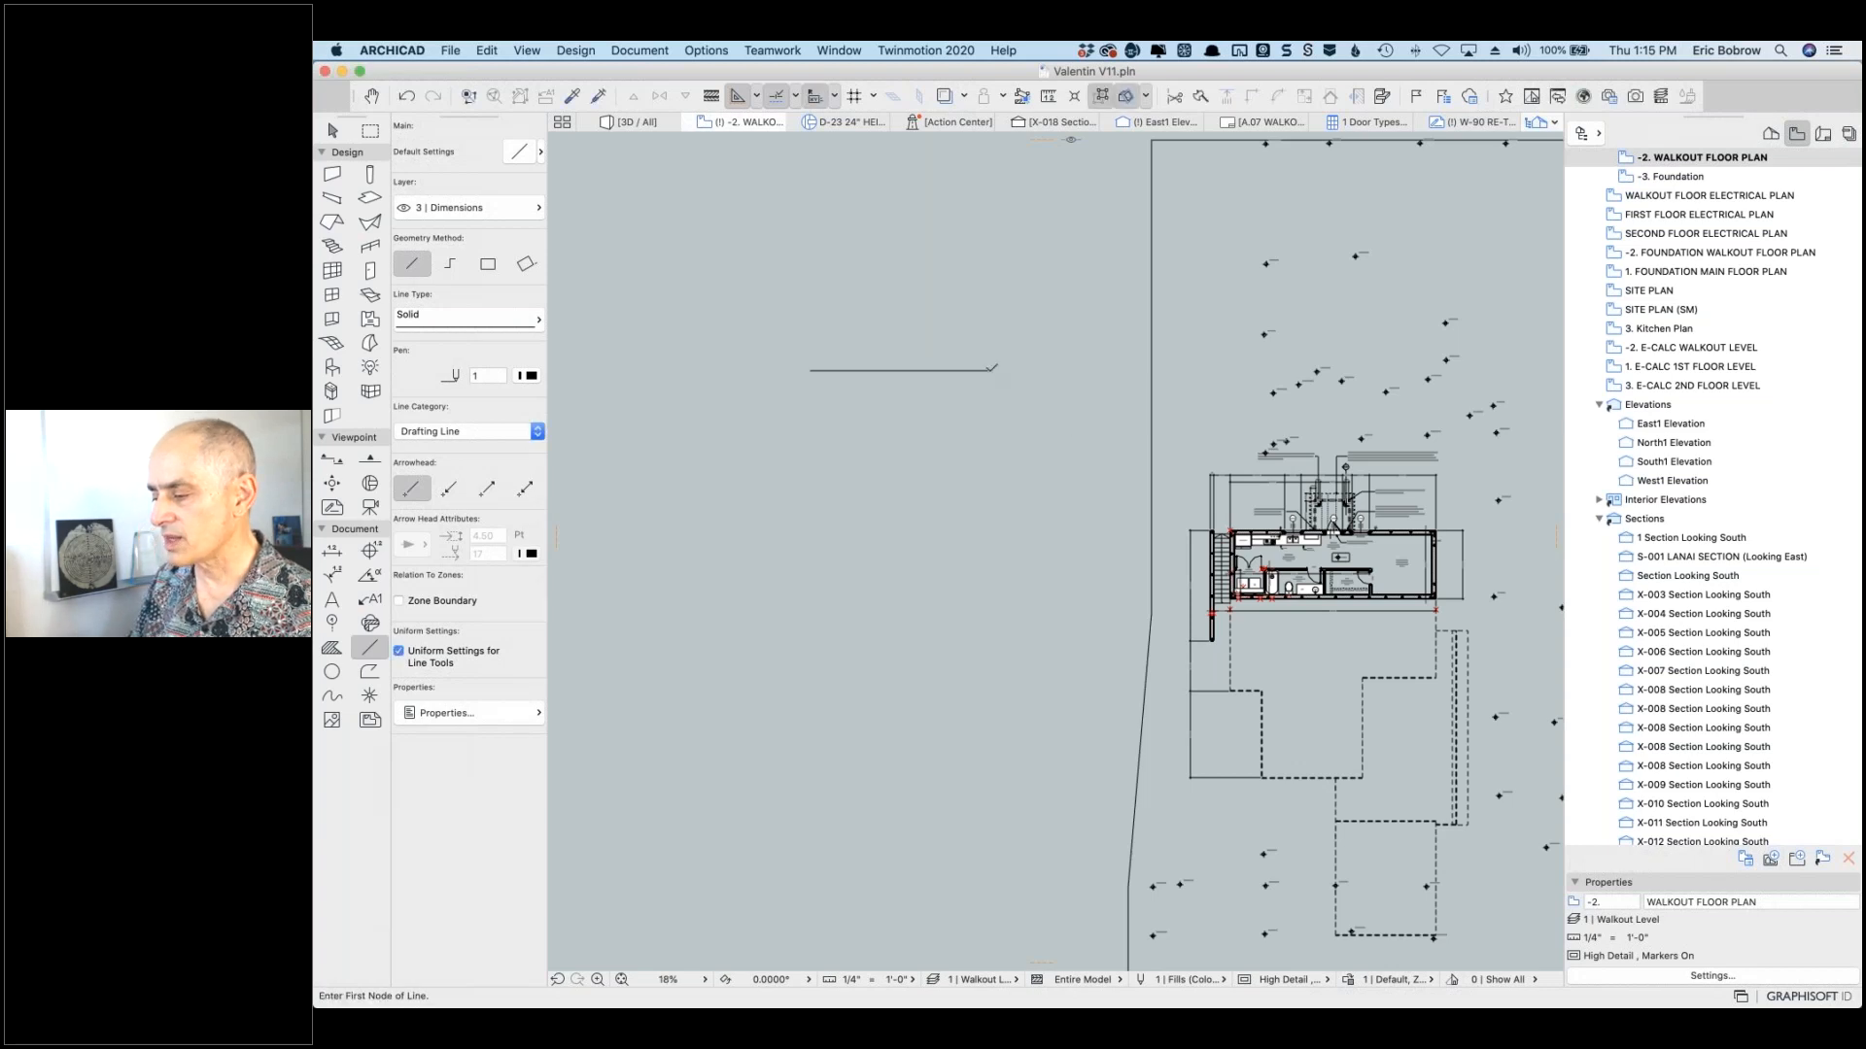
Step: Measure the new line's length with the Measure tool
scroll(916, 388, up, 2)
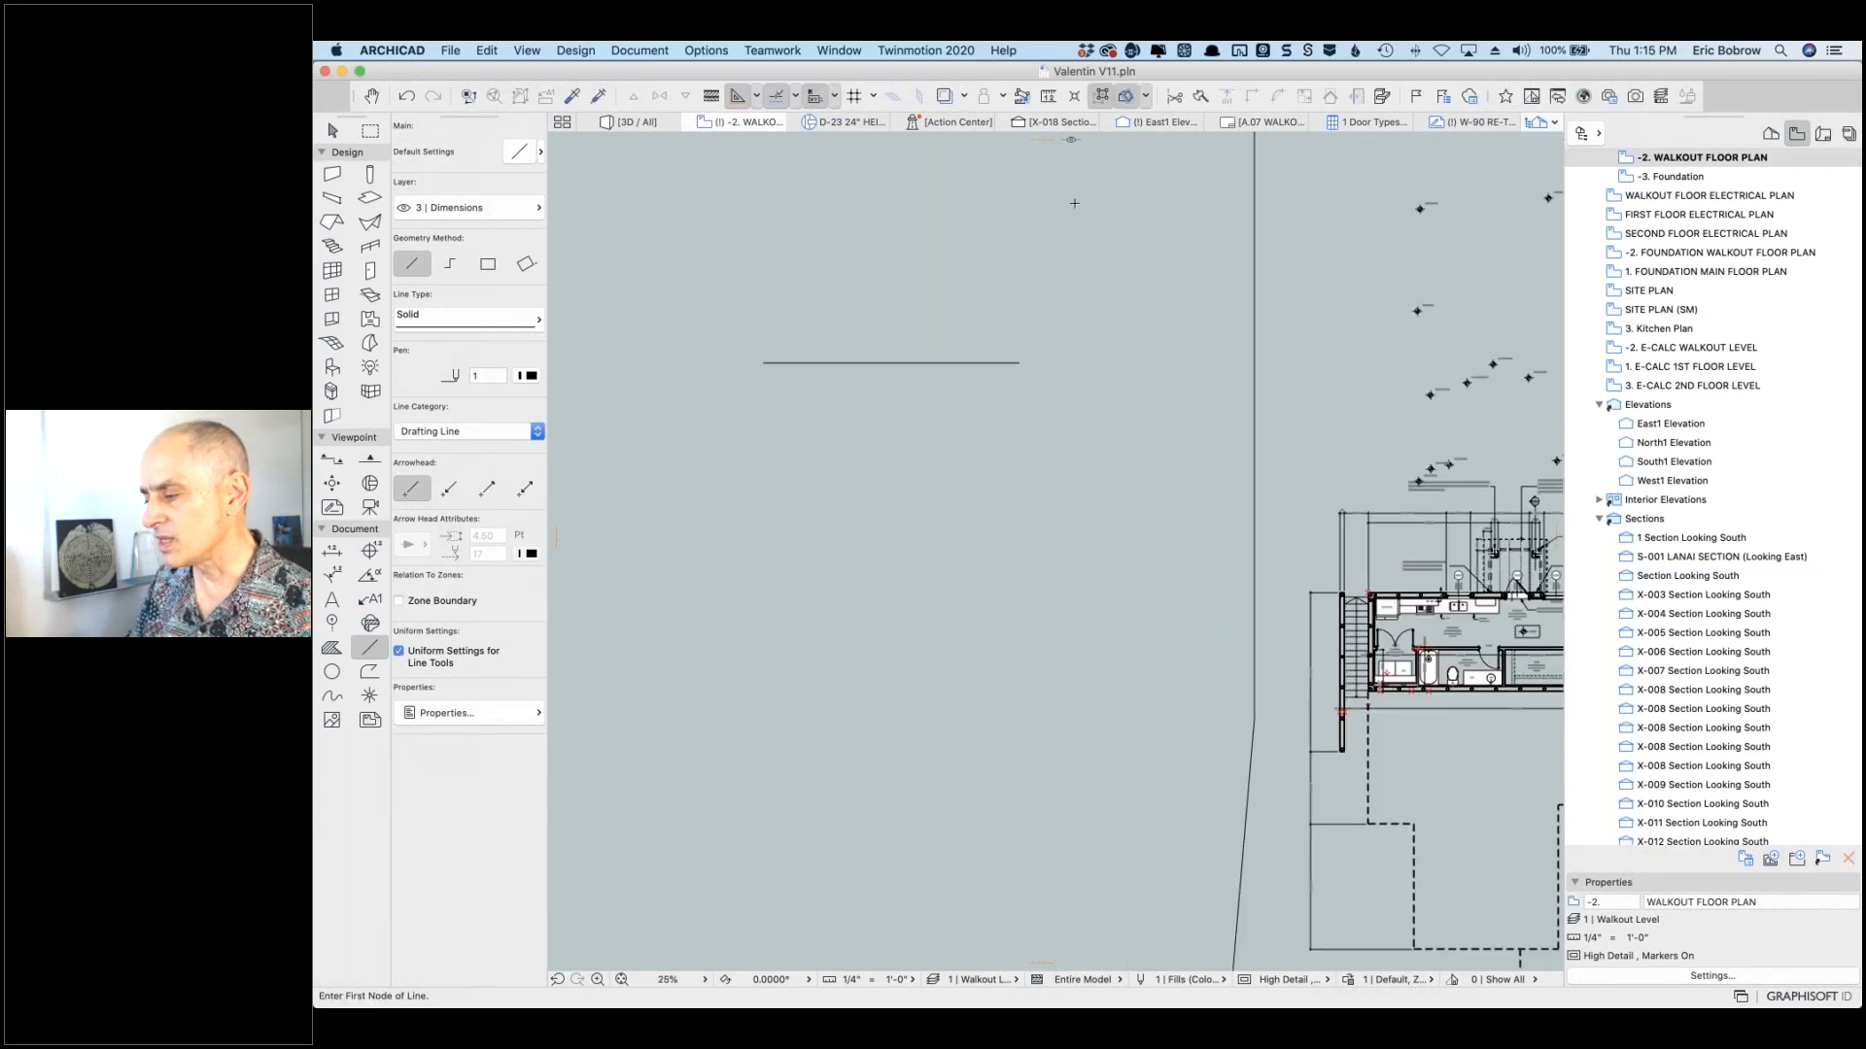
key(m)
click(763, 364)
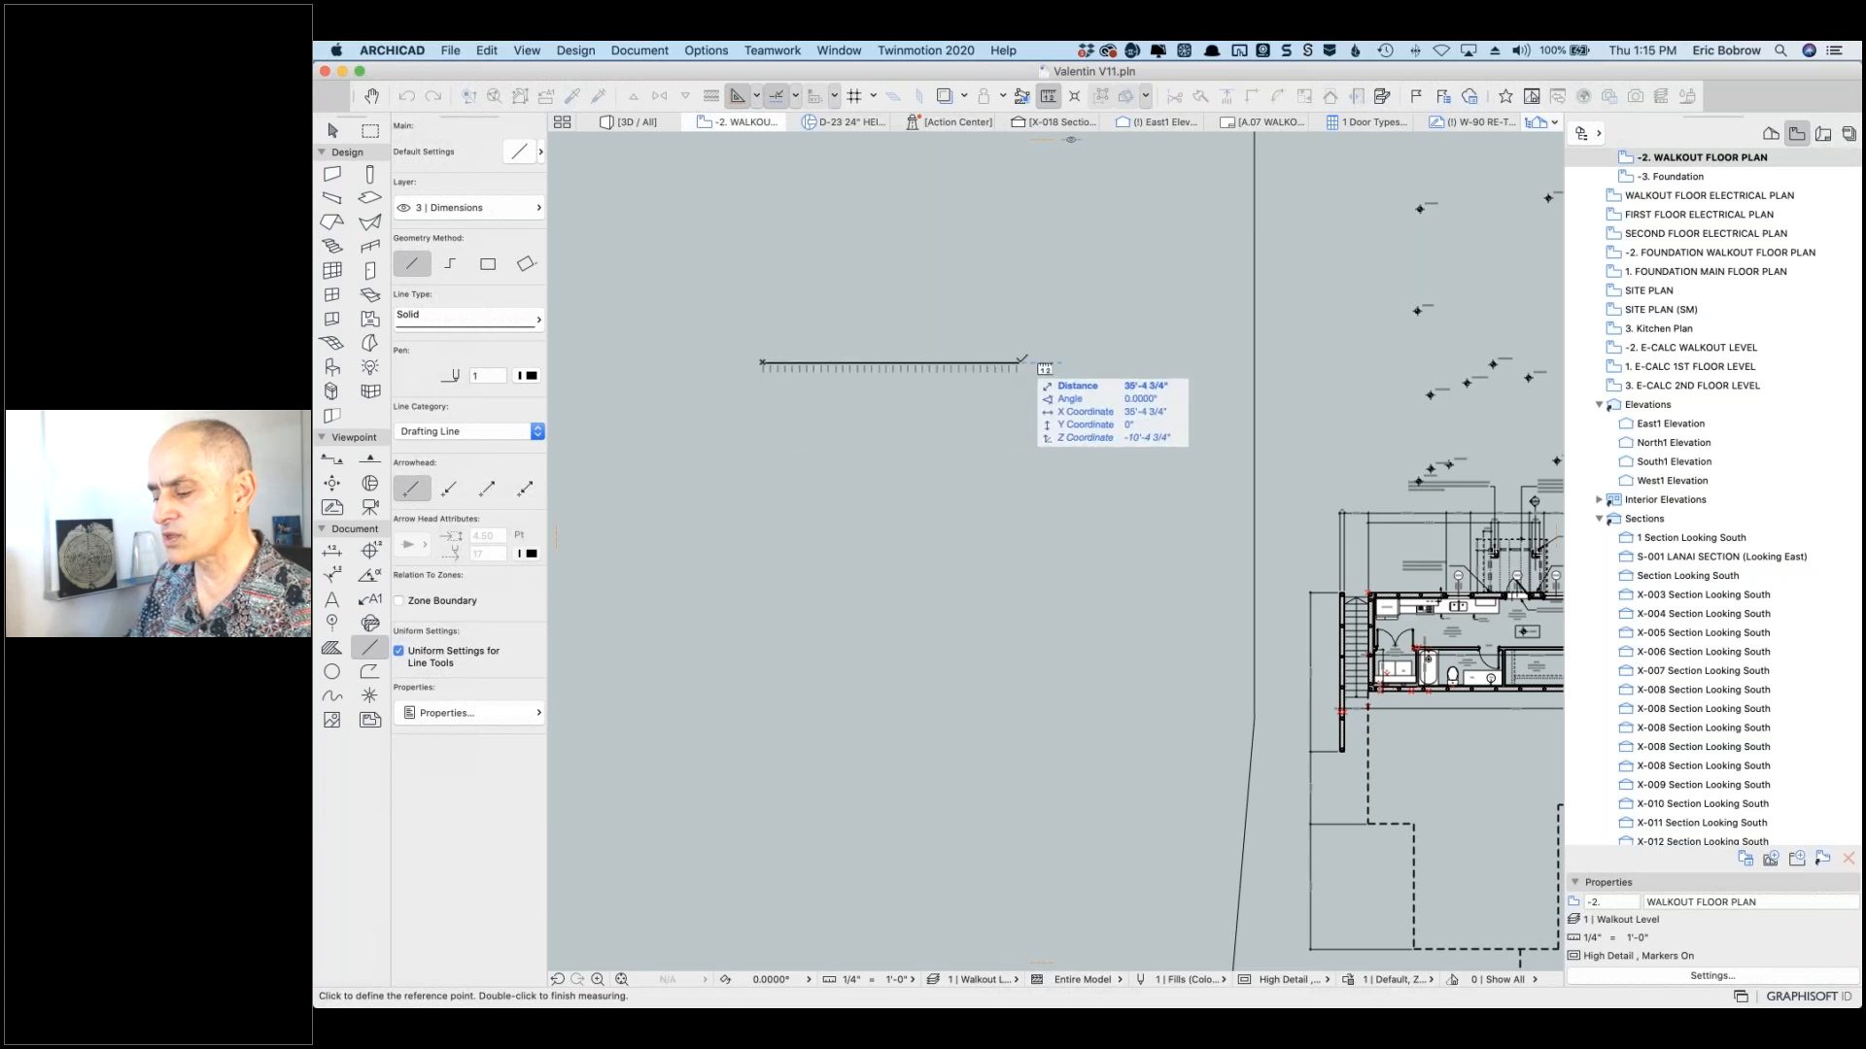
double_click(1020, 362)
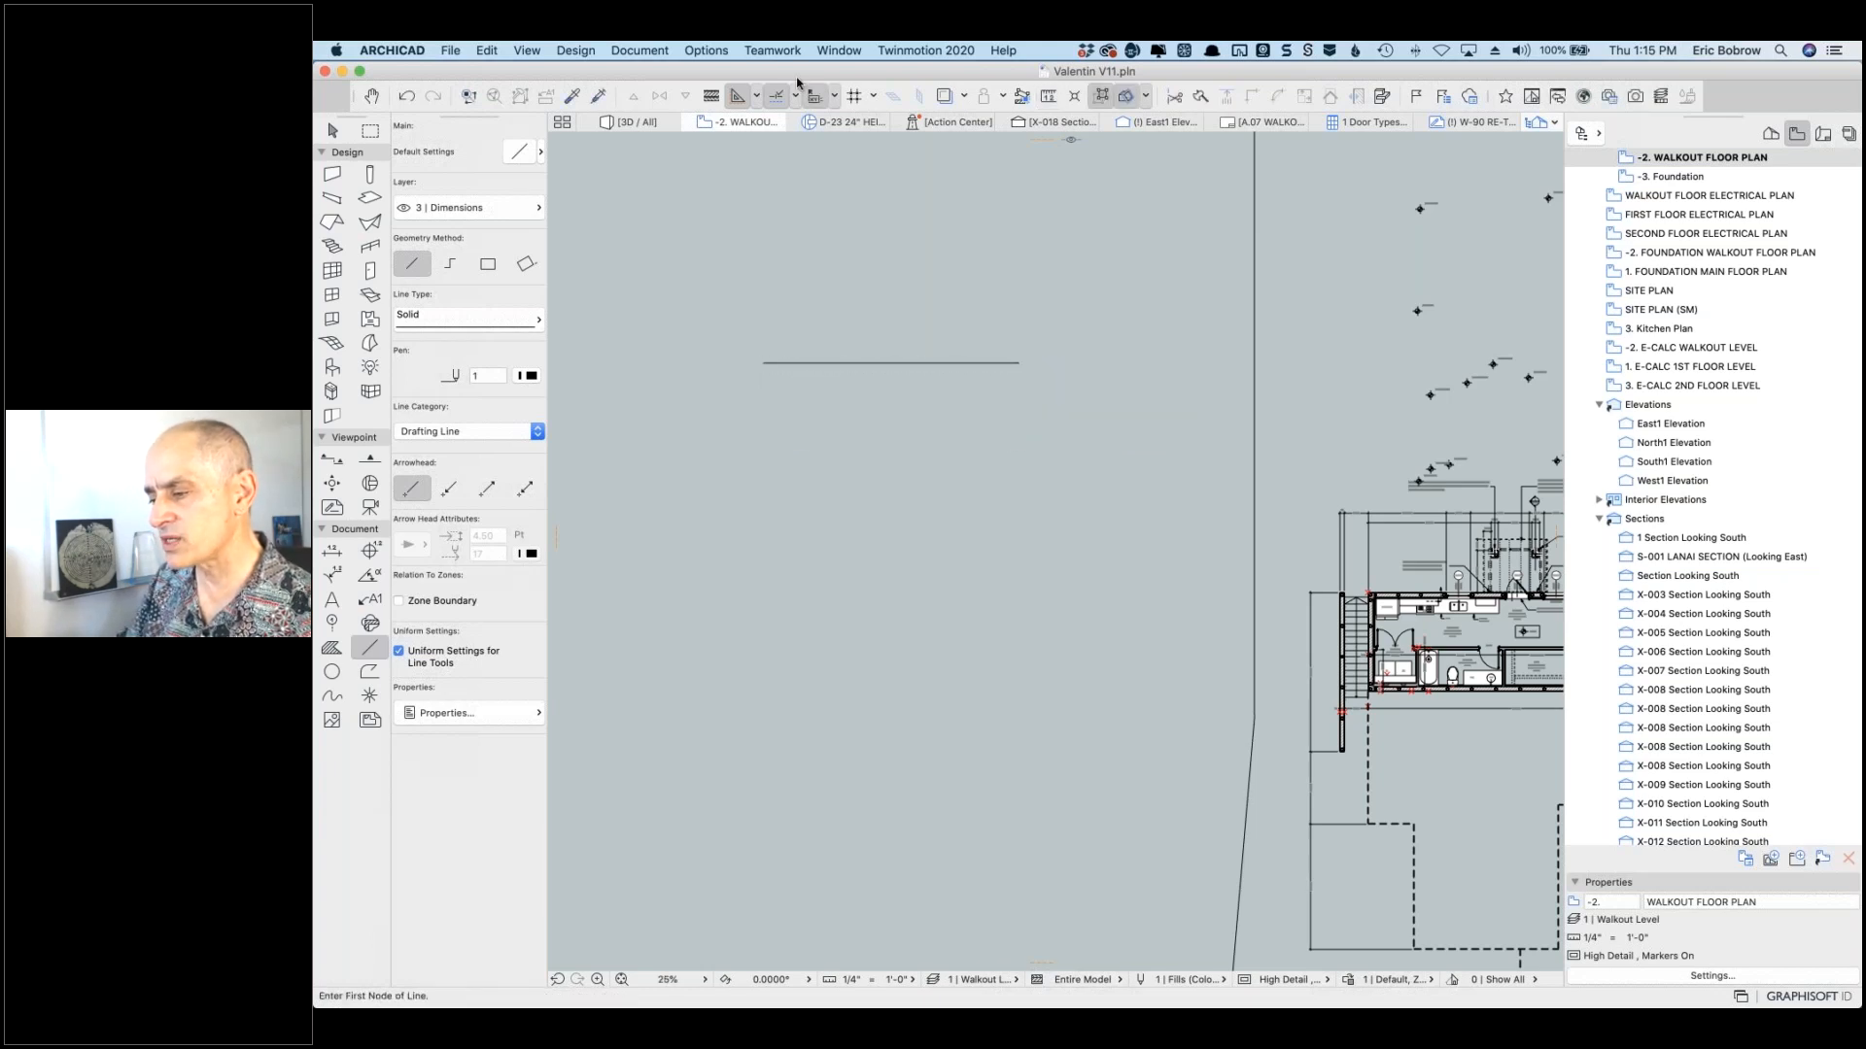
click(704, 50)
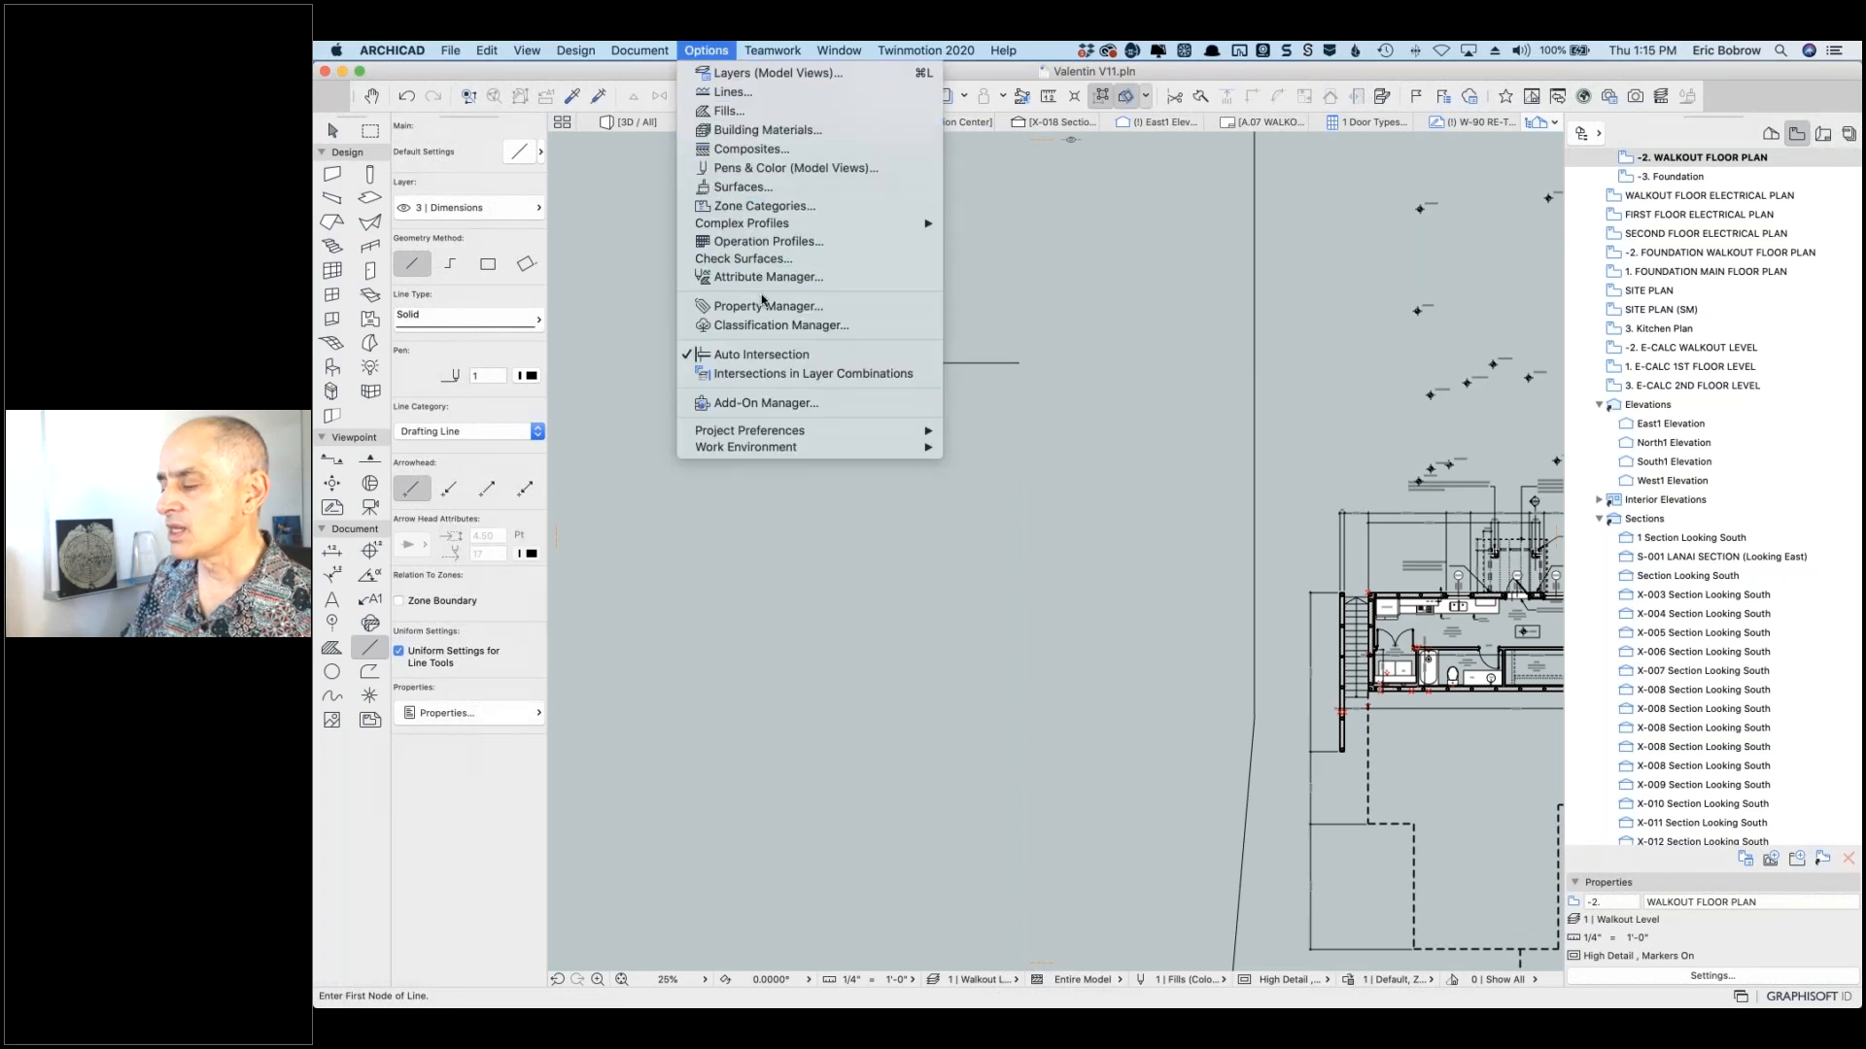
Step: Set the working length unit to decimal feet with 3 decimal places
mouse_move(793, 430)
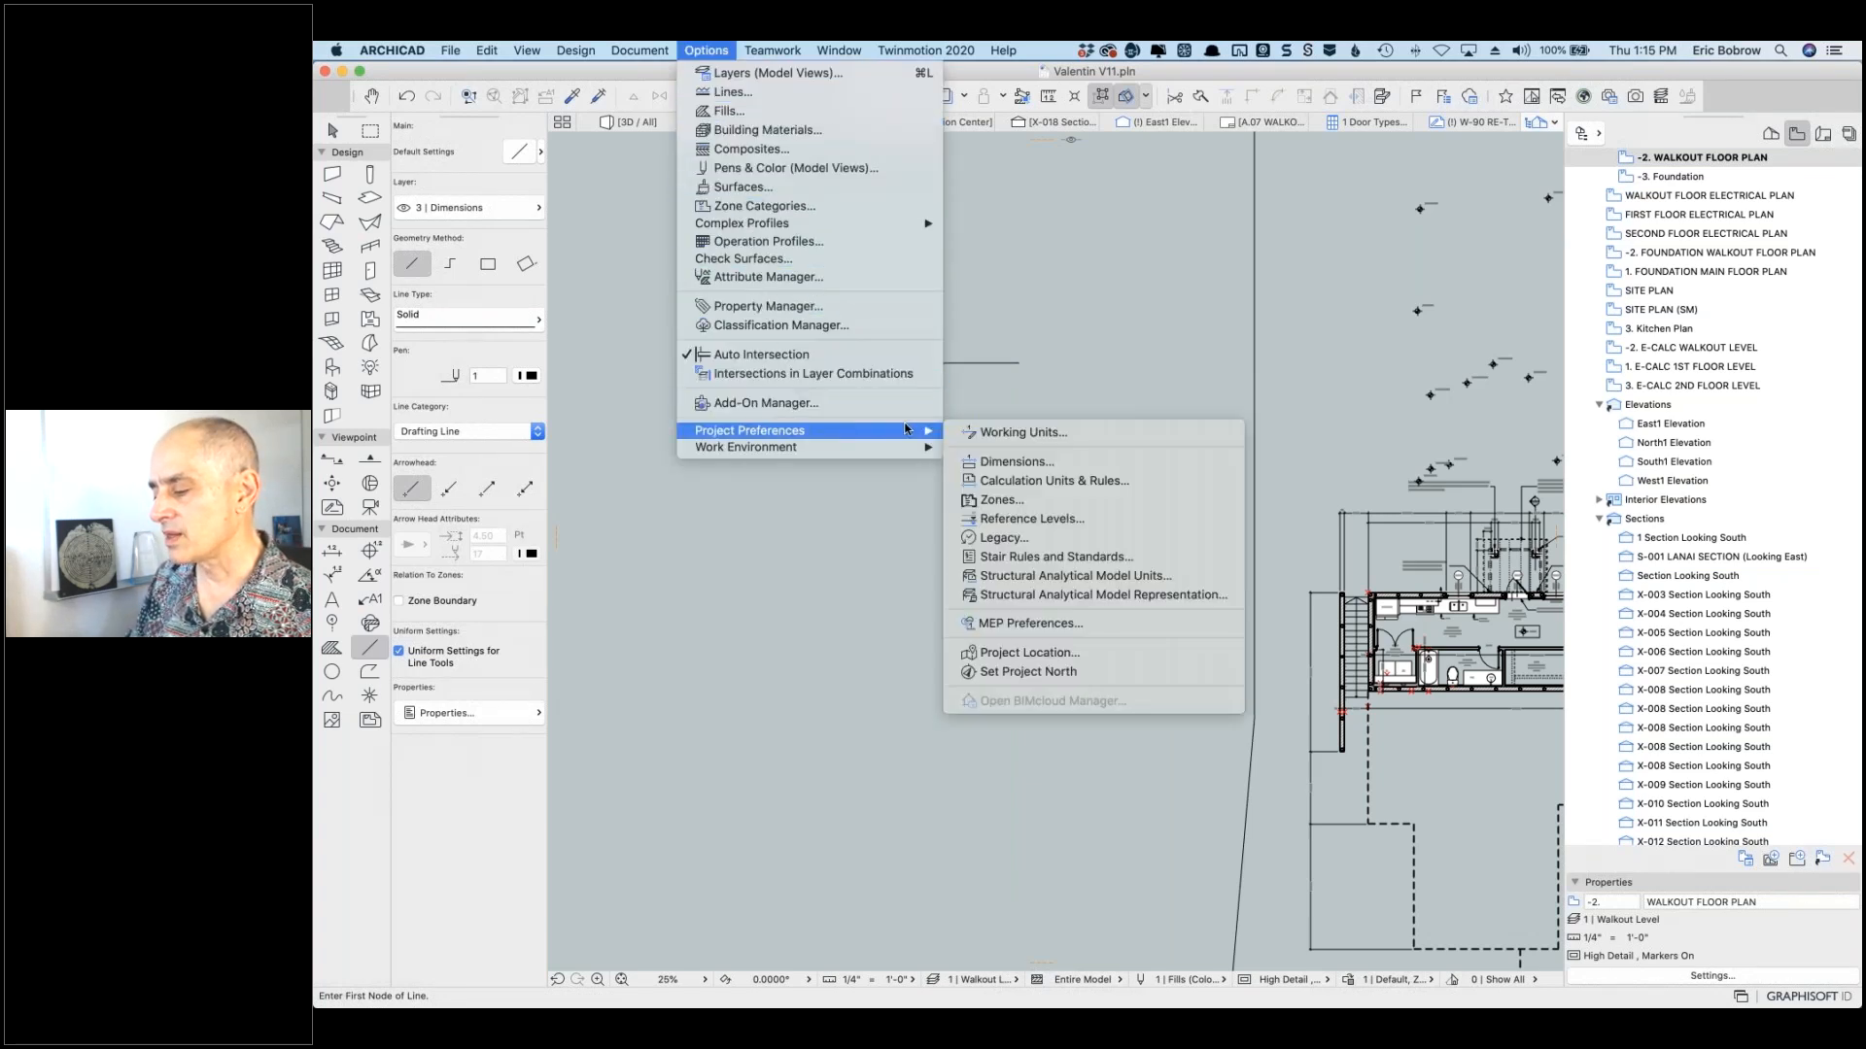
click(974, 437)
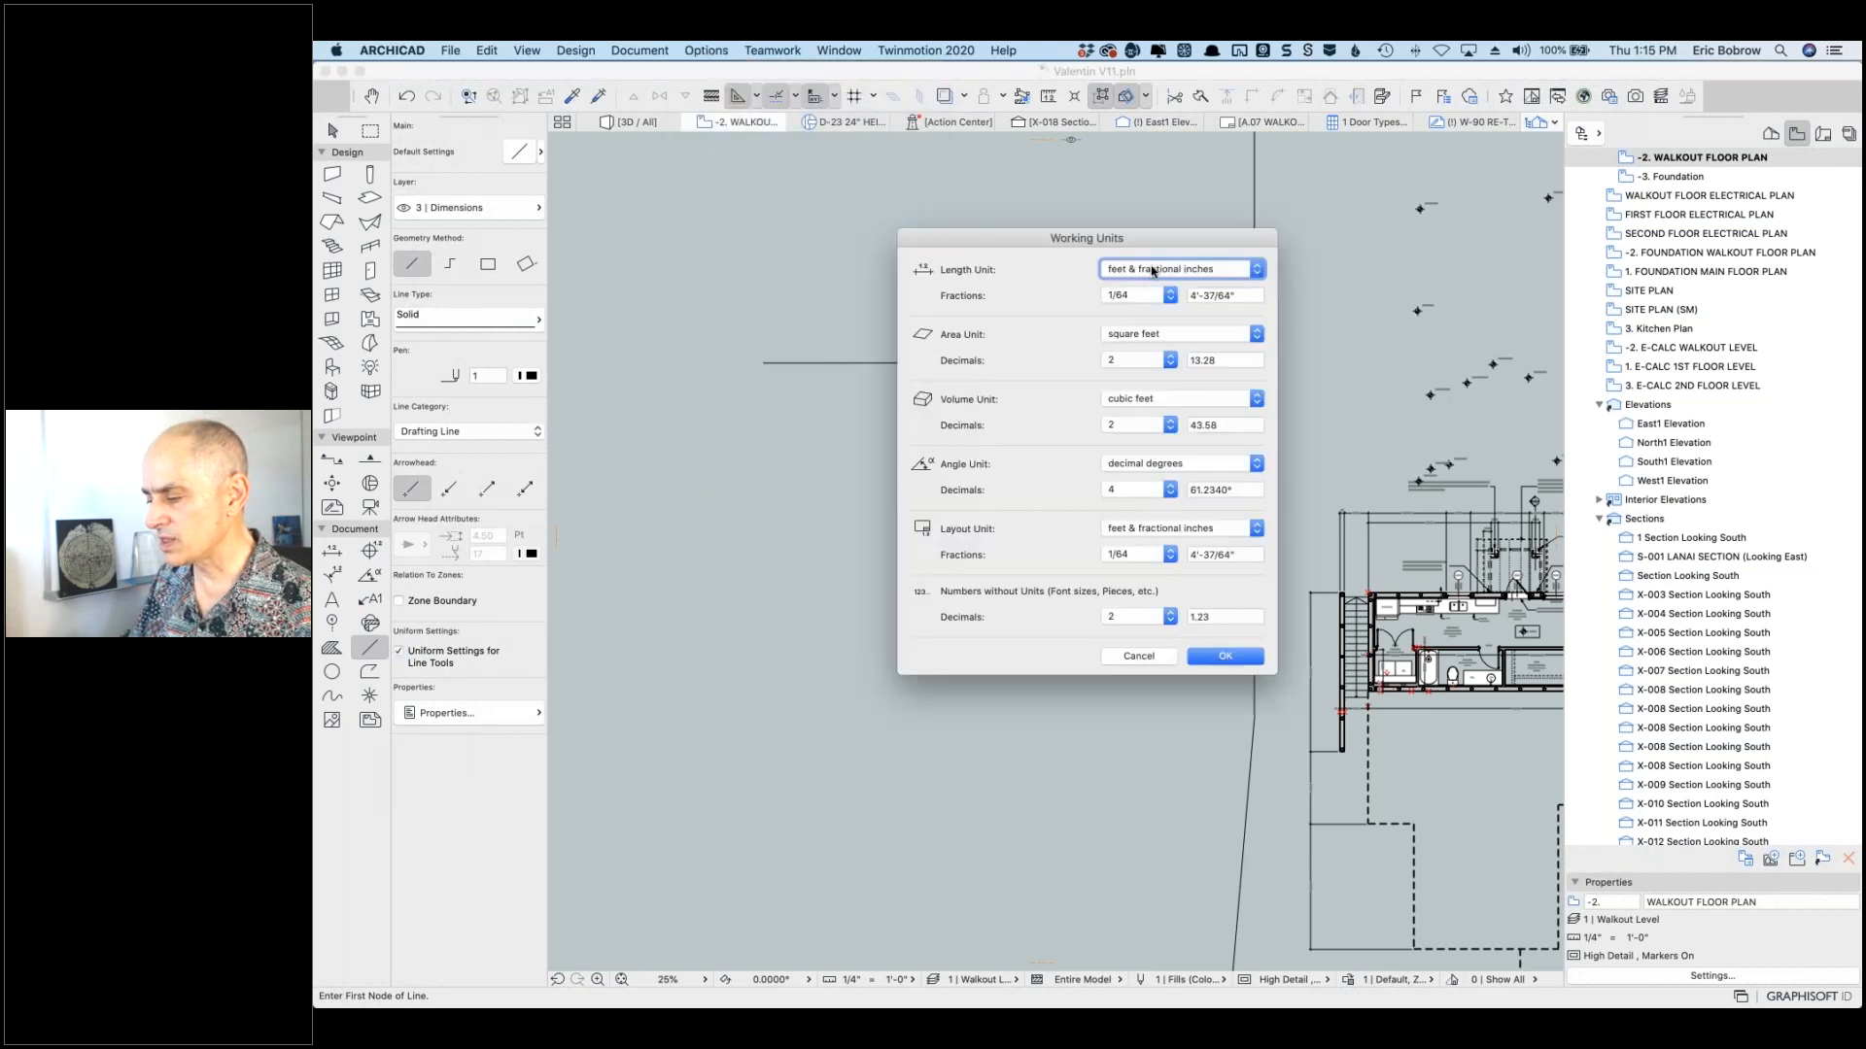
click(1152, 271)
click(1146, 292)
click(1149, 301)
click(1132, 312)
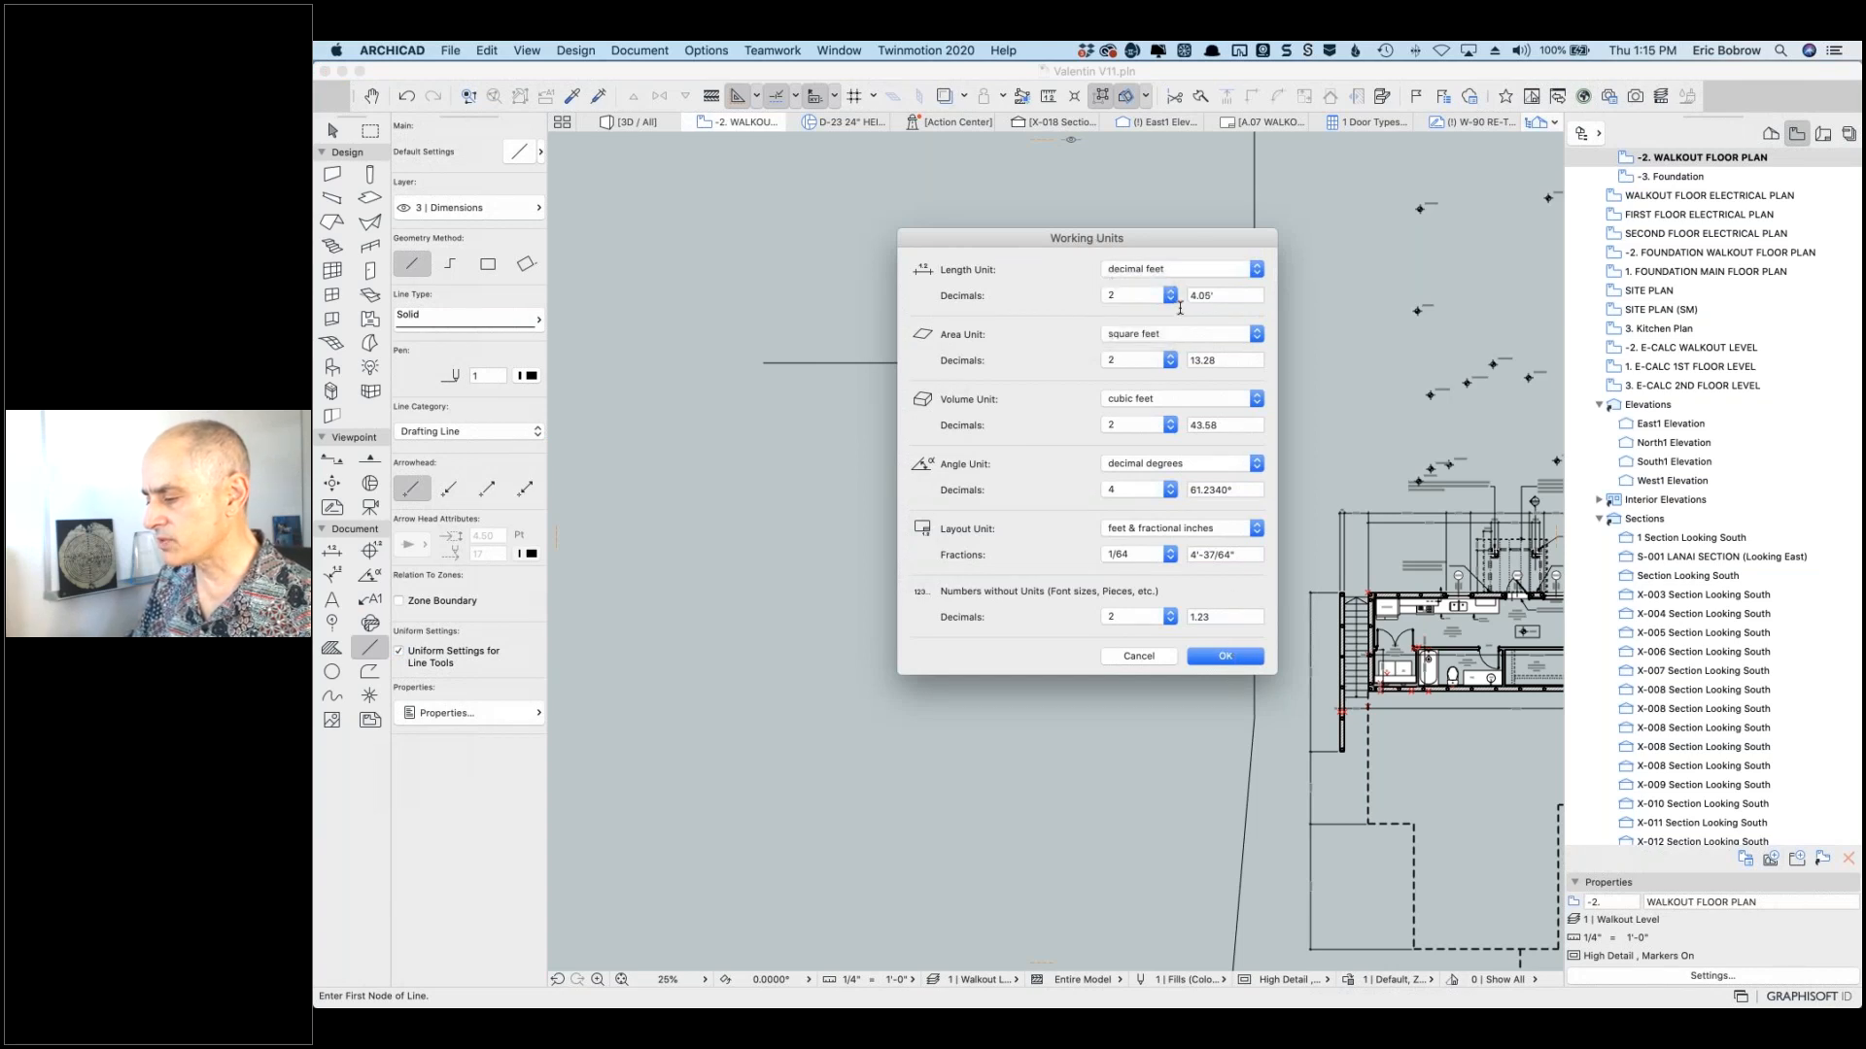
click(1169, 299)
click(1141, 312)
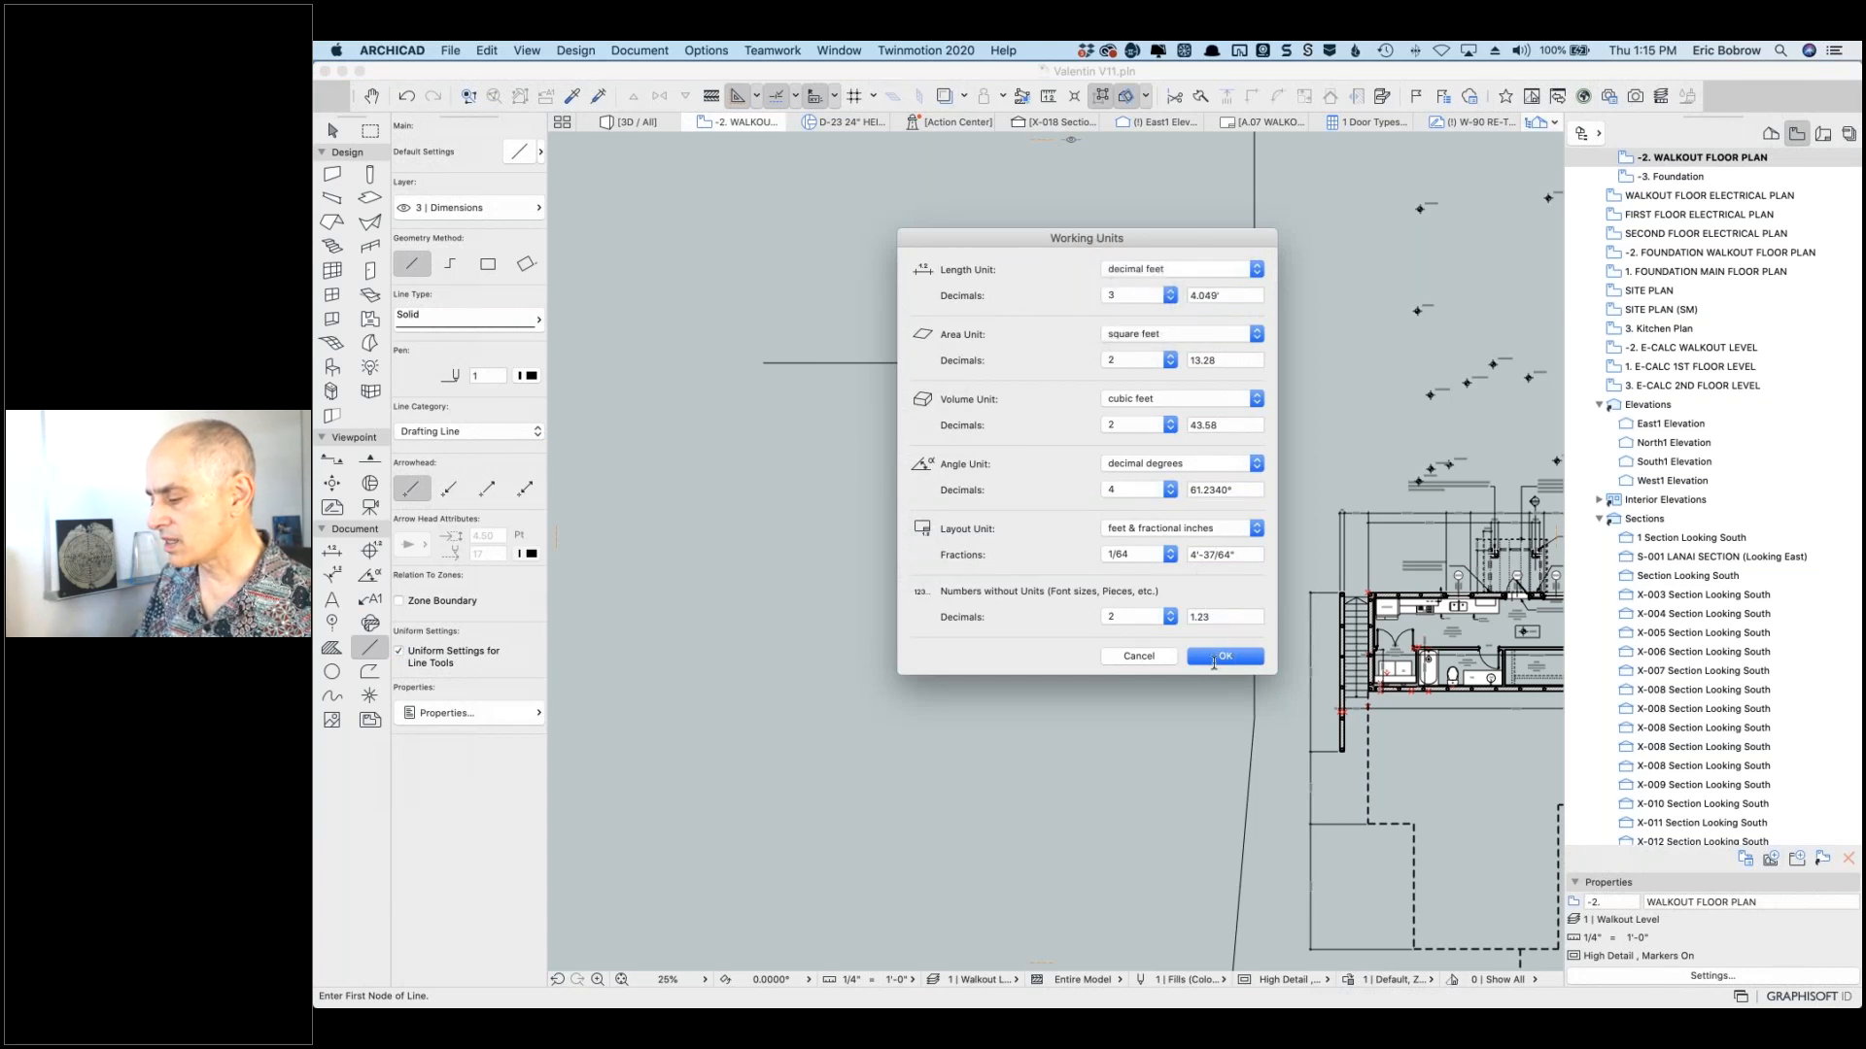
click(1214, 657)
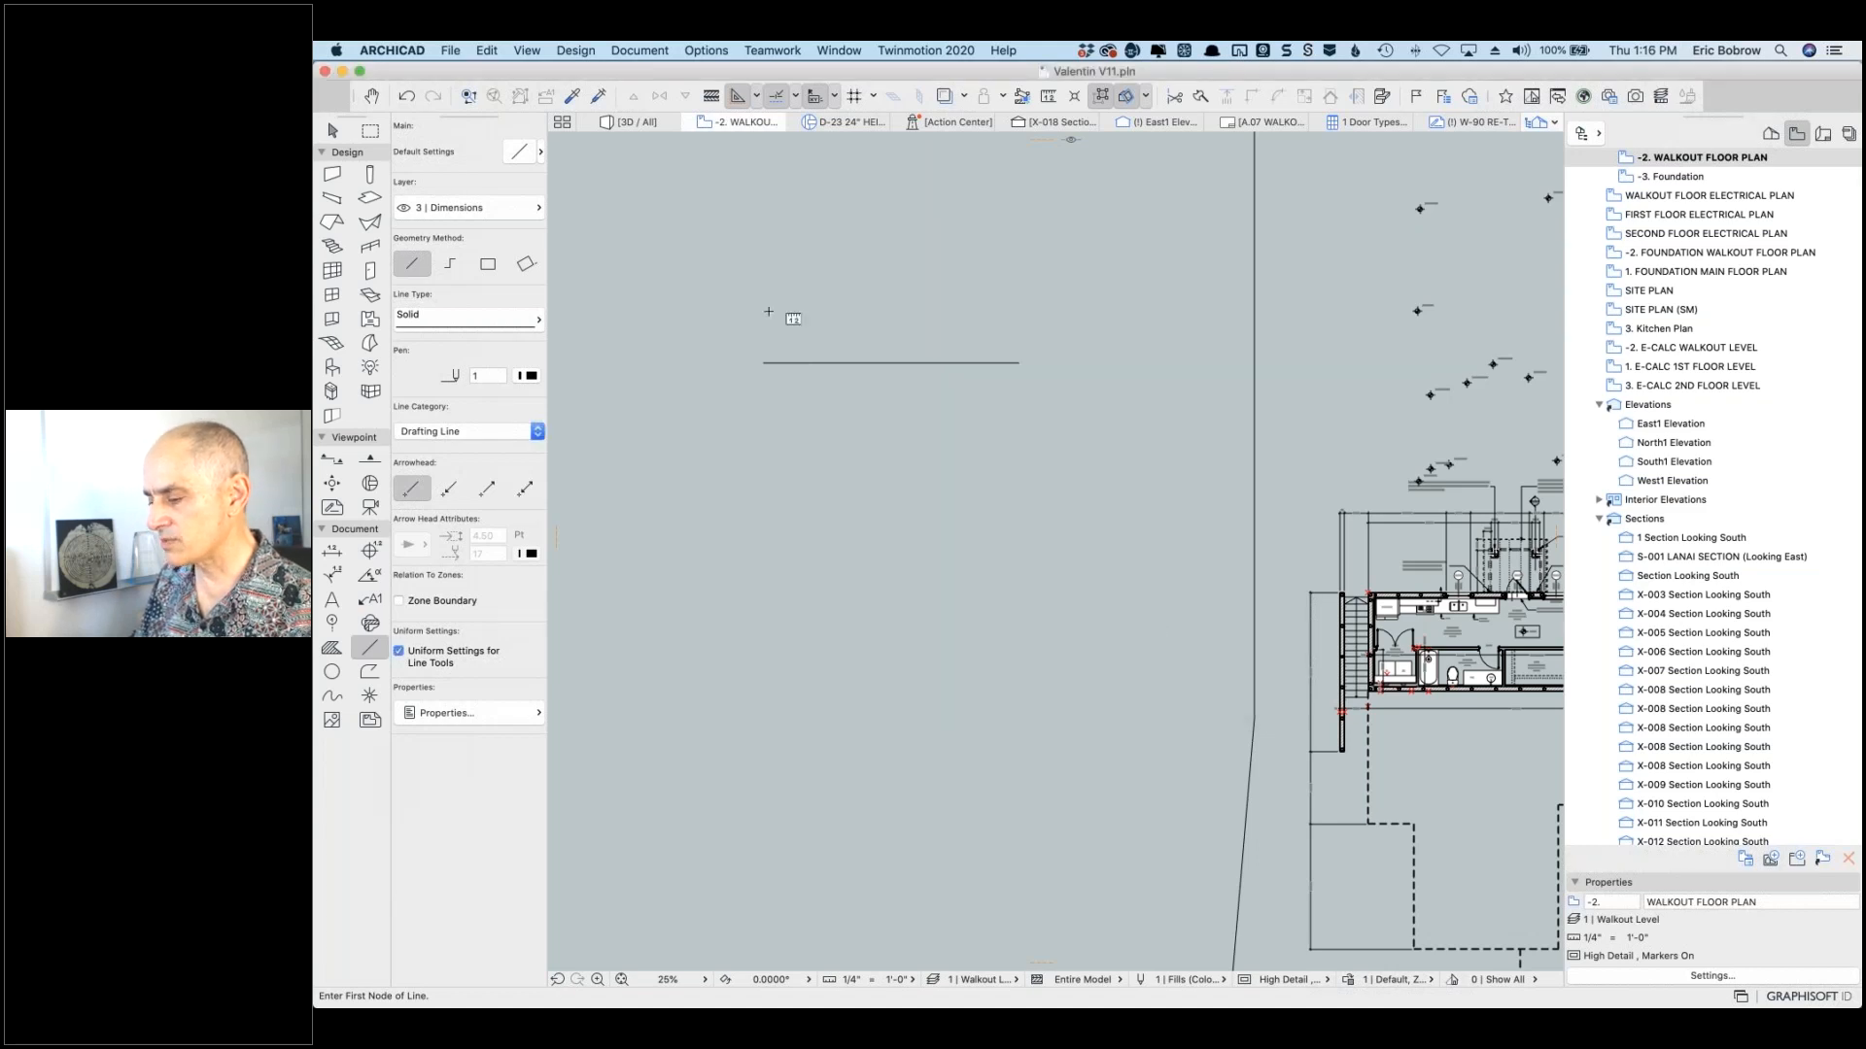
Step: Re-measure the drafting line, confirming it reads 35.396'
key(m)
click(763, 359)
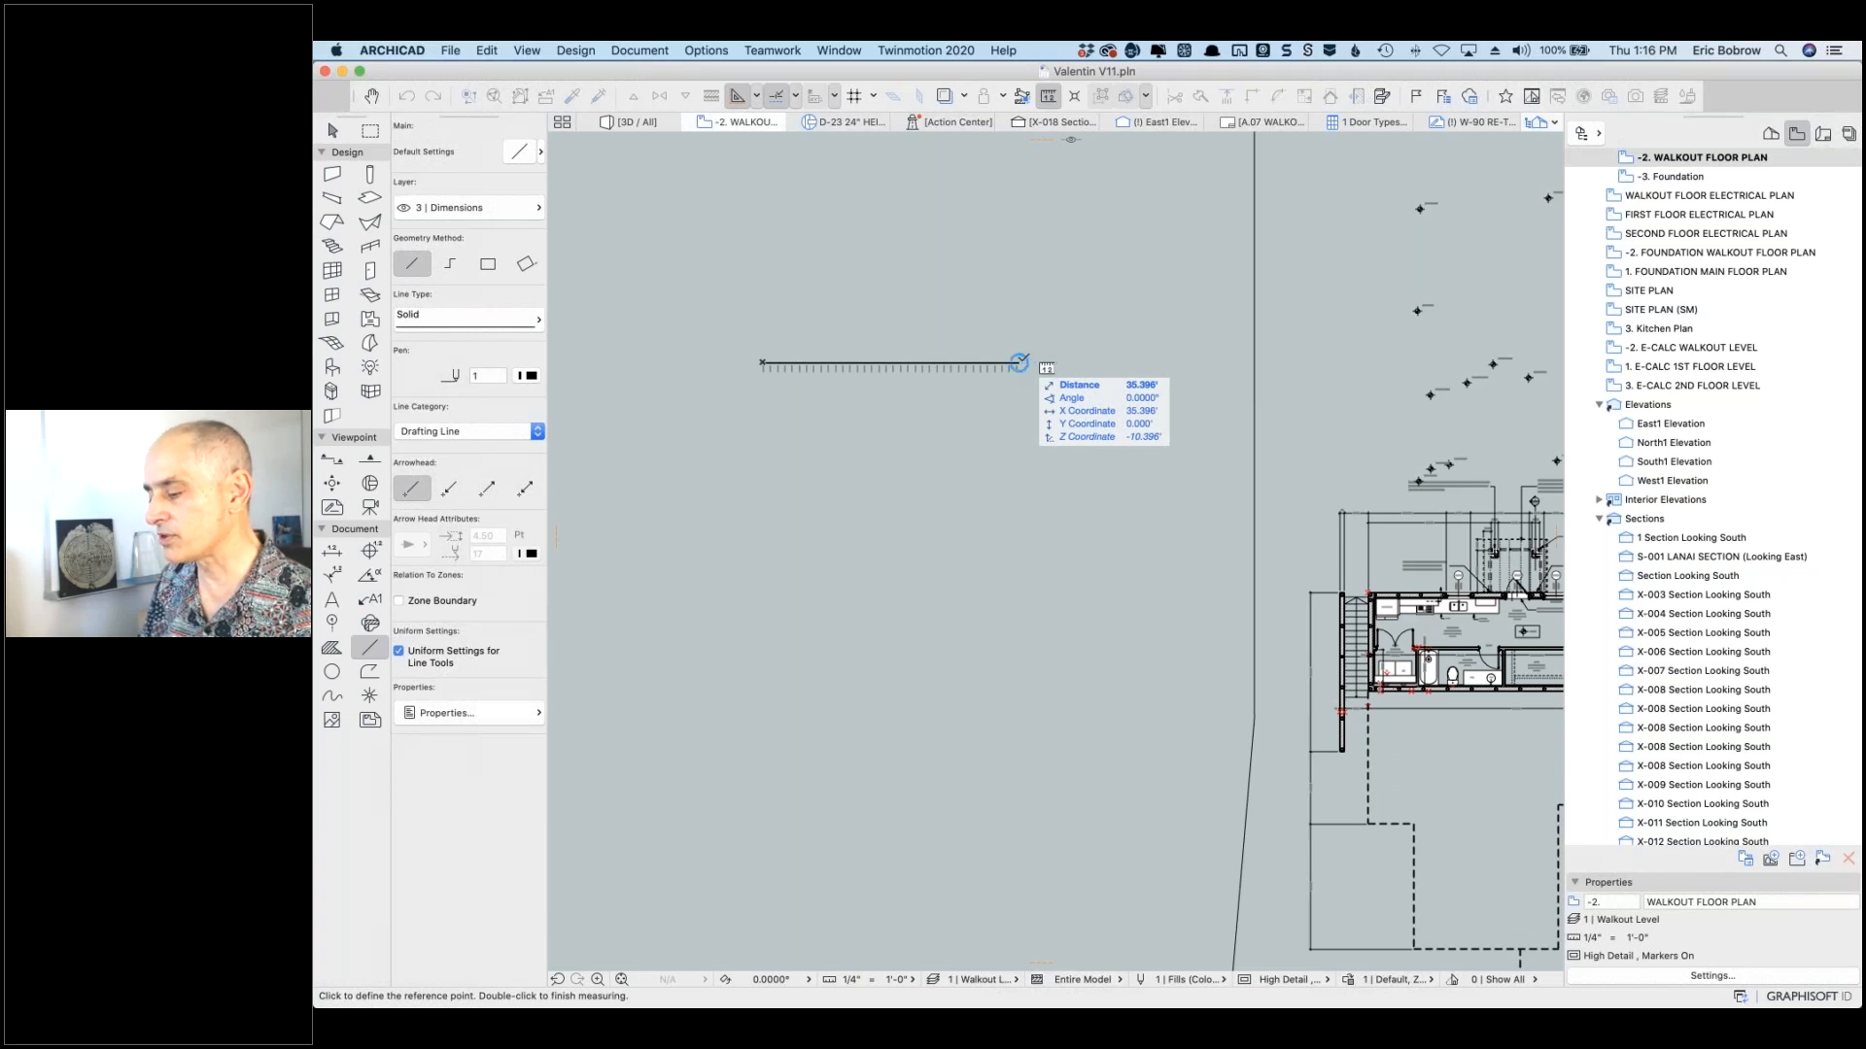
double_click(1018, 363)
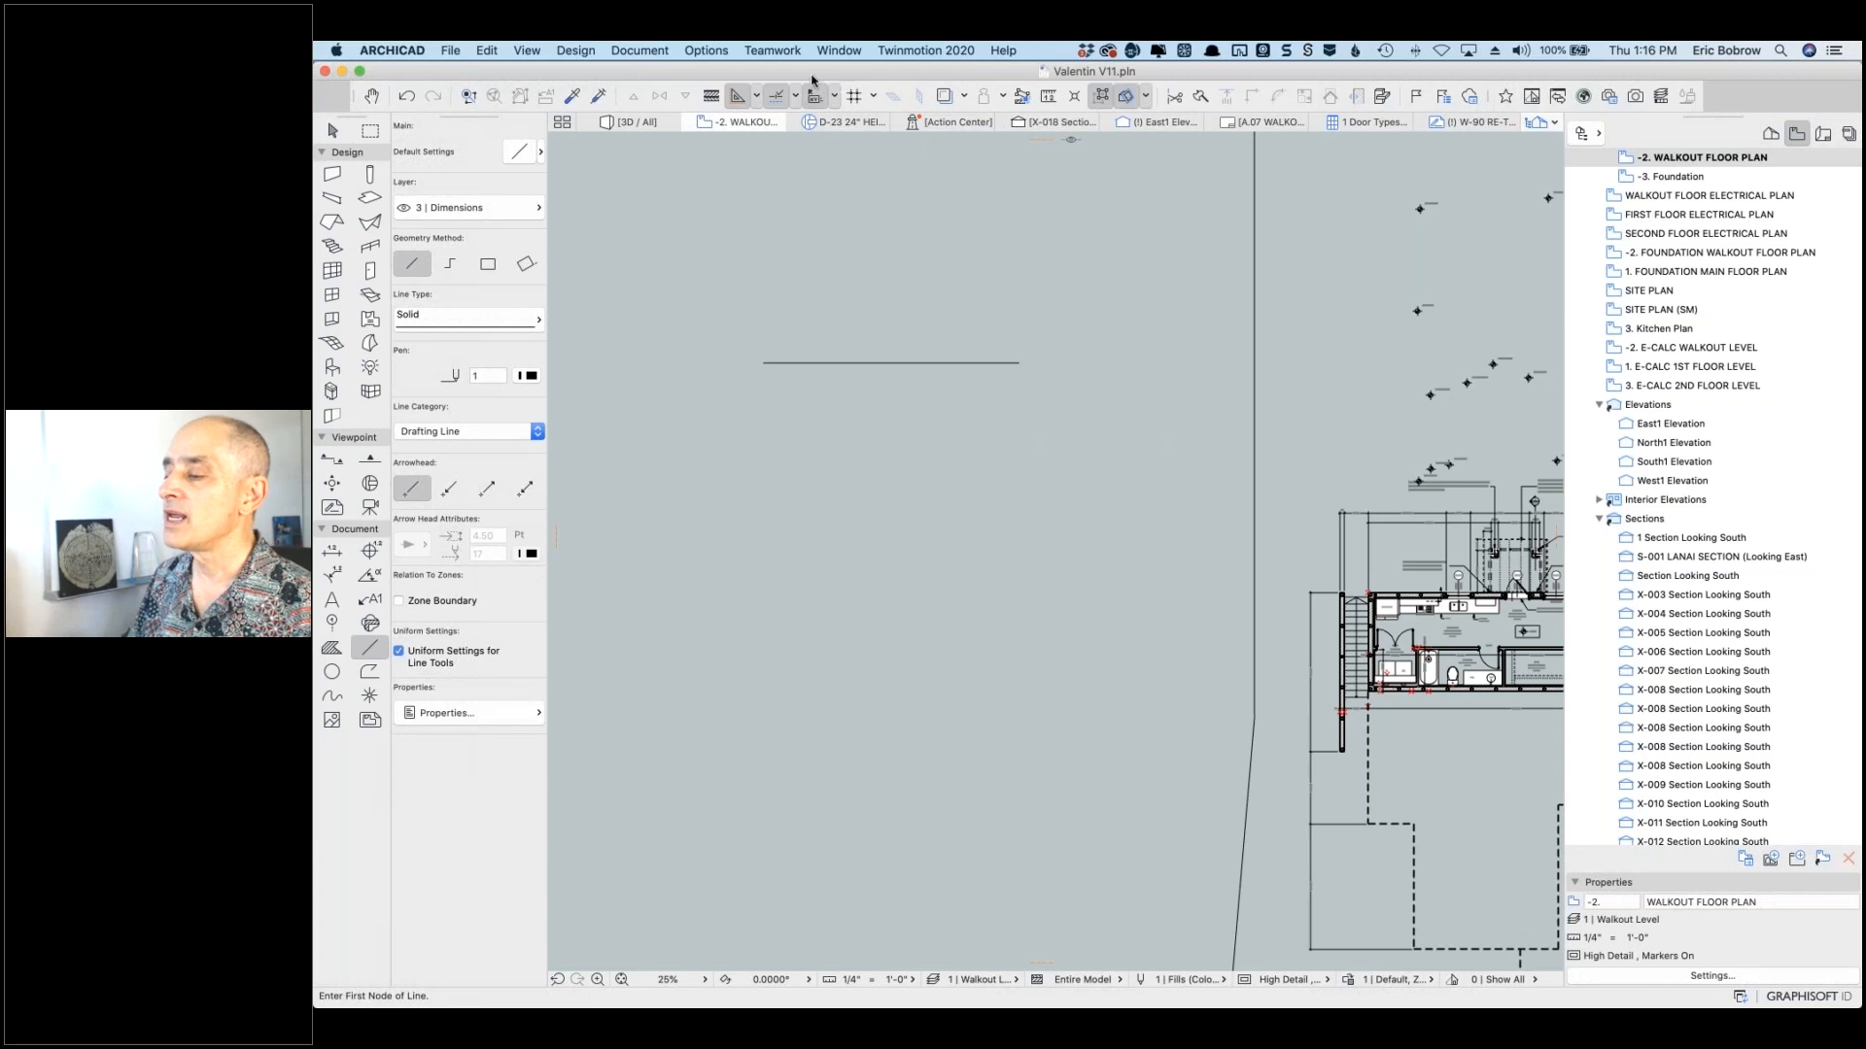
Step: Keep the Project Location sea-level altitude at 35.40 ft and select the temporary reference line
click(716, 51)
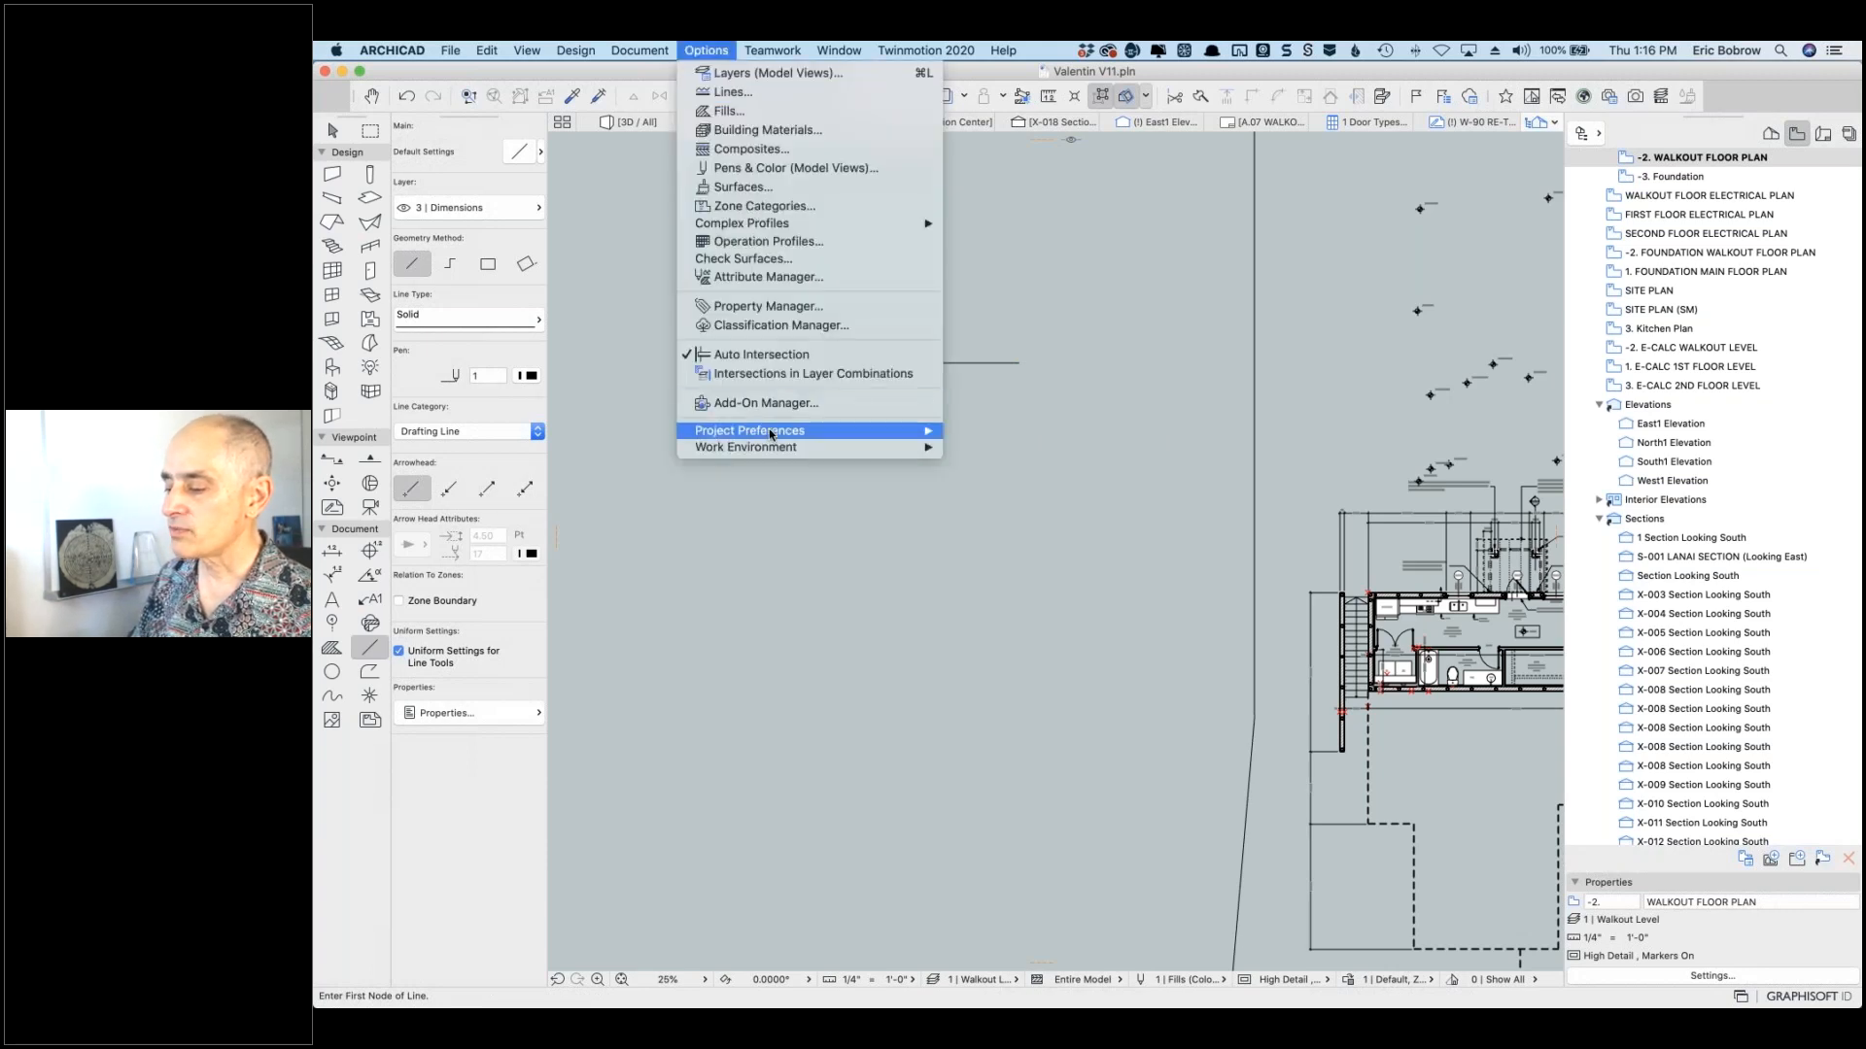
mouse_move(772, 433)
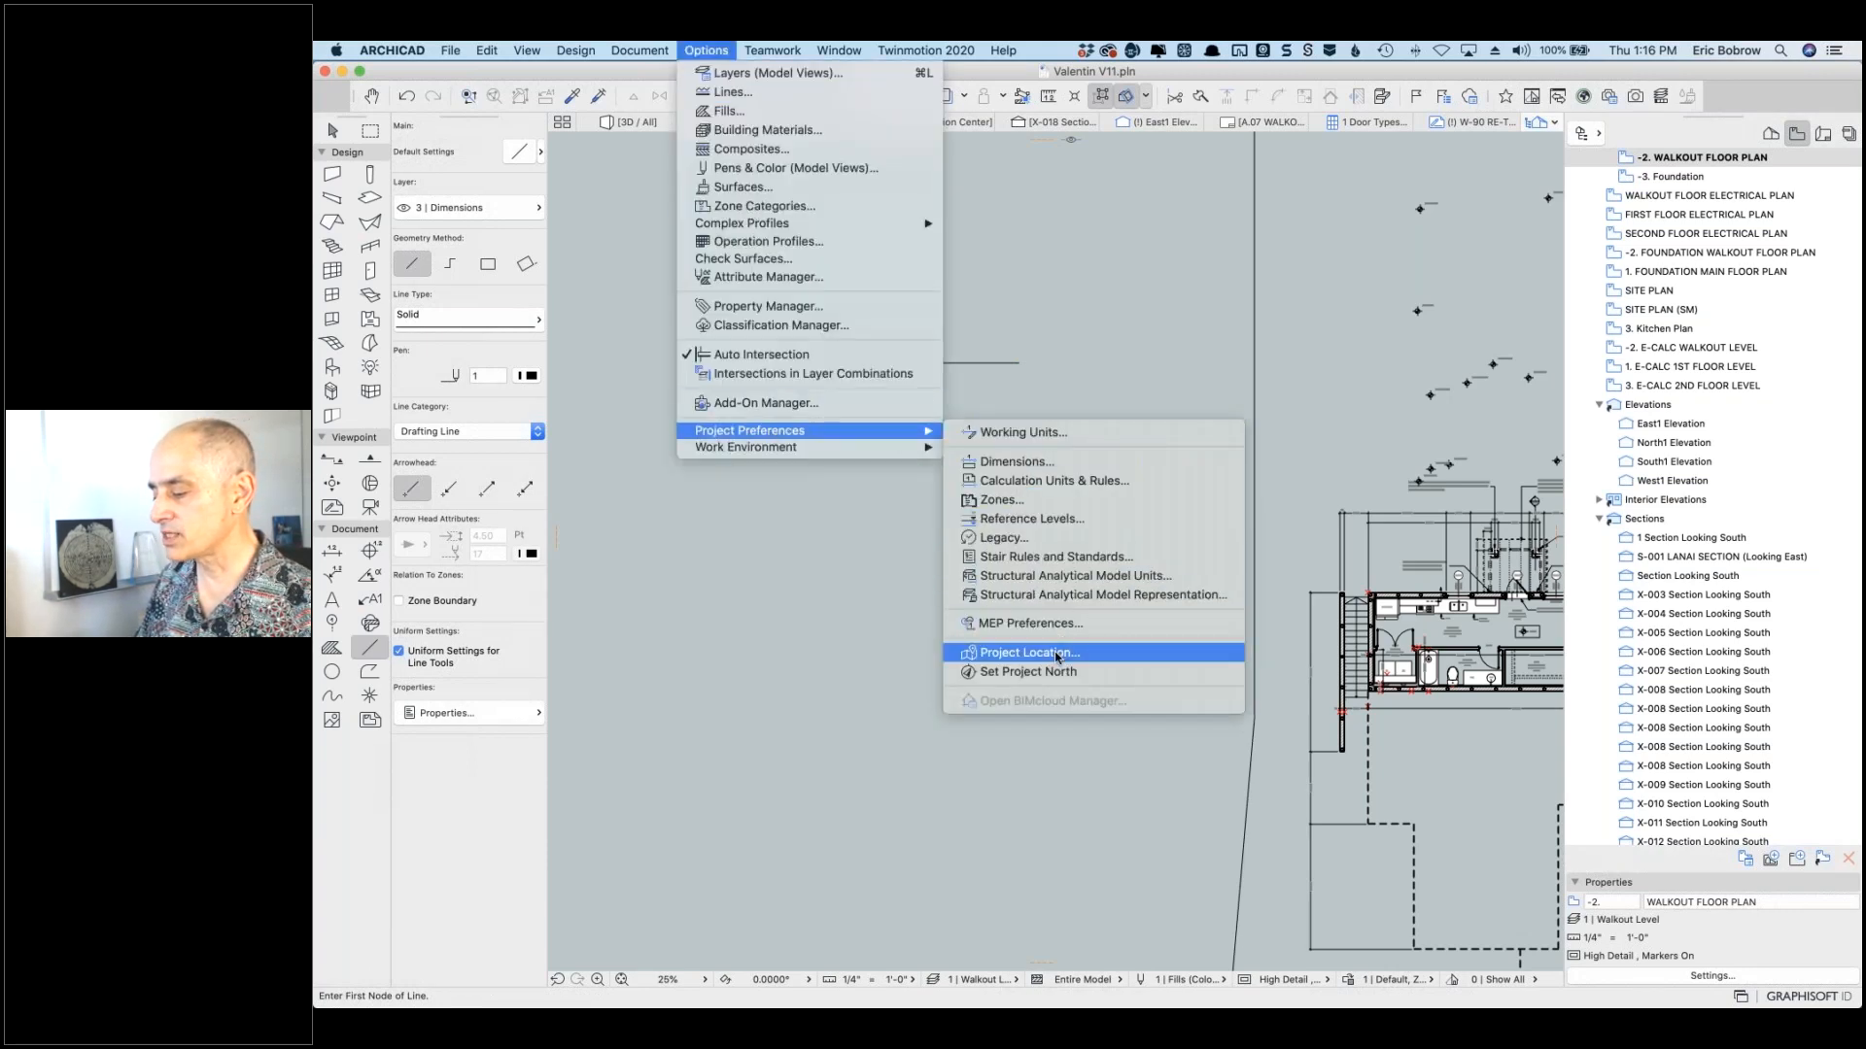
click(1056, 653)
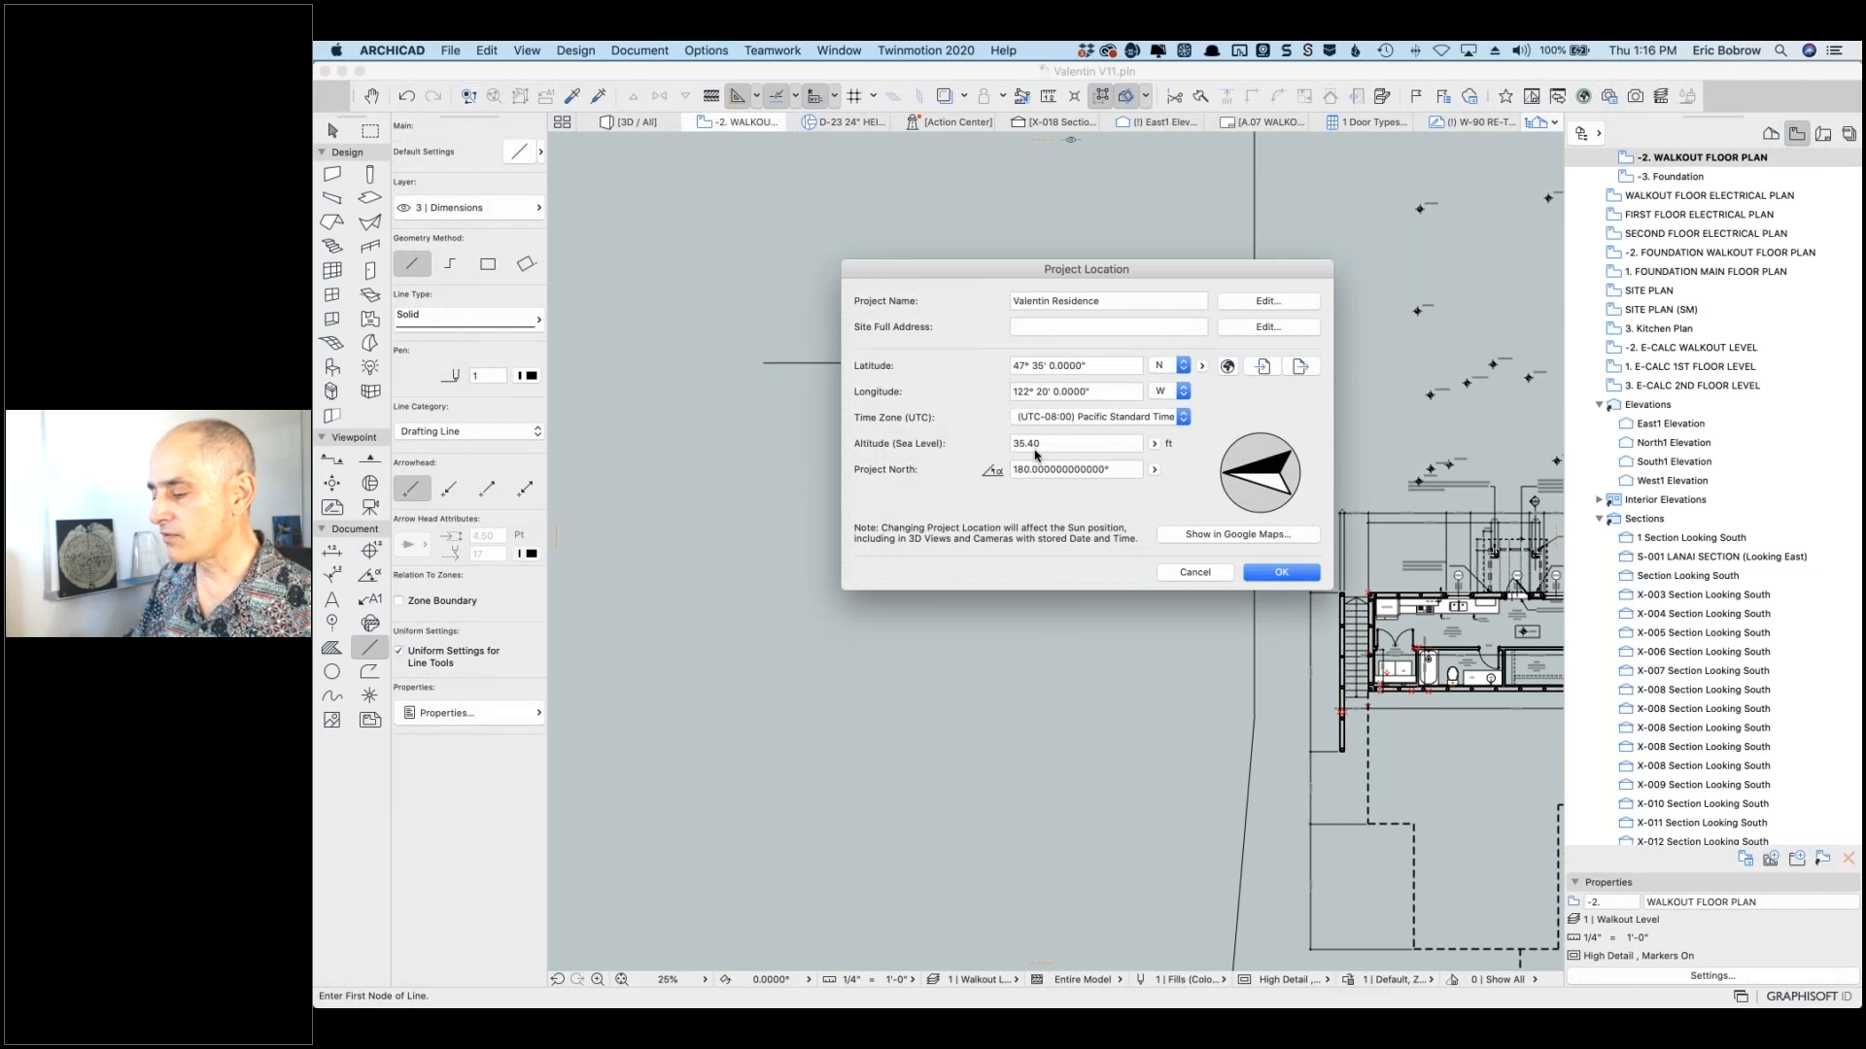
click(1040, 444)
key(BackSpace)
key(BackSpace)
text(39)
key(BackSpace)
key(BackSpace)
text(40)
click(1279, 572)
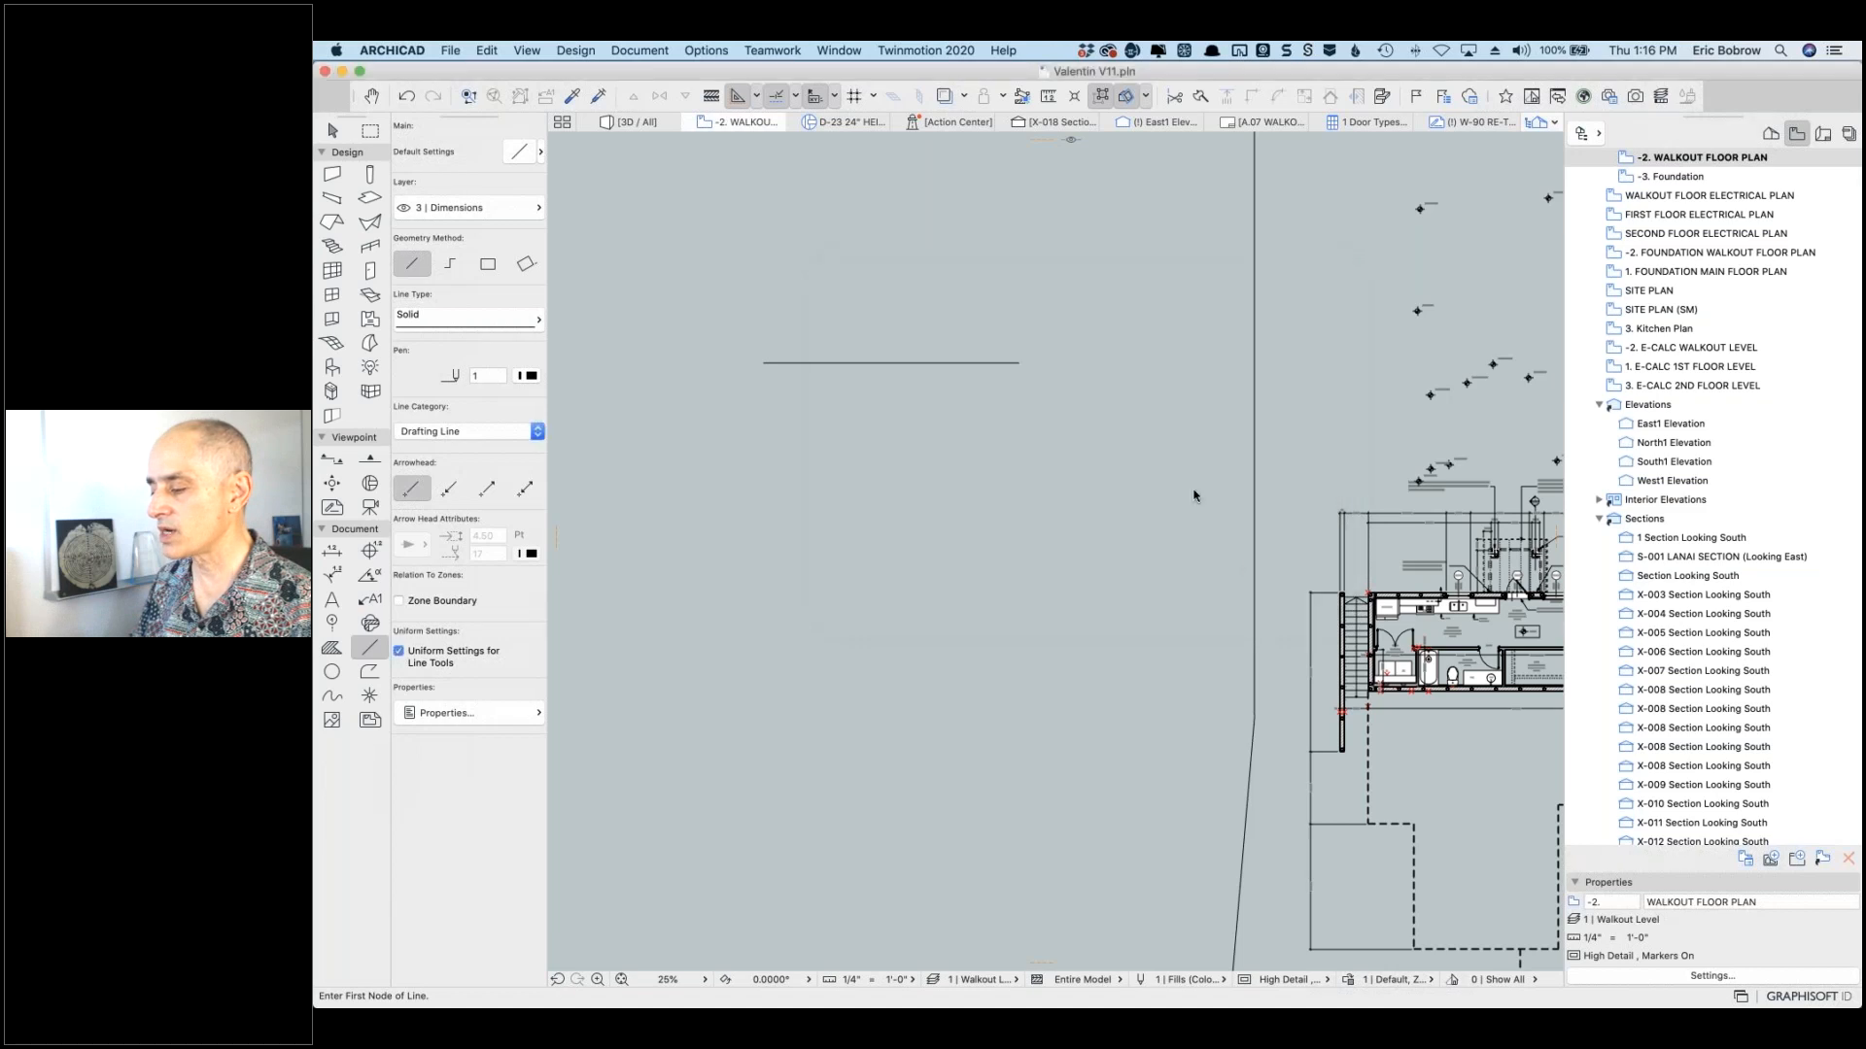
shift+click(1014, 366)
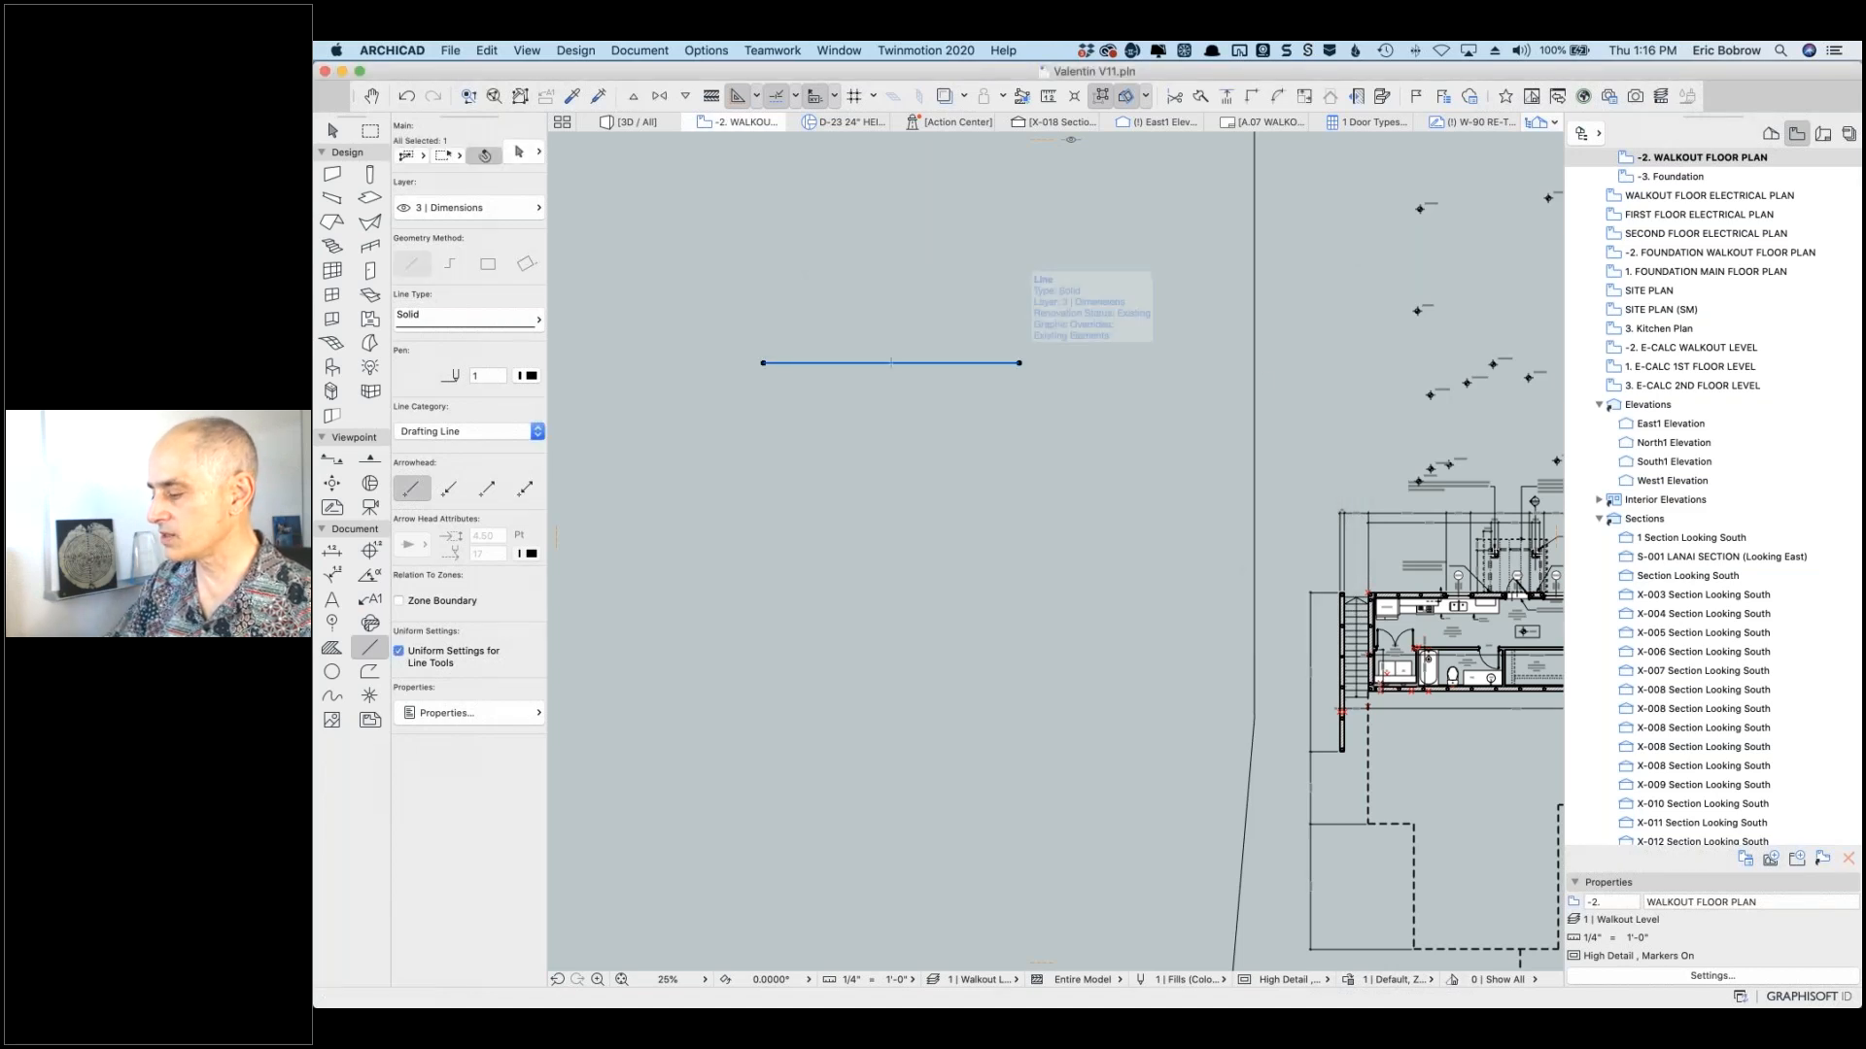
key(Delete)
scroll(1729, 316, up, 3)
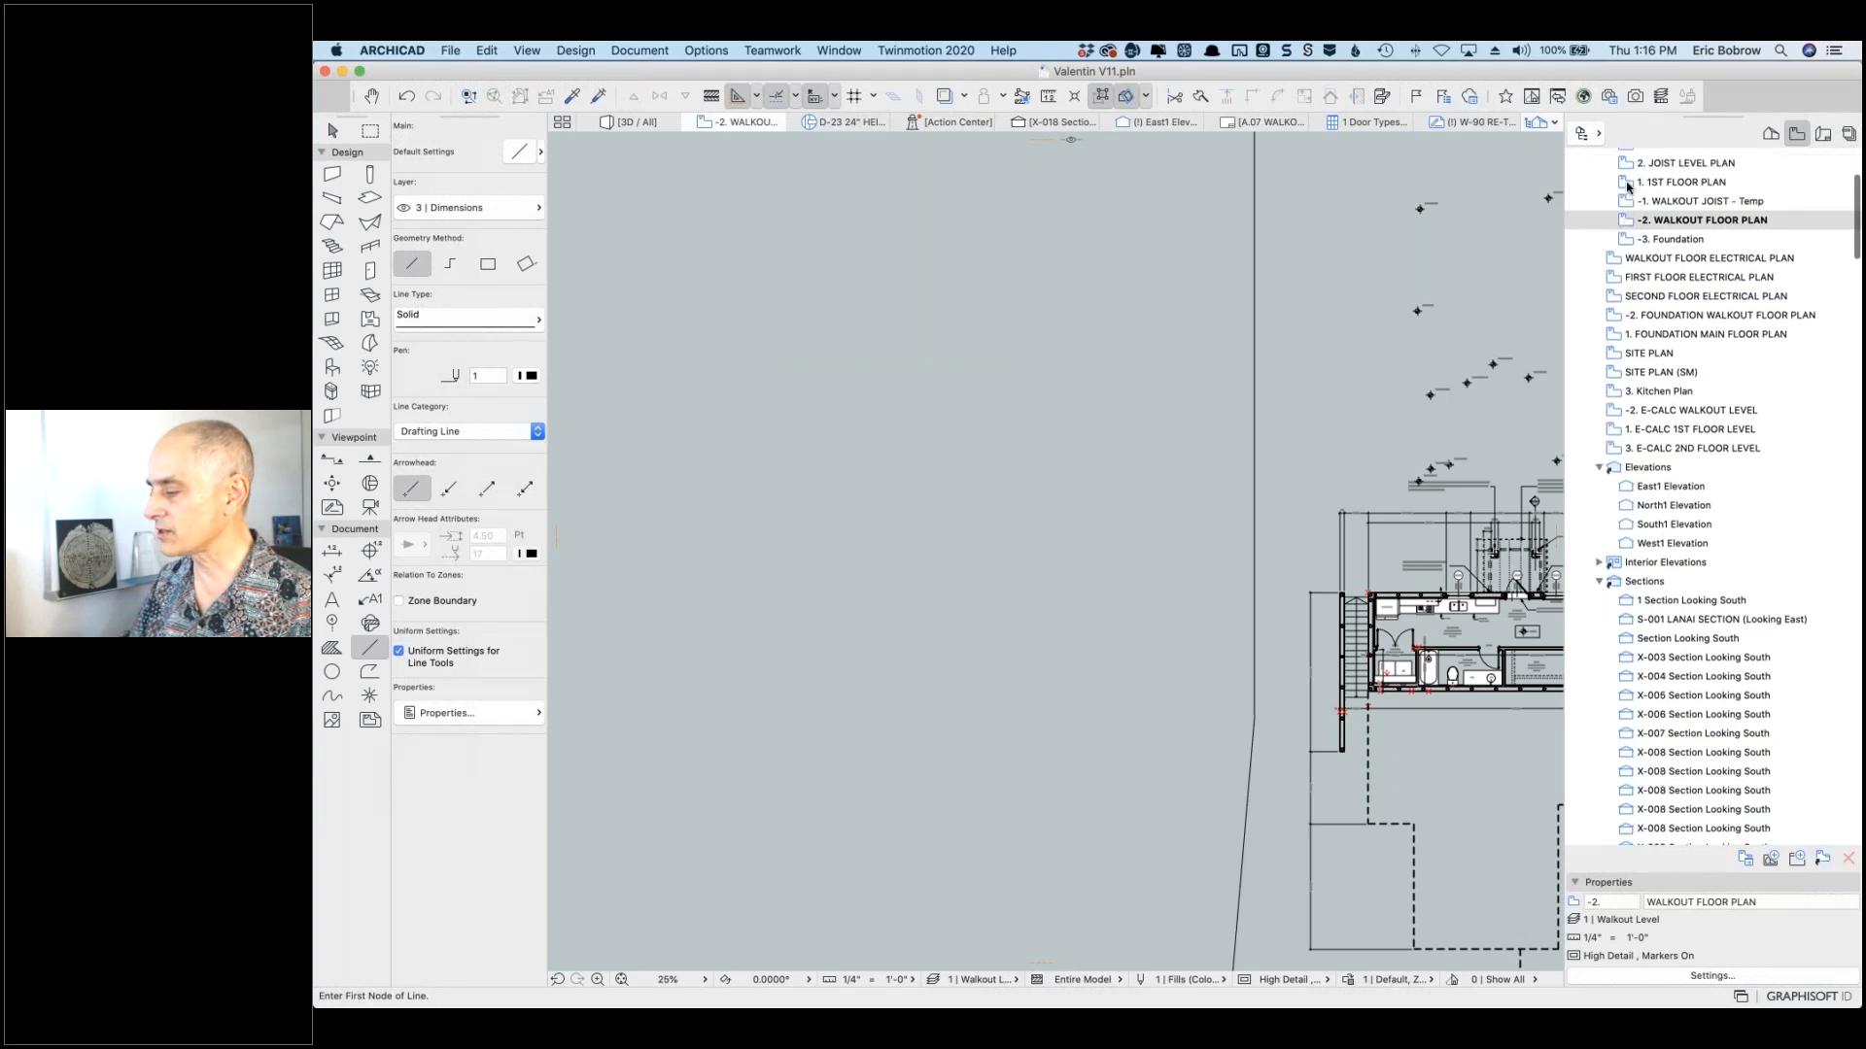
right_click(1629, 185)
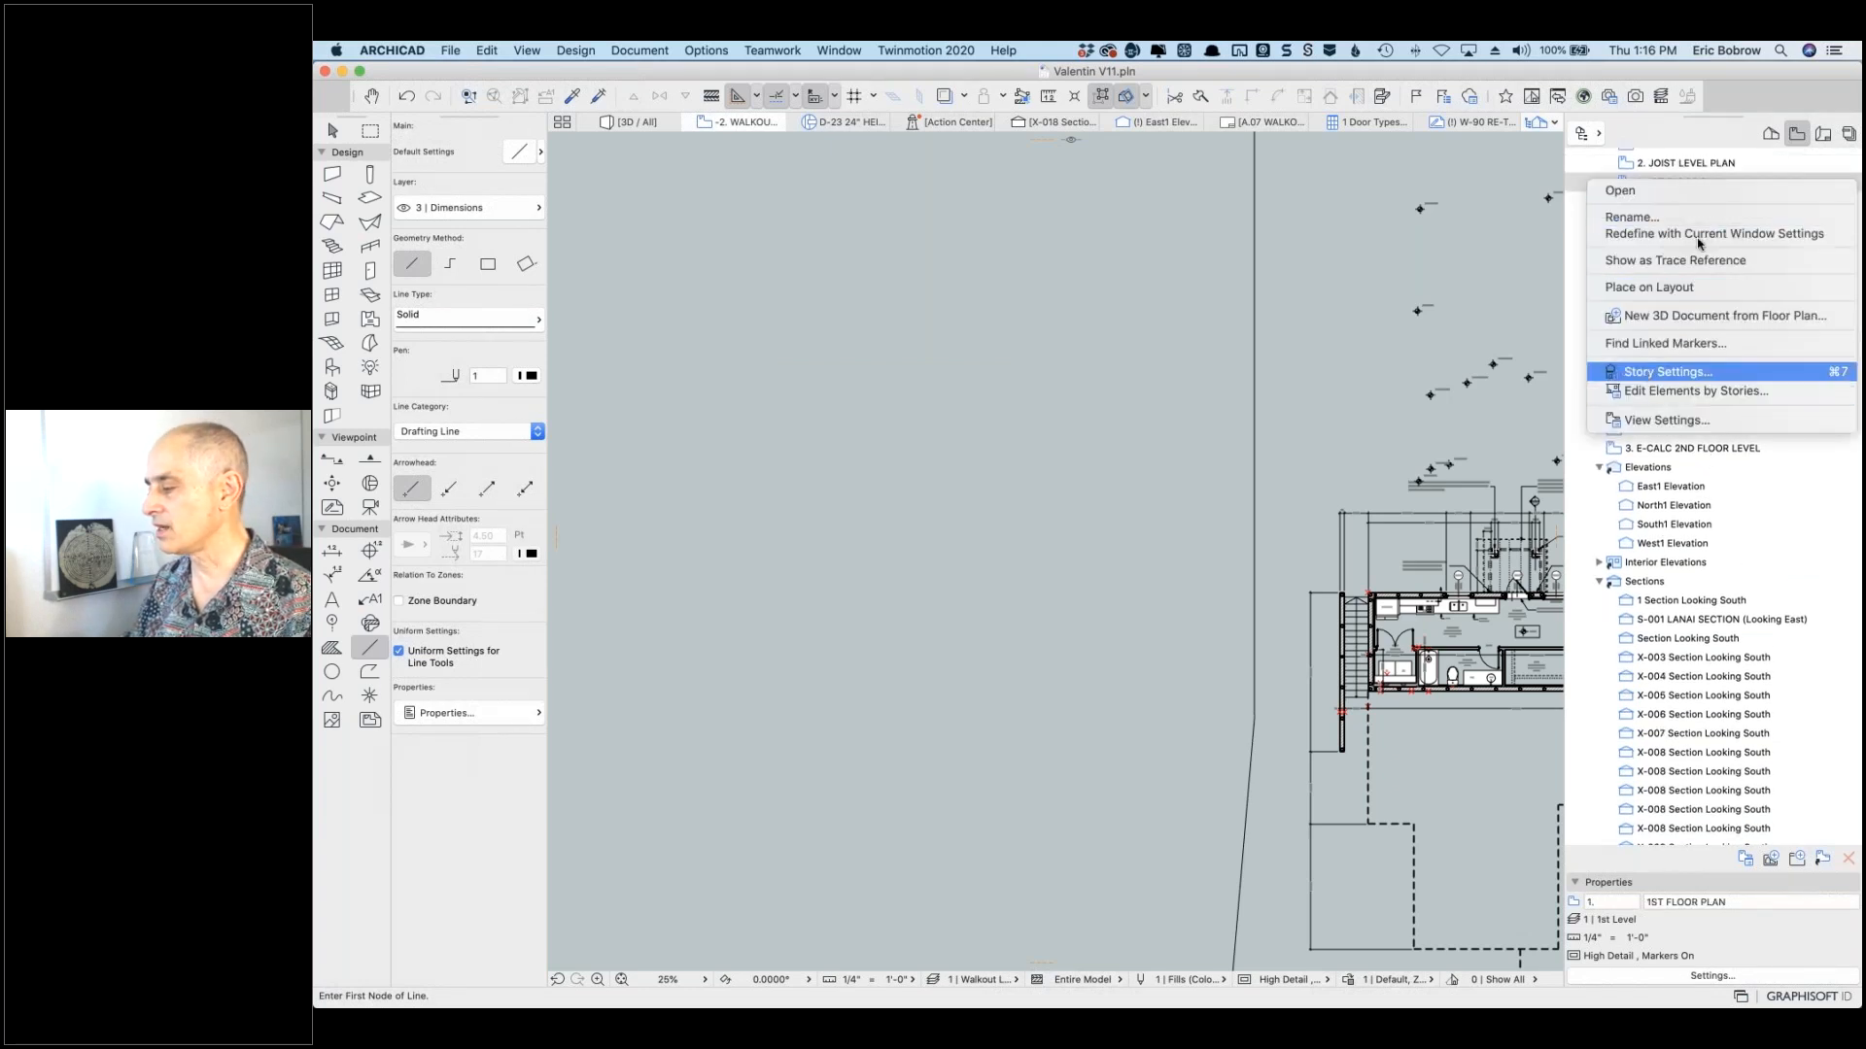
click(1693, 372)
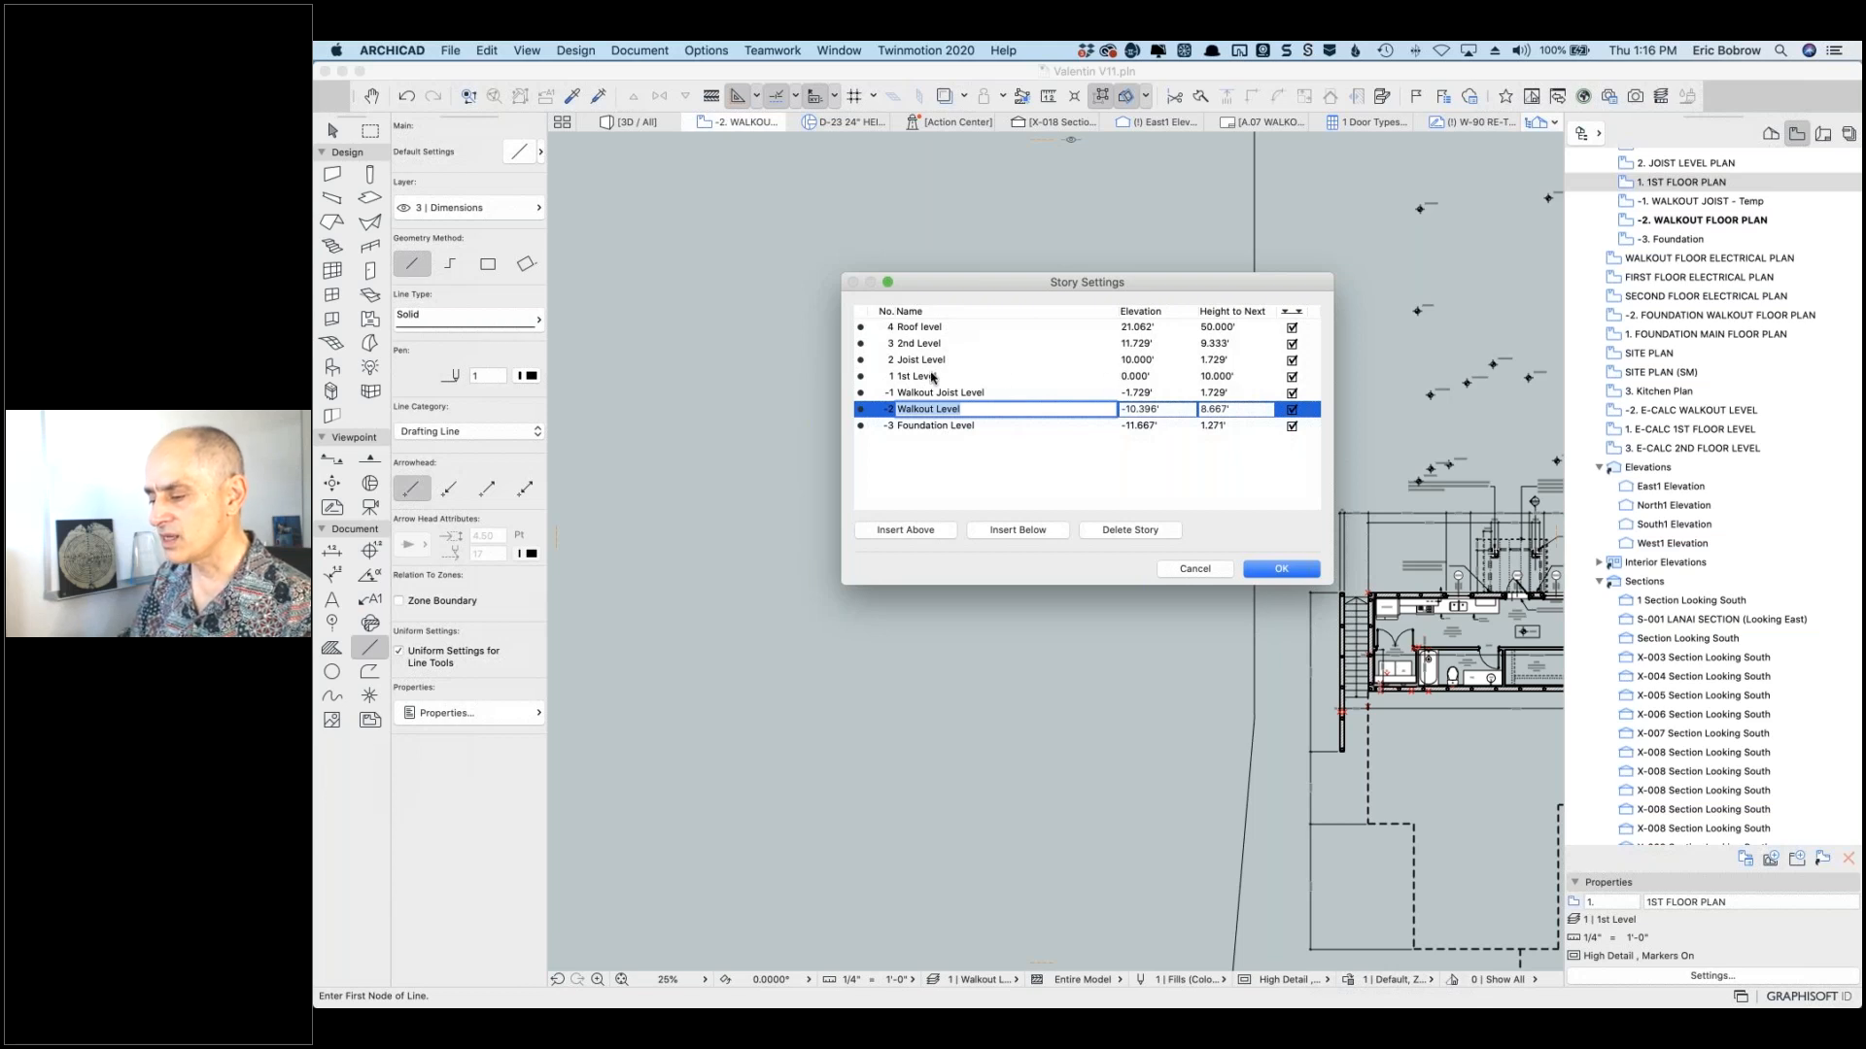
click(1115, 377)
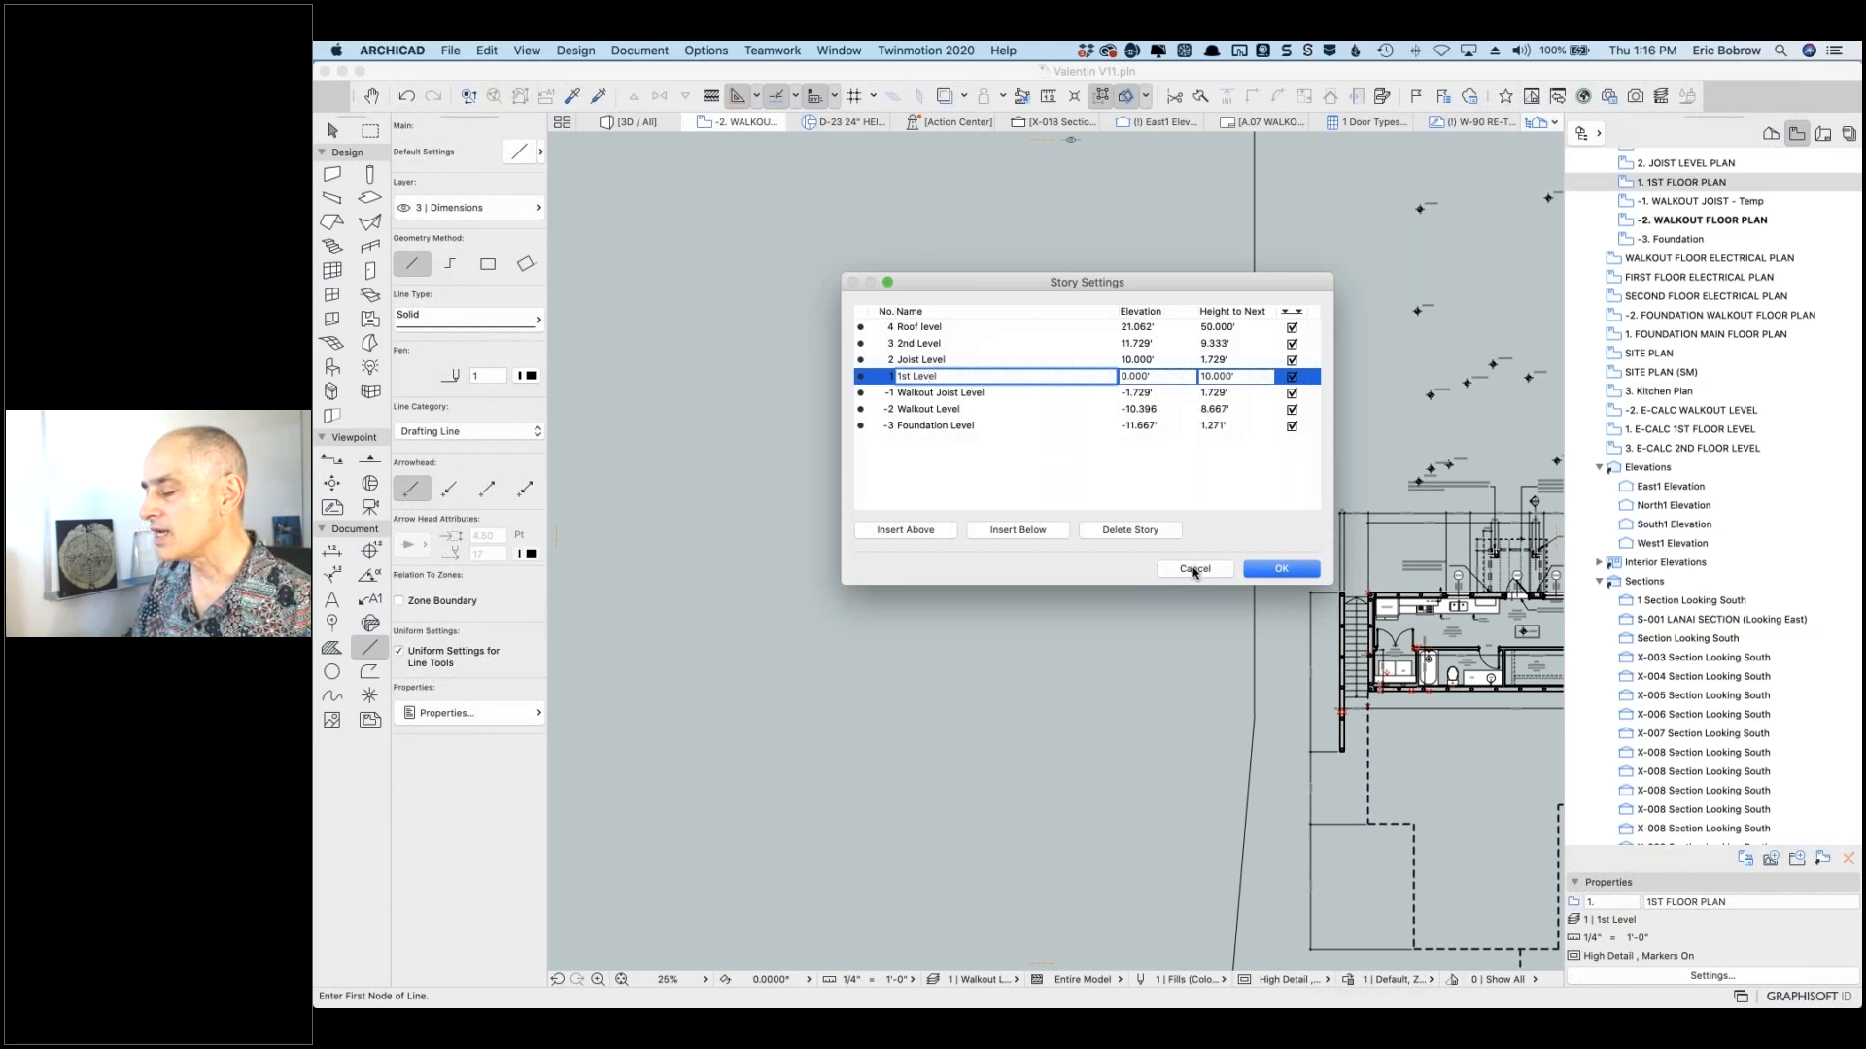
click(1195, 571)
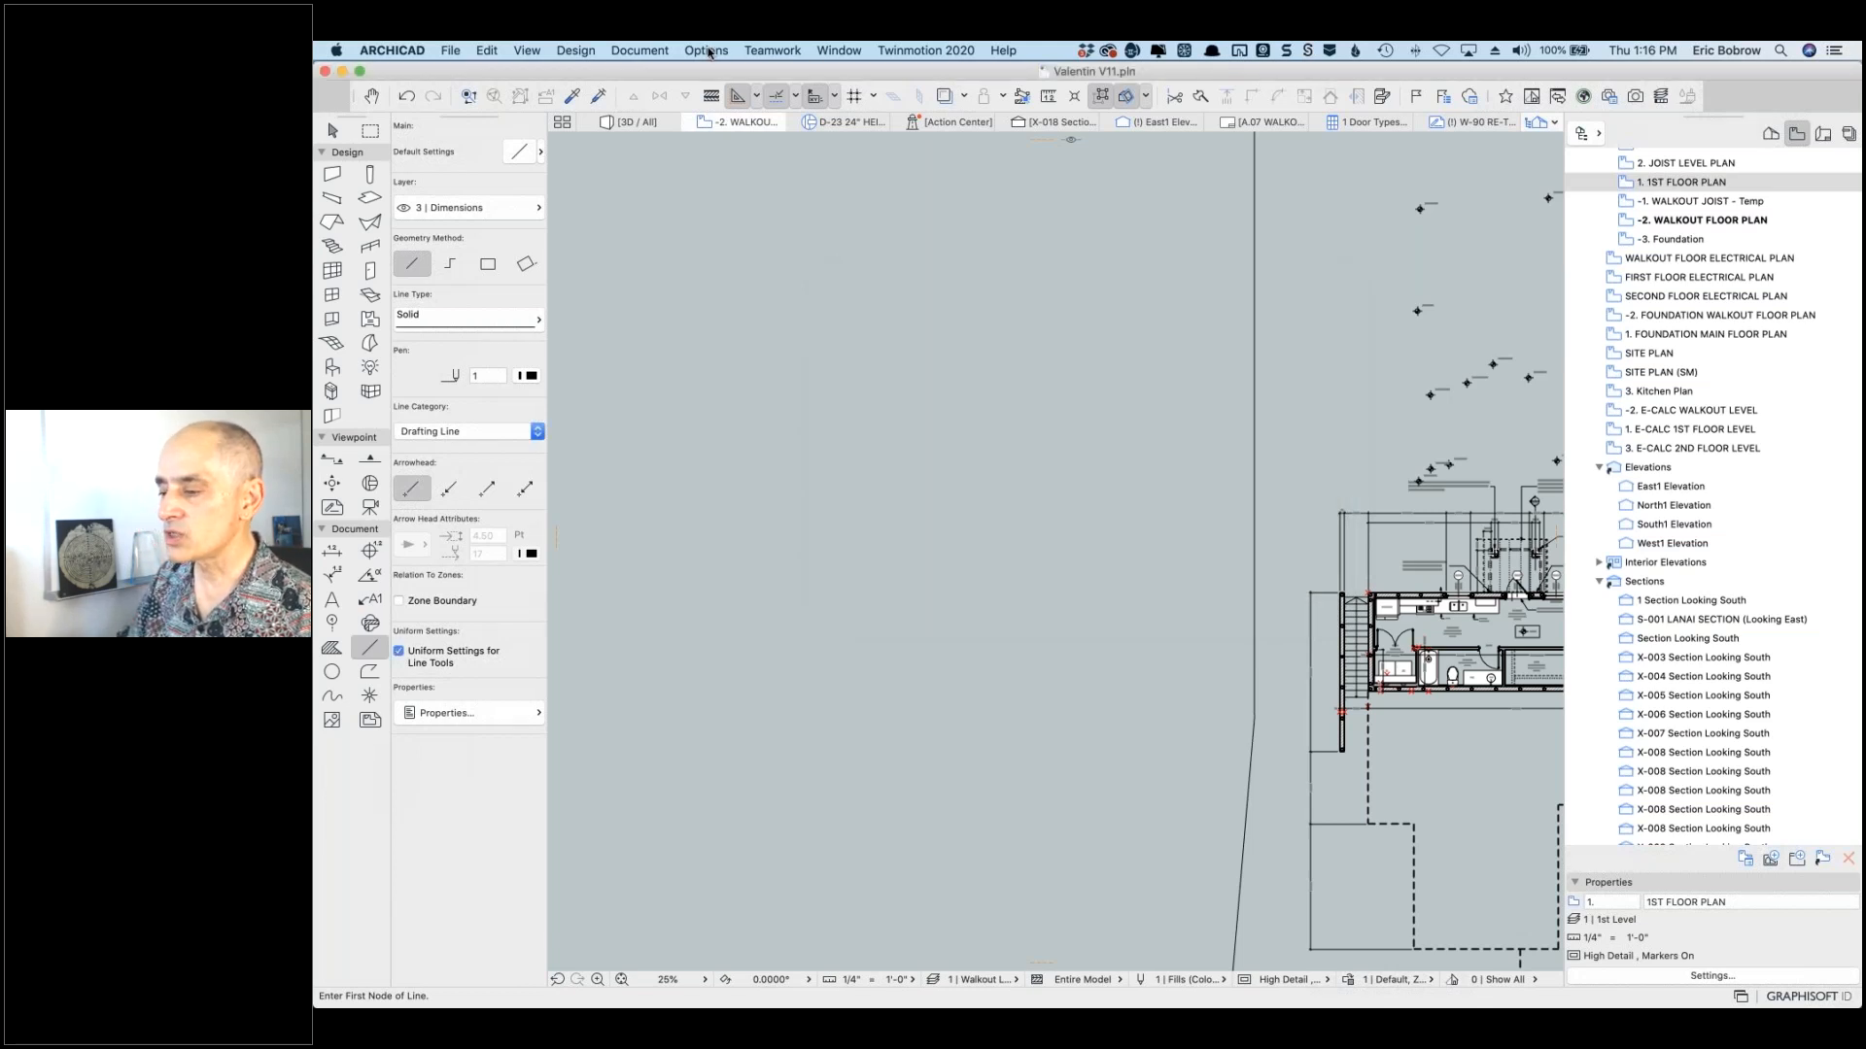
click(708, 52)
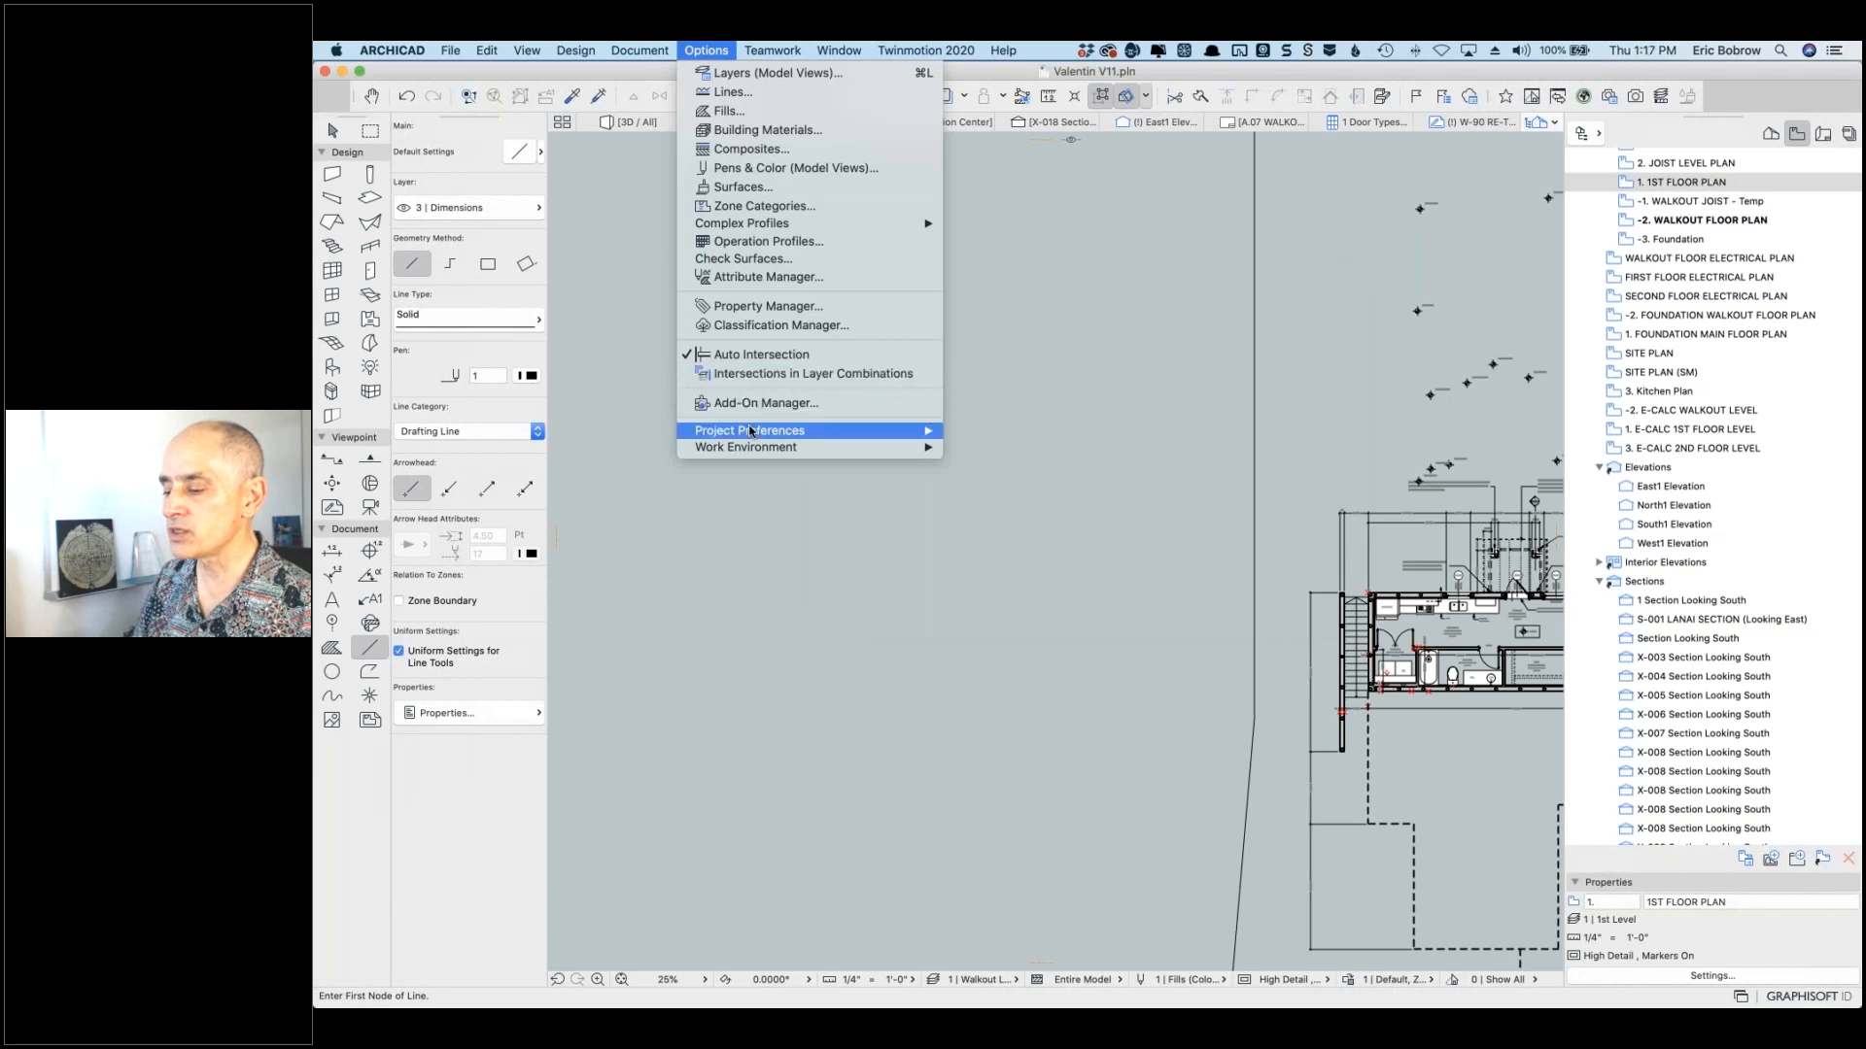
mouse_move(789, 434)
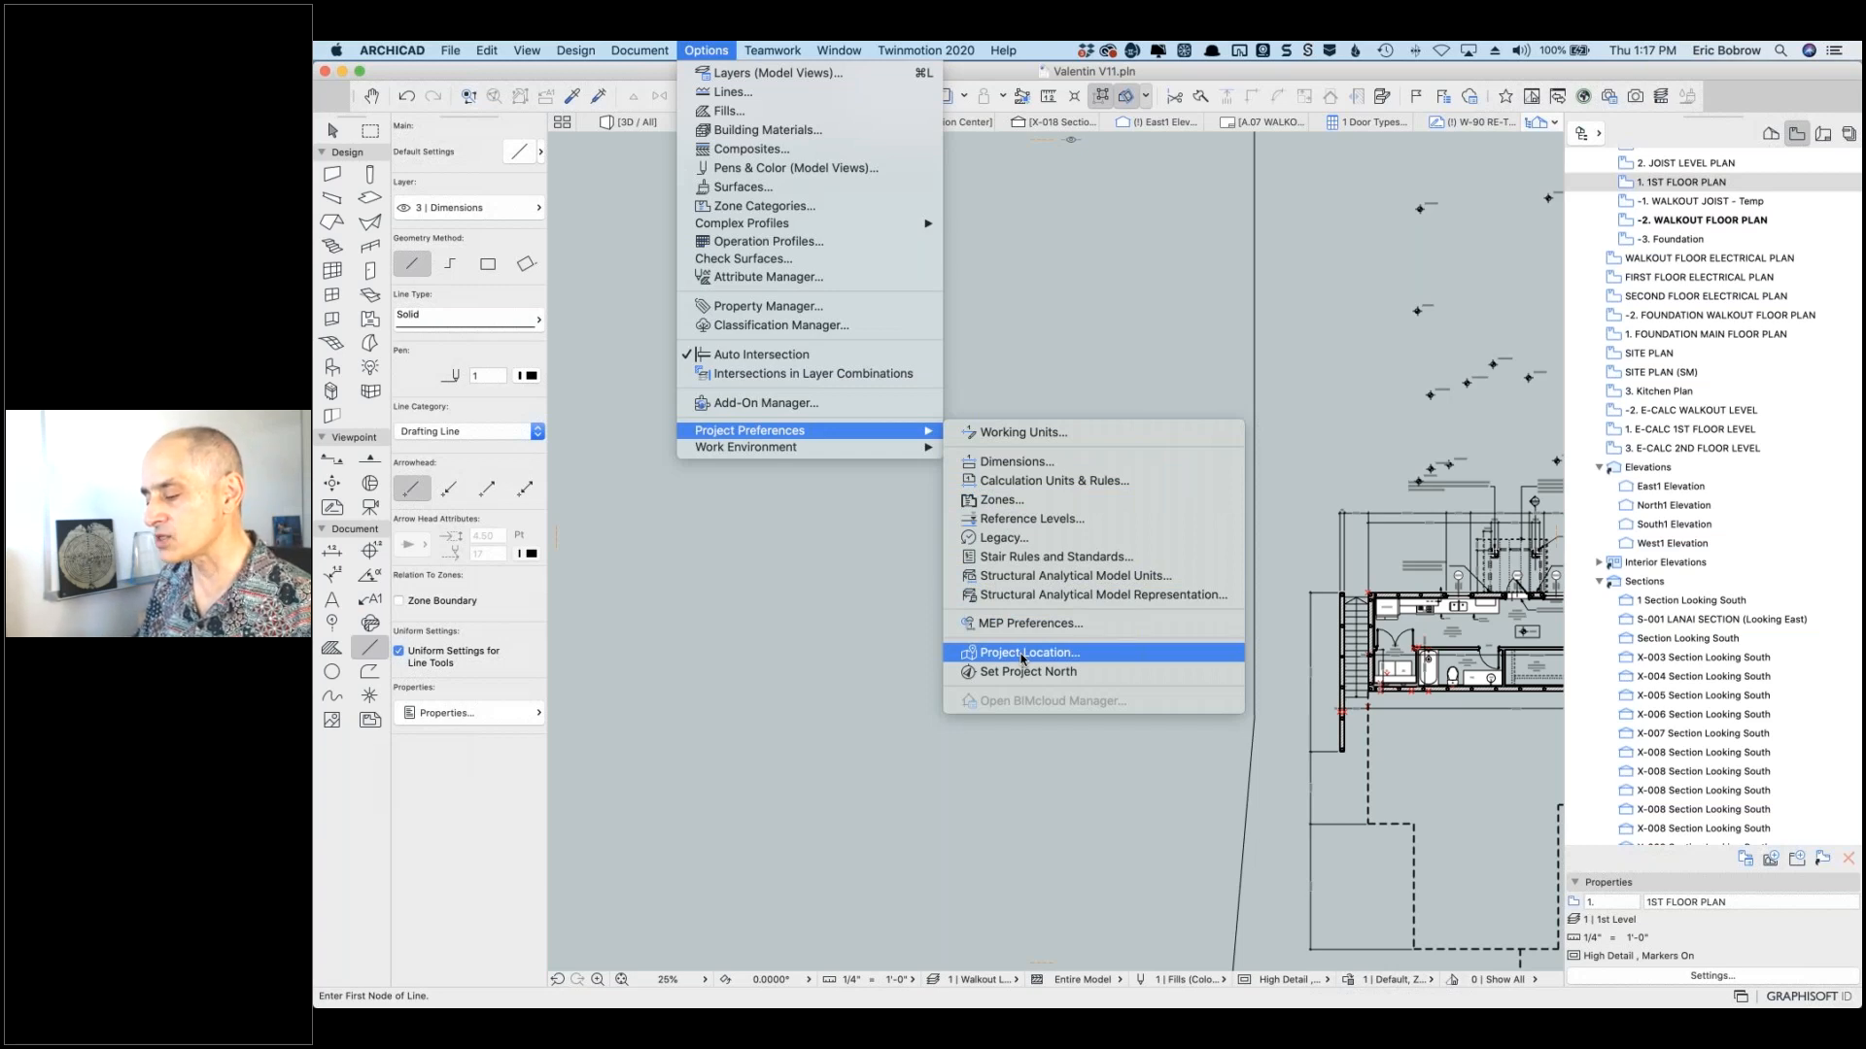
click(1027, 521)
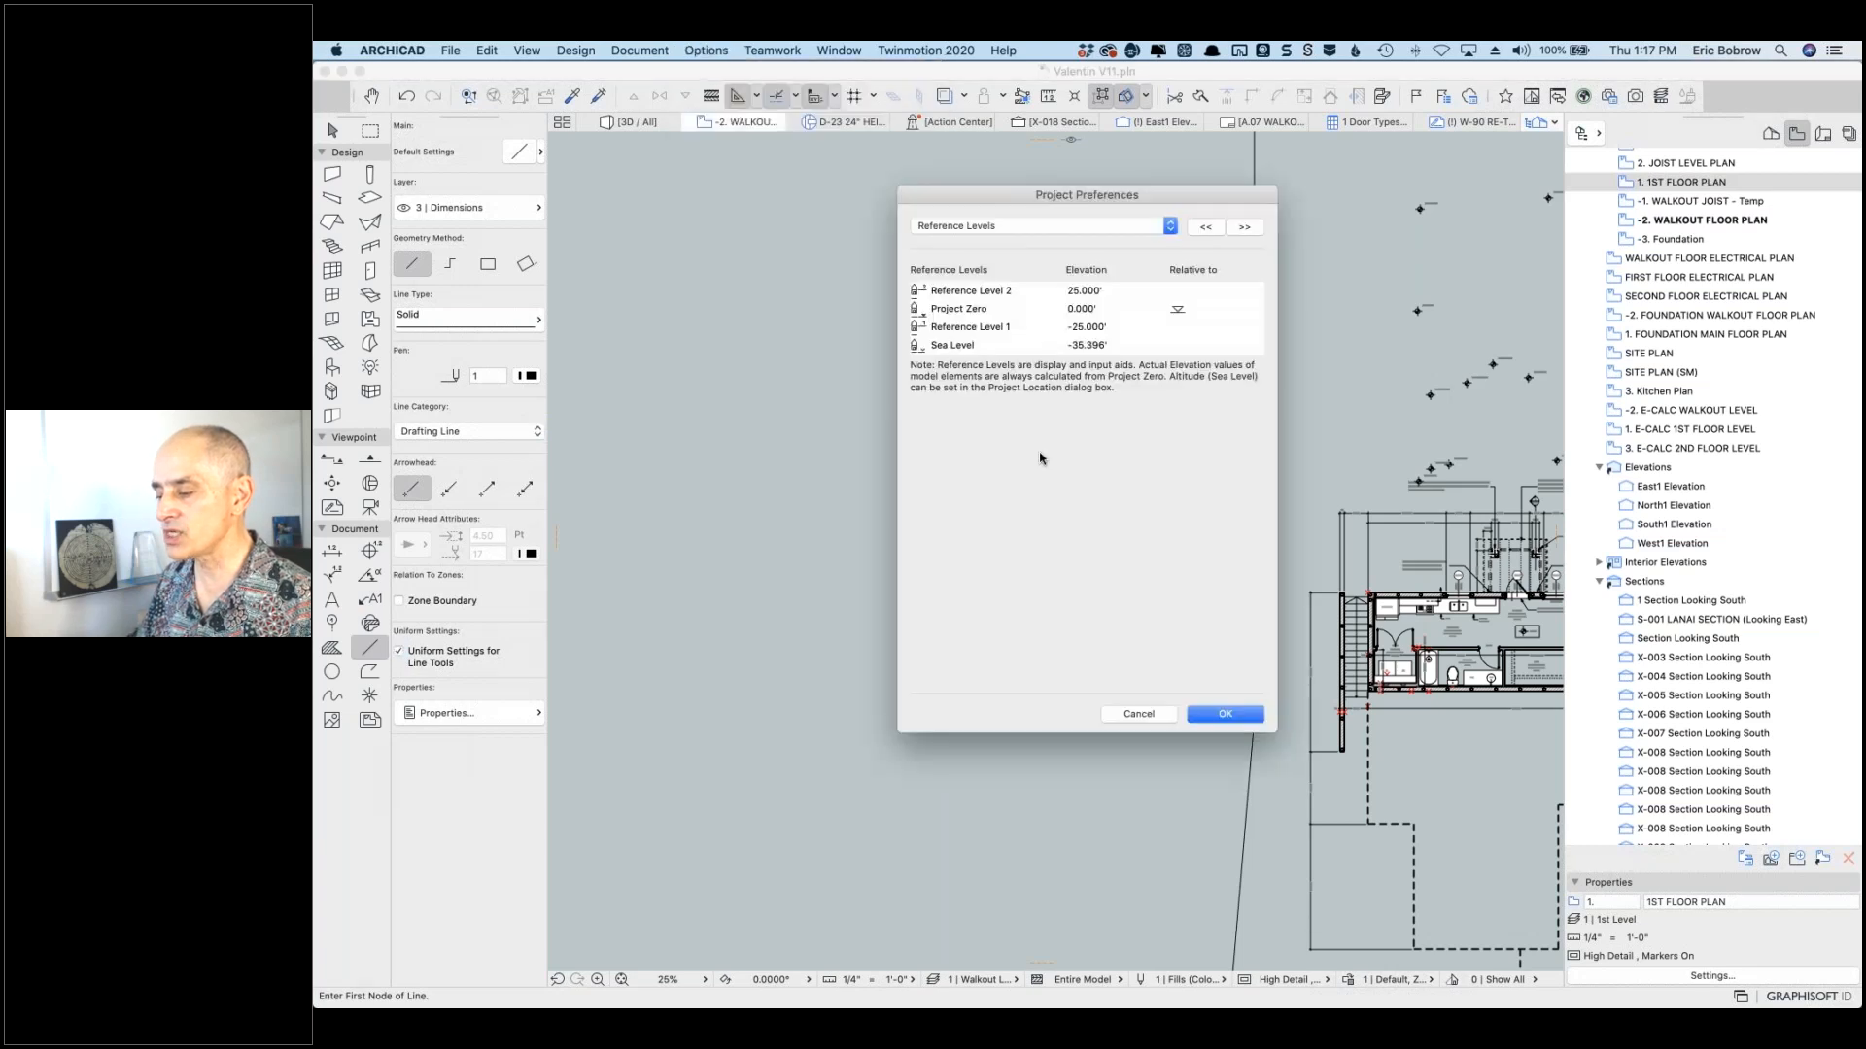
click(1114, 348)
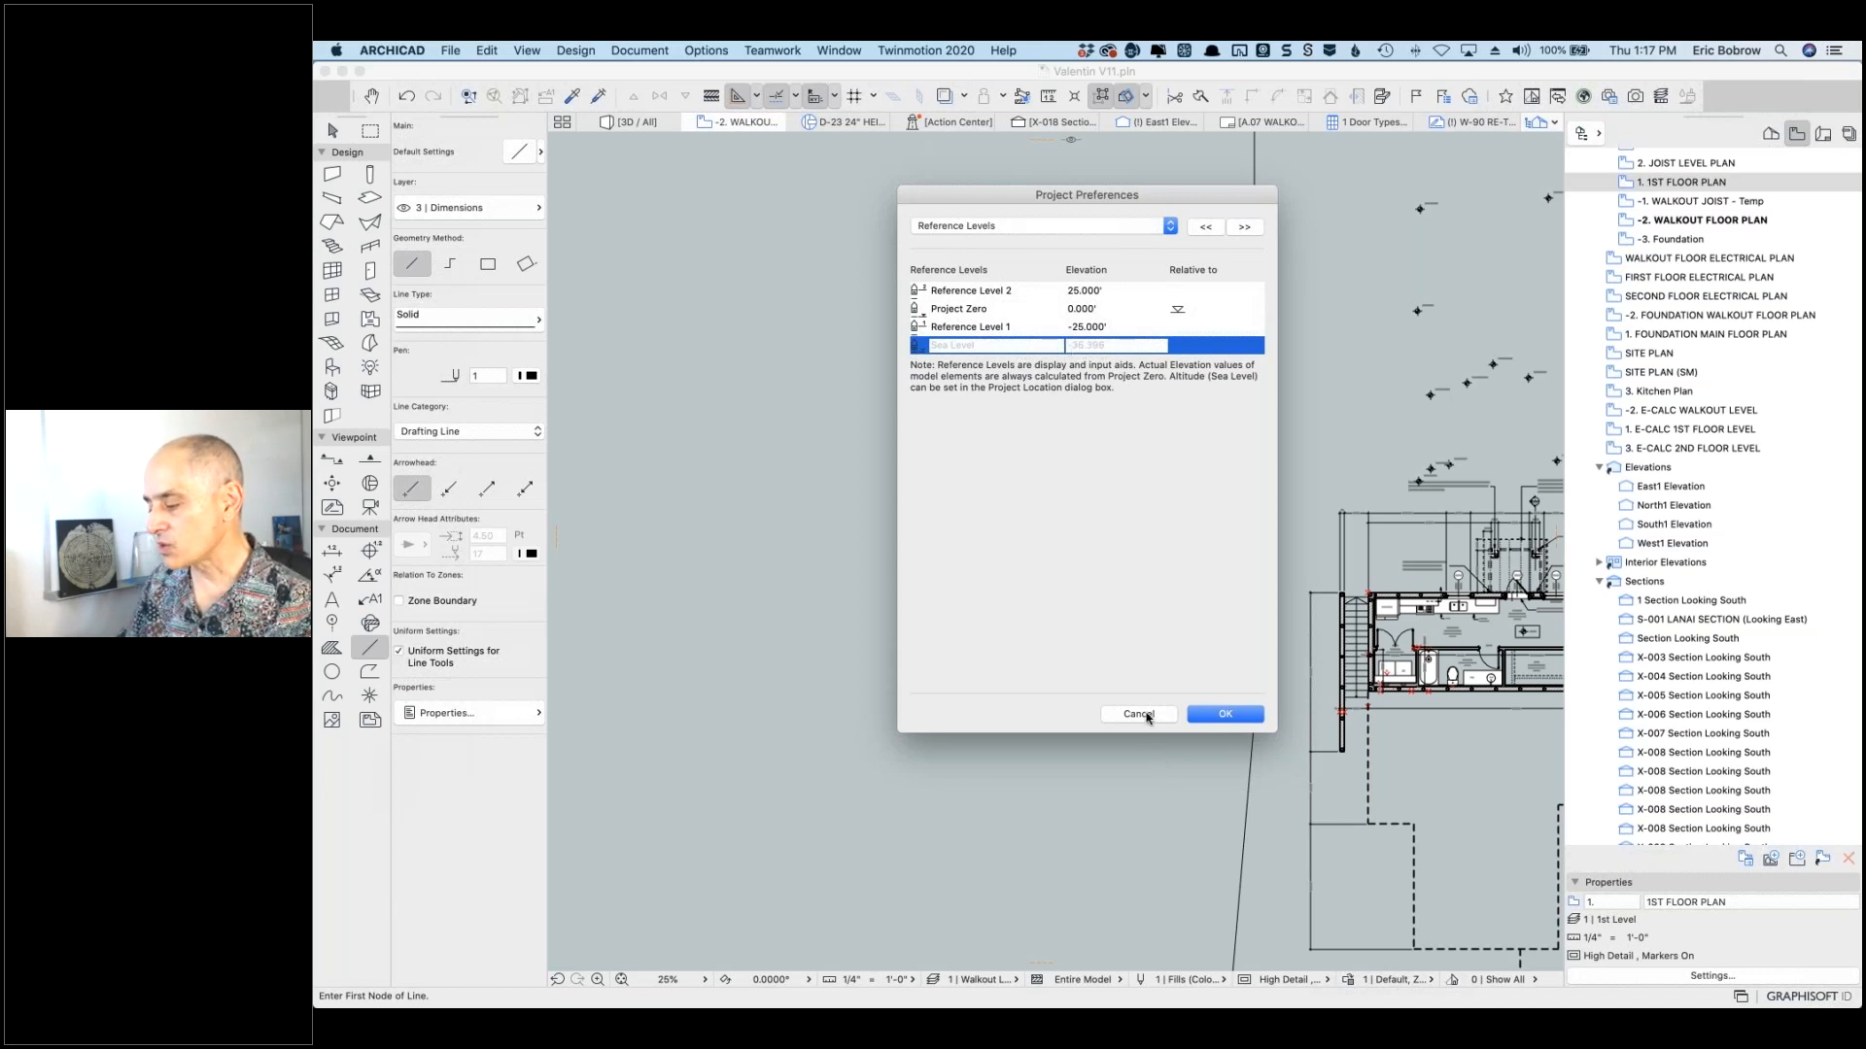
click(1221, 716)
scroll(1222, 716, up, 1)
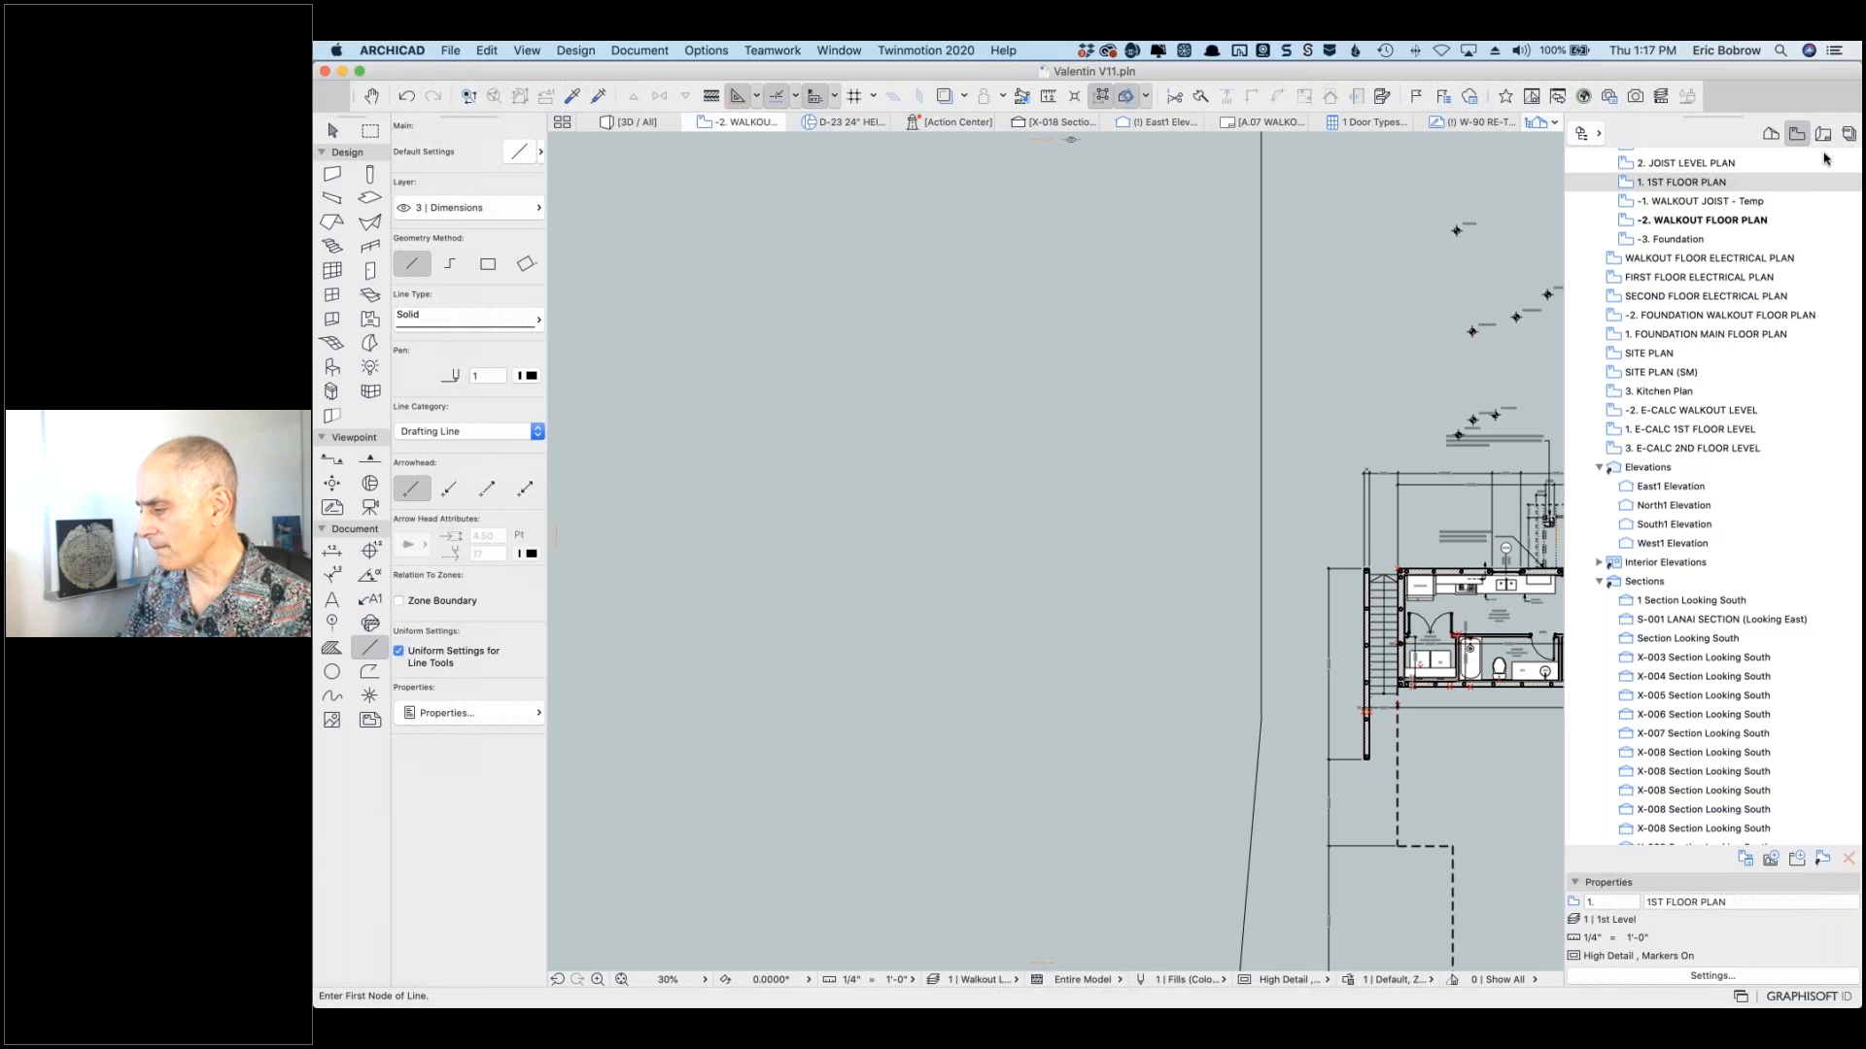
Step: Fit the site in view, read the topo mesh heights, and zoom in on the 21'-2 9/64" survey marker
click(622, 980)
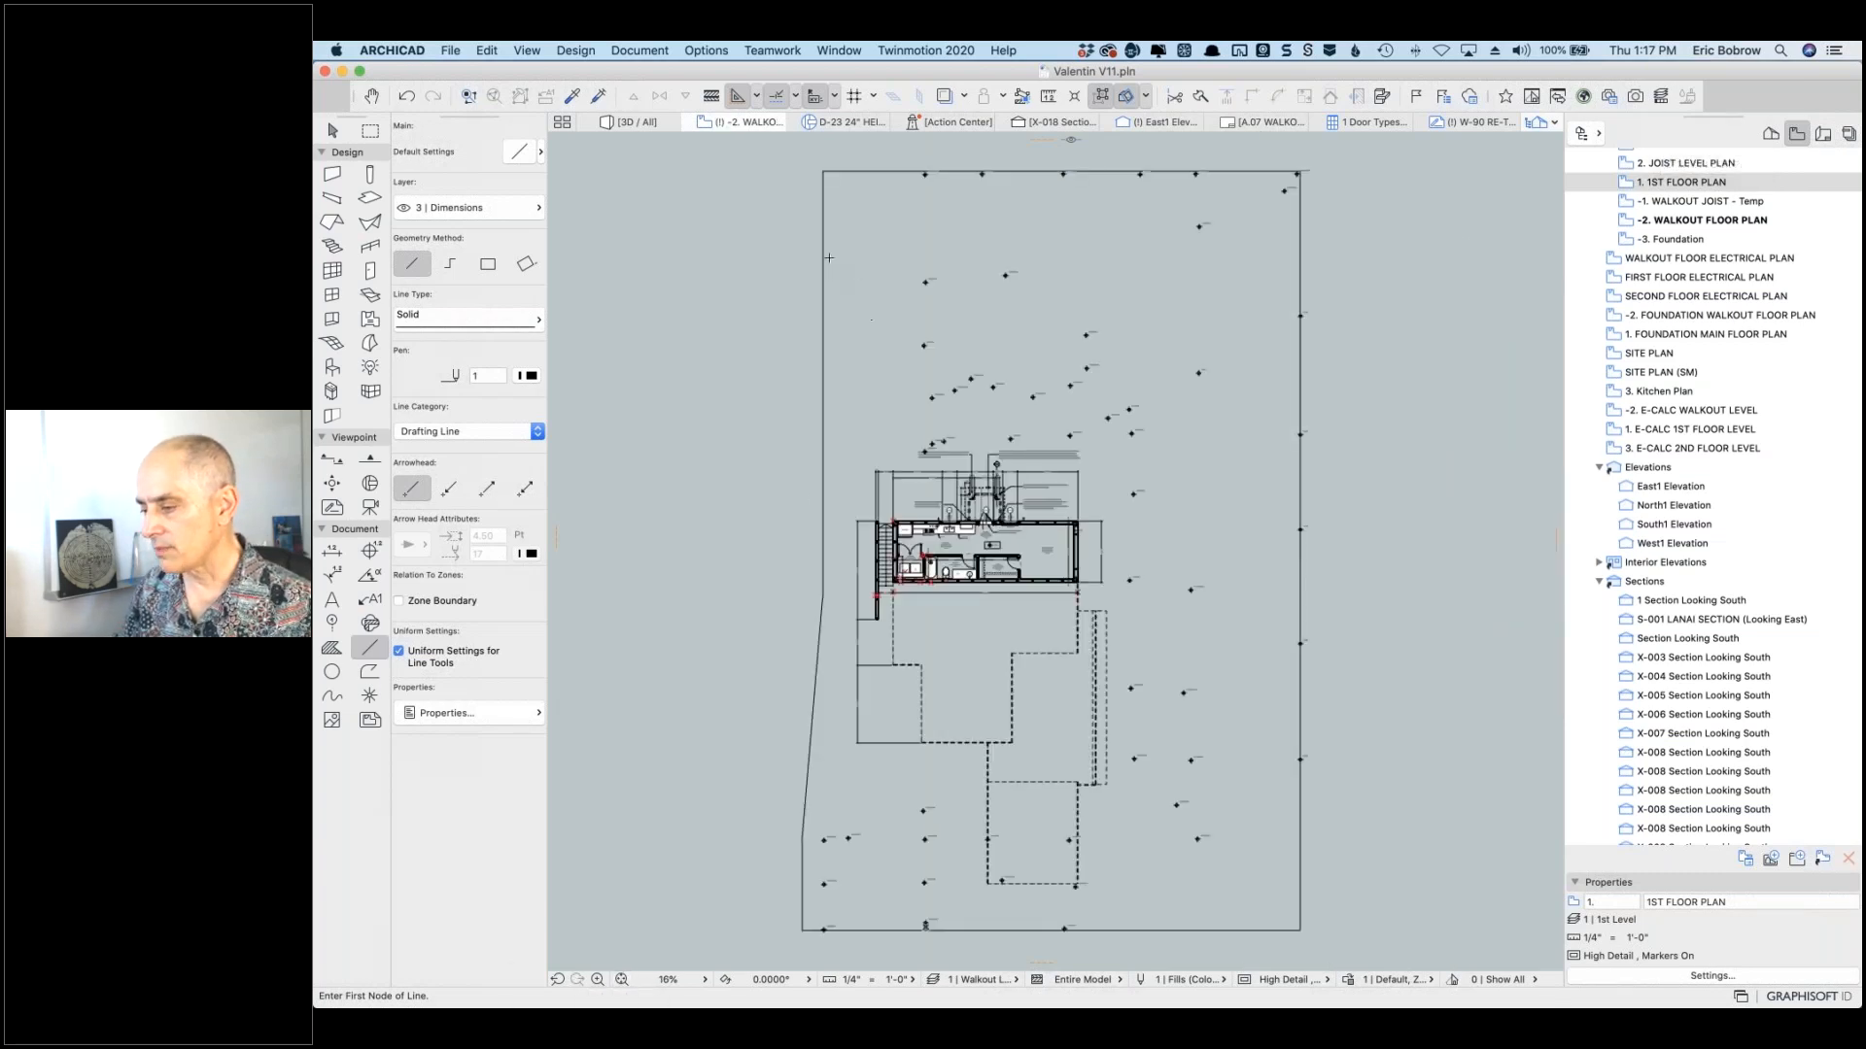
shift+click(838, 171)
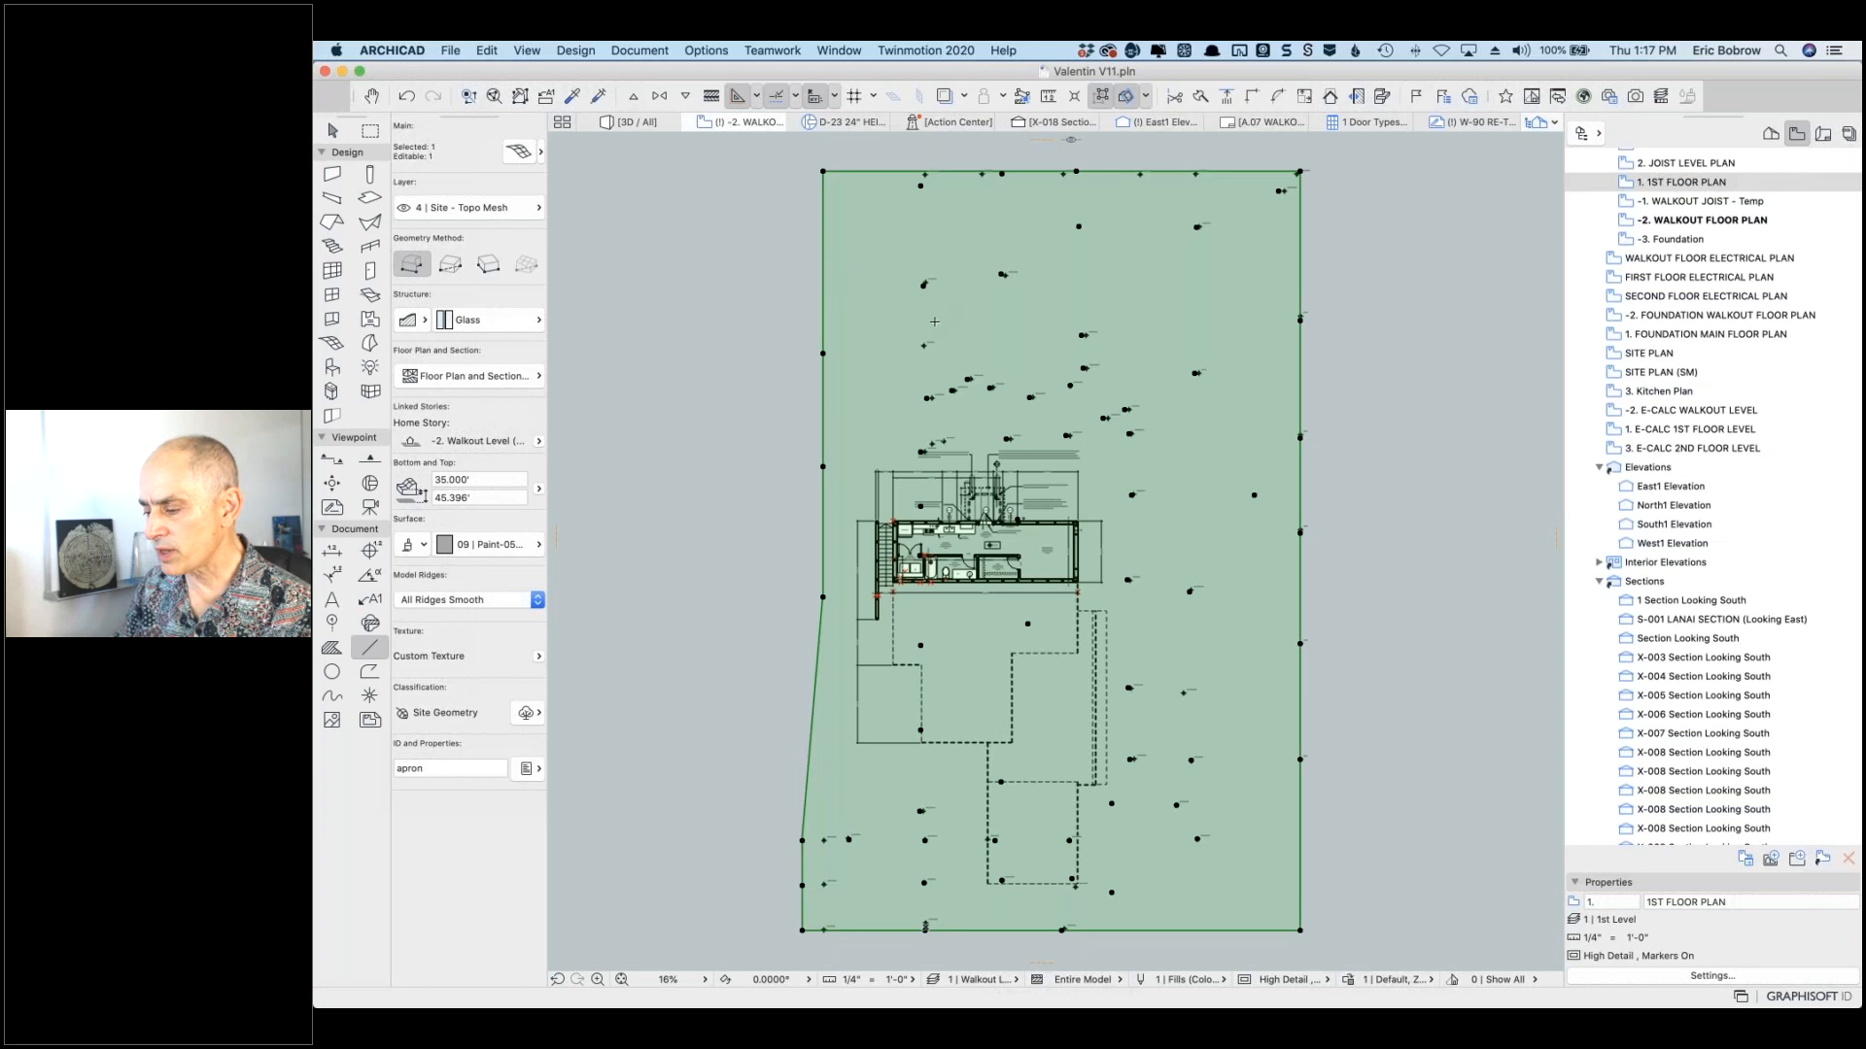
scroll(928, 290, up, 10)
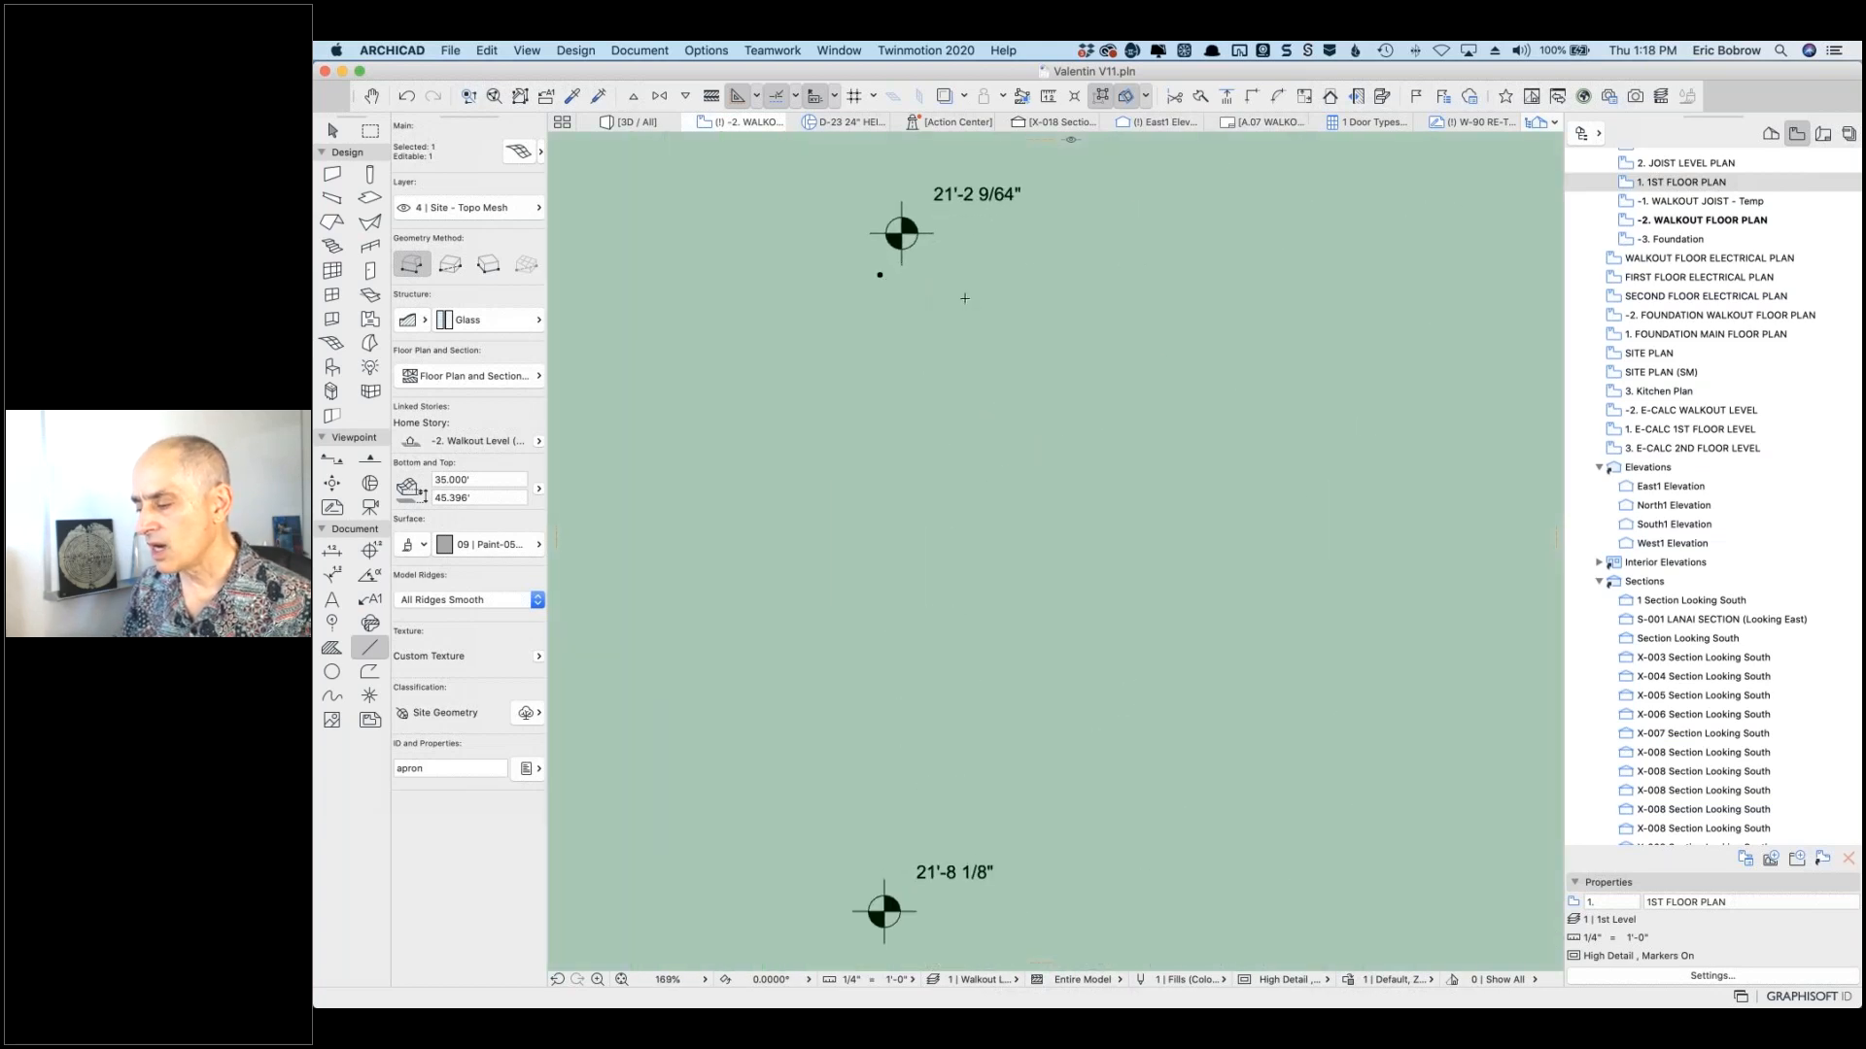
mouse_move(991, 344)
middle_down()
mouse_move(1434, 545)
mouse_move(1375, 554)
middle_up()
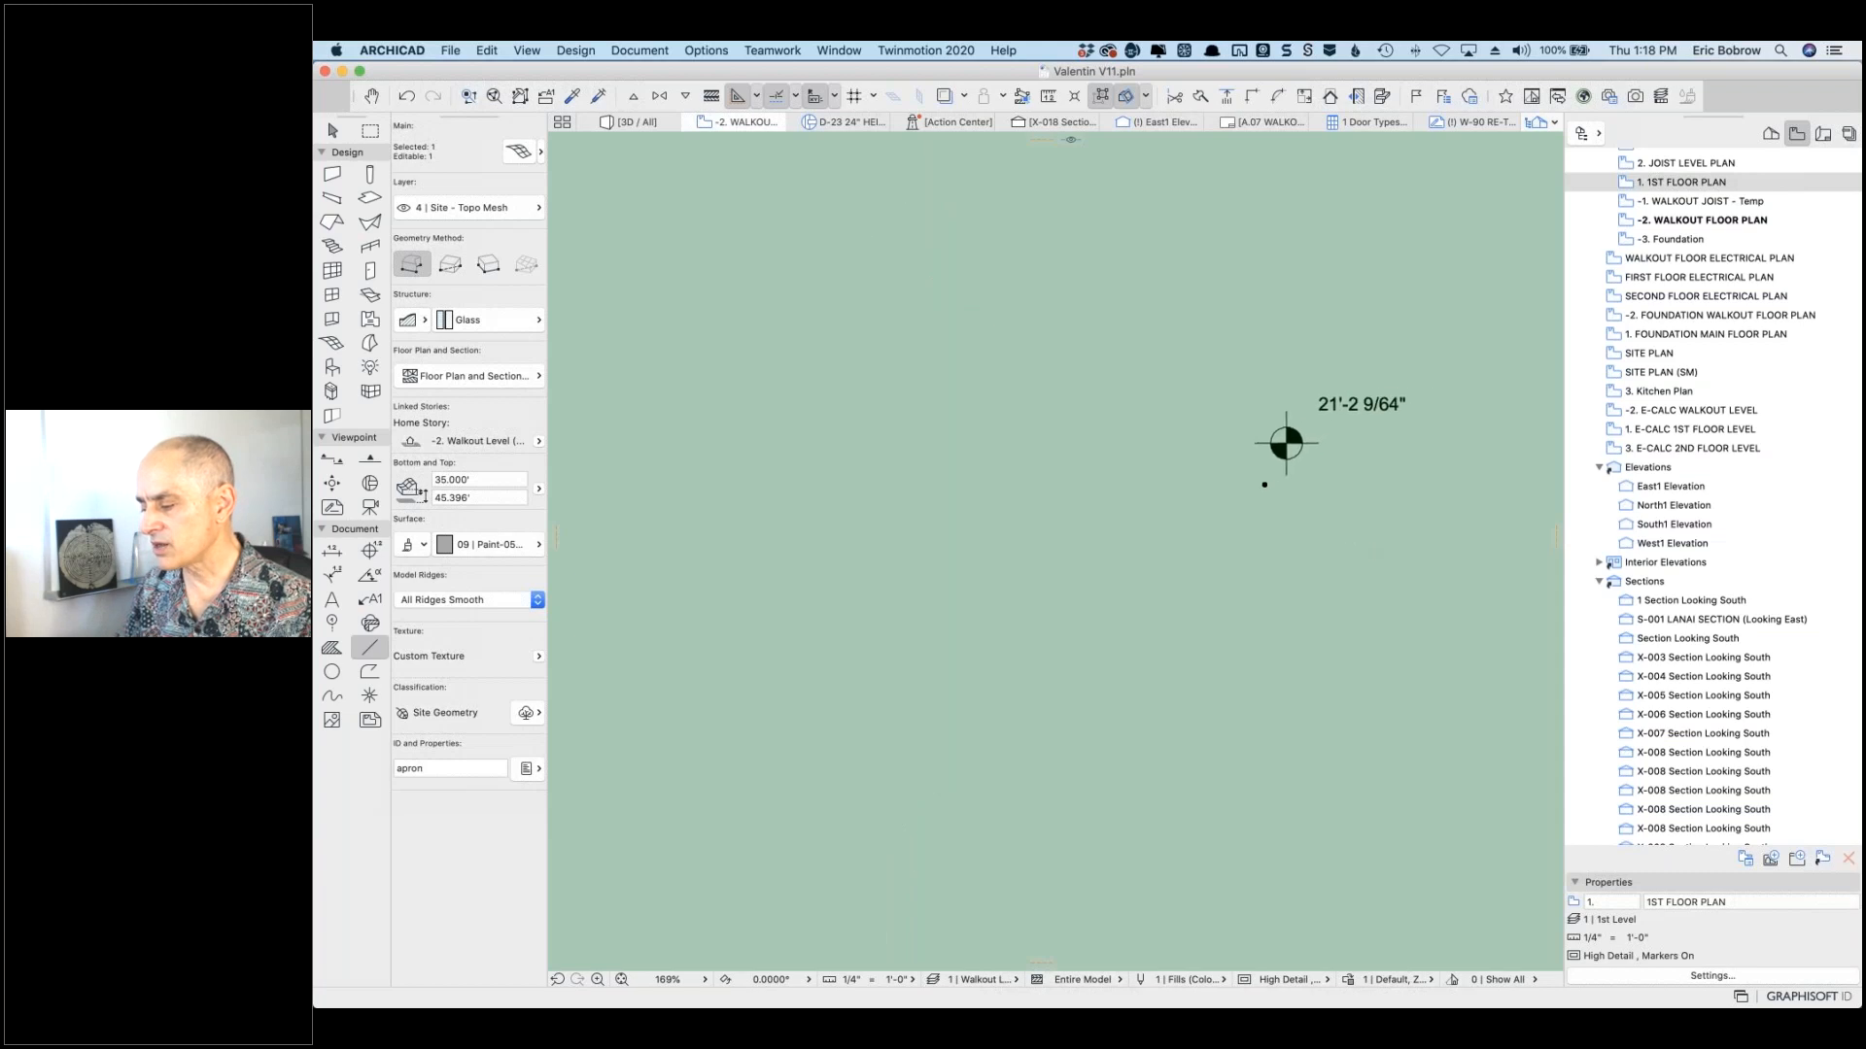
scroll(1322, 488, up, 1)
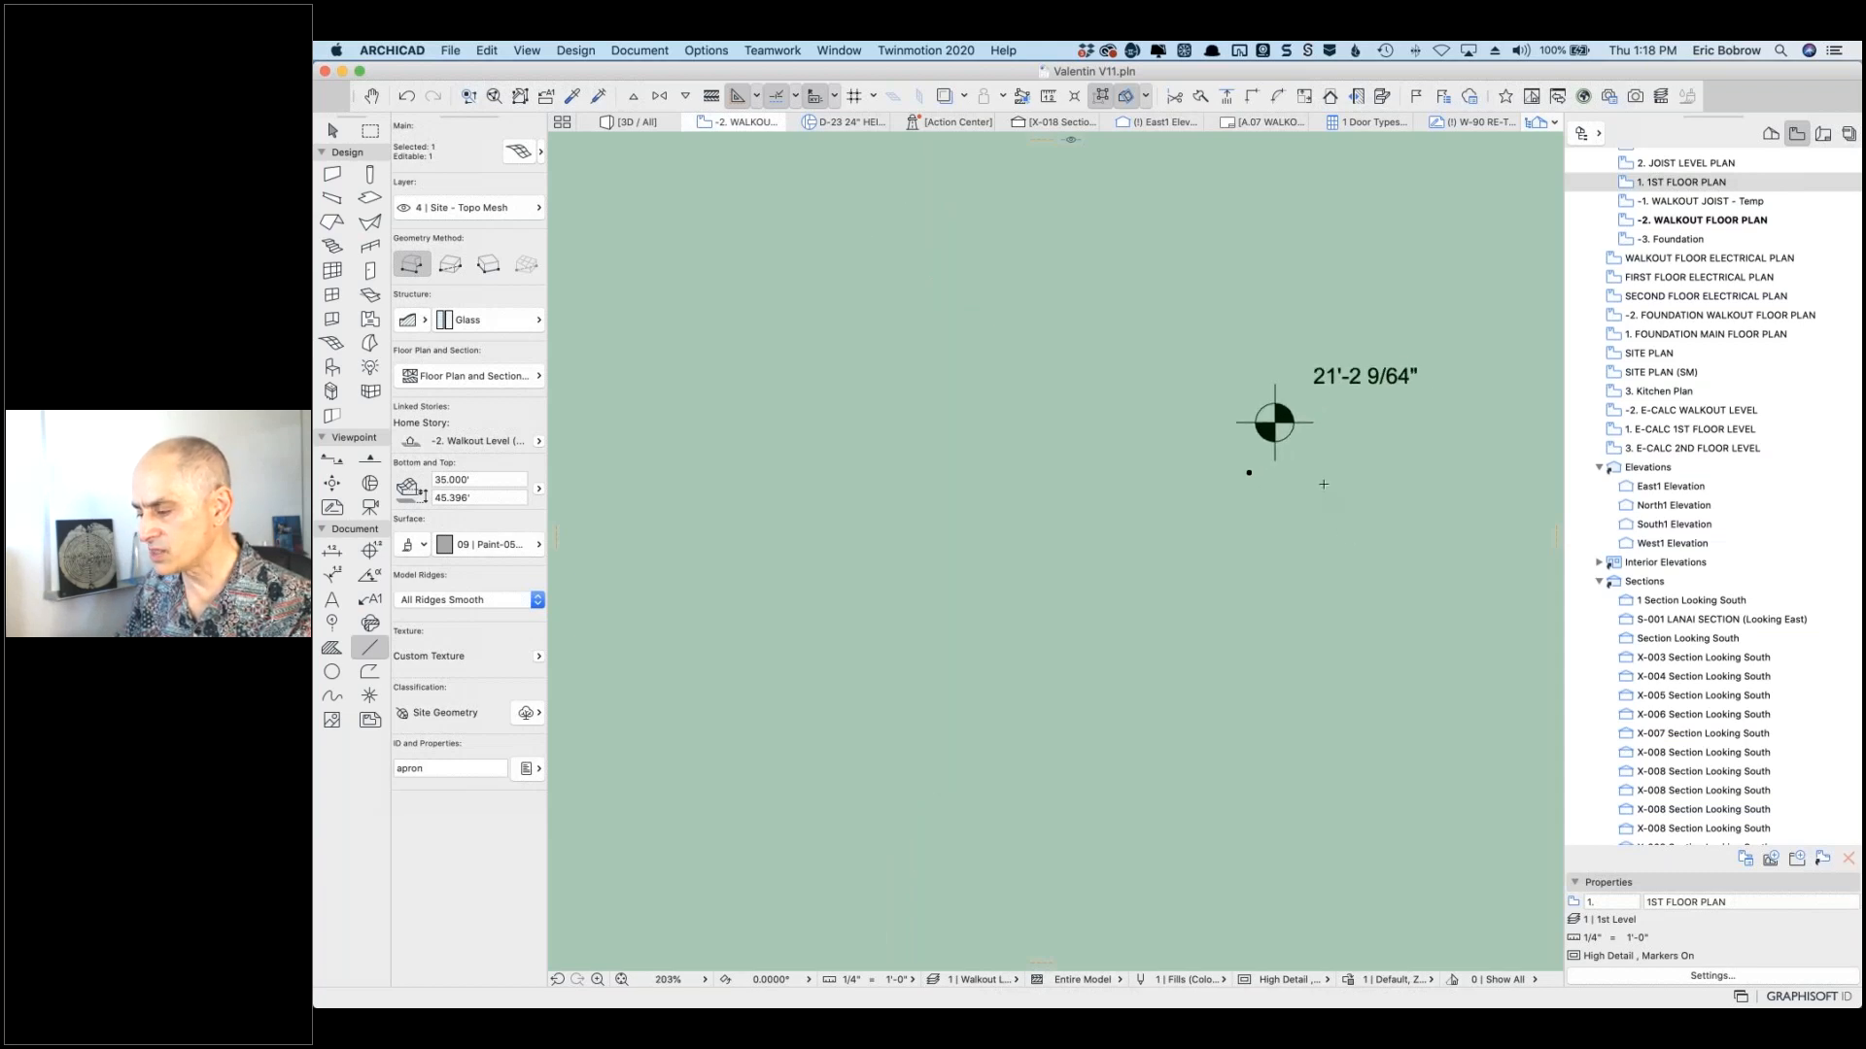
key(Escape)
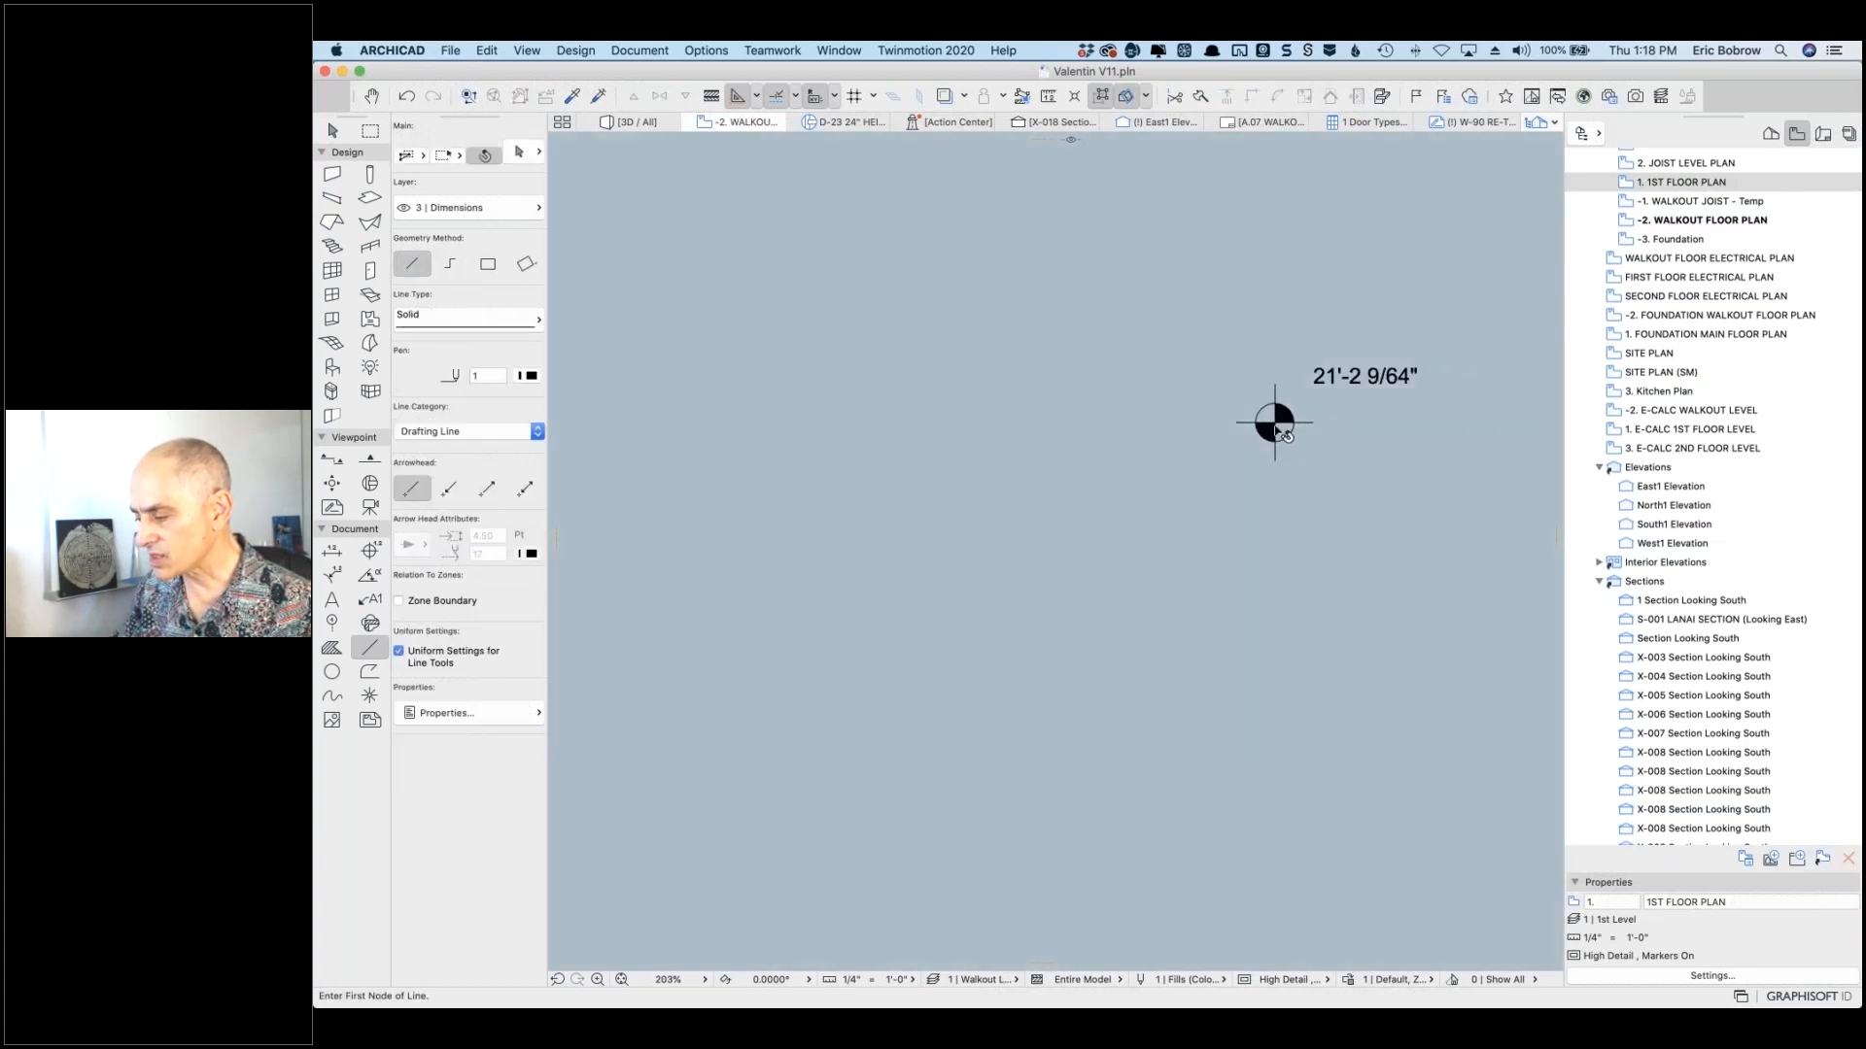
click(1279, 426)
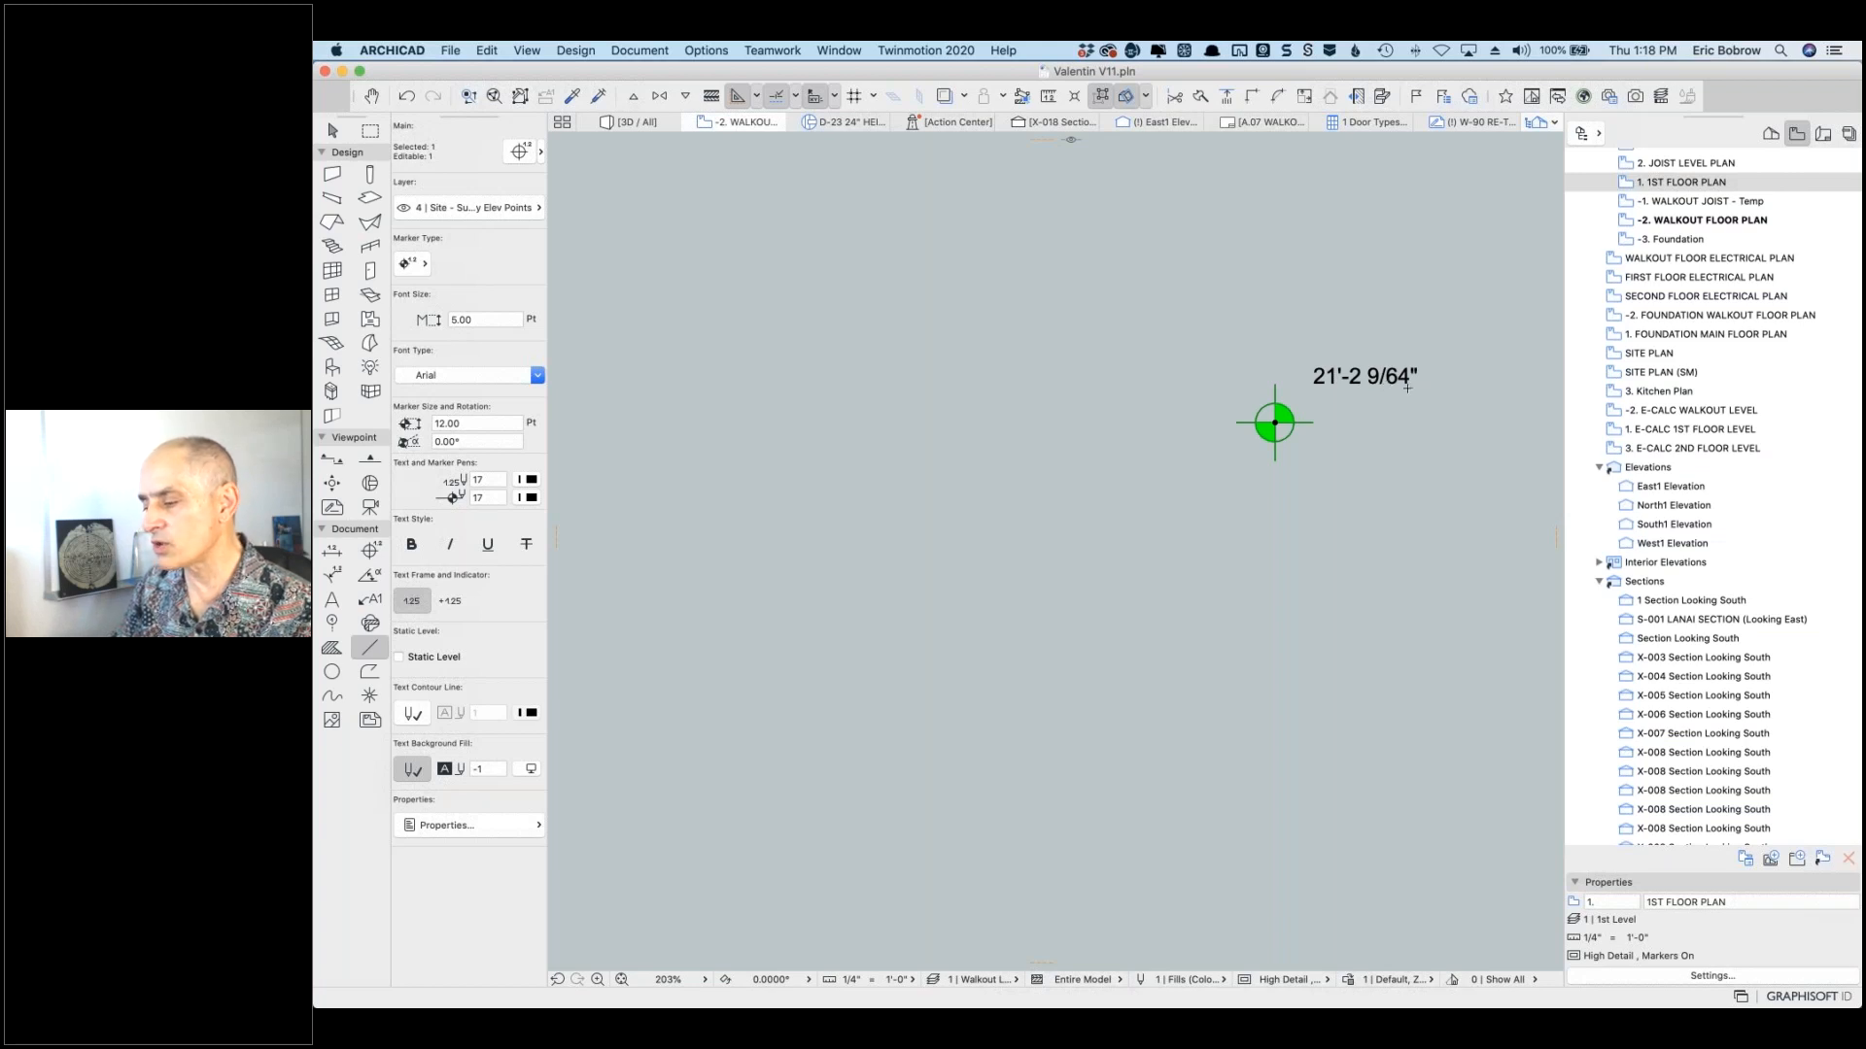
key(Escape)
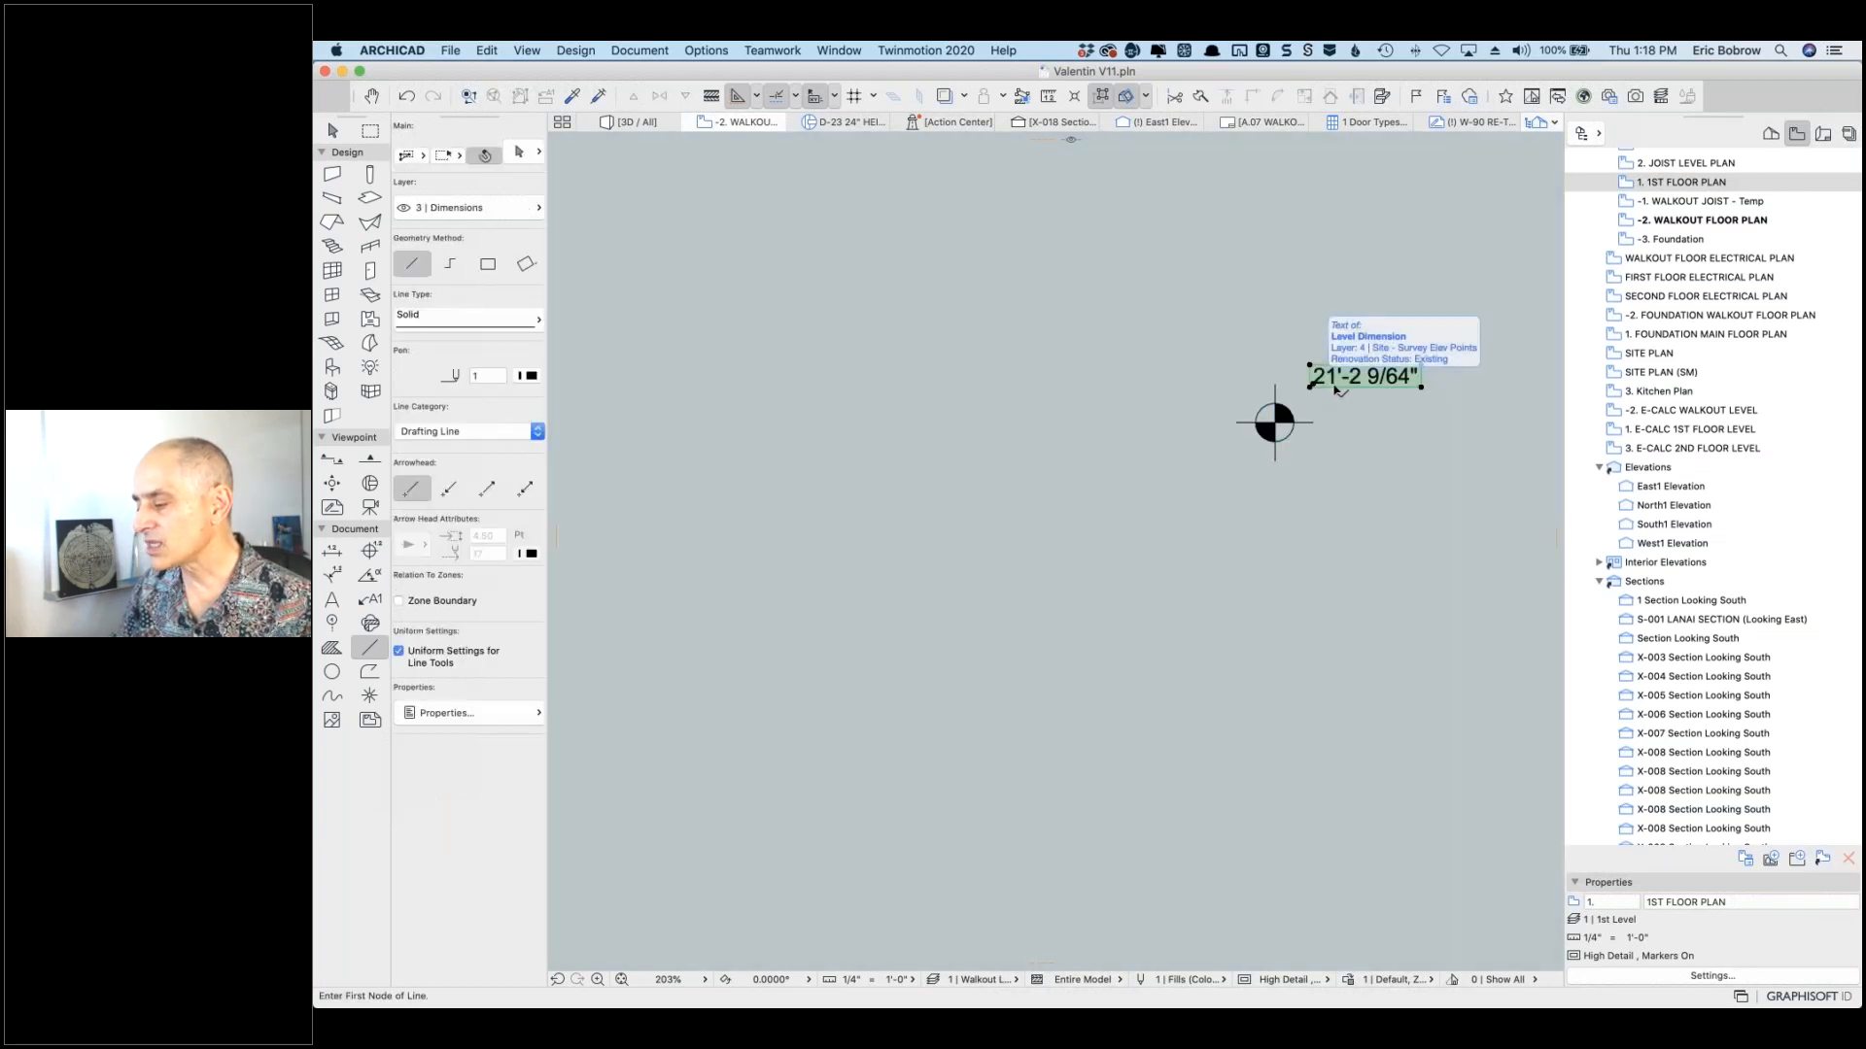
Step: Give the level label custom text ' SEA LEVEL ELEV.' plus the 'to Sea Level' value
click(1341, 384)
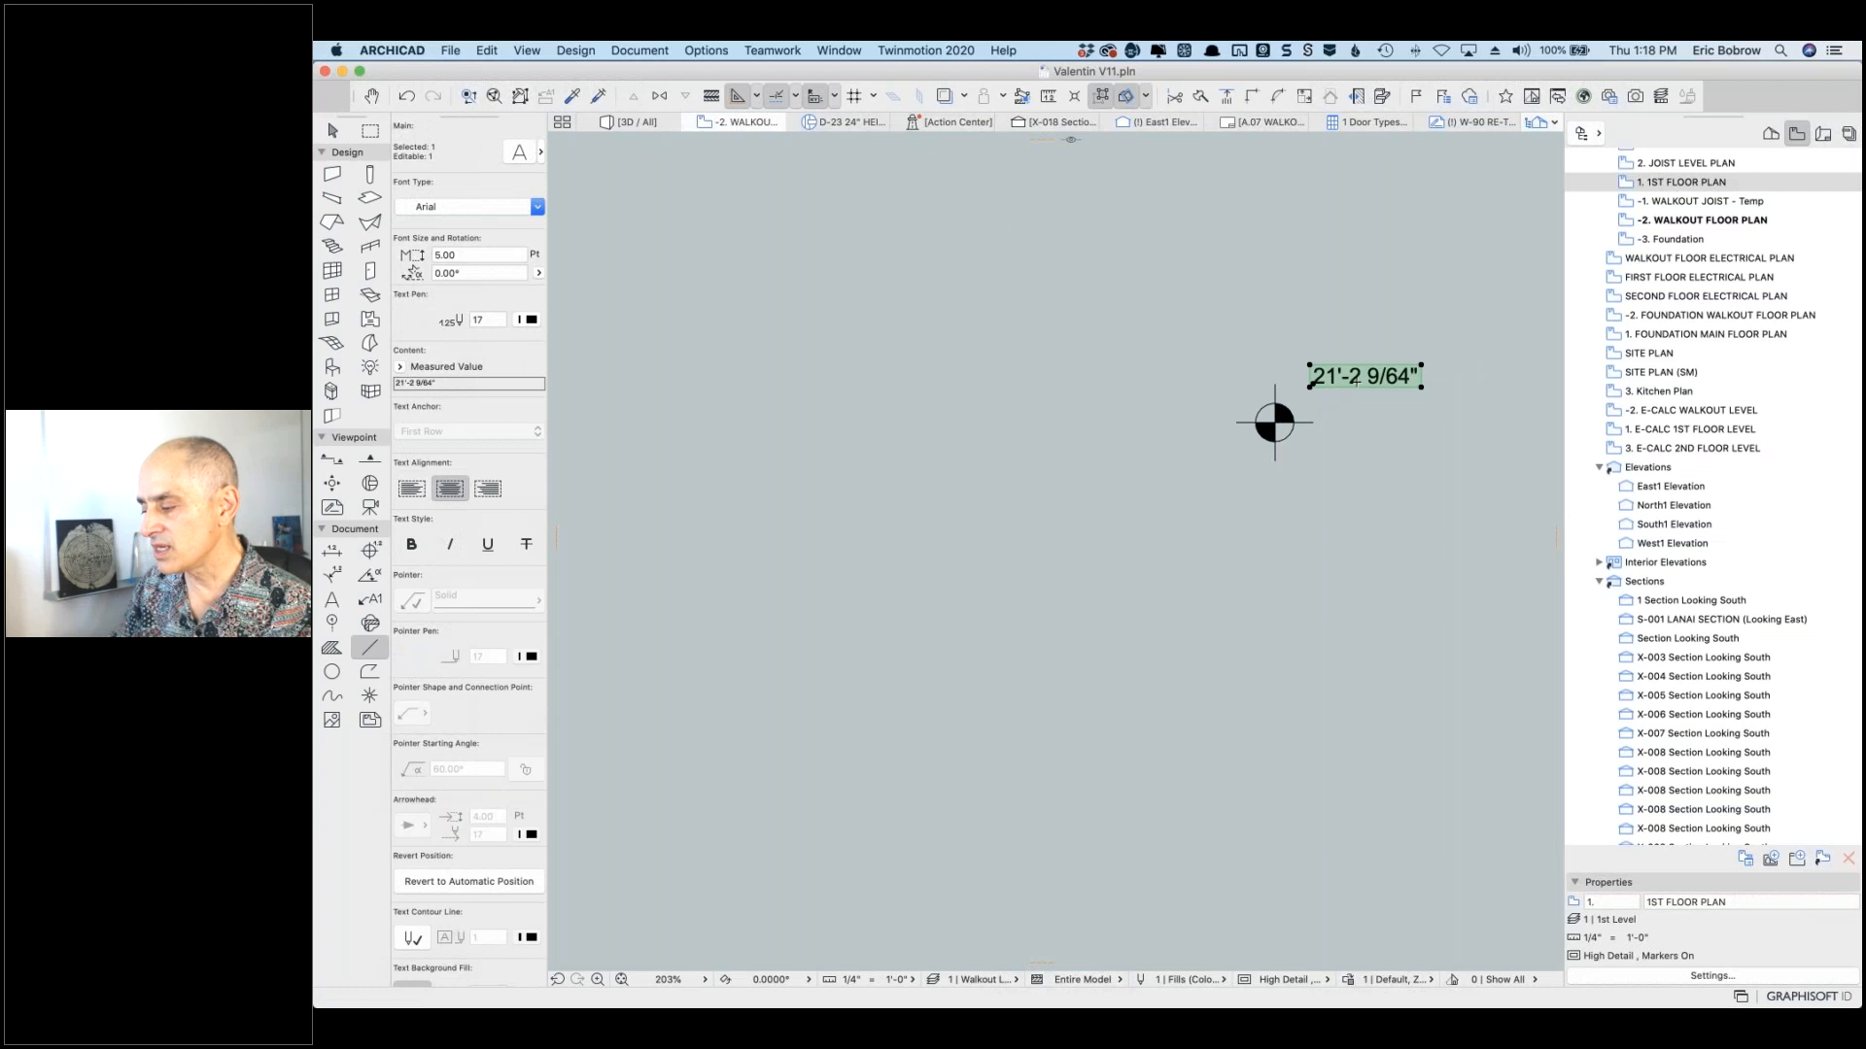
click(401, 368)
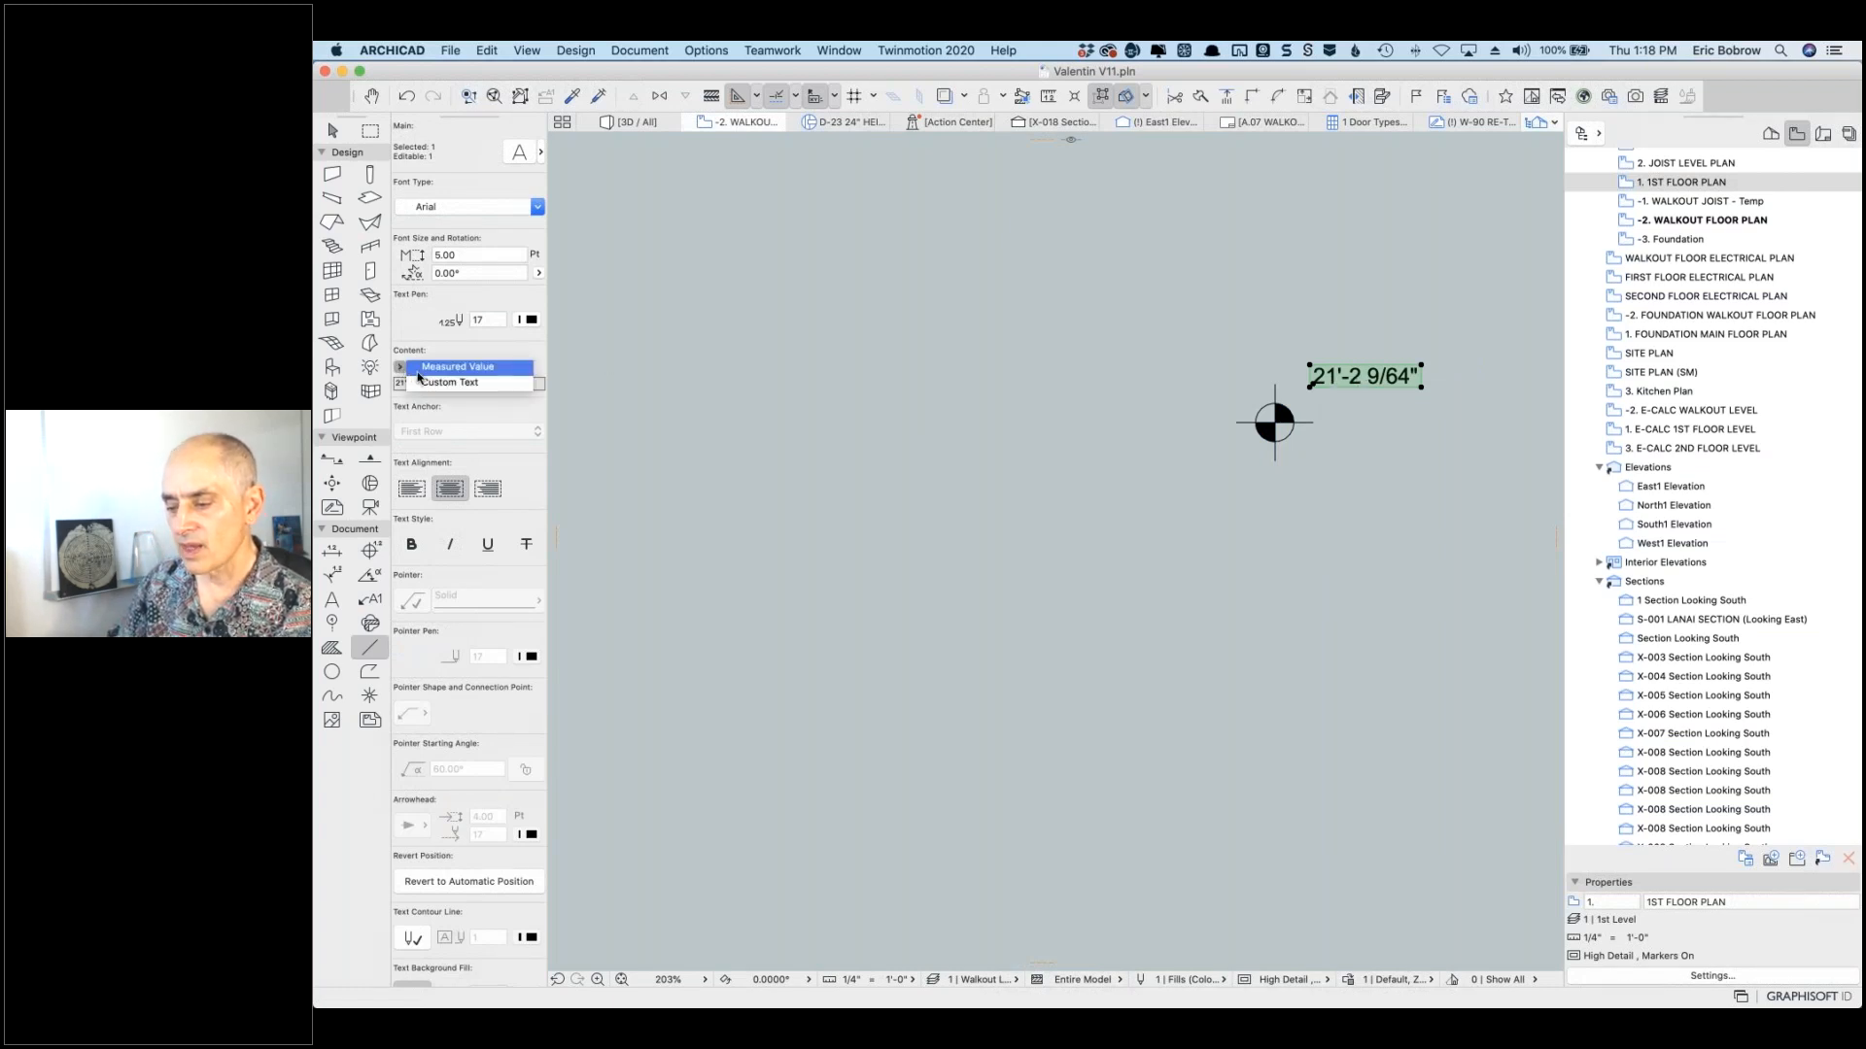
click(457, 367)
click(477, 383)
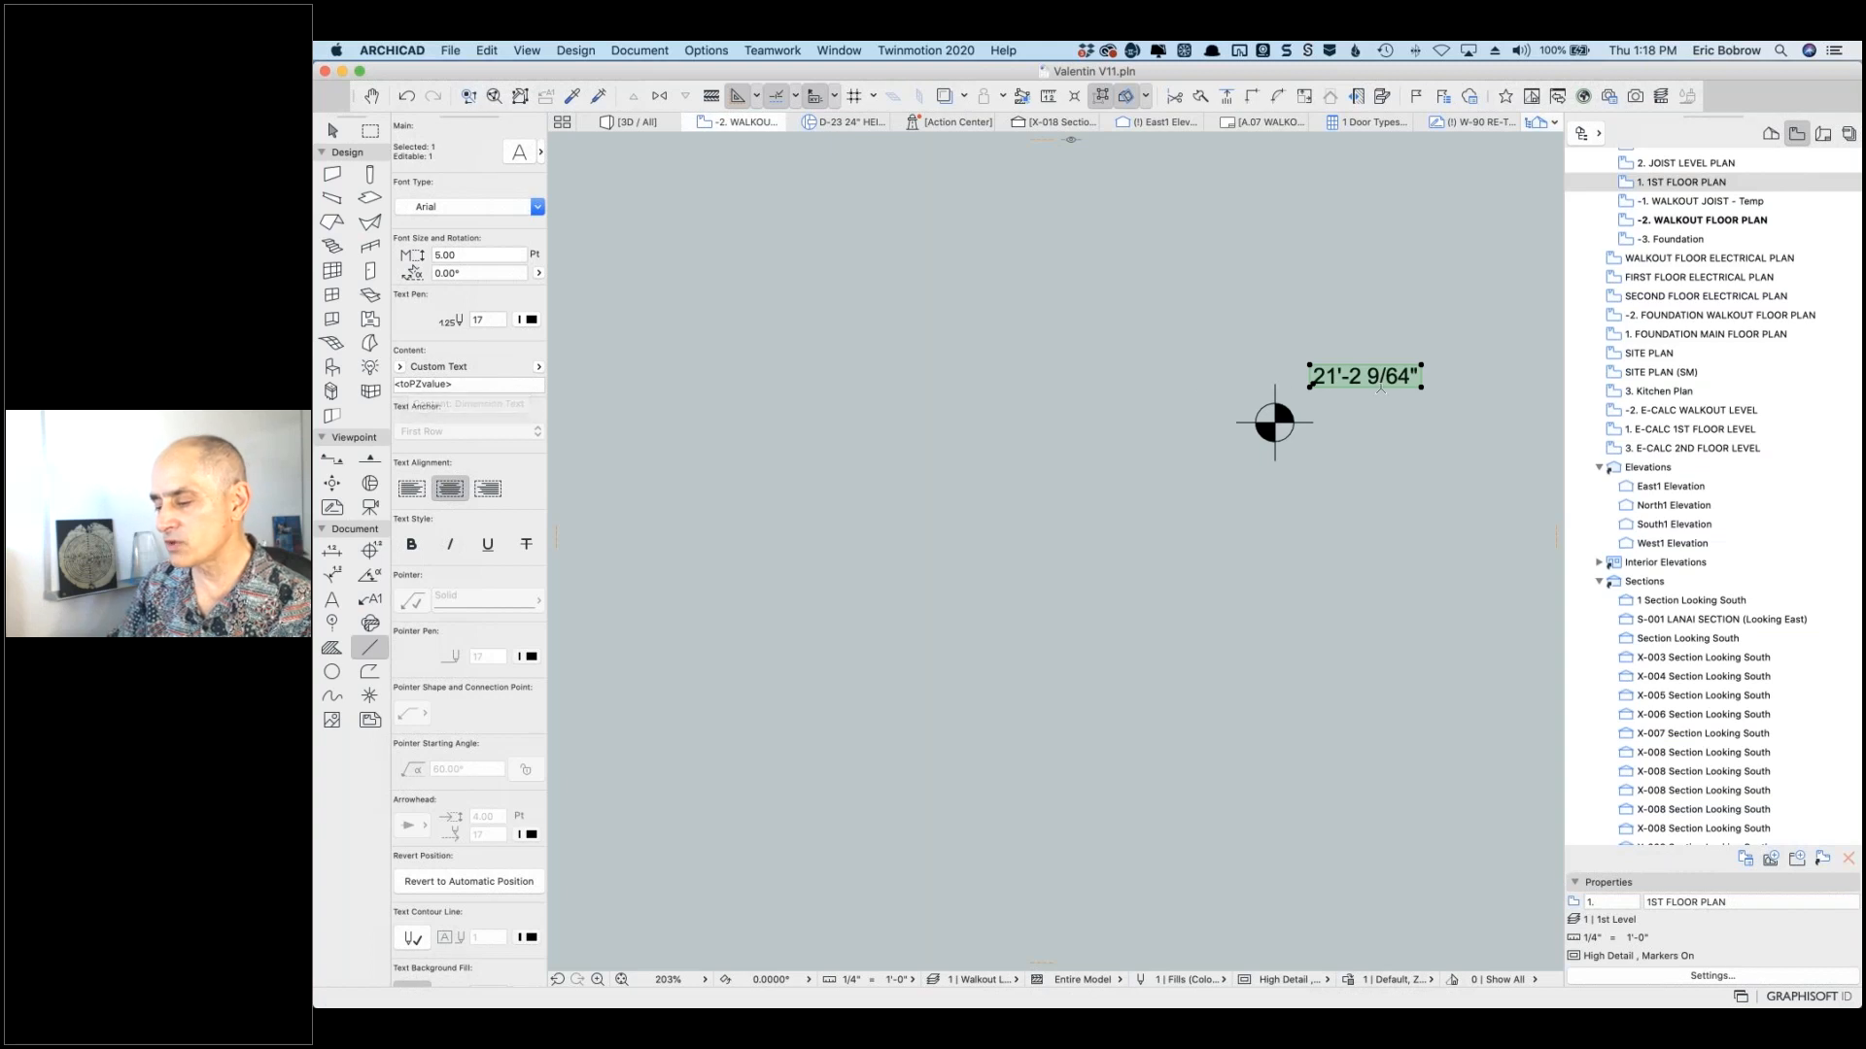
click(476, 383)
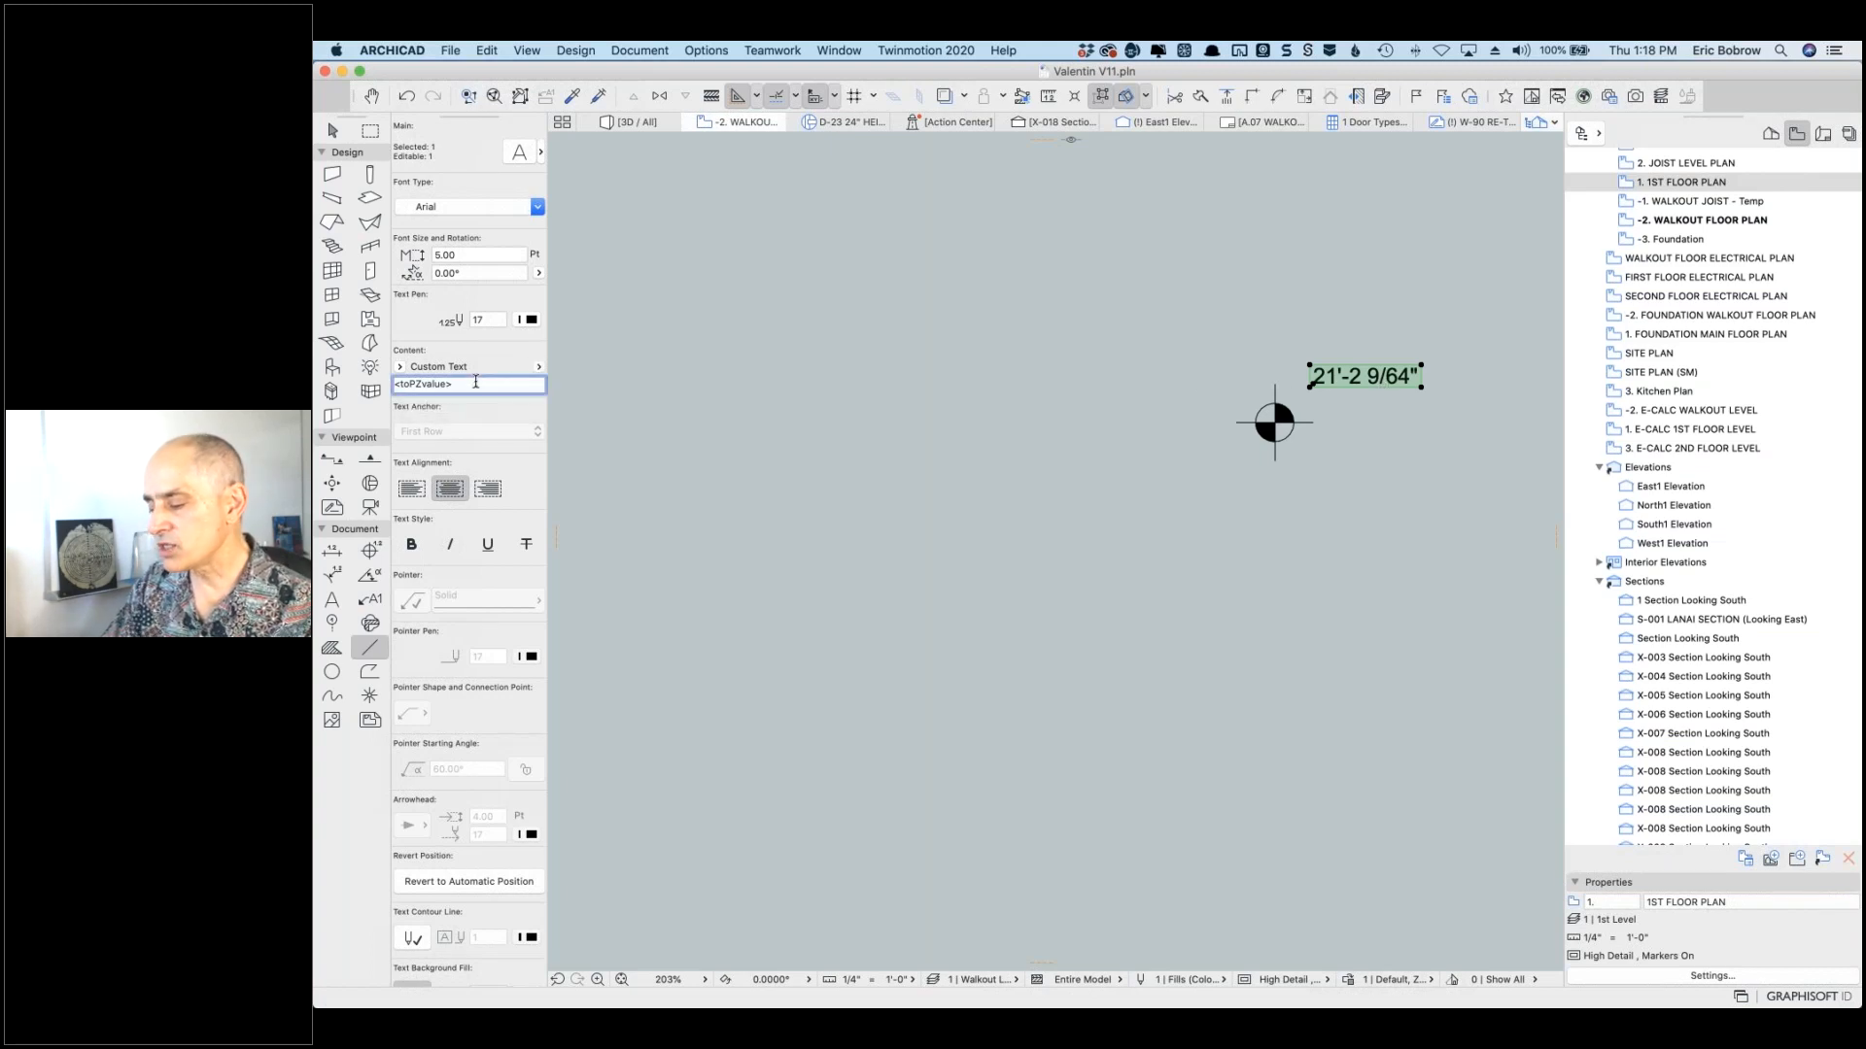
text(SEA )
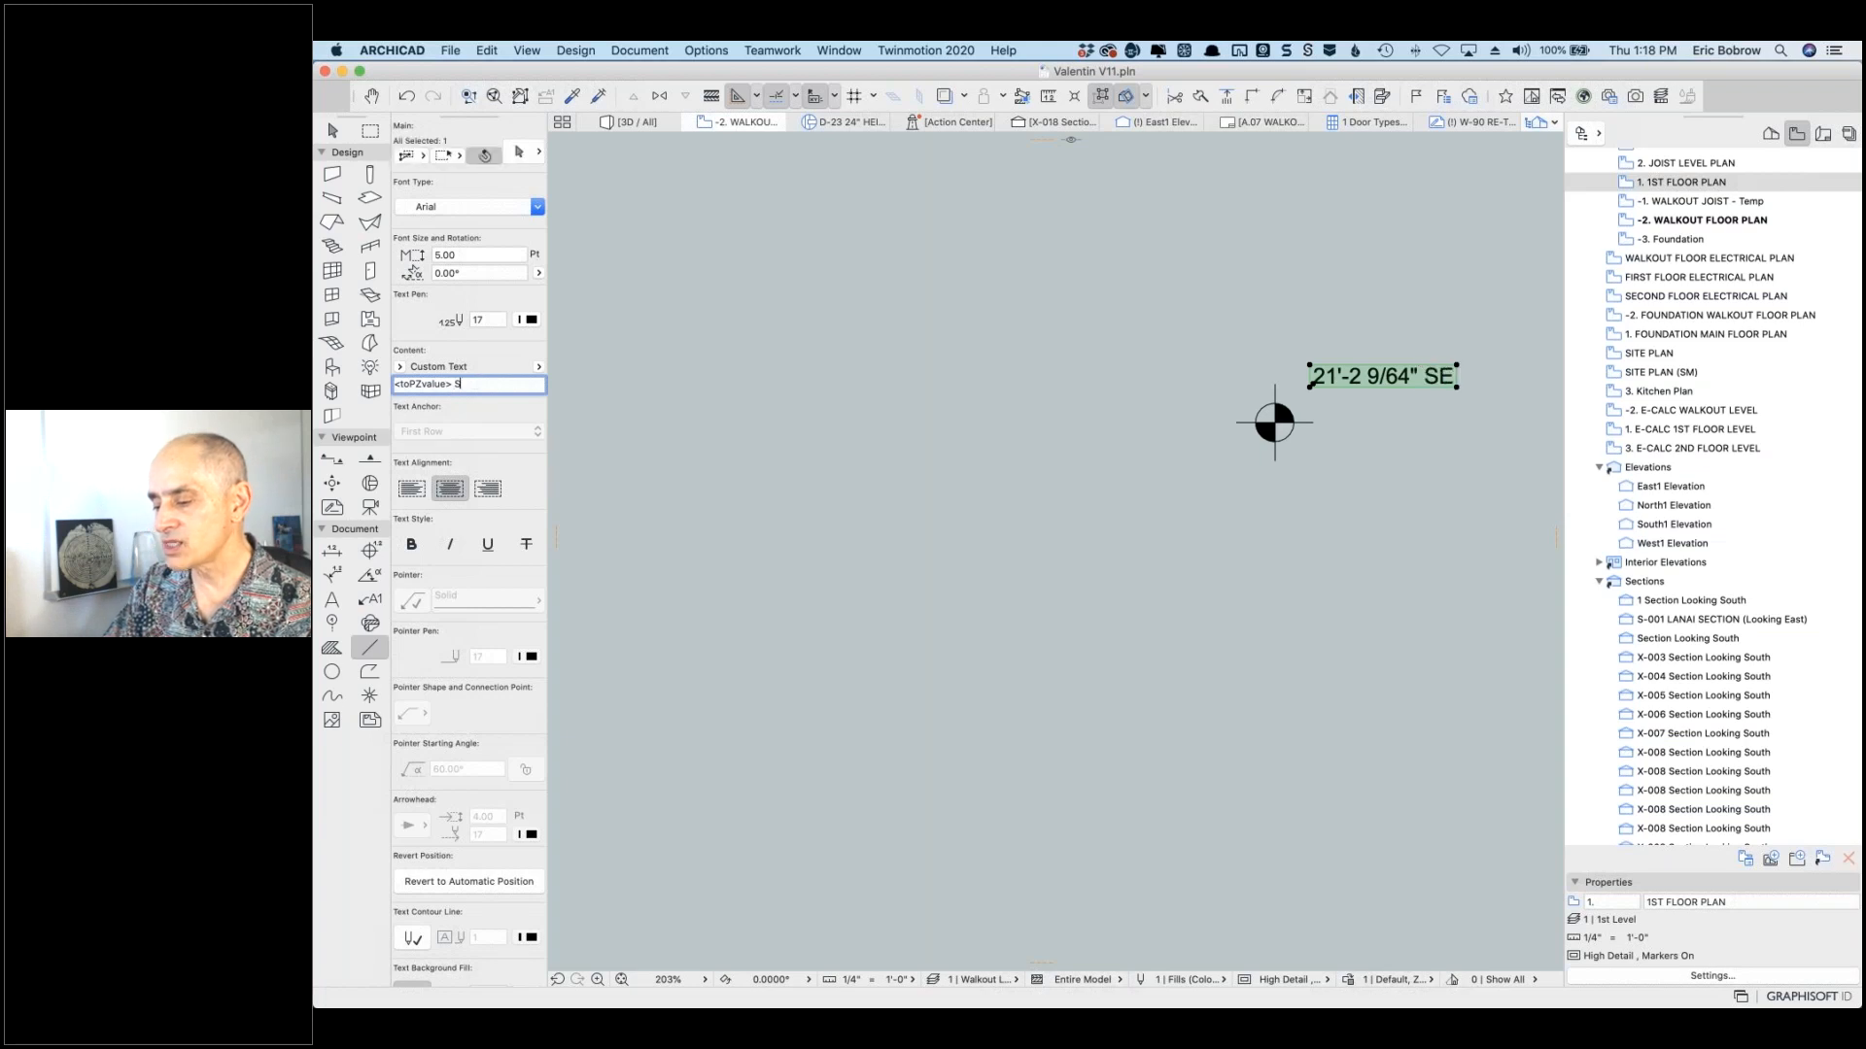
text(LEV)
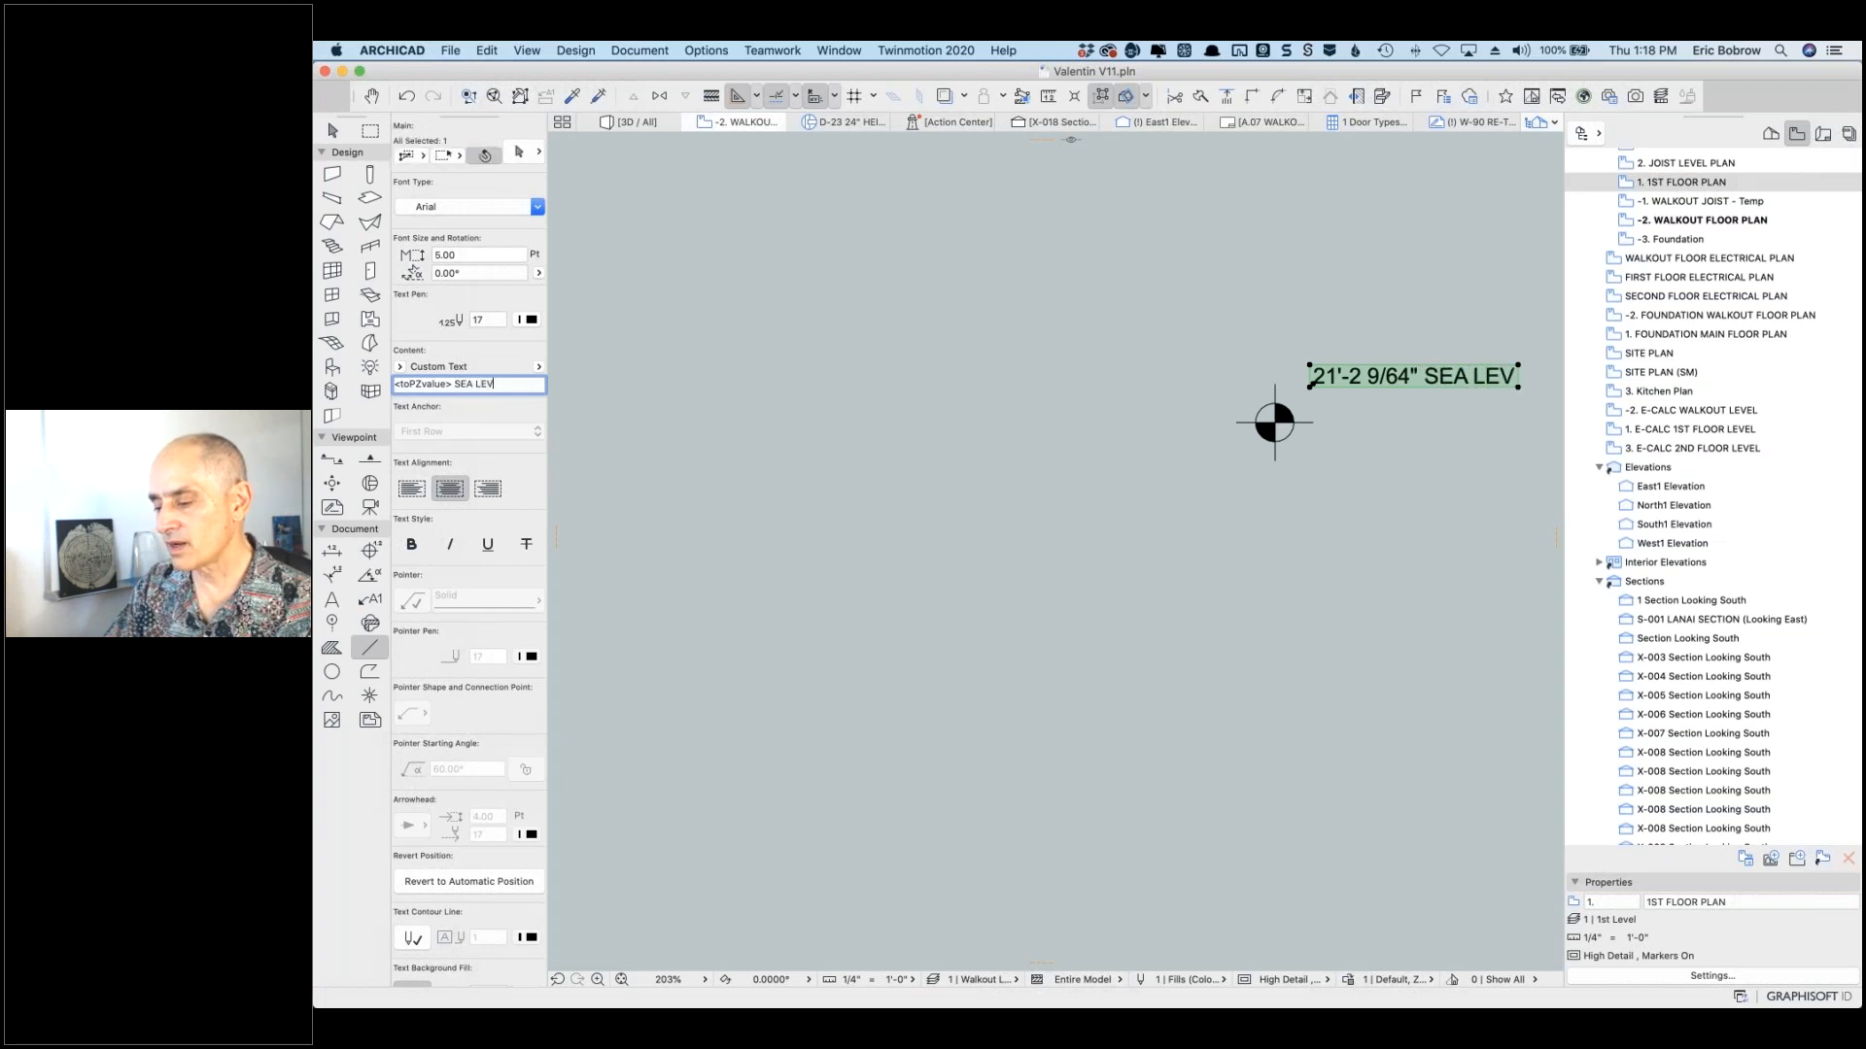
text(EL ELEV.)
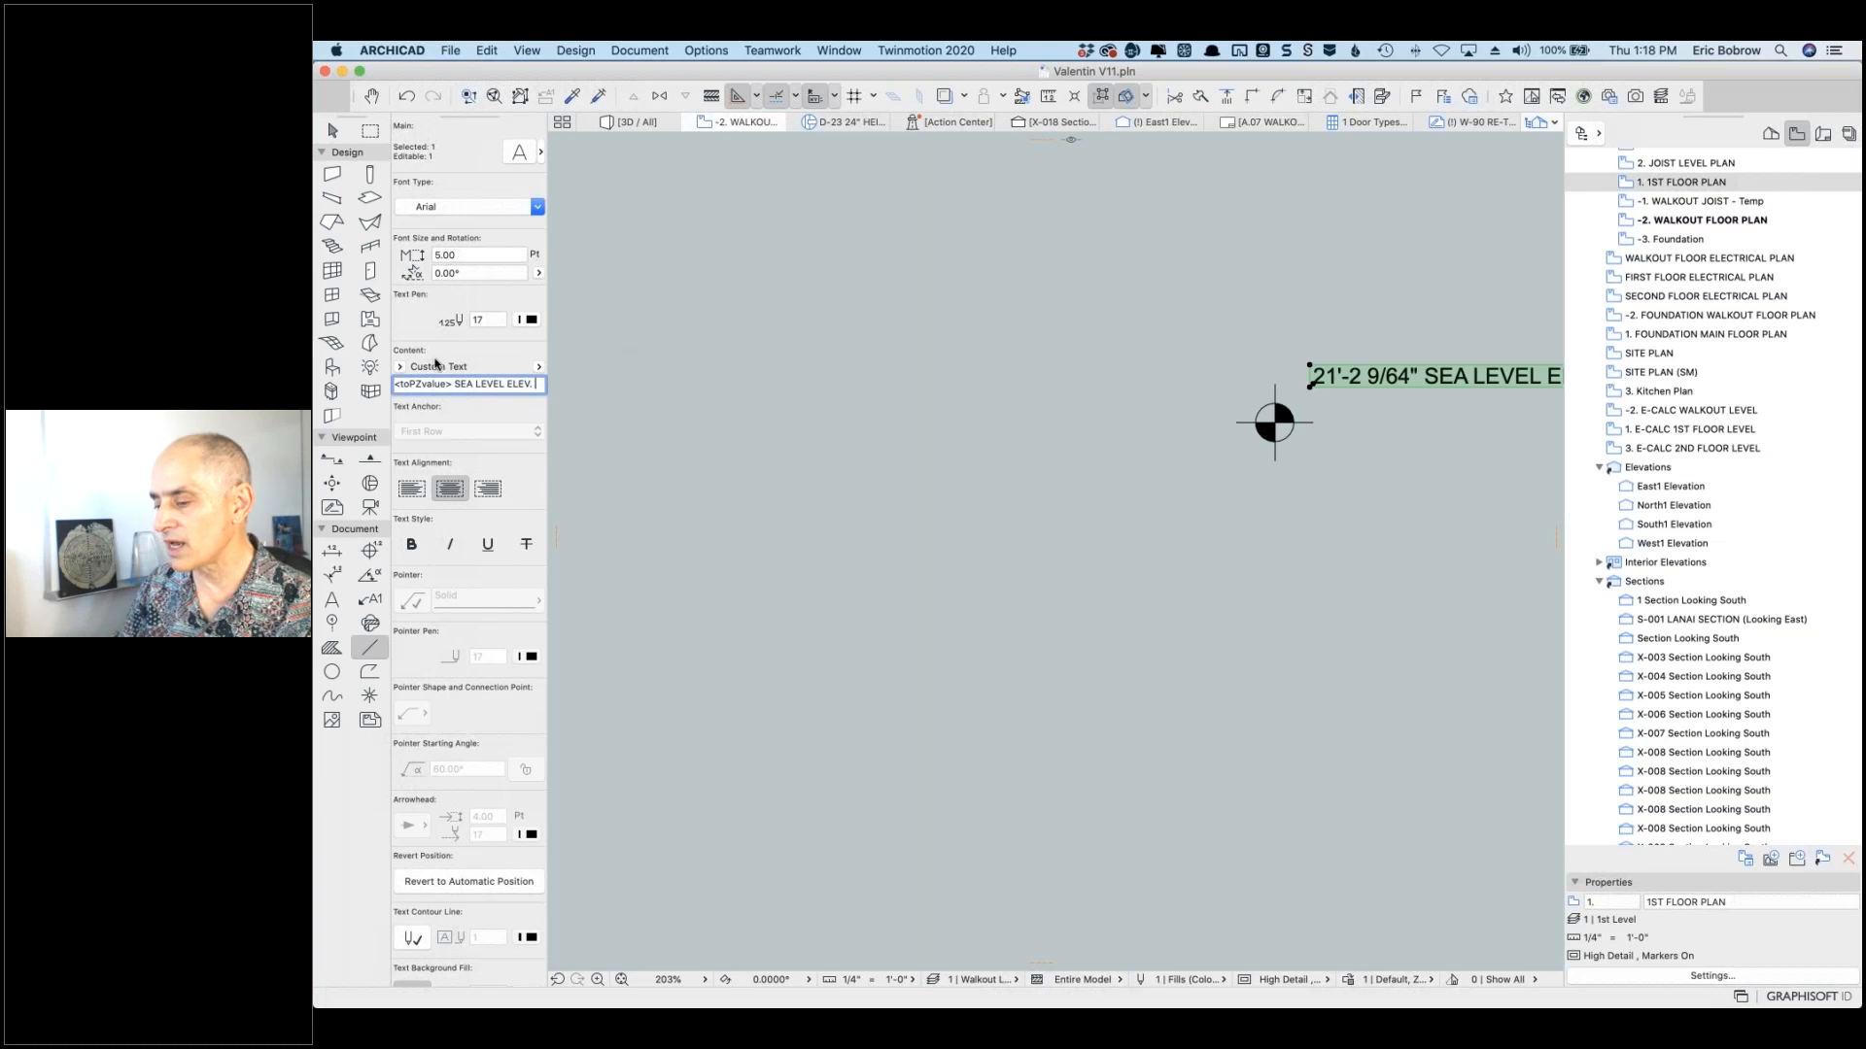
click(539, 367)
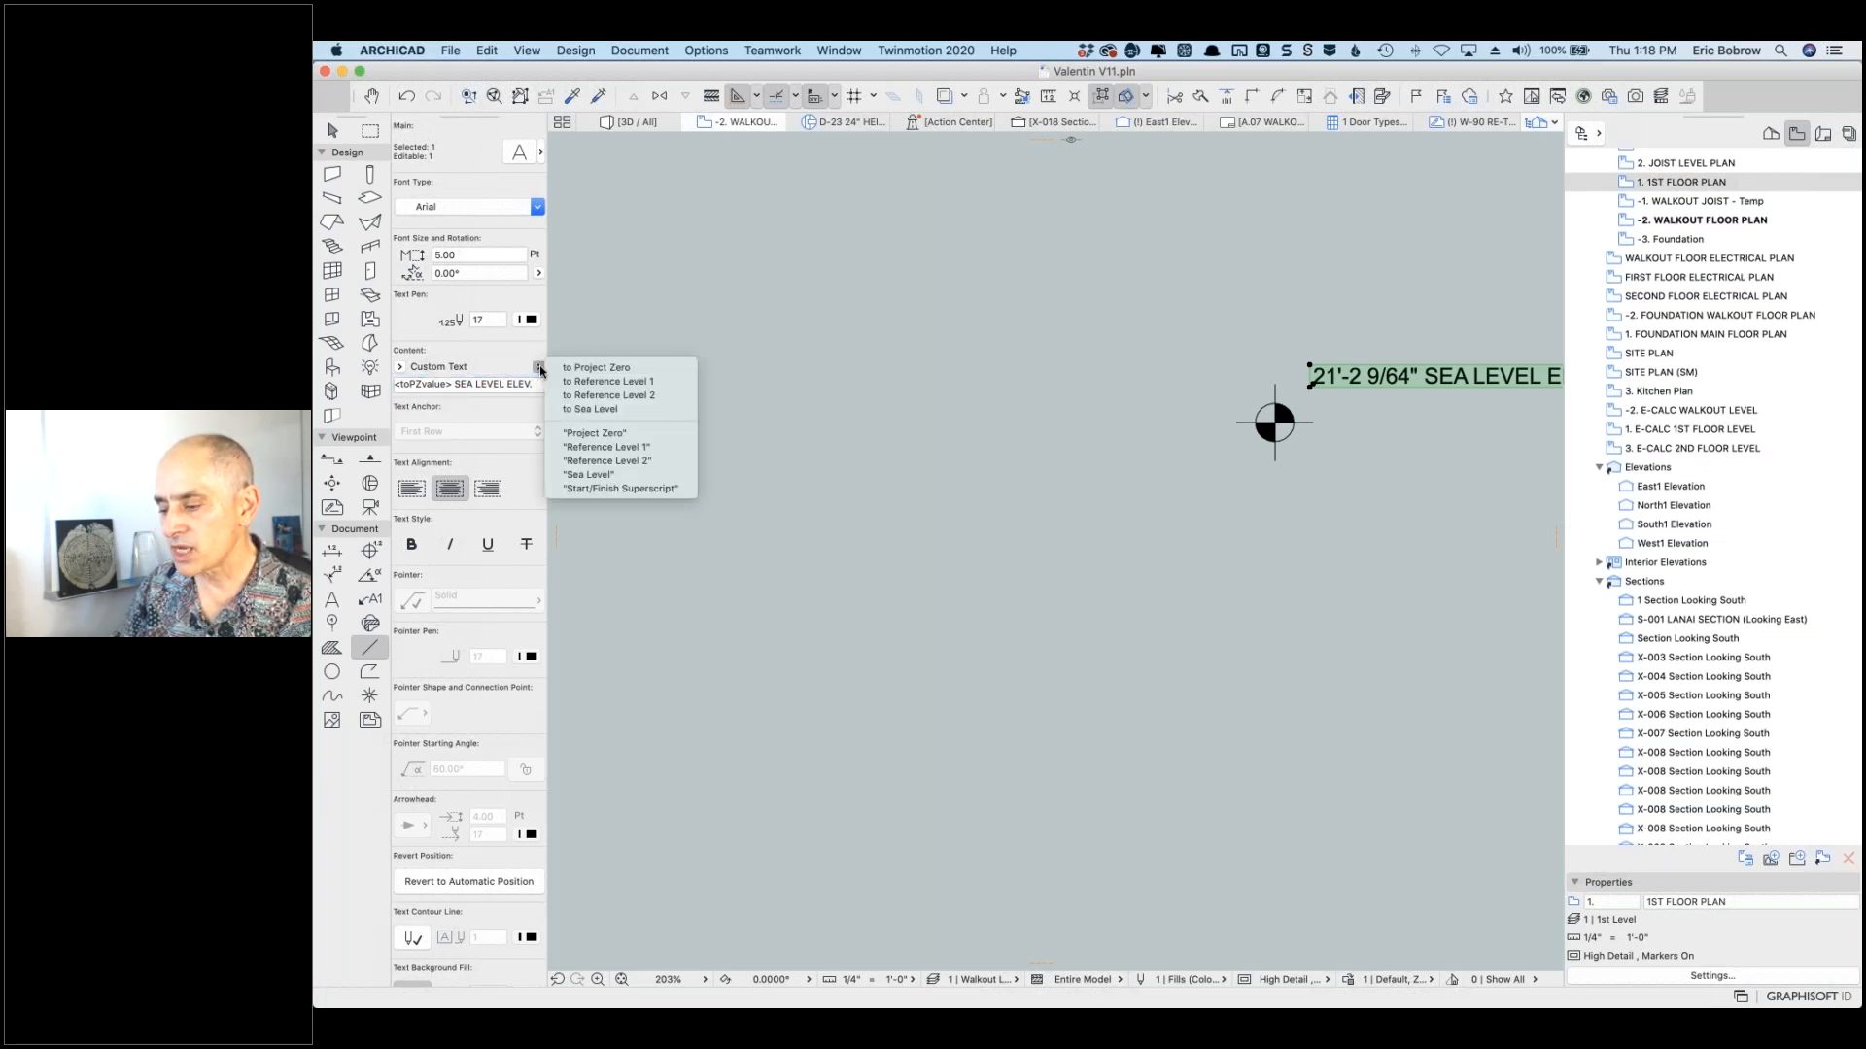
click(604, 410)
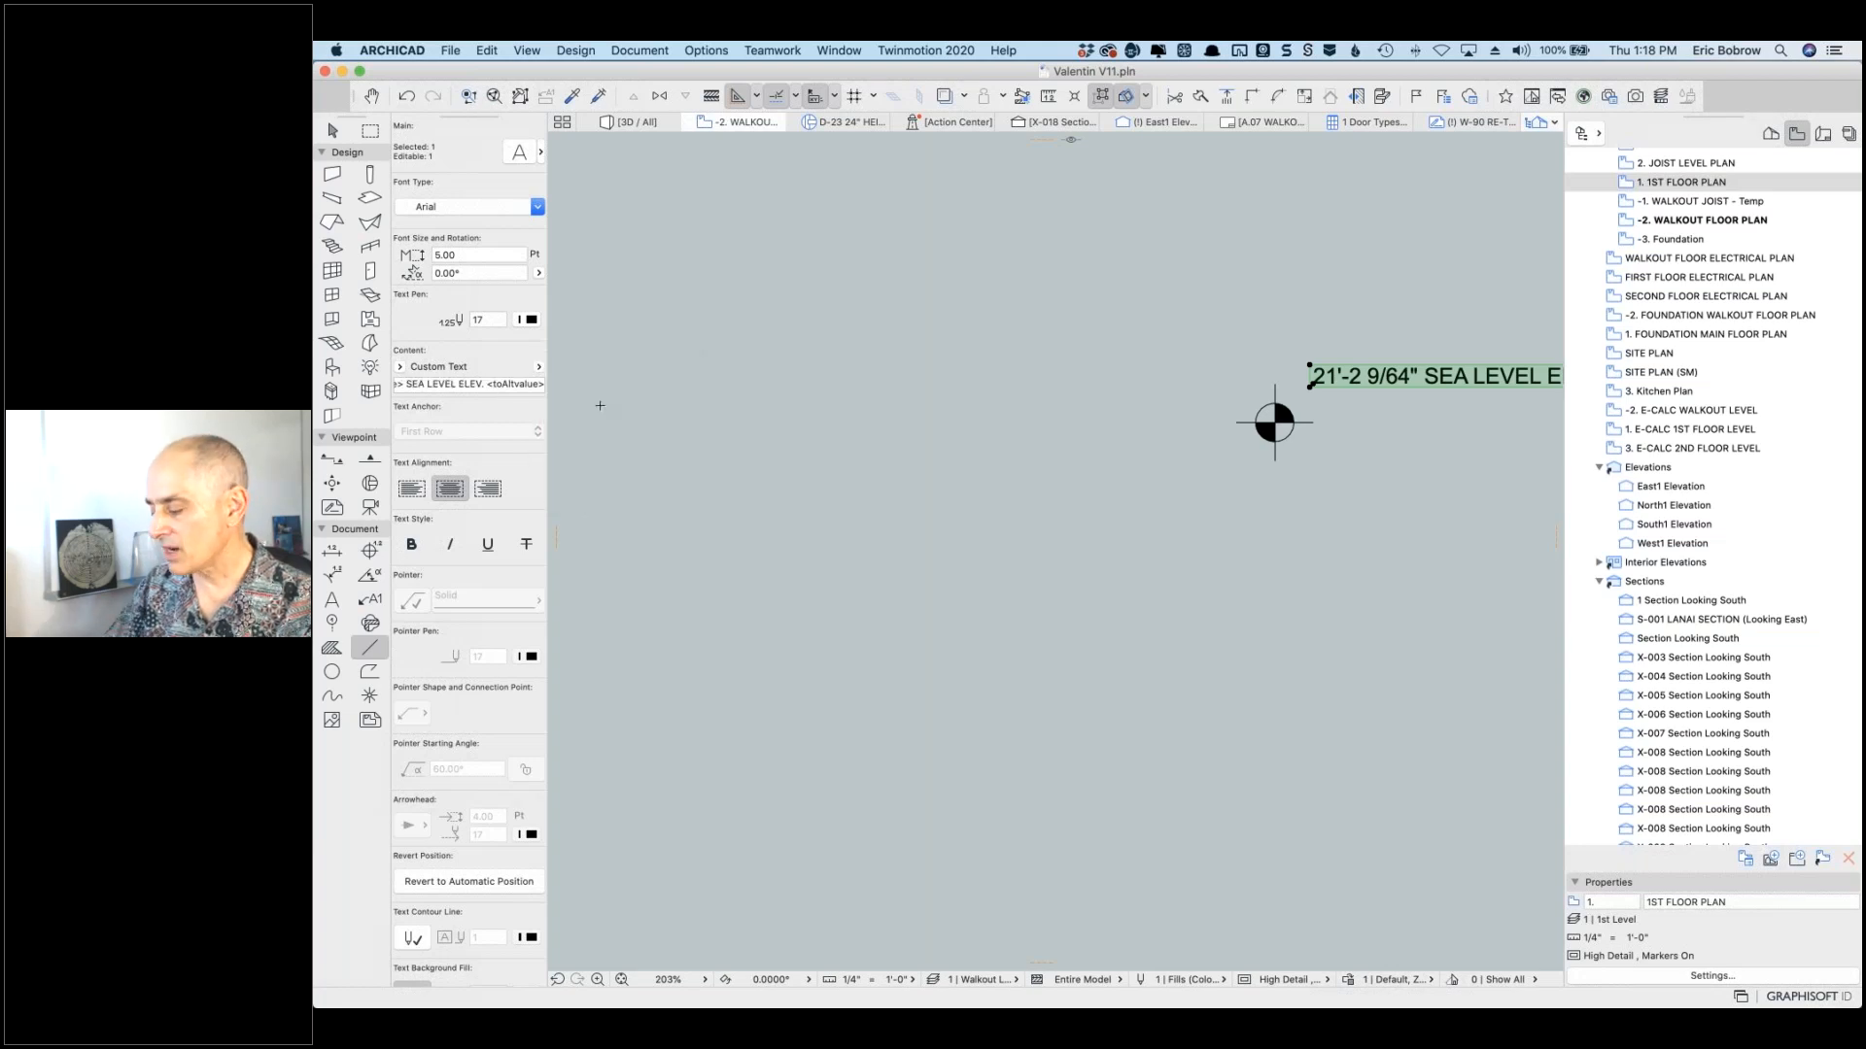
key(Escape)
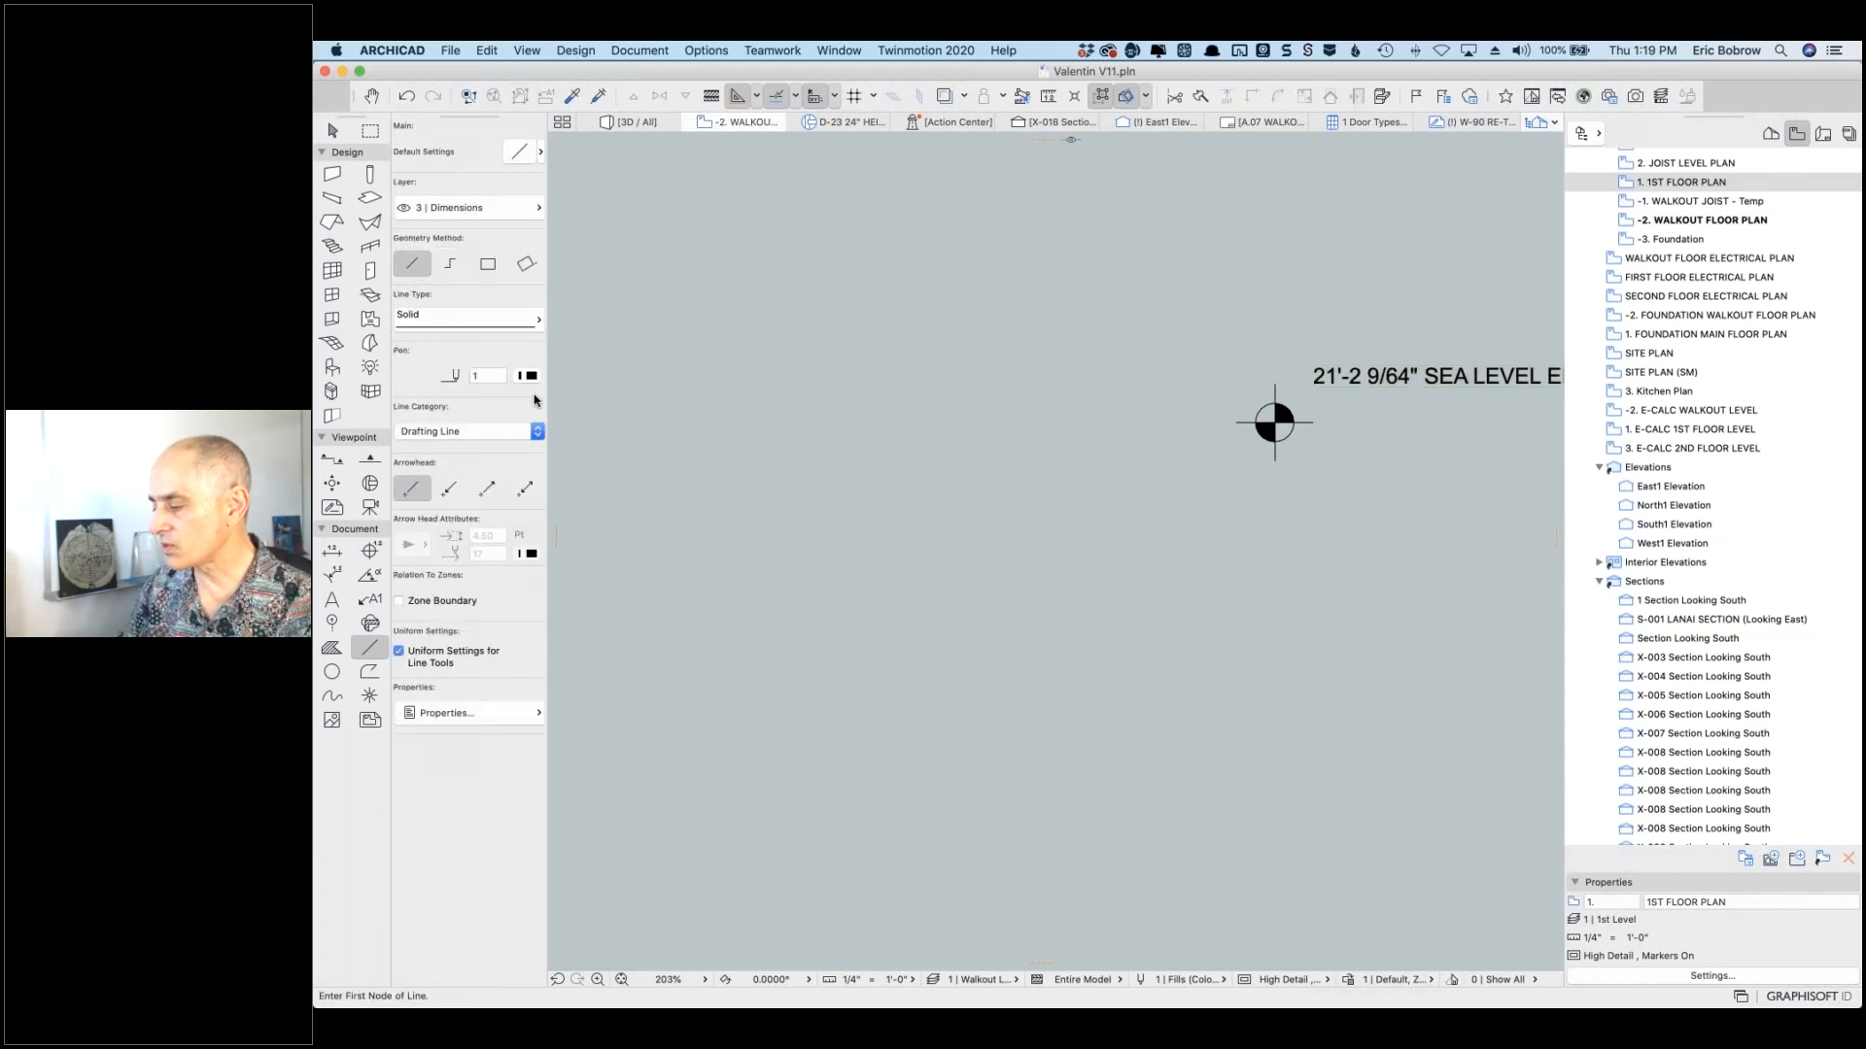
scroll(1374, 557, right, 10)
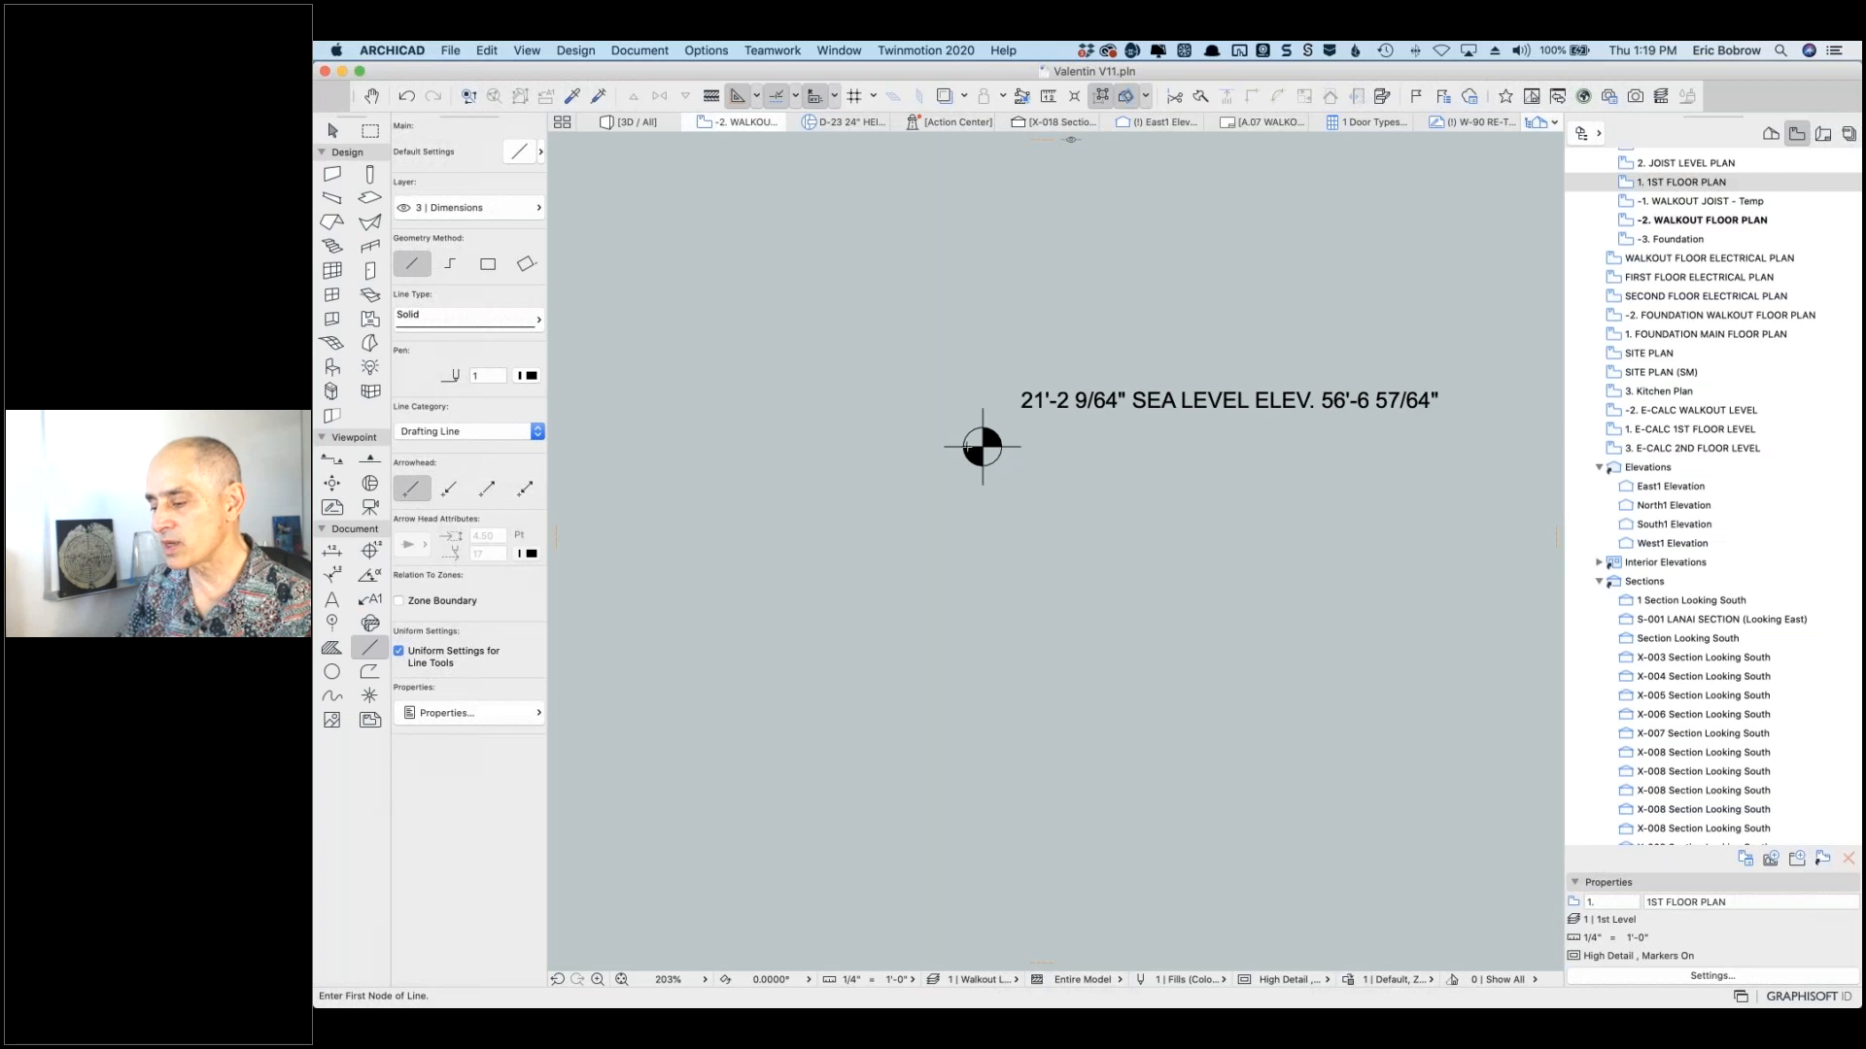
Step: Replace the label's custom text with <toAltvalue> so it reads only 56'-6 57/64"
shift+click(979, 446)
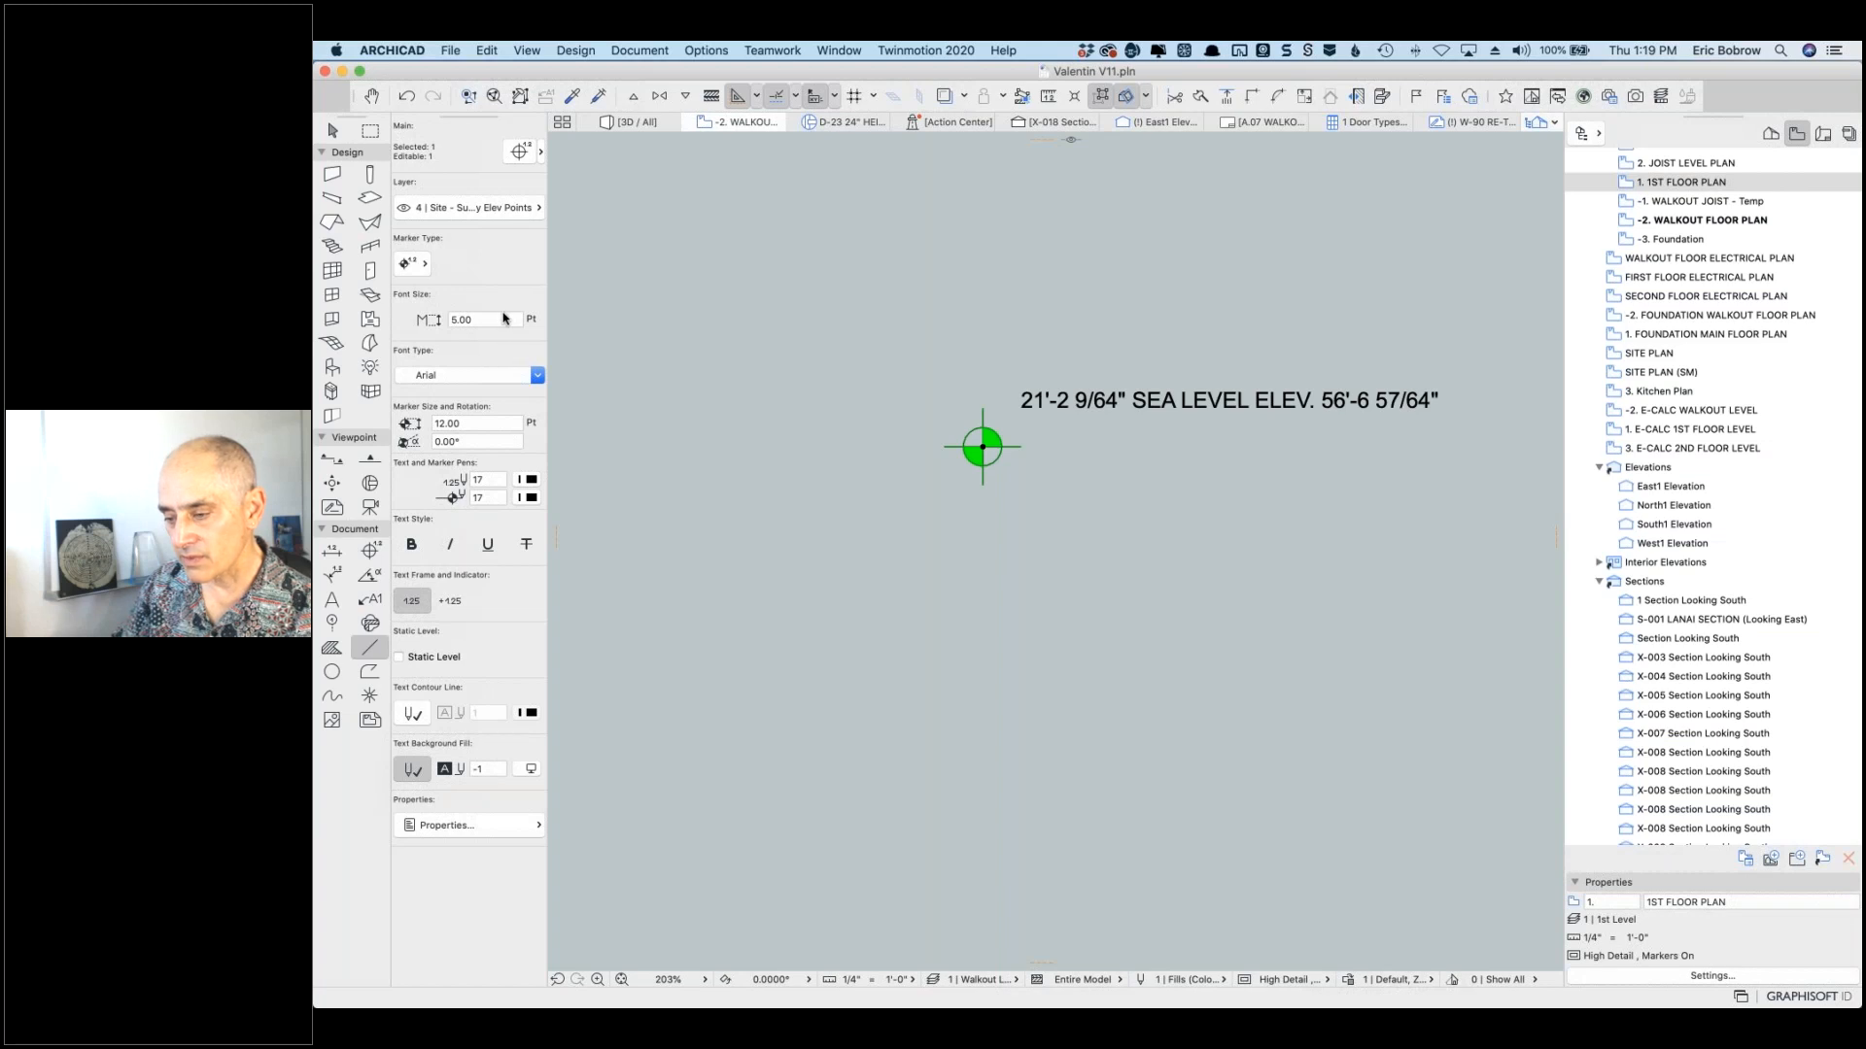
key(Escape)
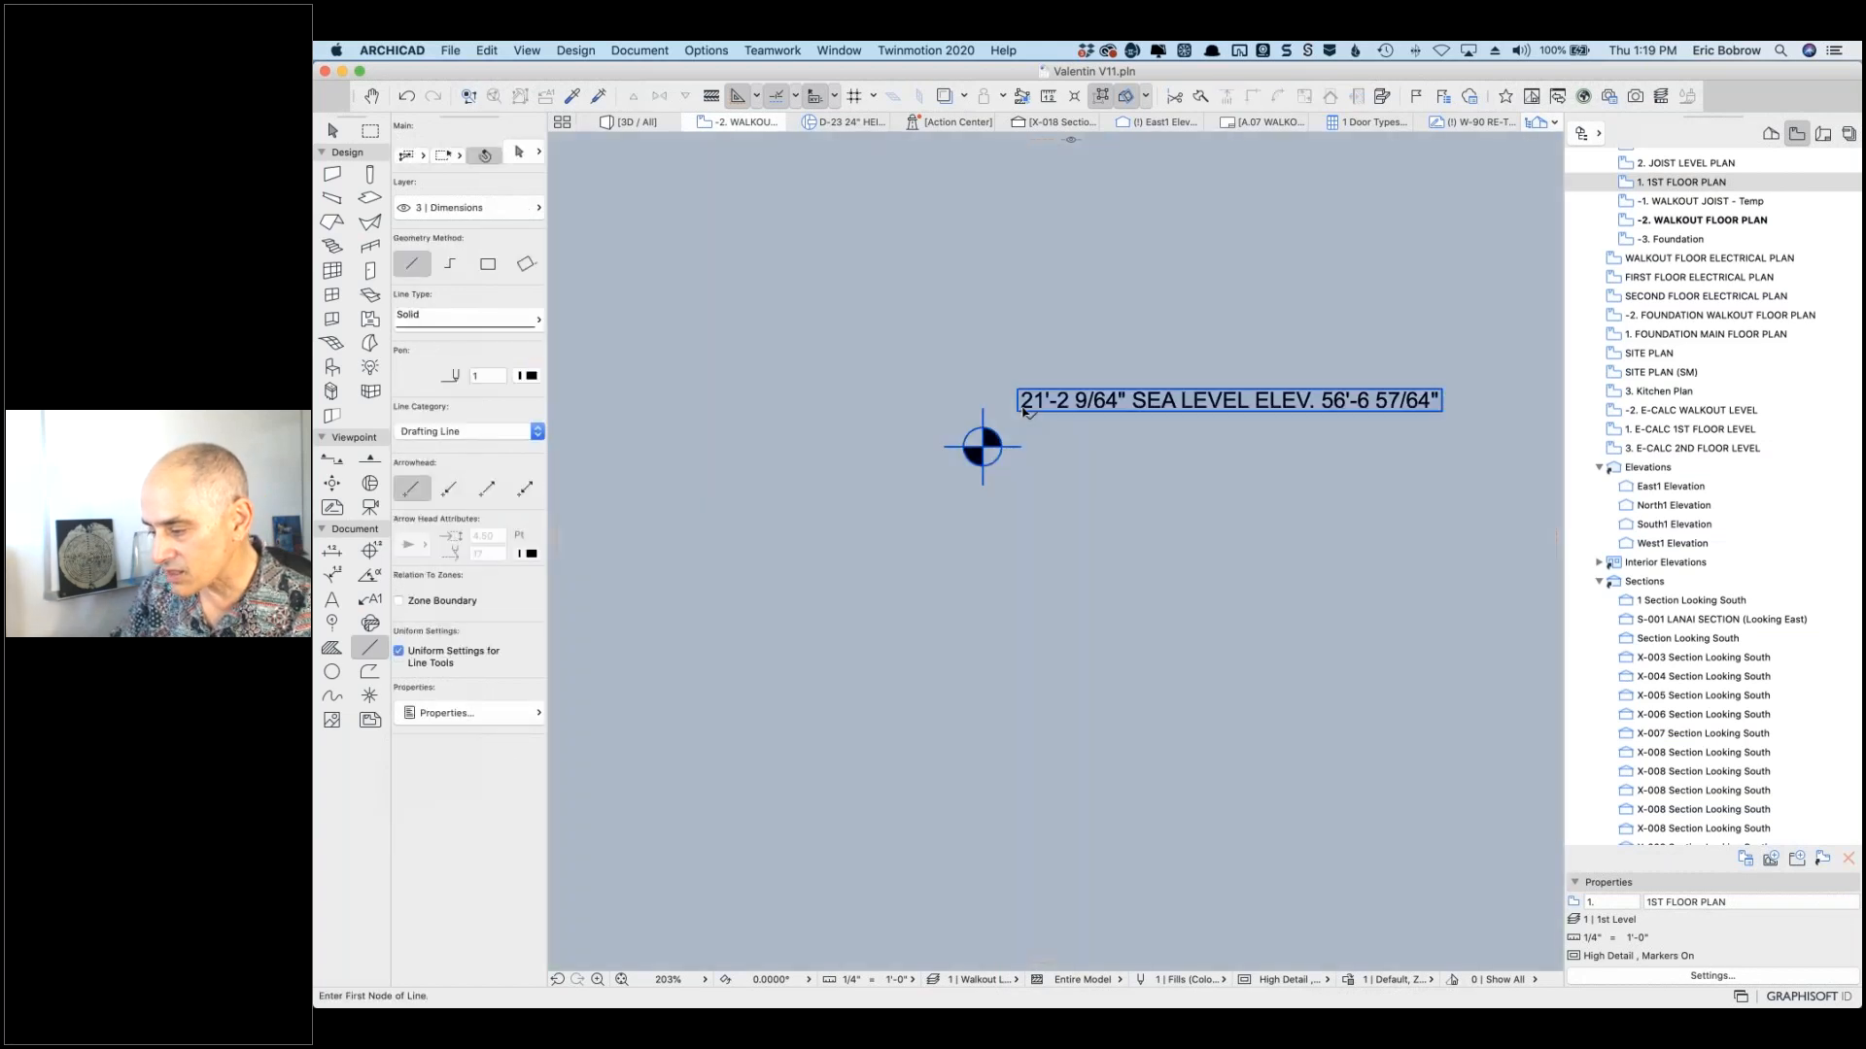
click(1024, 411)
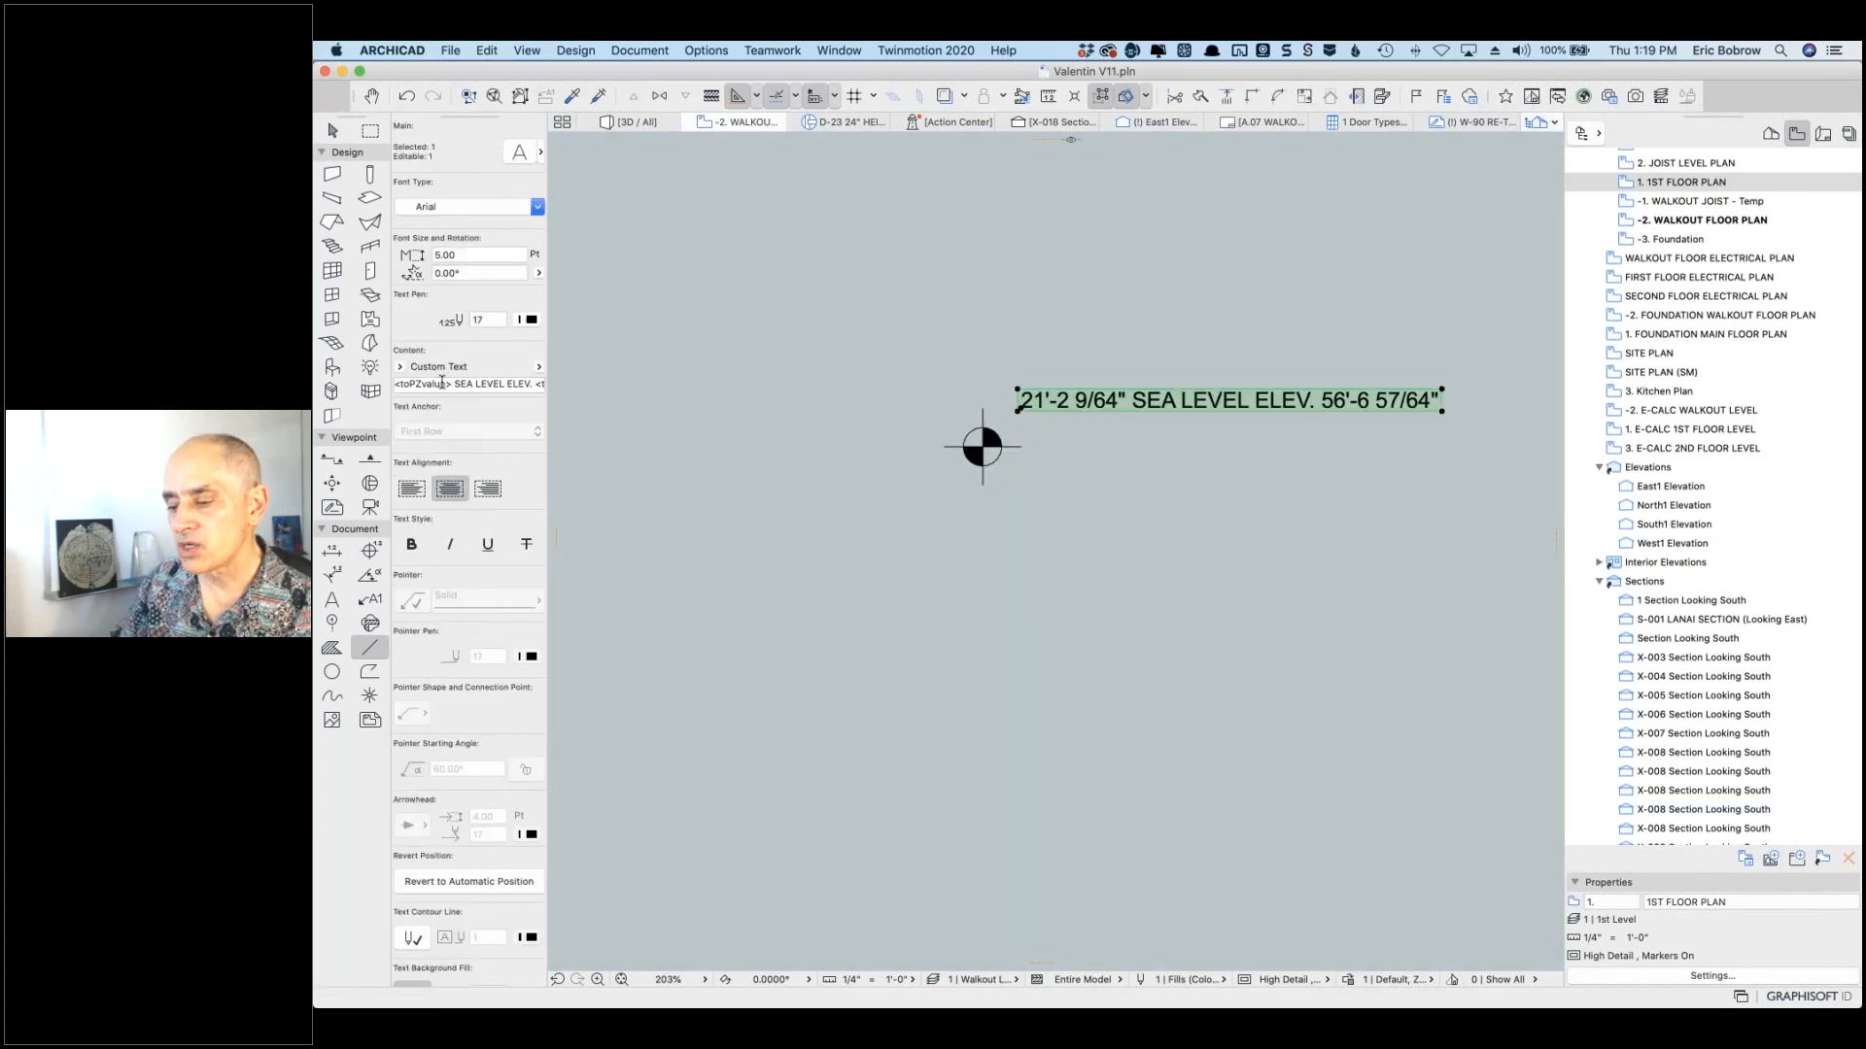
click(418, 384)
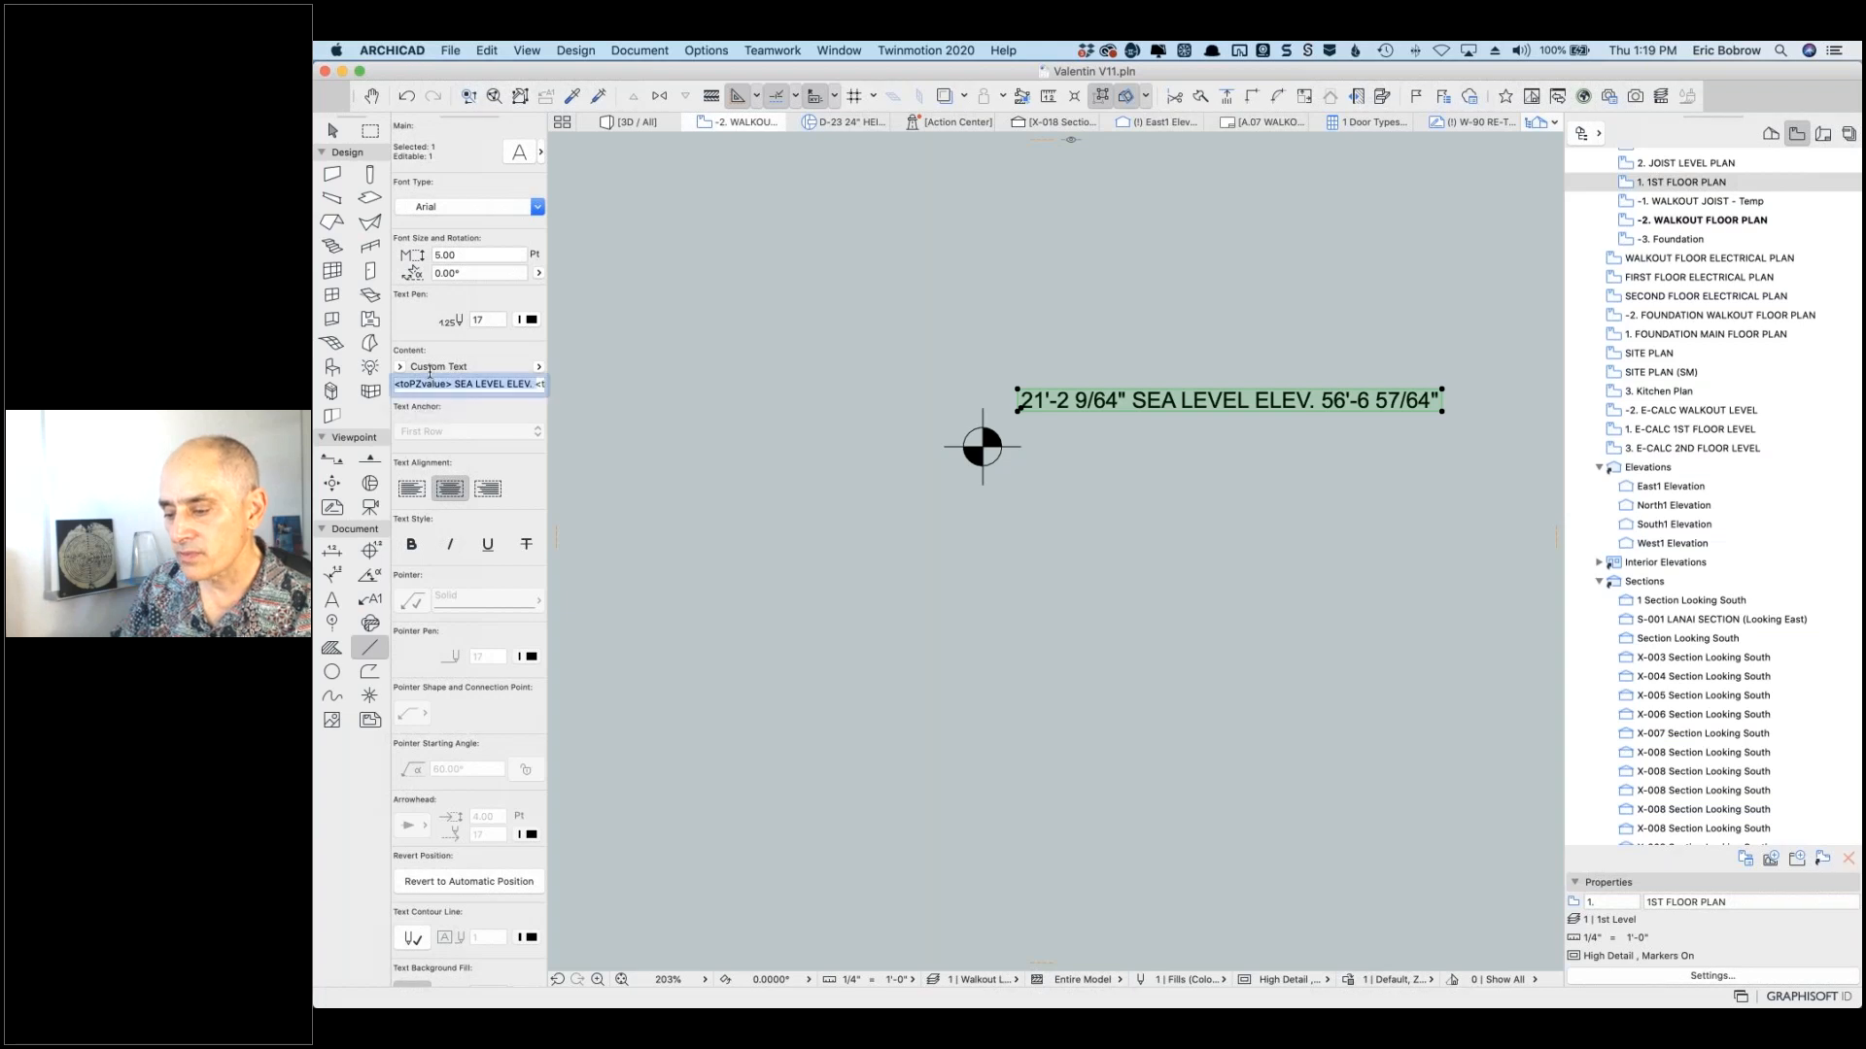
text(<toAltvalue>)
key(Return)
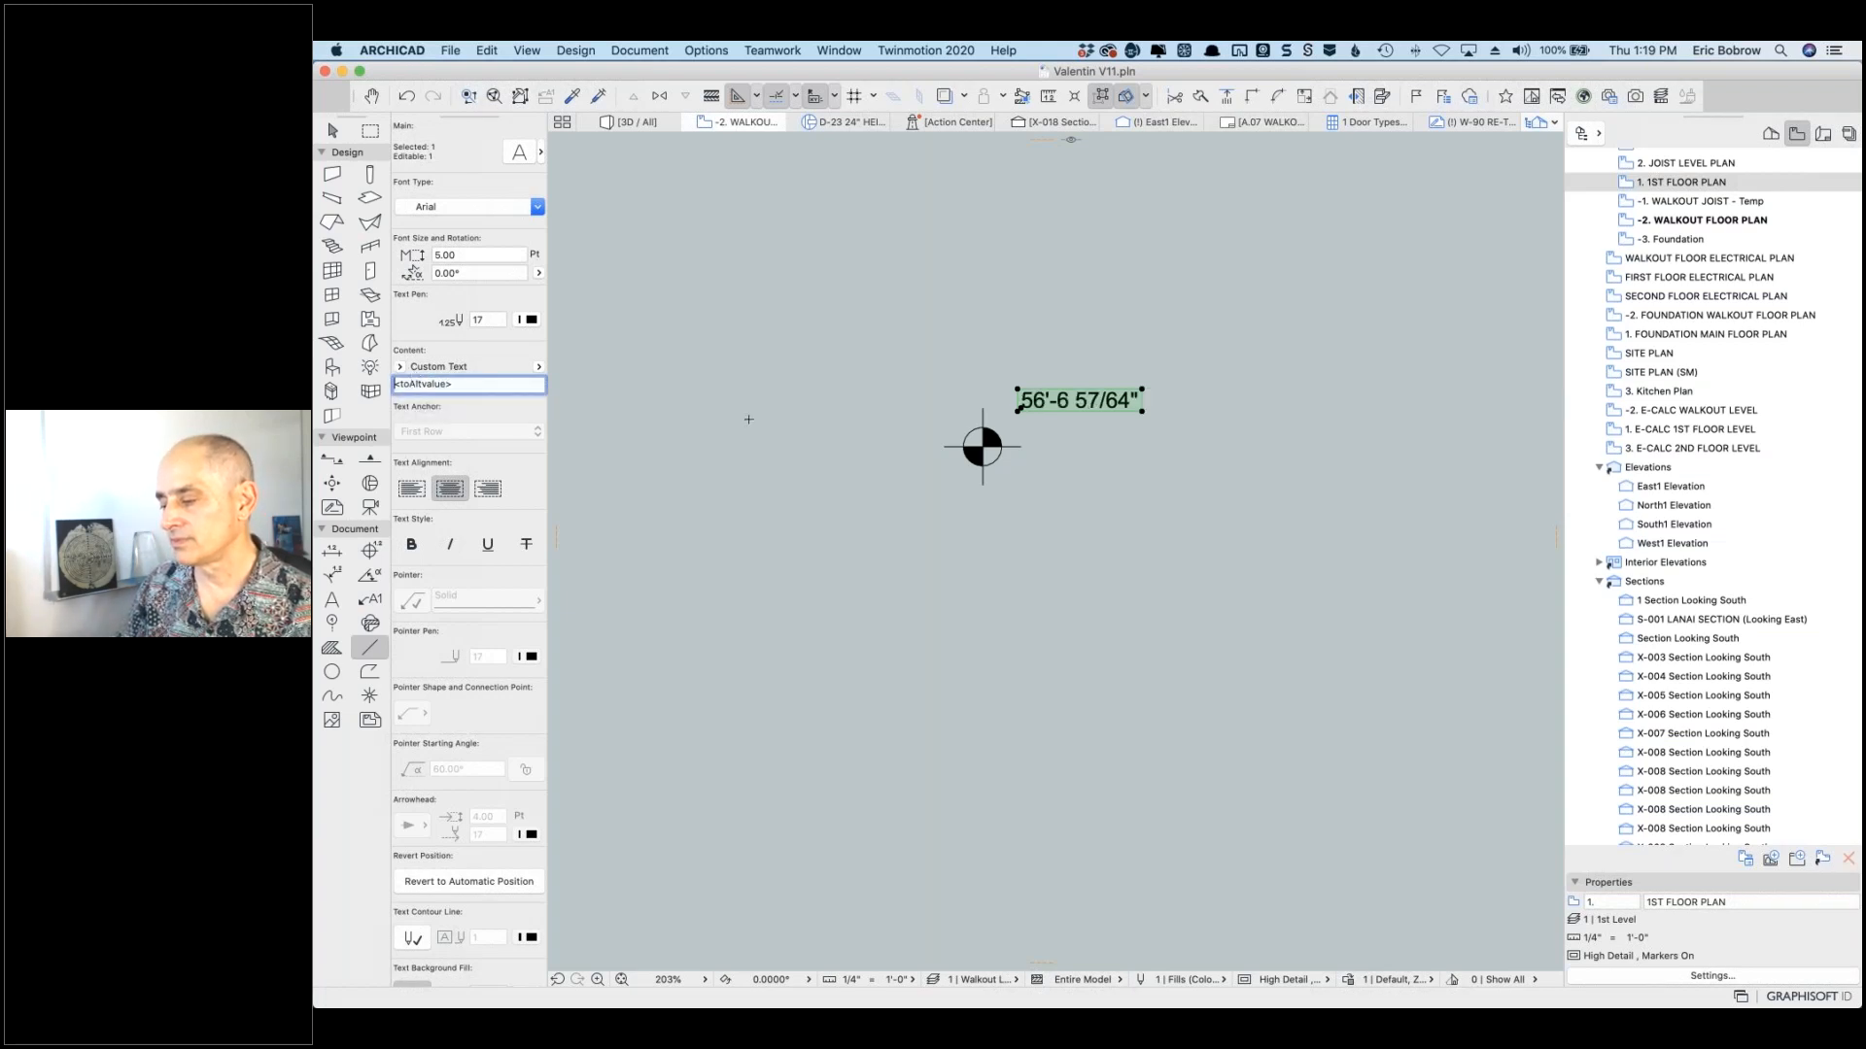
key(Escape)
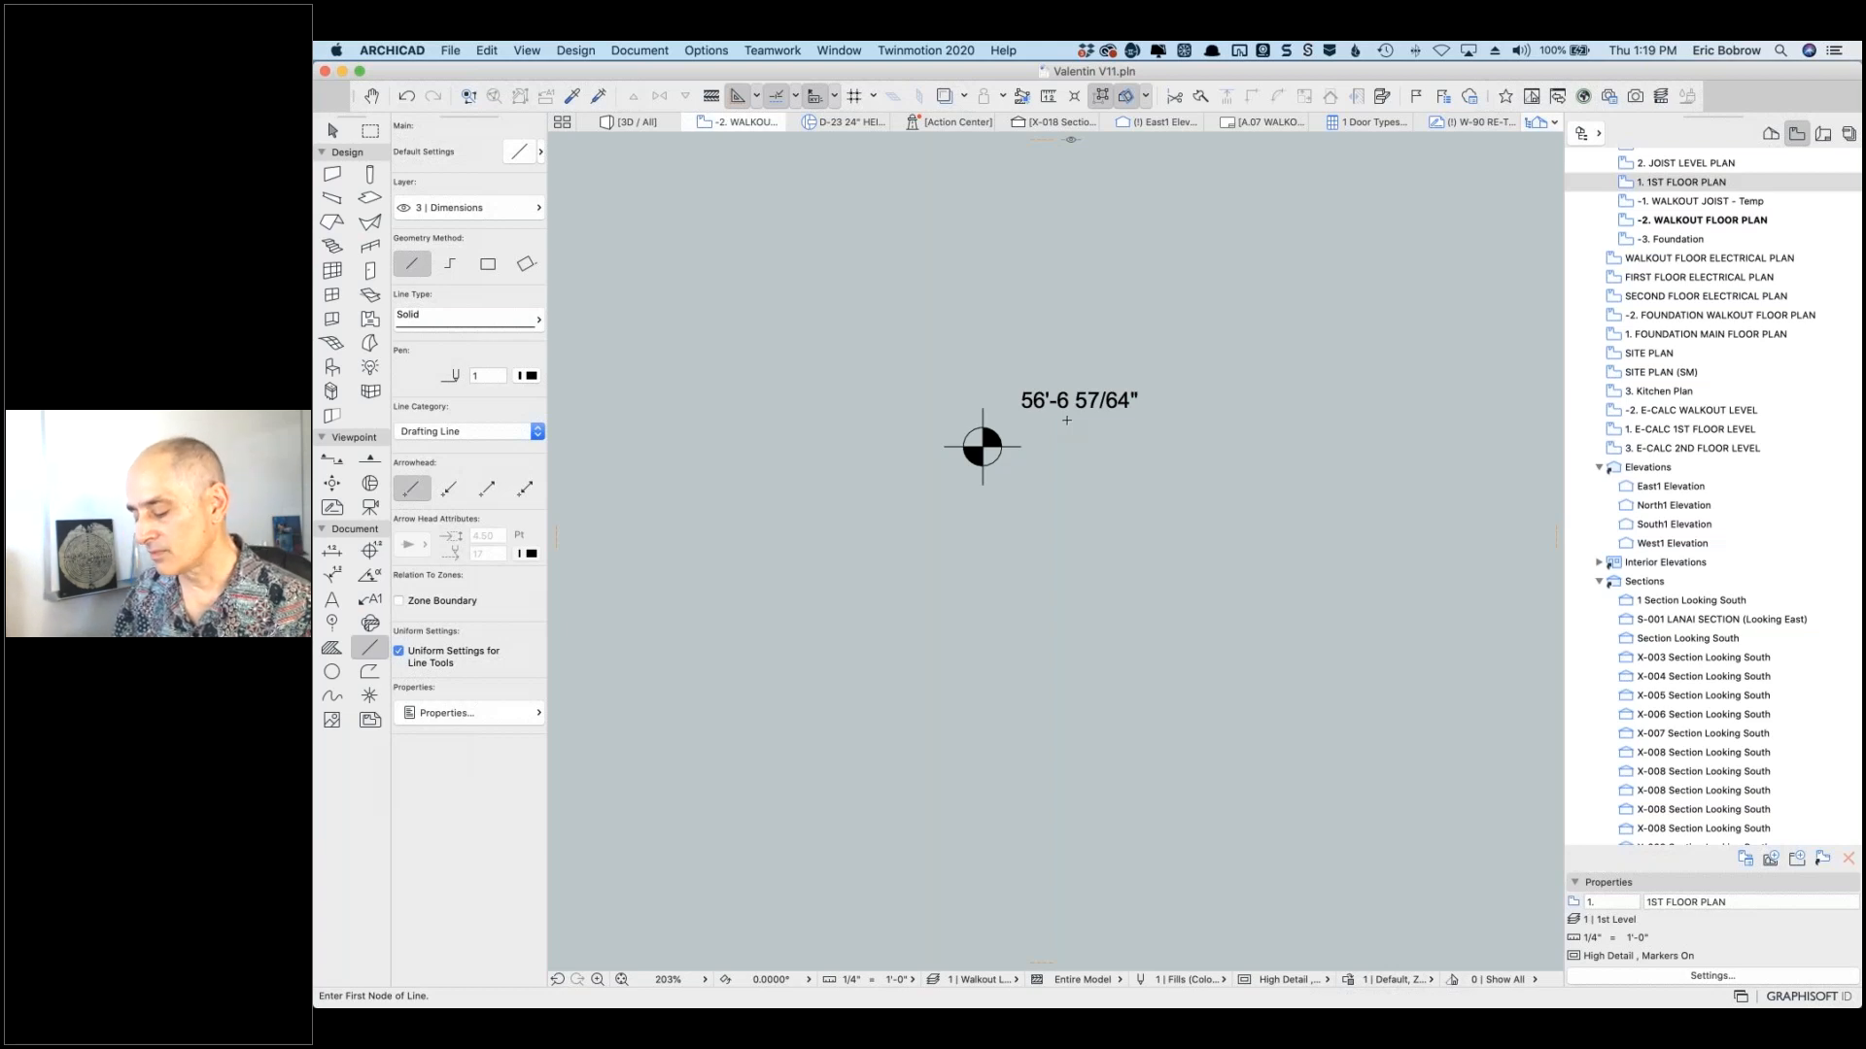
Step: Remove the SEA LEVEL wording and switch the label back to its measured value, 21'-2 9/64"
shift+click(1020, 409)
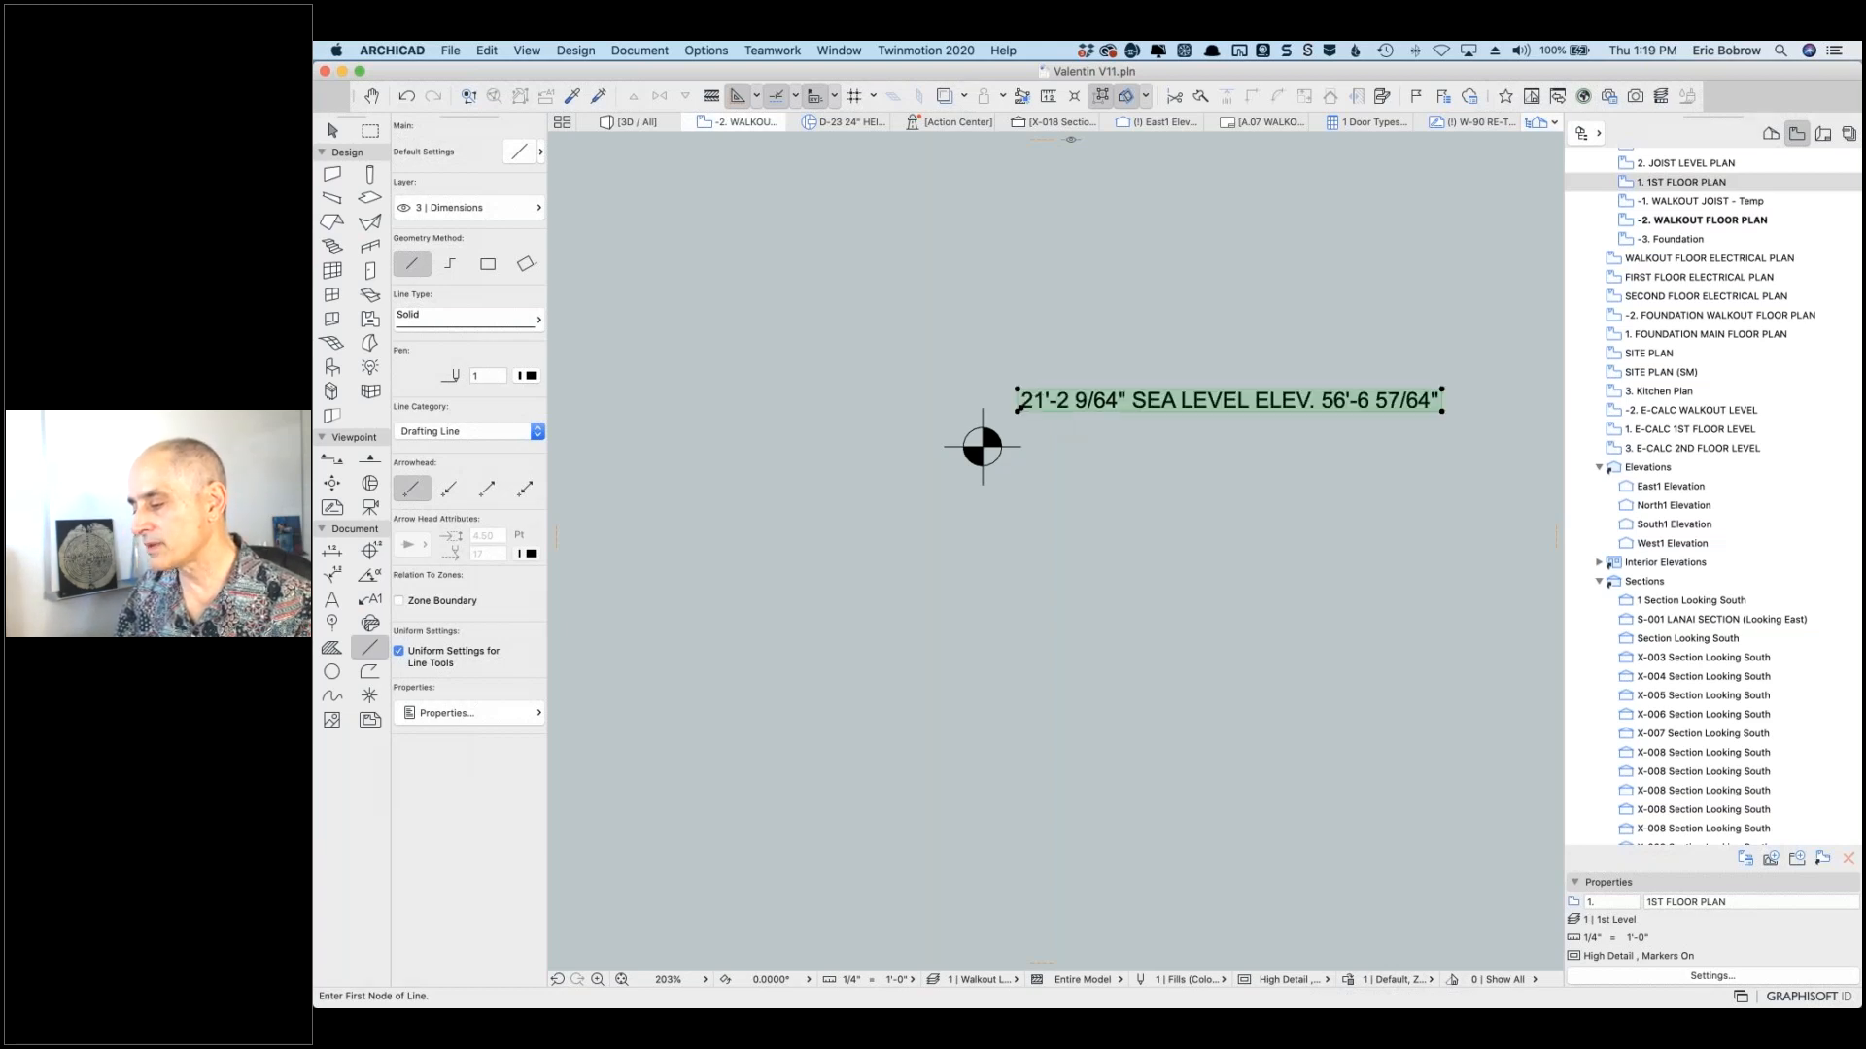
key(super+z)
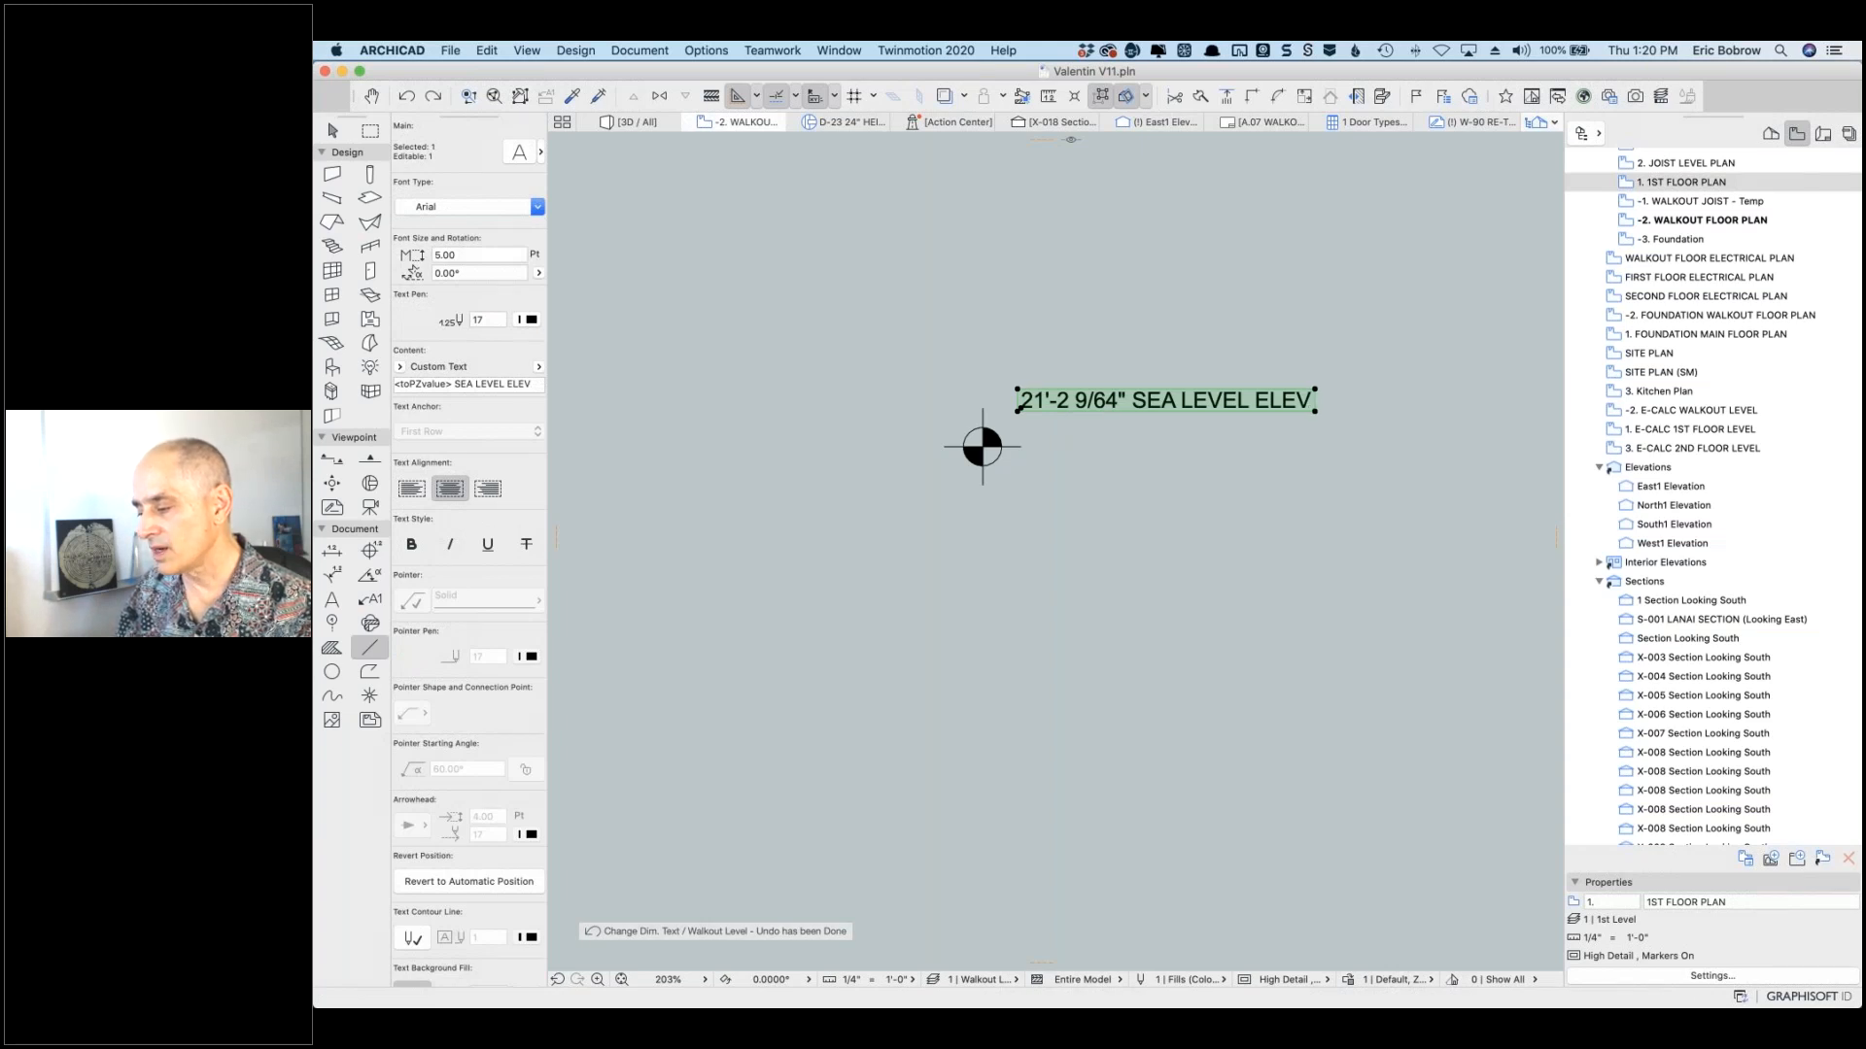
key(BackSpace)
key(BackSpace)
key(BackSpace)
key(BackSpace)
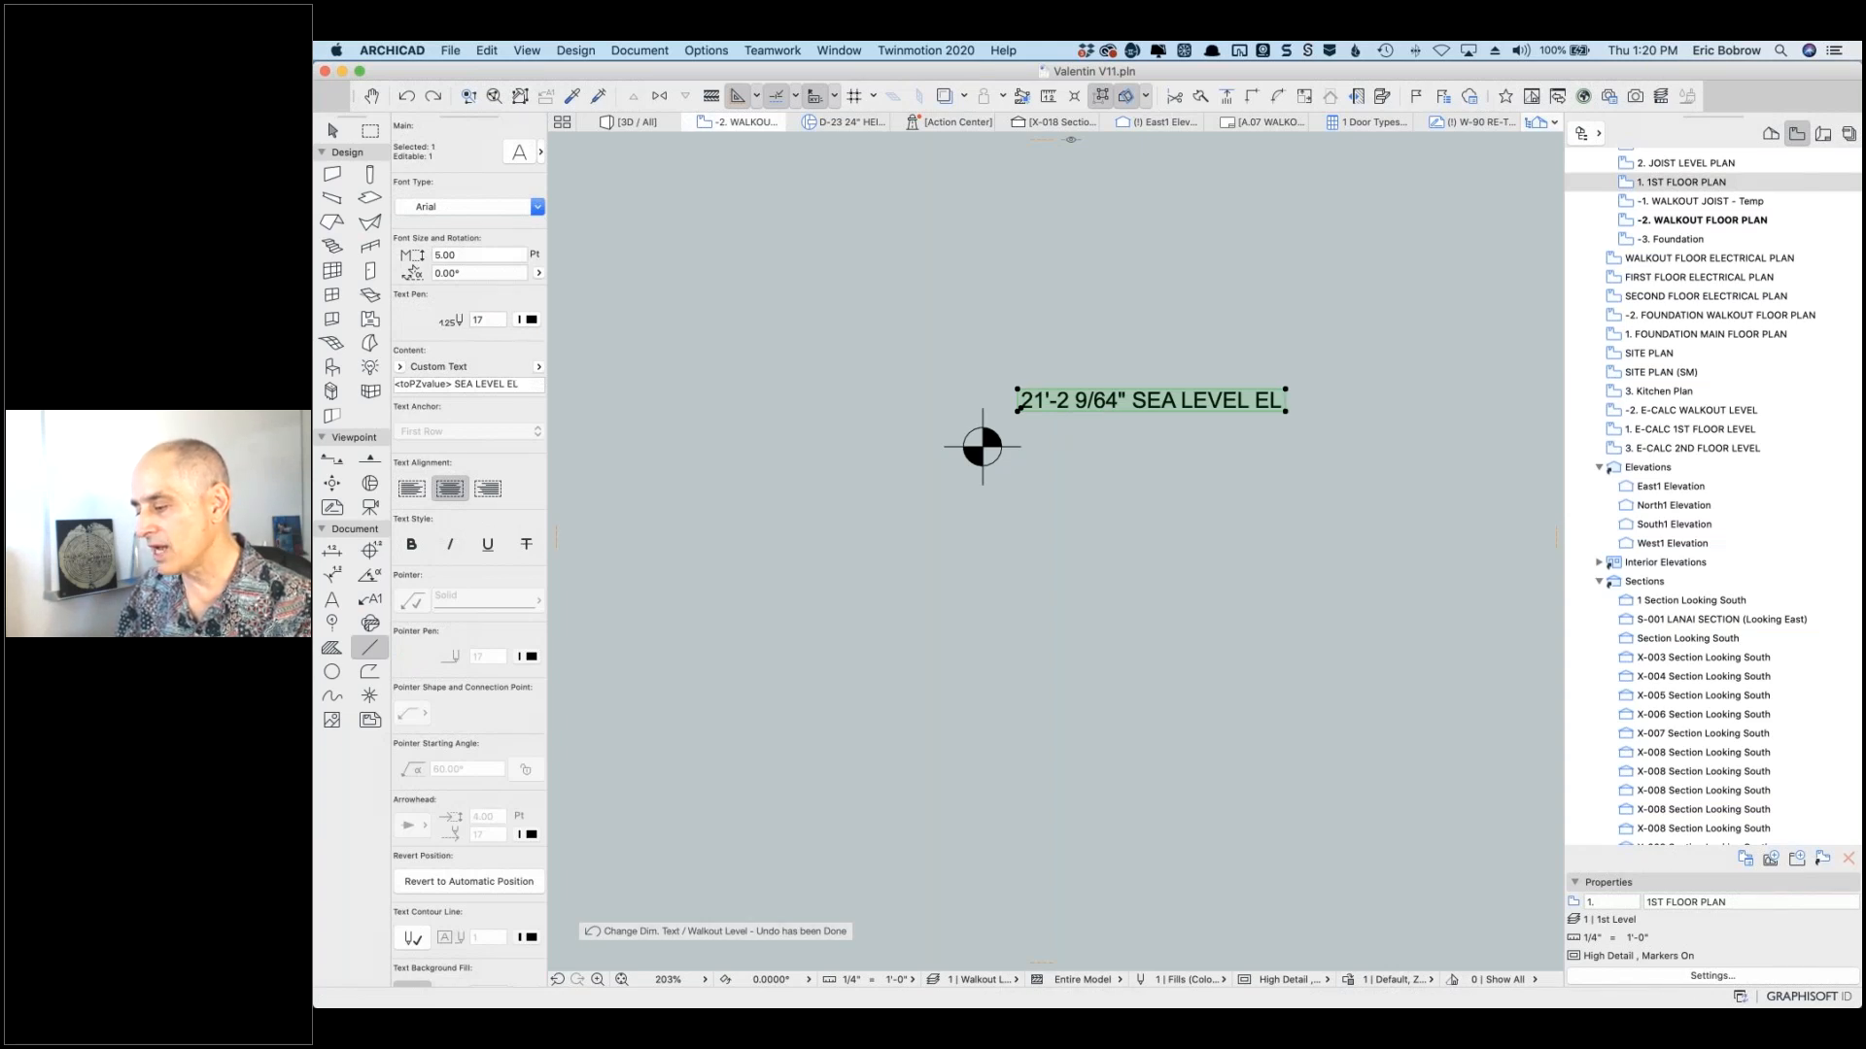
key(BackSpace)
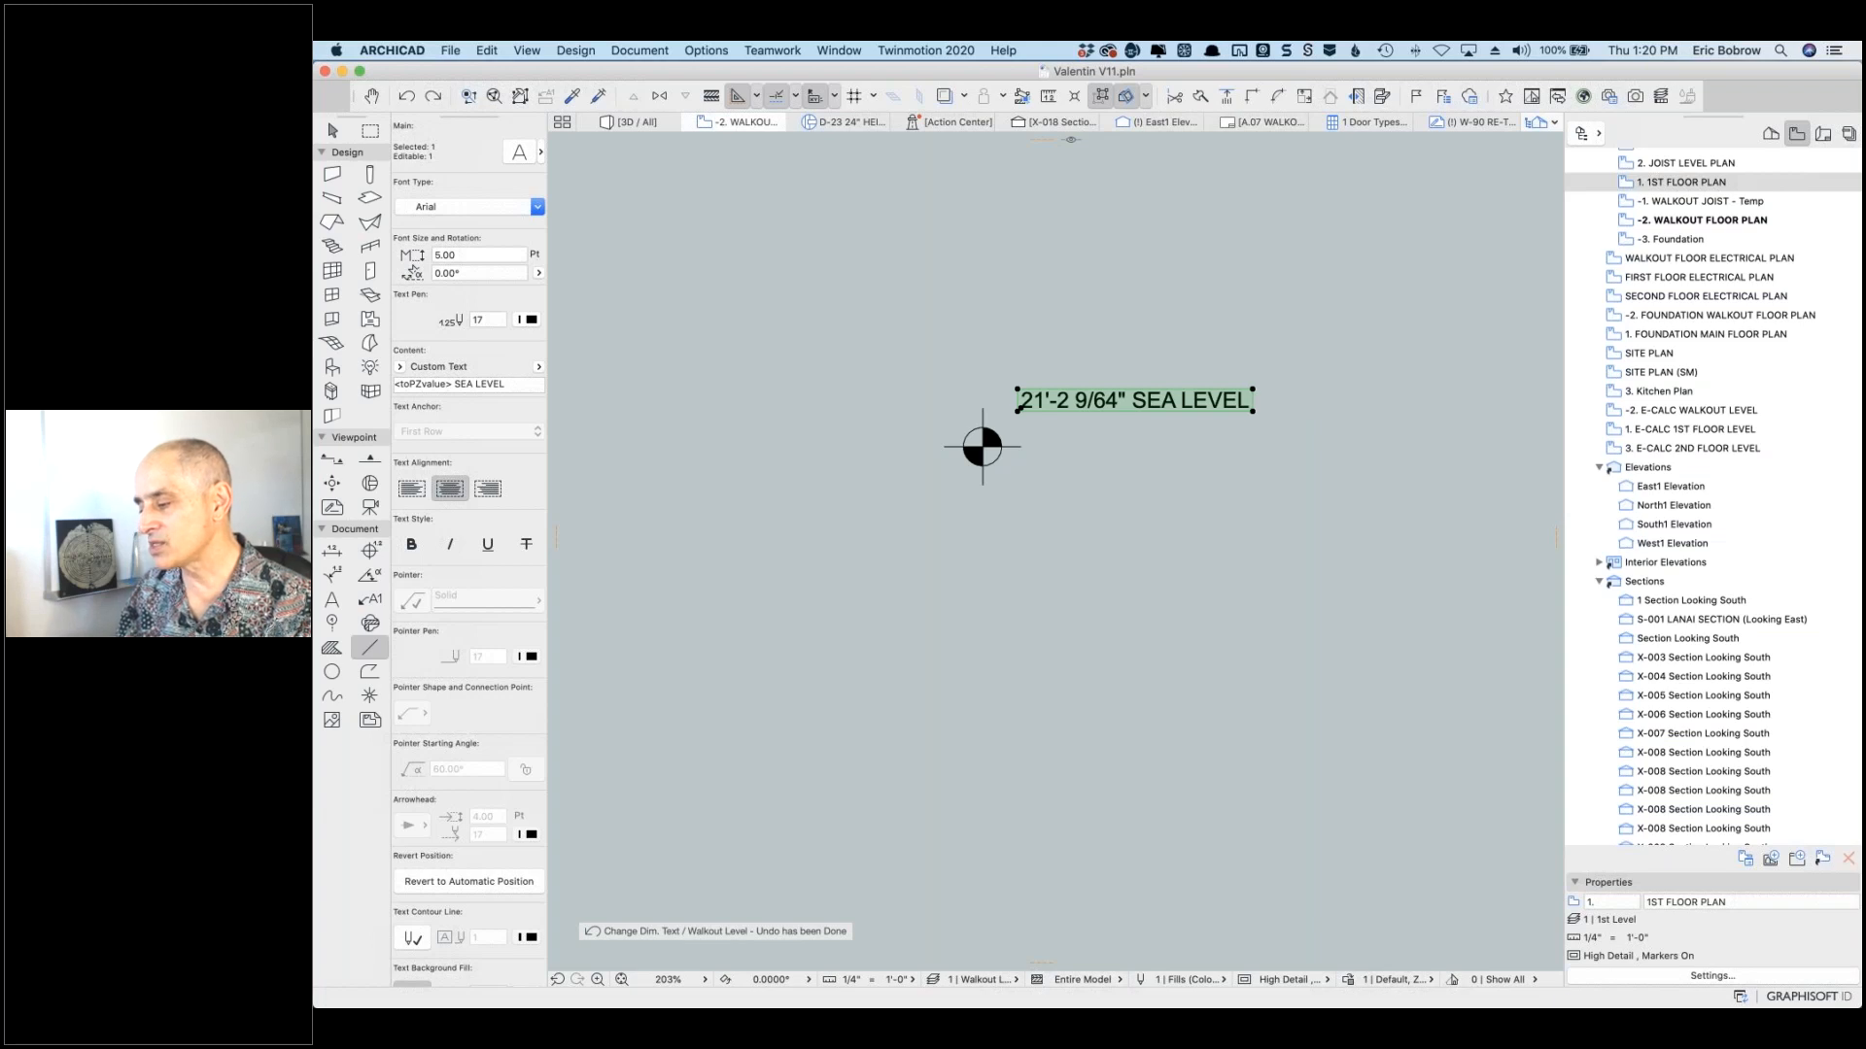
key(BackSpace)
key(BackSpace)
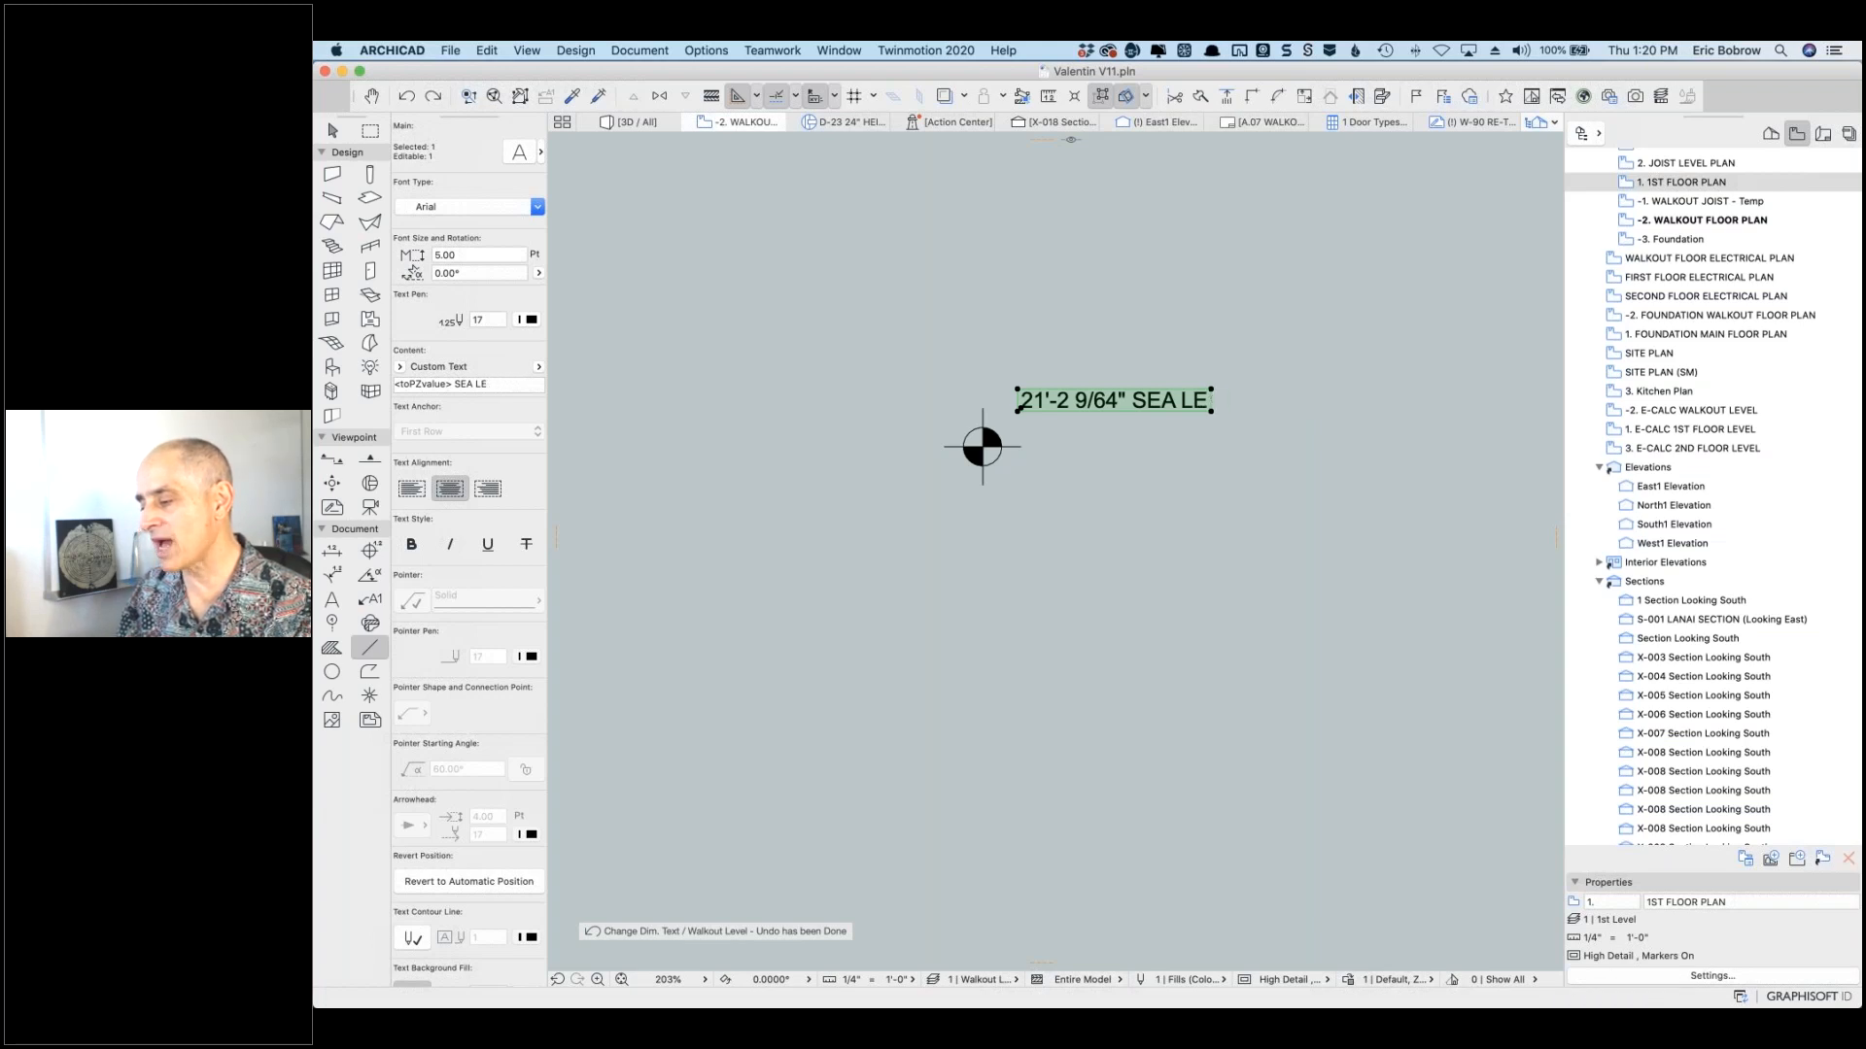
key(BackSpace)
key(BackSpace)
key(BackSpace)
key(BackSpace)
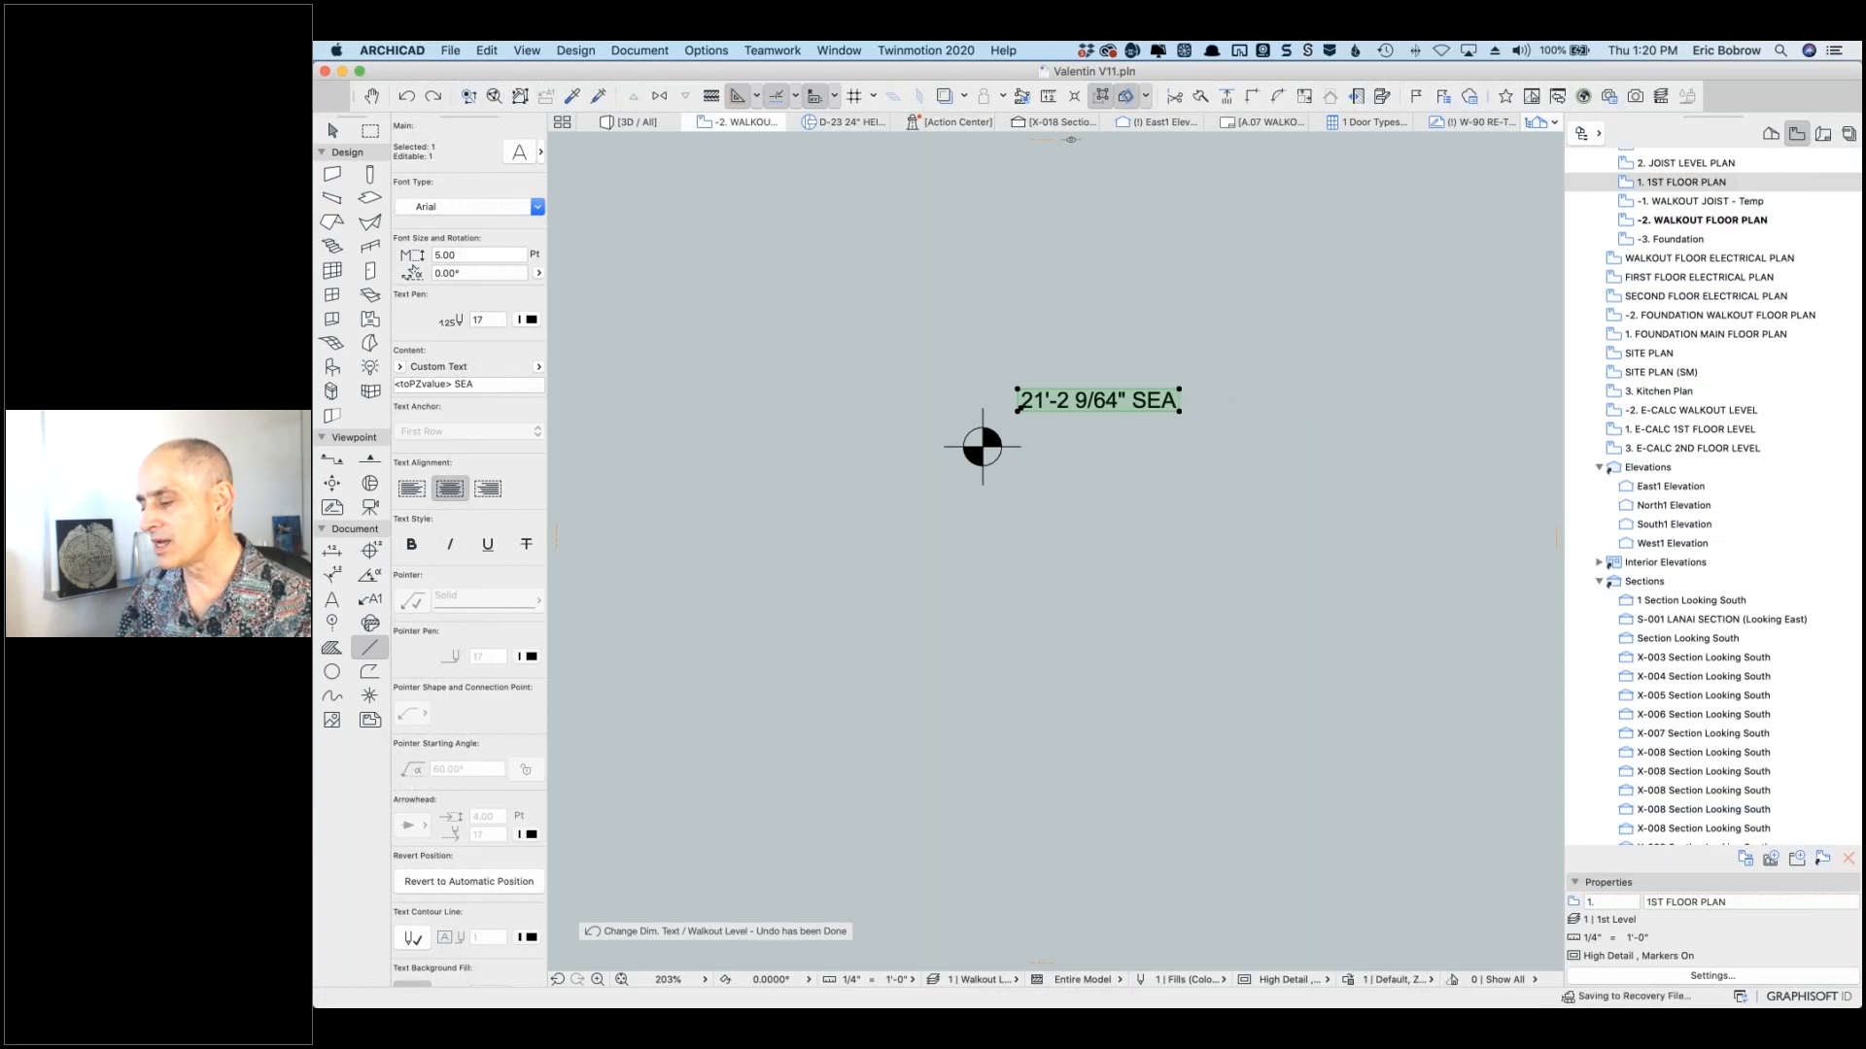
key(BackSpace)
key(BackSpace)
key(BackSpace)
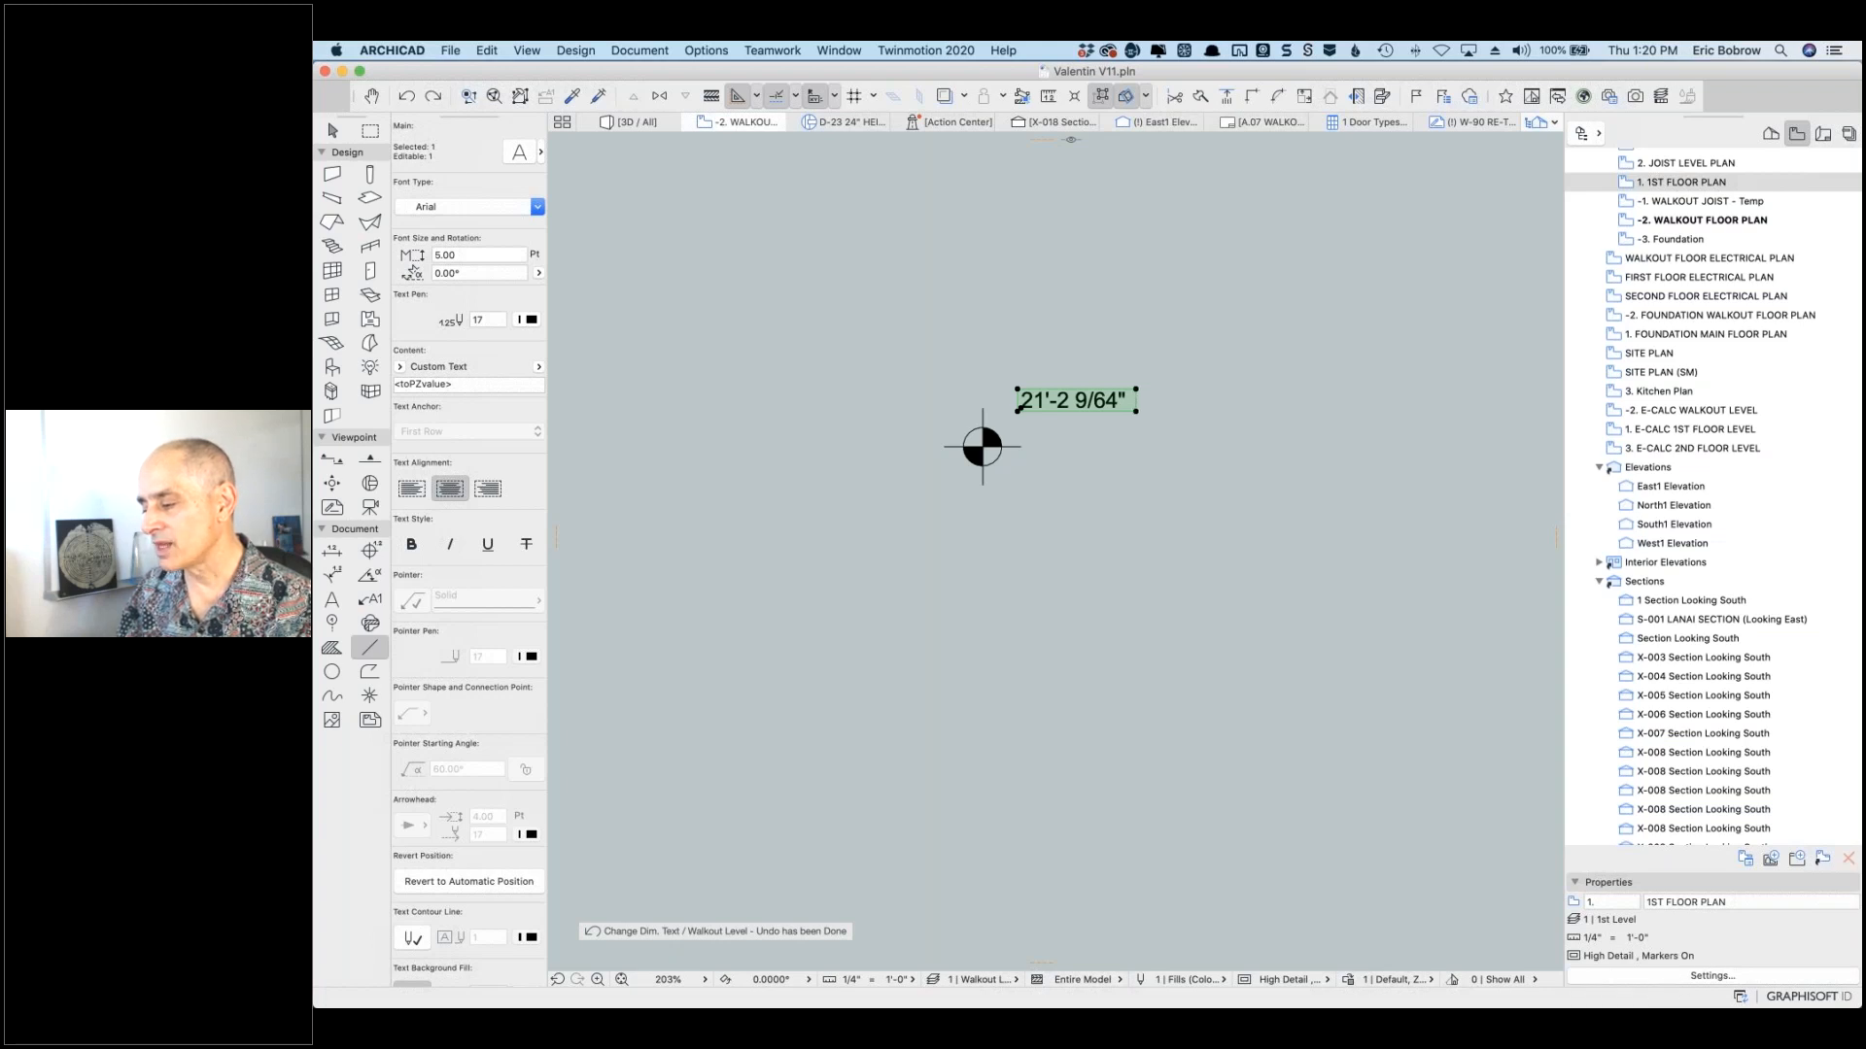
key(BackSpace)
key(super+z)
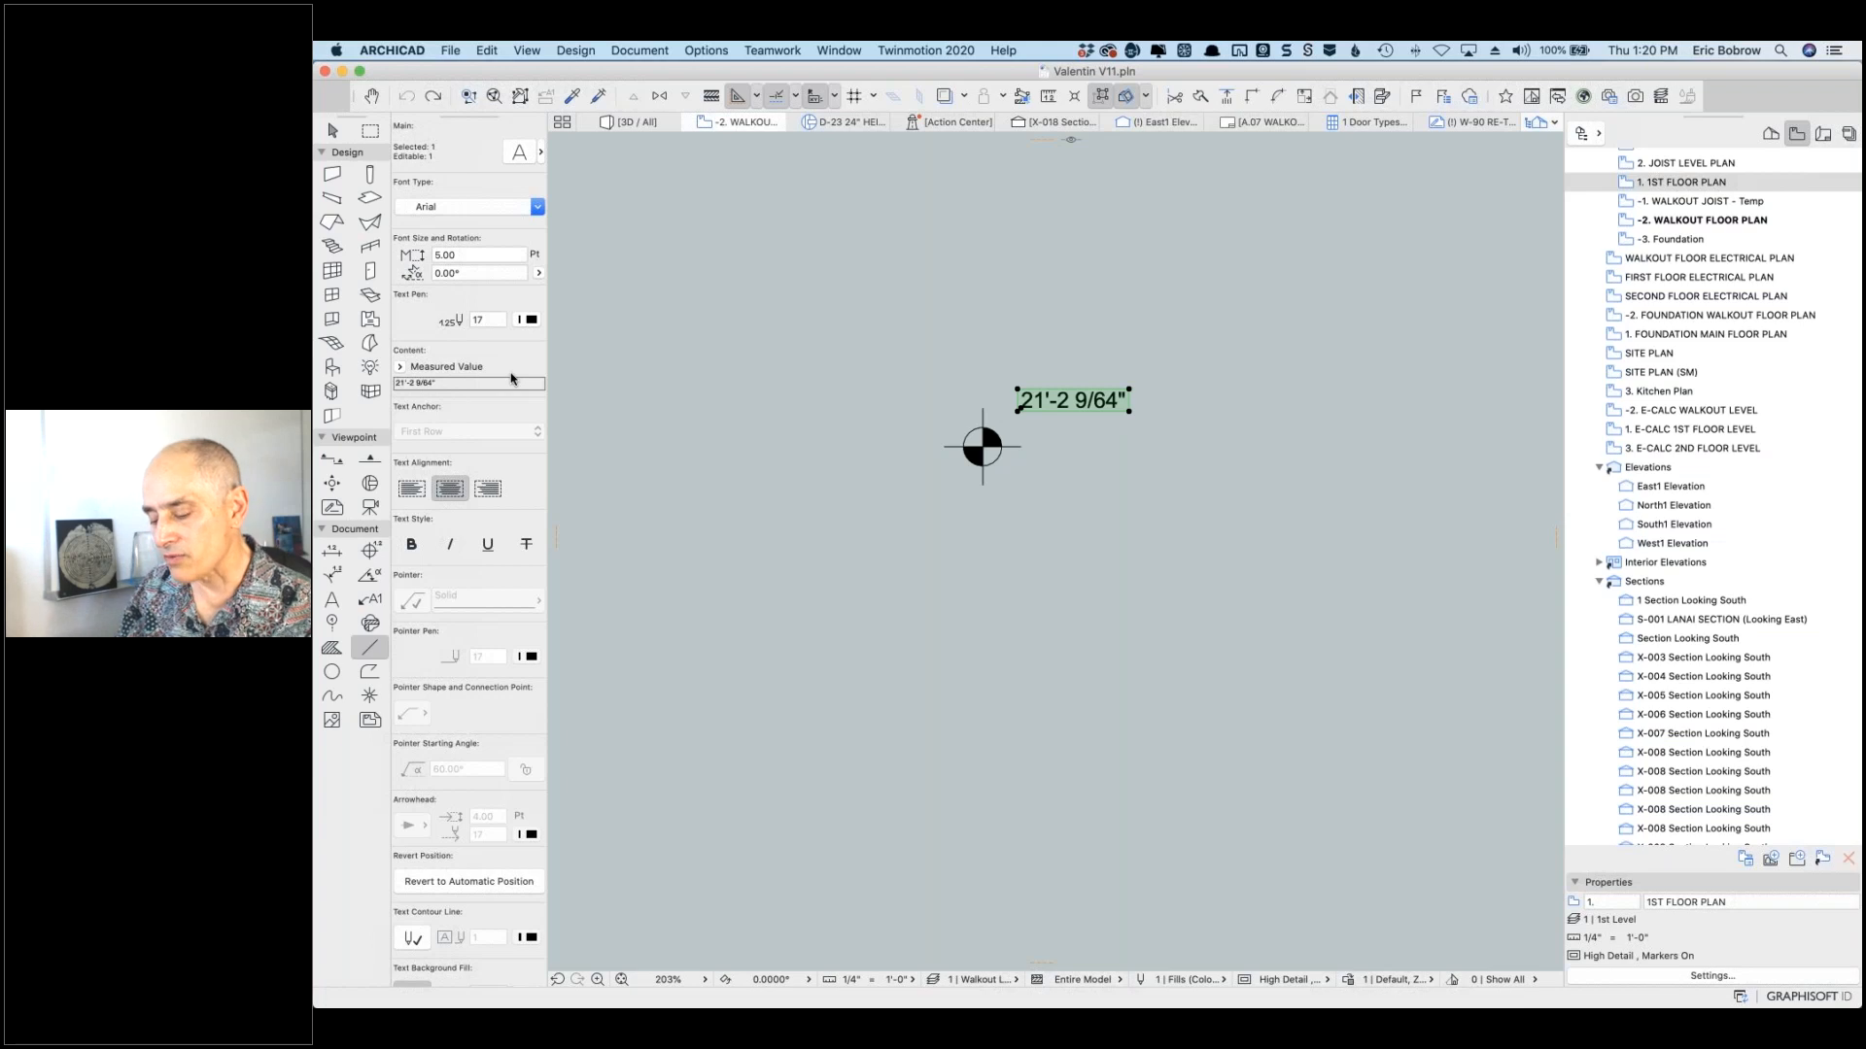
key(Escape)
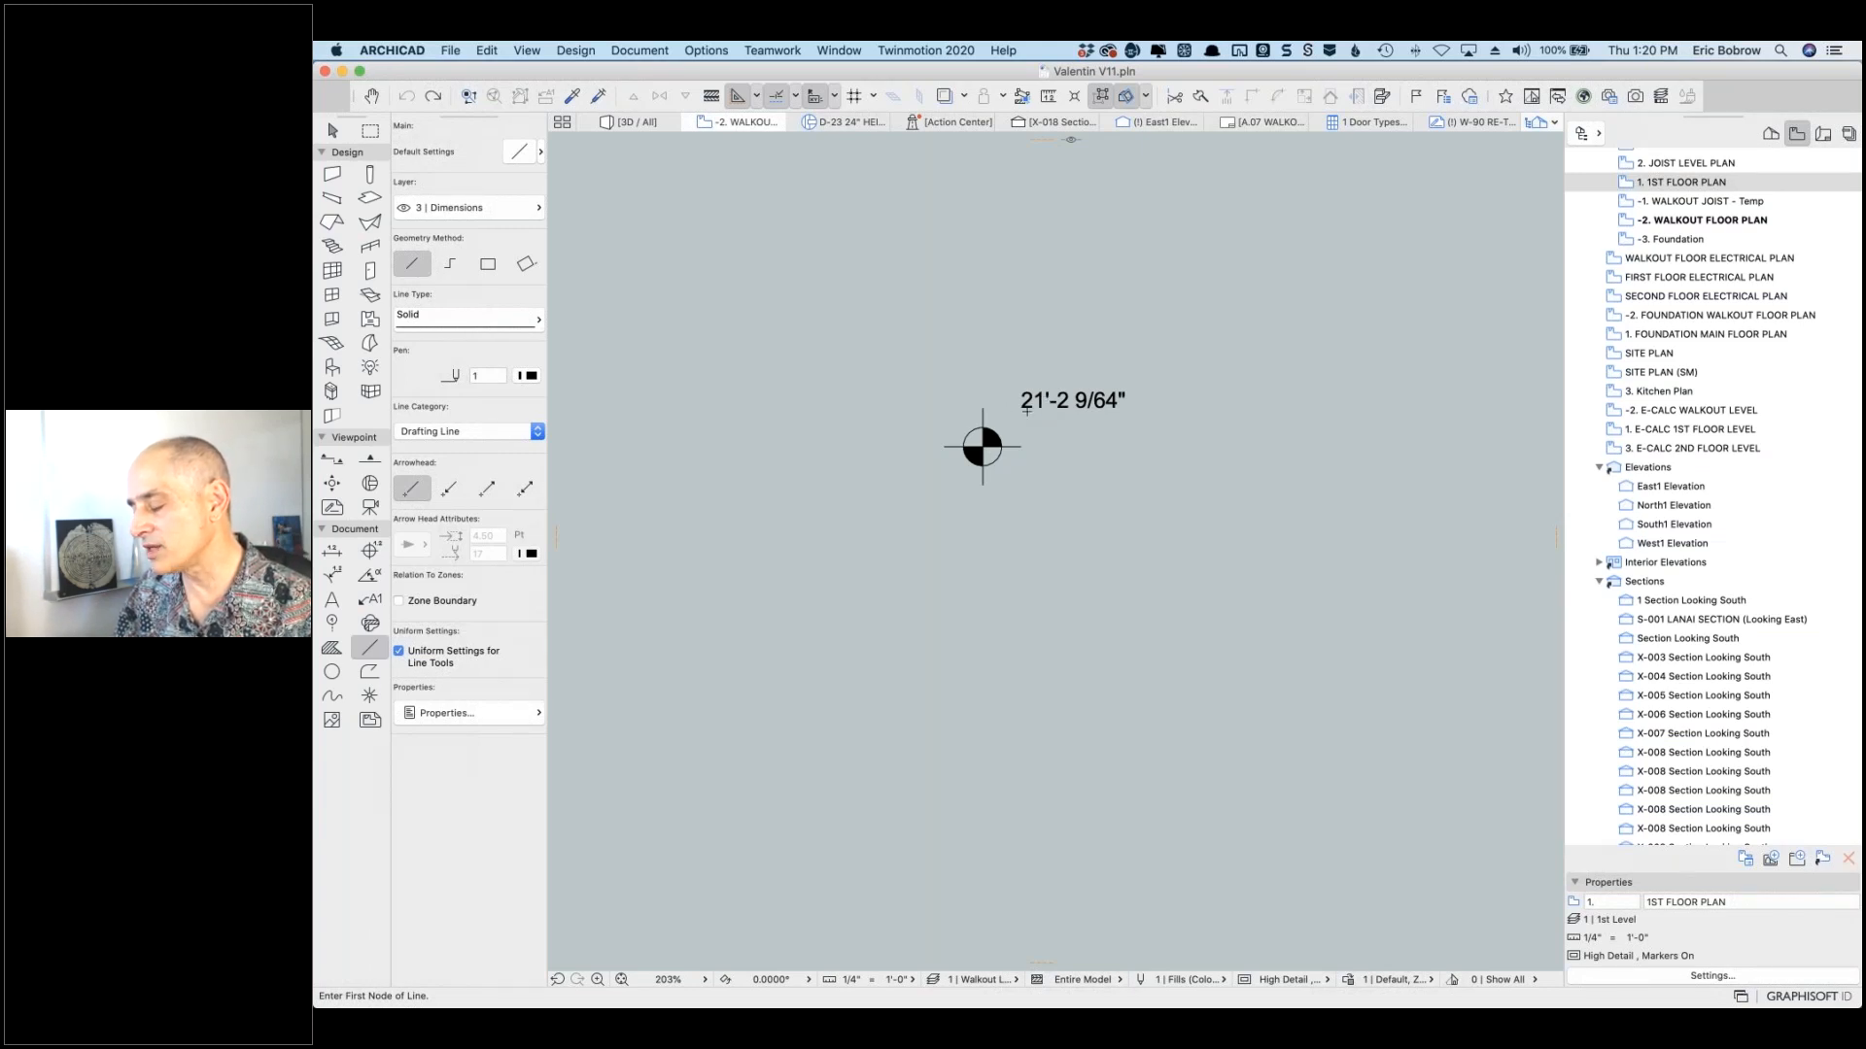
Step: Select the topo mesh's top-left corner point and open its Mesh Point Height dialog
scroll(1026, 411, down, 10)
shift+click(869, 252)
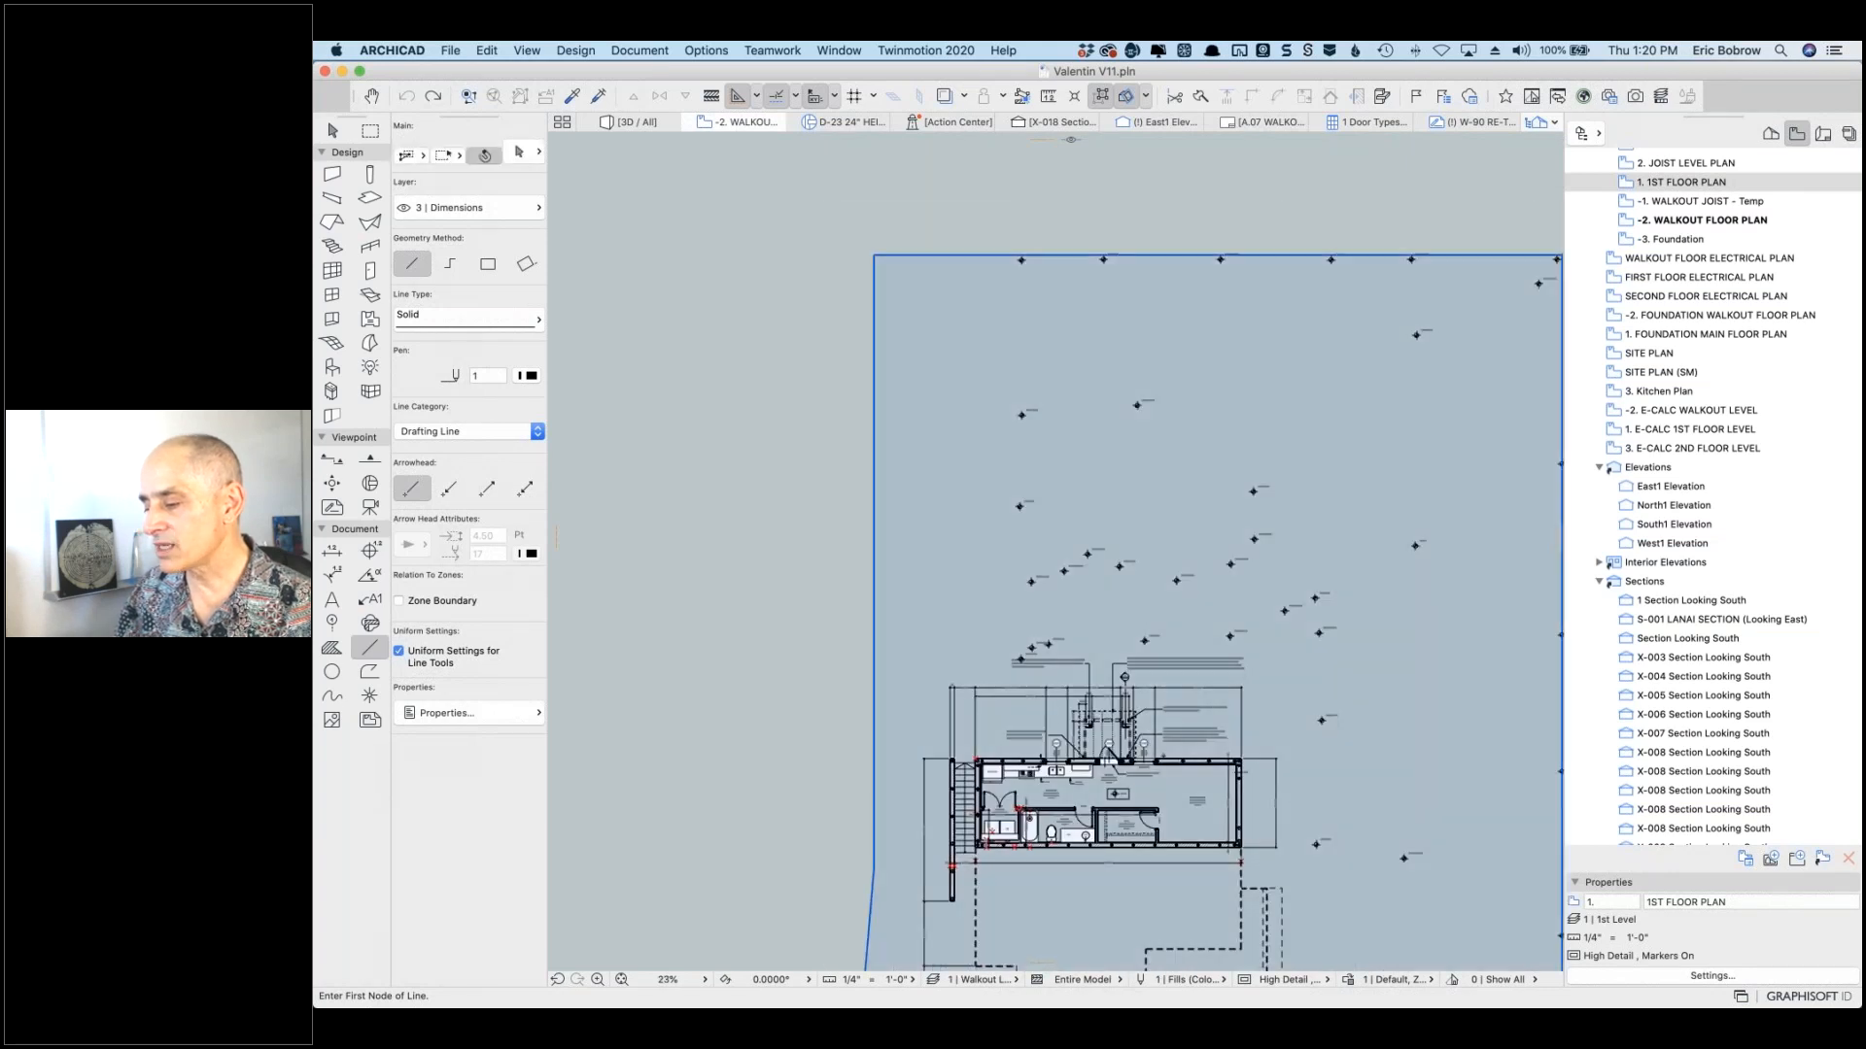
click(875, 254)
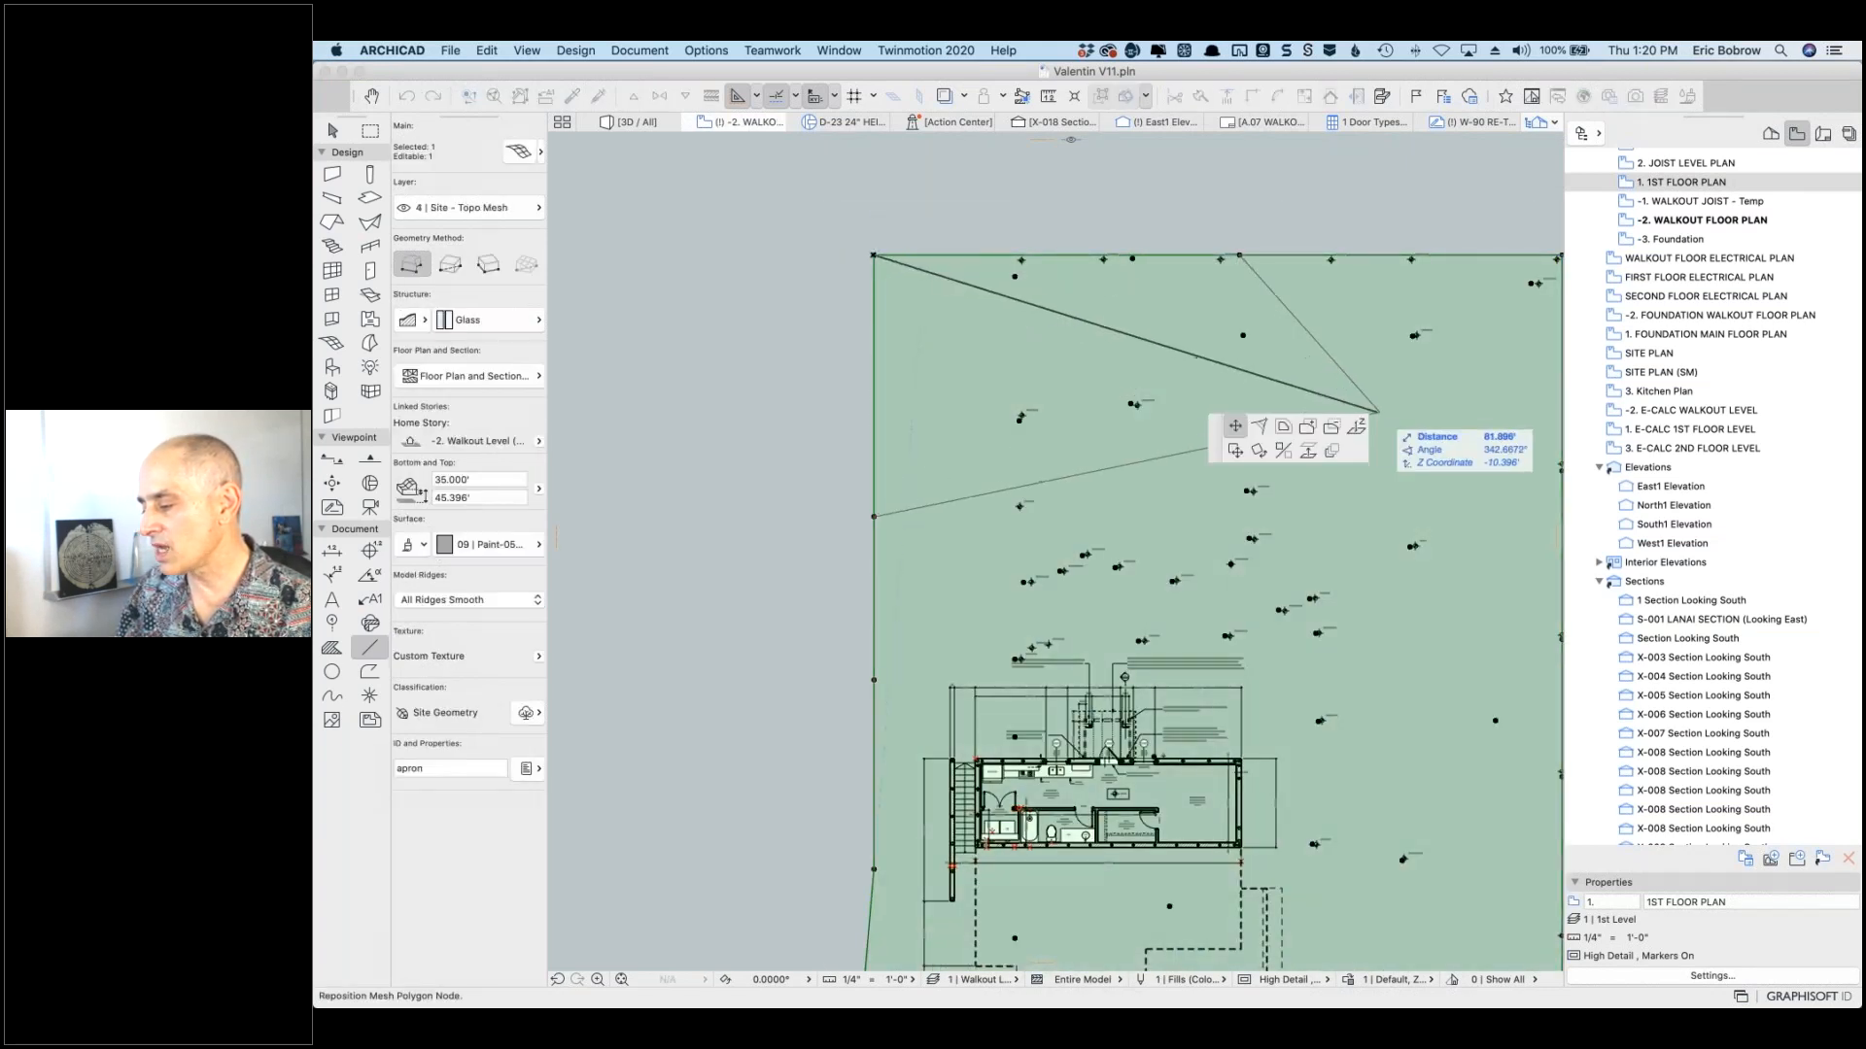
click(1357, 427)
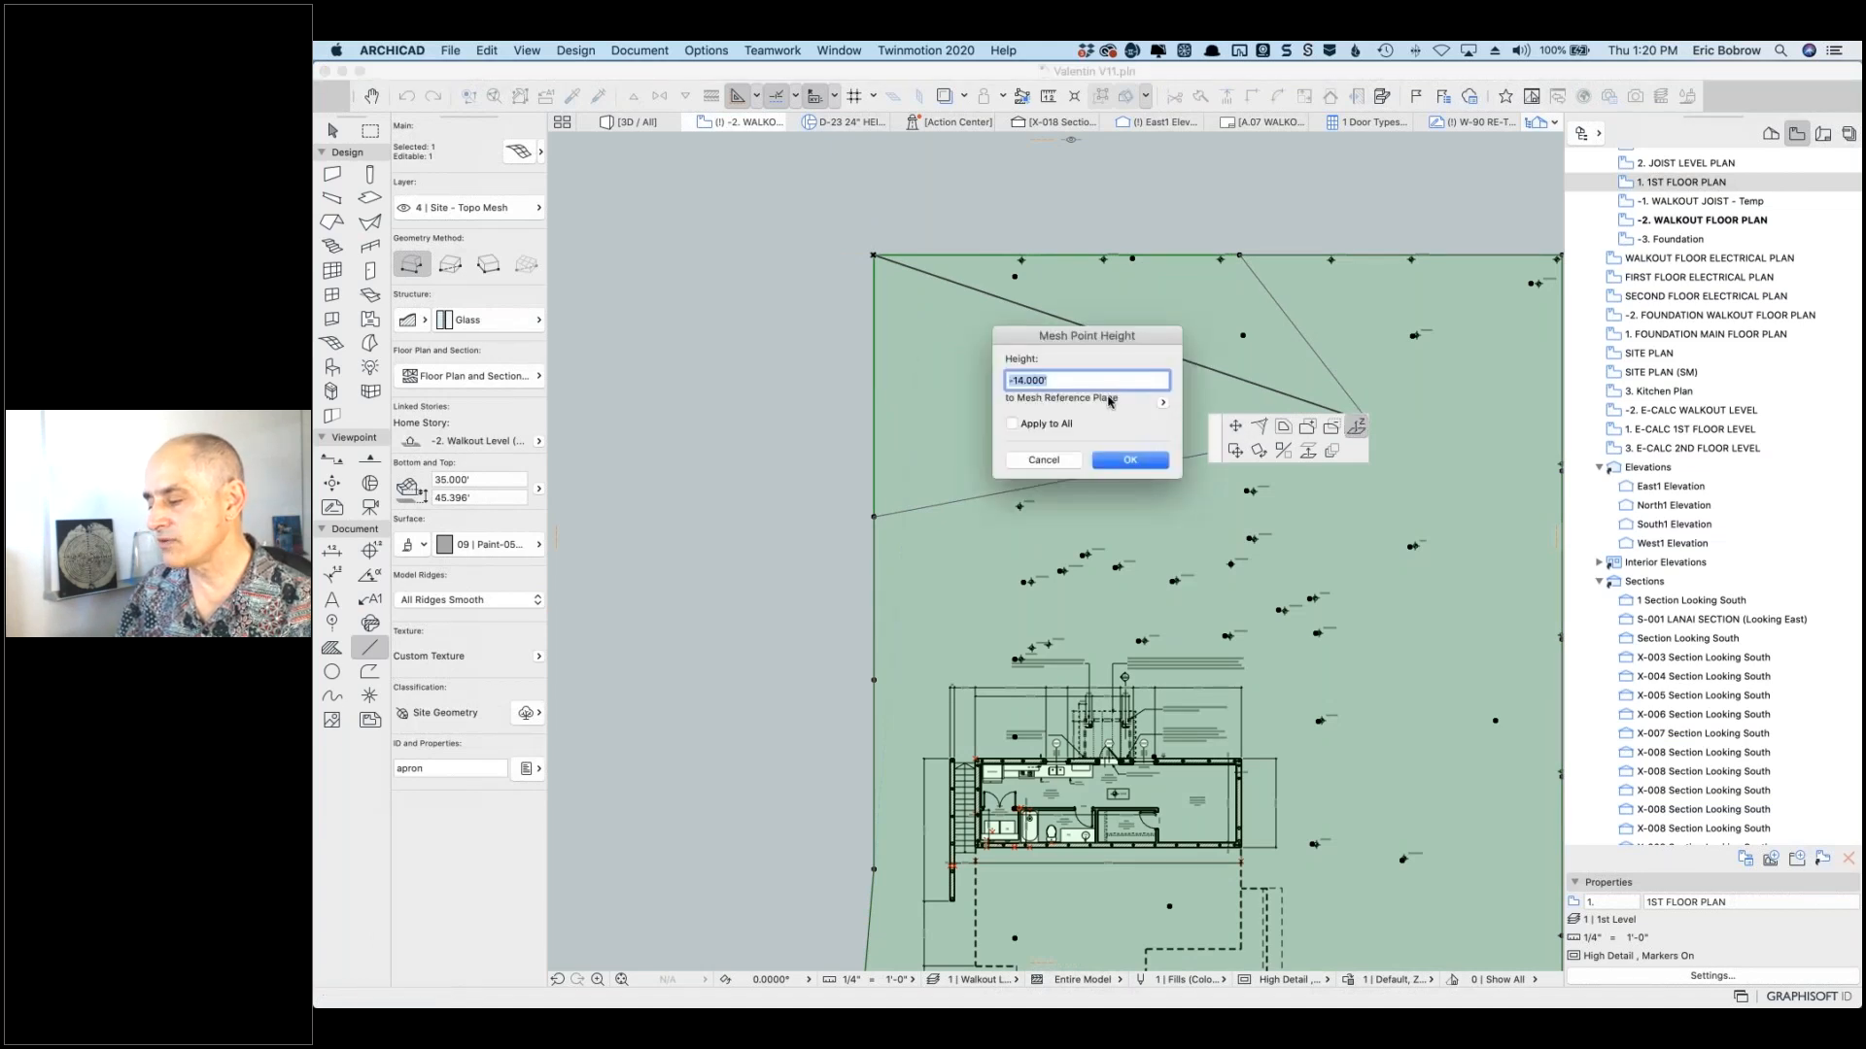
Step: Compare the point height against Sea Level and Project Zero (21.000'), then cancel without changes
click(1163, 403)
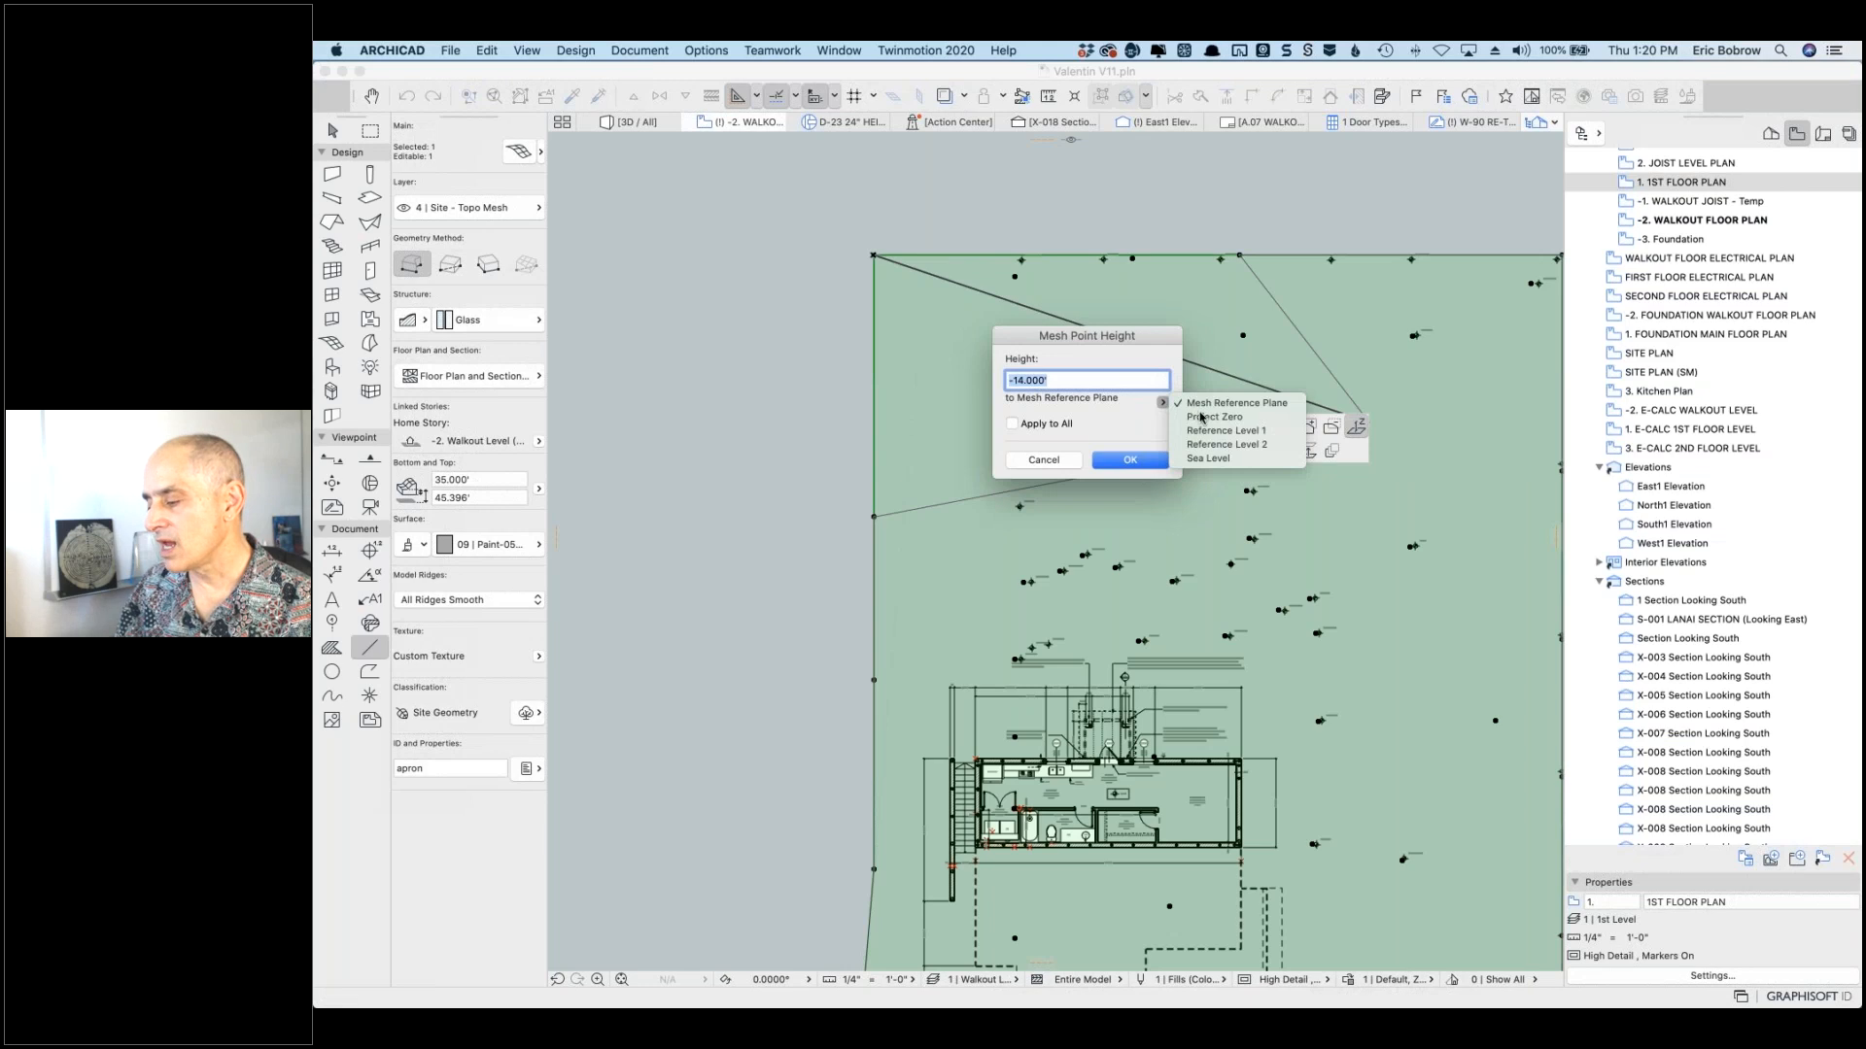
click(1202, 418)
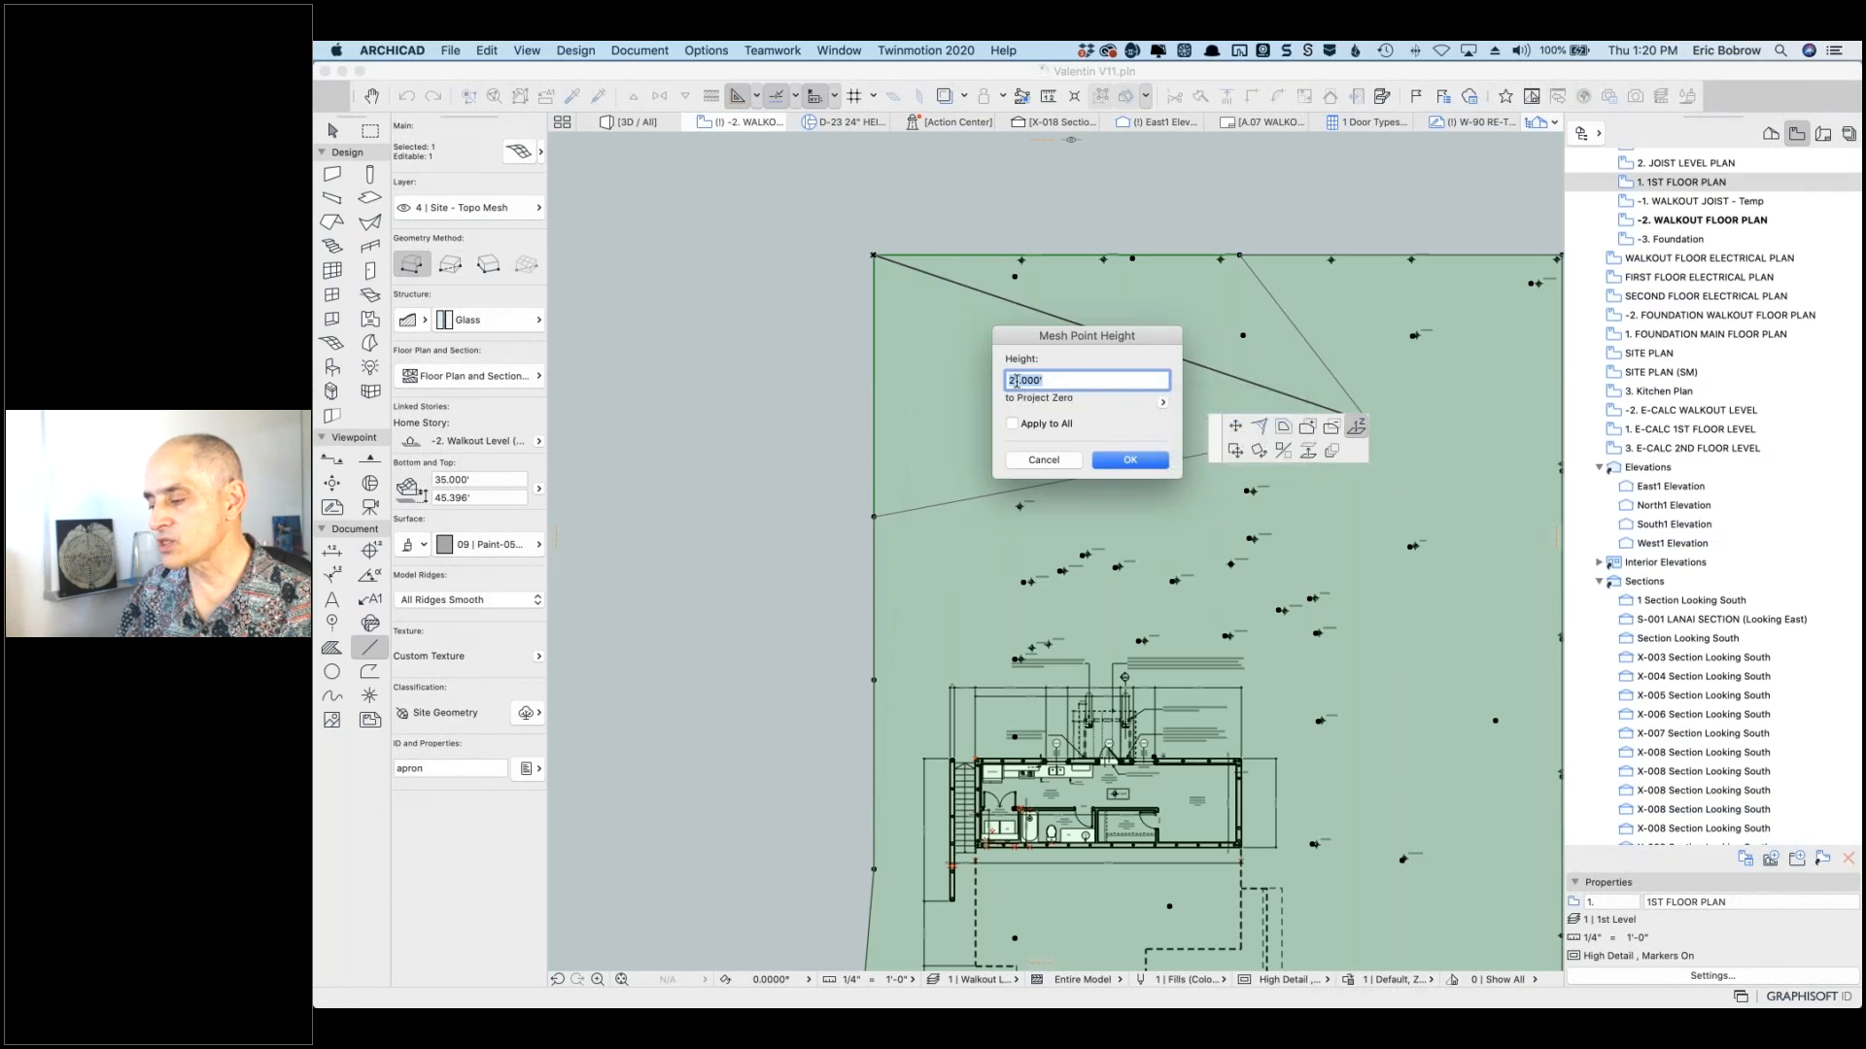
click(1164, 404)
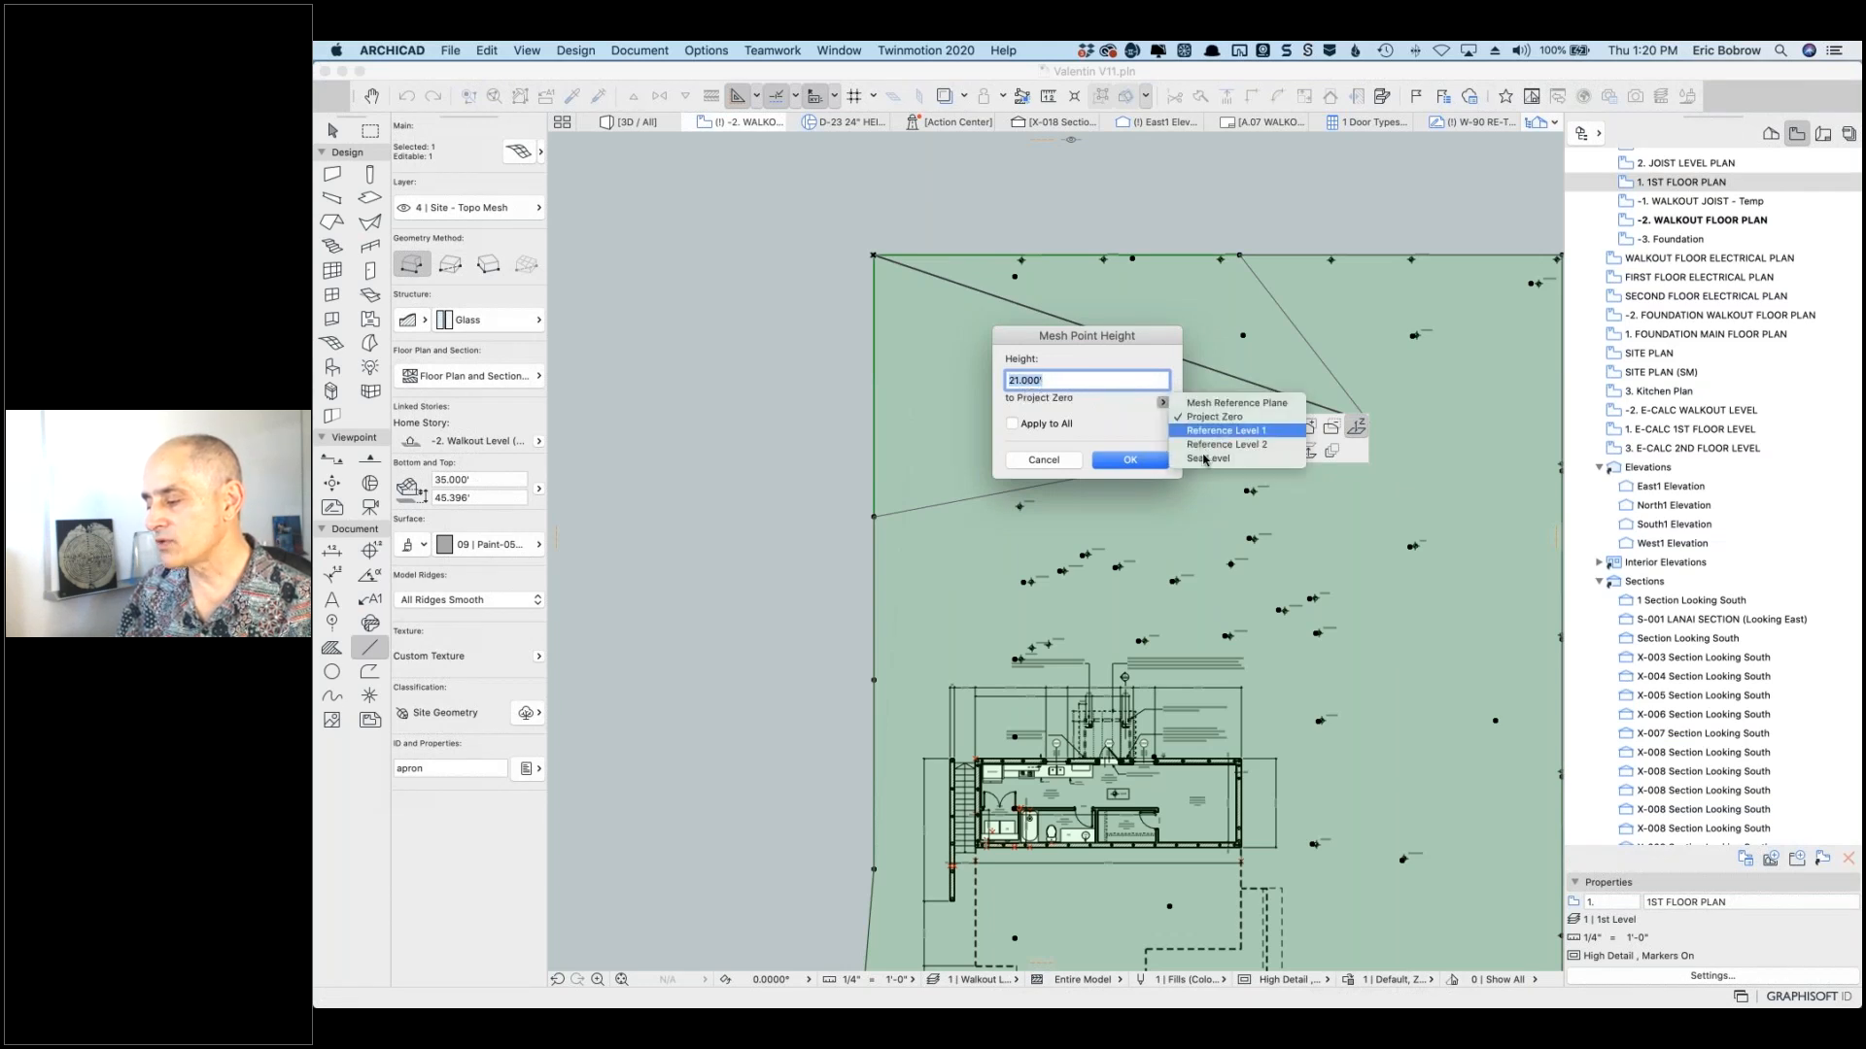
click(1204, 461)
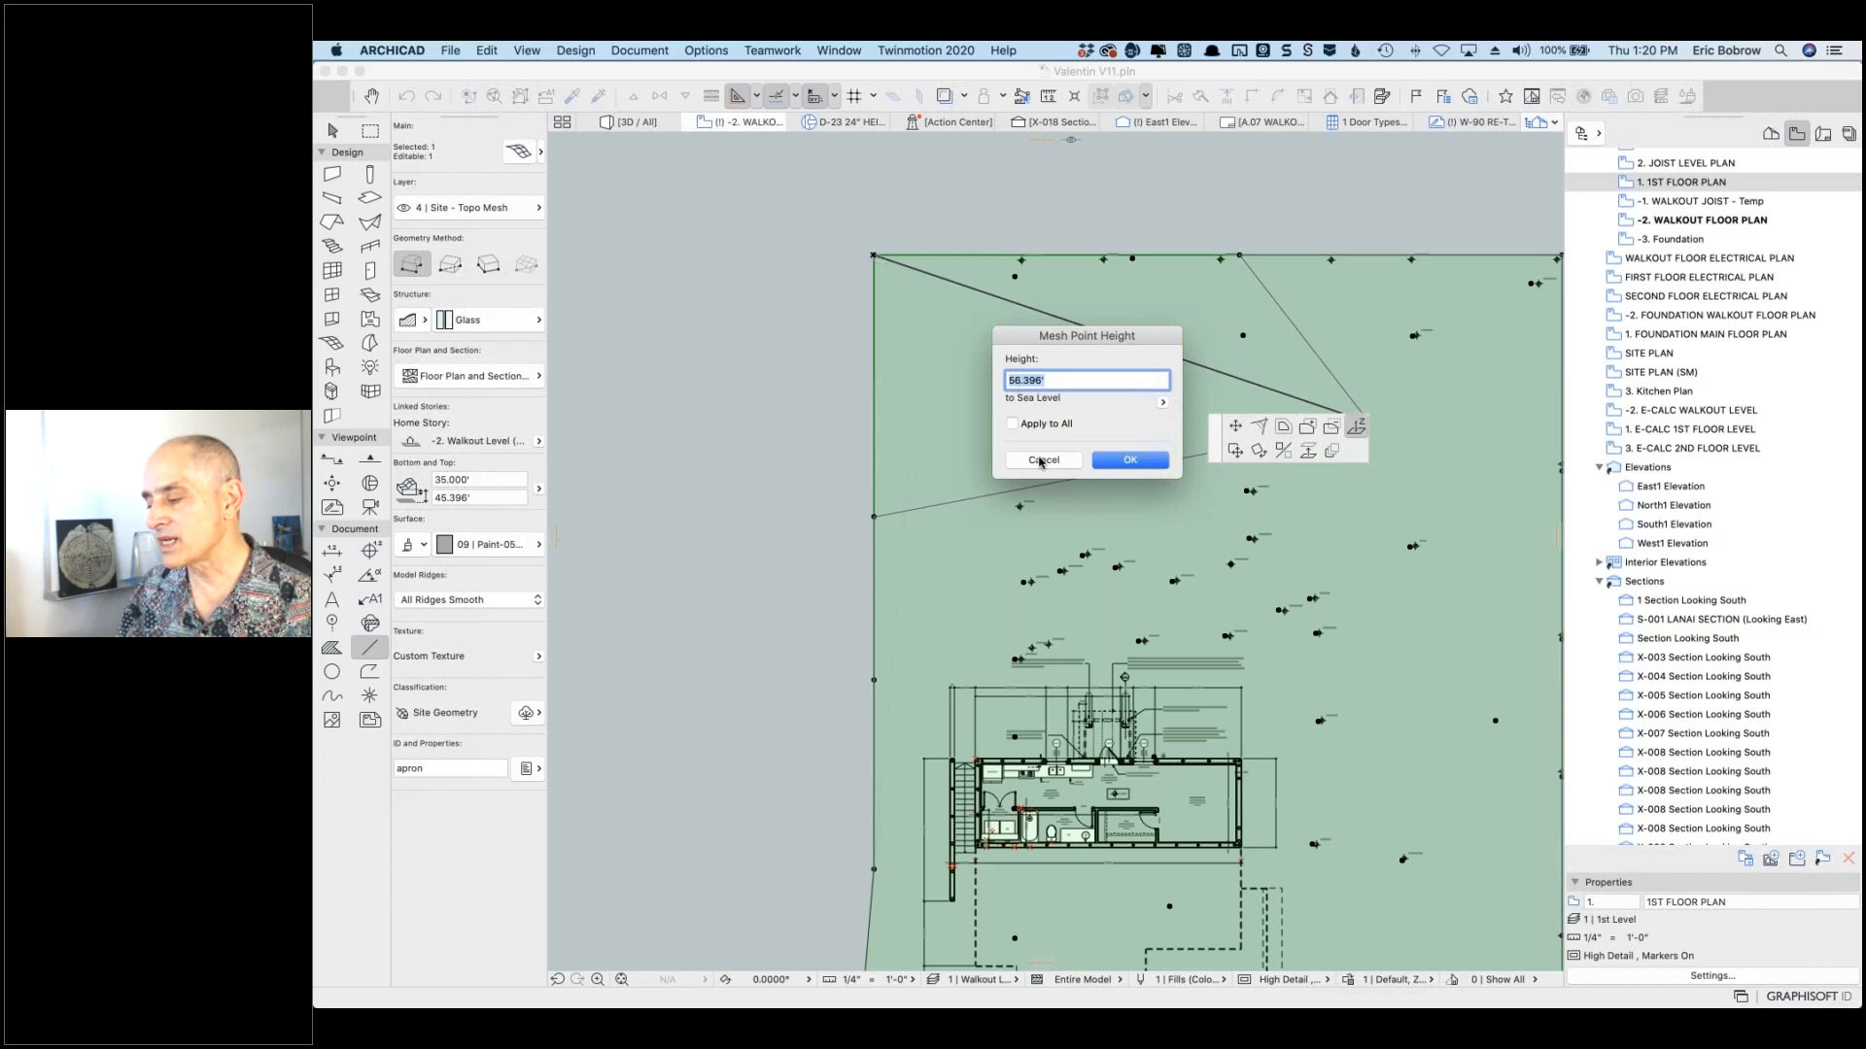
click(1162, 402)
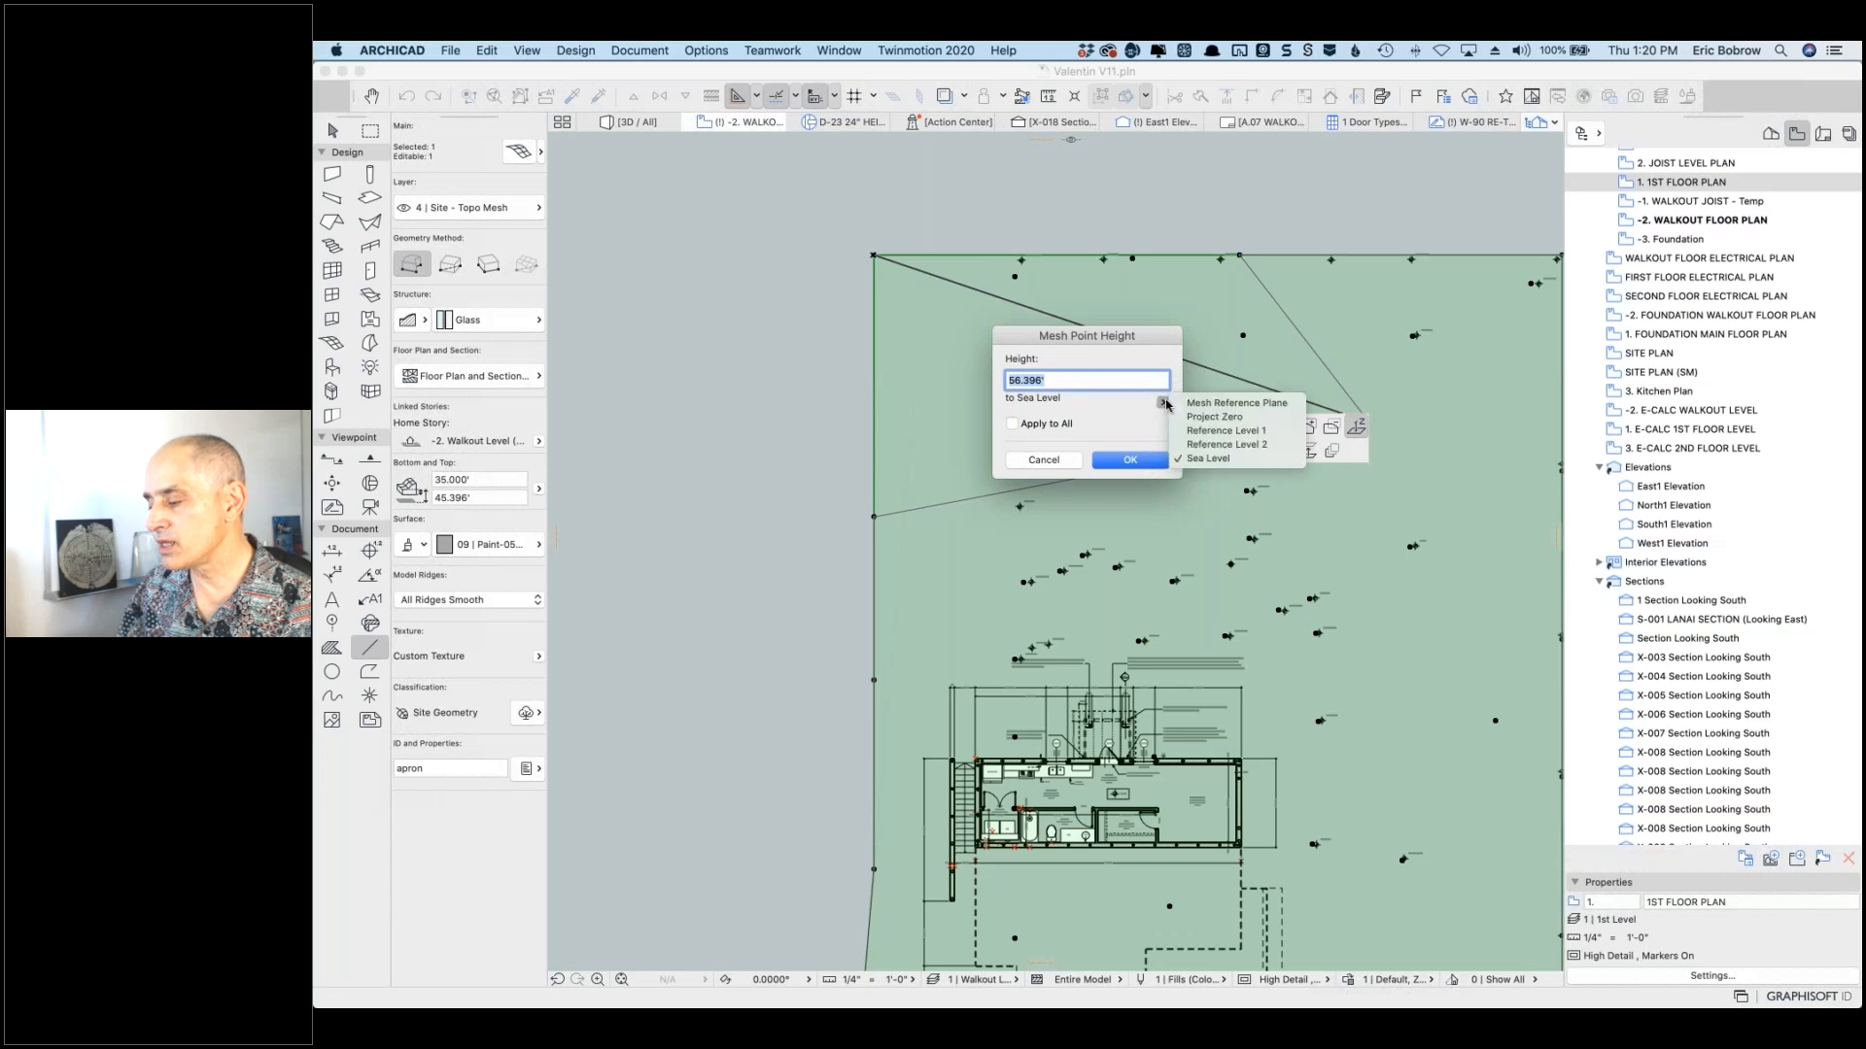
click(1214, 417)
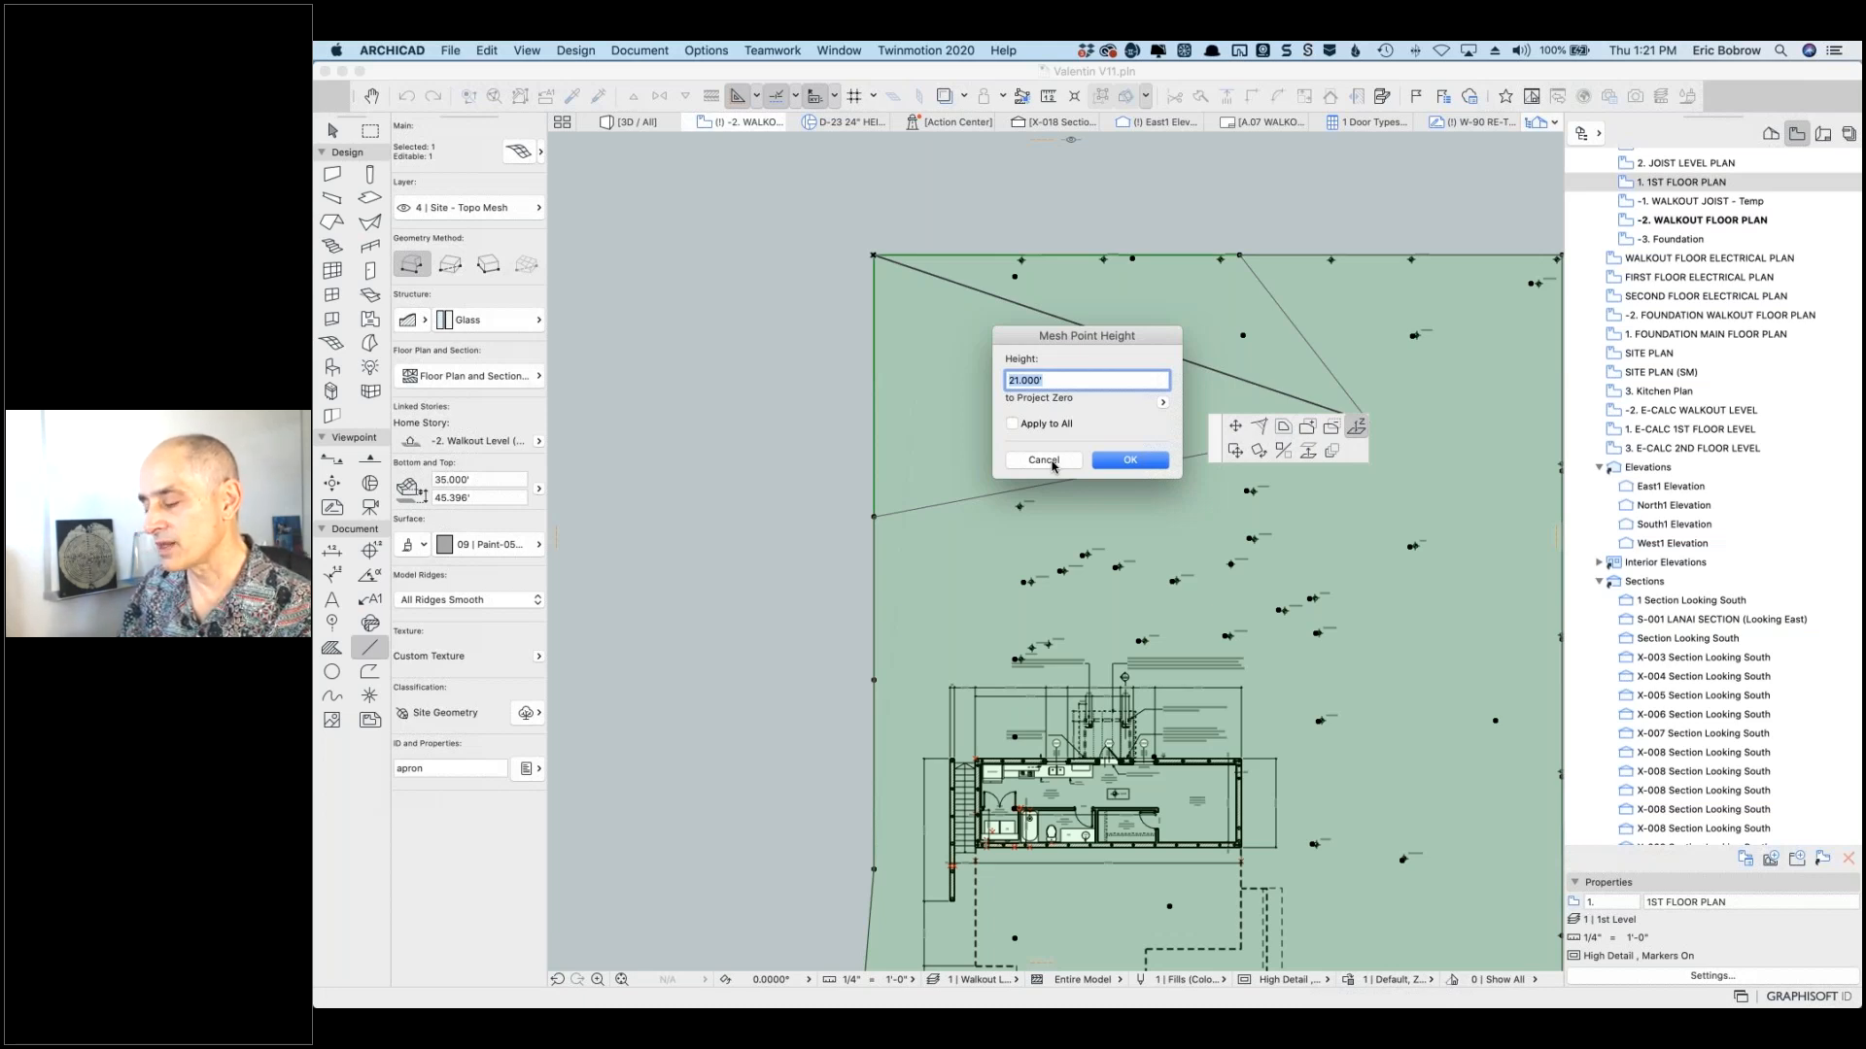
click(1045, 460)
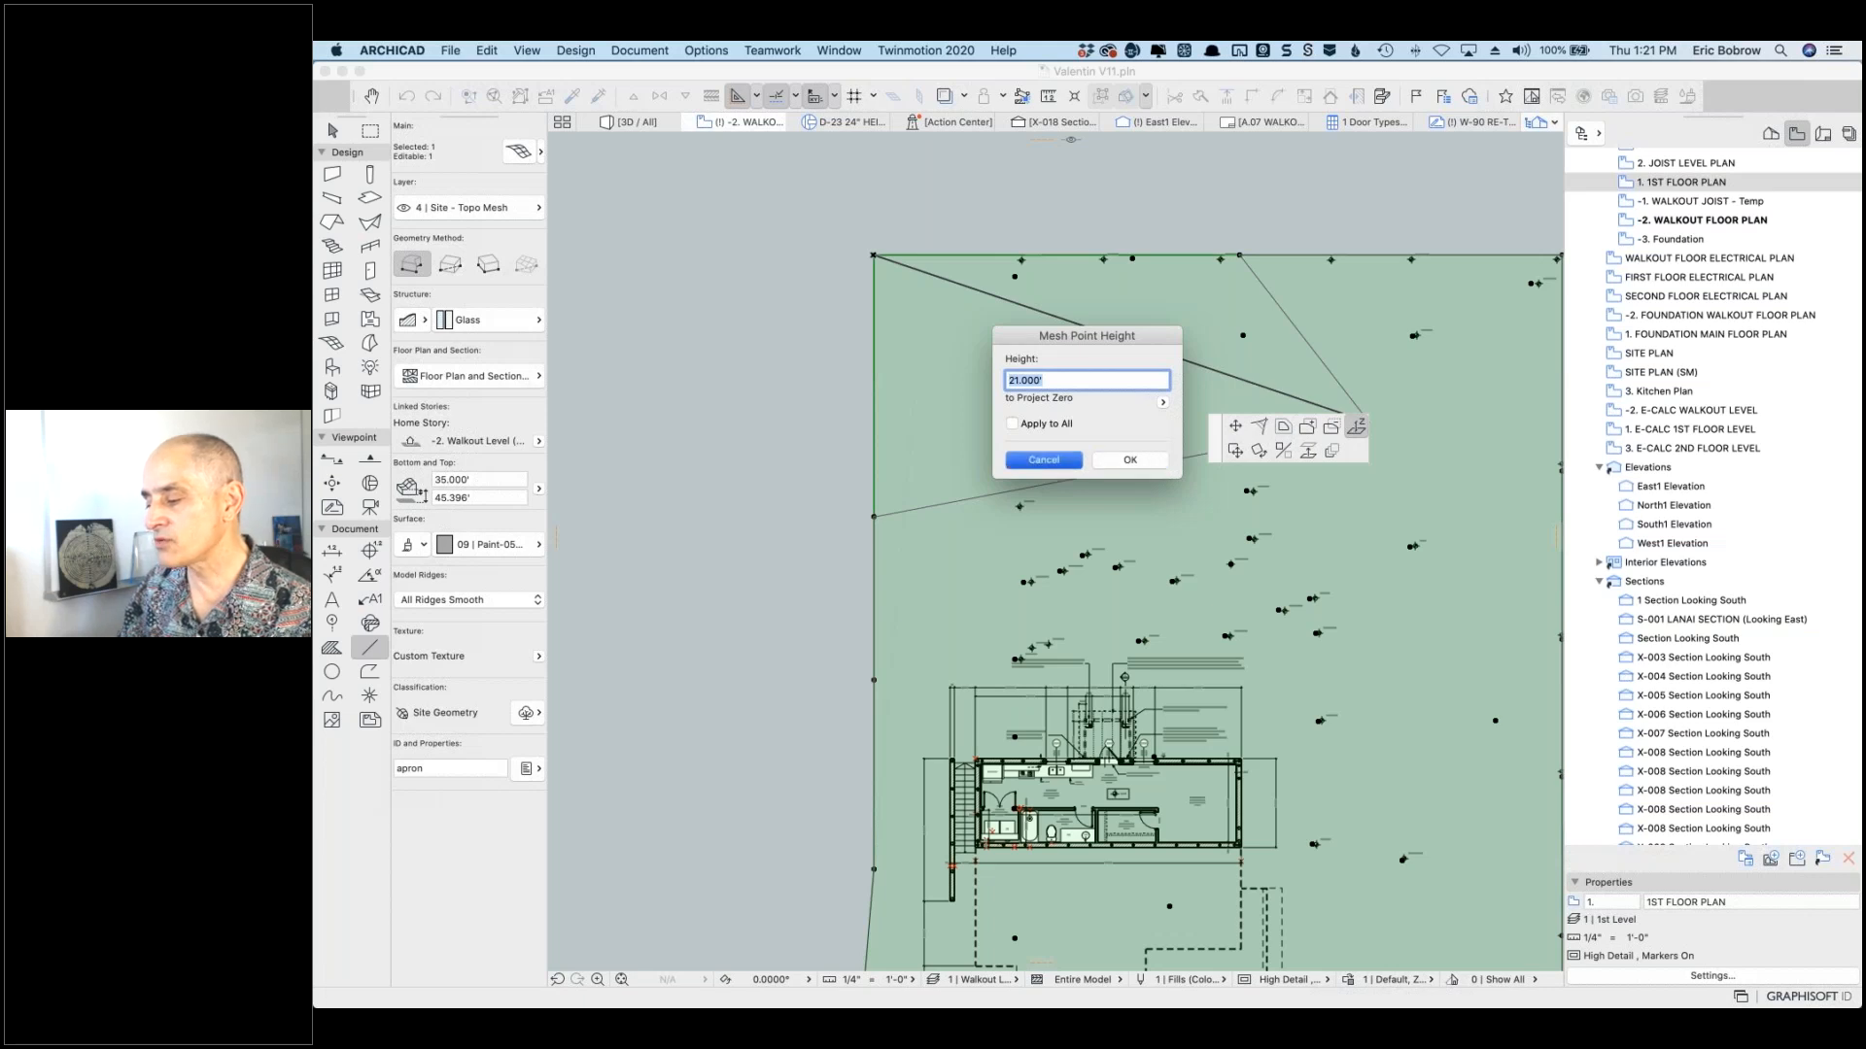
key(Escape)
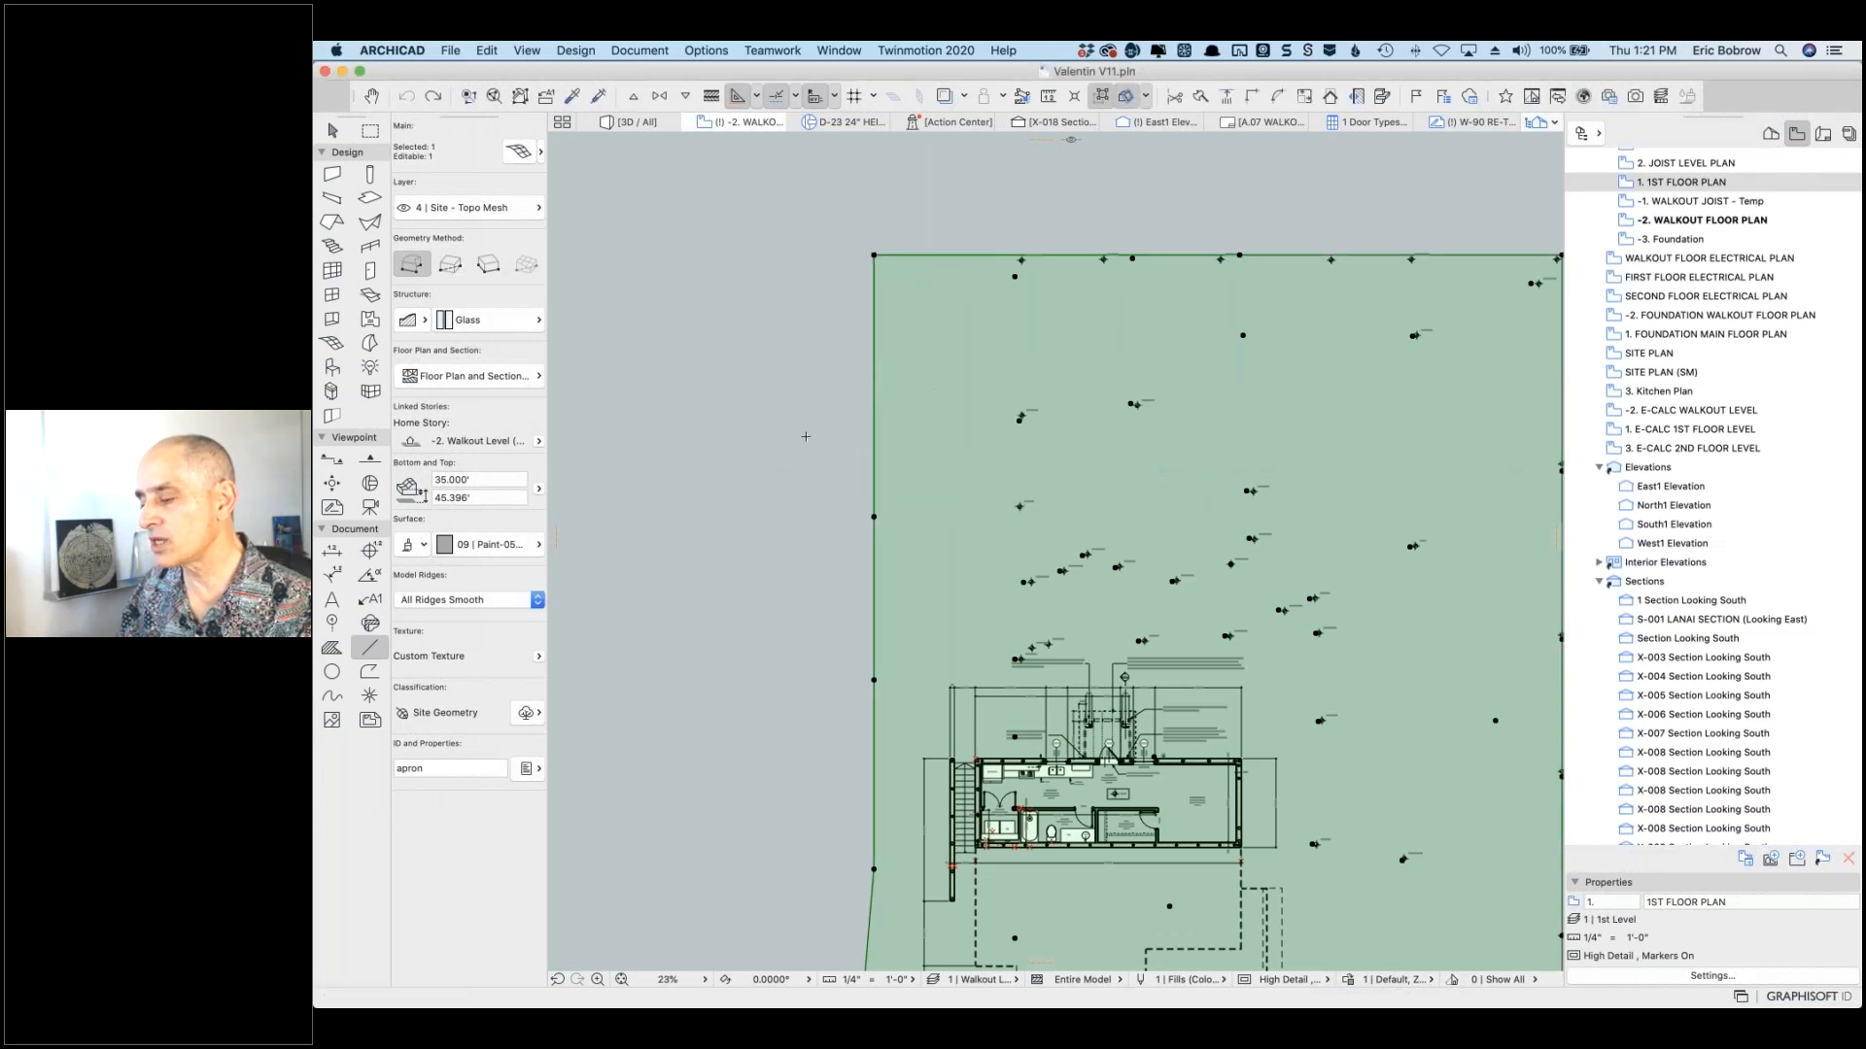
key(Escape)
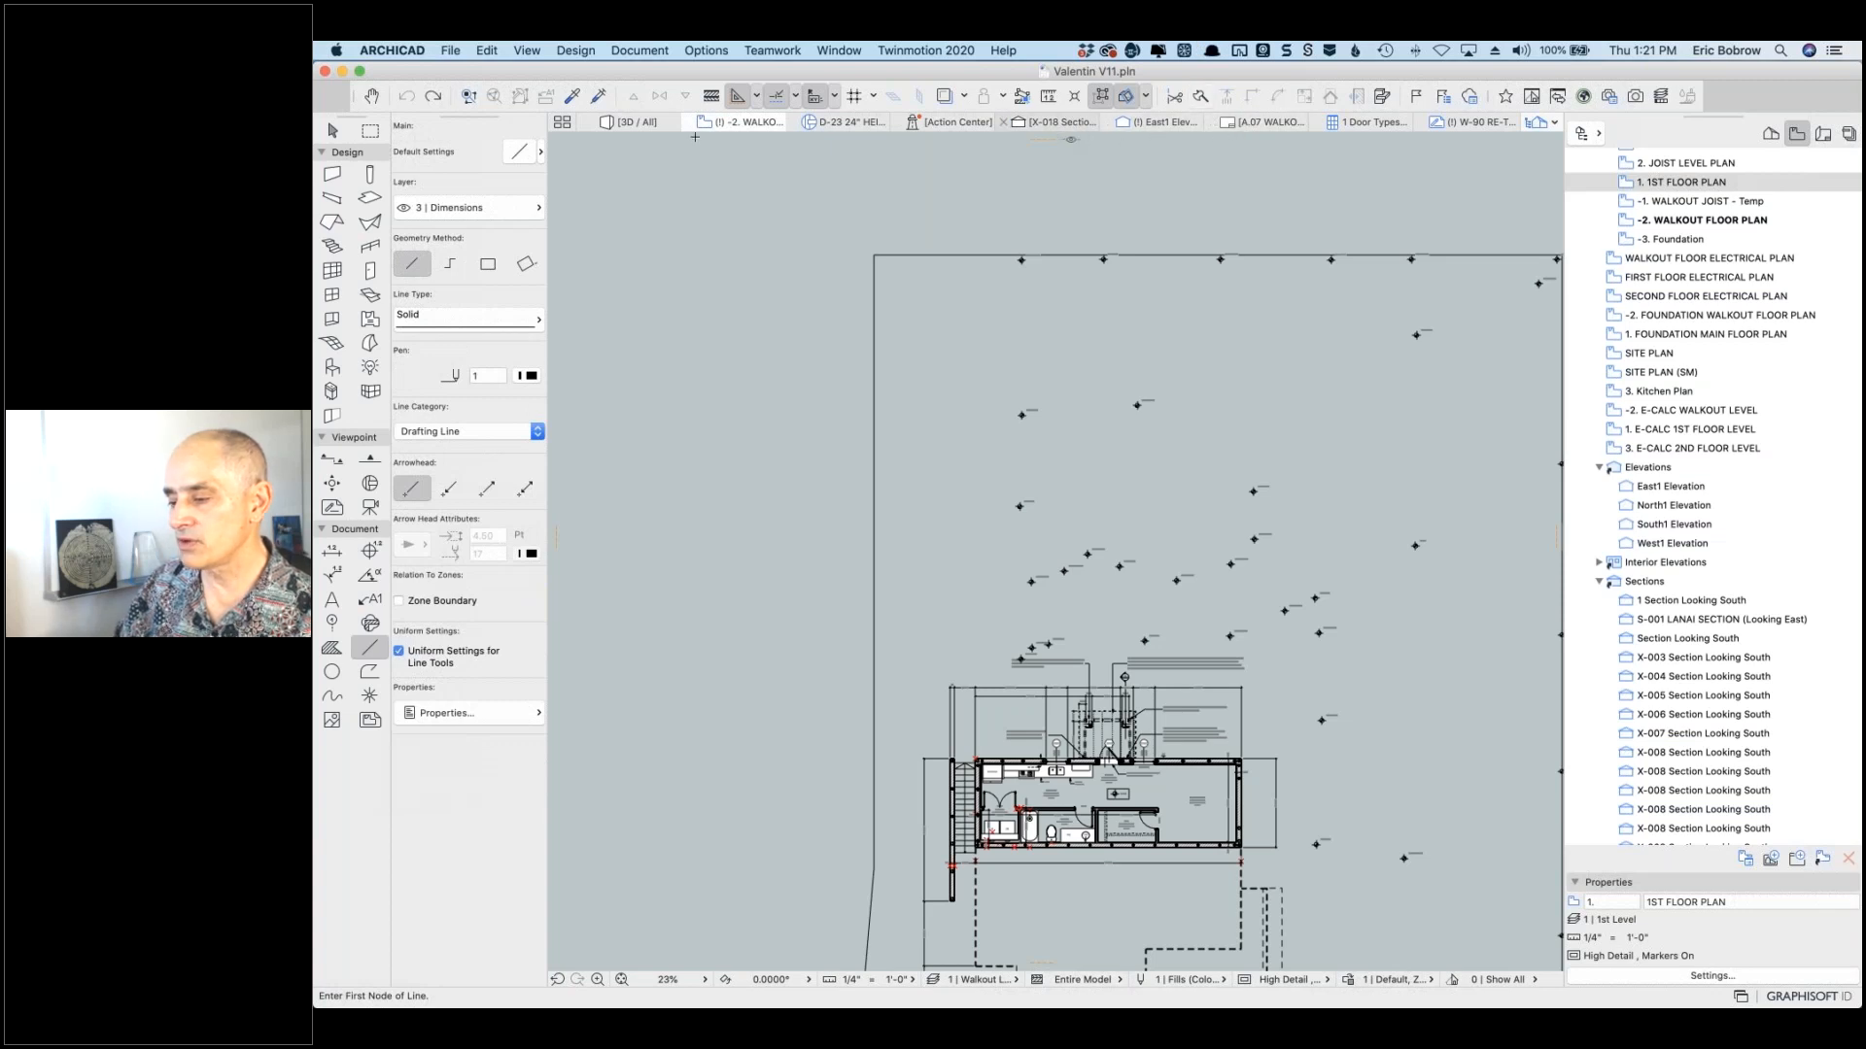
Step: In the 3D / All view, select the topo mesh and start a Drag from its corner
click(632, 123)
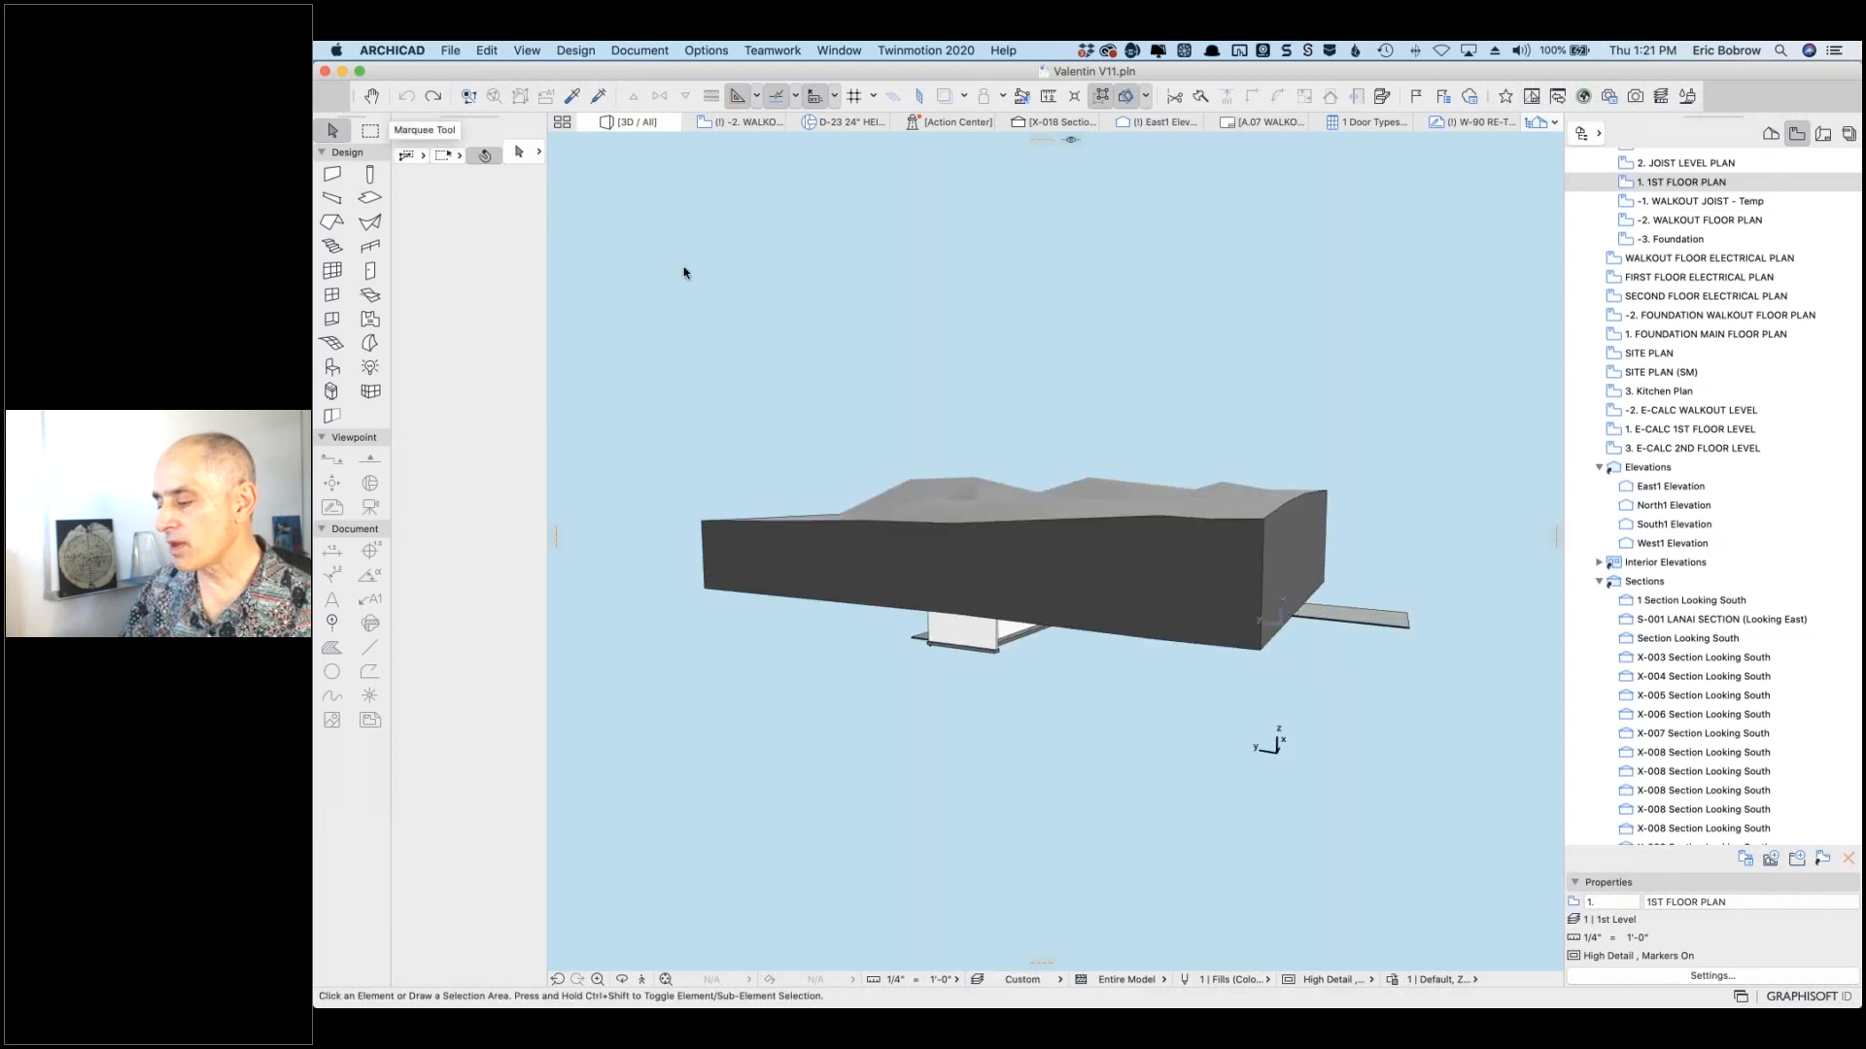
shift+middle_drag(1281, 610, 1481, 544)
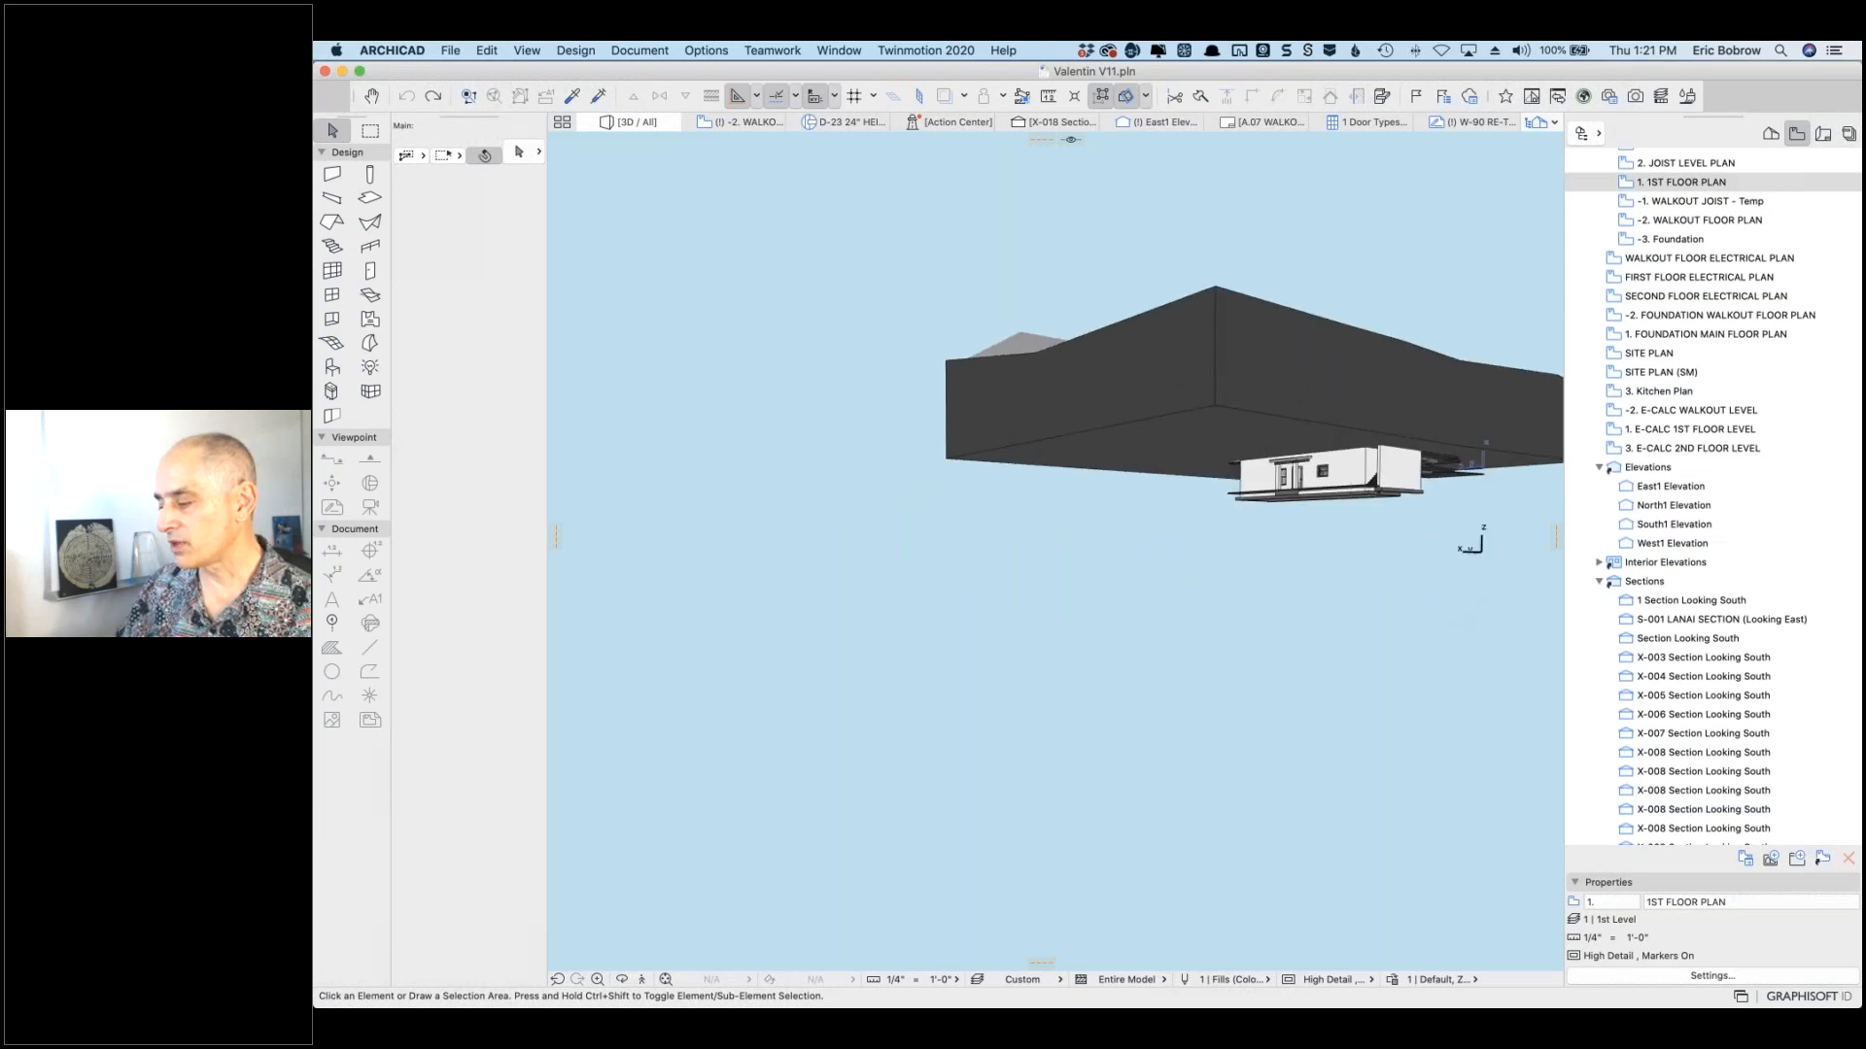
click(1238, 299)
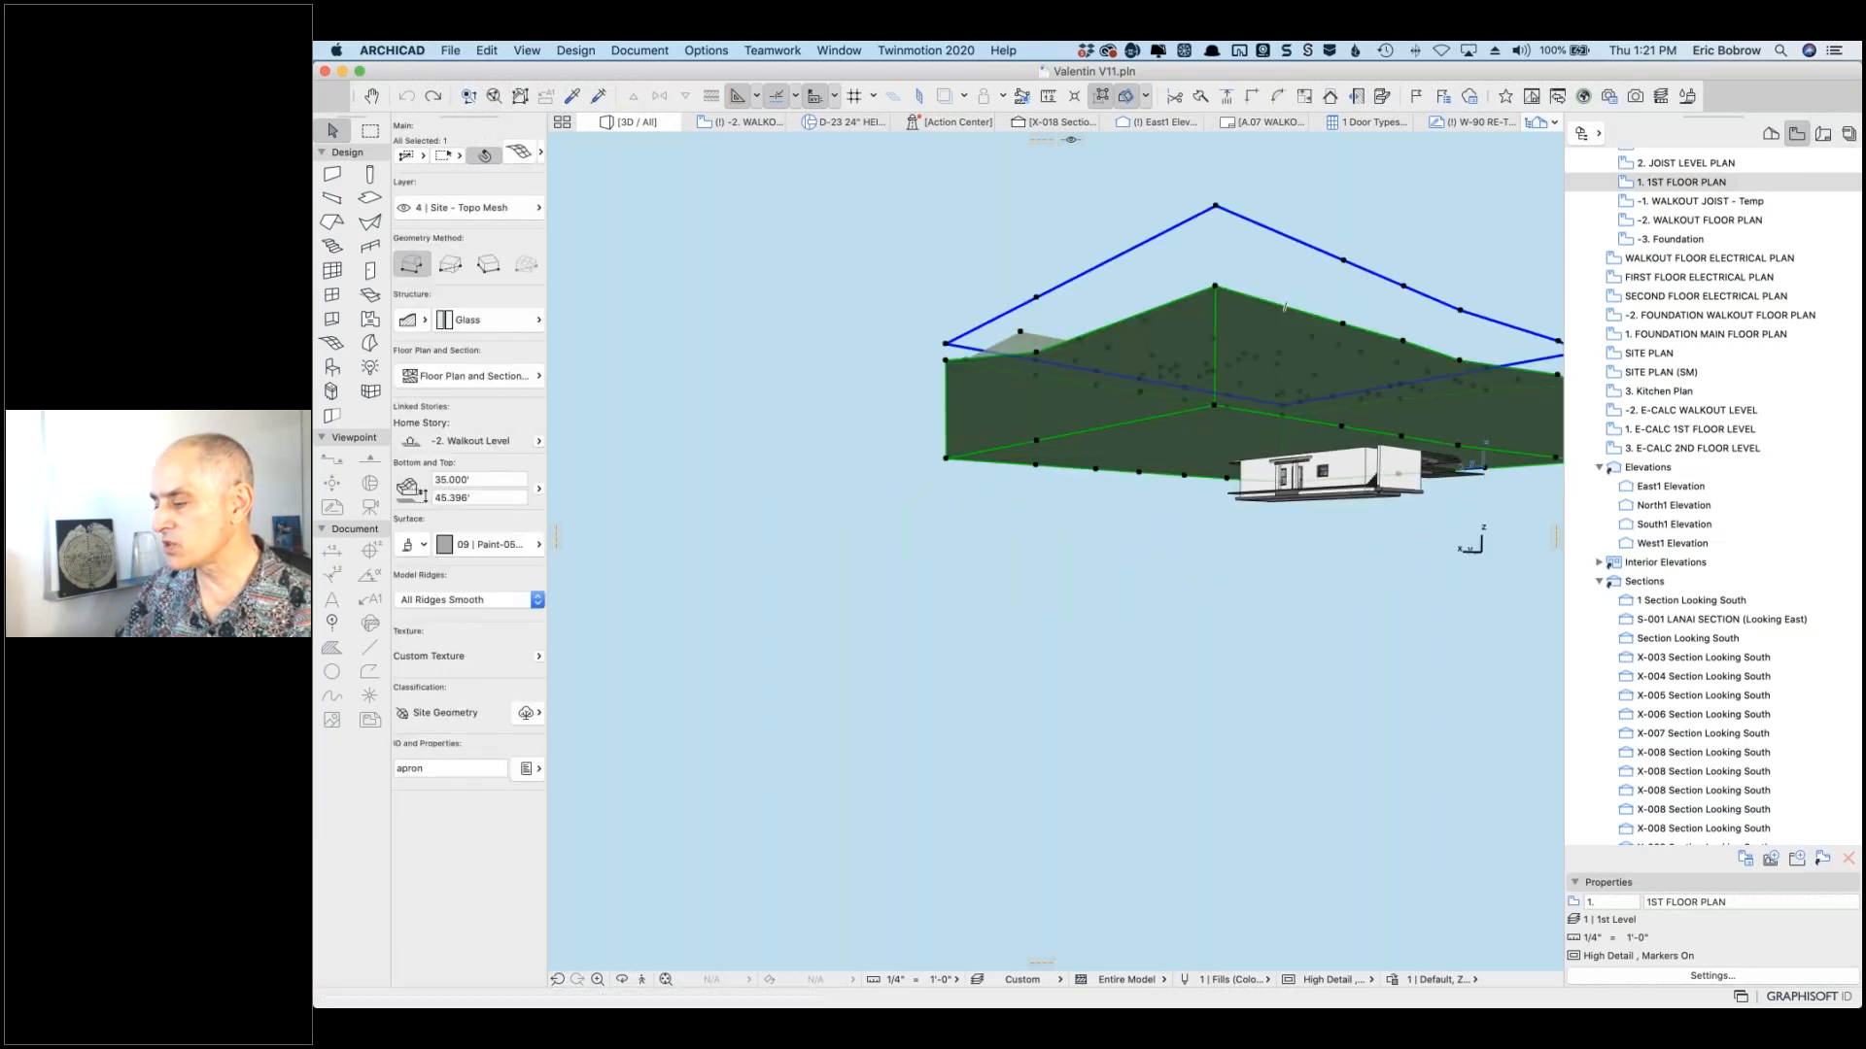
shift+middle_drag(1279, 264, 1195, 479)
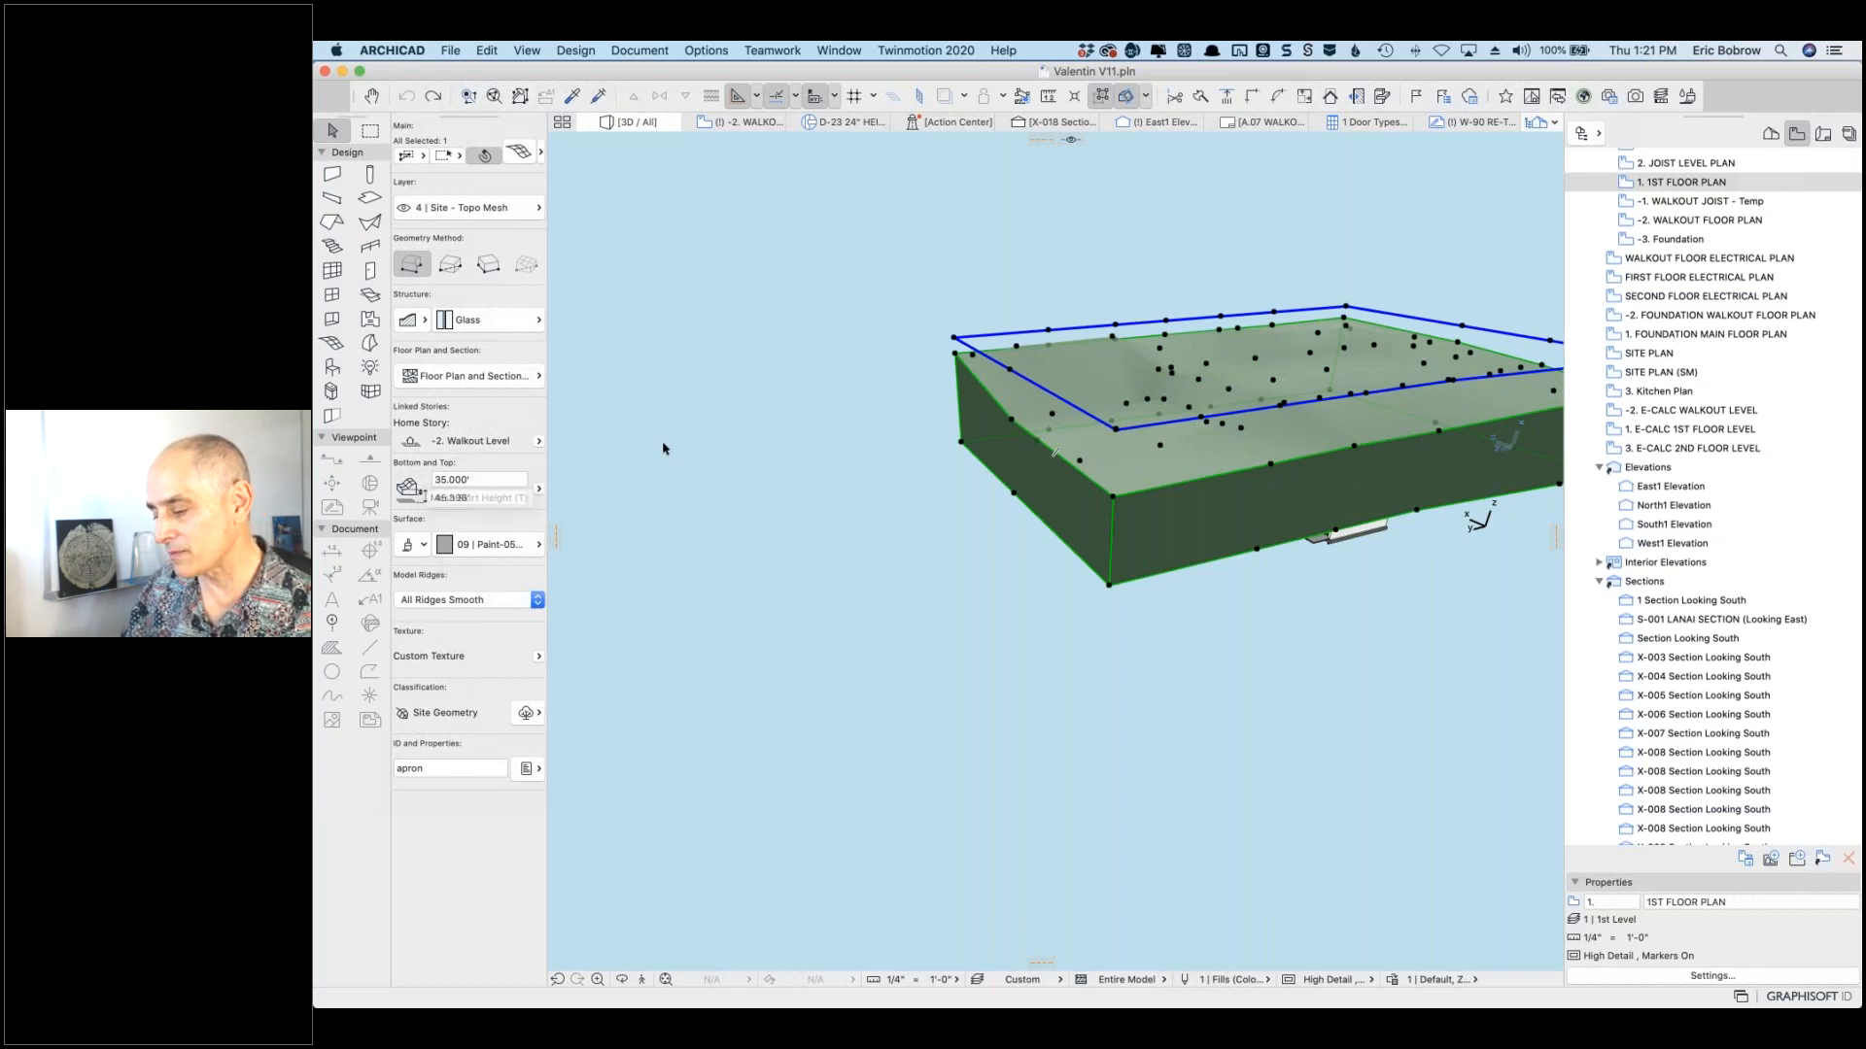
key(super+d)
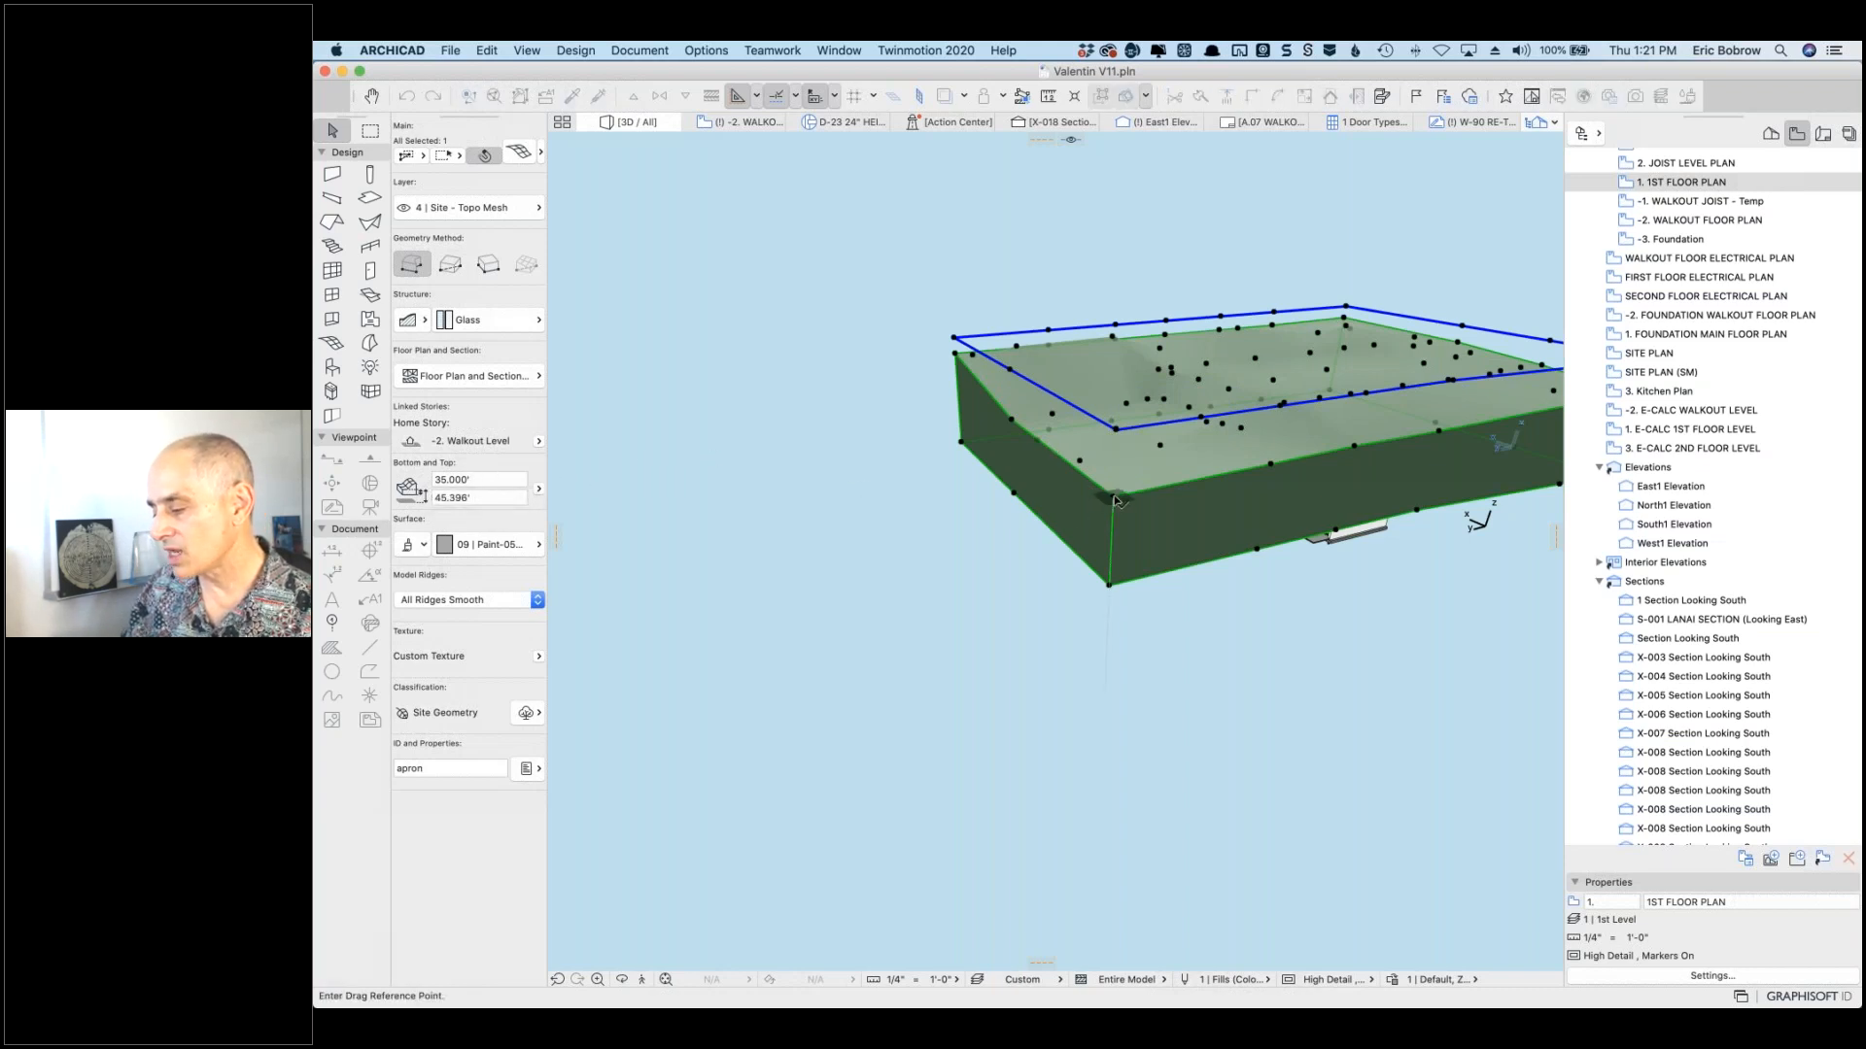
click(1115, 501)
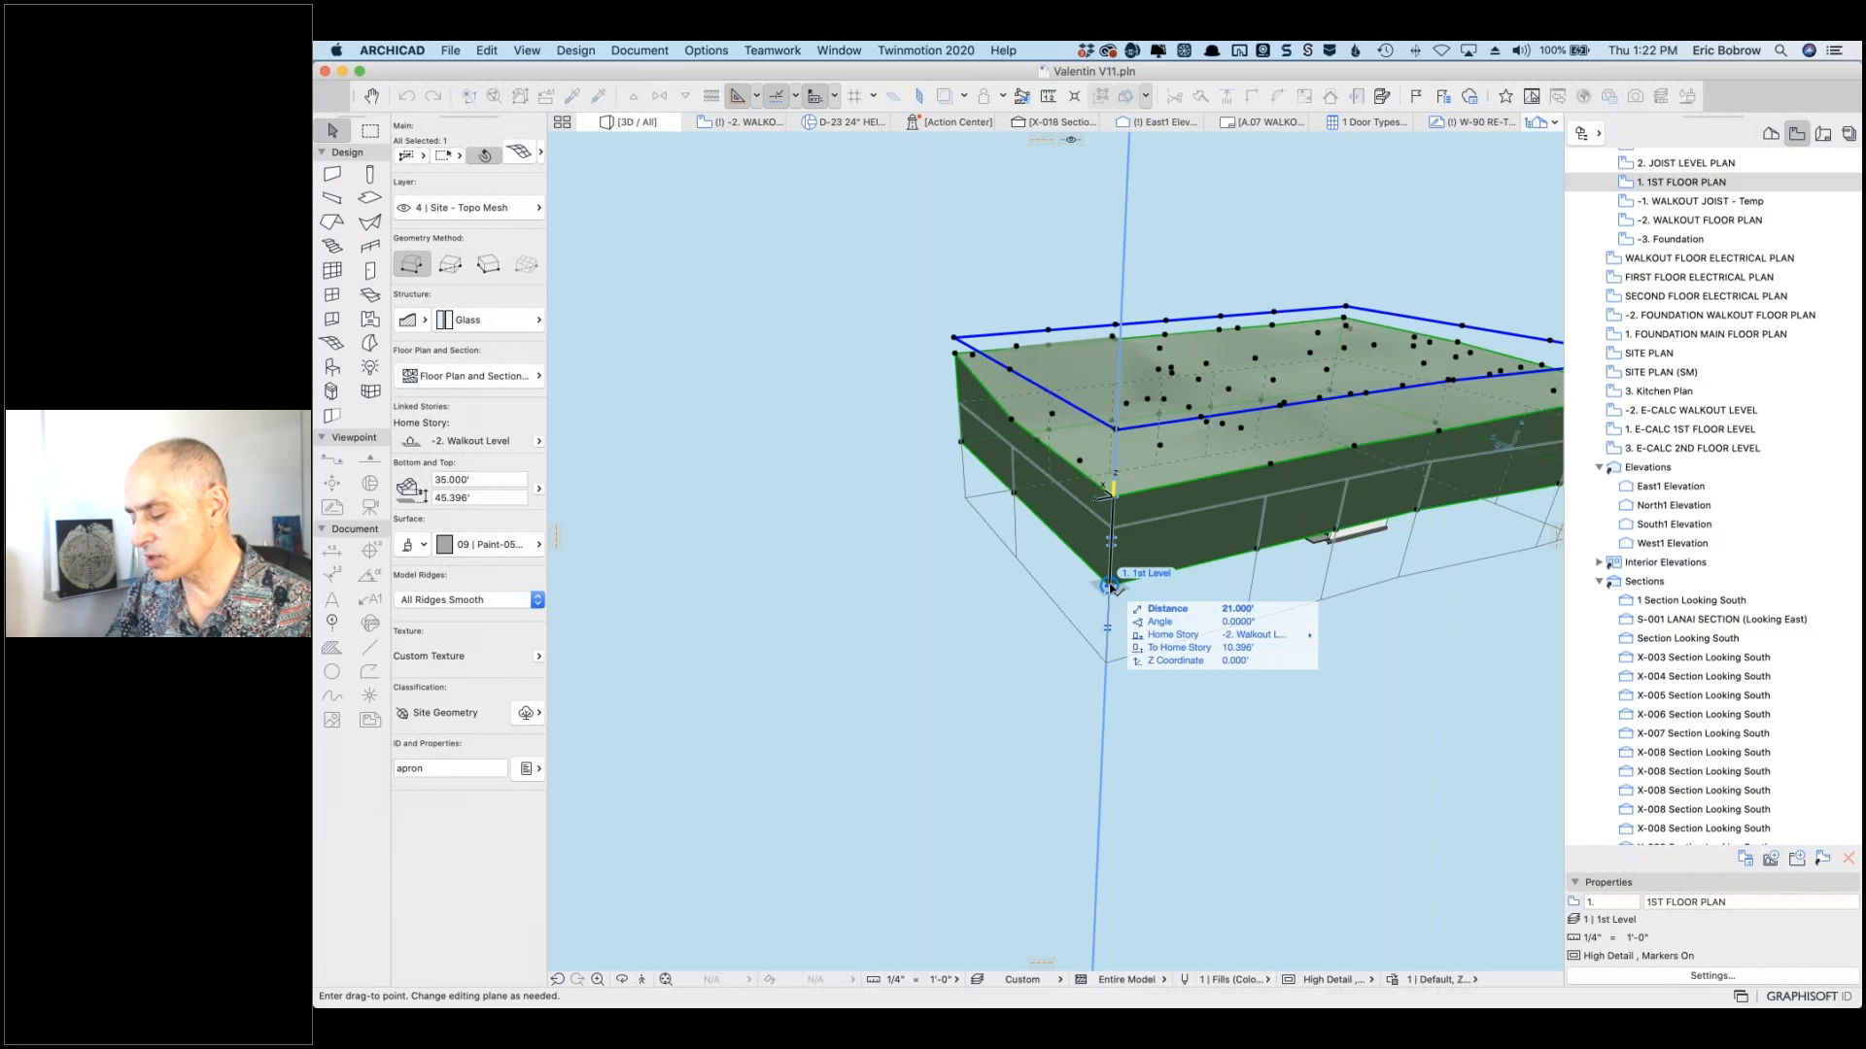
Step: Move the topo mesh by a distance of 35.396'
text(35.396)
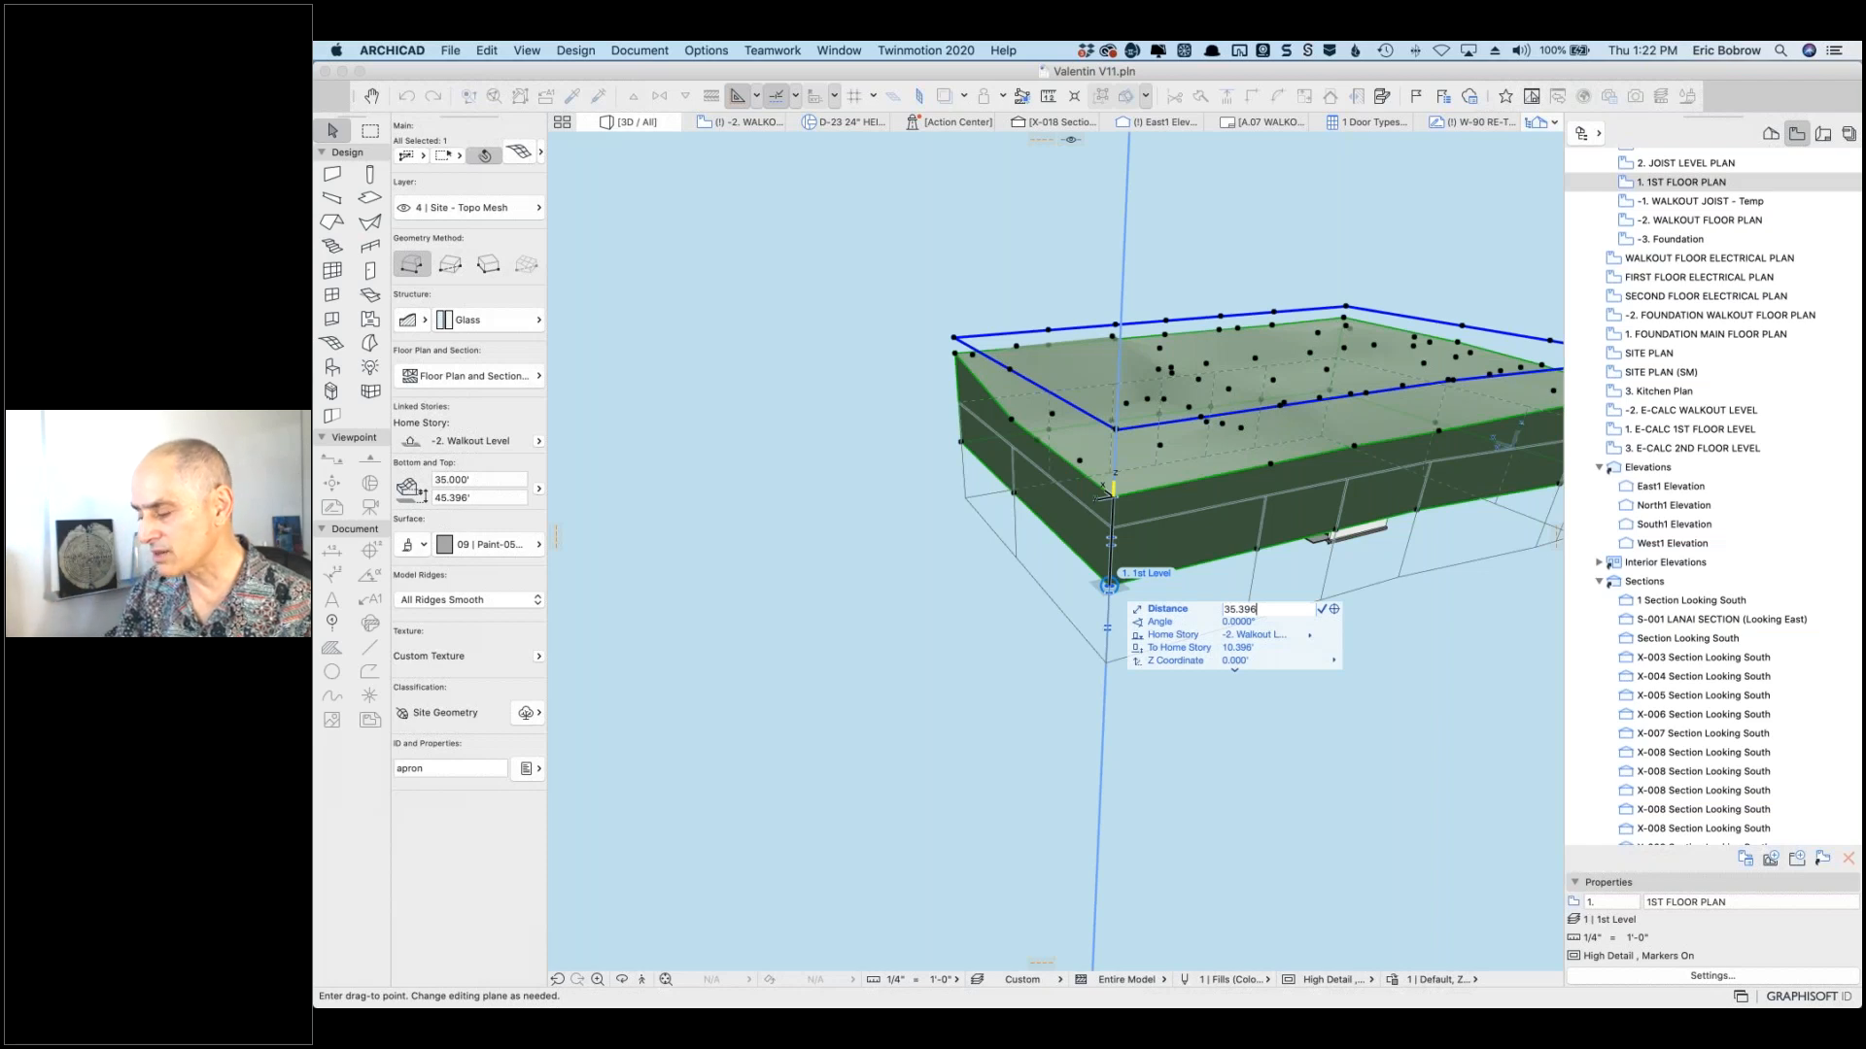
key(Return)
key(super+z)
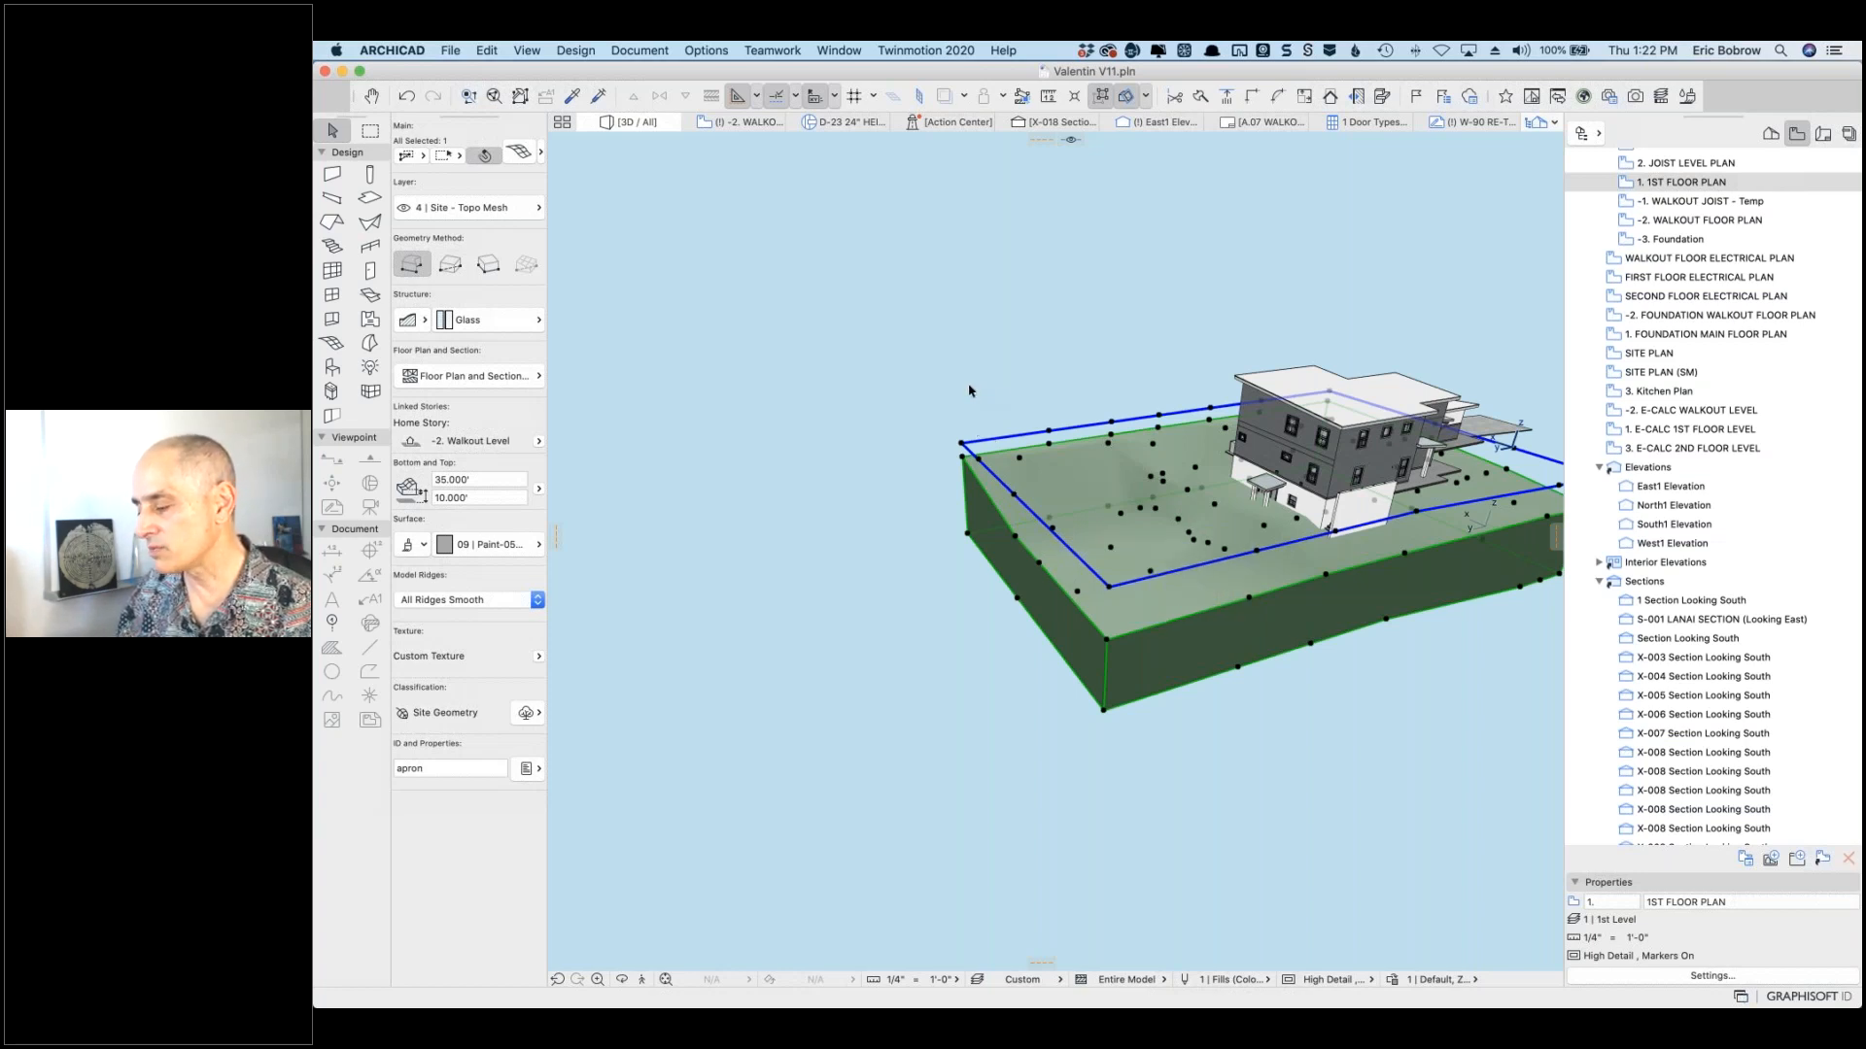
click(856, 370)
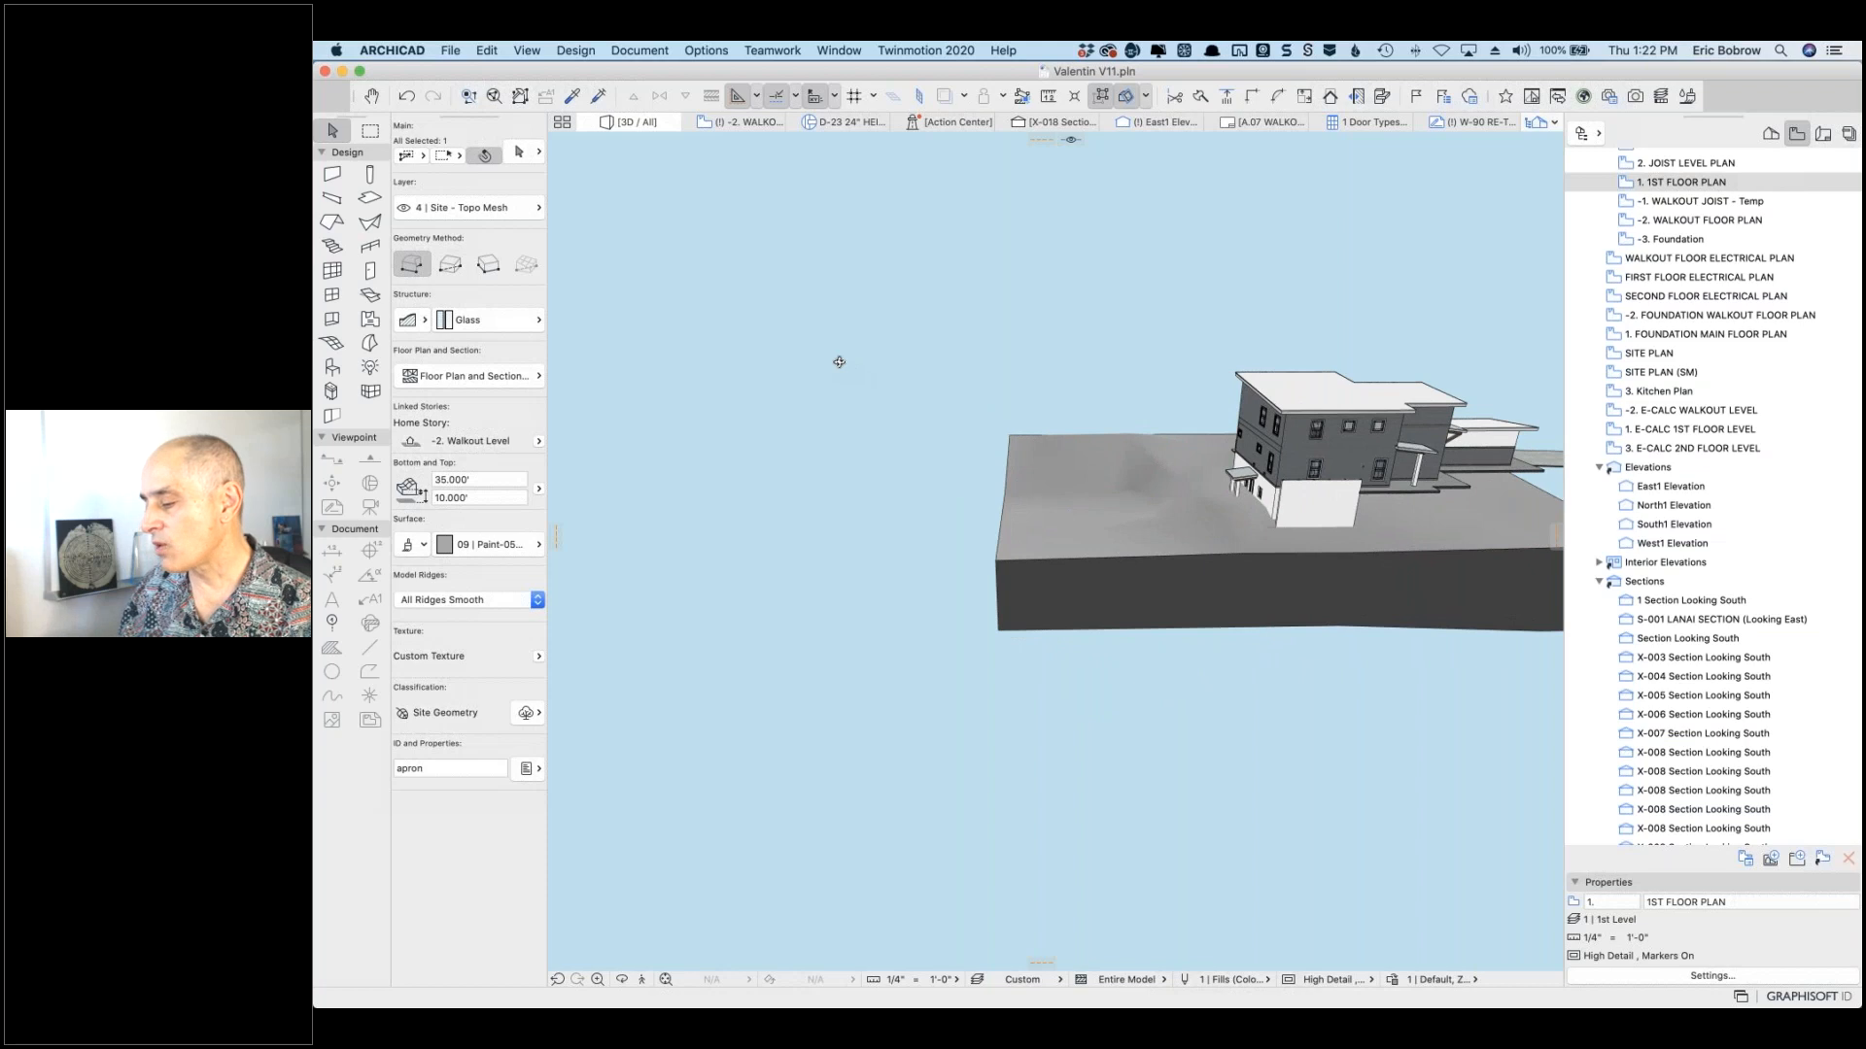
click(1006, 506)
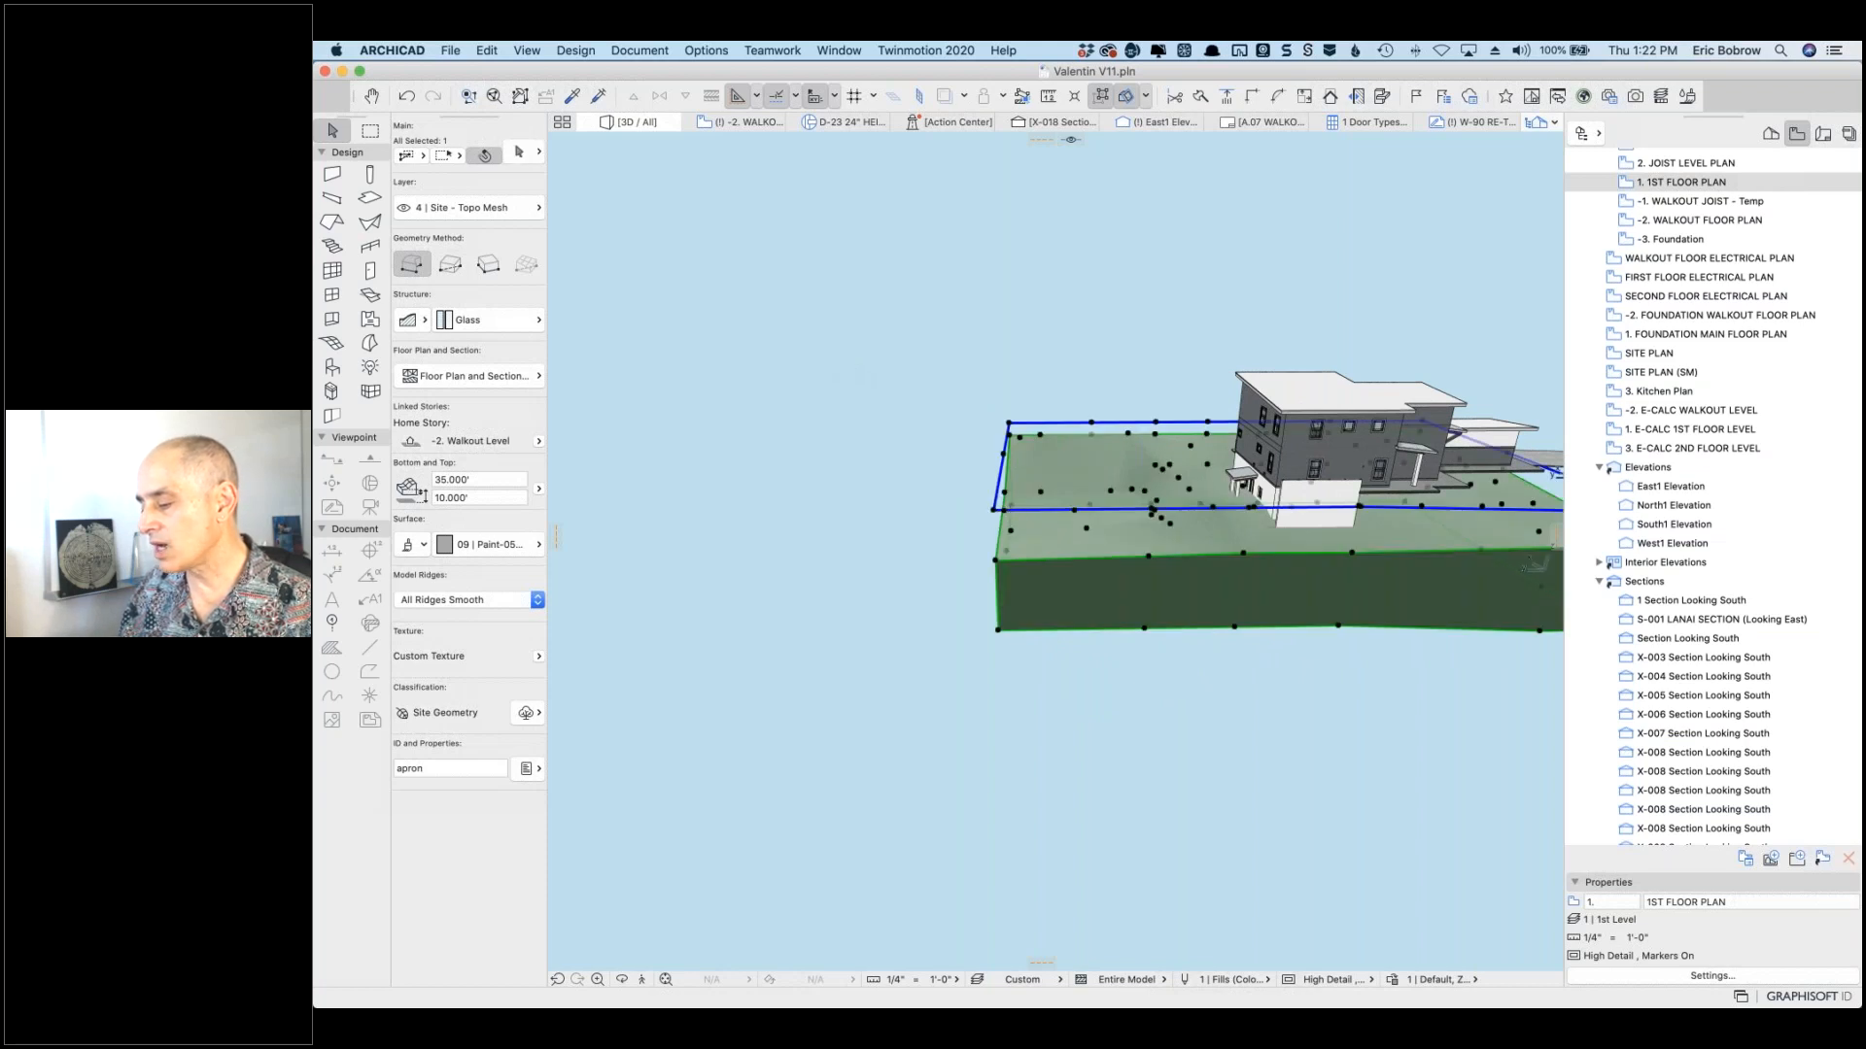
shift+middle_drag(986, 515, 1059, 506)
click(1059, 506)
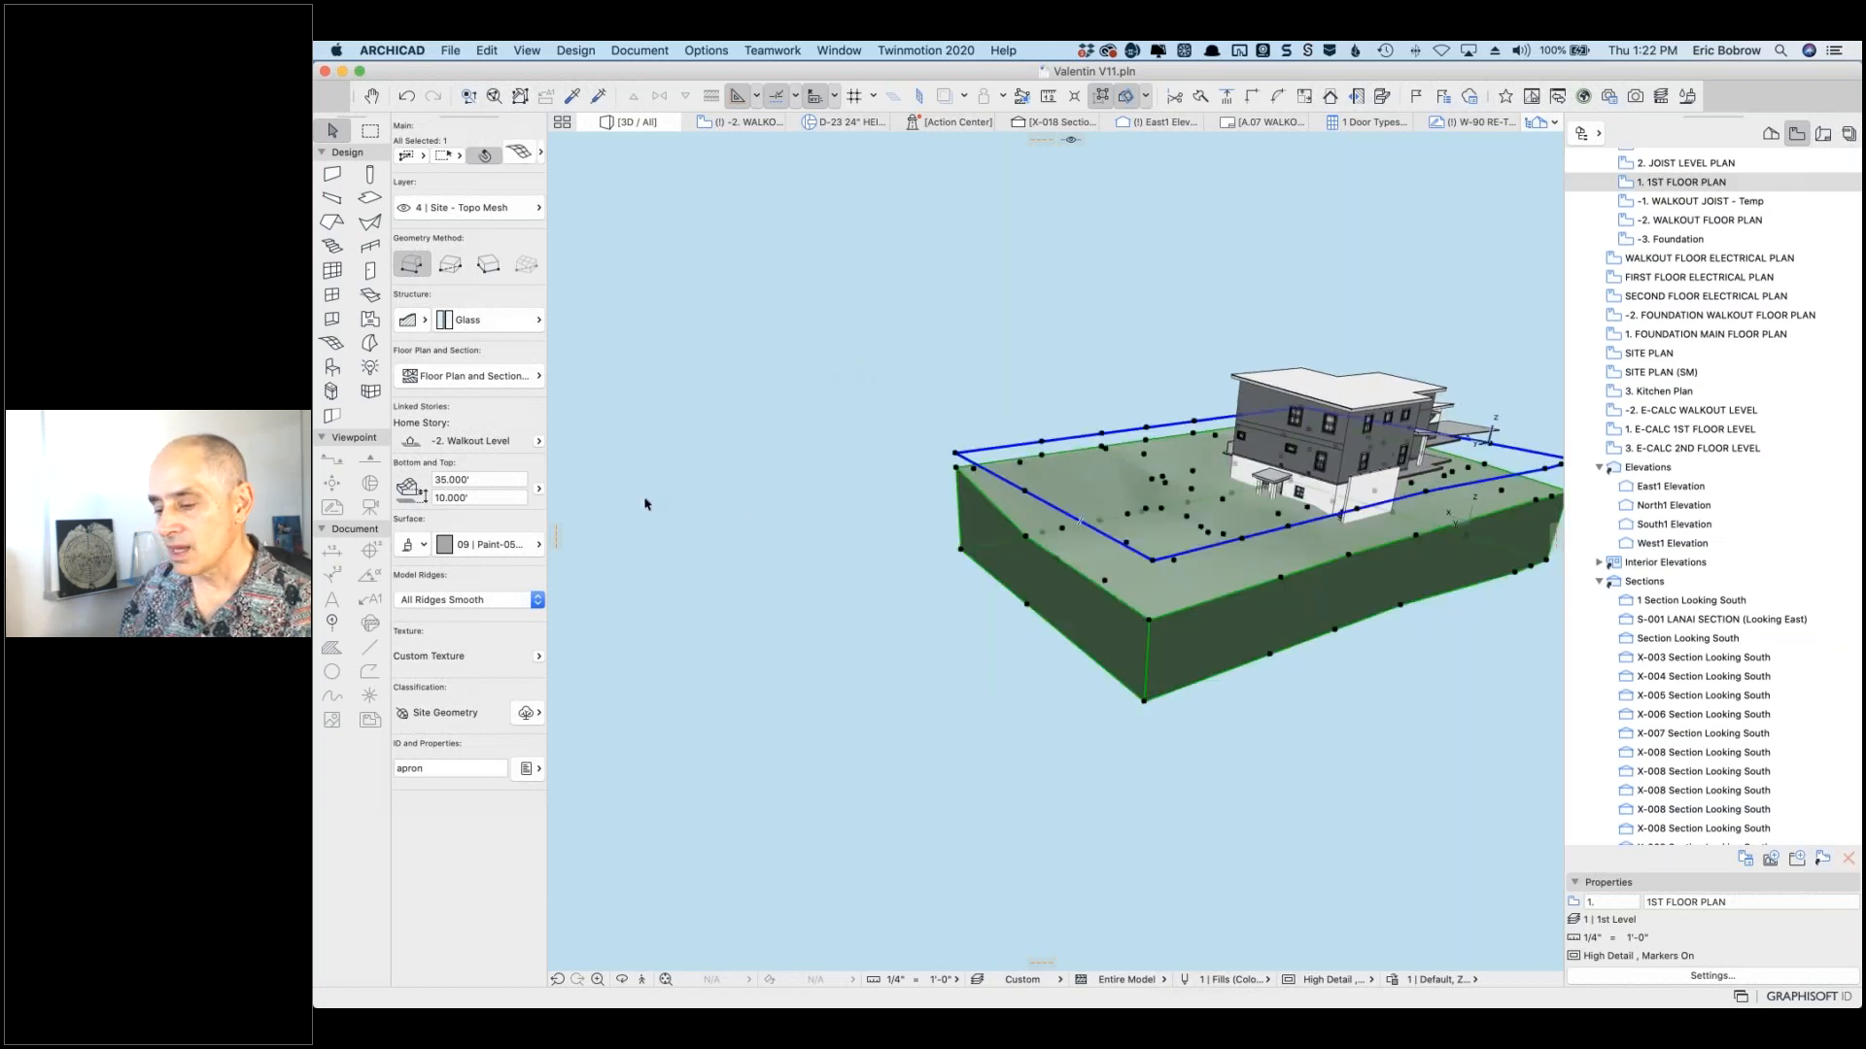
click(491, 479)
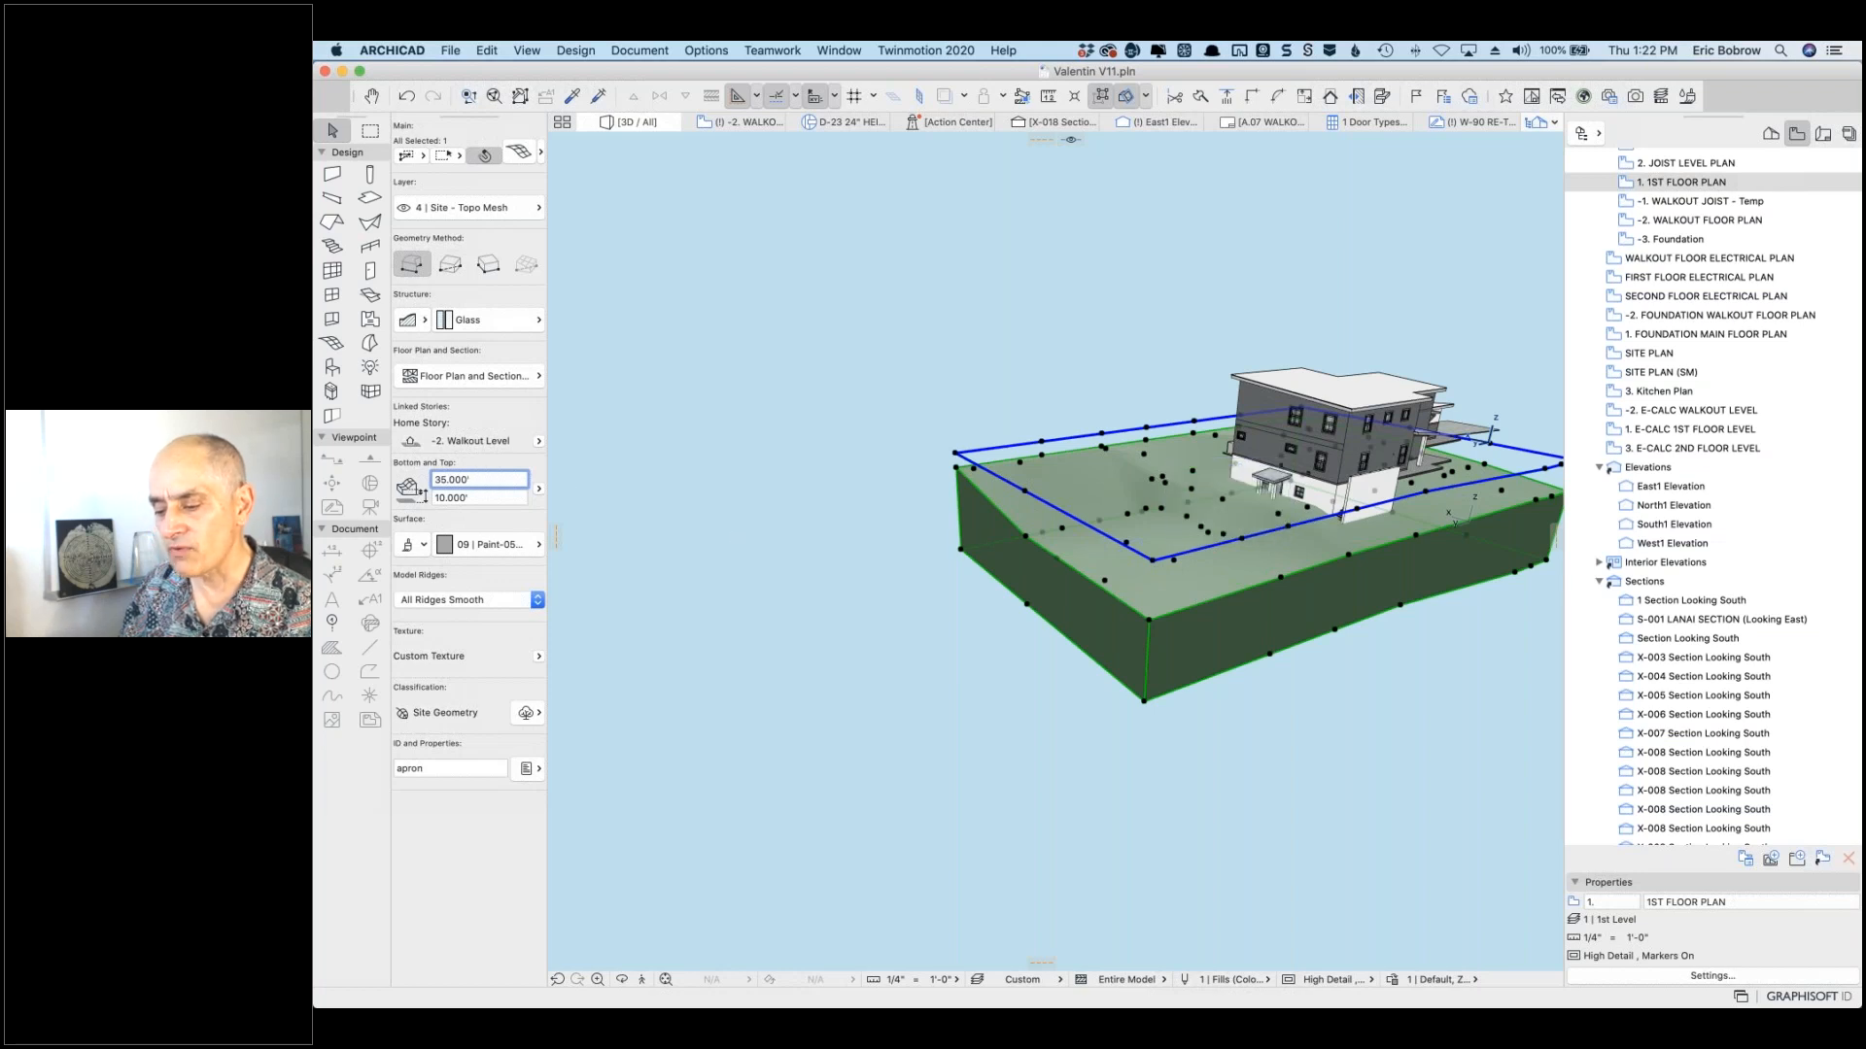
Step: Switch the mesh's Info Box height reference to Sea Level, now reading 35.000' and 0.000'
click(540, 489)
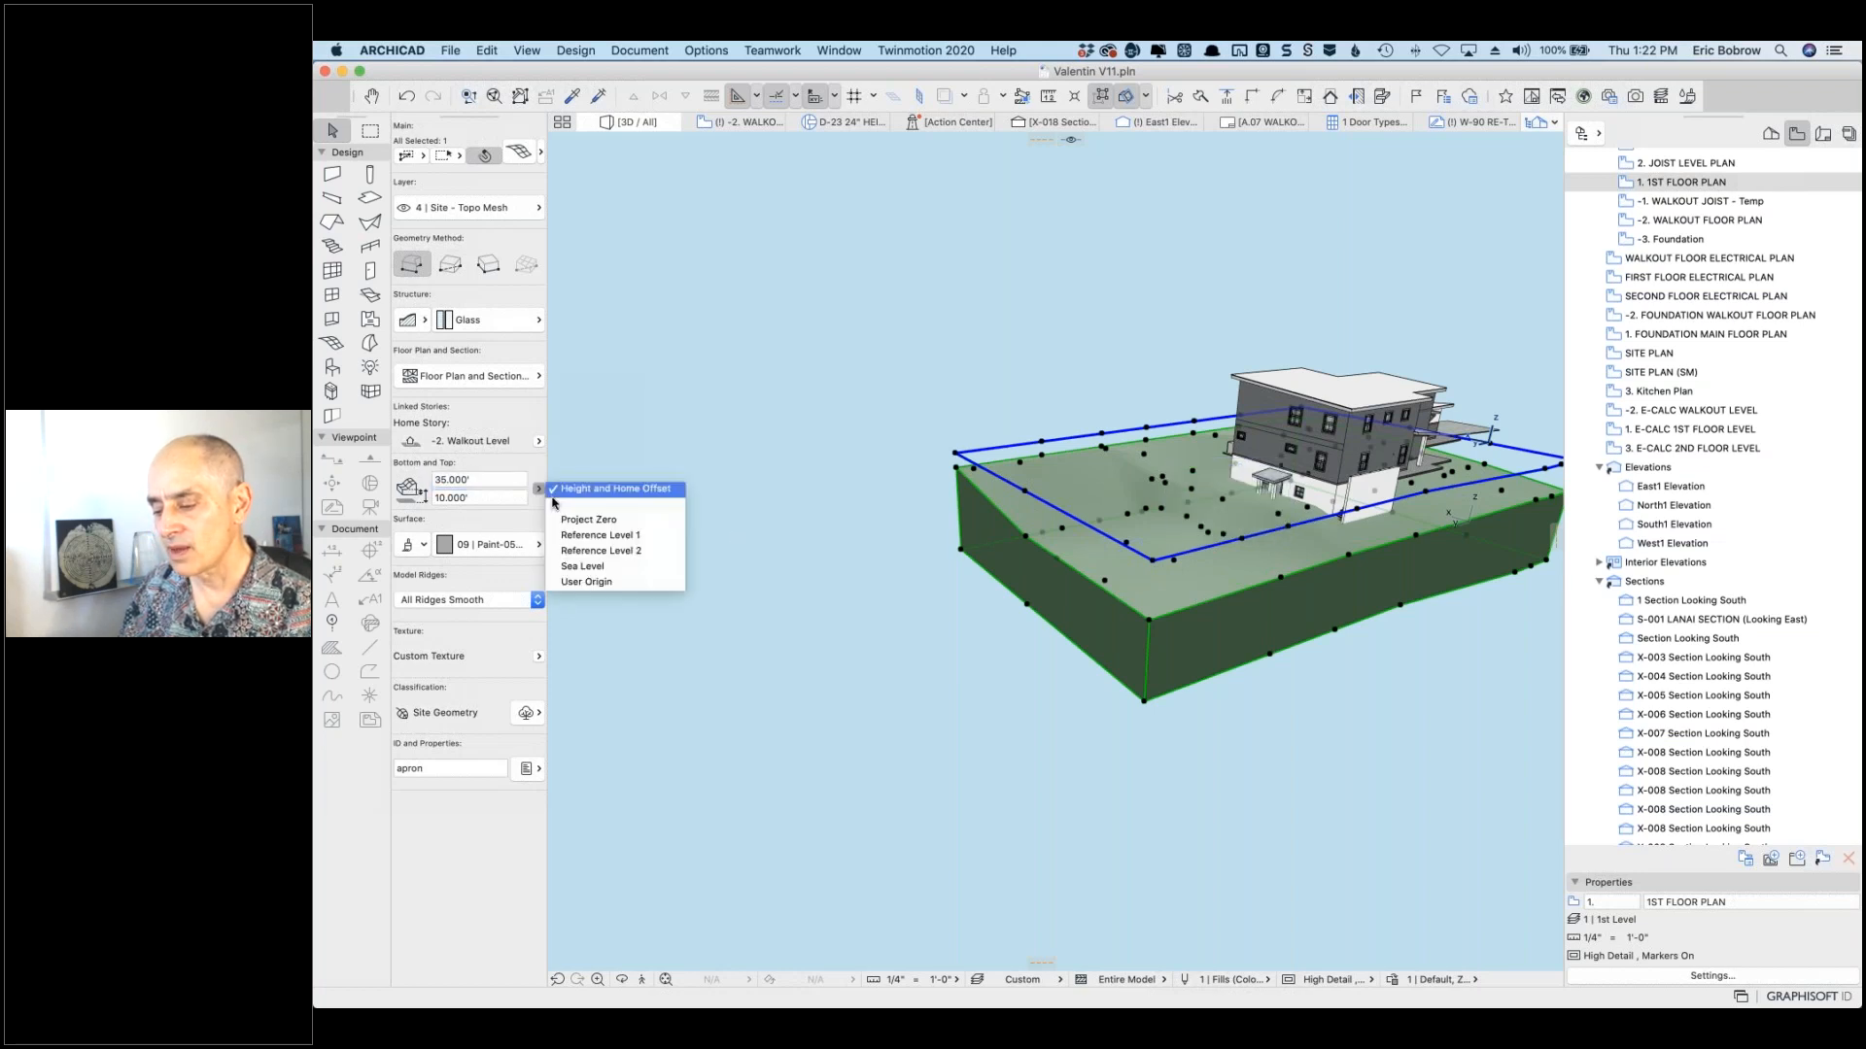
click(577, 525)
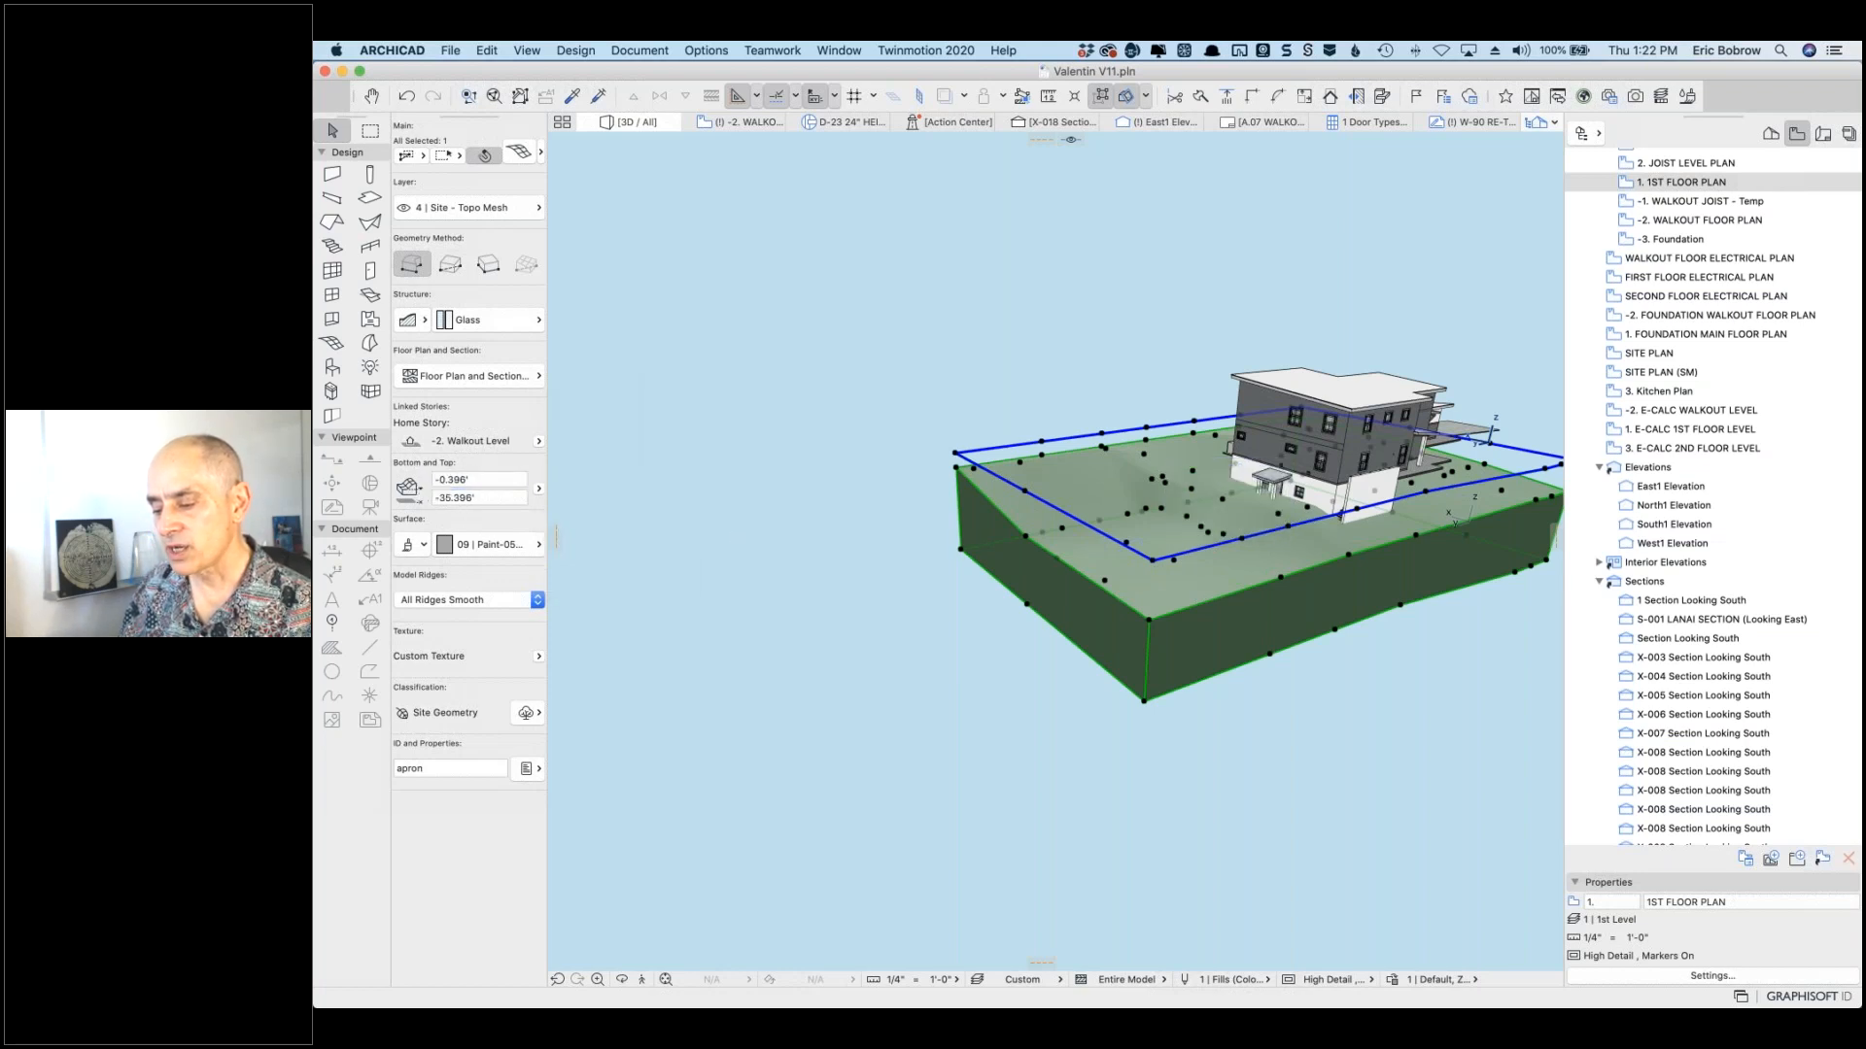
click(539, 489)
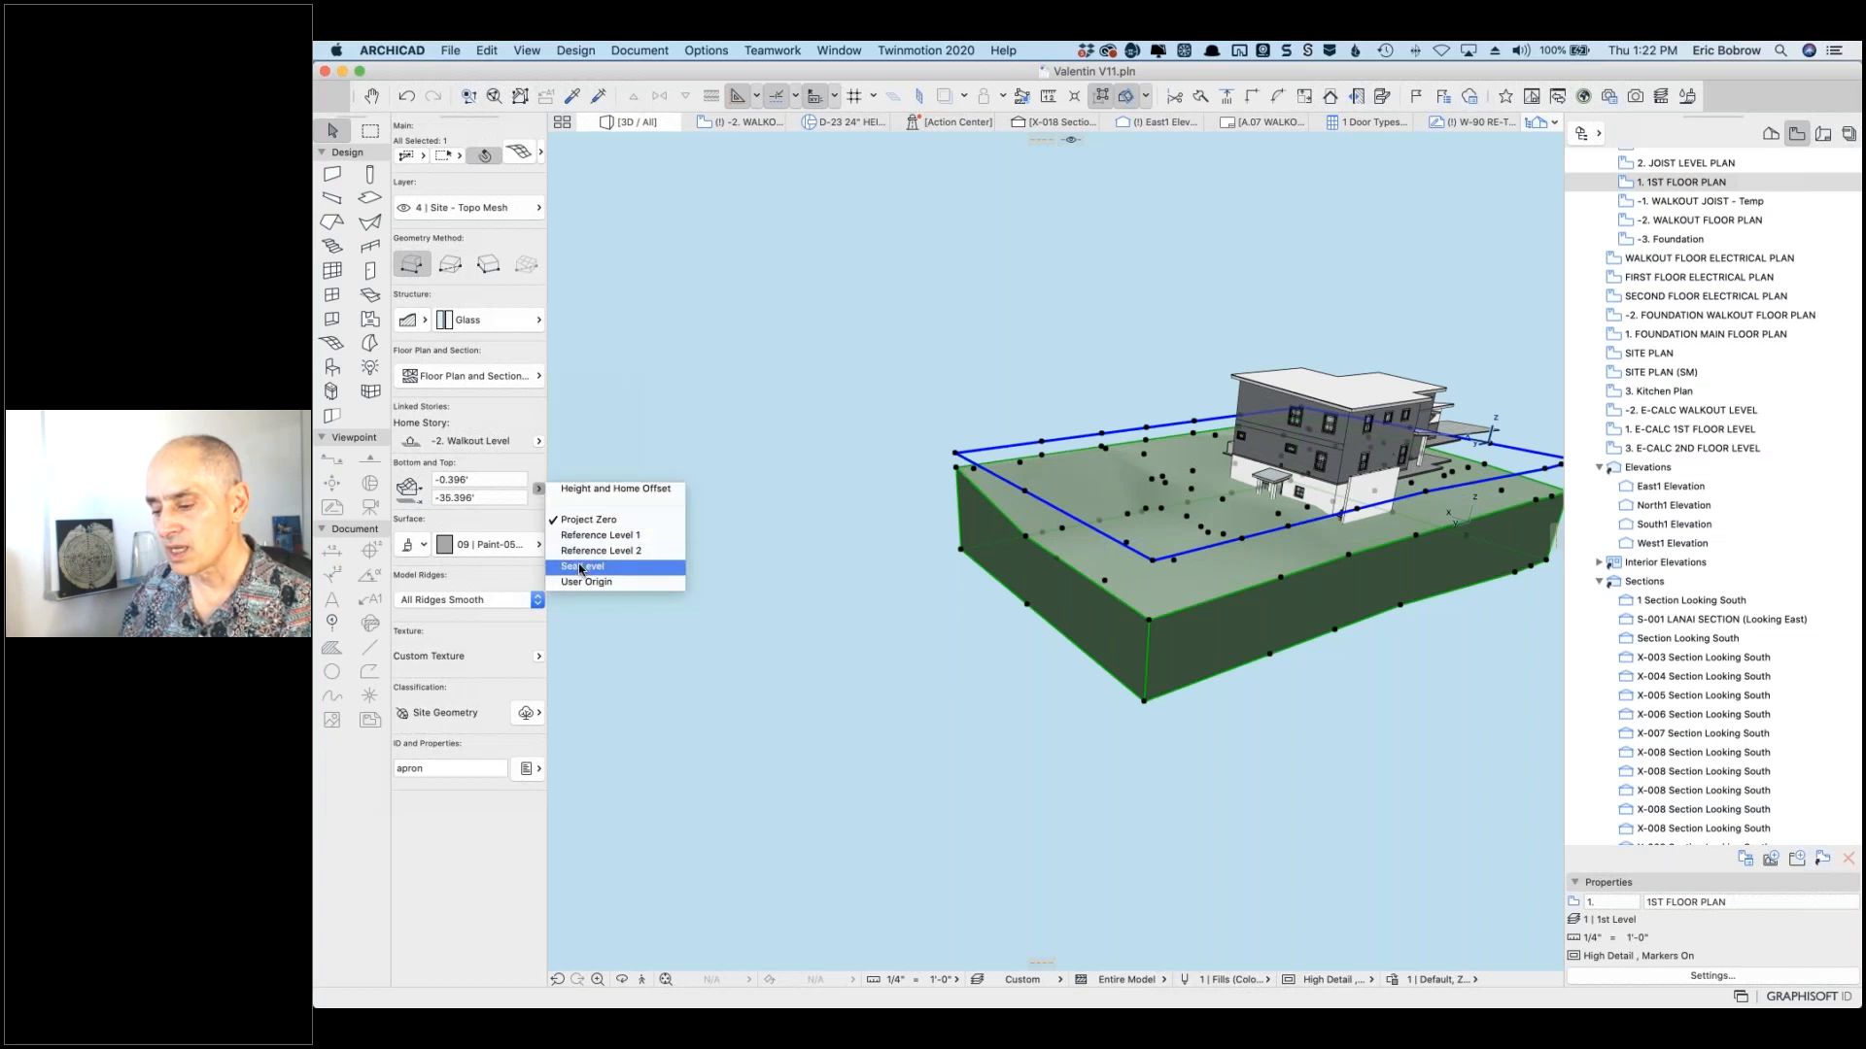
click(579, 565)
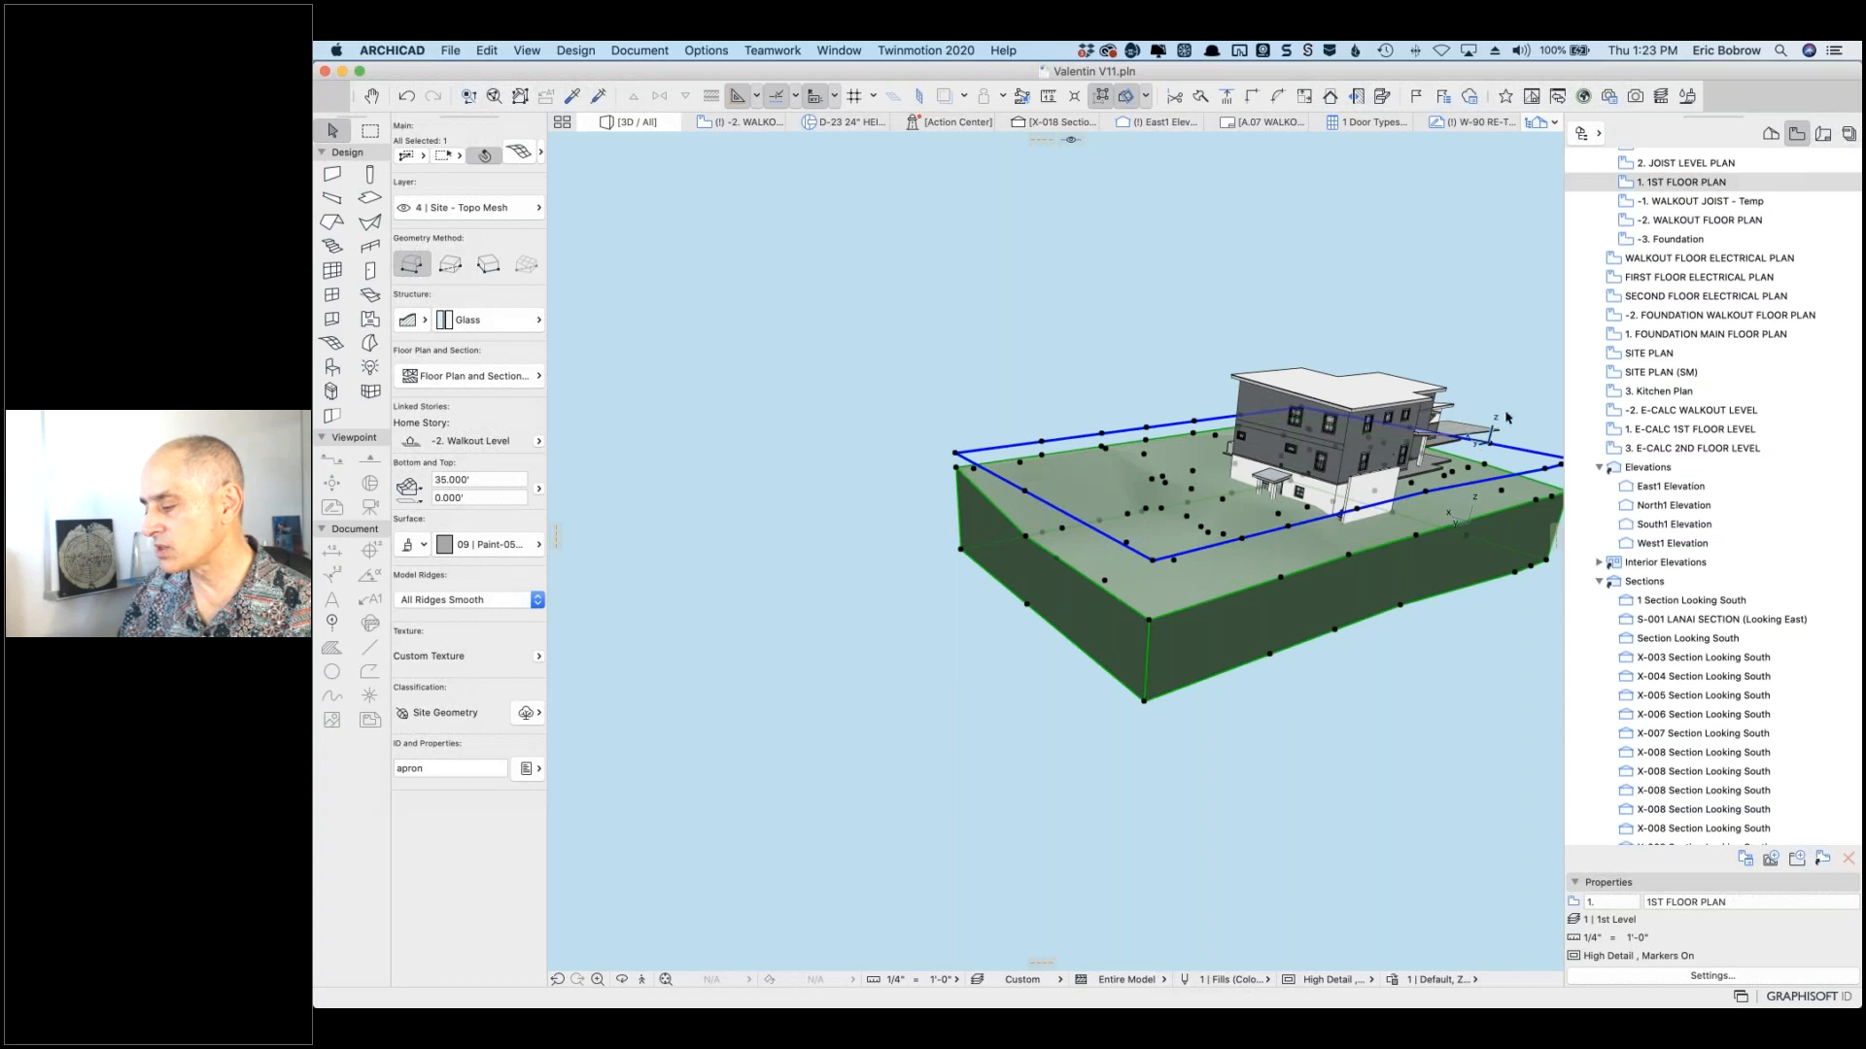
mouse_move(1414, 421)
shift+middle_down()
mouse_move(1194, 402)
mouse_move(1147, 464)
mouse_move(933, 341)
mouse_move(928, 356)
shift+middle_up()
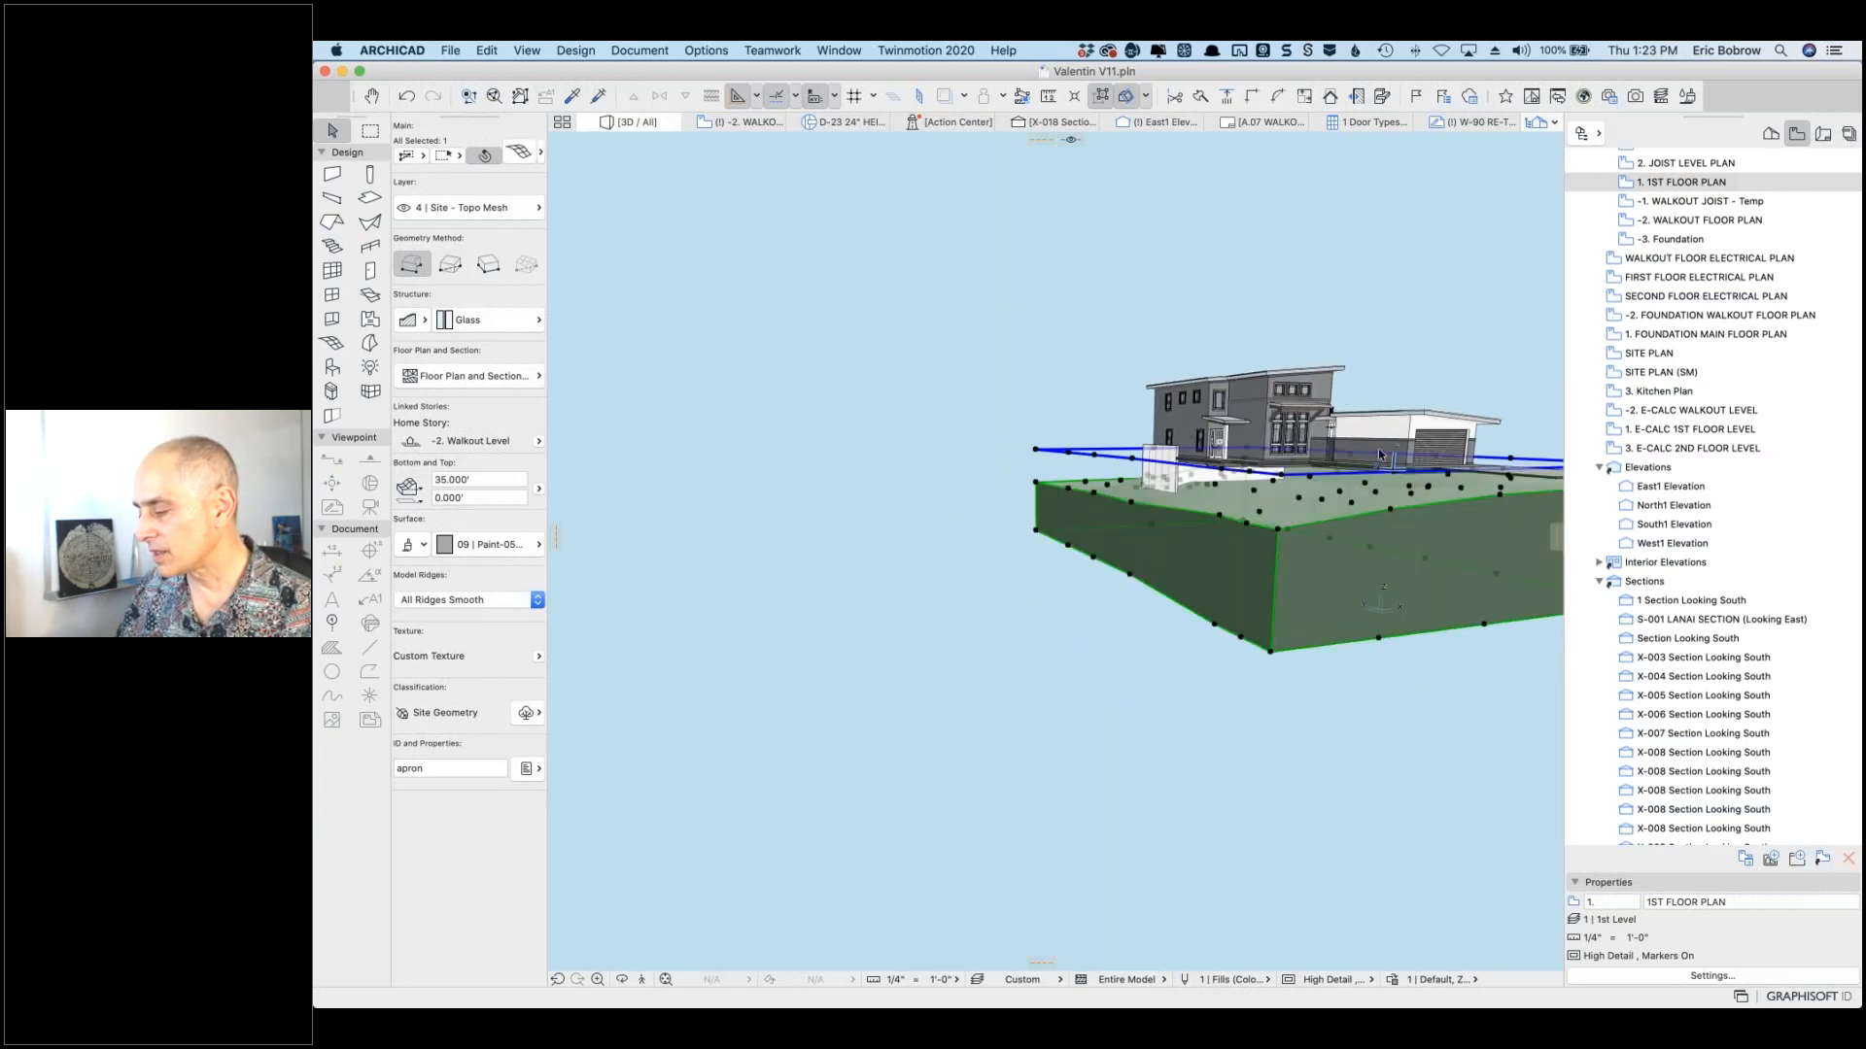
Step: Zoom in on the house atop the terrain, deselect the mesh, and go to -2. WALKOUT FLOOR PLAN
scroll(1473, 464, up, 5)
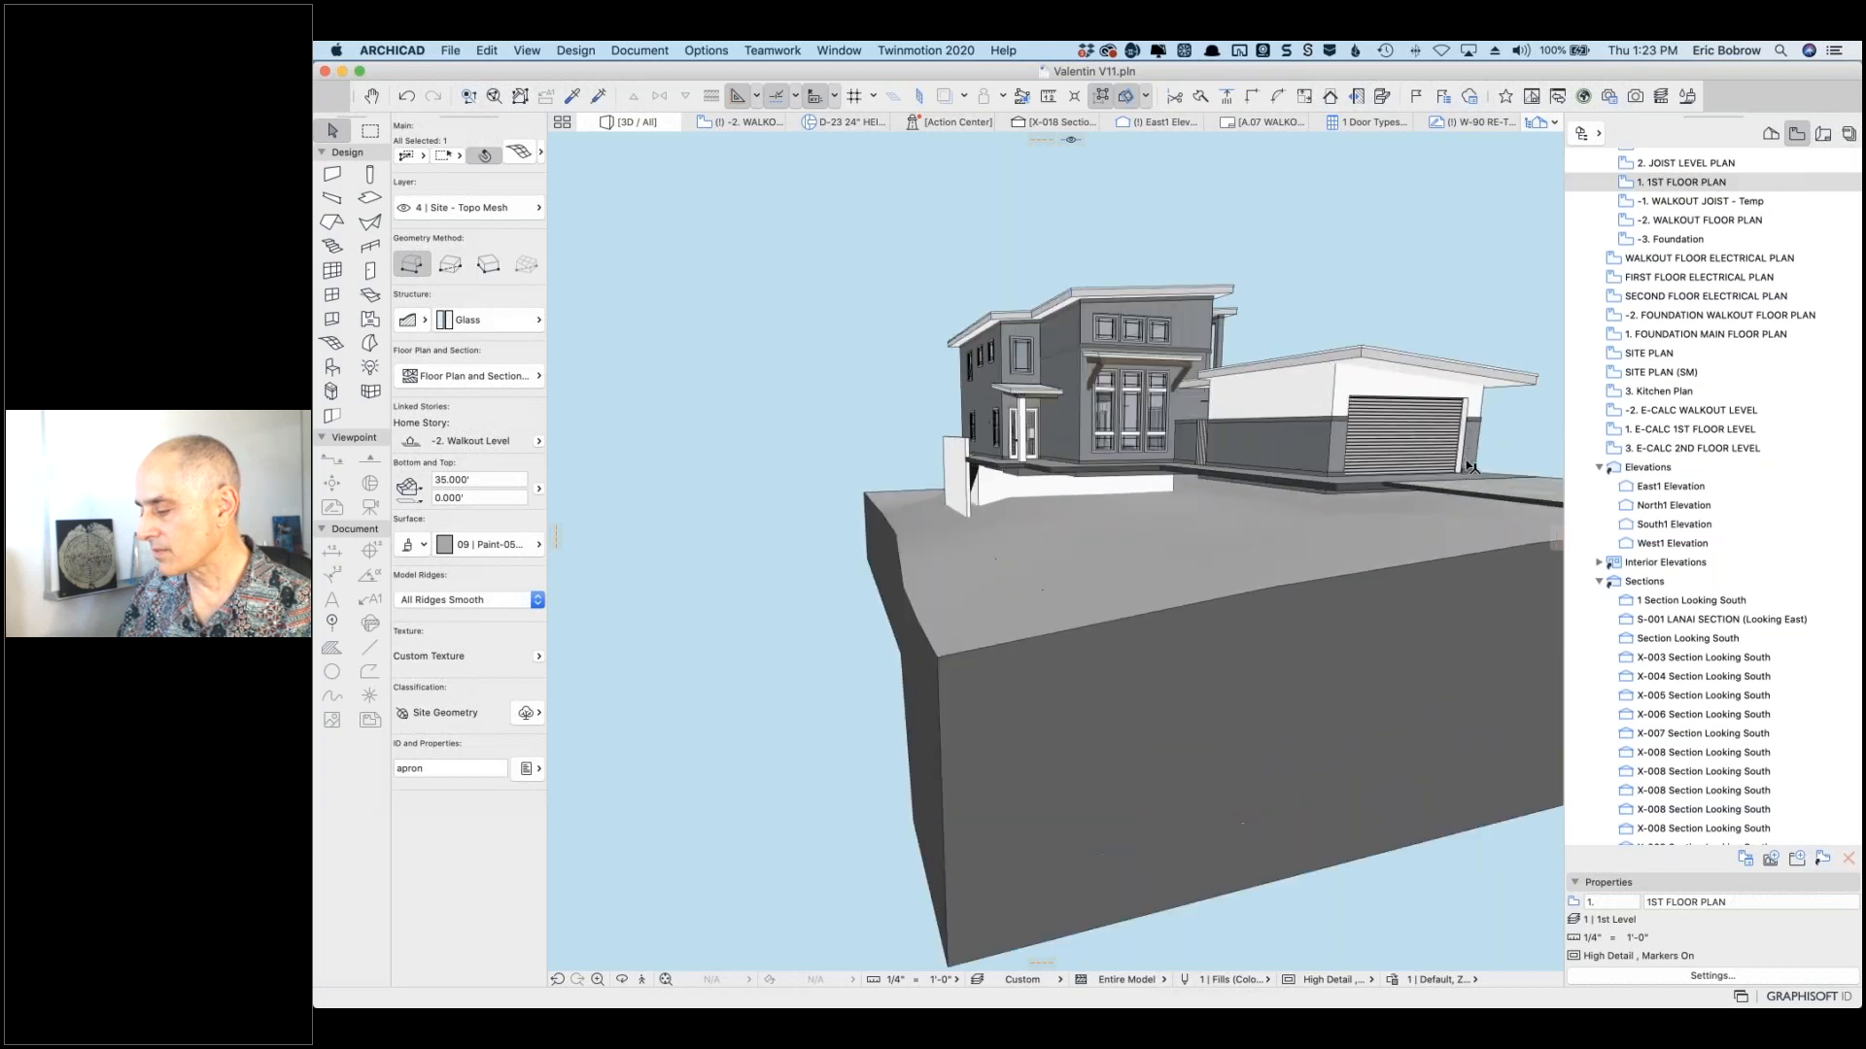
scroll(1472, 468, up, 3)
mouse_move(1234, 271)
shift+middle_down()
mouse_move(1329, 278)
mouse_move(1172, 262)
mouse_move(1252, 265)
shift+middle_up()
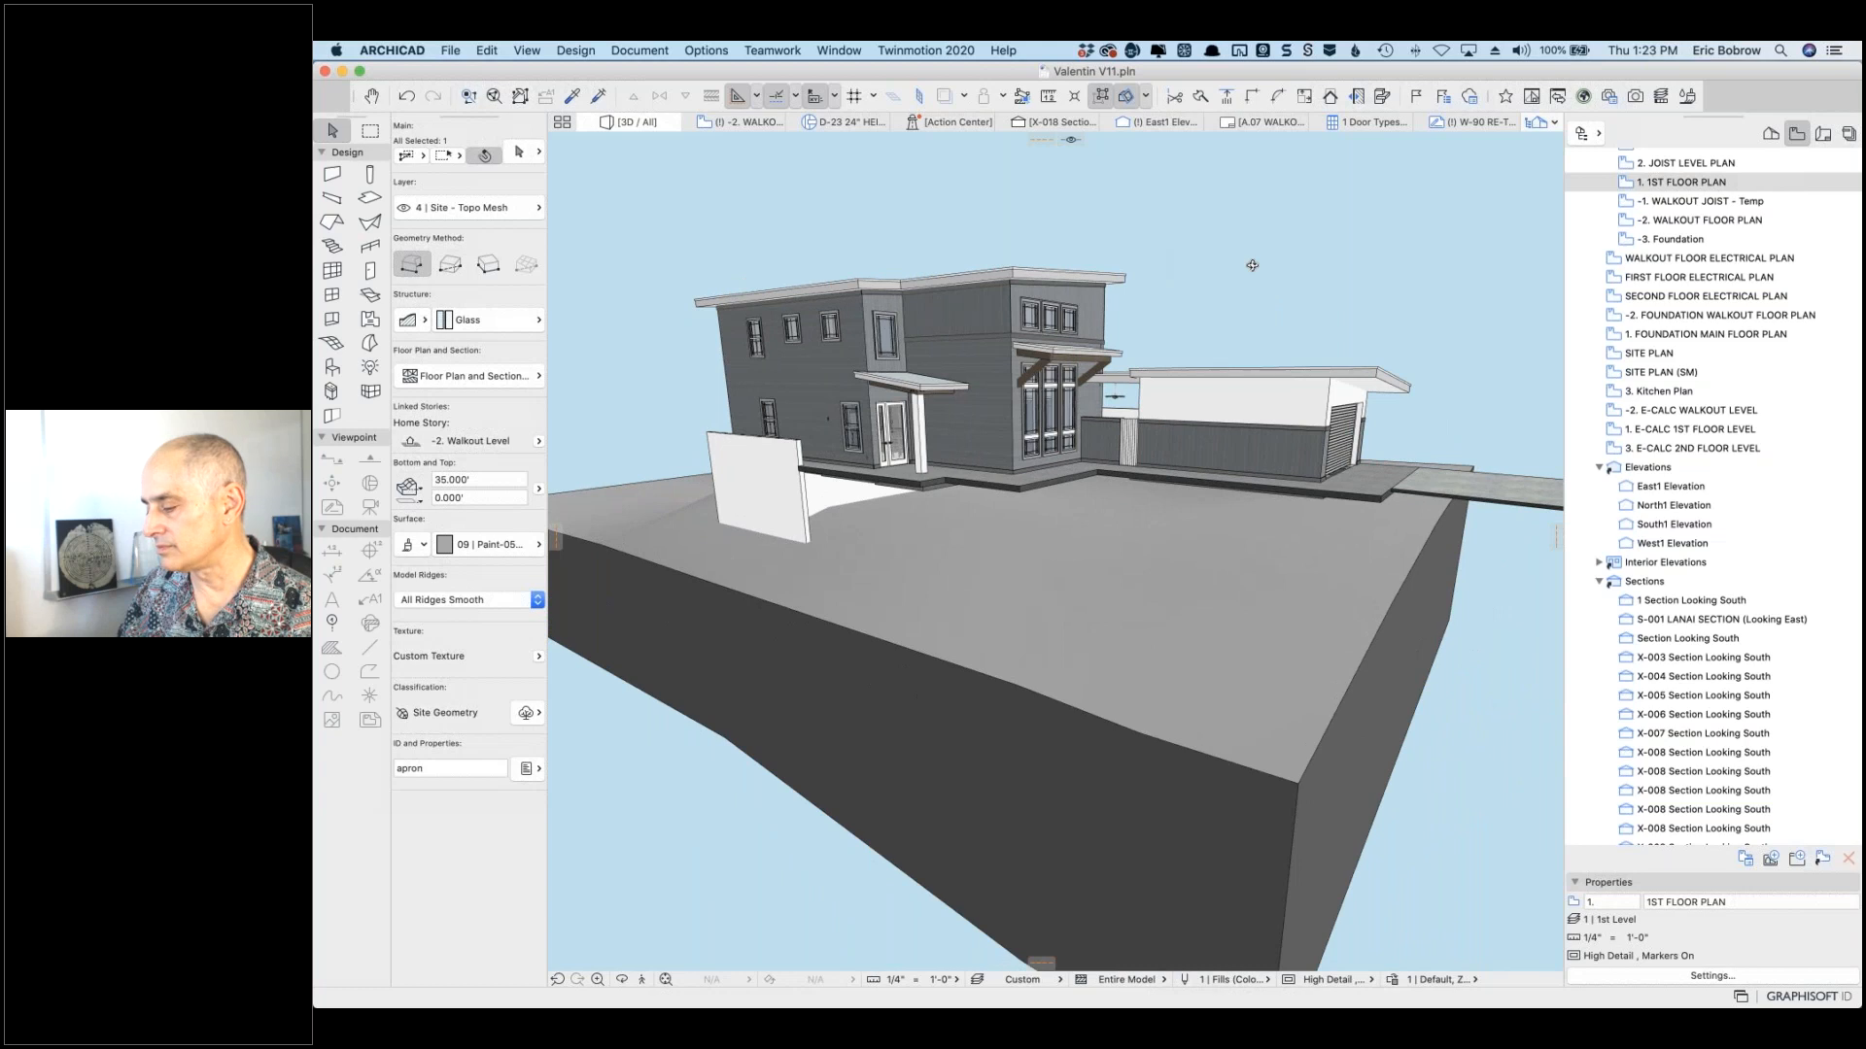
click(1280, 260)
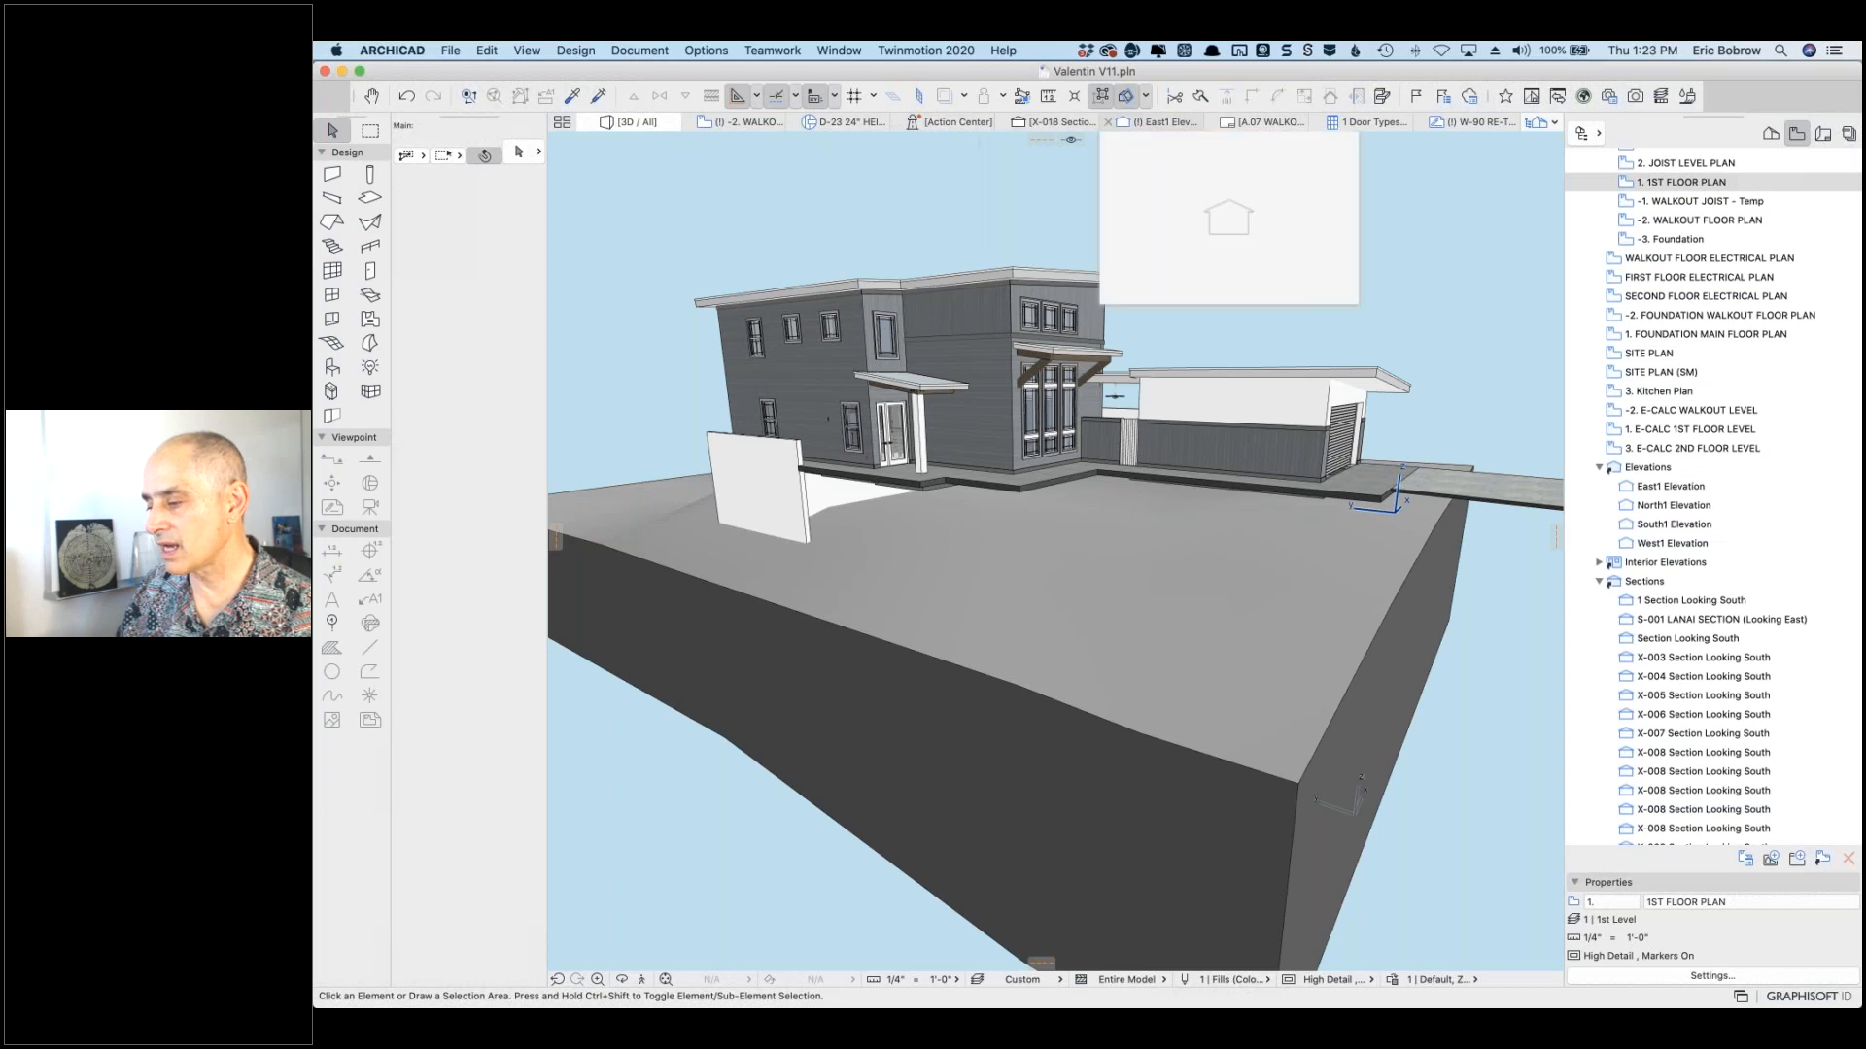
click(744, 123)
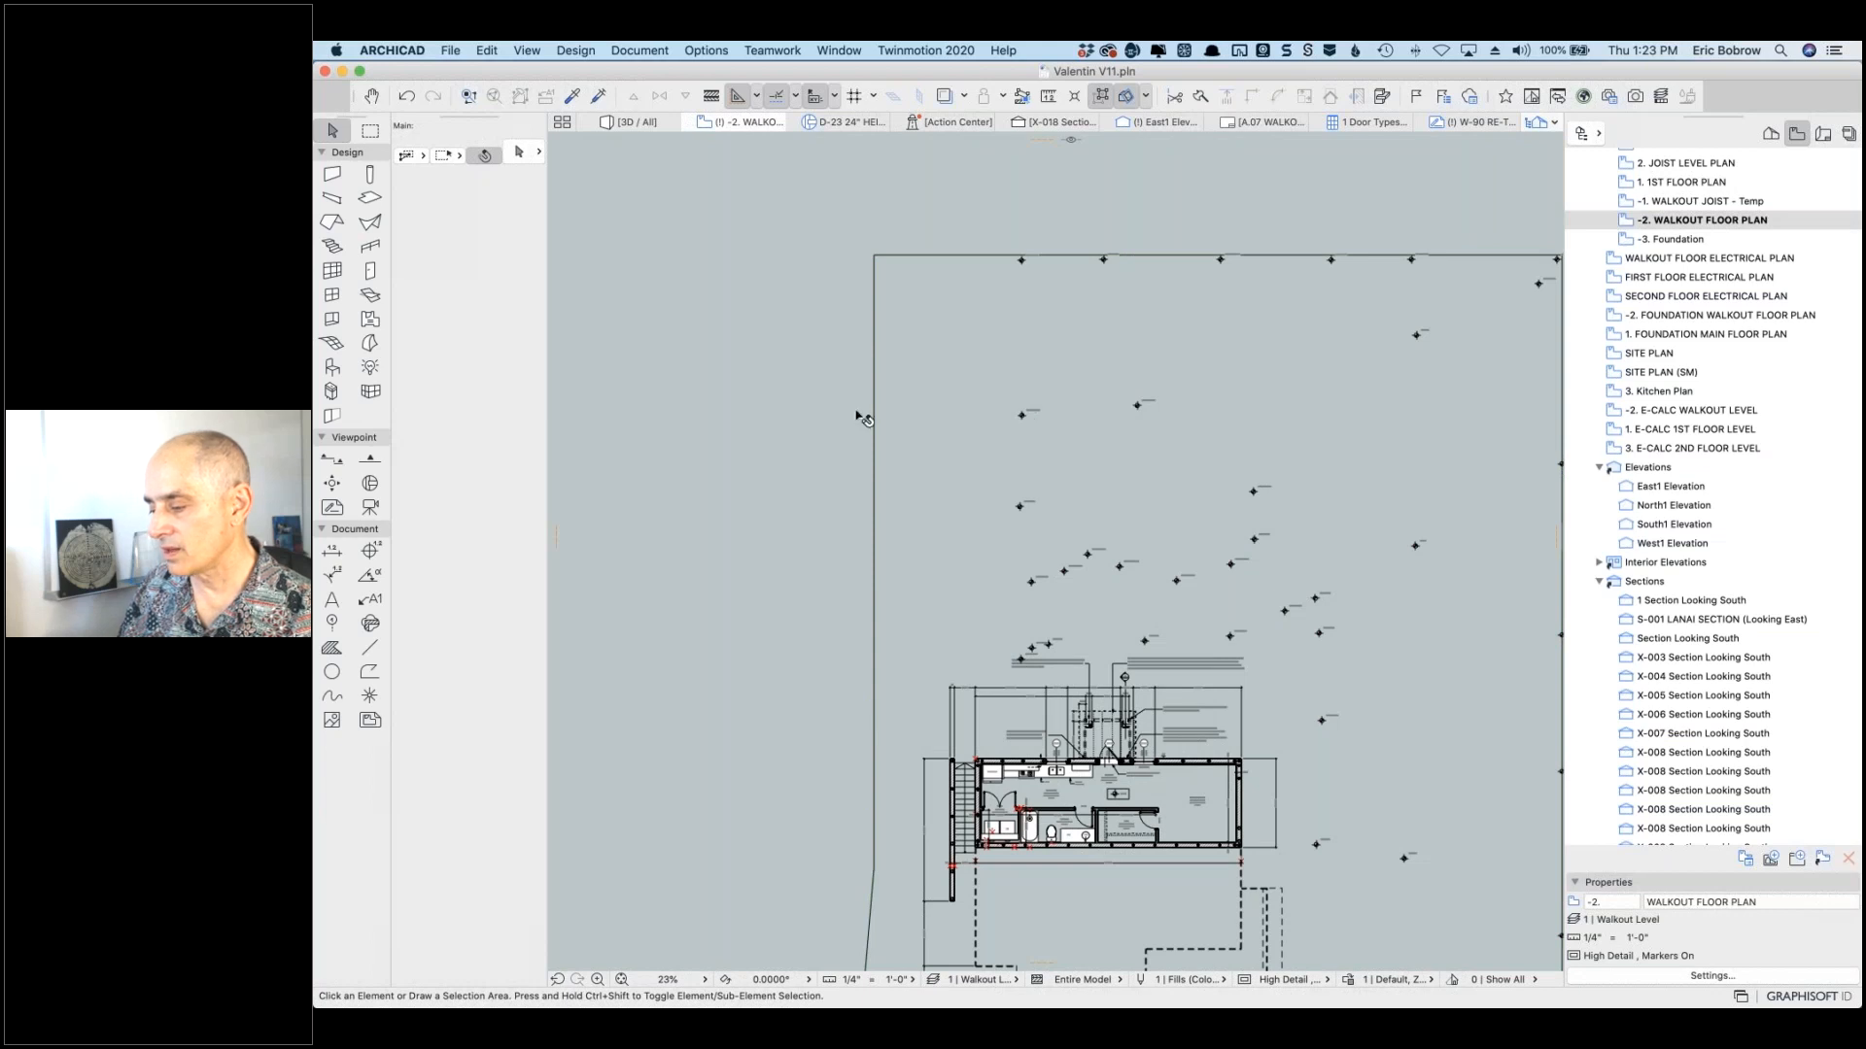
Step: Select the text of the -14'-2 39/64" level dimension label
scroll(843, 416, up, 2)
scroll(1104, 406, up, 4)
scroll(1104, 415, up, 5)
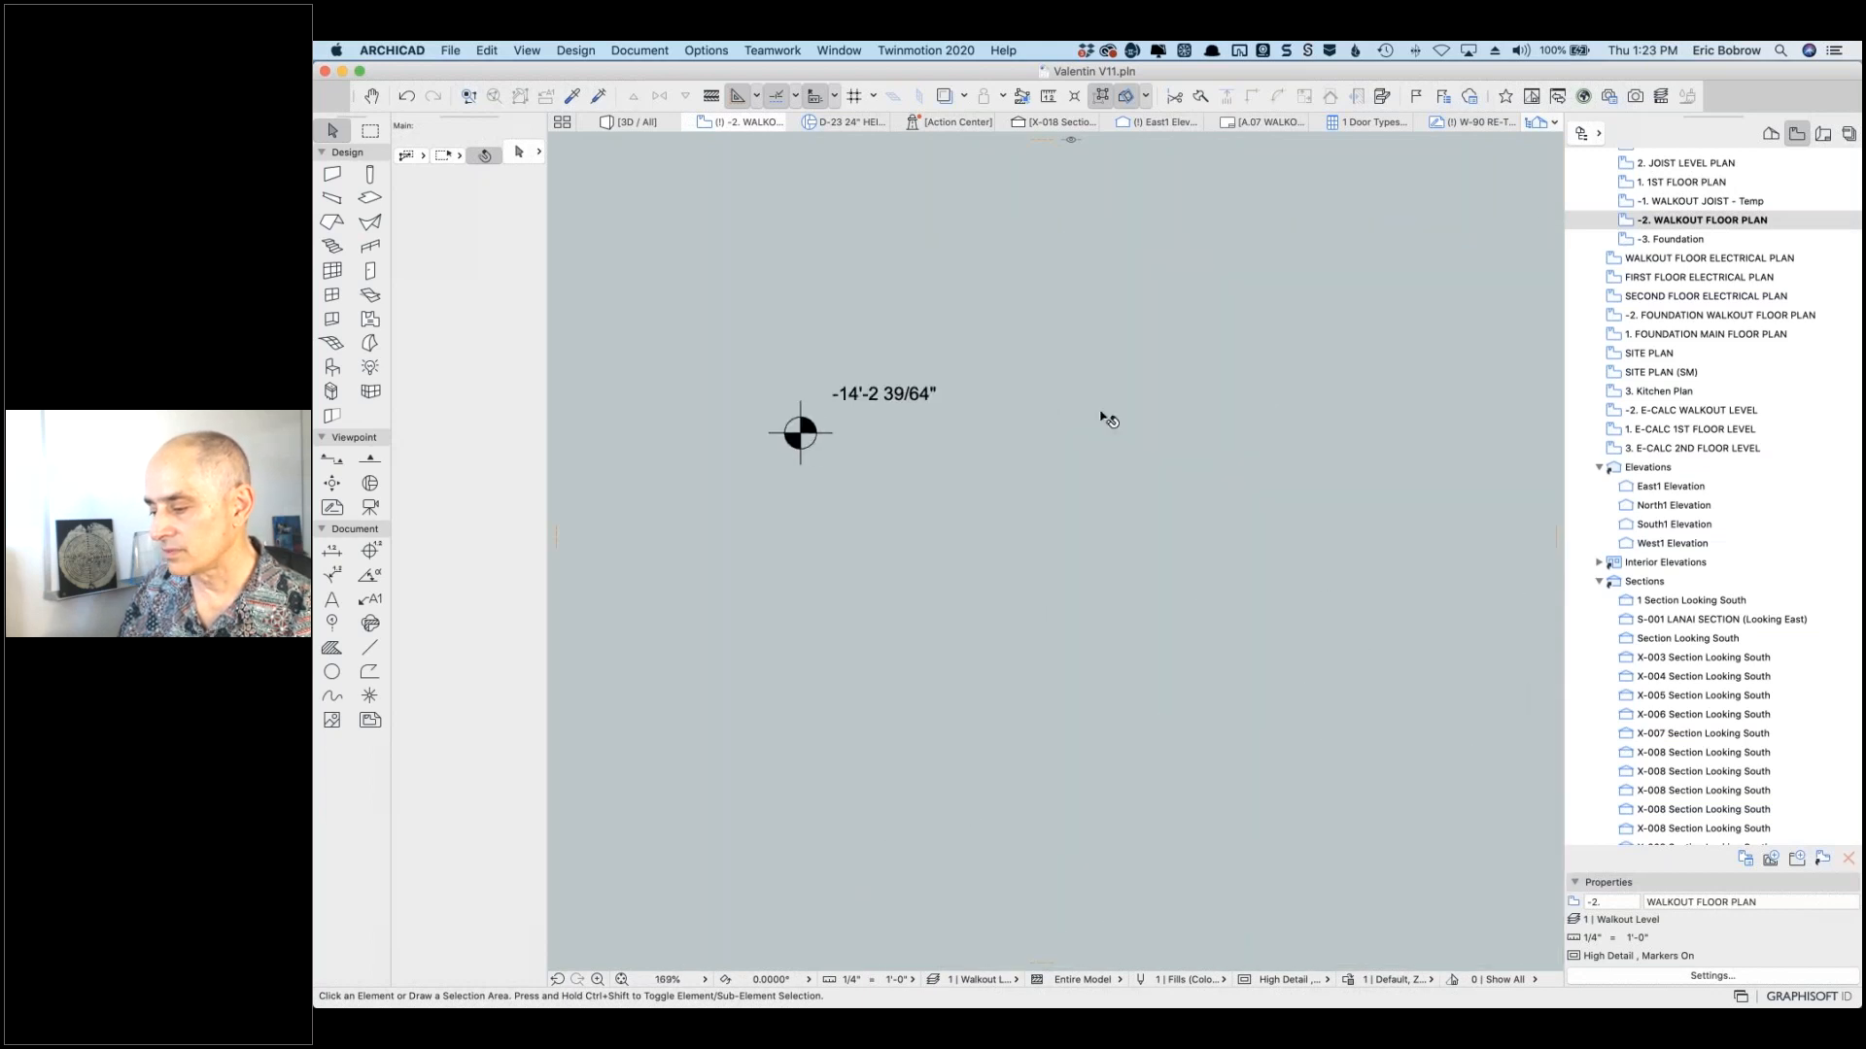
scroll(935, 416, down, 2)
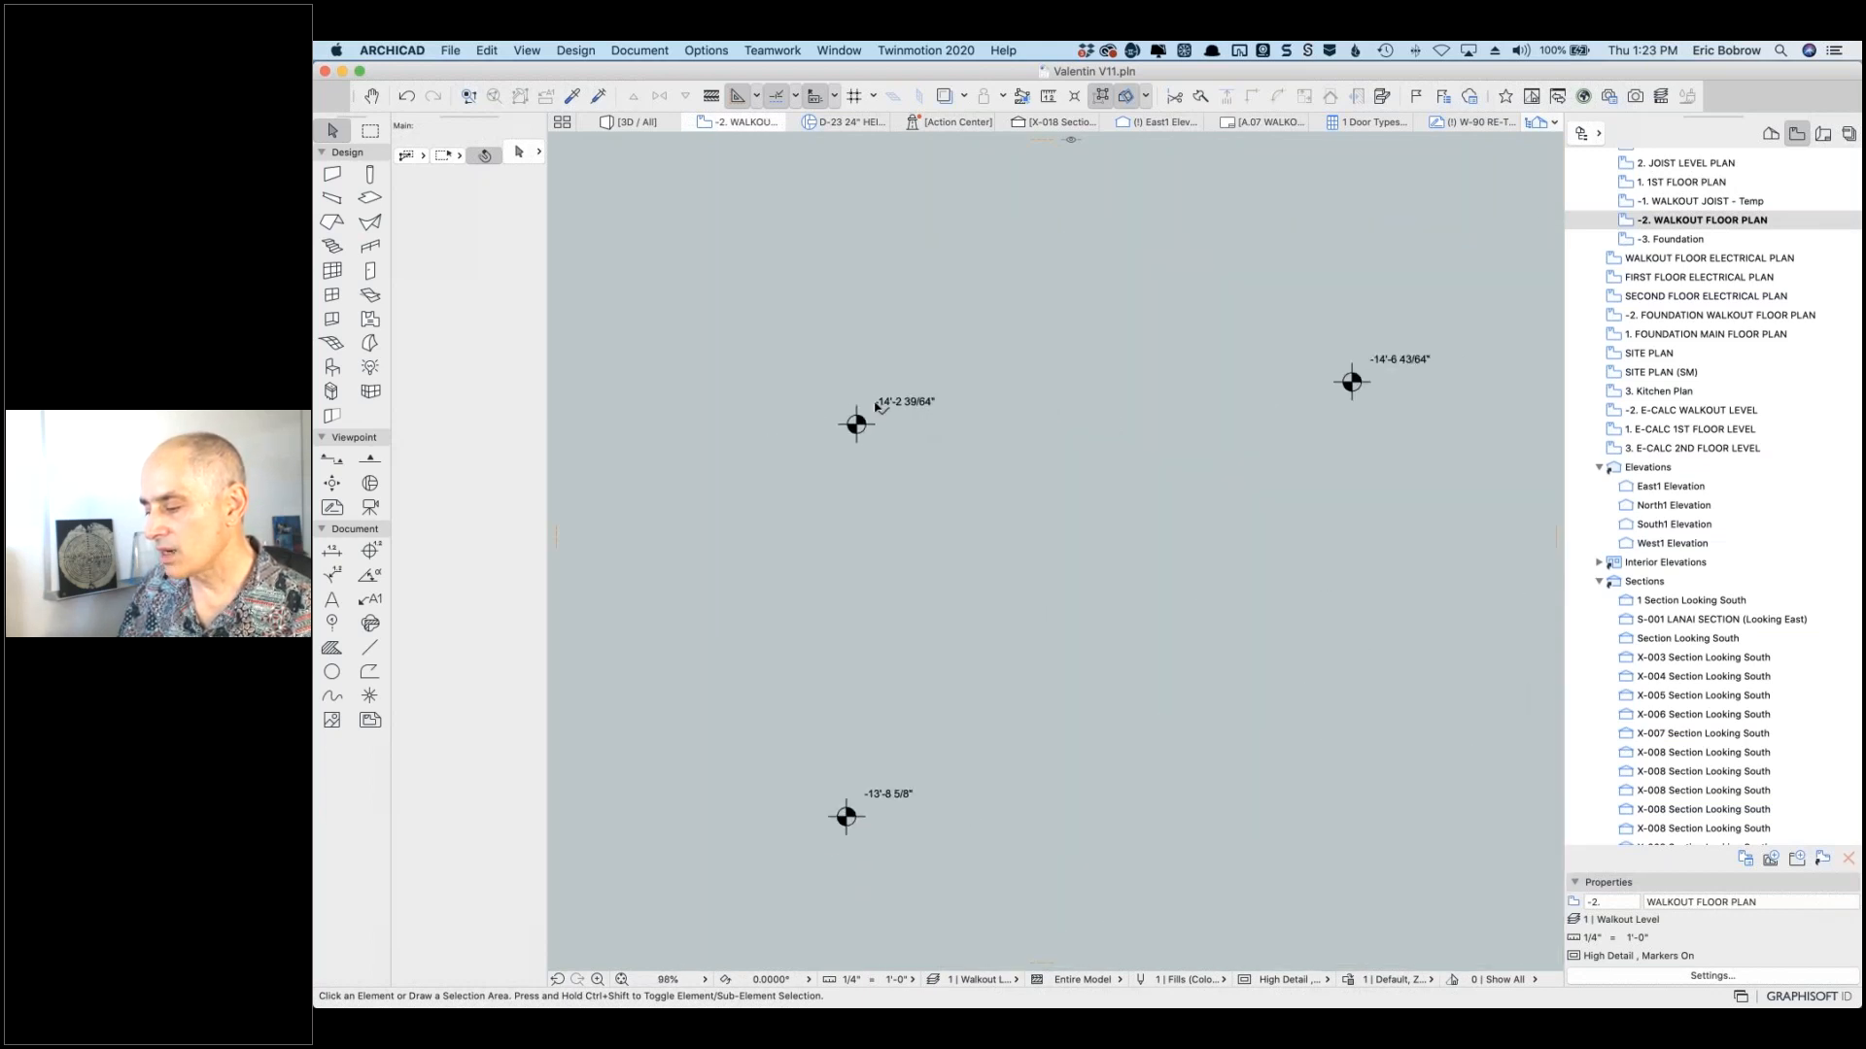
click(877, 406)
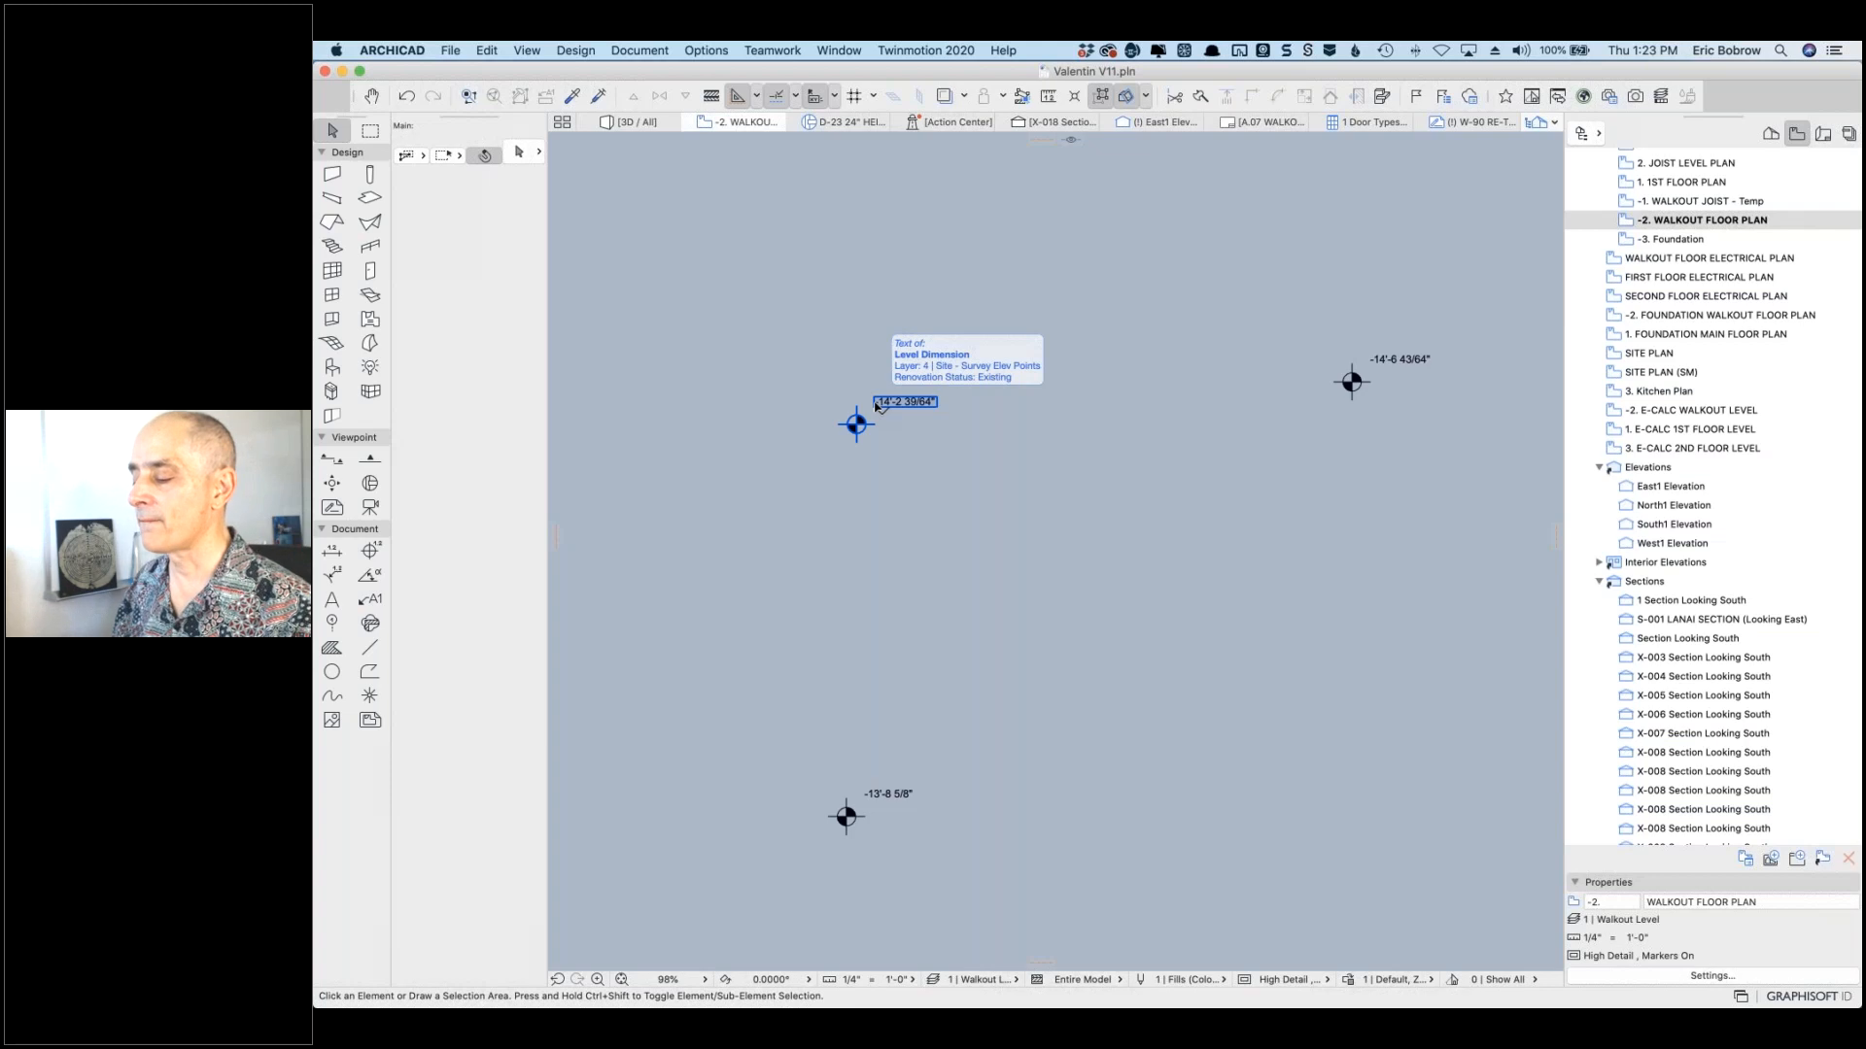
key(Escape)
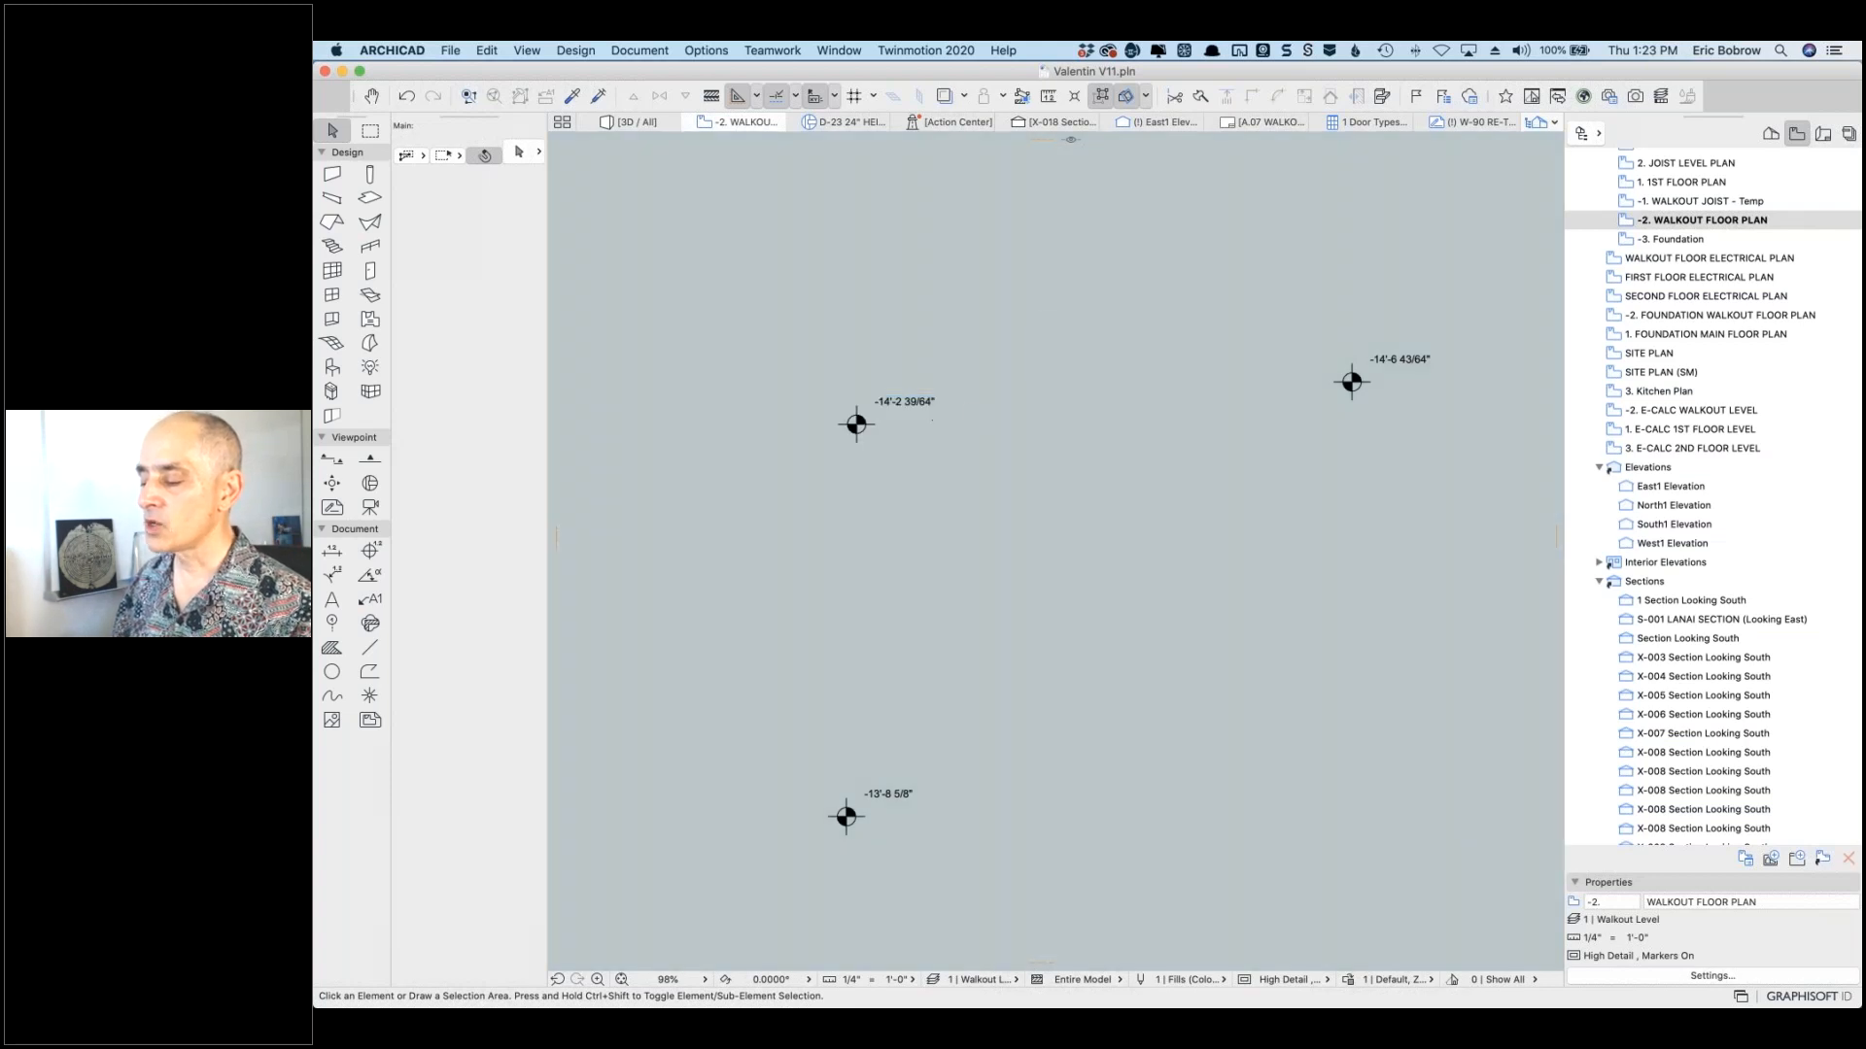
click(877, 409)
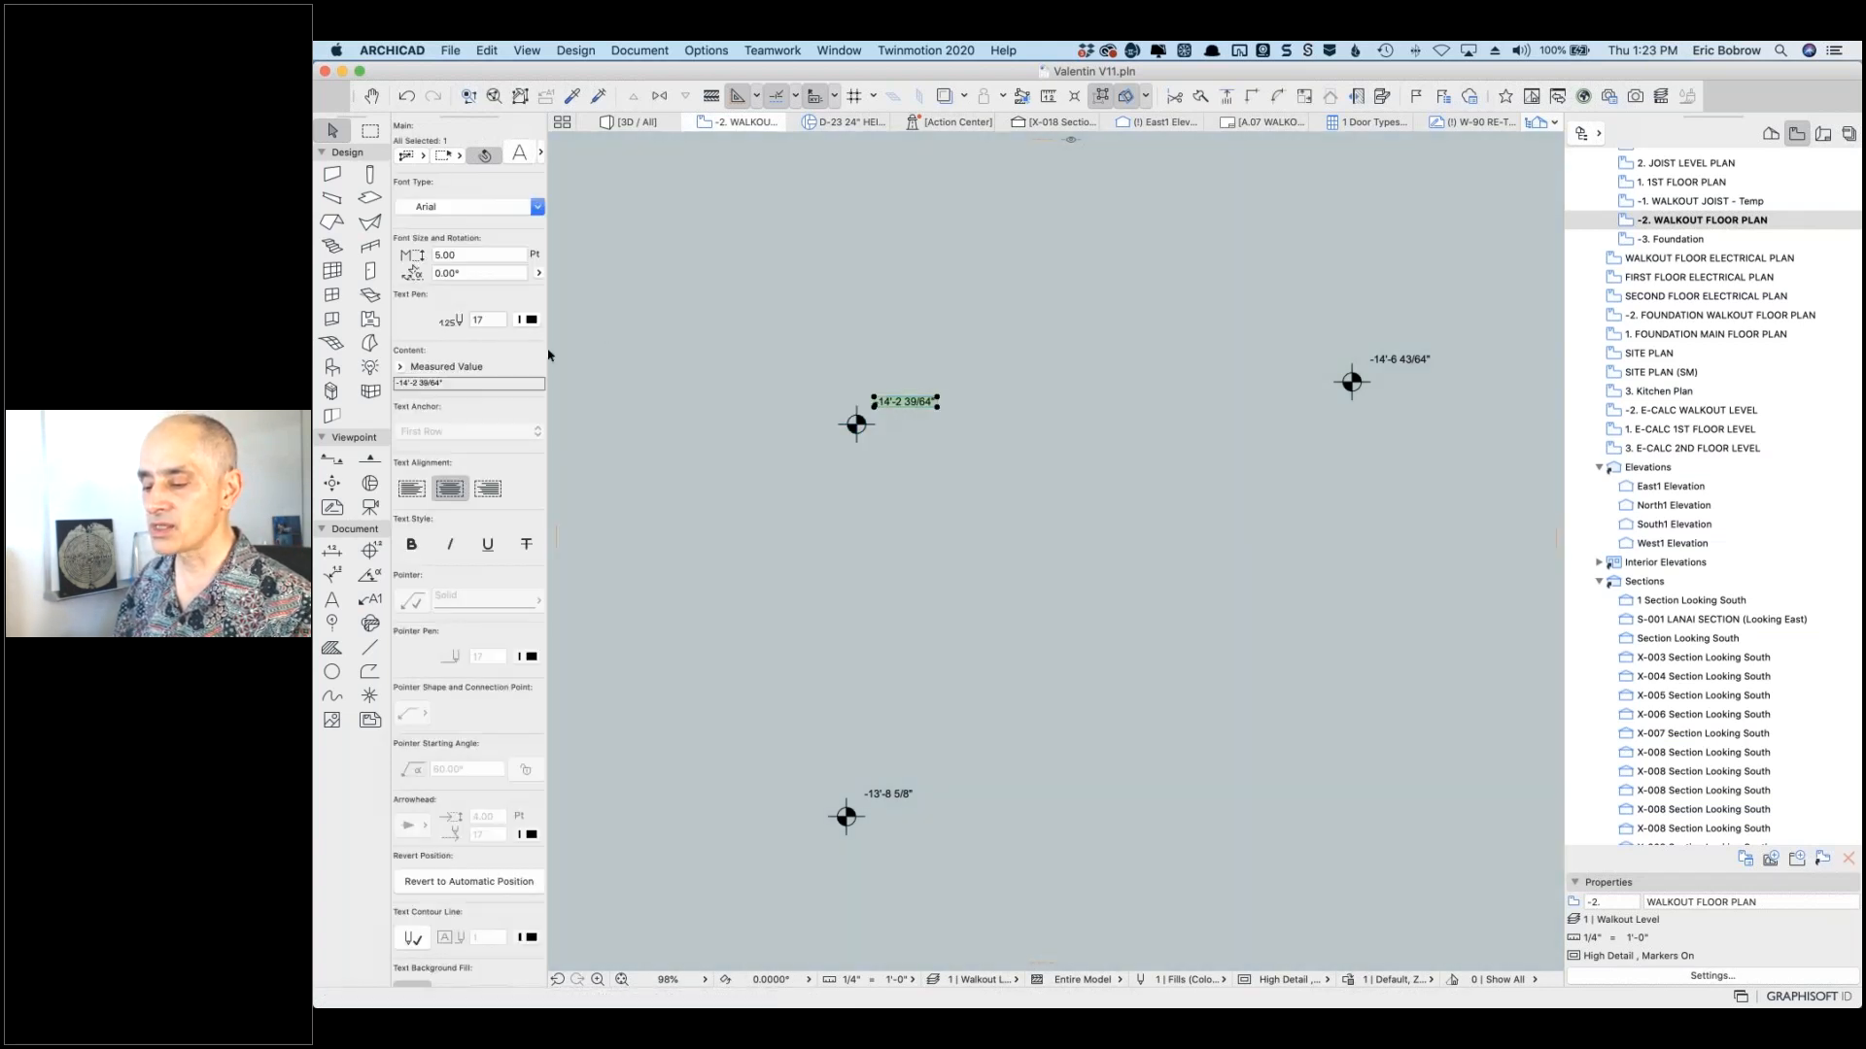
Step: Set its content to Custom Text with the 'to Sea Level' value, reading 21'-2 9/64"
click(401, 373)
click(466, 400)
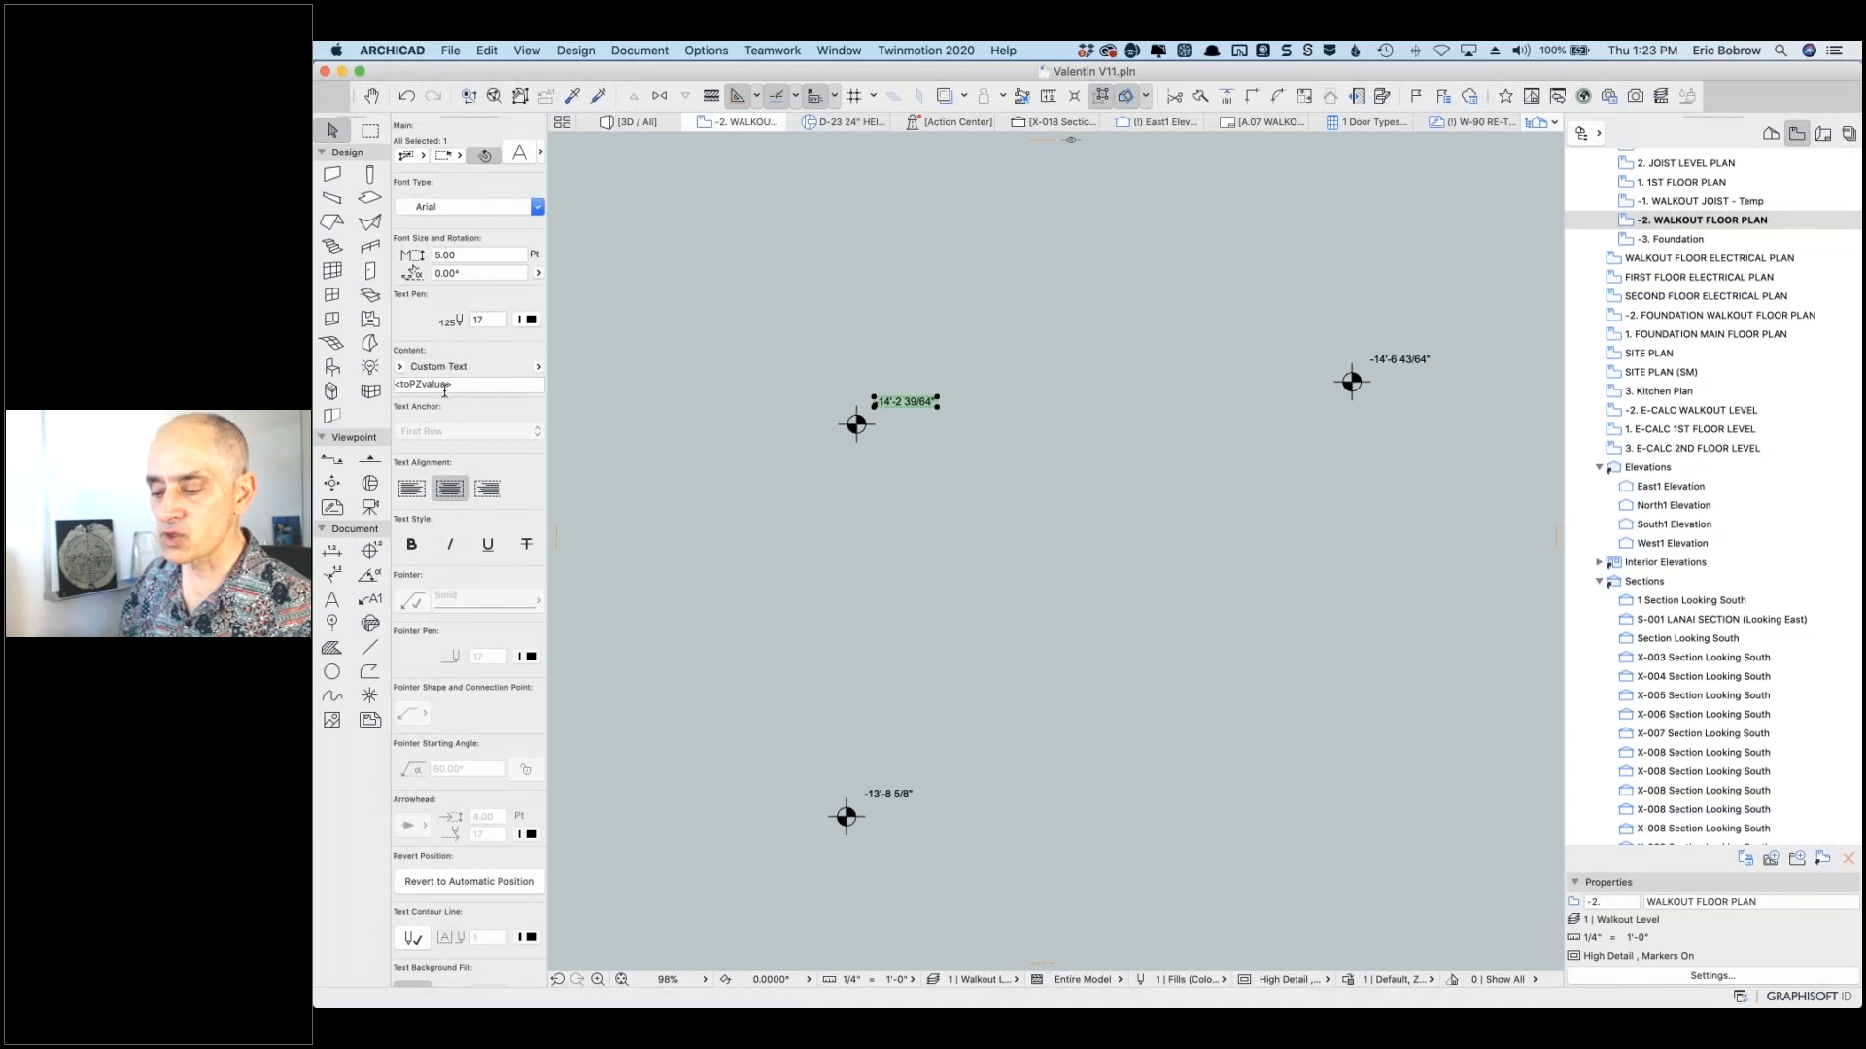
click(475, 385)
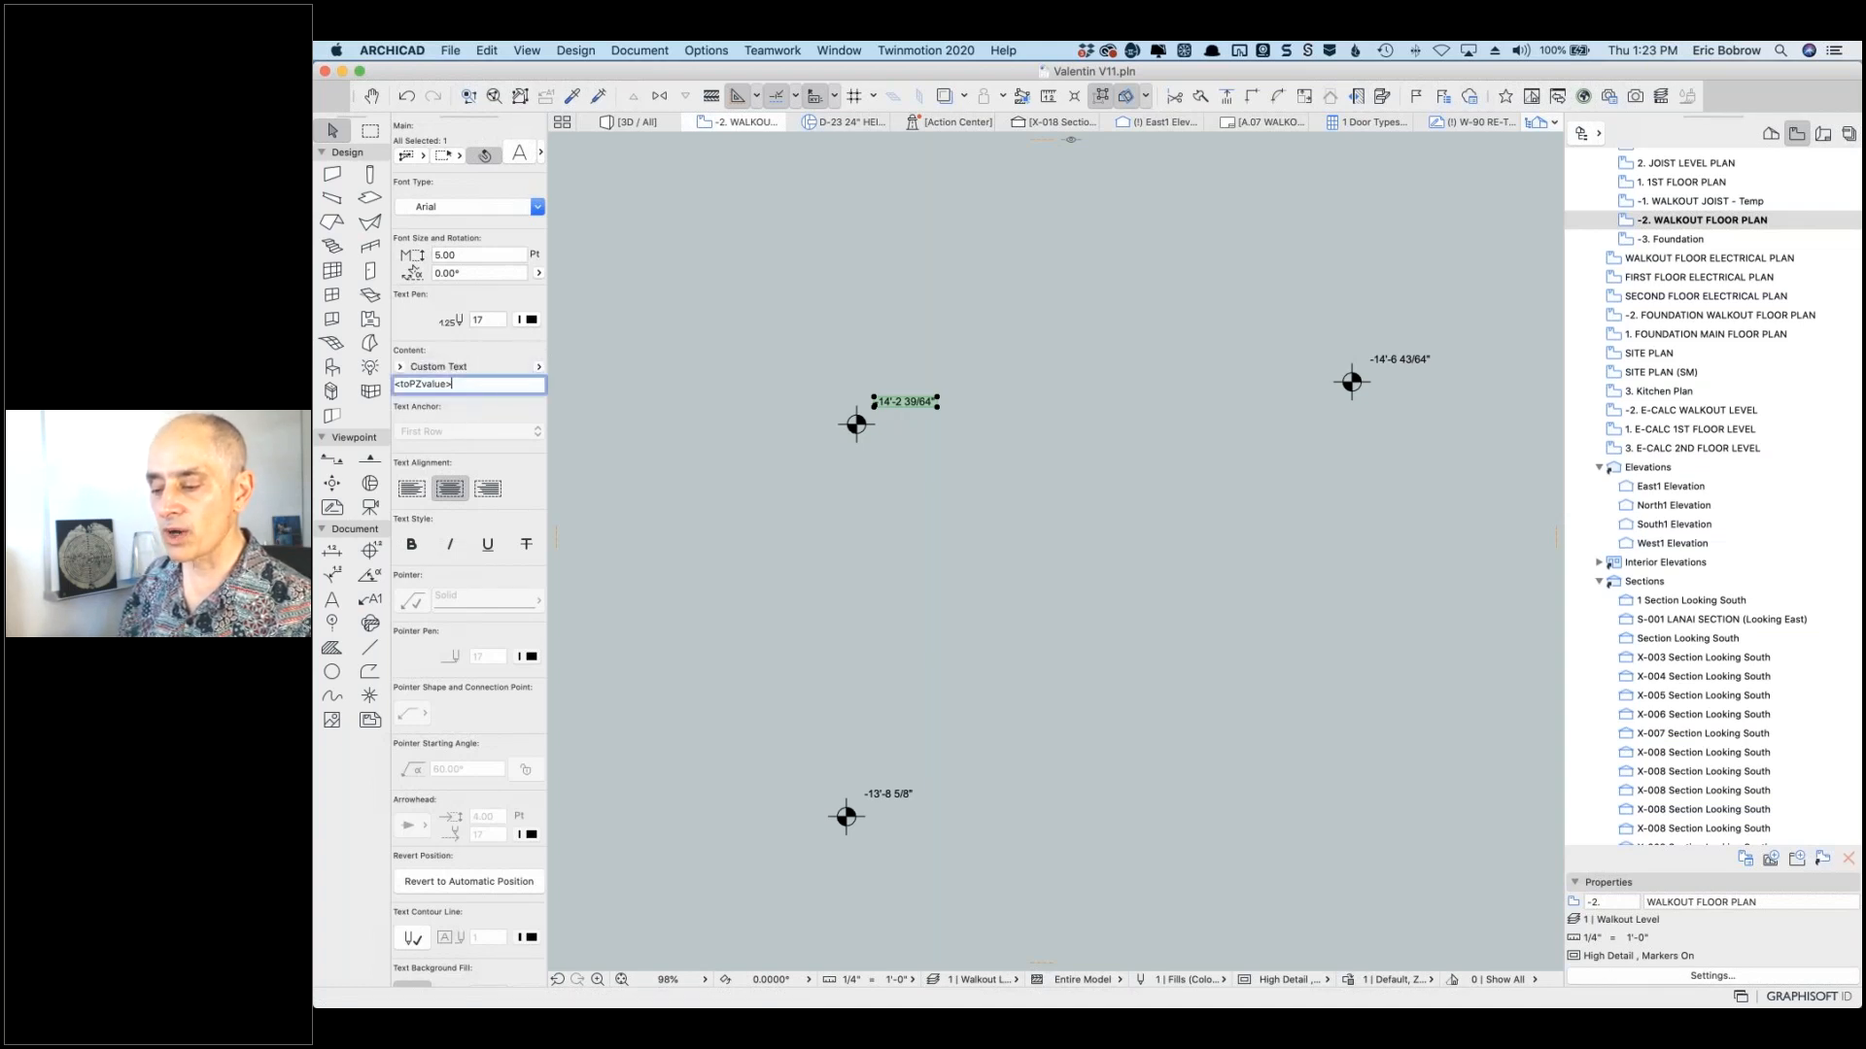
click(539, 369)
click(581, 408)
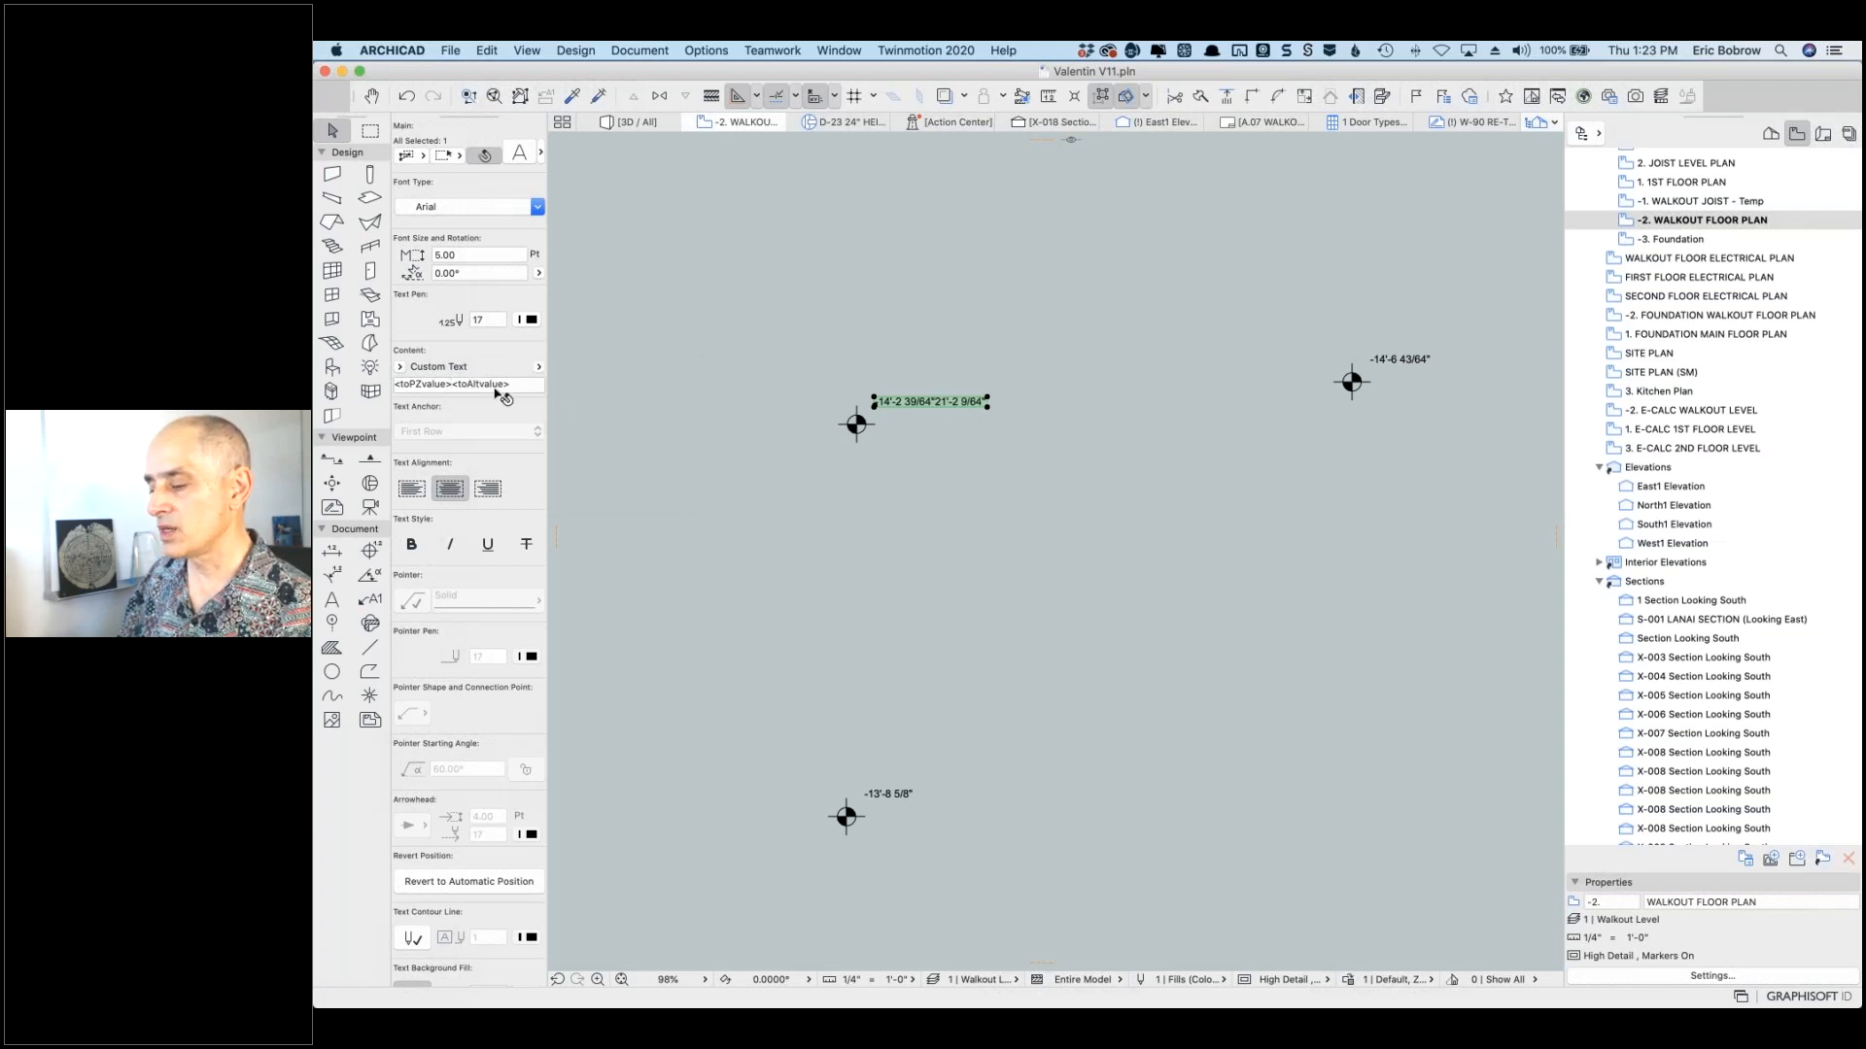
click(392, 381)
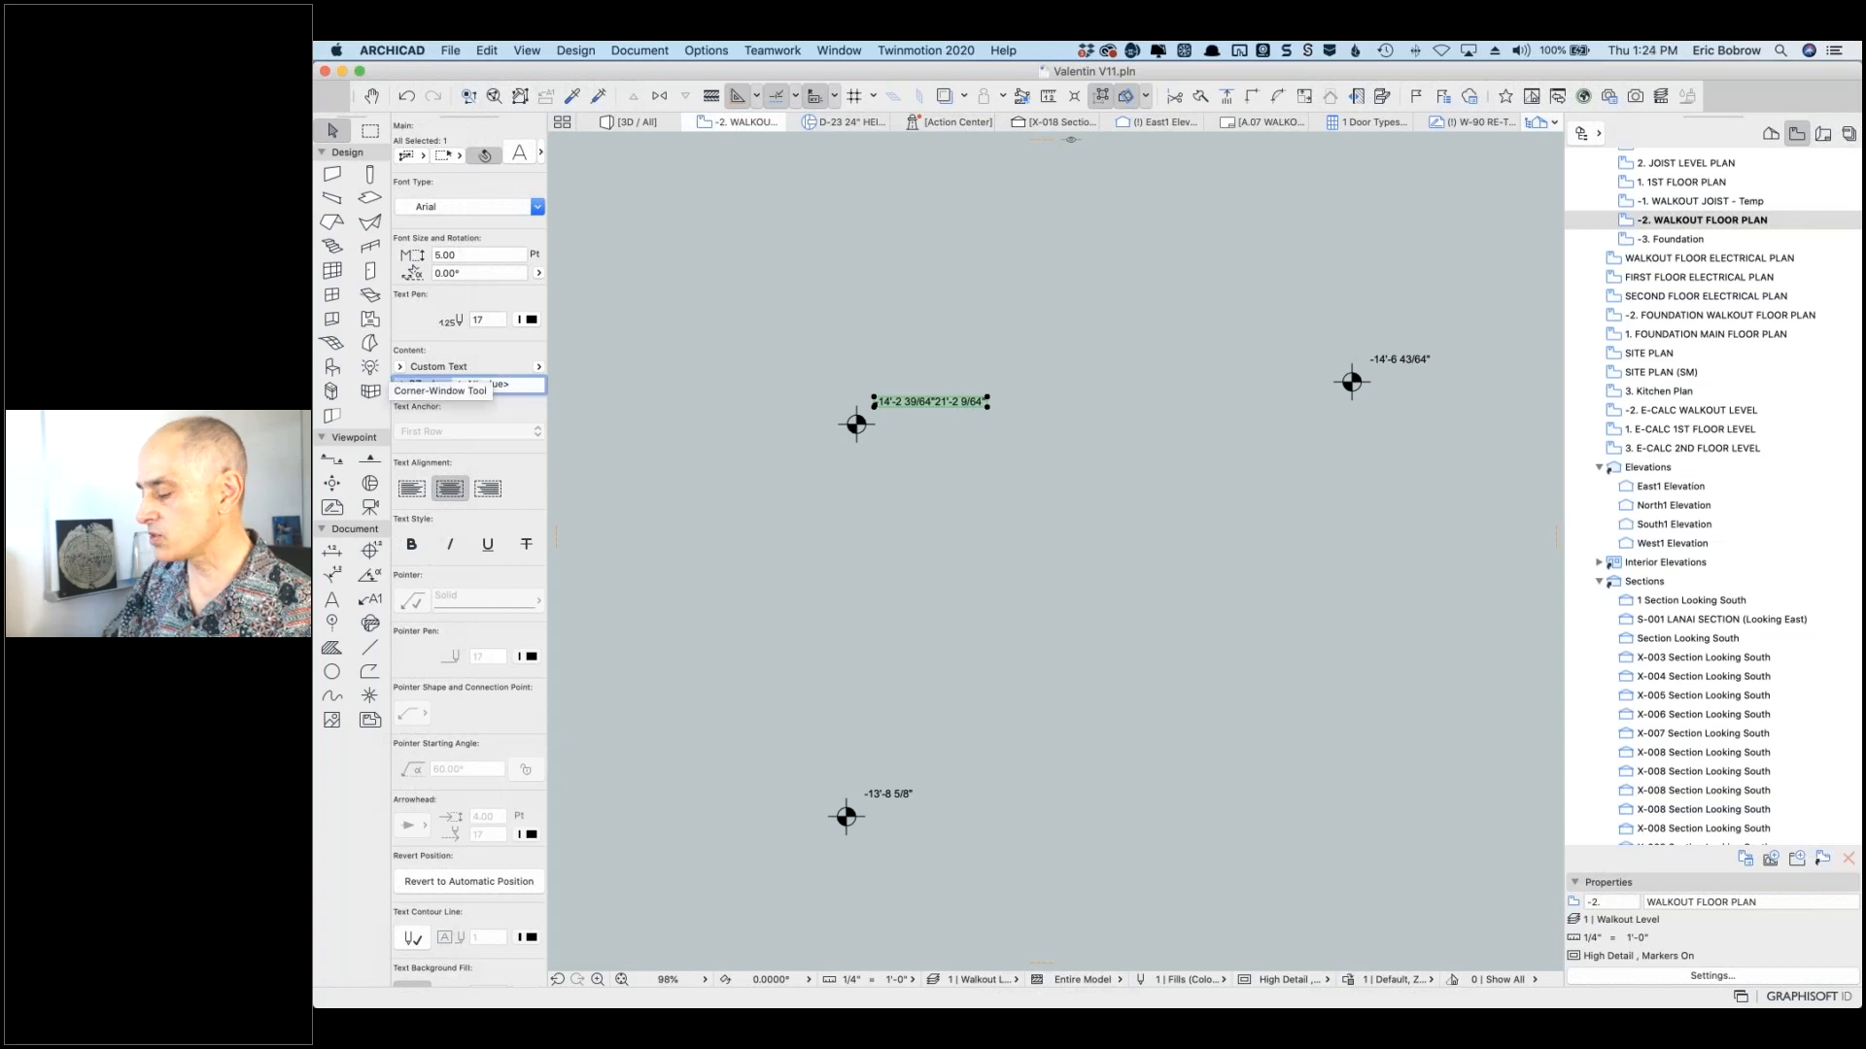
key(Delete)
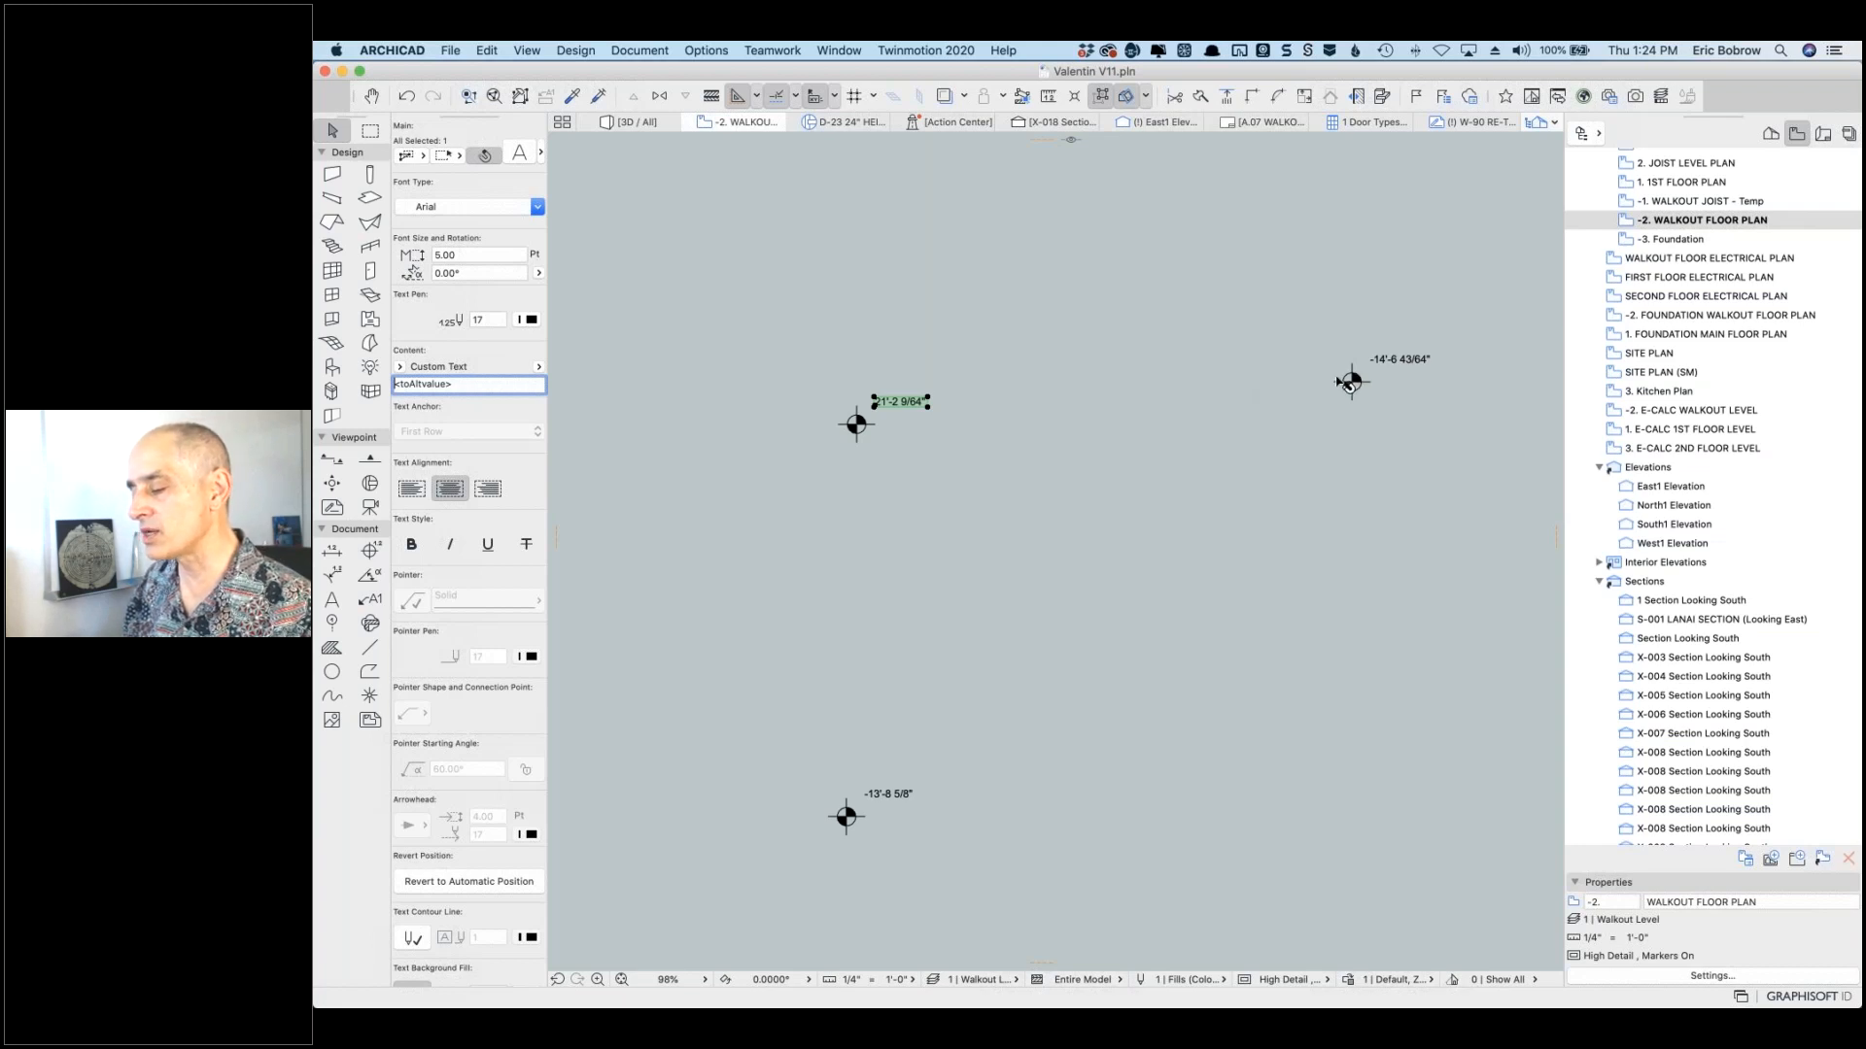
click(981, 377)
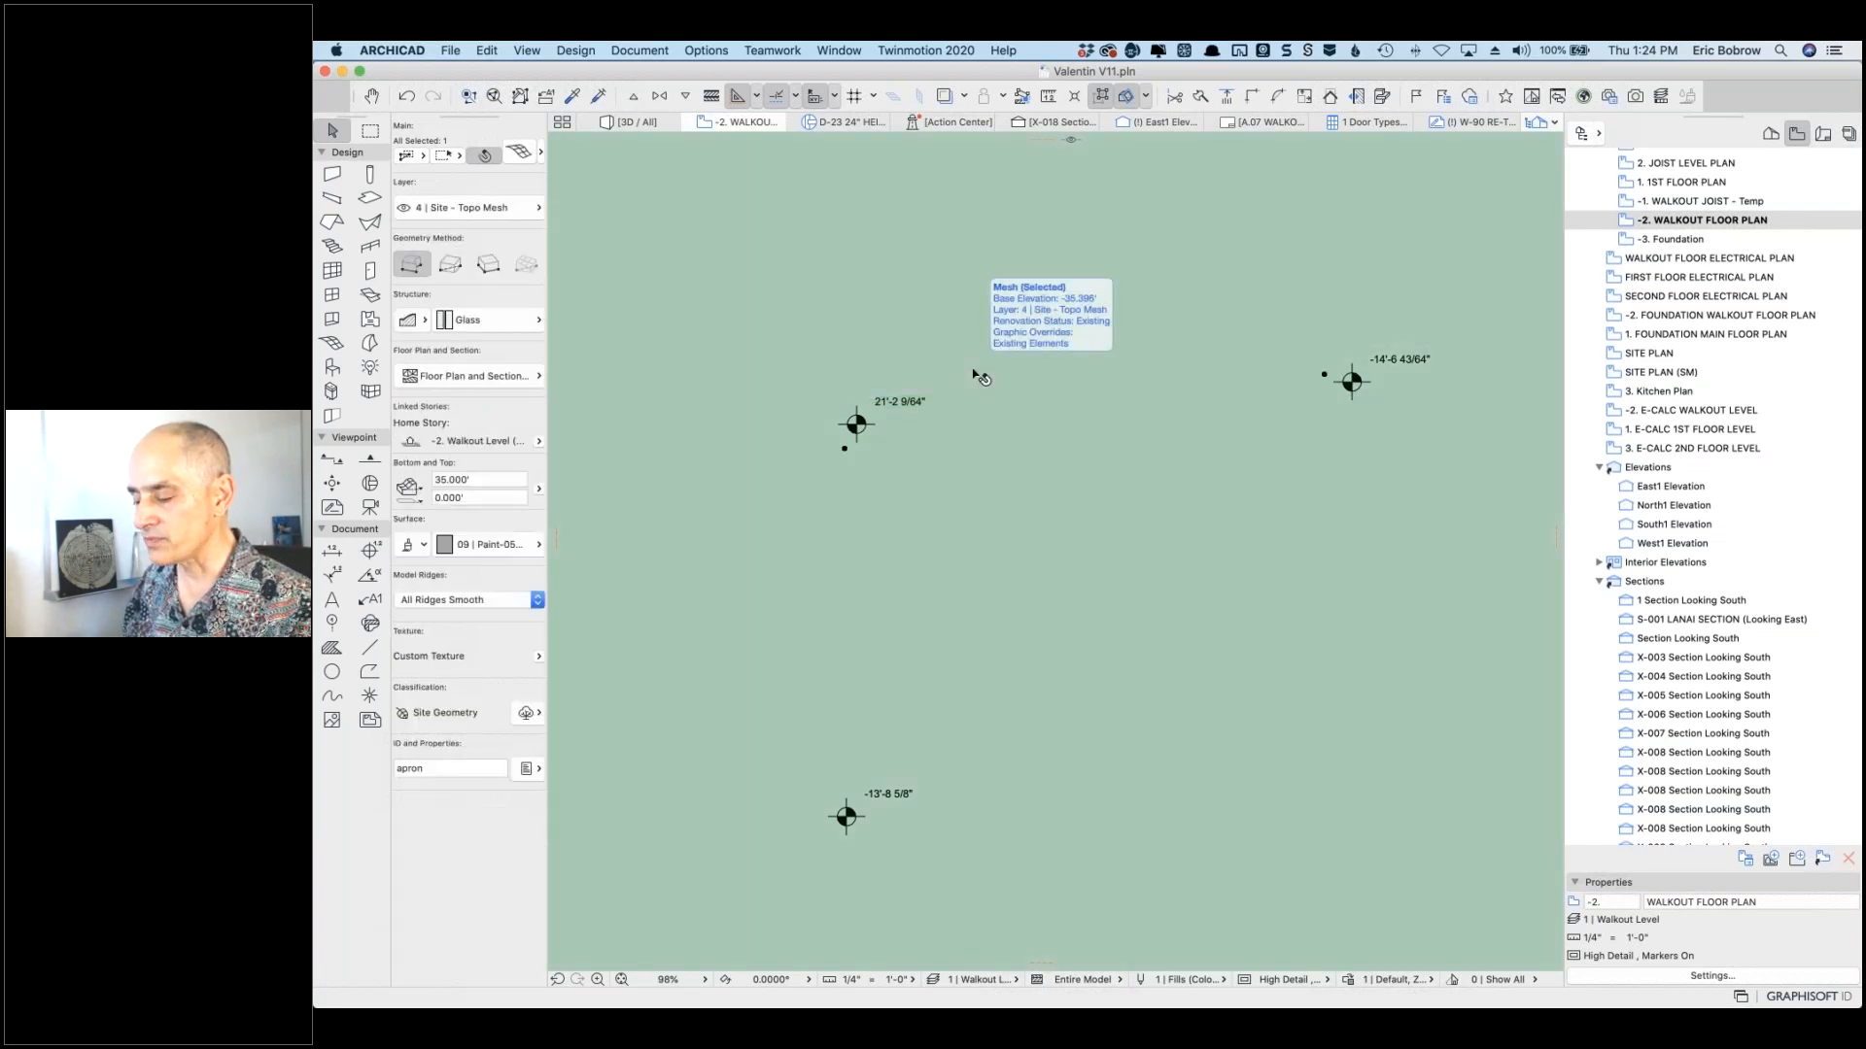
Step: Select all 56 level dimensions via Select All Level Dim's and target their label text
key(Escape)
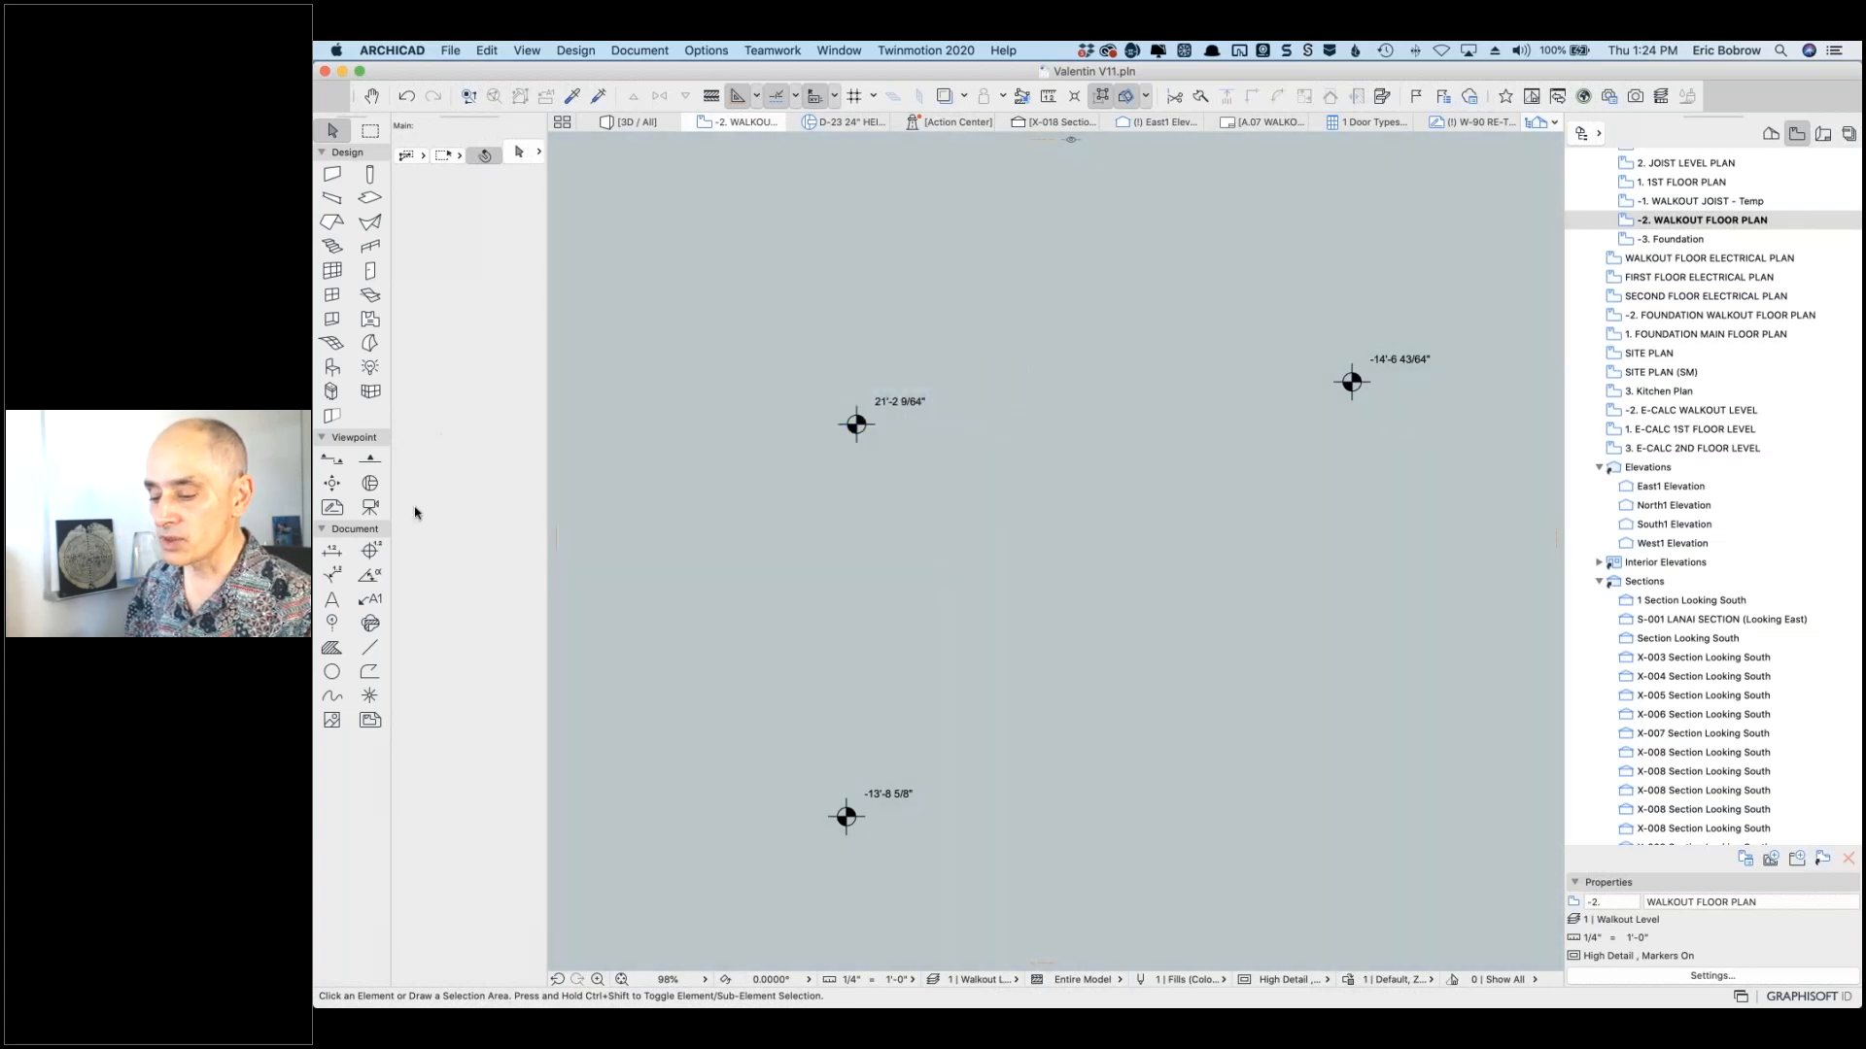
click(371, 551)
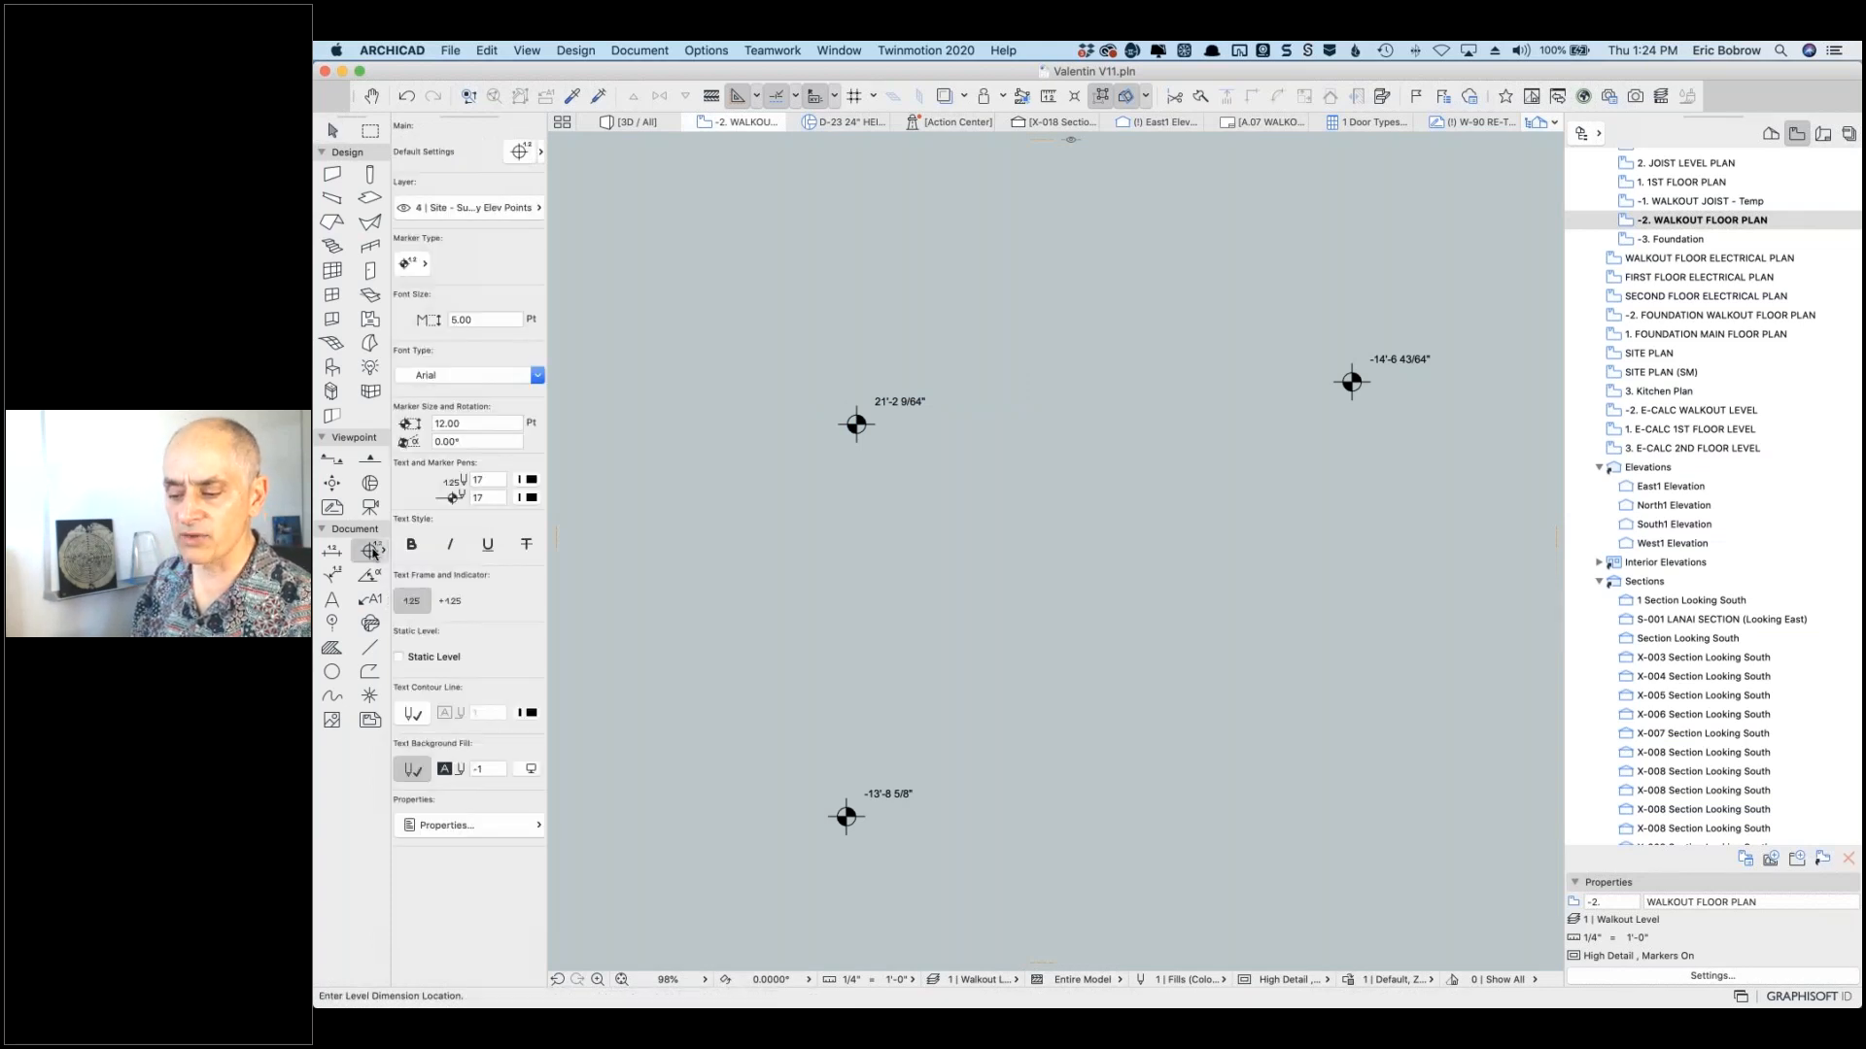
click(487, 50)
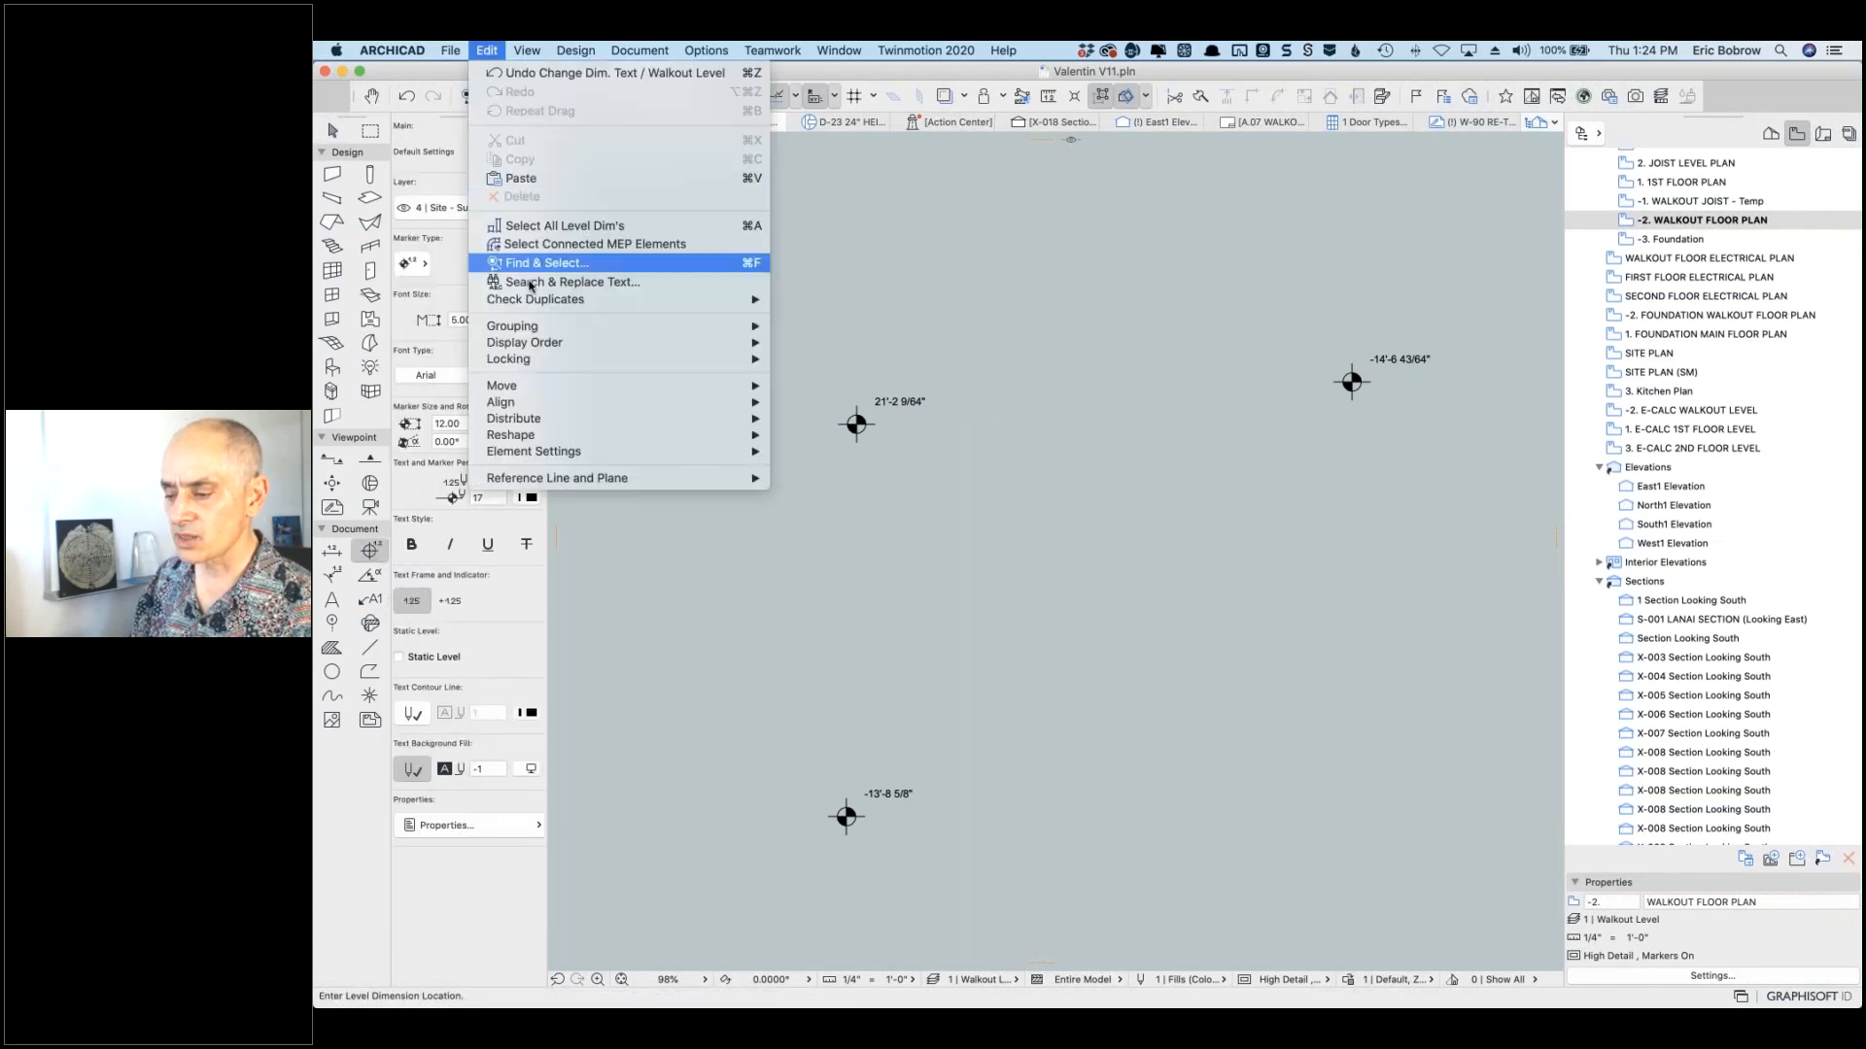
click(546, 226)
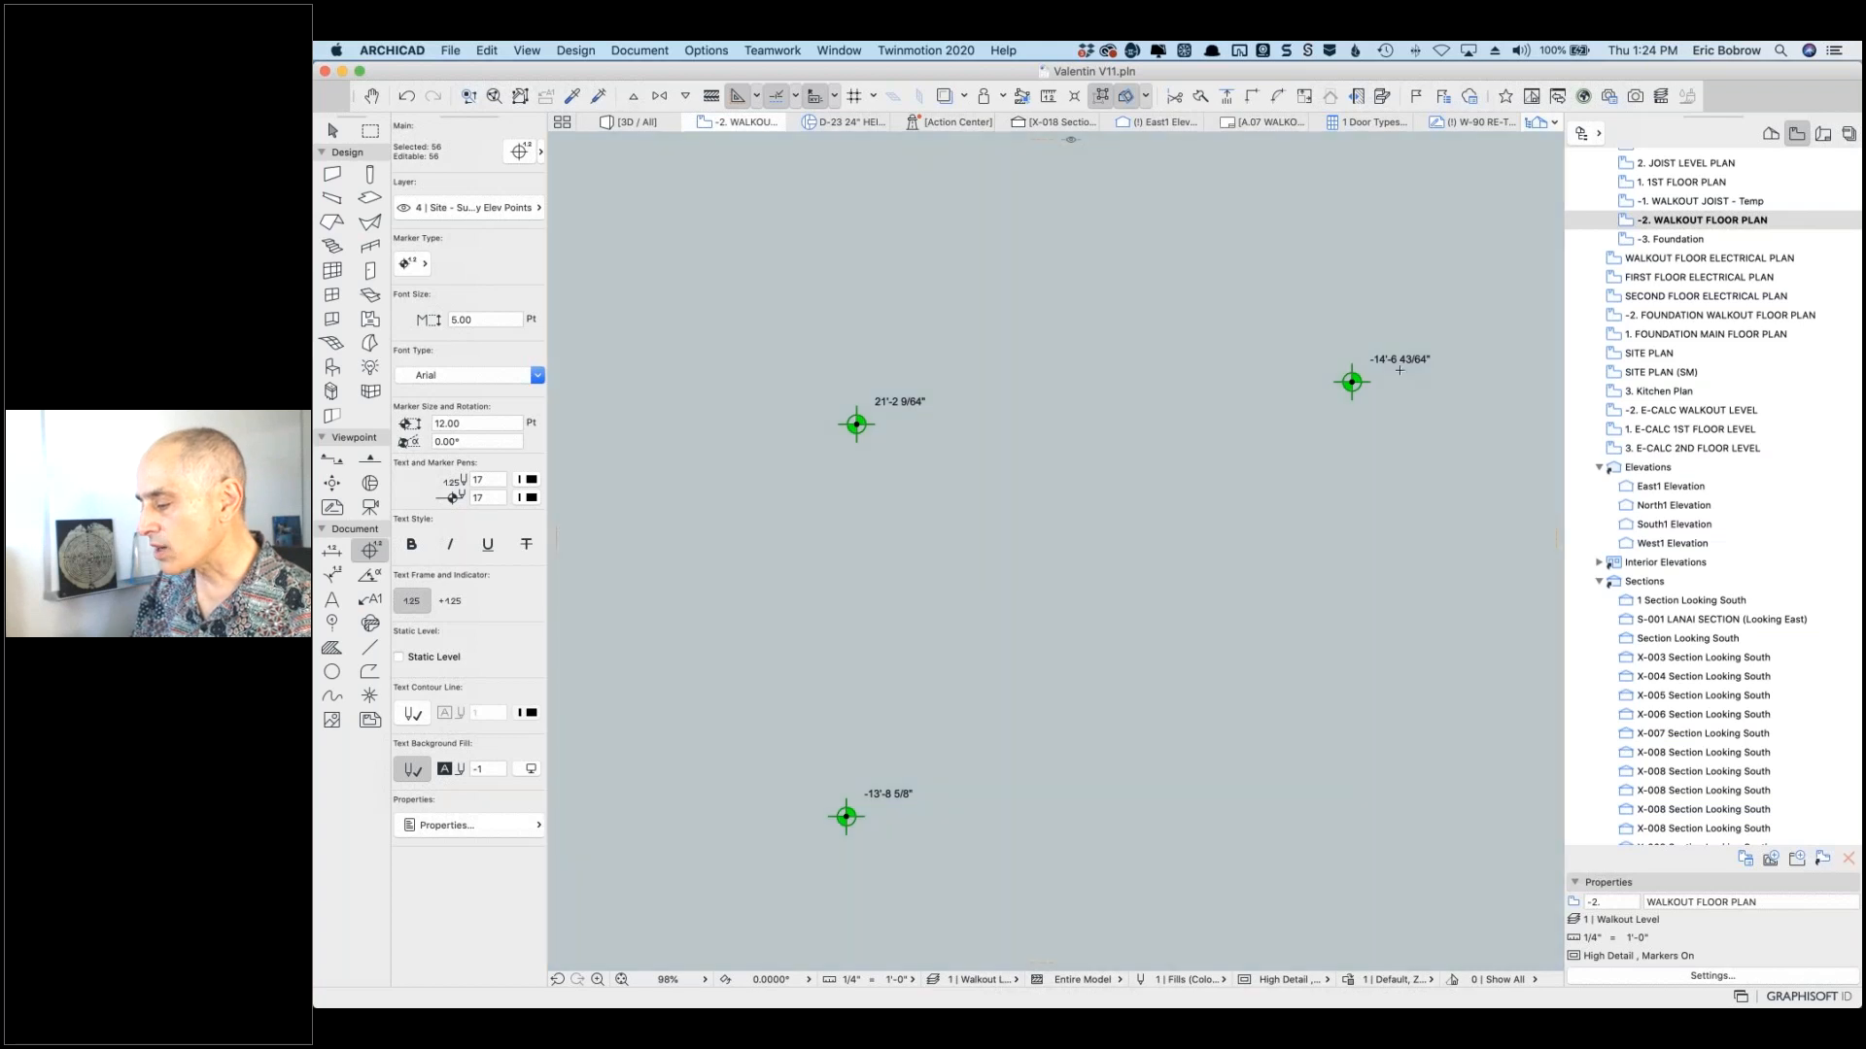
key(shift)
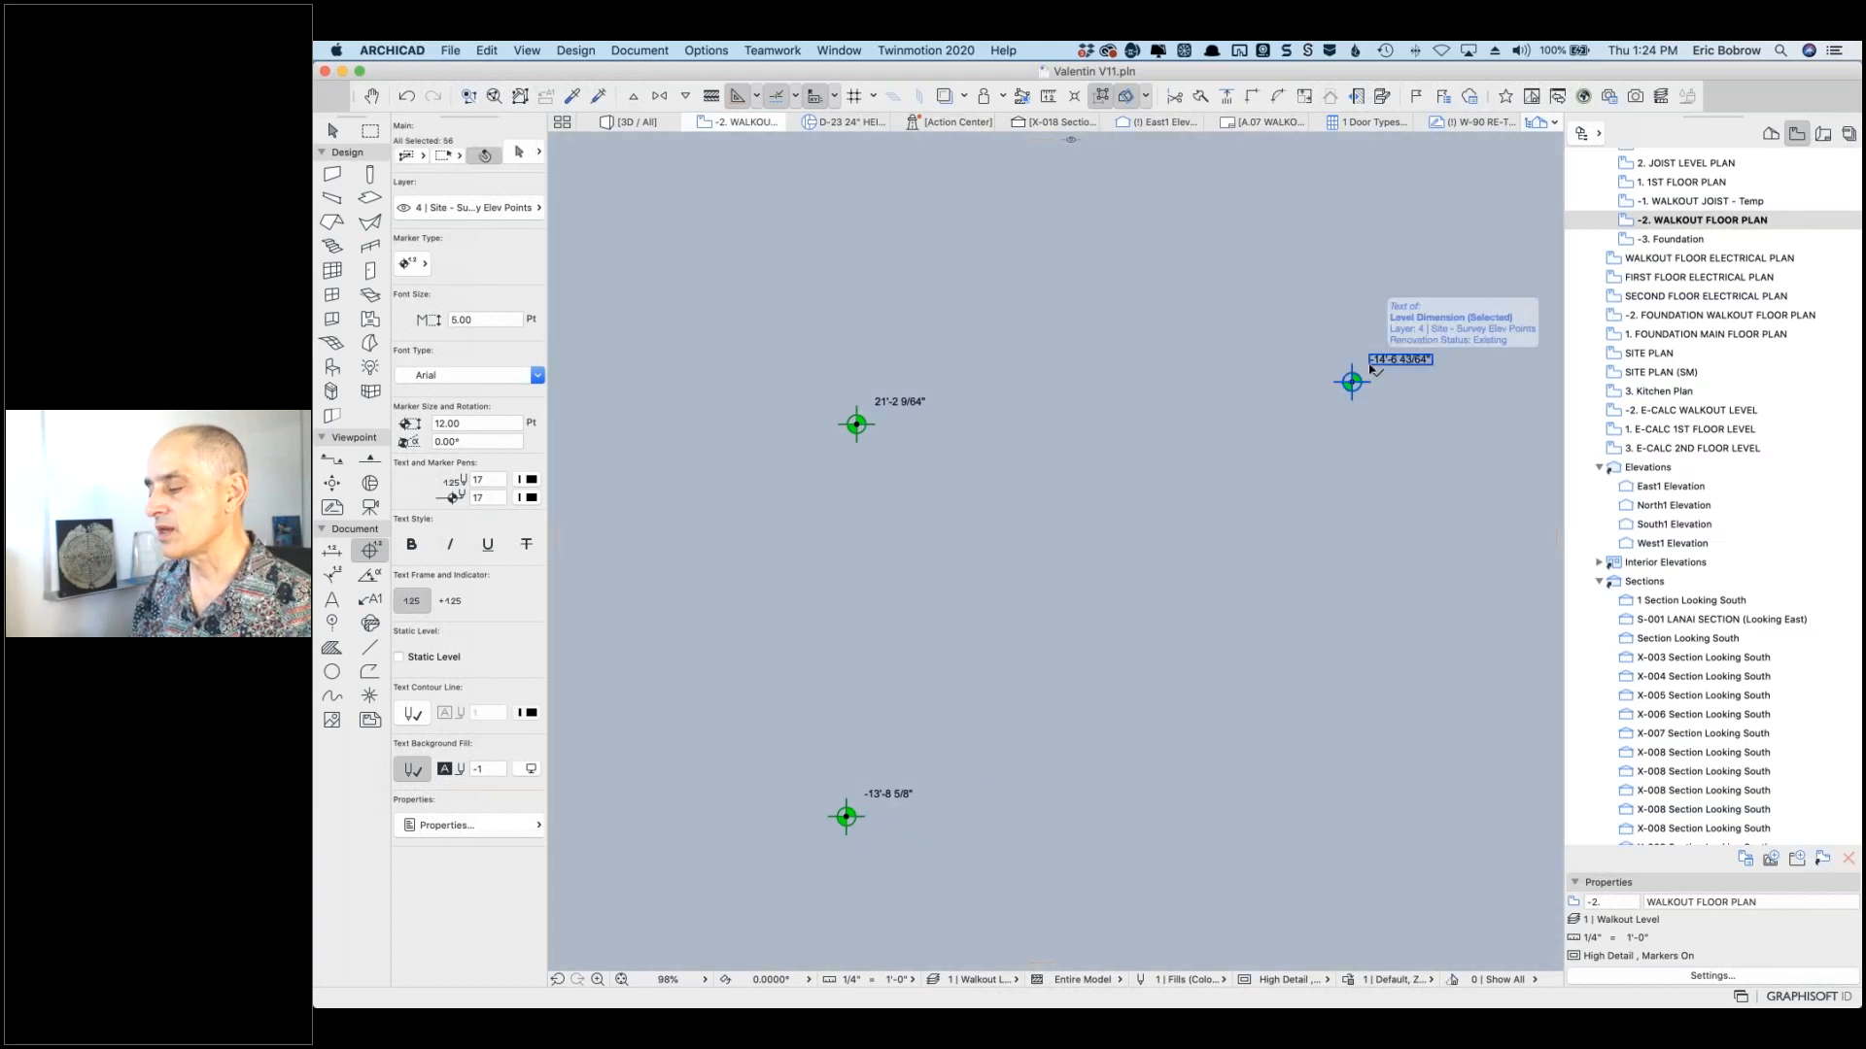
click(1399, 360)
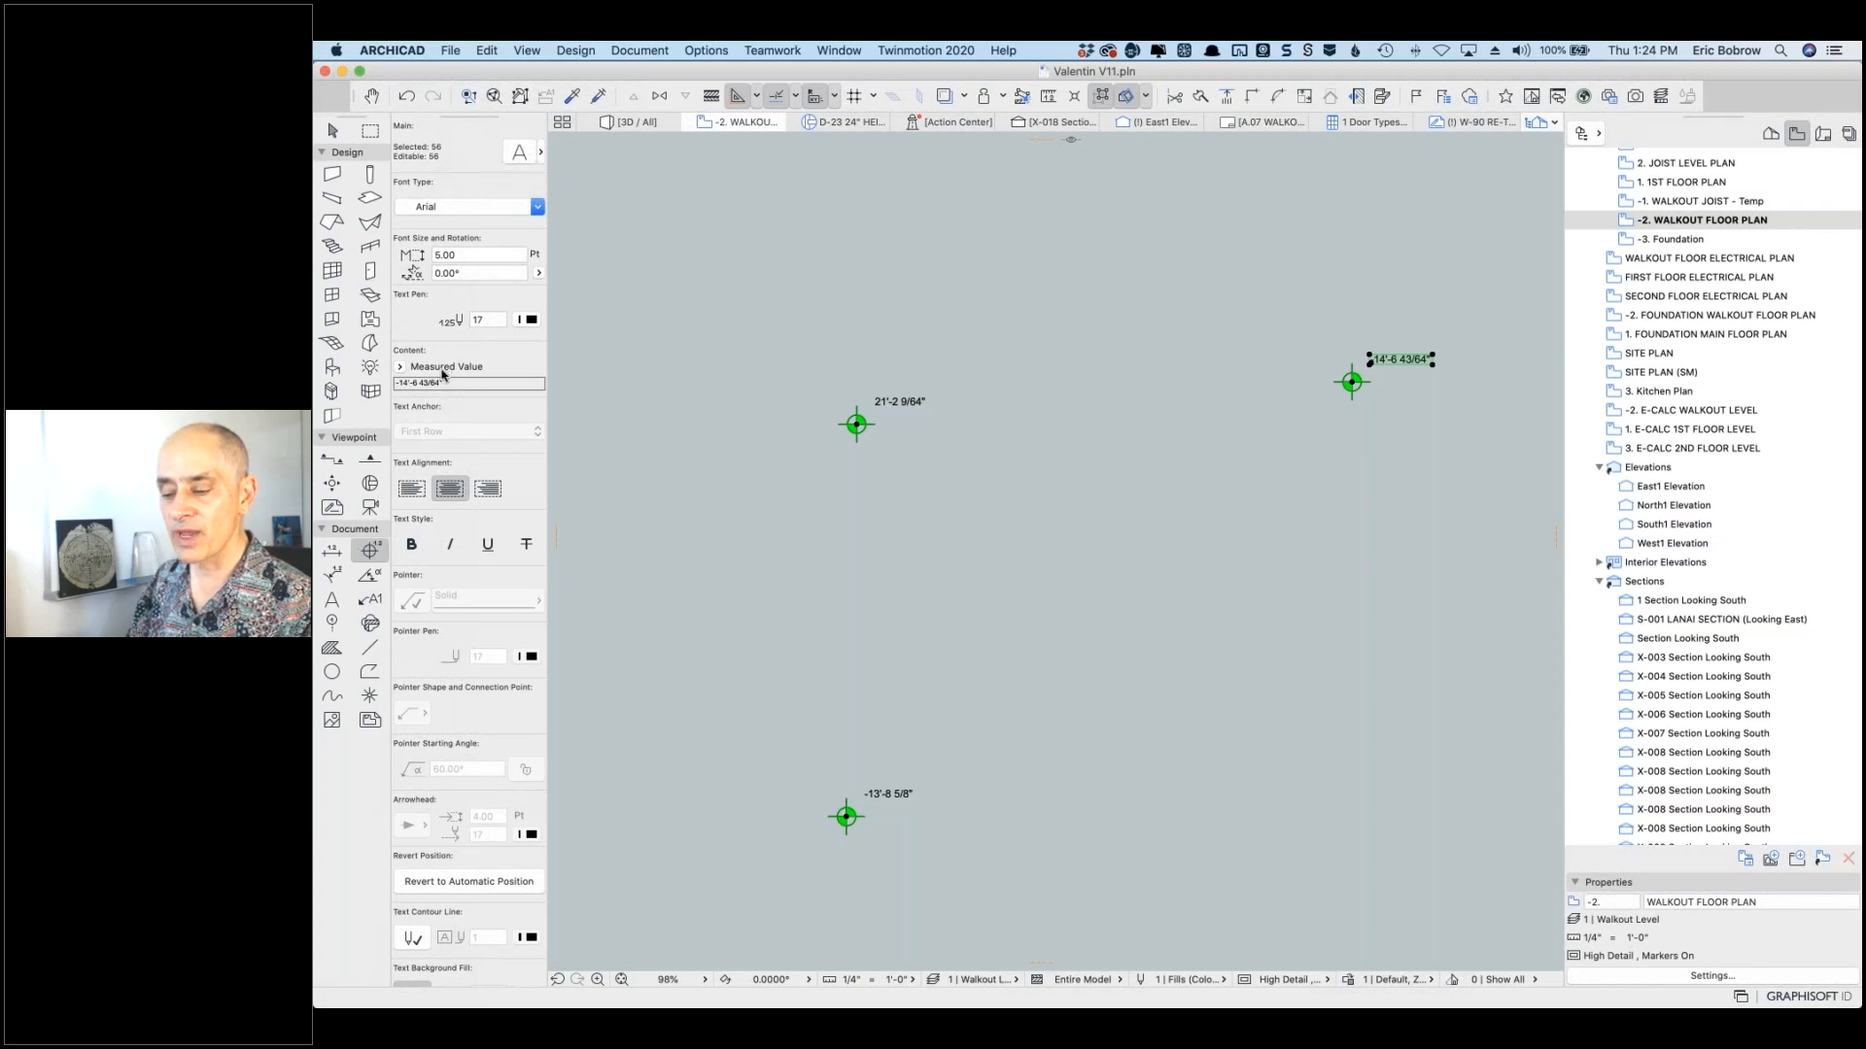
Step: Switch all 56 labels to Custom Text using the 'to Sea Level' value, then deselect
click(400, 368)
click(426, 383)
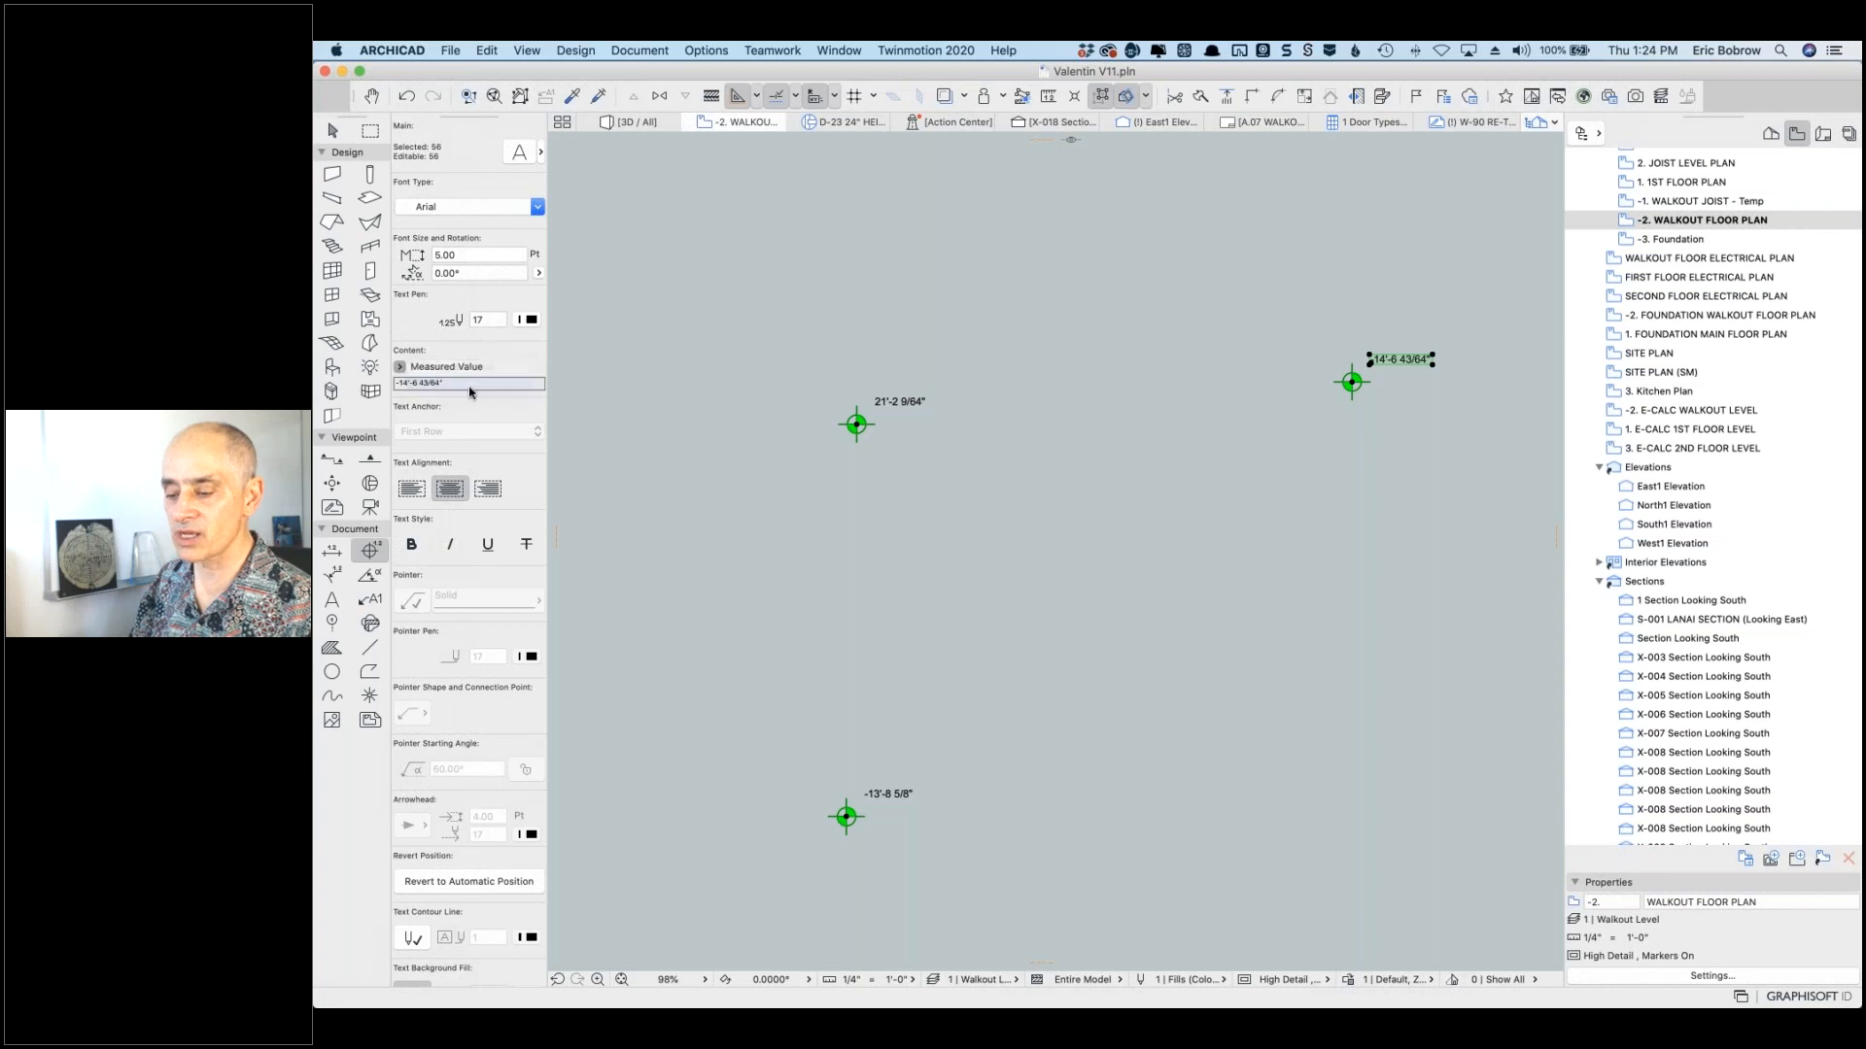
drag(395, 383, 454, 408)
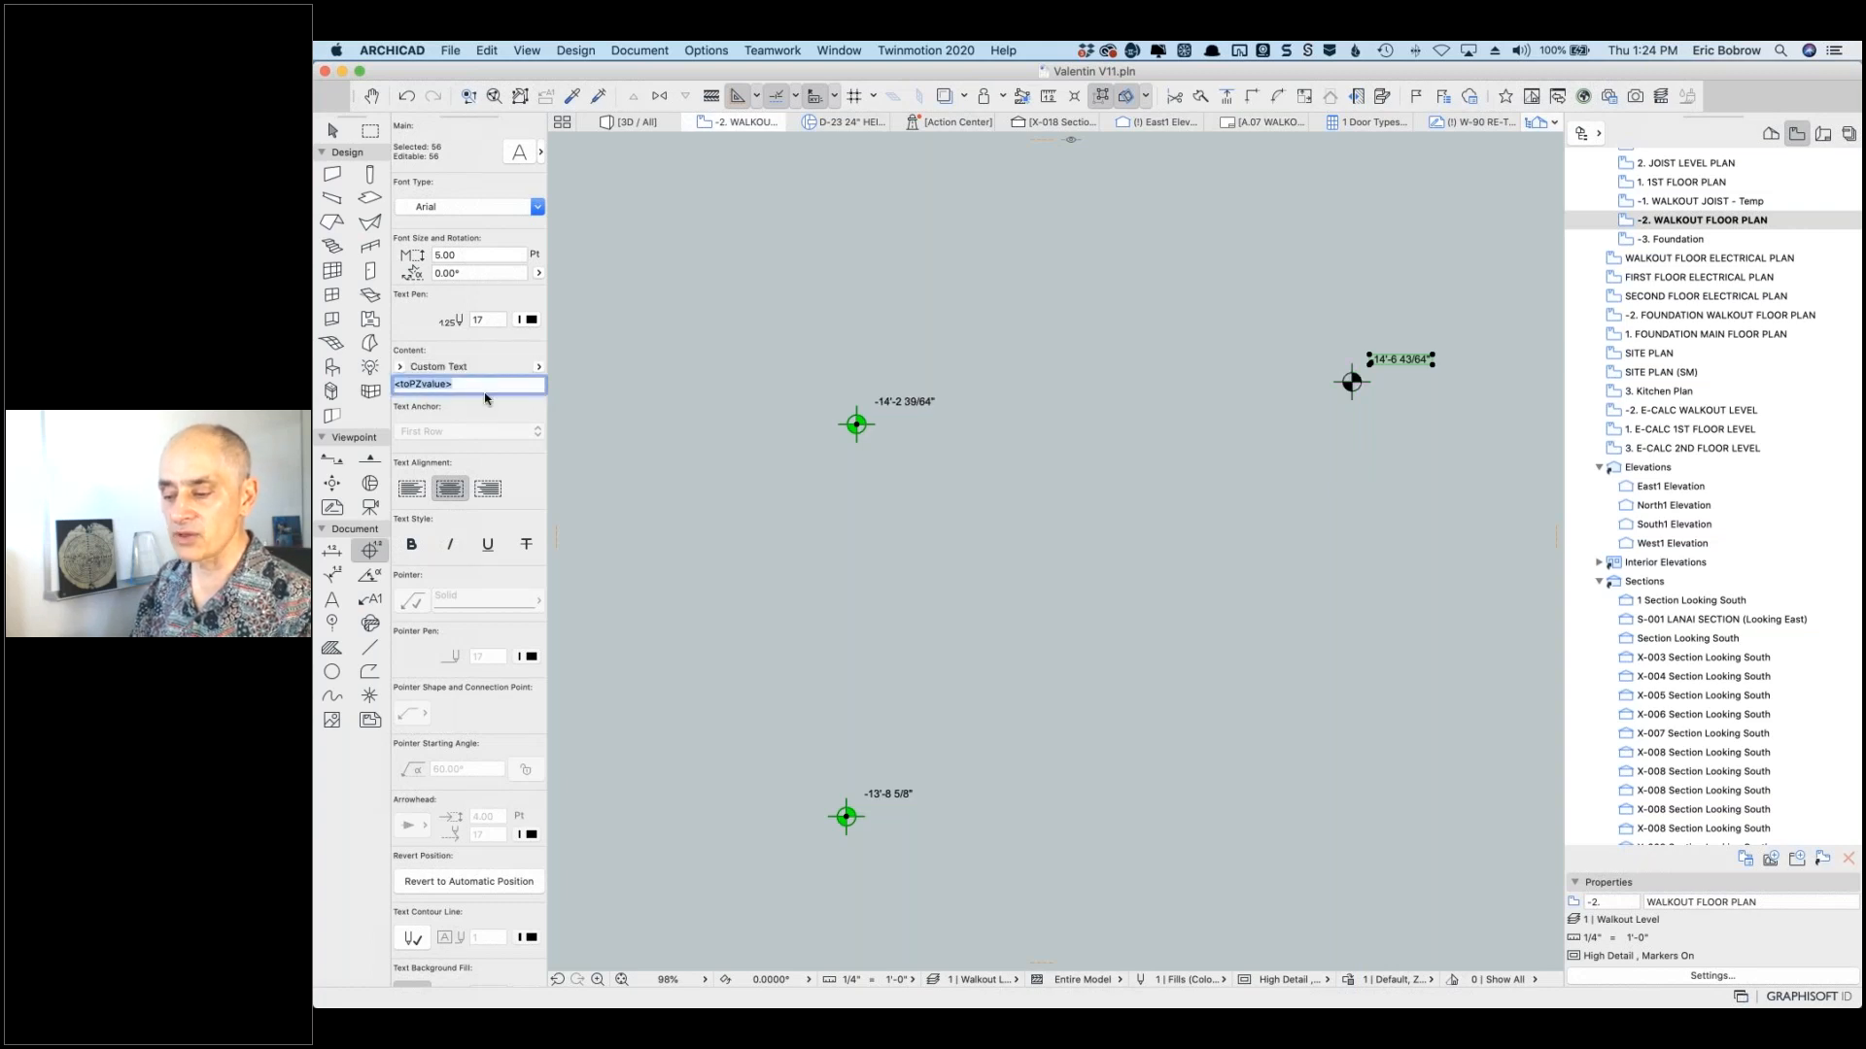
click(537, 368)
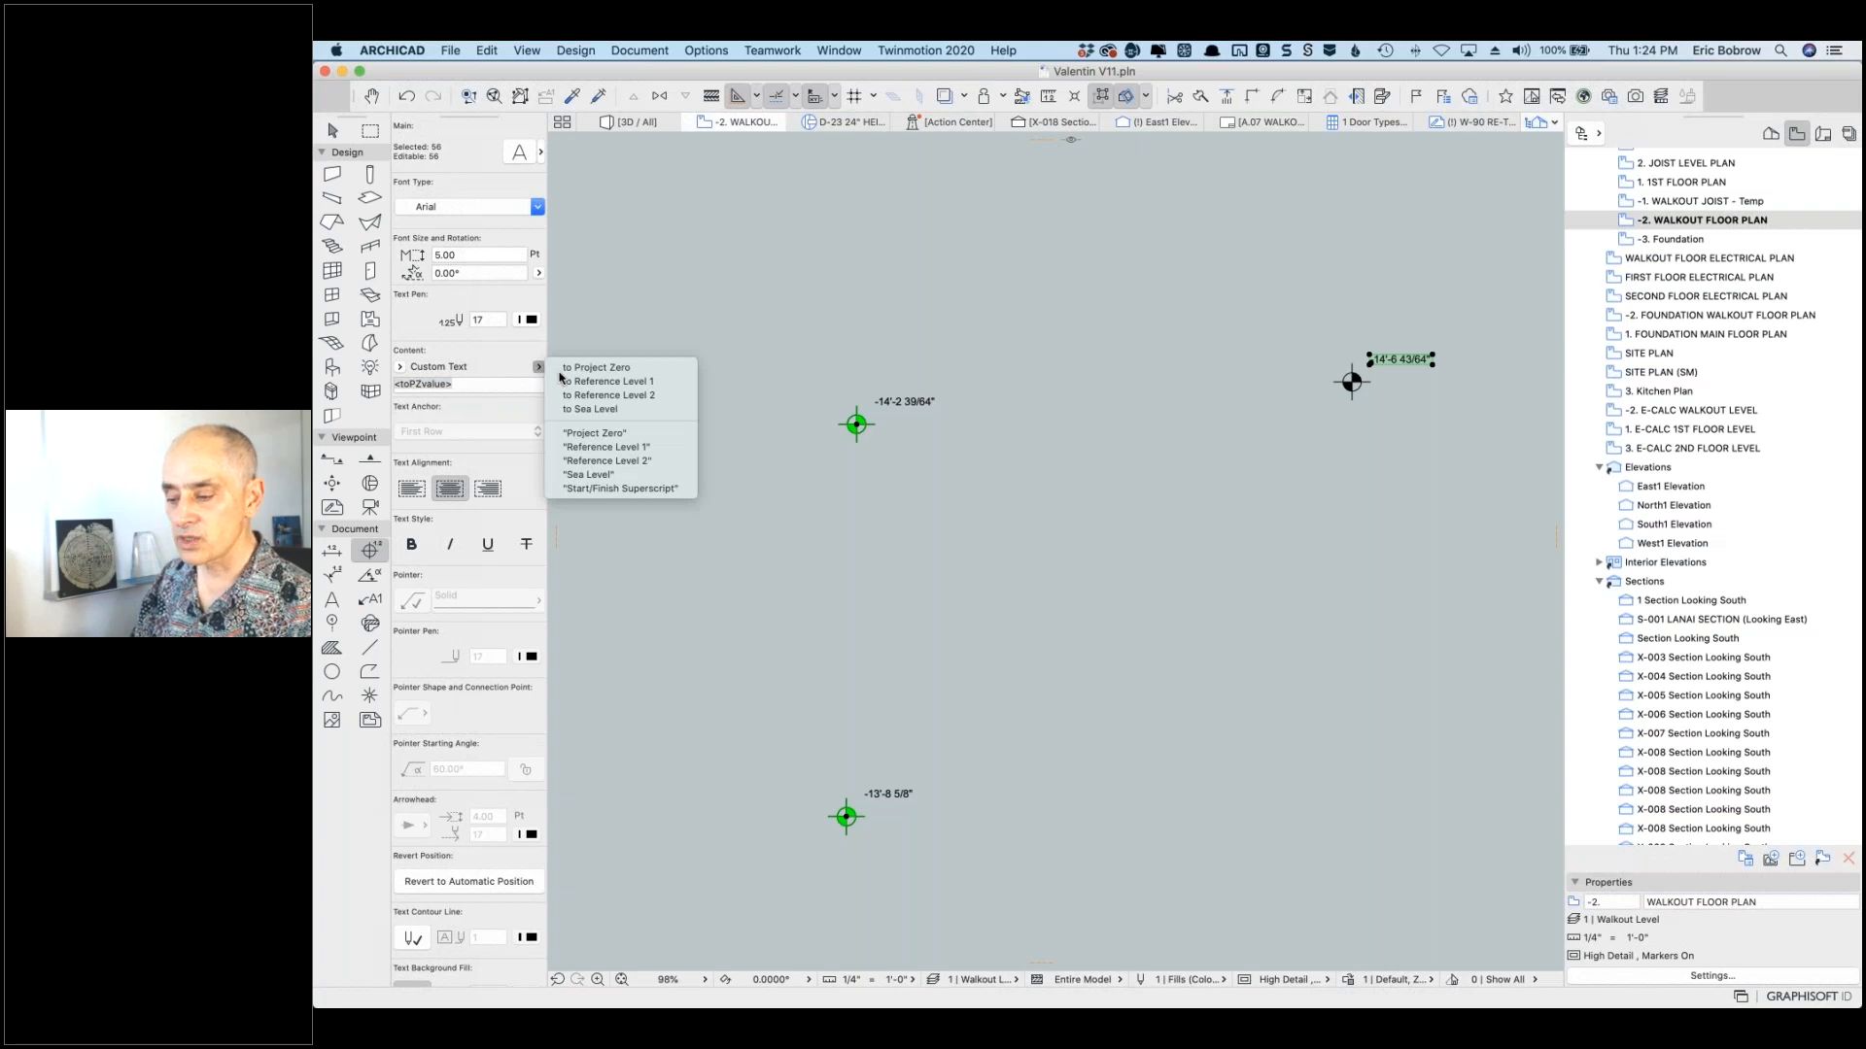
click(593, 409)
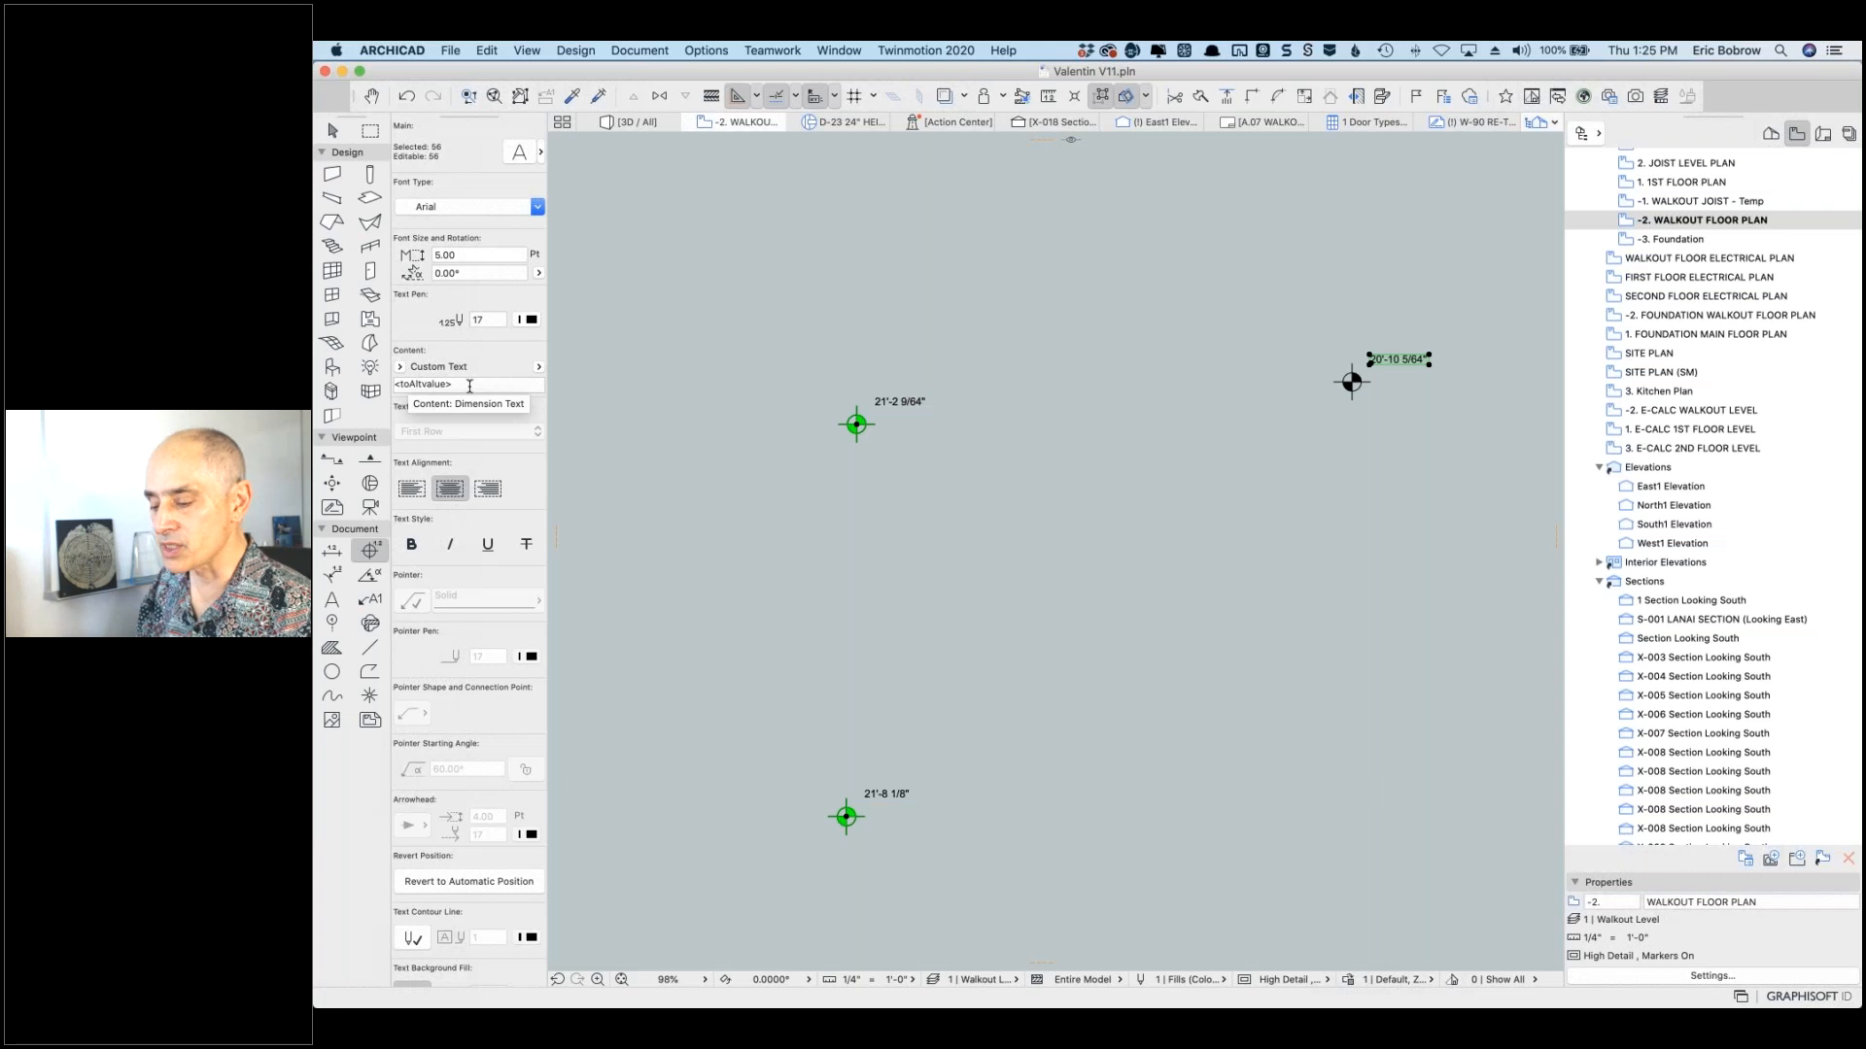
scroll(918, 384, down, 10)
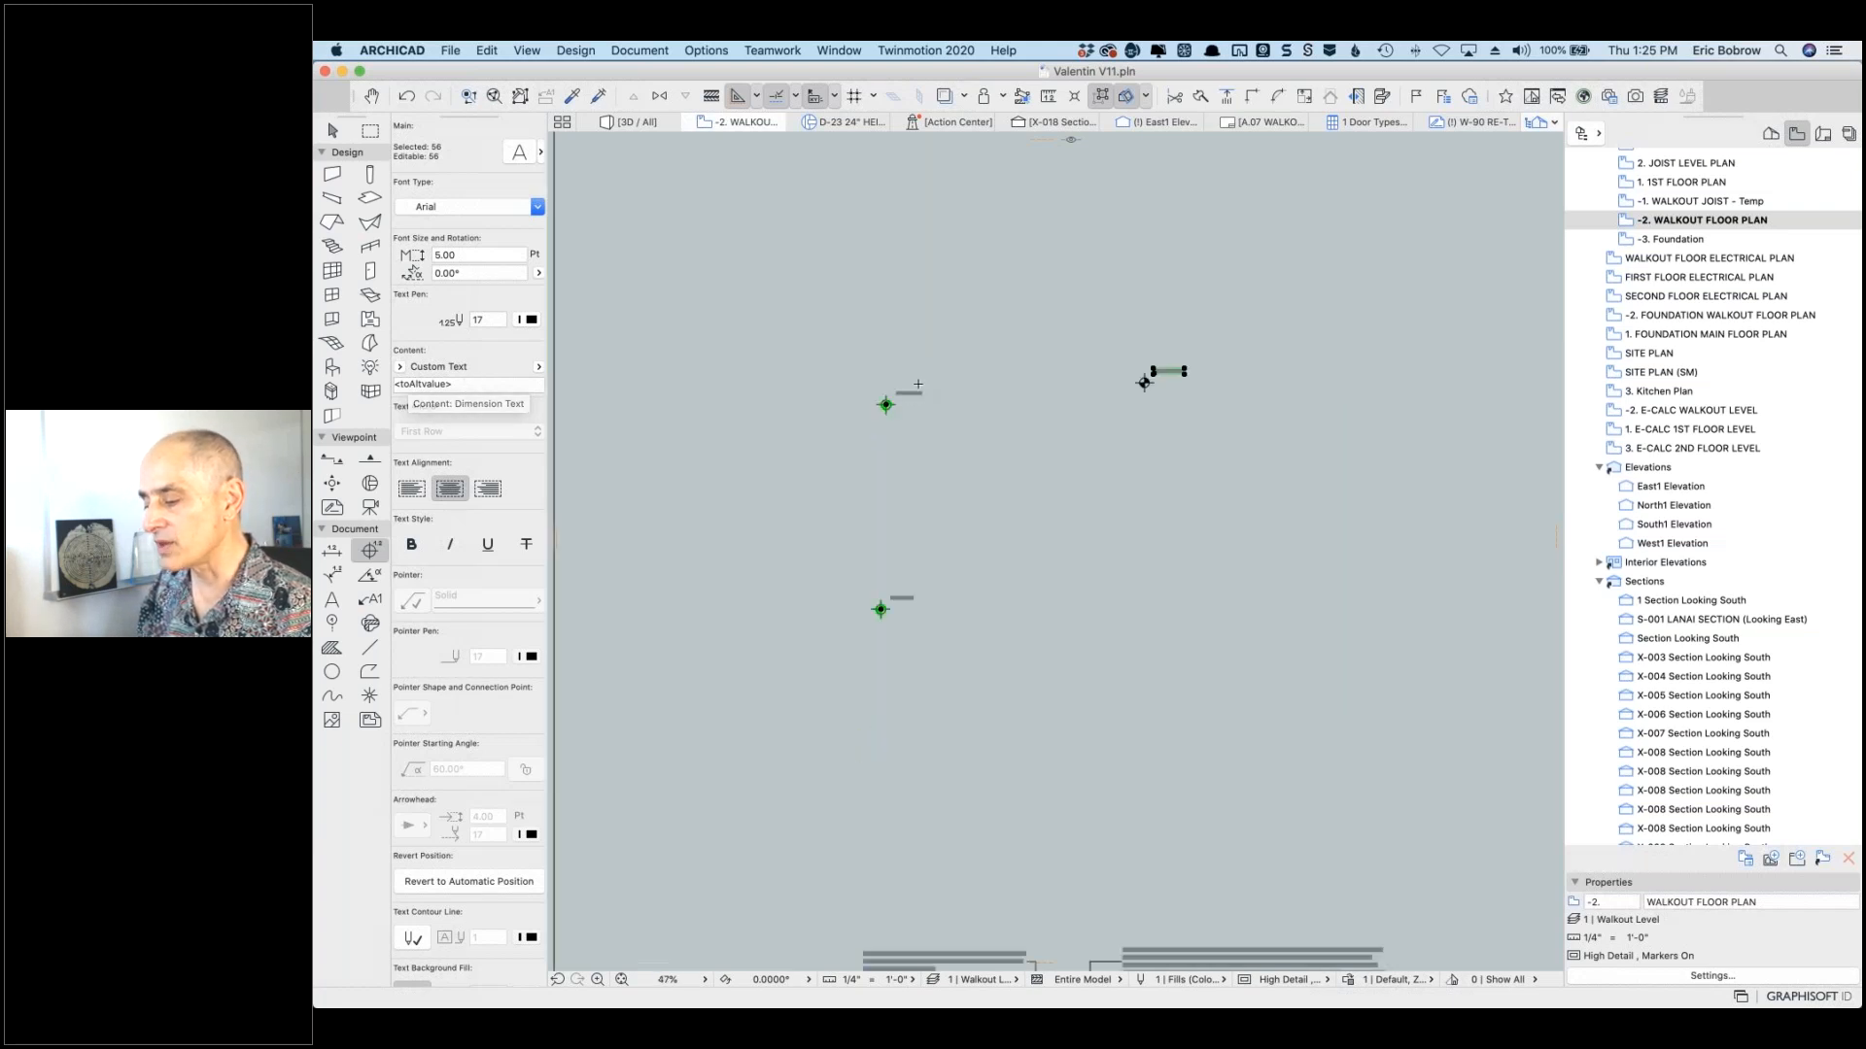
key(Escape)
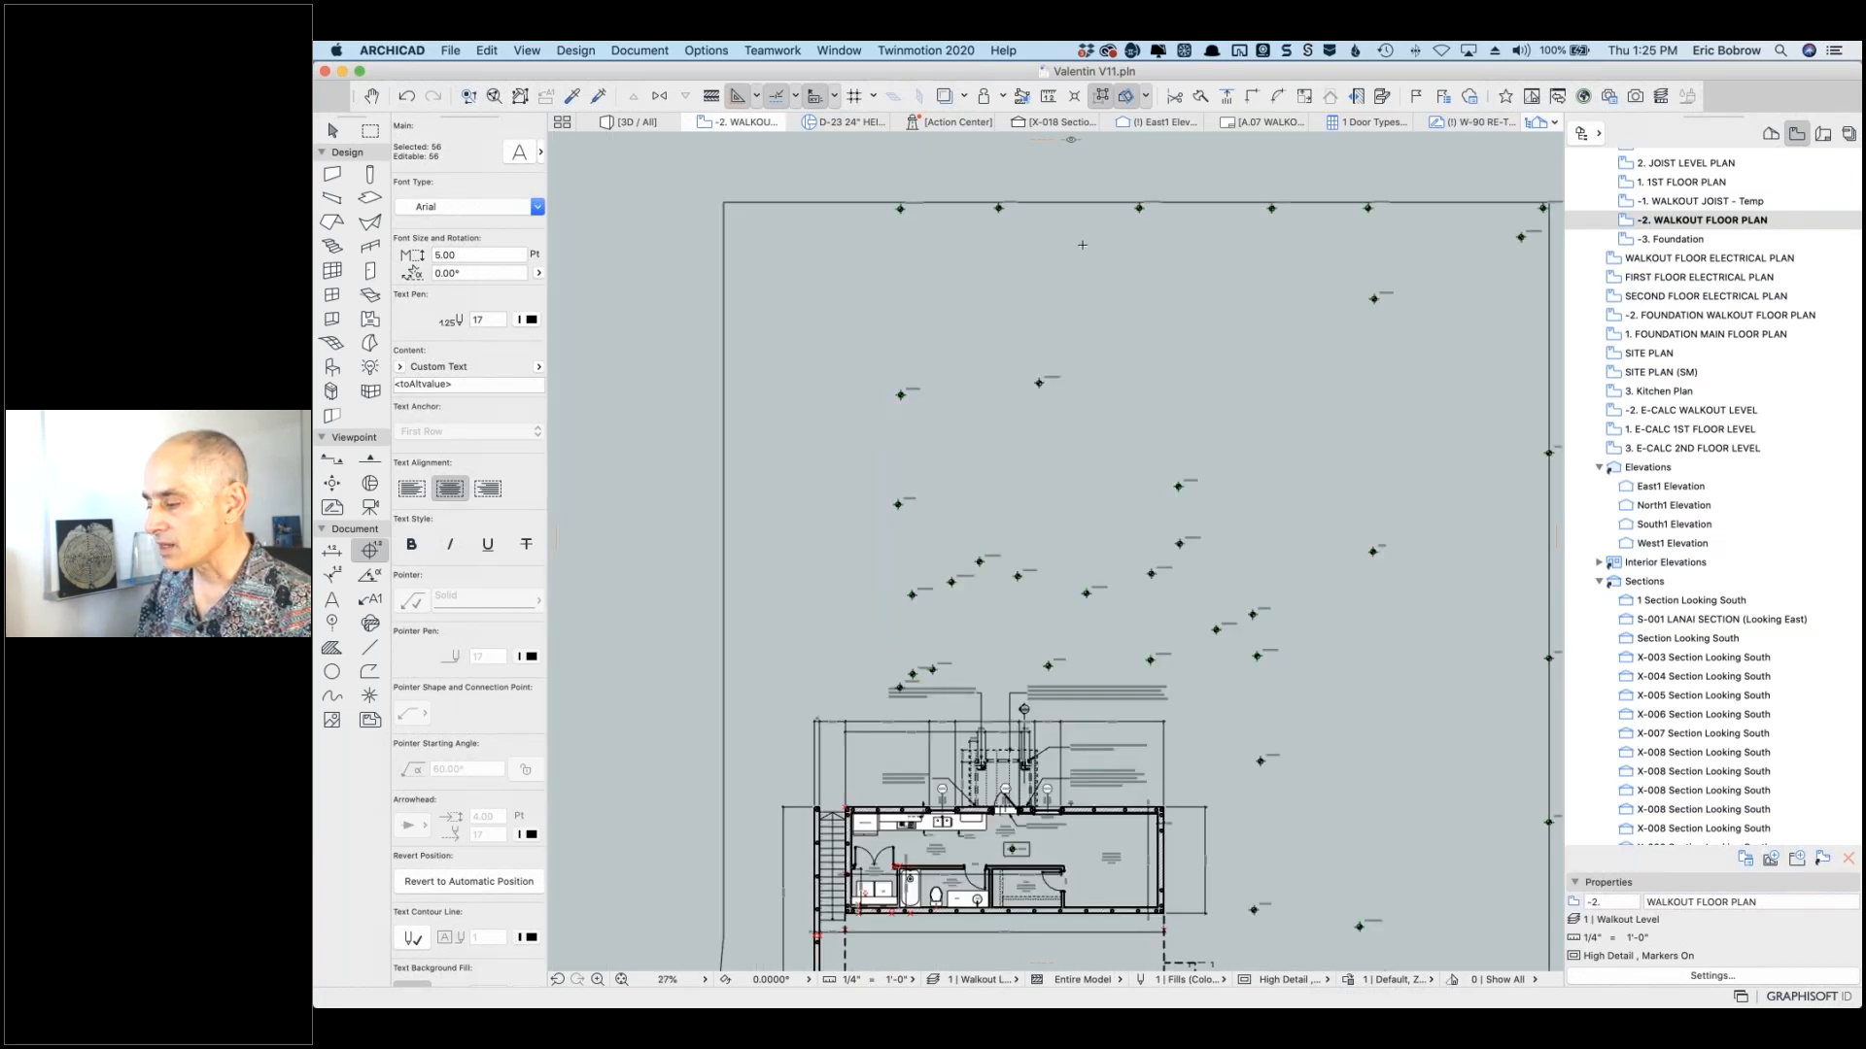
scroll(1402, 184, up, 10)
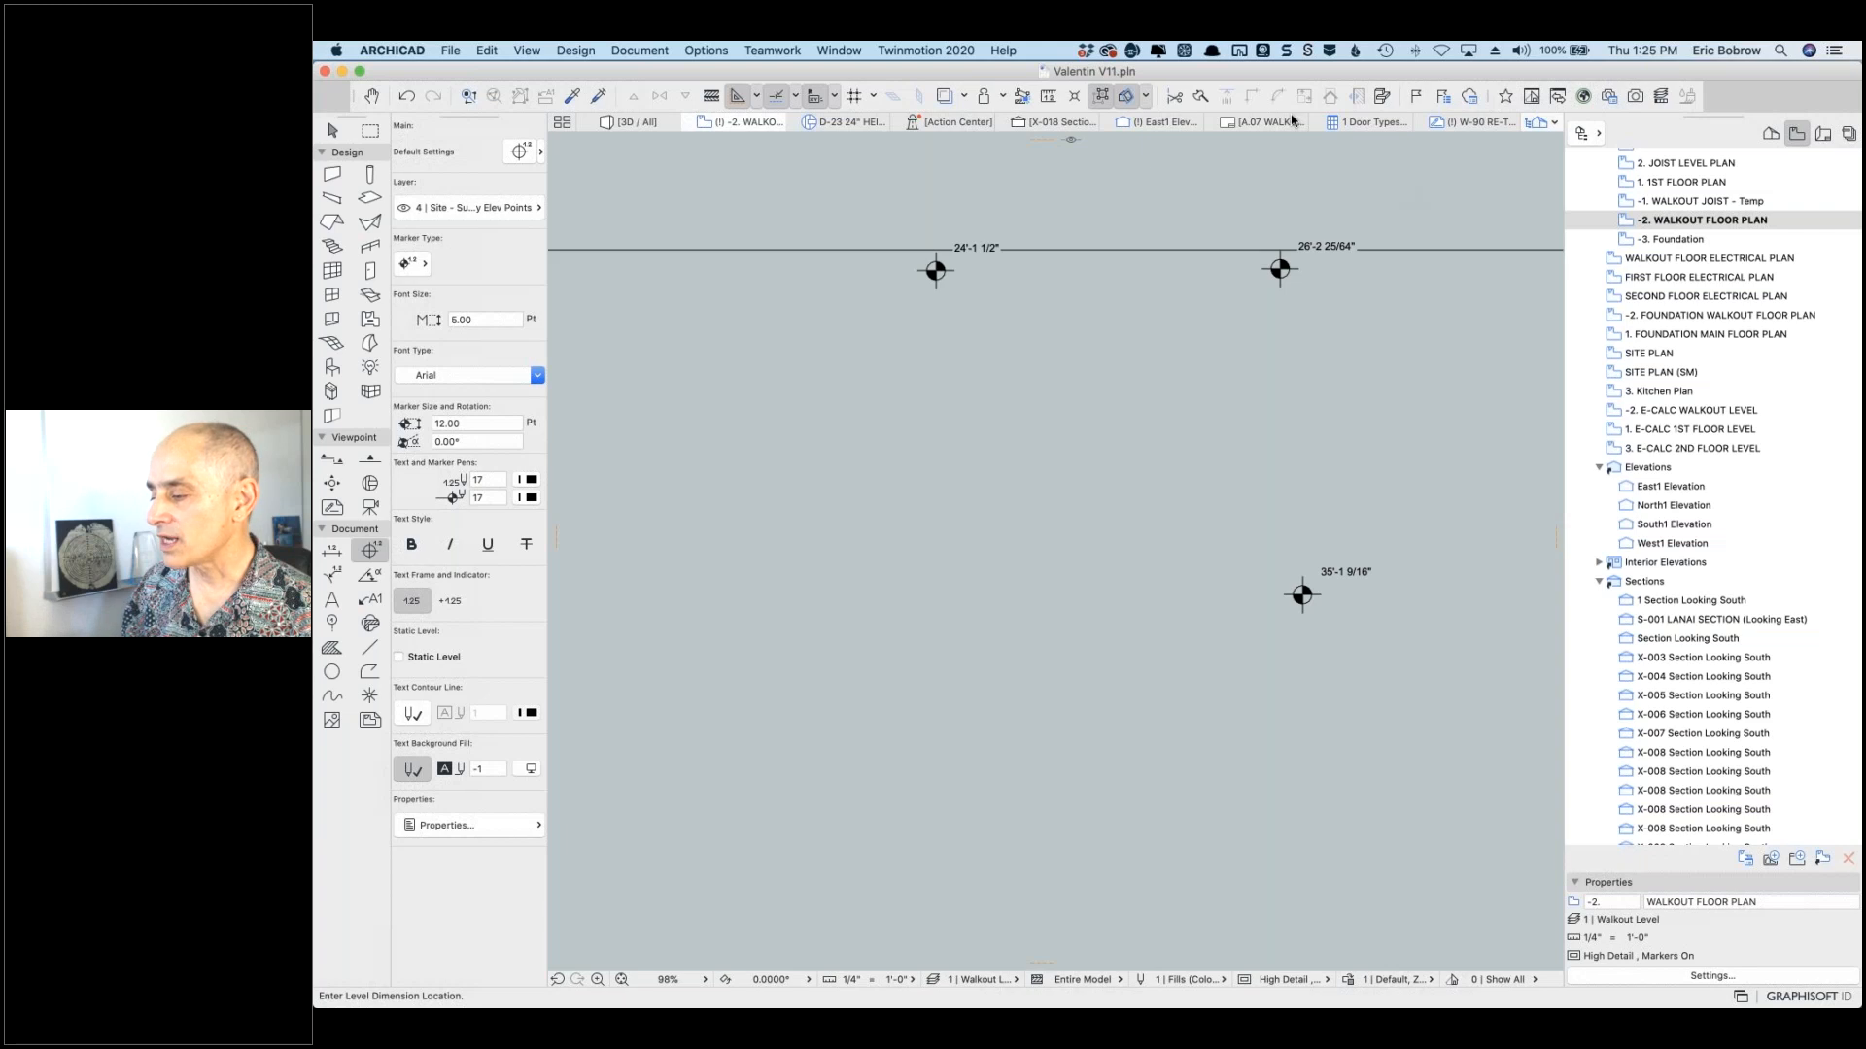
Step: Switch to the [3D / All] view with nothing selected
click(634, 124)
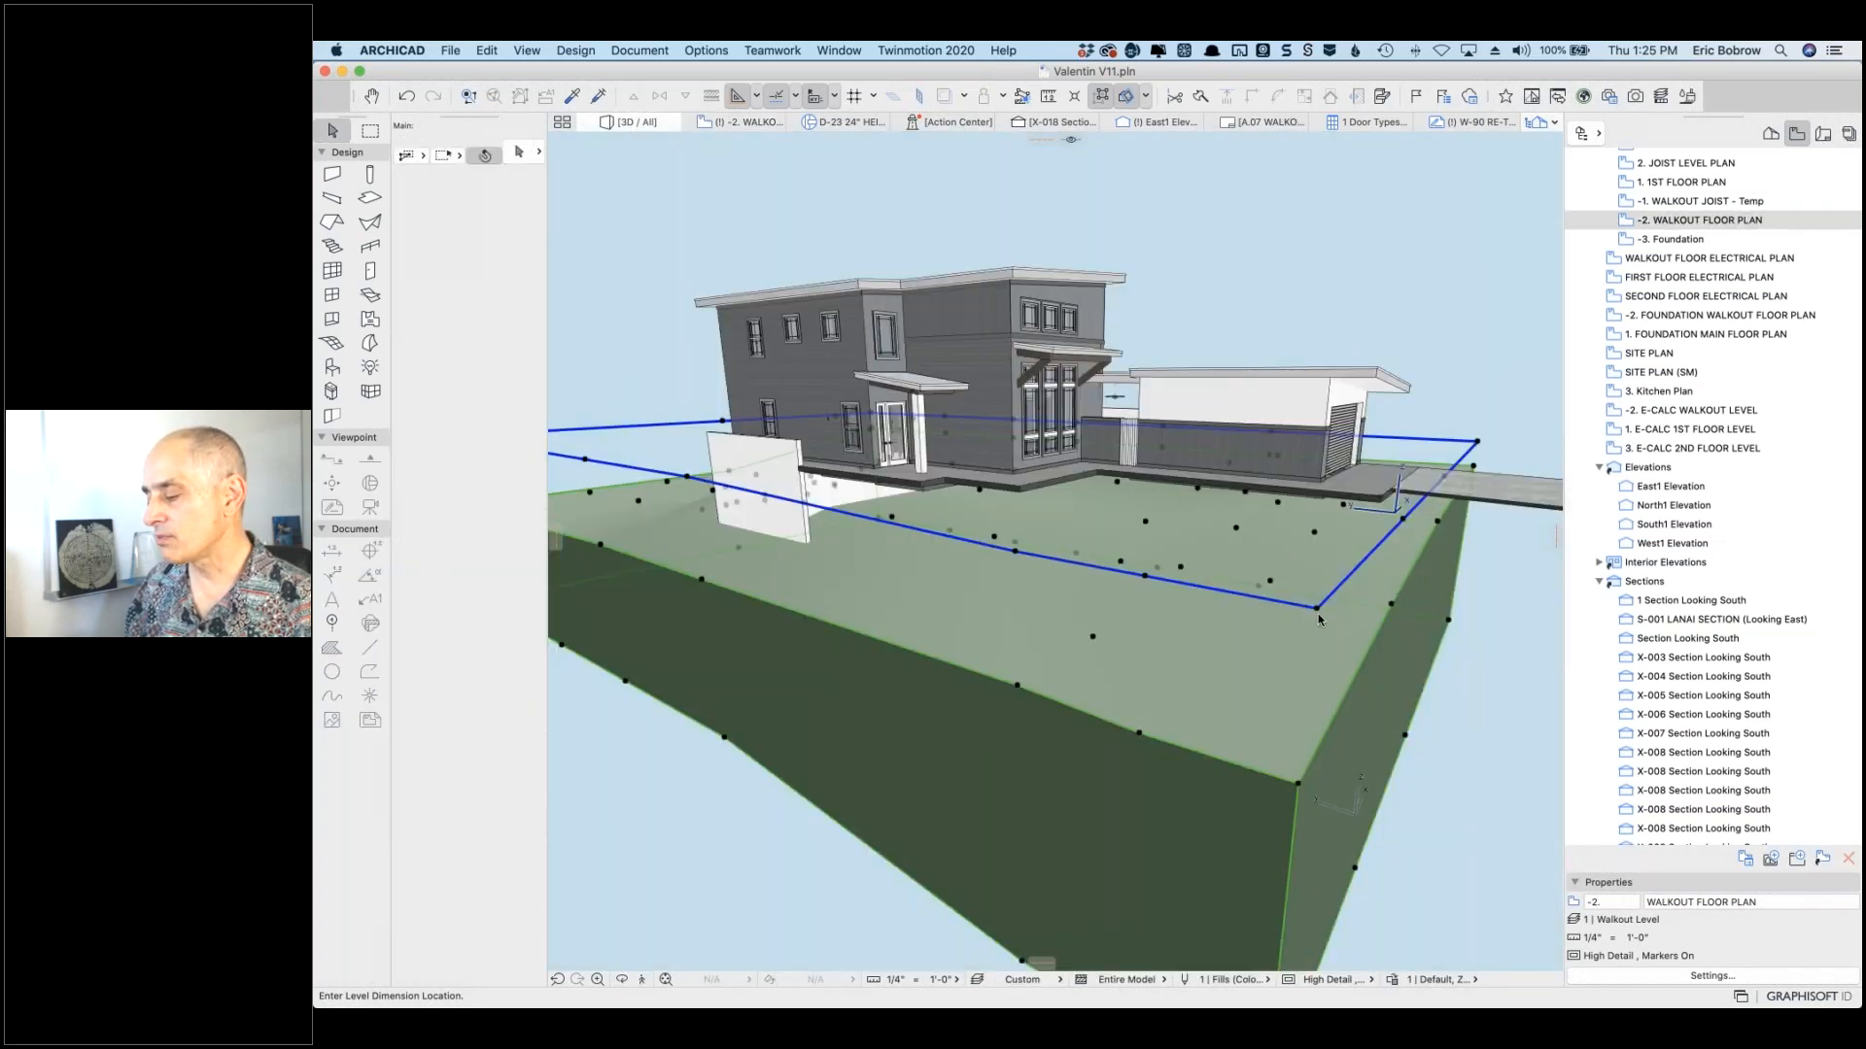
key(Escape)
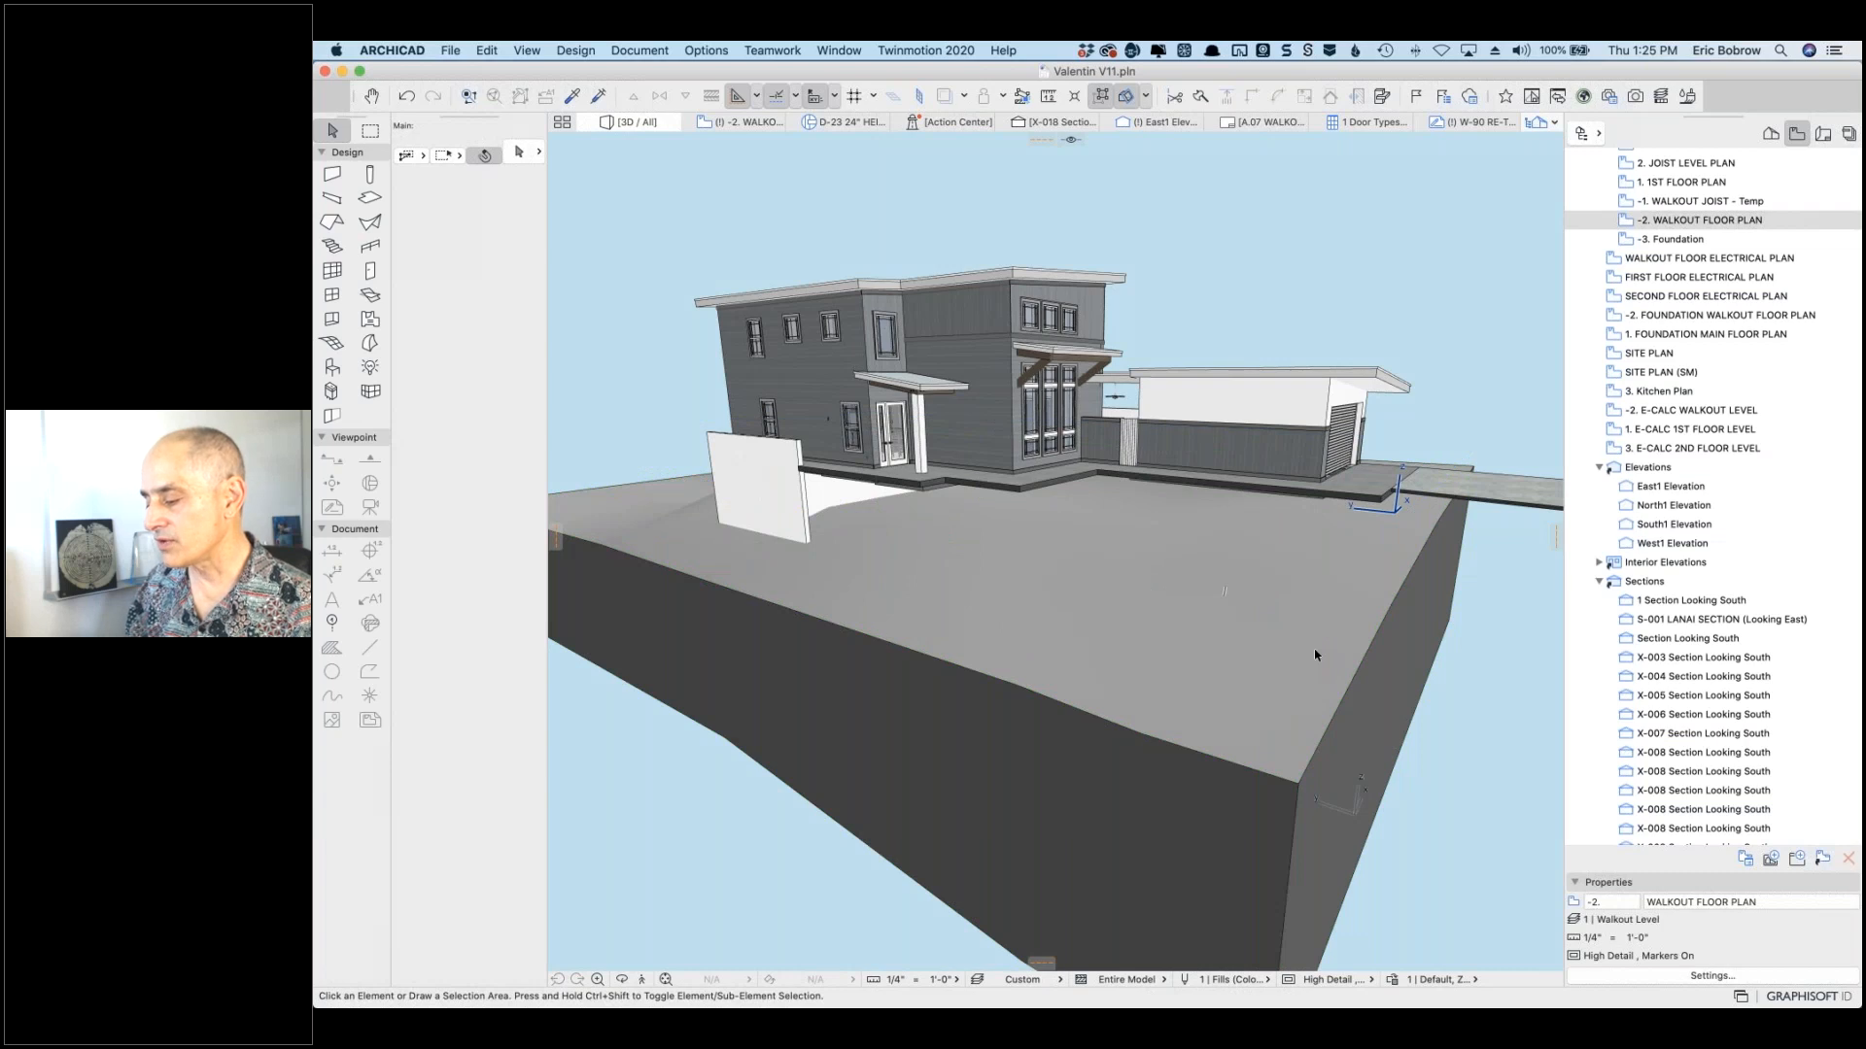
Step: Check the topo mesh's 35.000' bottom elevation, then go to the X-018 section
click(1315, 622)
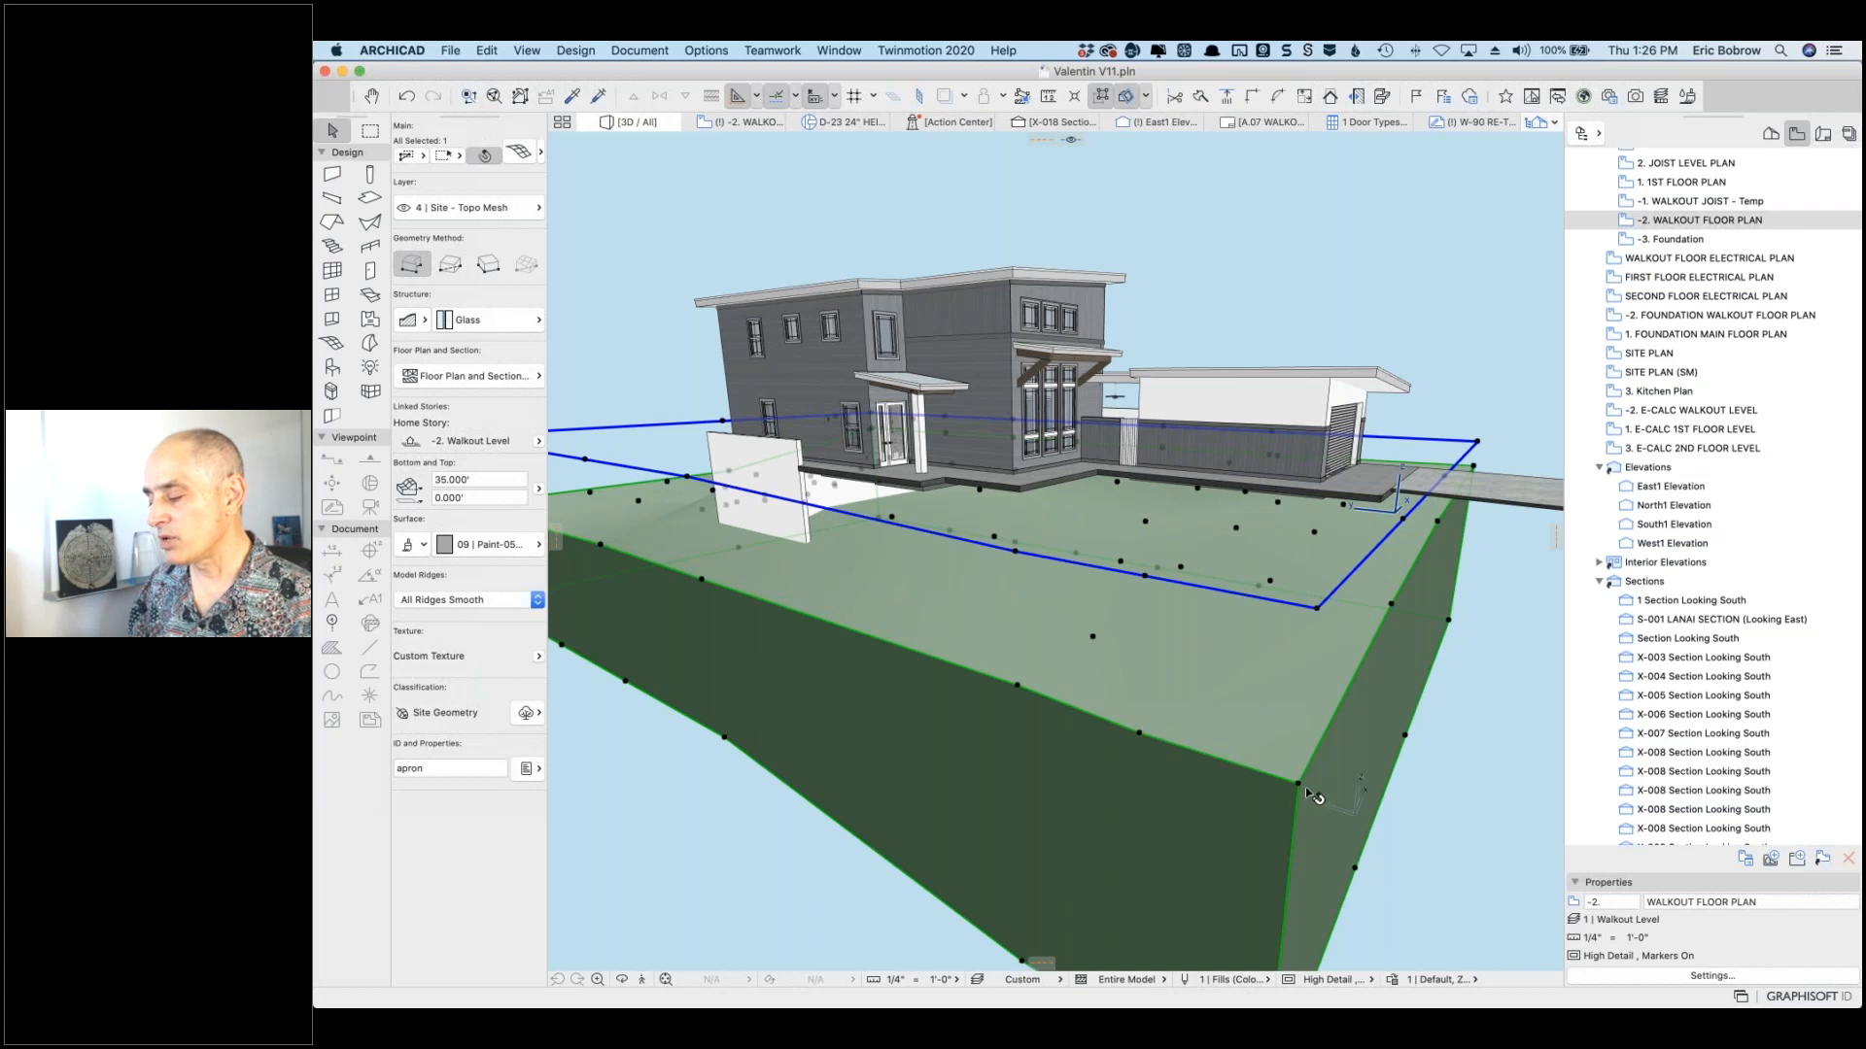
mouse_move(1314, 771)
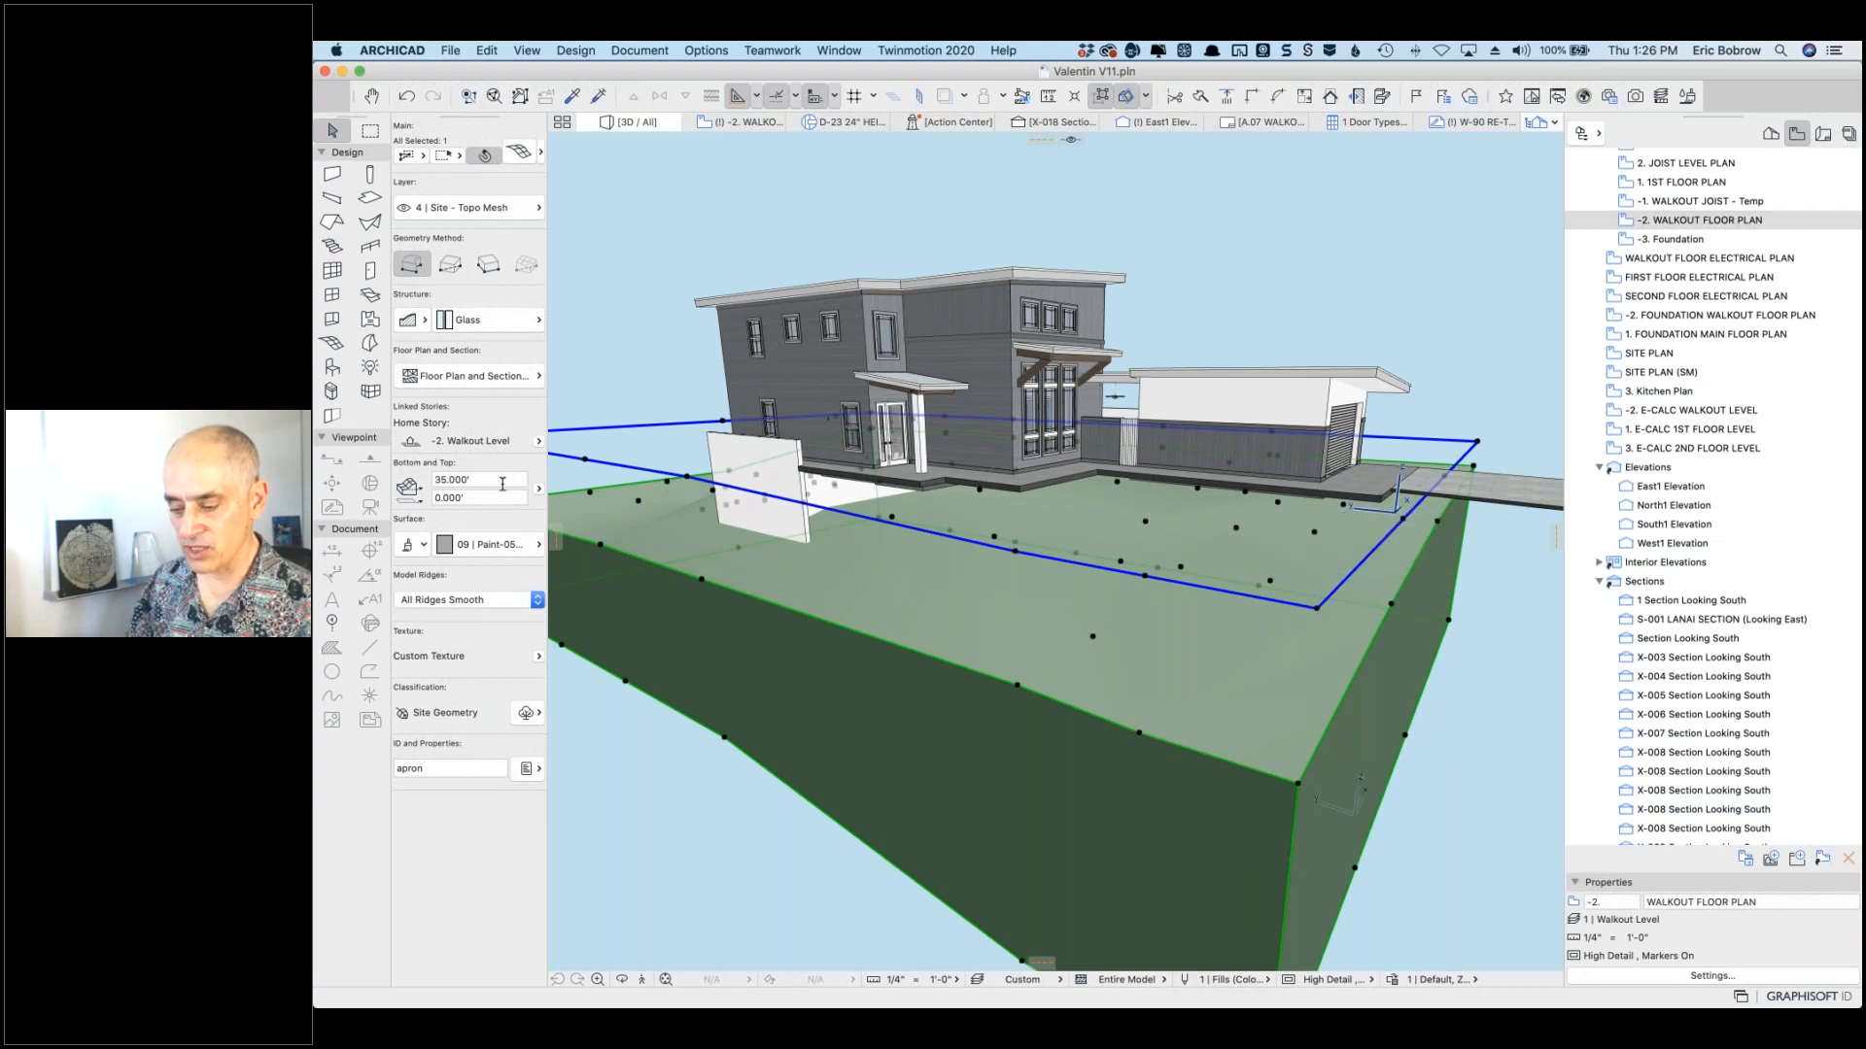
click(439, 480)
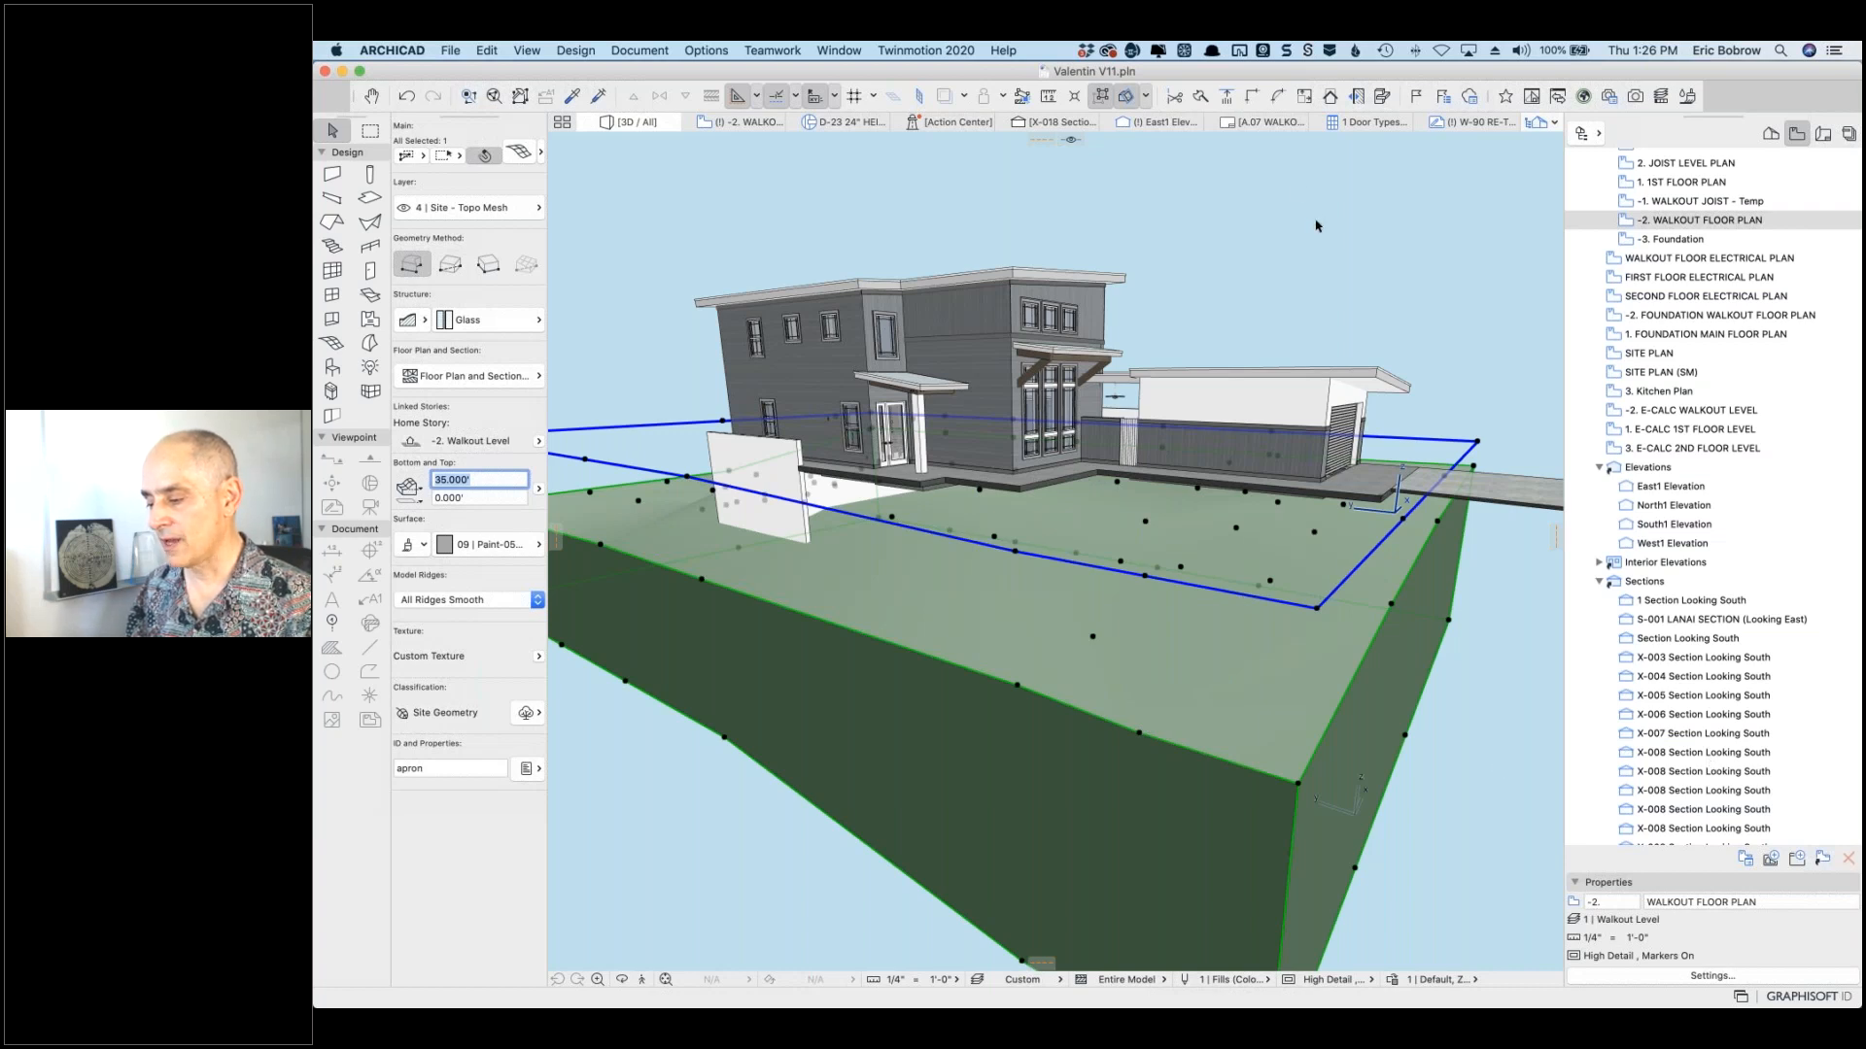
click(1223, 190)
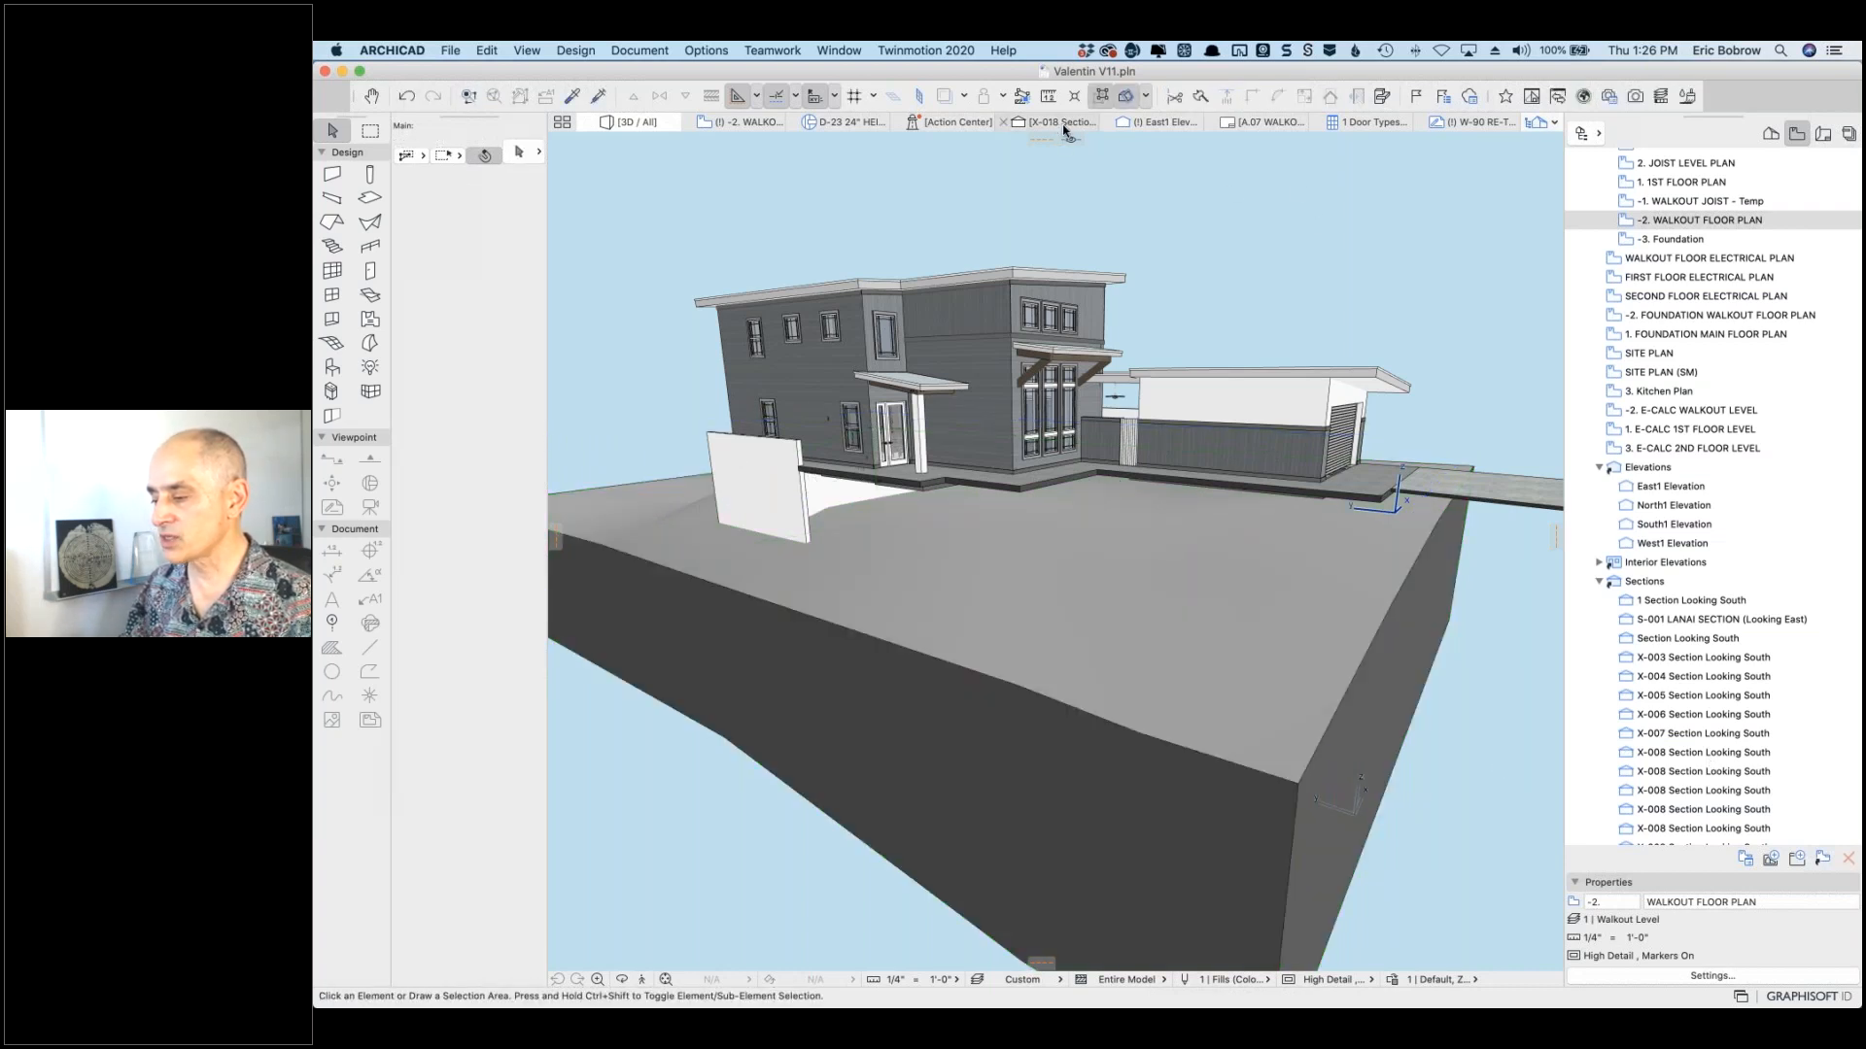
click(1063, 123)
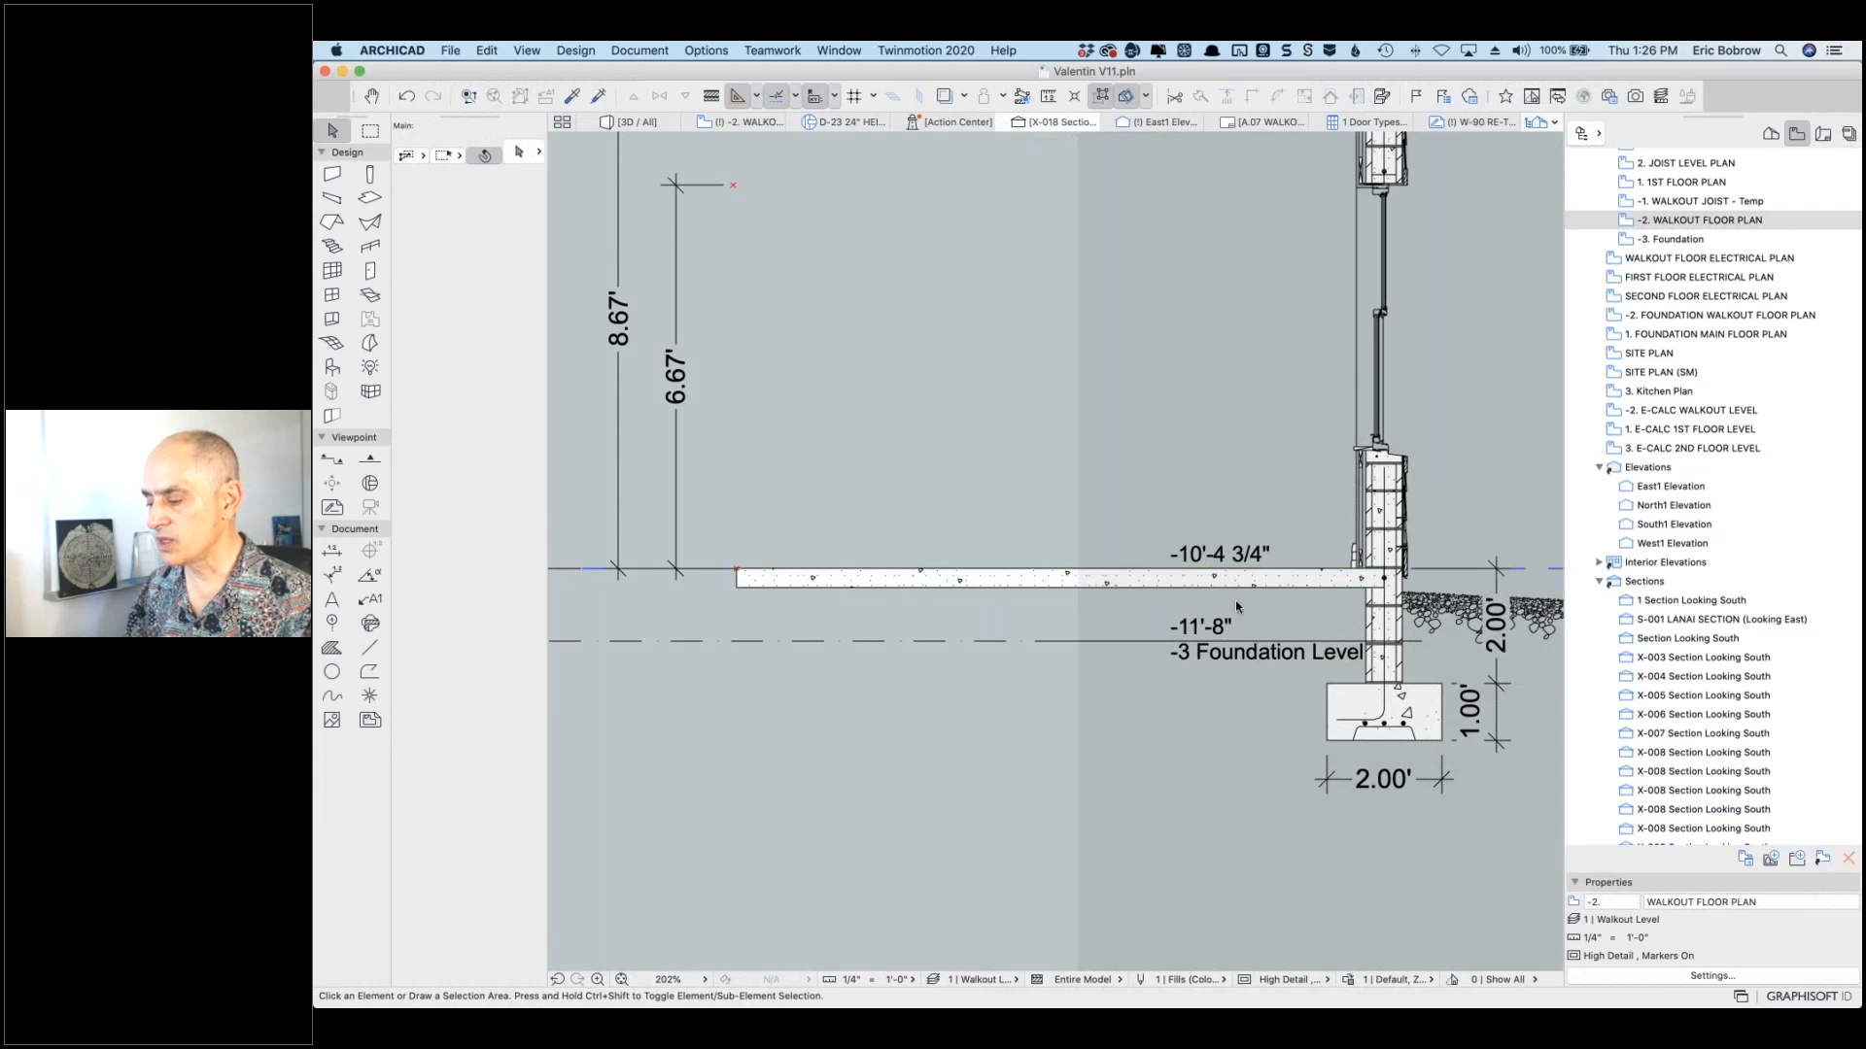
Step: Show the Options > Project Preferences submenu over the X-018 section
scroll(1236, 605, down, 10)
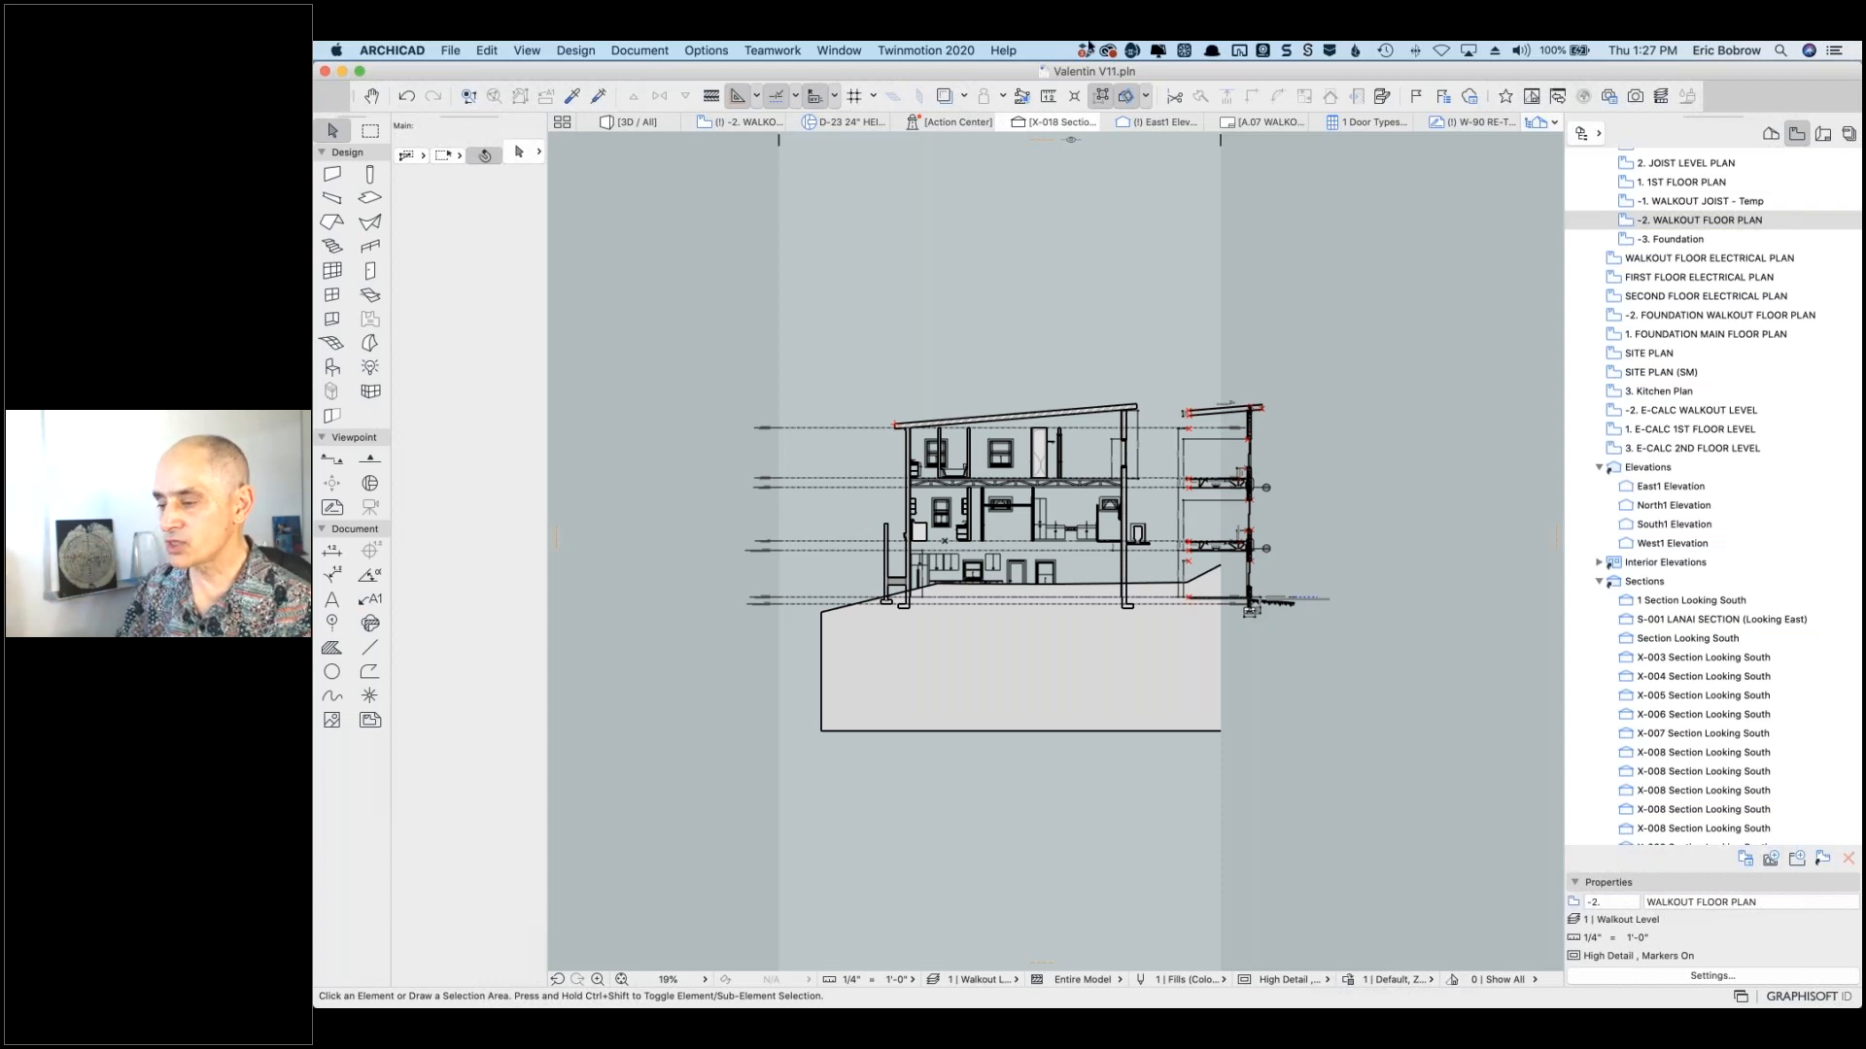
click(703, 50)
mouse_move(769, 439)
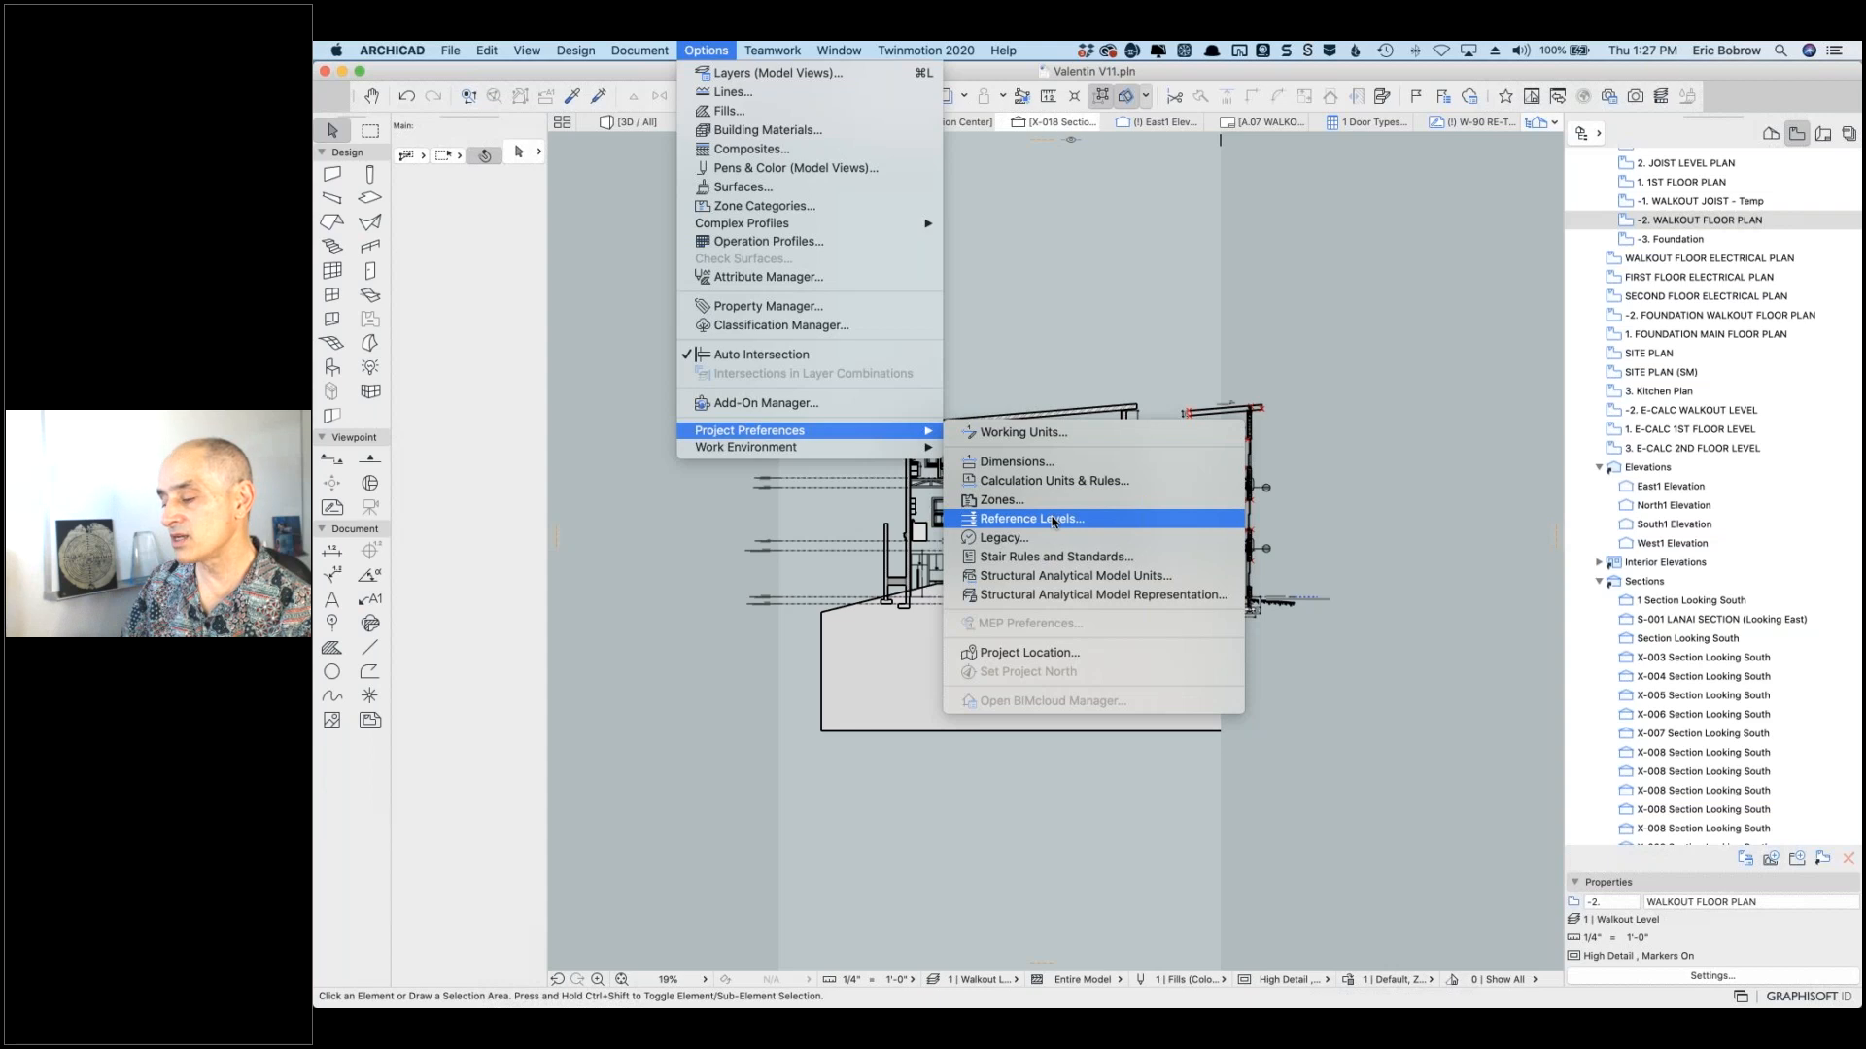
Step: Review the 1st Level elevation in Story Settings and cancel without changes
right_click(1647, 221)
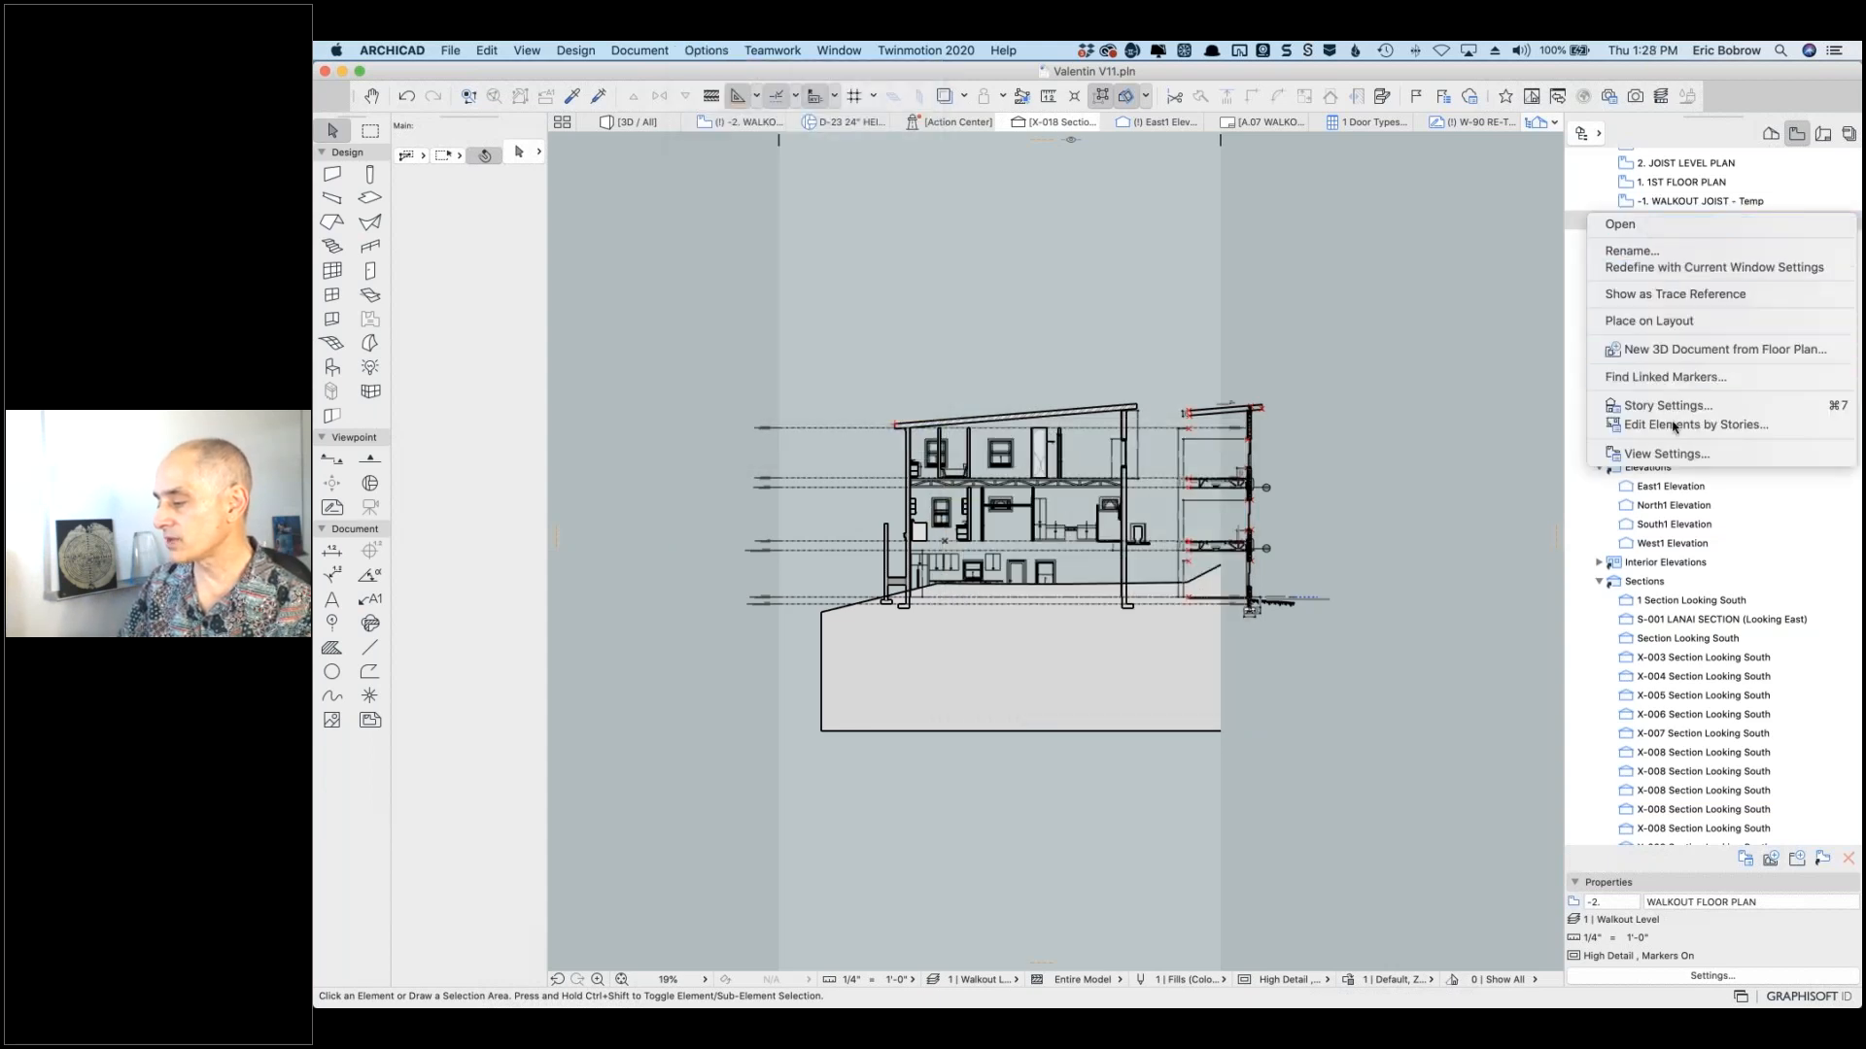
click(1667, 406)
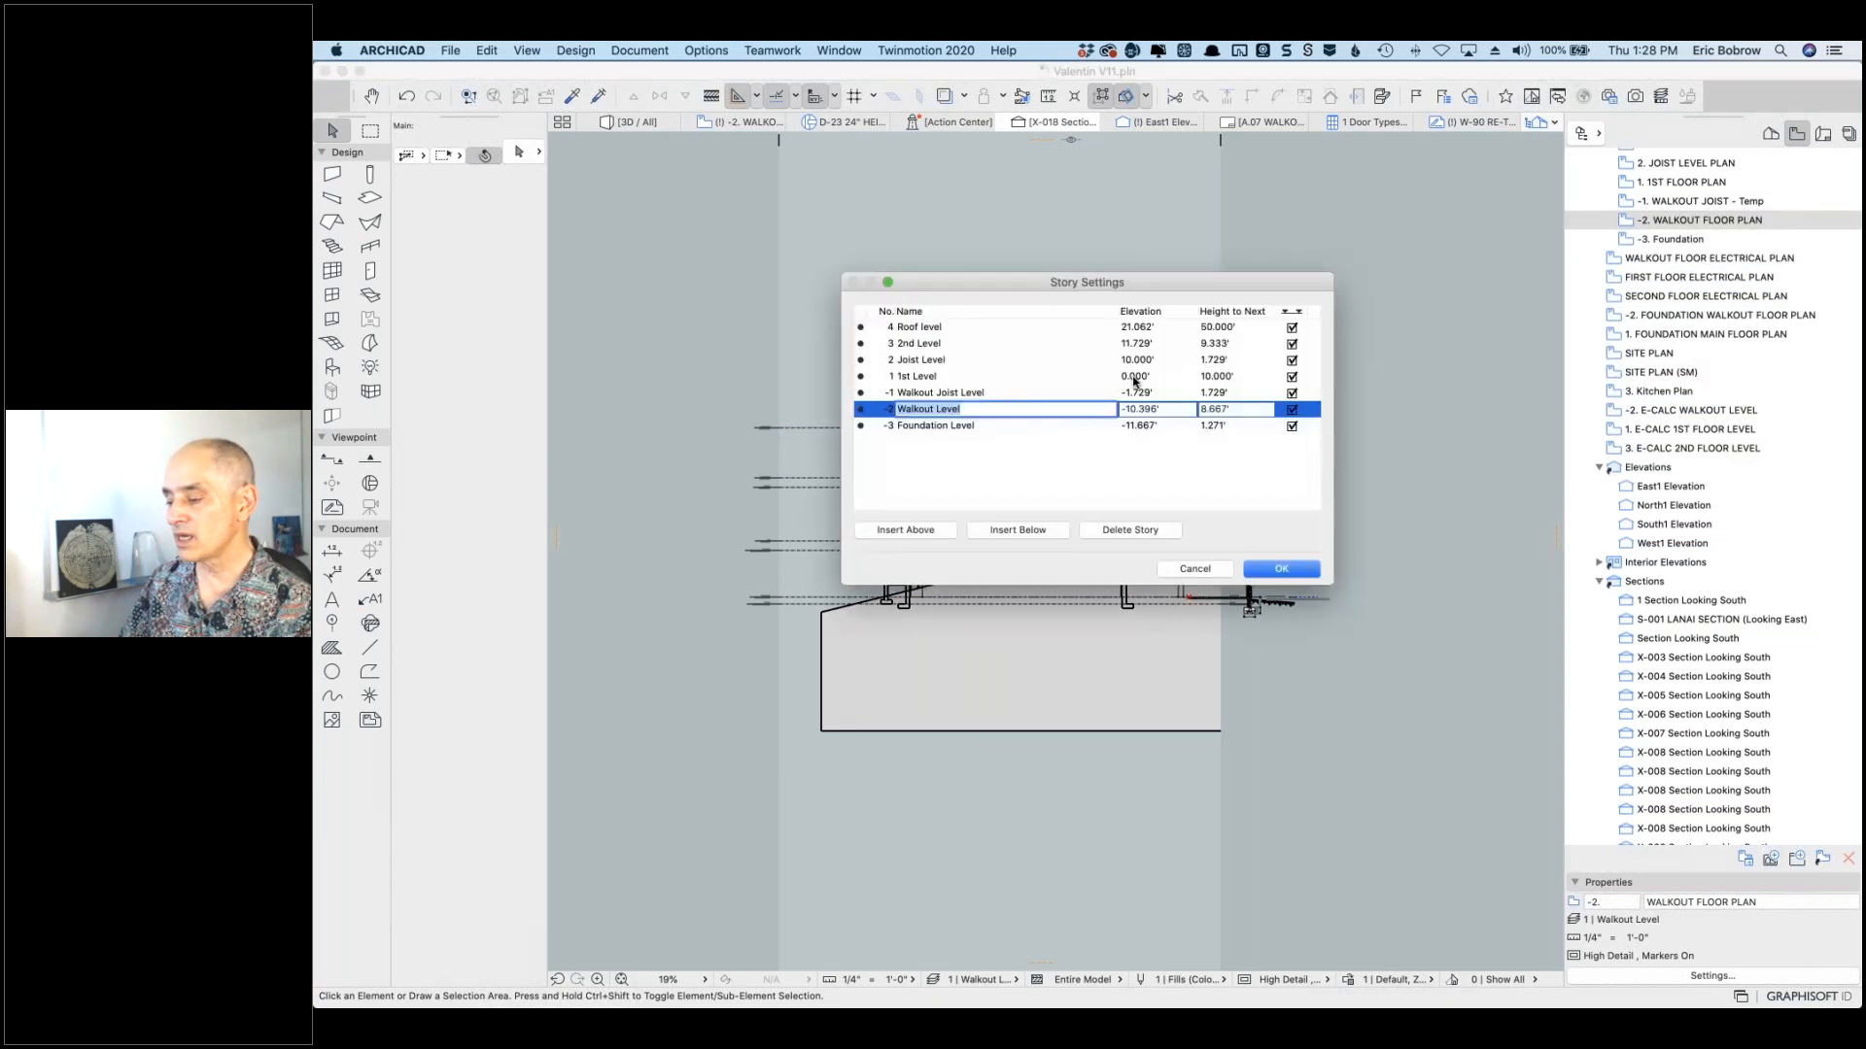
click(1150, 377)
drag(1152, 377, 1118, 376)
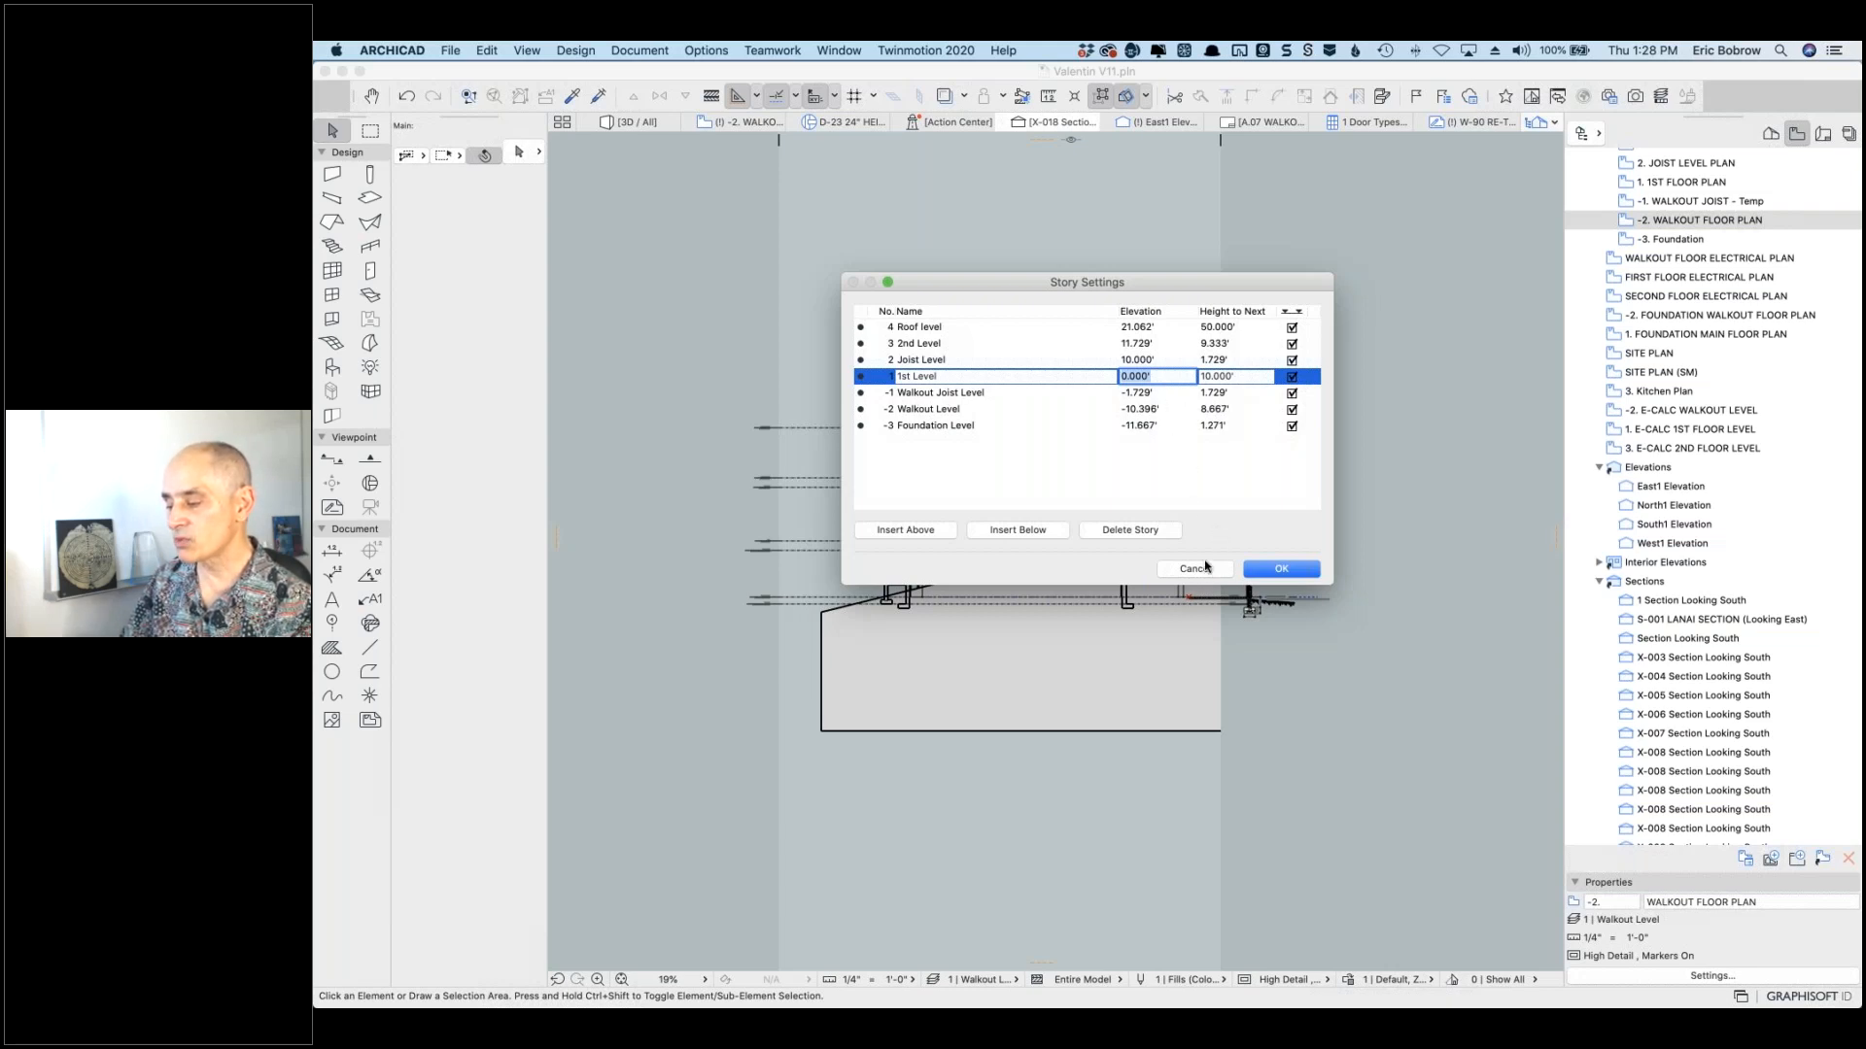
click(1205, 564)
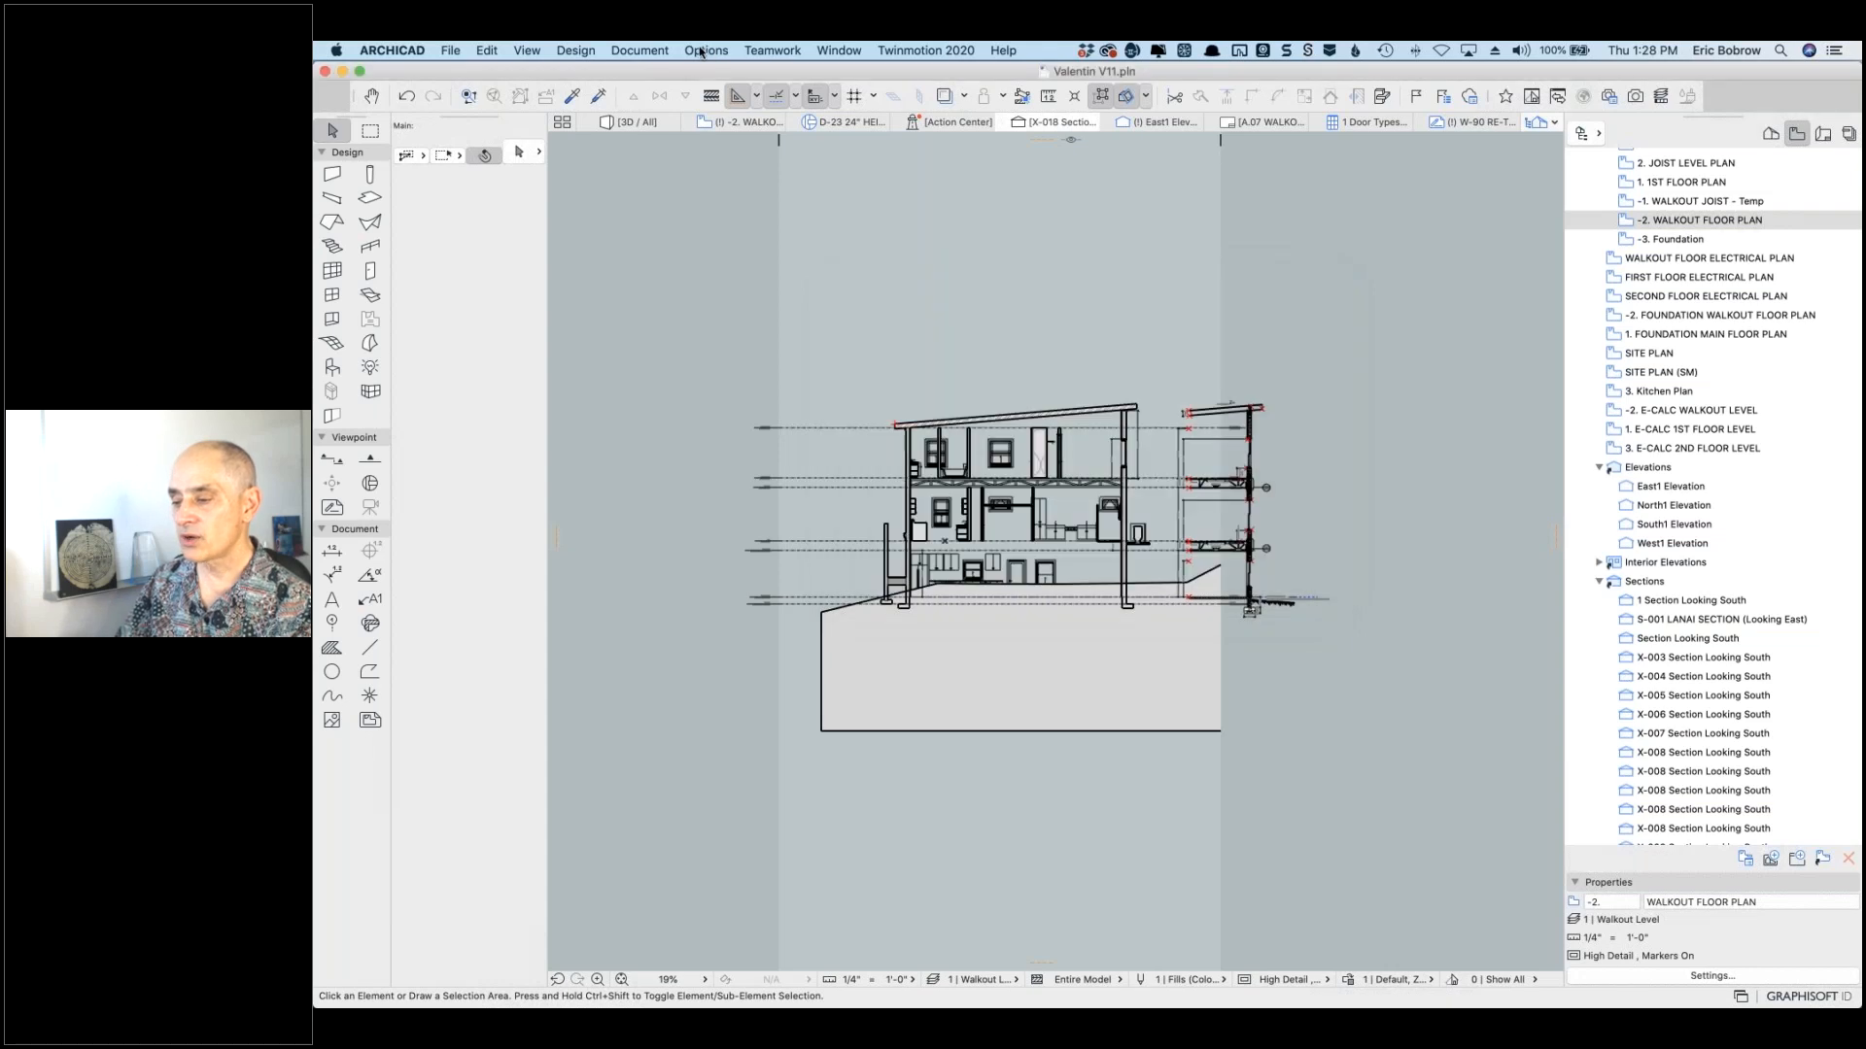
Step: Set the Working Units length unit to feet & fractional inches
click(701, 50)
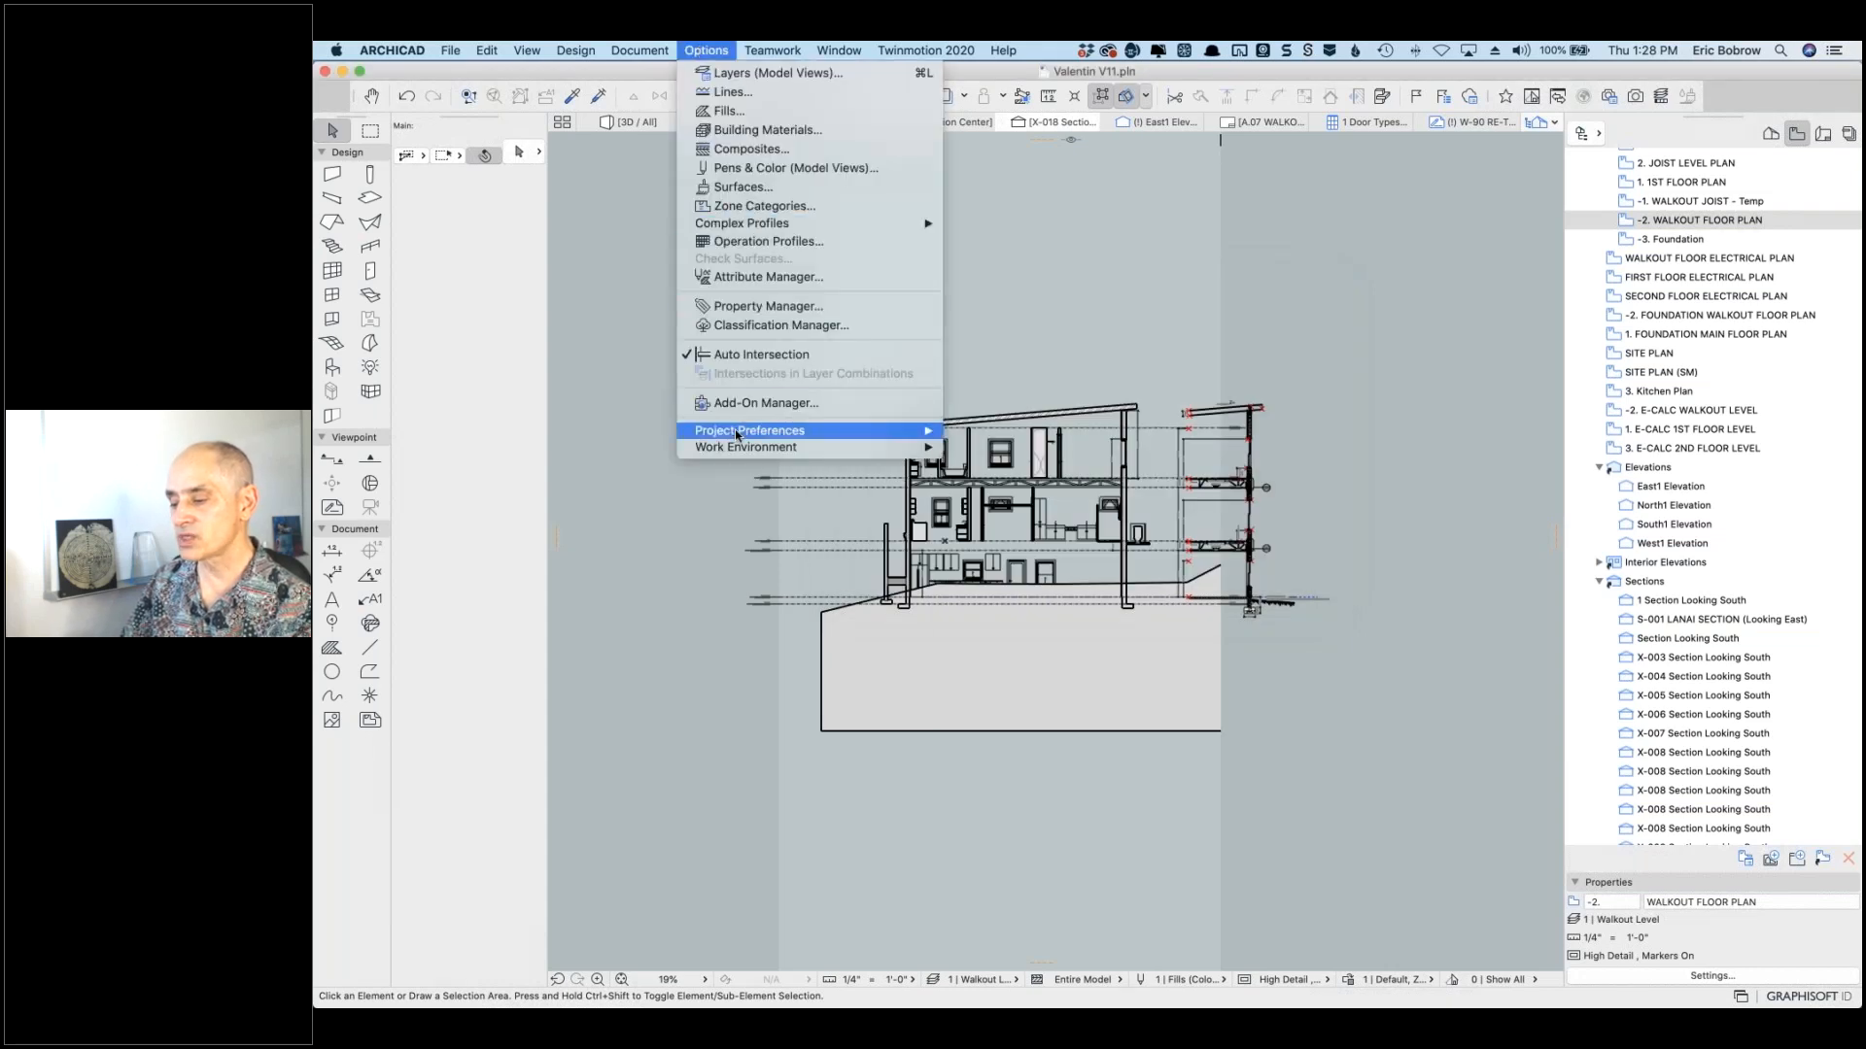
mouse_move(806, 437)
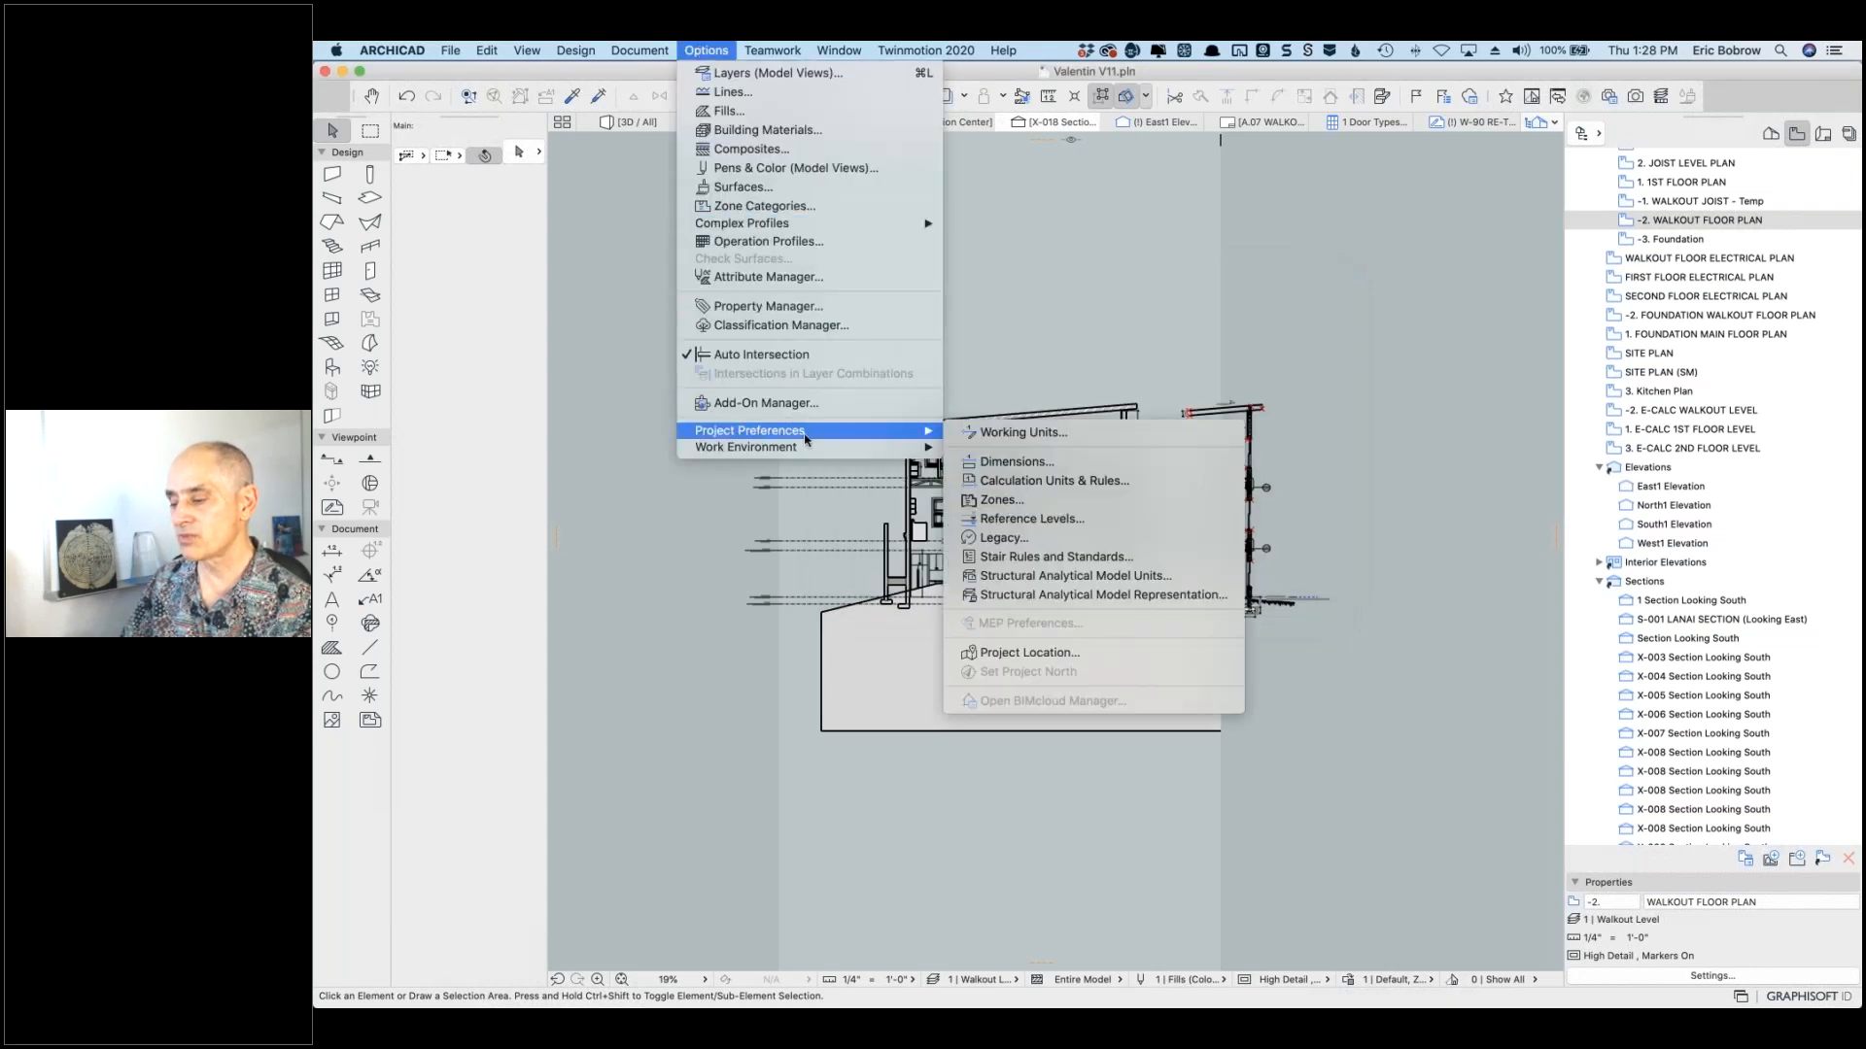
click(1032, 438)
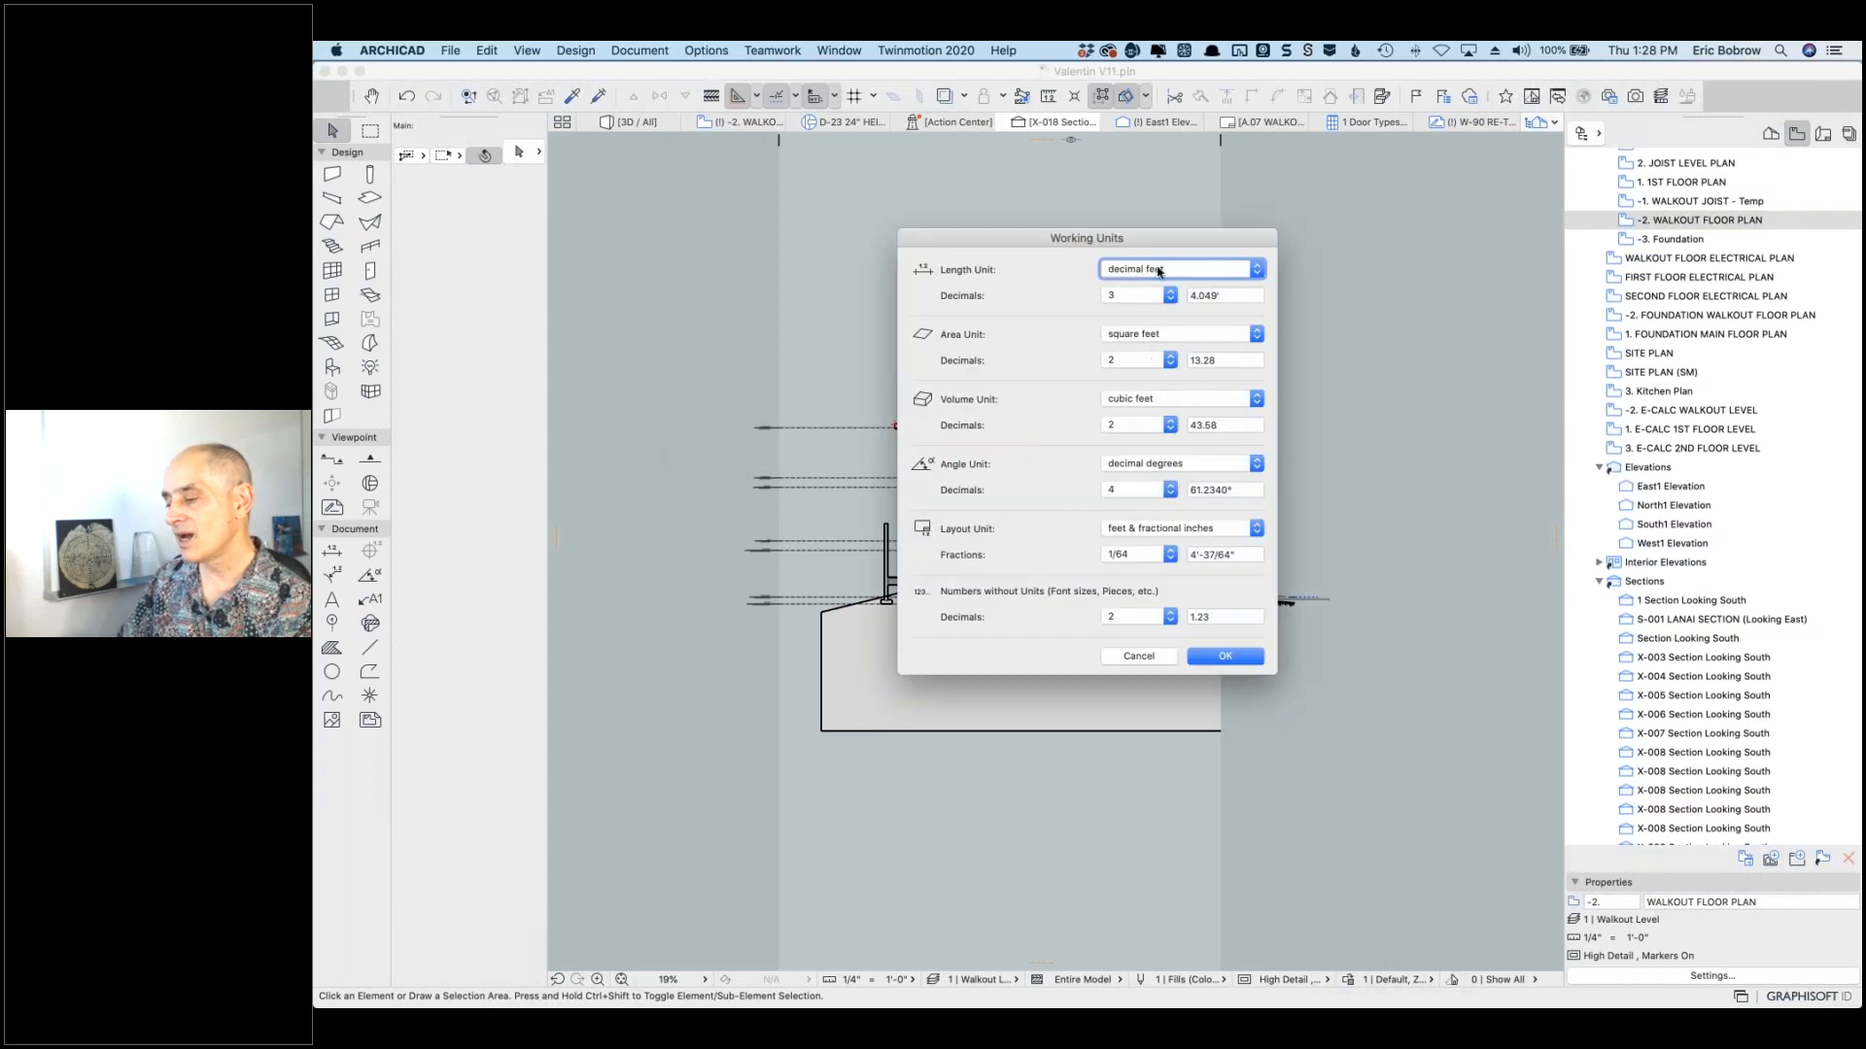
click(1255, 272)
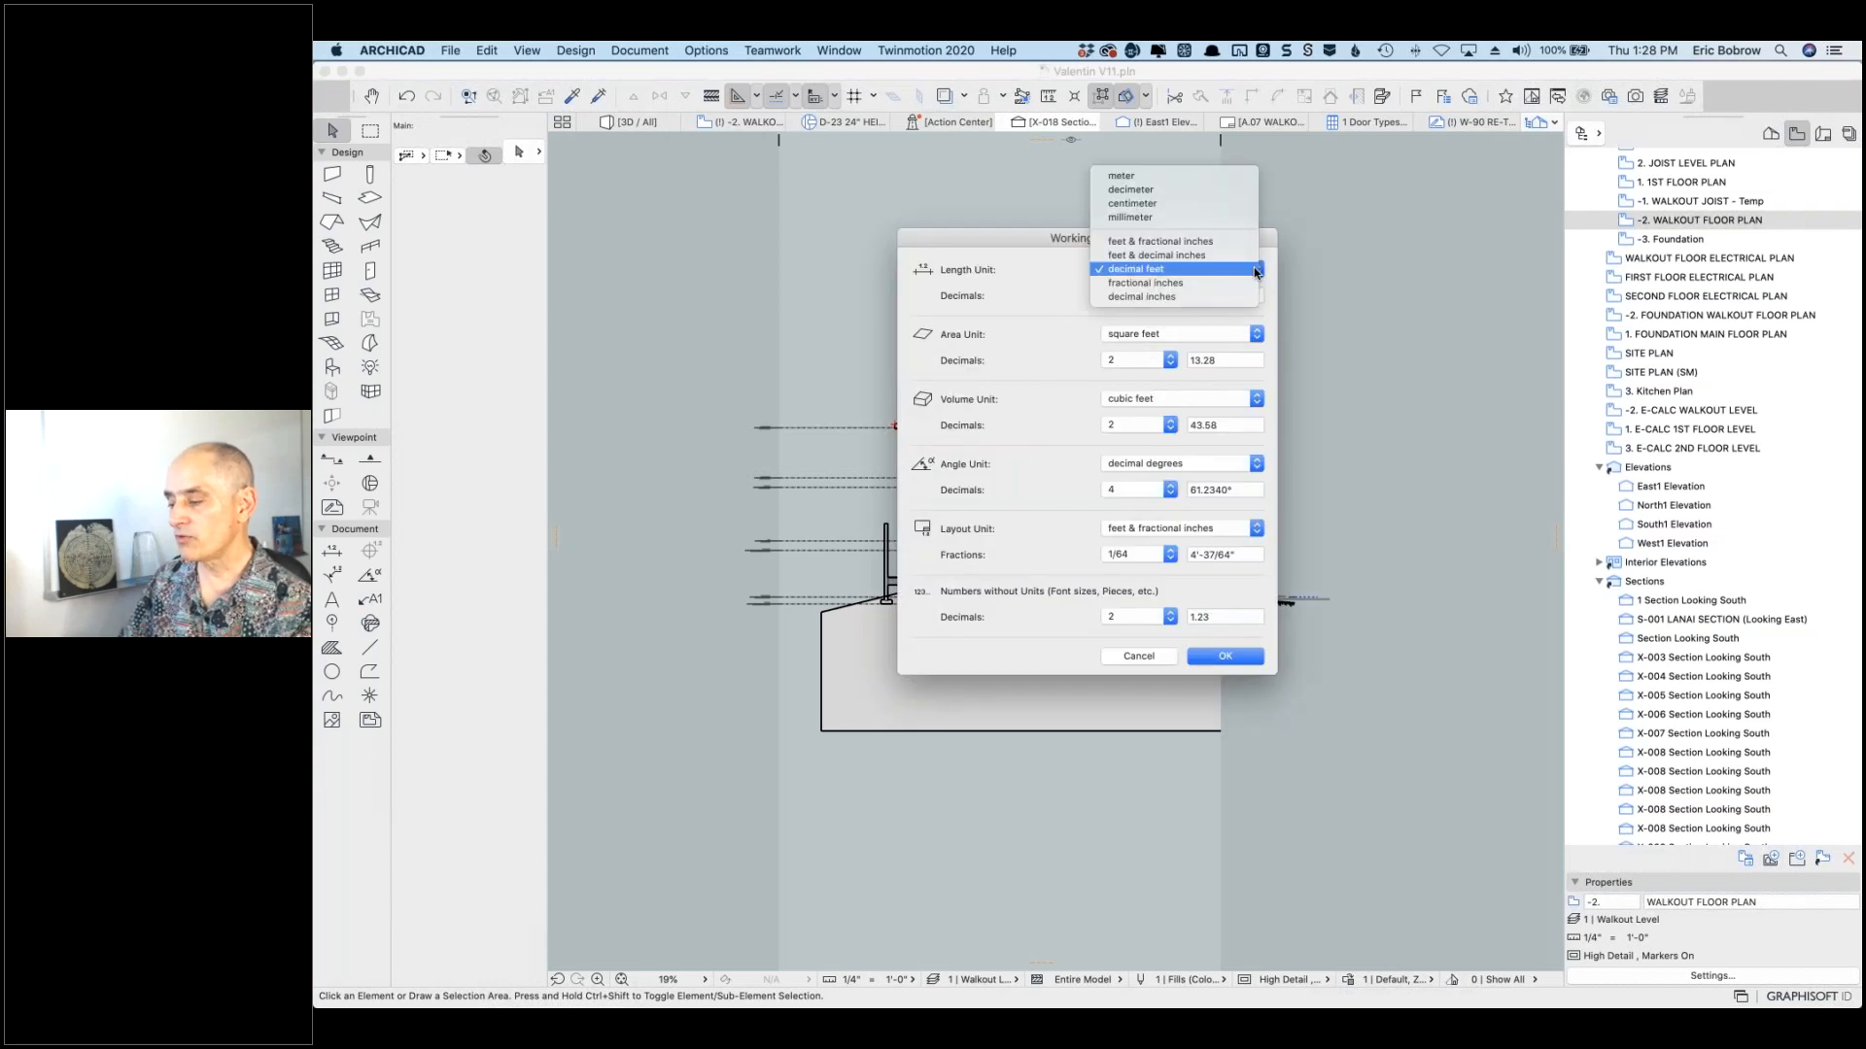
click(1229, 241)
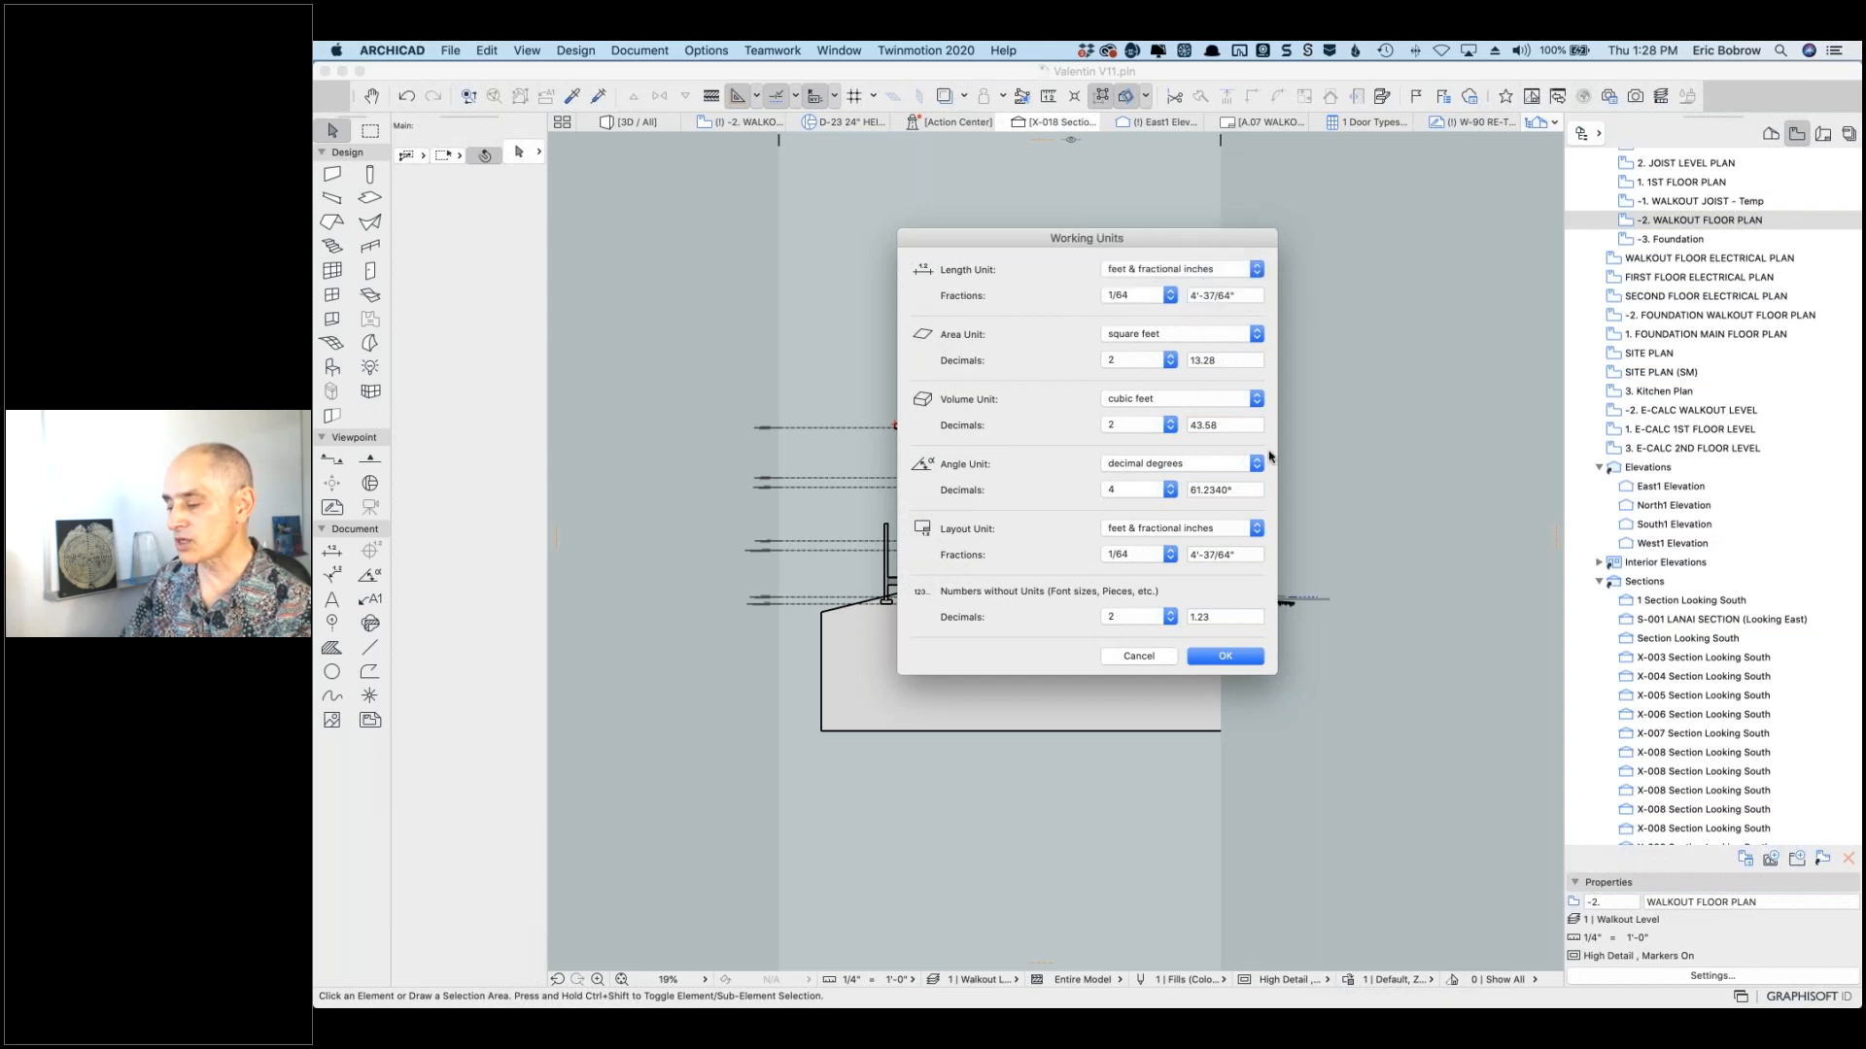
click(1222, 656)
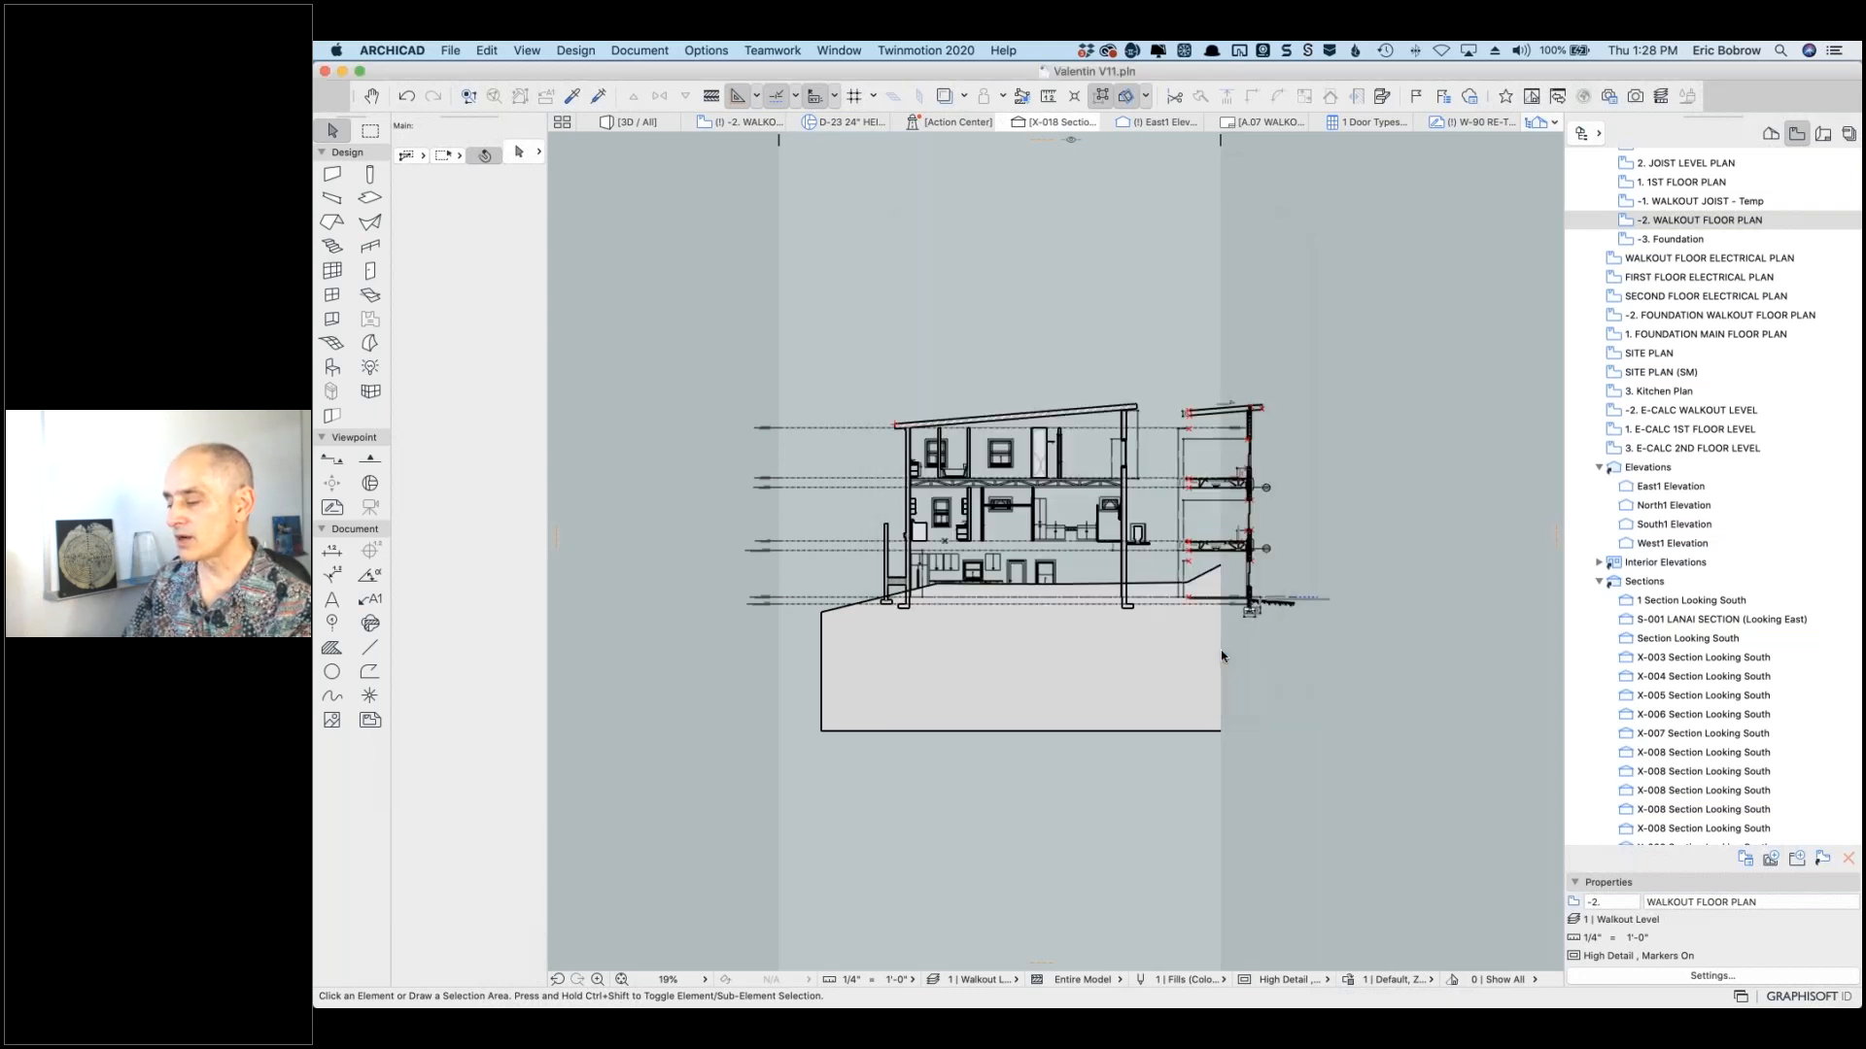
Step: Check the story elevations in Story Settings and cancel
right_click(1620, 221)
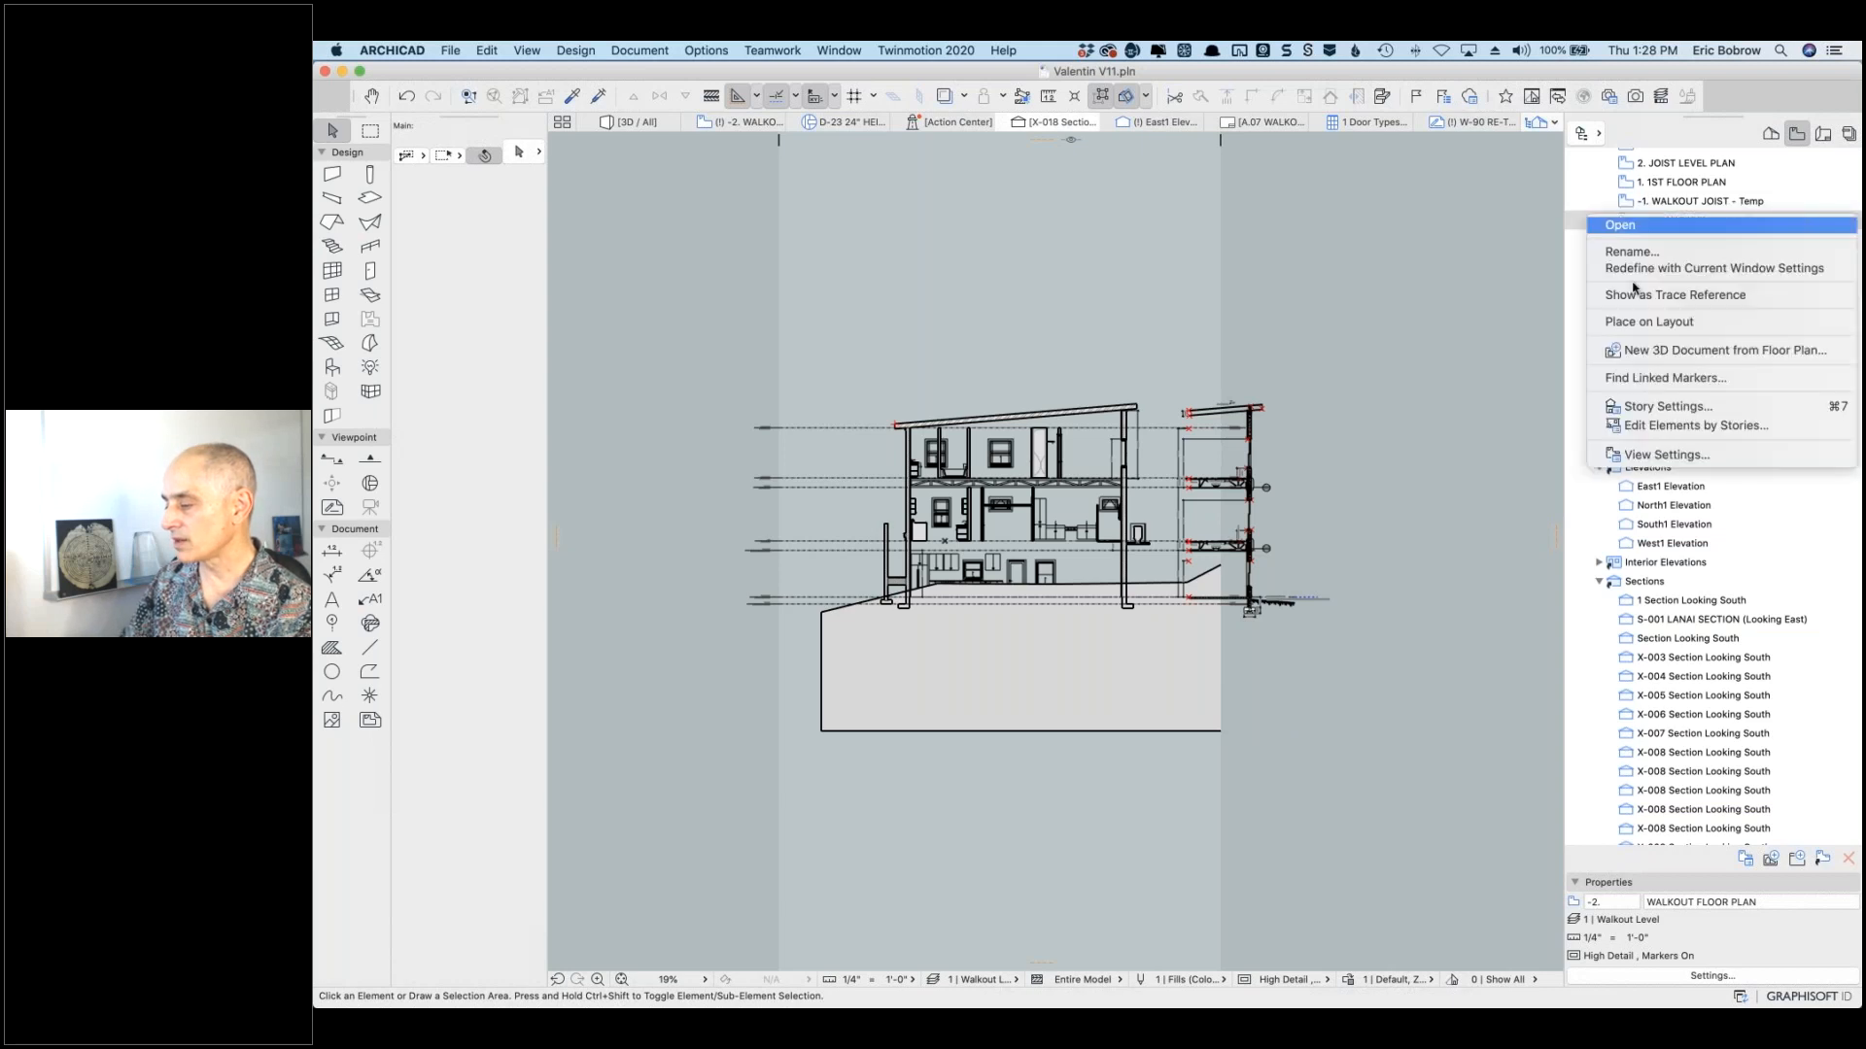
click(1613, 405)
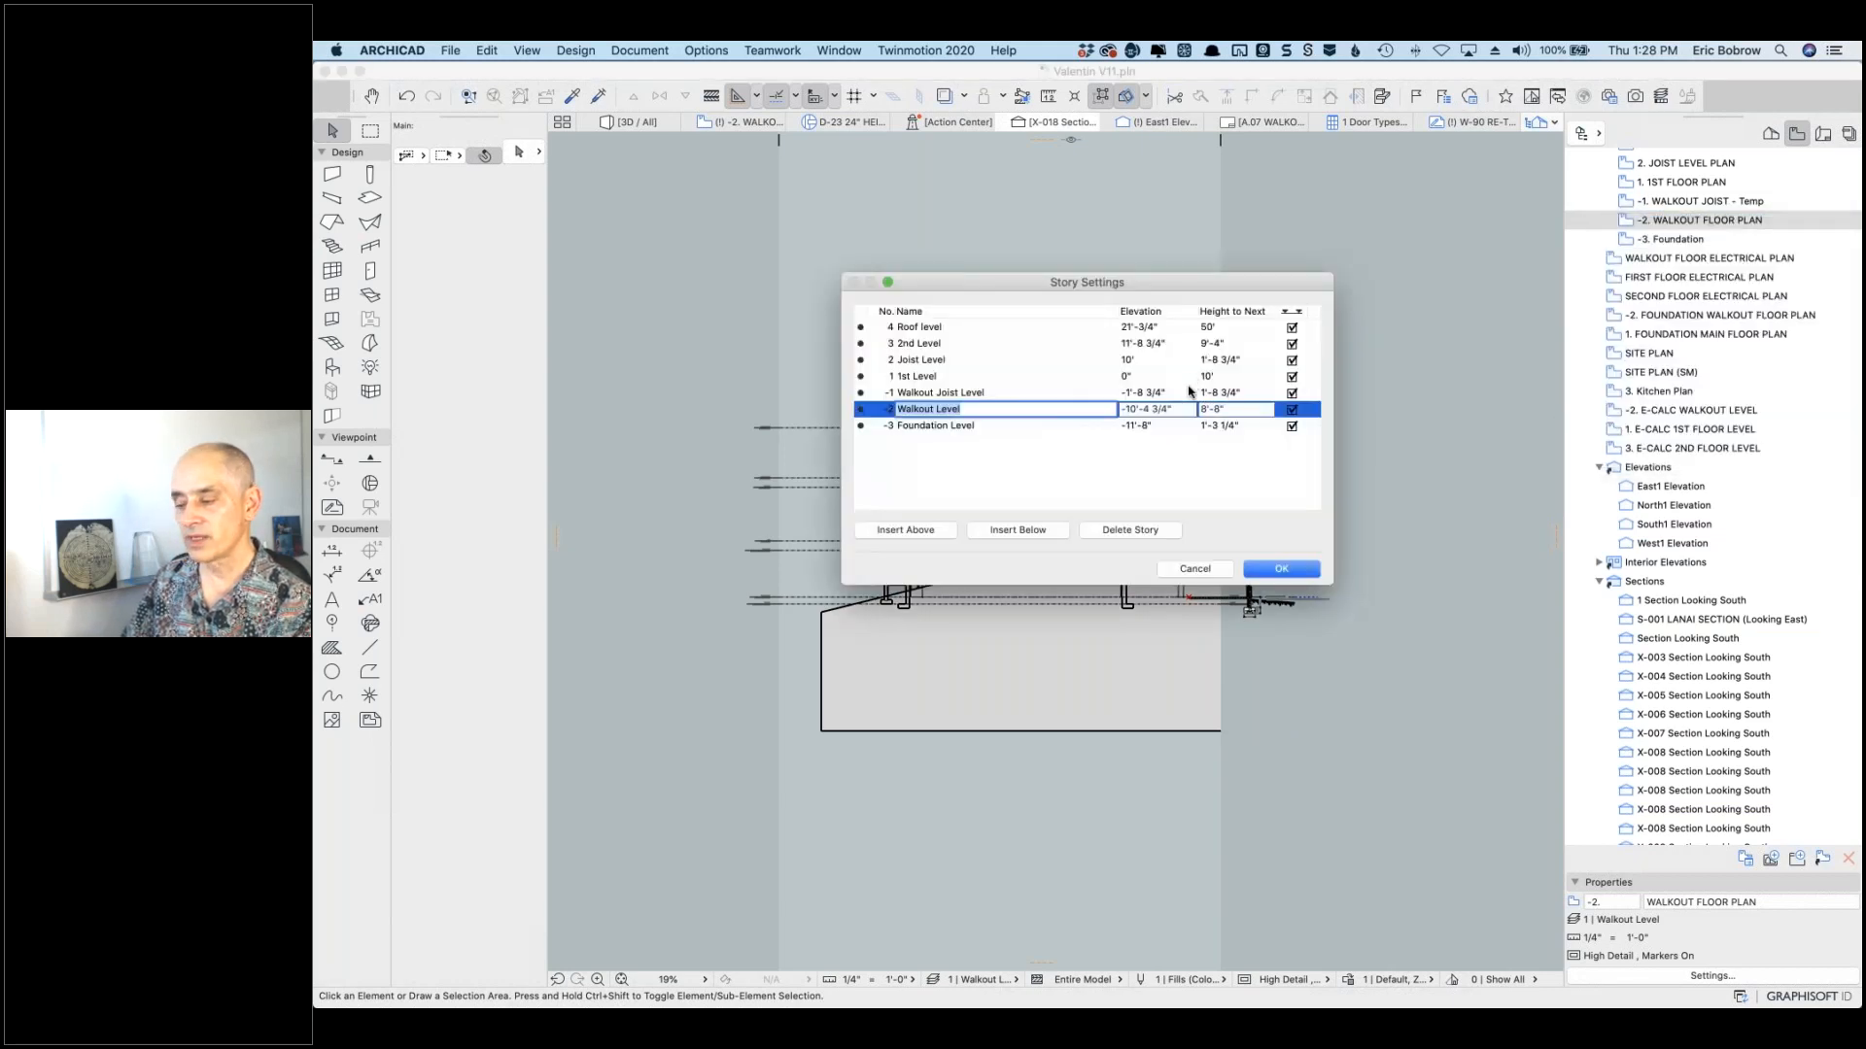
click(1195, 569)
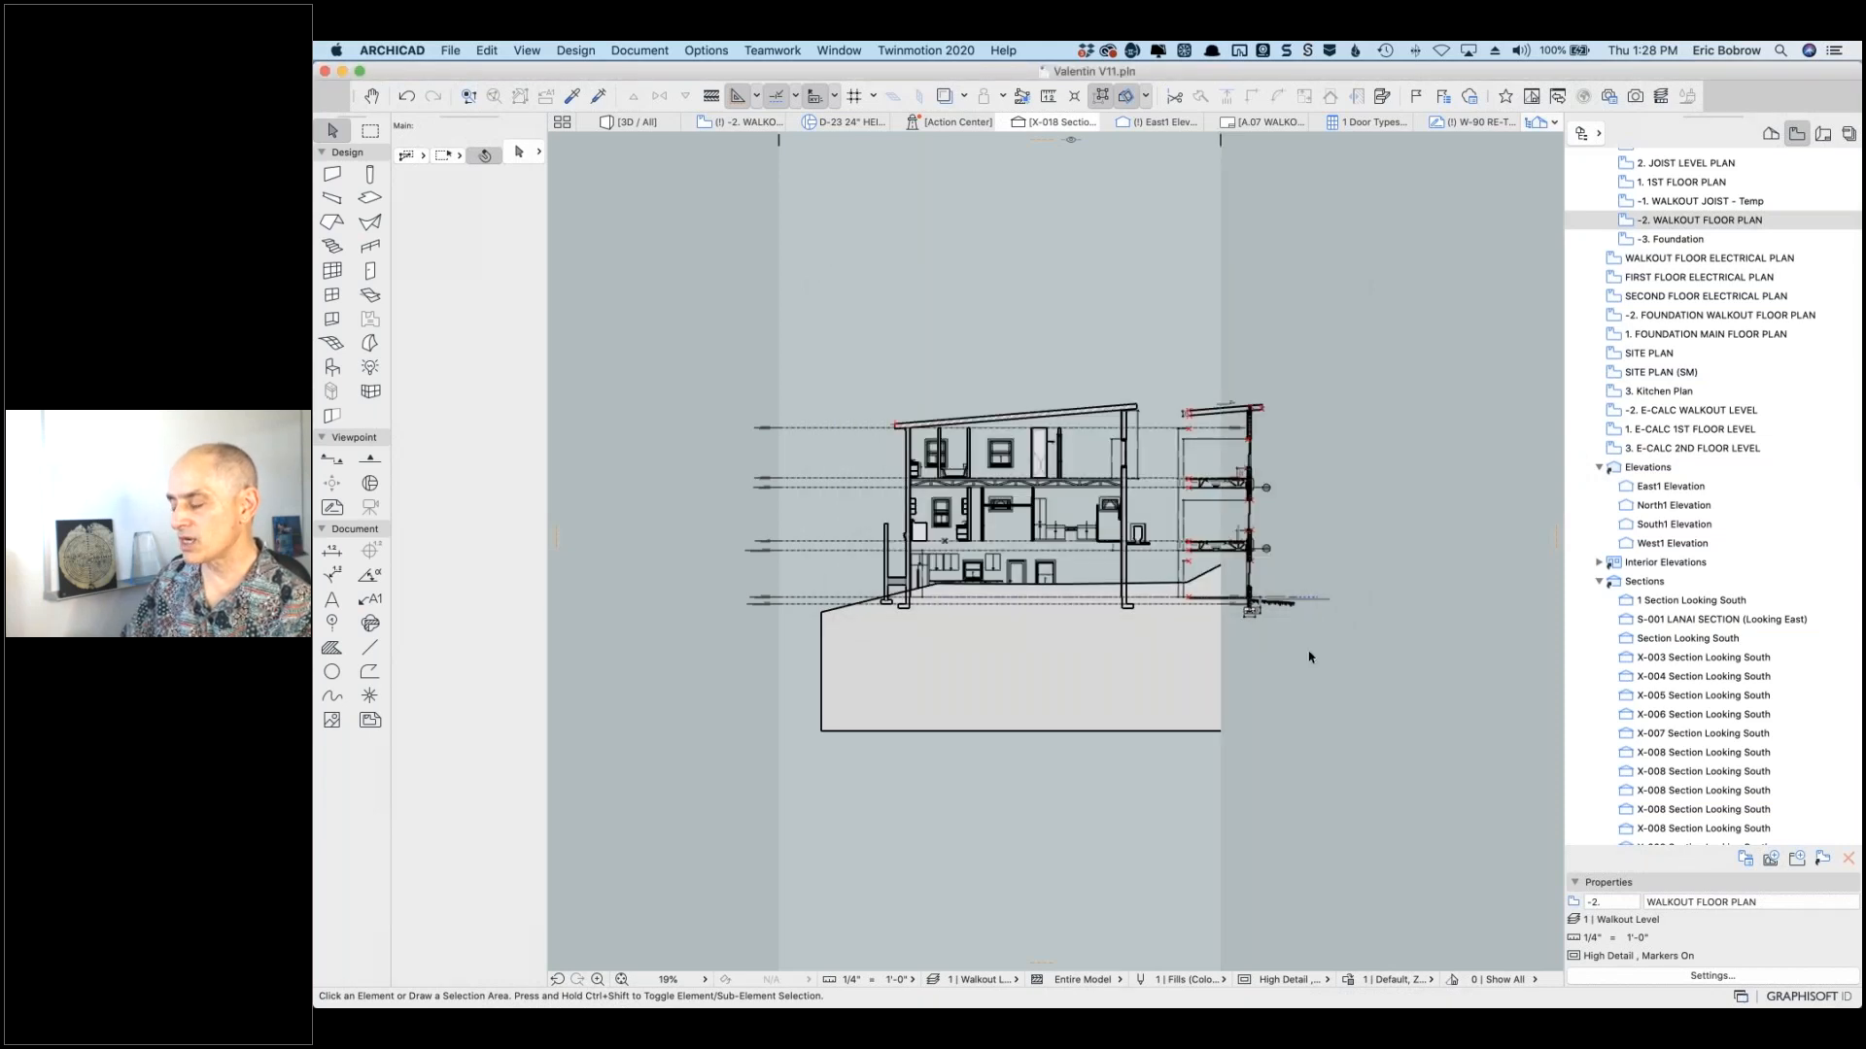
Step: Apply the WRB Dimensions preset in the Dimensions project preferences
click(717, 51)
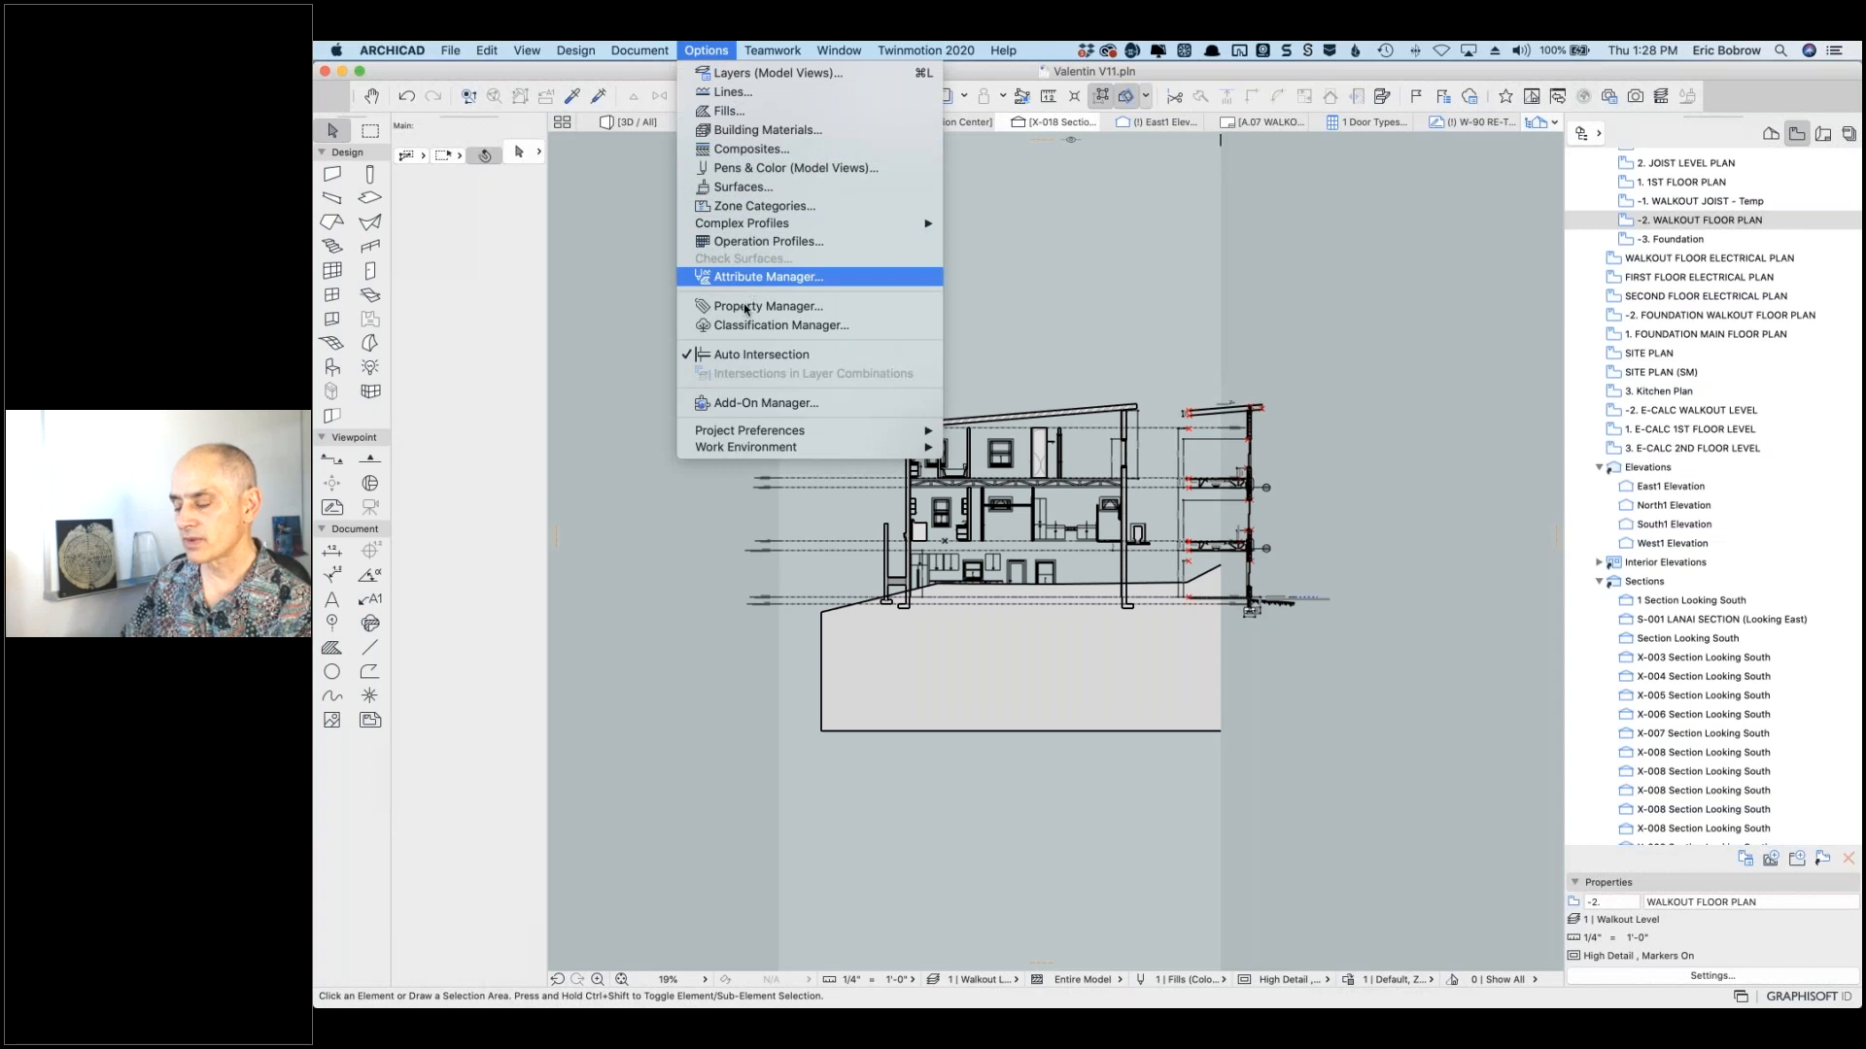
mouse_move(791, 432)
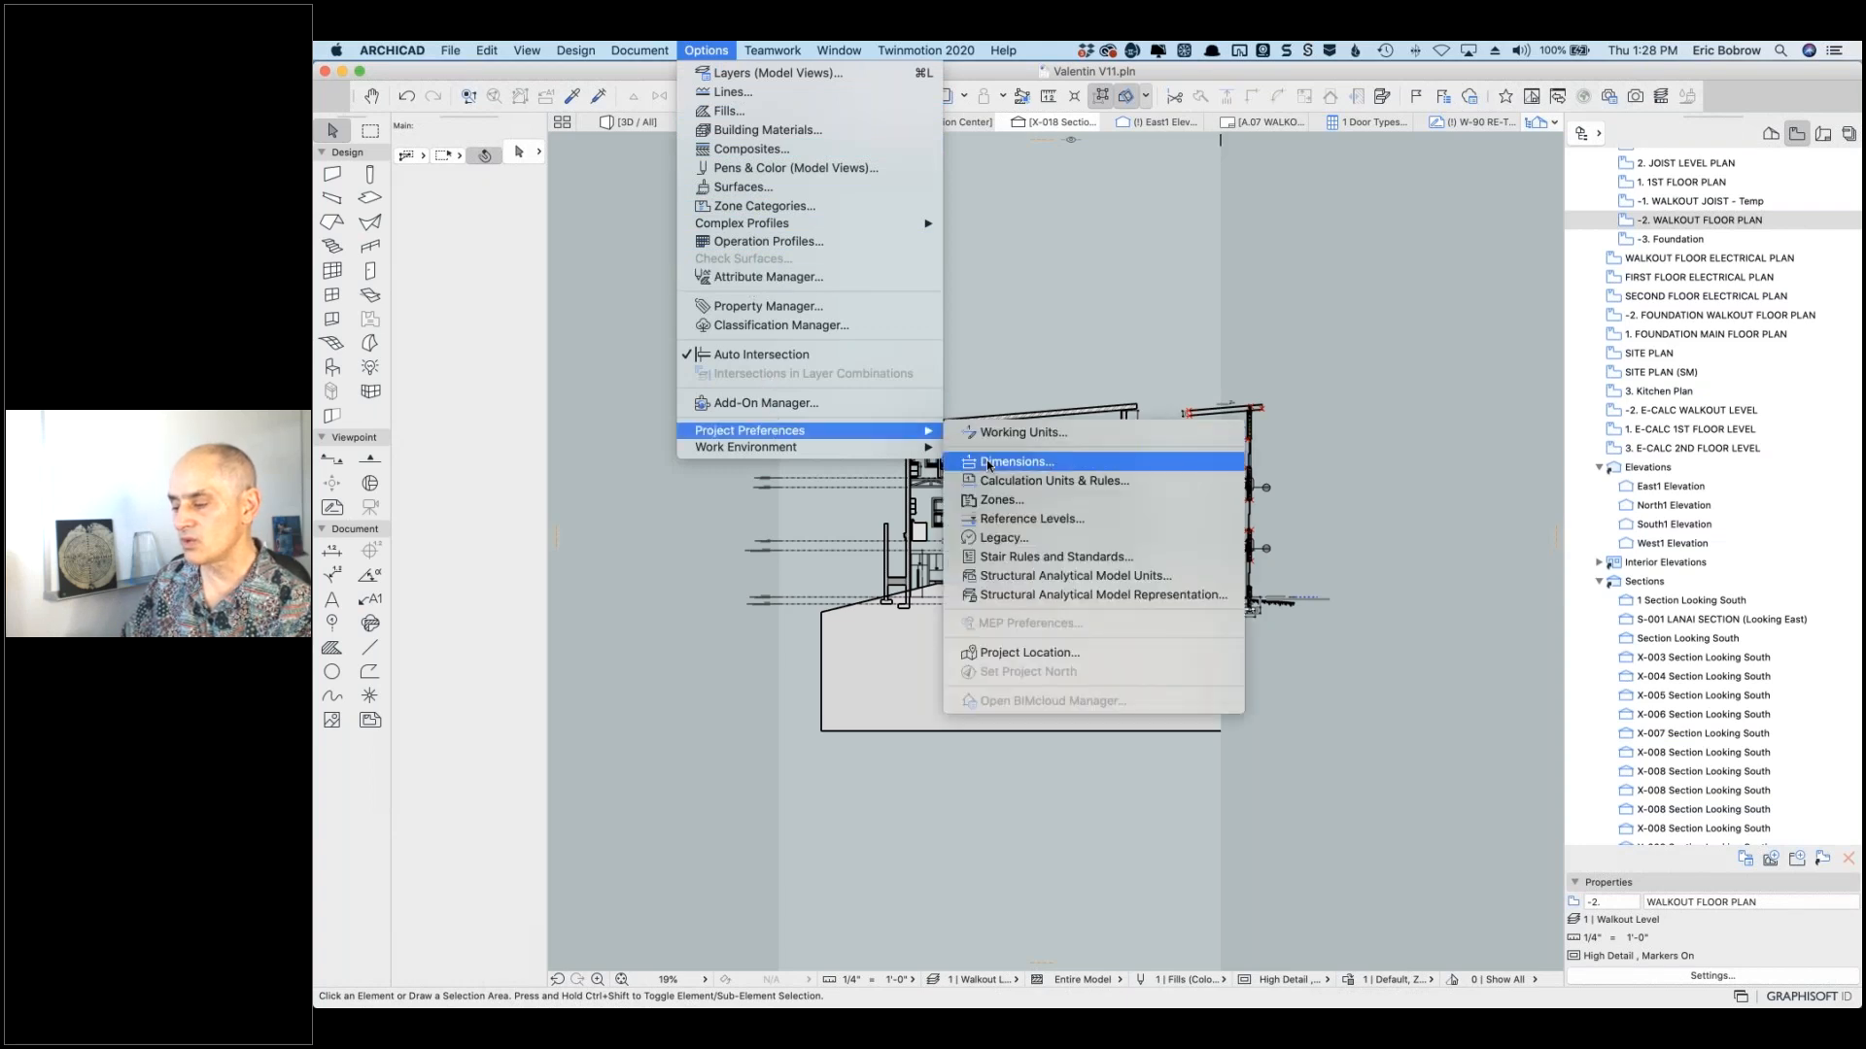
click(986, 462)
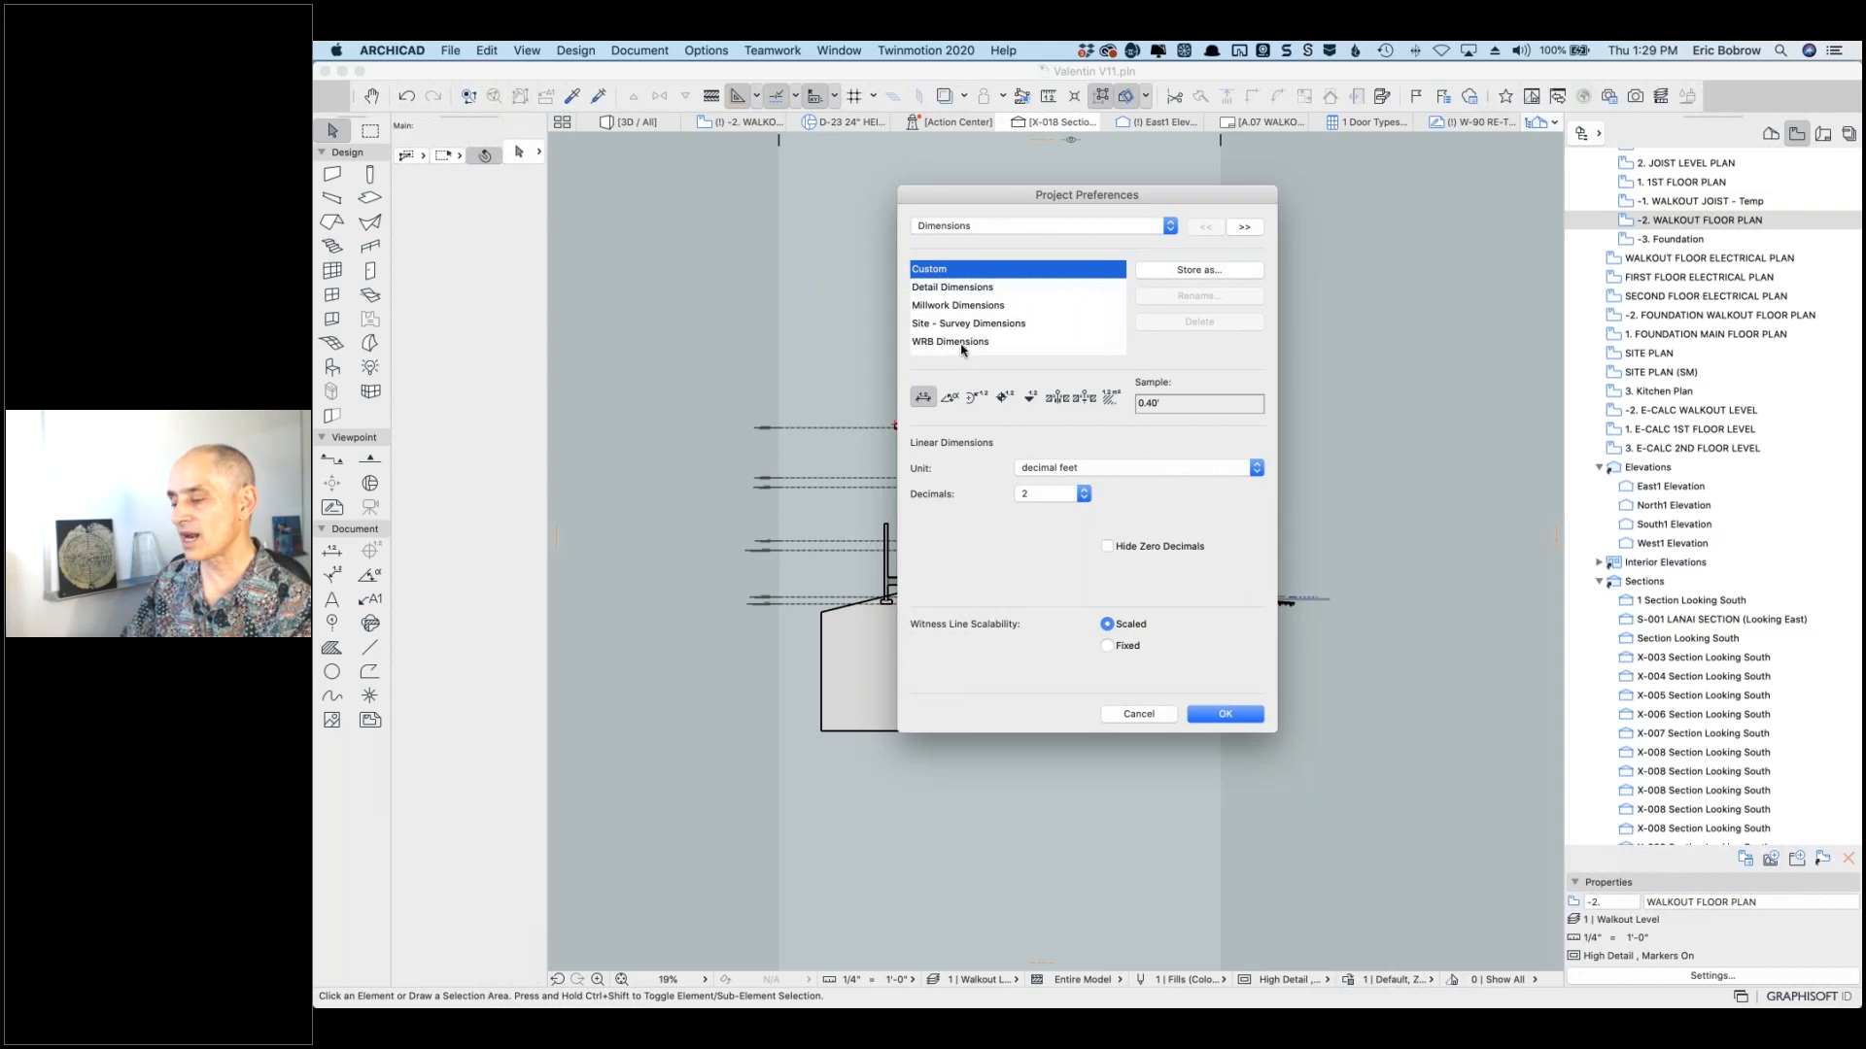
click(960, 344)
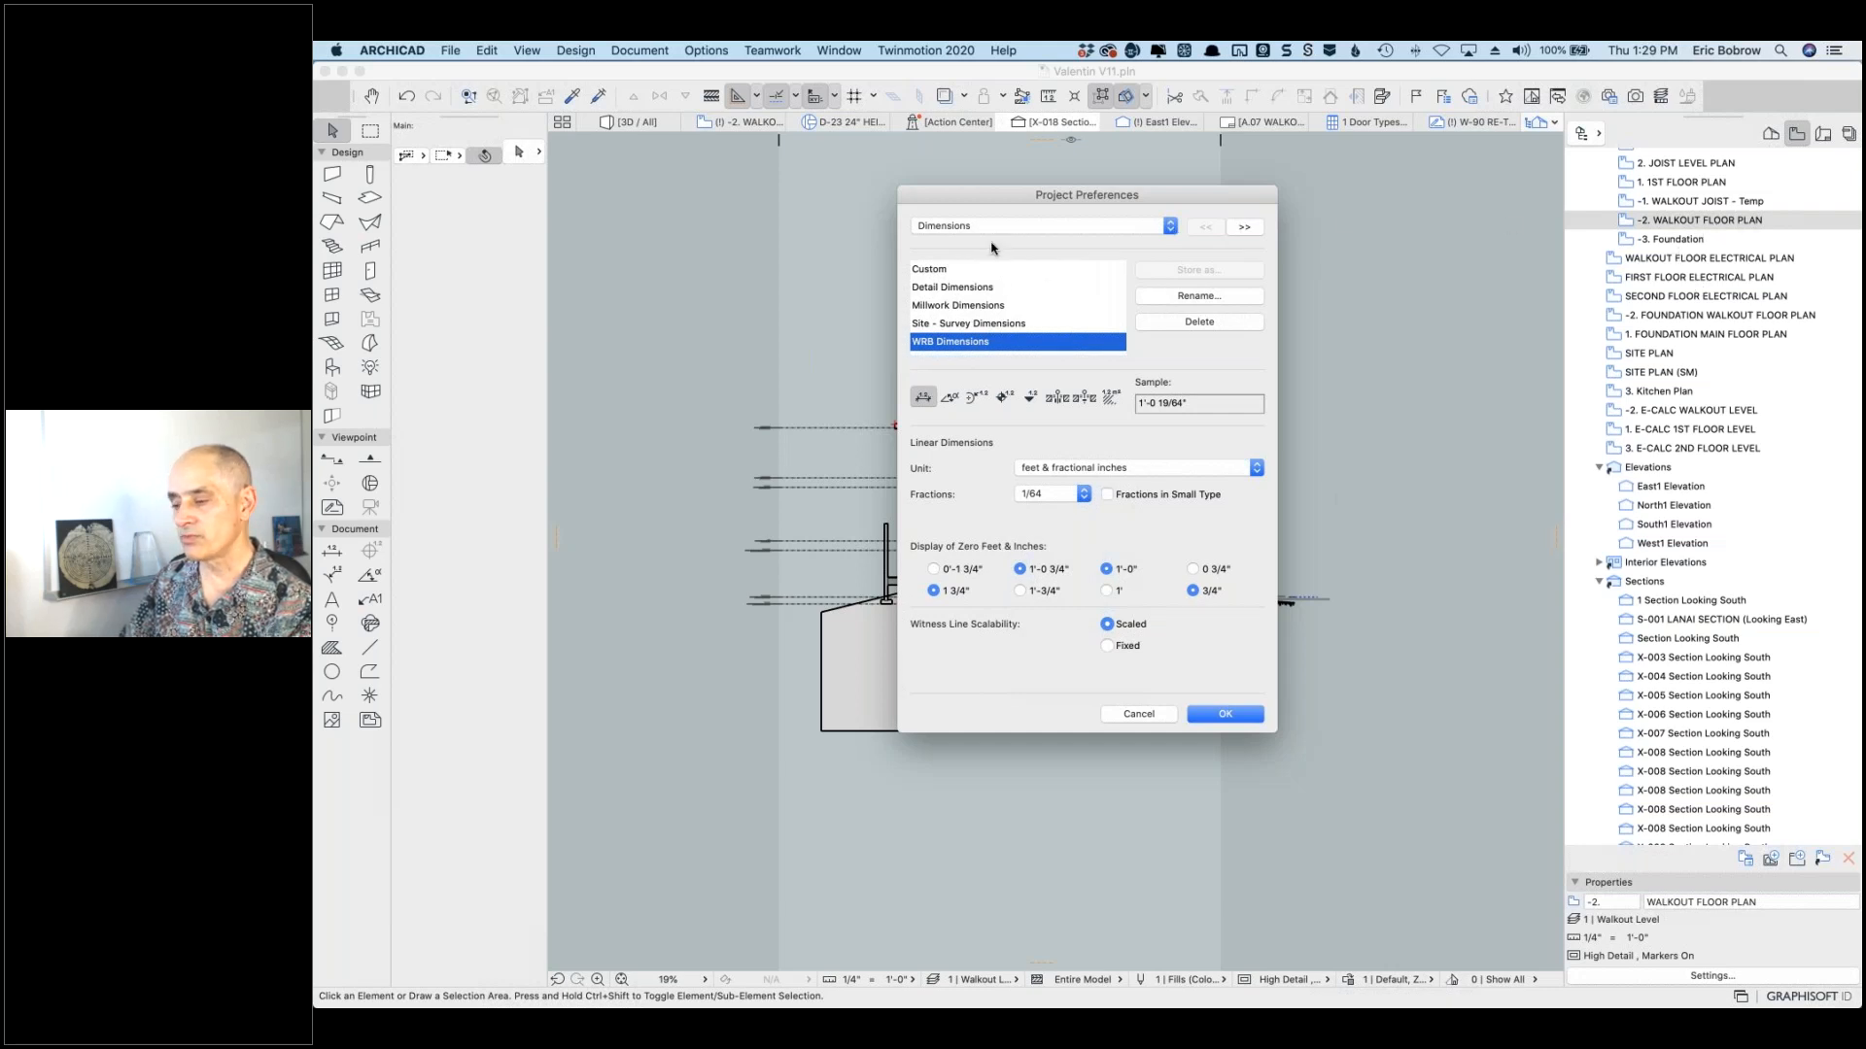
click(1222, 715)
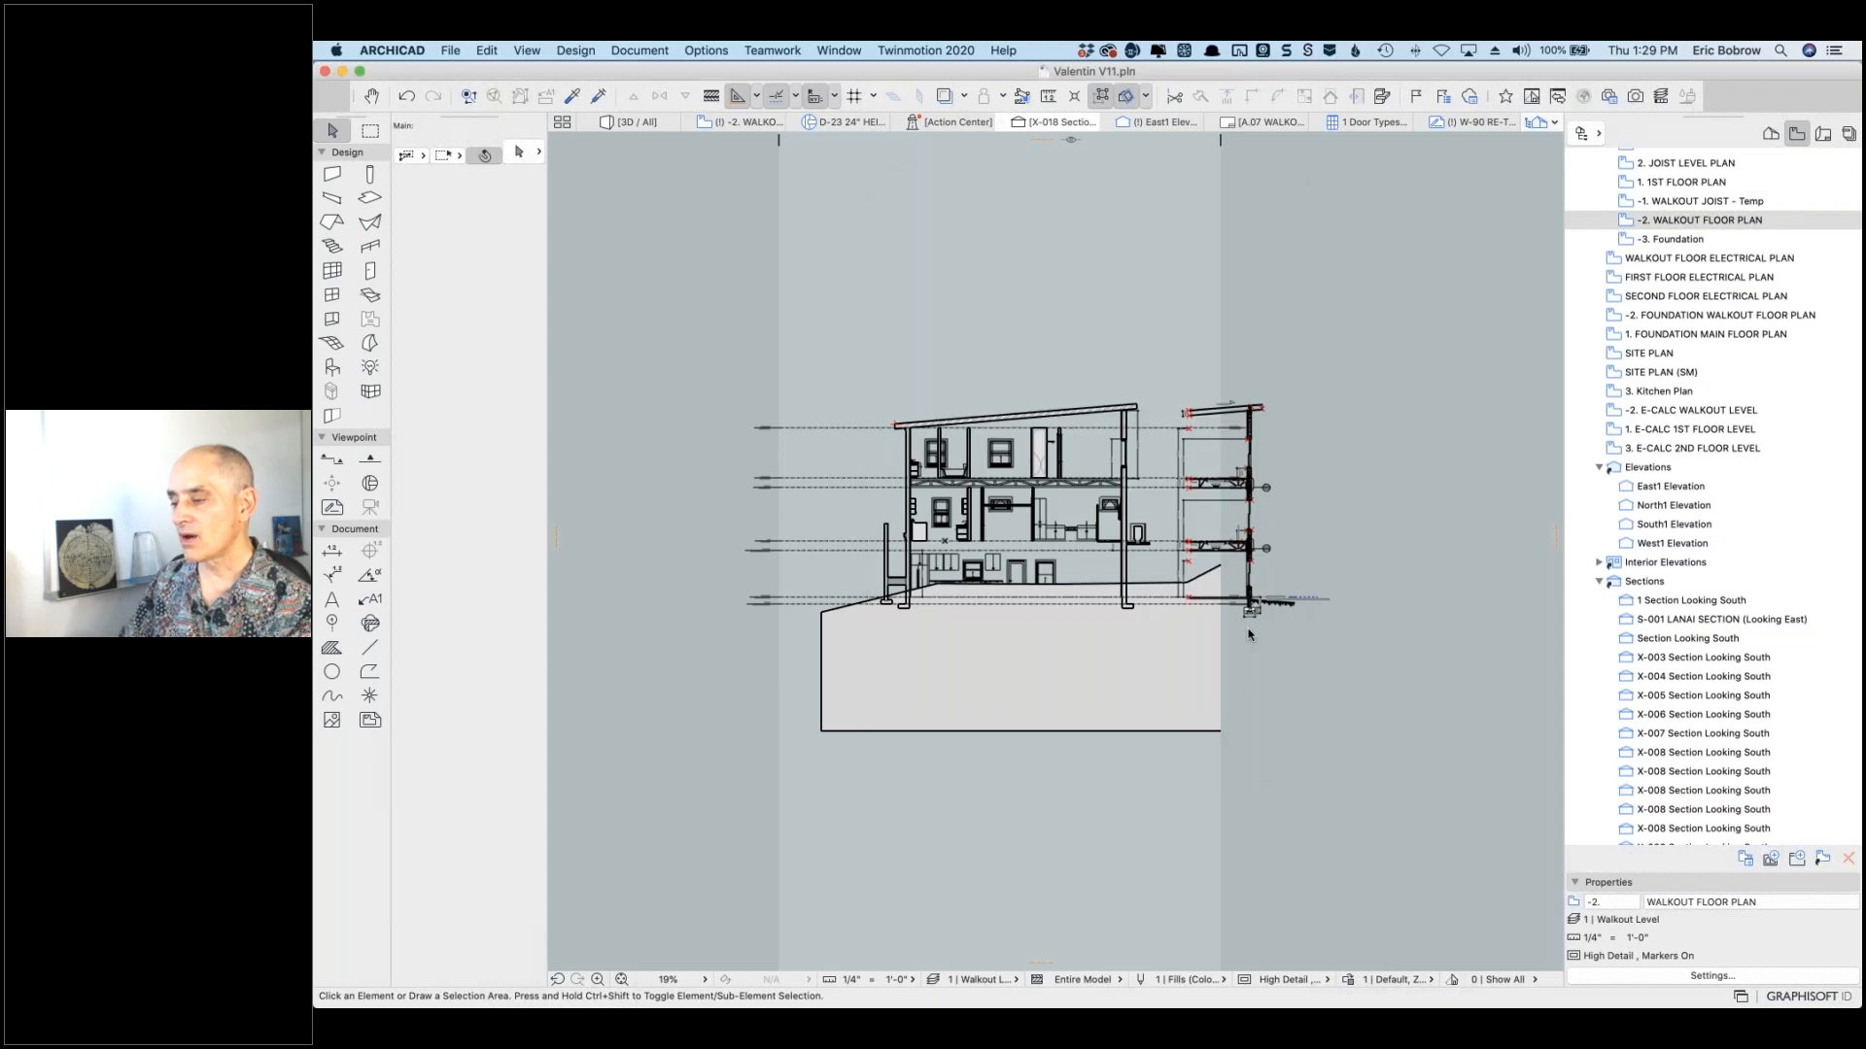
Step: From the -2. WALKOUT floor plan, save a copy as 'Valentin V11 after coaching'
click(450, 53)
click(461, 50)
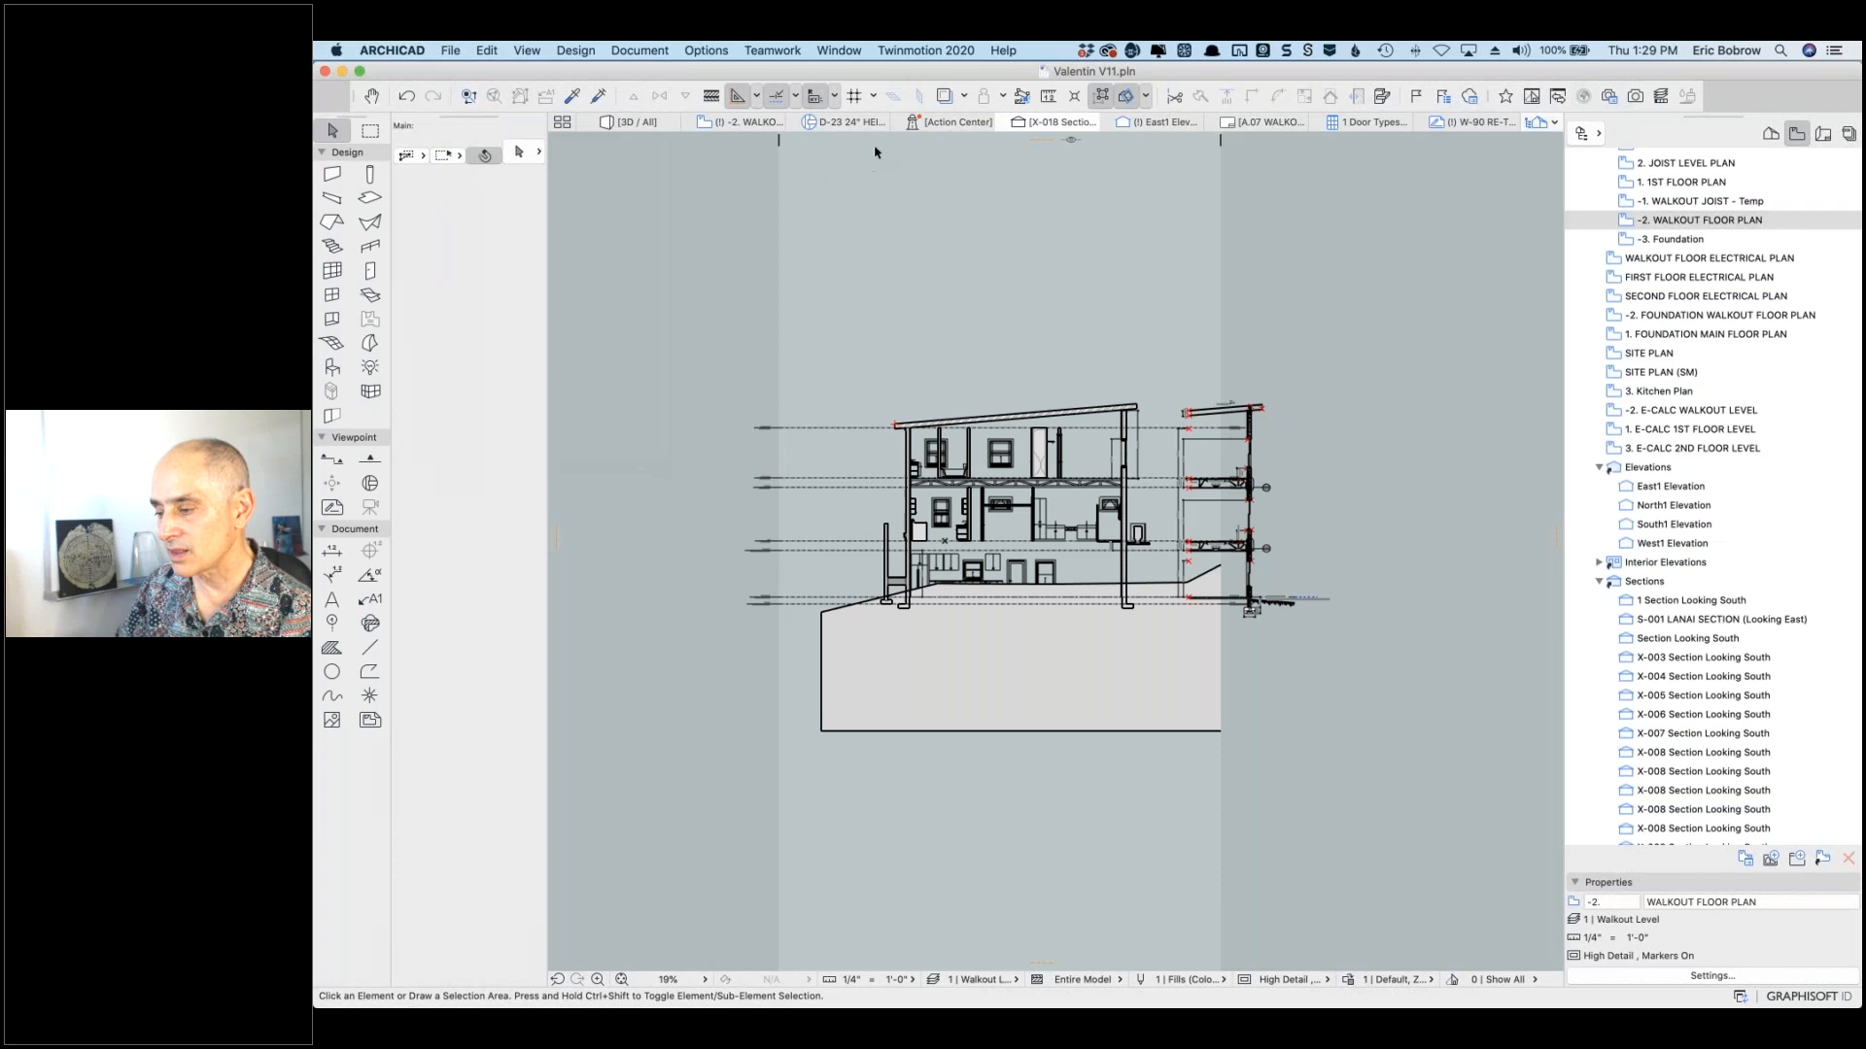
click(746, 122)
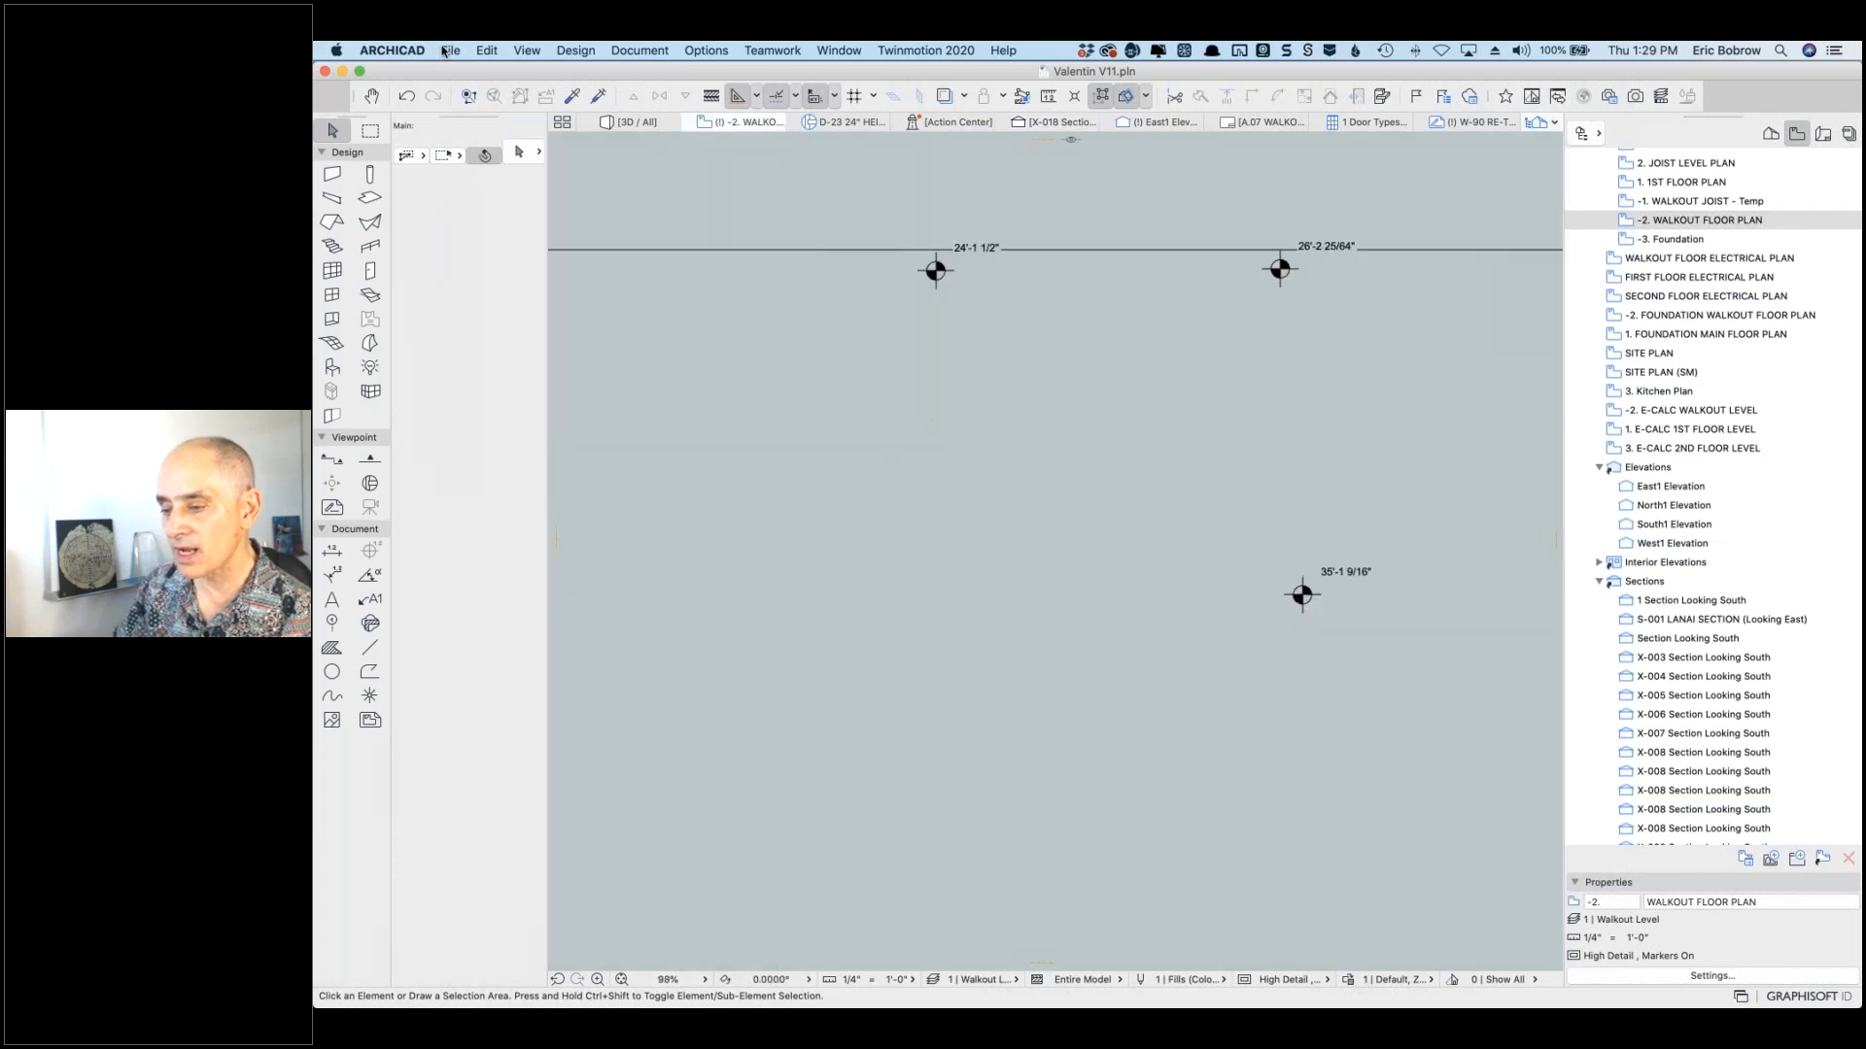
click(450, 50)
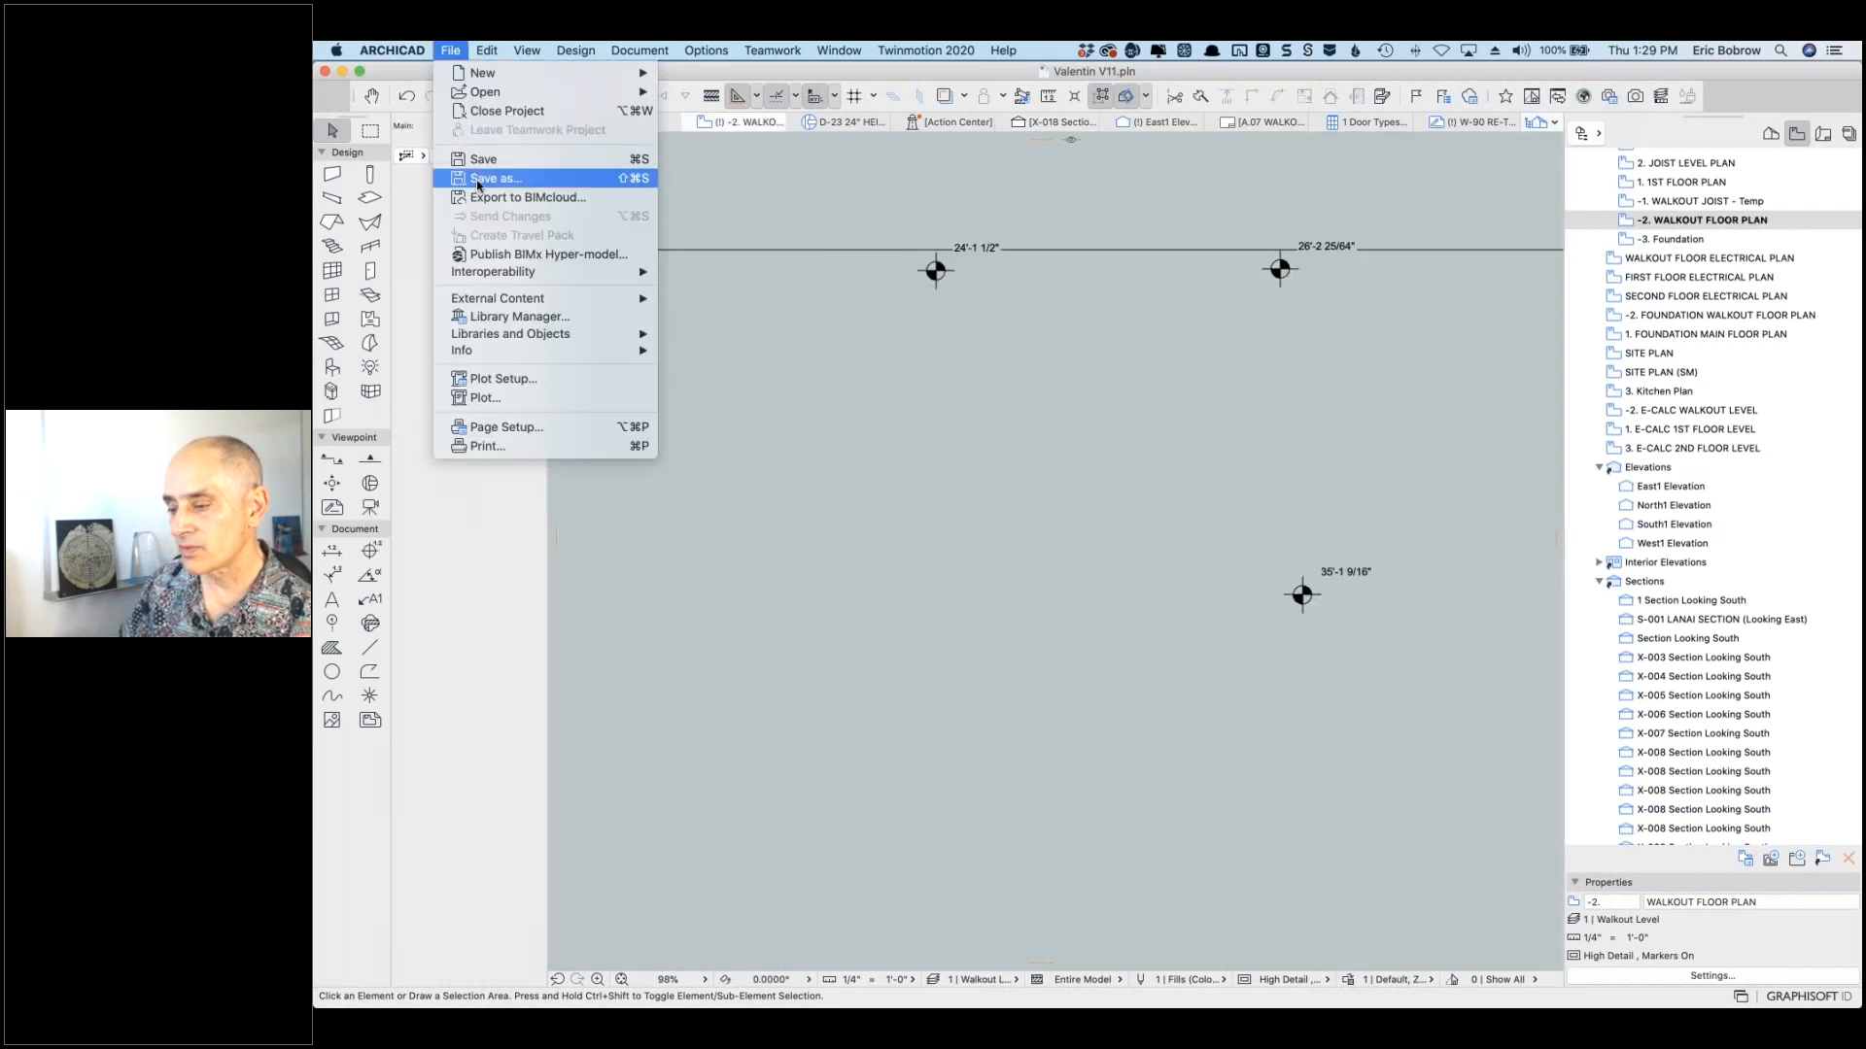
click(480, 180)
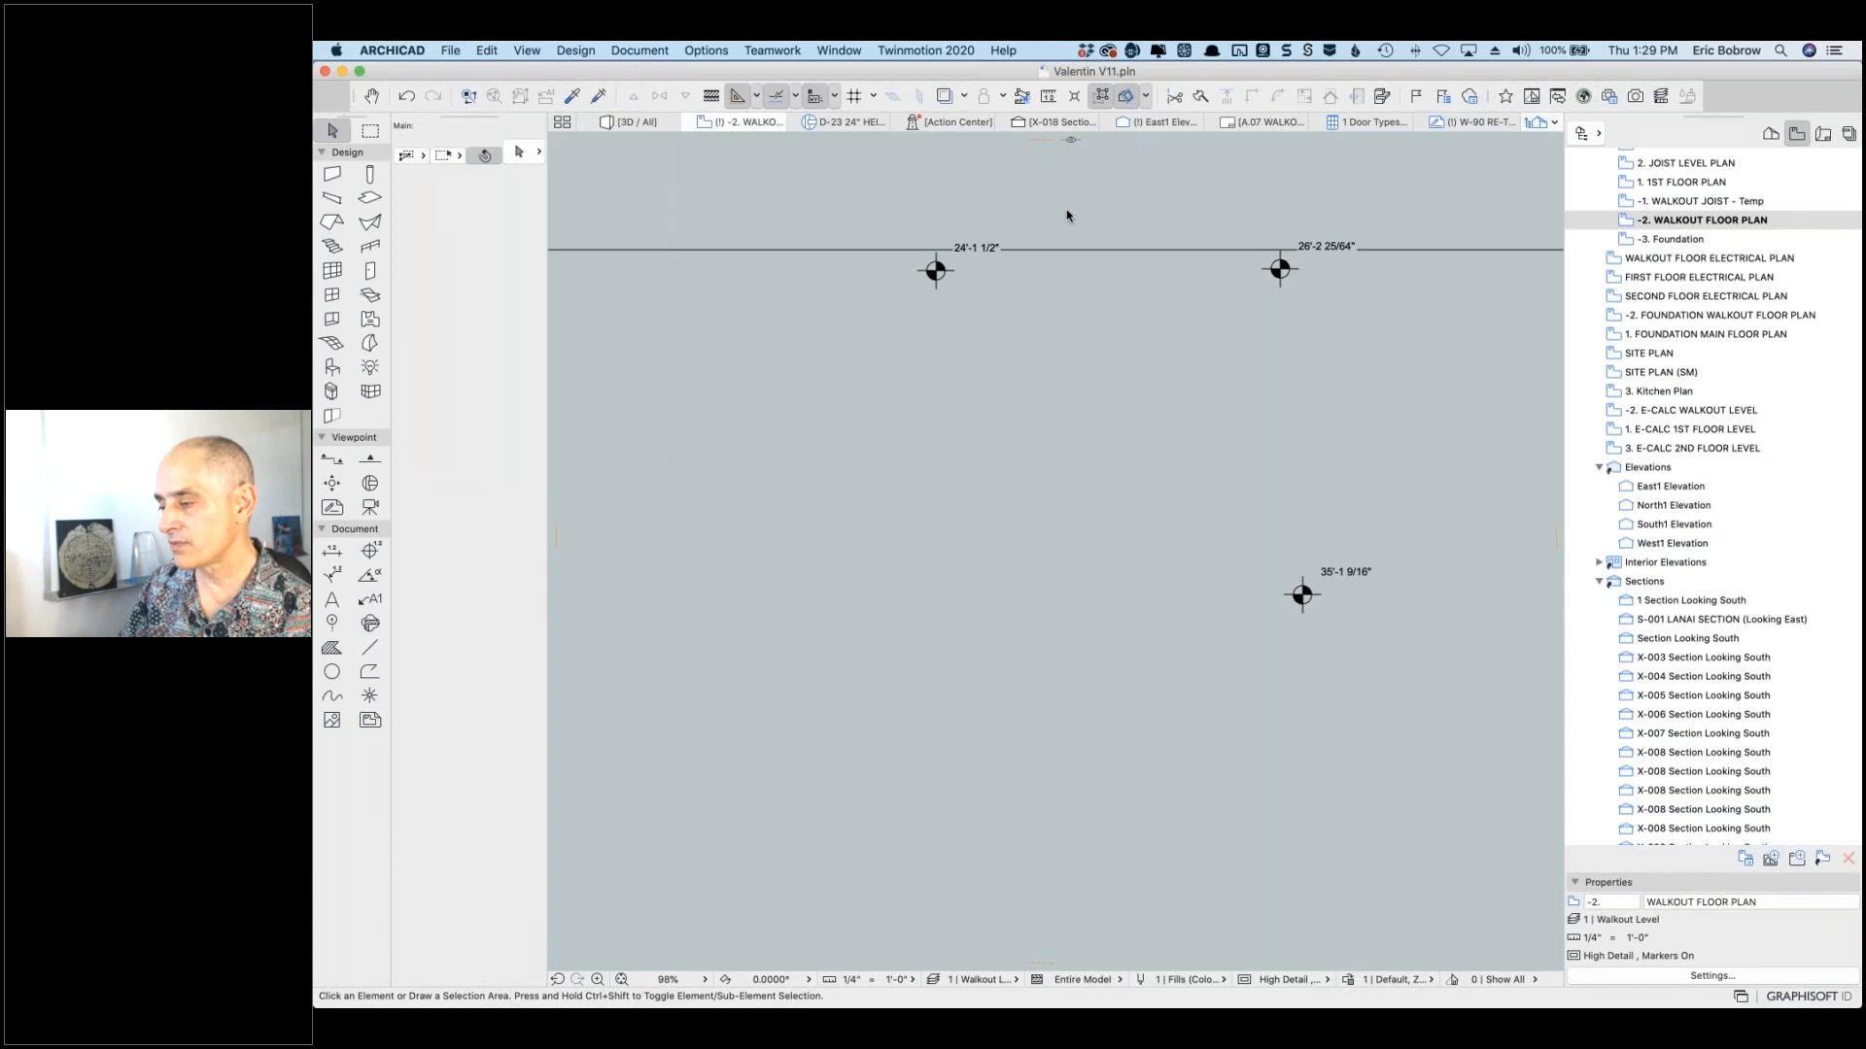
click(1086, 234)
text(after coaching)
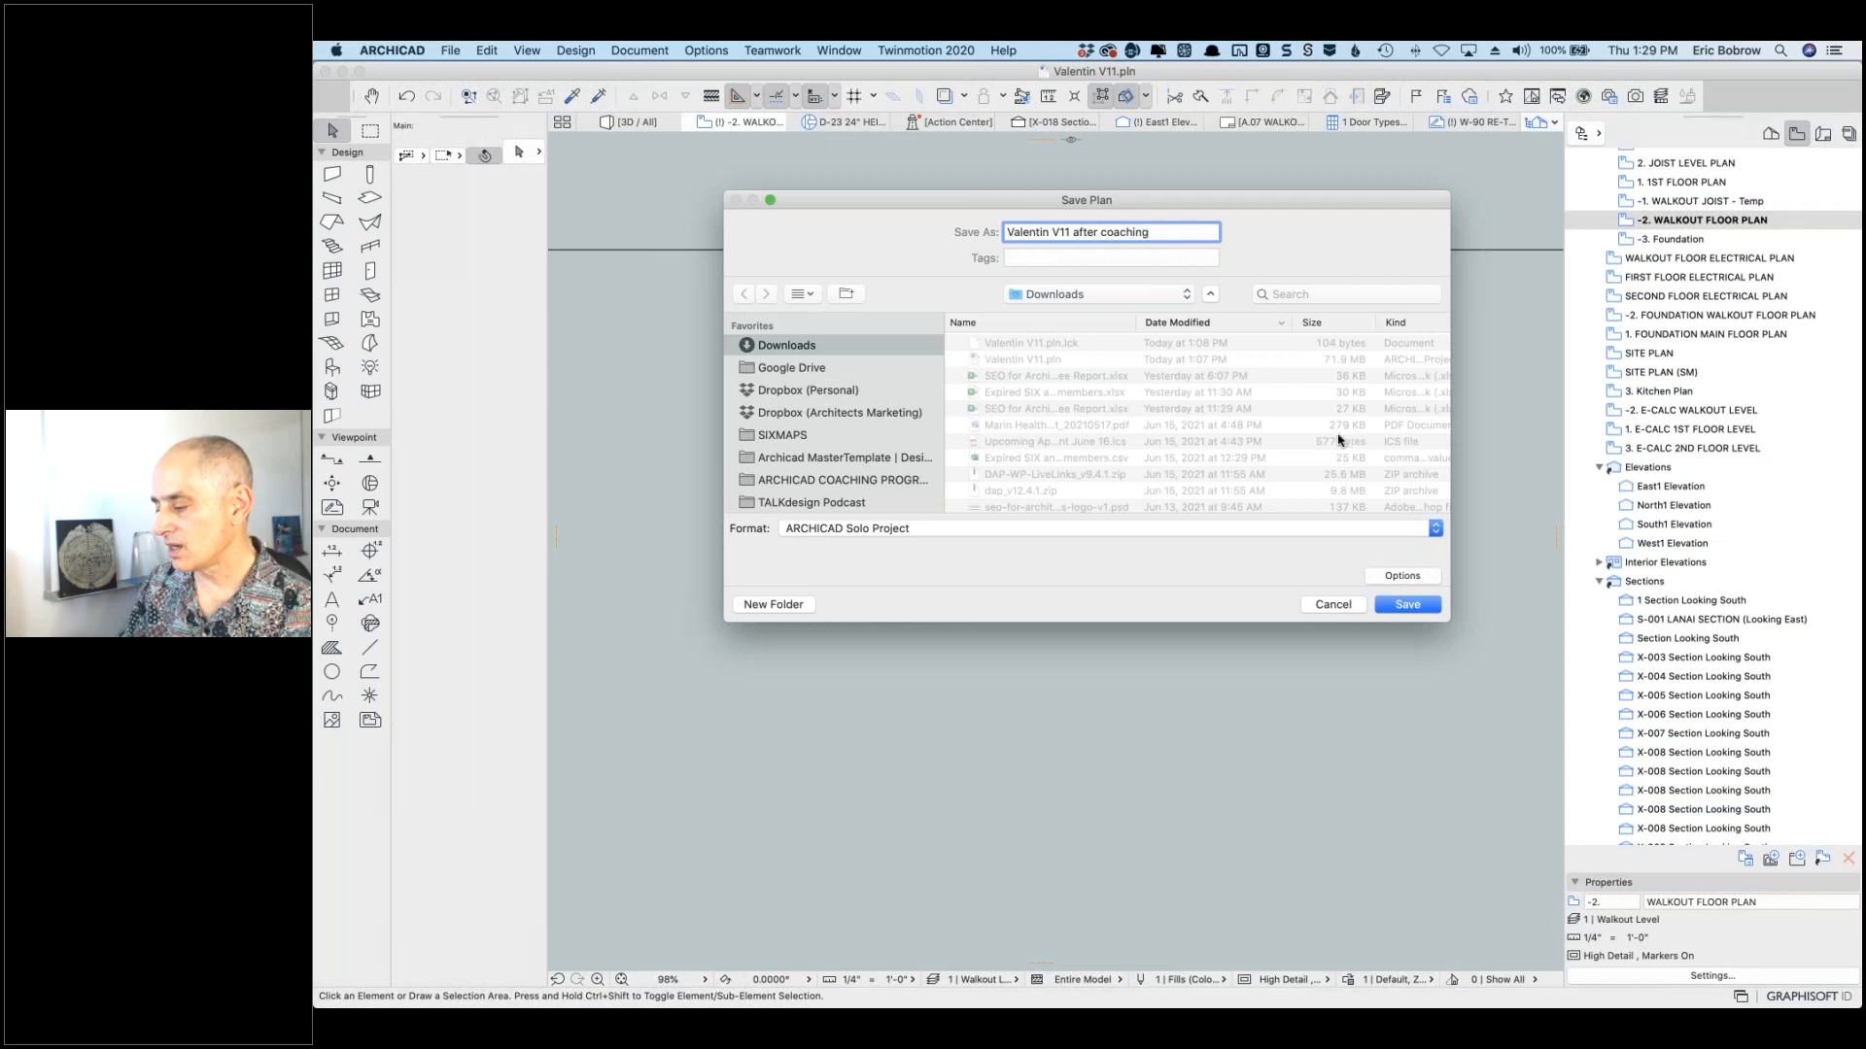
click(1399, 605)
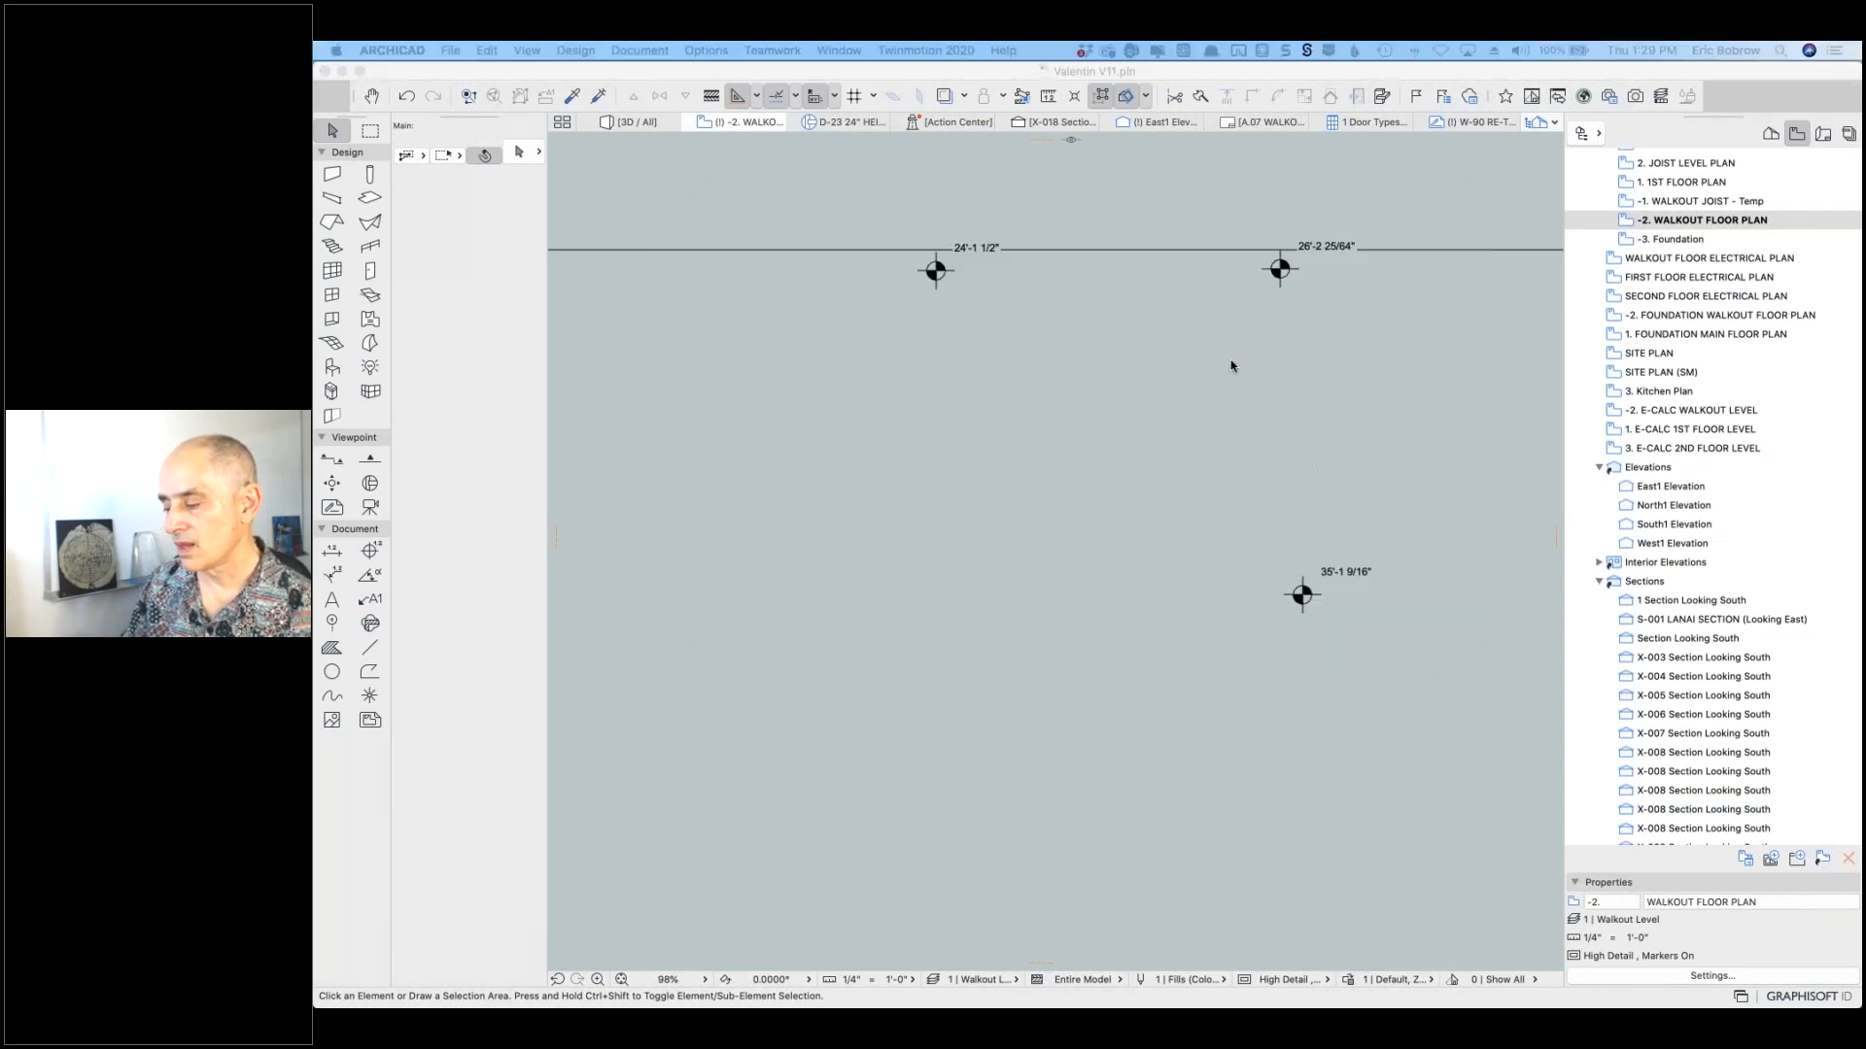
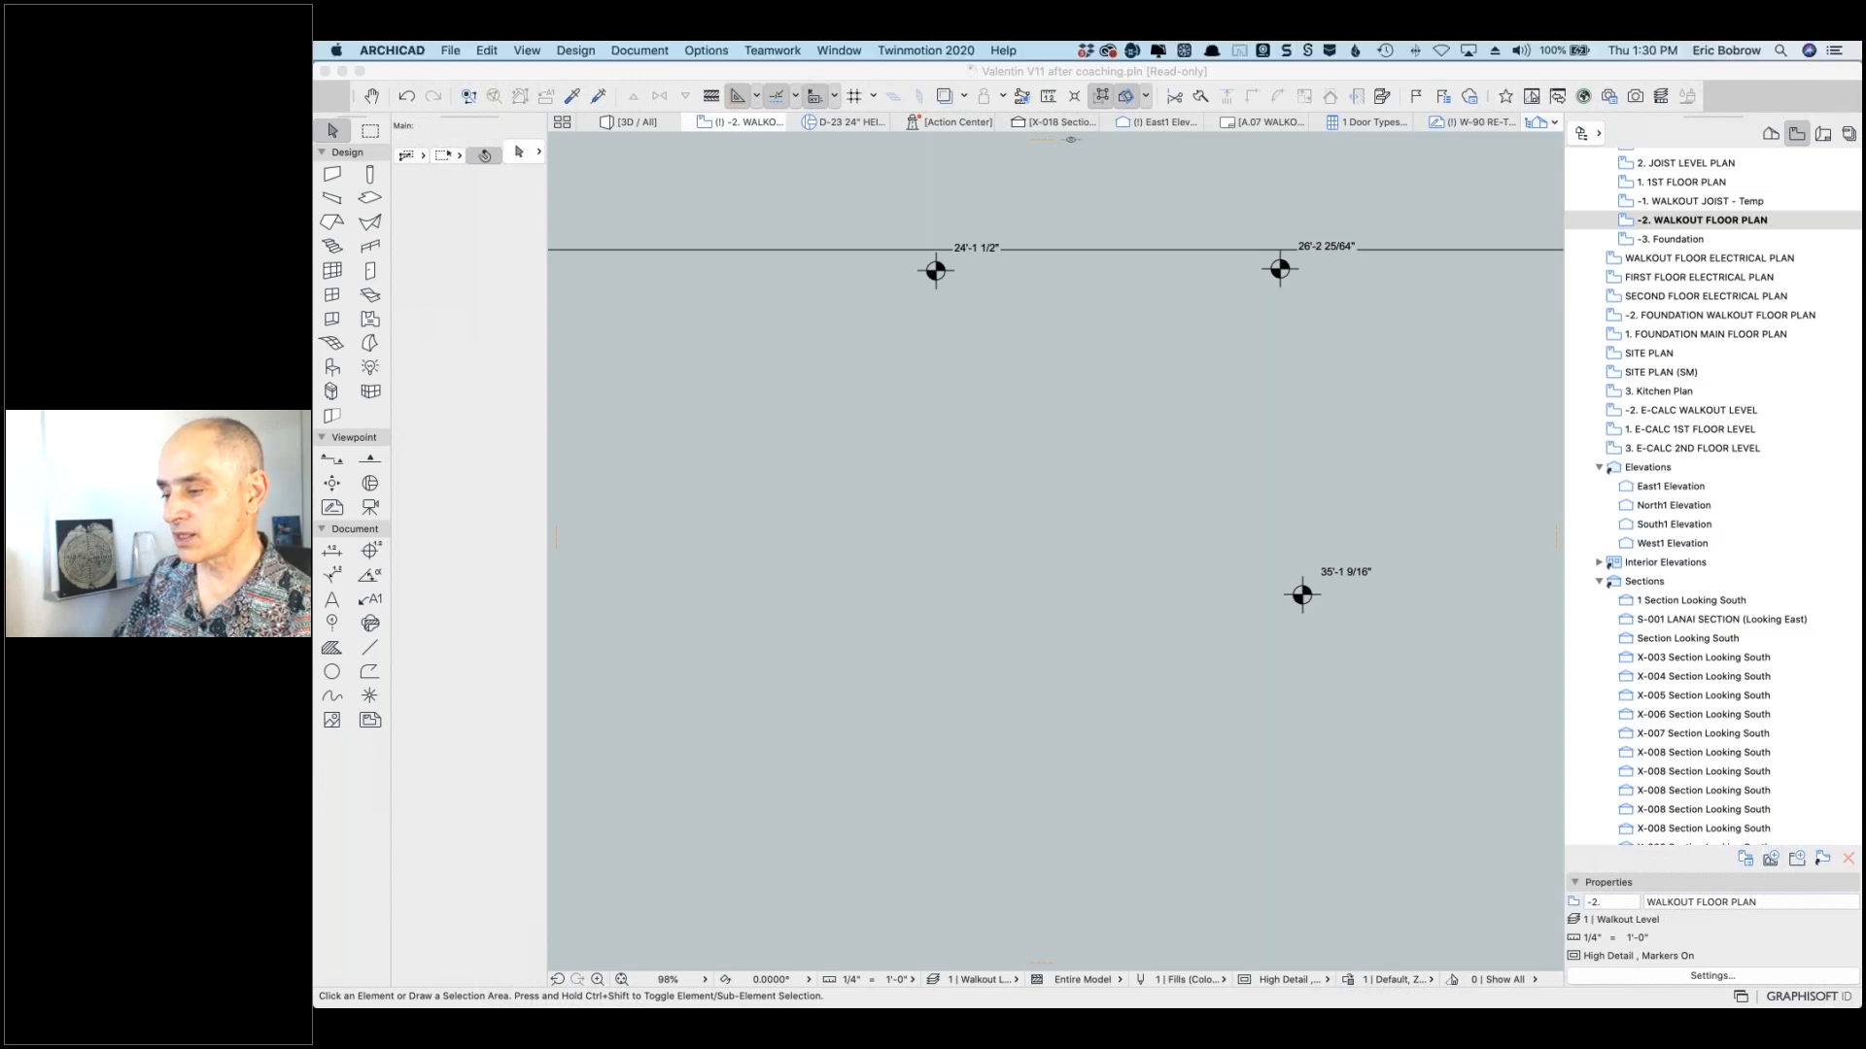
Step: Show the Level Dimensions settings in the Dimensions project preferences: feet & fractional inches, 1/64 fractions
click(706, 51)
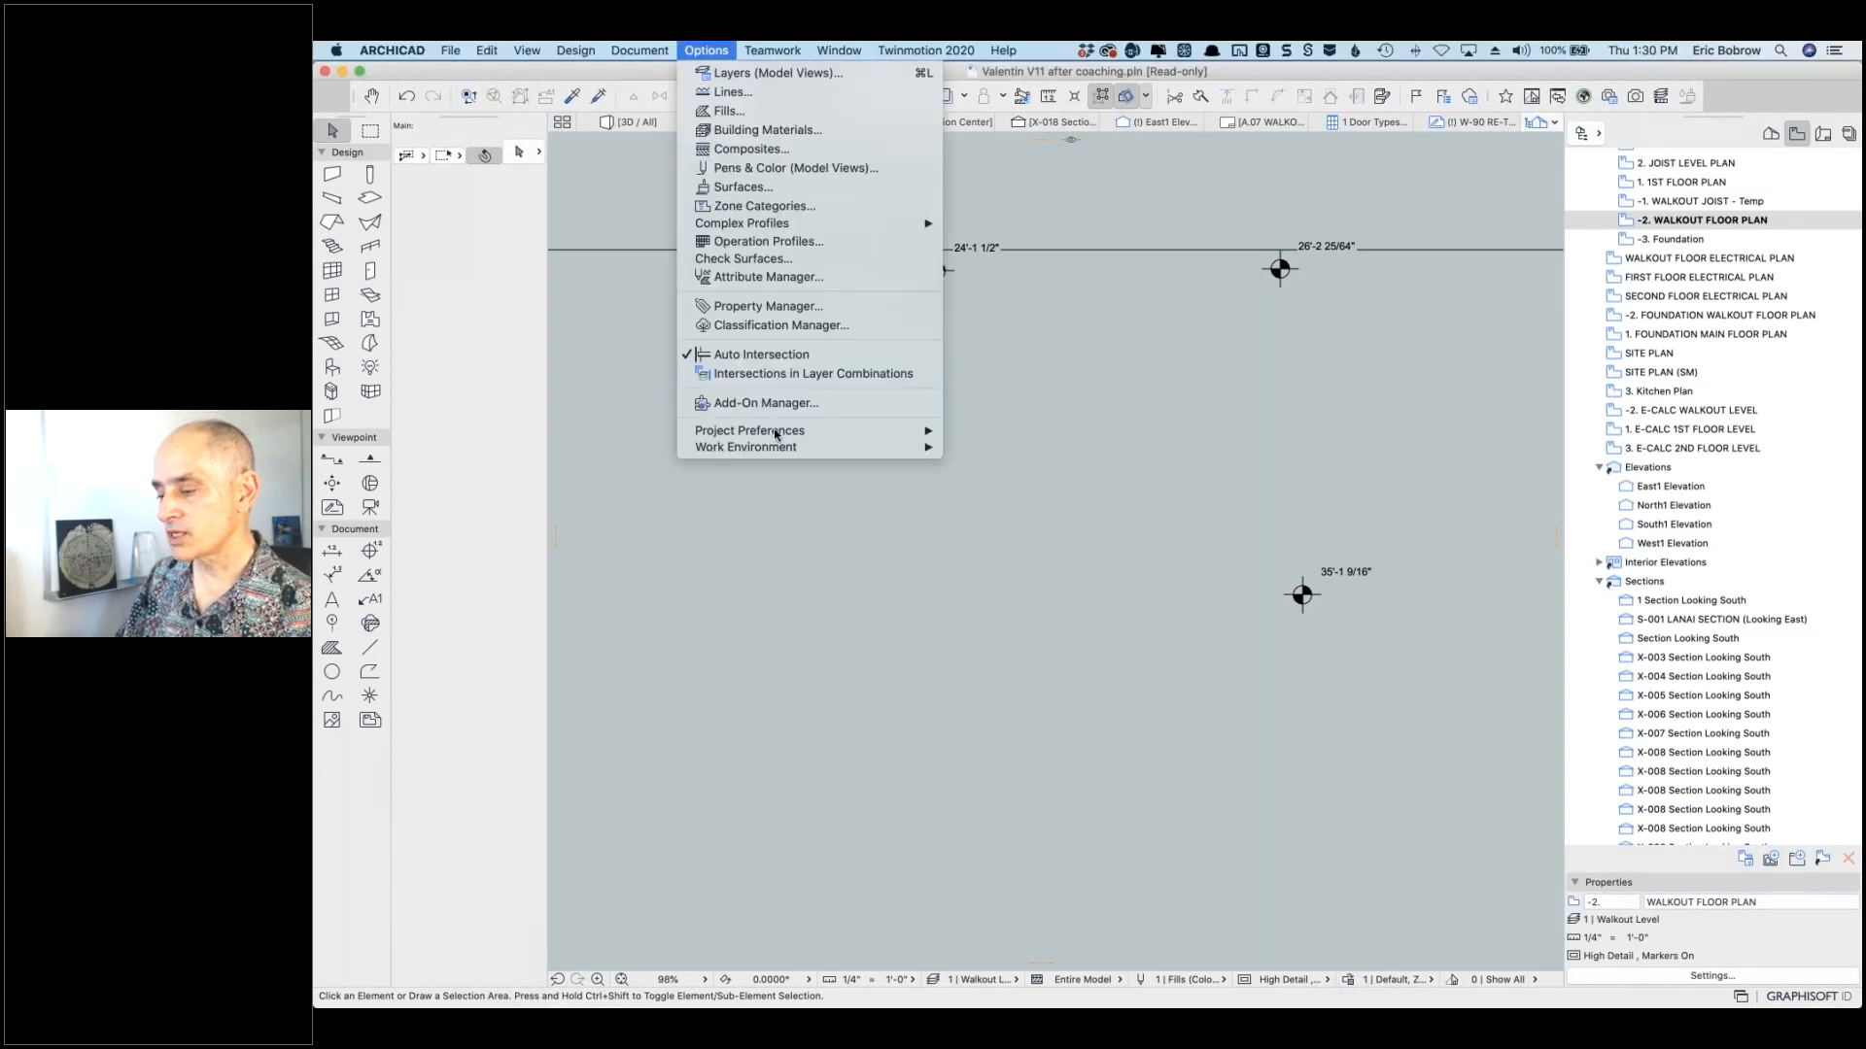
mouse_move(784, 430)
click(987, 463)
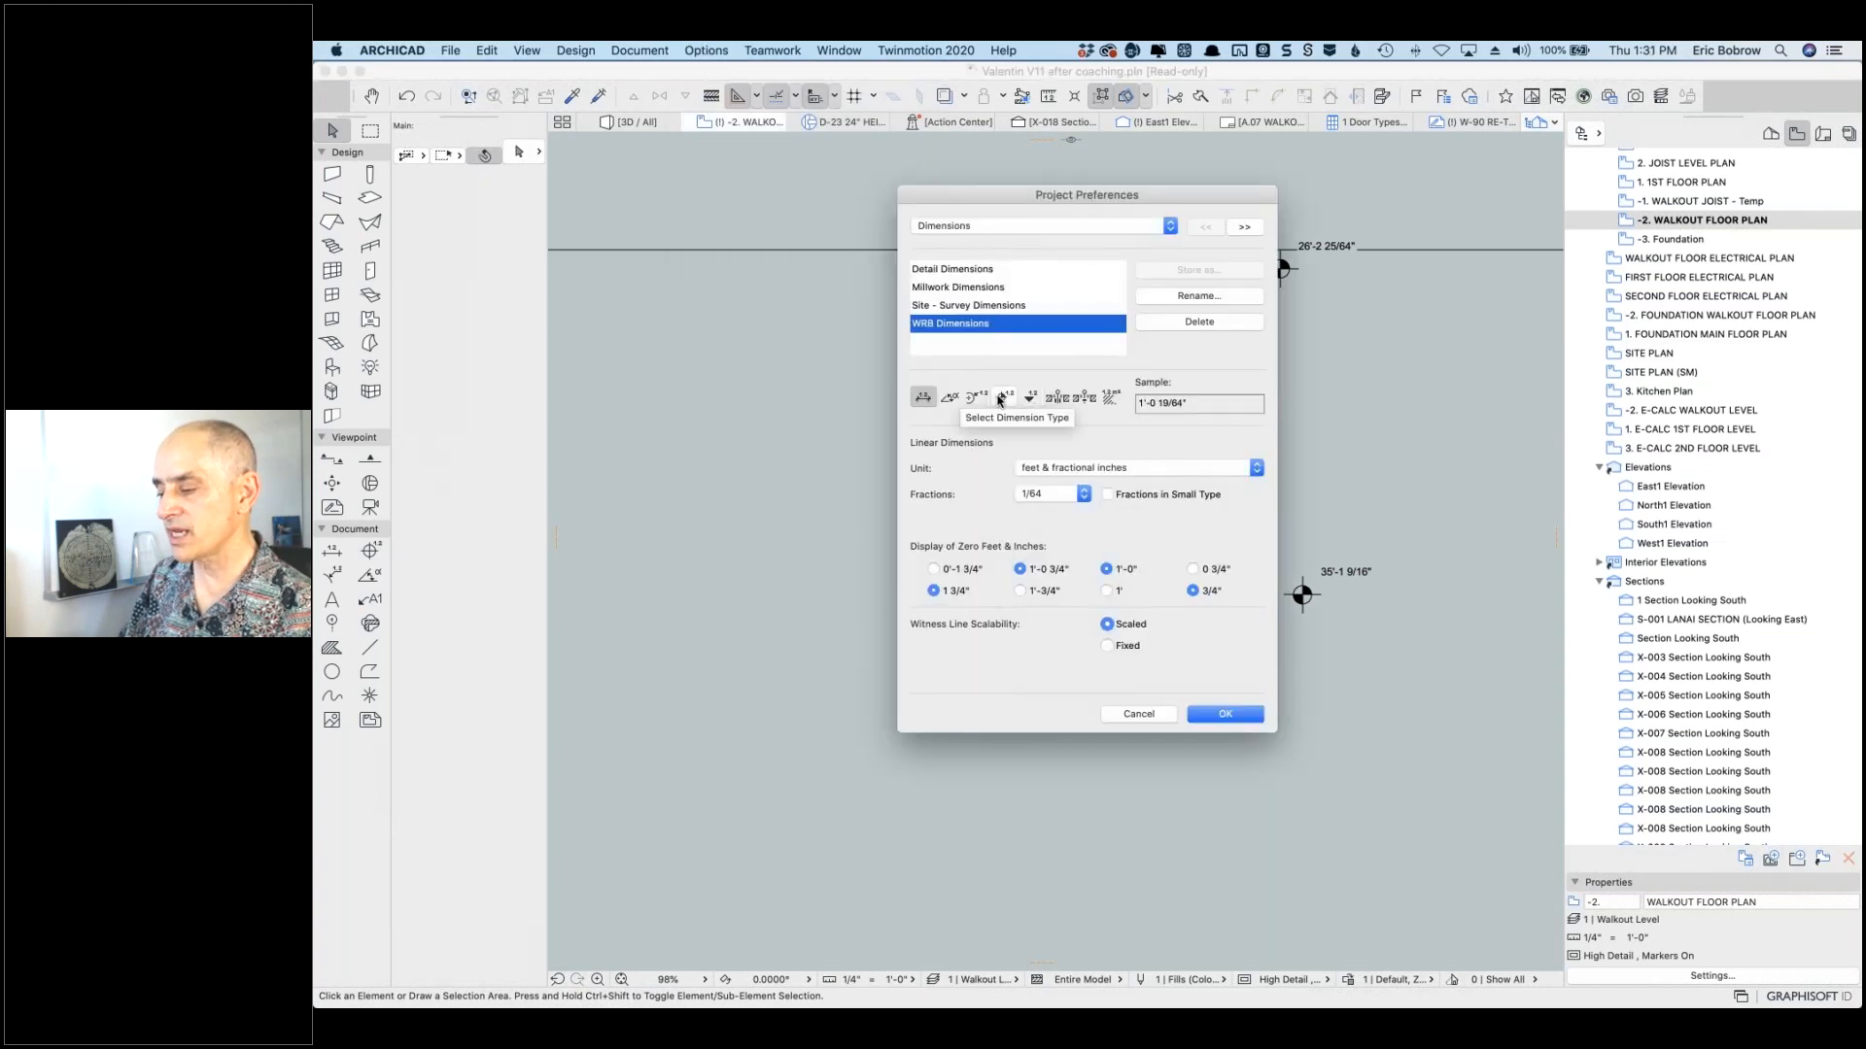
click(1002, 398)
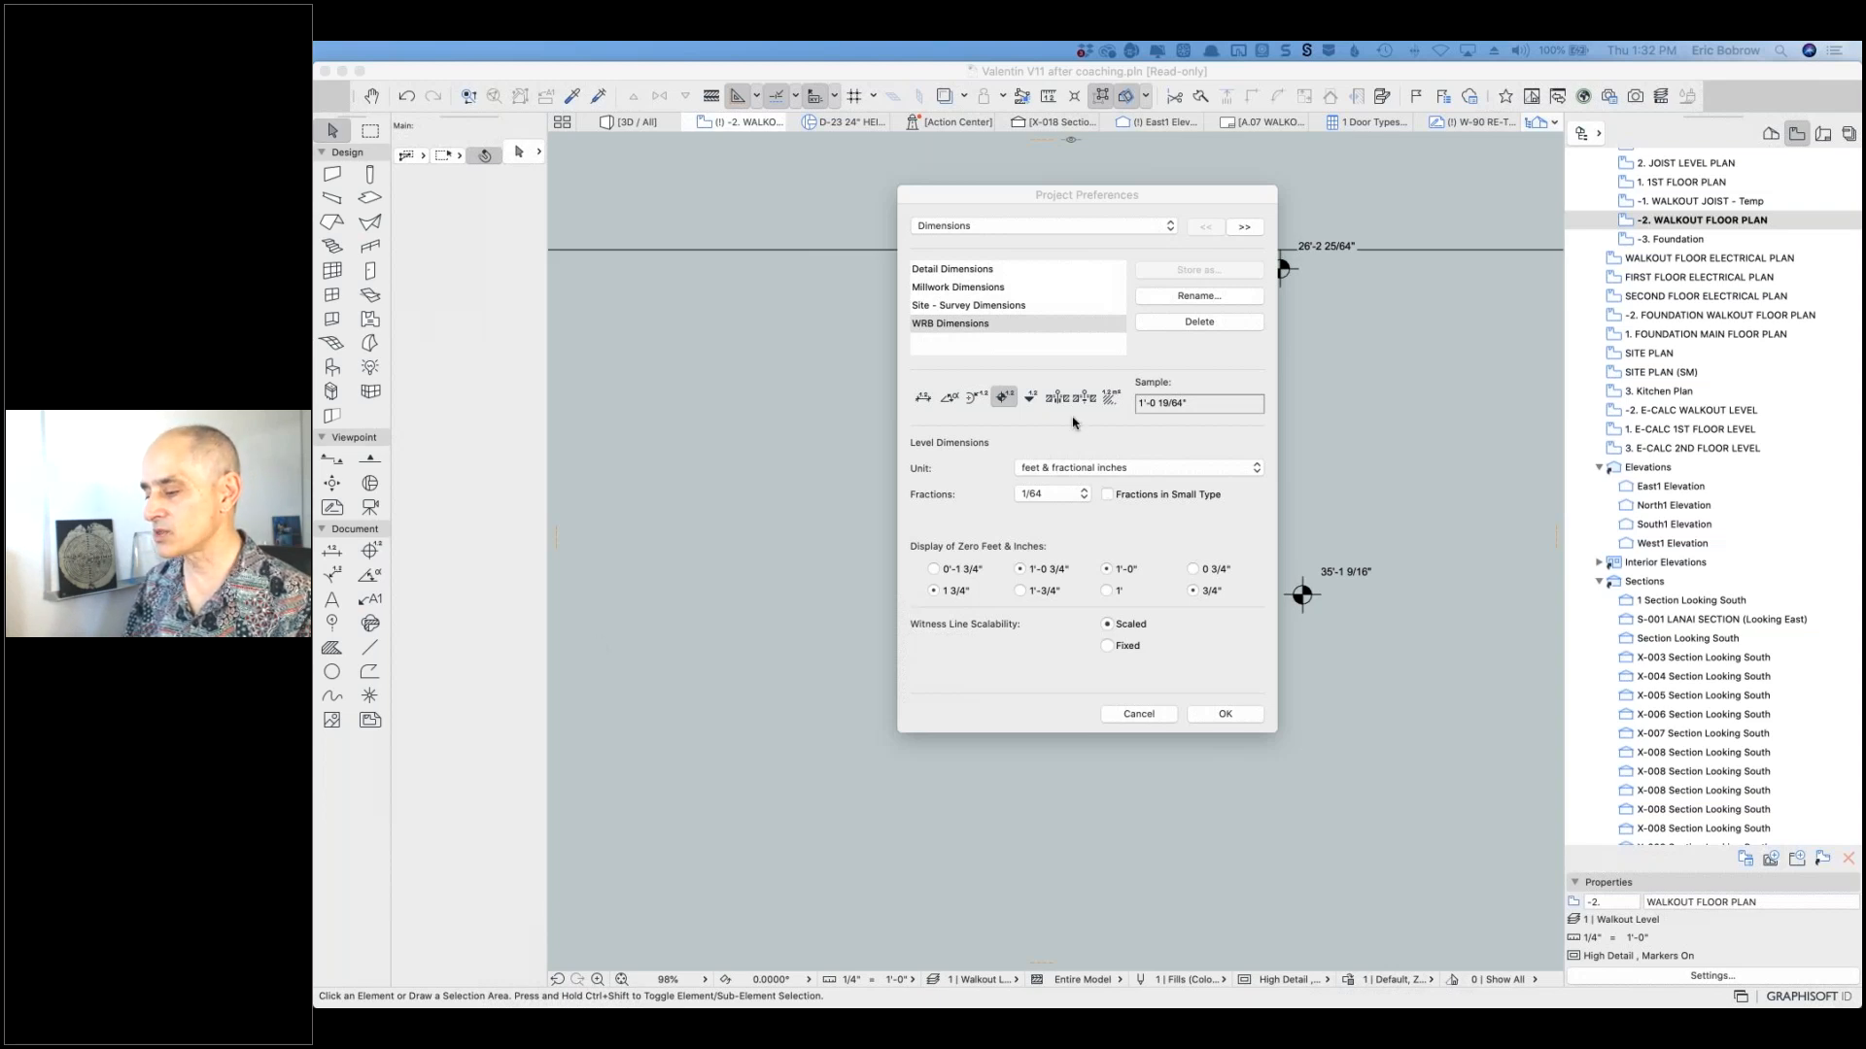
Step: Leave the level dimension unit as feet & fractional inches and cancel Project Preferences
click(1073, 424)
click(1073, 468)
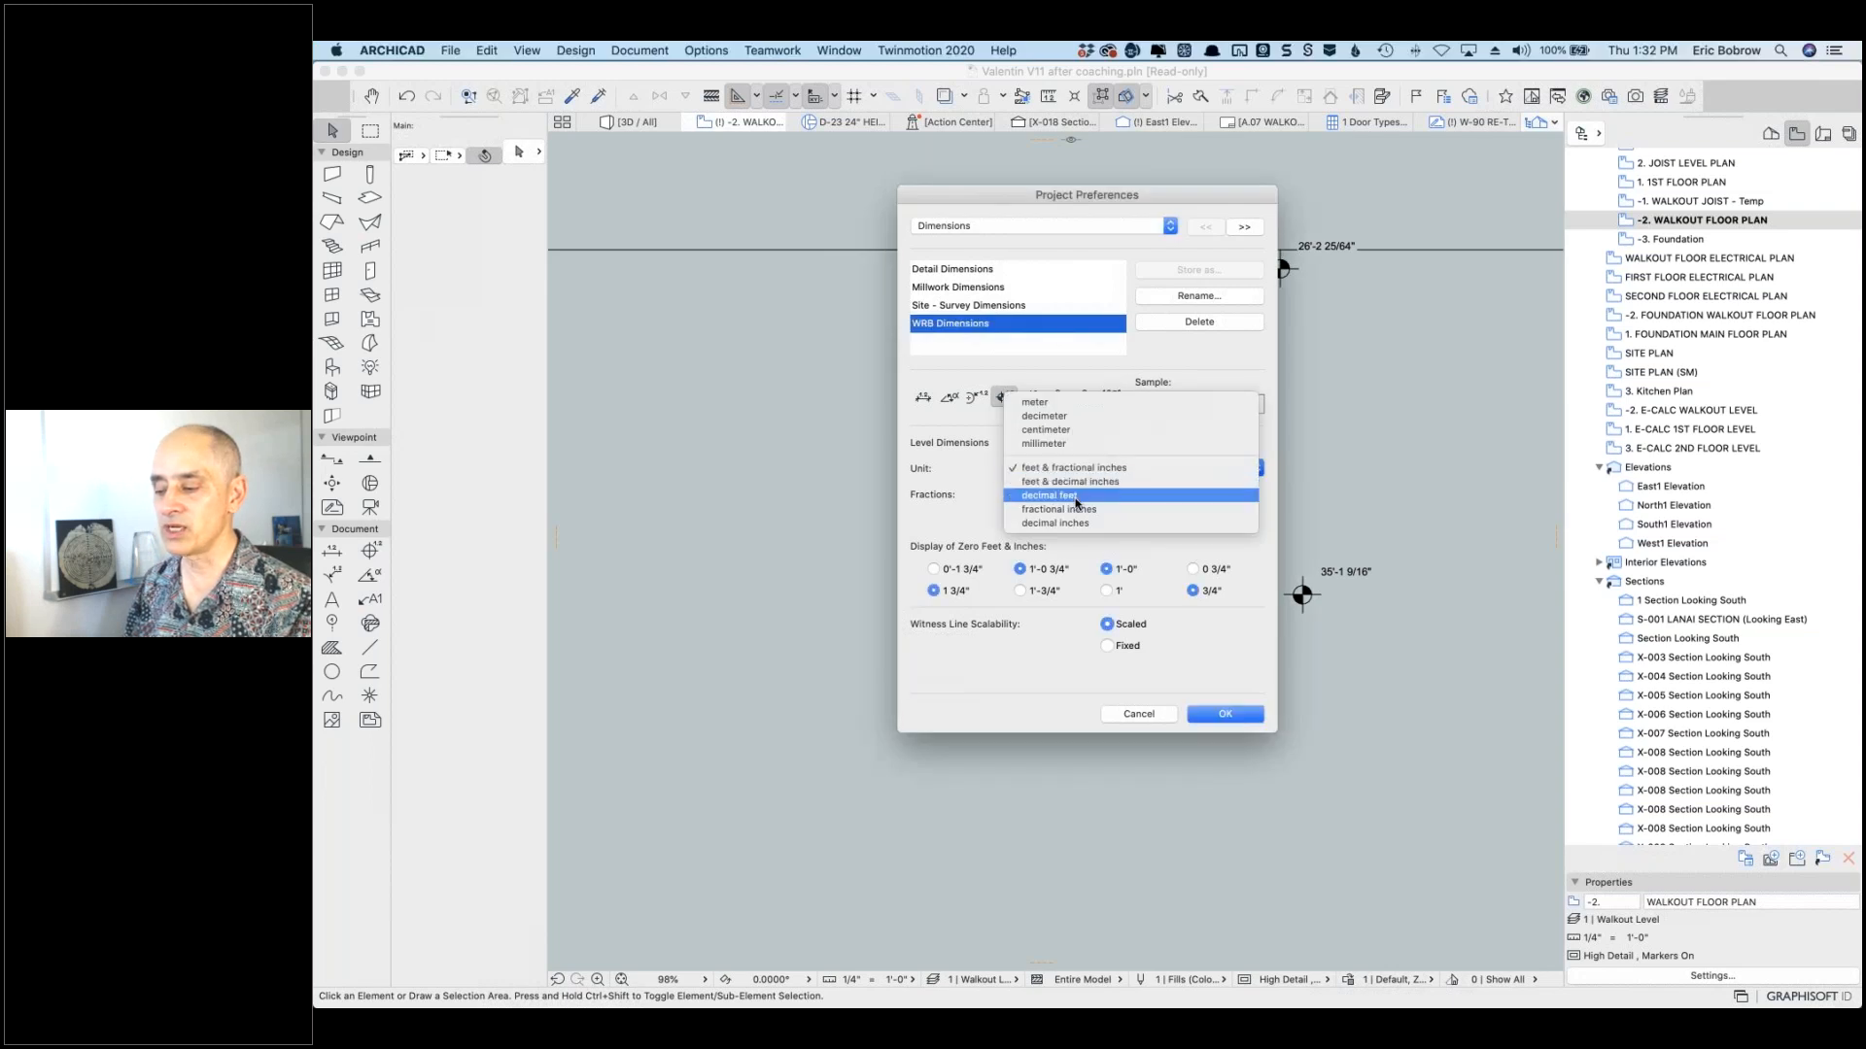
click(1001, 398)
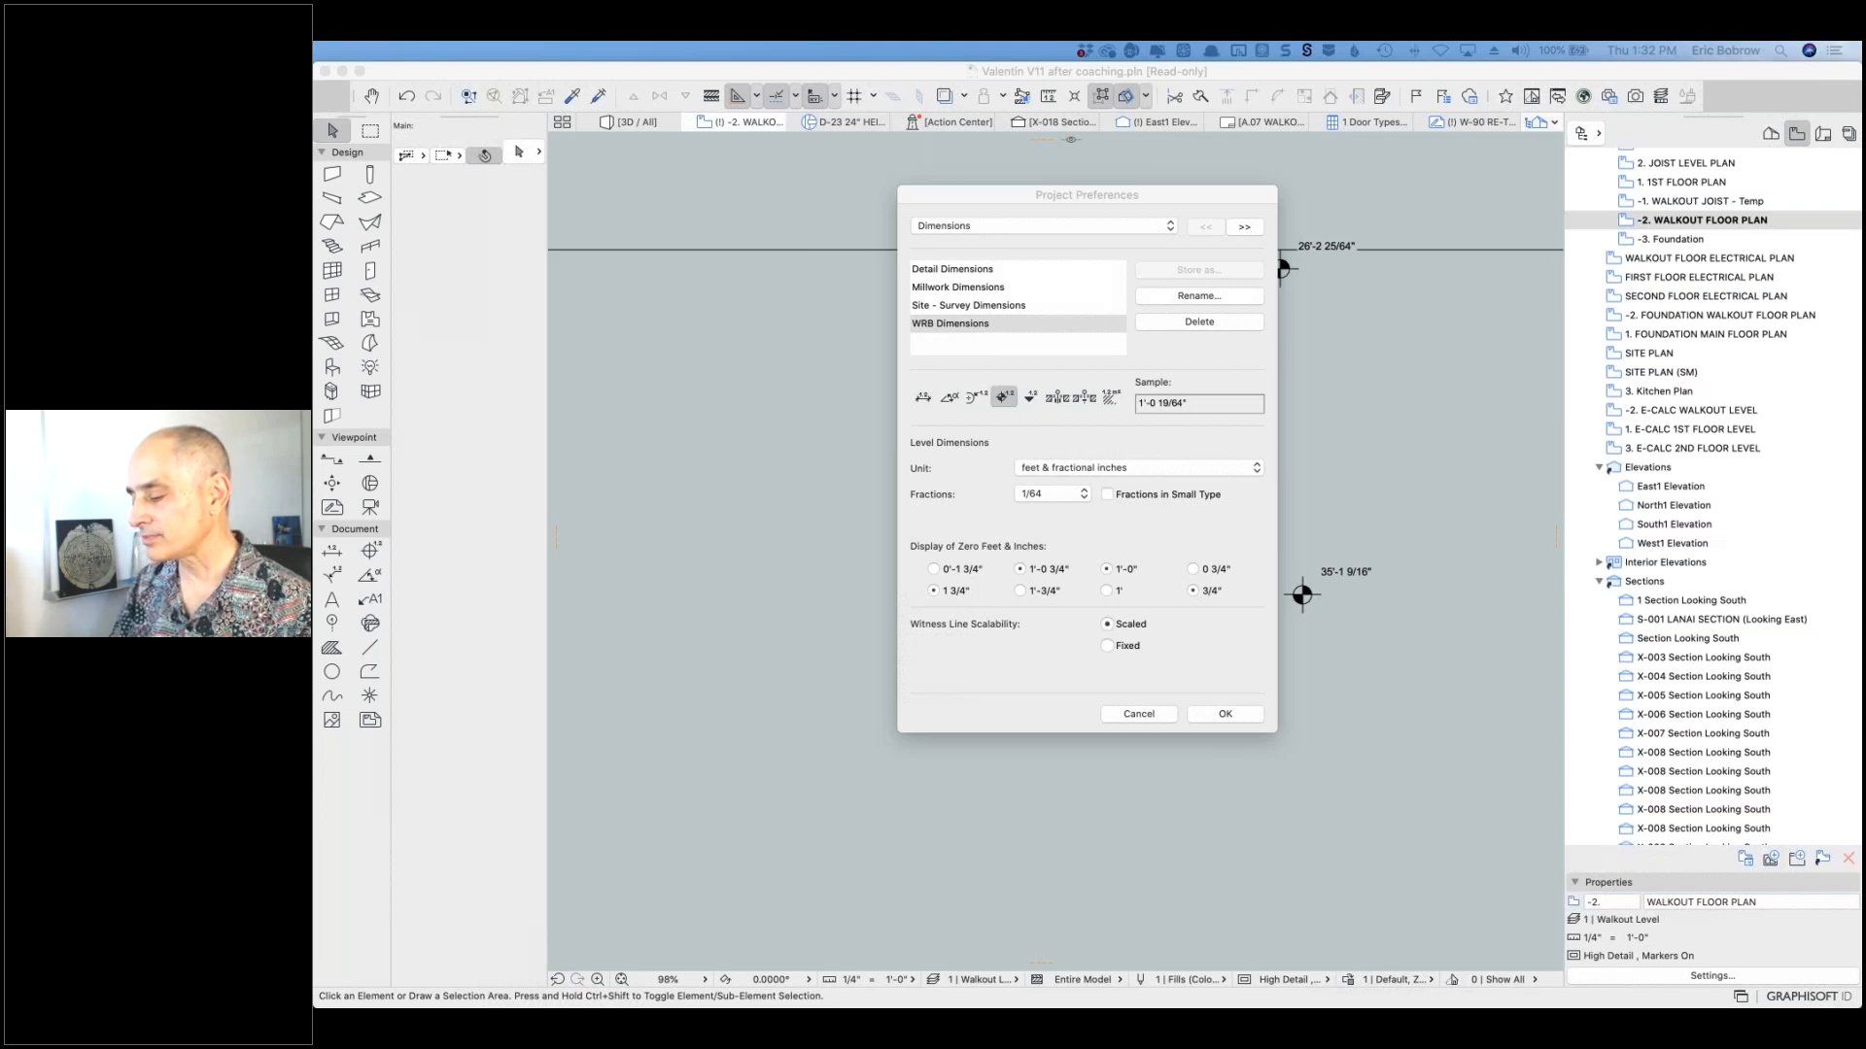
click(1154, 719)
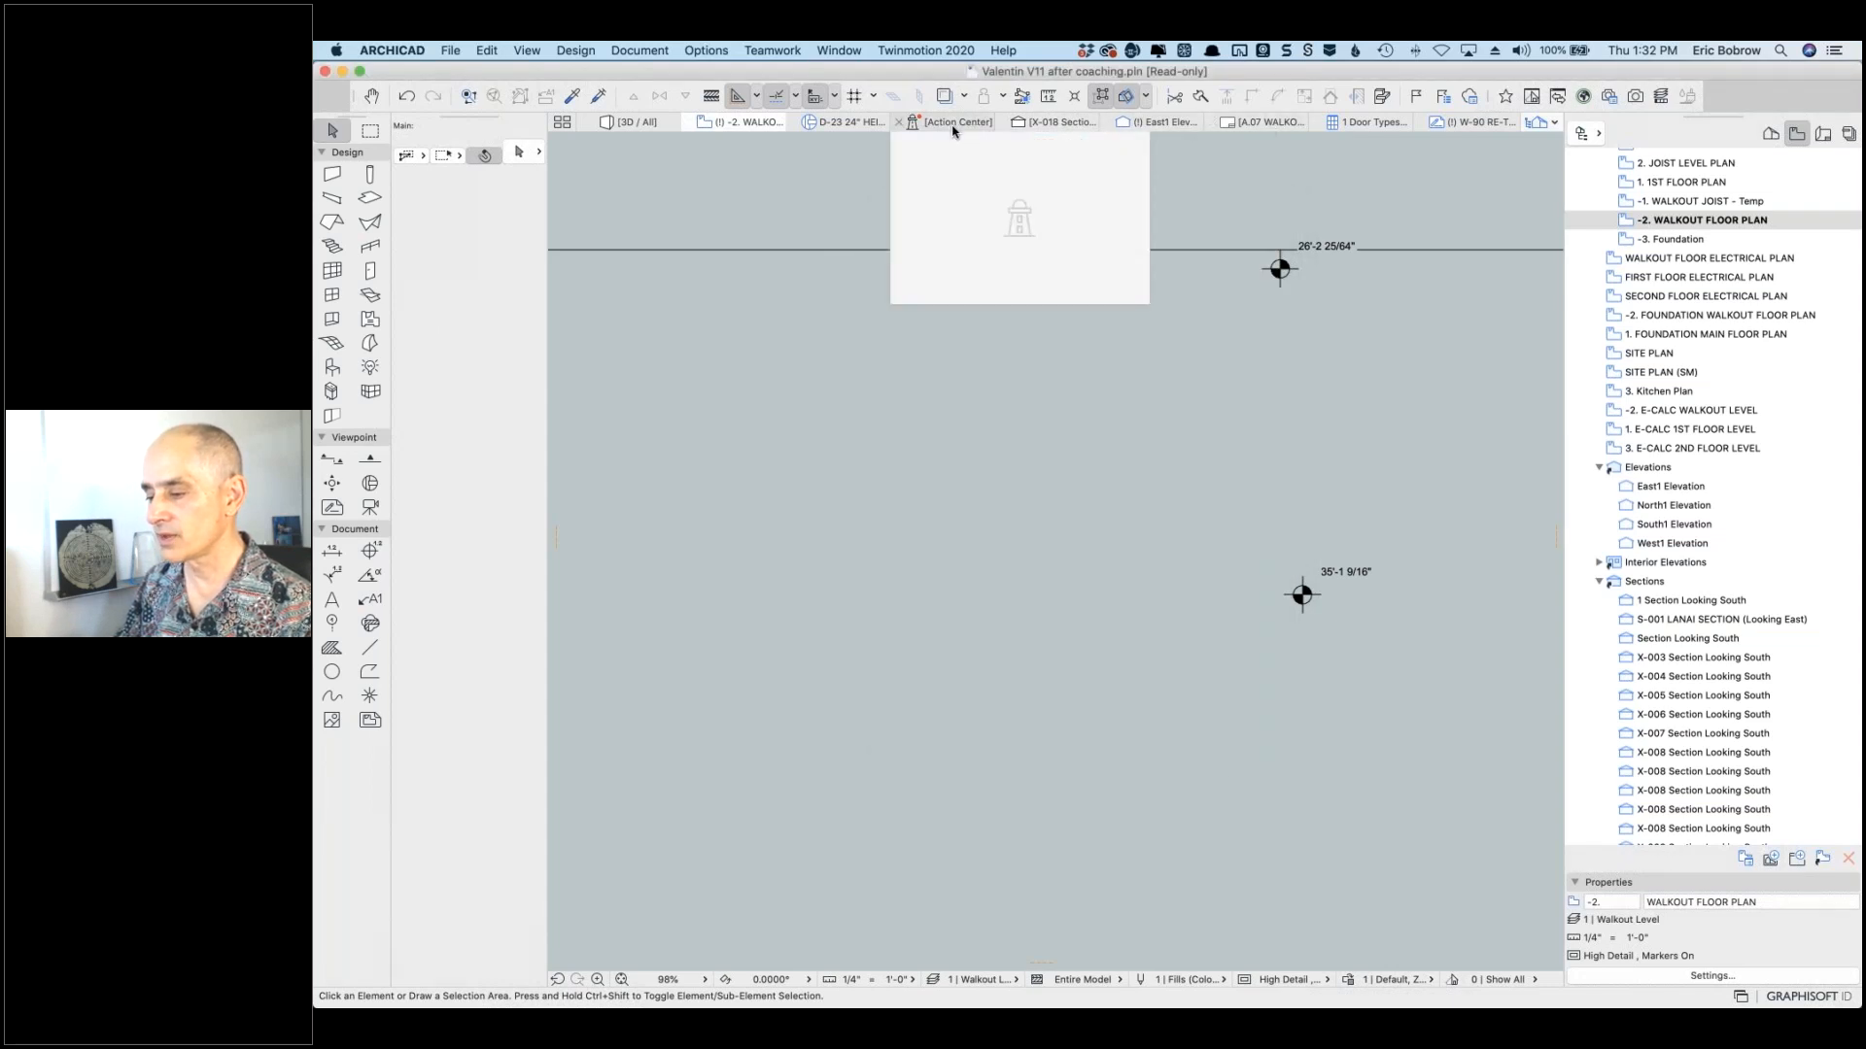
Step: In the 3D / All view, check the terrace slab's elevation reference level without changing it
click(643, 127)
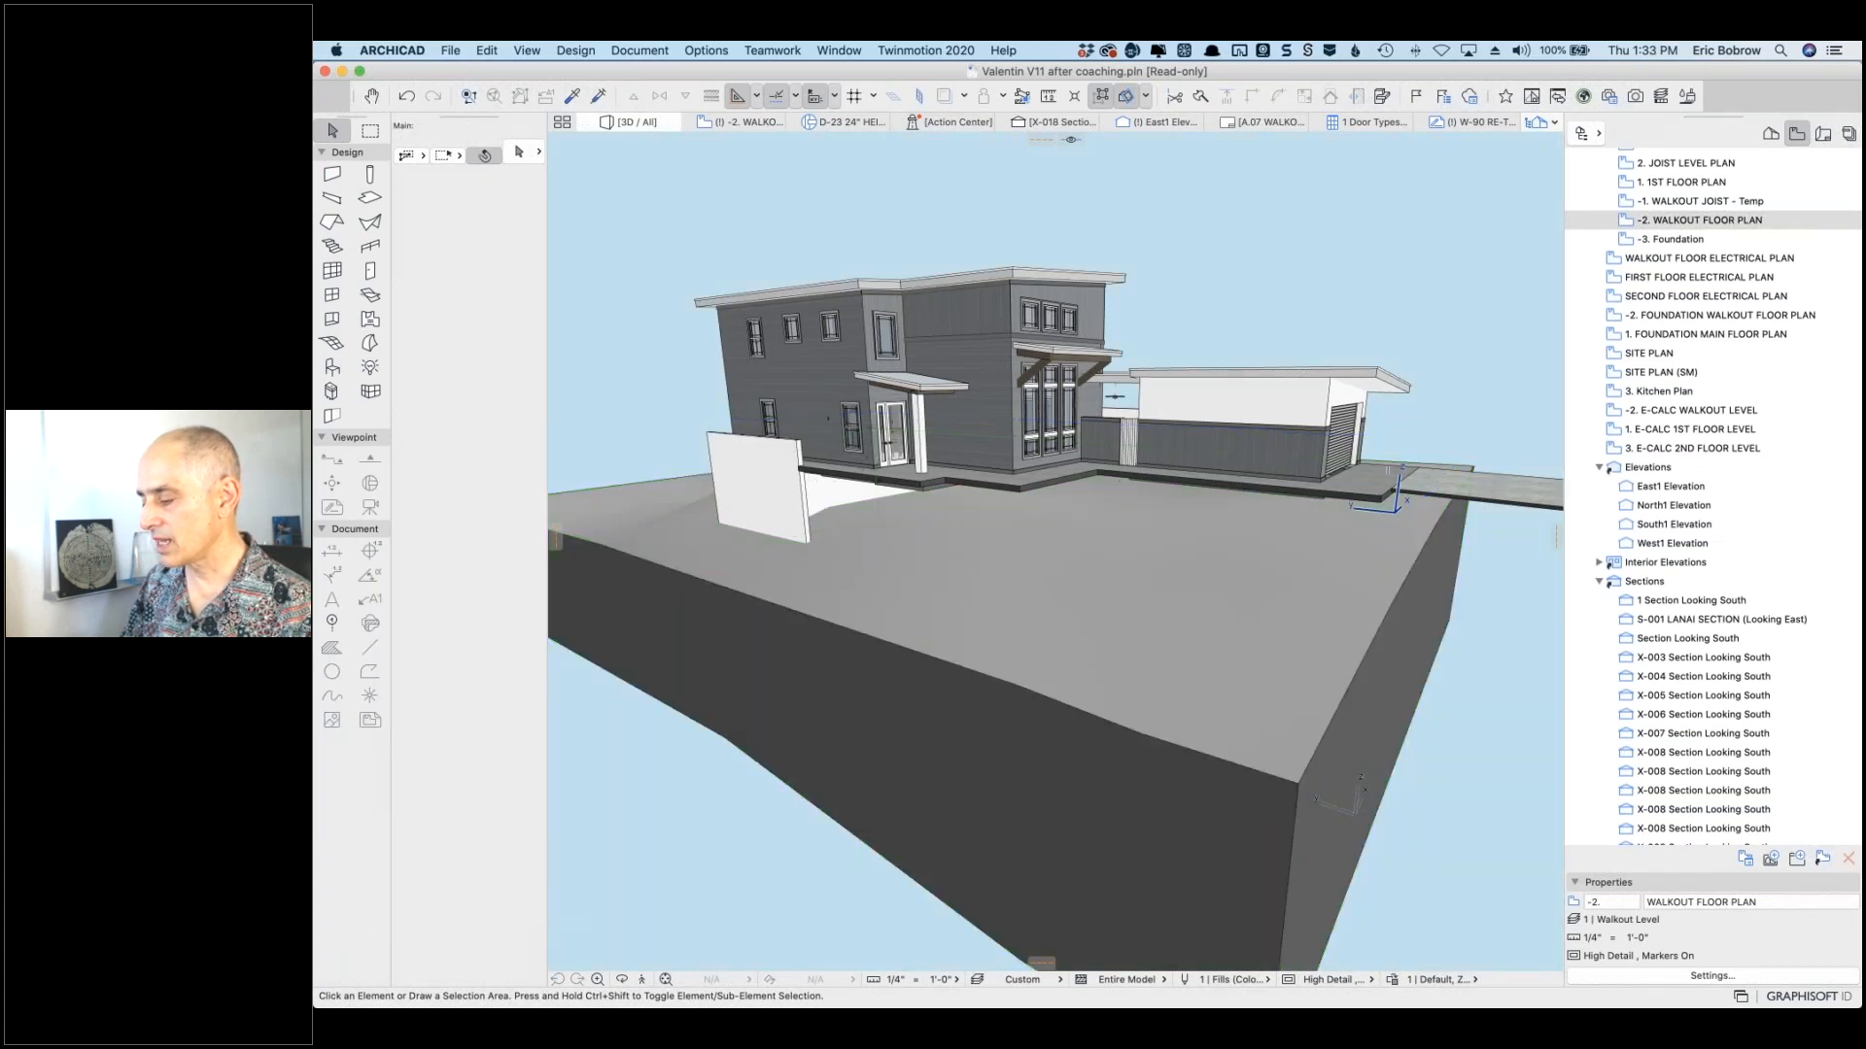
click(1385, 476)
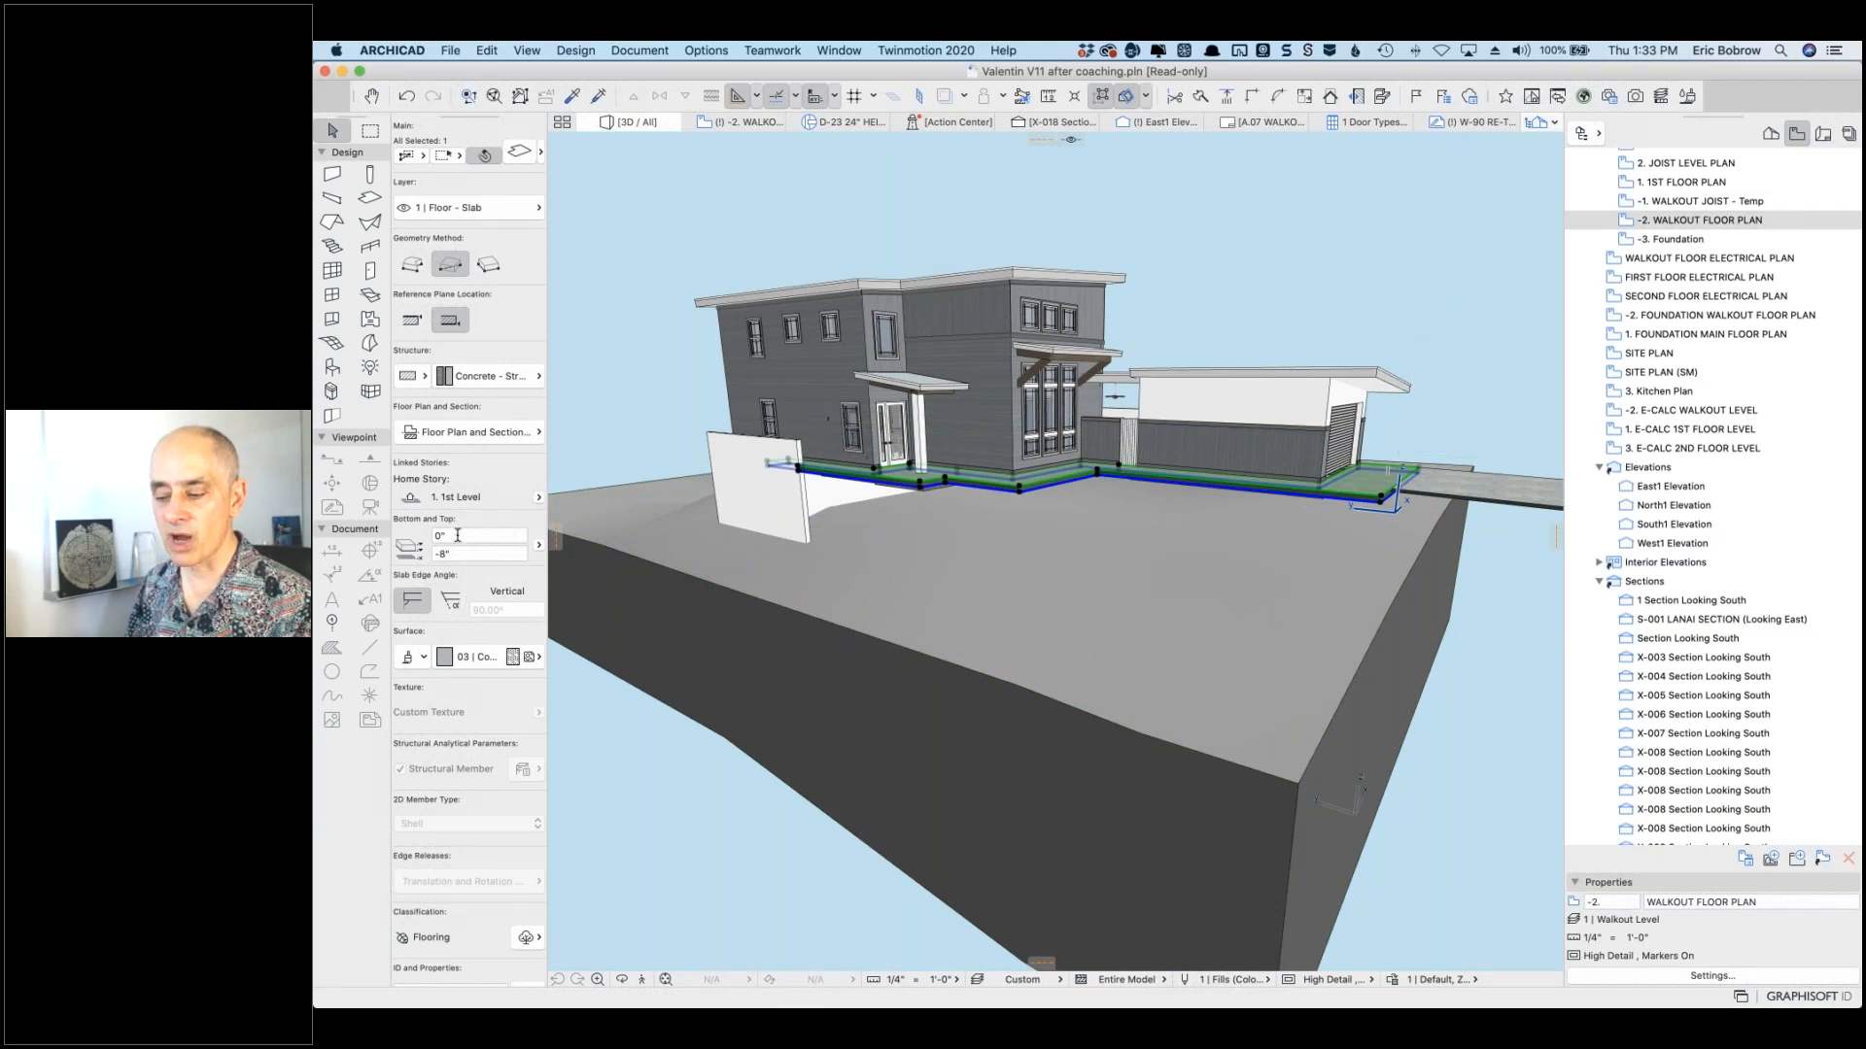
click(538, 547)
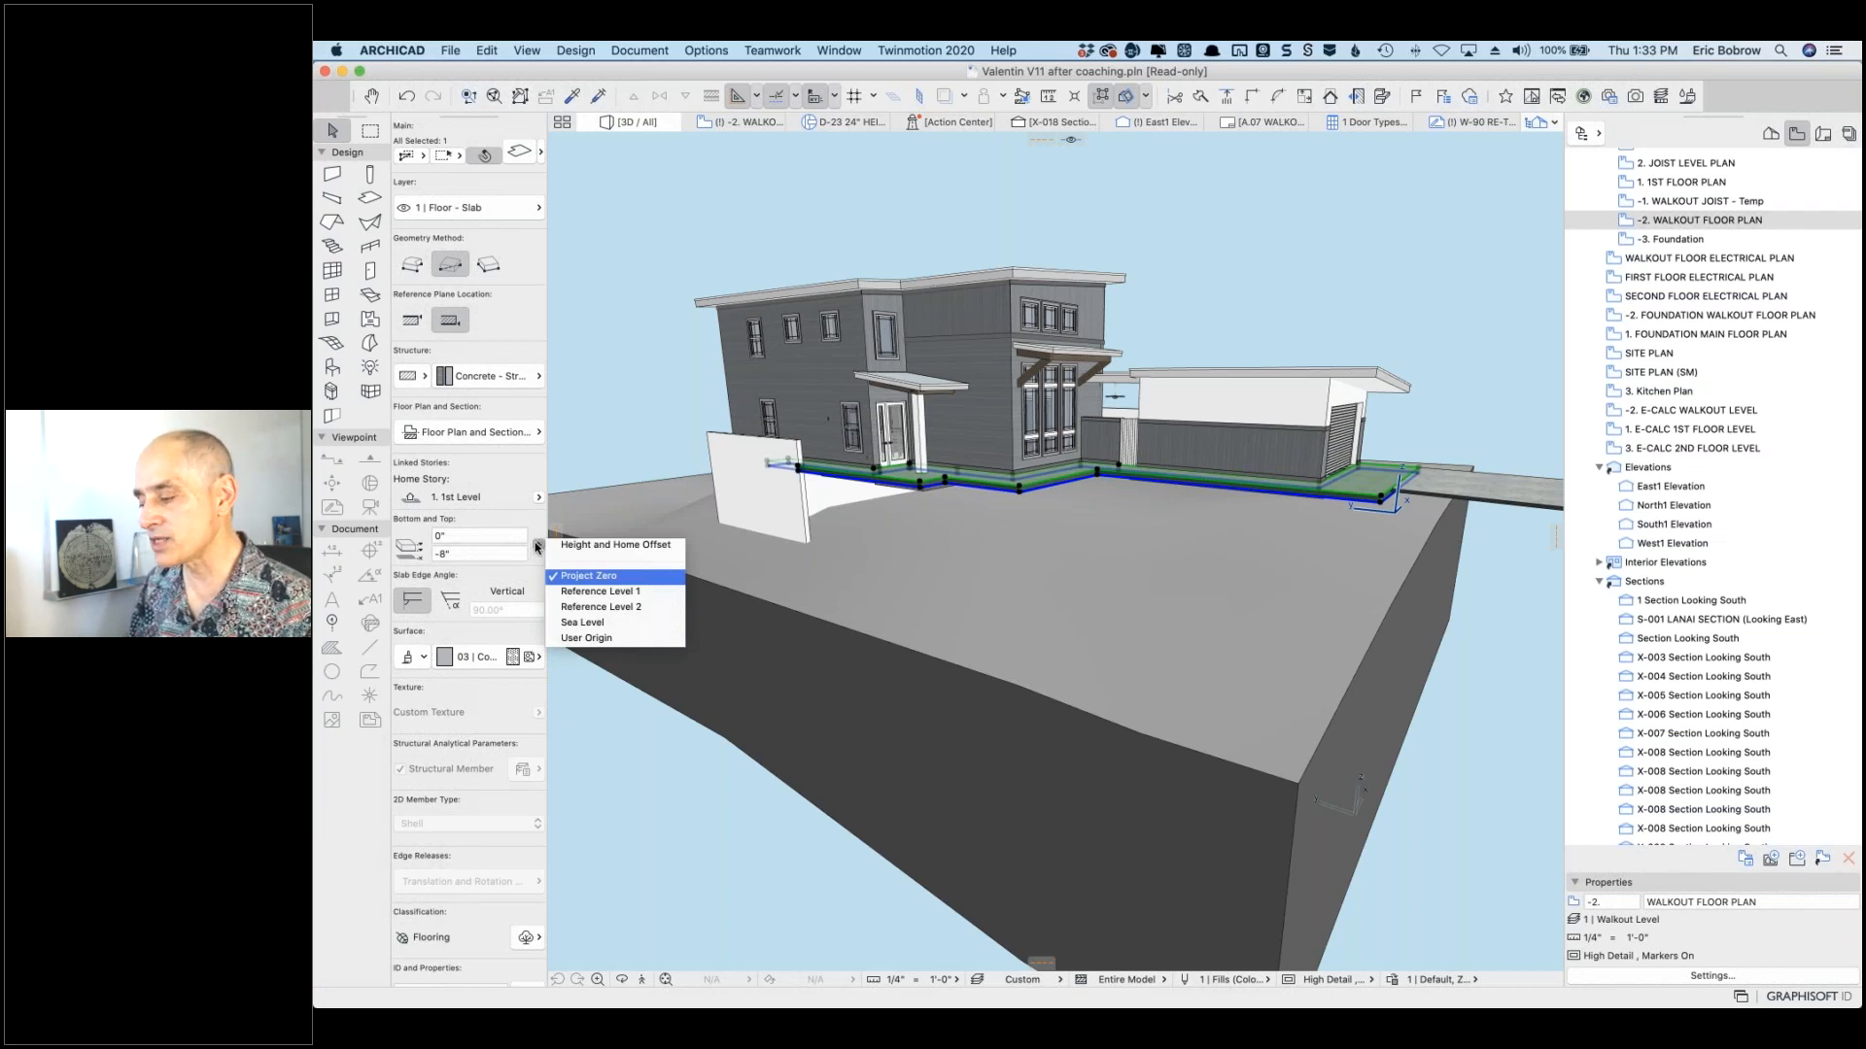
click(1253, 276)
Step: Inspect the upper exterior wall and the trim beams around the awning, then pick the awning top
click(1010, 337)
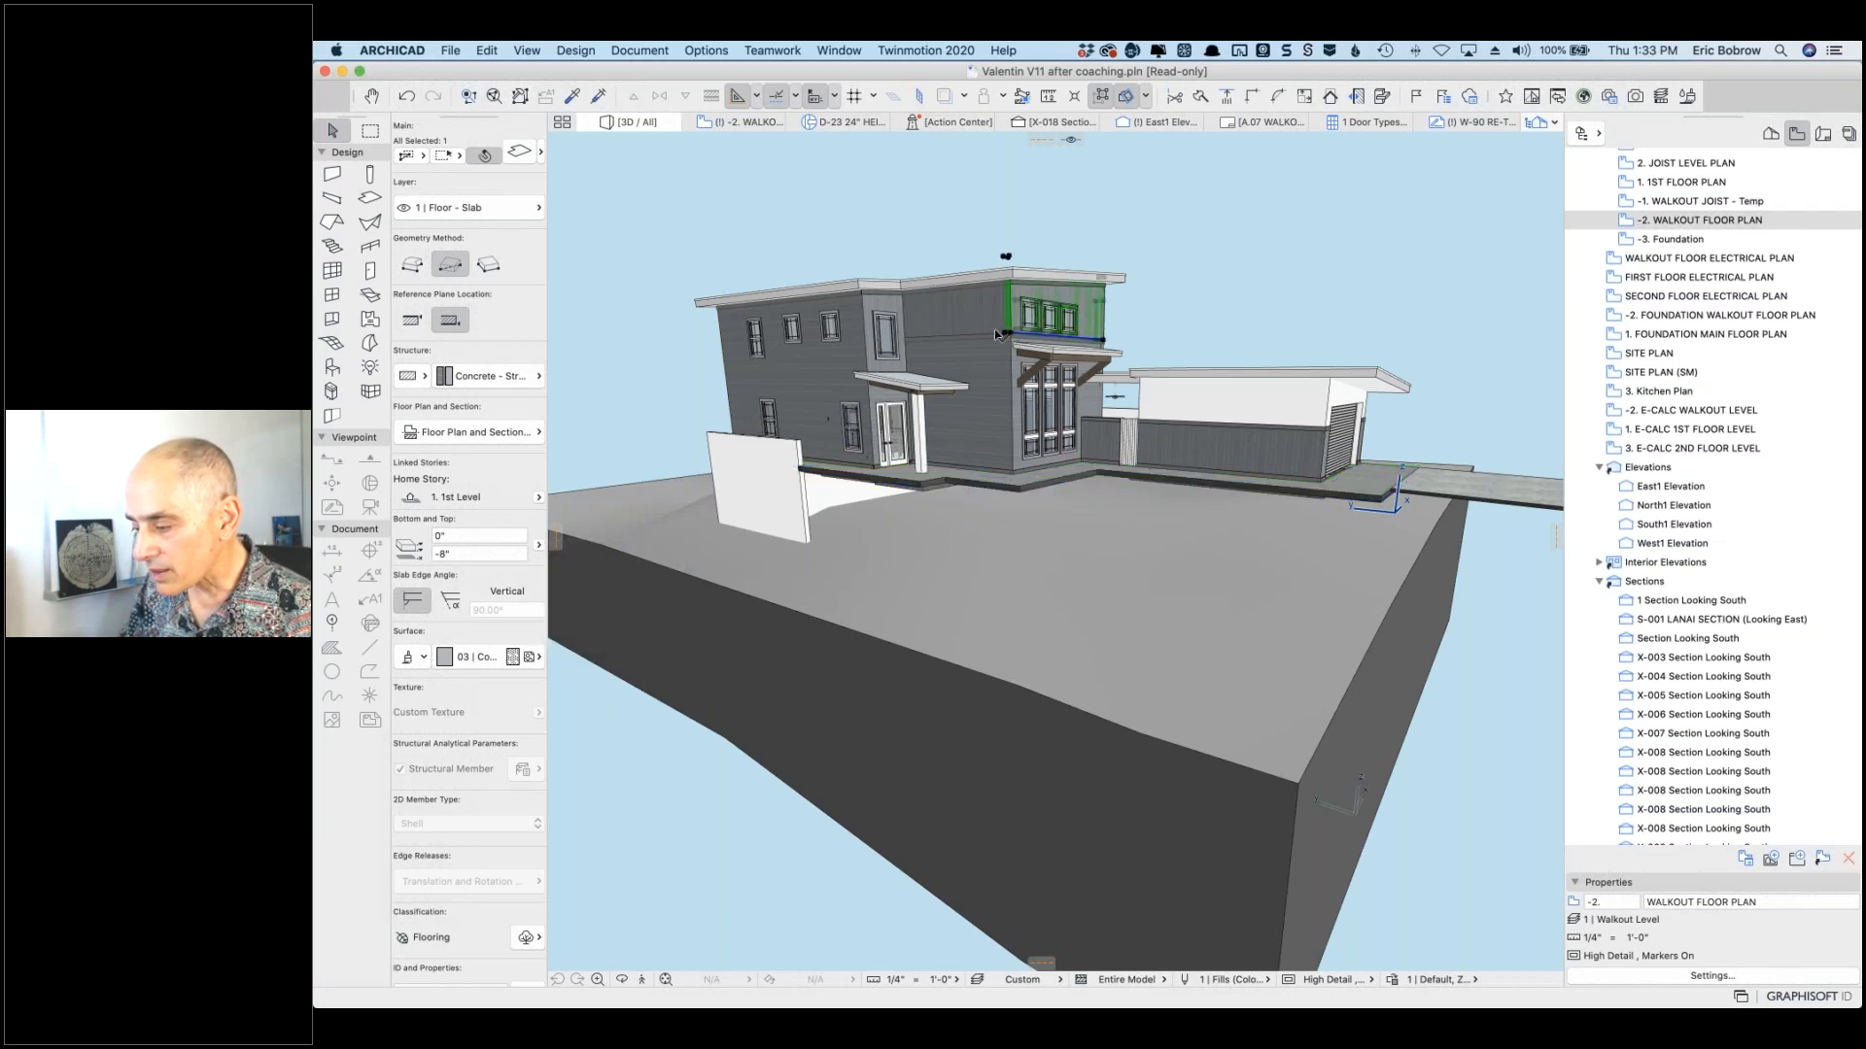
scroll(1010, 342, up, 5)
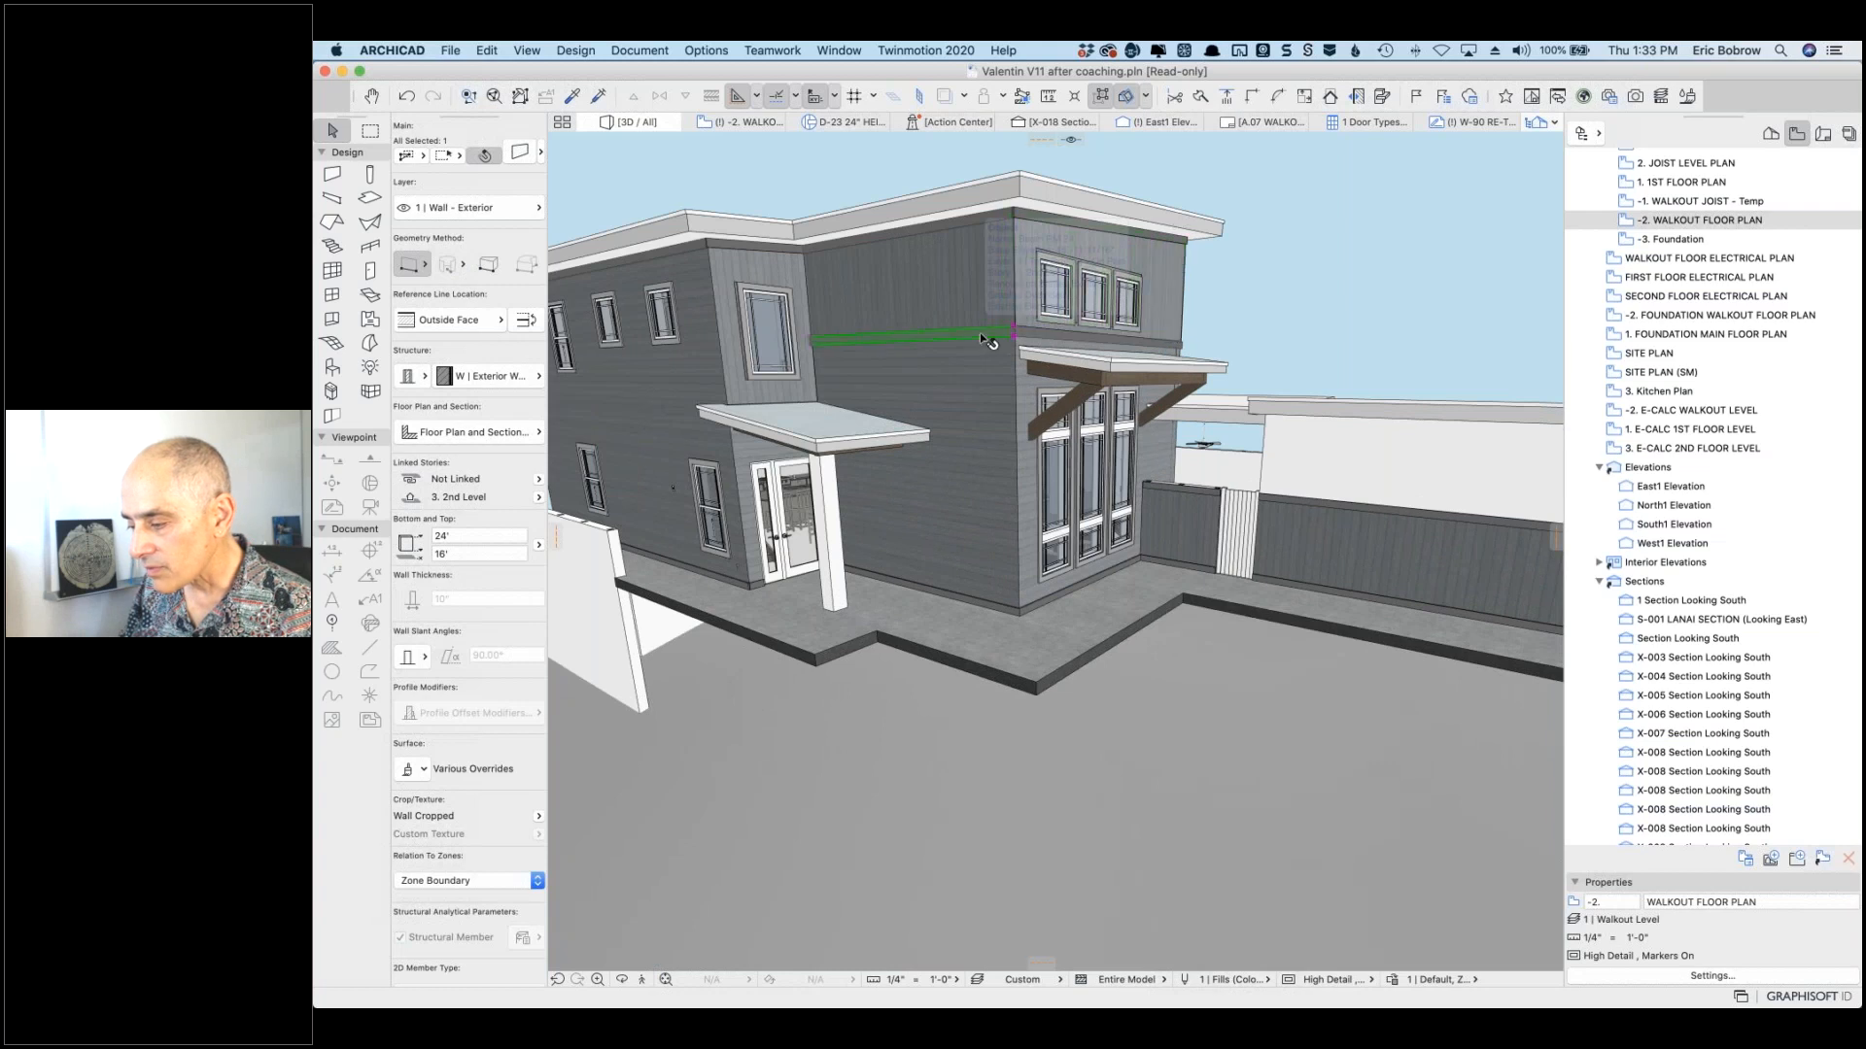
click(978, 337)
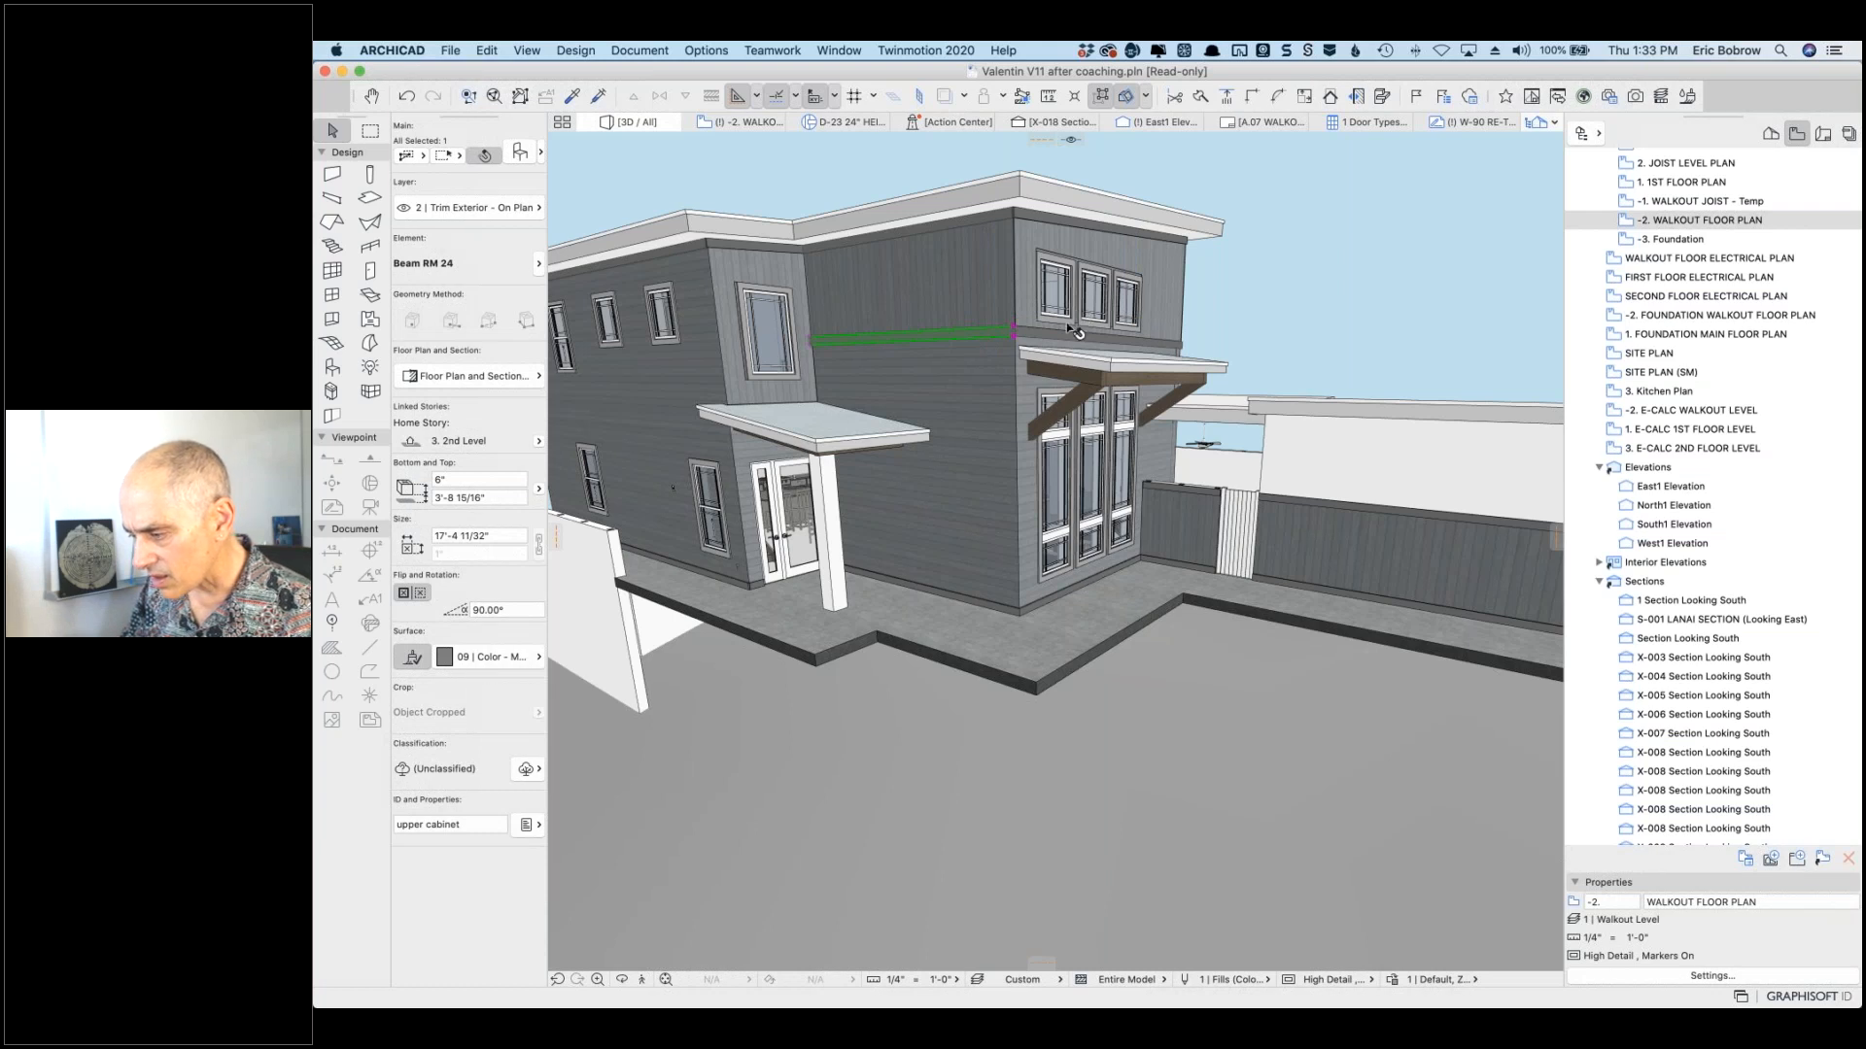
scroll(1048, 336, up, 5)
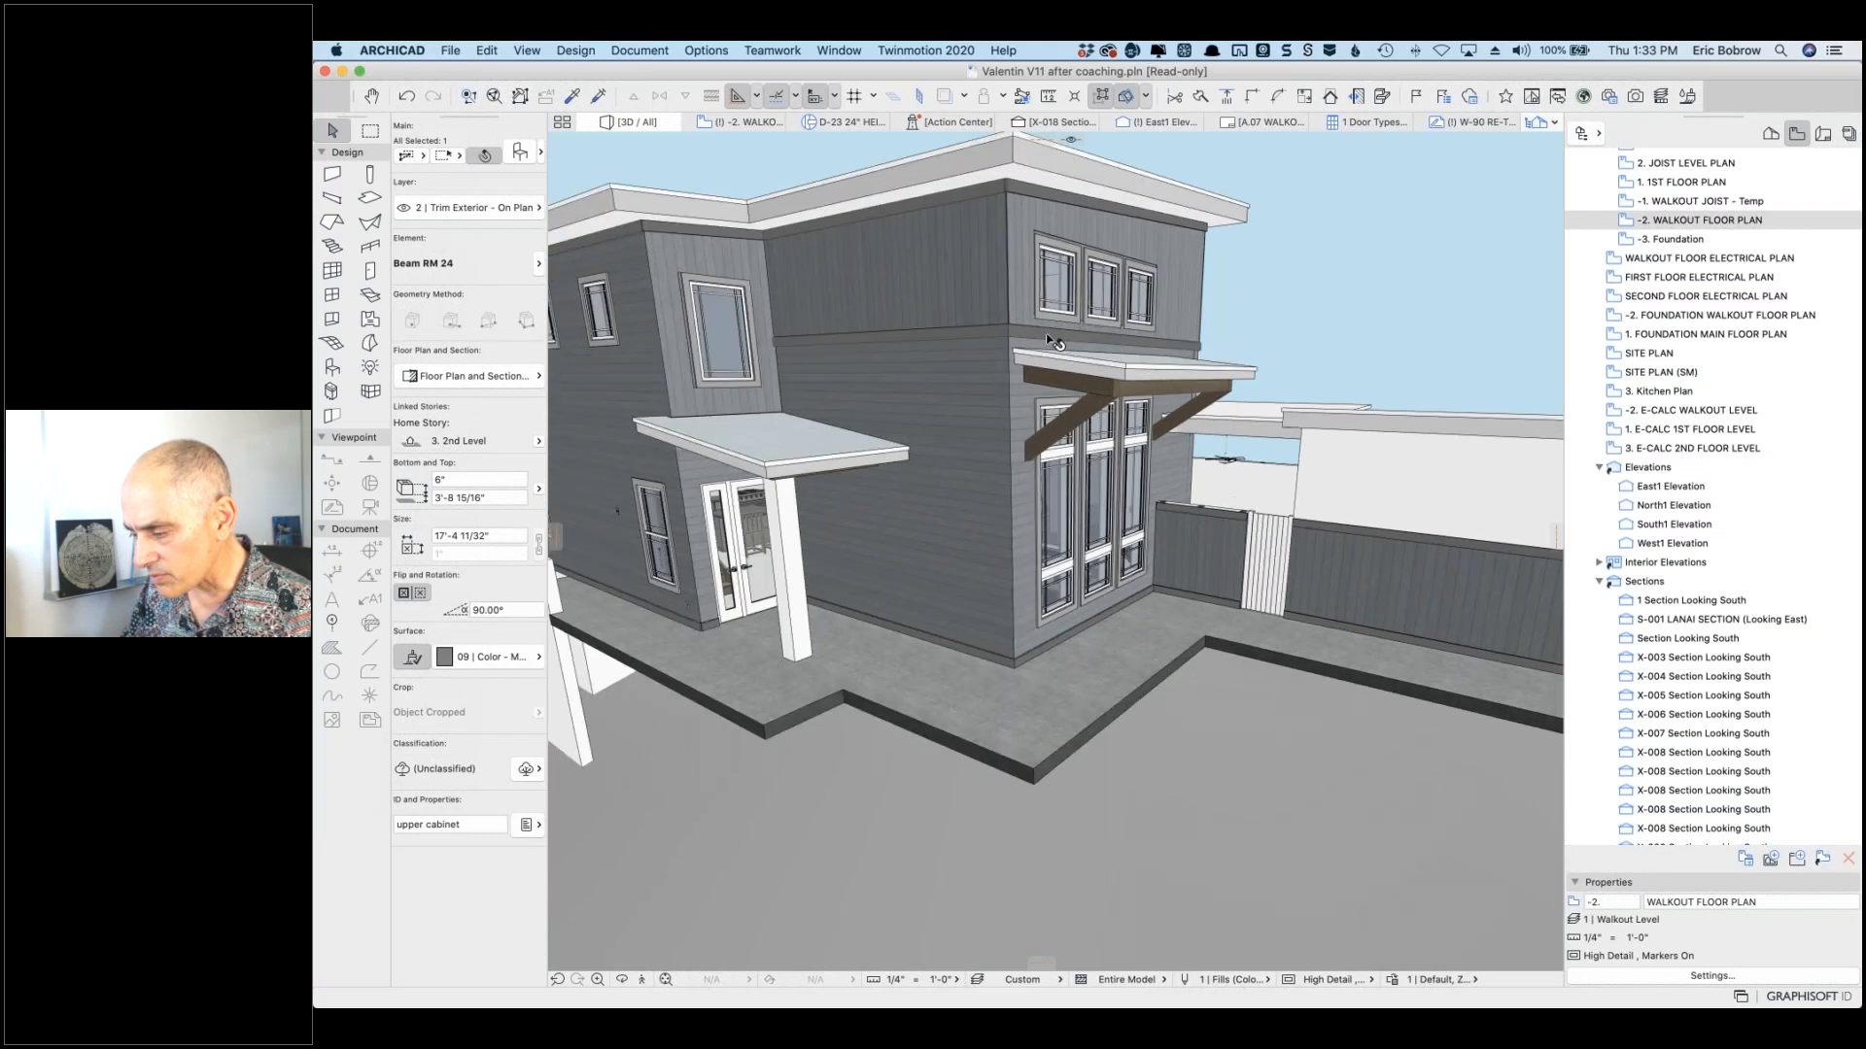
click(1047, 336)
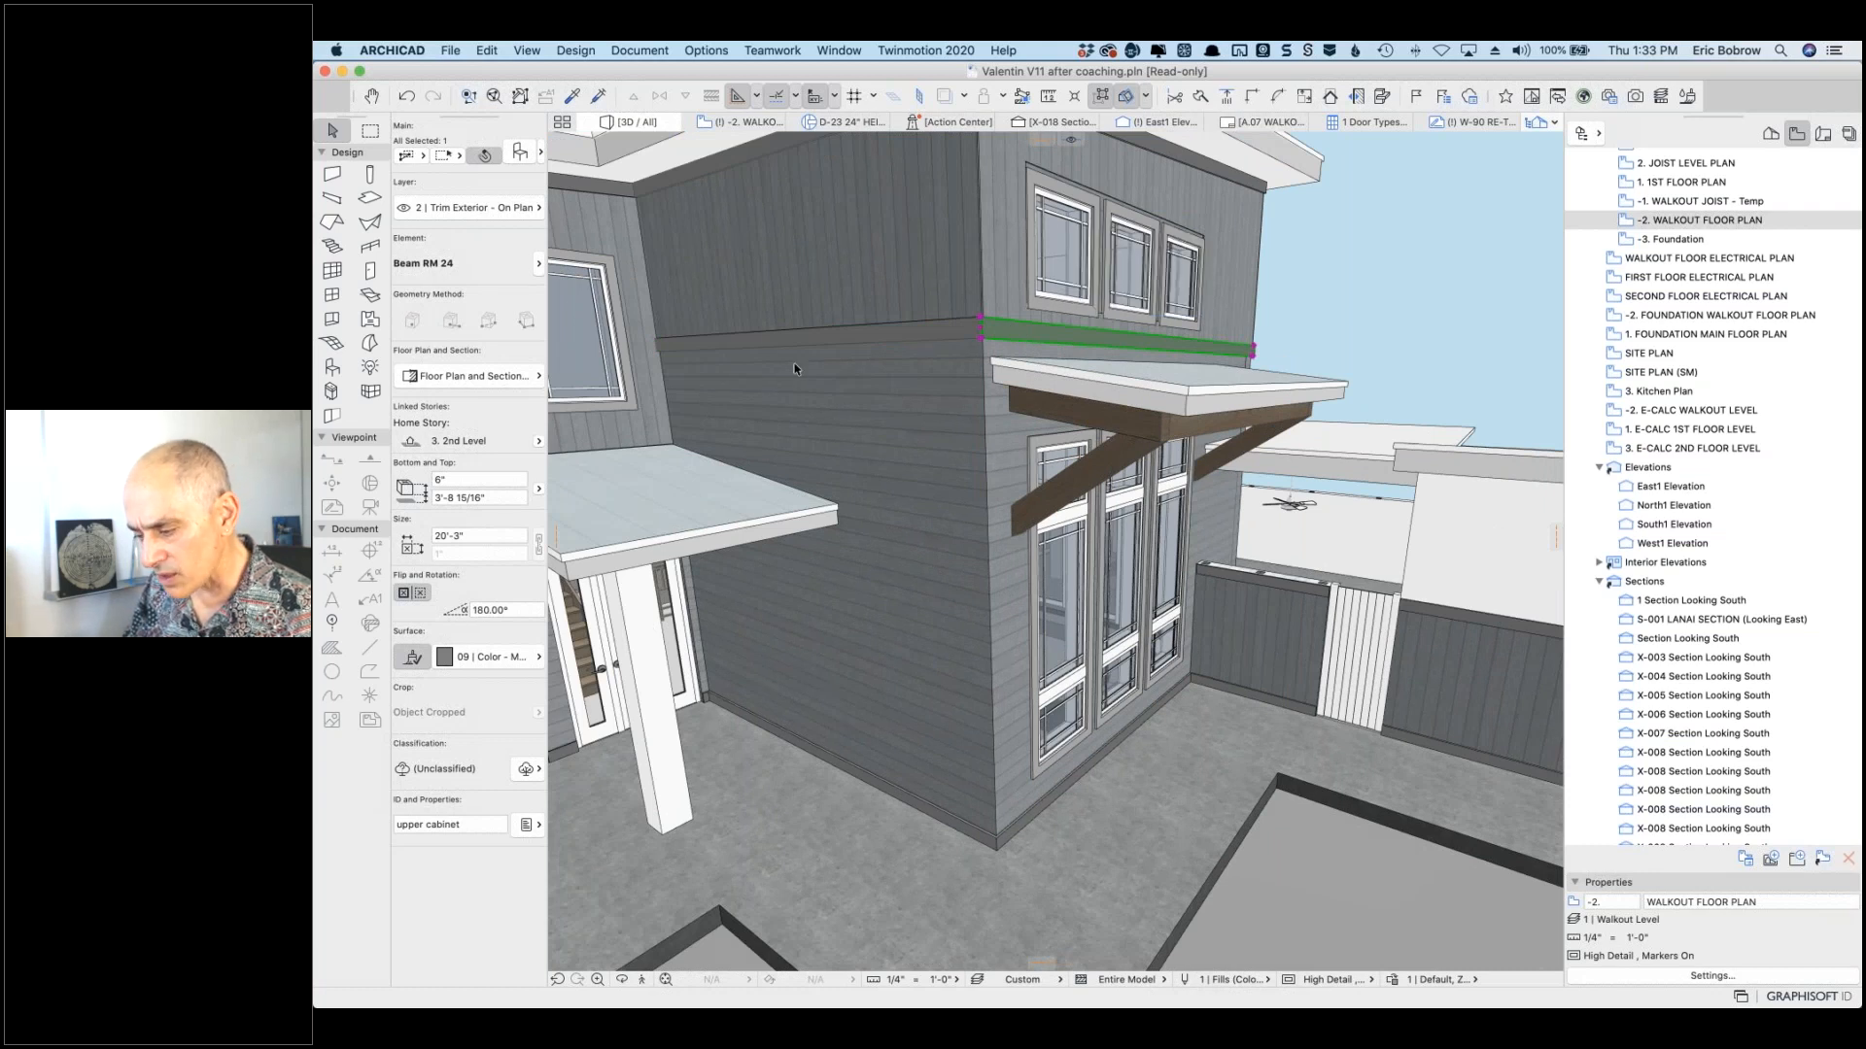
click(1024, 827)
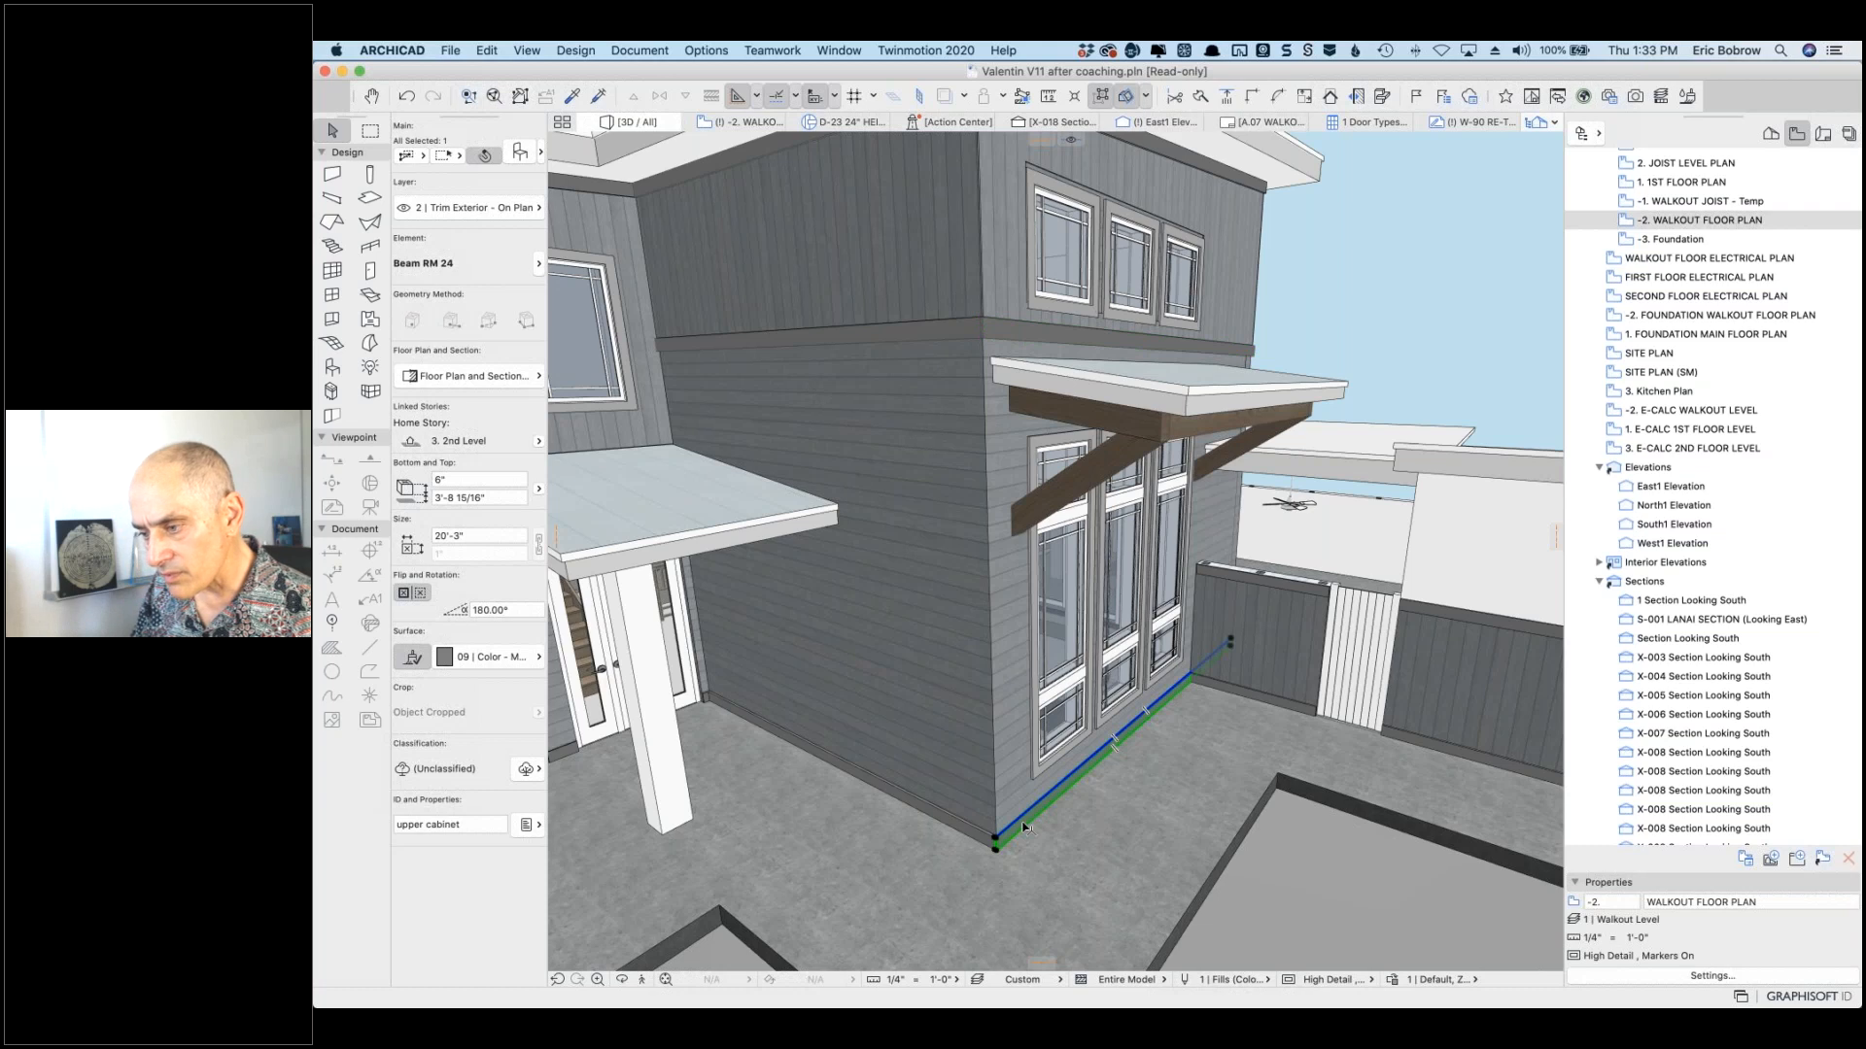
click(1381, 329)
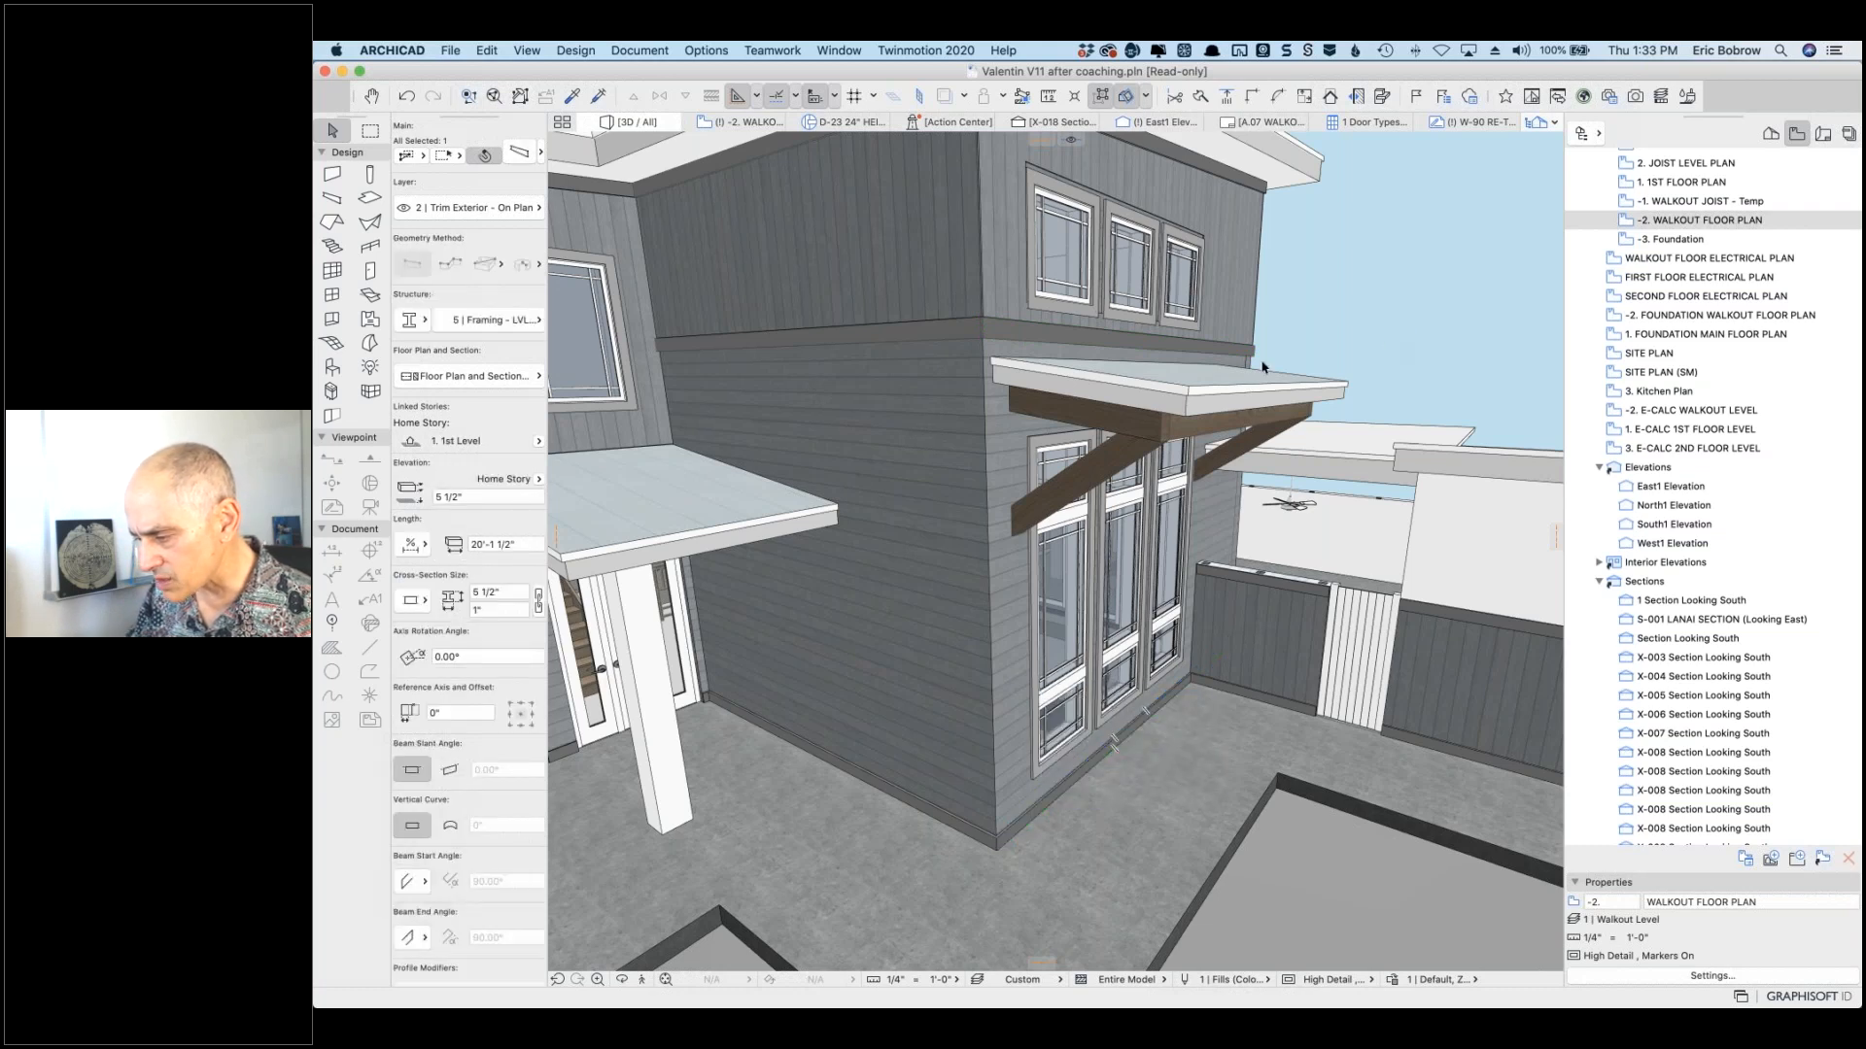
click(1173, 391)
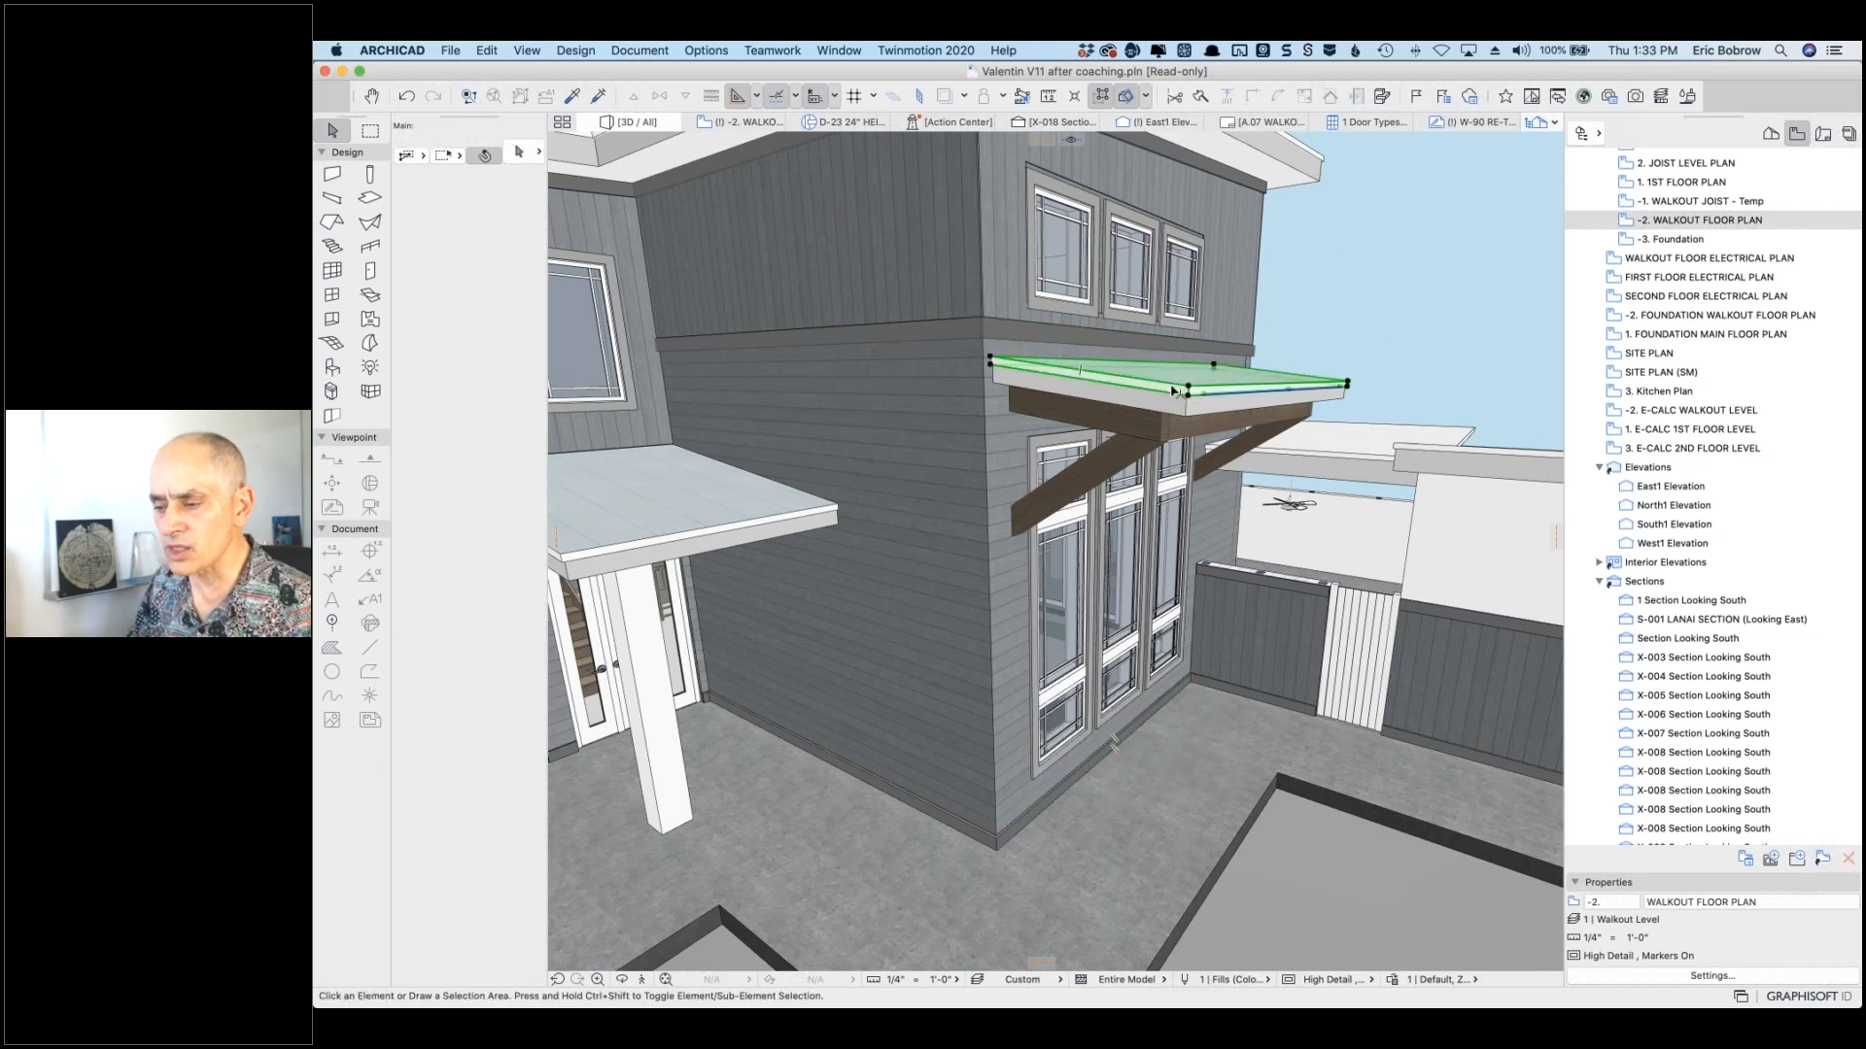
Step: Select the awning roof to confirm it is a 2 1/2"-thick Metal - Trim roof pitched 7.13°
click(1173, 392)
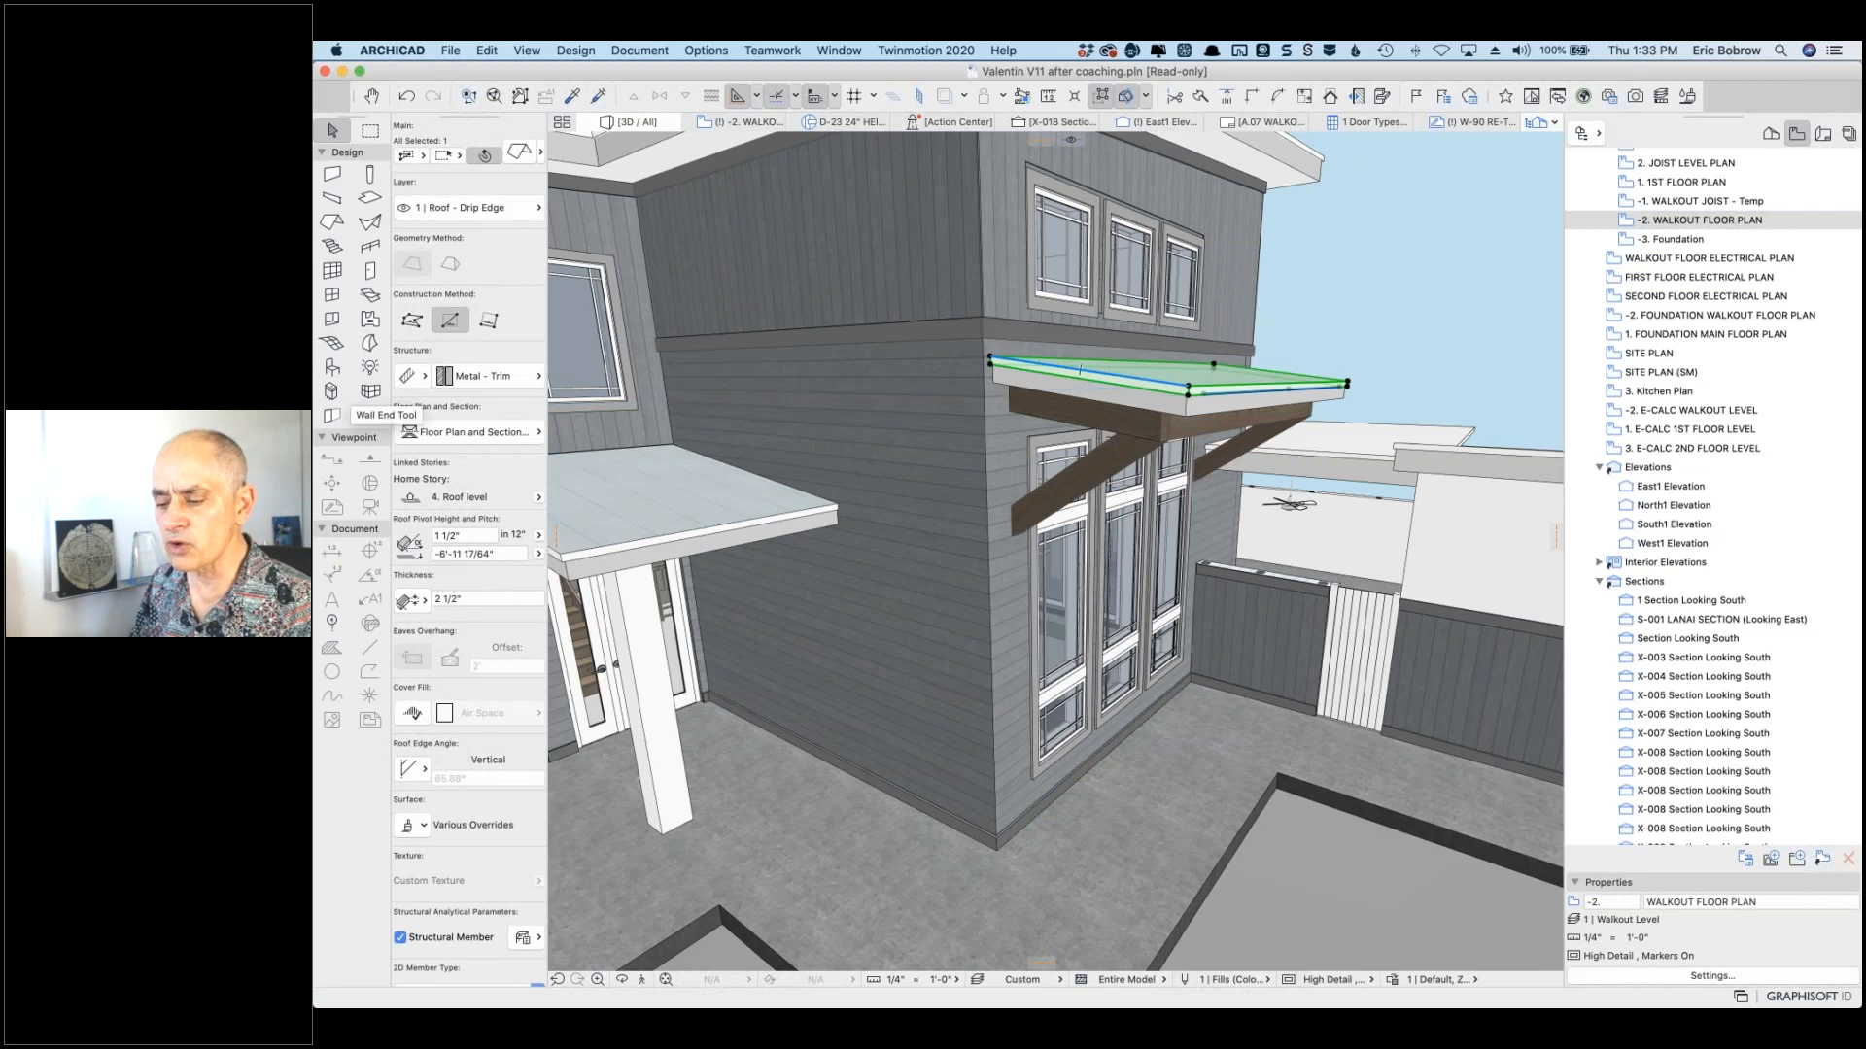
mouse_move(609, 534)
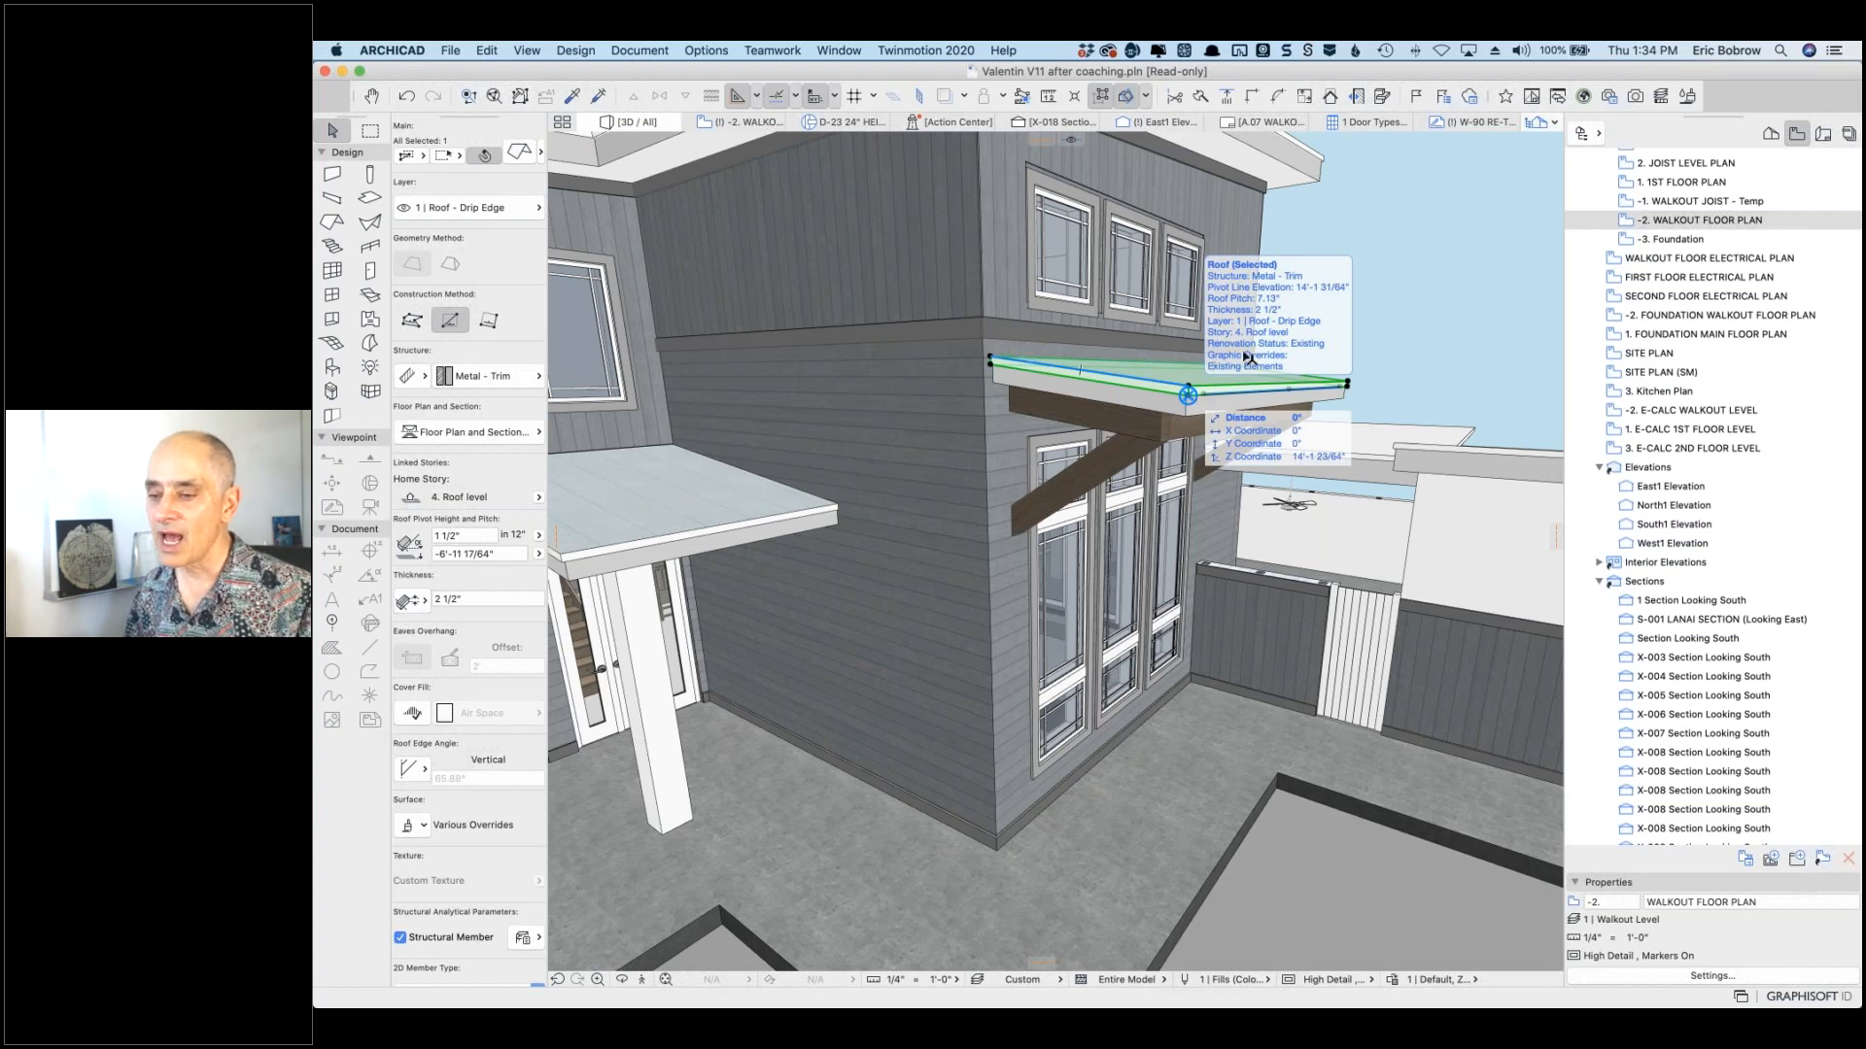
click(1189, 396)
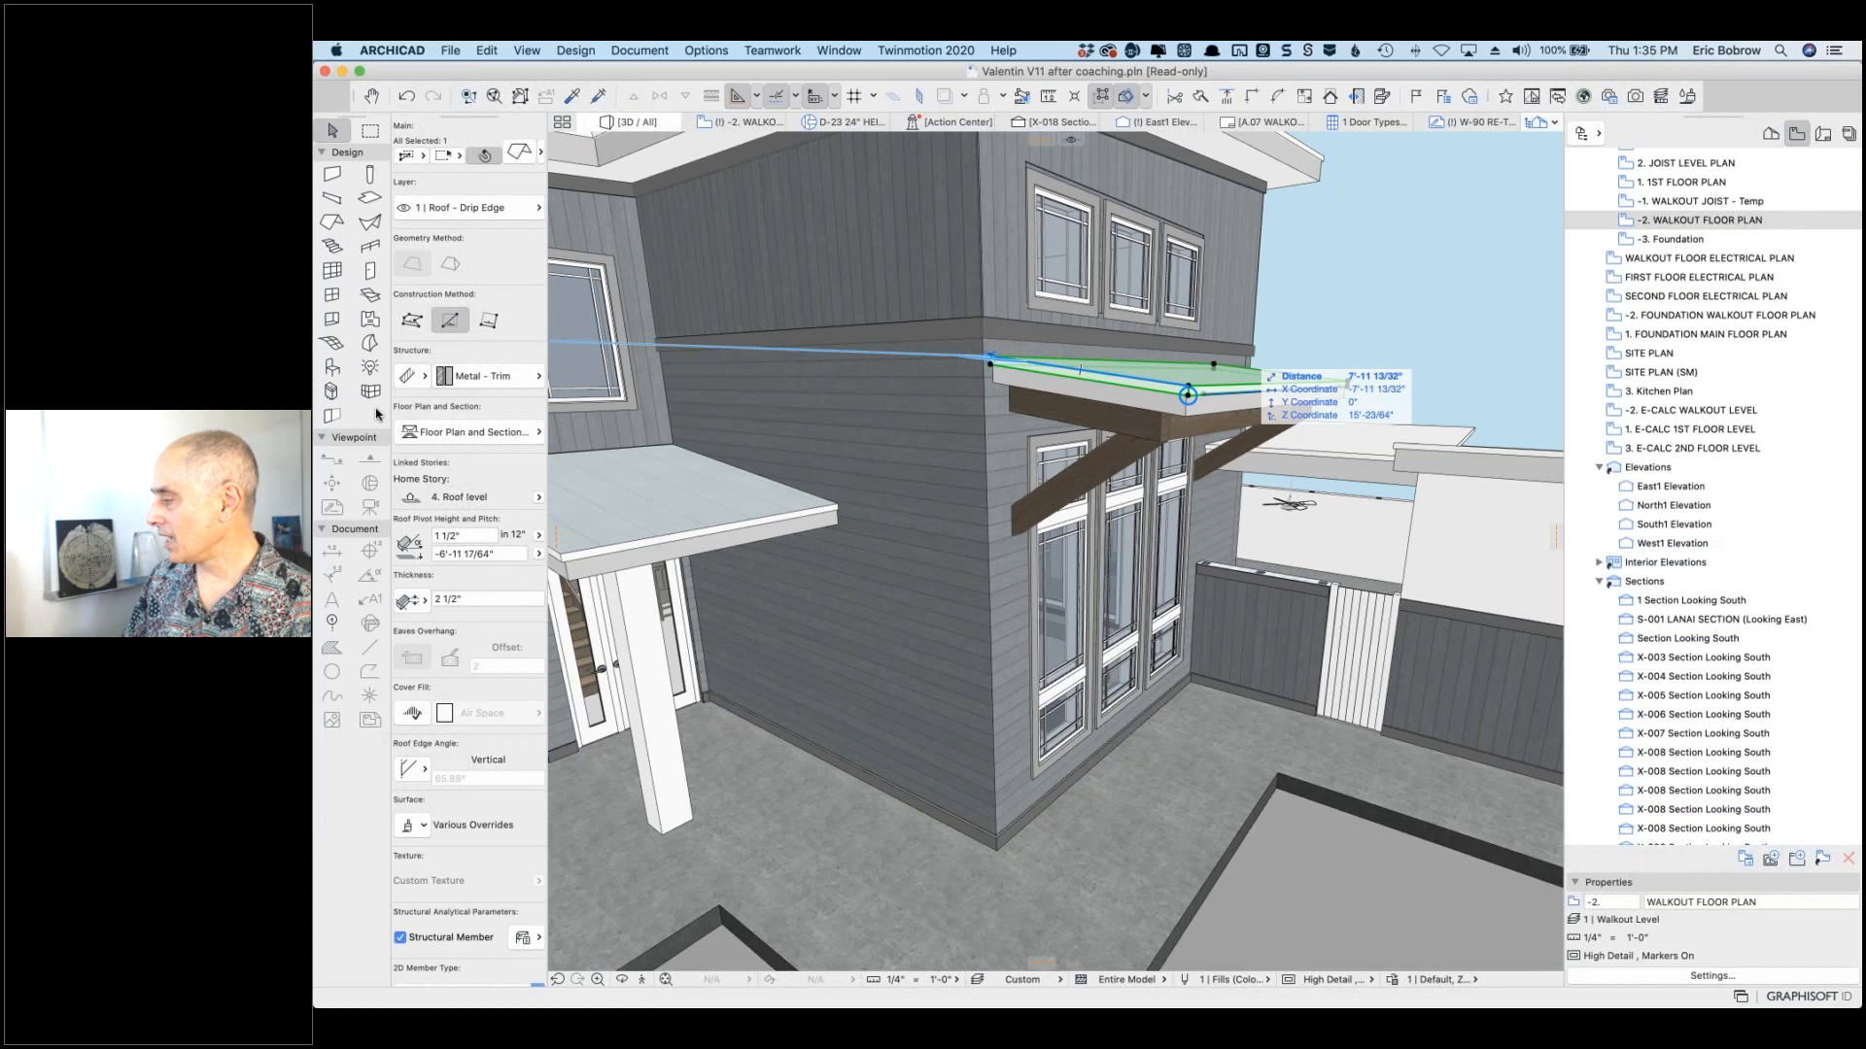
click(1348, 382)
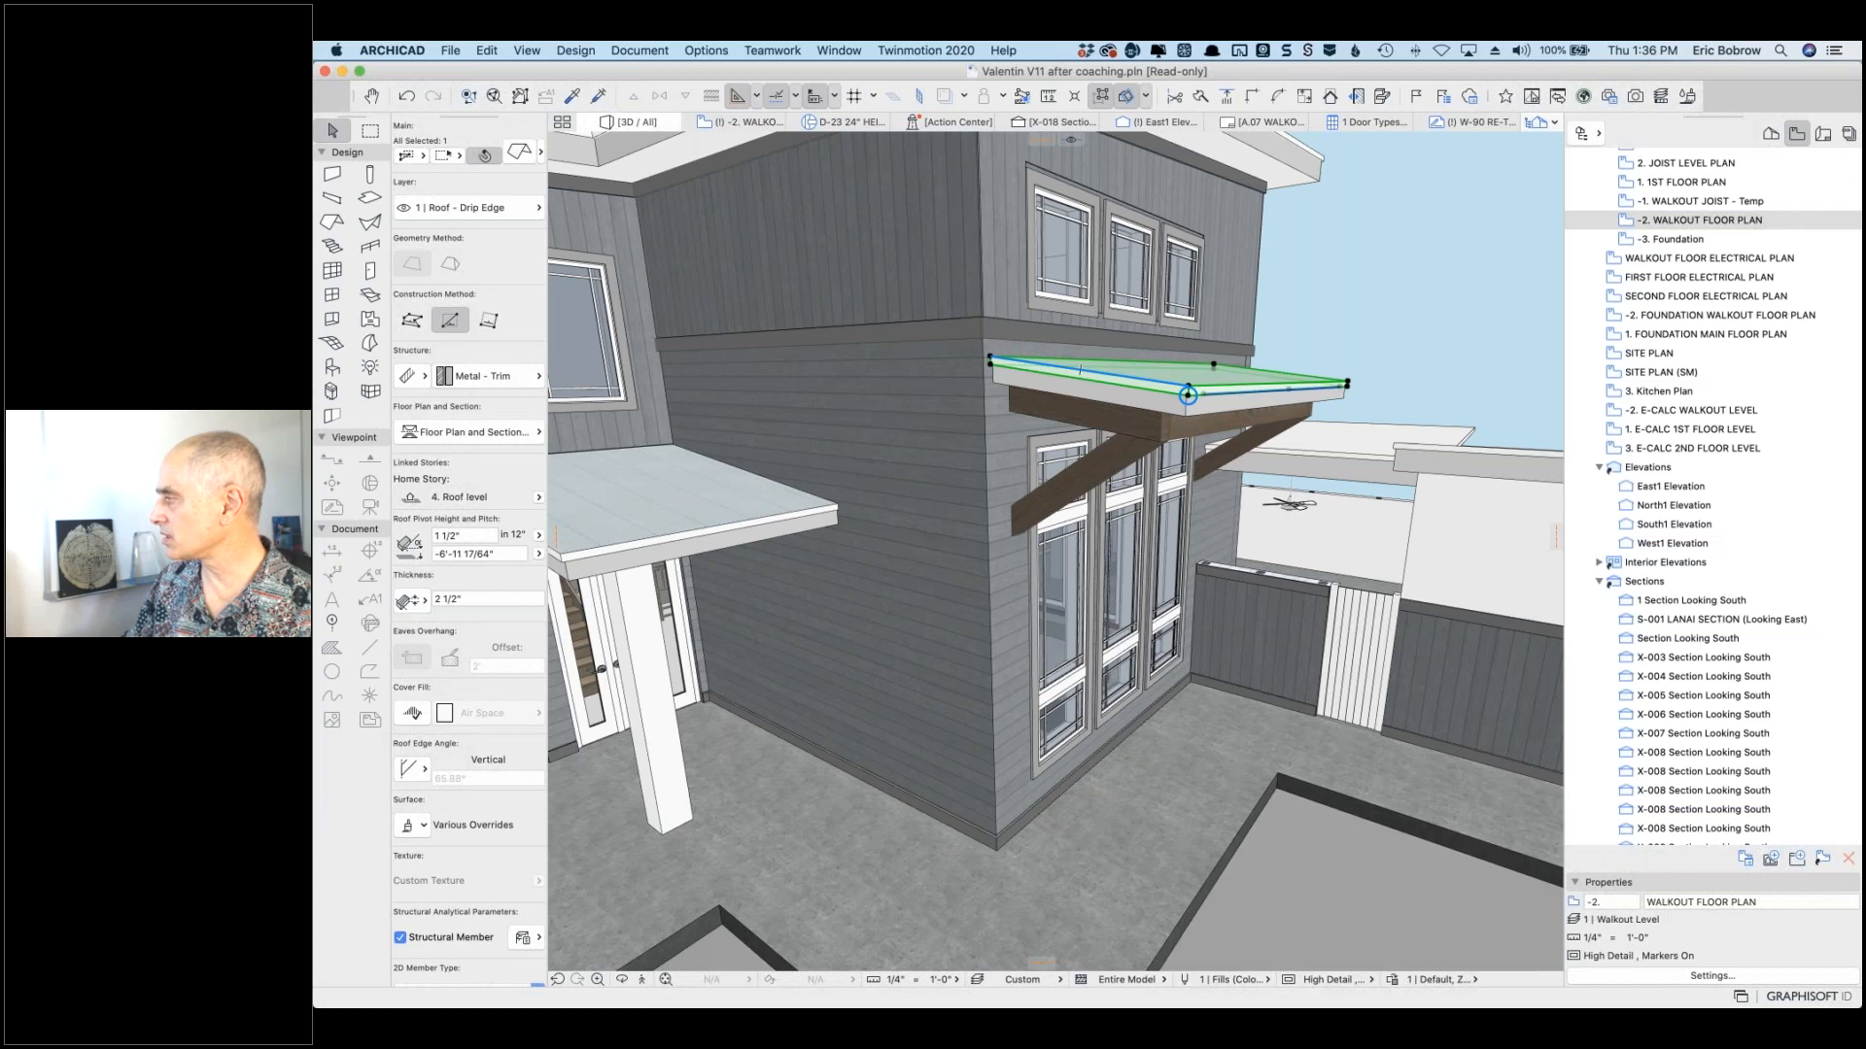
key(super+Tab)
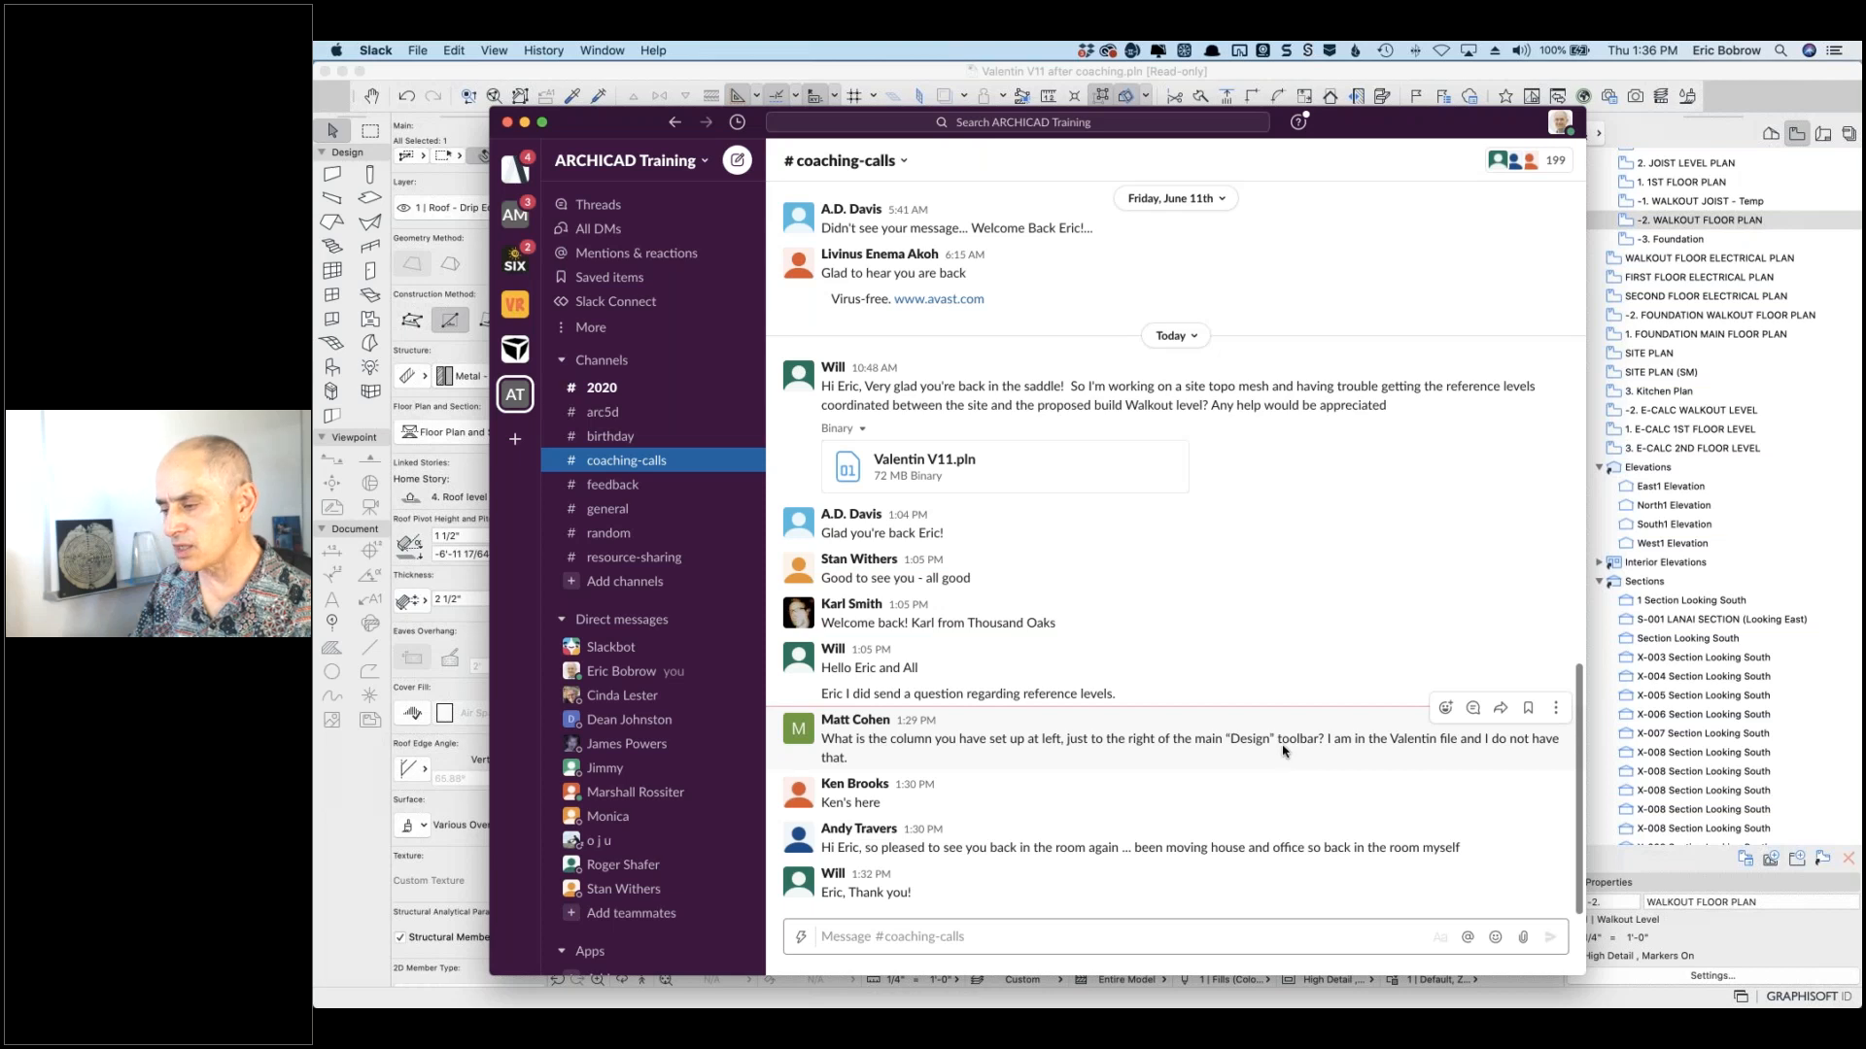
key(super+m)
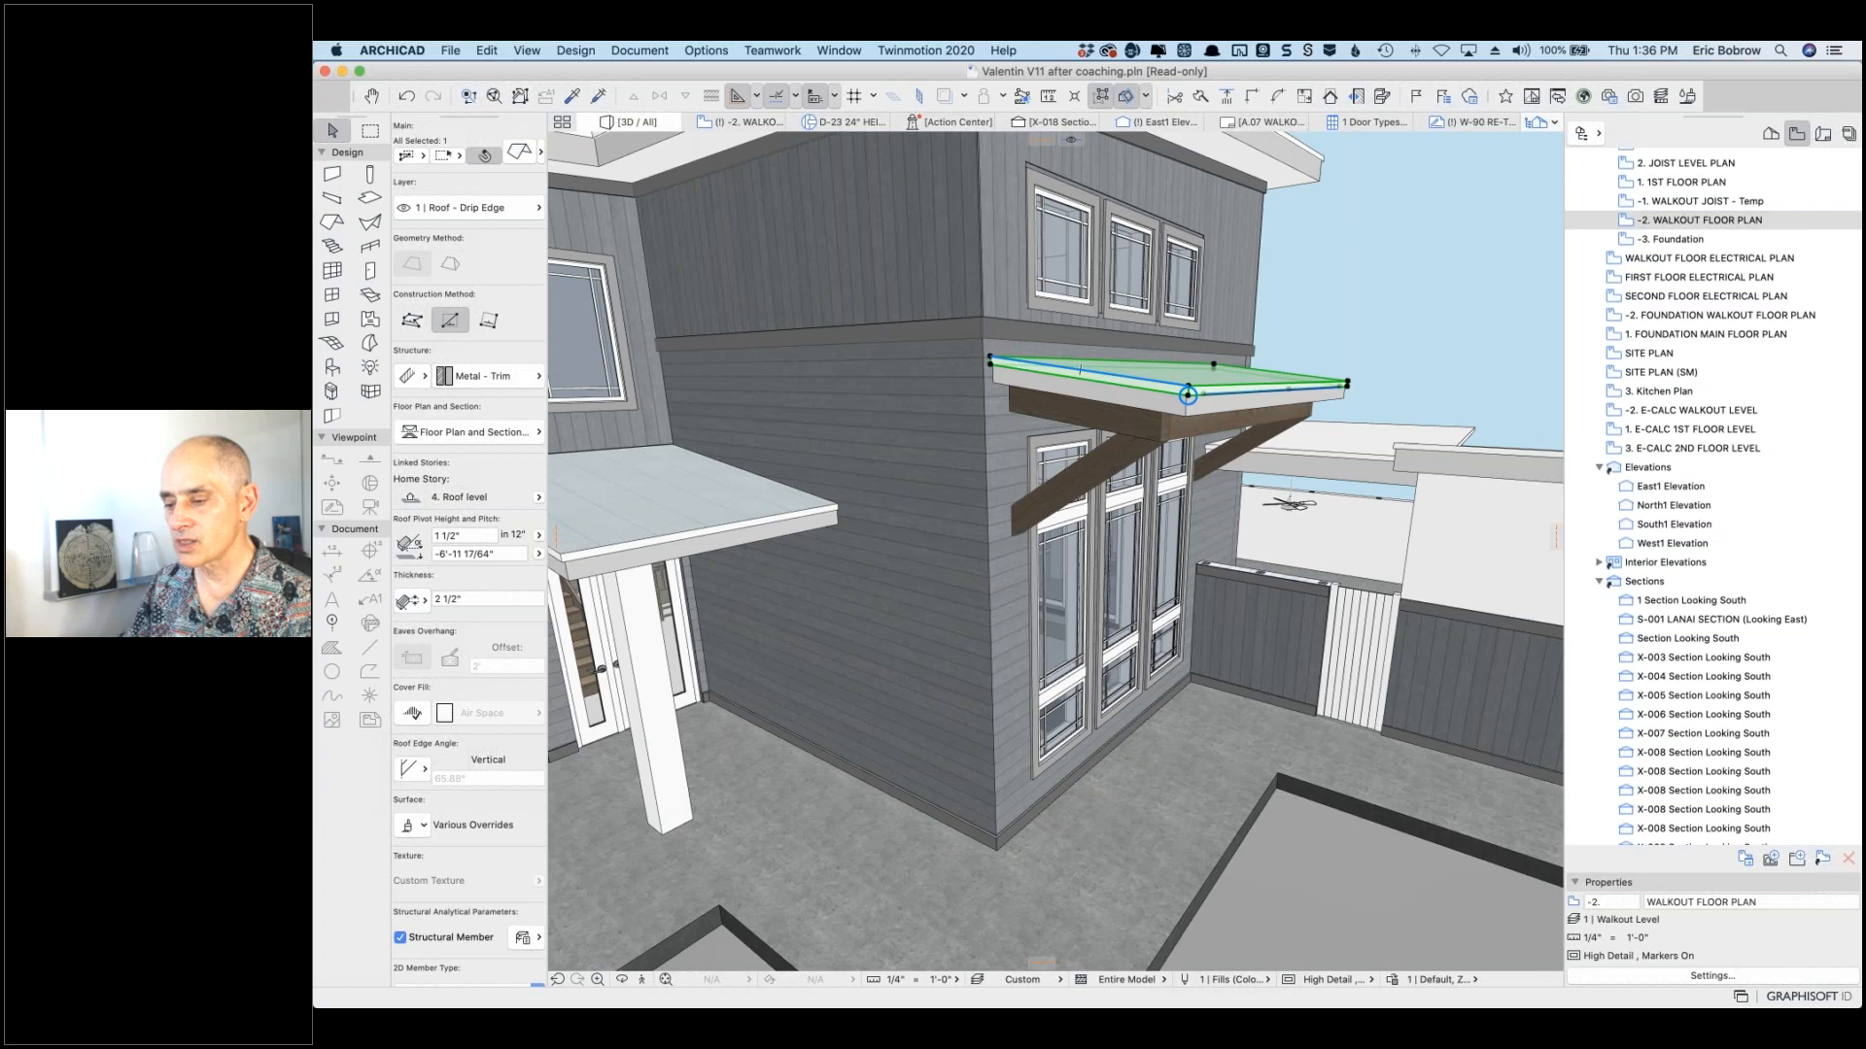
Step: Undock the Info Box and dock it under the toolbar as a single horizontal row
mouse_move(475, 121)
mouse_down()
mouse_move(767, 222)
mouse_move(644, 143)
mouse_move(488, 106)
mouse_up()
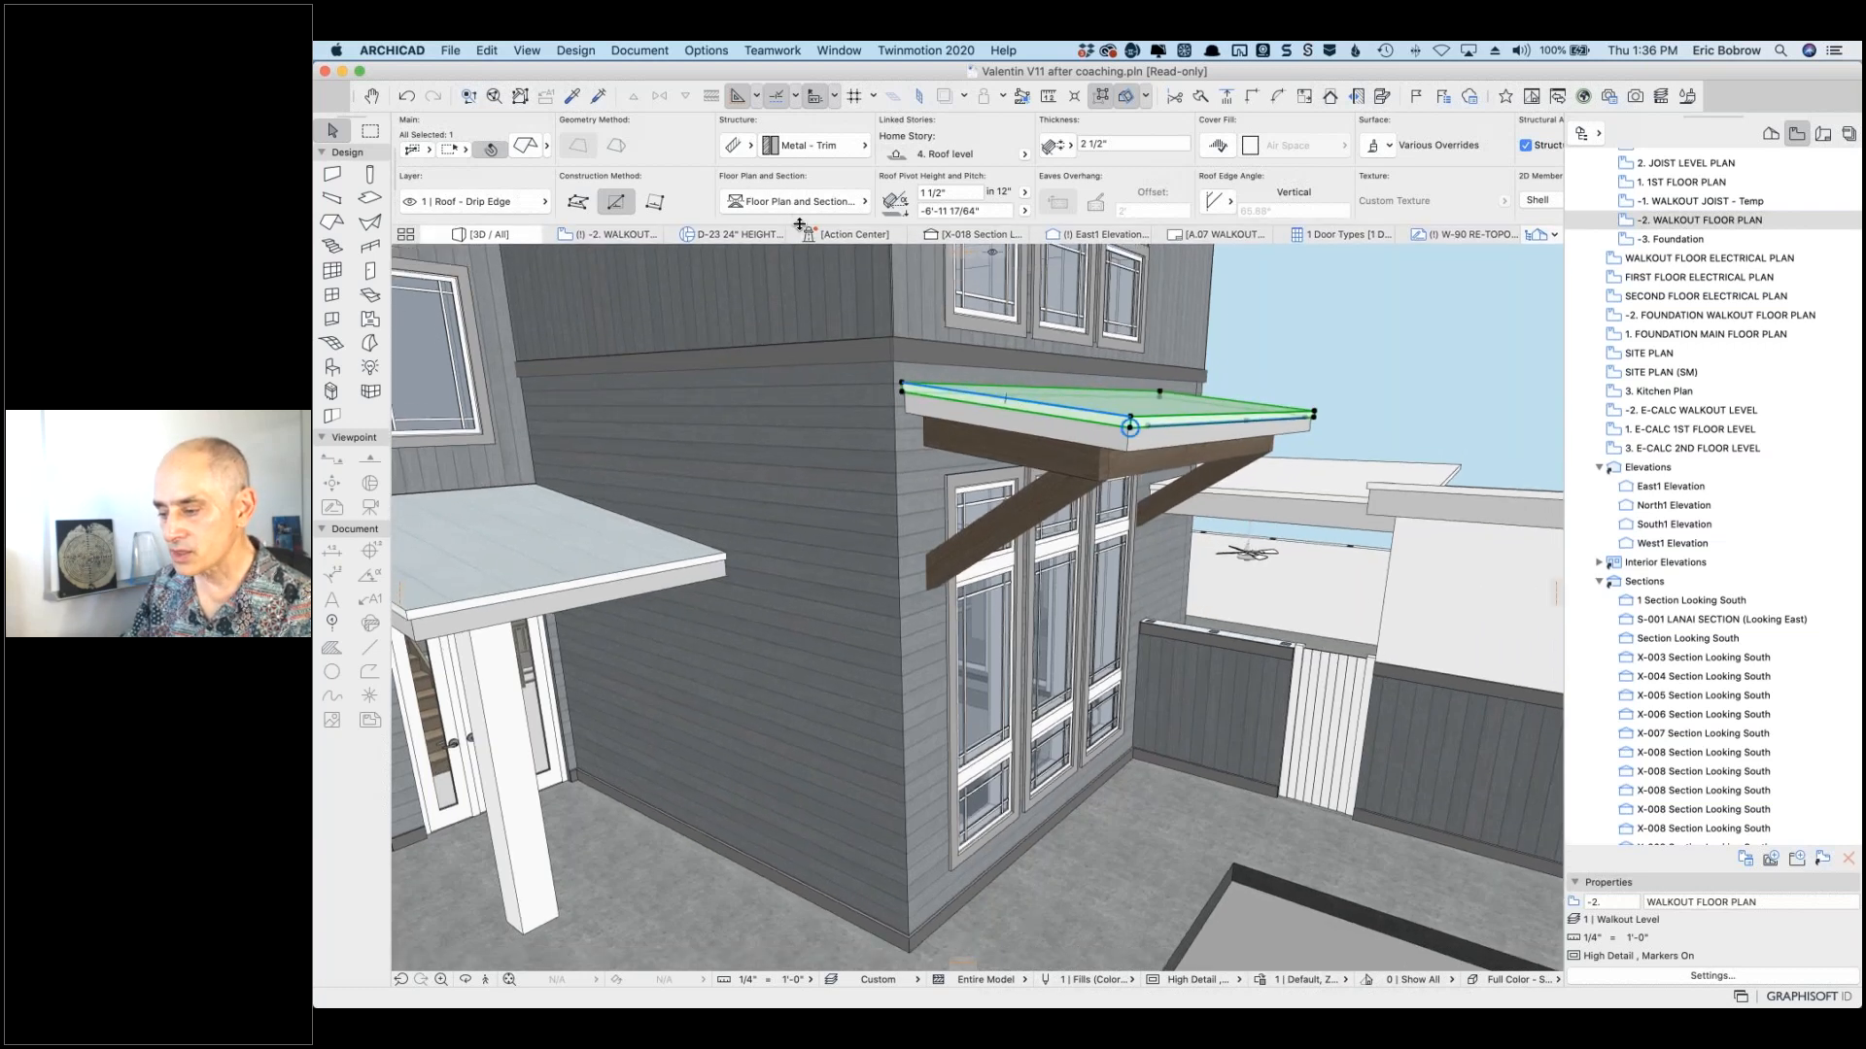
drag(799, 222, 799, 182)
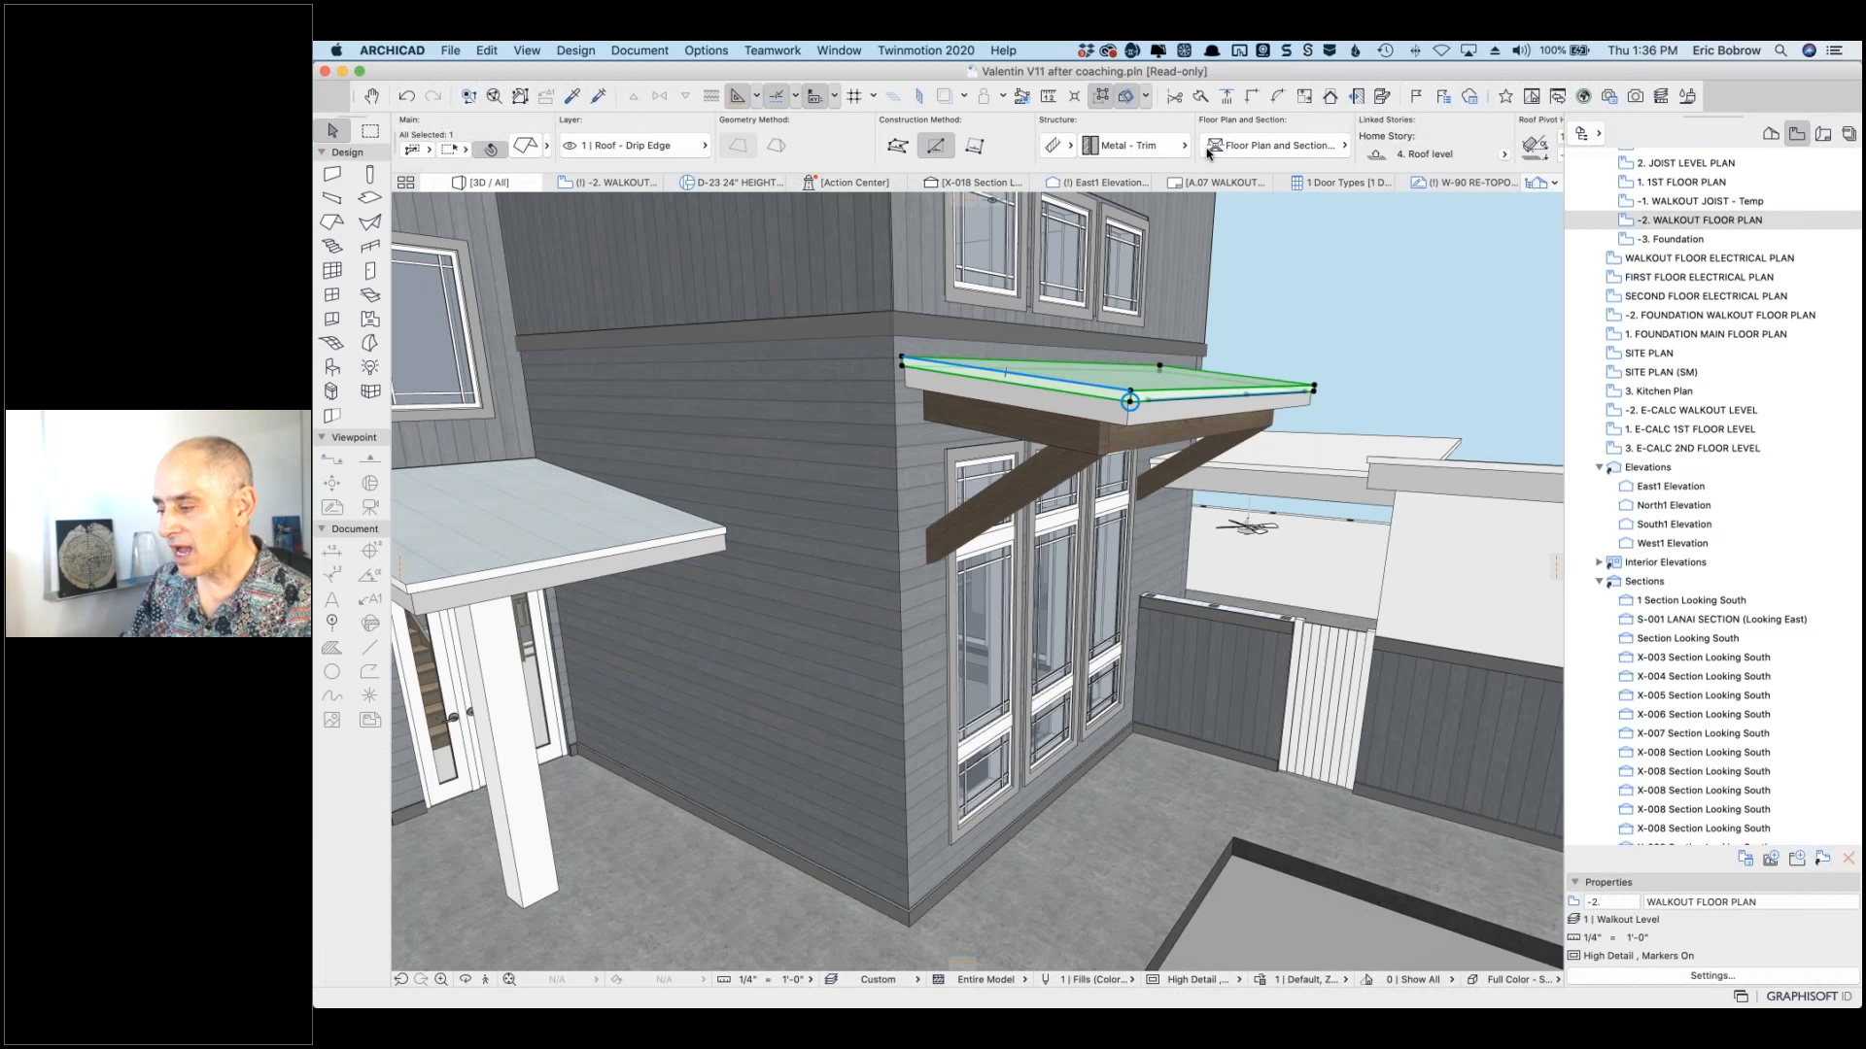
scroll(1207, 153, right, 10)
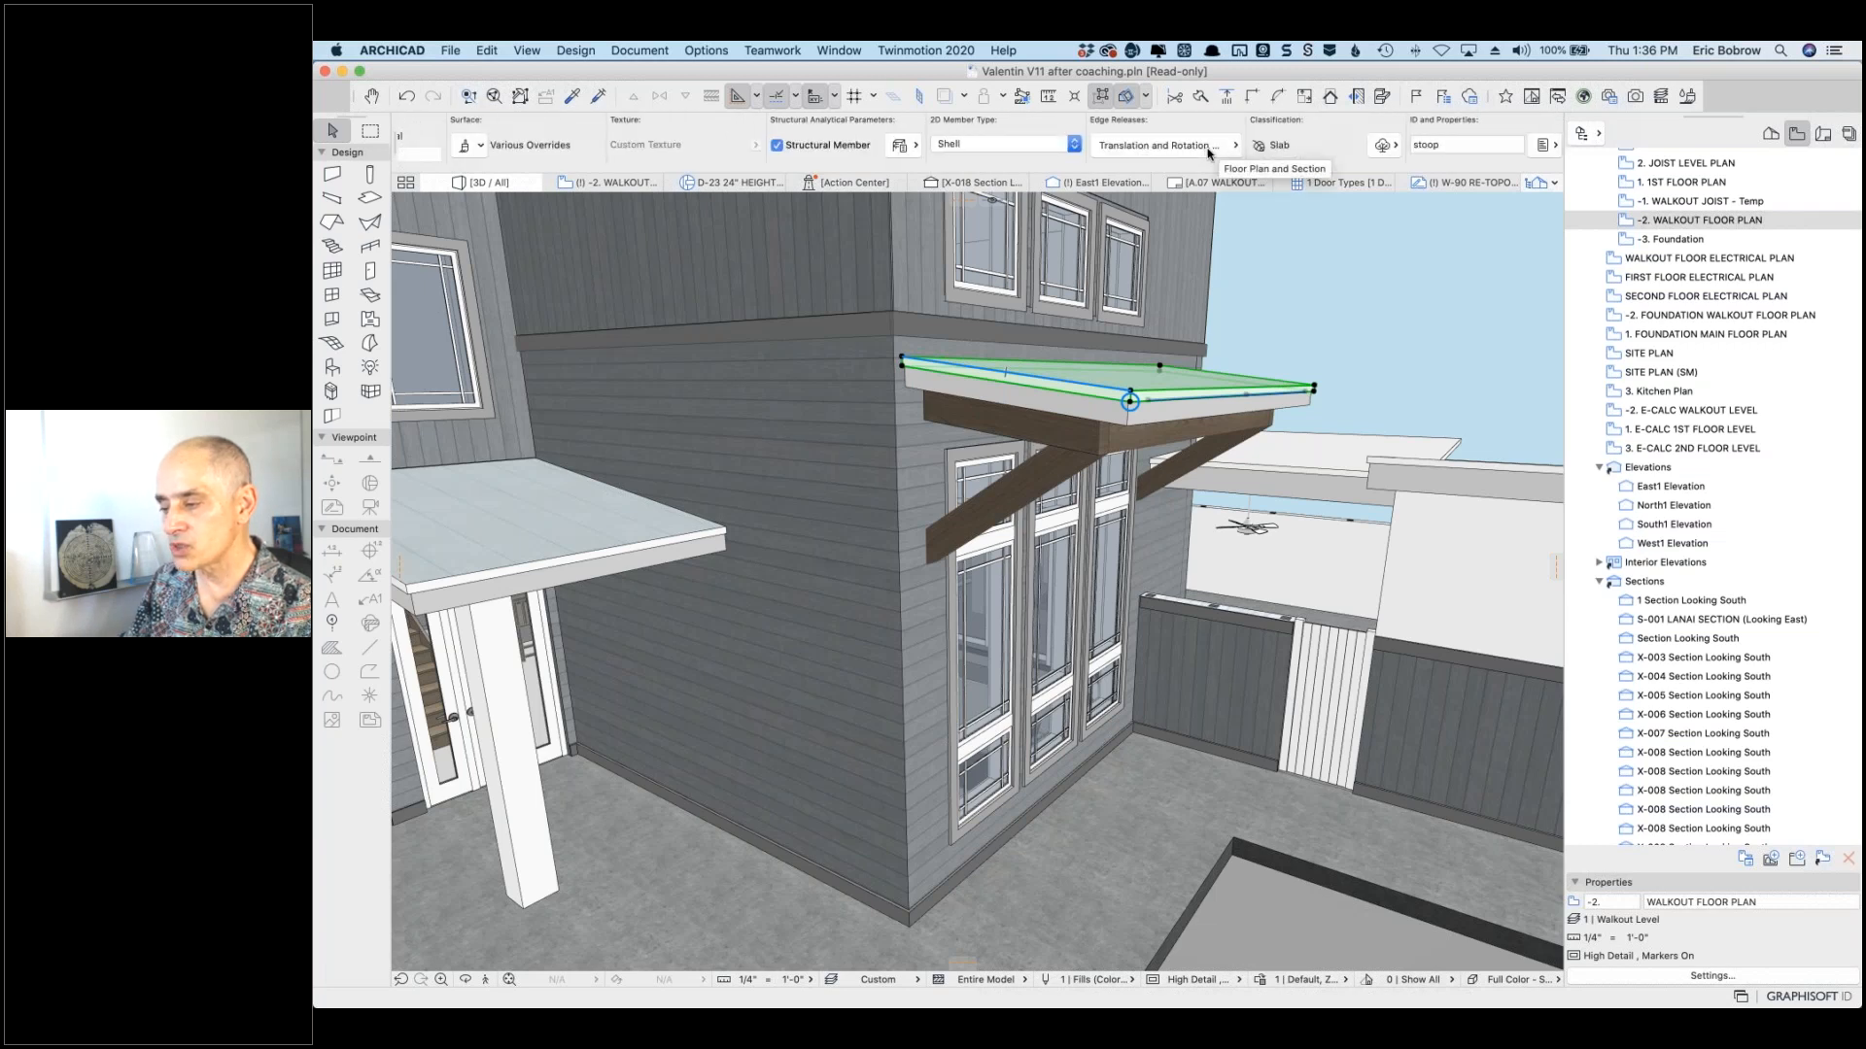
scroll(1195, 157, left, 10)
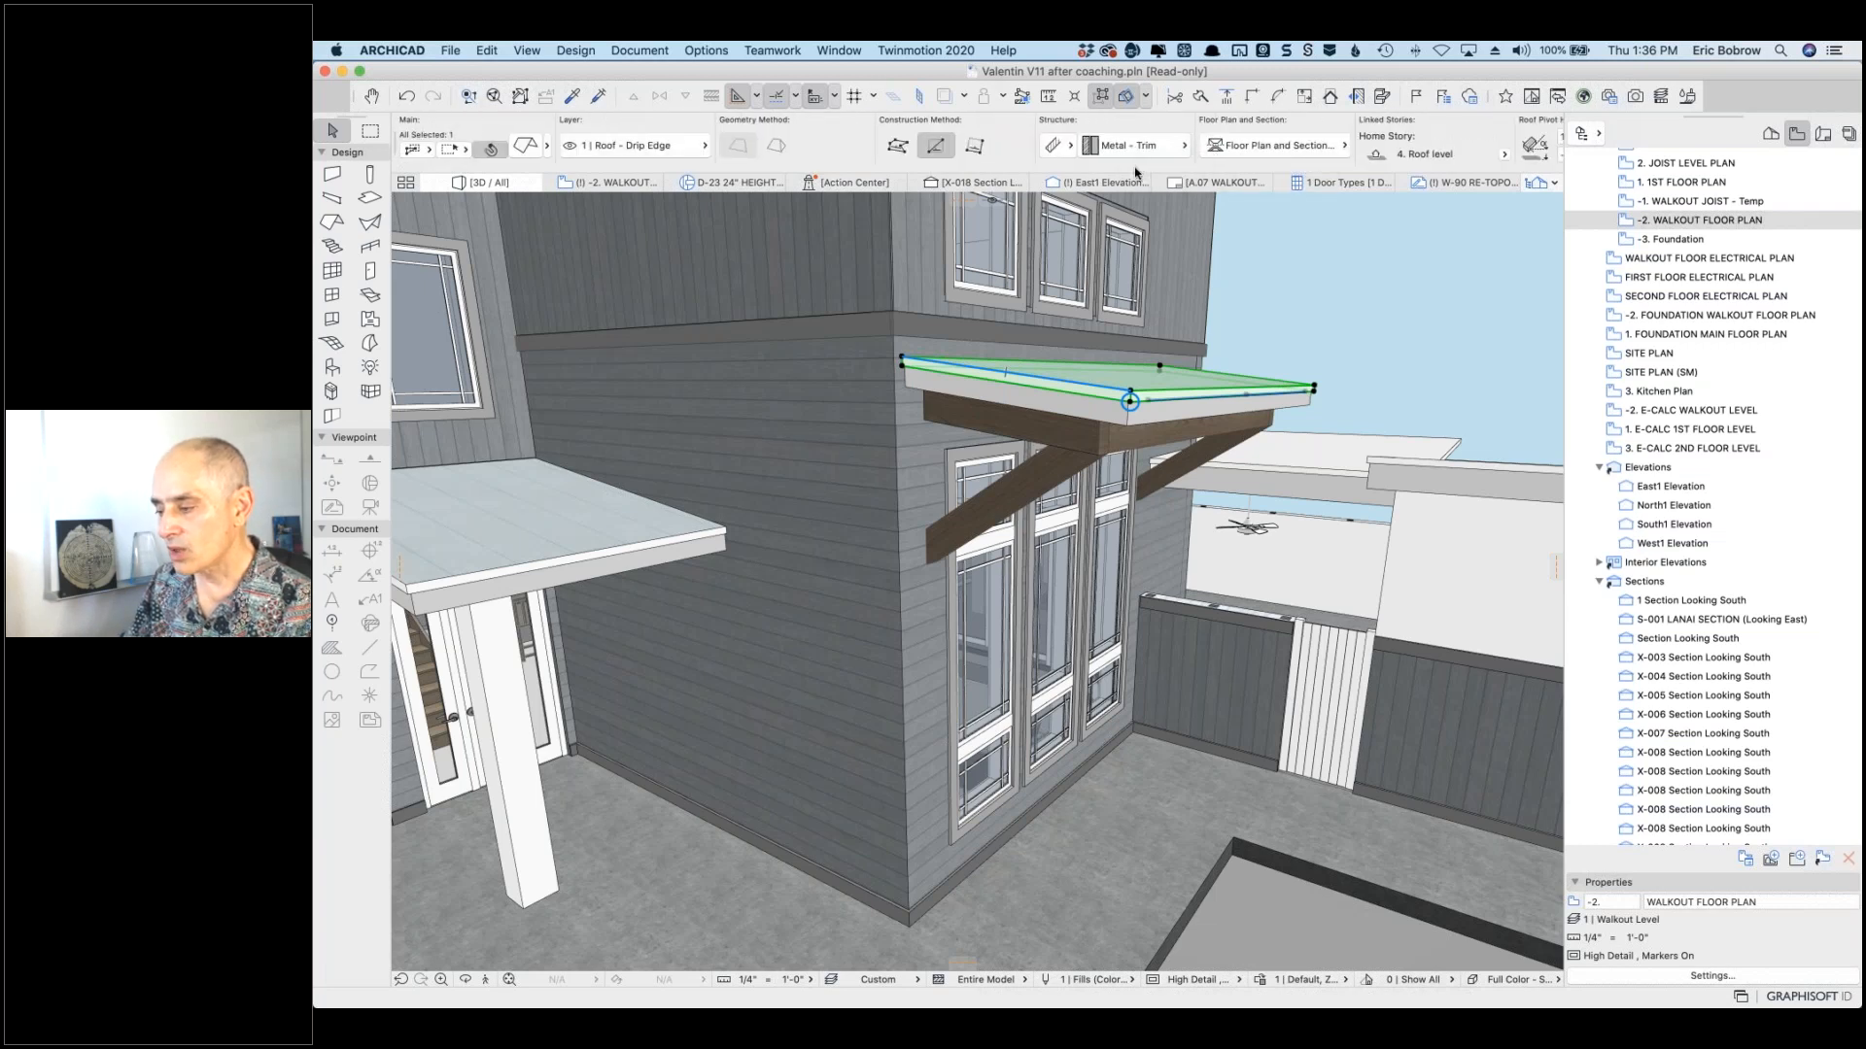
drag(1135, 173, 1136, 177)
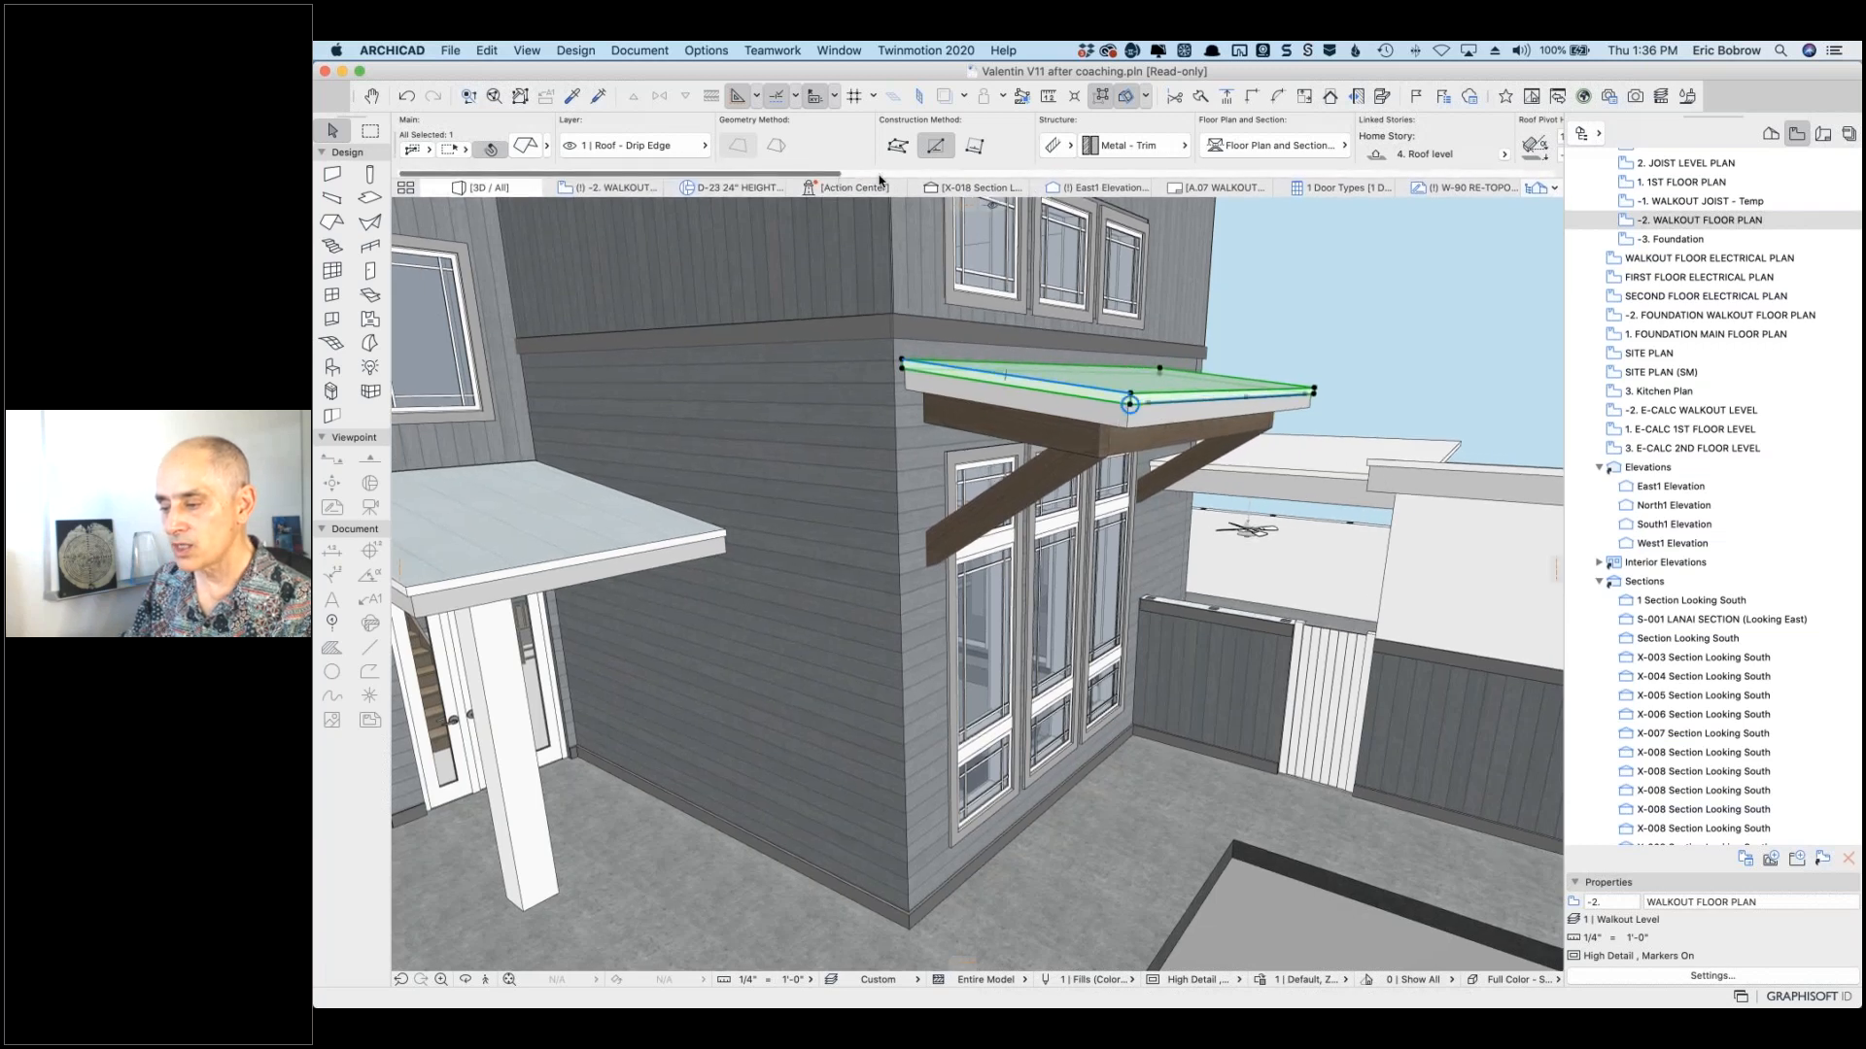
drag(714, 174, 571, 134)
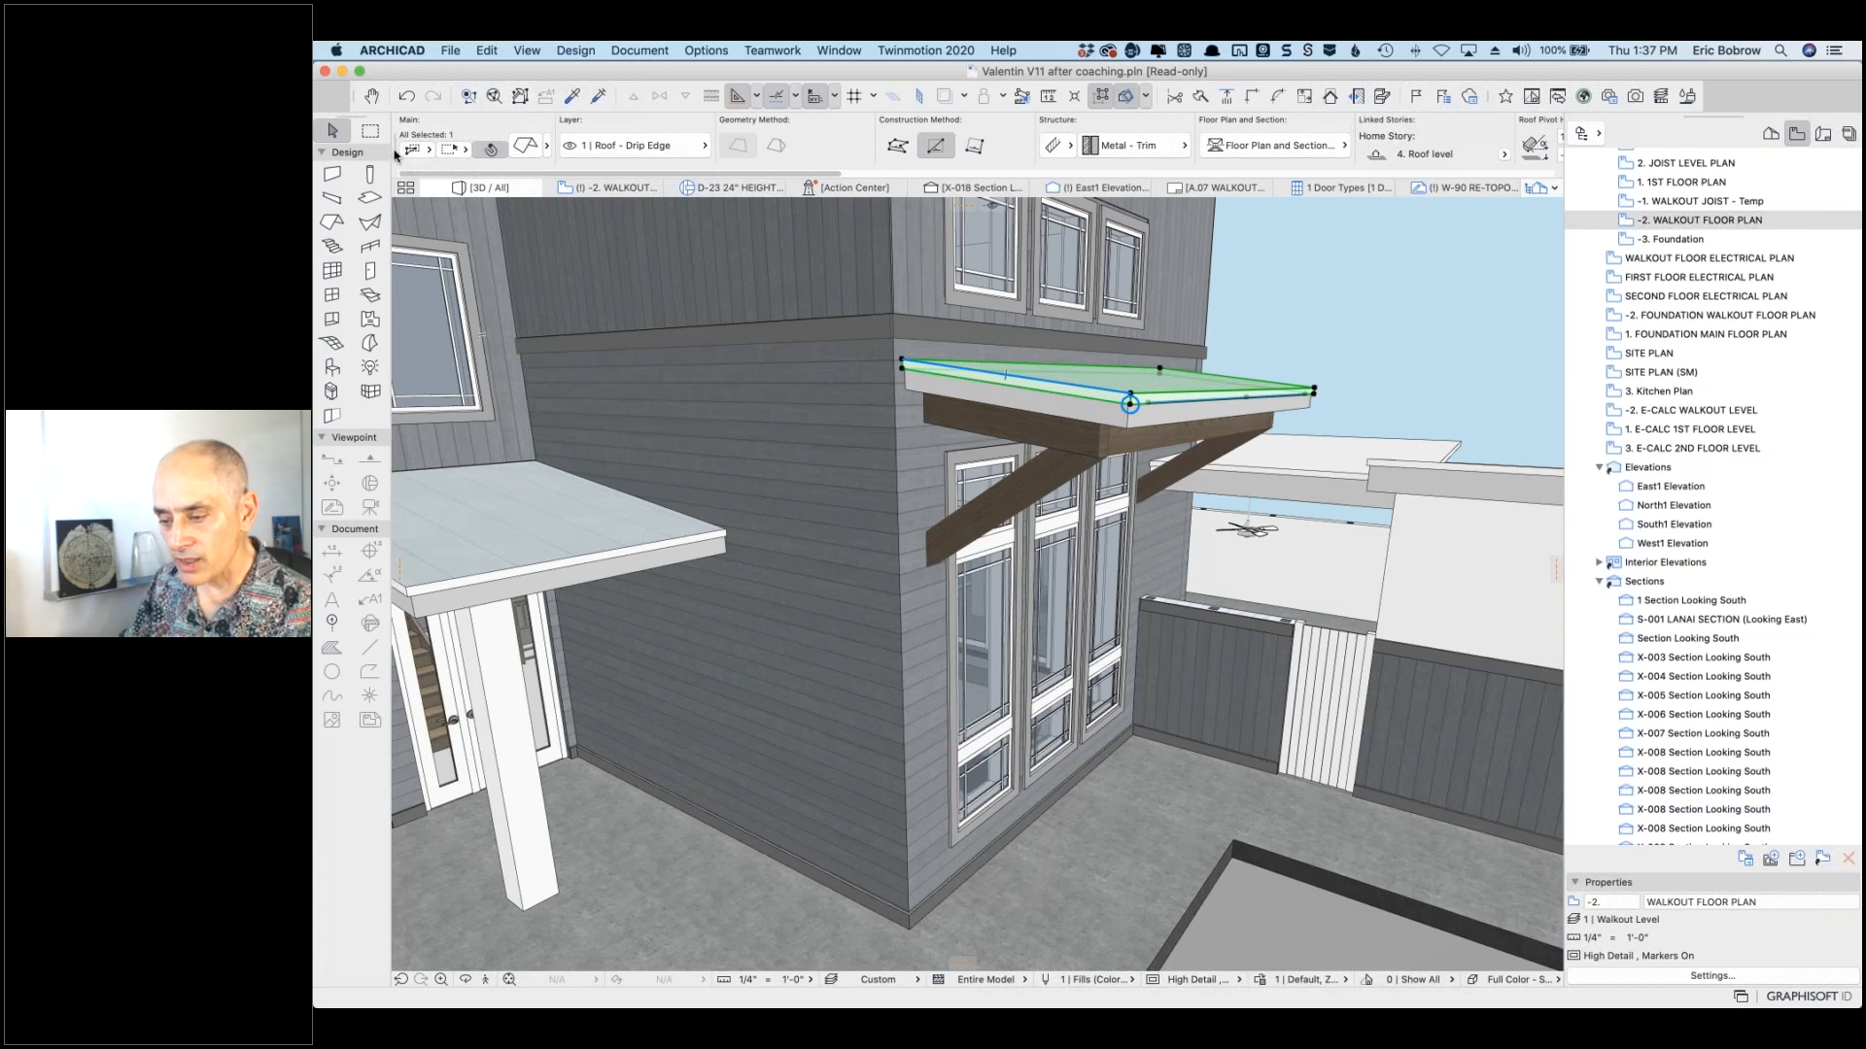
Step: Float the Info Box over the 3D view, enlarge it, then dock it back vertically beside the Toolbox
mouse_move(393, 160)
mouse_down()
mouse_move(402, 195)
mouse_move(403, 165)
mouse_up()
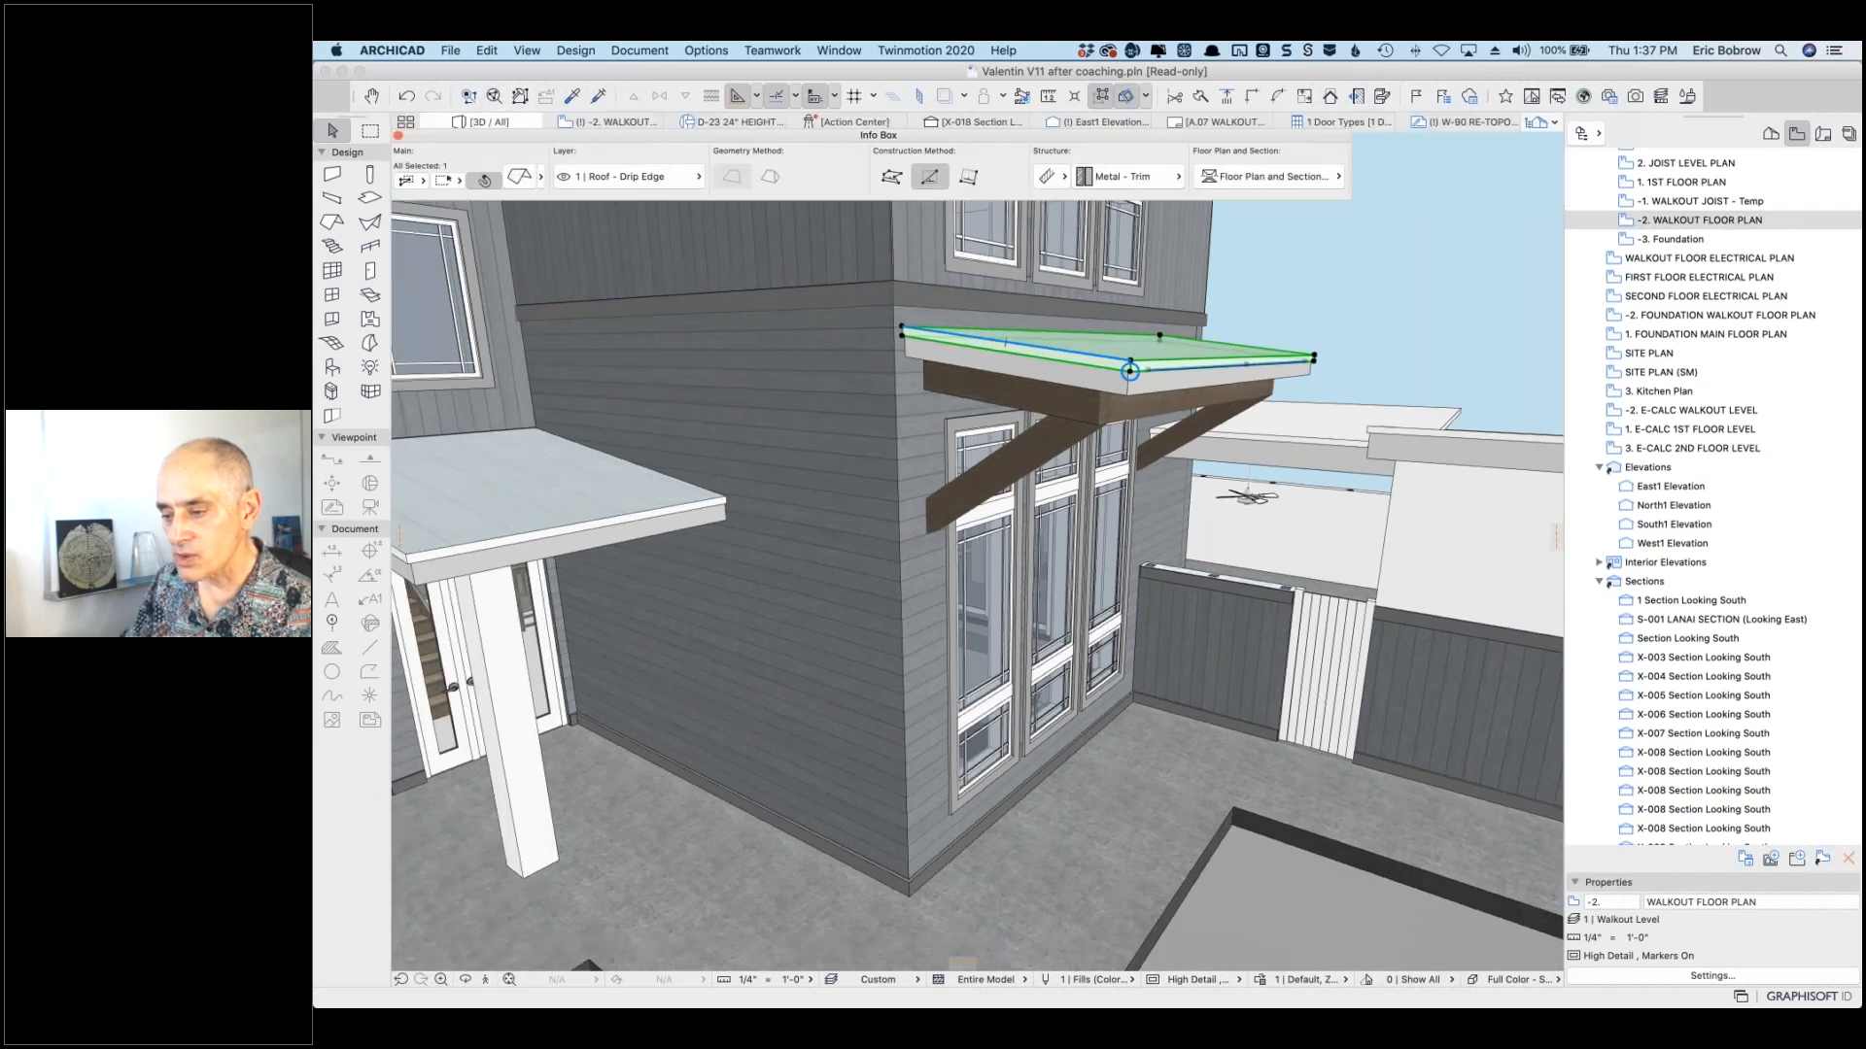
drag(470, 144, 528, 237)
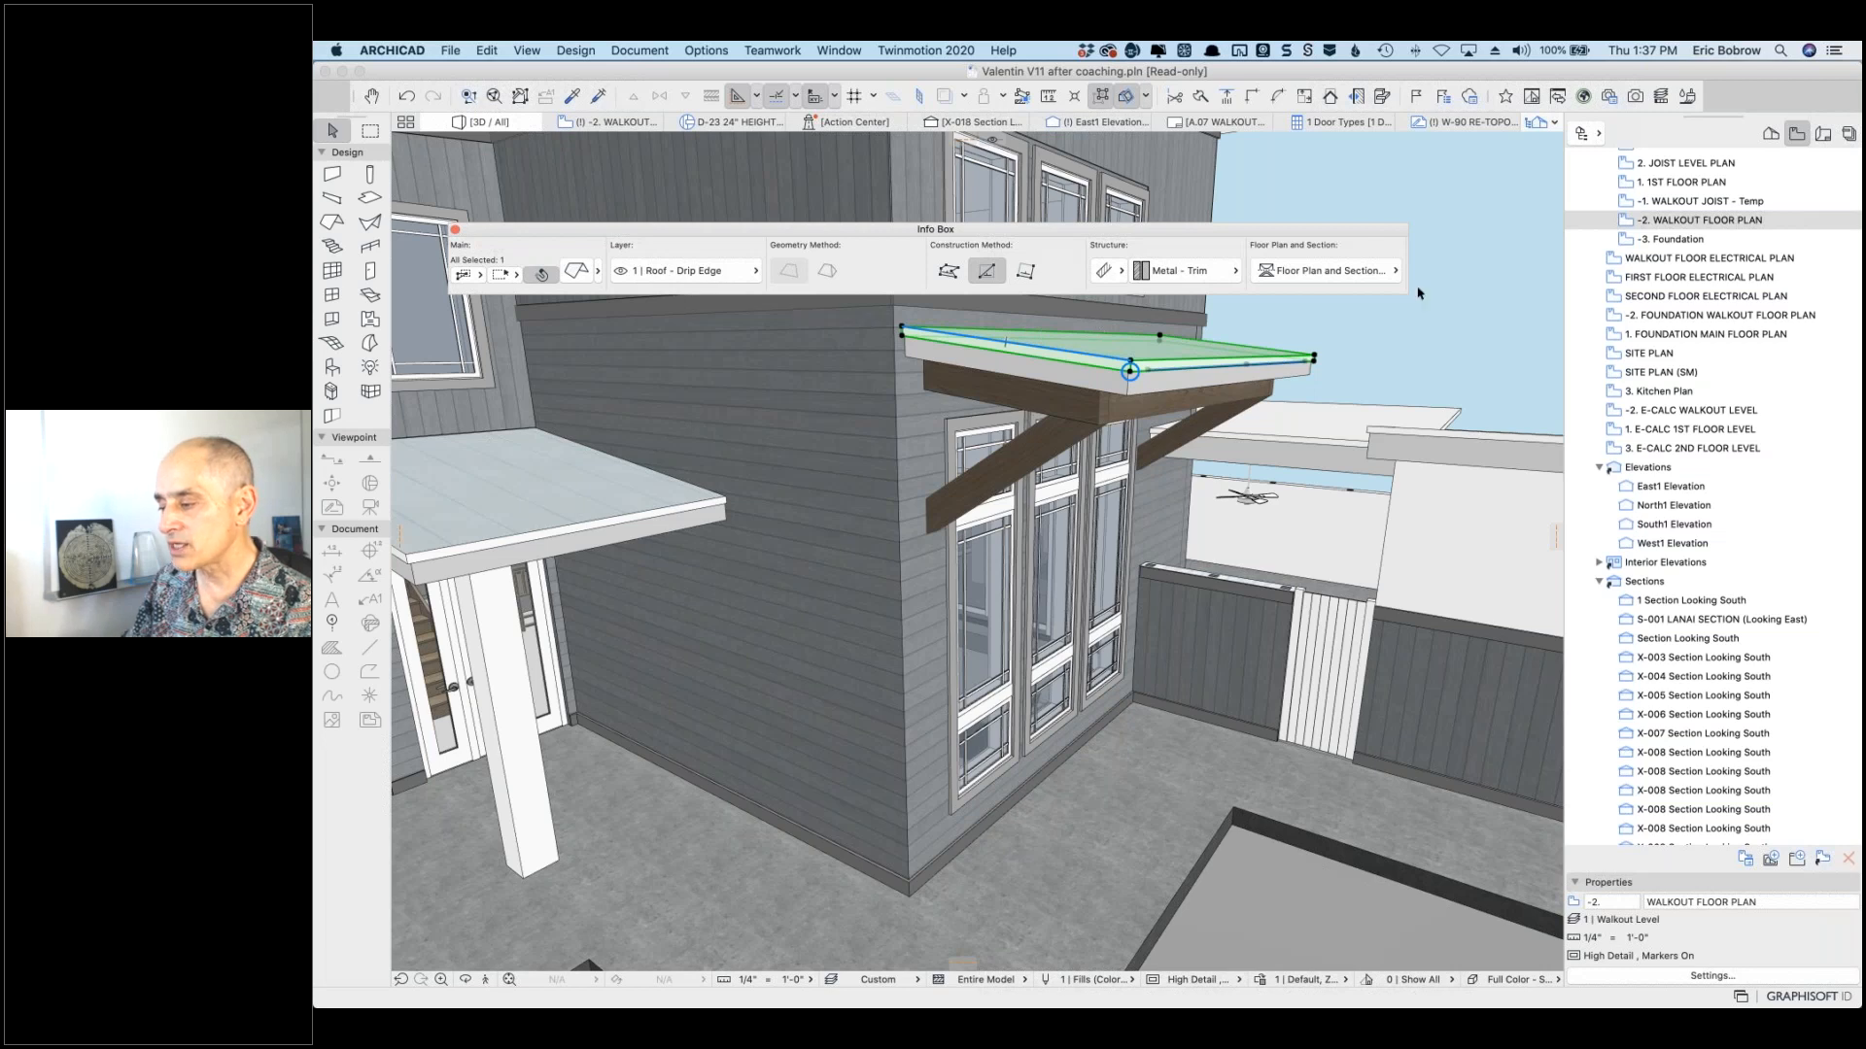
drag(1407, 292, 611, 638)
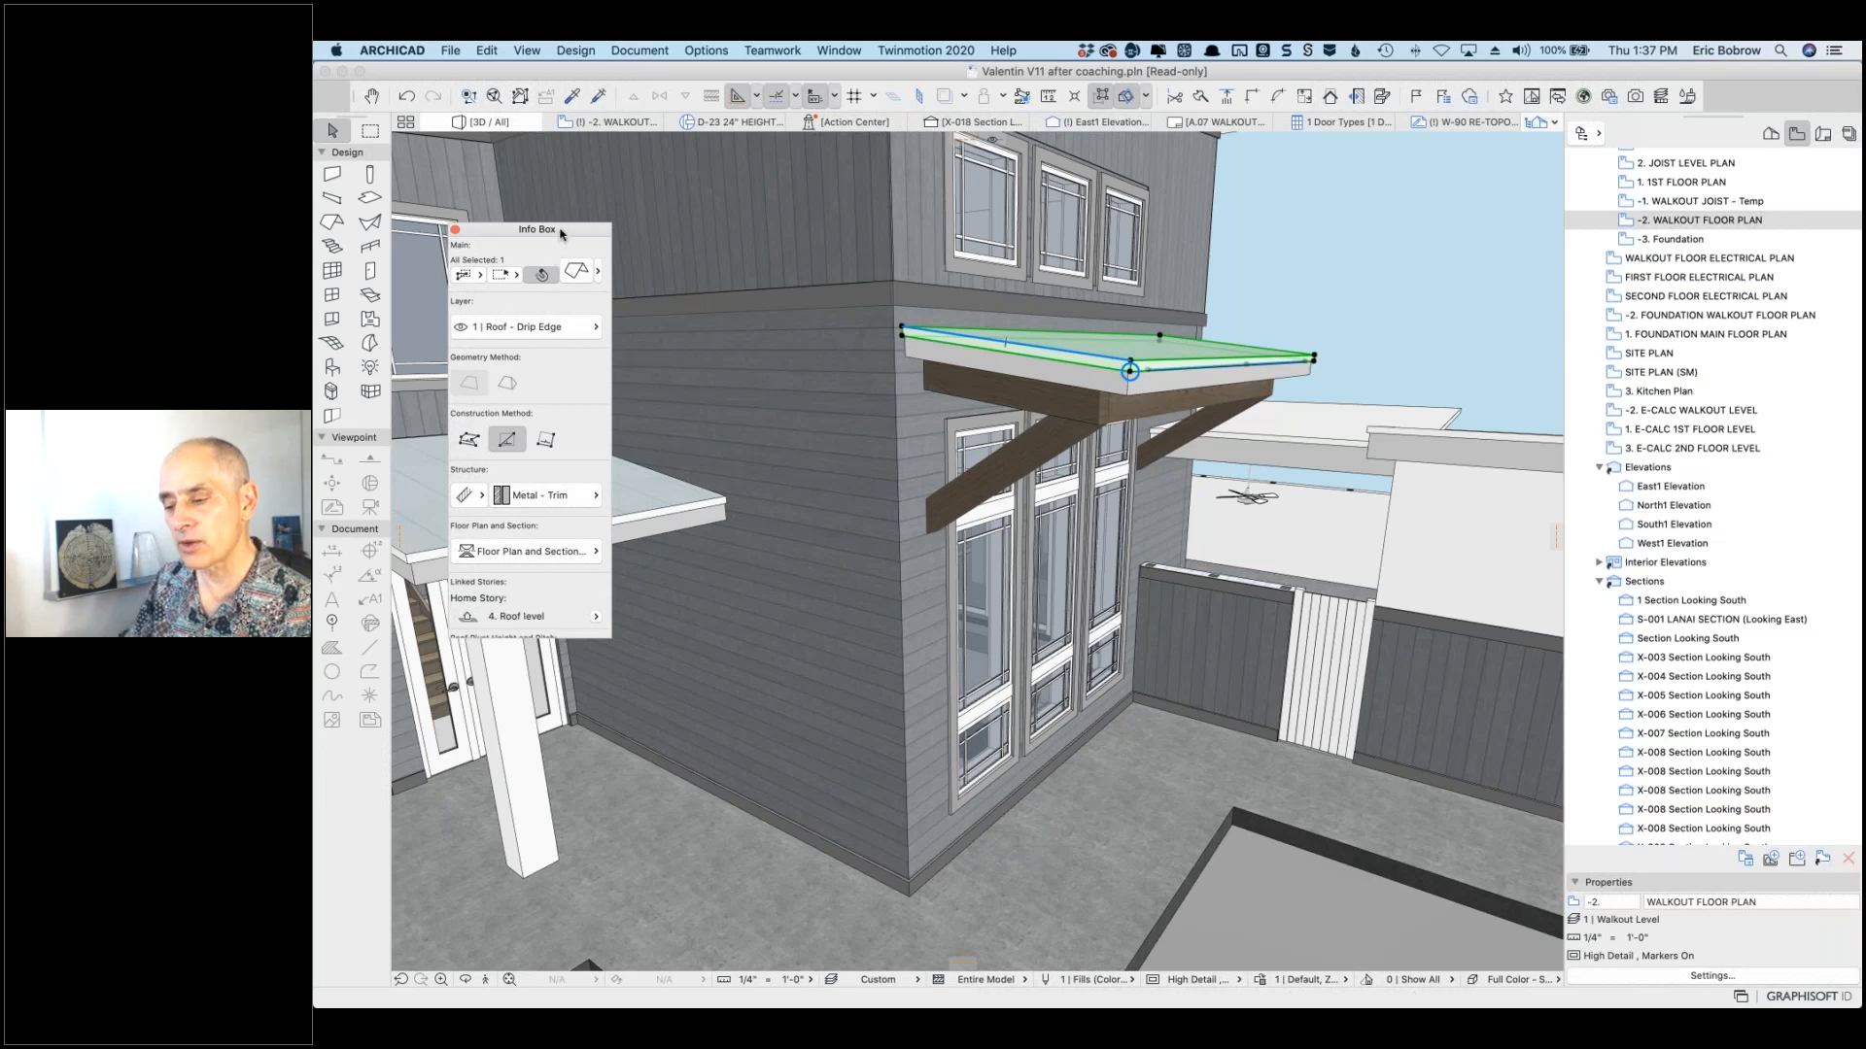
drag(560, 233, 398, 239)
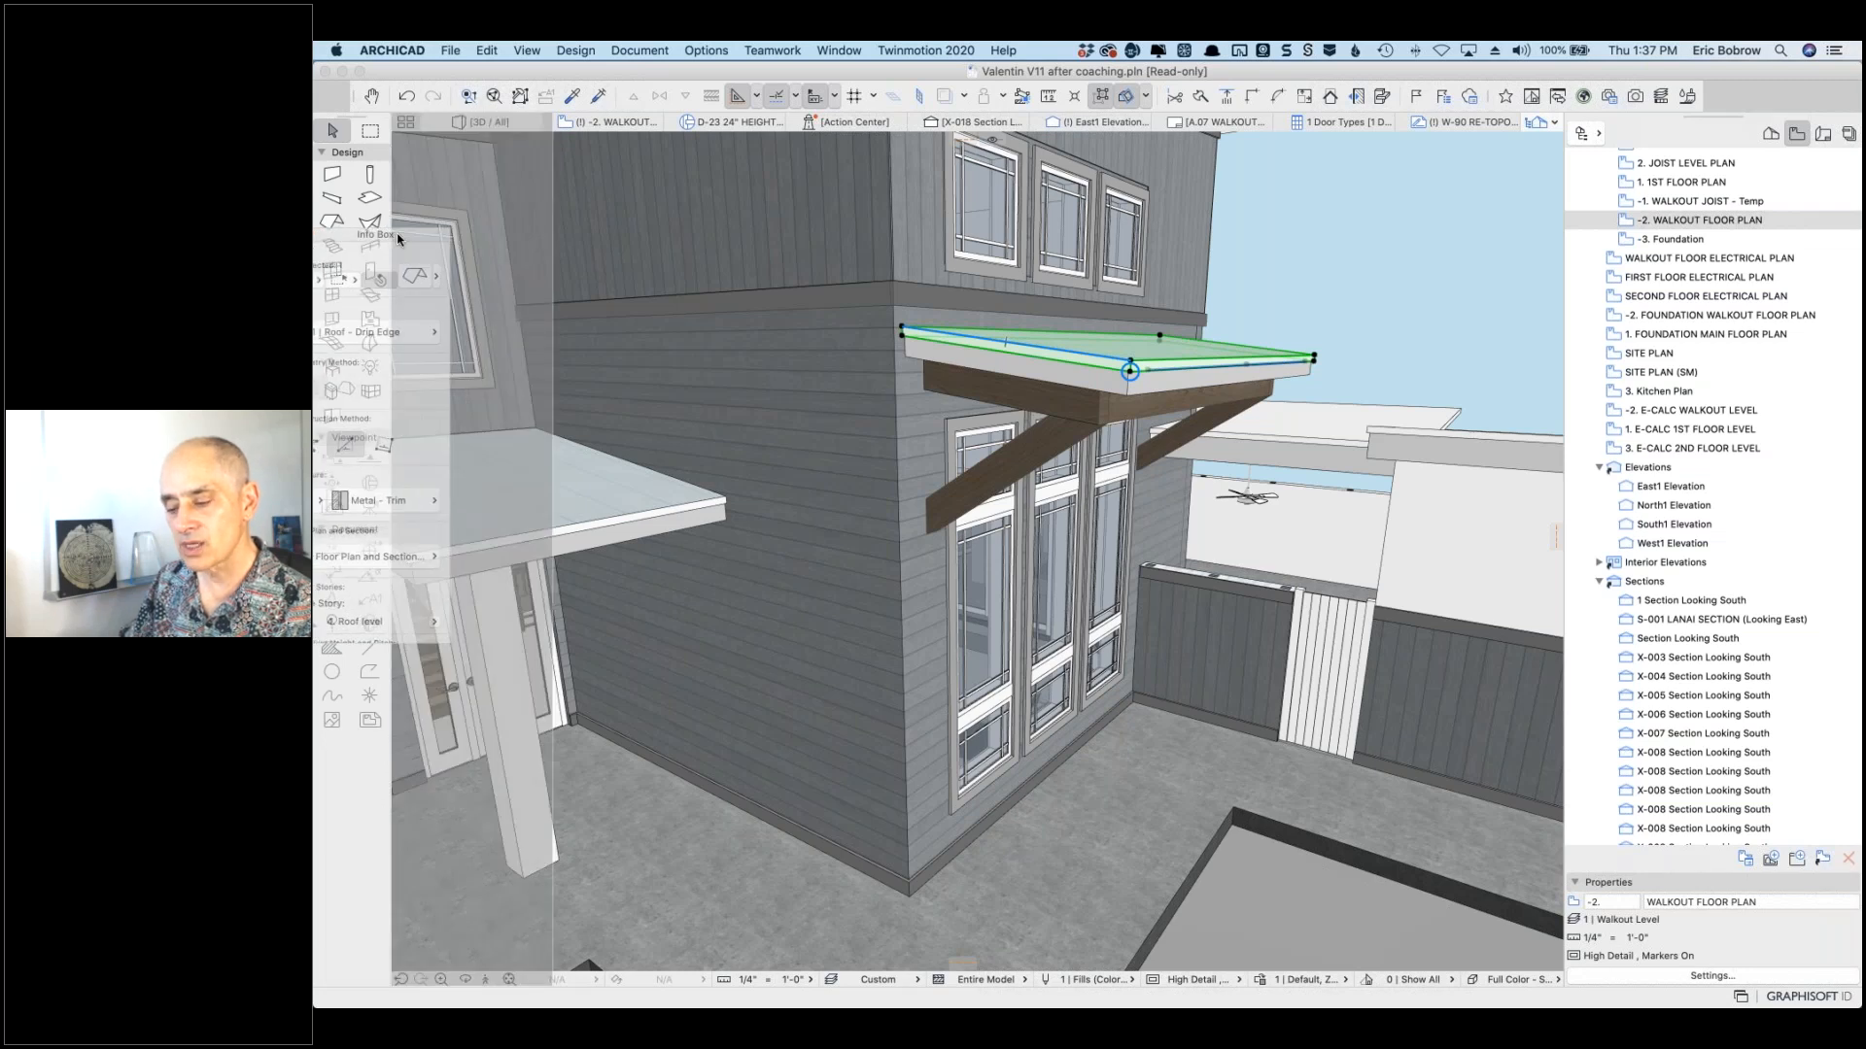
drag(398, 239, 401, 241)
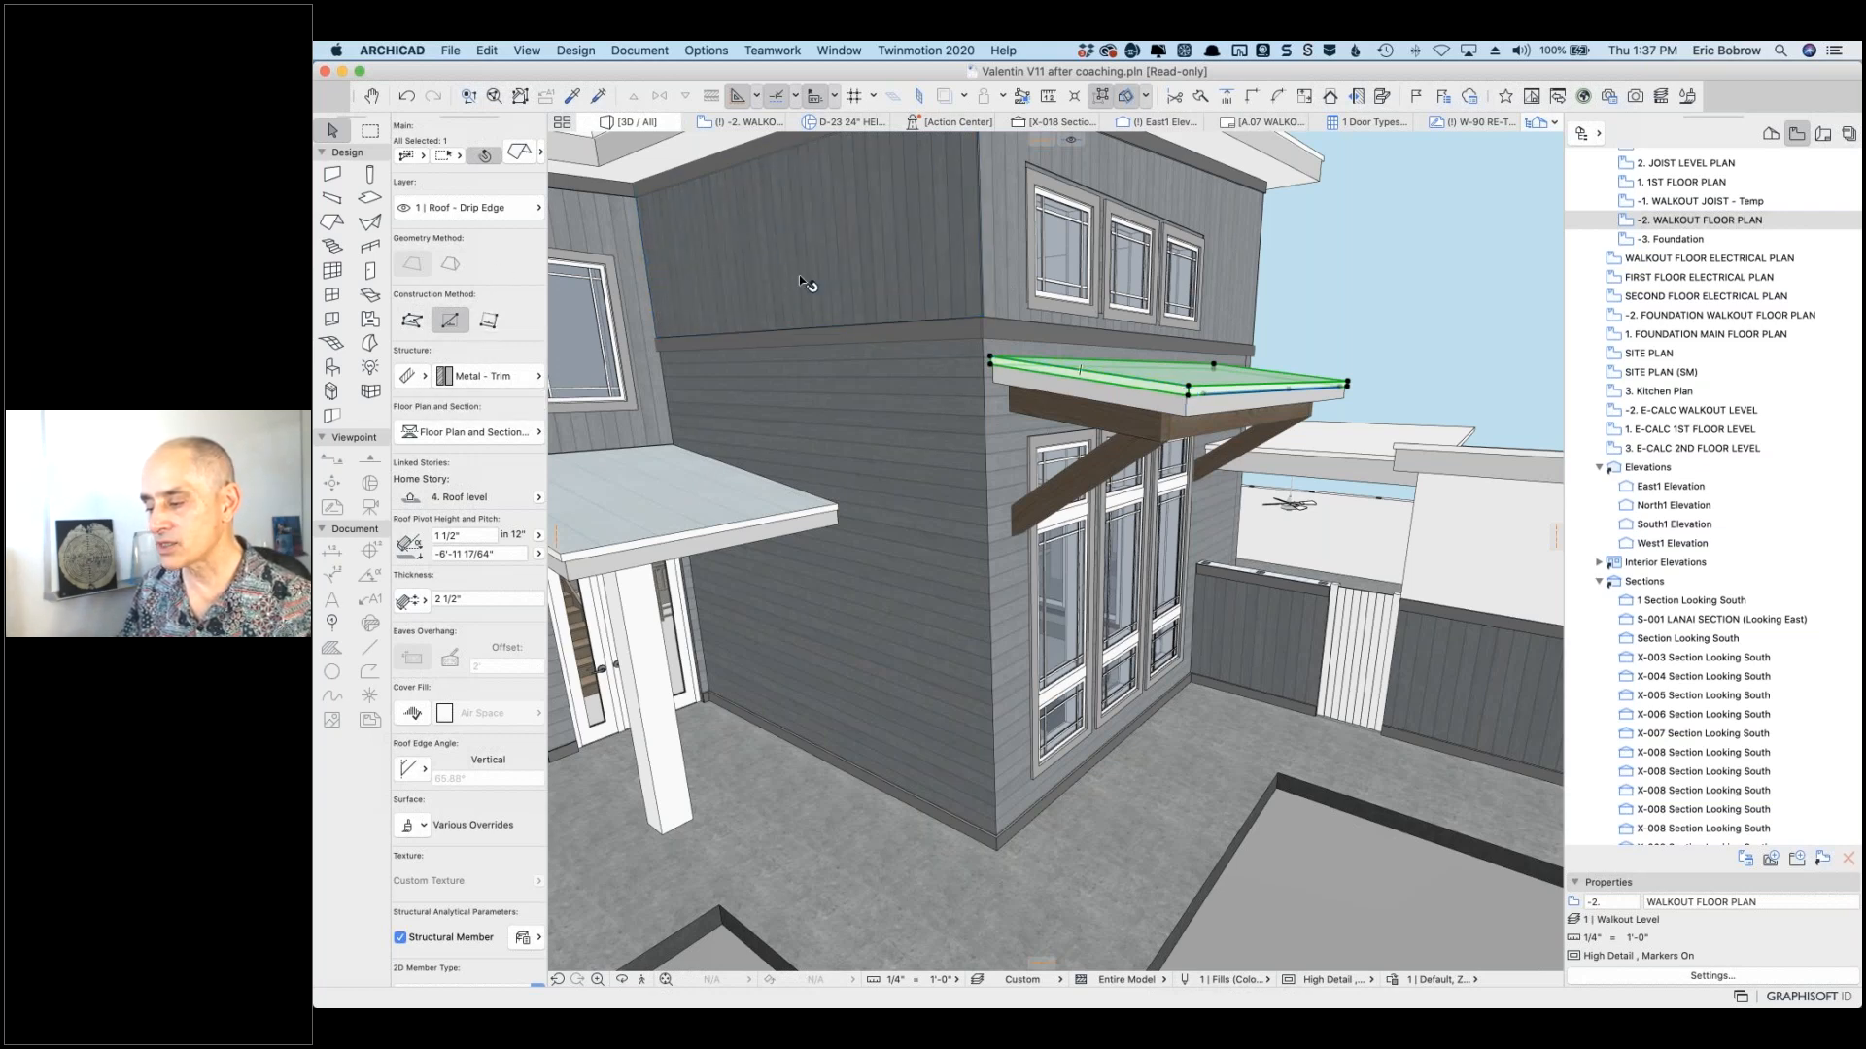
Step: Deselect the roof and pick the Wall tool, set to Wall - Exterior layer with Outside Face reference
key(Escape)
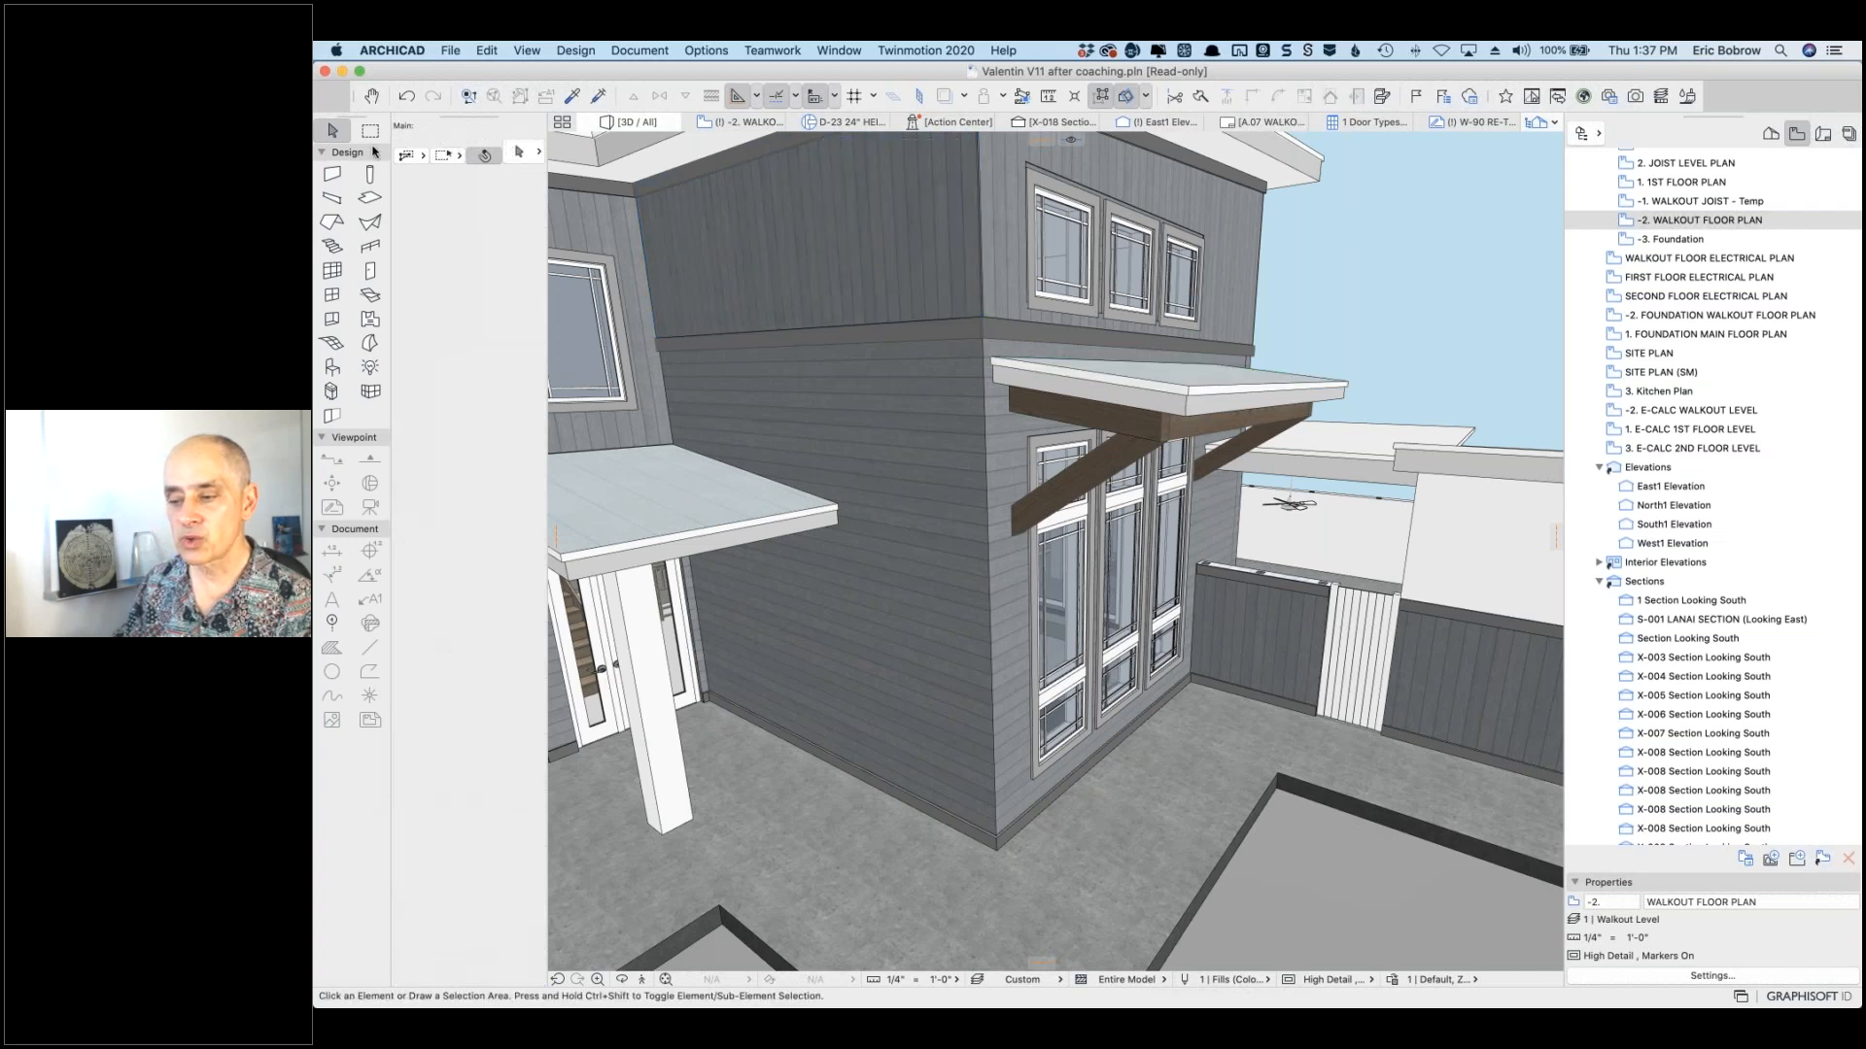
click(329, 177)
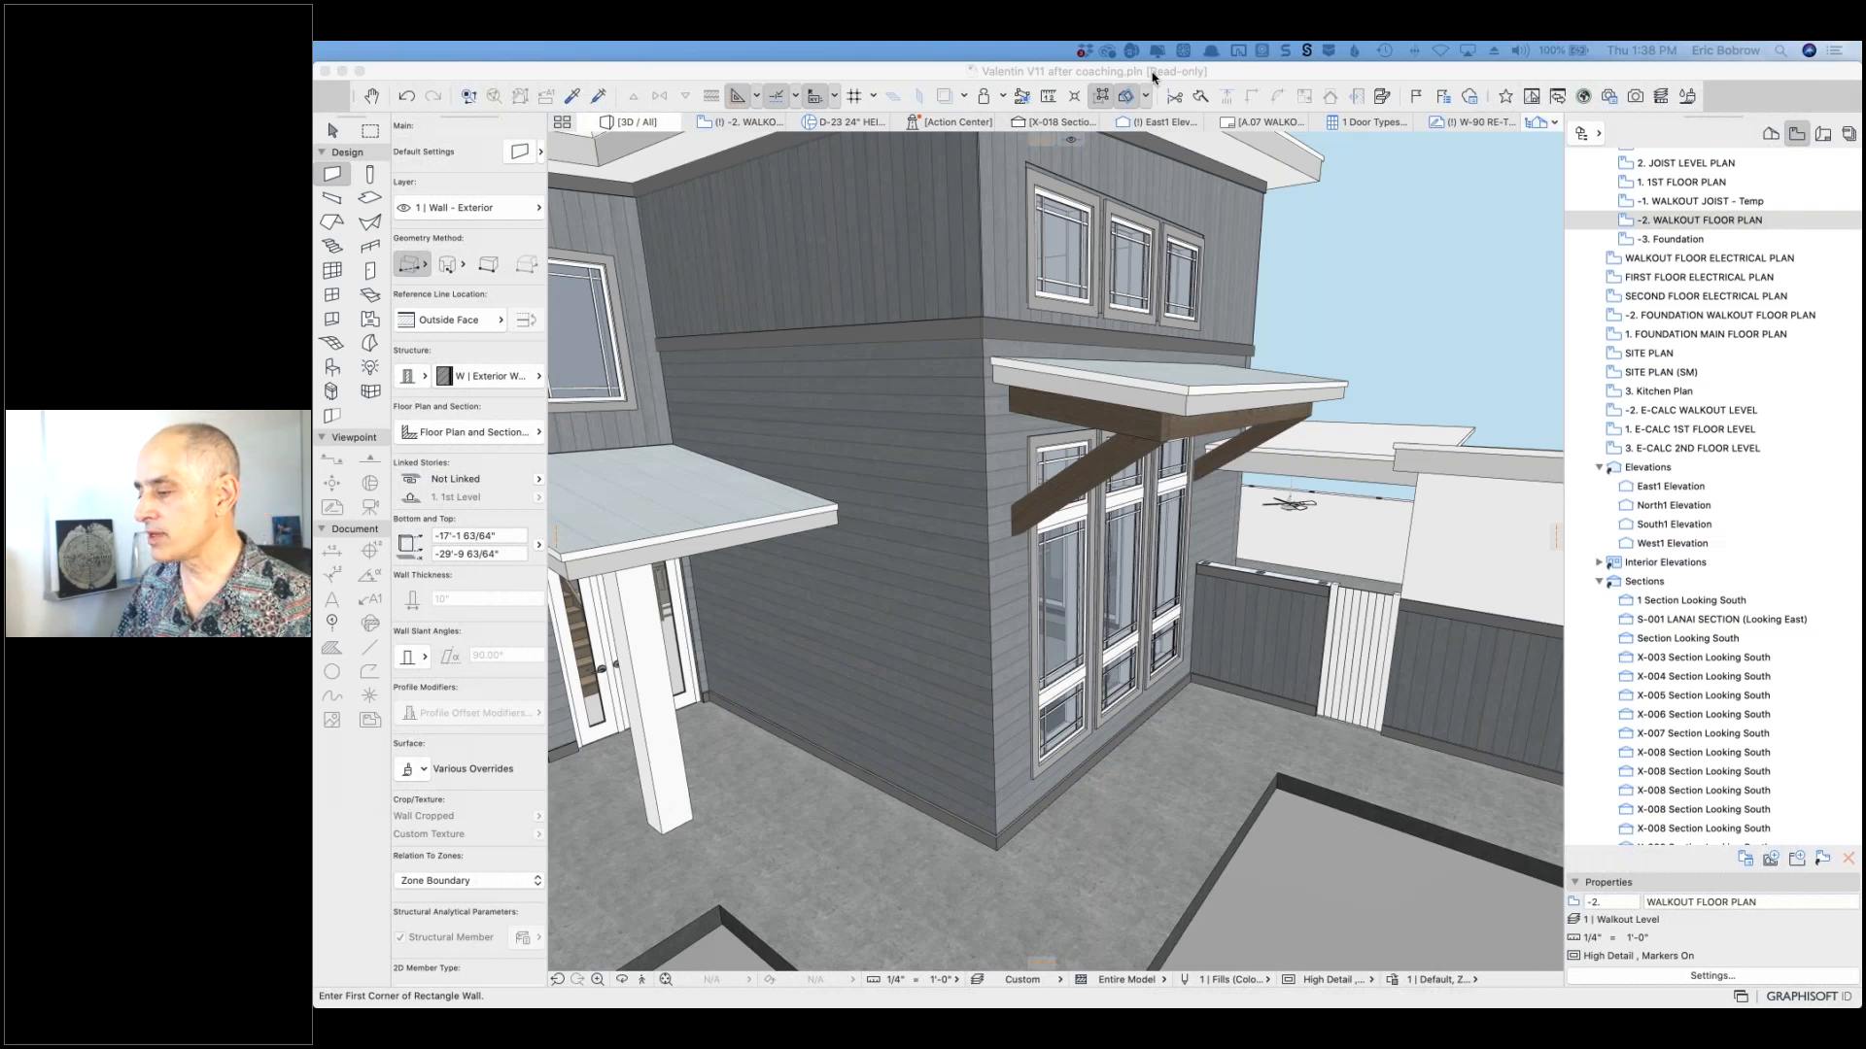
click(1153, 77)
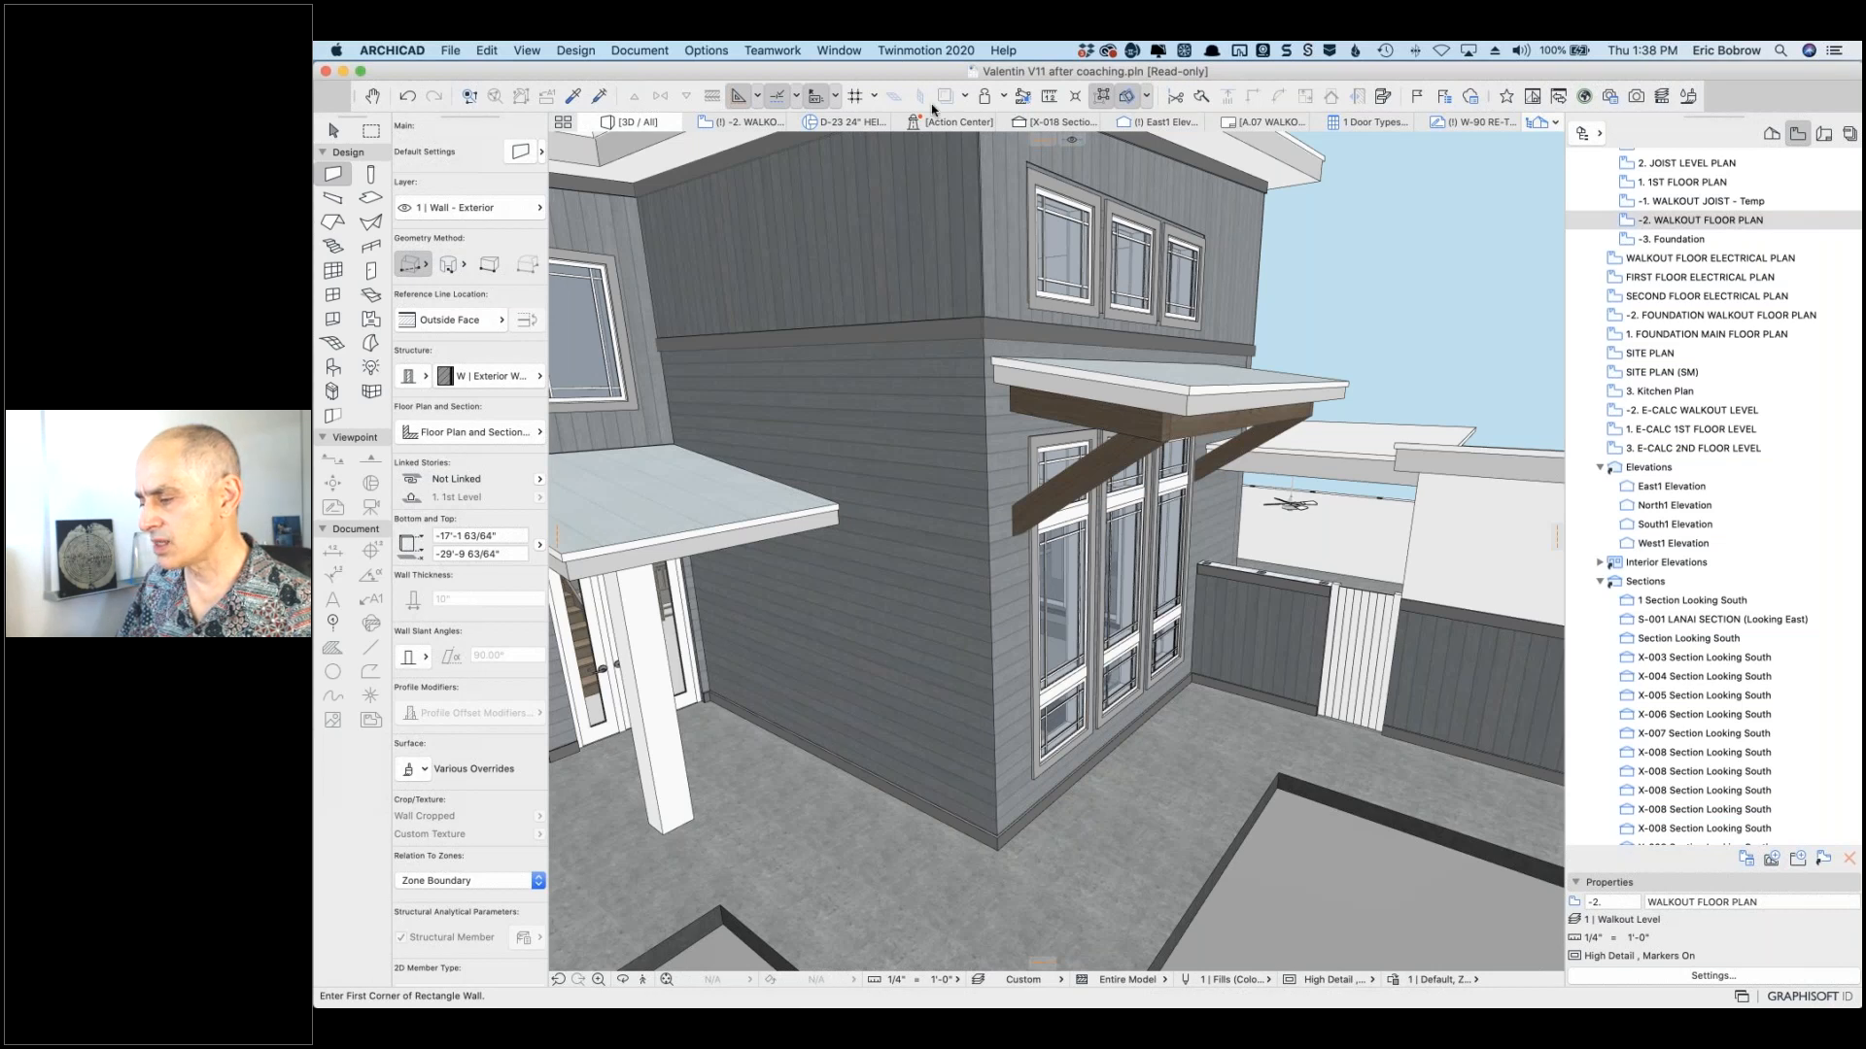
mouse_move(1050, 121)
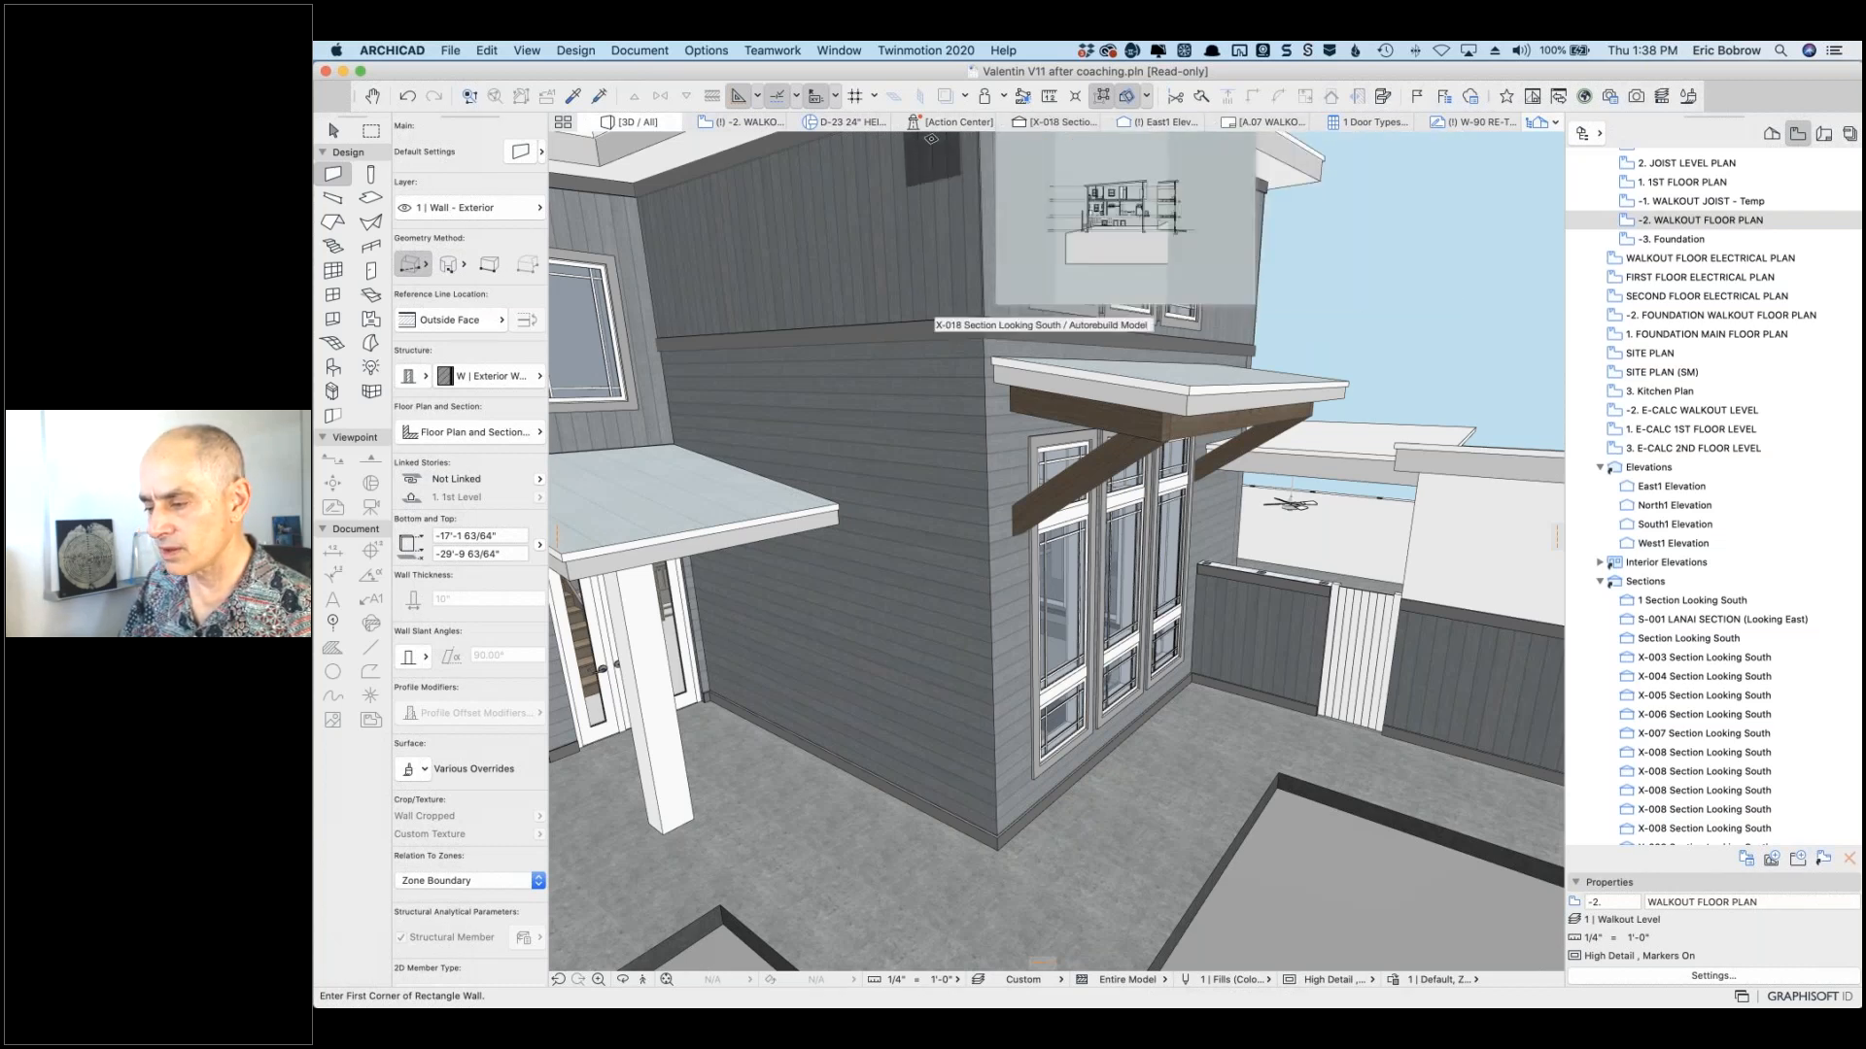
Step: Fit the -2. WALKOUT FLOOR PLAN in the window and open the layer combinations list
click(748, 123)
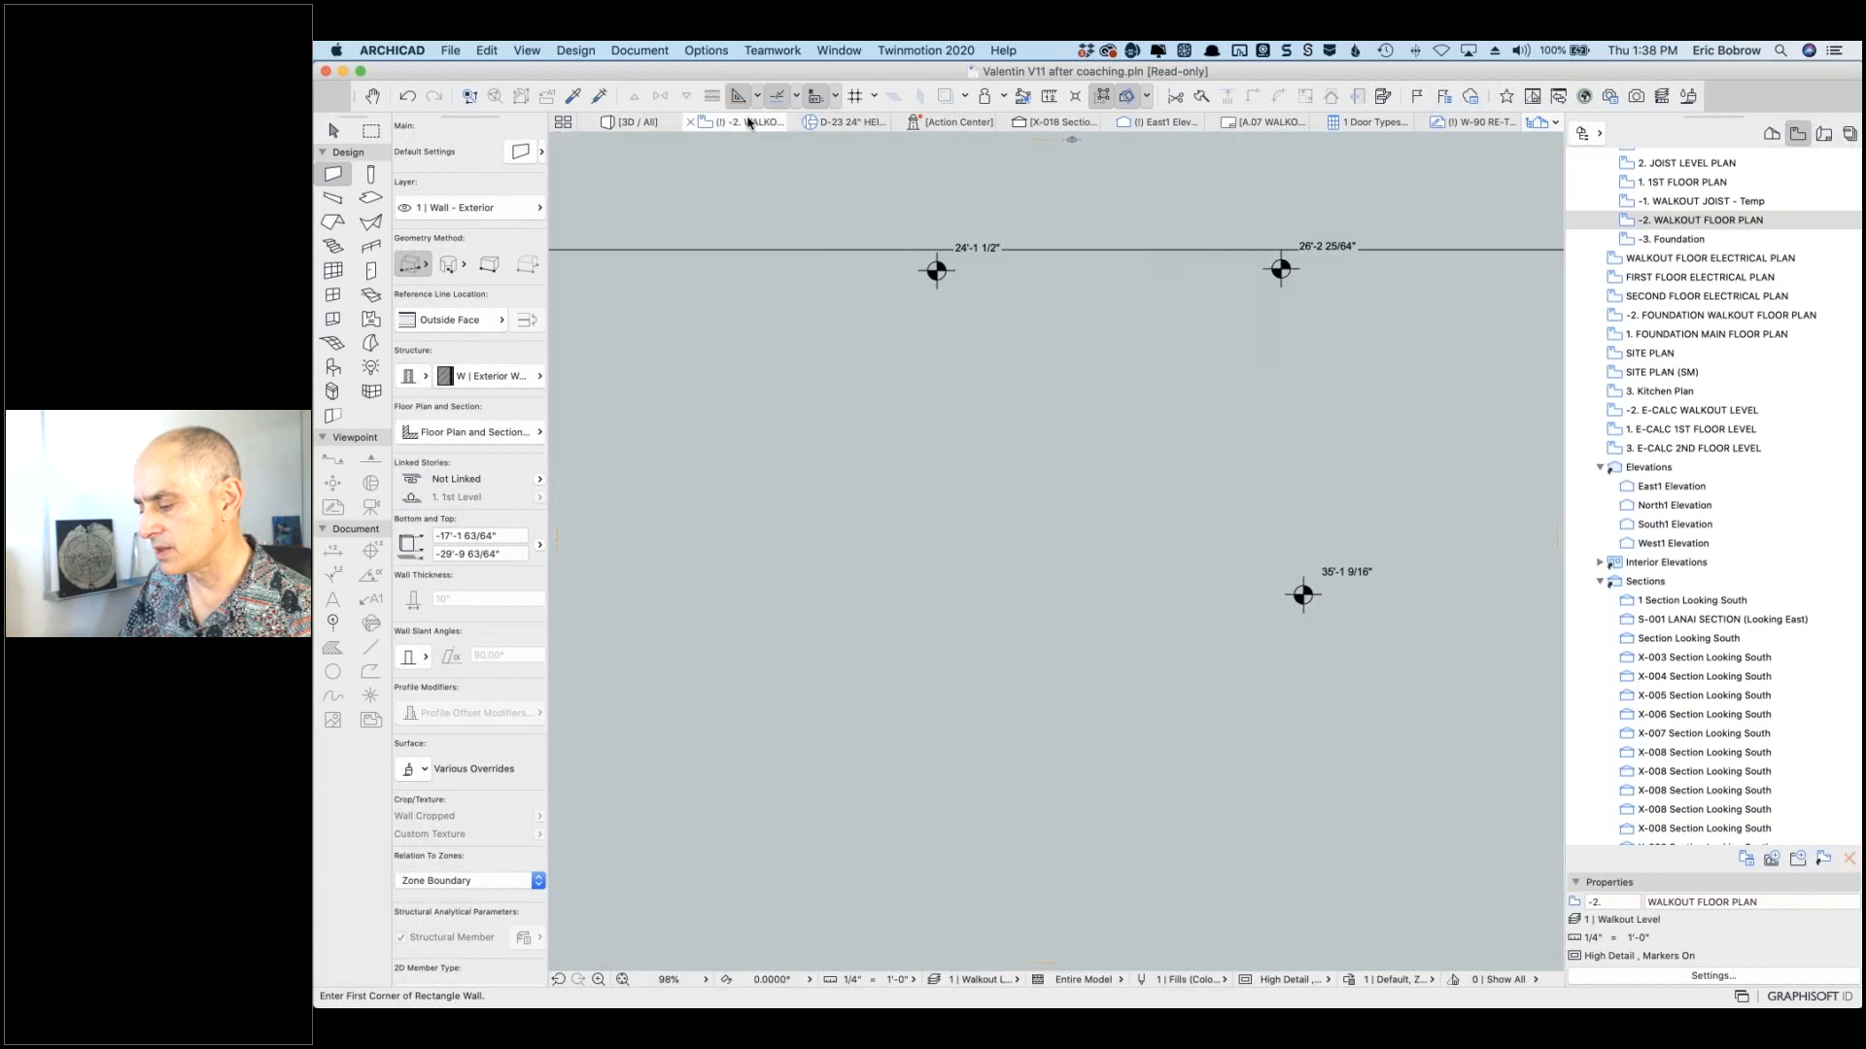
click(622, 979)
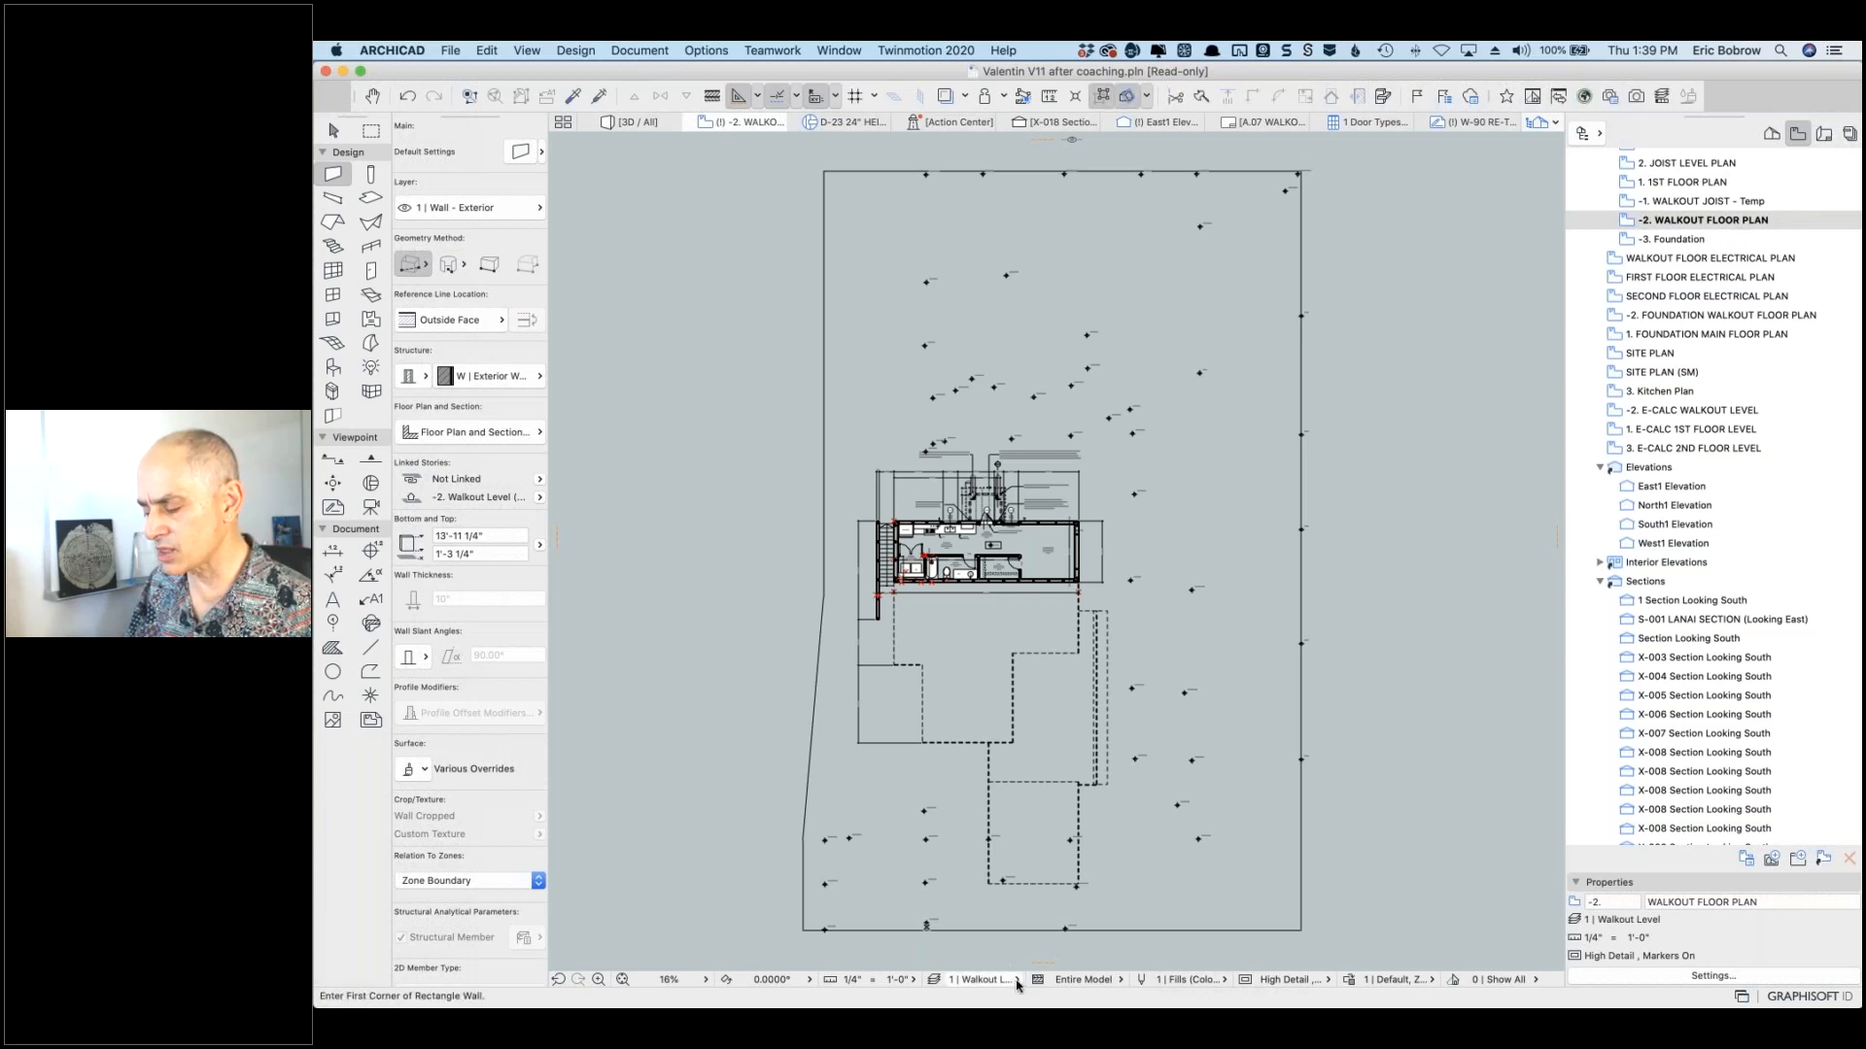
click(1017, 981)
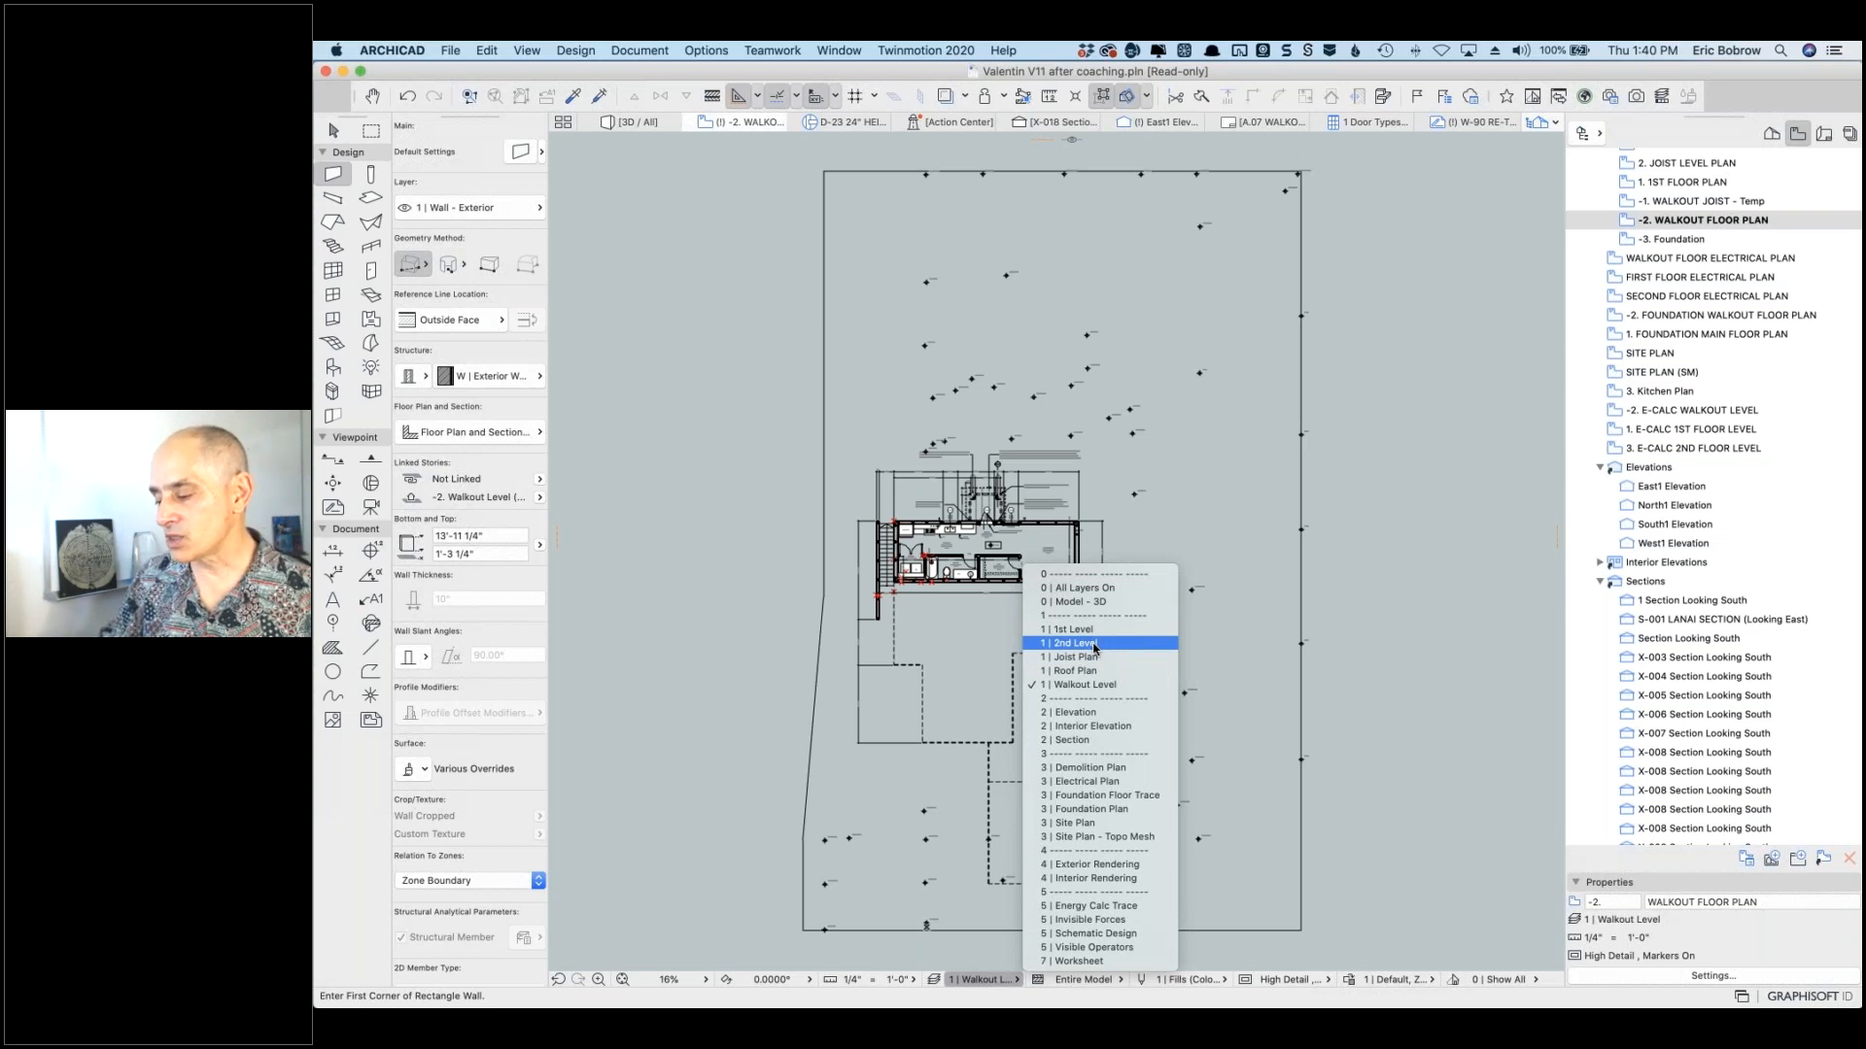
Step: Apply the 0 | Model - 3D layer combination and frame the whole house and driveway in 3D
click(1081, 604)
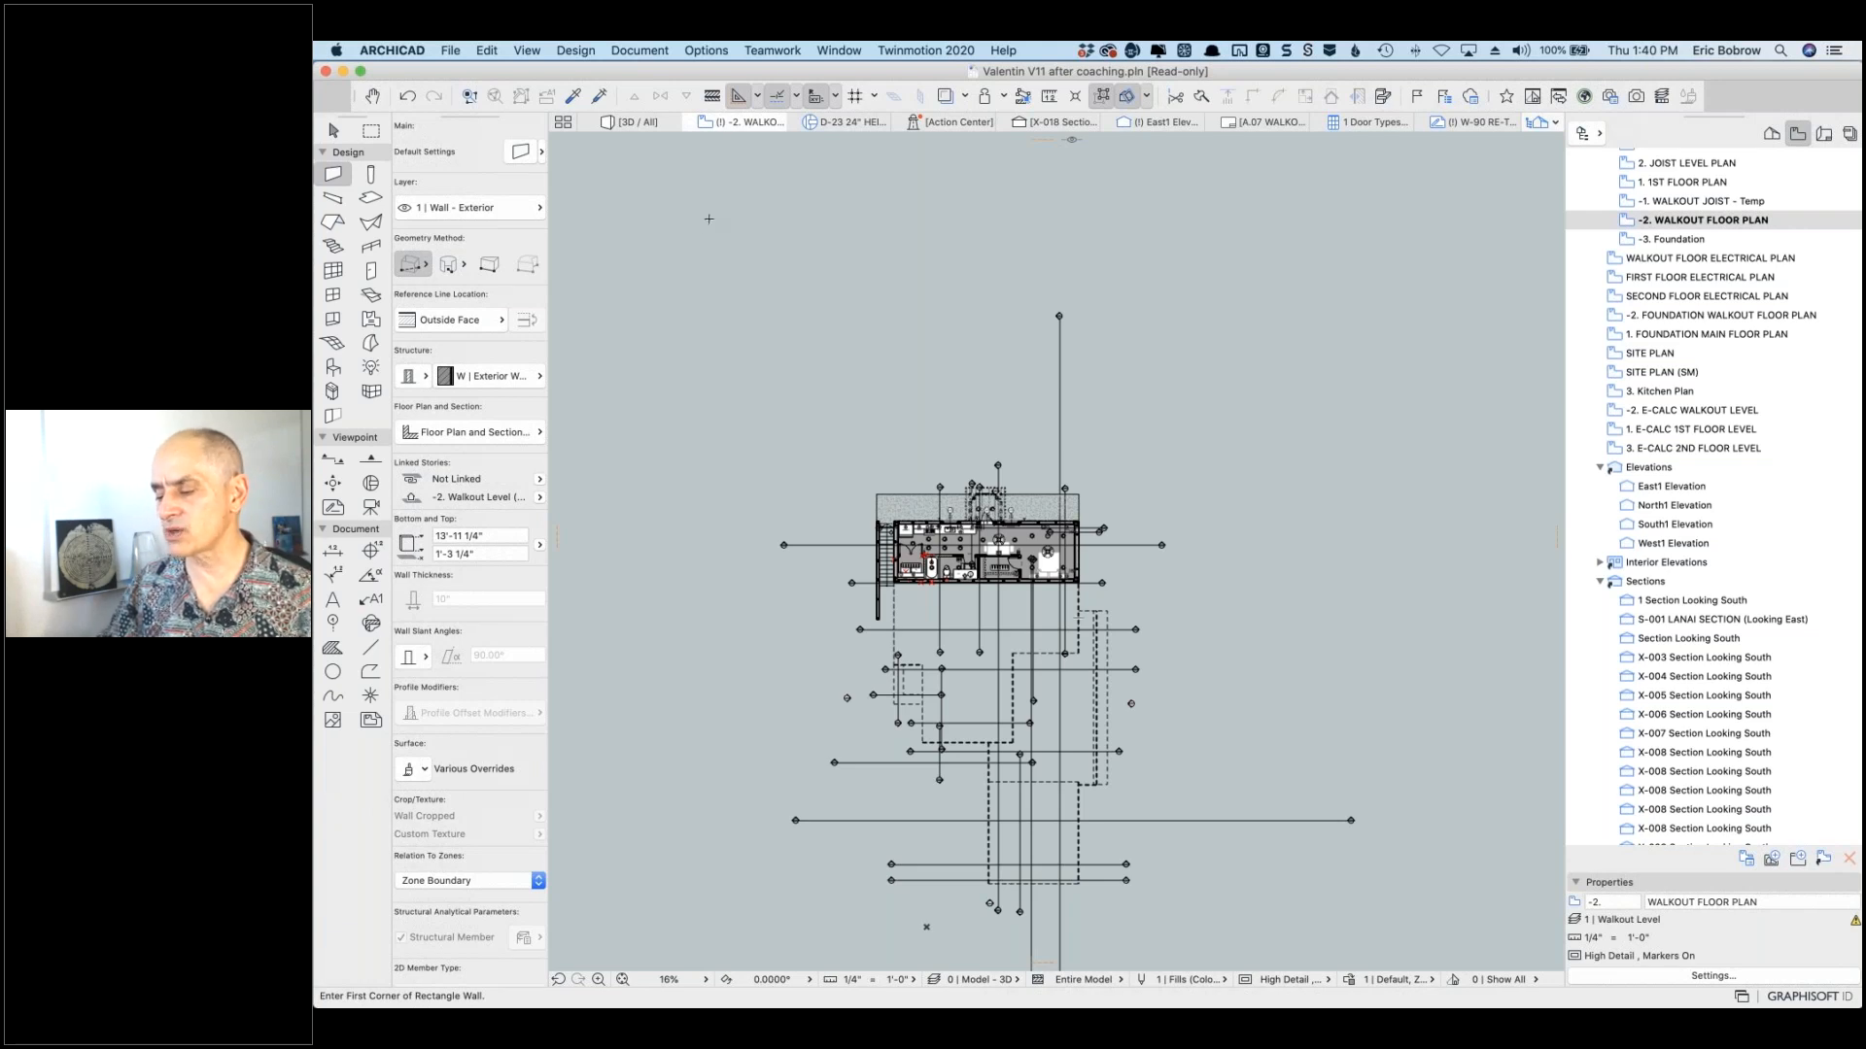
right_click(797, 336)
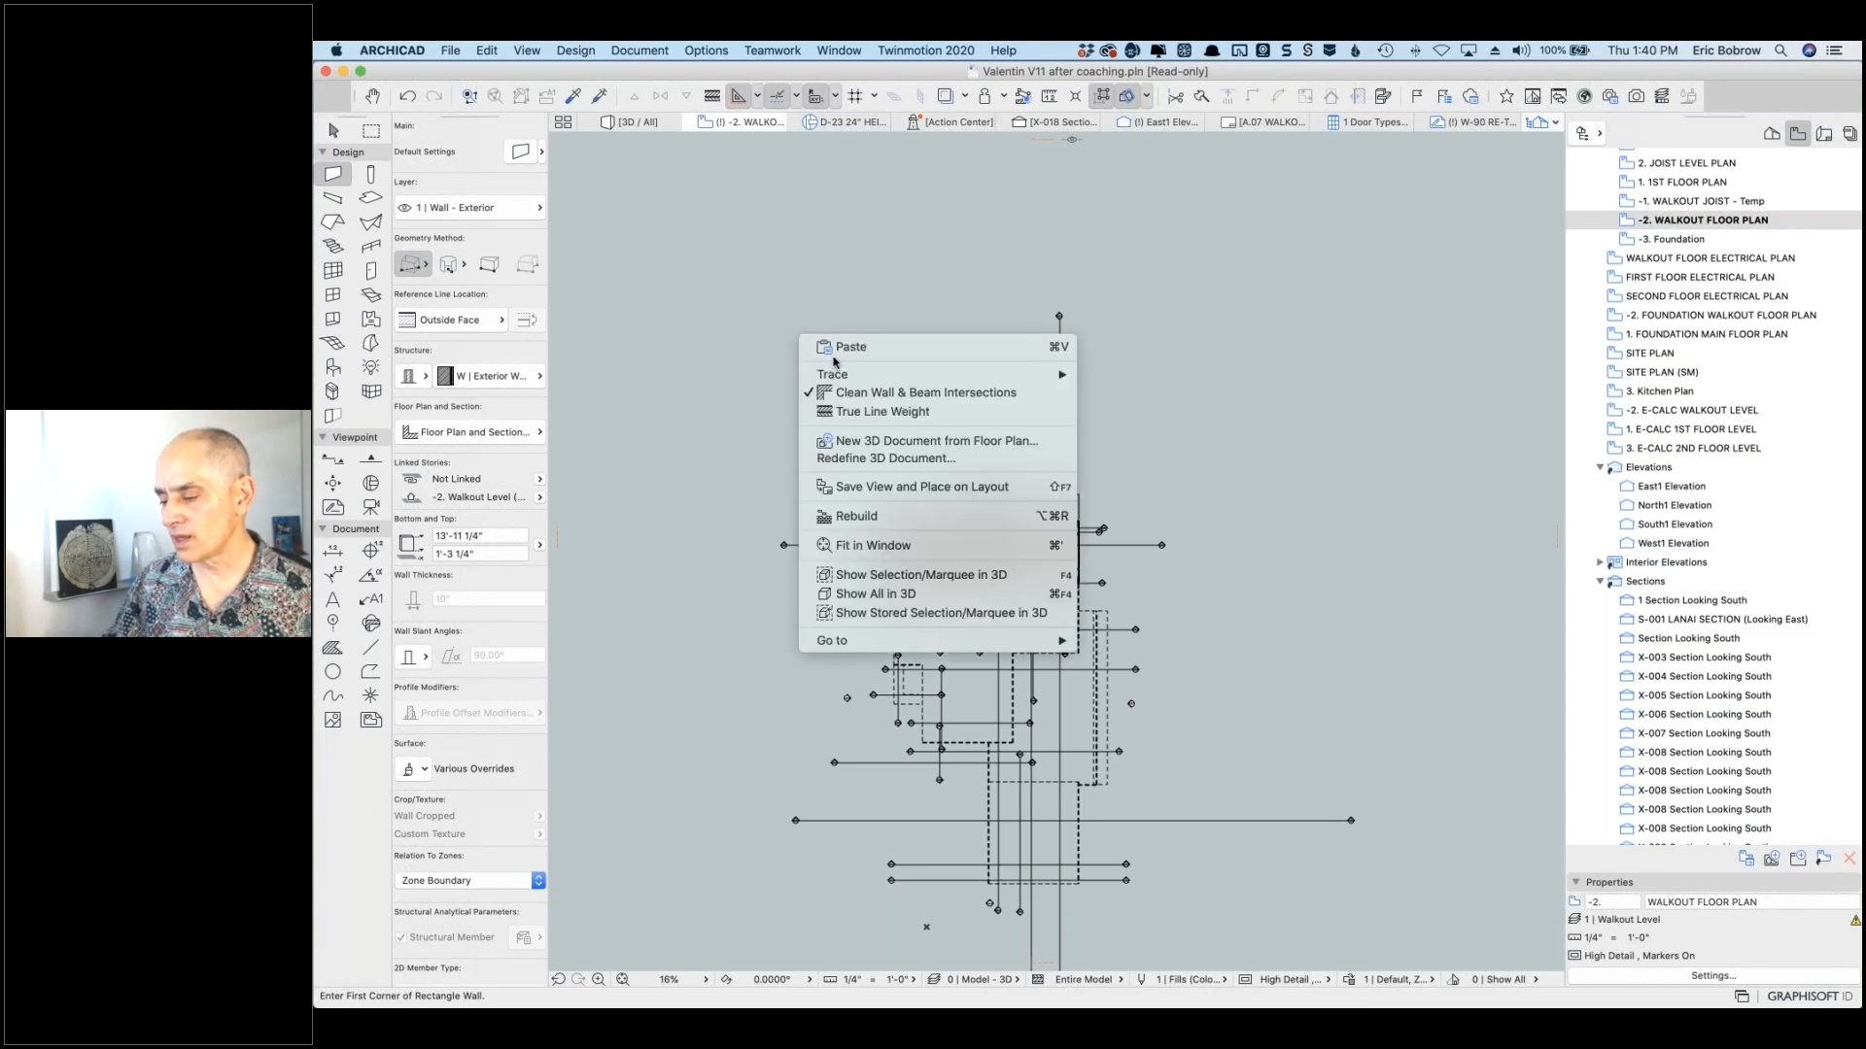
click(895, 594)
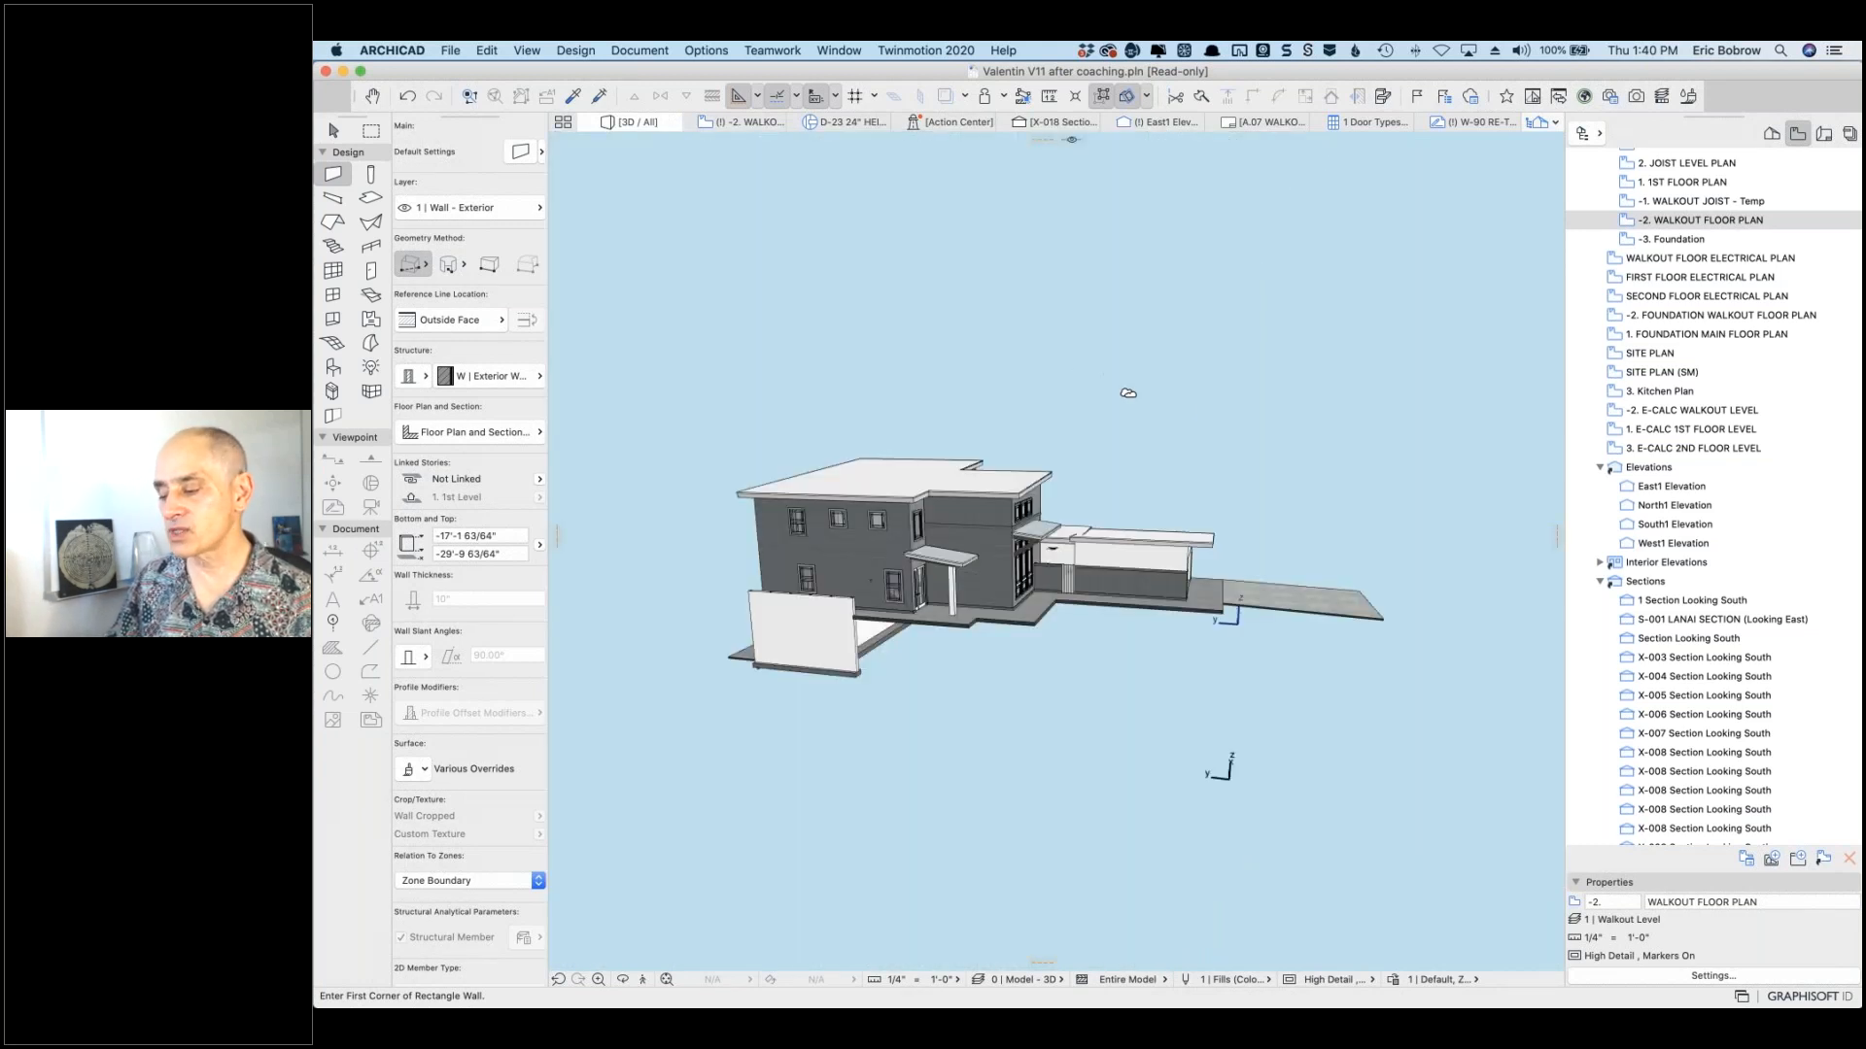
shift+middle_drag(1201, 414, 1128, 451)
scroll(797, 611, up, 5)
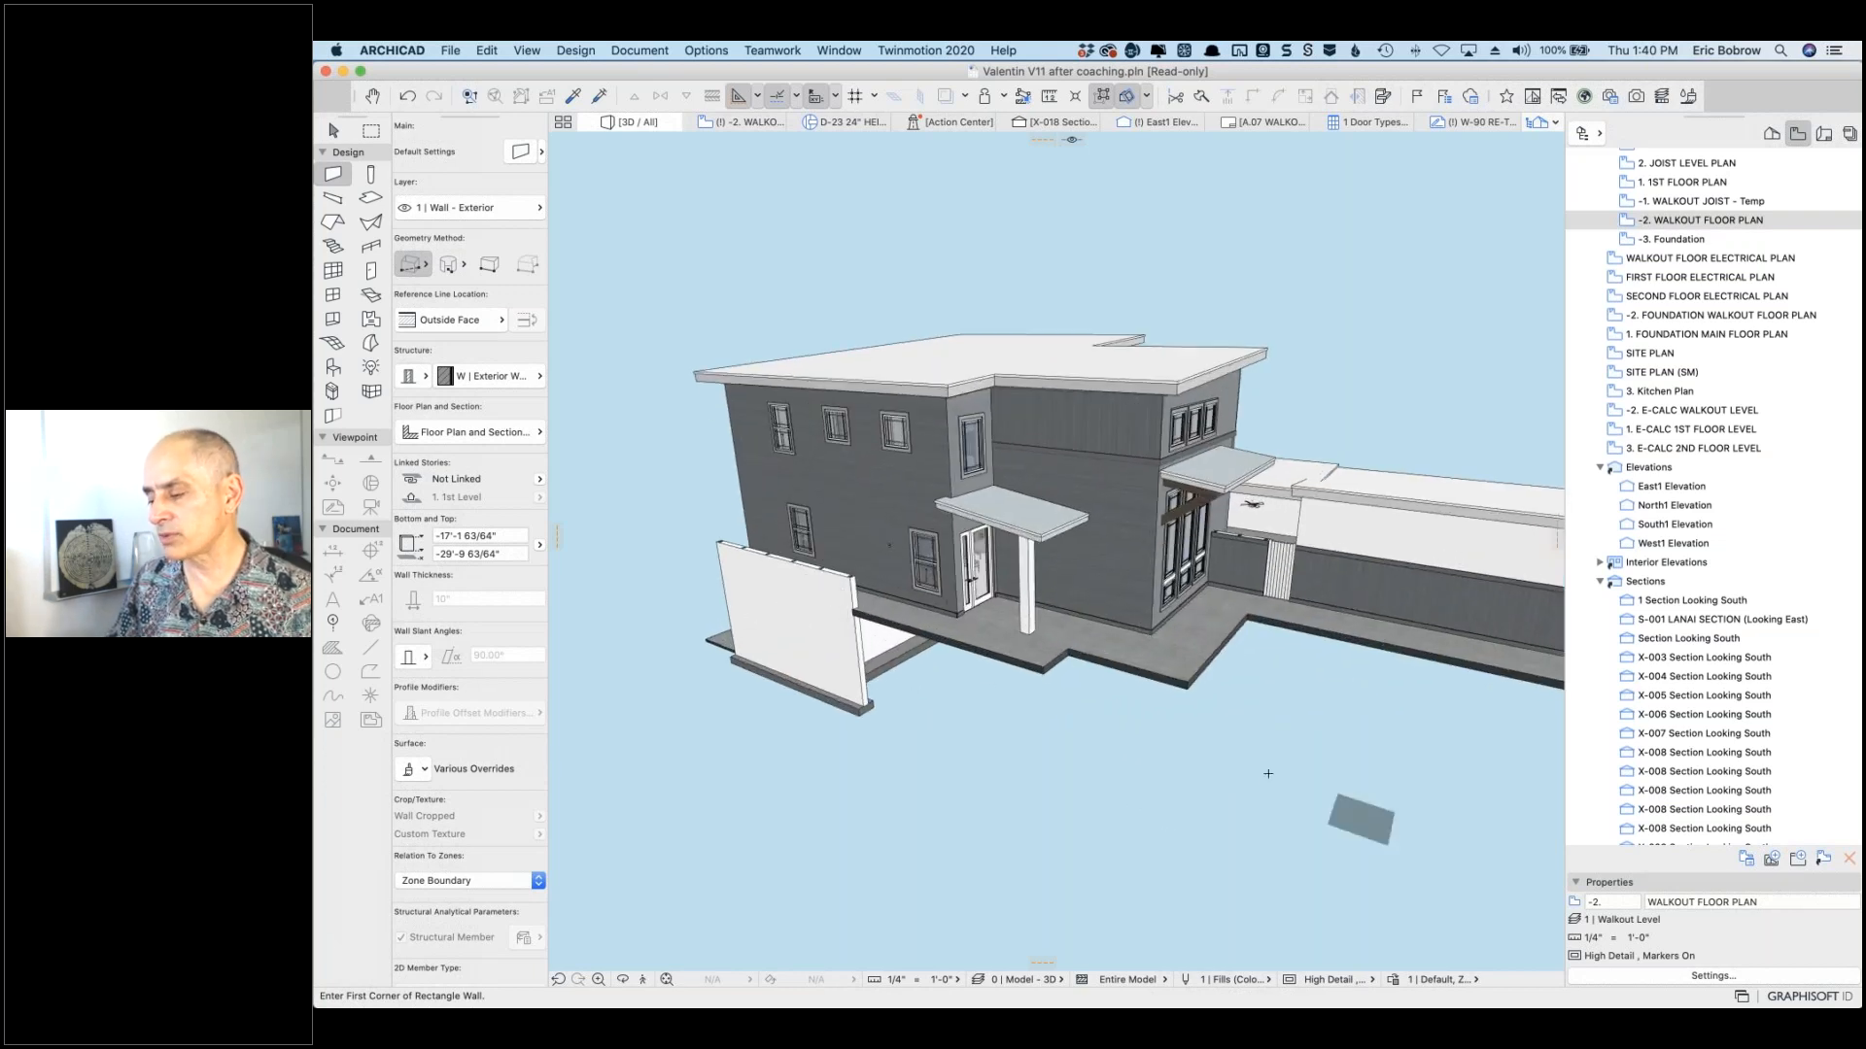
scroll(1262, 769, down, 3)
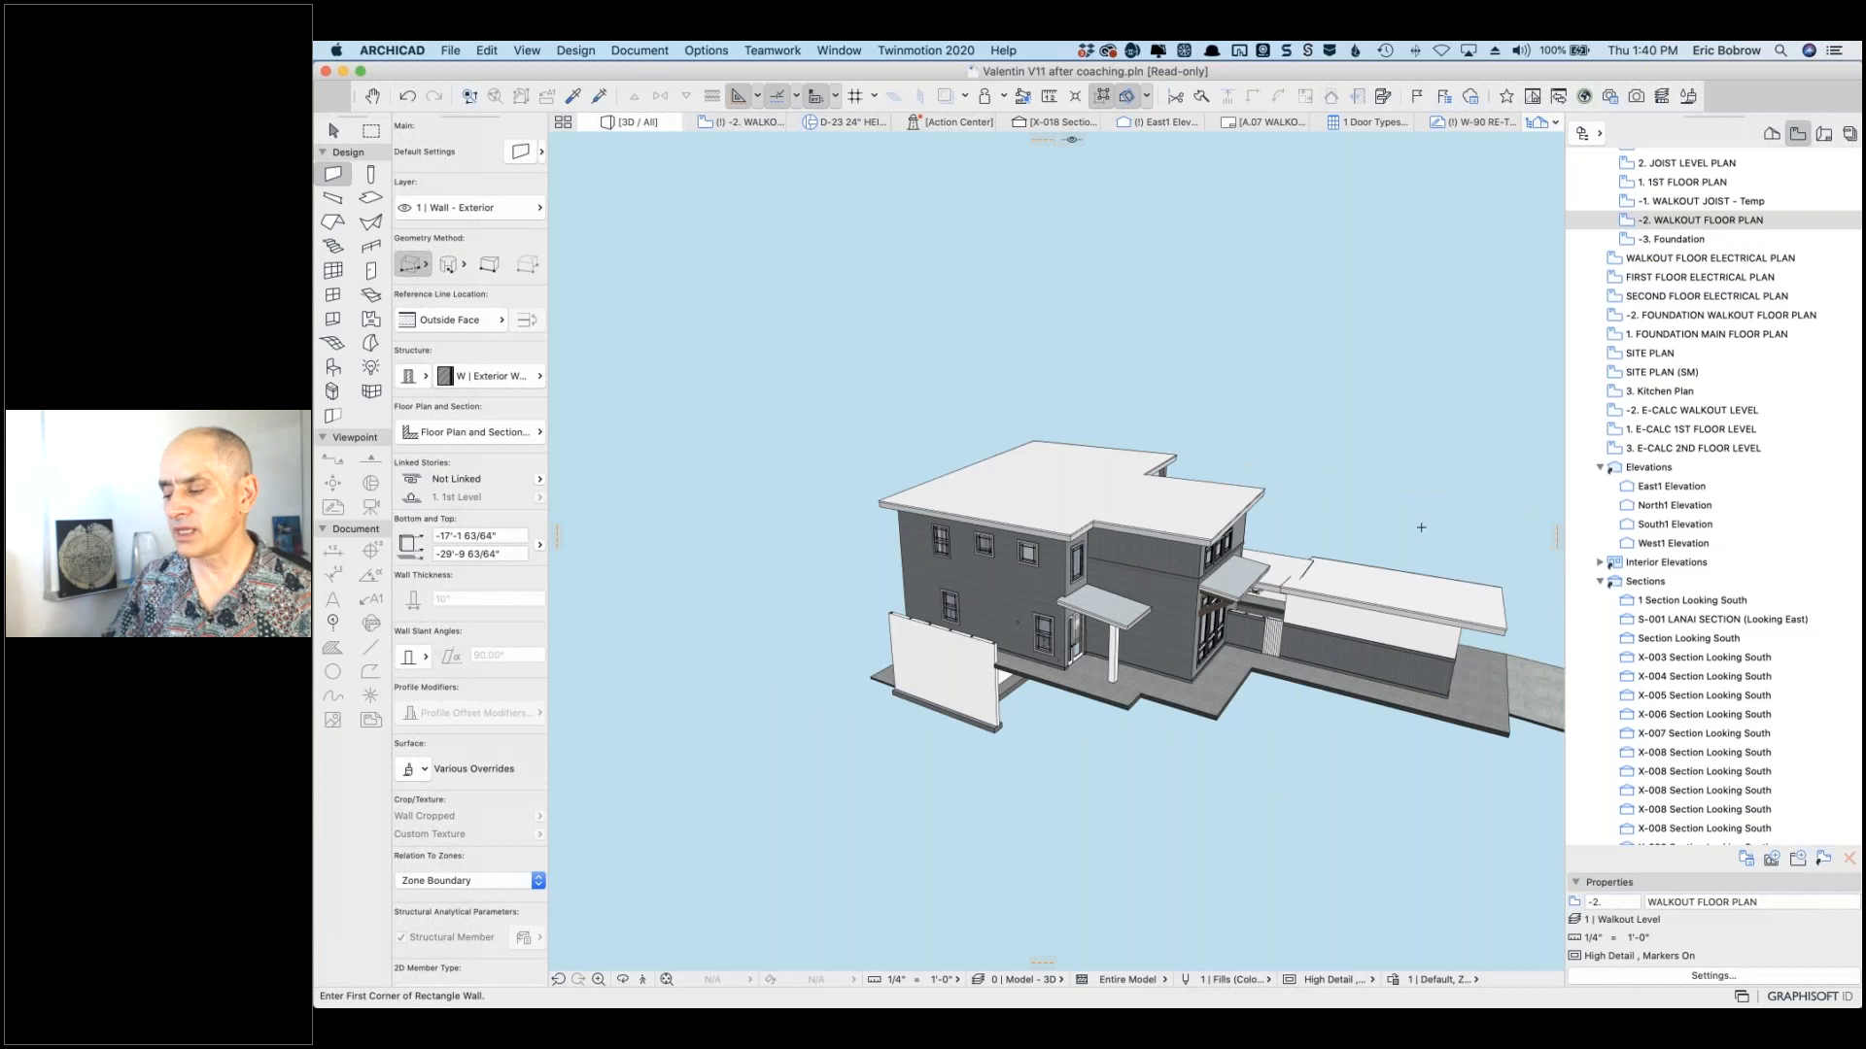
middle_drag(1445, 516, 1206, 493)
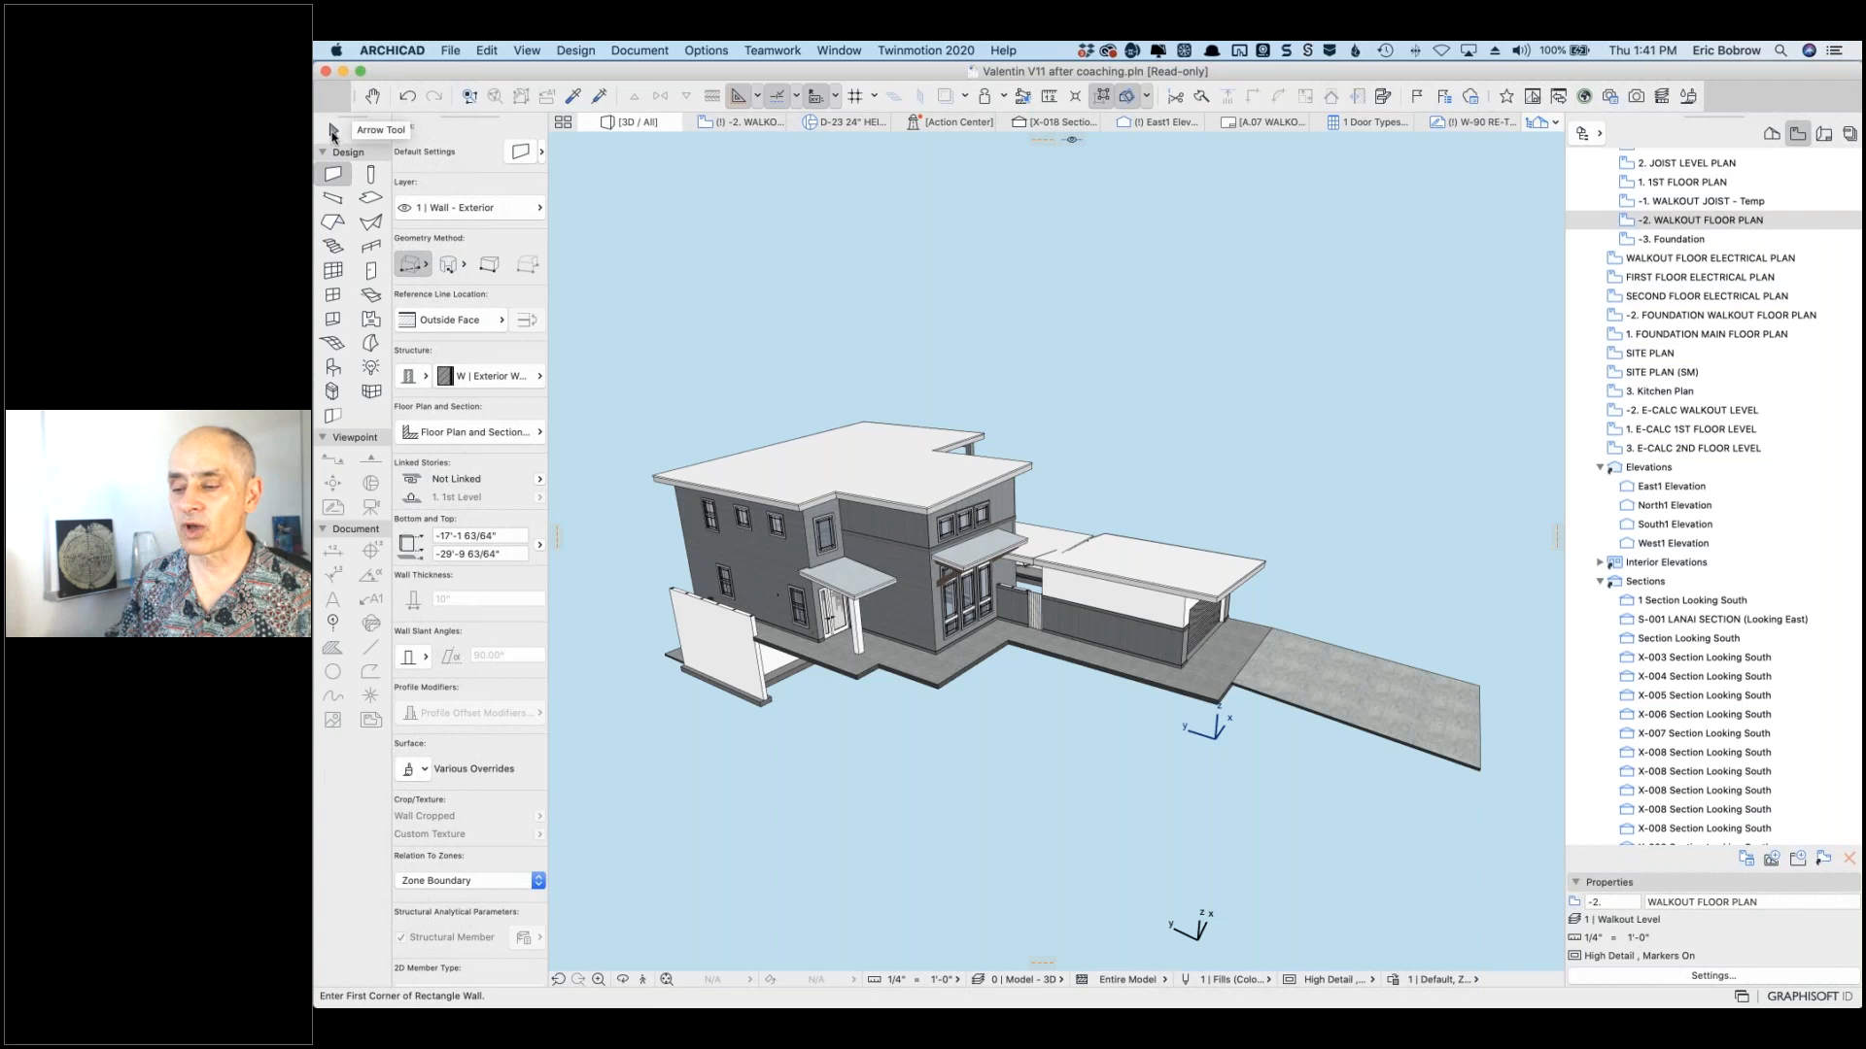
Step: With the Arrow tool active, use Edit > Select All to select every model element
click(331, 132)
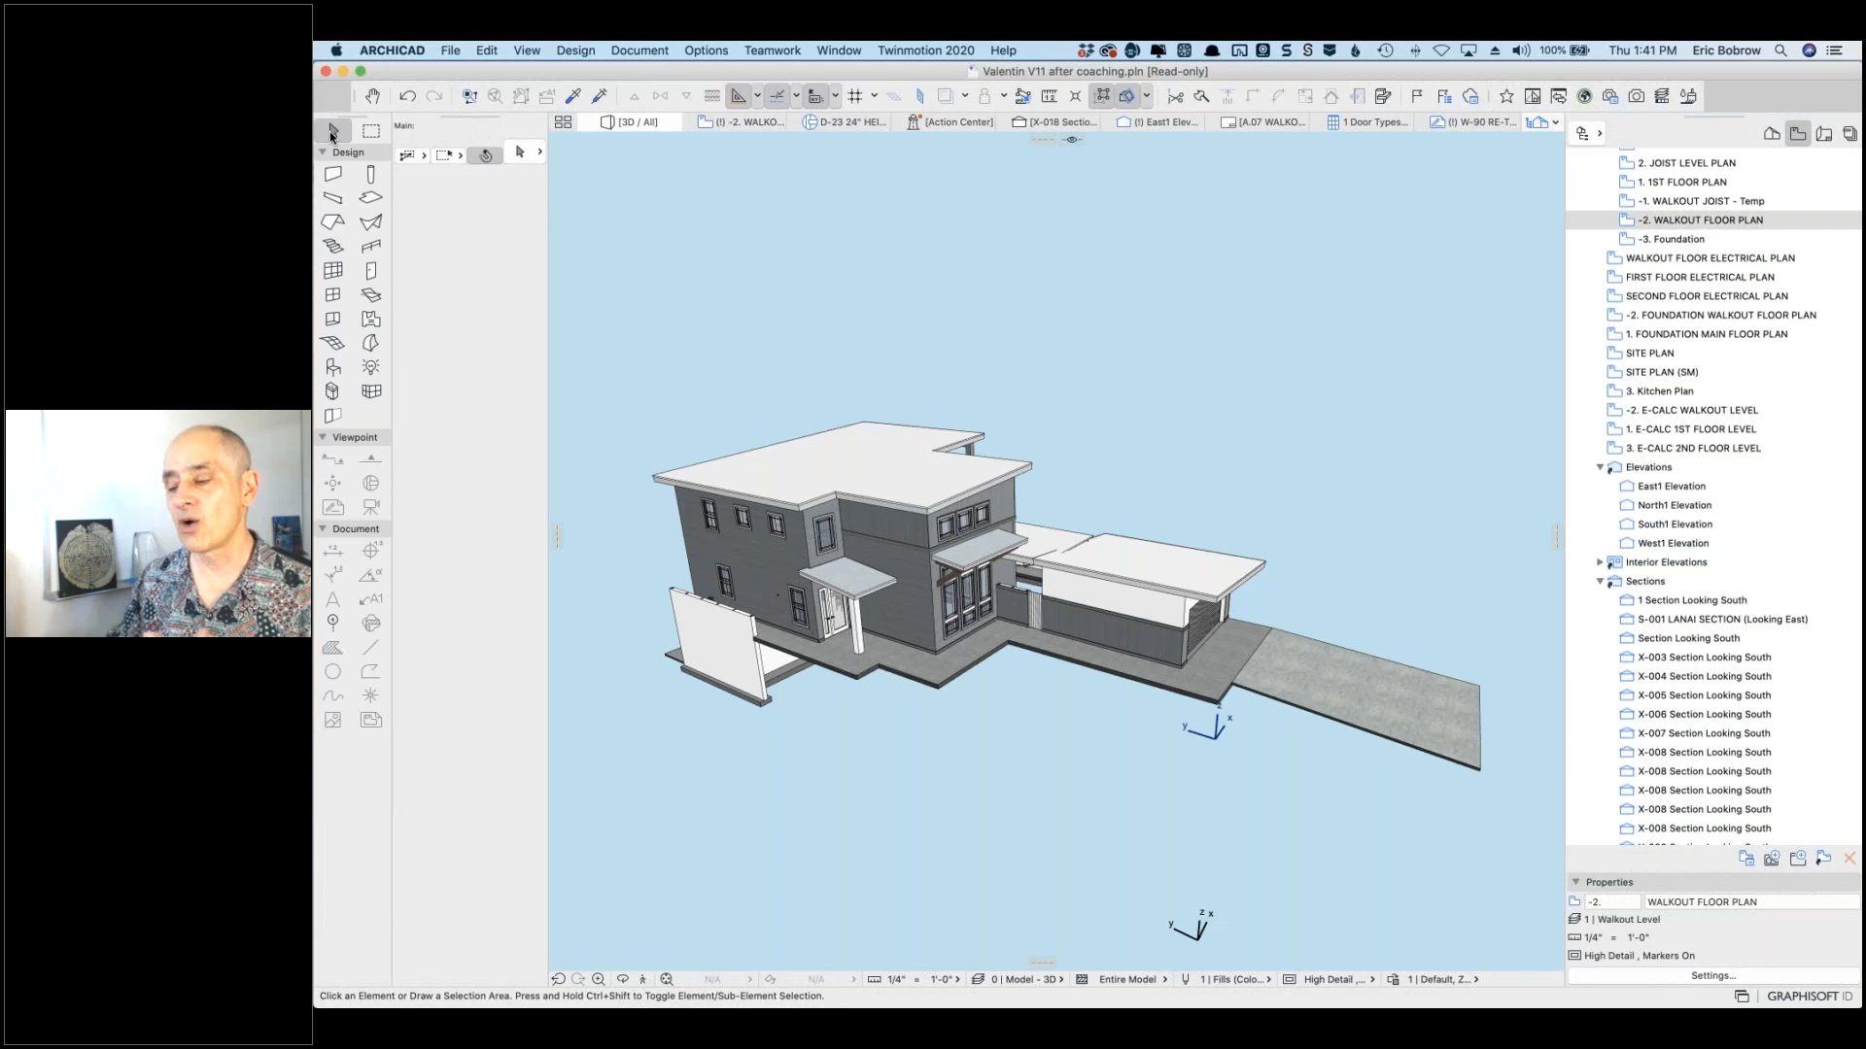
click(486, 51)
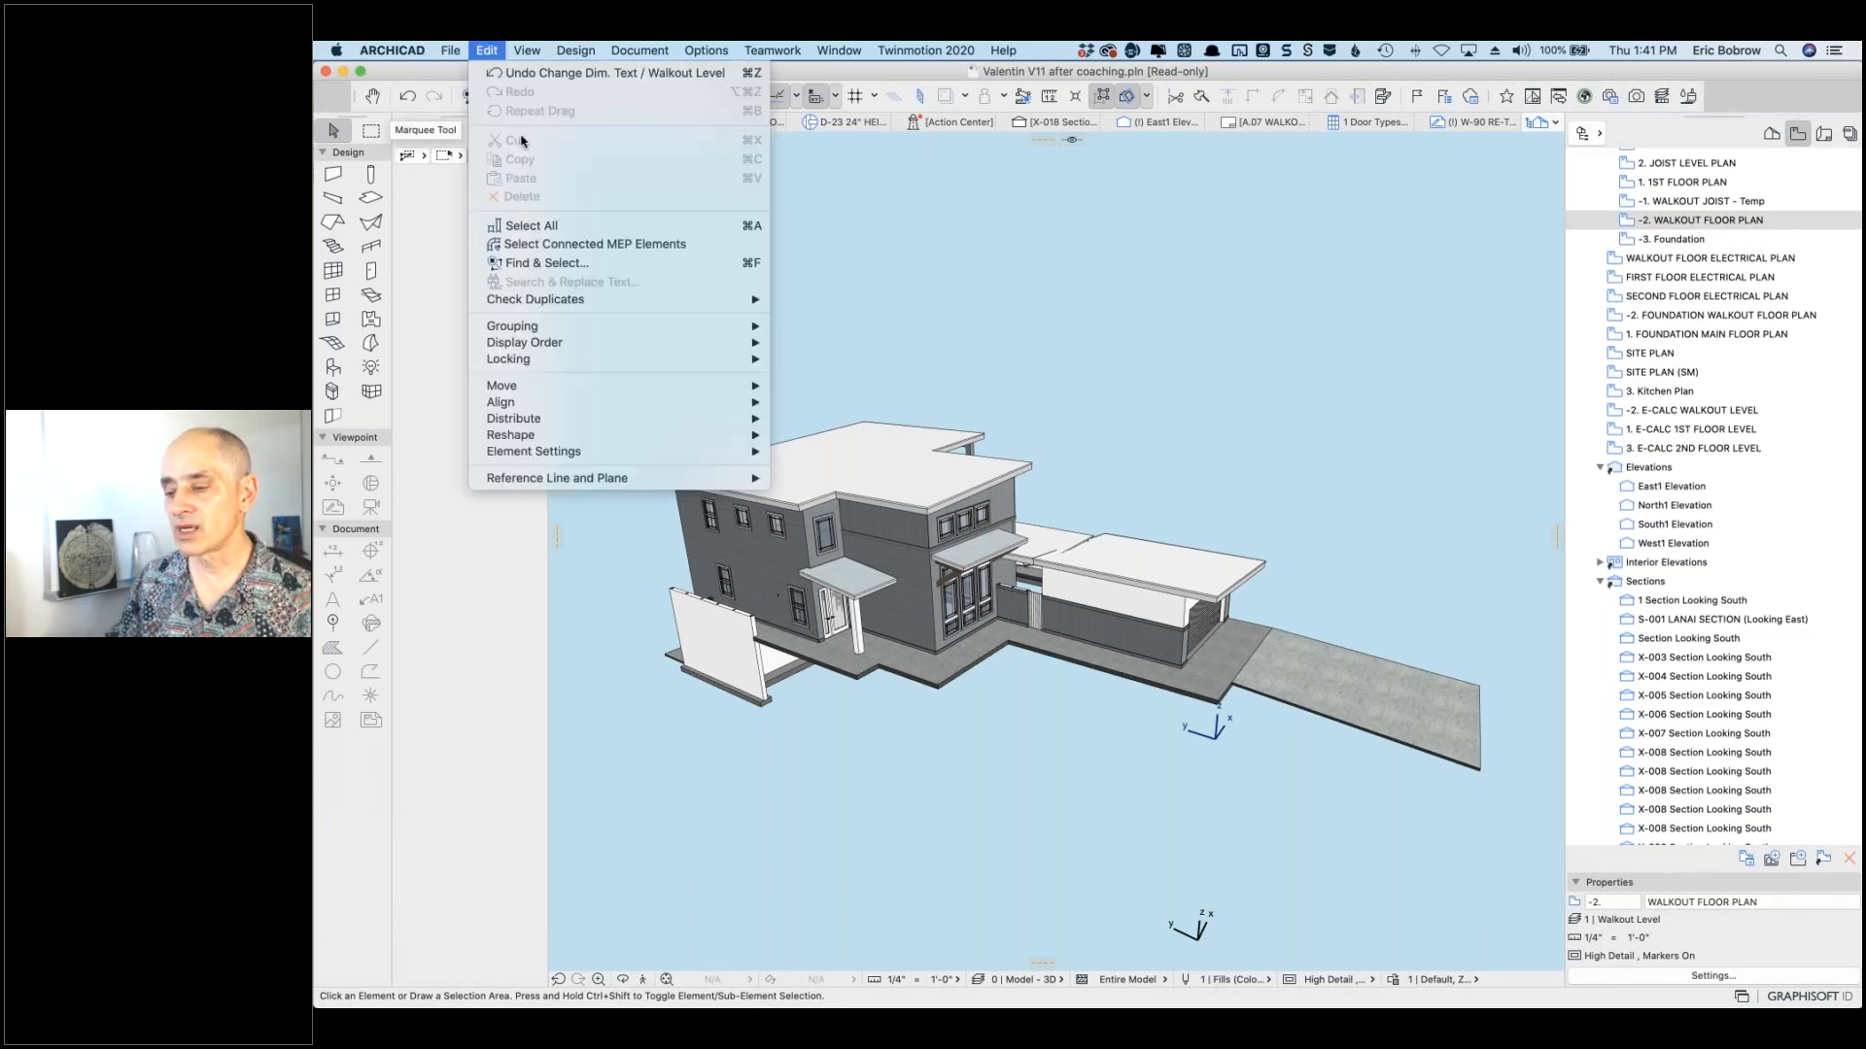
click(544, 226)
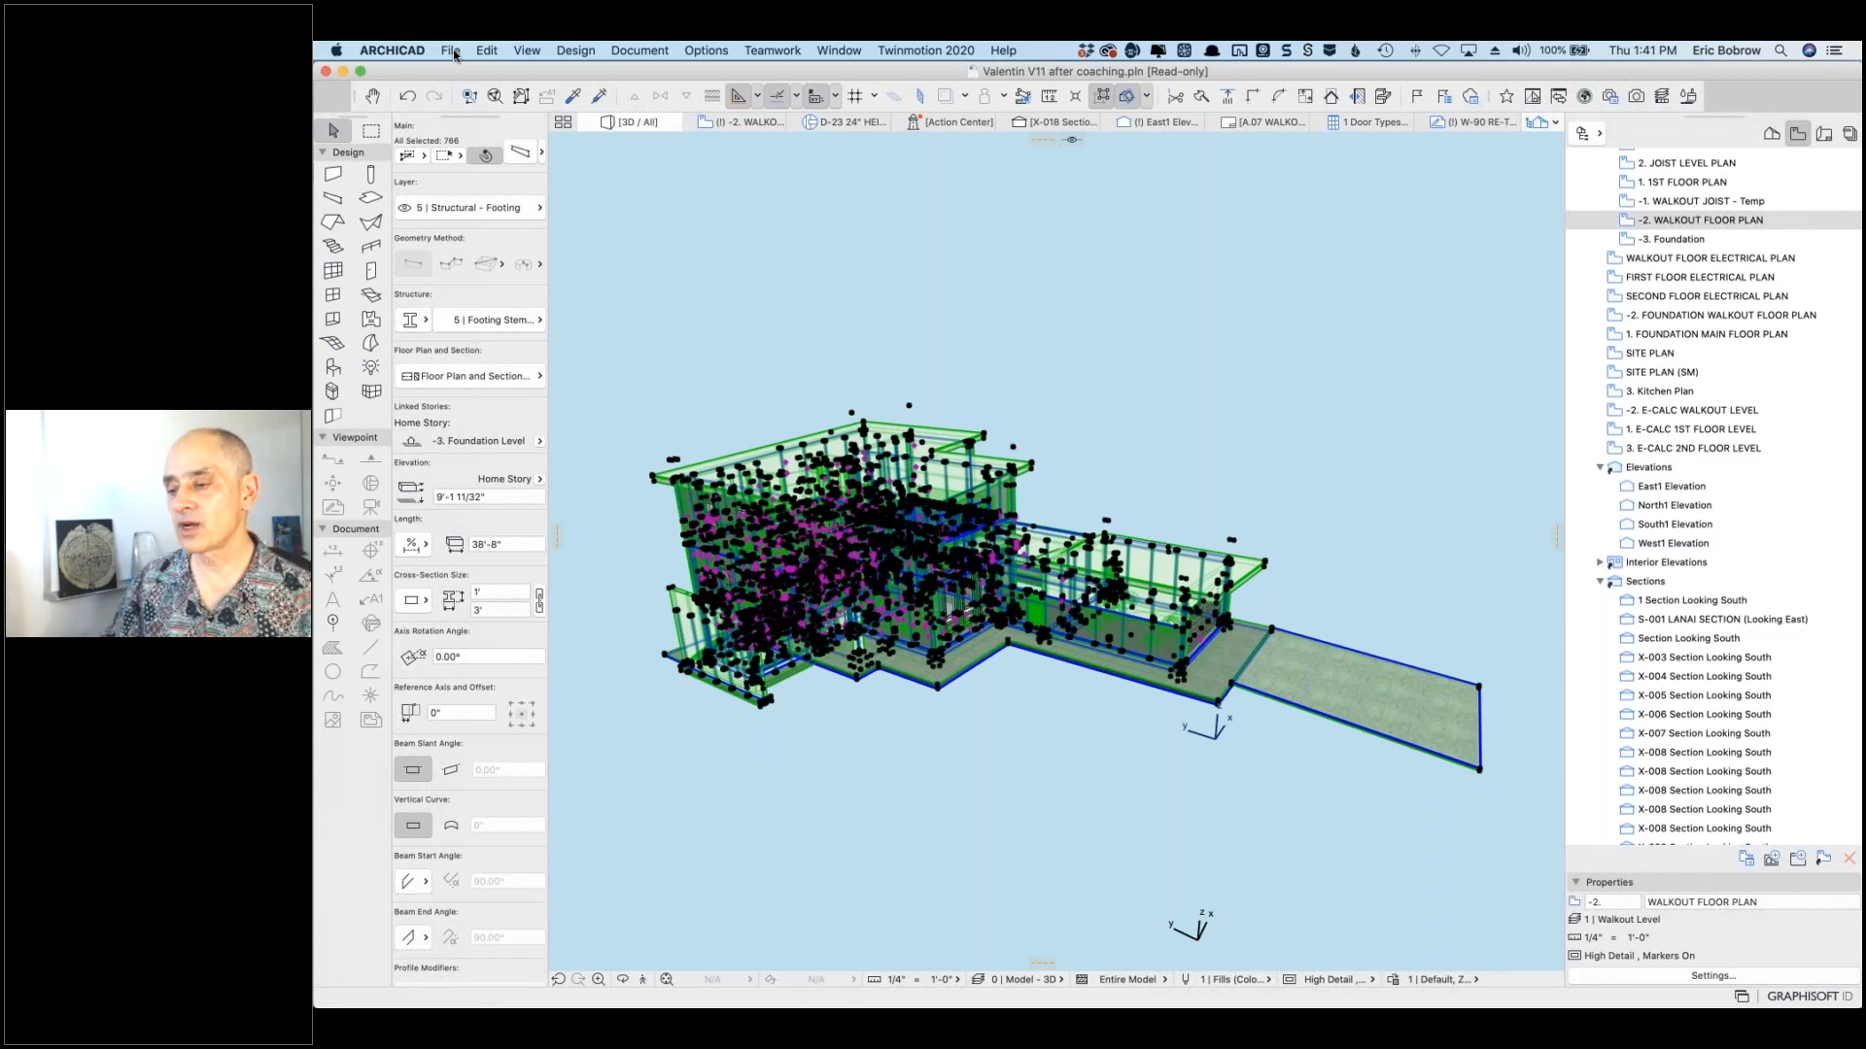
Step: Start saving the selected building with File > Libraries and Objects > Save Selection as Object
click(453, 54)
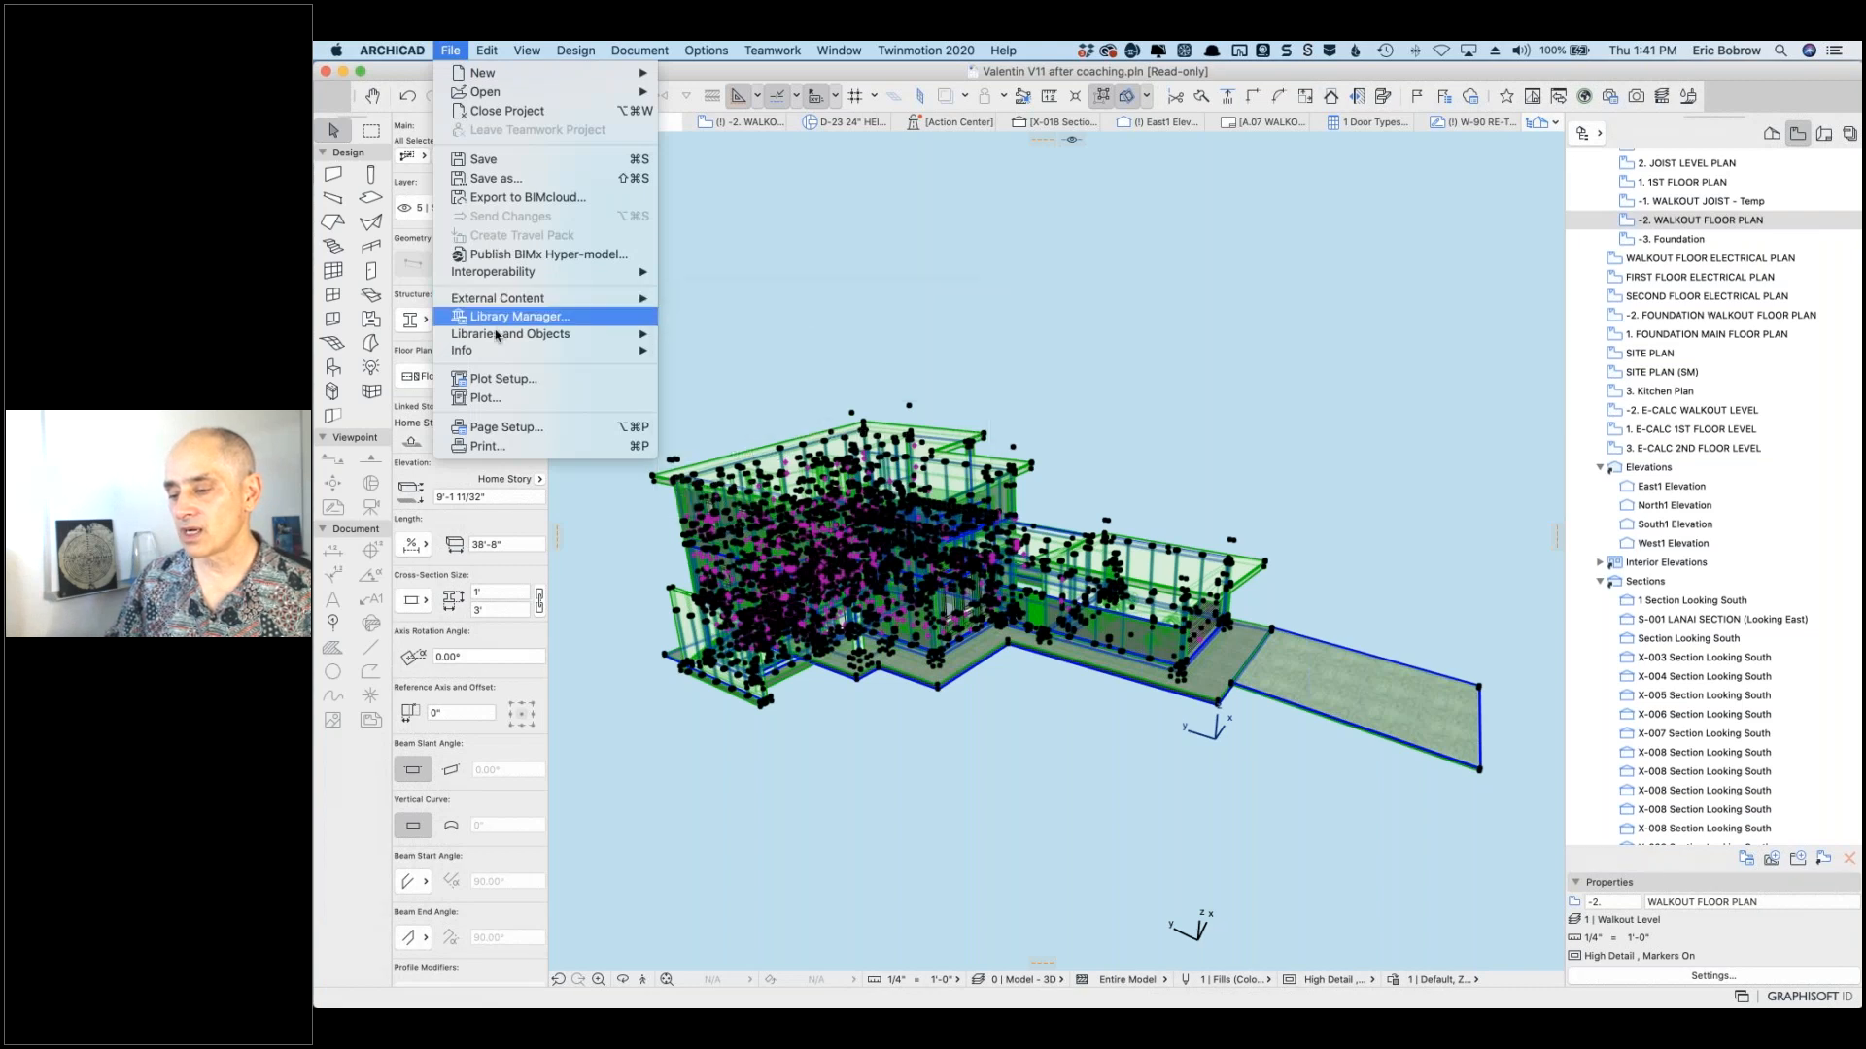
mouse_move(497, 335)
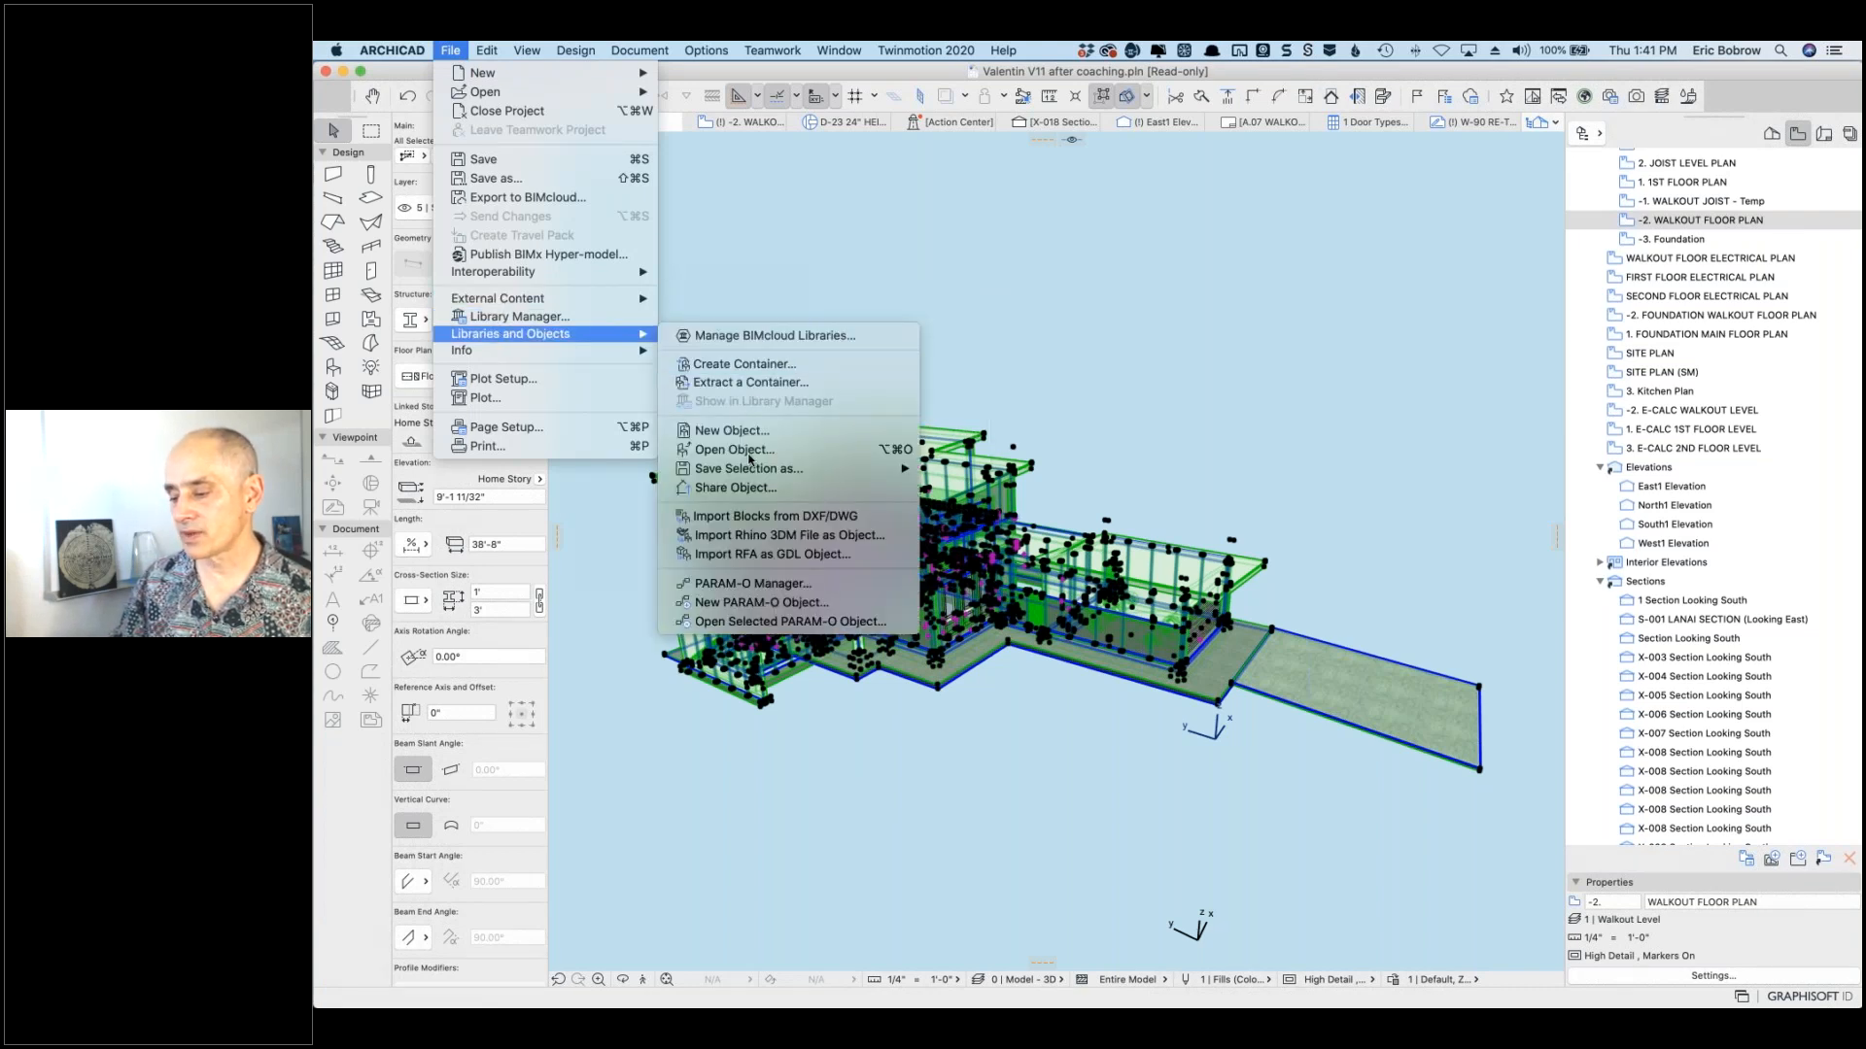
mouse_move(747, 475)
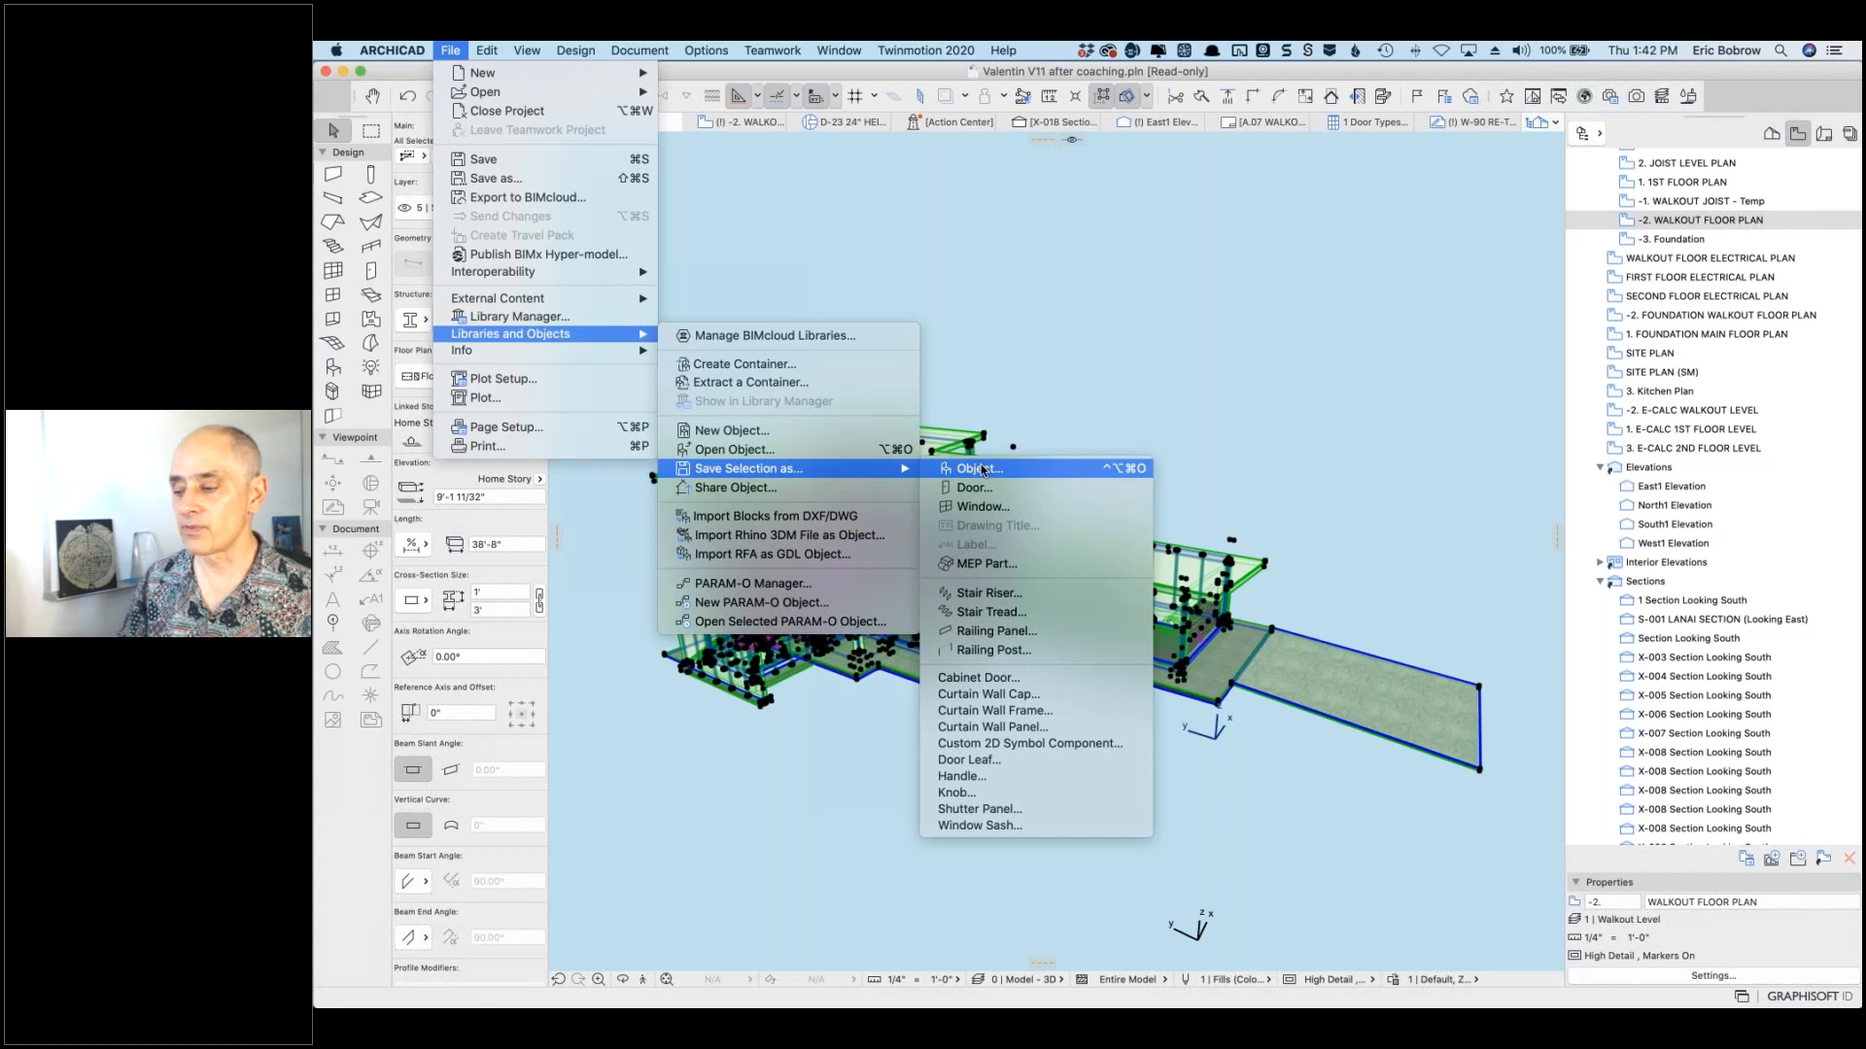
click(982, 470)
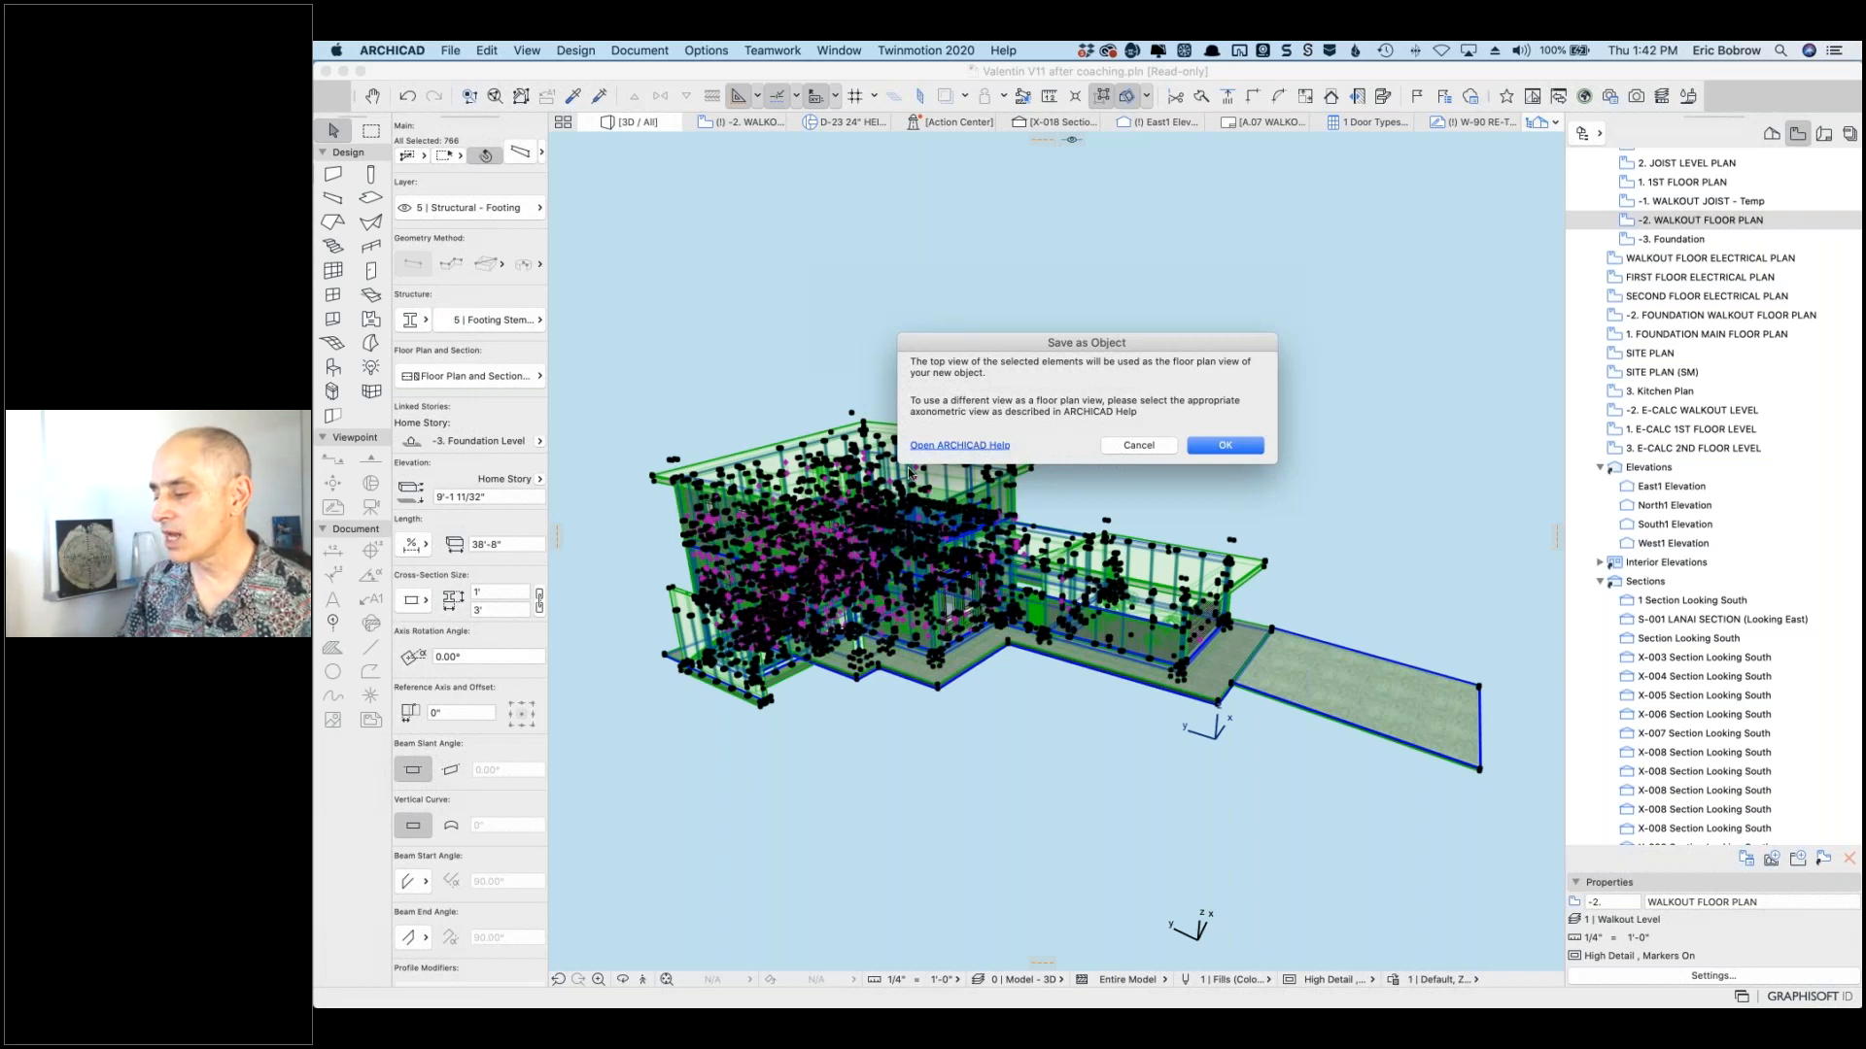
Step: Accept the top view as the plan symbol and save the object as 'Full Building as Object'
click(1223, 449)
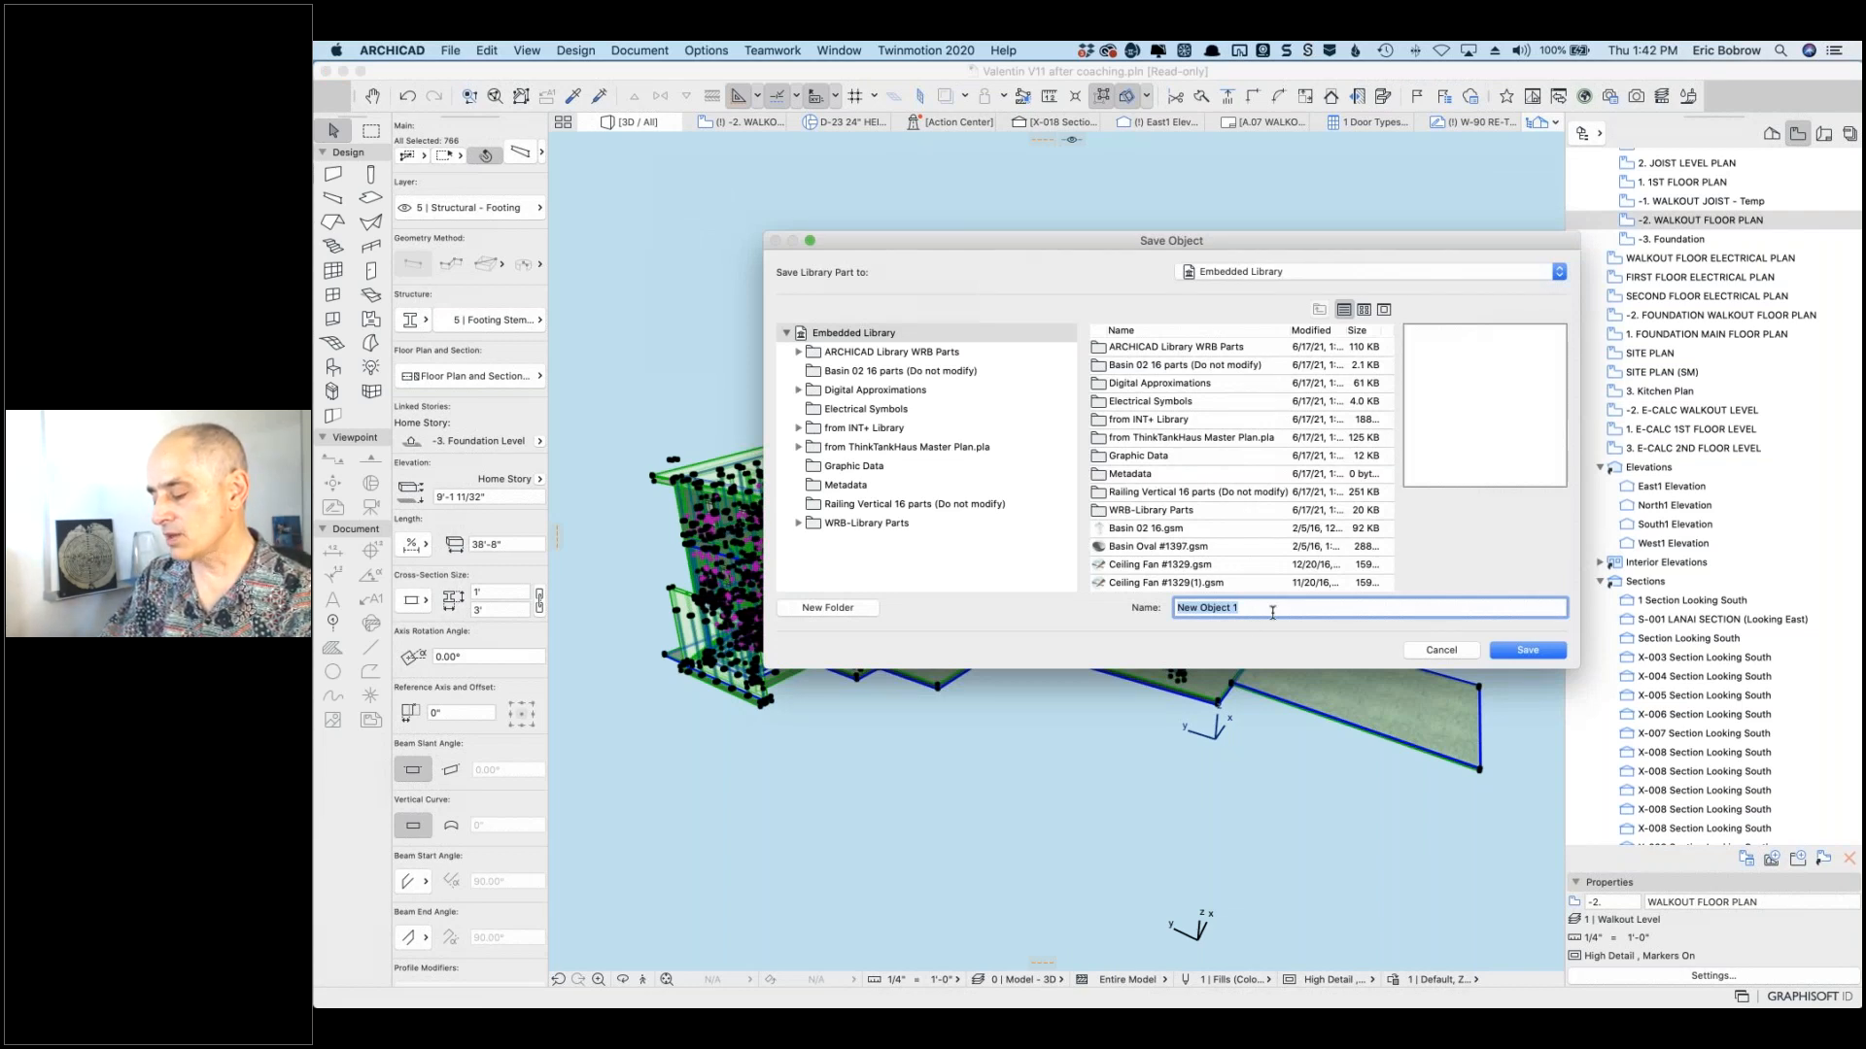
text(Full Bu)
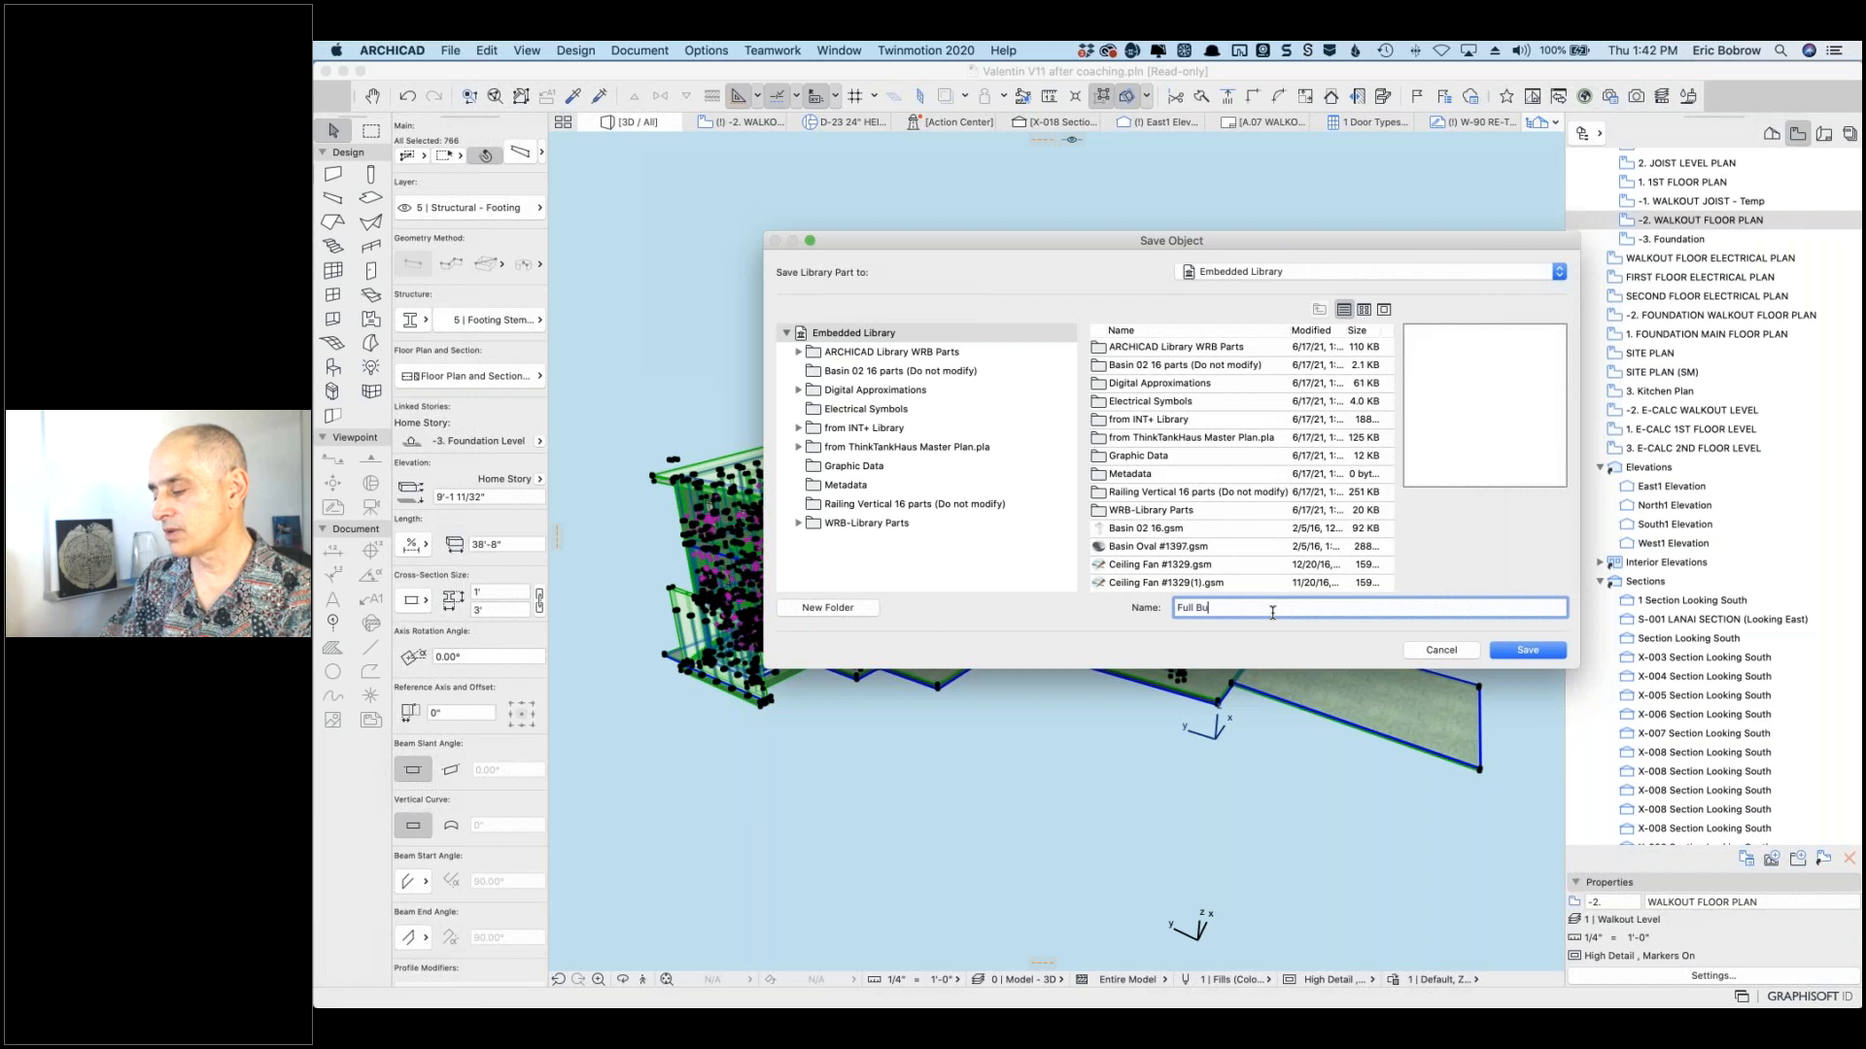
text(ilding as Object)
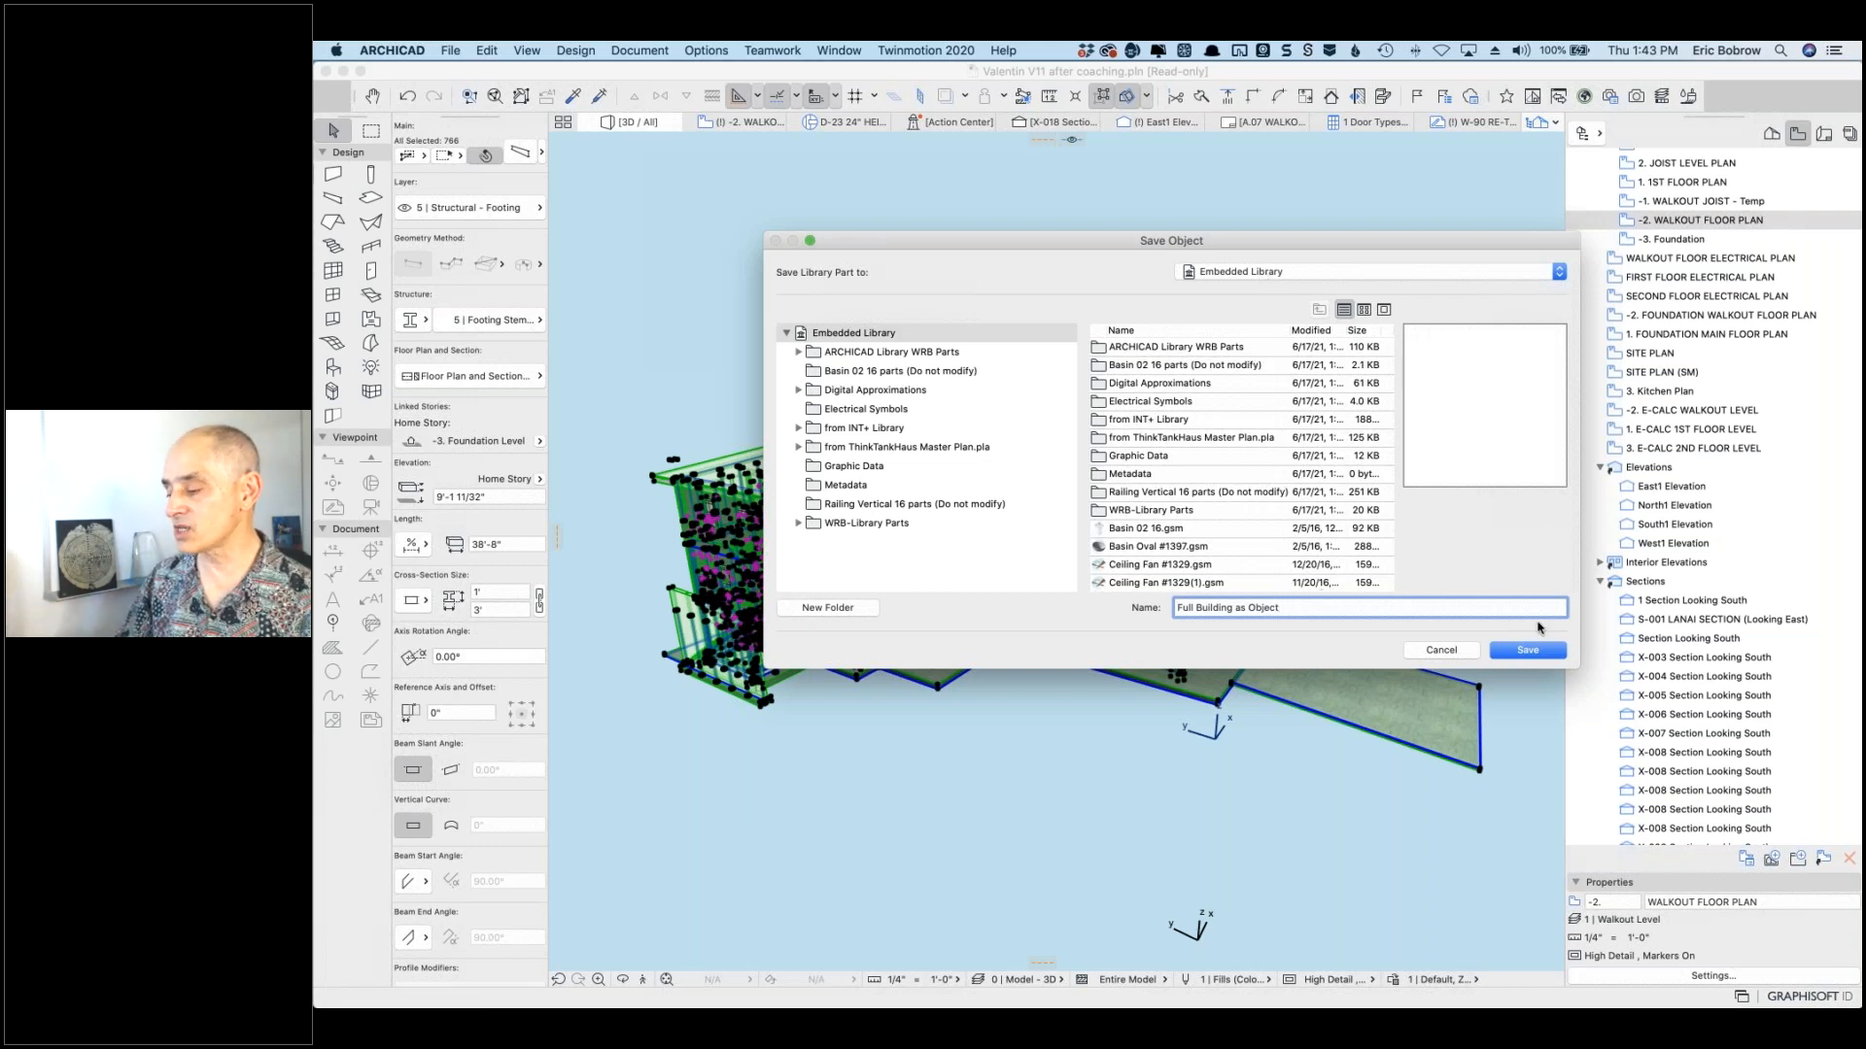
click(1529, 651)
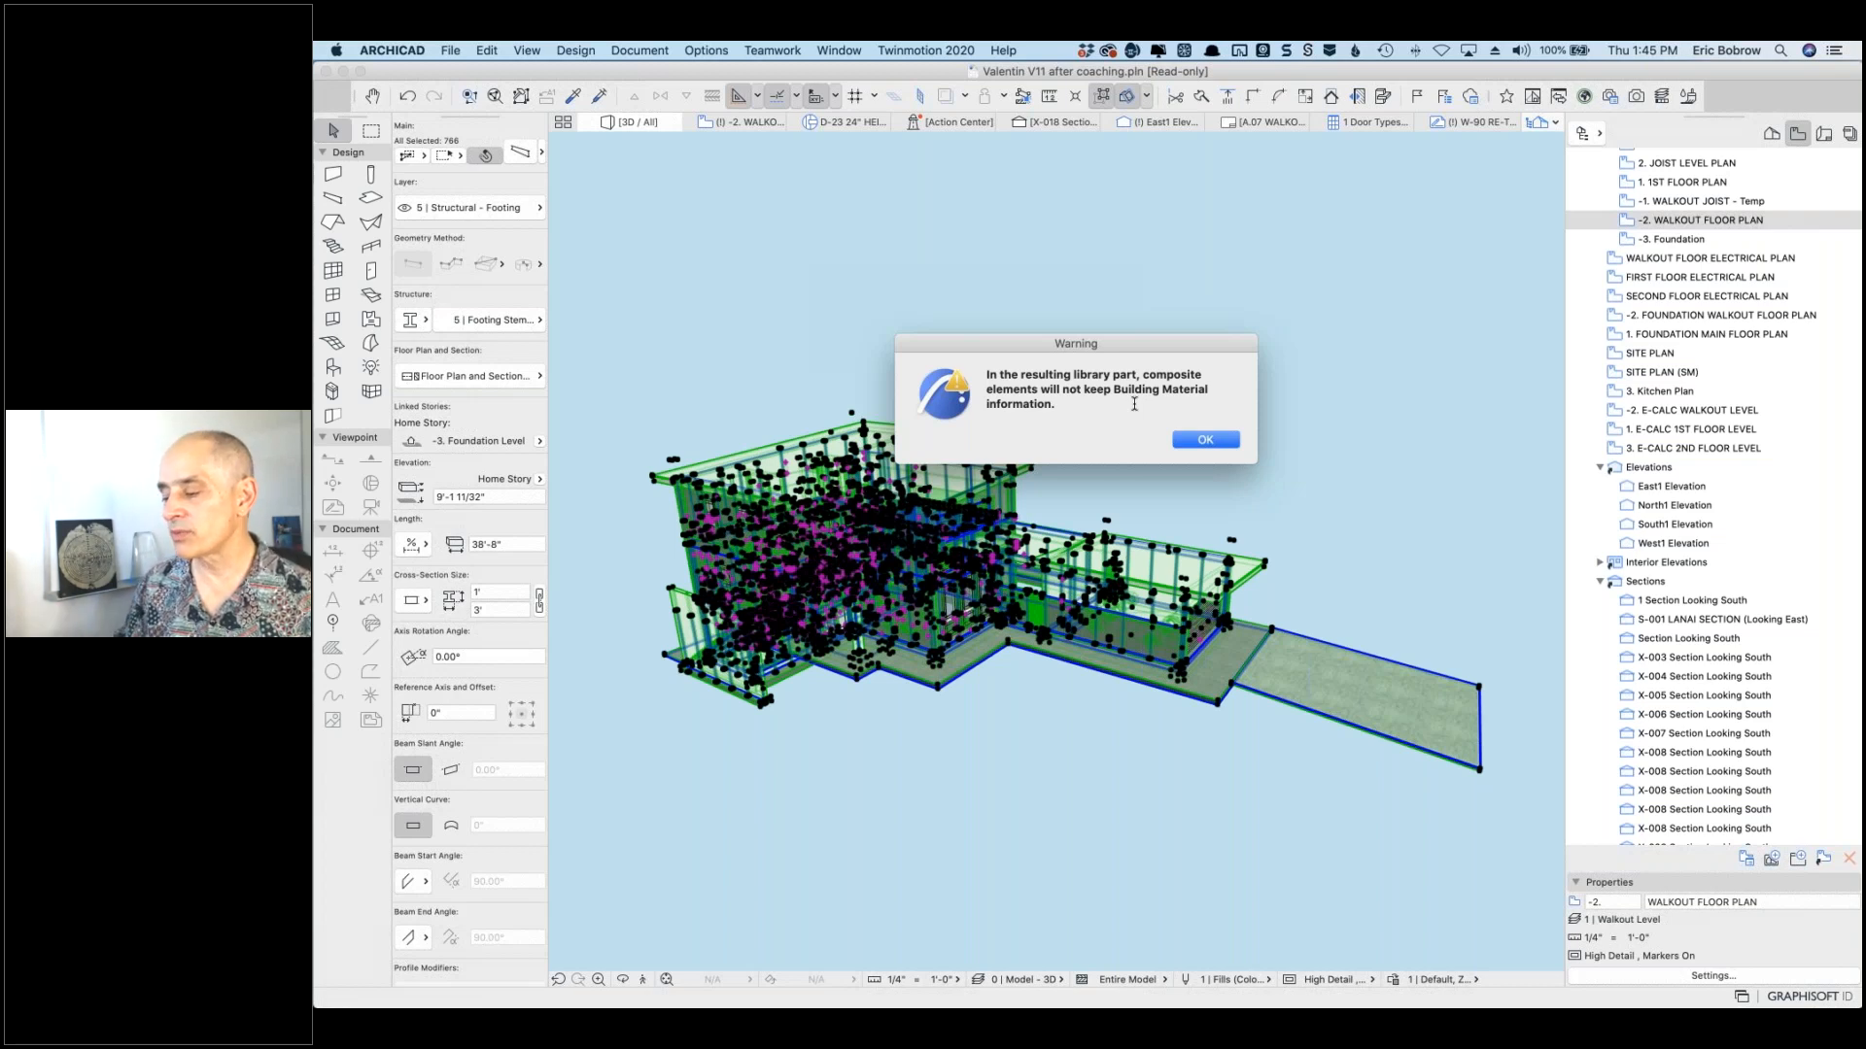
Step: Dismiss the material warning and accept the object's surfaces, keeping Surface 10 as 09 | Glass - Blue
click(1205, 440)
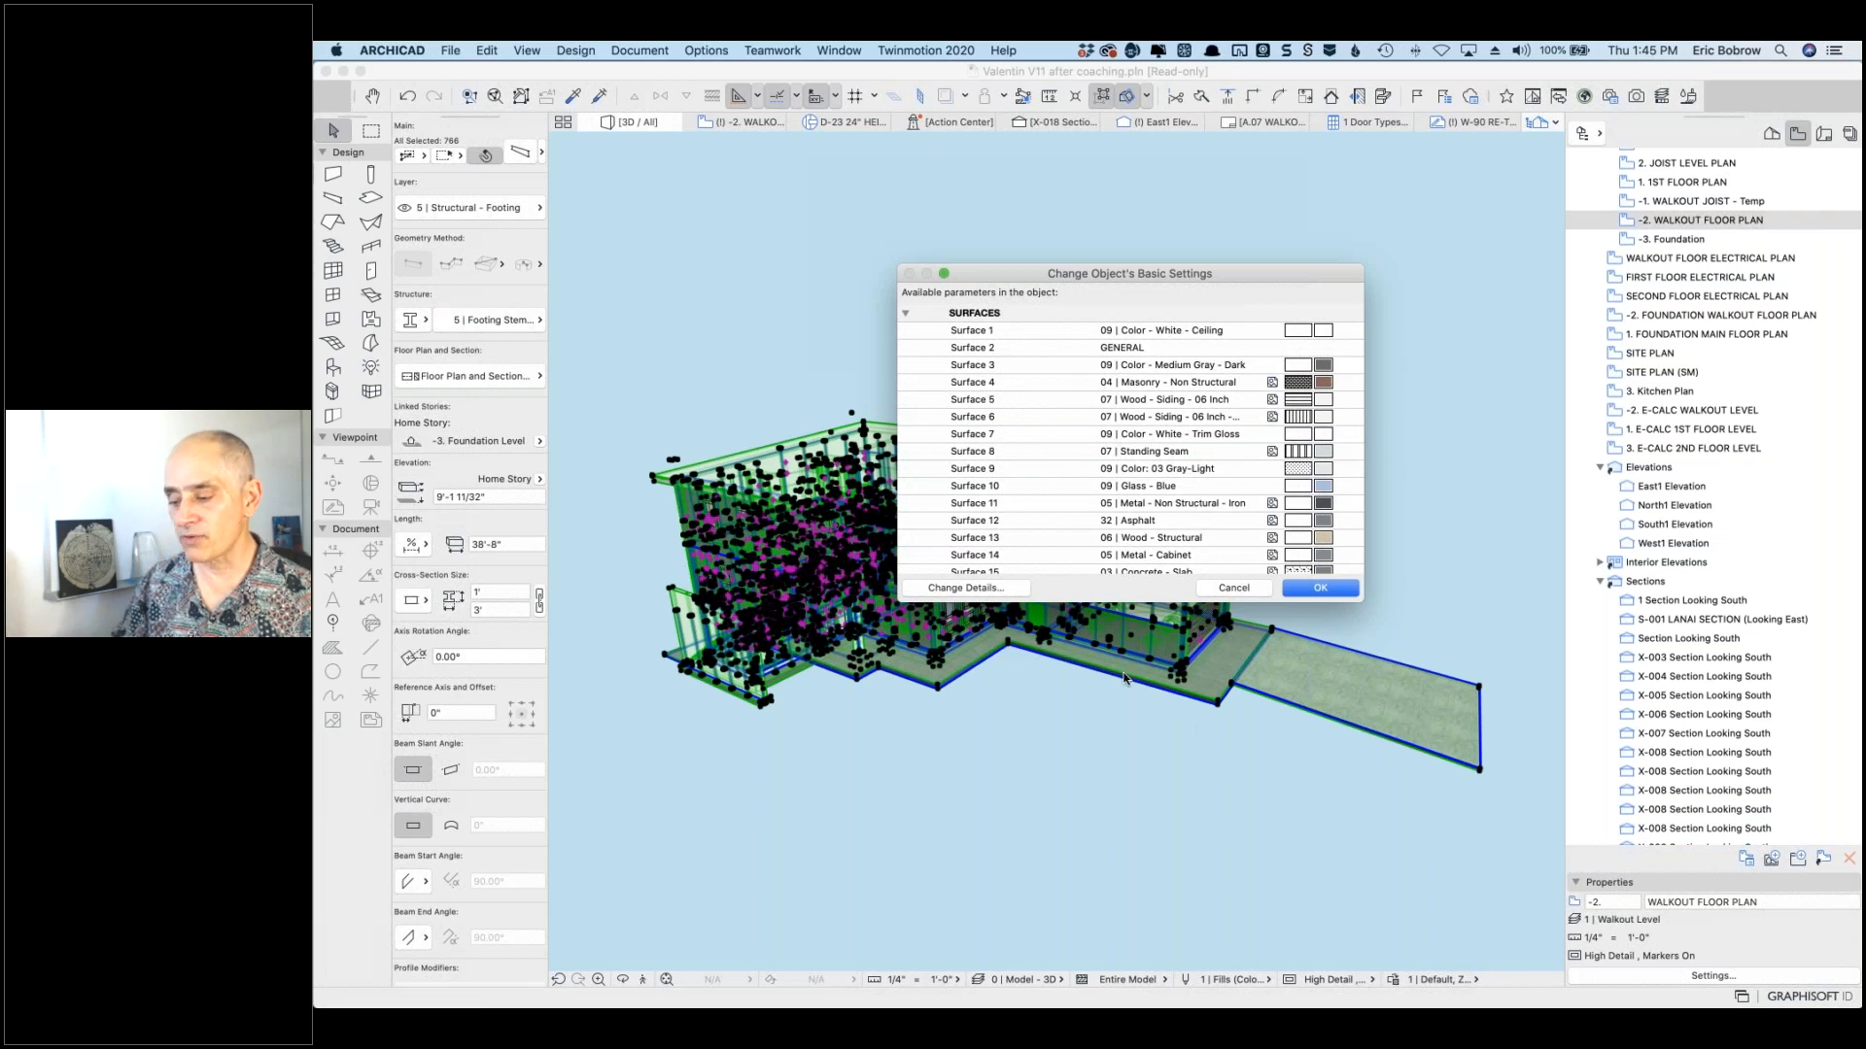
click(1002, 469)
drag(1006, 469, 939, 465)
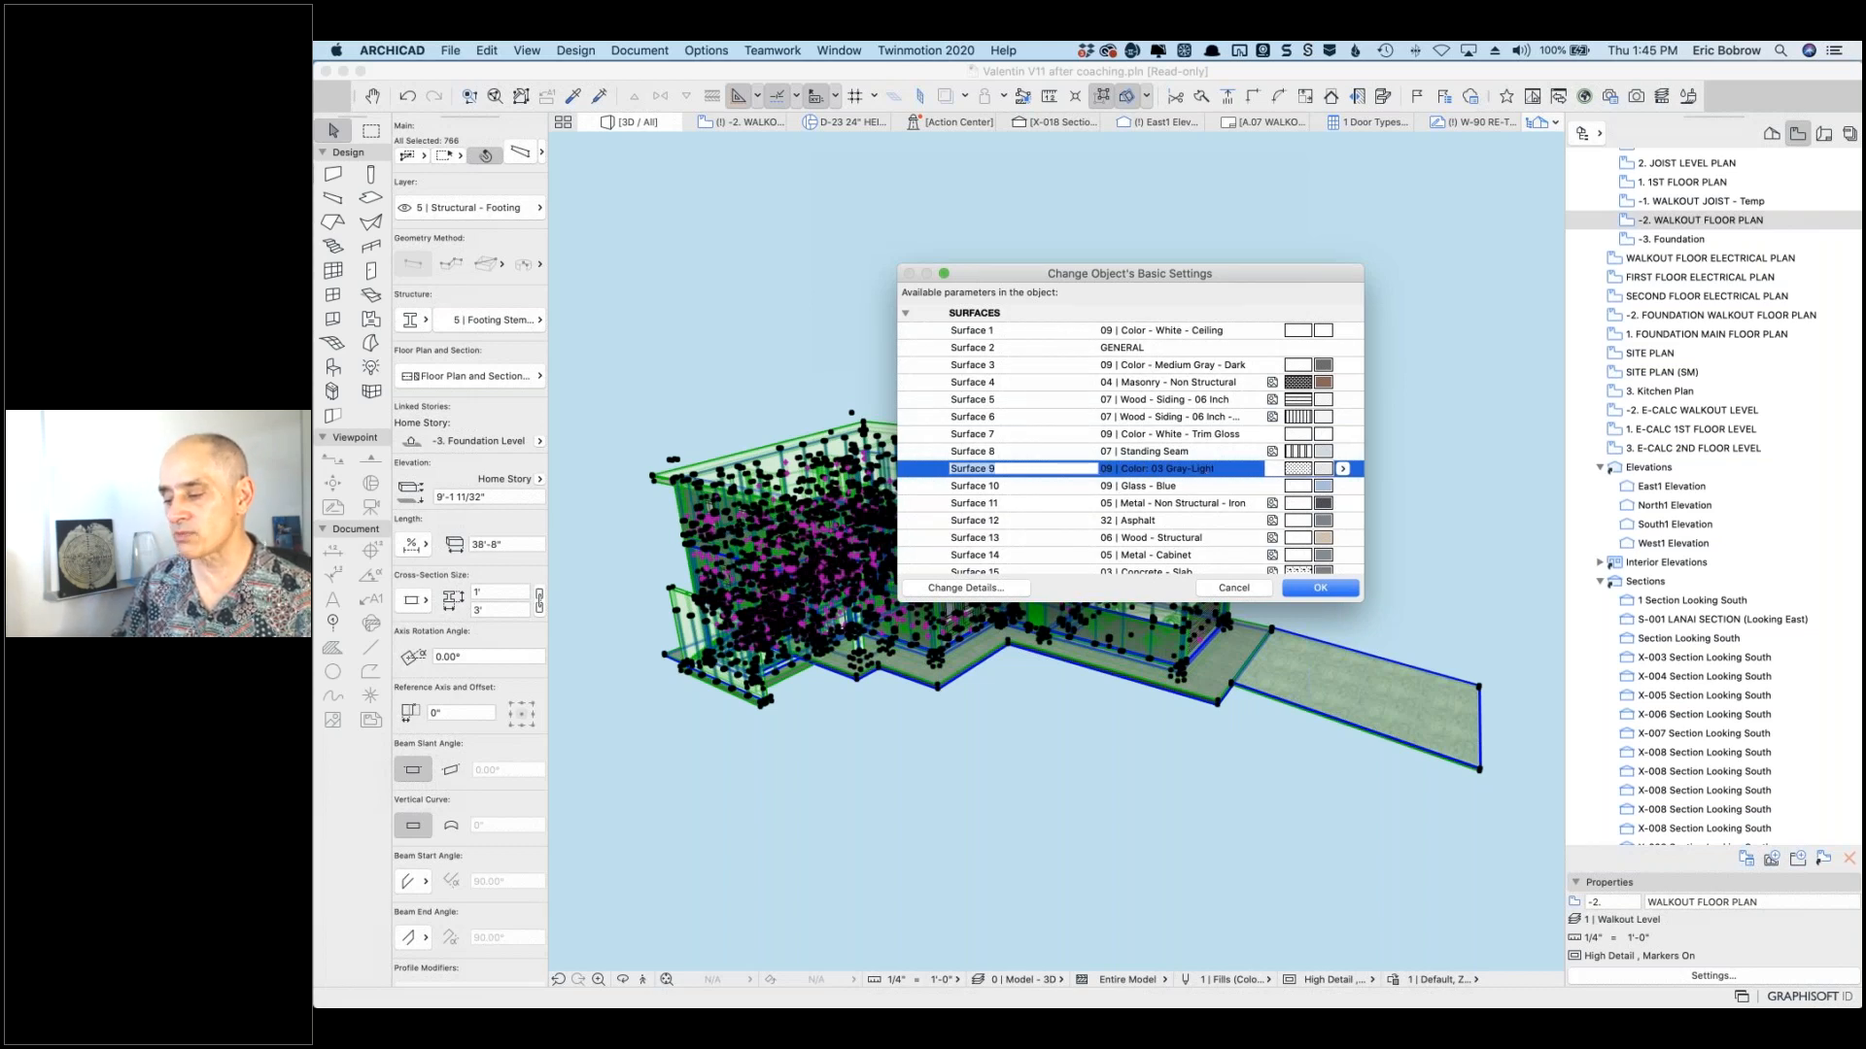
key(Down)
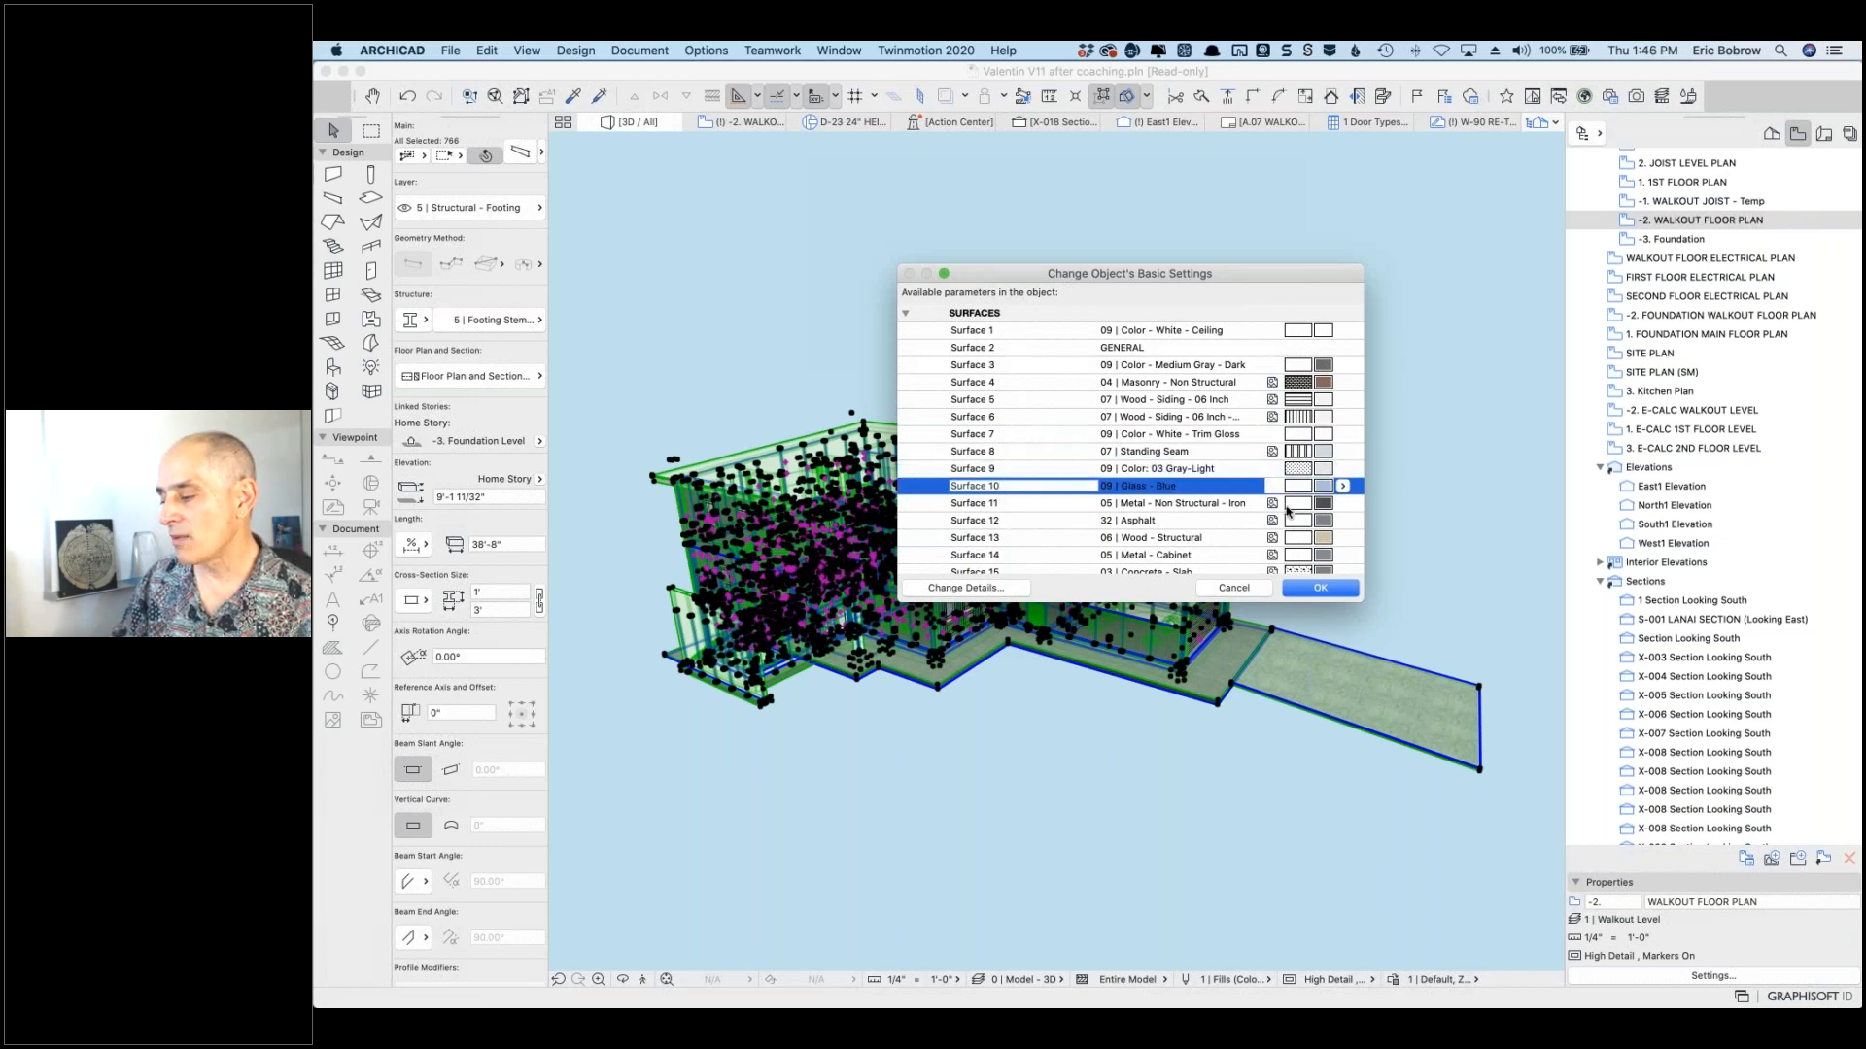
click(1344, 487)
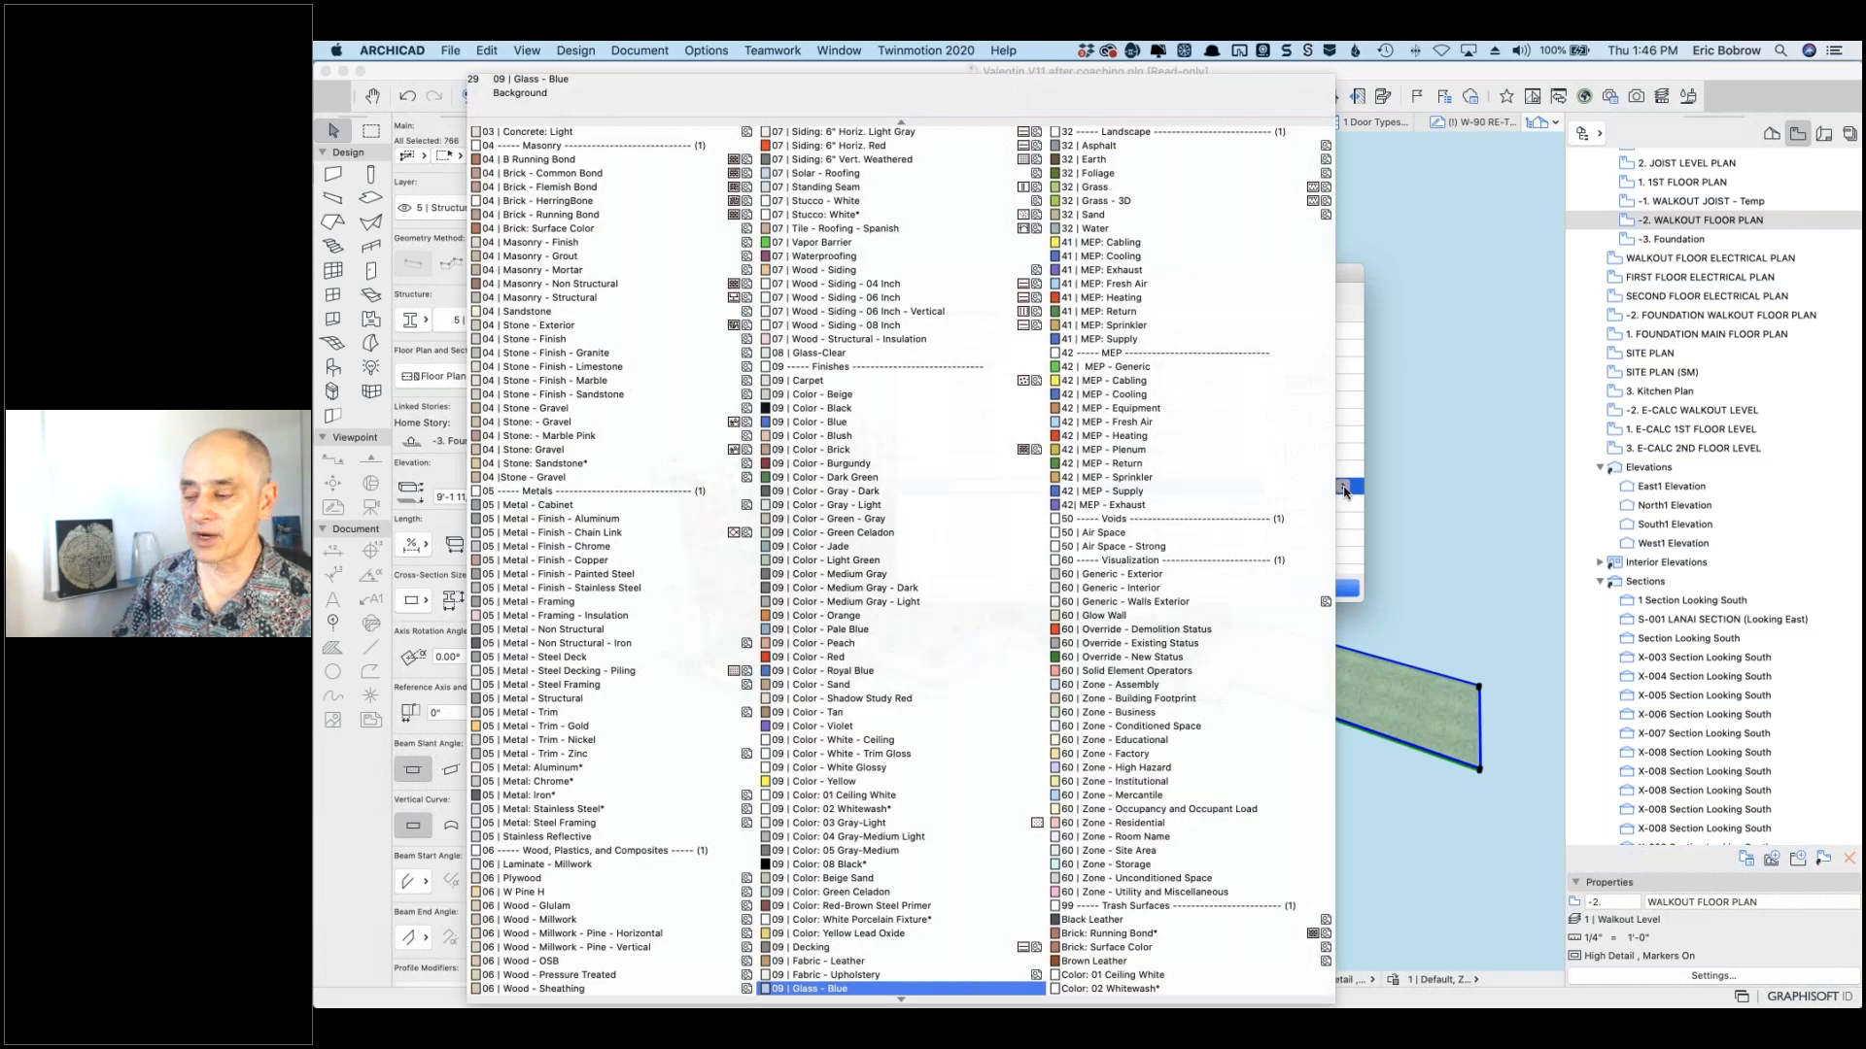
click(1344, 487)
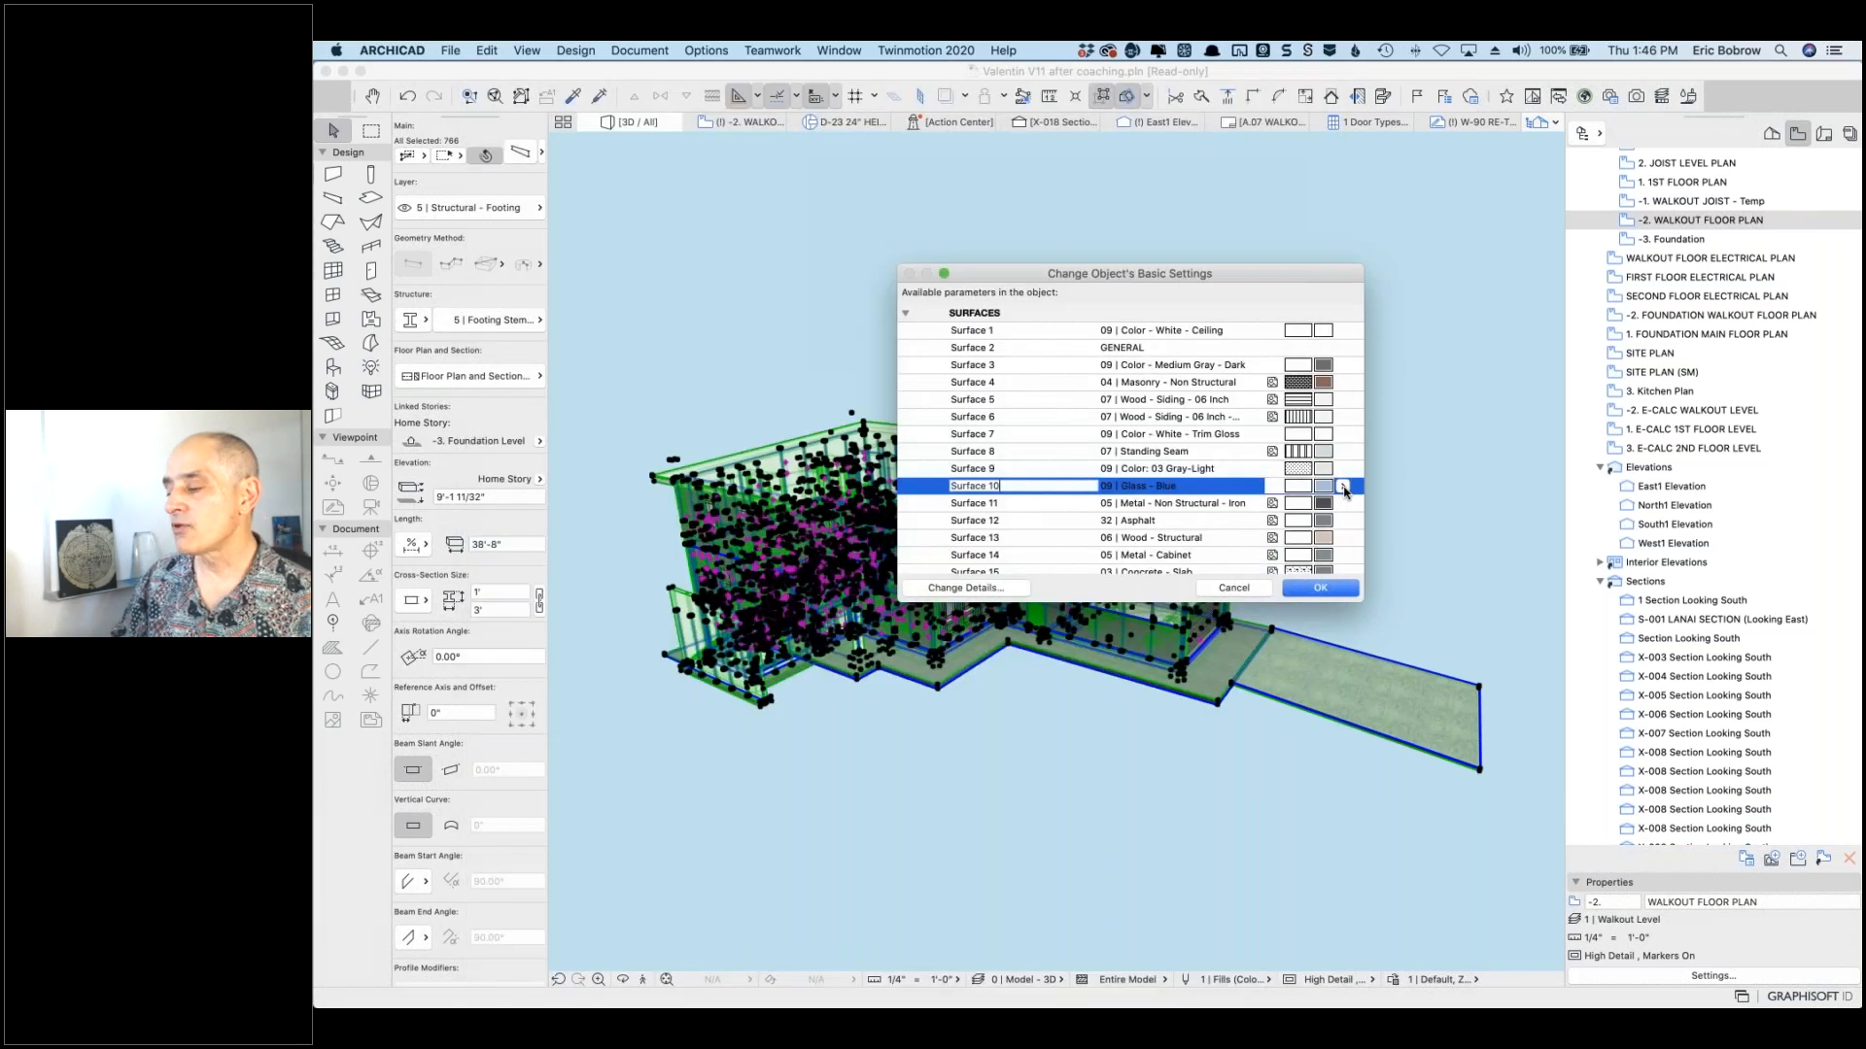
click(1314, 590)
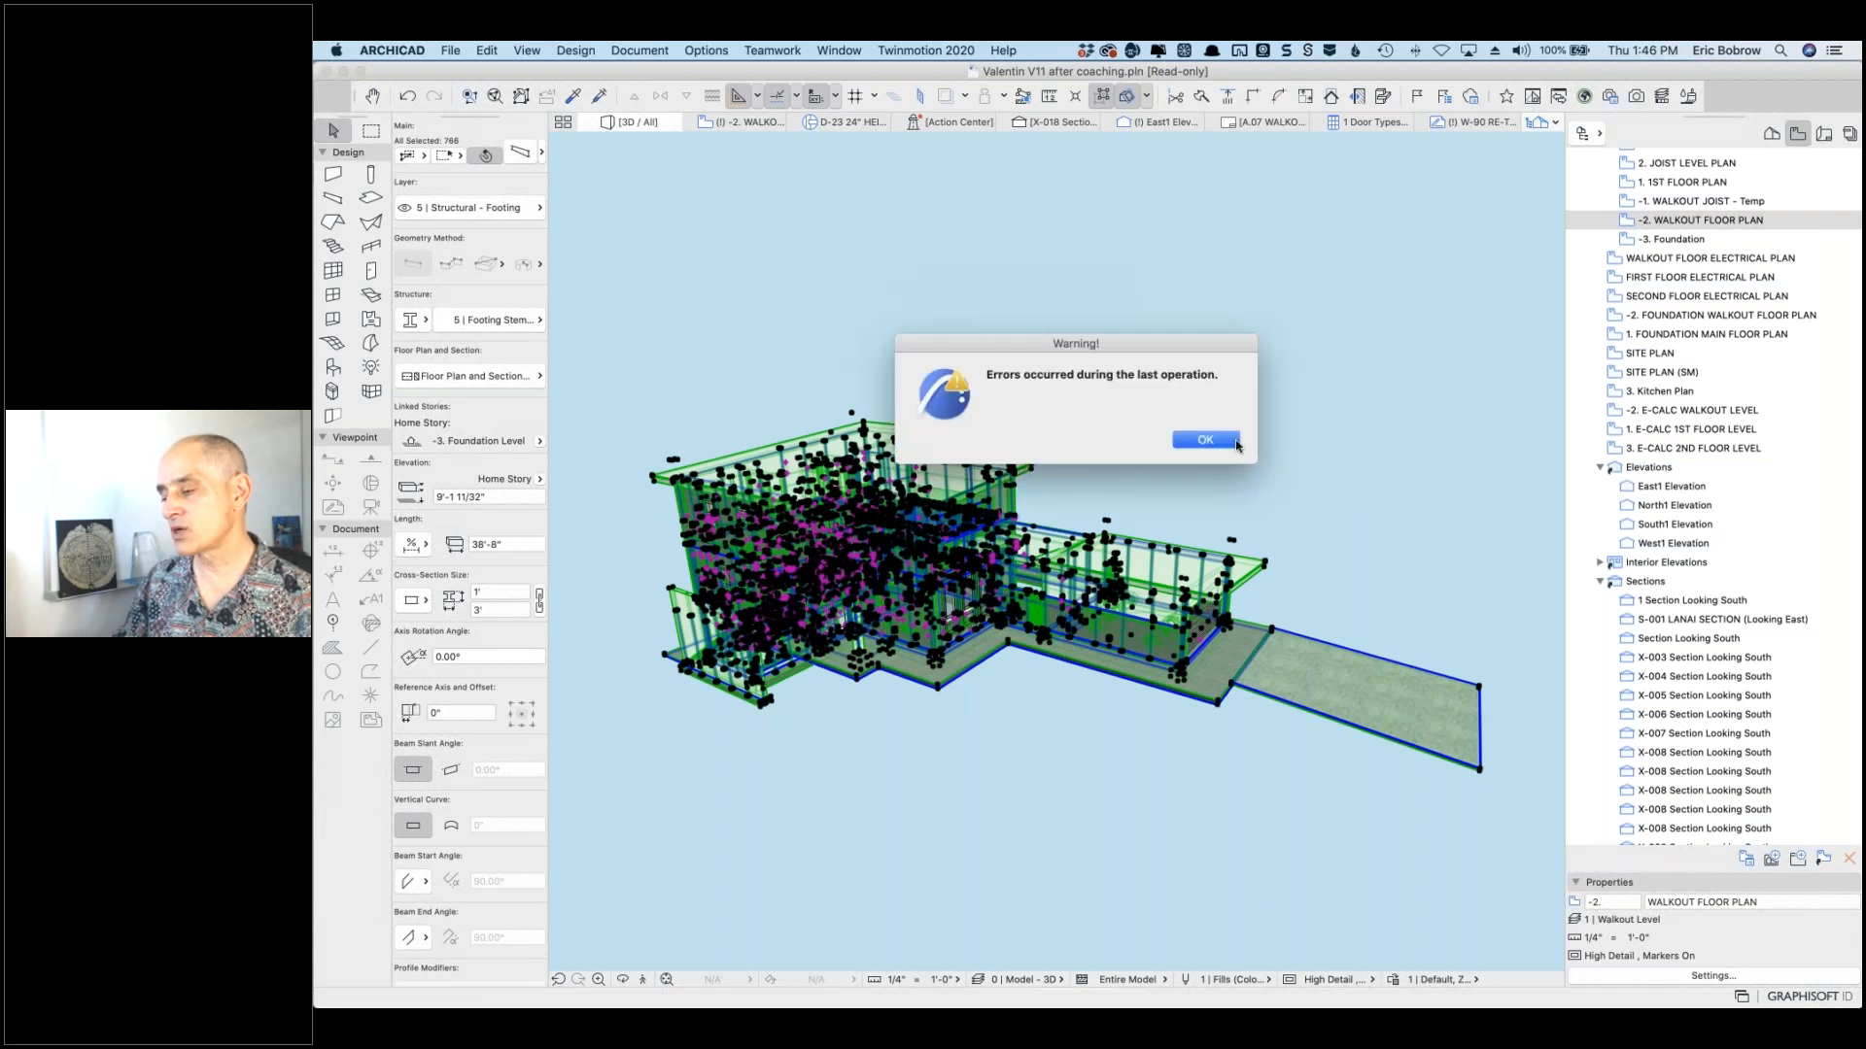
Step: Clear the errors warning, deselect everything, and go to the -2. WALKOUT floor plan with the Object tool
click(1202, 442)
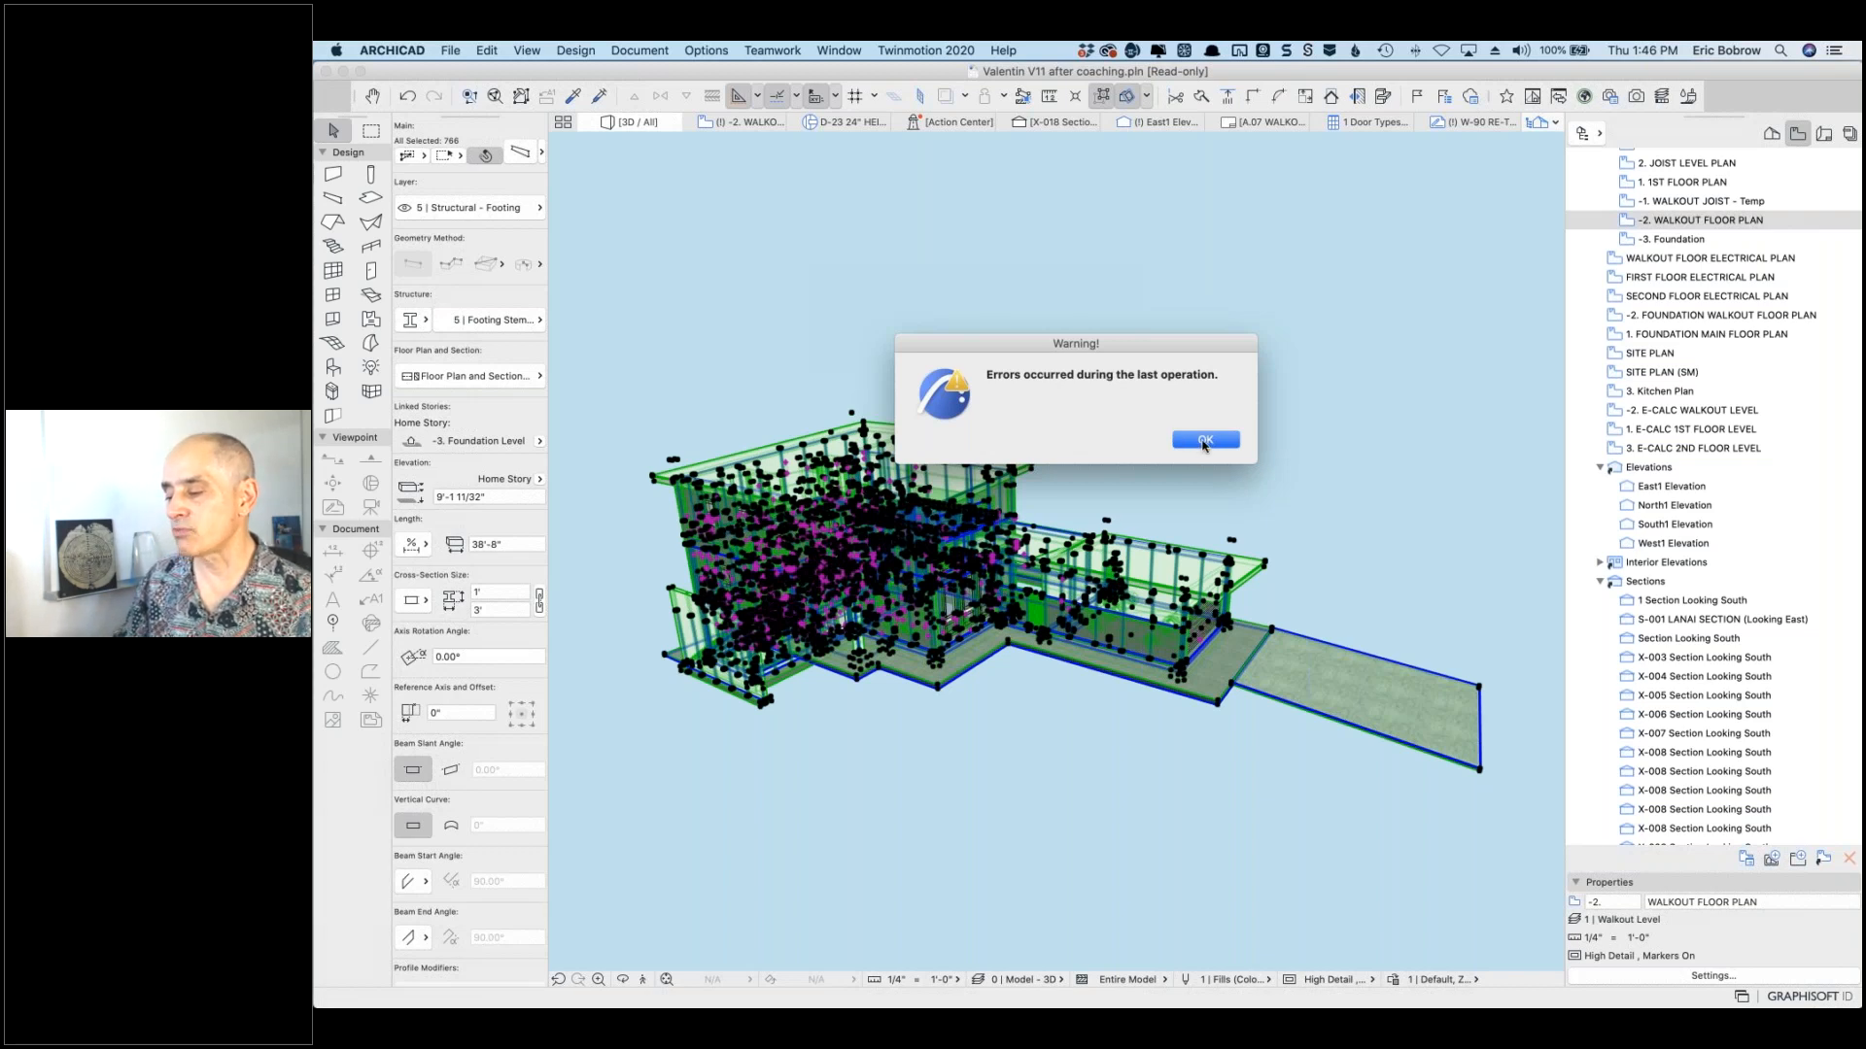
click(1210, 439)
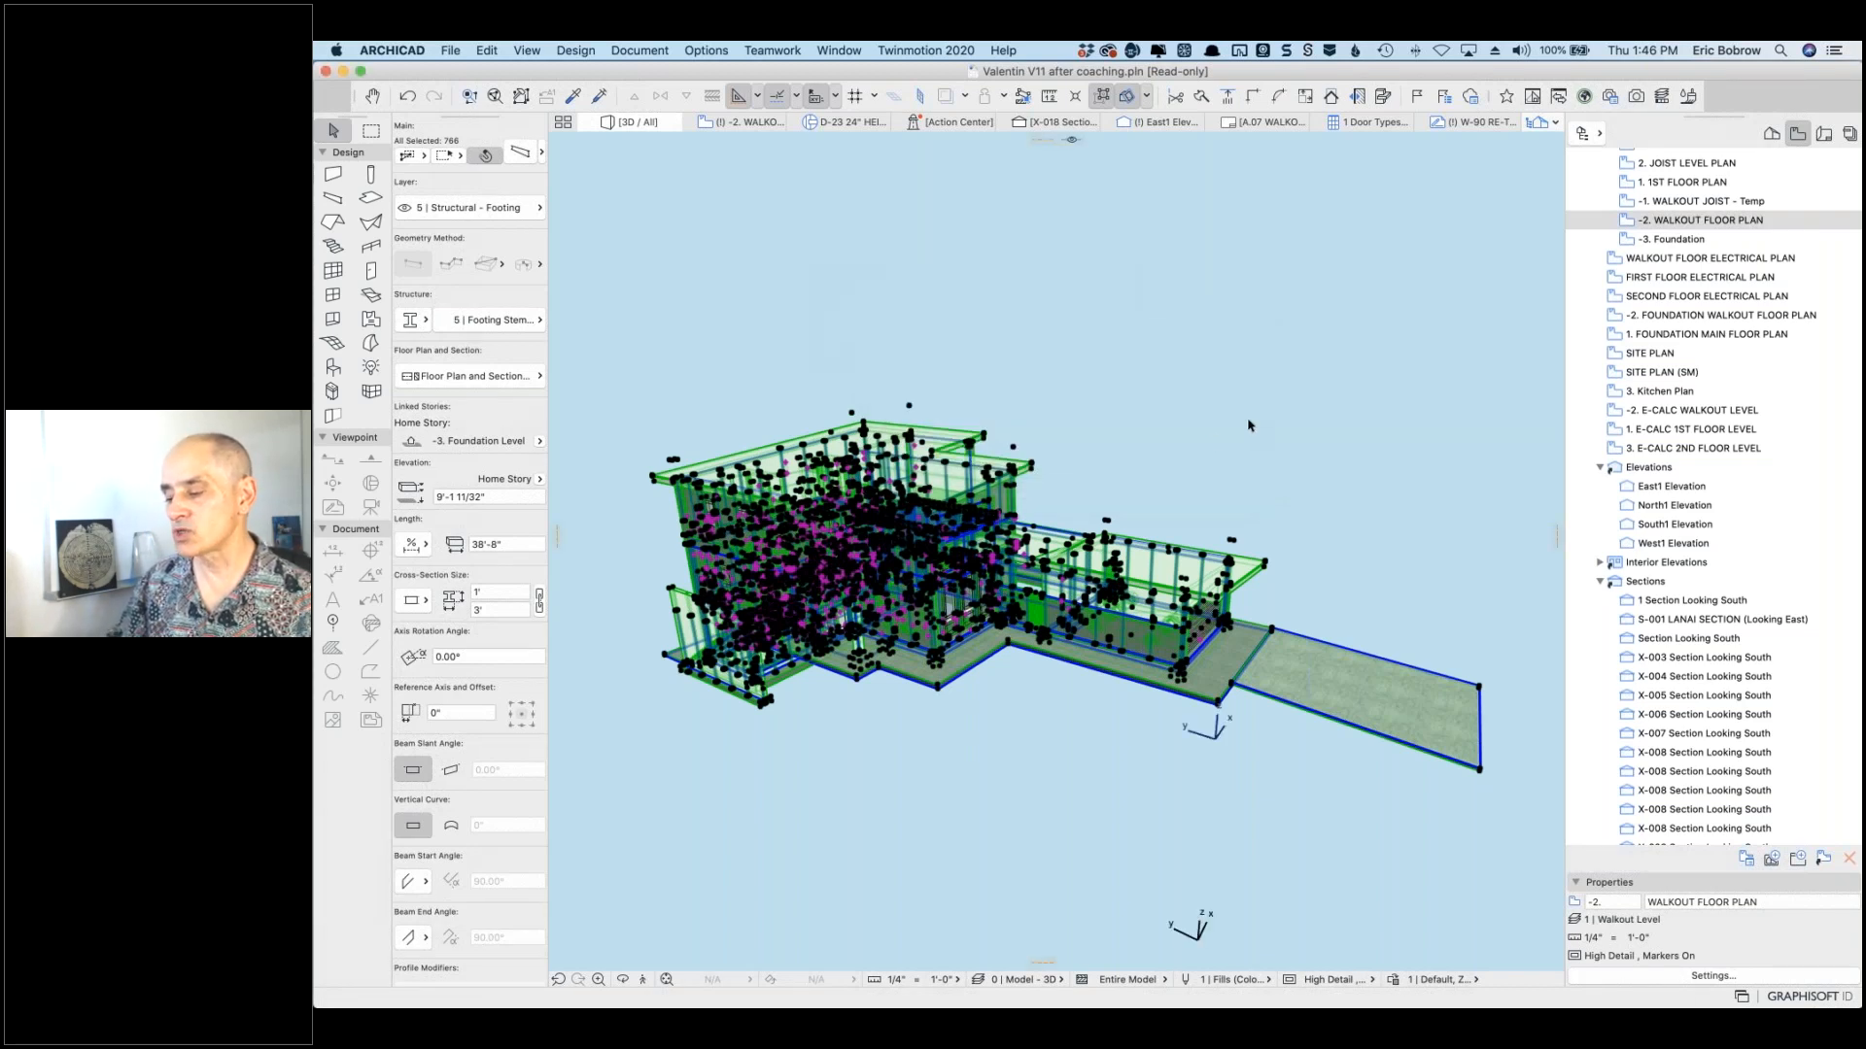
click(1281, 416)
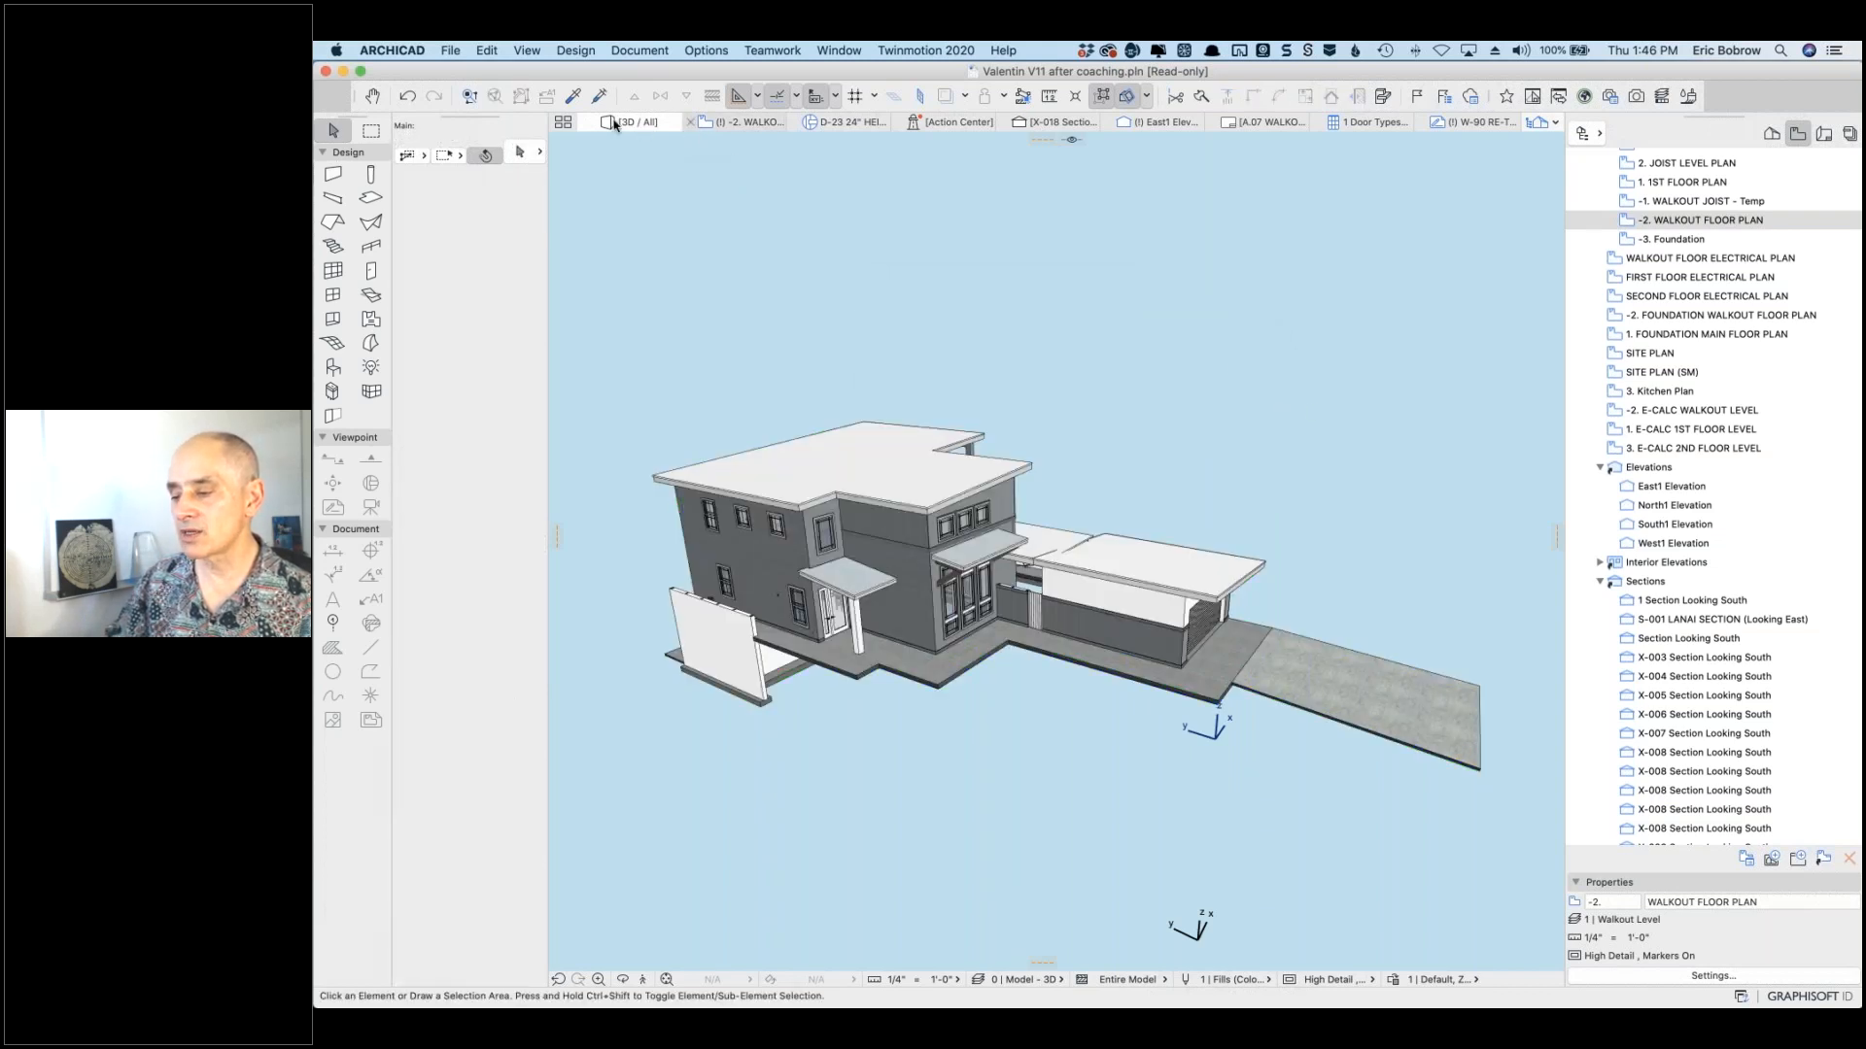
click(739, 123)
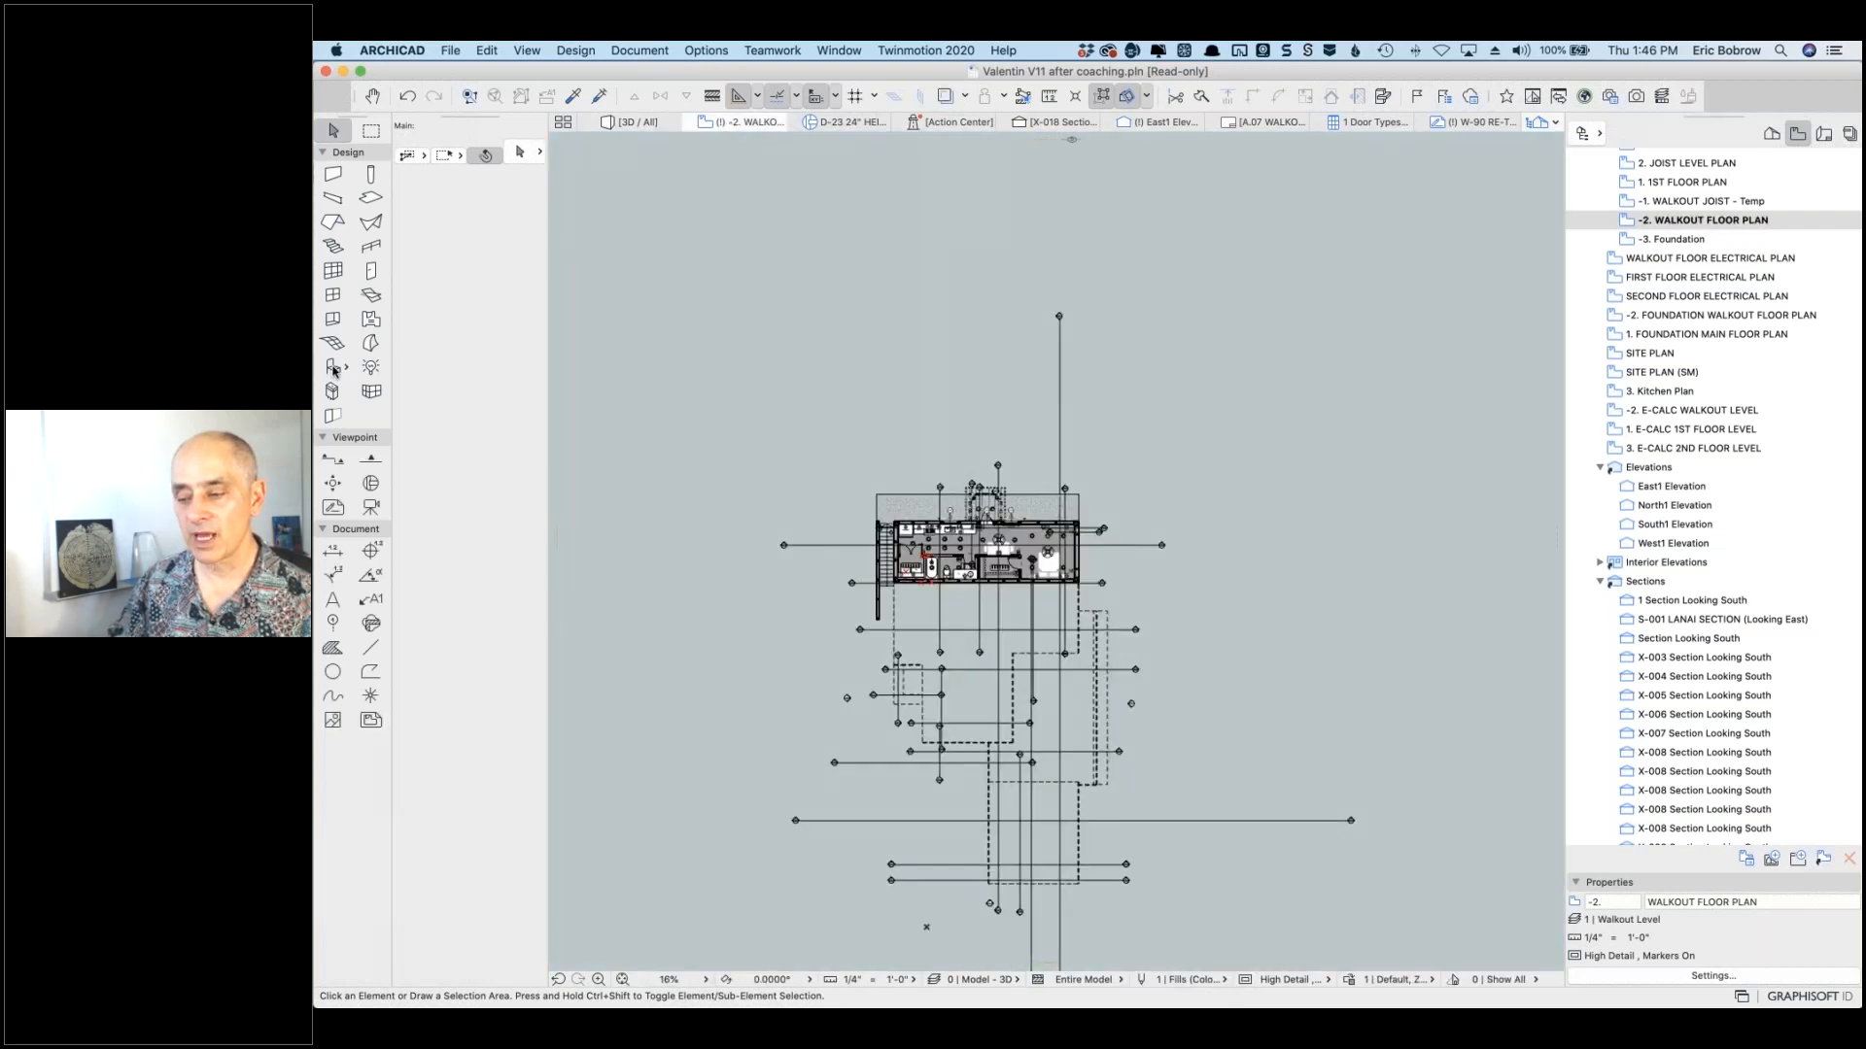
click(333, 369)
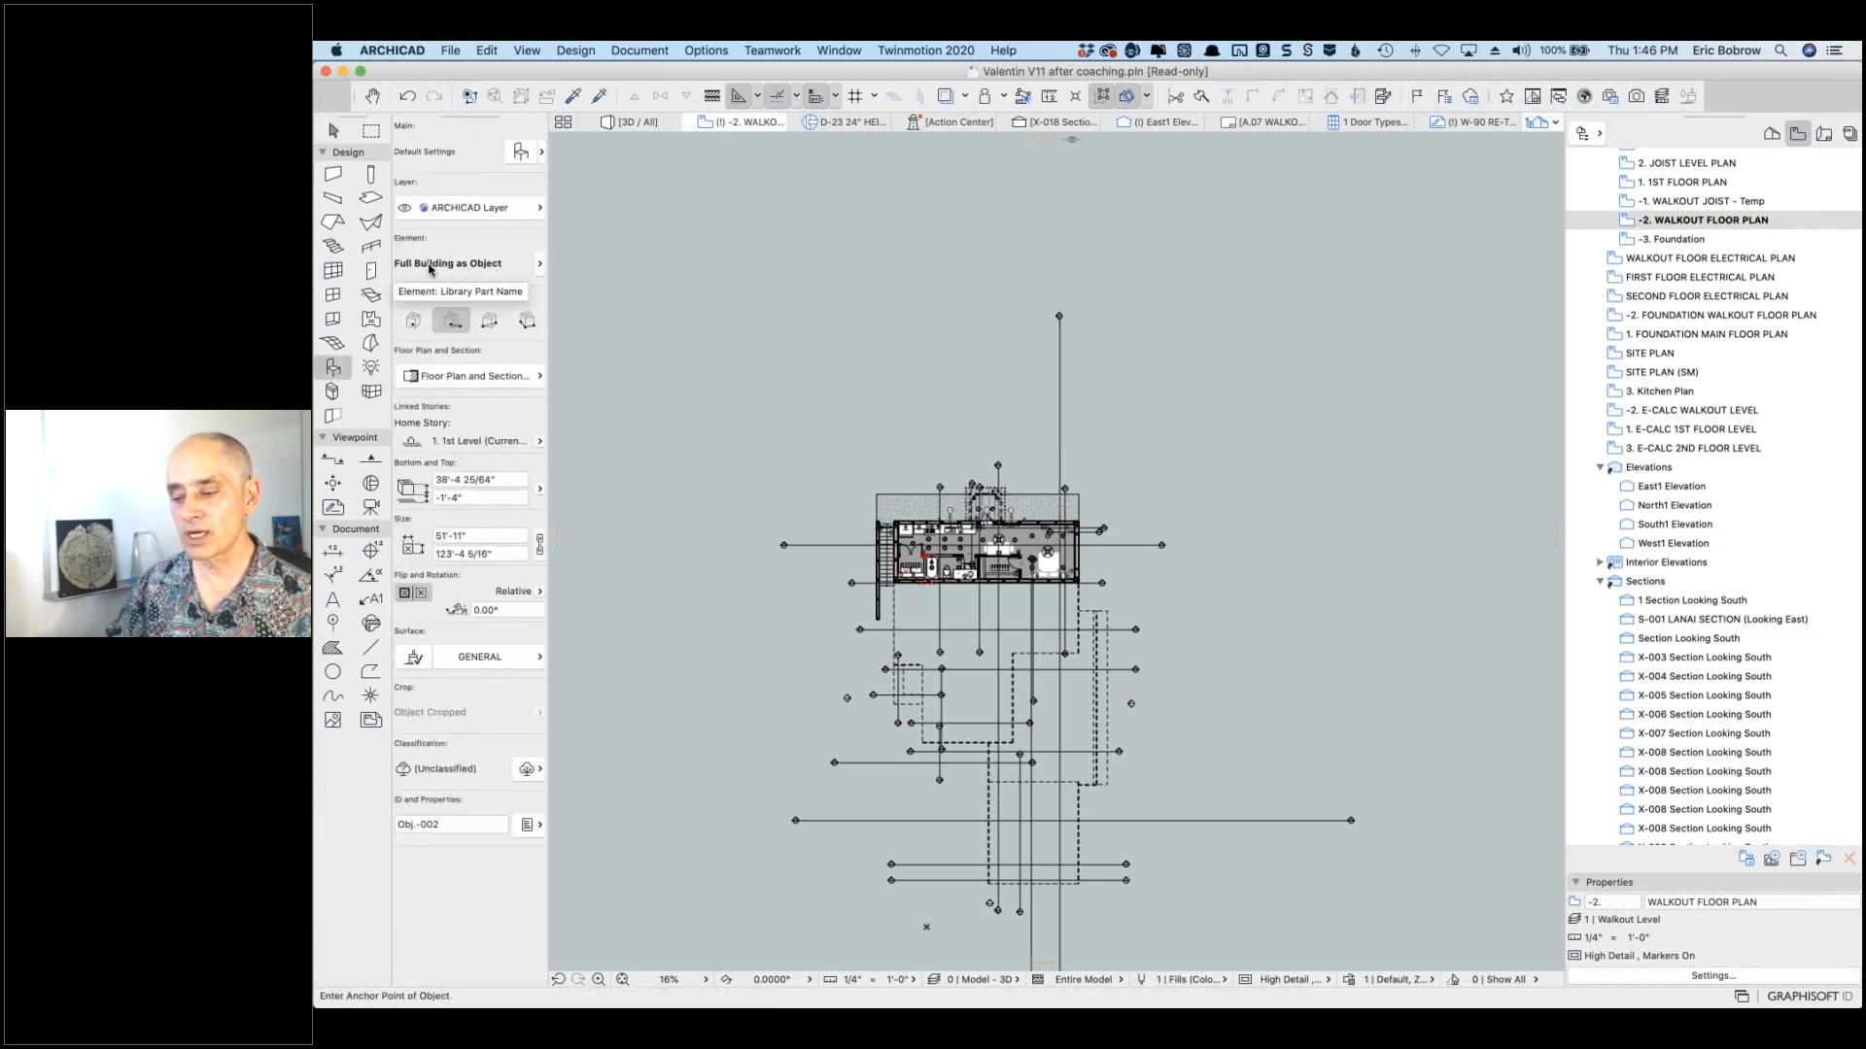
Step: Place Full Building as Object right of the existing plan with no rotation, accepting the unseen-story notice
click(486, 209)
click(486, 208)
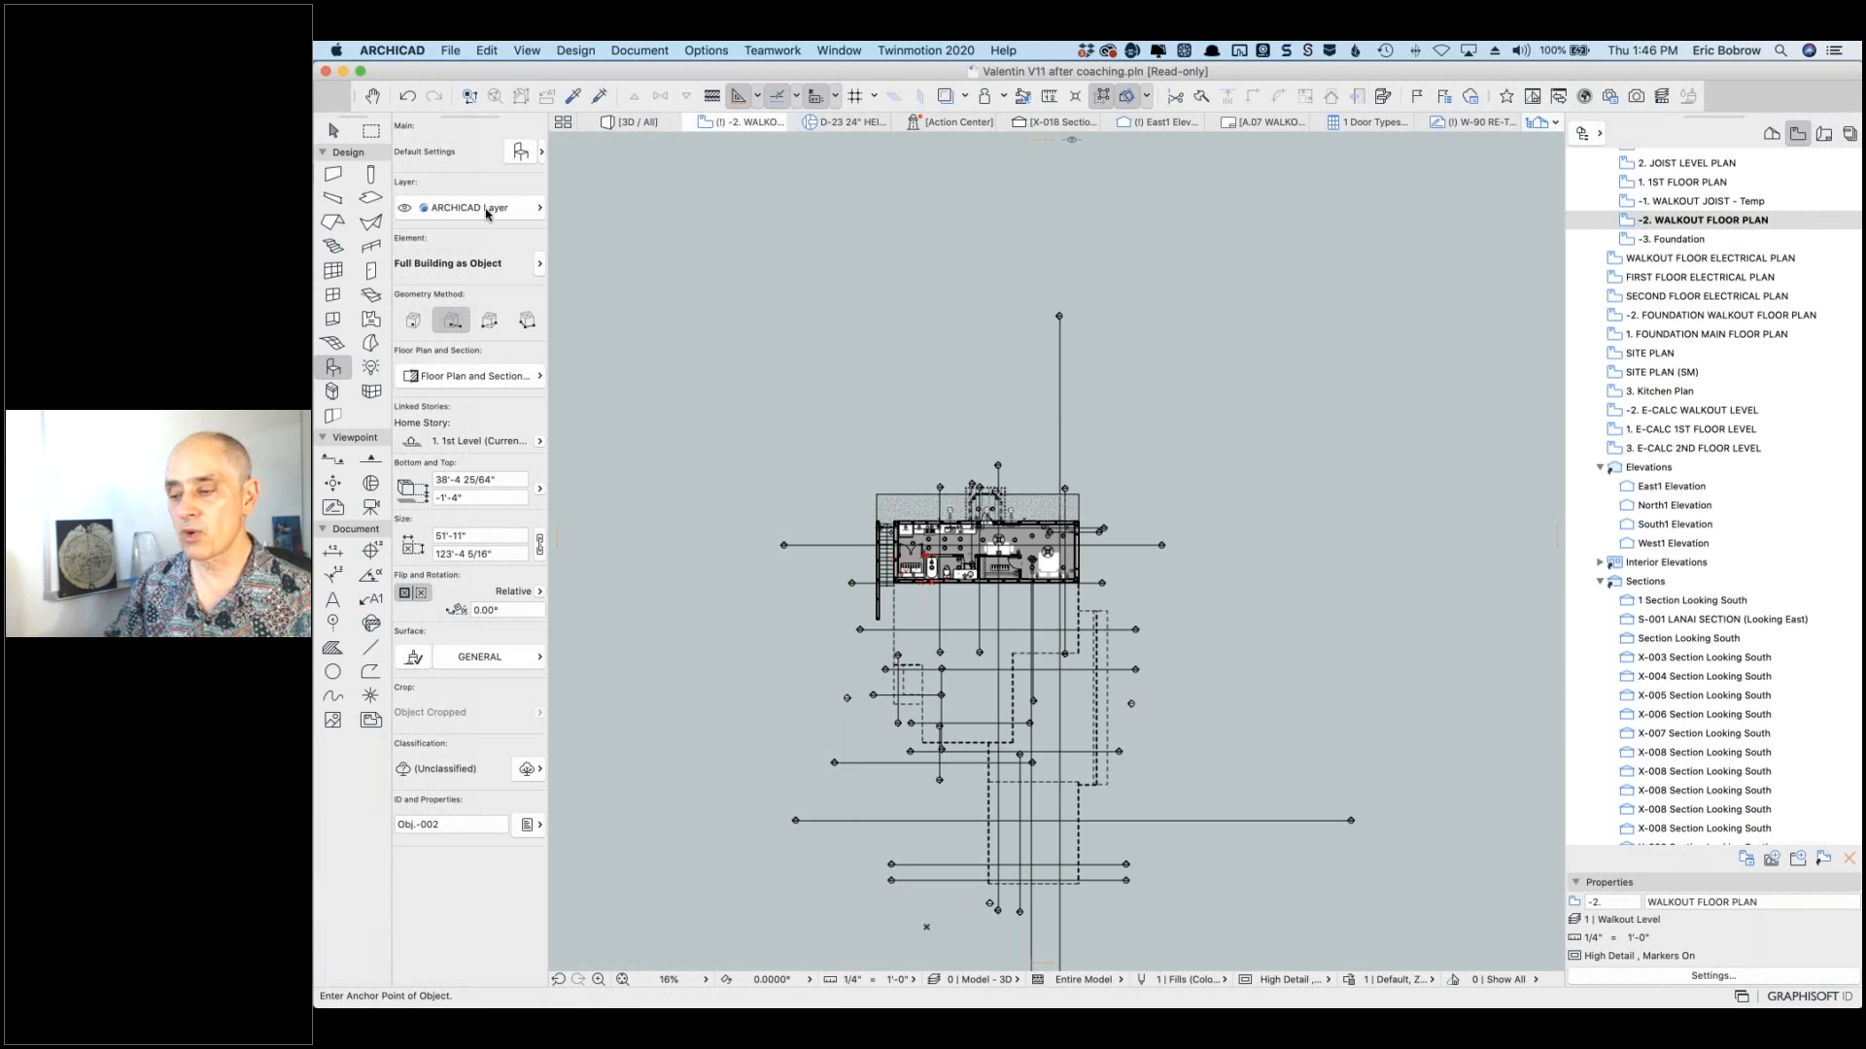
click(486, 207)
click(485, 207)
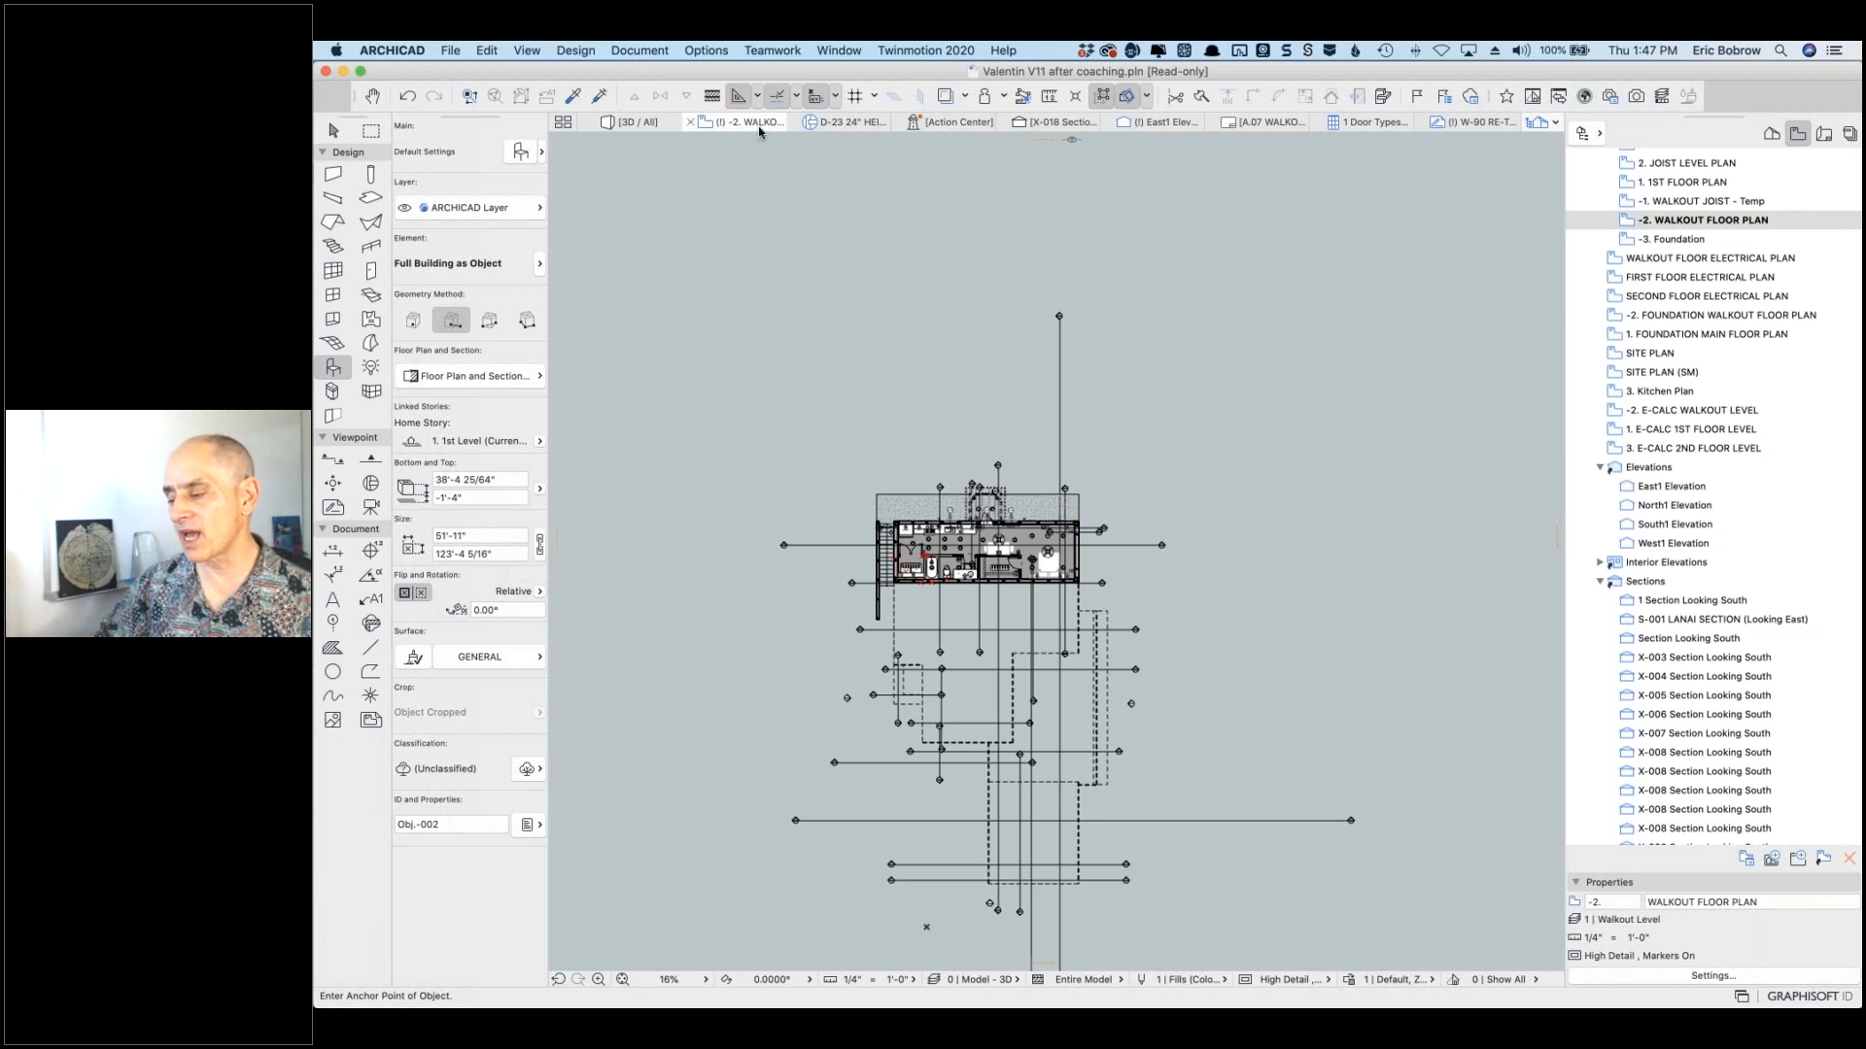
click(1441, 544)
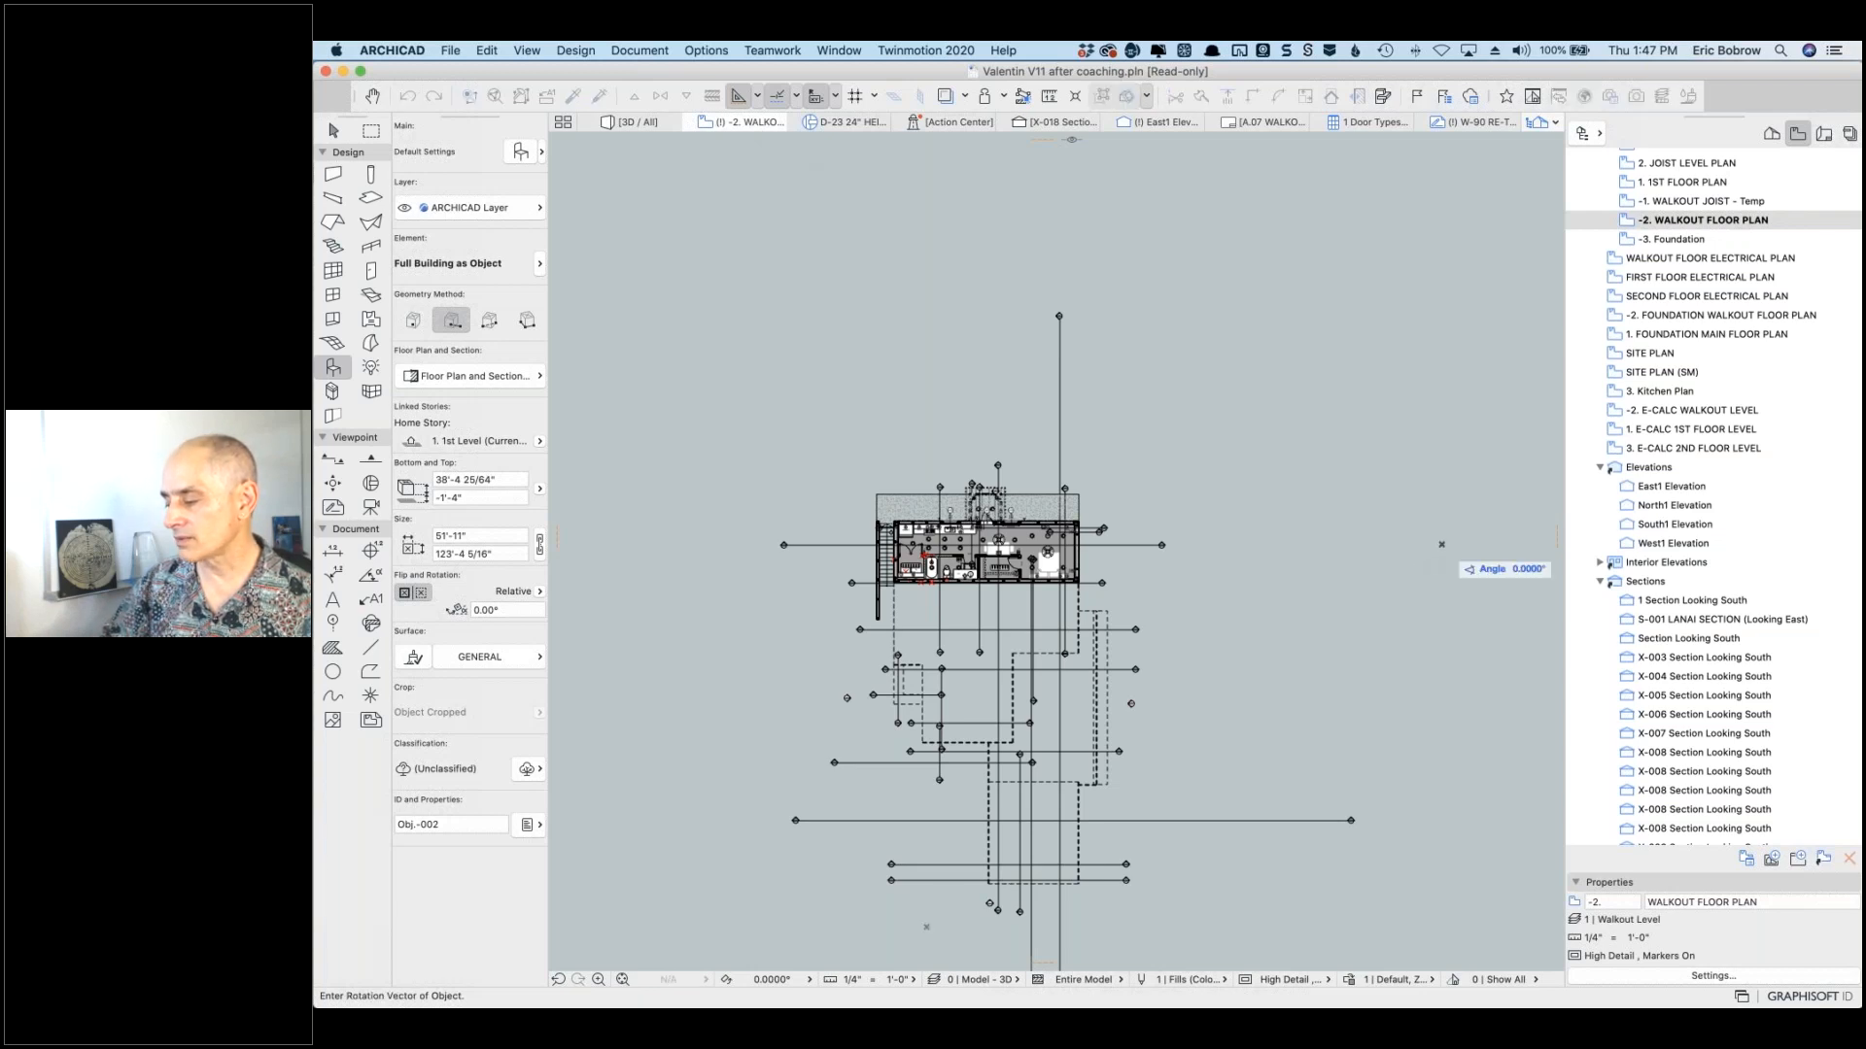
click(1441, 544)
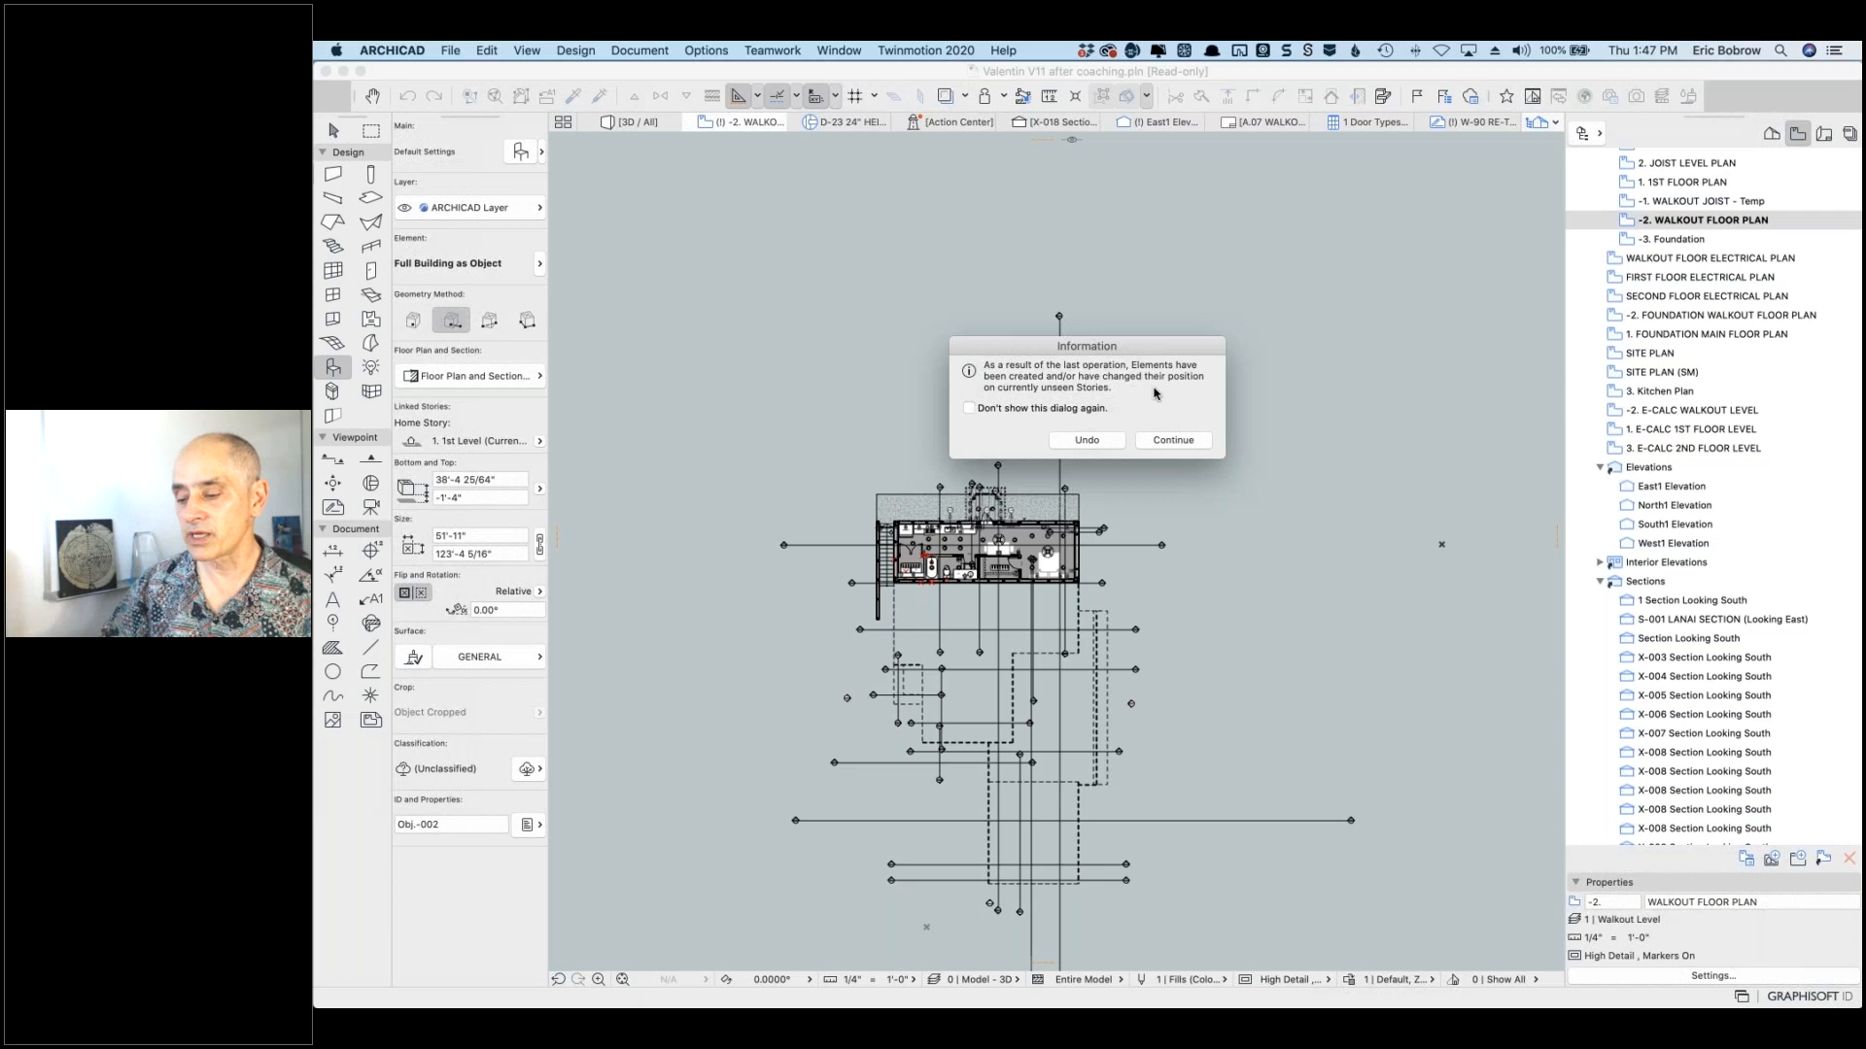
click(1174, 441)
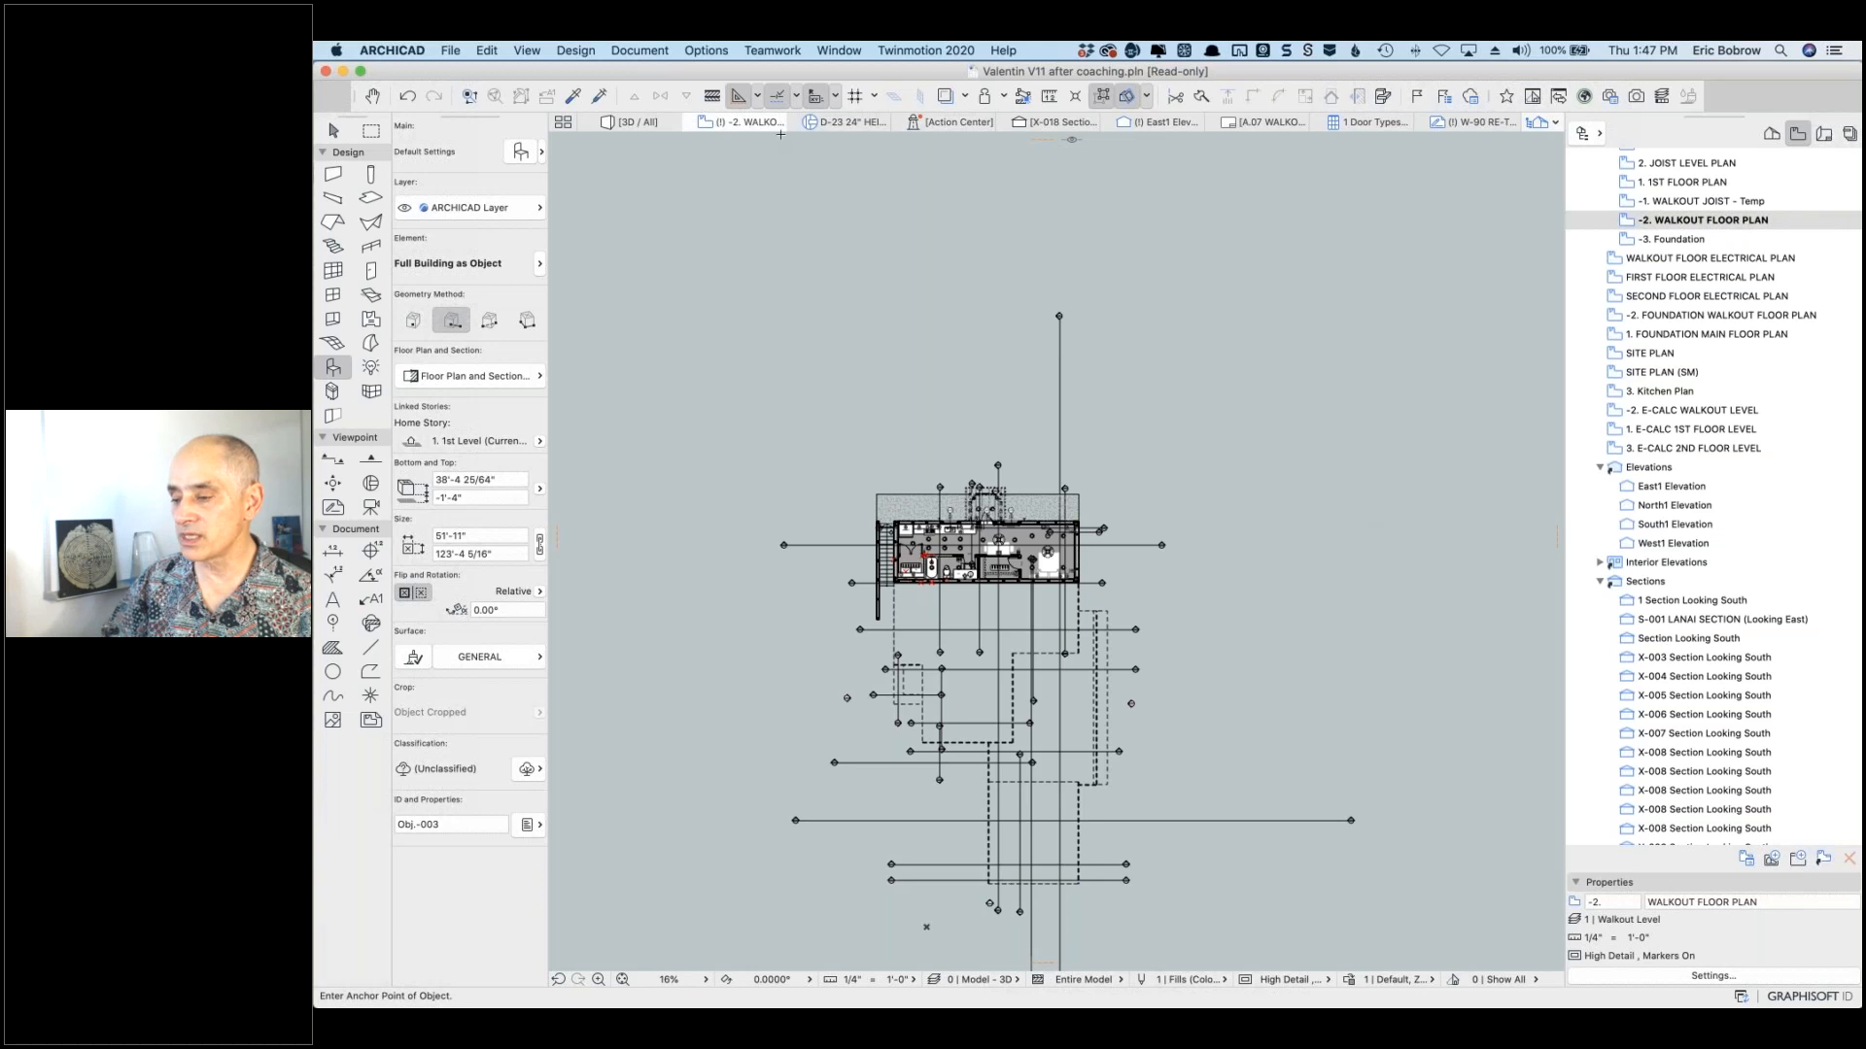
click(637, 123)
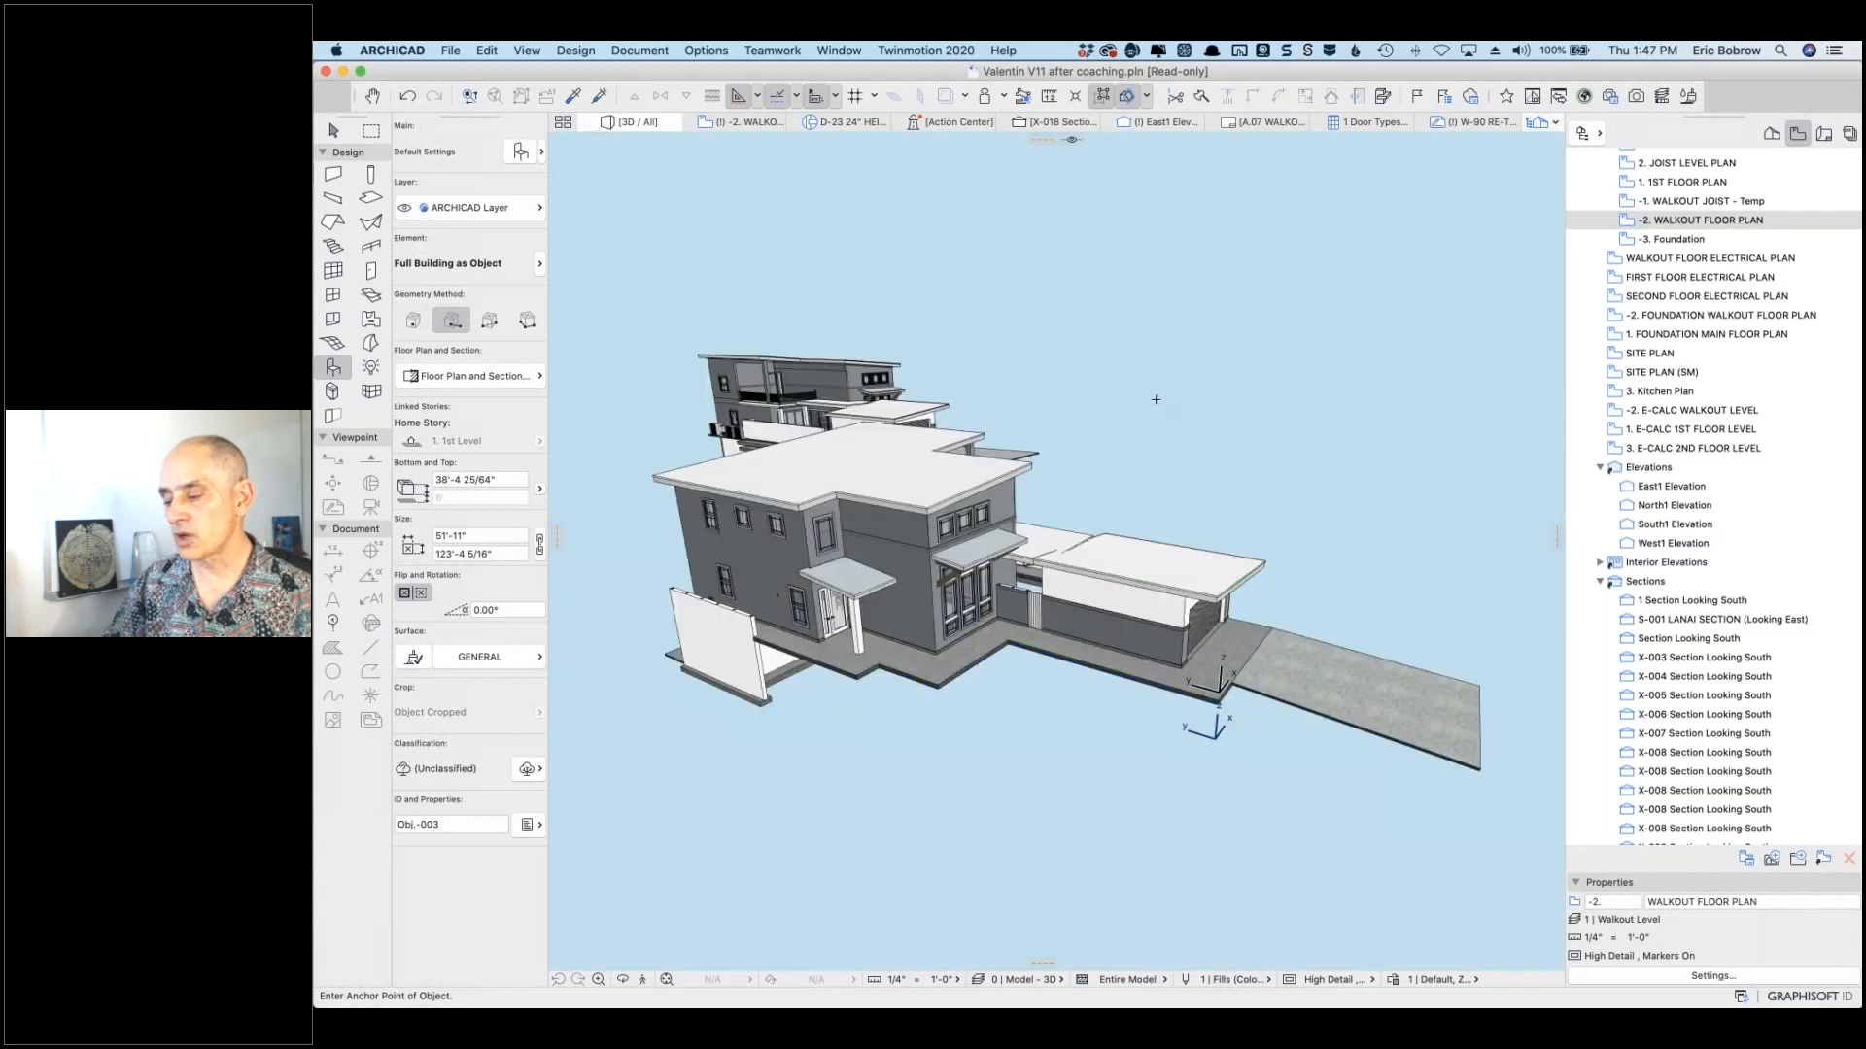
Step: Orbit the 3D view so the placed copy shows beside the original house
shift+middle_drag(1147, 461, 741, 468)
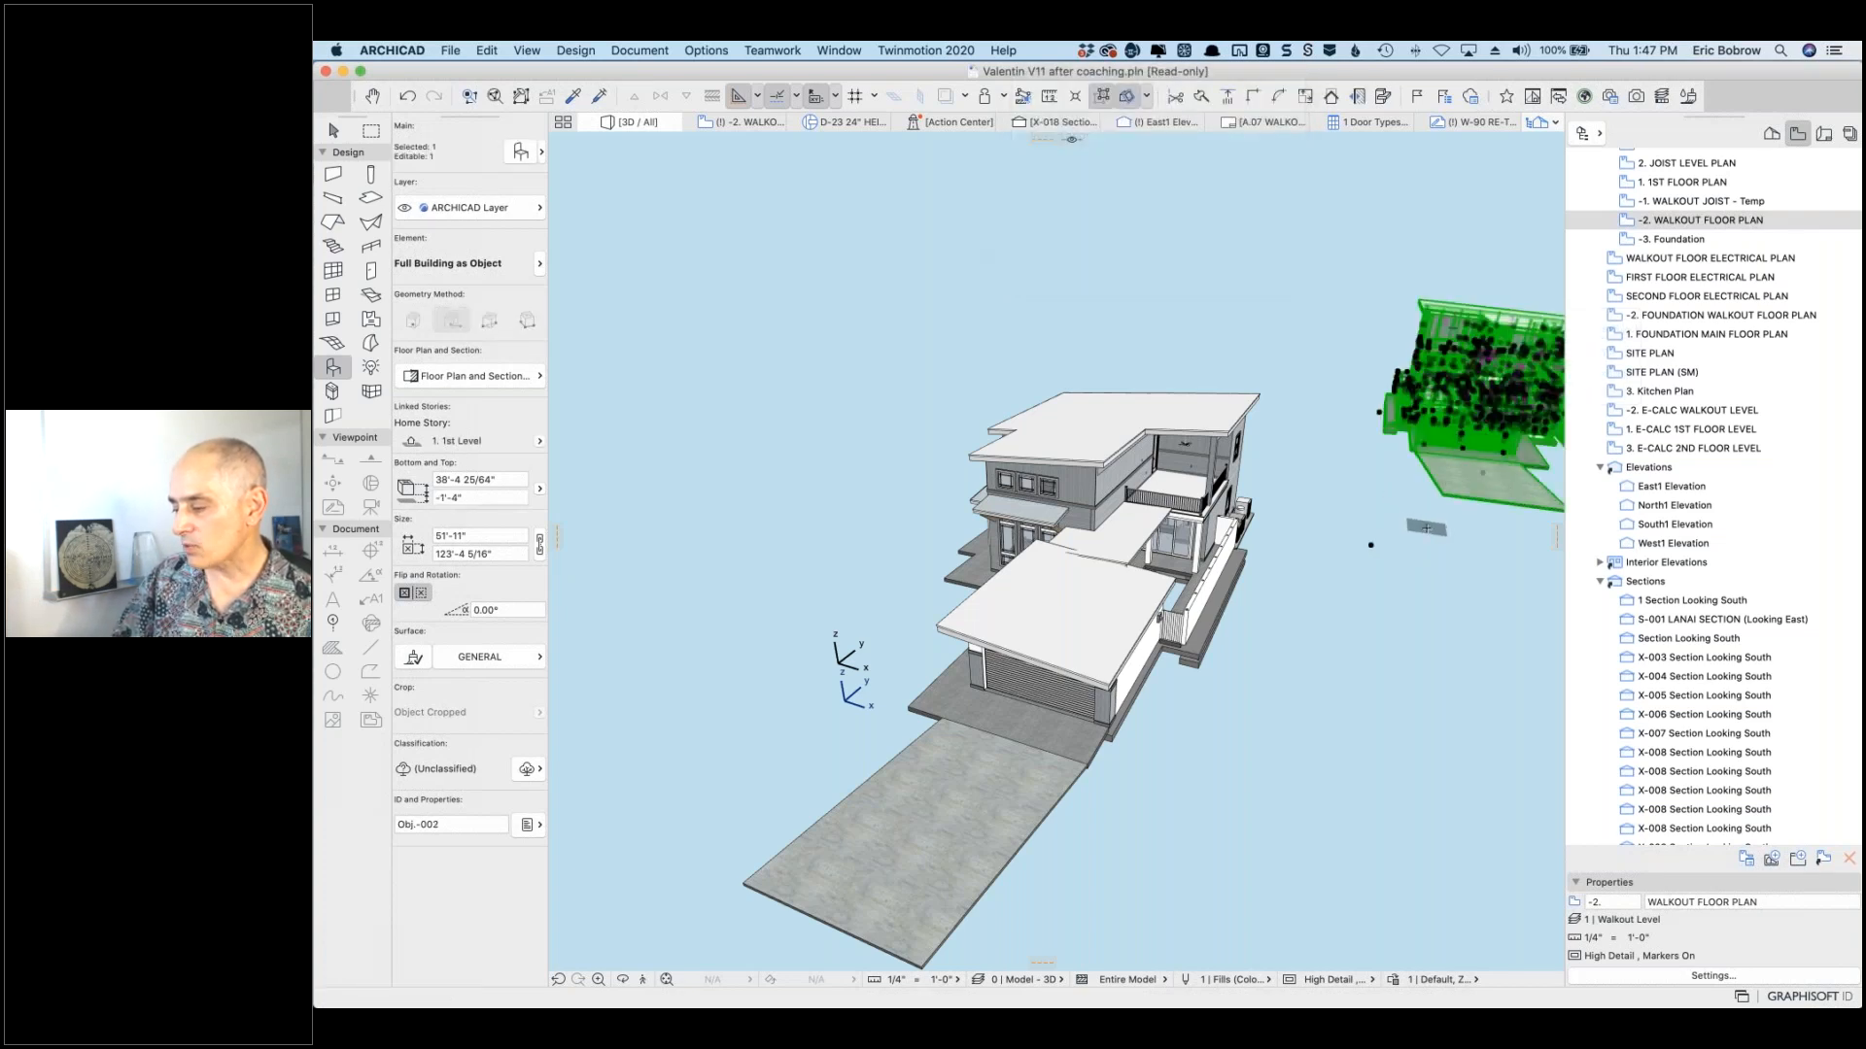
Step: Deselect the placed building object and return to the Arrow tool with Escape
key(Escape)
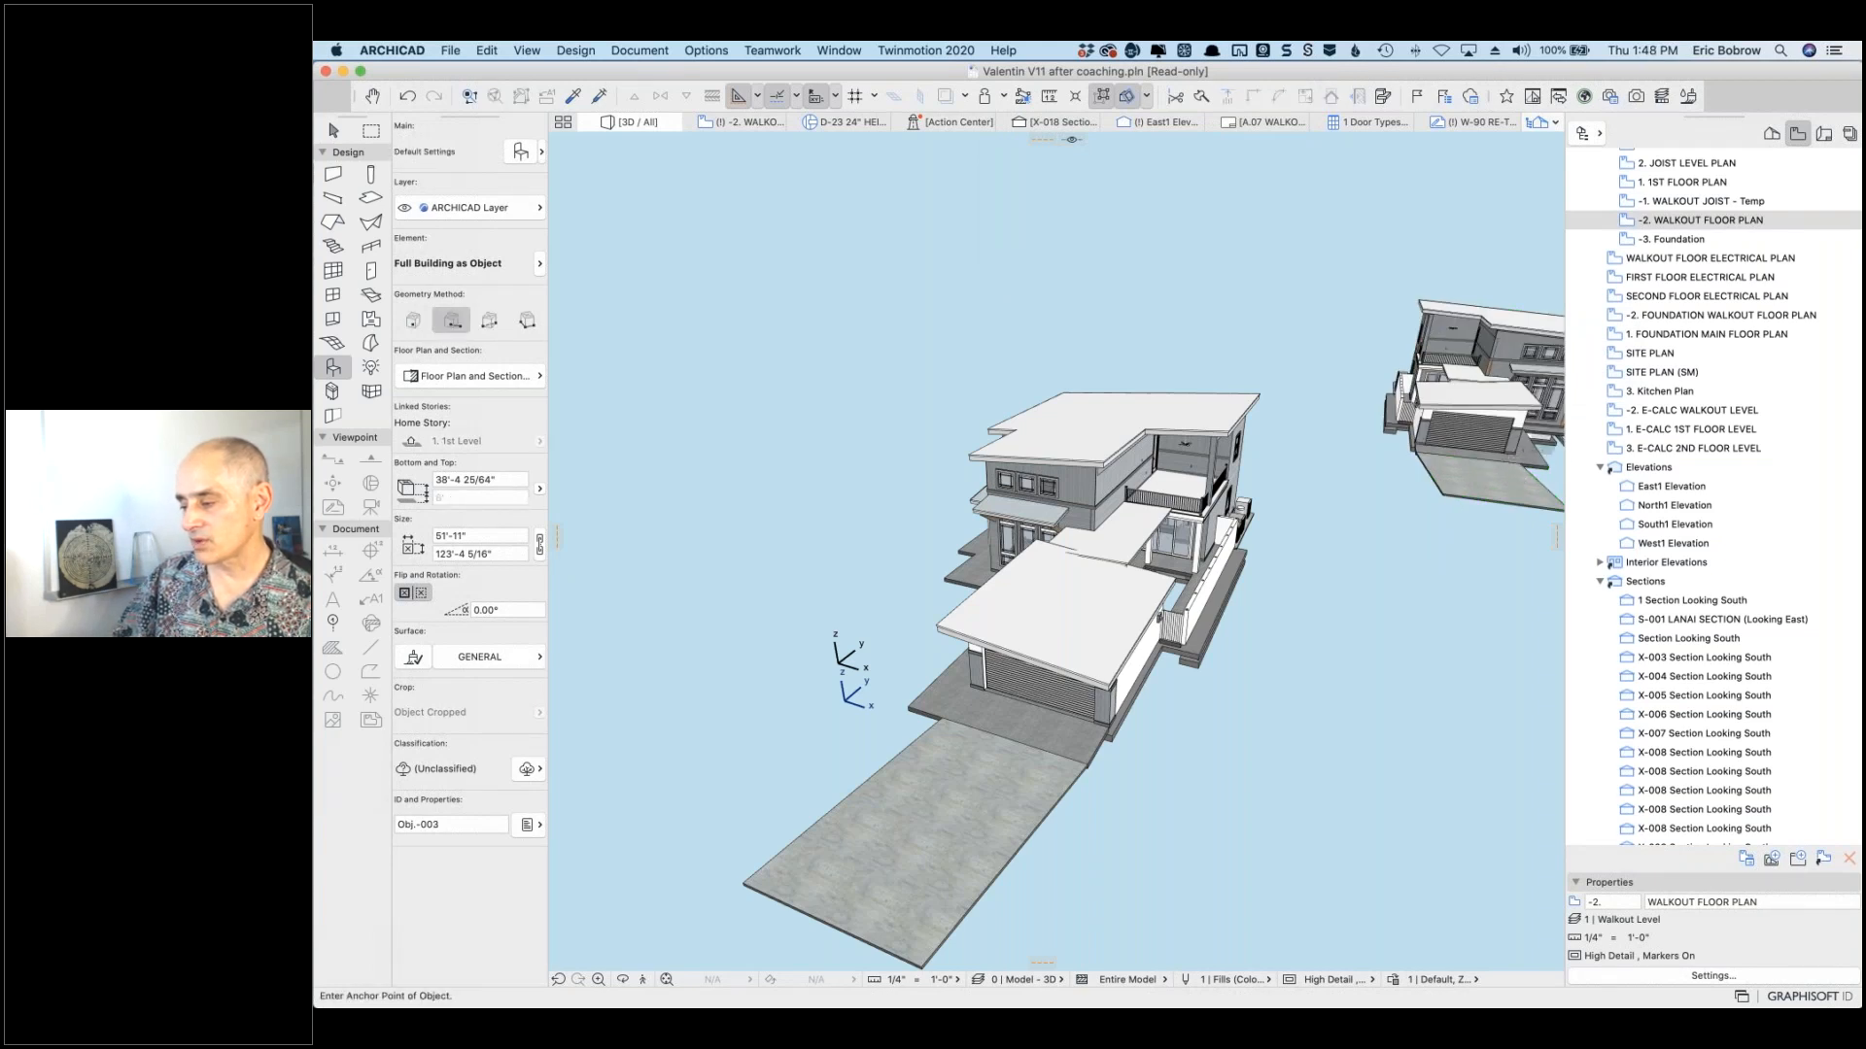
key(Escape)
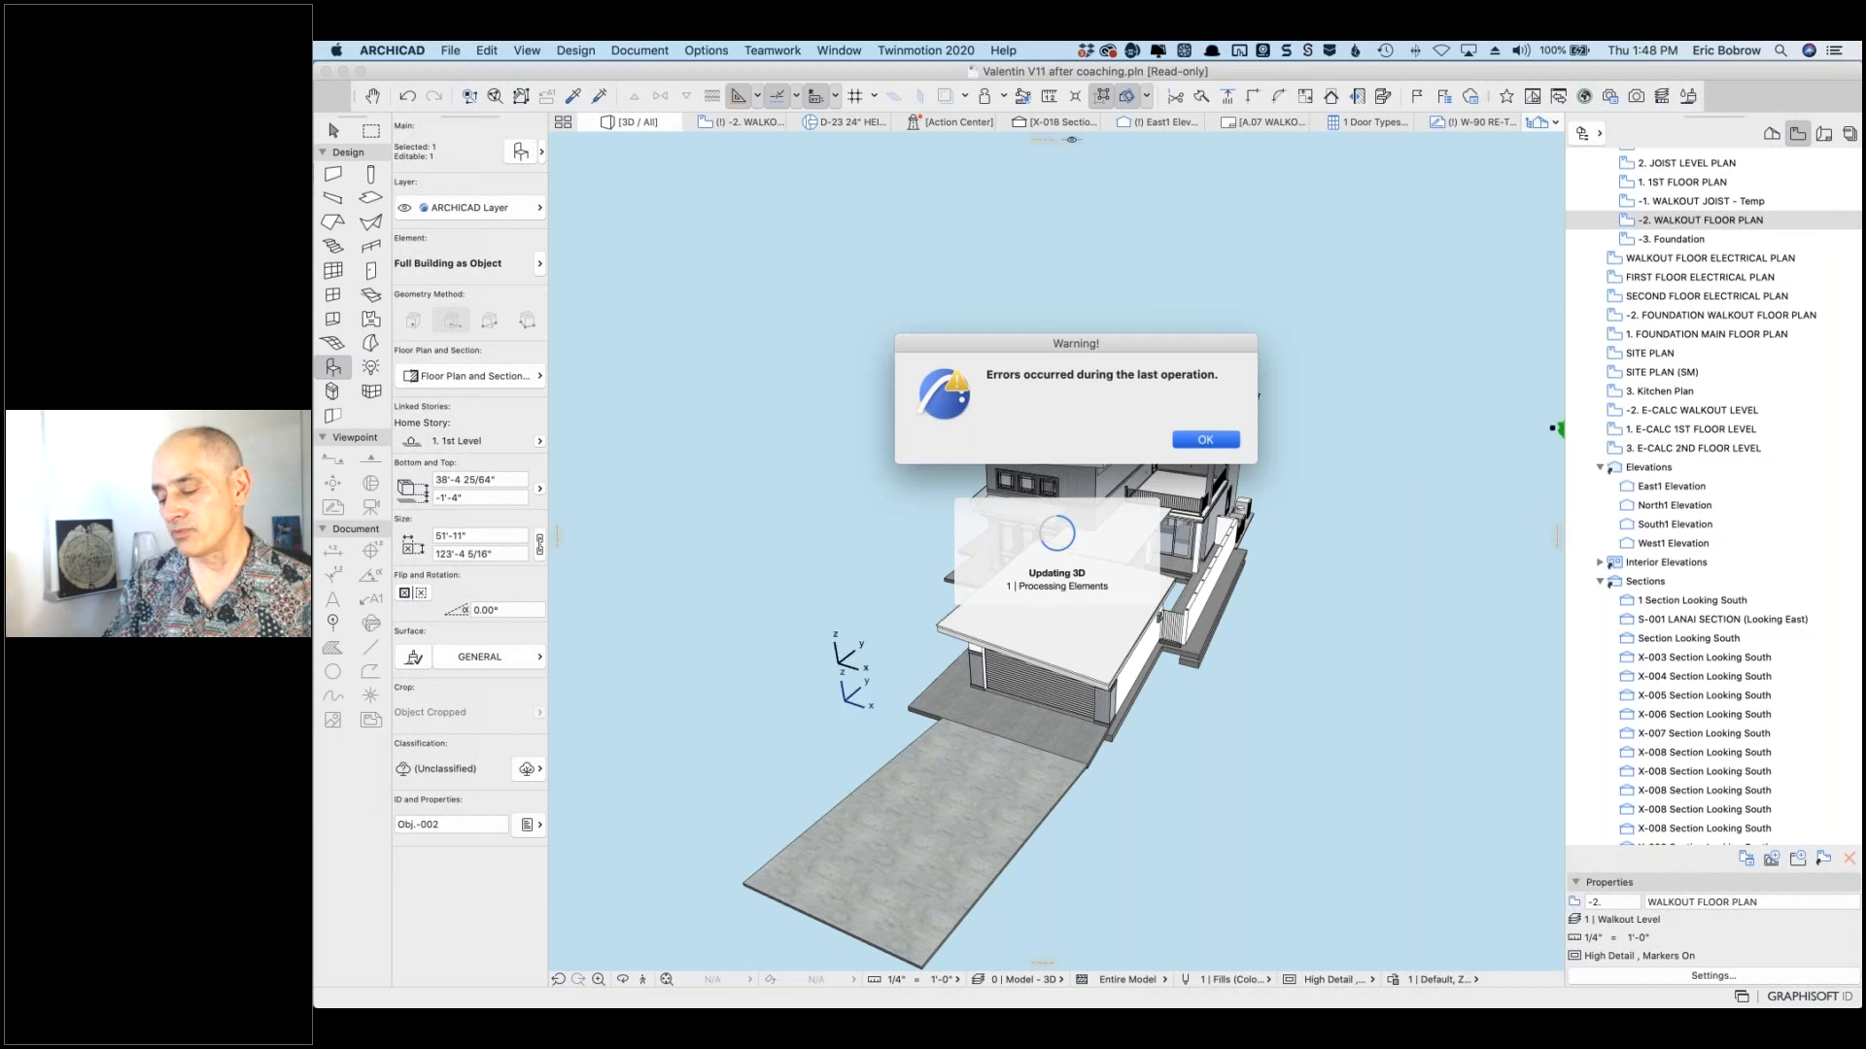
Step: Dismiss the errors warning, zoom out to fit both buildings, and deselect the copy
click(1215, 442)
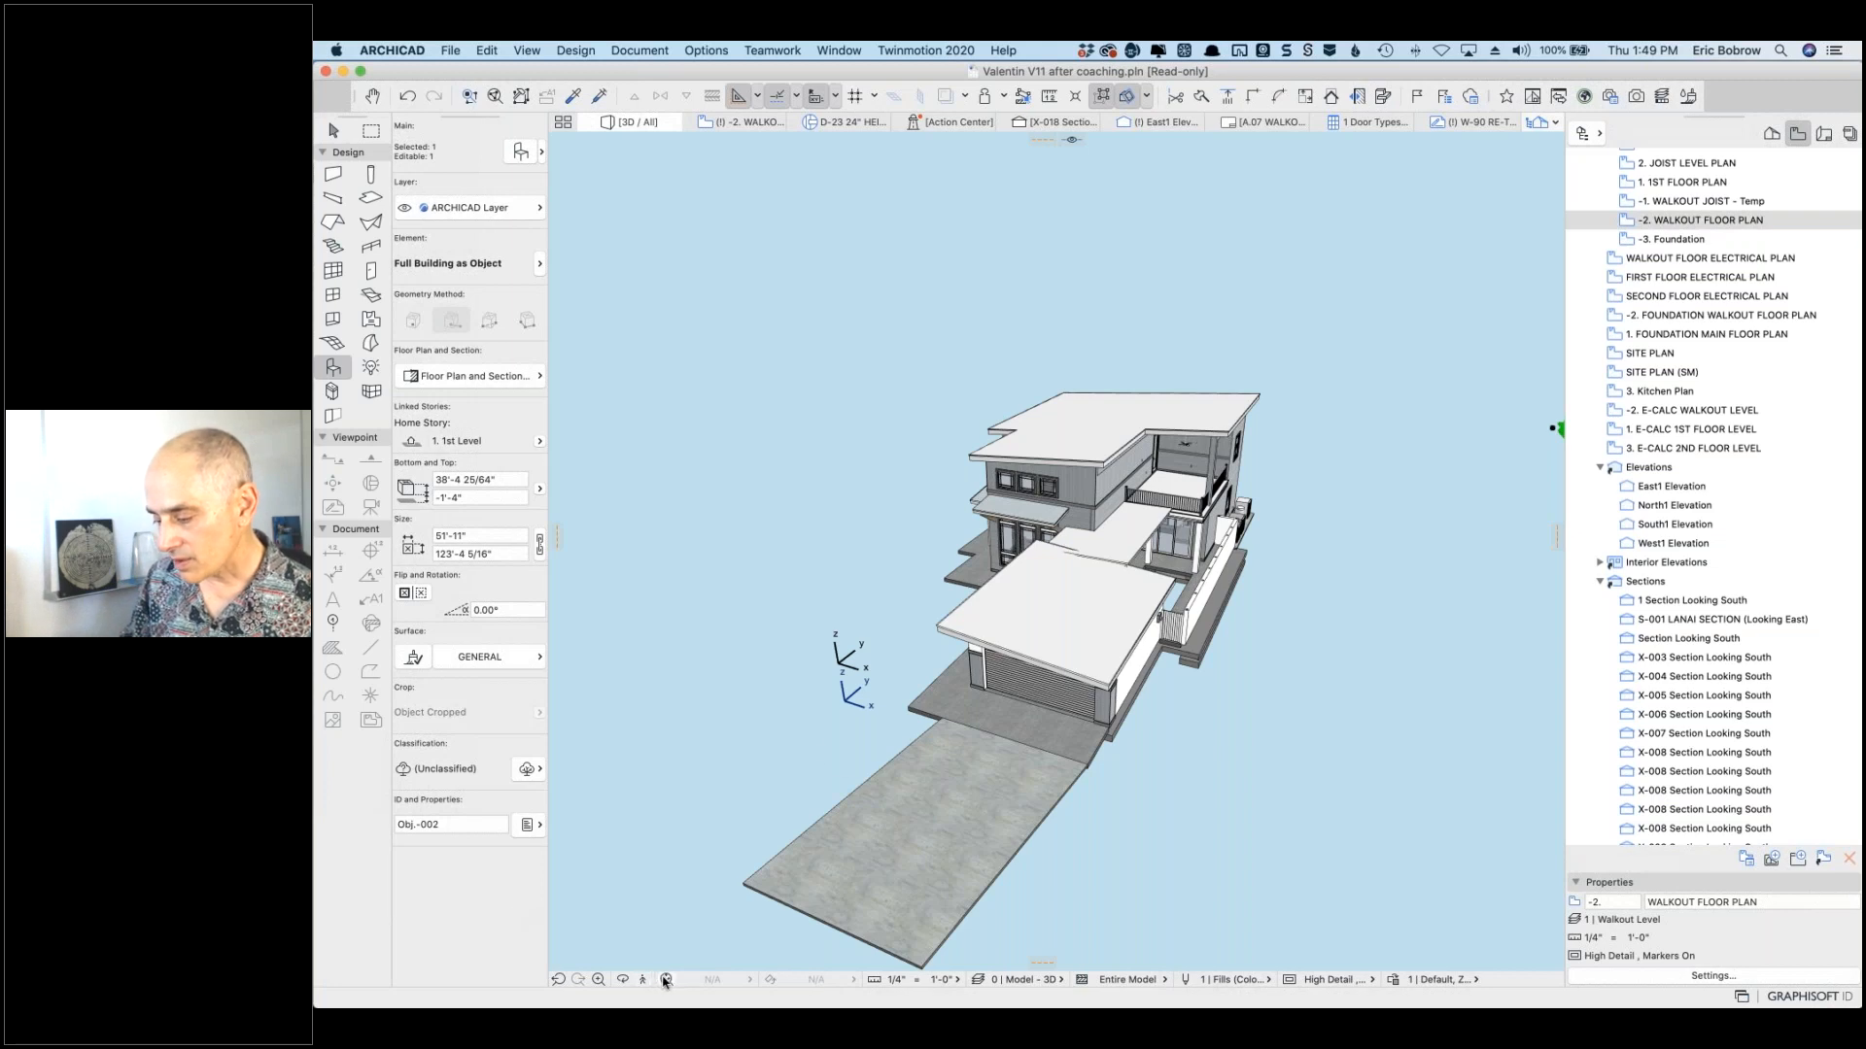
click(666, 980)
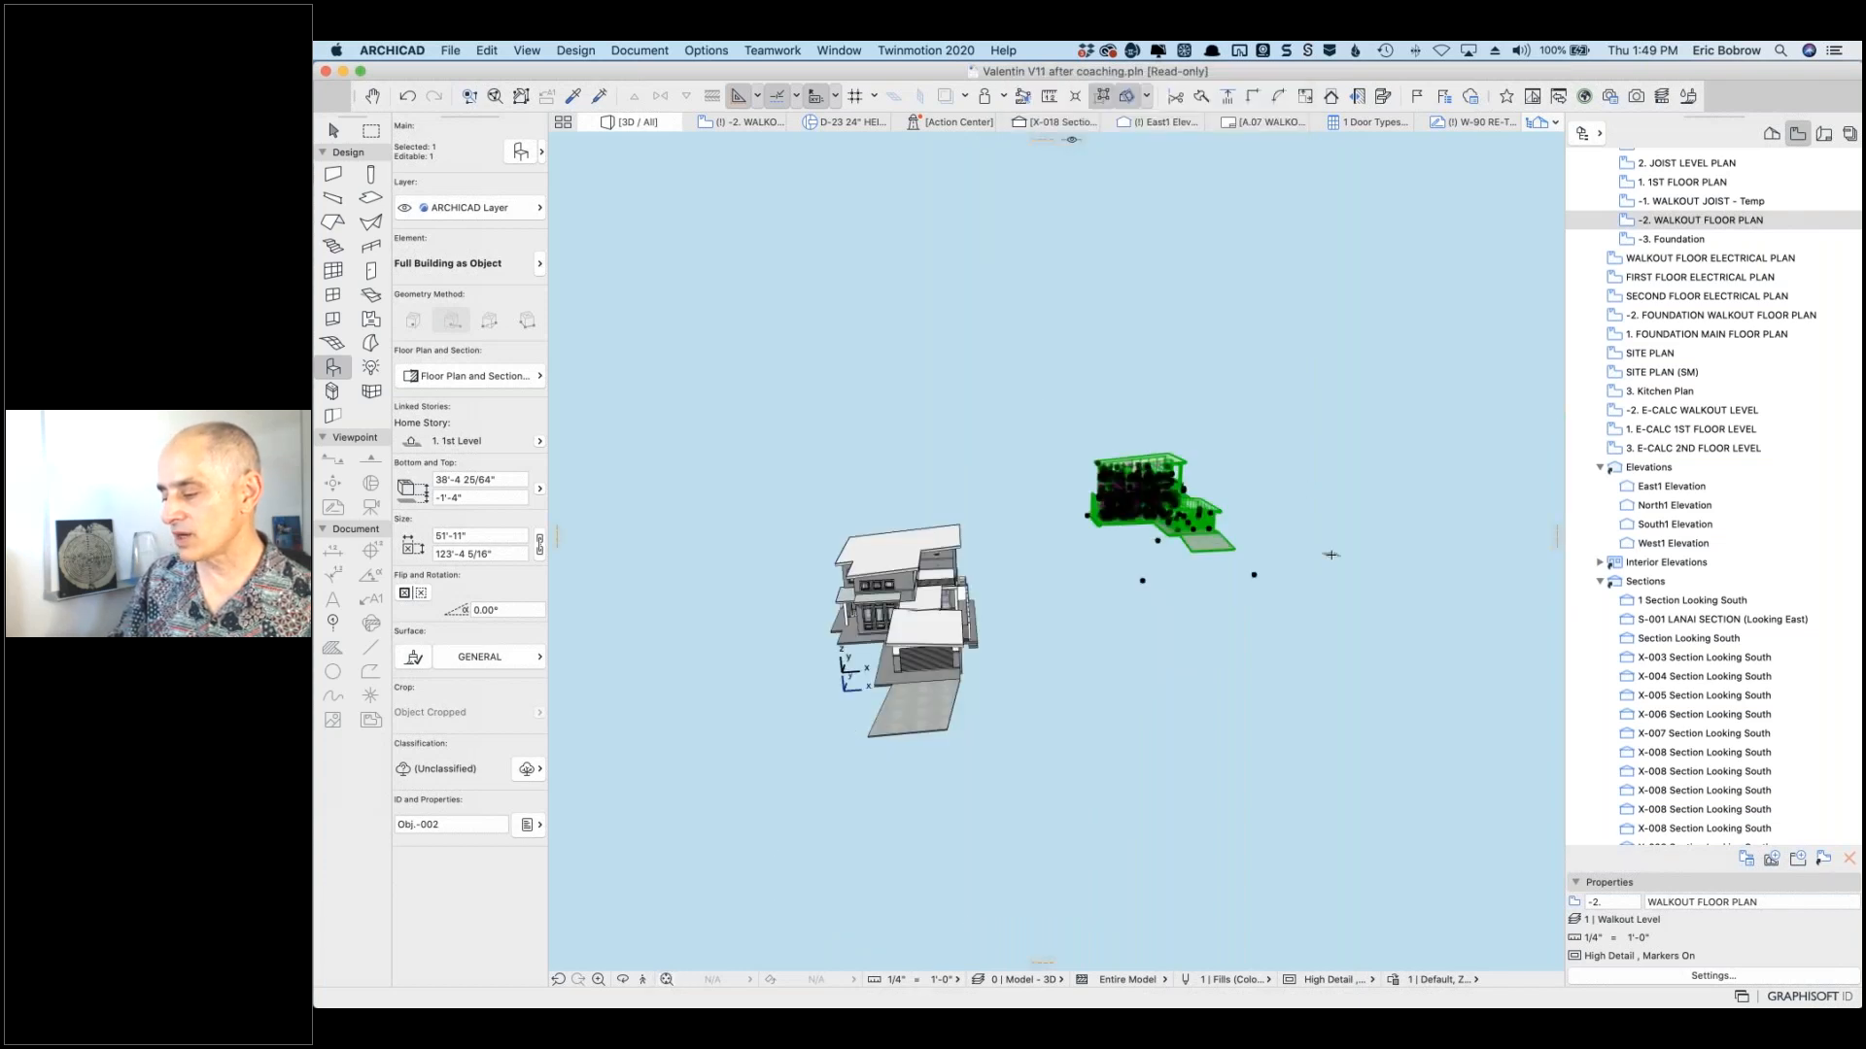
key(Escape)
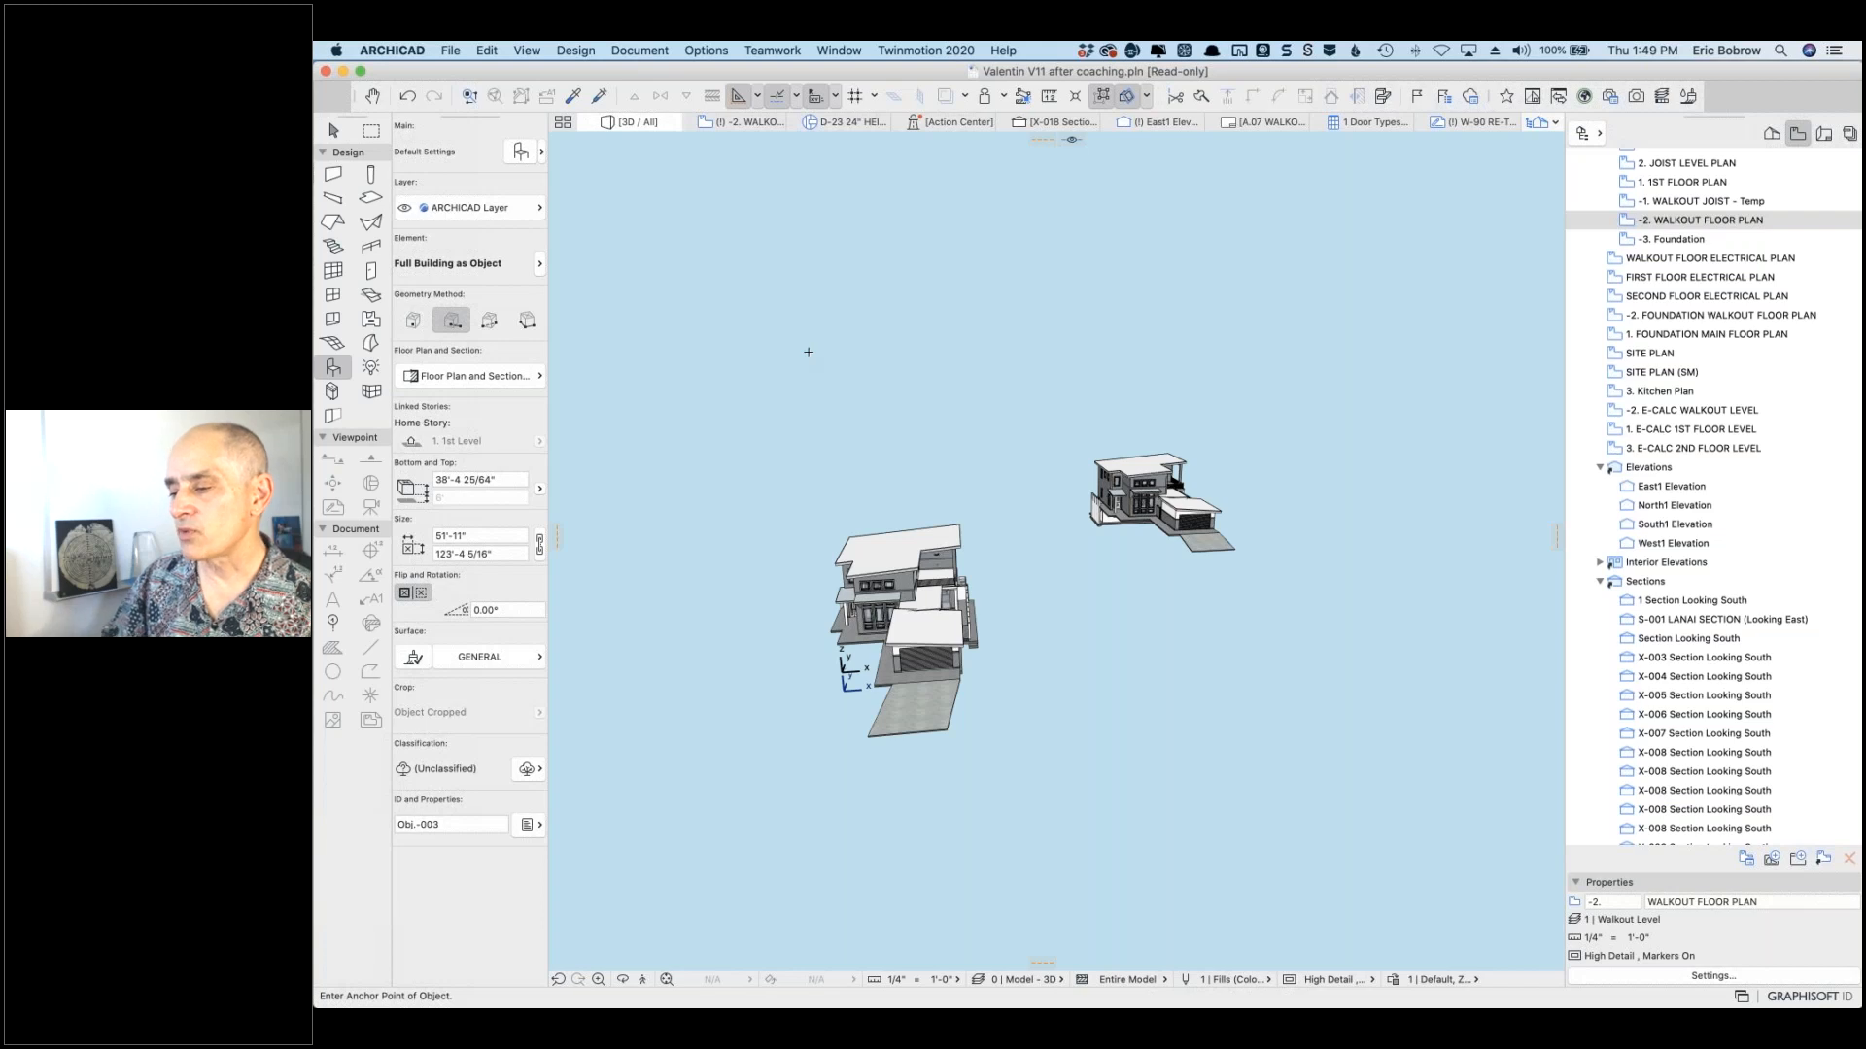
Step: Select Full Building as Object.gsm in the Library Manager's Embedded Library, then cancel exporting it
click(450, 50)
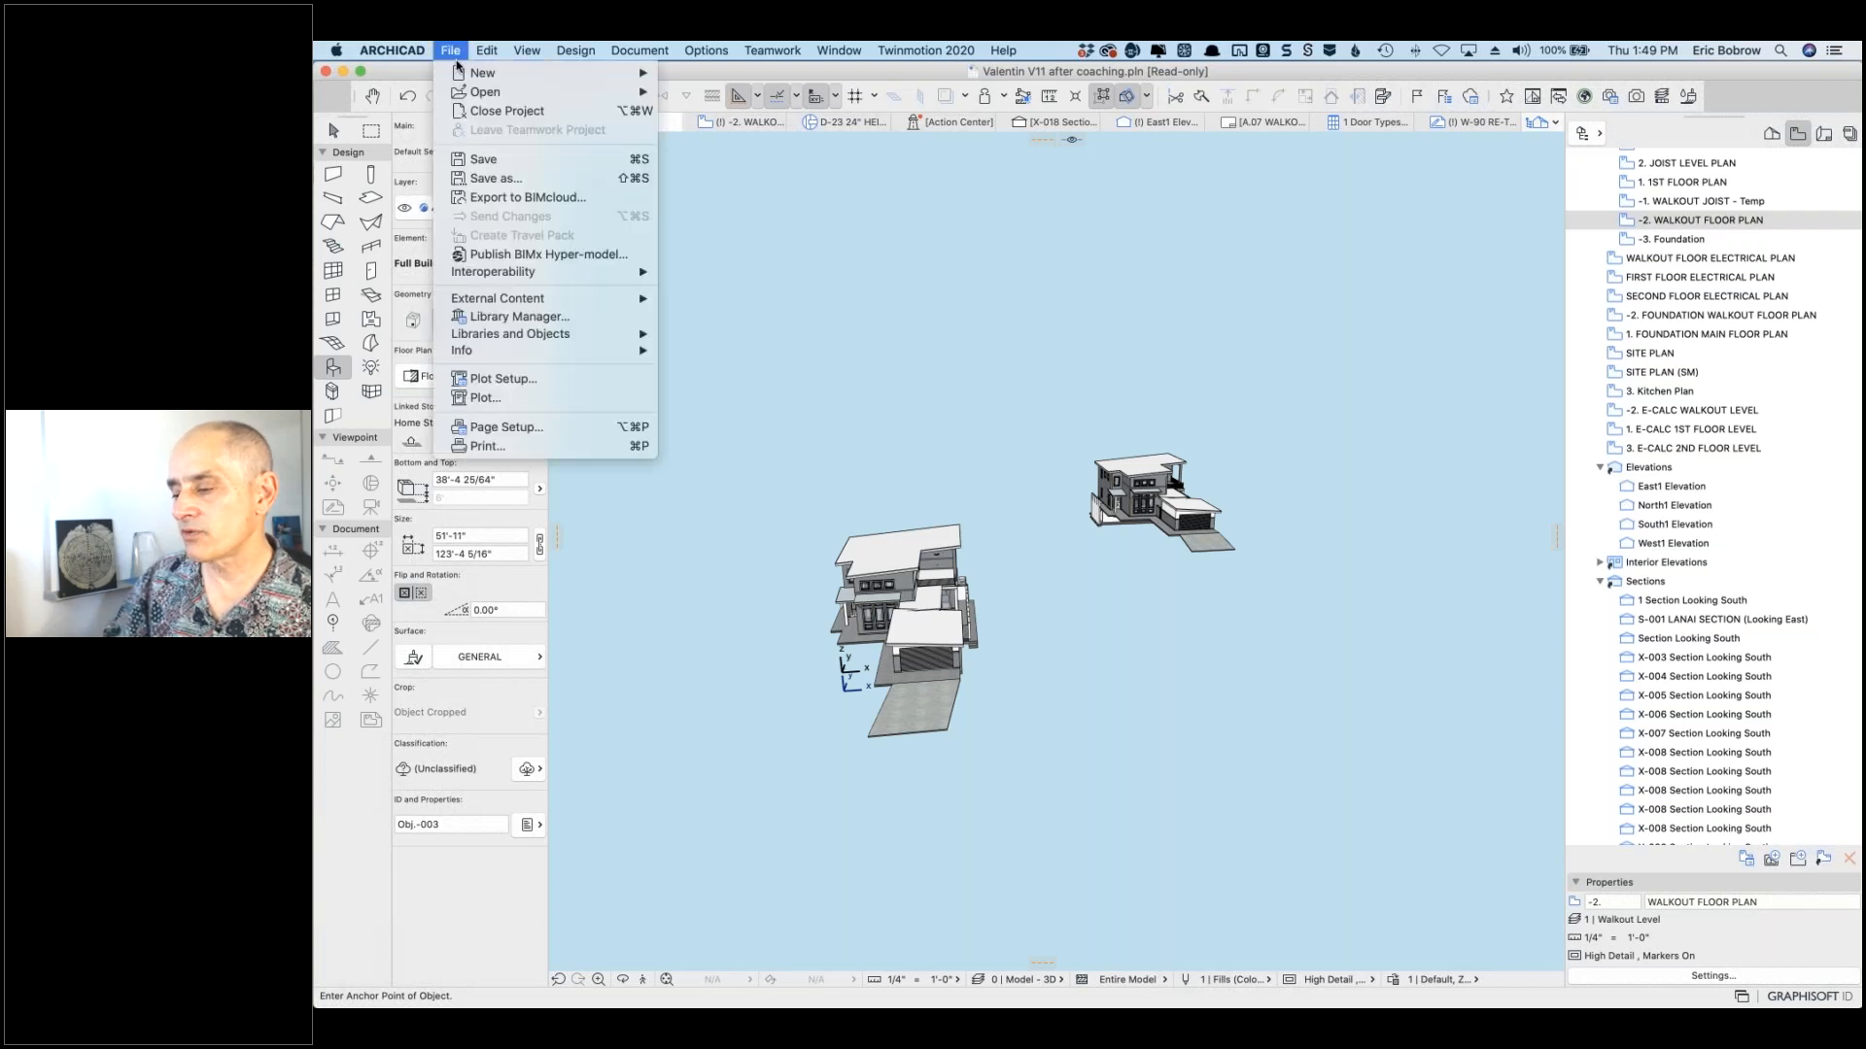
click(536, 319)
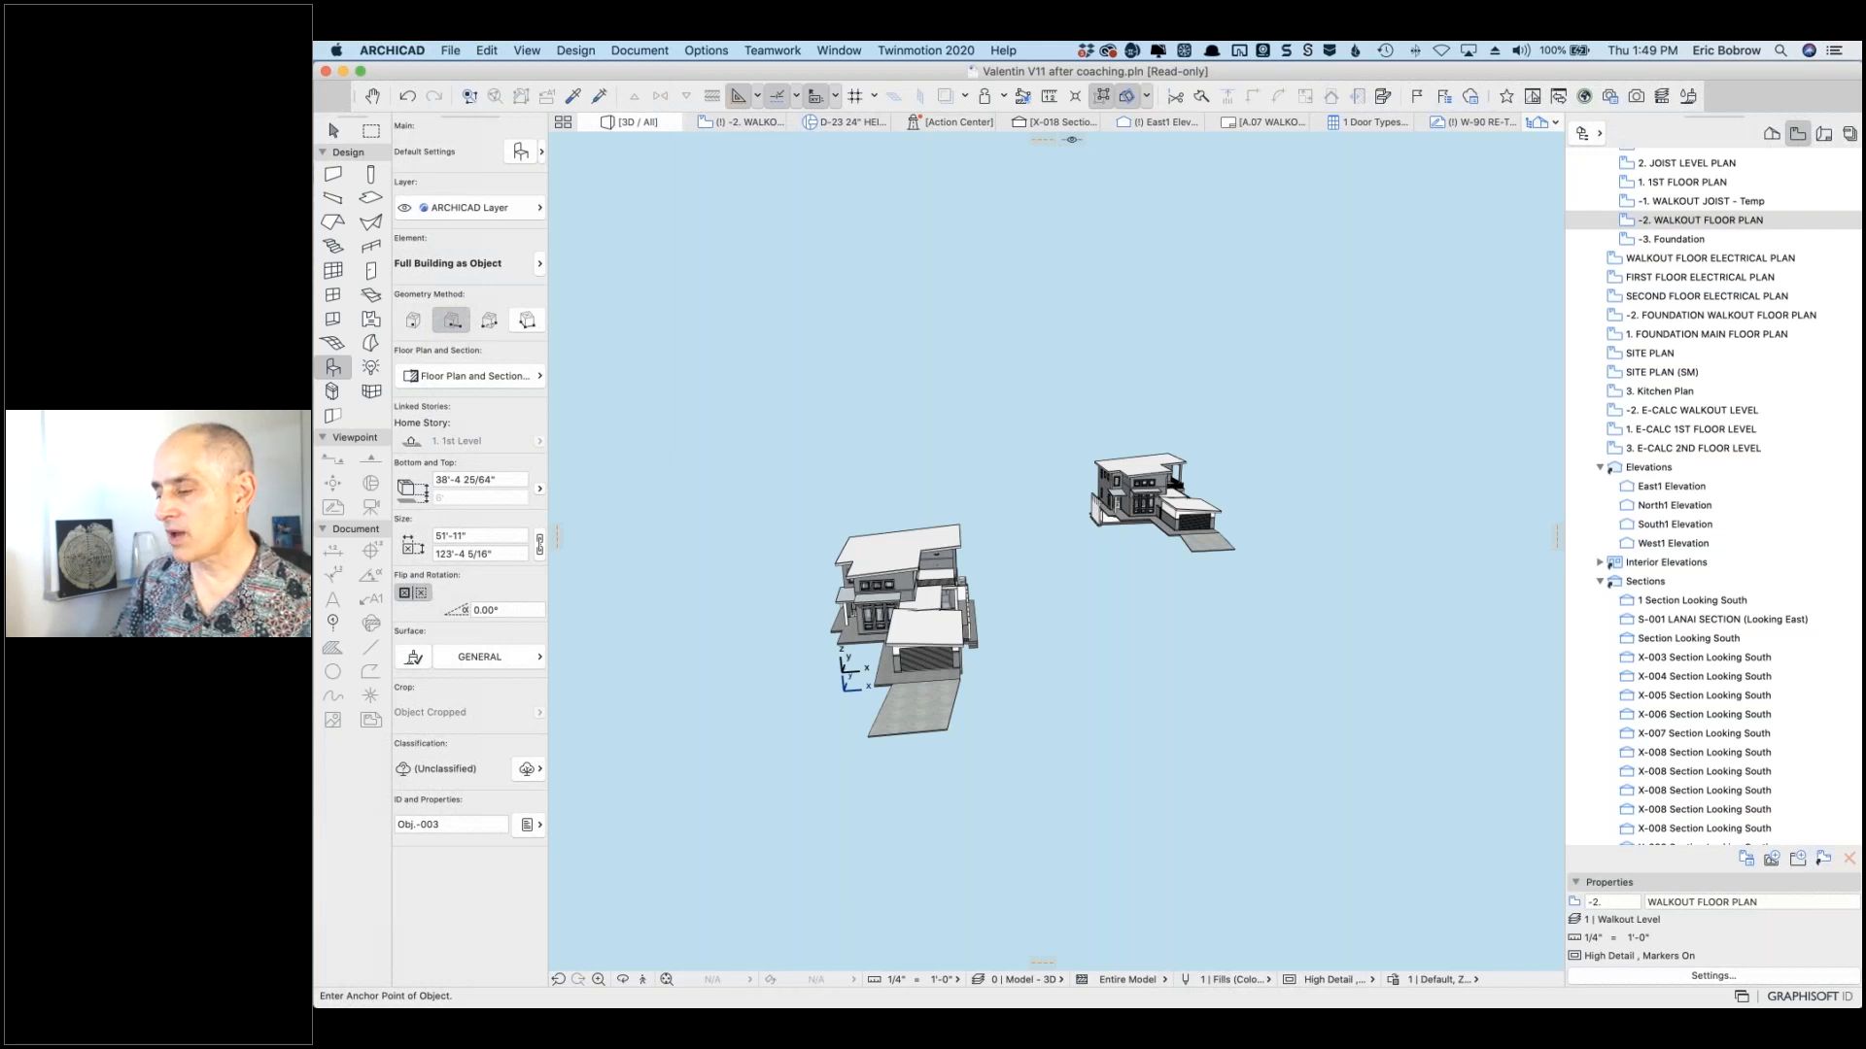
click(1187, 216)
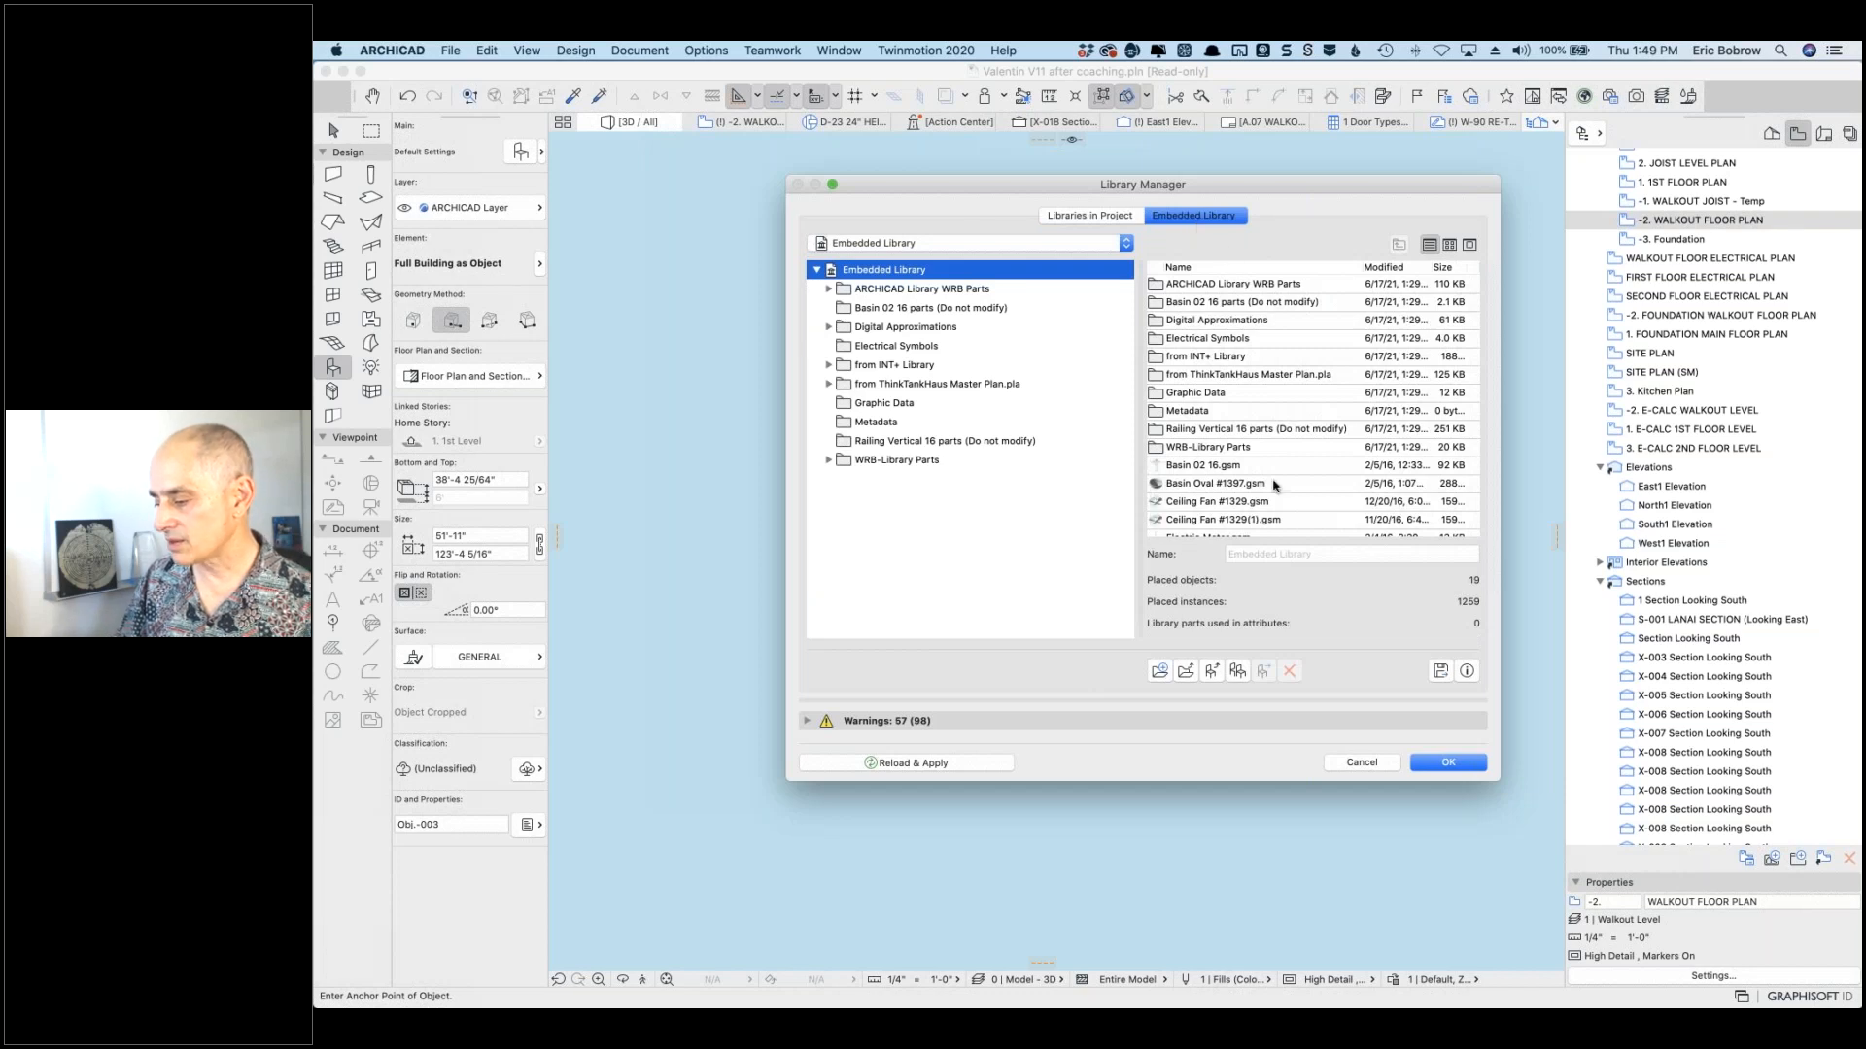
scroll(1267, 499, down, 5)
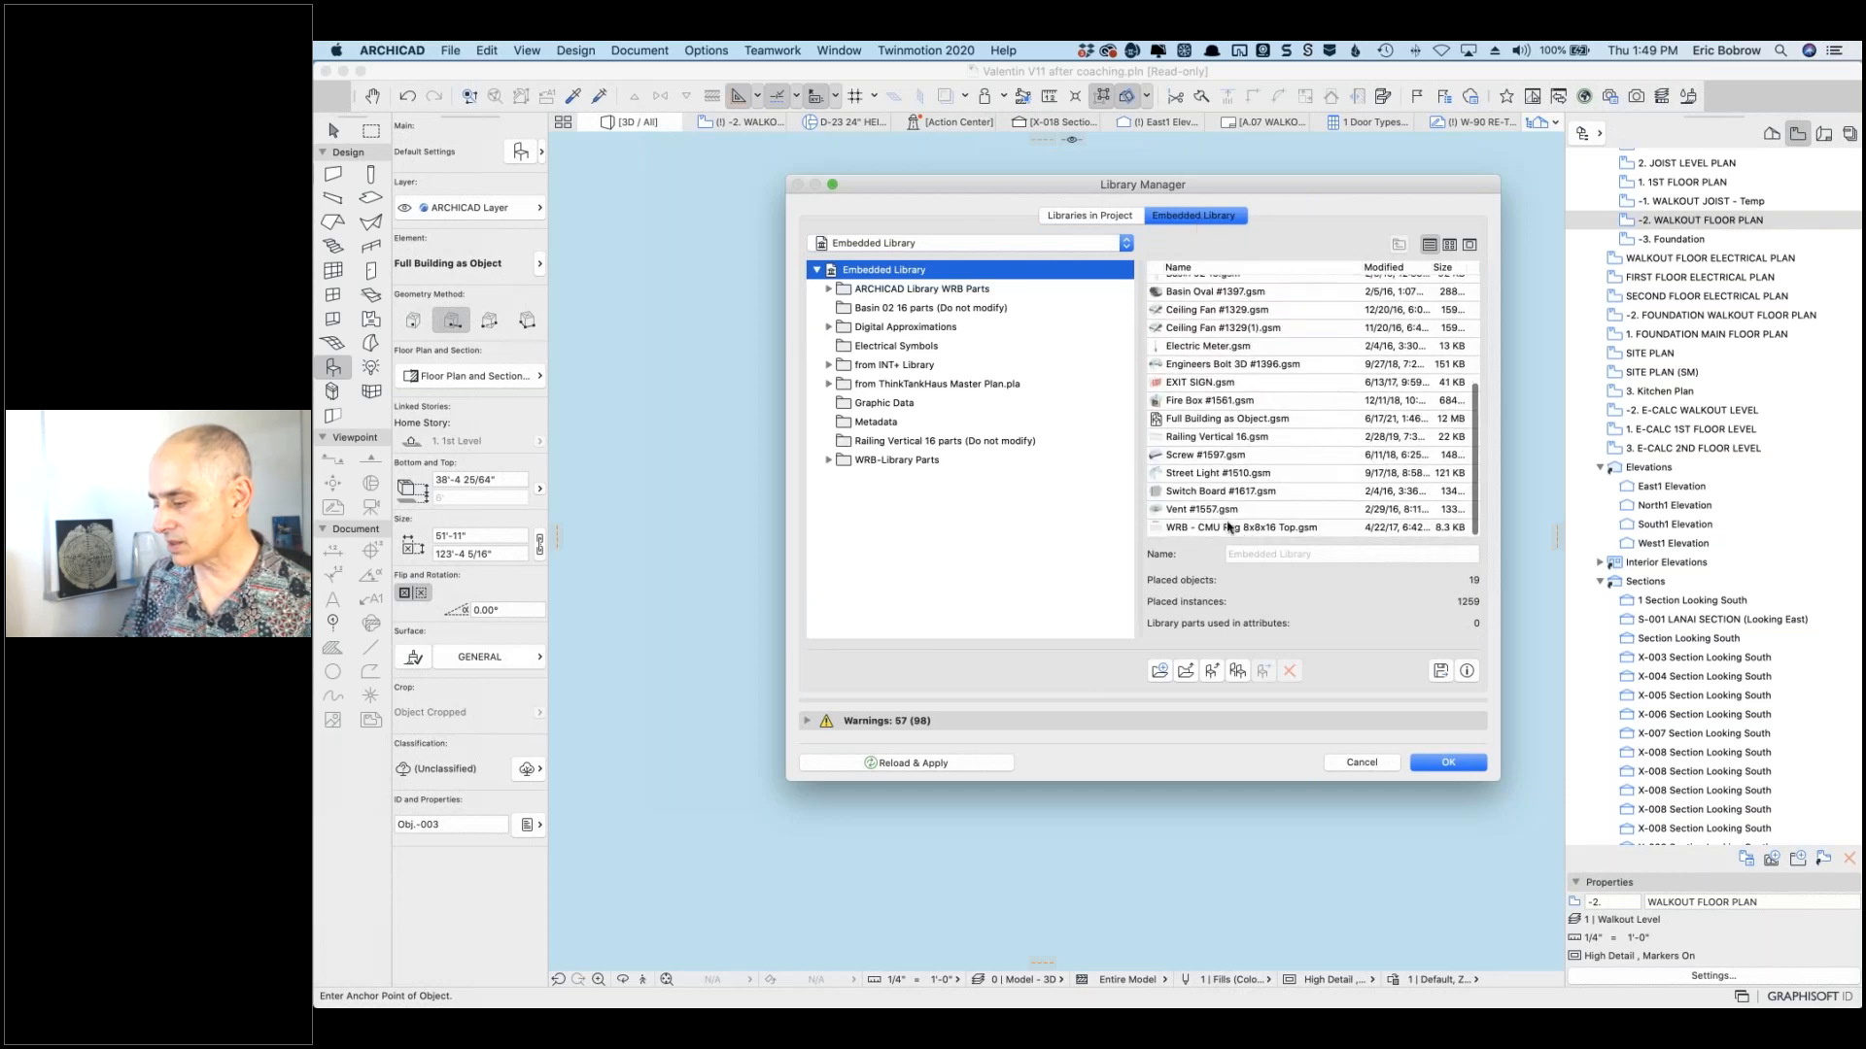
click(1205, 419)
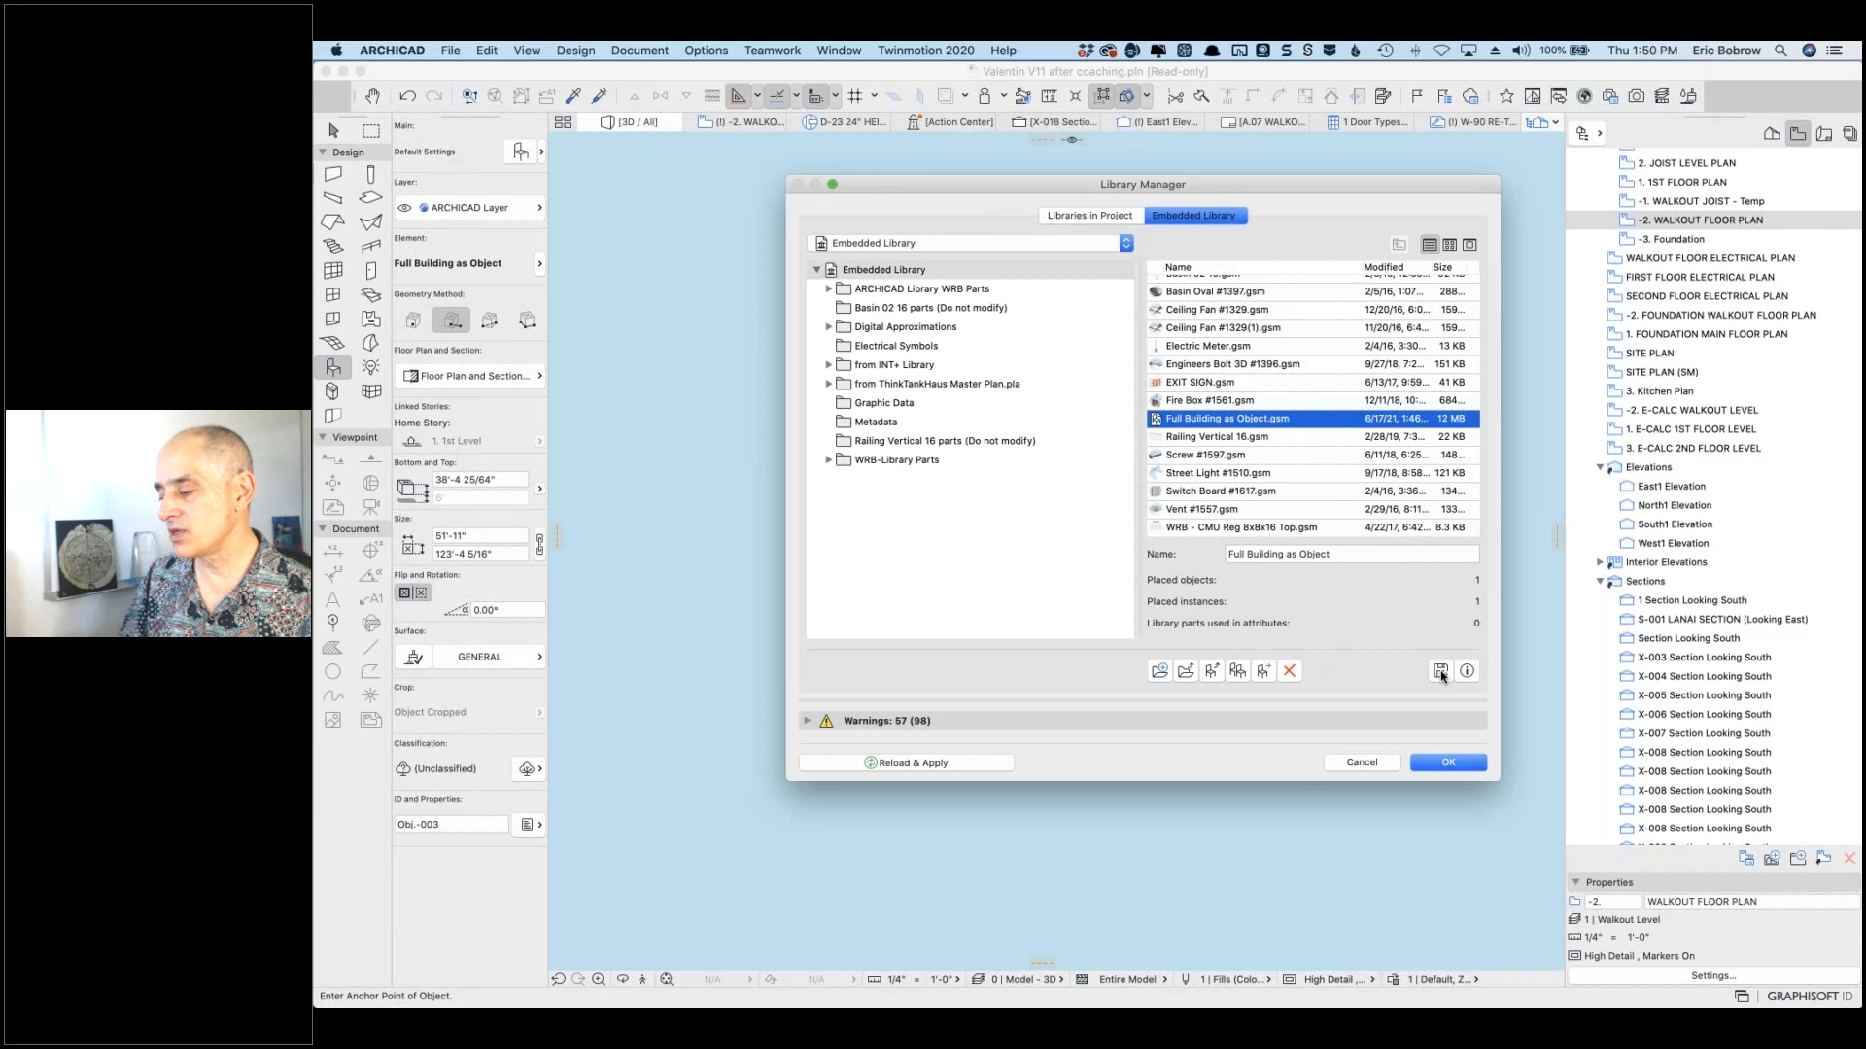
click(1441, 673)
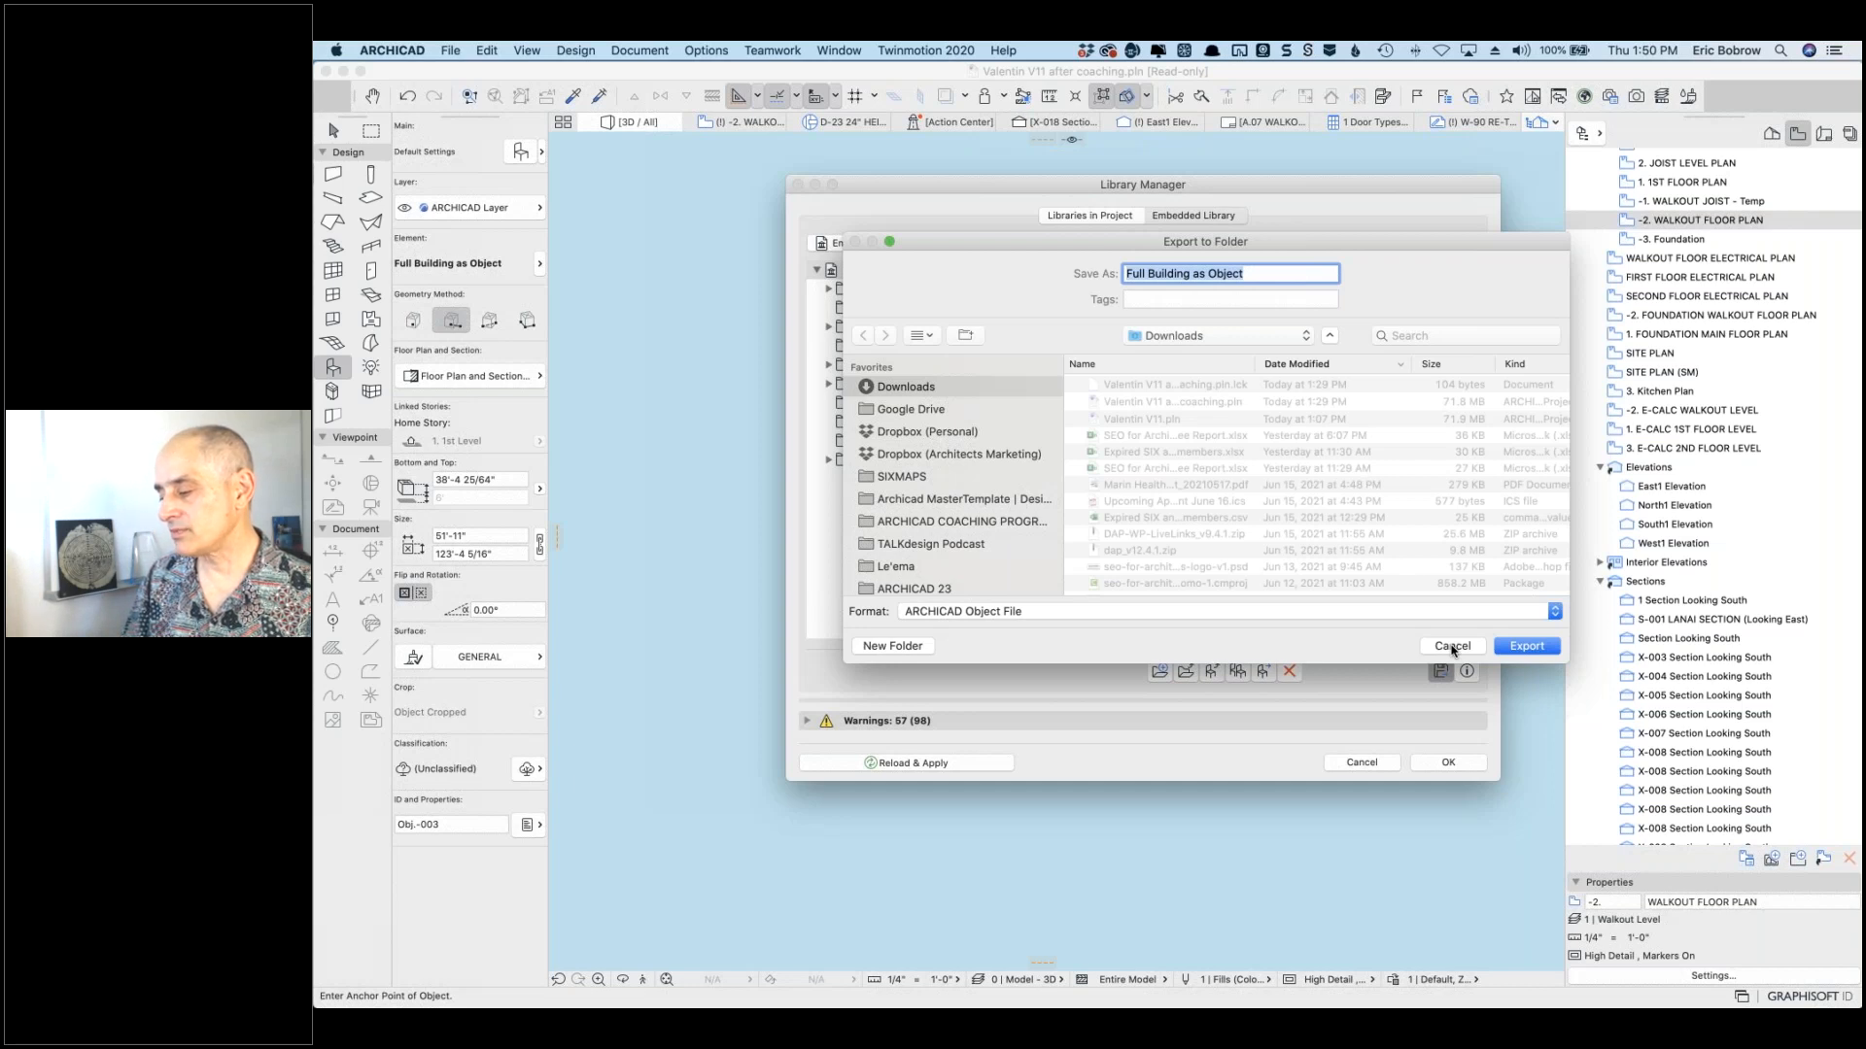
click(1452, 646)
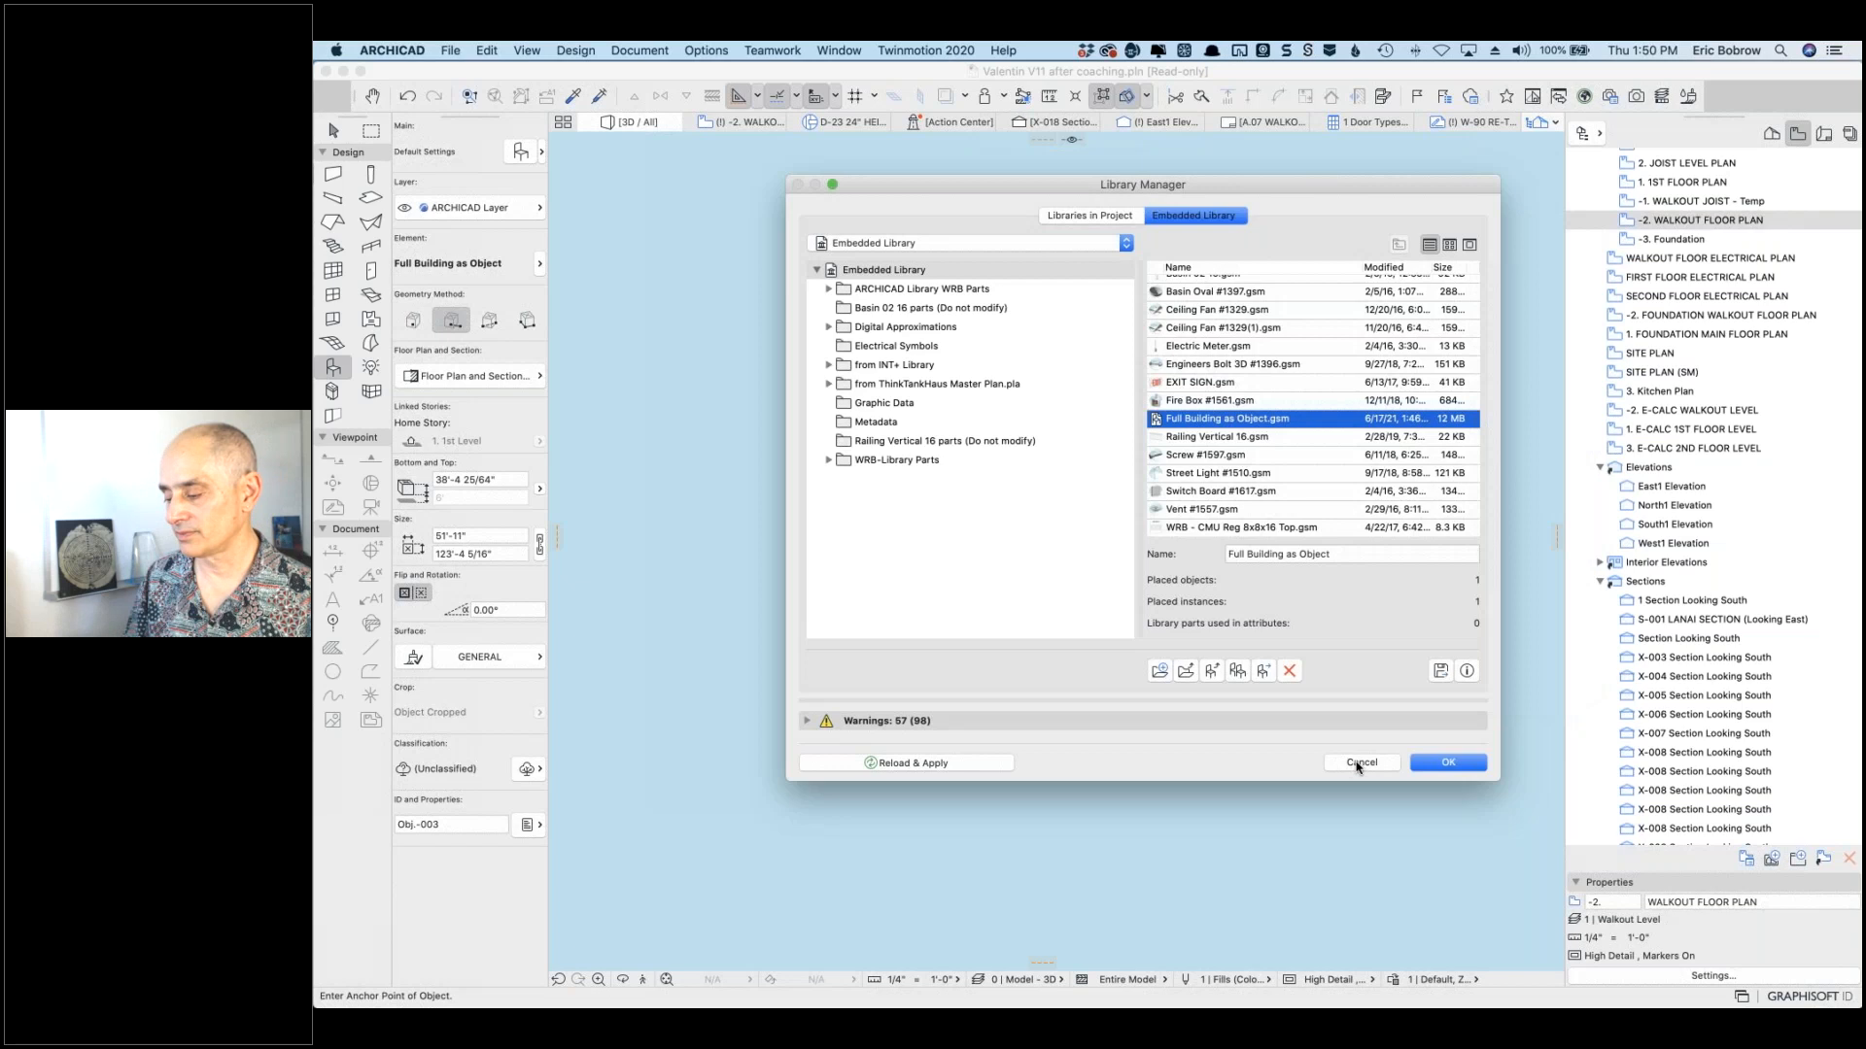
Step: Close the Library Manager without changes and bring Slack's #coaching-calls channel forward
click(1359, 763)
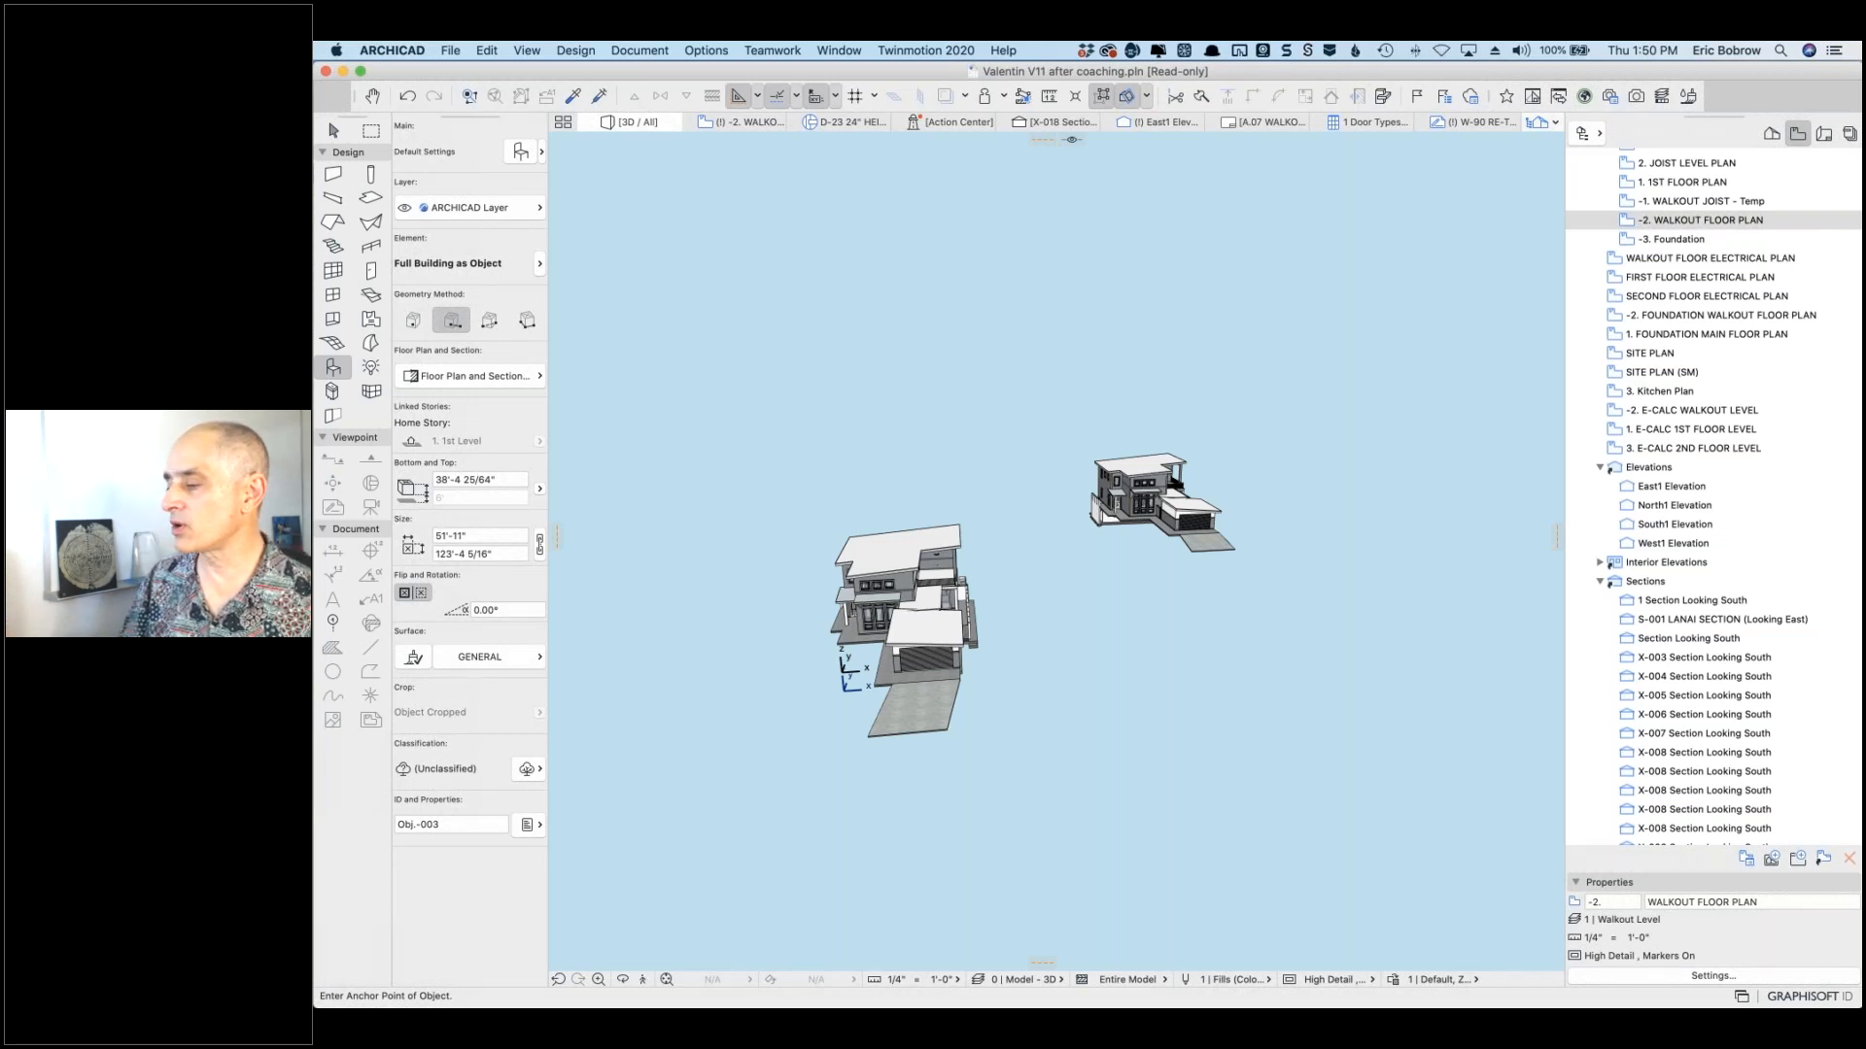
key(super+Tab)
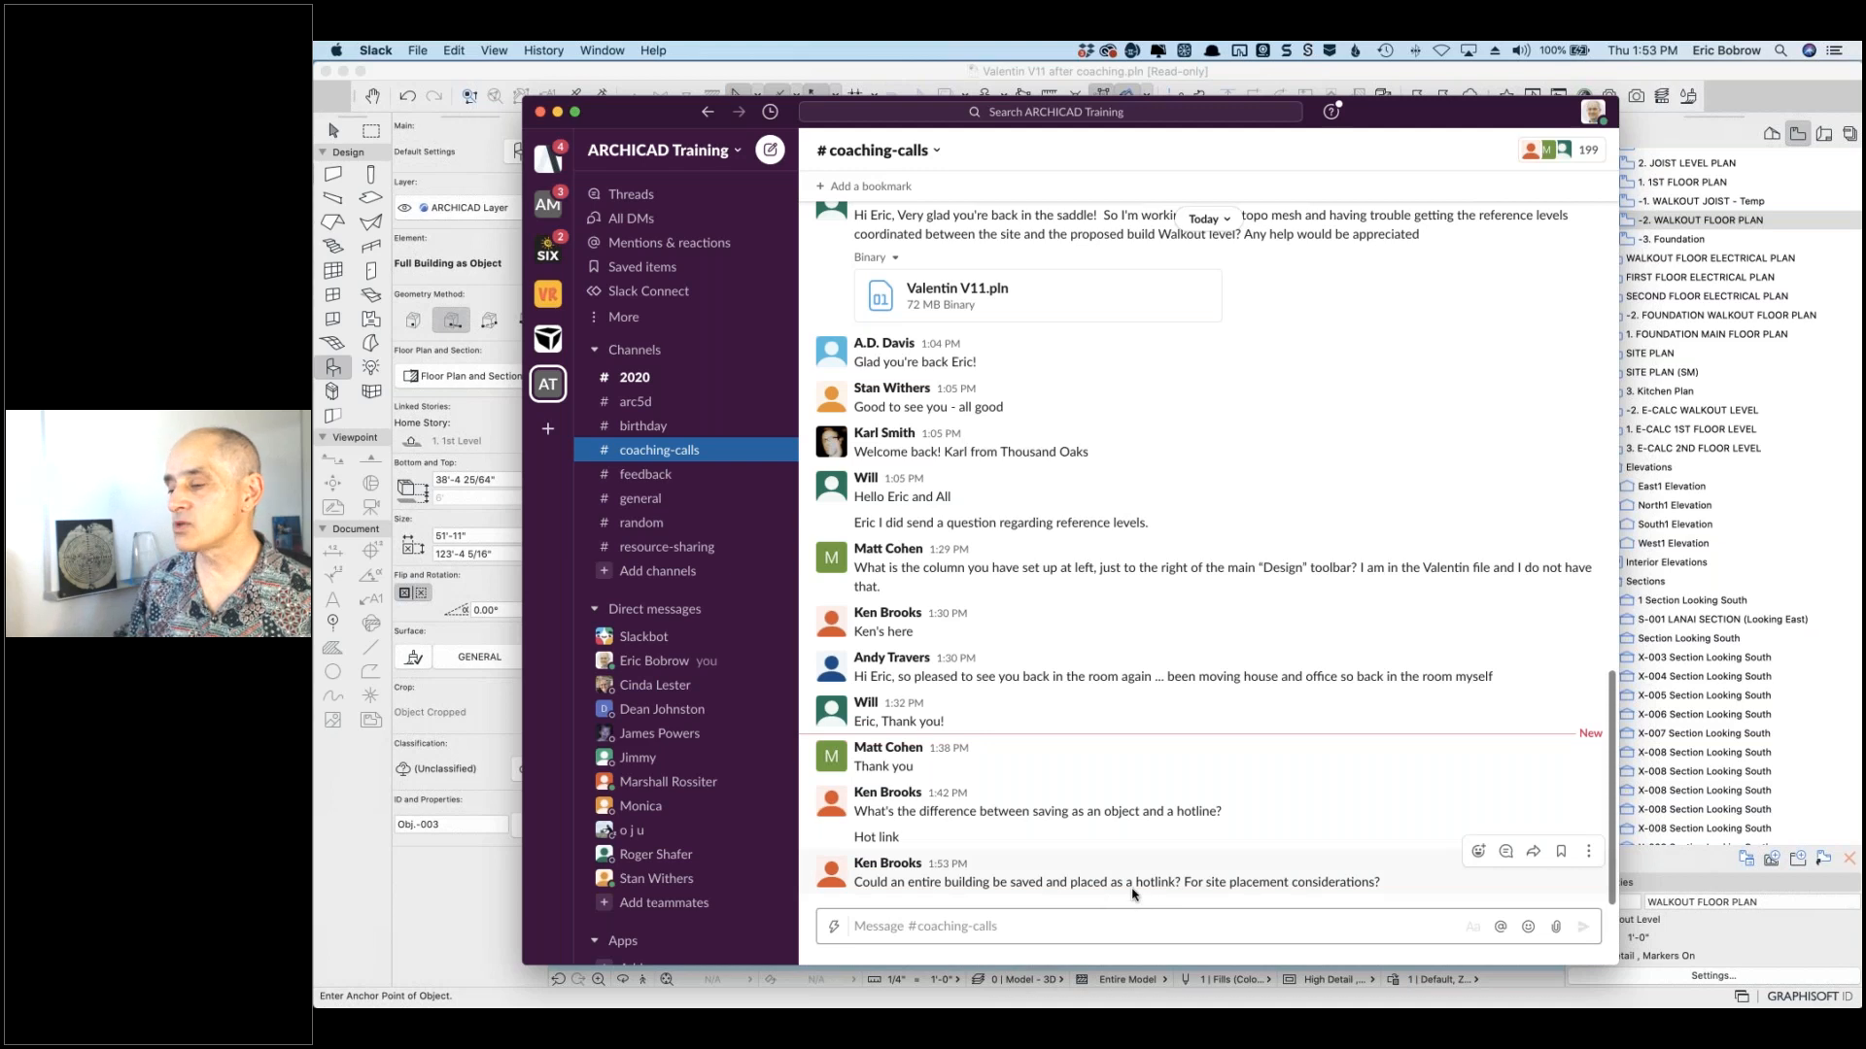
Step: Move the Slack chat out of the way and bring the ARCHICAD window back to the front
drag(685, 119, 751, 130)
click(1702, 210)
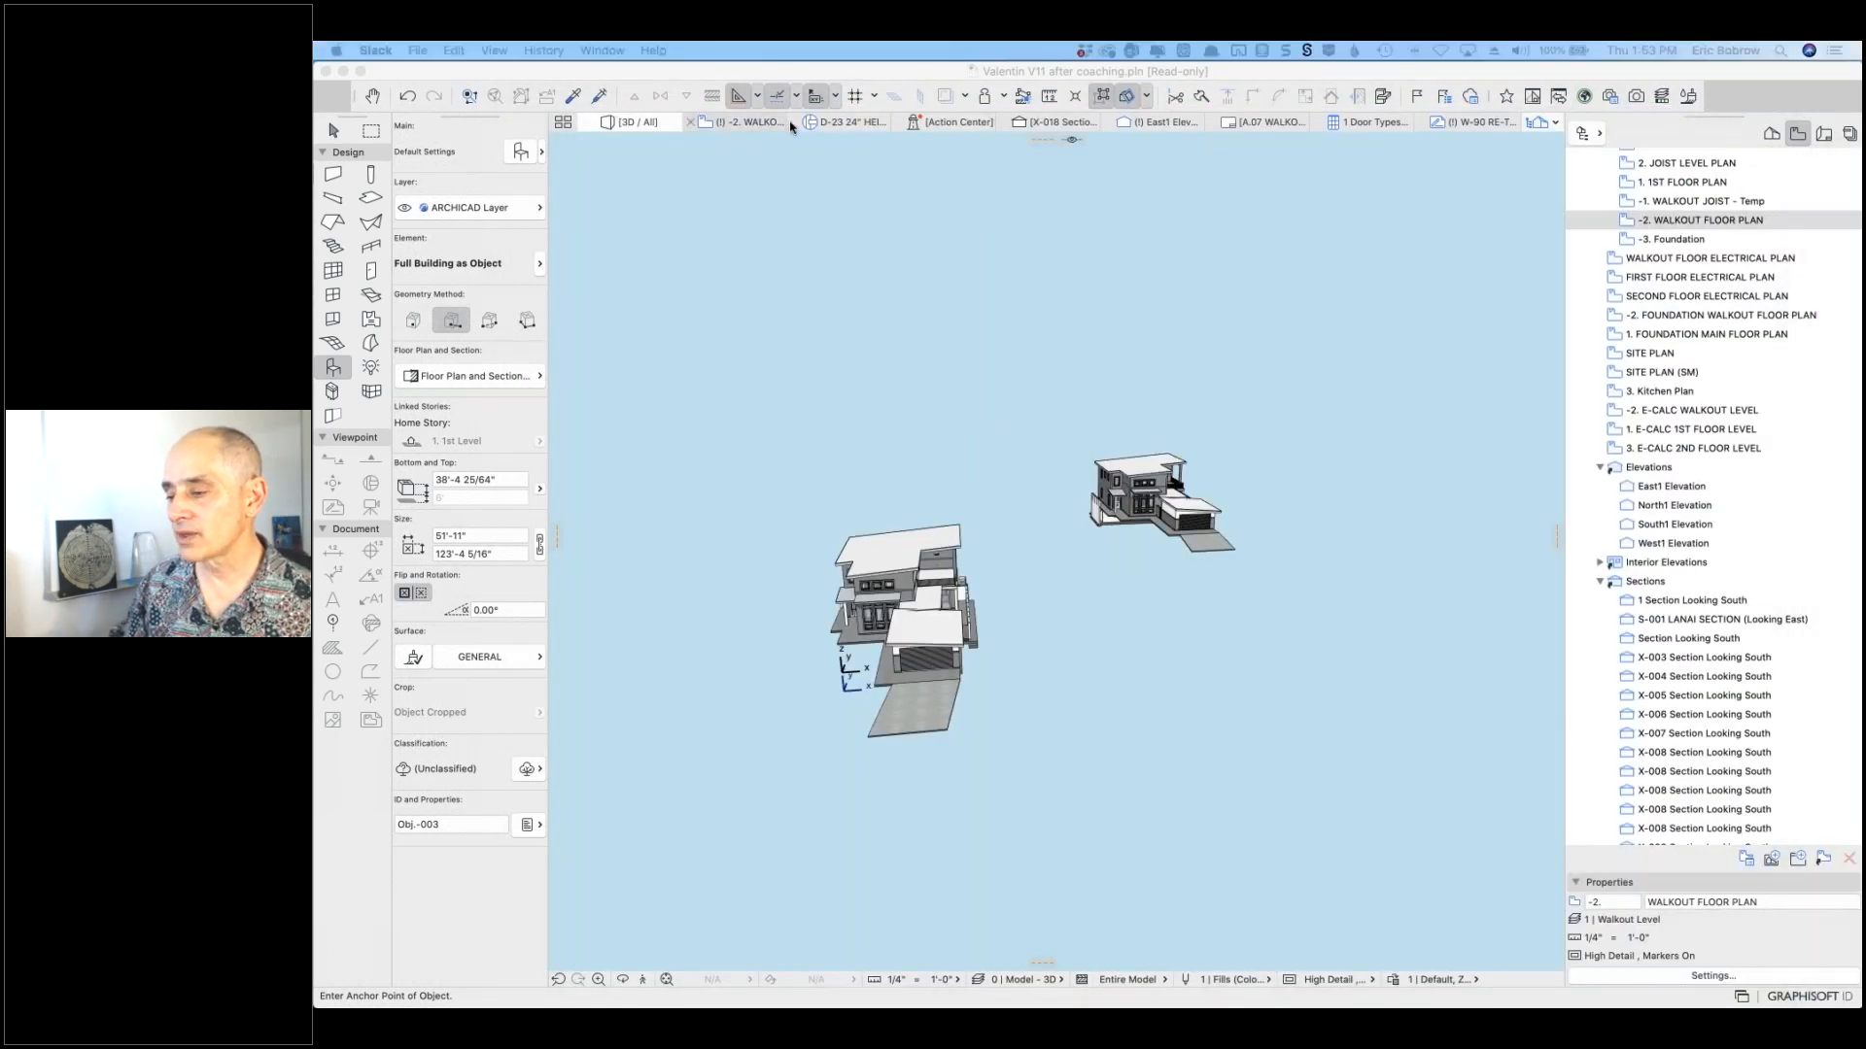
click(733, 125)
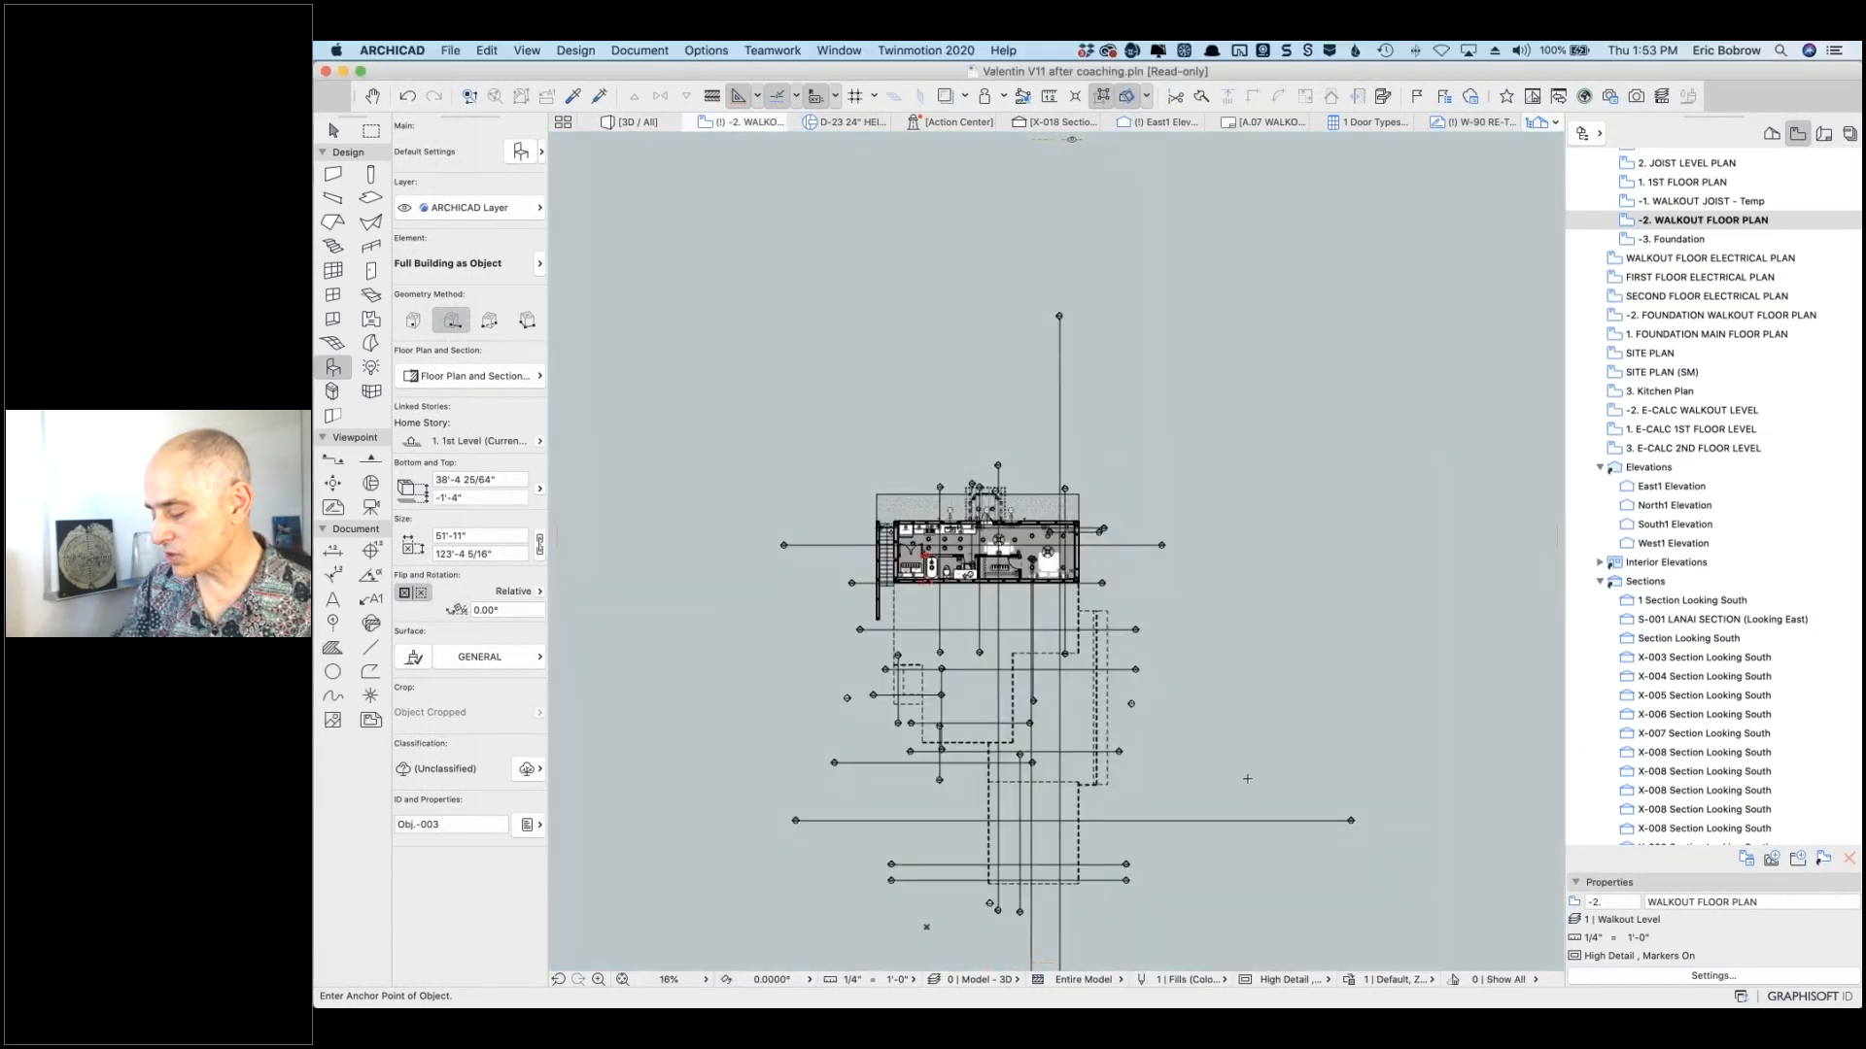
Step: Go up two stories to the 1. 1st Level plan and zoom out to show the placed building copy
key(super+Up)
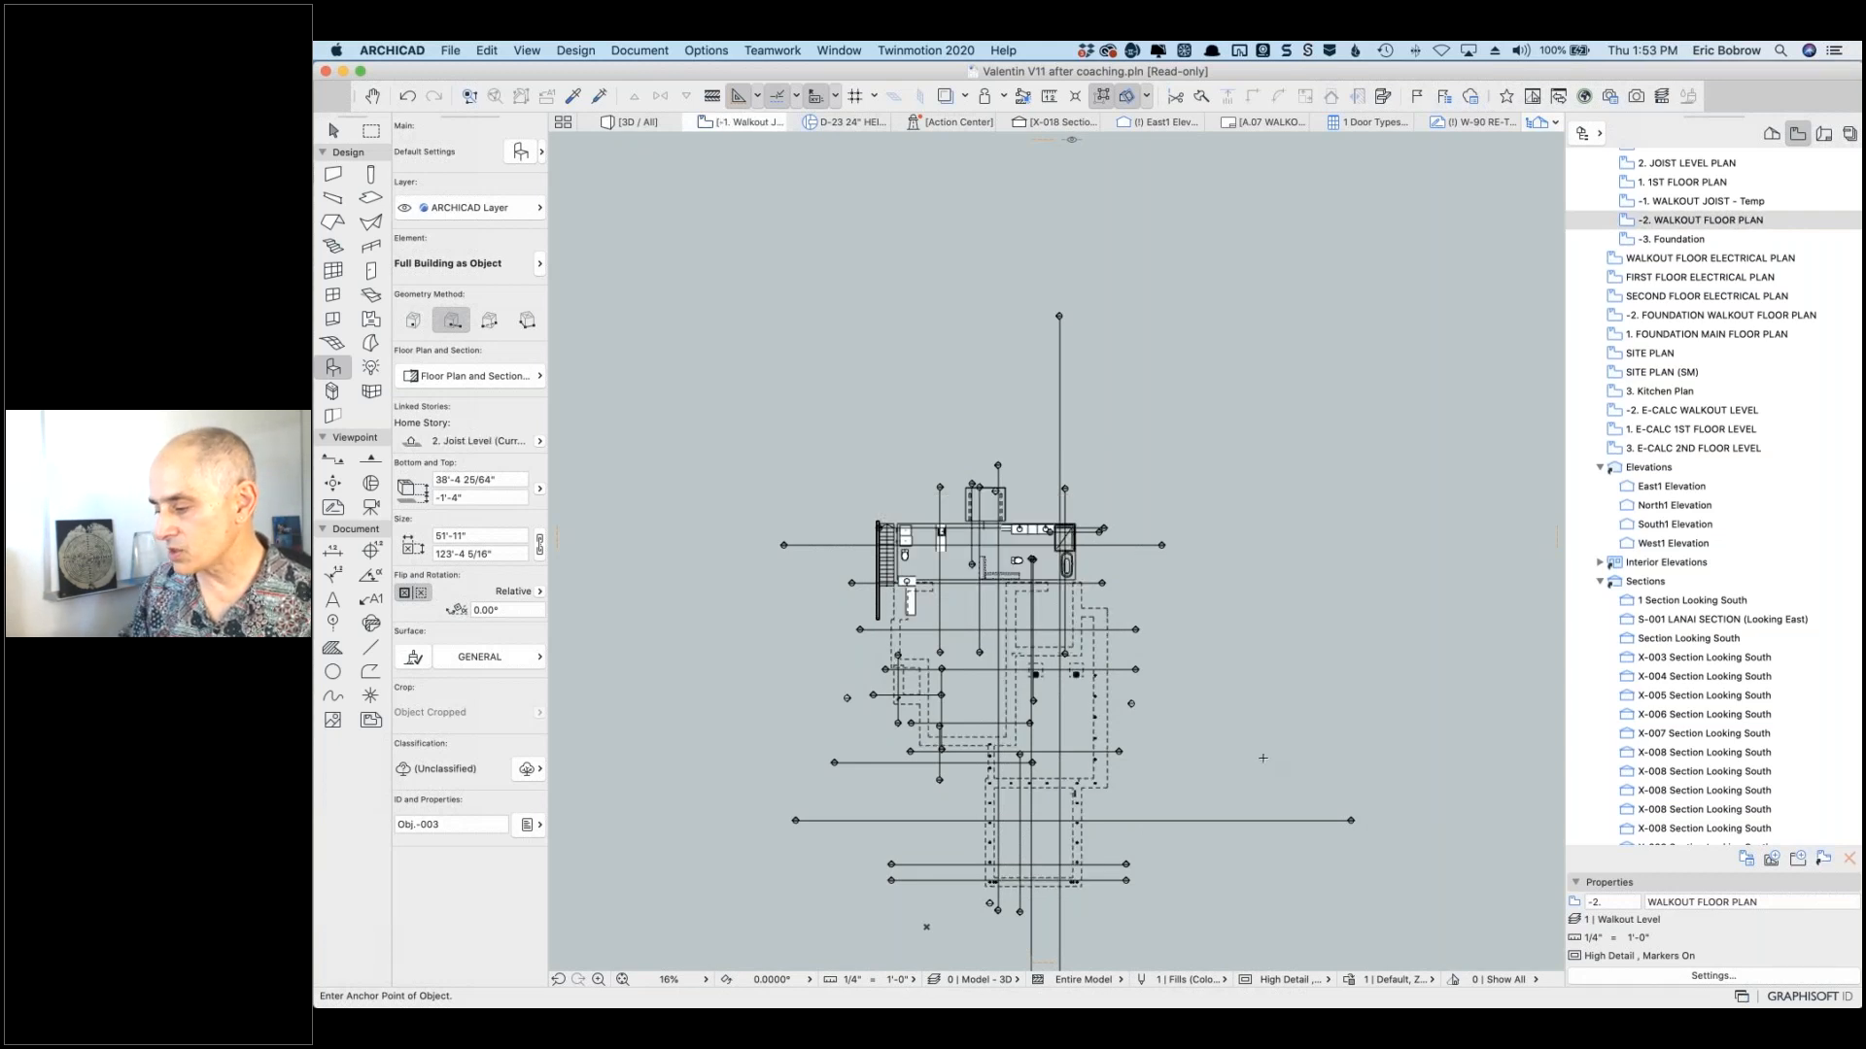
key(super+Up)
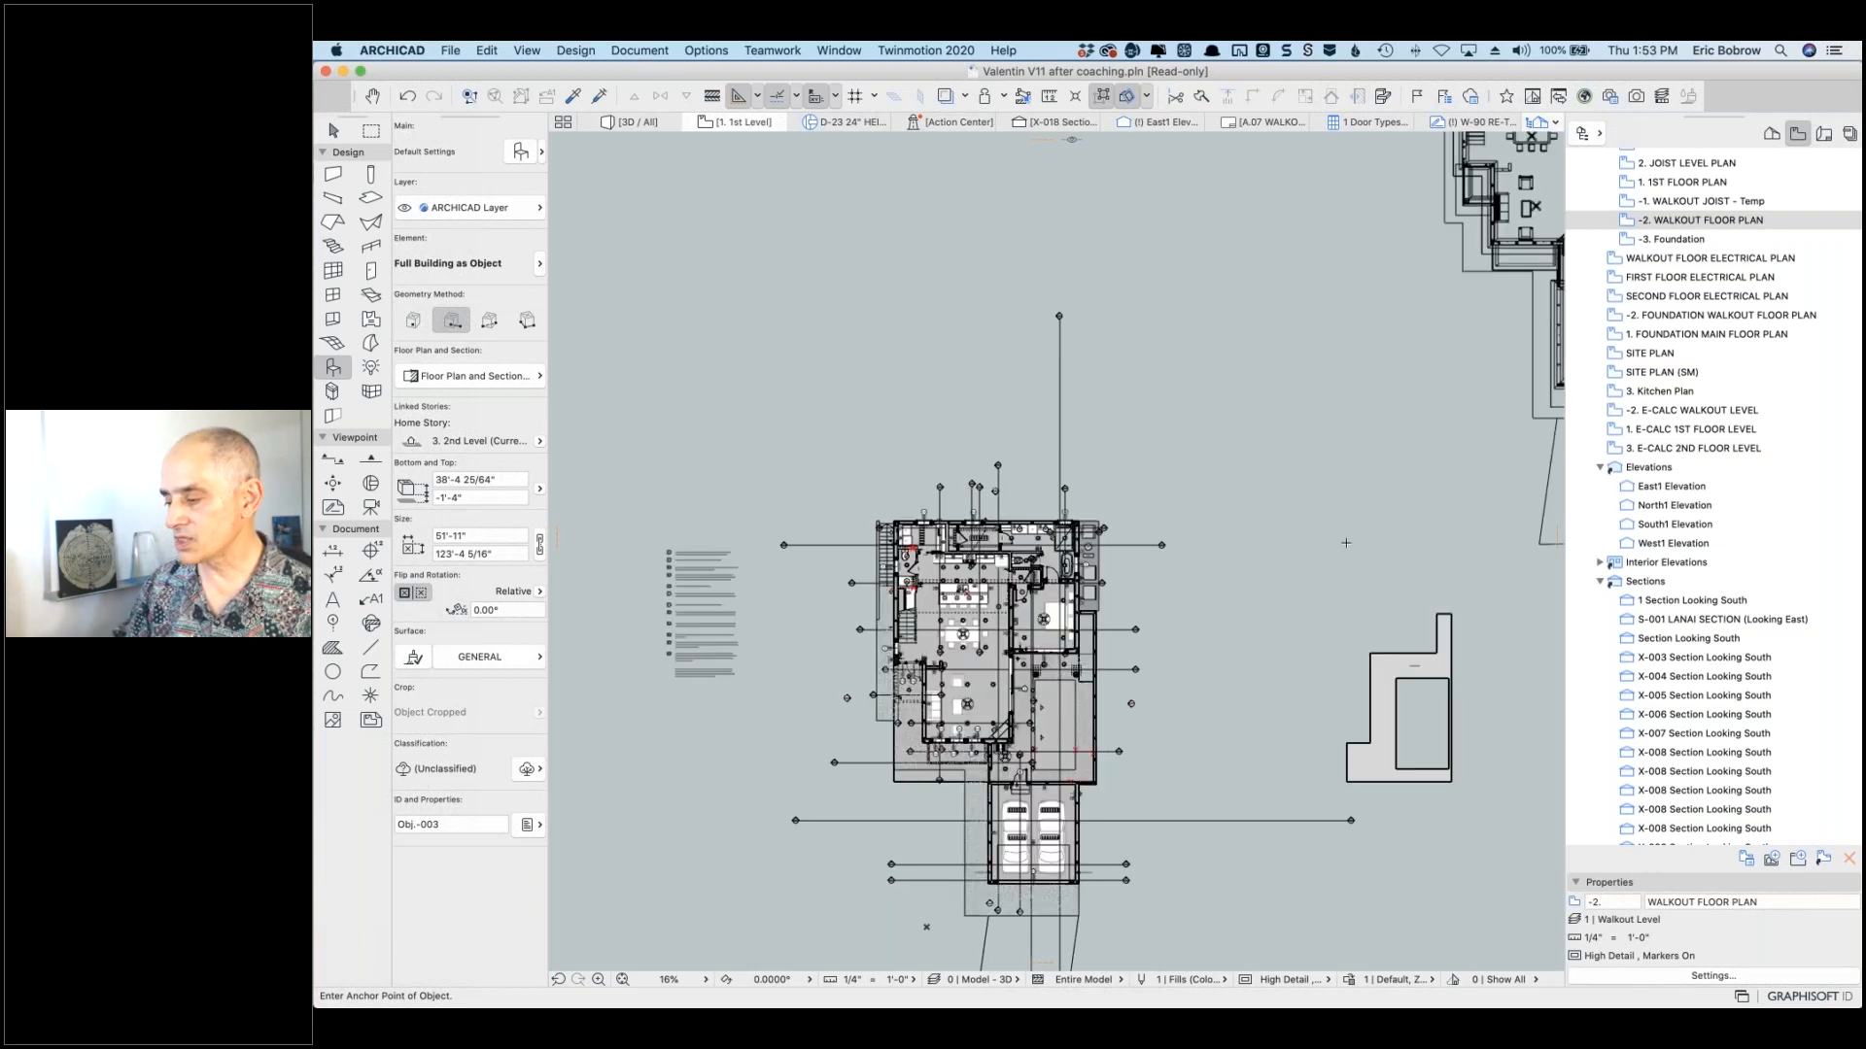
scroll(1346, 543, down, 3)
key(w)
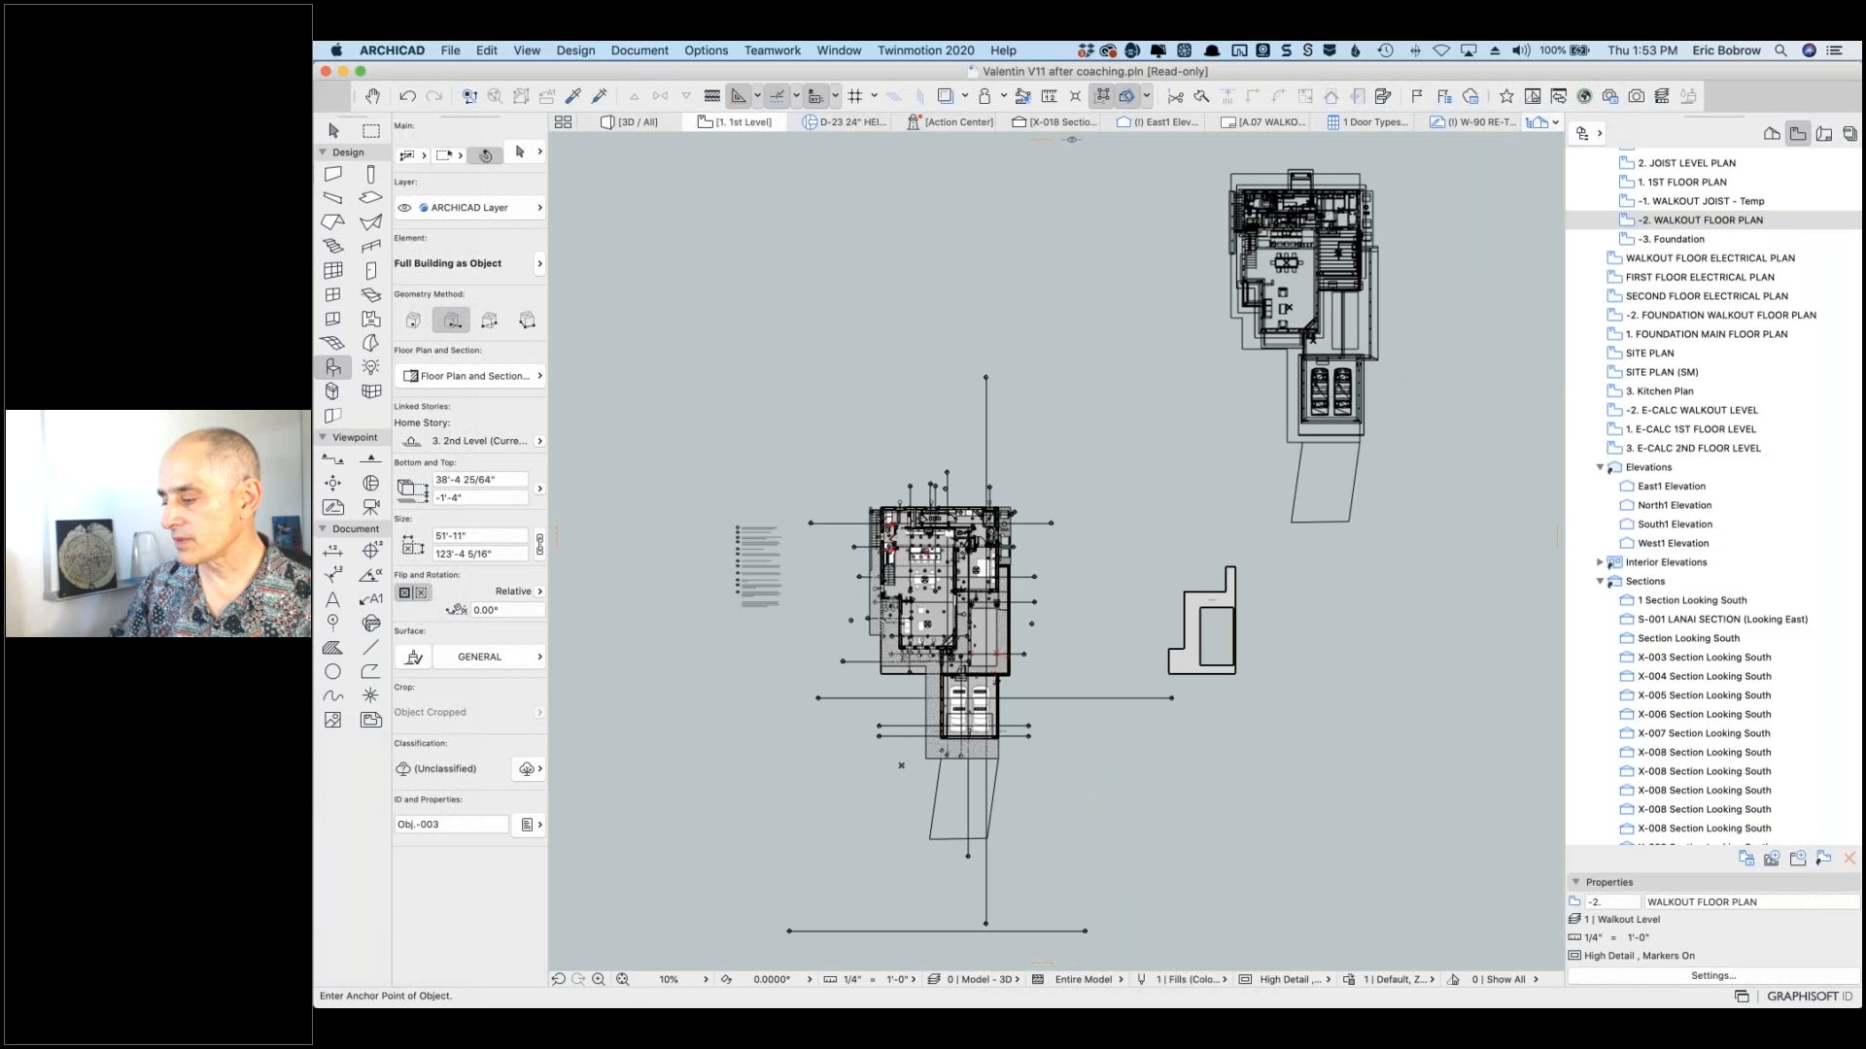
shift+click(1364, 356)
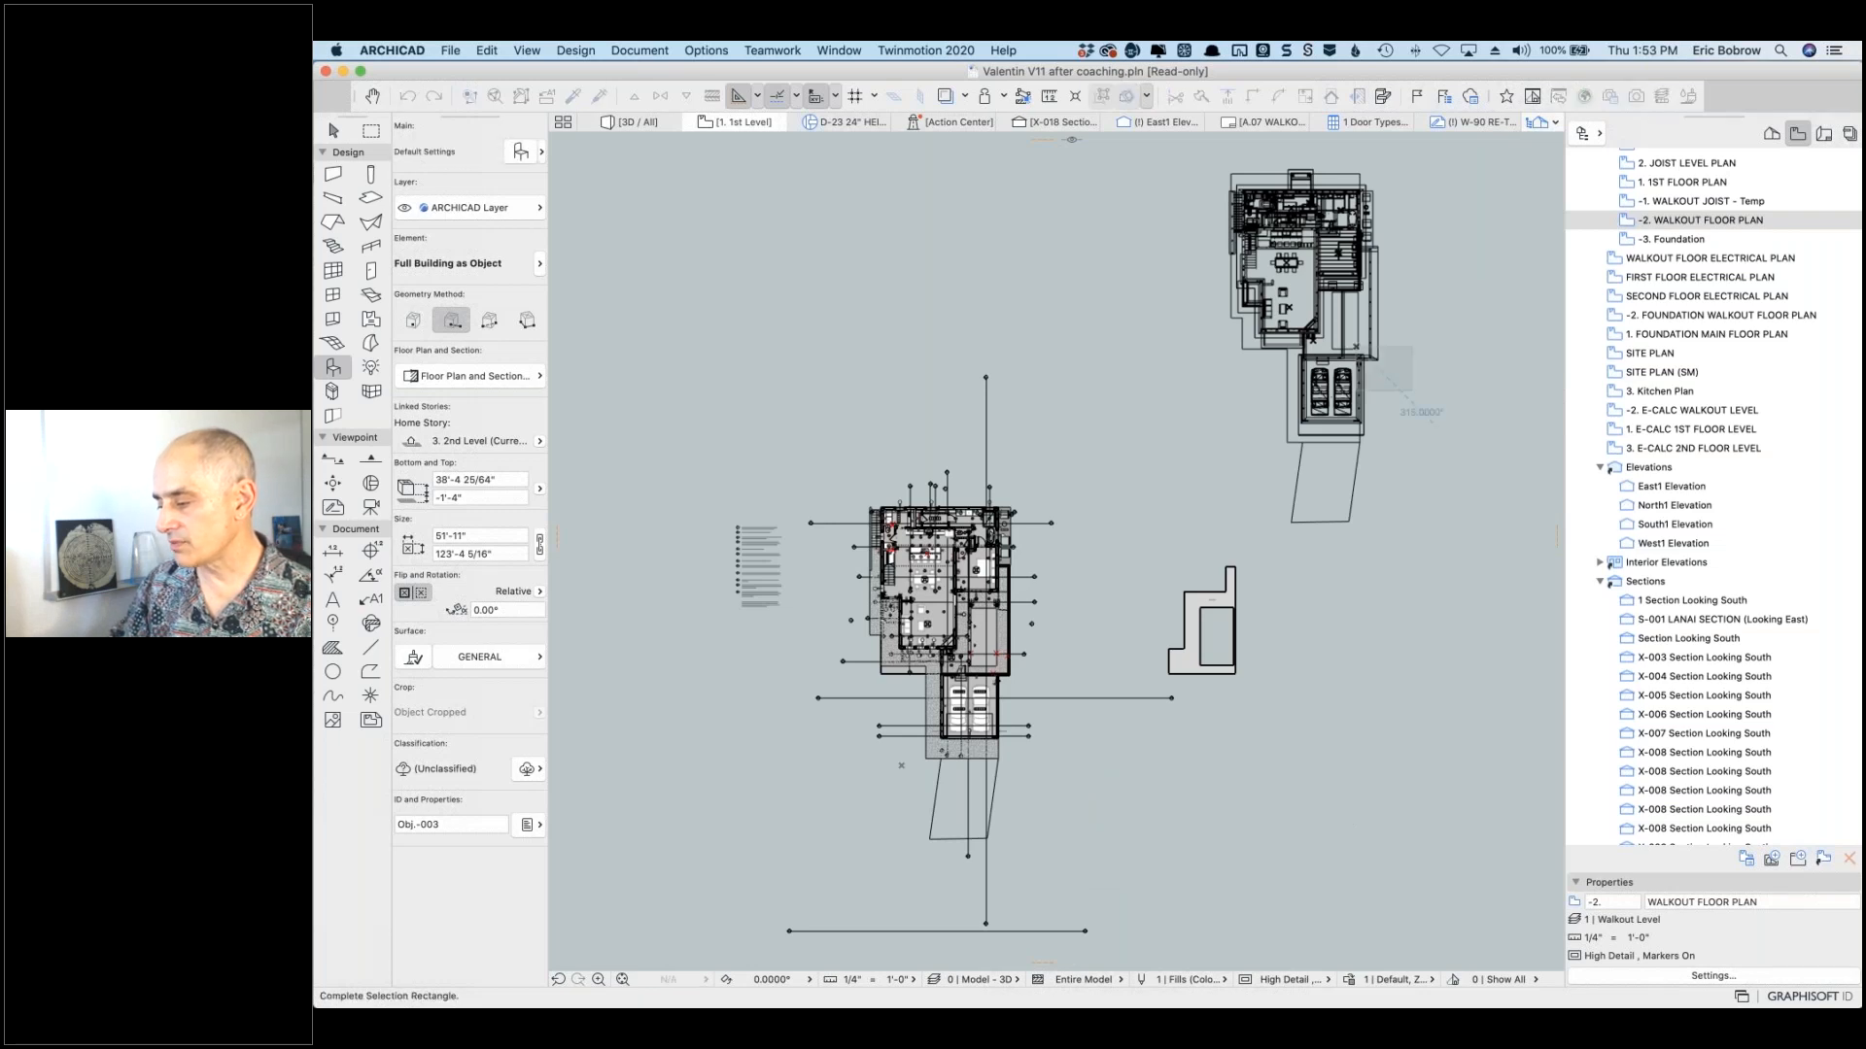
key(Escape)
key(shift)
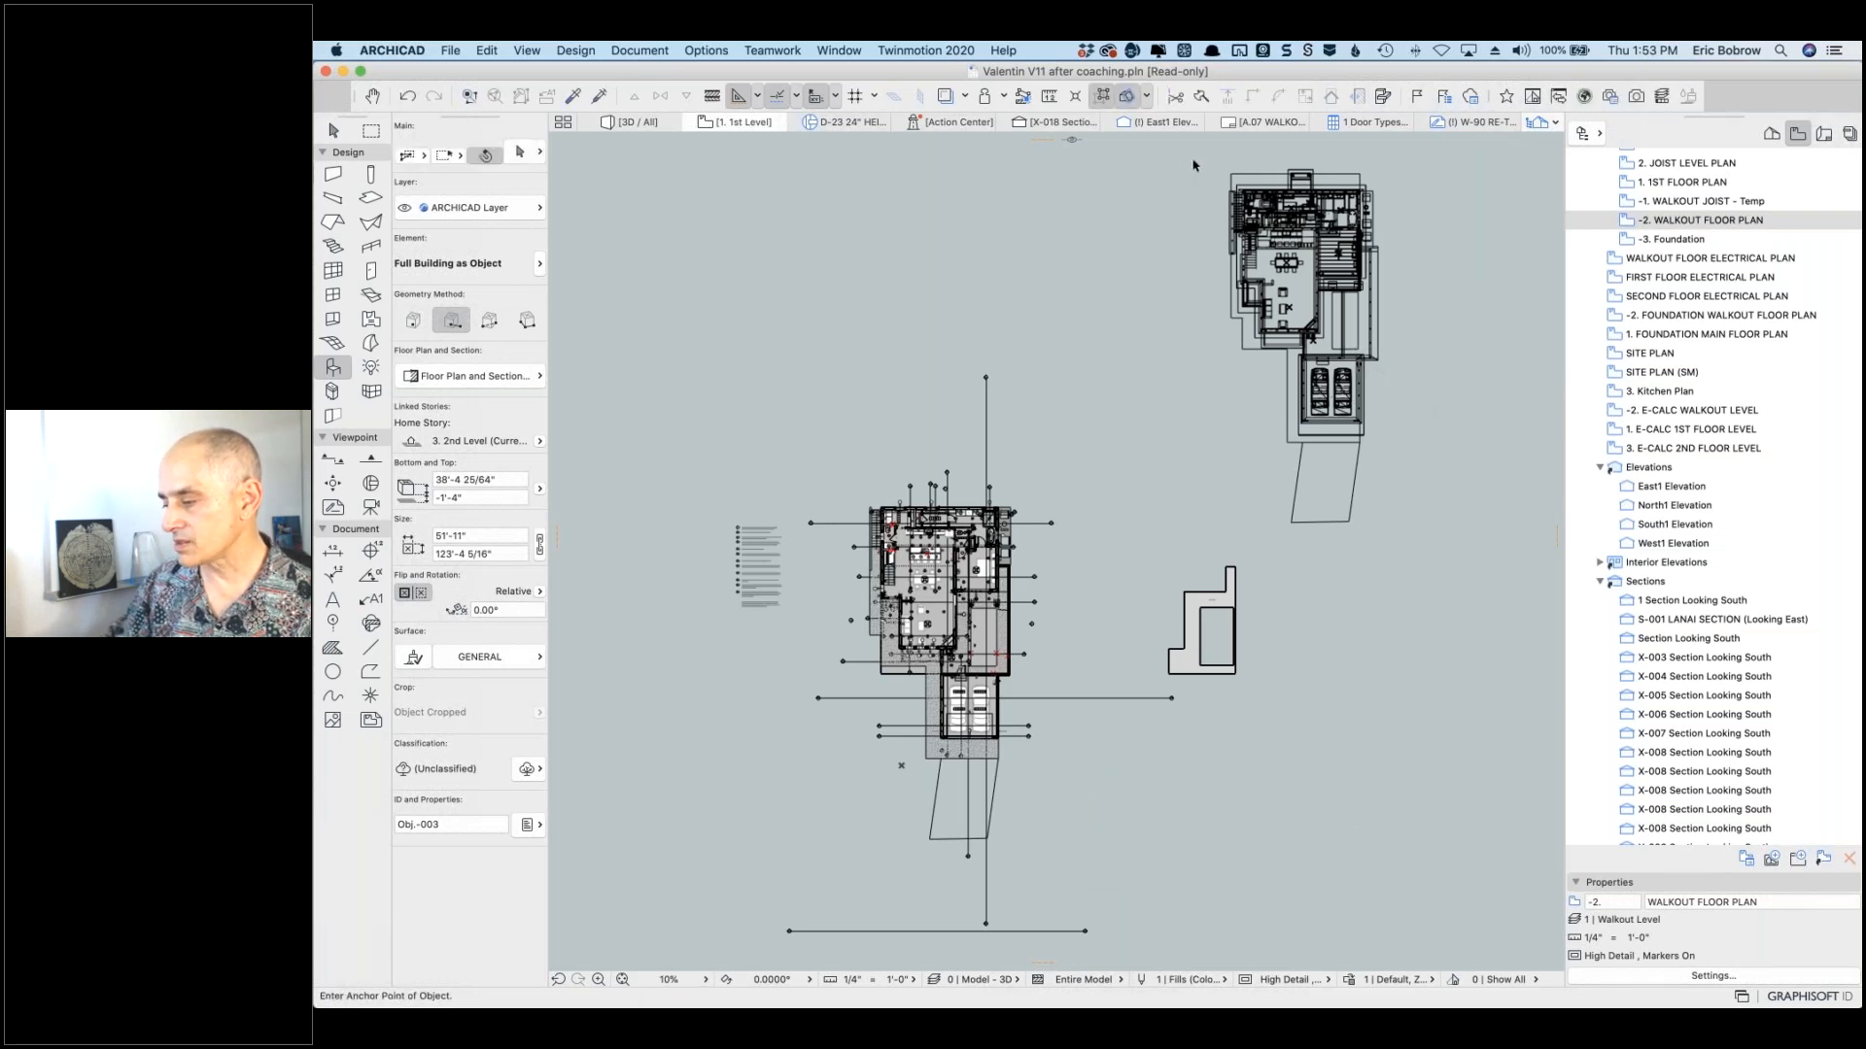
Step: Select the Full Building object at the top right of the plan and delete it
shift+drag(1193, 159, 1446, 549)
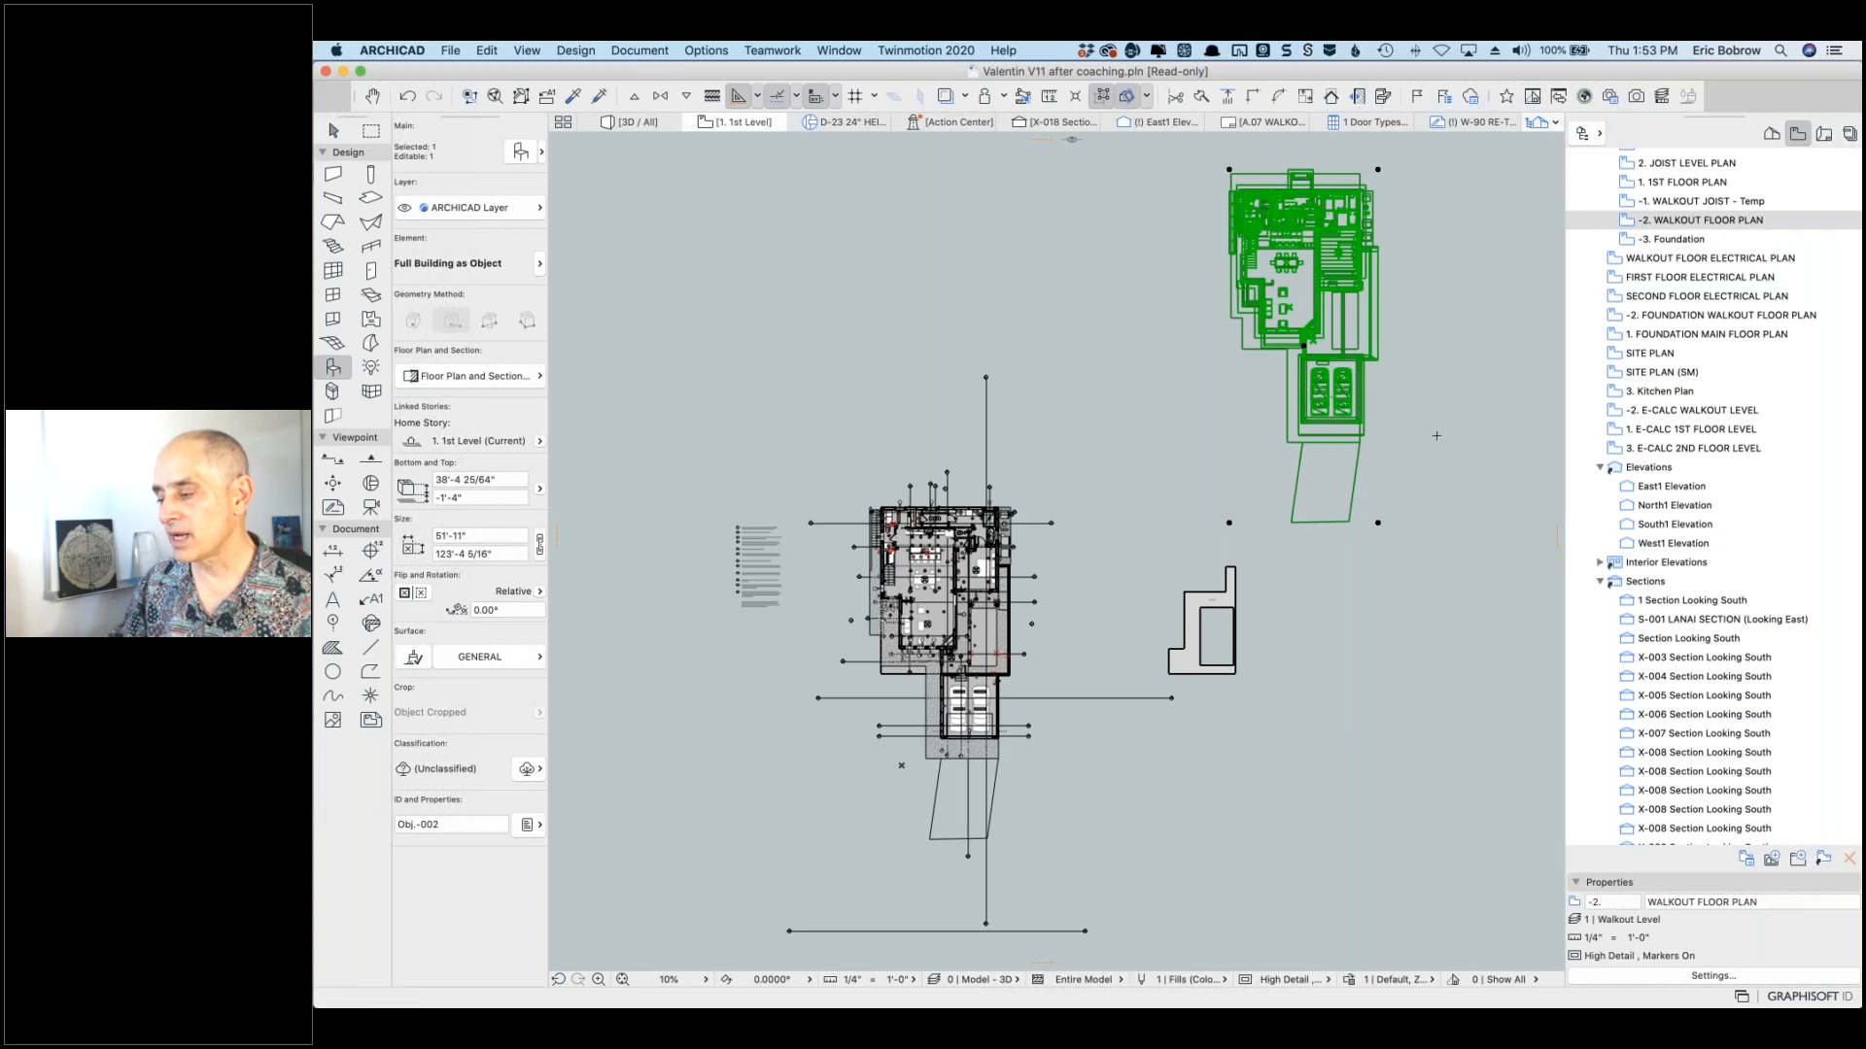
key(Escape)
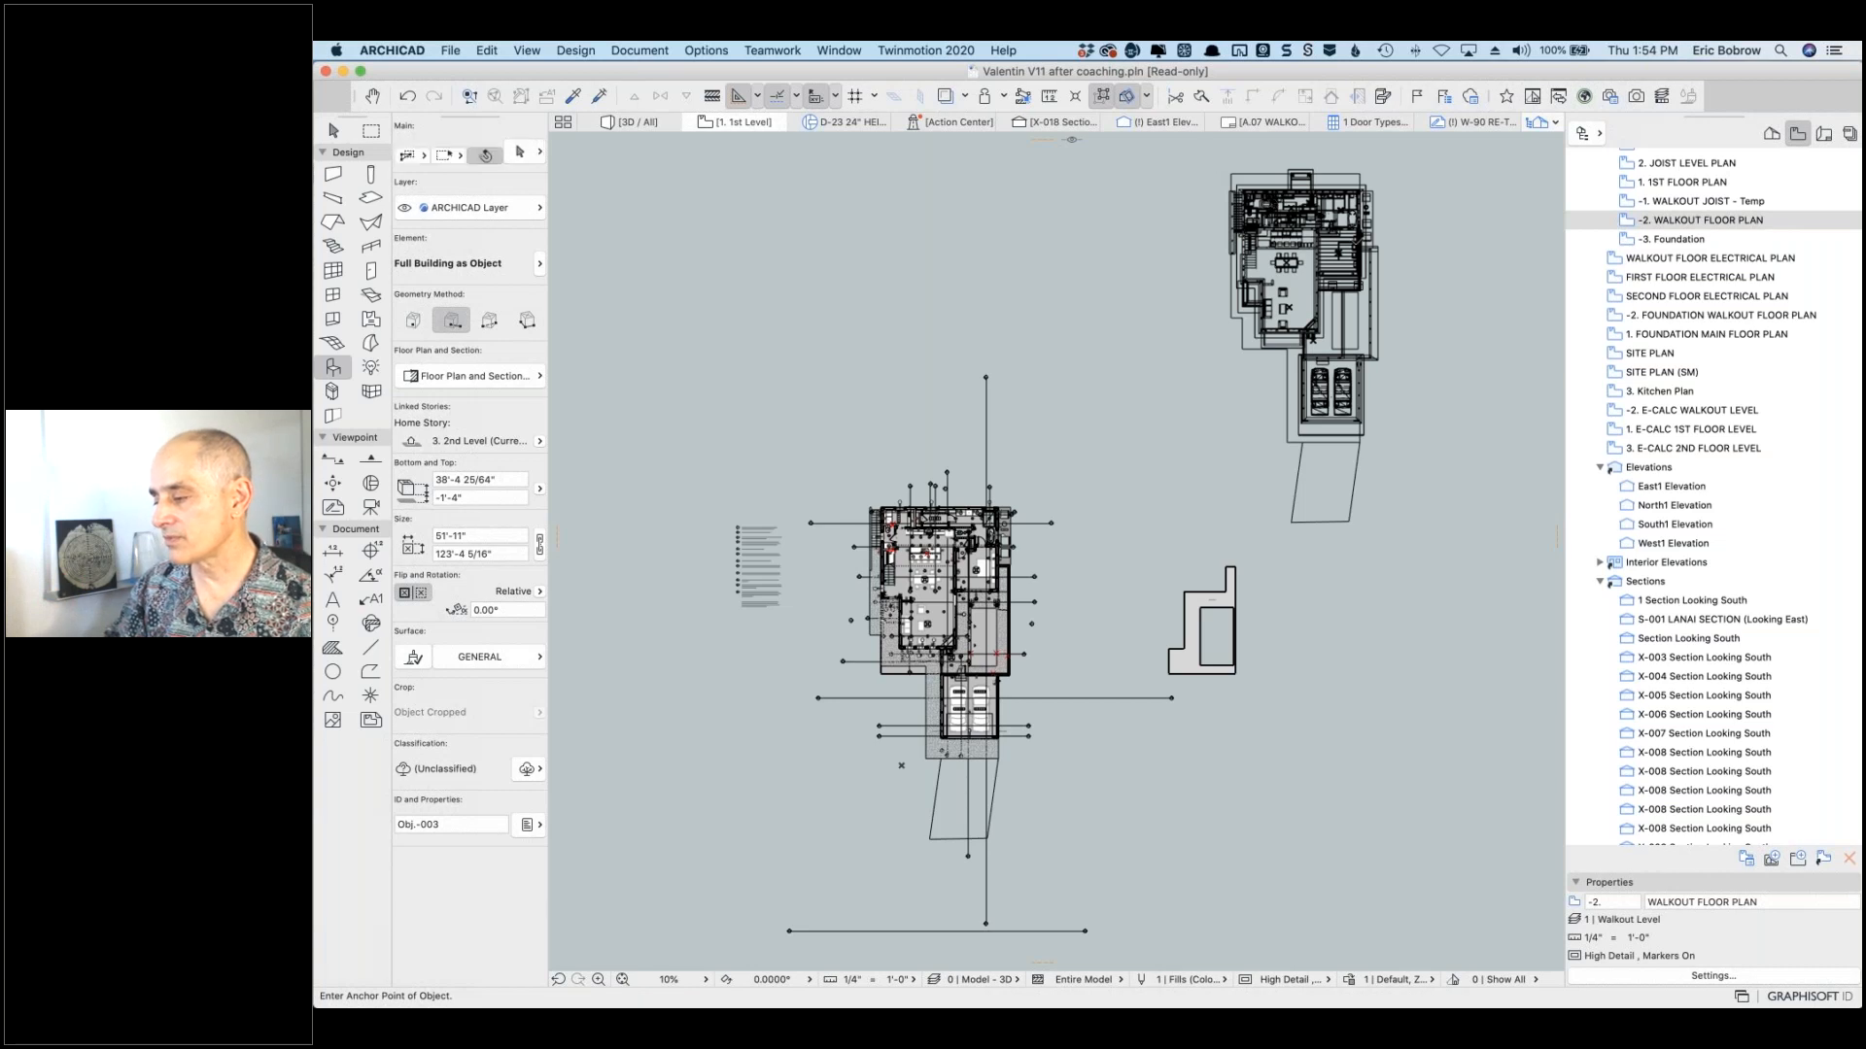
shift+drag(1205, 154, 1443, 264)
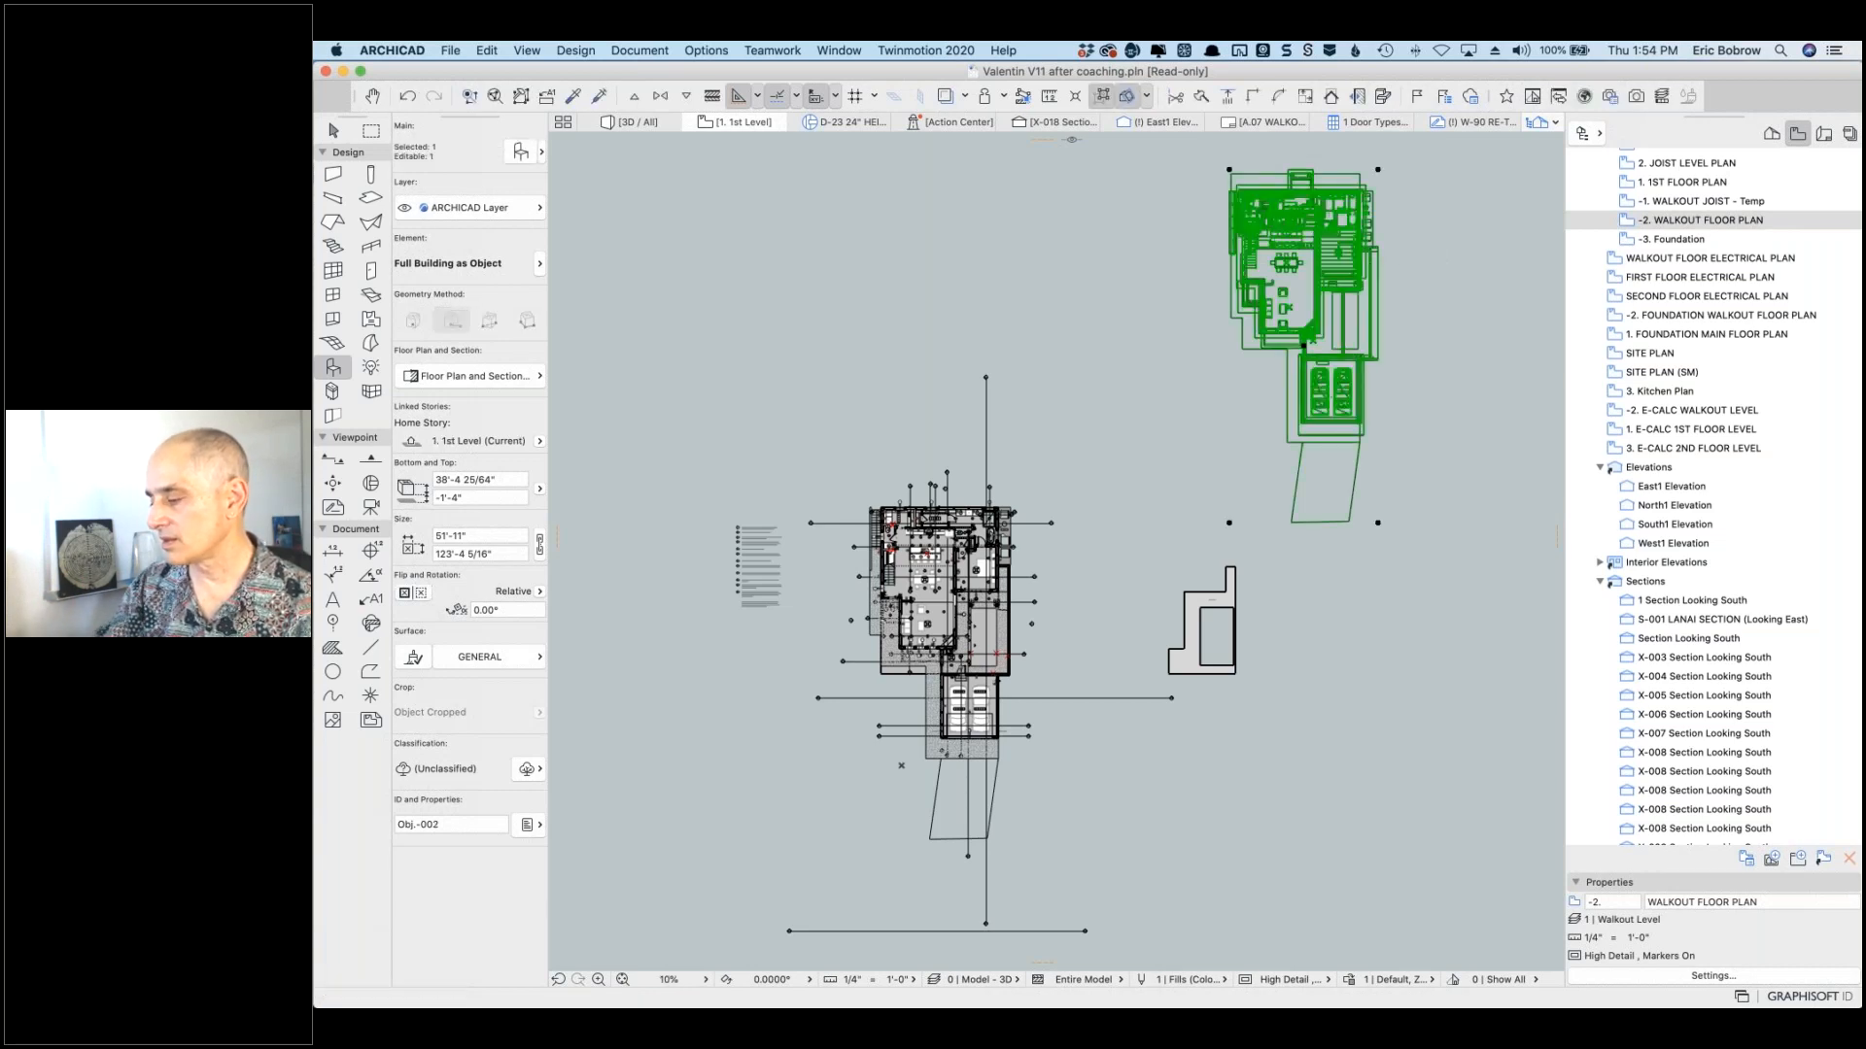
key(Delete)
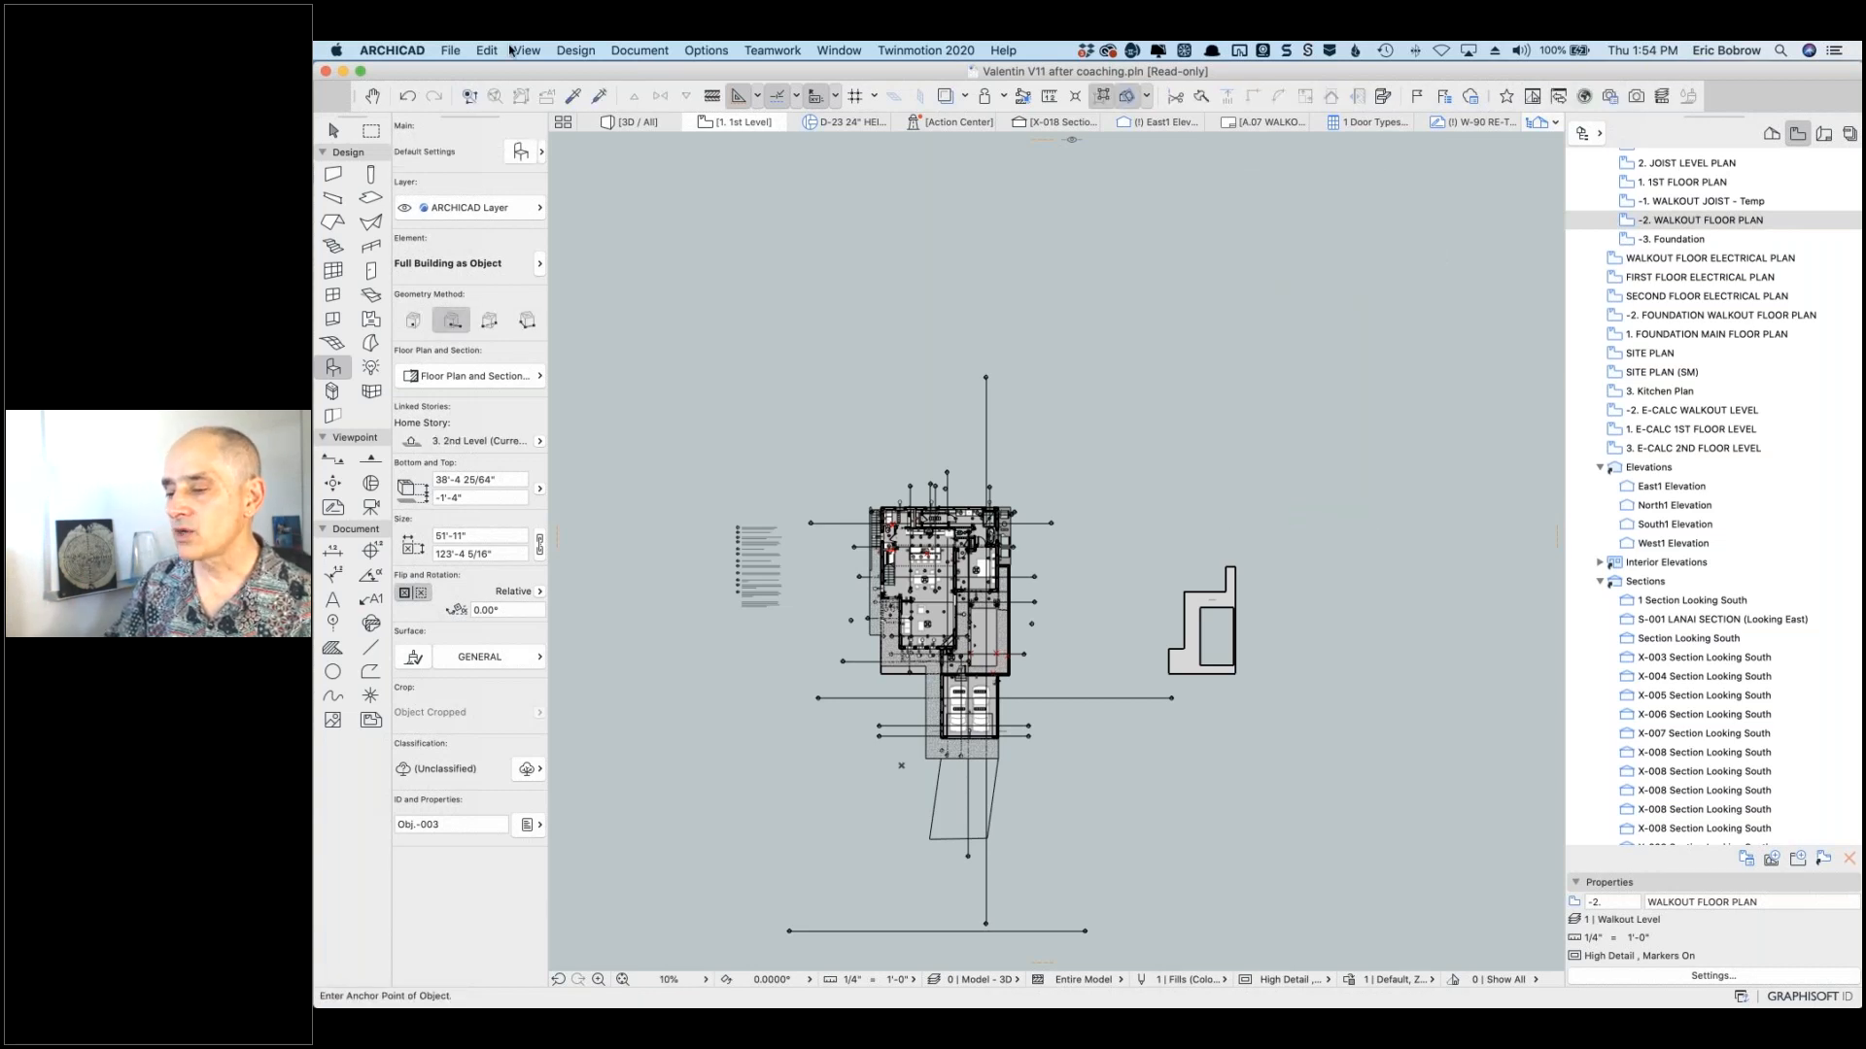
Step: Browse File > Libraries and Objects without choosing, then Arrow-select the whole original building
click(448, 49)
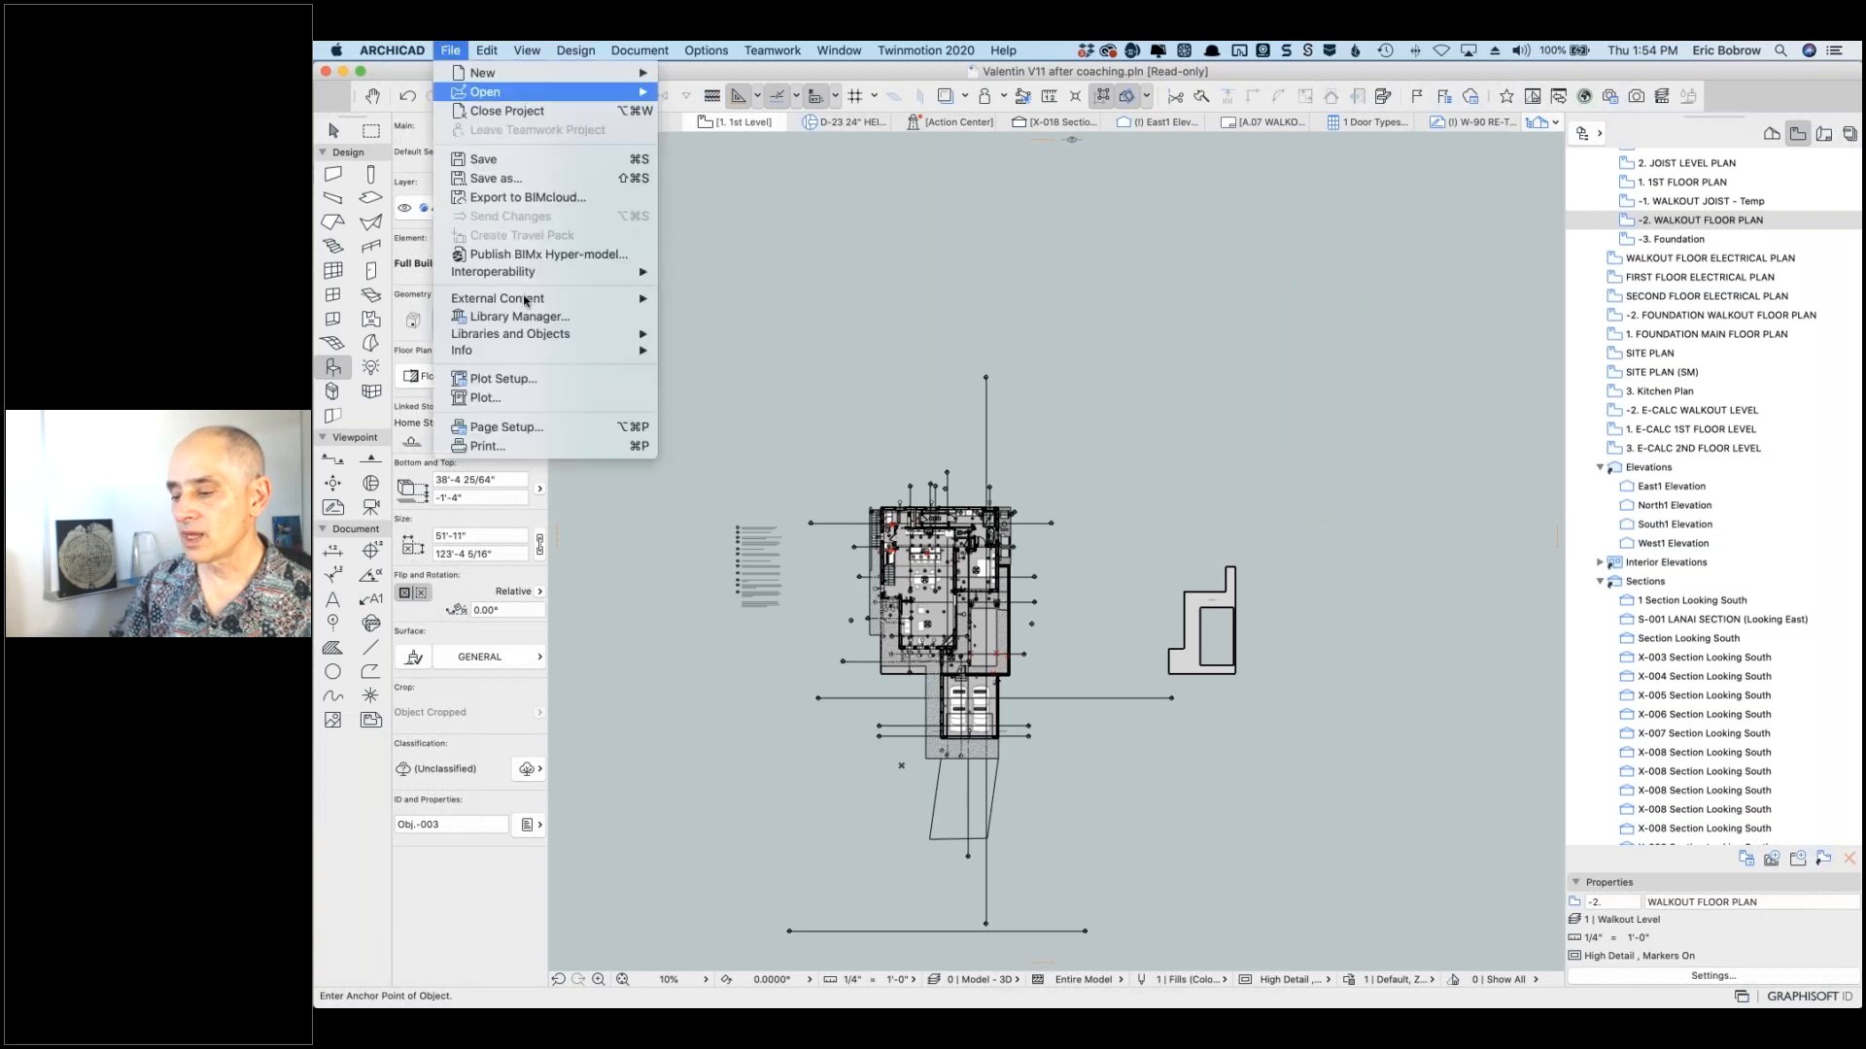
mouse_move(583, 334)
mouse_move(781, 474)
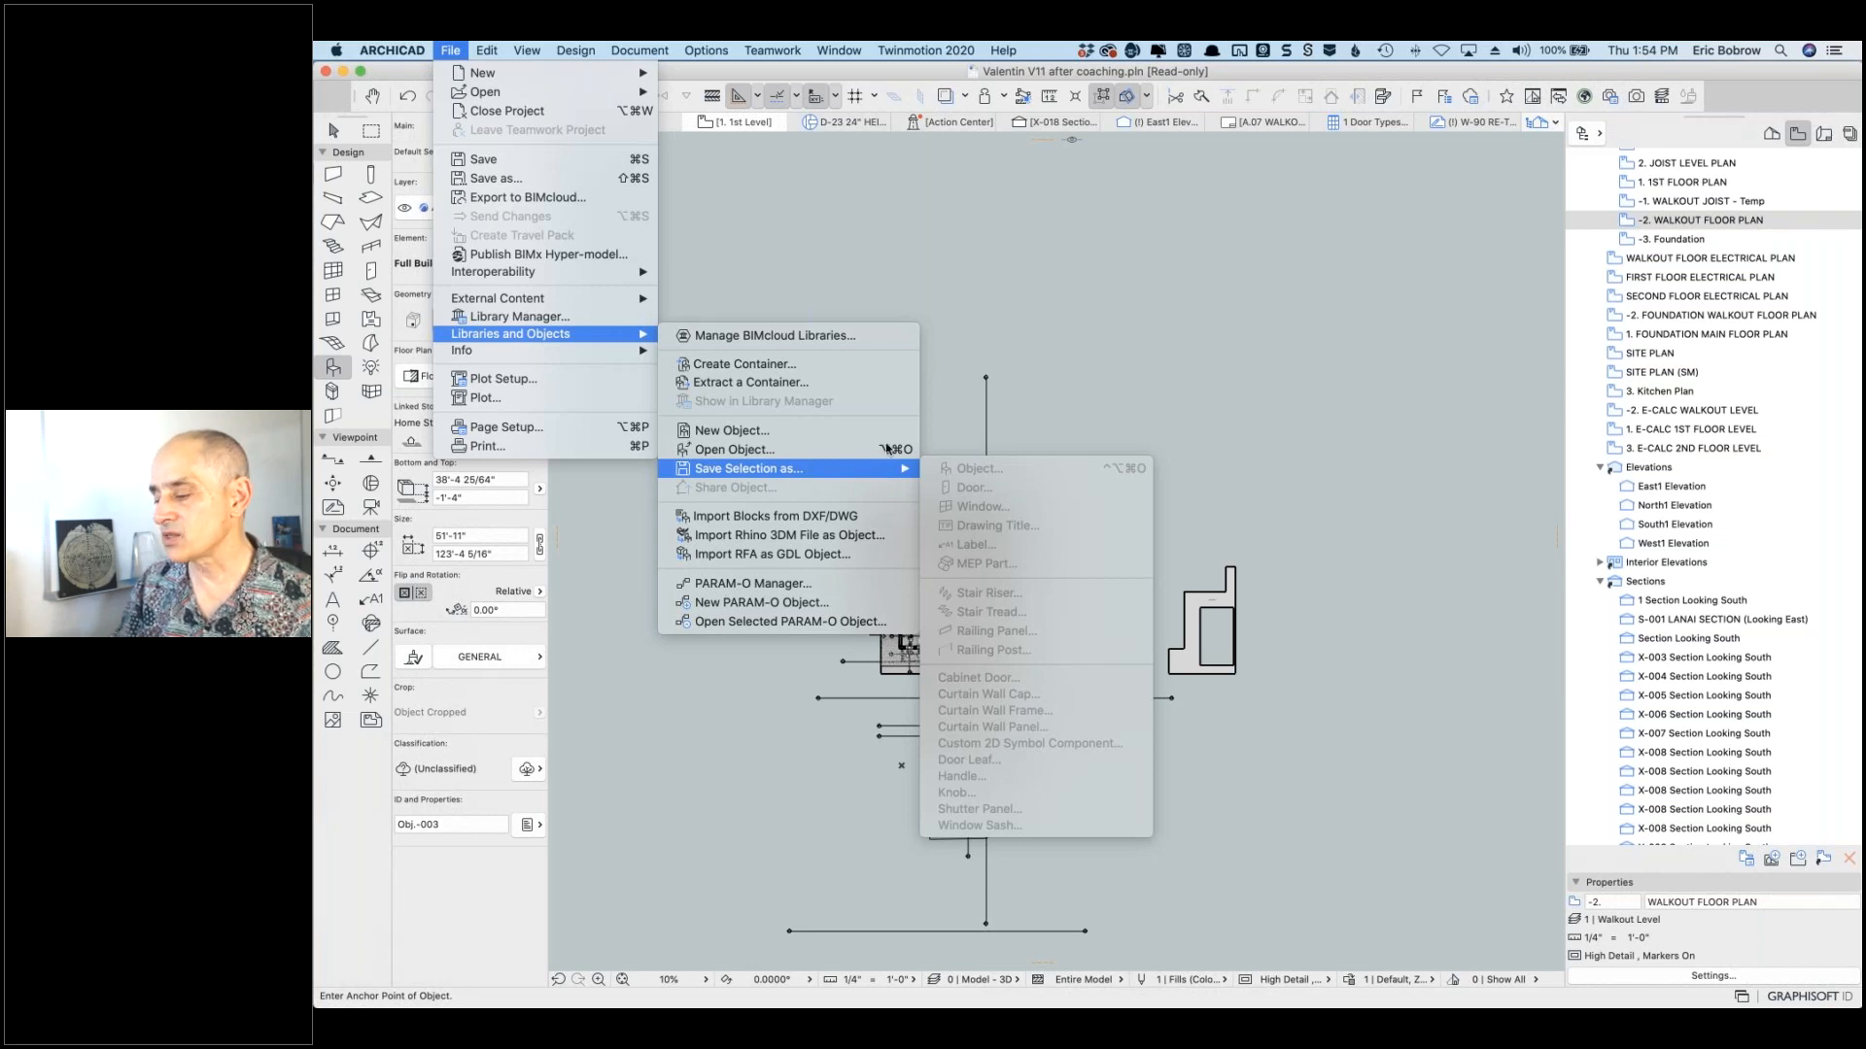
click(1167, 383)
click(334, 130)
mouse_move(789, 414)
mouse_down()
mouse_move(1312, 878)
mouse_move(1132, 872)
mouse_up()
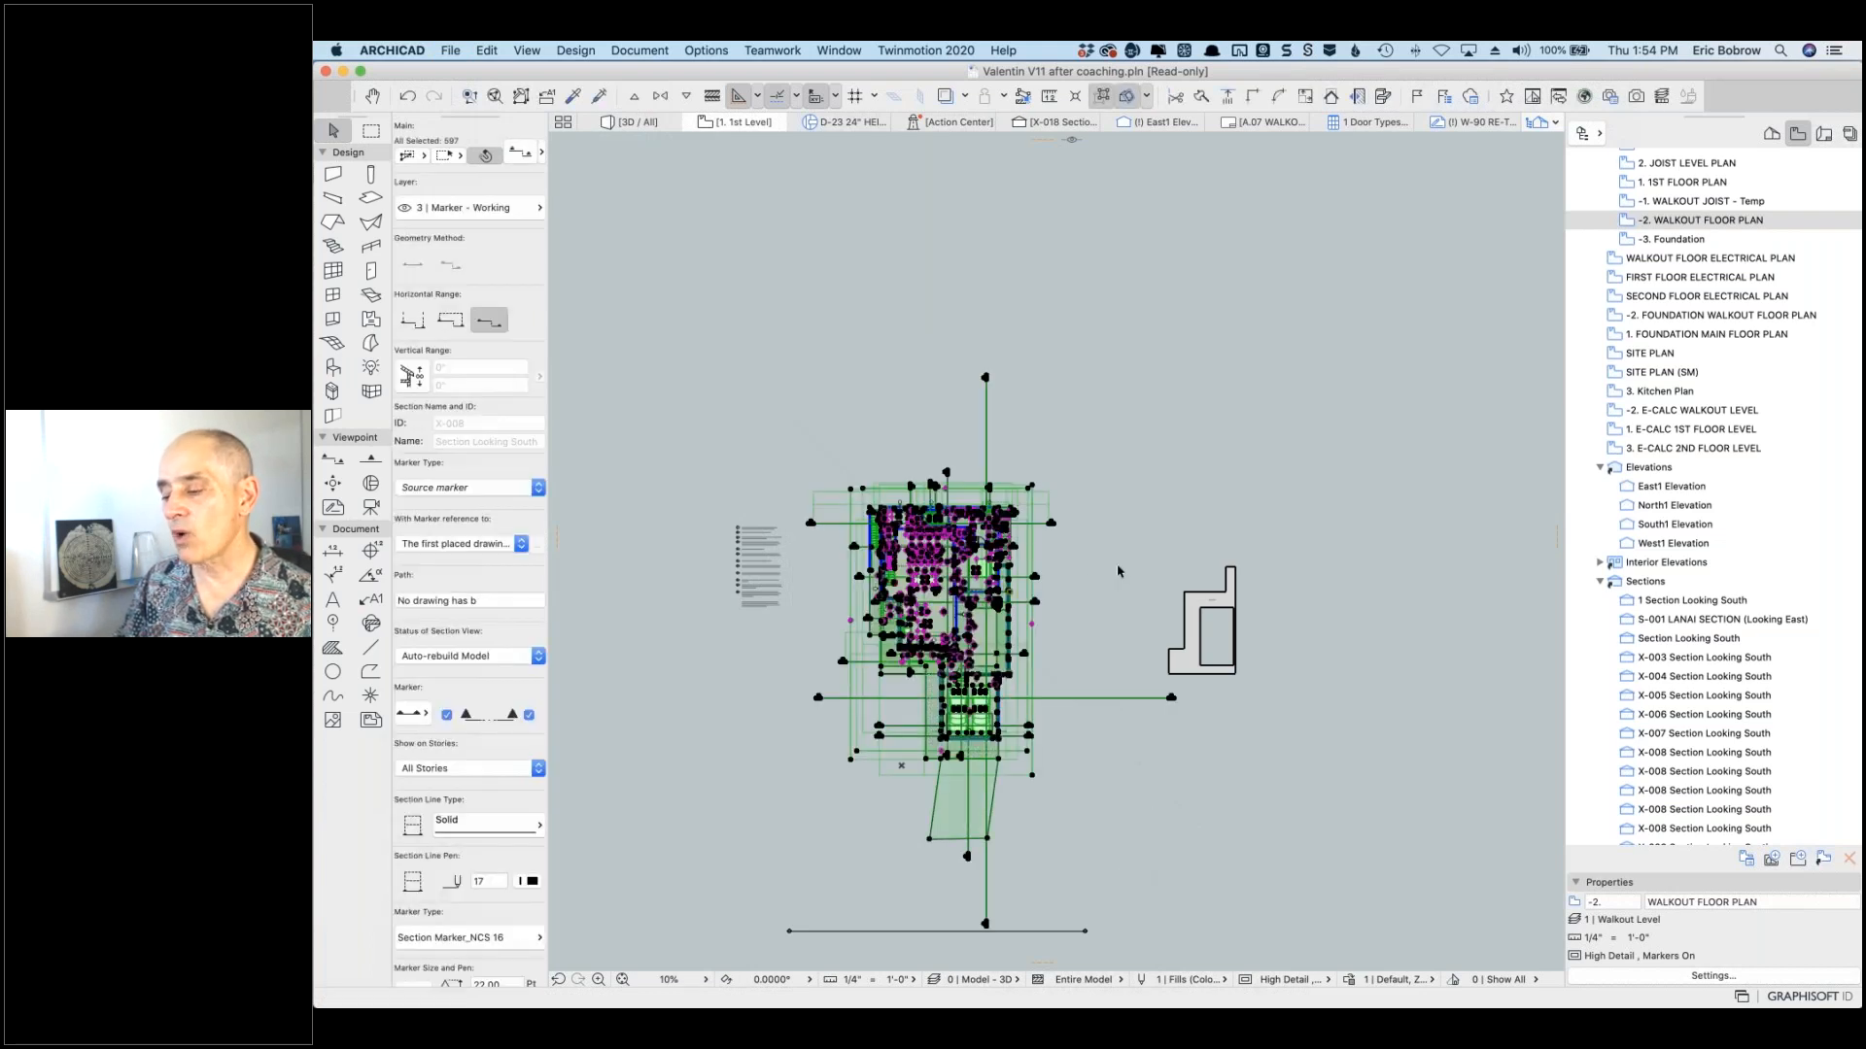
Step: Draw a marquee rectangle around the original house and set it to cover all stories
key(Escape)
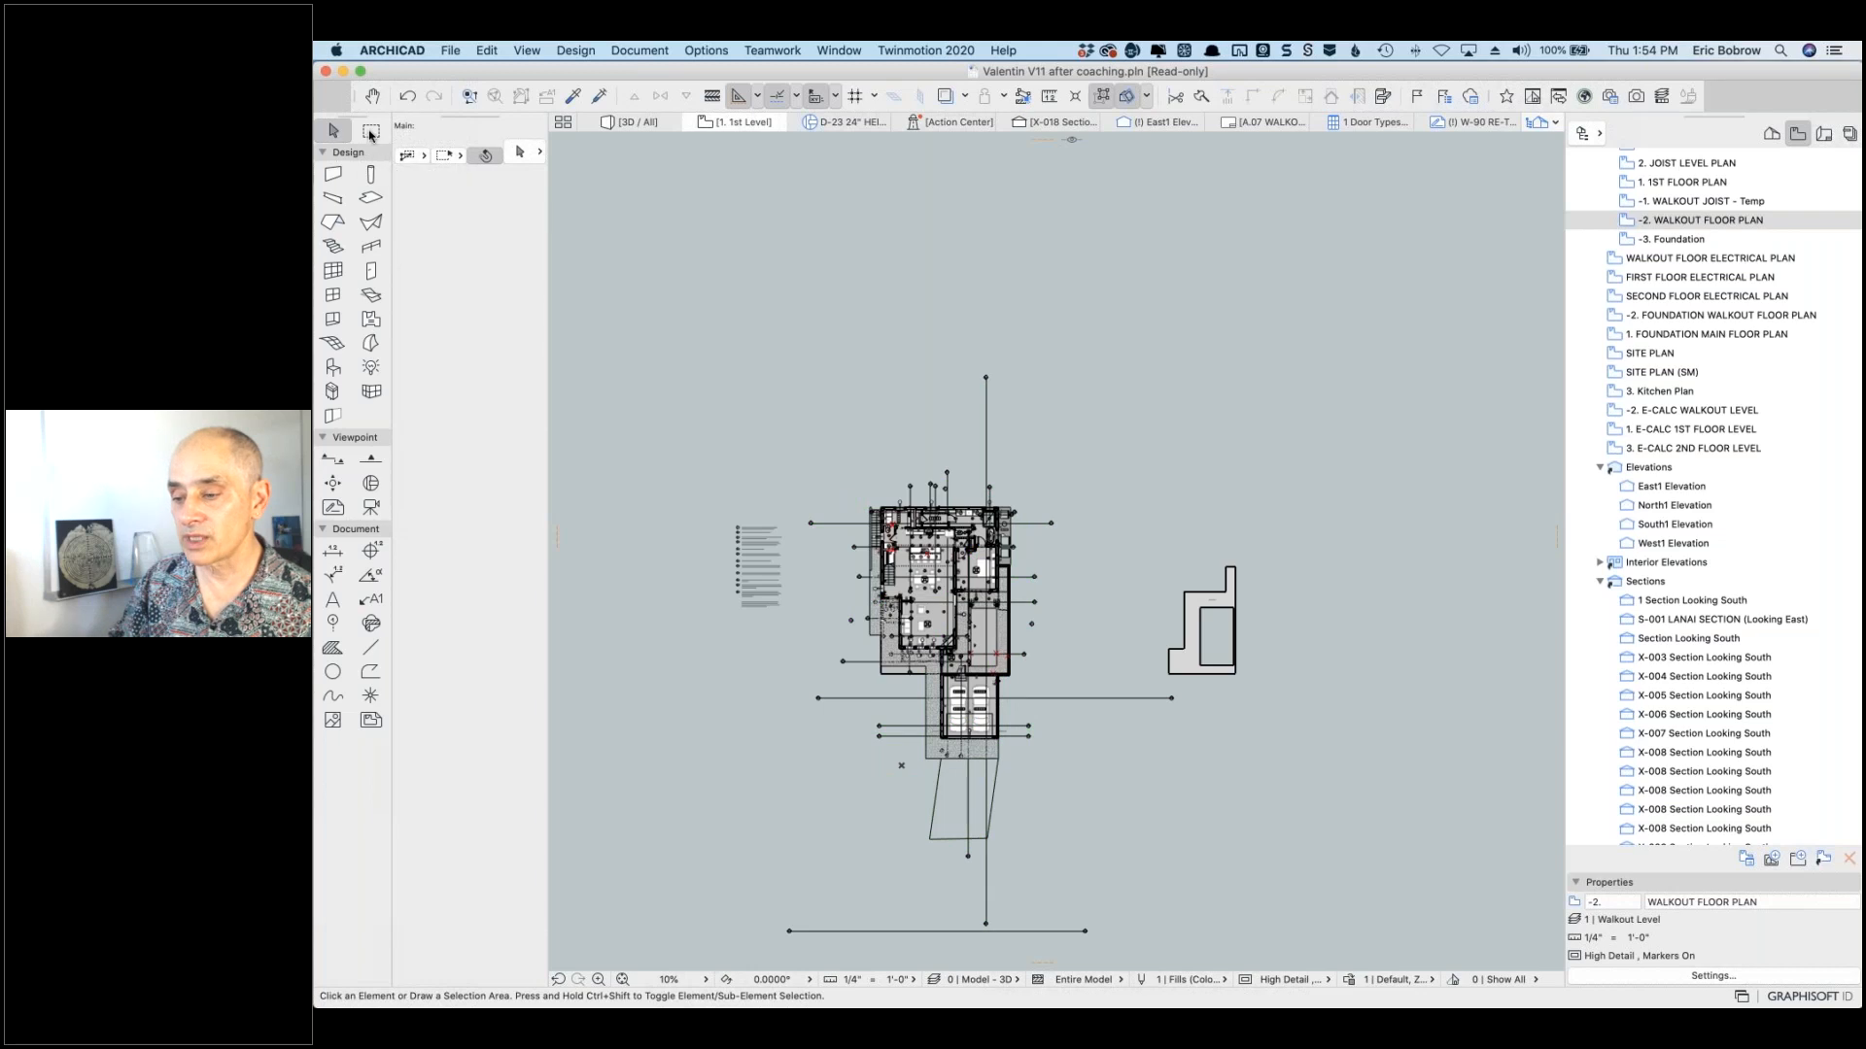
click(370, 132)
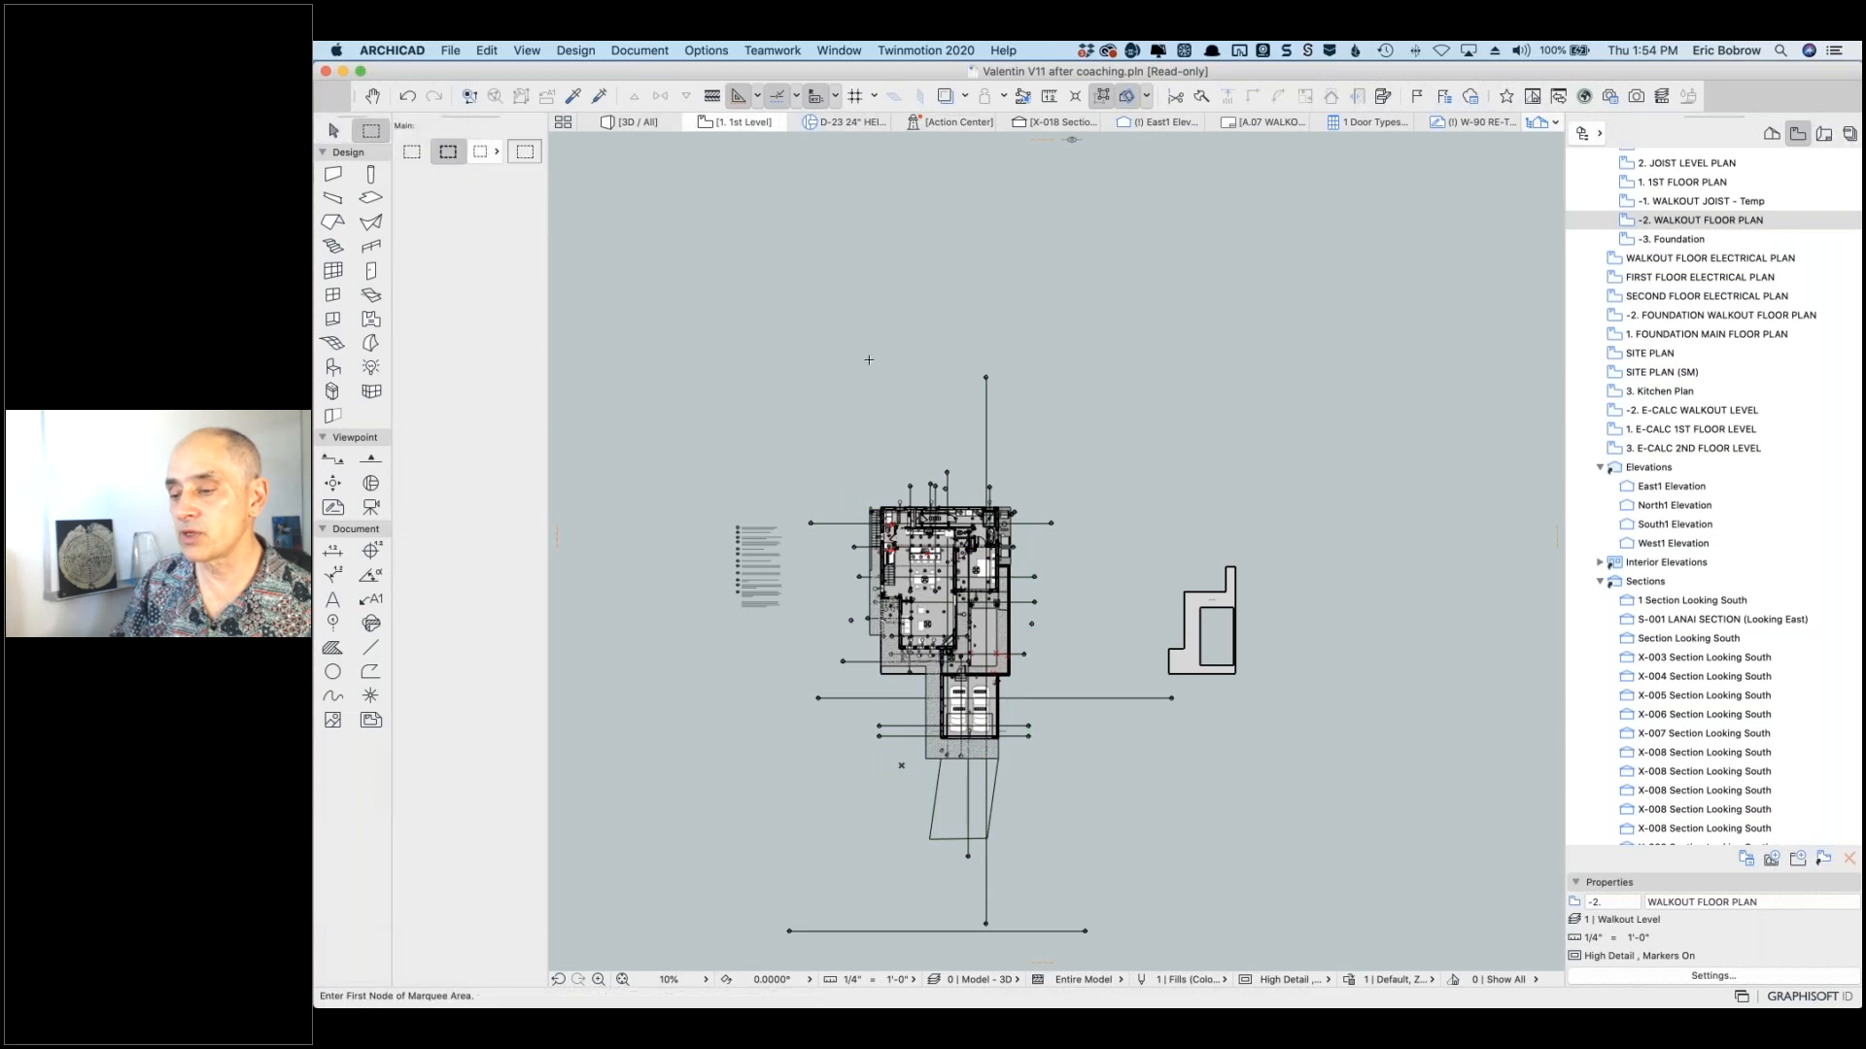
click(788, 439)
click(1107, 862)
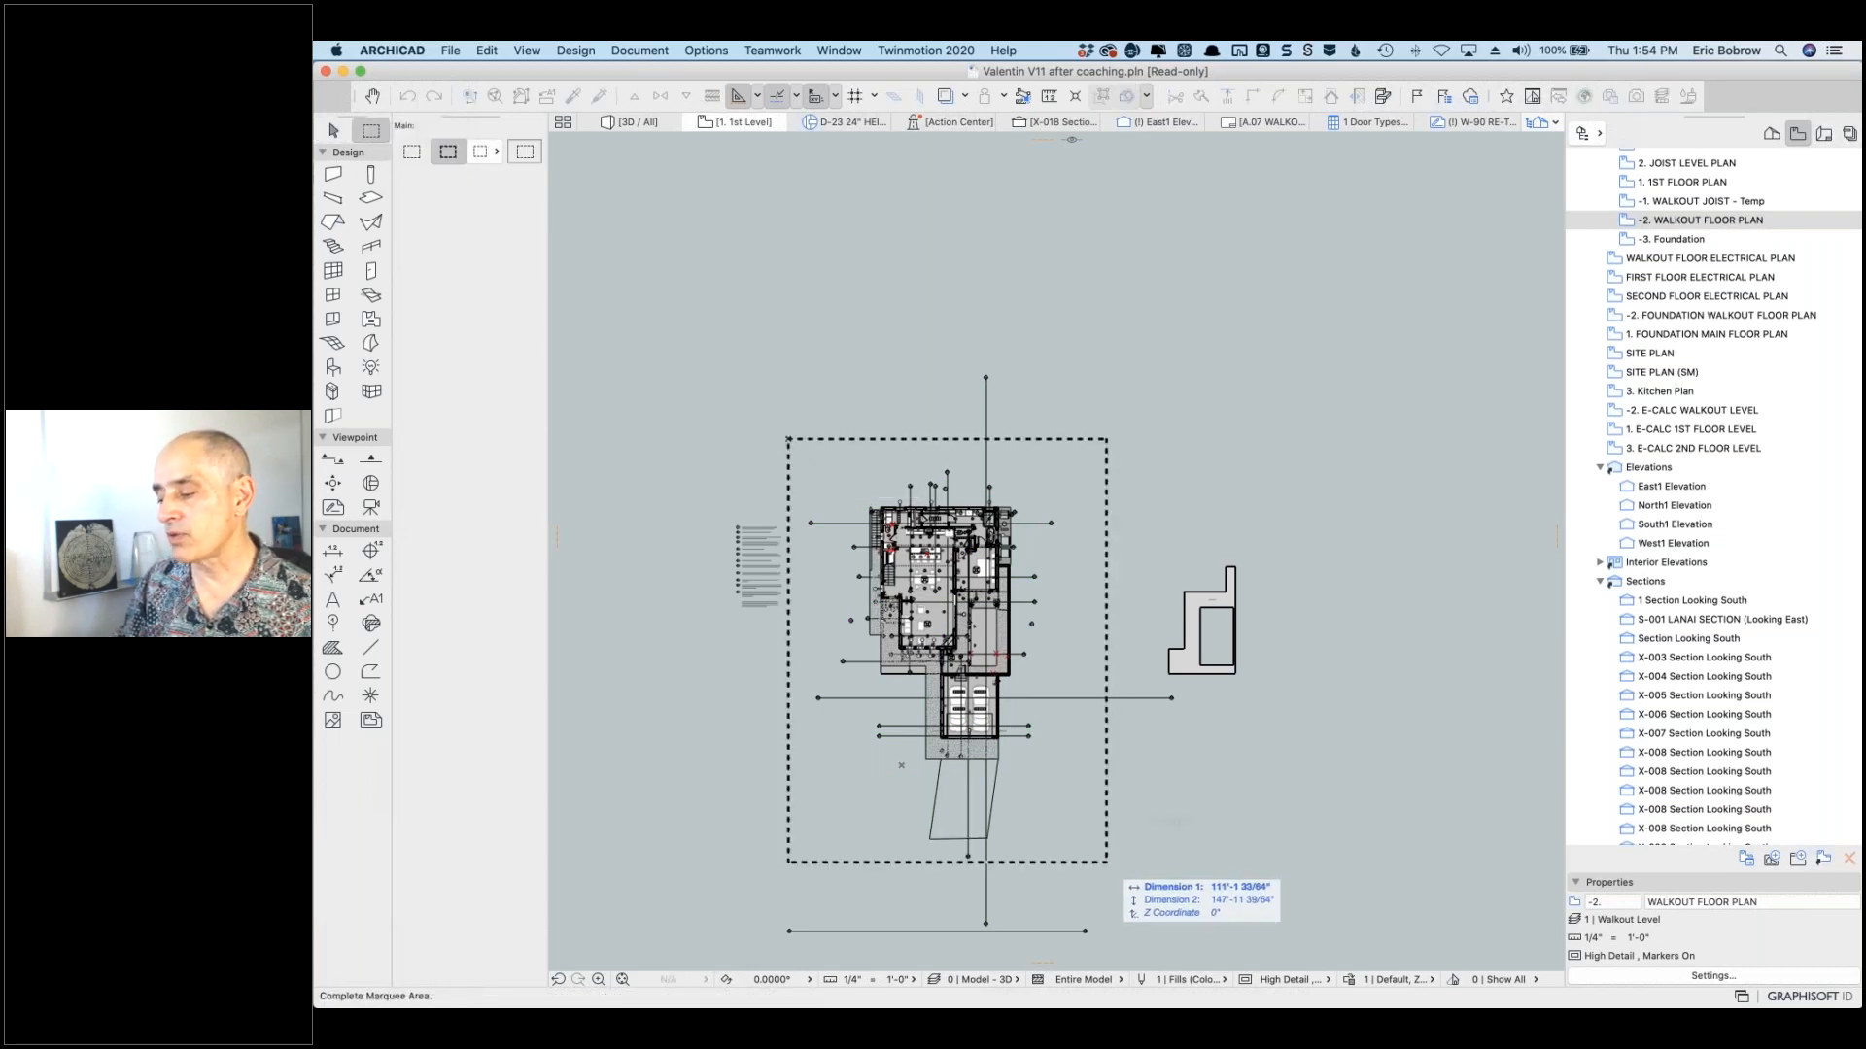
click(416, 156)
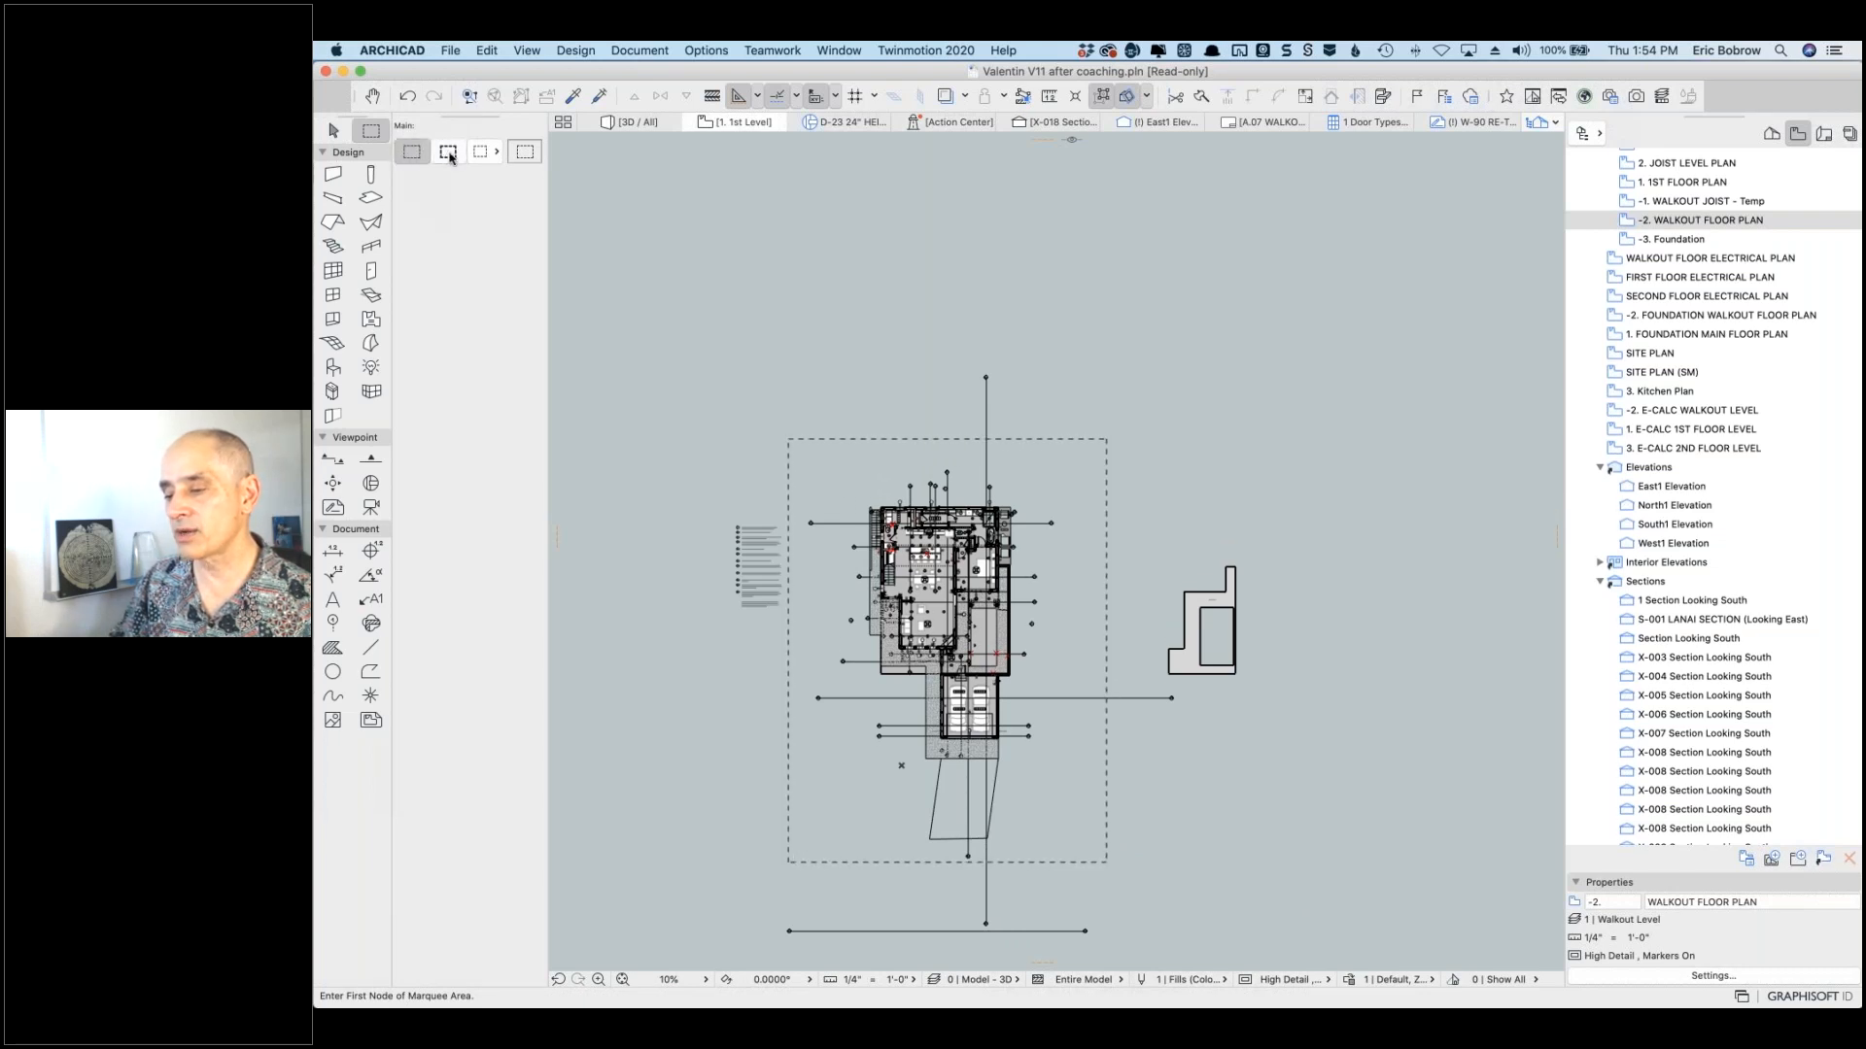
click(454, 158)
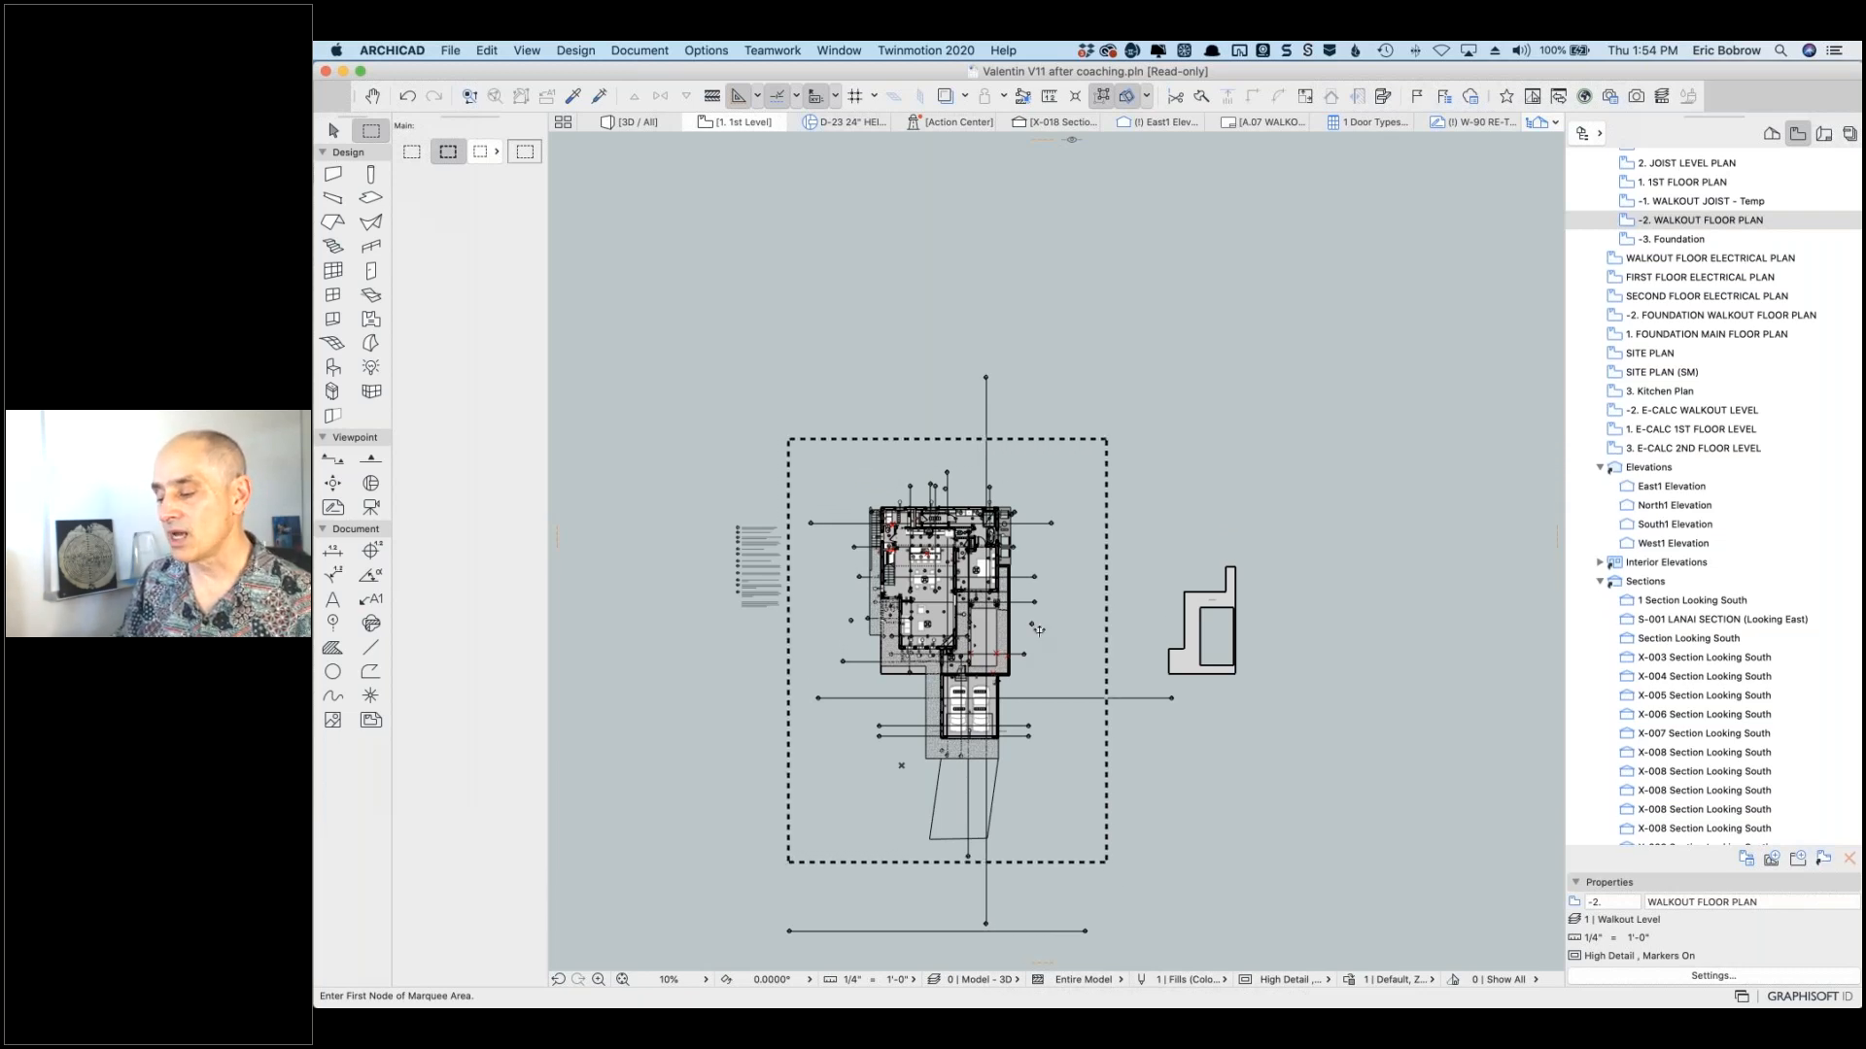
Step: Show the File > Libraries and Objects and External Content submenus
click(450, 49)
mouse_move(518, 335)
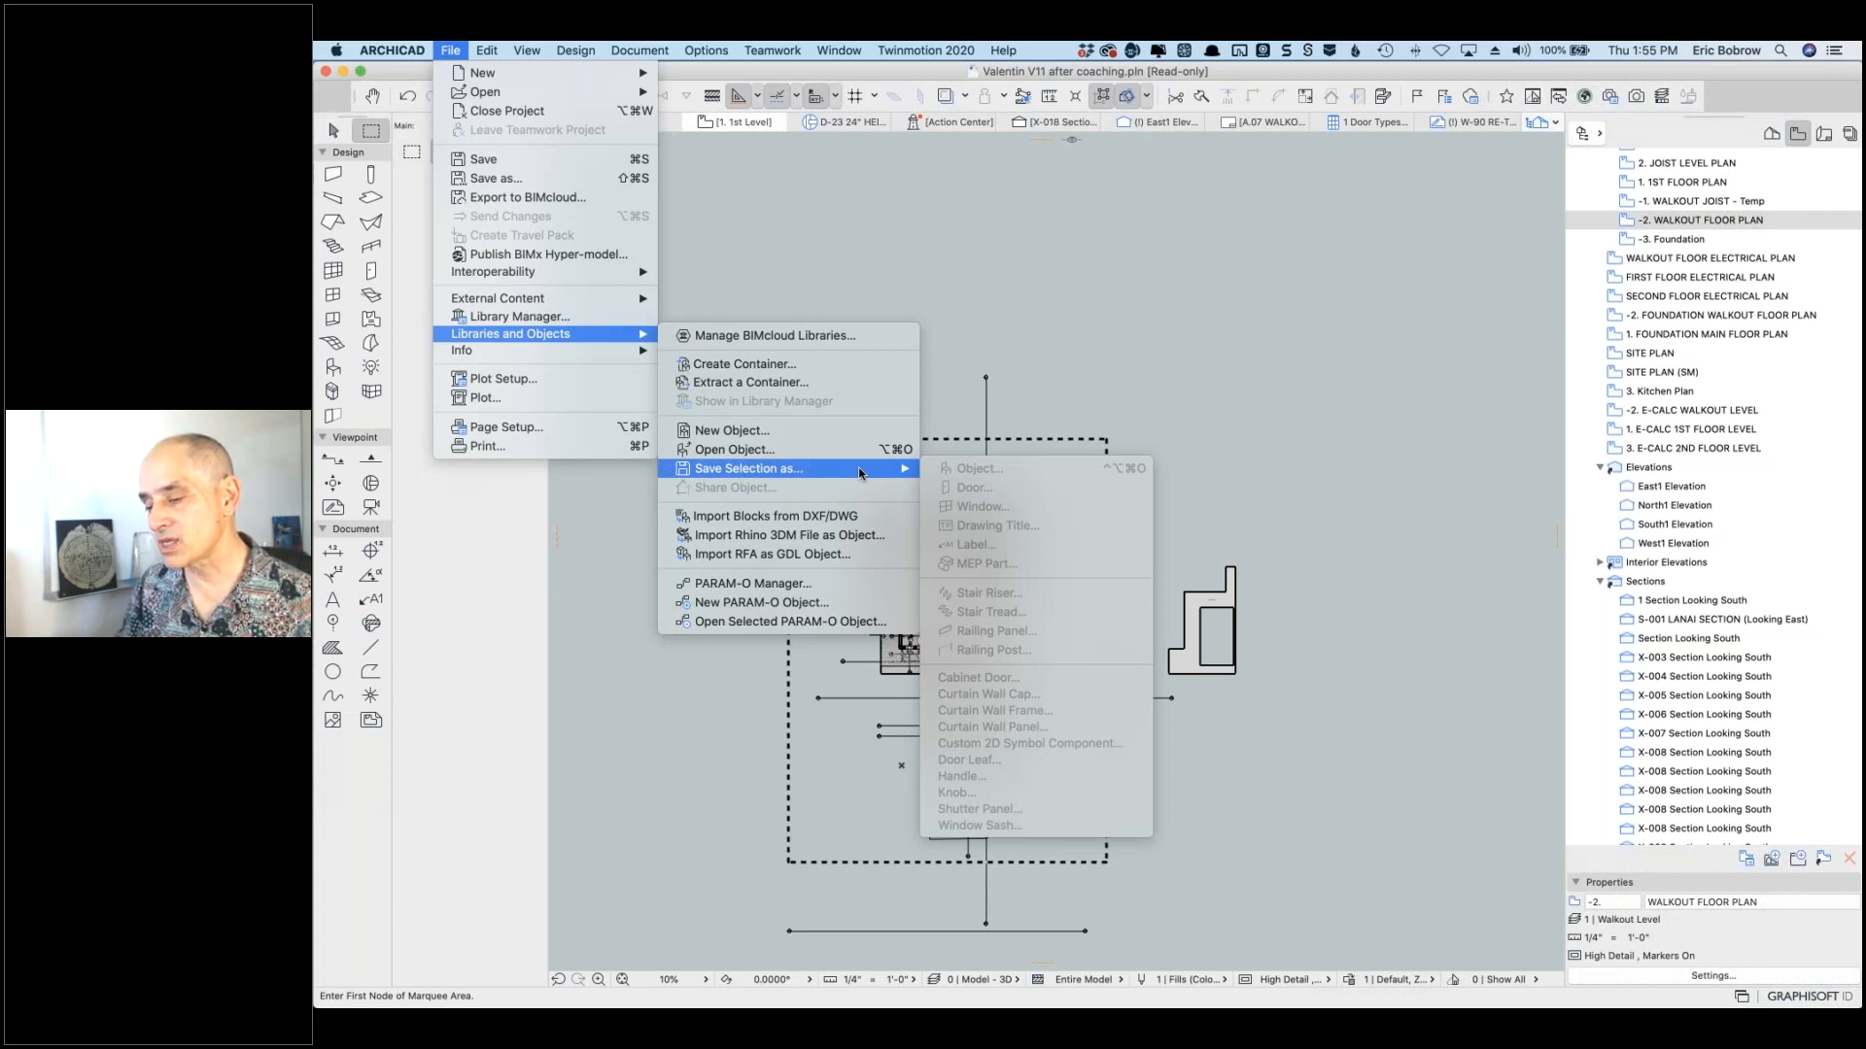
mouse_move(572, 302)
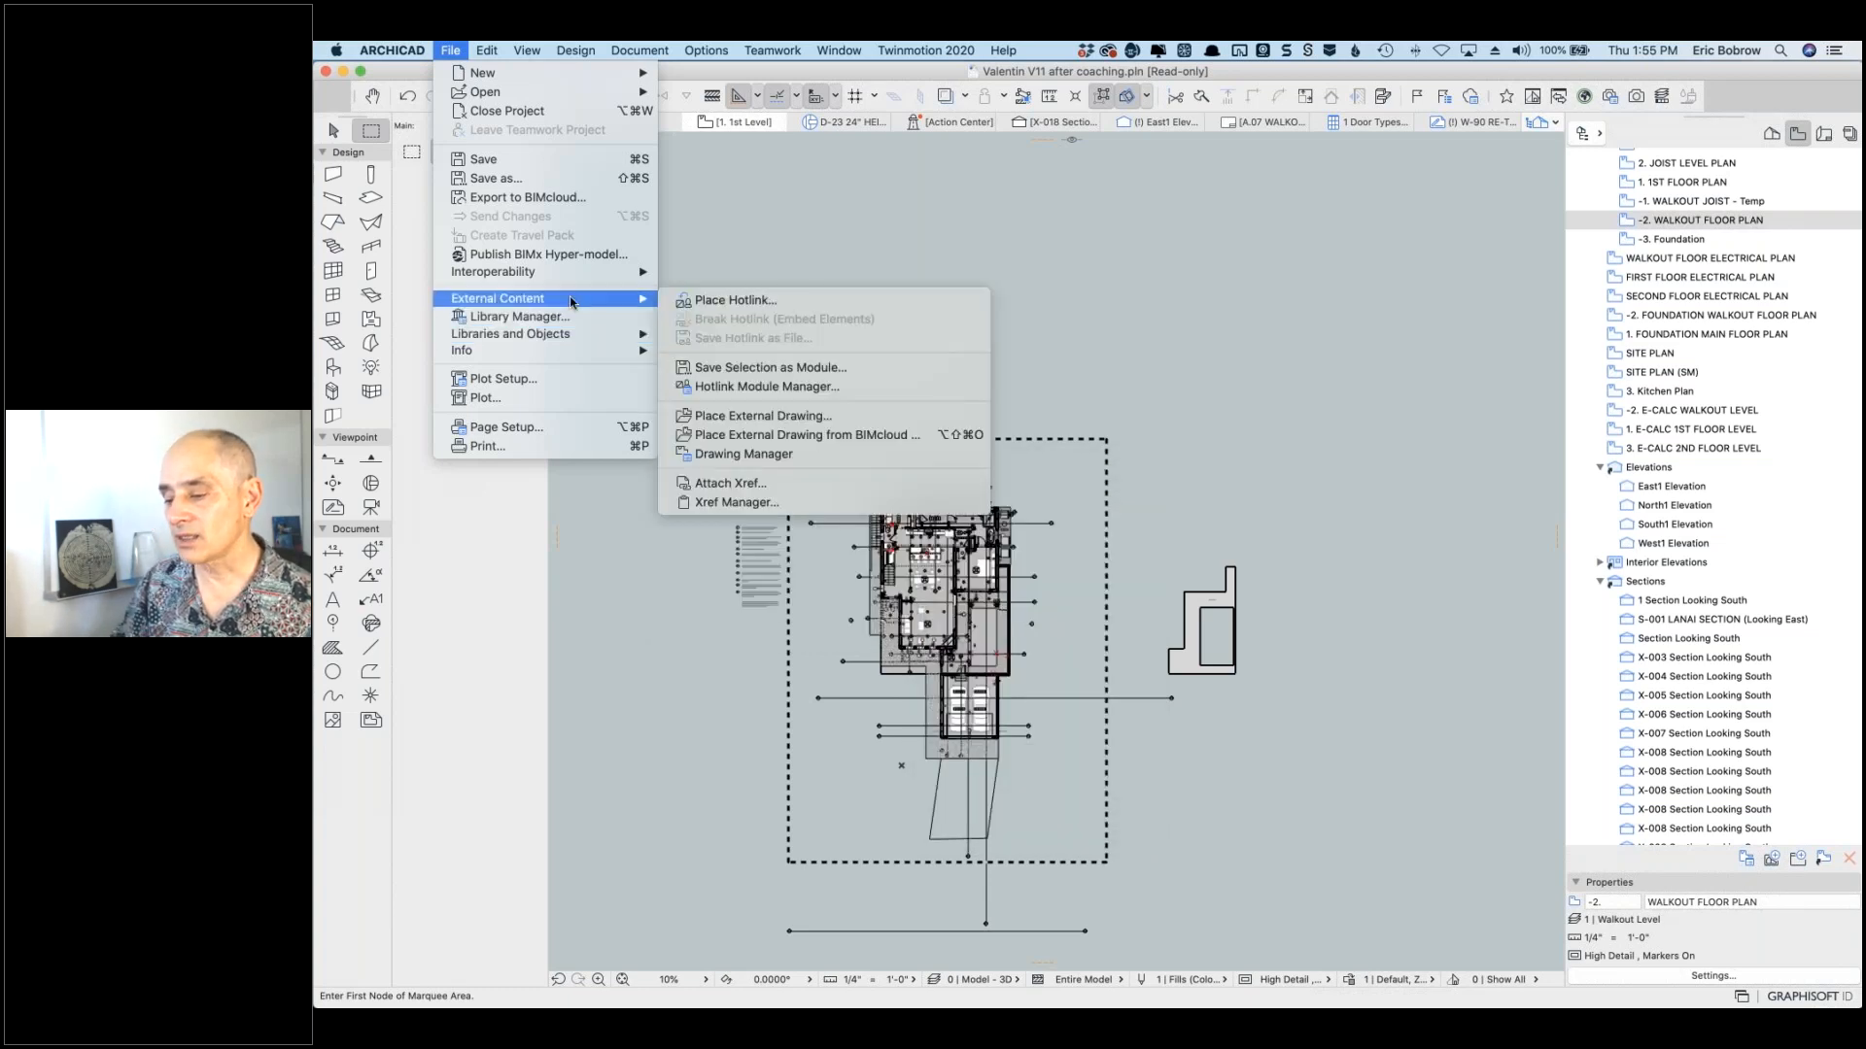
Step: Choose Save Selection as Module, then cancel the Save Hotlink as Module File dialog
click(747, 368)
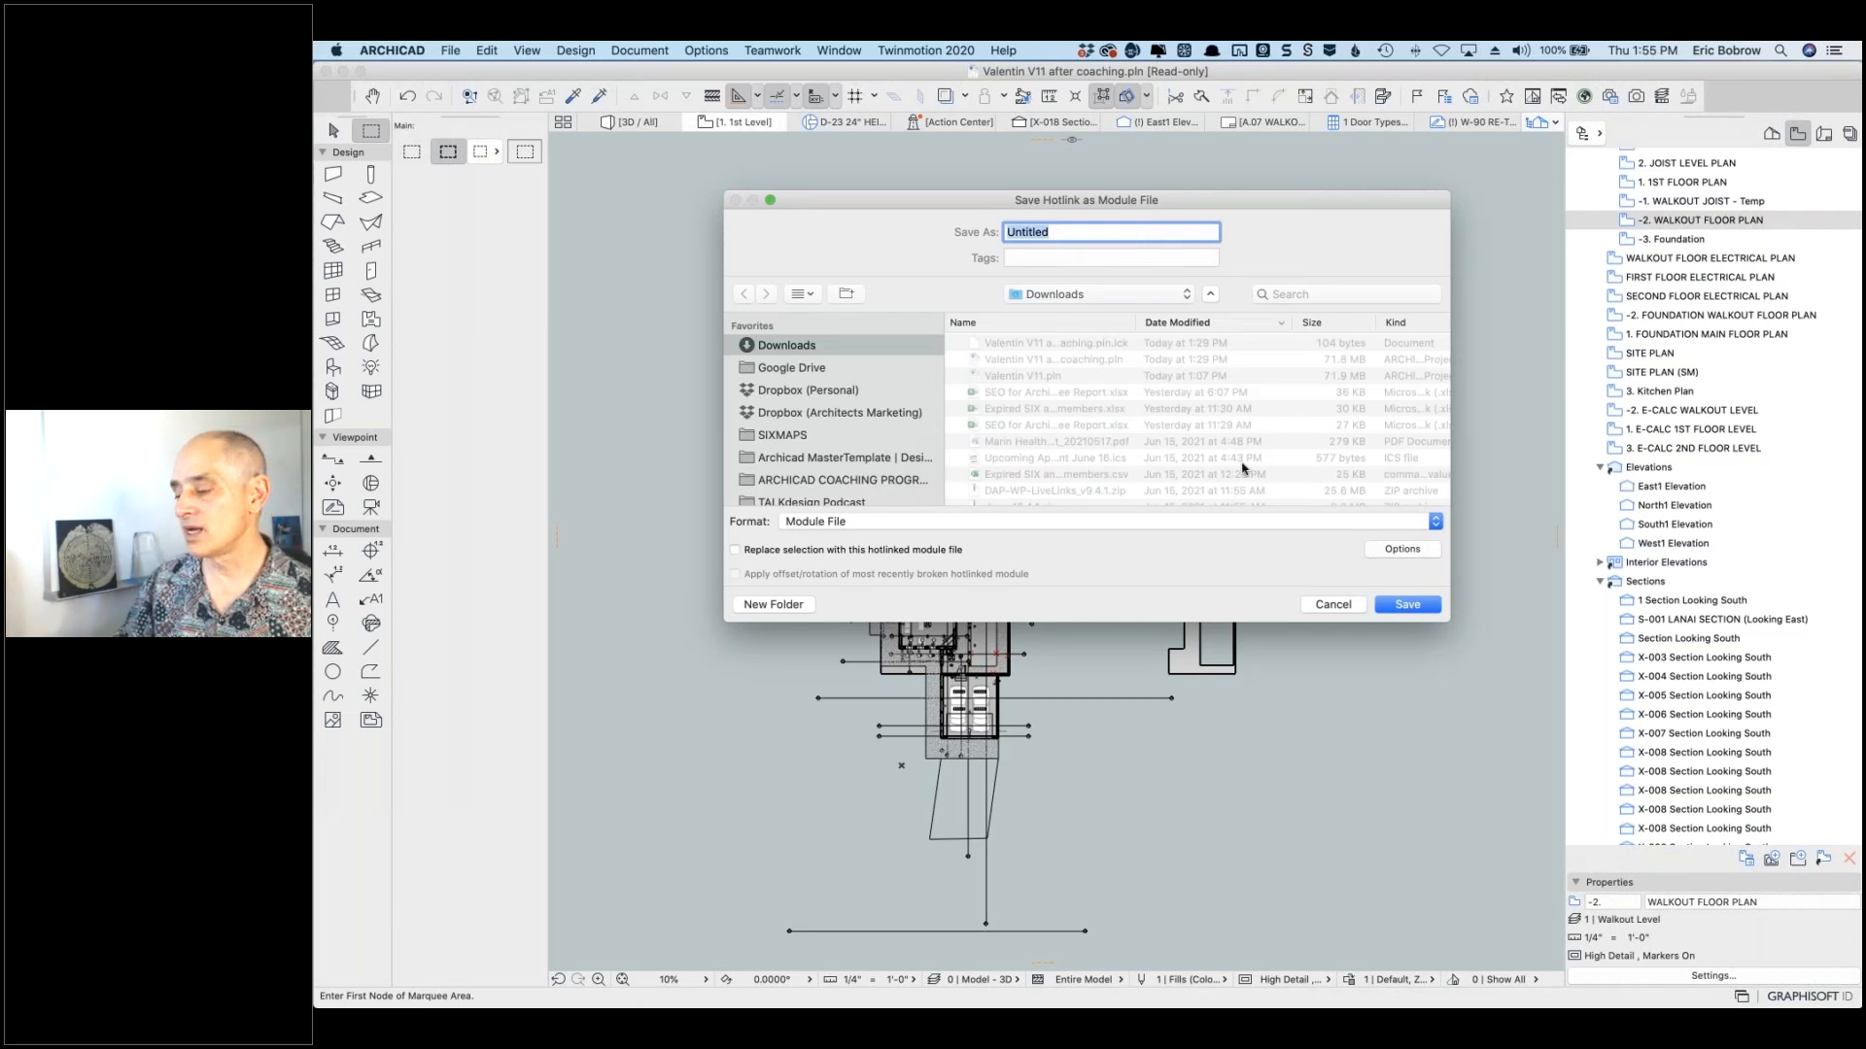
click(1333, 605)
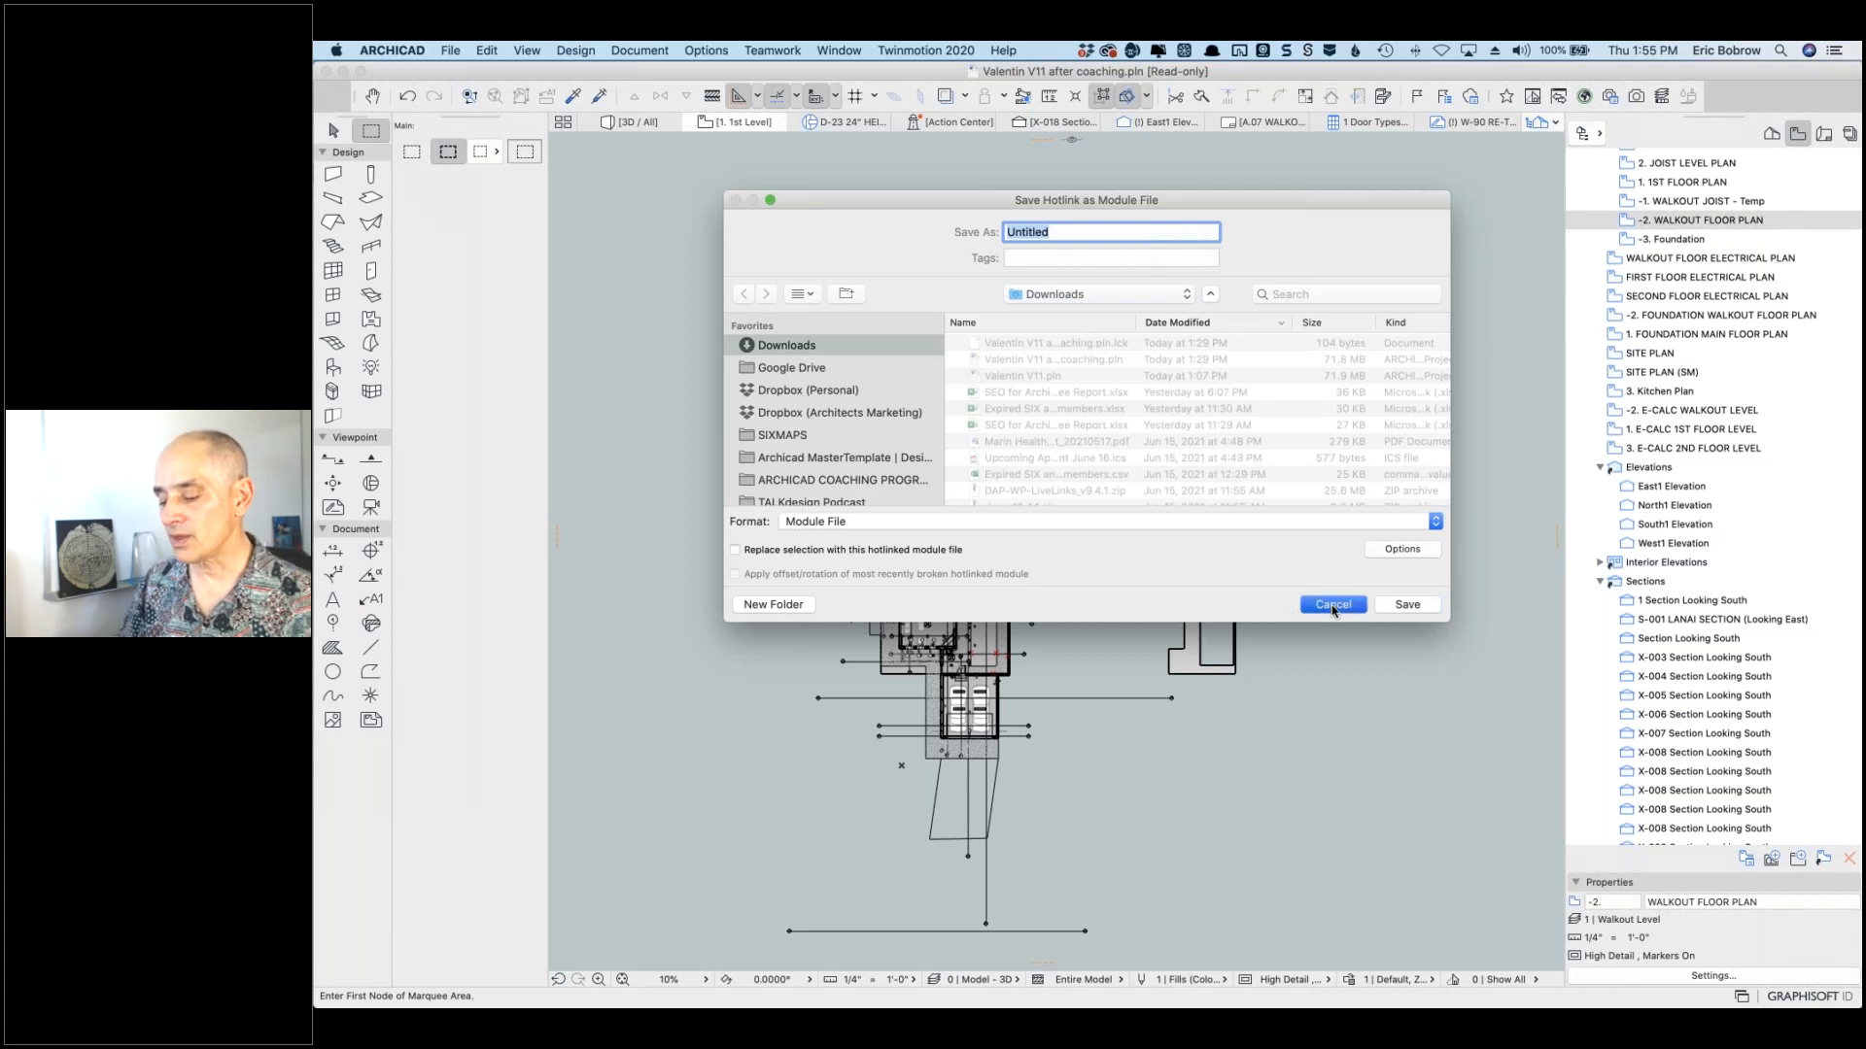
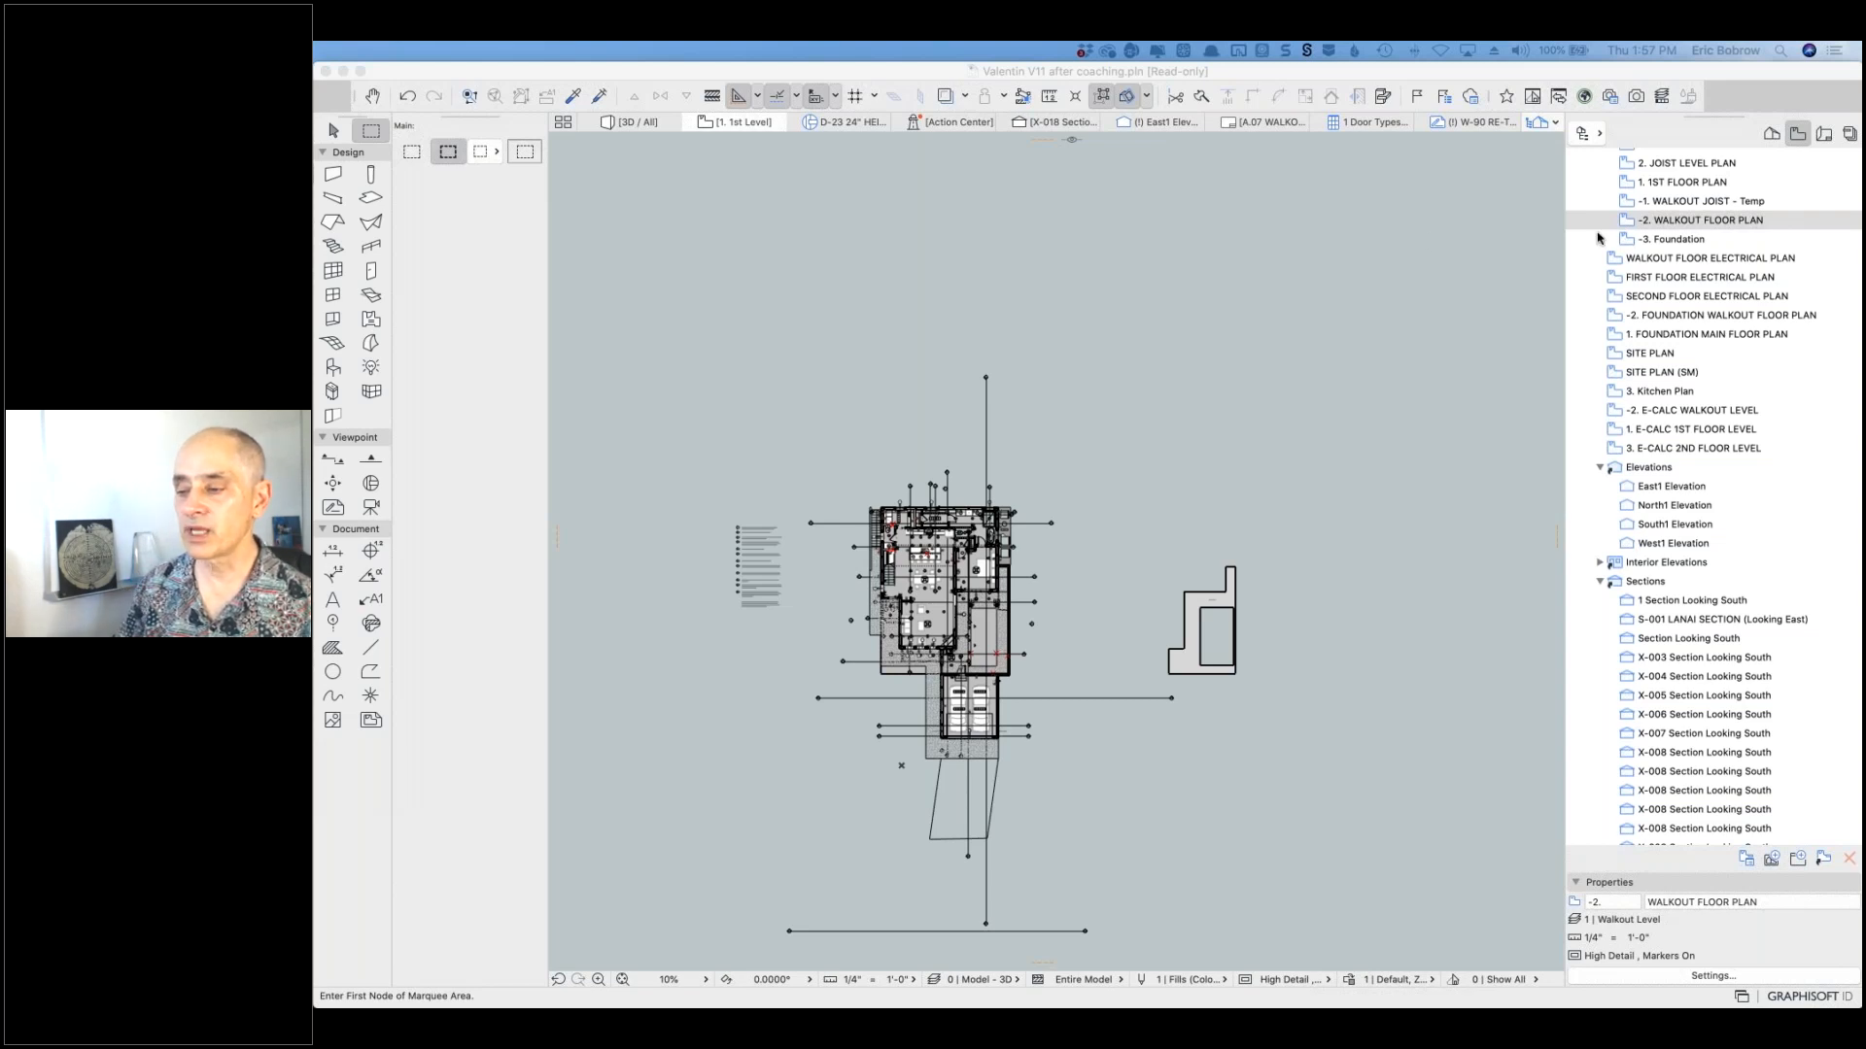
Step: Show the File > Libraries and Objects submenu, pointing at Open Object…
mouse_move(540, 45)
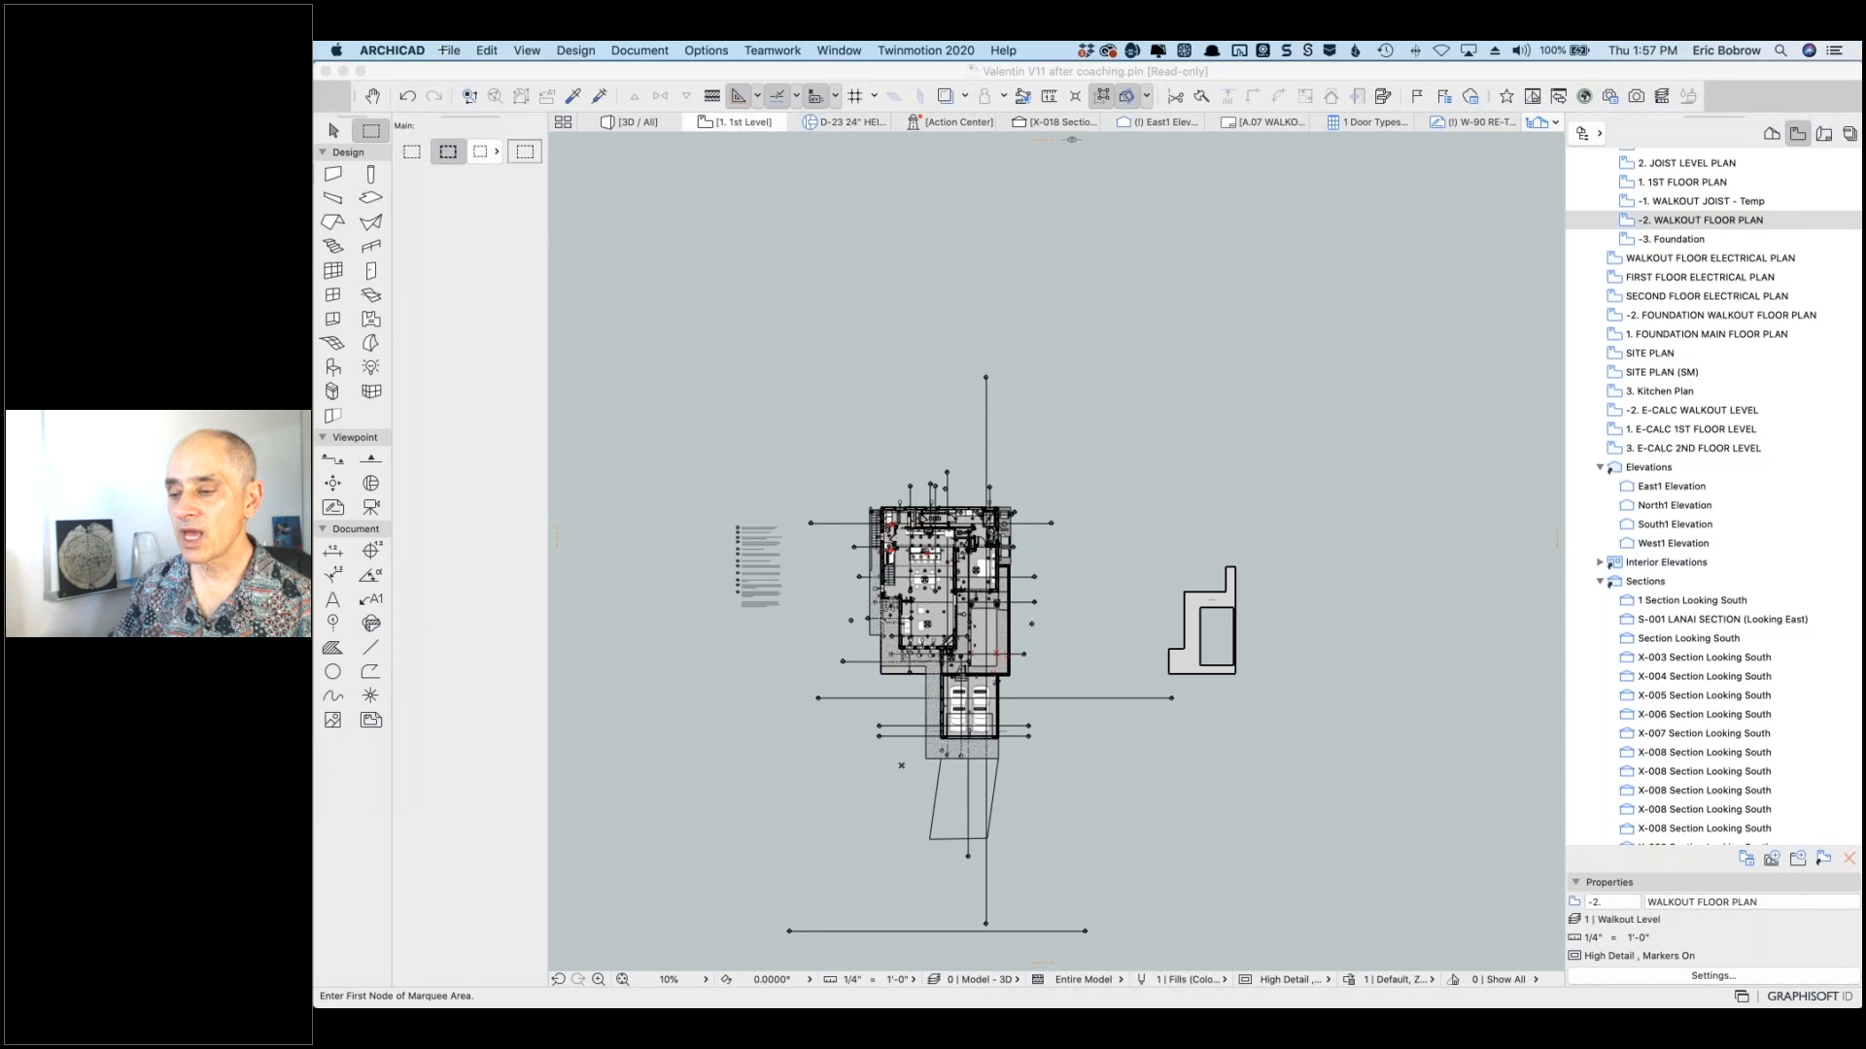
click(450, 49)
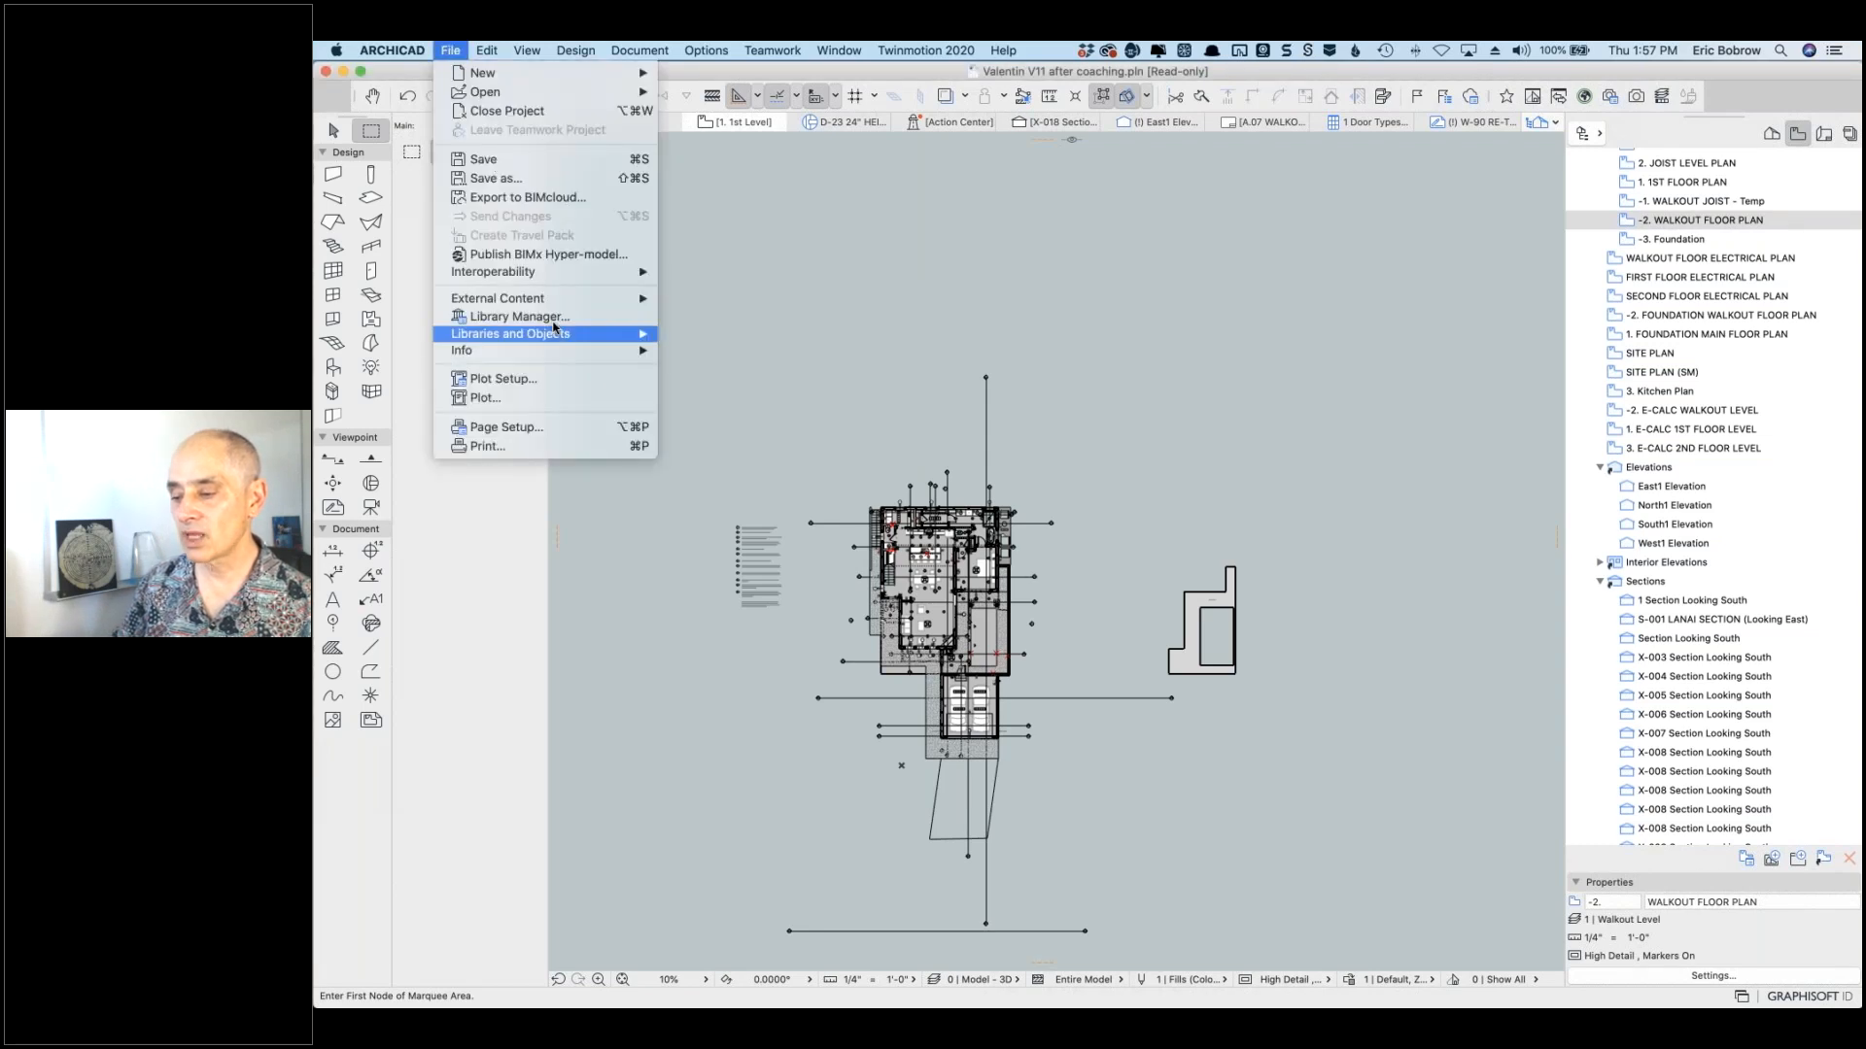
mouse_move(559, 333)
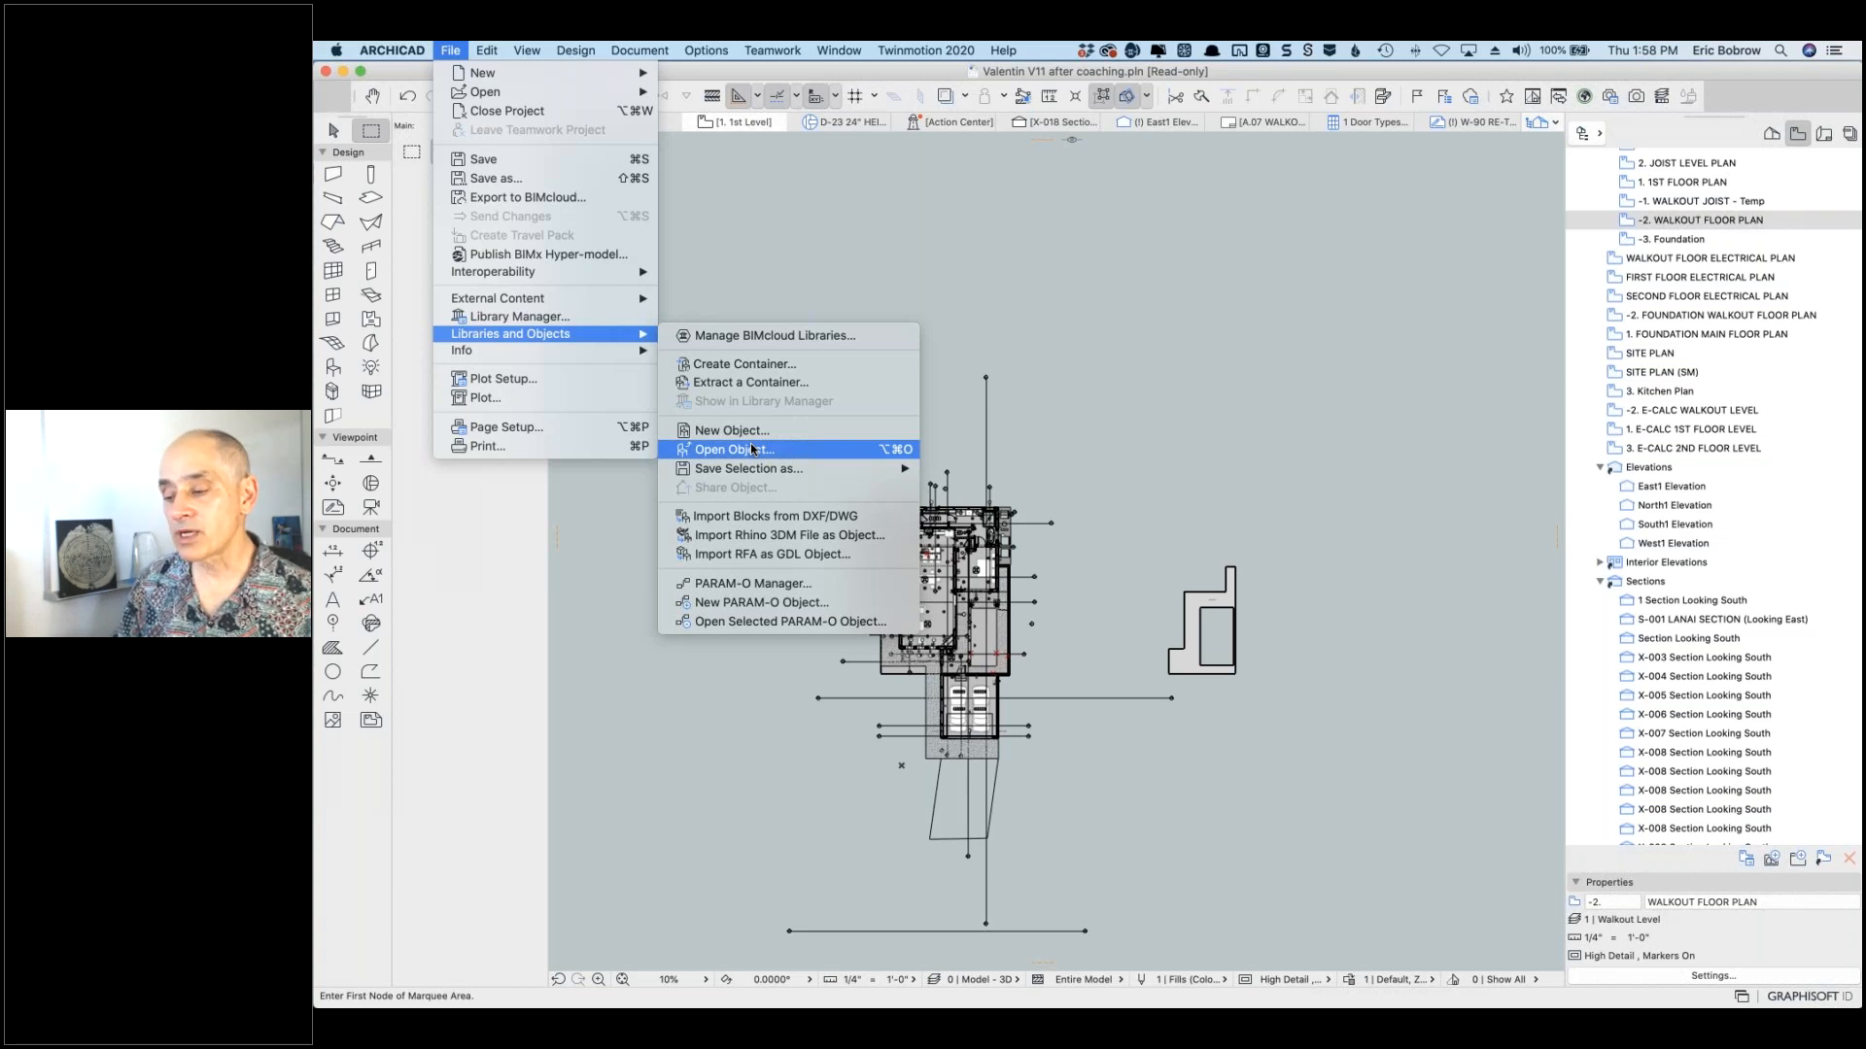
click(751, 448)
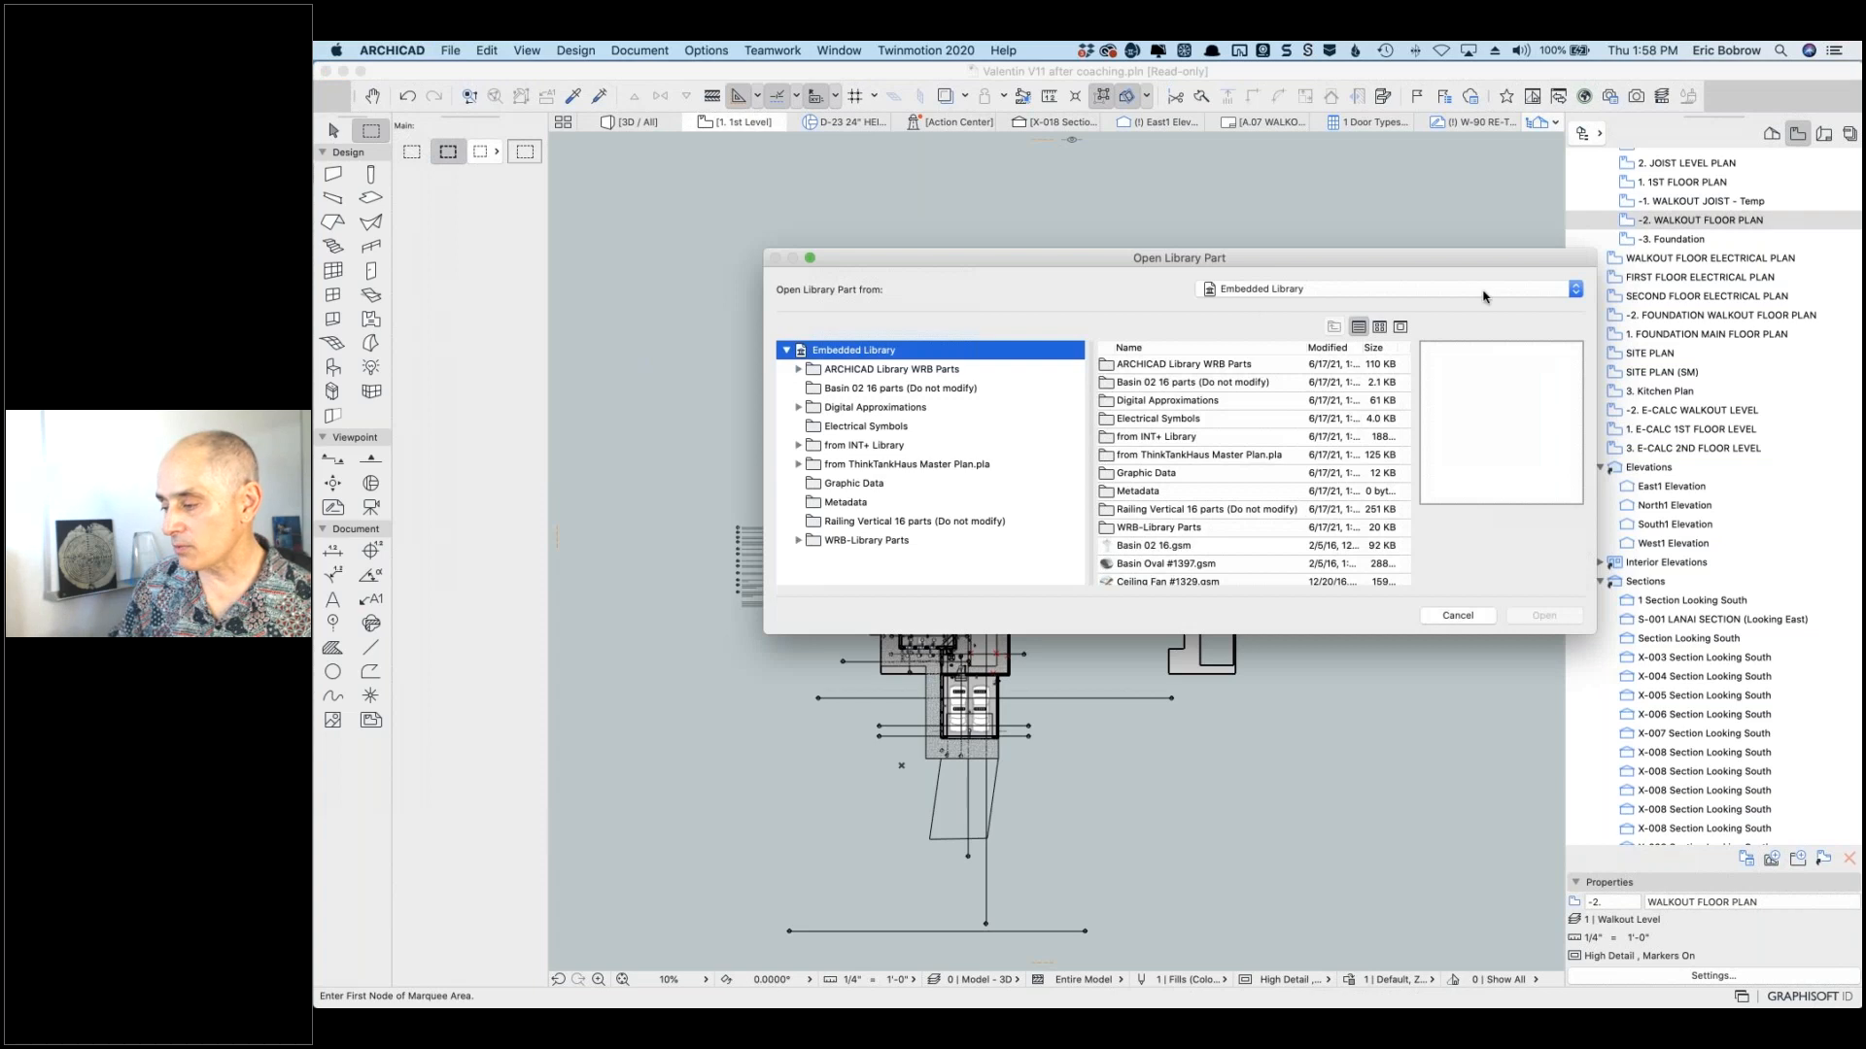
click(1403, 289)
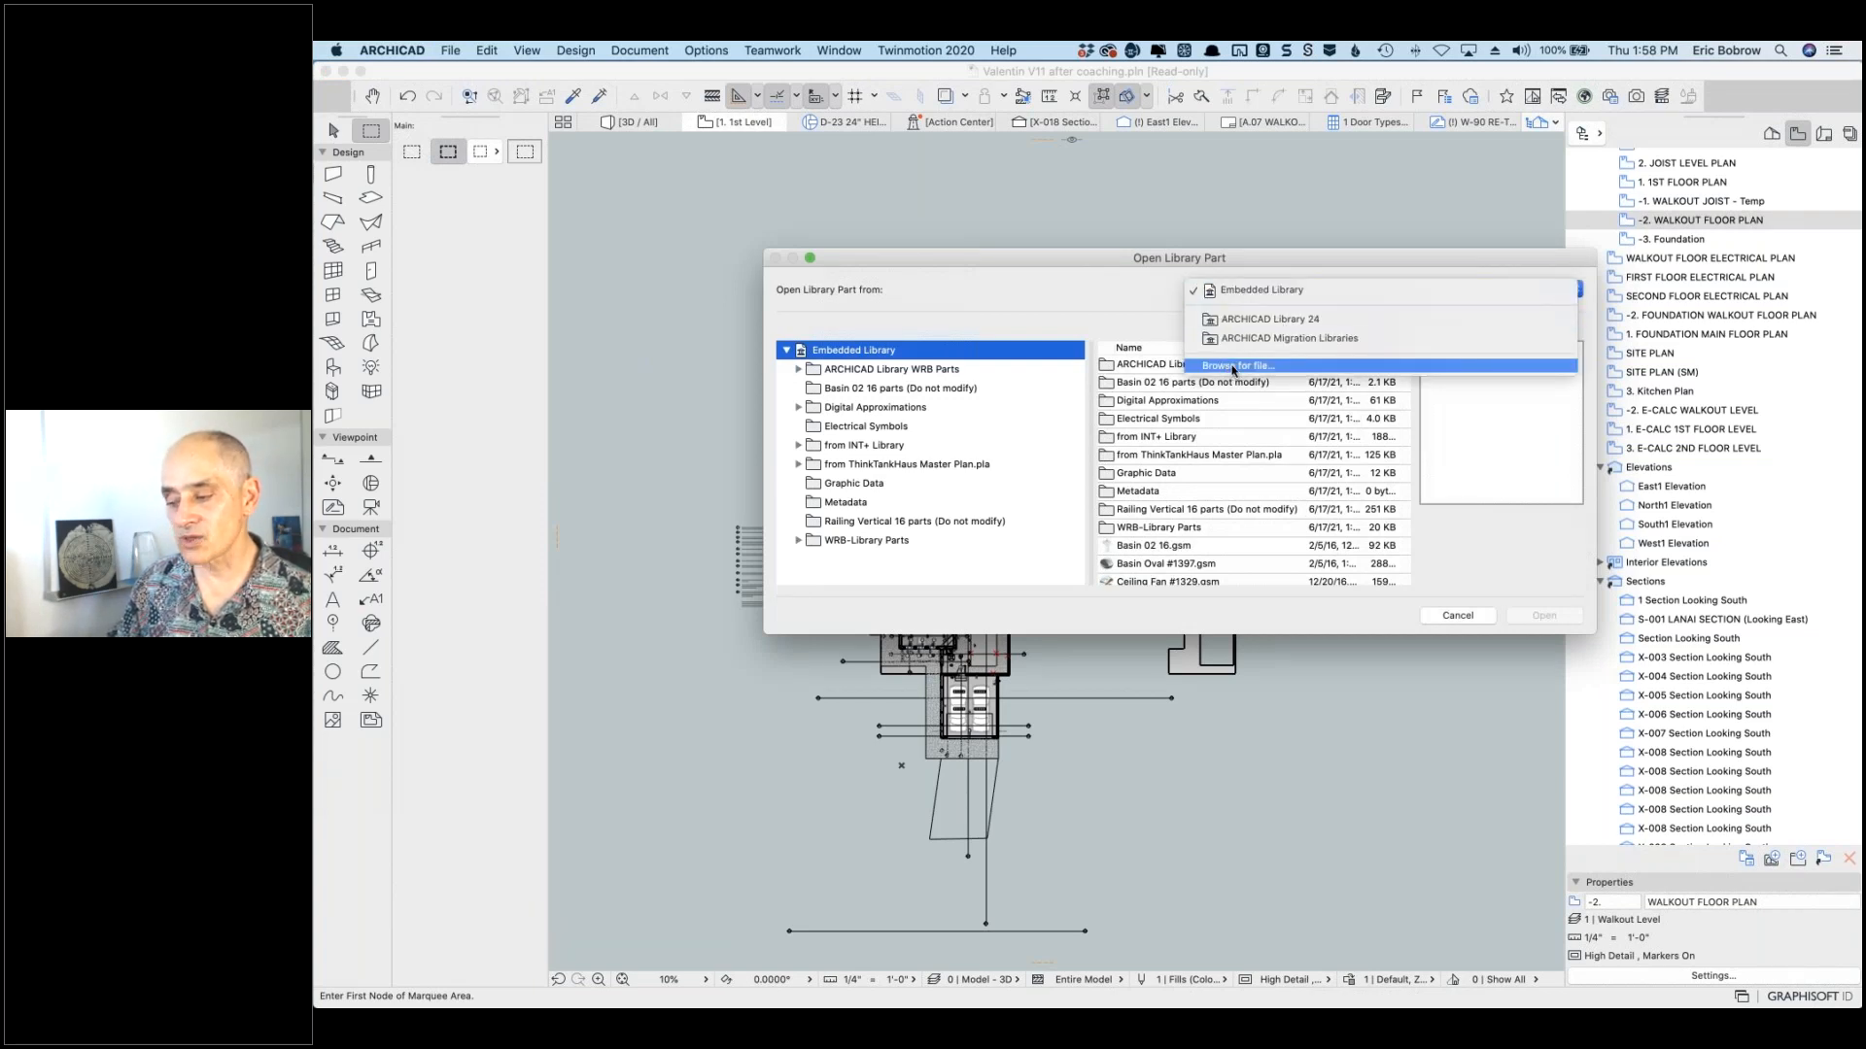
click(1232, 366)
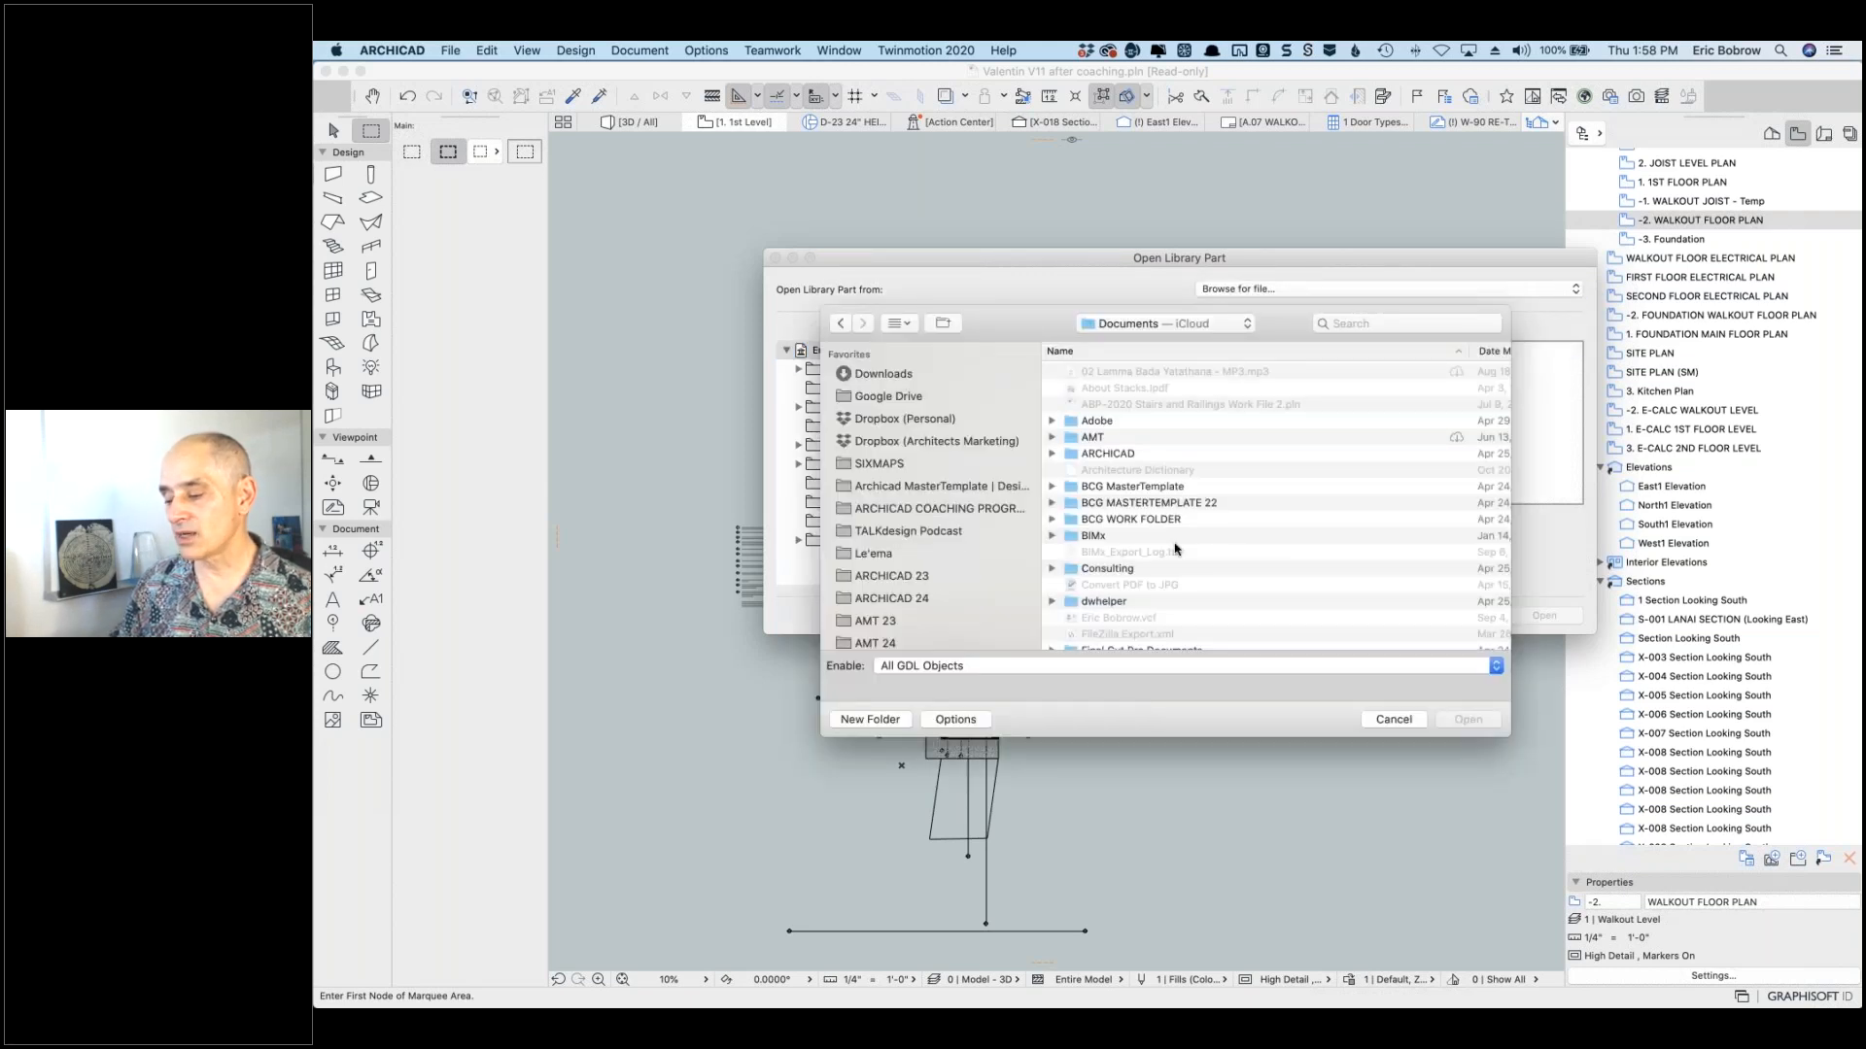
click(1001, 670)
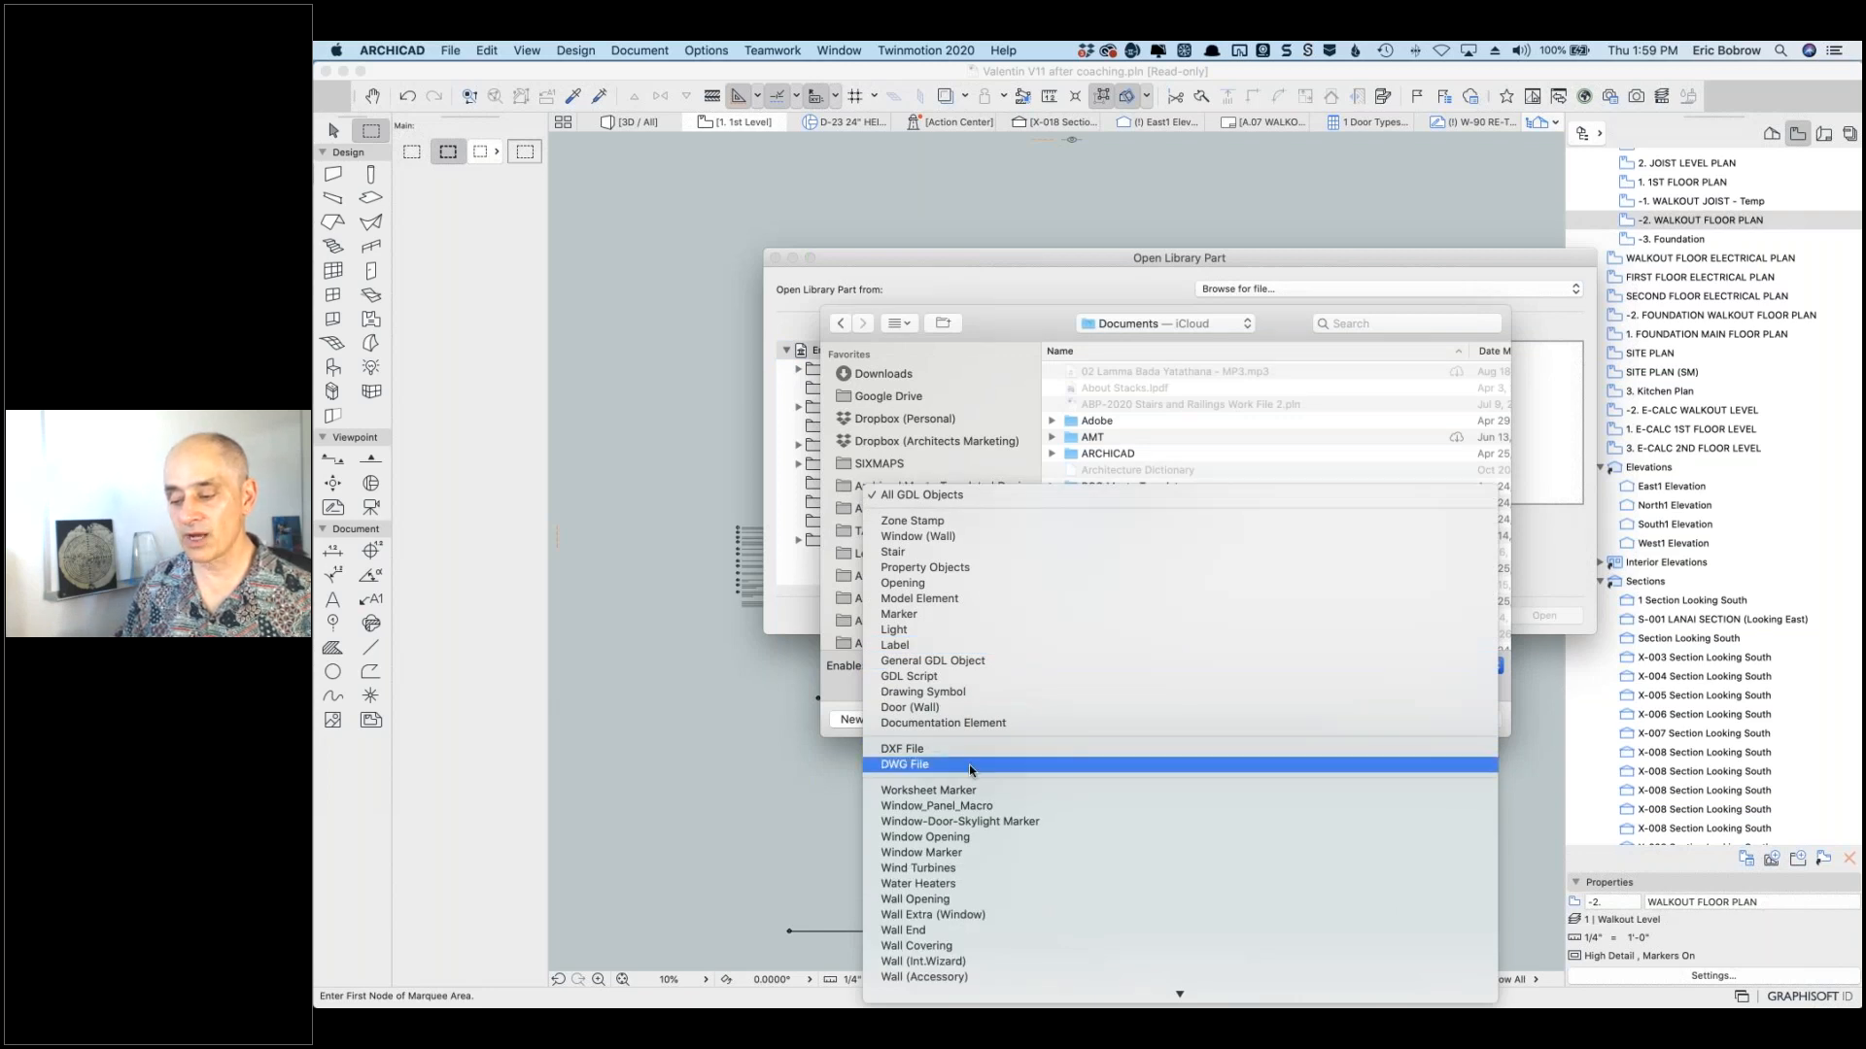
click(970, 770)
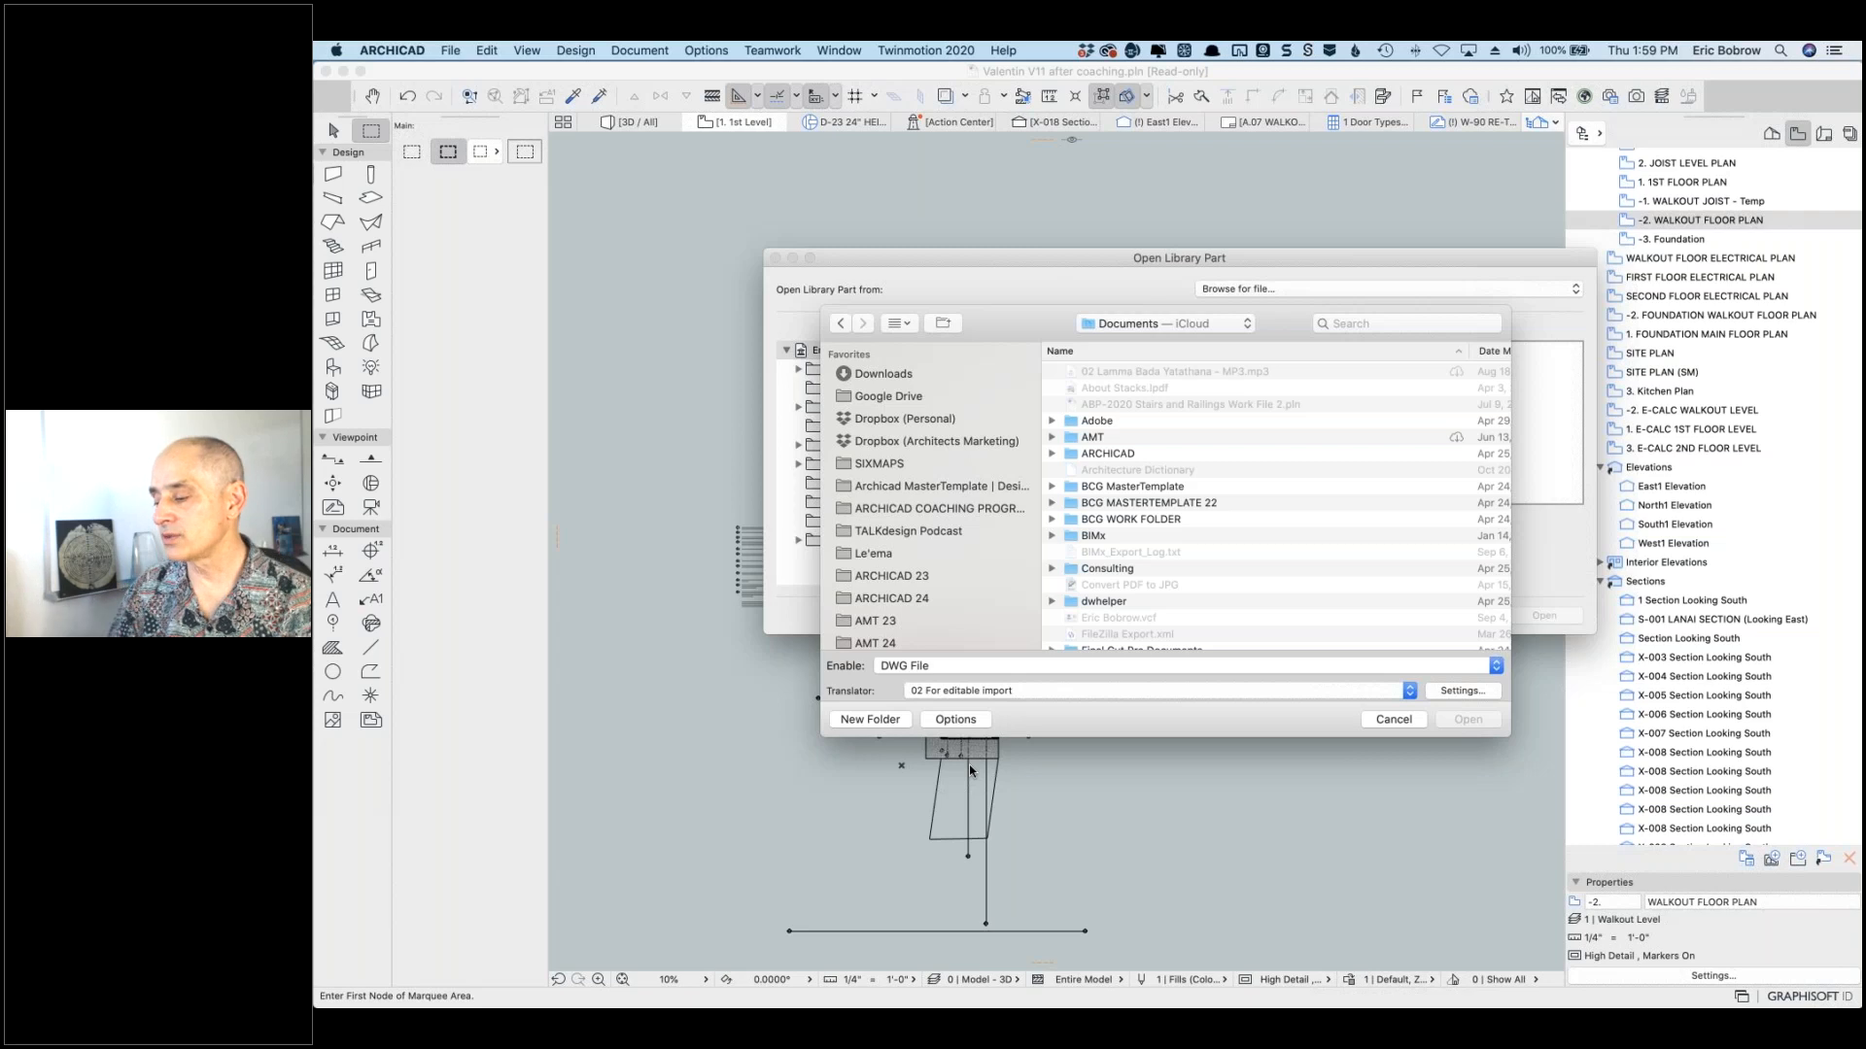
click(1397, 721)
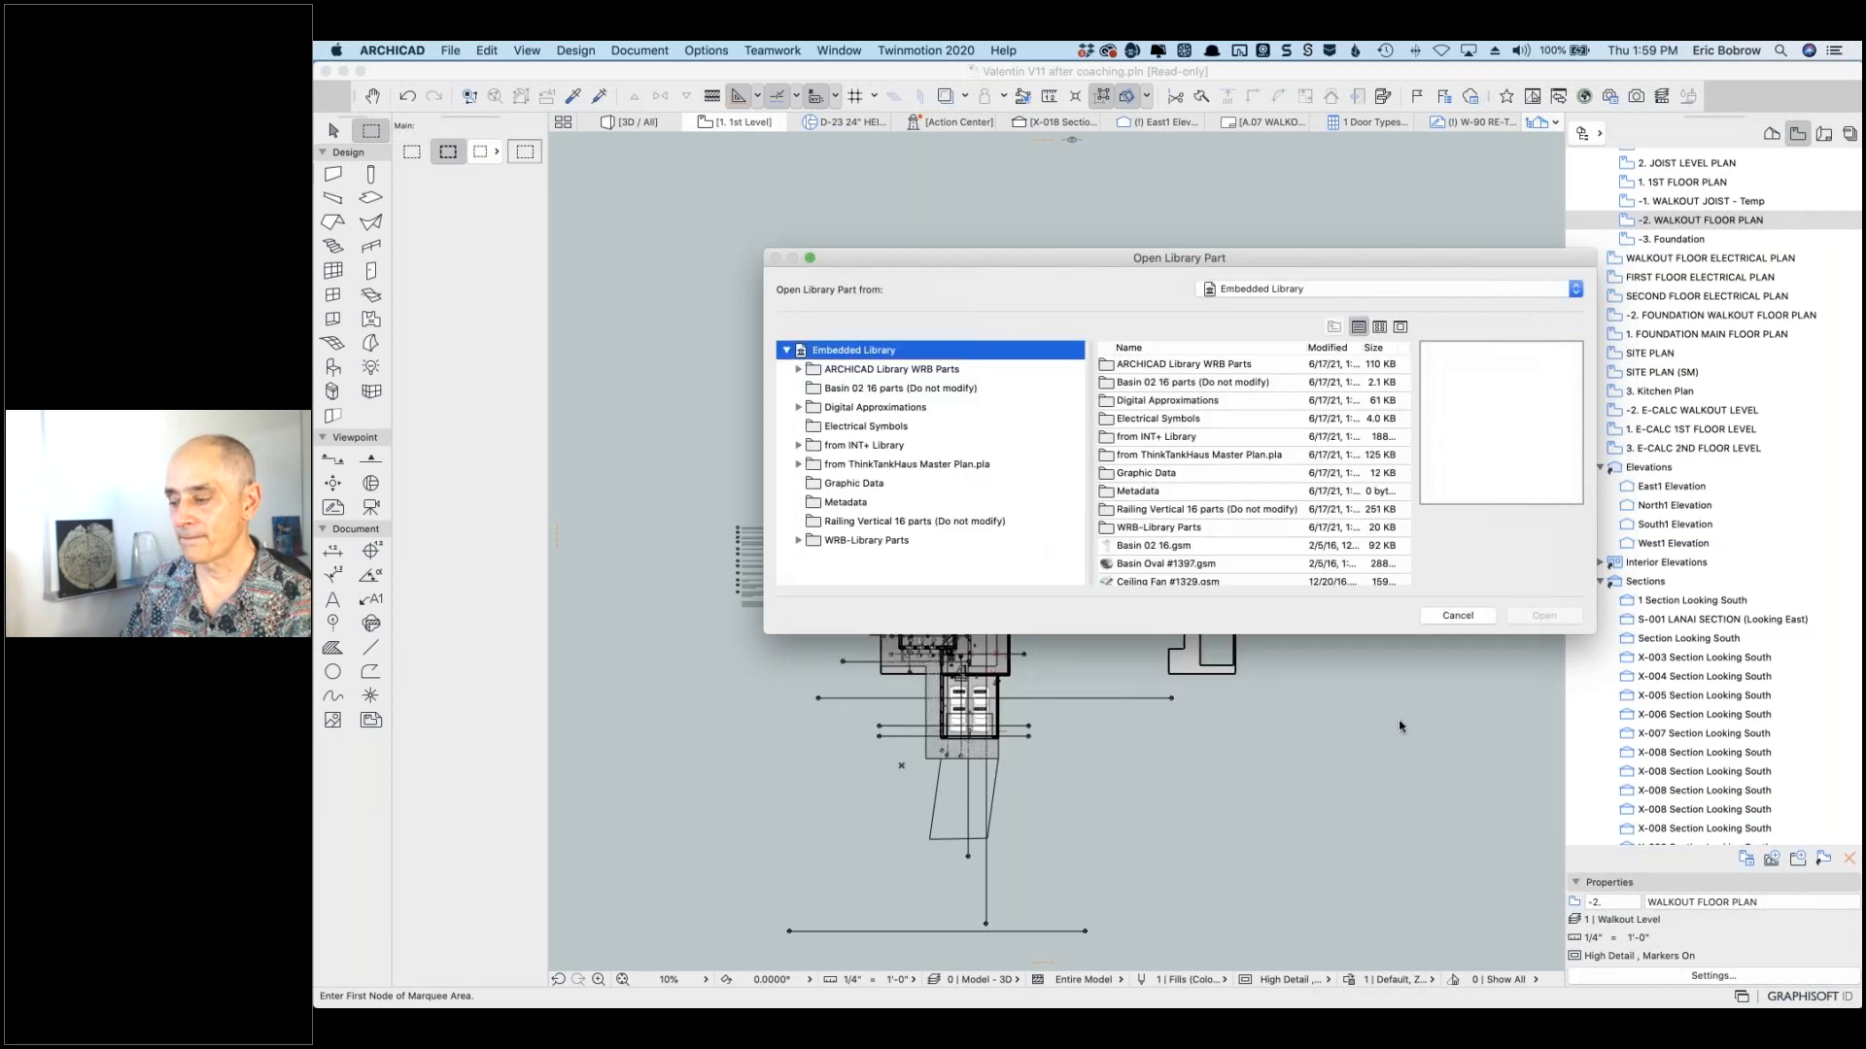
click(1457, 616)
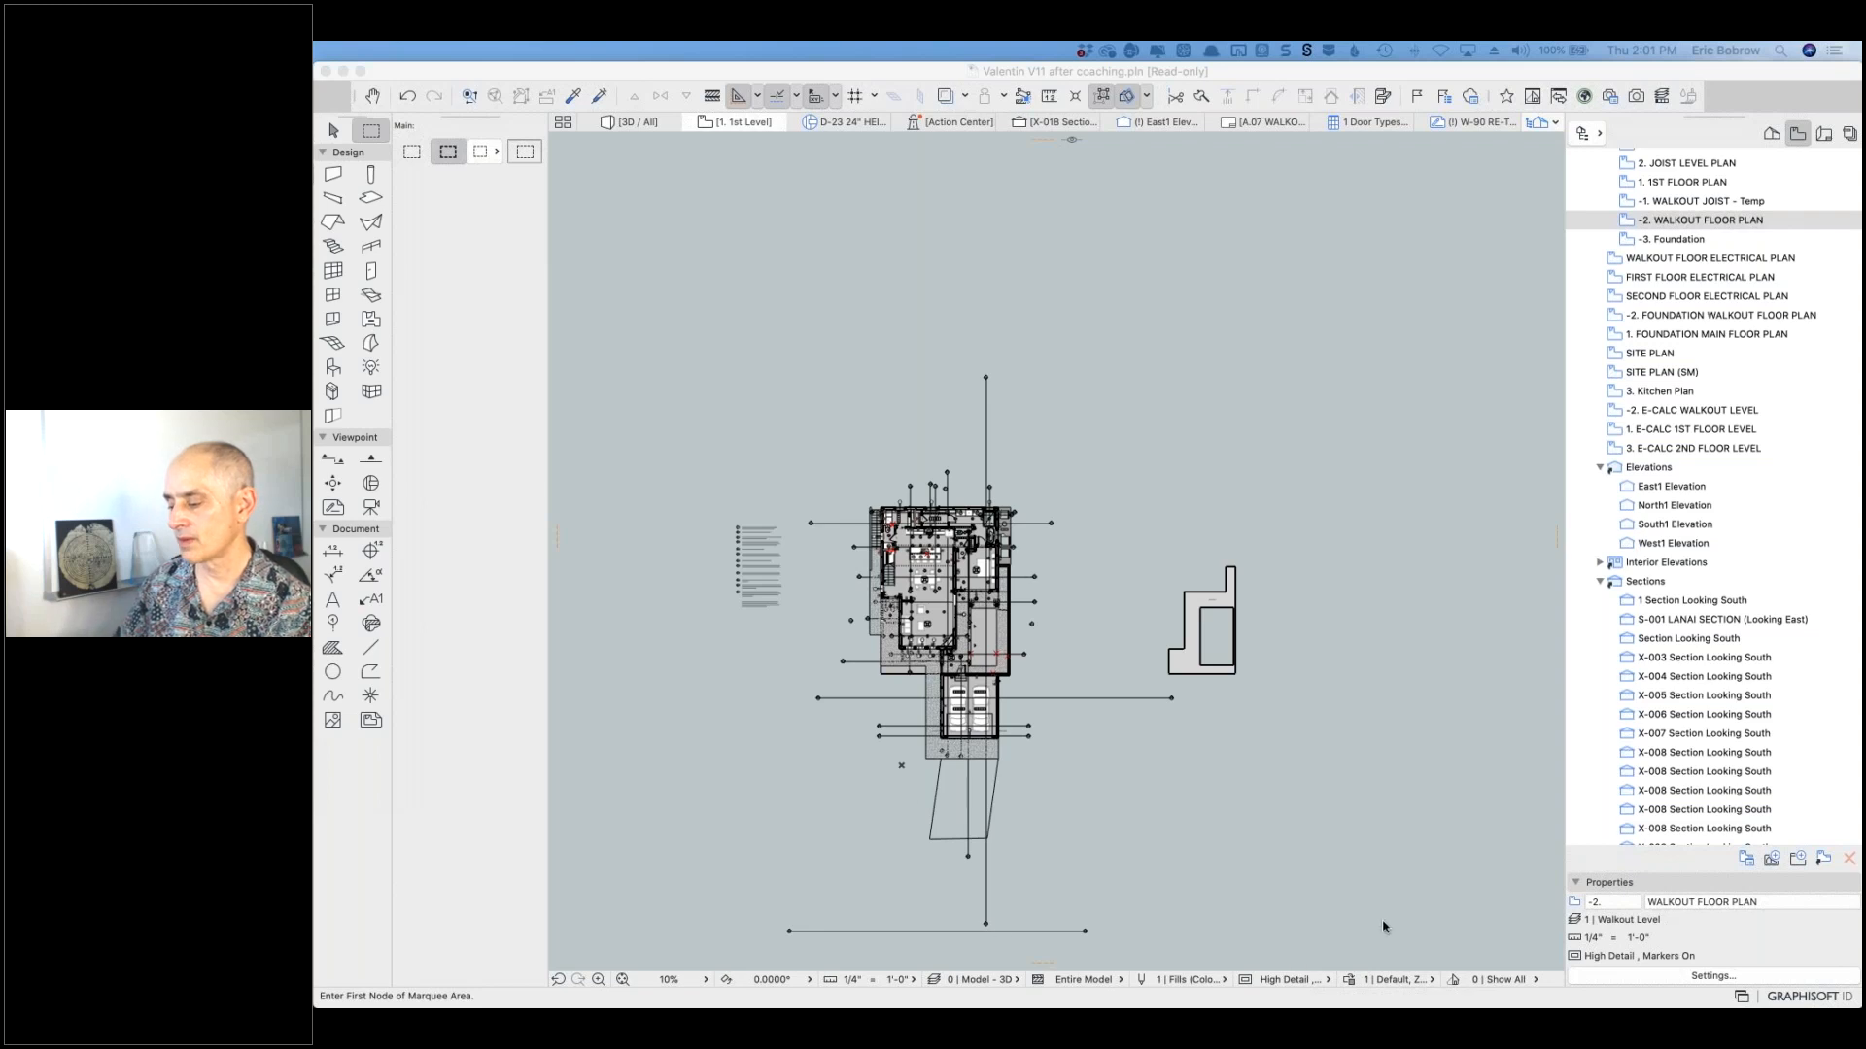
mouse_move(1381, 1007)
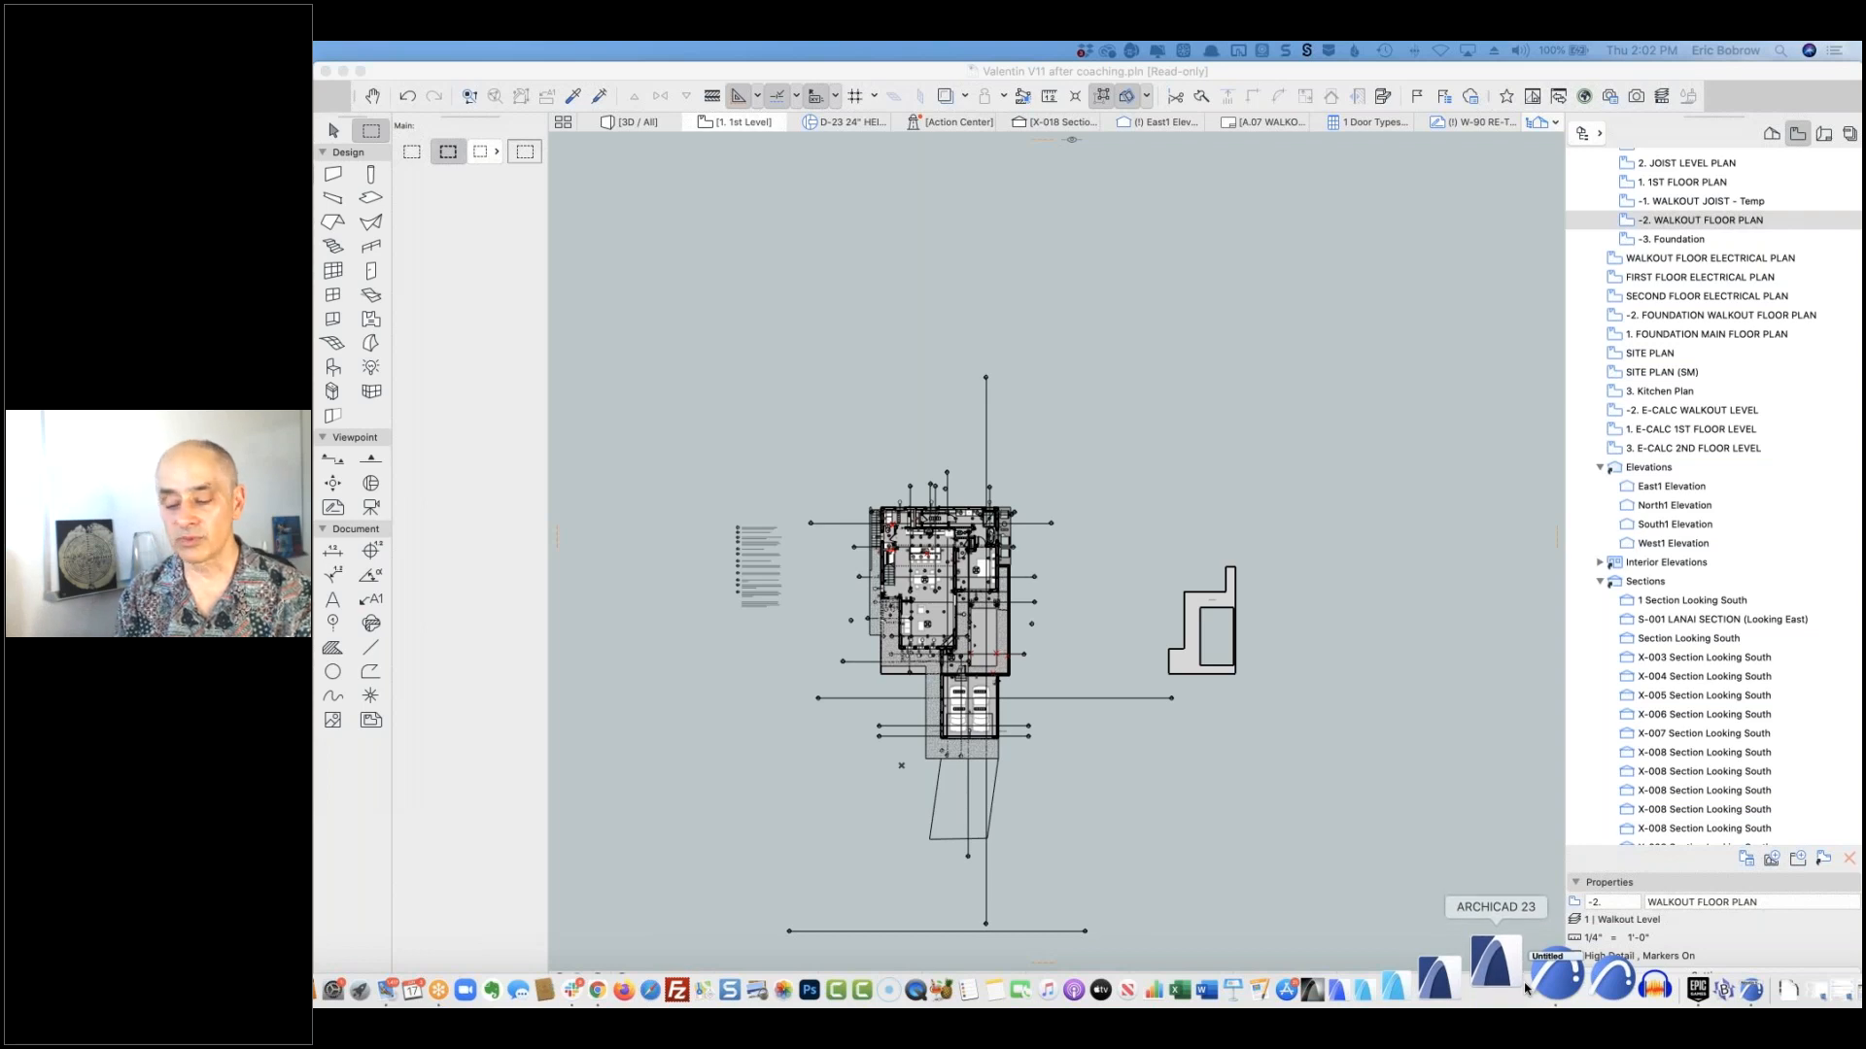
Step: Bring ARCHICAD 23 forward and start a new project from the ARCHICAD 23 Template
click(1526, 988)
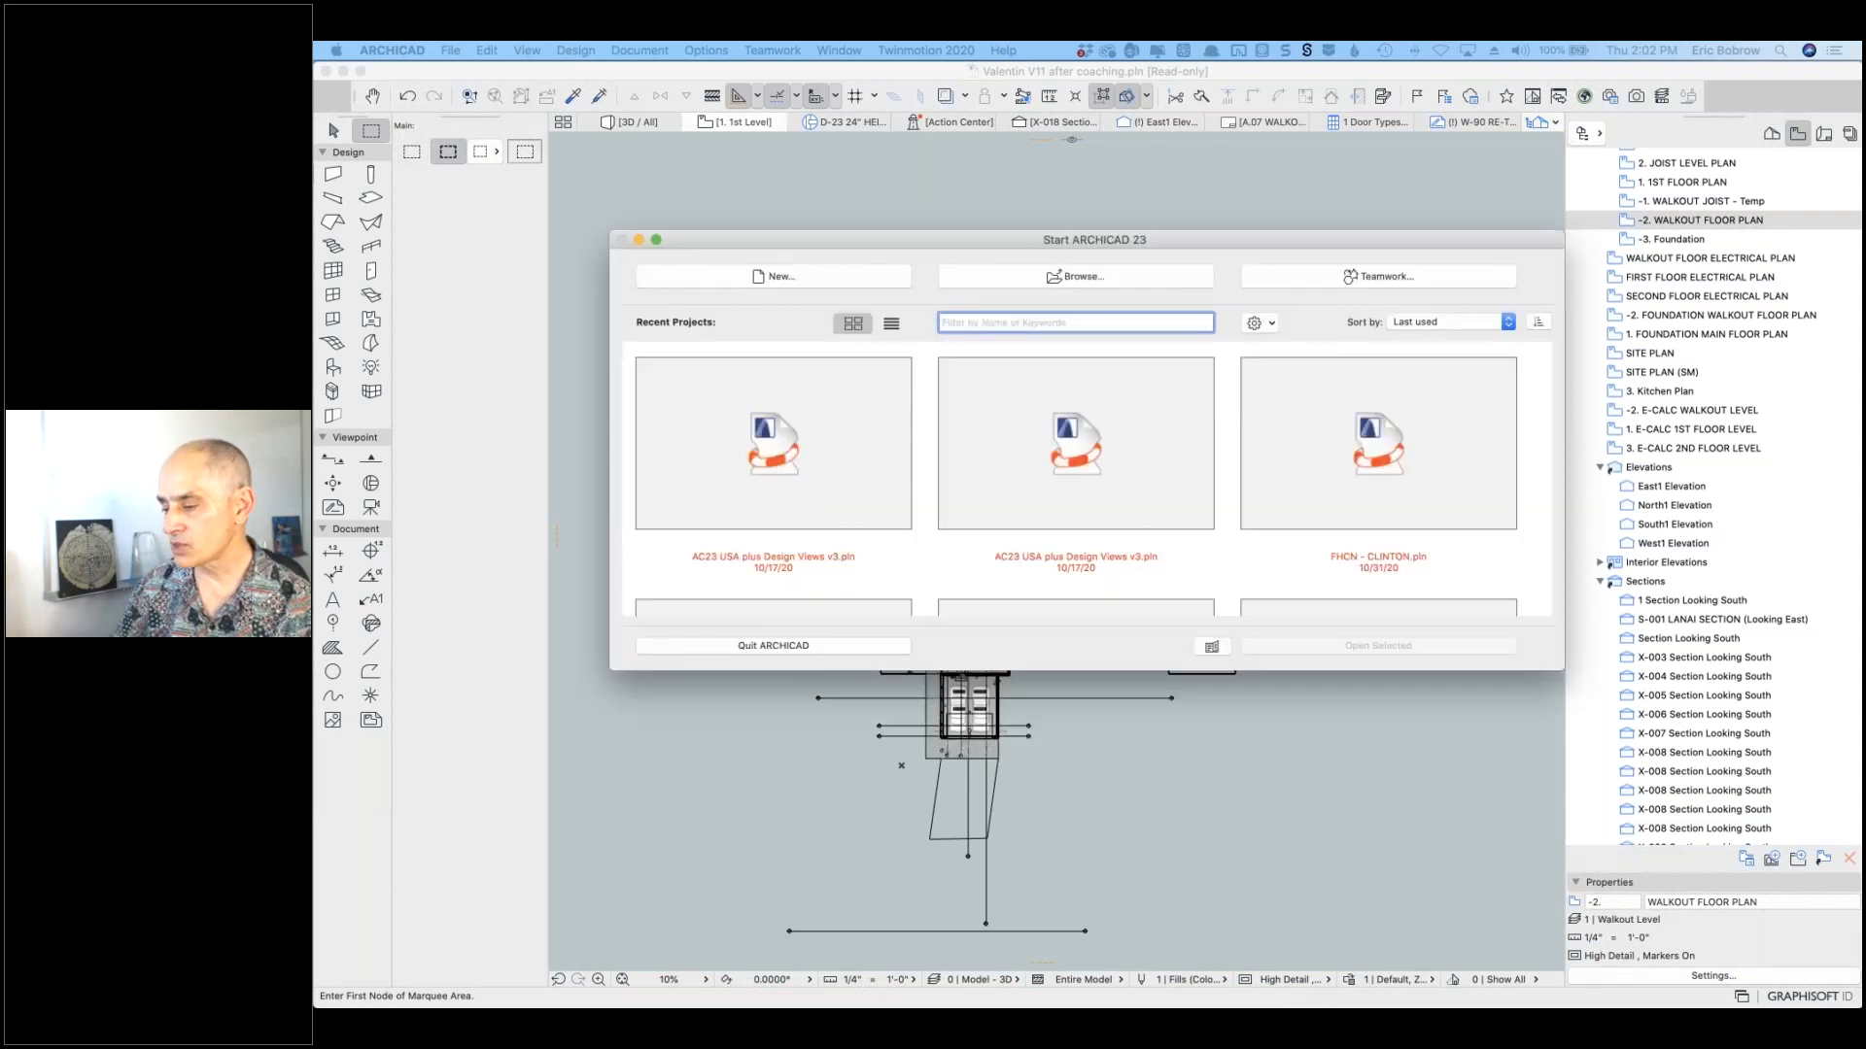
click(775, 278)
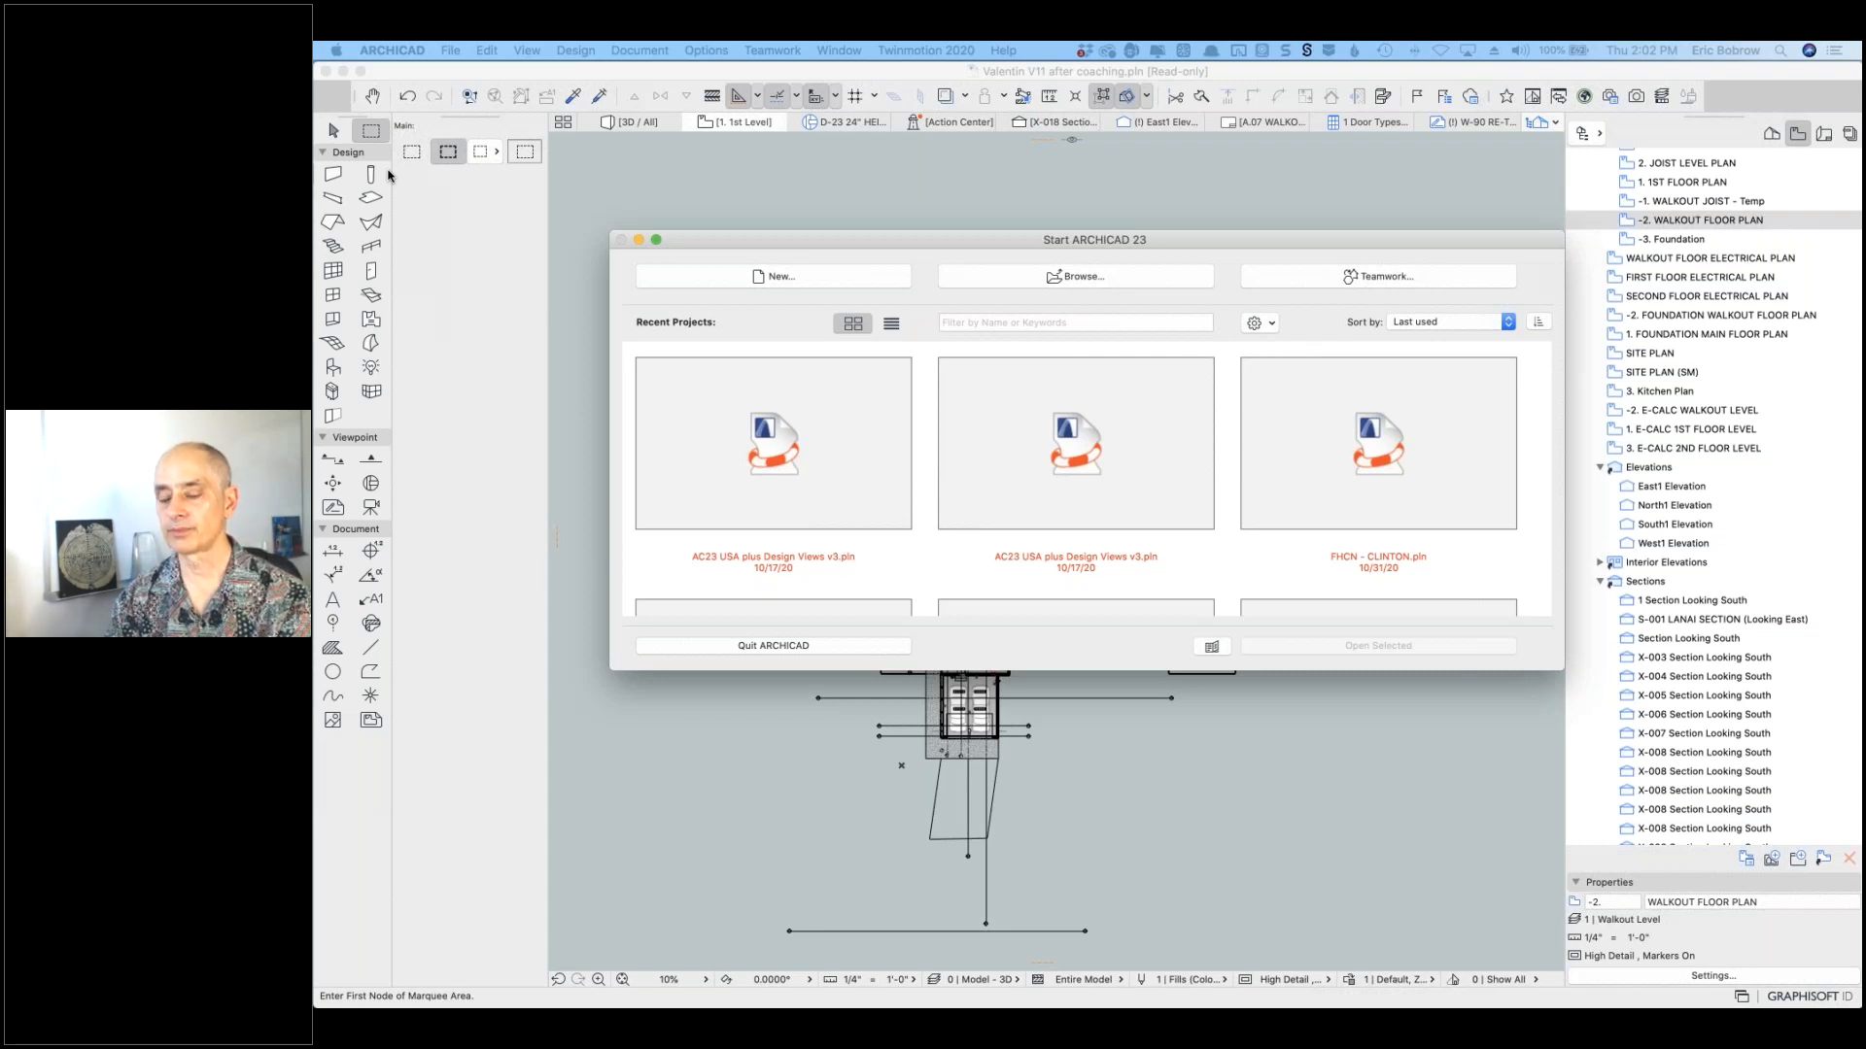
click(744, 277)
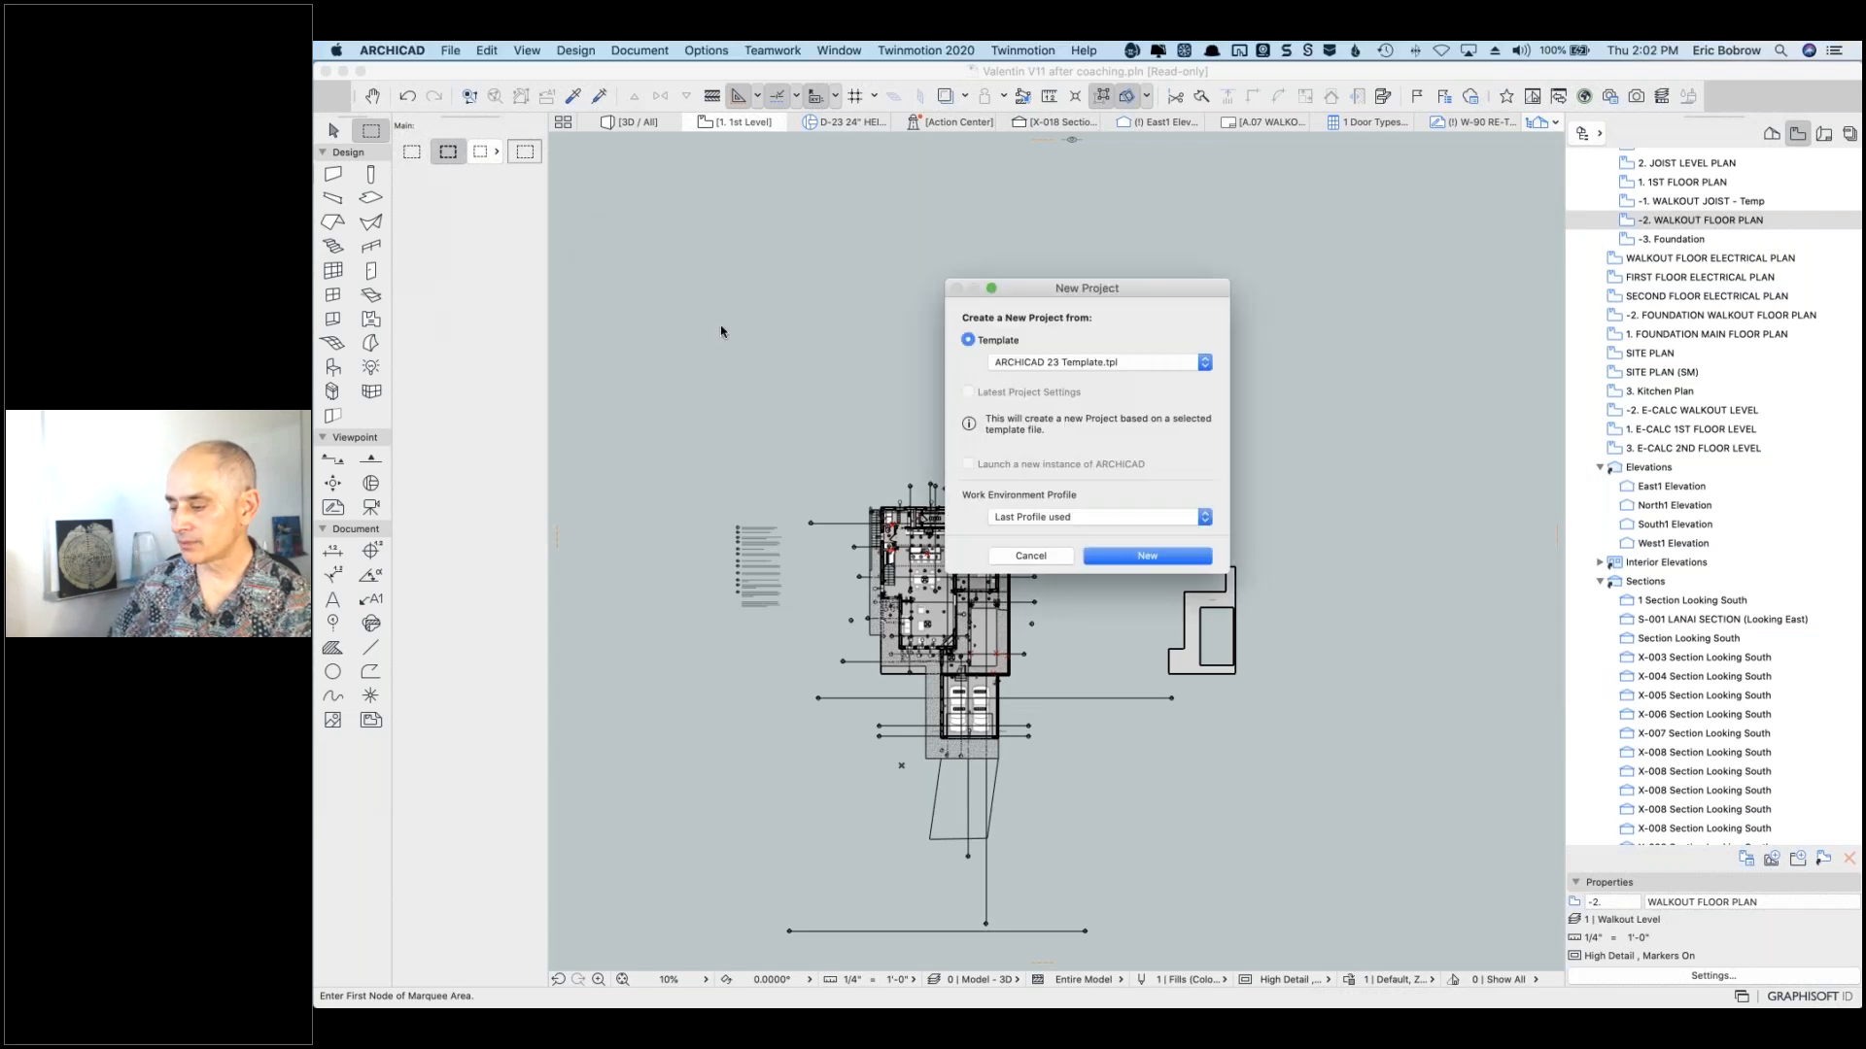
Step: Create the new template project, then choose Quit ARCHICAD to reach the save prompt
click(1146, 557)
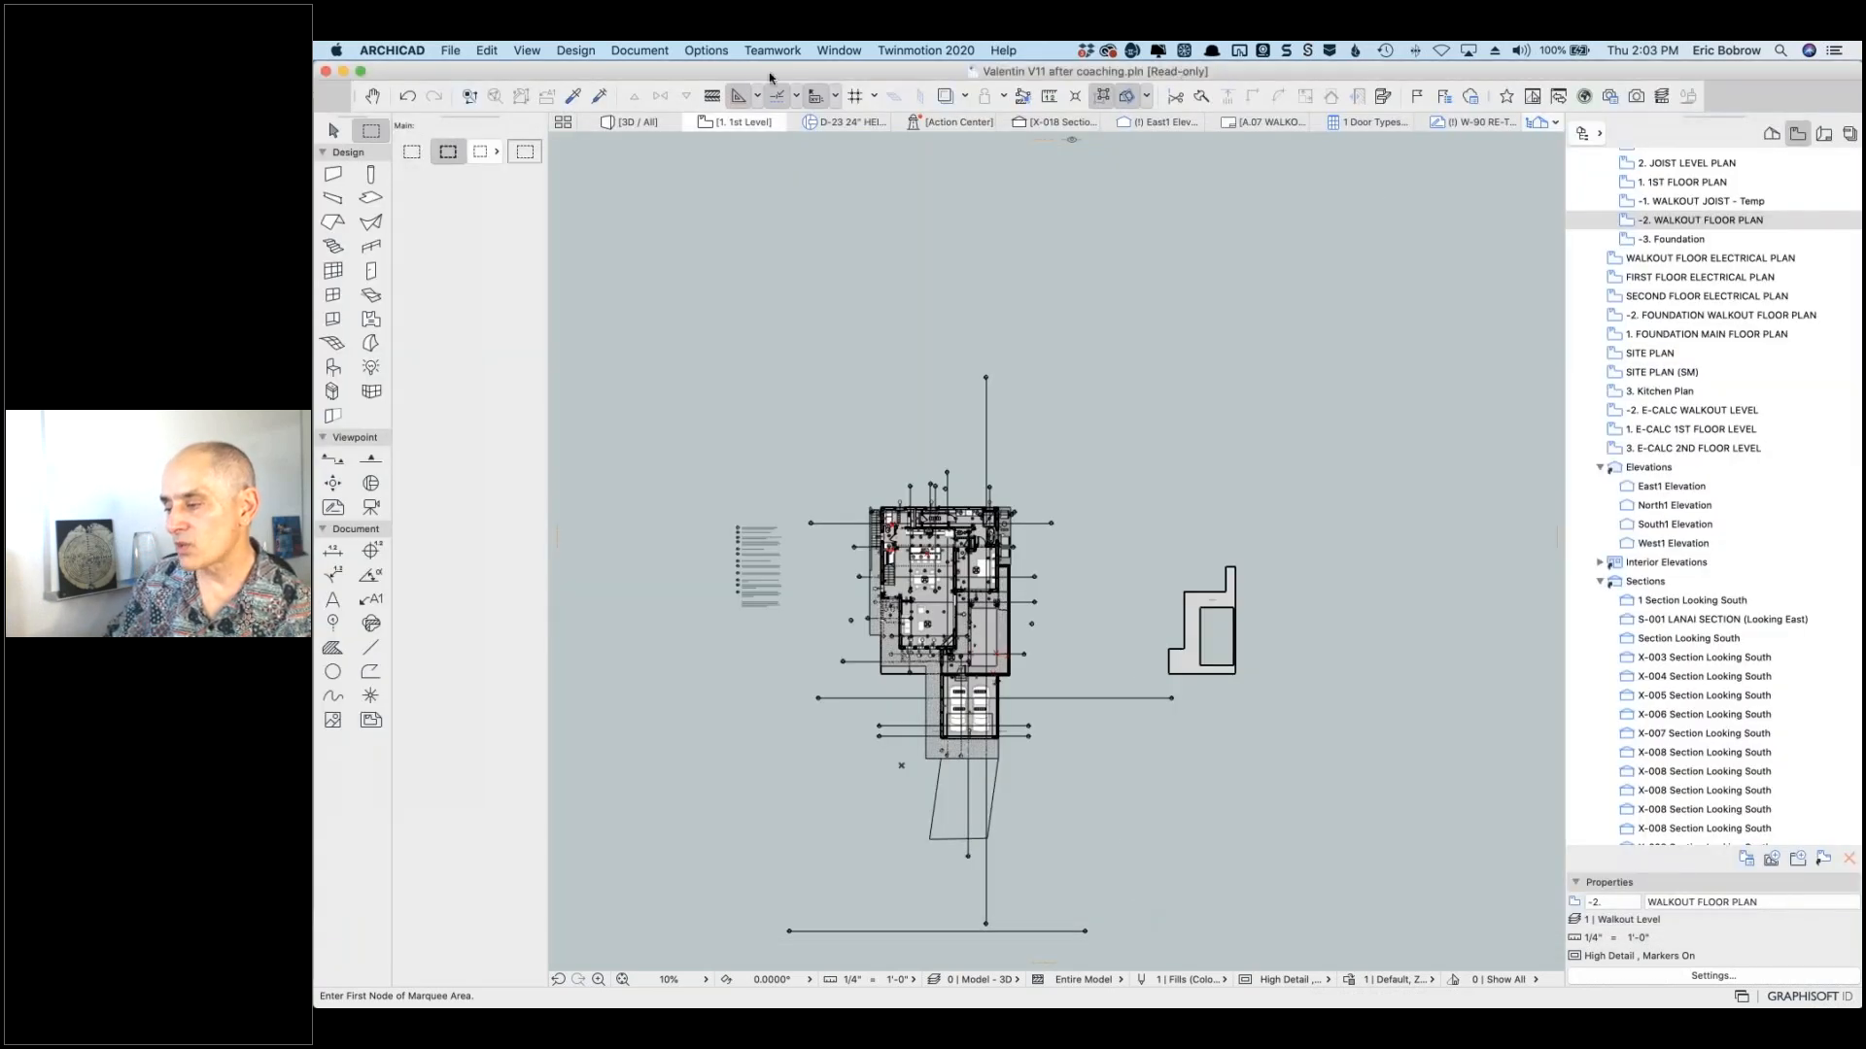
click(403, 51)
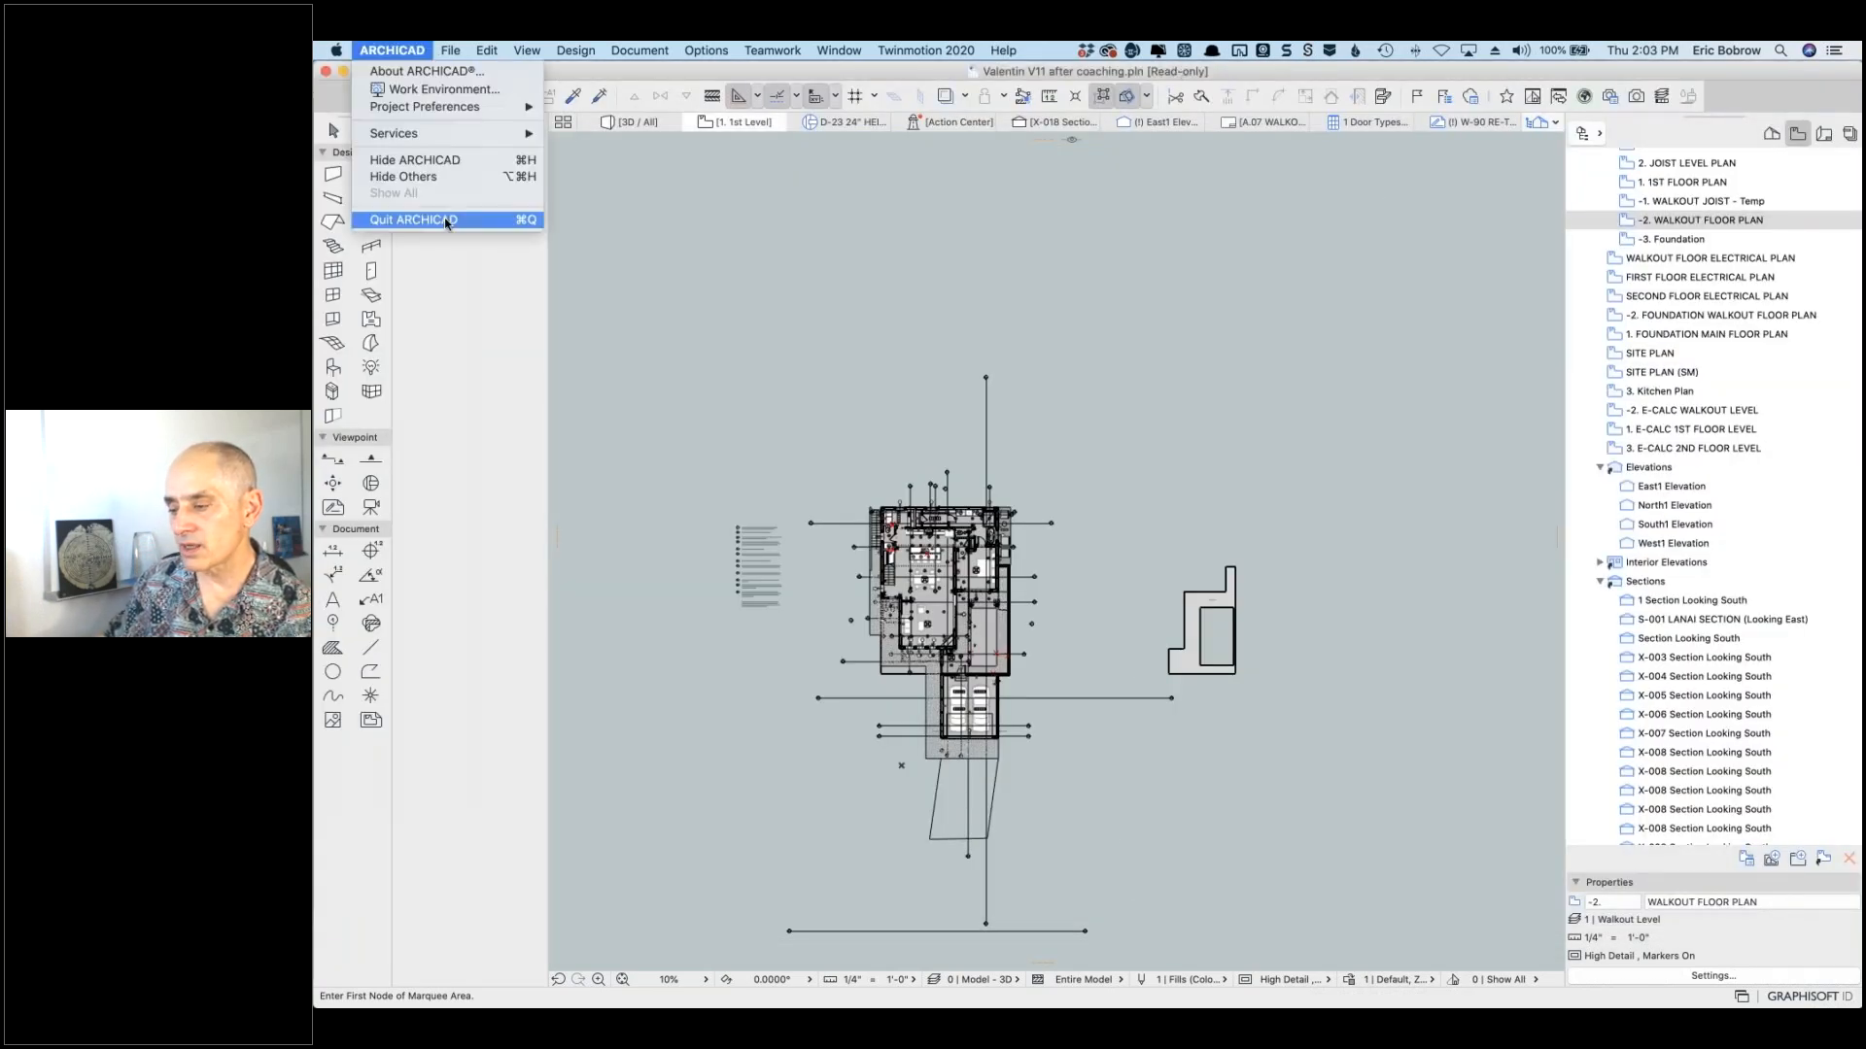
click(398, 220)
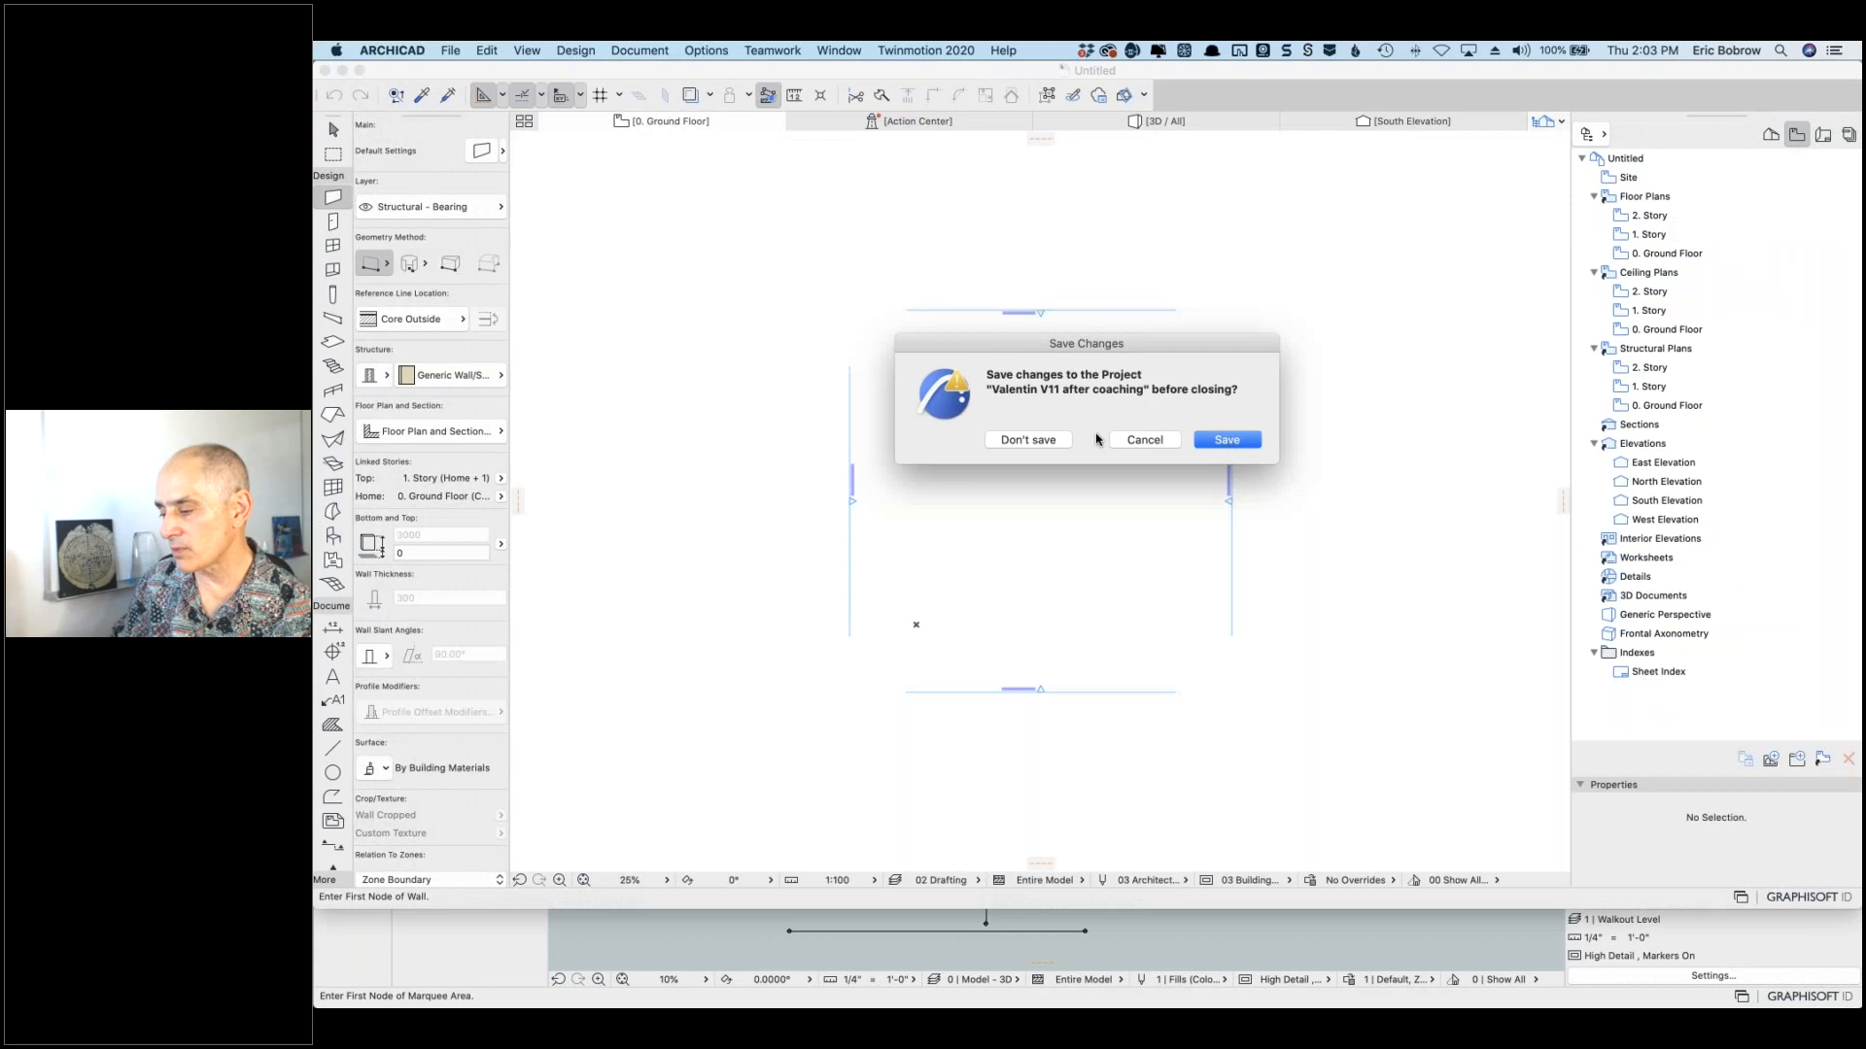
Step: Discard the house project's changes with Don't Save and activate the Untitled project window
click(1026, 440)
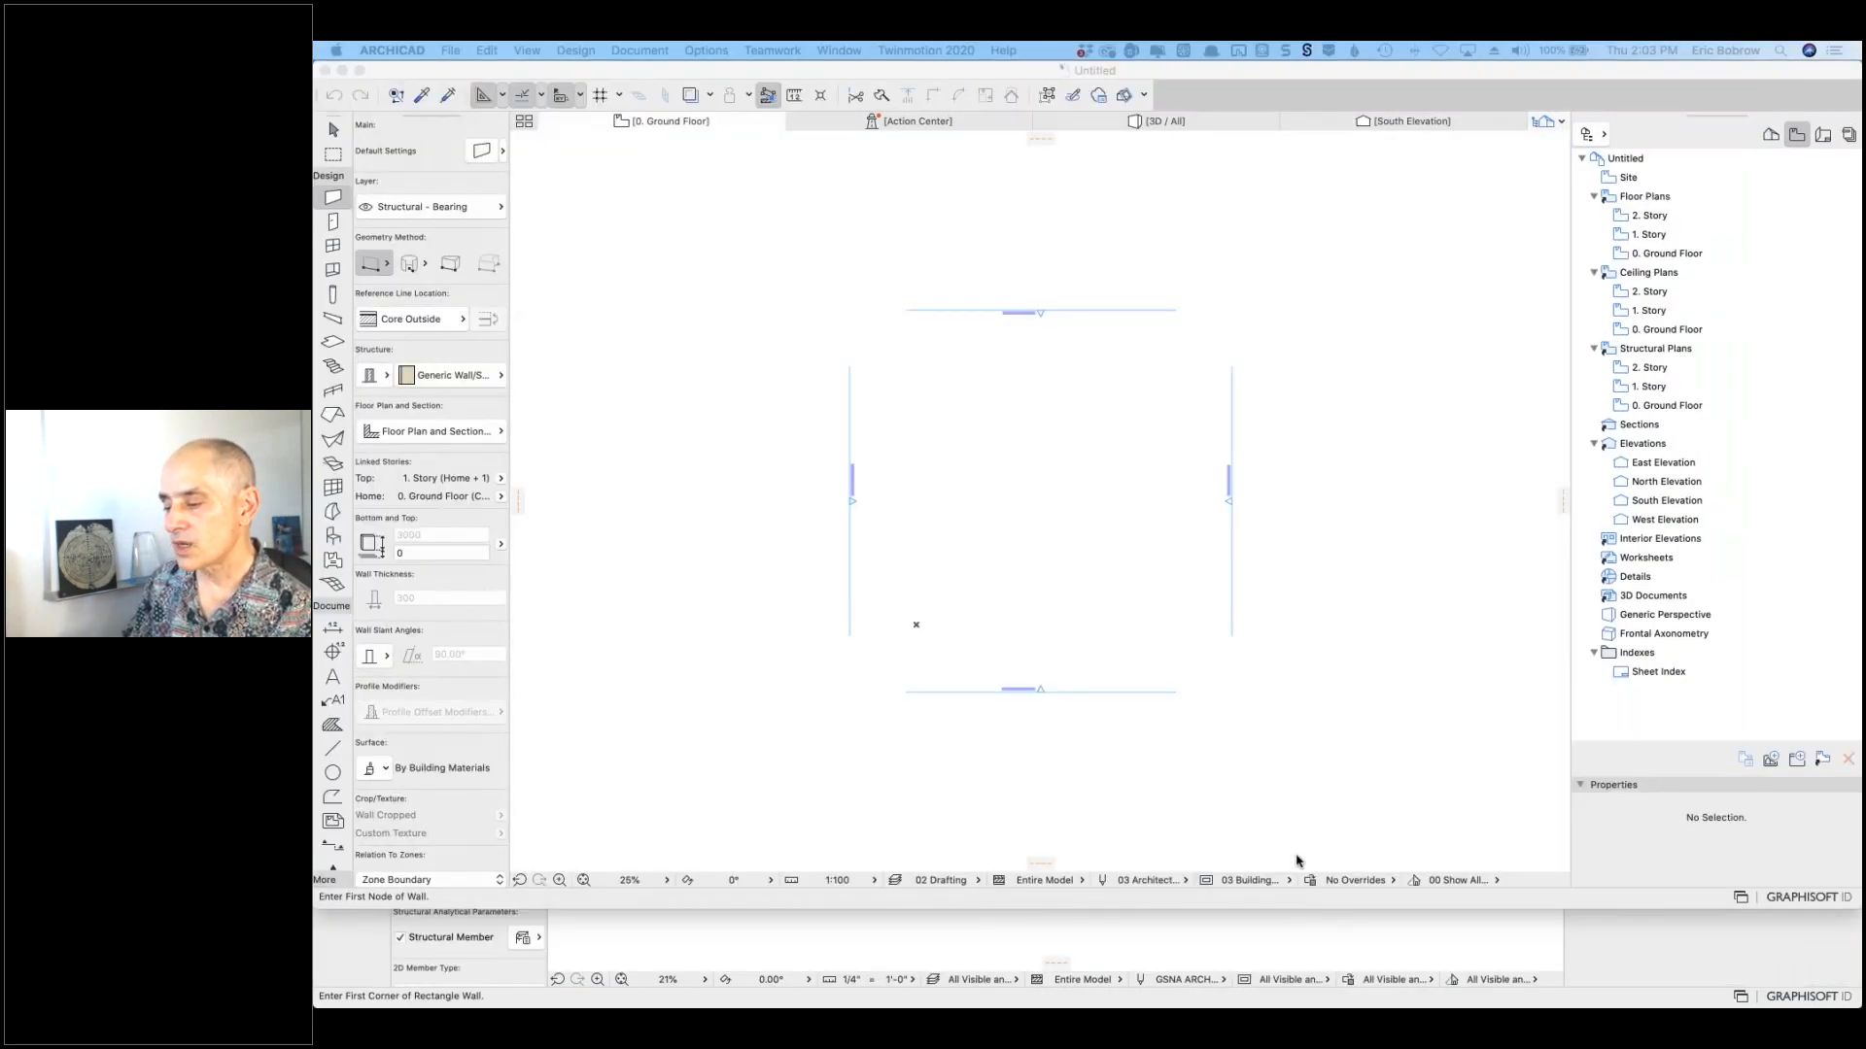
click(1129, 494)
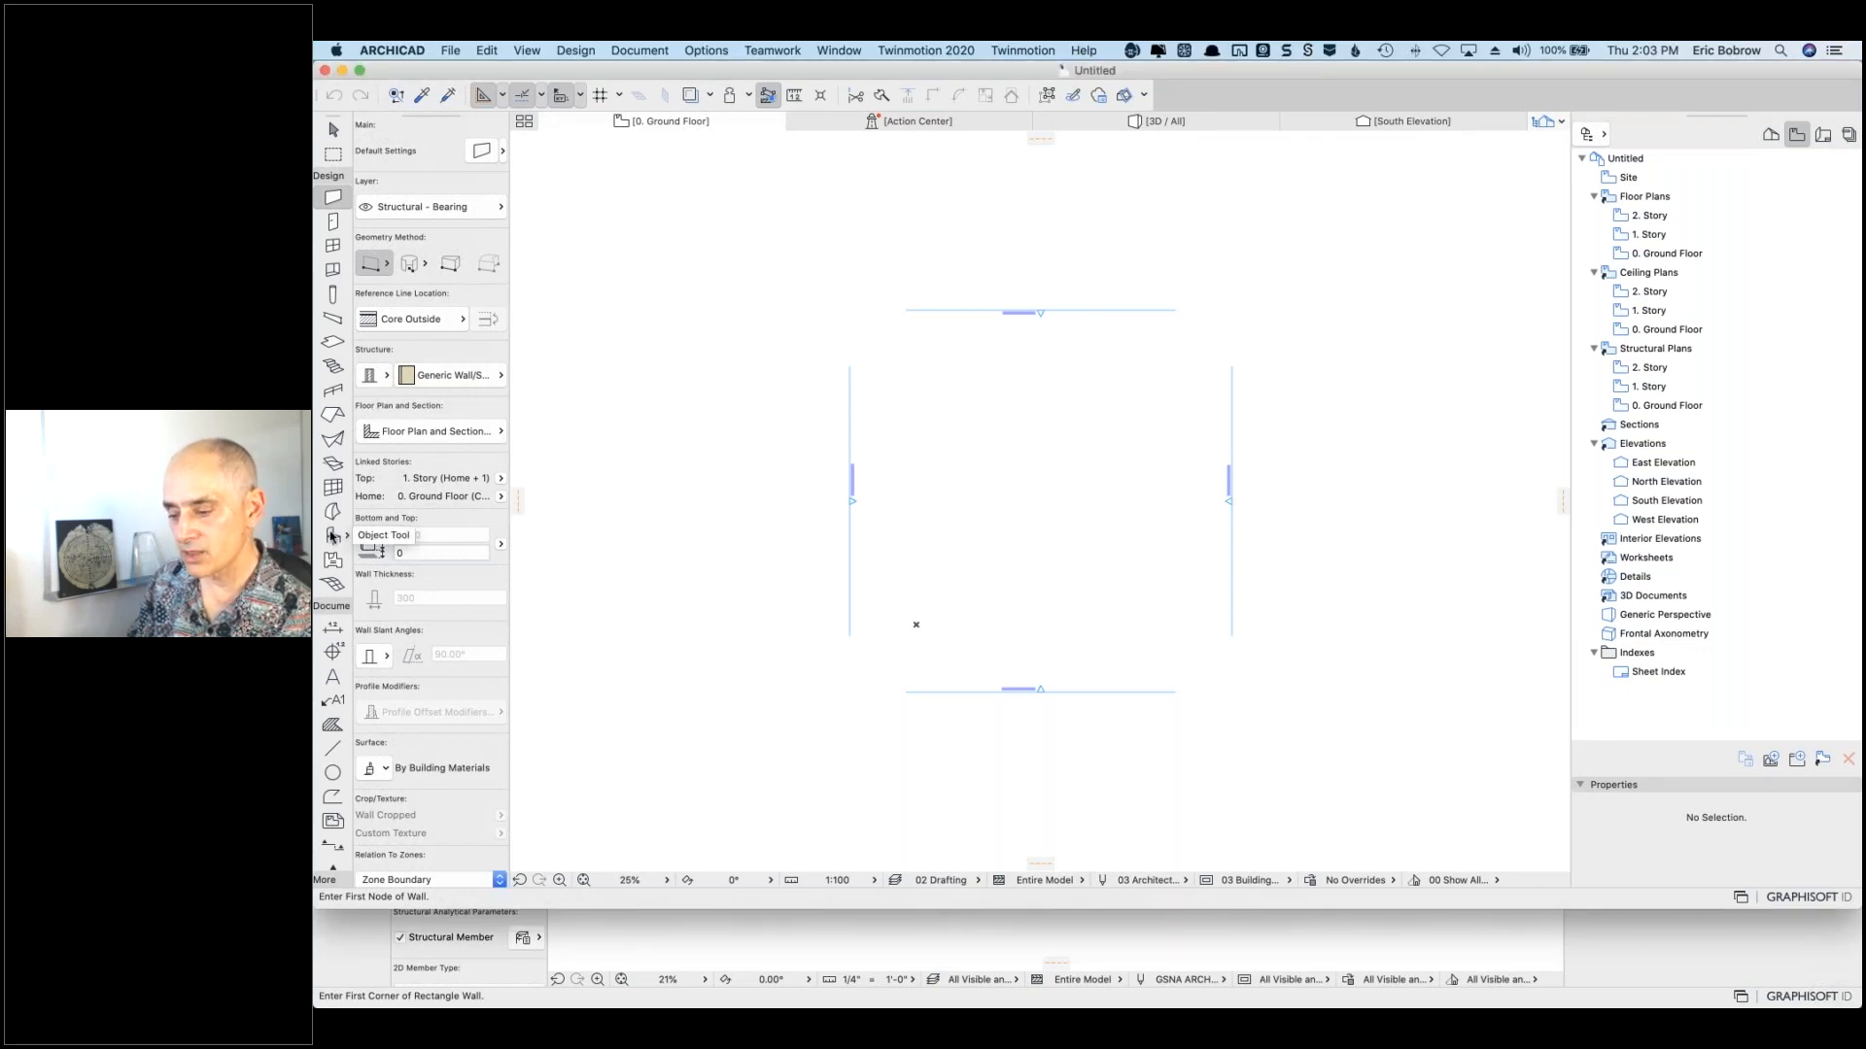
Step: Open Object Default Settings and search the library for 'lift', then 'elevator'
click(333, 536)
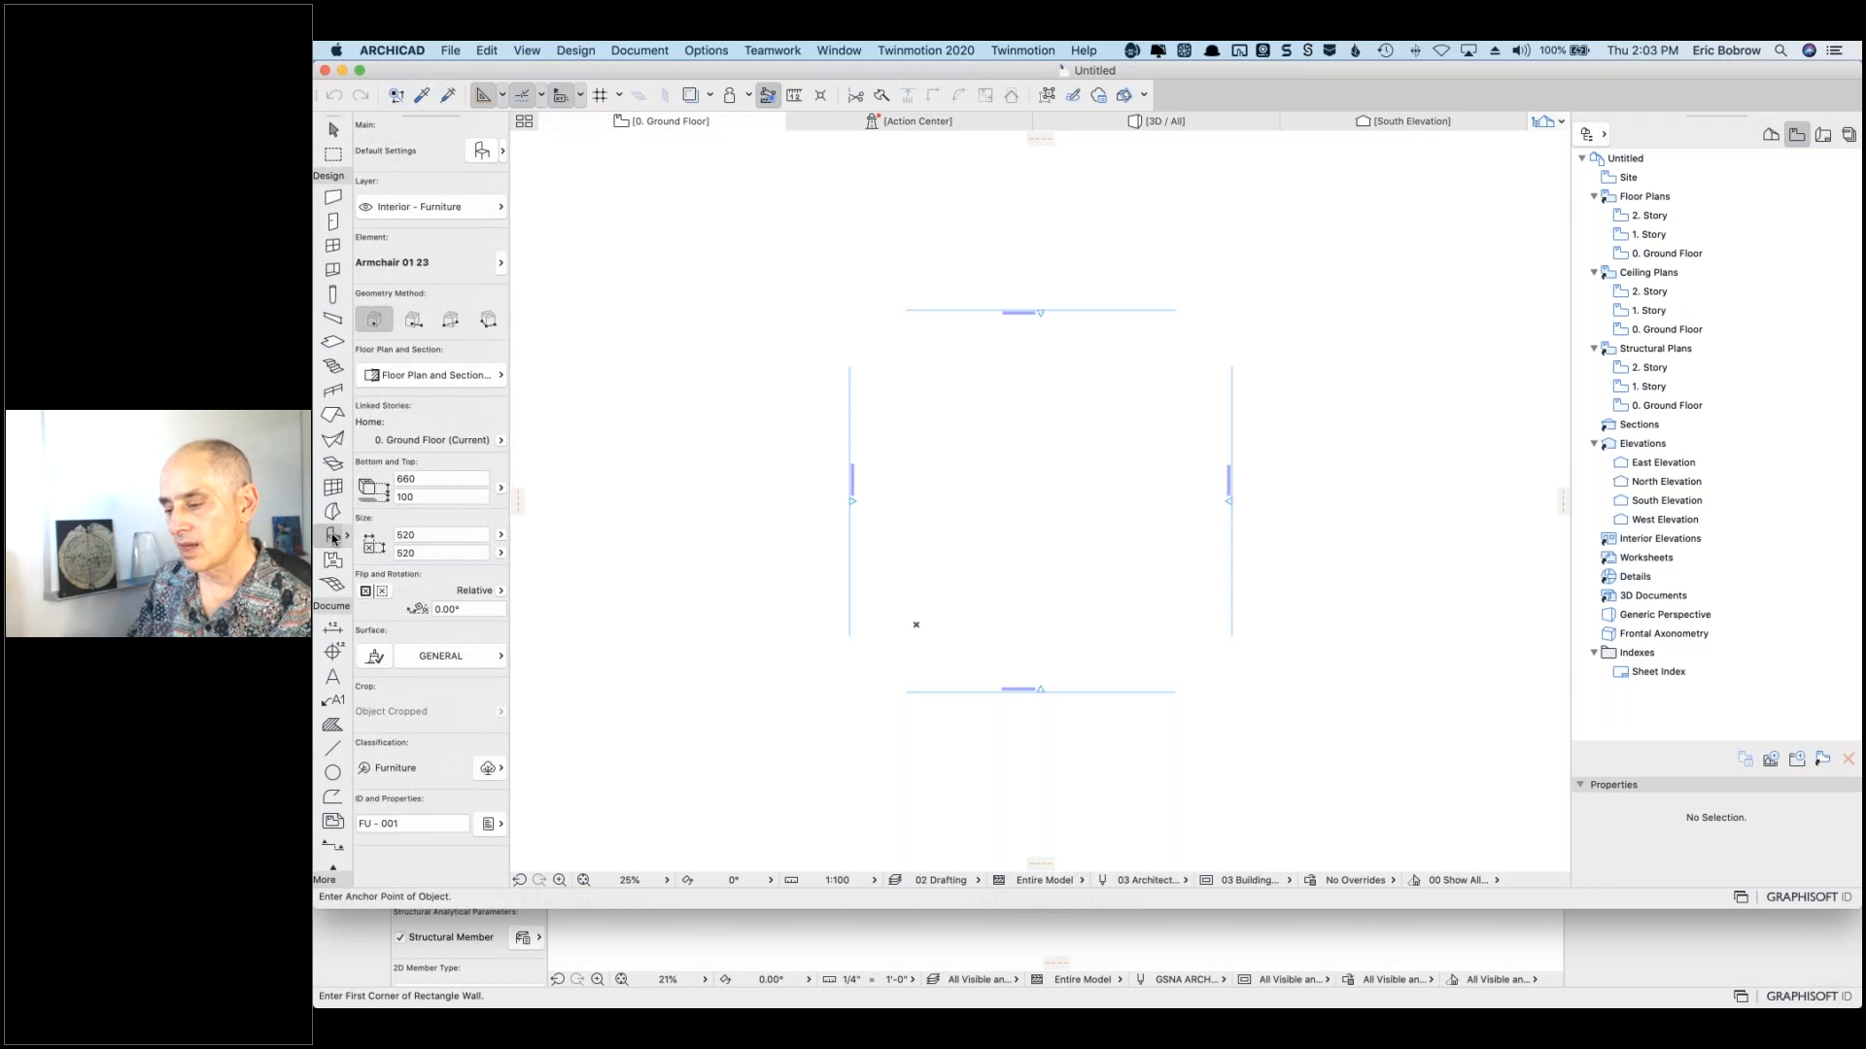
double_click(333, 536)
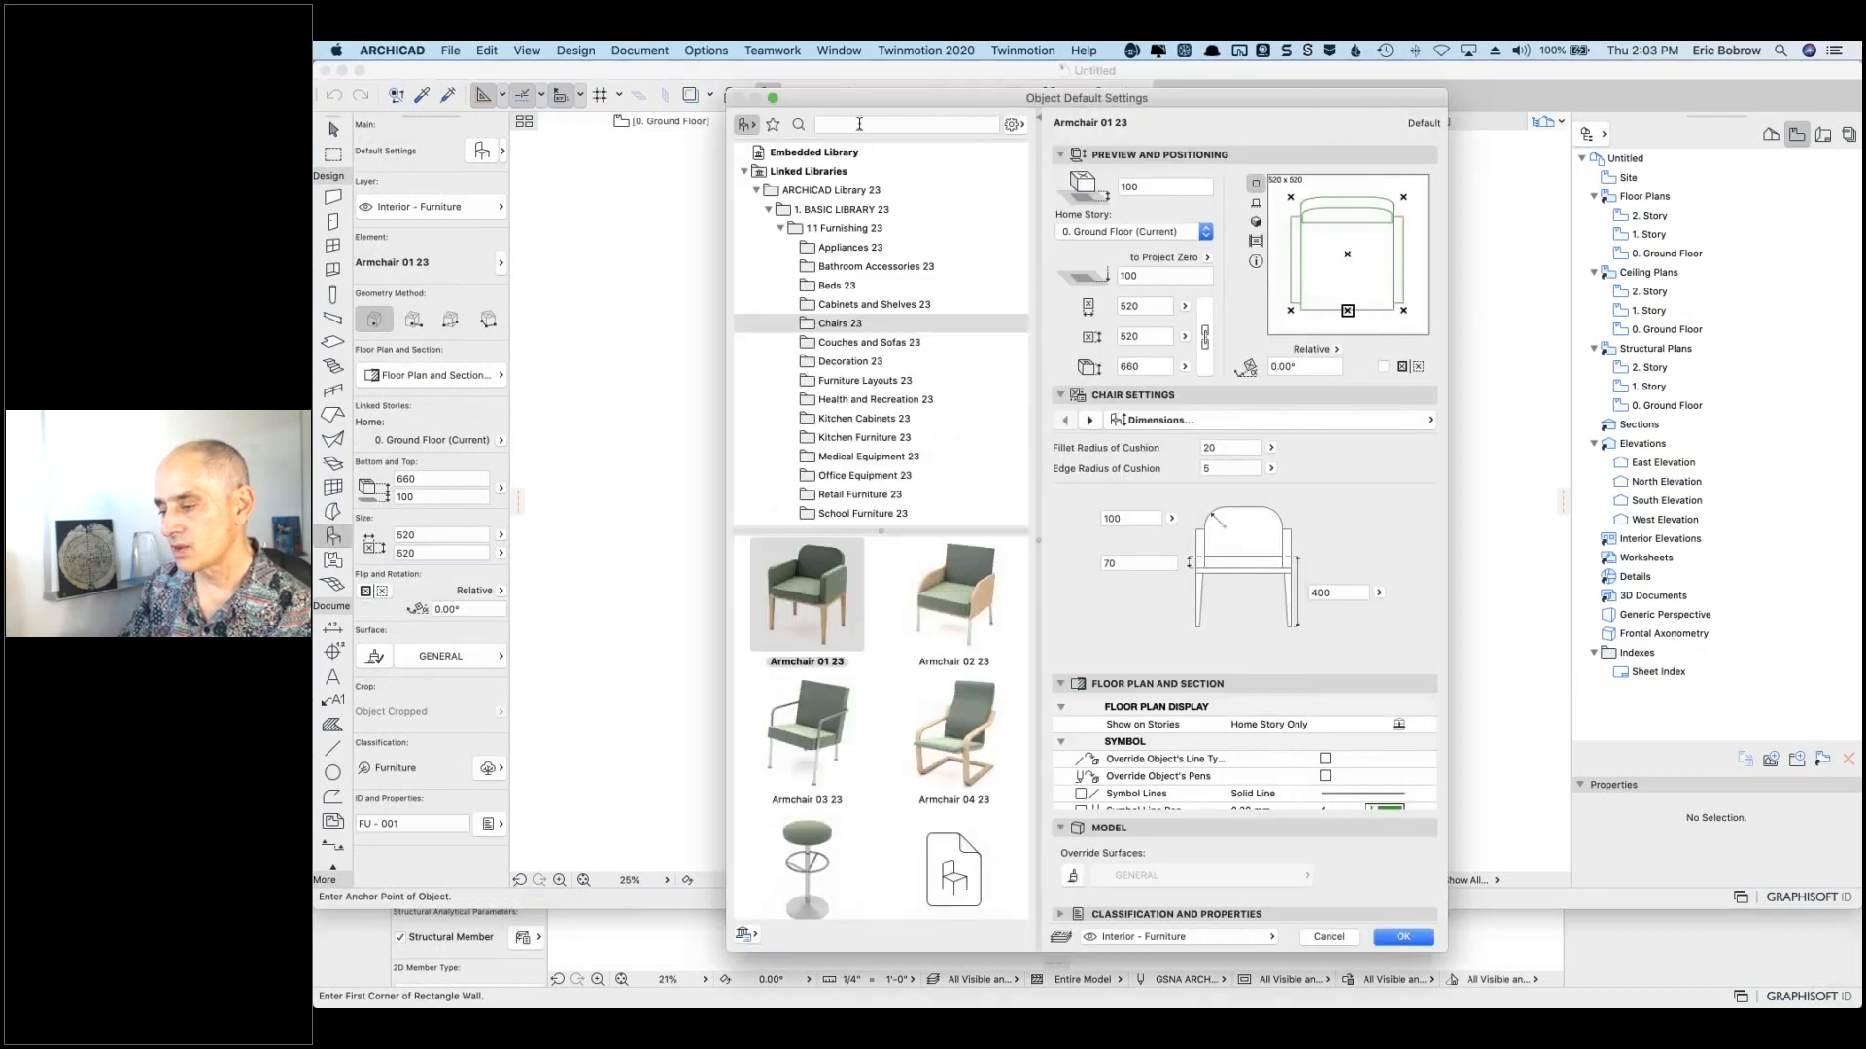
click(863, 123)
text(lift)
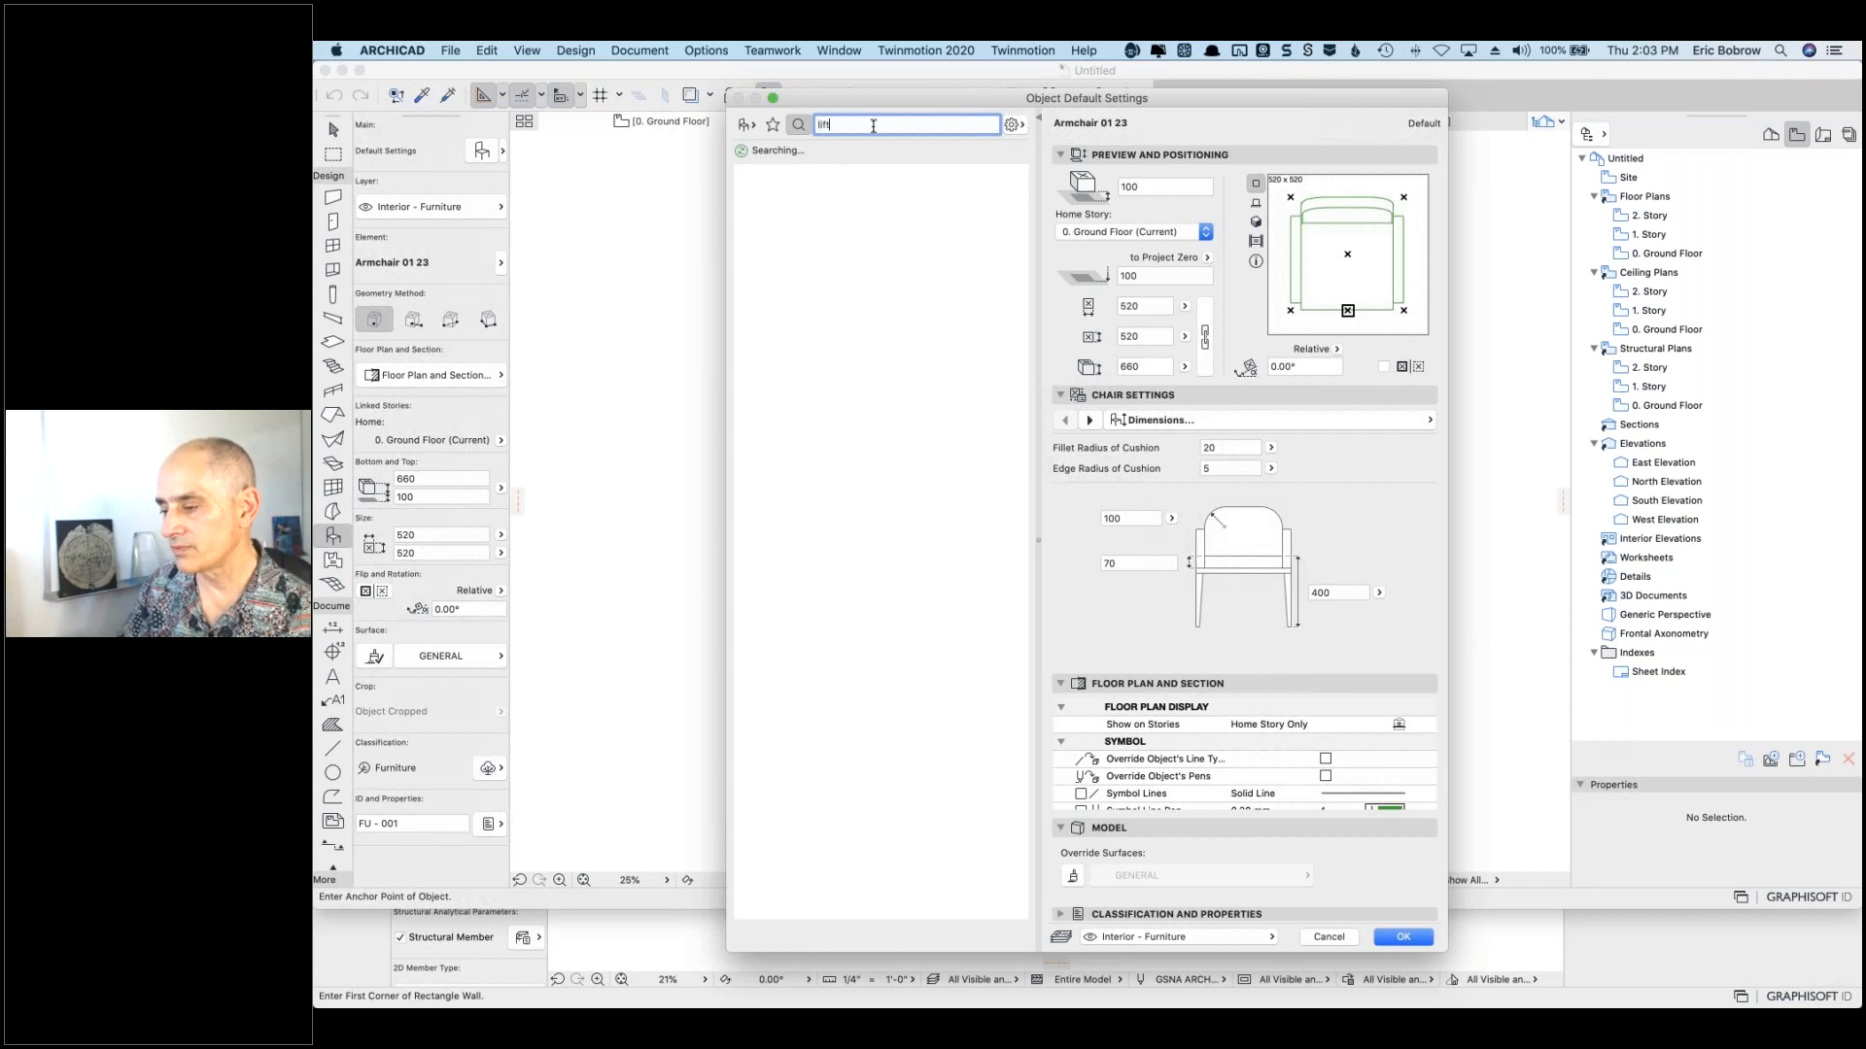
double_click(878, 128)
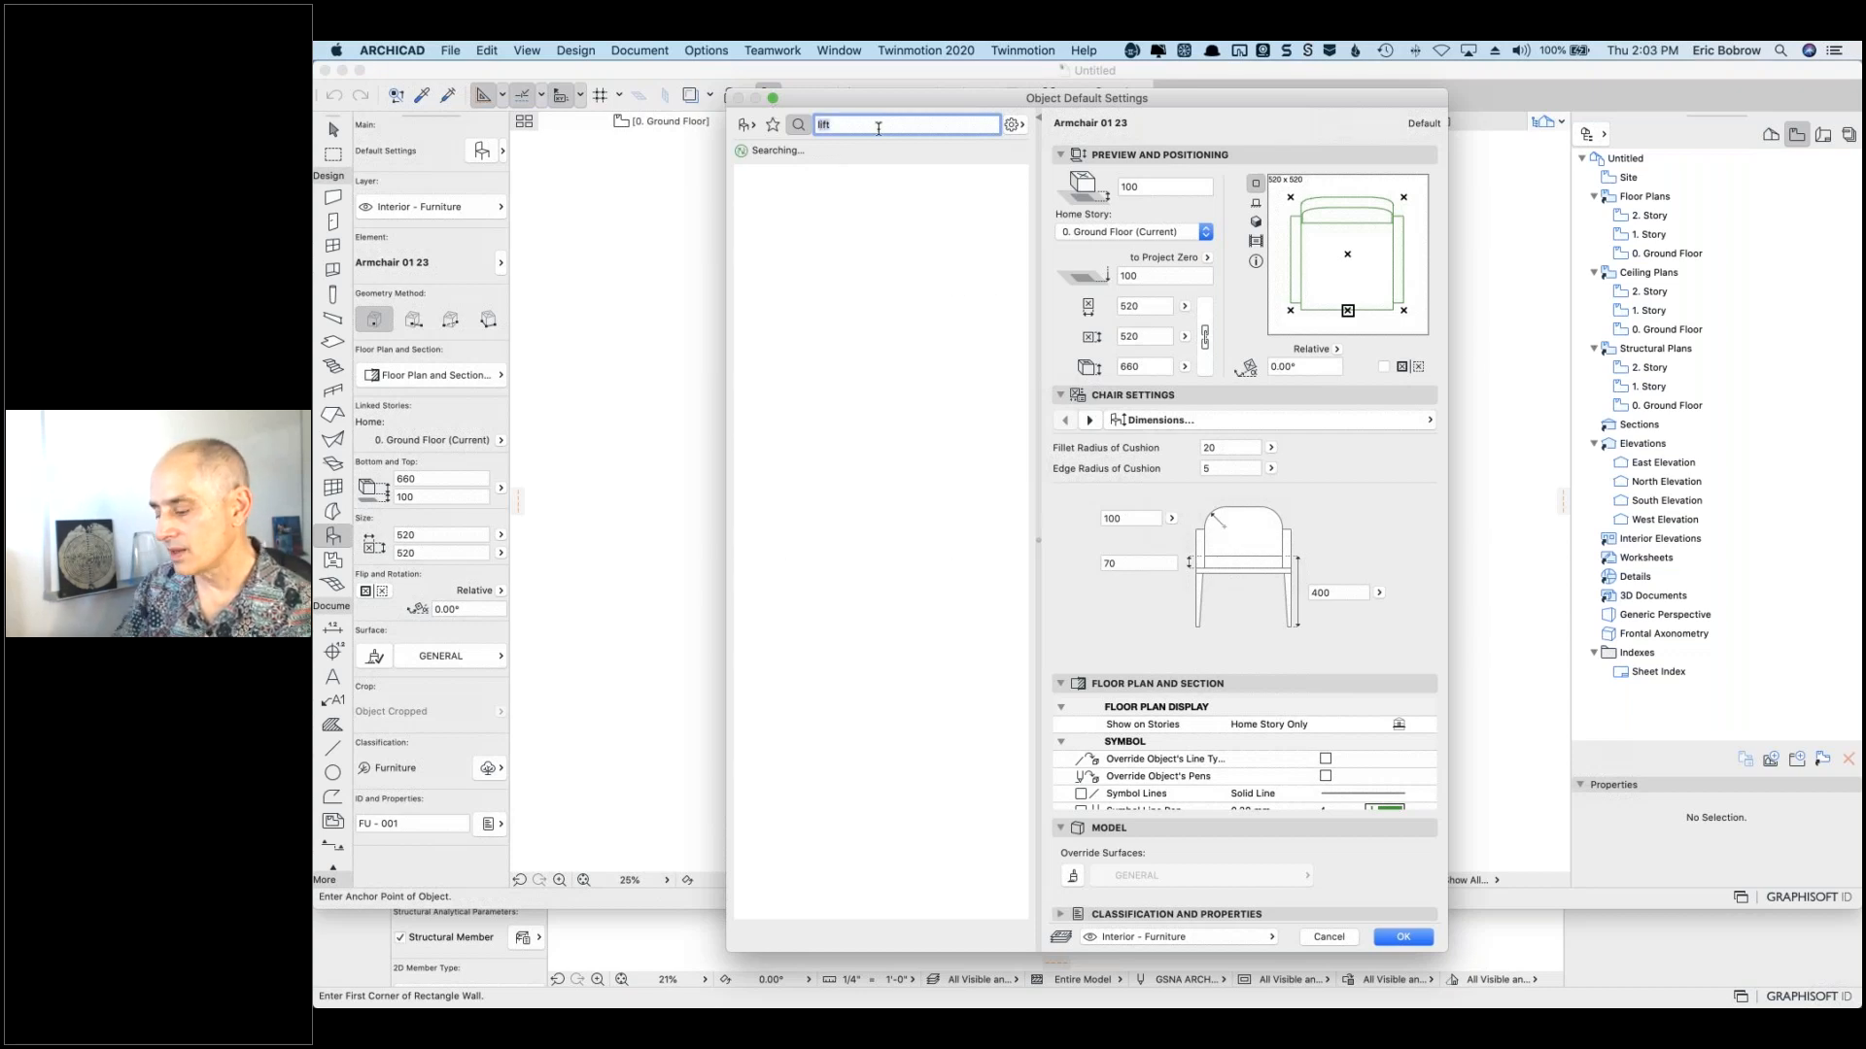
text(elevator)
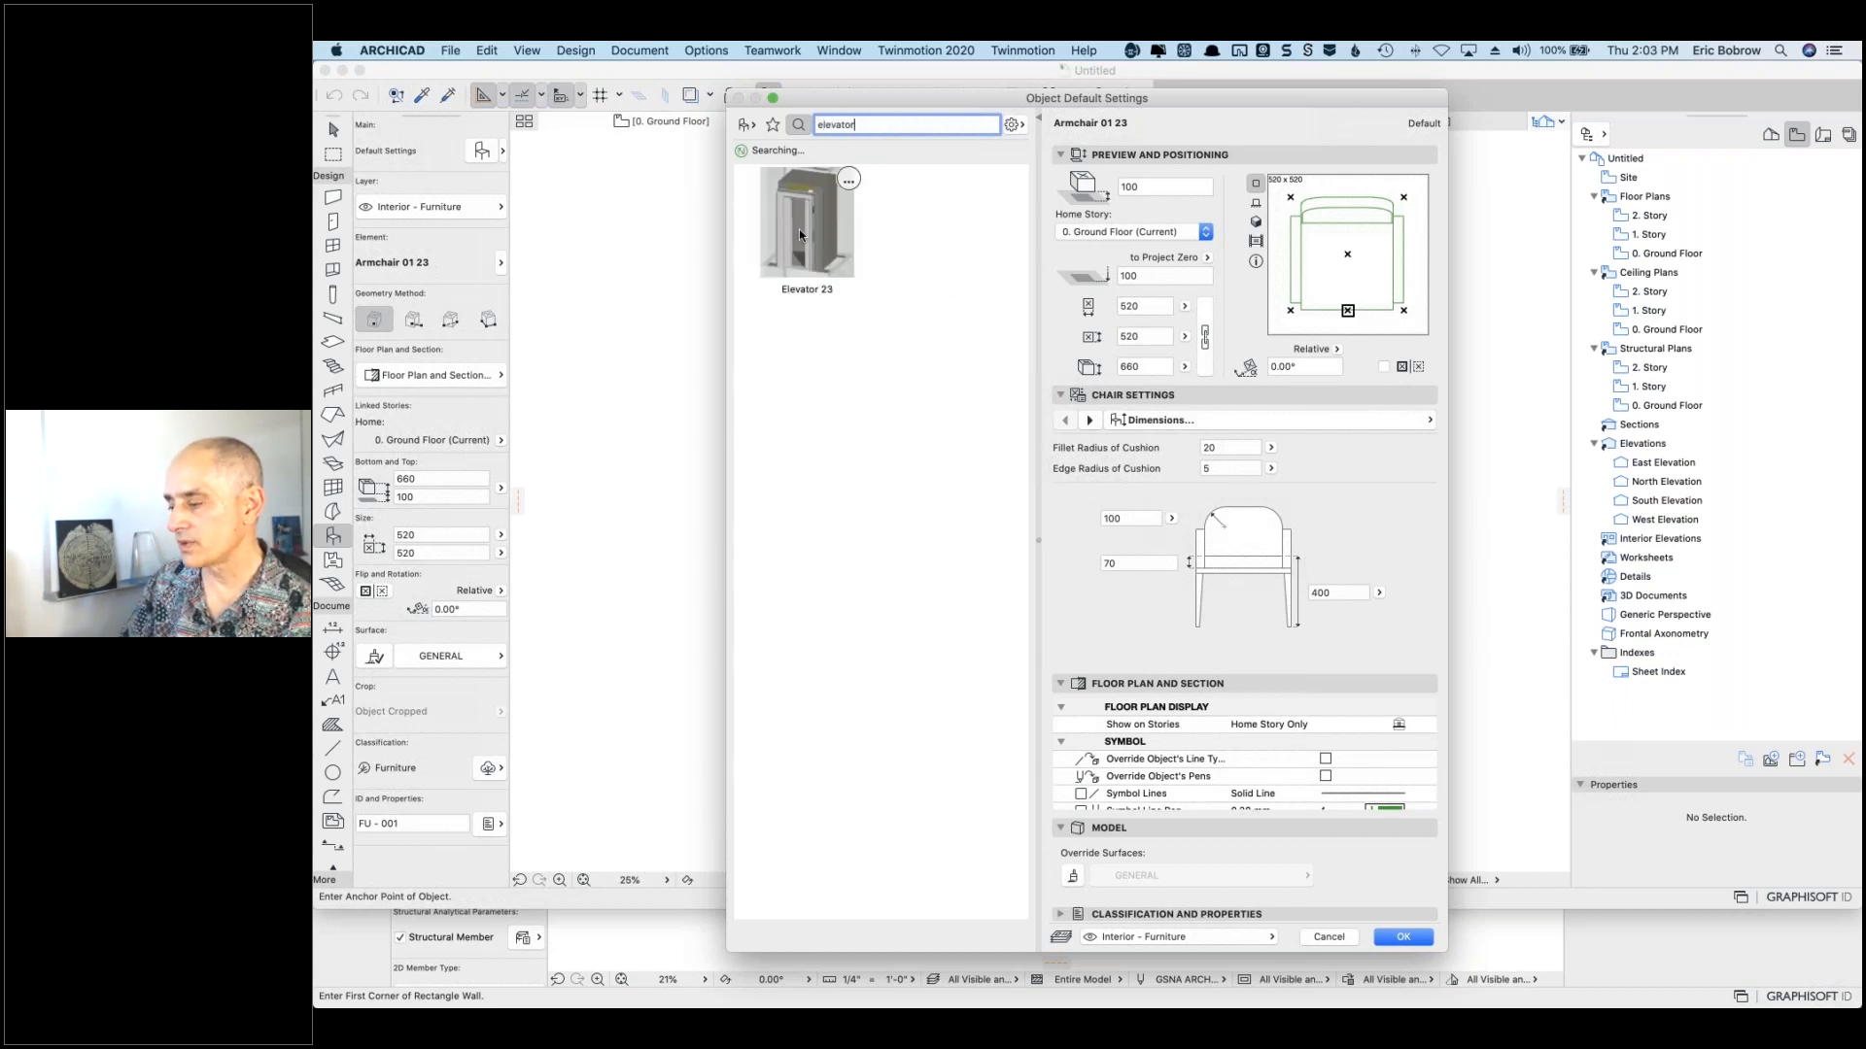
Step: Choose Elevator 23, check its door display options, and preview it in 3D
click(798, 229)
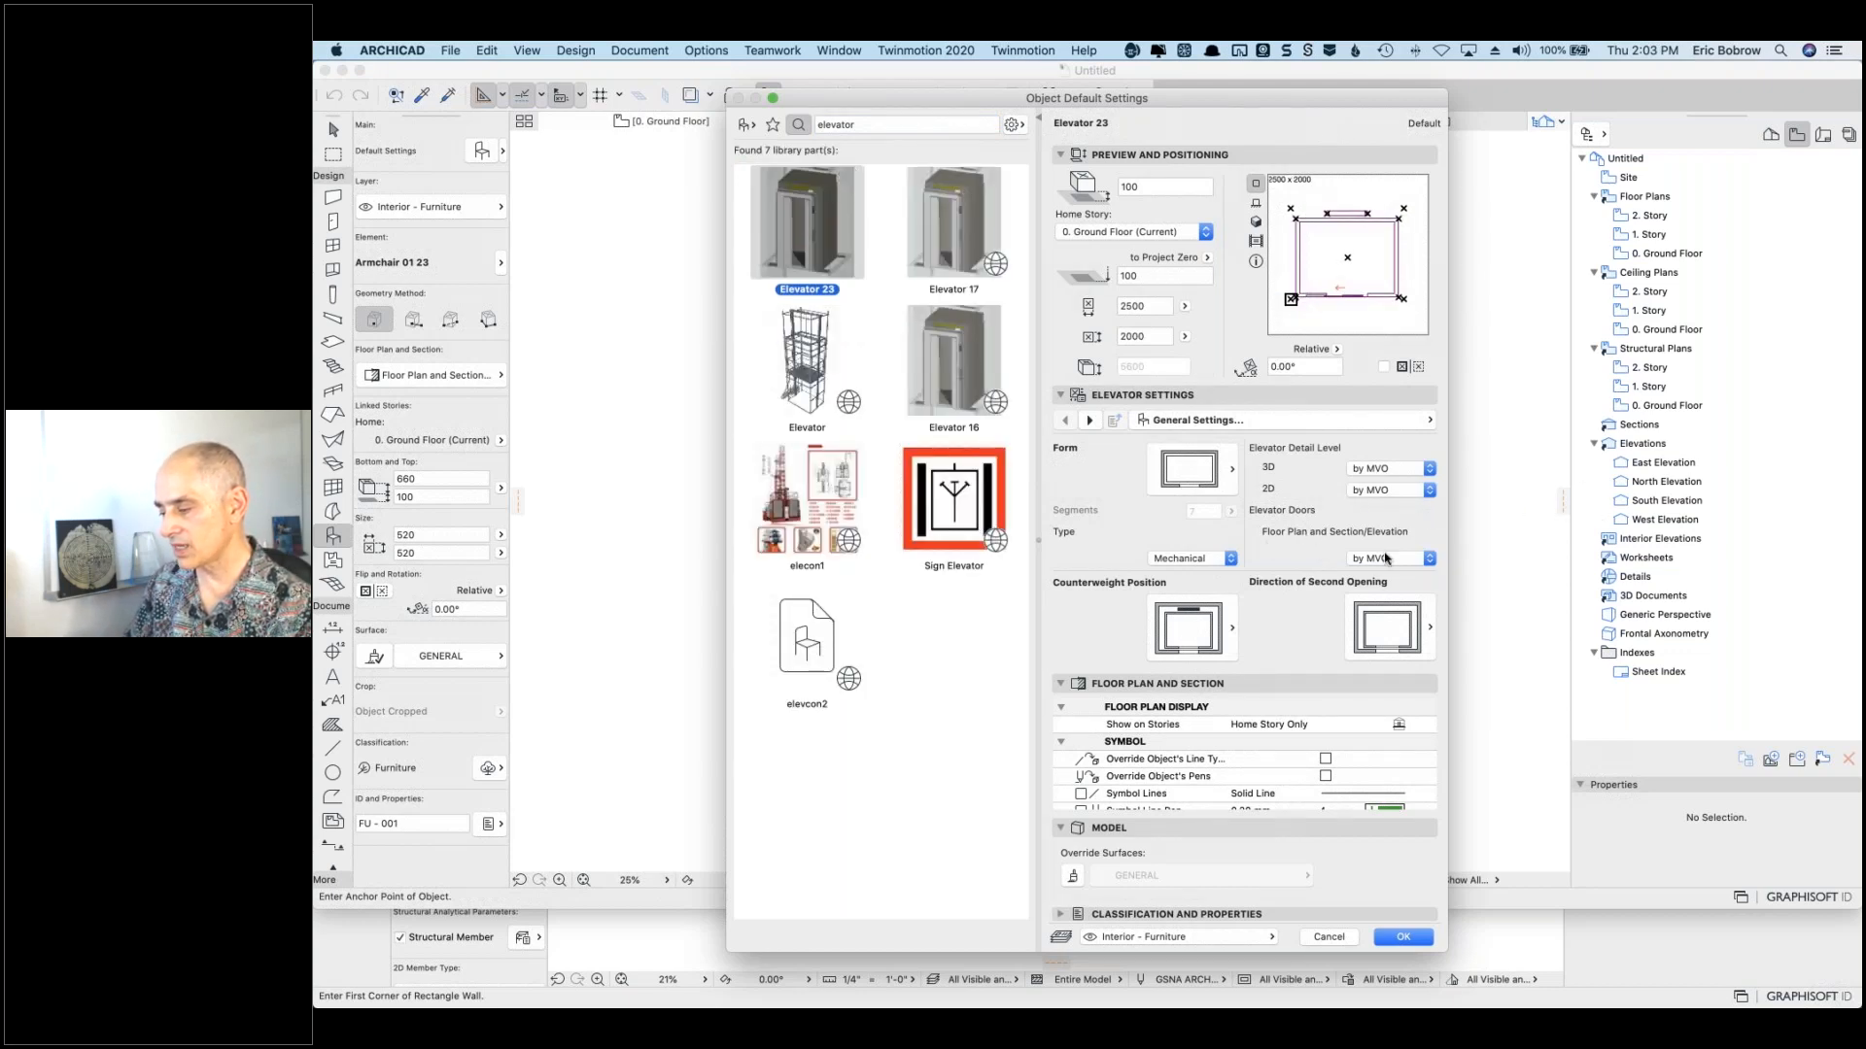
click(1425, 560)
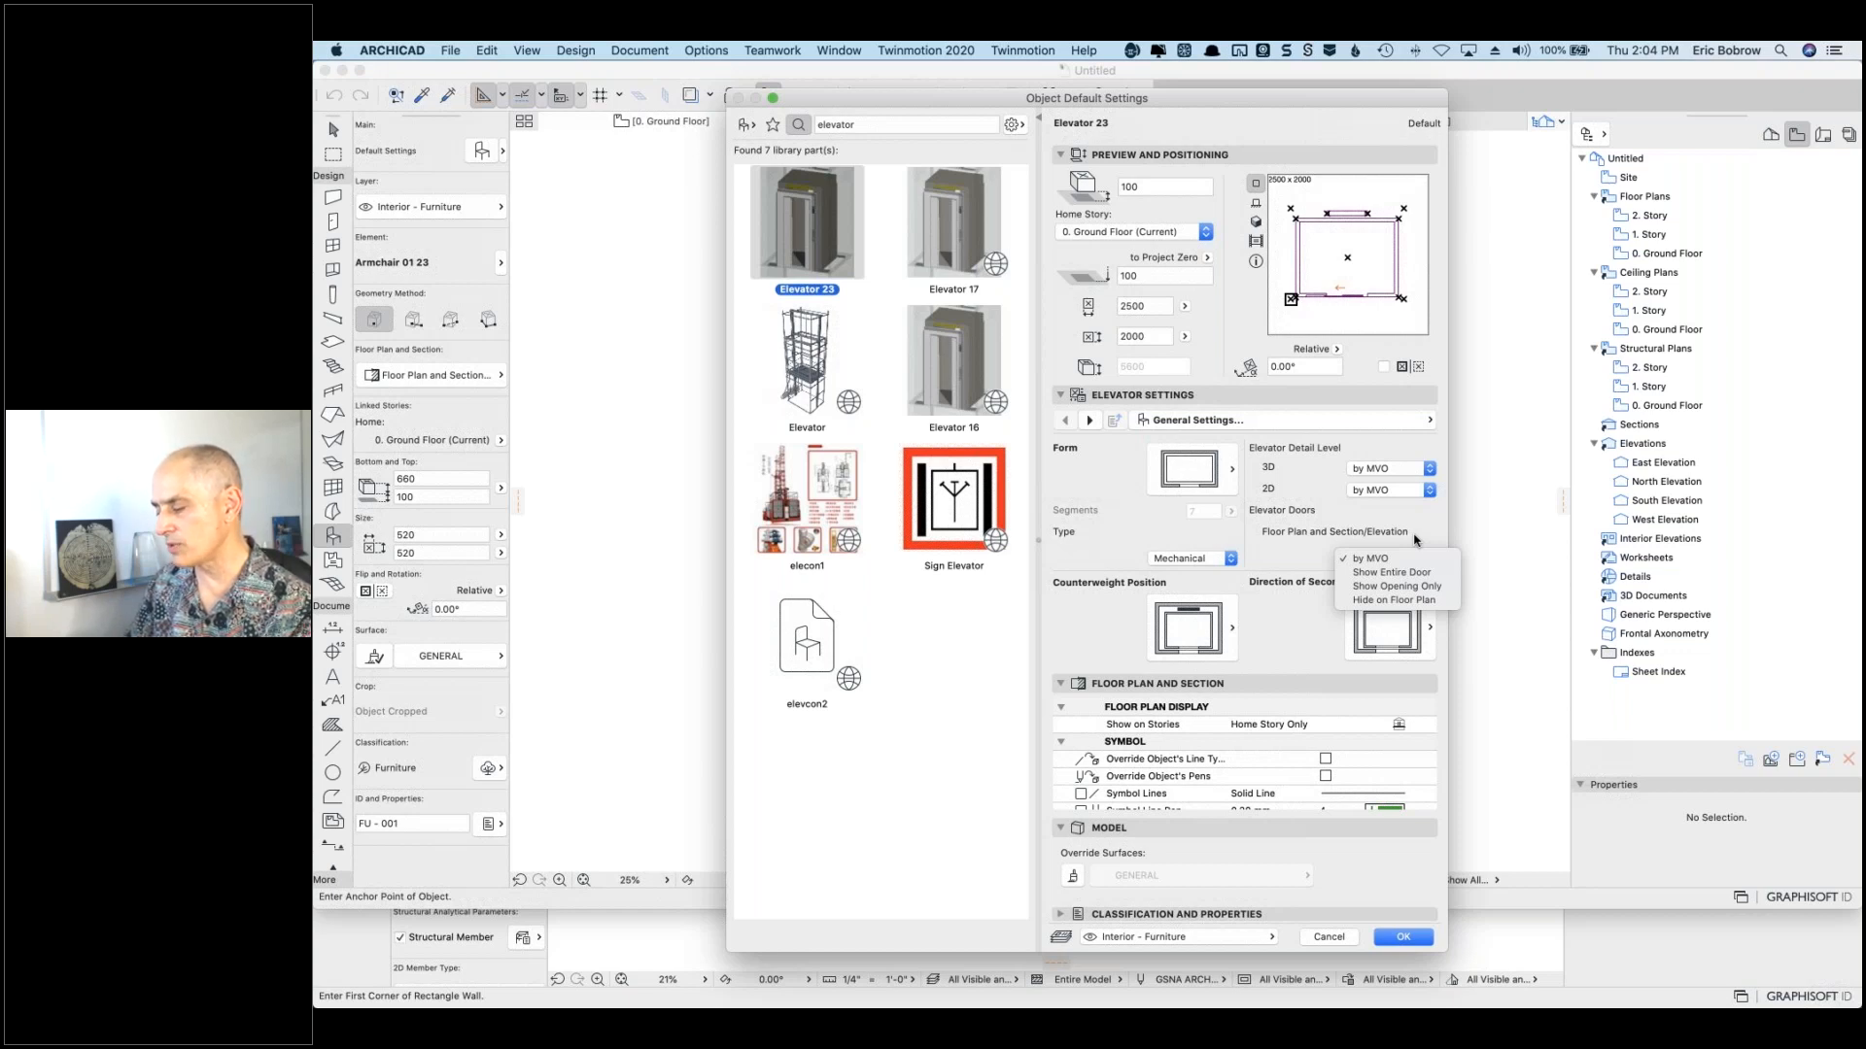
click(1414, 535)
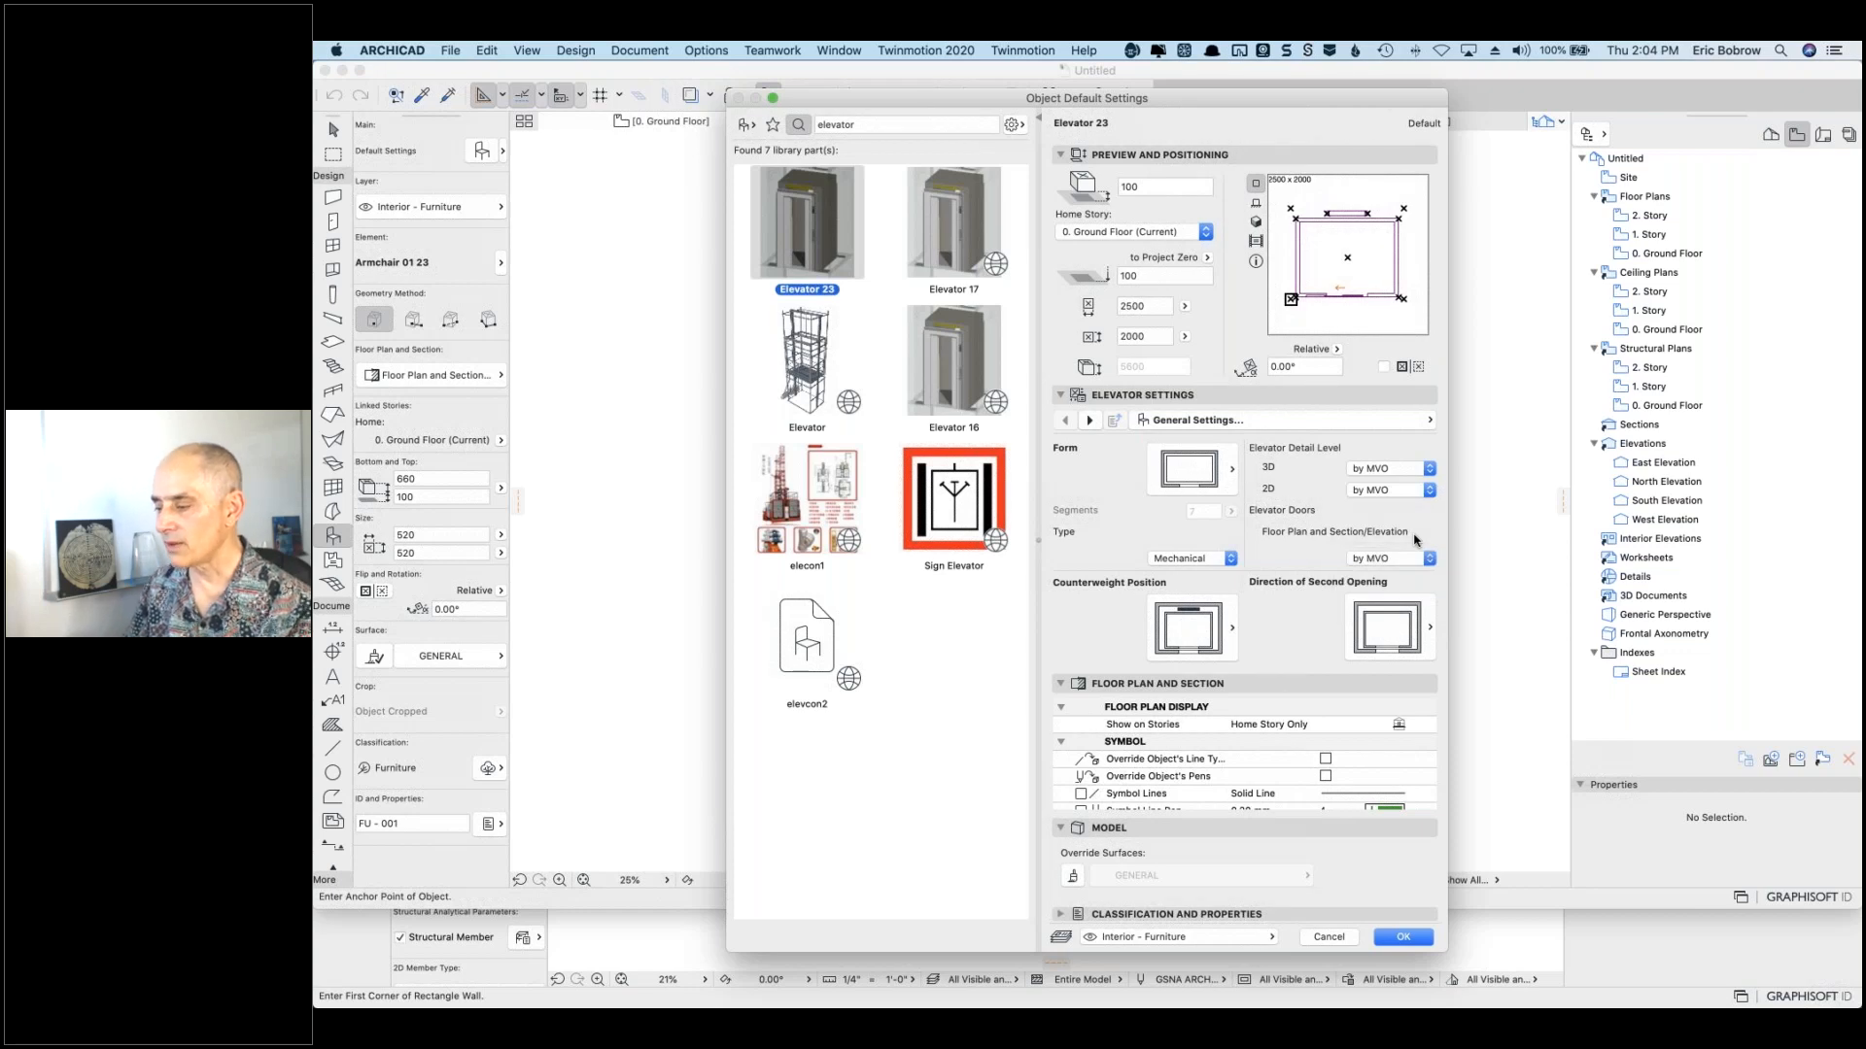
click(1256, 222)
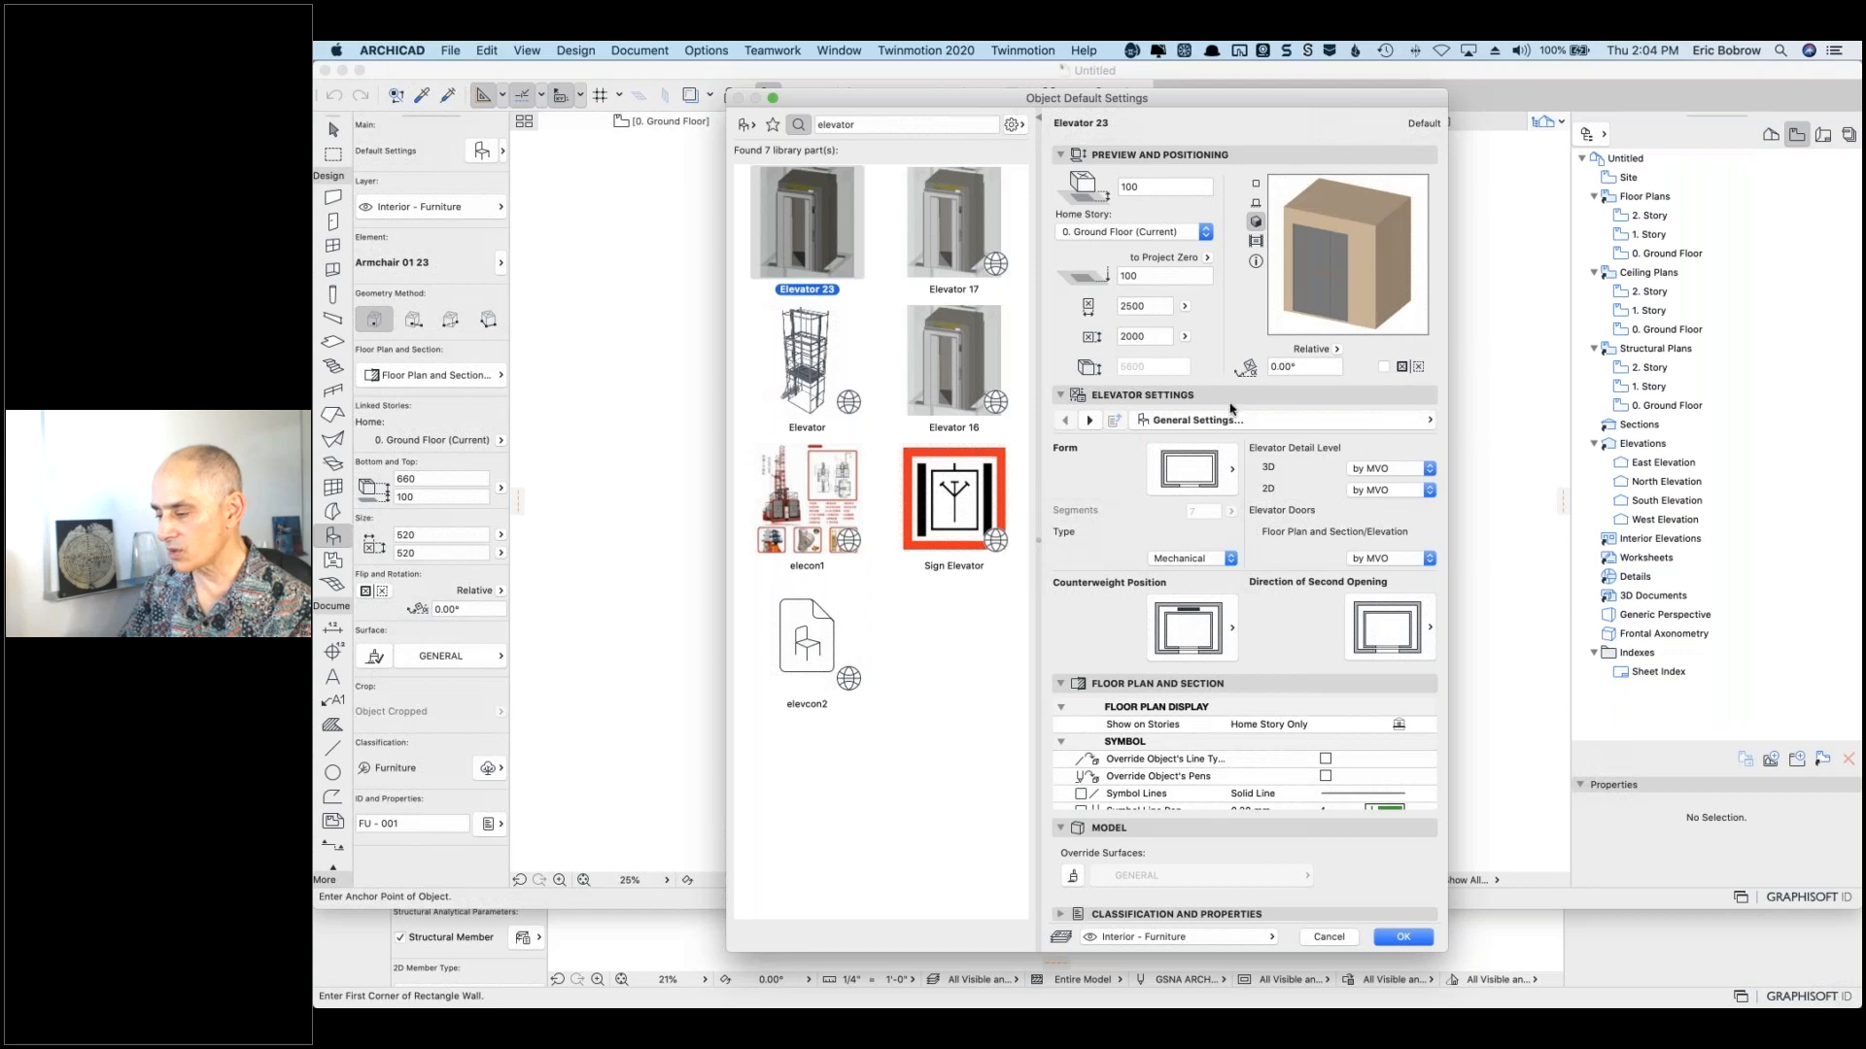
Step: Page through the elevator settings, checking car height values, up to Story Settings
click(1091, 421)
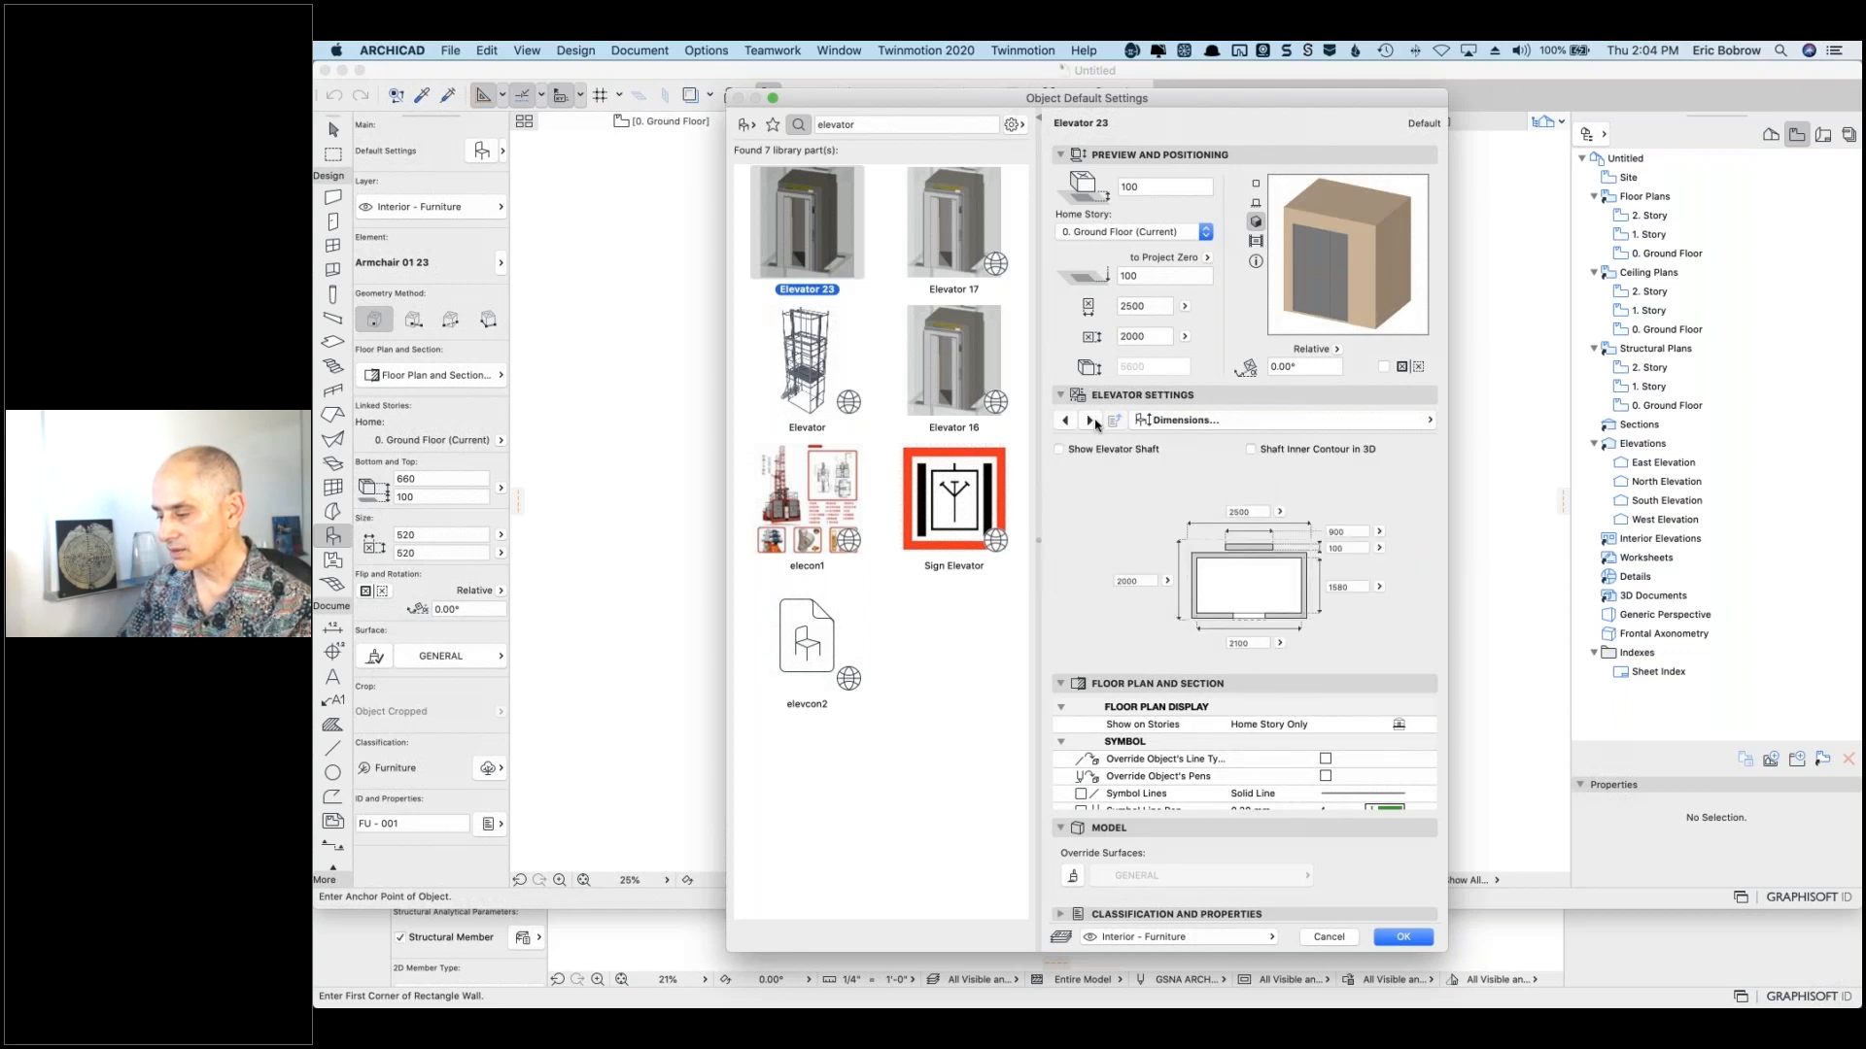
click(1091, 421)
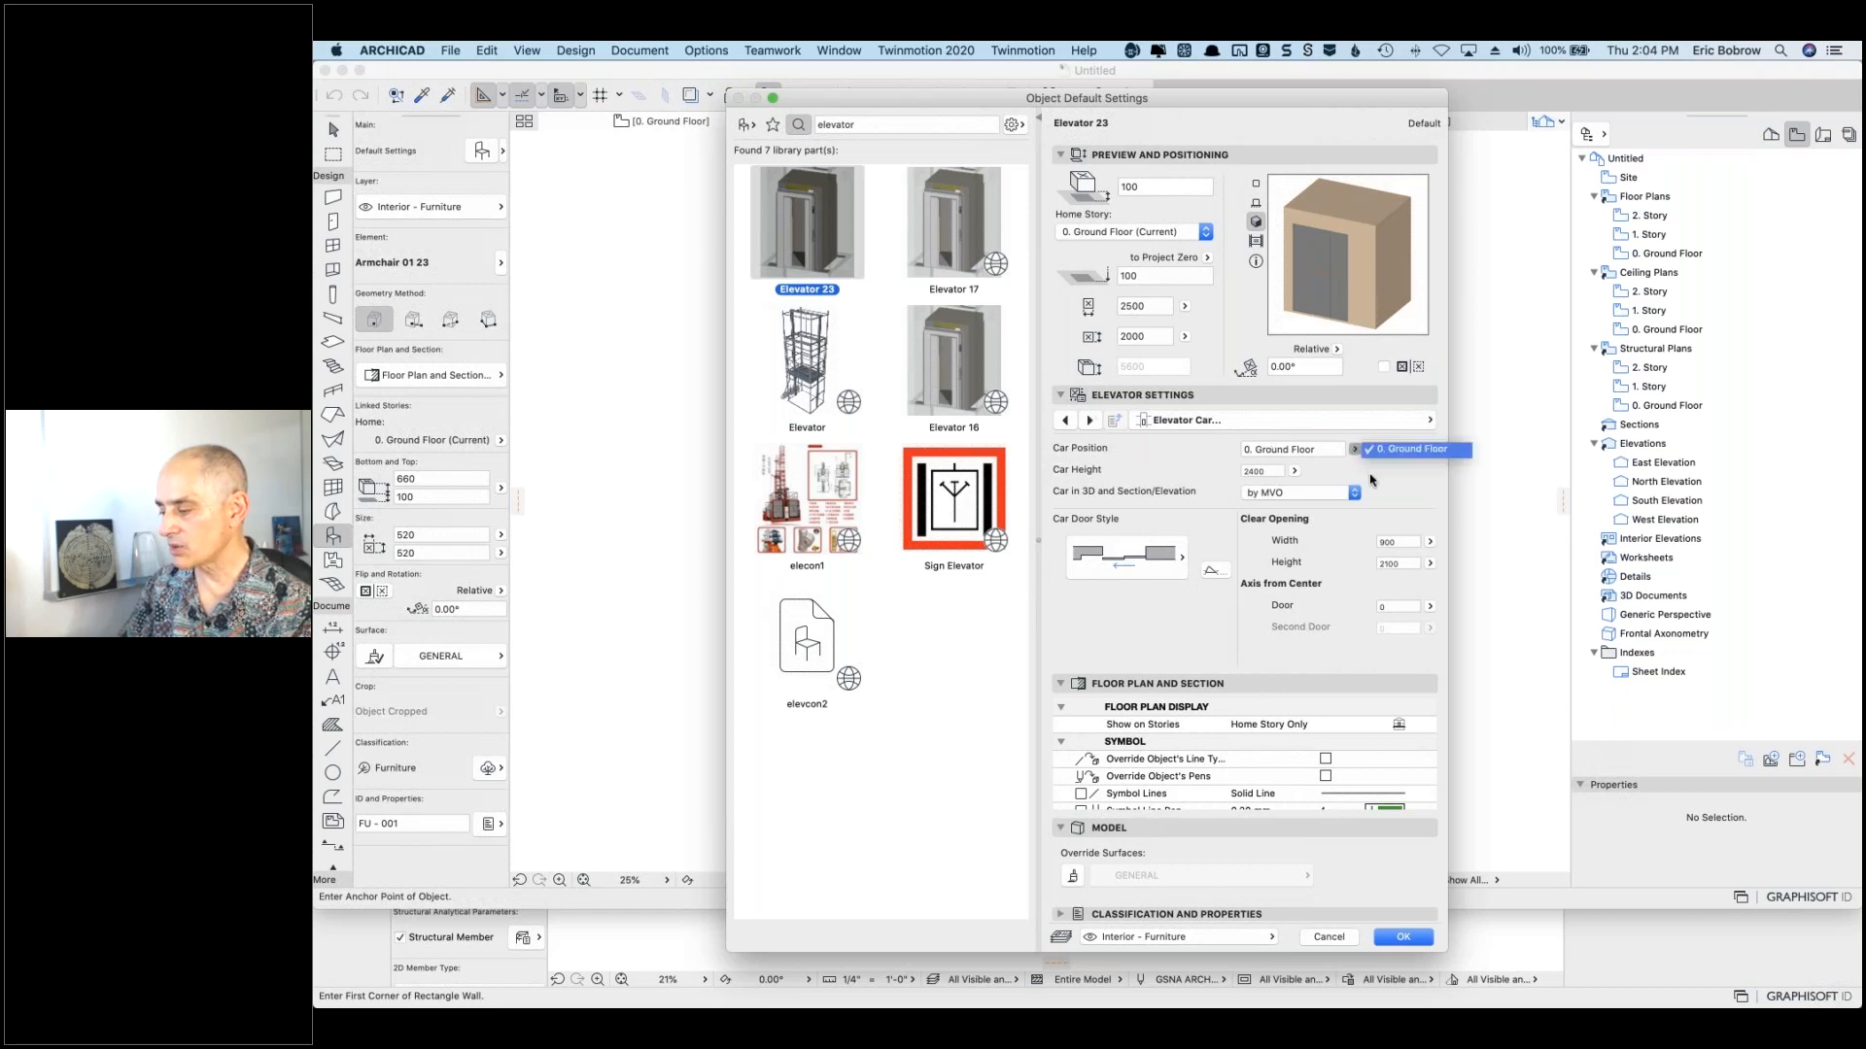
click(1293, 473)
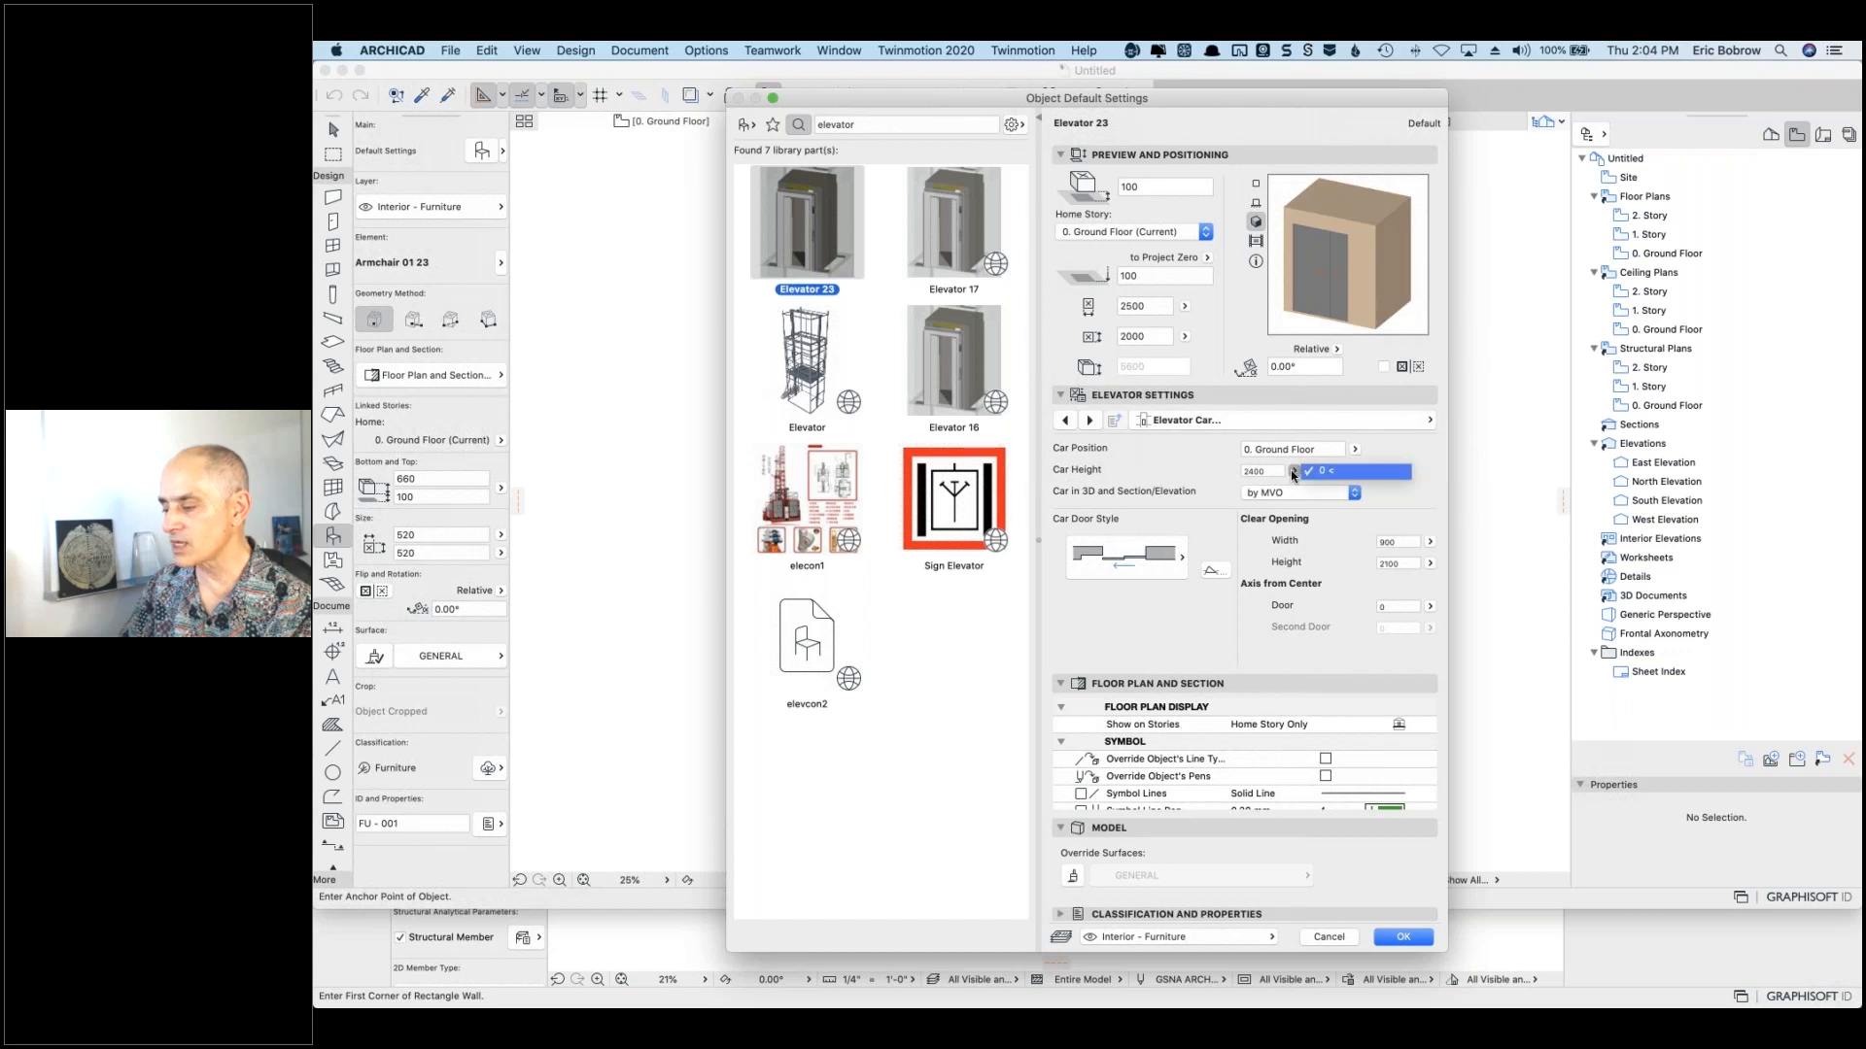
click(1221, 473)
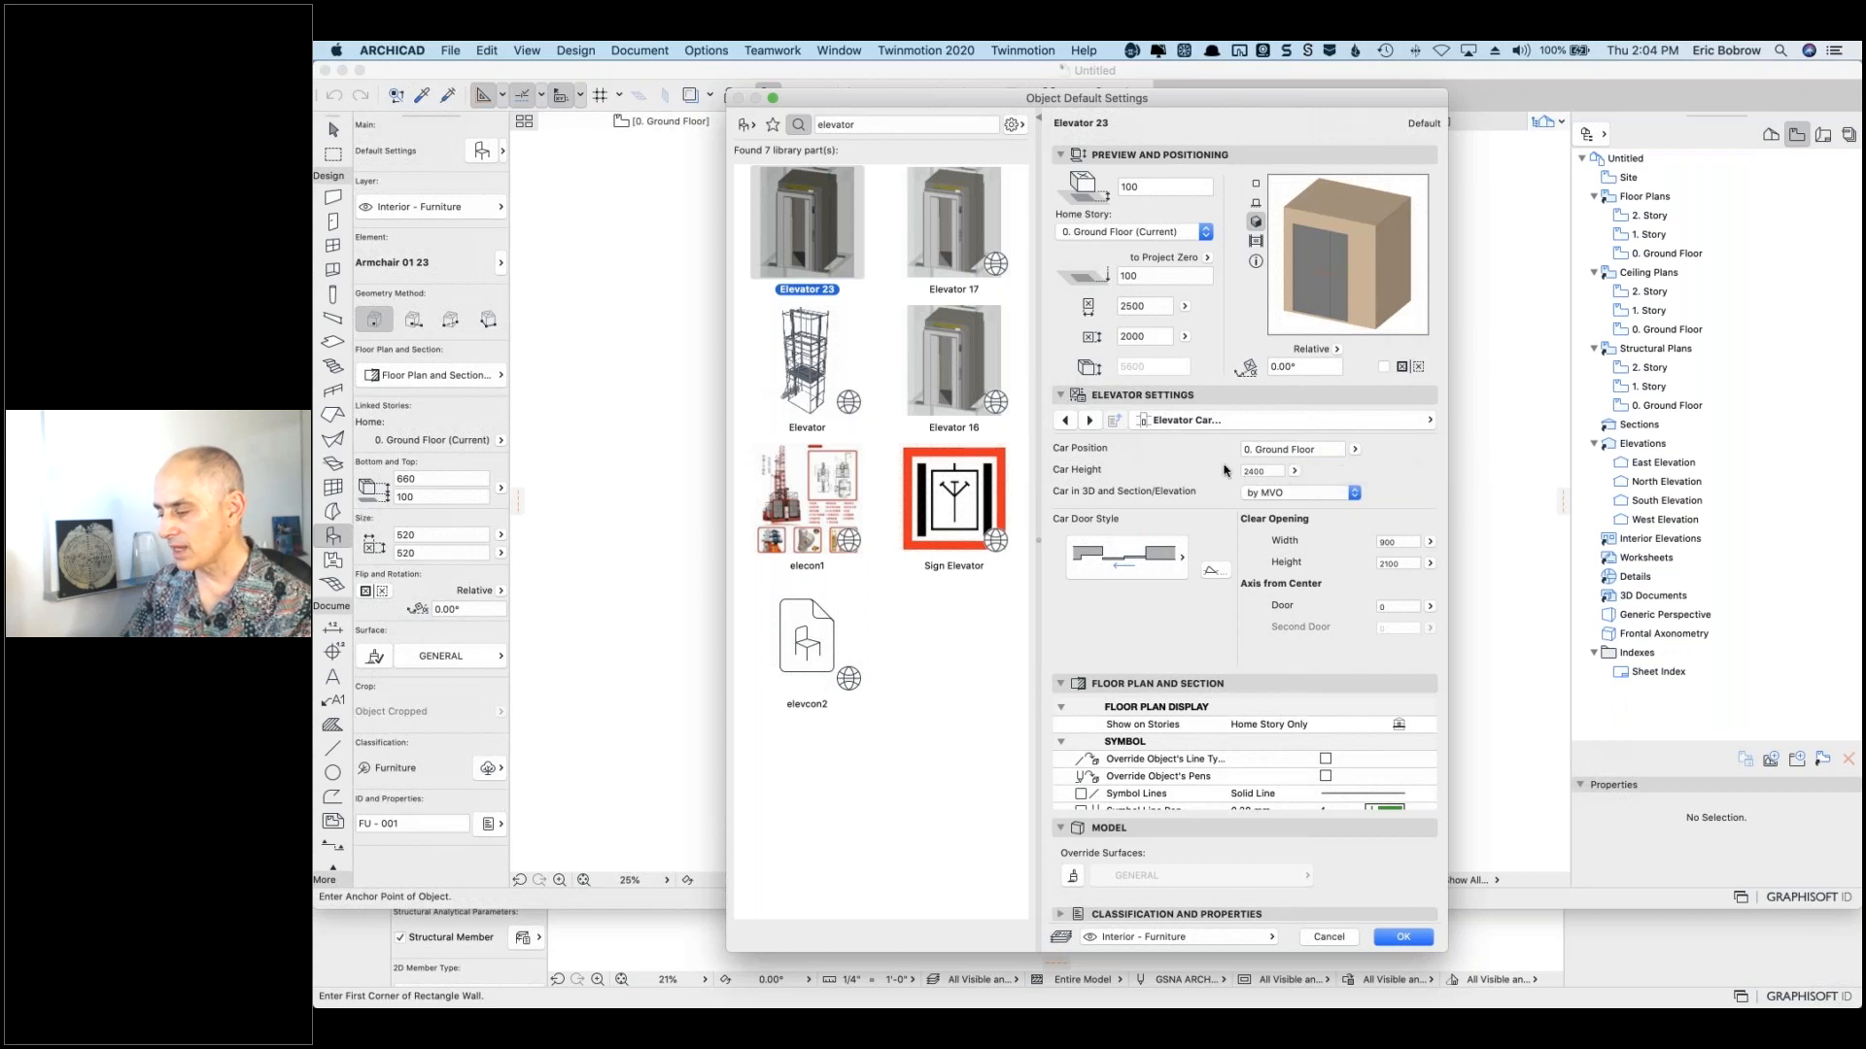
click(1091, 421)
click(1091, 421)
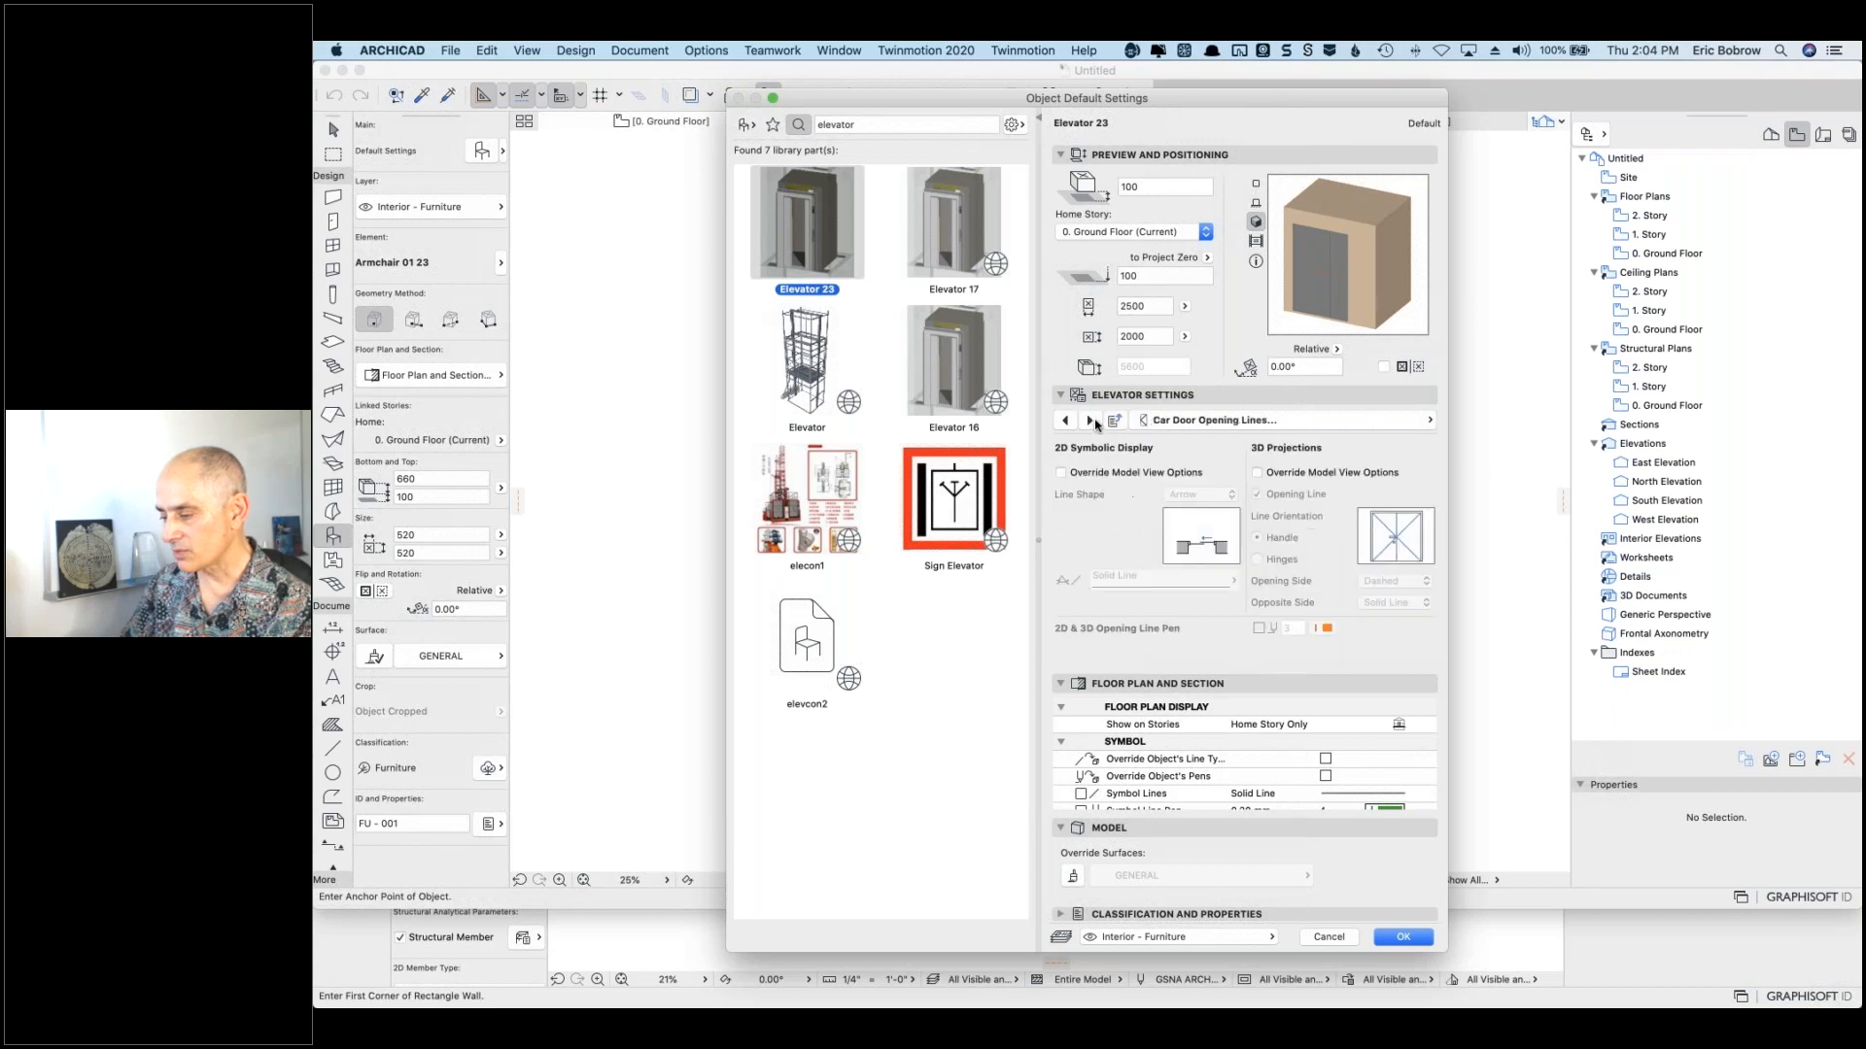
click(1091, 421)
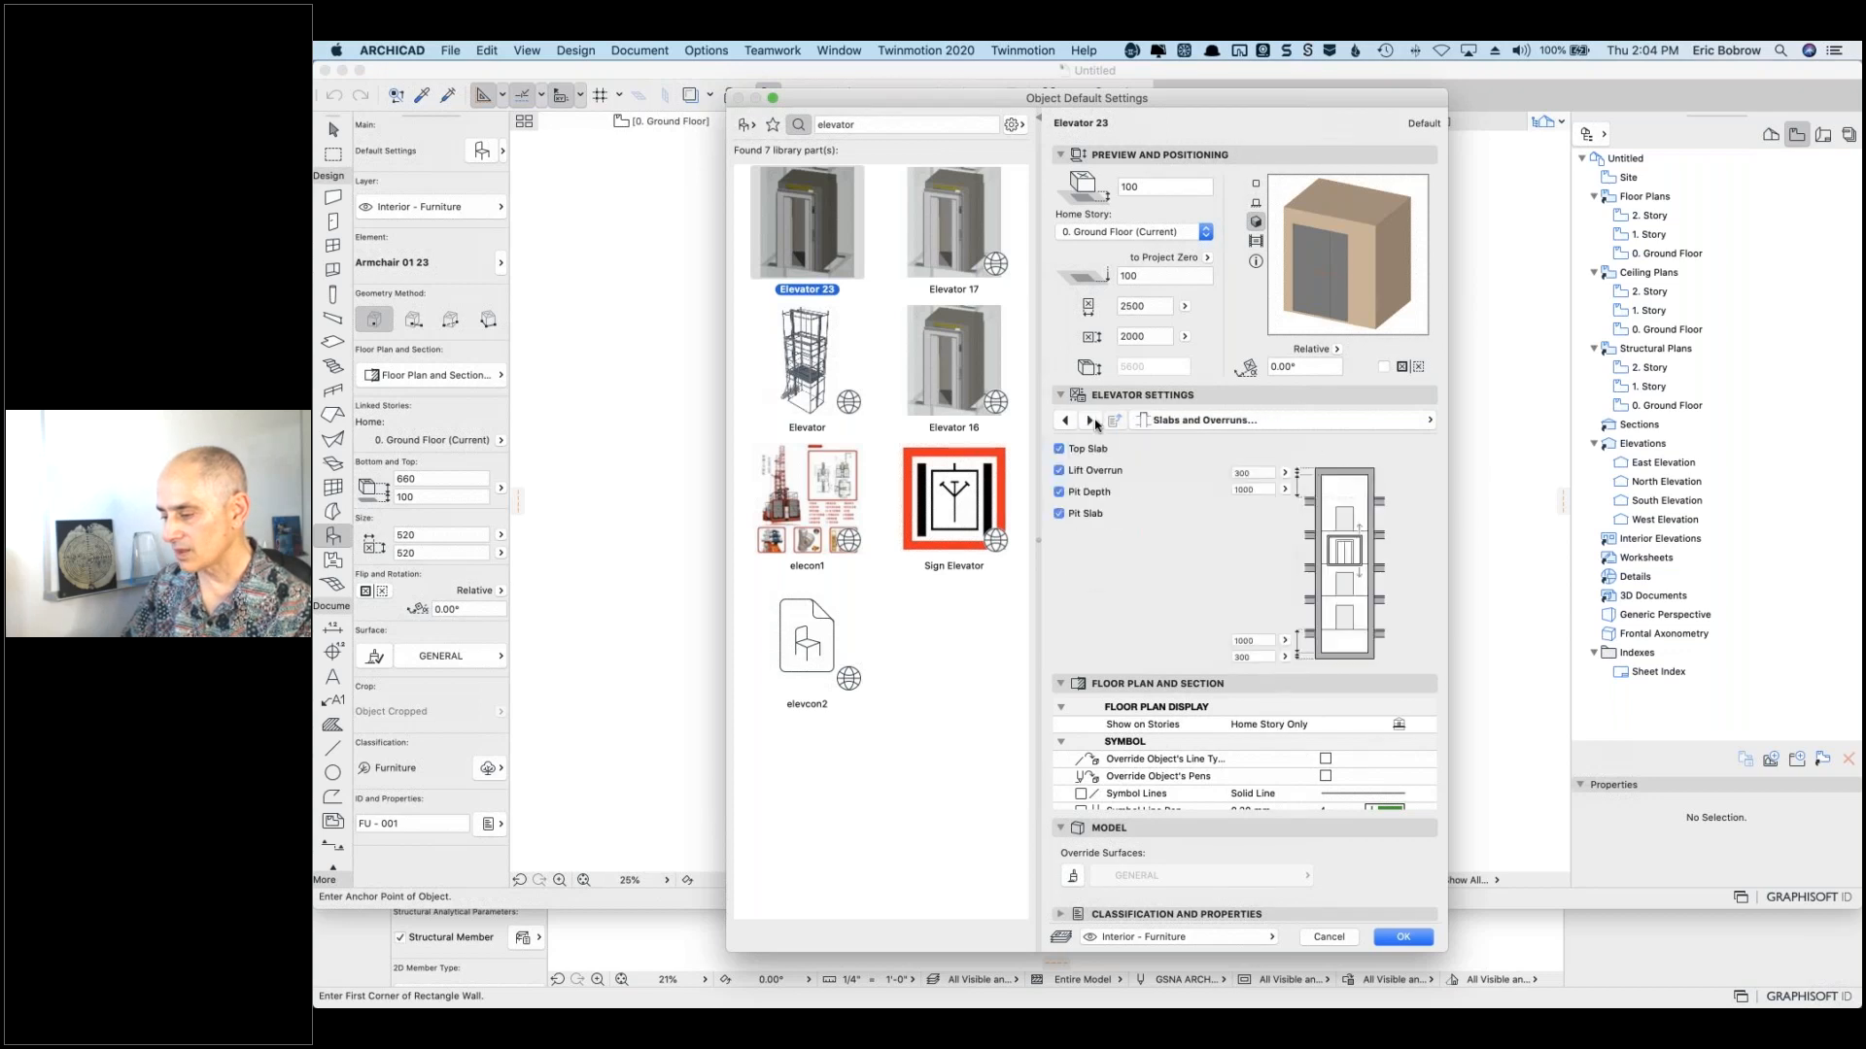
click(1091, 420)
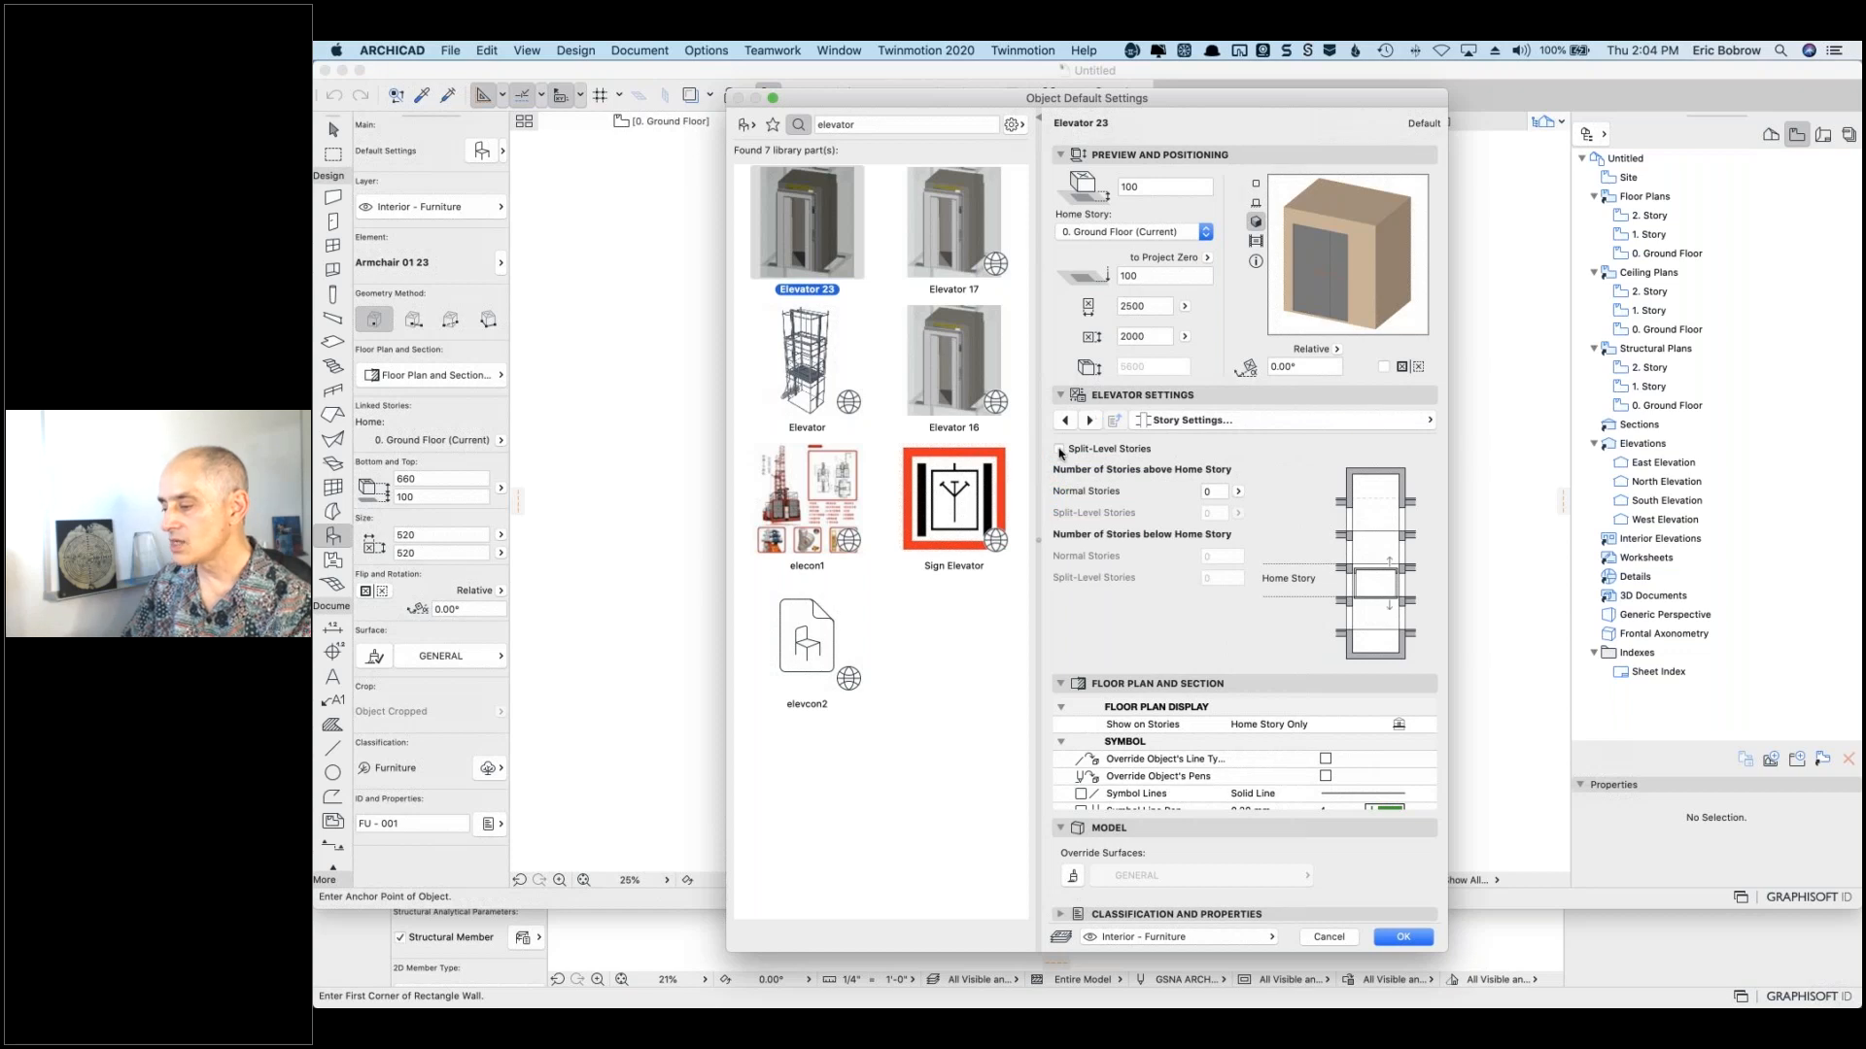
Step: Set the elevator's Normal Stories to 2, checking the allowed range
click(1188, 490)
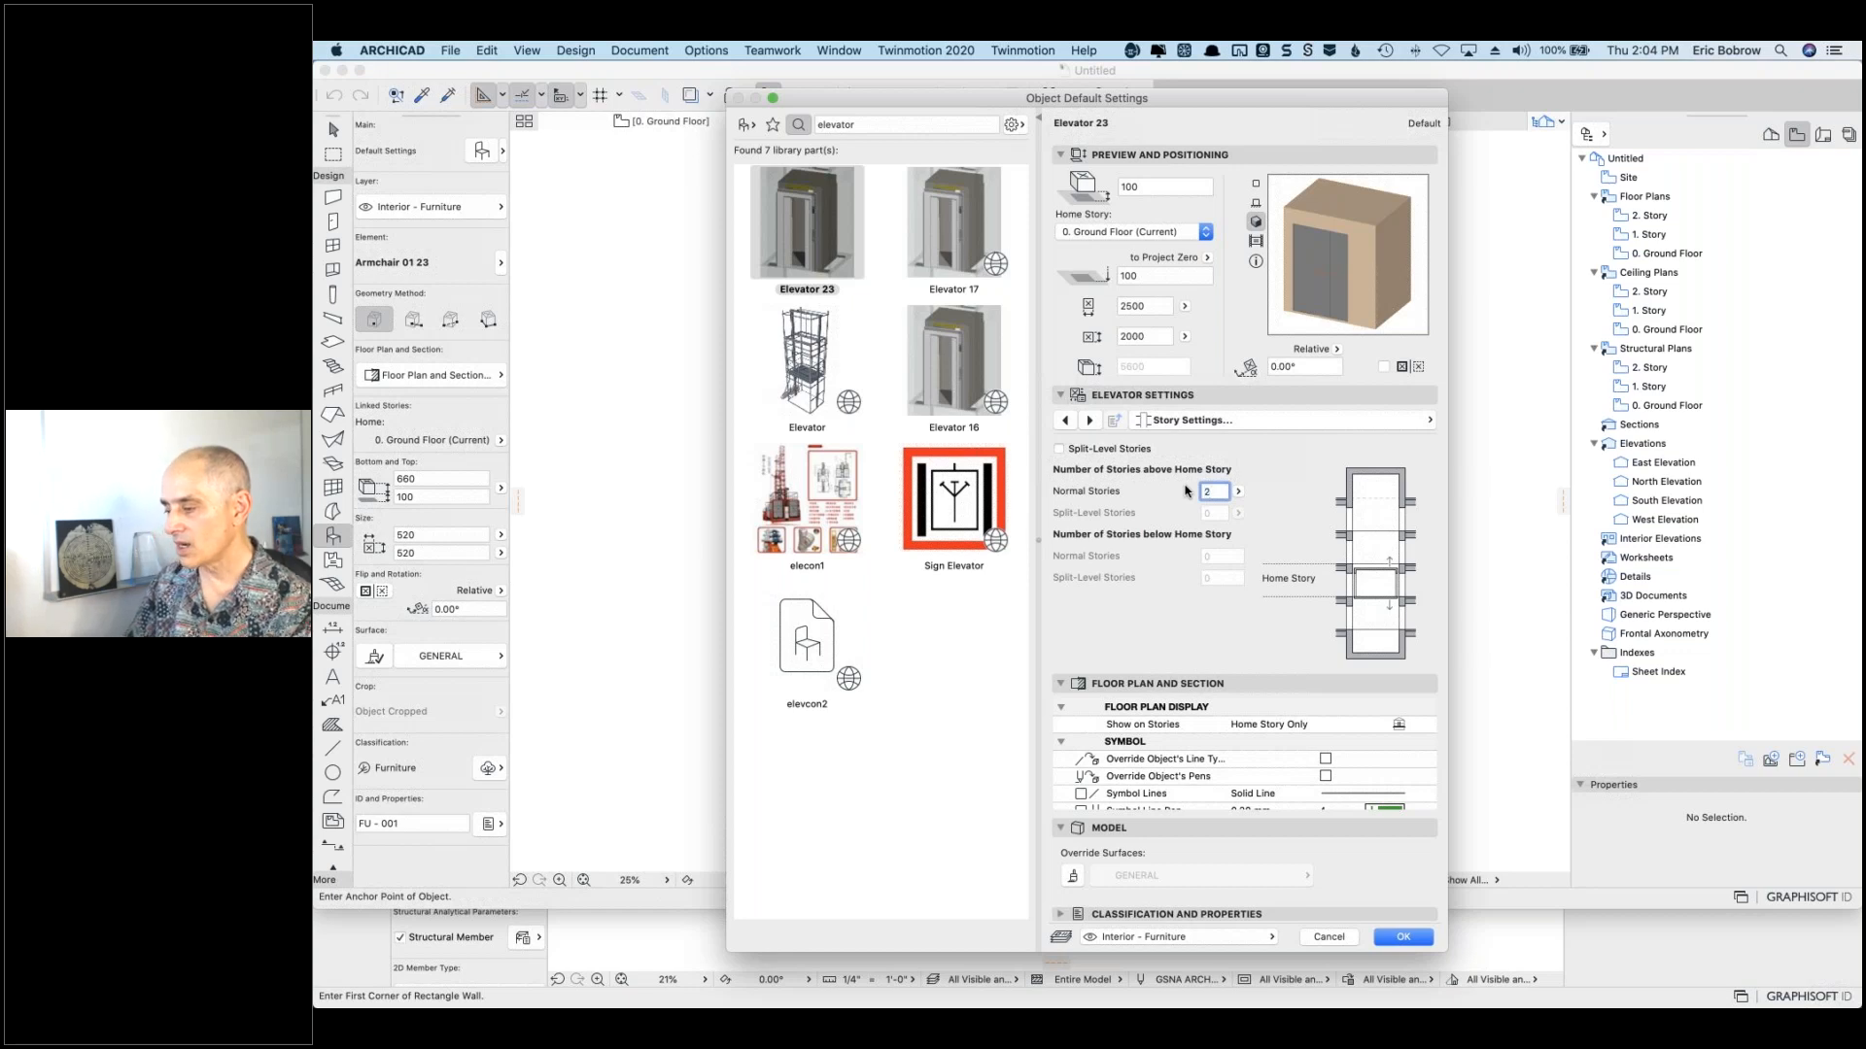
key(Tab)
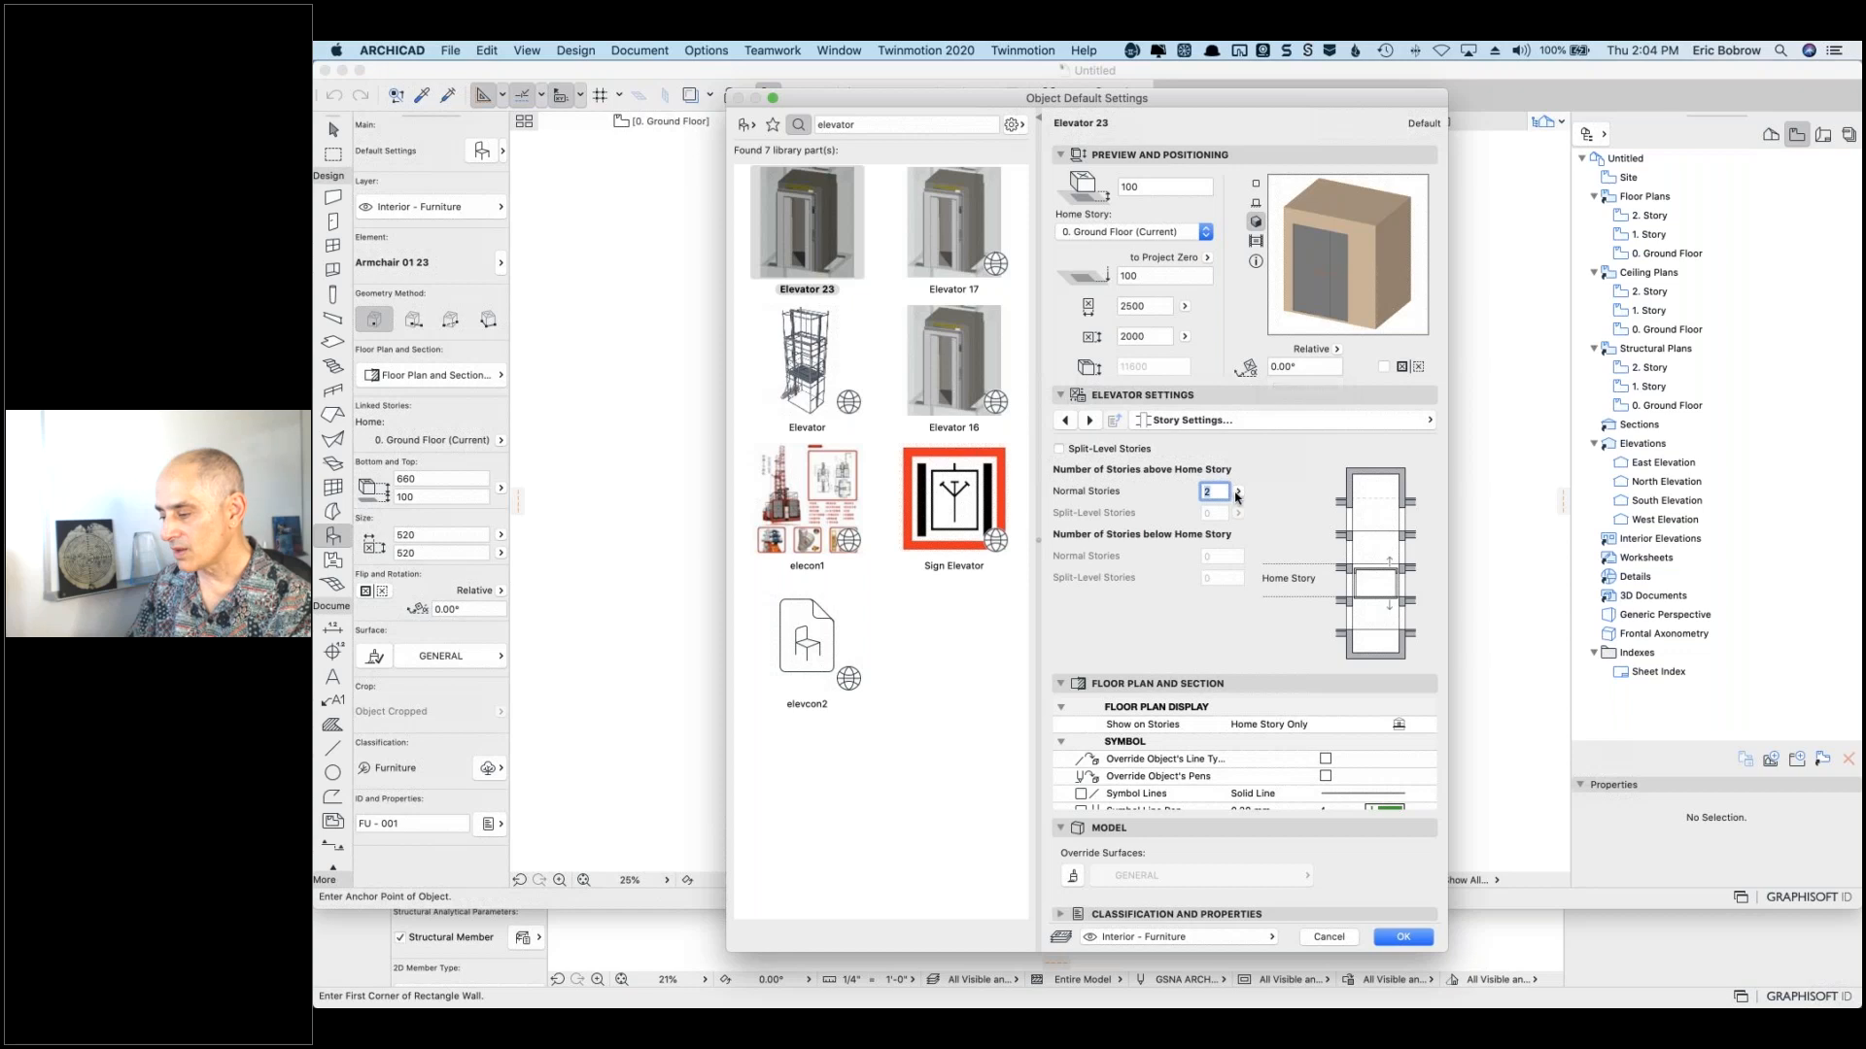
click(1238, 492)
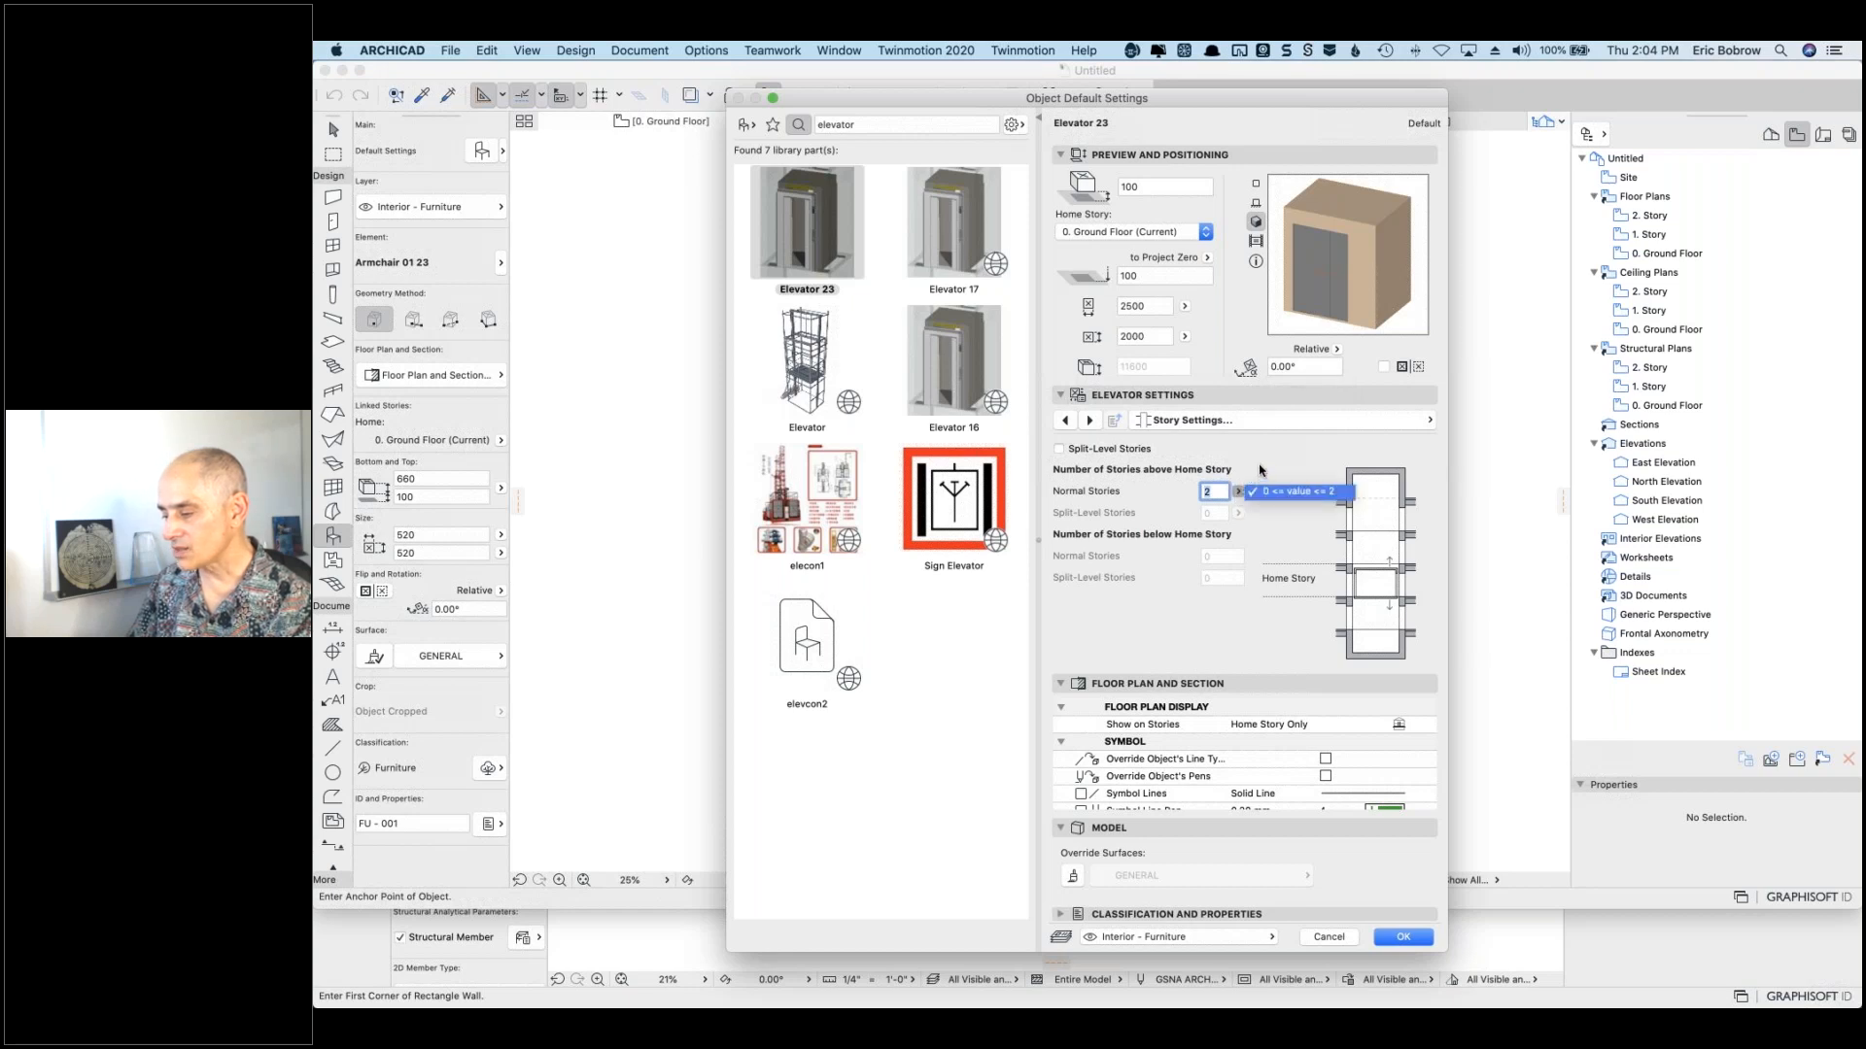
click(1259, 466)
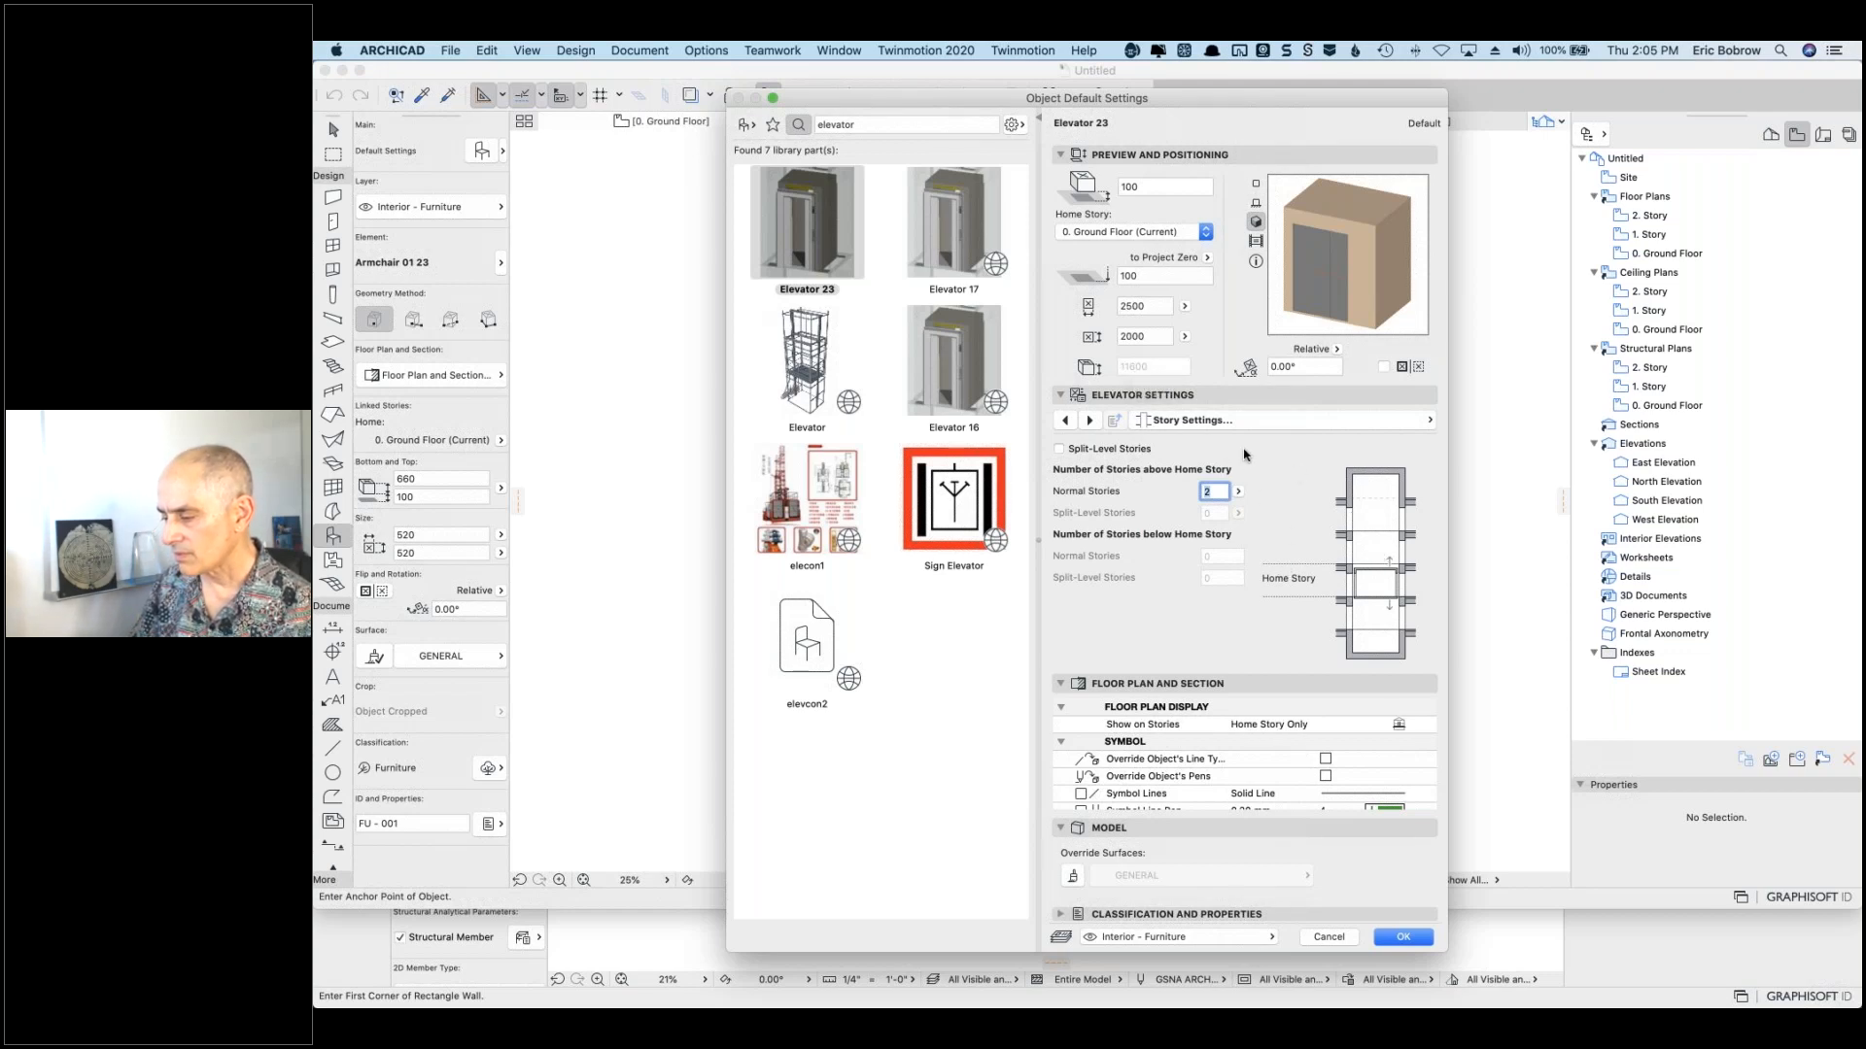
Step: Jump via the page list to General Settings, then to the Dimensions page
click(1245, 421)
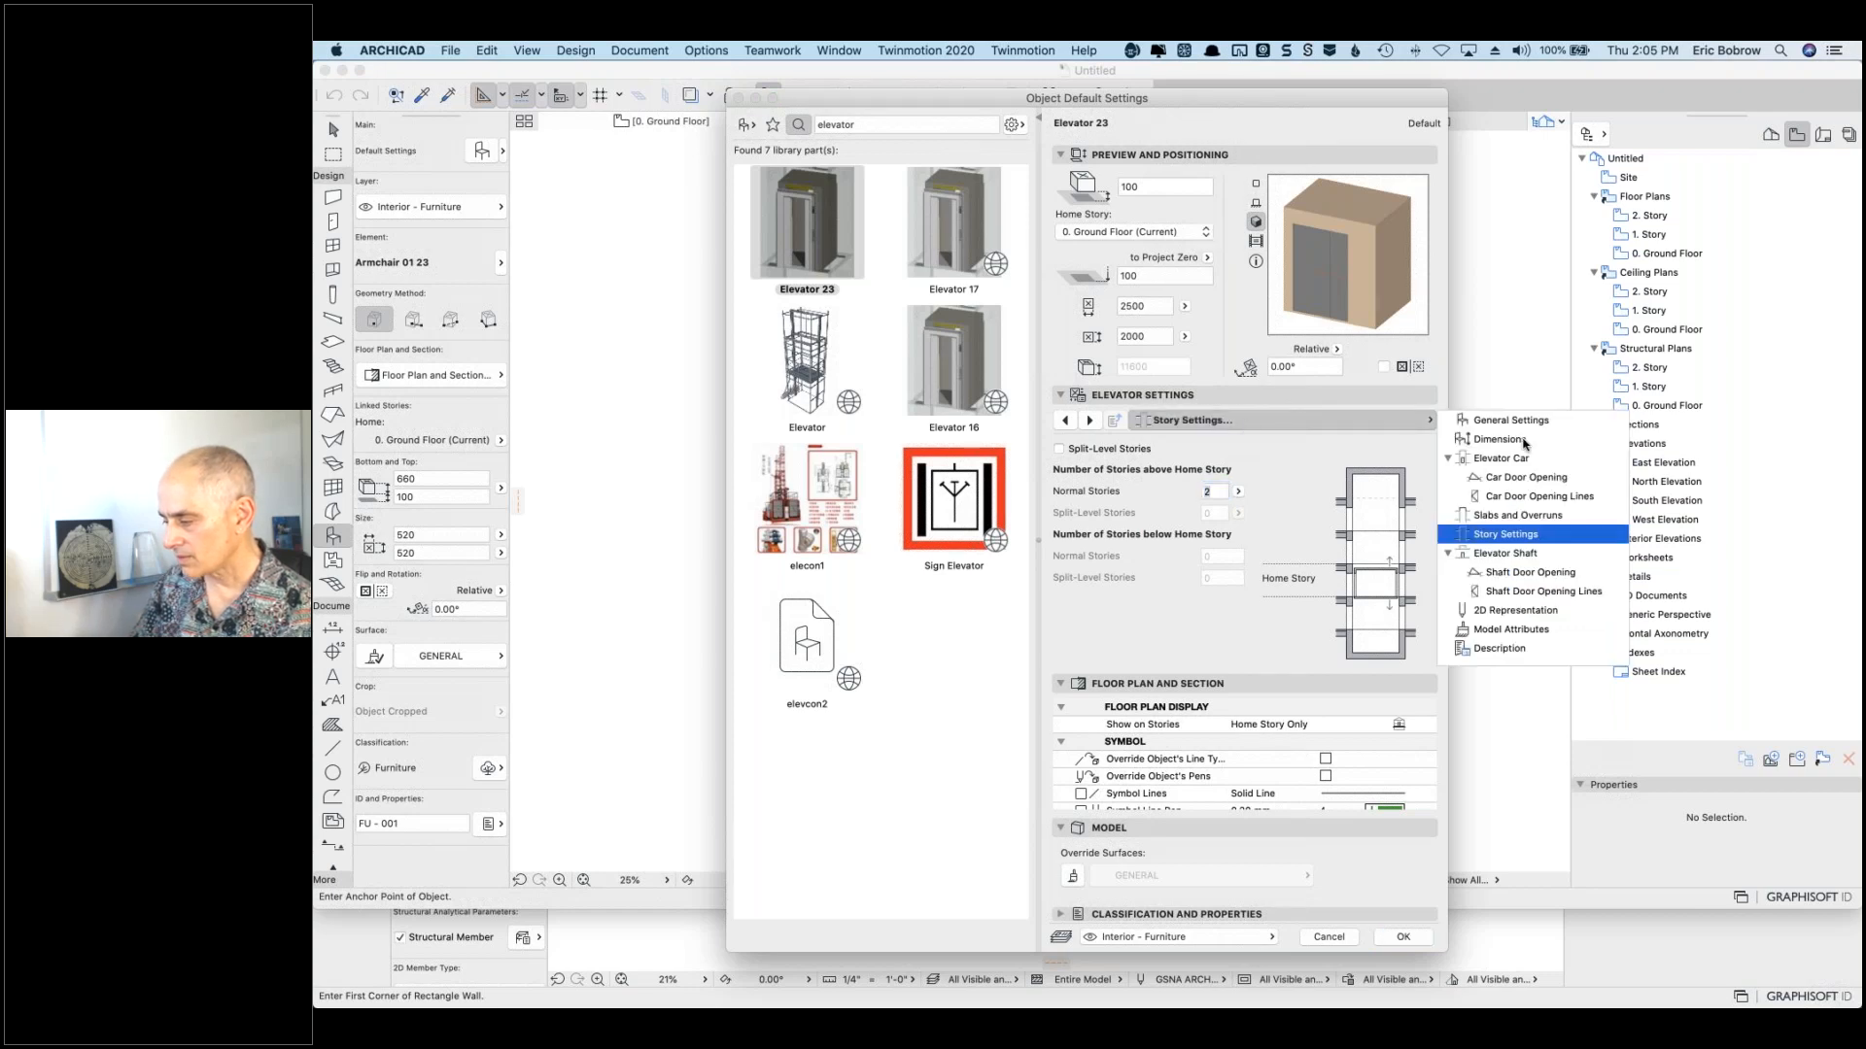
click(1509, 421)
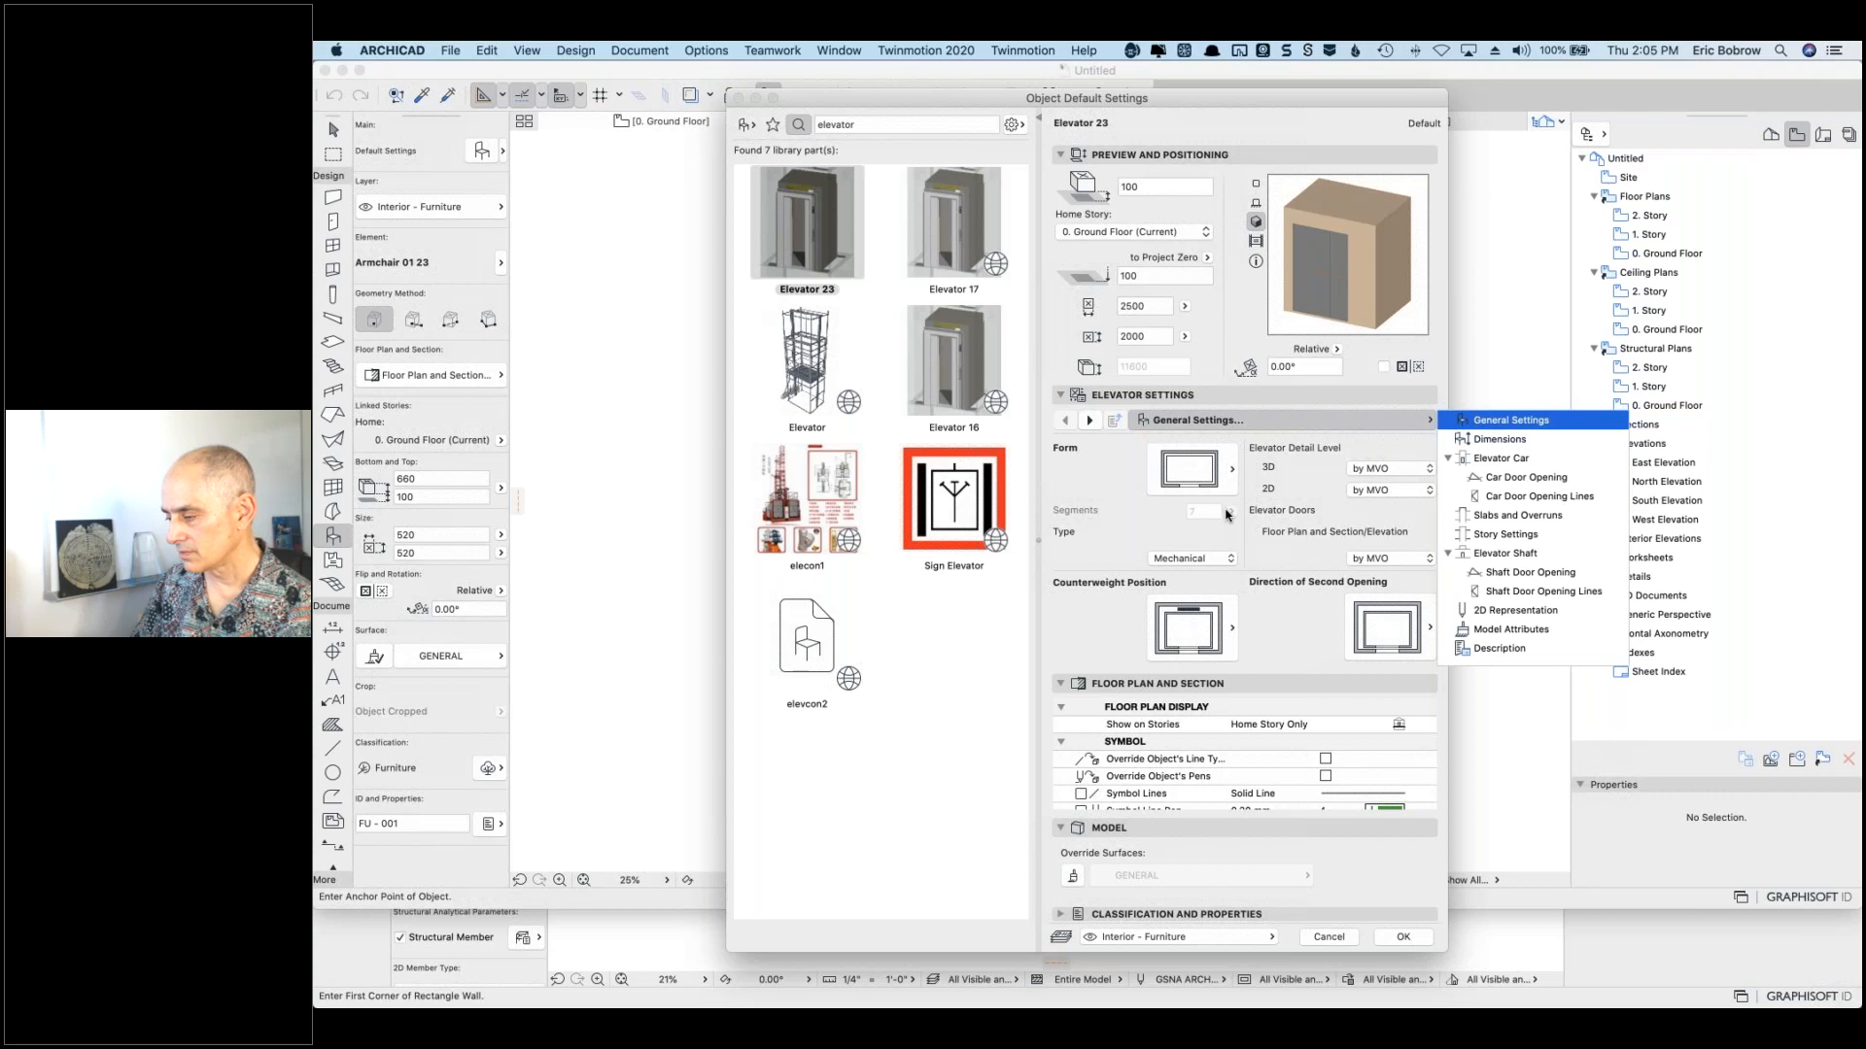
click(1487, 442)
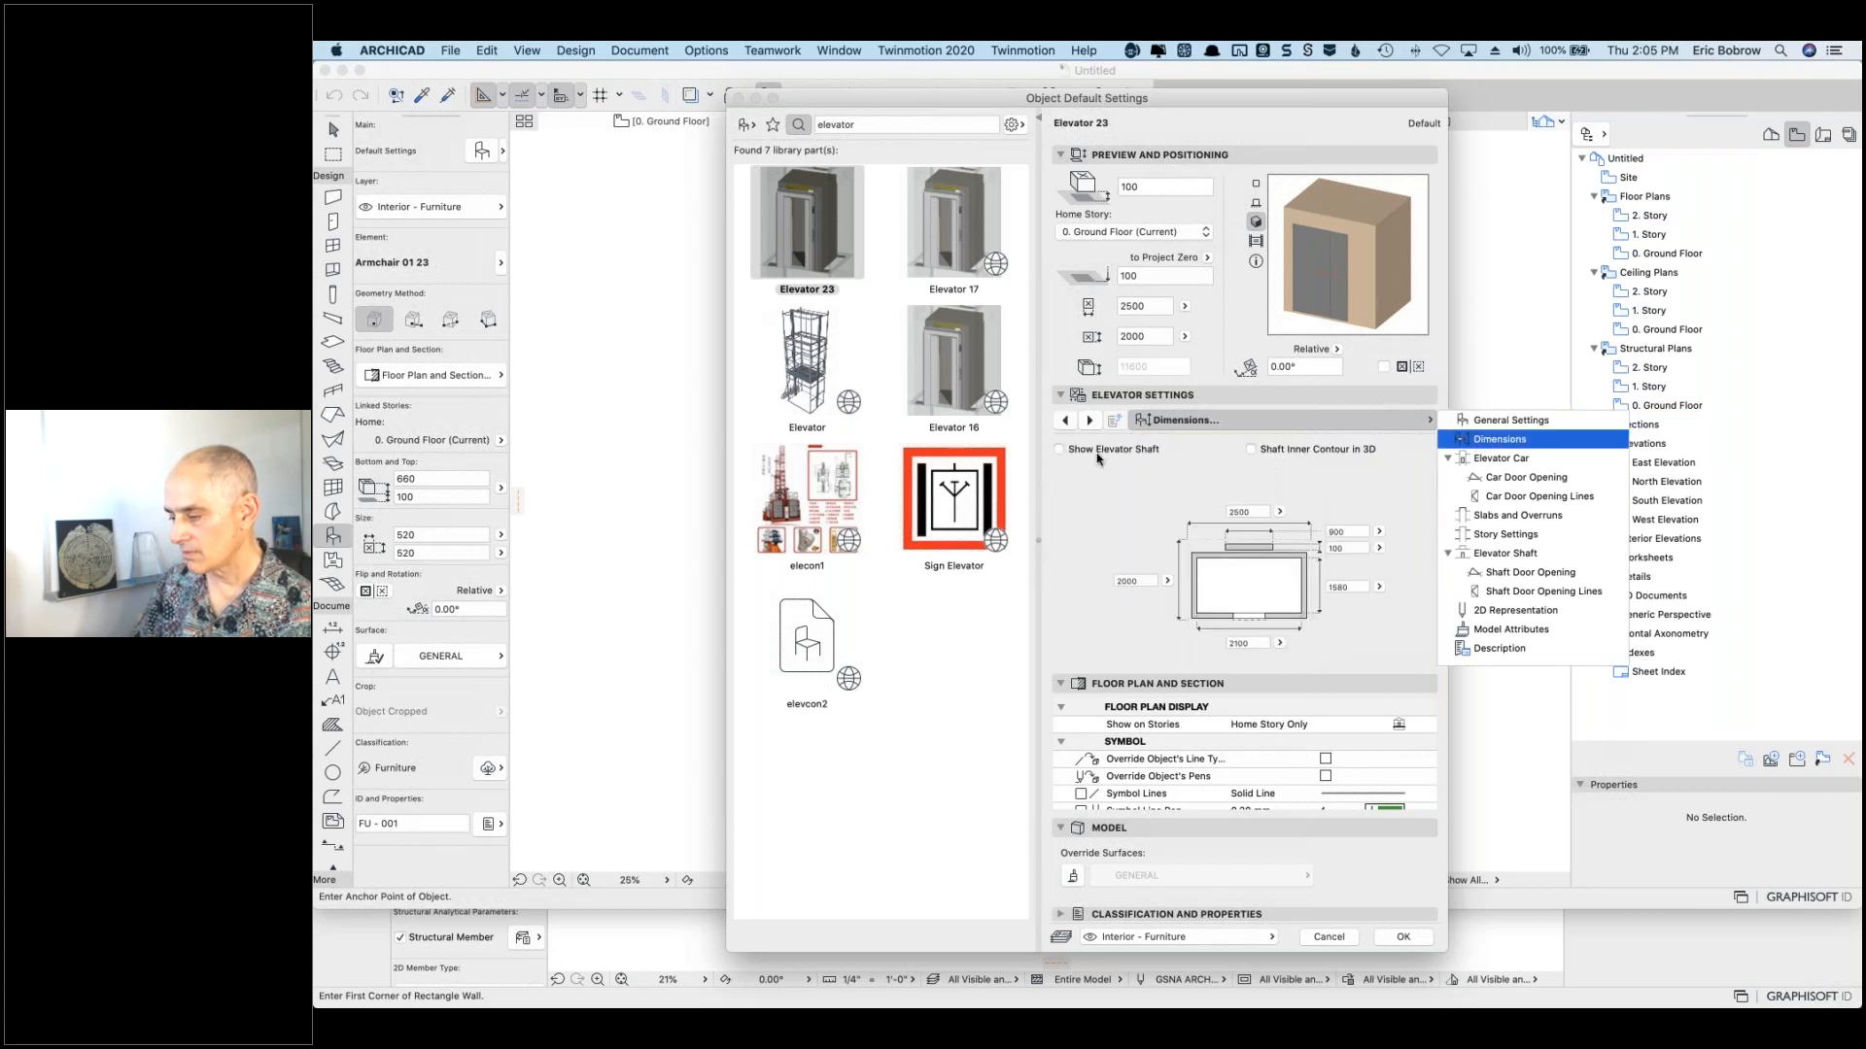
Step: Turn on Show Elevator Shaft, set Normal Stories to 1, and accept the defaults
click(1061, 454)
click(1060, 451)
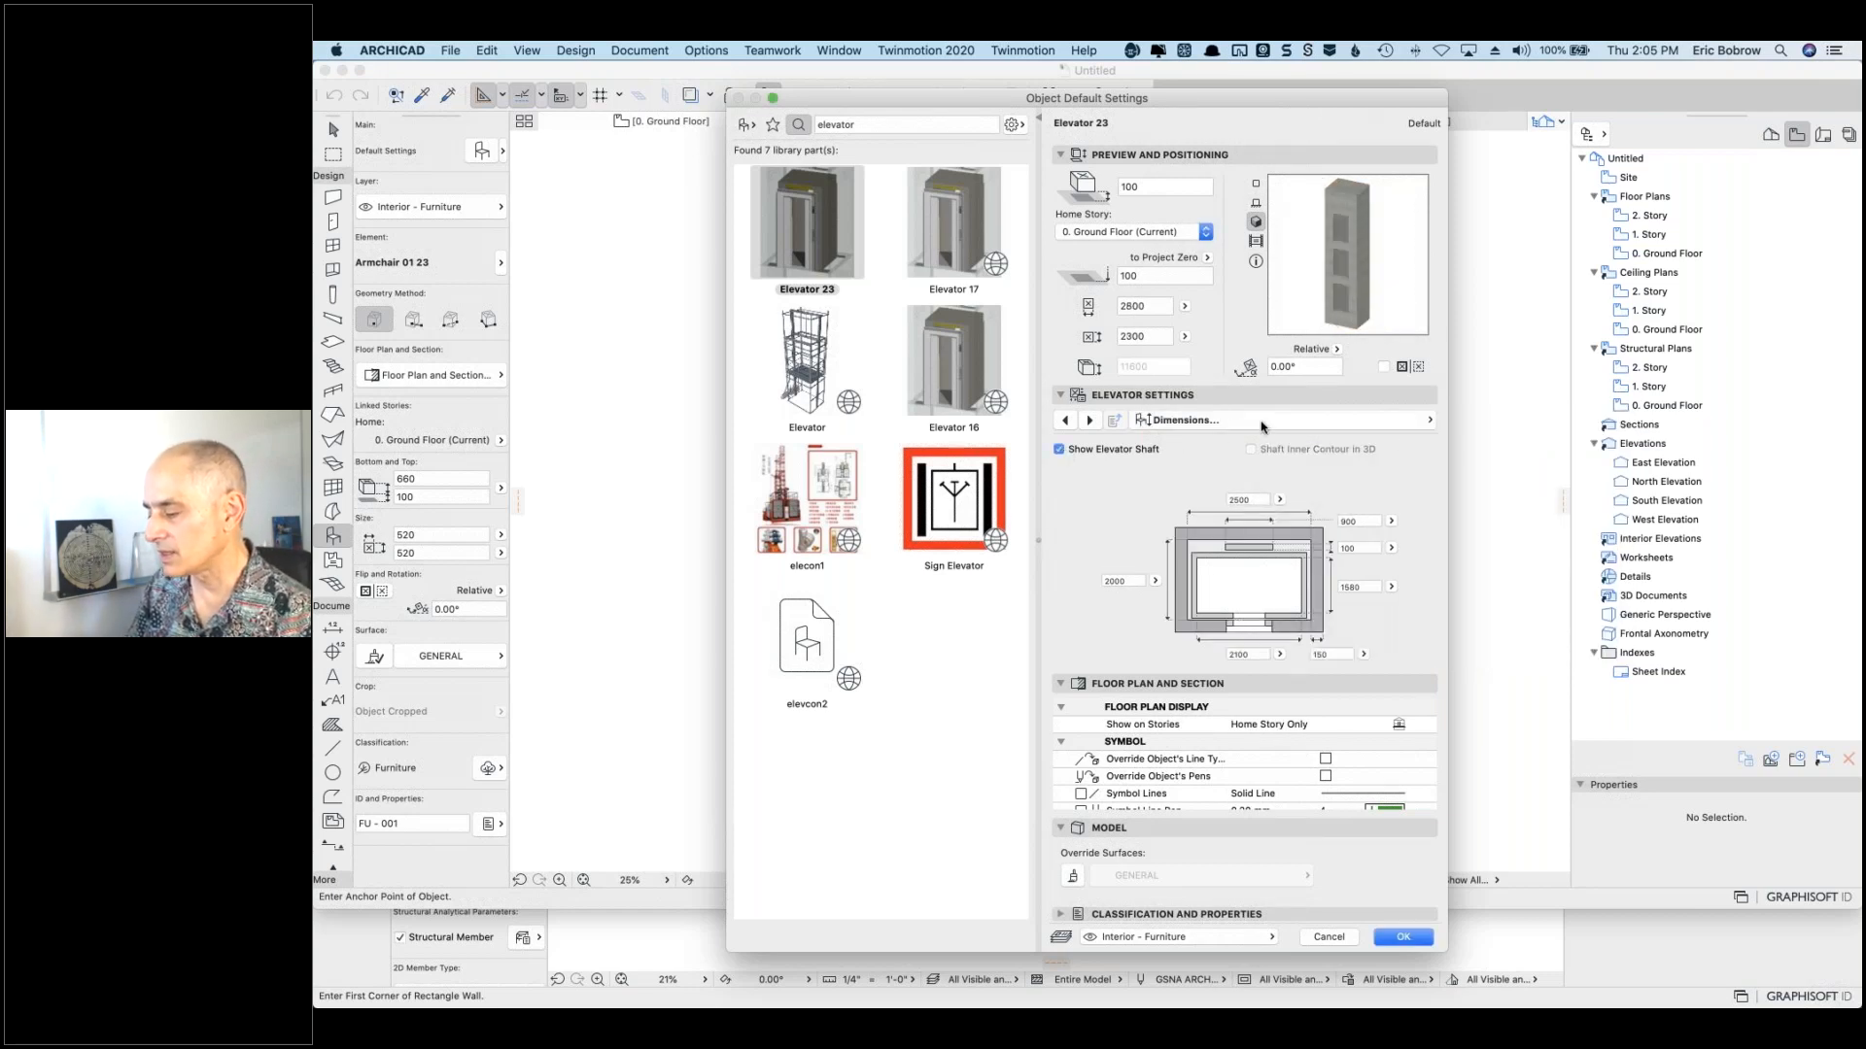
click(1192, 421)
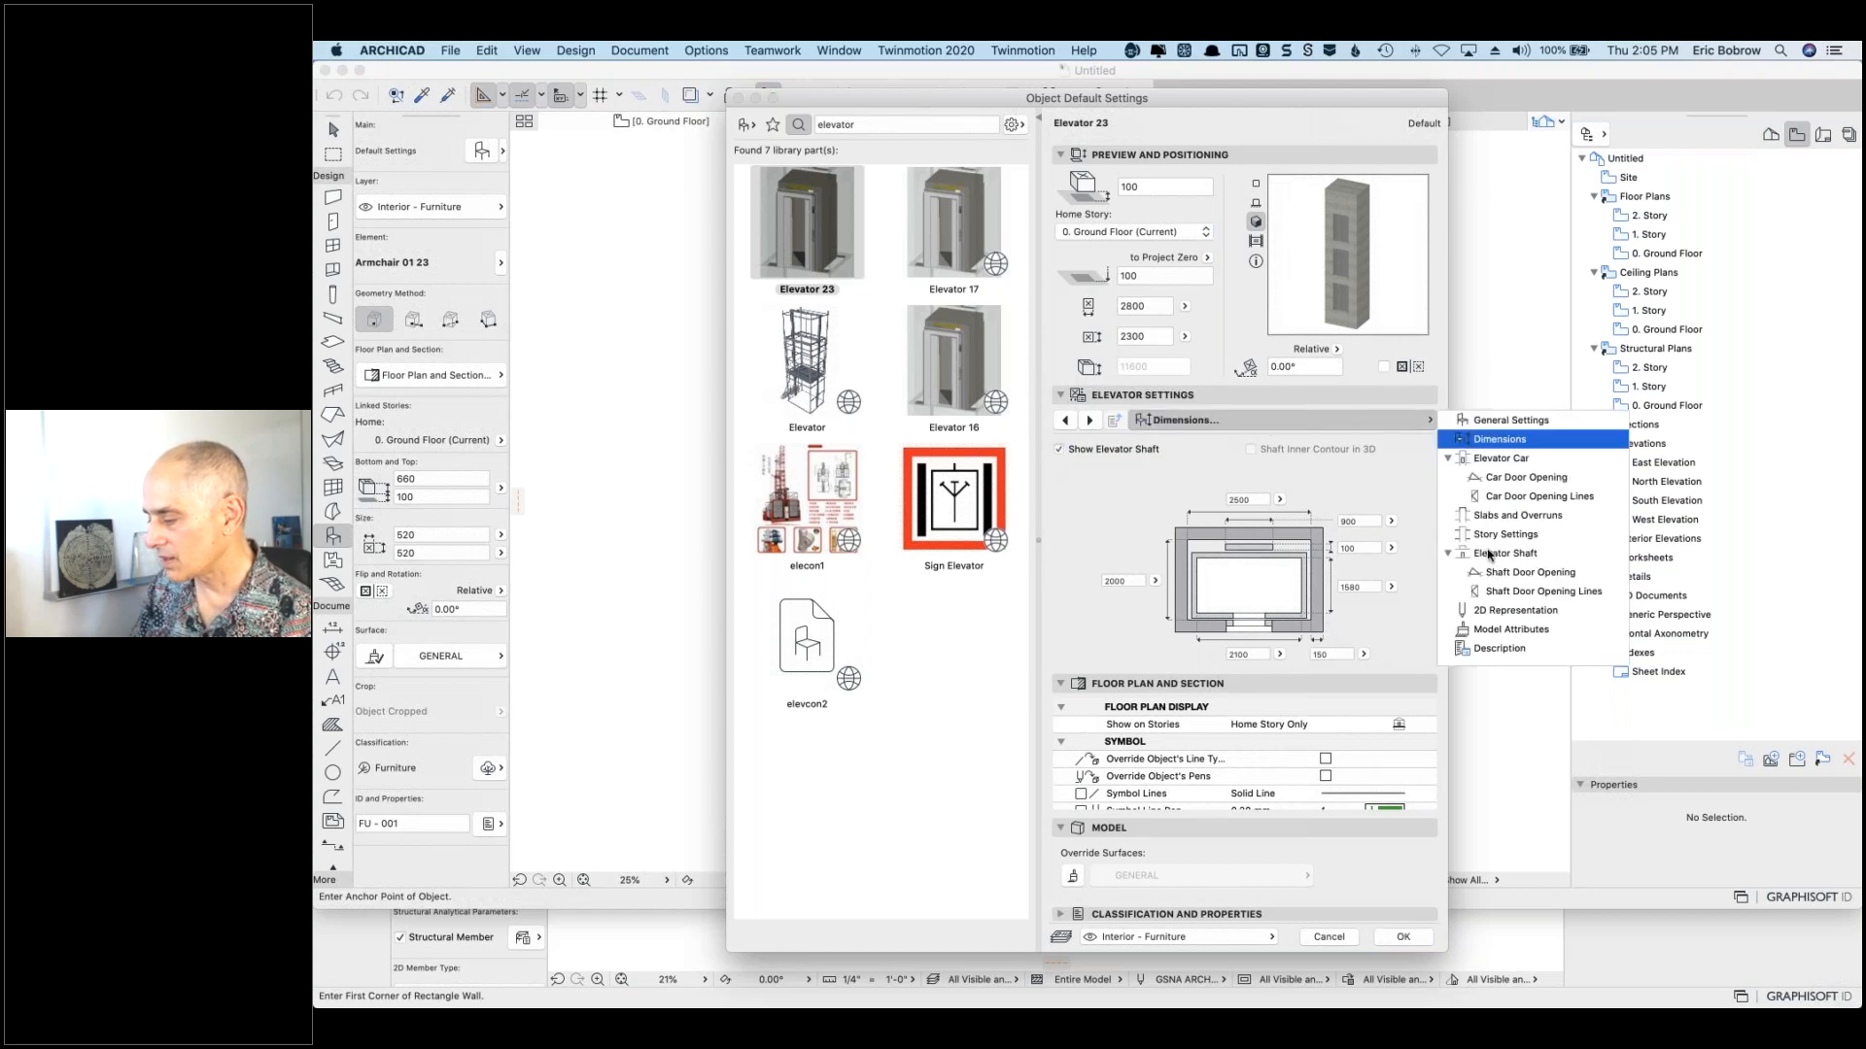
click(1497, 534)
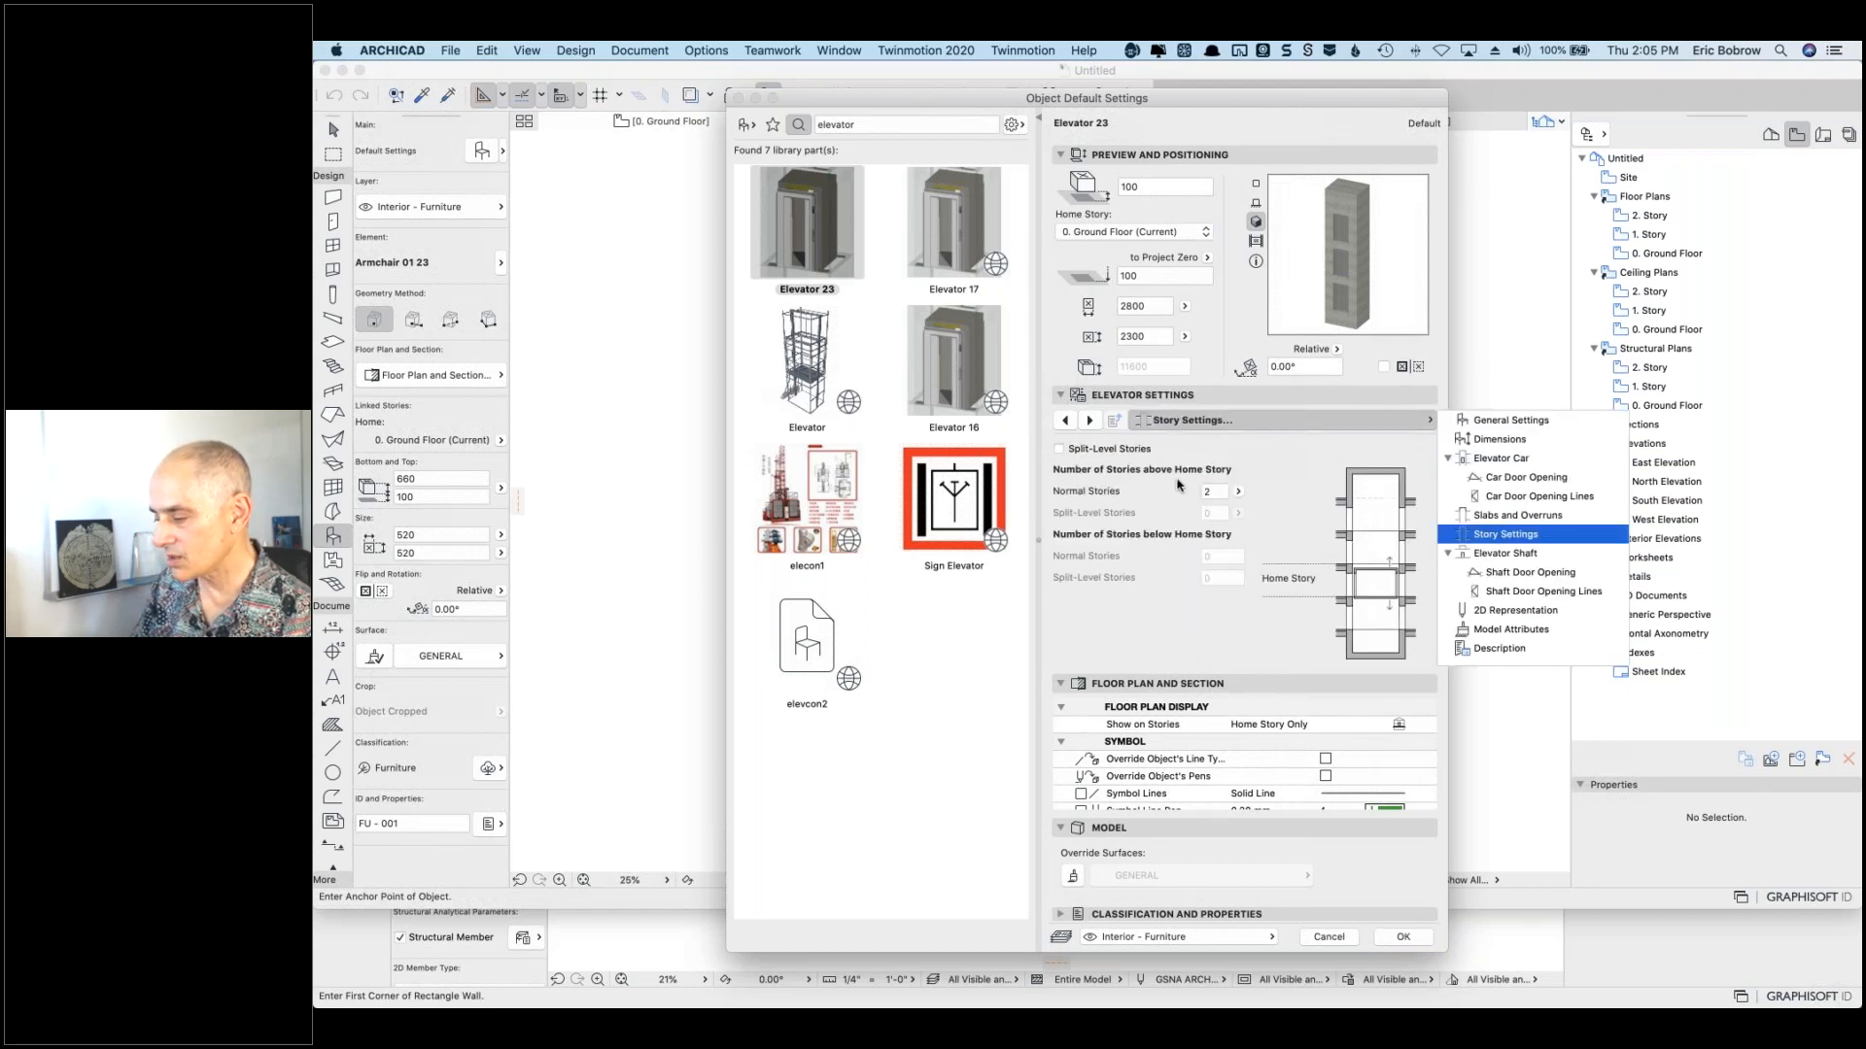
click(1217, 497)
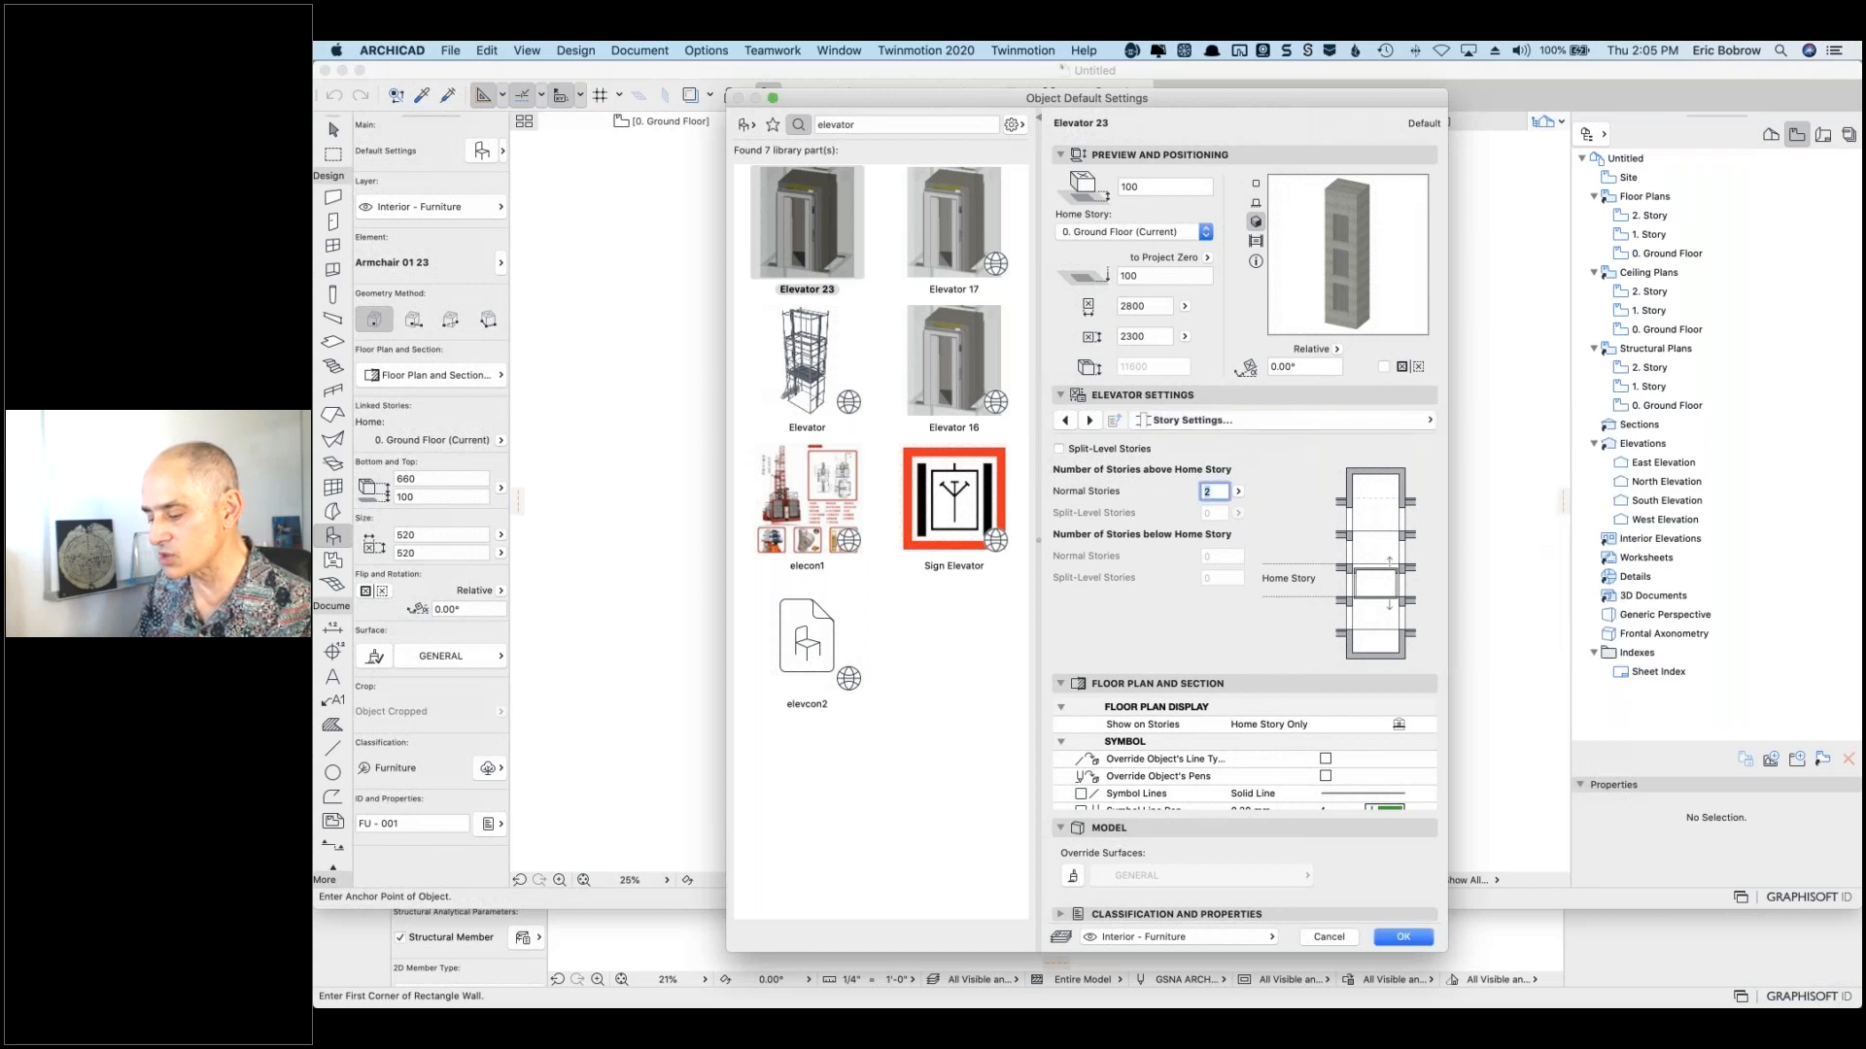
key(Return)
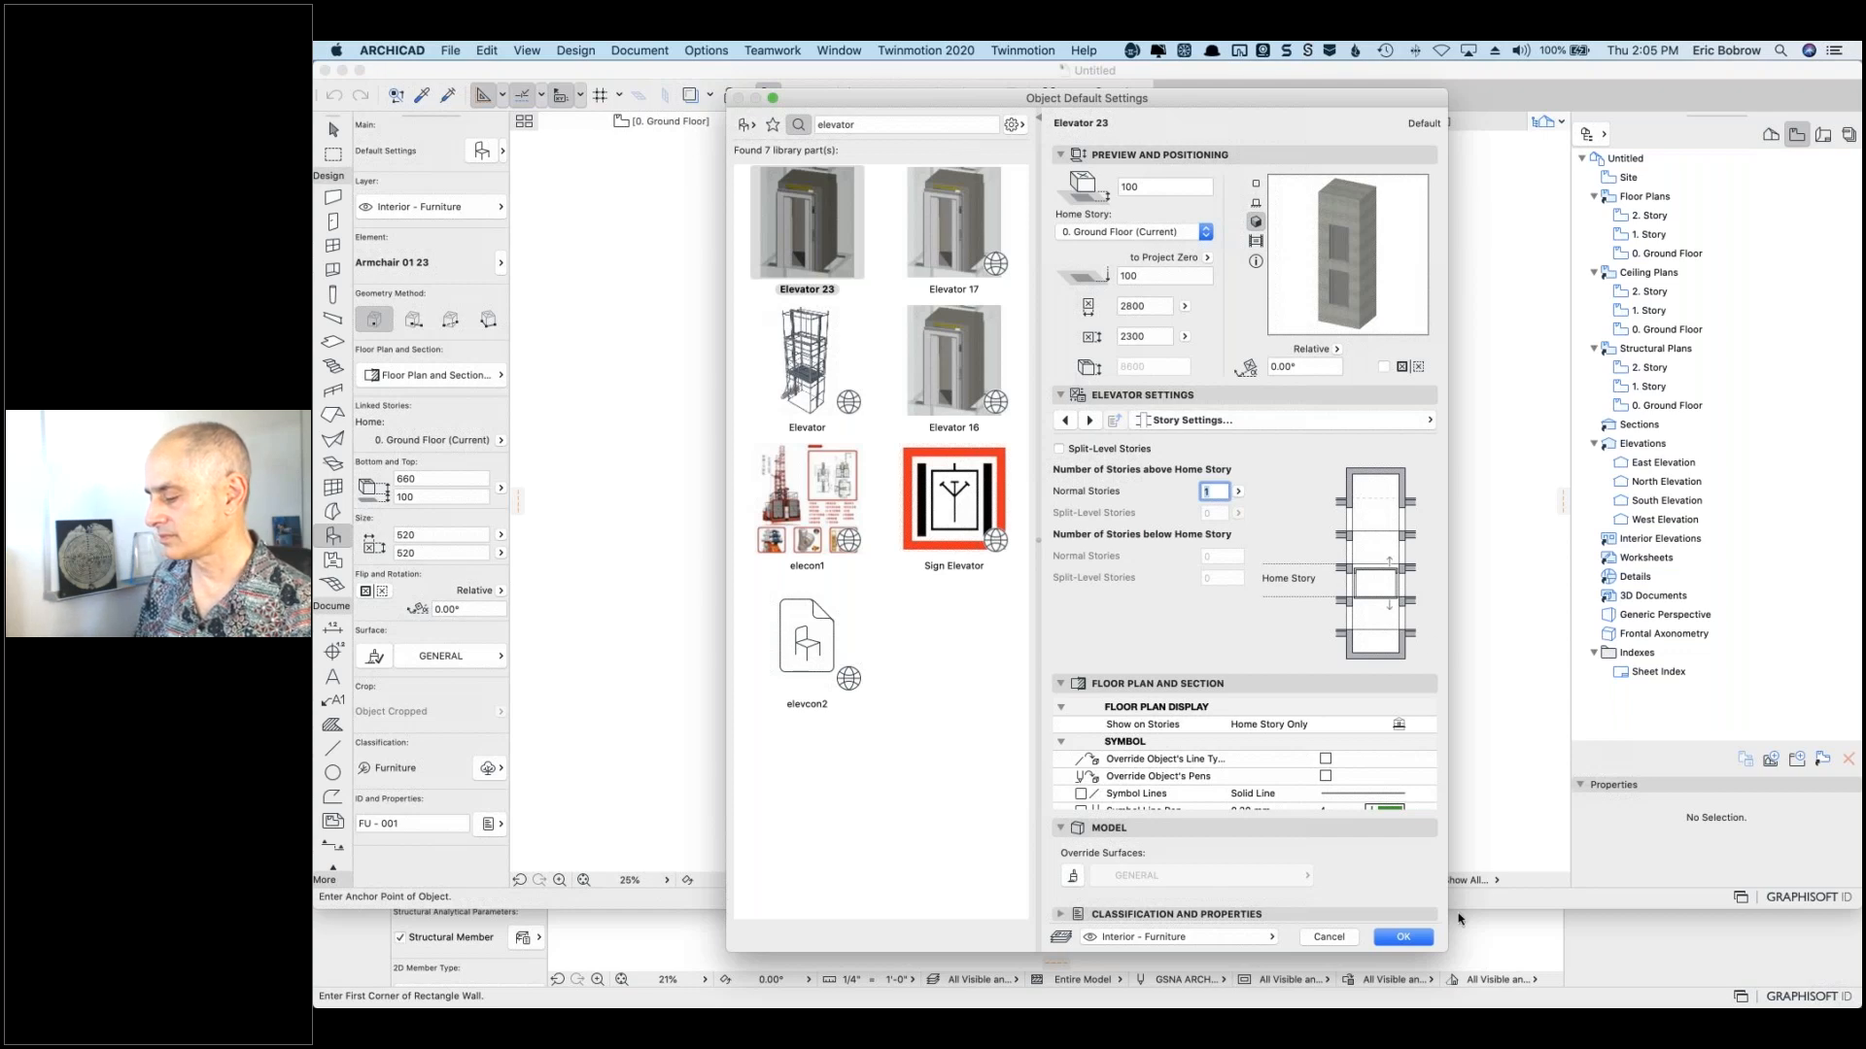
click(1401, 935)
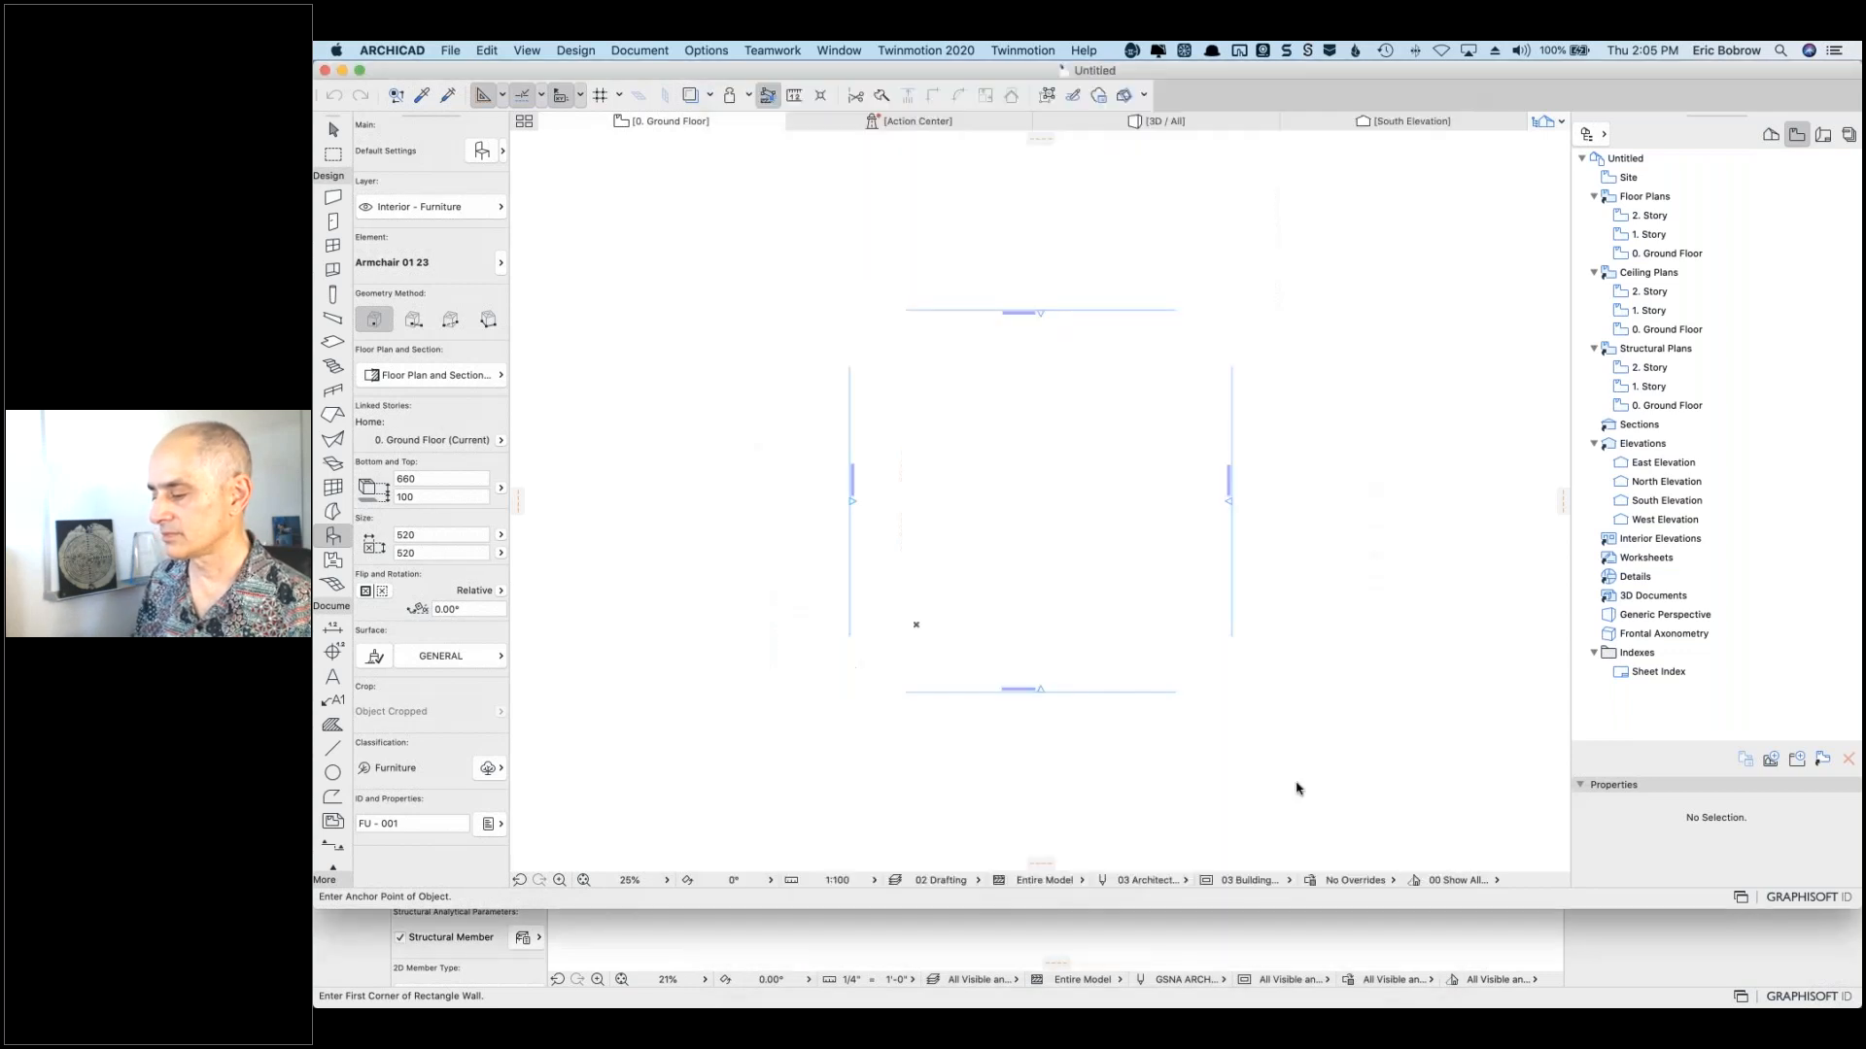
Step: Place the elevator, draw rectangular slabs around it and to its right, then select the right slab
click(982, 410)
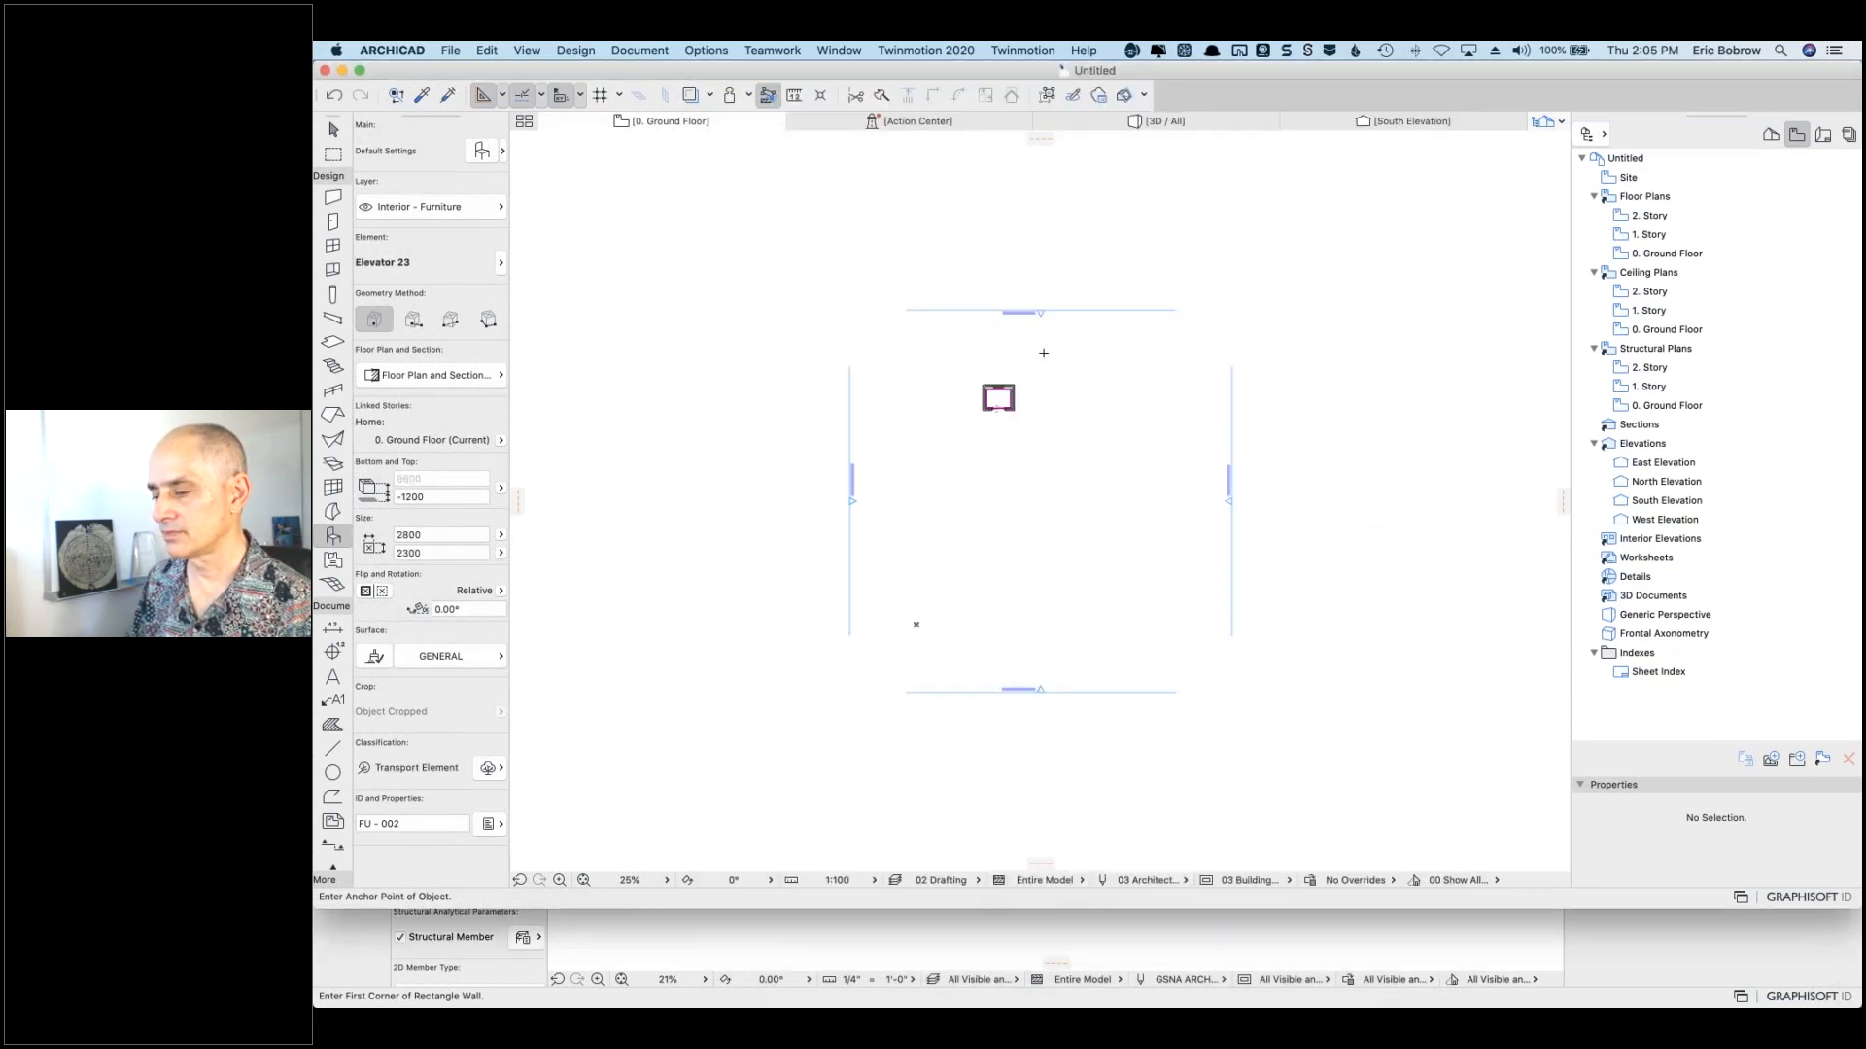
click(333, 342)
click(943, 363)
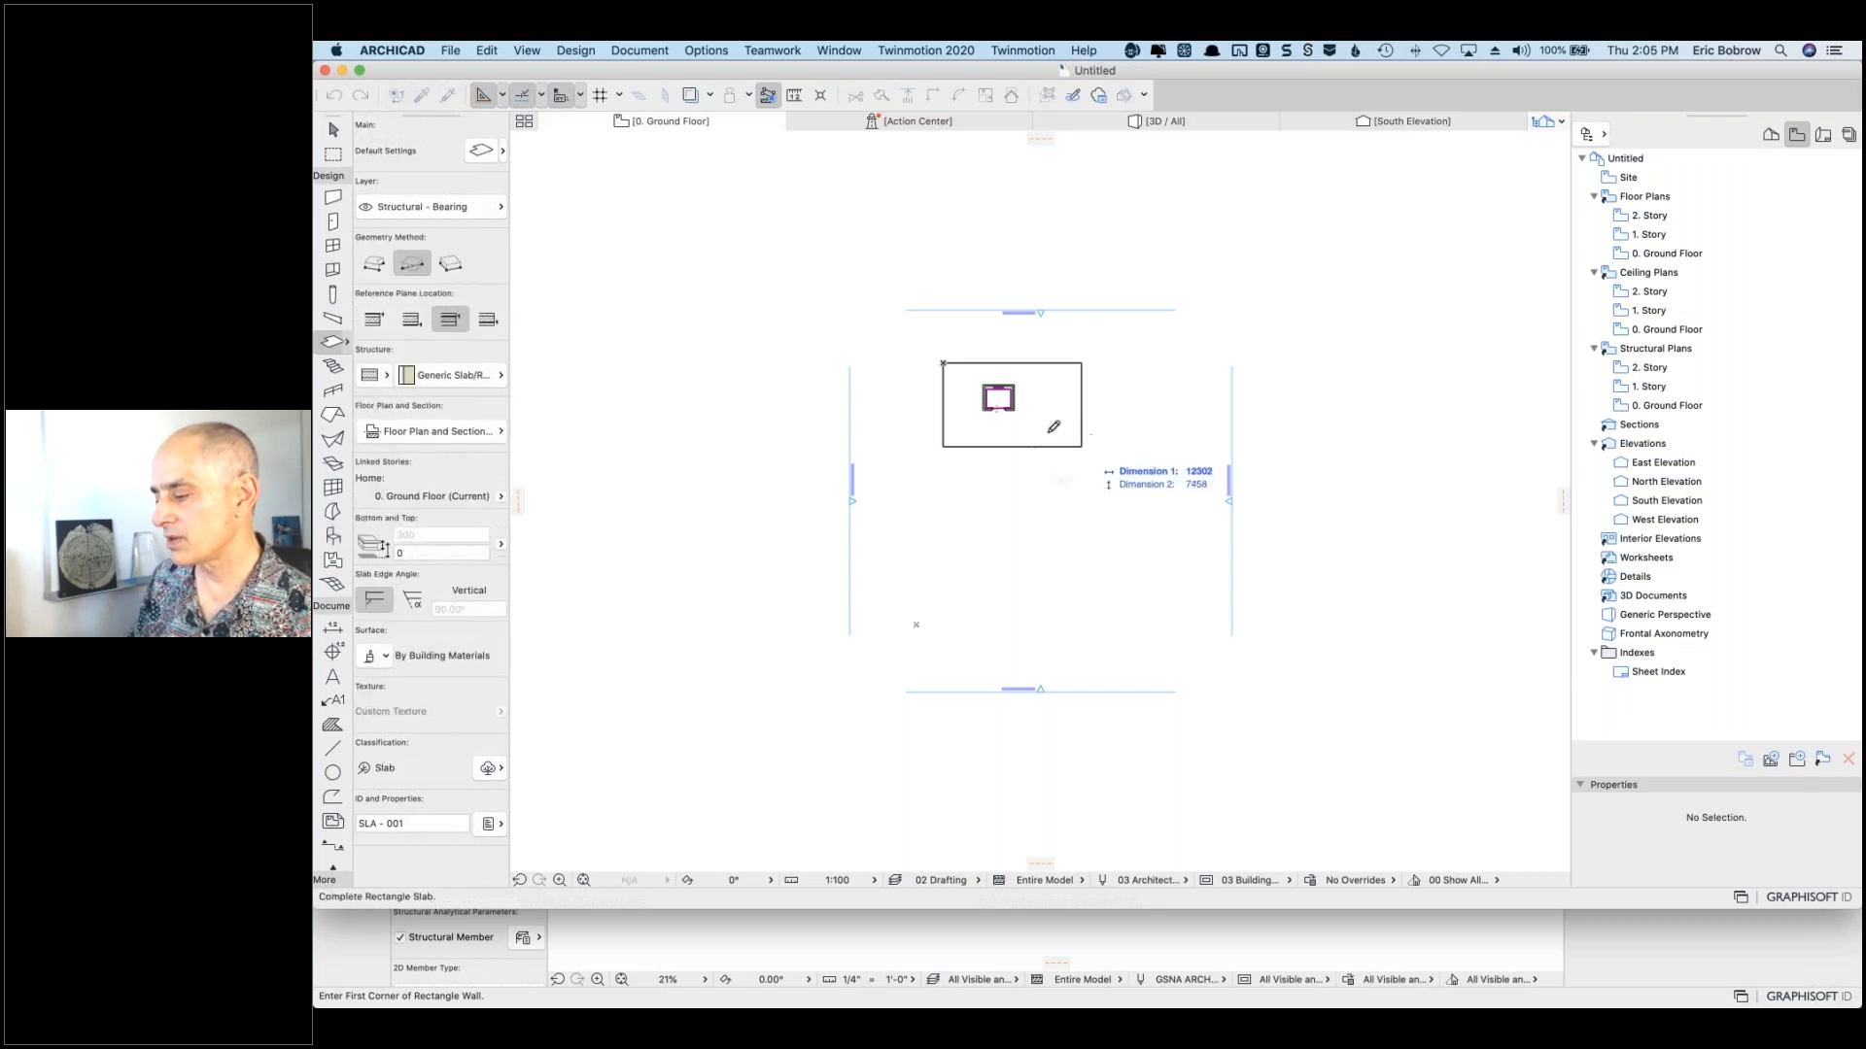
click(1044, 431)
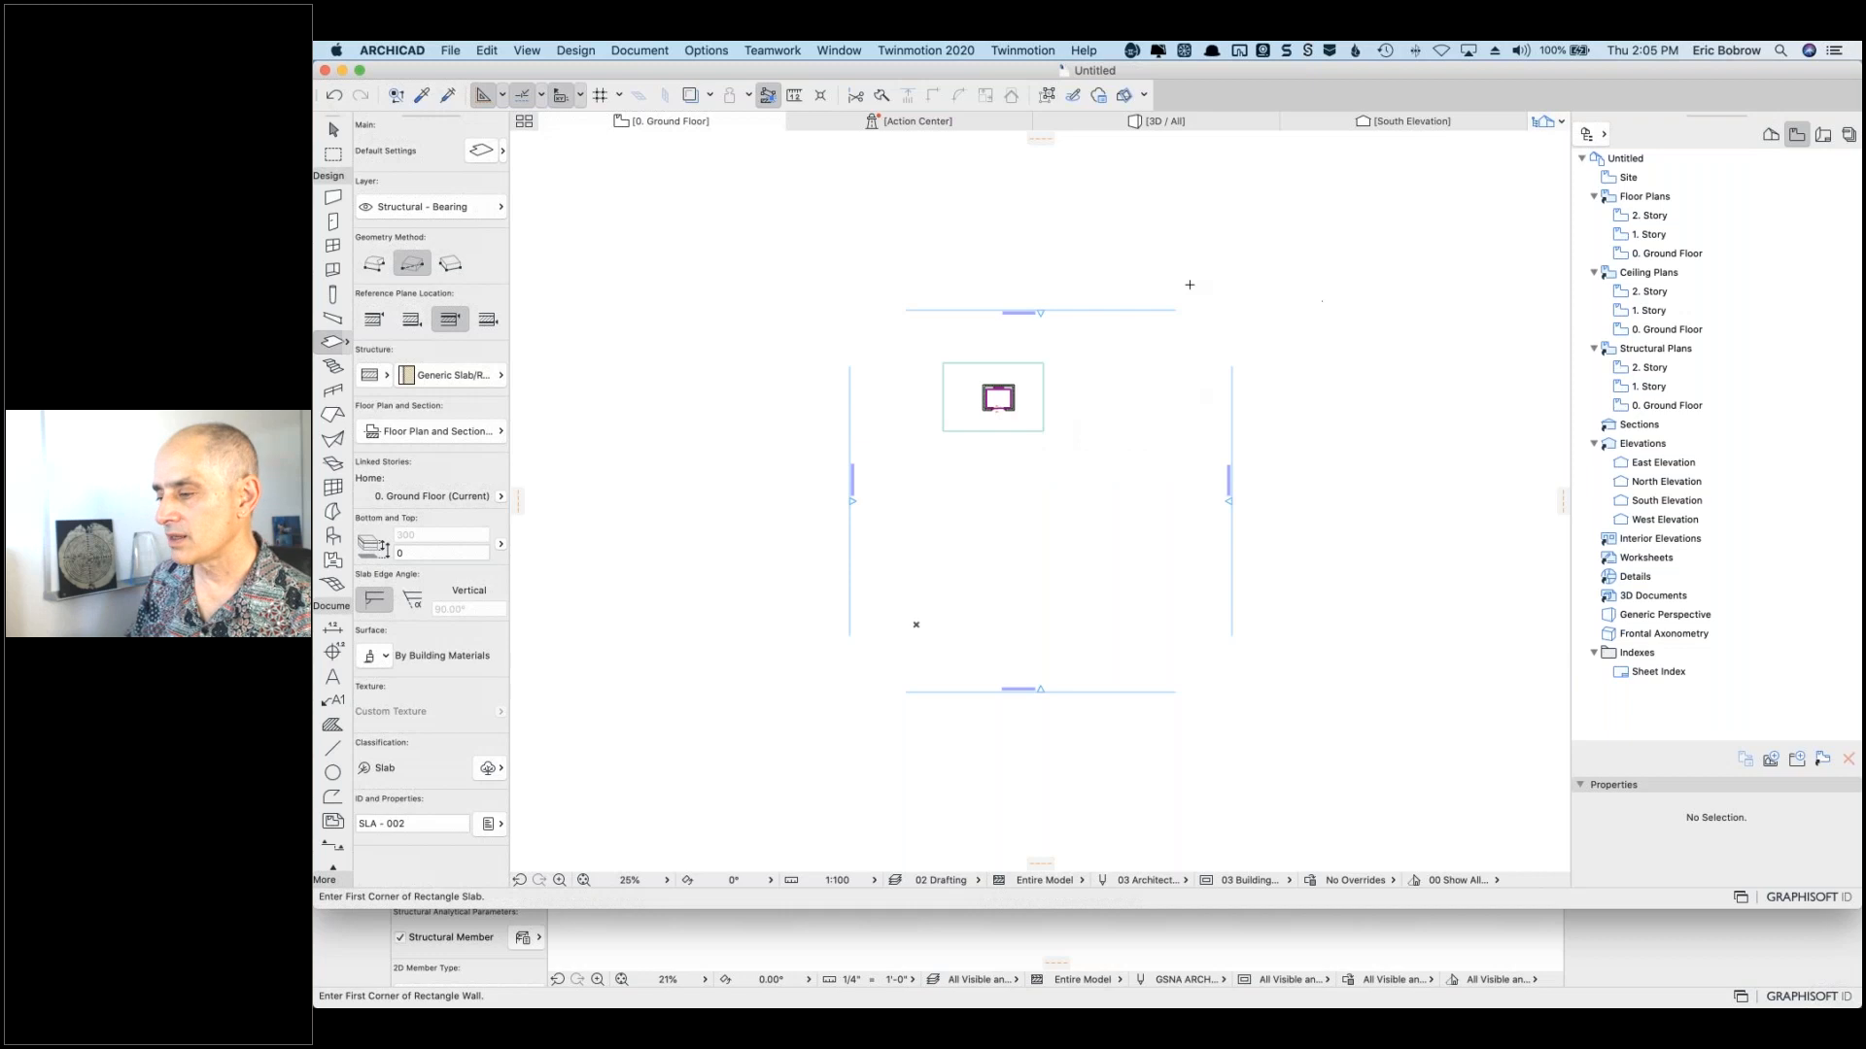
click(1106, 417)
click(1181, 540)
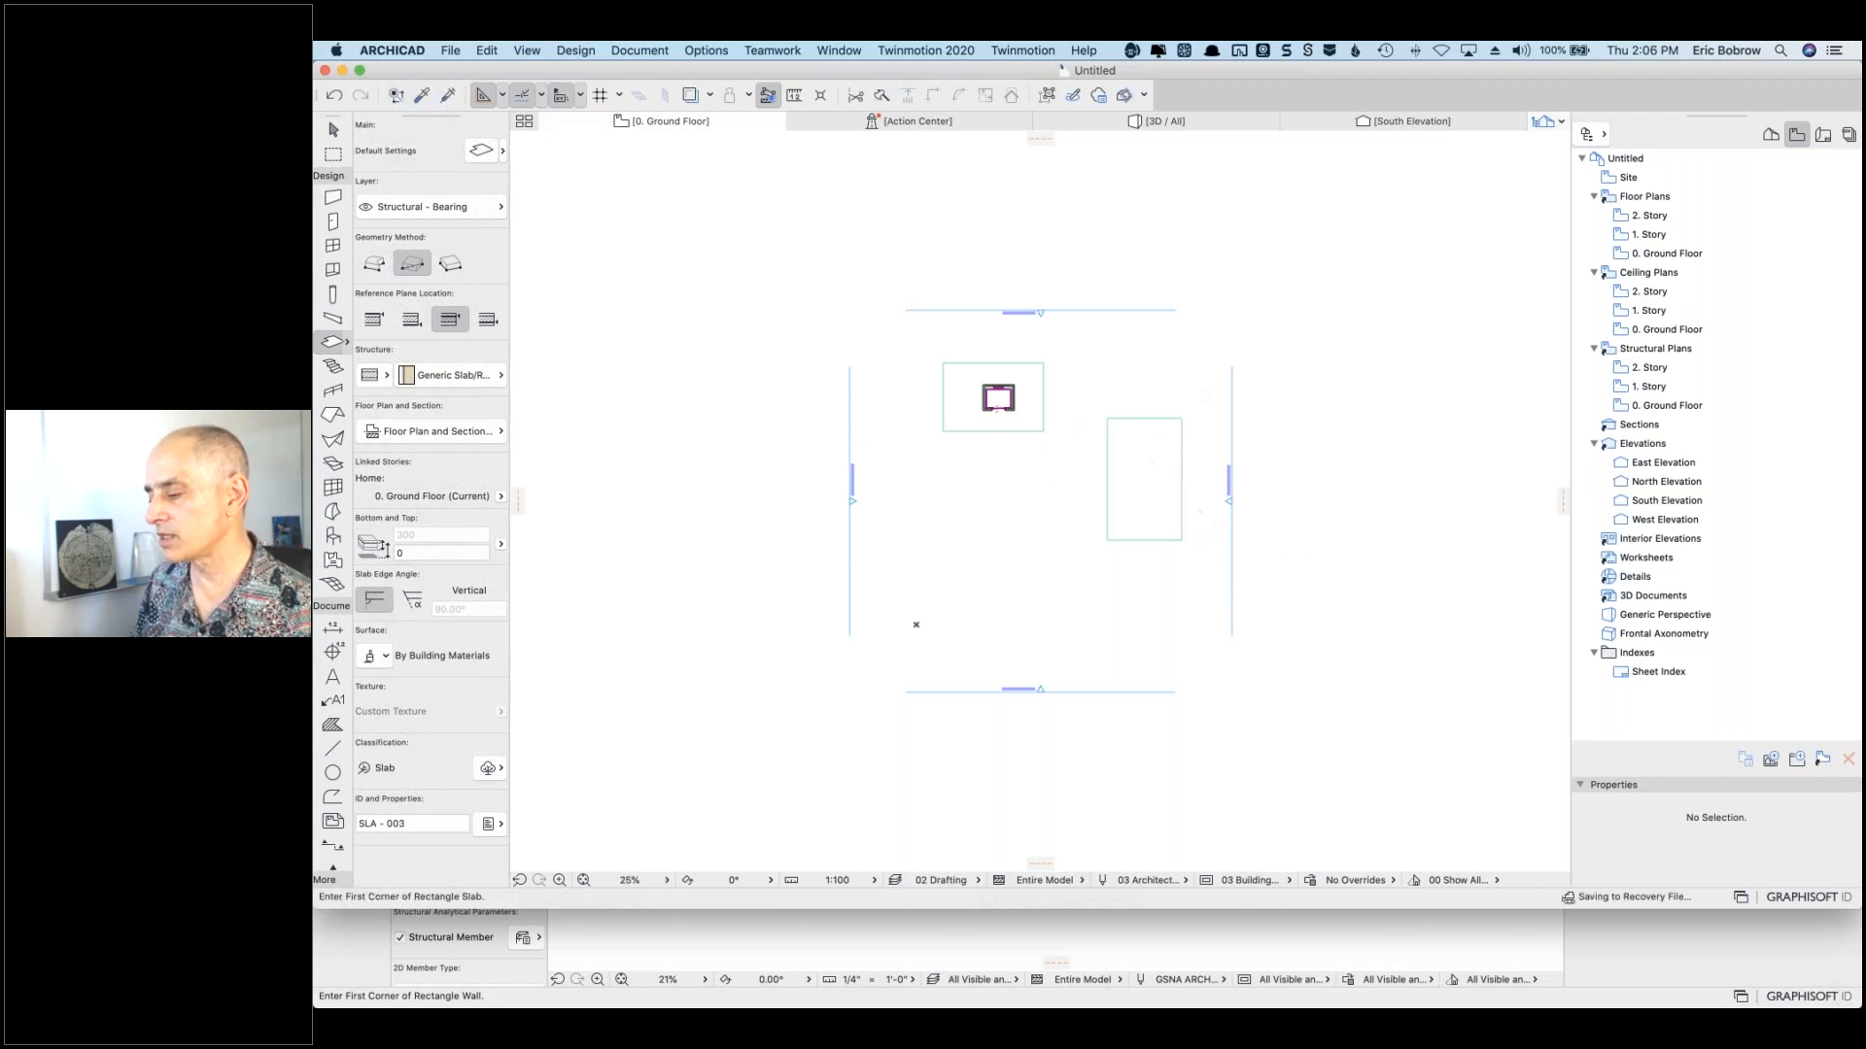
shift+click(1181, 419)
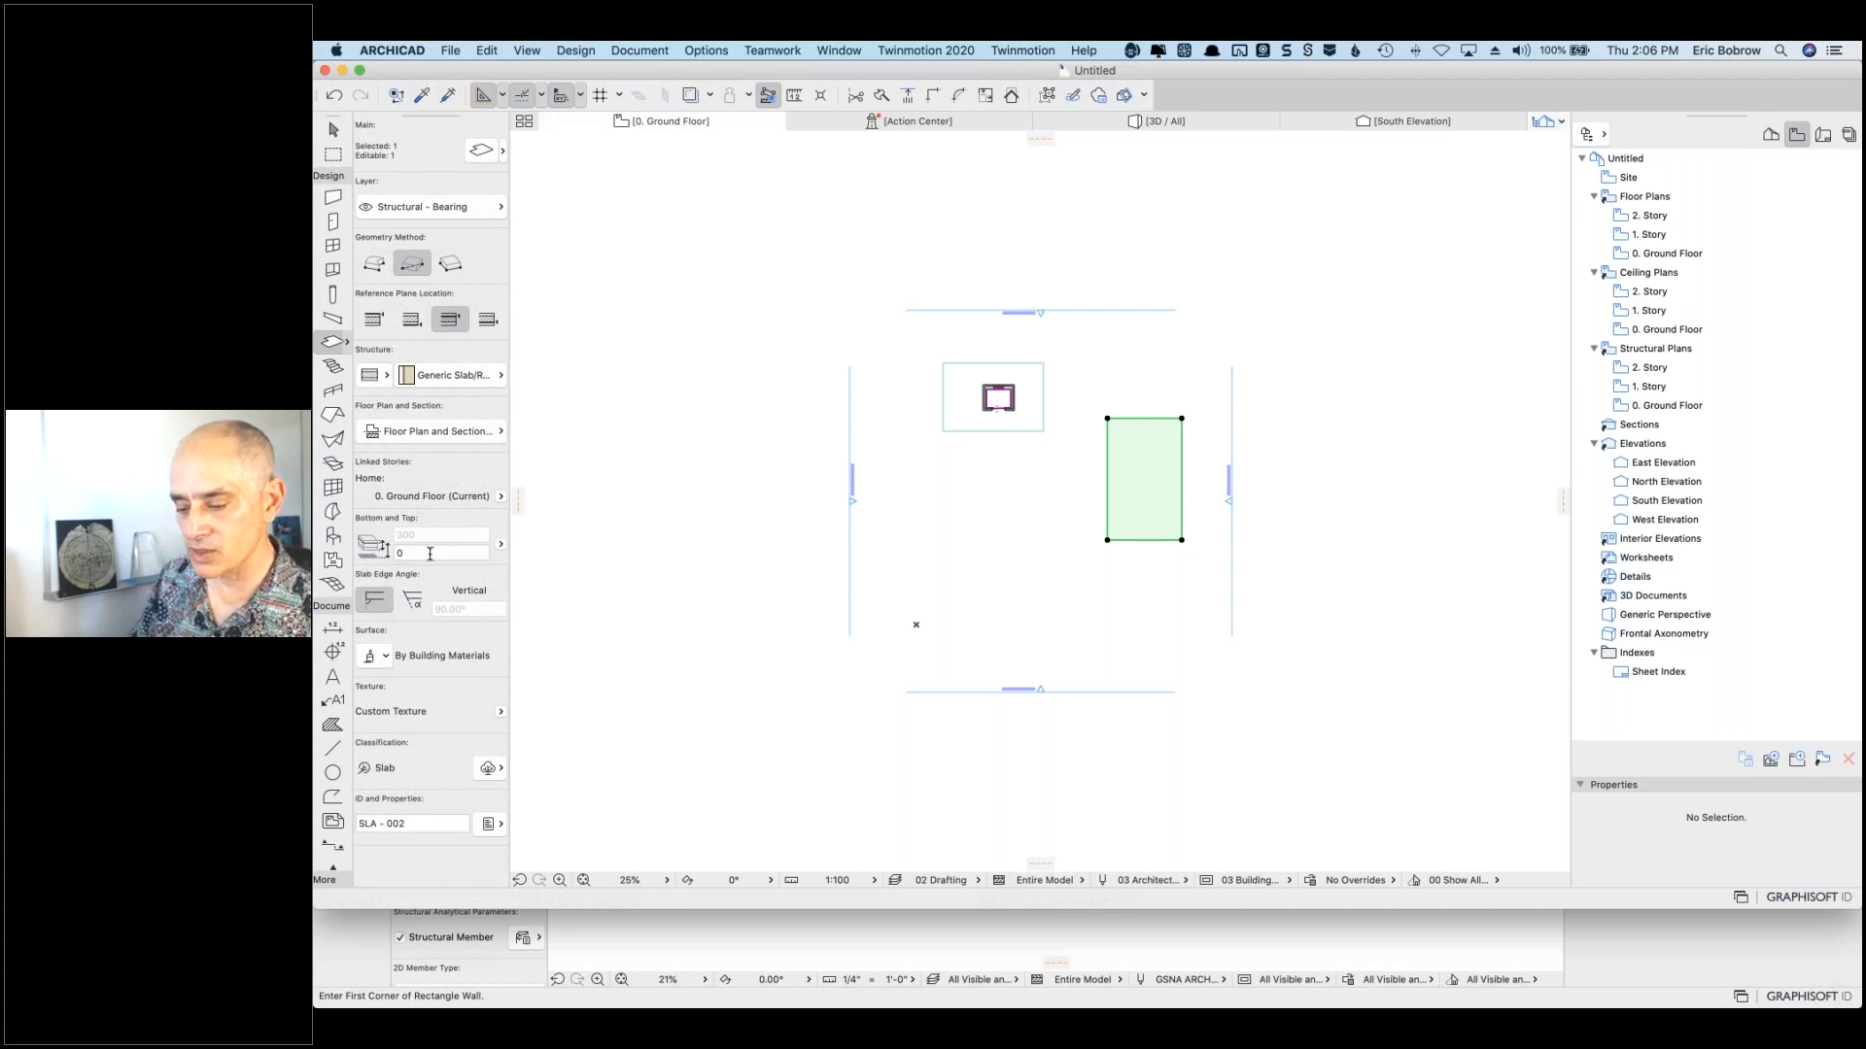
Step: Enter 2000 as the right-hand slab's offset to home story in the Info Box
click(395, 551)
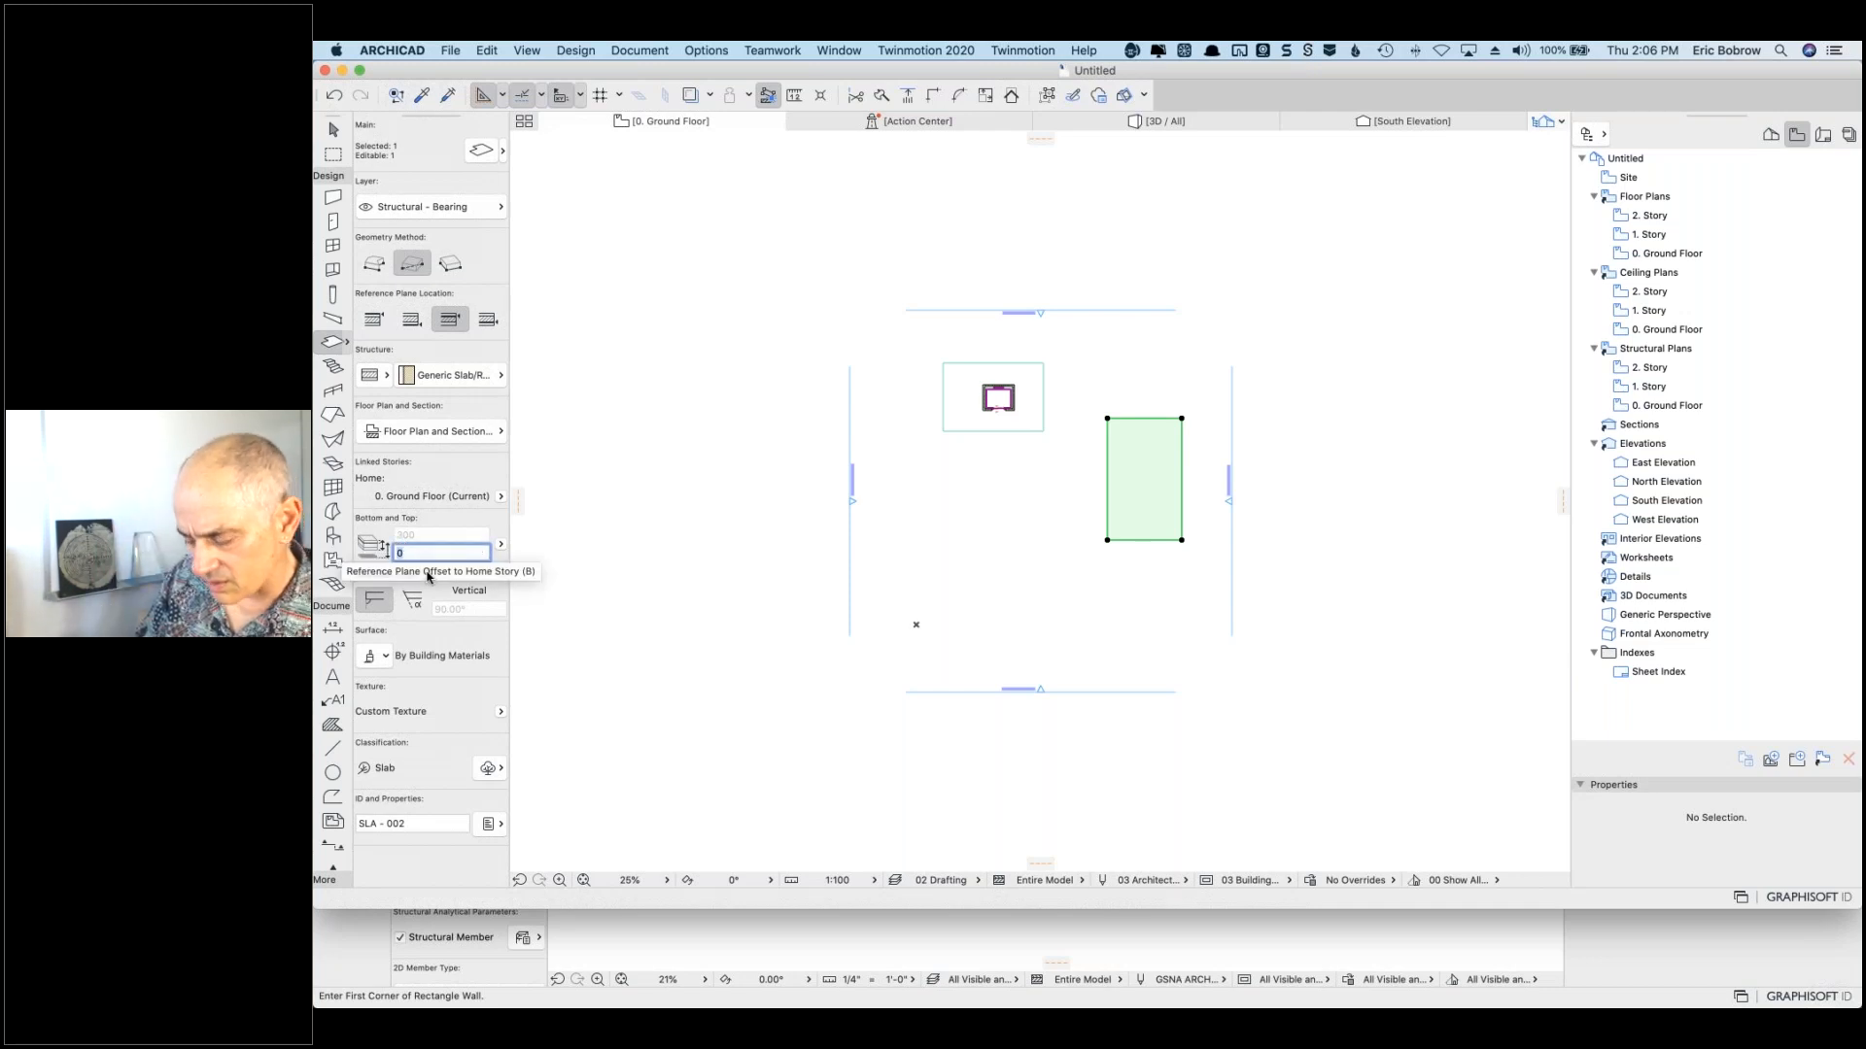
text(200)
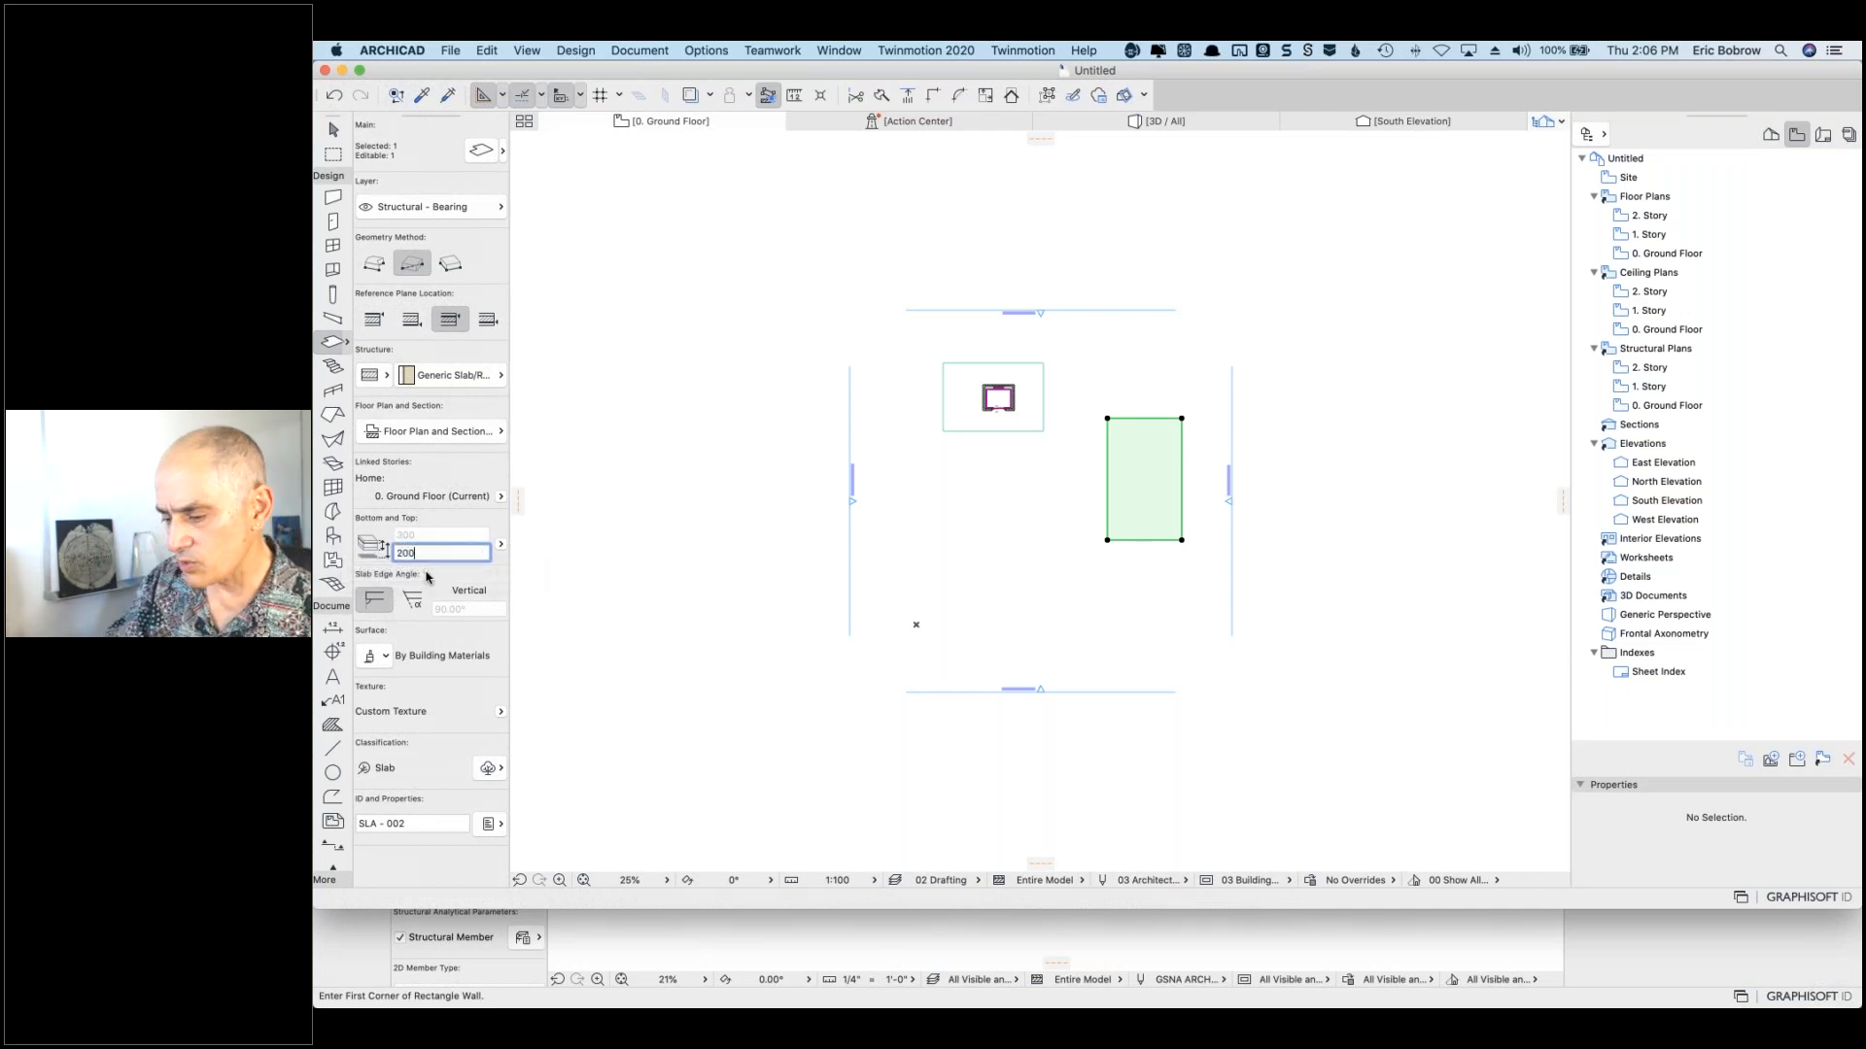
text(0)
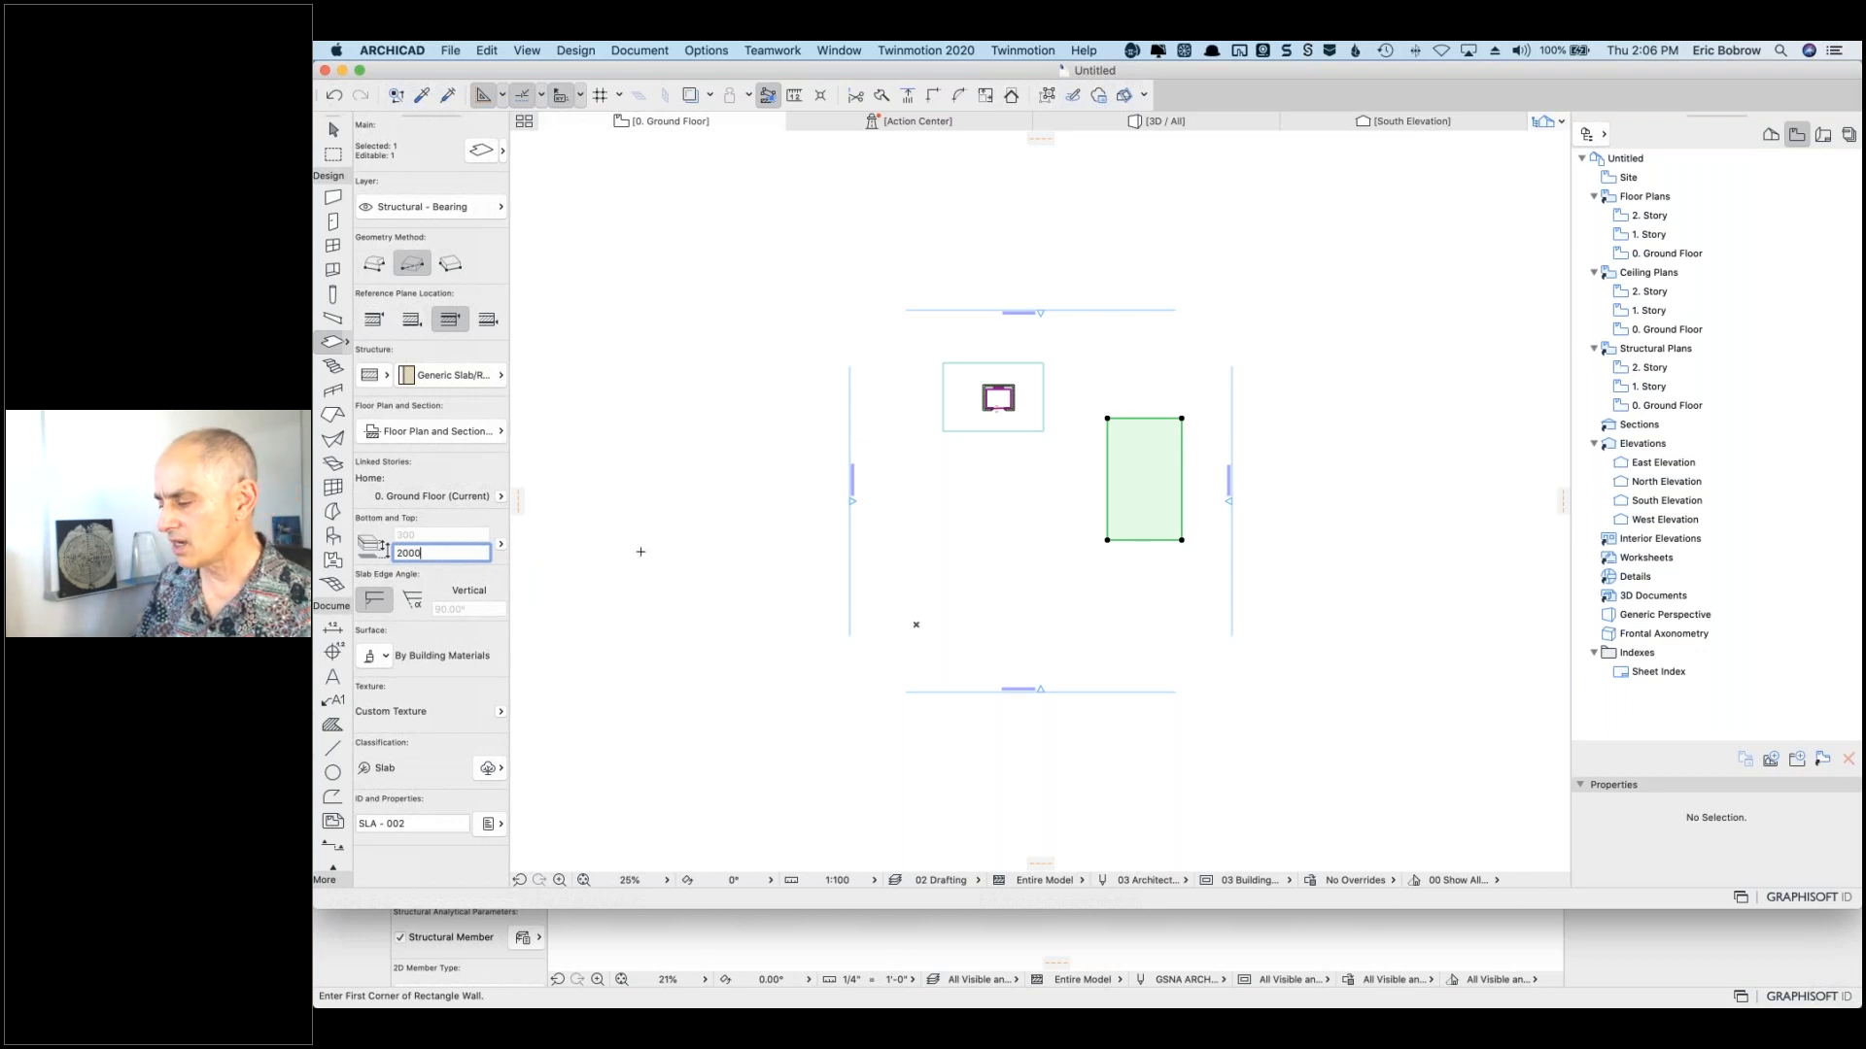
key(Escape)
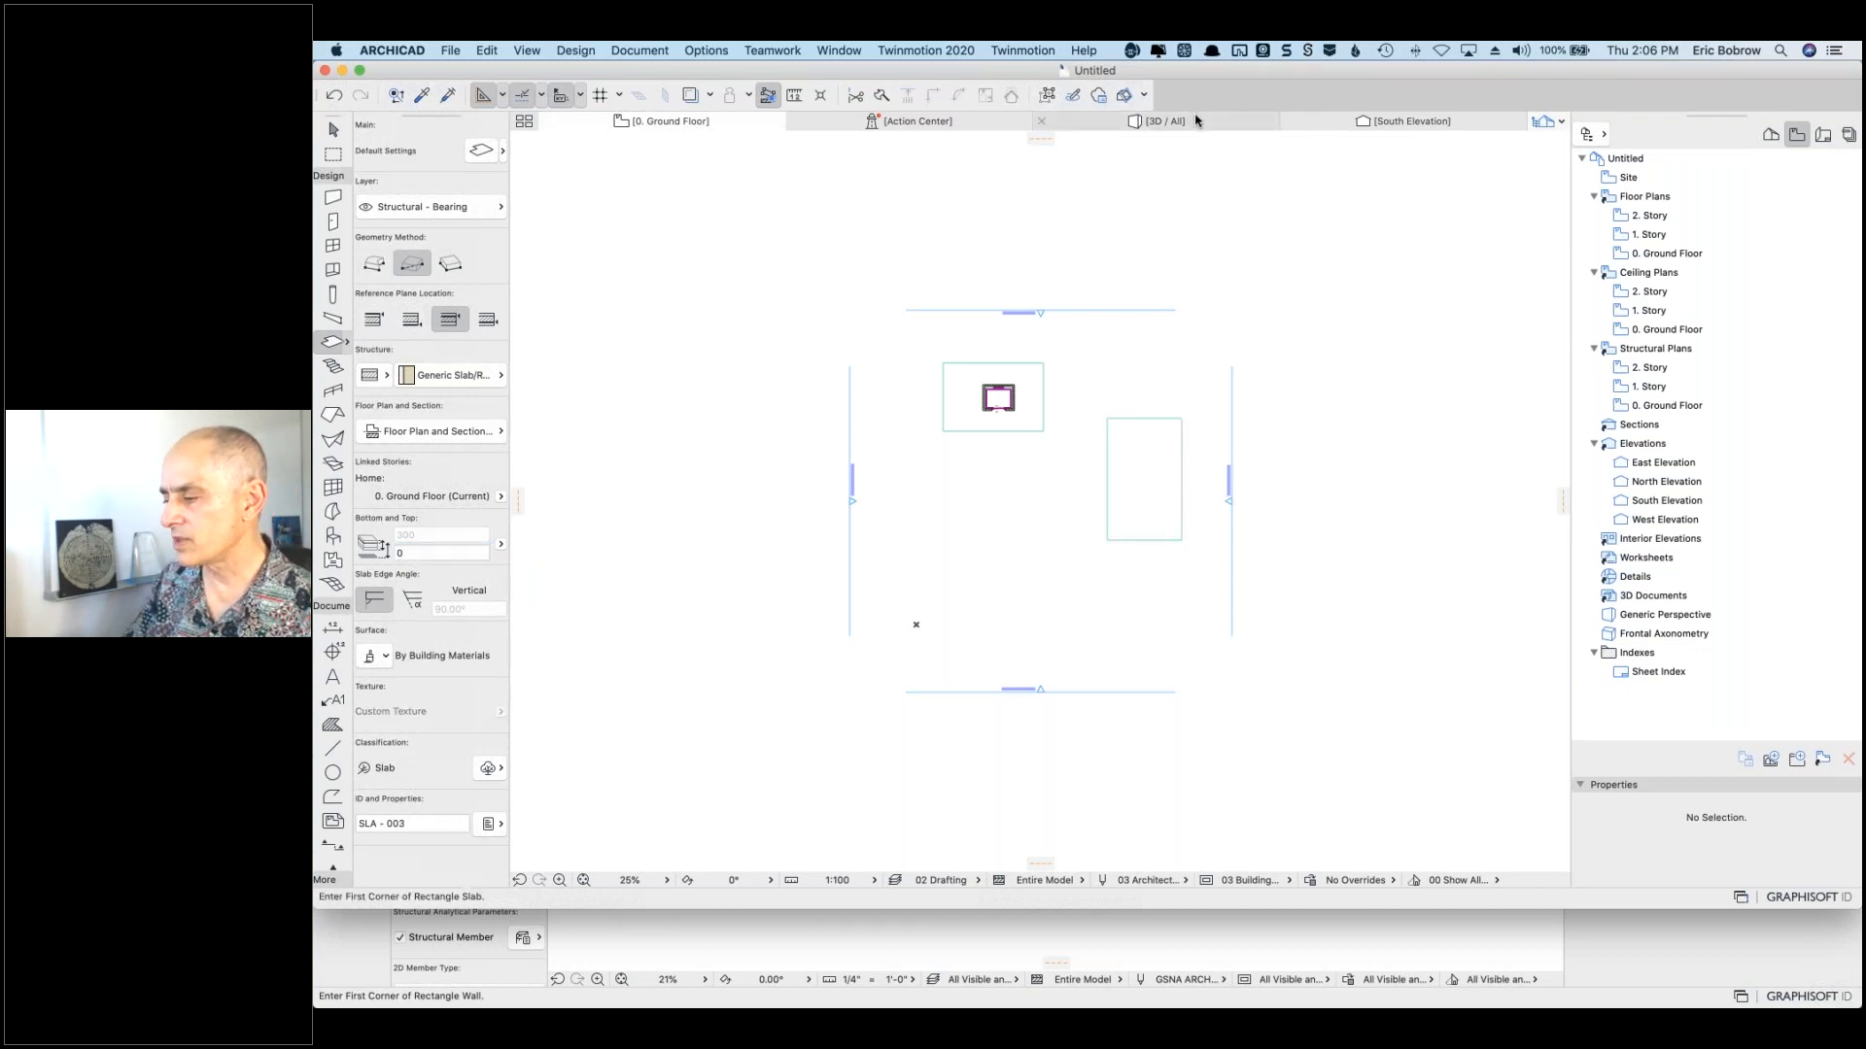
click(1196, 121)
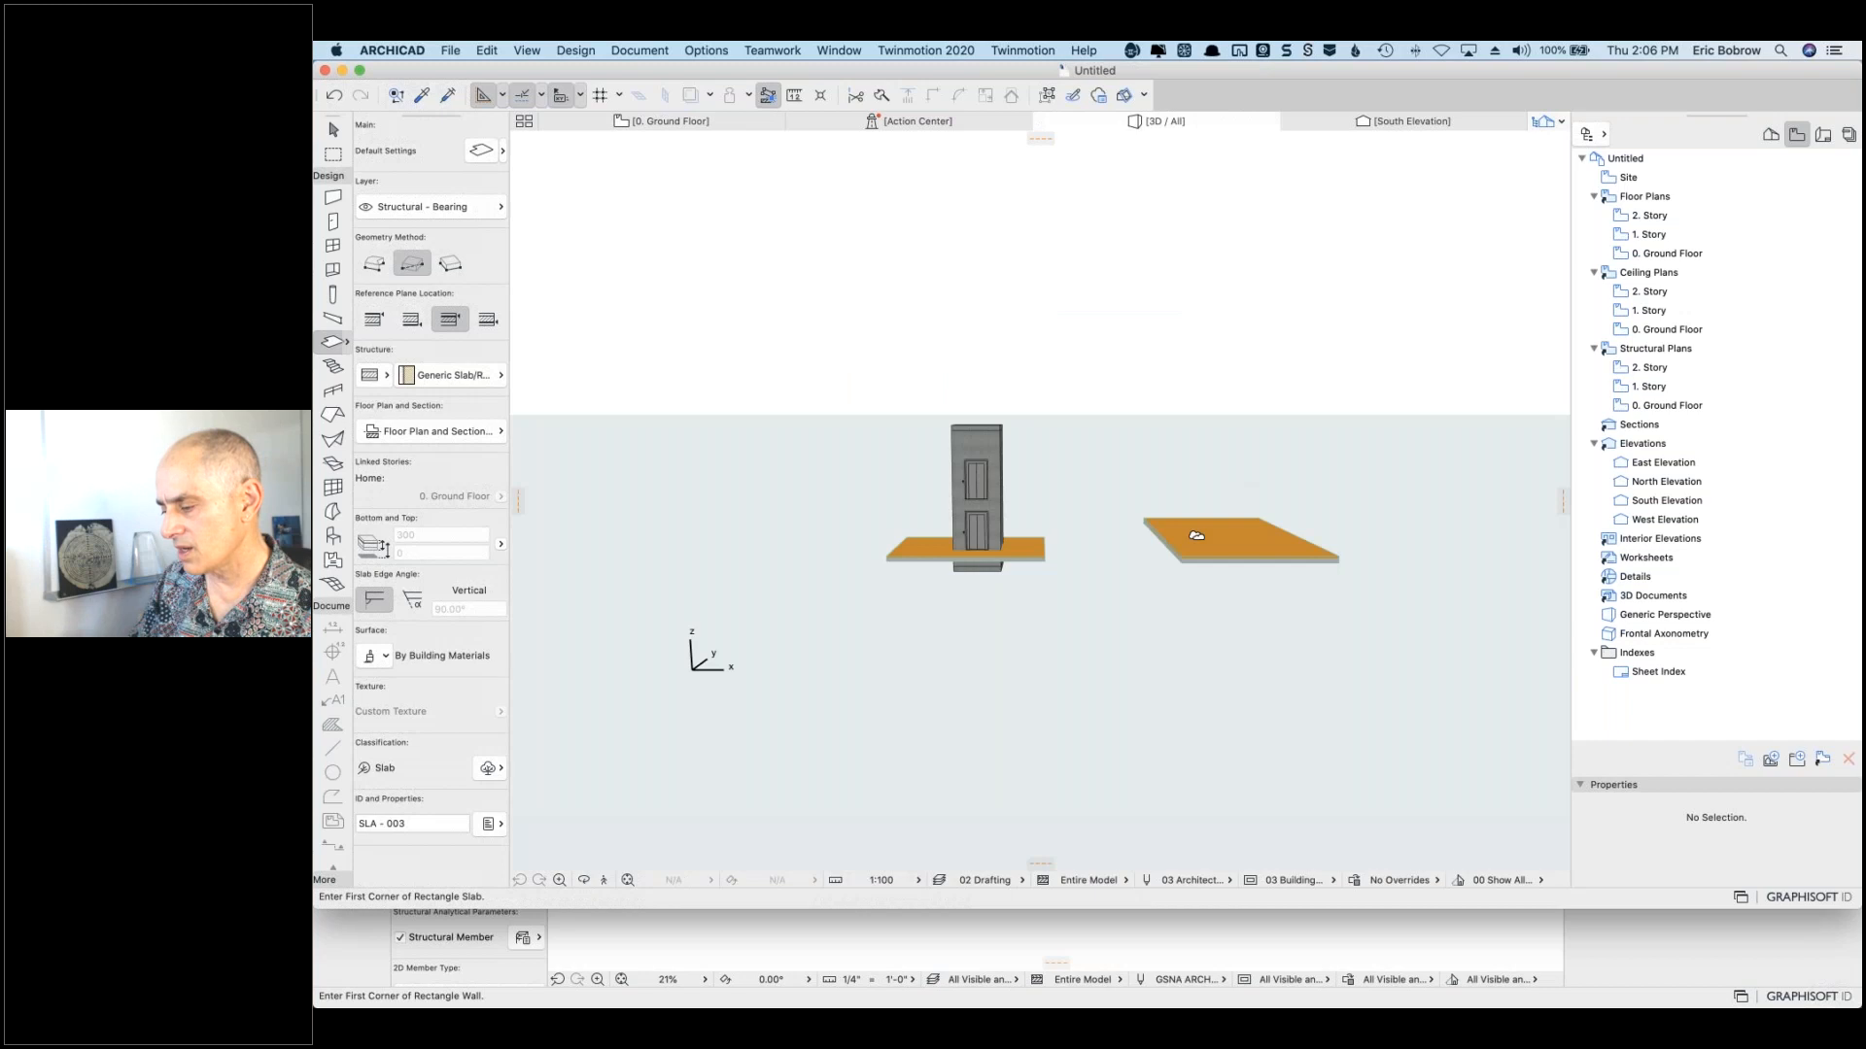
shift+middle_drag(1196, 553, 1069, 651)
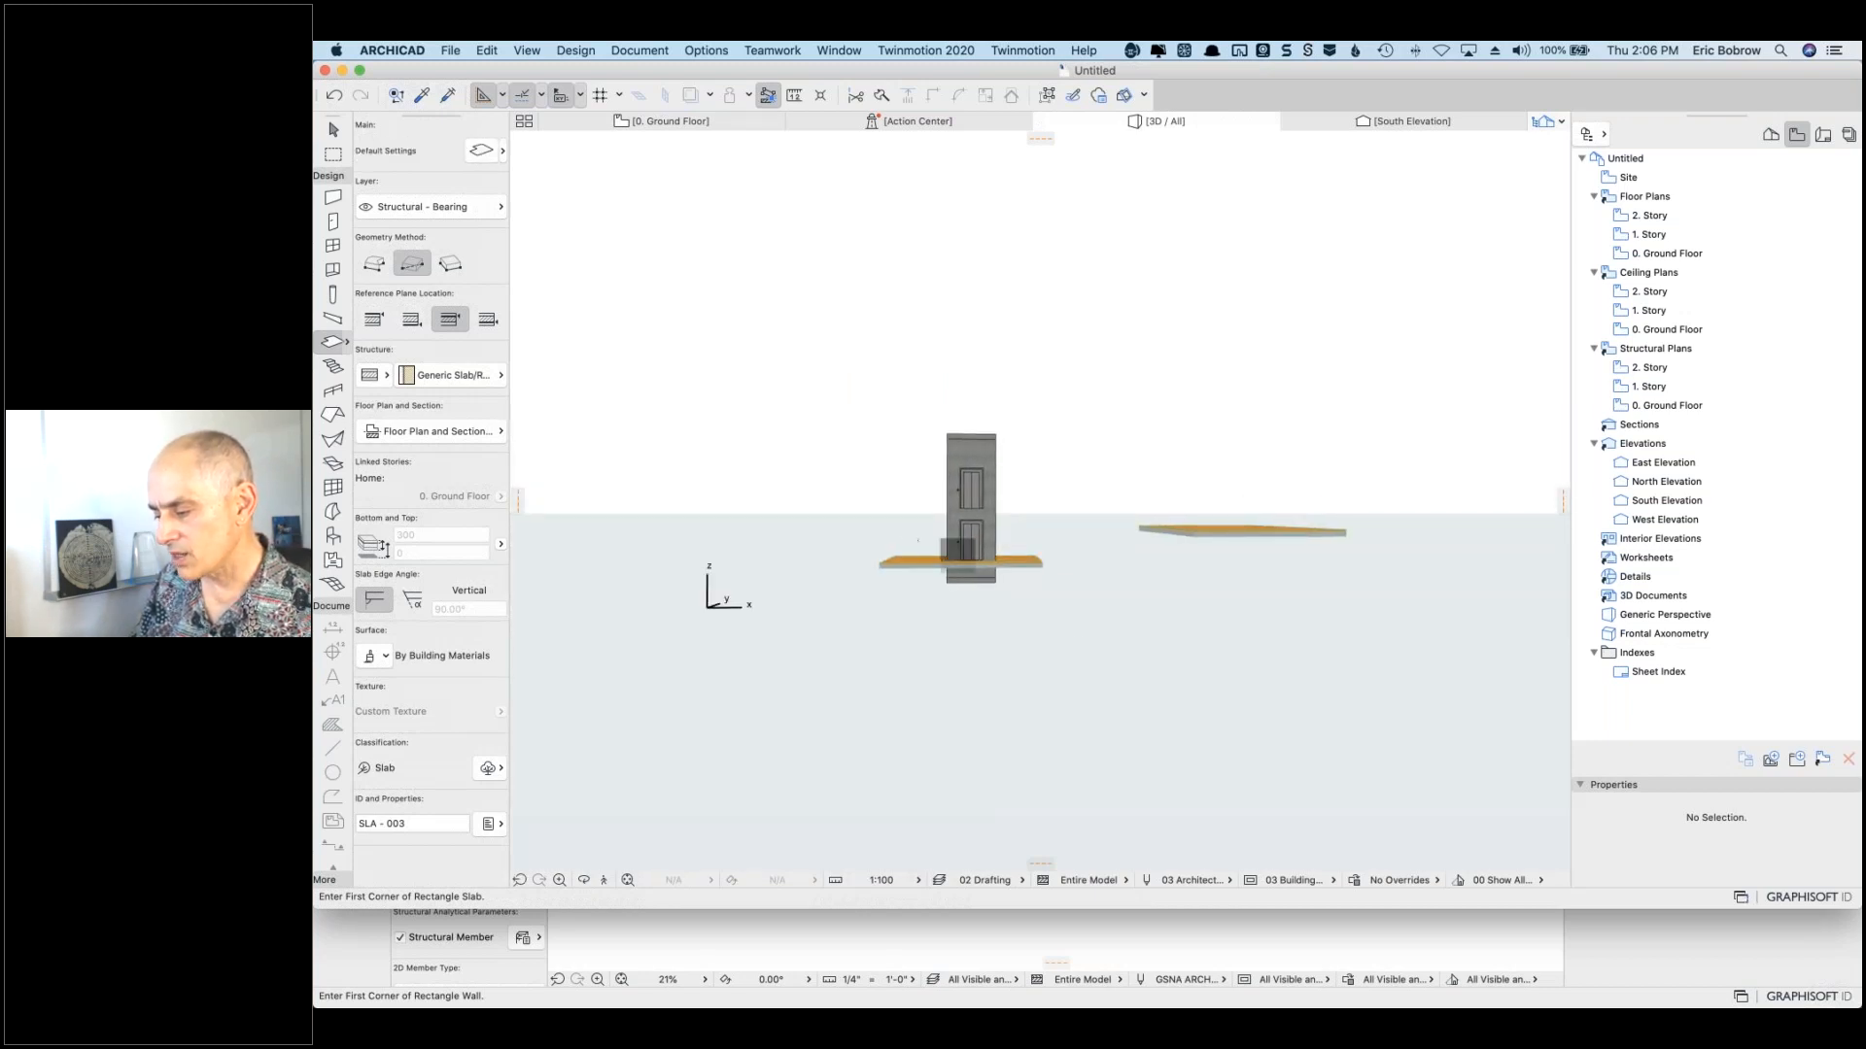
click(717, 124)
Step: Cancel the unfinished slab, copy the elevator into the right-hand slab, and view both in 3D
click(1149, 377)
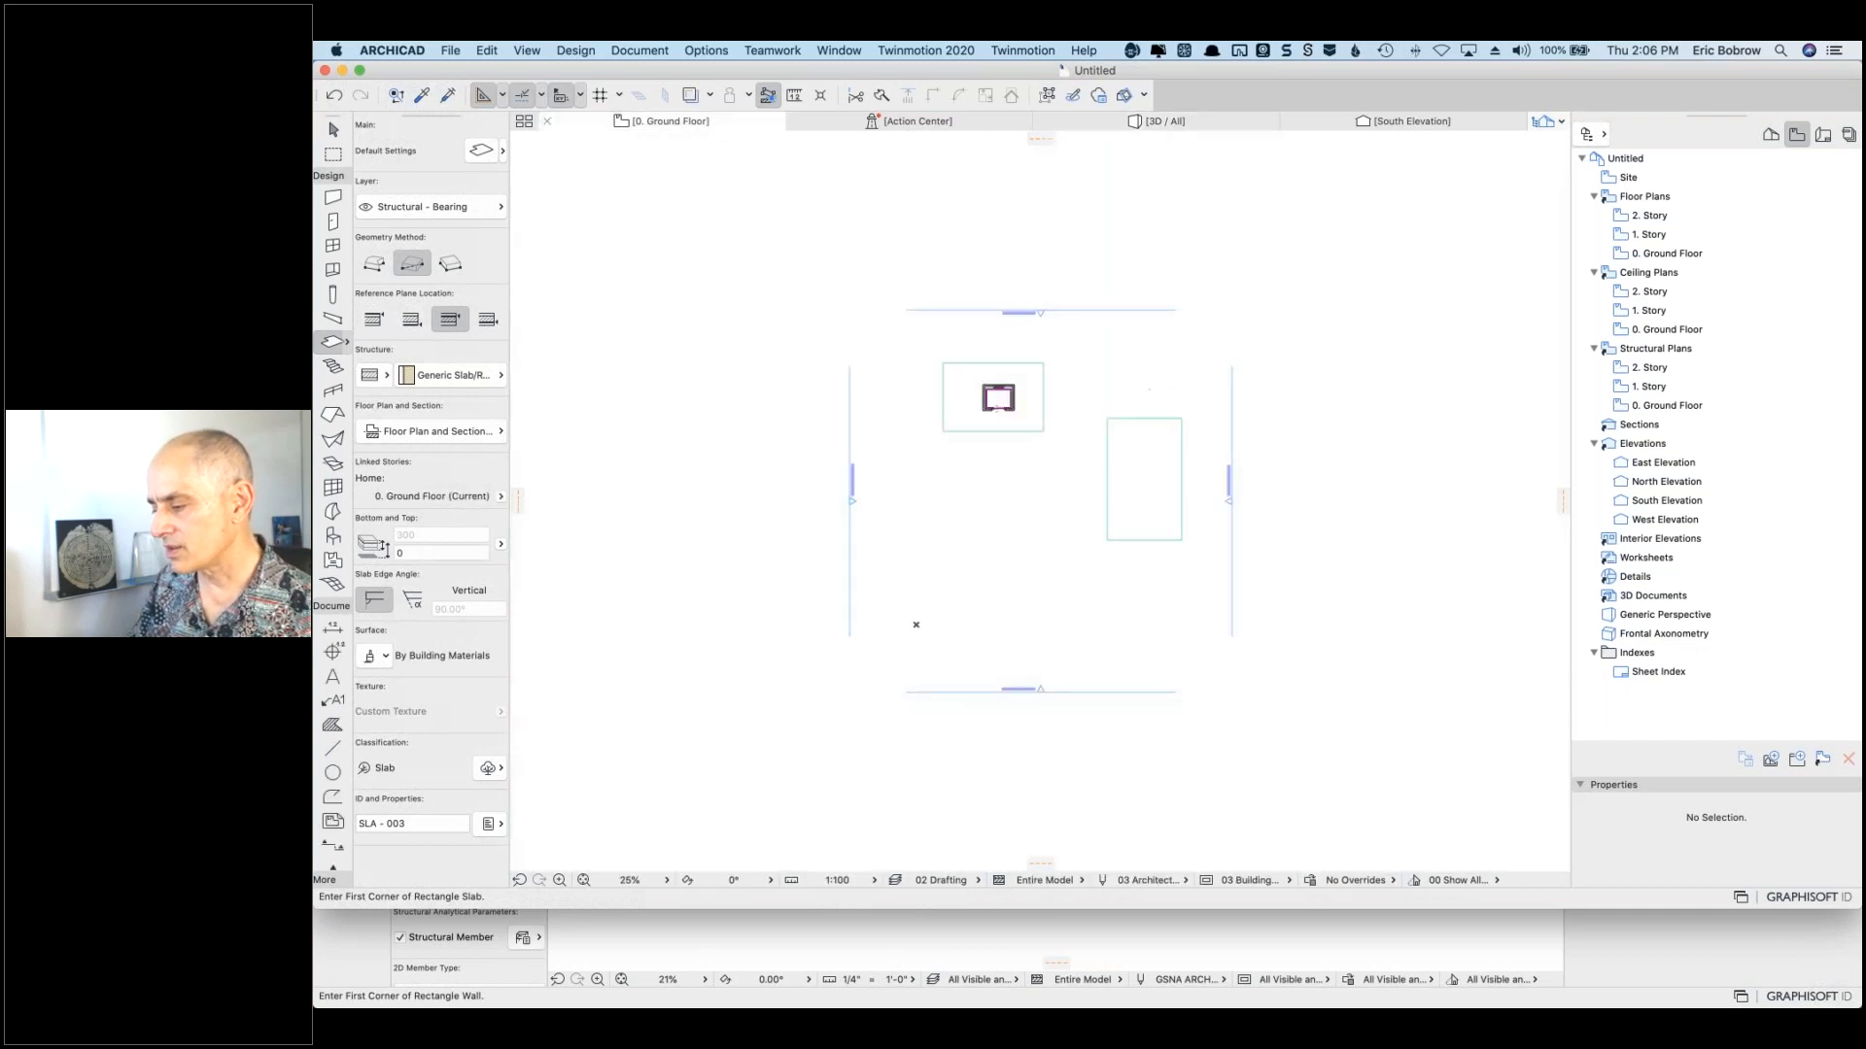
key(Escape)
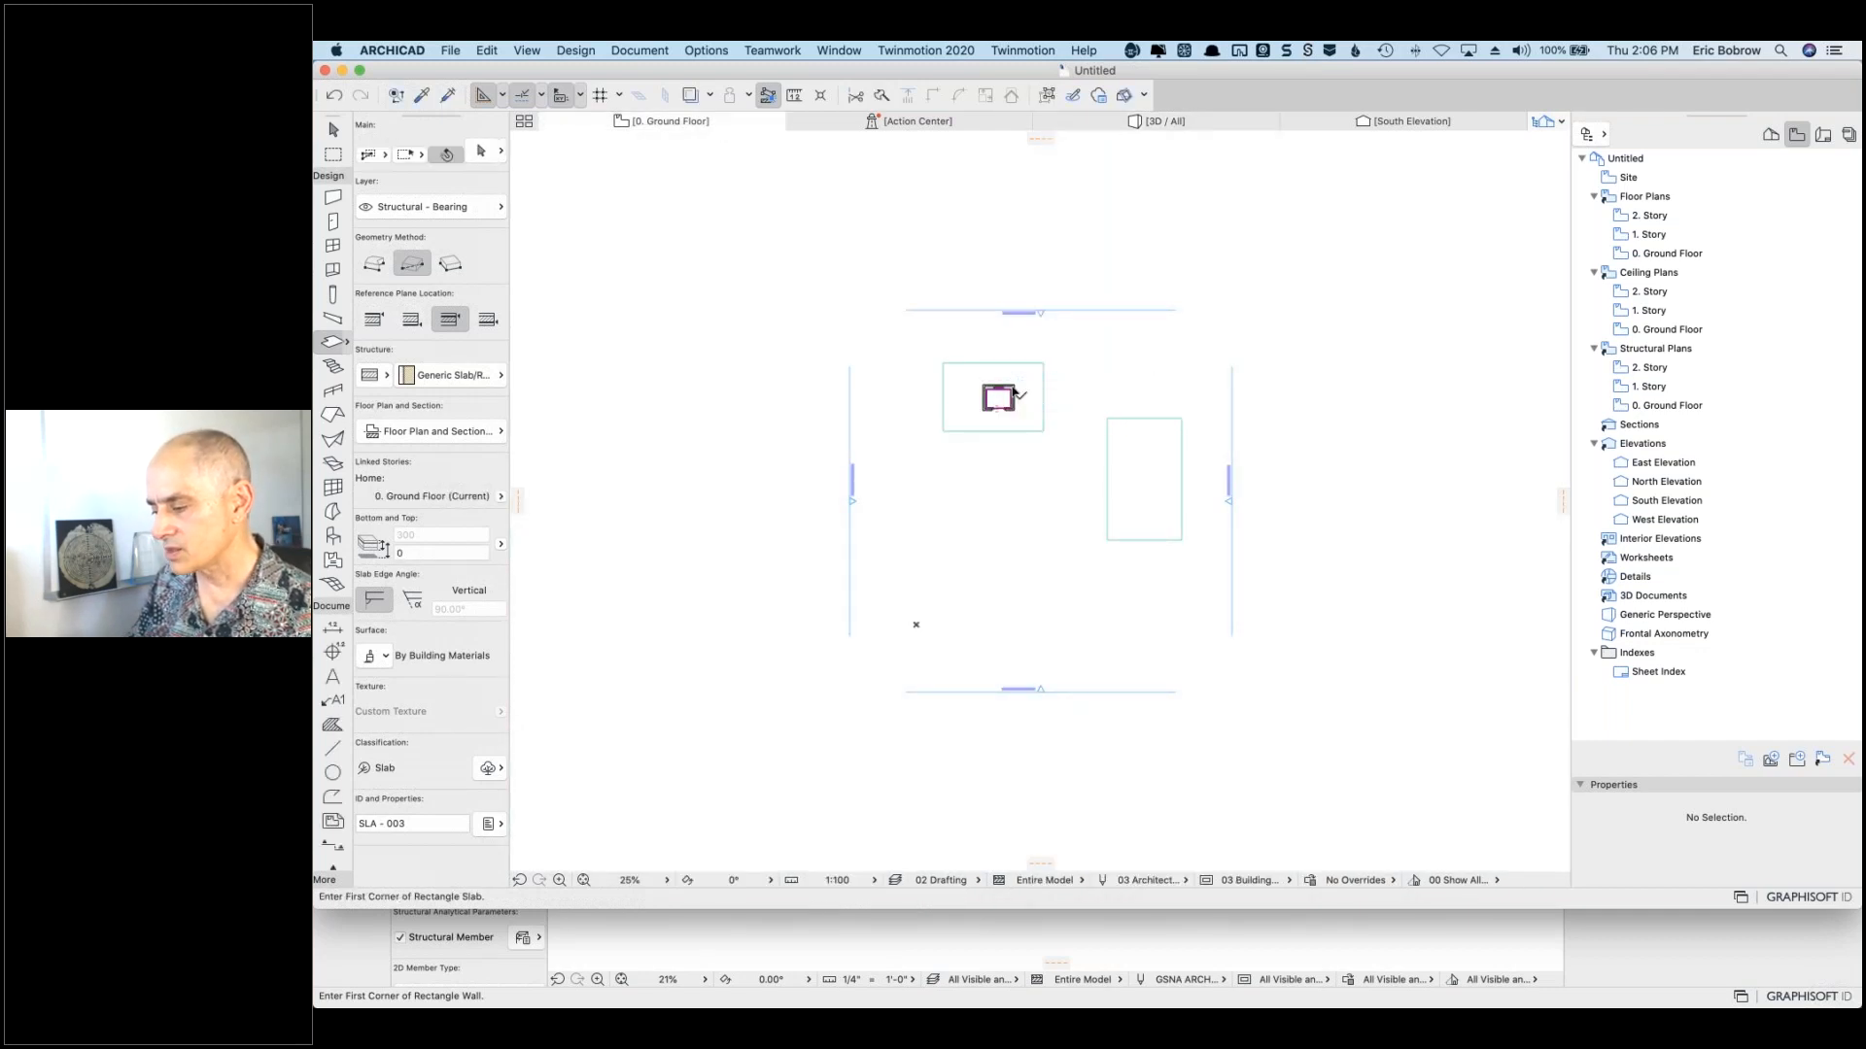
shift+click(999, 397)
key(super+d)
key(alt)
click(1015, 385)
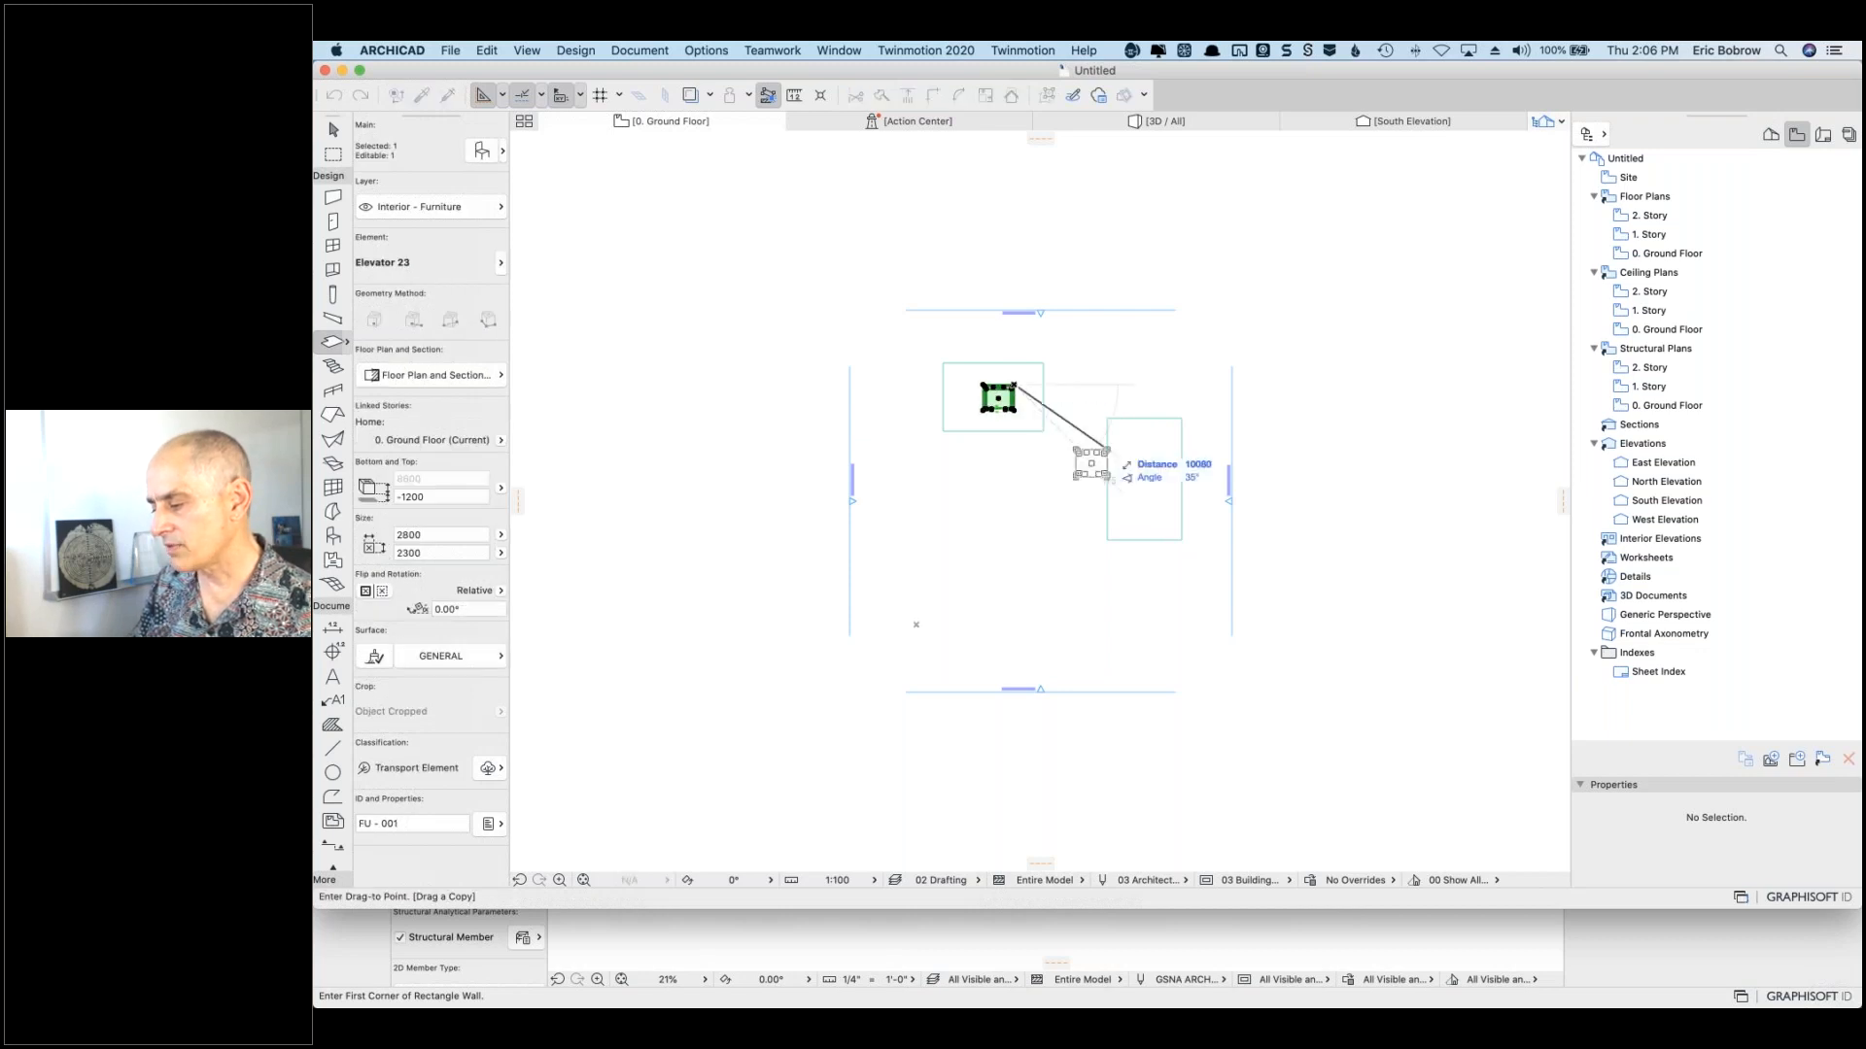
click(1154, 480)
key(Escape)
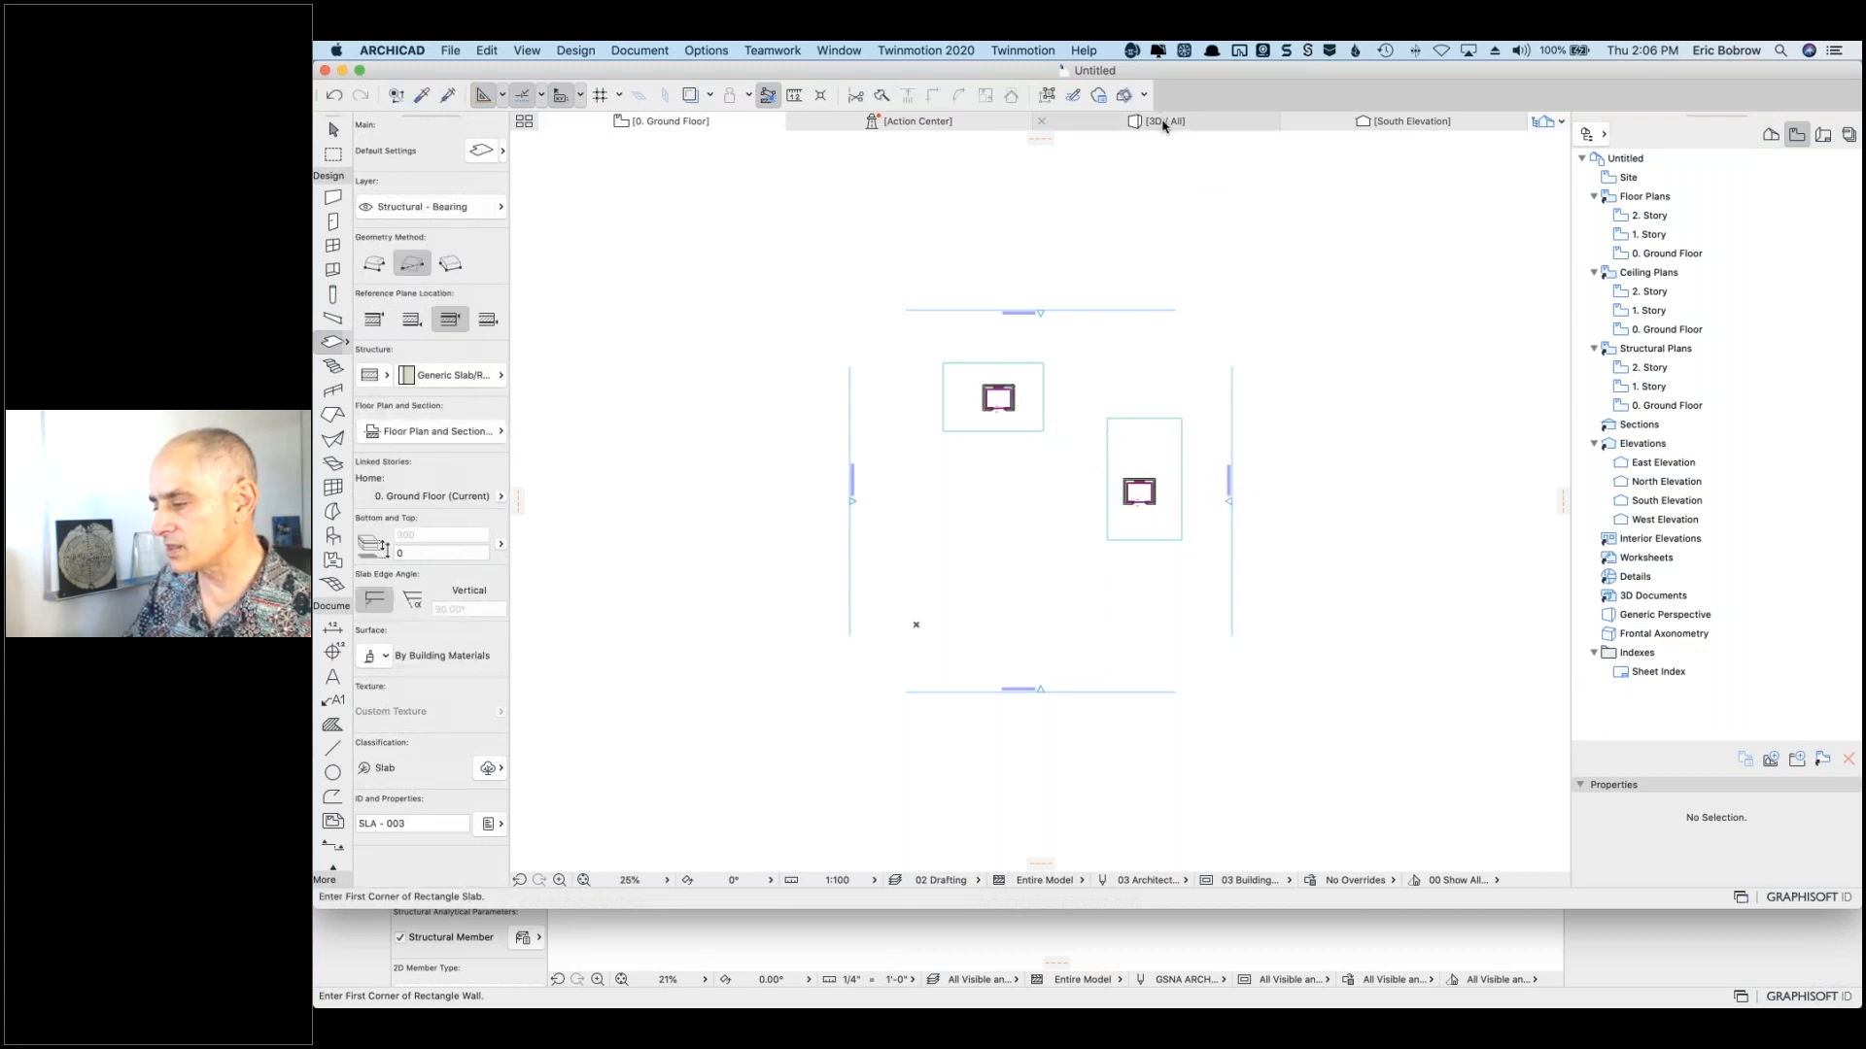
click(1163, 123)
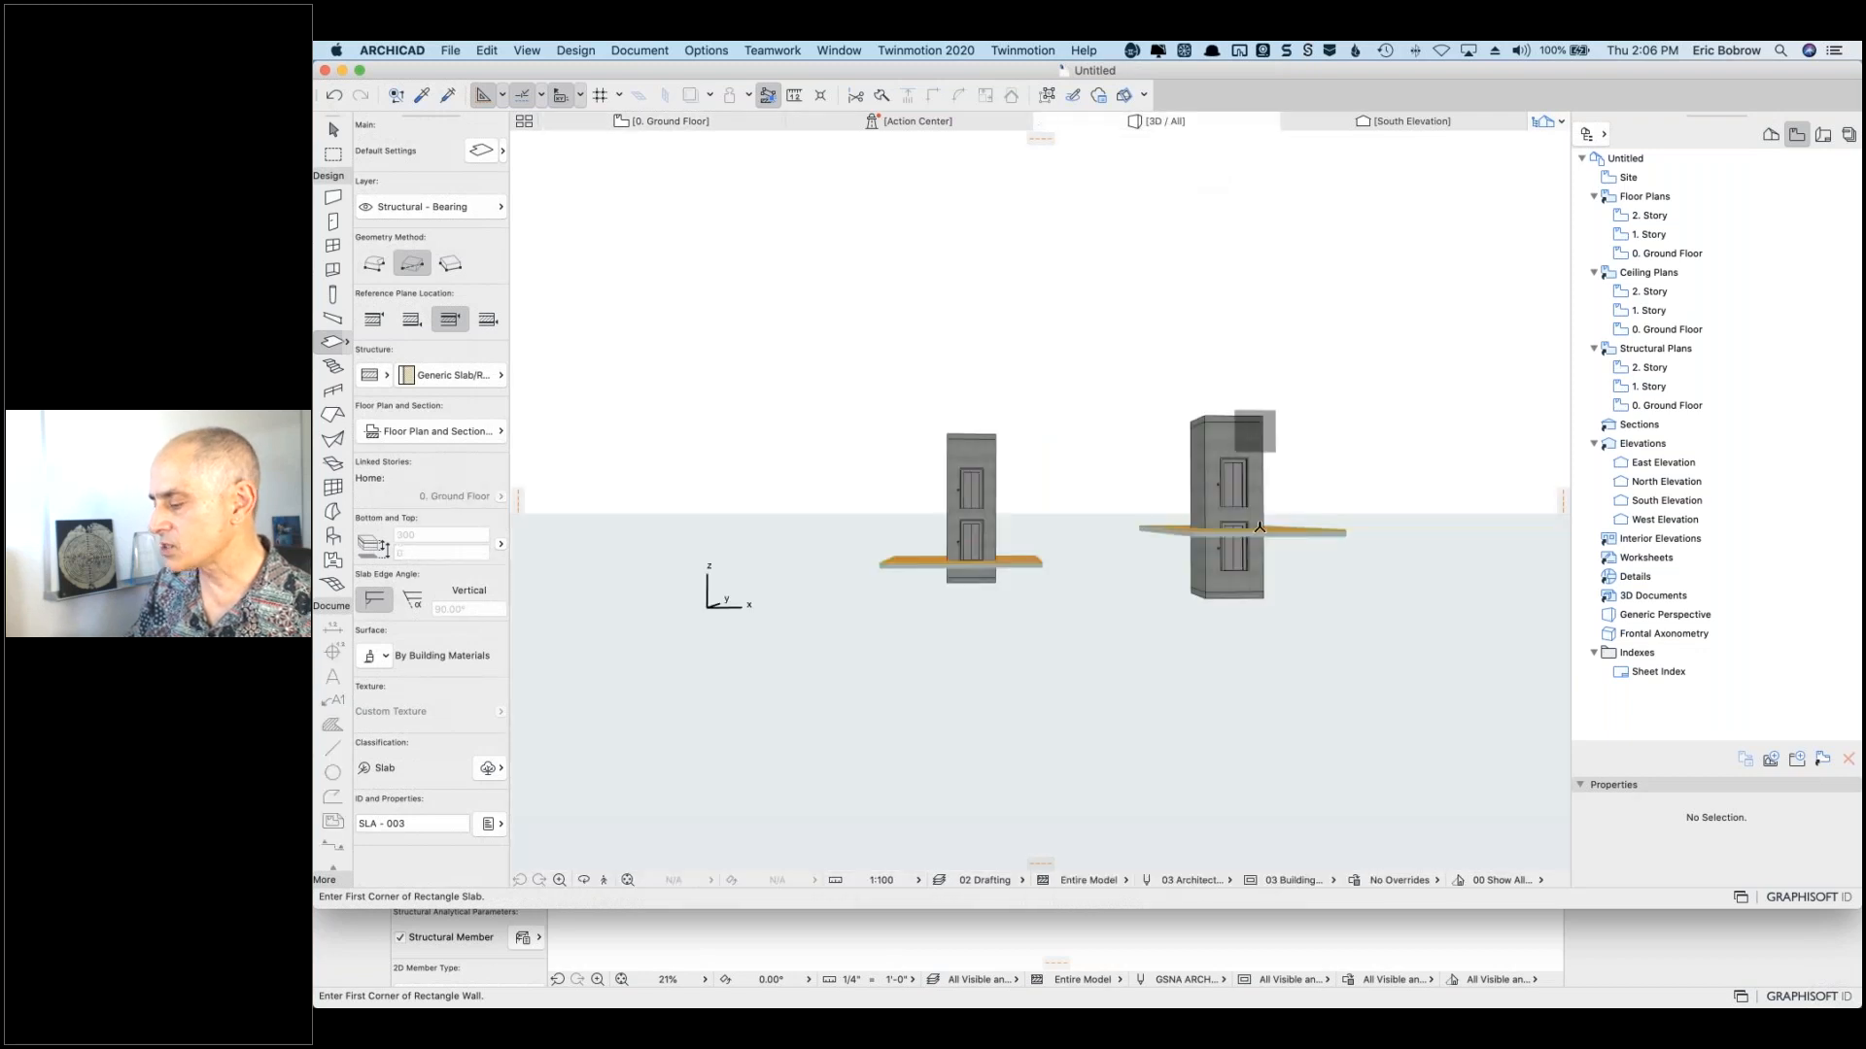
Step: In 3D, move the copied elevator up 2000 so it stands on the raised right-hand slab
click(1263, 449)
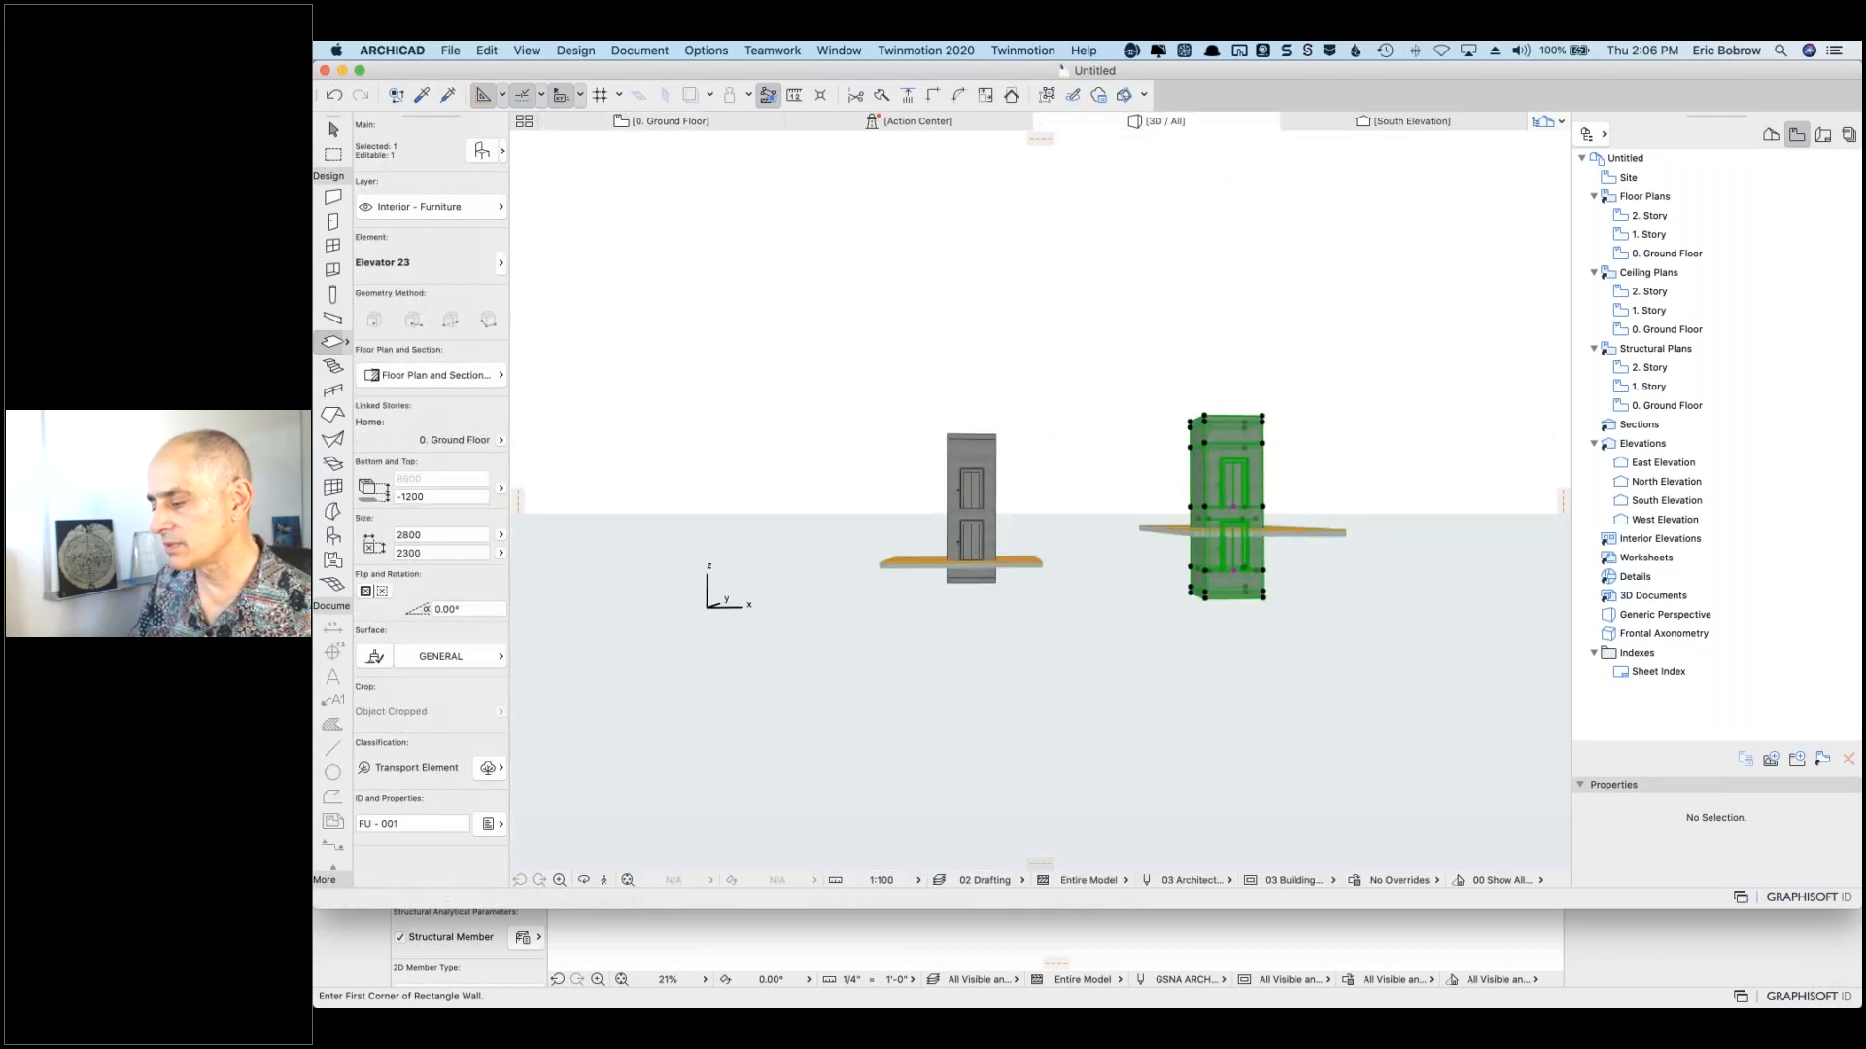
shift+middle_drag(1301, 579, 1219, 593)
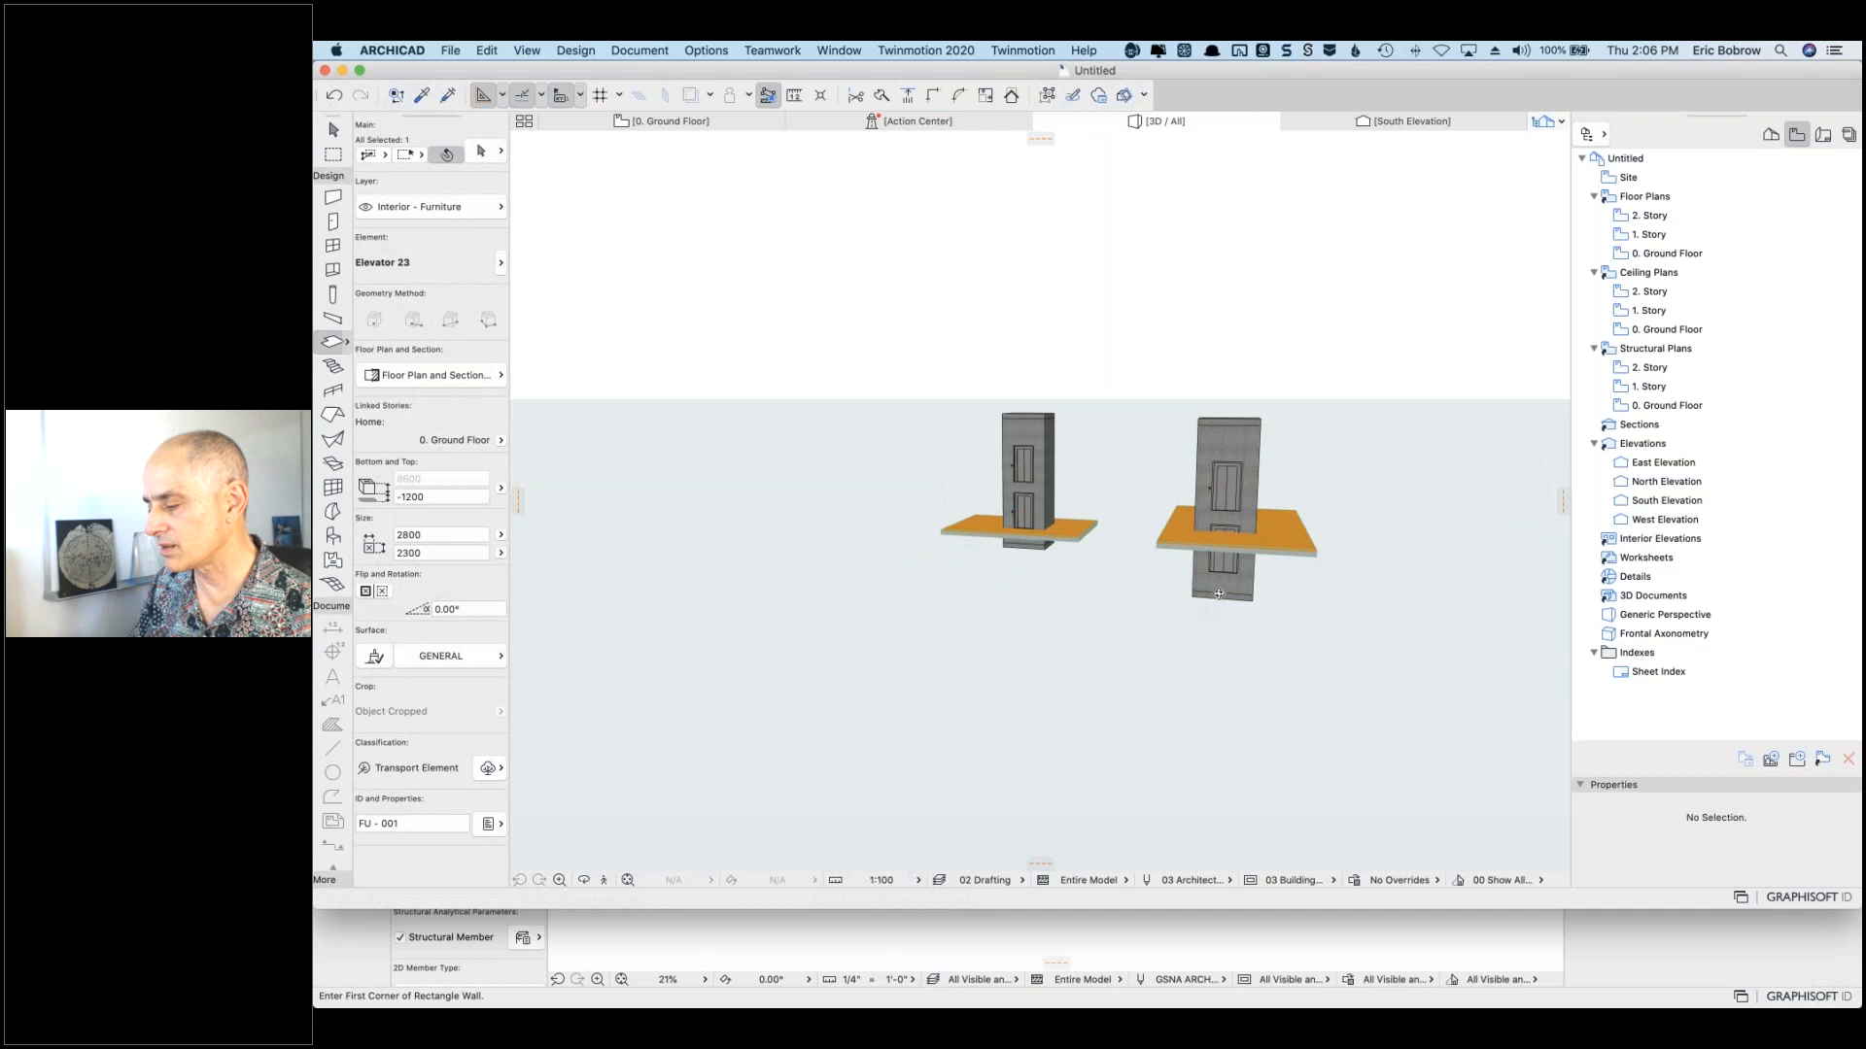
scroll(1300, 560, up, 5)
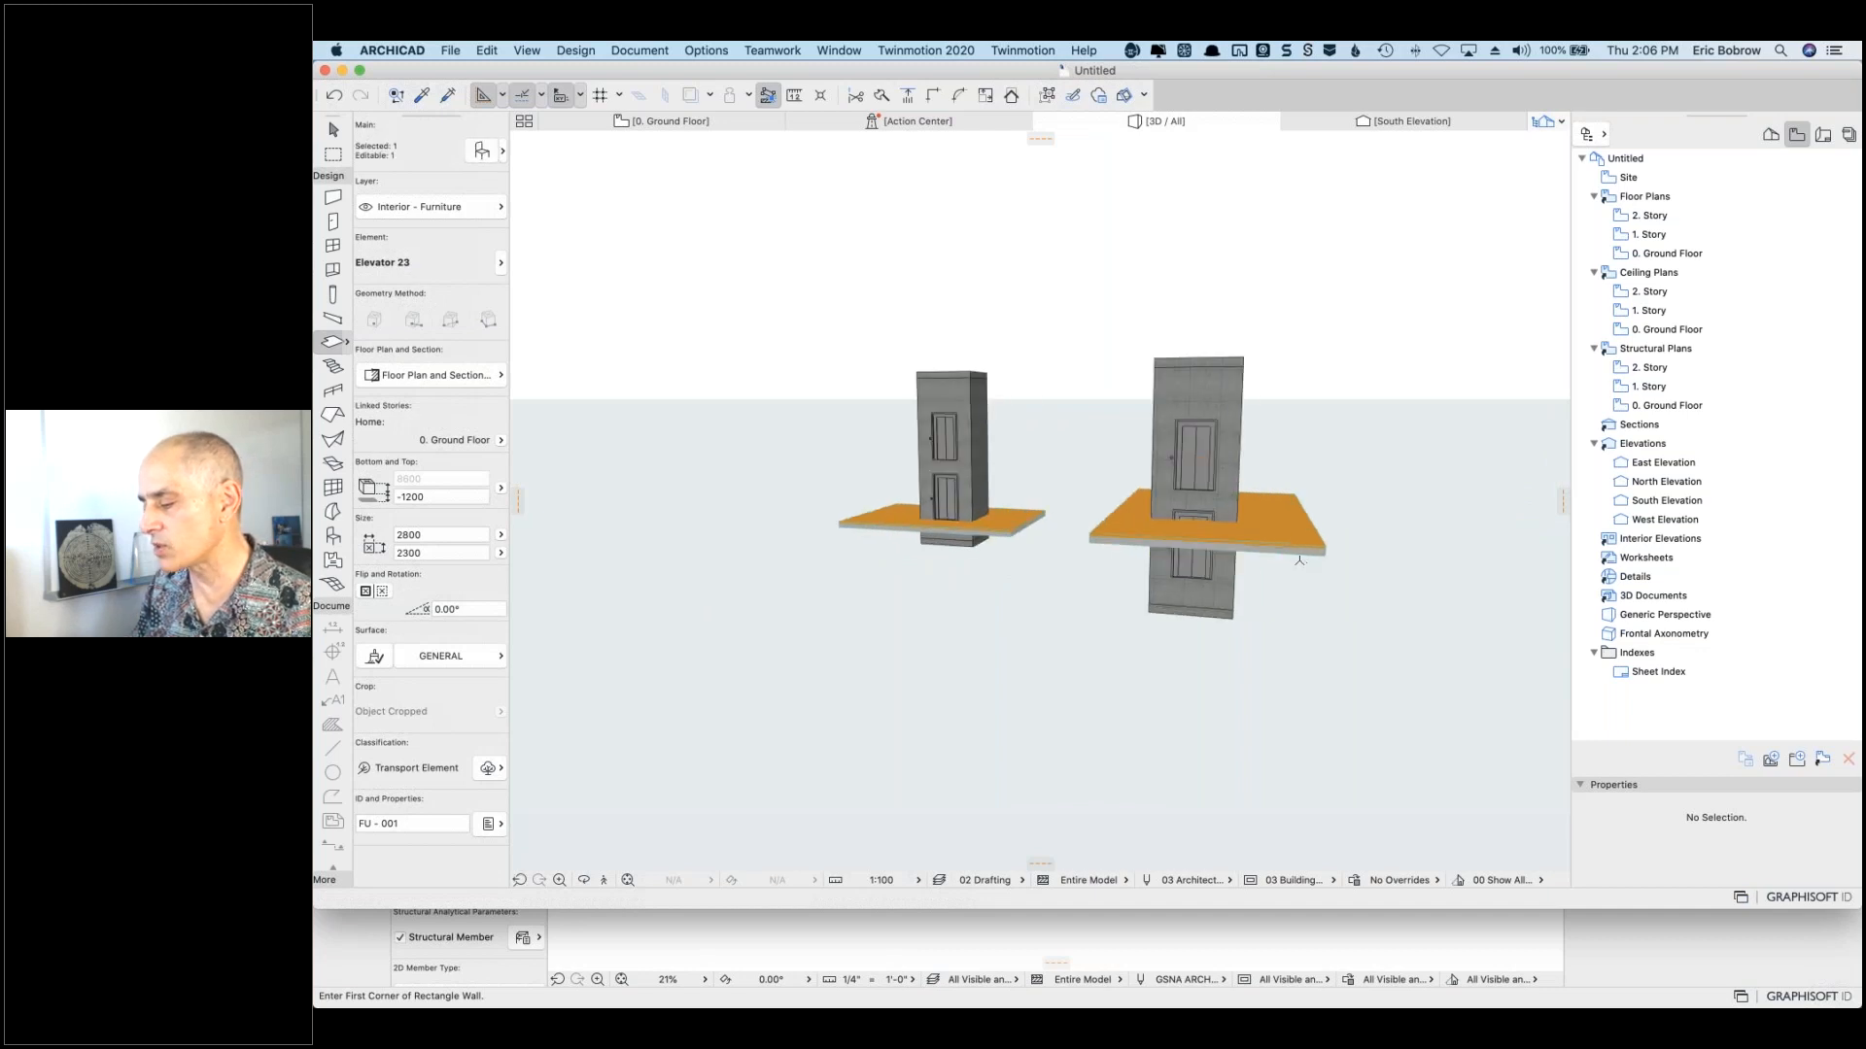
scroll(1300, 561, up, 2)
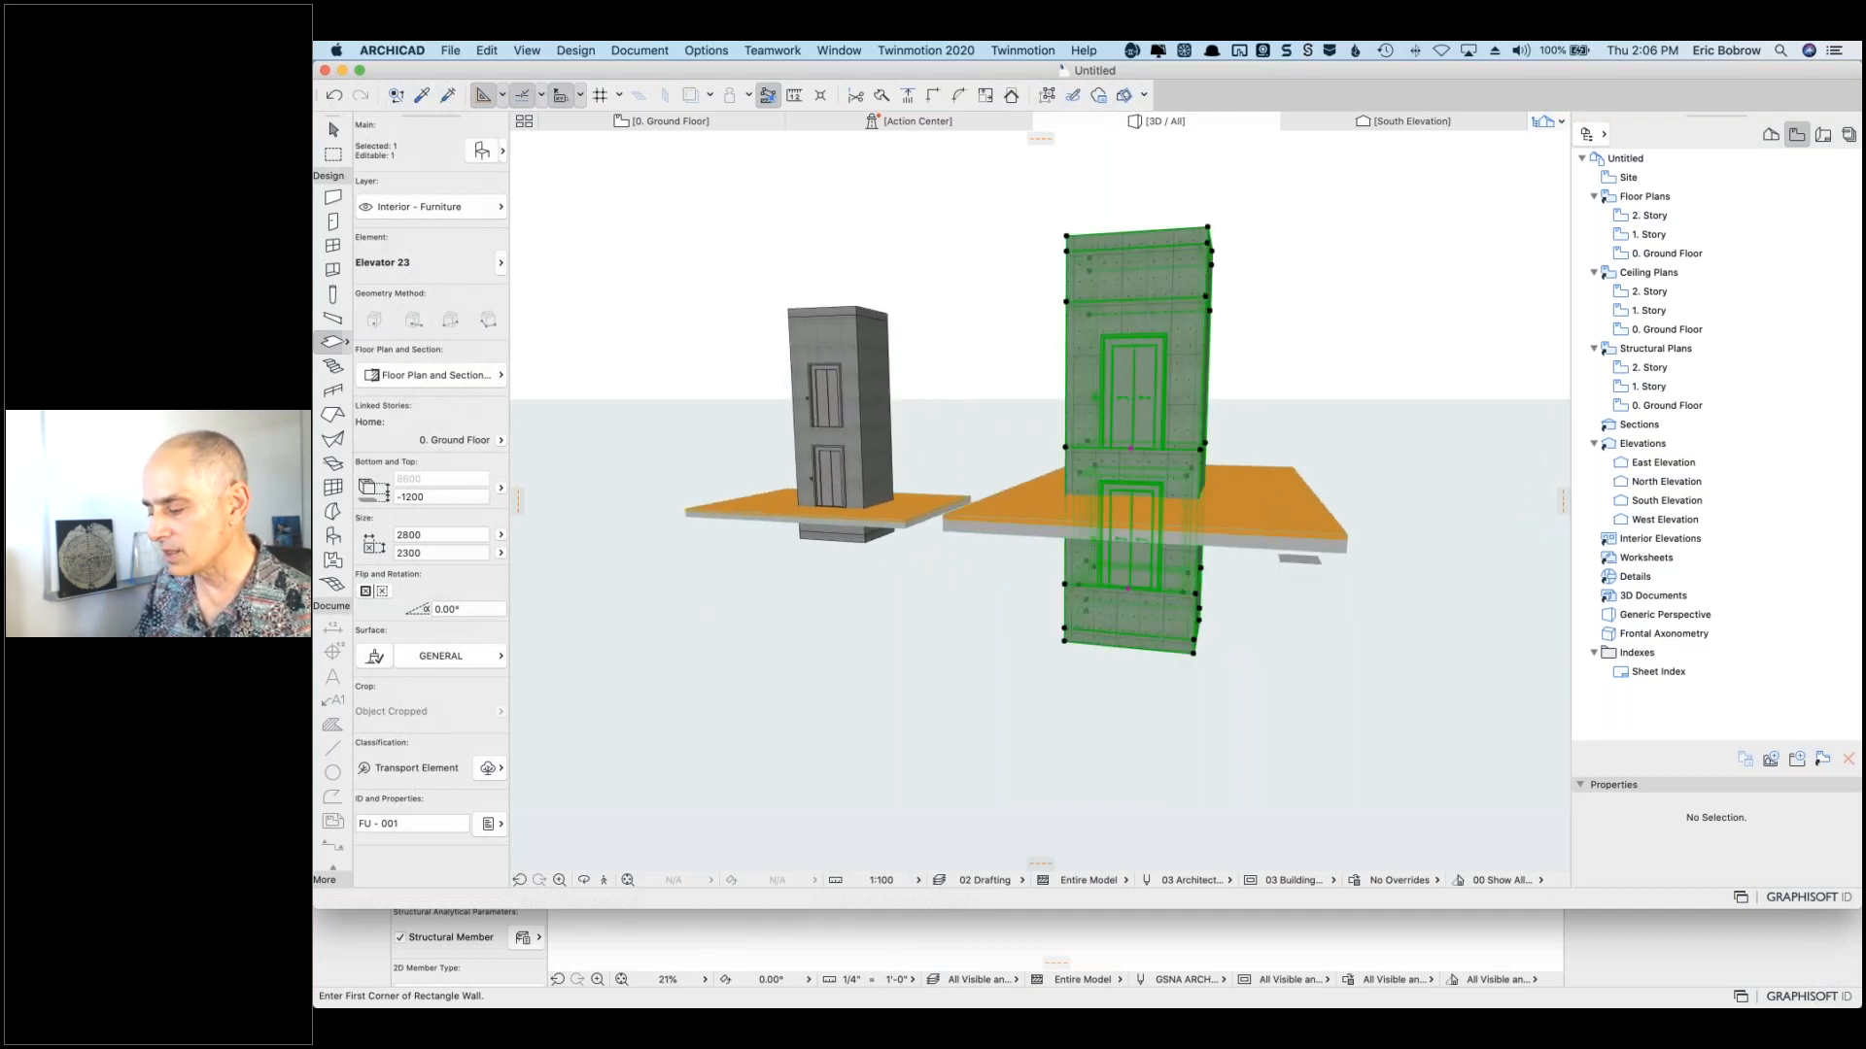
key(super+d)
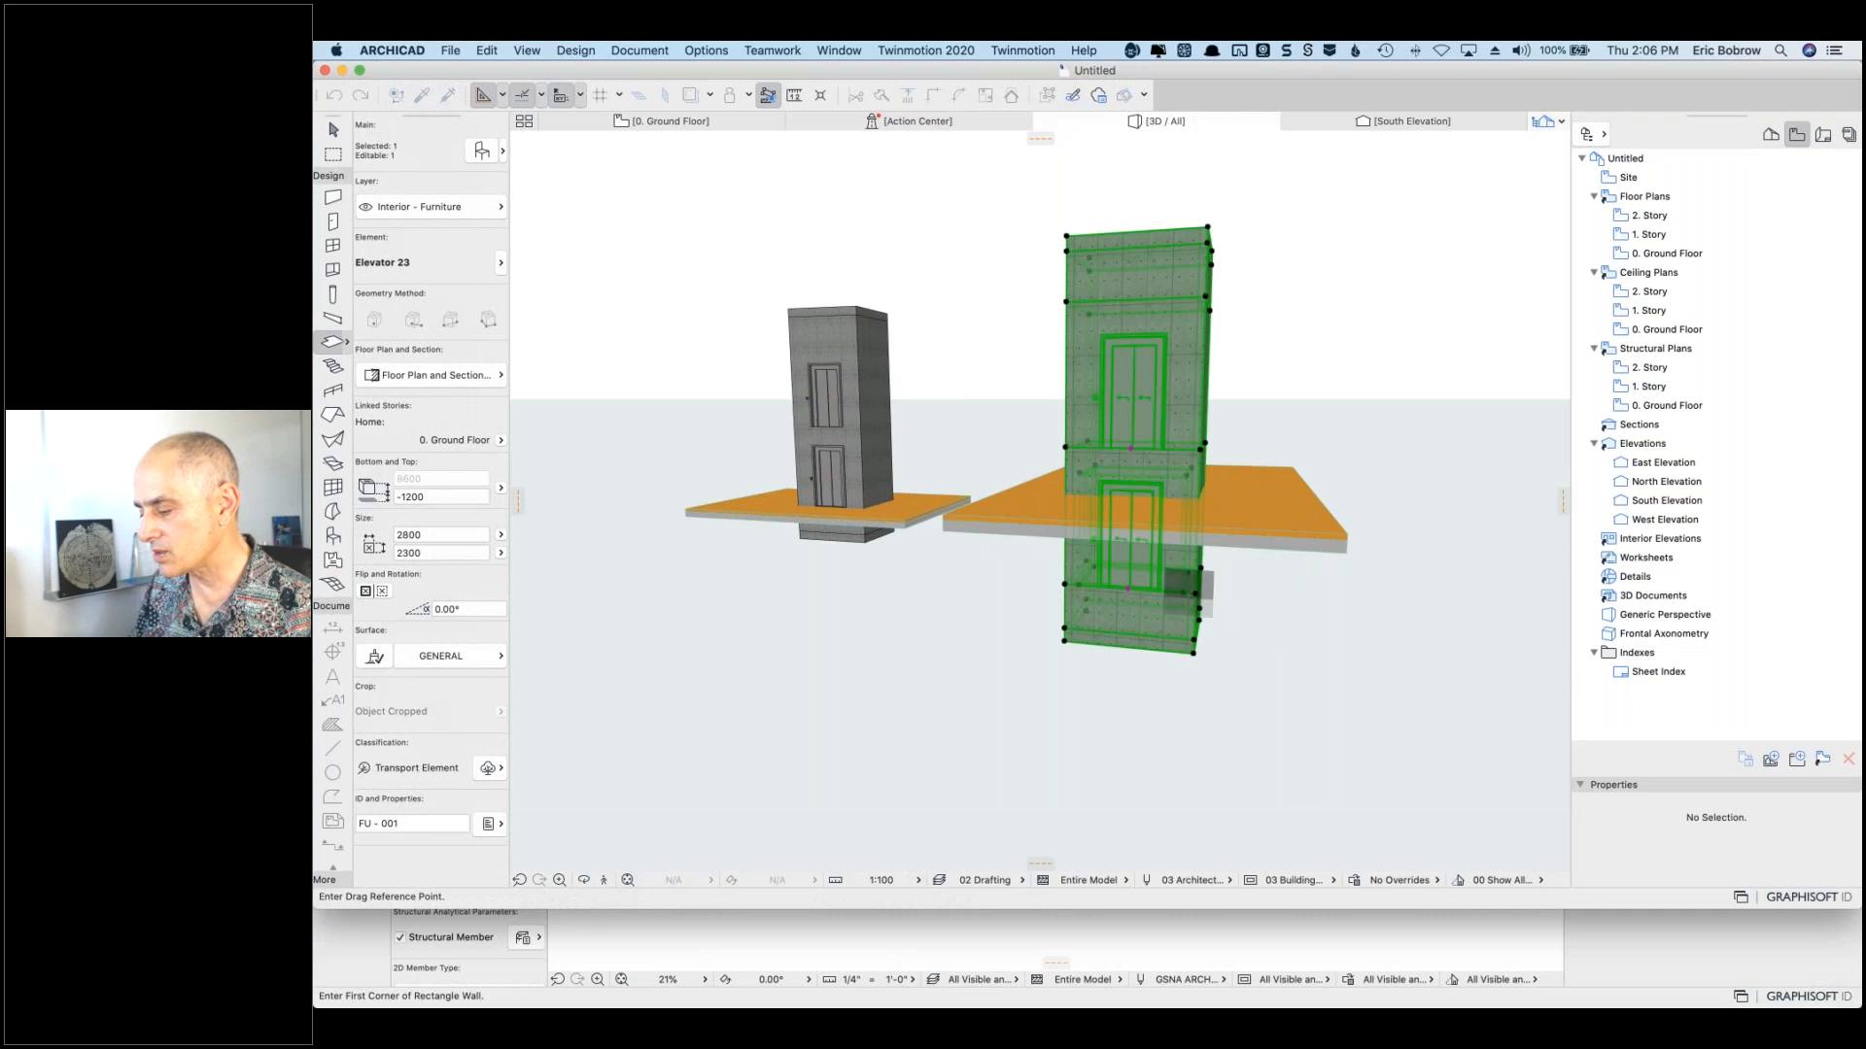
click(1200, 572)
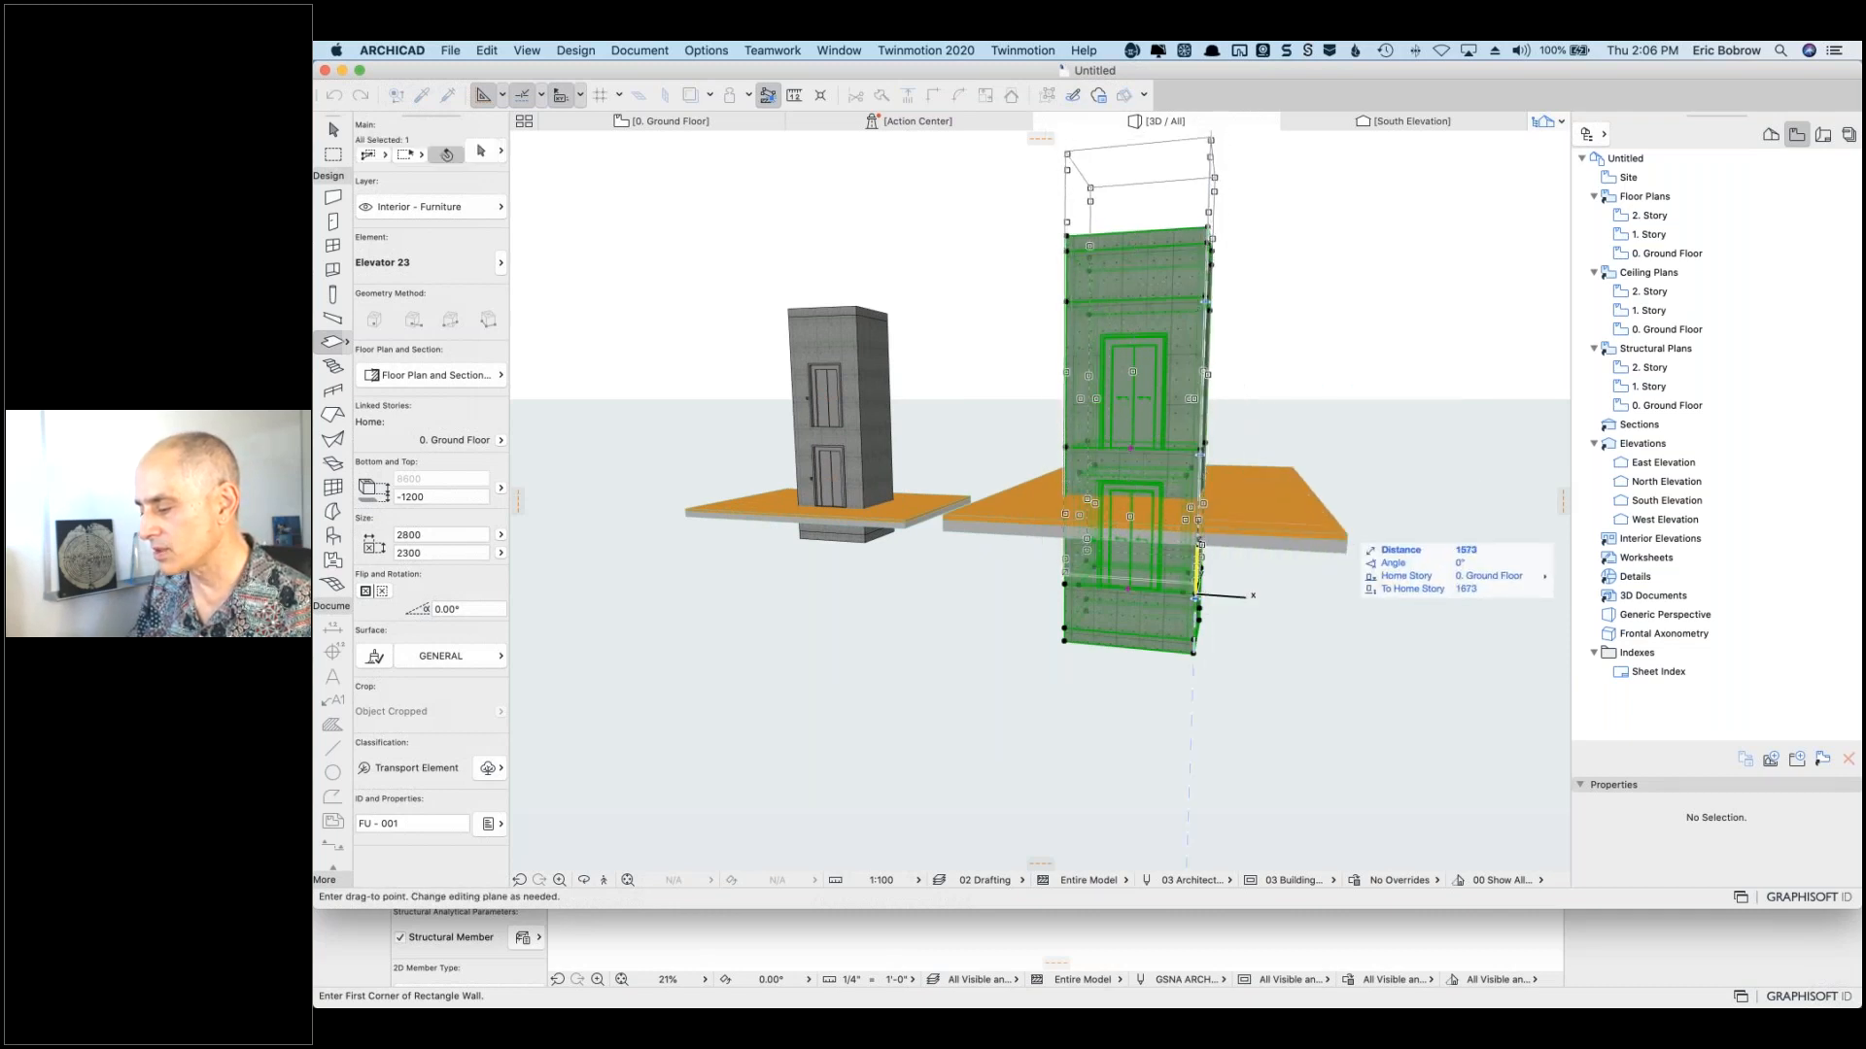
click(1365, 525)
key(Escape)
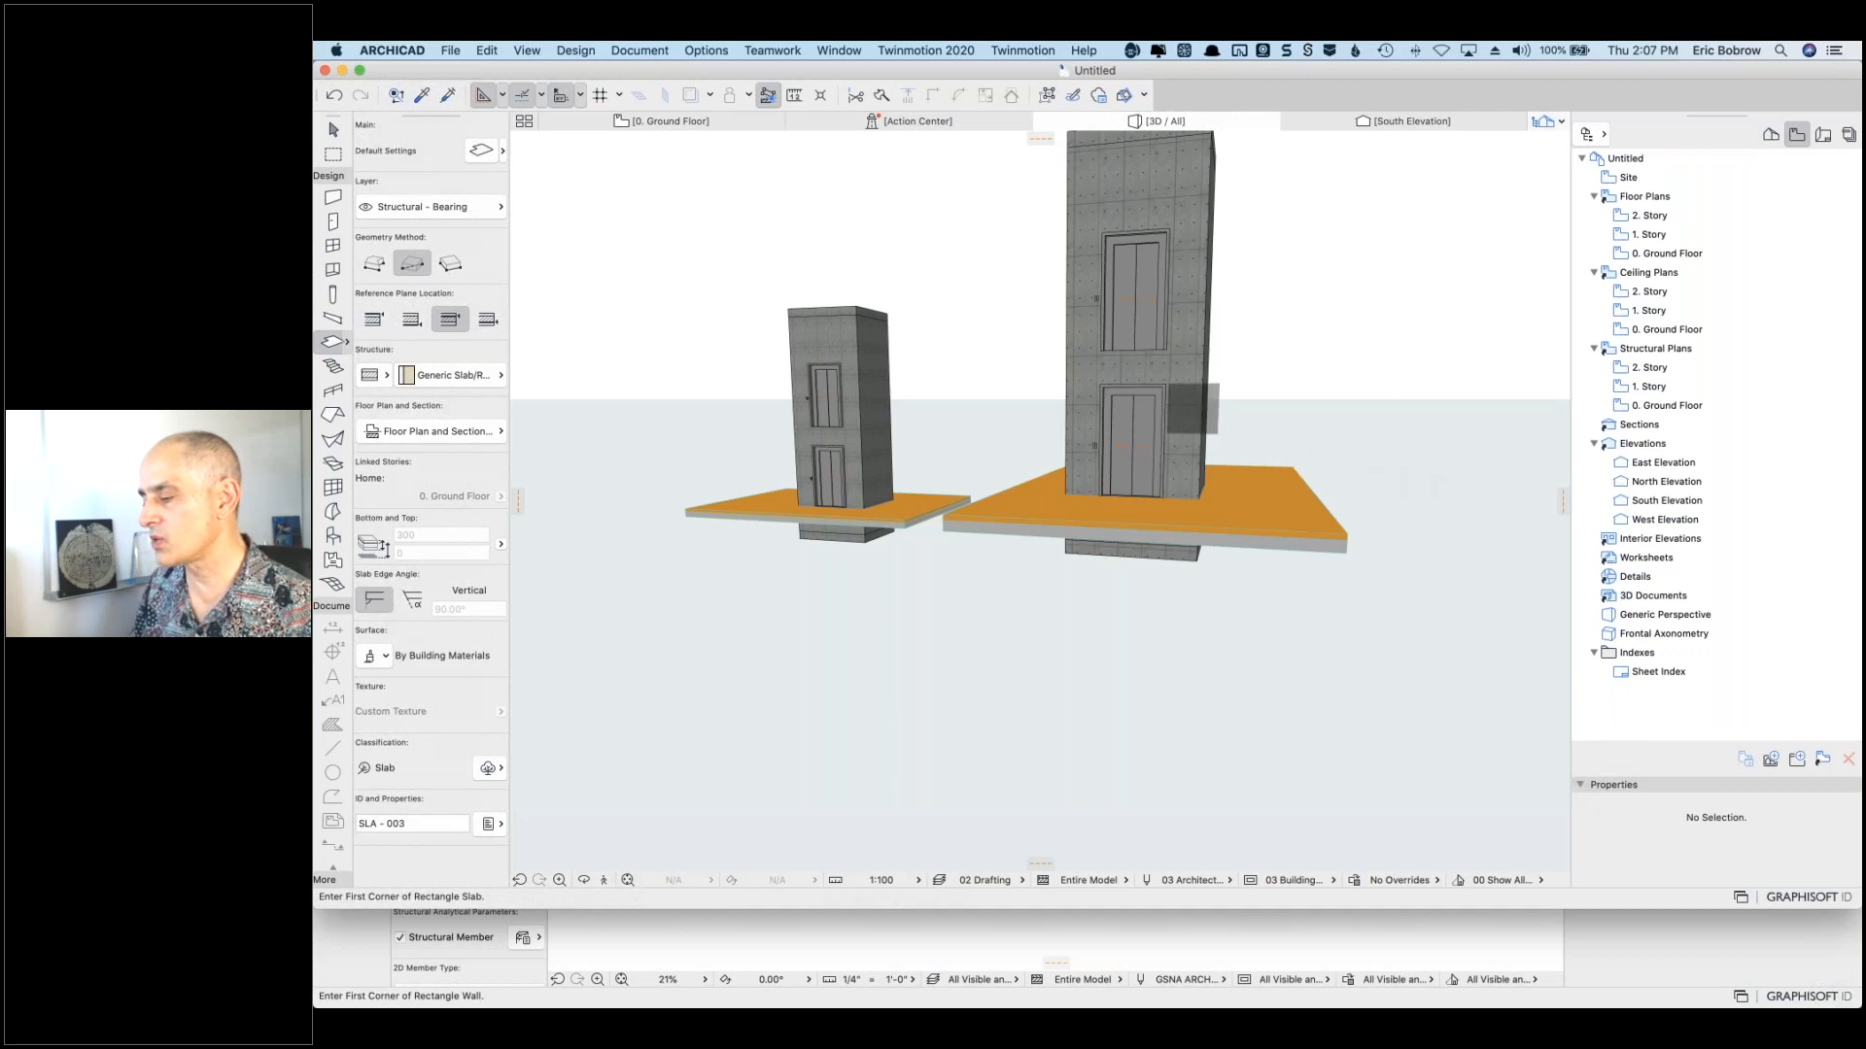
Step: Cancel the accidental elevator move and orbit the 3D view around the two elevators
shift+click(1196, 409)
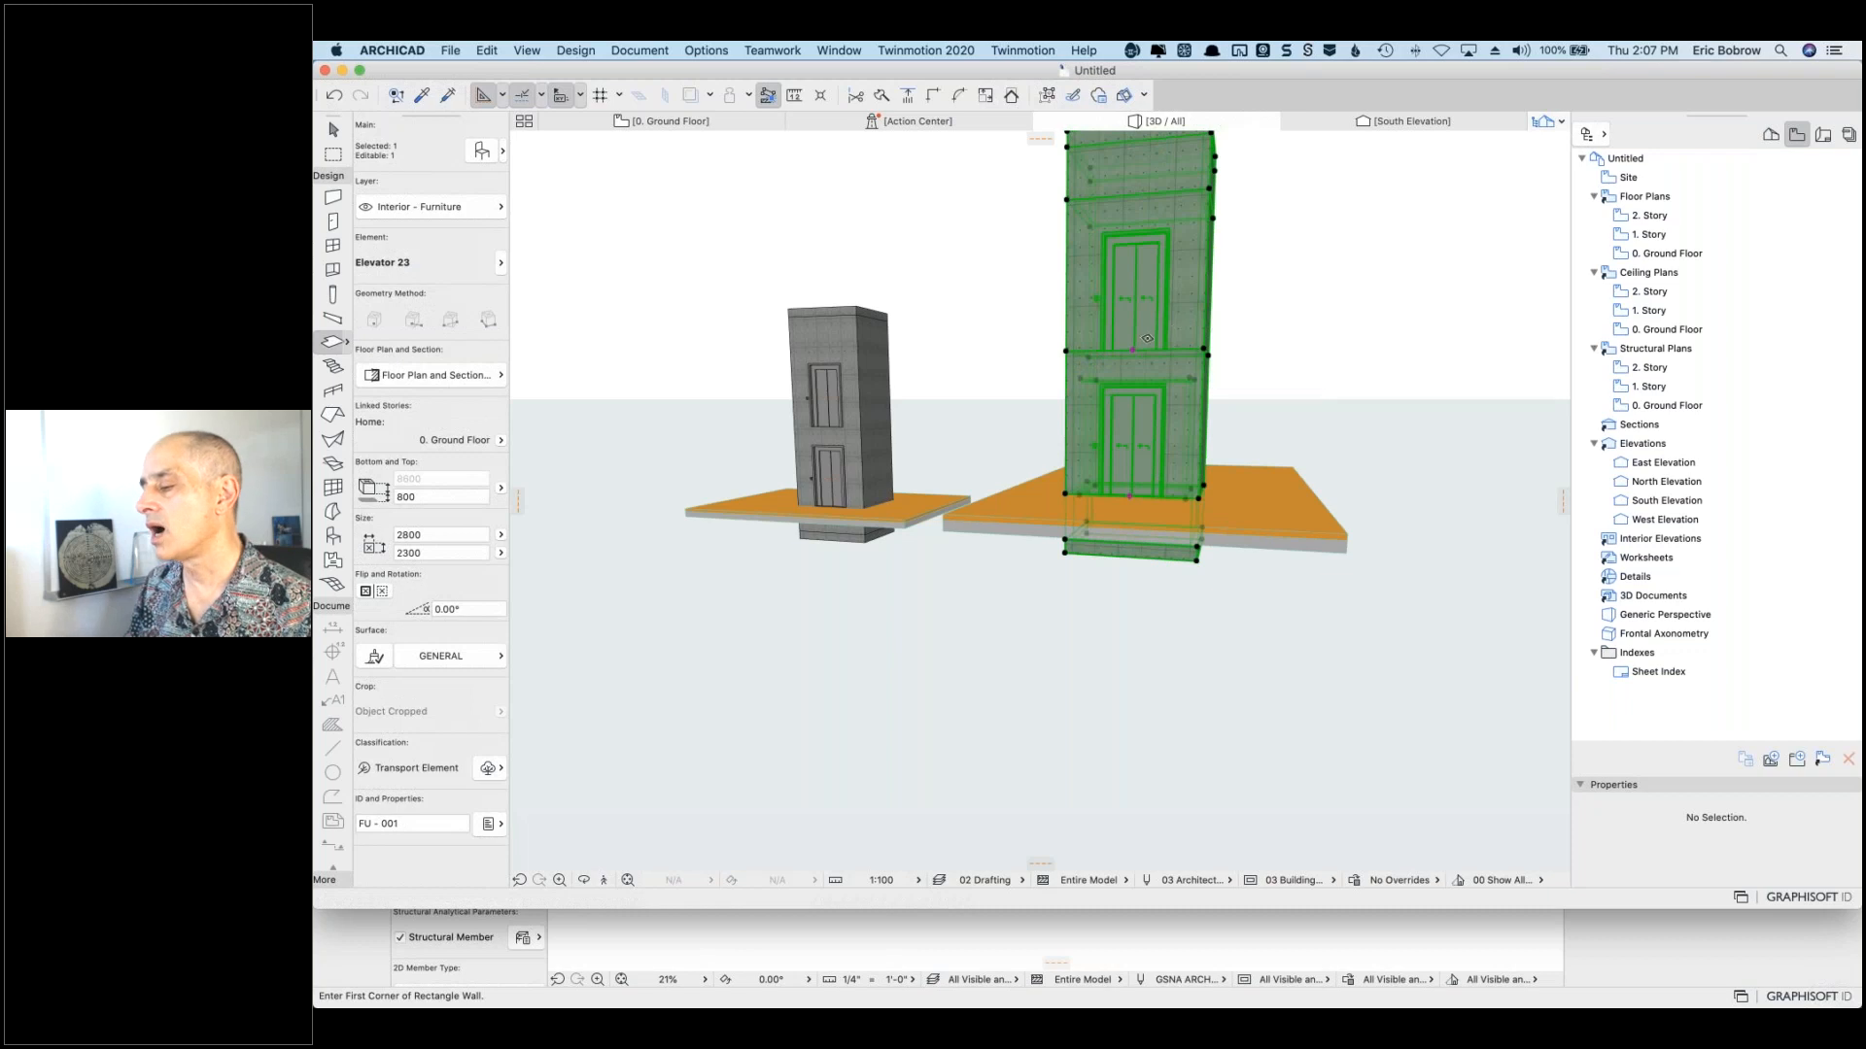
click(1133, 346)
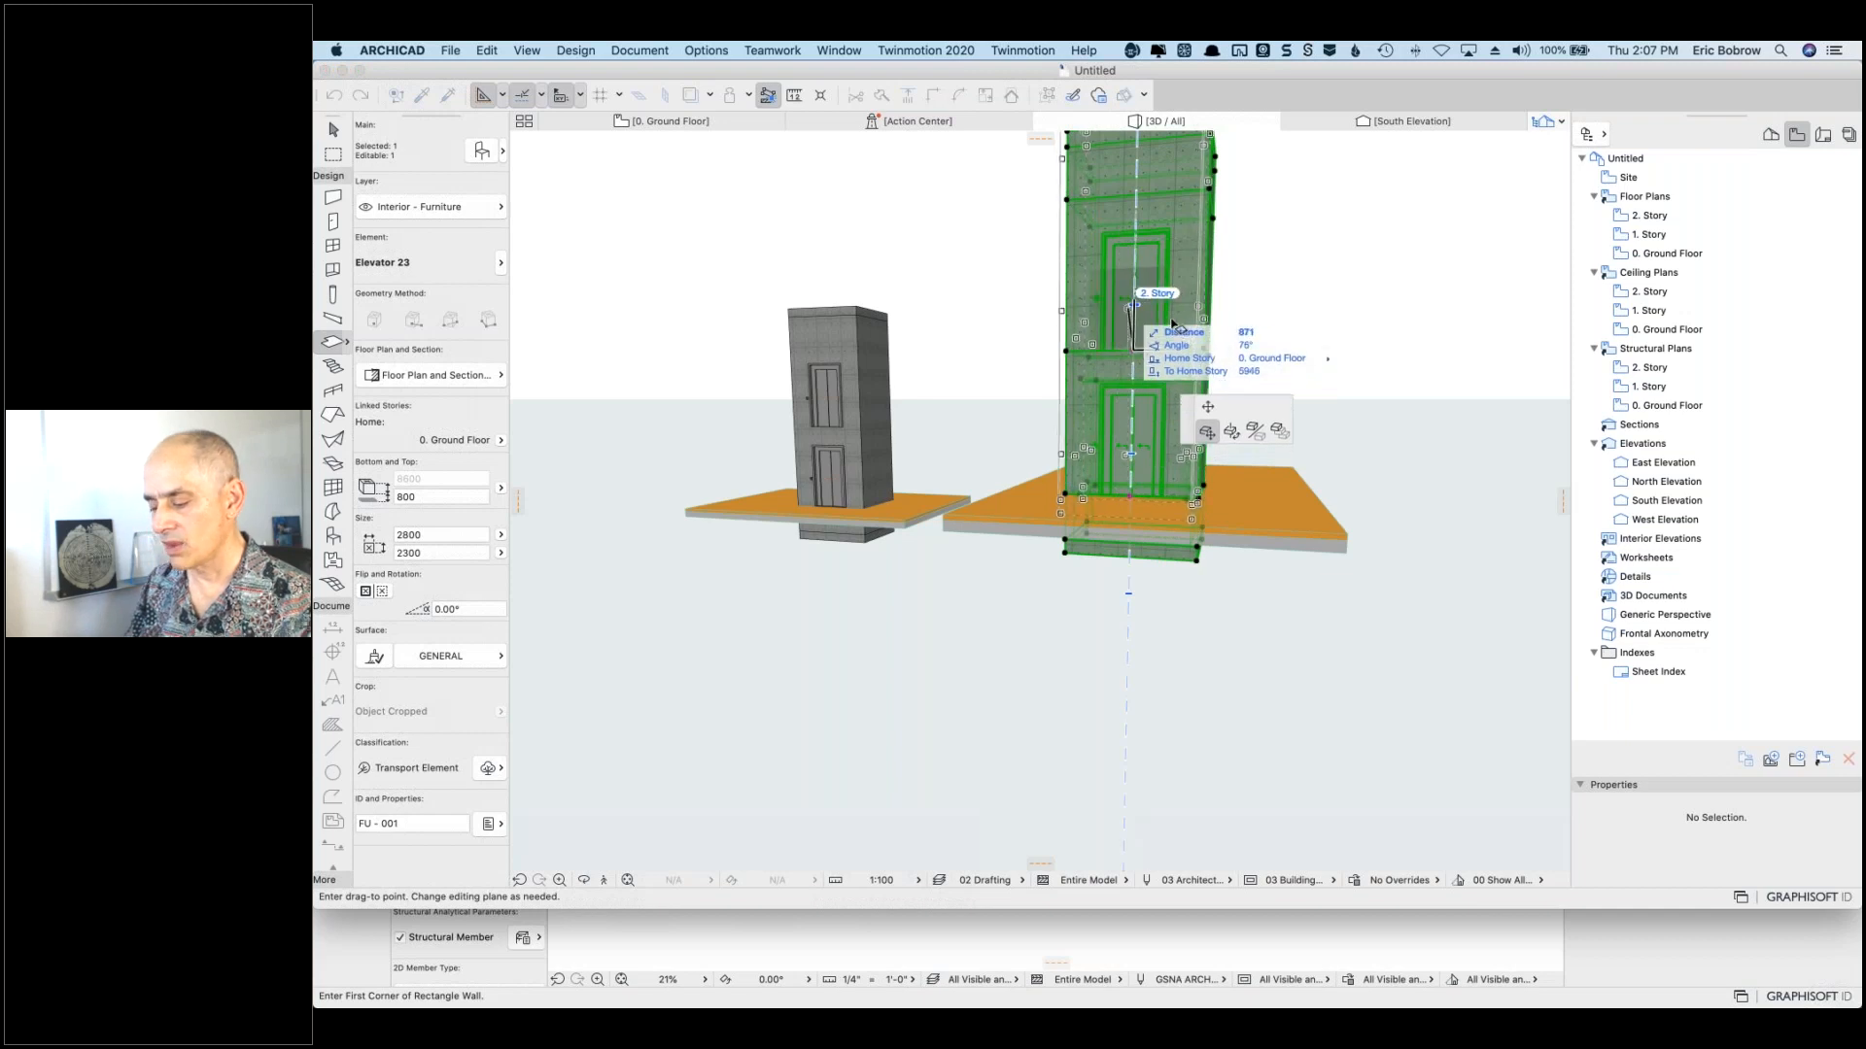
key(Escape)
right_click(1357, 332)
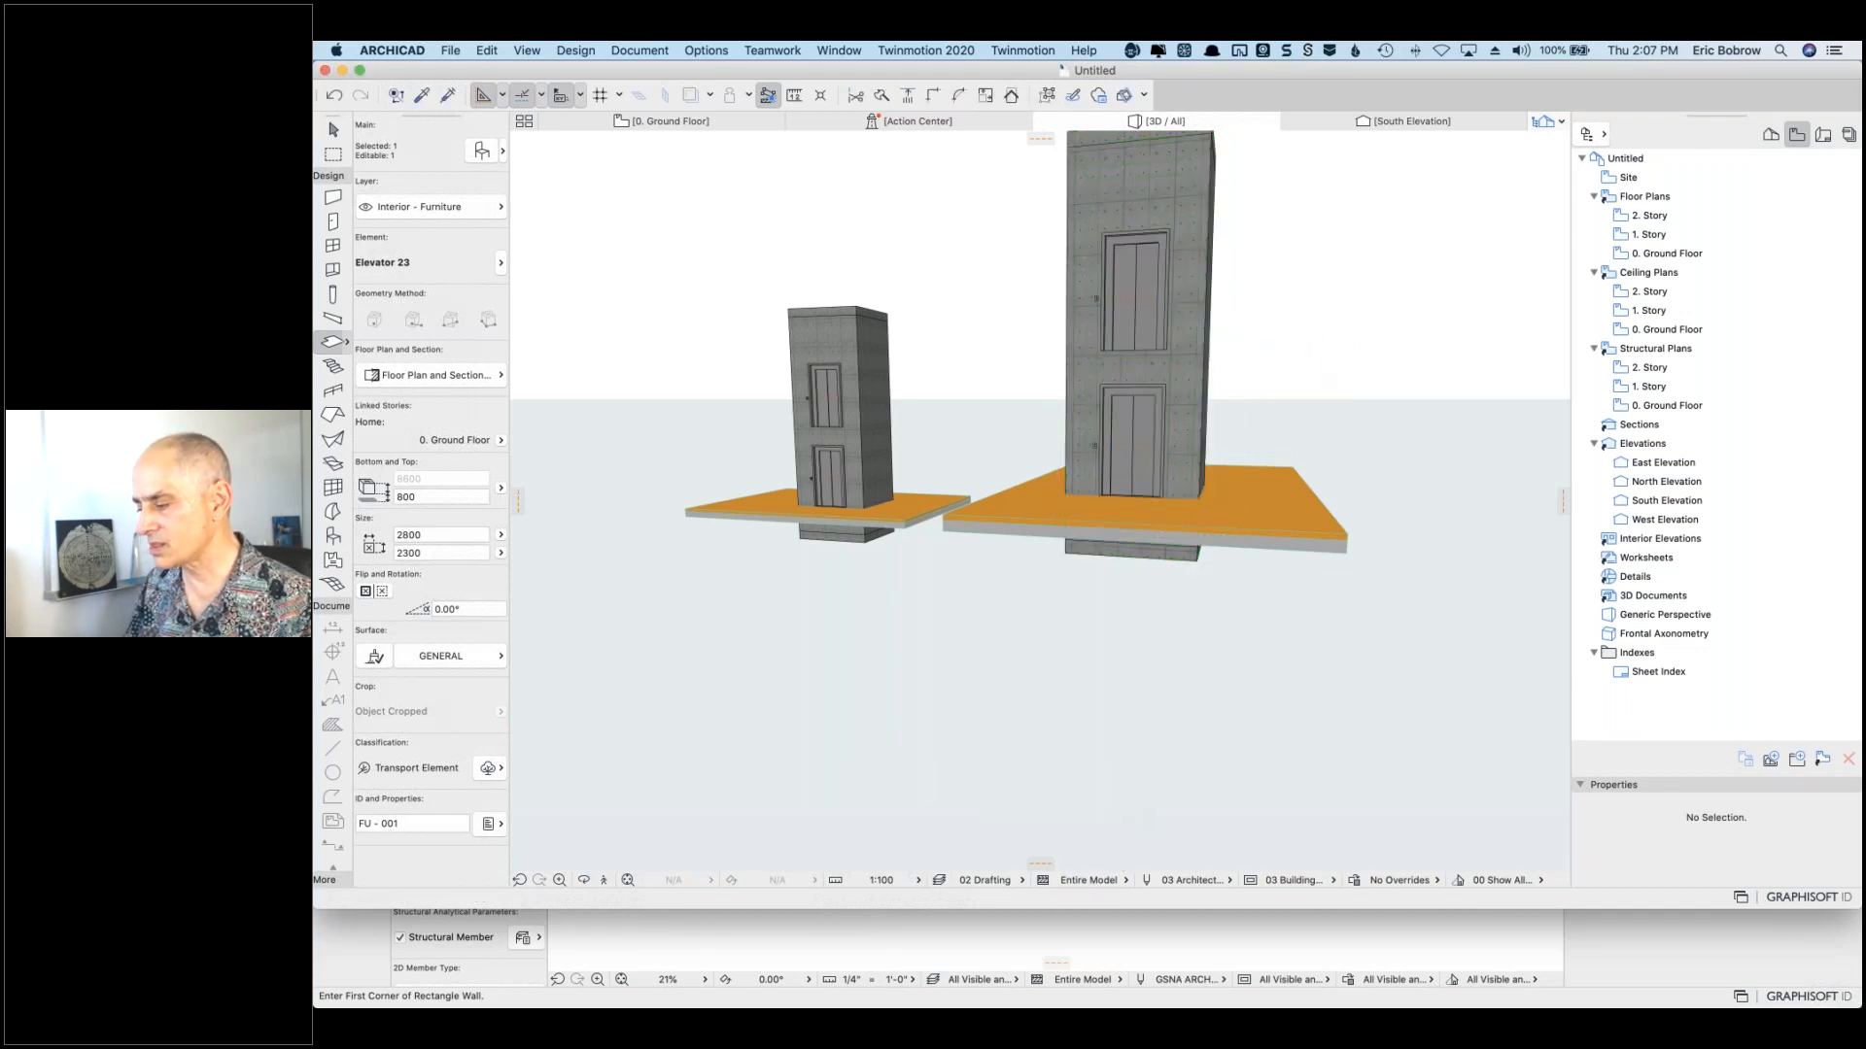
click(1256, 391)
shift+middle_drag(1256, 391, 1137, 488)
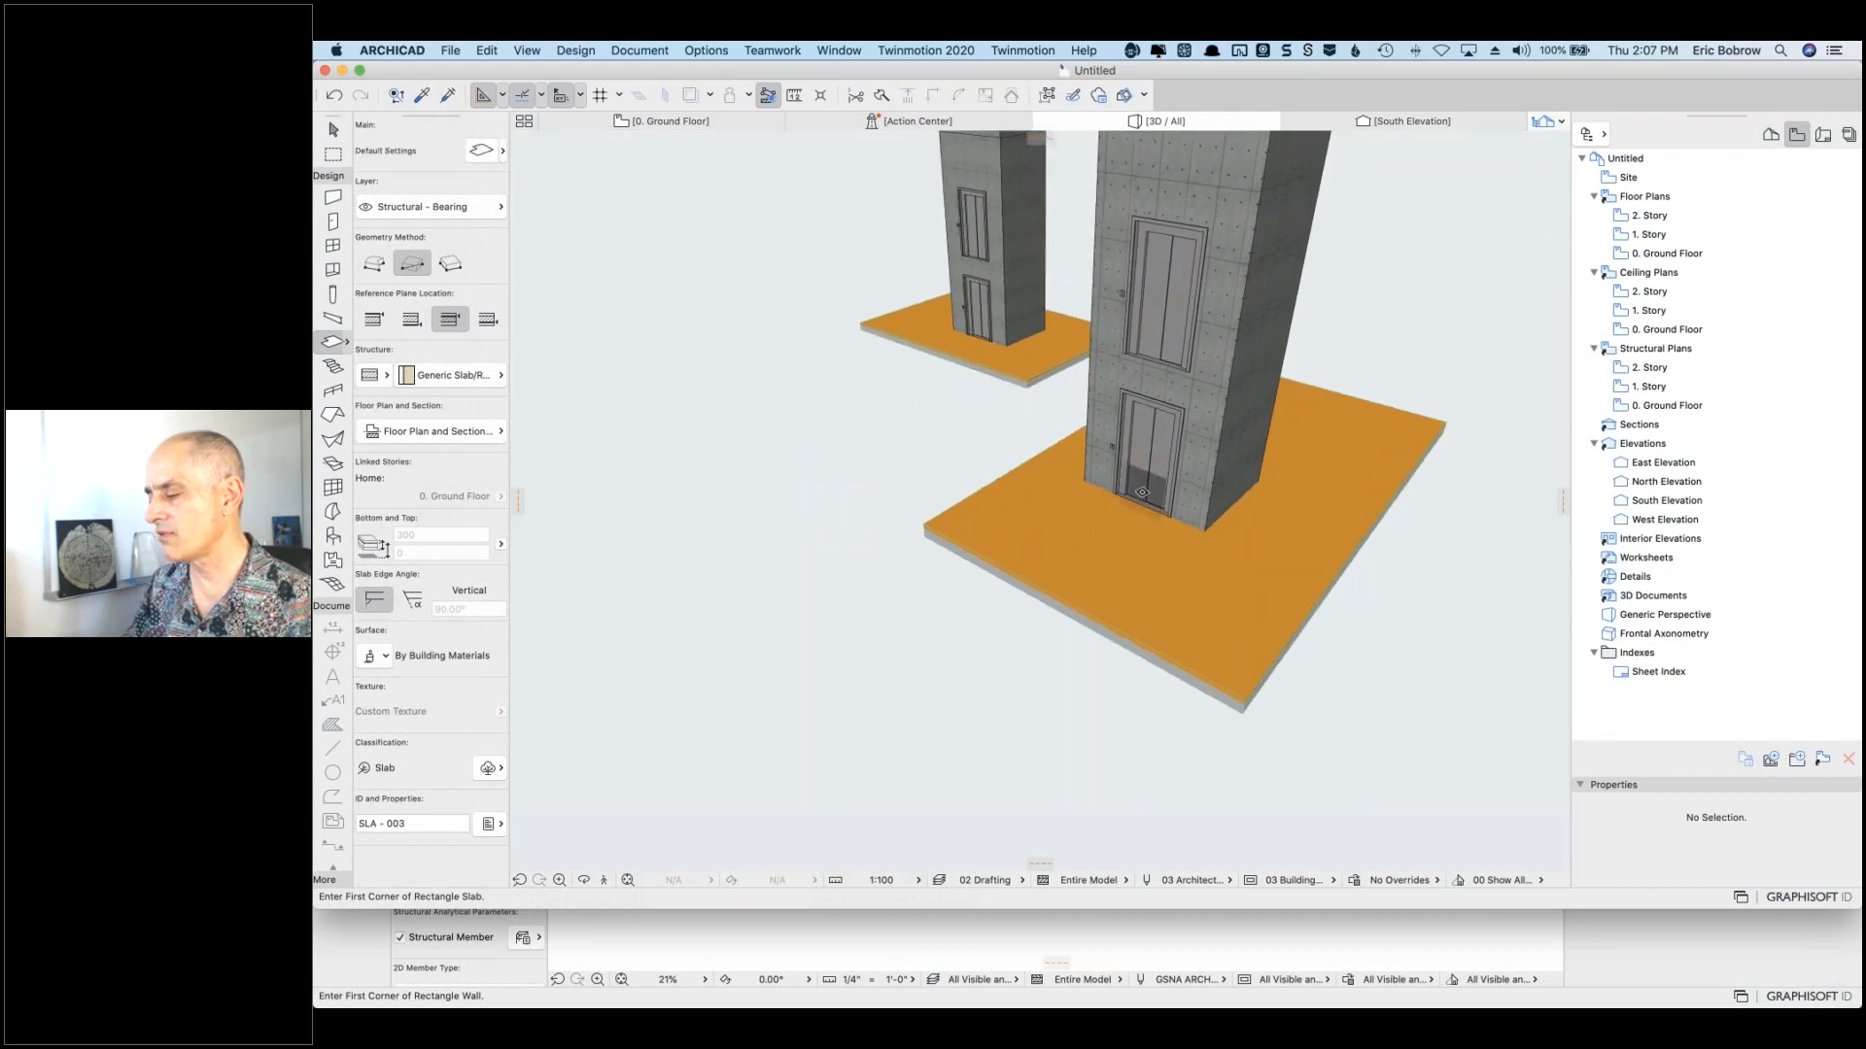
scroll(1141, 492, down, 3)
Step: Stretch the near elevator's 1. Story door offset up to 1000
shift+click(1199, 409)
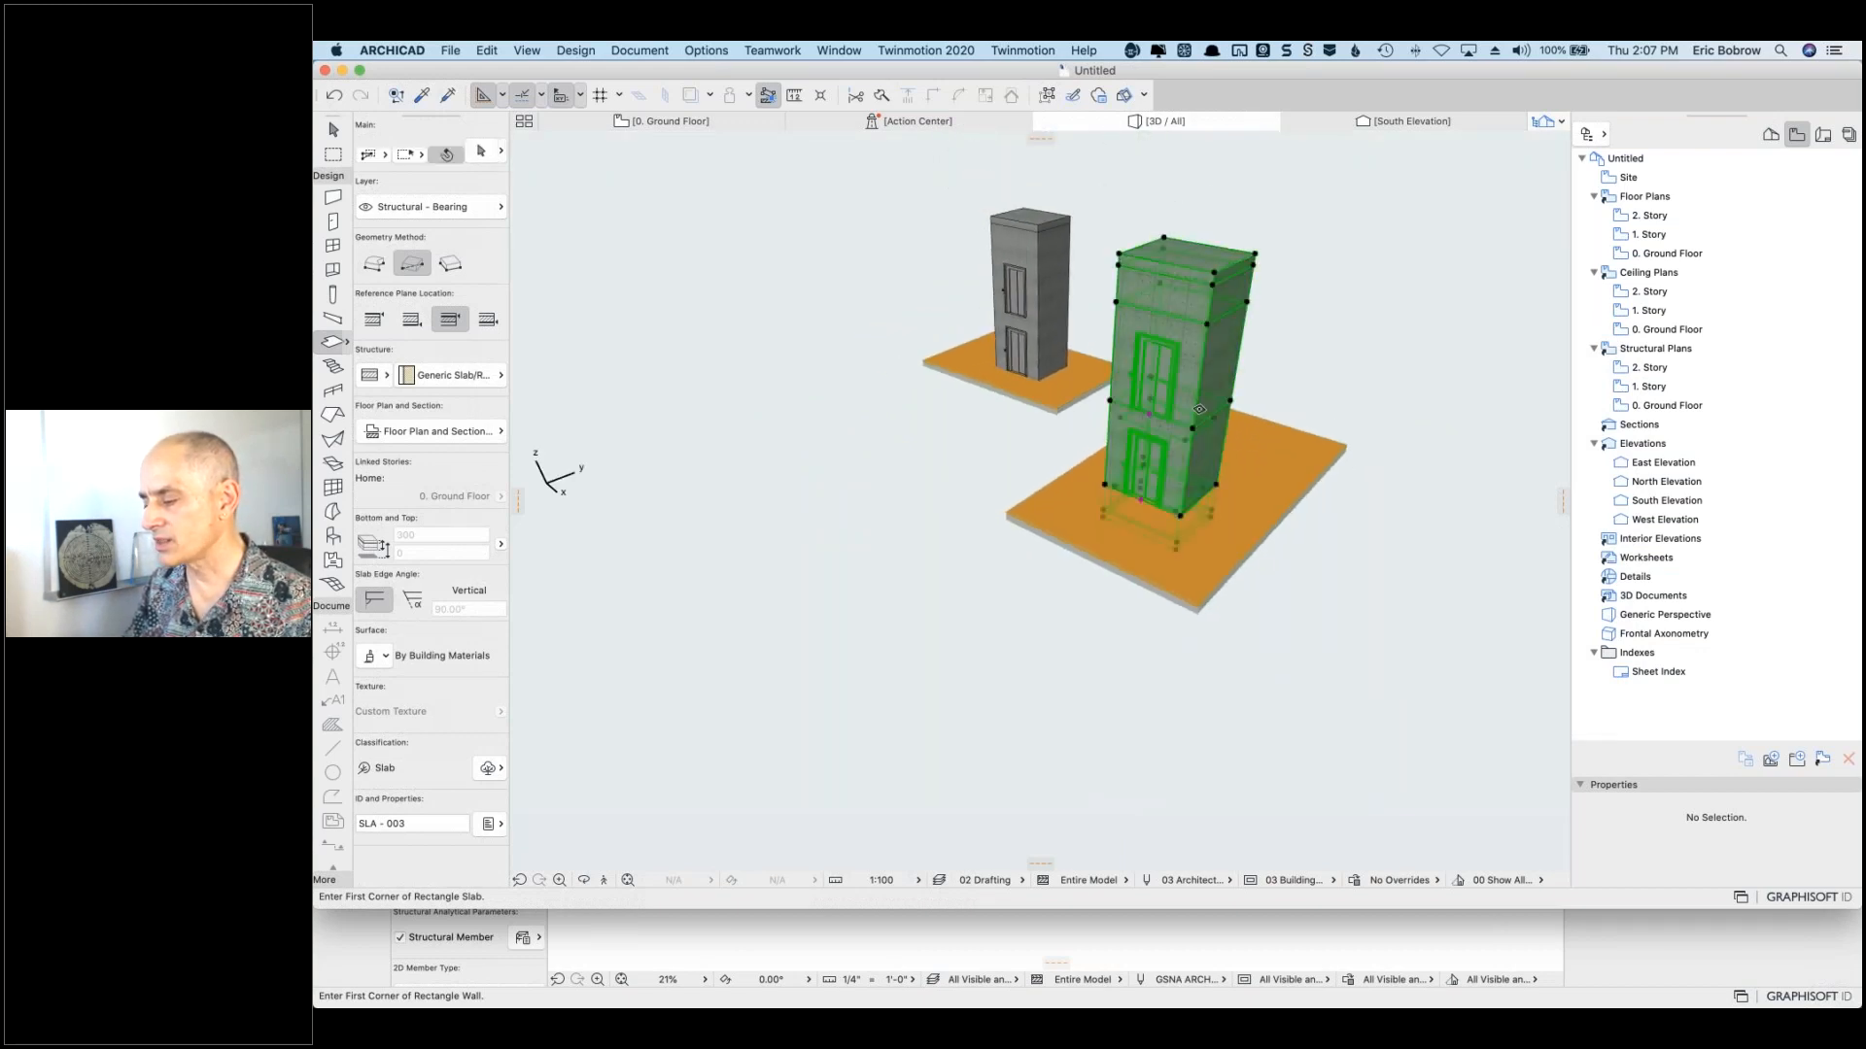
click(1149, 413)
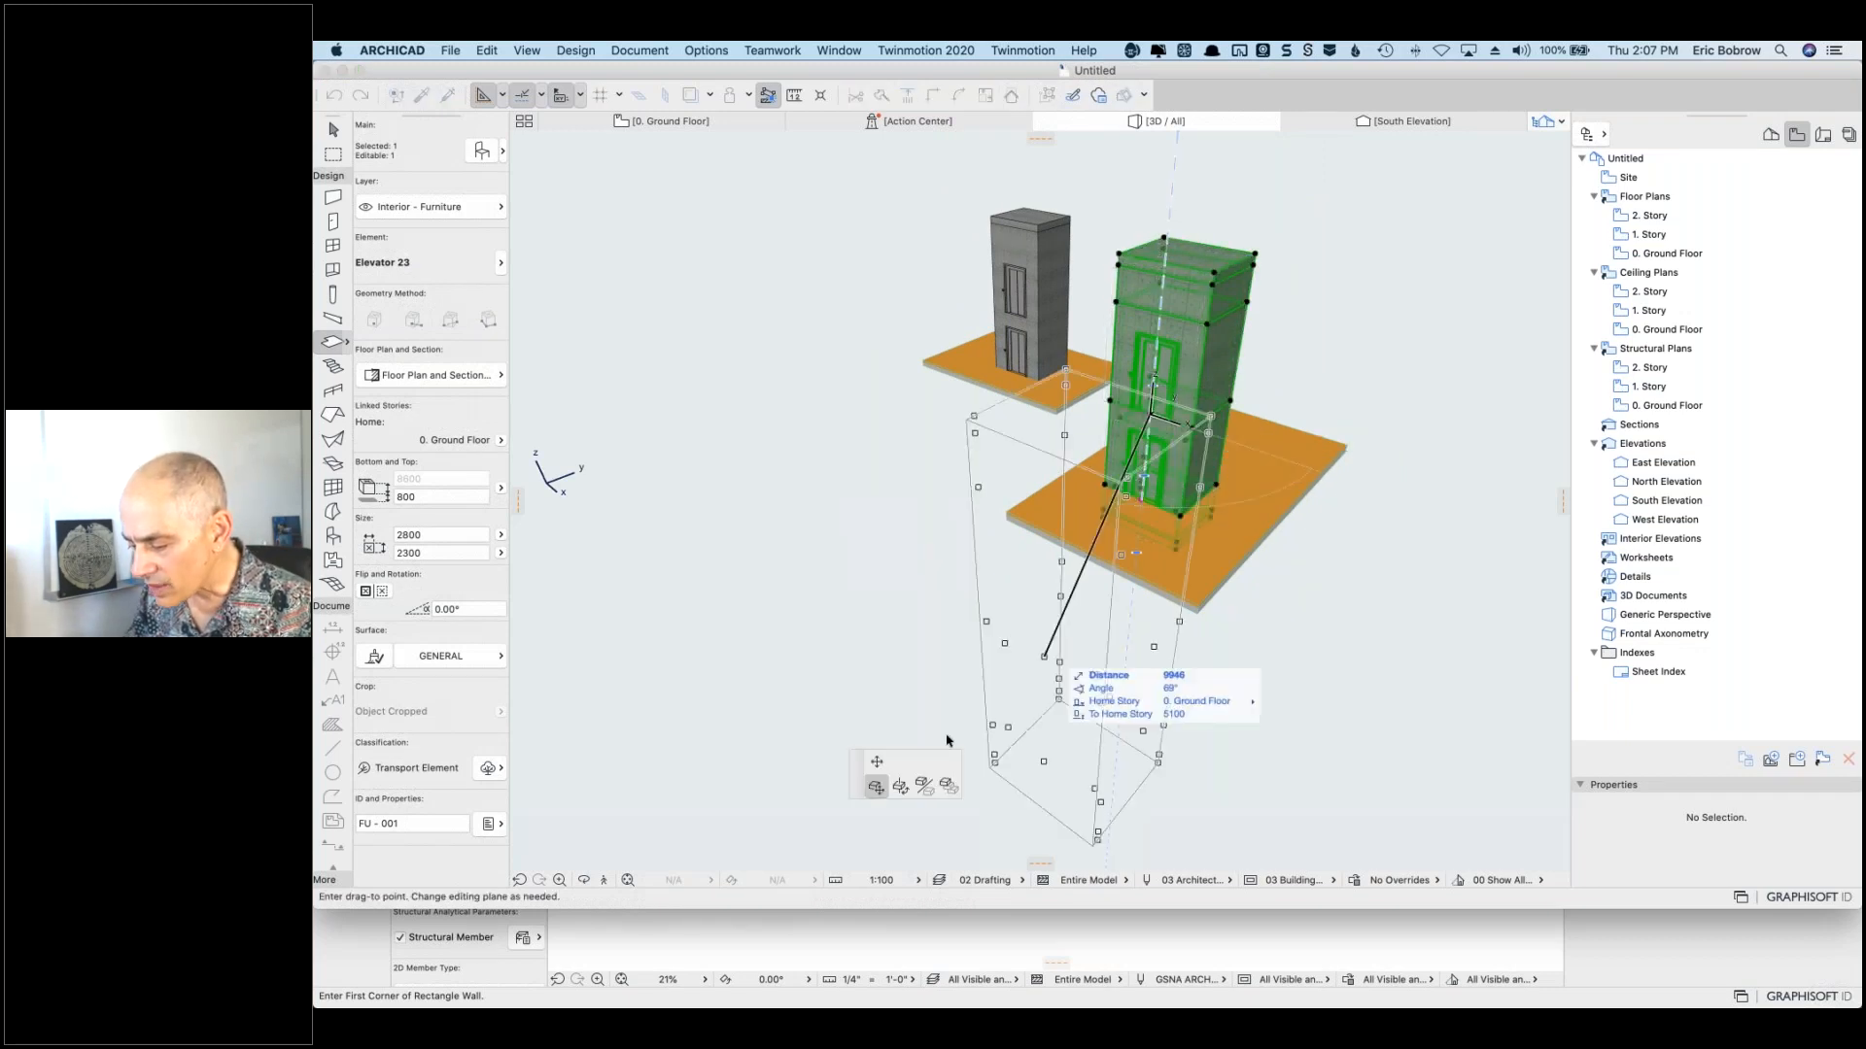
click(878, 767)
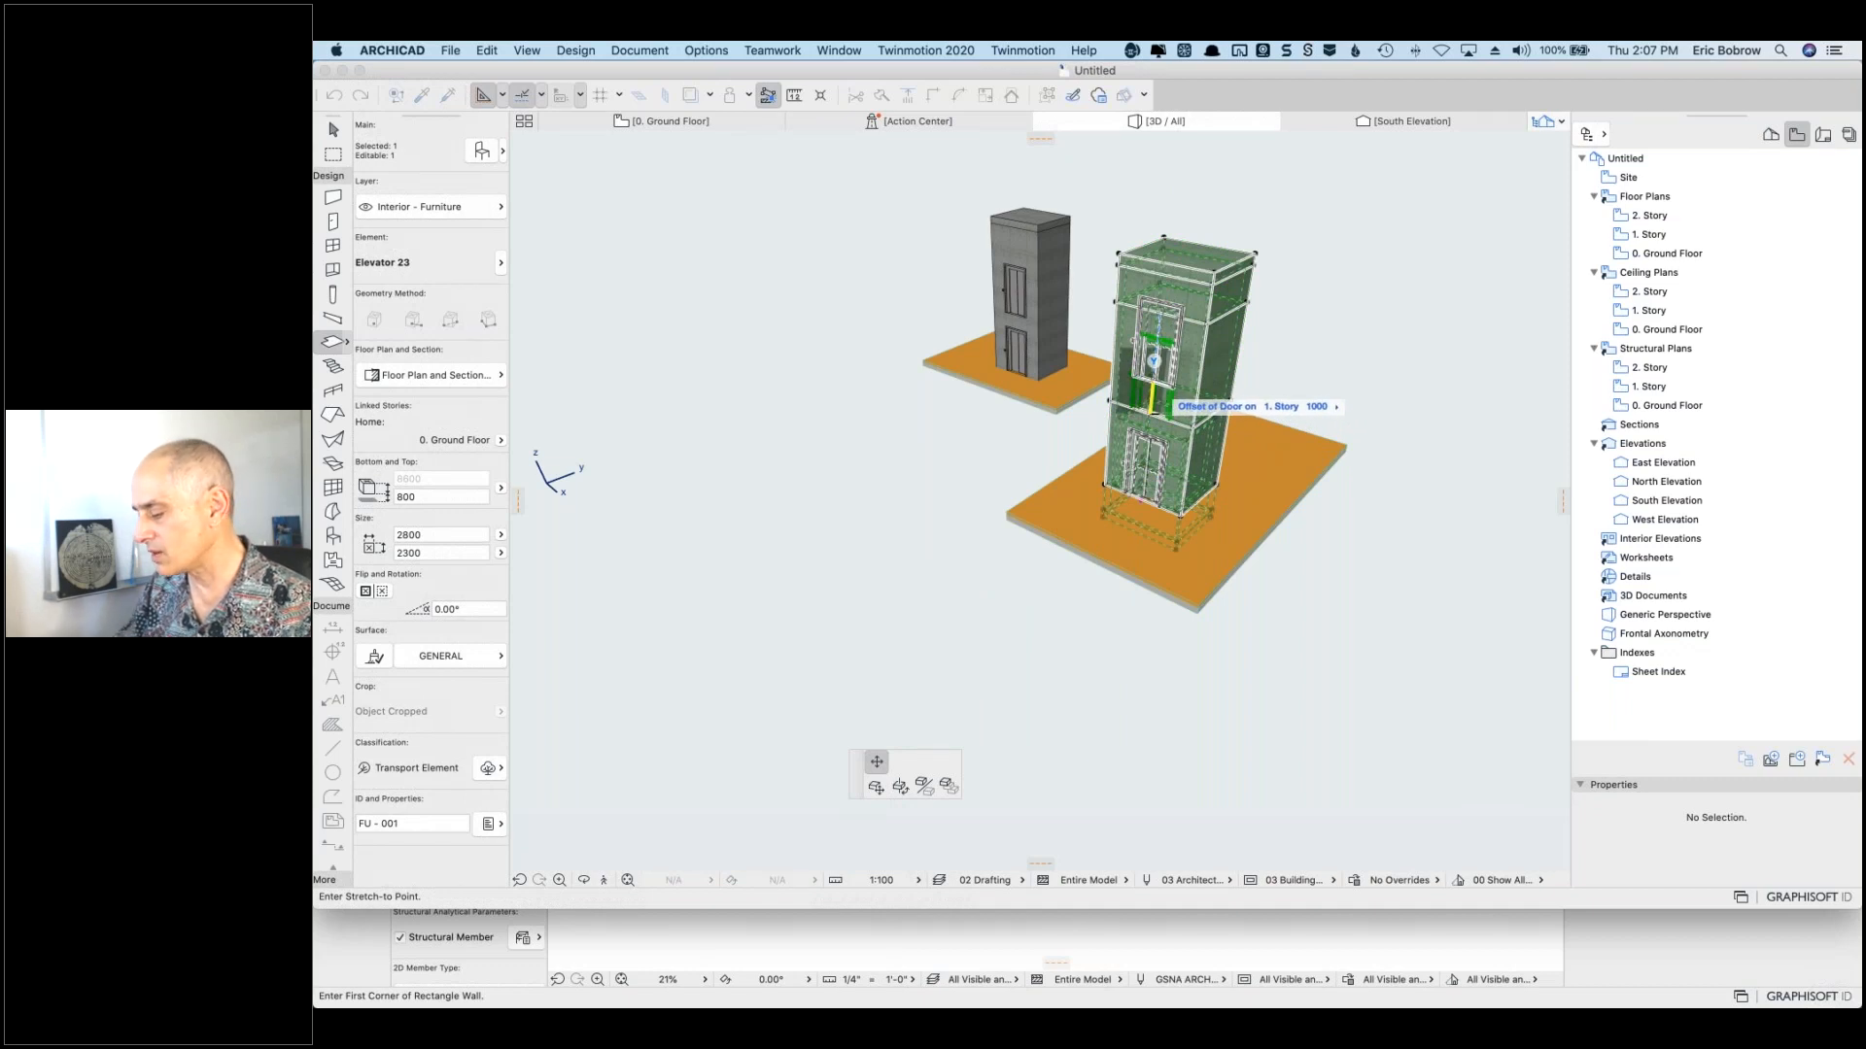
click(1107, 399)
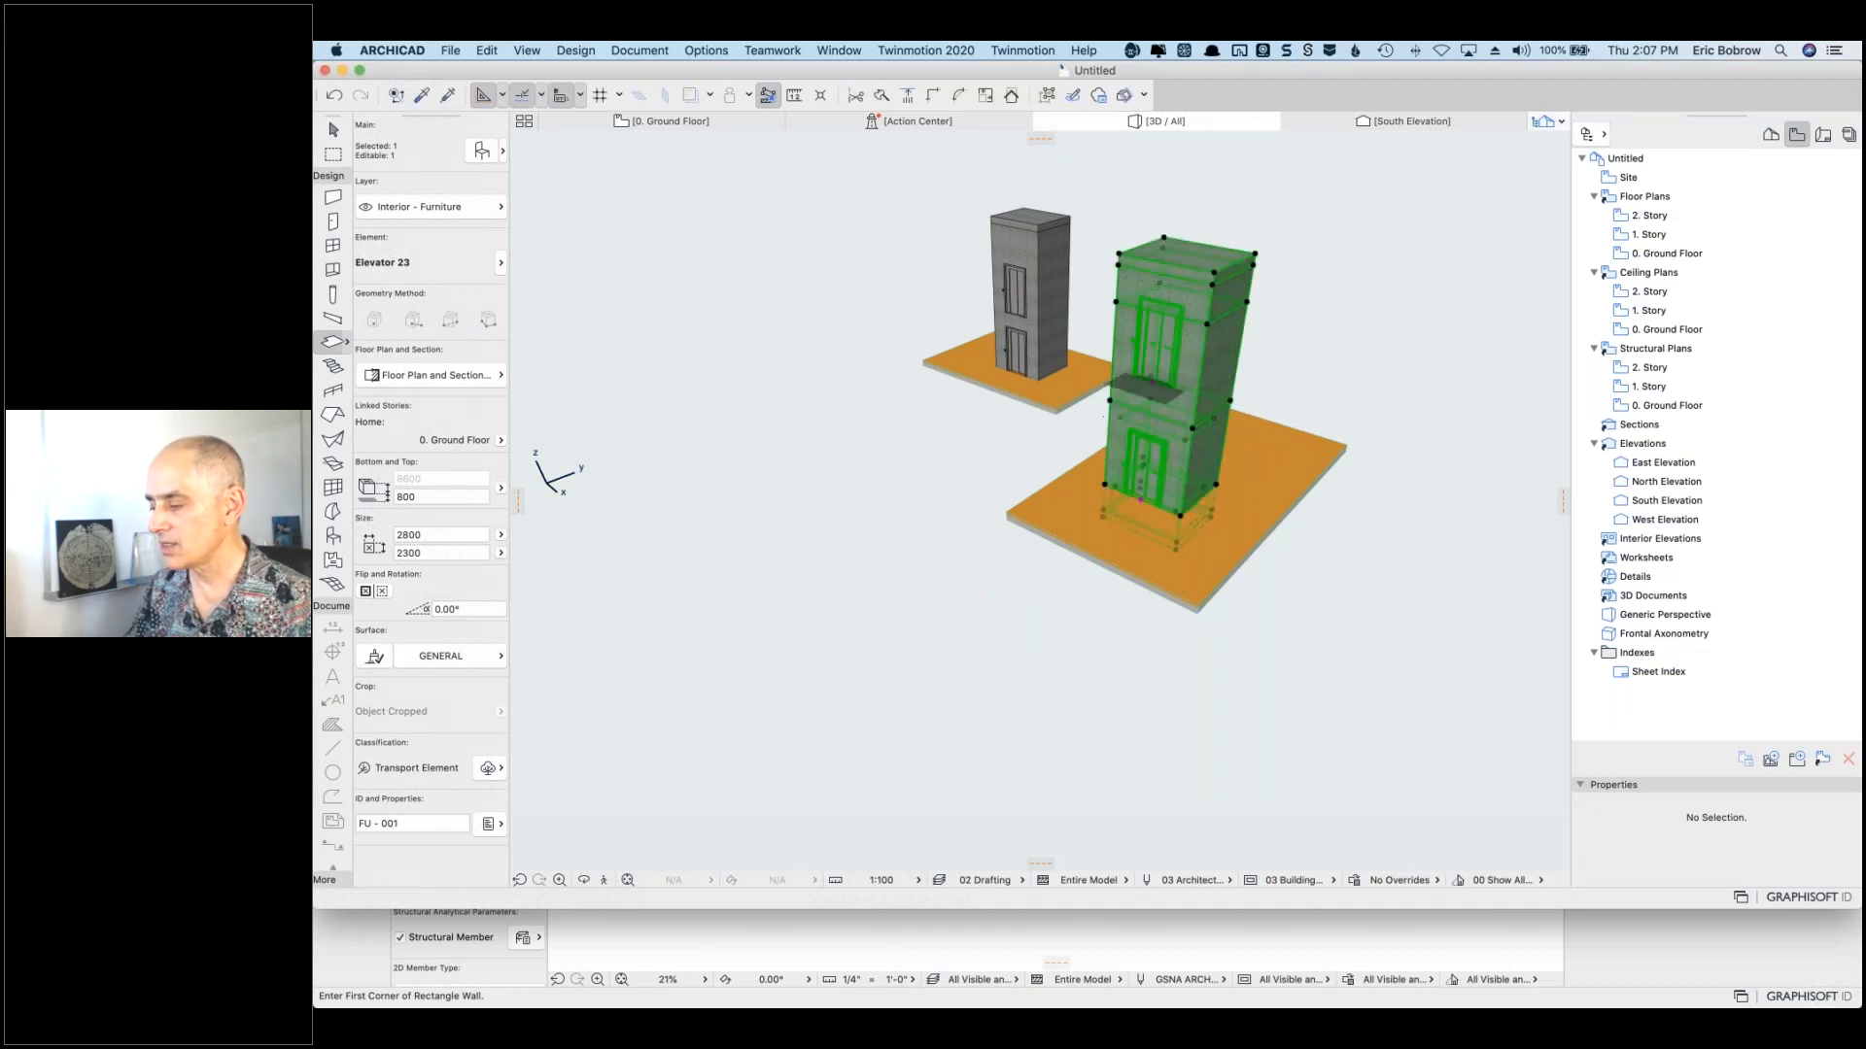
key(Escape)
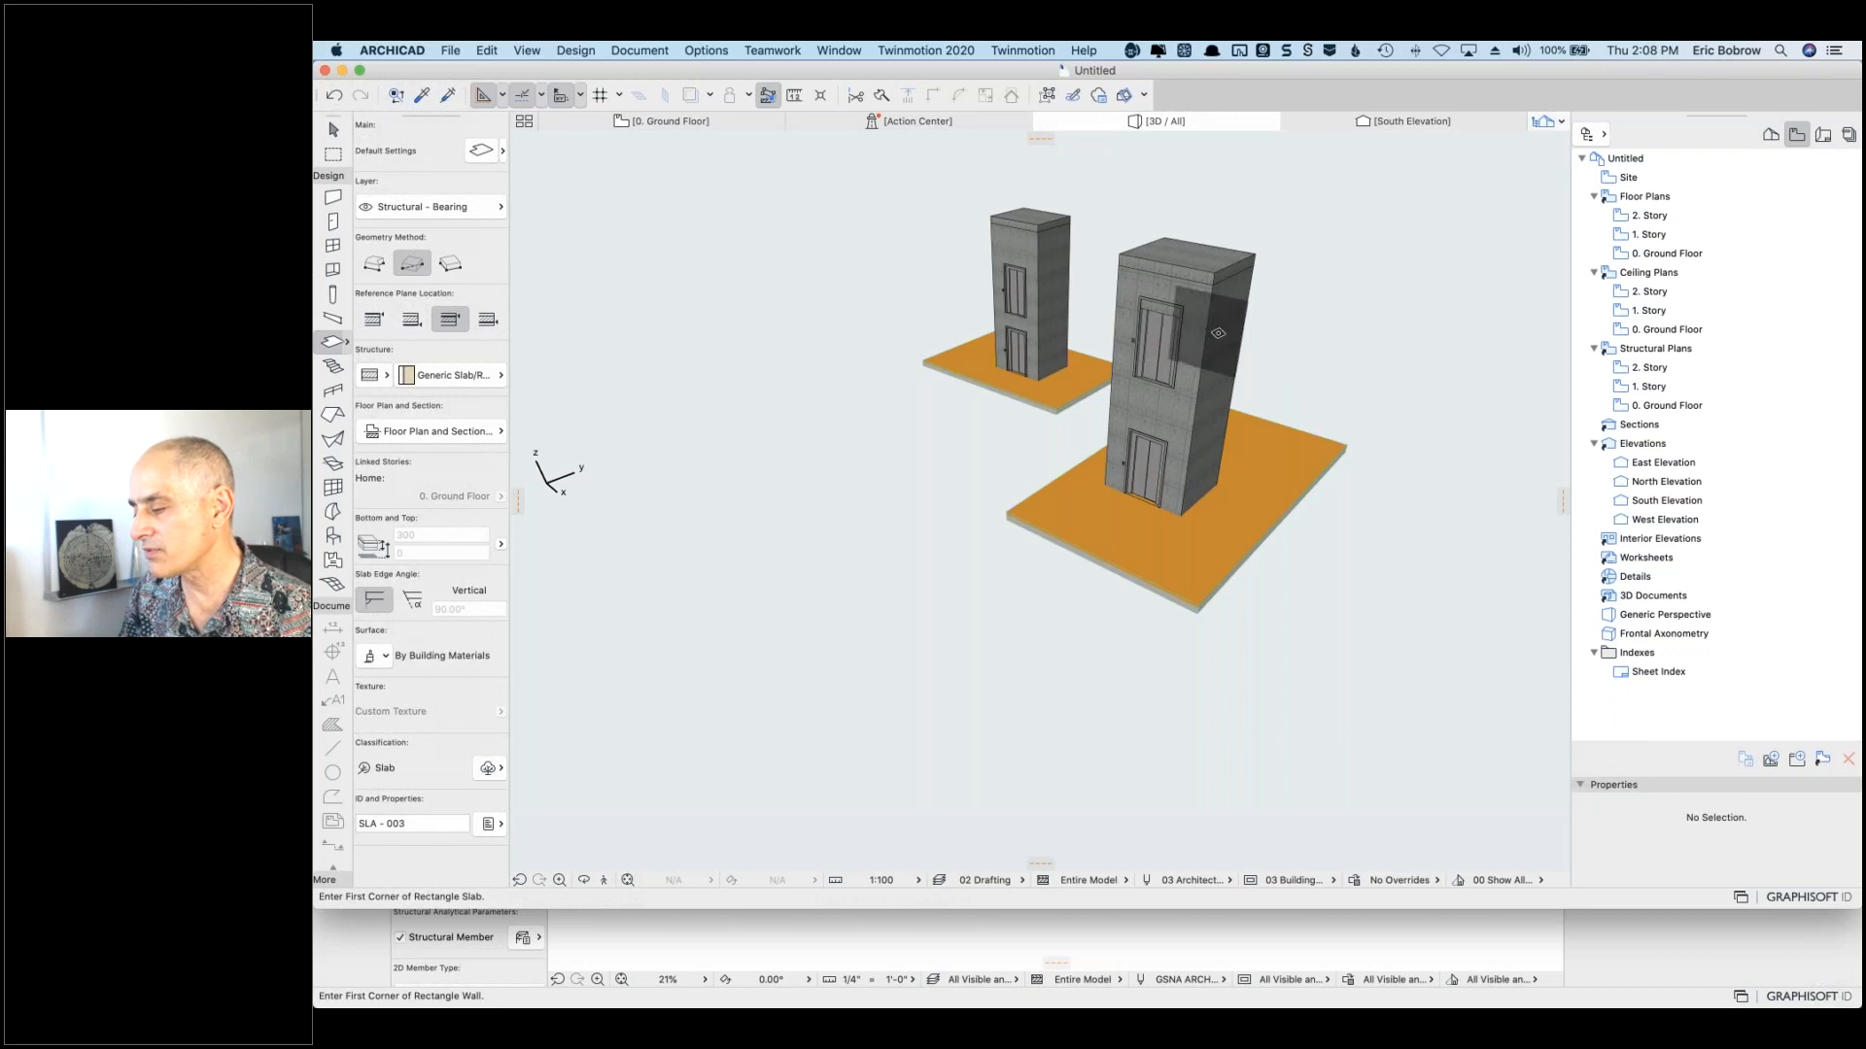
Step: Select the near elevator shaft and bring up its Object Selection Settings
key(shift)
shift+click(941, 245)
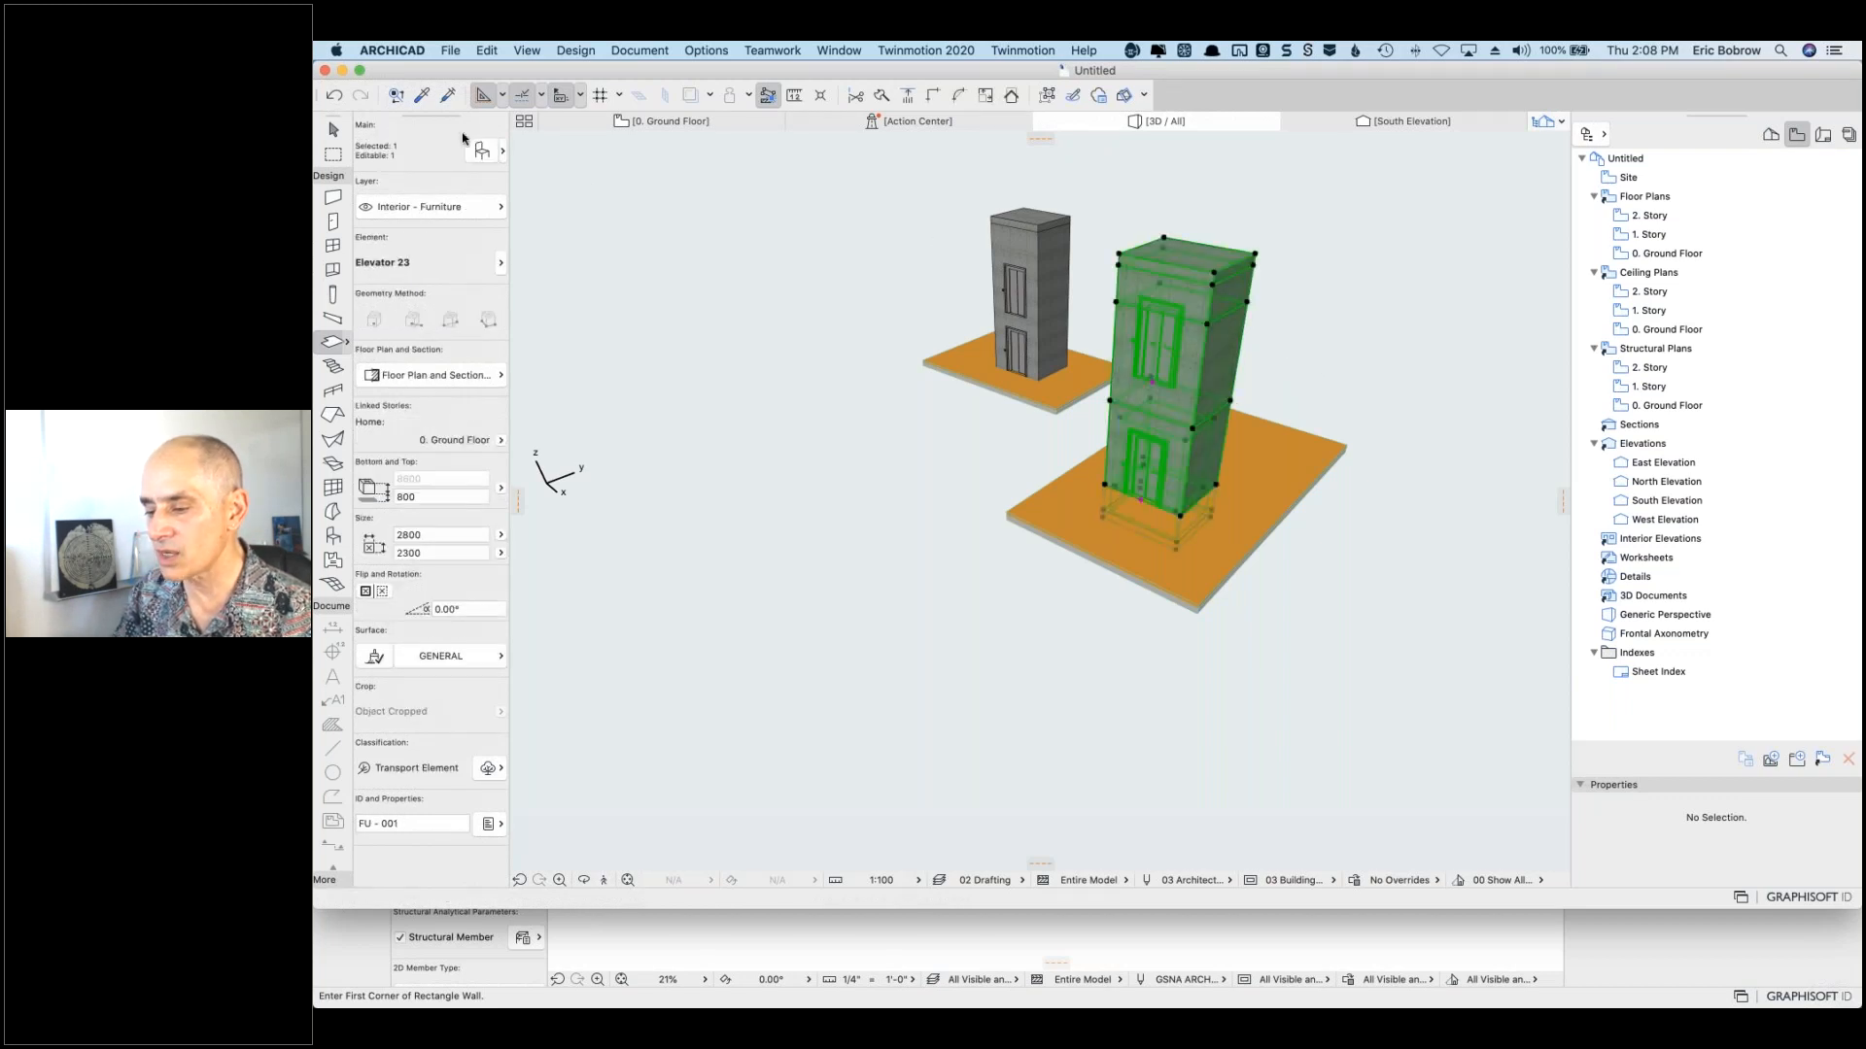
click(479, 149)
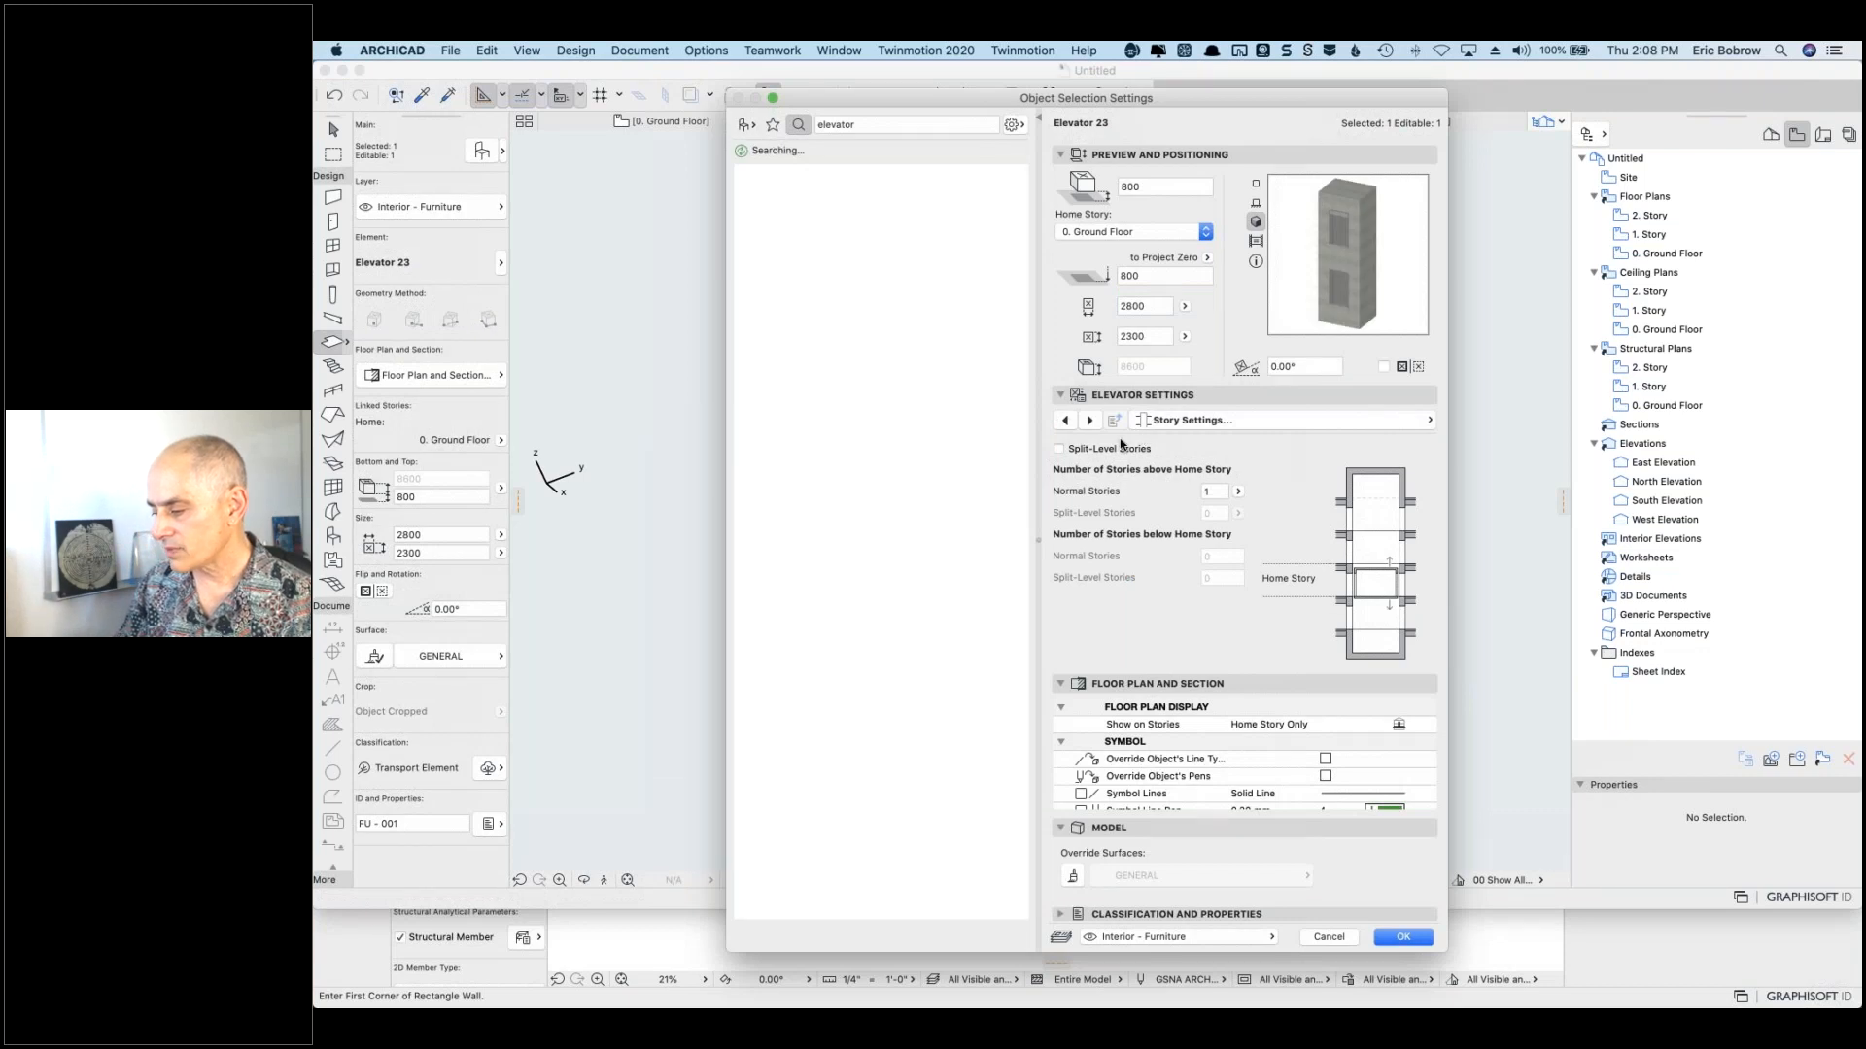
click(1089, 420)
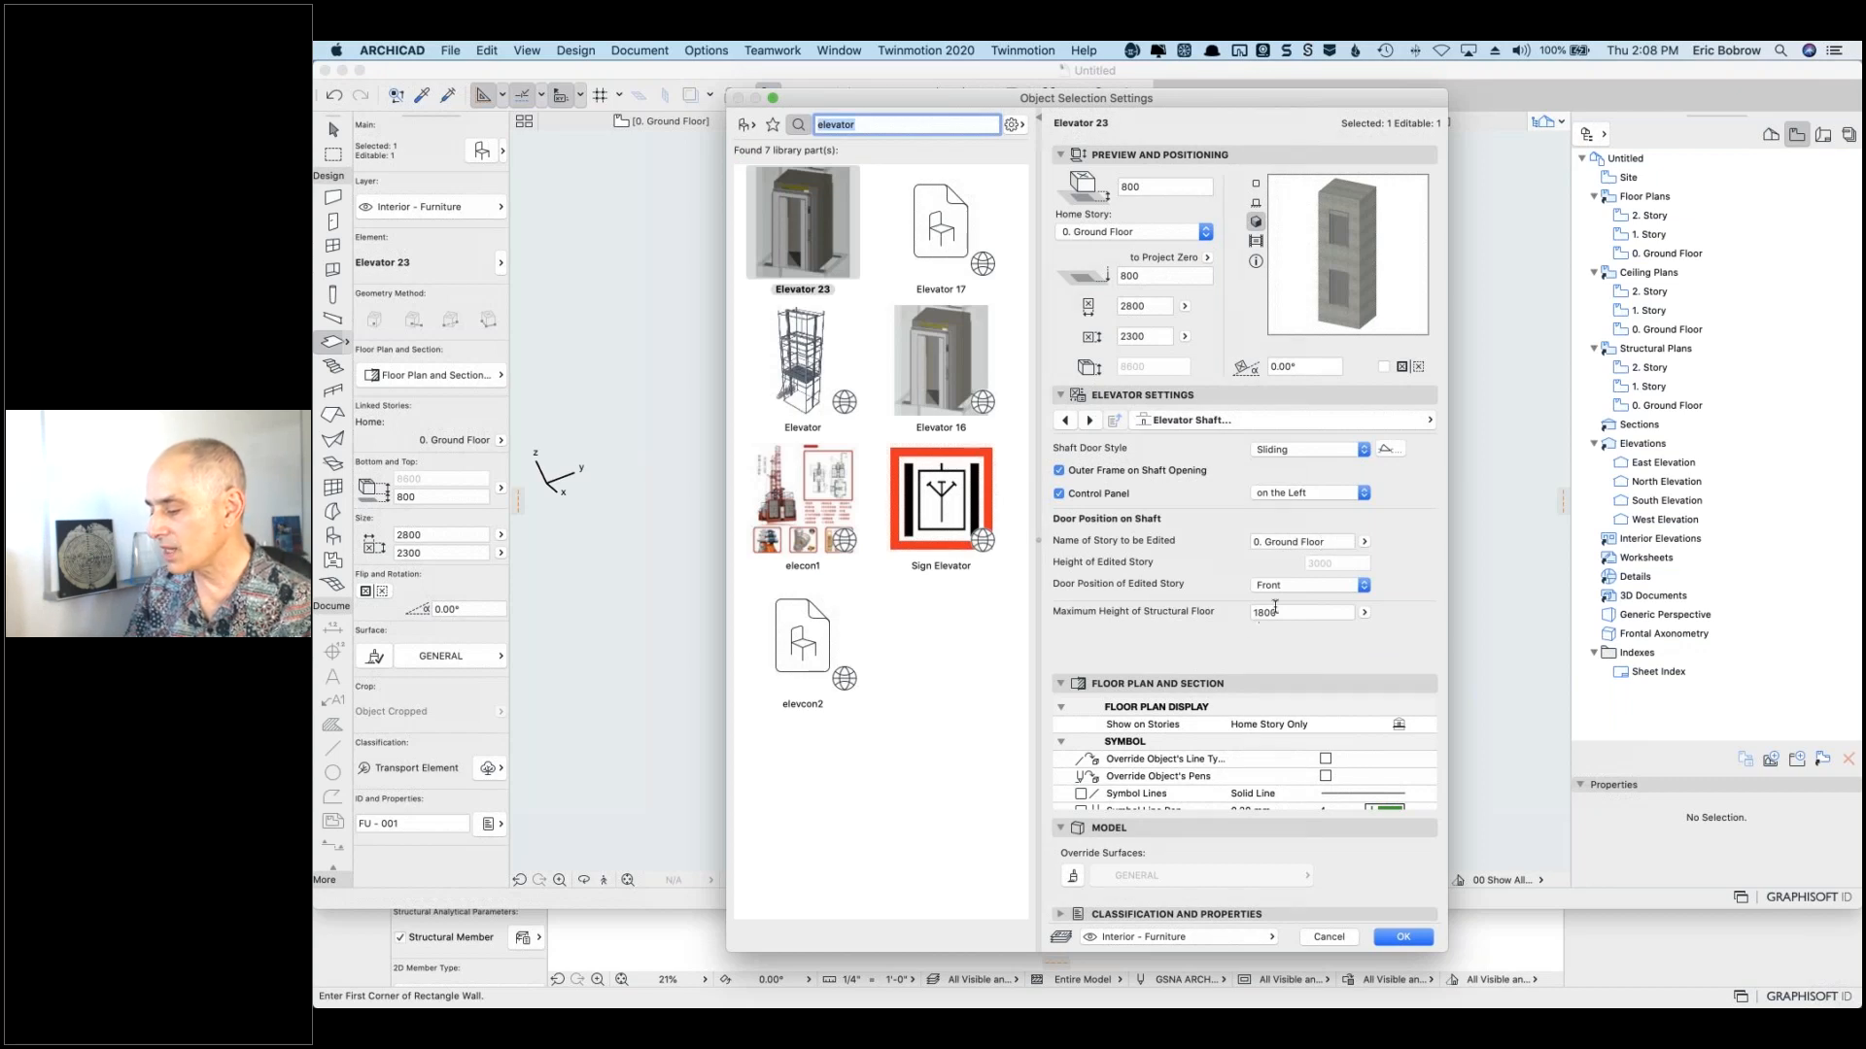
click(1364, 541)
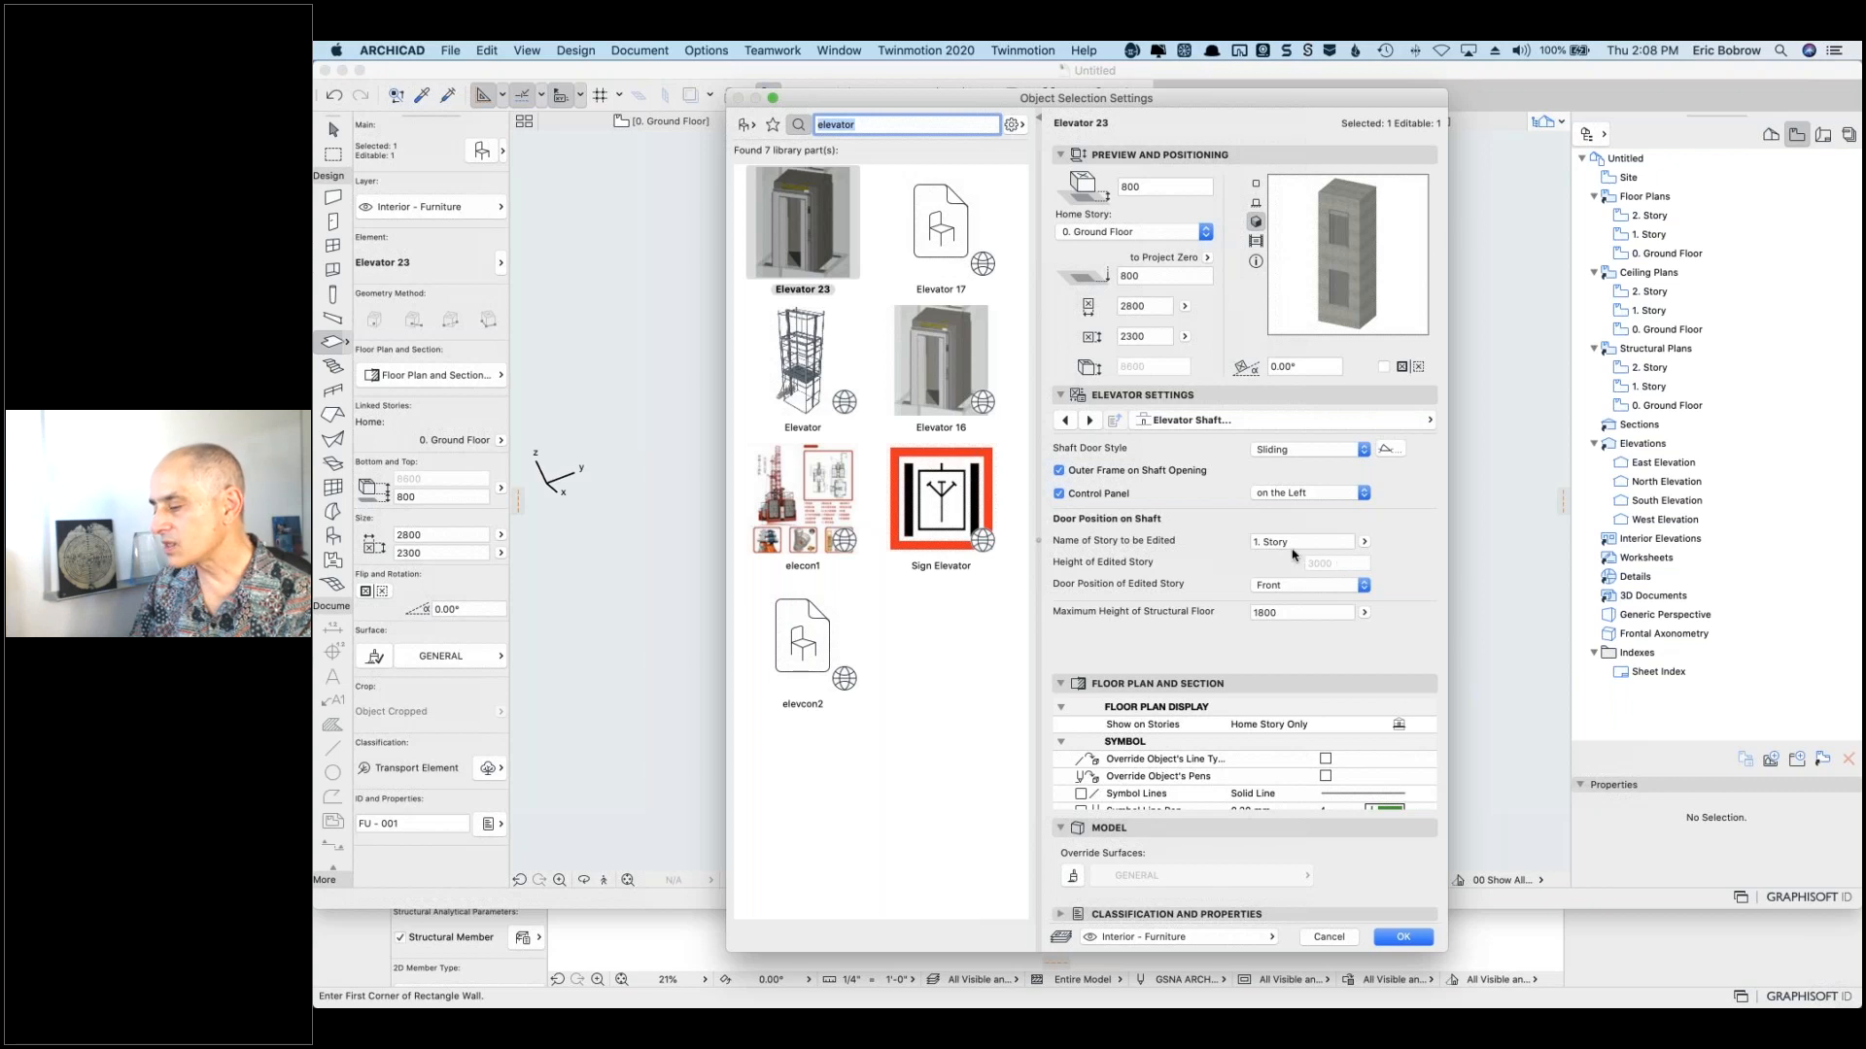
click(1326, 938)
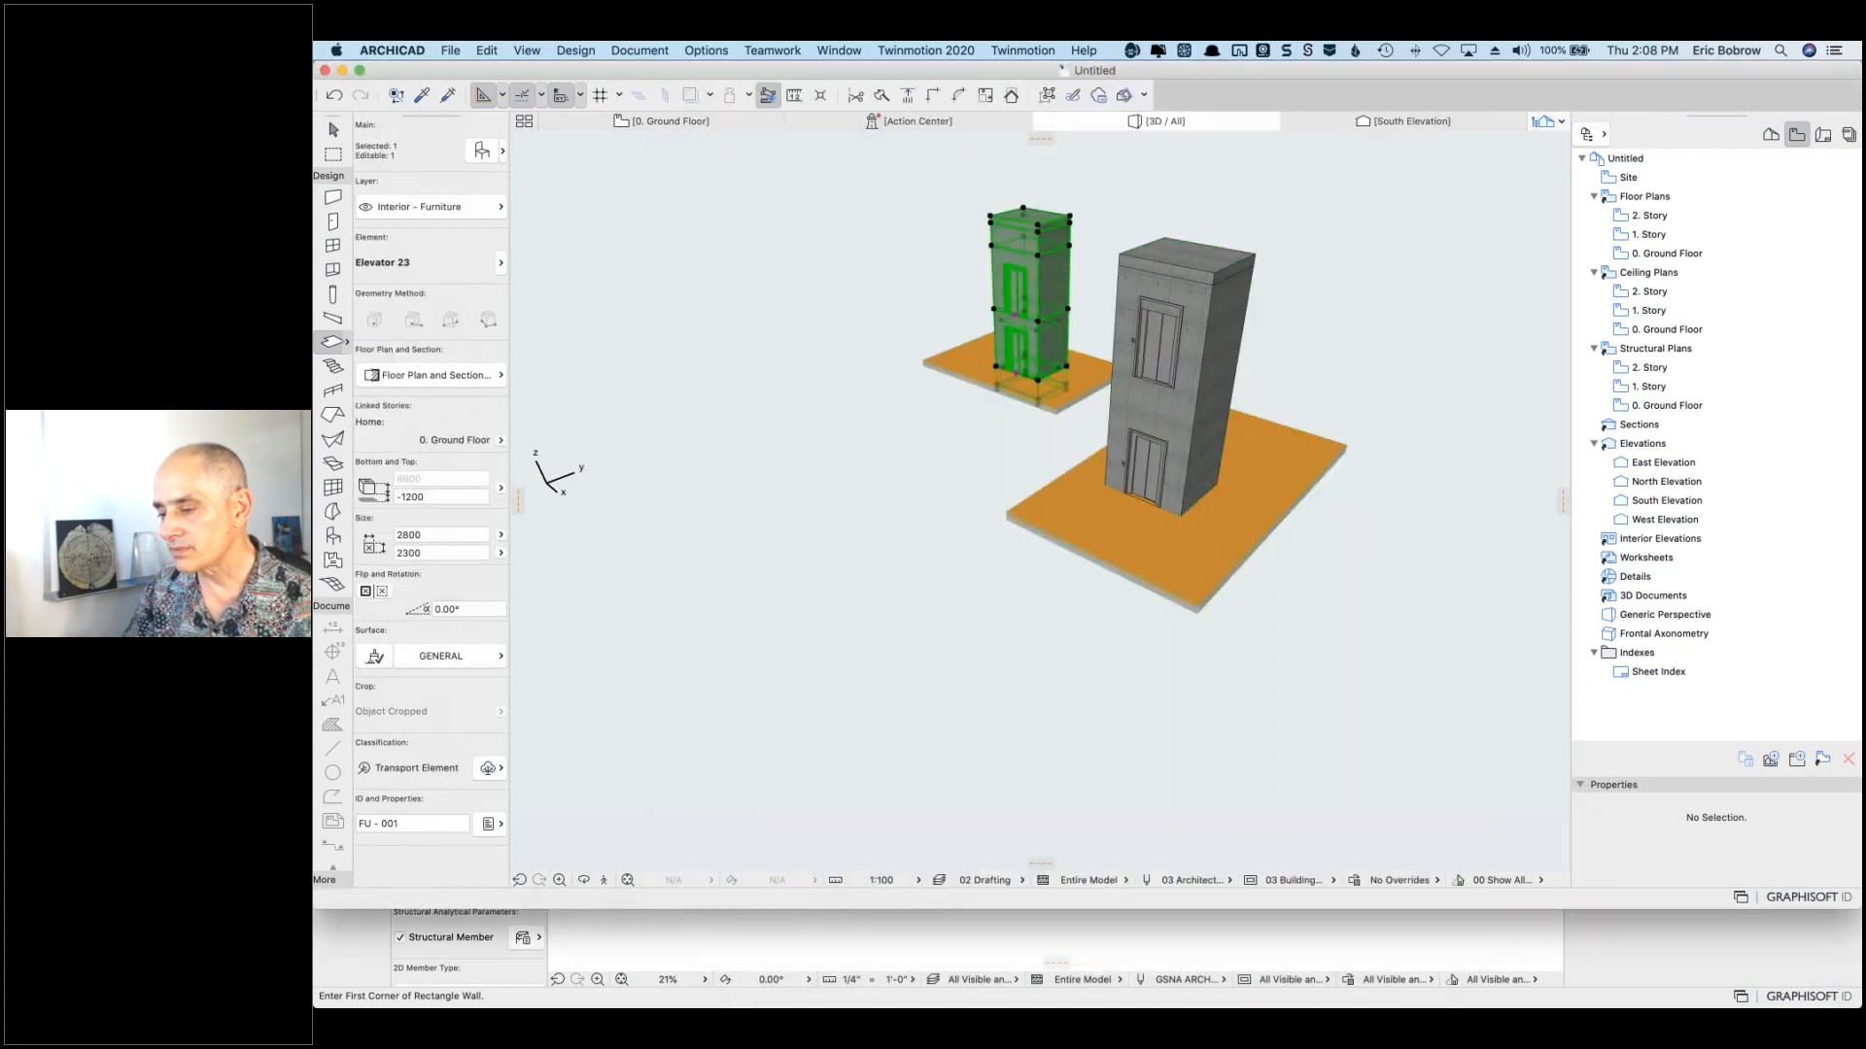
click(478, 153)
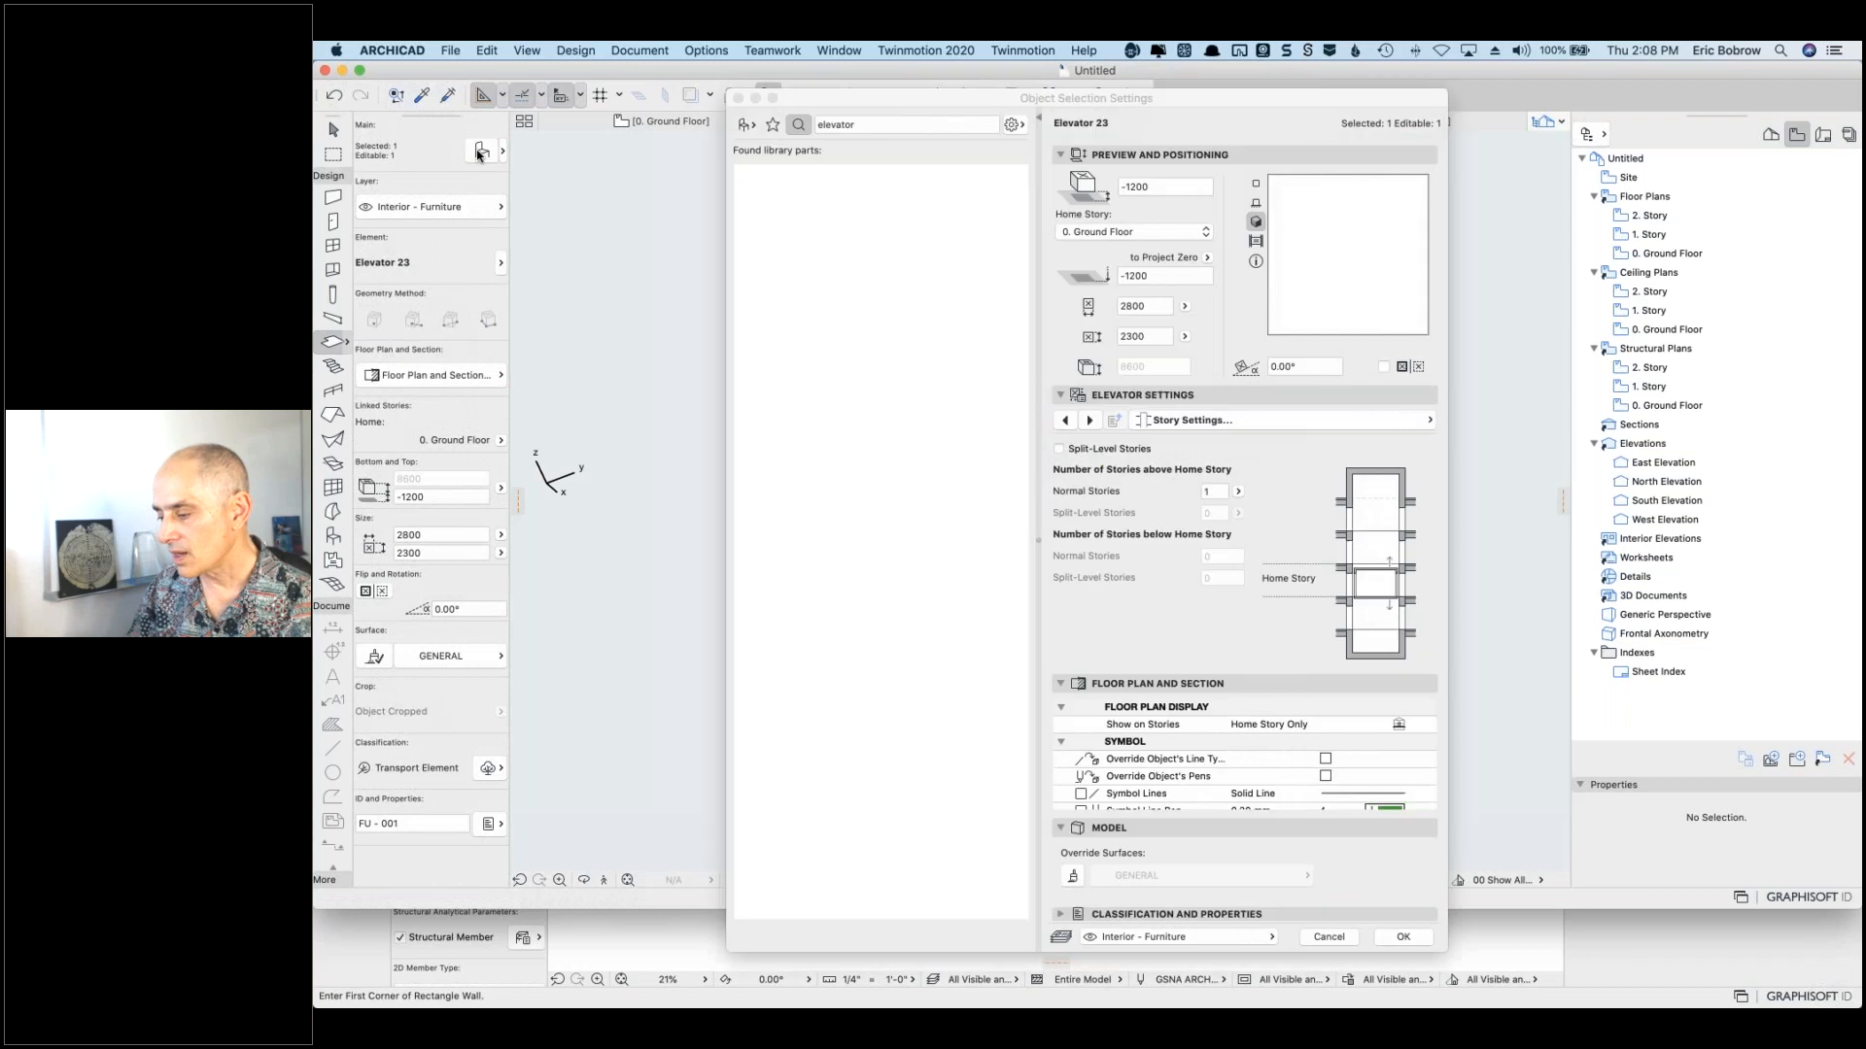
click(1090, 420)
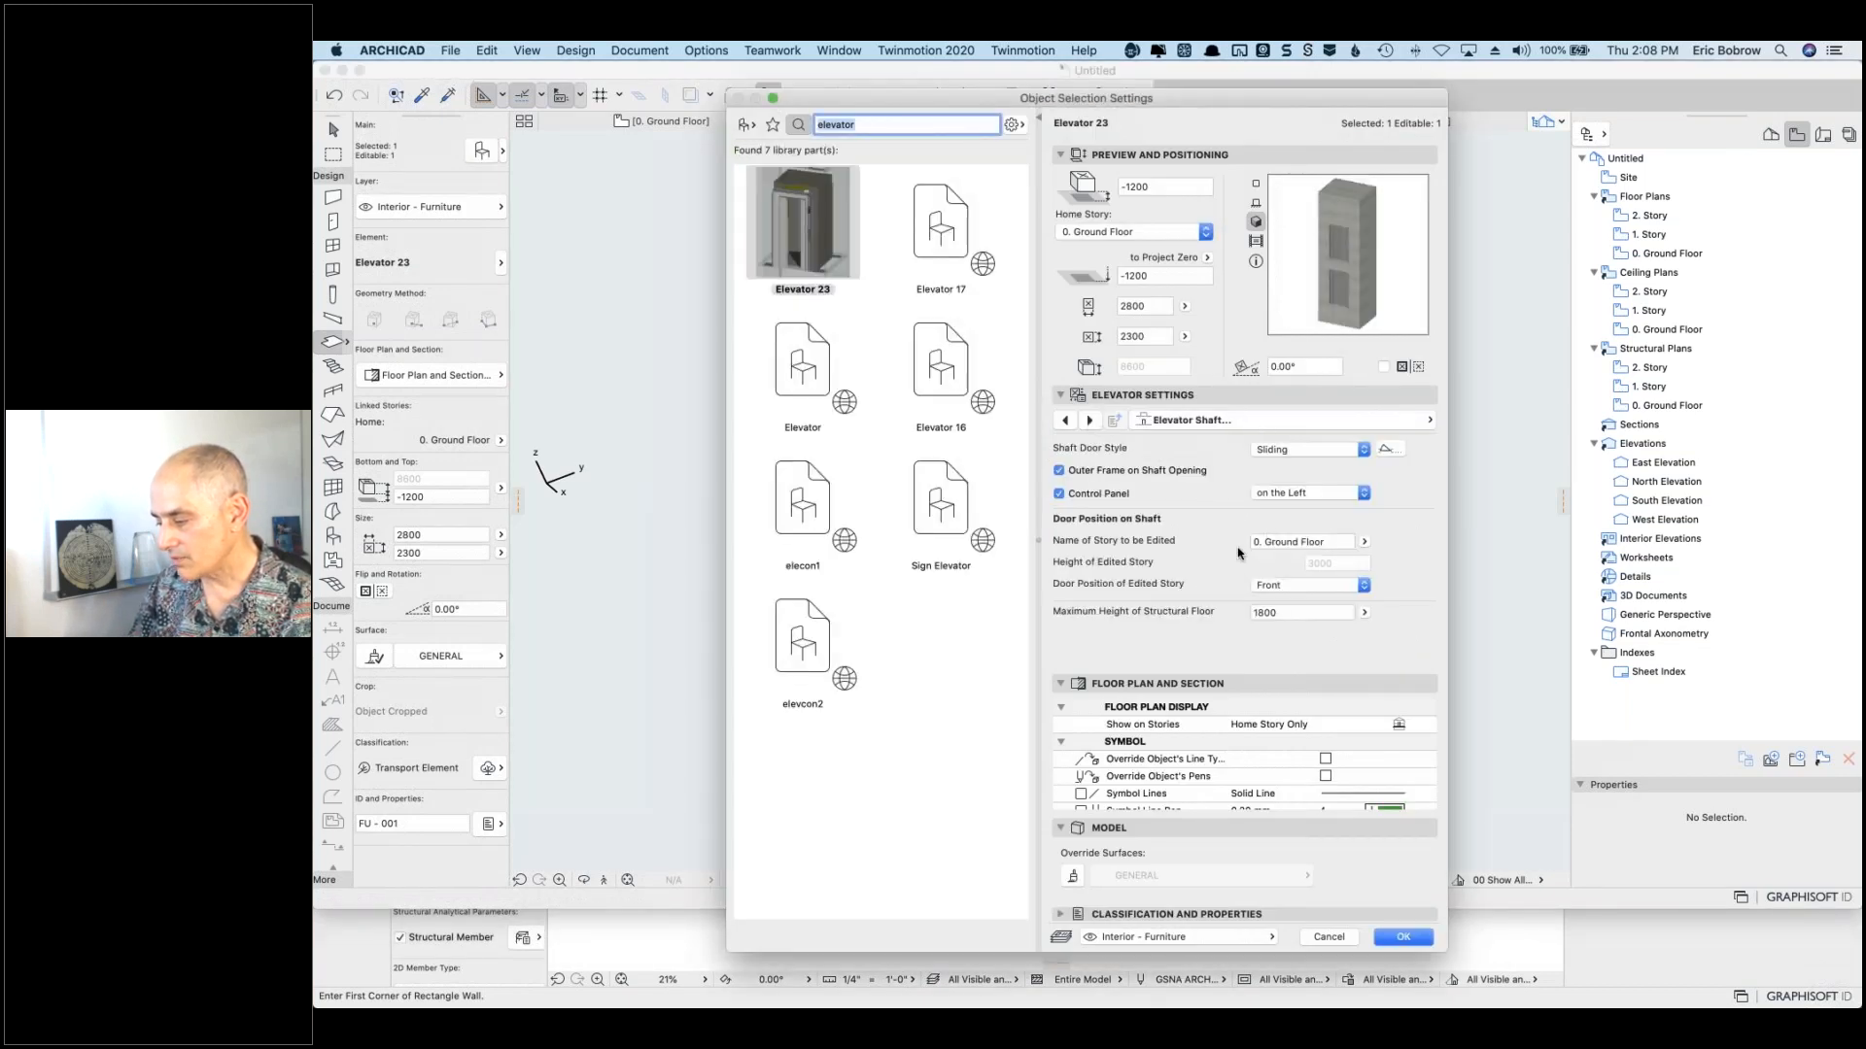
click(1364, 541)
click(1404, 541)
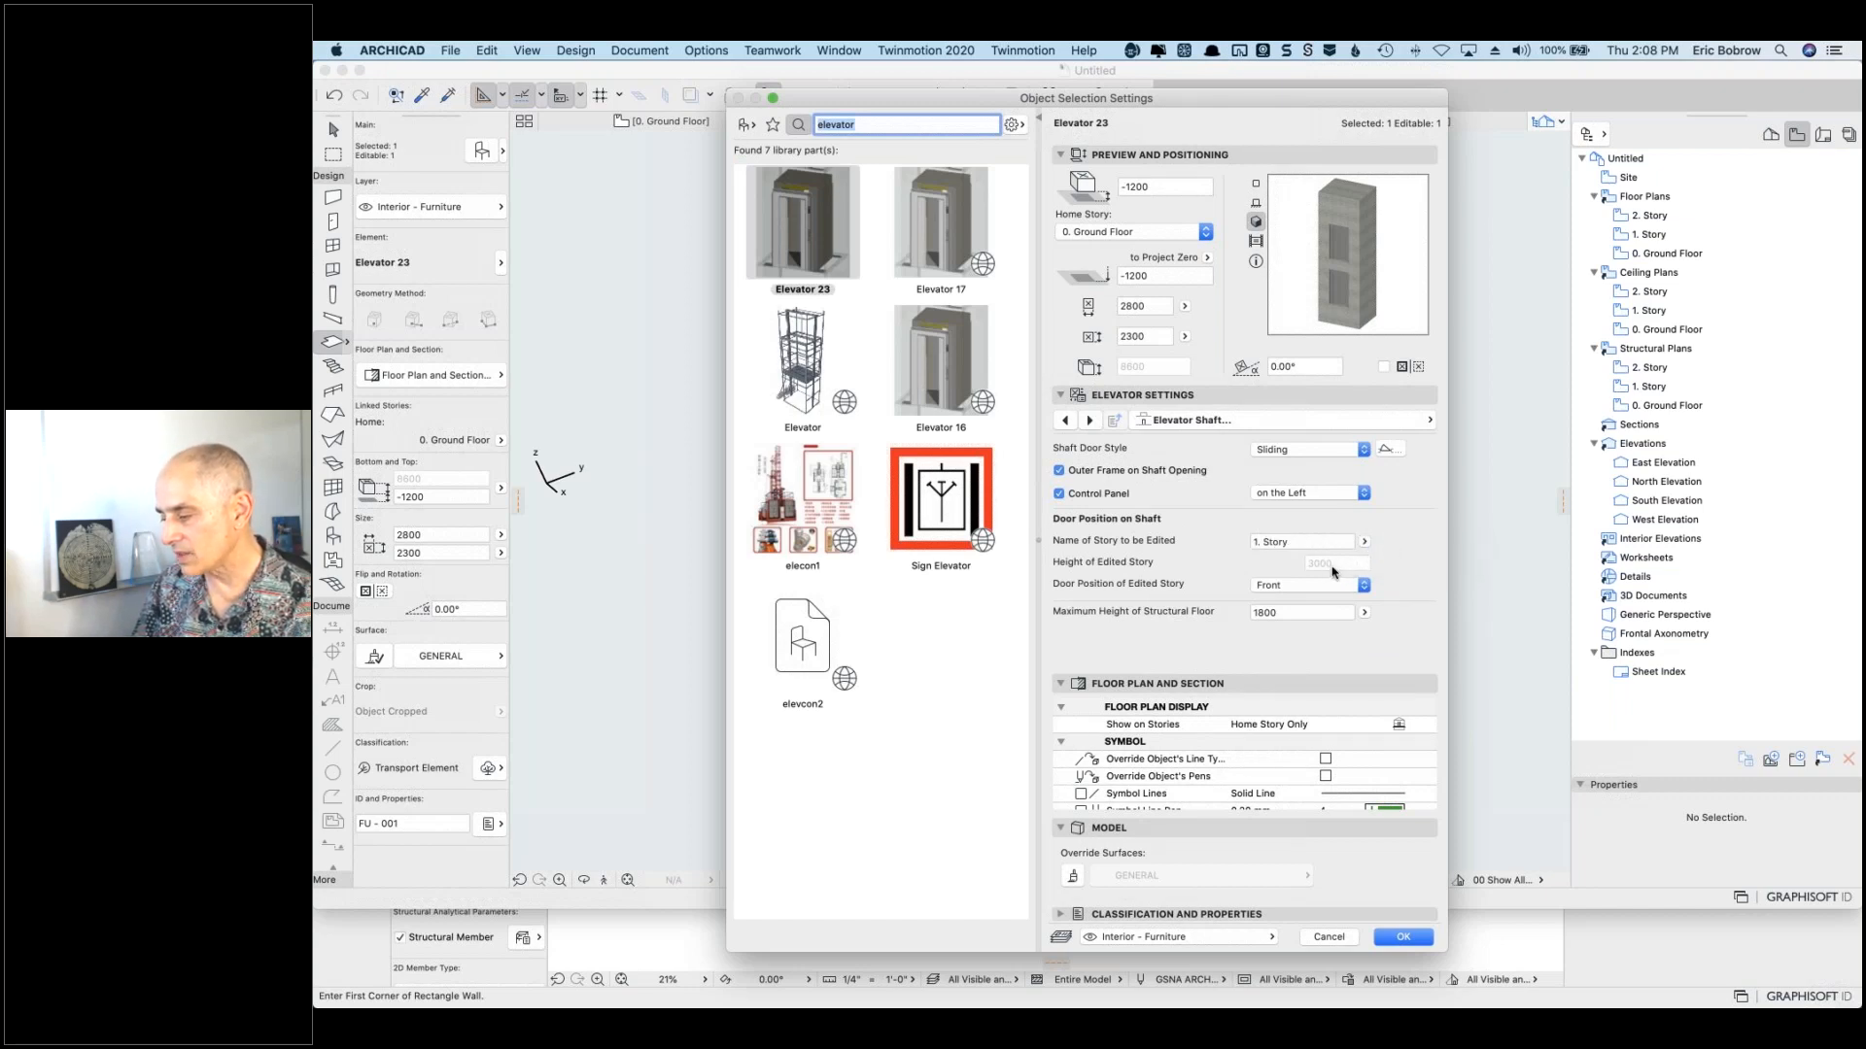
click(1090, 421)
click(1092, 421)
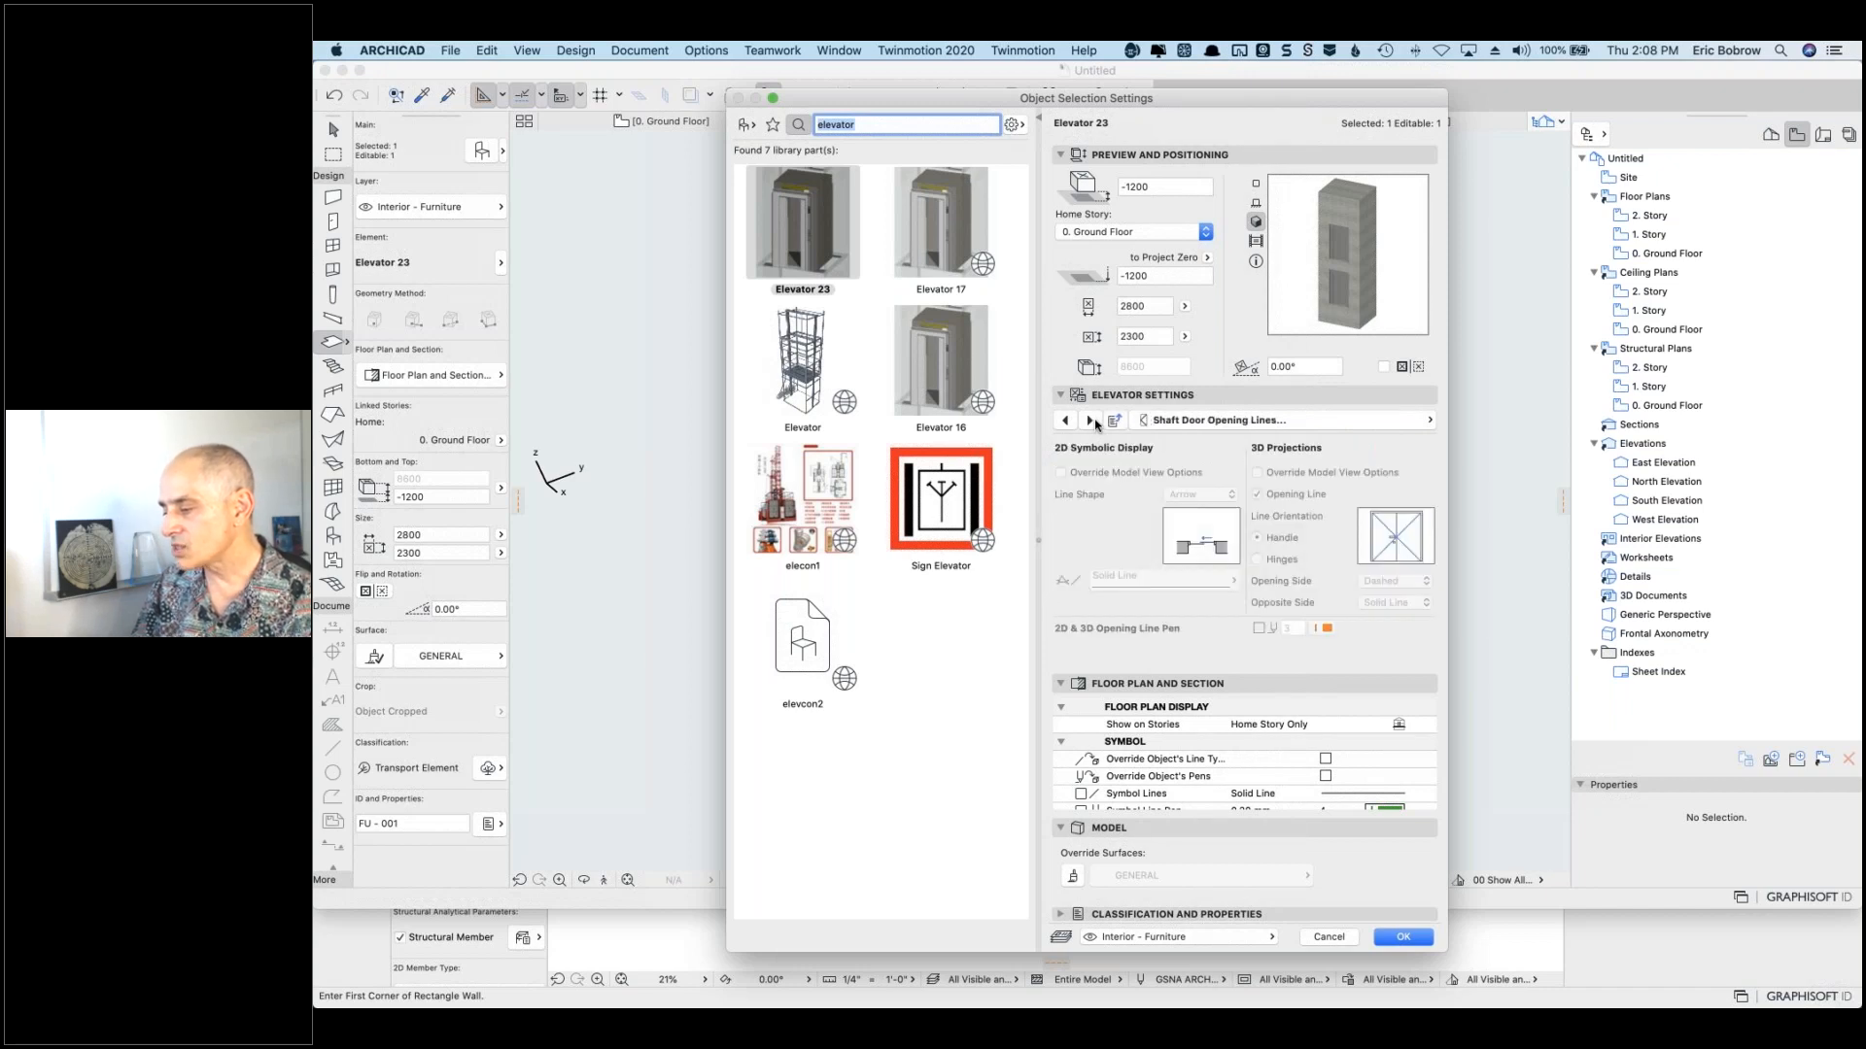
click(1092, 420)
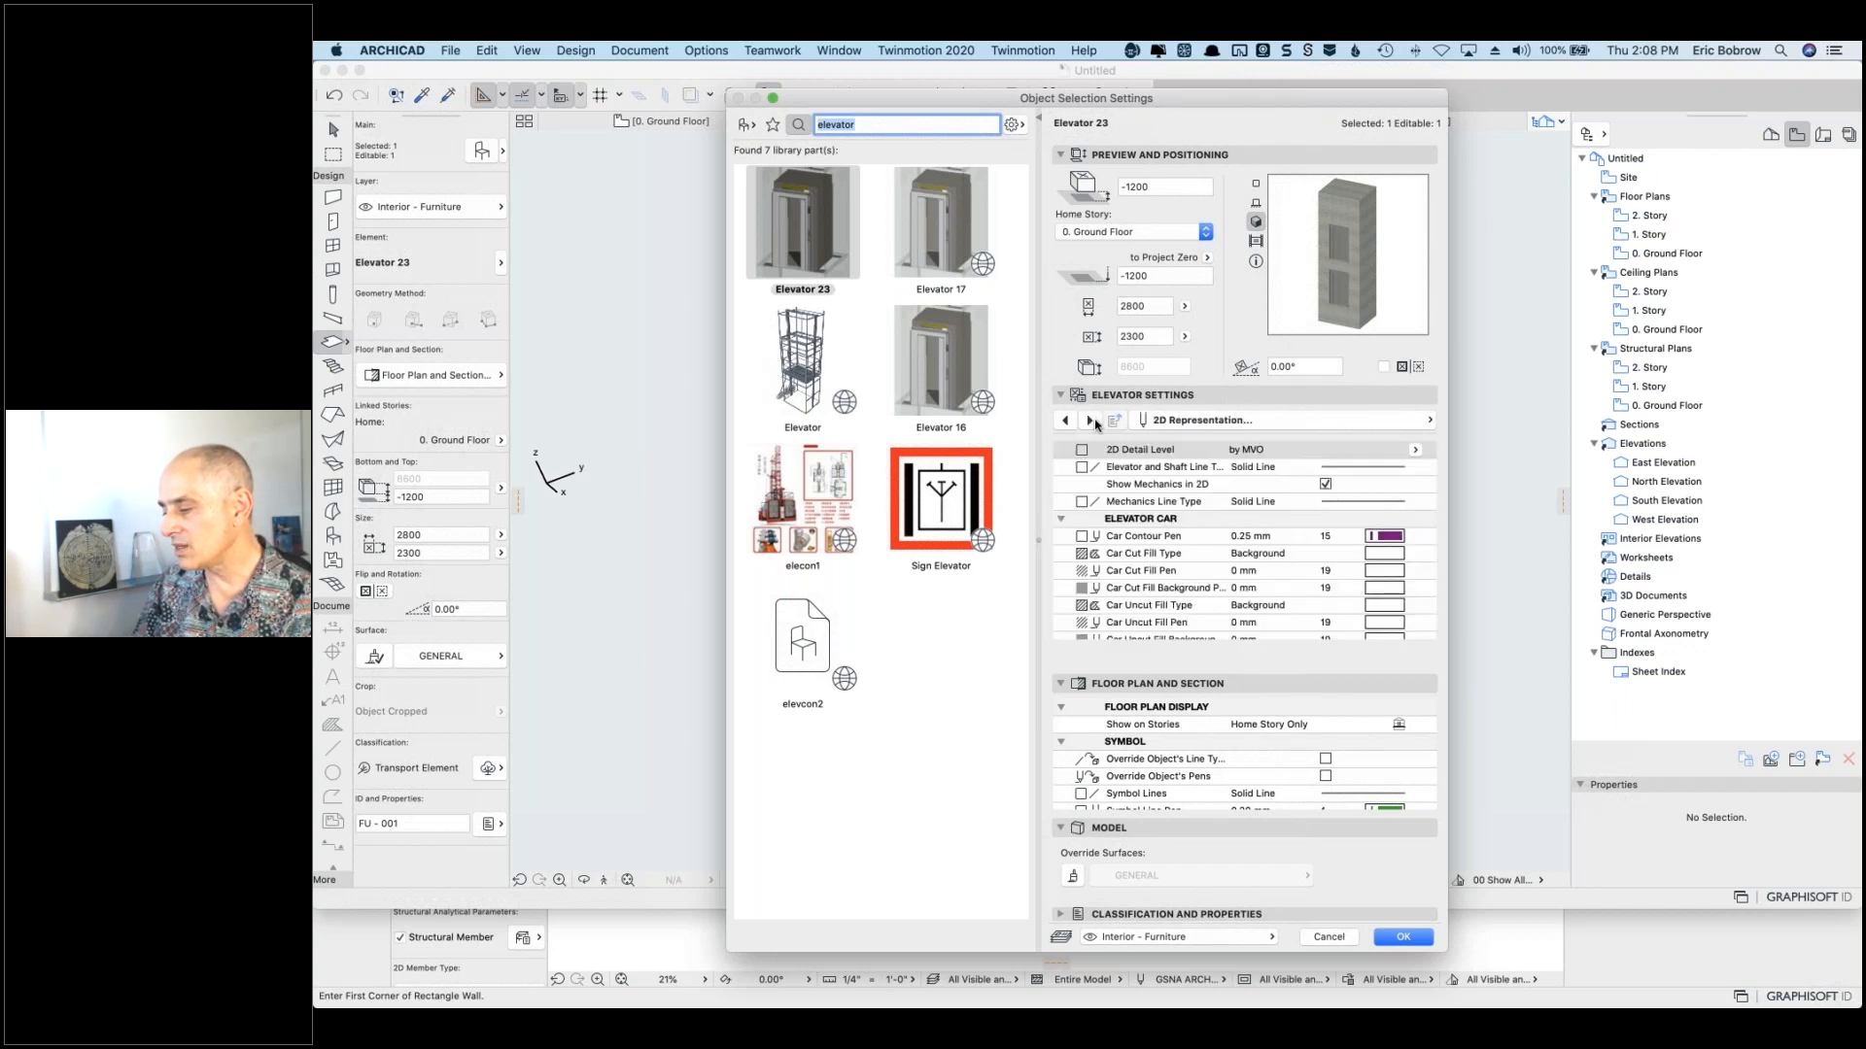
click(1092, 421)
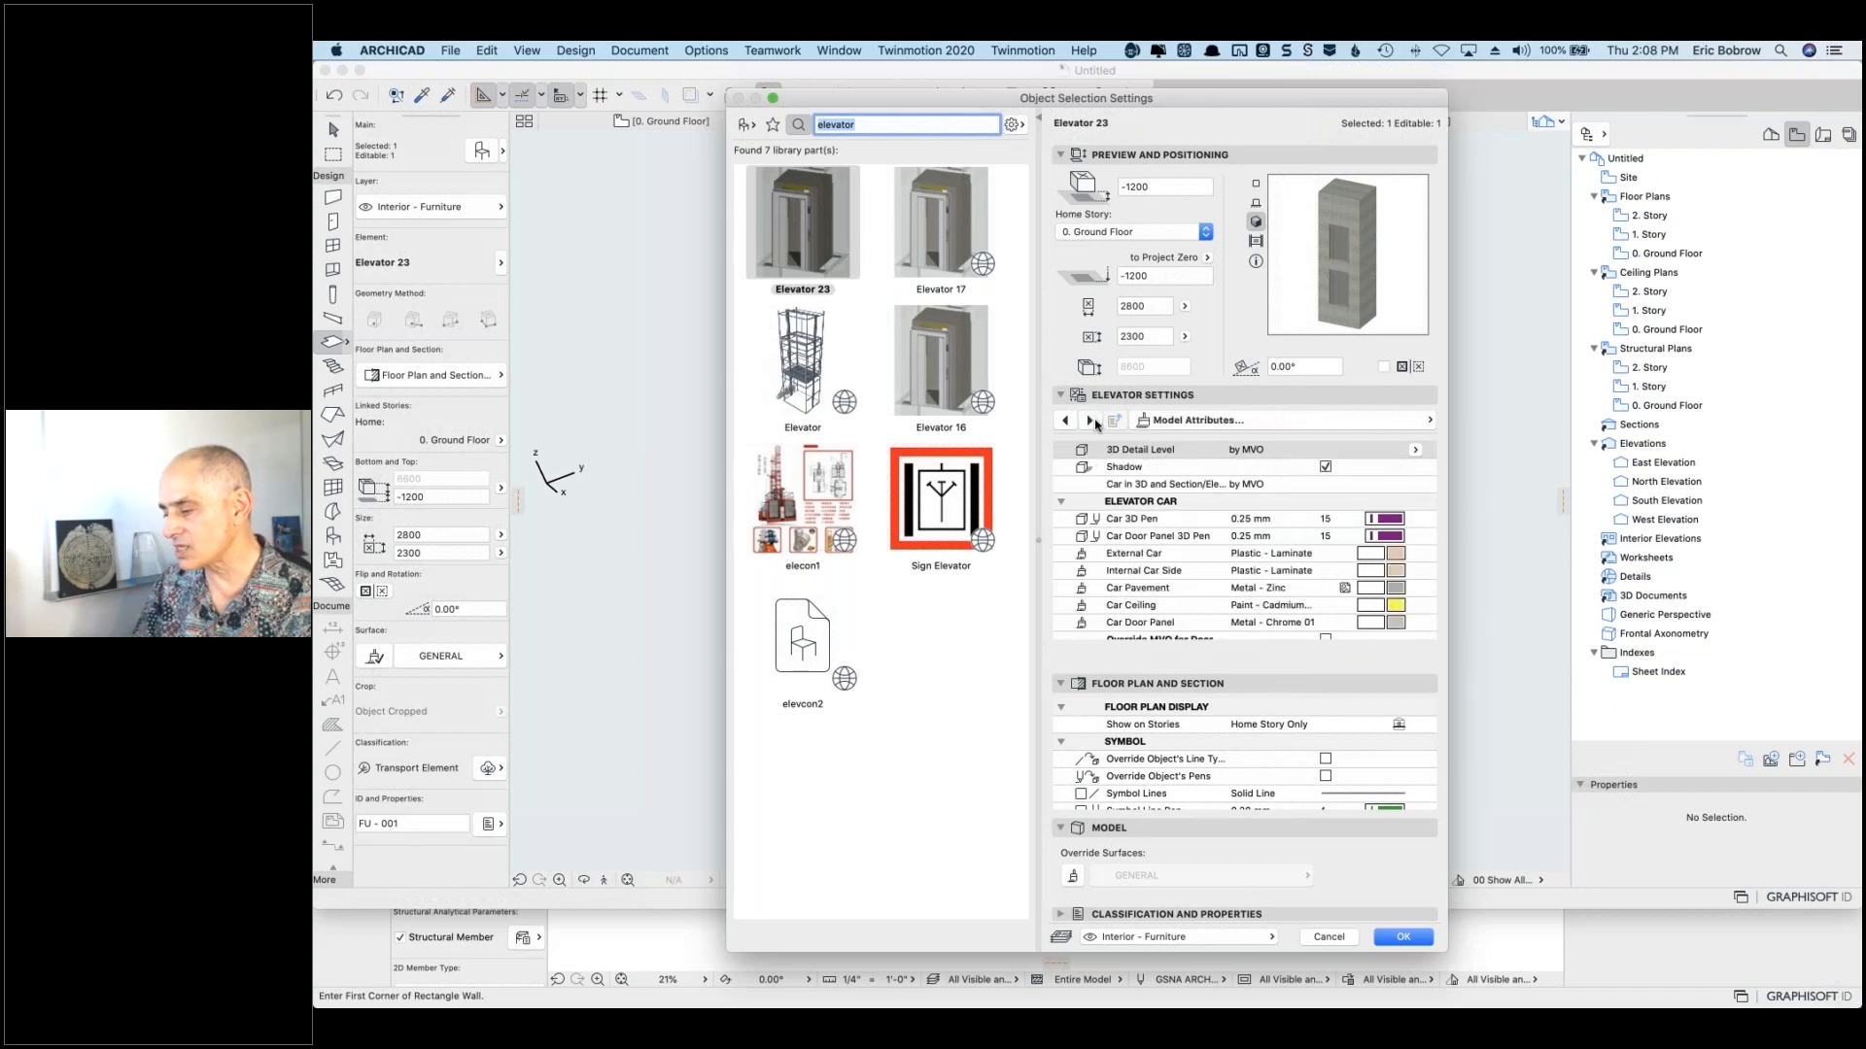
click(1092, 421)
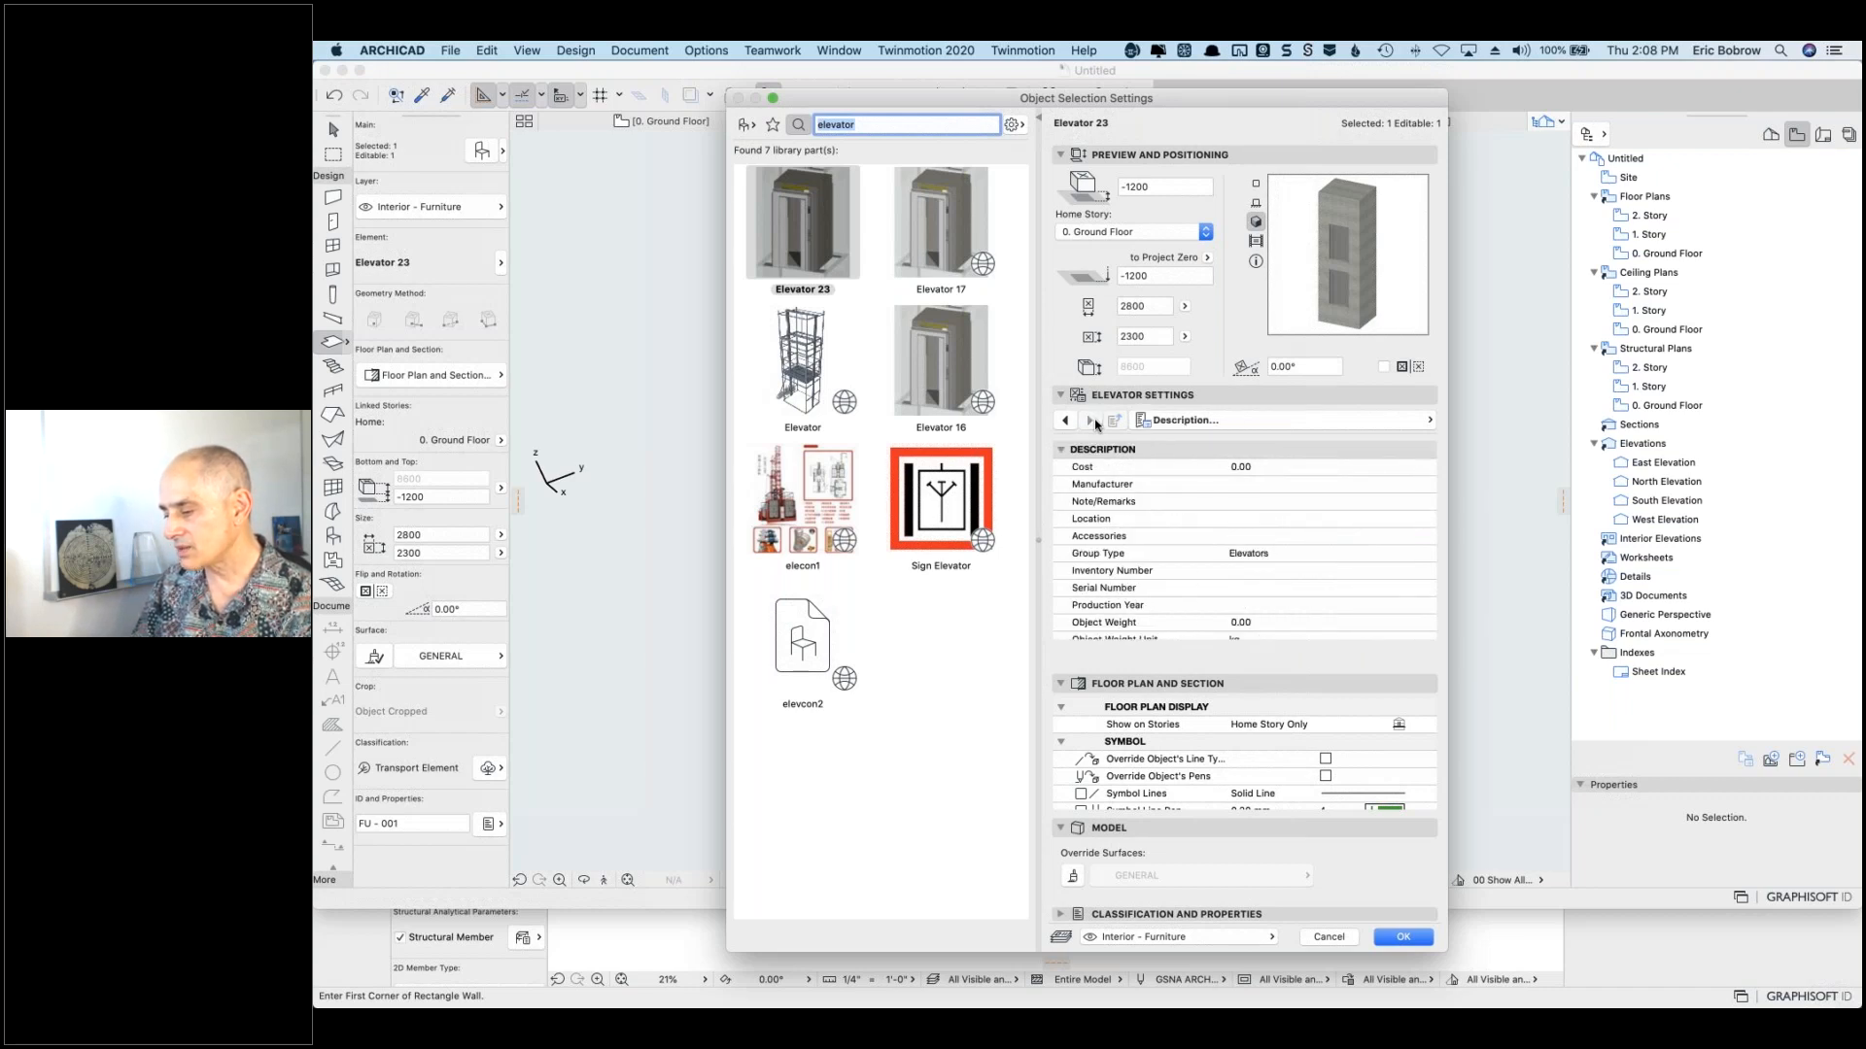
click(1326, 935)
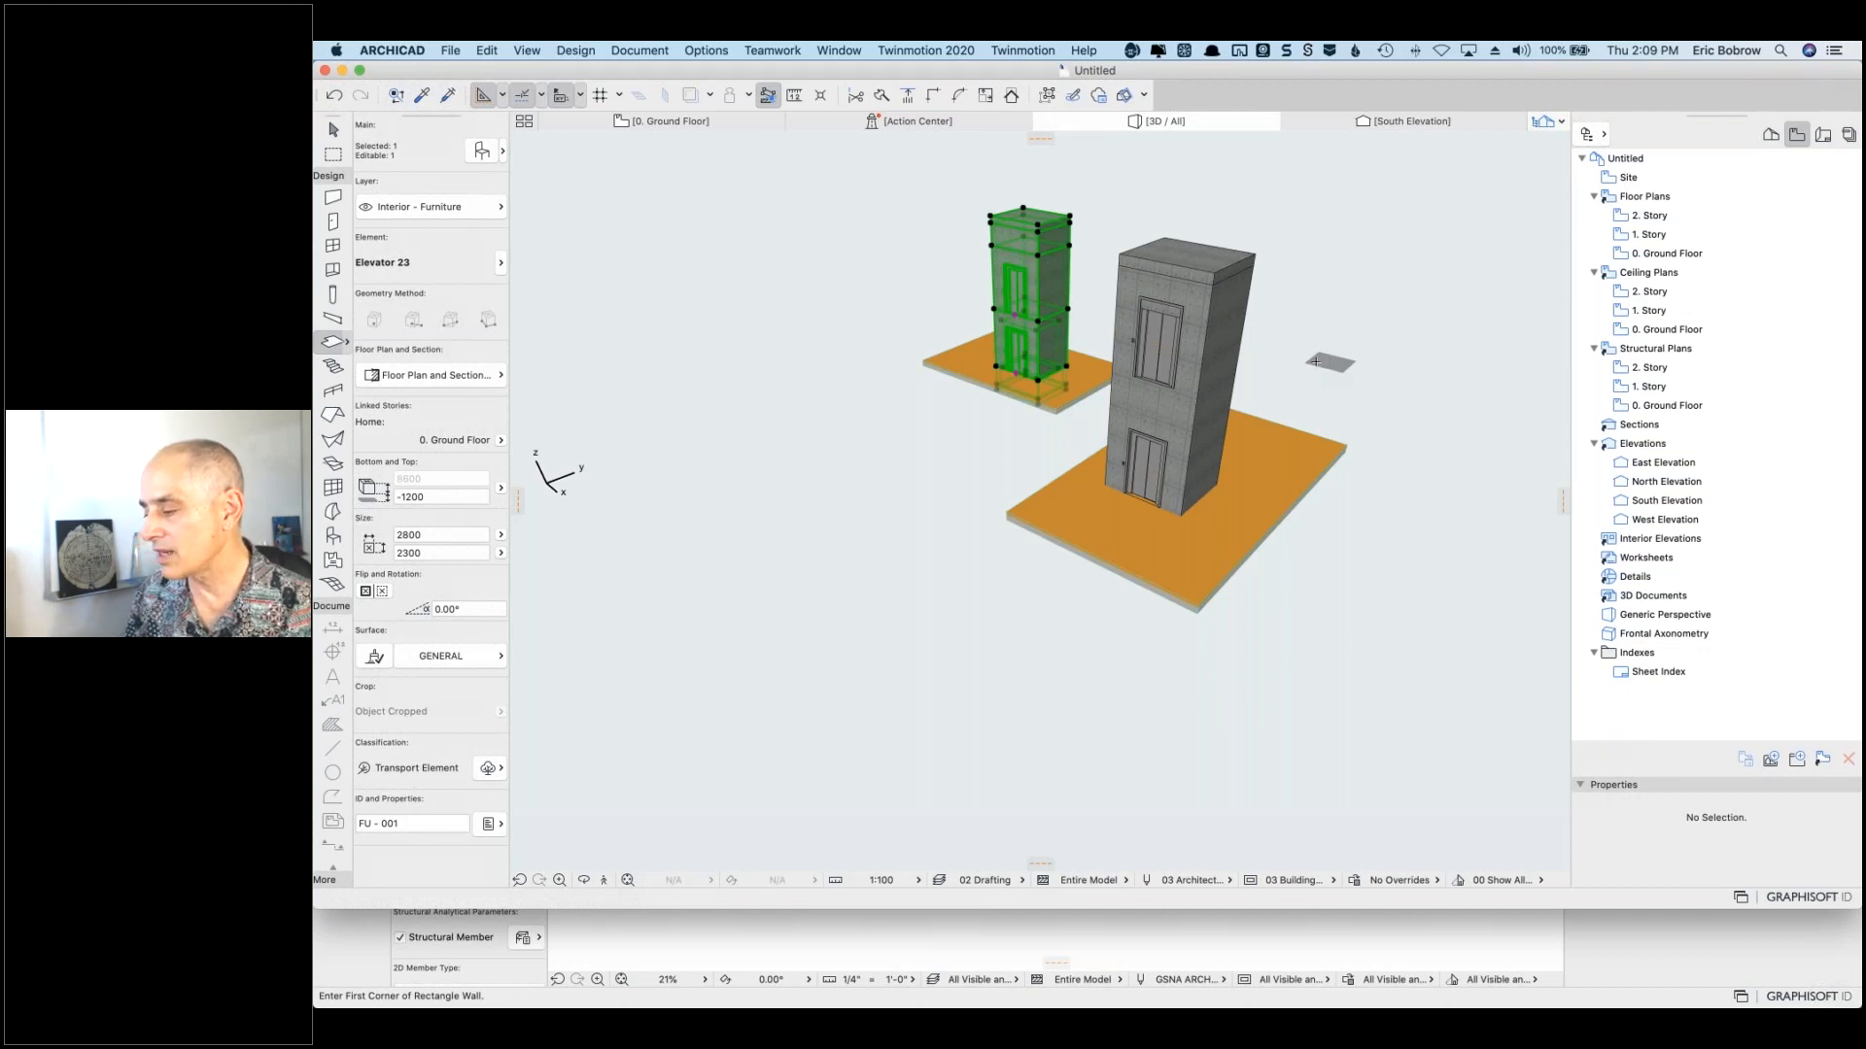
click(1315, 361)
click(1230, 291)
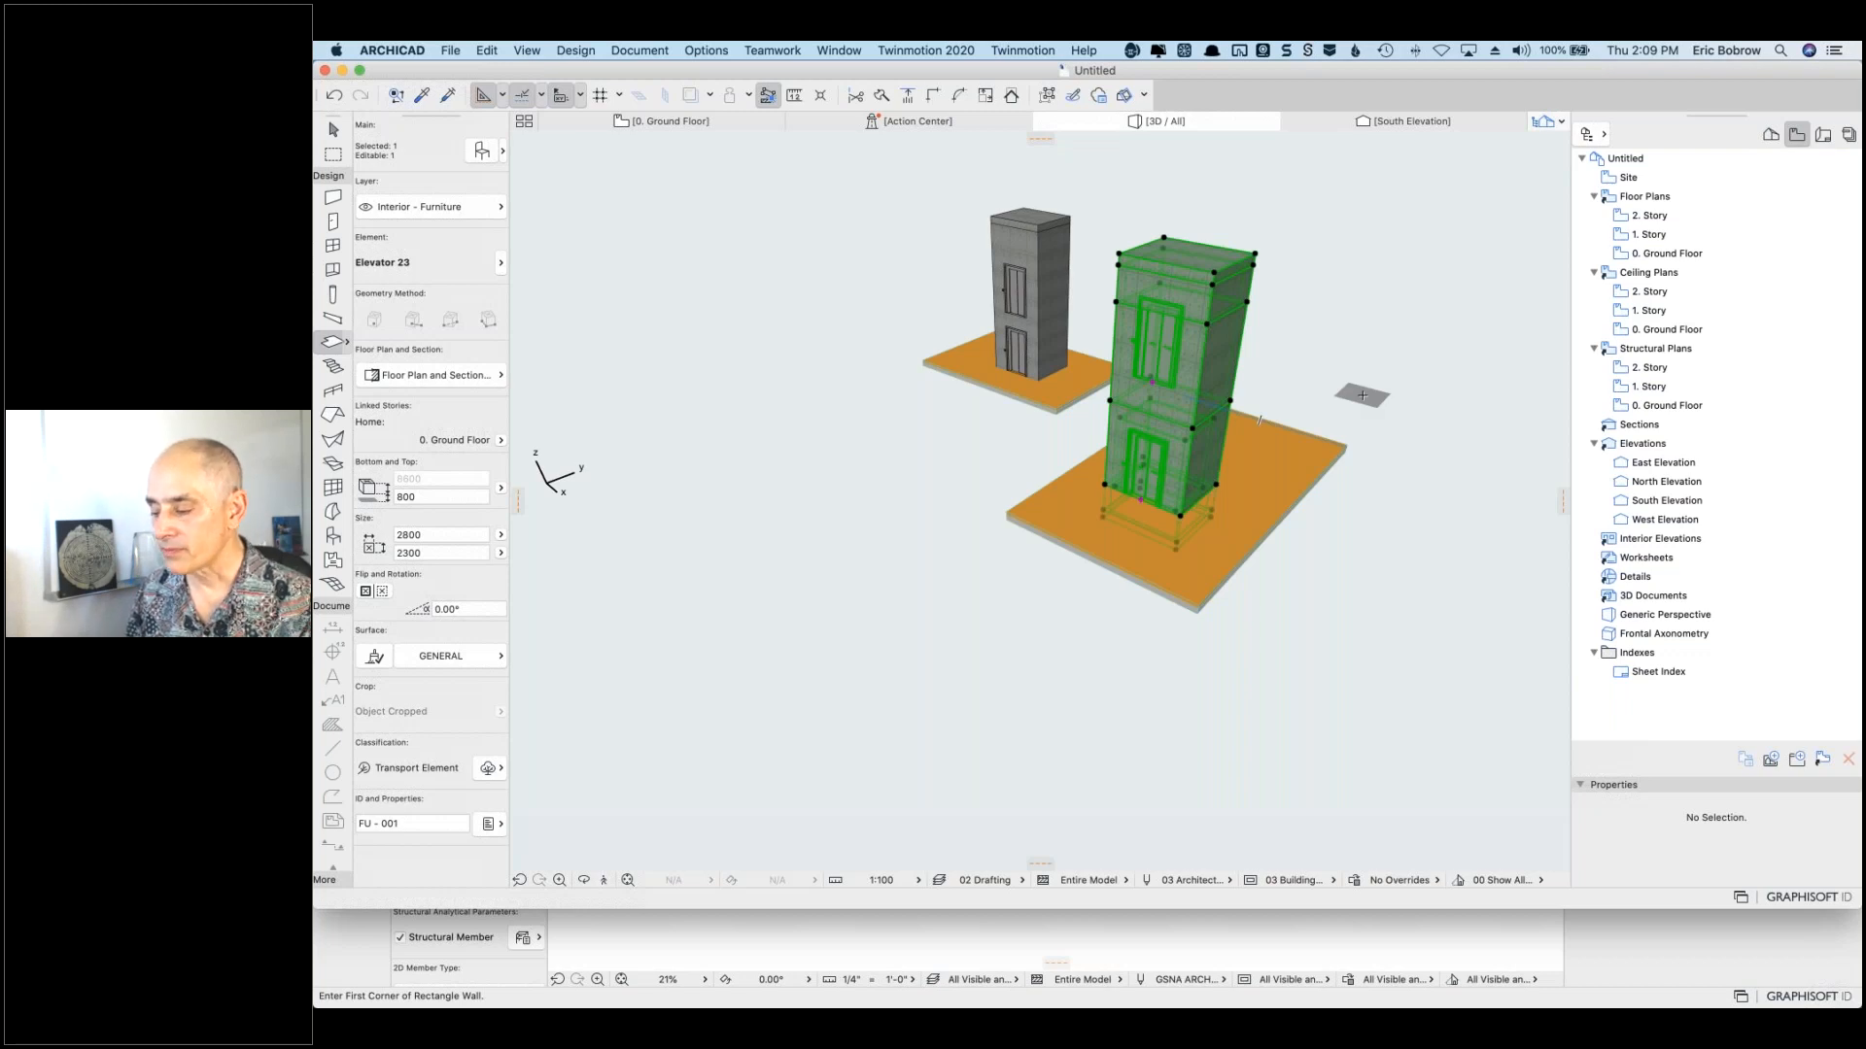
key(Escape)
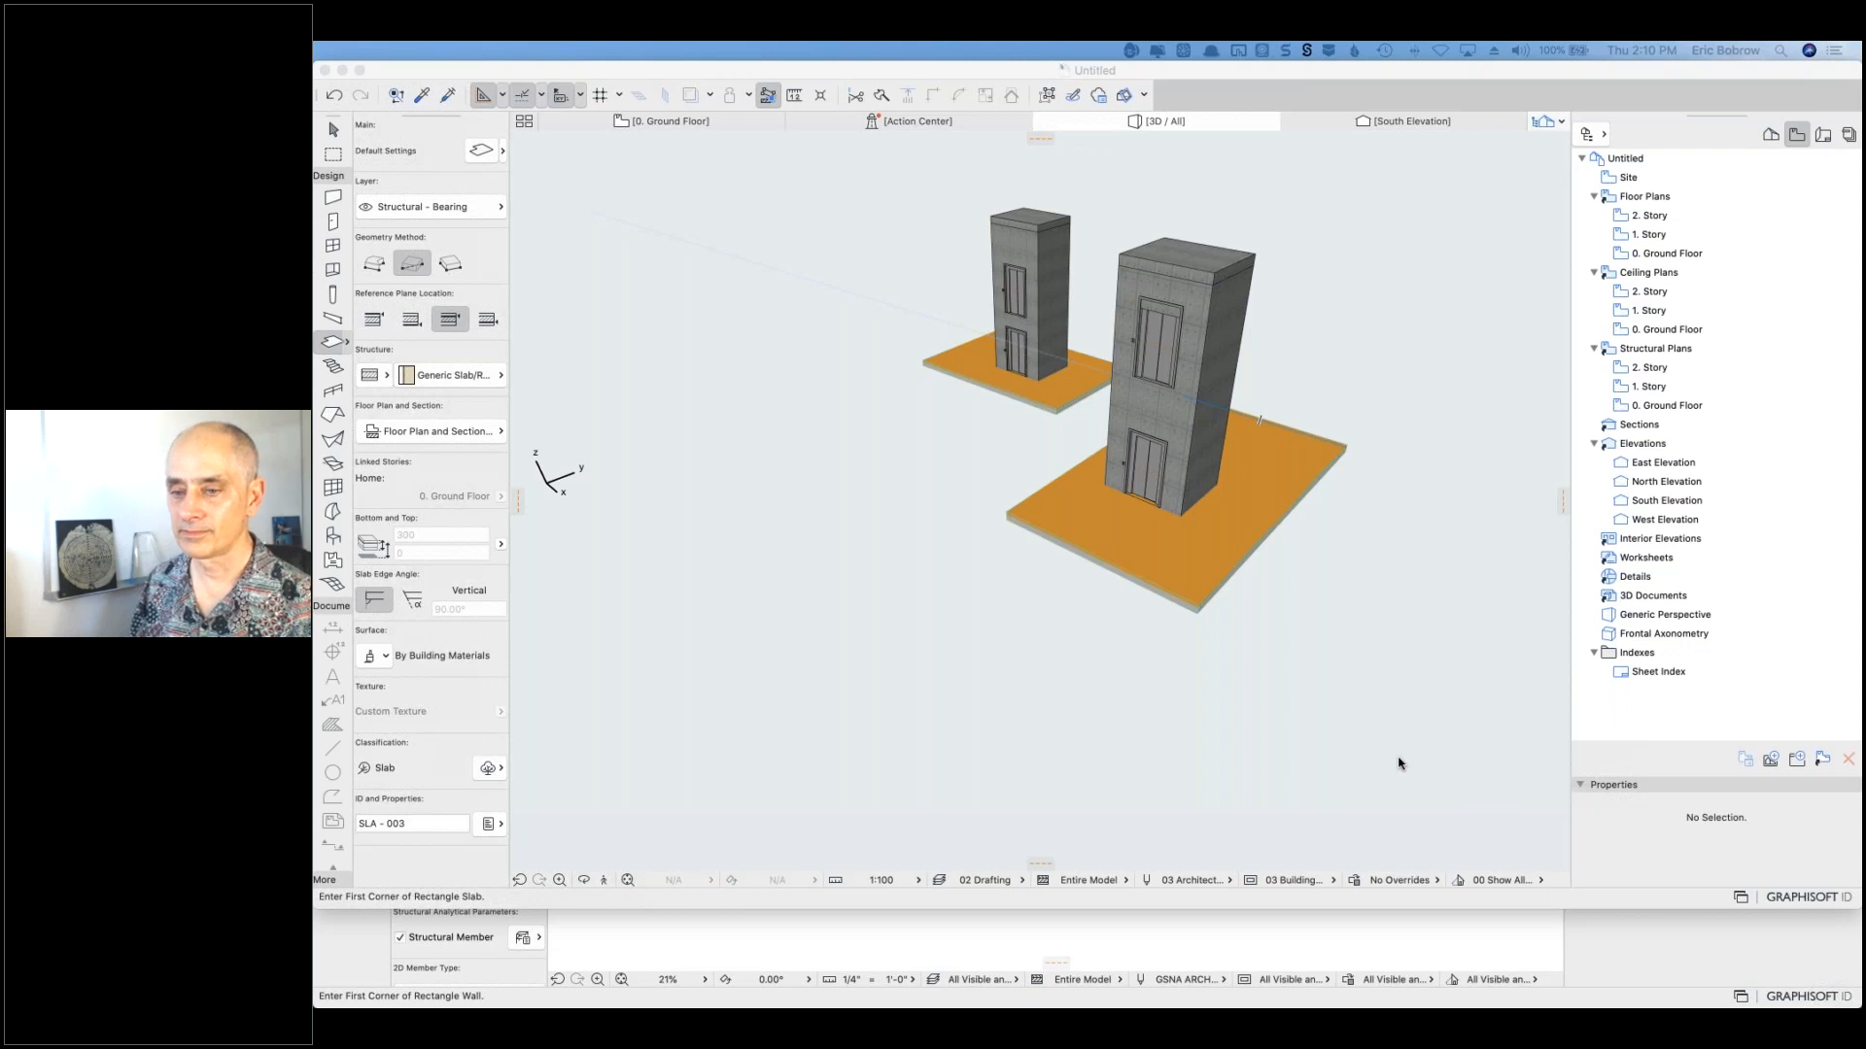
Step: Activate the Window tool (Window 23, 900 × 1500, 1000 sill) and pull down the Options menu
click(434, 134)
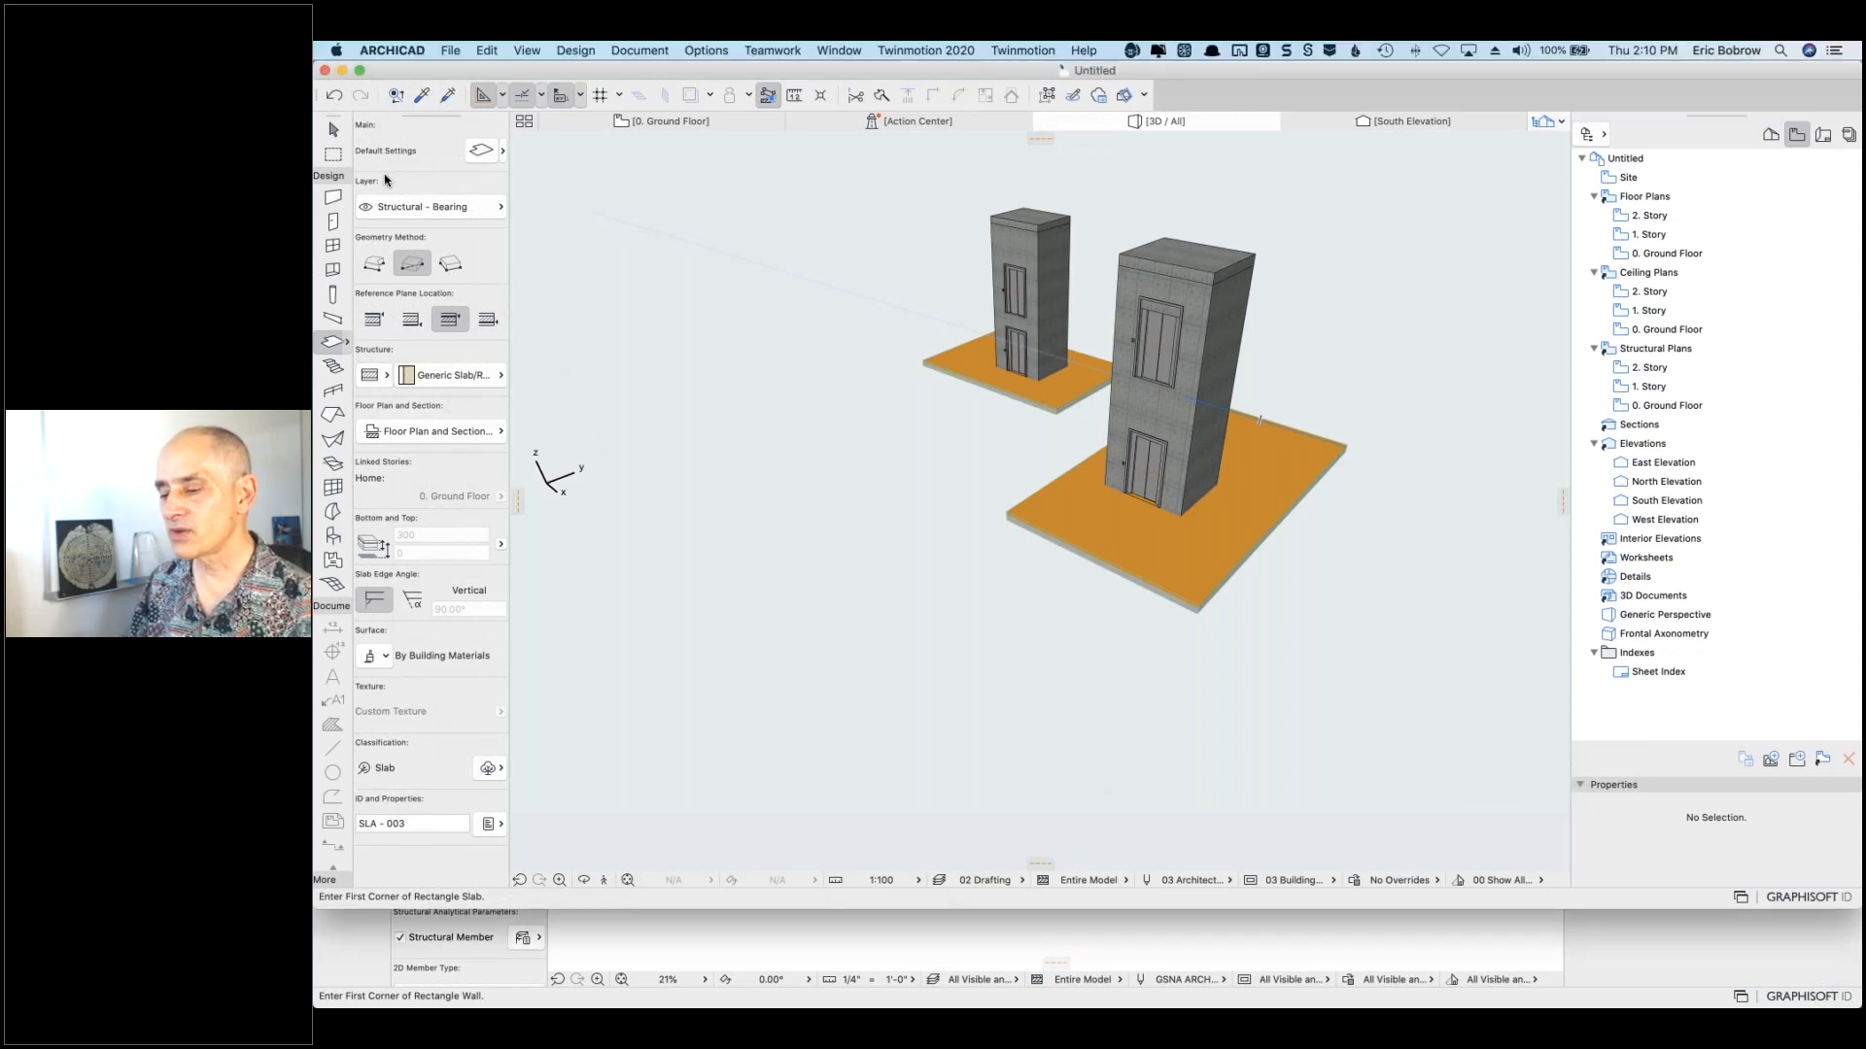
click(332, 249)
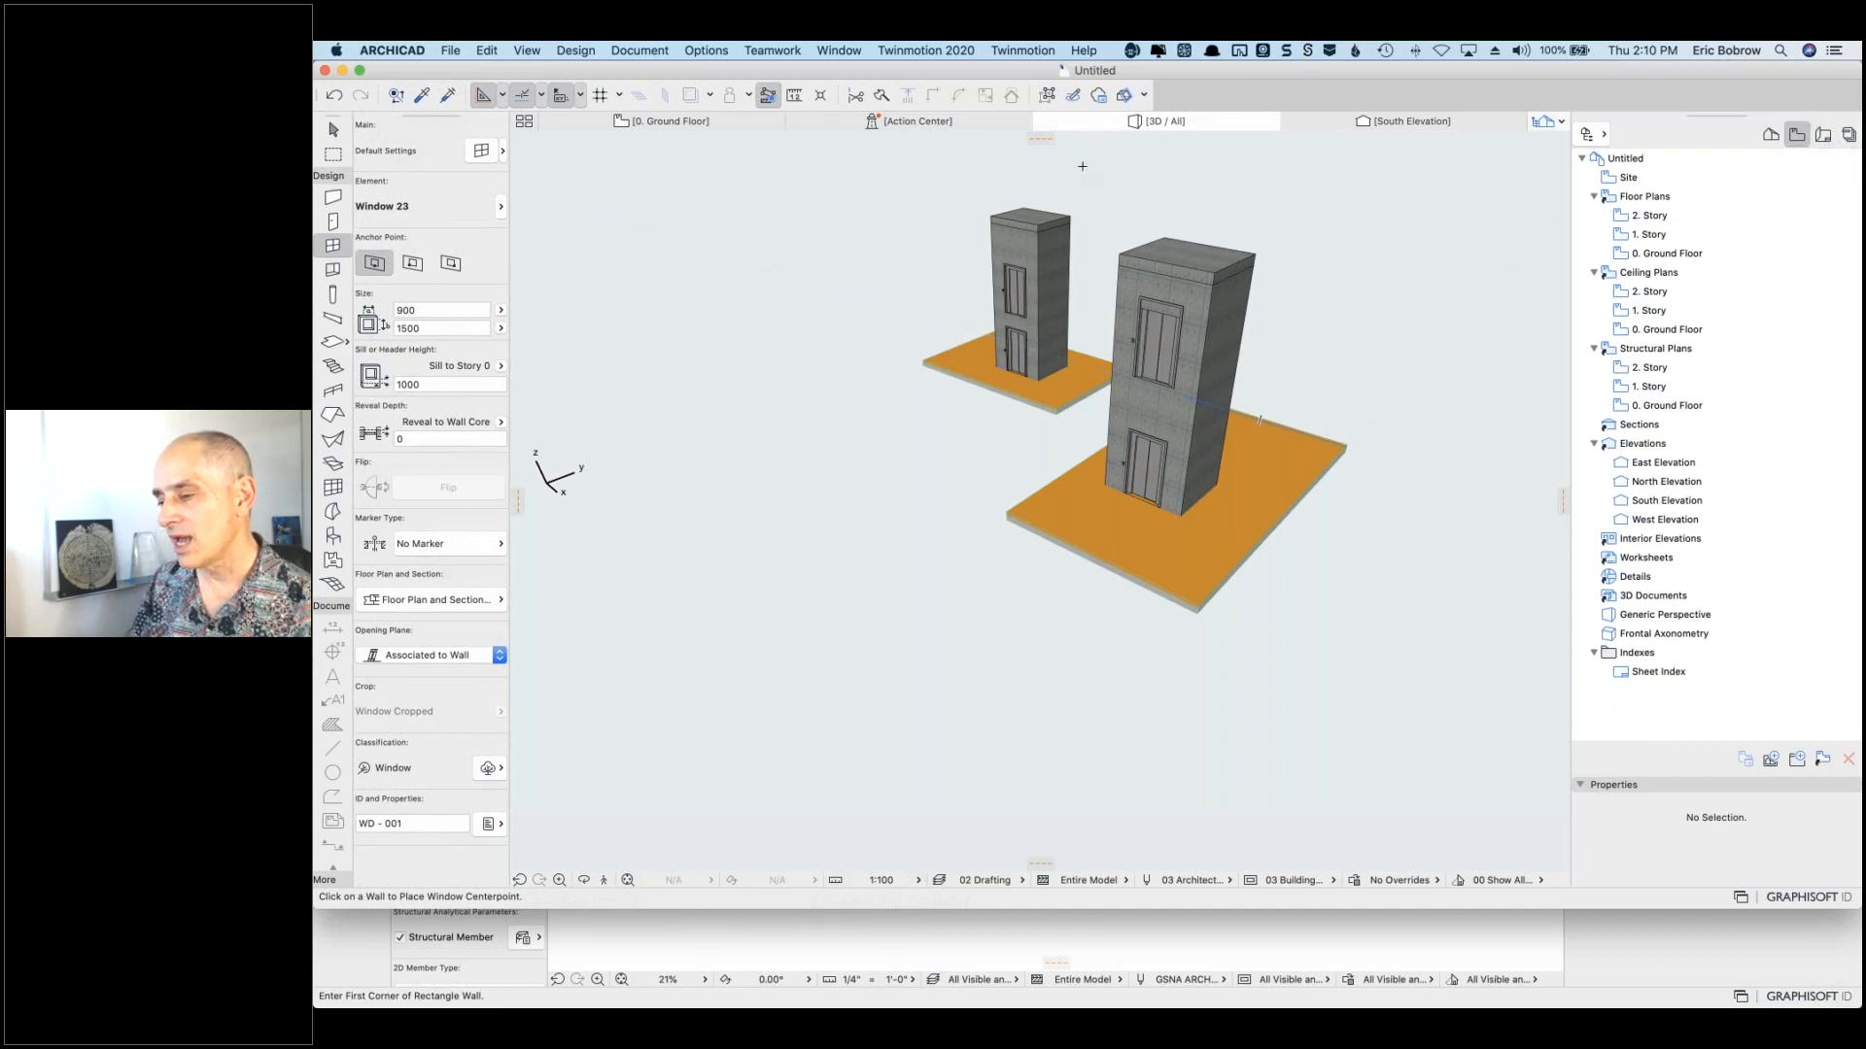
click(707, 50)
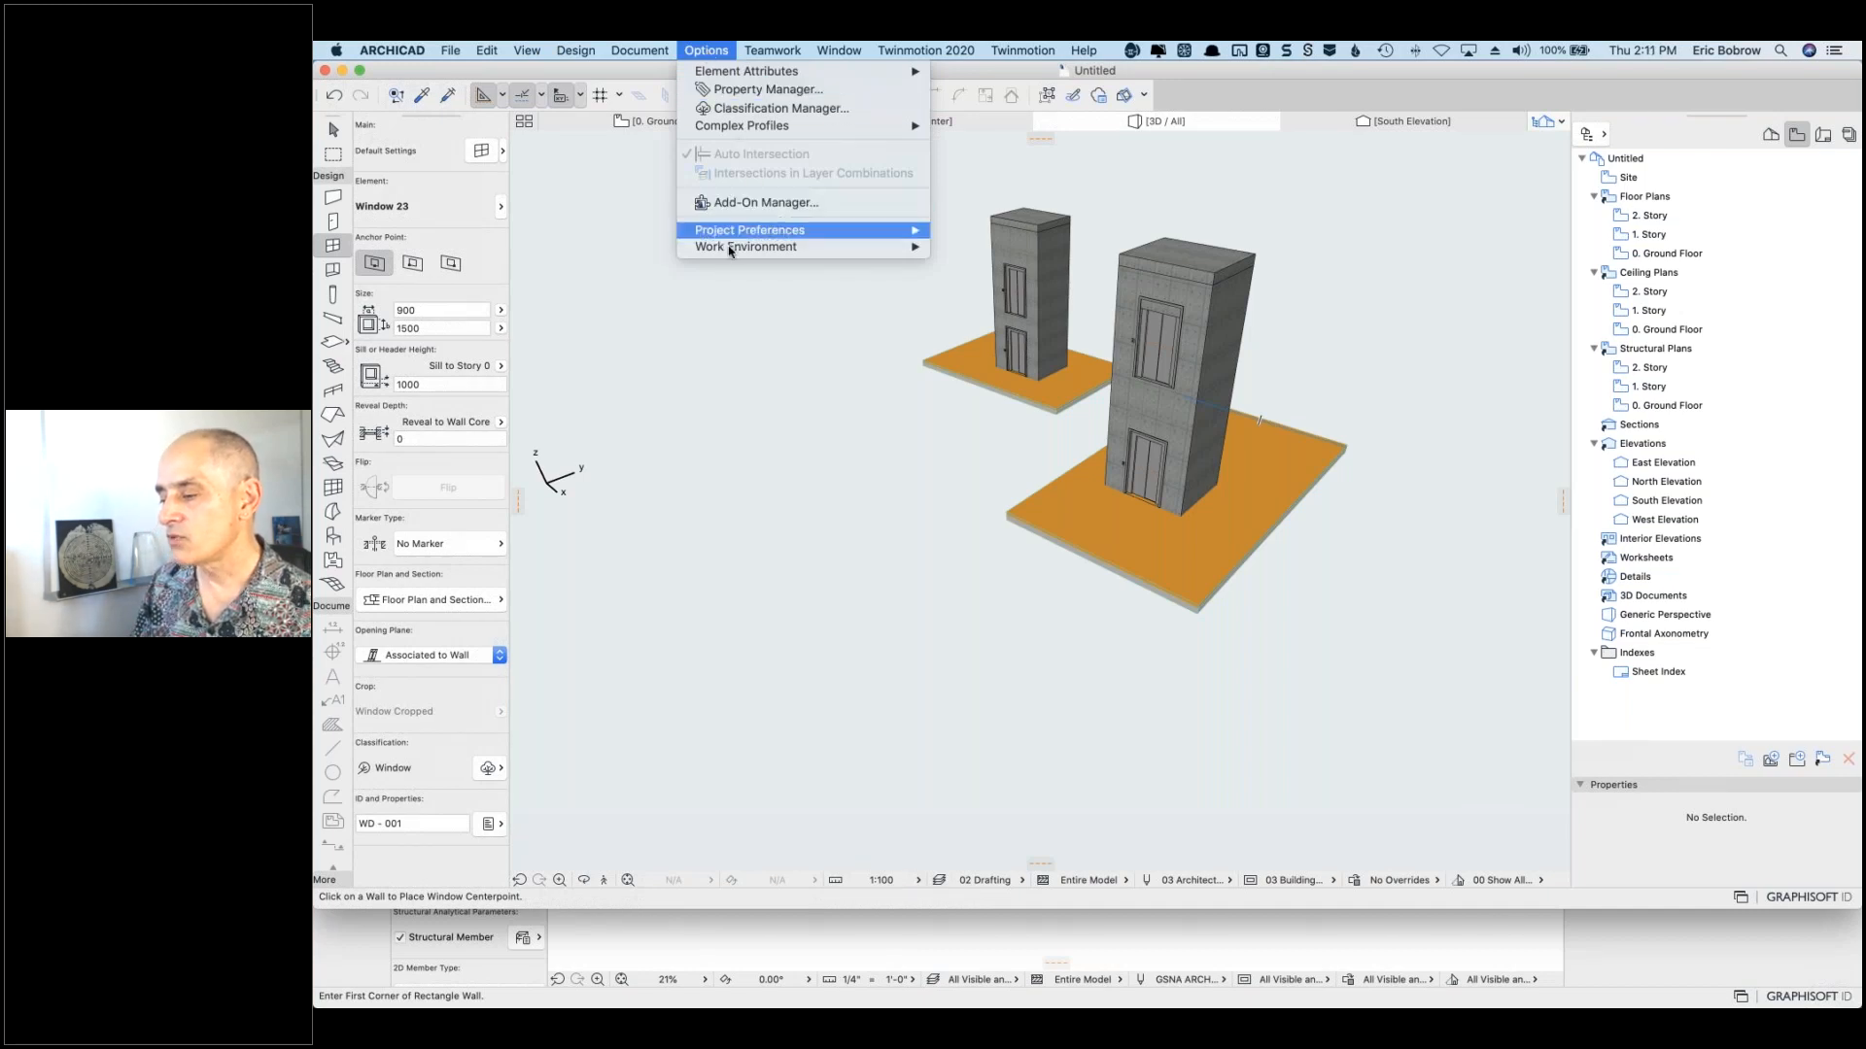
Step: In Work Environment's Info Box page, move ID and Properties below Element for the Window Tool, then confirm
mouse_move(735, 241)
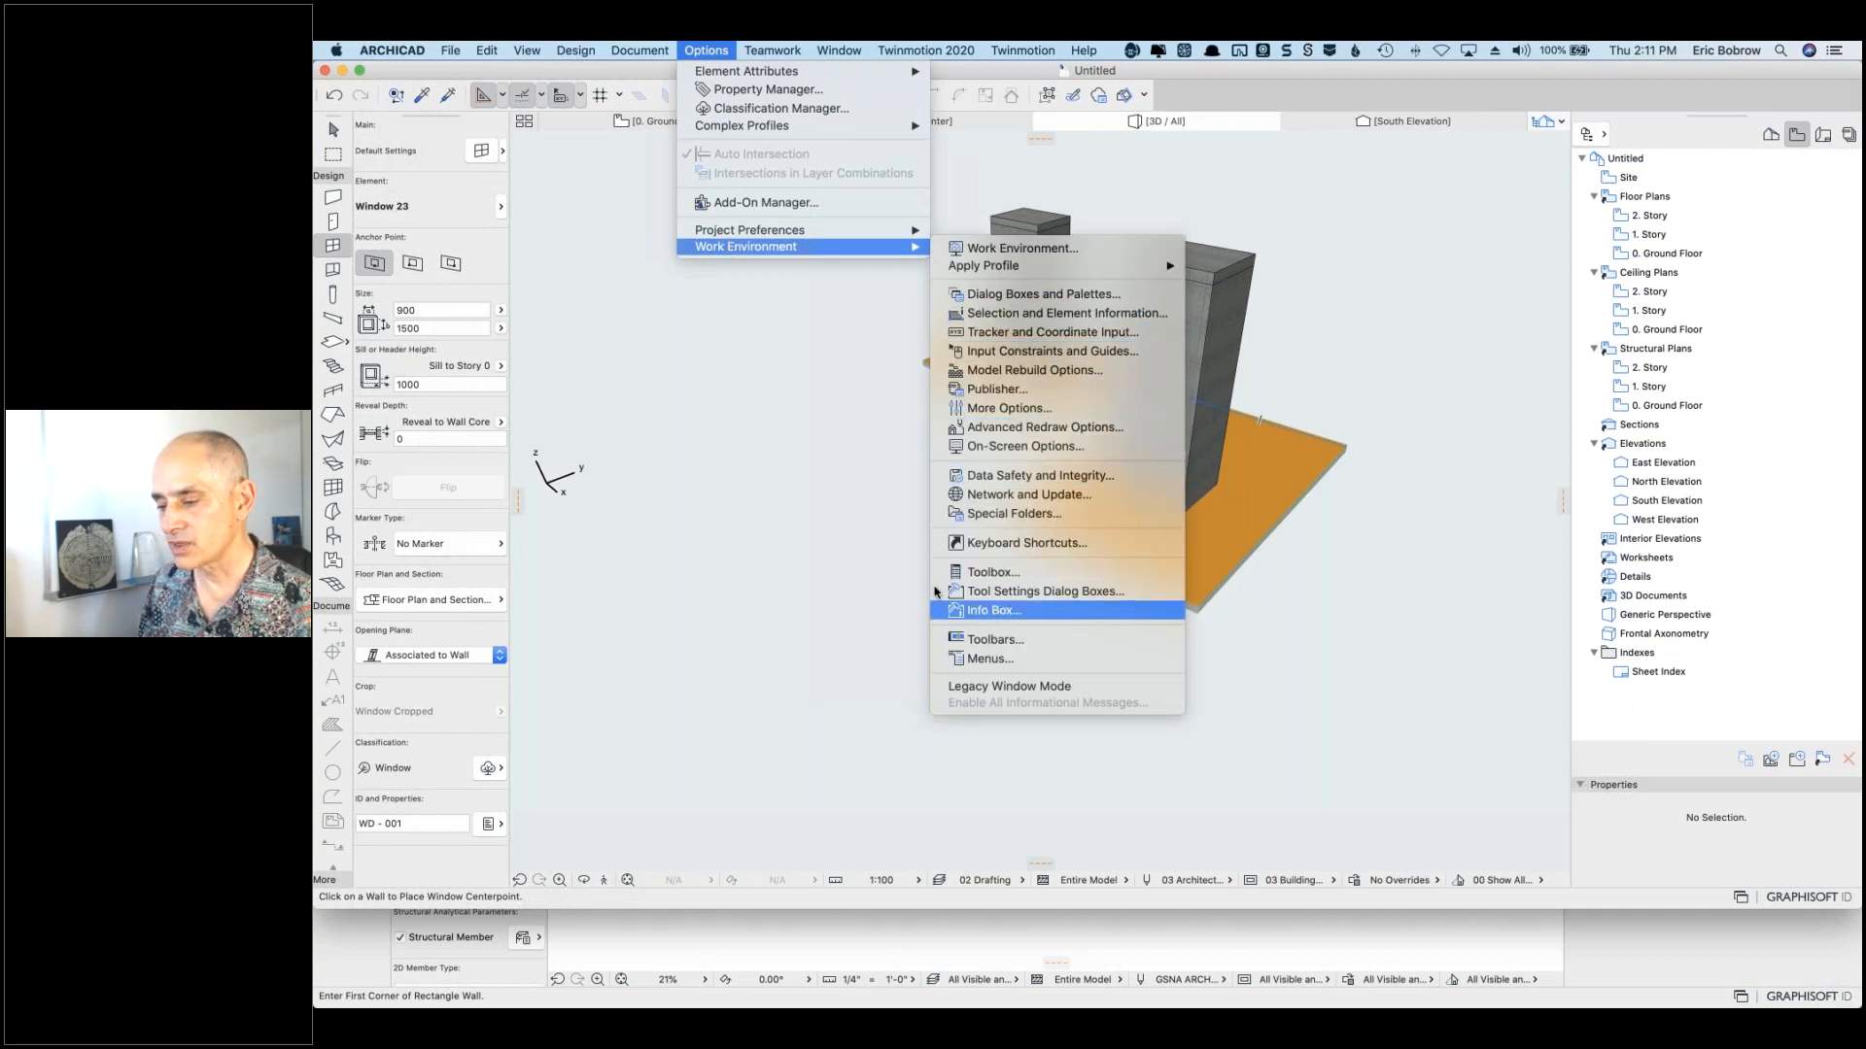
click(994, 610)
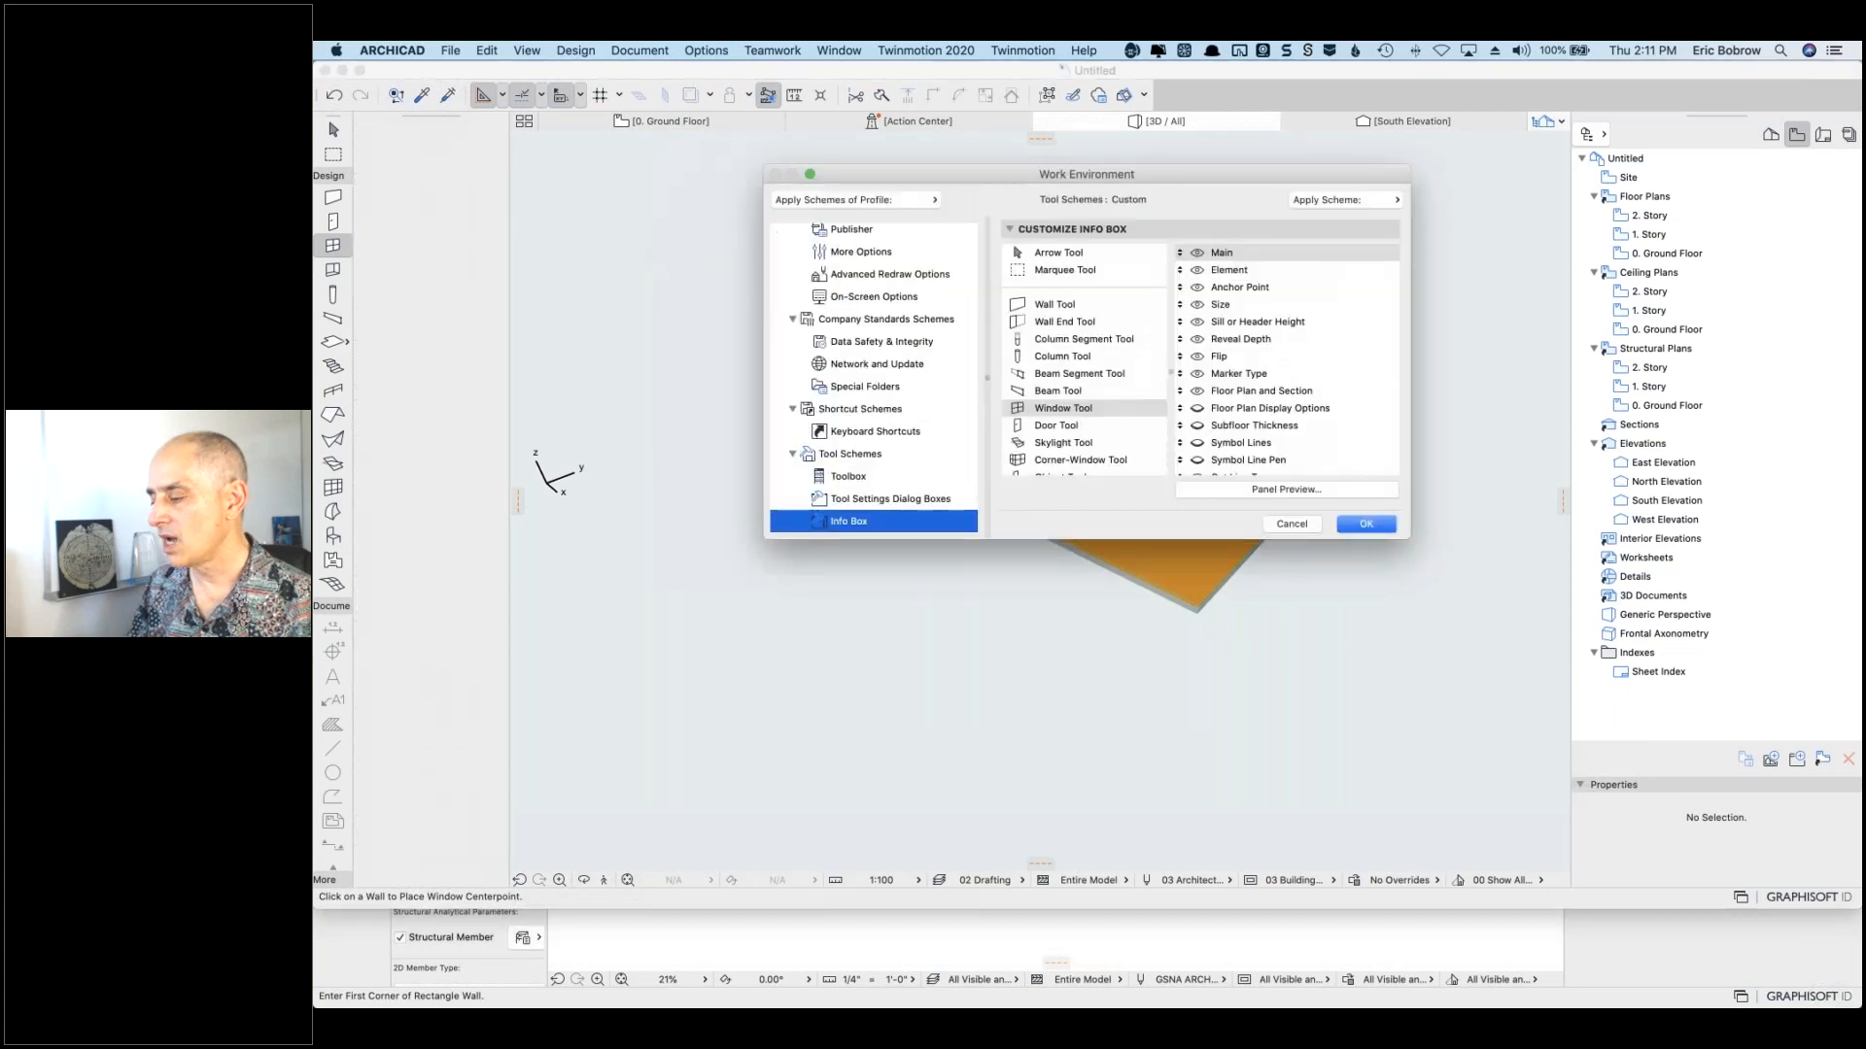
drag(1404, 535, 1421, 756)
scroll(1325, 667, down, 5)
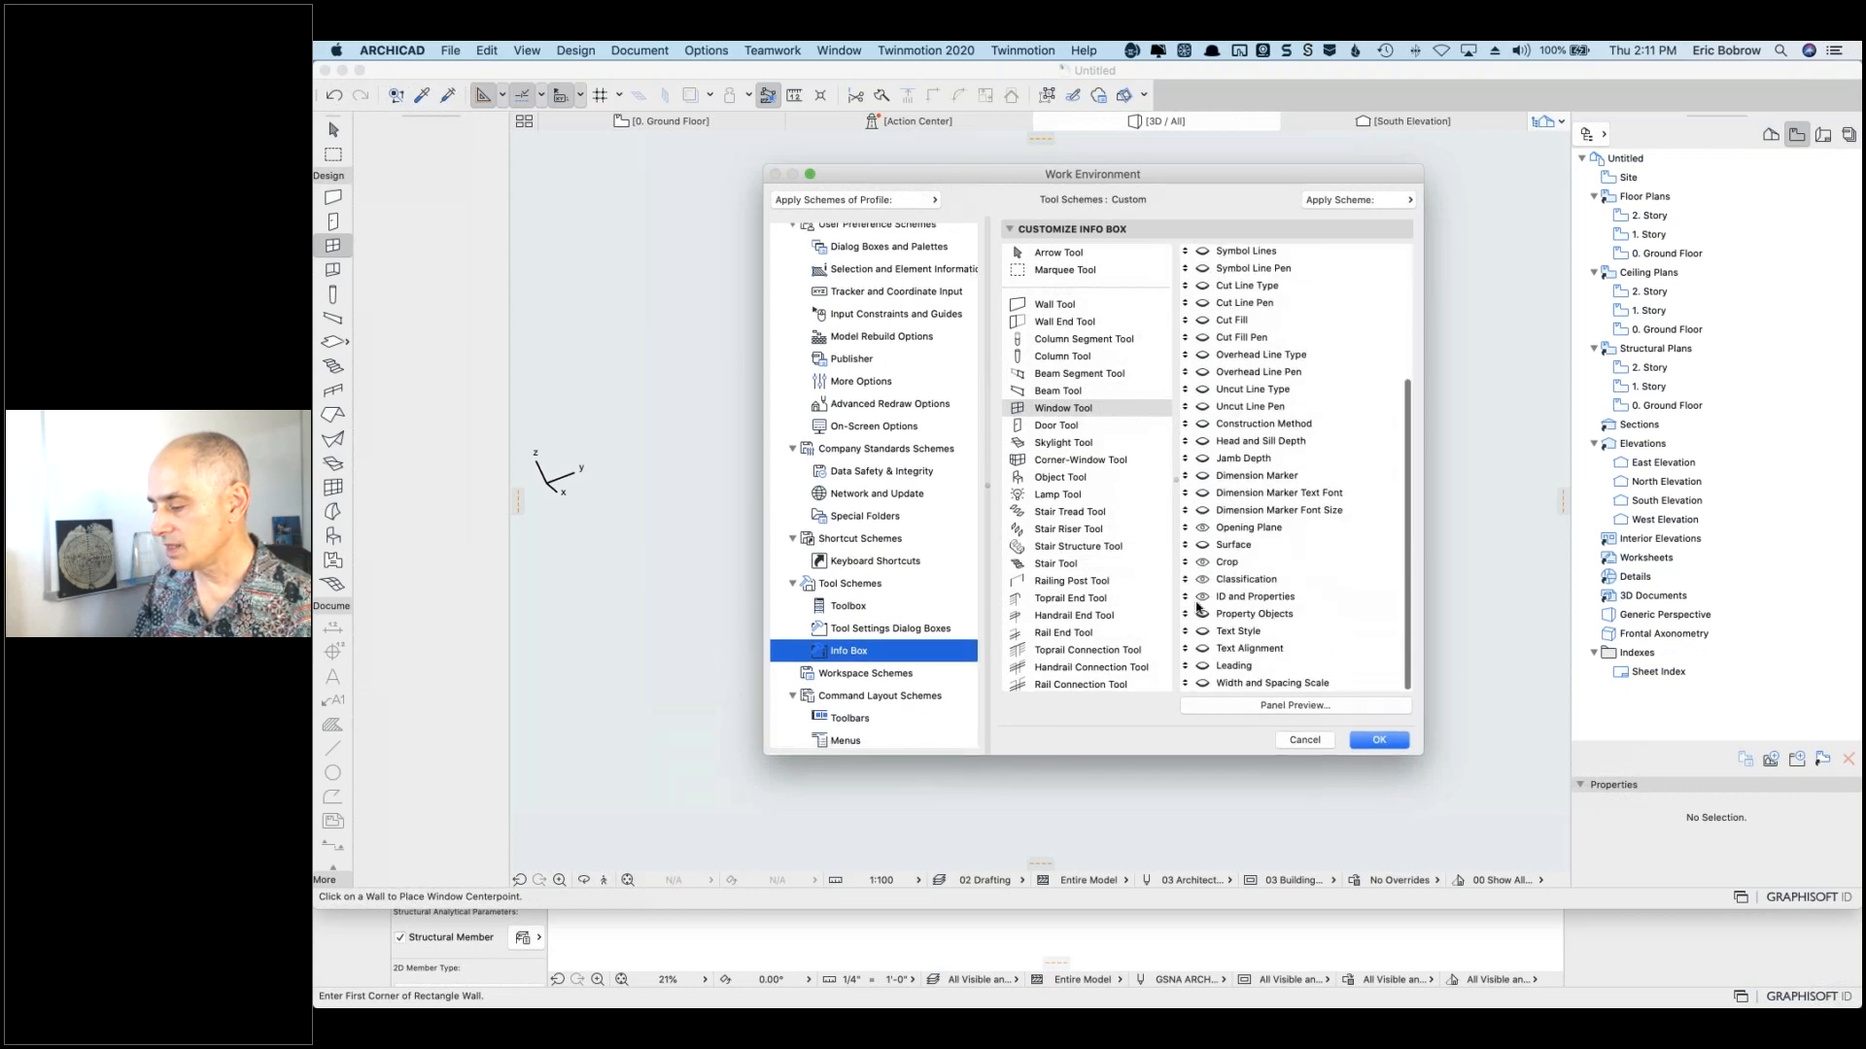
drag(1186, 597, 1202, 294)
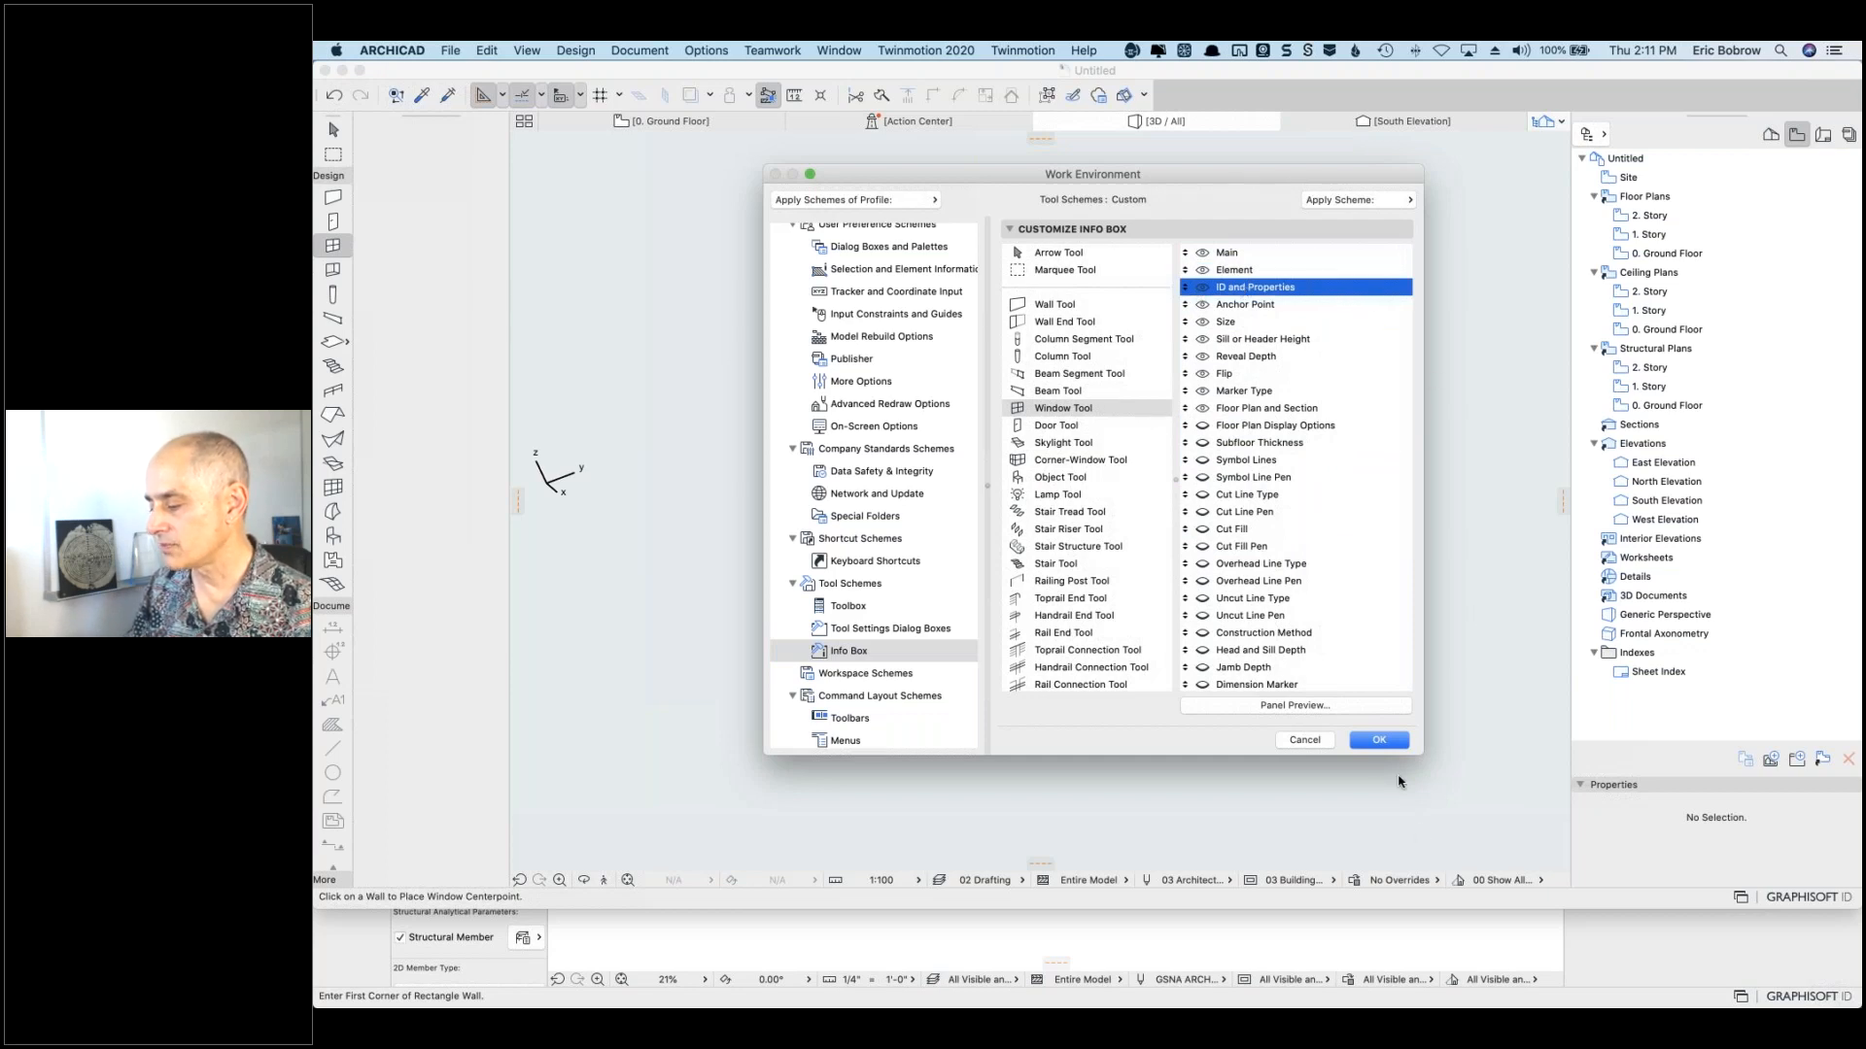
click(1079, 427)
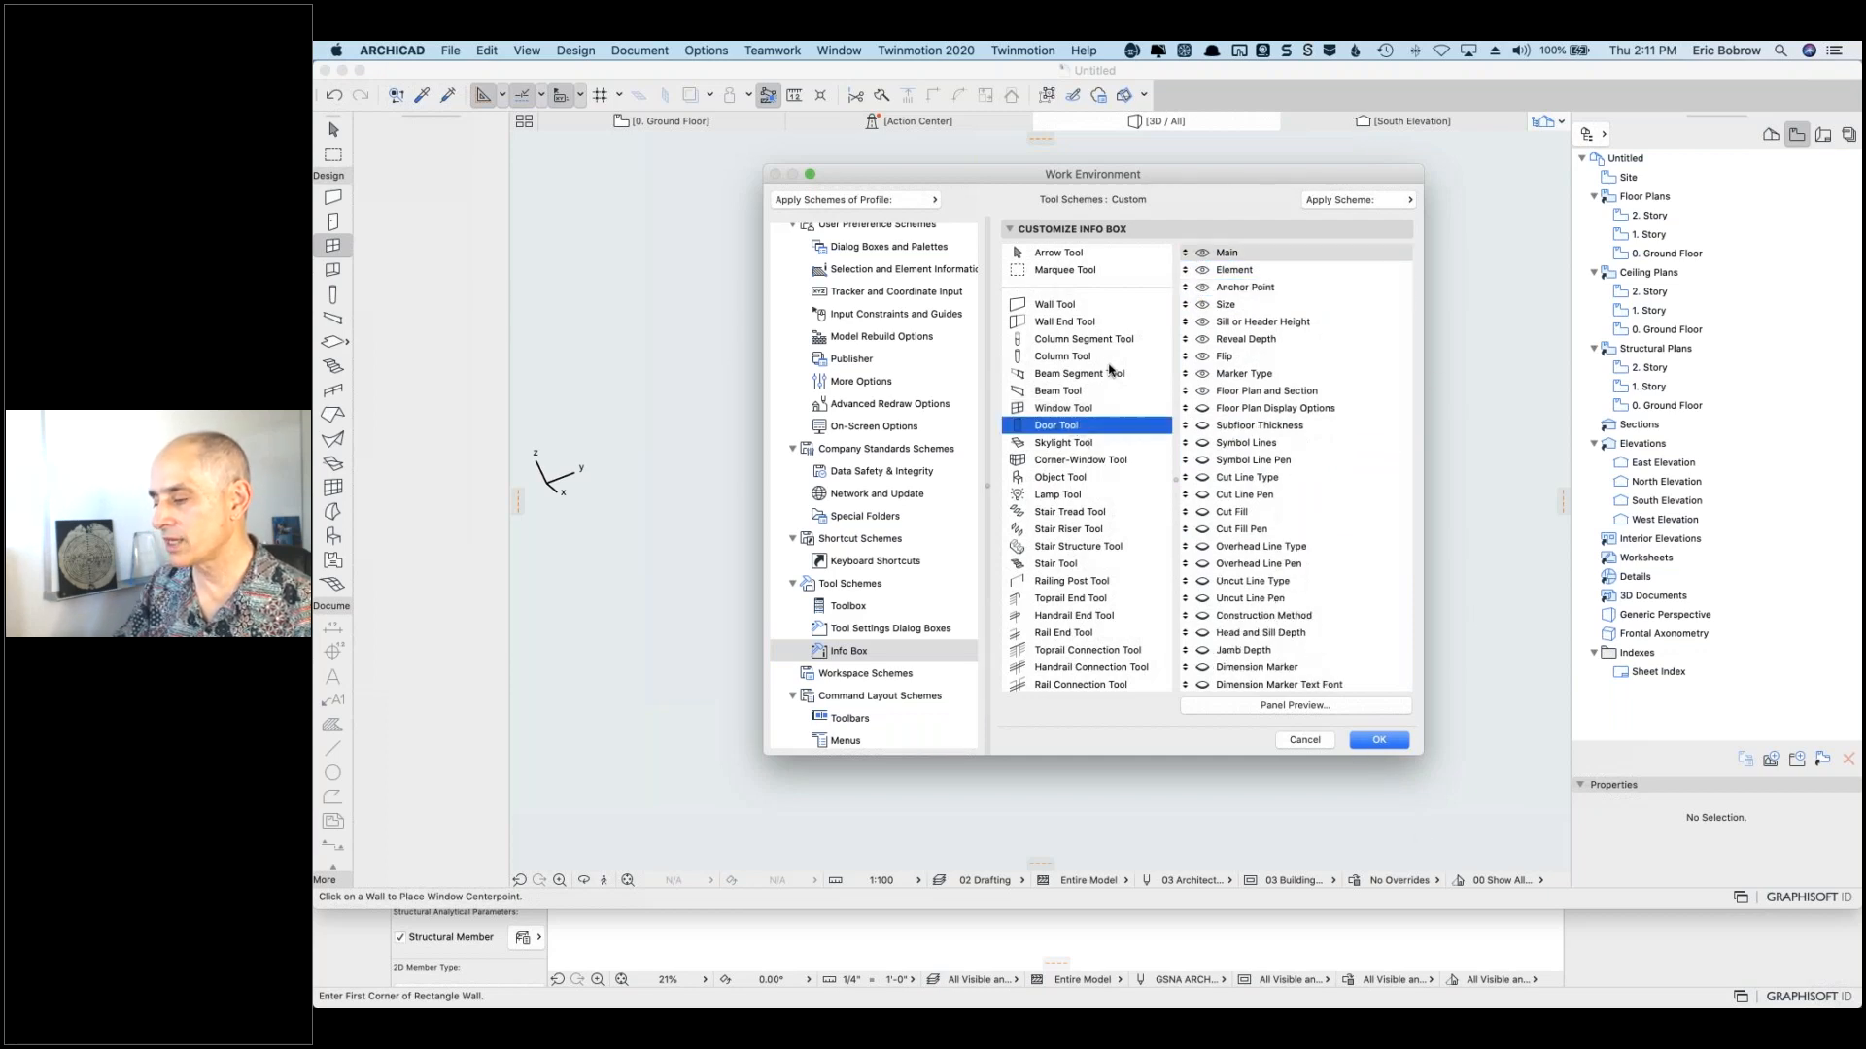
click(1380, 740)
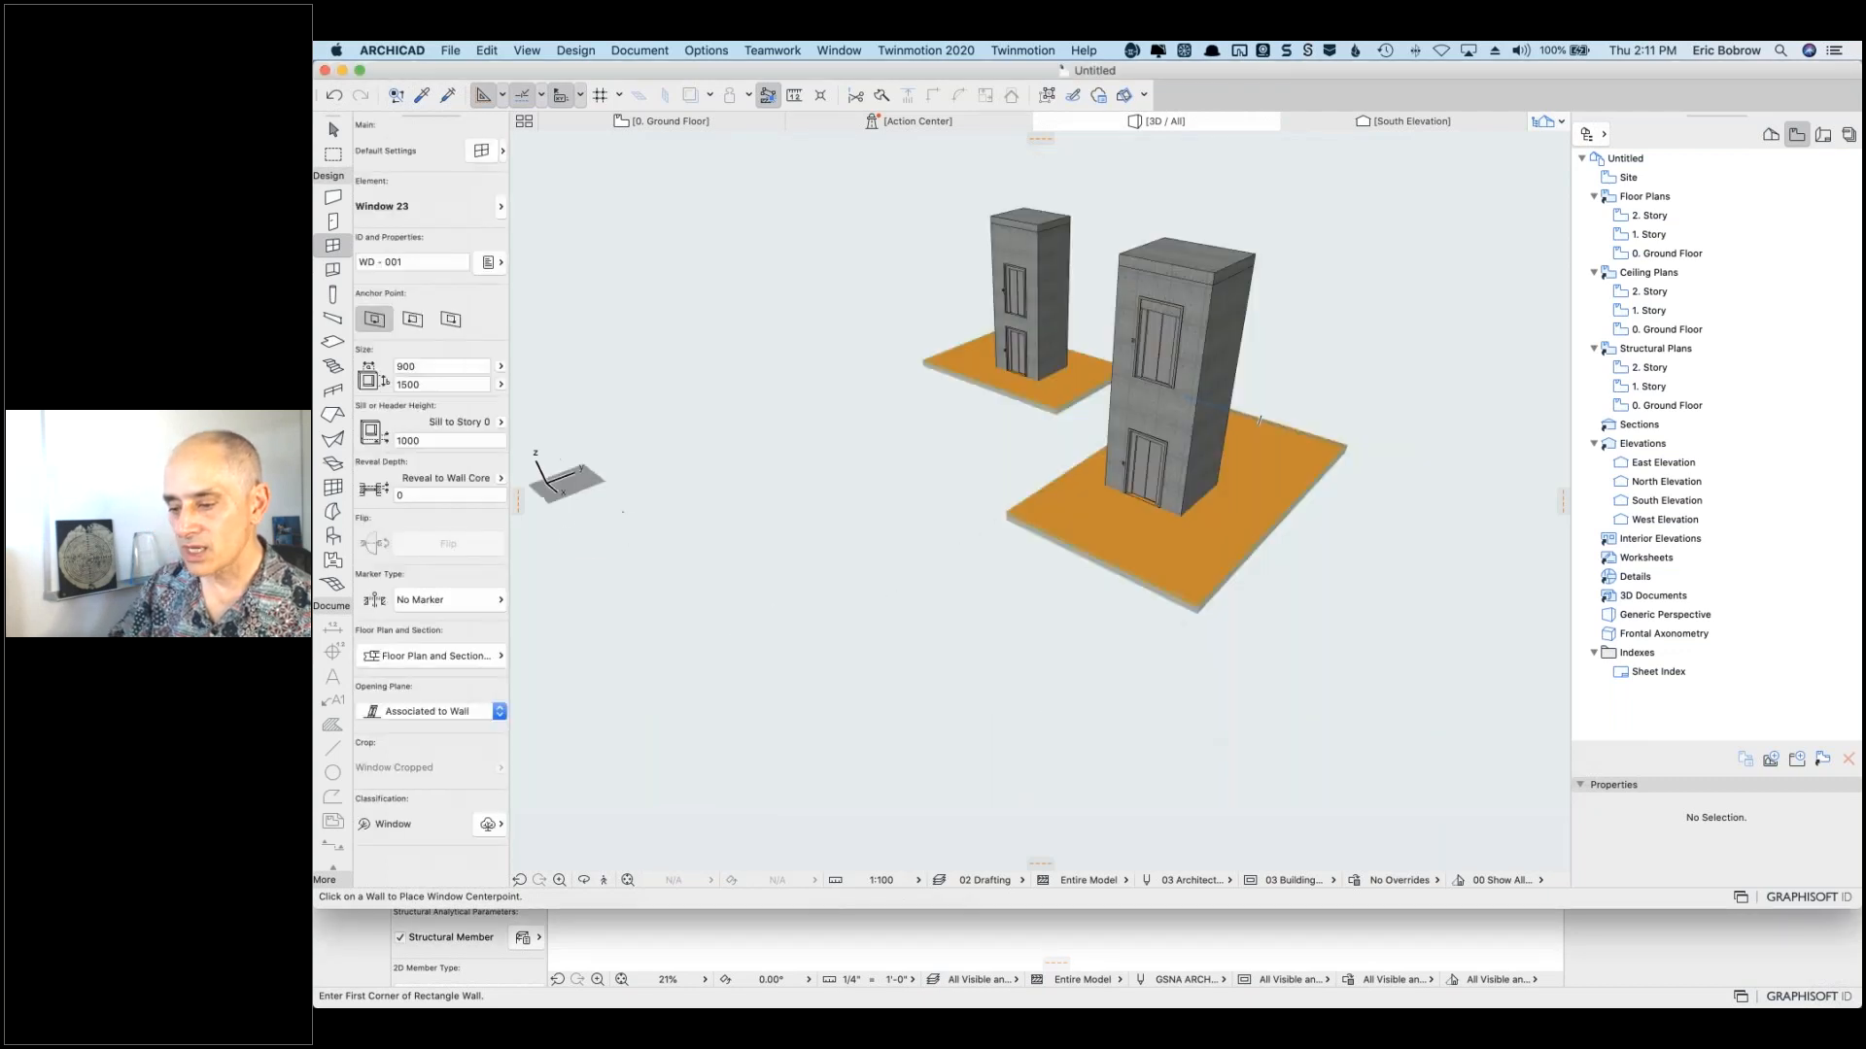
Step: Check the window ID (WD - 001), then activate the Wall tool and scroll through its Info Box
click(416, 256)
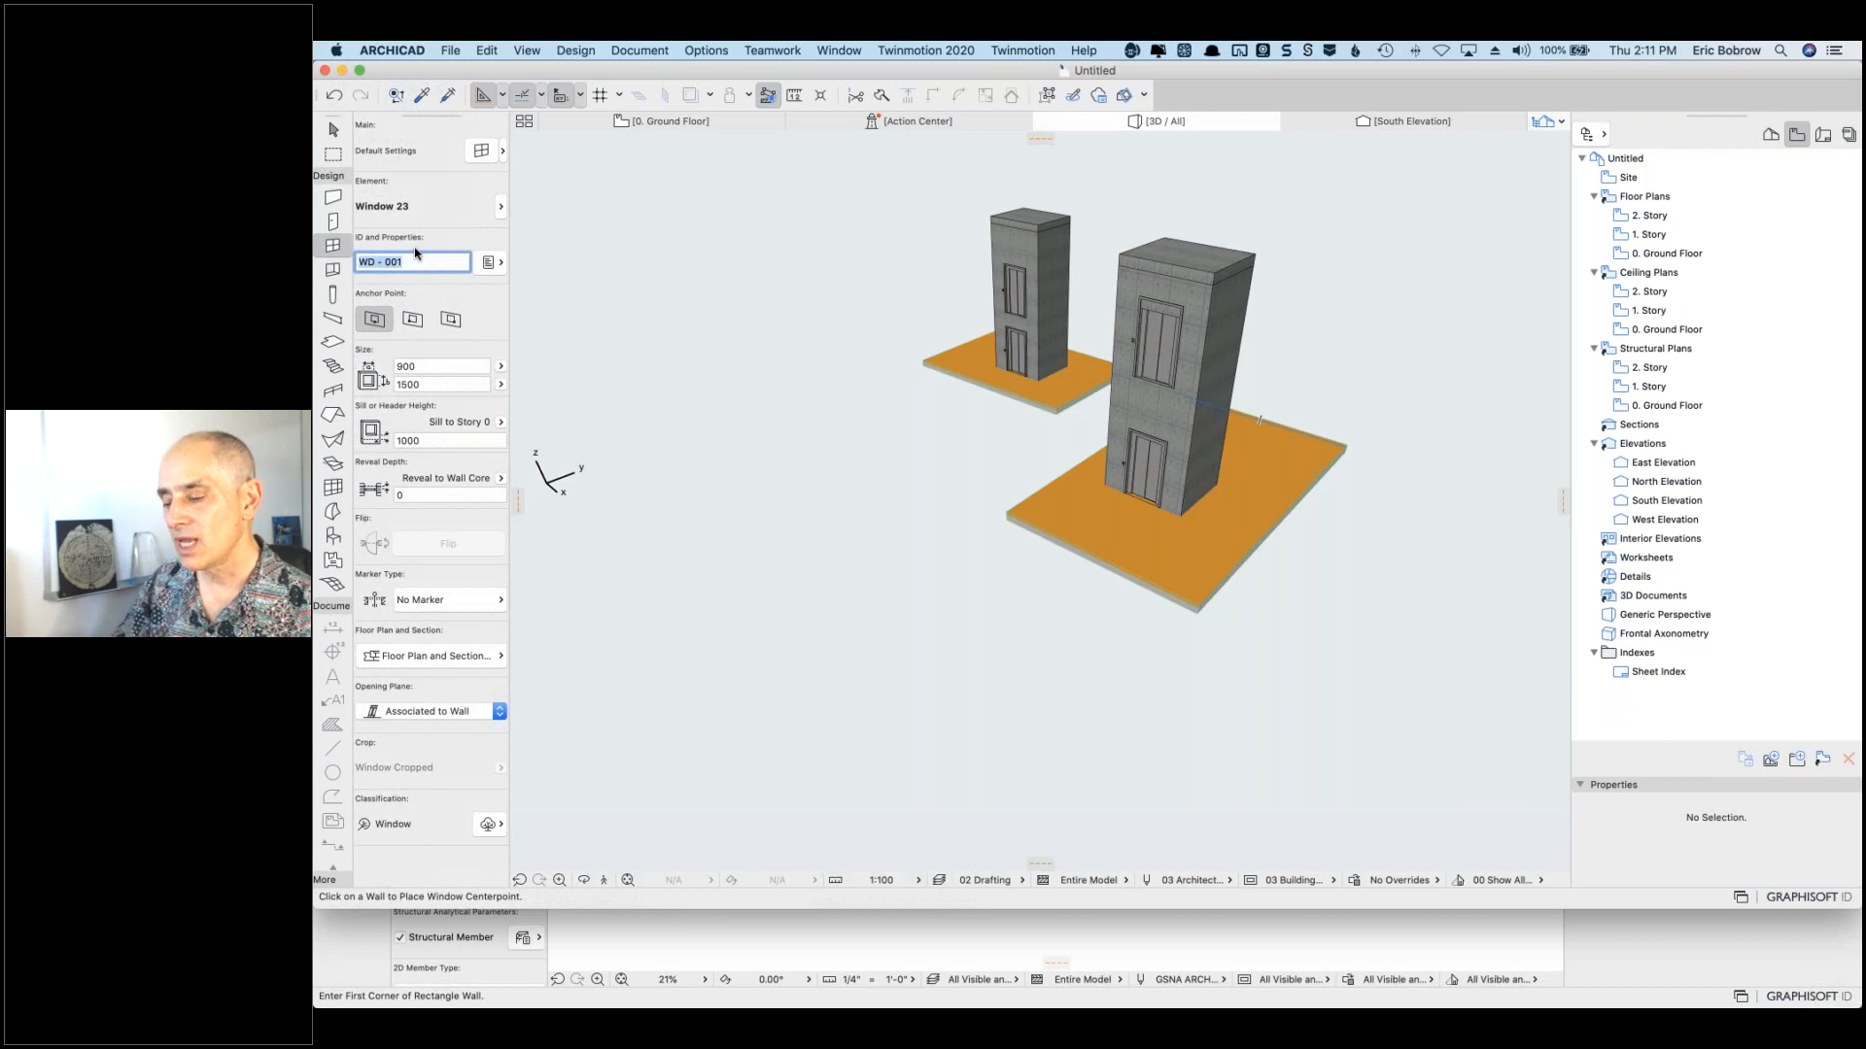
click(331, 198)
scroll(442, 713, down, 3)
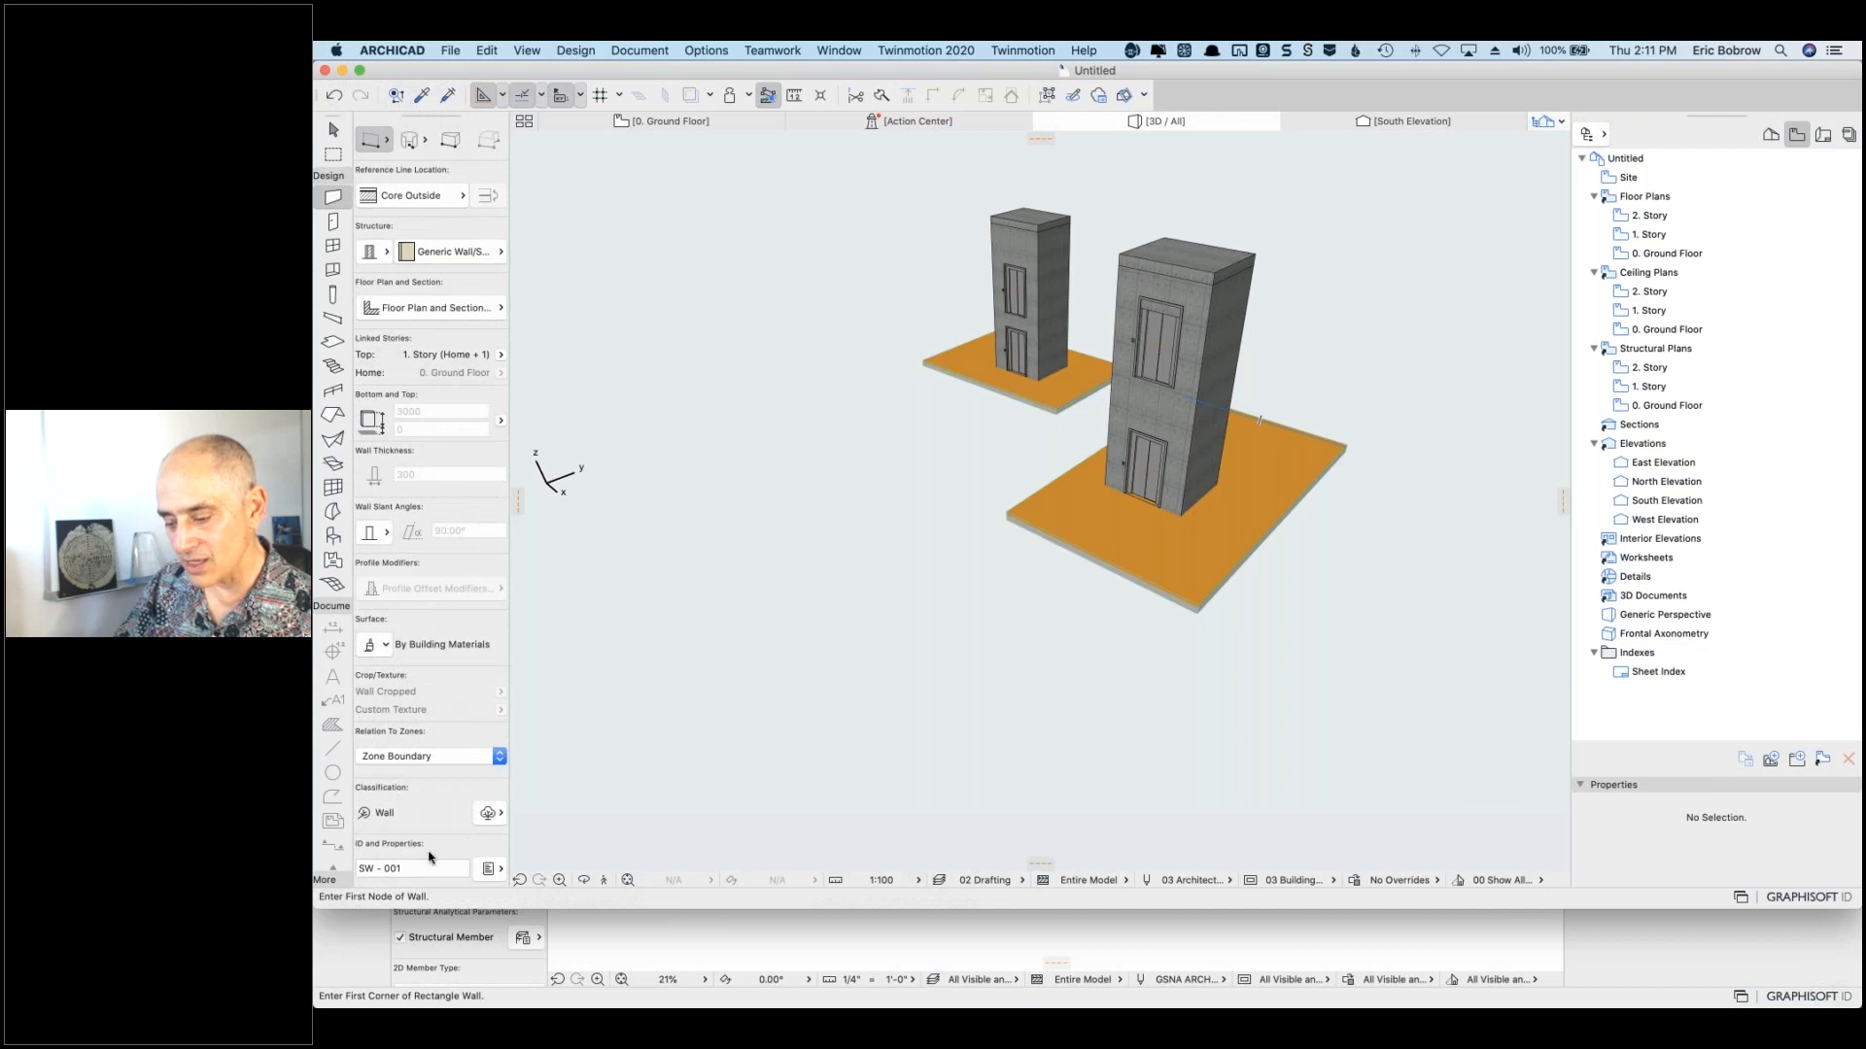
scroll(455, 846, up, 3)
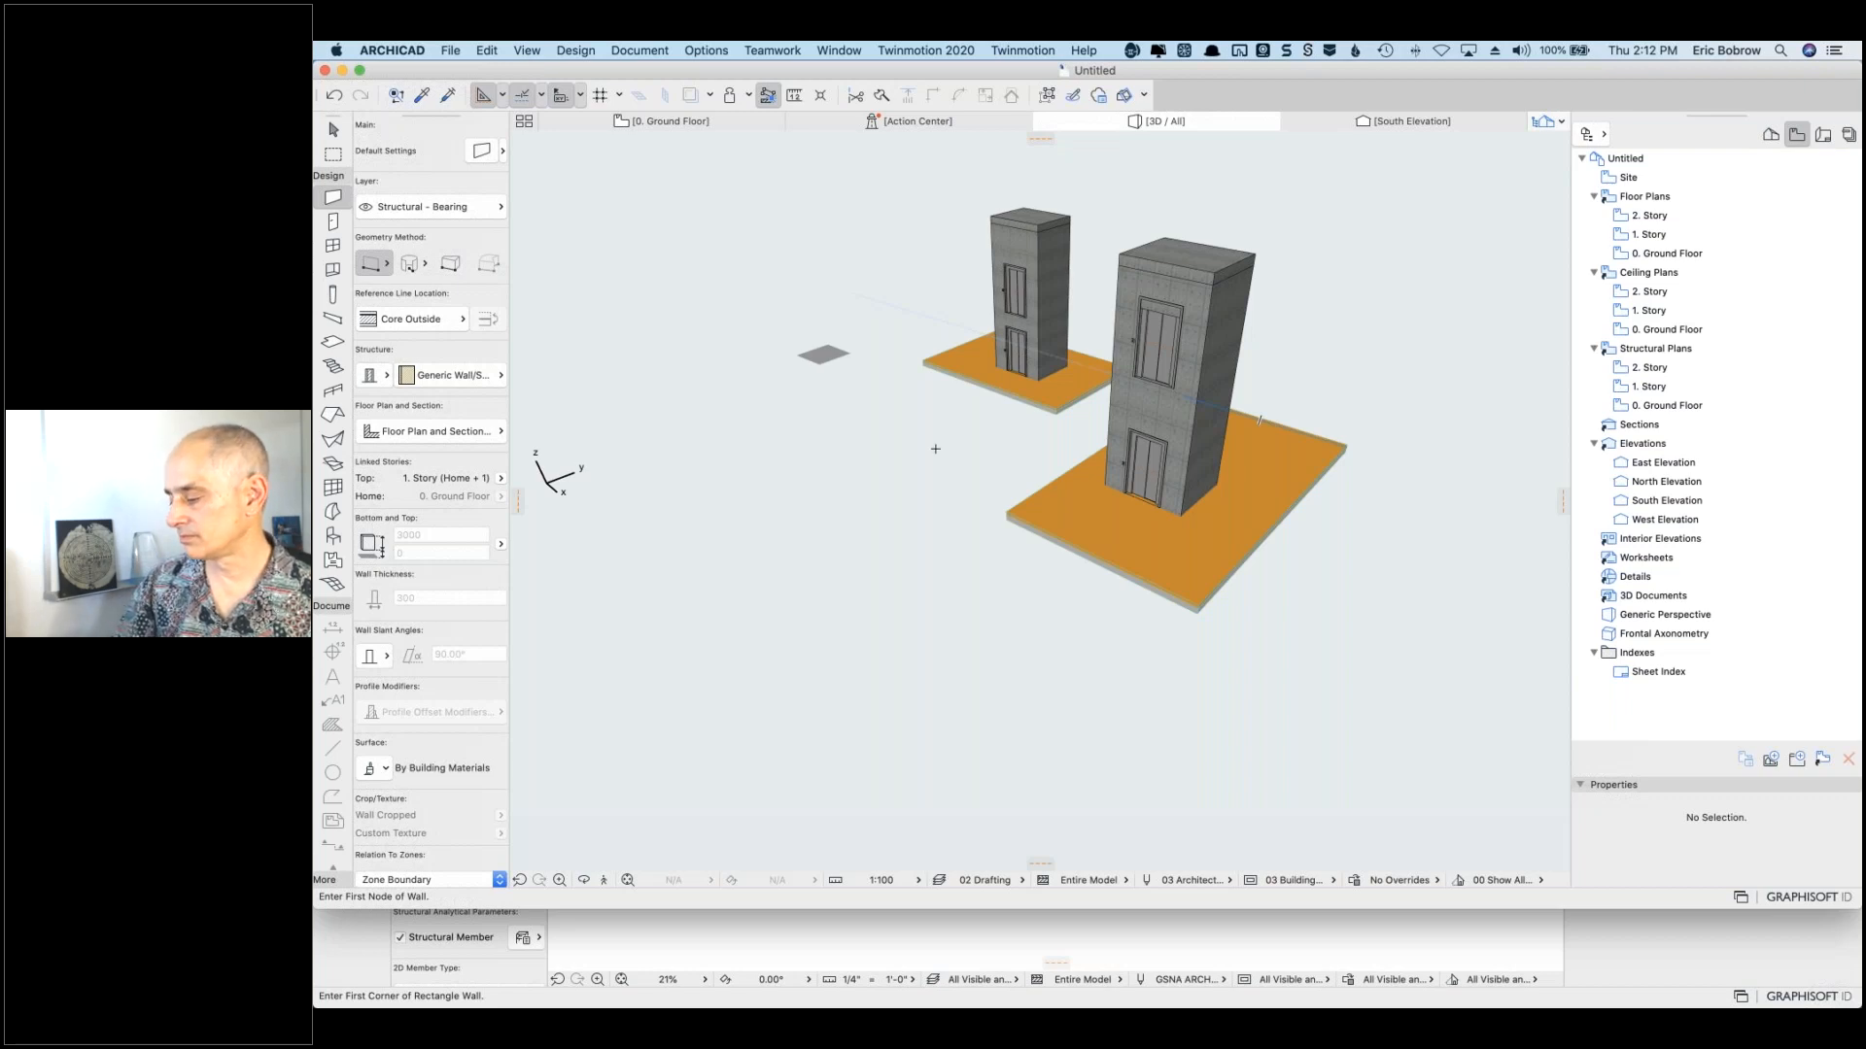
Step: Enlarge the ARCHICAD window and shift the splitter between the 3D view and Navigator
drag(1849, 905, 1849, 1001)
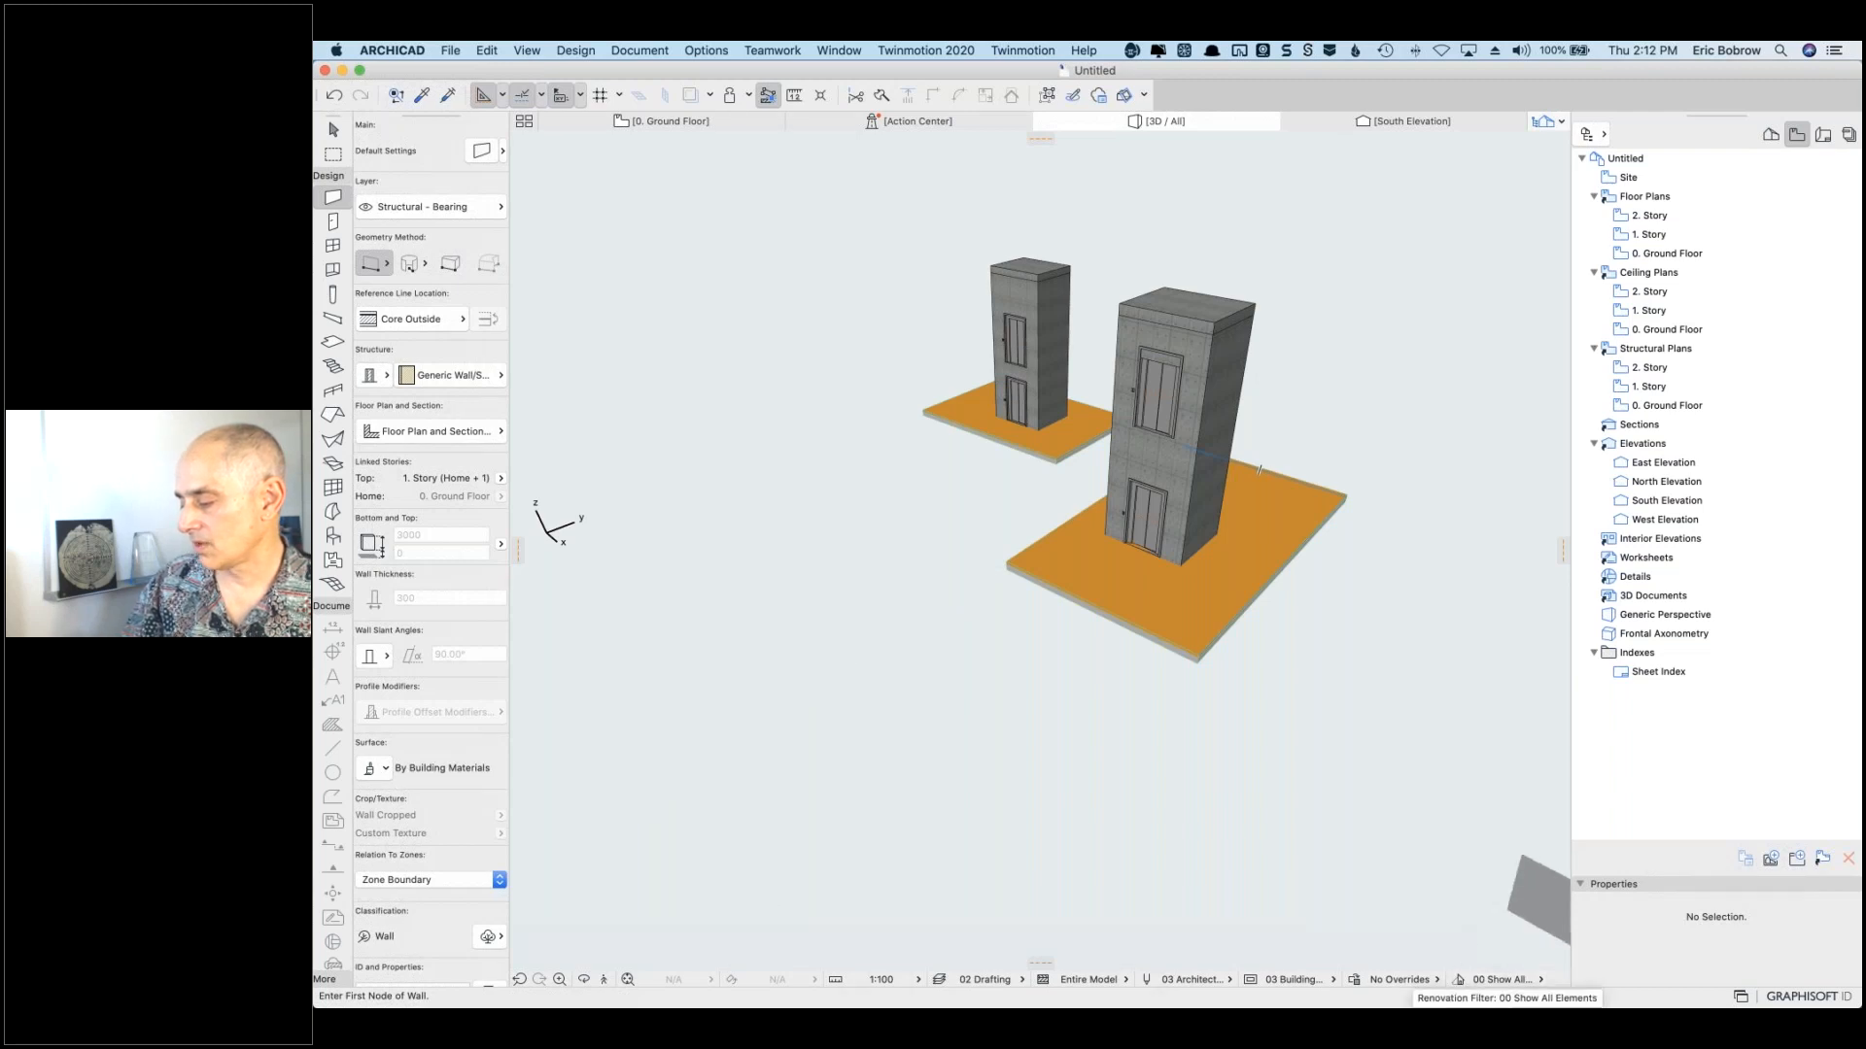
drag(1571, 840, 1807, 848)
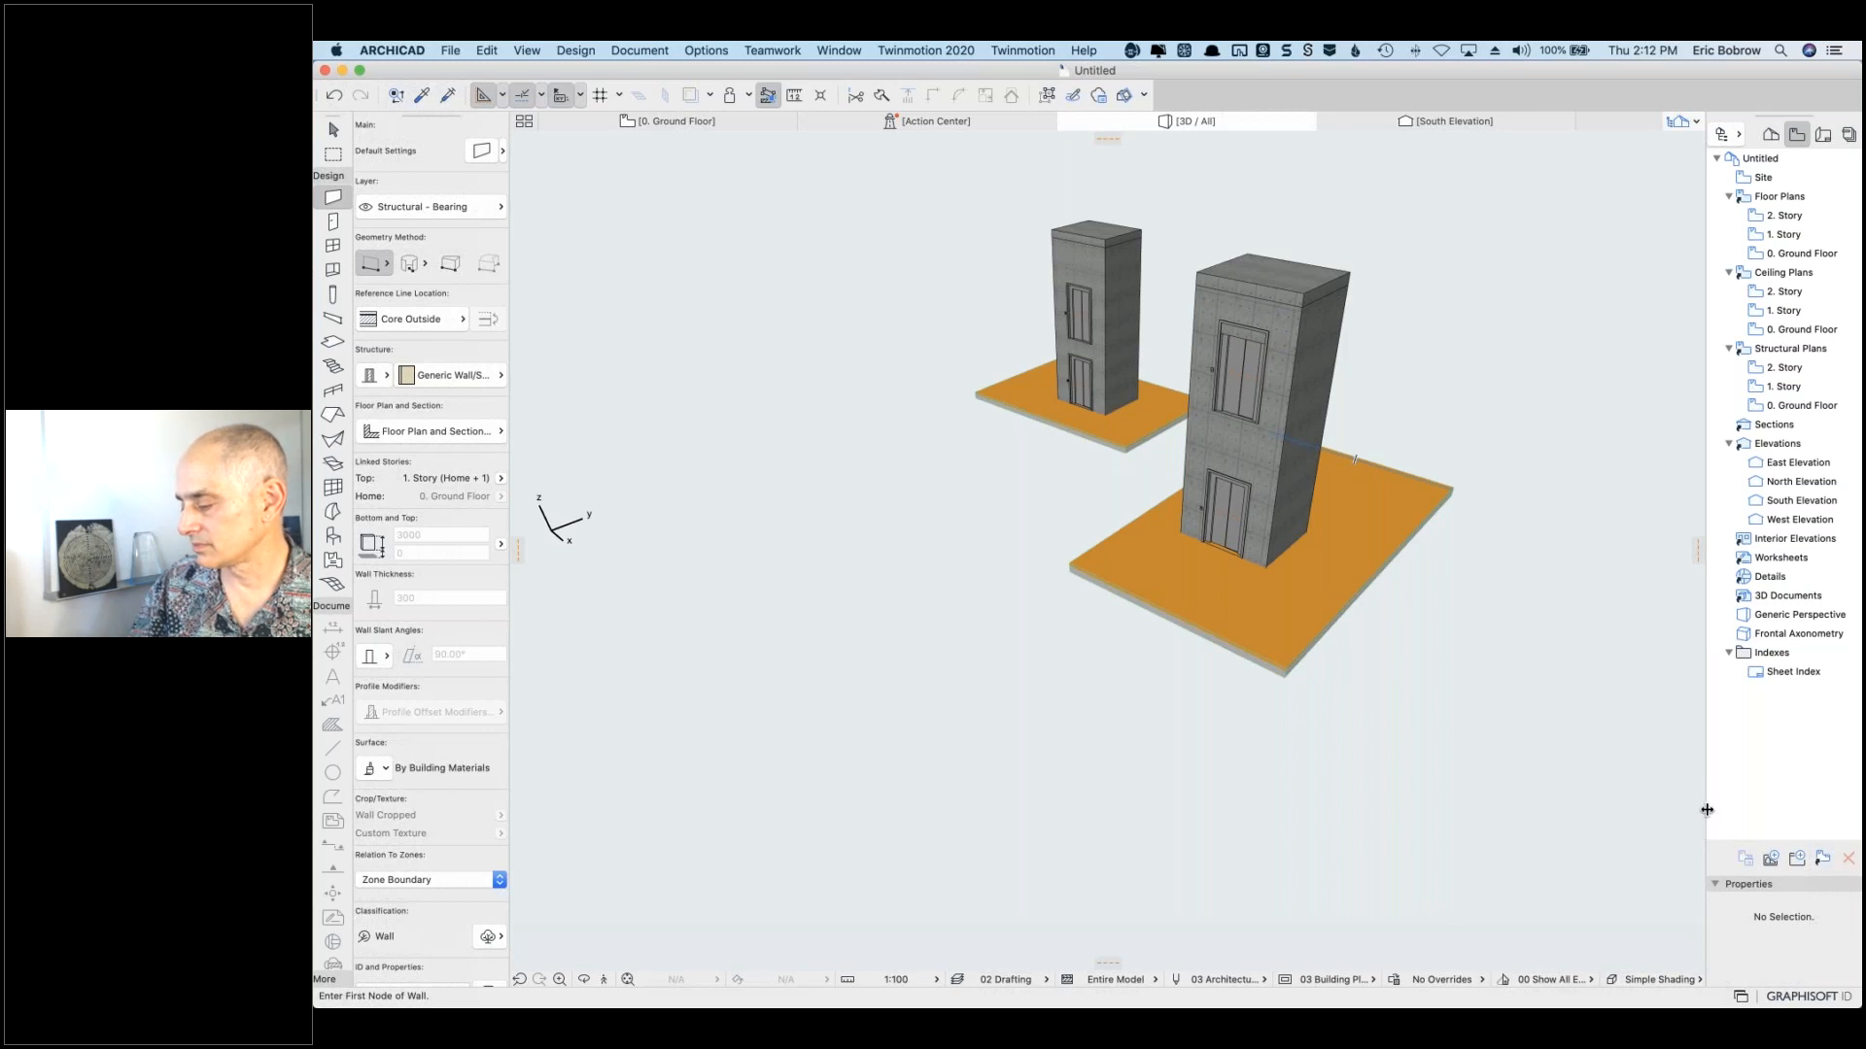
drag(1707, 809, 1667, 807)
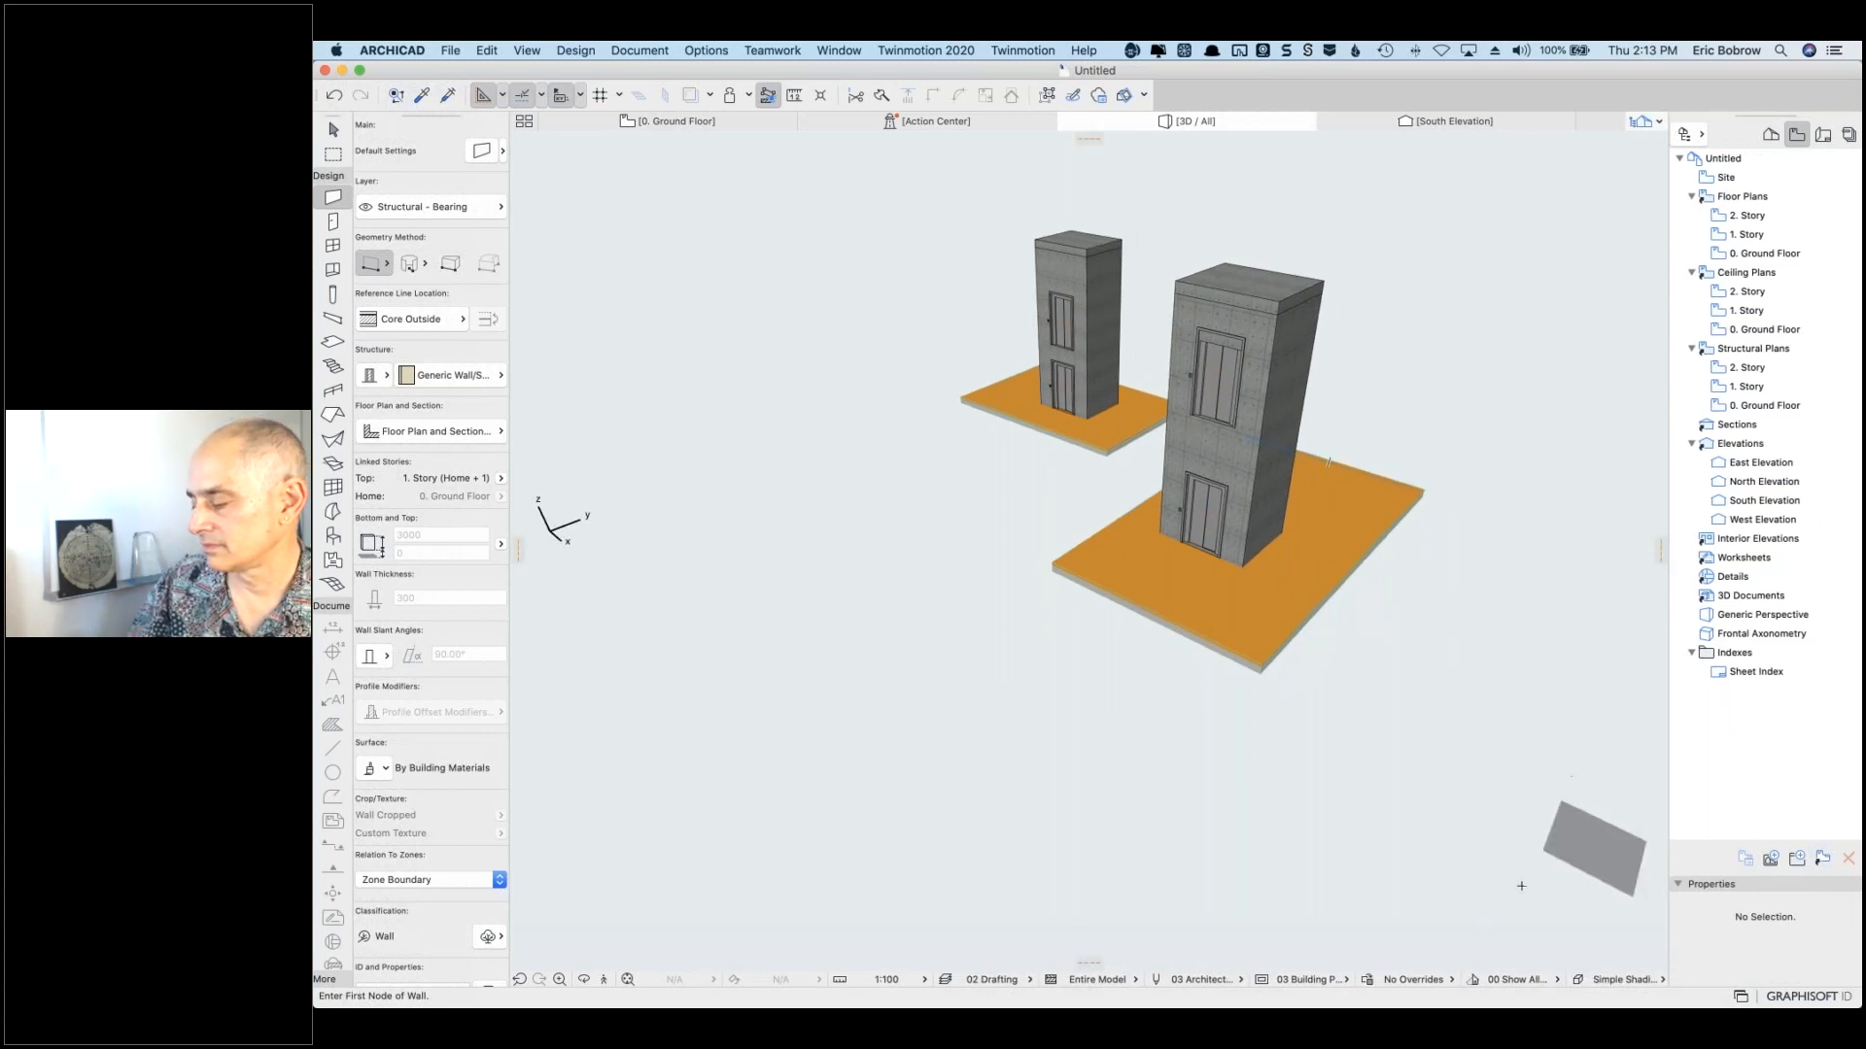
click(1448, 984)
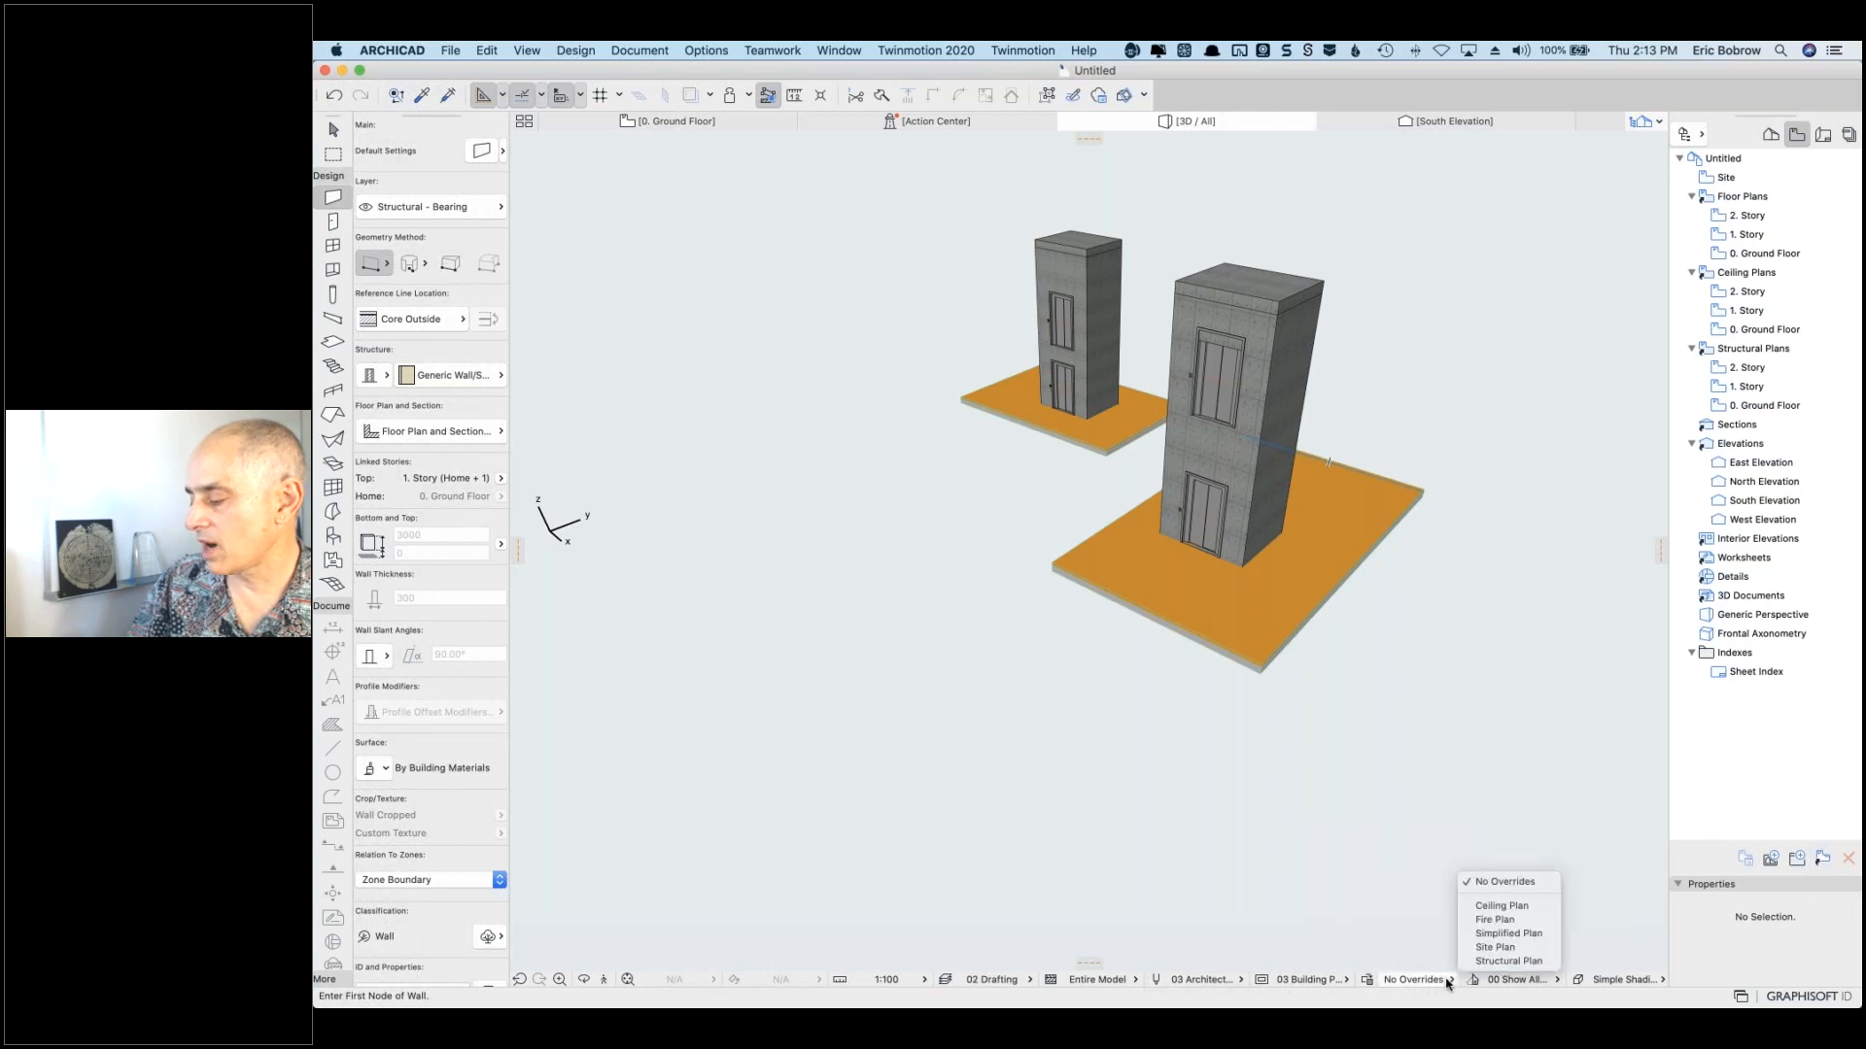
click(1396, 984)
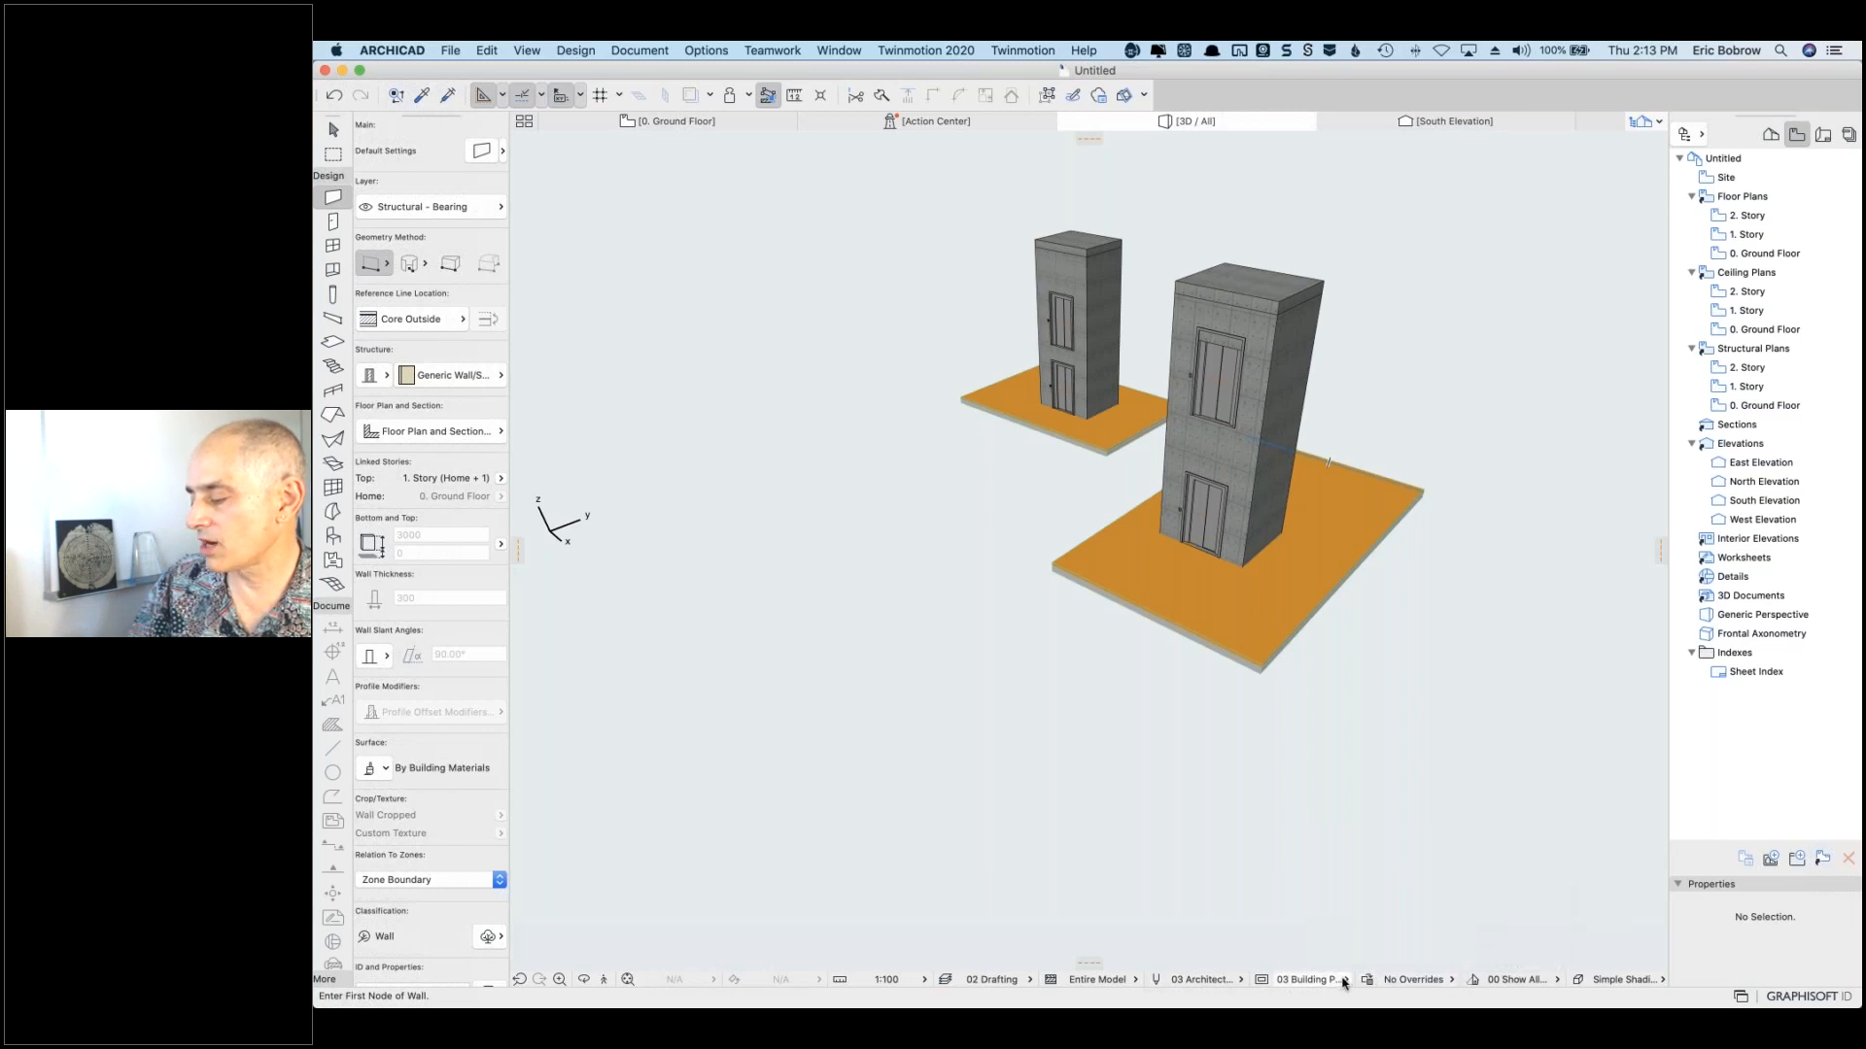
click(1344, 982)
click(1344, 982)
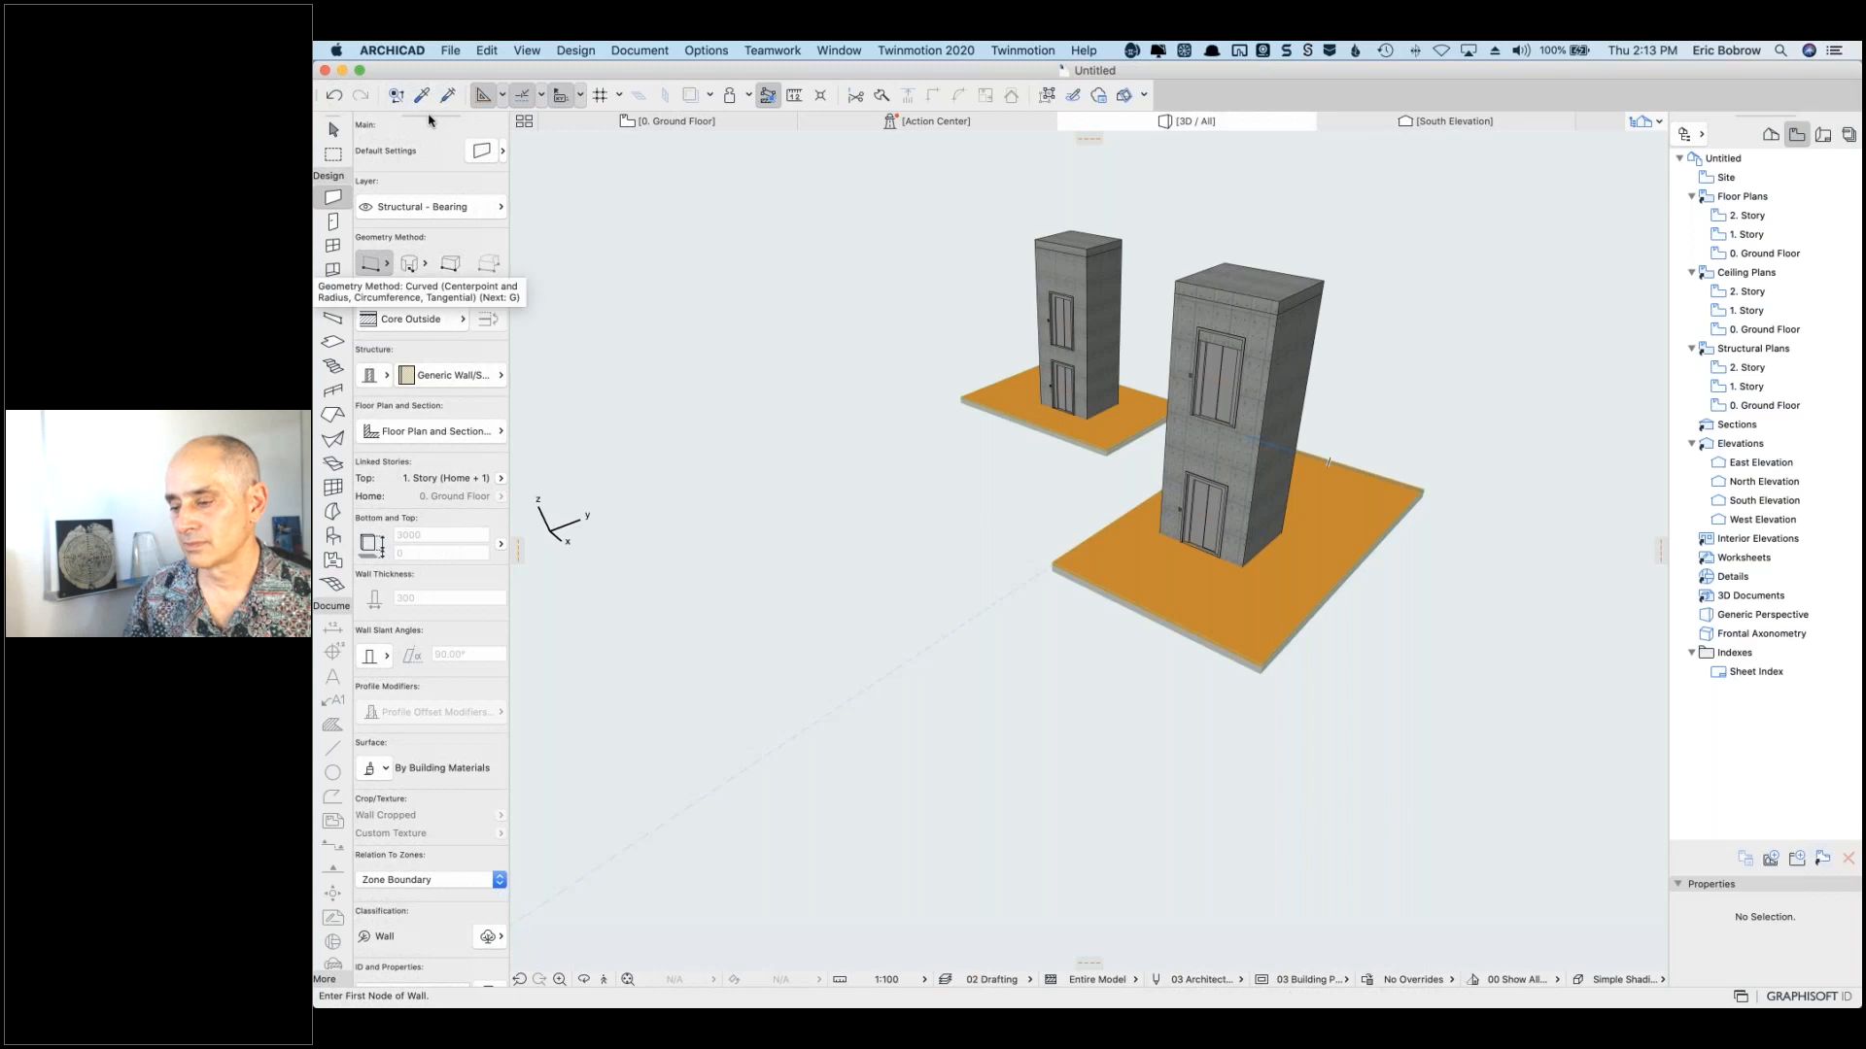
Step: Float the Info Box, resize and move it, re-dock it beside the Toolbox, then choose the Window tool
mouse_move(428, 120)
mouse_down()
mouse_move(450, 128)
mouse_move(435, 124)
mouse_up()
drag(526, 187, 529, 187)
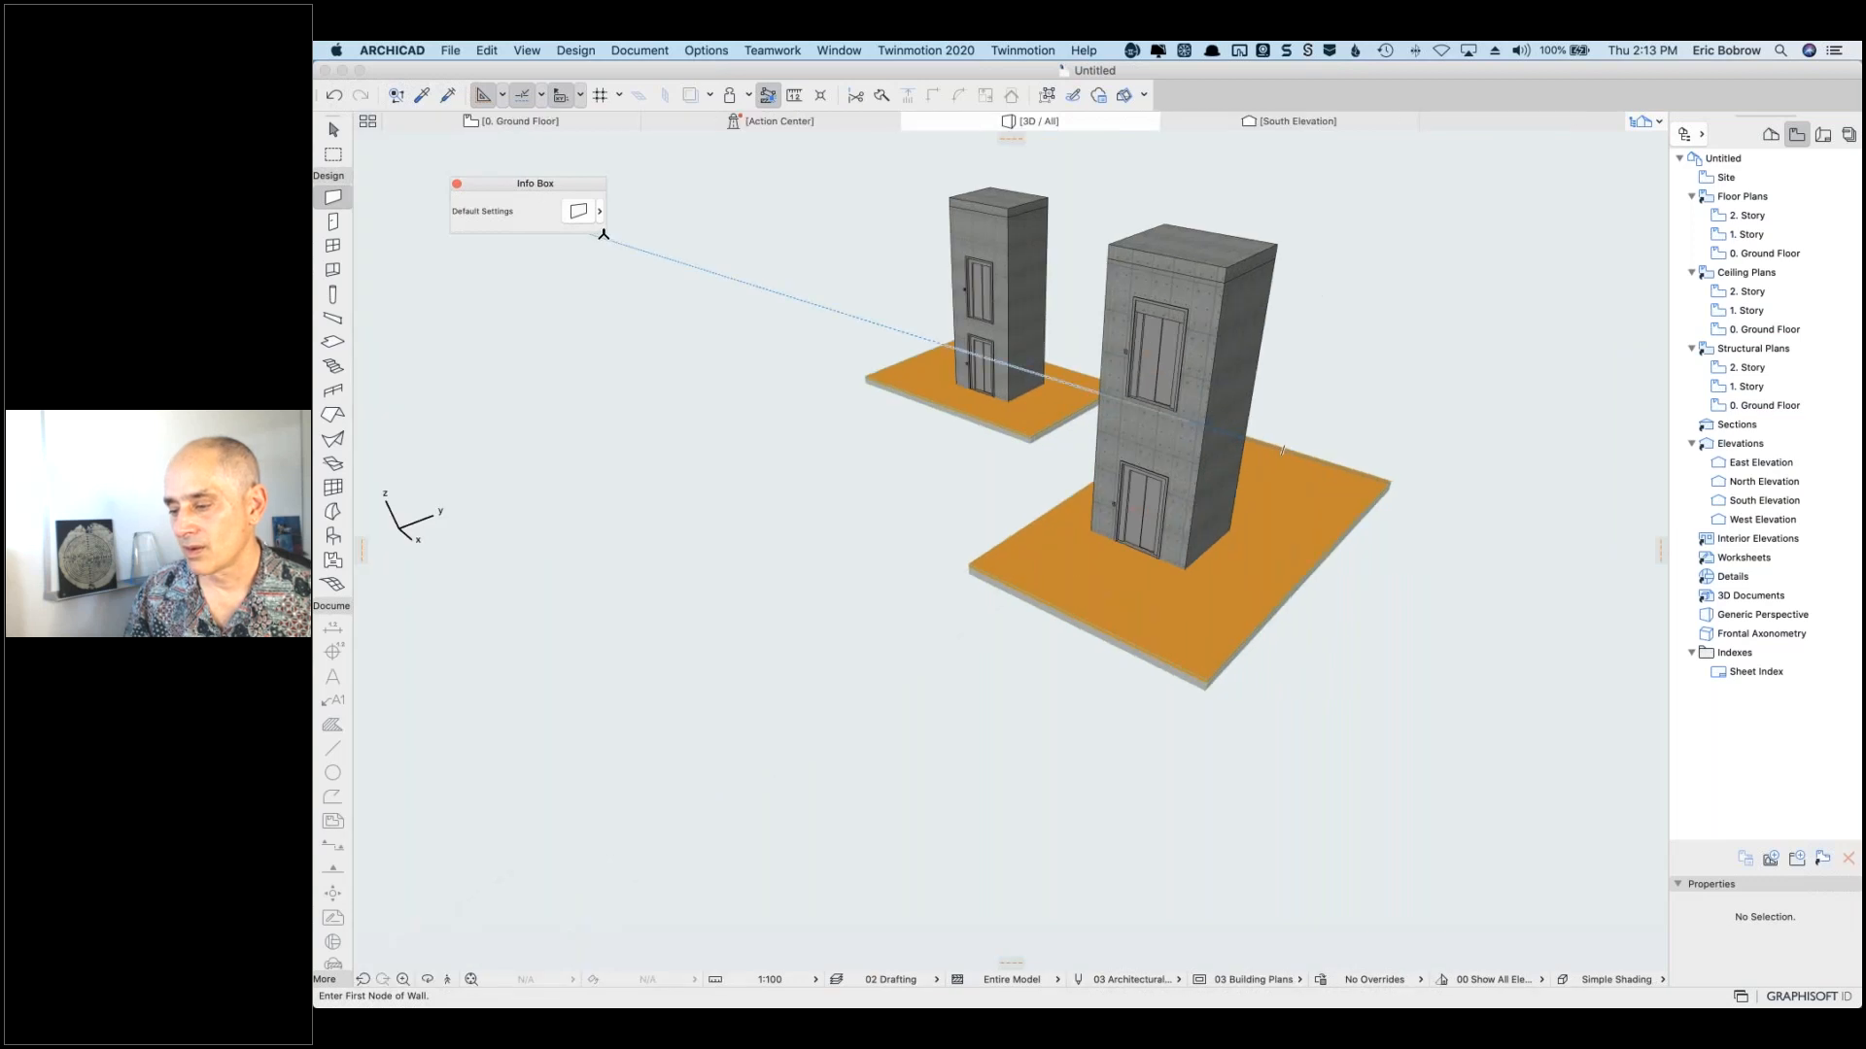
drag(605, 234, 564, 942)
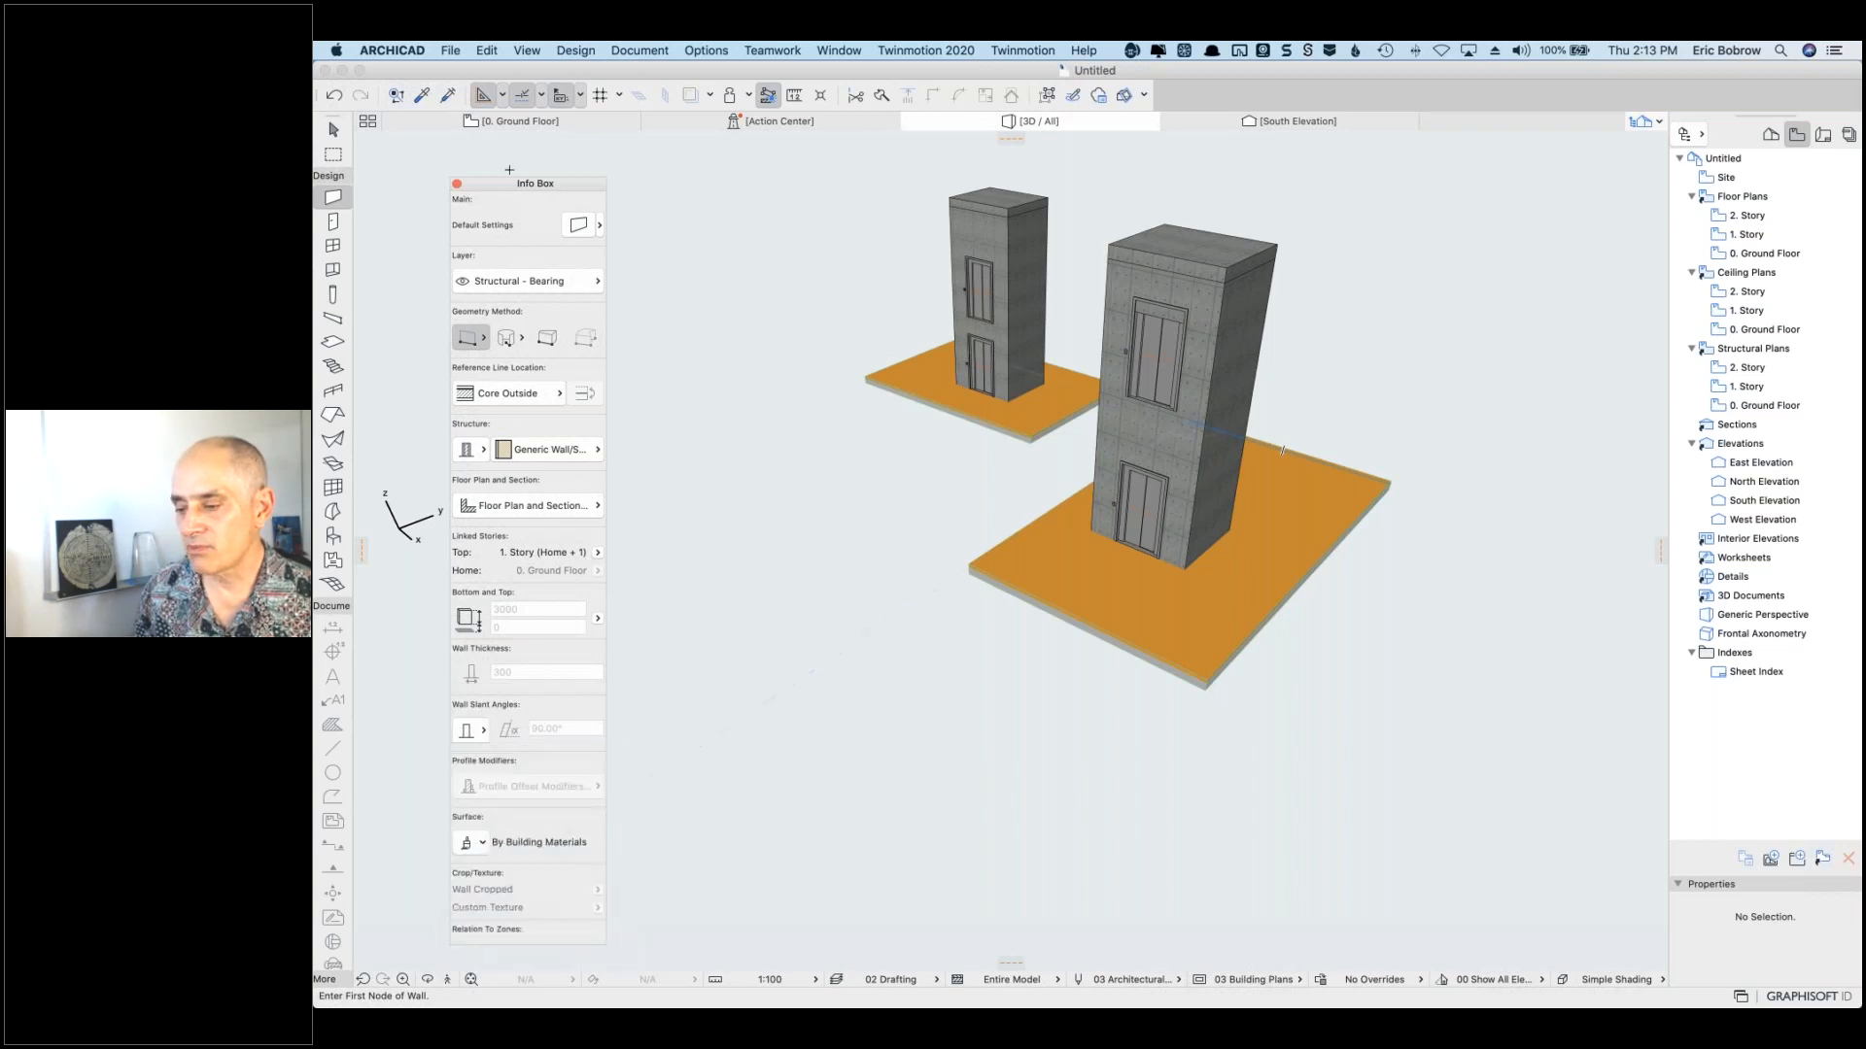
drag(491, 184, 403, 146)
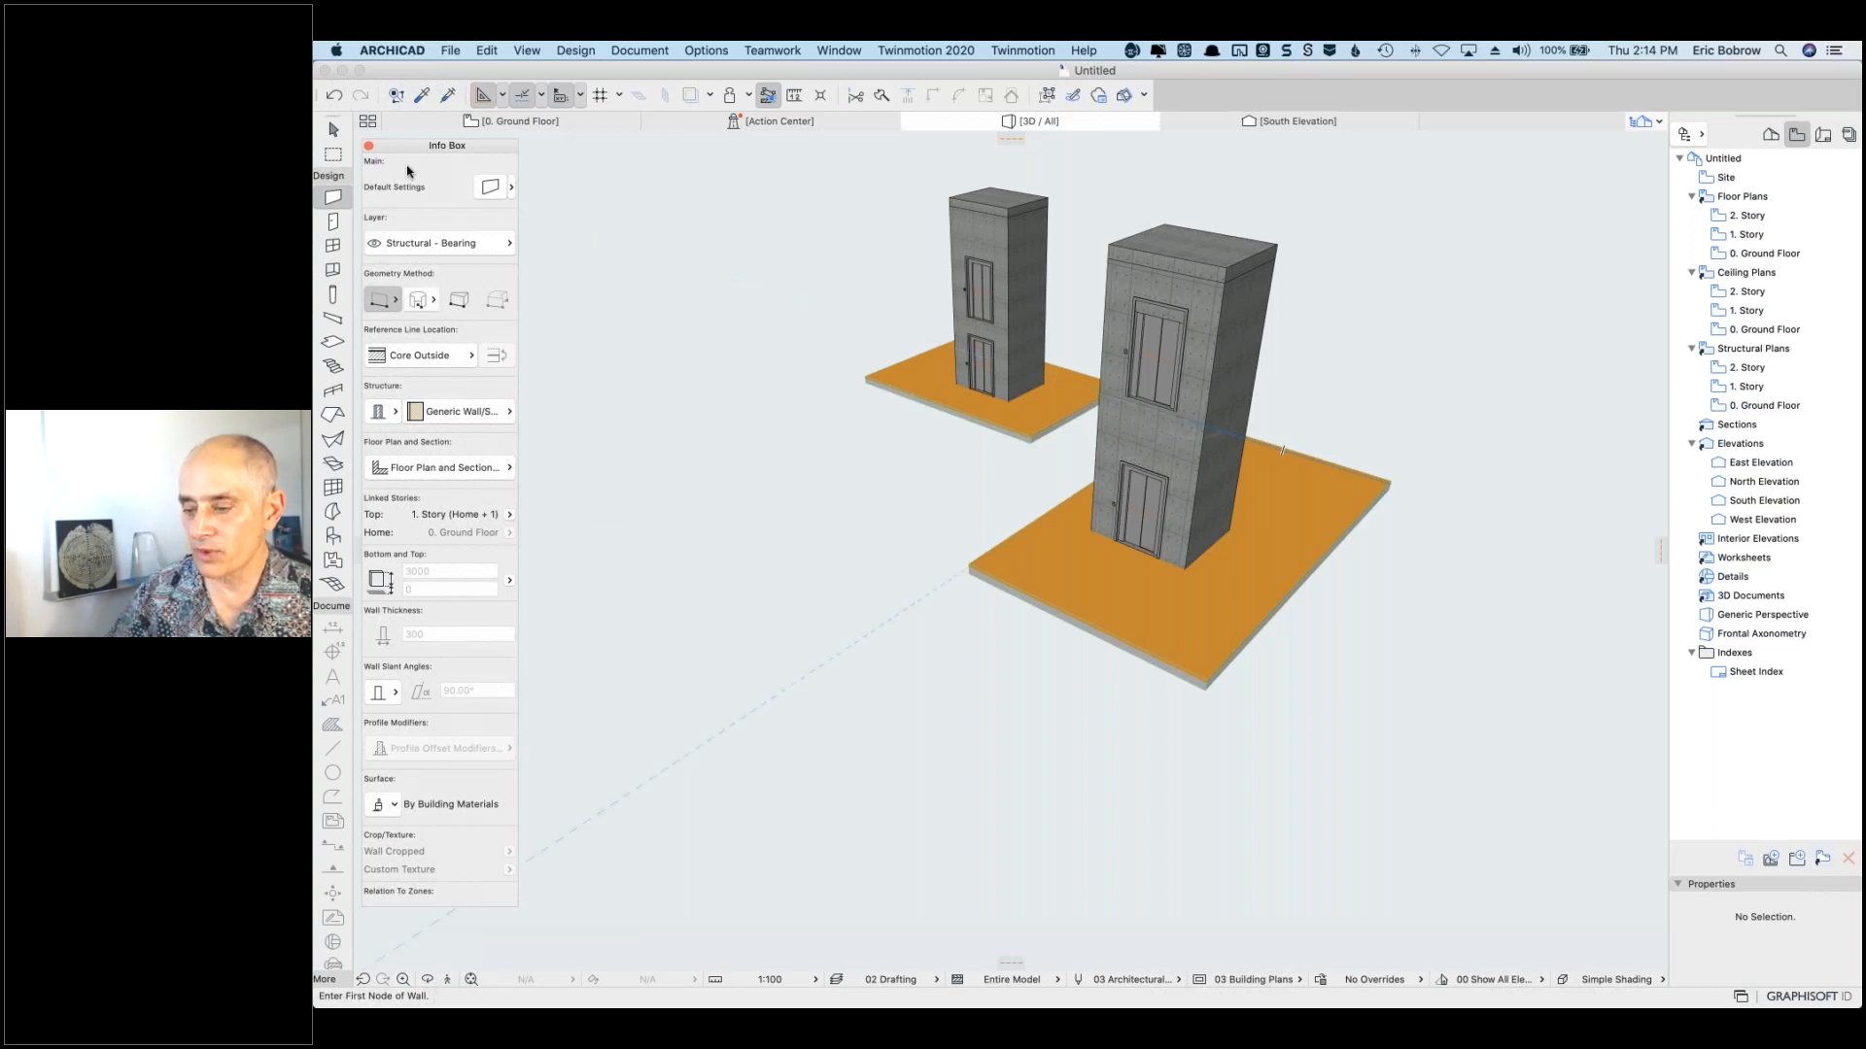
drag(409, 151, 363, 150)
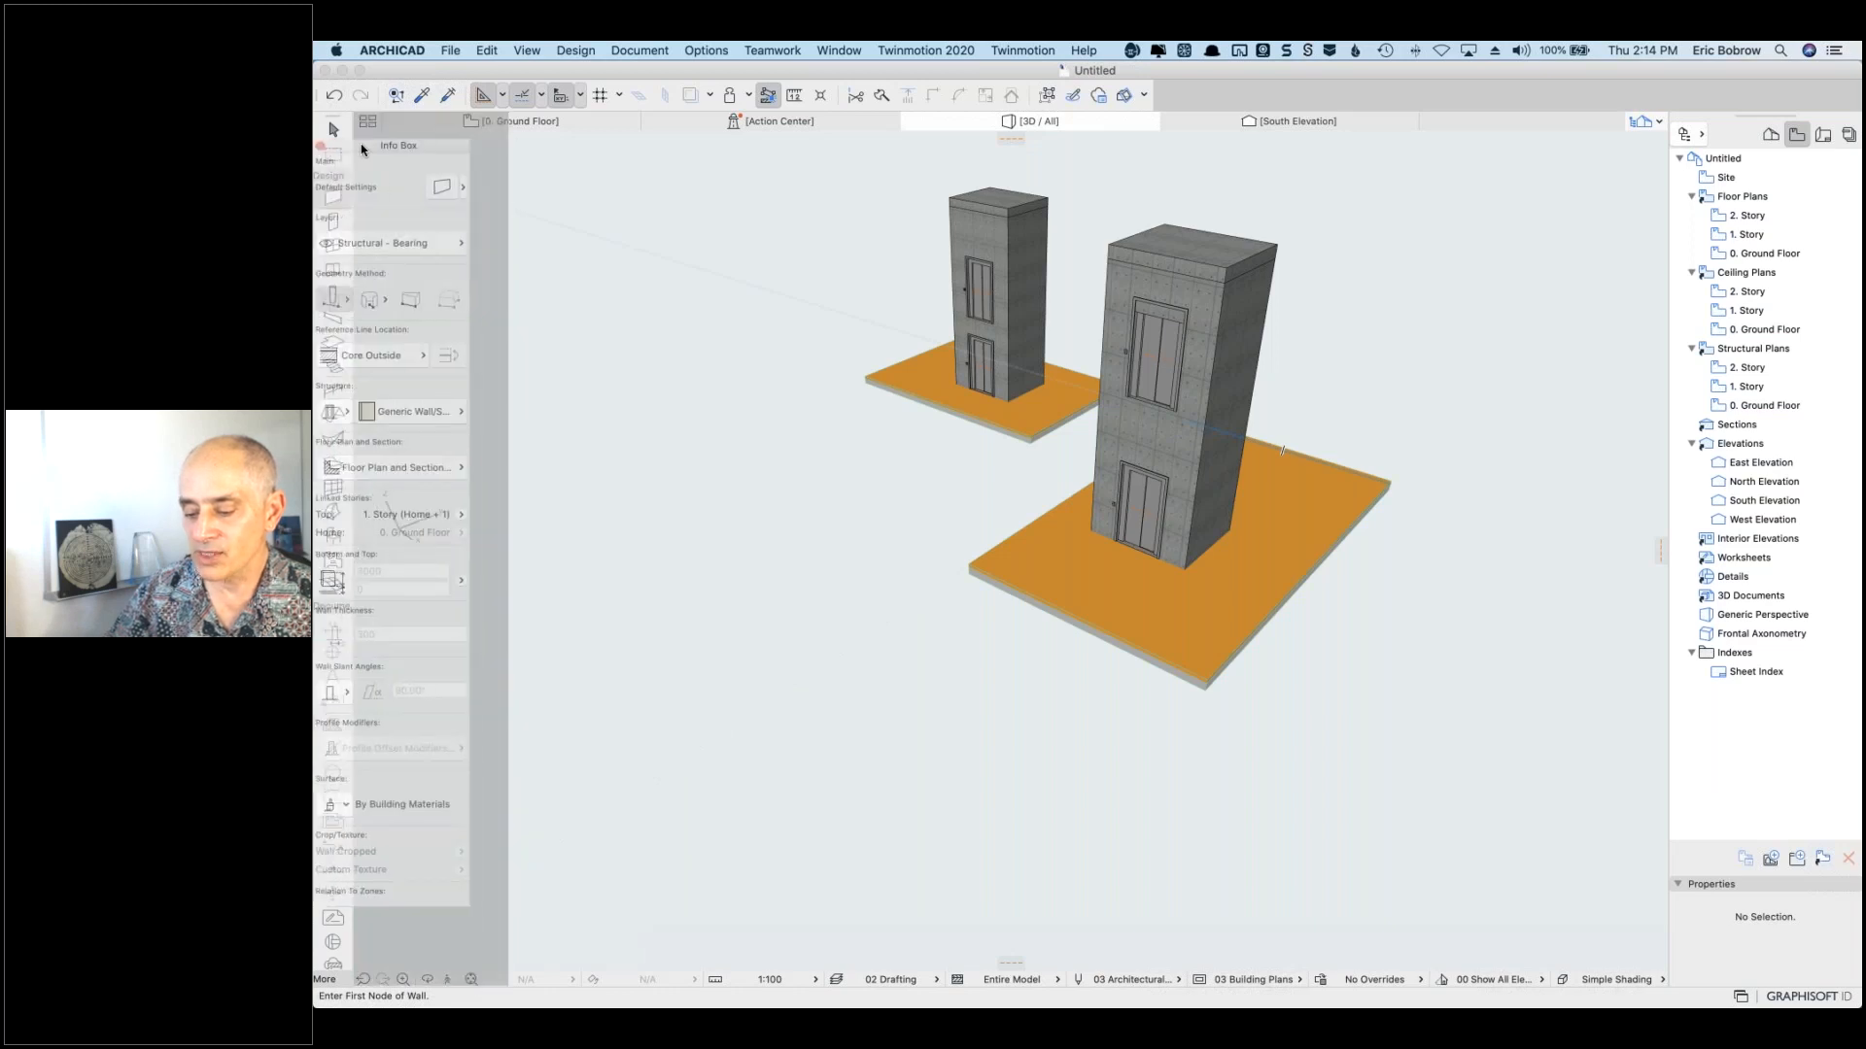
drag(362, 149, 355, 148)
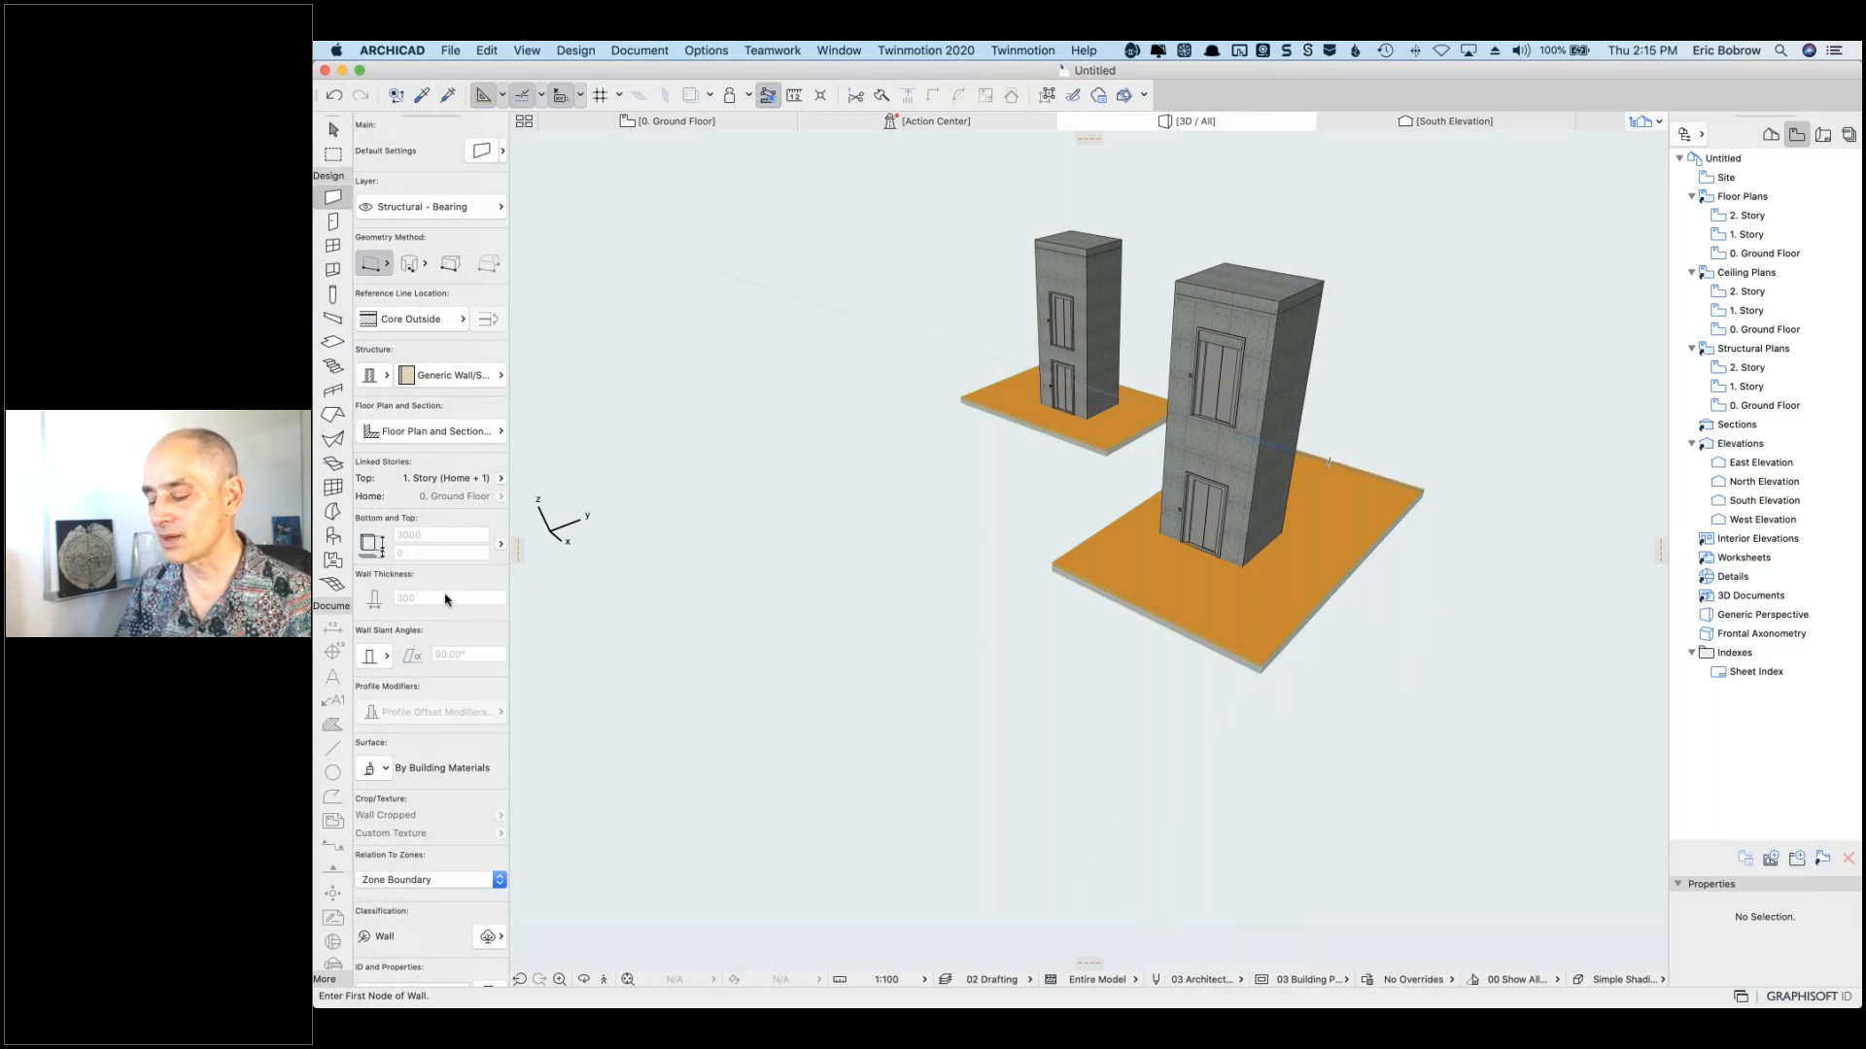
click(333, 247)
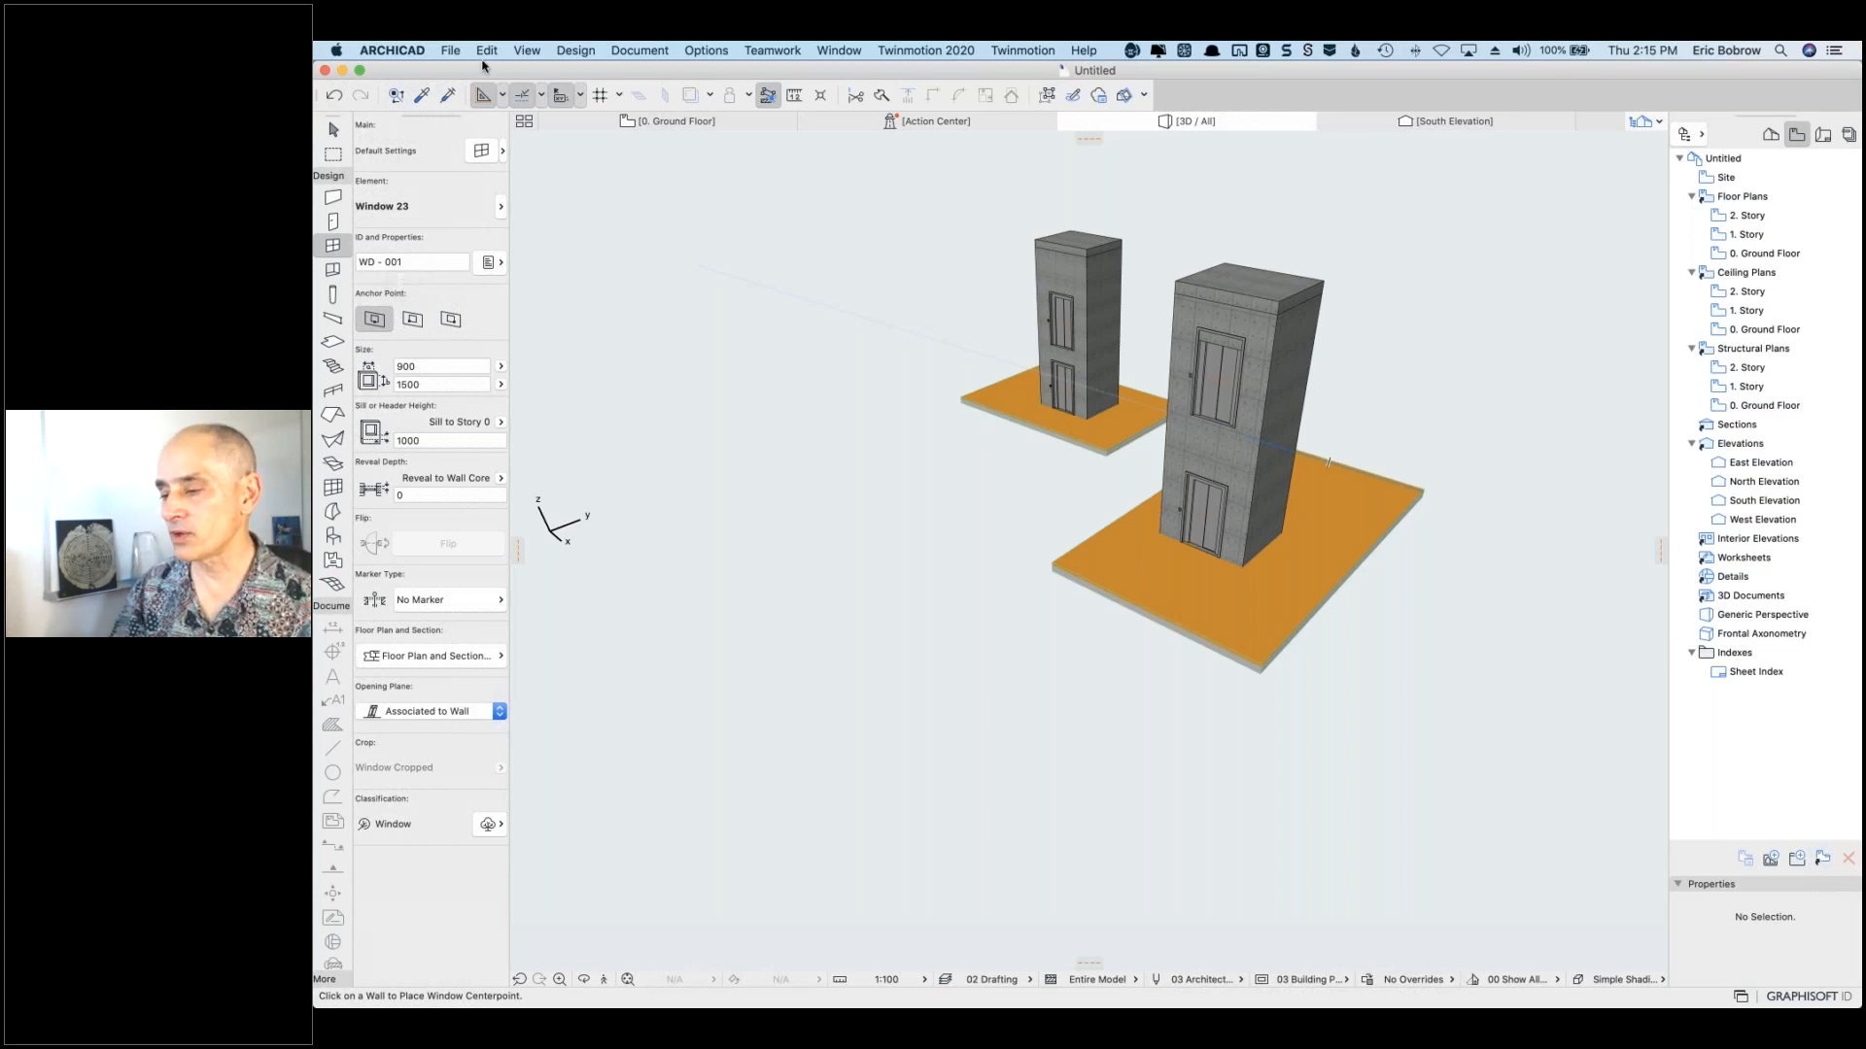
Step: Open the Options menu in the menu bar
click(703, 54)
Step: Expand the Options > Work Environment submenu toward its Info Box page
mouse_move(744, 247)
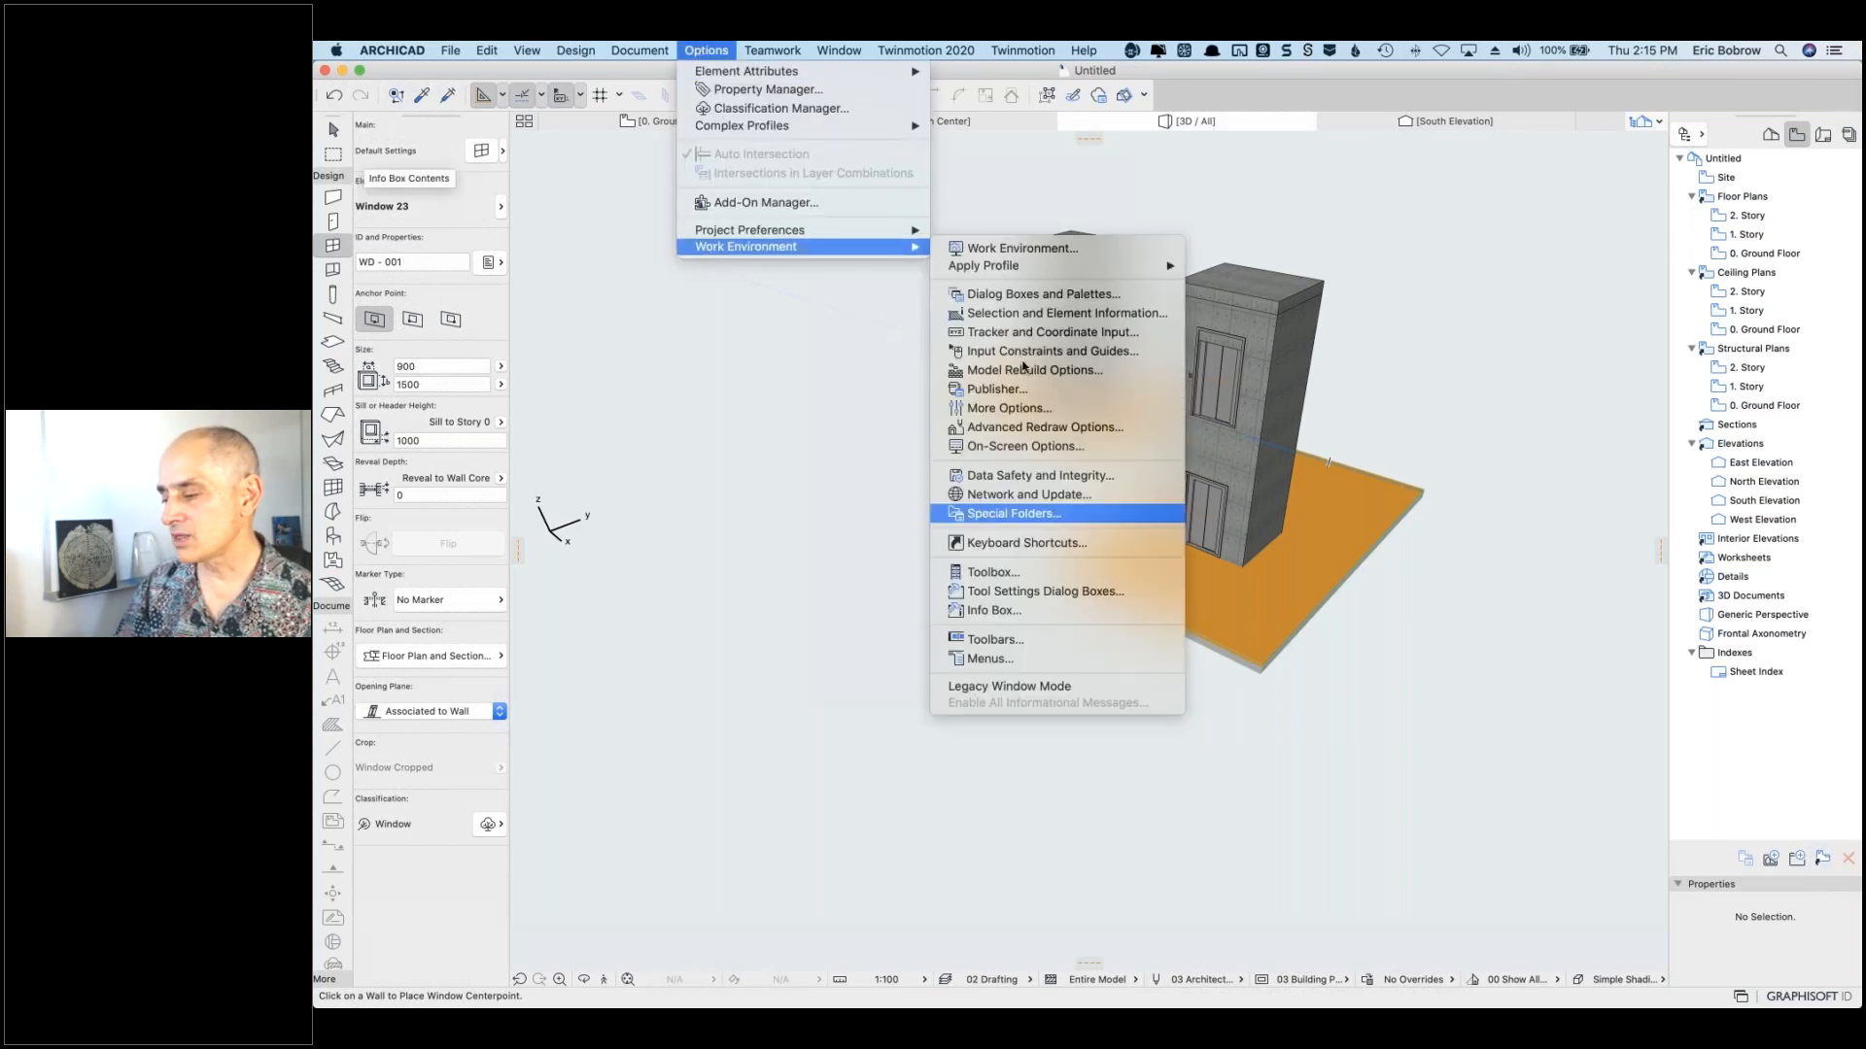
mouse_move(993, 270)
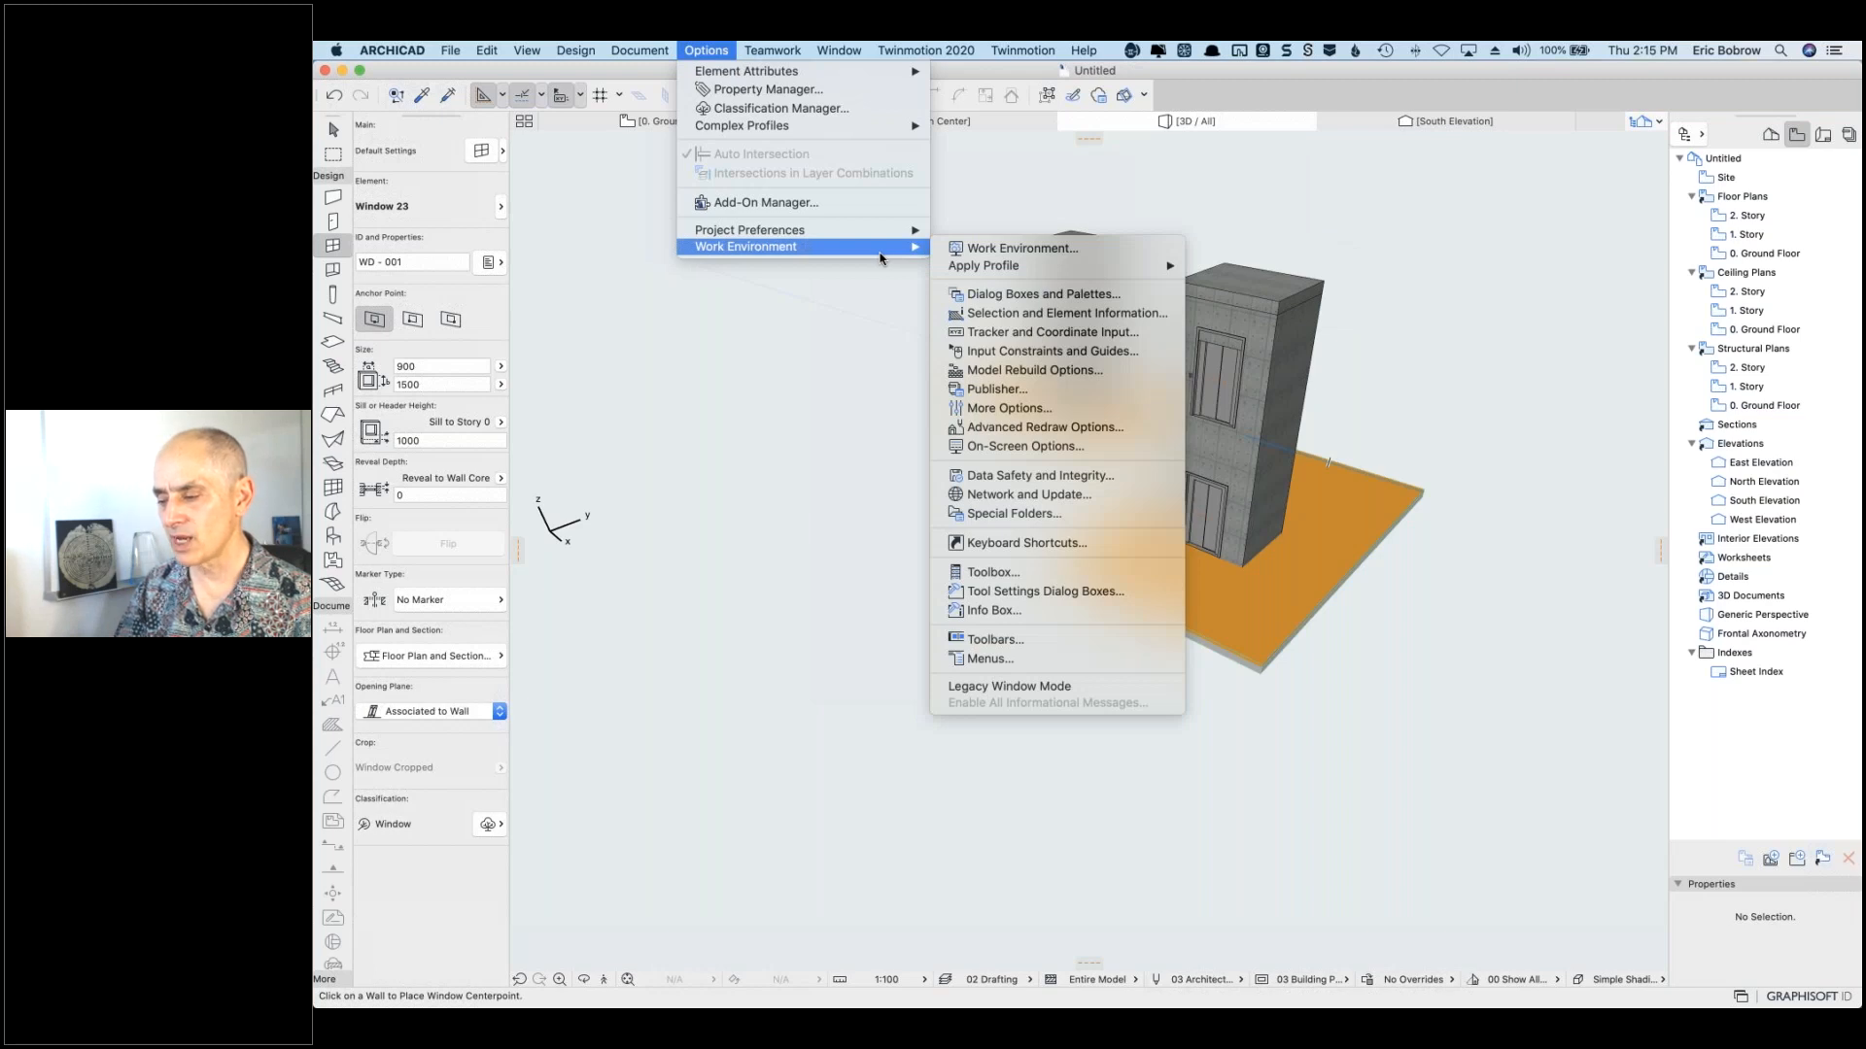
mouse_move(875, 77)
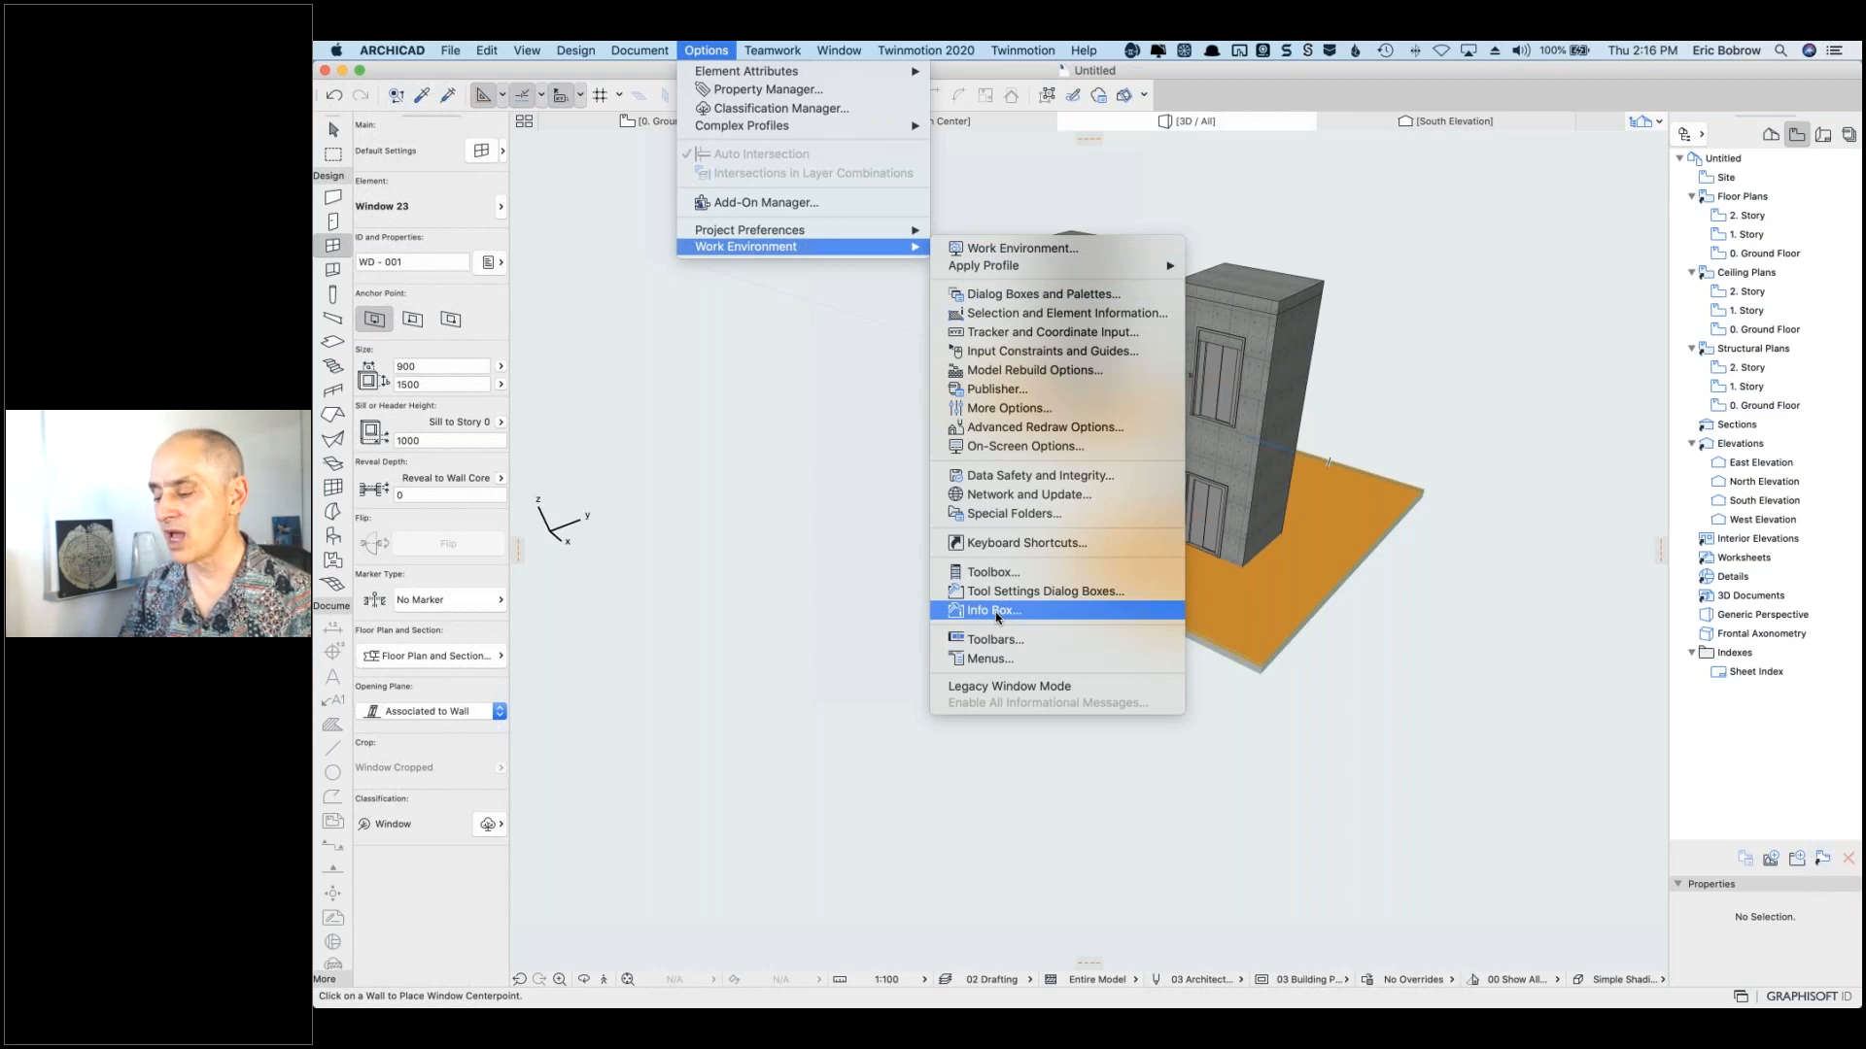
Step: Go to the Tool Schemes page and cancel storing the scheme under the default name
click(995, 612)
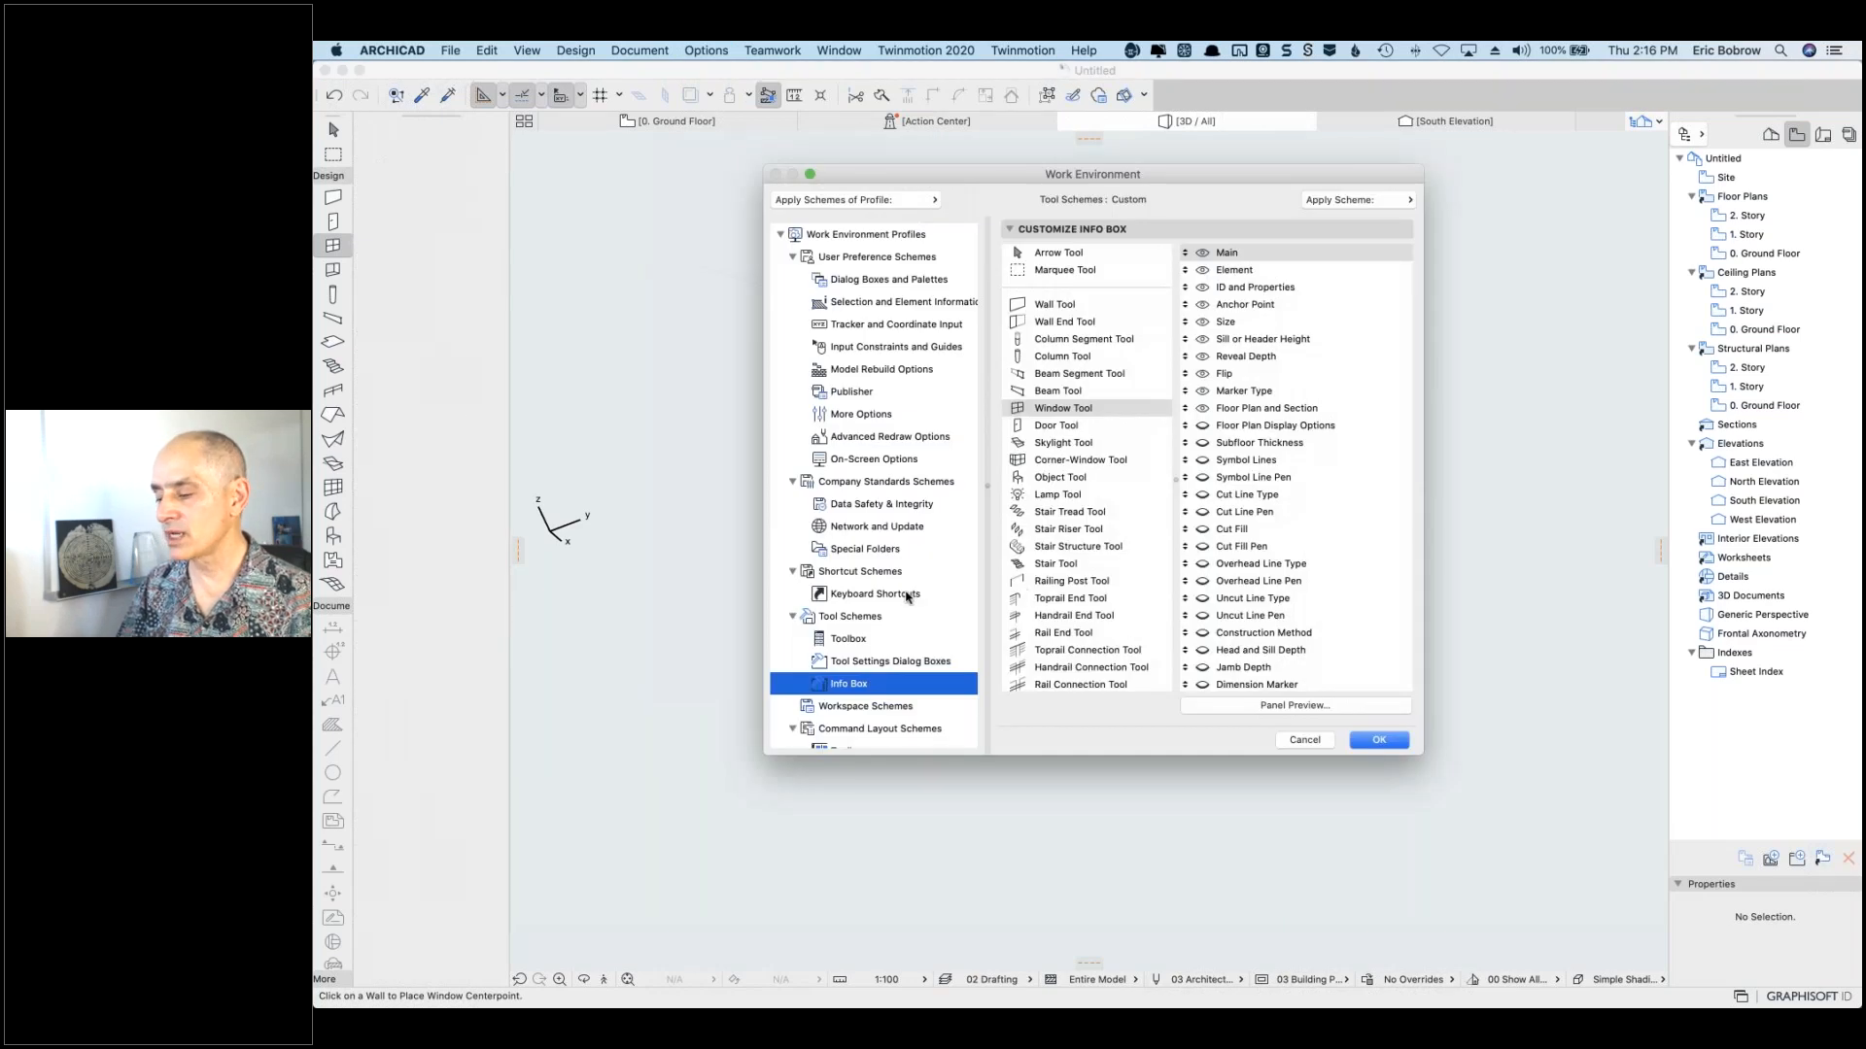
click(851, 619)
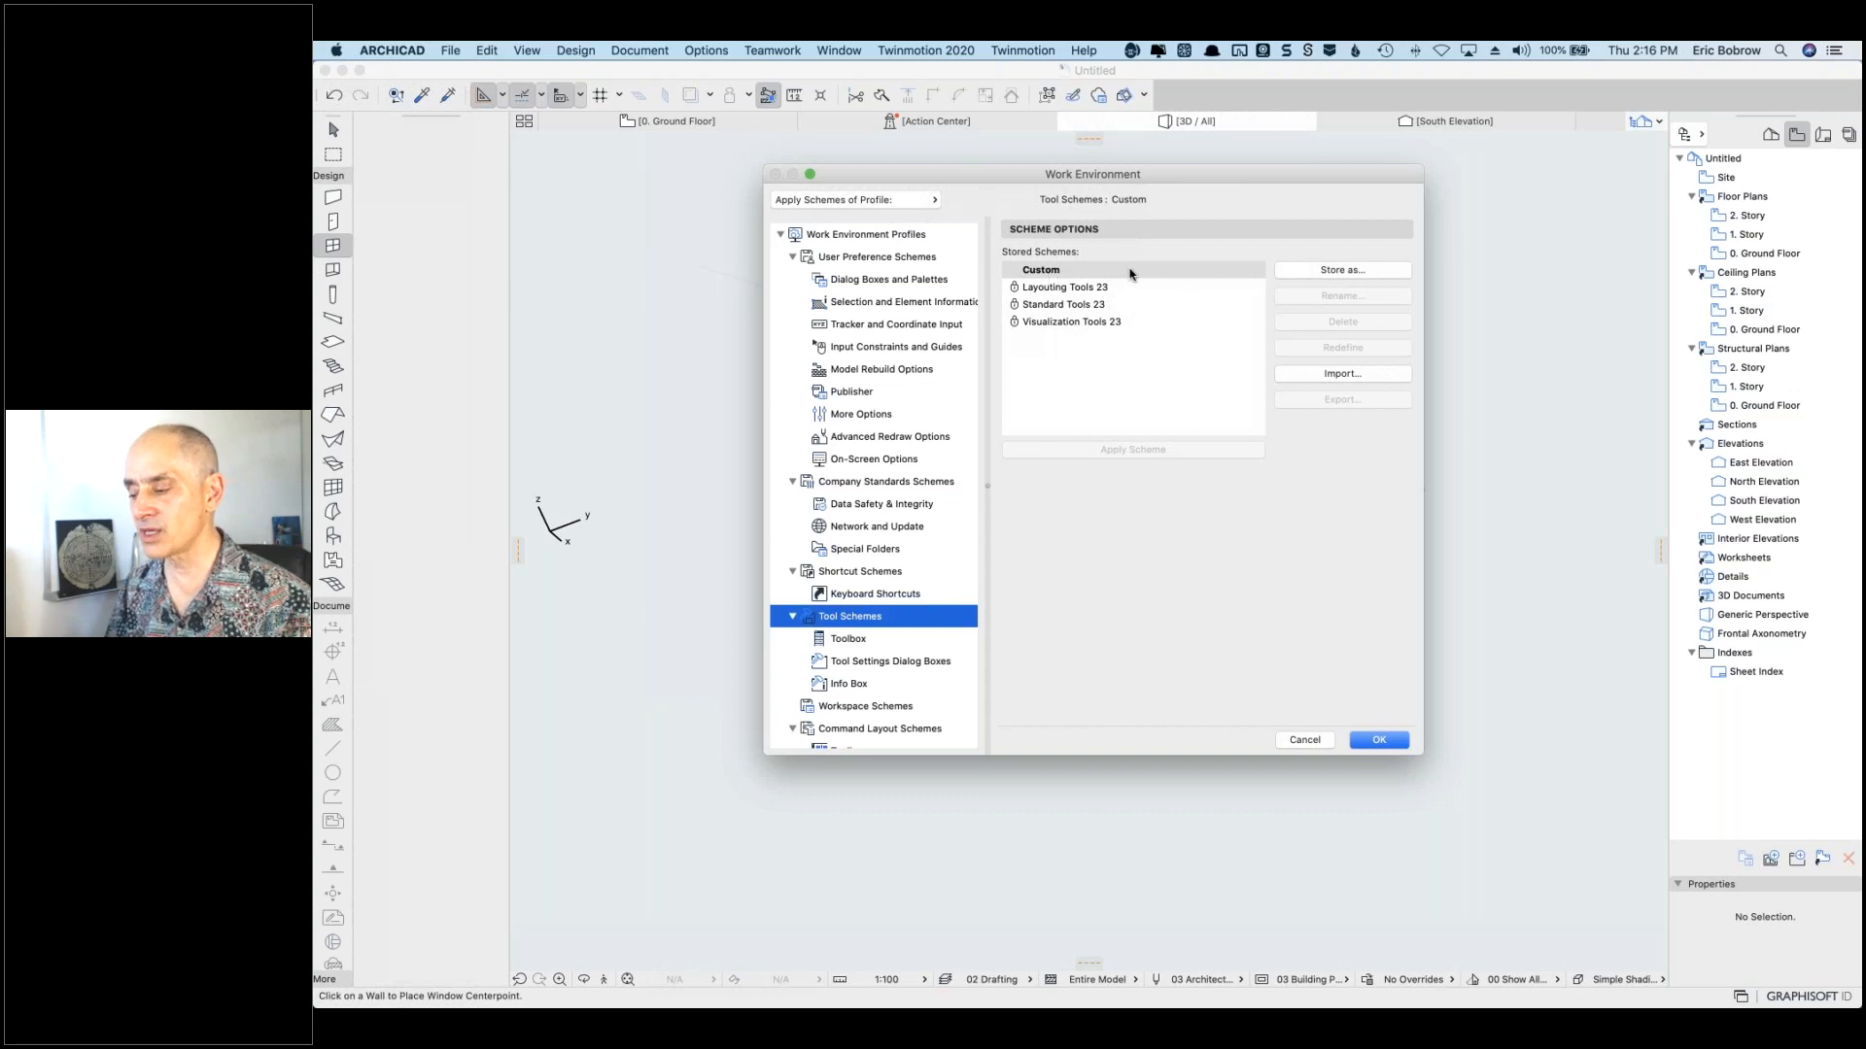
click(1336, 271)
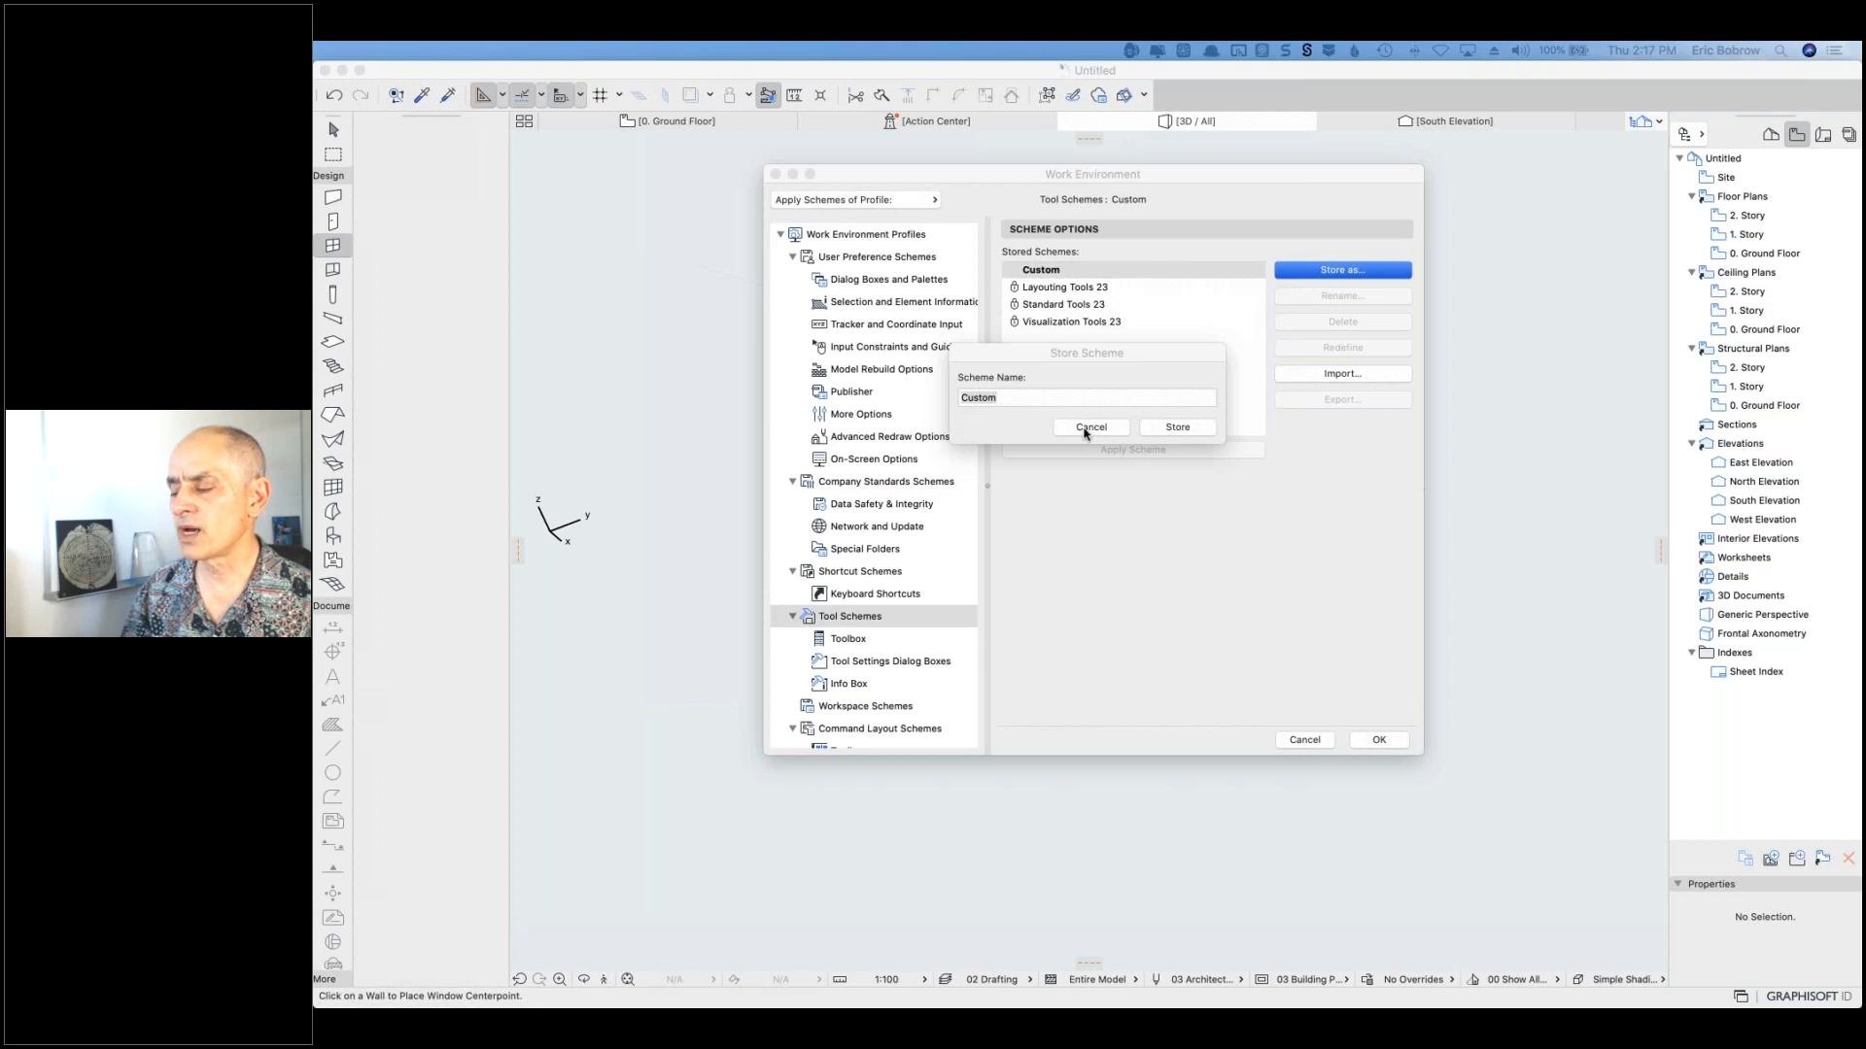
click(1089, 429)
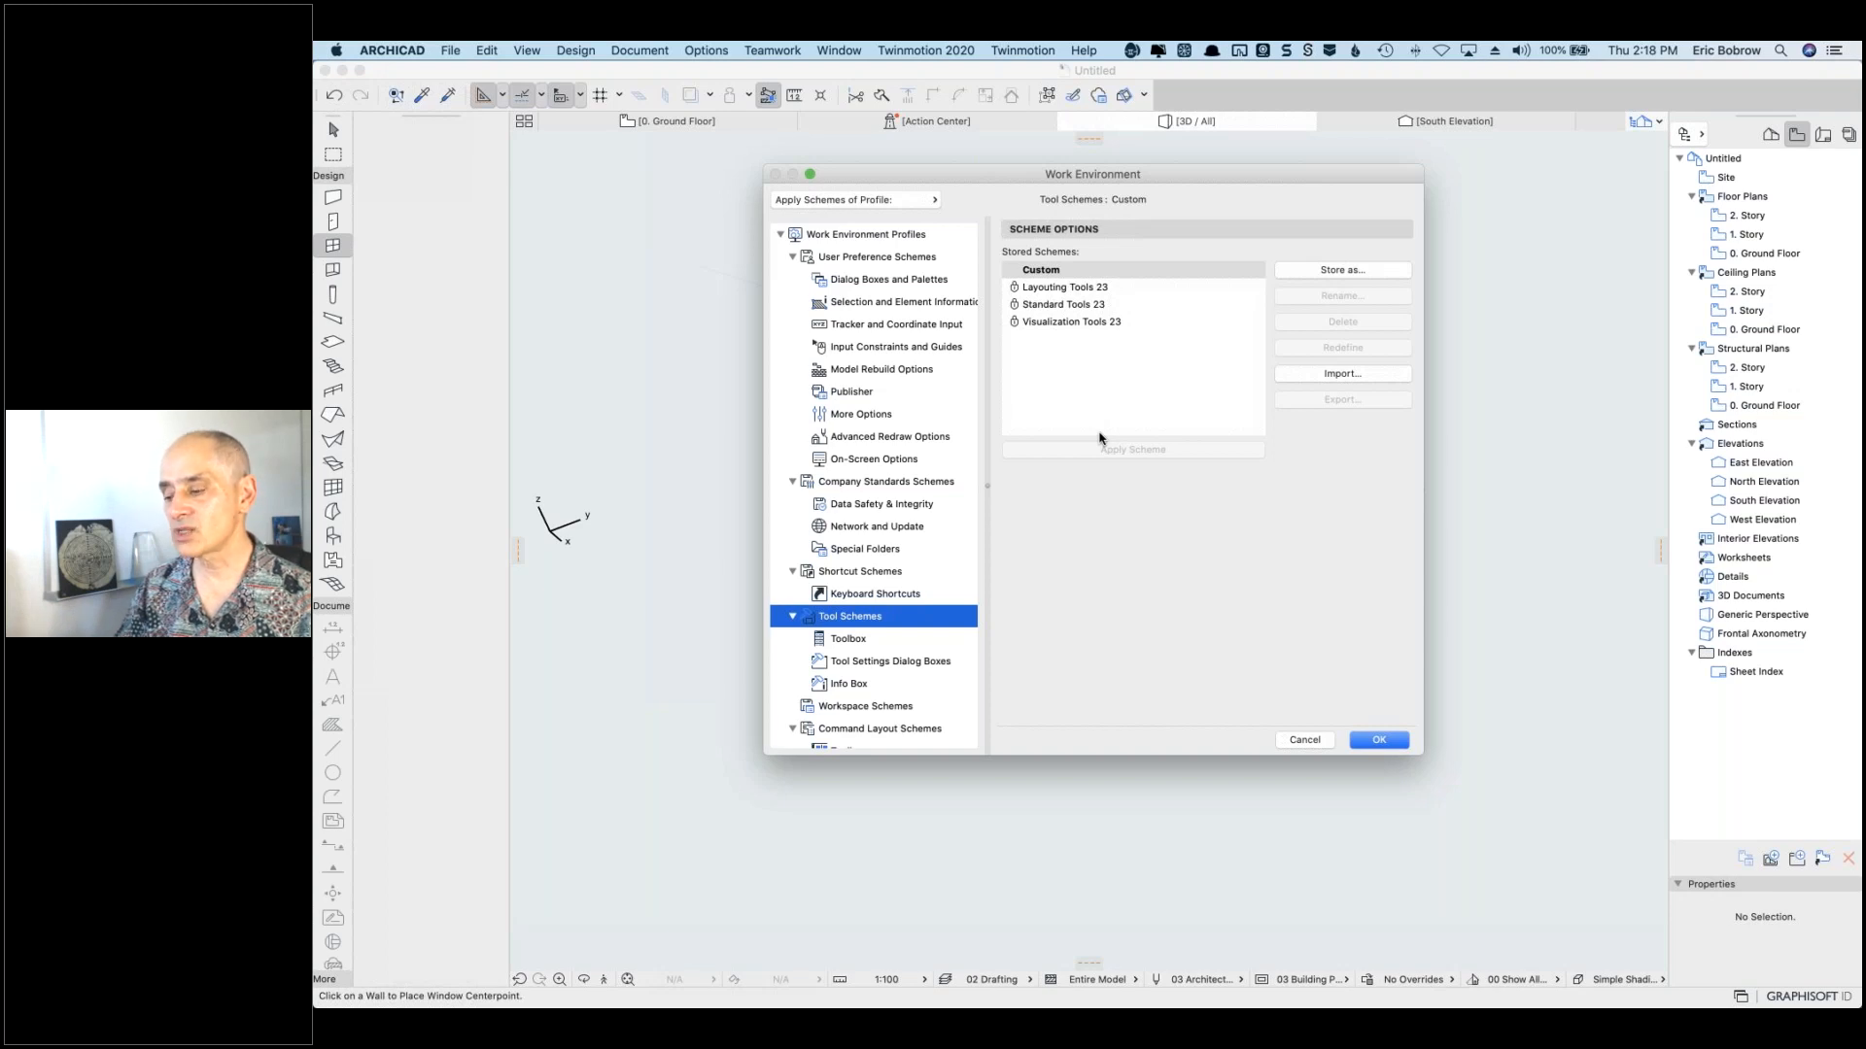
Step: Store the Custom tool scheme under a new personal scheme name
click(1055, 276)
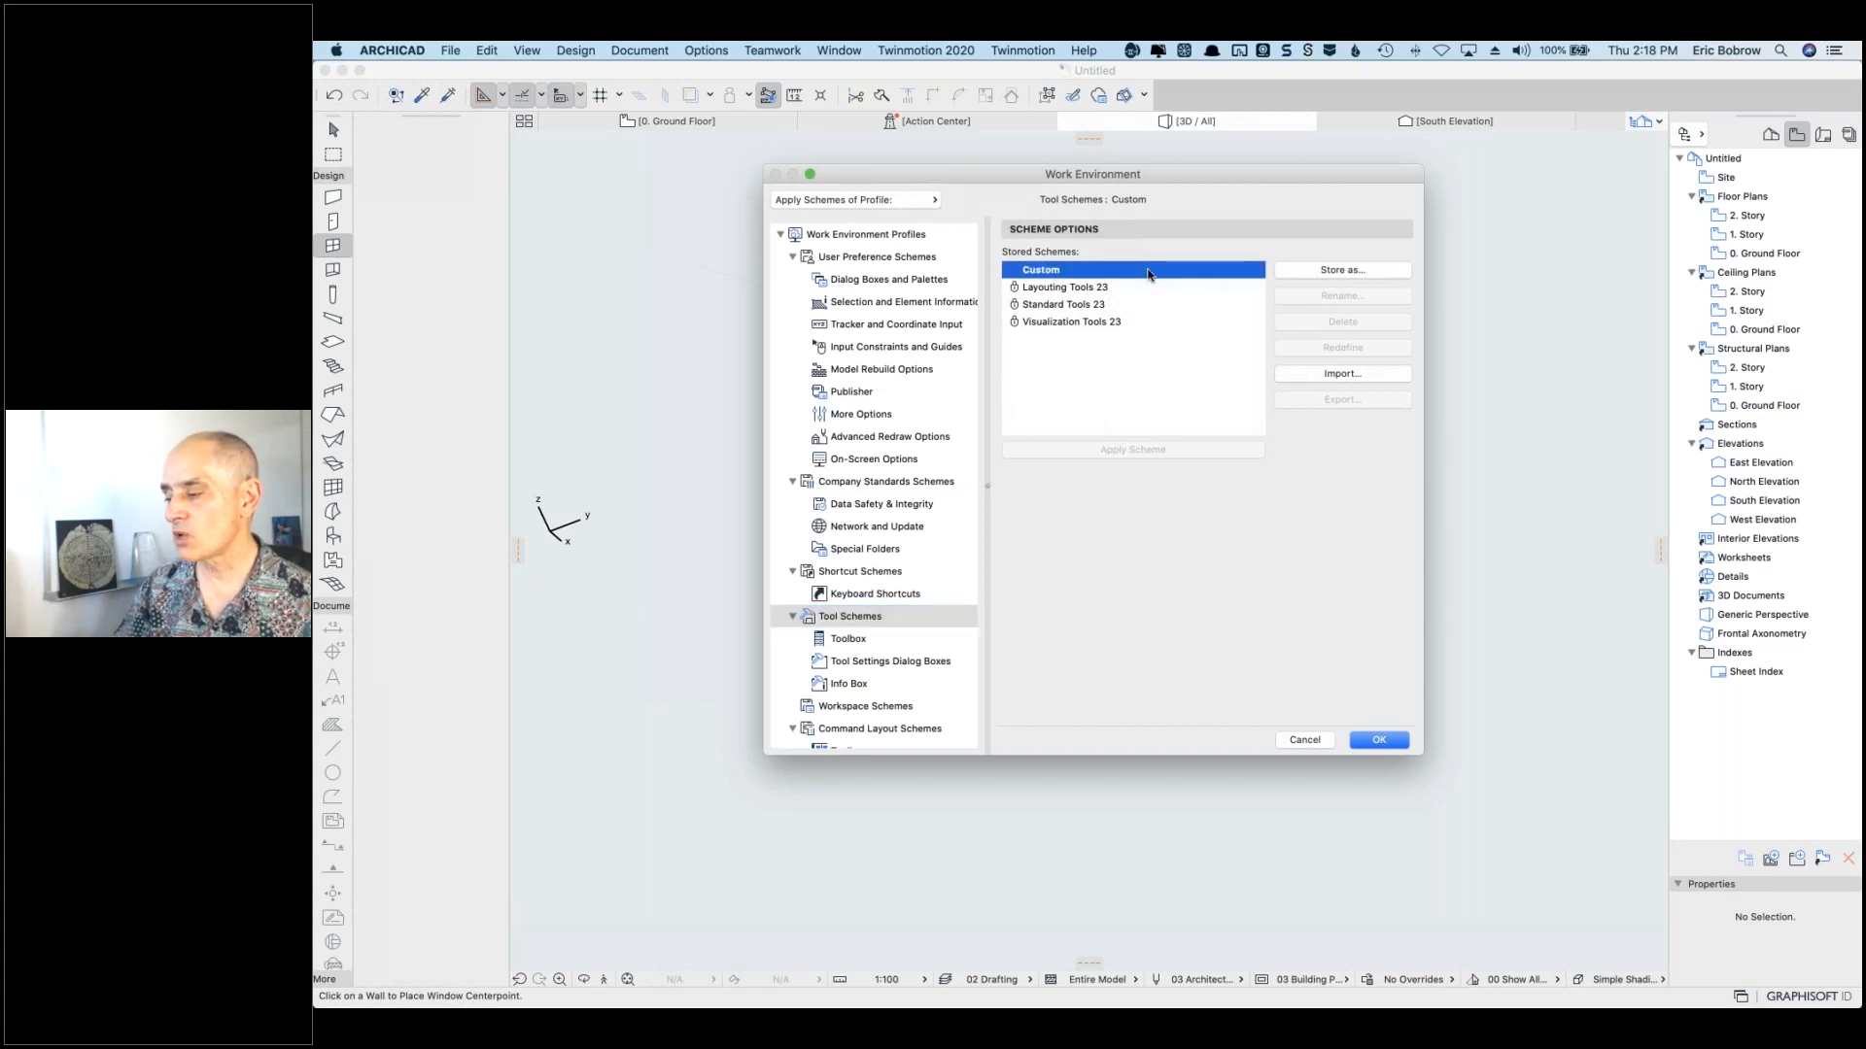
click(1339, 270)
text(Eric)
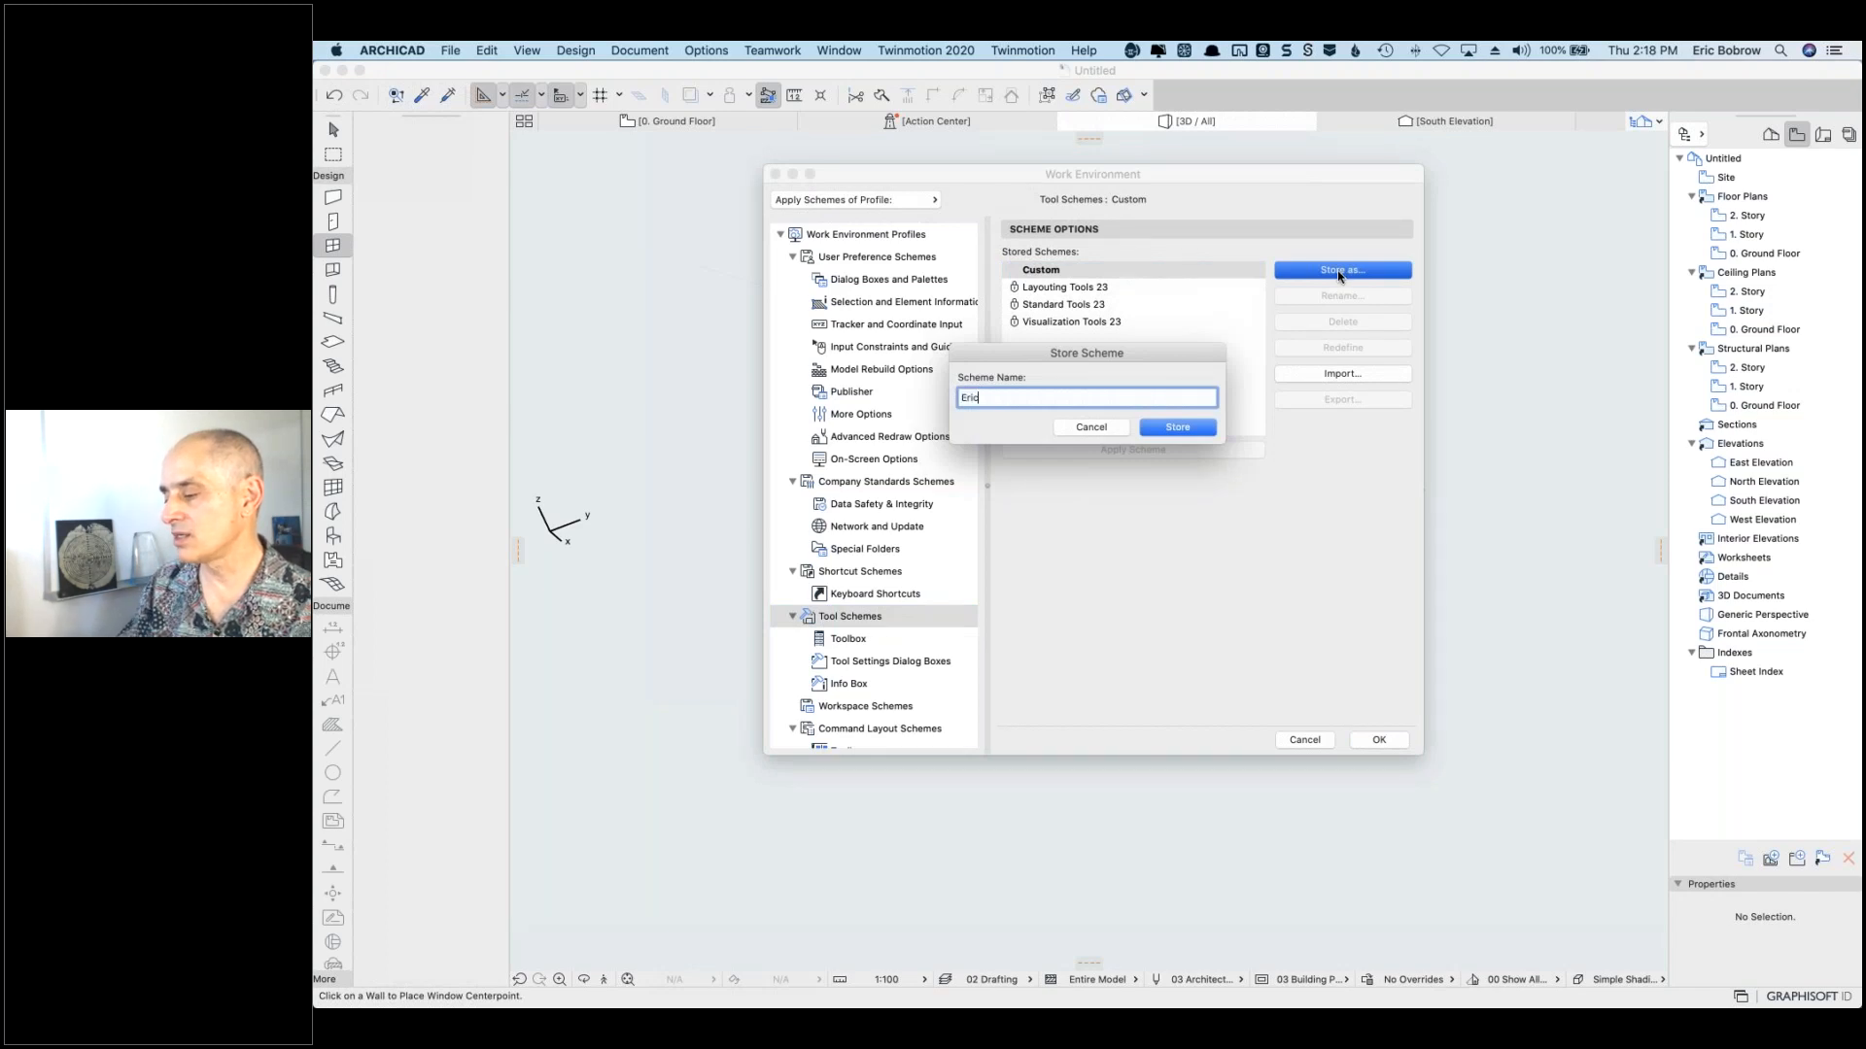
text('s)
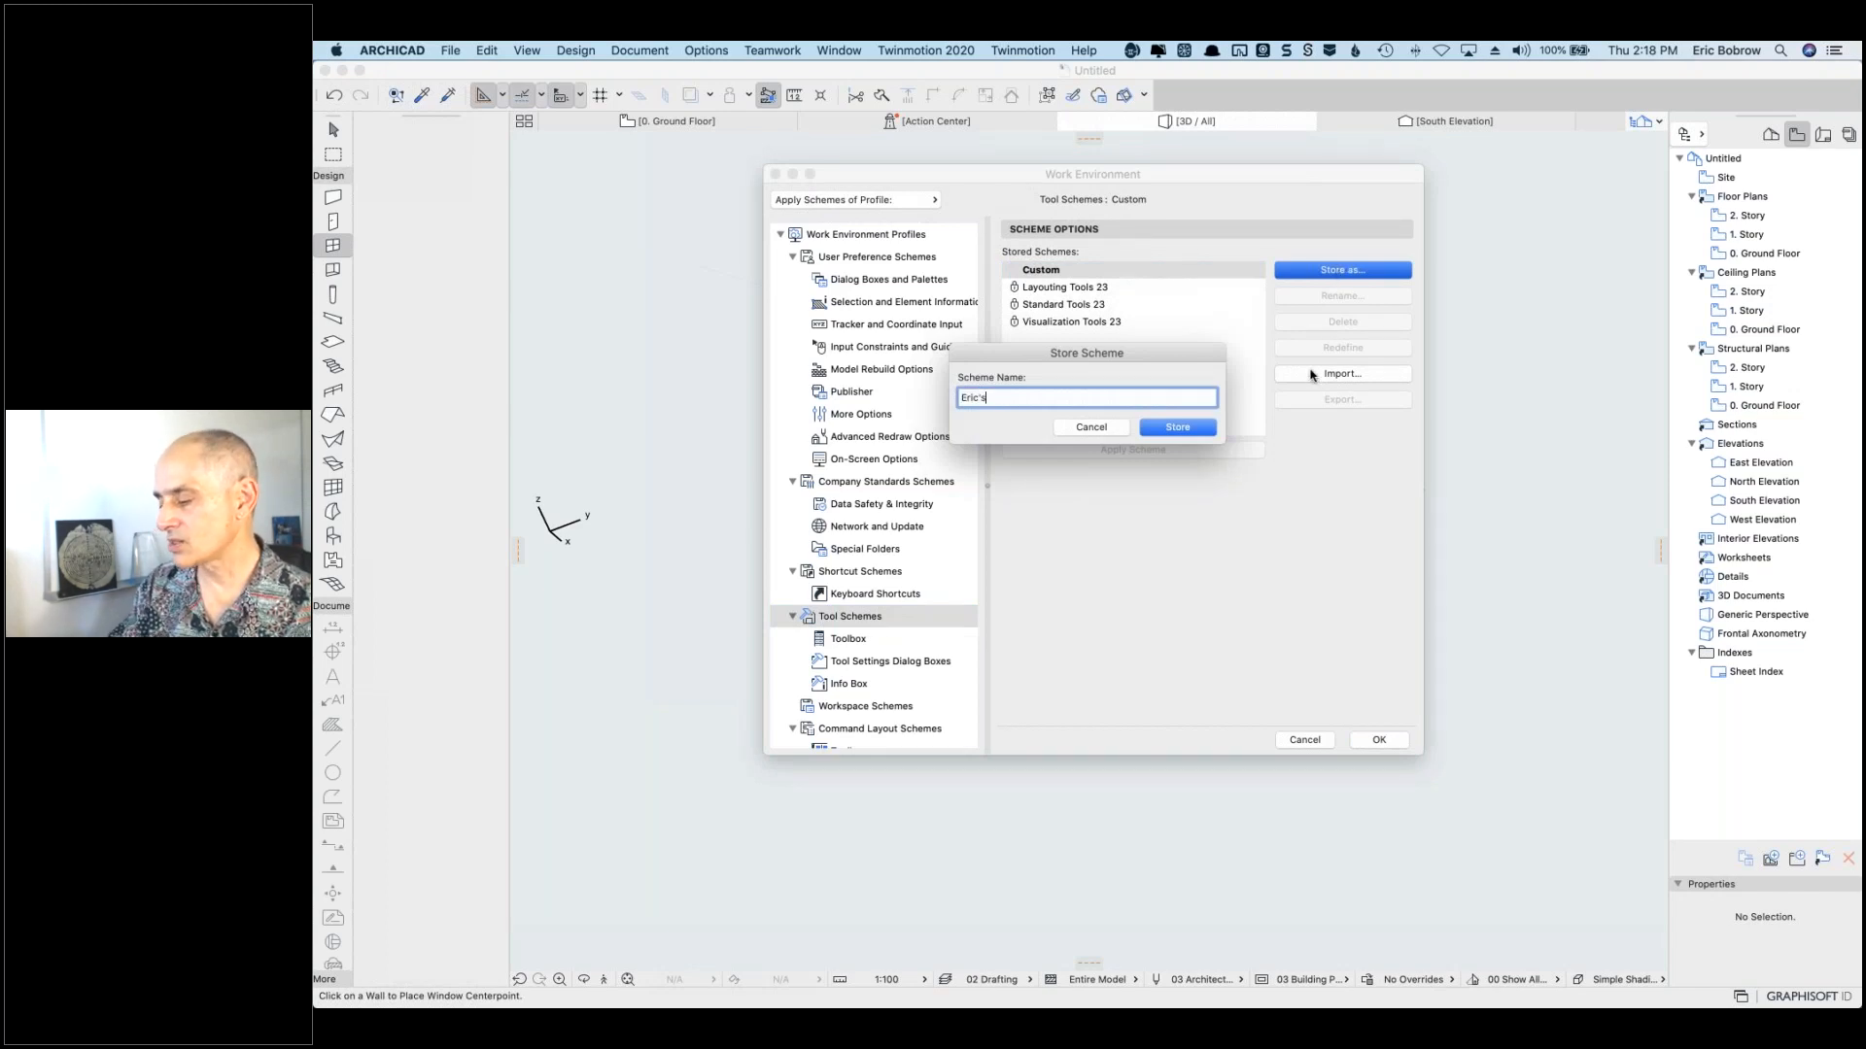
text( Tool Scheme)
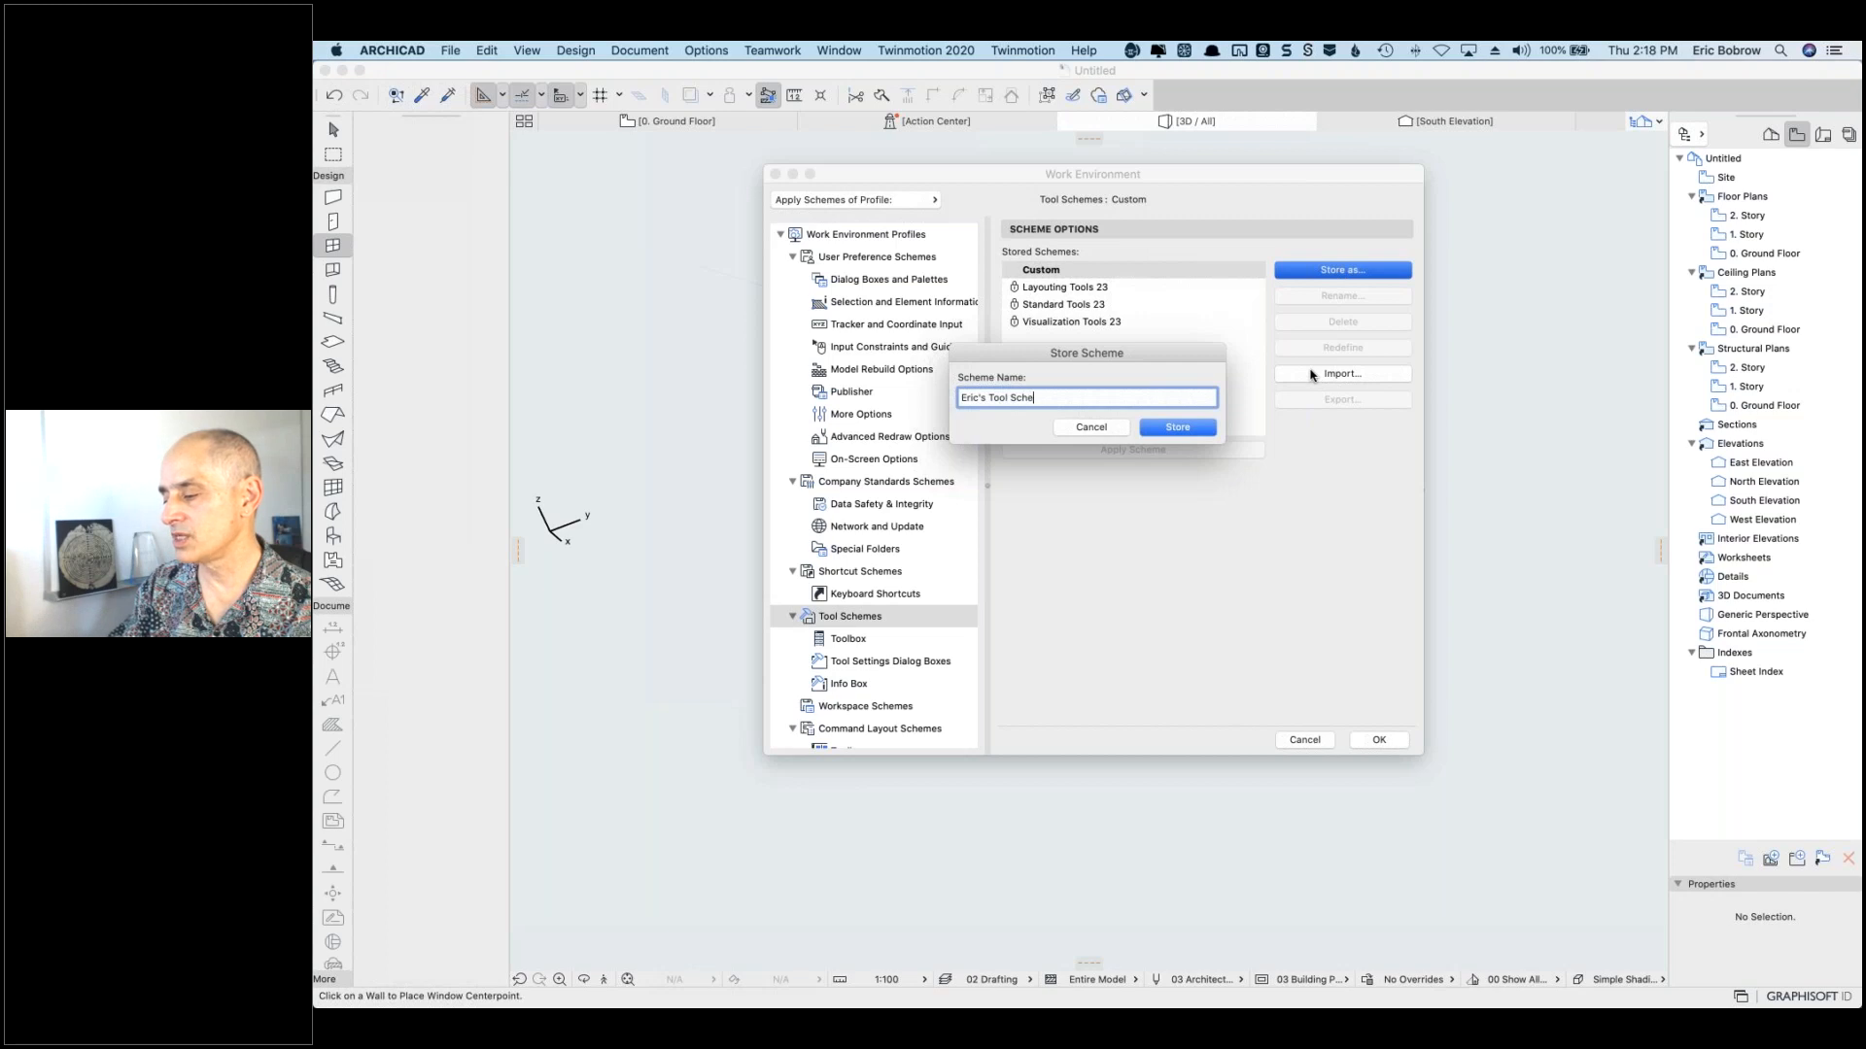
click(1195, 428)
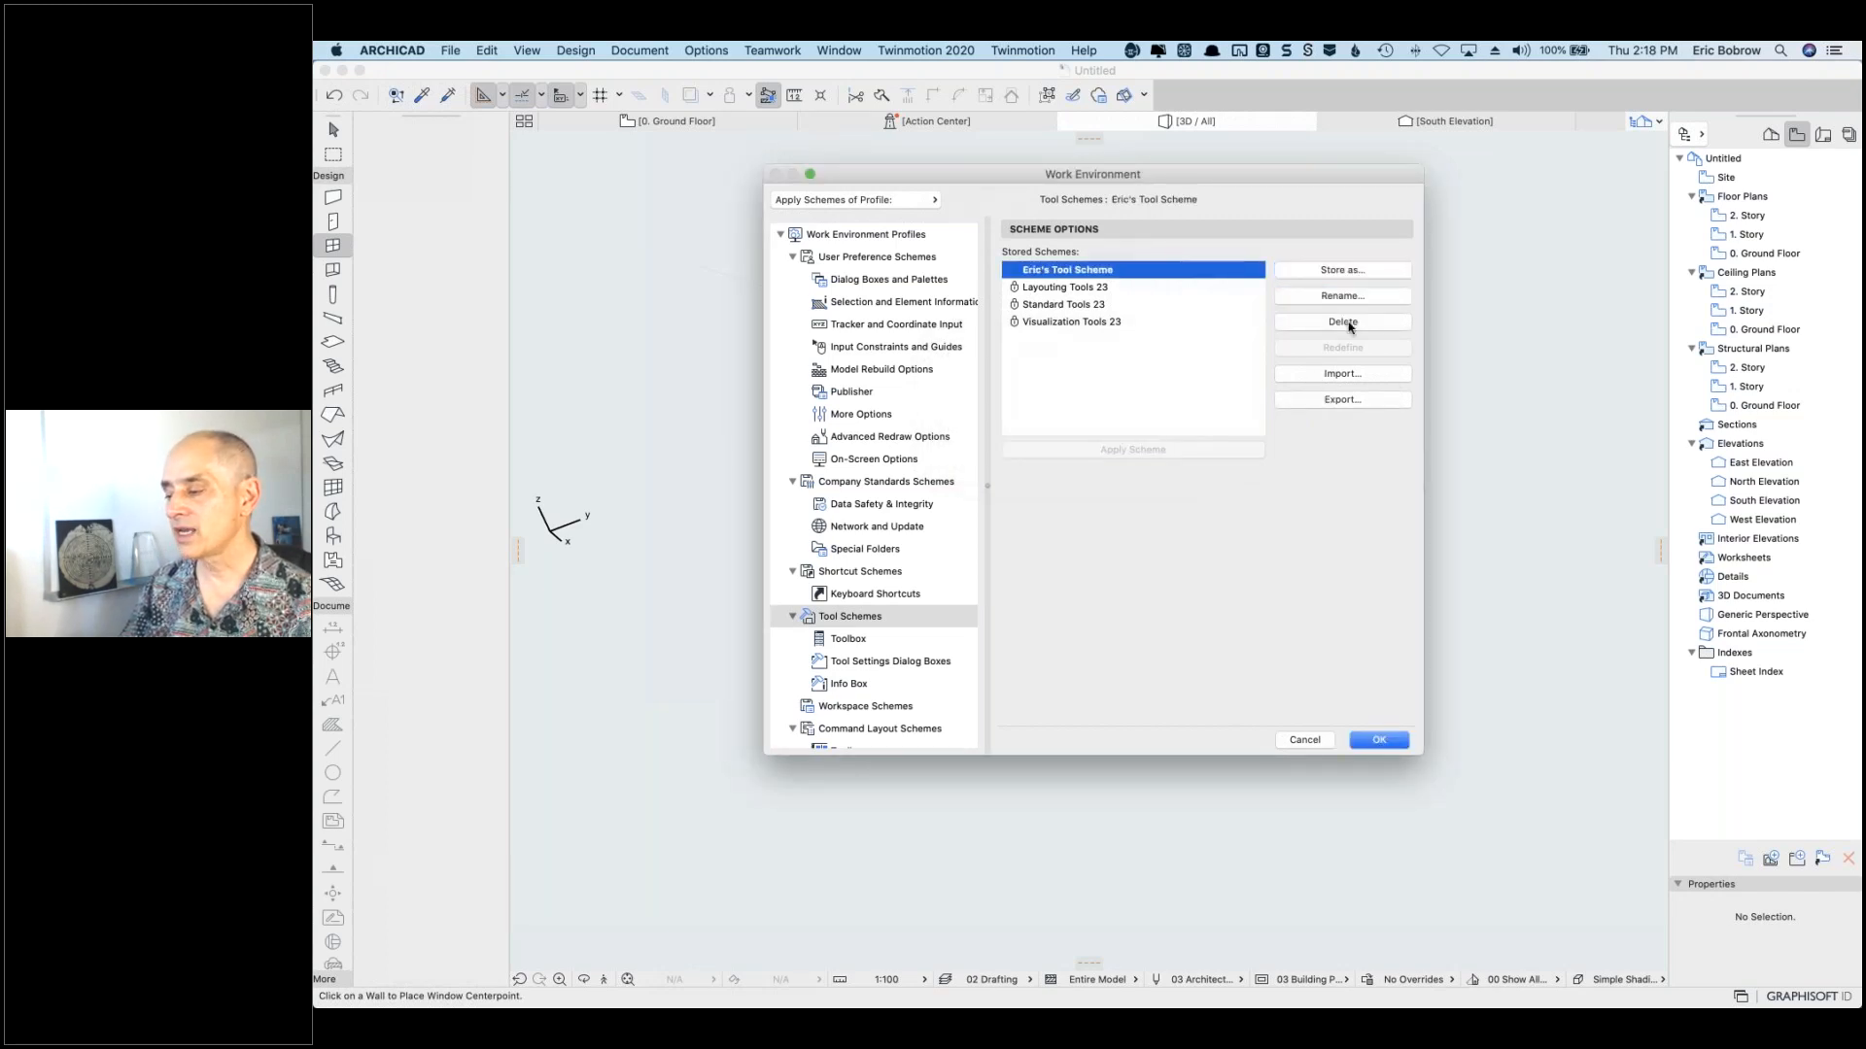
Step: Cancel the scheme export and switch to the Work Environment Profiles page
click(1338, 406)
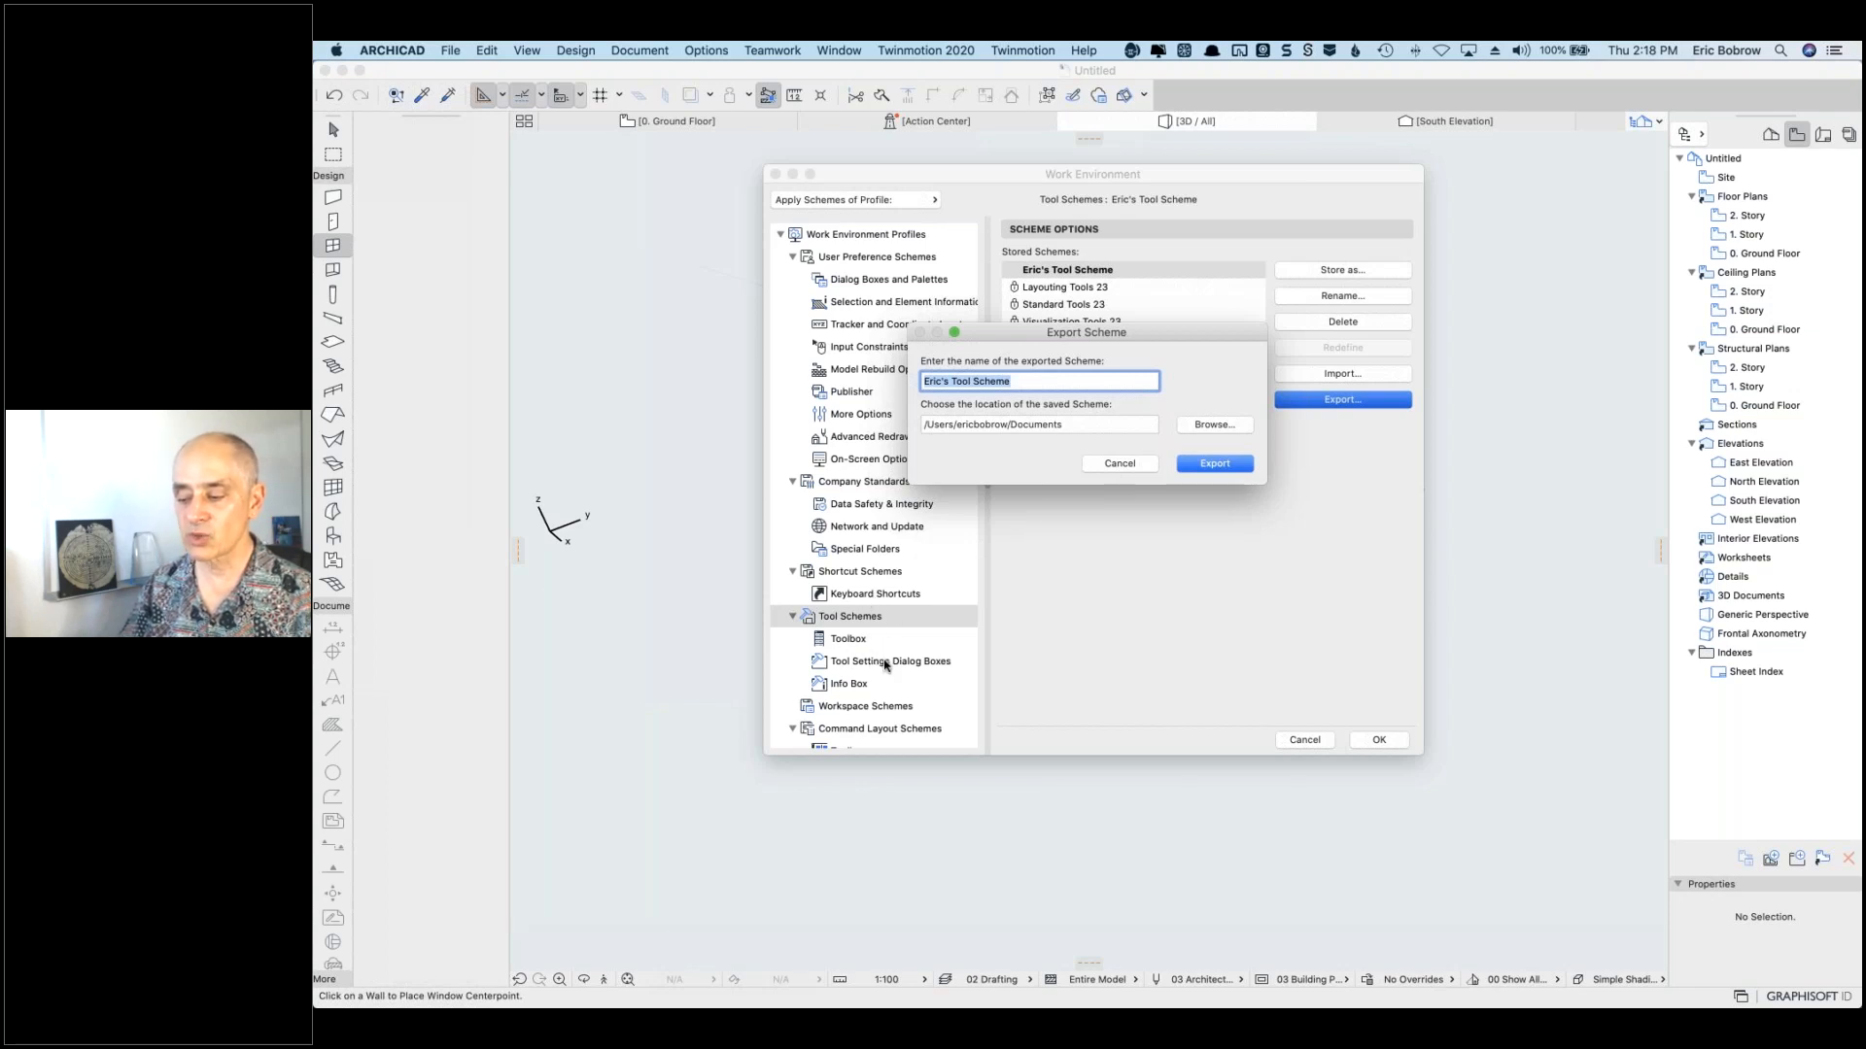
click(1099, 464)
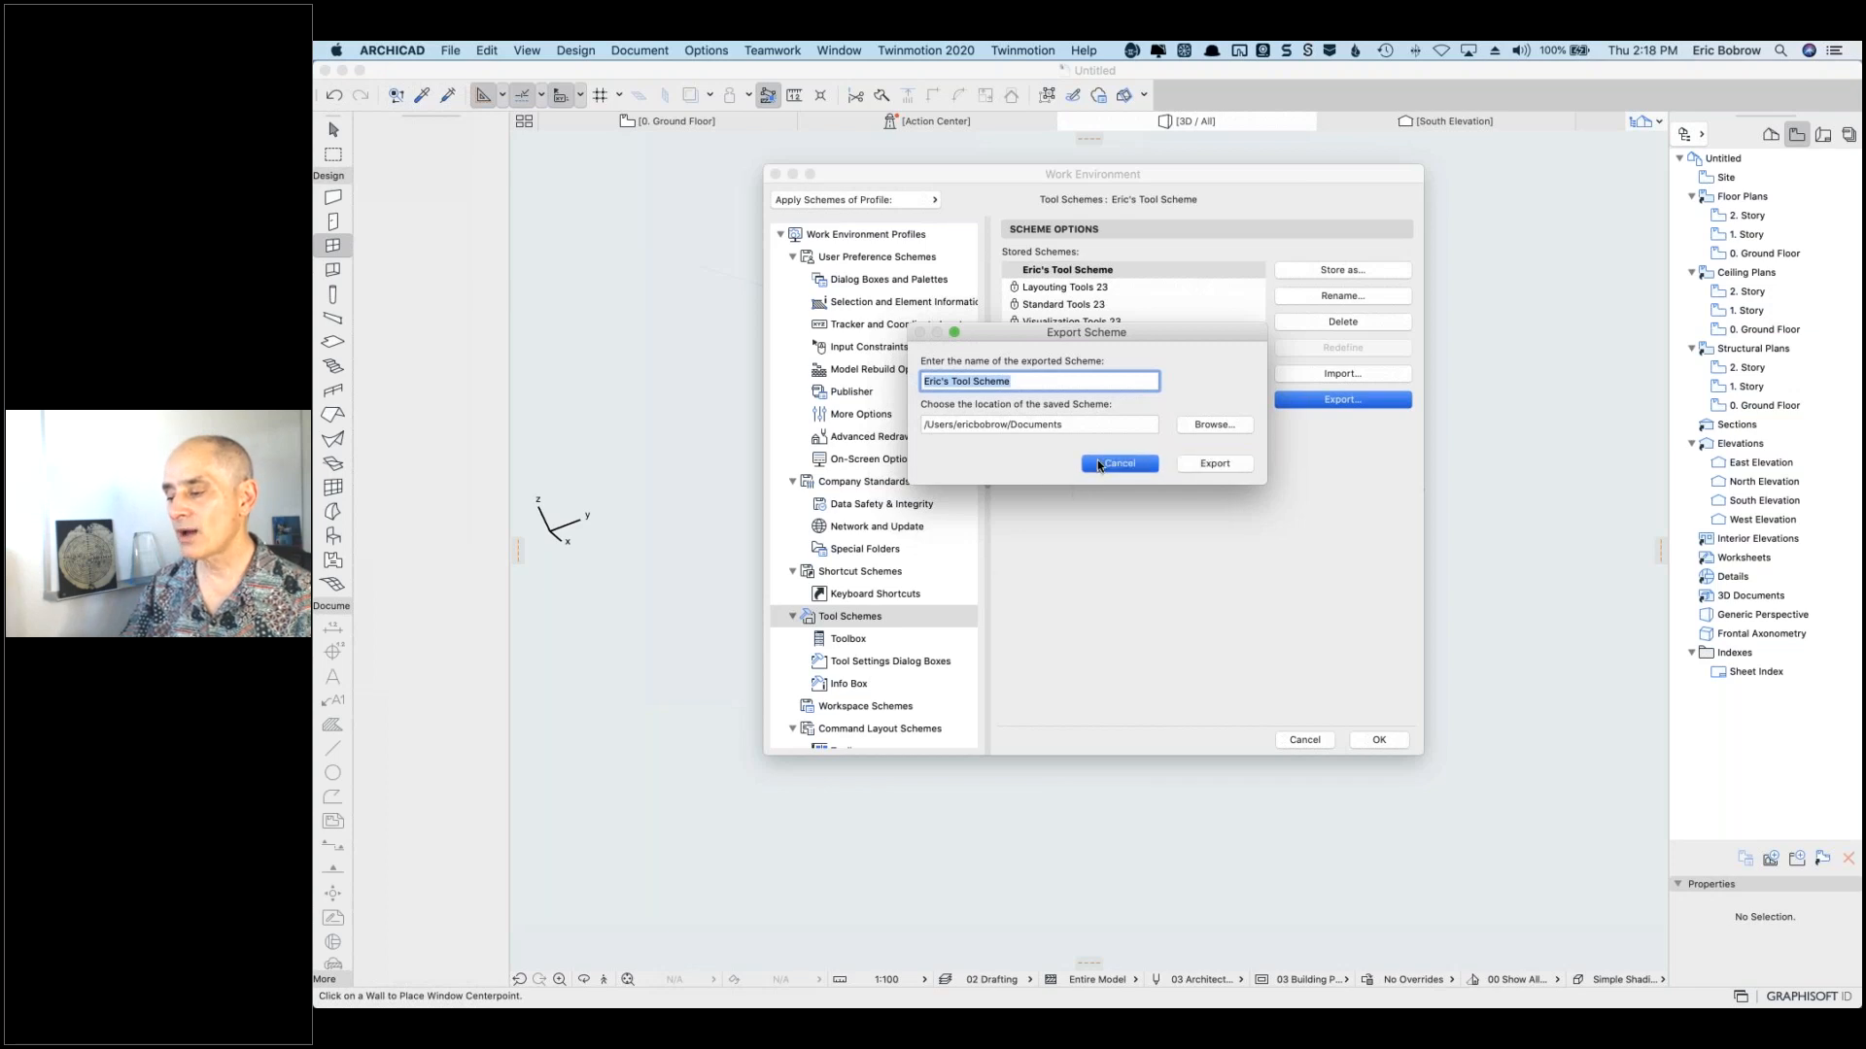
click(891, 236)
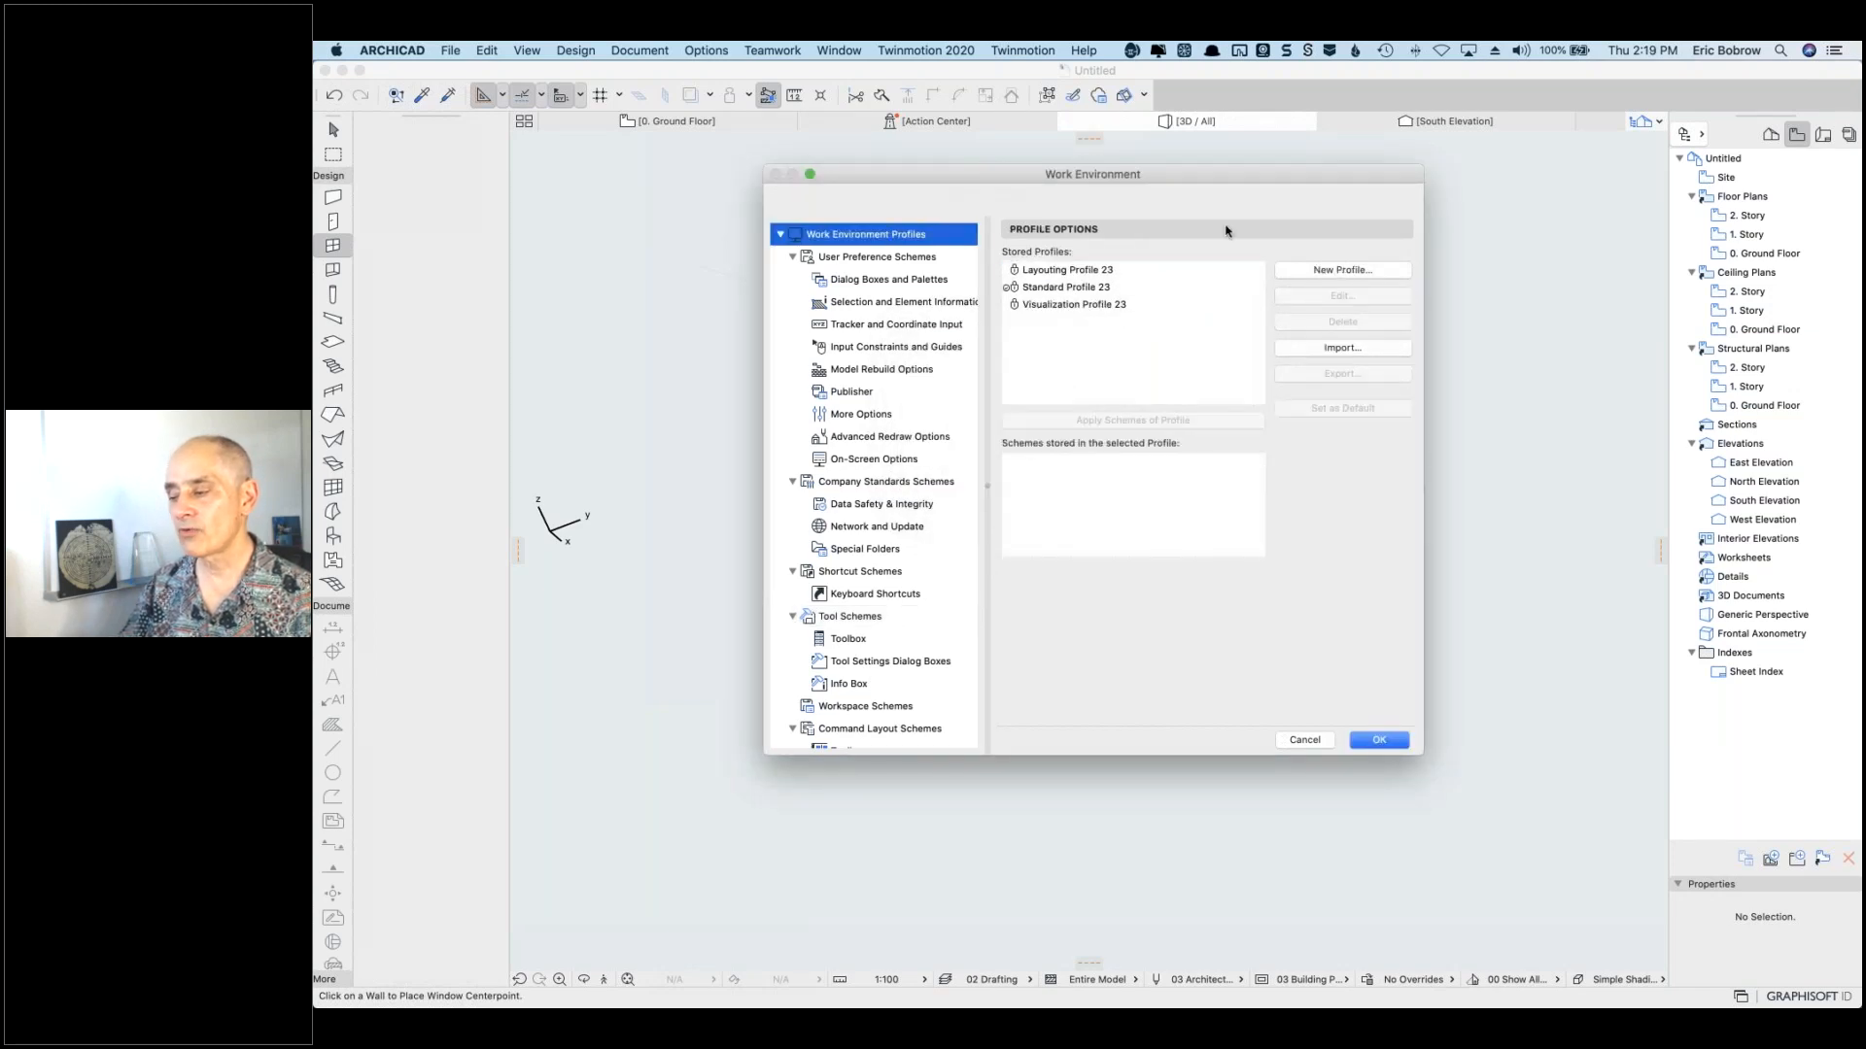
click(1085, 273)
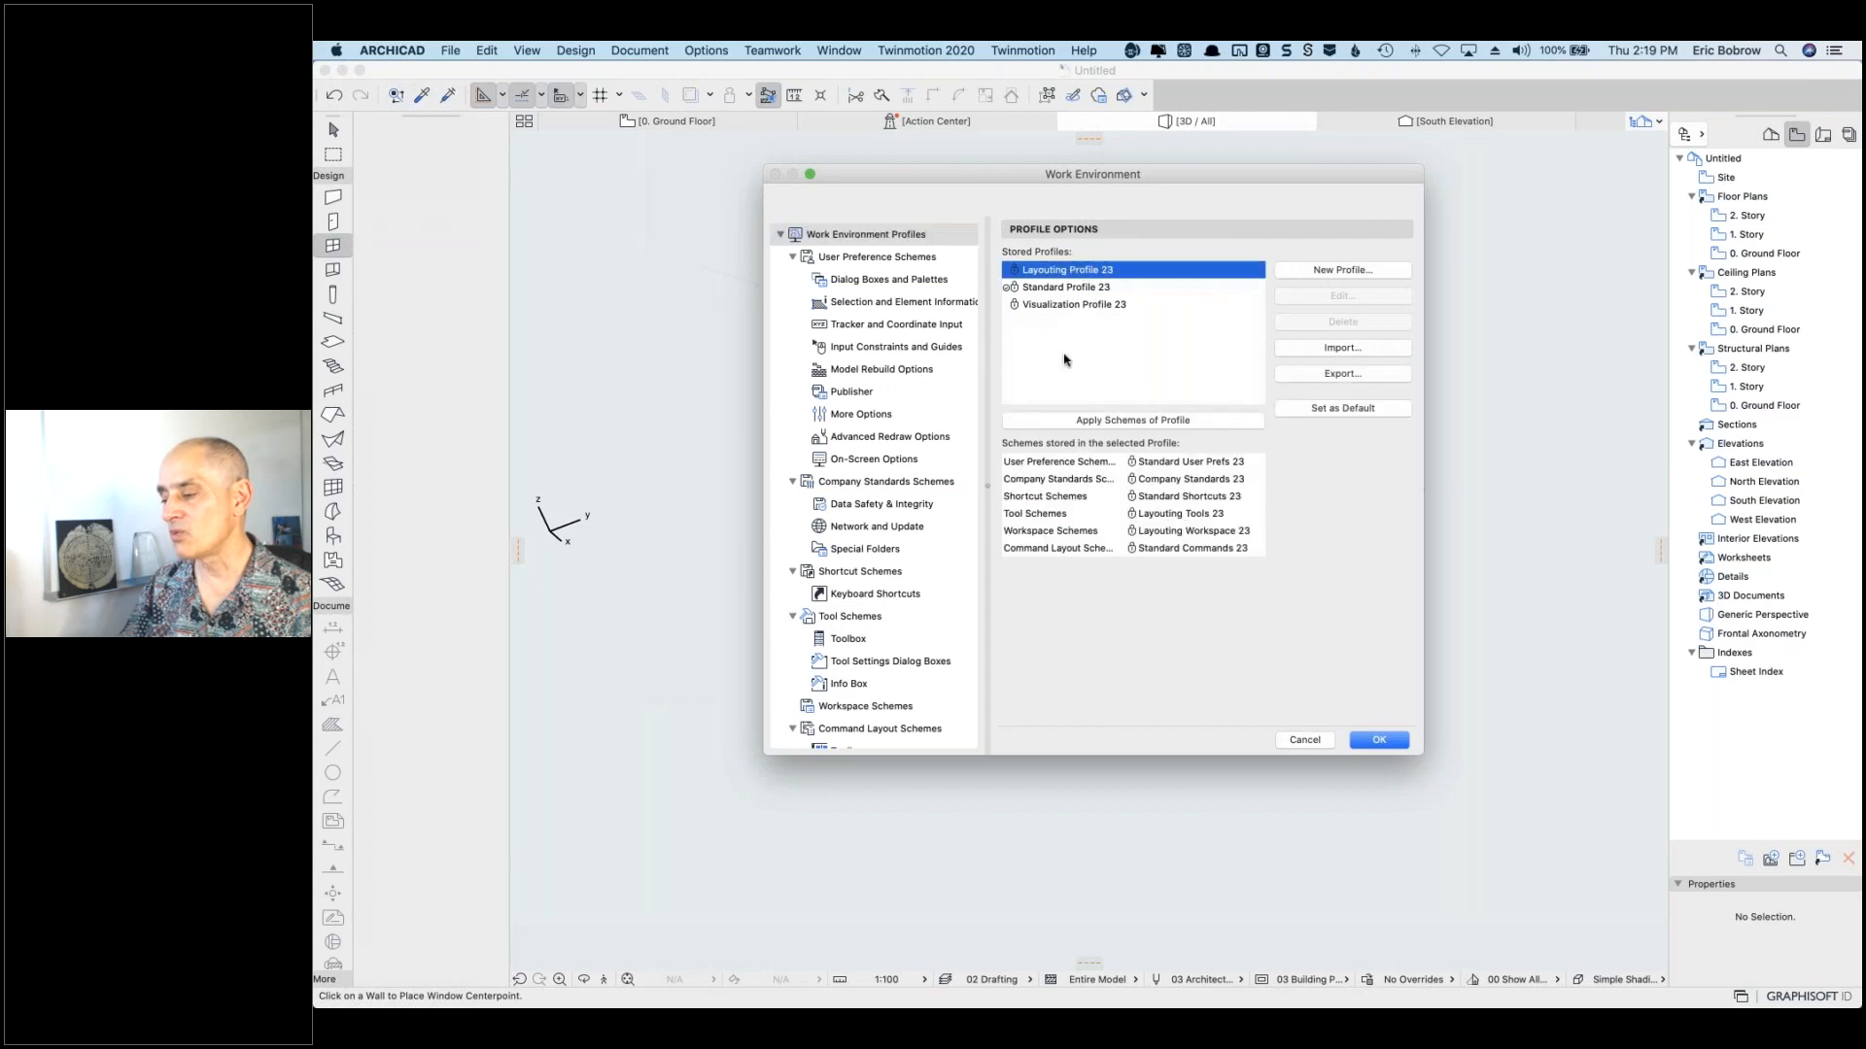
click(1064, 339)
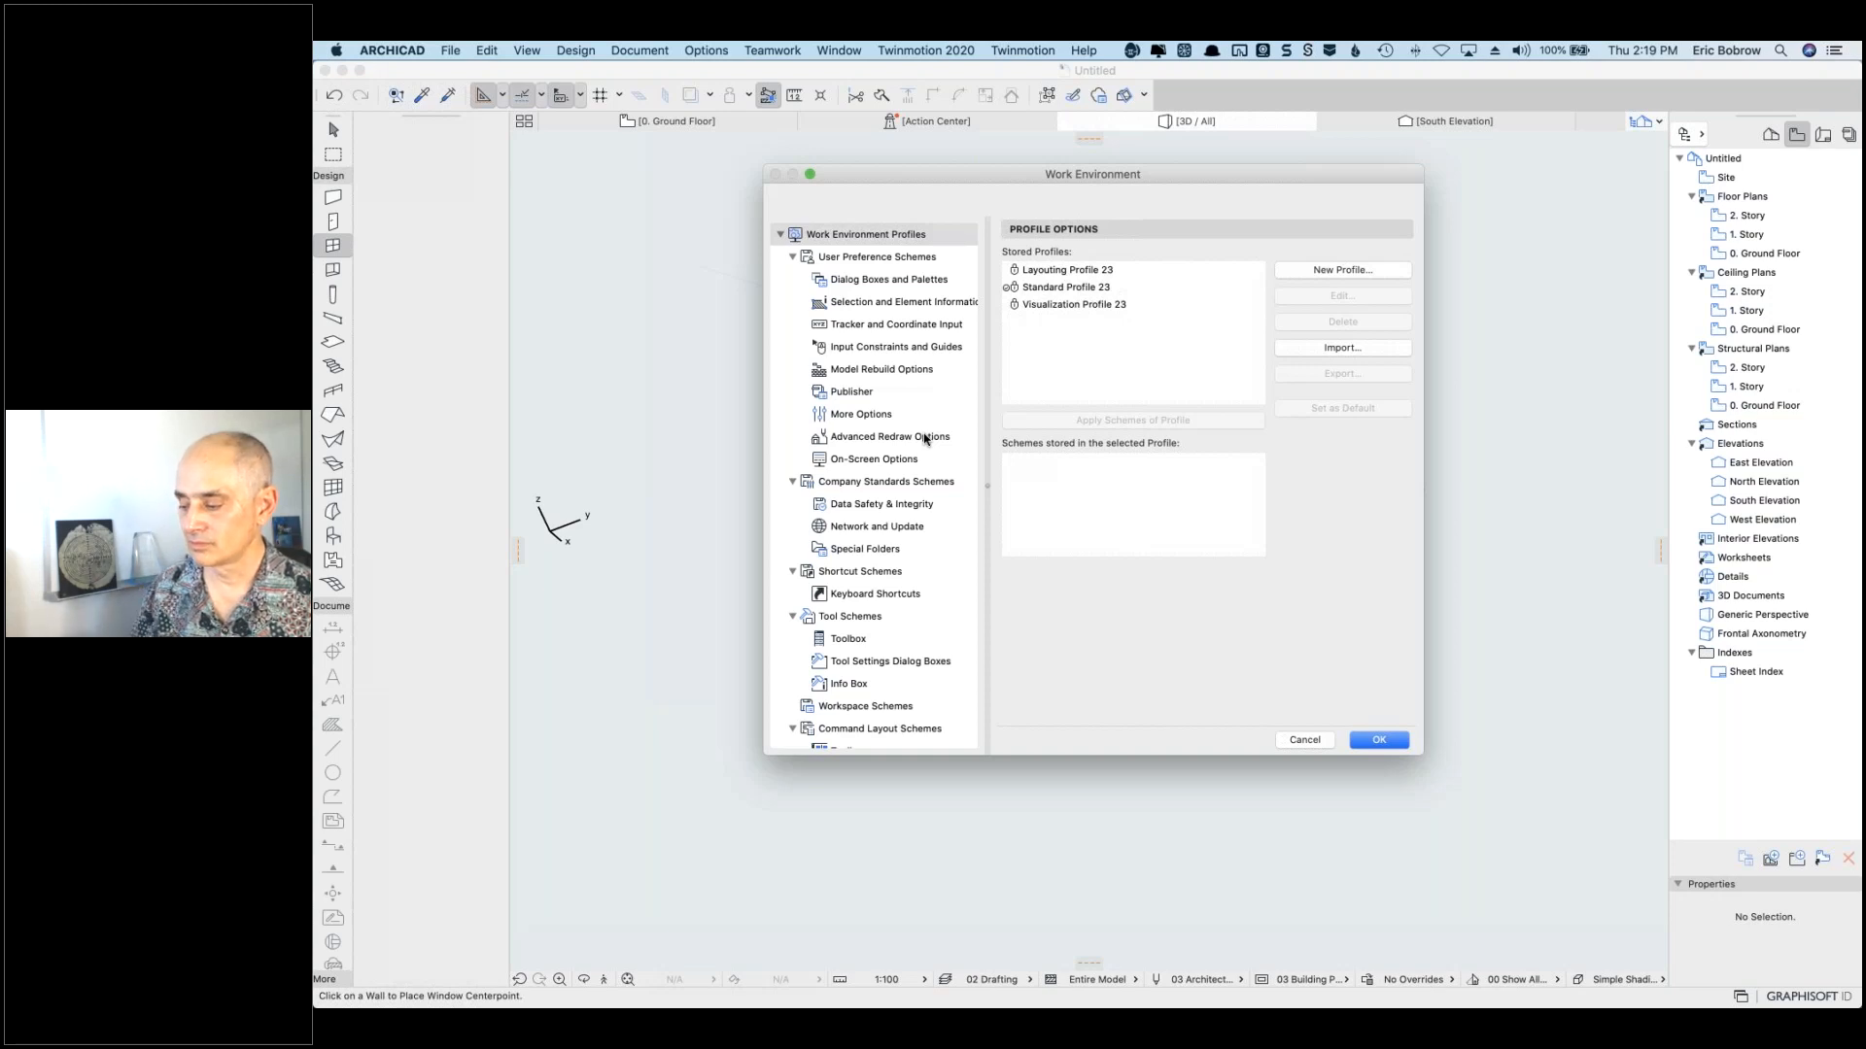
Step: Close the Work Environment dialog unchanged and switch to the other ARCHICAD version
click(1304, 741)
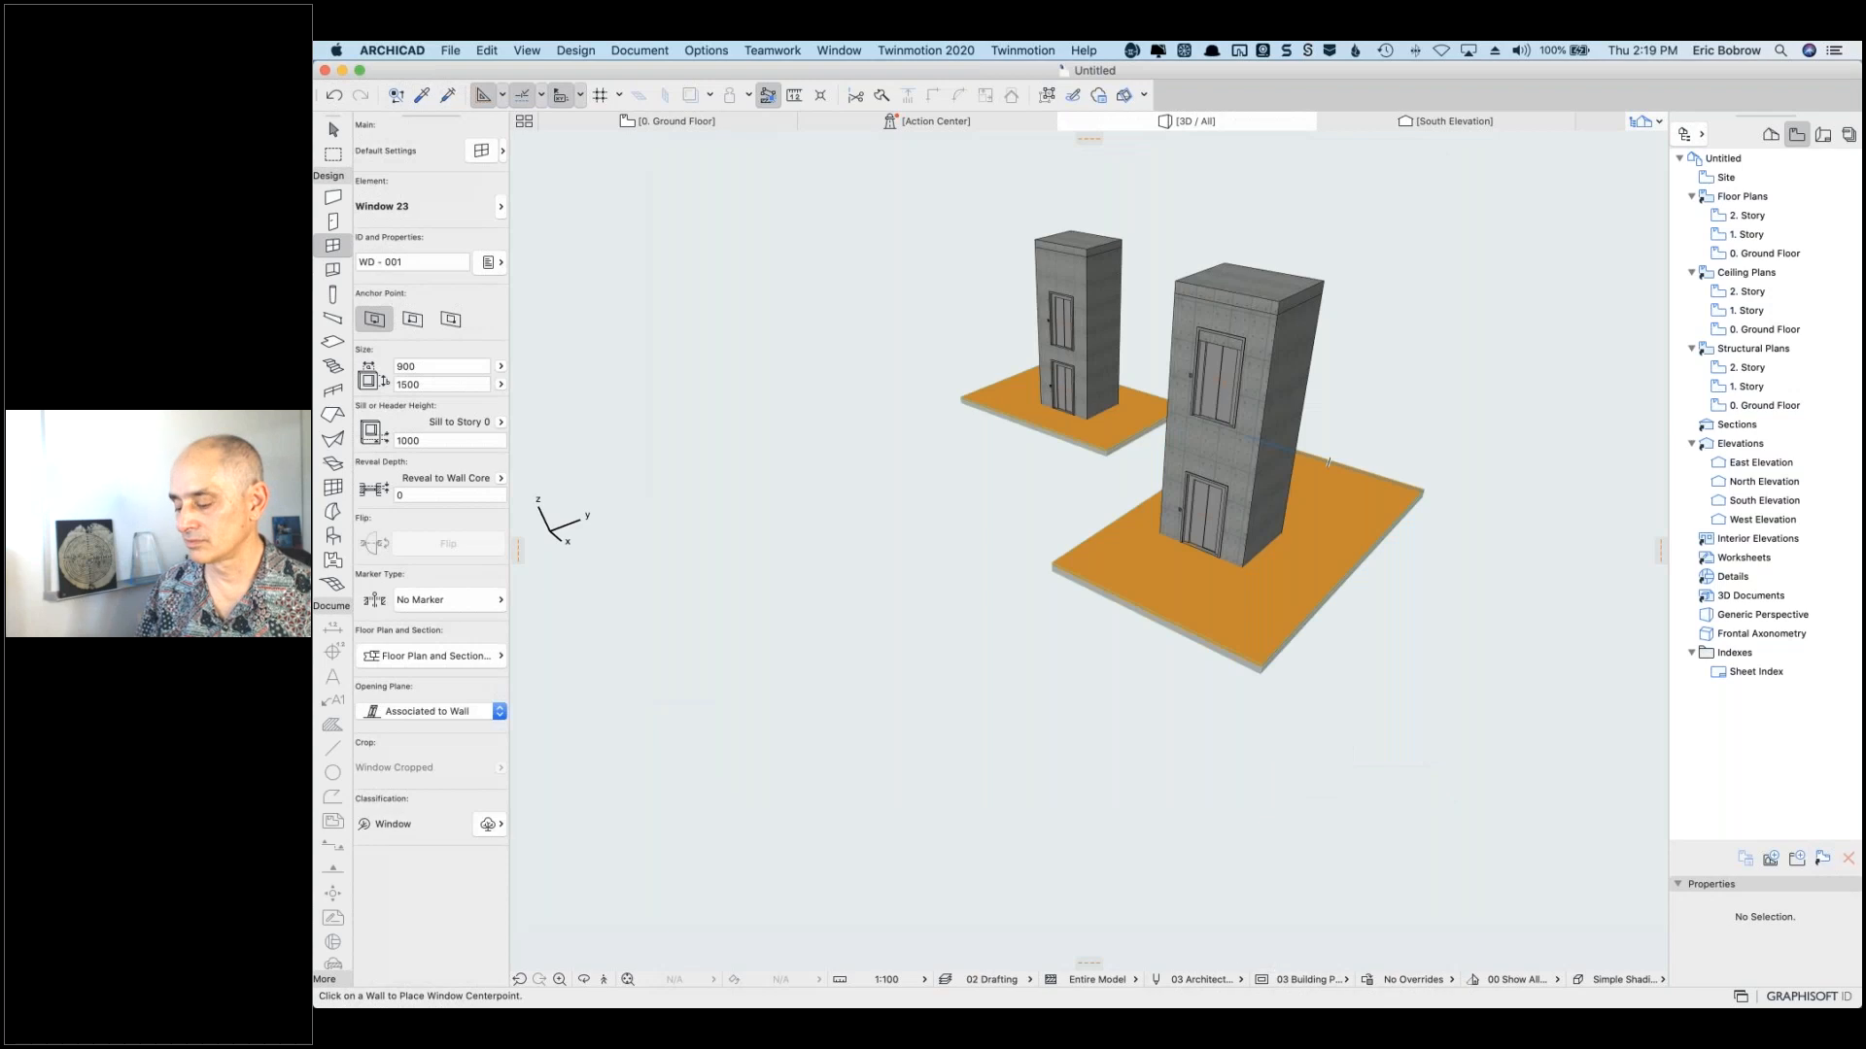
key(super+Tab)
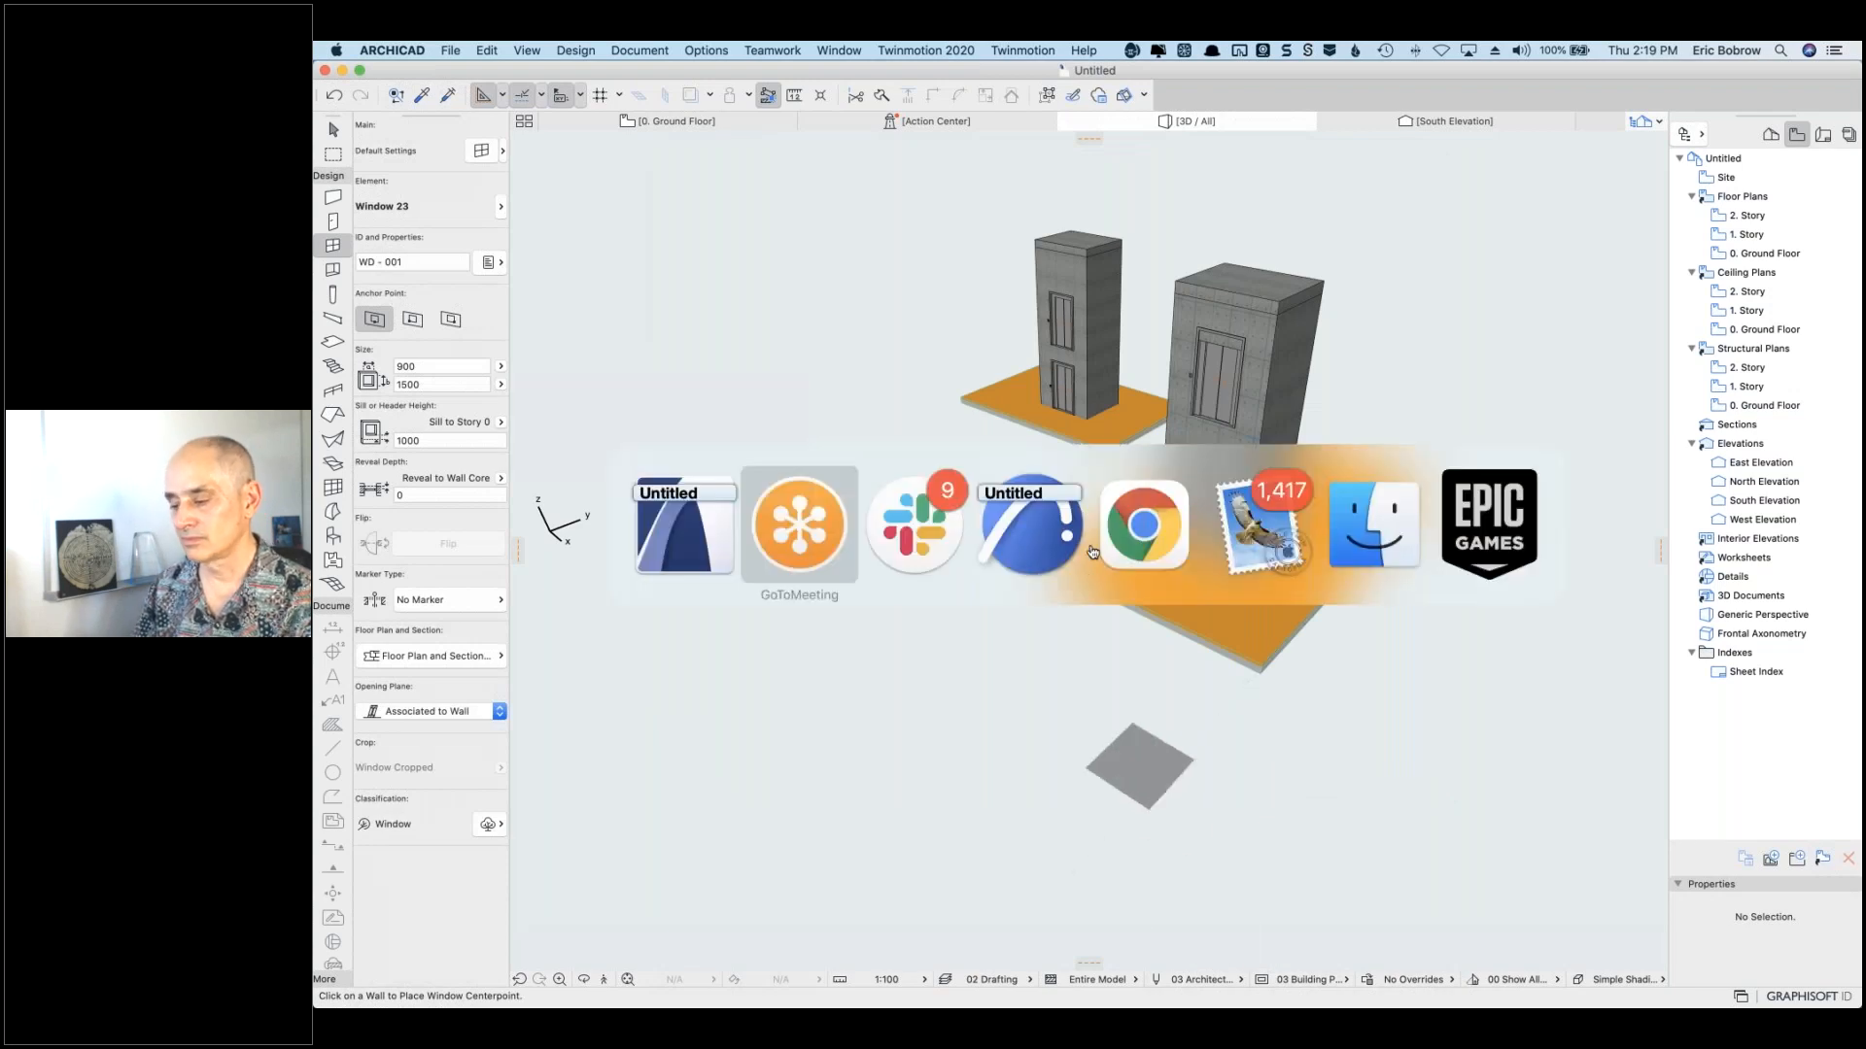
click(1020, 550)
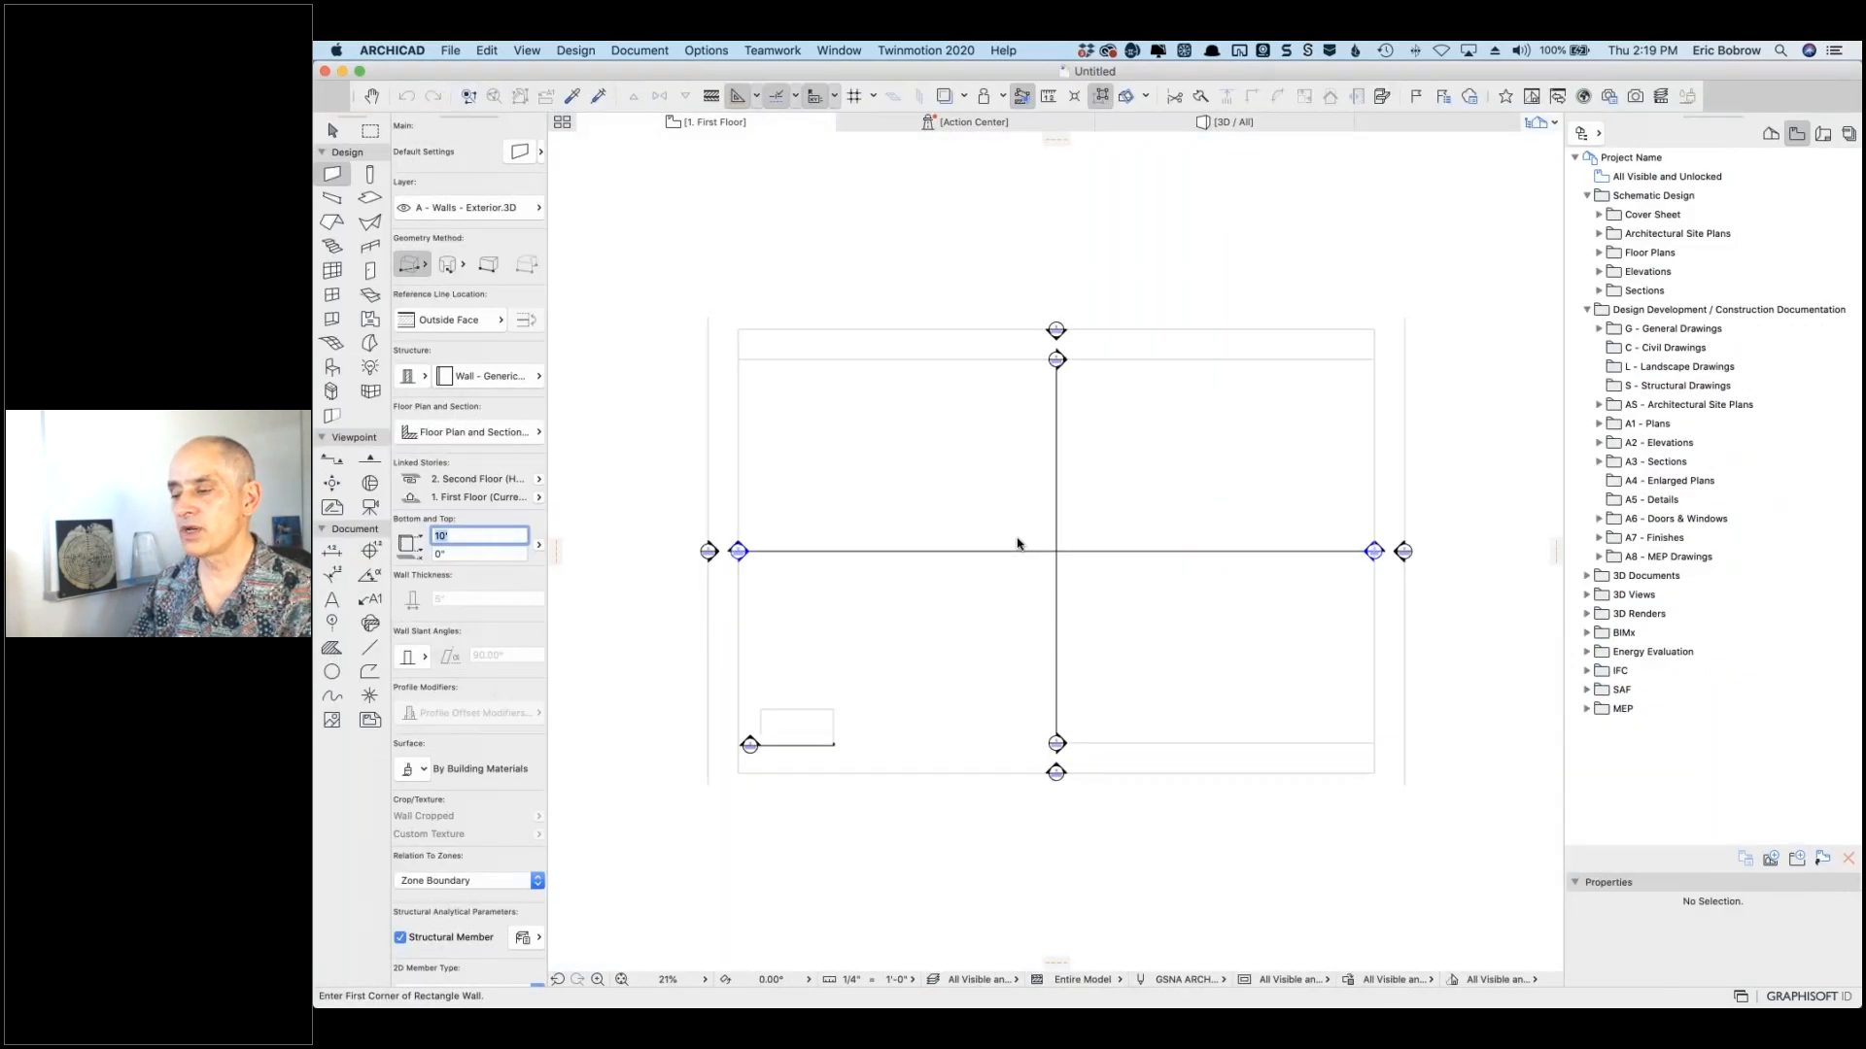
Step: Open Options > Work Environment and show its Work Environment Profiles page
click(707, 50)
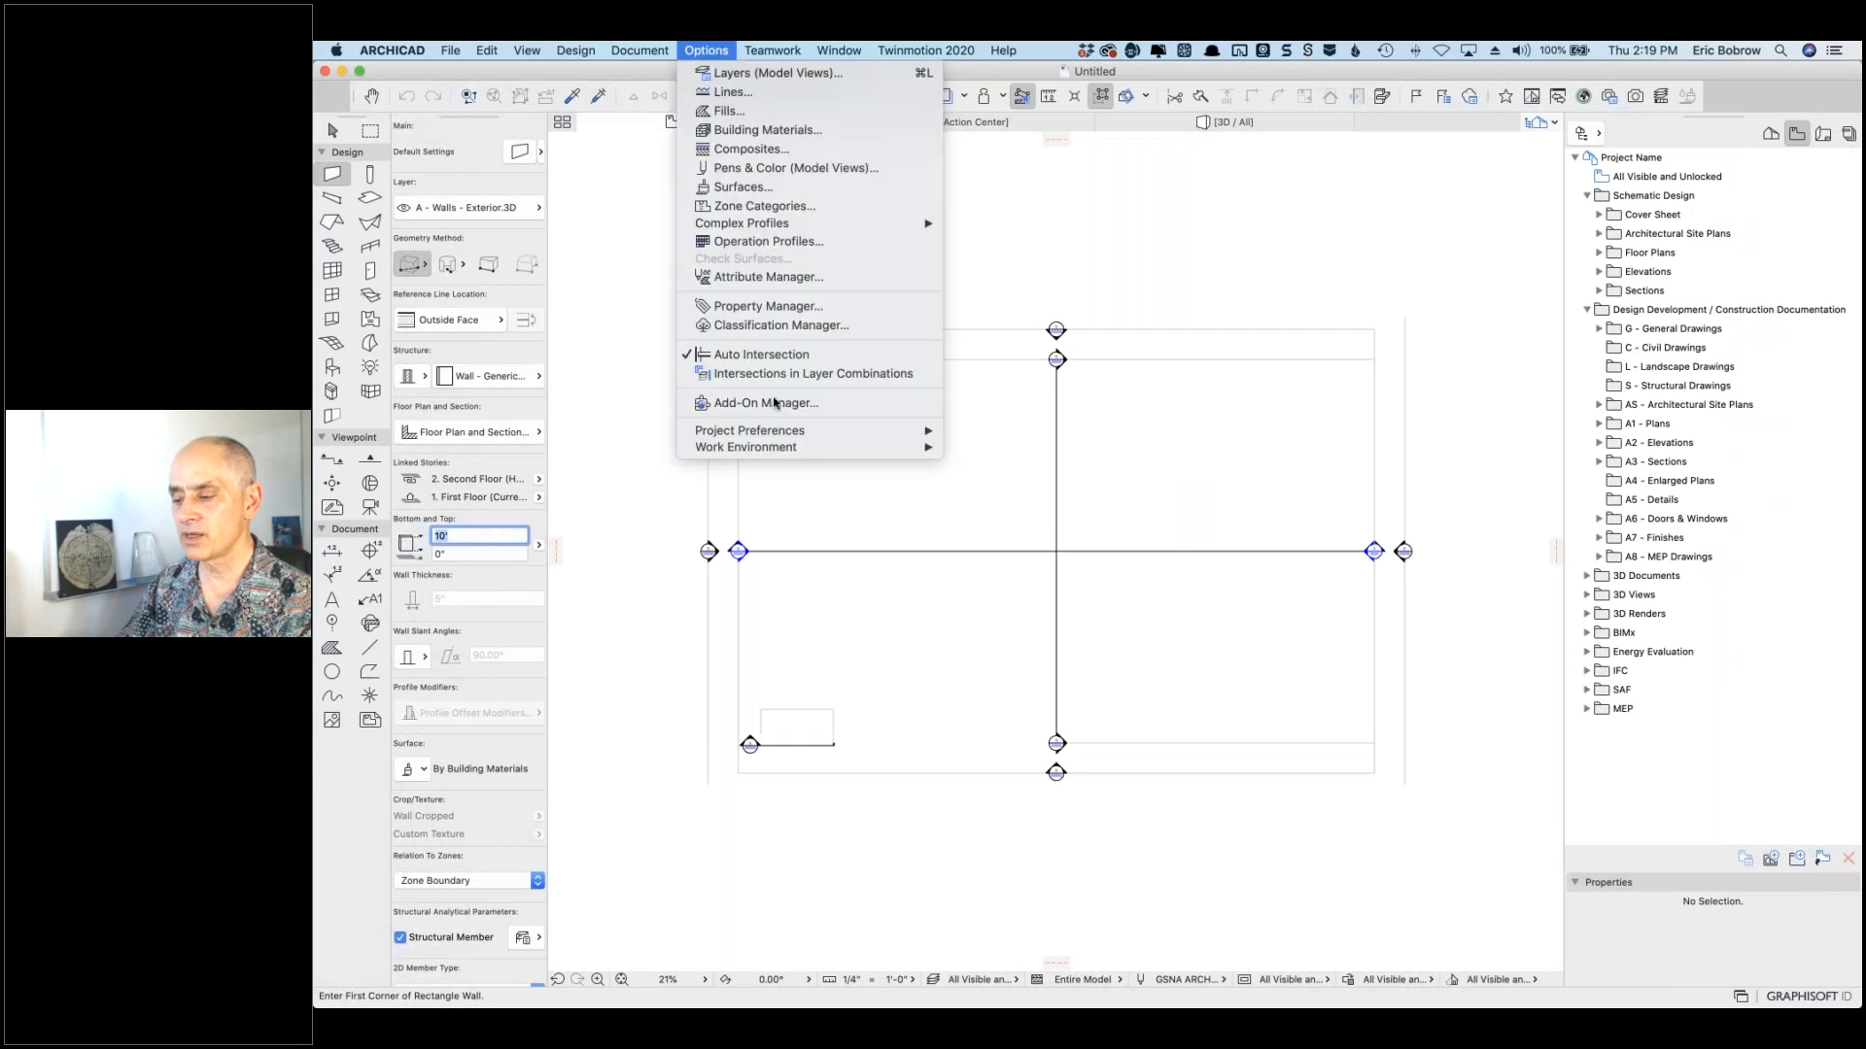
mouse_move(775, 450)
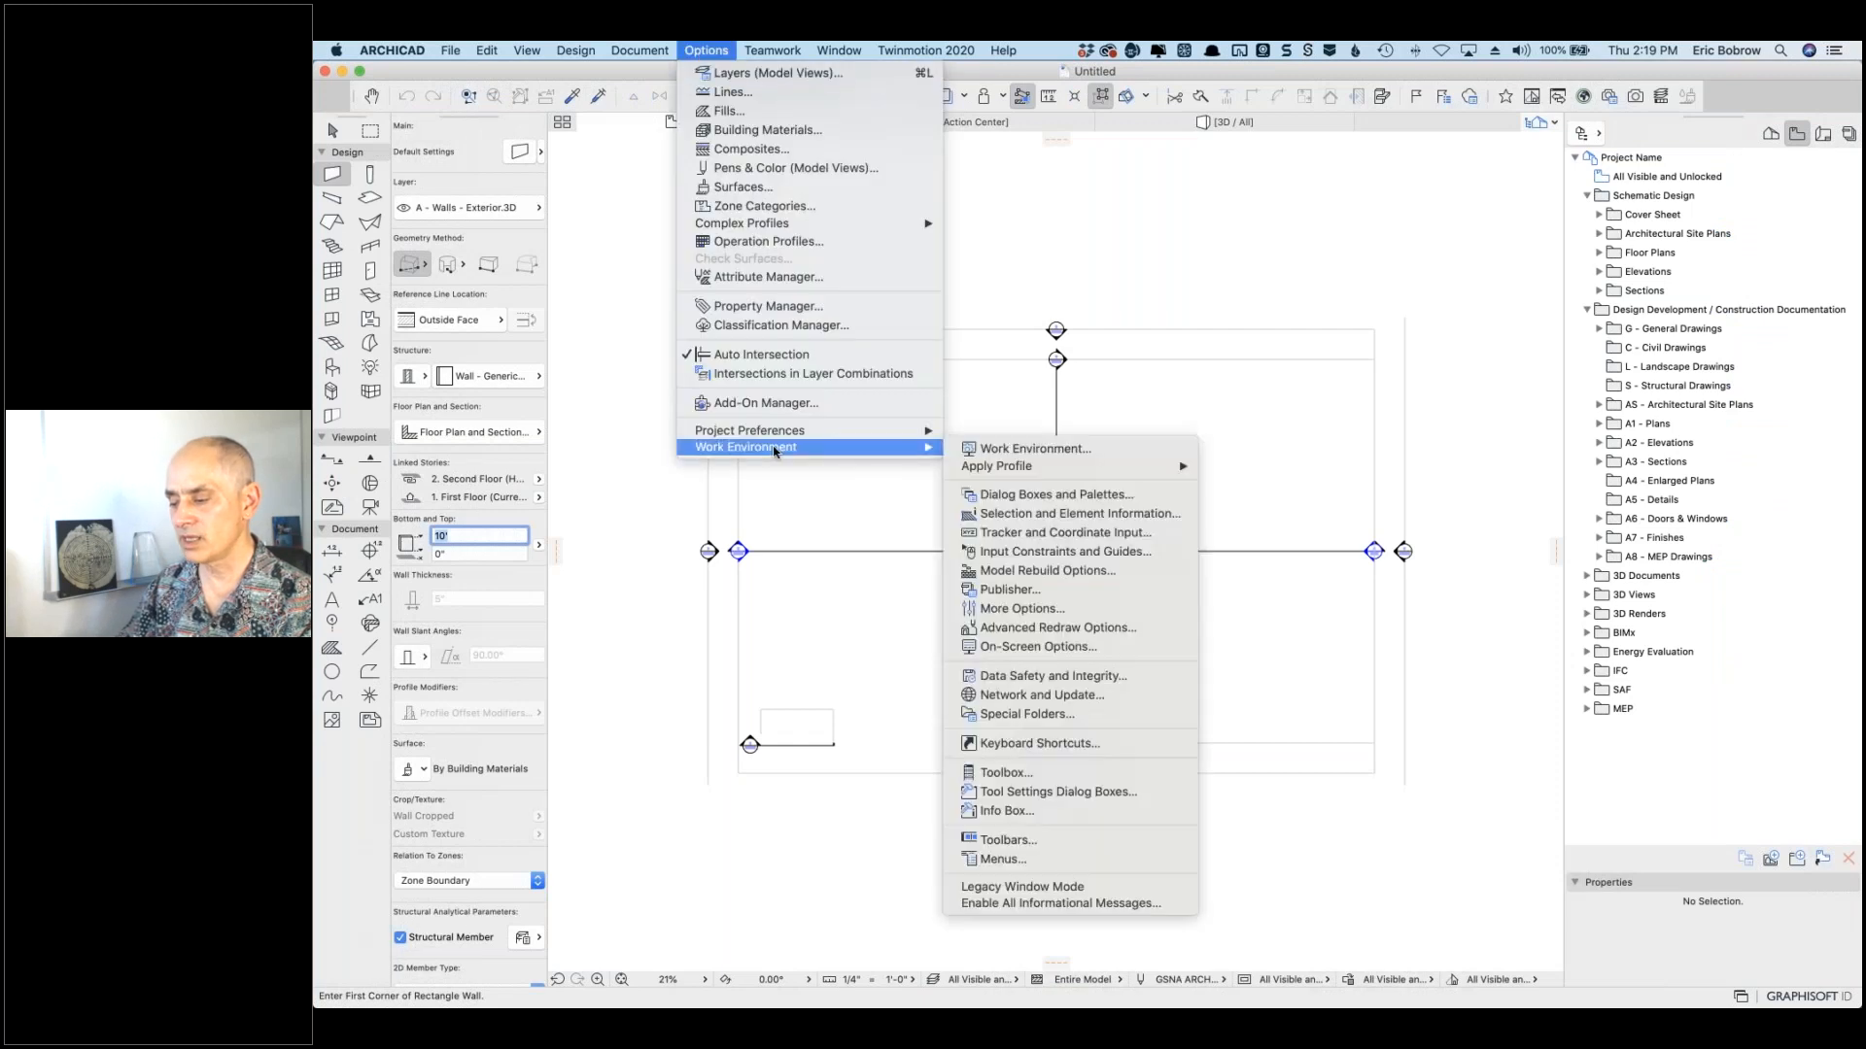
click(1035, 452)
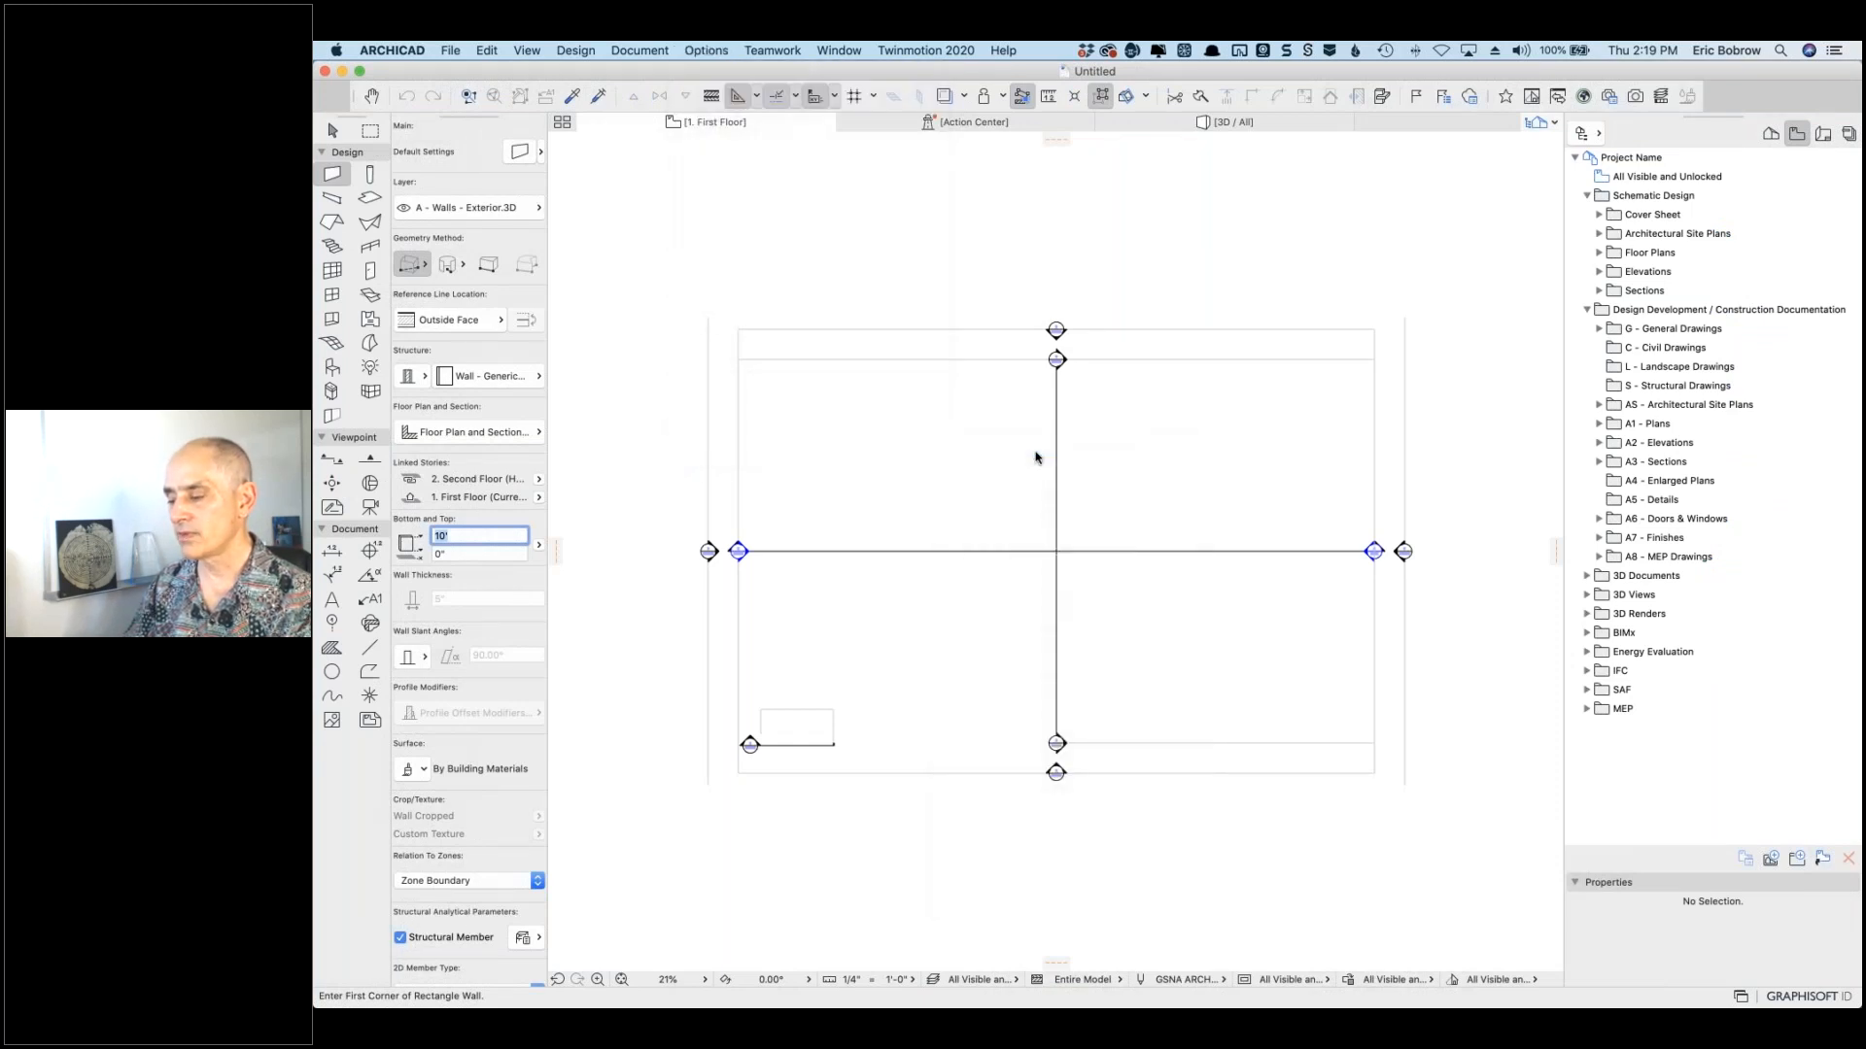
click(863, 156)
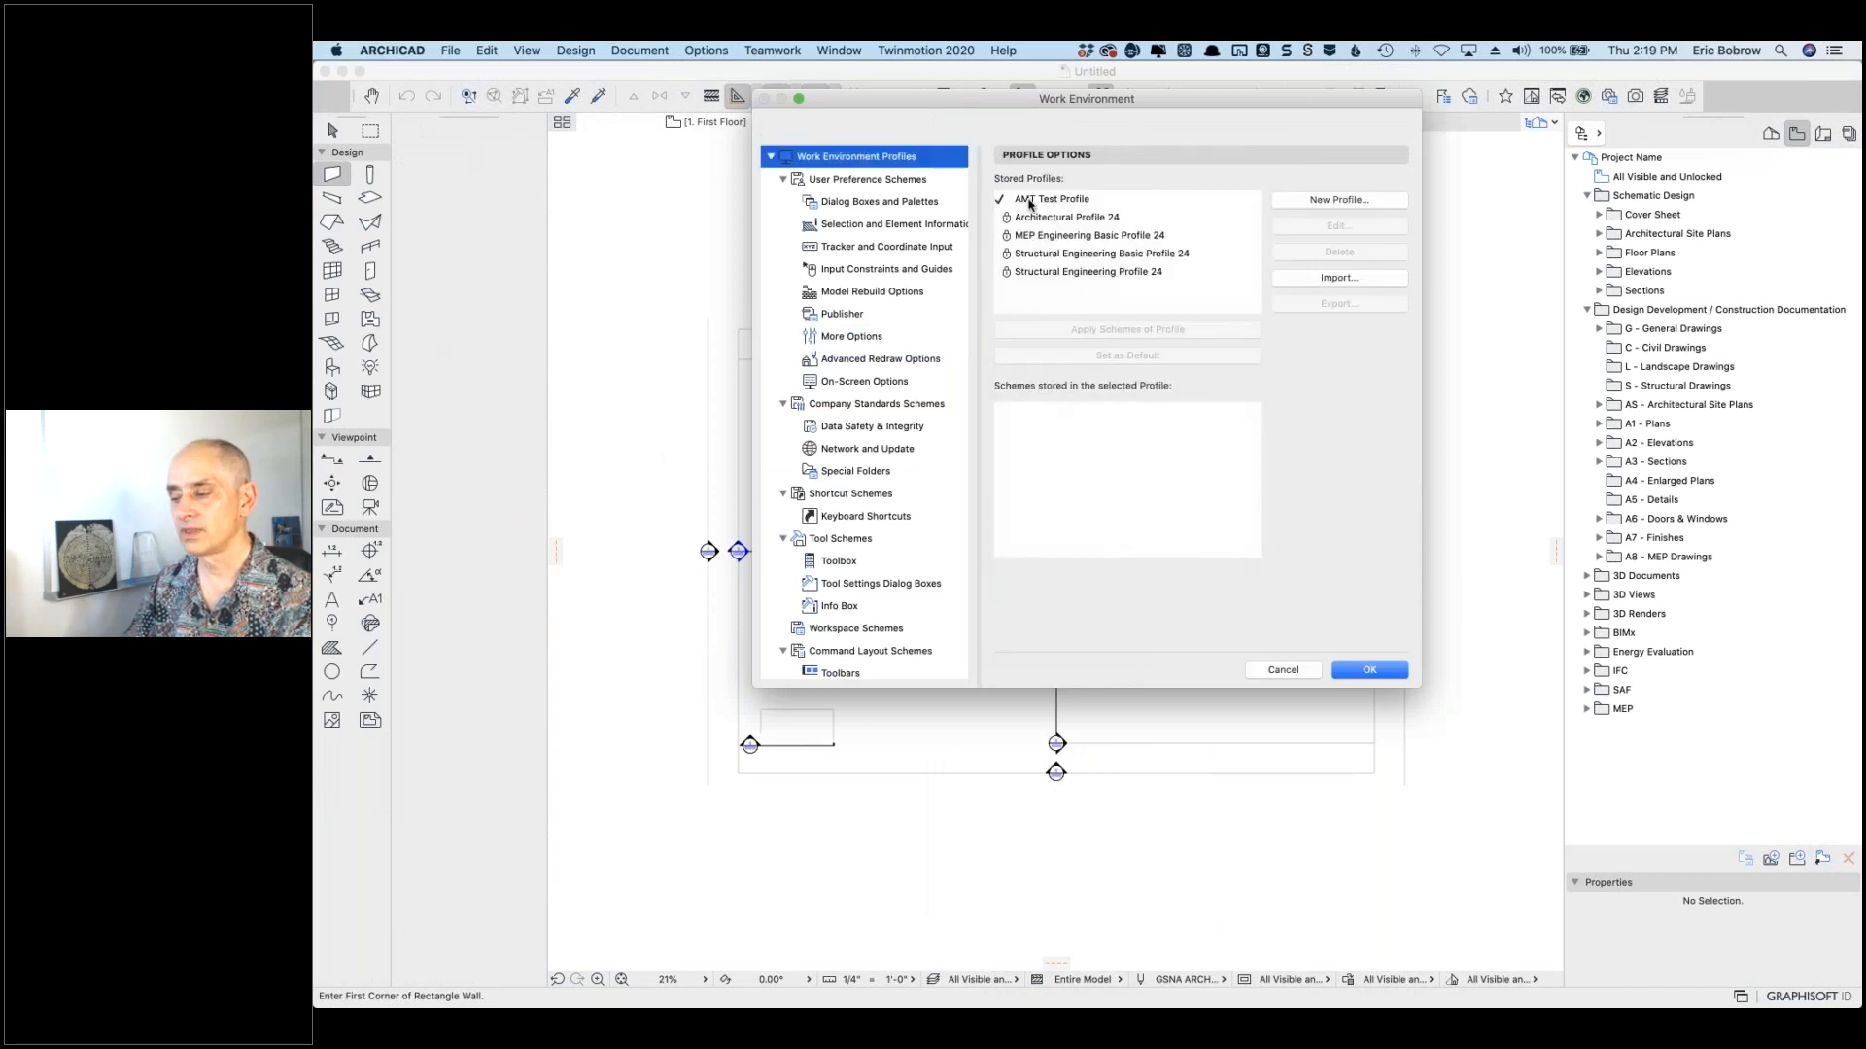
Step: Inspect the schemes in MEP Engineering Basic Profile 24, then cancel the dialog
click(1064, 238)
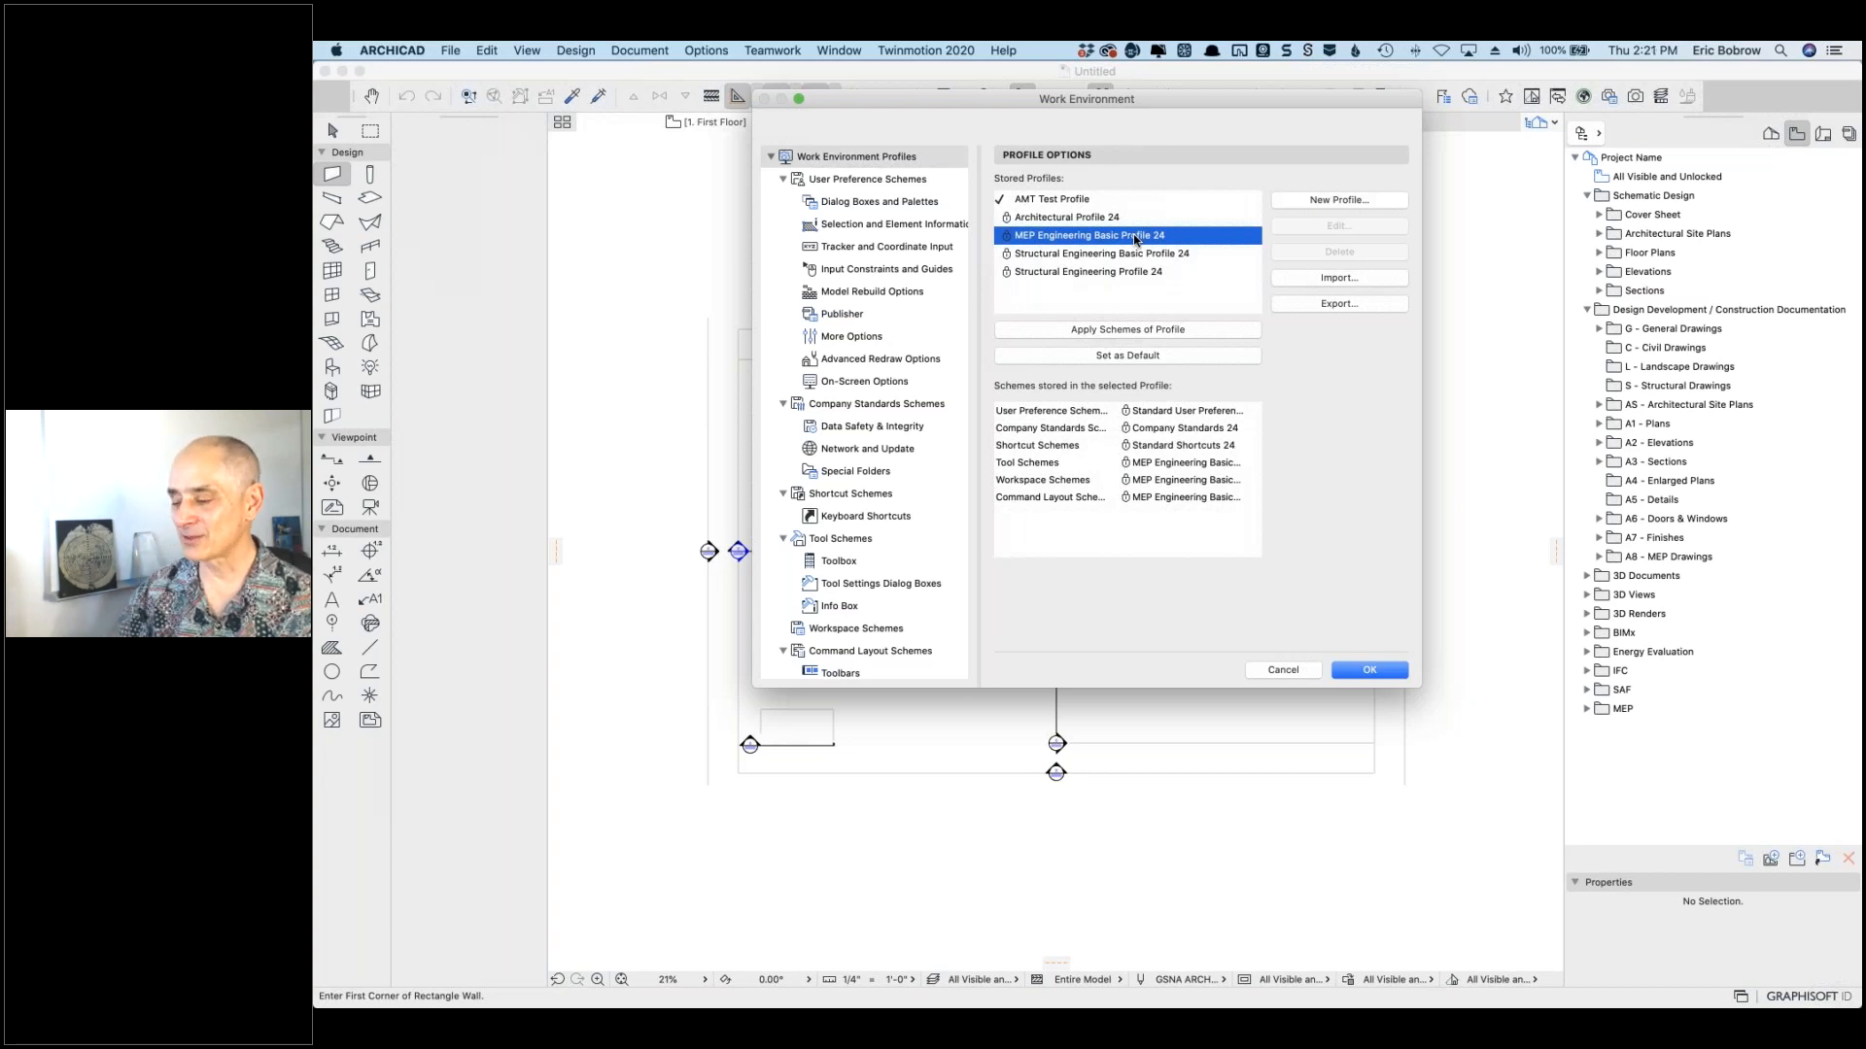
click(1283, 671)
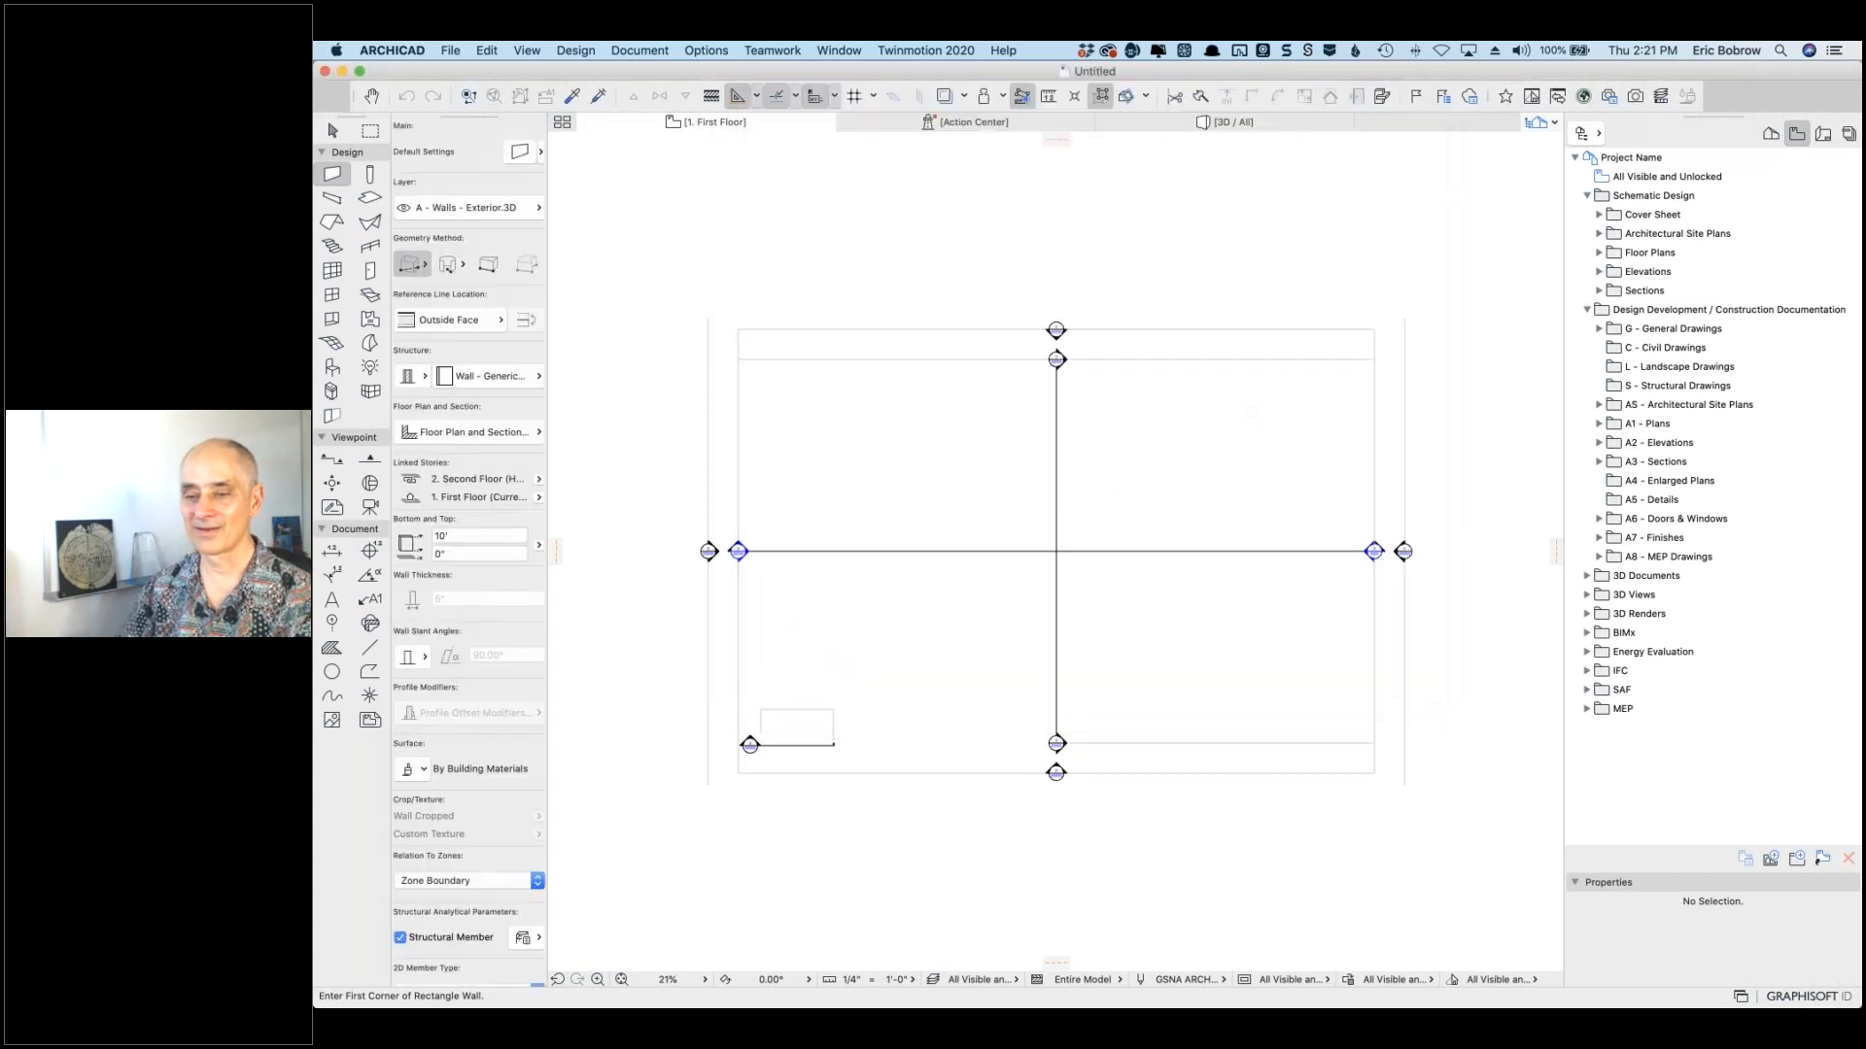
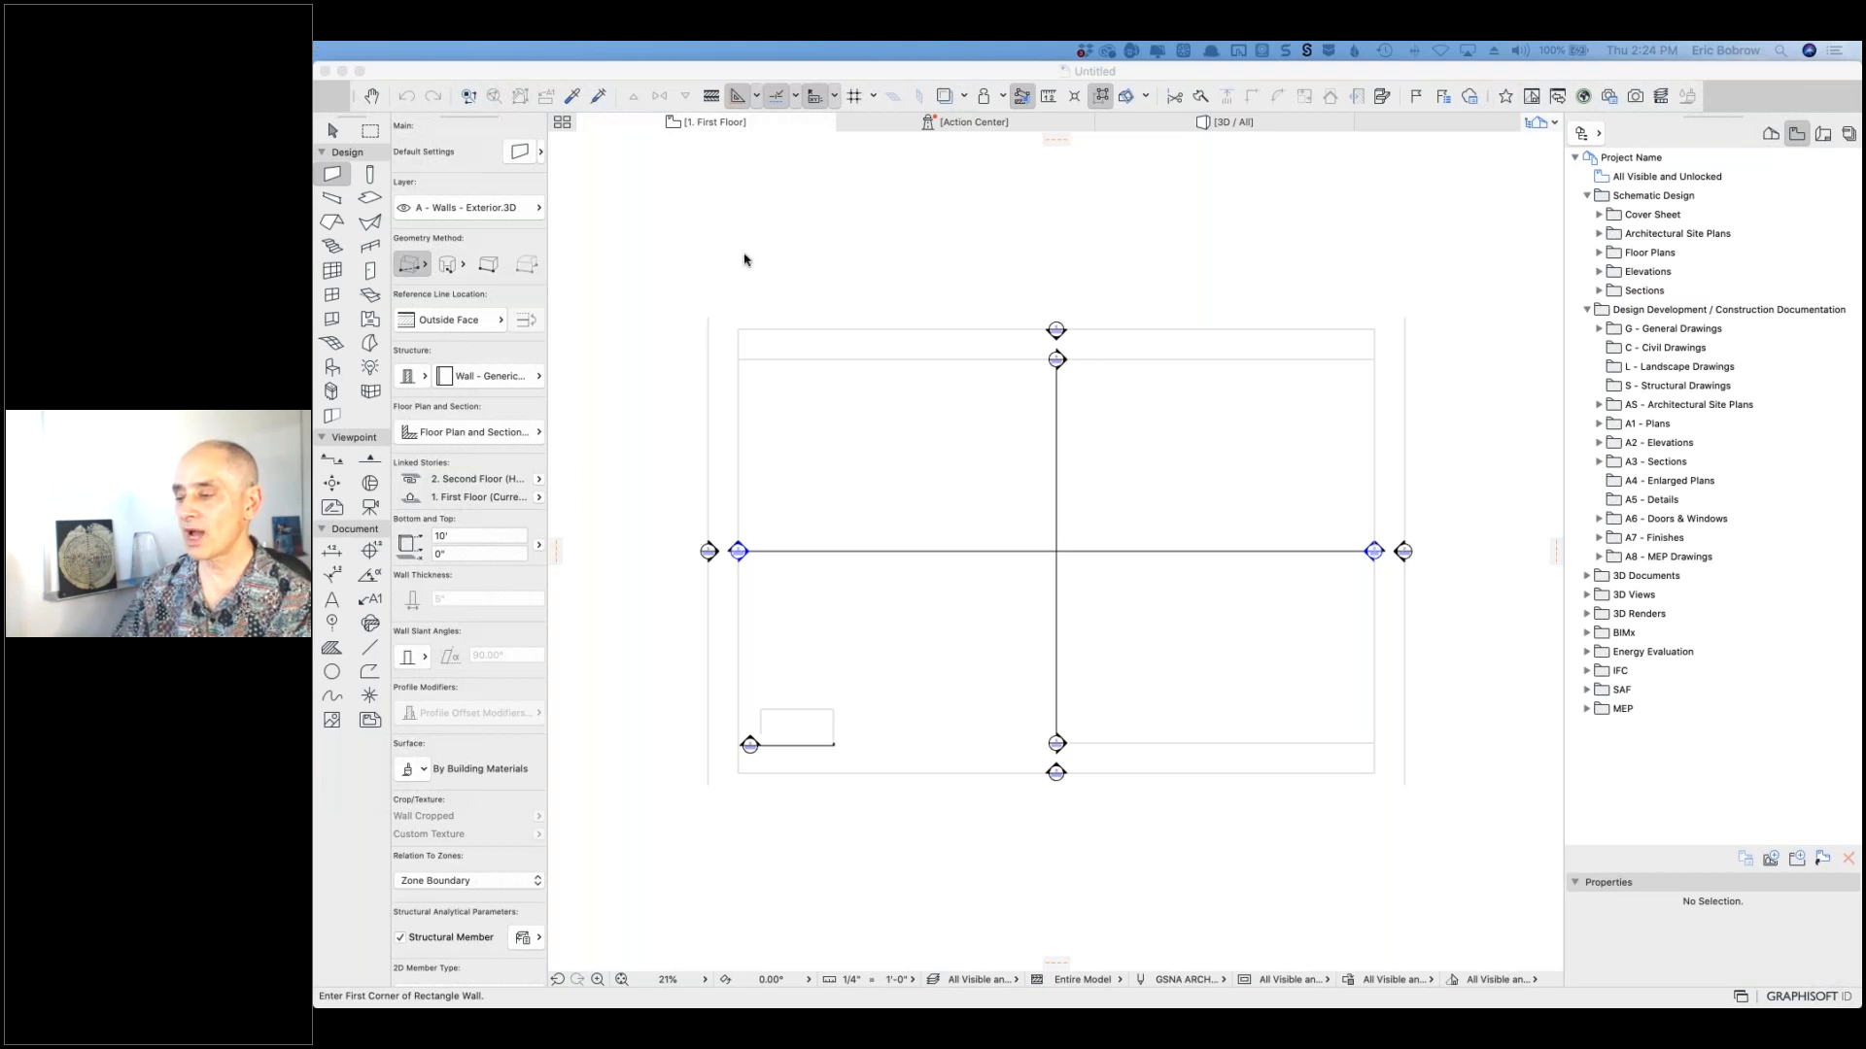
Step: Float the project navigator at the top right of the floor plan and stretch it taller
click(928, 50)
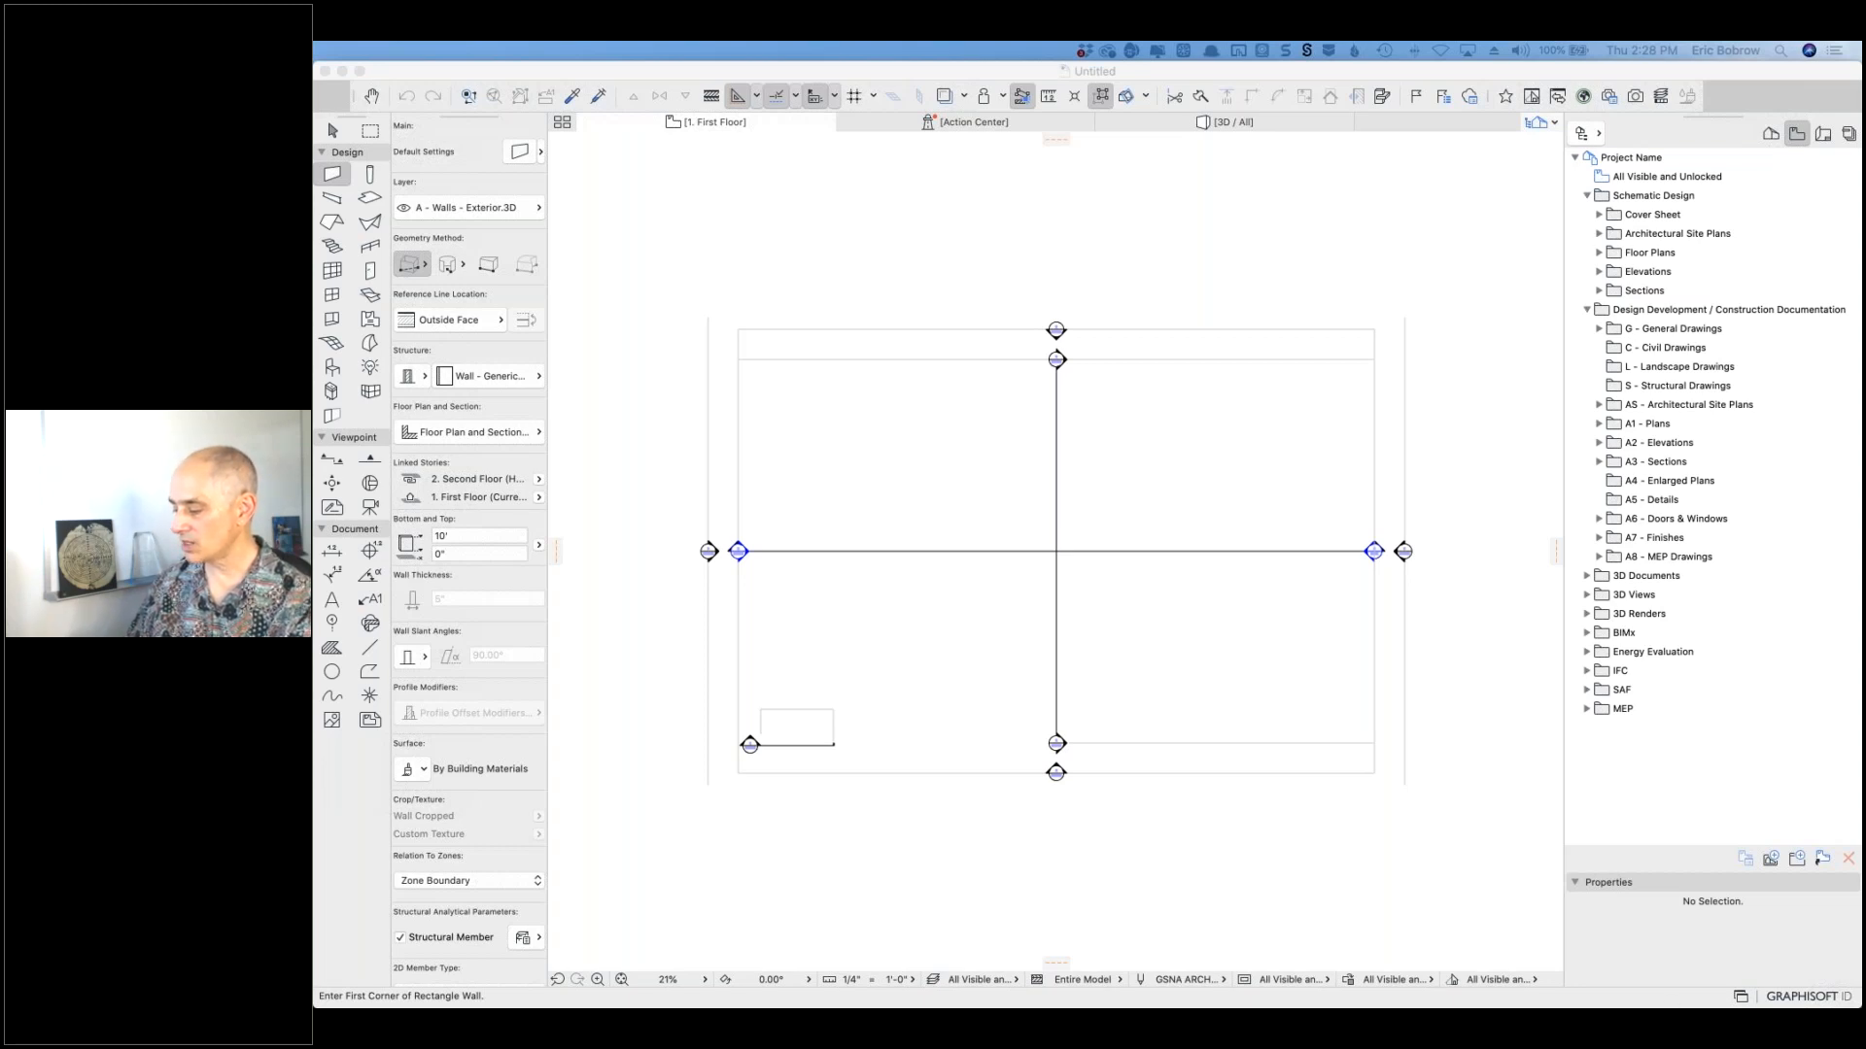
click(1512, 874)
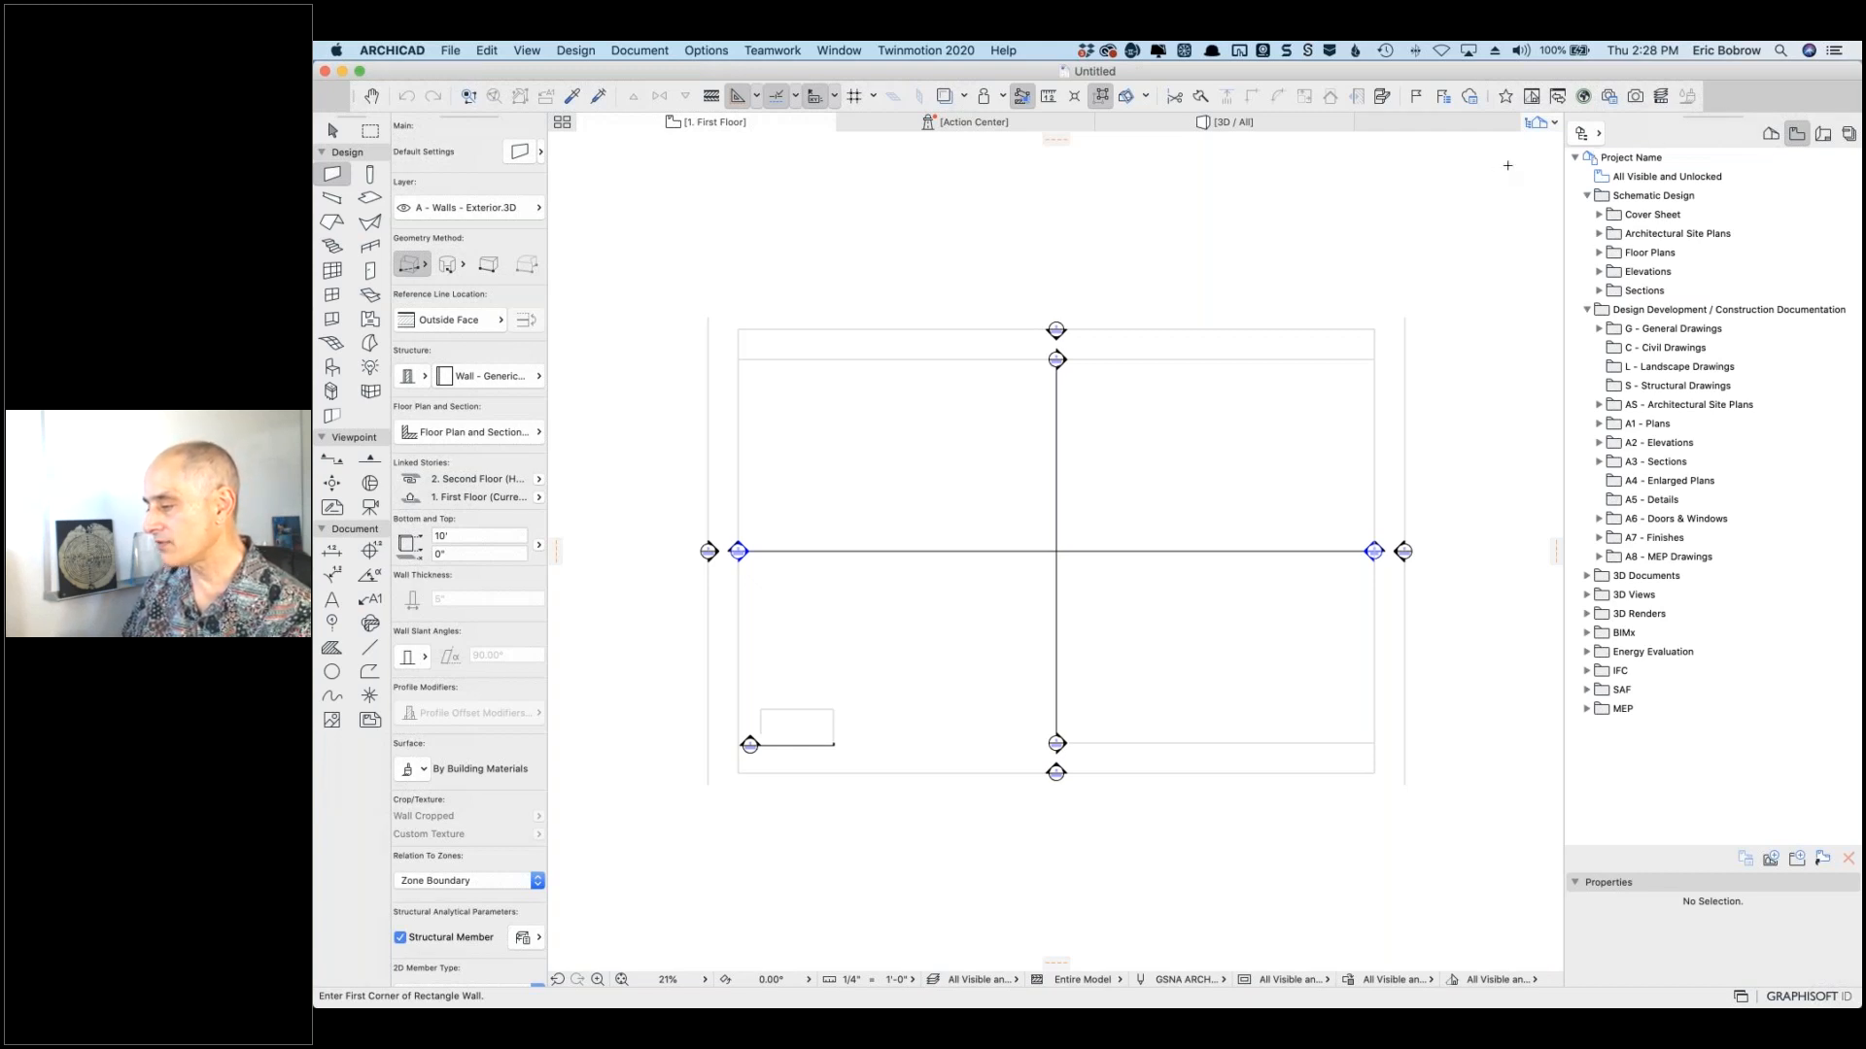
mouse_move(1704, 126)
mouse_down()
mouse_move(1624, 155)
mouse_move(1510, 156)
mouse_up()
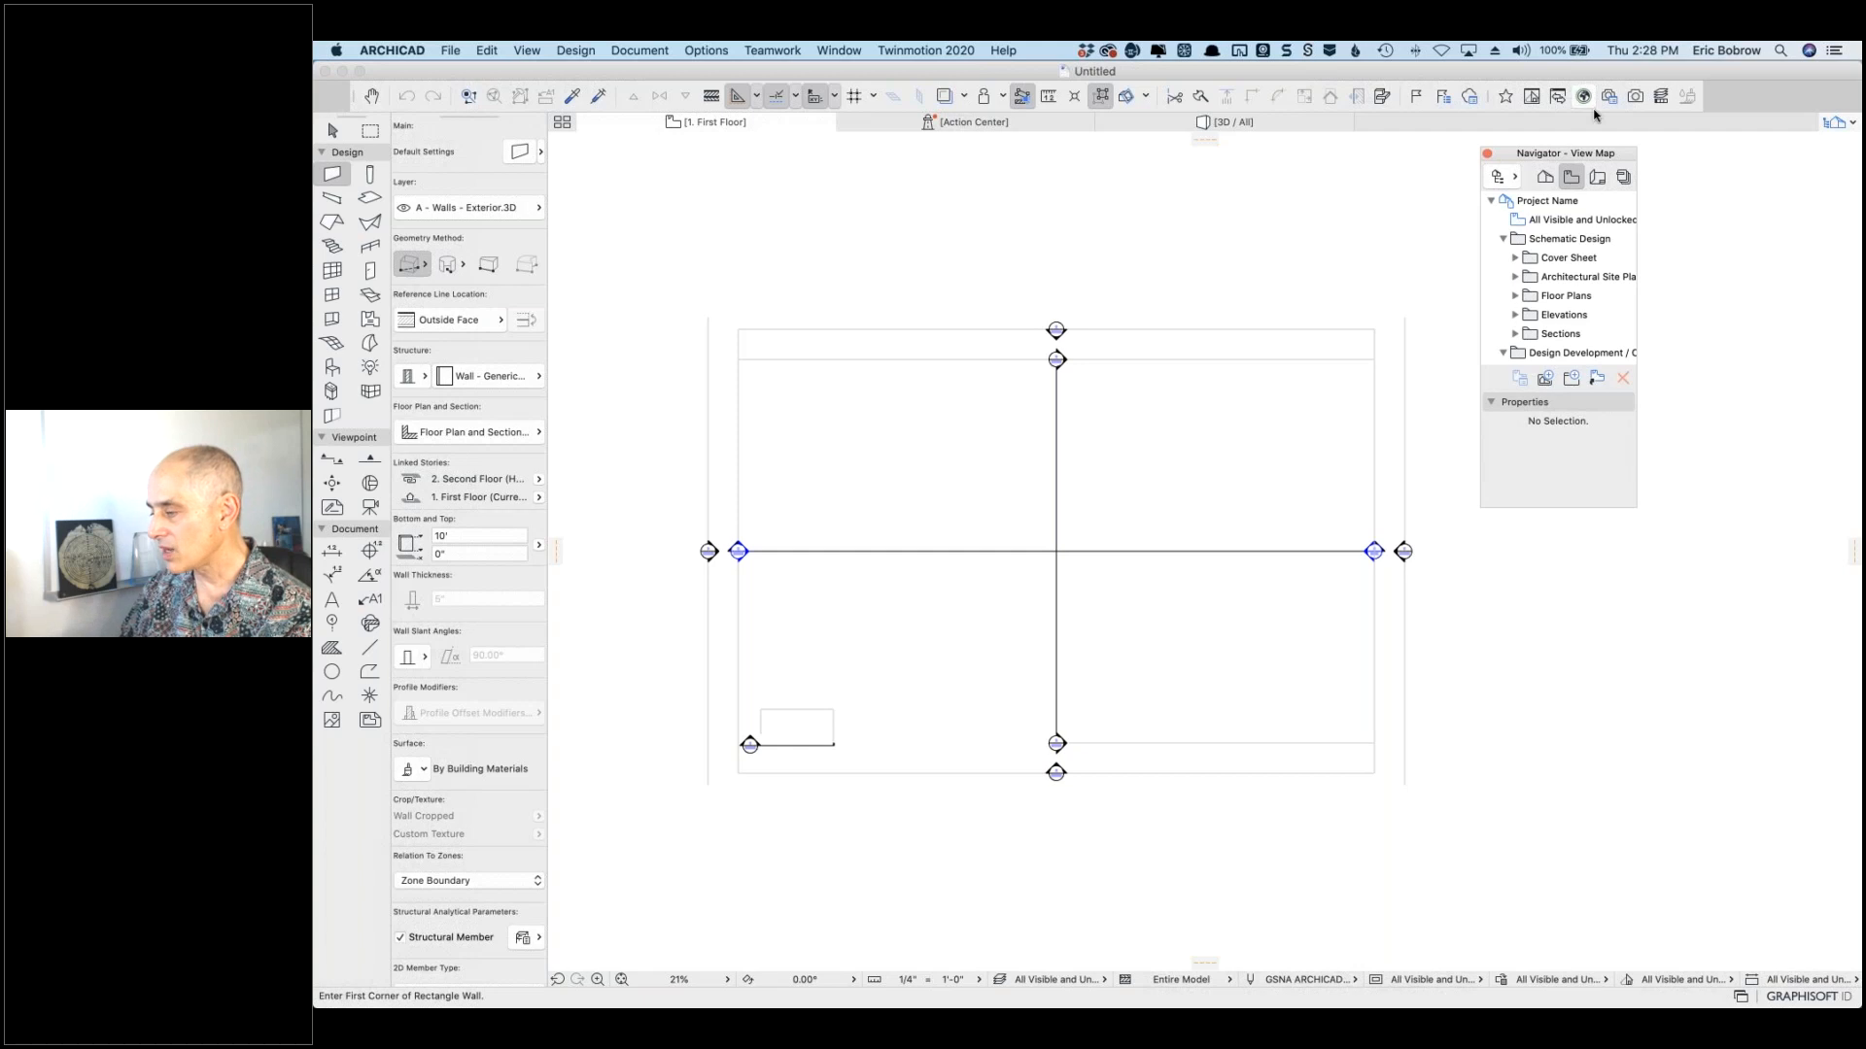
drag(1635, 156, 1852, 179)
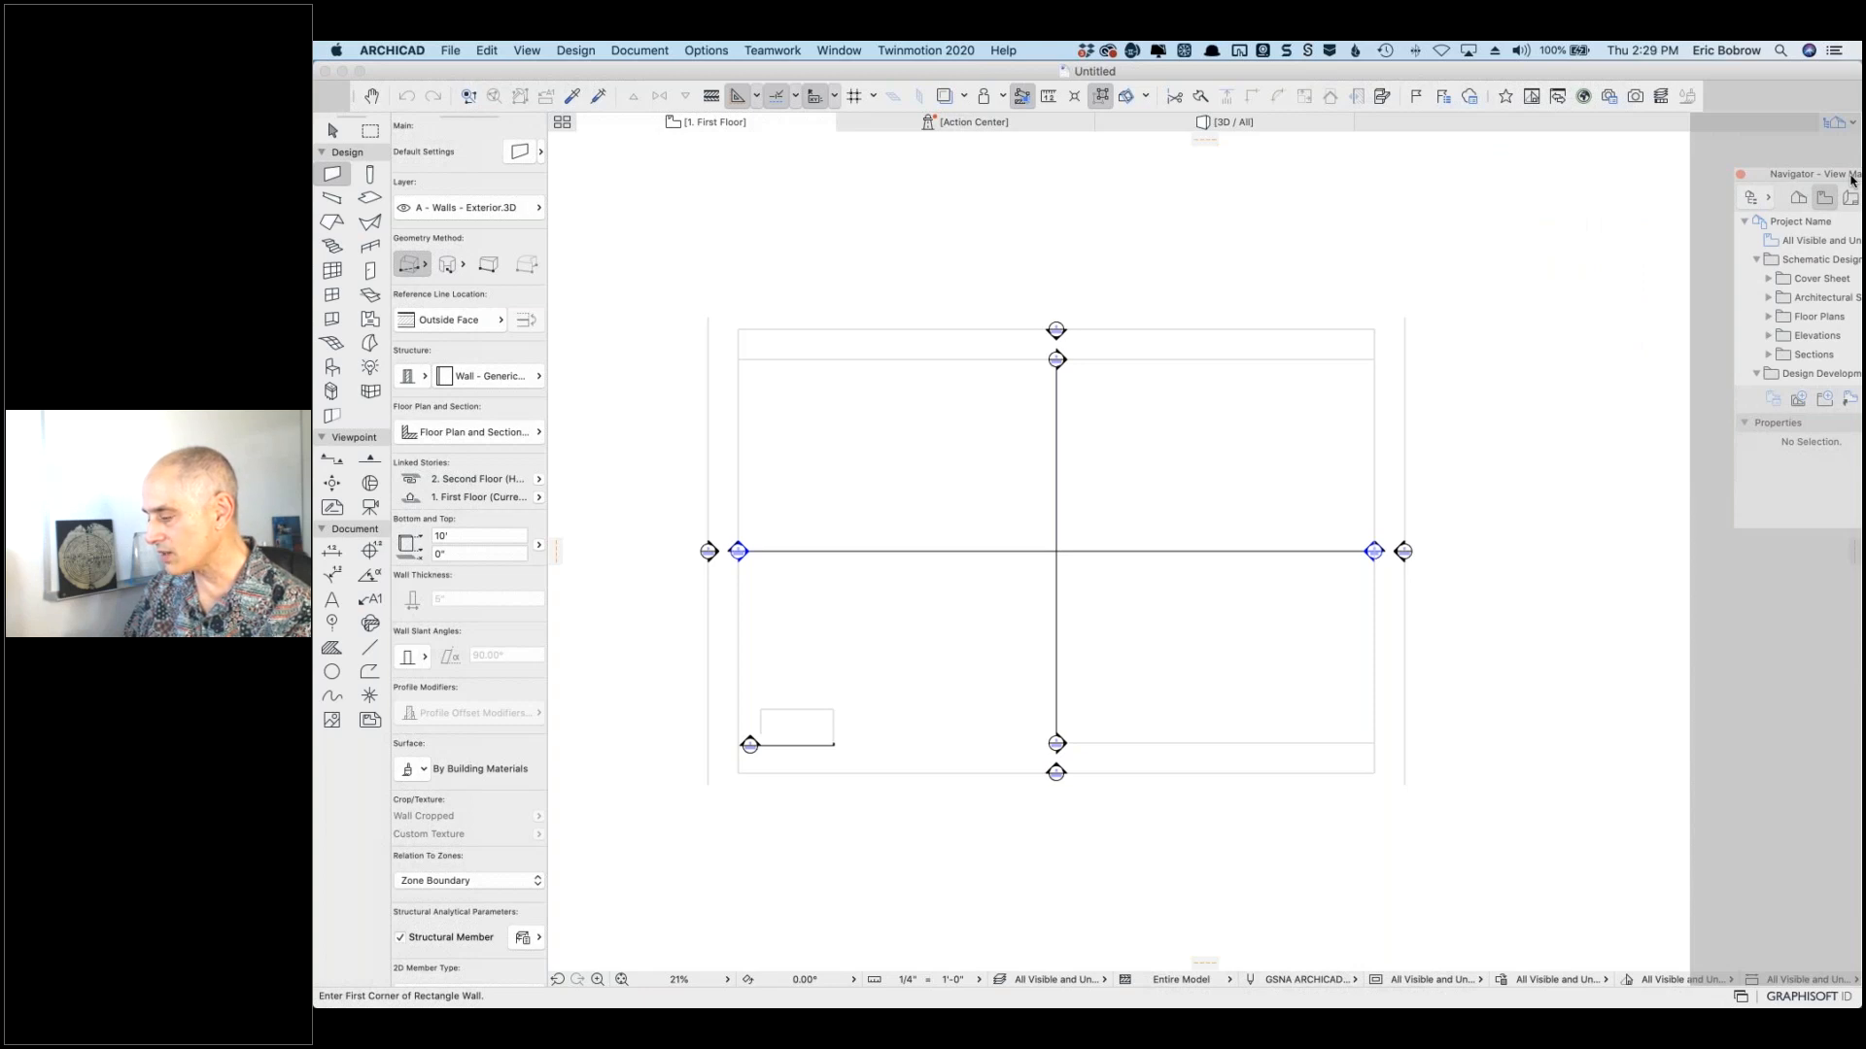
mouse_move(1850, 179)
mouse_down()
mouse_move(1816, 177)
mouse_move(1818, 66)
mouse_move(1741, 138)
mouse_move(1685, 155)
mouse_move(1832, 139)
mouse_move(1819, 150)
mouse_move(1843, 157)
mouse_up()
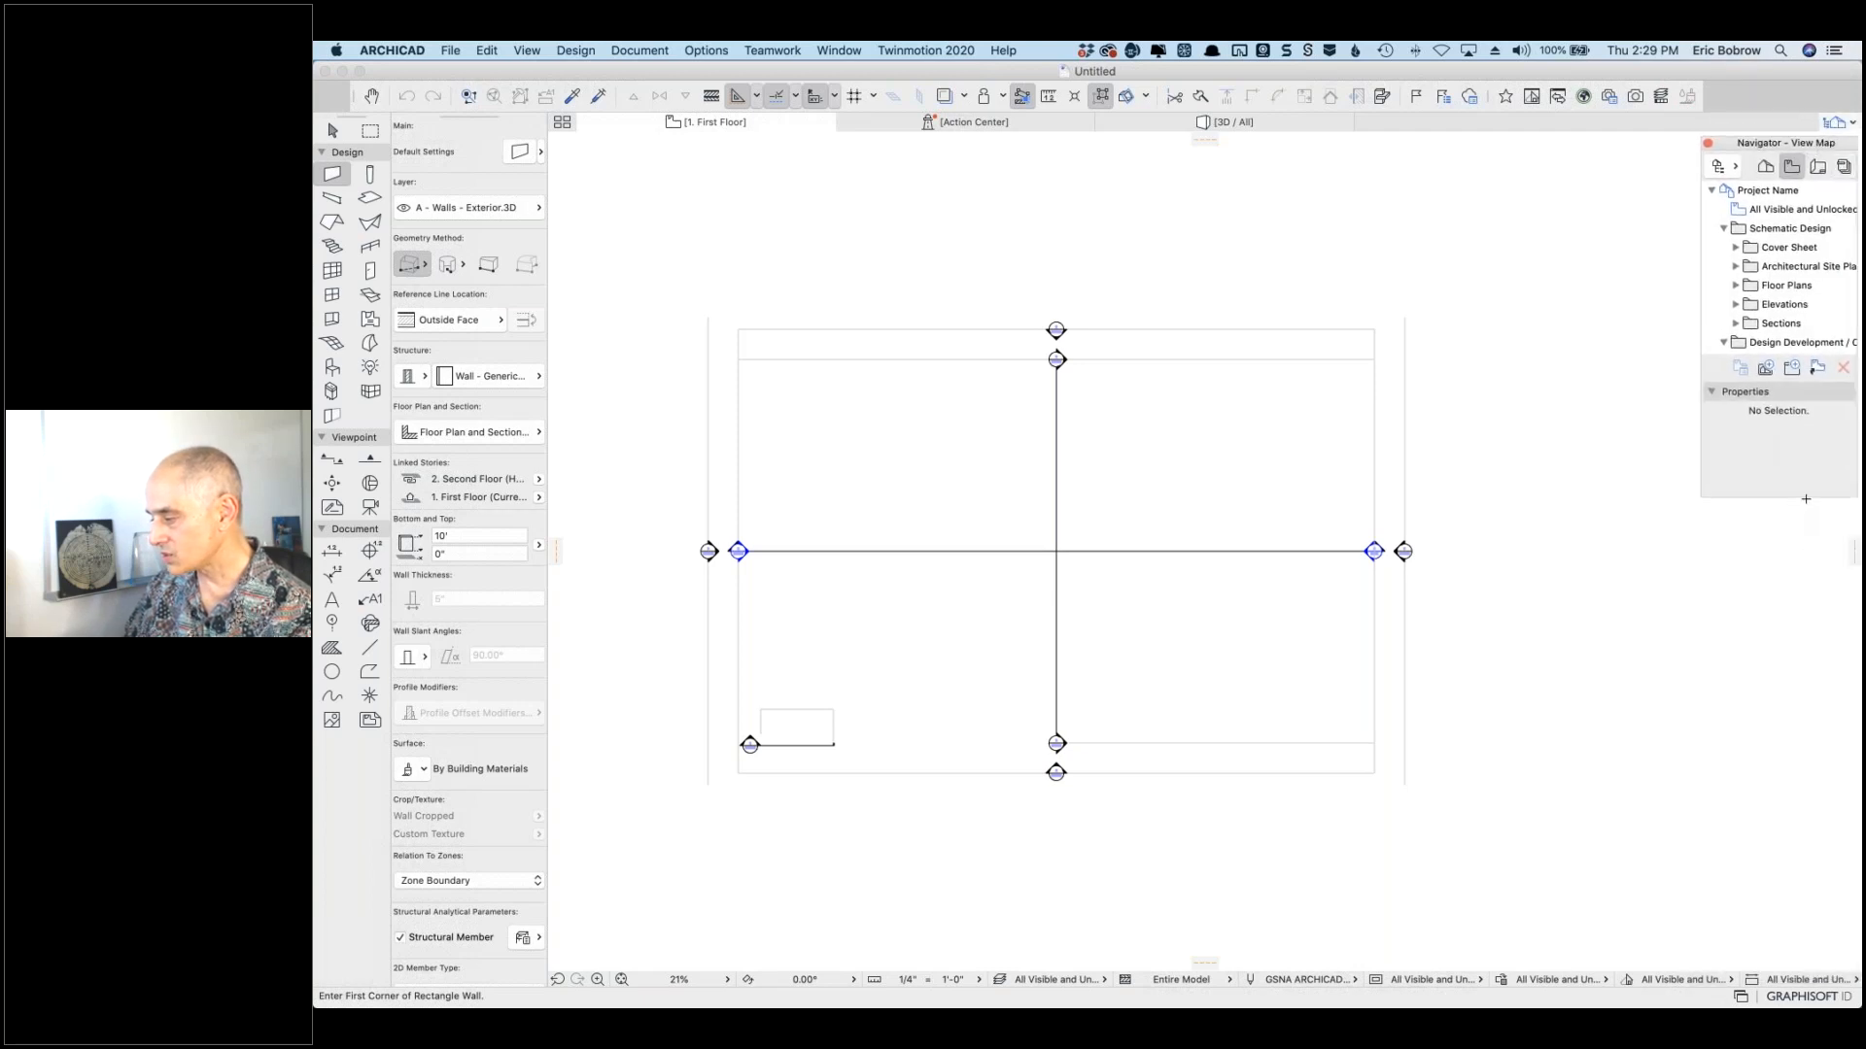
drag(1778, 497, 1786, 970)
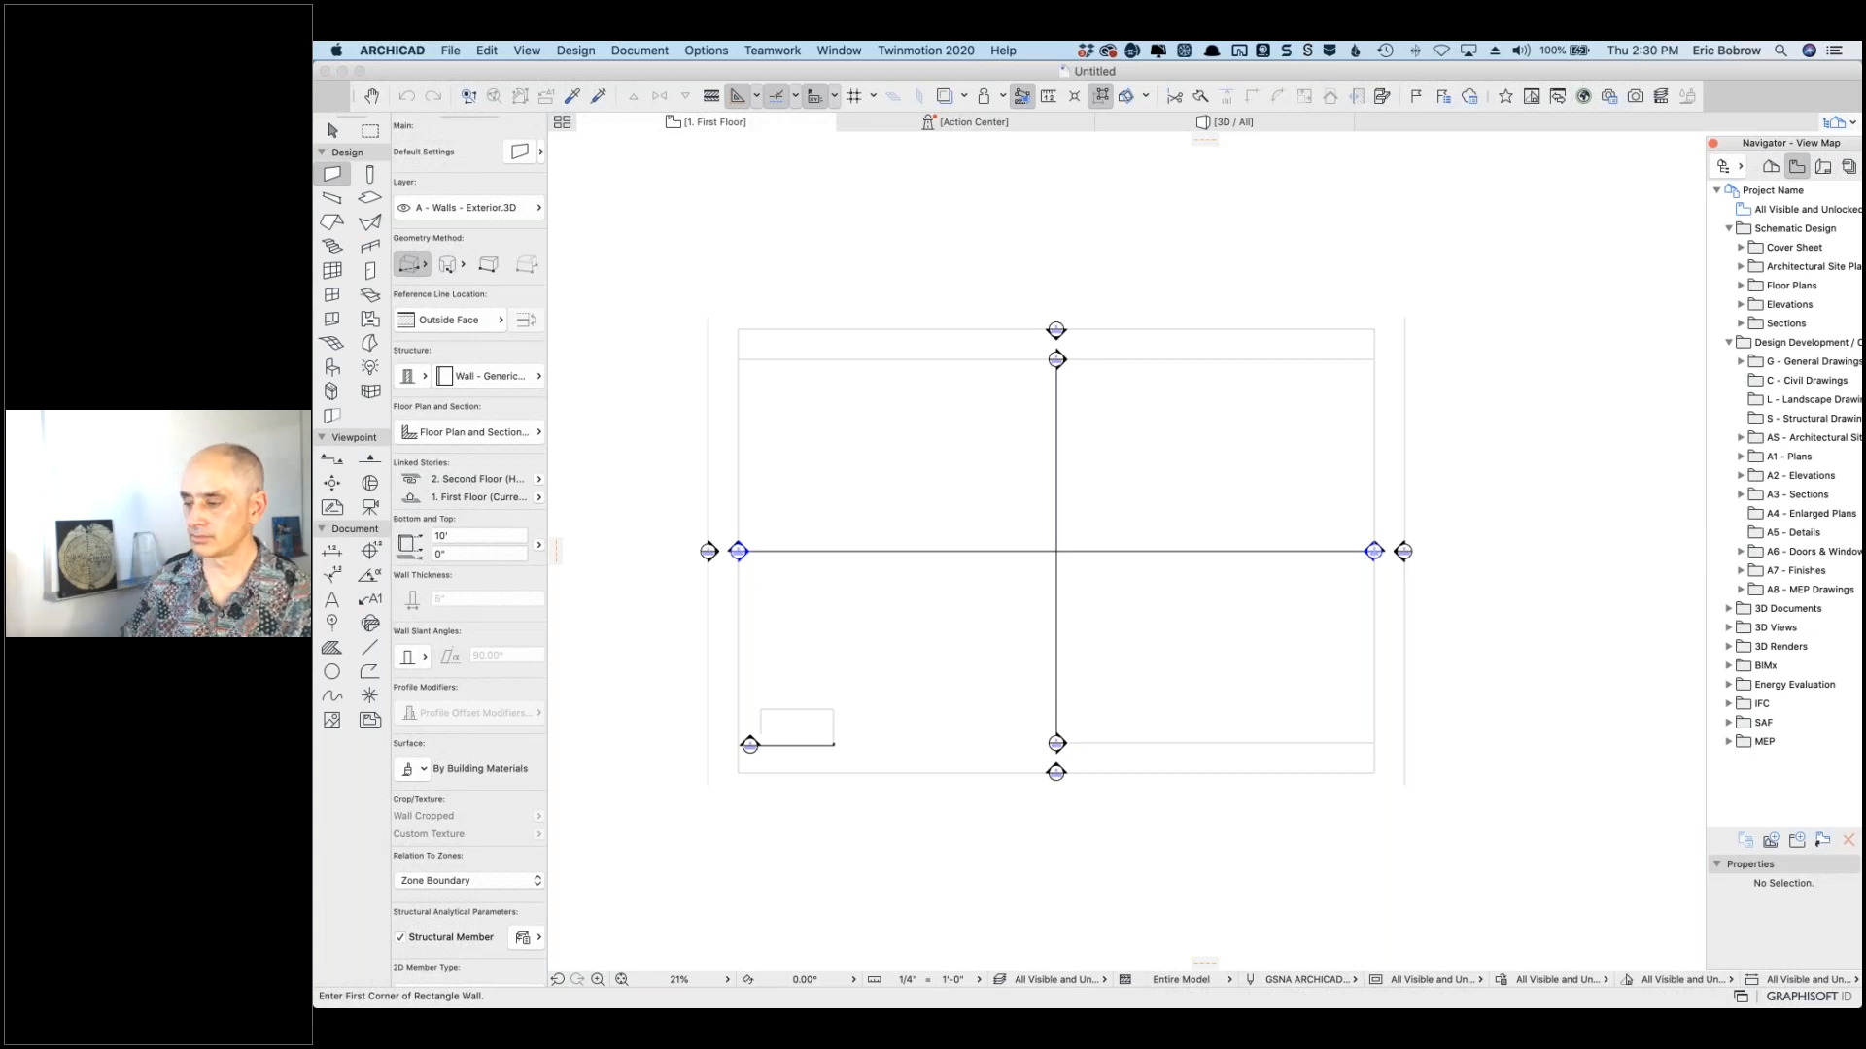
Step: Open the Renovation palette from Window > Palettes
click(845, 51)
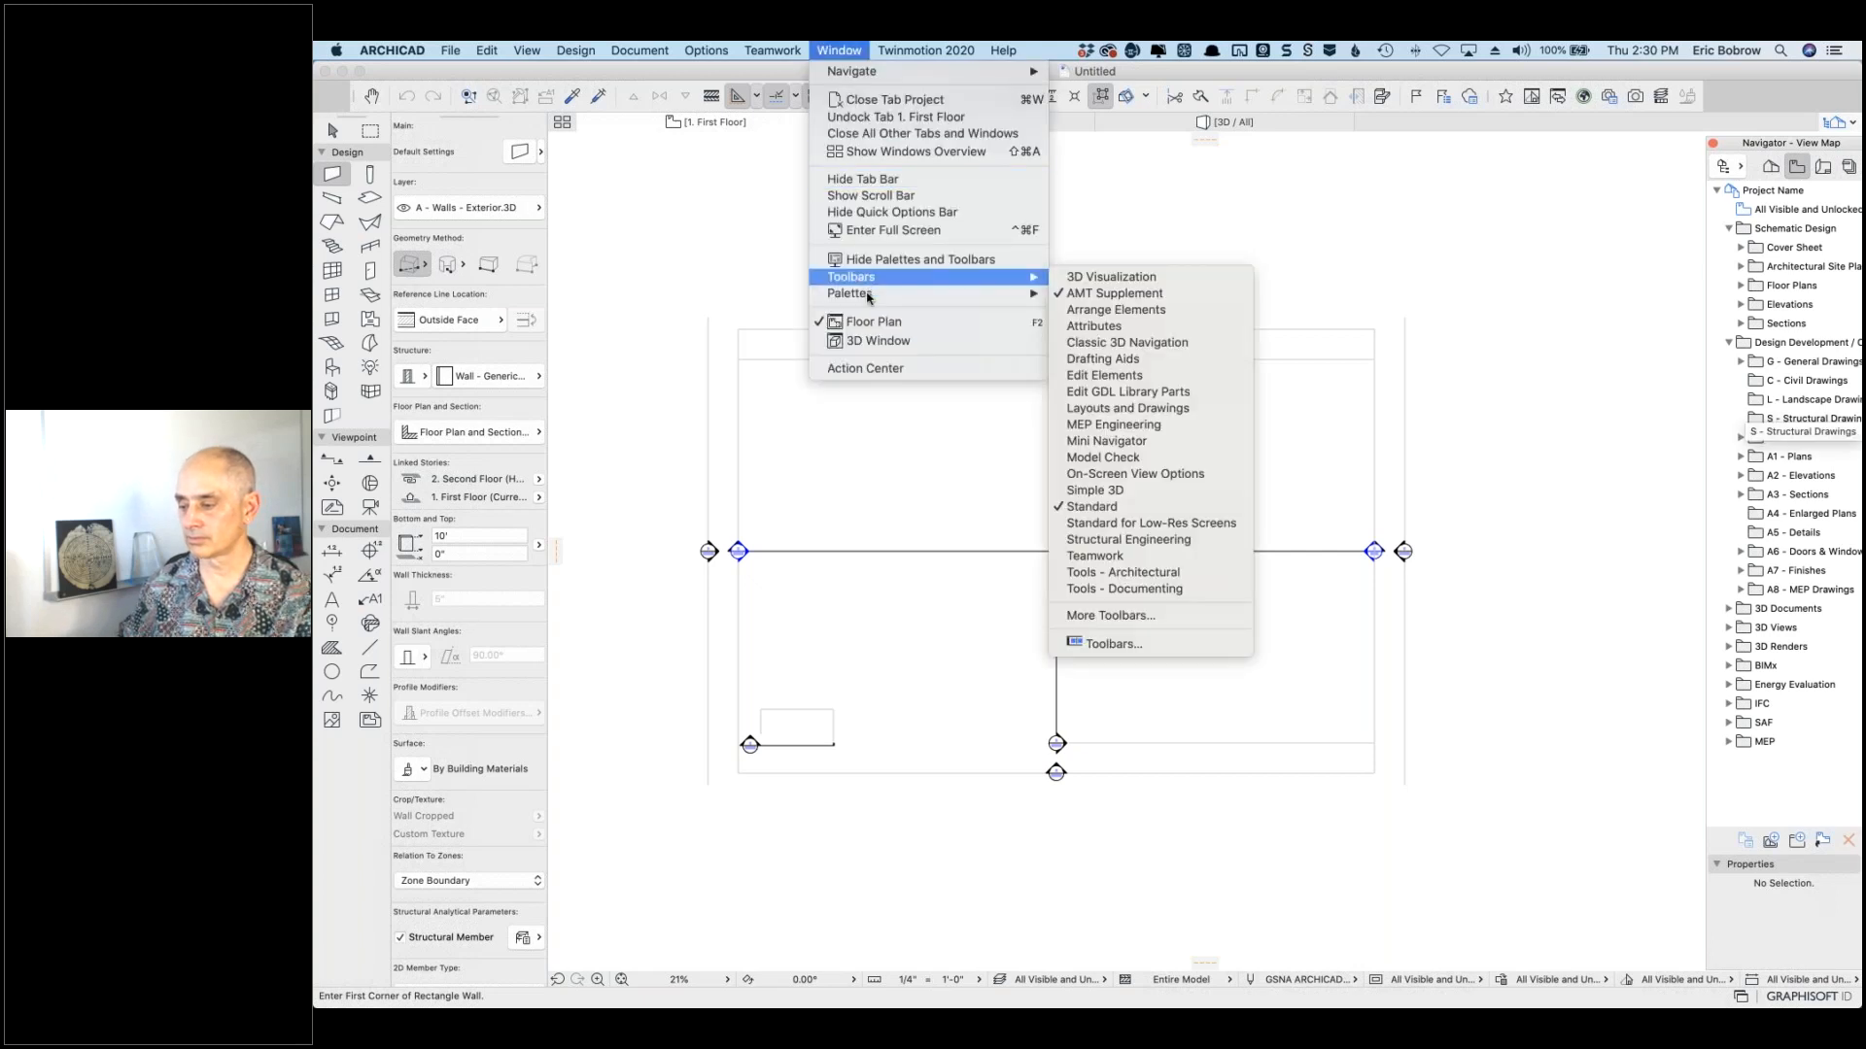
mouse_move(868, 296)
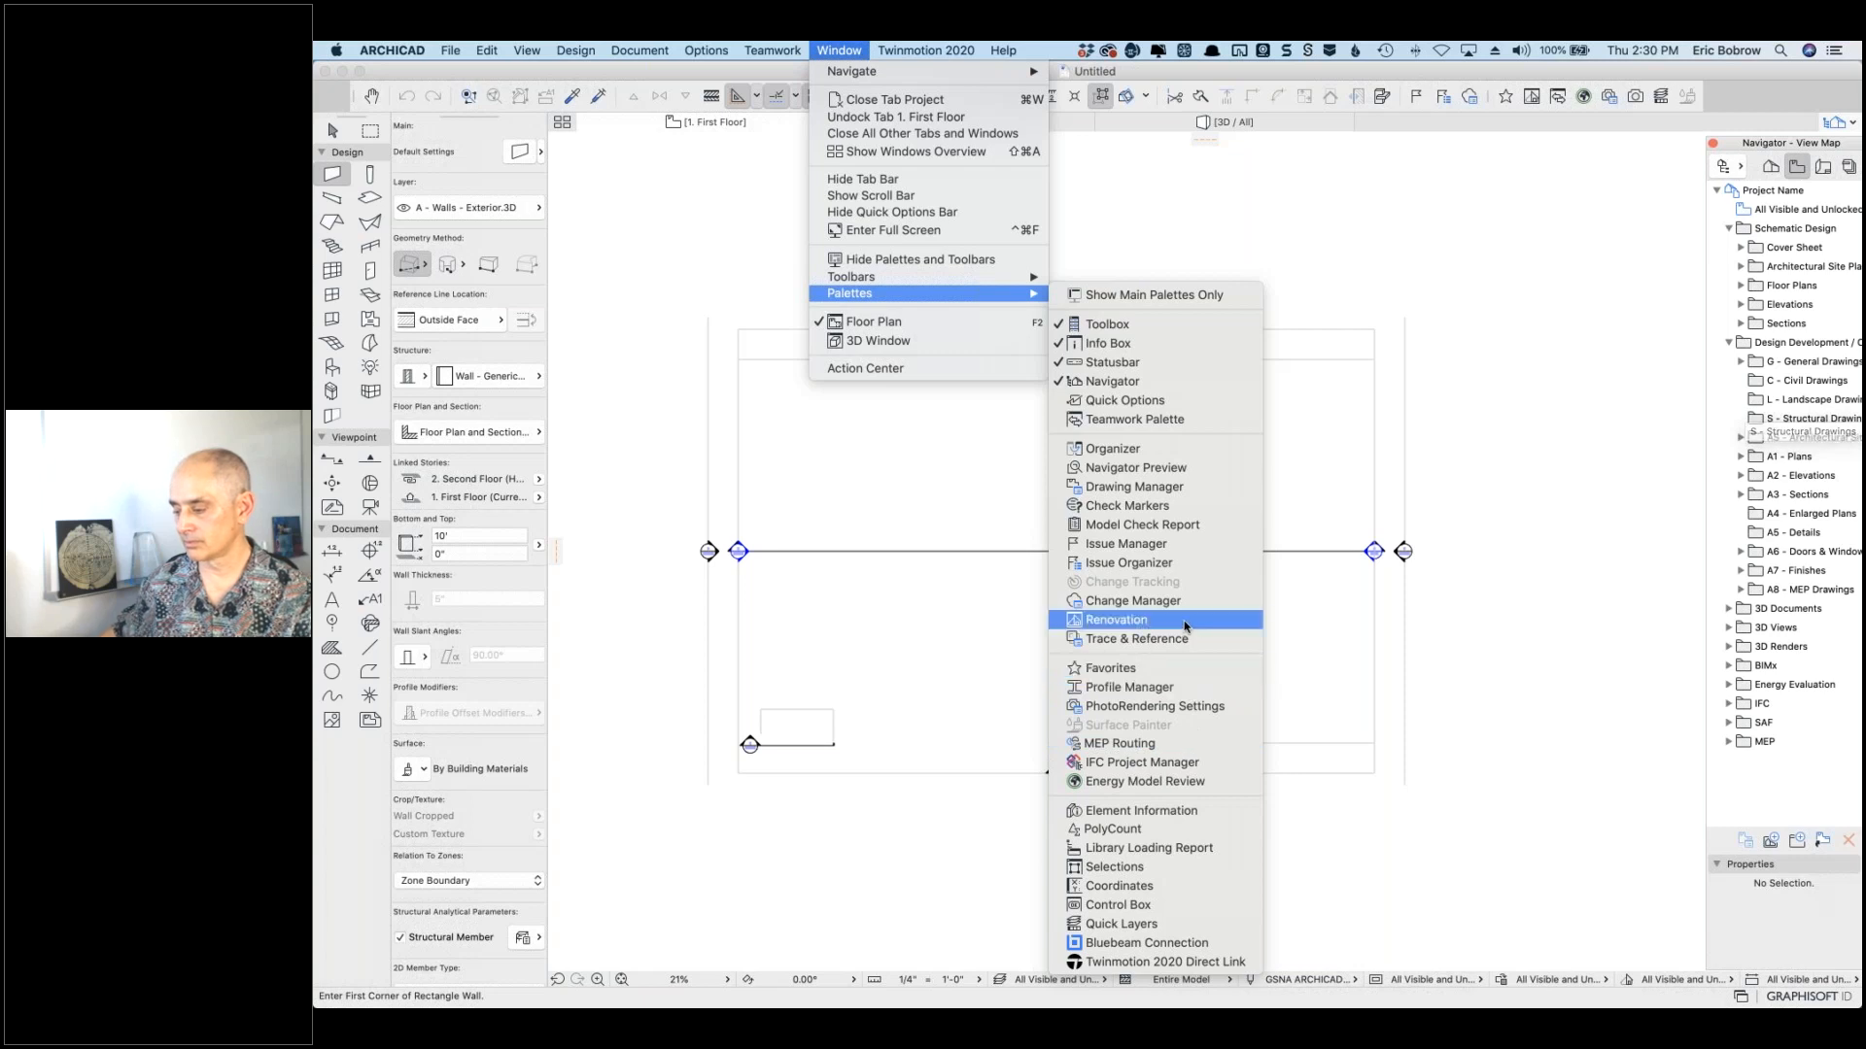
click(1118, 620)
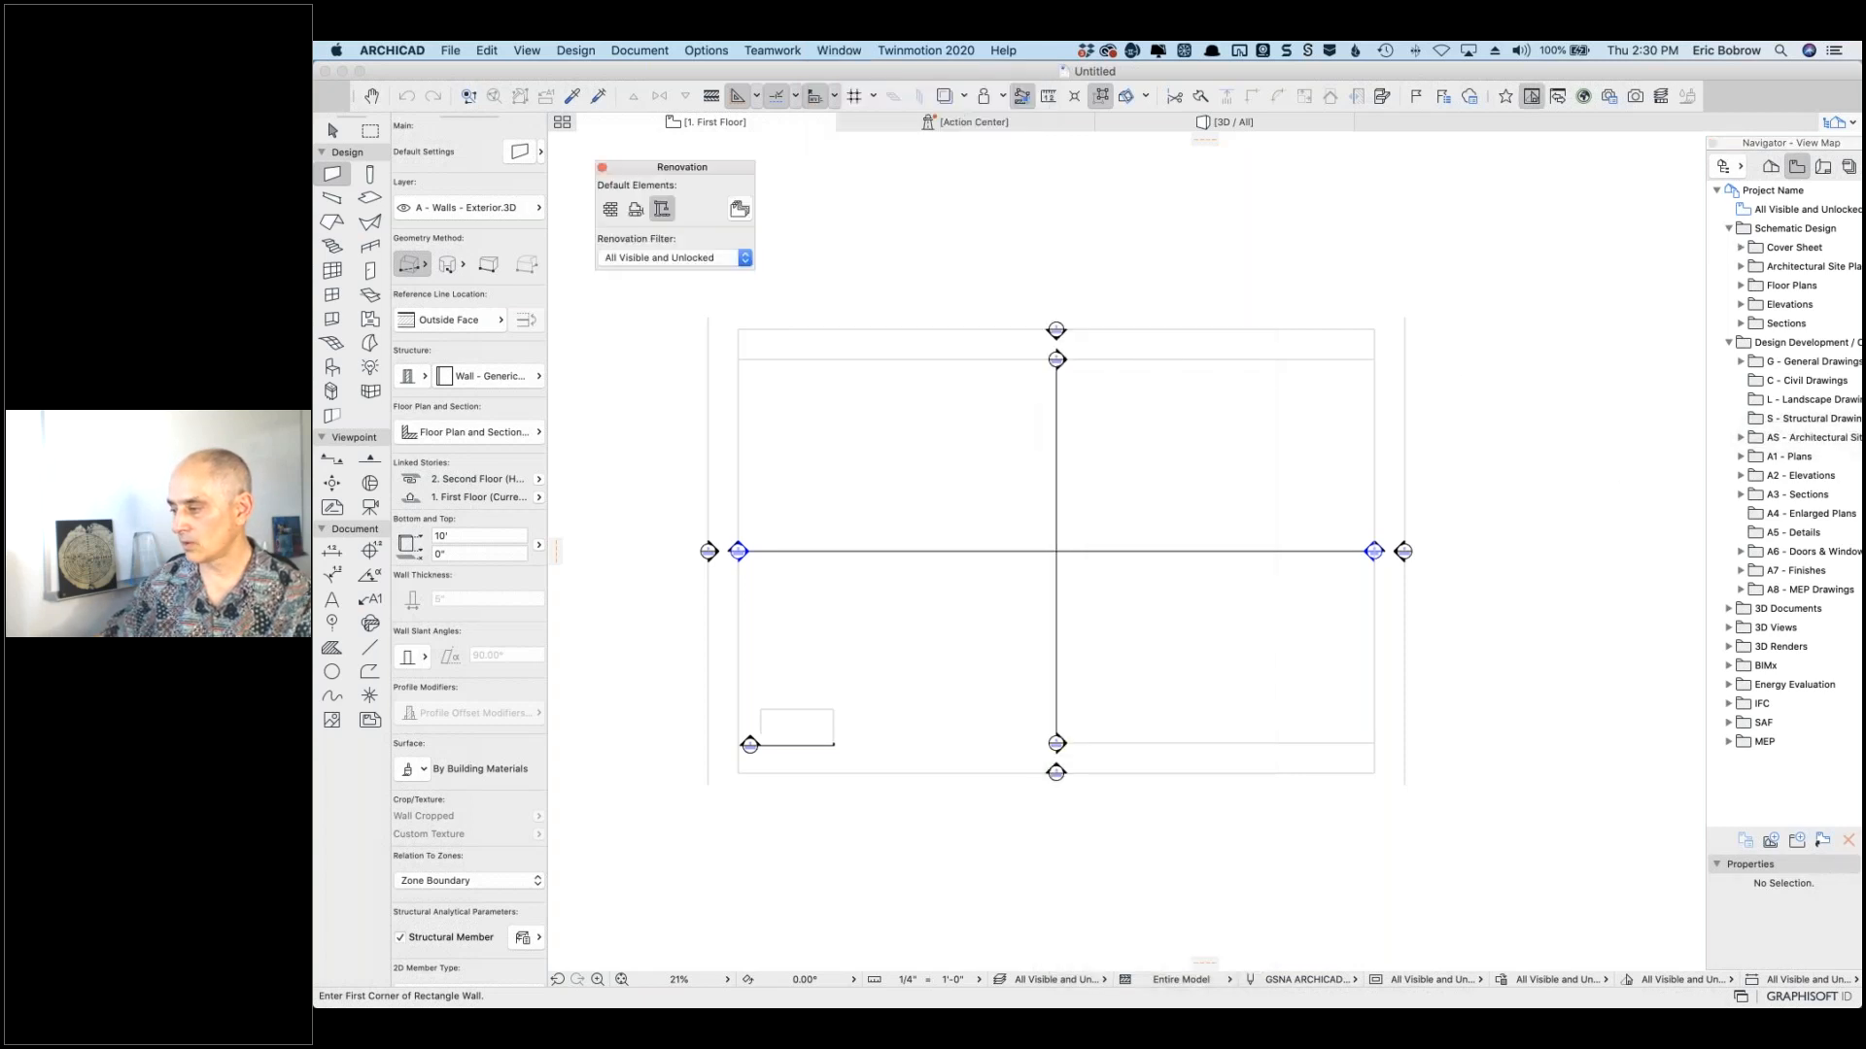
Step: Undock and redock the Navigator, and drag the Renovation palette beside it at the lower right
drag(1788, 144, 1568, 105)
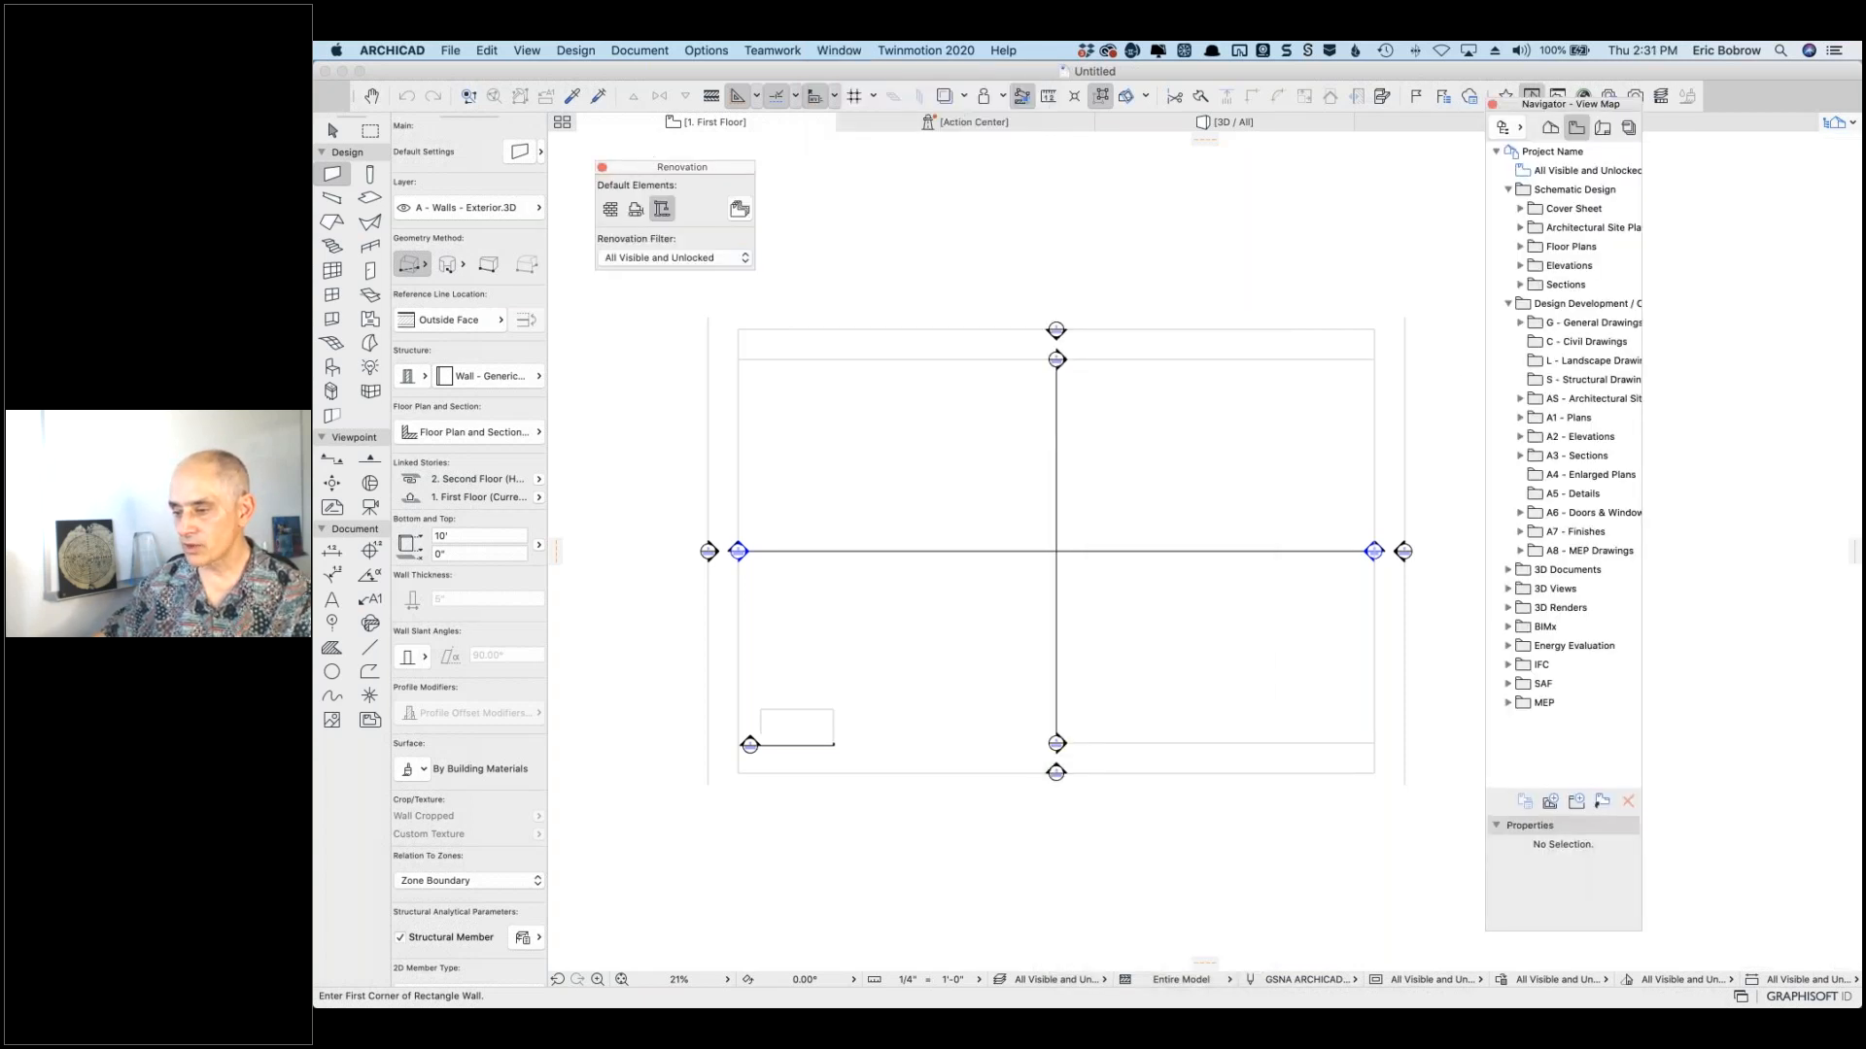
drag(656, 199, 1839, 969)
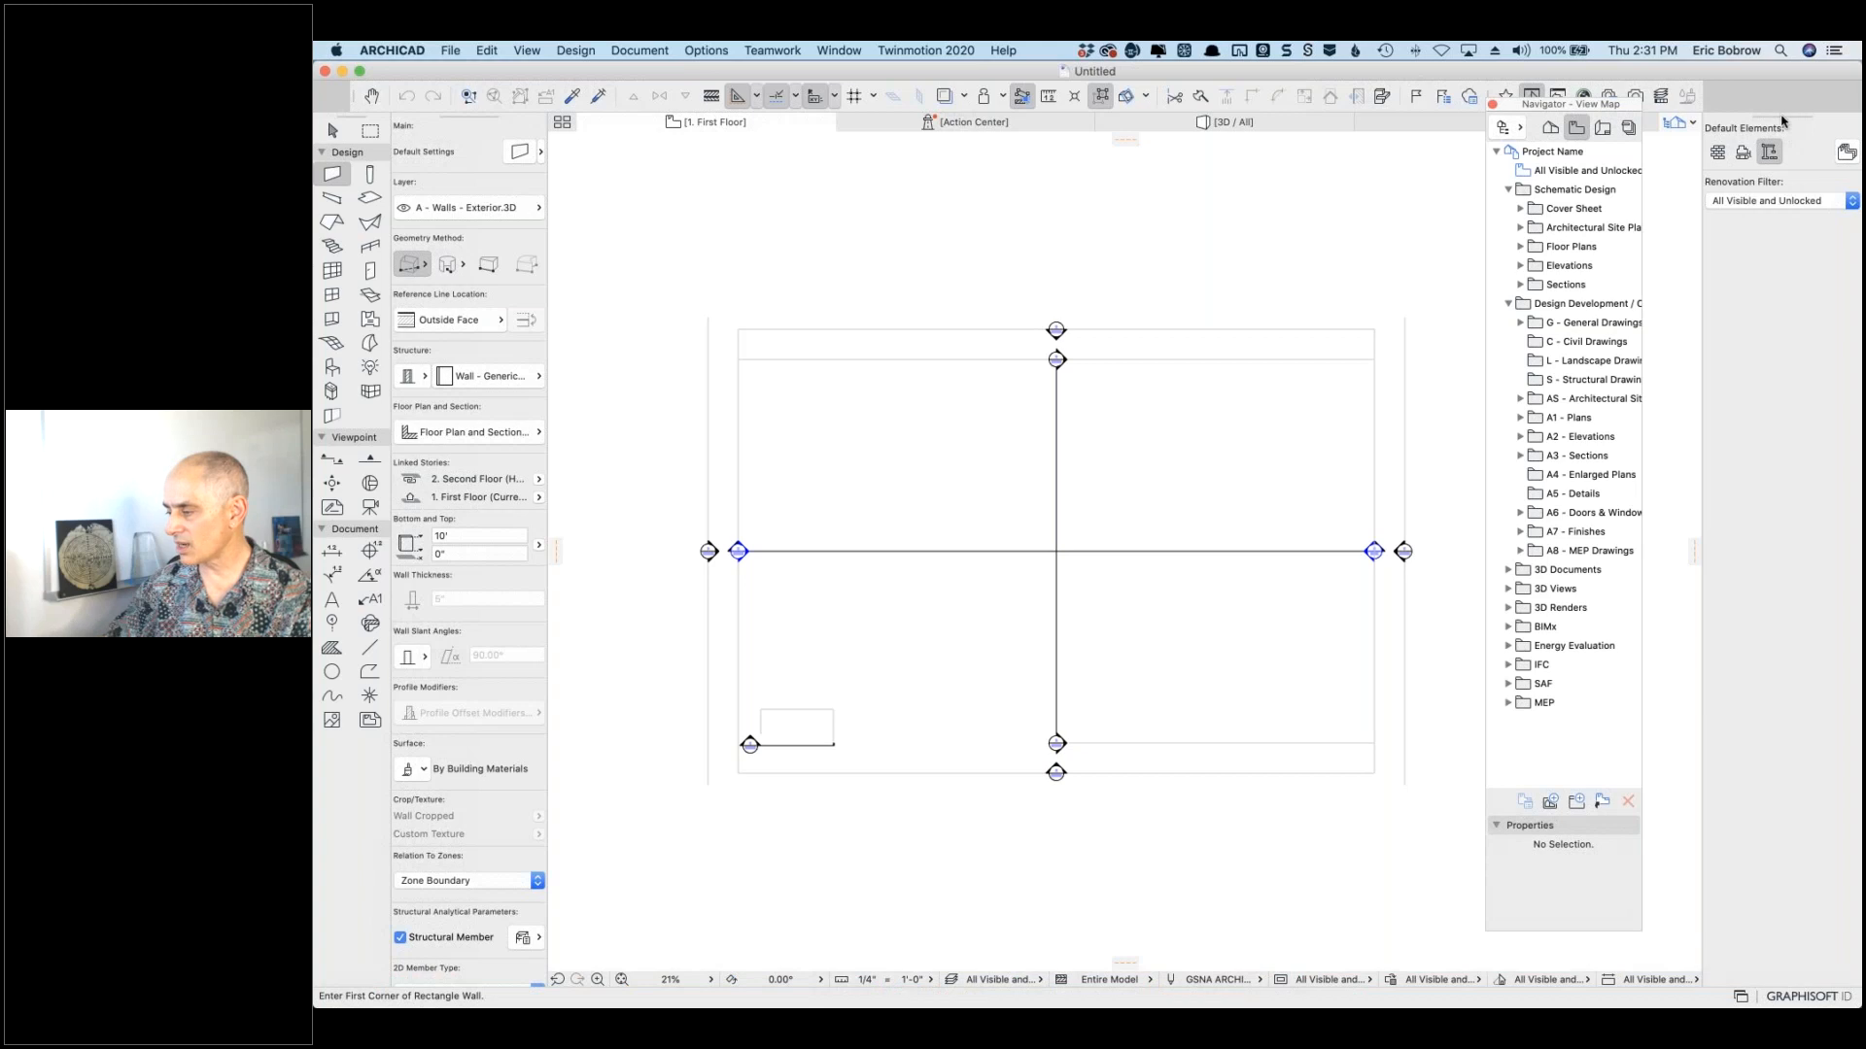
drag(1780, 123, 1862, 192)
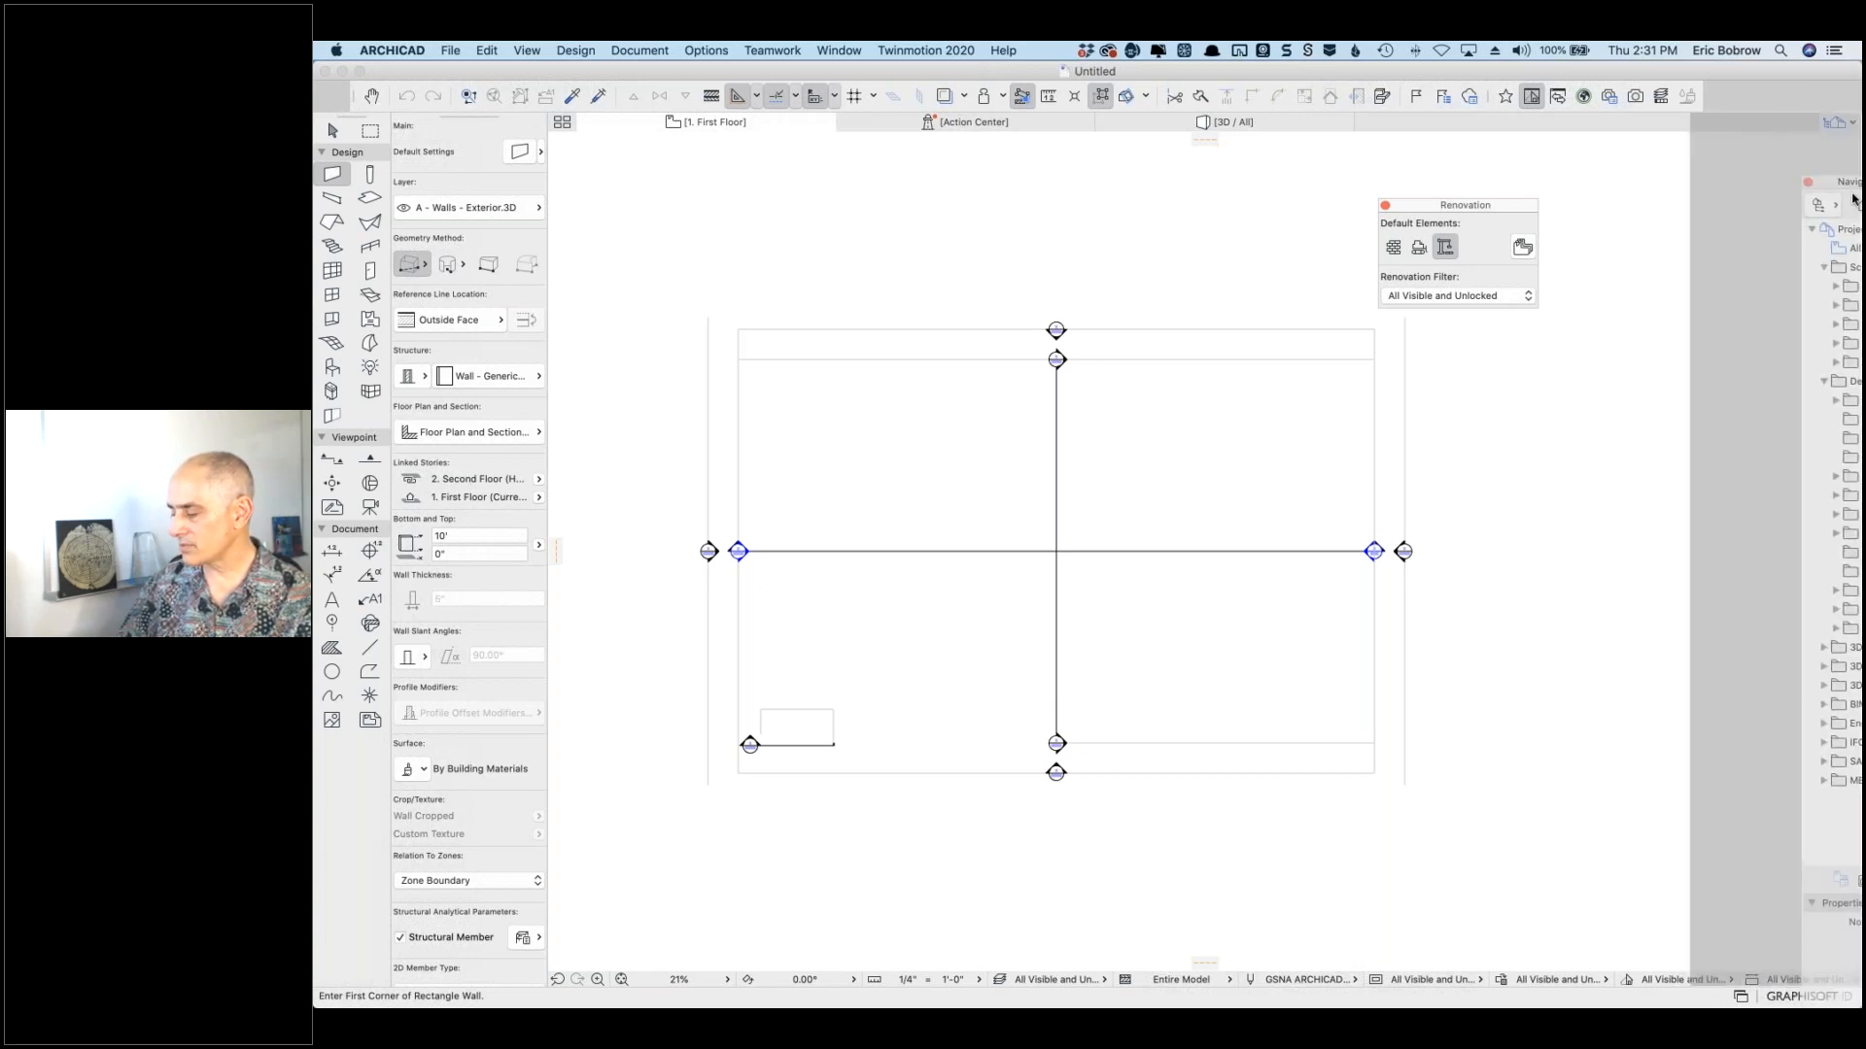
drag(1853, 199, 1852, 200)
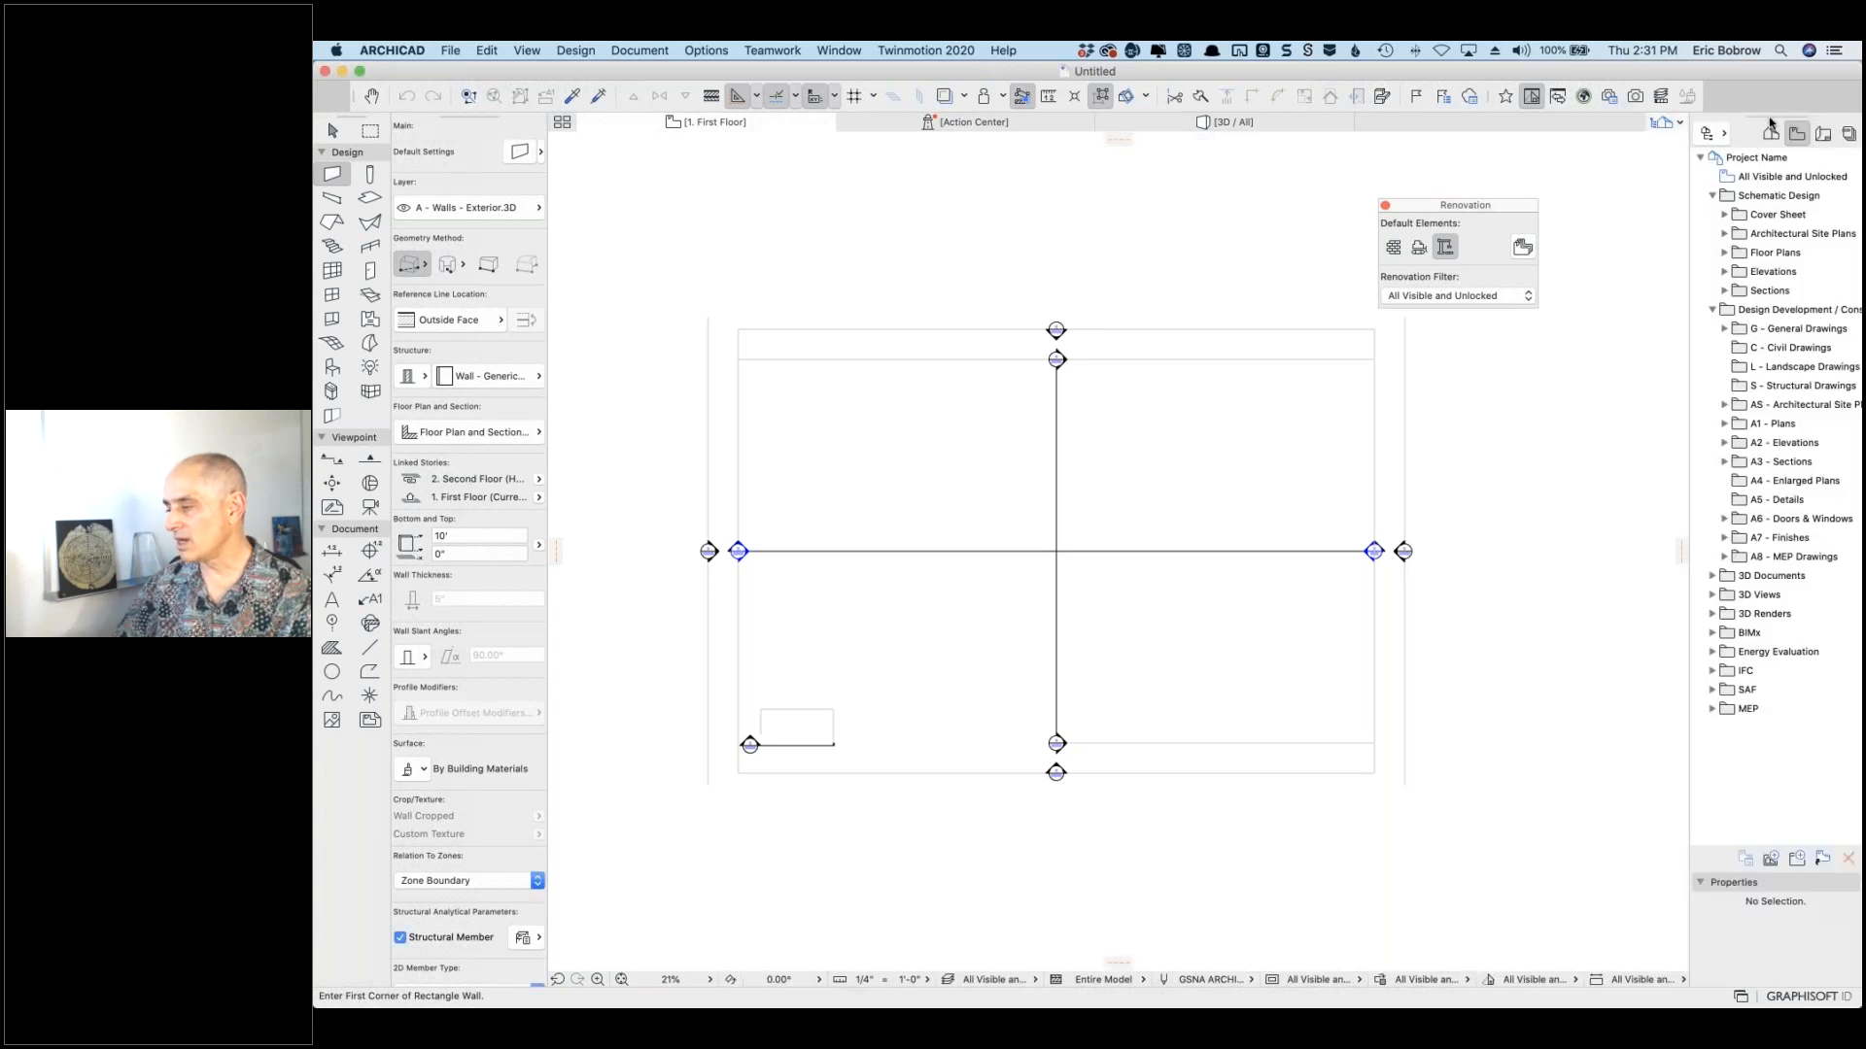
drag(1708, 152, 1700, 234)
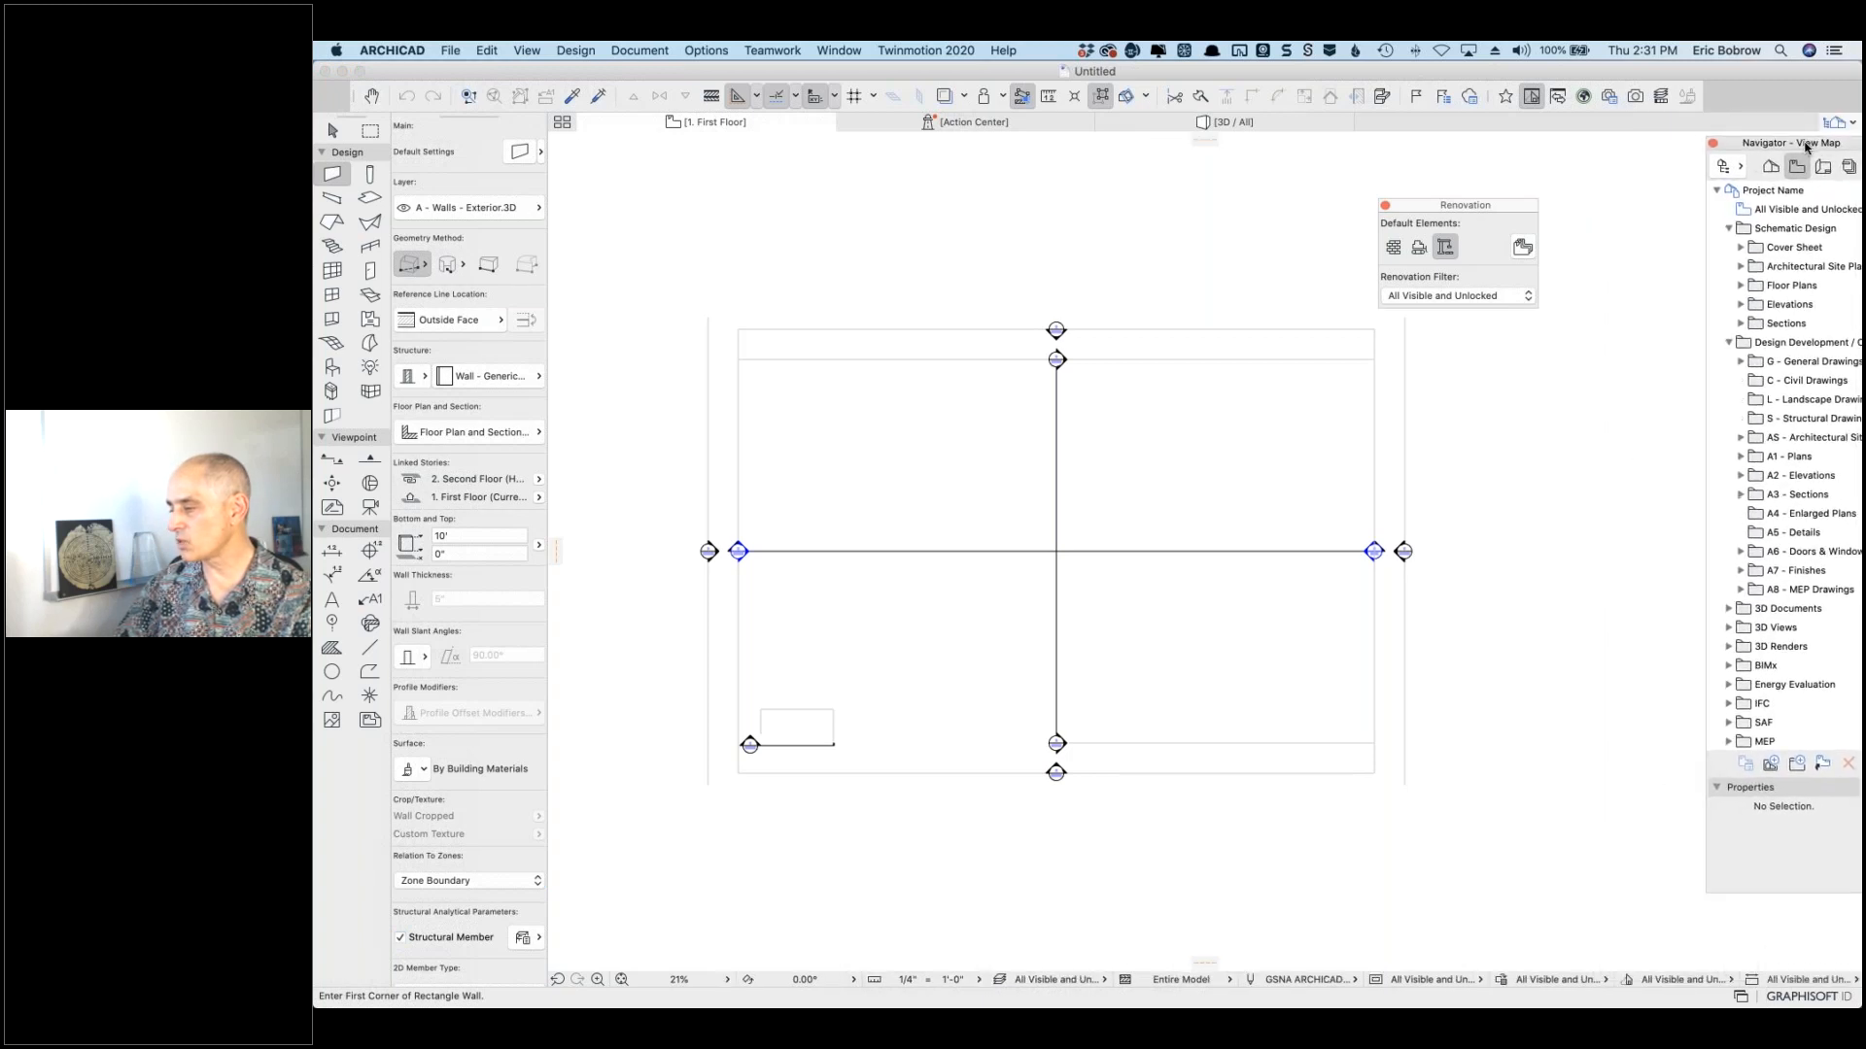
drag(1514, 208, 1831, 871)
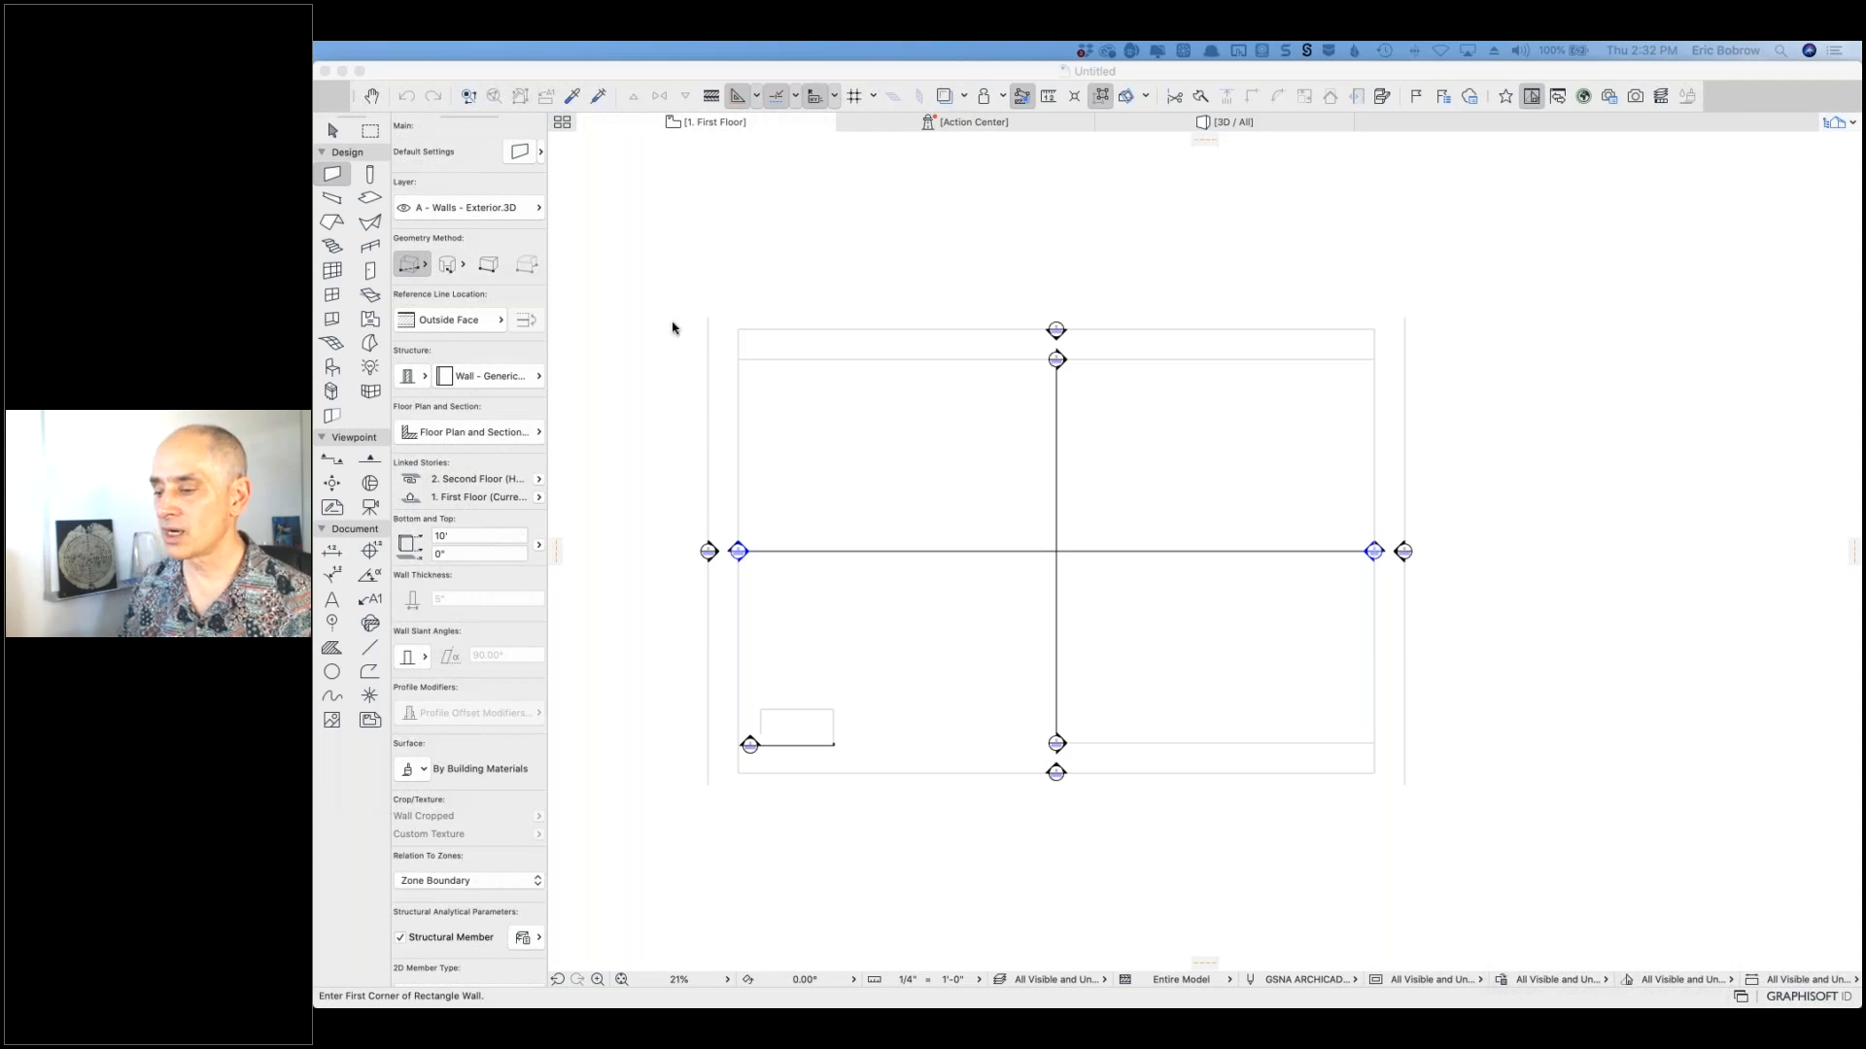
Step: Bring up the Keyboard Shortcuts page of Work Environment from the Options menu
click(742, 79)
click(706, 50)
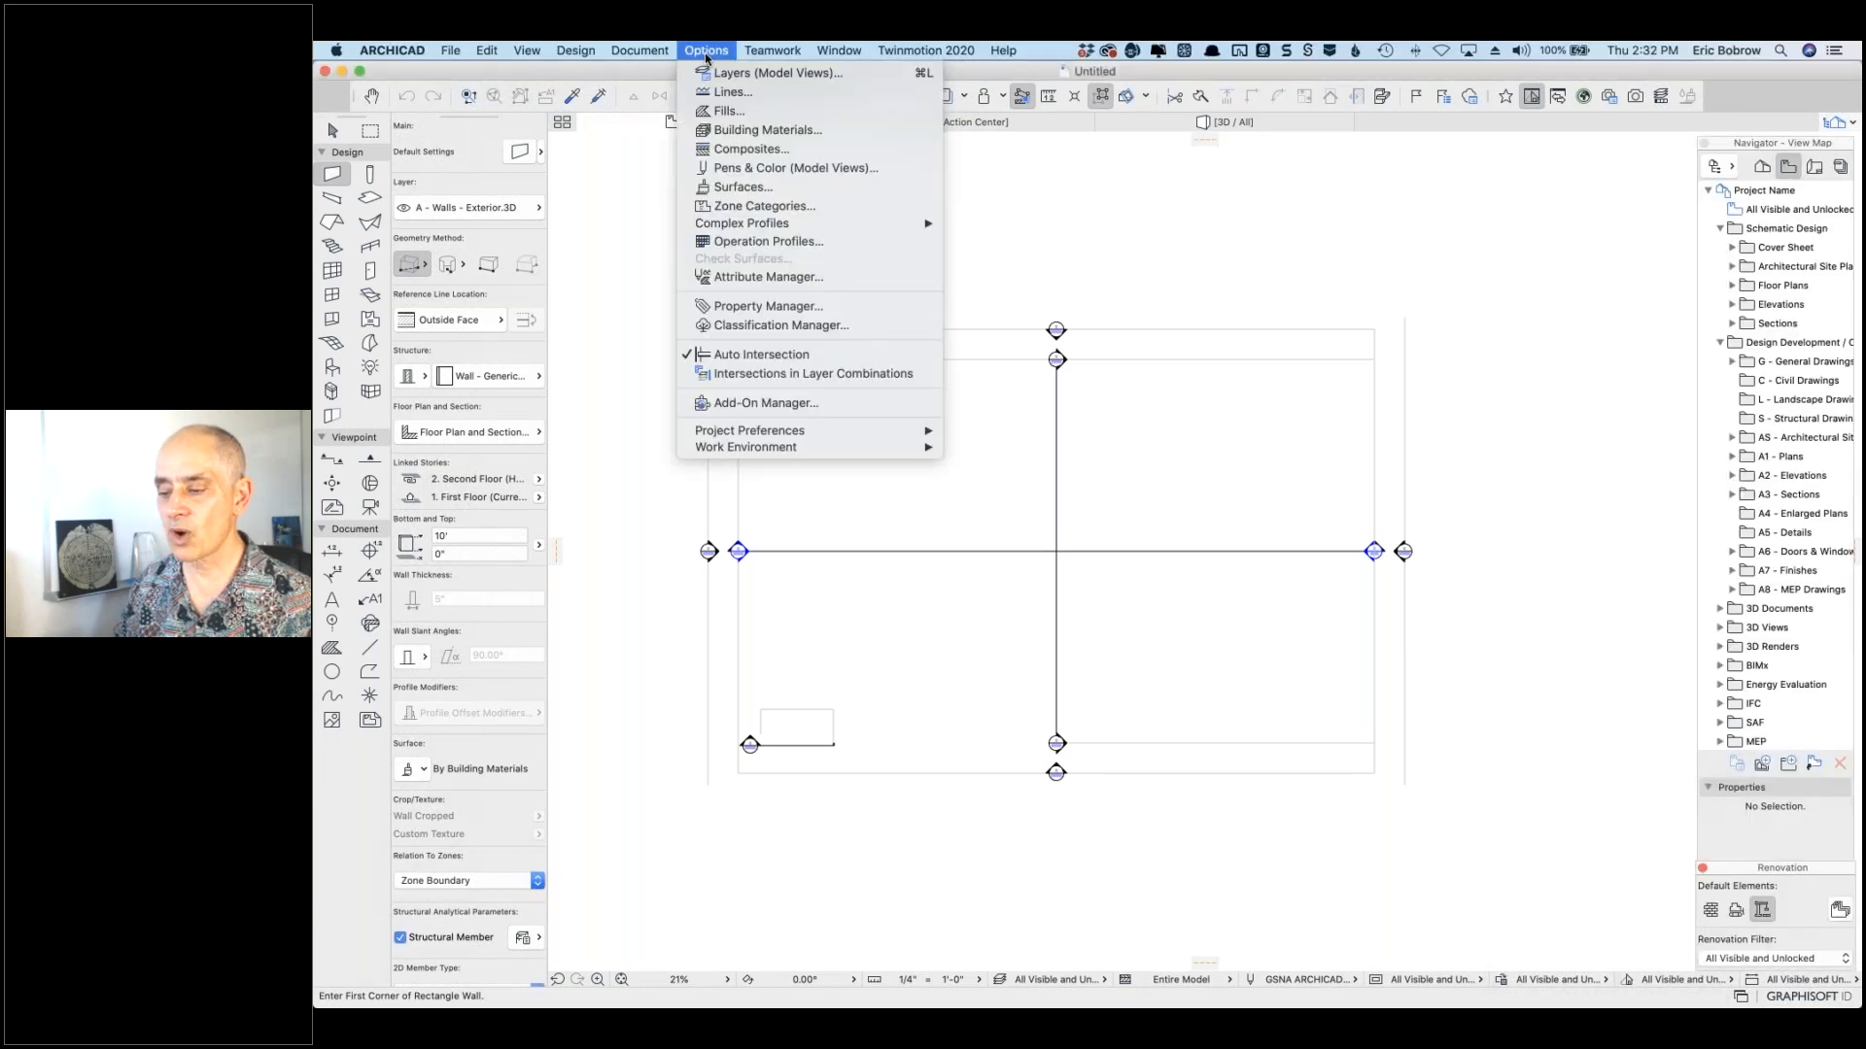
click(705, 53)
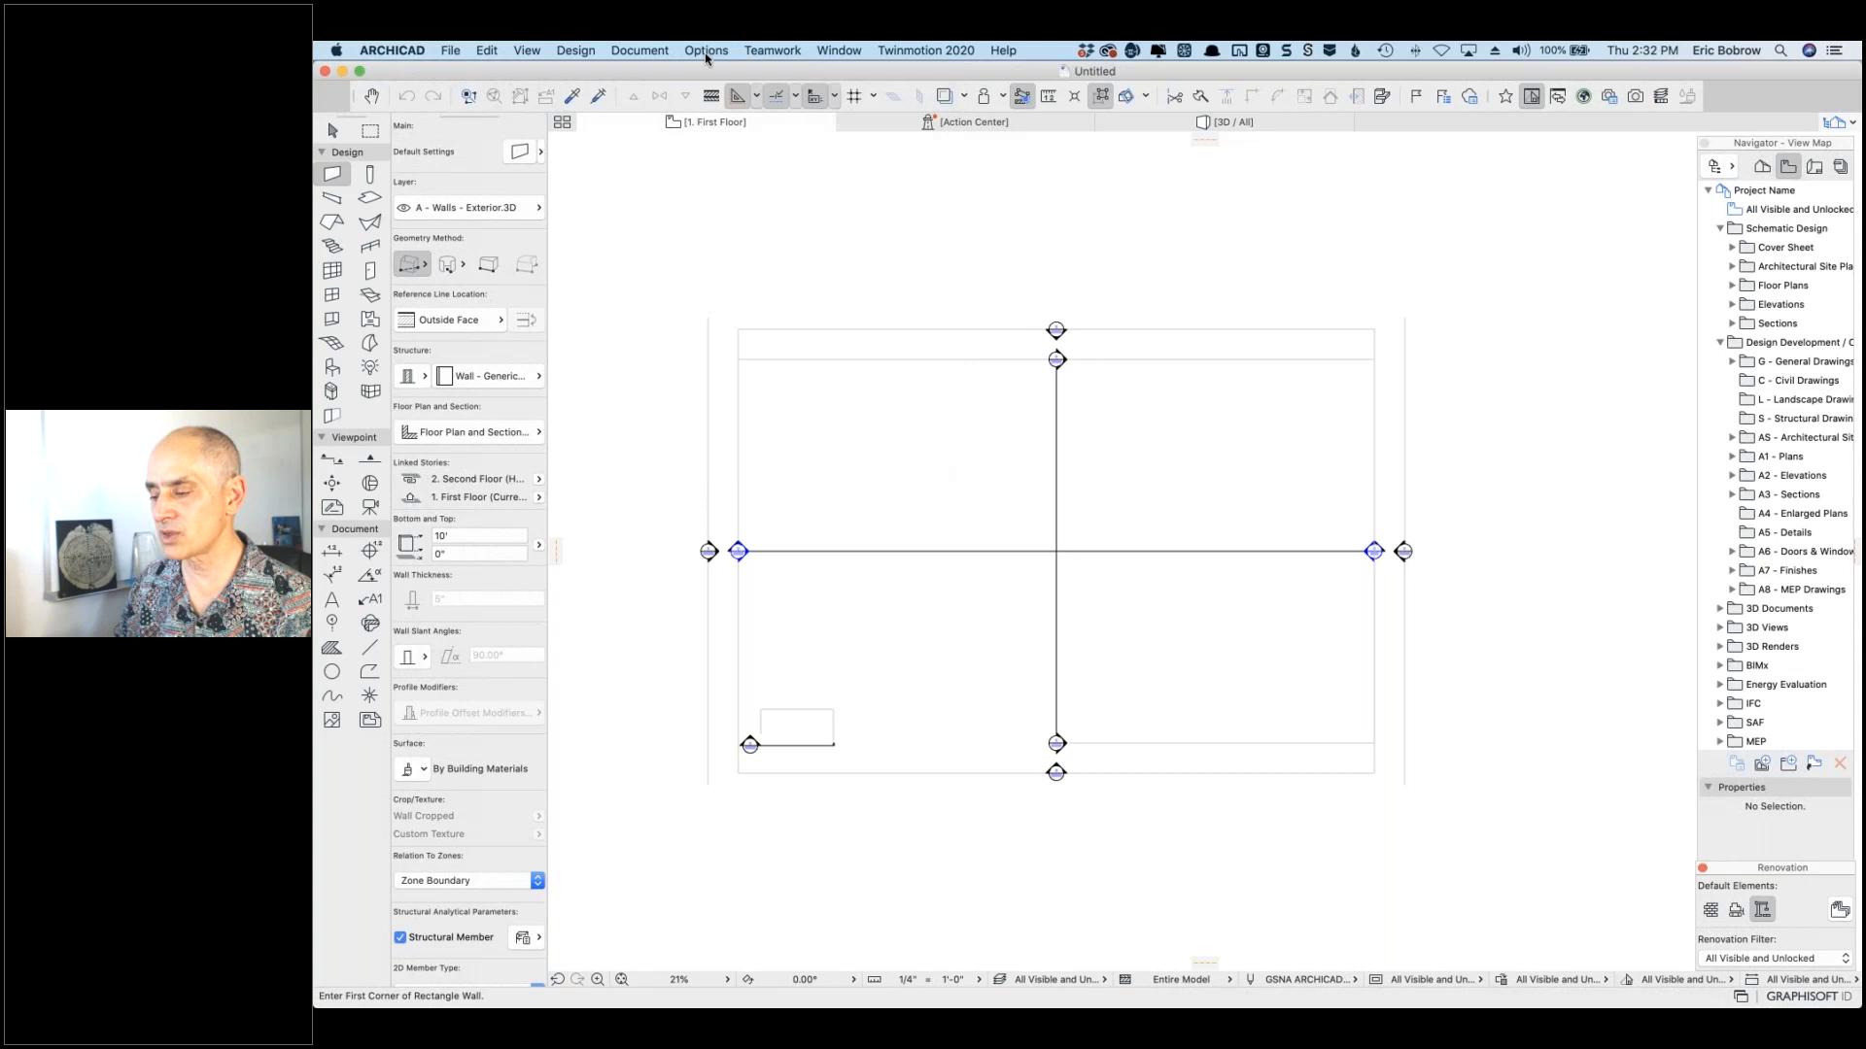
click(704, 53)
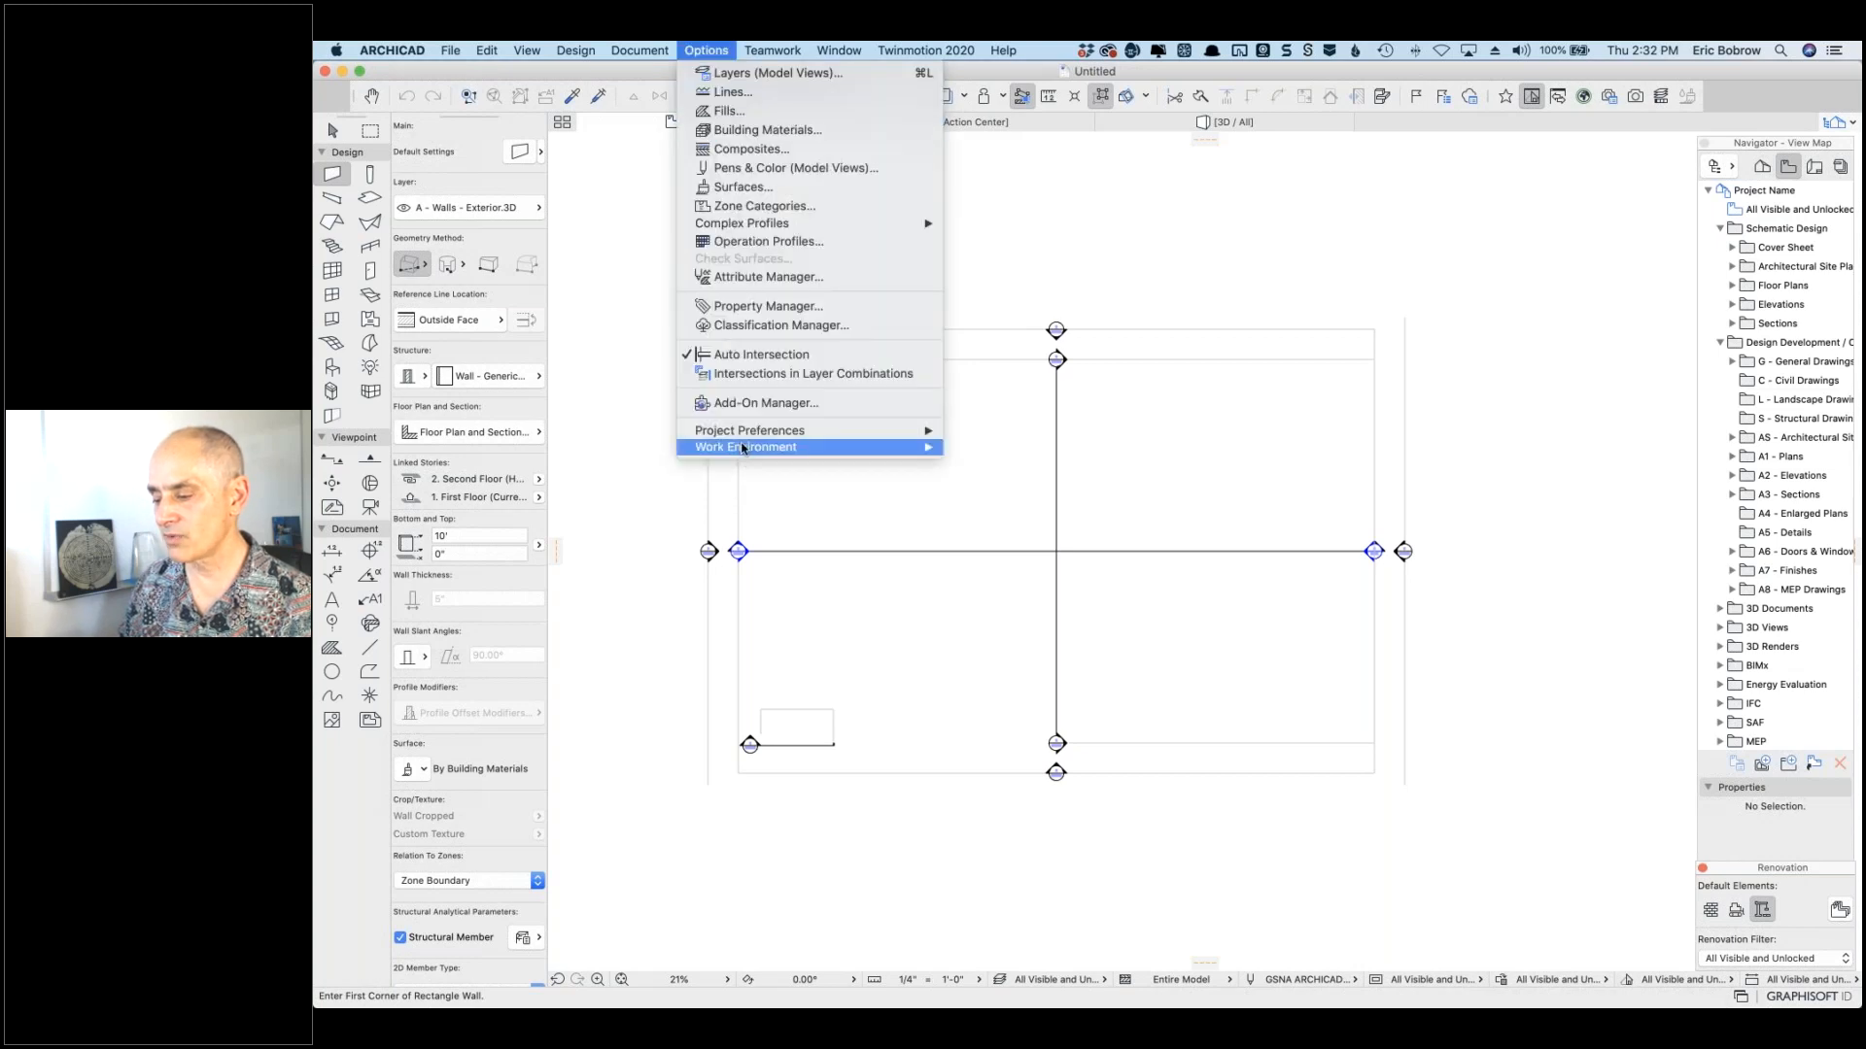
mouse_move(828, 449)
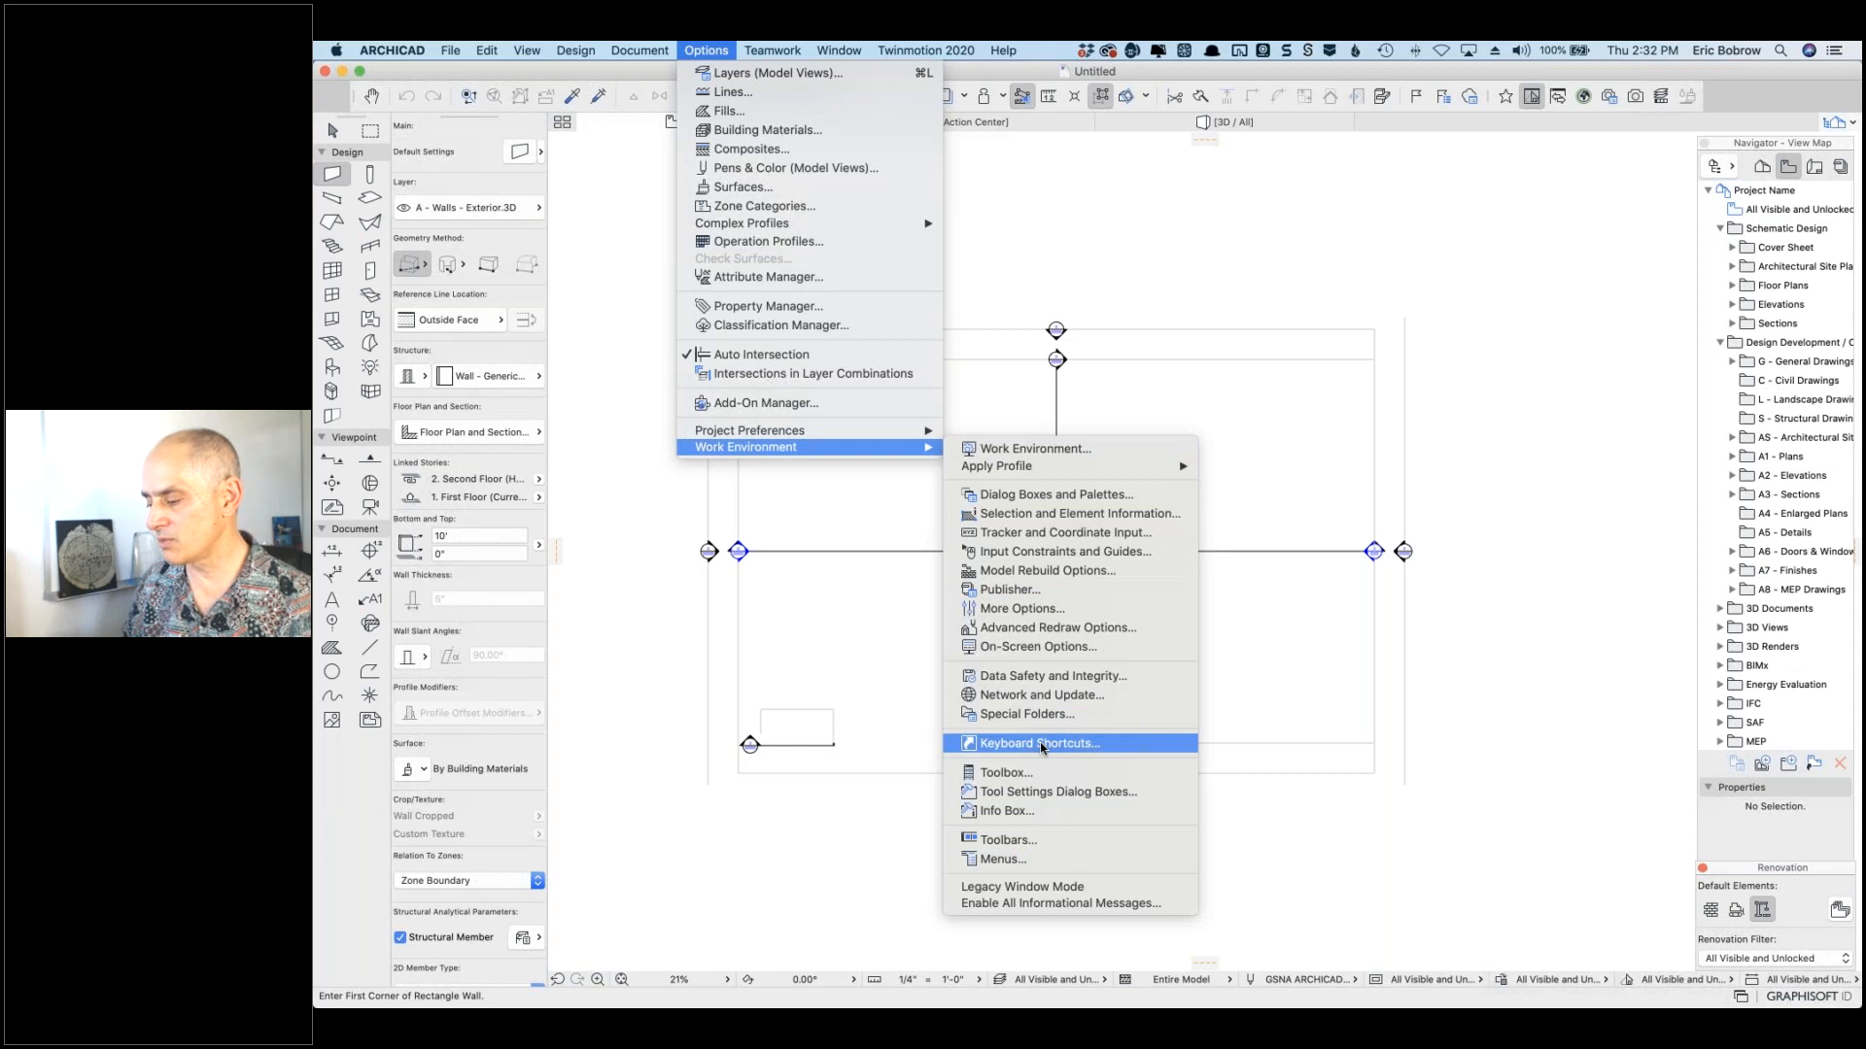
click(1042, 744)
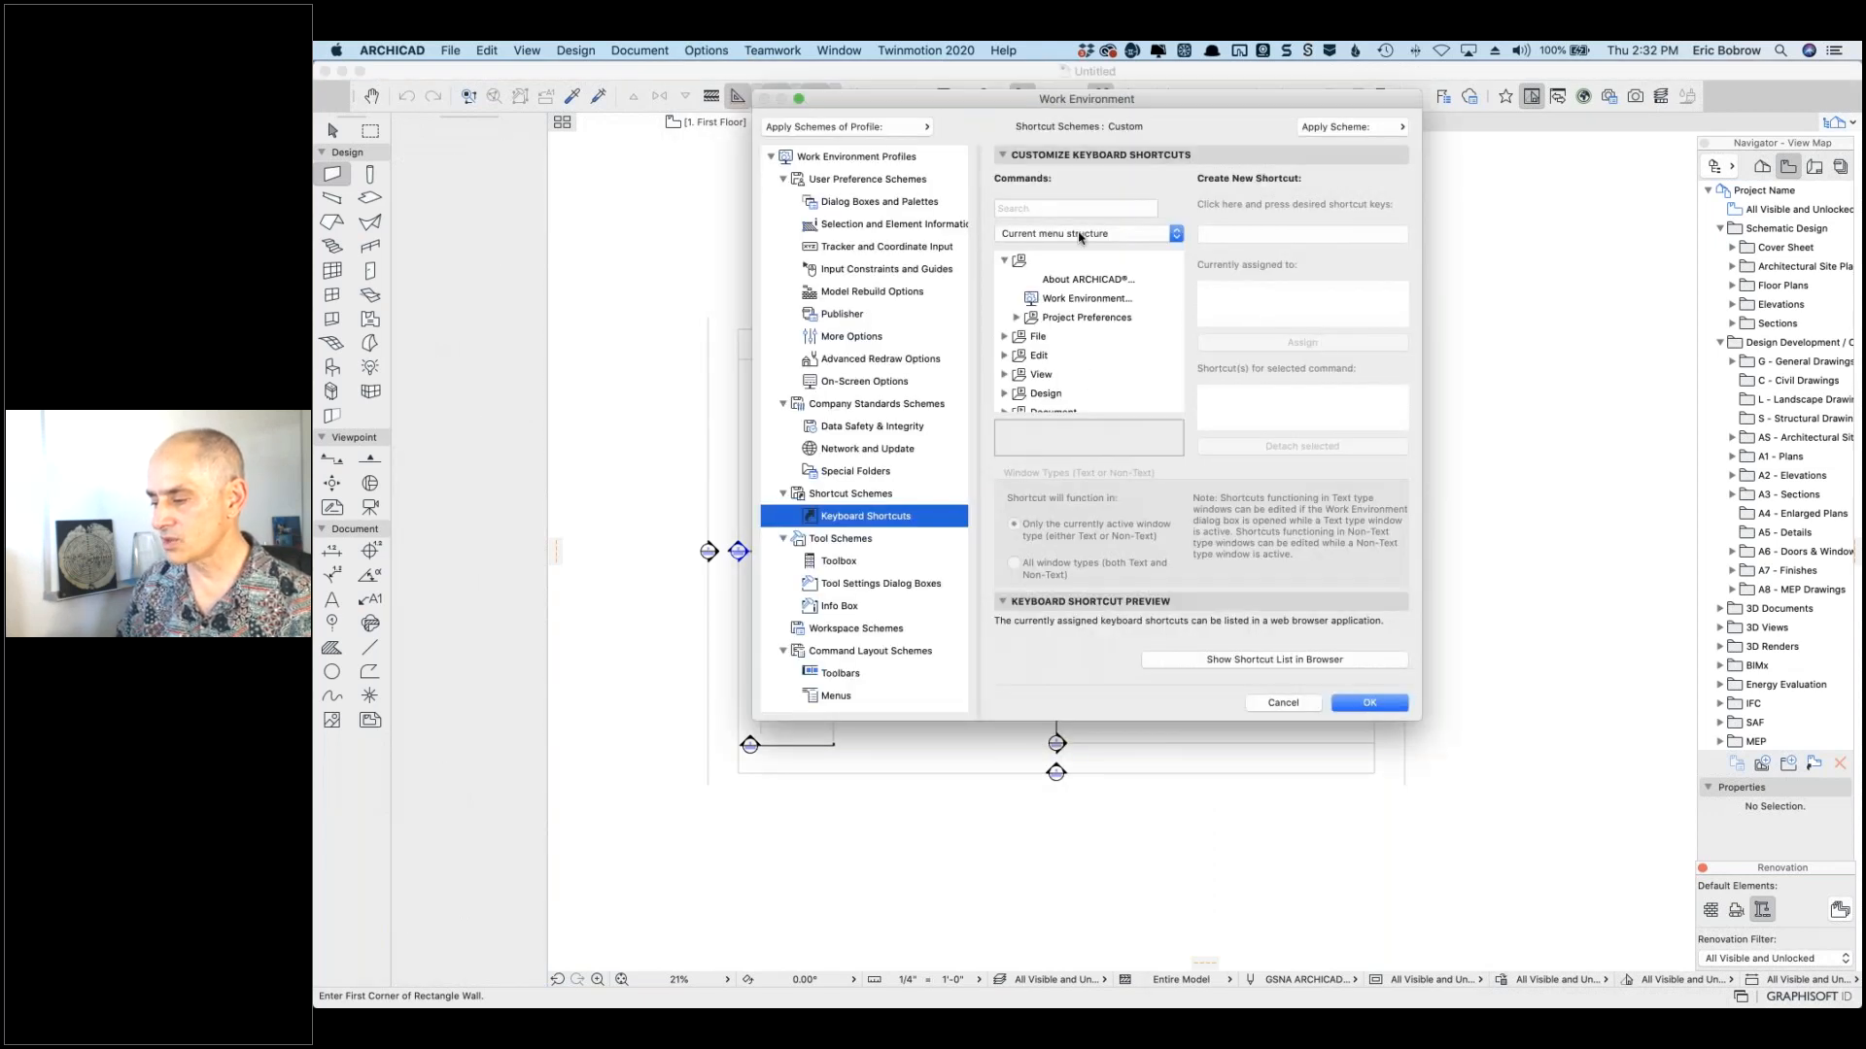
Step: Enlarge the dialog and browse the Keyboard Shortcuts list, then cancel without changes
click(1081, 237)
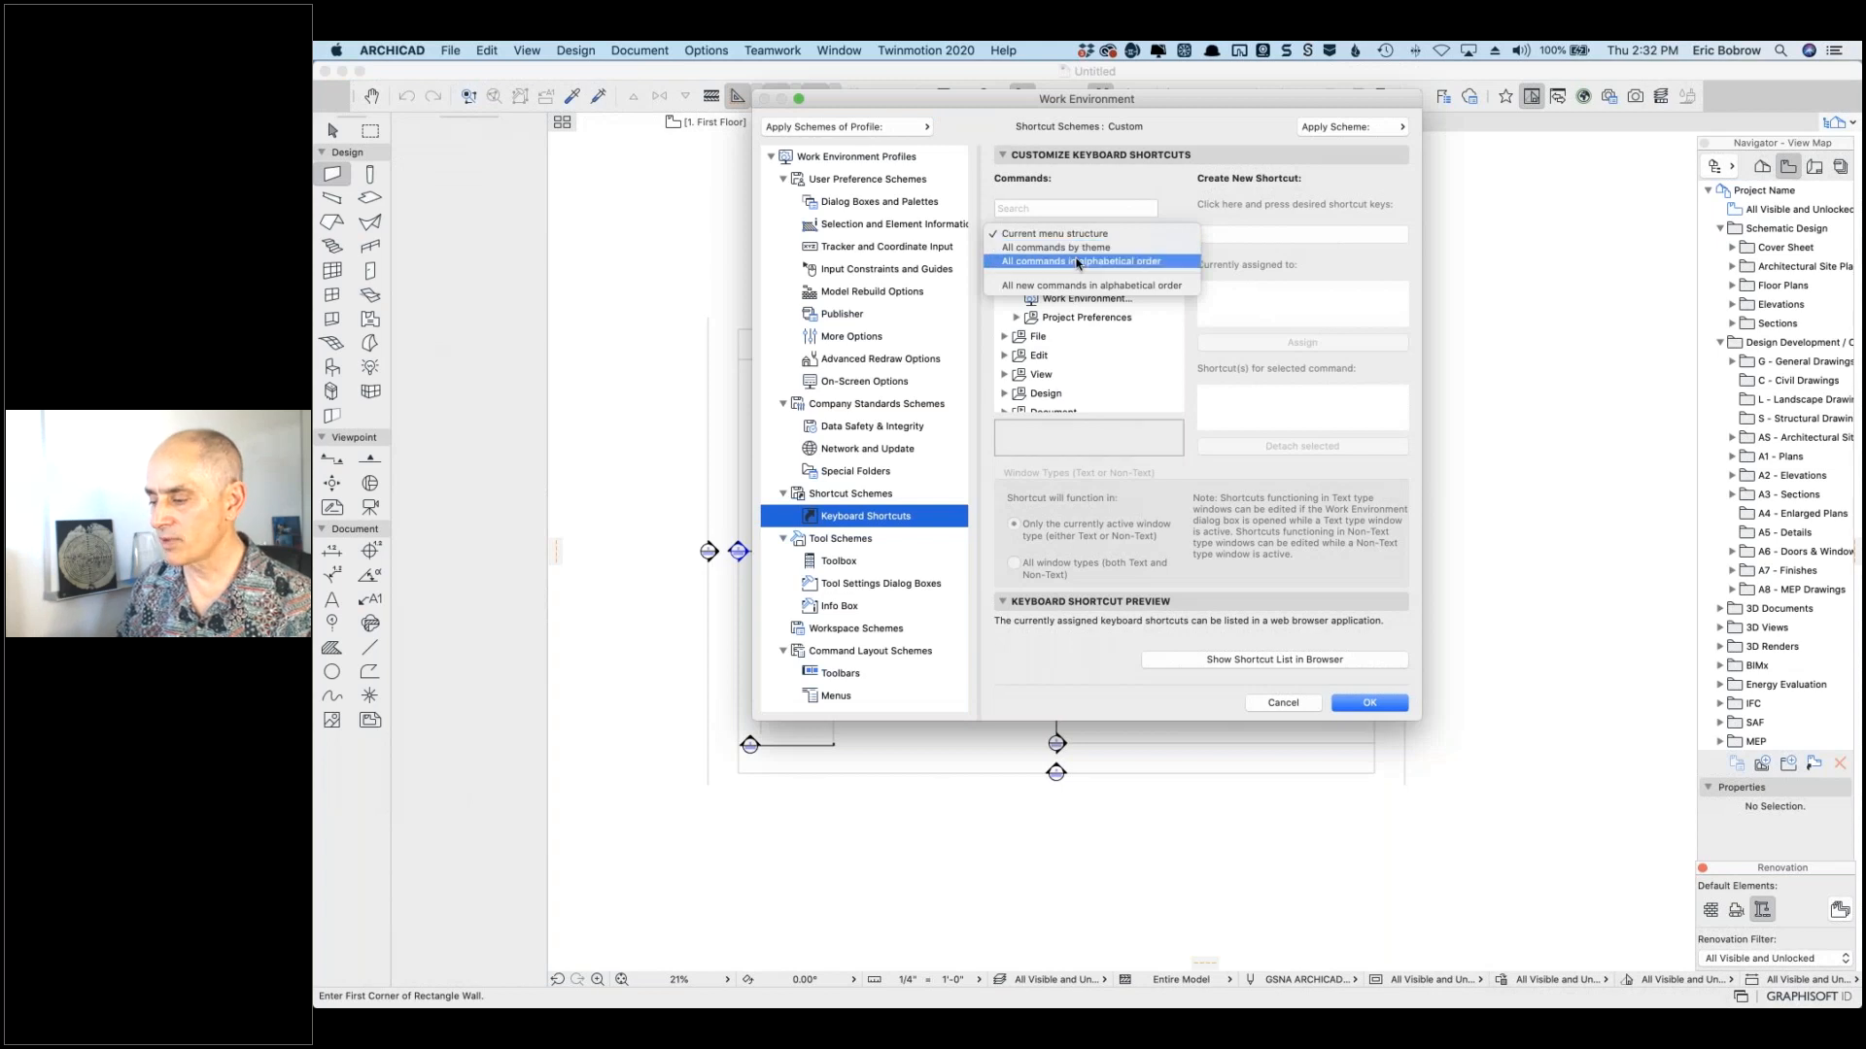
key(Escape)
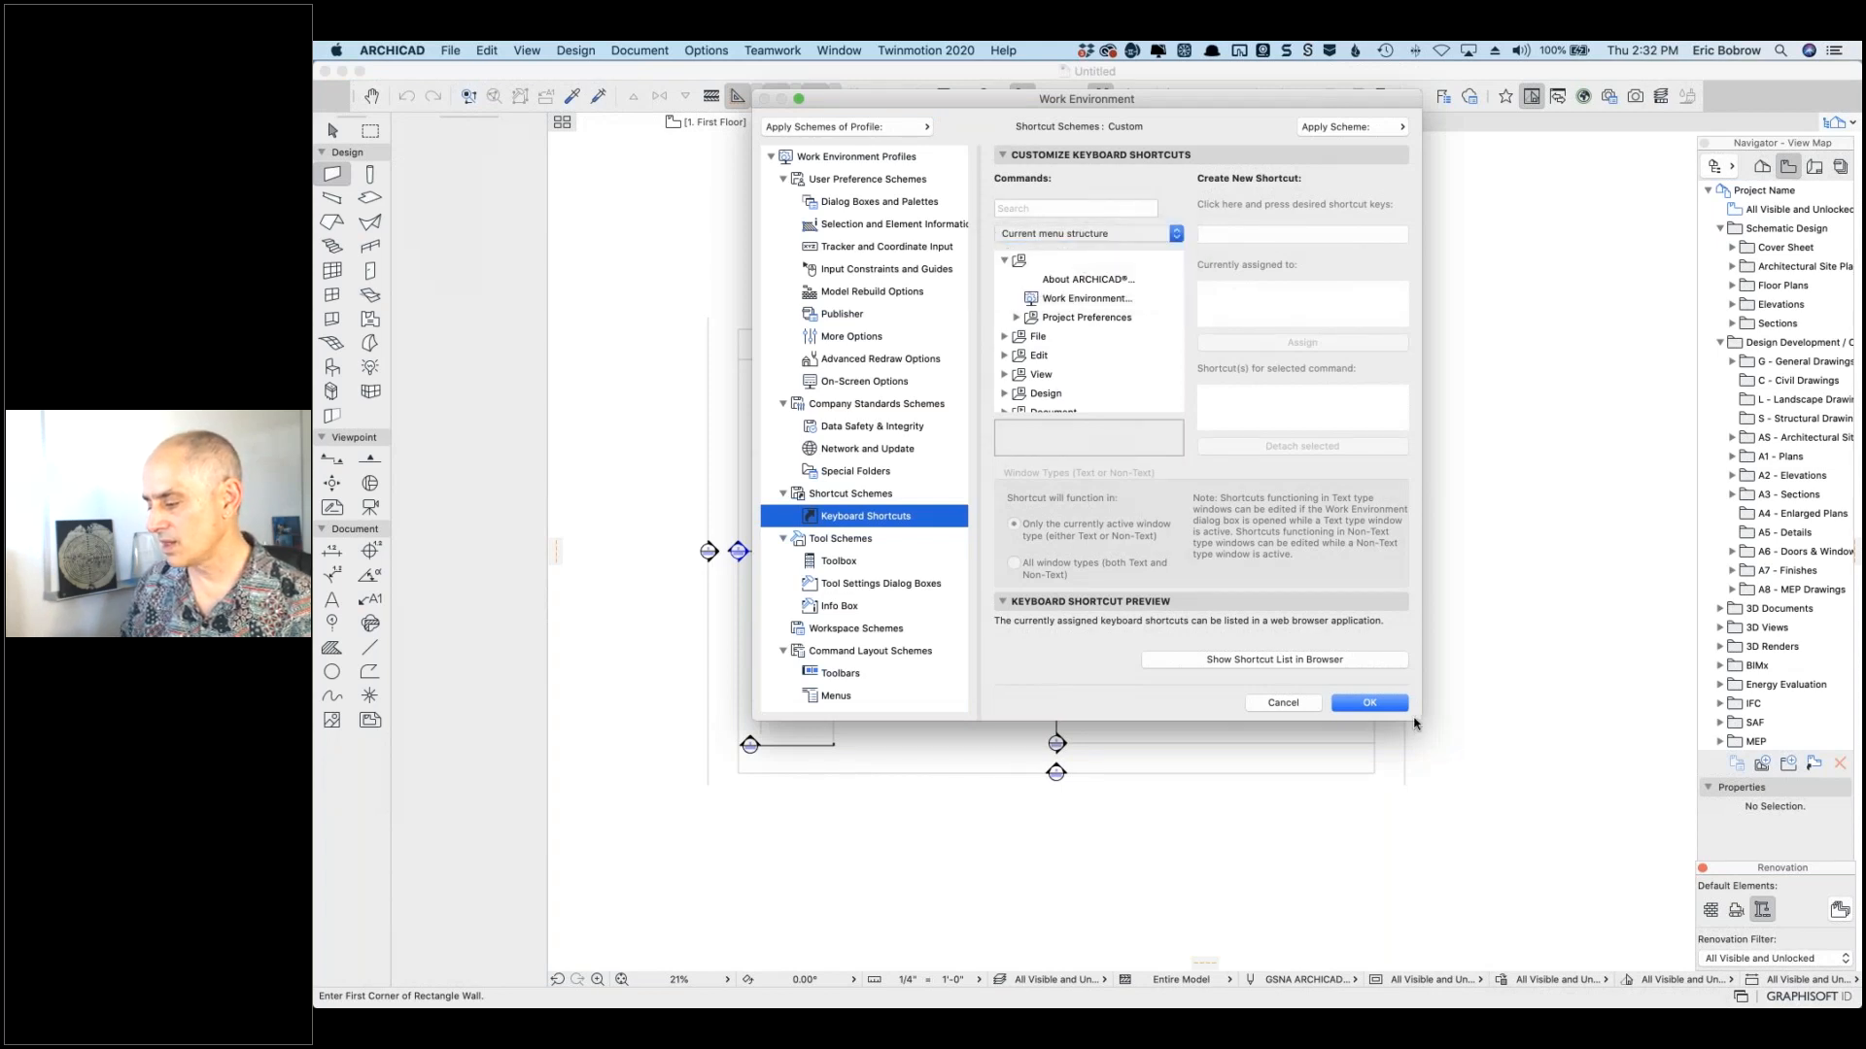
drag(1415, 721, 1467, 901)
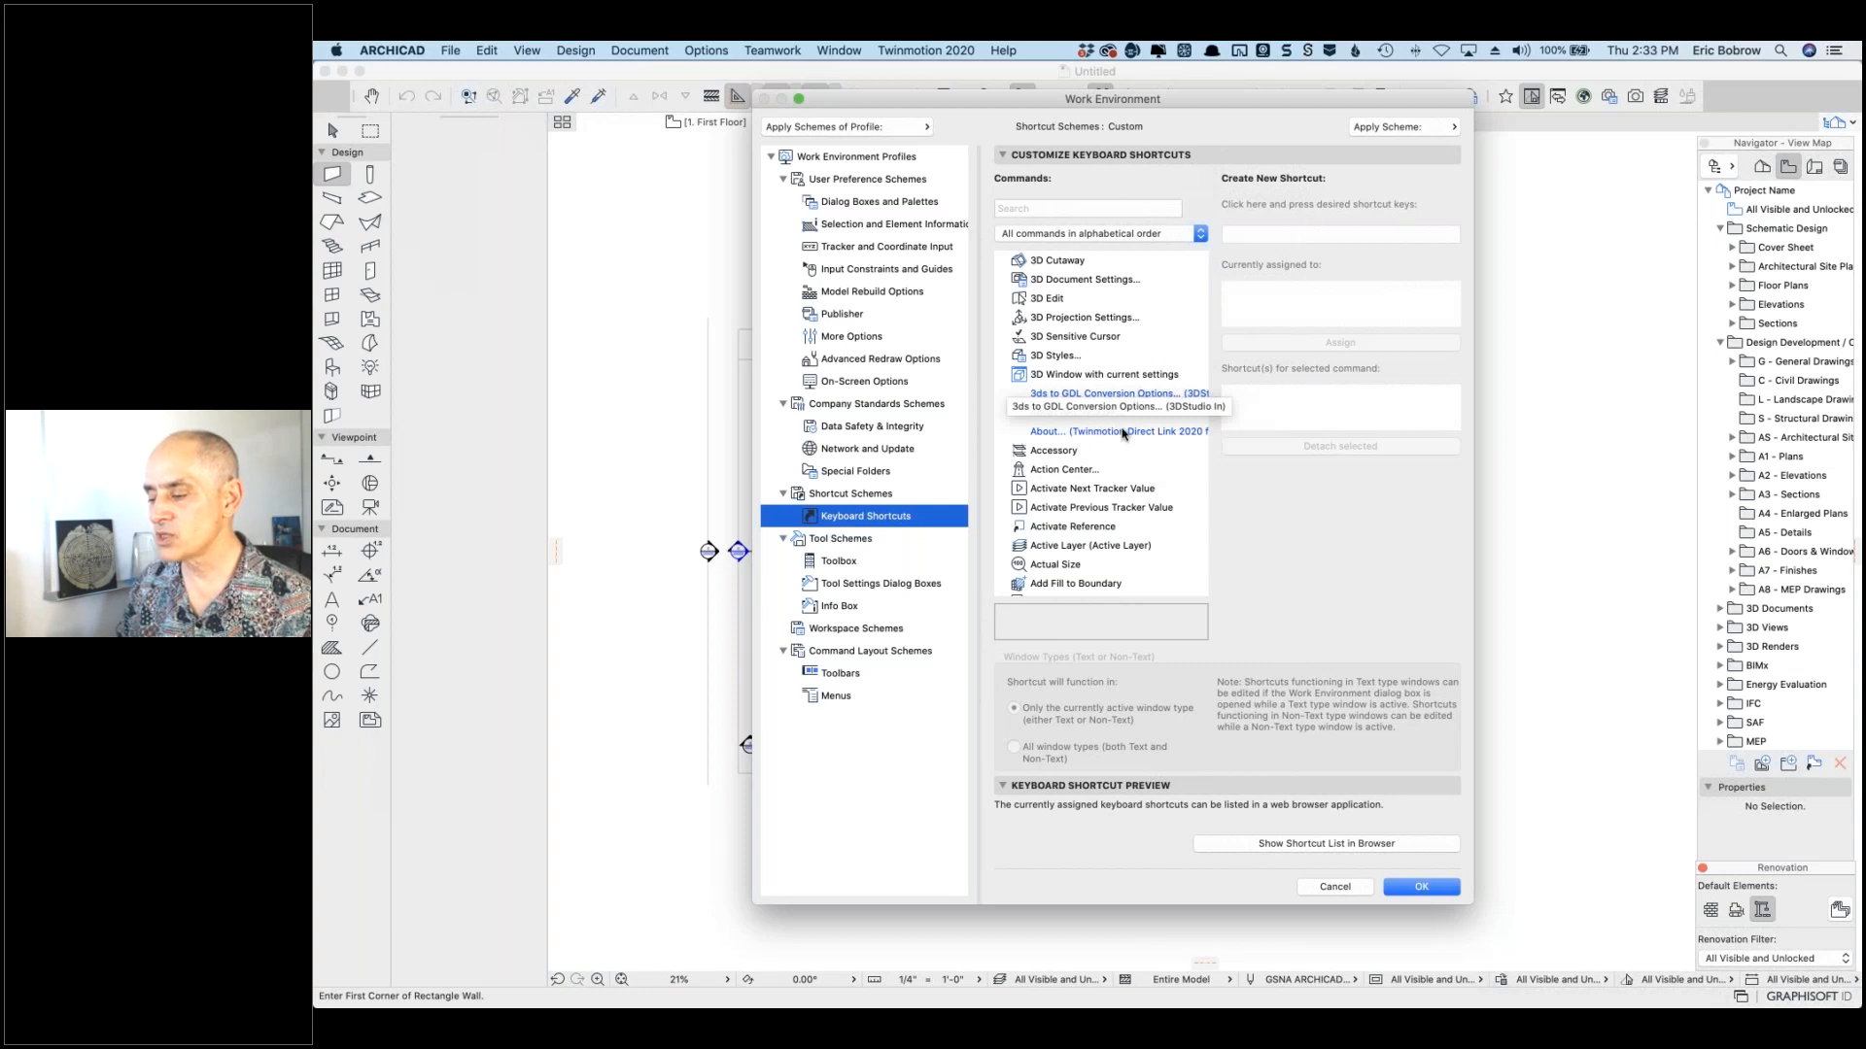
scroll(1133, 445, down, 2)
scroll(1133, 445, down, 10)
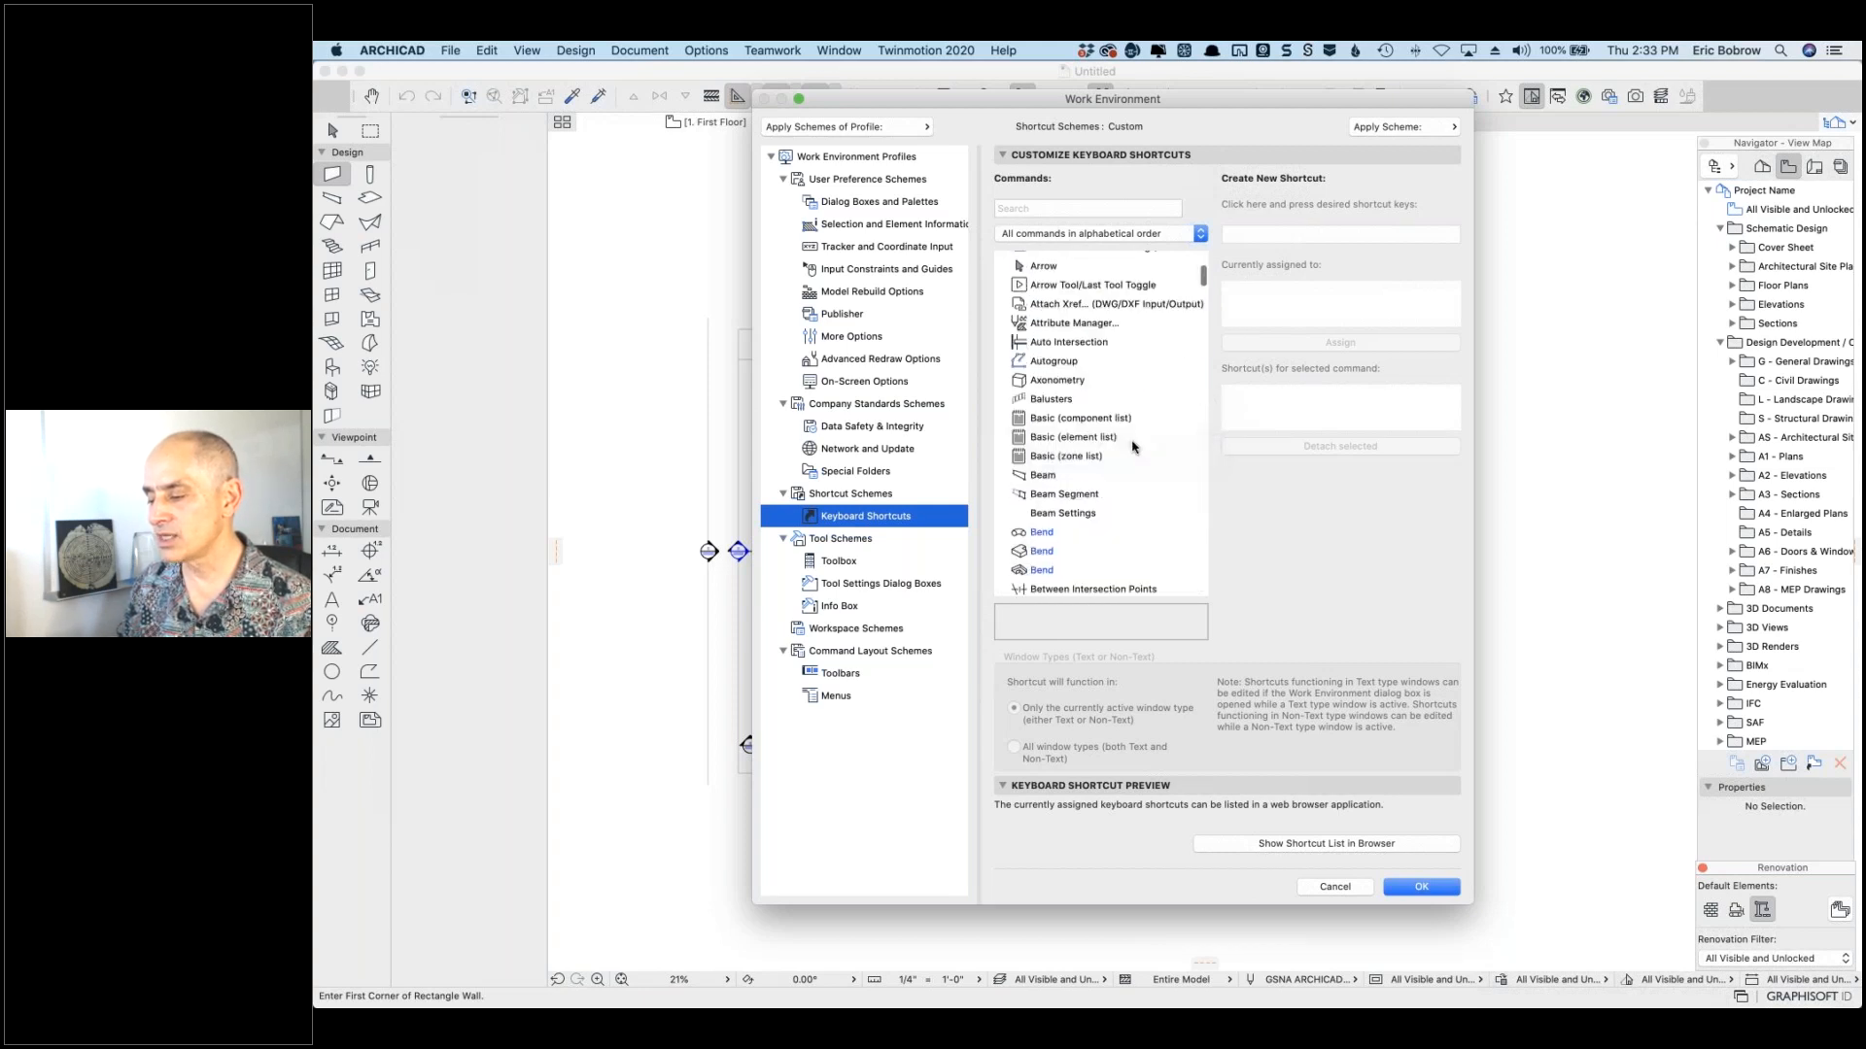
scroll(1113, 331, down, 1)
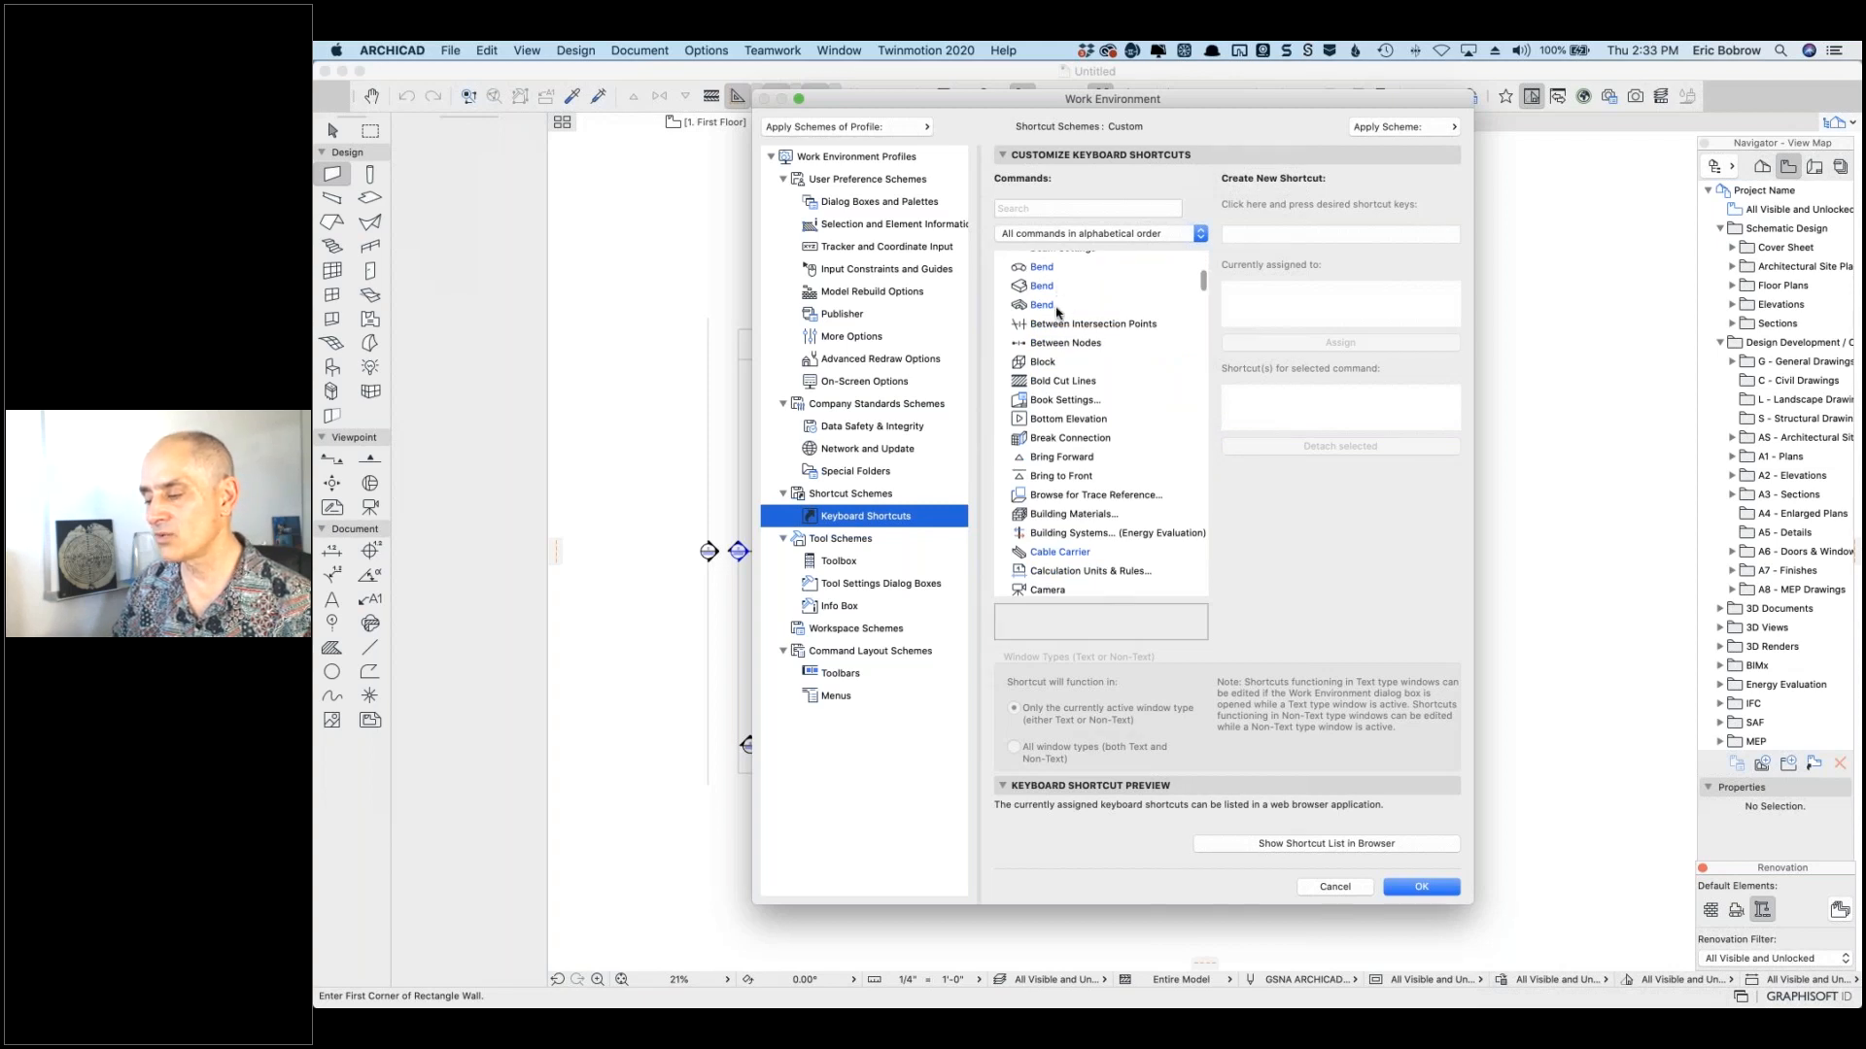
scroll(1098, 427, down, 2)
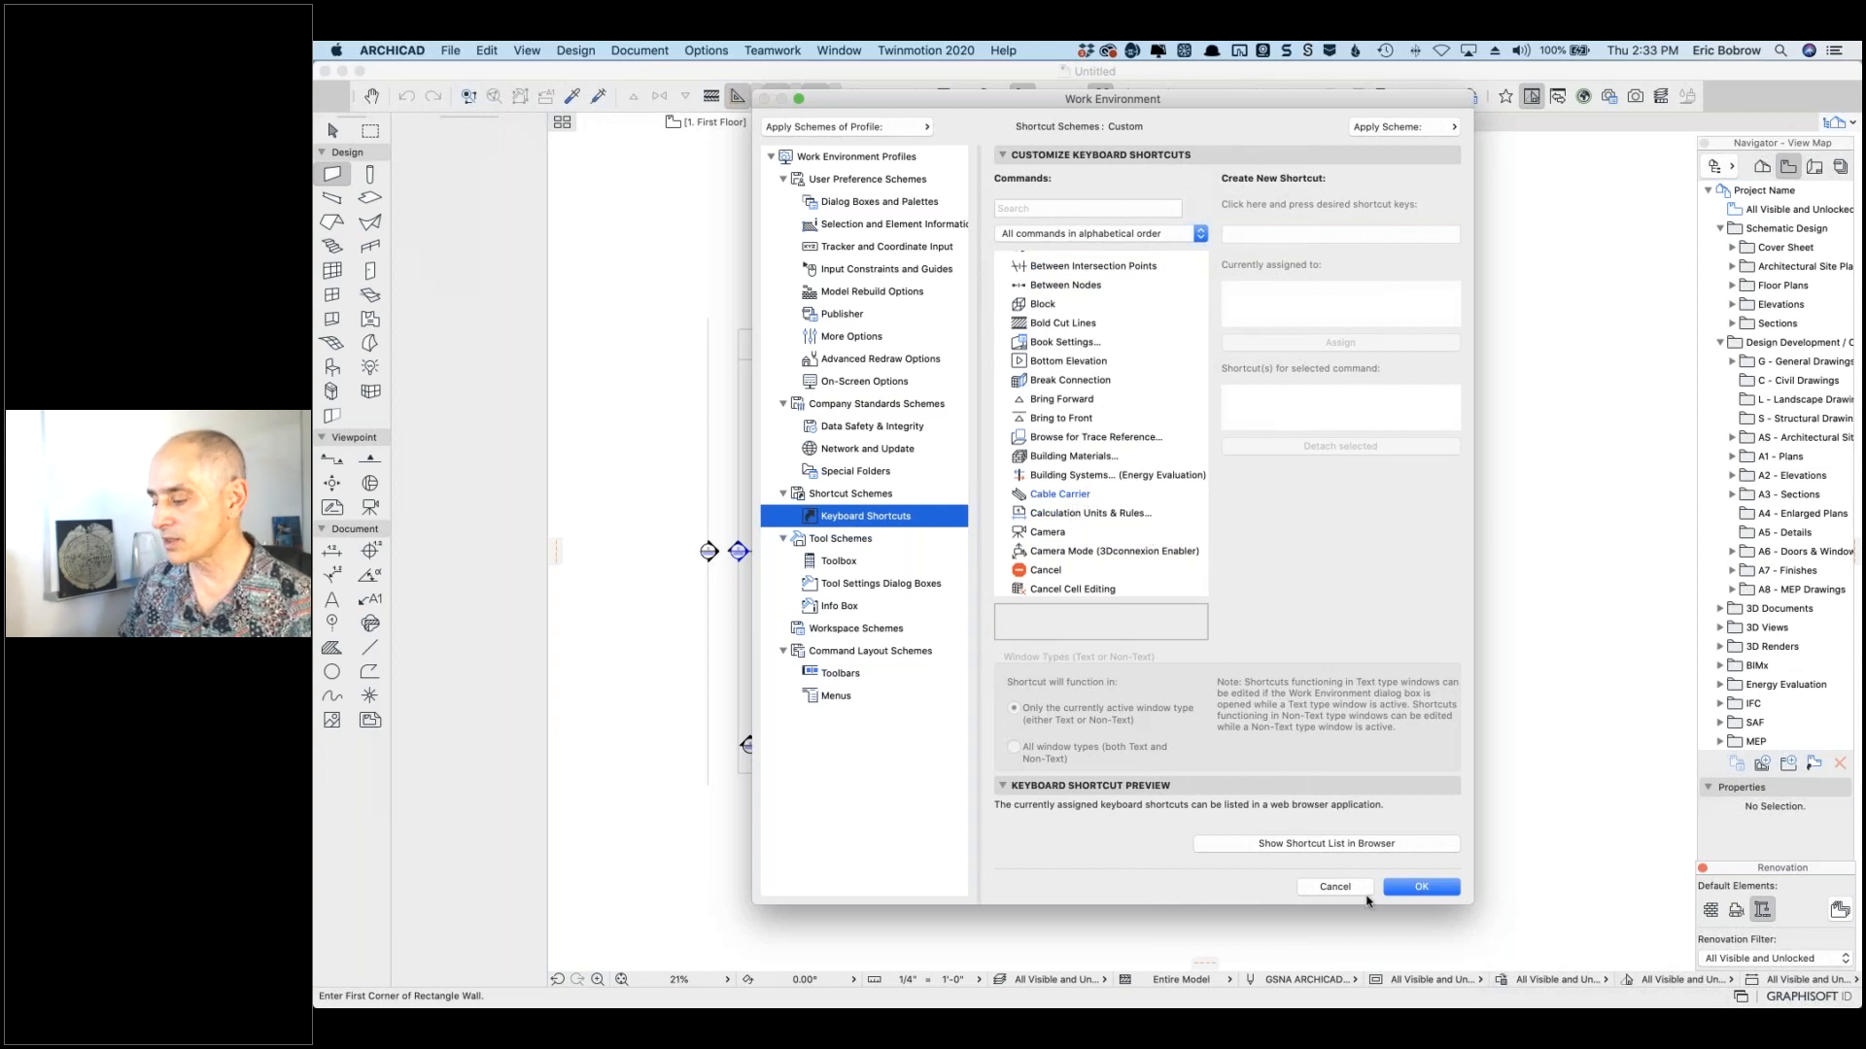
click(1335, 886)
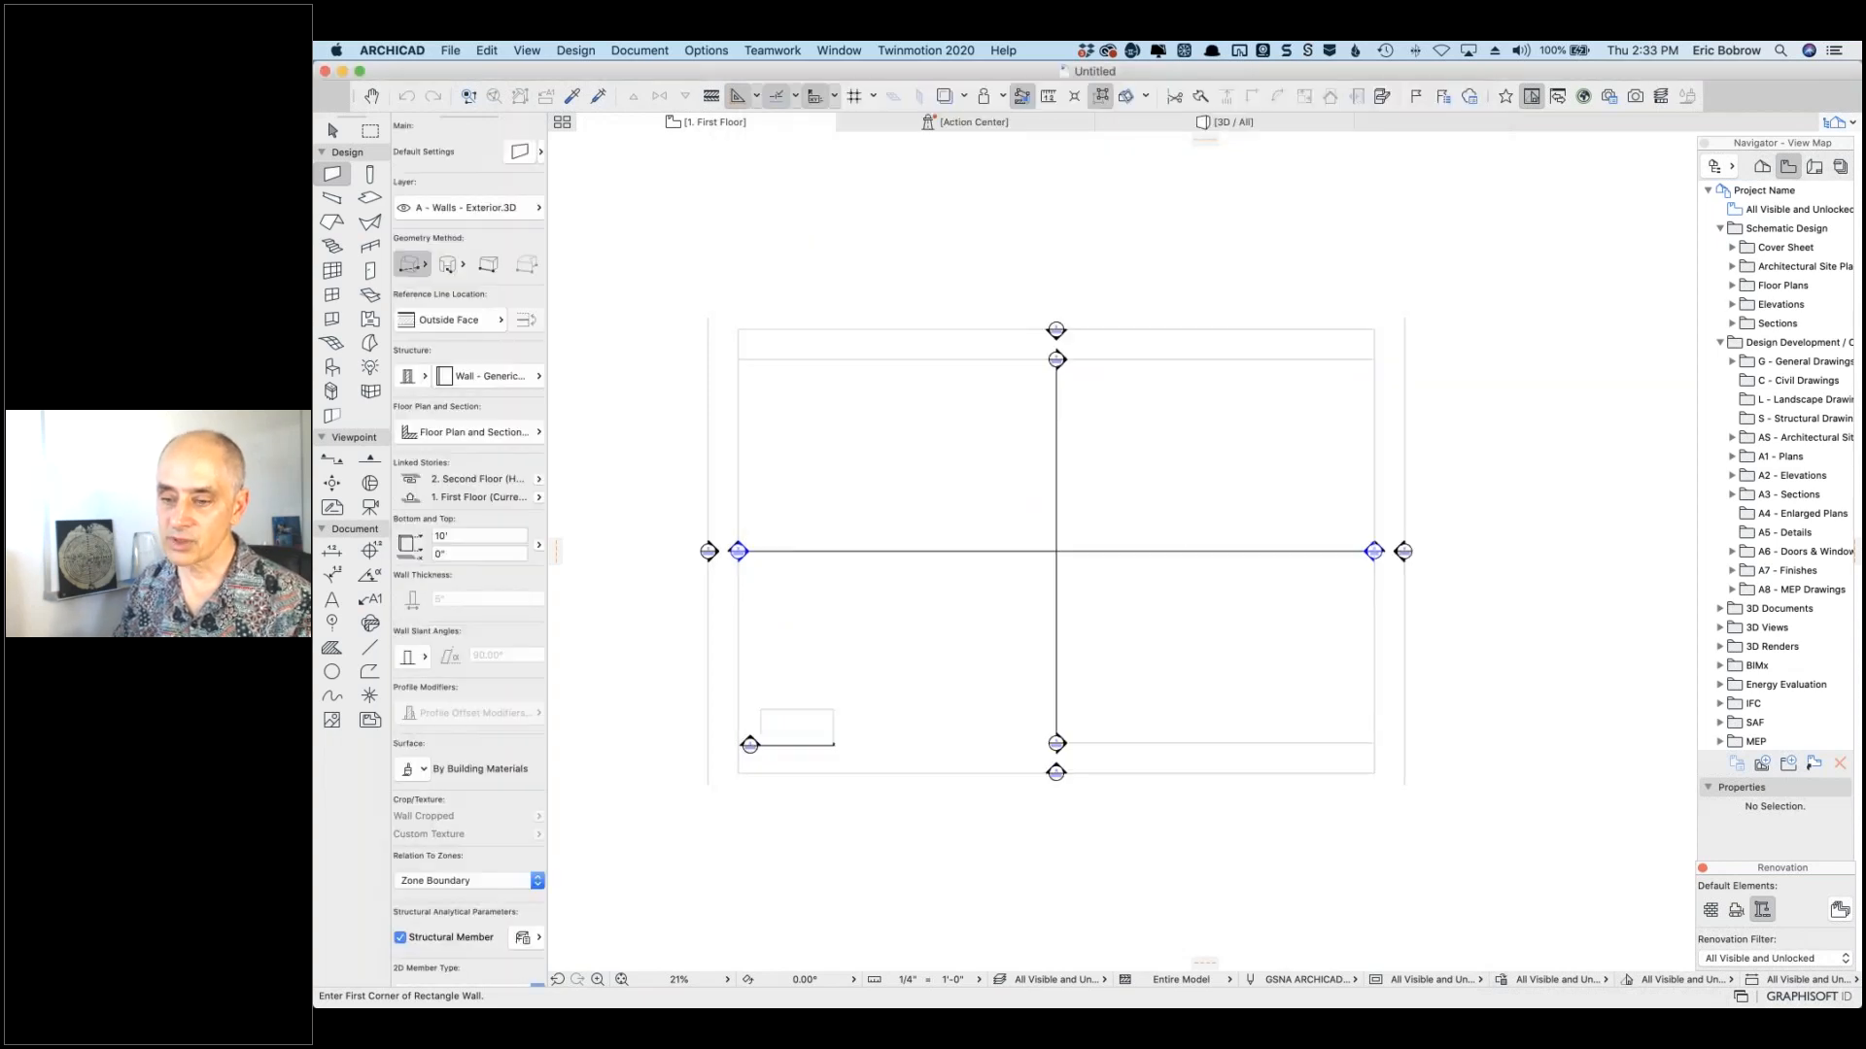
Step: Switch away from ARCHICAD and back, then open the Options menu
key(super+Tab)
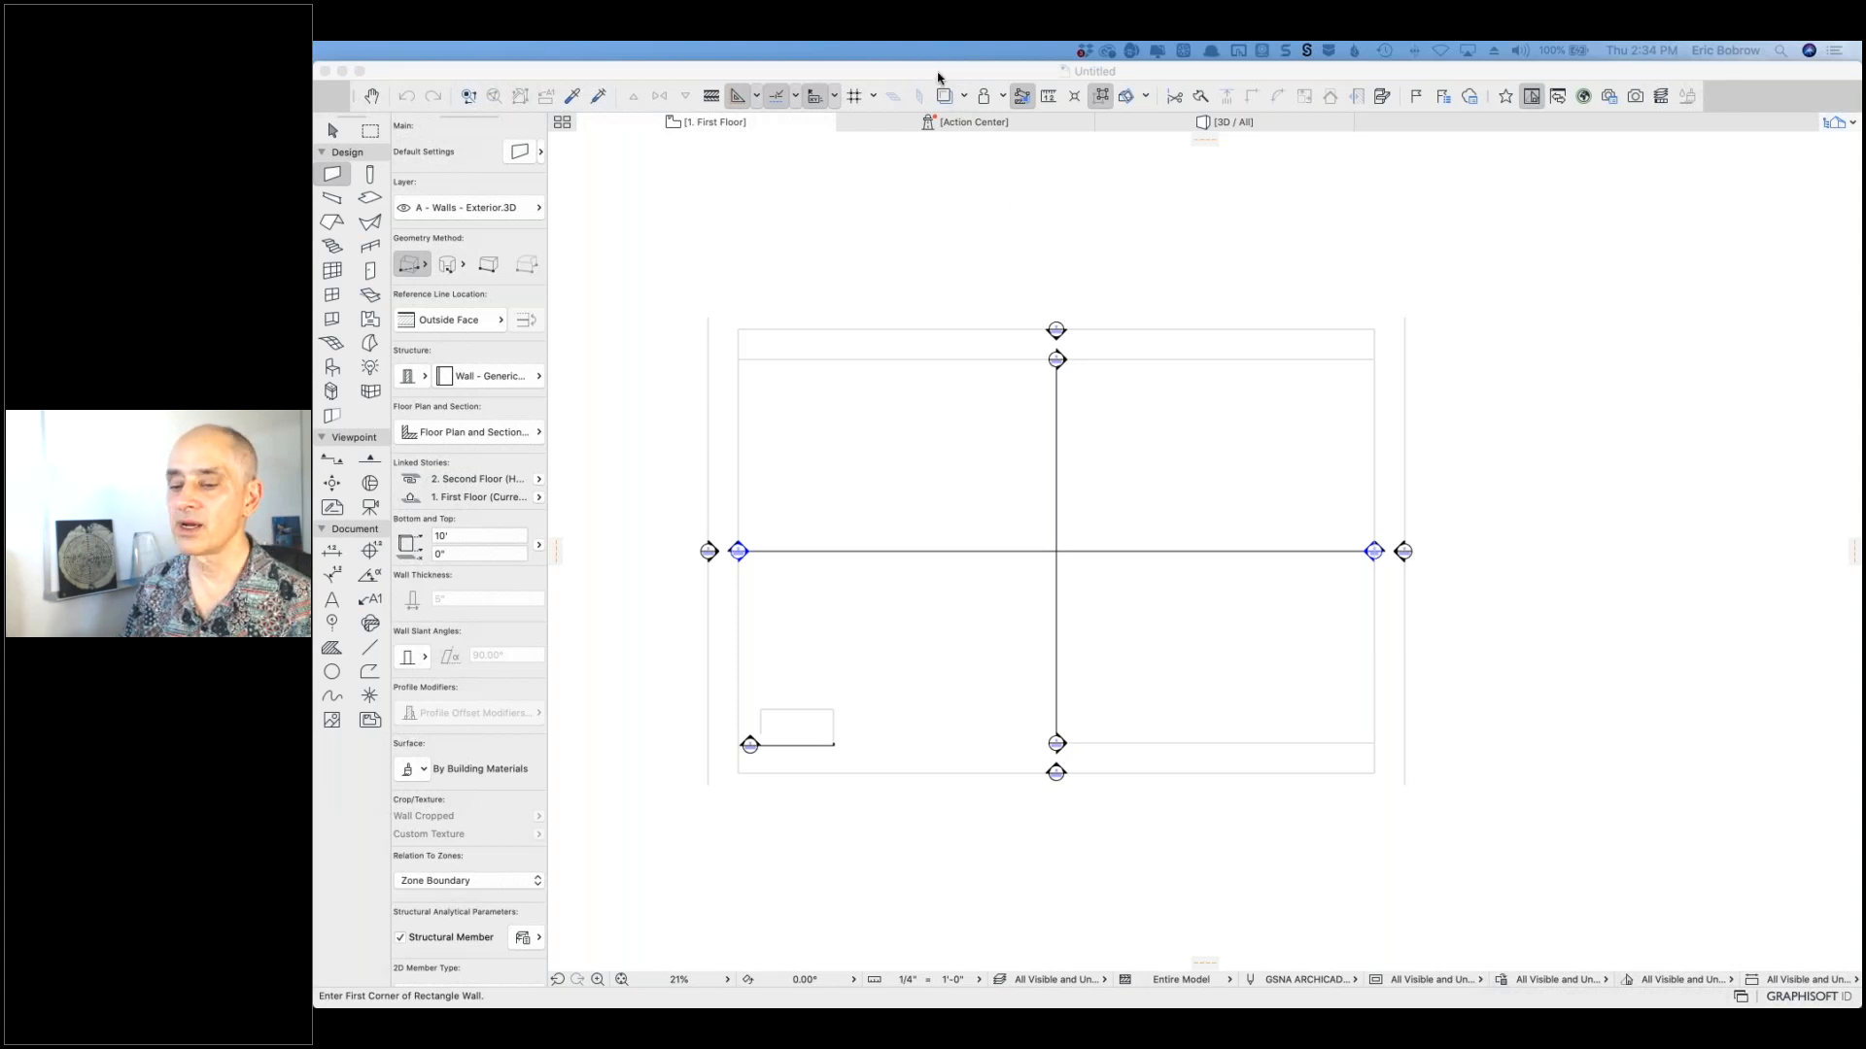
click(938, 76)
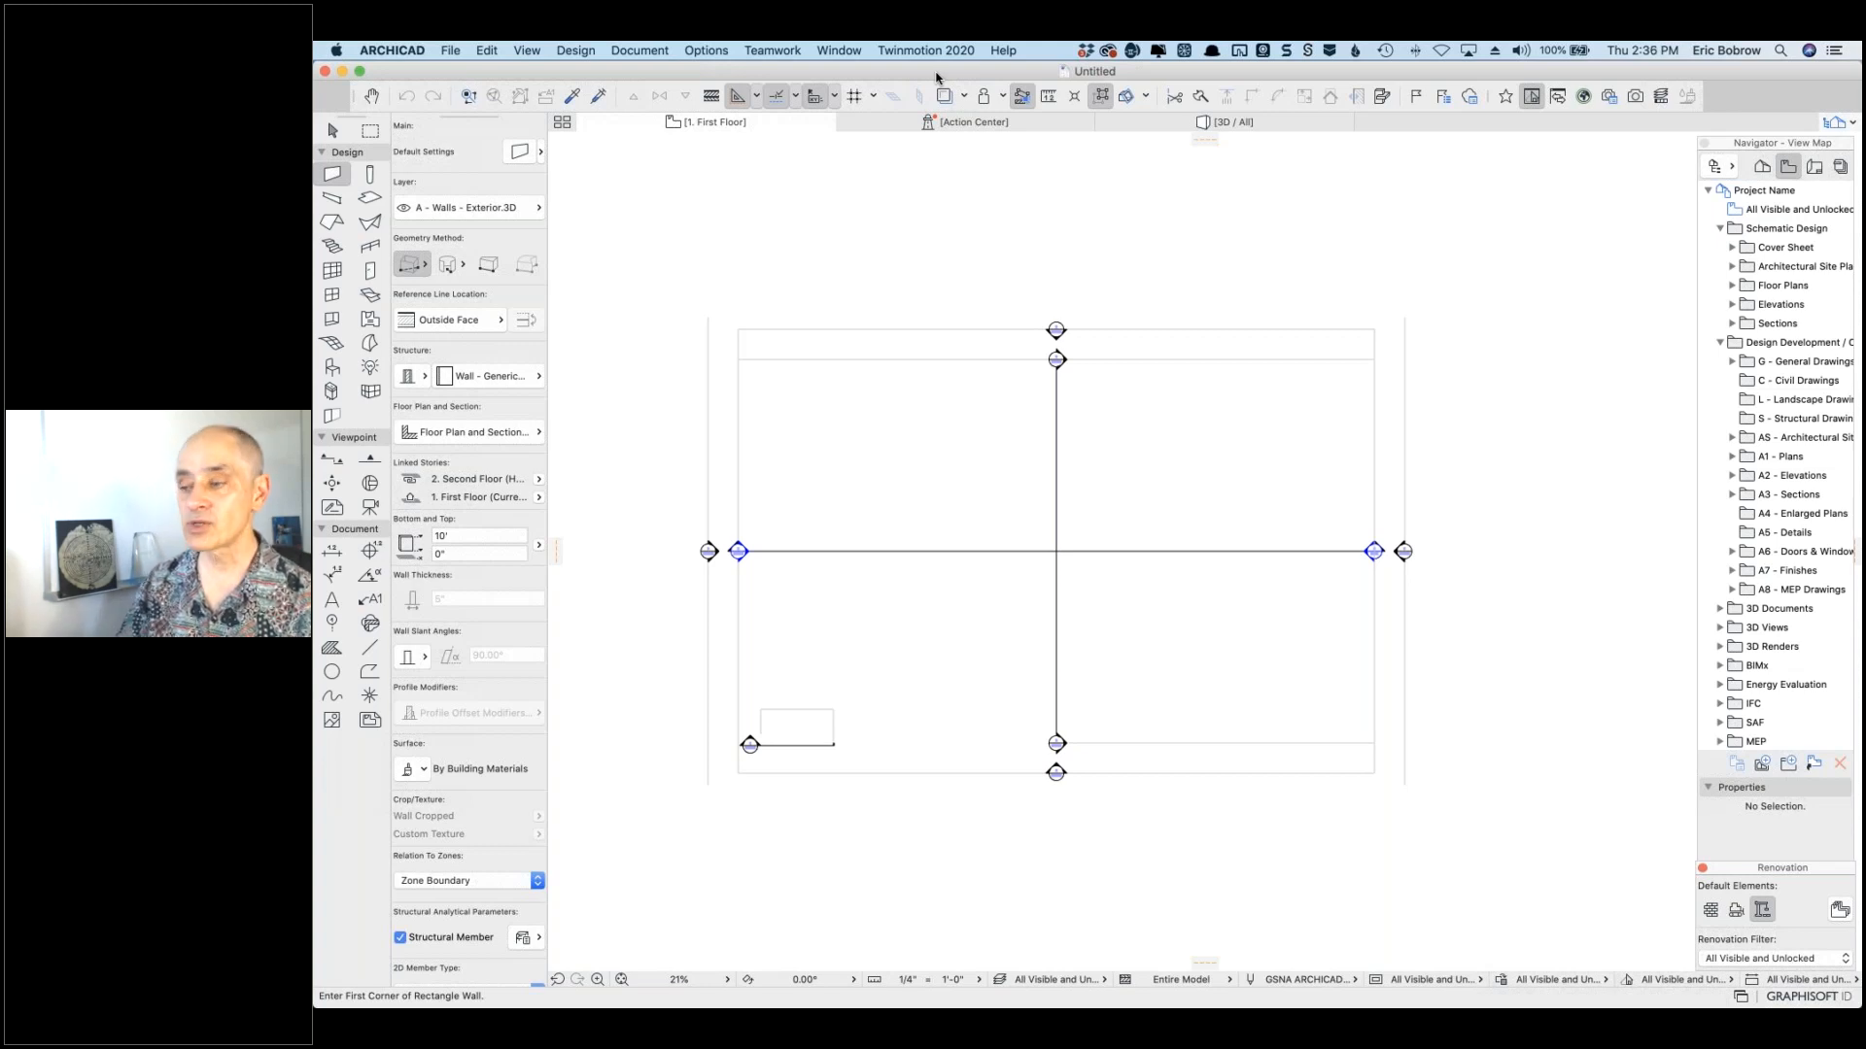
click(705, 51)
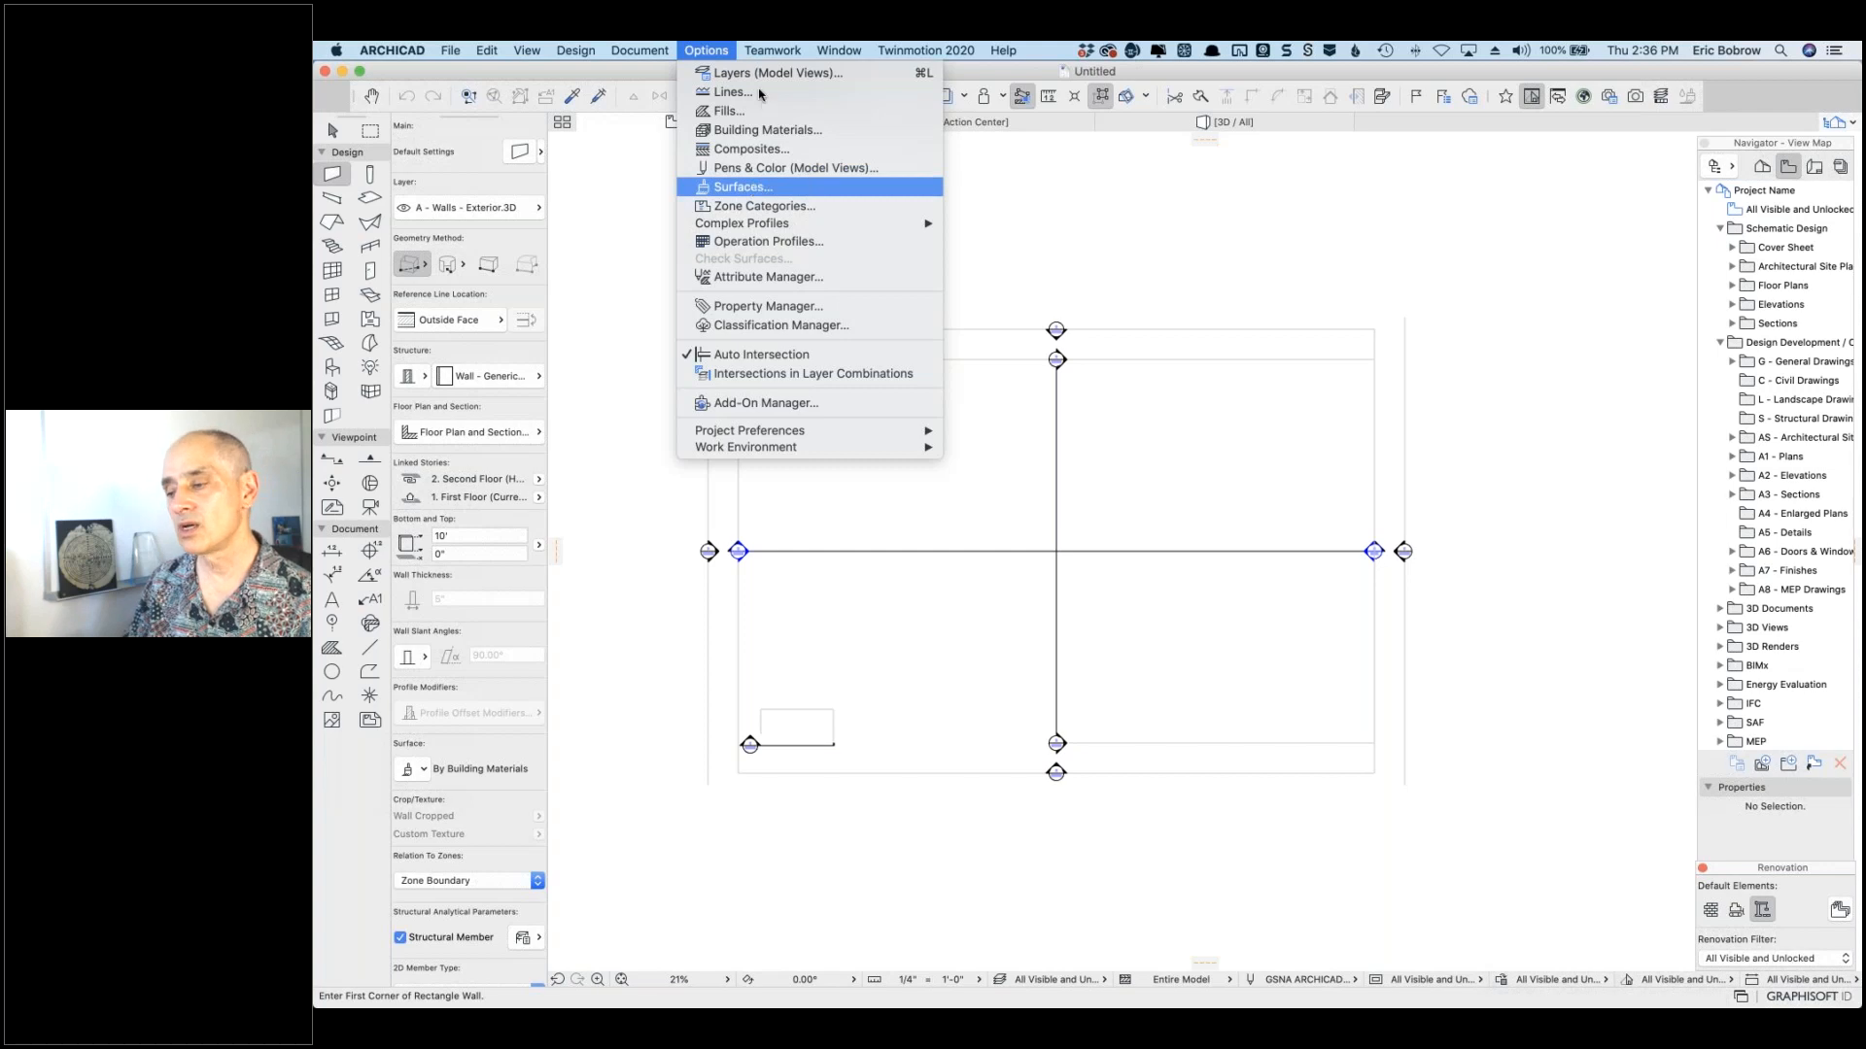
Step: Open Surfaces settings and browse the library for a new Generic - Exterior texture image
click(761, 187)
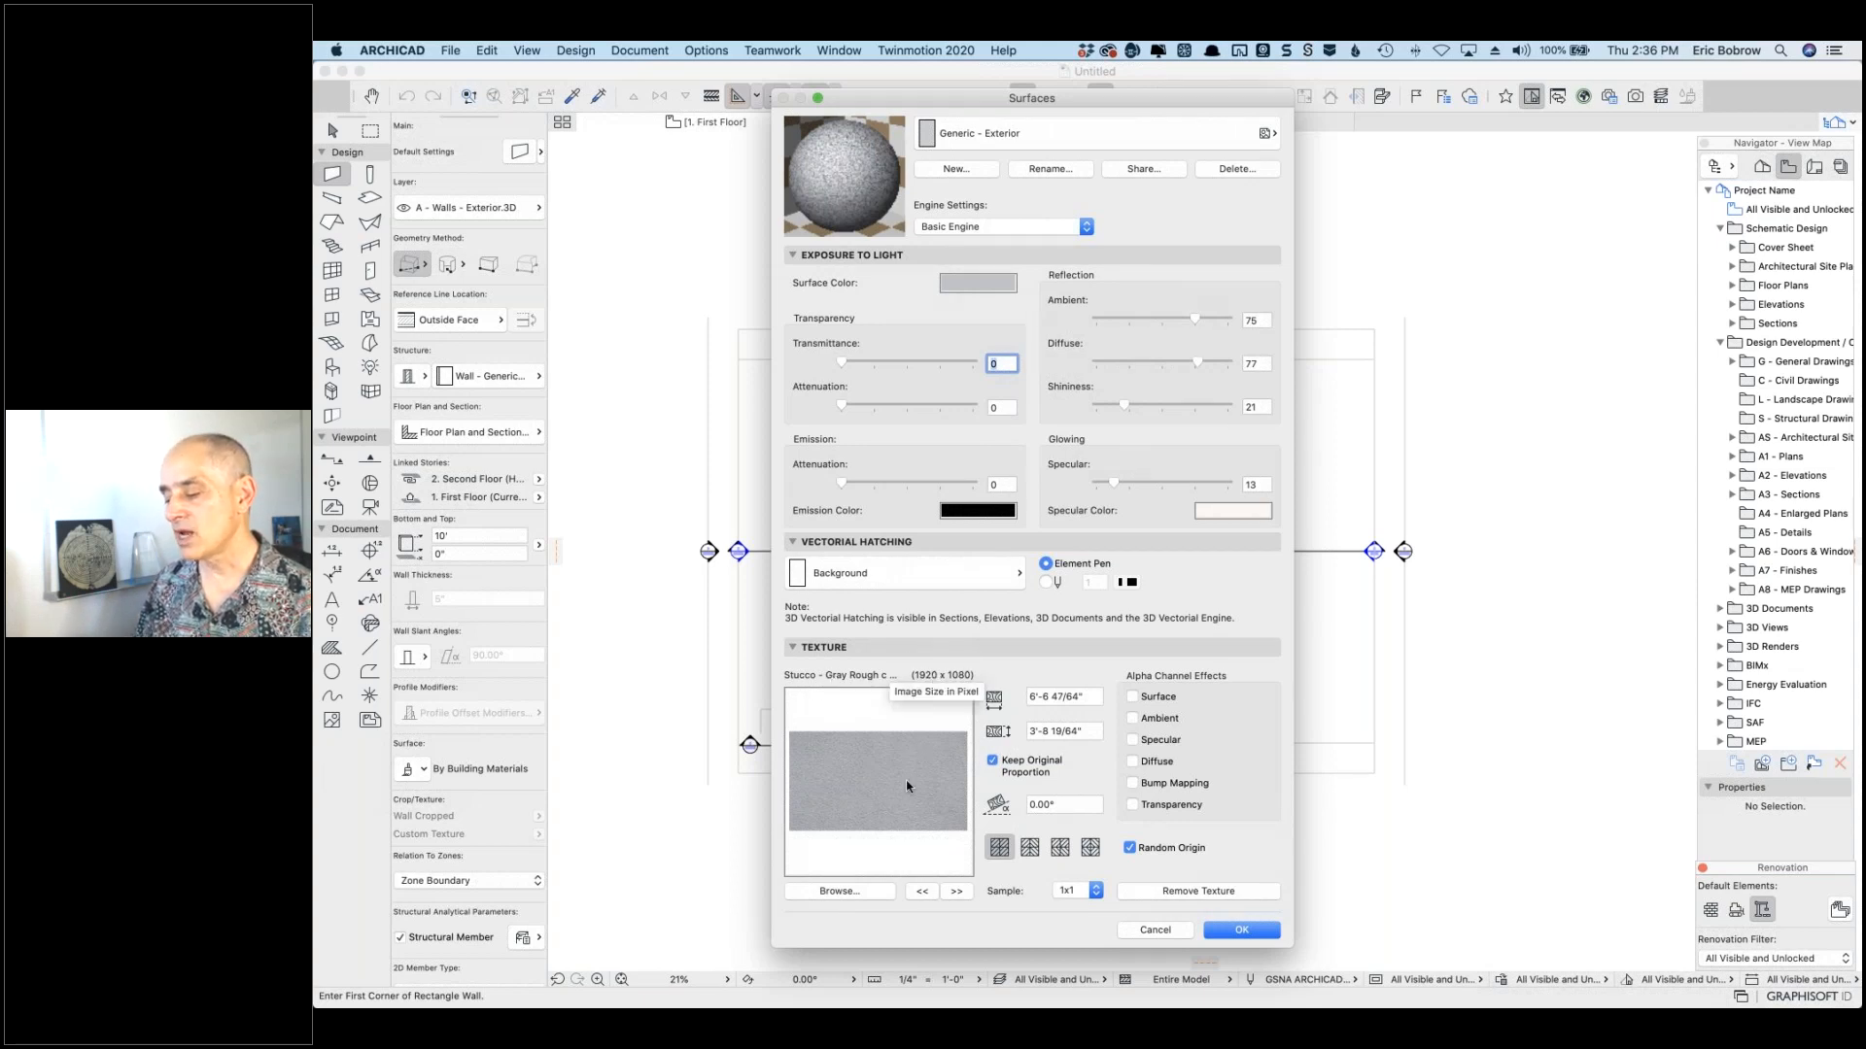
click(841, 892)
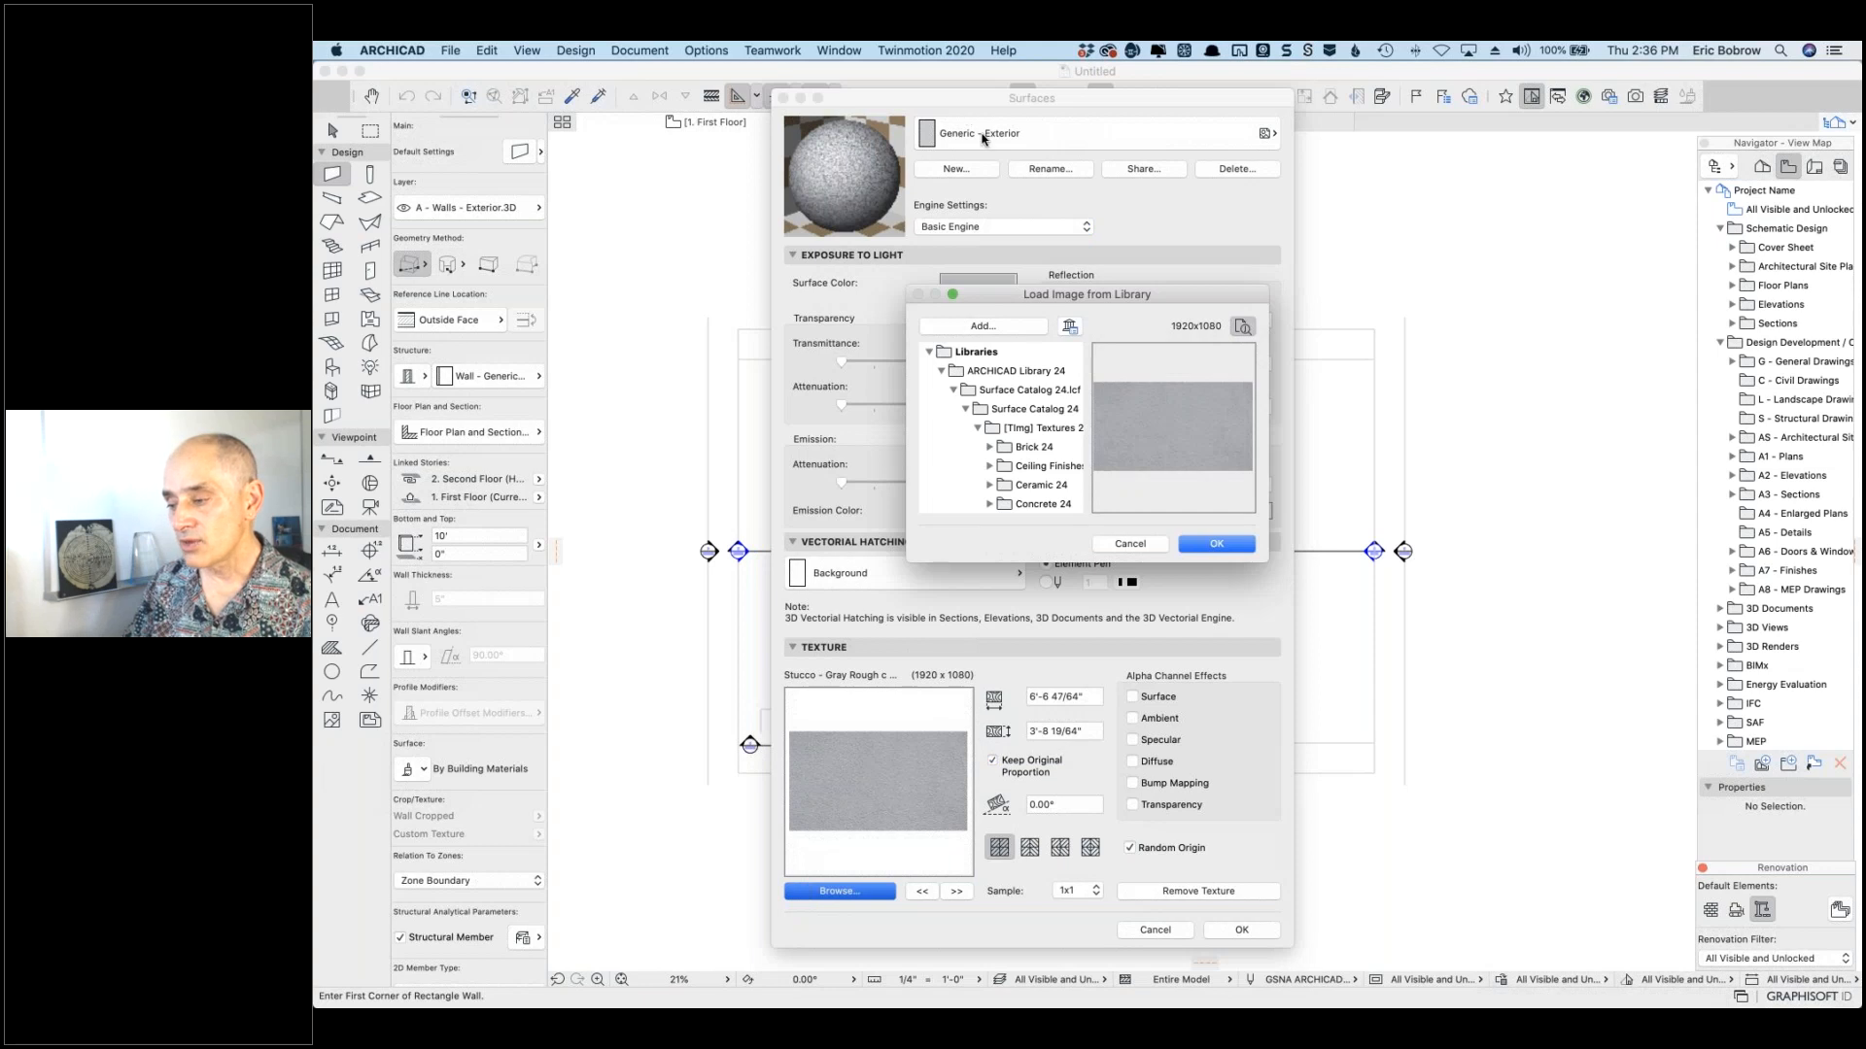
Step: Preview stucco and plaster images, then apply Plaster - Trowel Made White c -opt.jpg as the texture
drag(1182, 667, 1186, 887)
scroll(1037, 763, down, 3)
scroll(1036, 762, down, 3)
click(1038, 762)
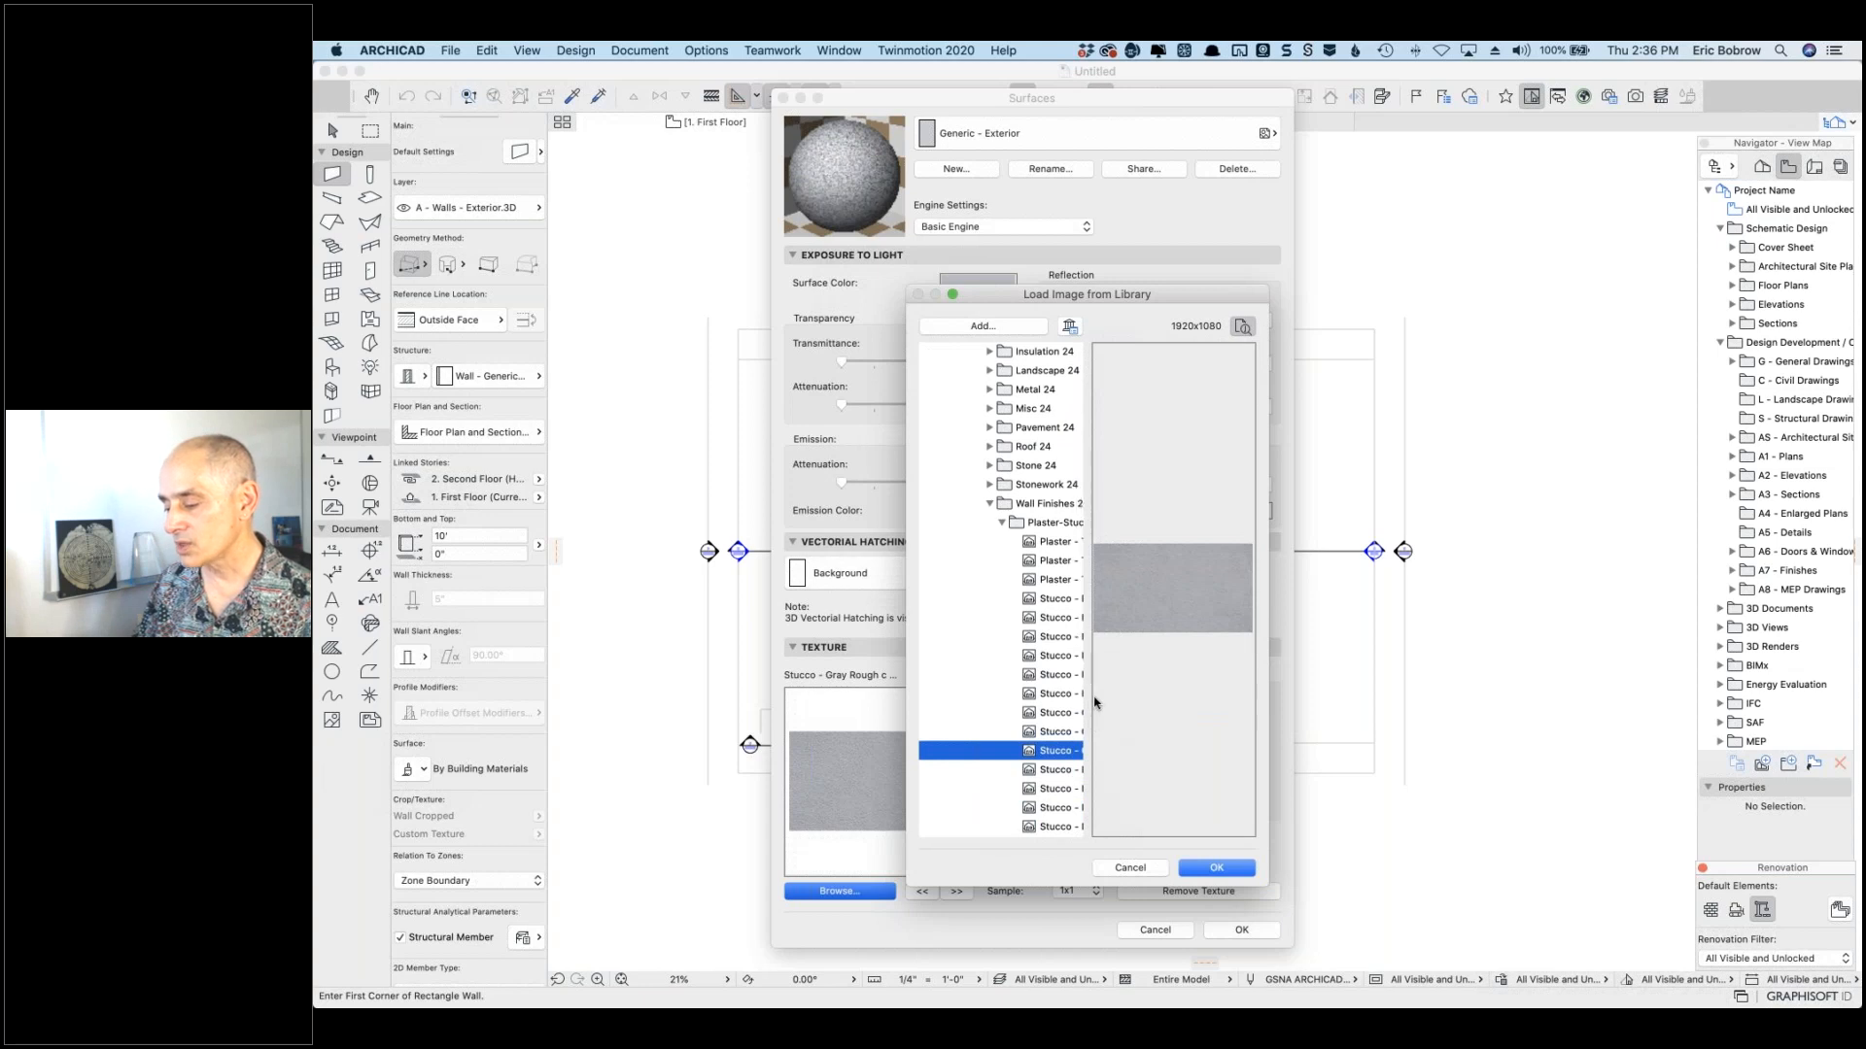
drag(1269, 716, 1487, 716)
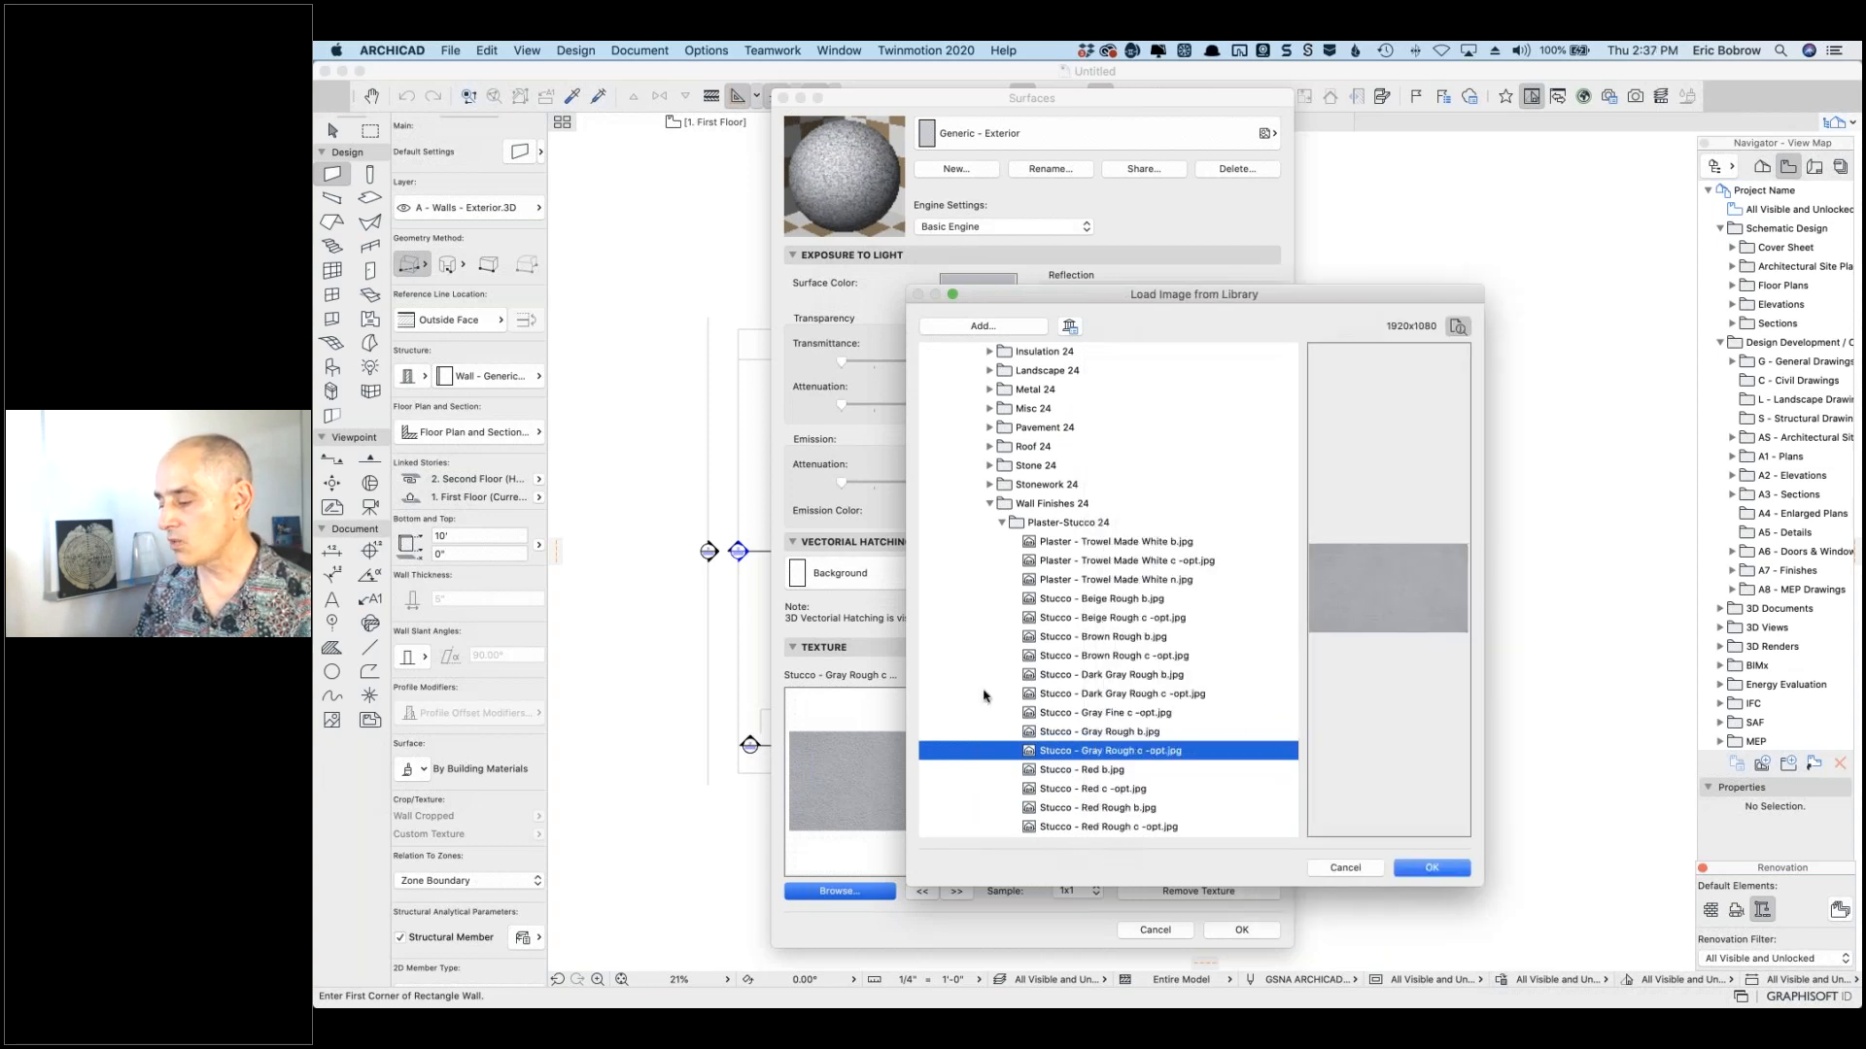
click(1106, 695)
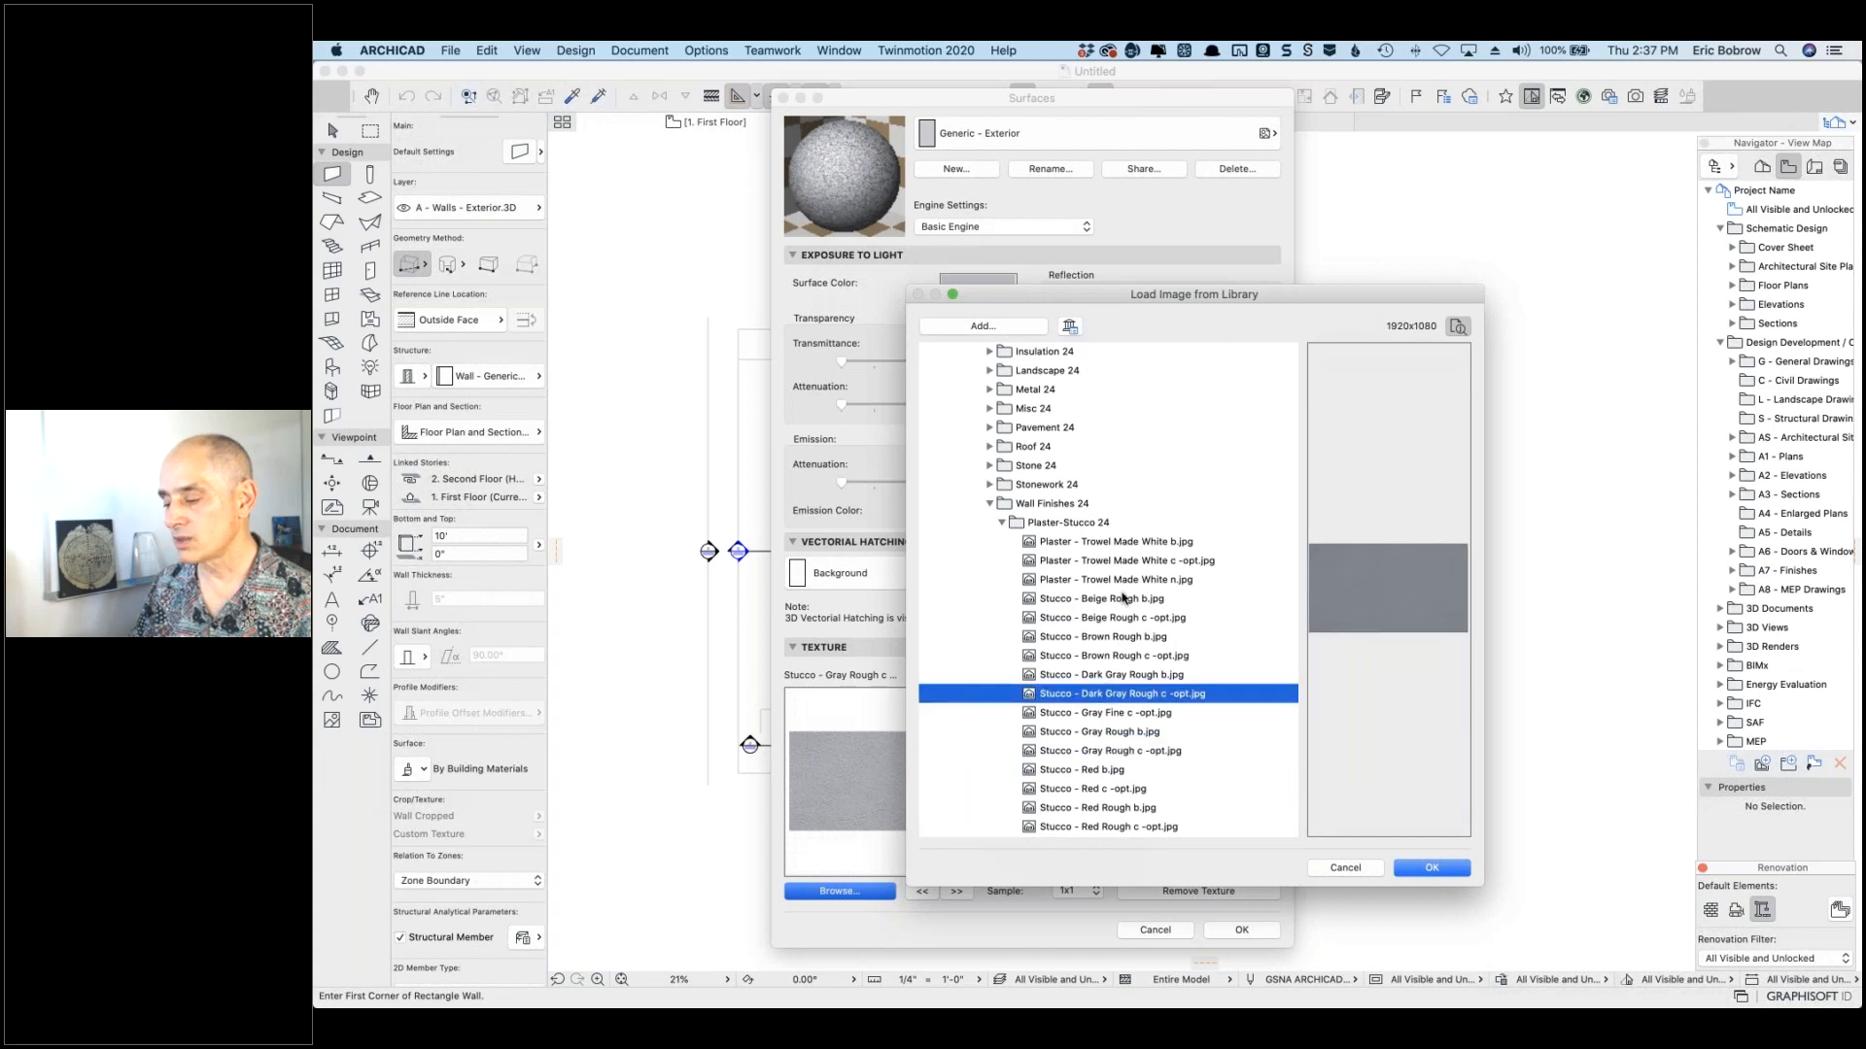
click(1125, 581)
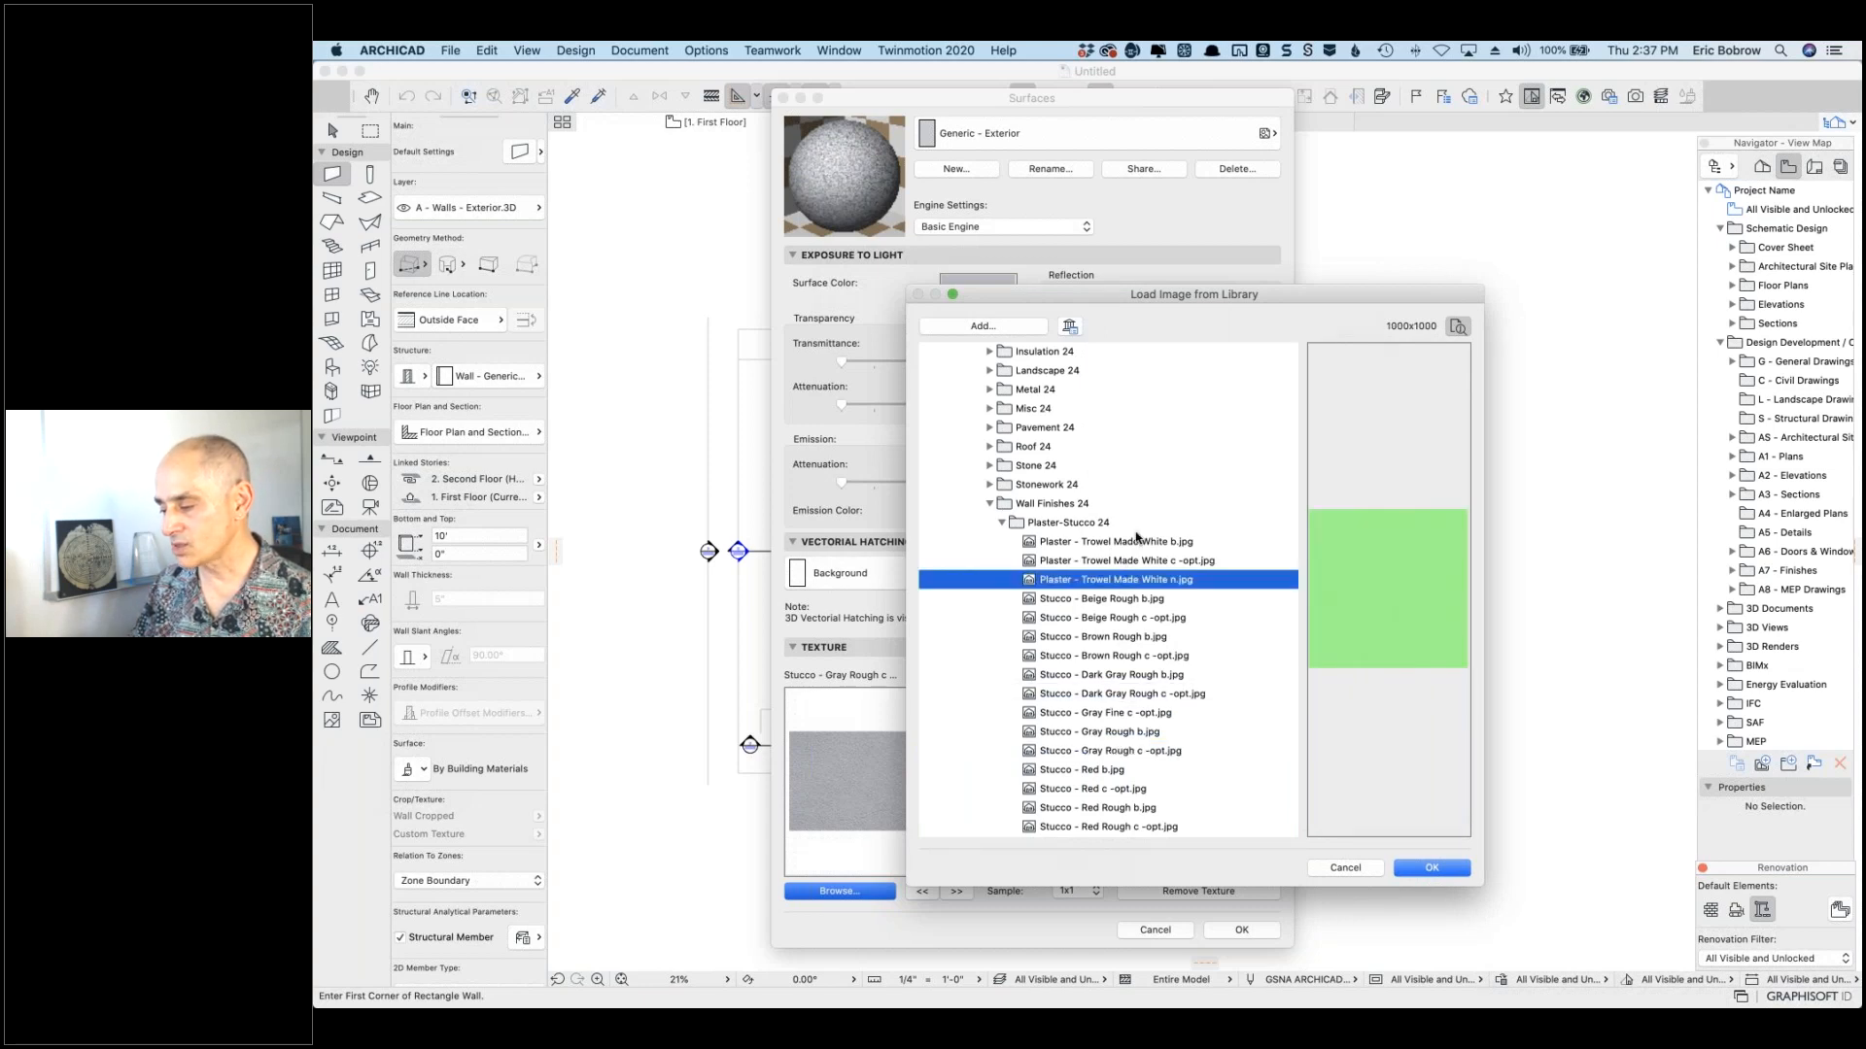
click(1145, 543)
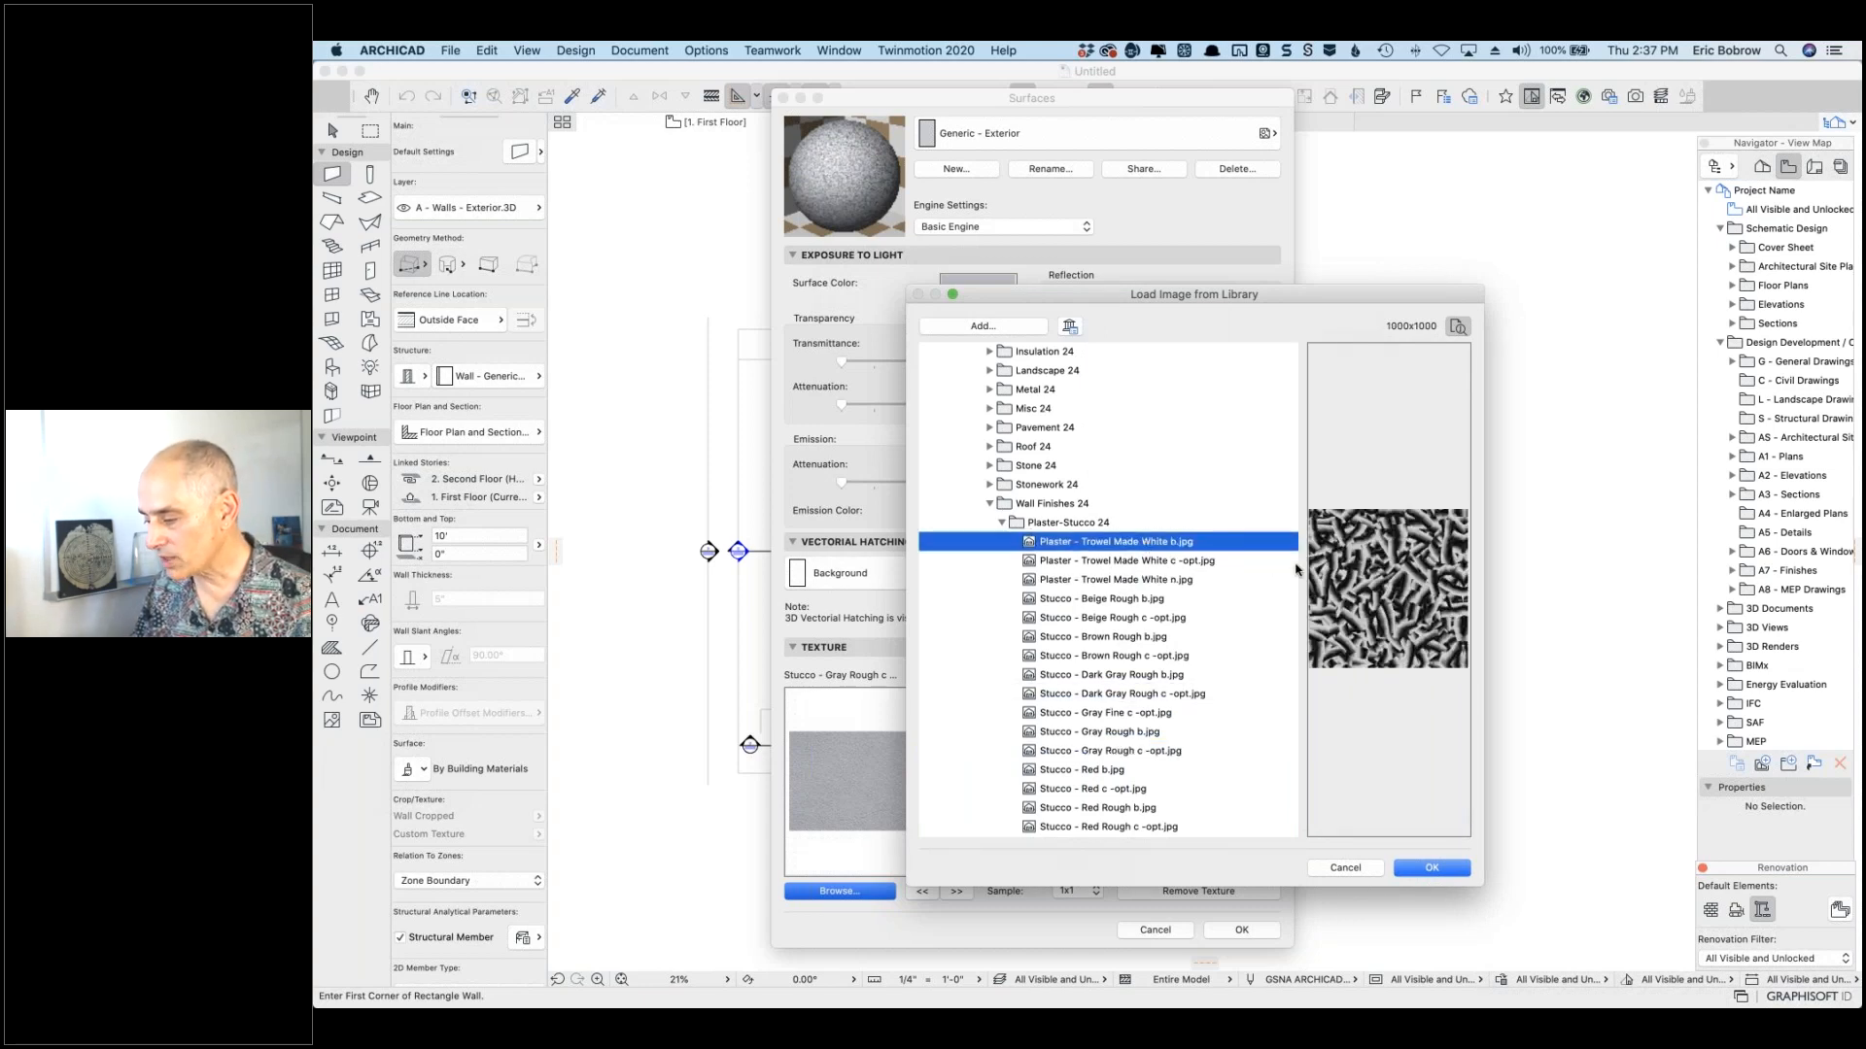
click(1169, 564)
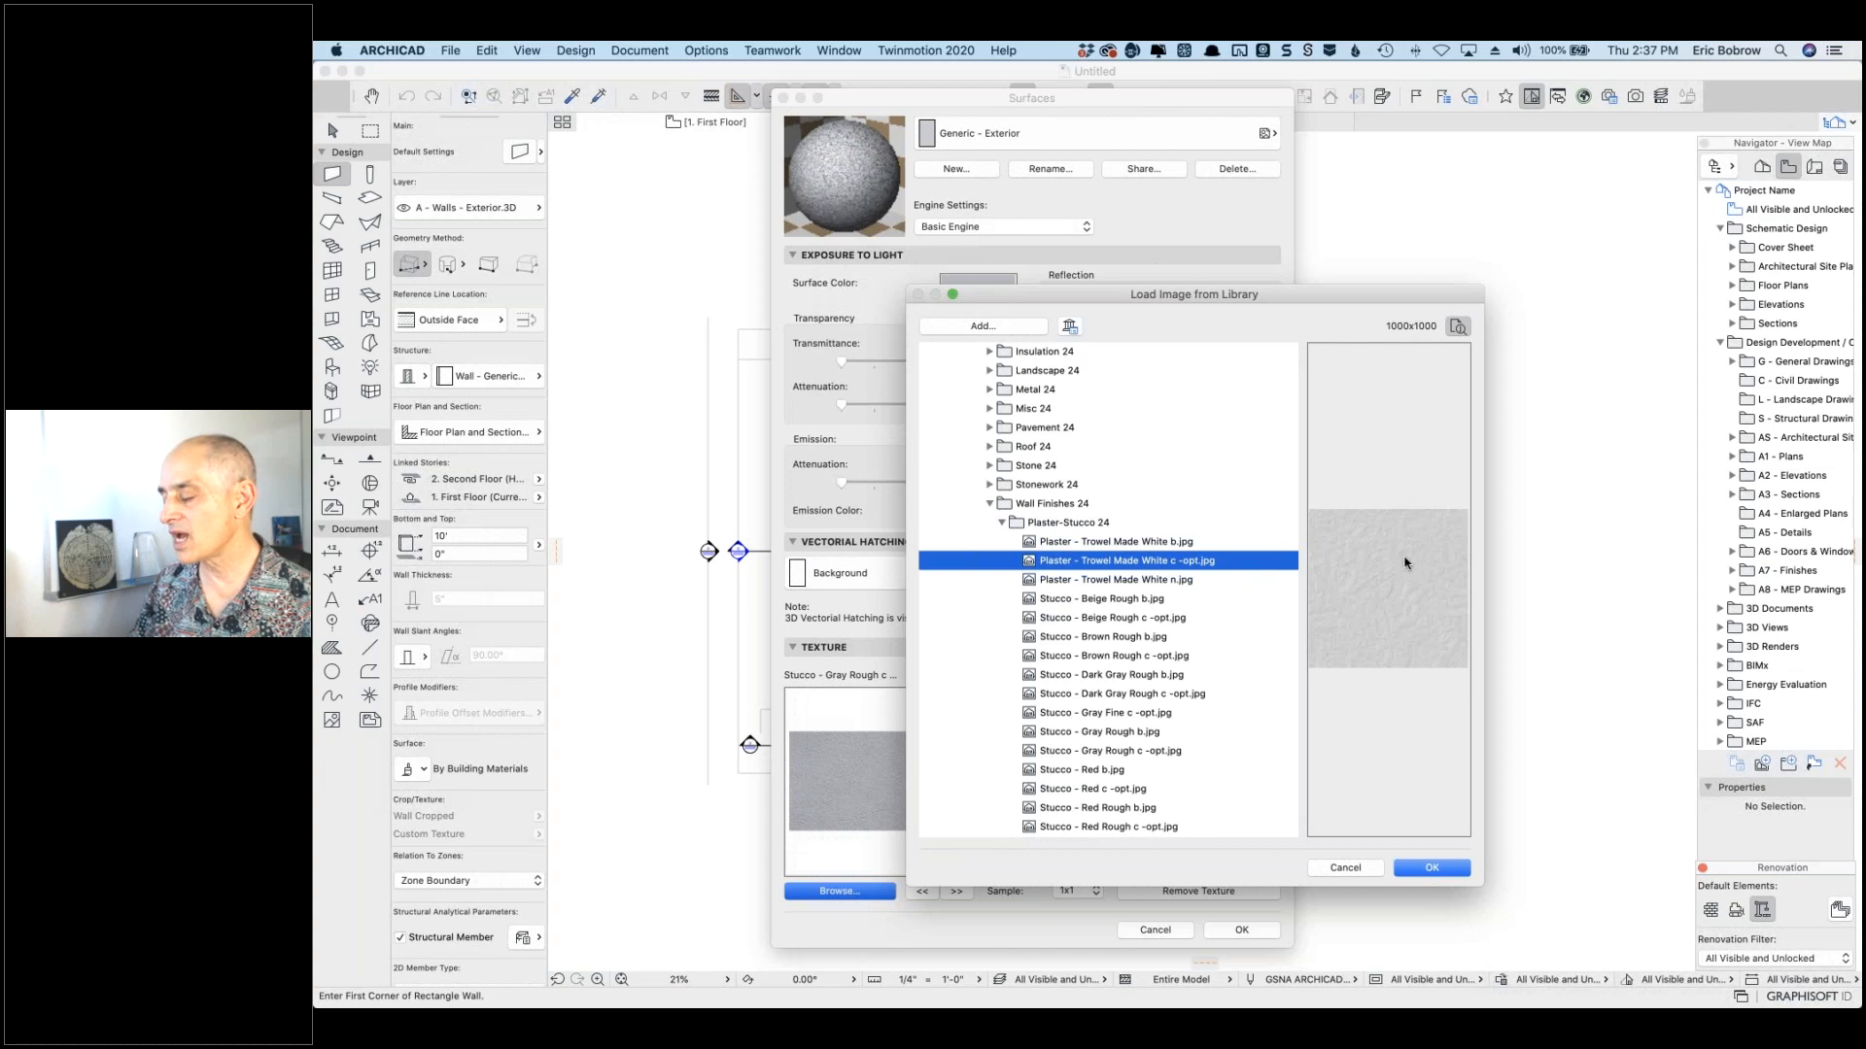
click(1428, 870)
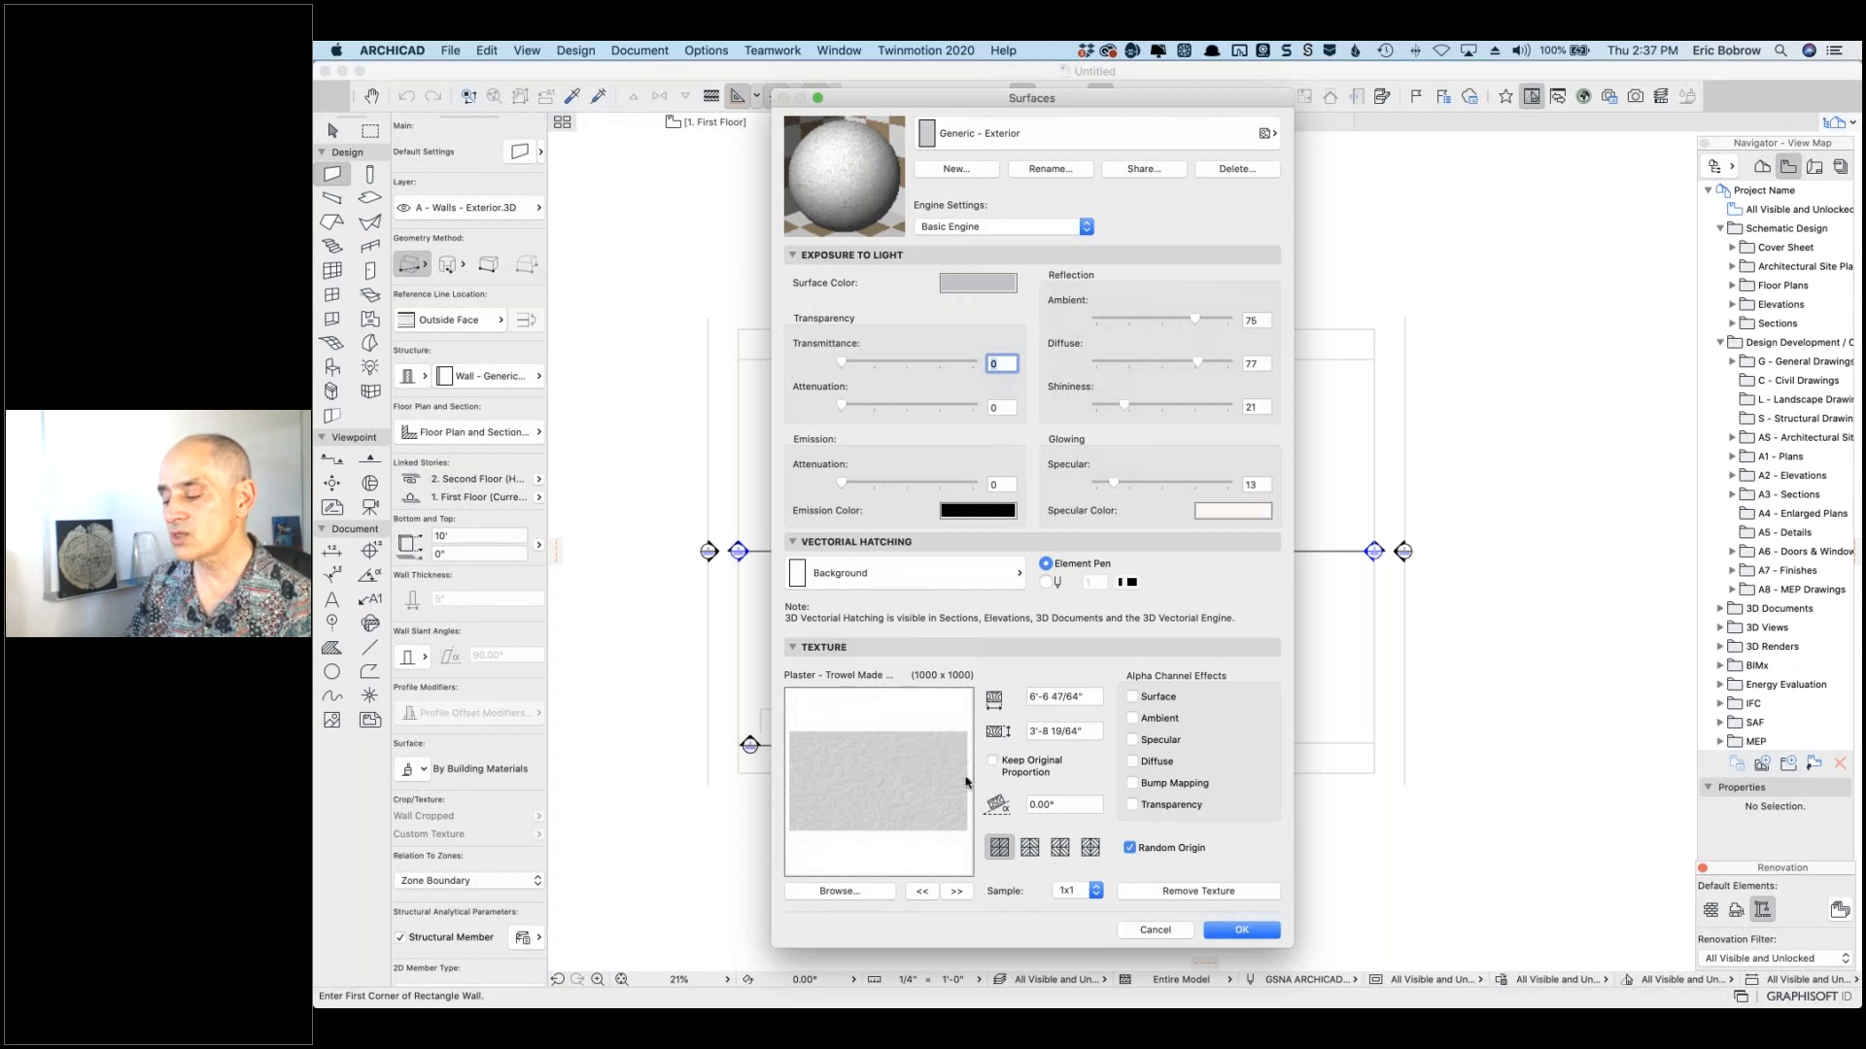
Step: Discard the surface changes and inspect ARCHICAD Library 24 and MEP Library 24 in Library Manager
click(1153, 928)
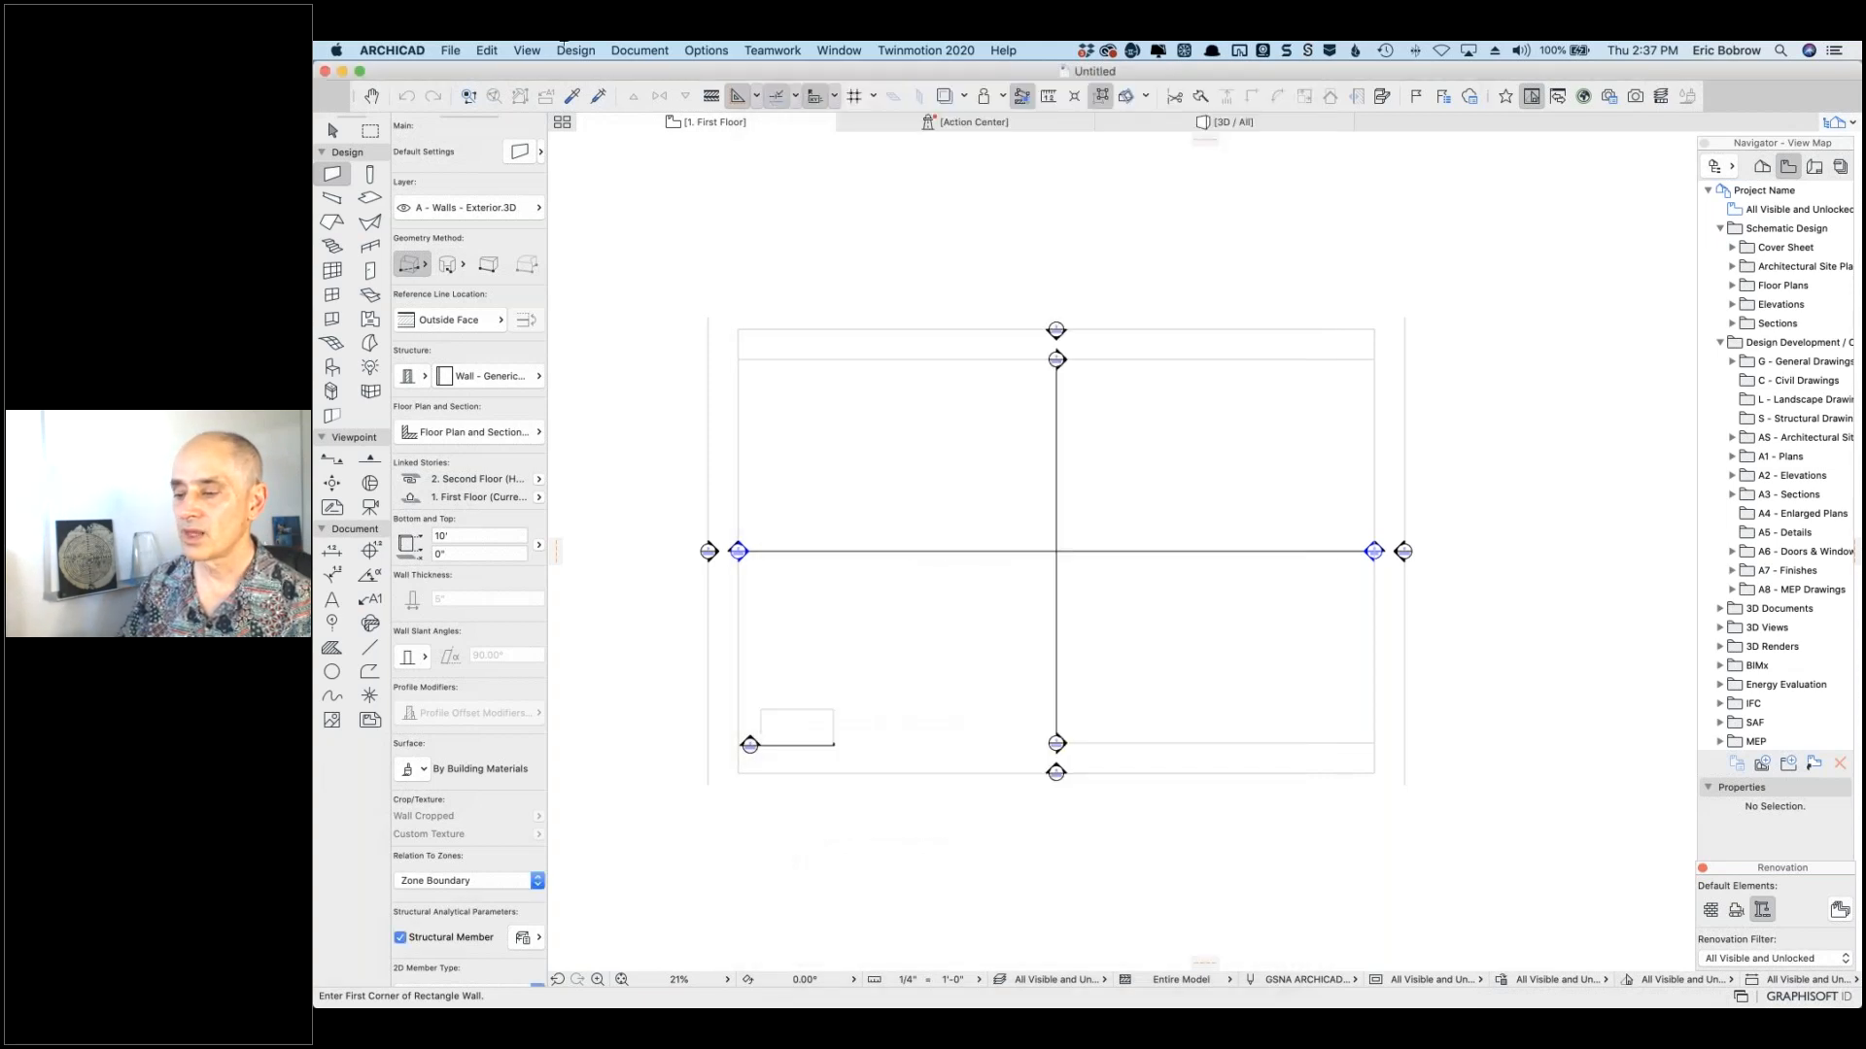
click(448, 50)
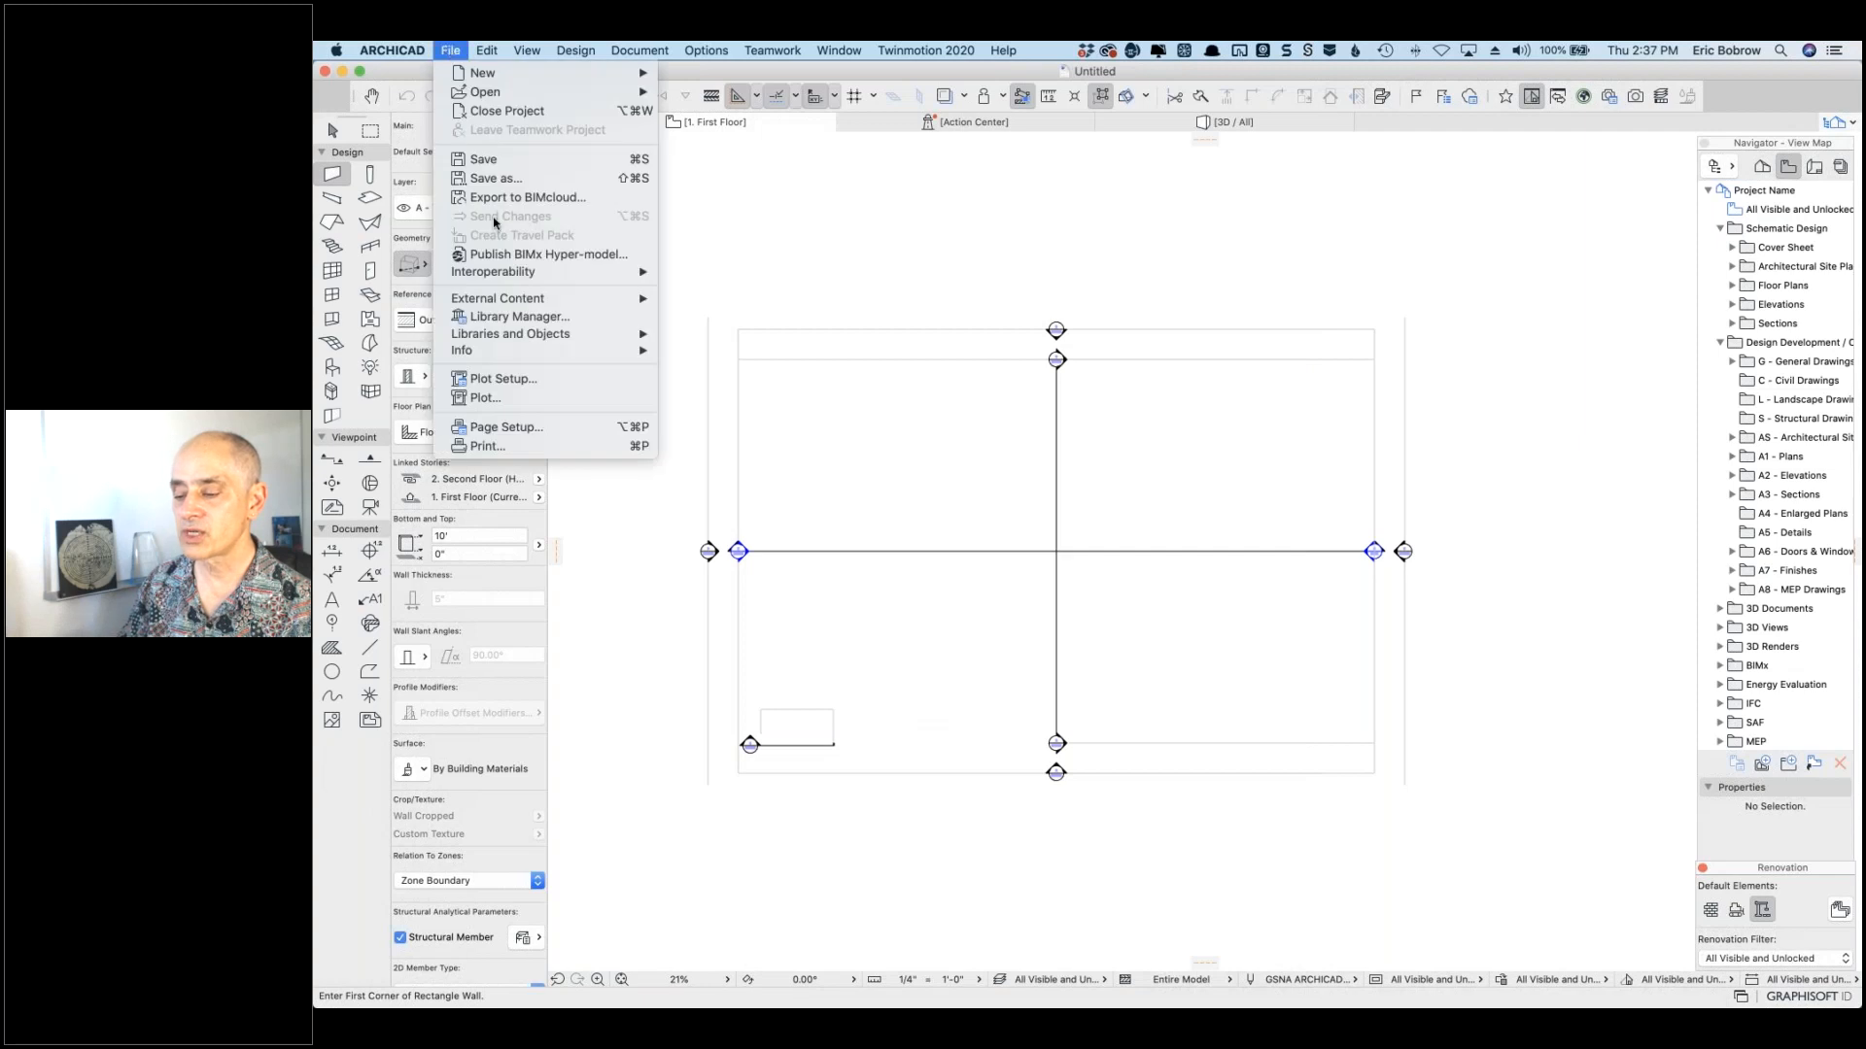
click(489, 318)
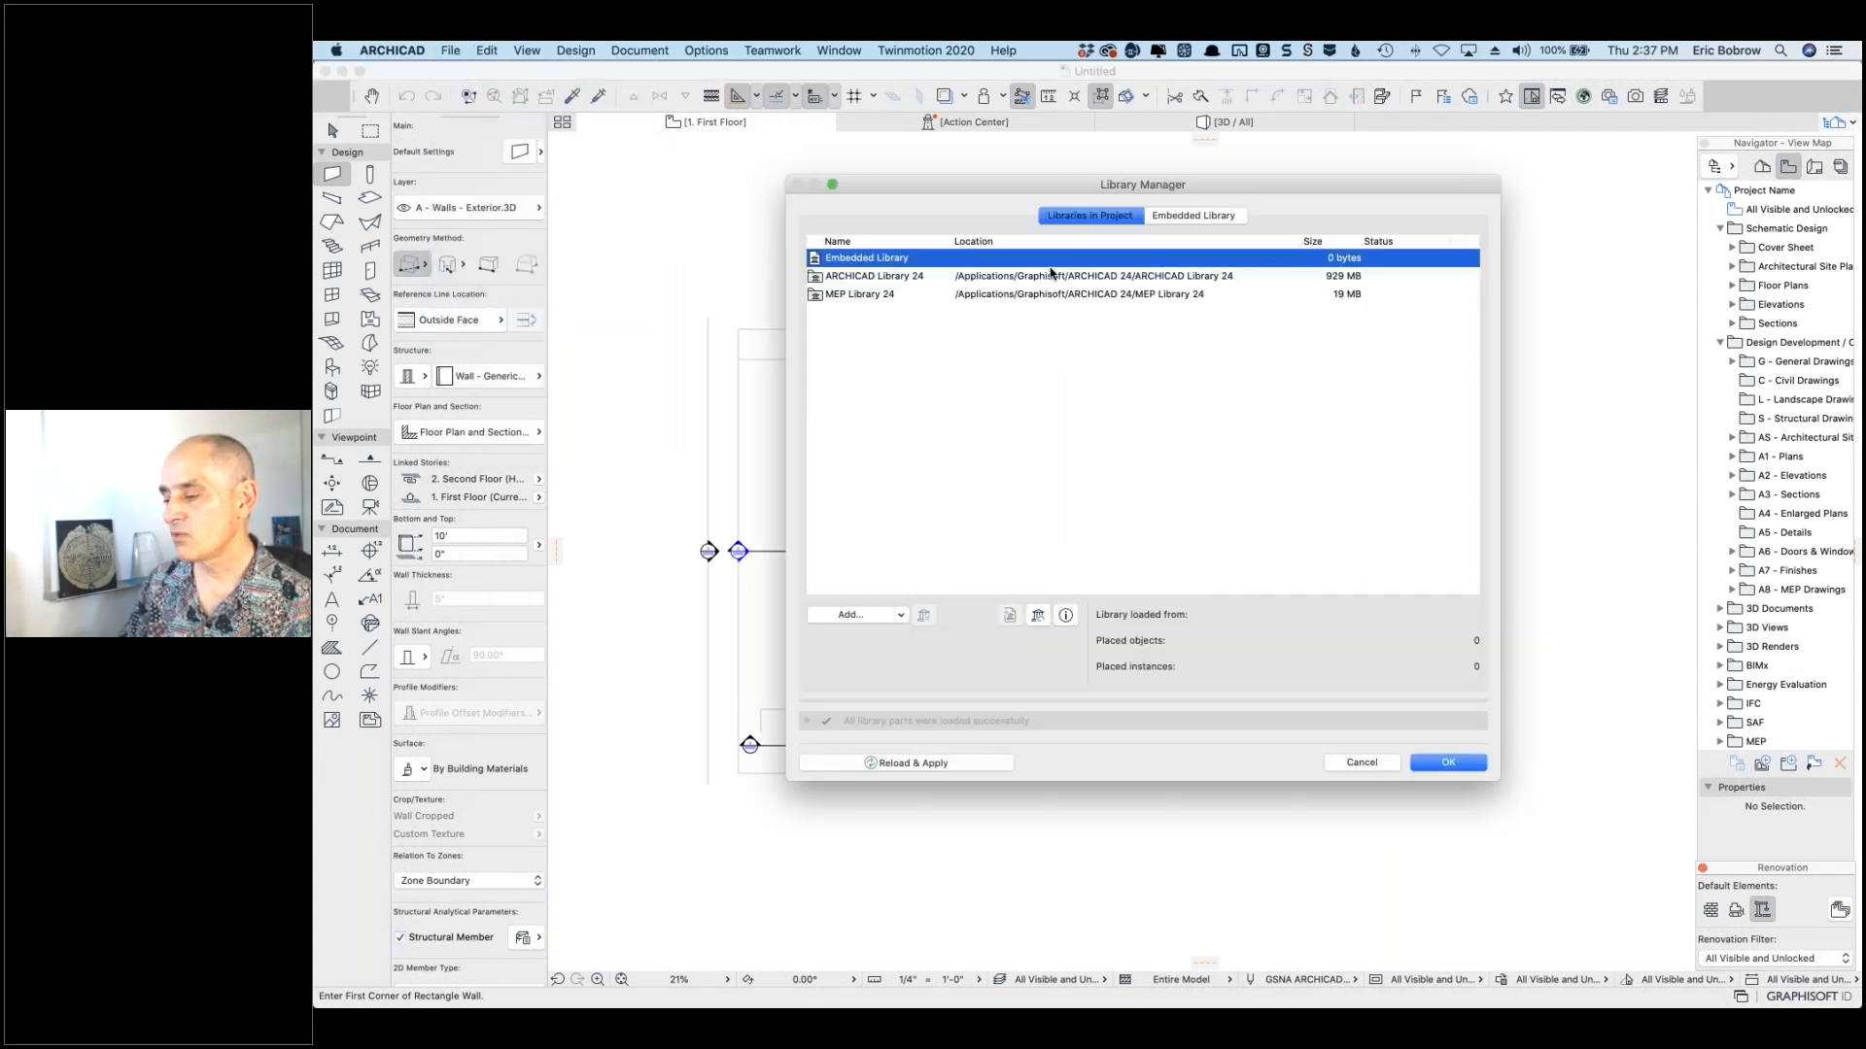
click(872, 279)
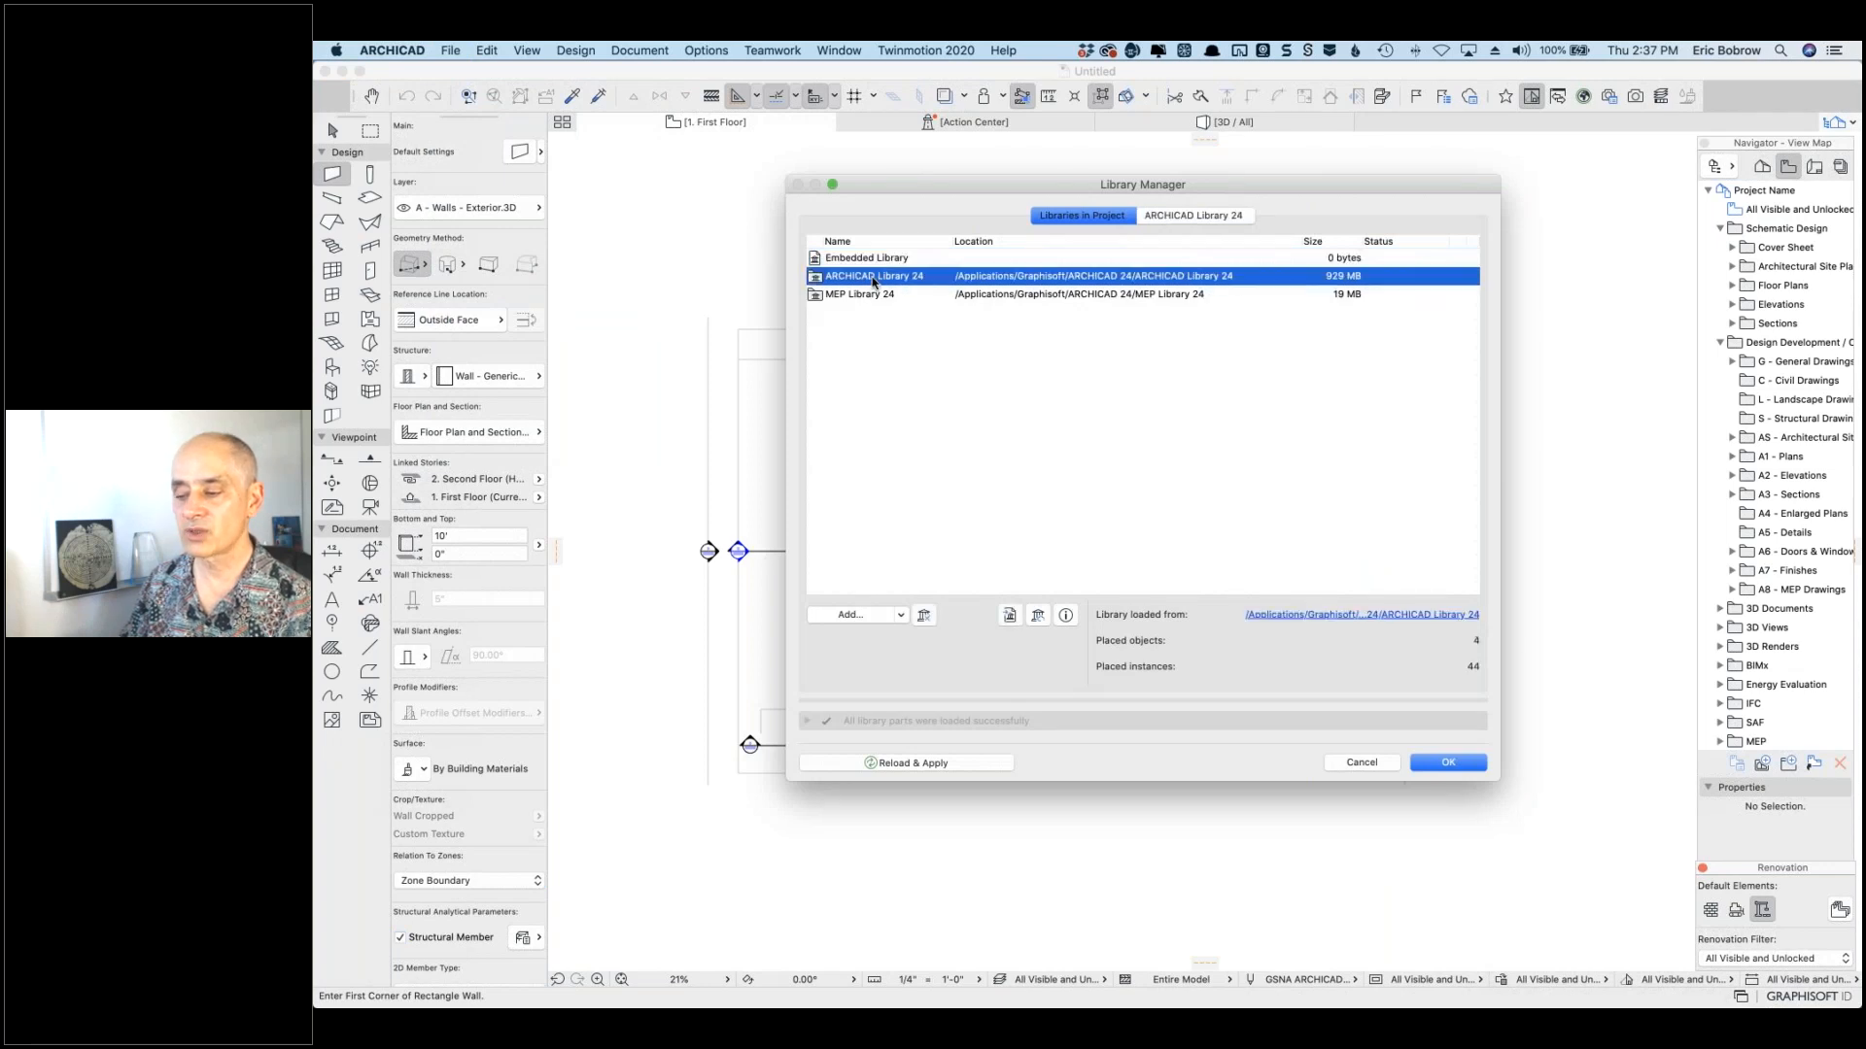
click(855, 296)
Step: View the Embedded Library, cancel a new folder, and start adding files to it
click(860, 259)
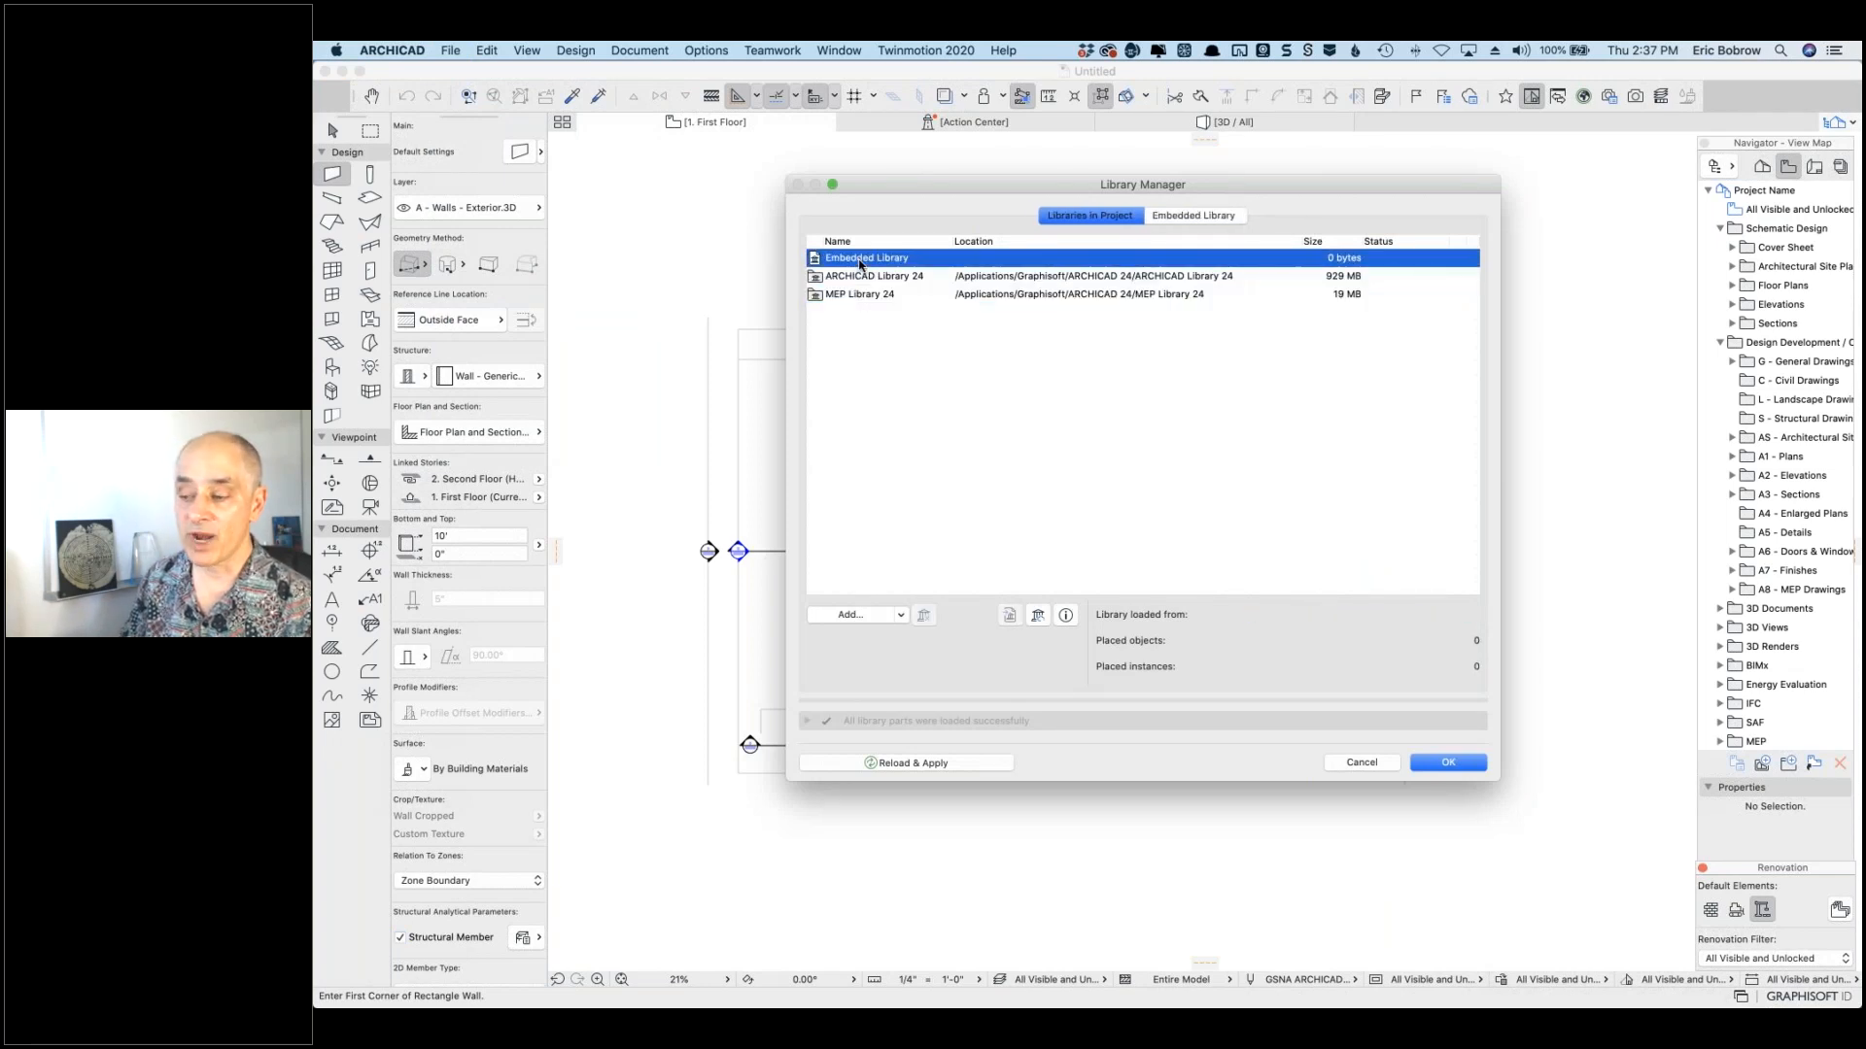
click(1159, 219)
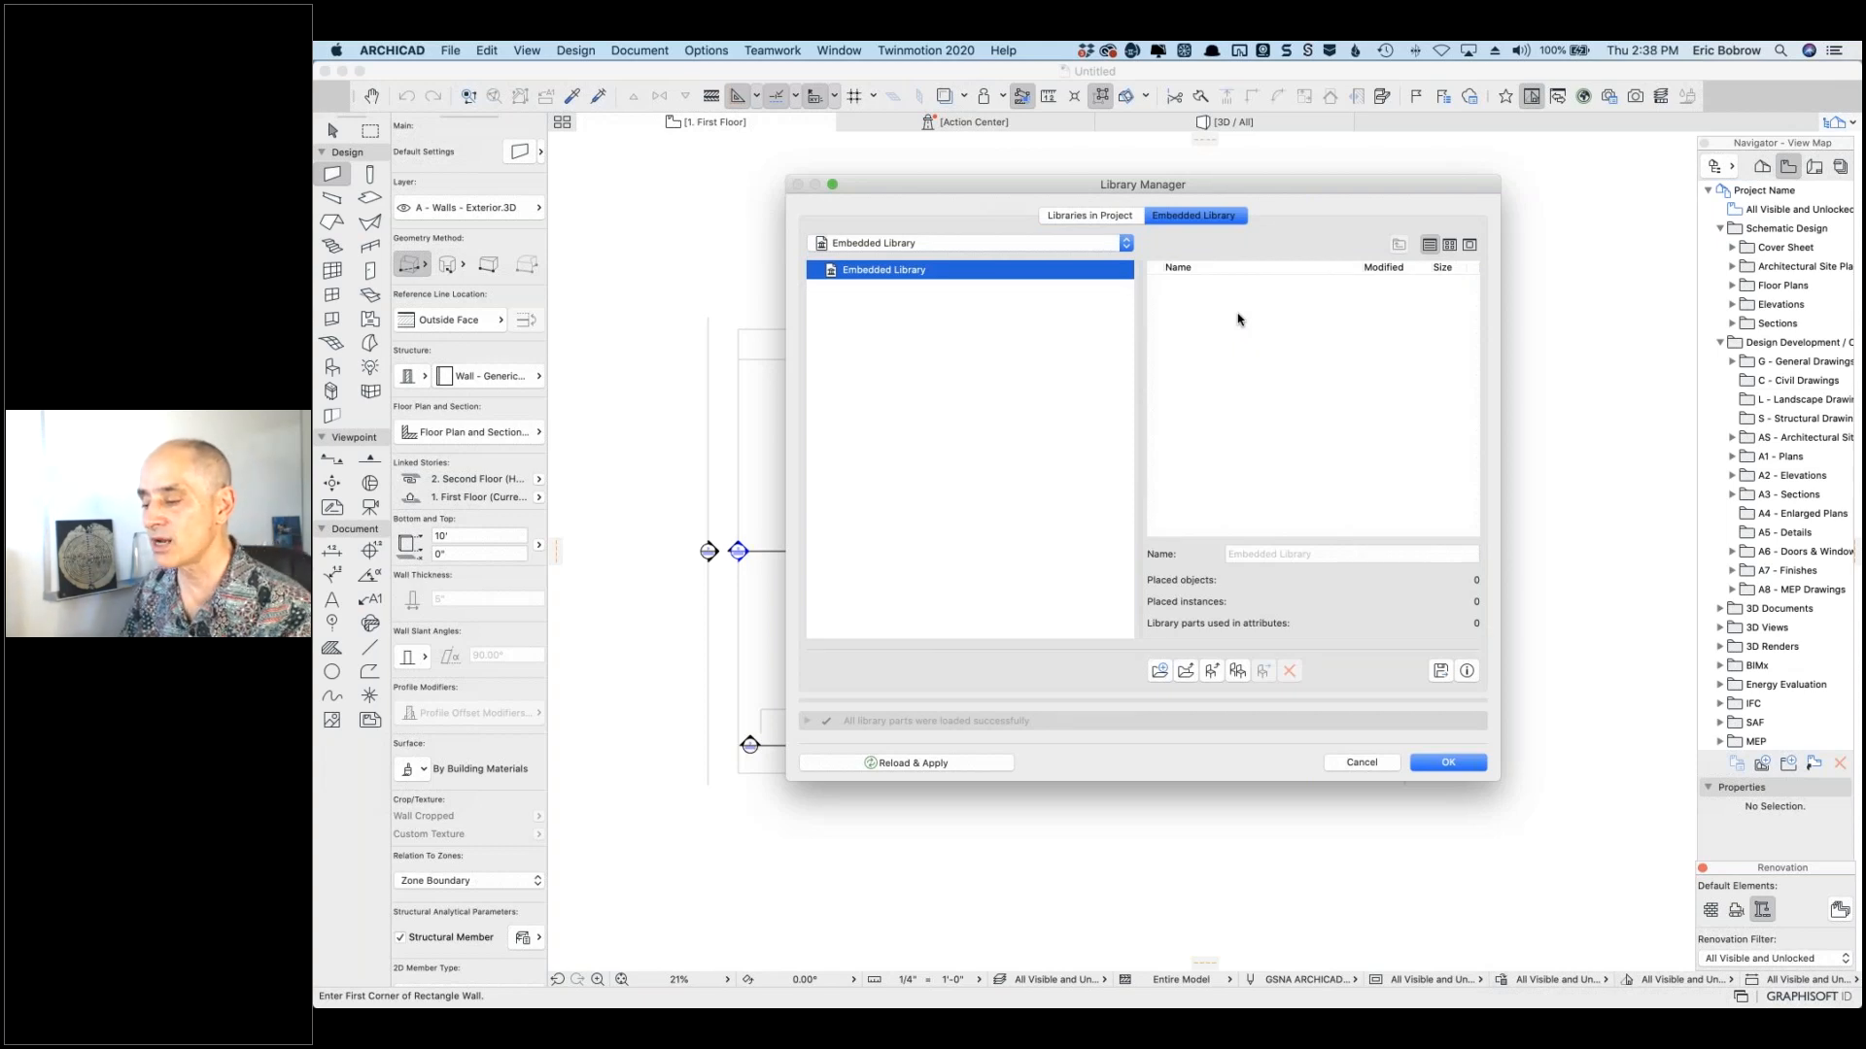
click(1161, 672)
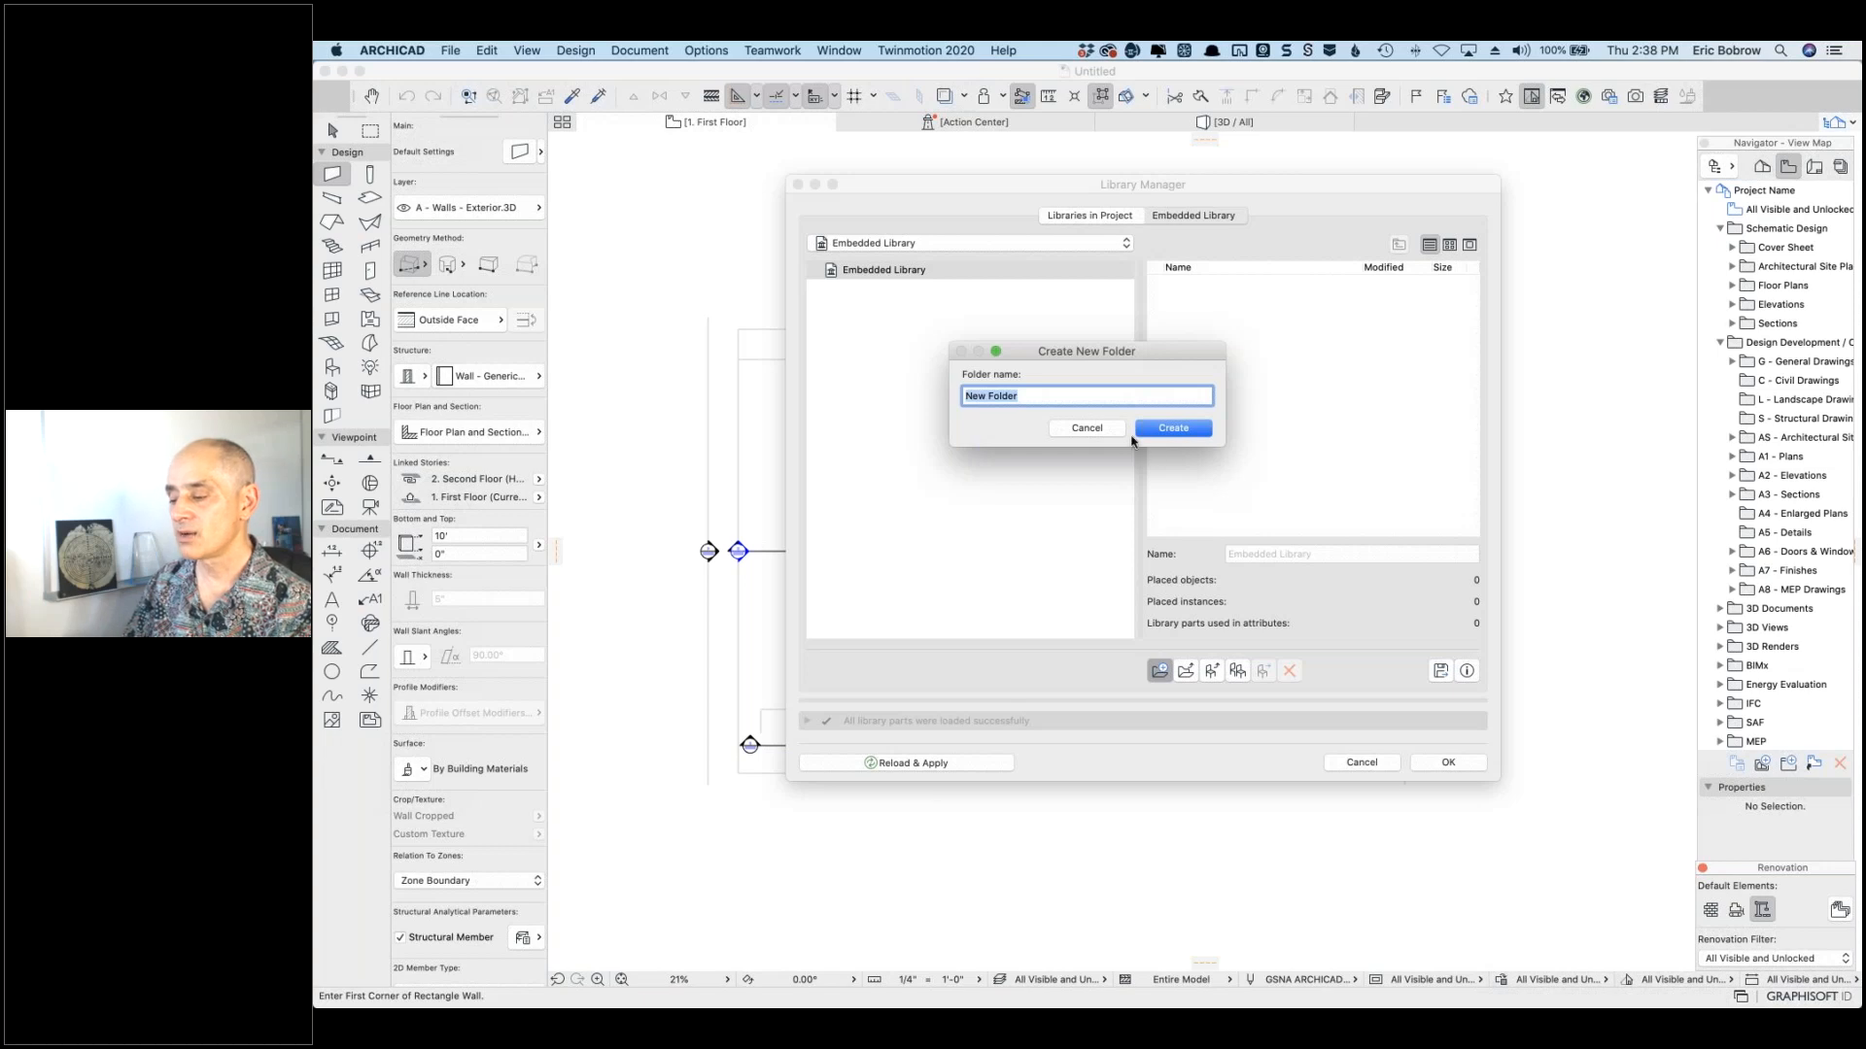
click(1091, 433)
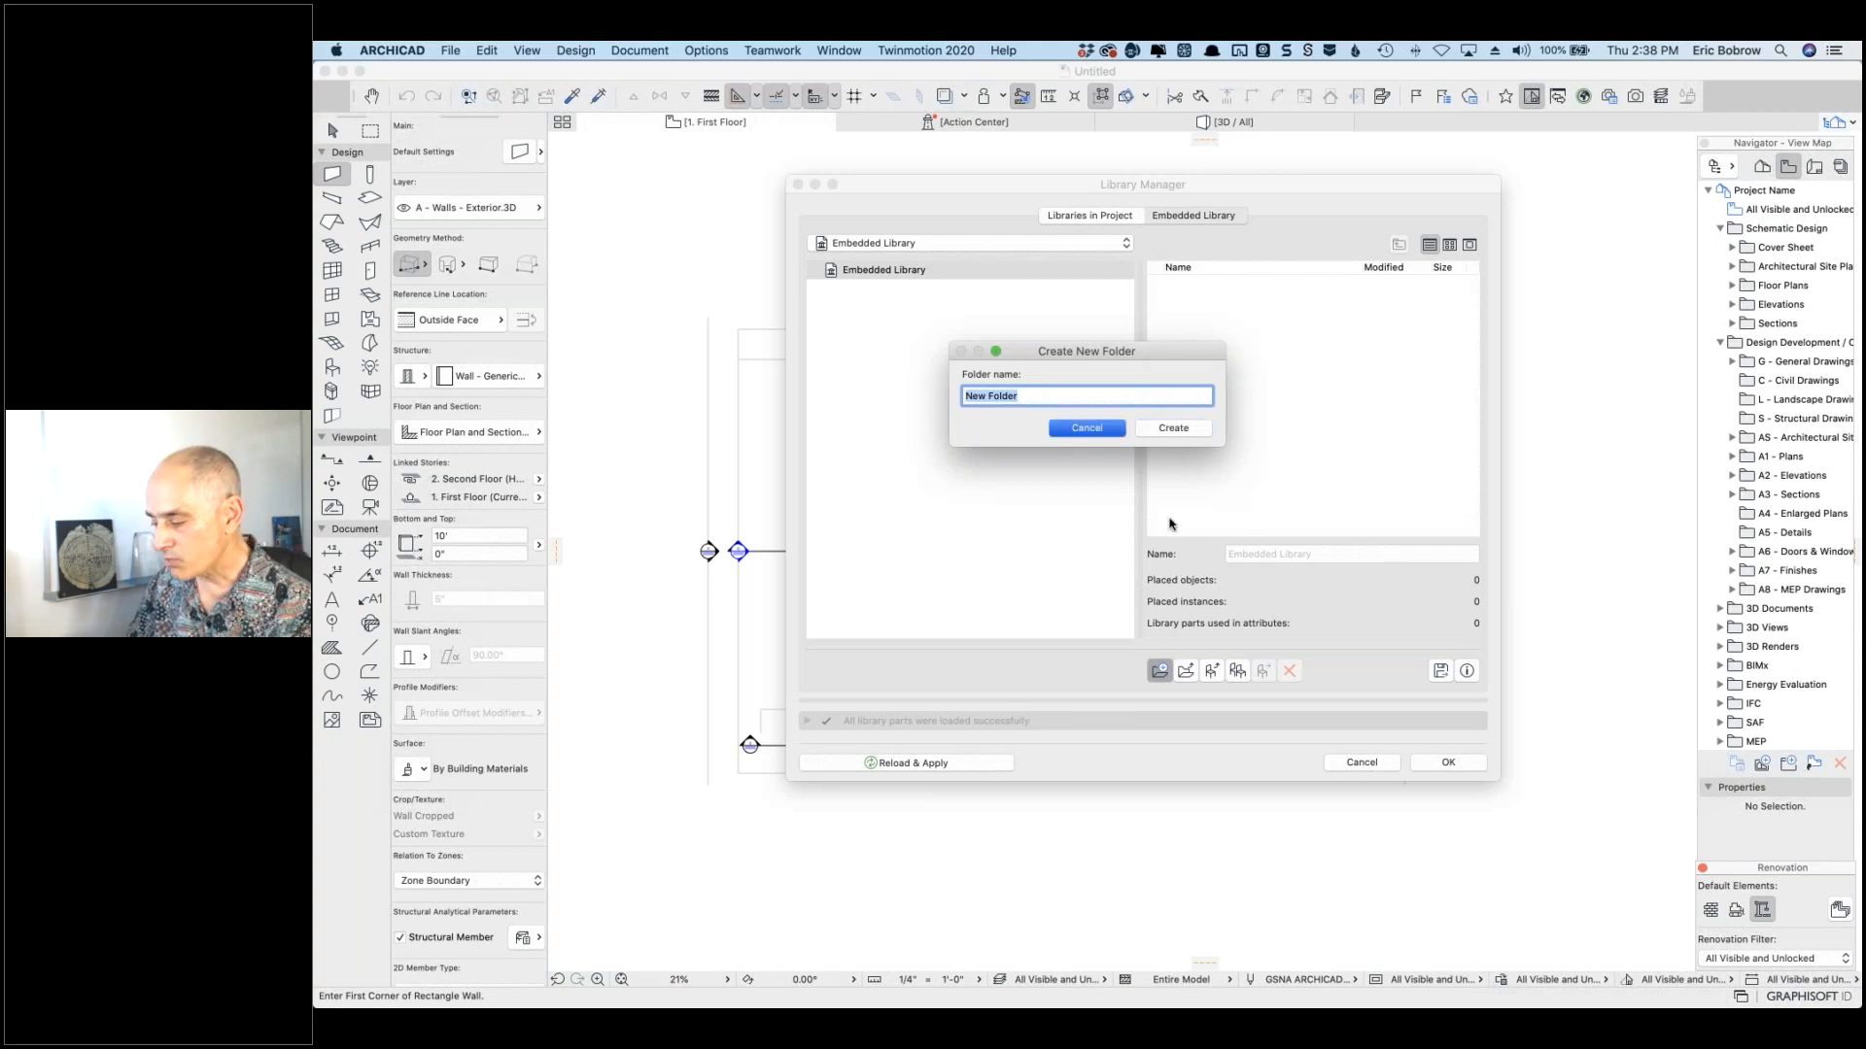
click(1187, 672)
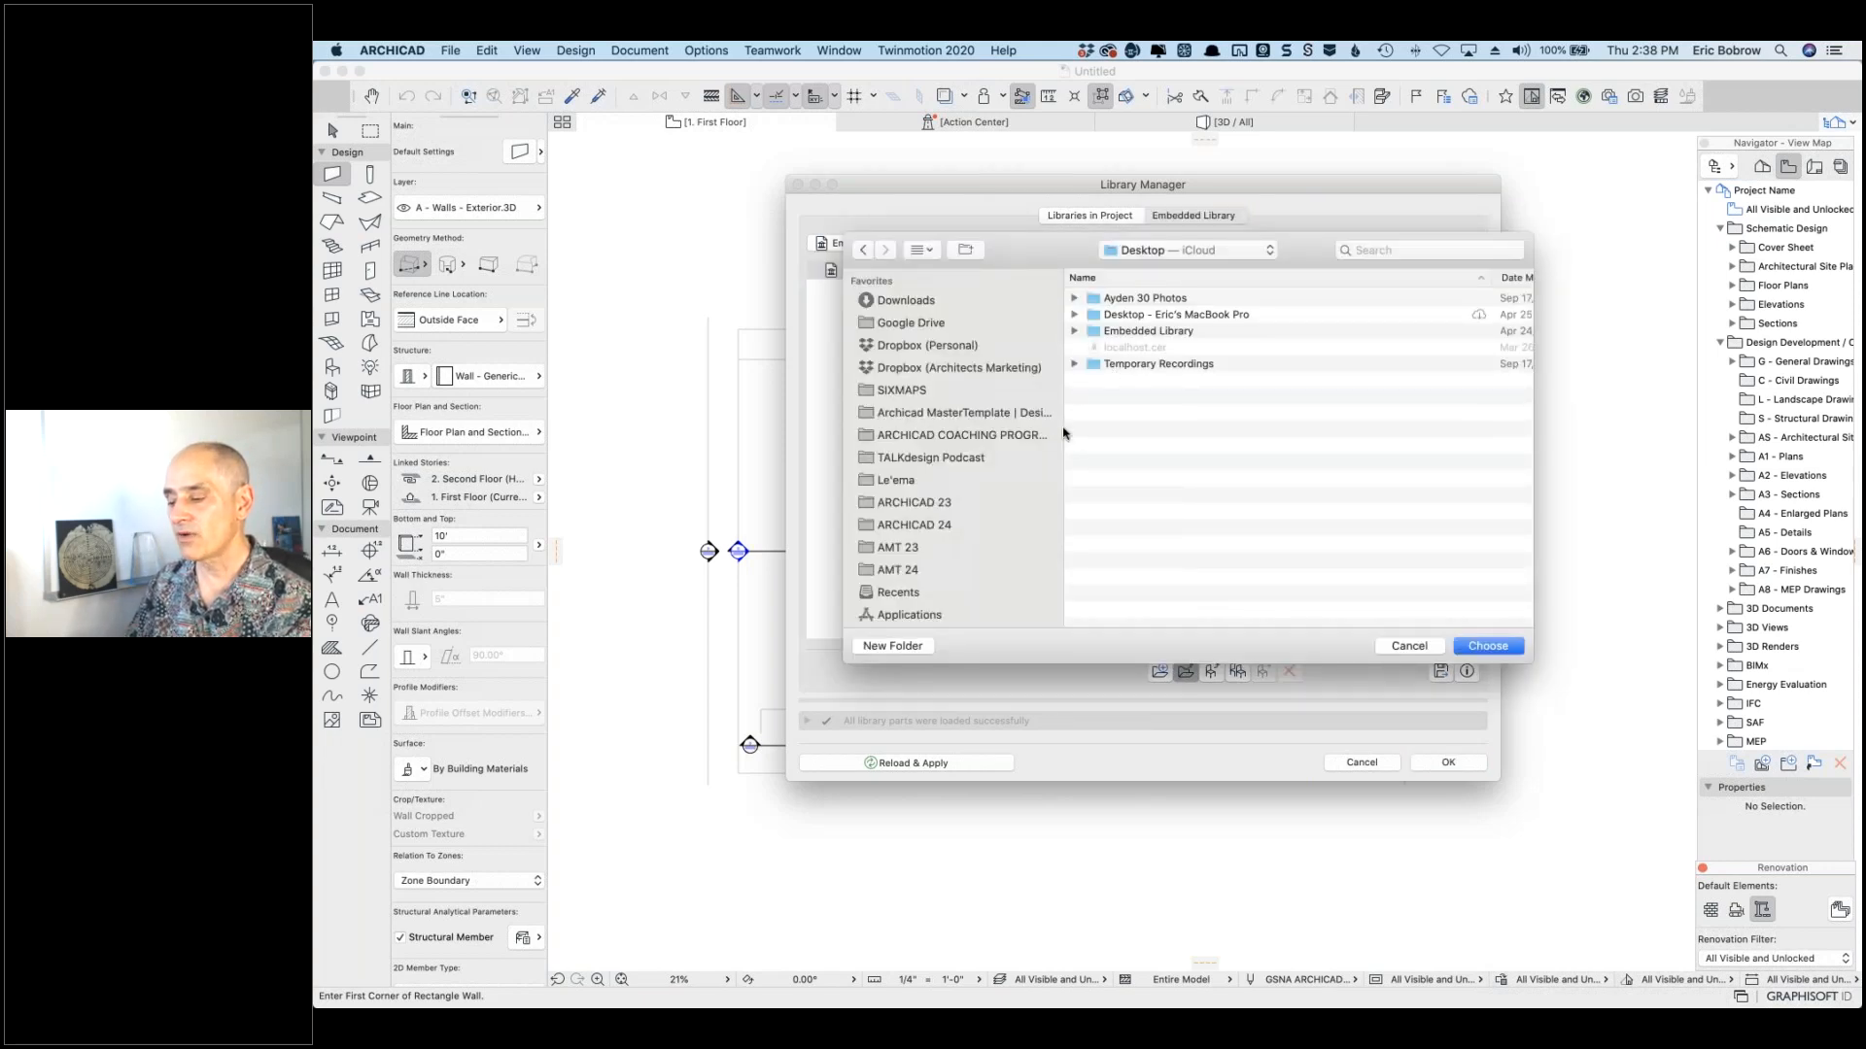
Step: Browse from the ARCHICAD 24 folder up to the Graphisoft folder in the chooser
scroll(935, 476, down, 2)
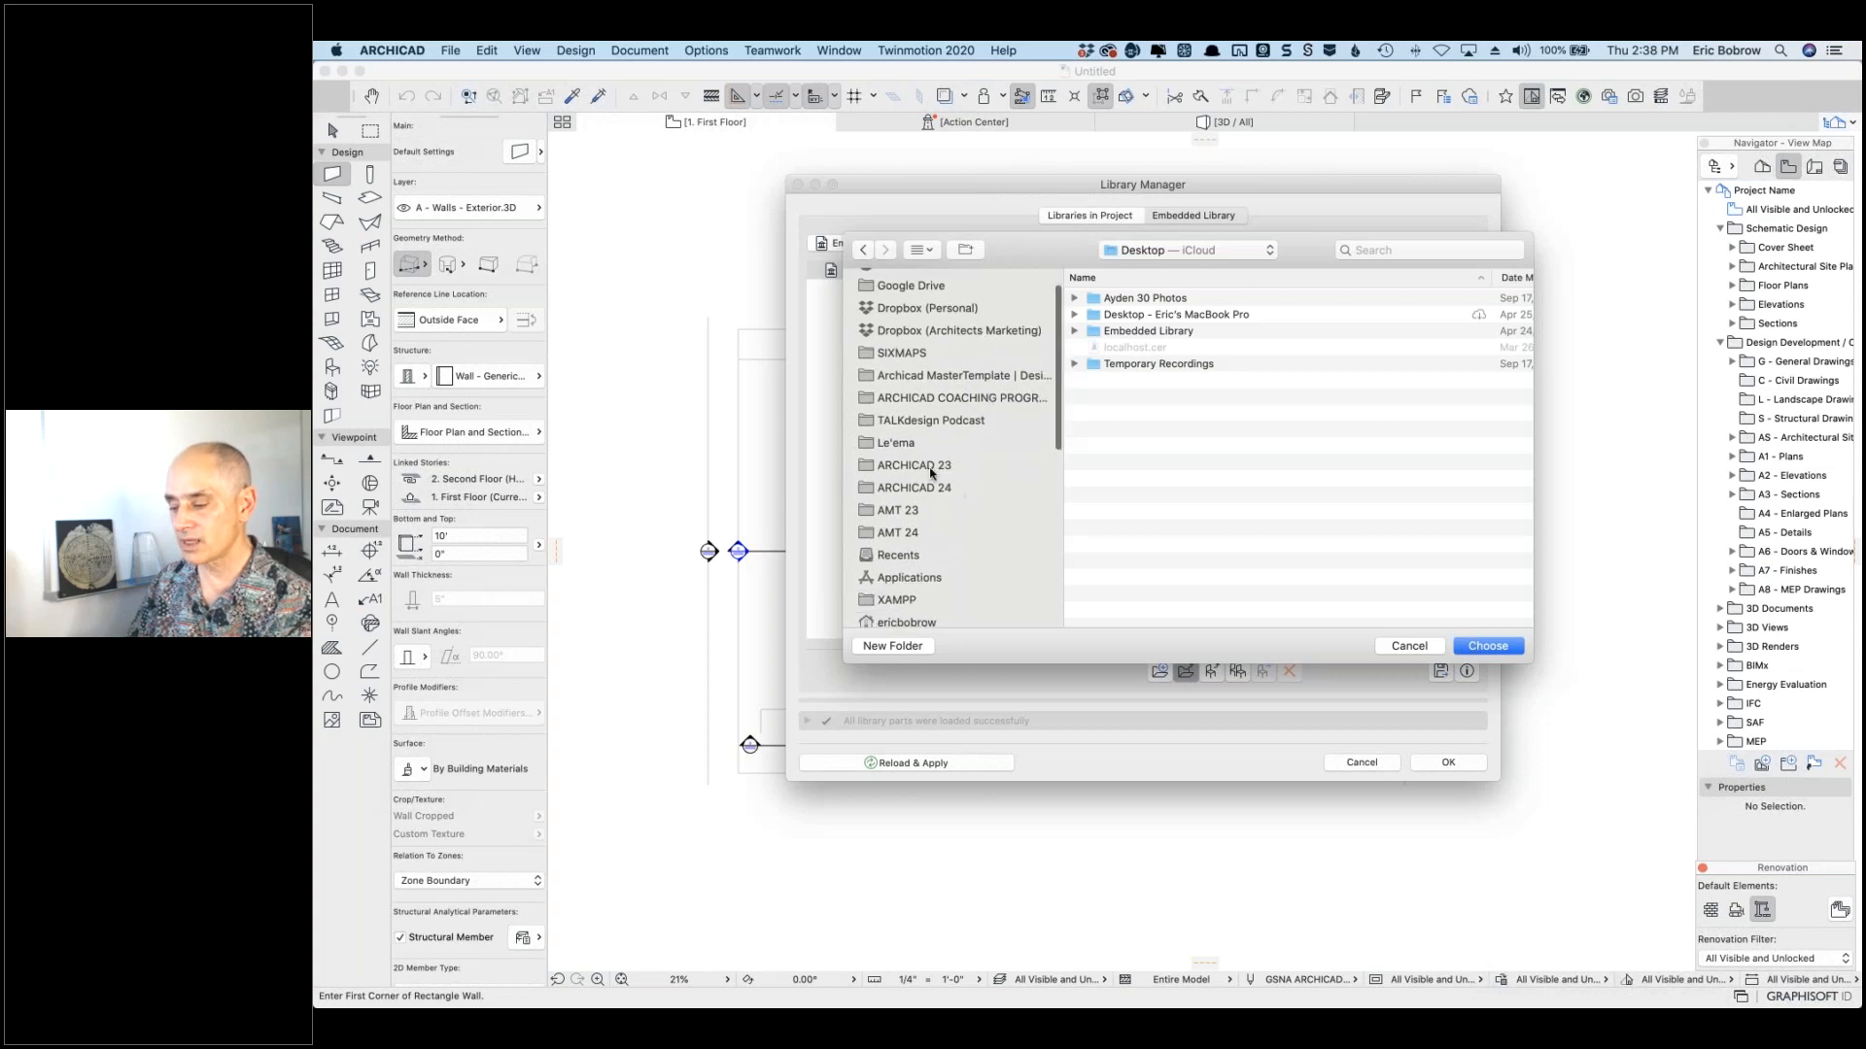
click(928, 487)
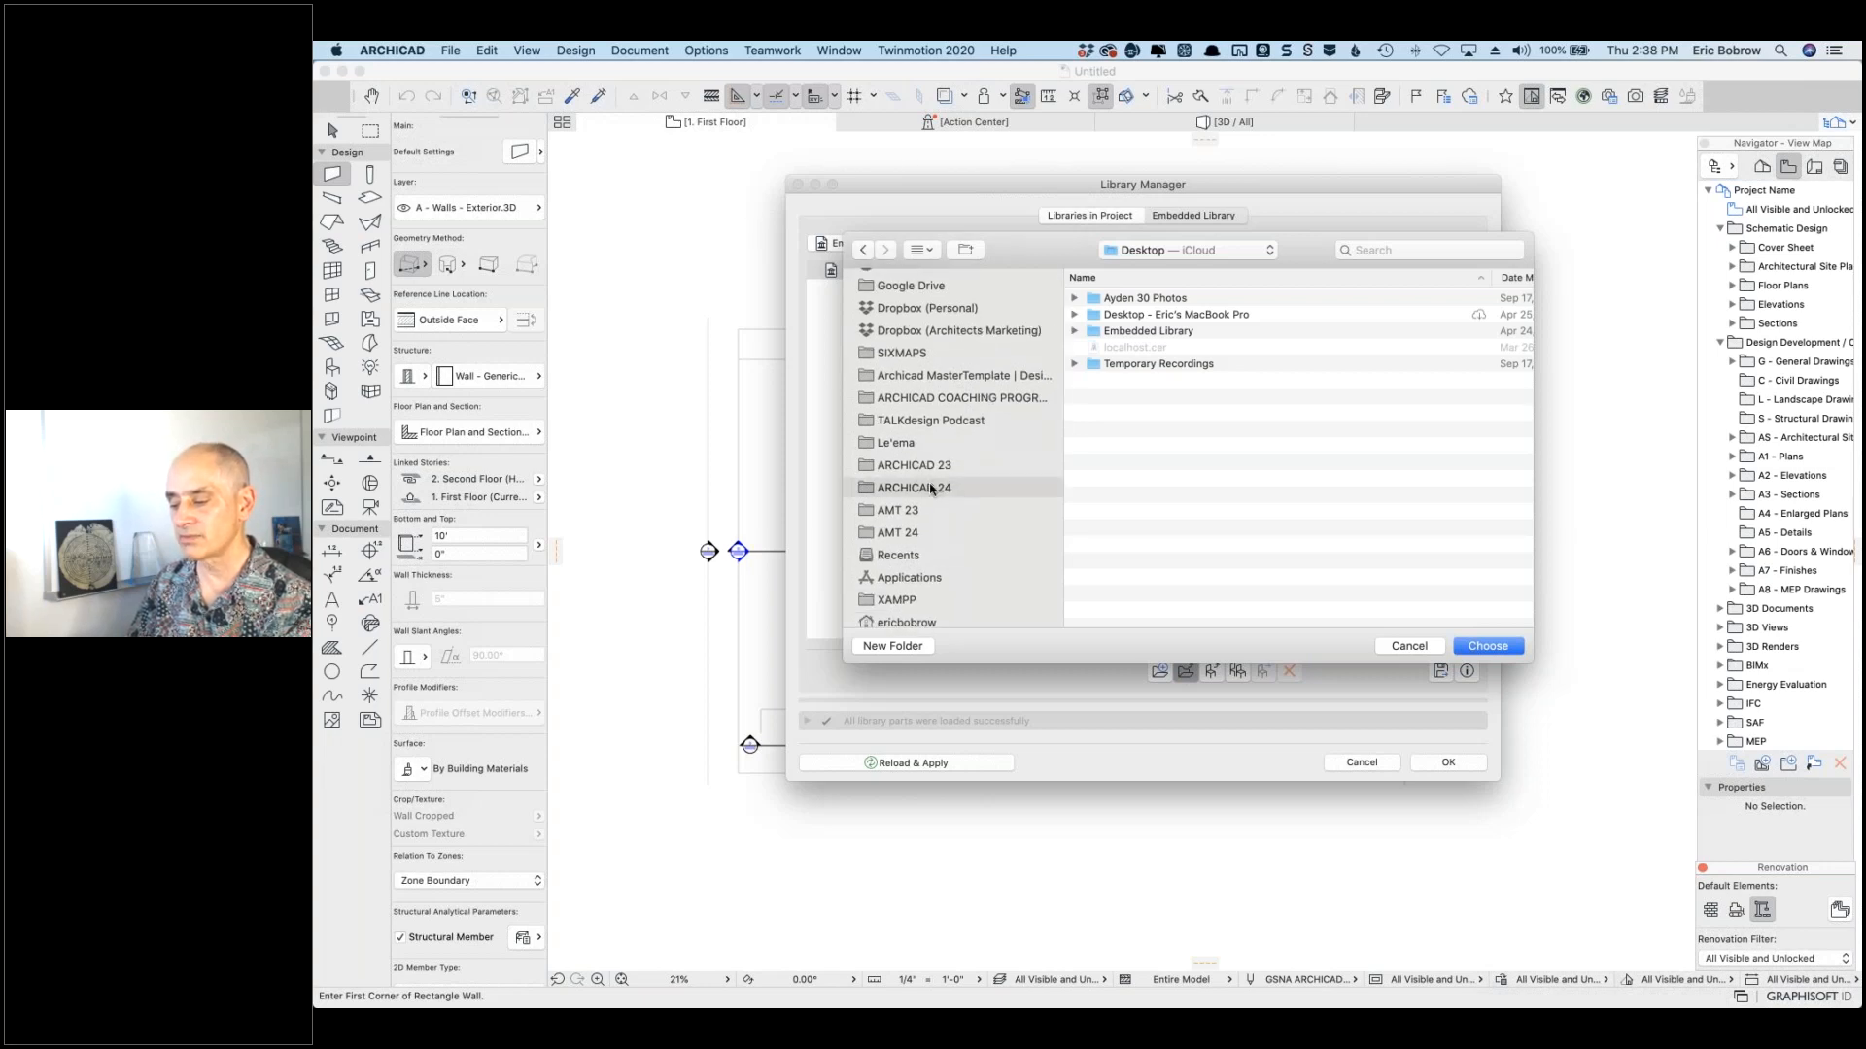
click(1146, 253)
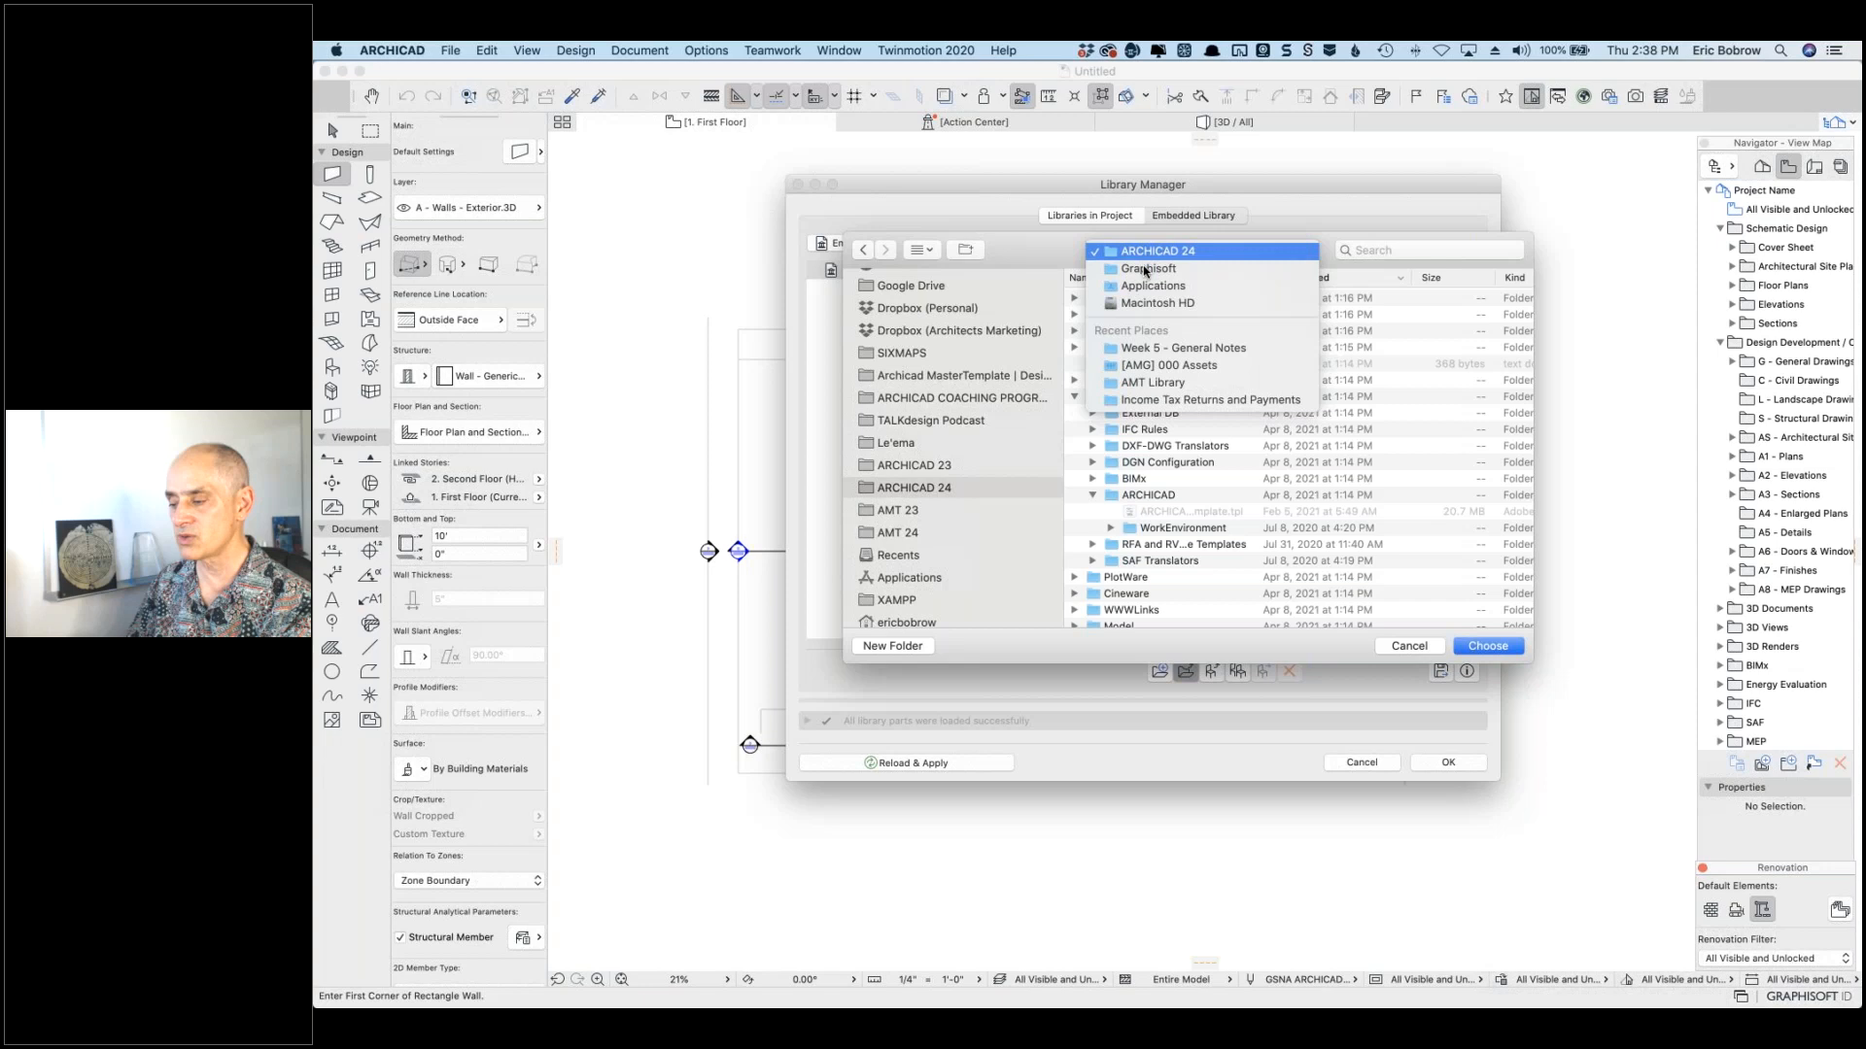
click(1146, 269)
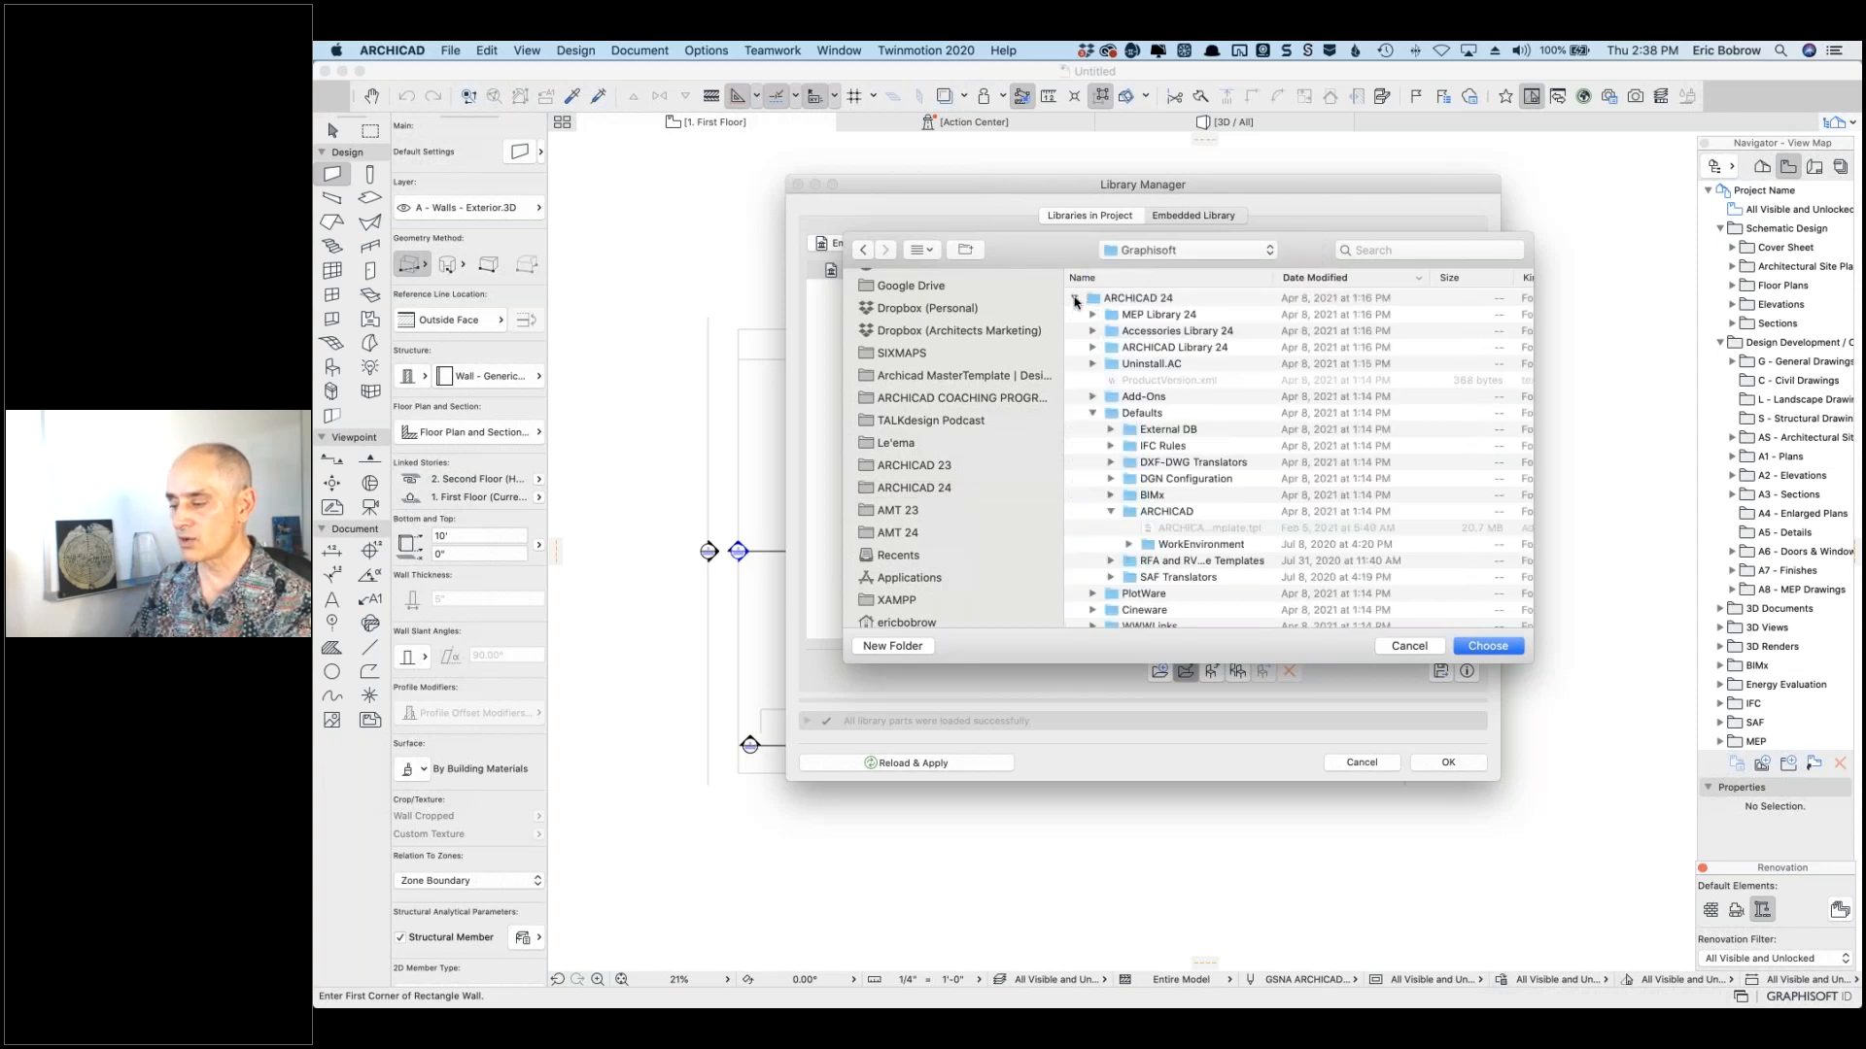
click(1074, 301)
scroll(1176, 435, down, 5)
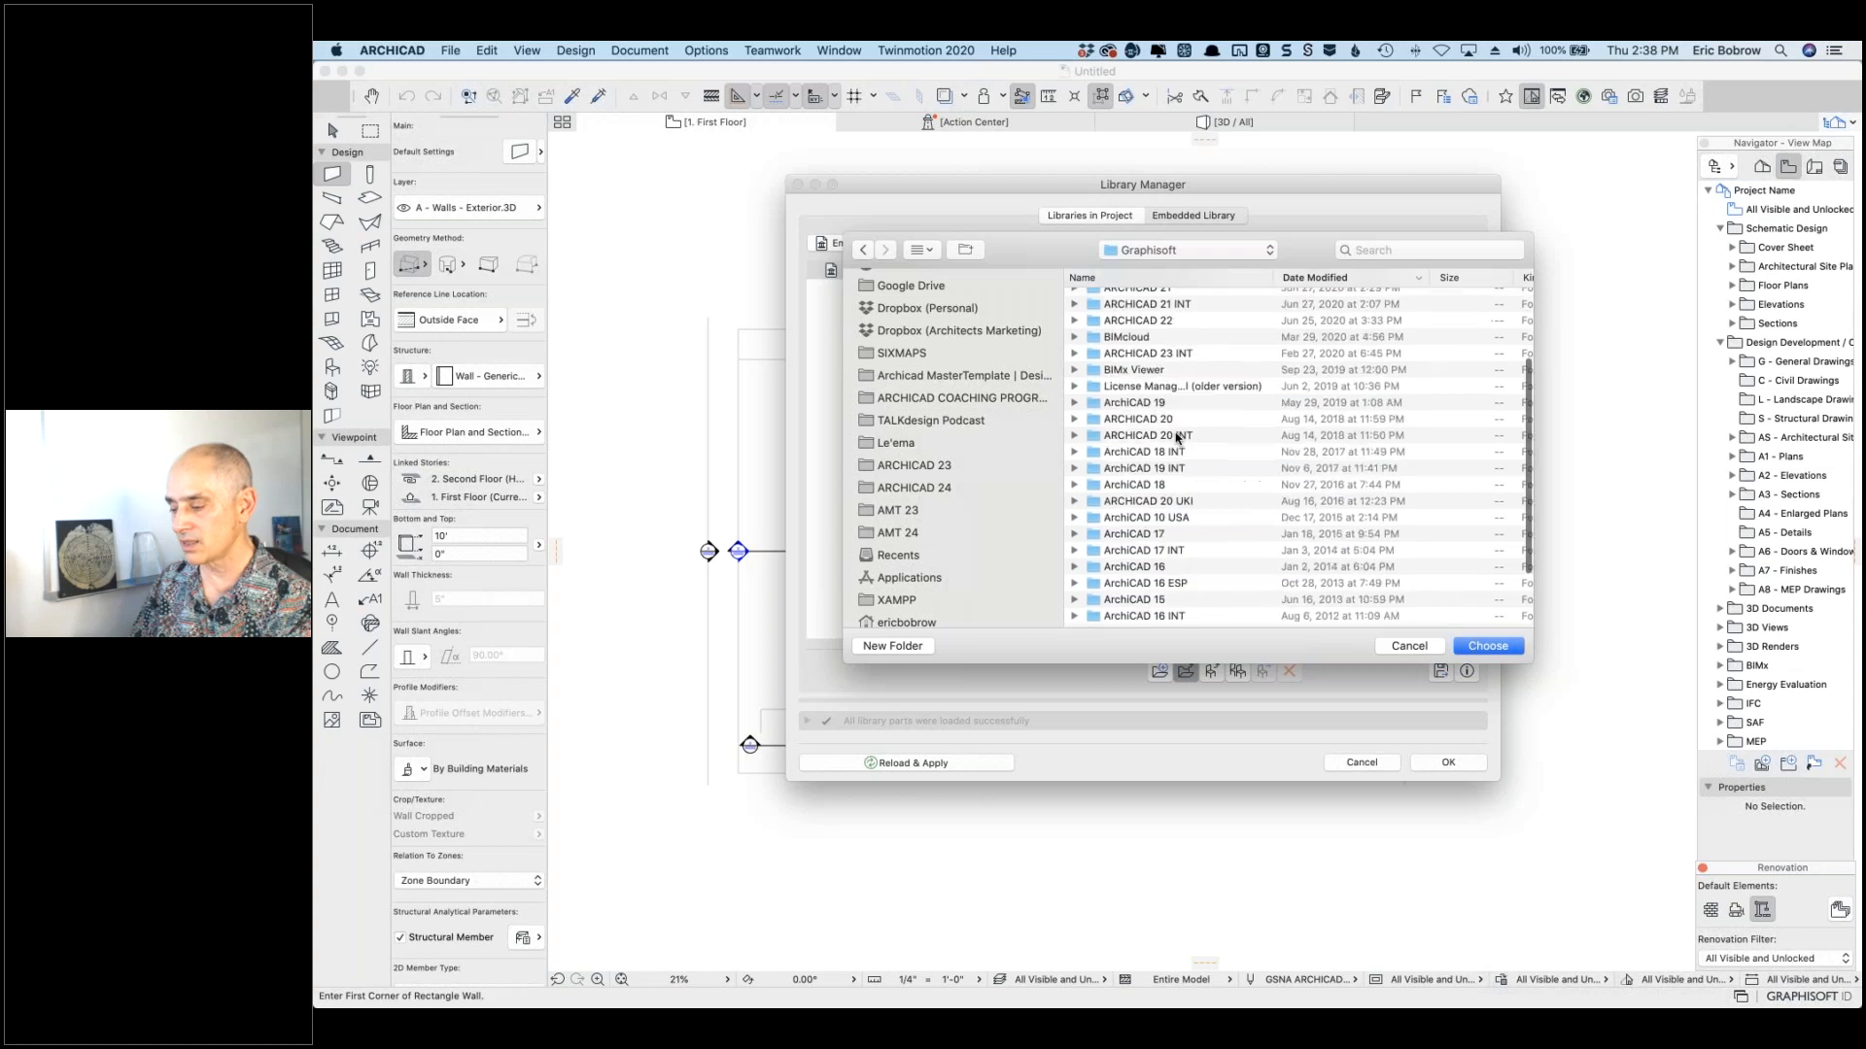
scroll(1175, 435, down, 2)
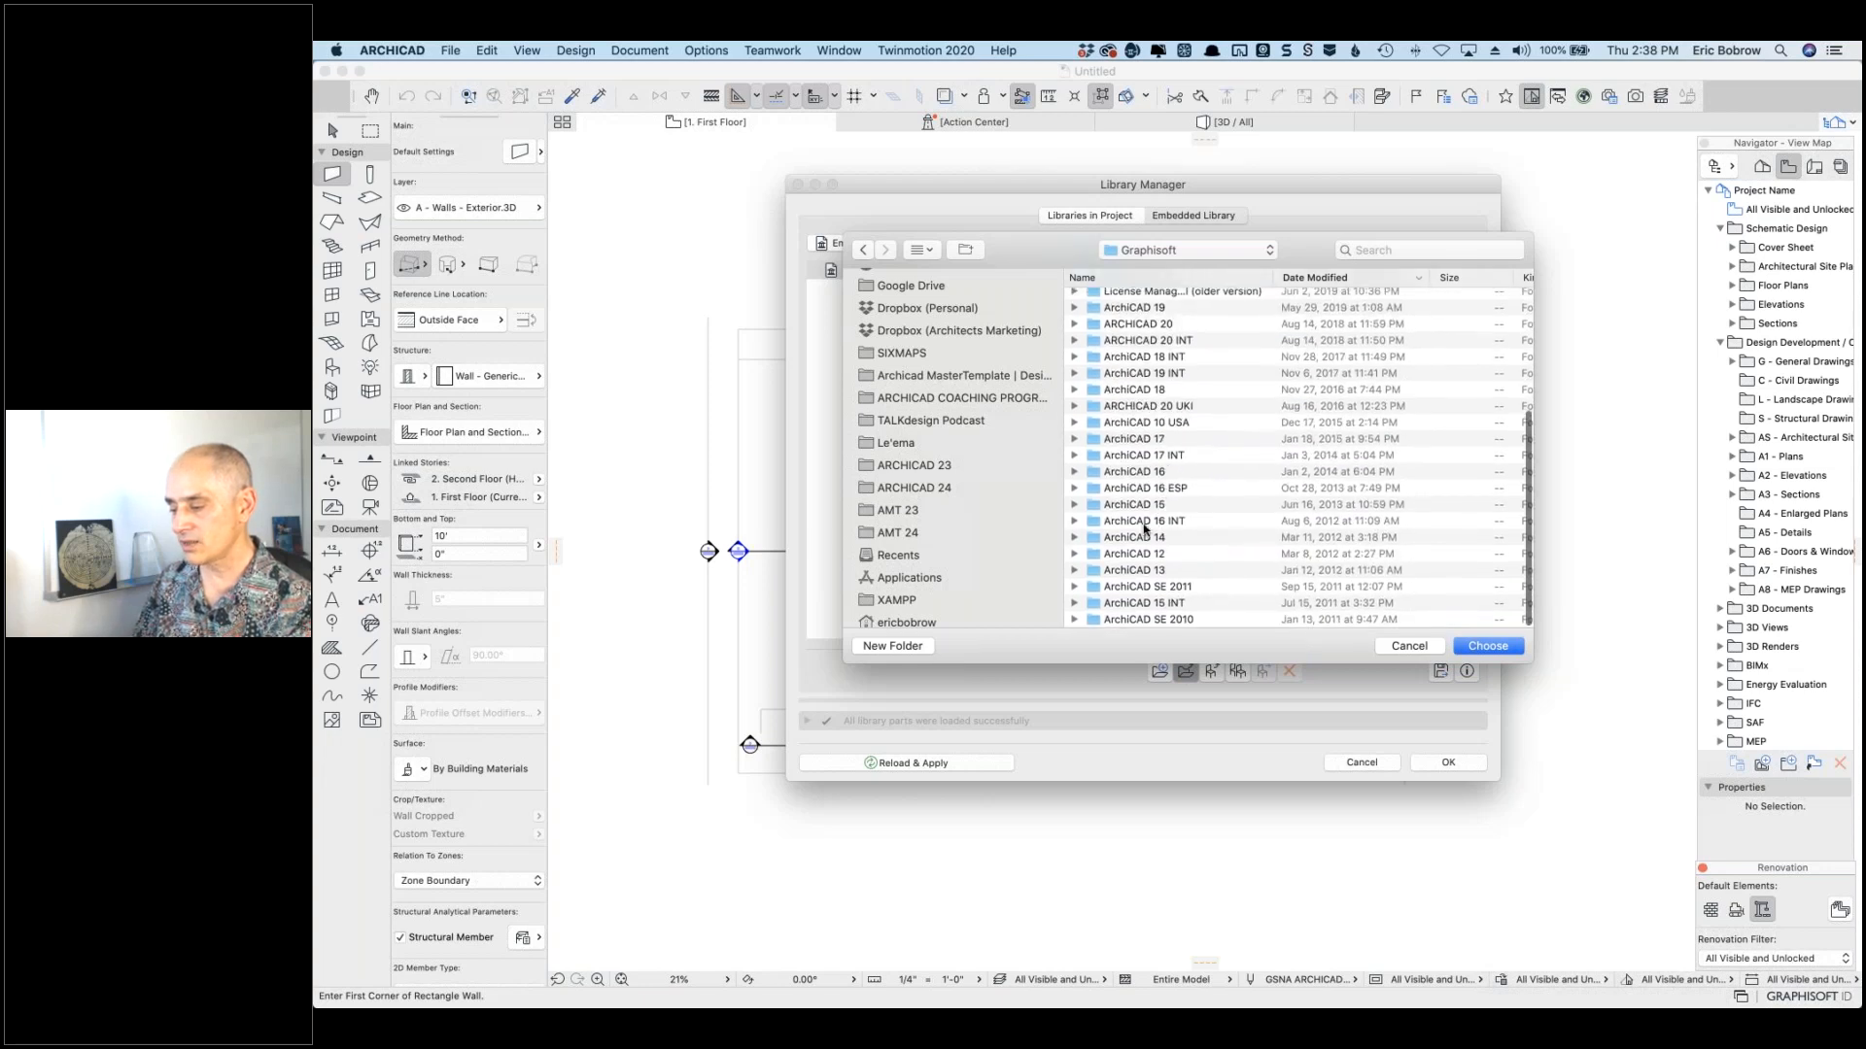
Step: Expand the ArchiCAD 14 folder and select ArchiCAD Library 14
click(1075, 537)
scroll(1135, 494, down, 5)
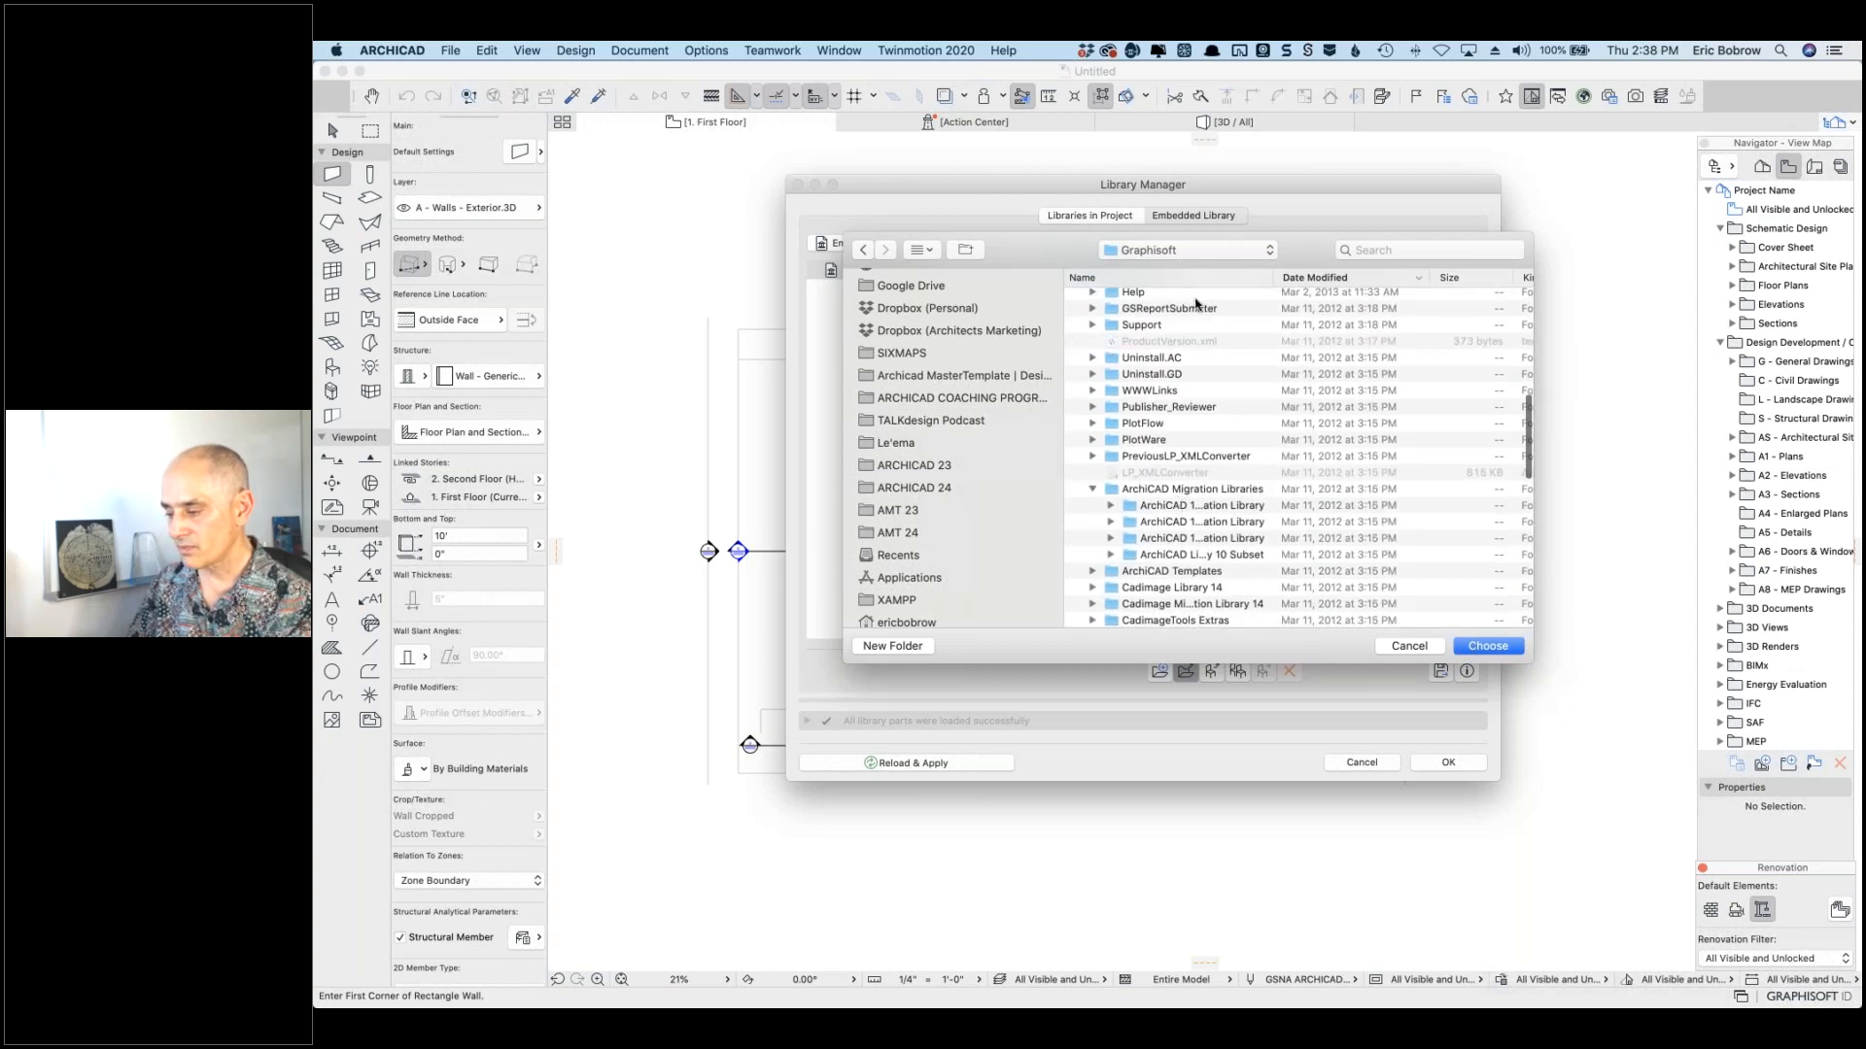
scroll(1196, 305, up, 3)
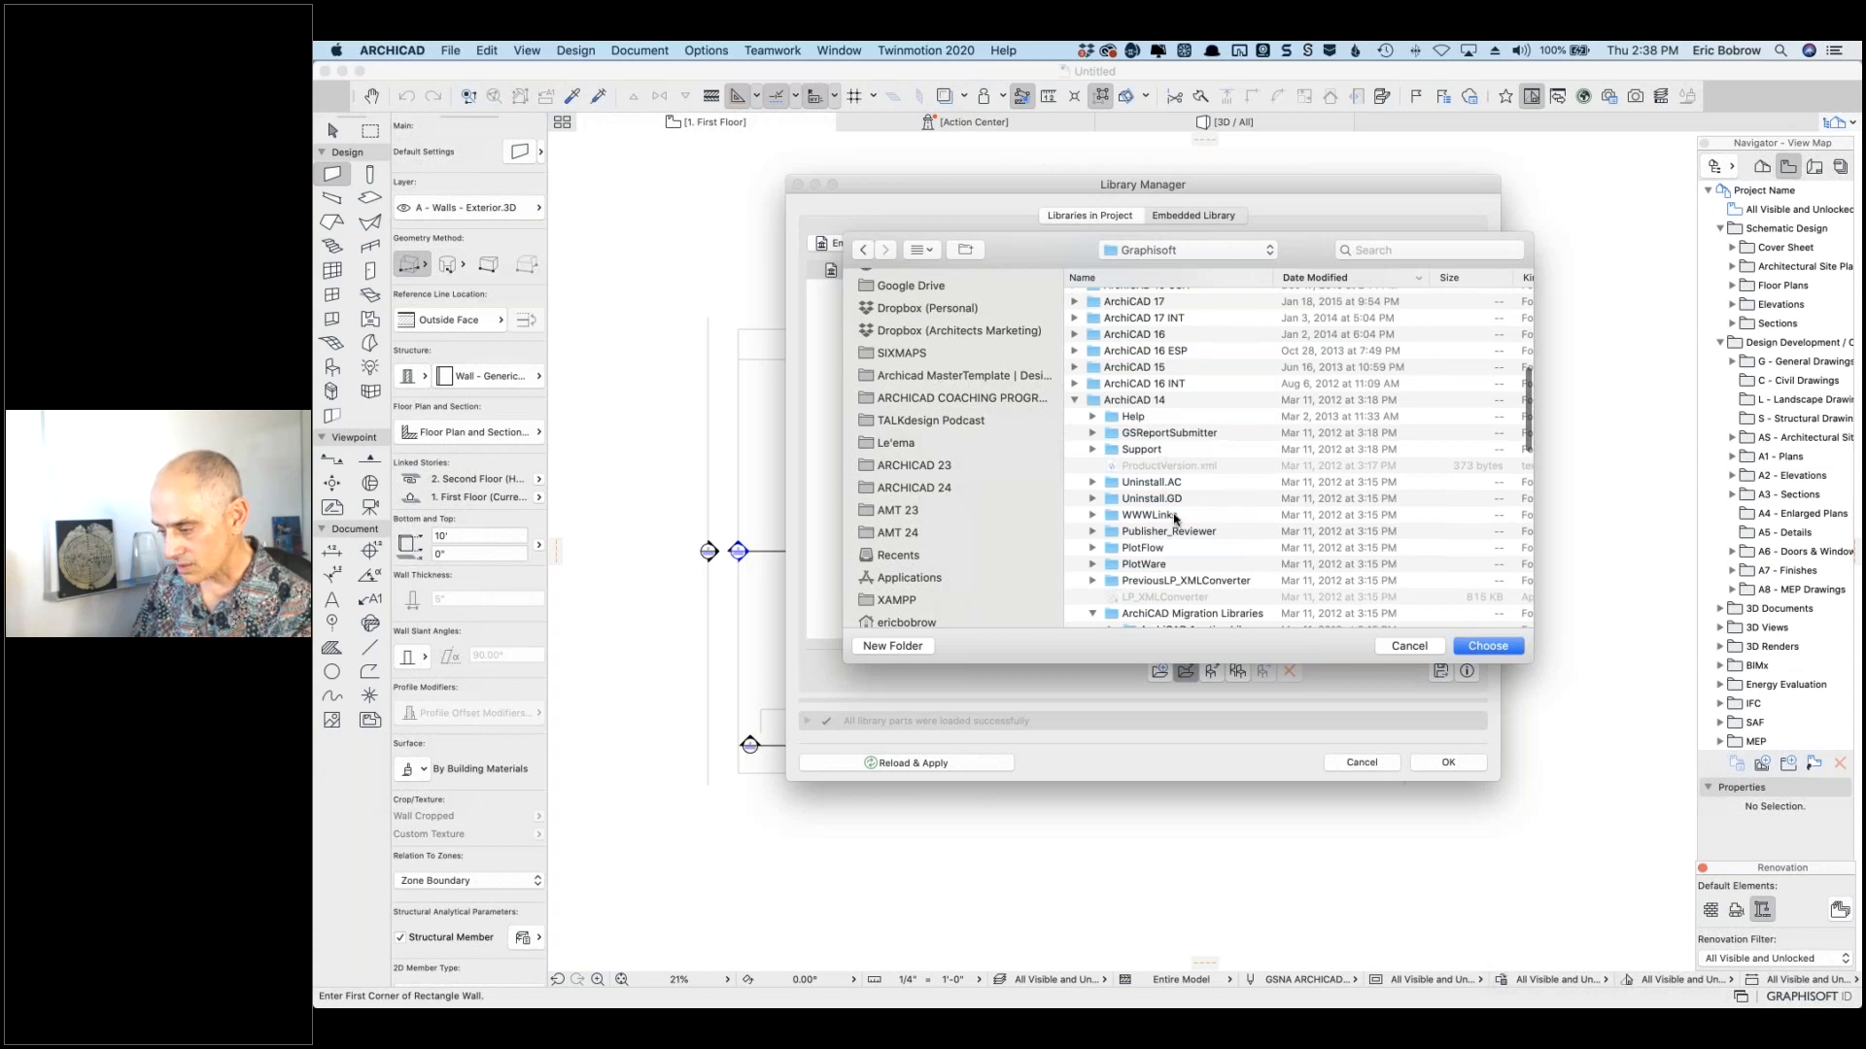
scroll(1176, 518, down, 3)
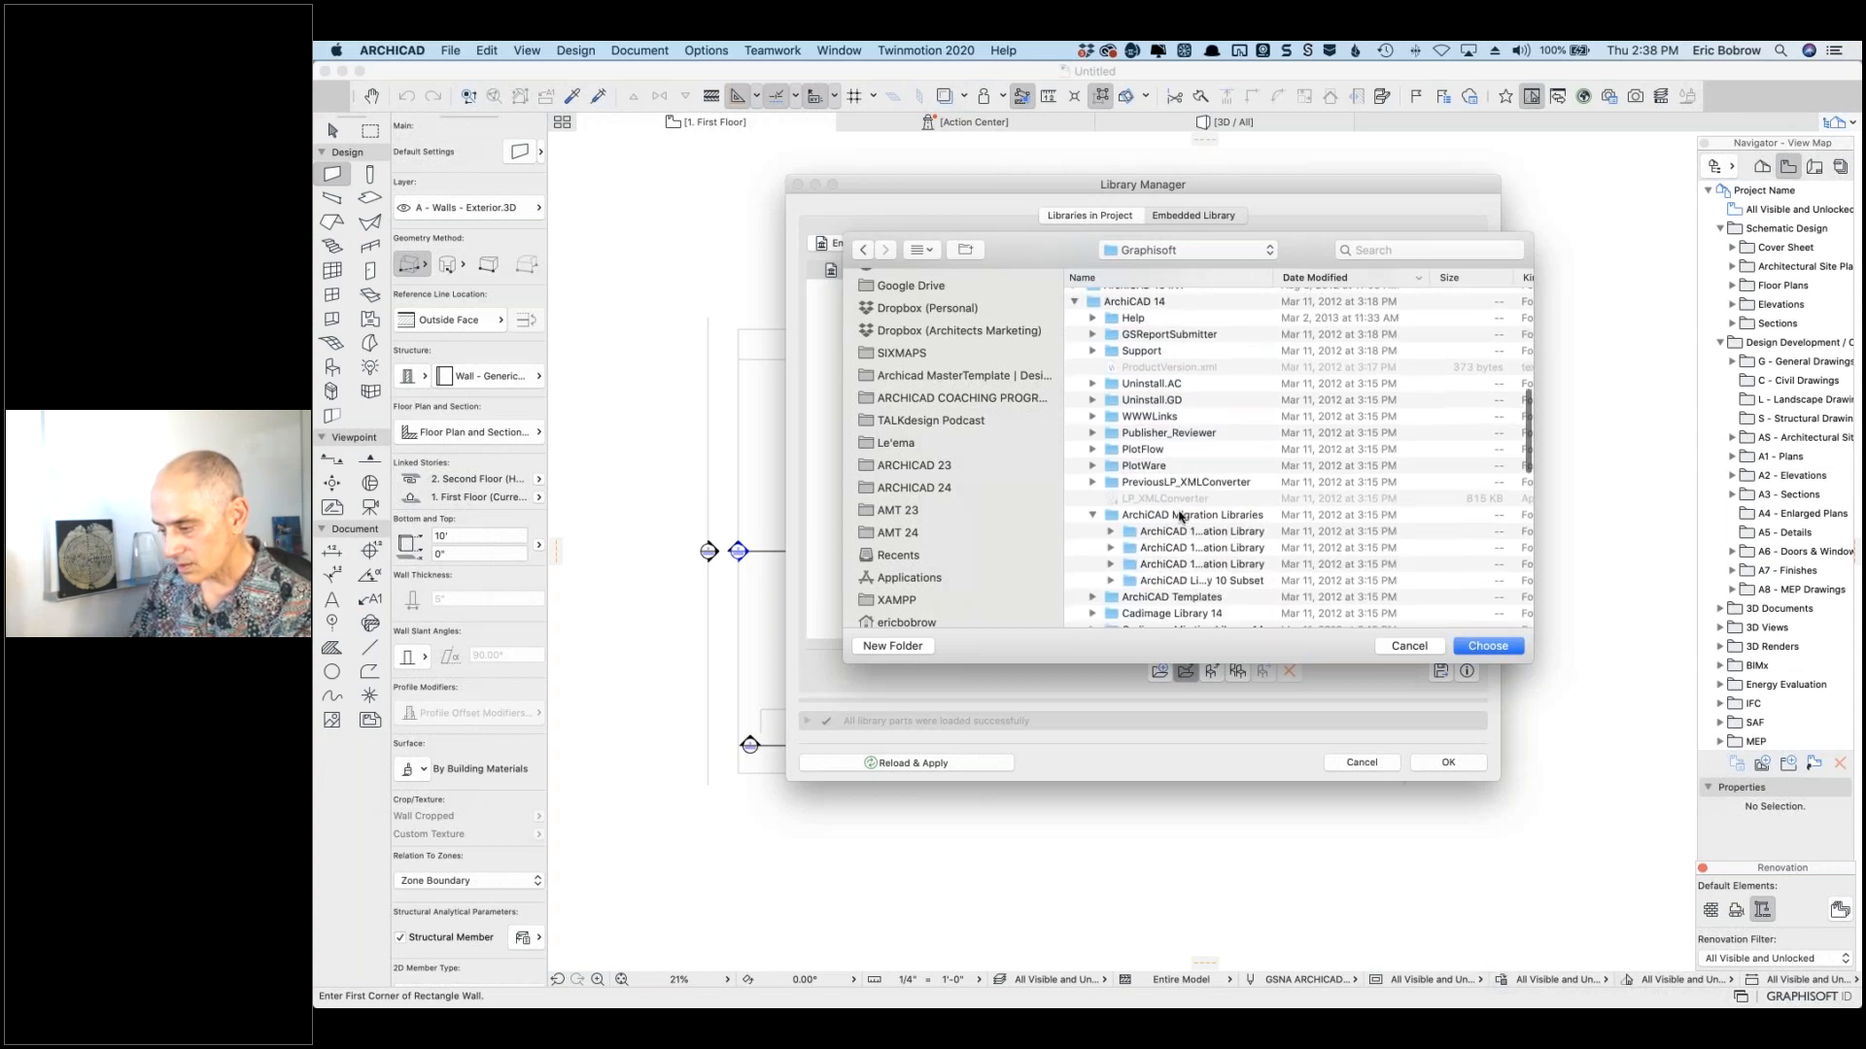
scroll(1181, 516, down, 3)
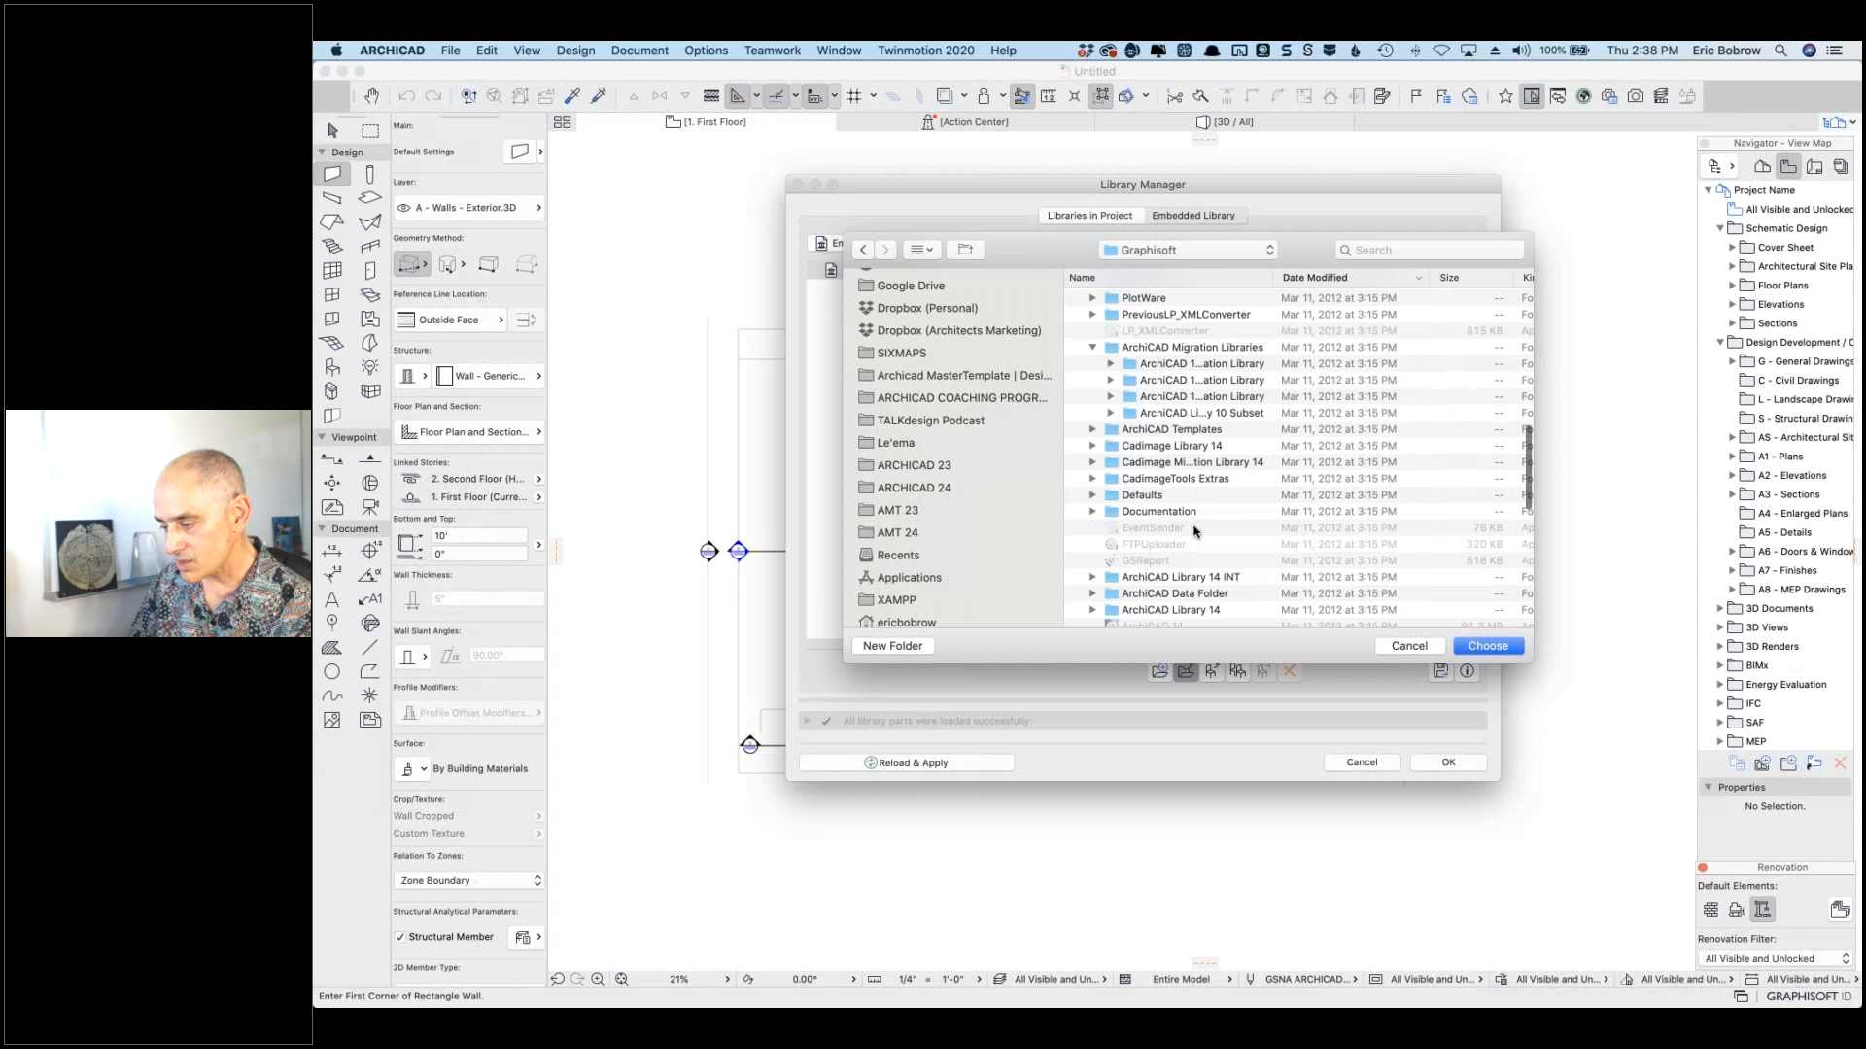
click(1194, 578)
scroll(1195, 563, down, 3)
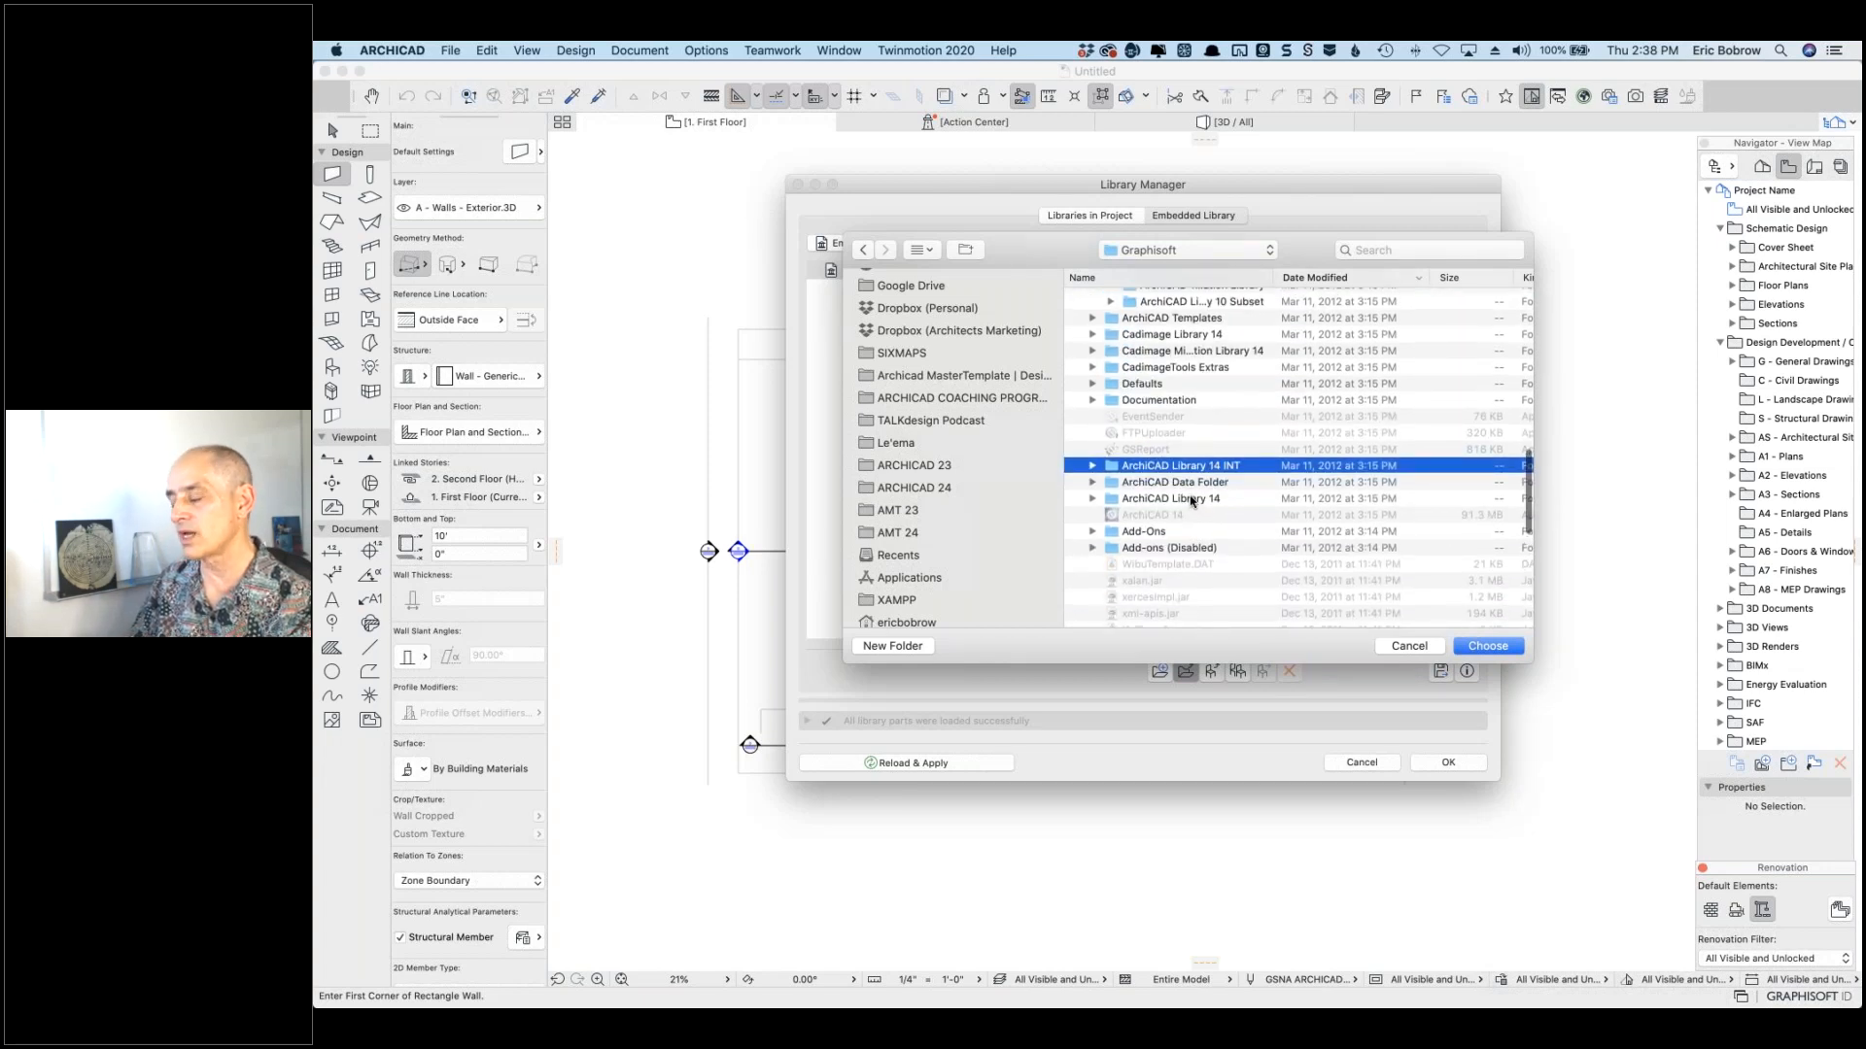
click(1194, 499)
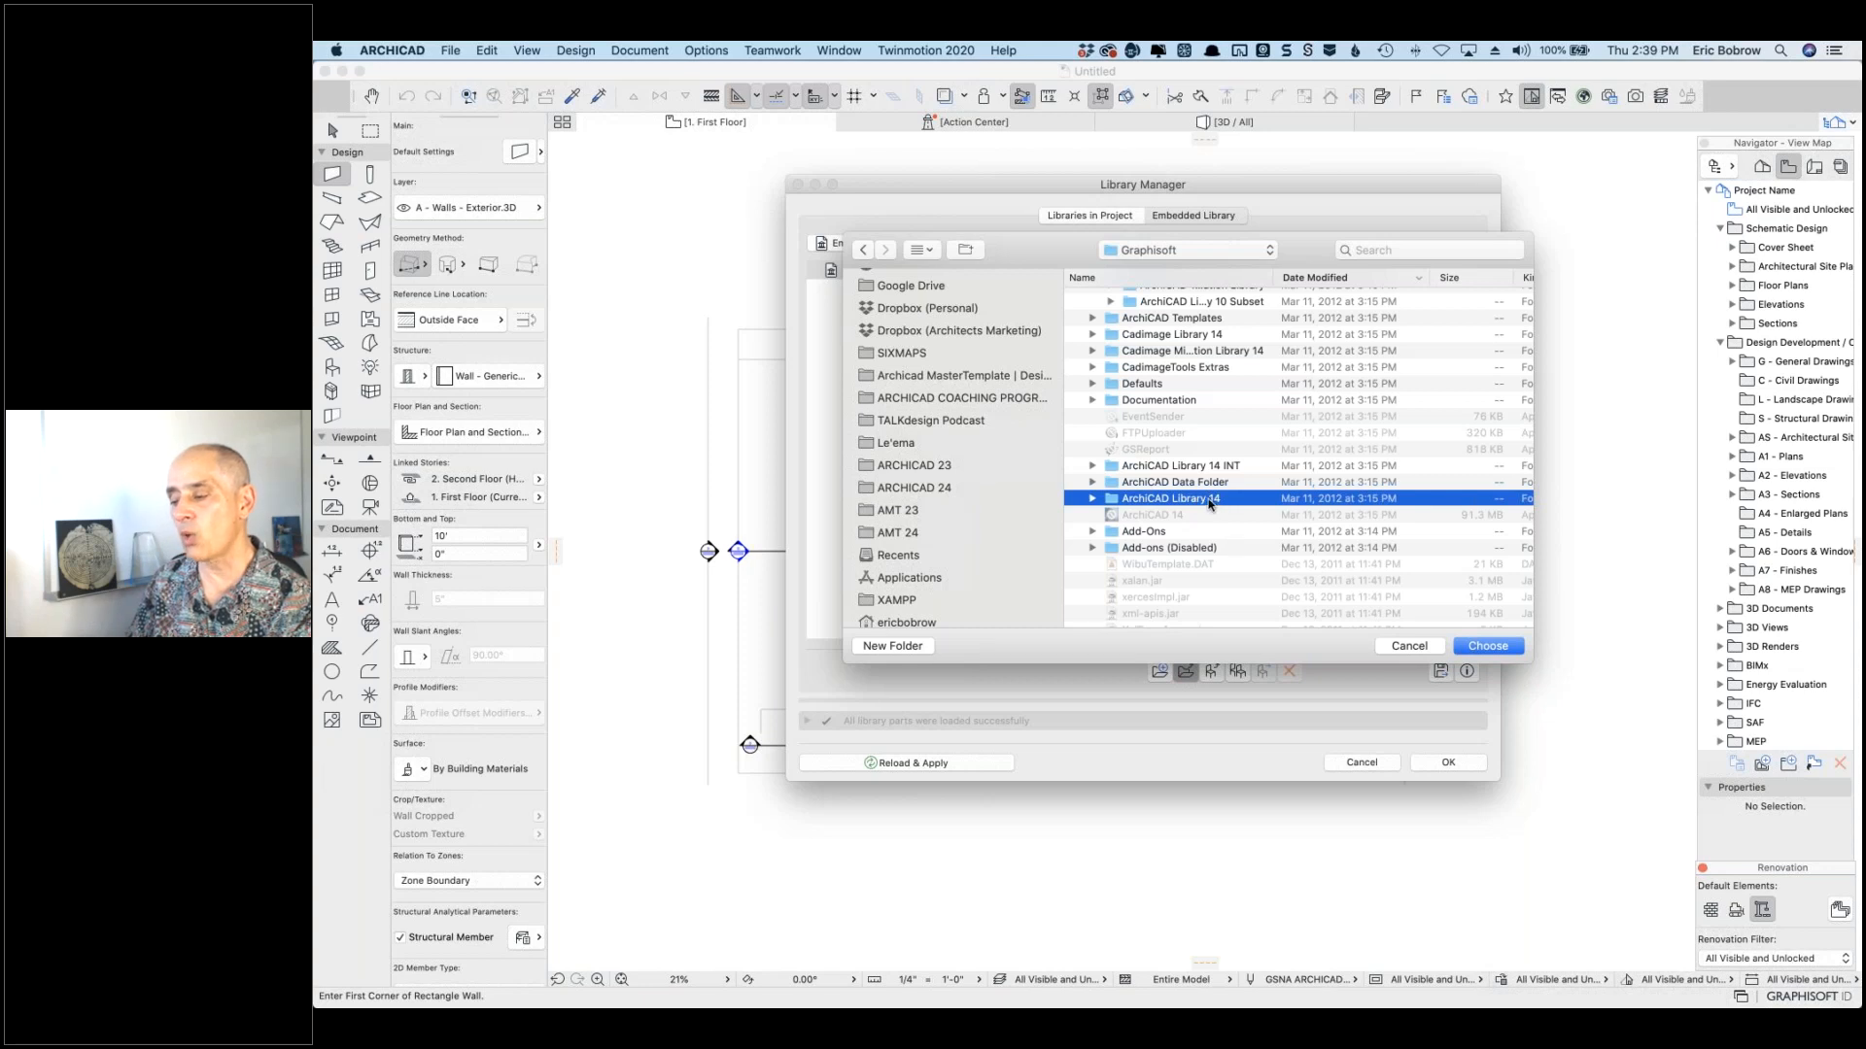
Step: Cancel the embedded file chooser and start adding a library under Libraries in Project
click(1408, 646)
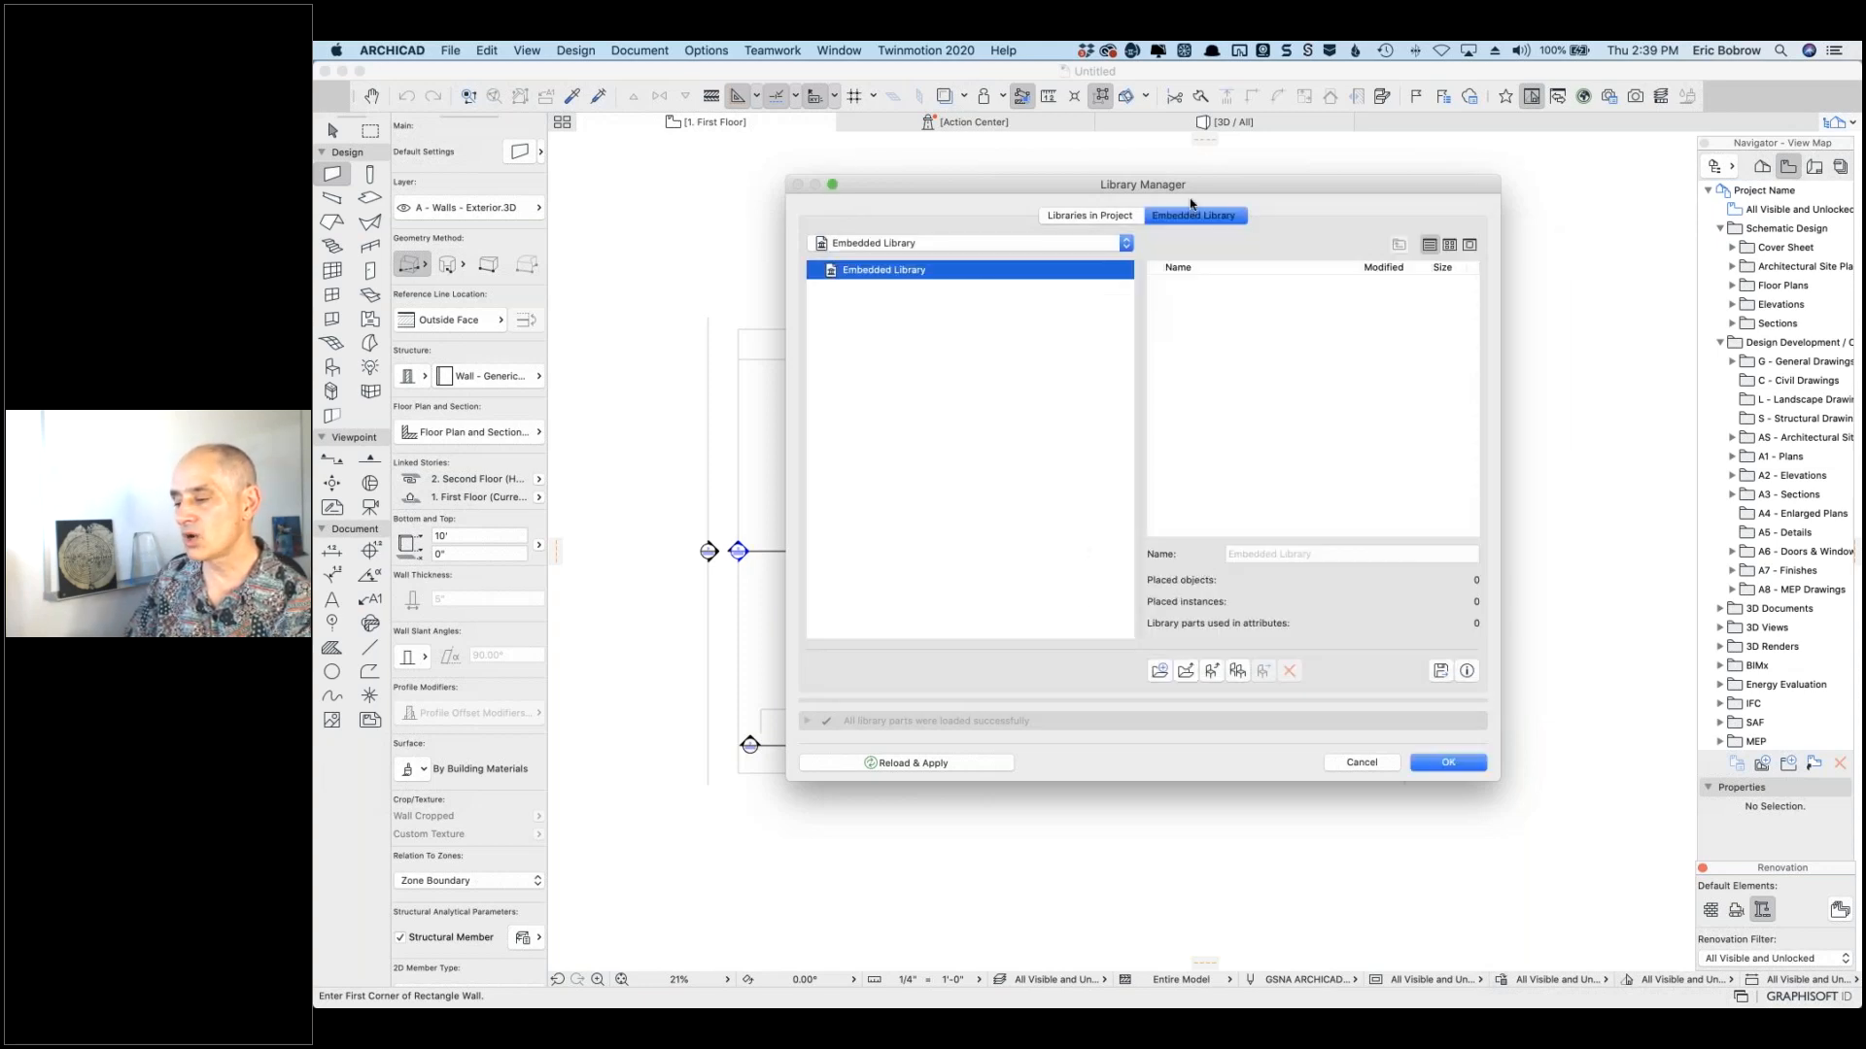
click(1081, 217)
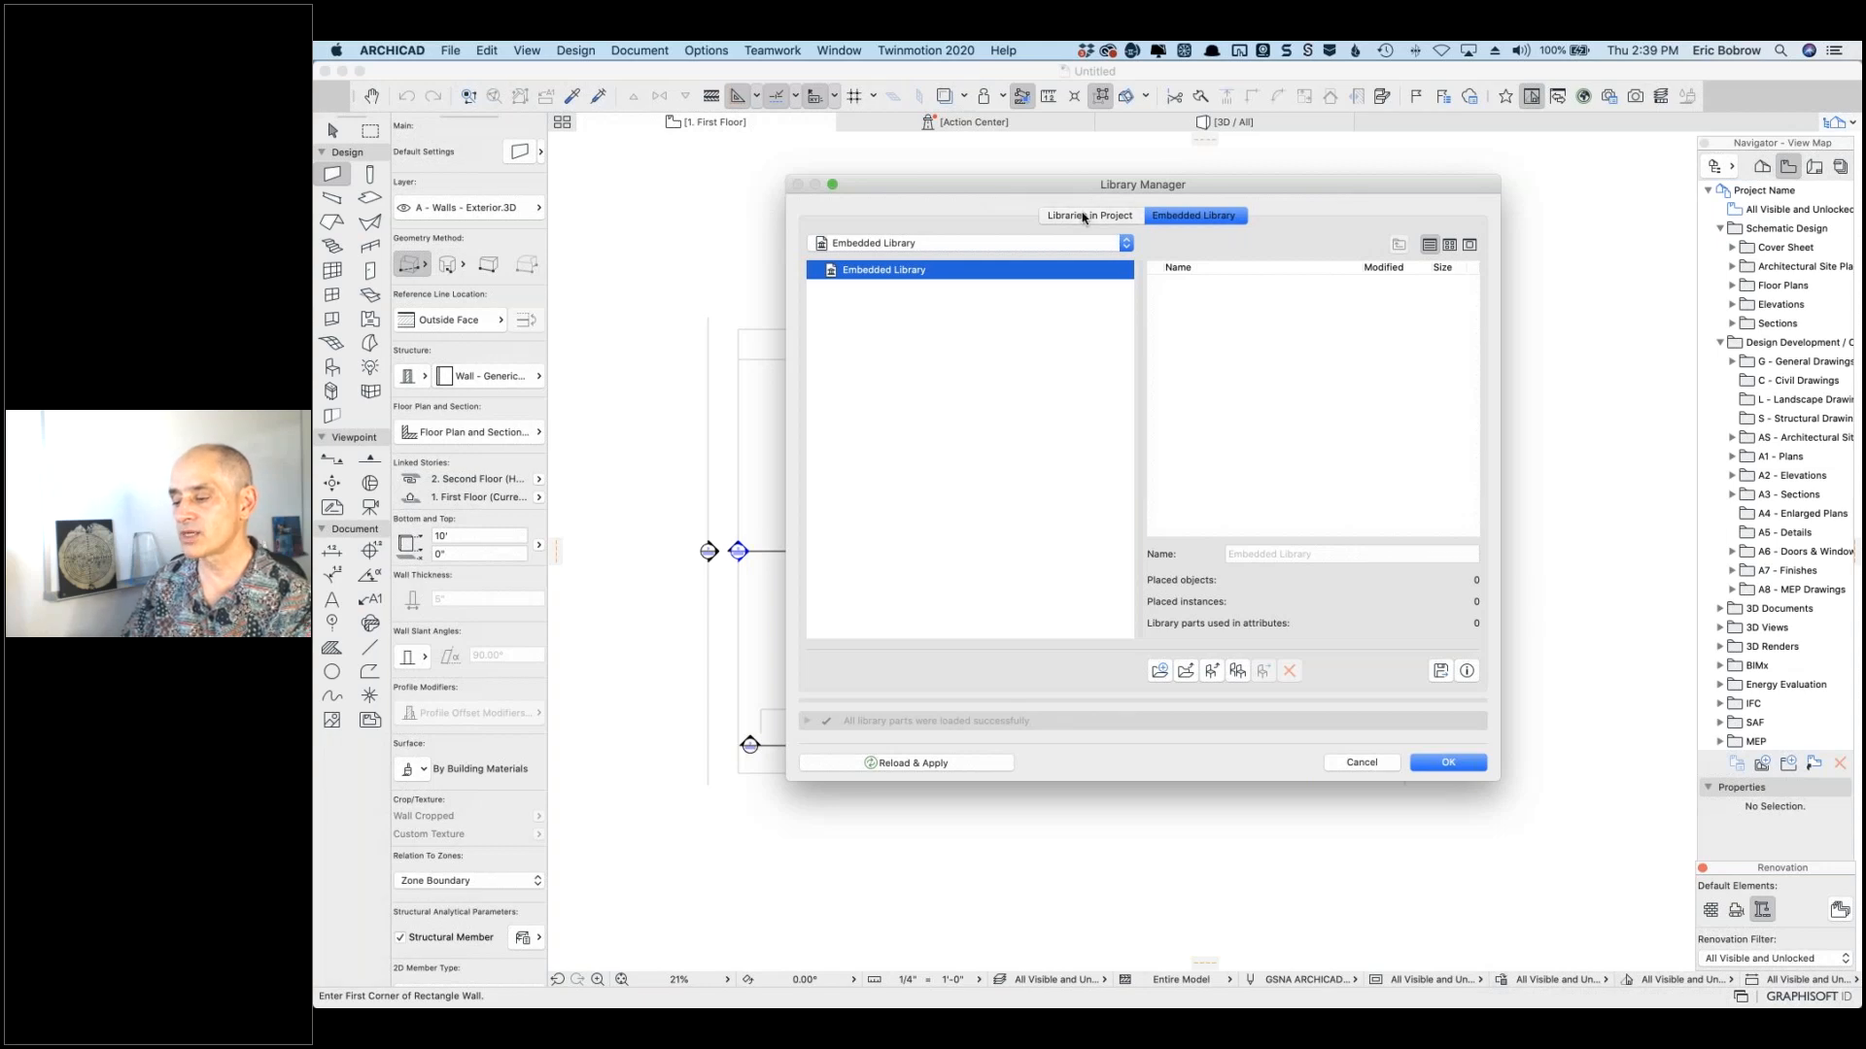
click(837, 624)
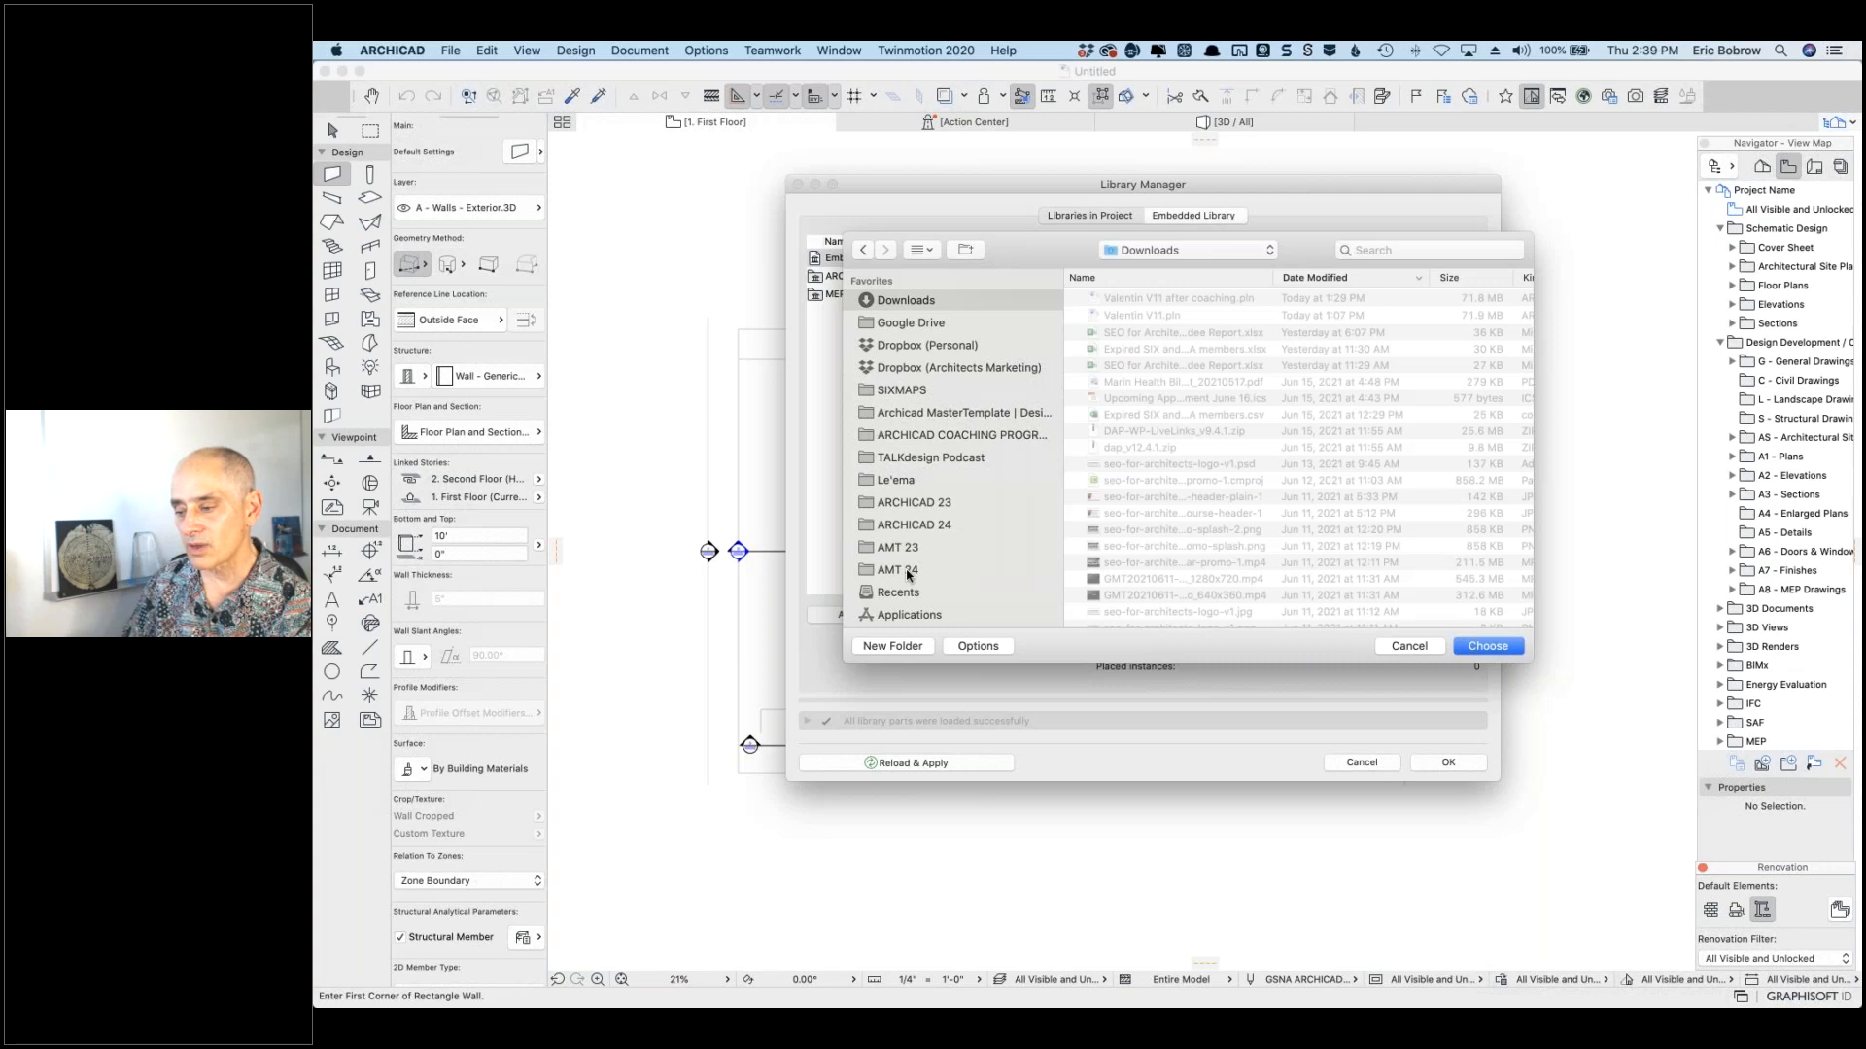
Step: From the ARCHICAD 24 folder, add ARCHICAD Migration Libraries to the project's library list
click(908, 573)
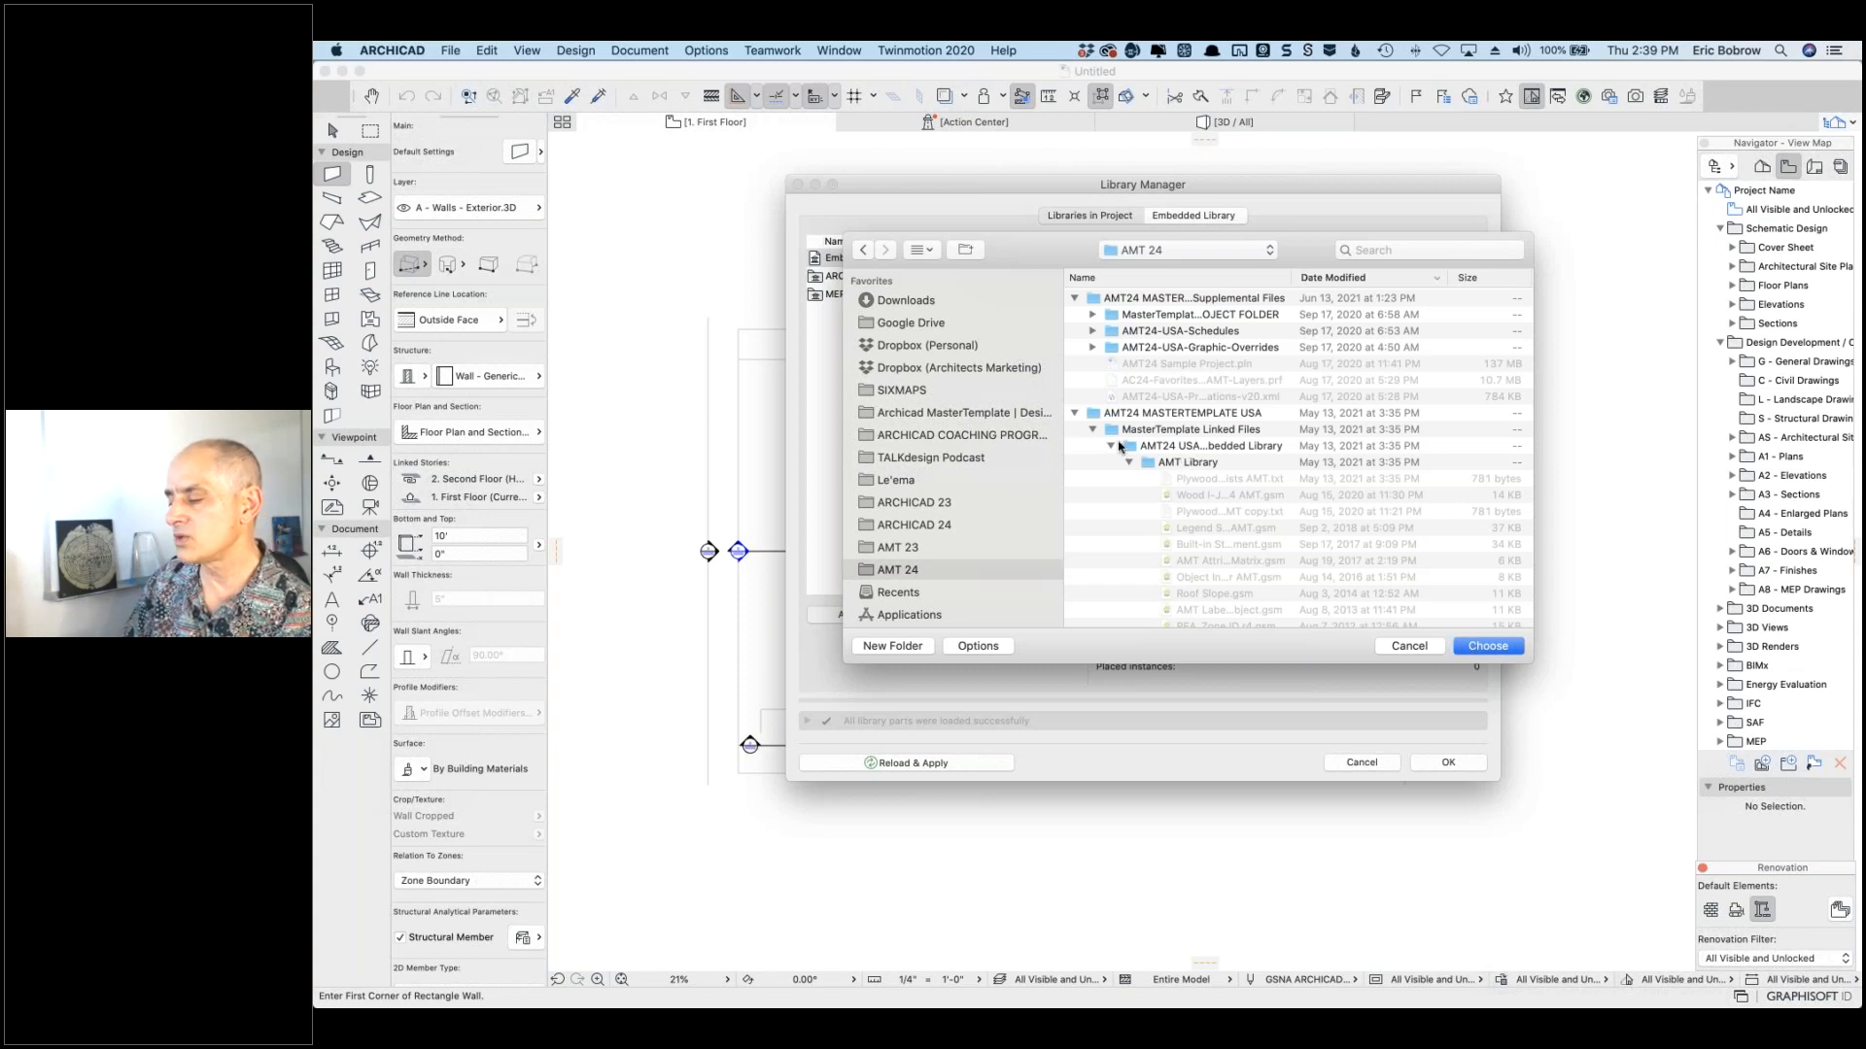
click(928, 525)
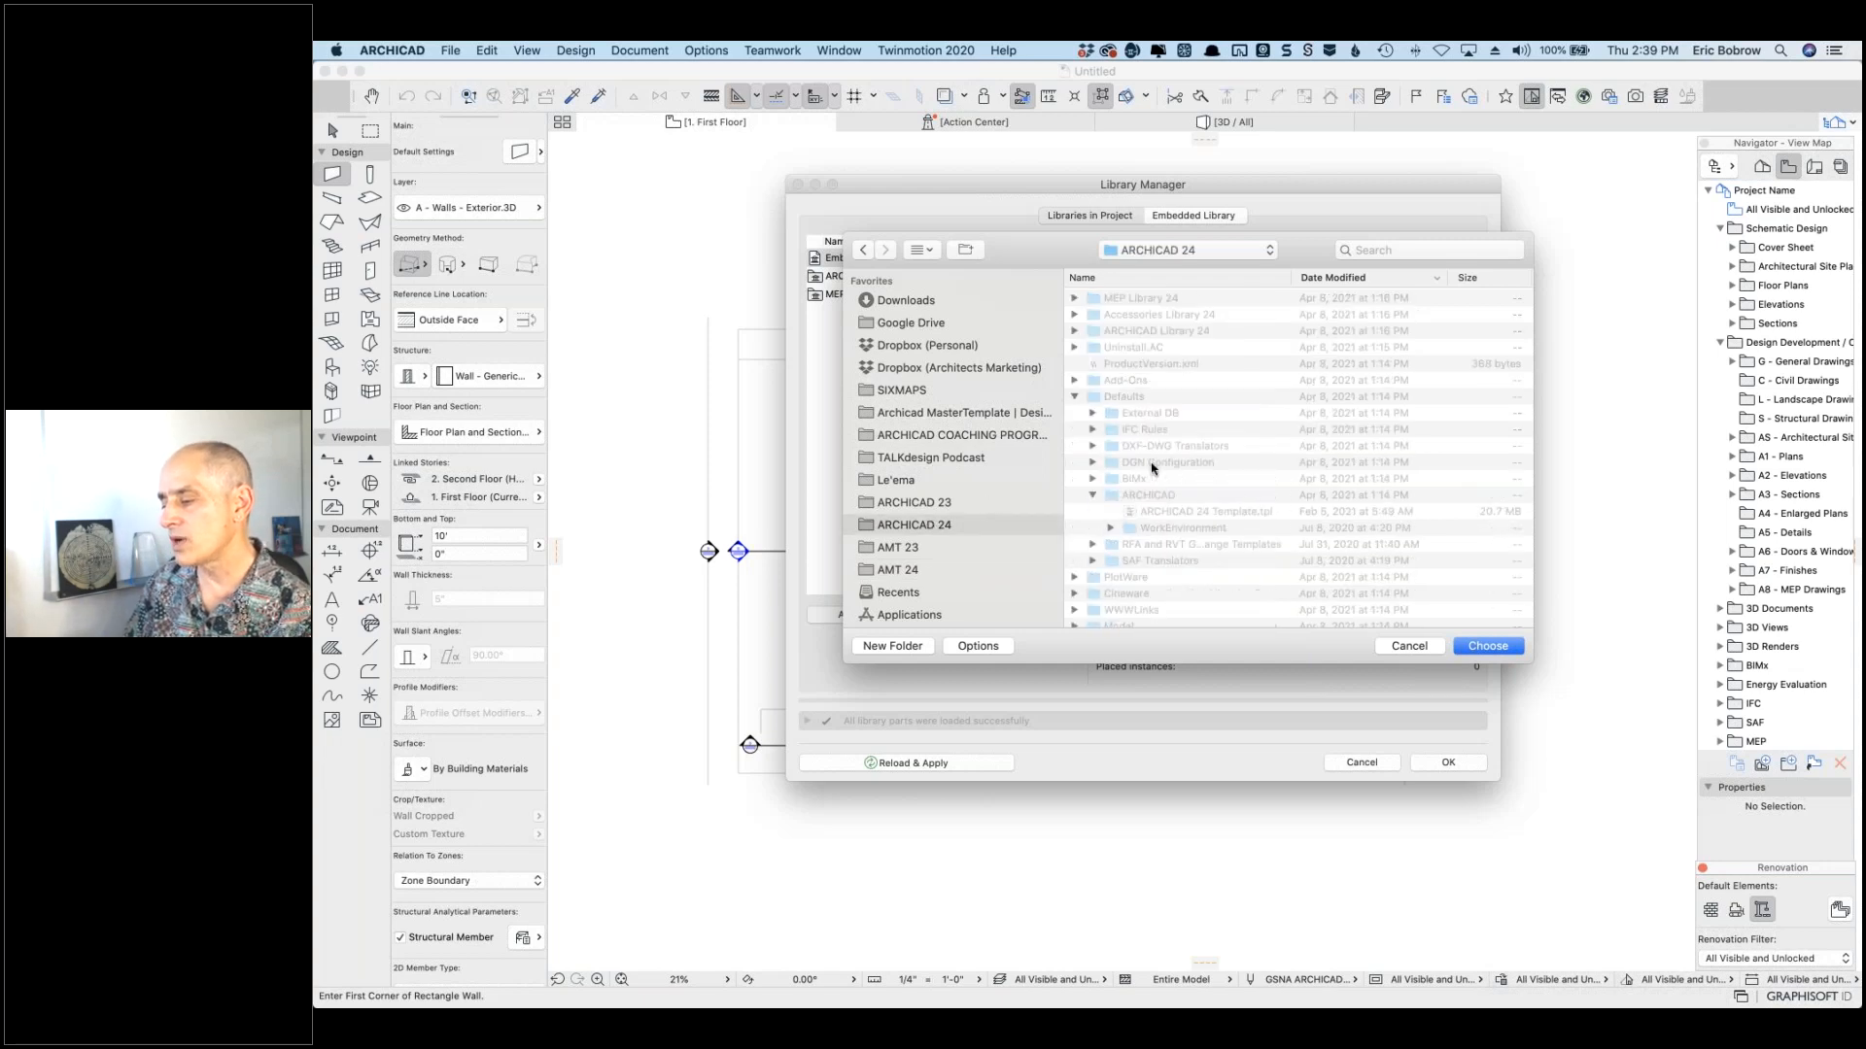
click(1075, 395)
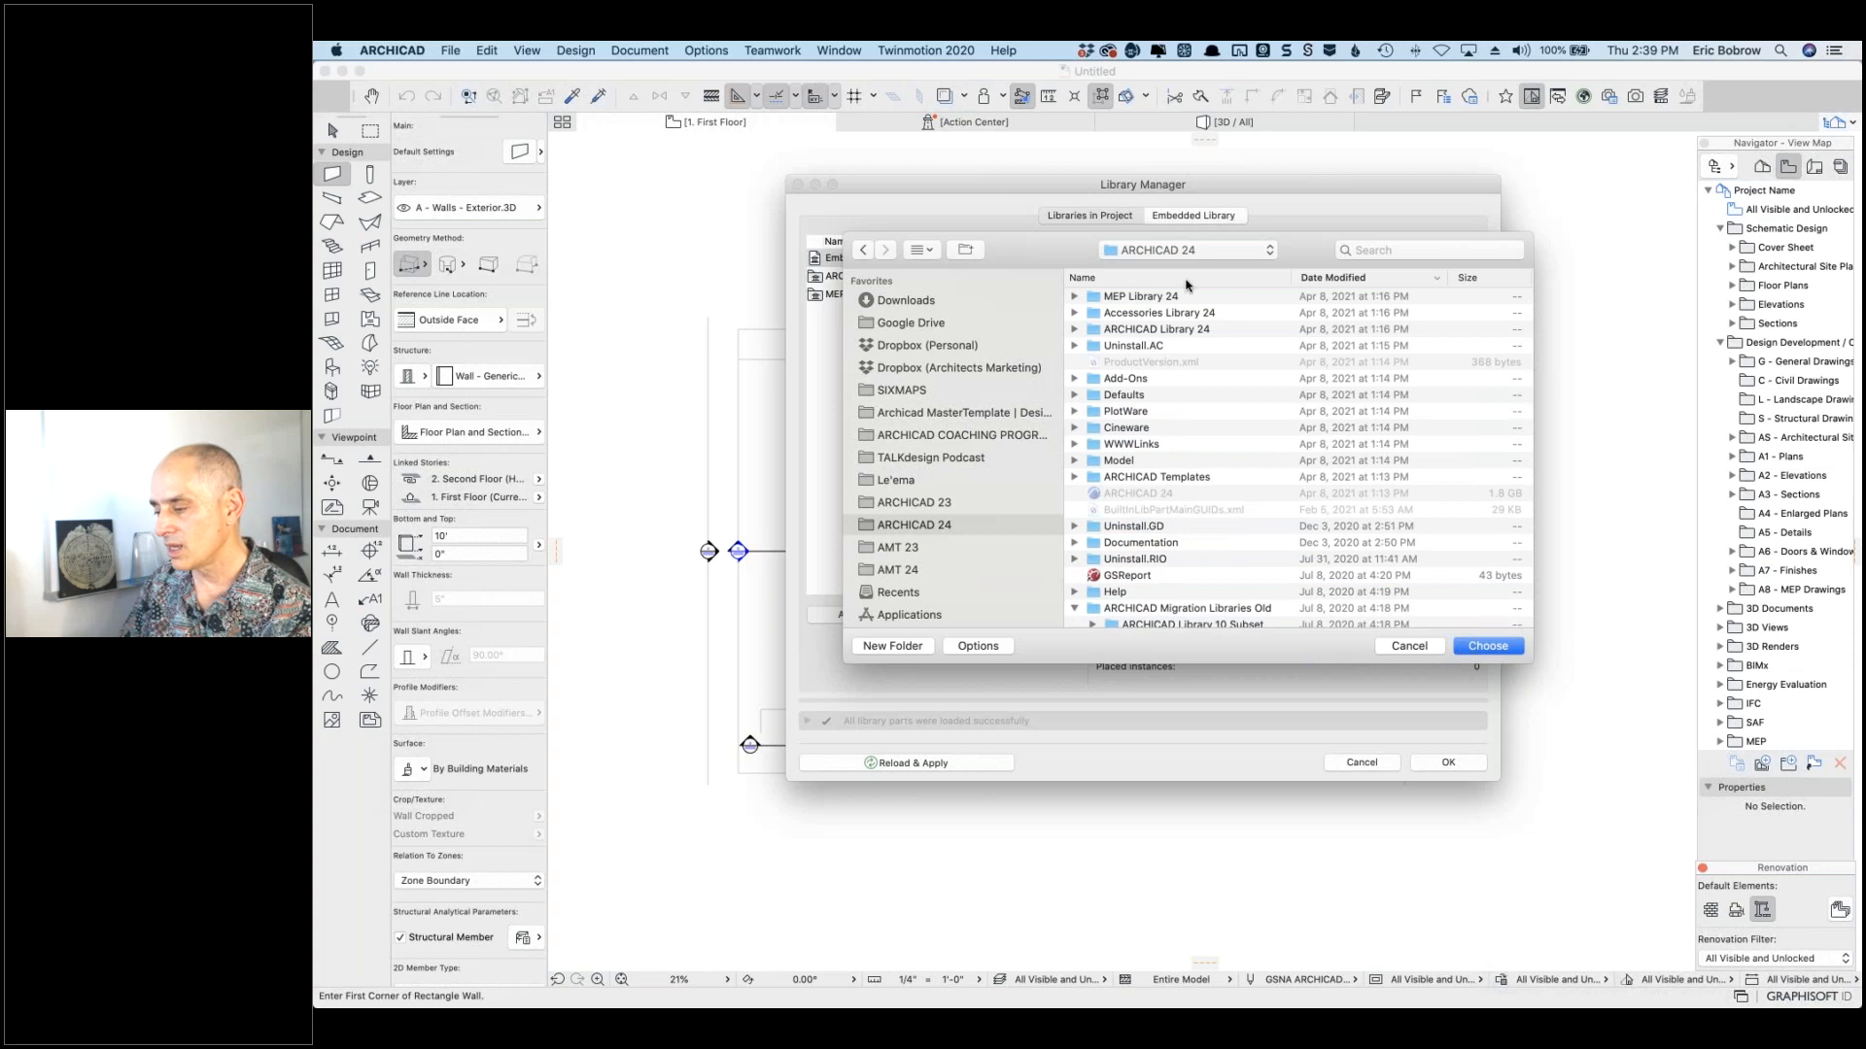
scroll(1074, 522, down, 3)
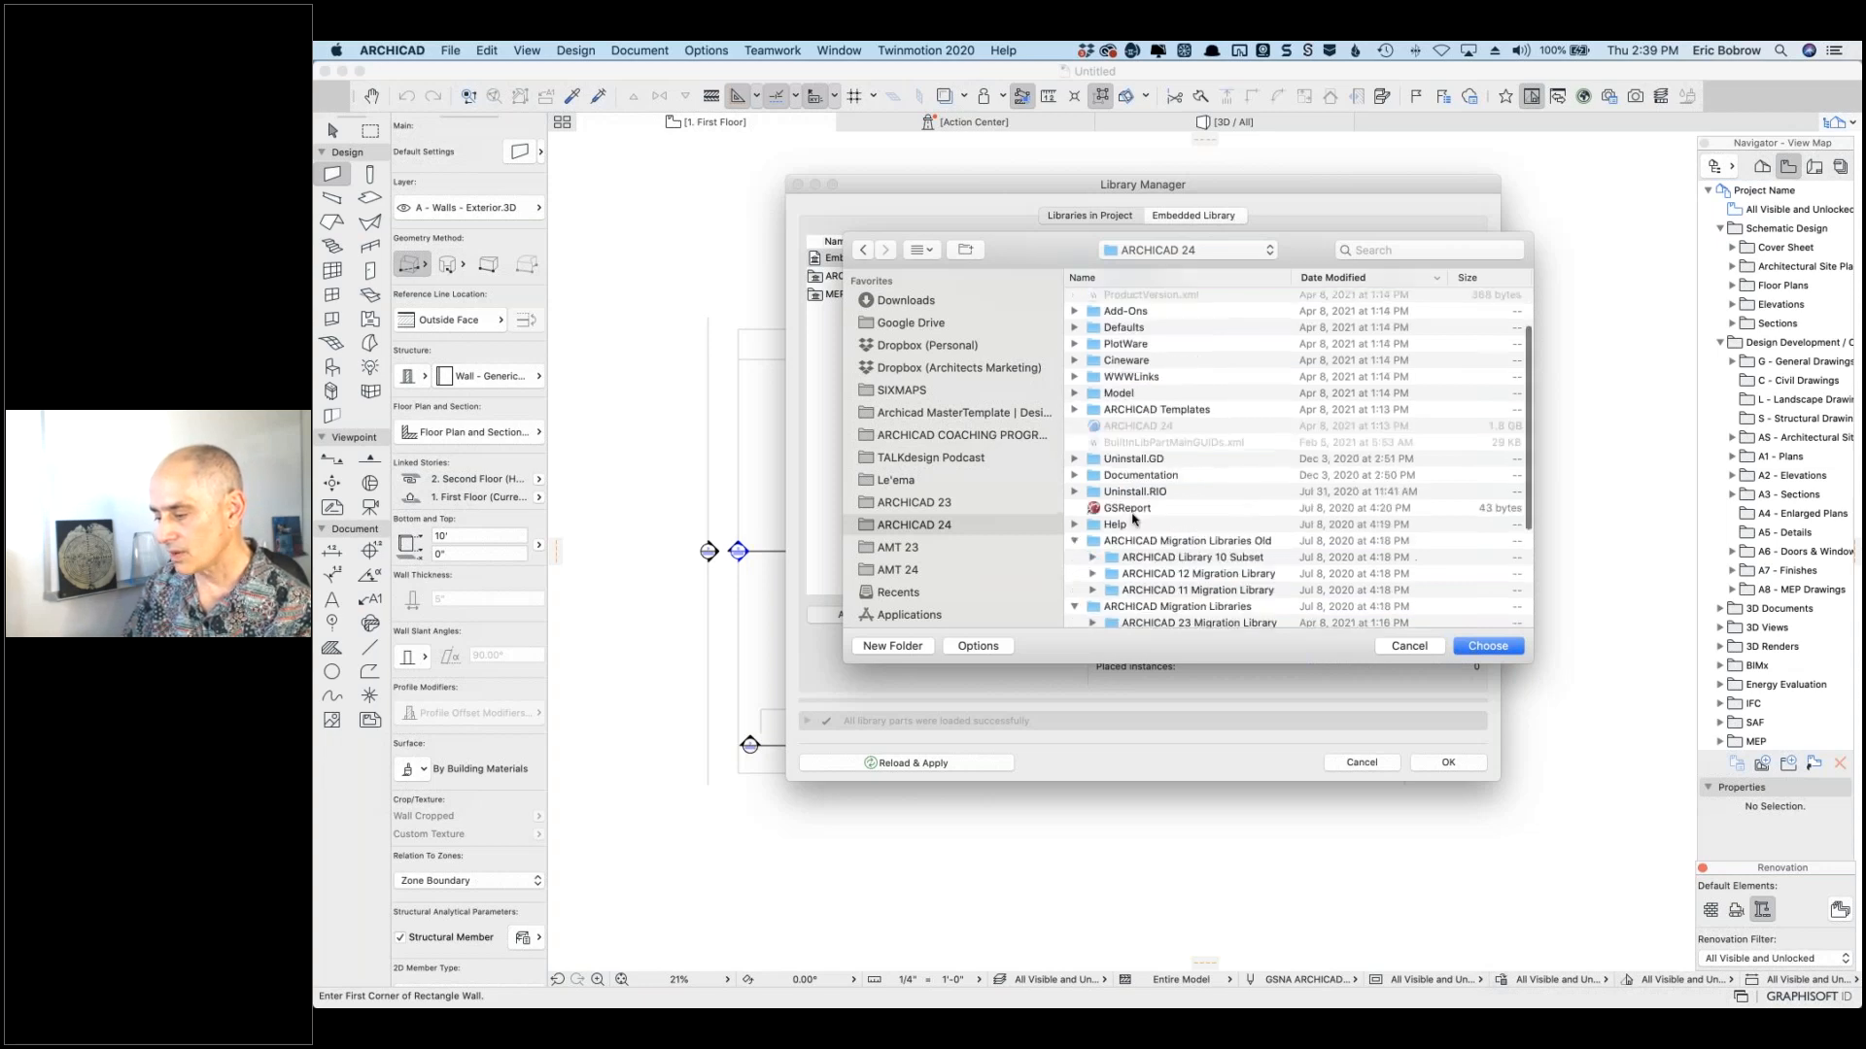
click(1073, 521)
click(1074, 534)
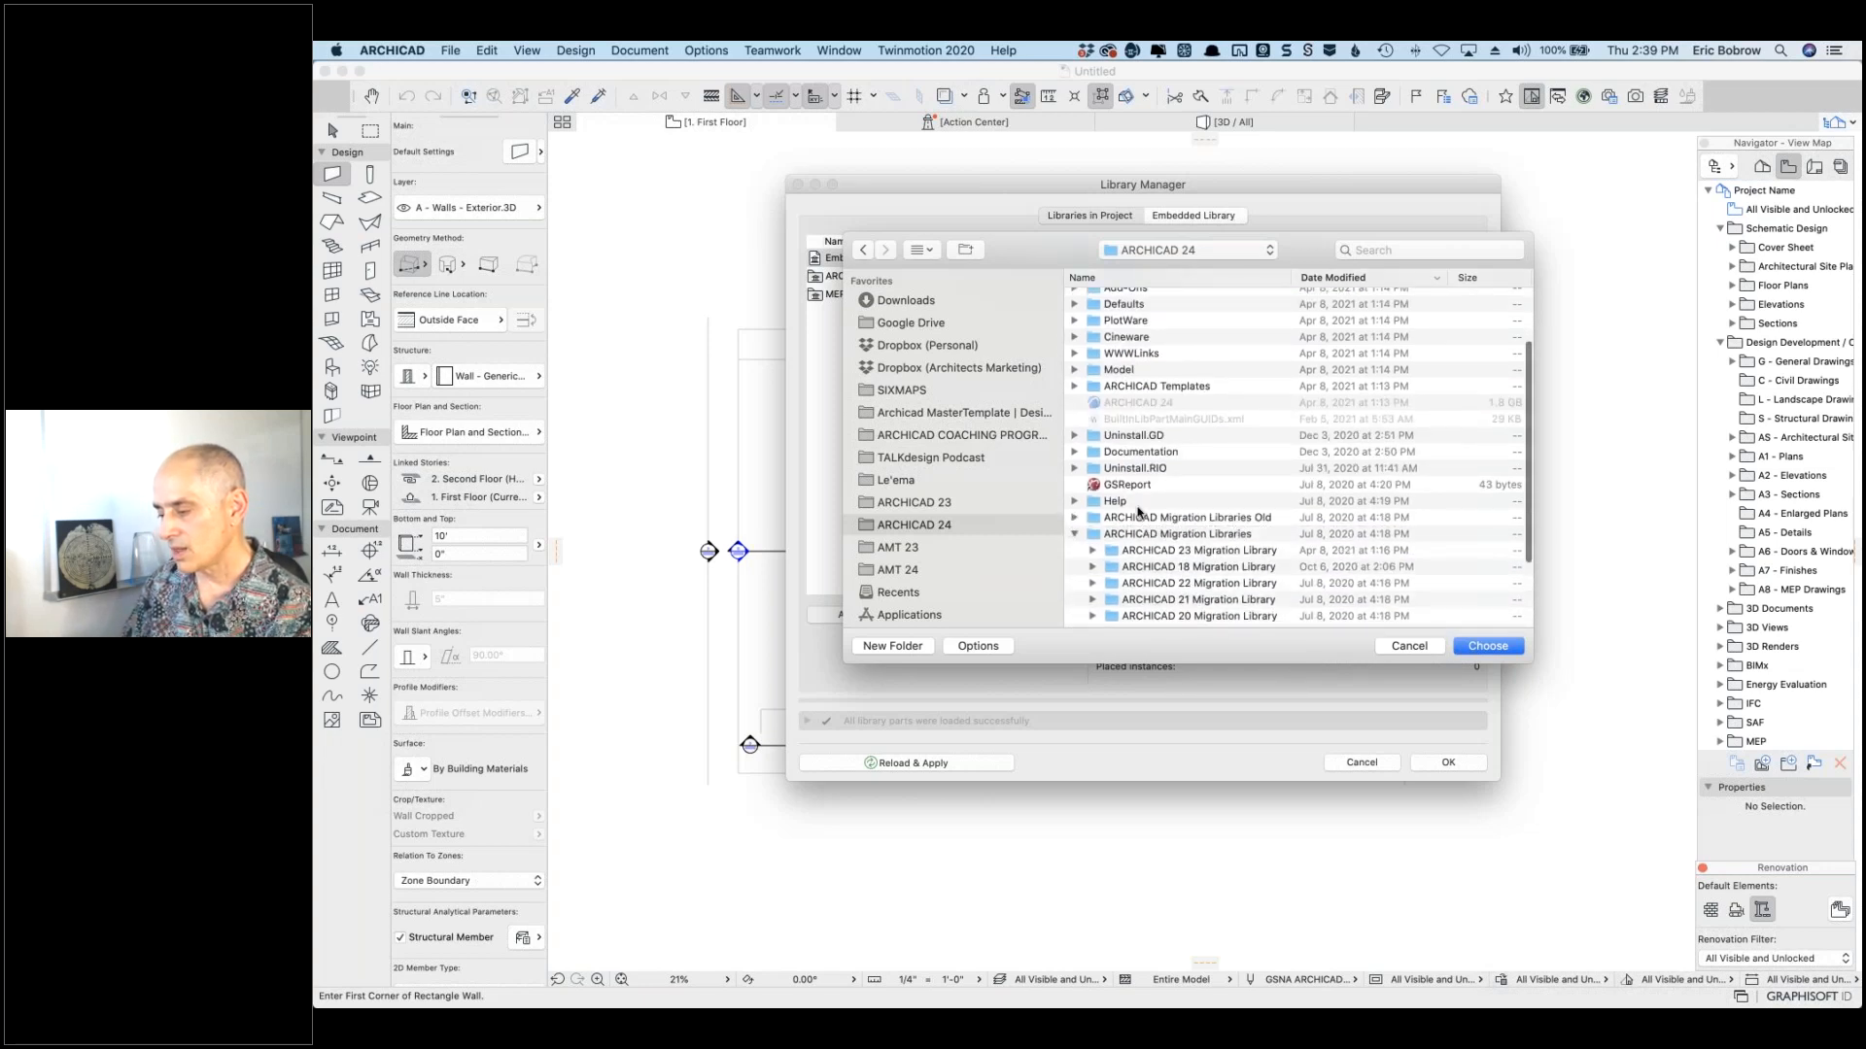
click(1226, 602)
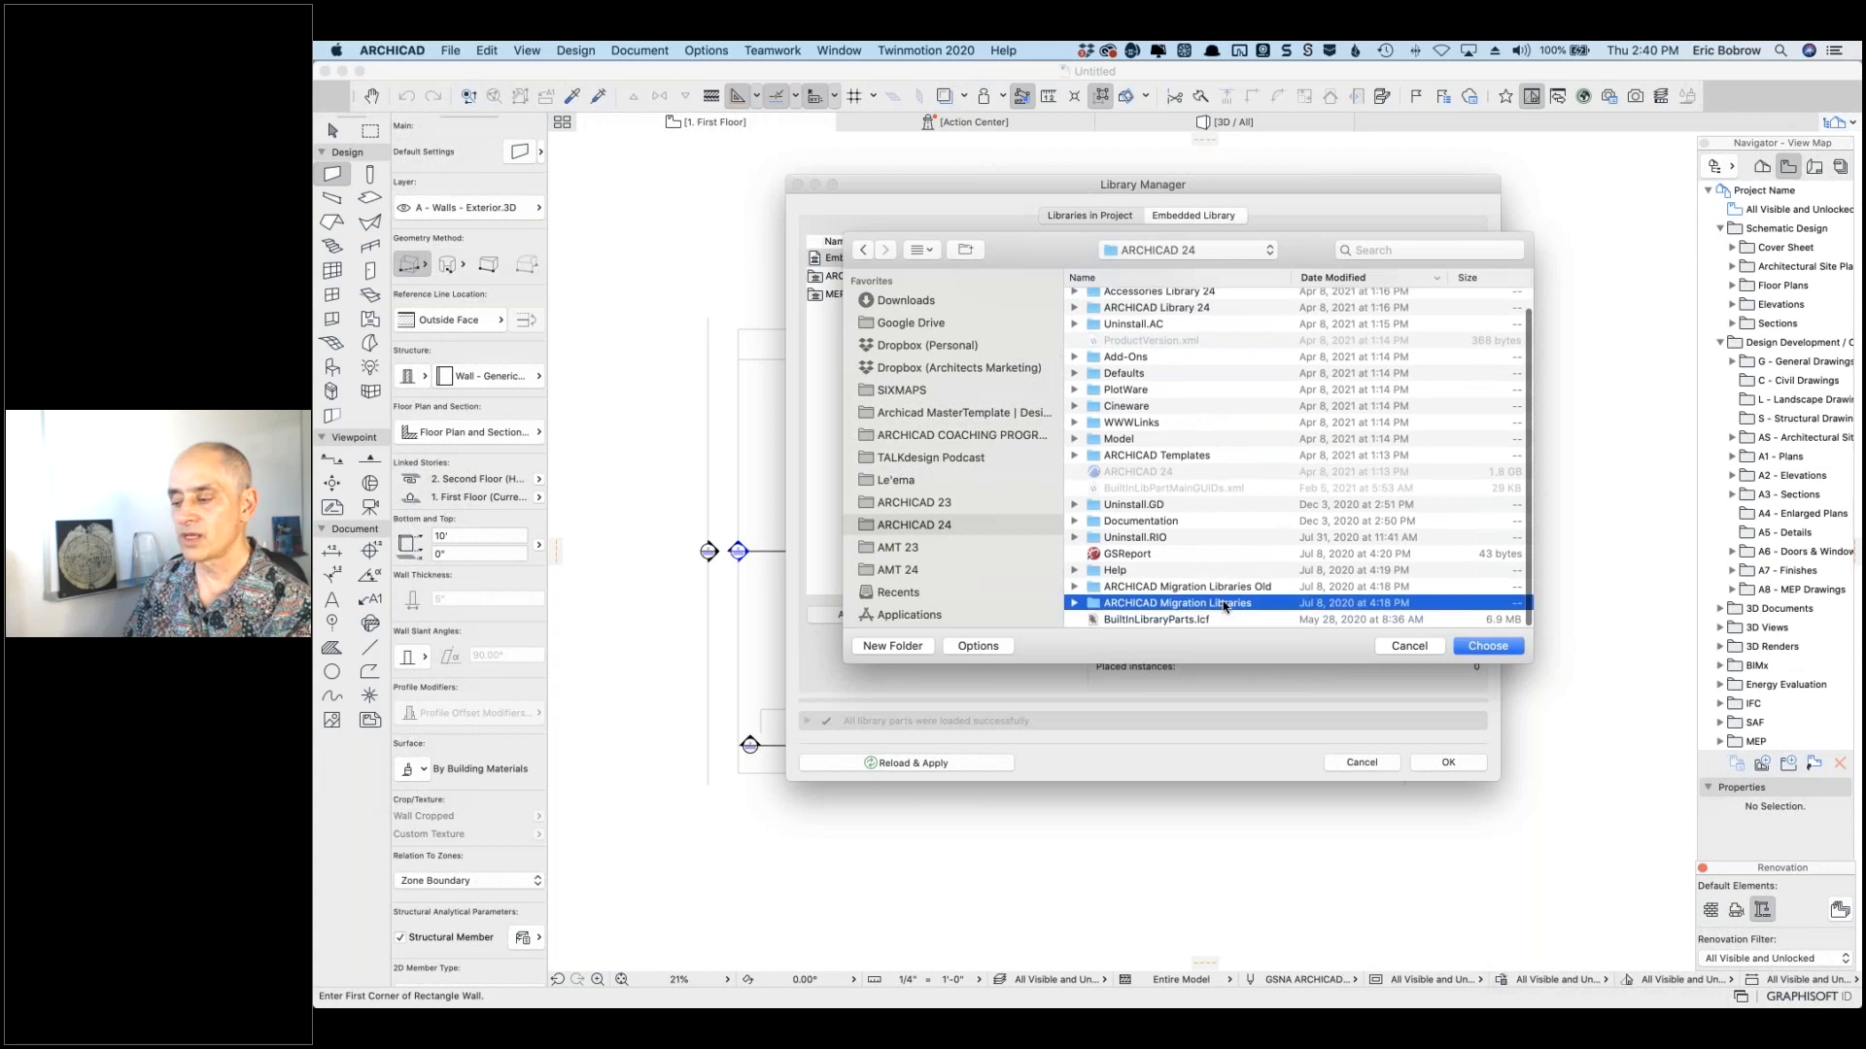
click(1485, 648)
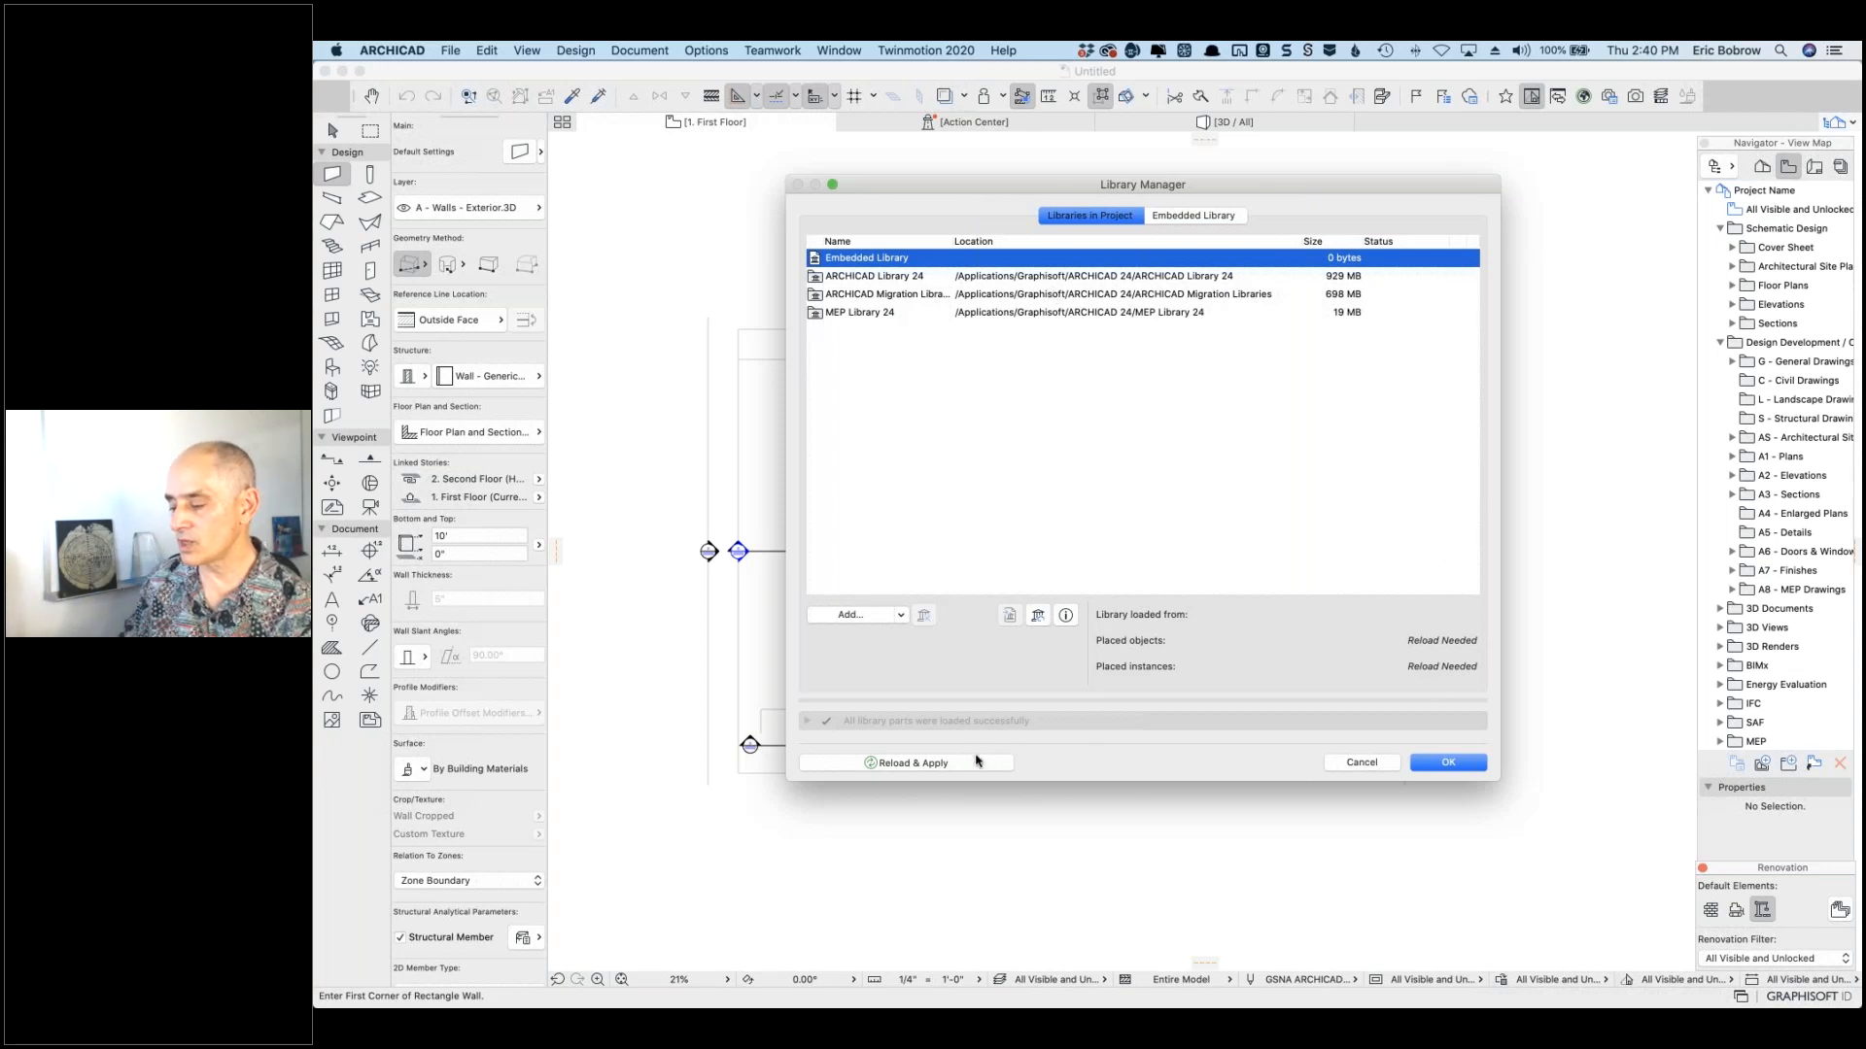
Step: Reload and apply the libraries, check the Migration Libraries path, then close Library Manager
click(974, 763)
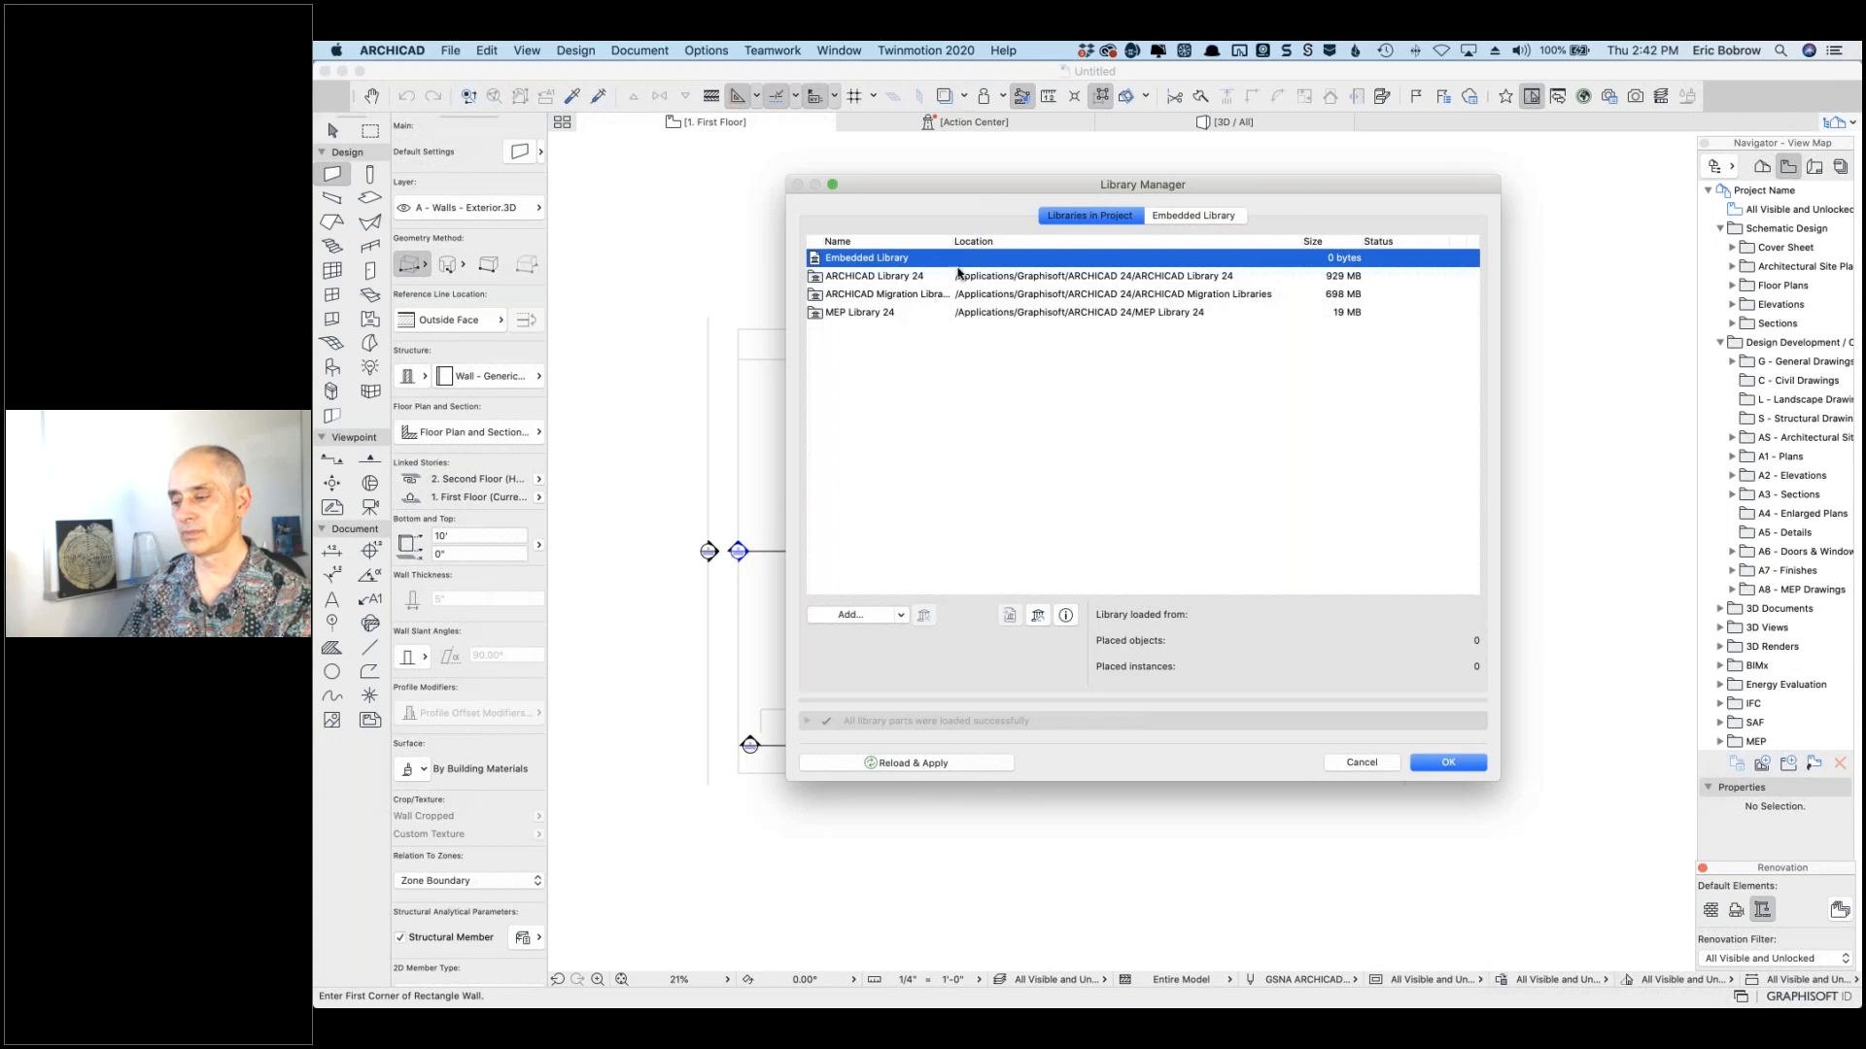
click(874, 295)
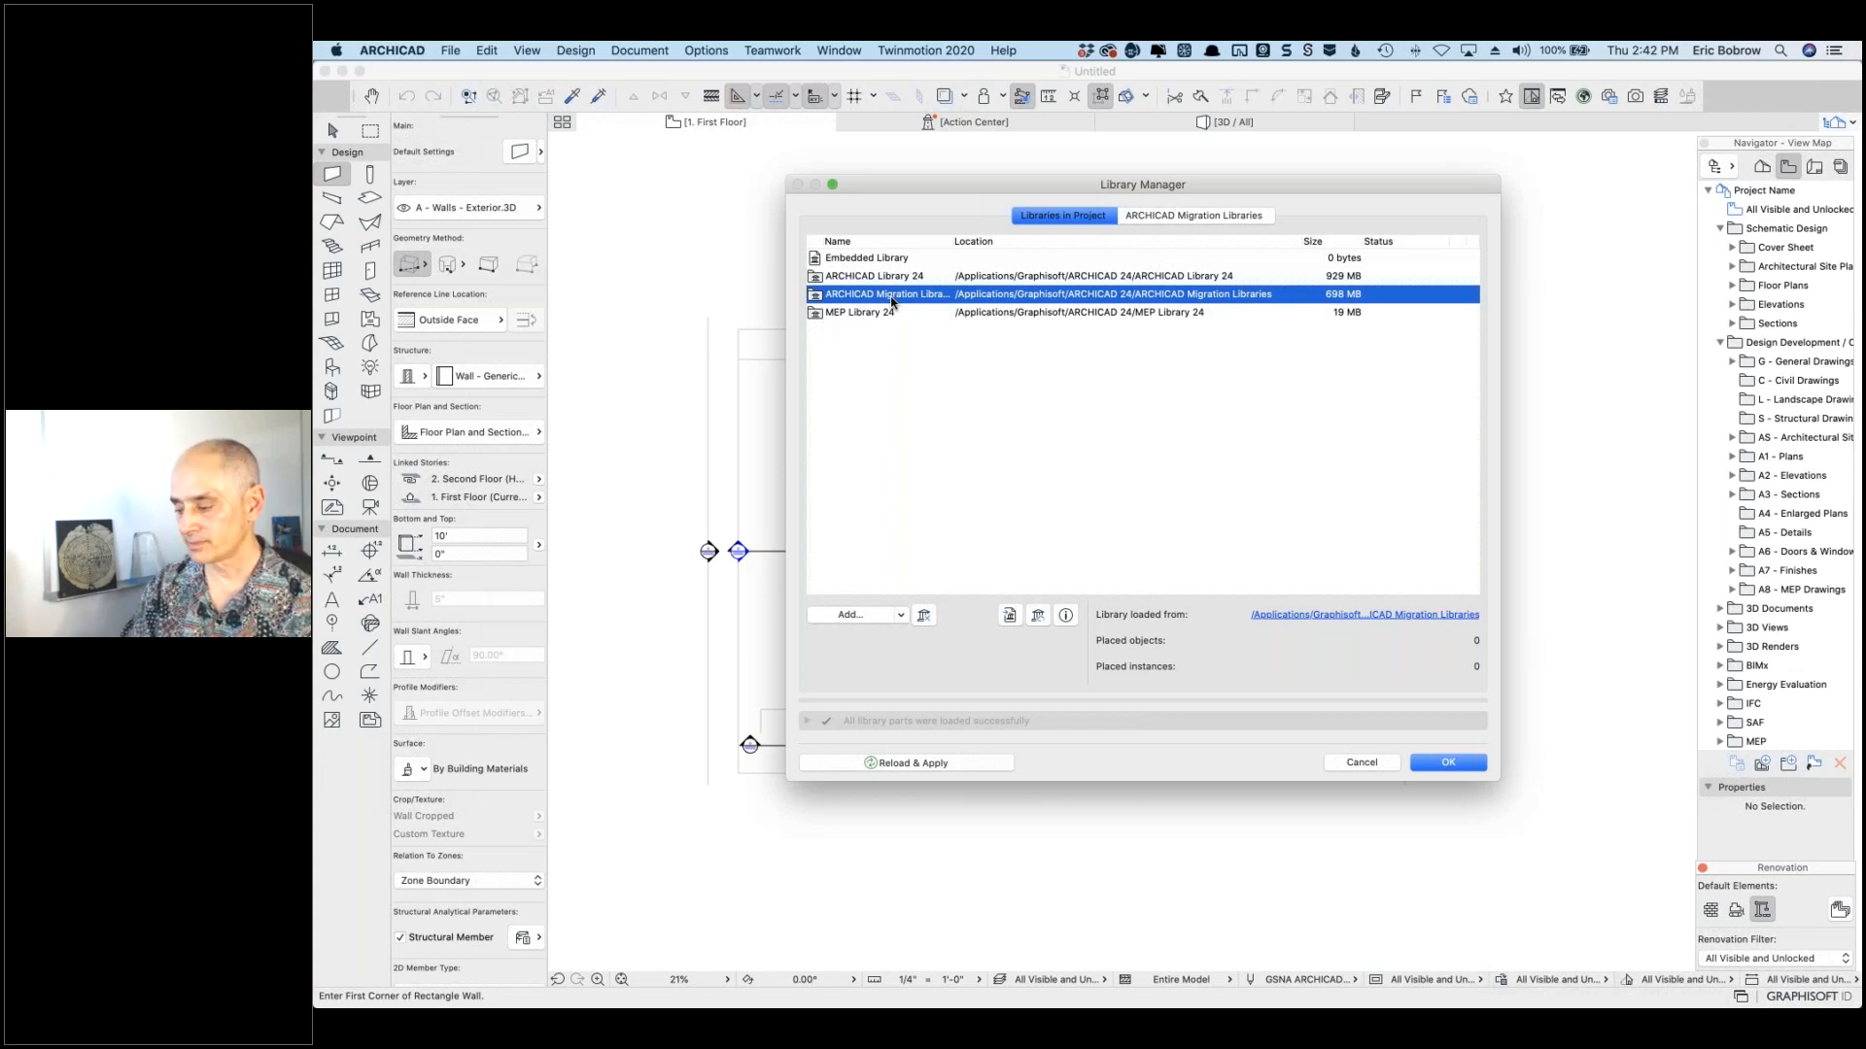
click(1364, 763)
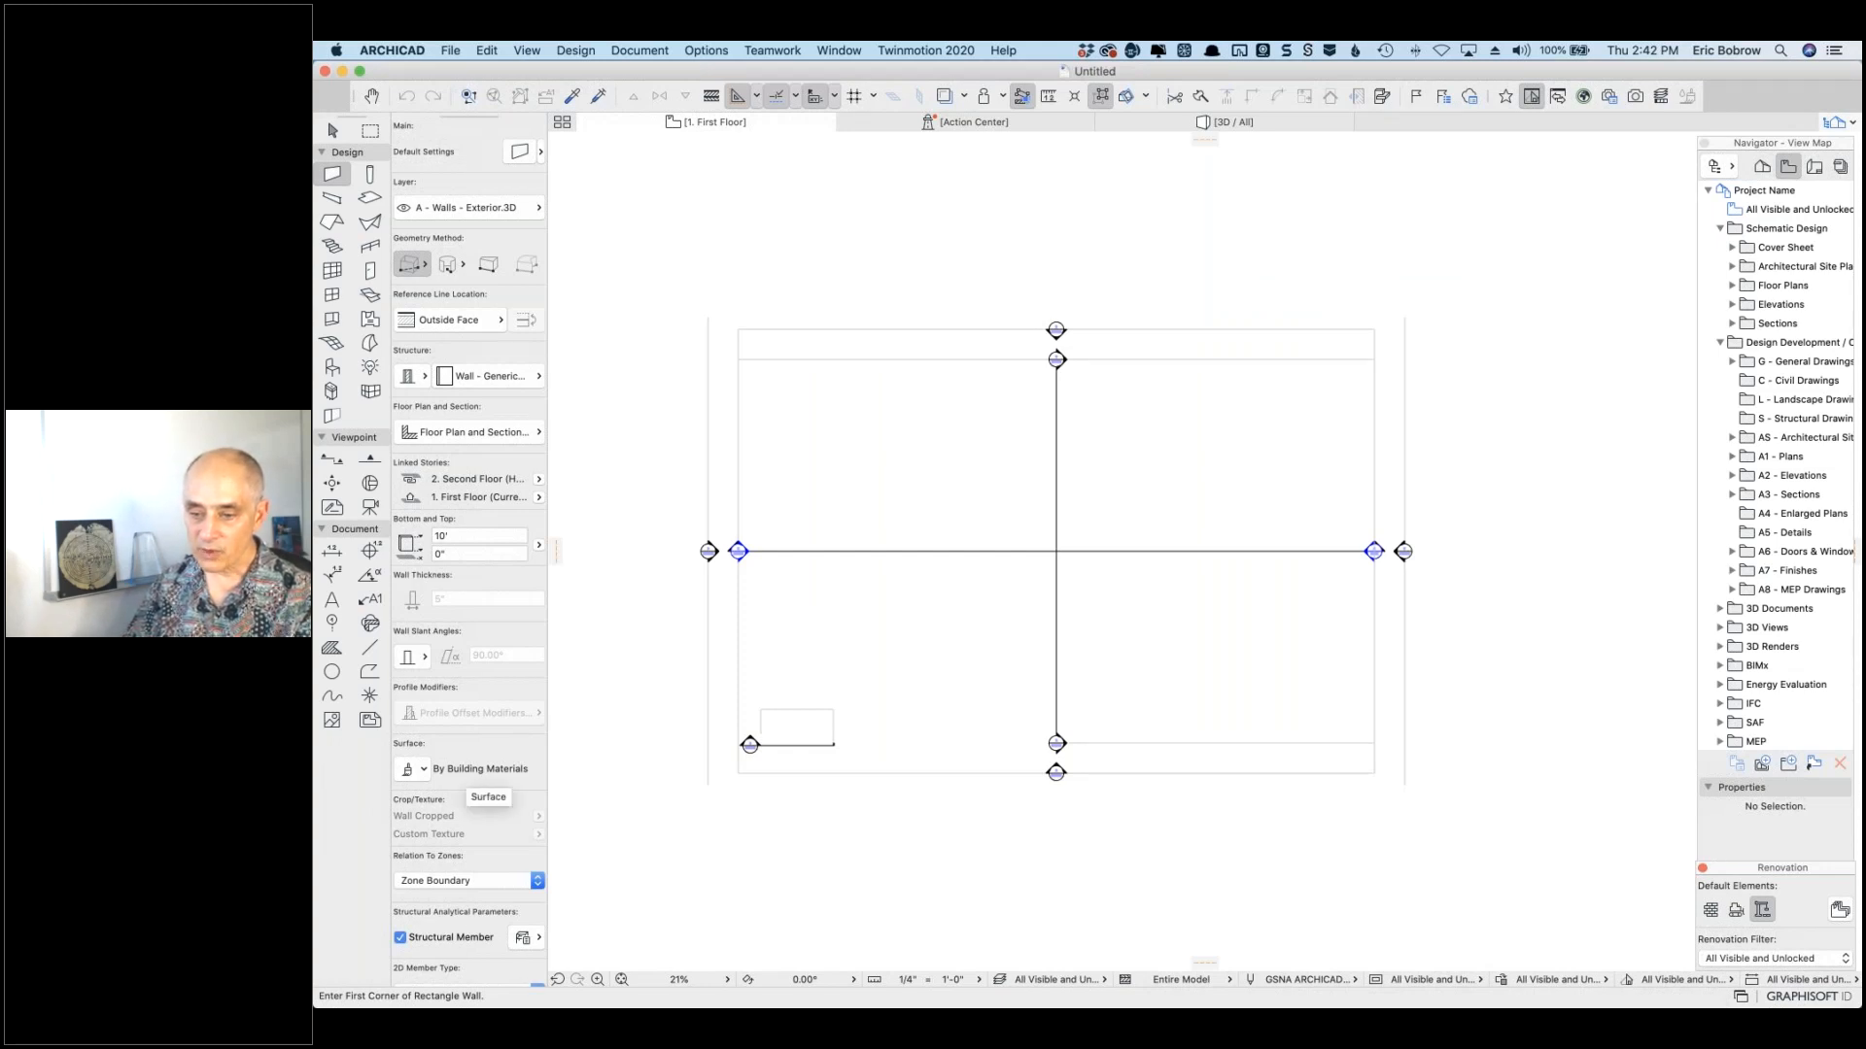
Step: Switch to Chrome and move the Freshdesk New & My Open Tickets window over the plan
key(super+Tab)
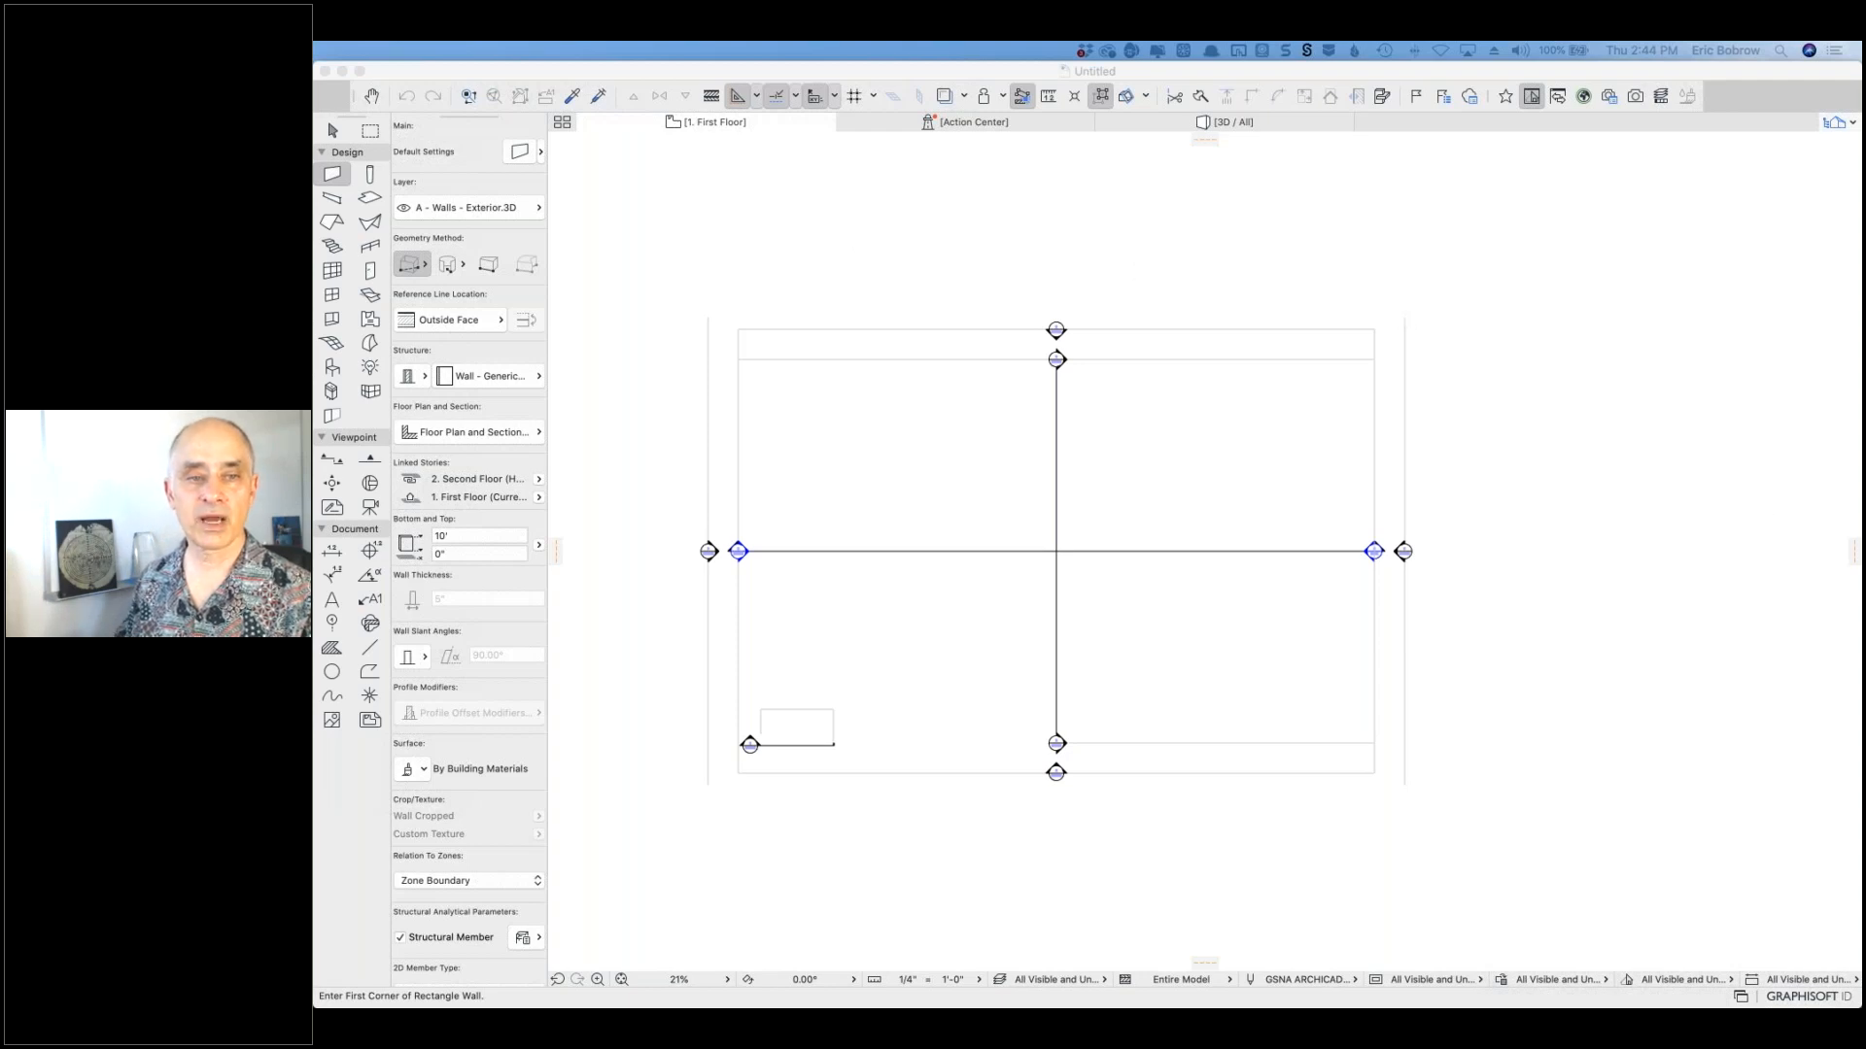
drag(0, 111, 565, 143)
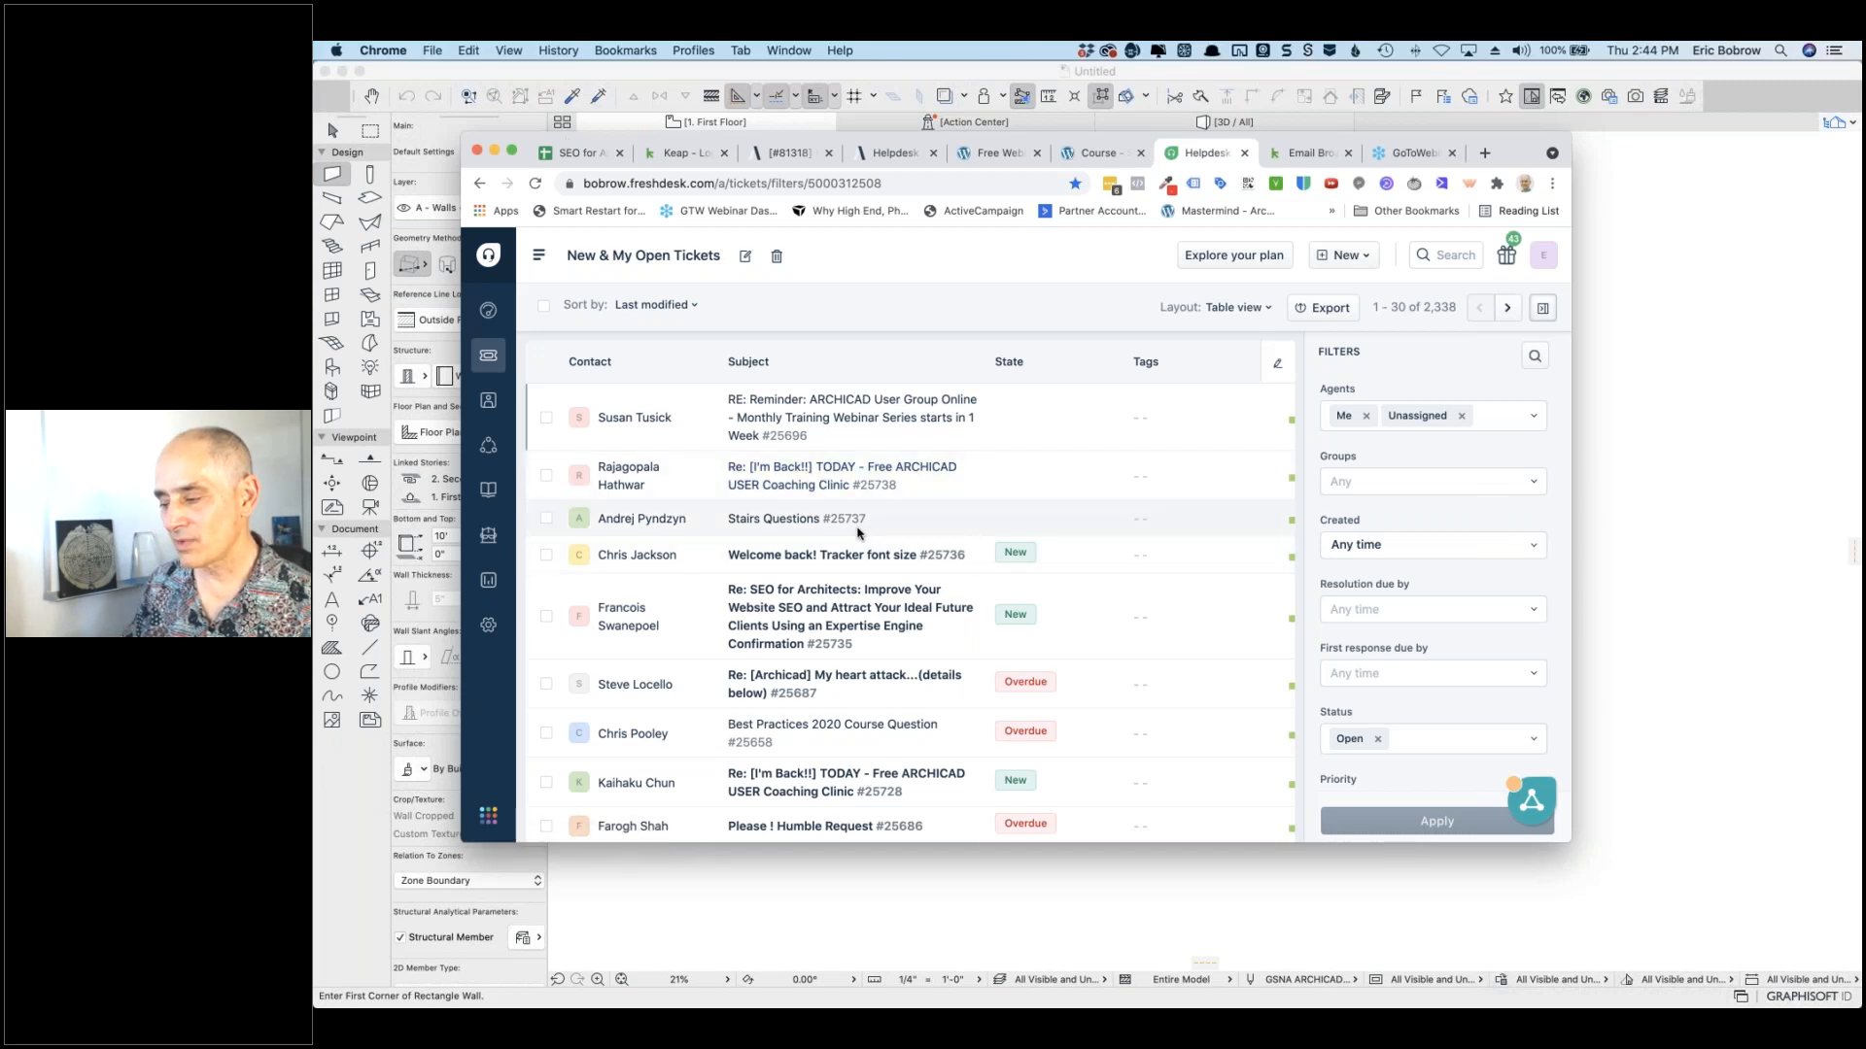
mouse_move(807, 530)
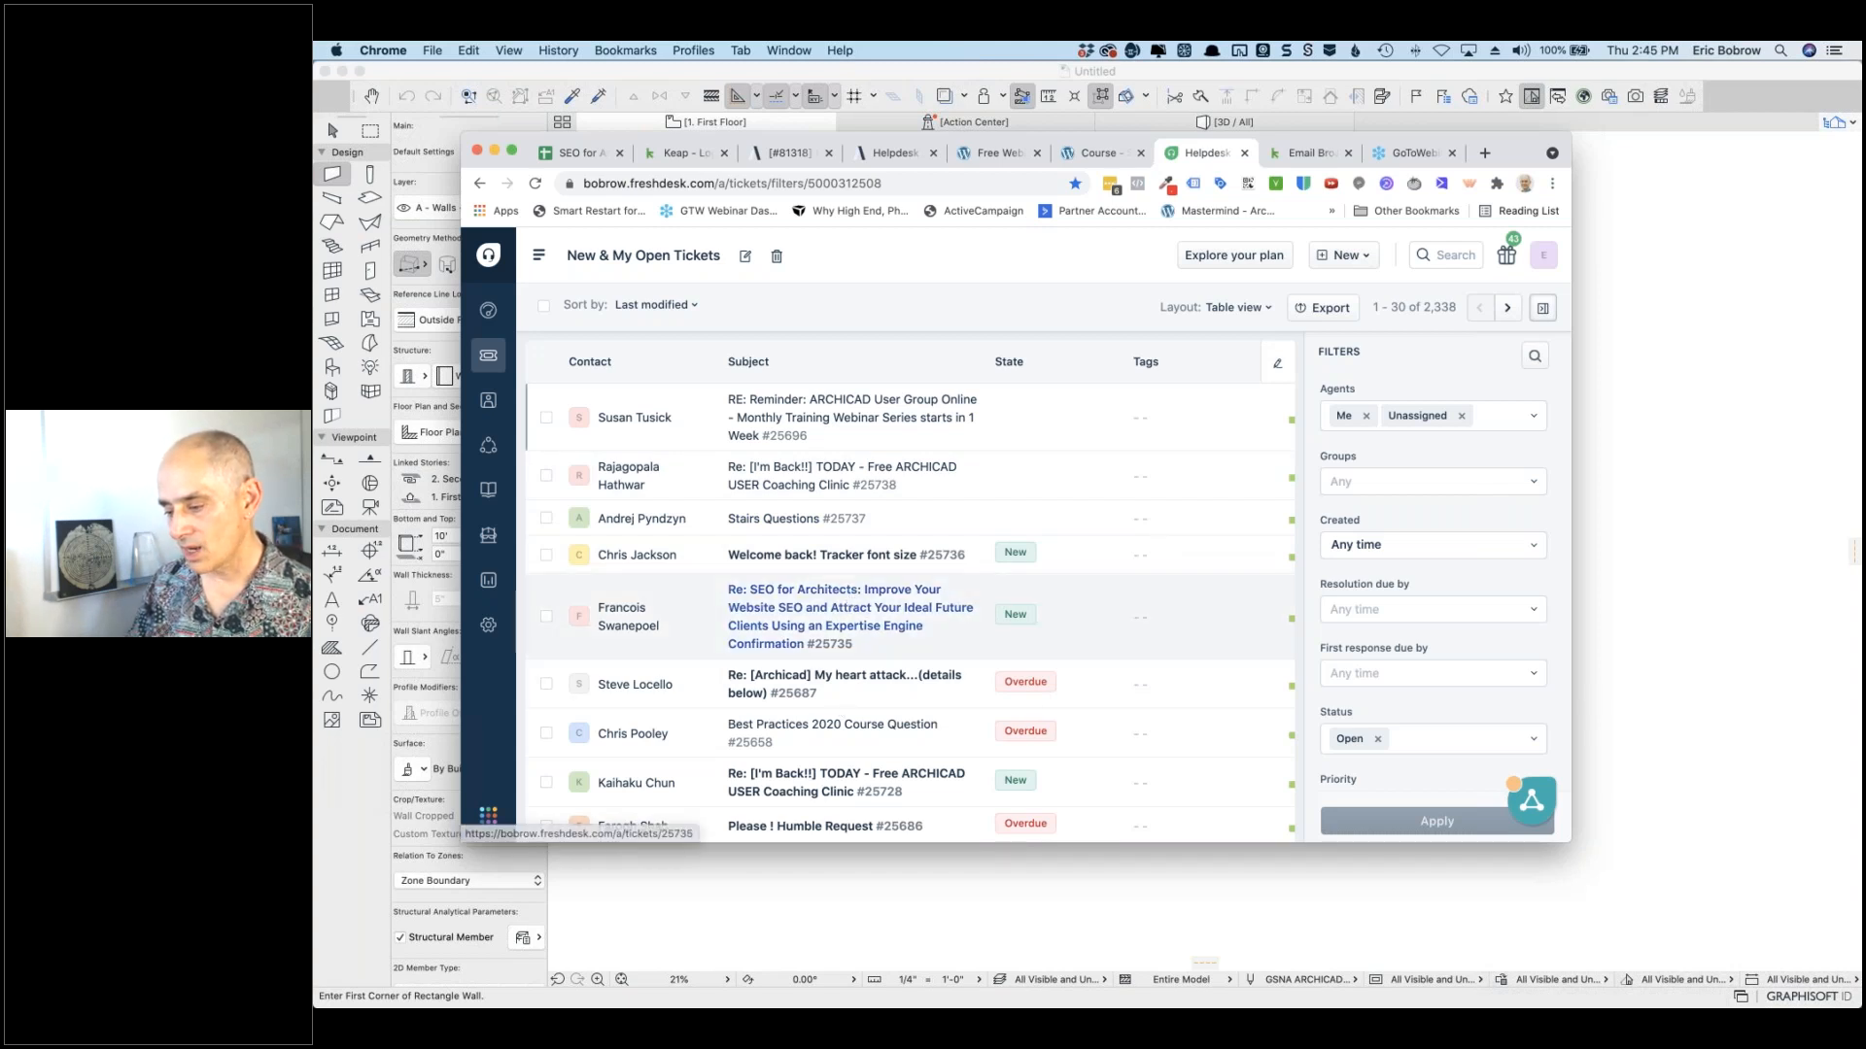
mouse_move(831, 561)
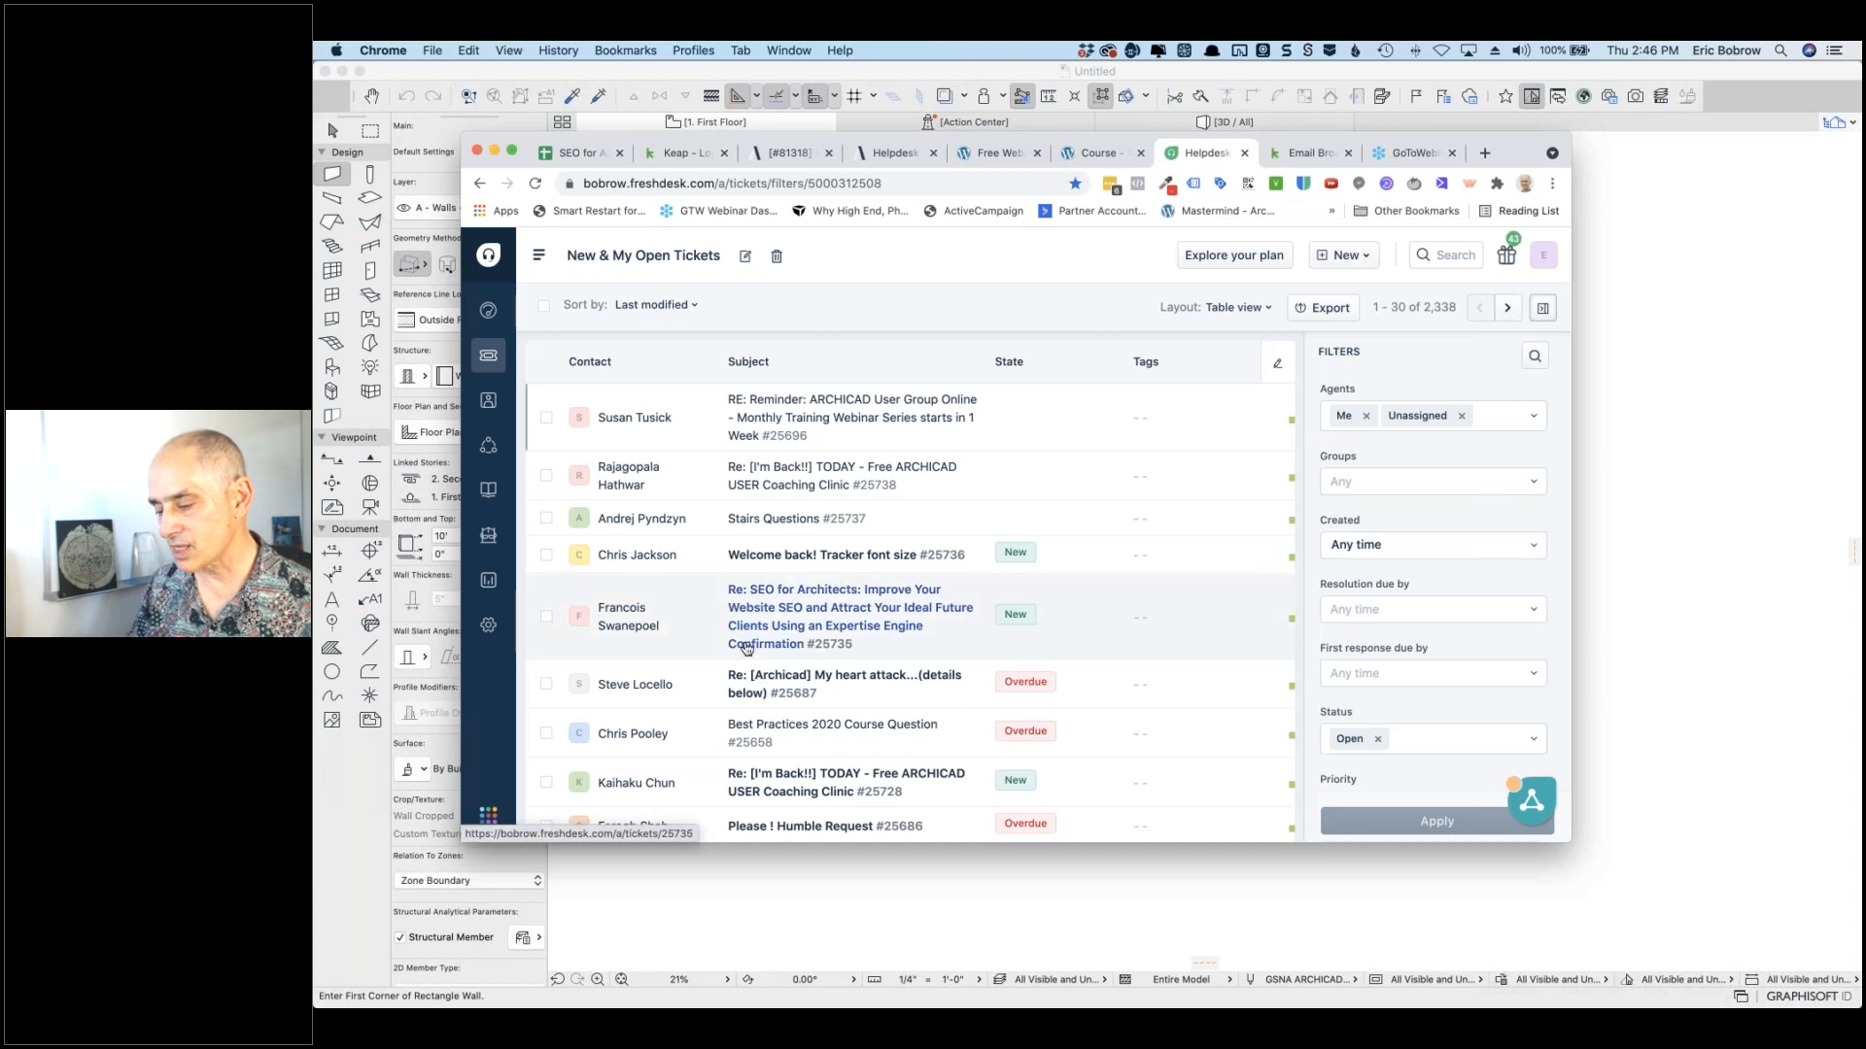
mouse_move(738, 644)
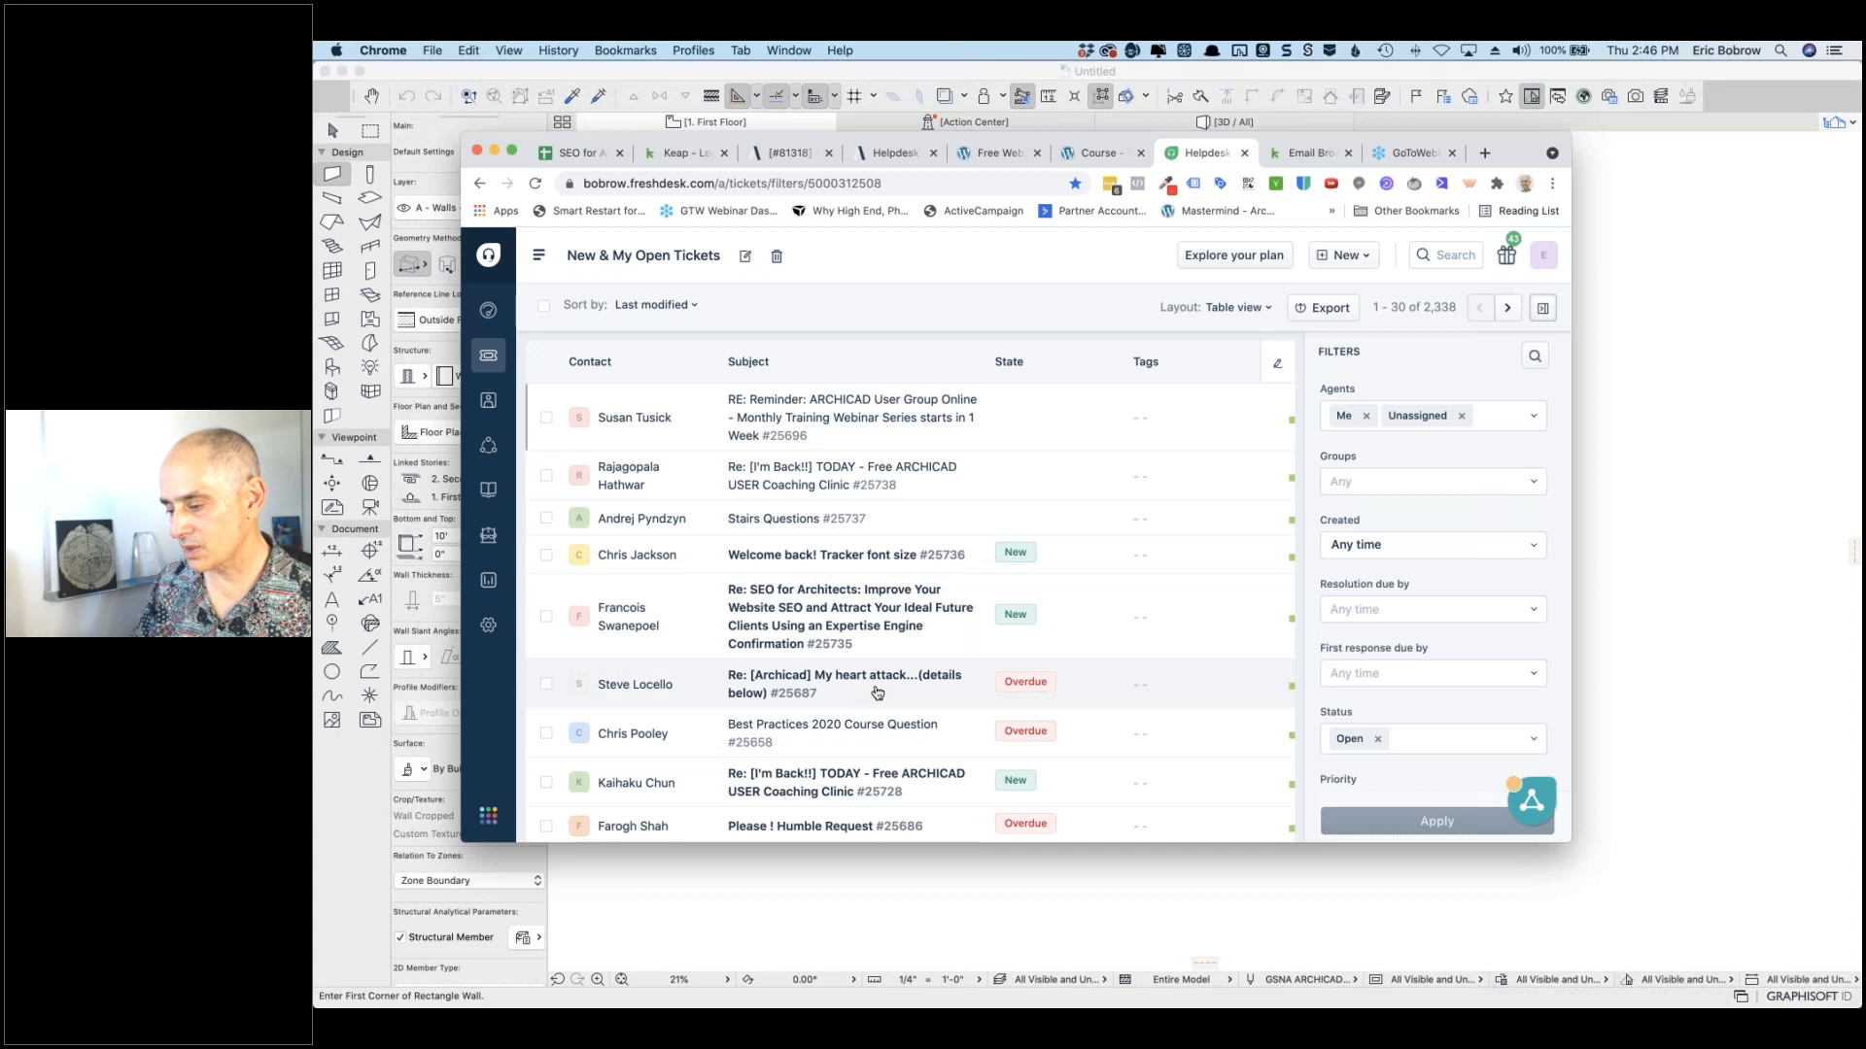
scroll(876, 687, down, 1)
scroll(876, 687, down, 1)
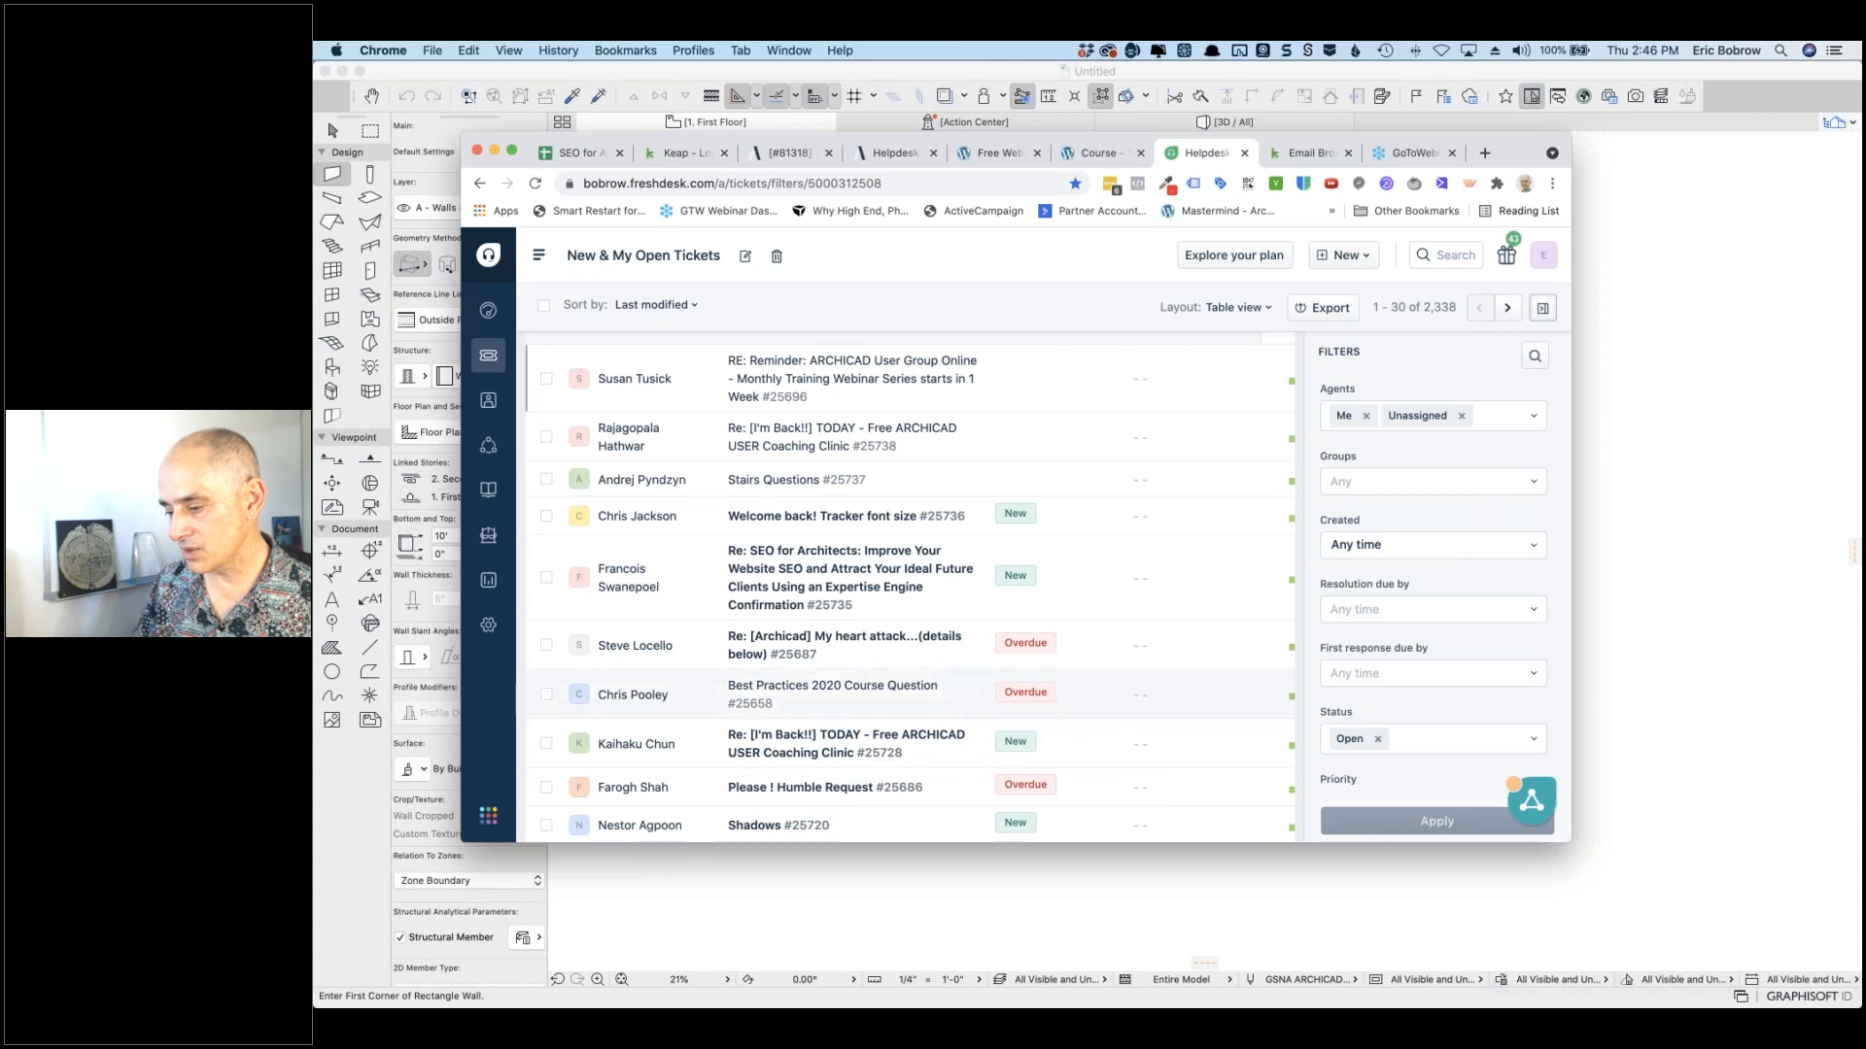
scroll(874, 631, down, 2)
scroll(787, 597, down, 3)
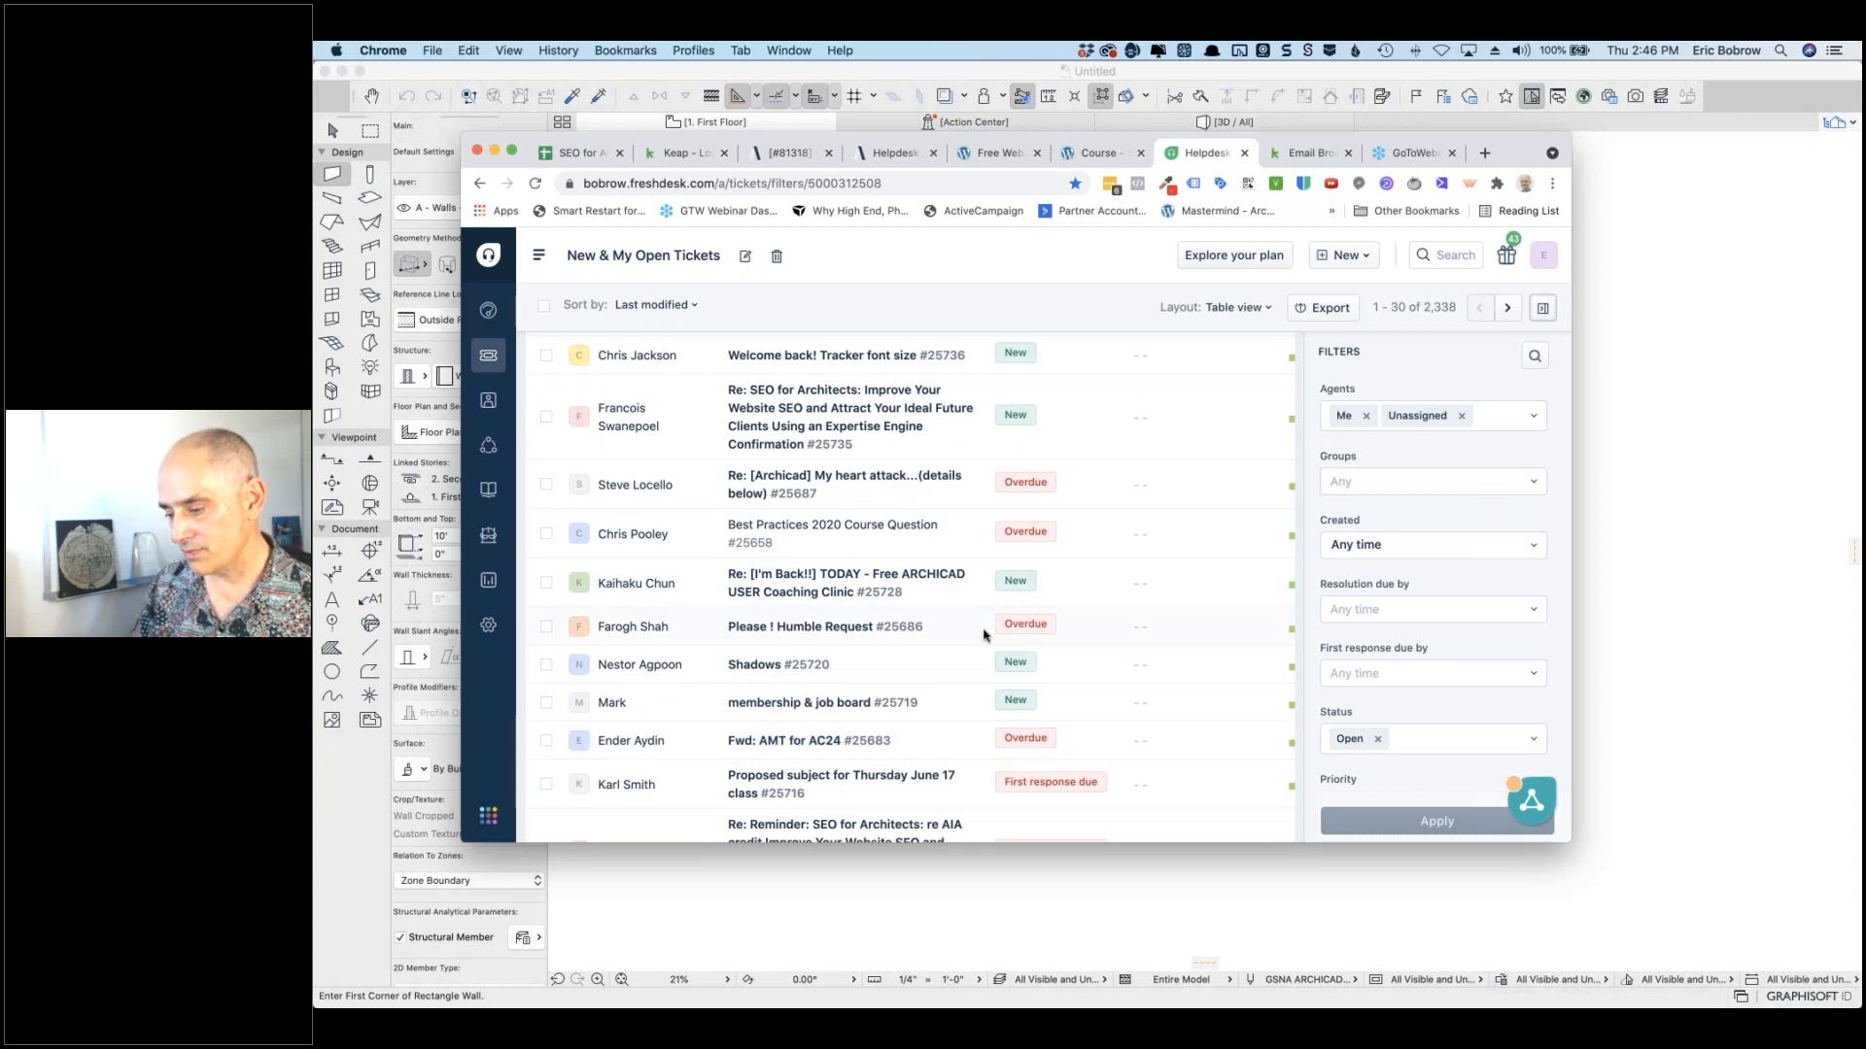
scroll(986, 633, down, 2)
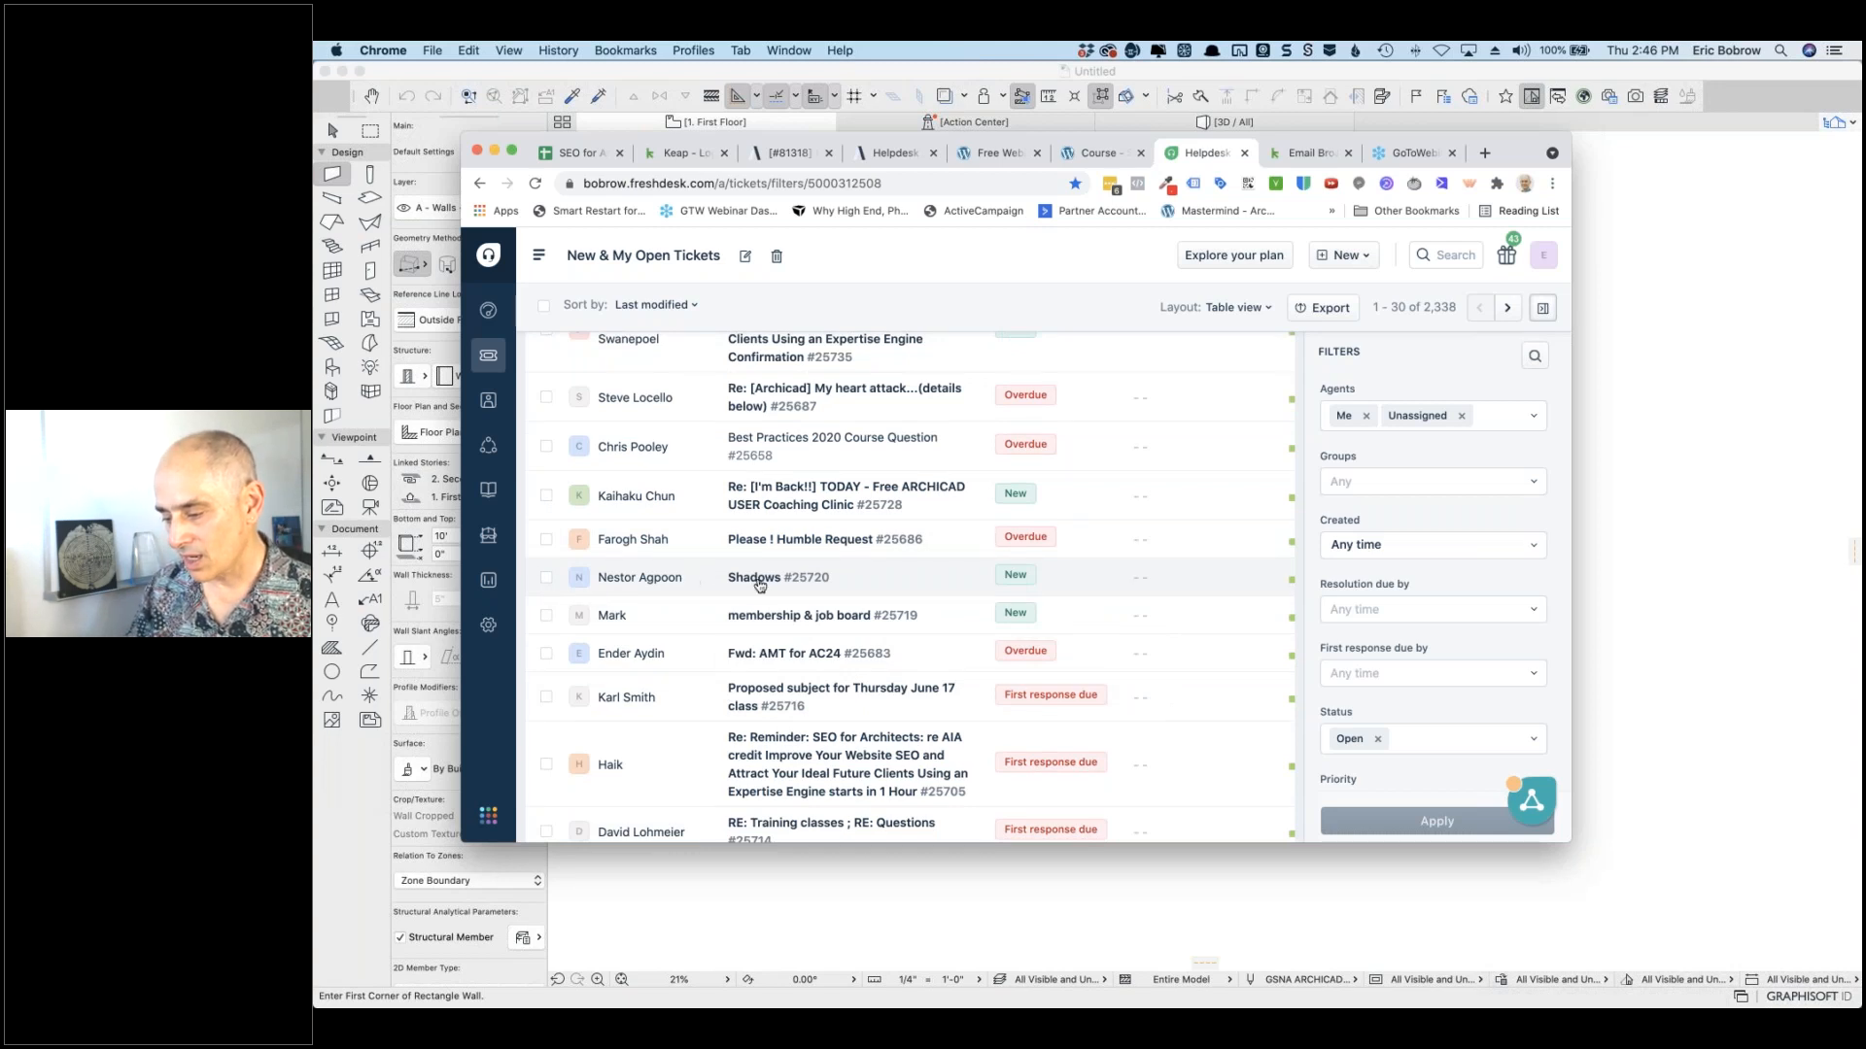
mouse_move(758, 583)
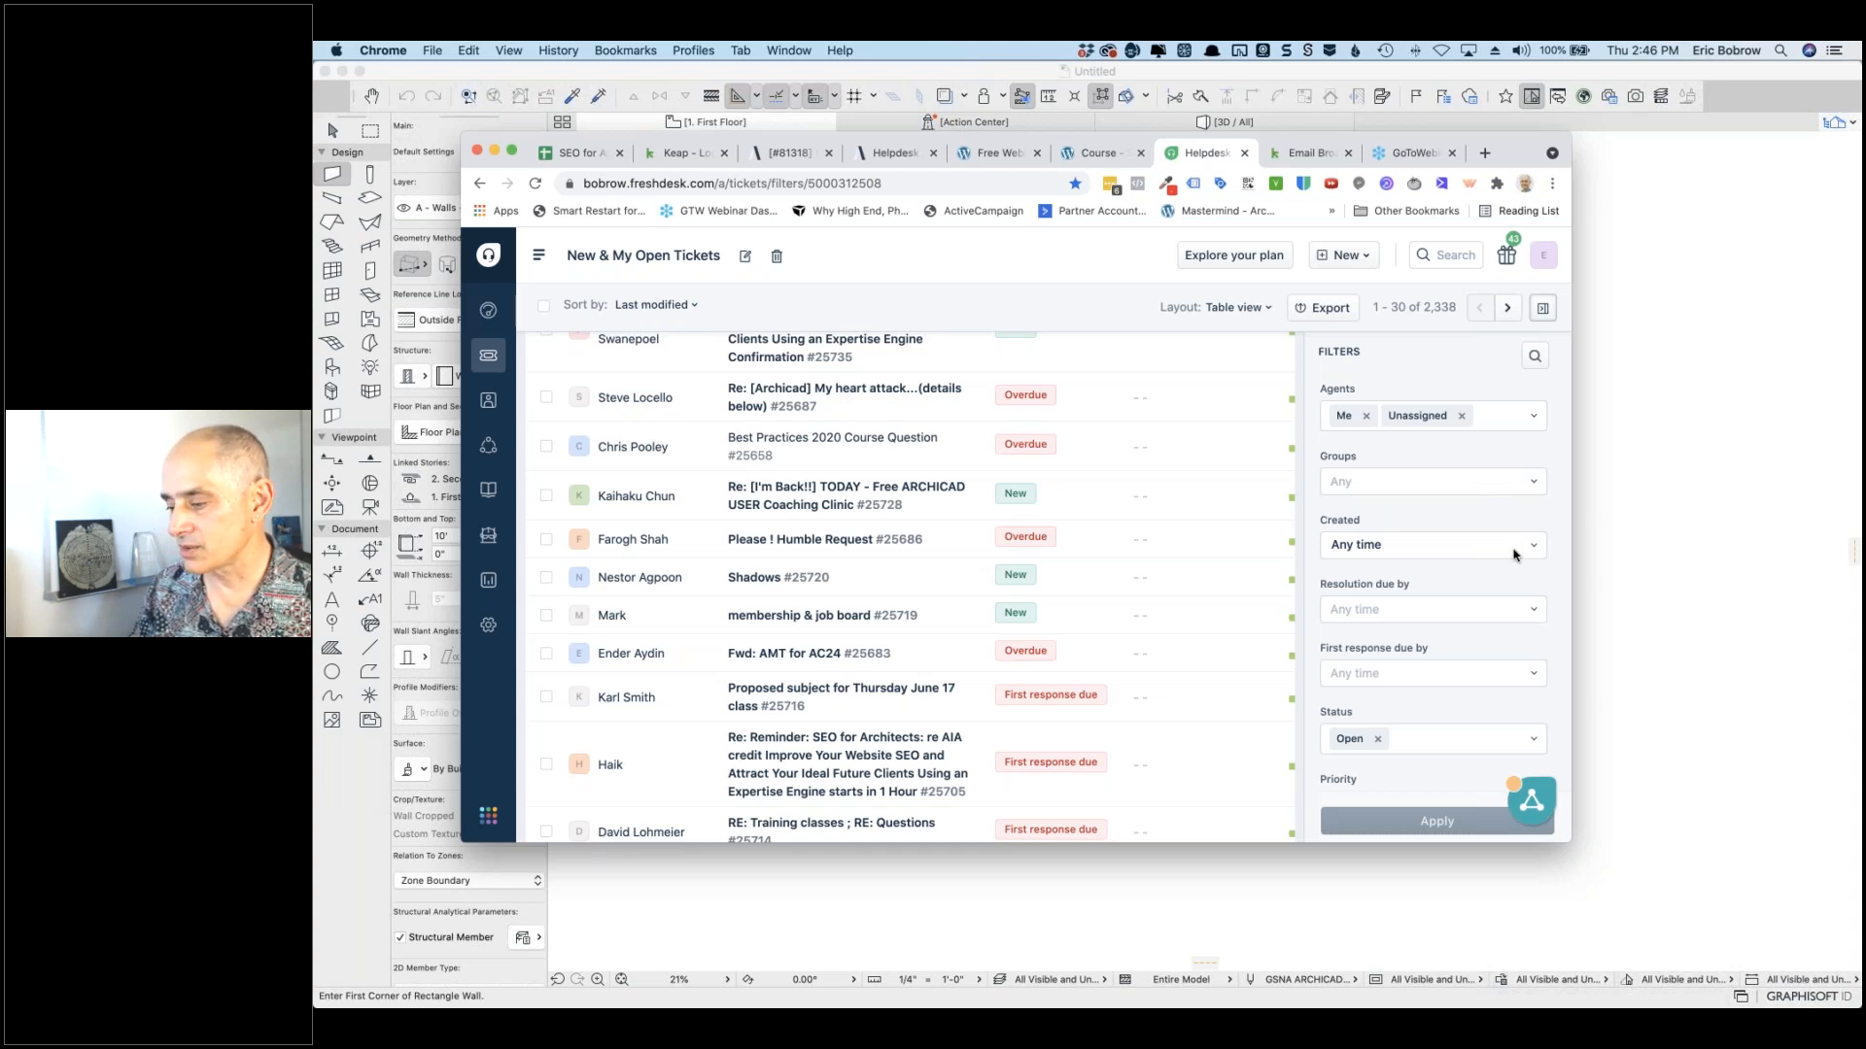
click(767, 578)
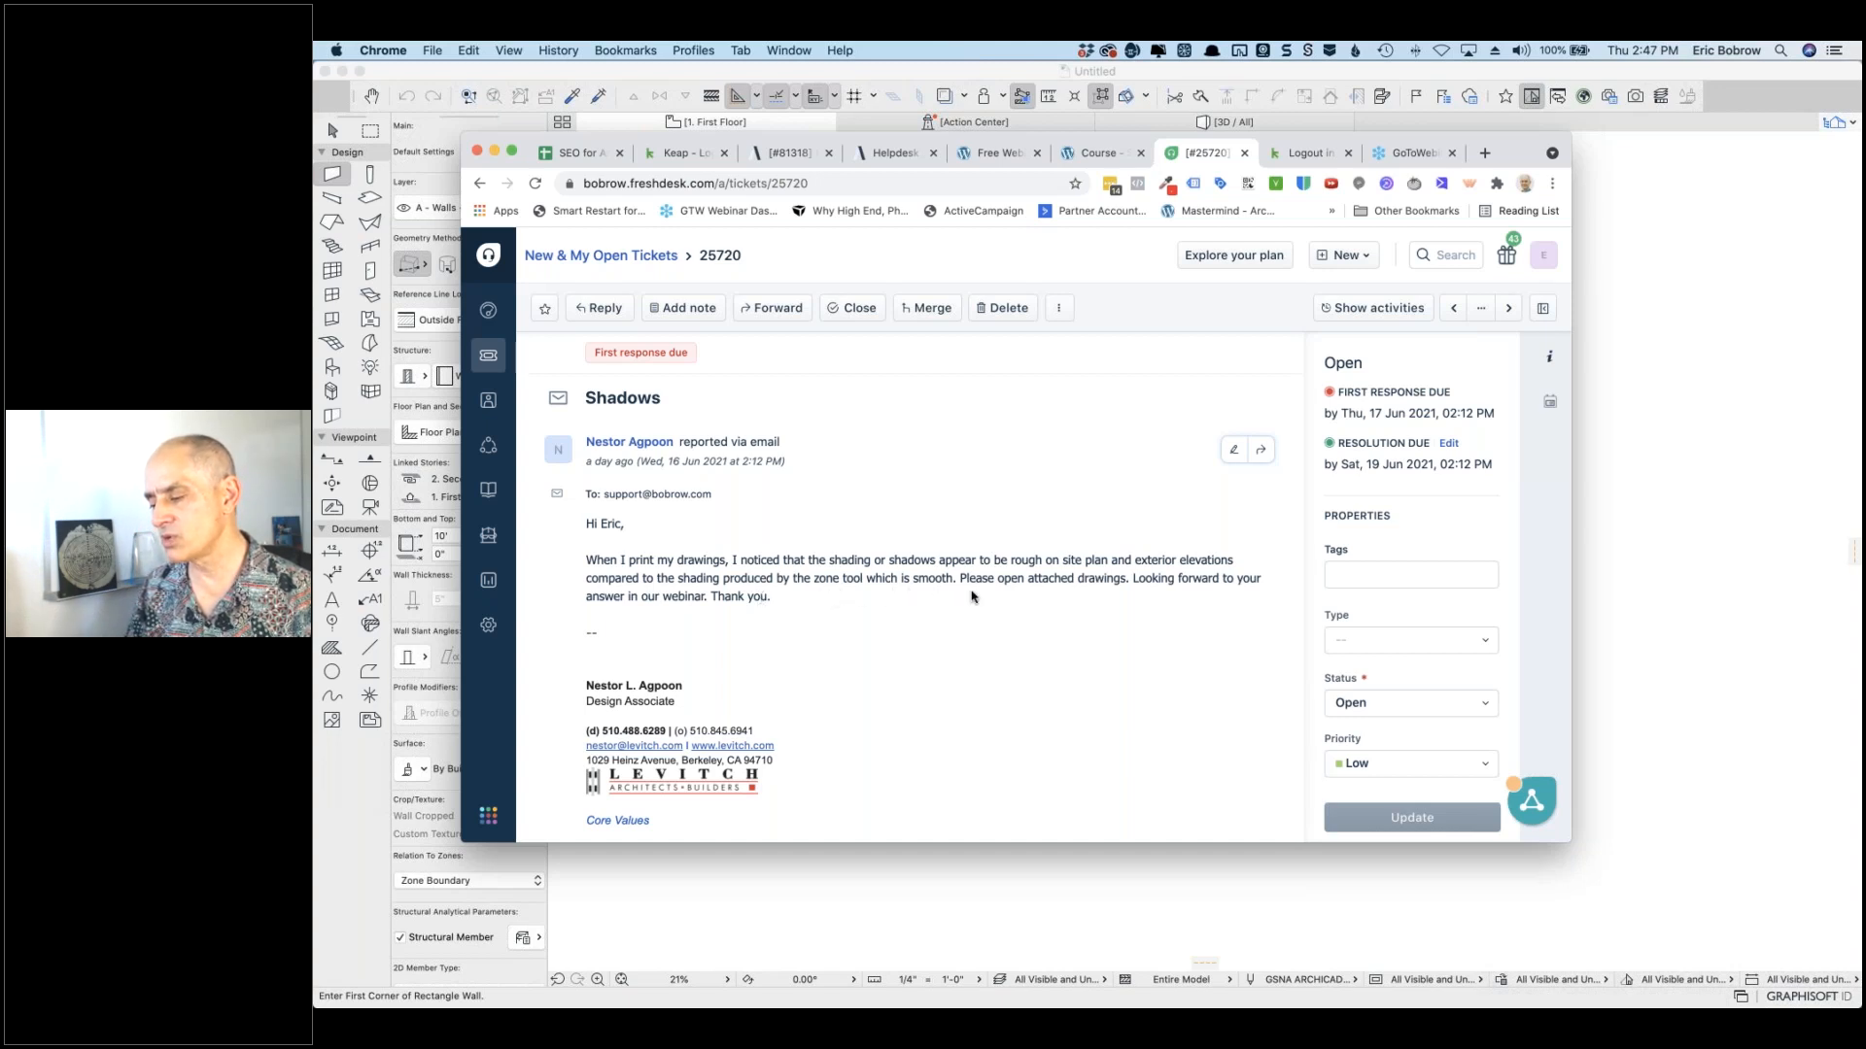
scroll(977, 597, down, 5)
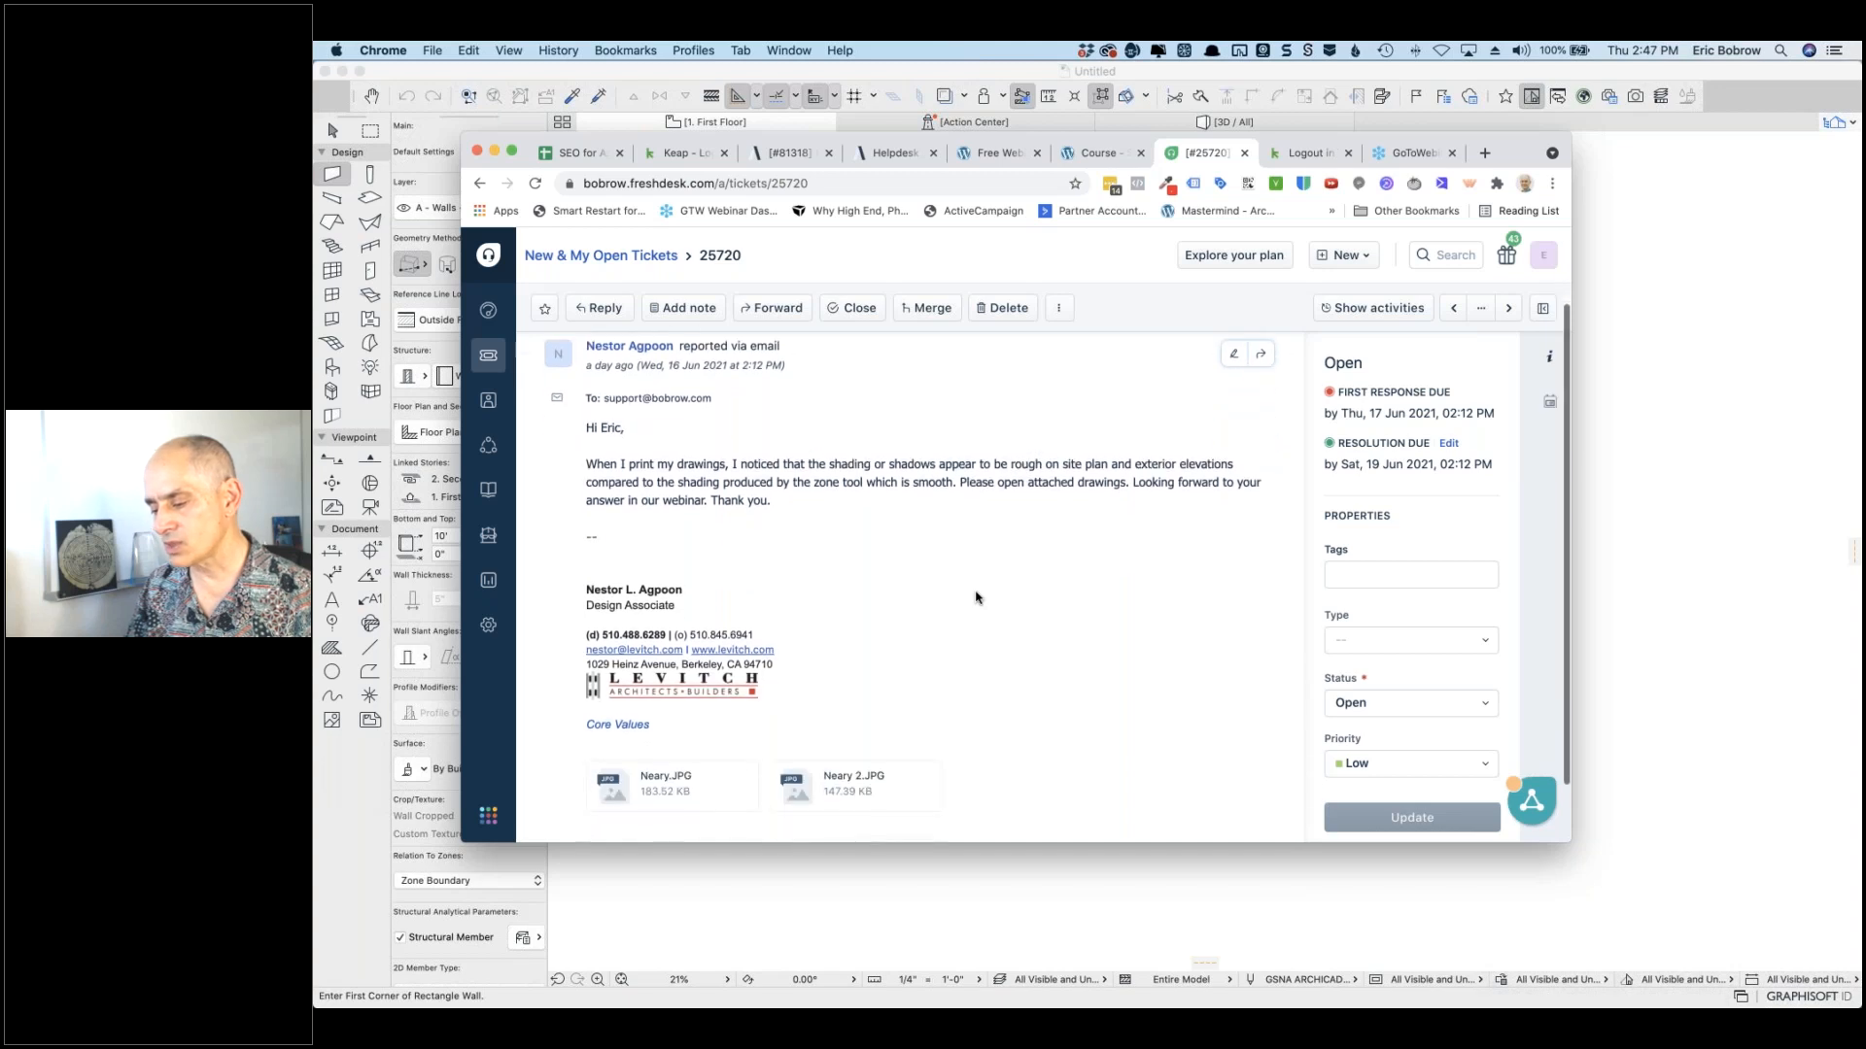
mouse_move(618, 719)
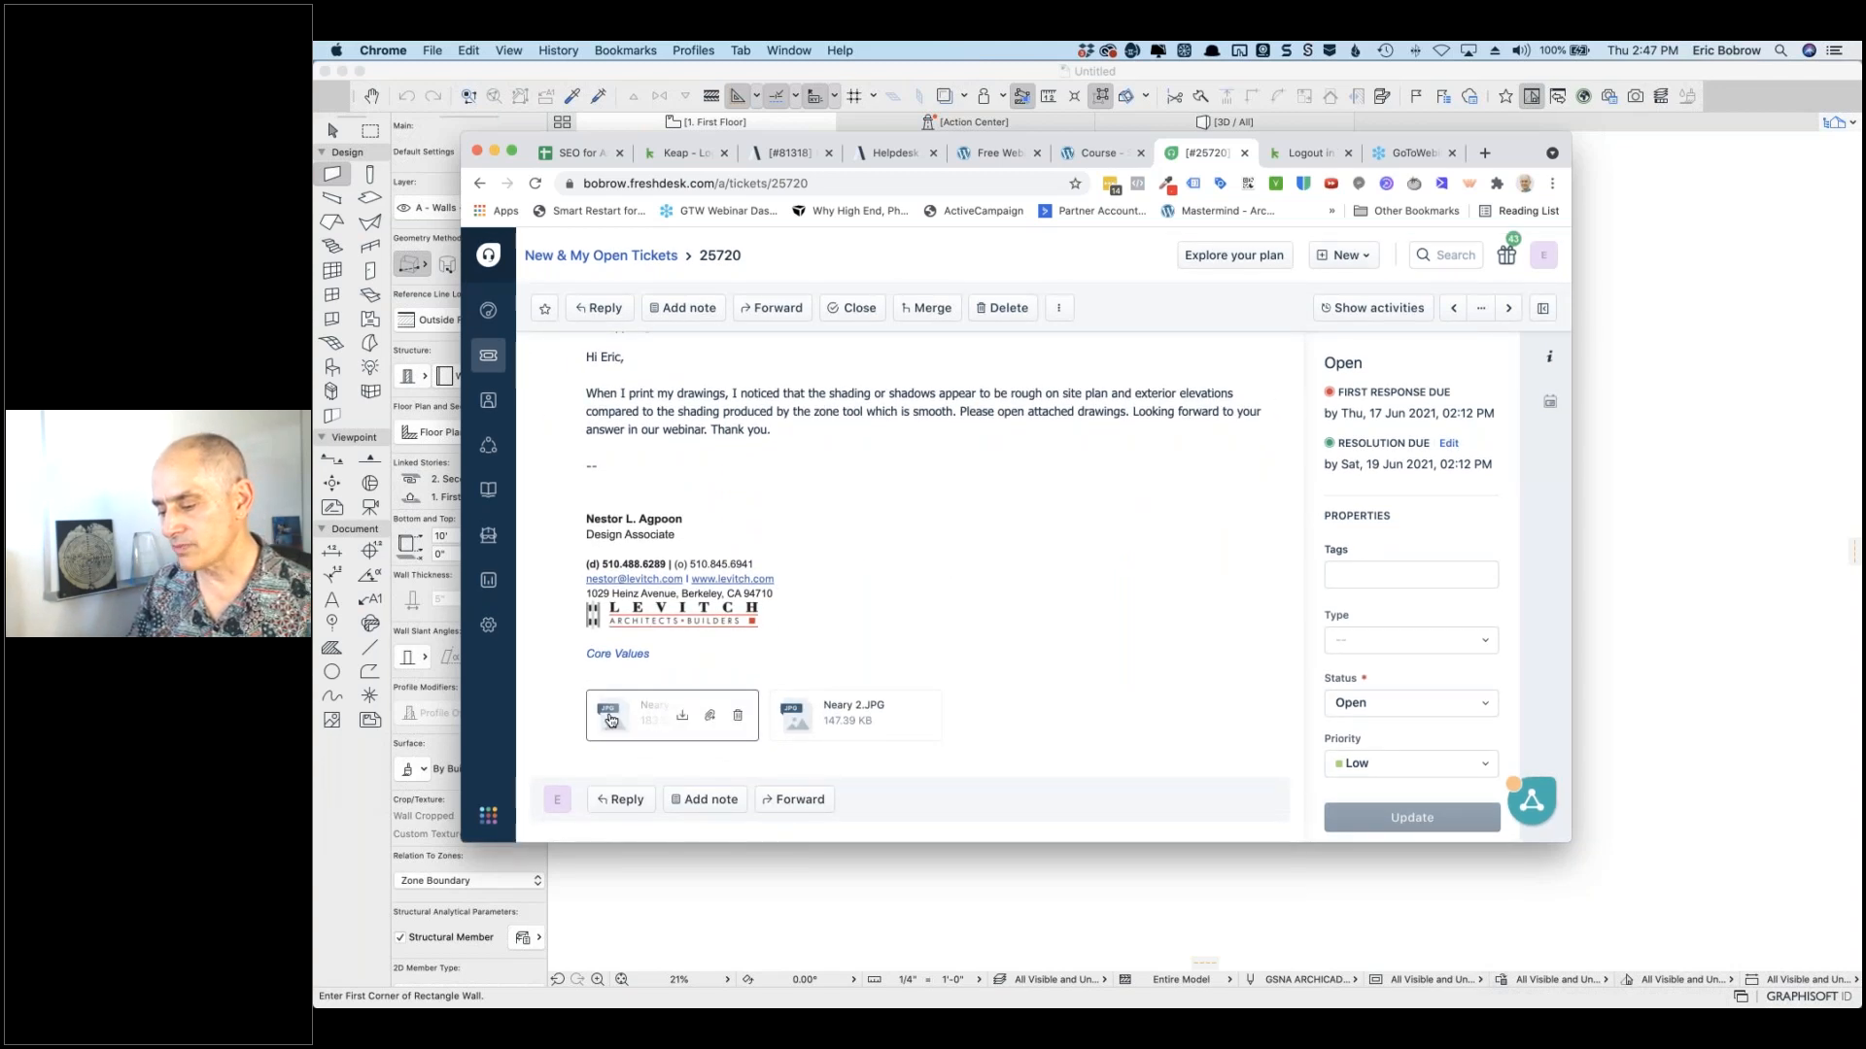
Step: View Neary.JPG in an enlarged browser window, advance to Neary 2.JPG, then return to ARCHICAD
click(610, 720)
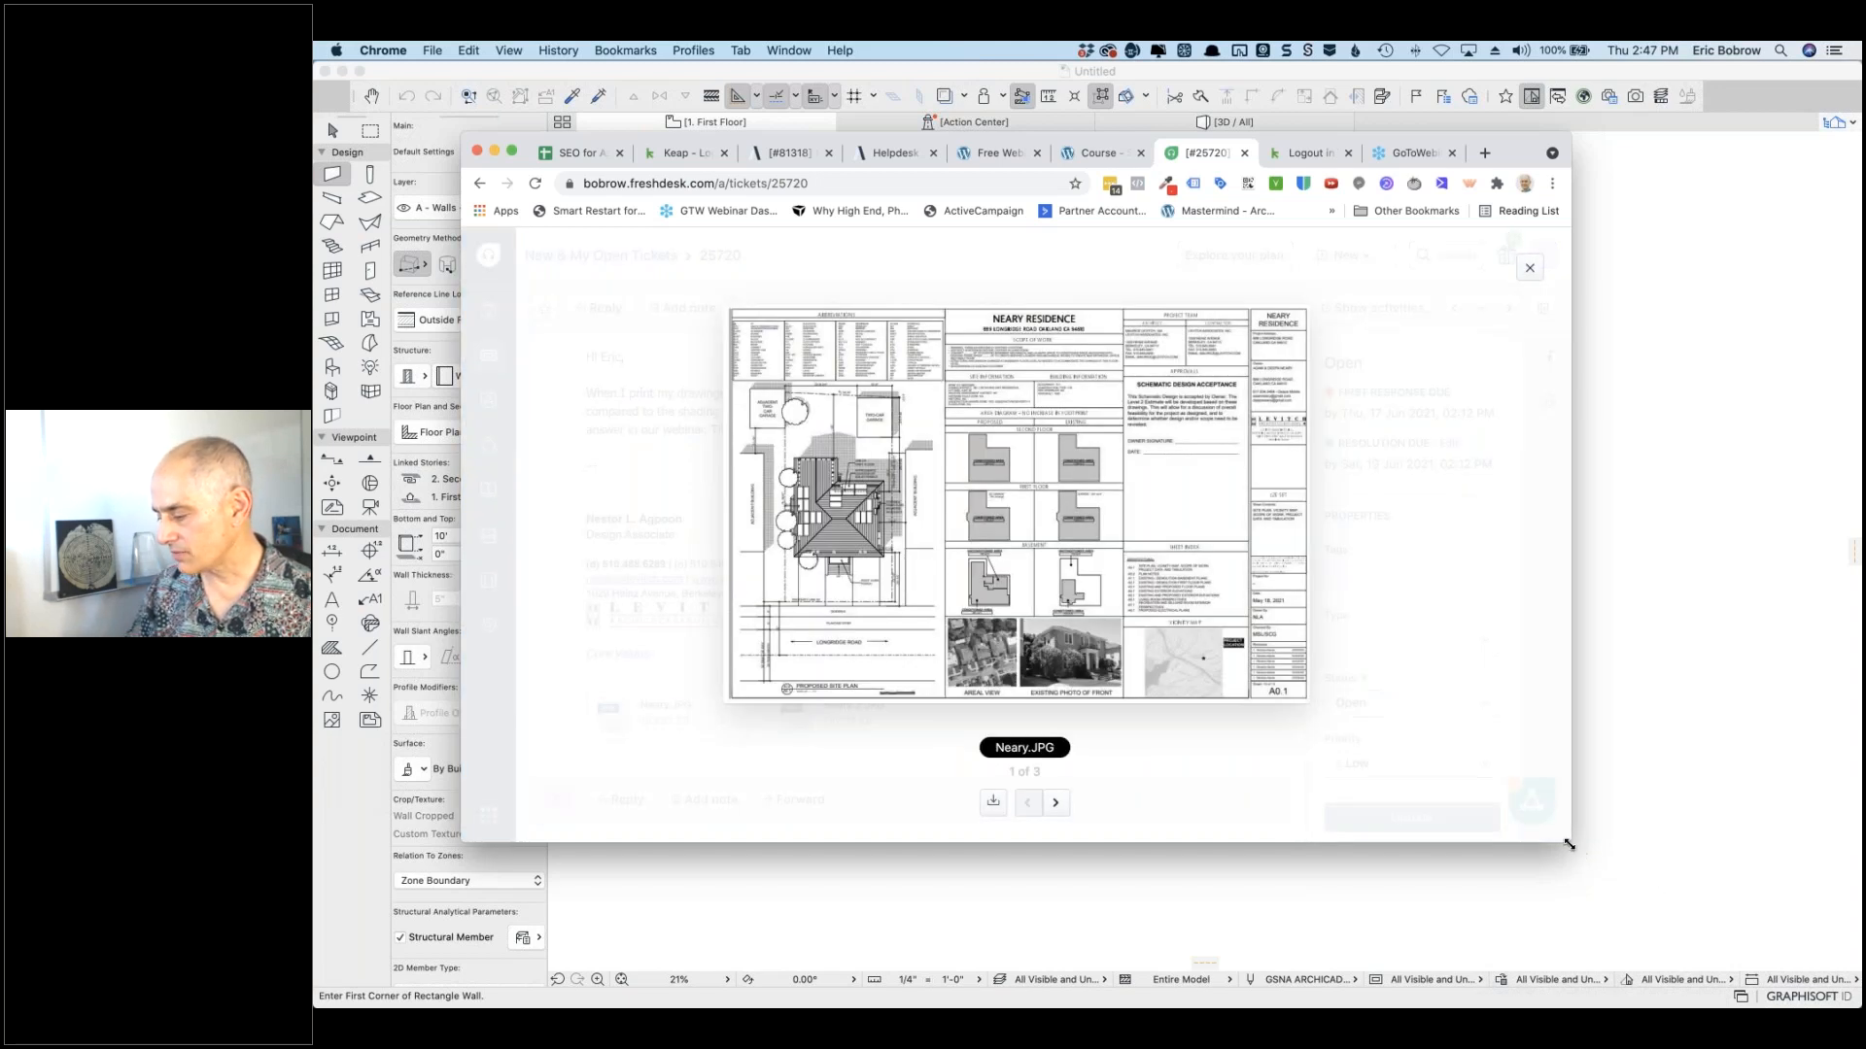
drag(1752, 961, 1798, 1008)
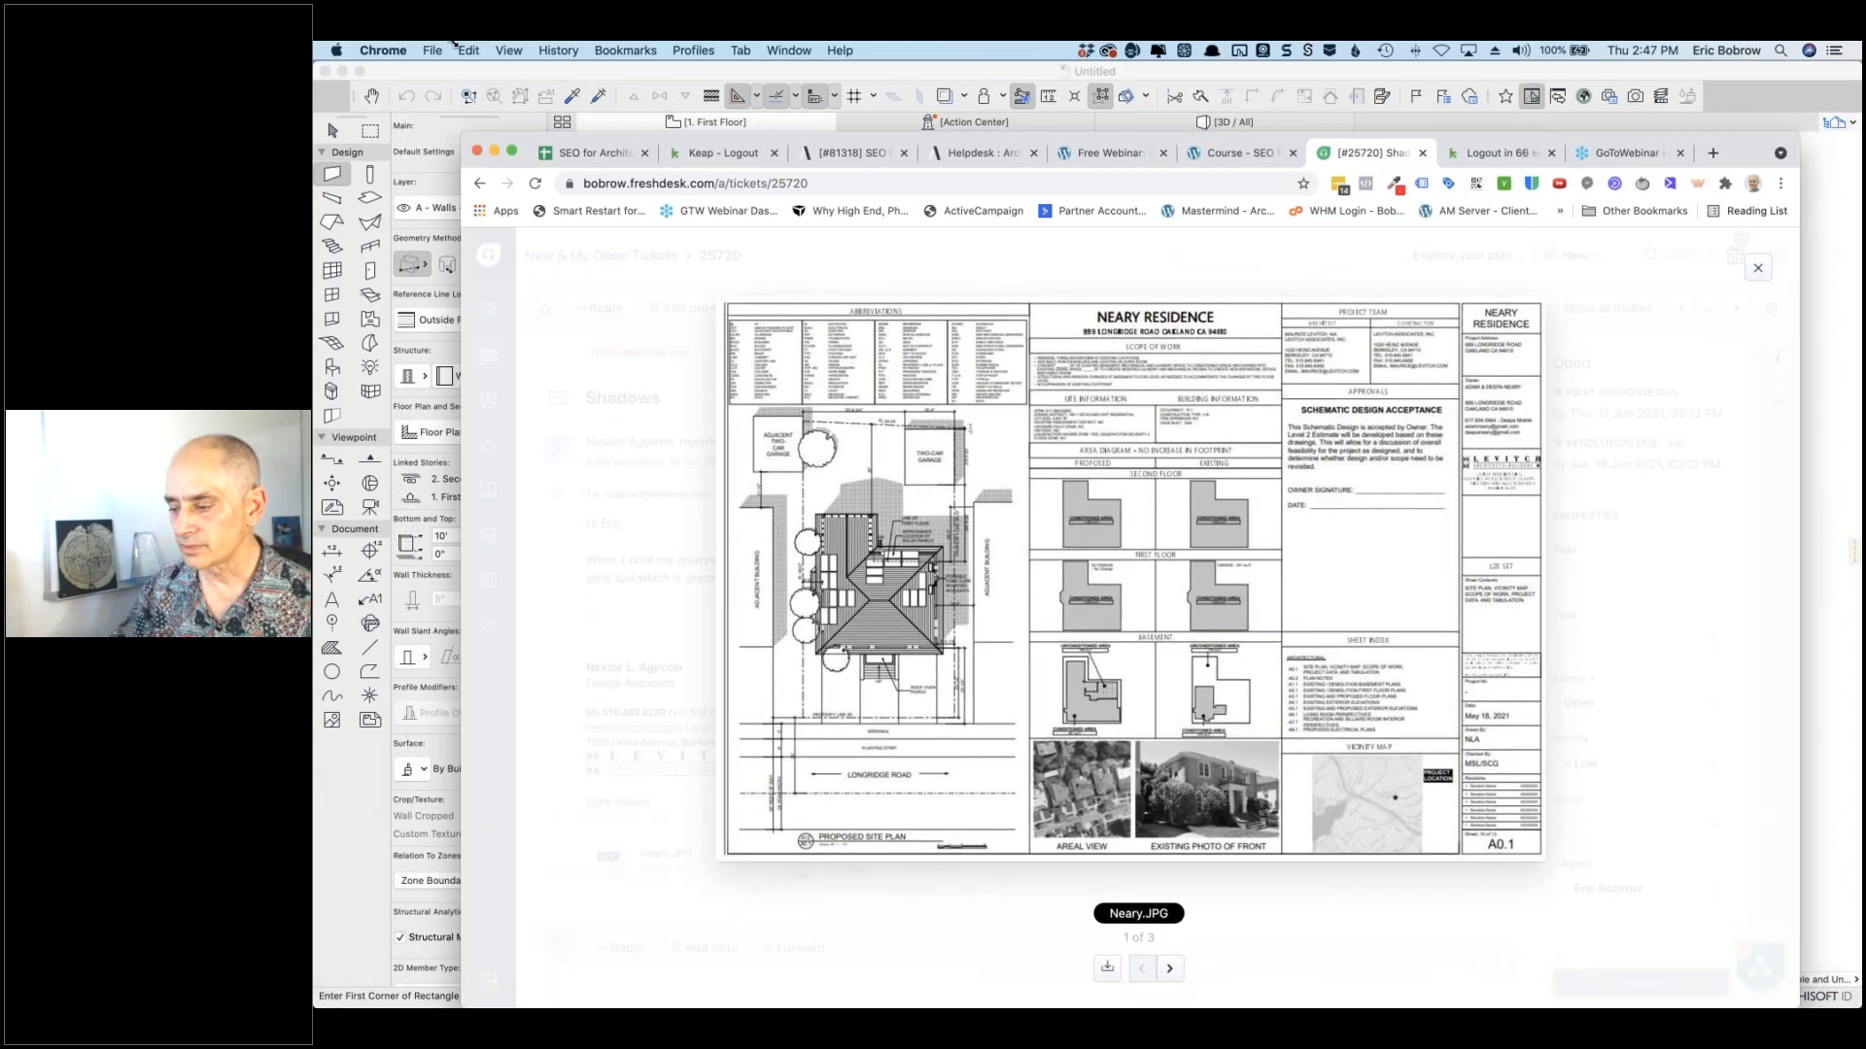
drag(407, 44, 375, 46)
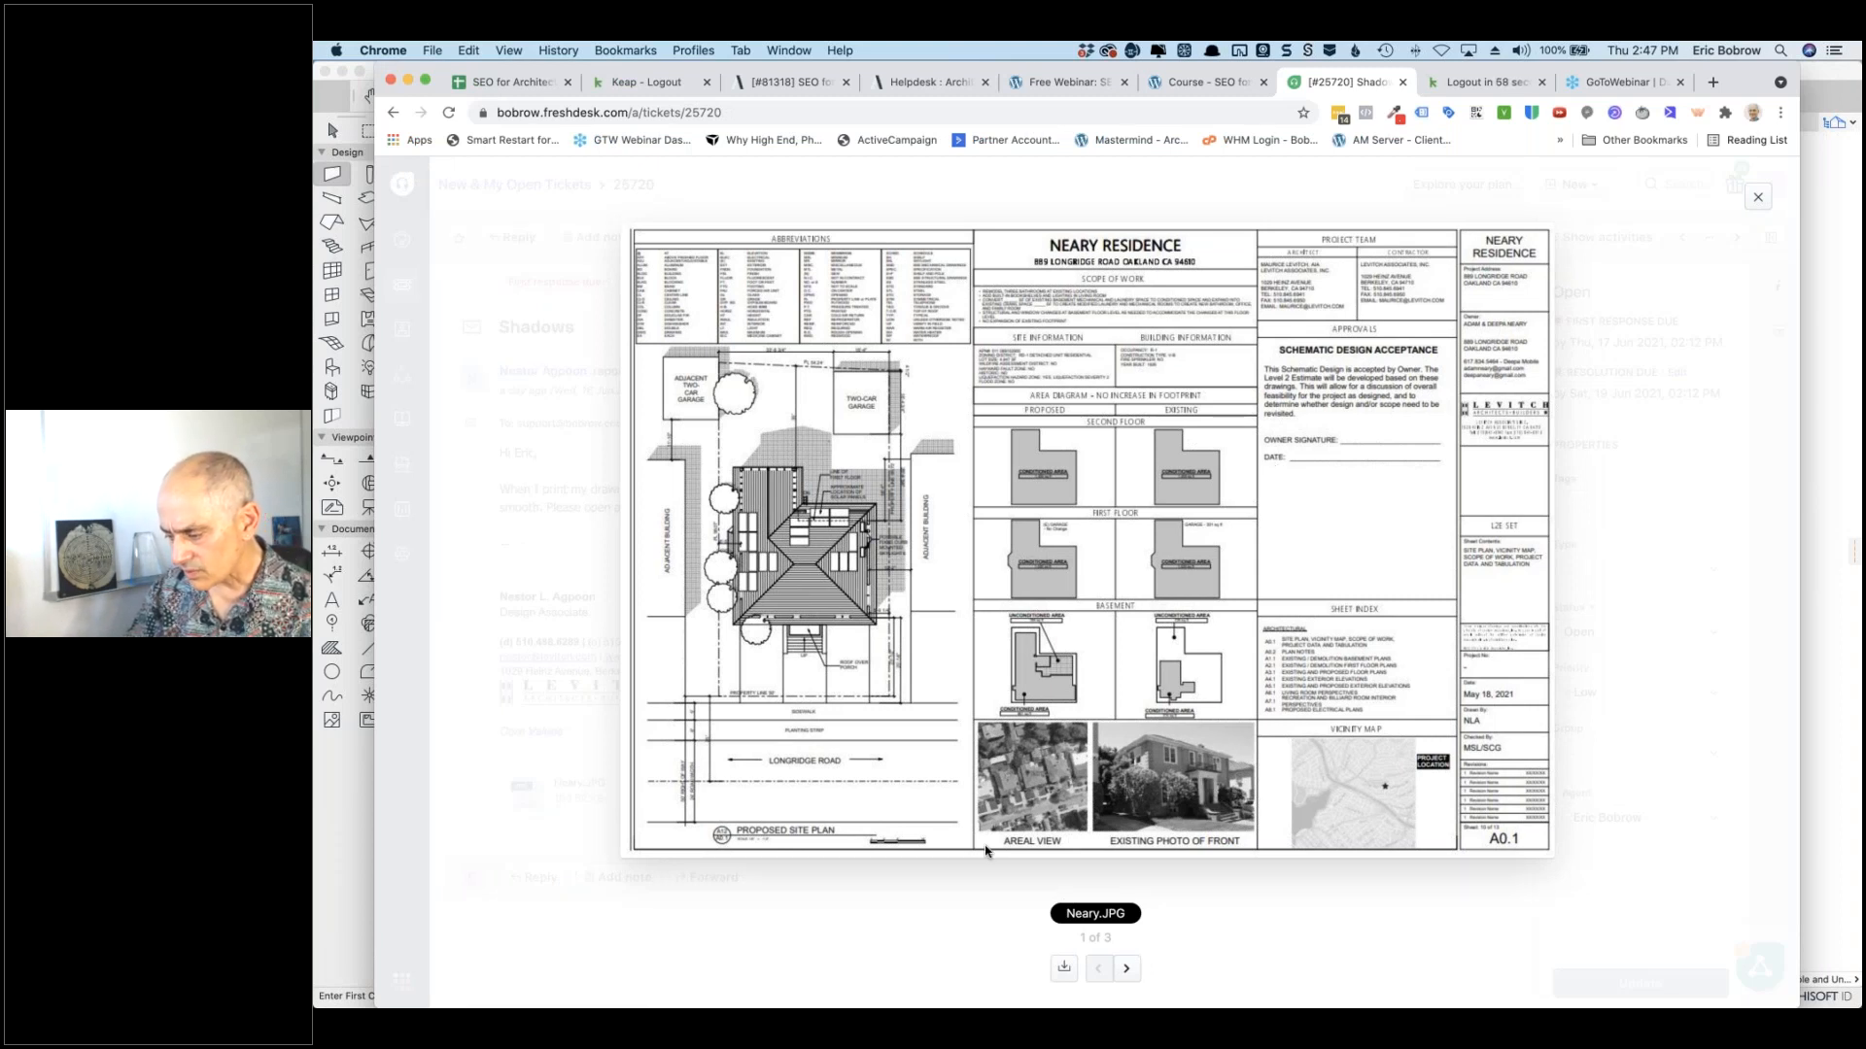
click(1126, 968)
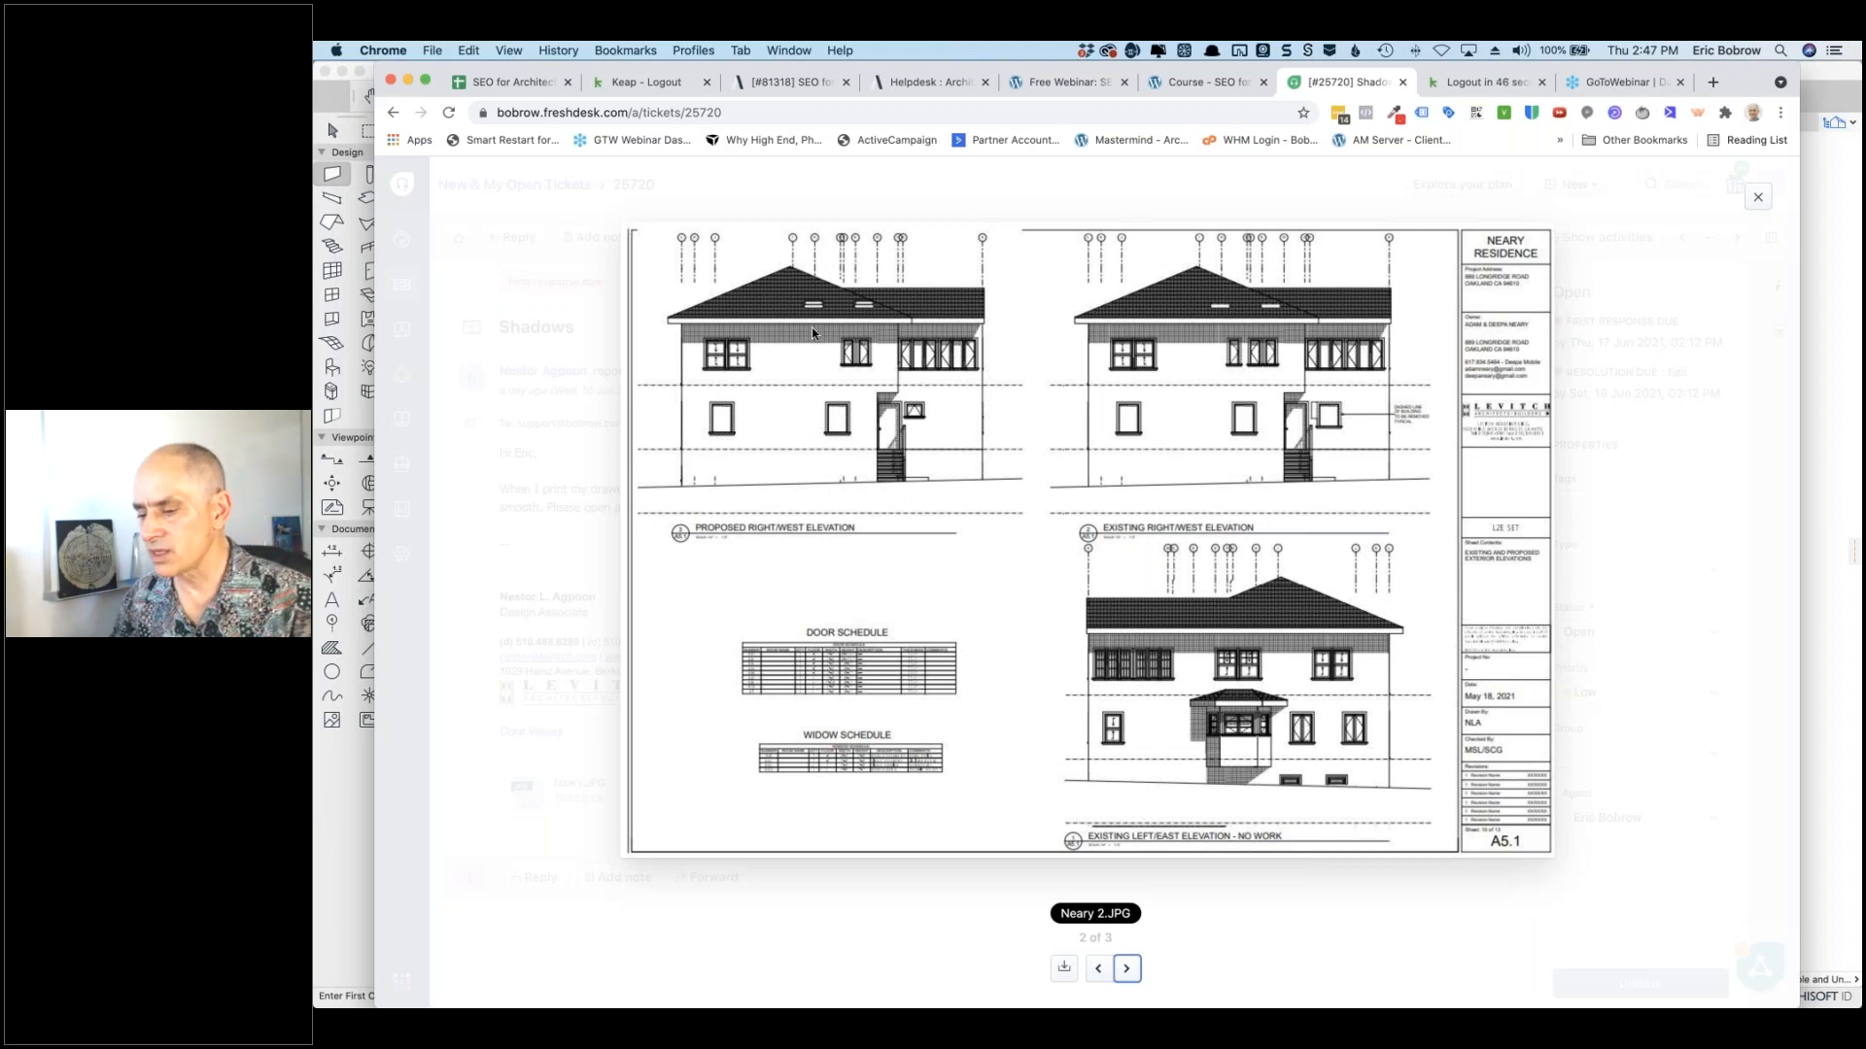
click(330, 862)
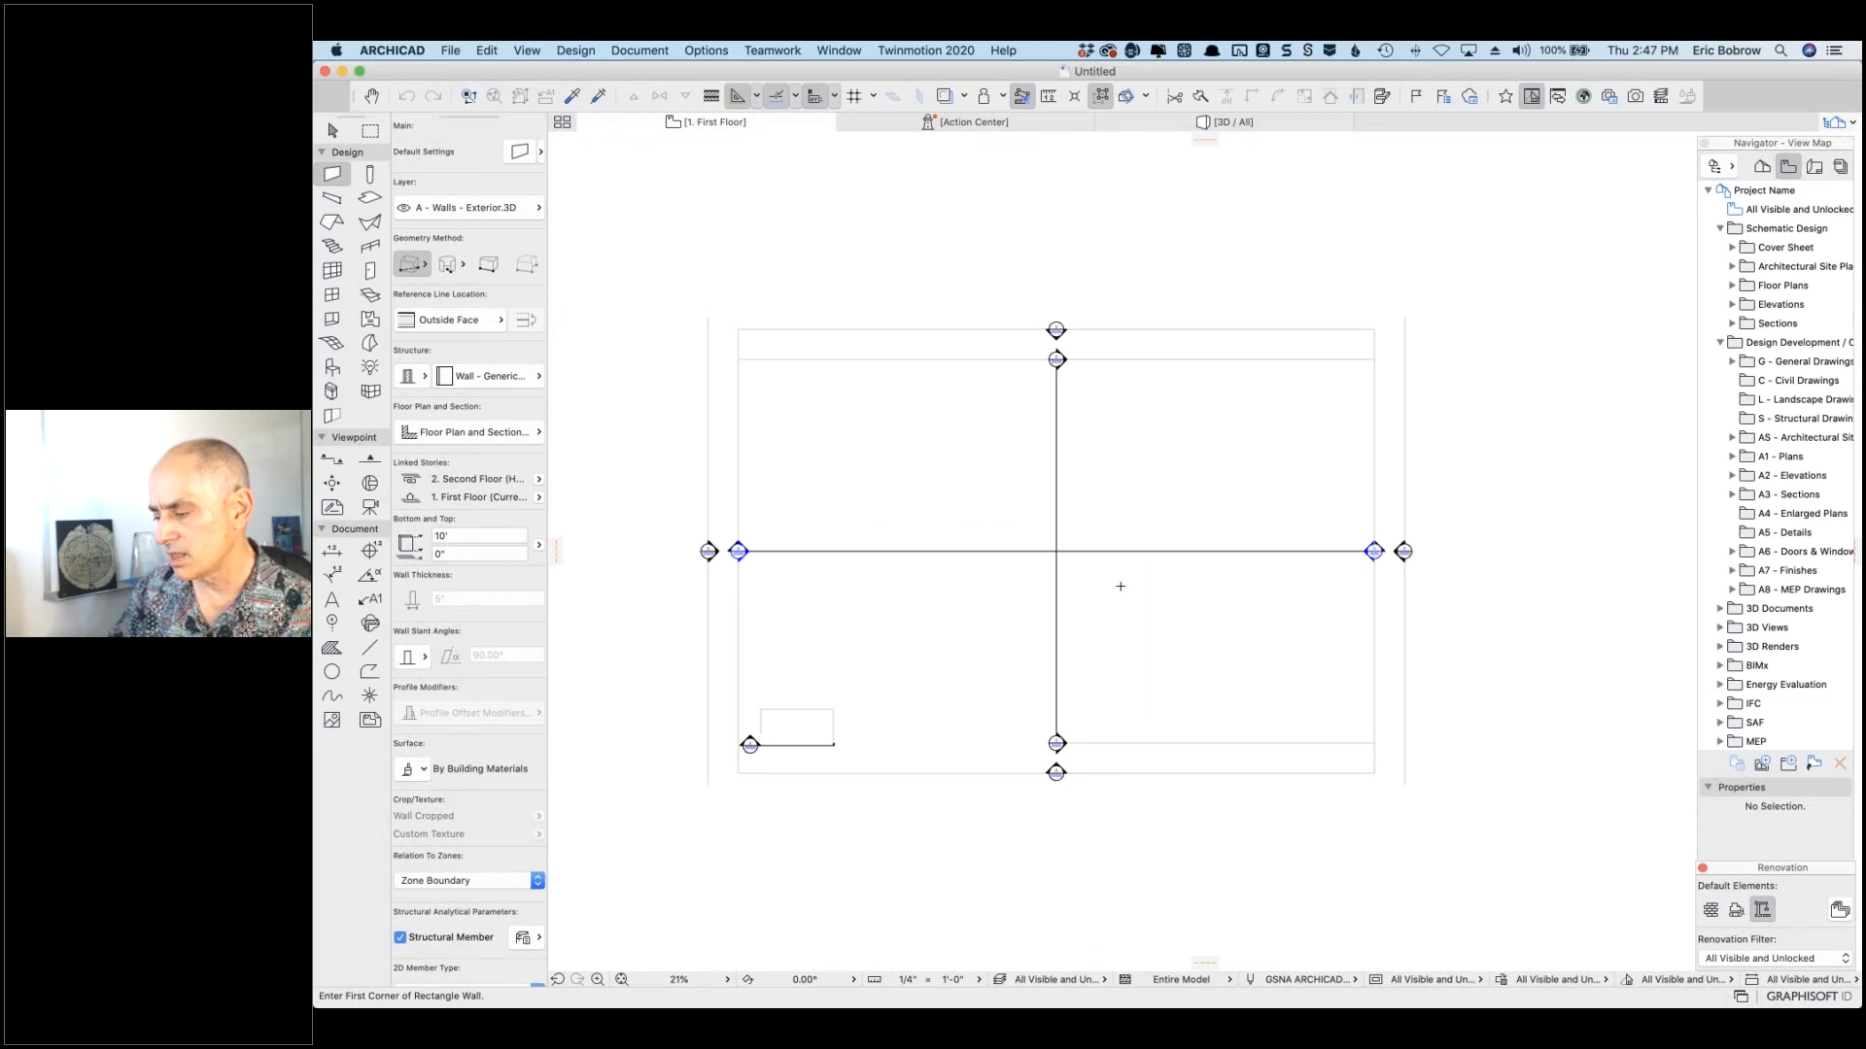
Step: Draw a rectangle of 10' exterior walls near the plan centre from two opposite corners
click(961, 497)
click(1129, 586)
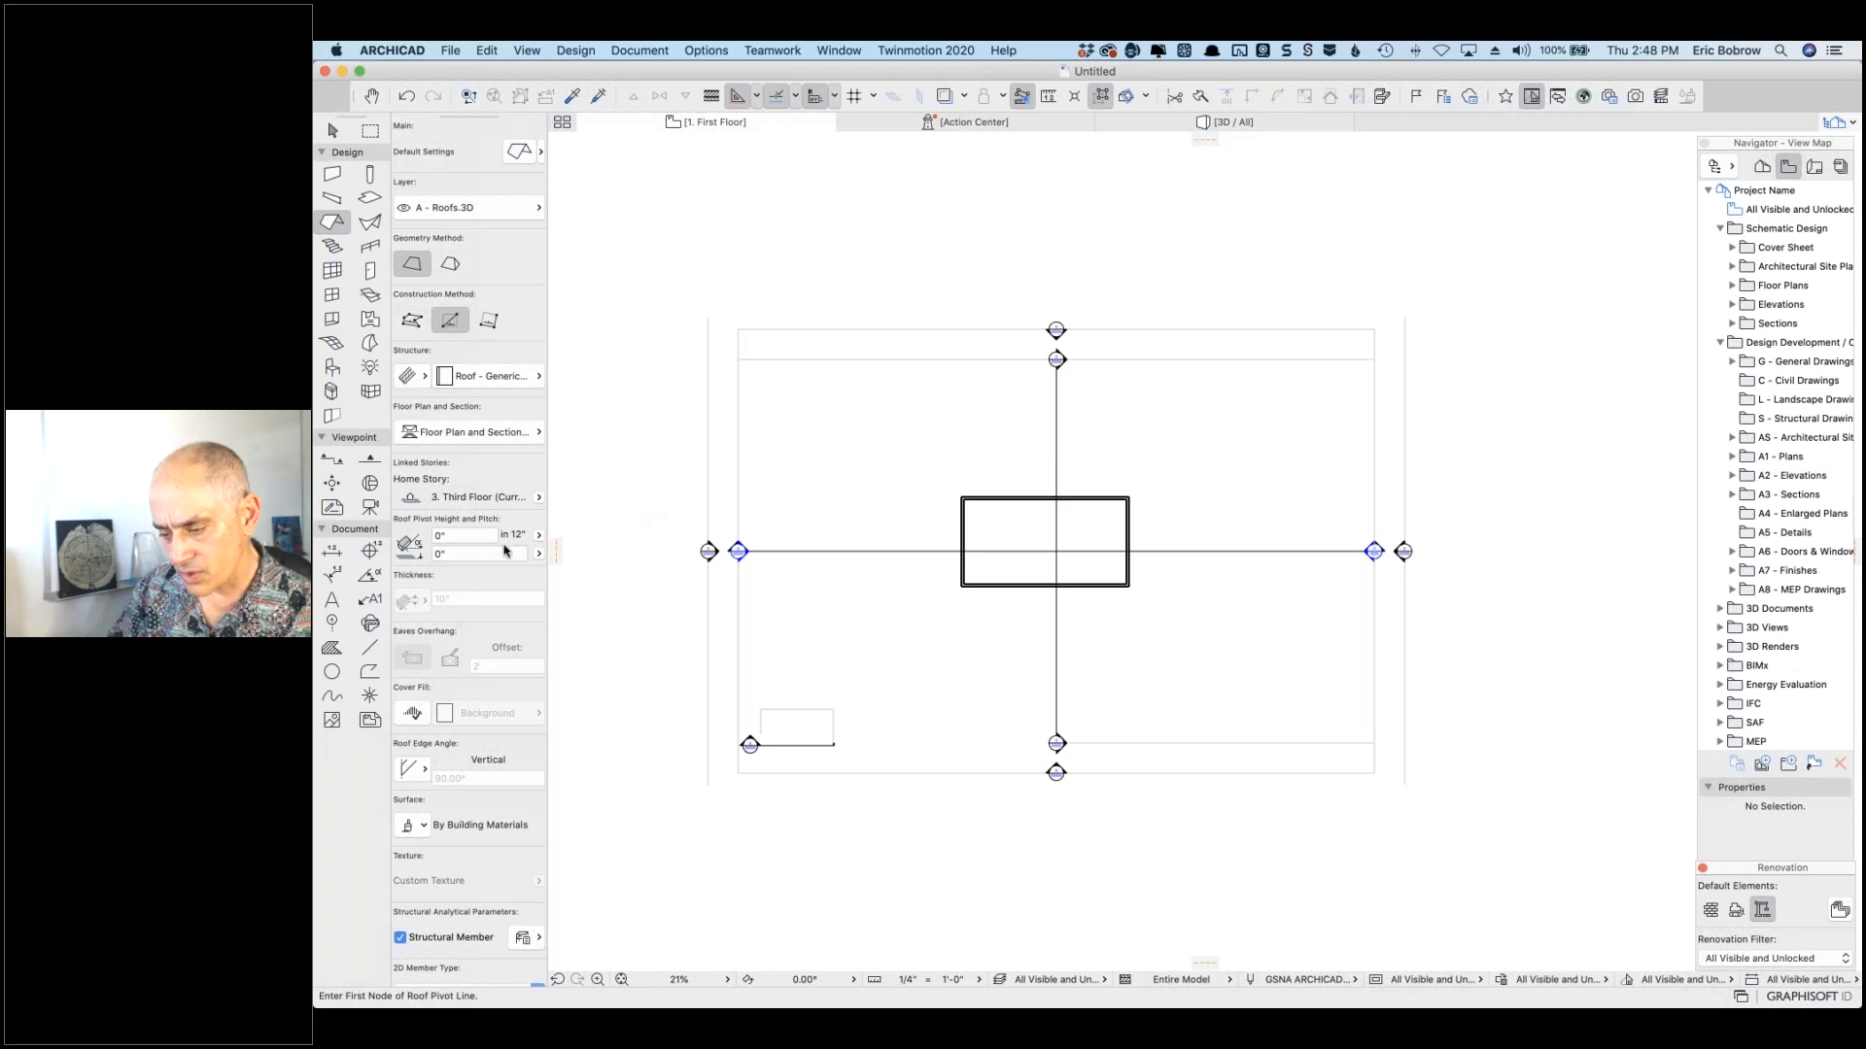
Step: Set the roof's home story to 2. Second Floor, shown on All Stories, and start its pivot line
click(536, 498)
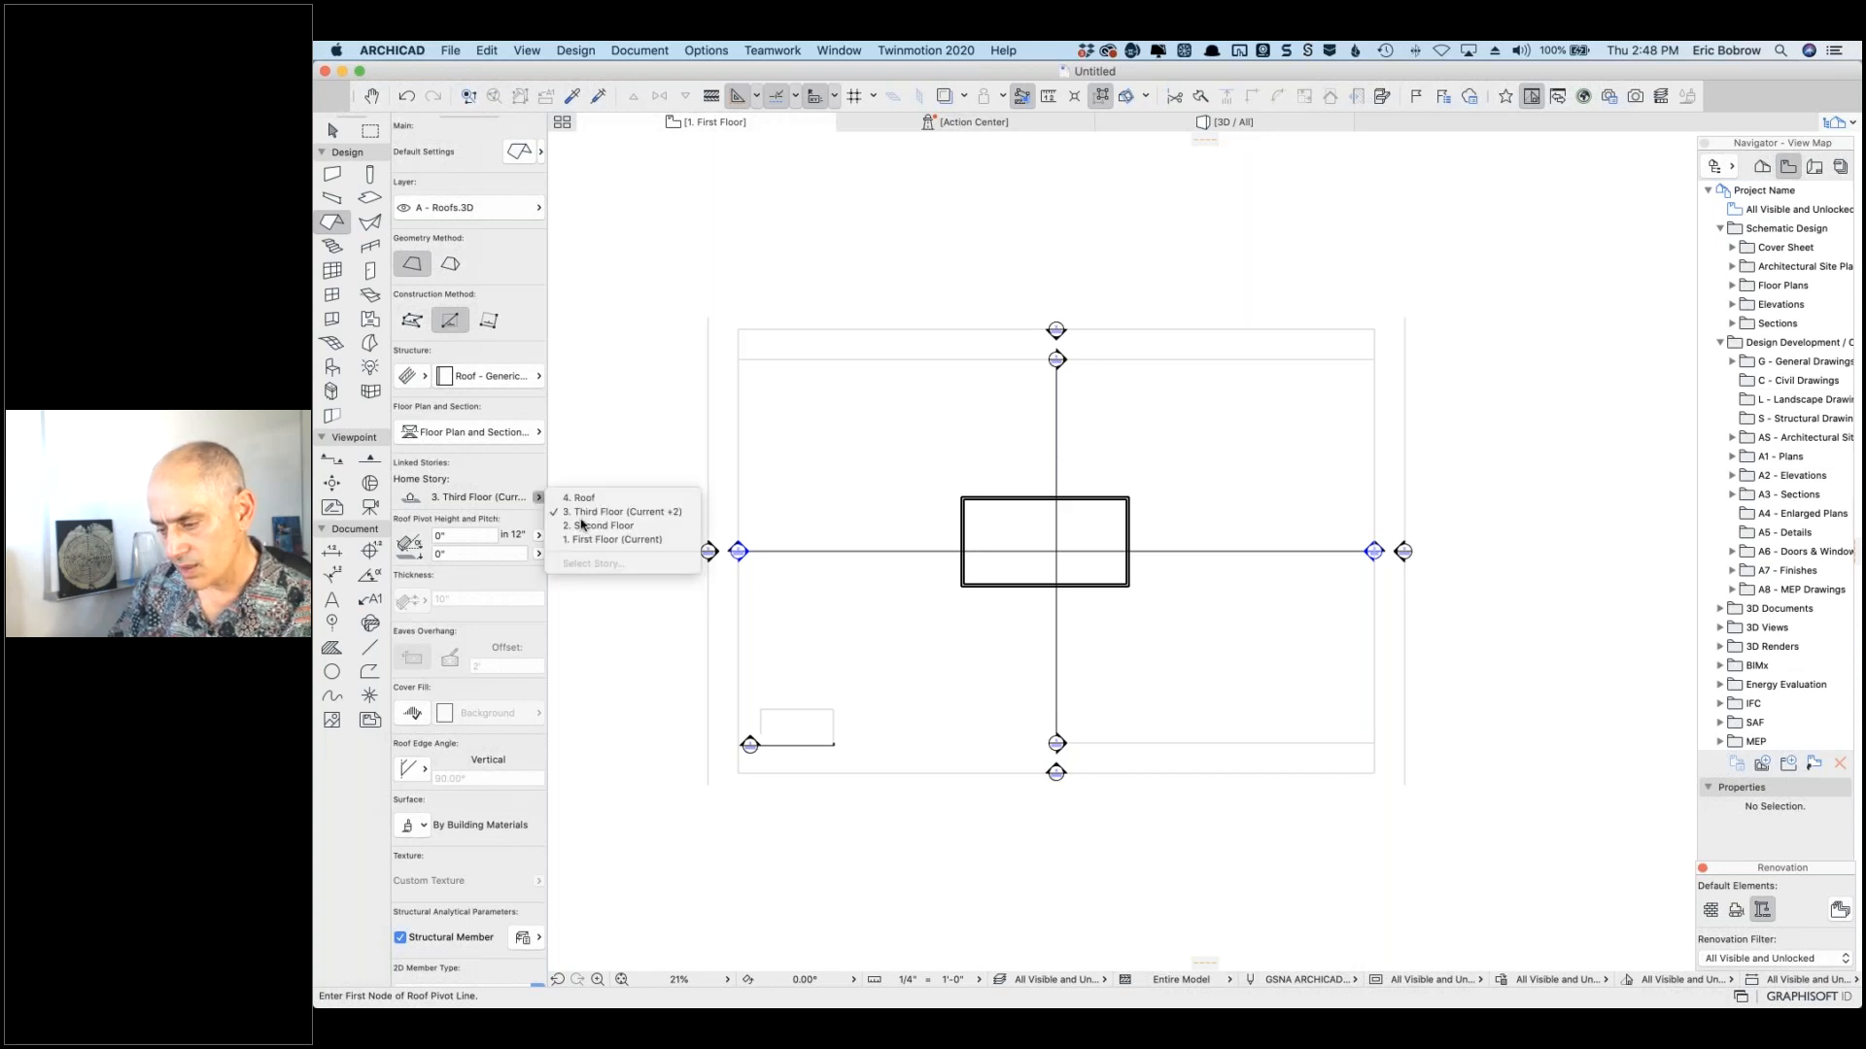
click(587, 541)
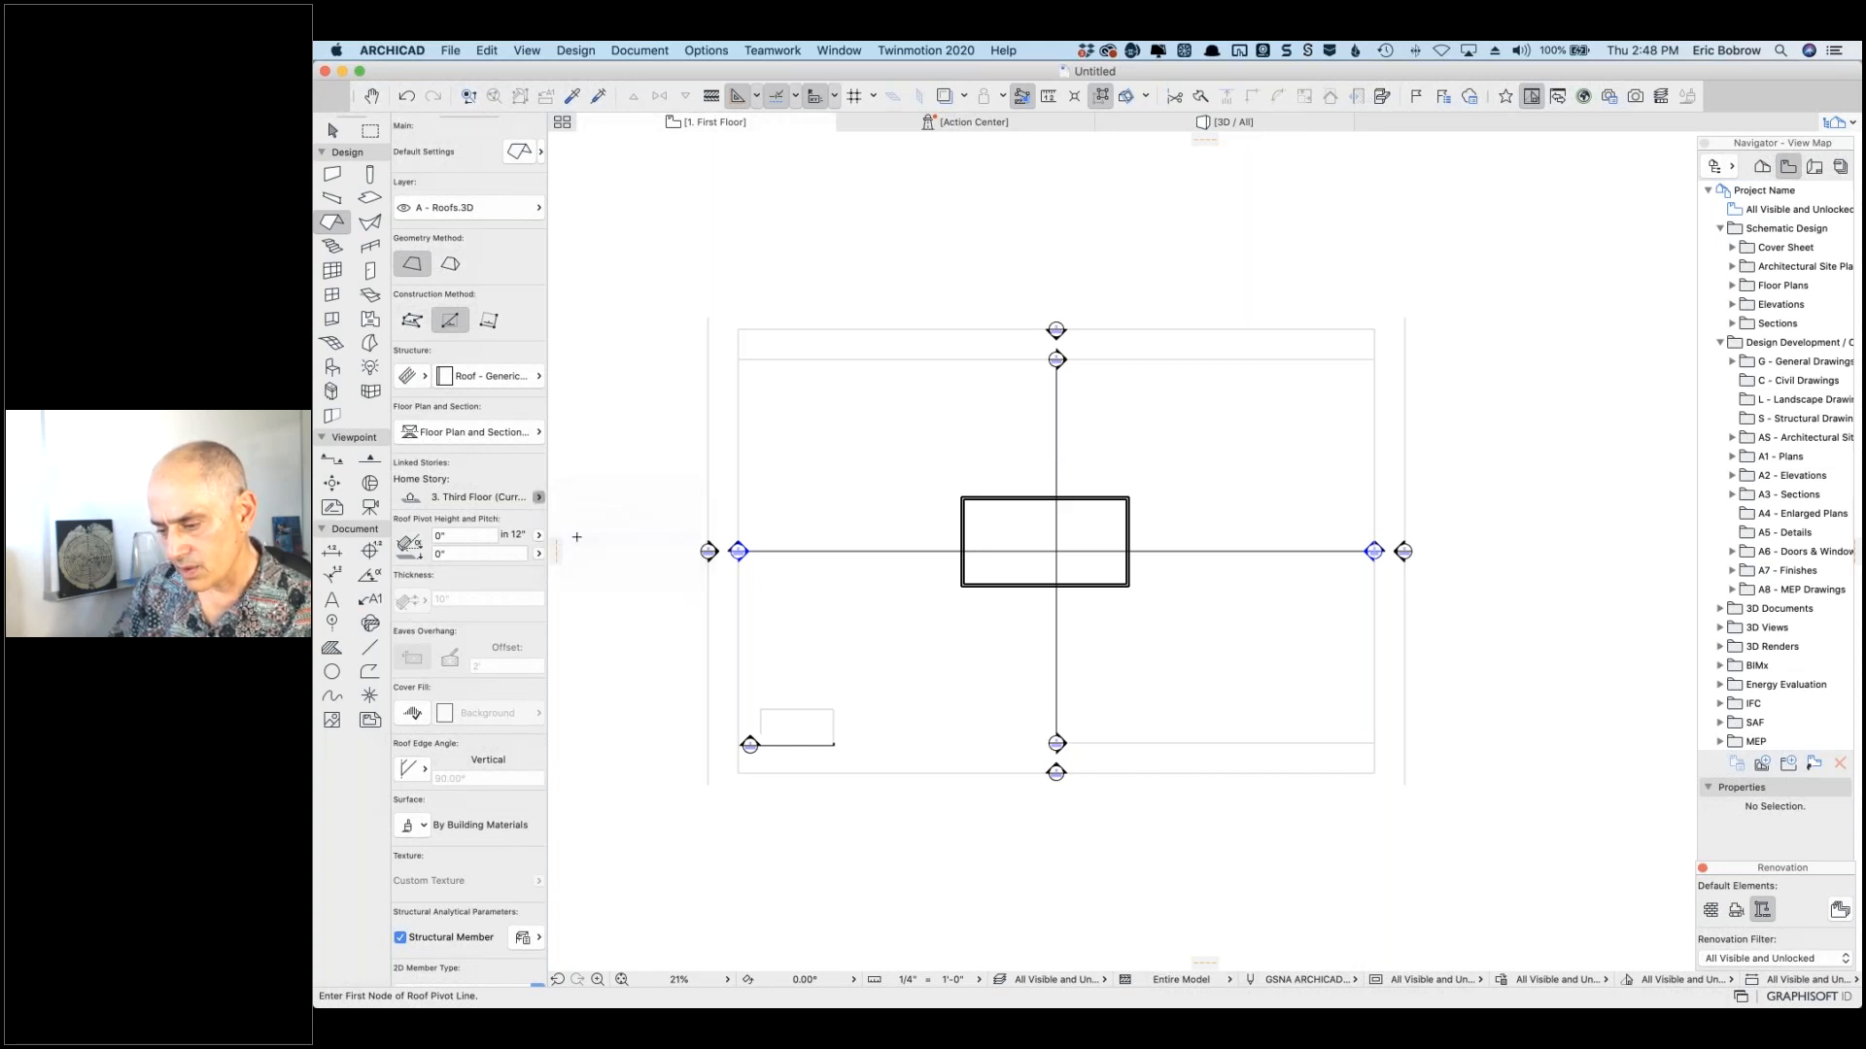
click(536, 499)
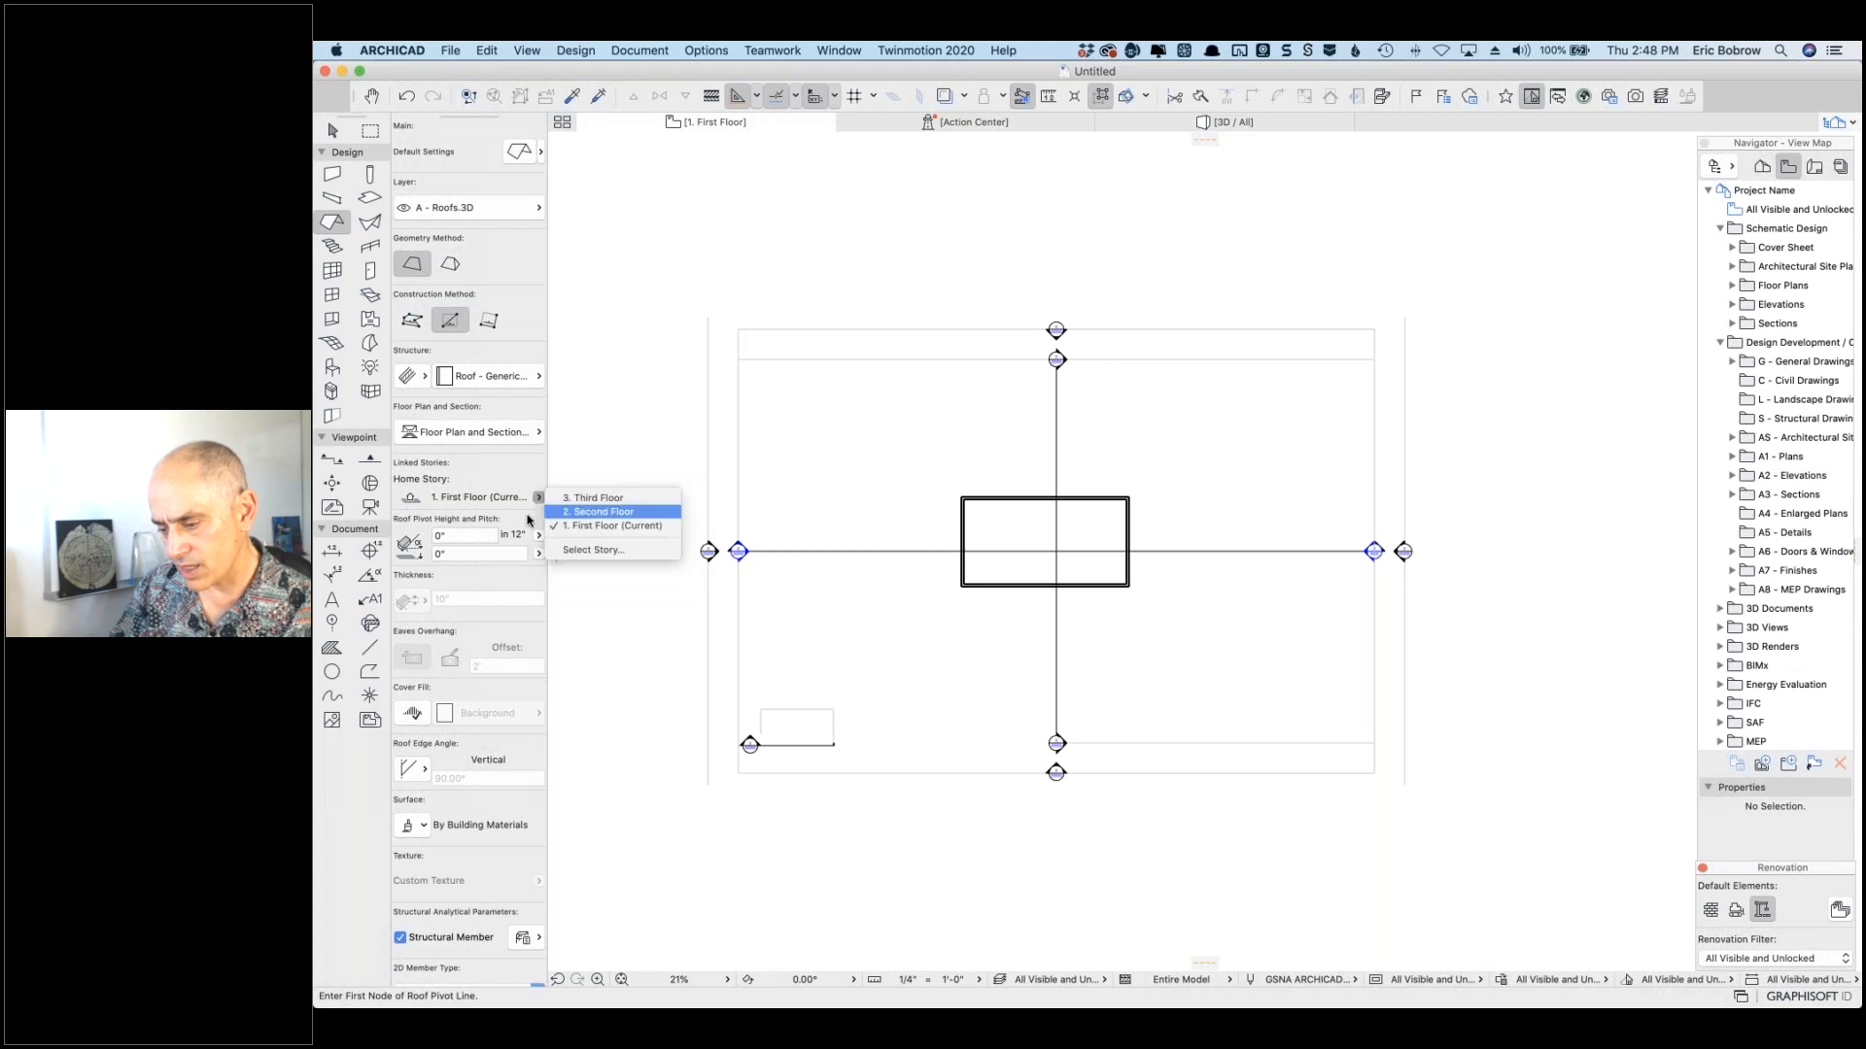
click(578, 510)
click(521, 434)
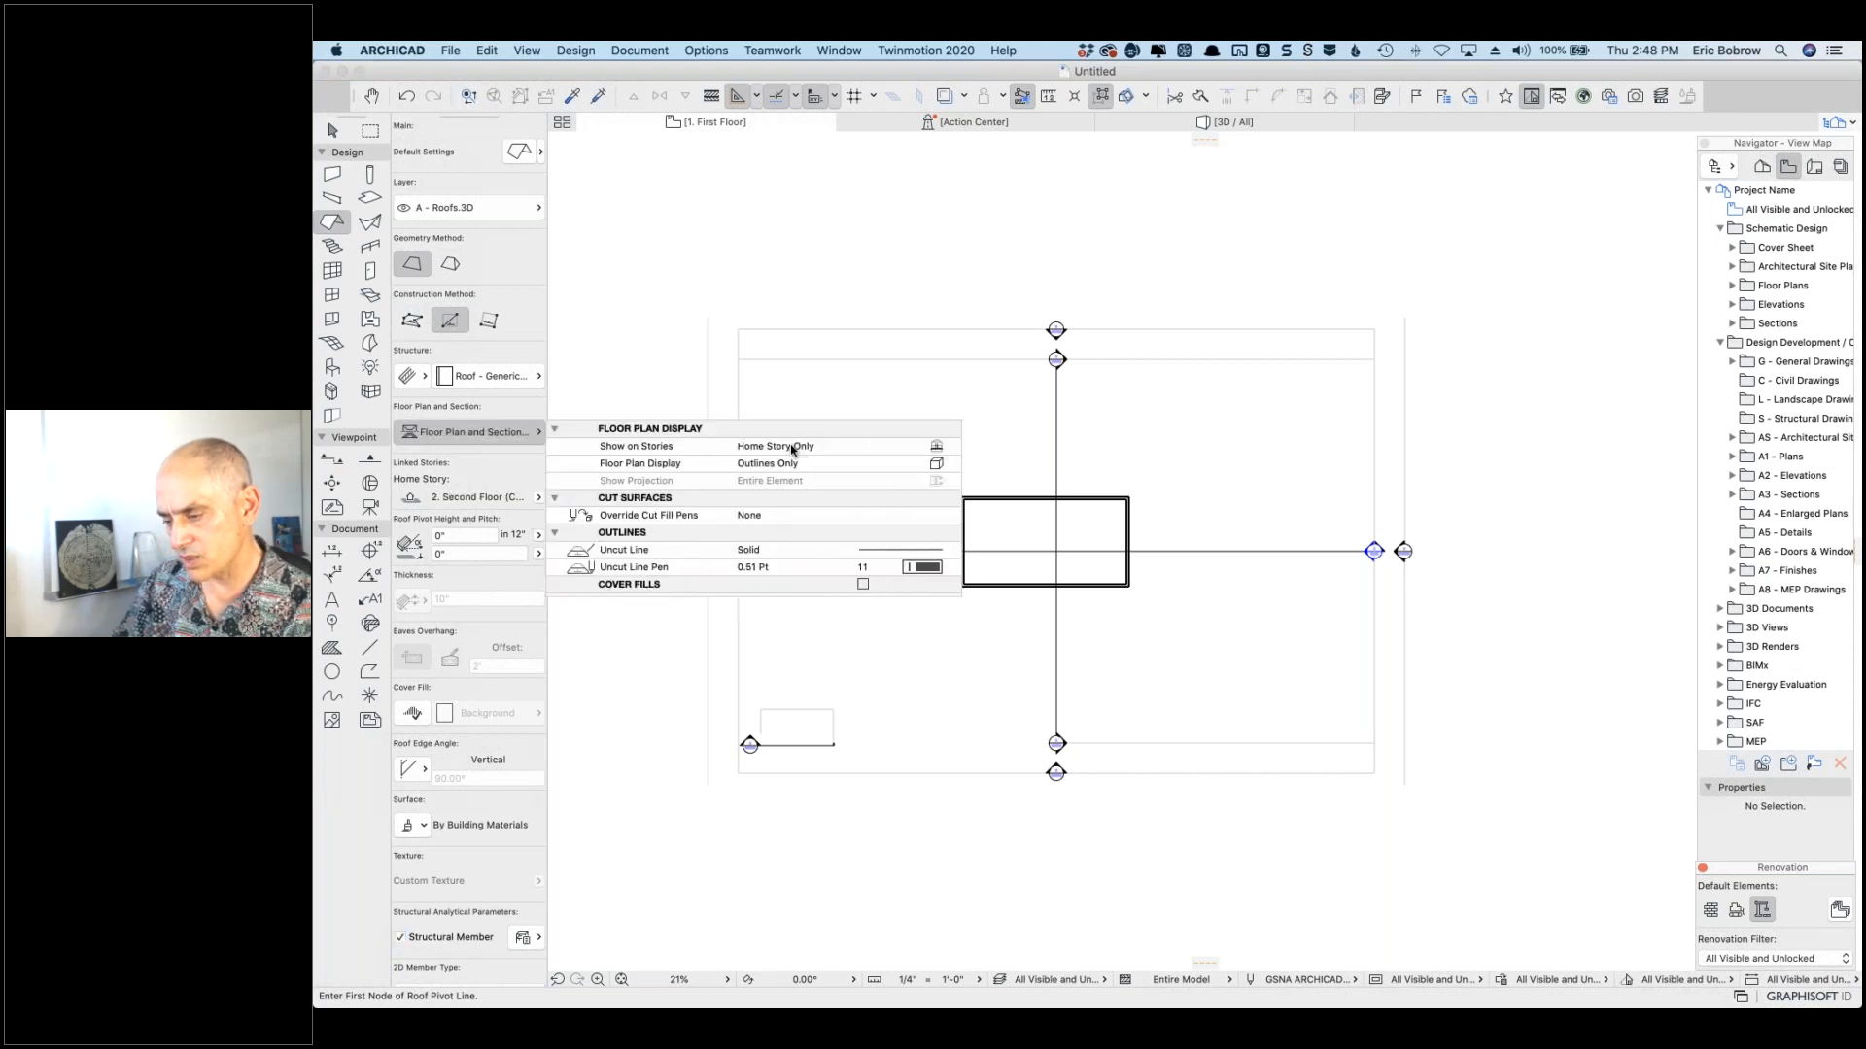
click(954, 448)
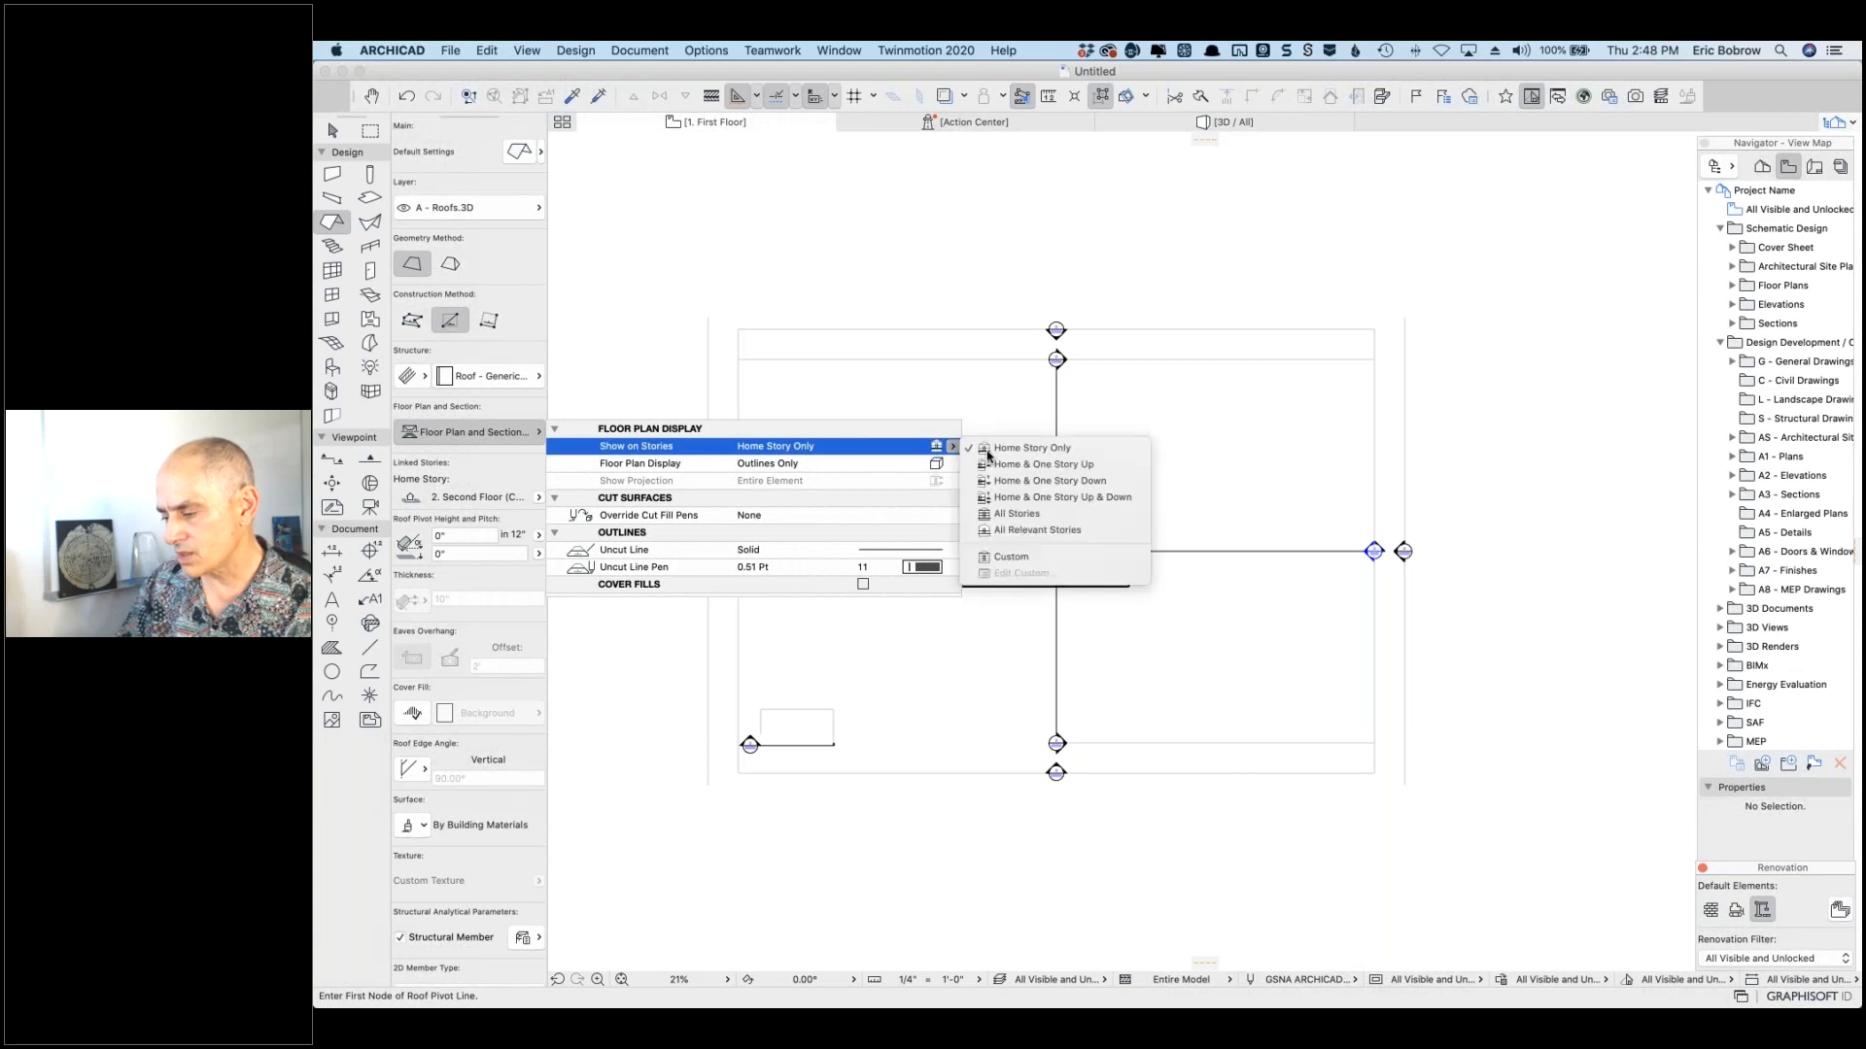
click(1015, 514)
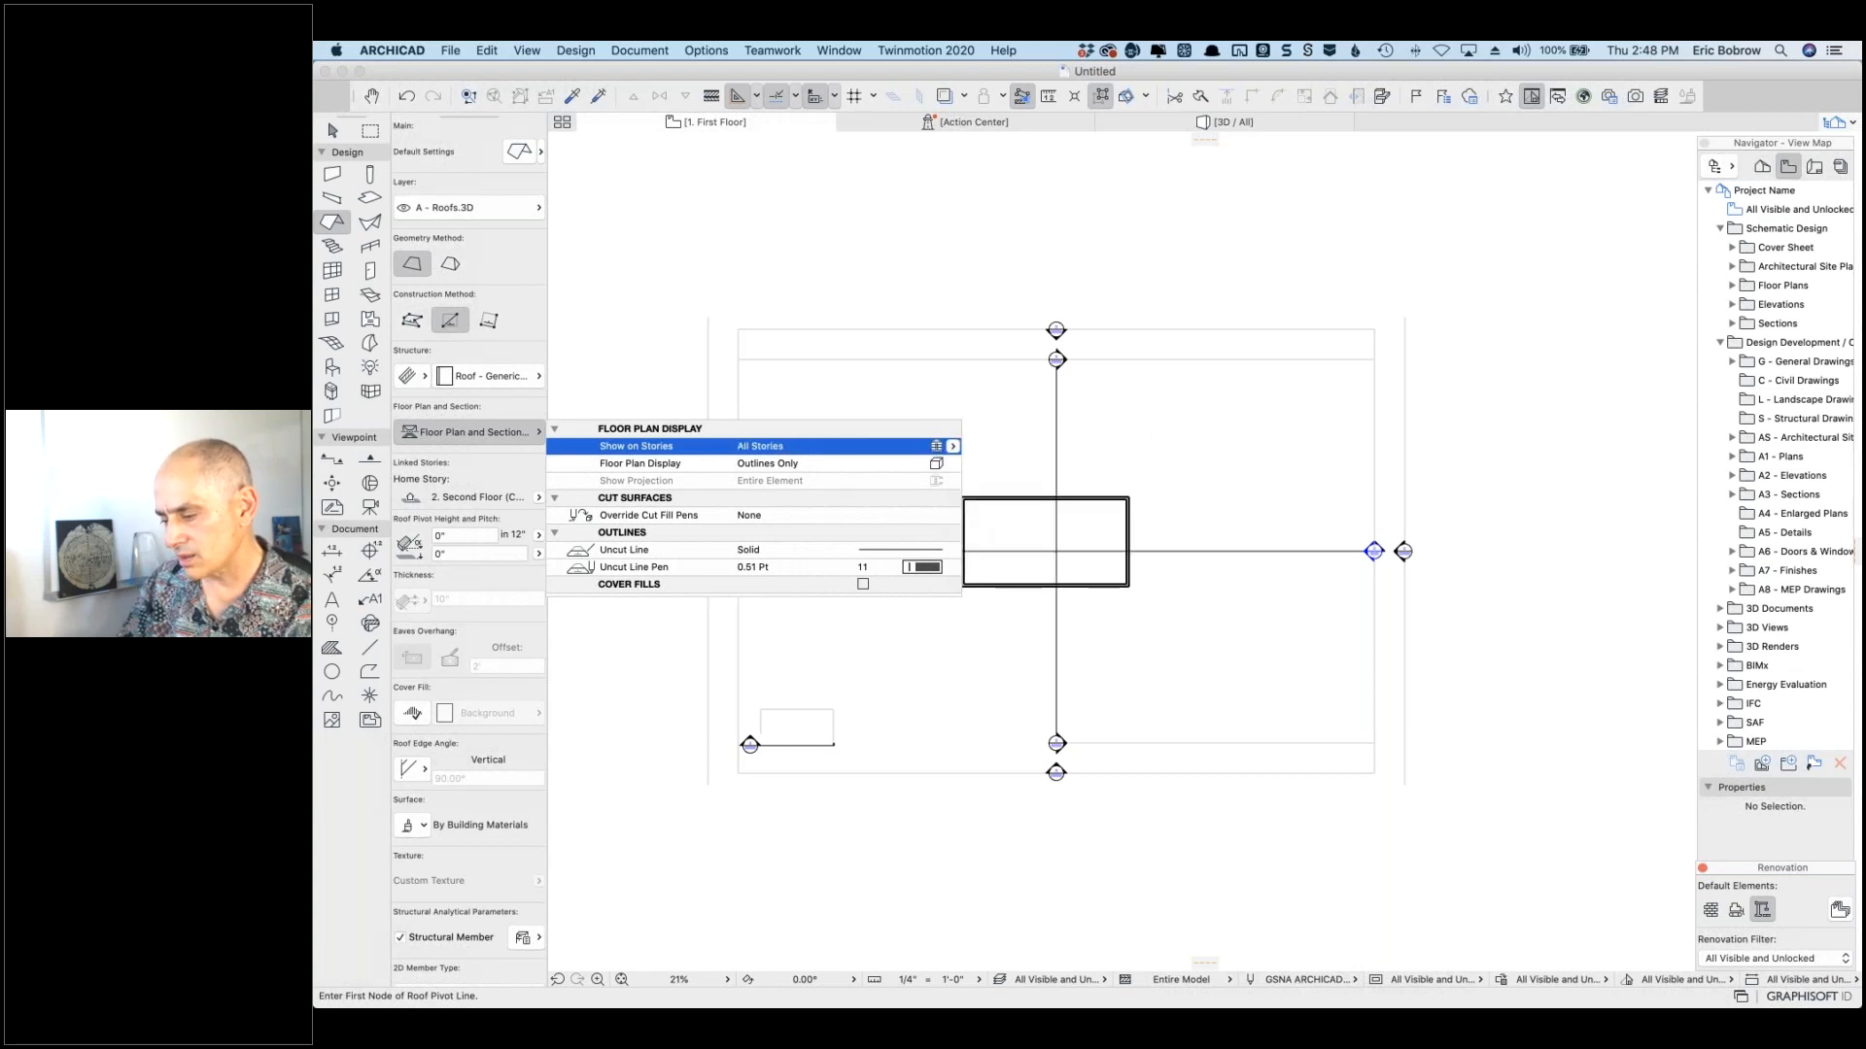
click(985, 524)
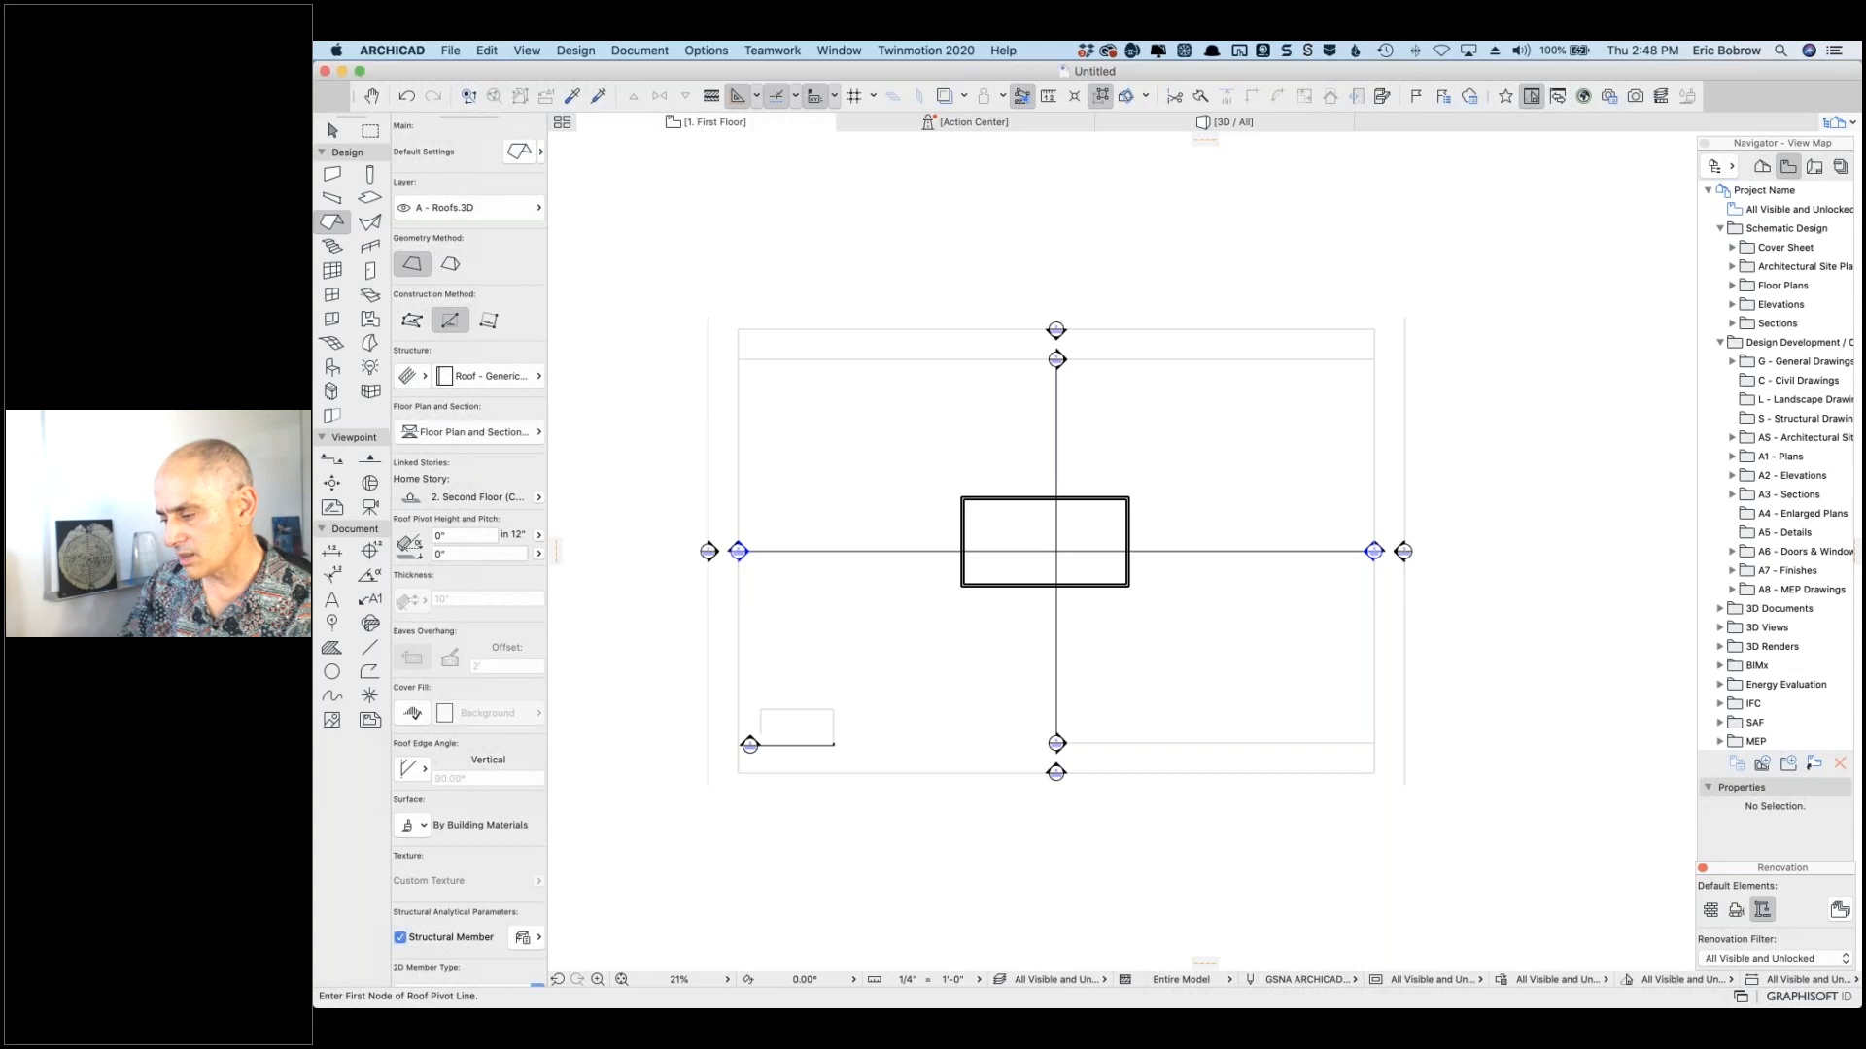
click(961, 496)
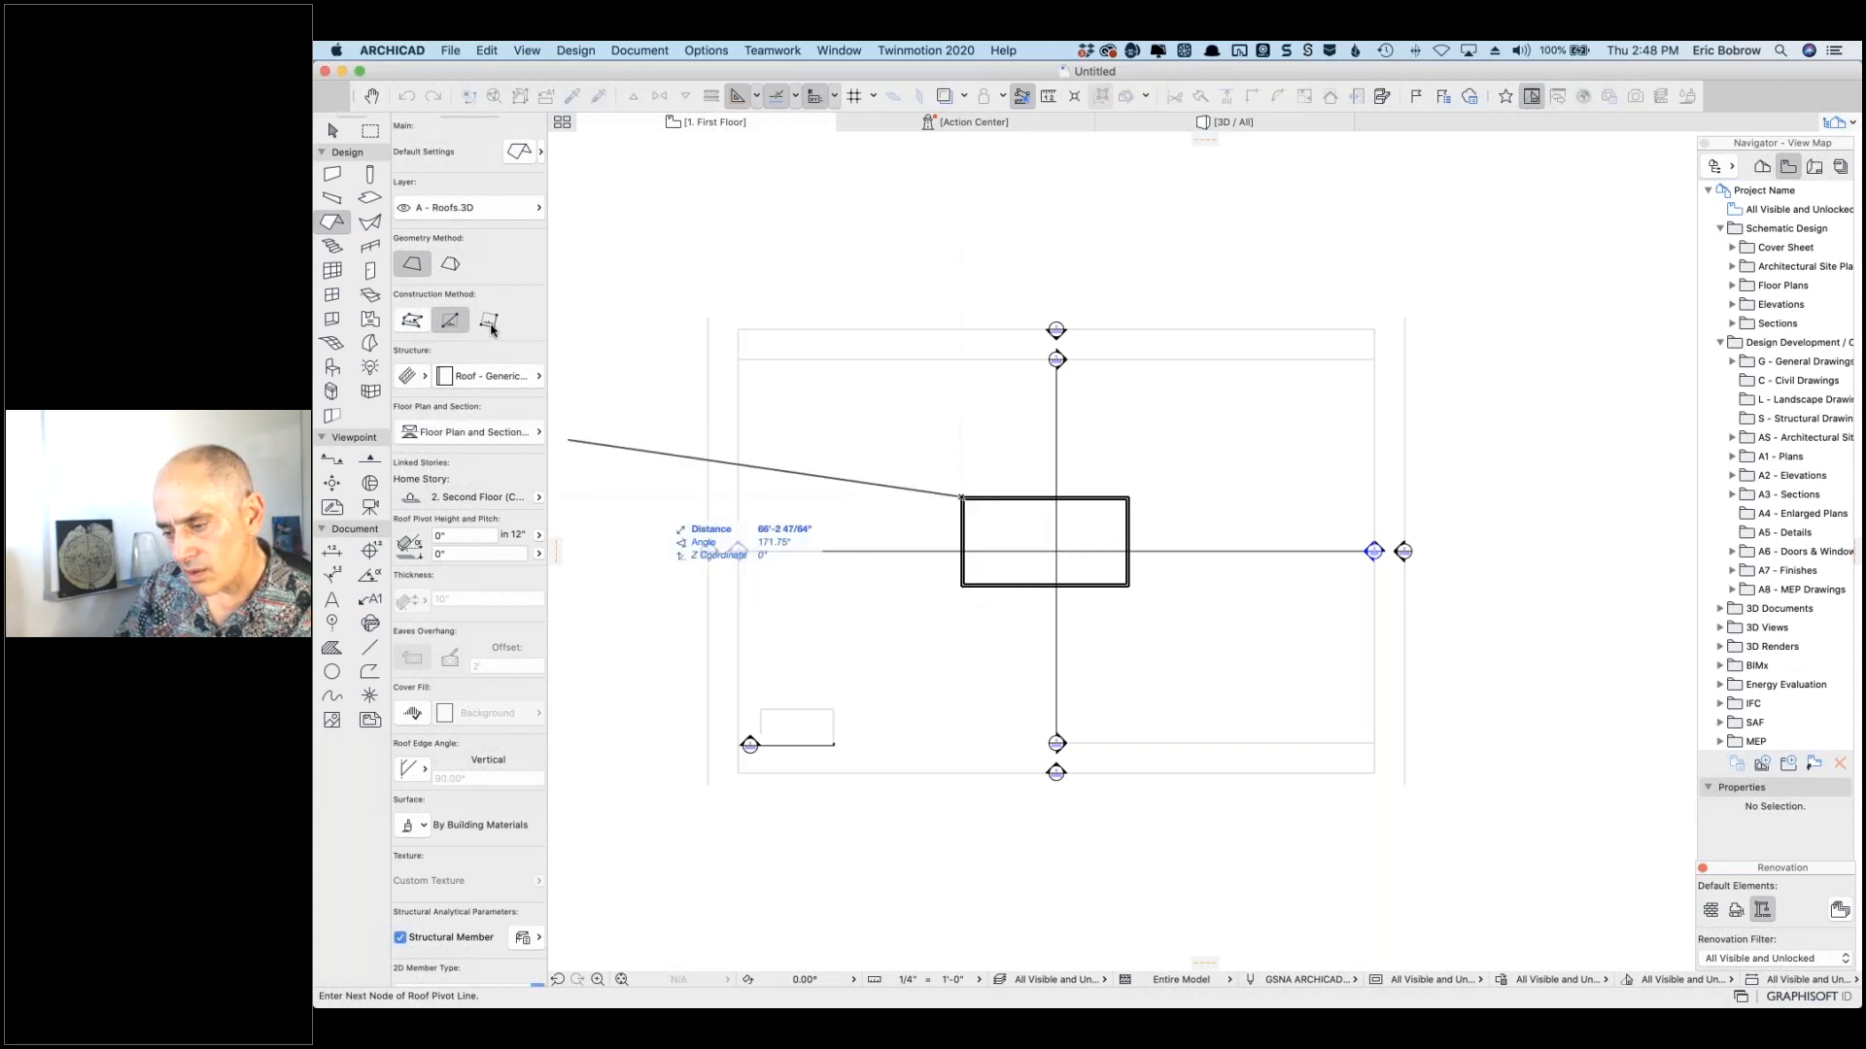
Step: Draw a multi-plane hip roof by rectangle over the wall corners and view it in 3D
click(450, 263)
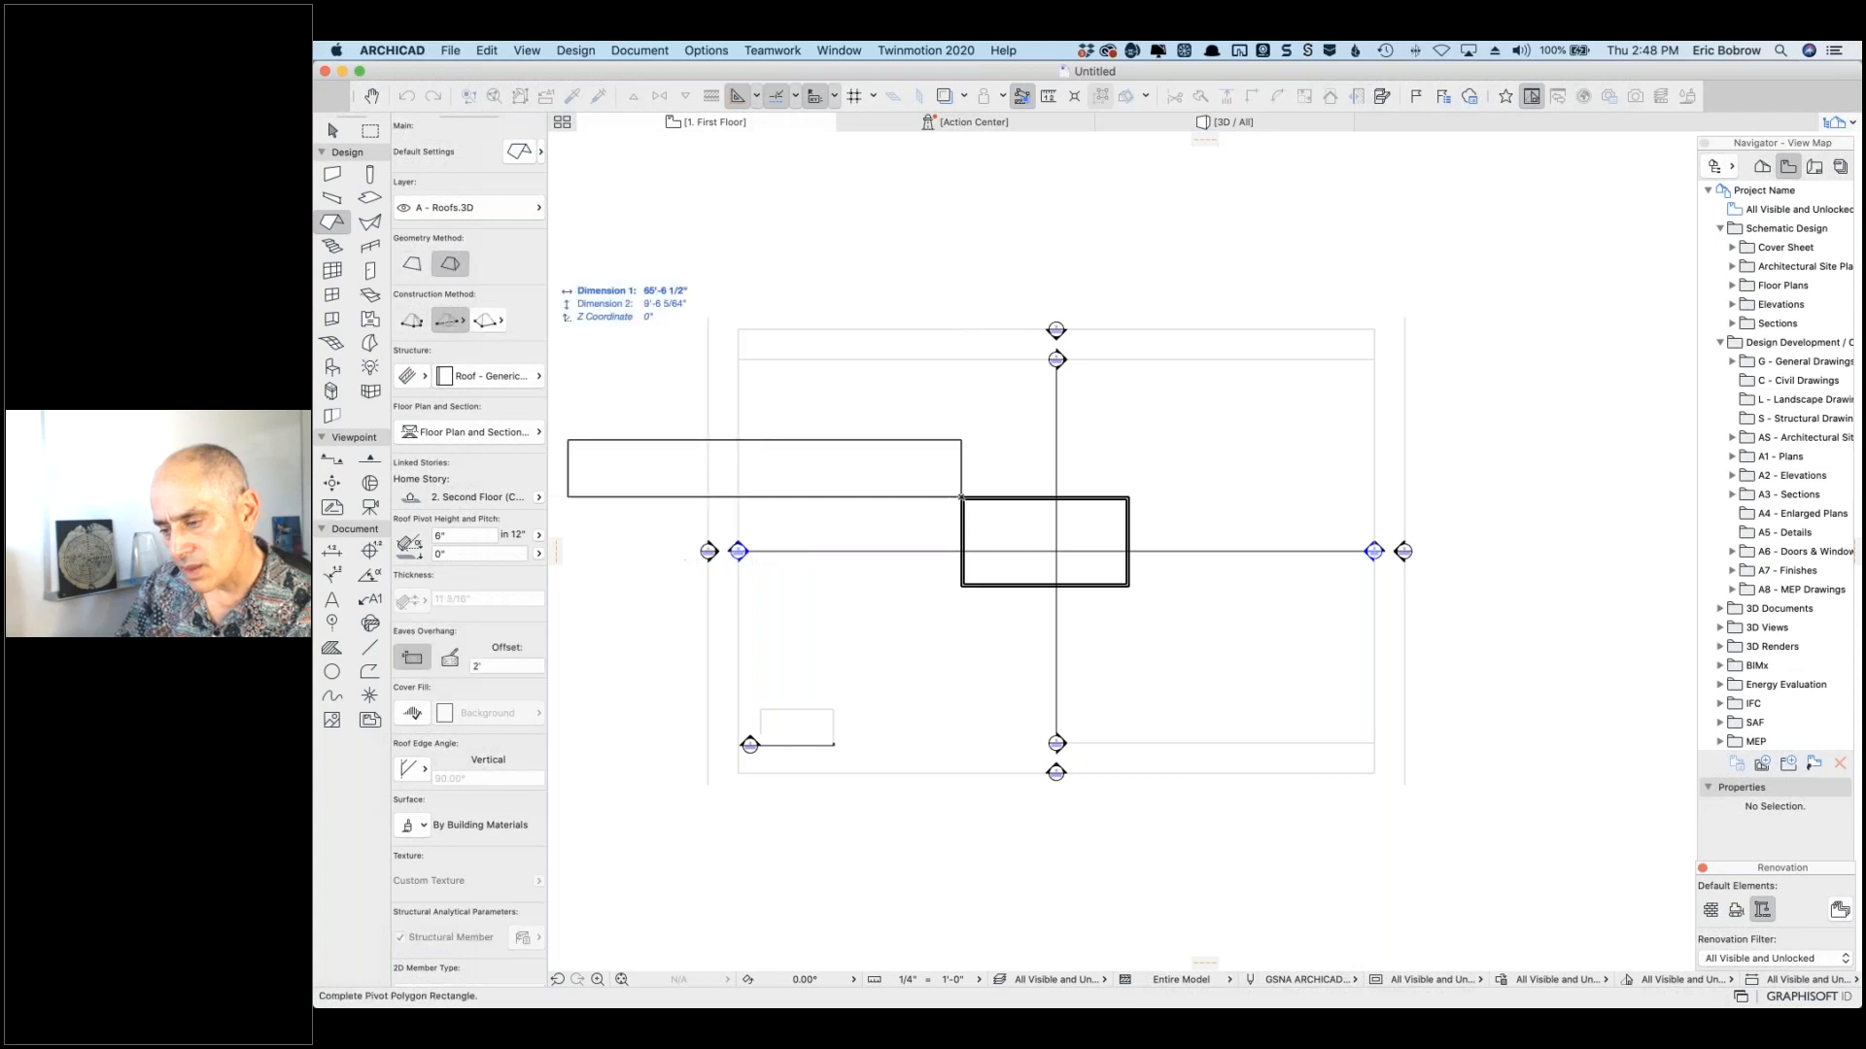
click(489, 322)
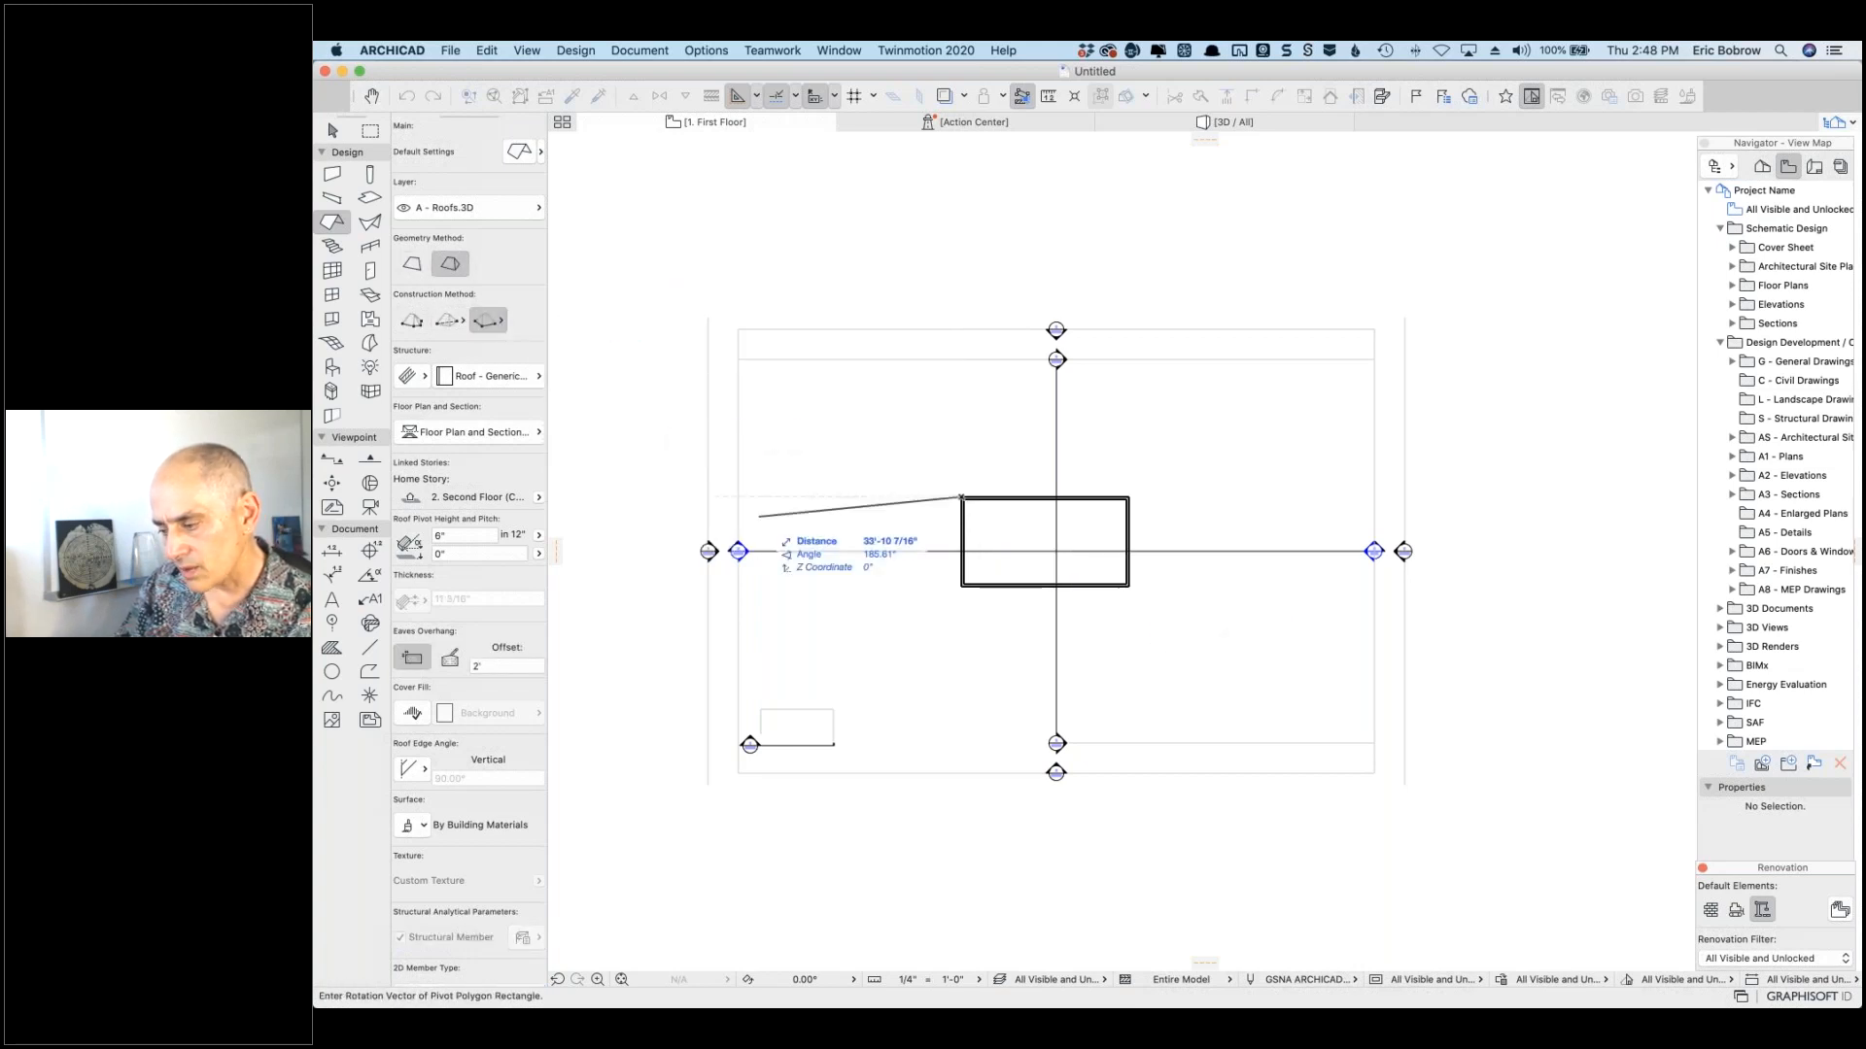
click(445, 322)
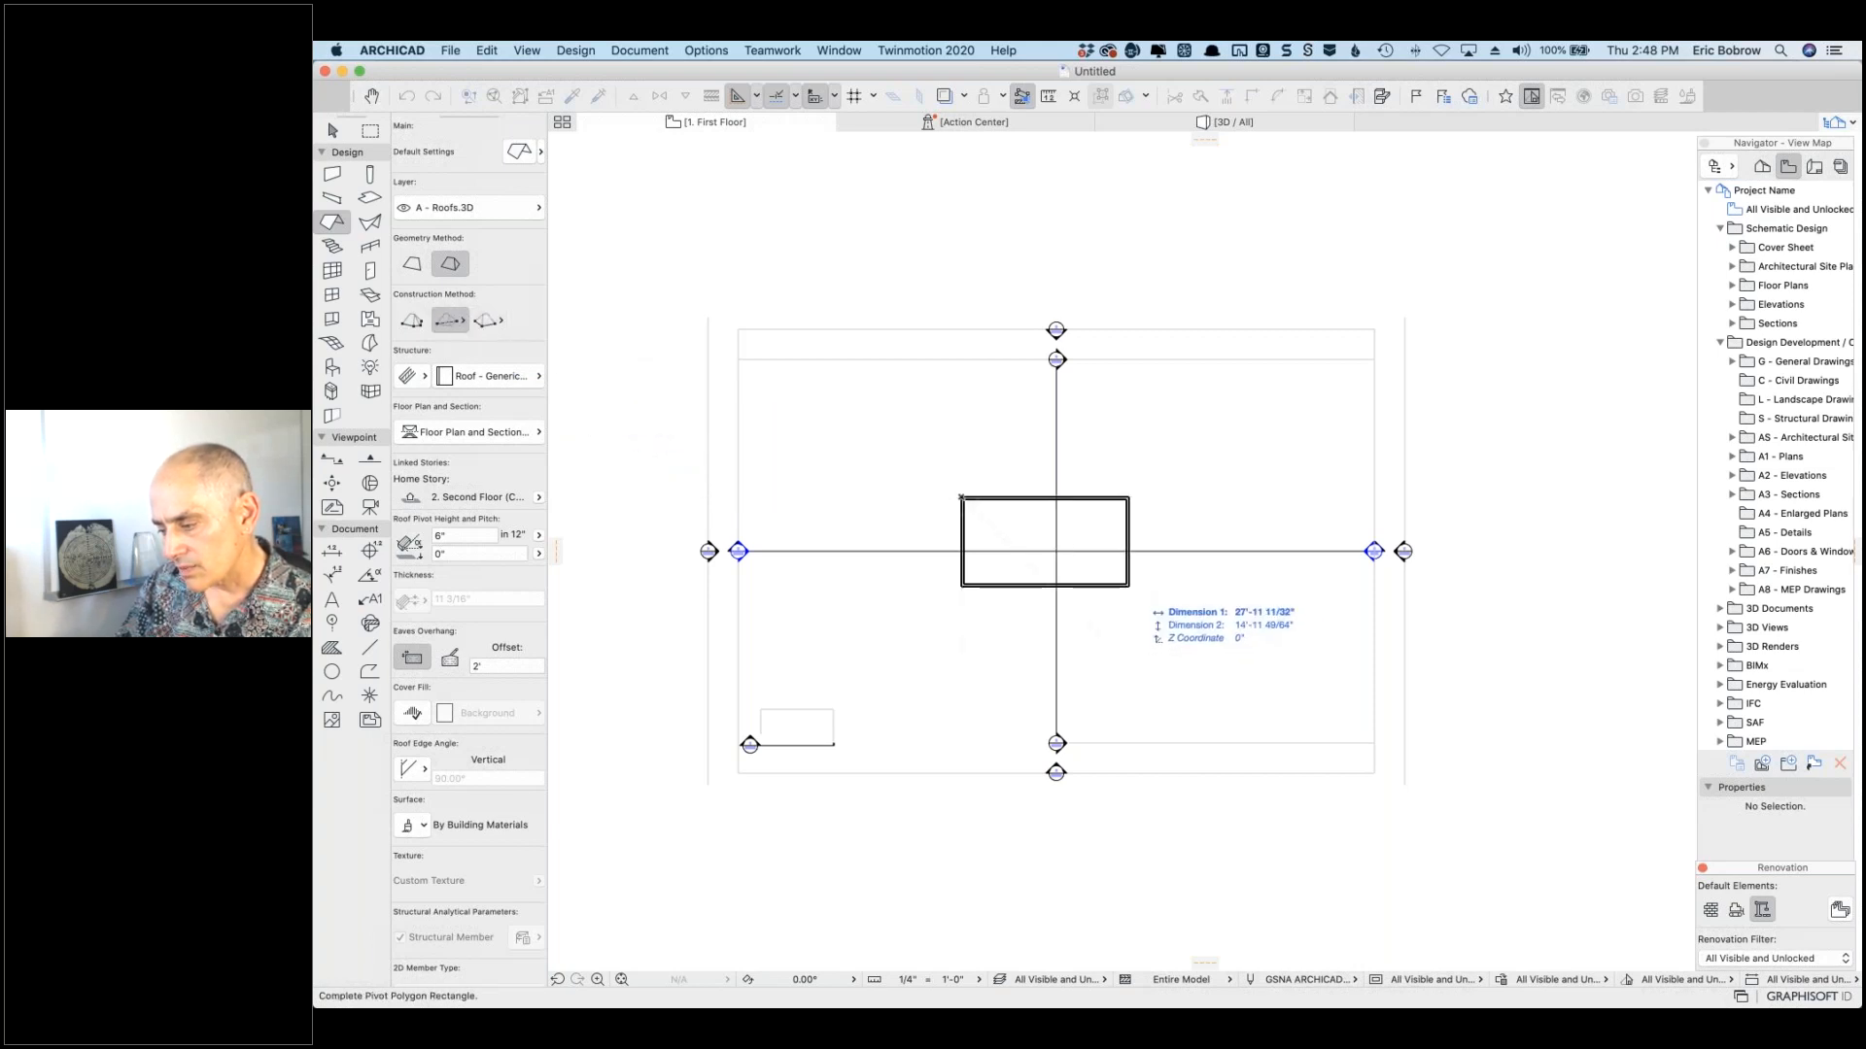
click(1128, 585)
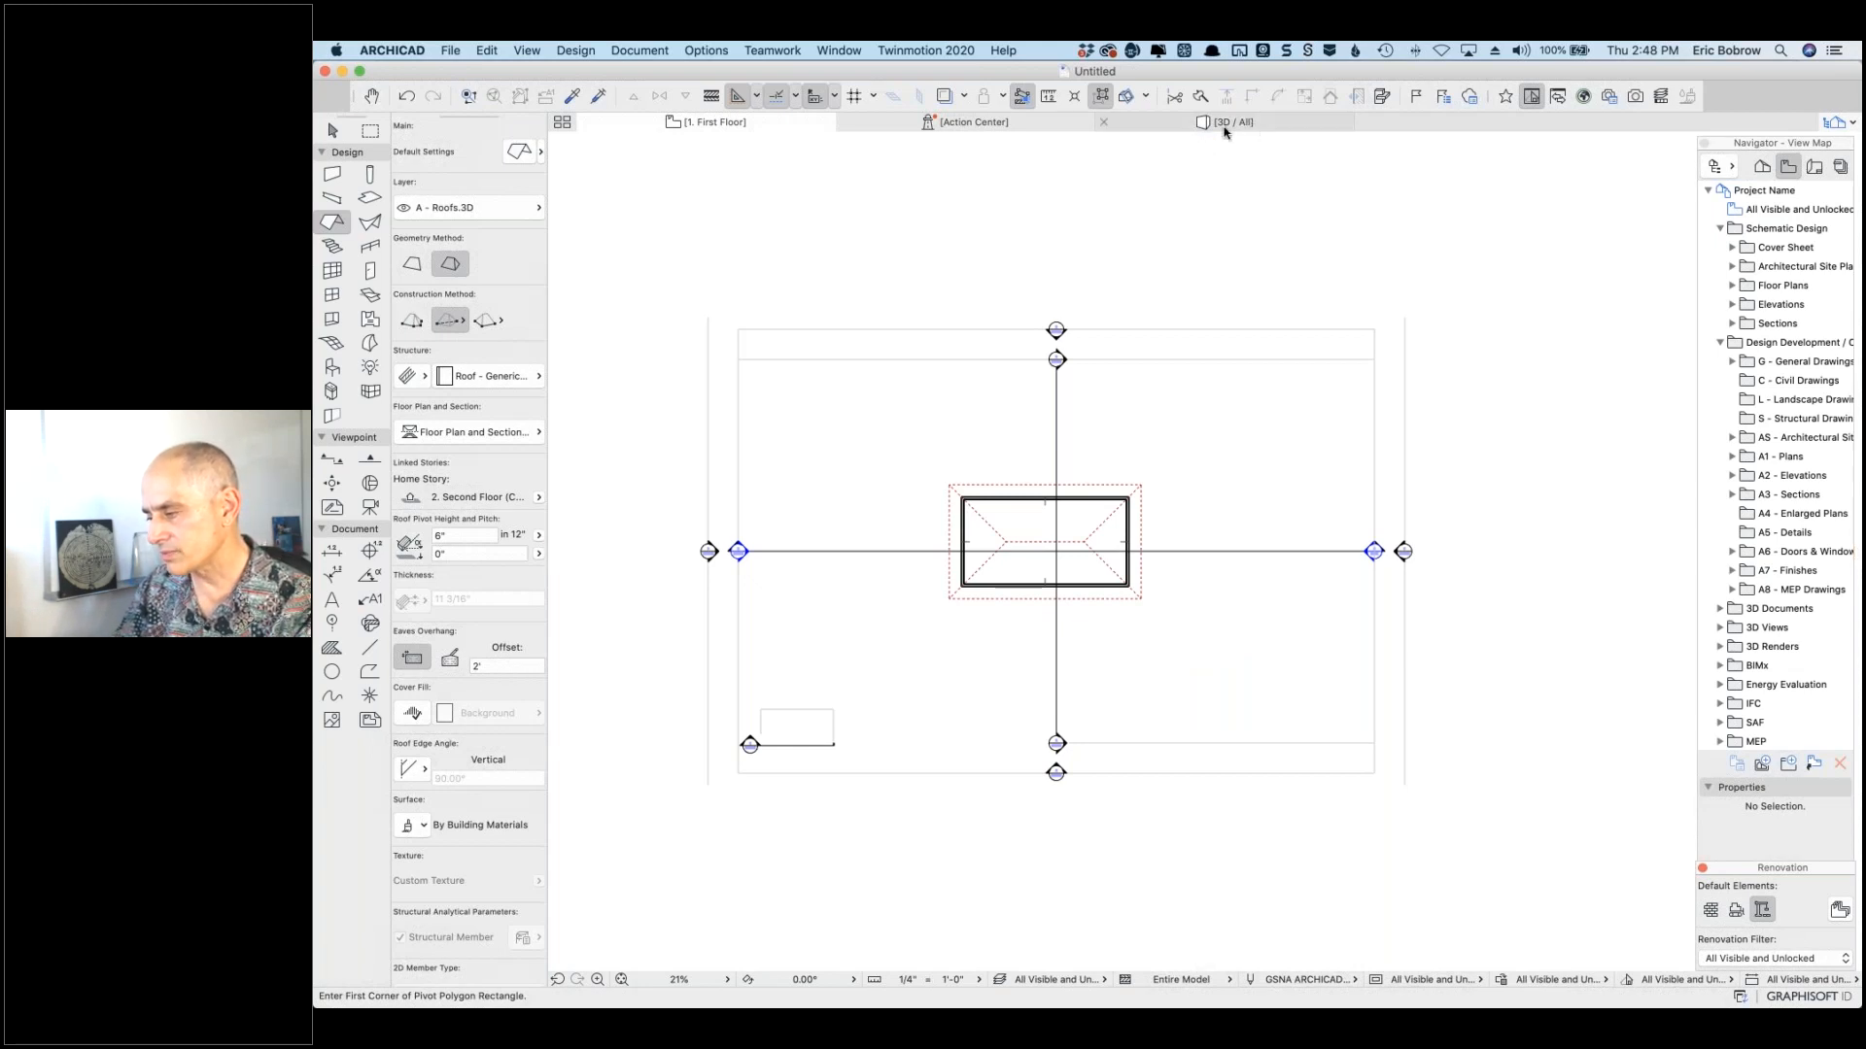
click(1210, 124)
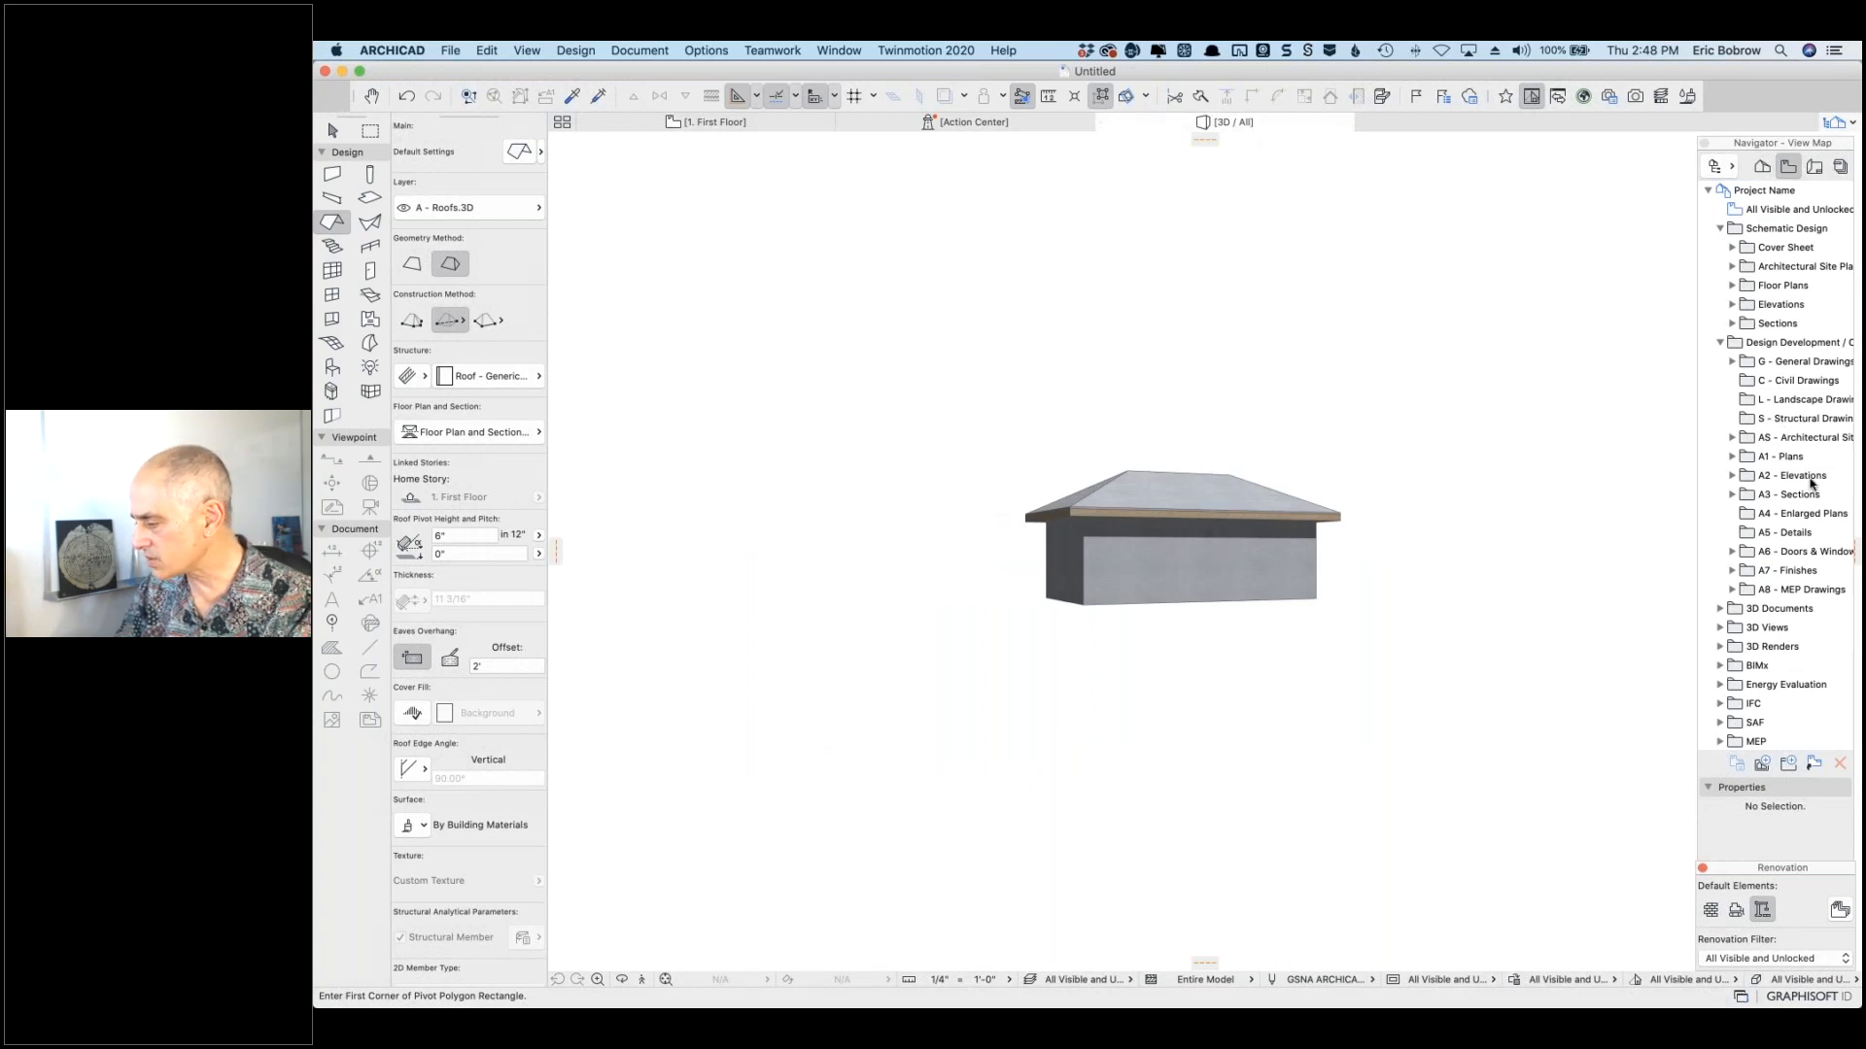
Step: Open South Elevation from A2 - Elevations in the Navigator and zoom in on the house
click(1732, 477)
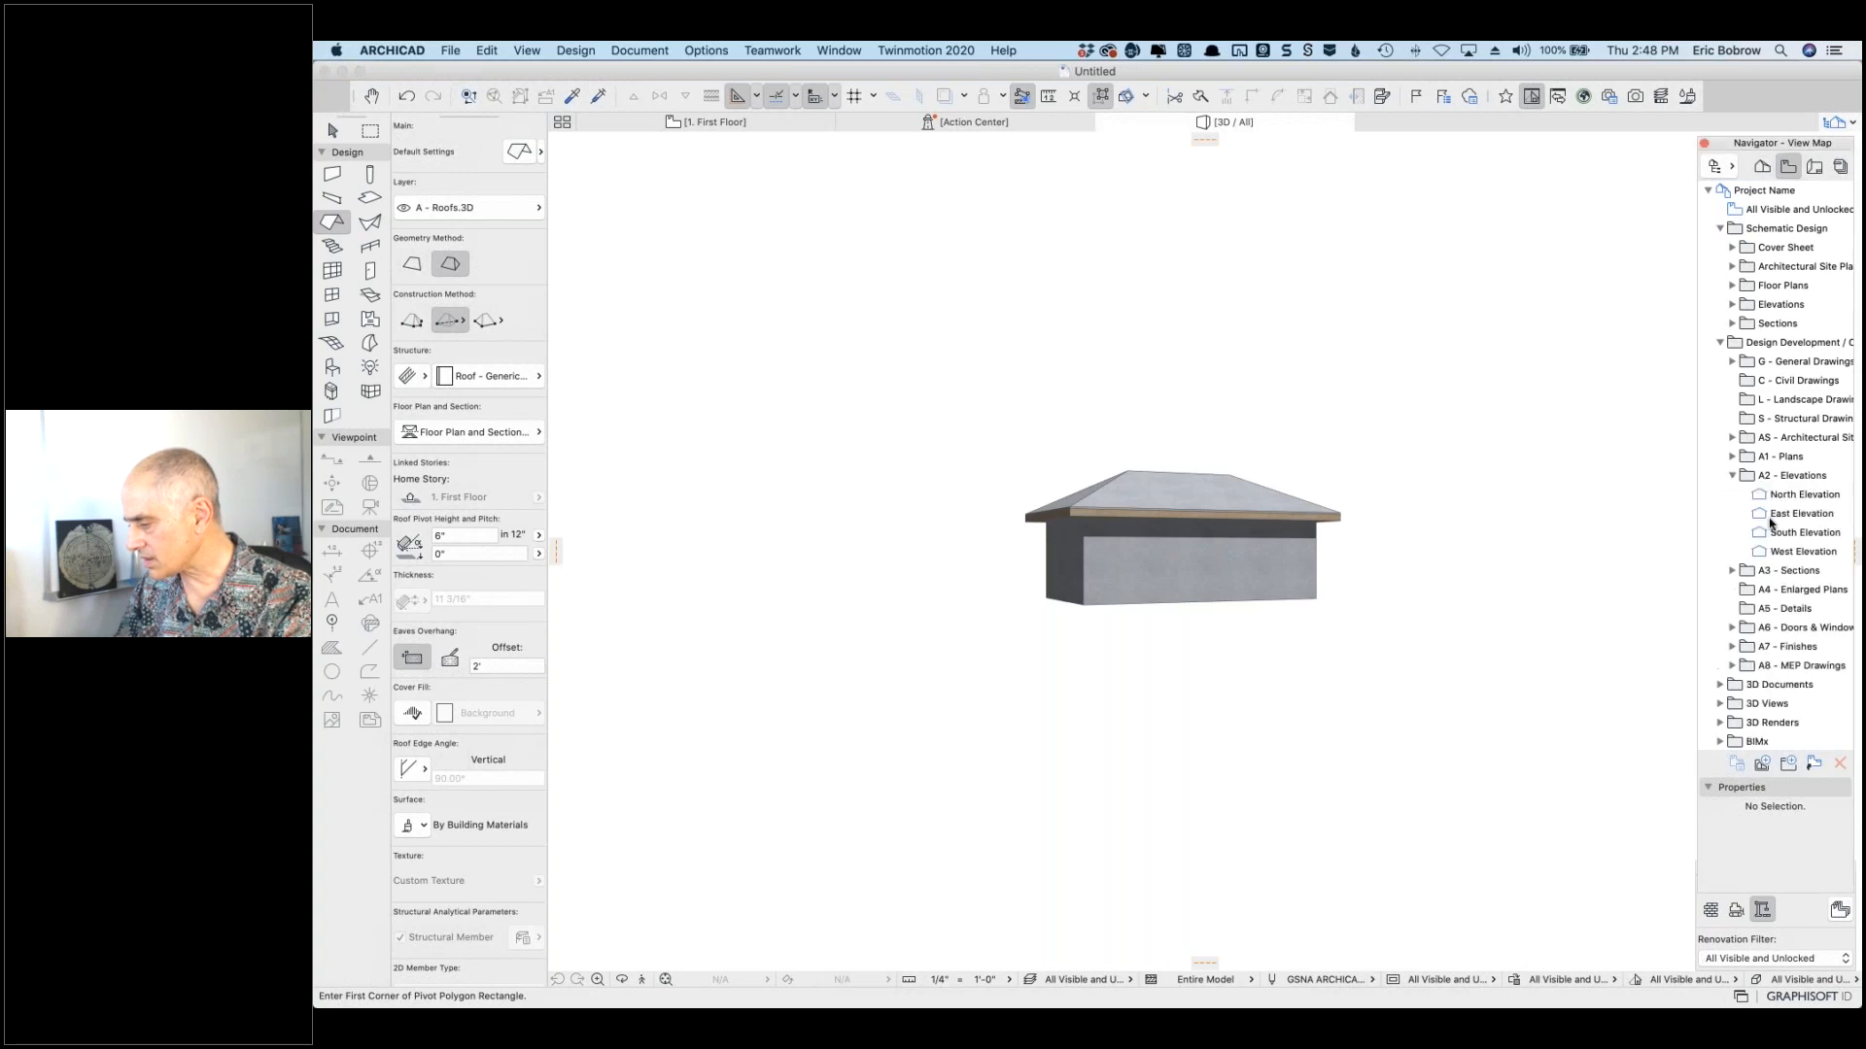
click(1764, 533)
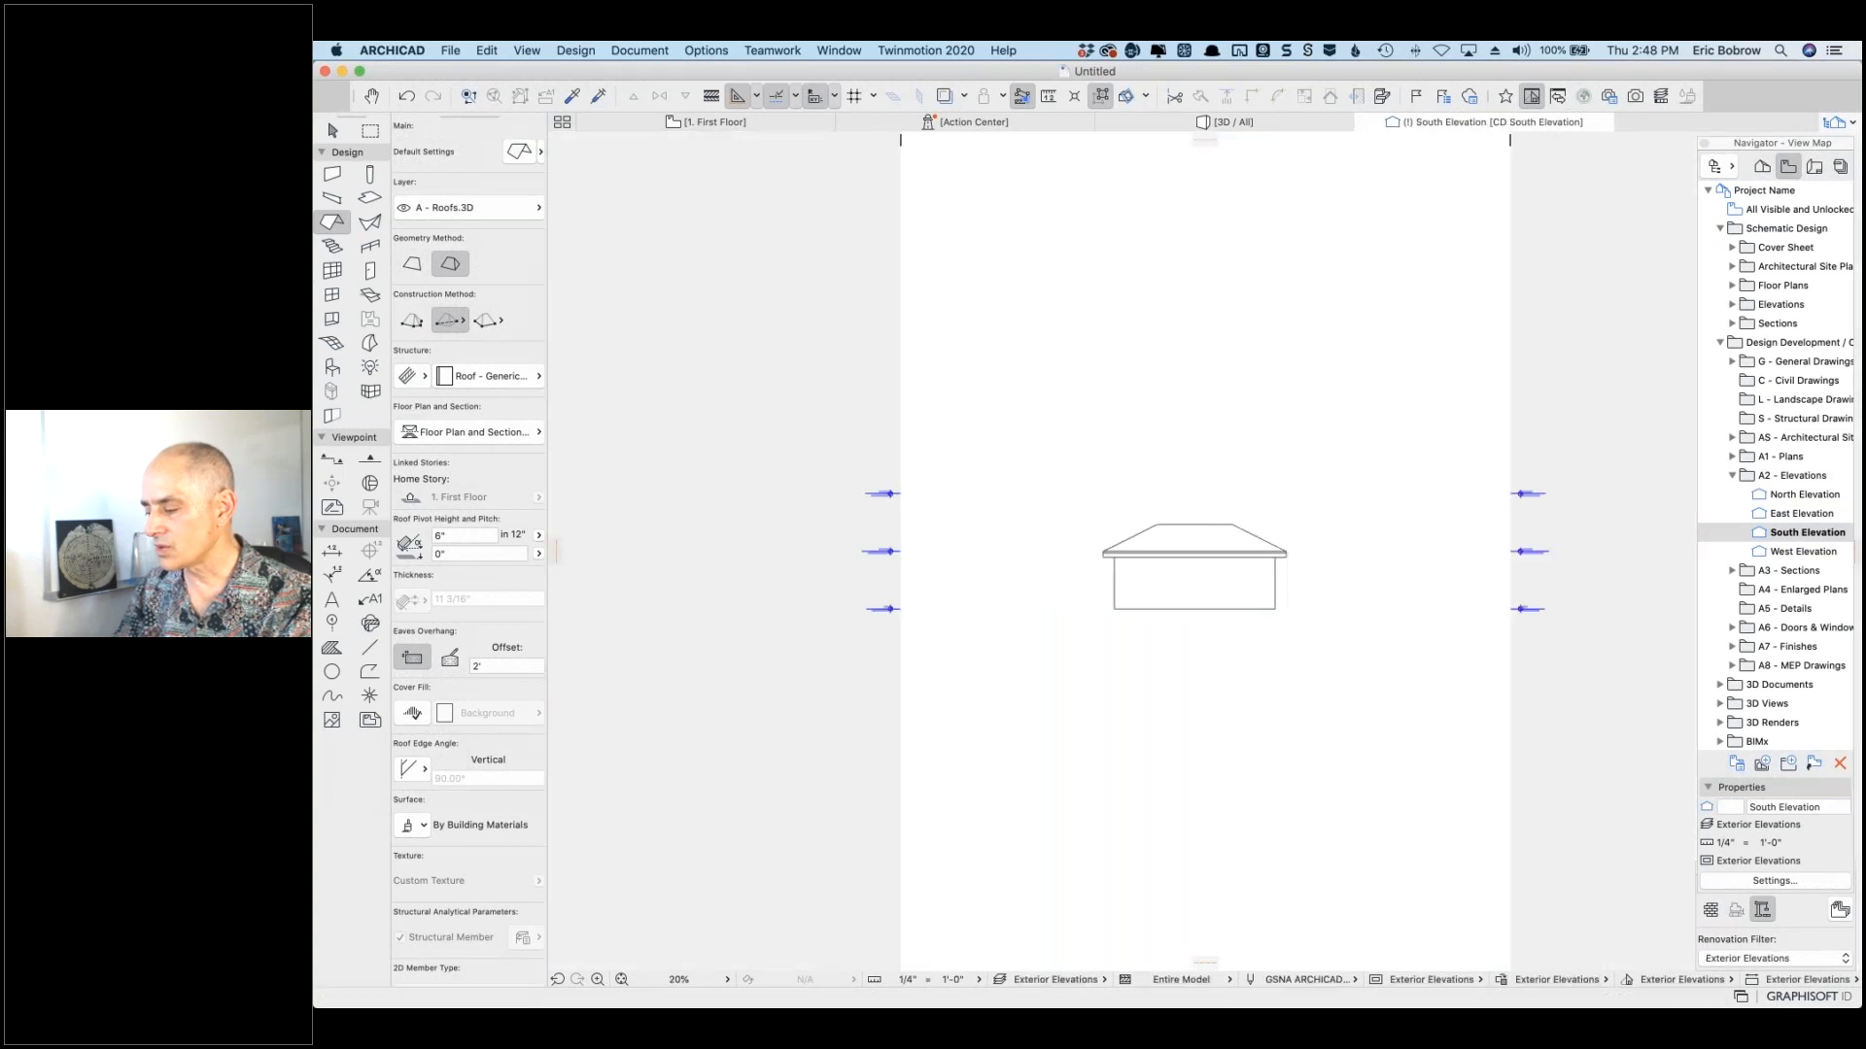
scroll(1248, 548, up, 5)
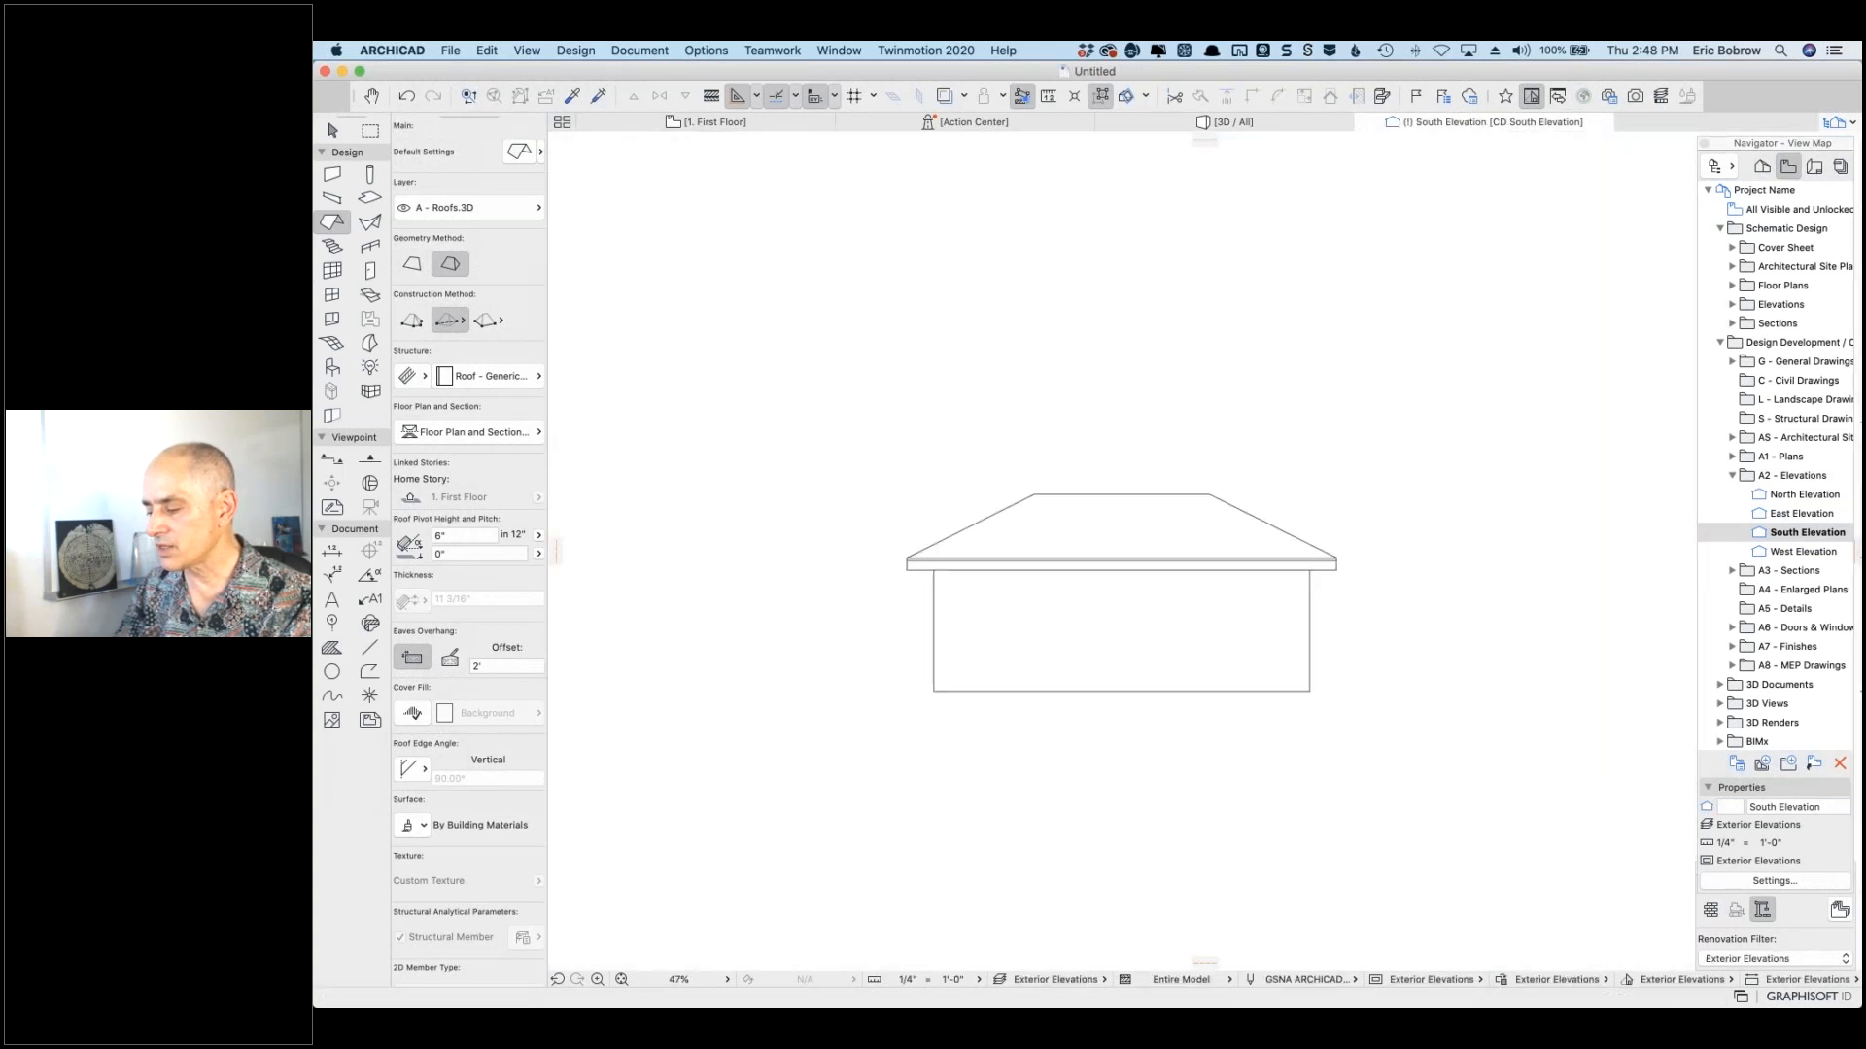
right_click(1390, 423)
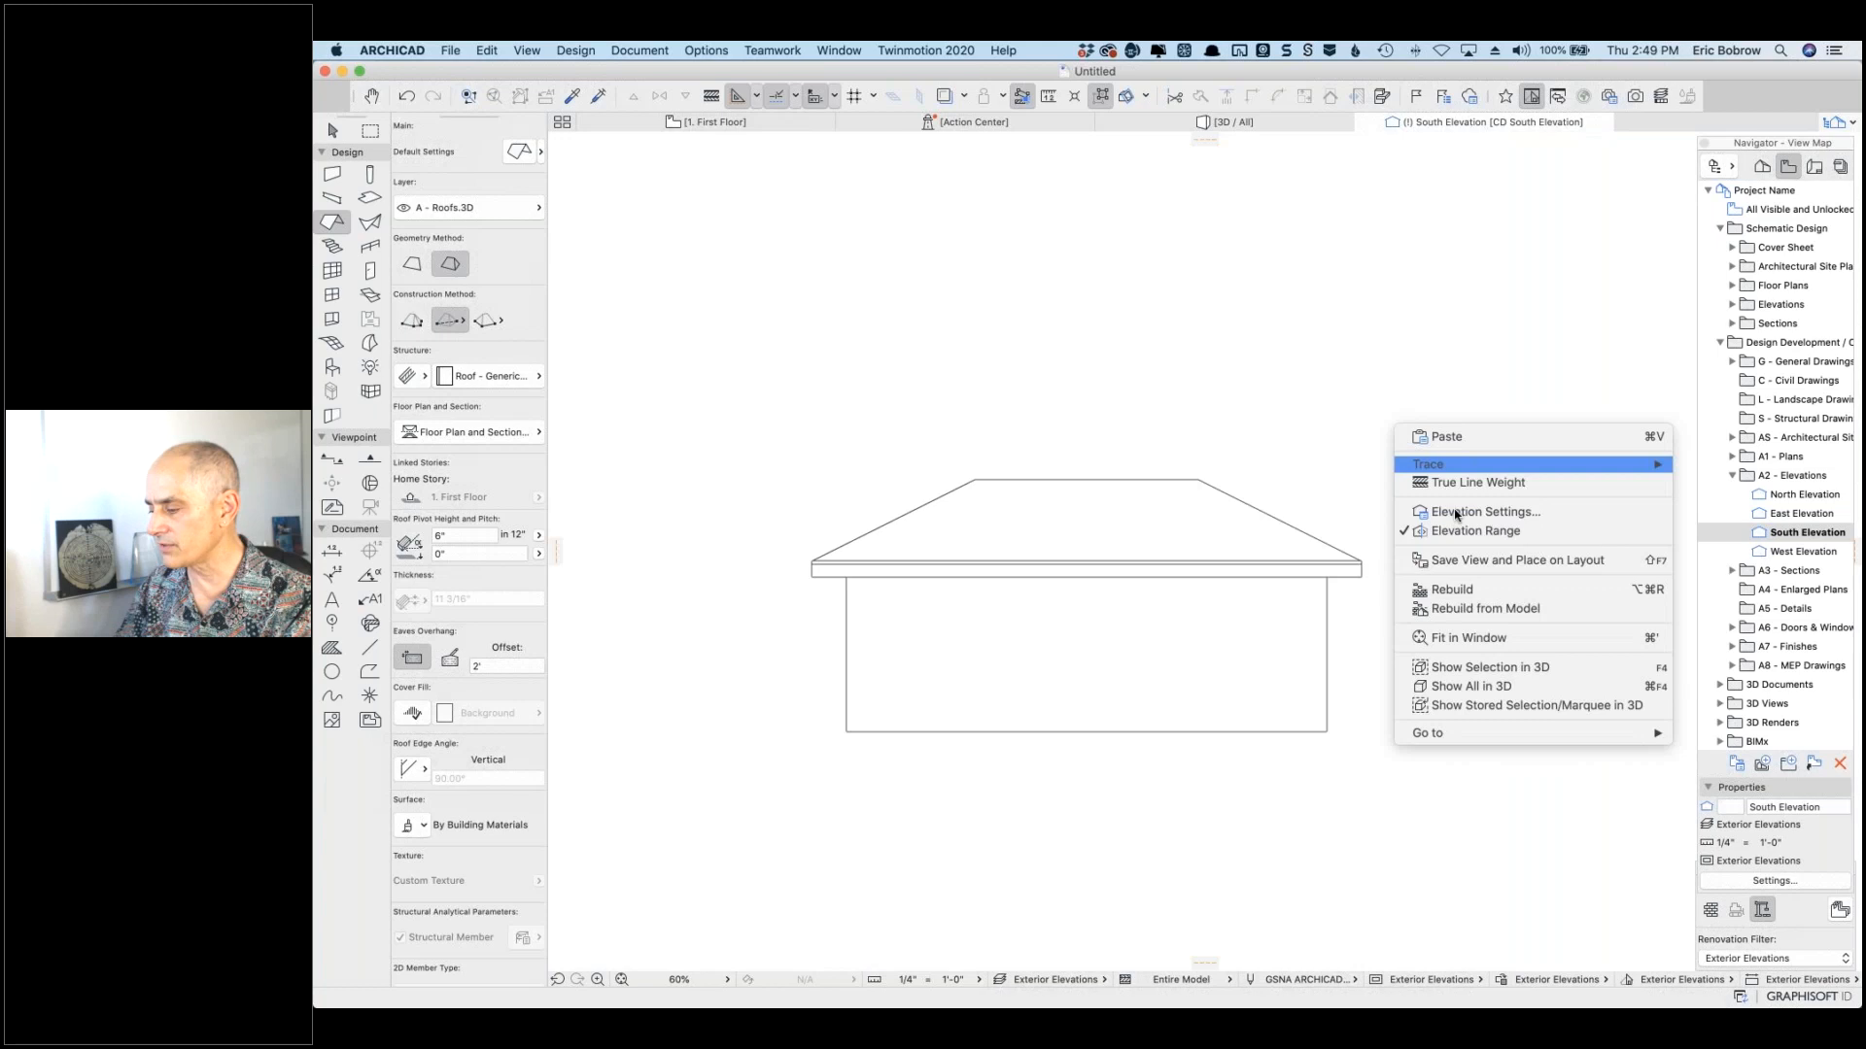
Step: Turn on sun shadows in Model Display with a 25% solid Shadow Polygons fill
click(1458, 513)
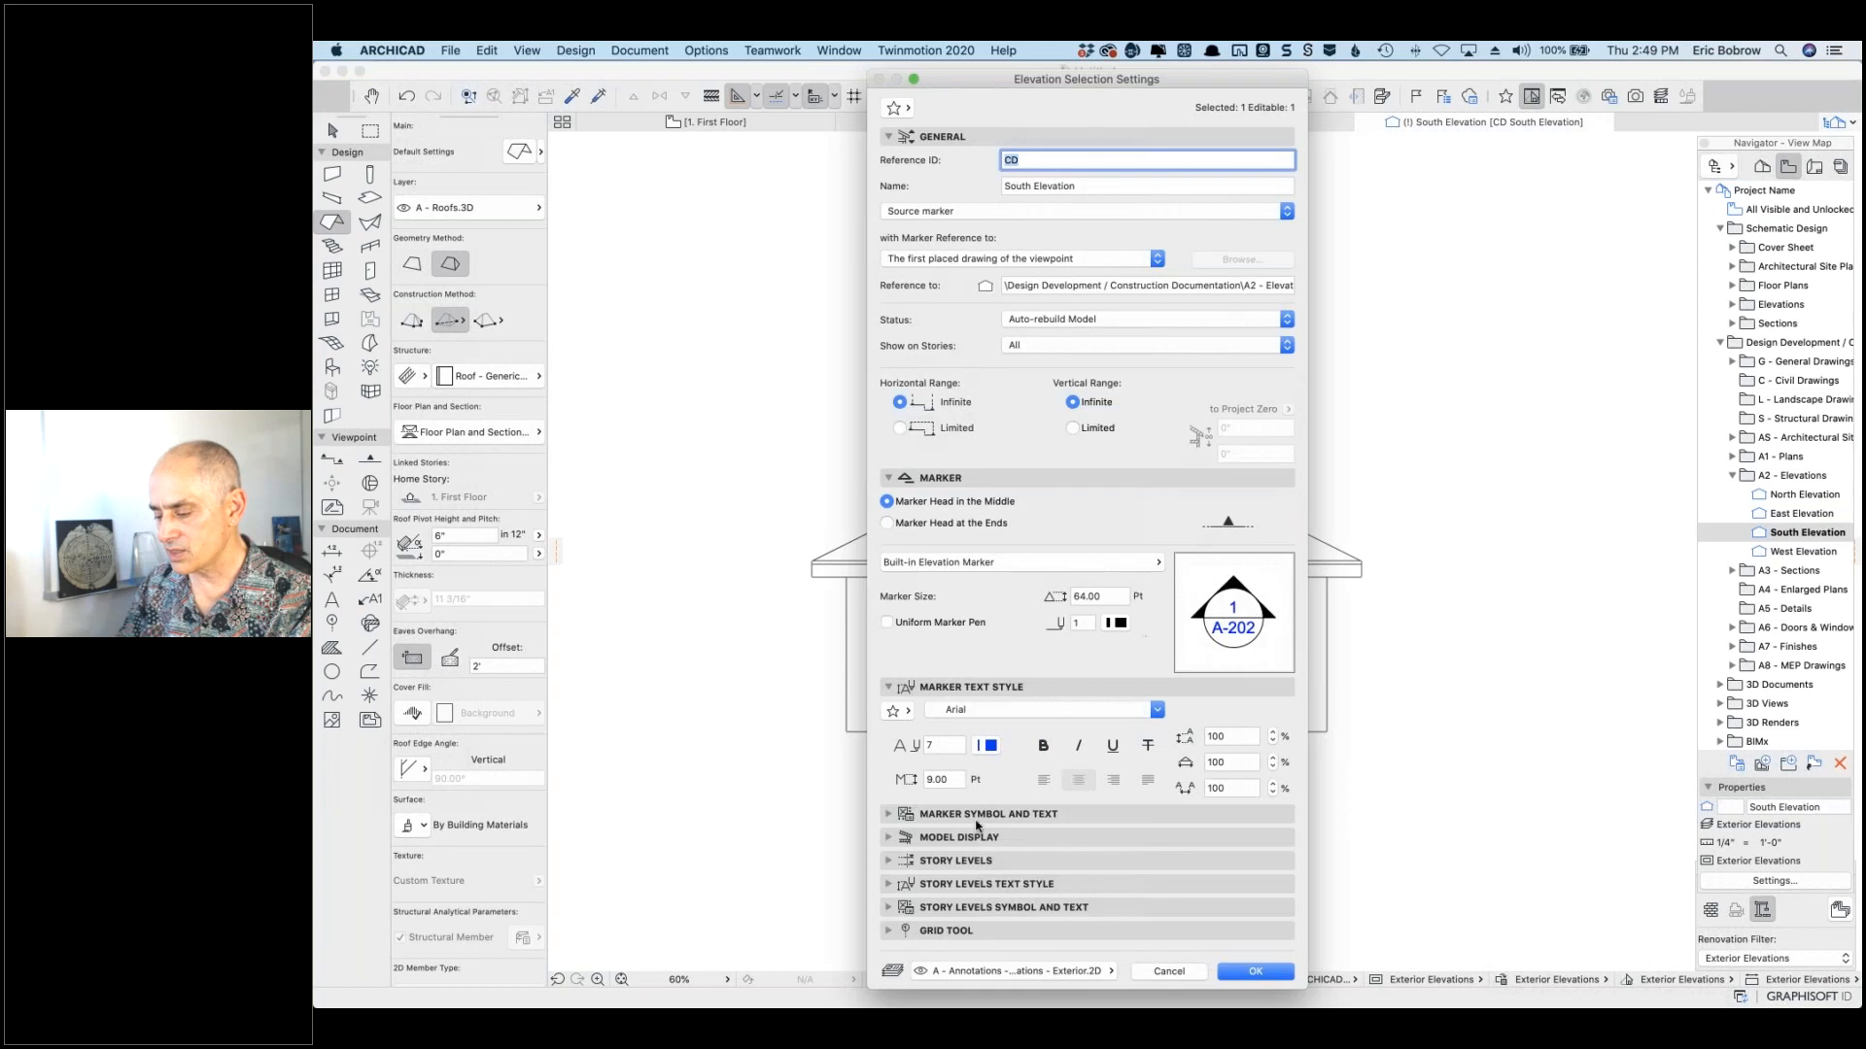
click(890, 838)
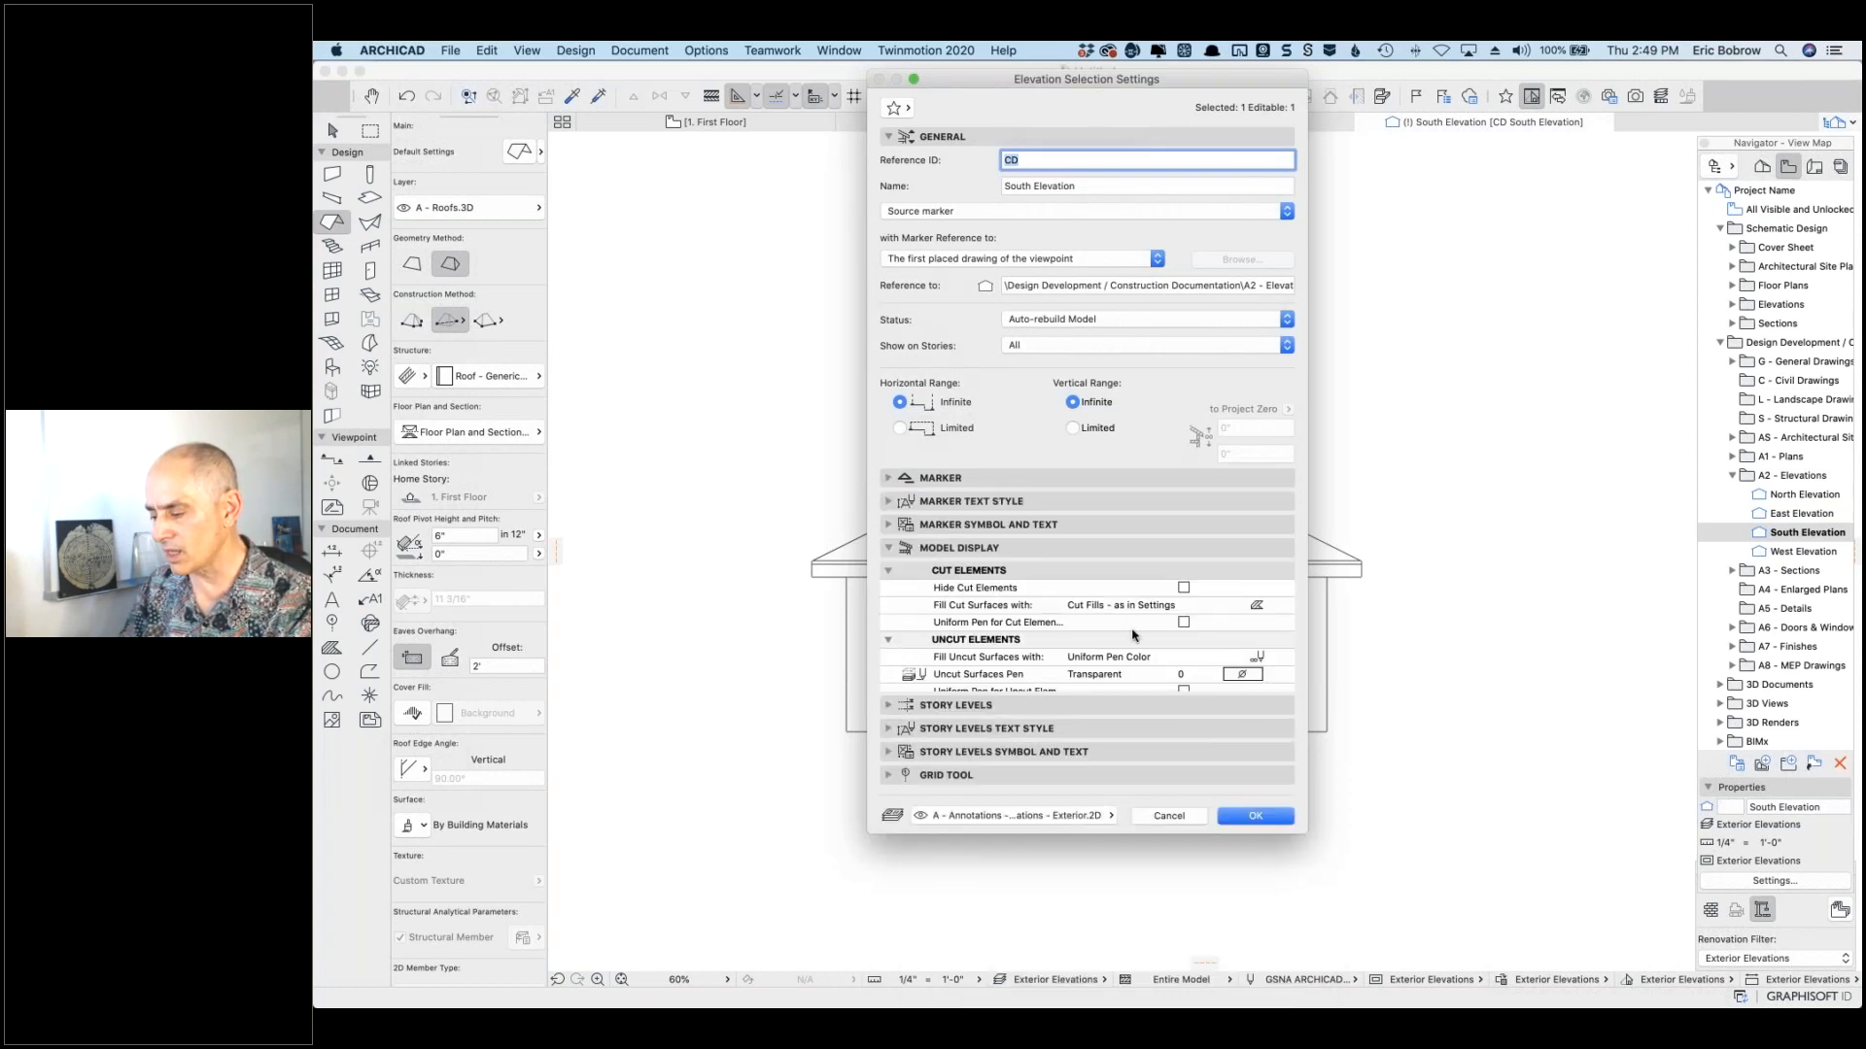
scroll(1183, 659, down, 5)
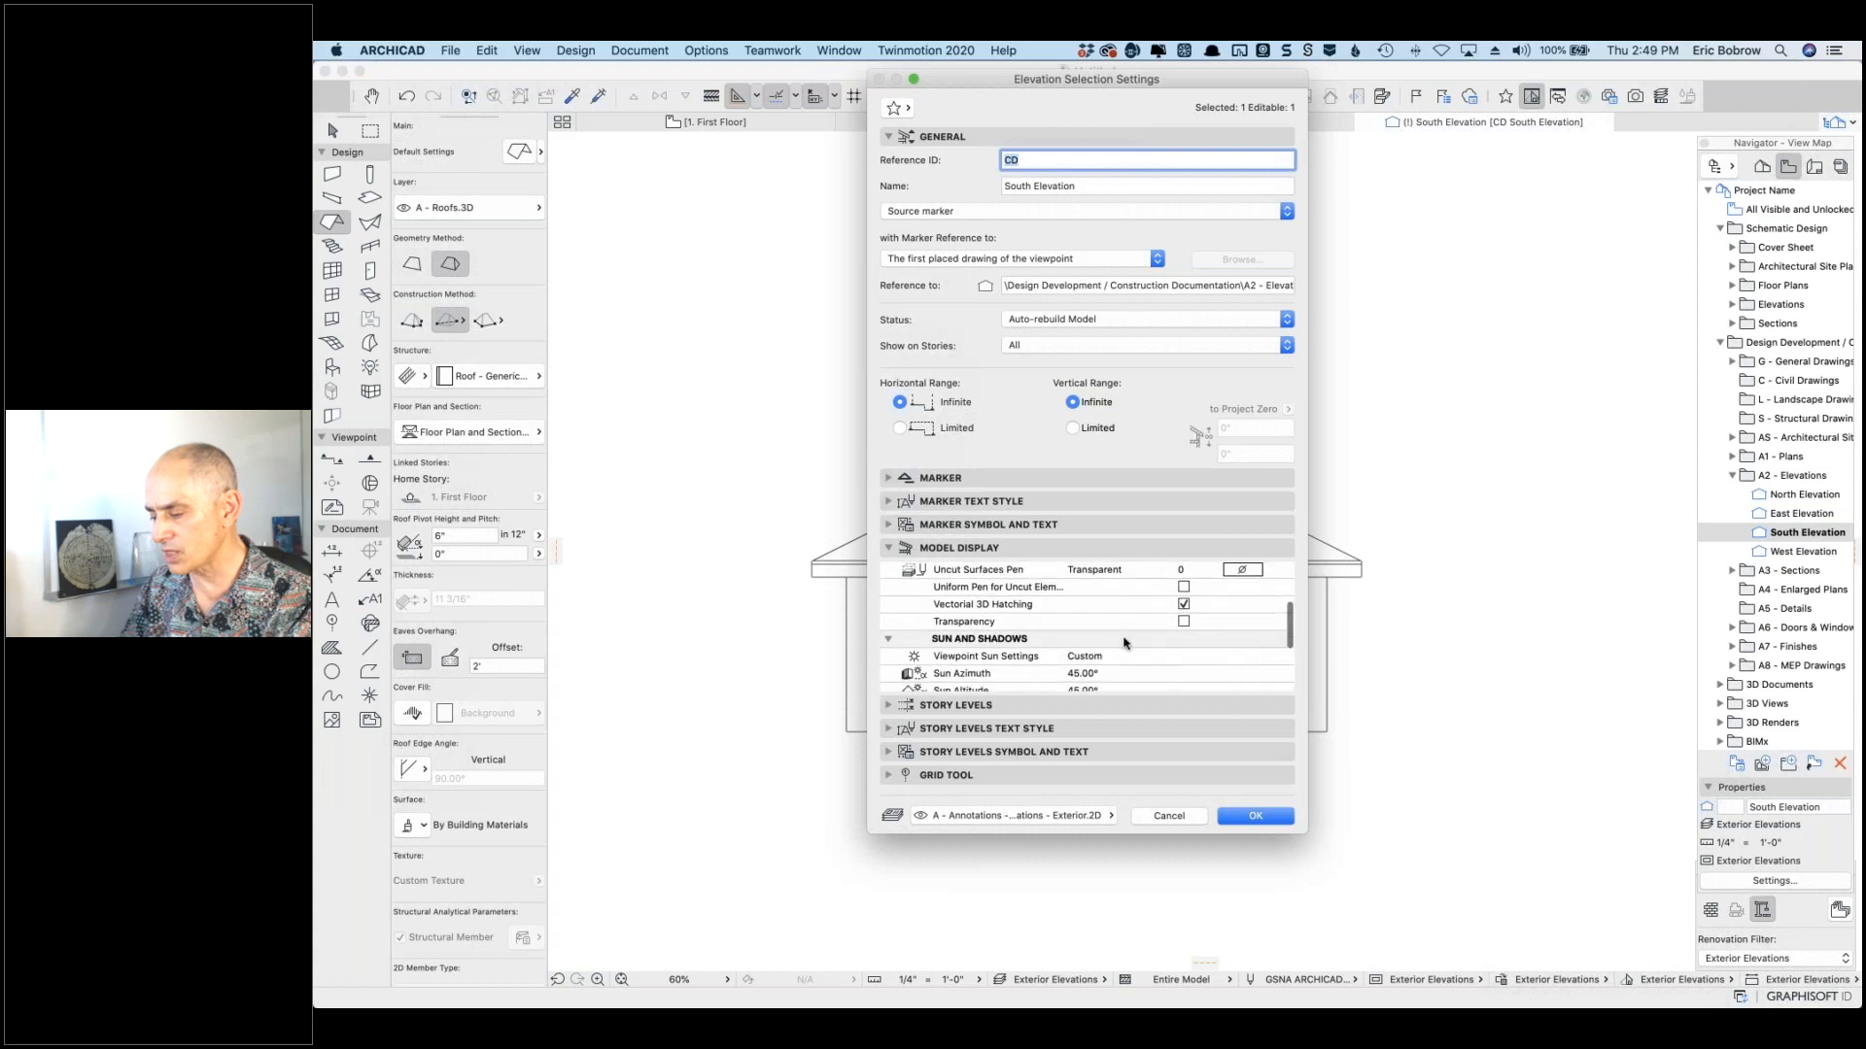
scroll(1173, 632, down, 3)
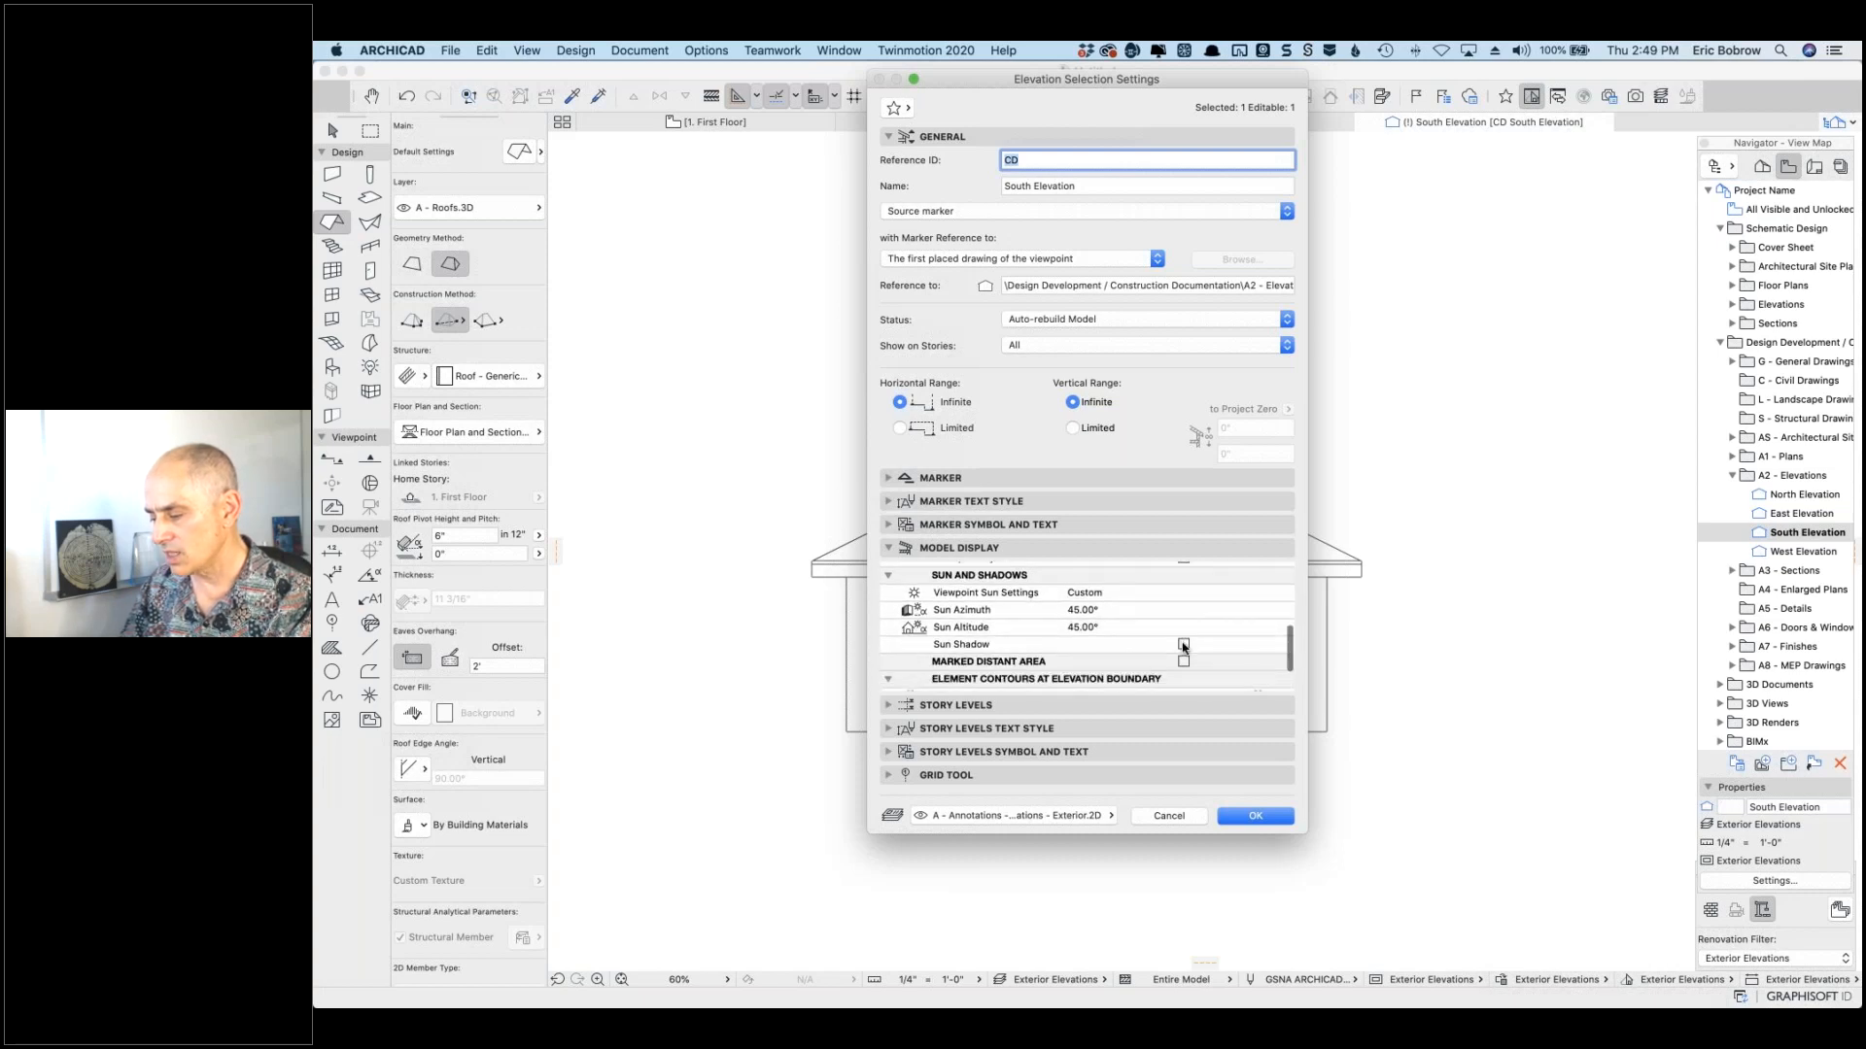
click(1213, 653)
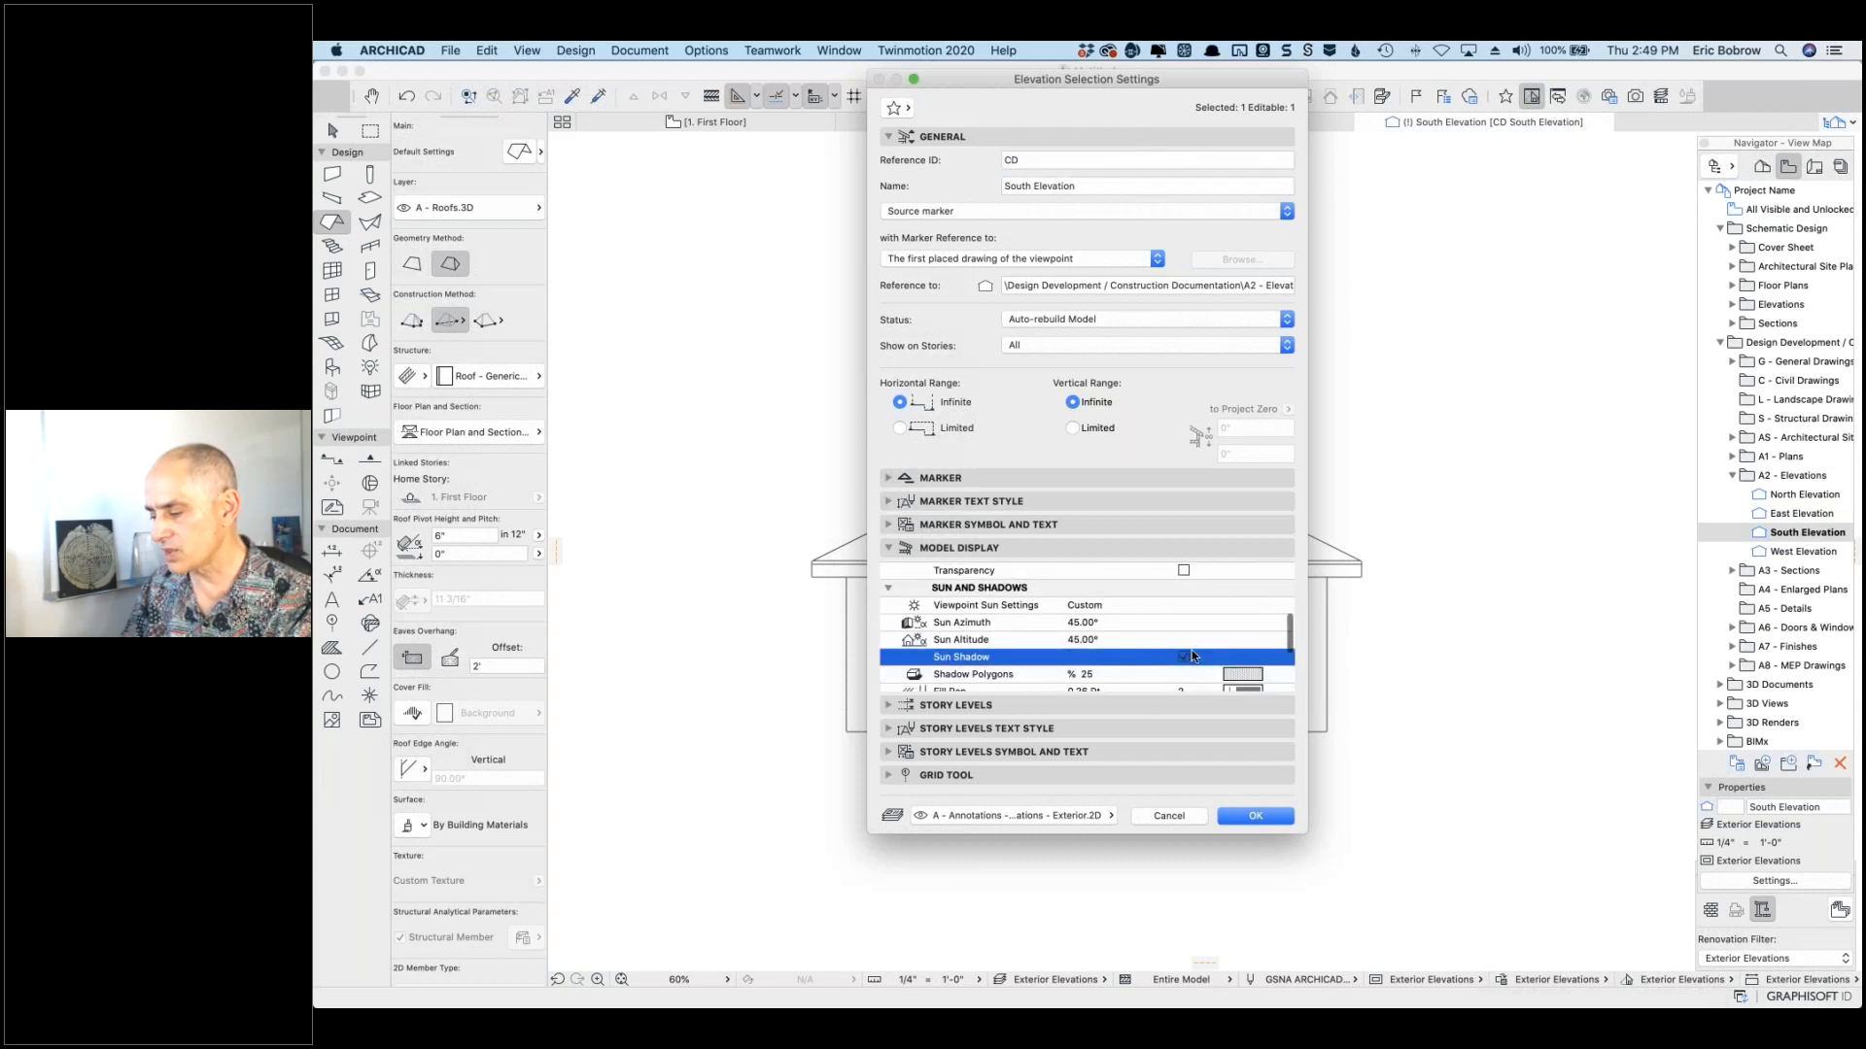
scroll(1108, 641, down, 3)
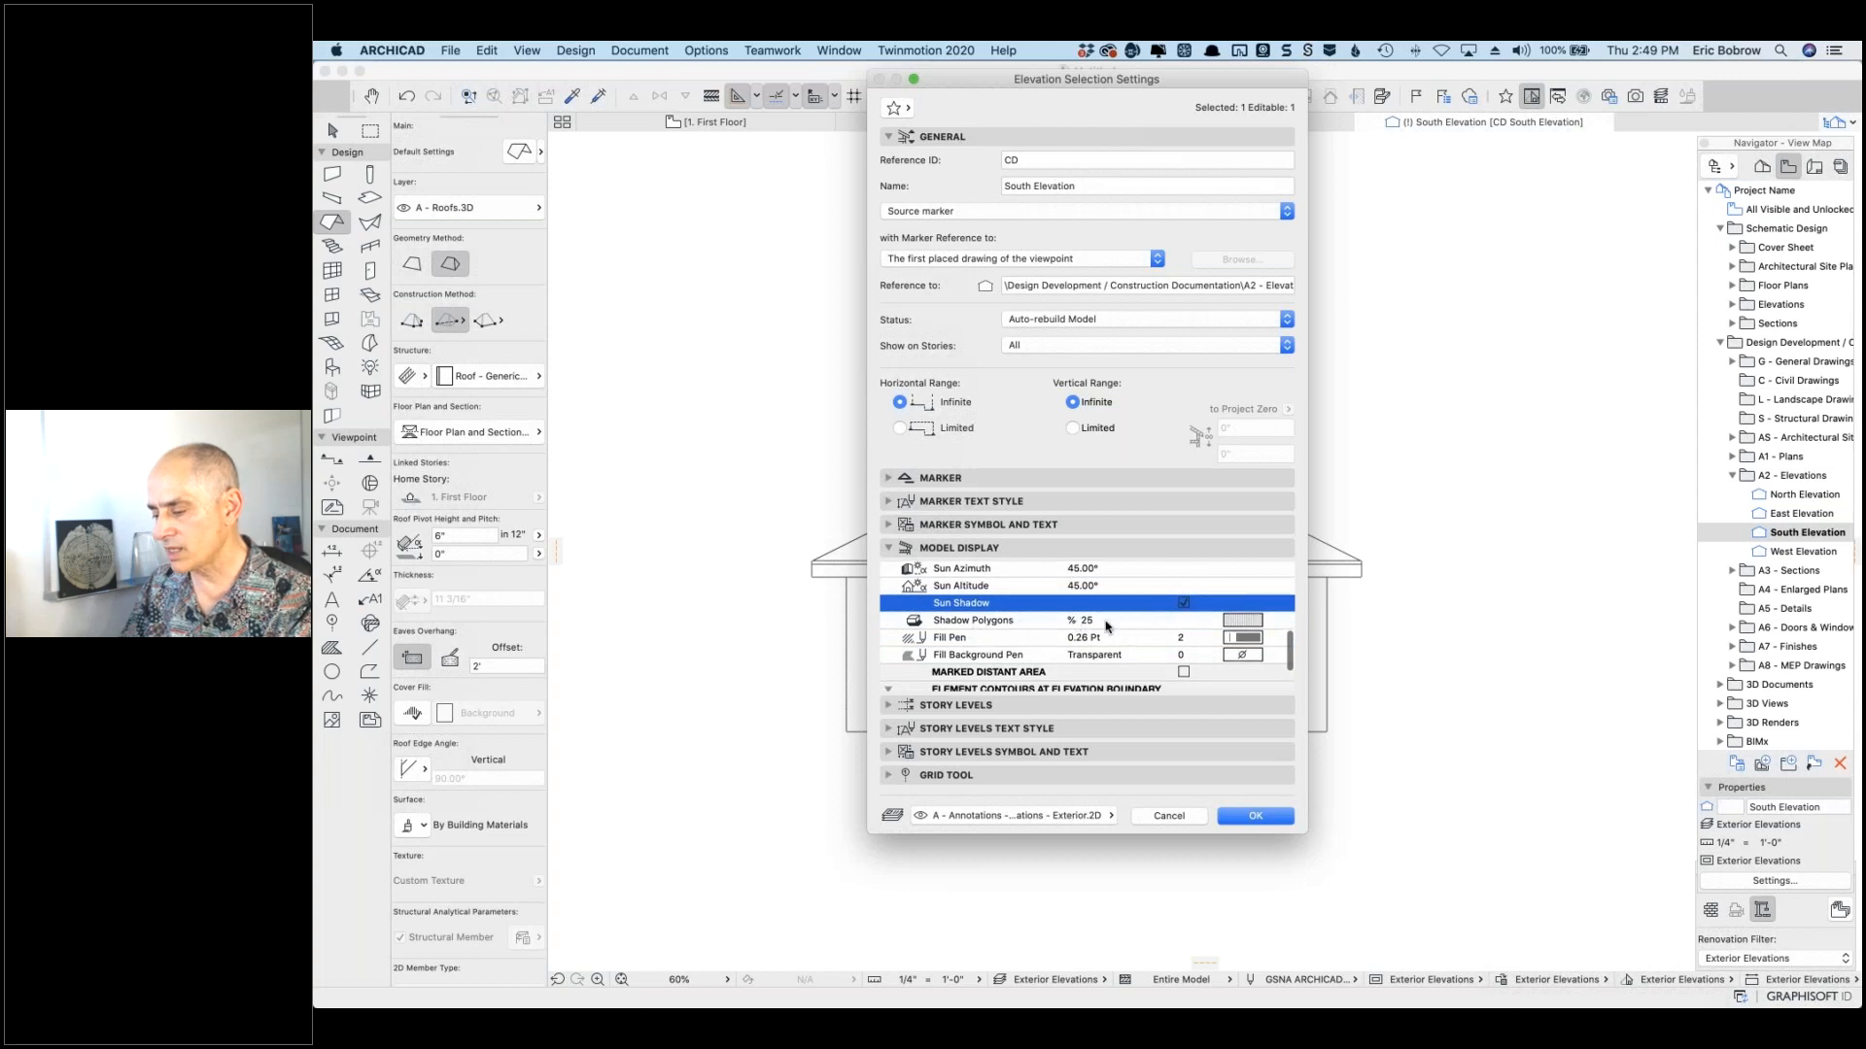
click(1252, 621)
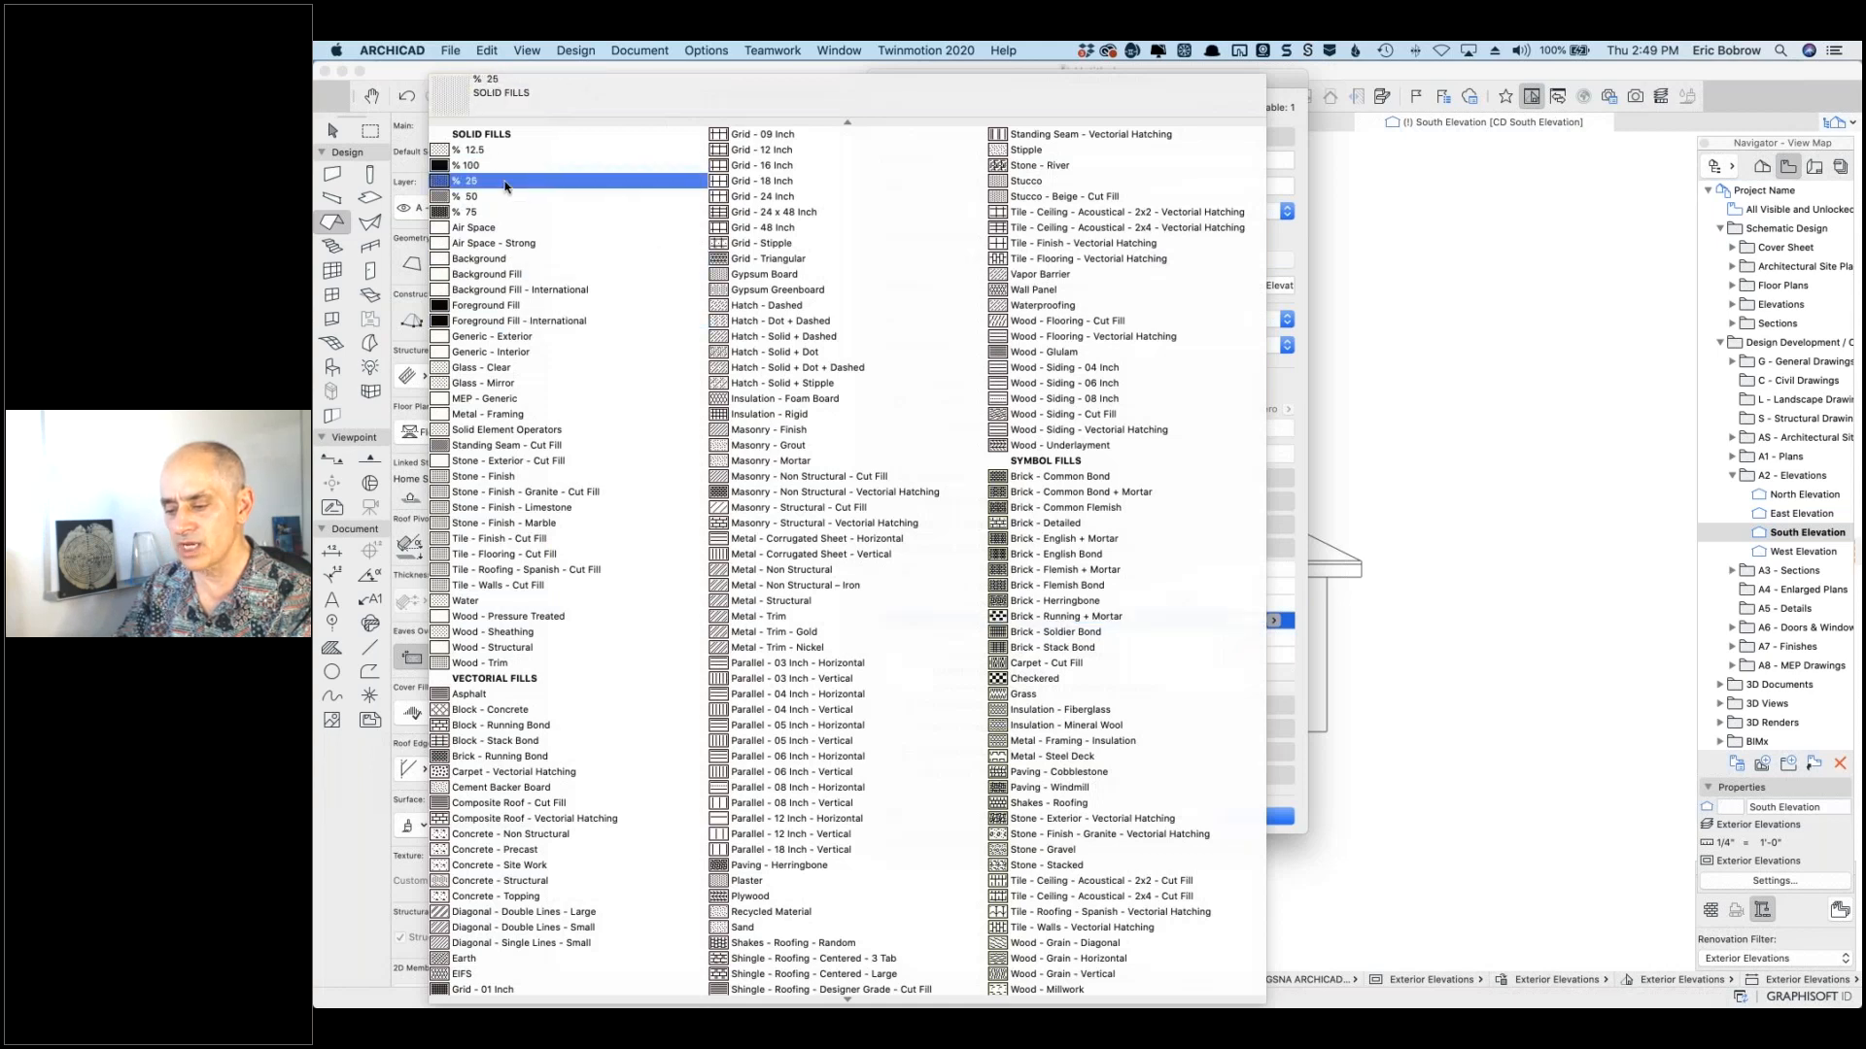
key(w)
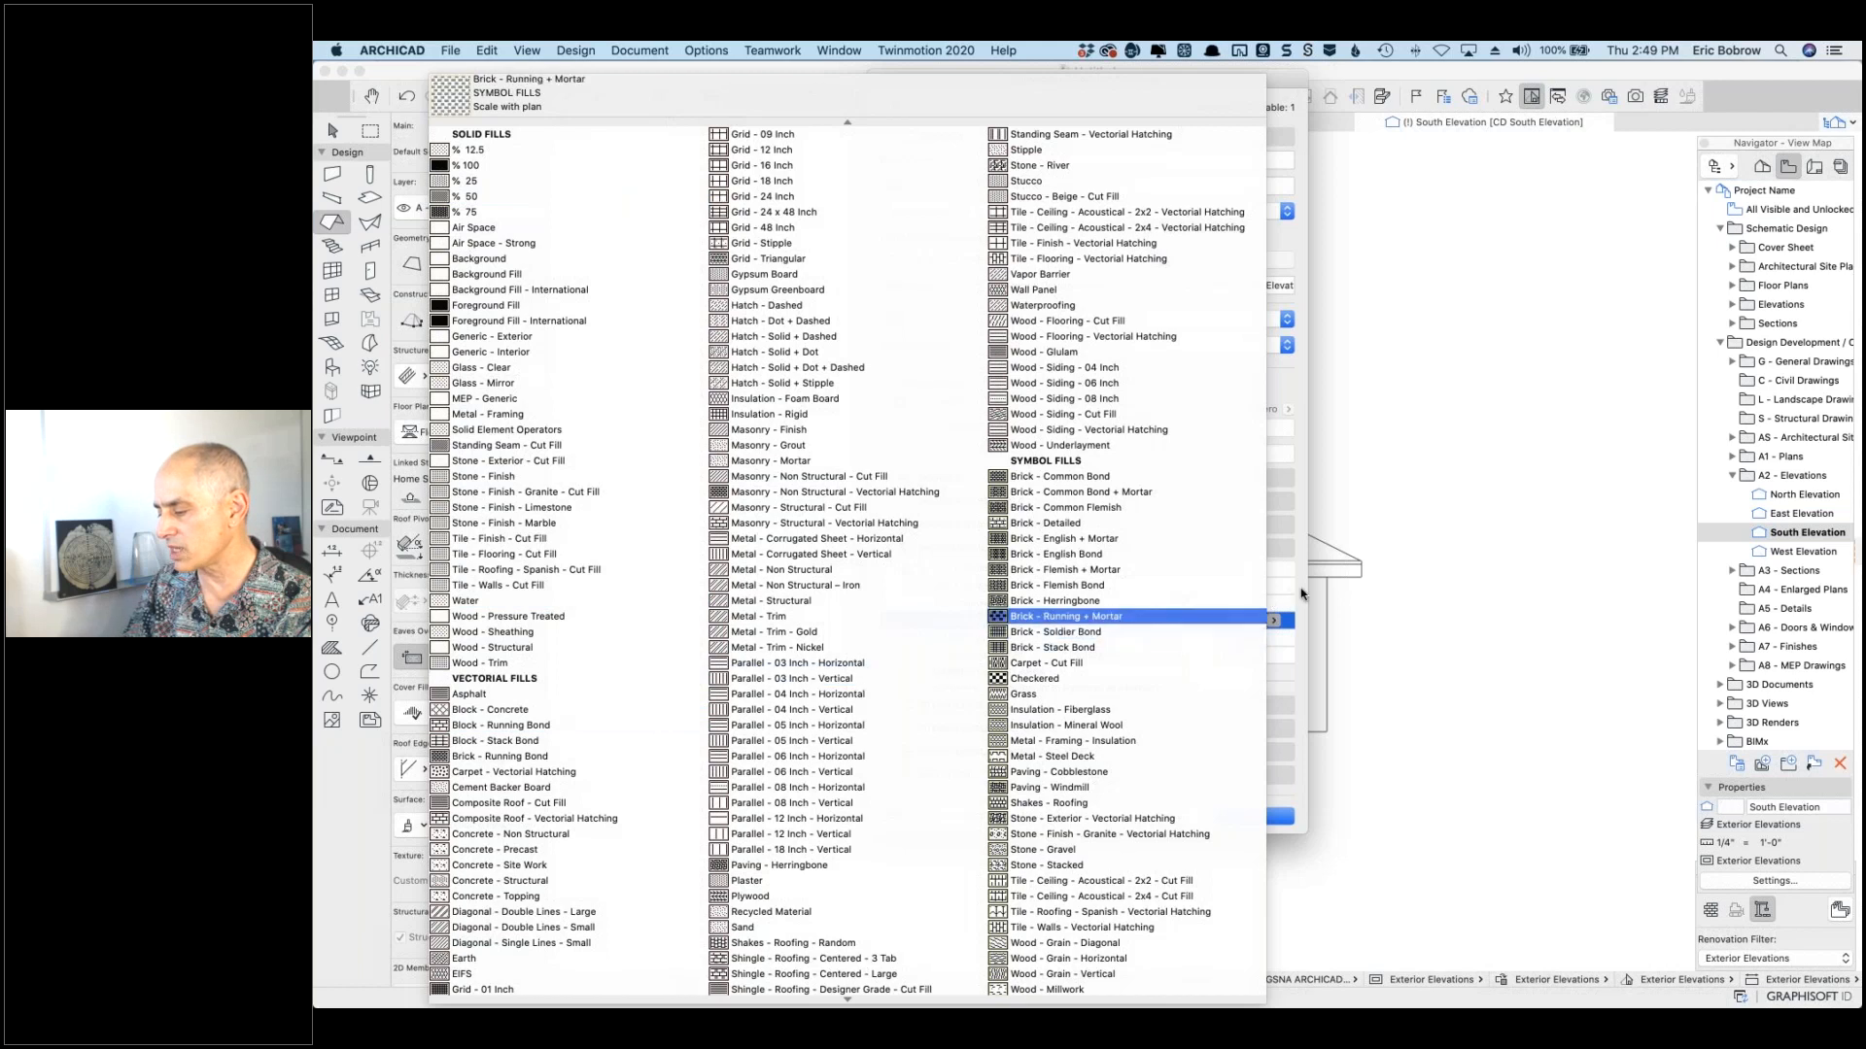
key(Escape)
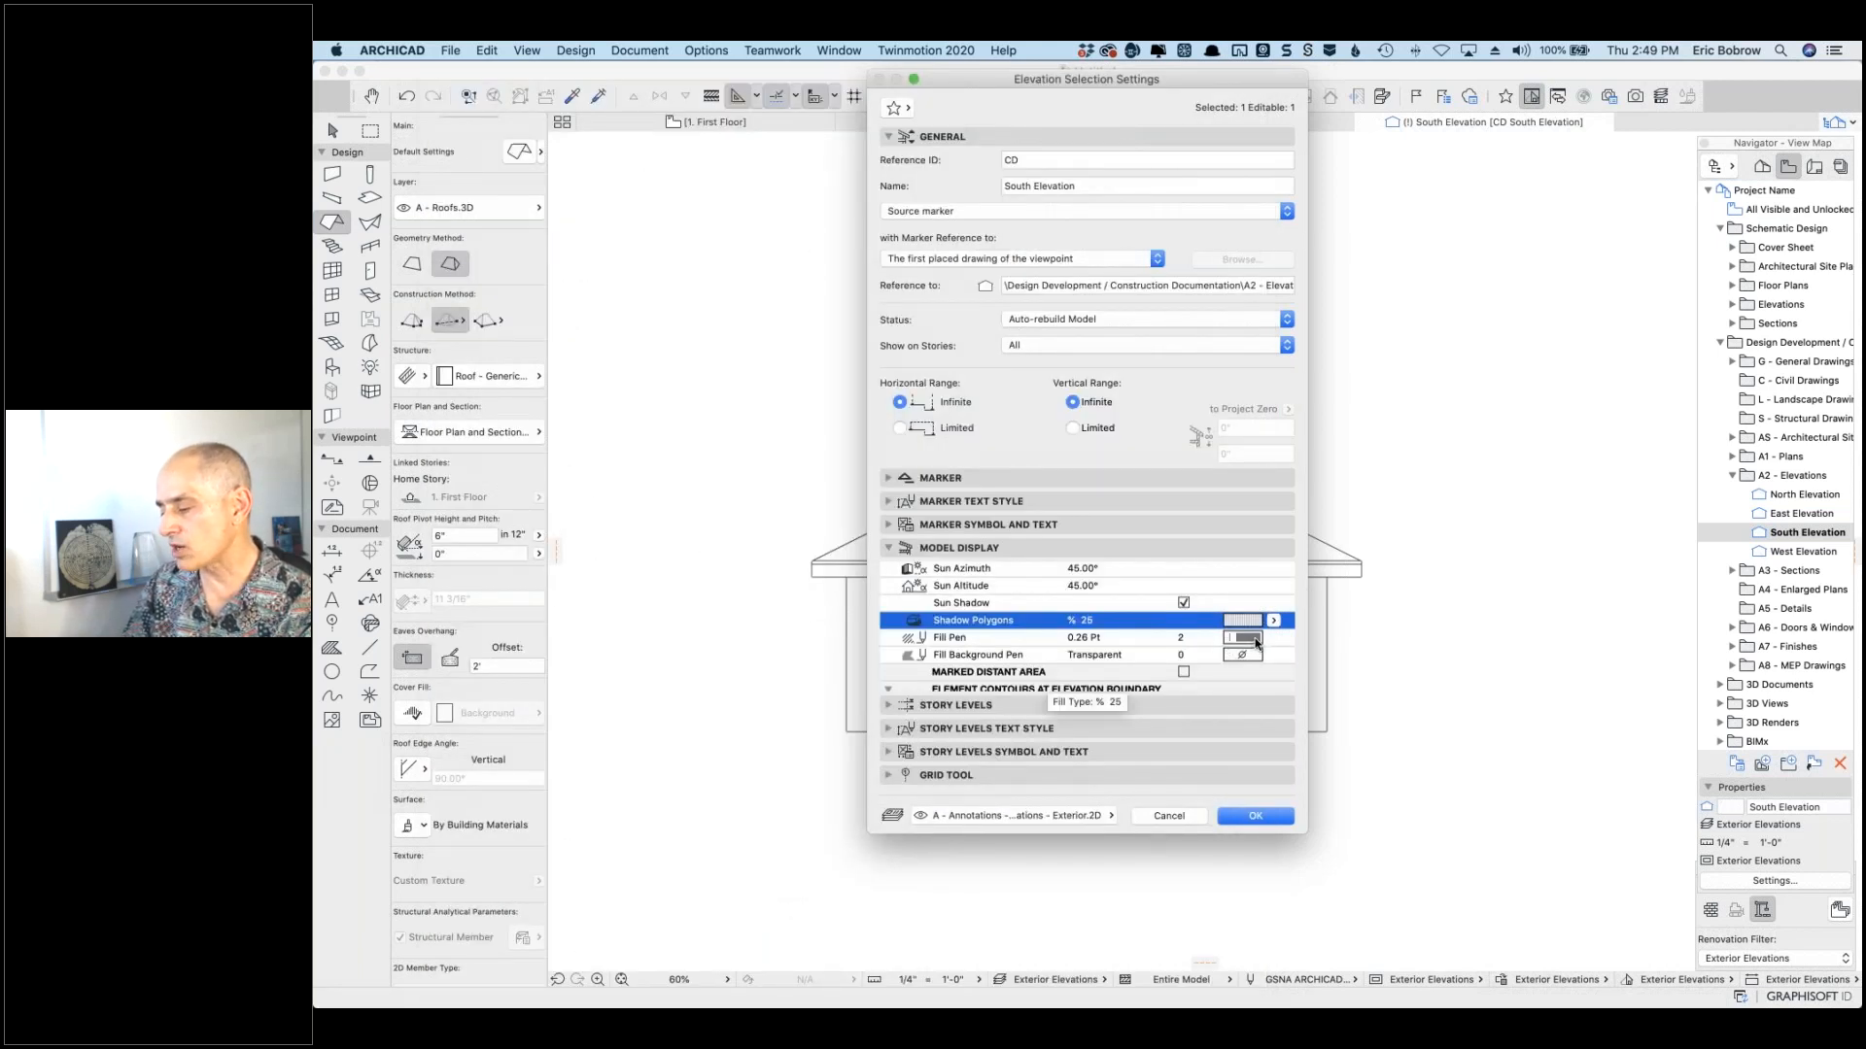
click(1255, 817)
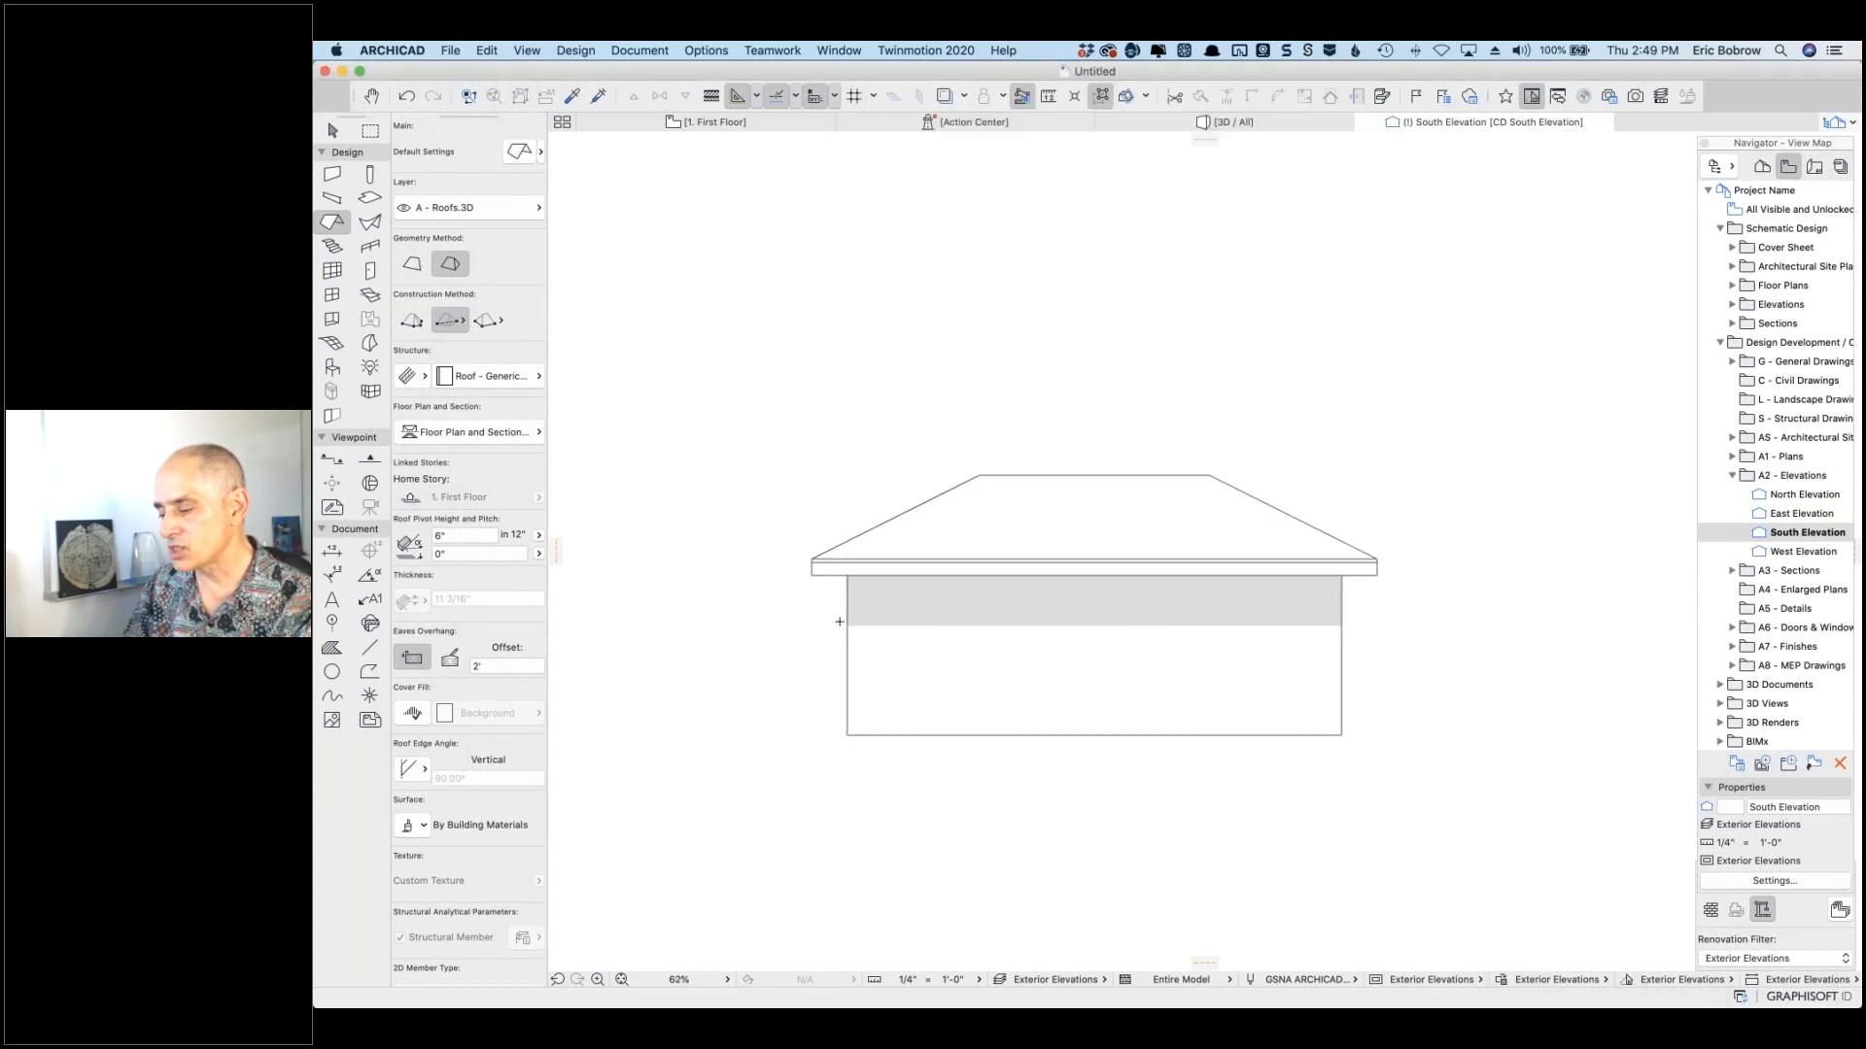
scroll(841, 618, up, 10)
scroll(1083, 632, down, 5)
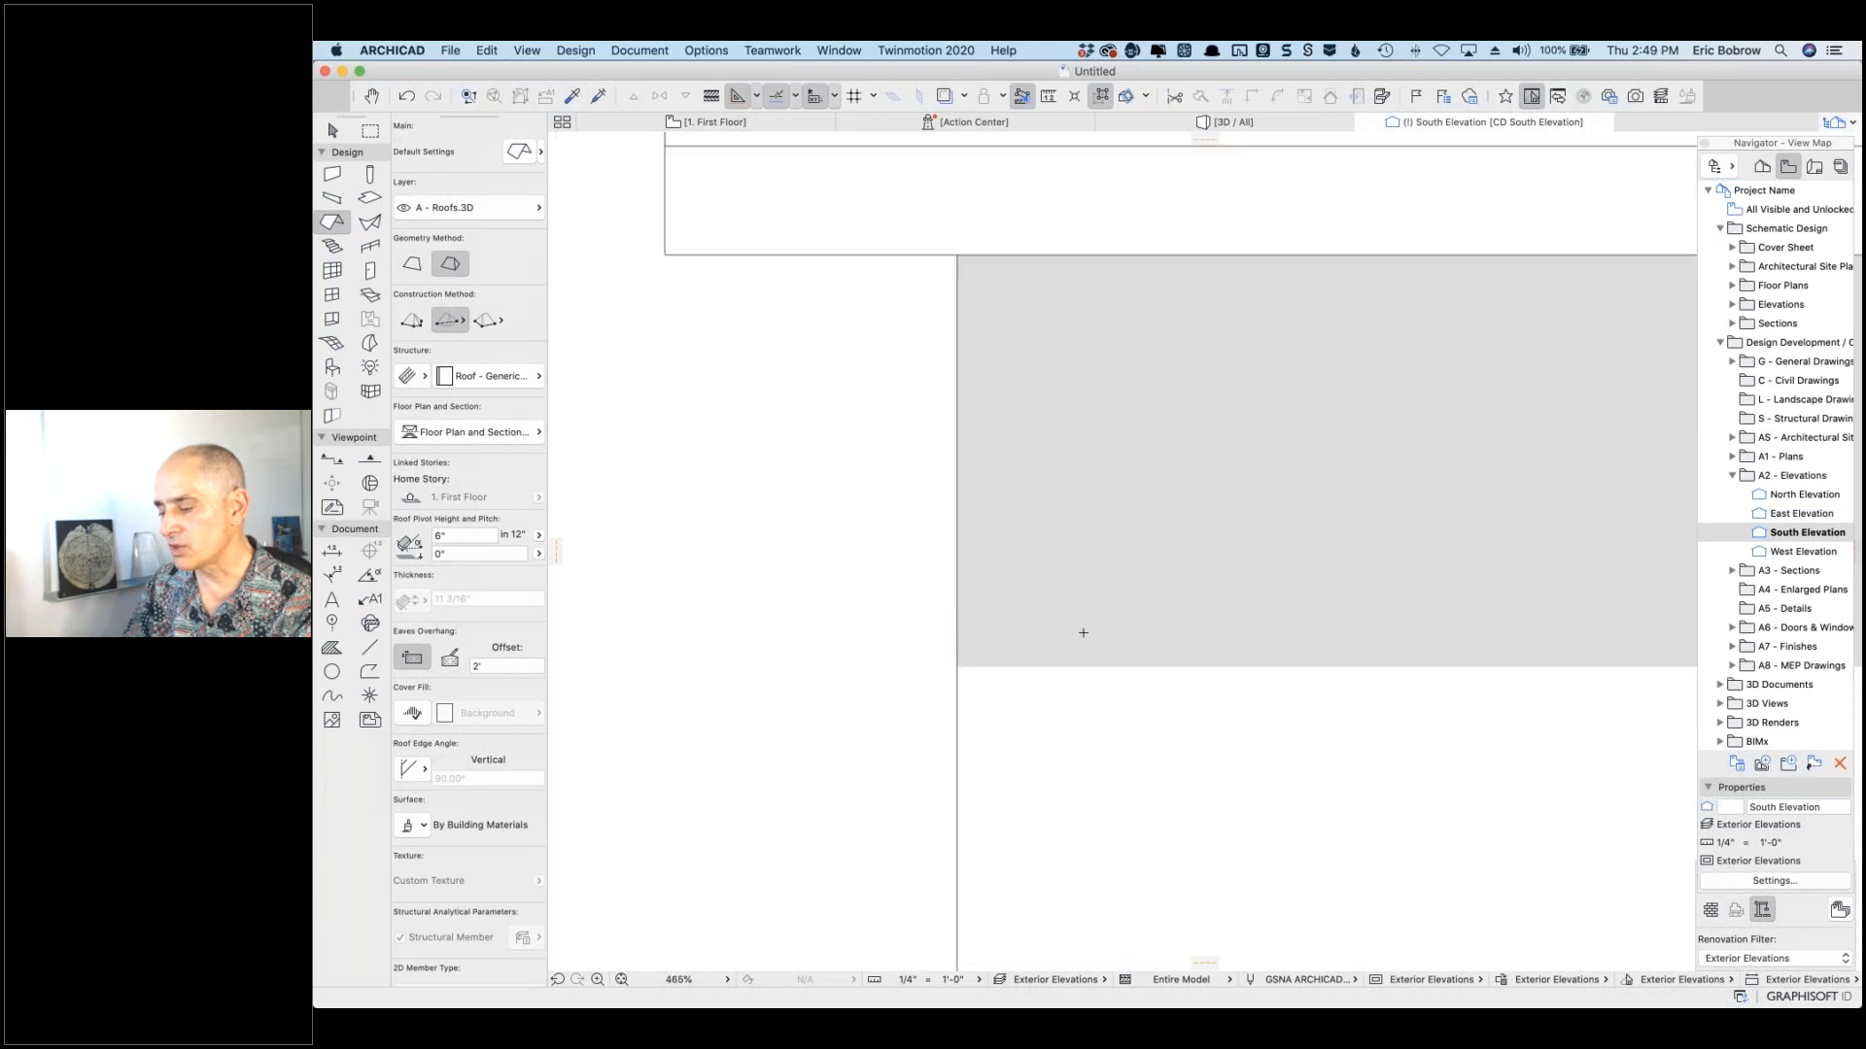
Step: In Elevation Settings, set the Shadow Polygons fill to Diagonal - Single Lines - Small and apply
right_click(793, 470)
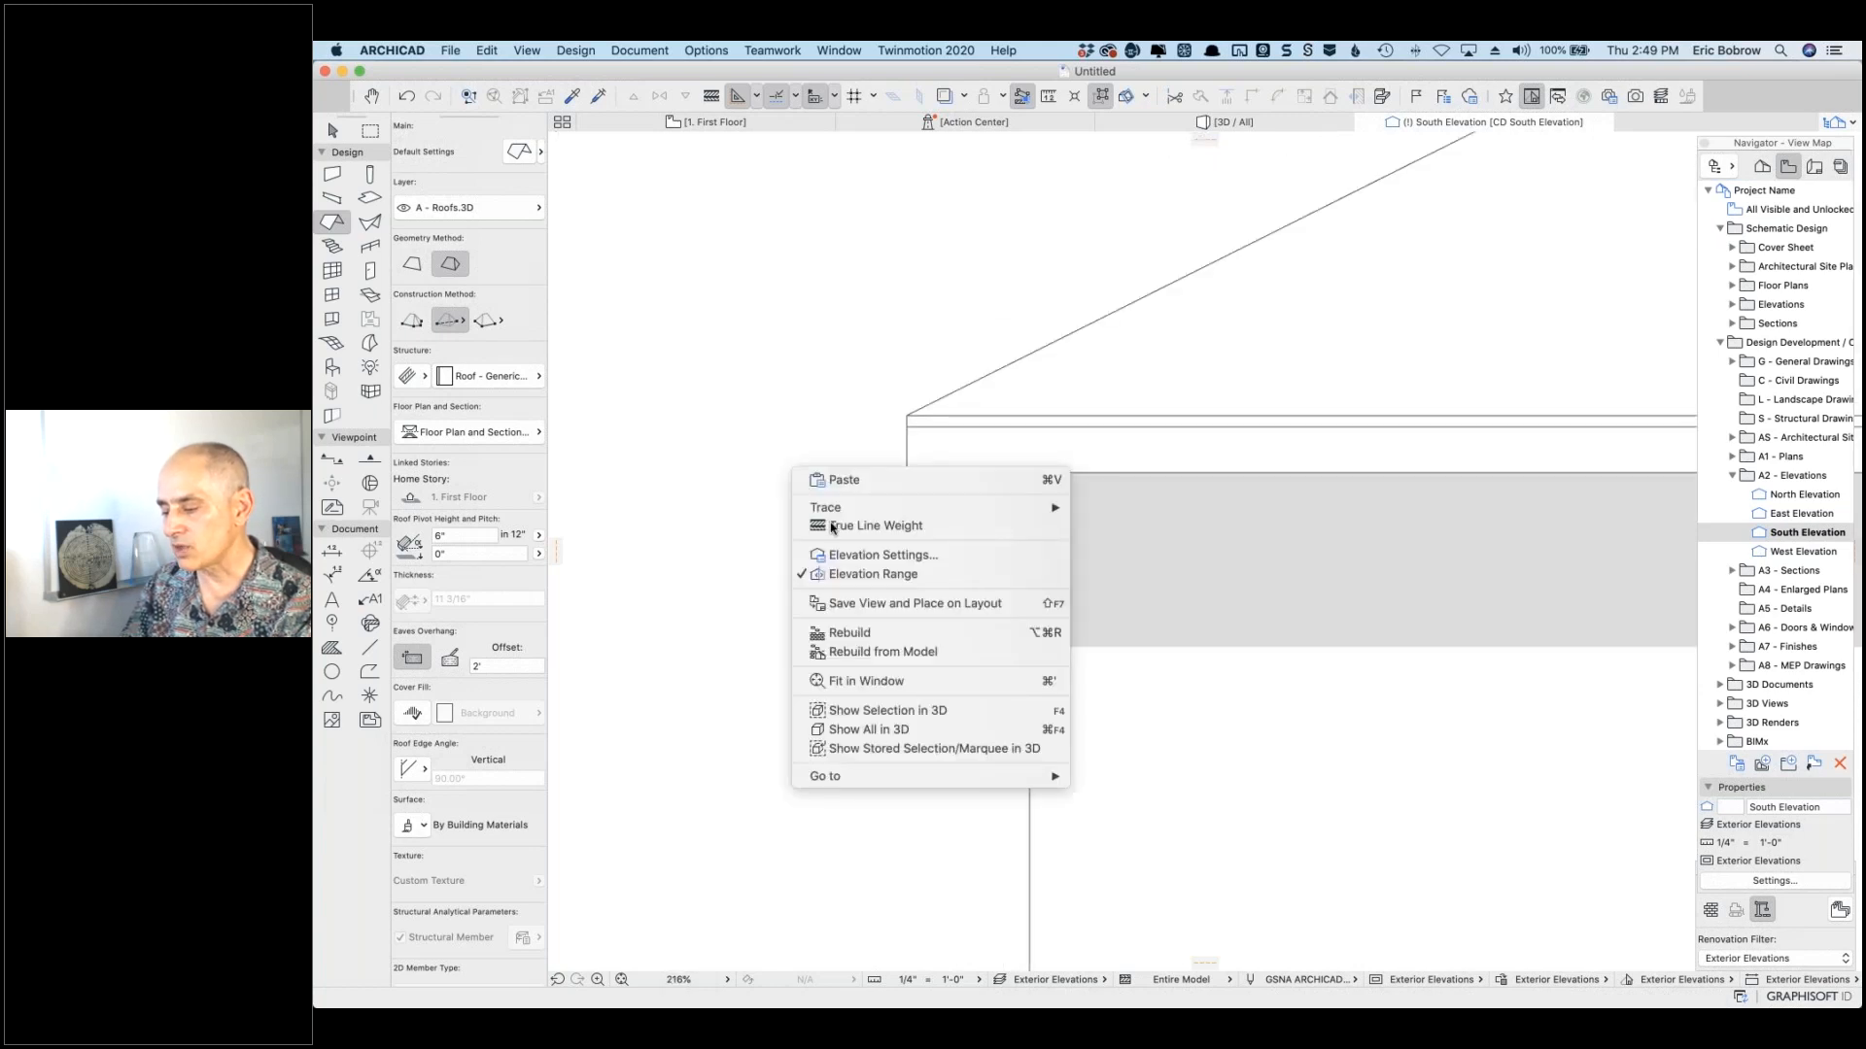
click(843, 554)
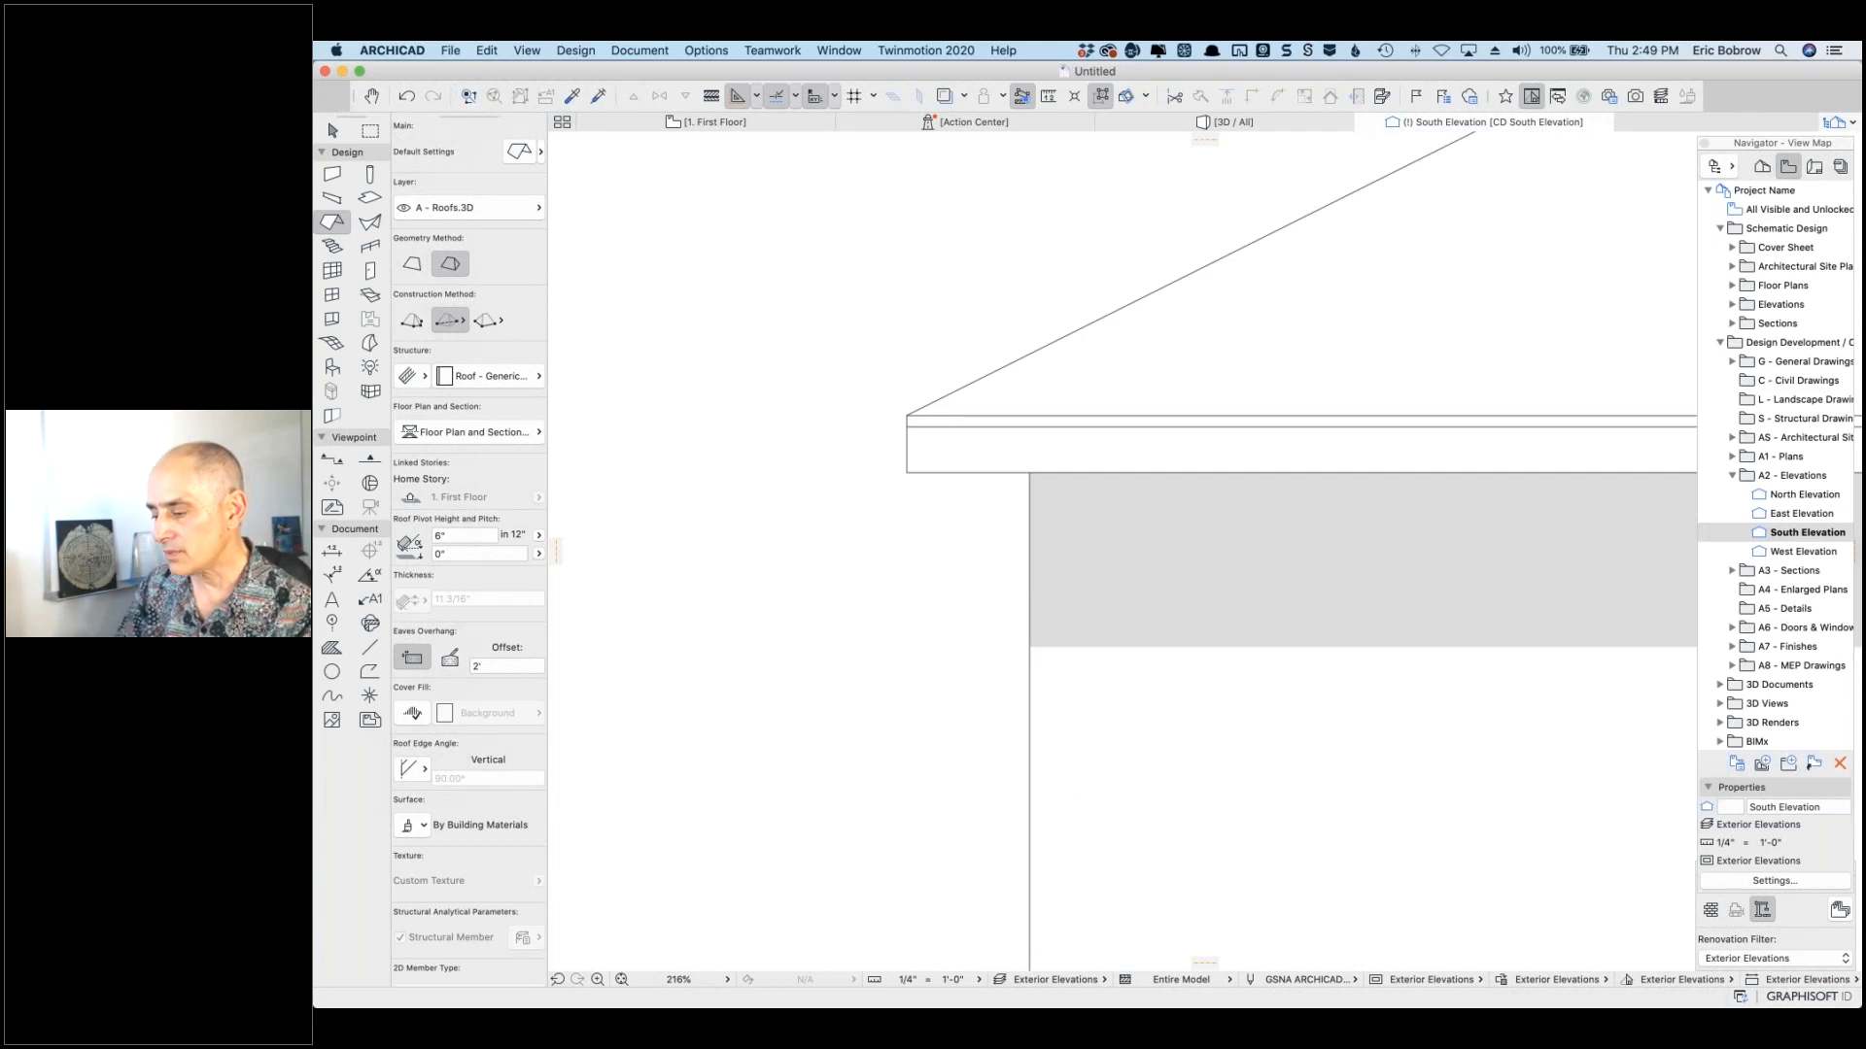
scroll(1227, 685, down, 4)
scroll(1230, 683, down, 2)
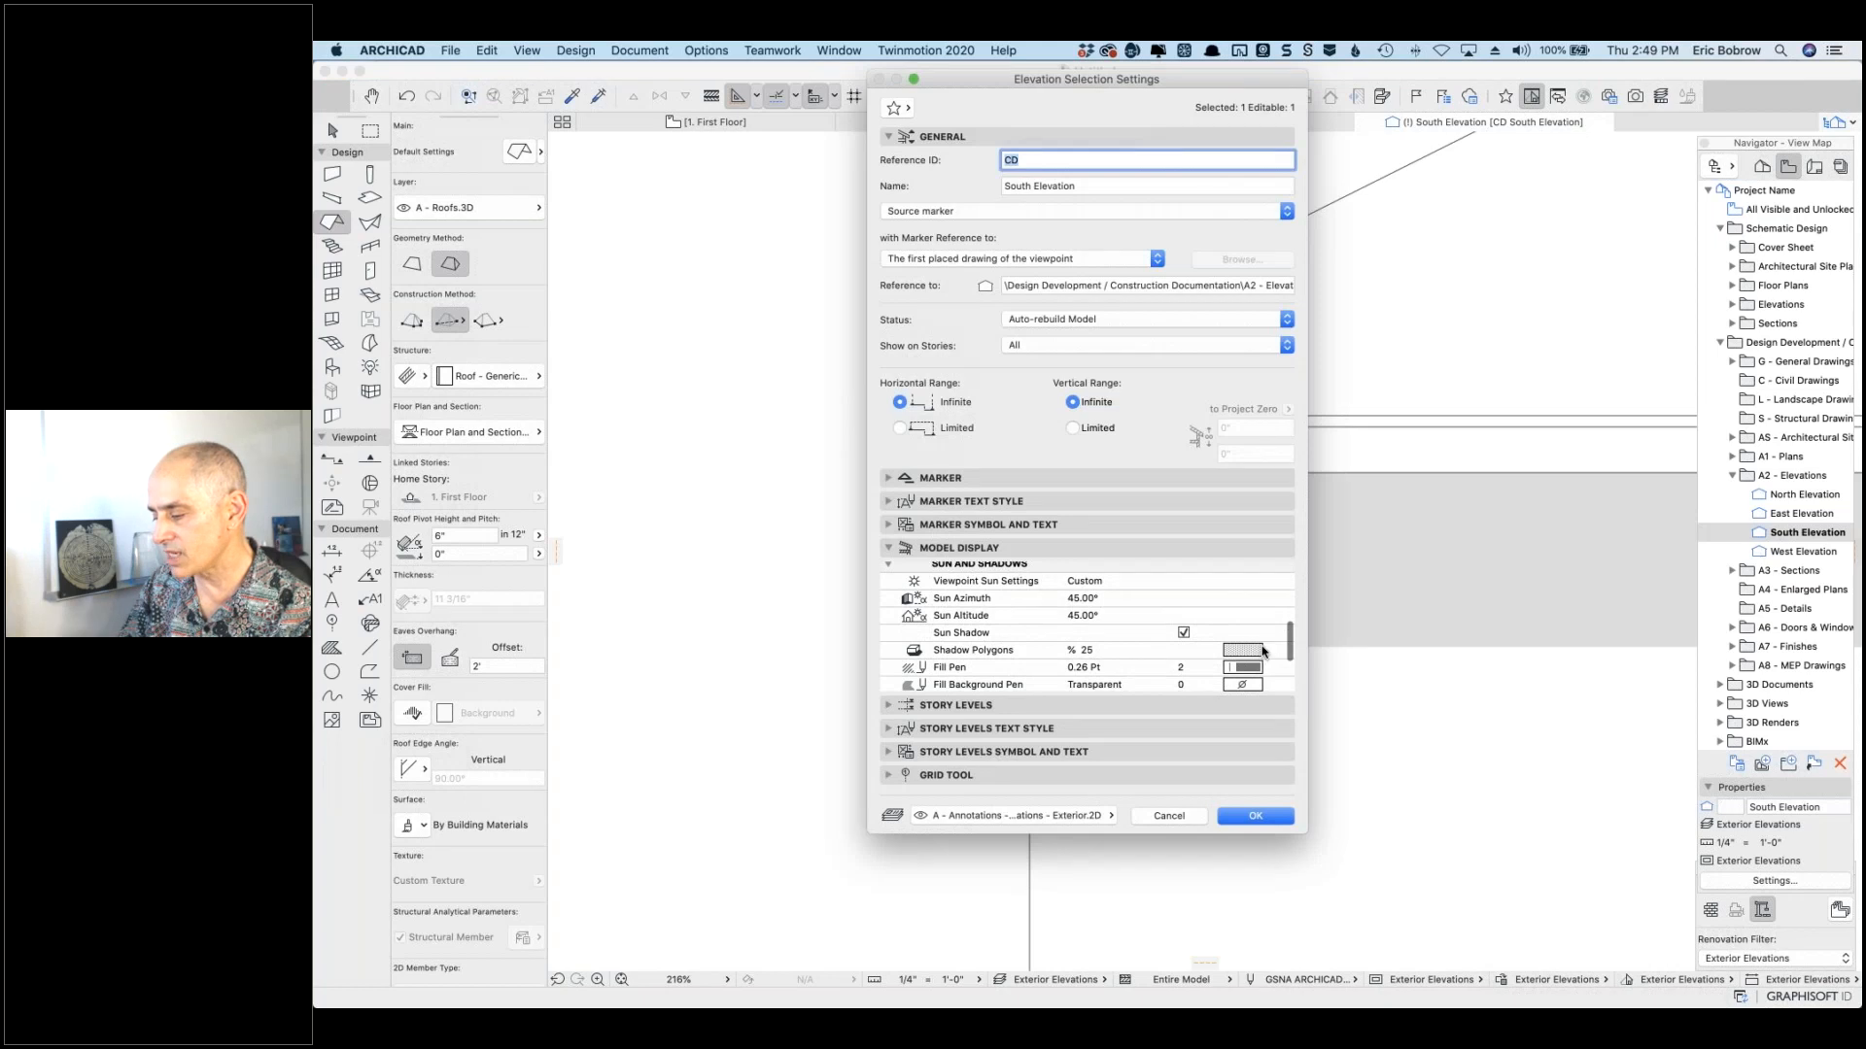
click(1262, 650)
click(1259, 645)
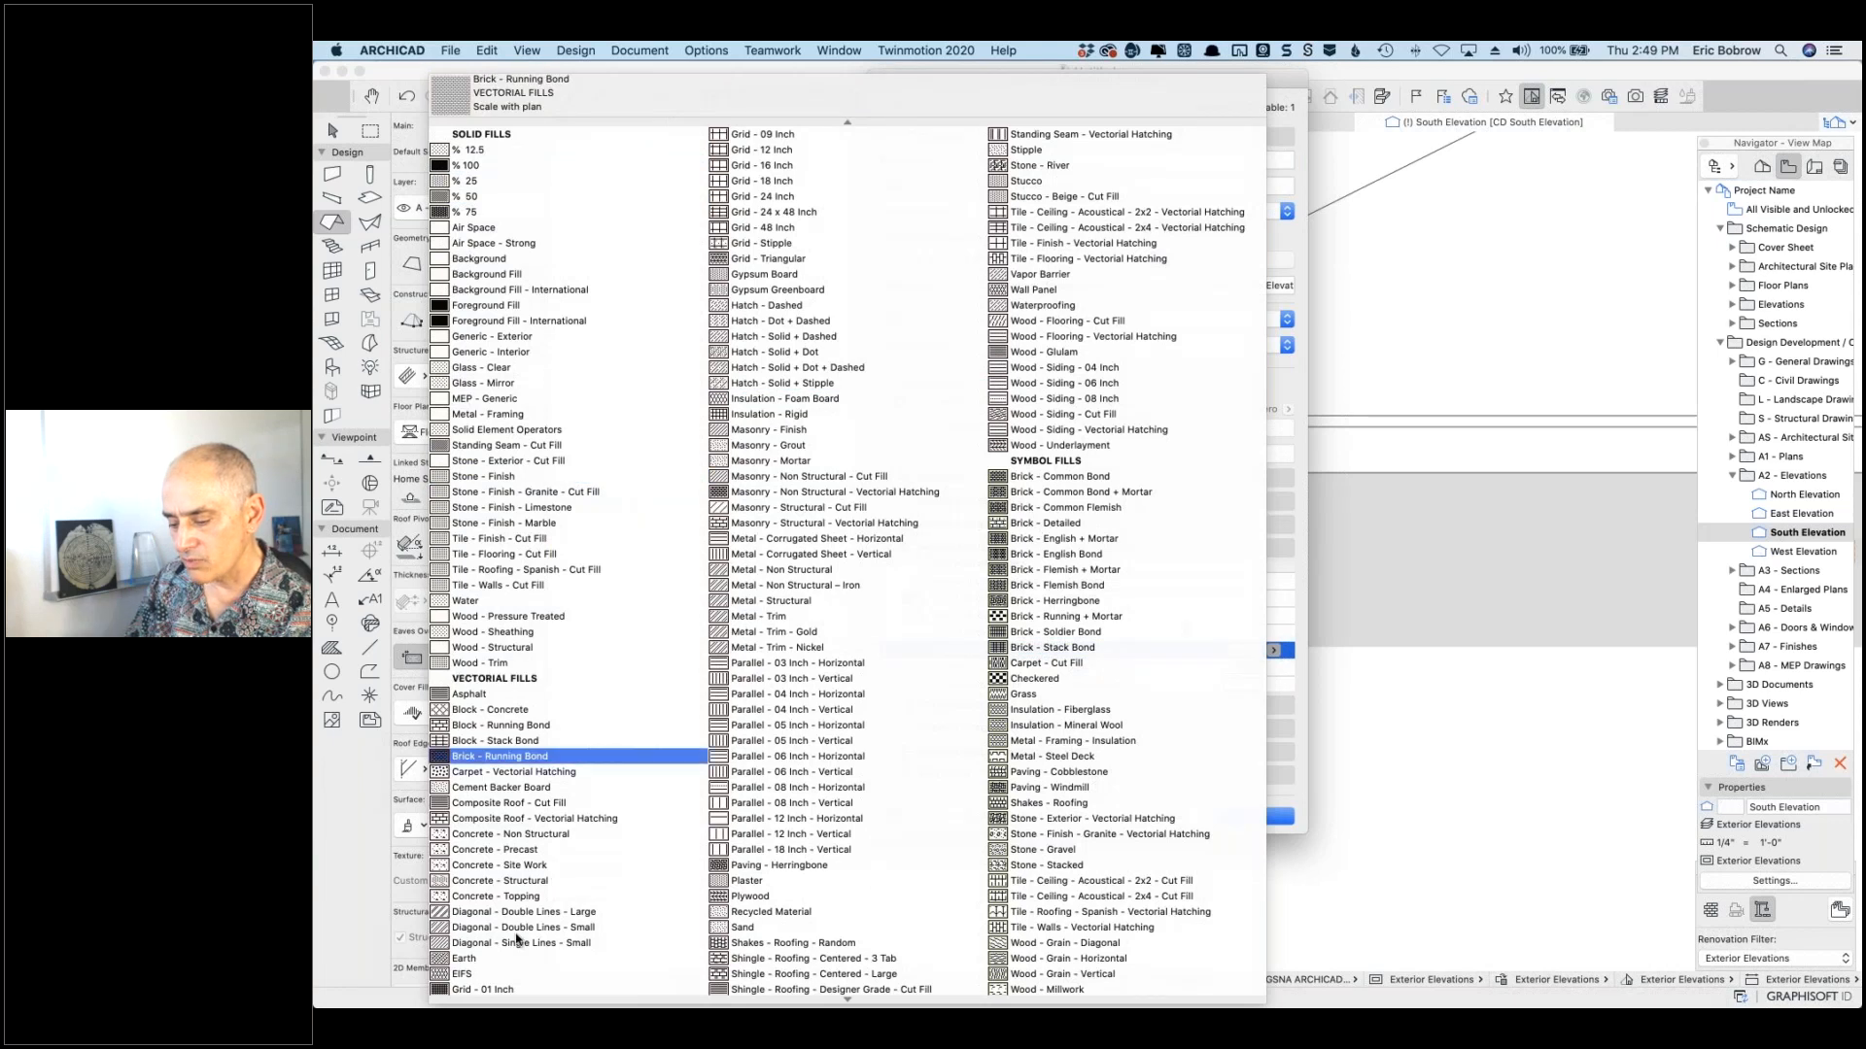
click(544, 942)
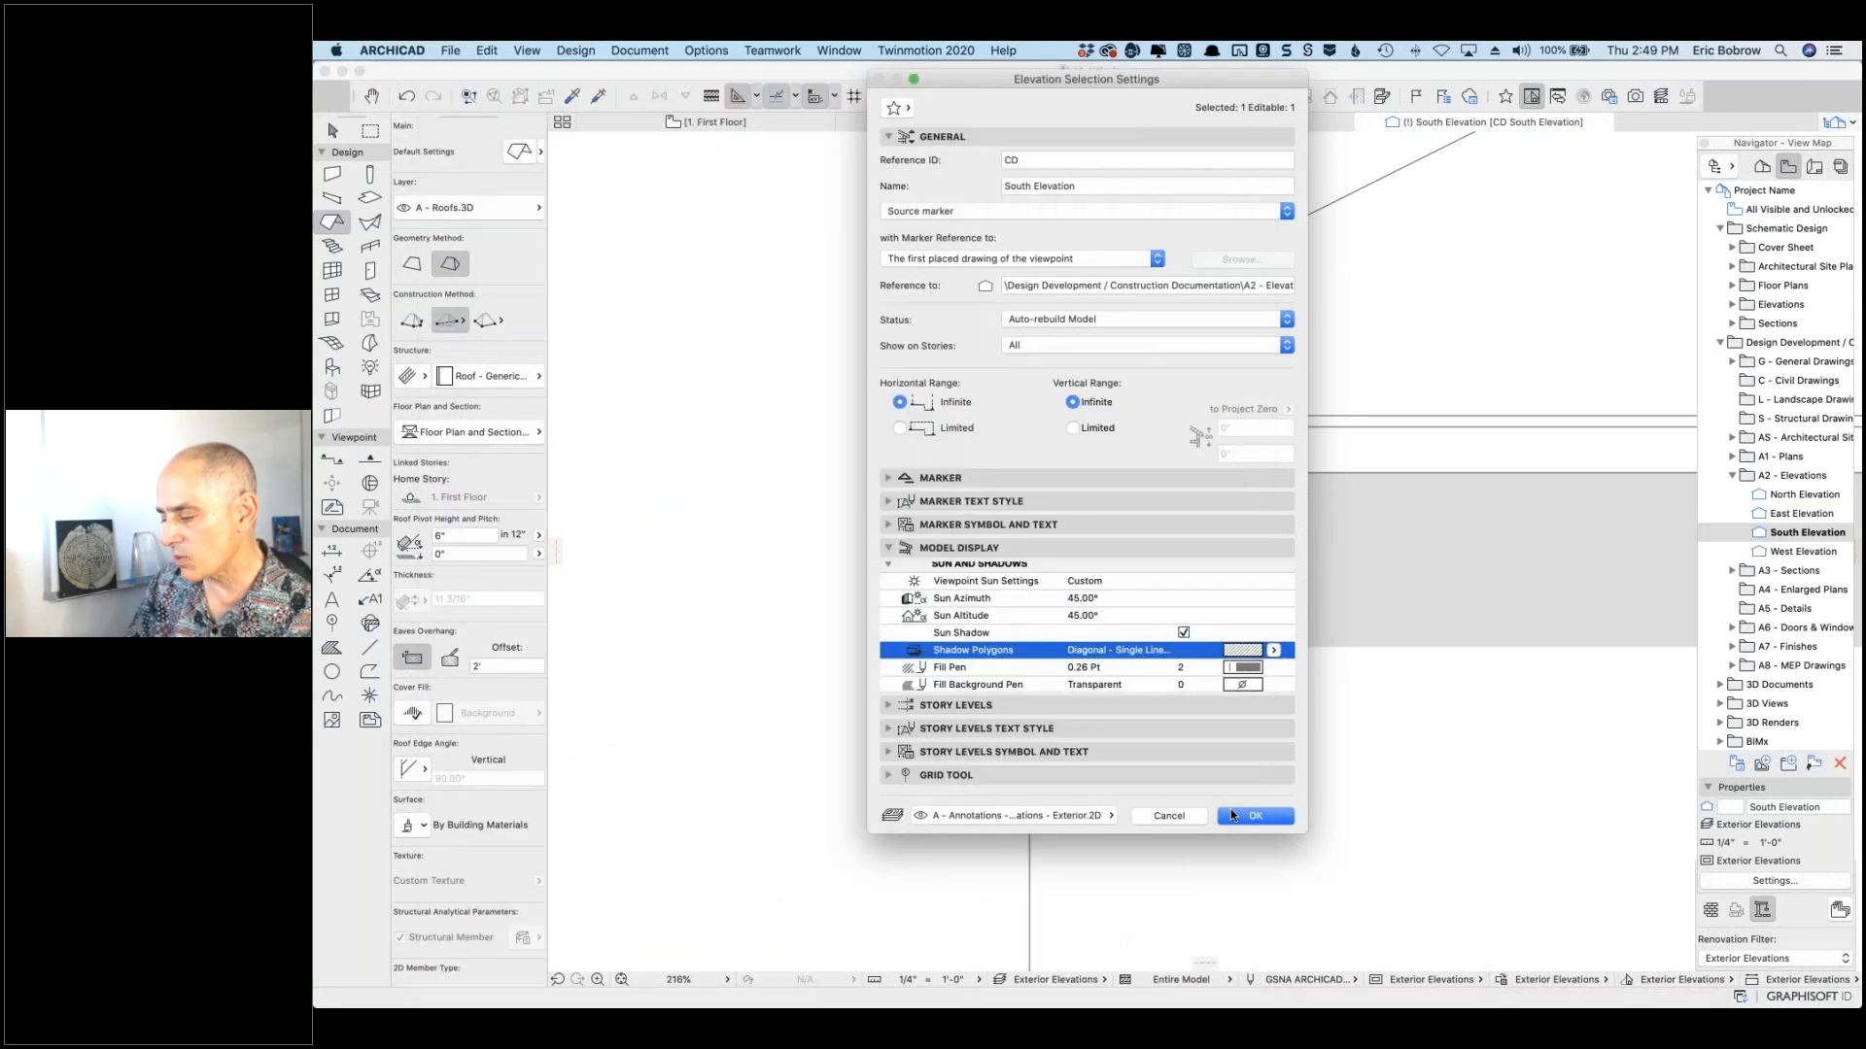
click(1231, 815)
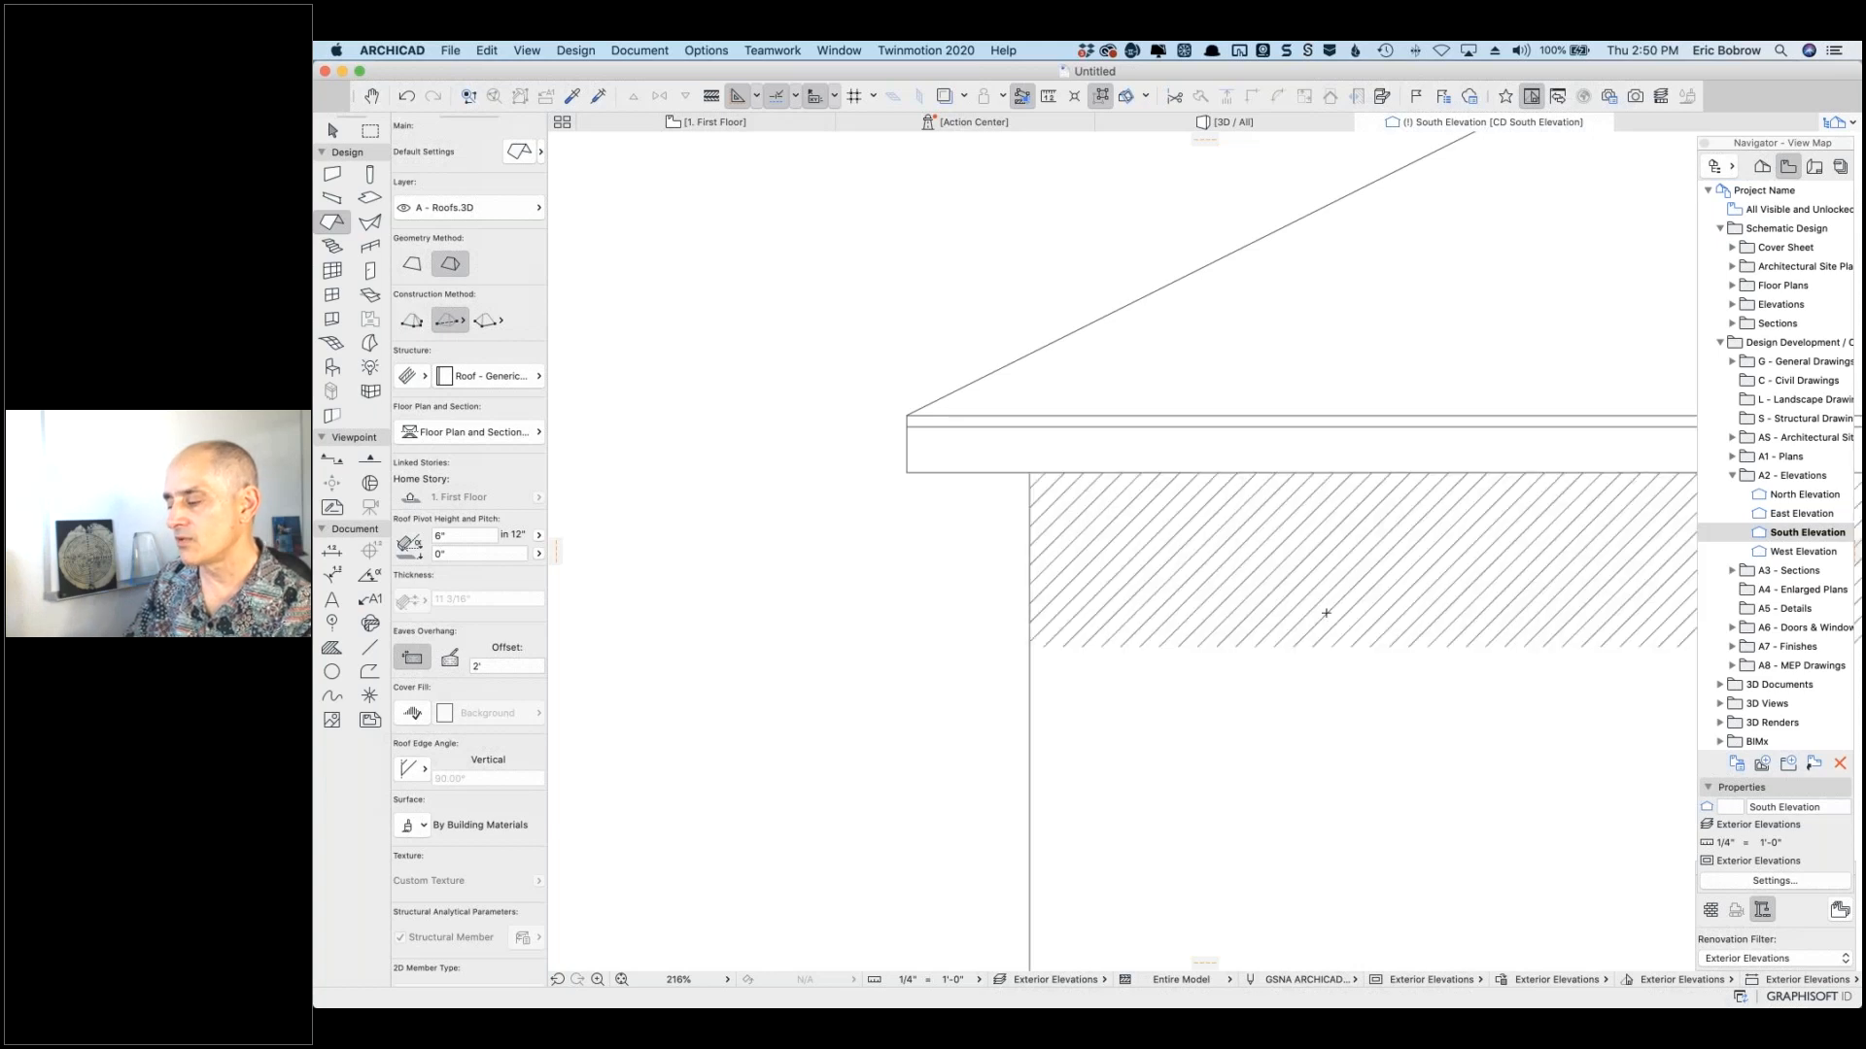
Step: Change the elevation's Shadow Polygons fill to Masonry - Non Structural - Vectorial Hatching and apply
scroll(1326, 614, down, 10)
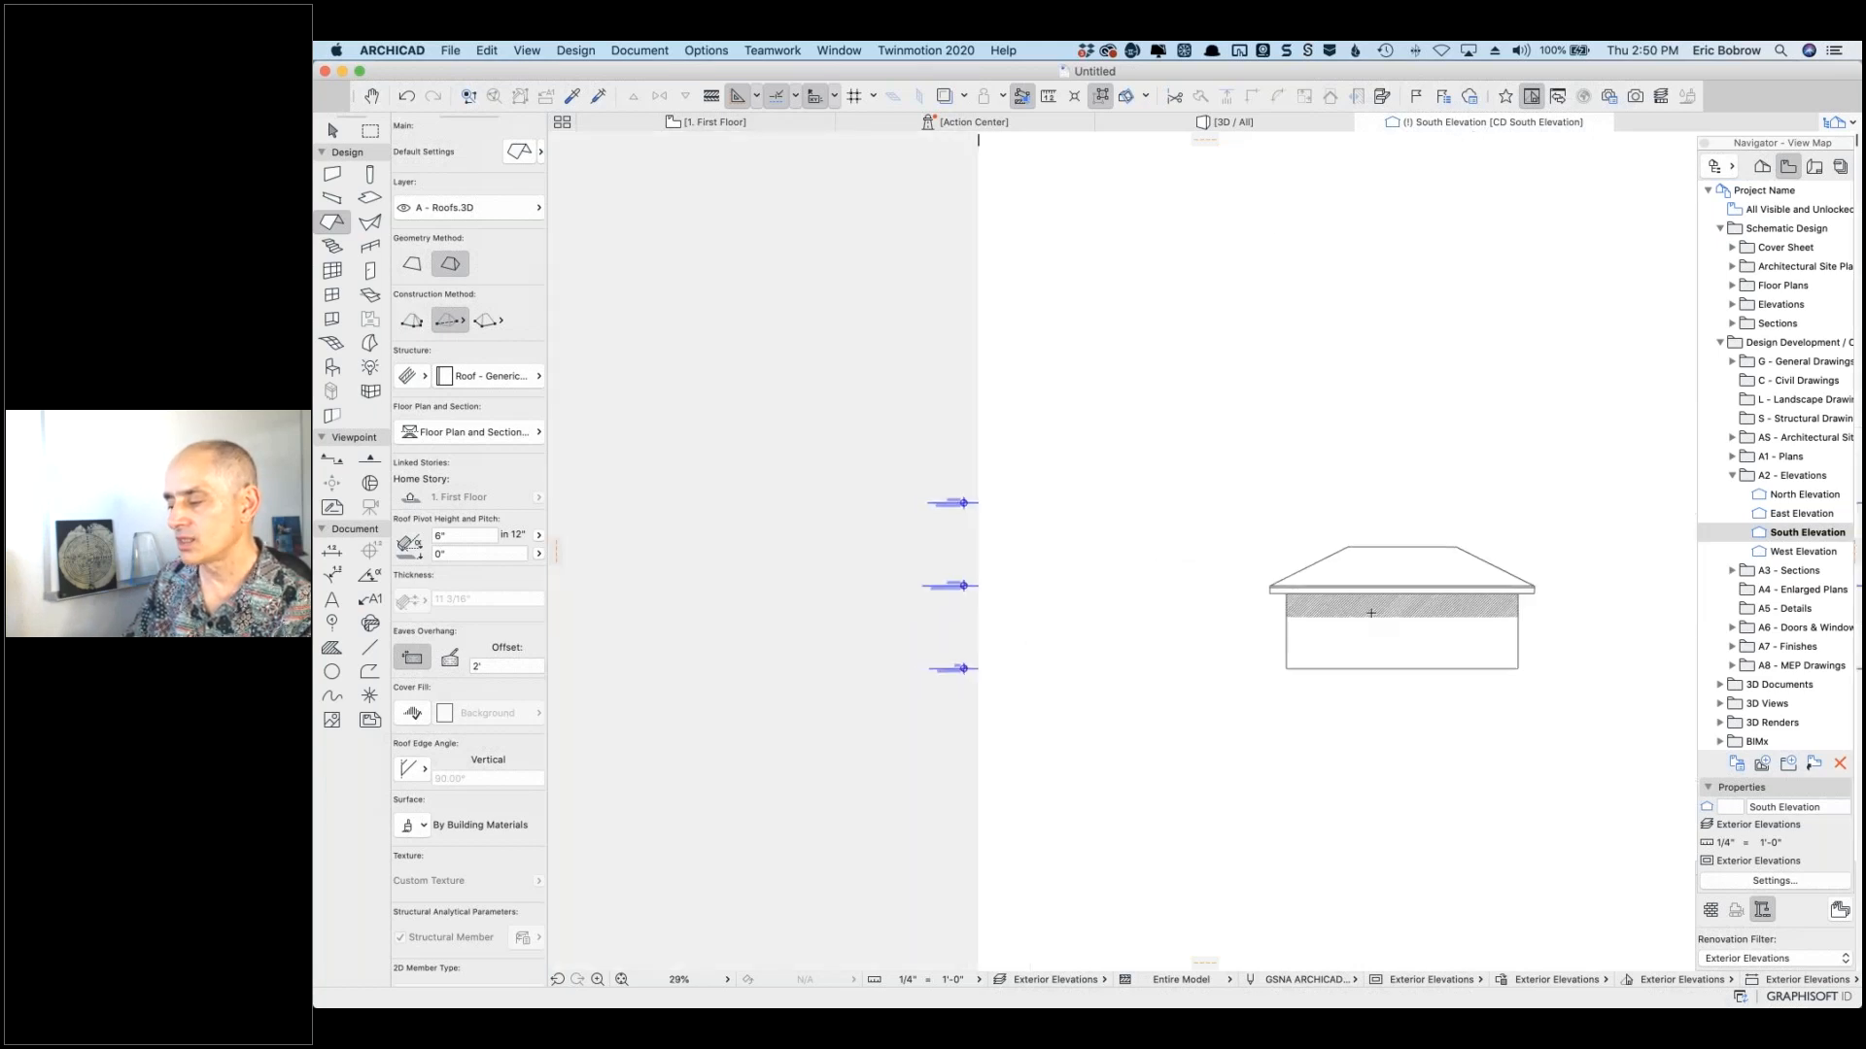
scroll(1370, 613, up, 3)
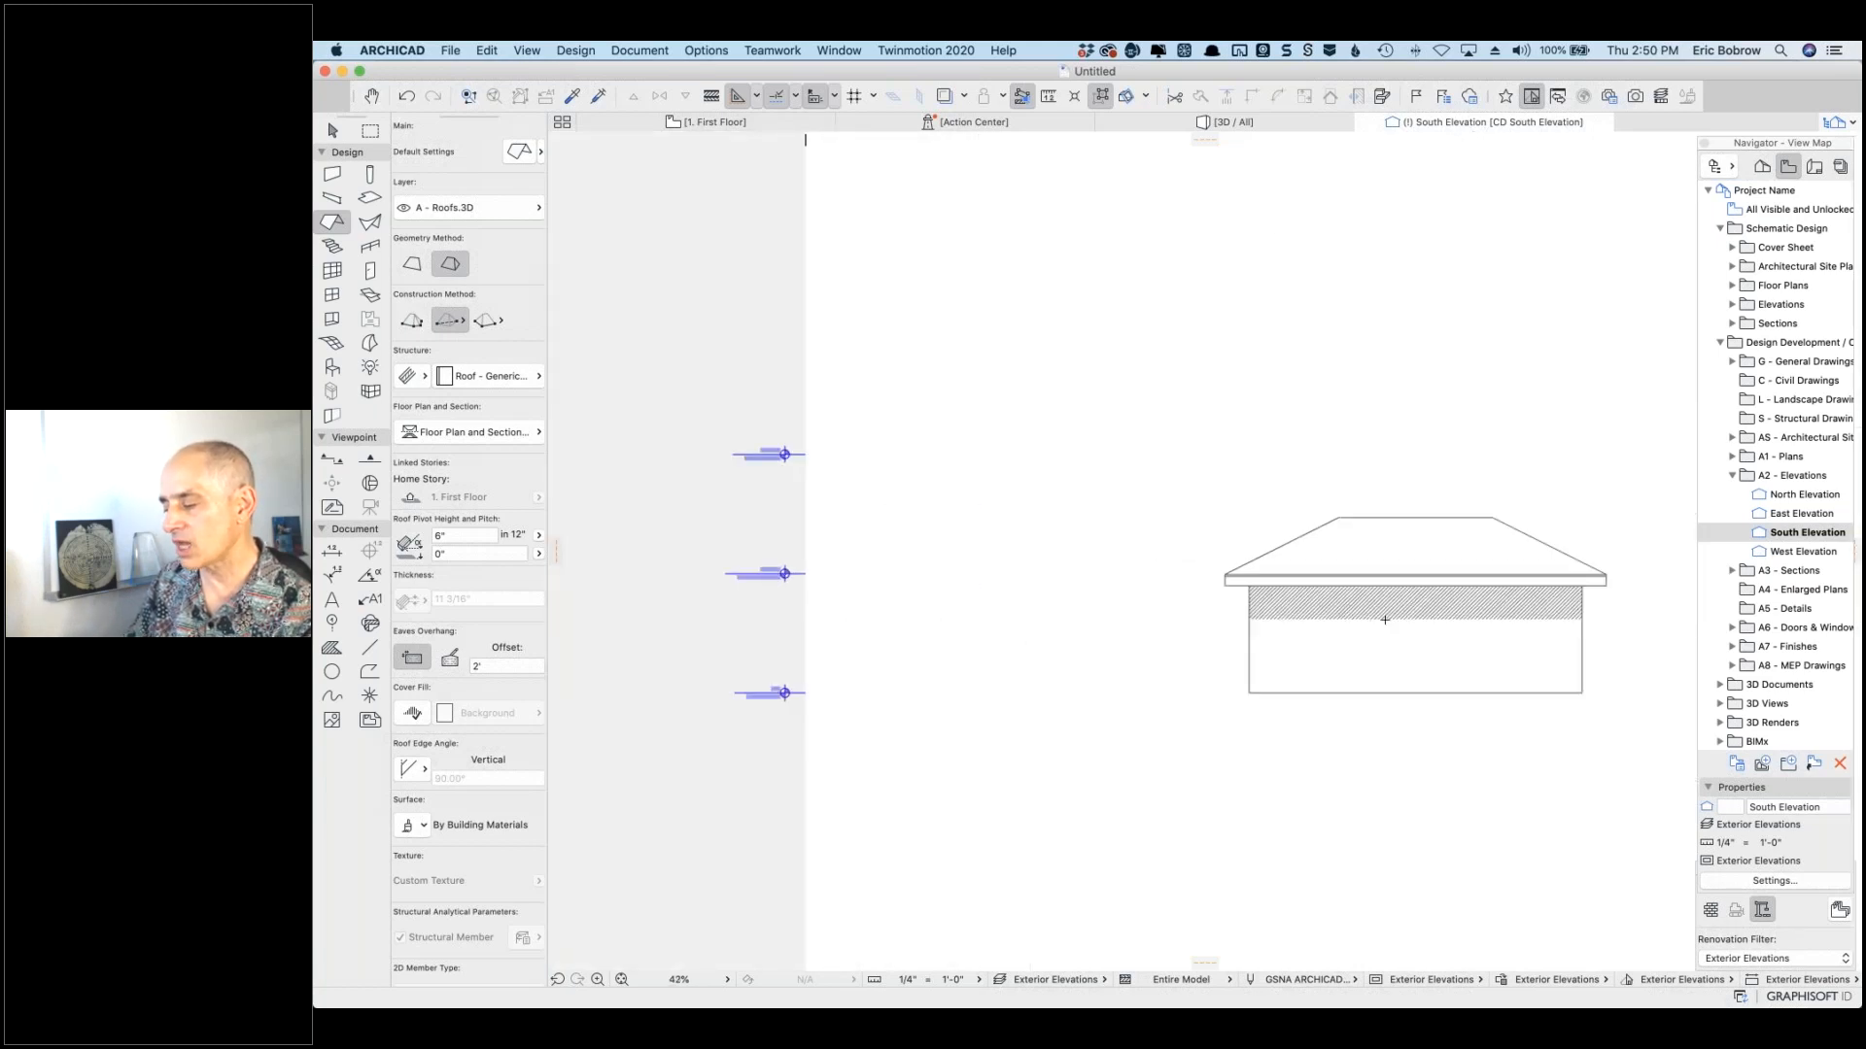
scroll(1385, 619, up, 5)
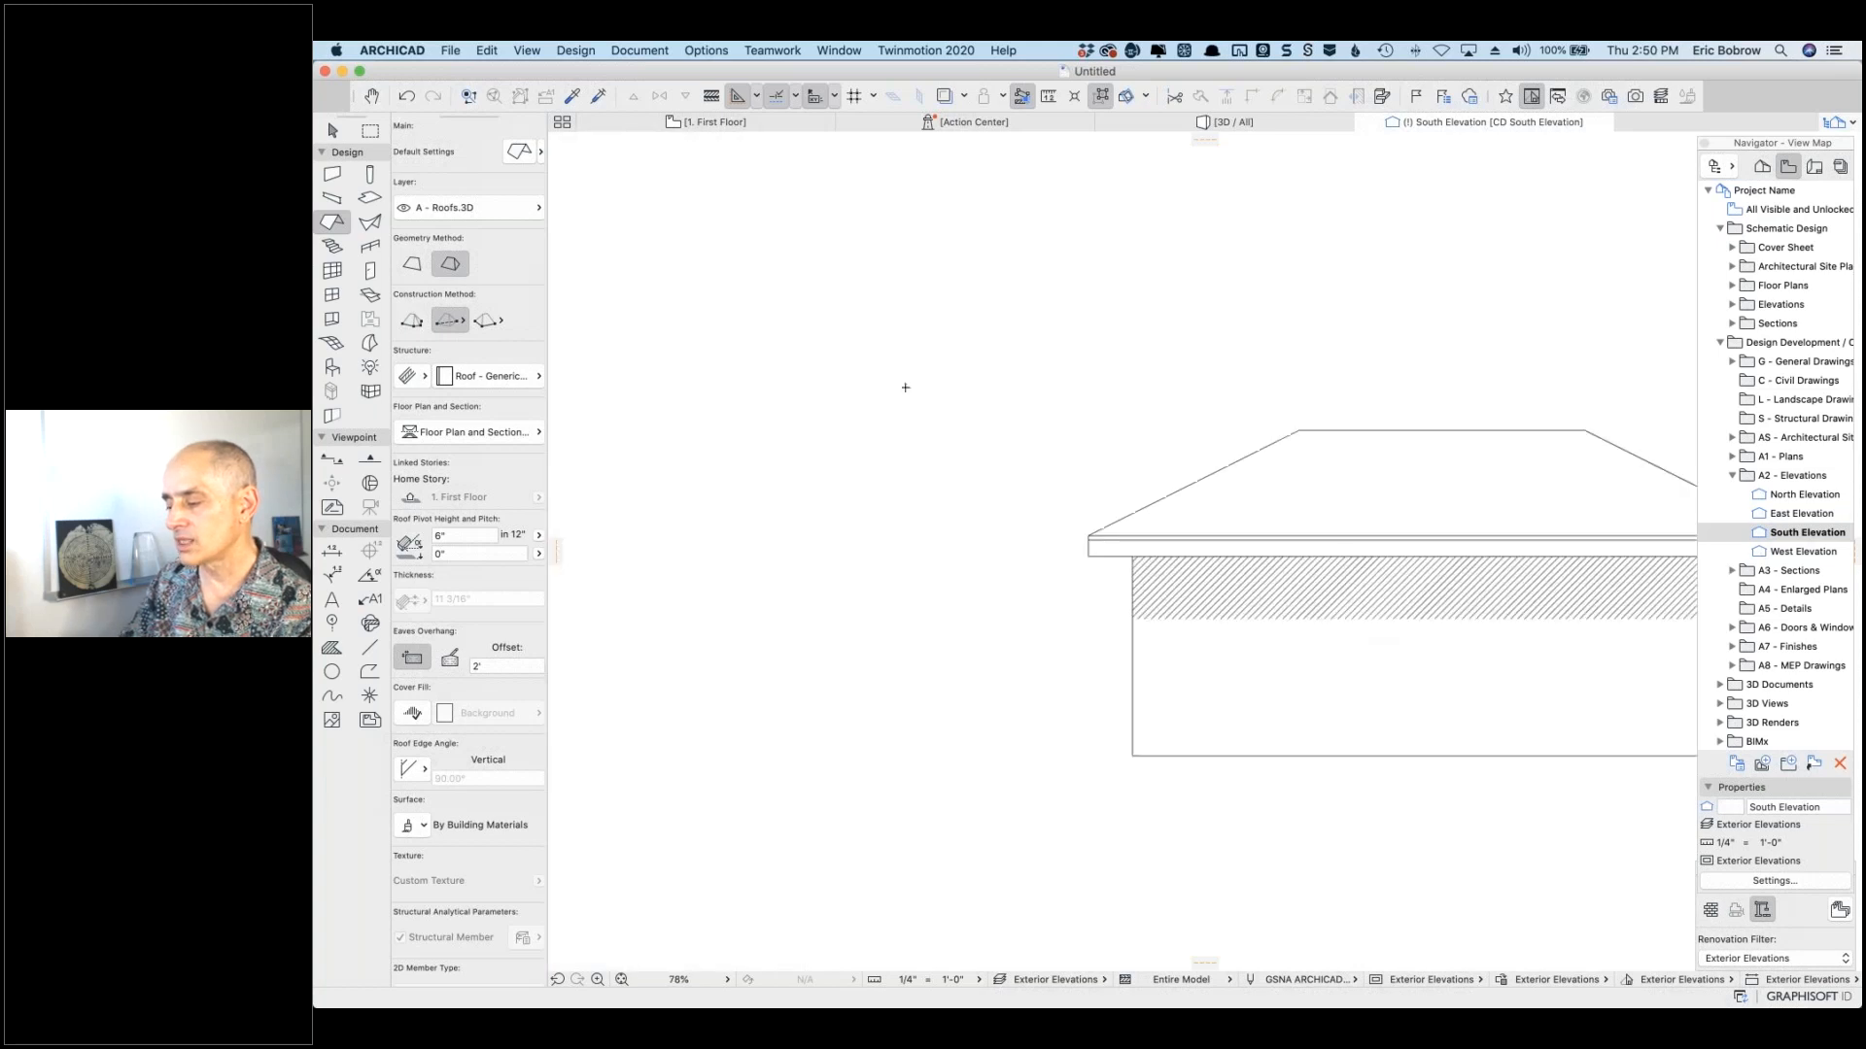
right_click(849, 379)
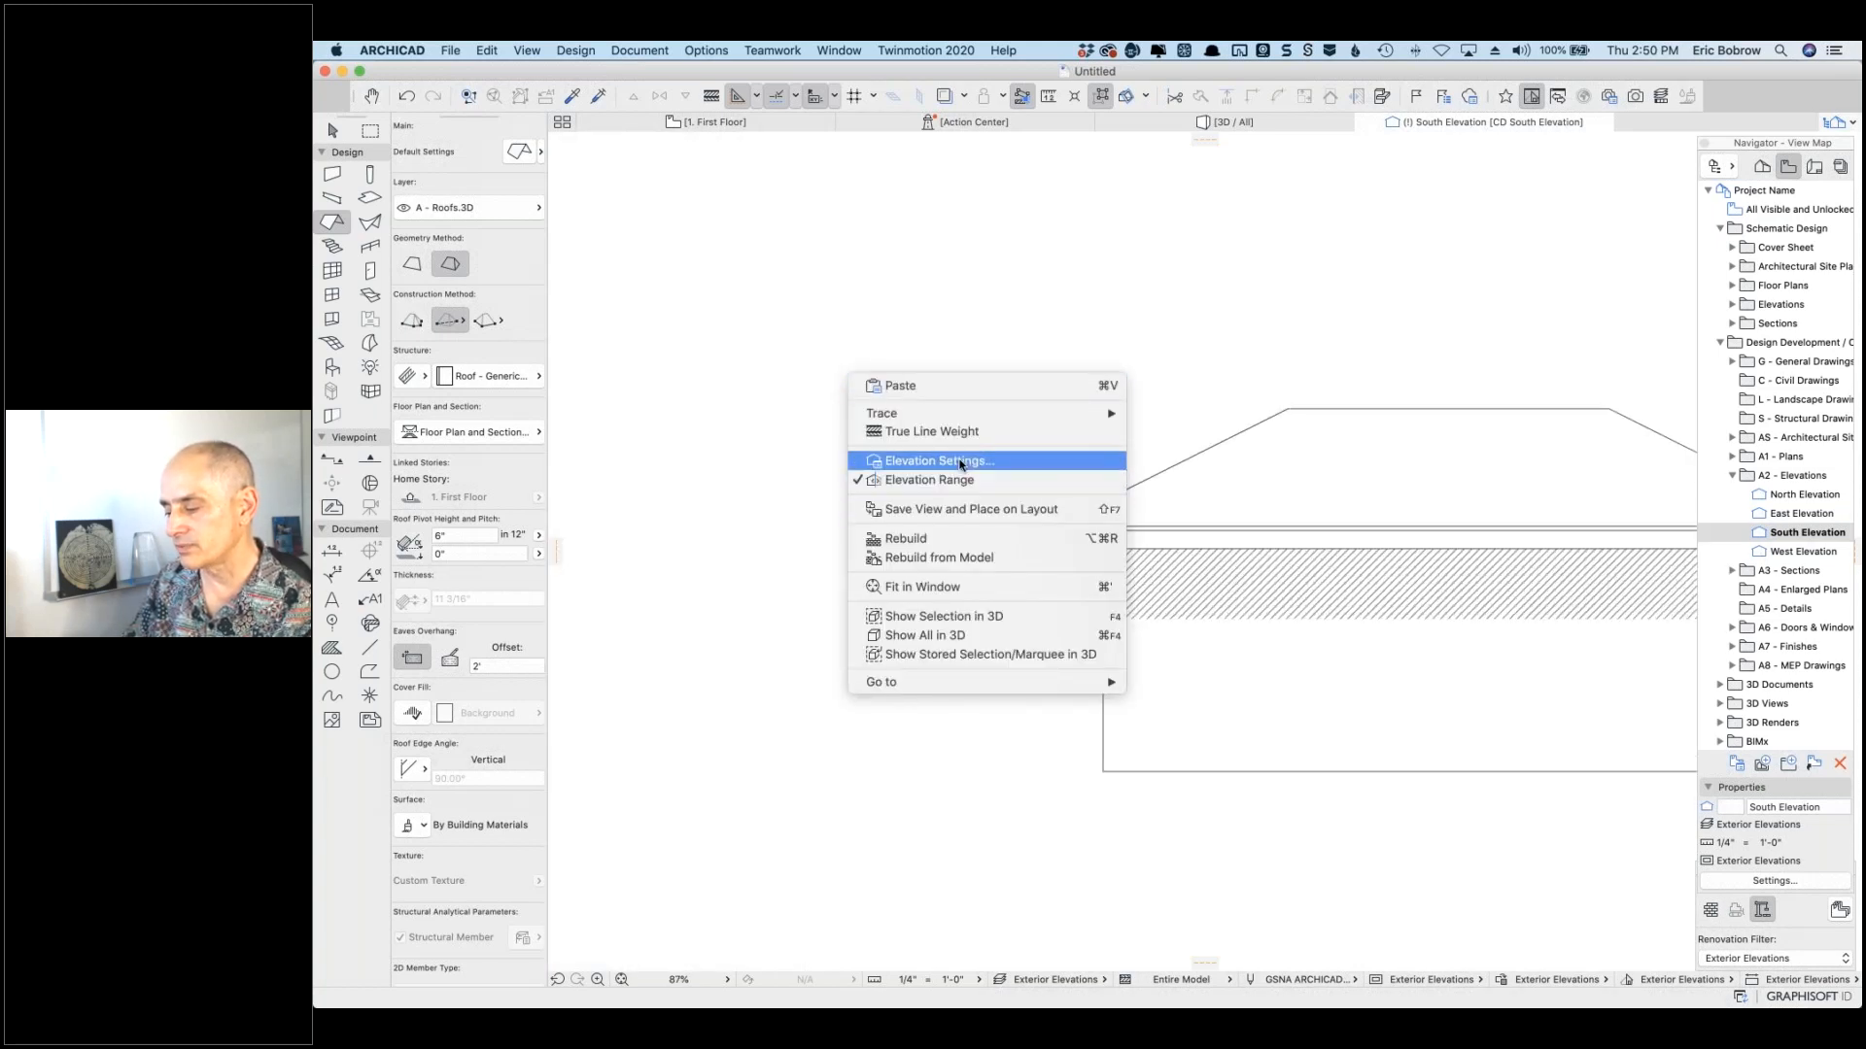
click(950, 462)
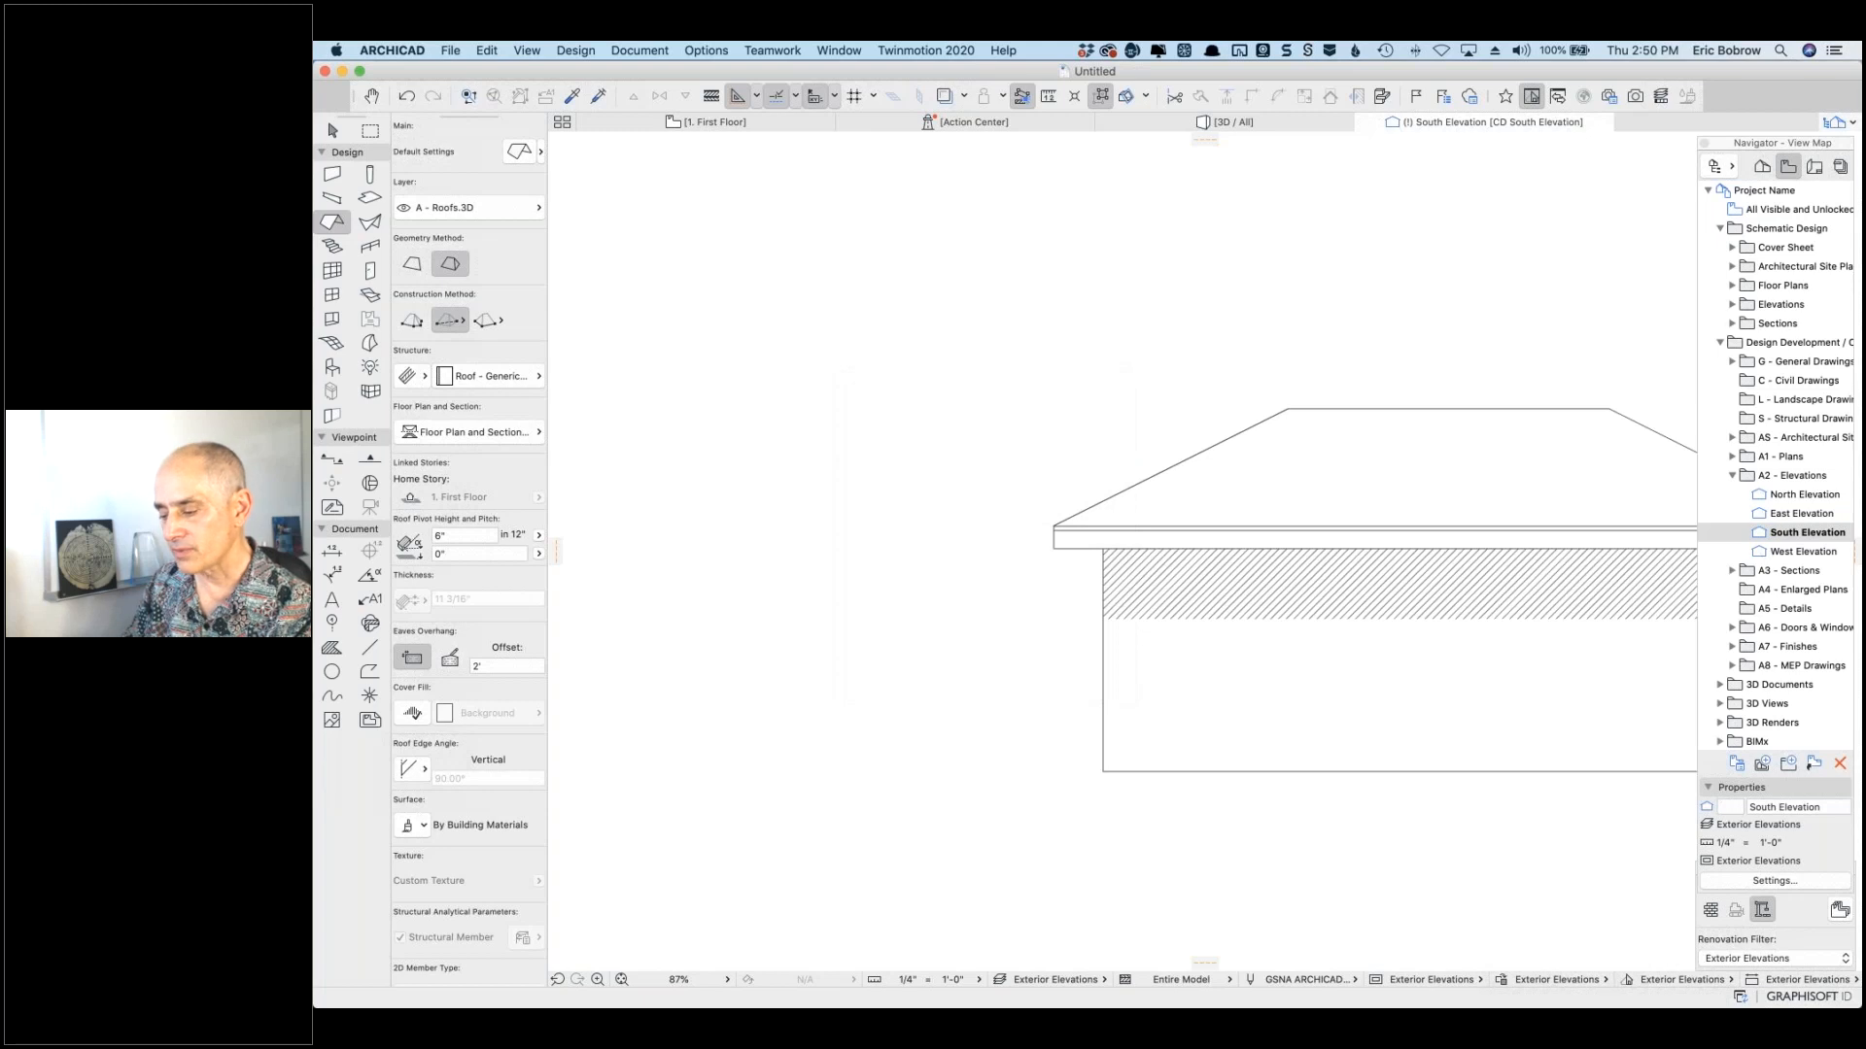
scroll(1245, 612, down, 6)
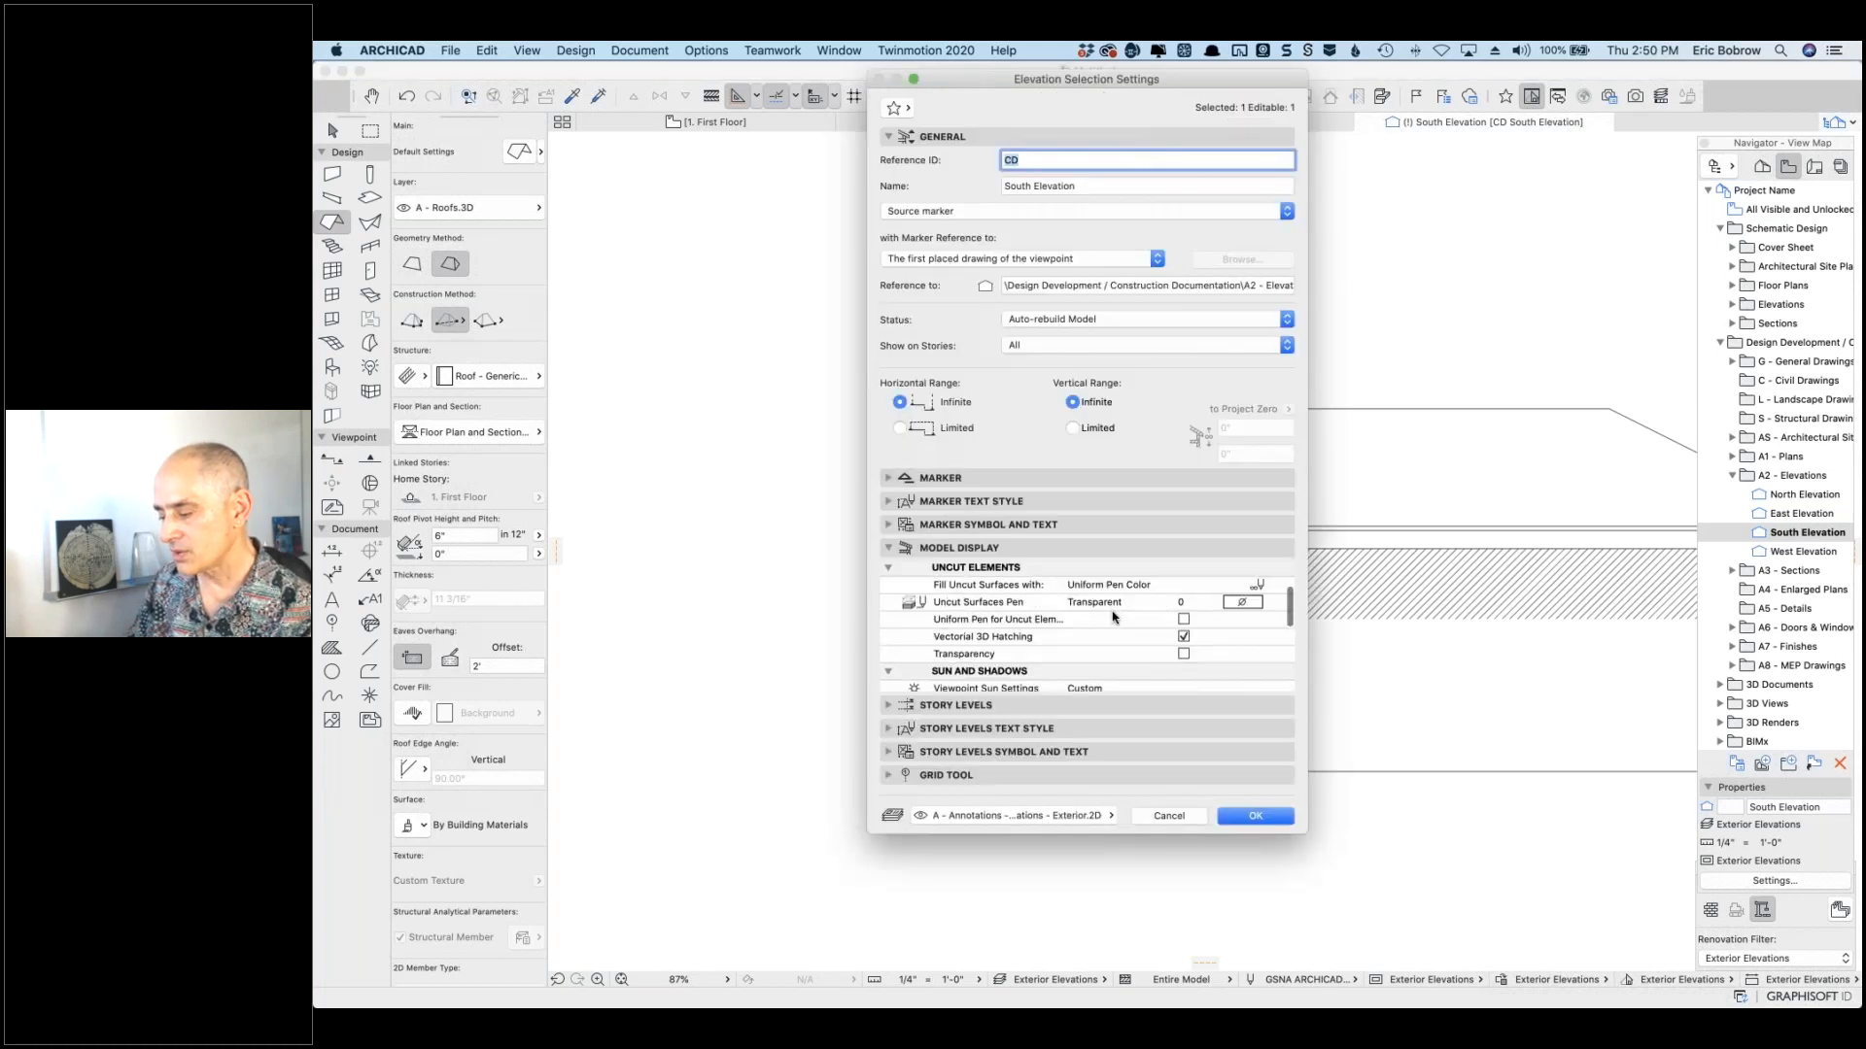
click(1245, 611)
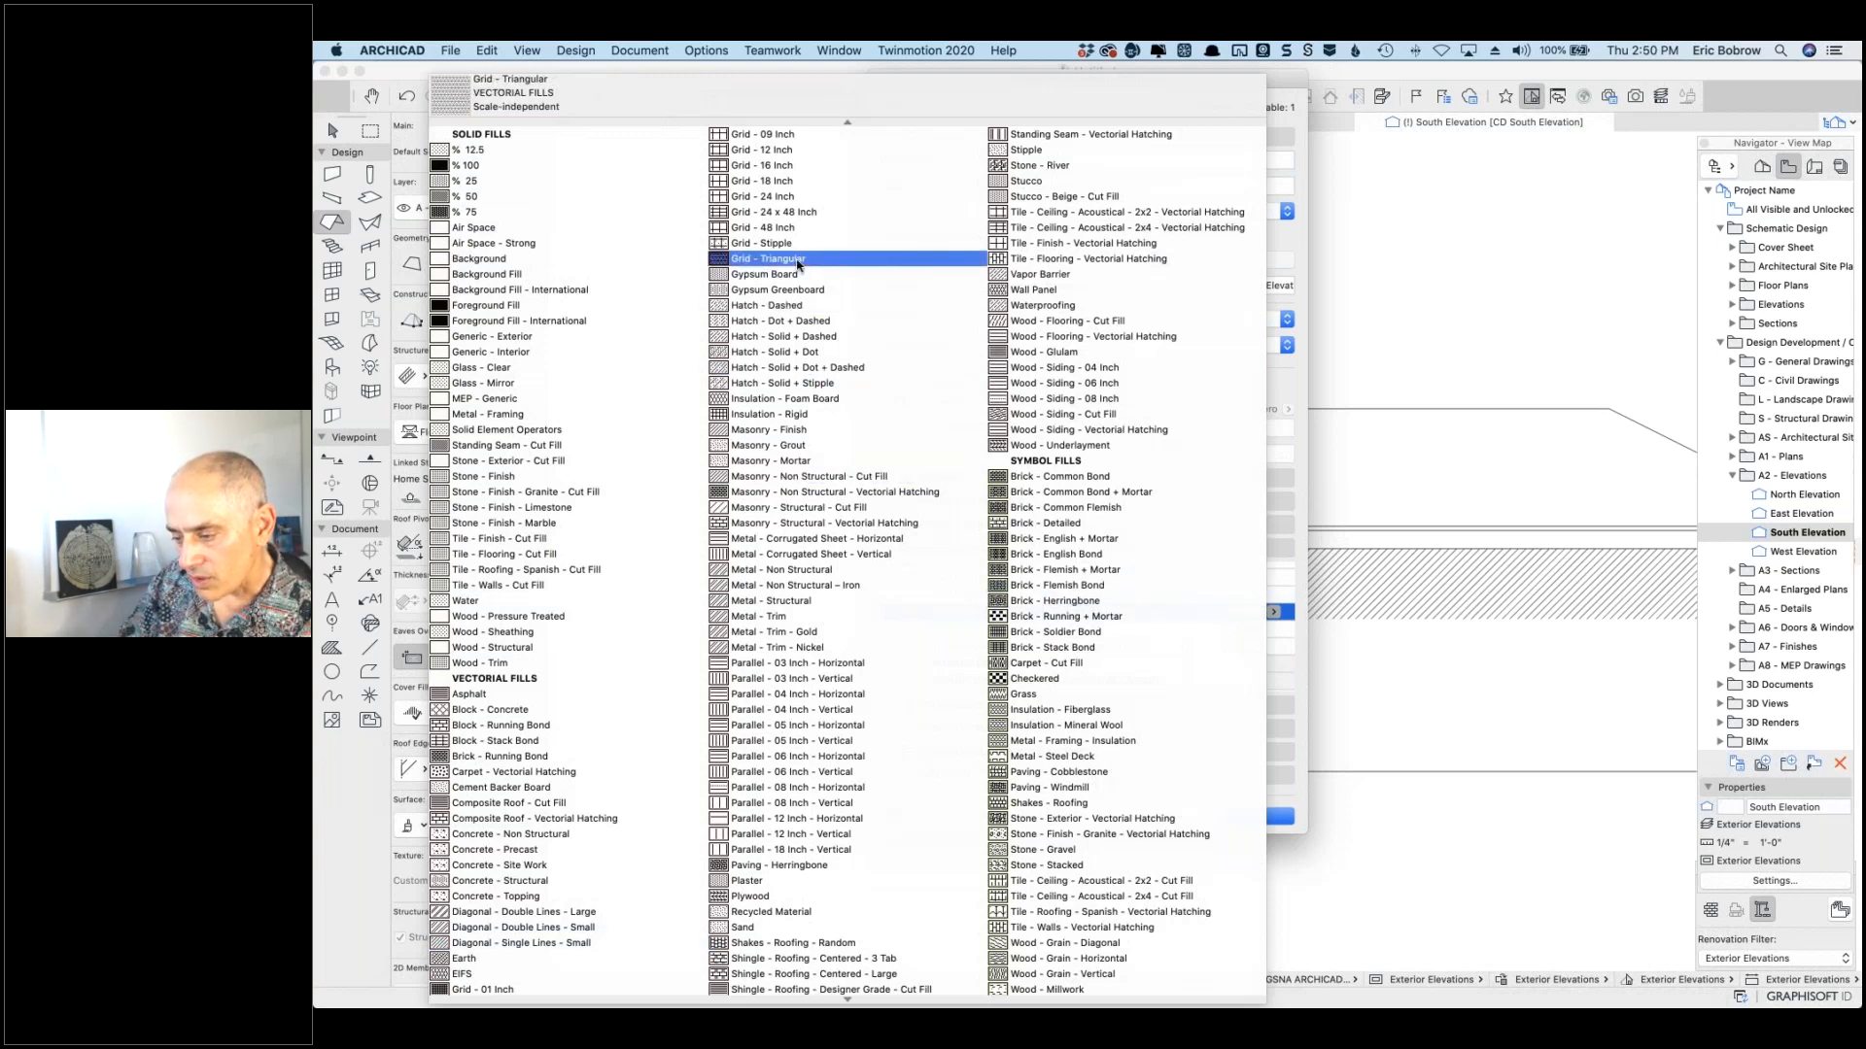
click(825, 493)
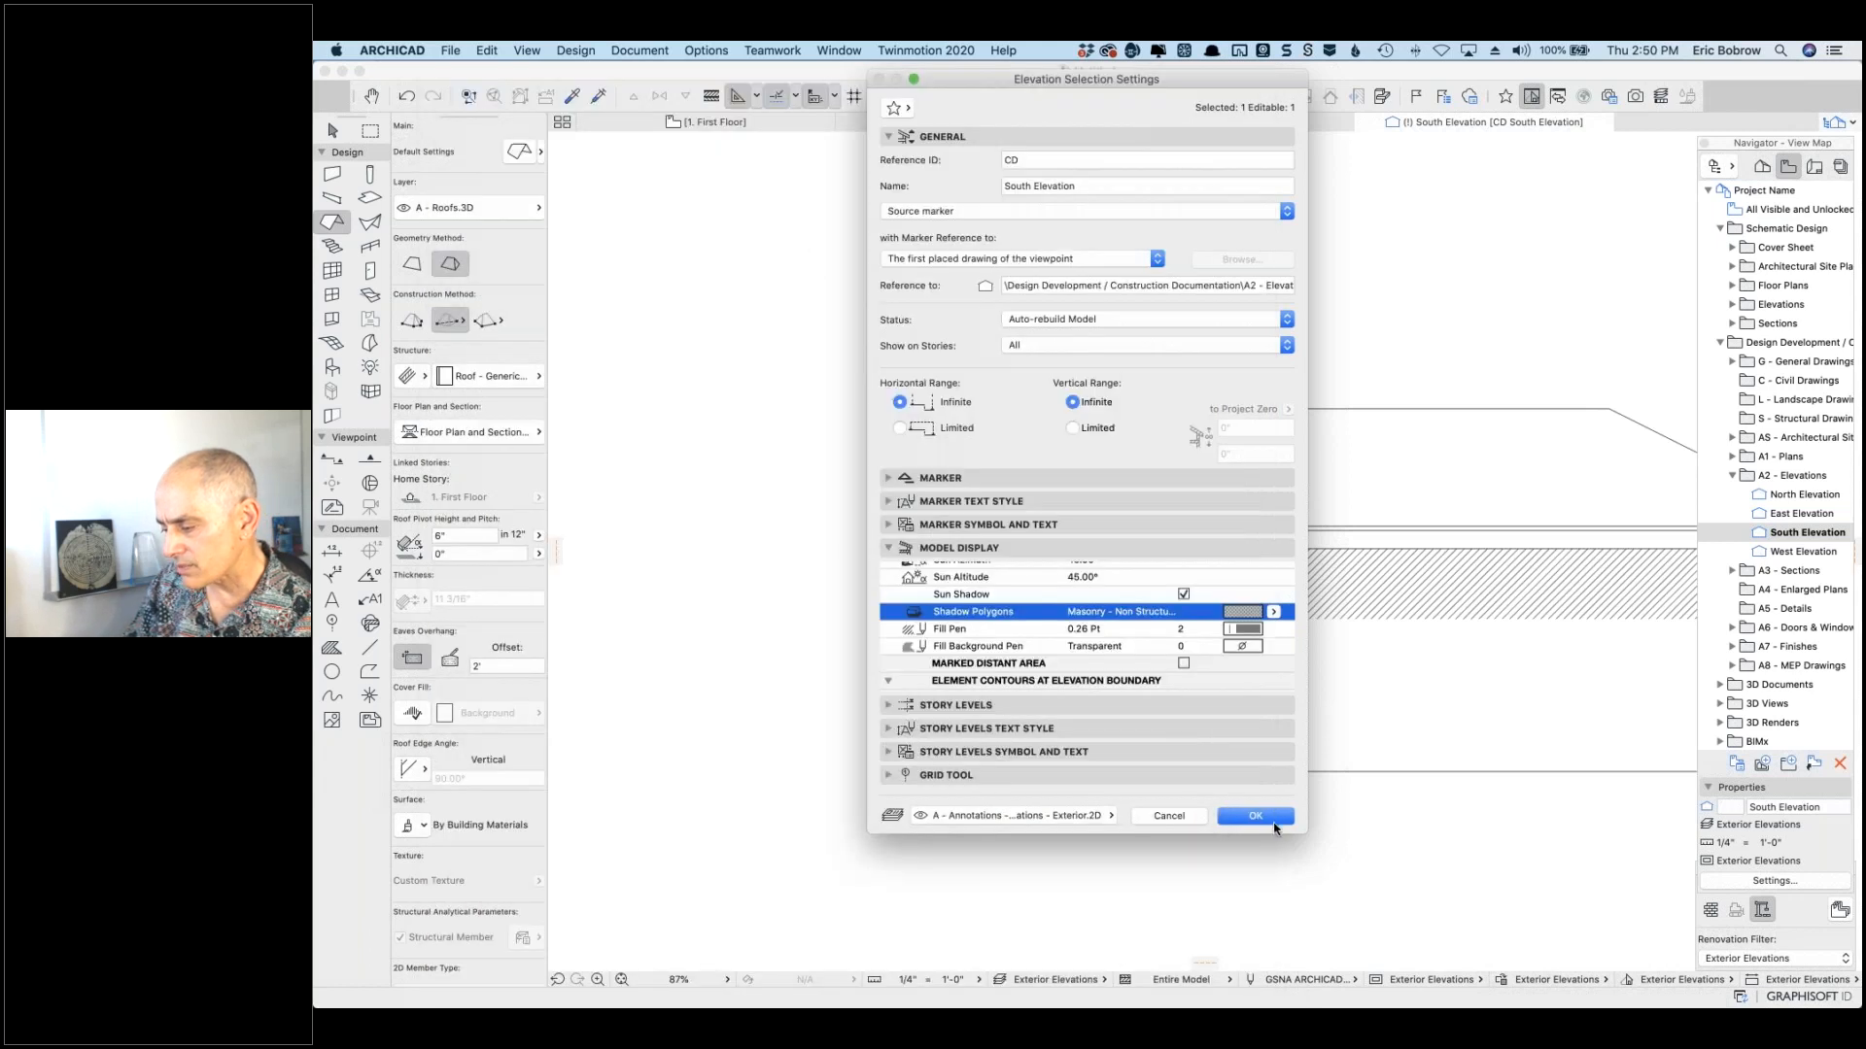
click(1274, 822)
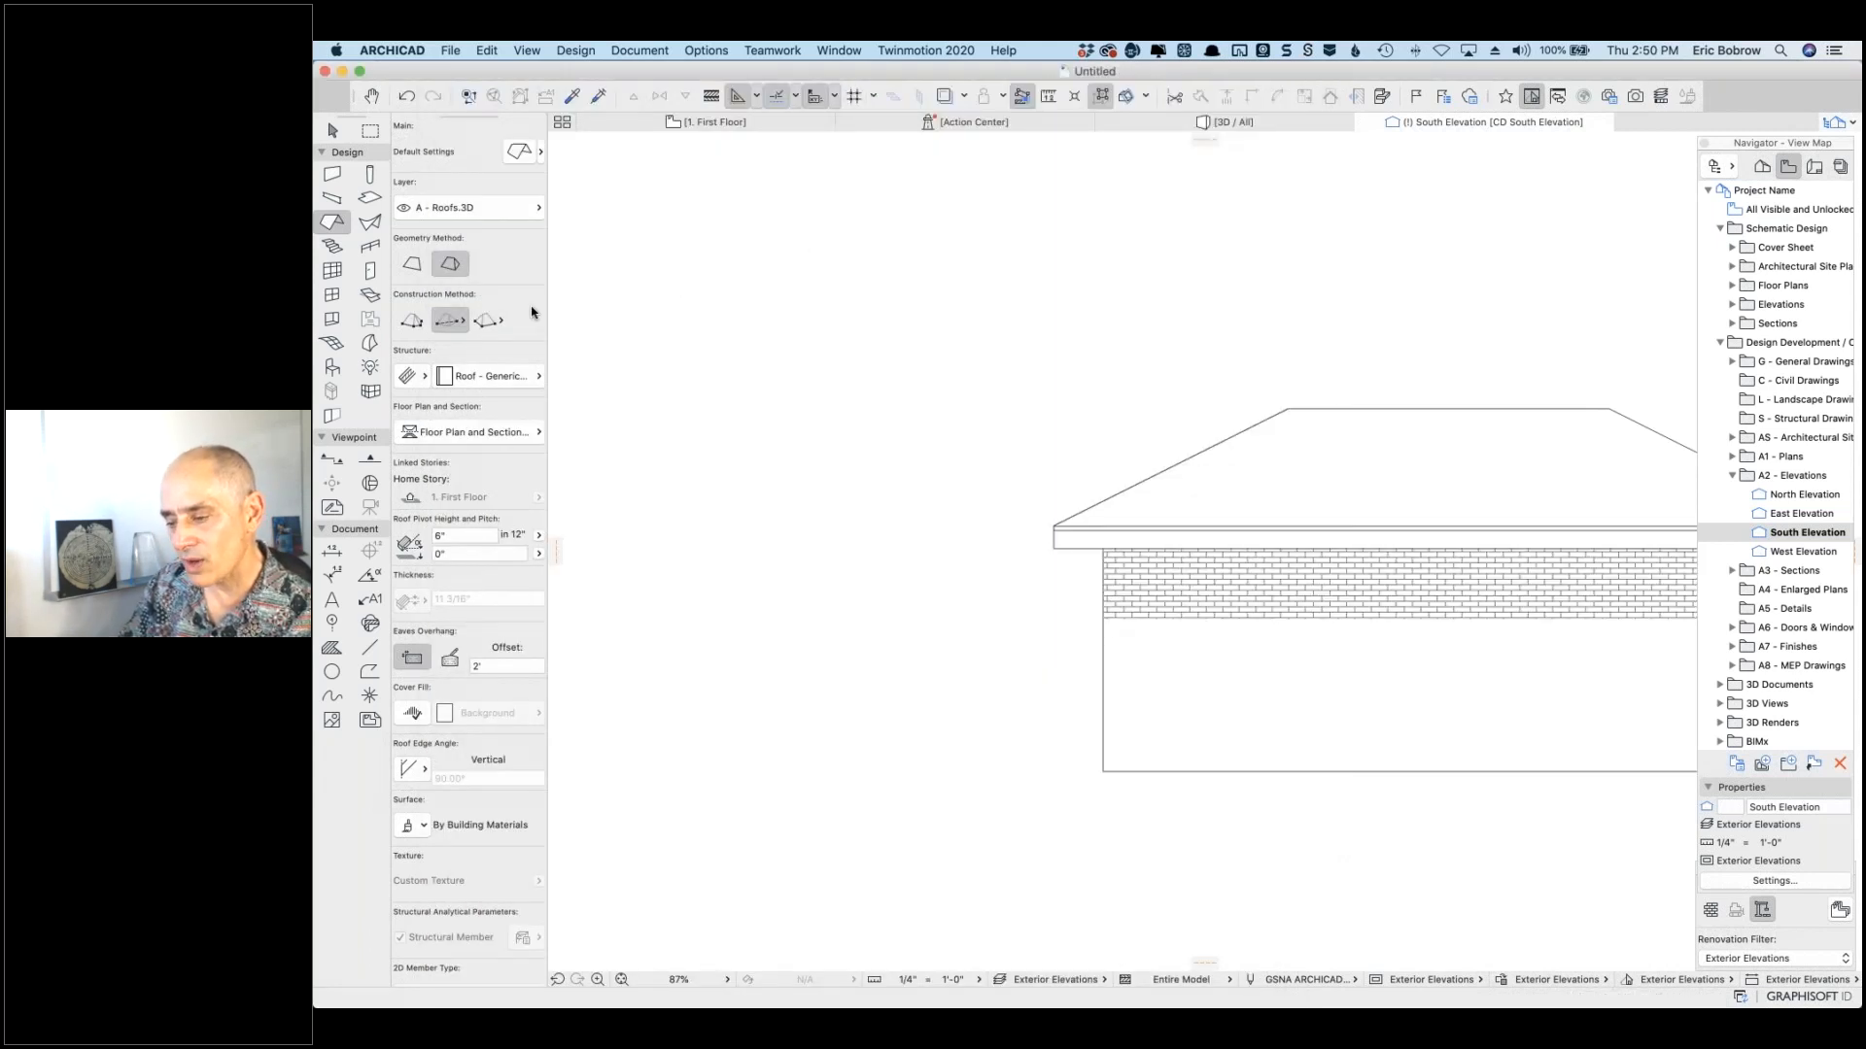
Step: In Elevation Settings, pick Insulation - Rigid as the Shadow Polygons fill and confirm with OK
right_click(932, 397)
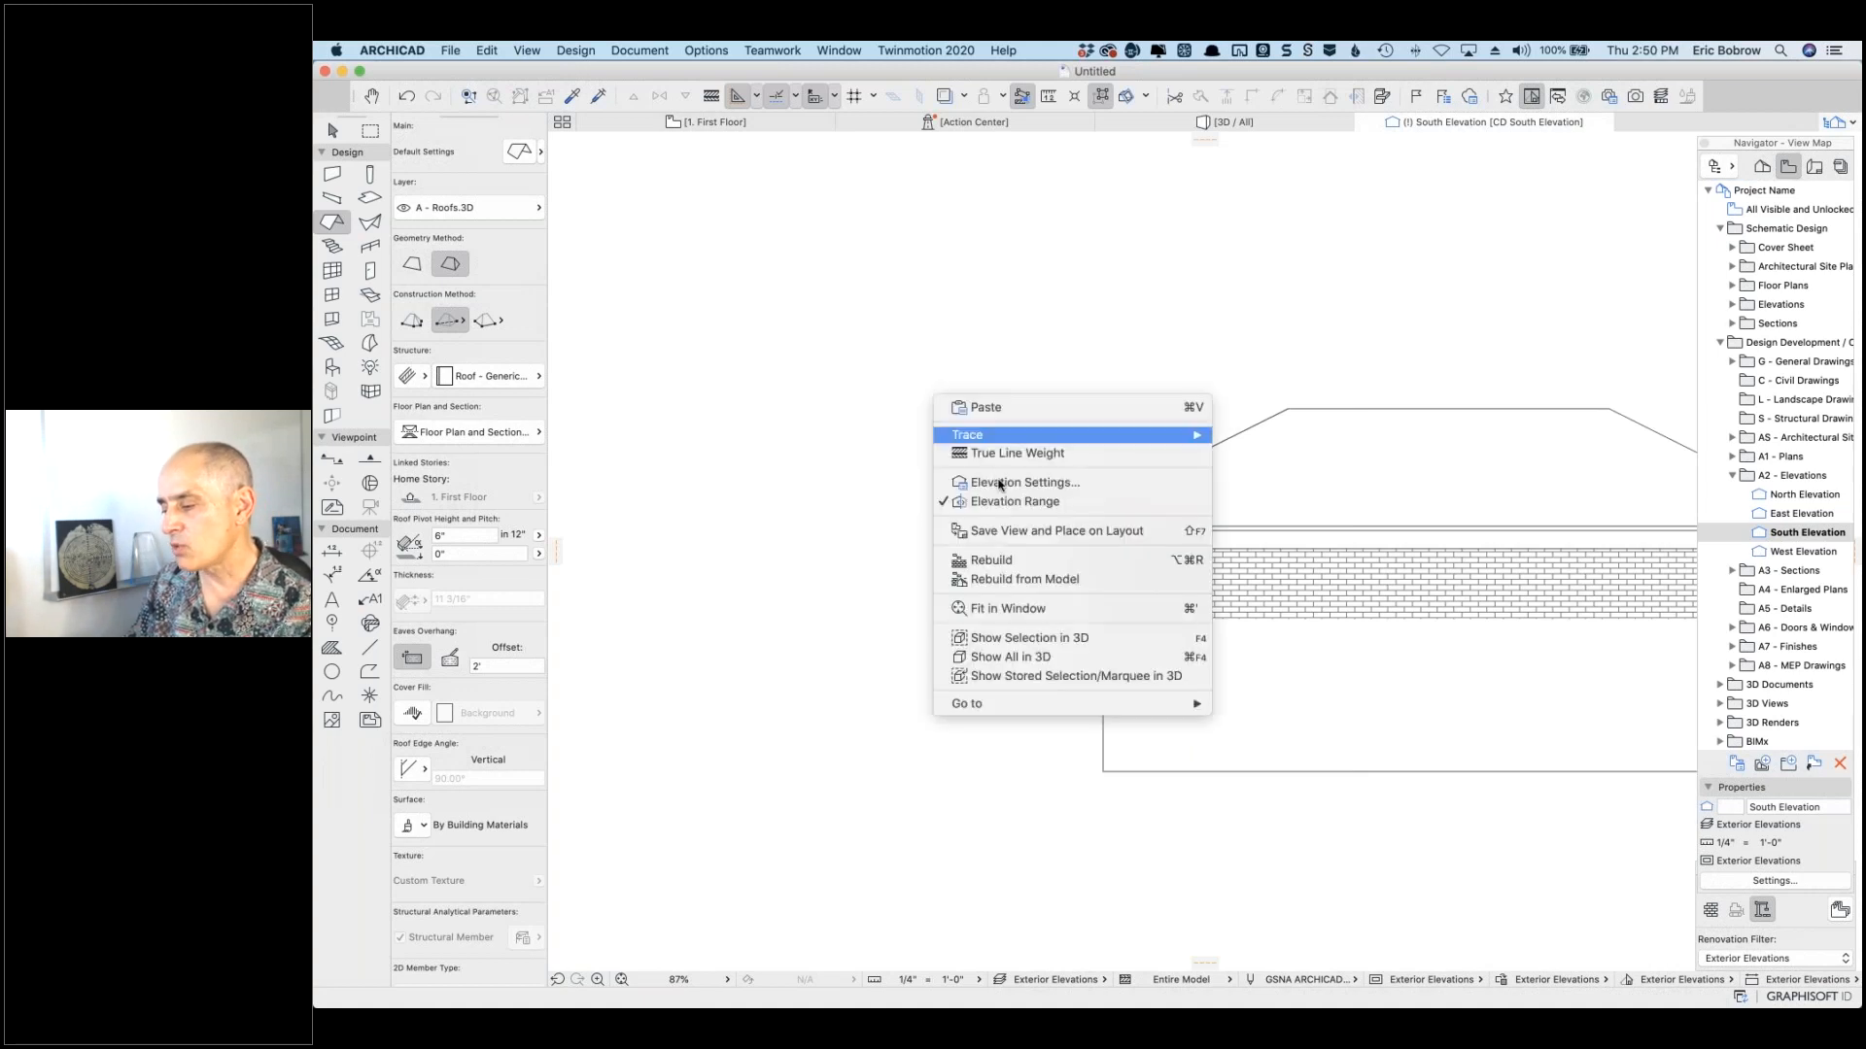
click(1001, 483)
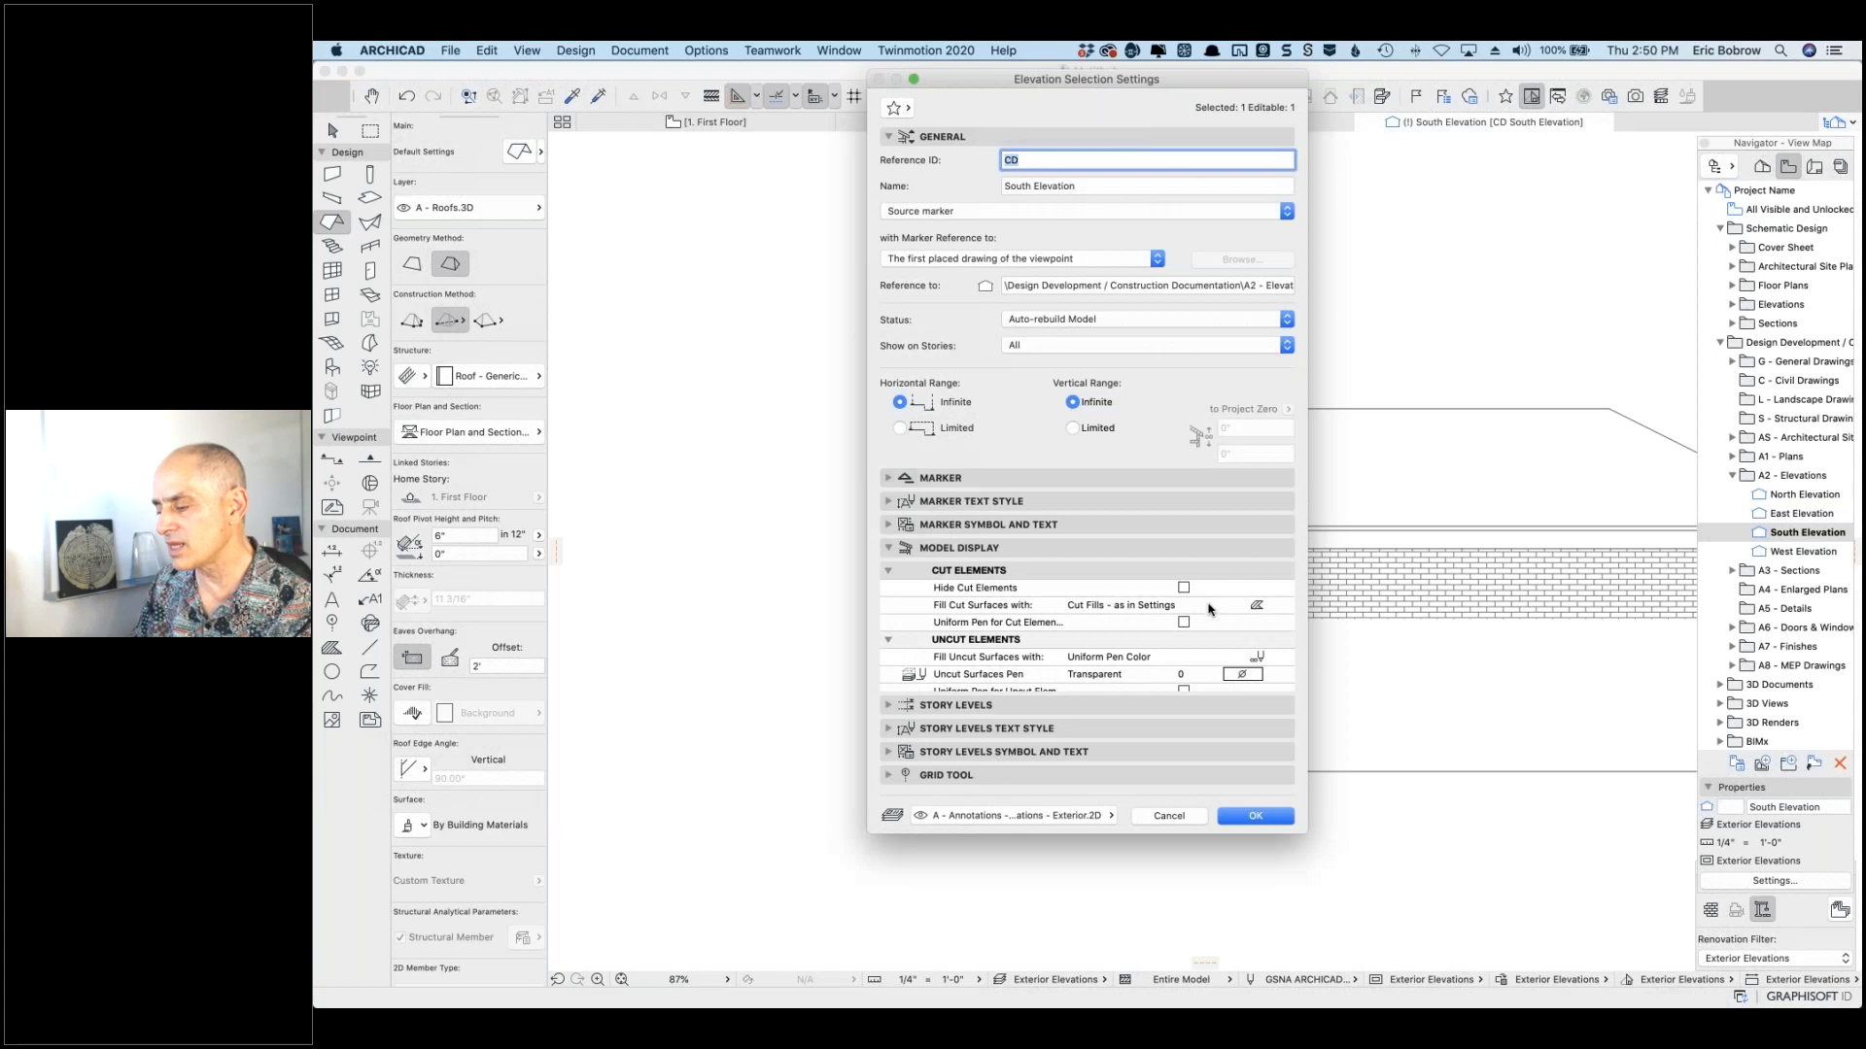
scroll(1225, 602, down, 10)
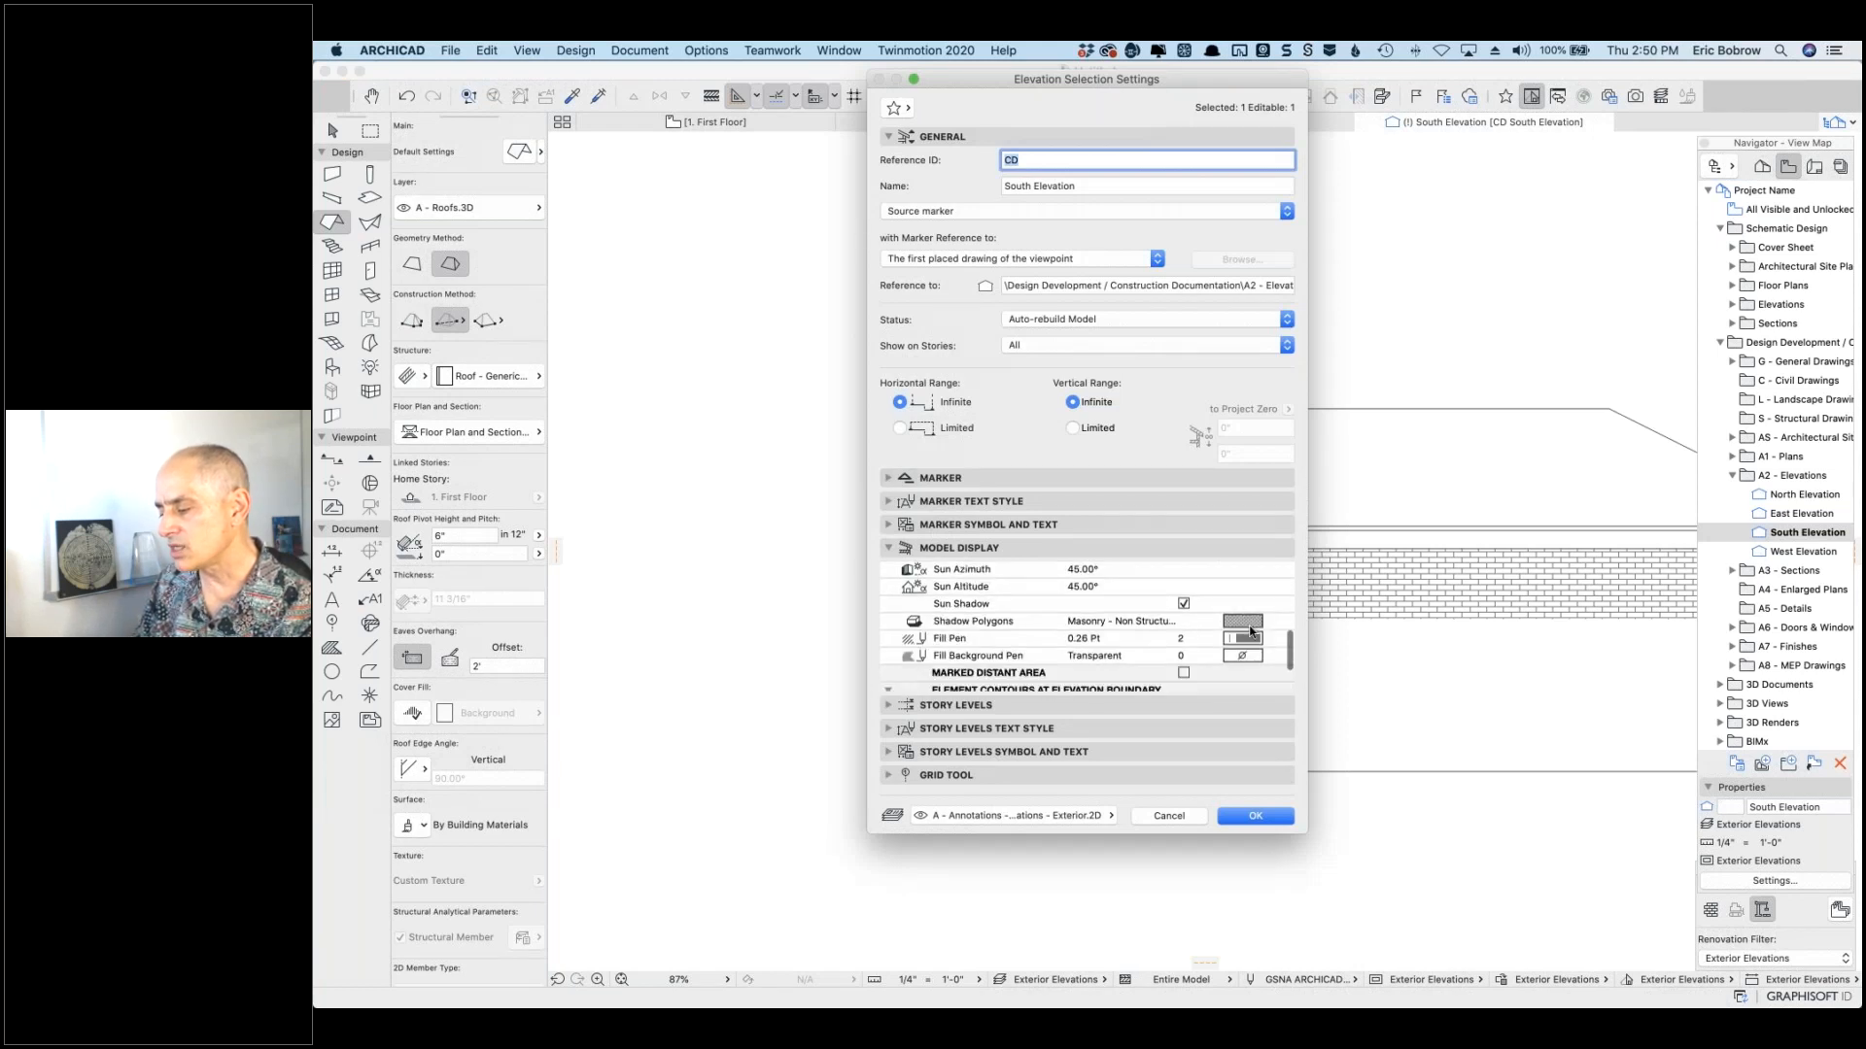
click(1249, 623)
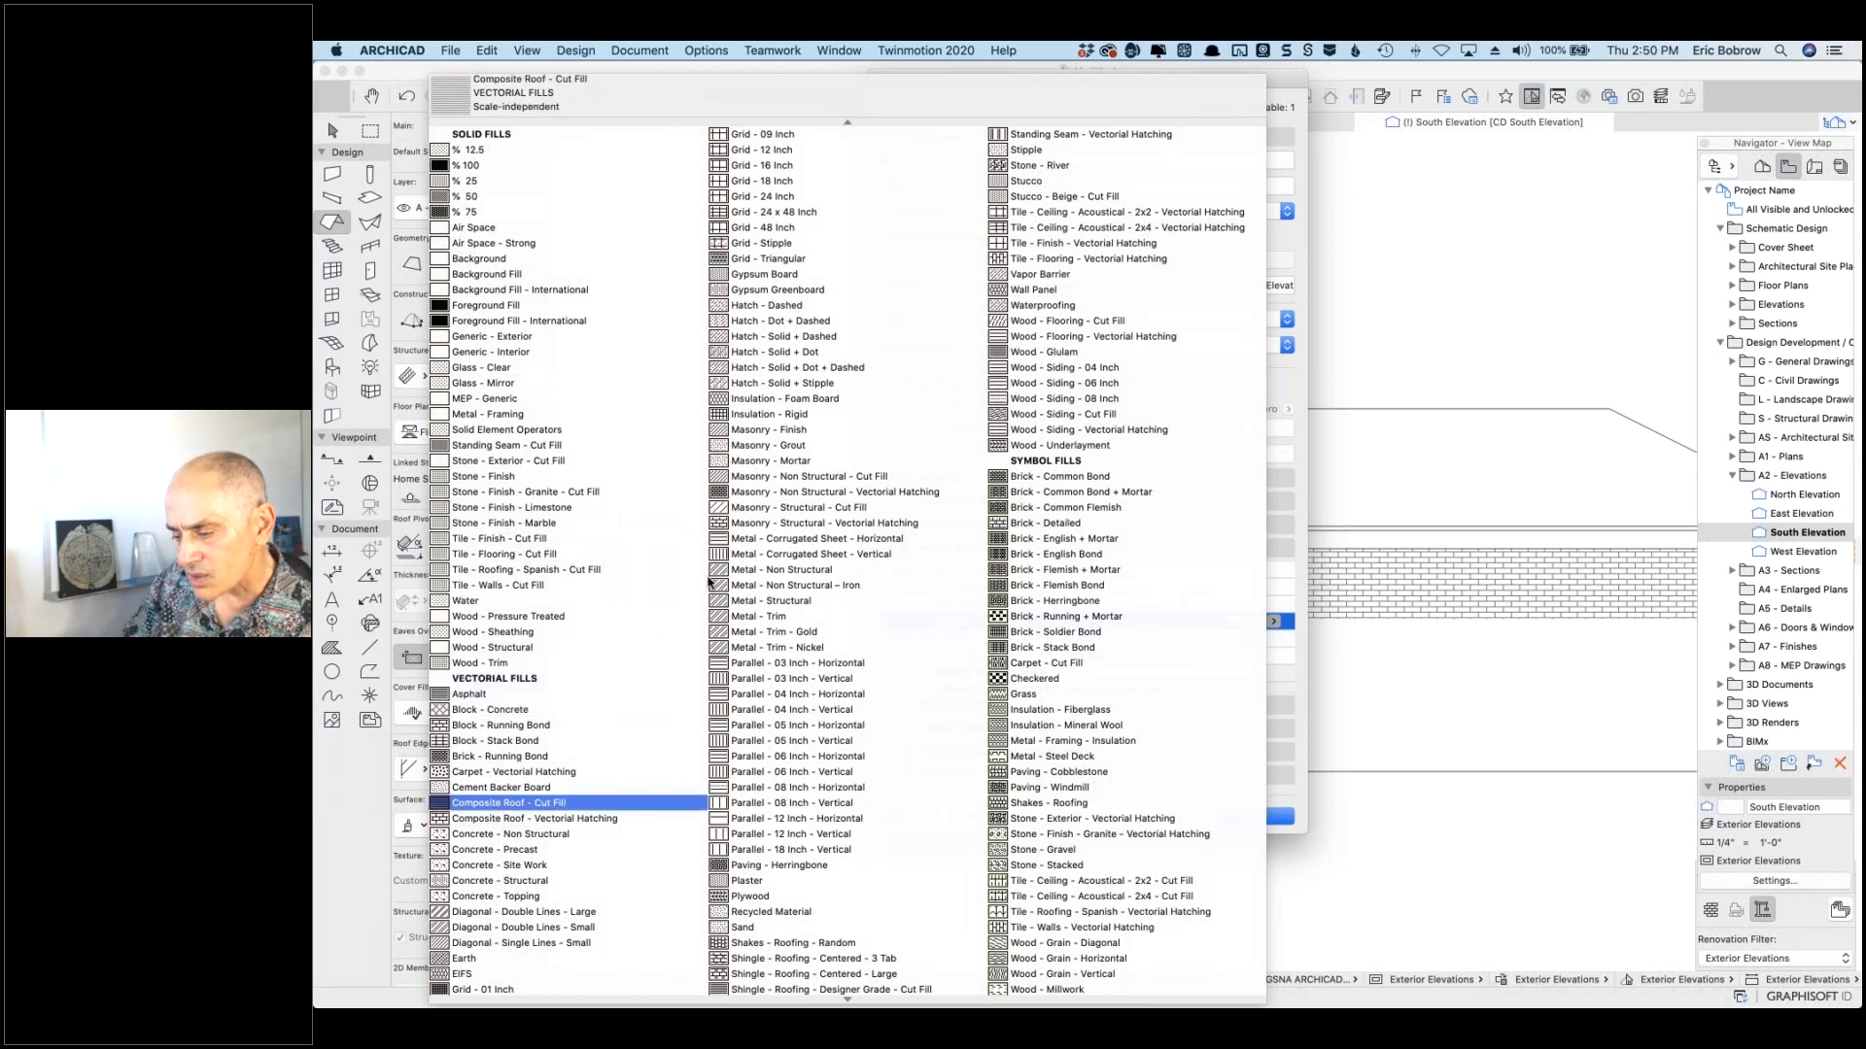
click(775, 416)
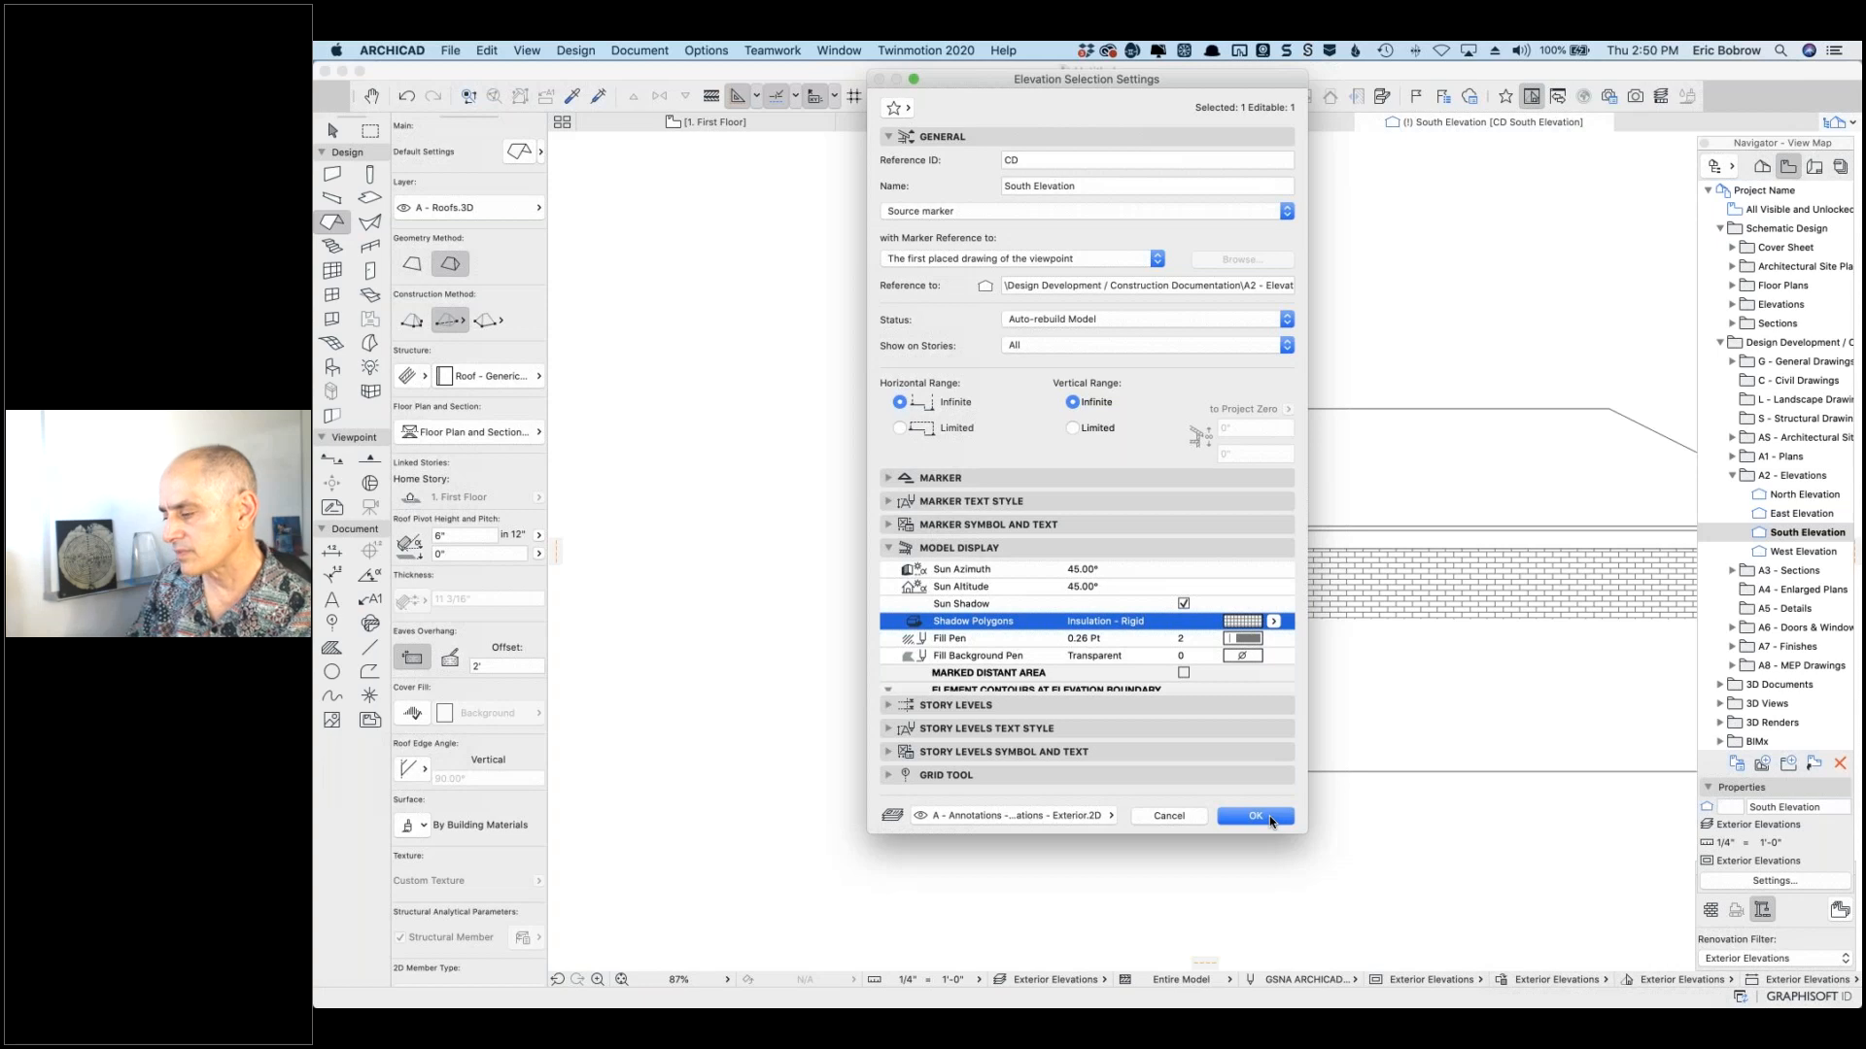
click(1269, 817)
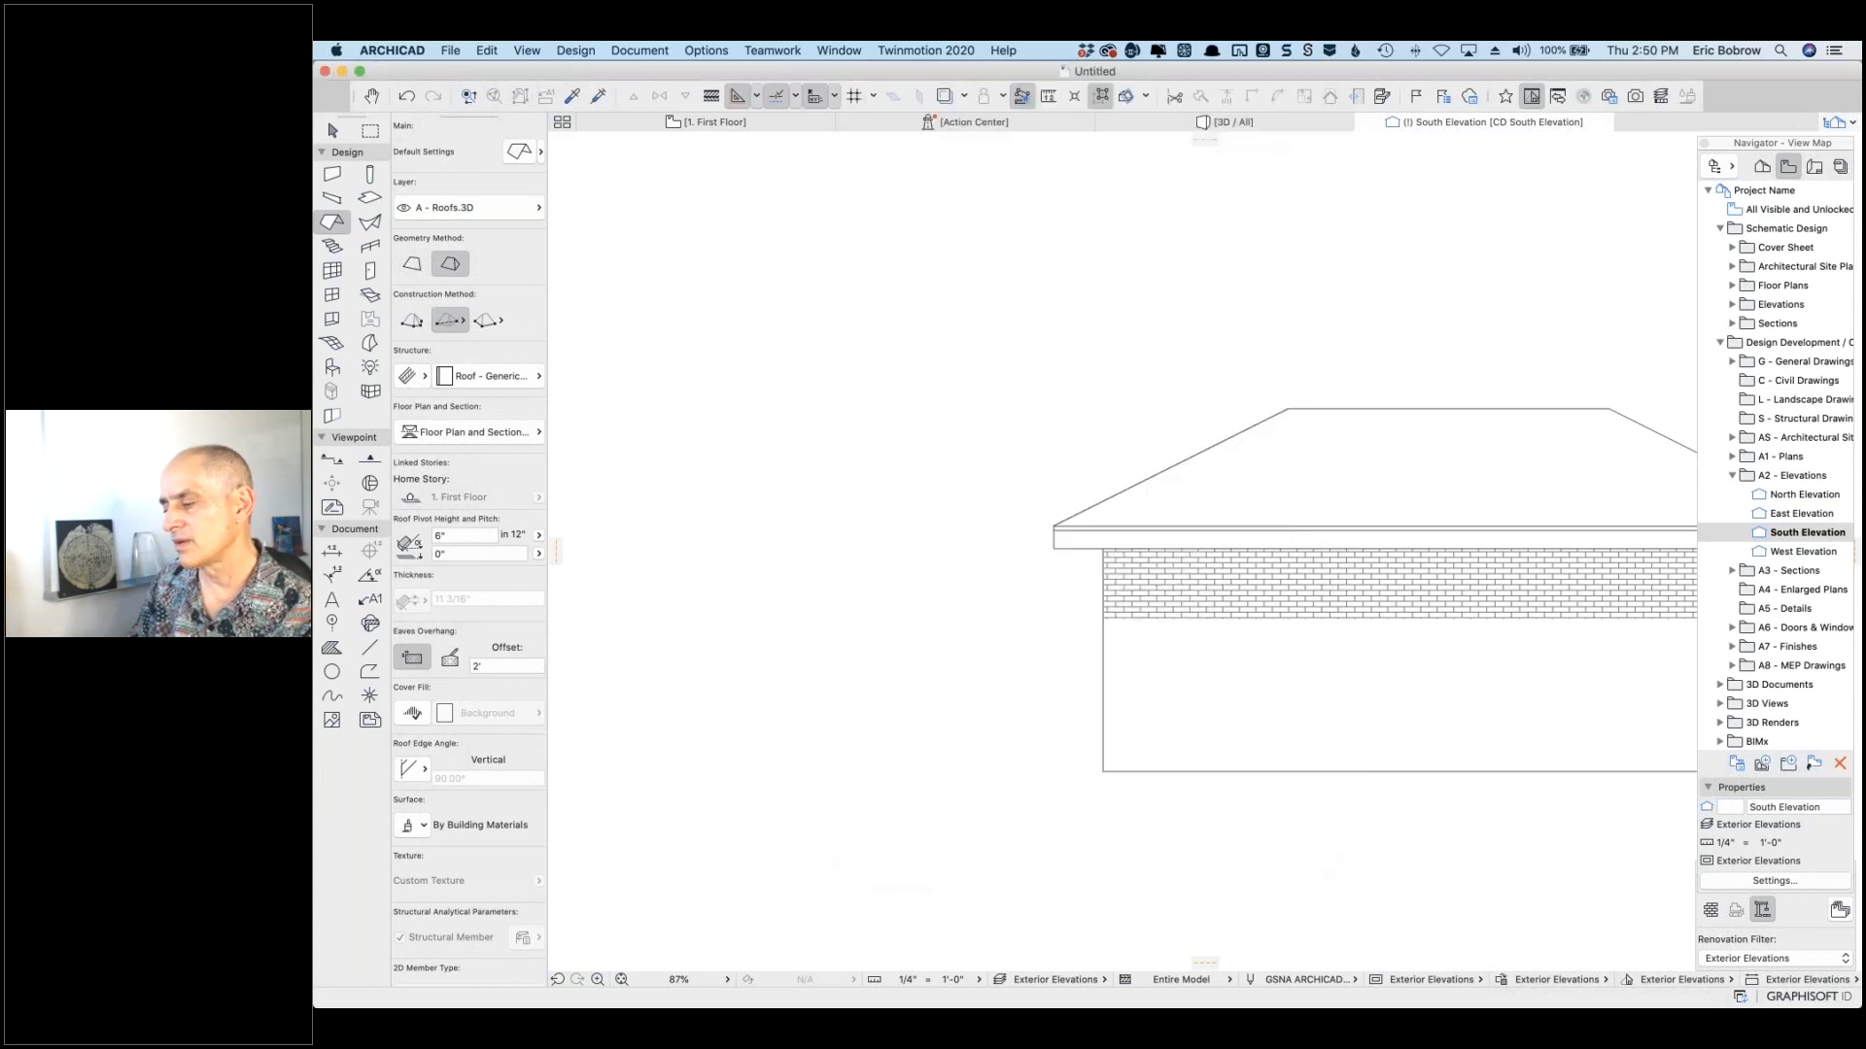
Step: Zoom out and undo twice to revert the shadow fill change, landing on the First Floor plan
scroll(1277, 815, down, 3)
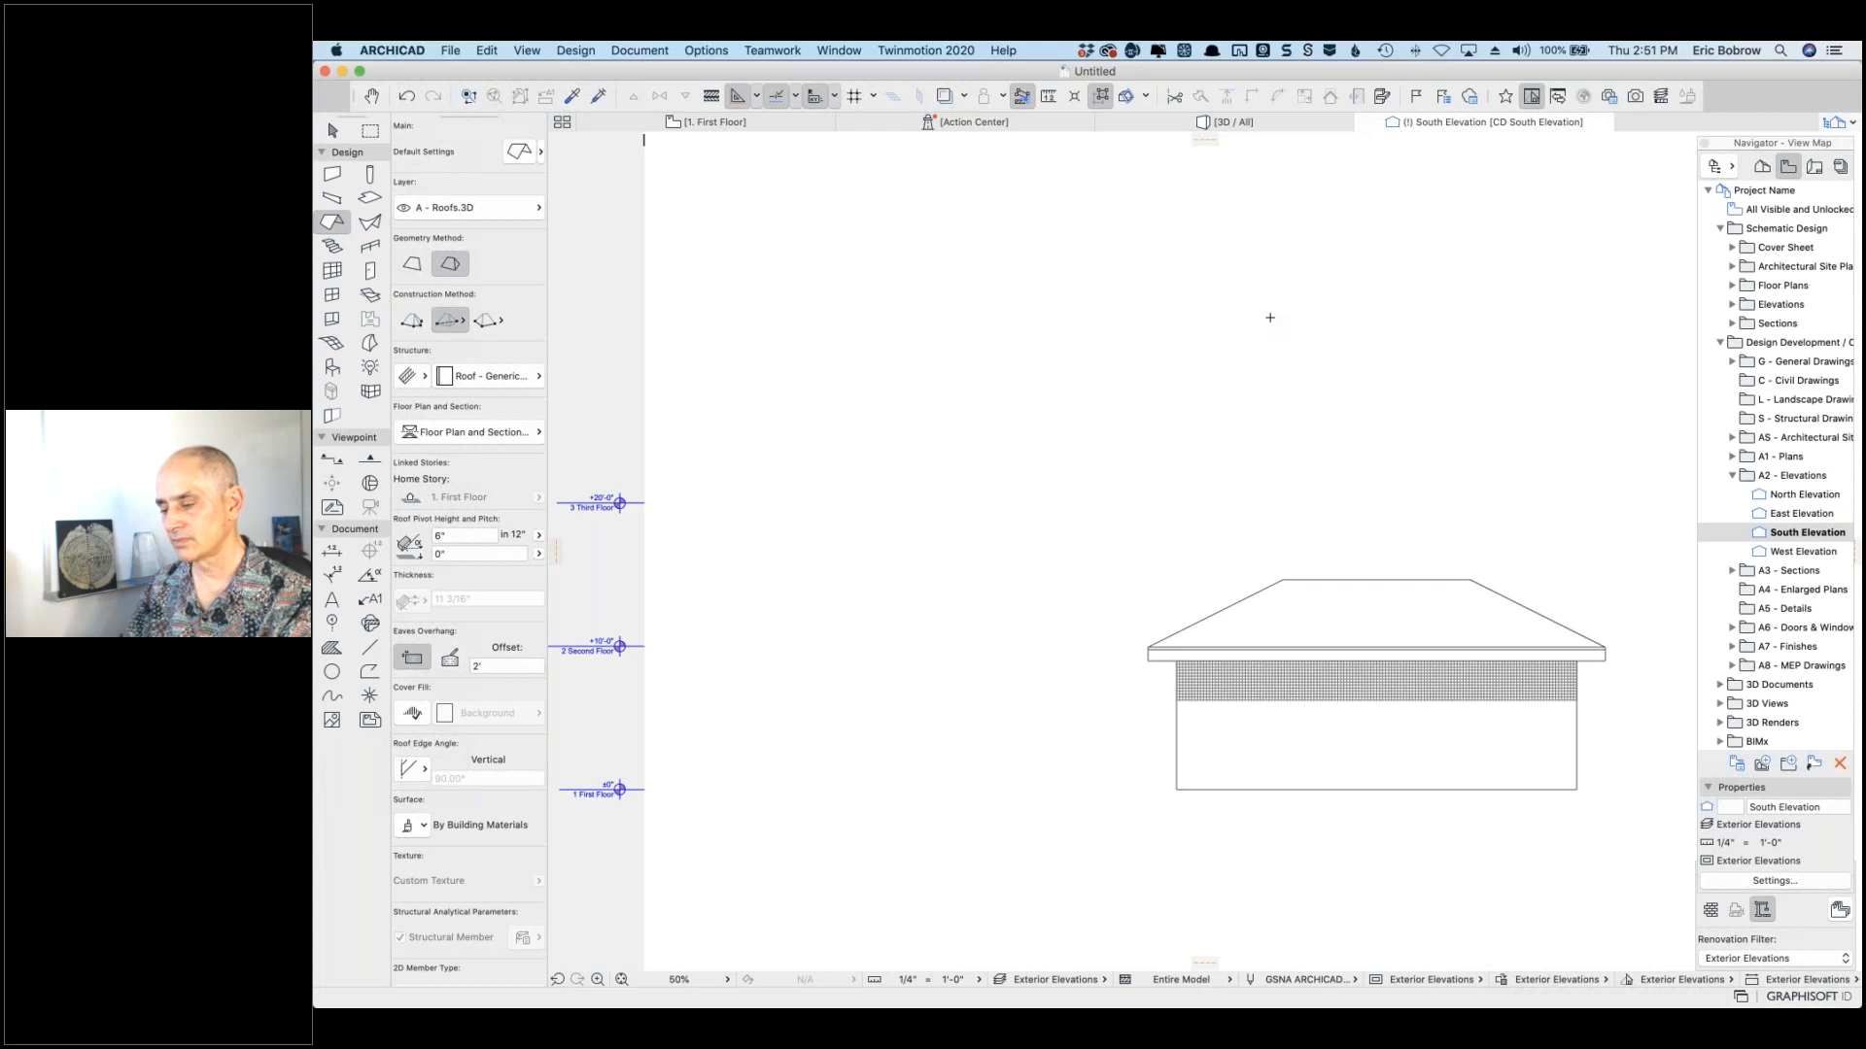
click(407, 96)
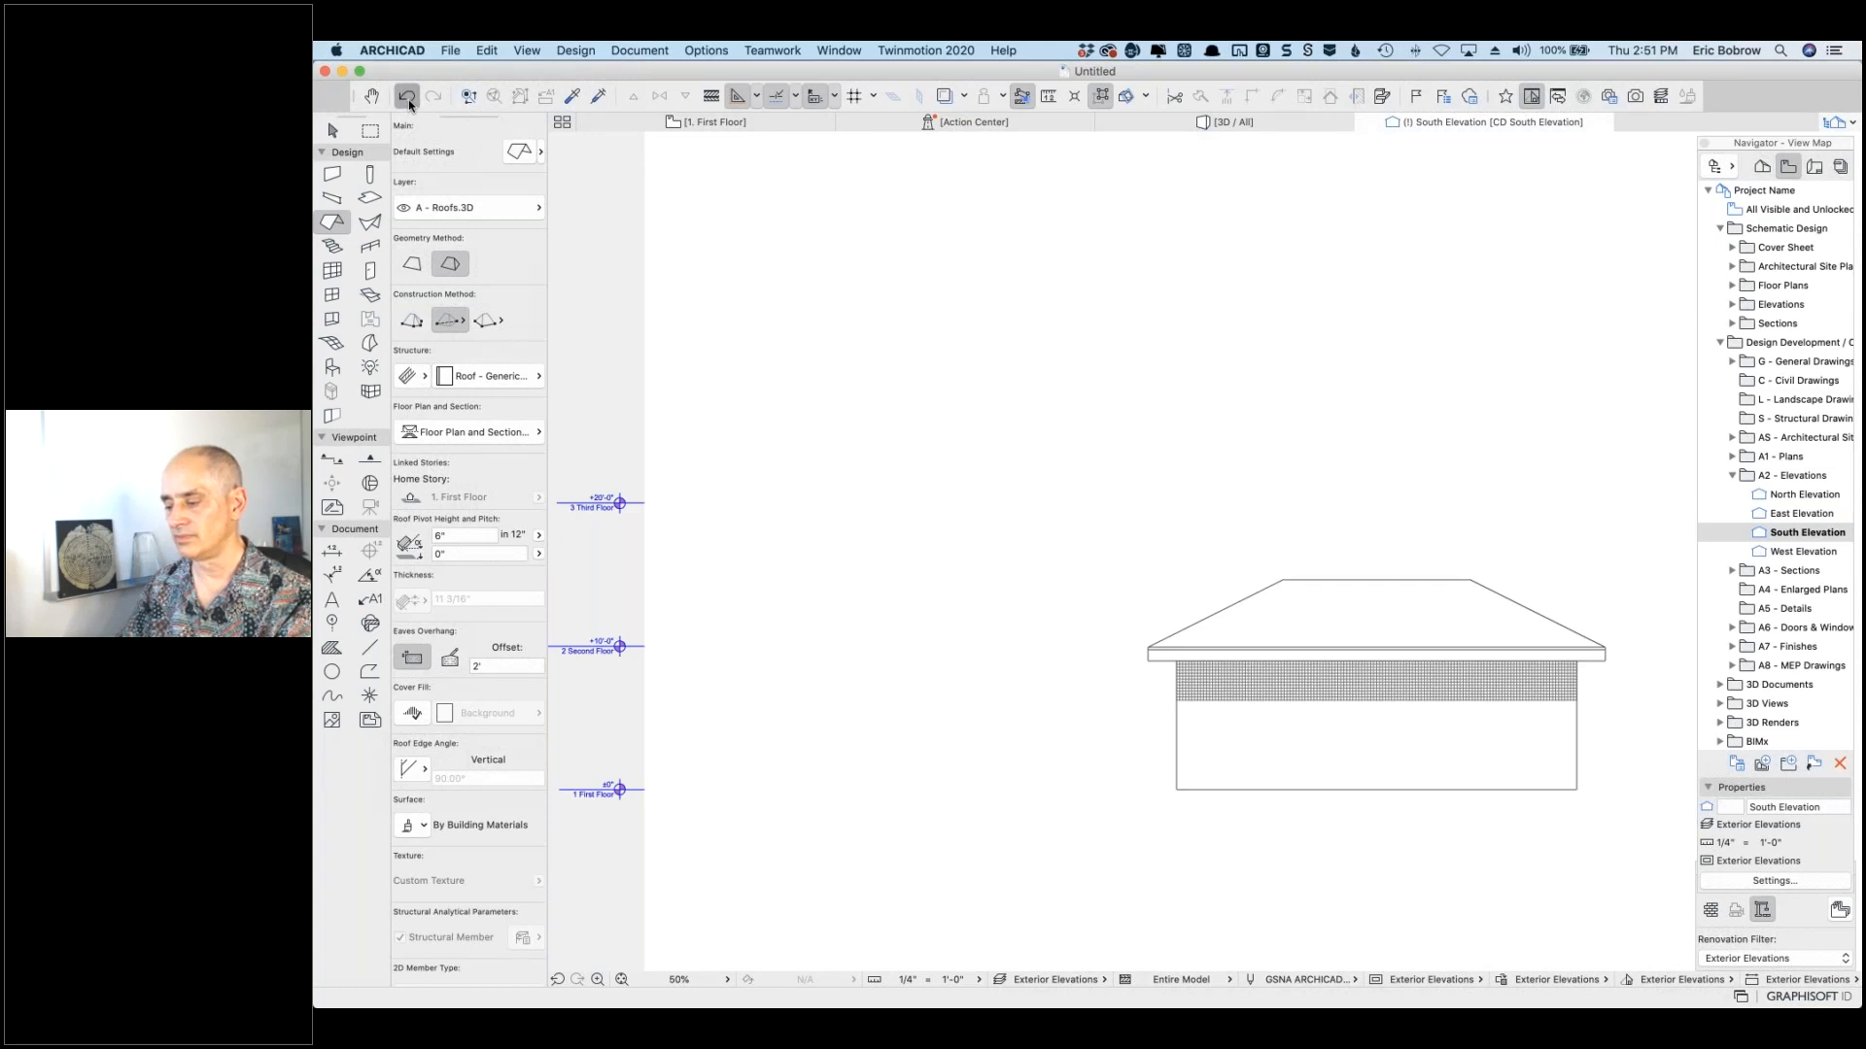
click(407, 96)
Step: Undo once more, then reopen the South Elevation from the Navigator View Map
click(412, 102)
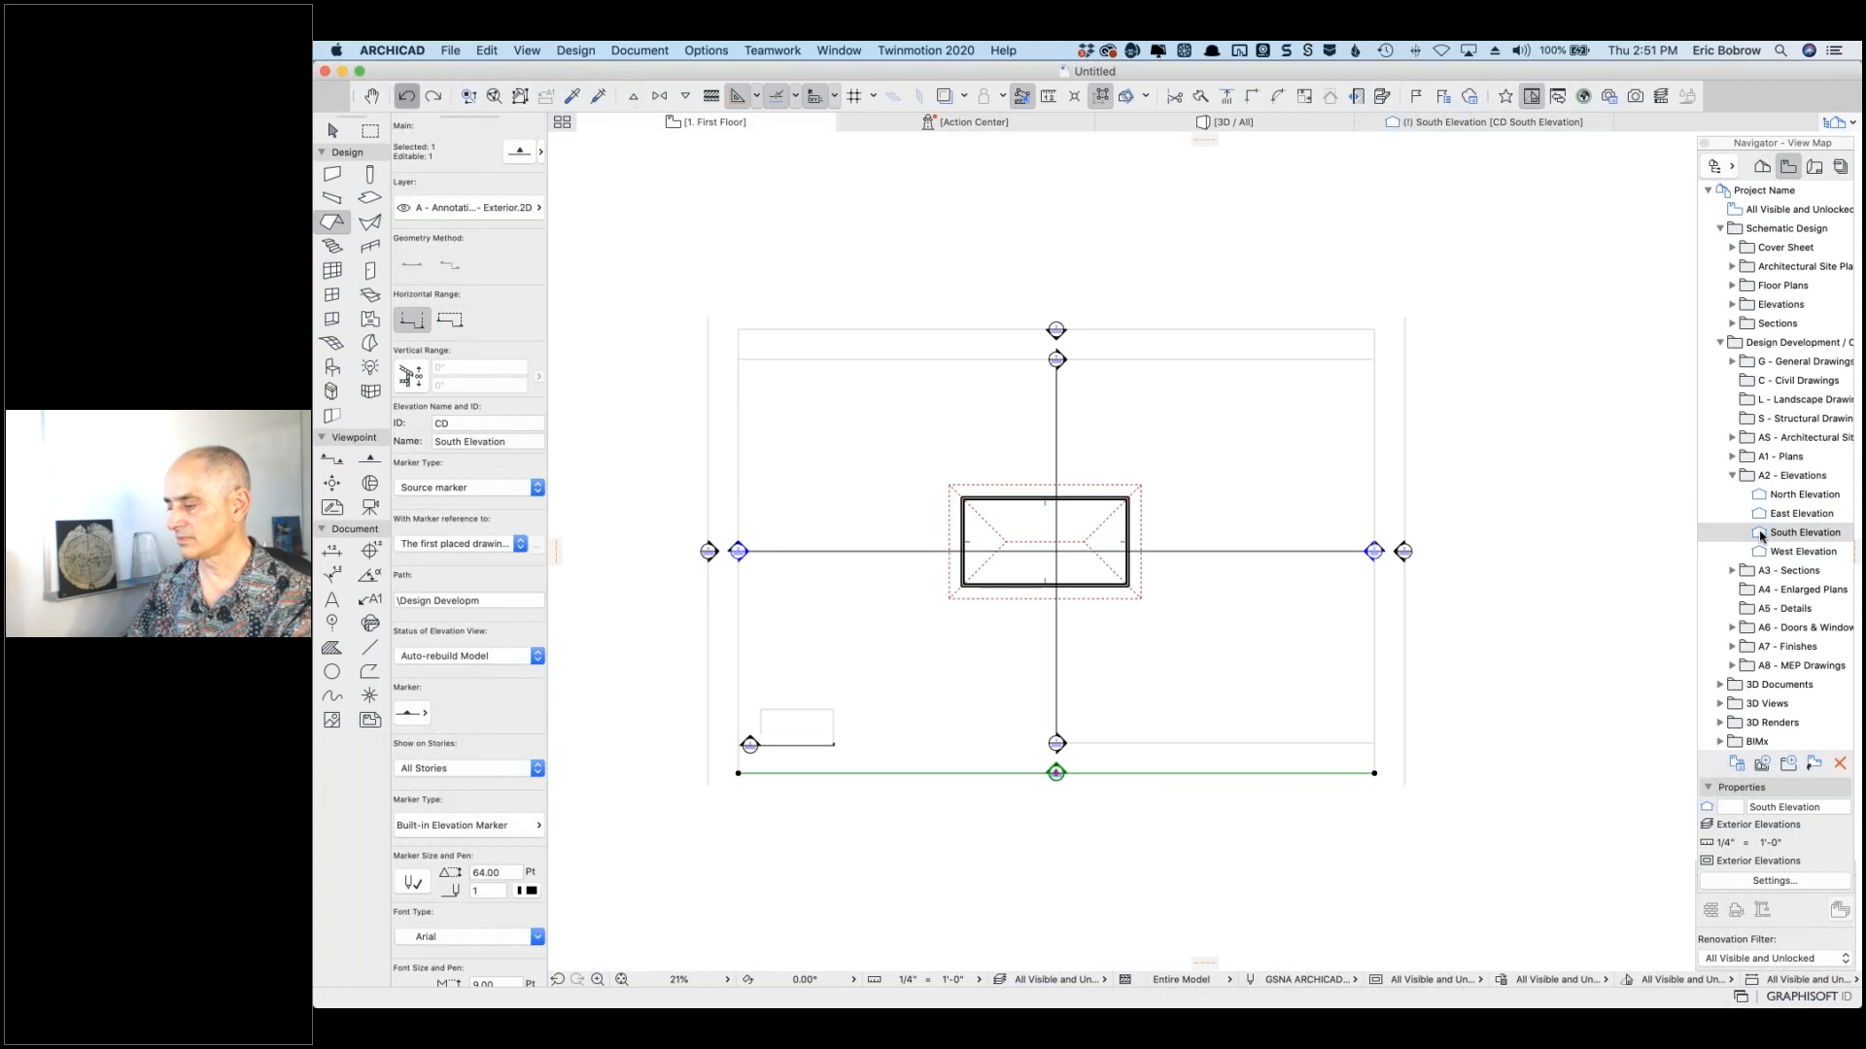
click(1761, 534)
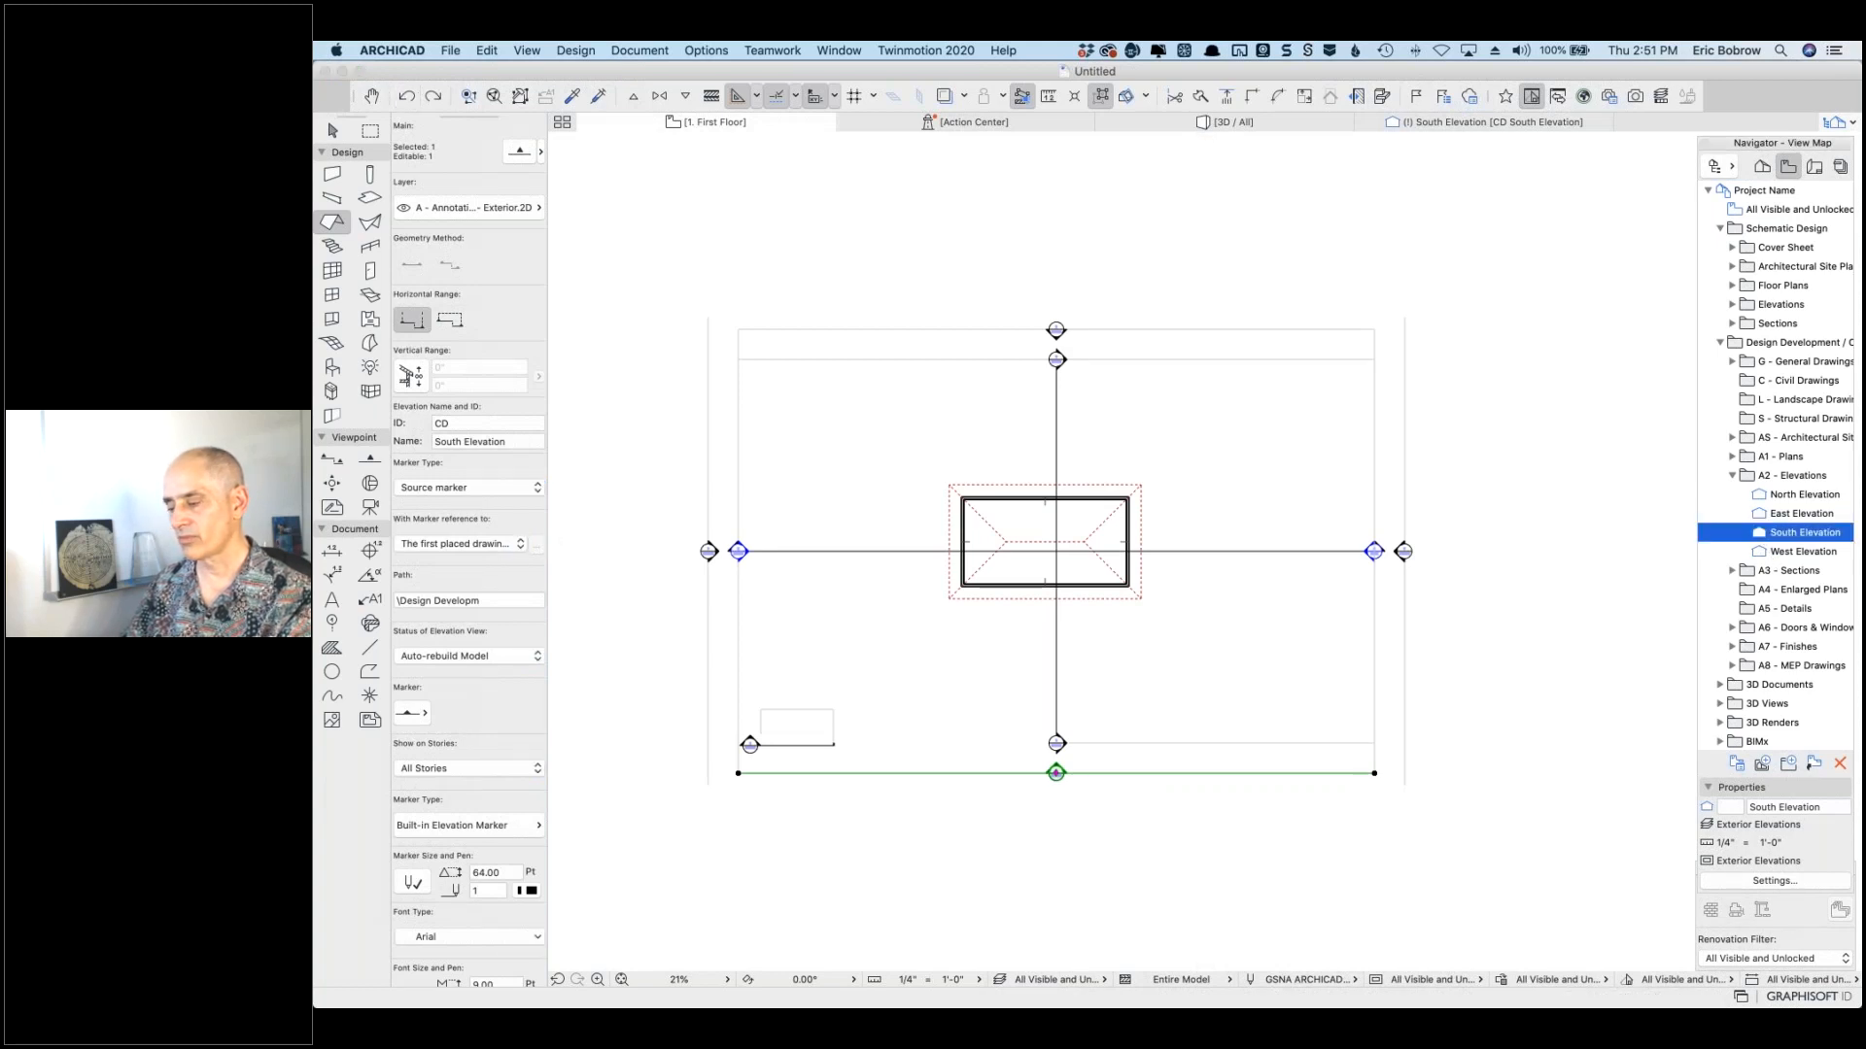
double_click(1761, 533)
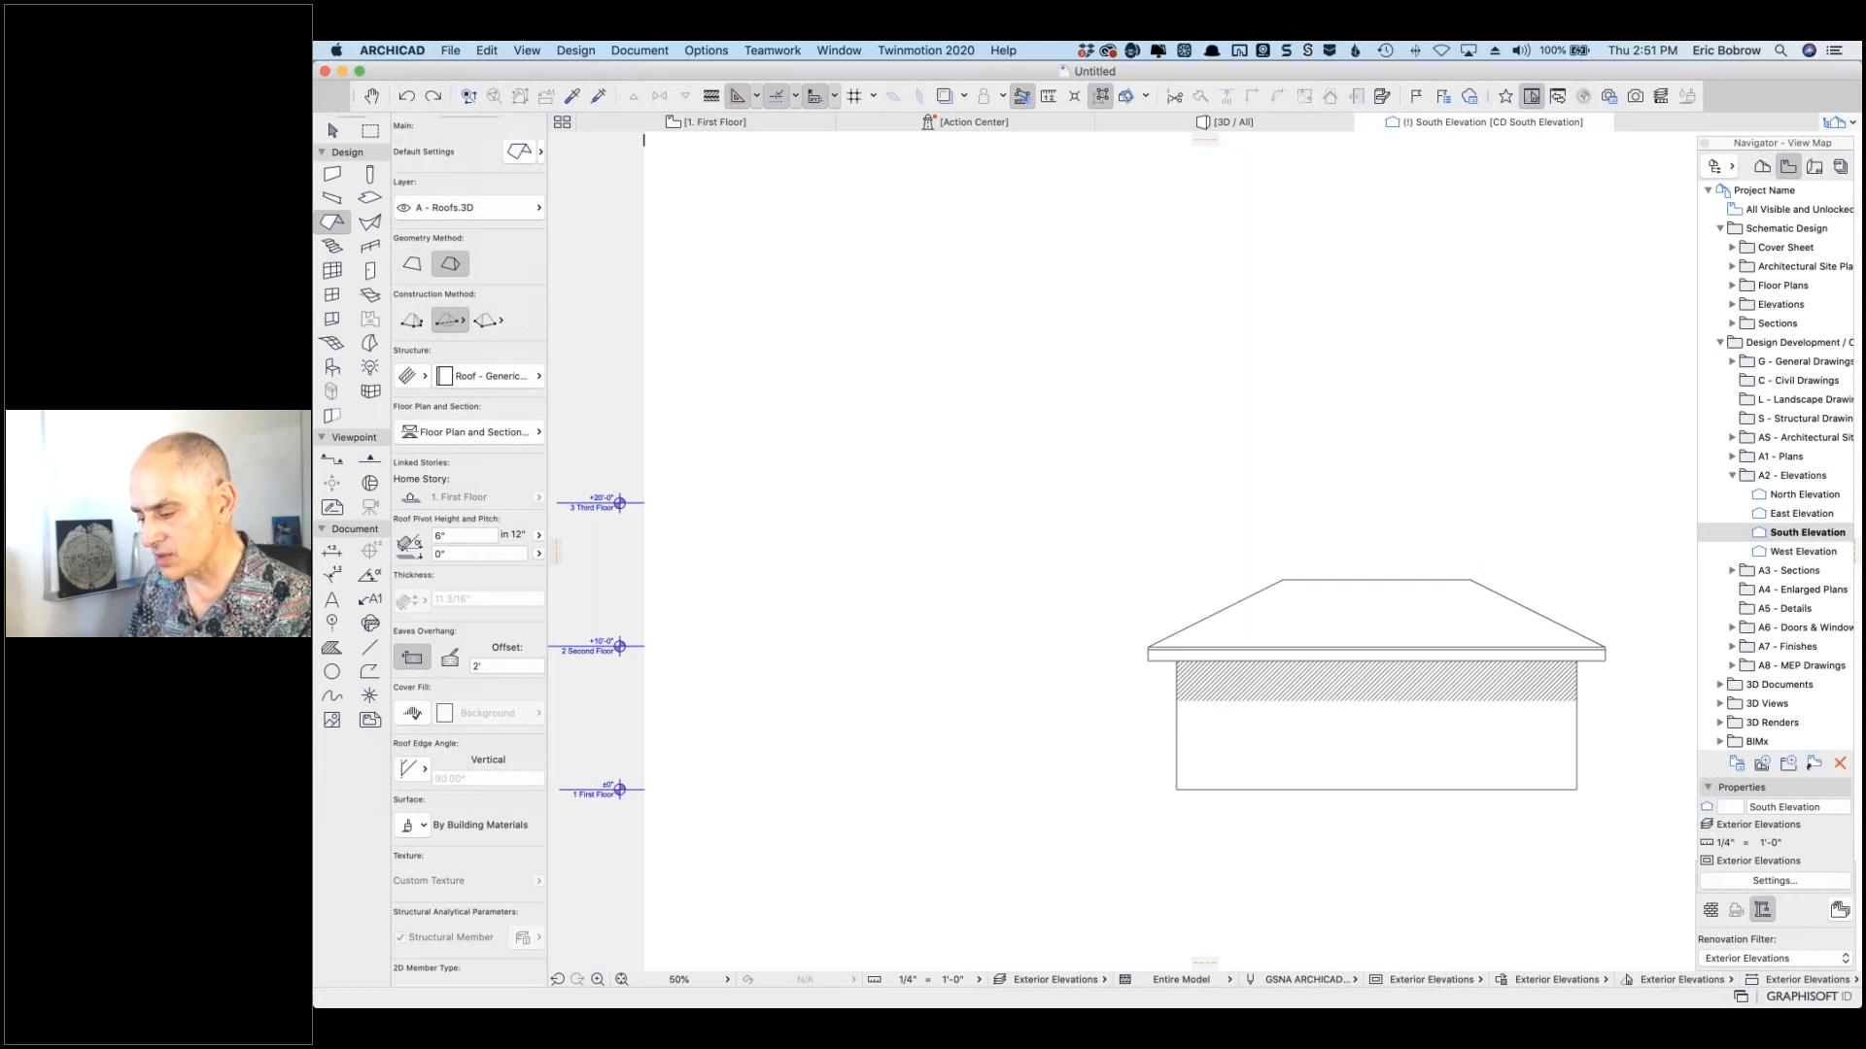
Step: Check the elevation attachment in the Freshdesk ticket, then return and open the South Elevation's settings
key(super+Tab)
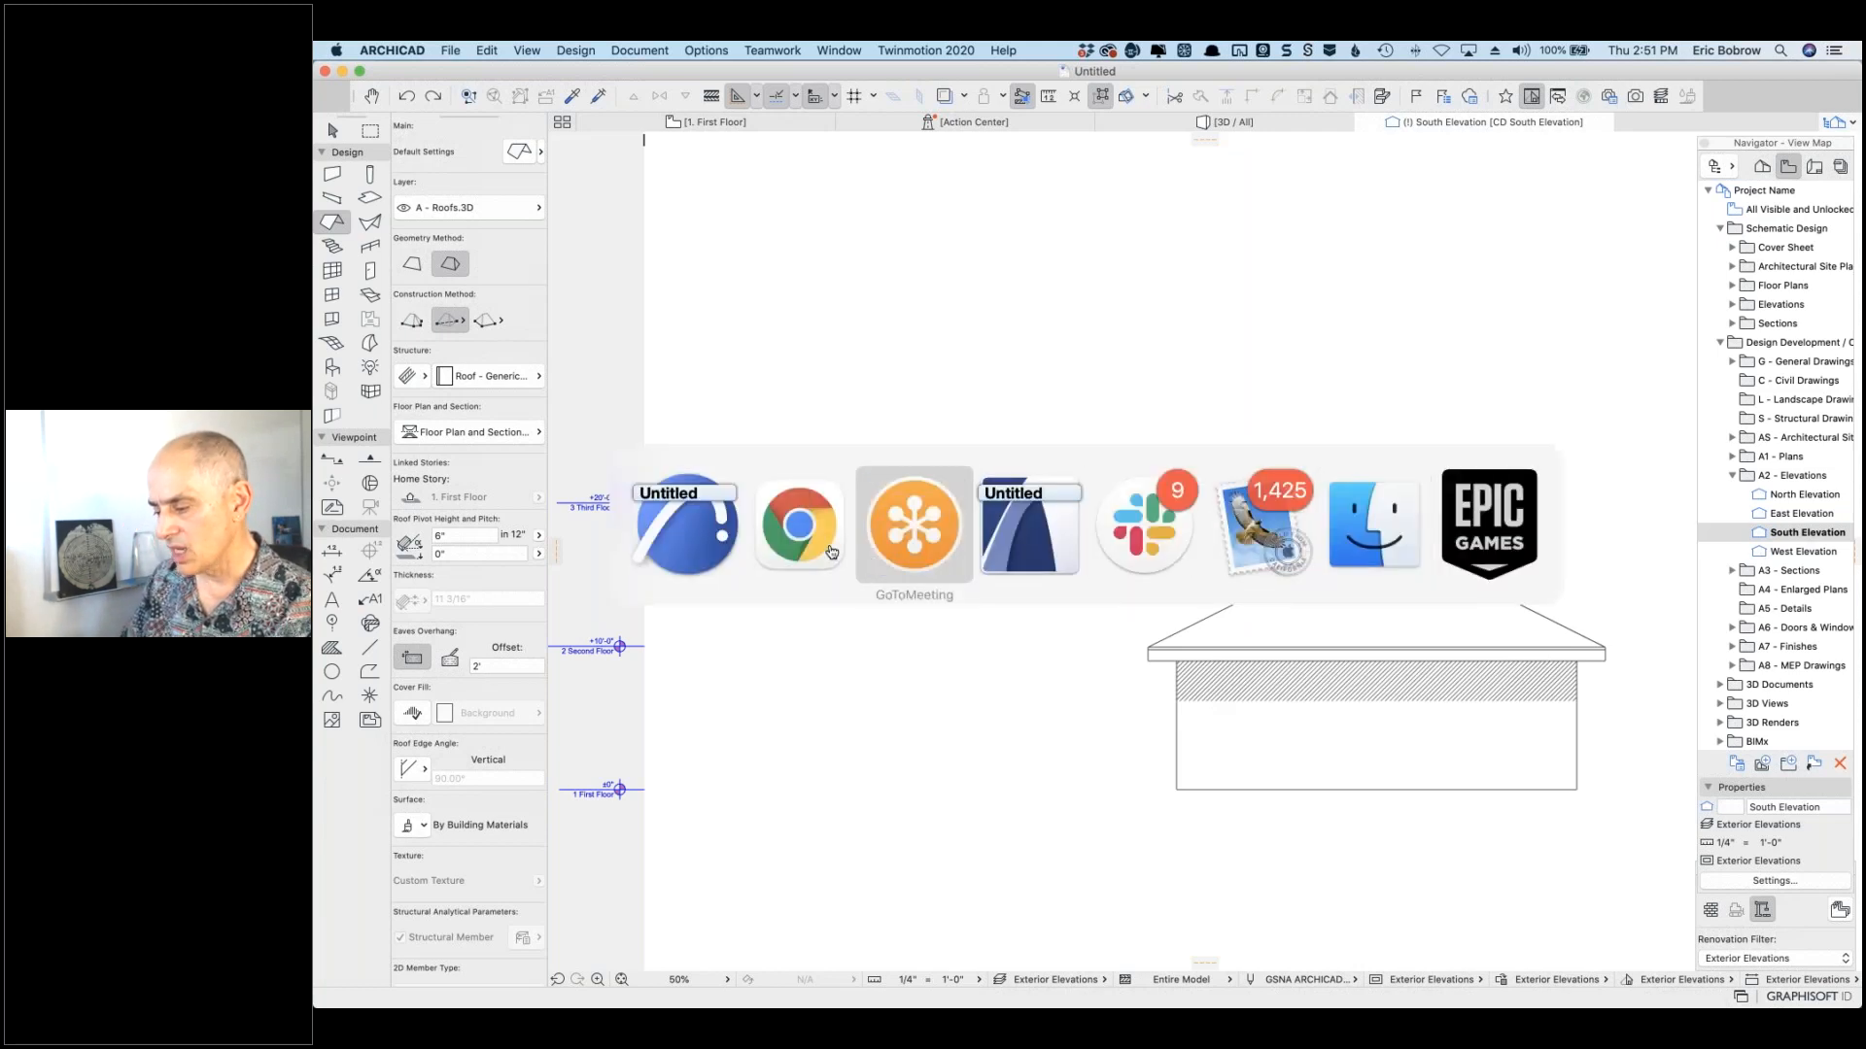
click(831, 552)
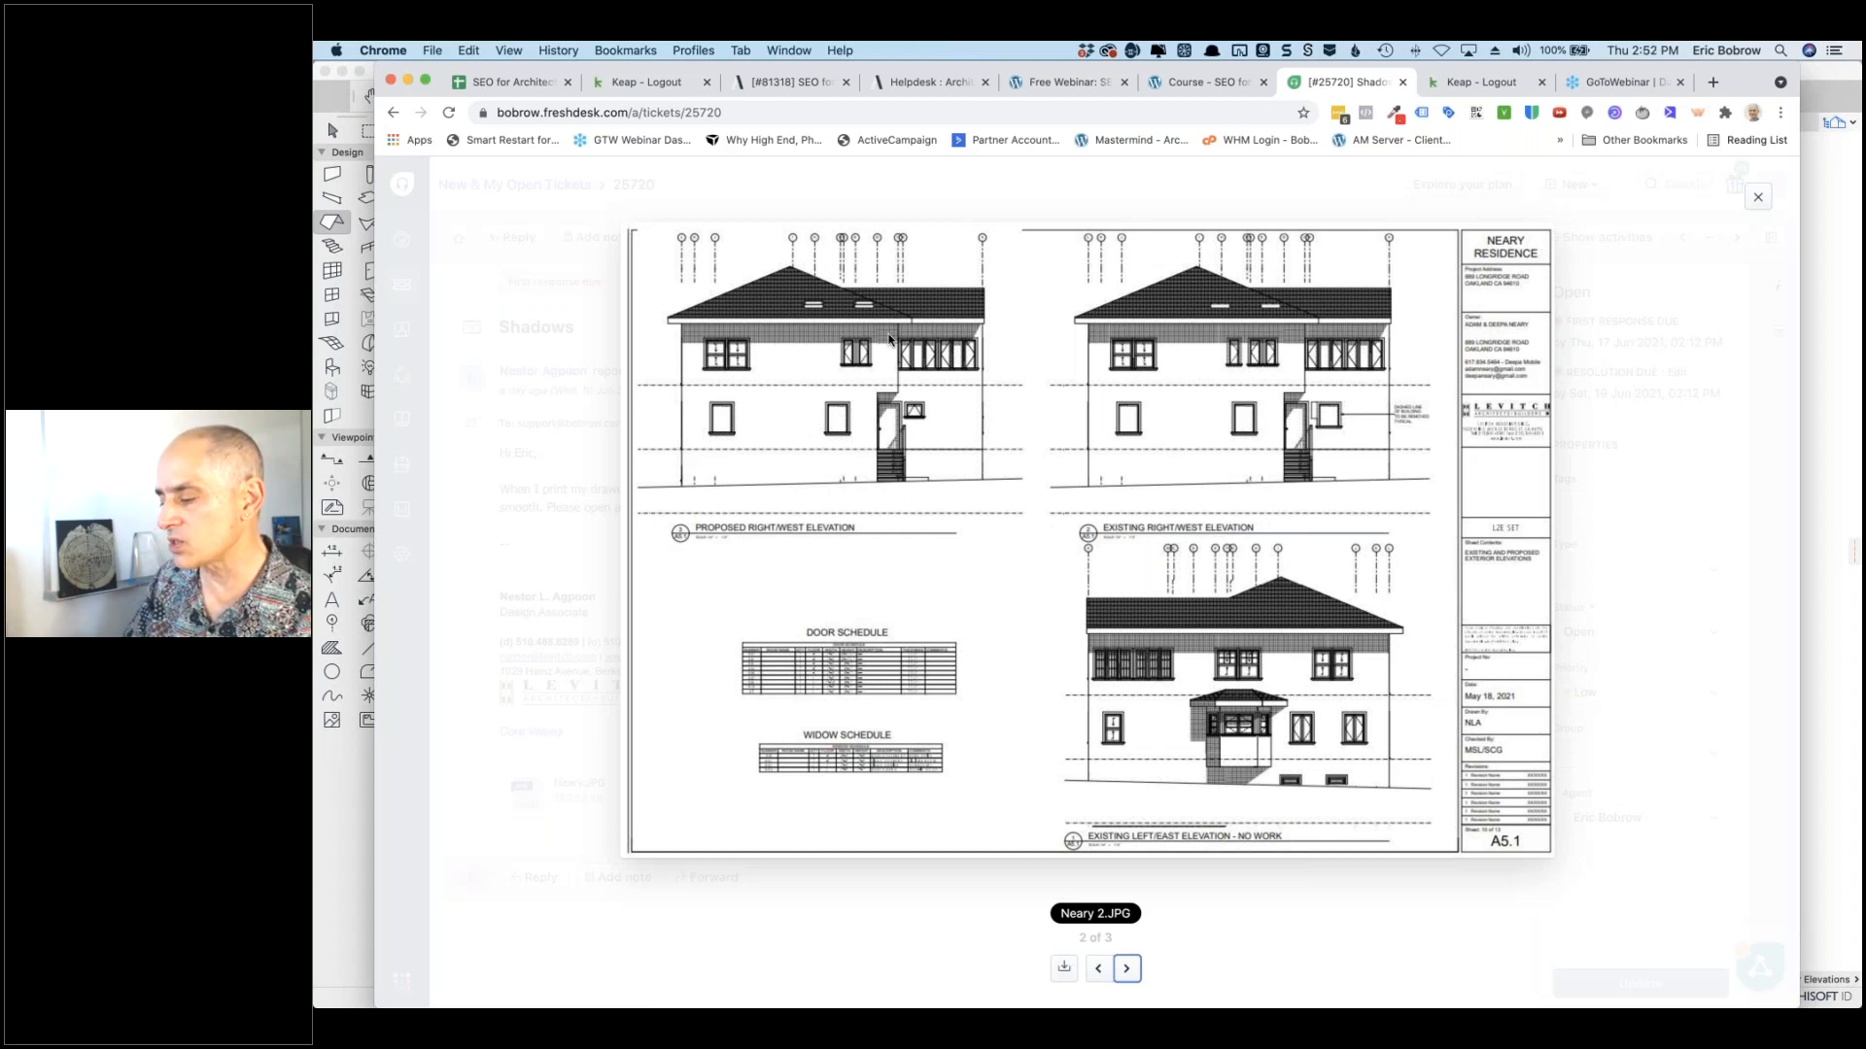
key(super+Tab)
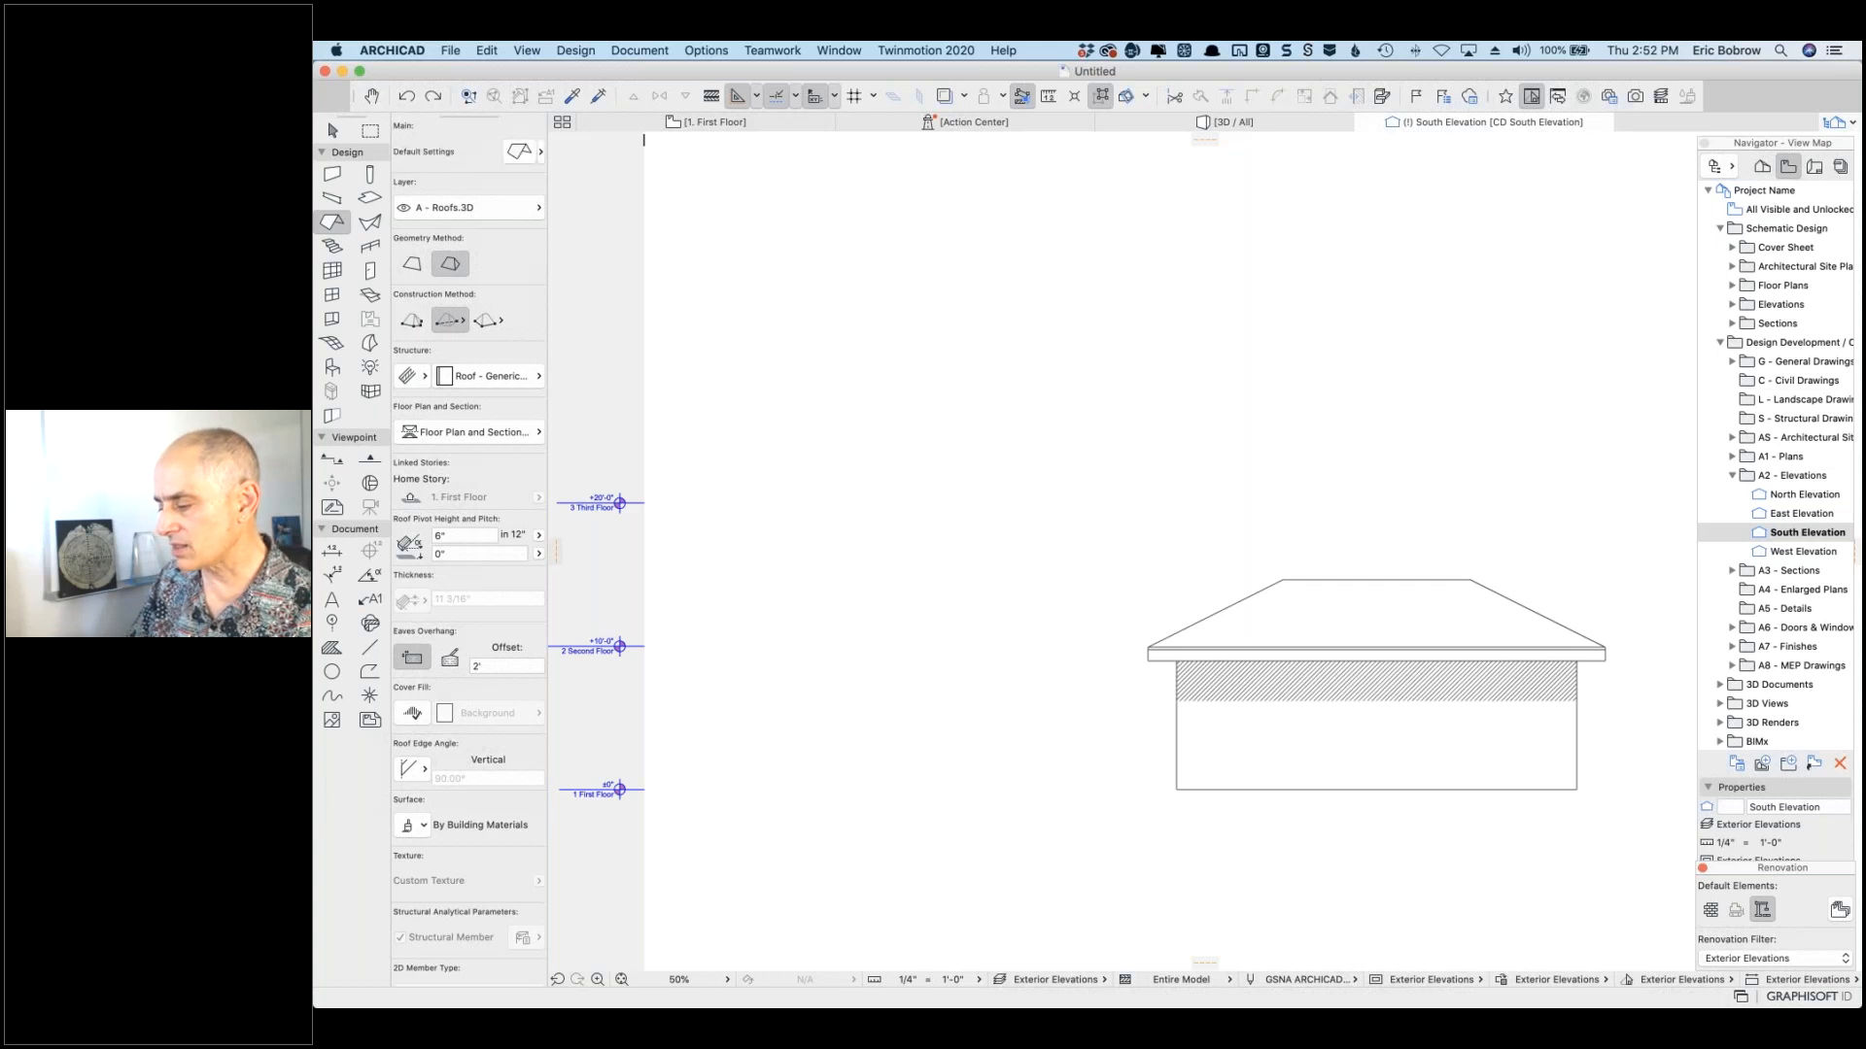
right_click(1135, 434)
click(1214, 522)
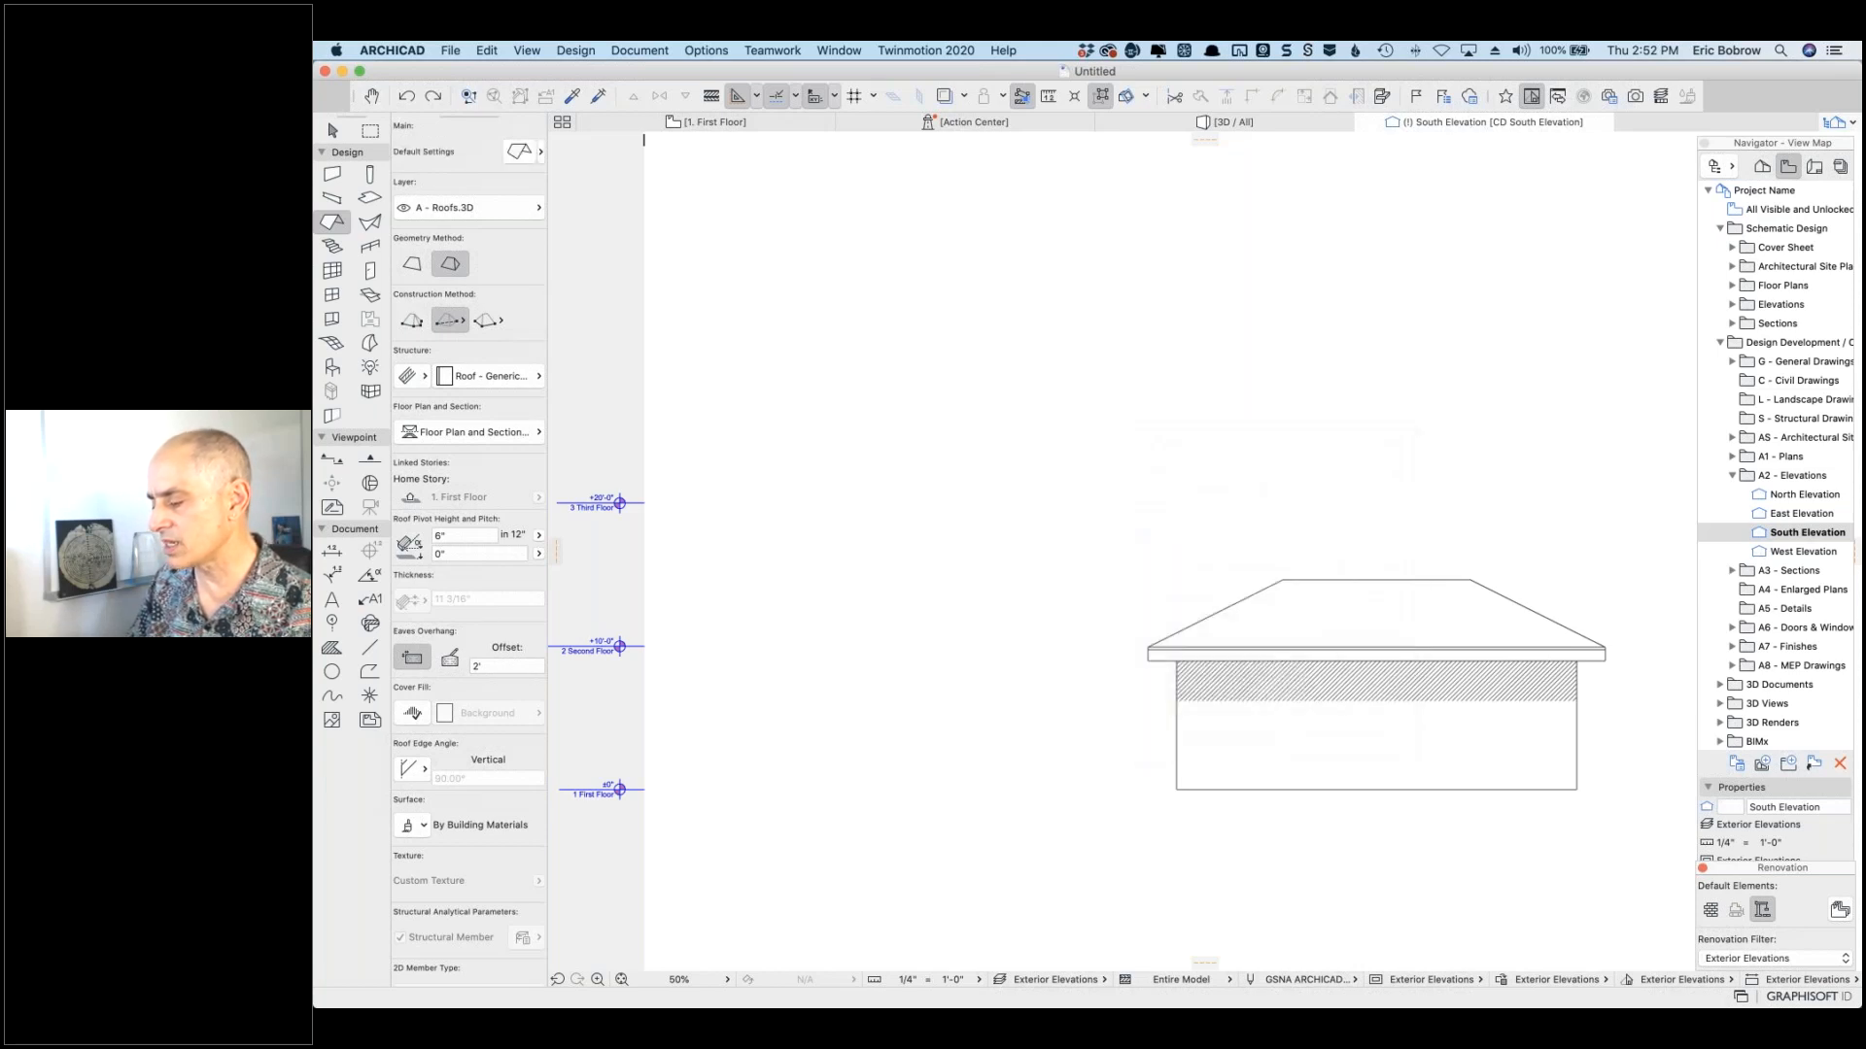
Step: Set the Shadow Polygons fill to the solid % 25 grey and apply it
key(super+t)
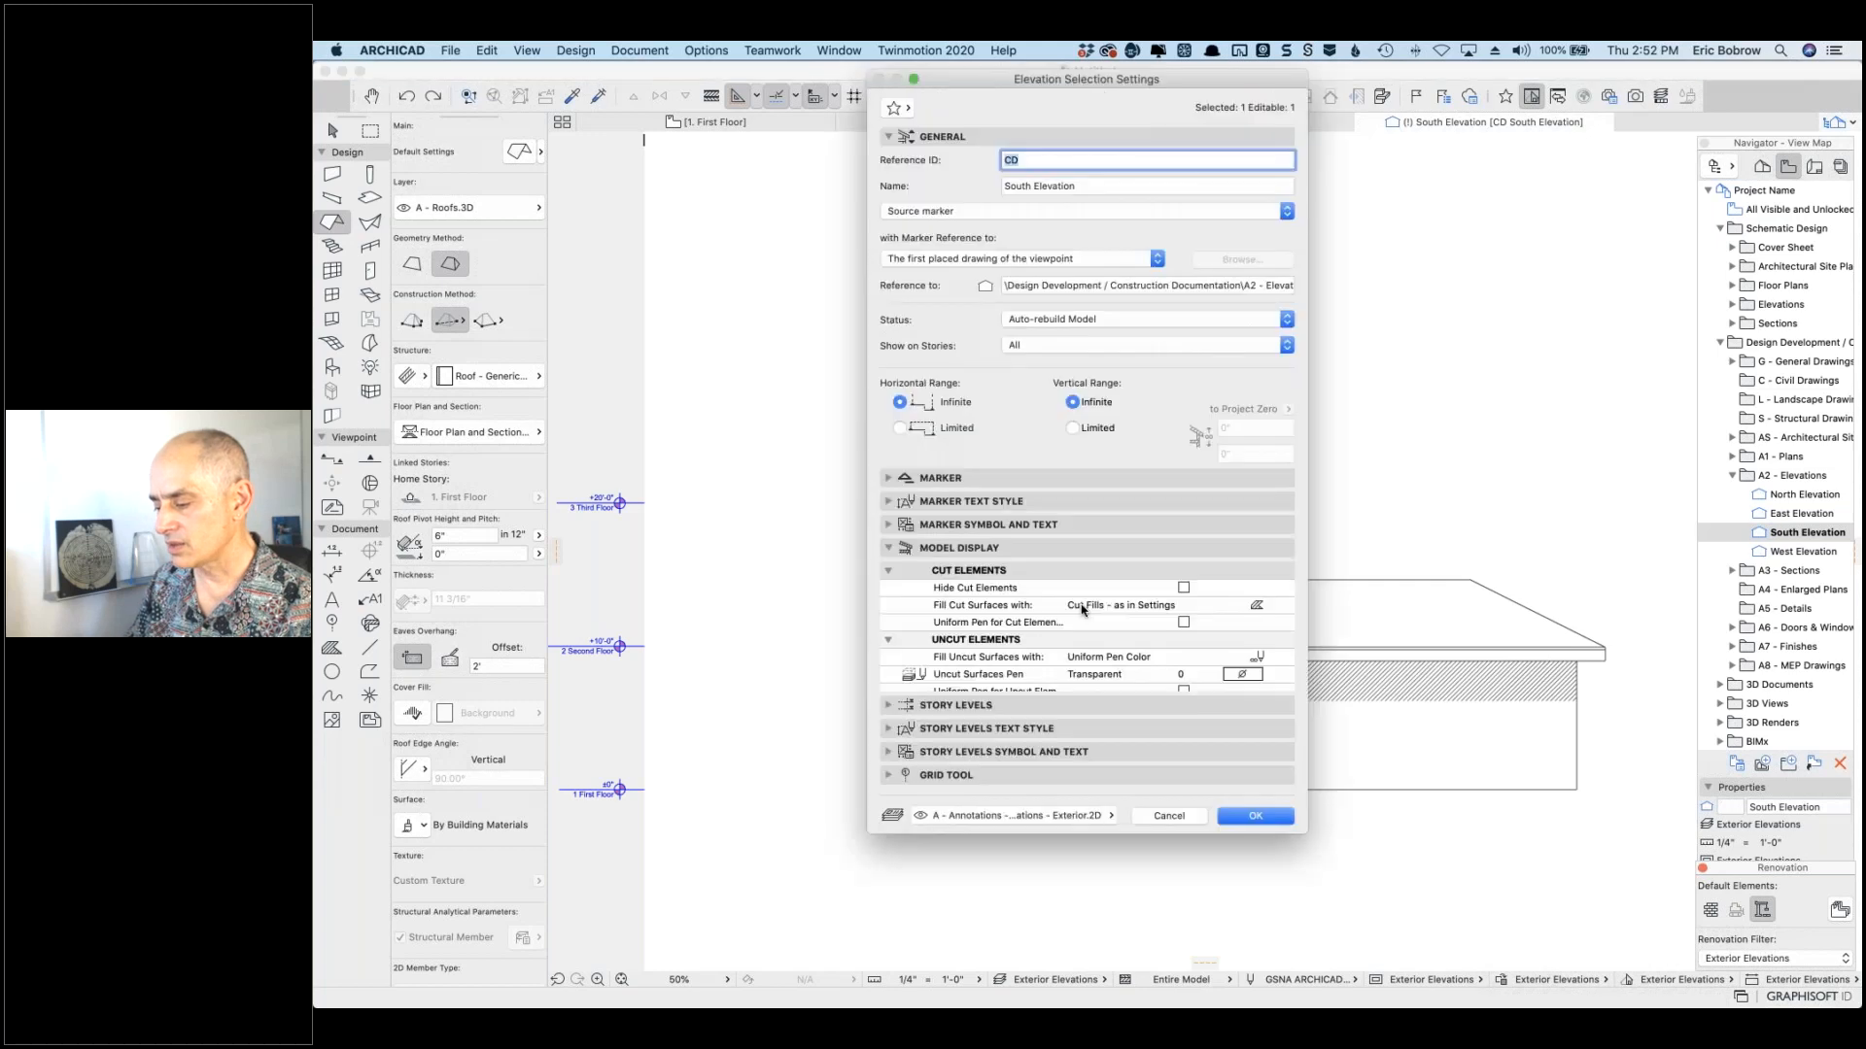
scroll(1268, 620, down, 5)
scroll(1264, 624, down, 1)
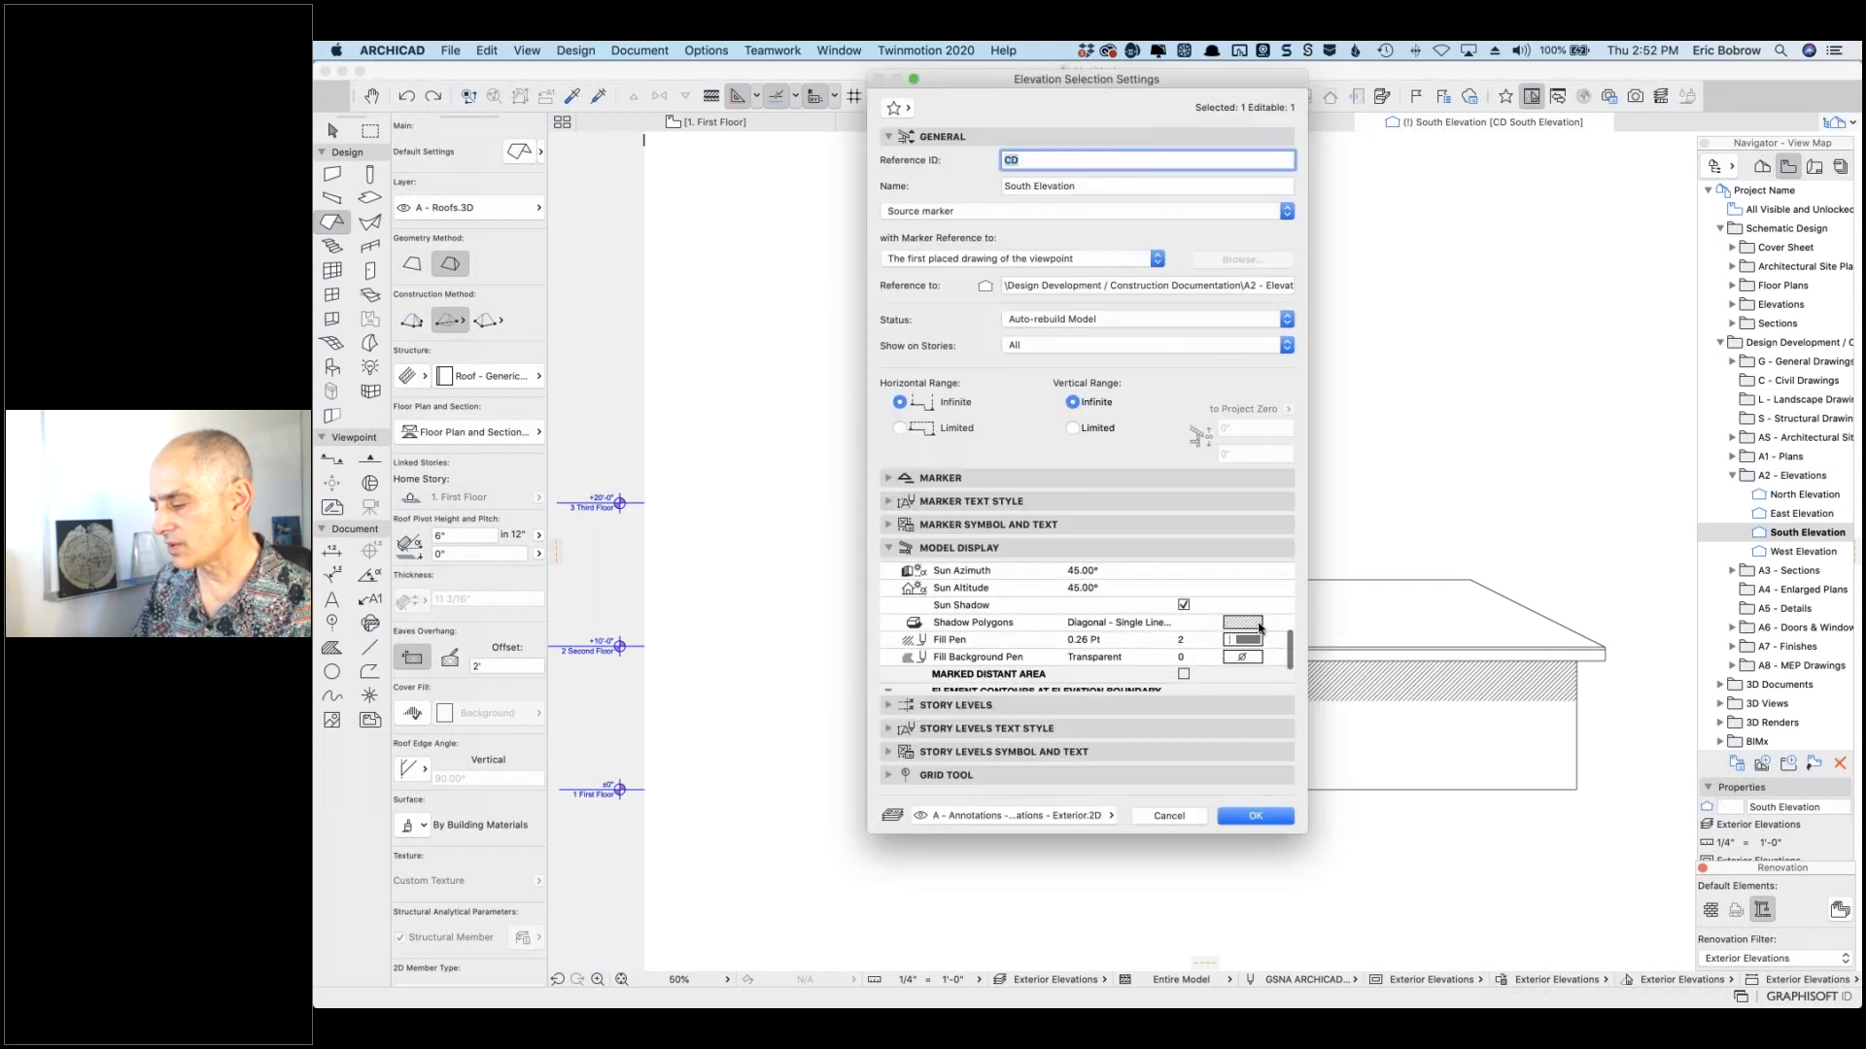
click(1260, 628)
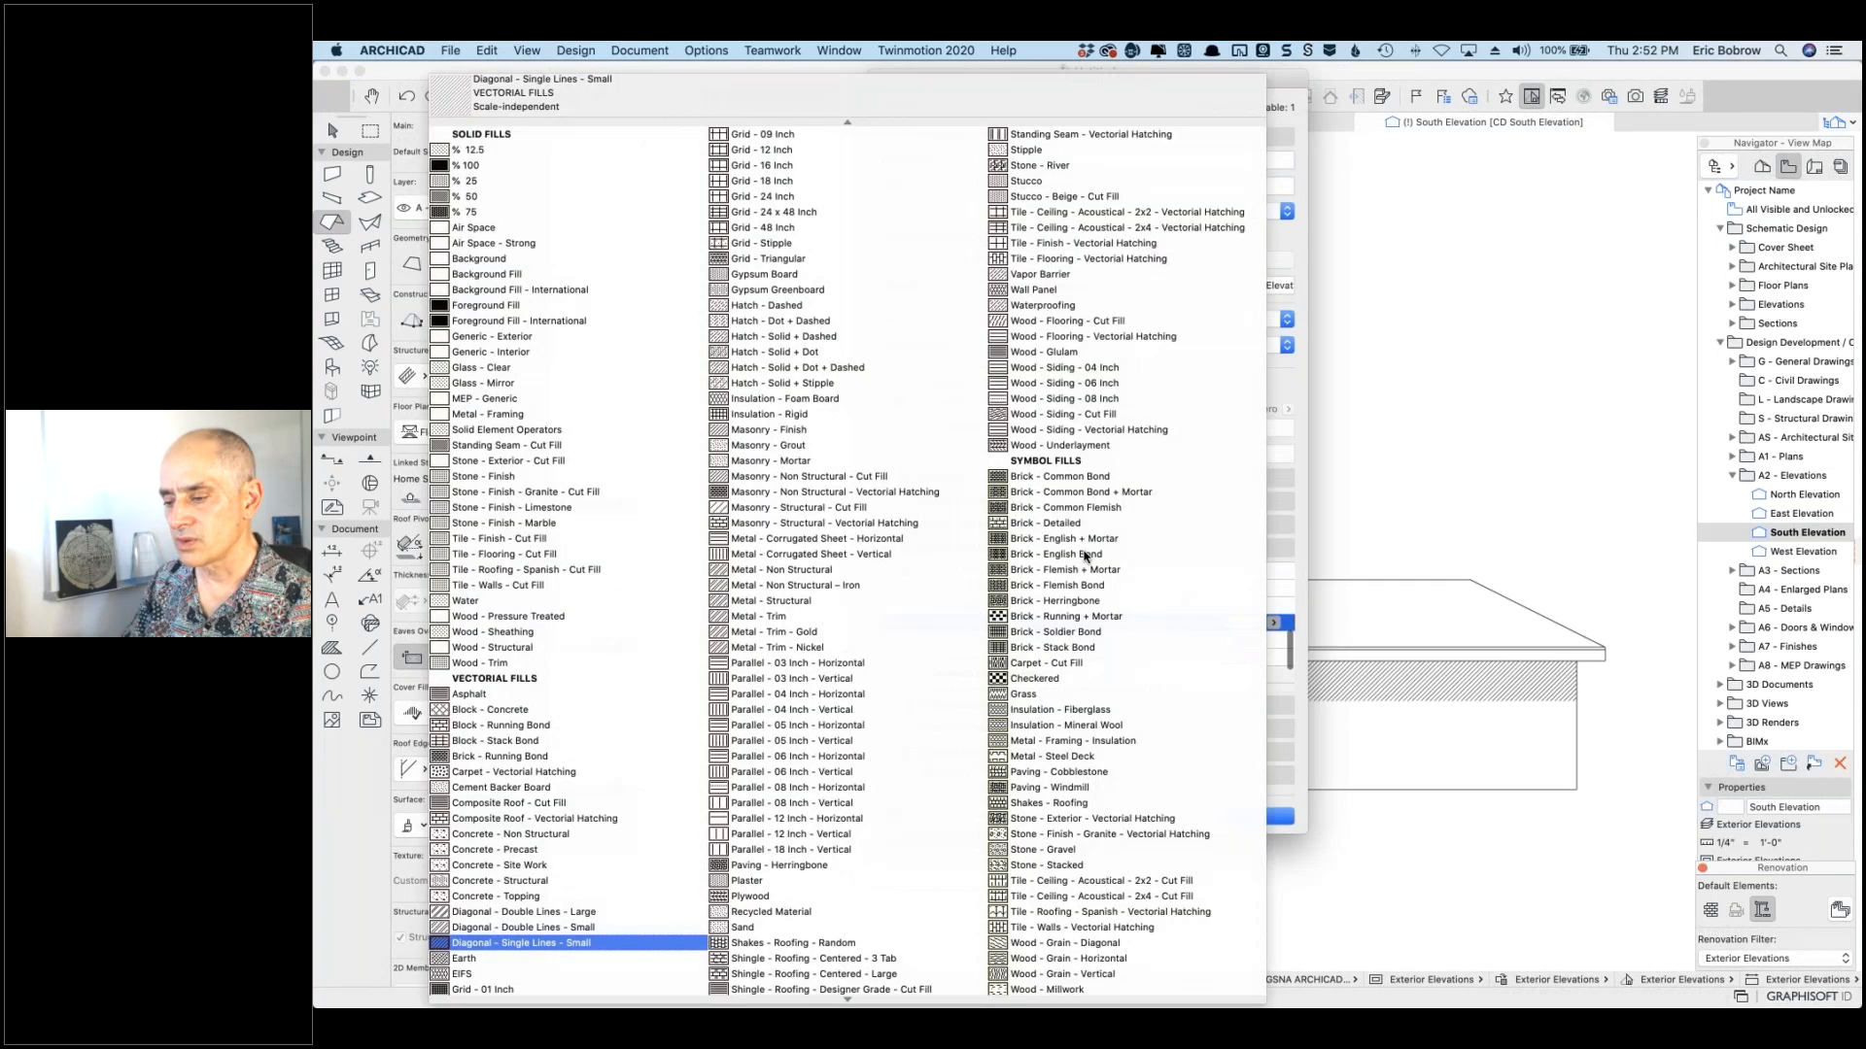
click(476, 180)
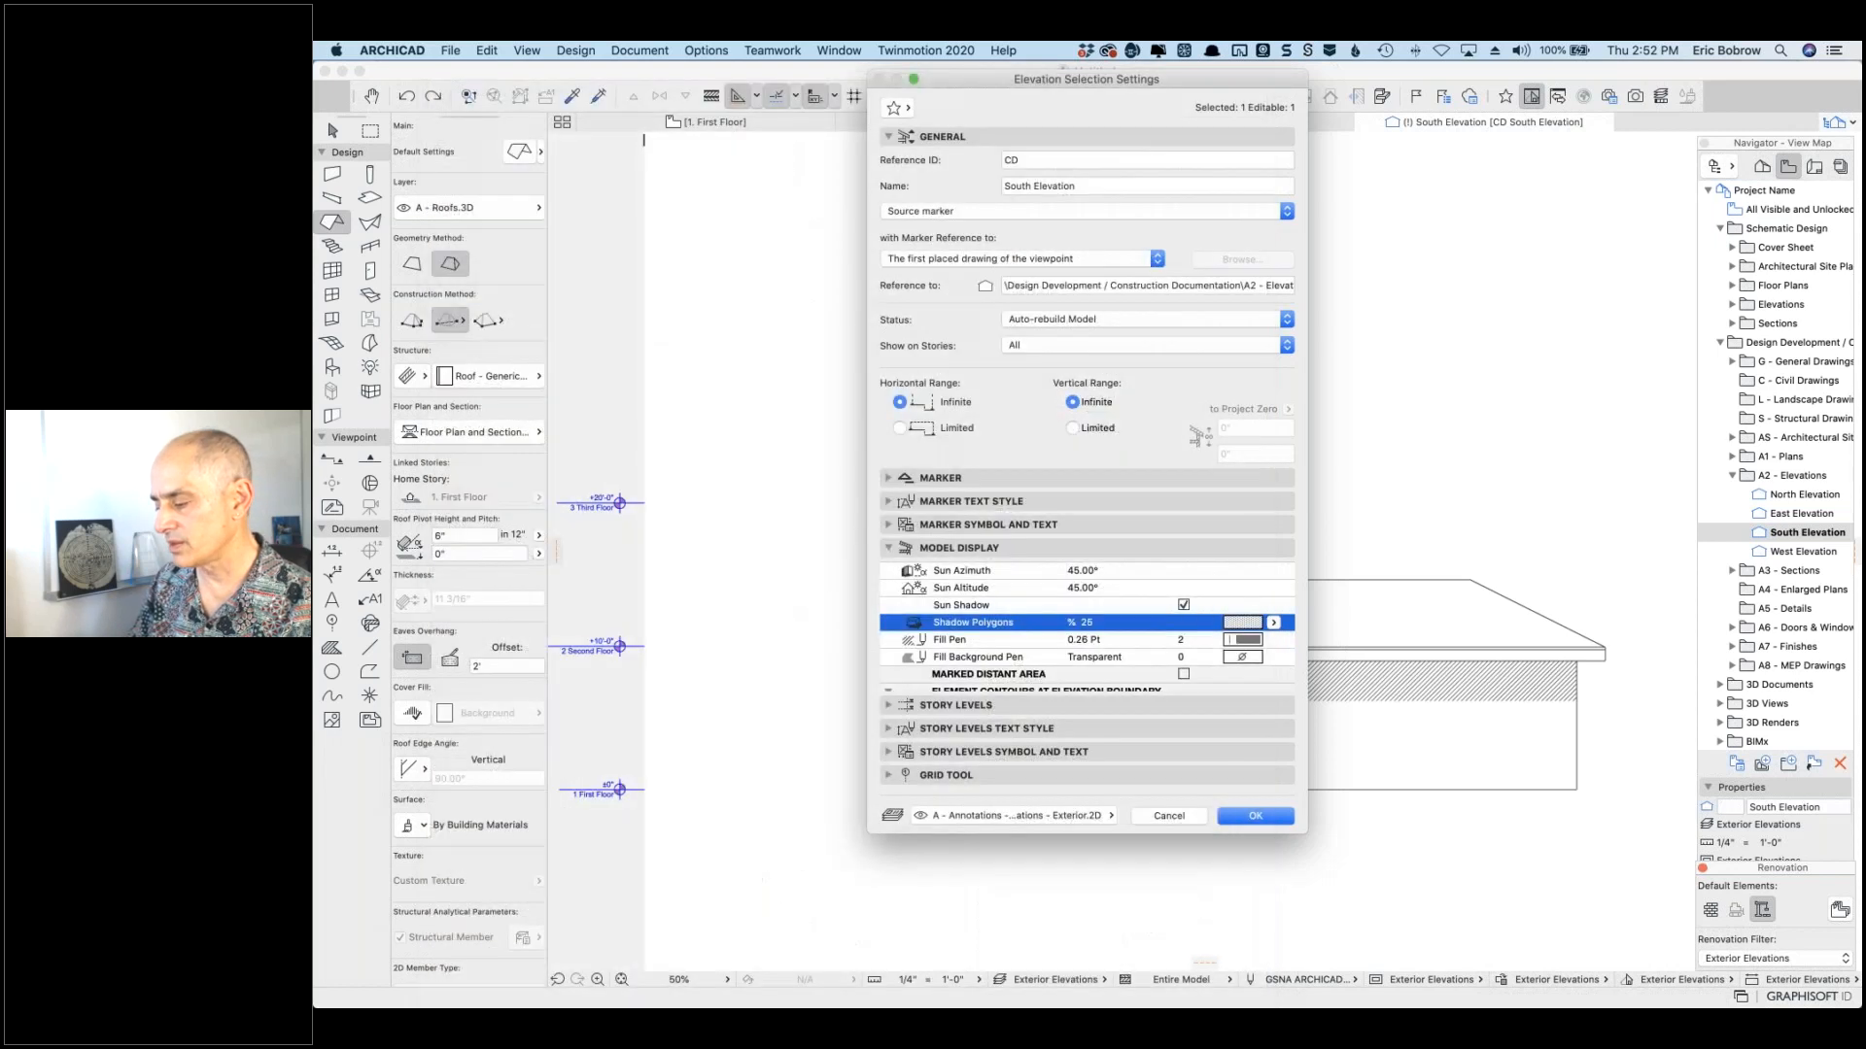
click(1256, 816)
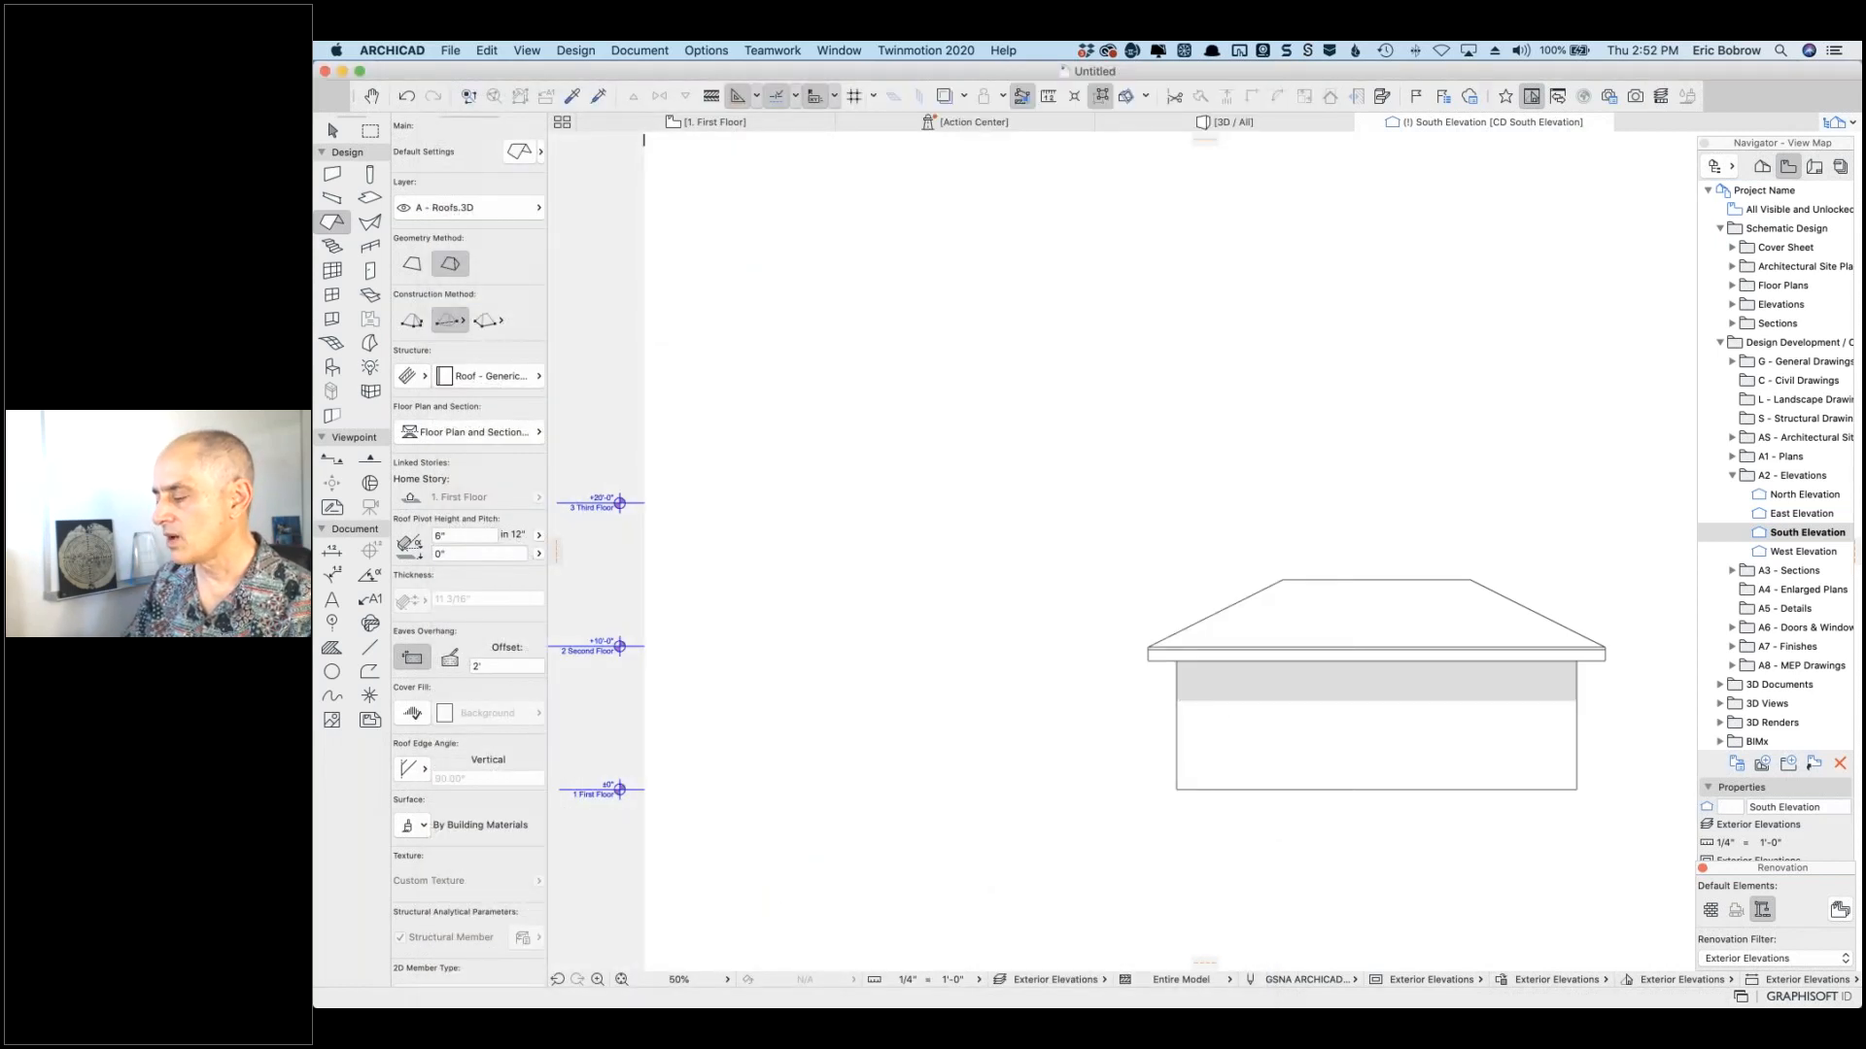
Step: Open layout A-202 Exterior Elevations from the A2 - Elevations folder and select its South Elevation drawing
click(1813, 167)
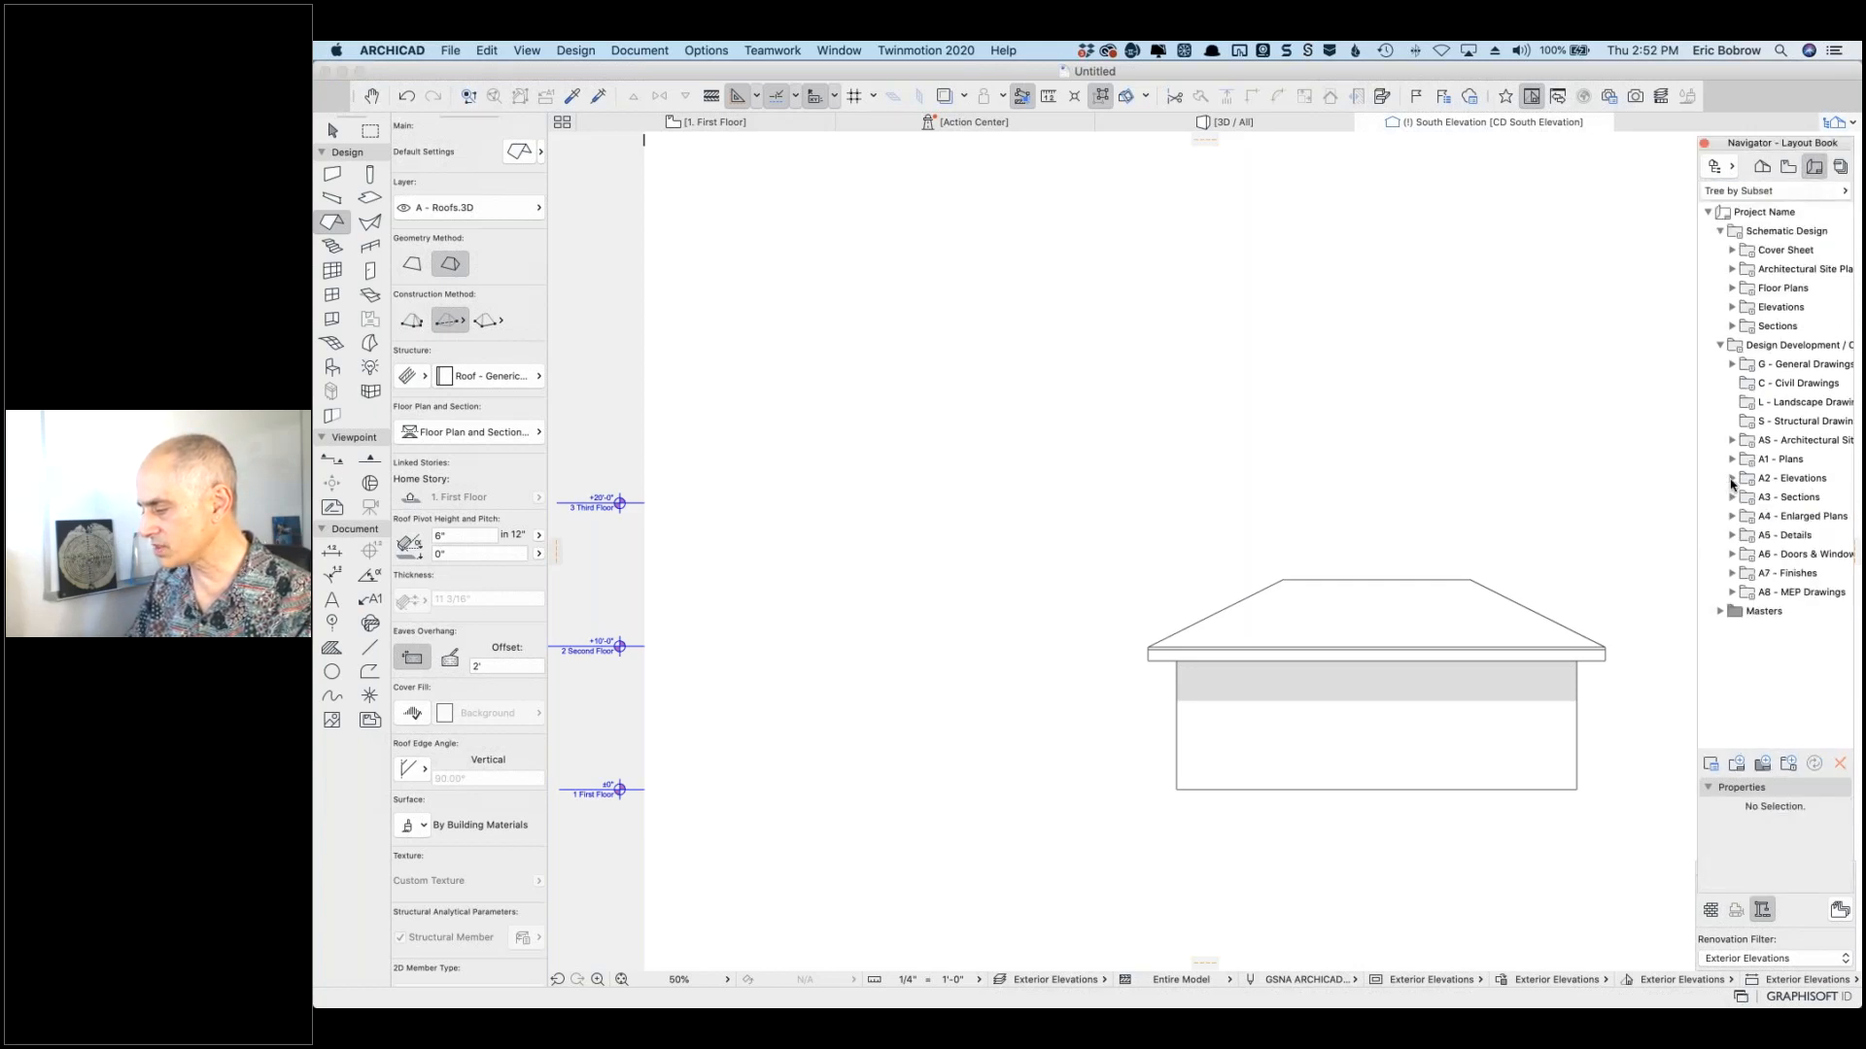
click(1731, 480)
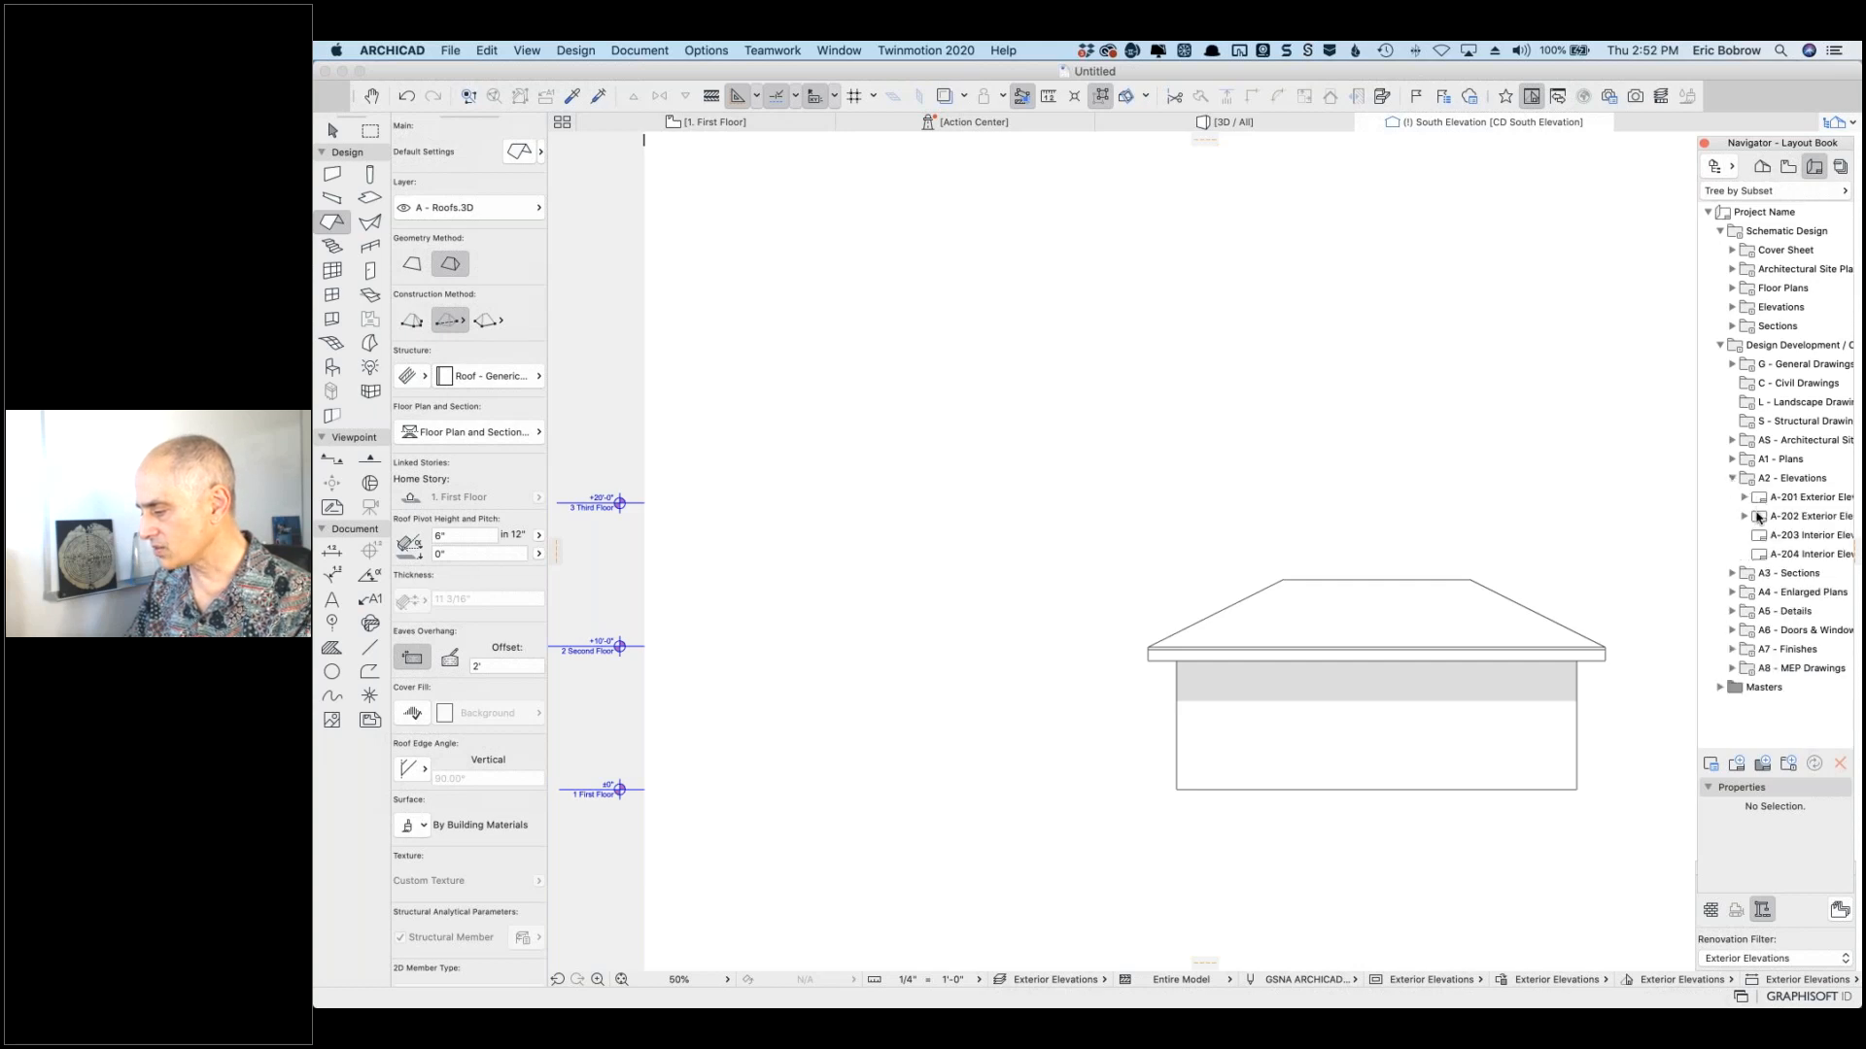
click(1759, 518)
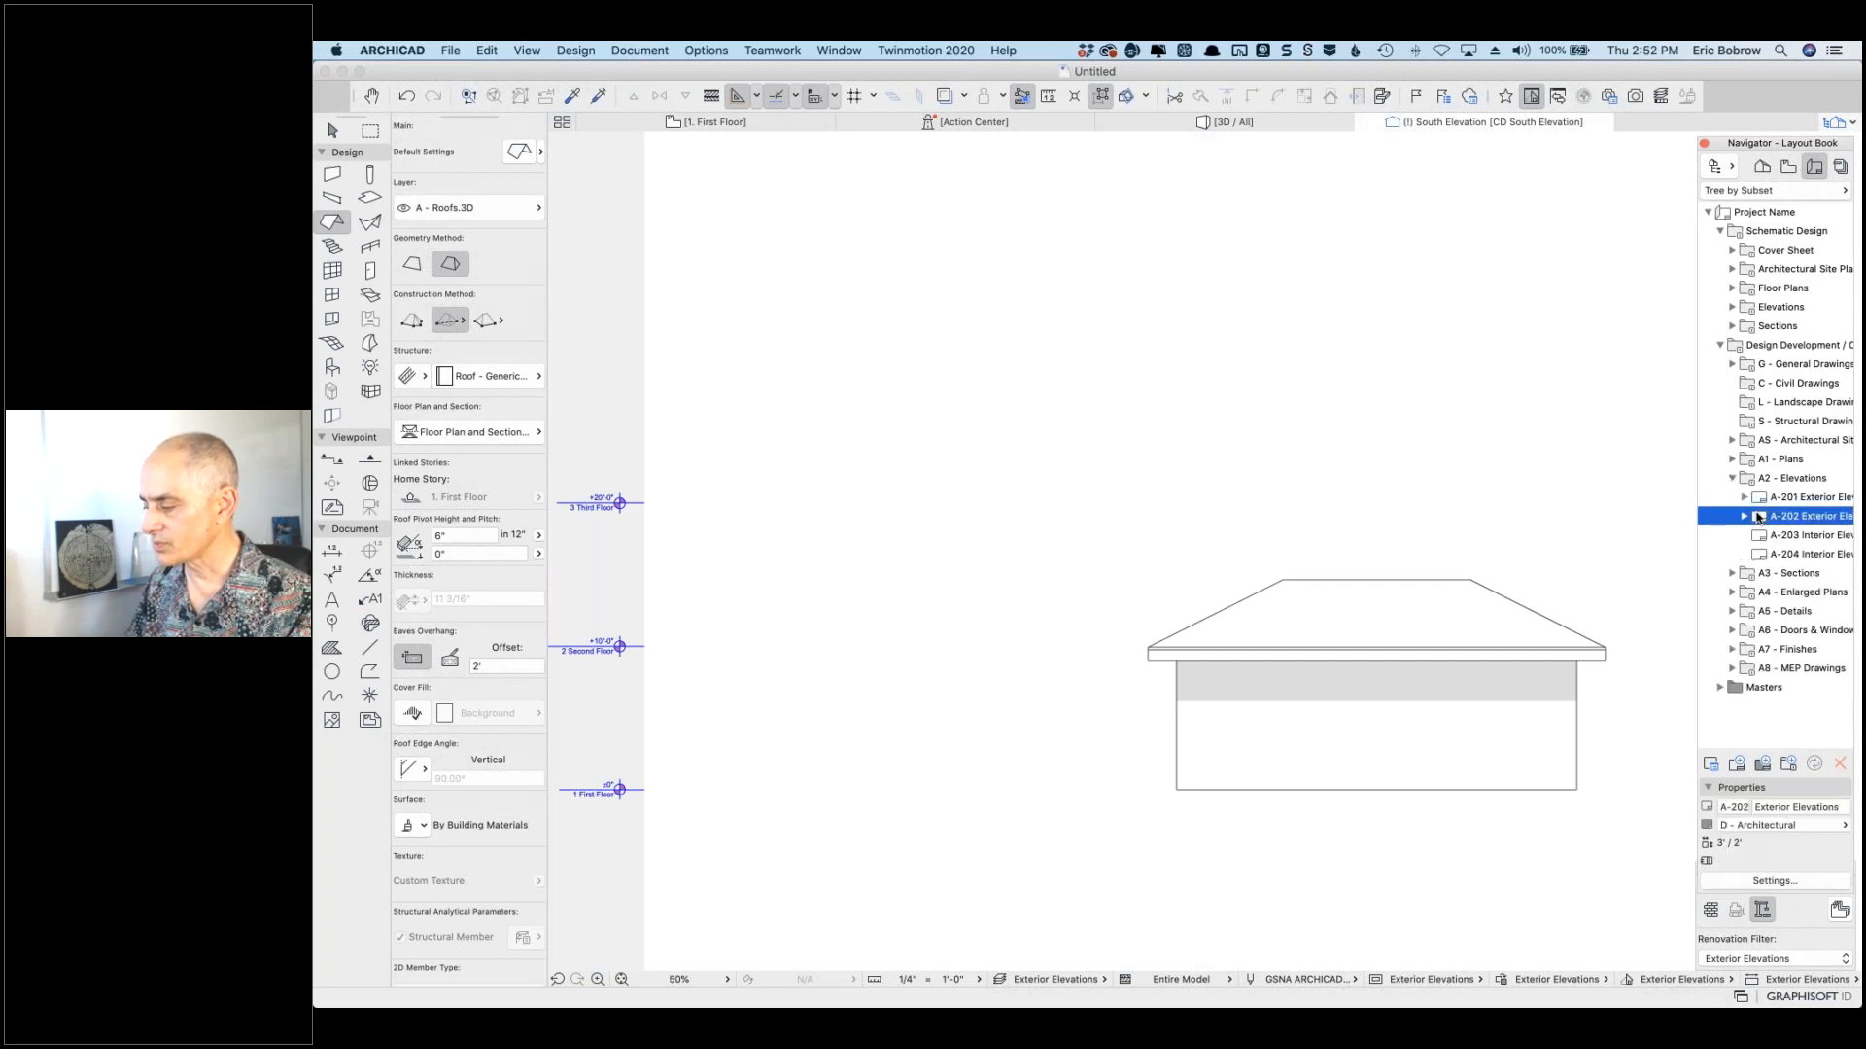
double_click(1759, 518)
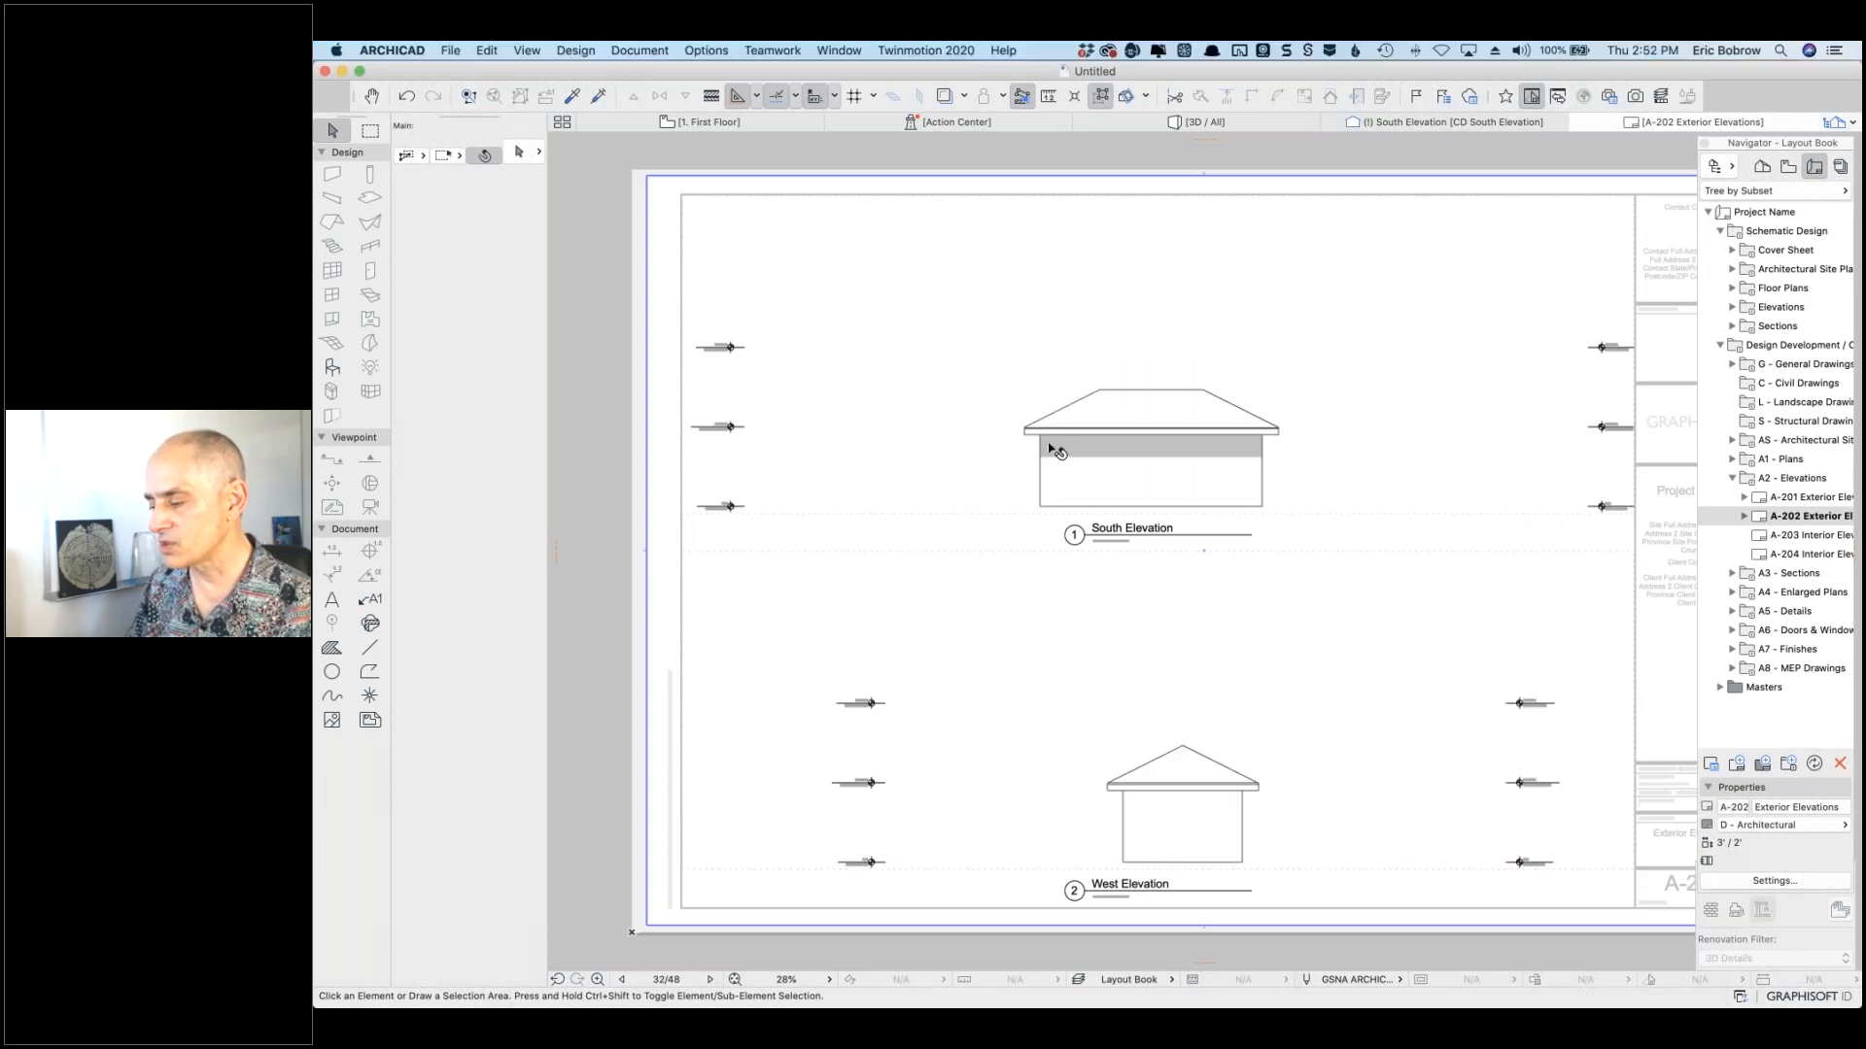
scroll(1050, 448, up, 10)
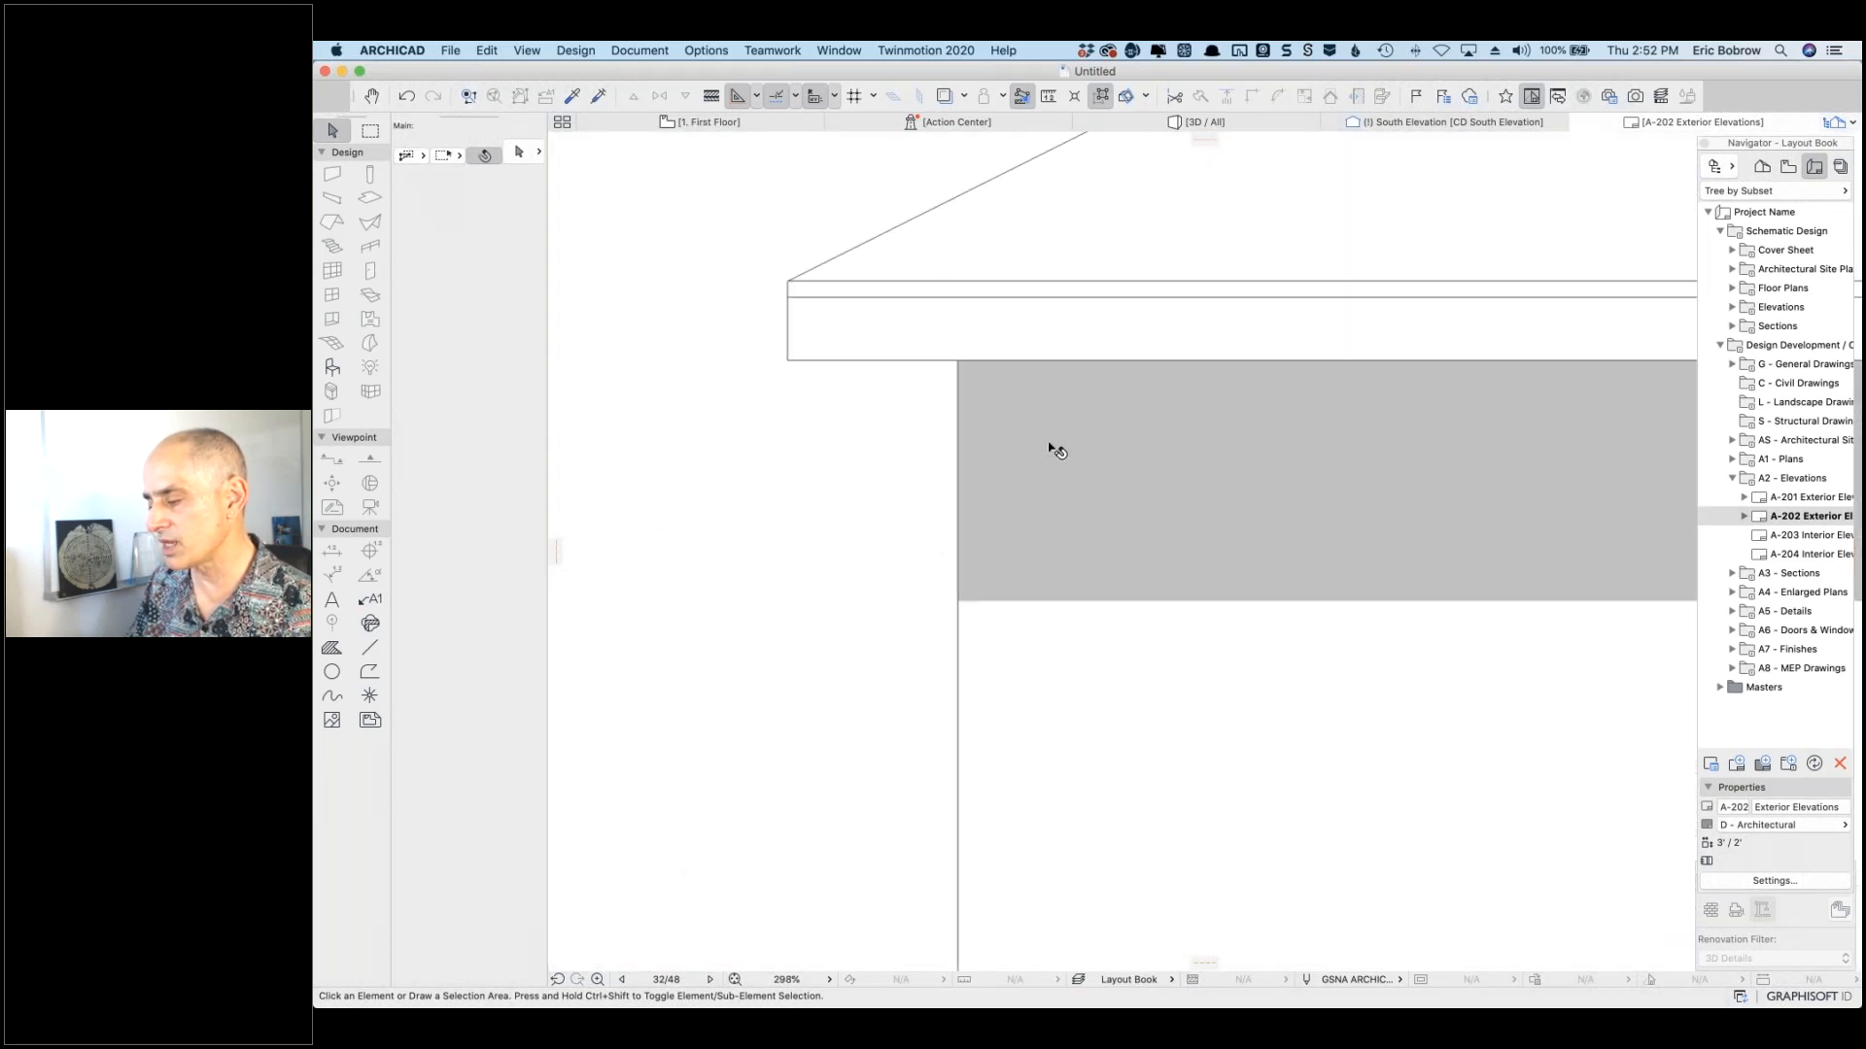
scroll(1051, 449, down, 12)
click(1033, 430)
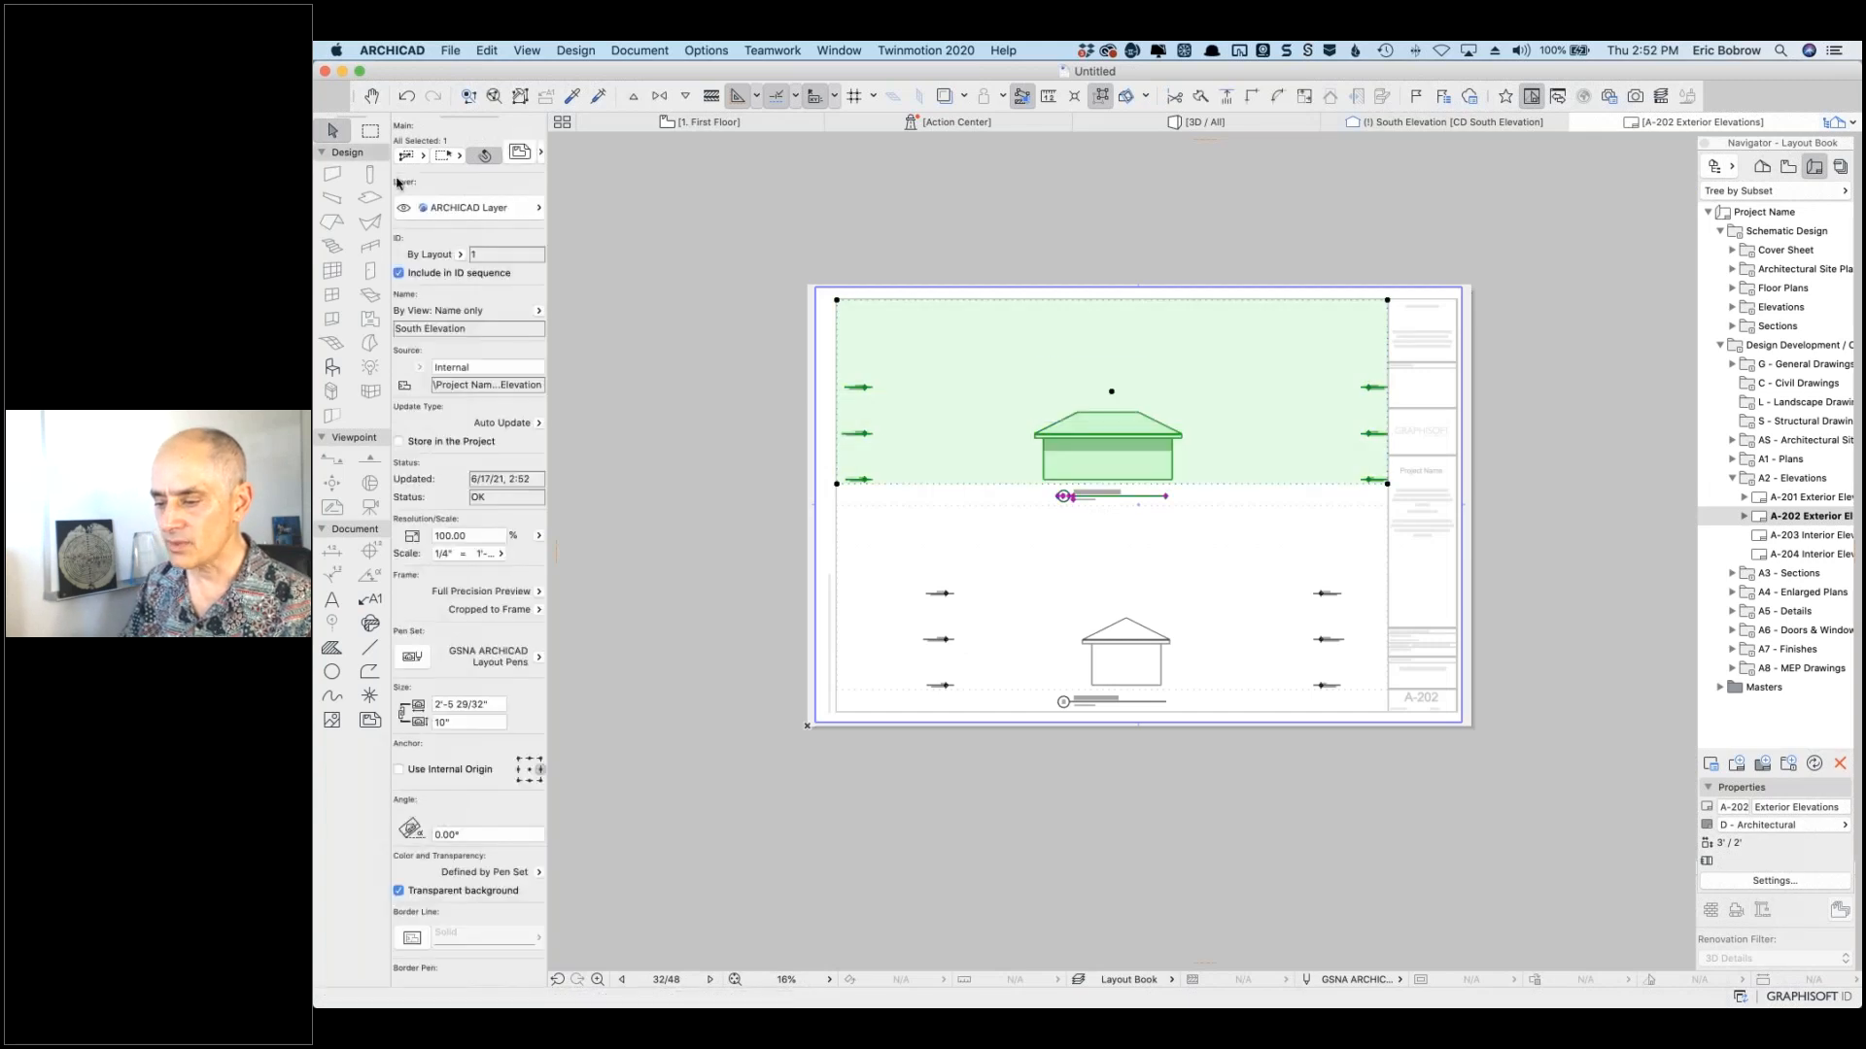
Step: In the drawing's settings, keep pen-set Colors and set On-screen Preview to Quick Preview
click(522, 154)
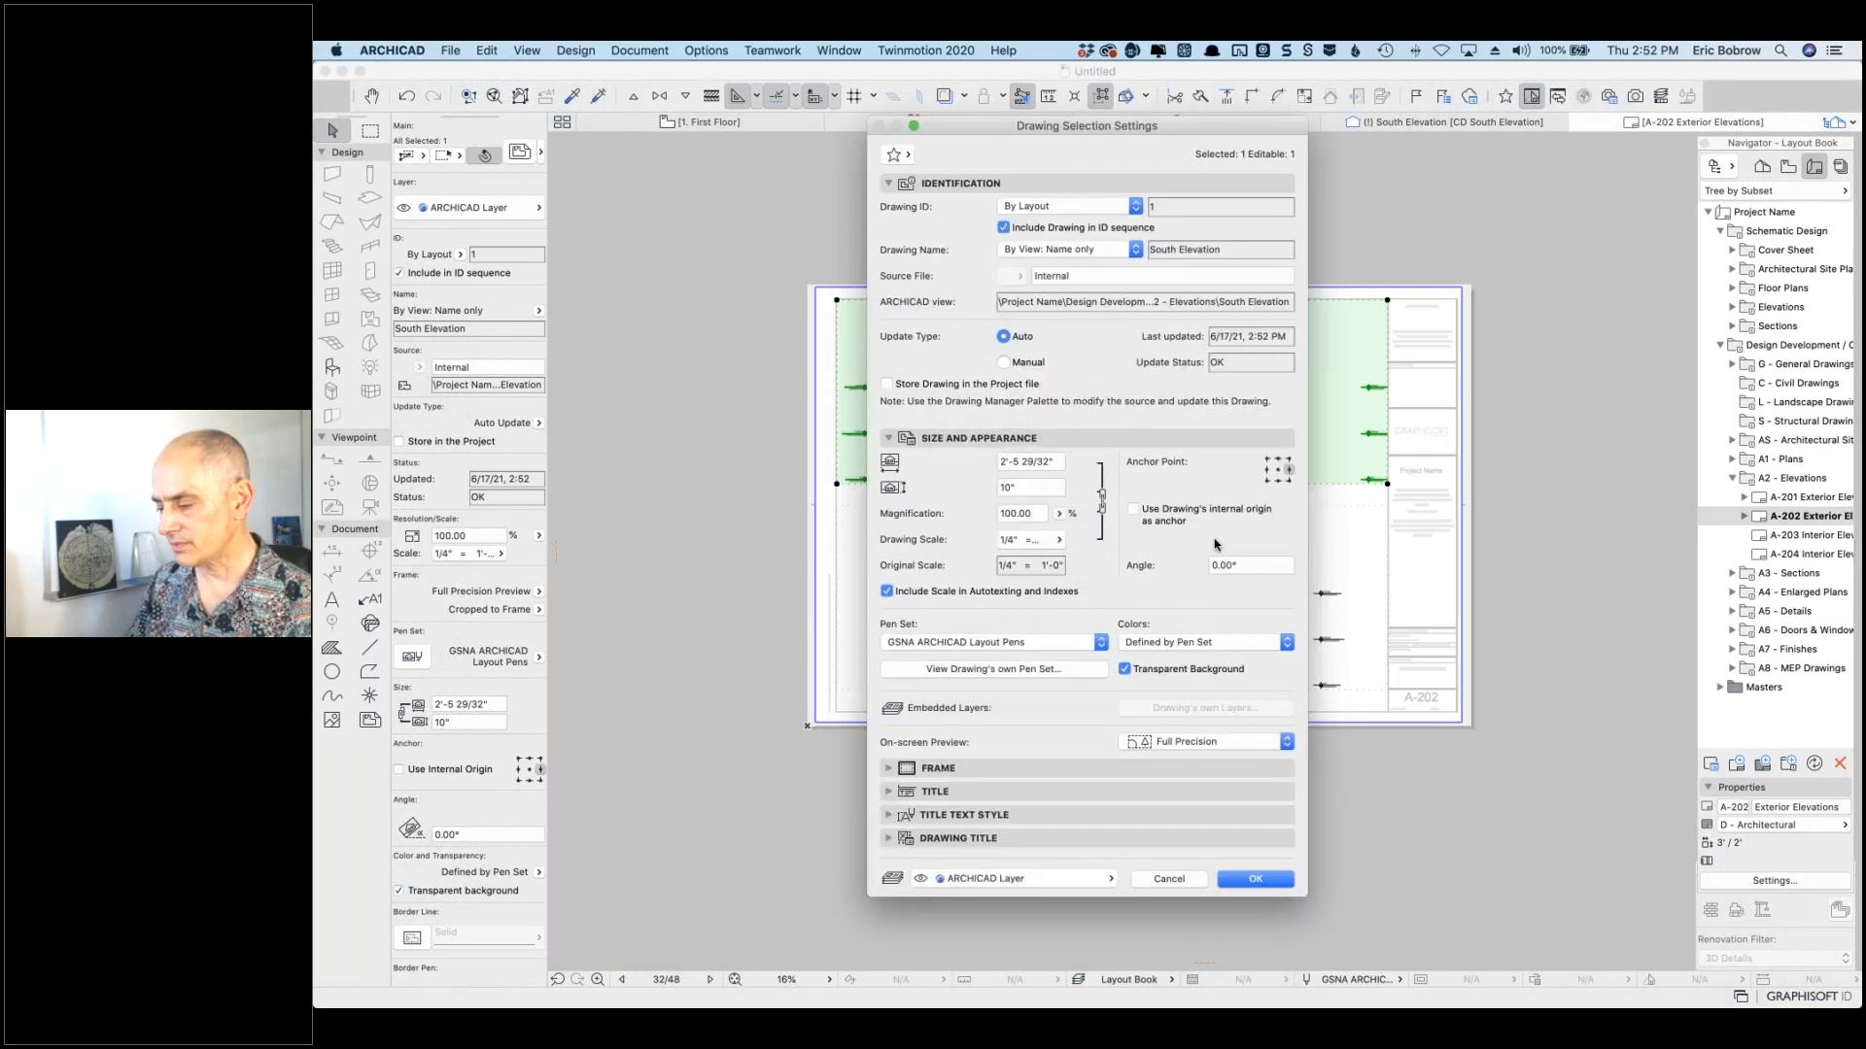
click(1141, 642)
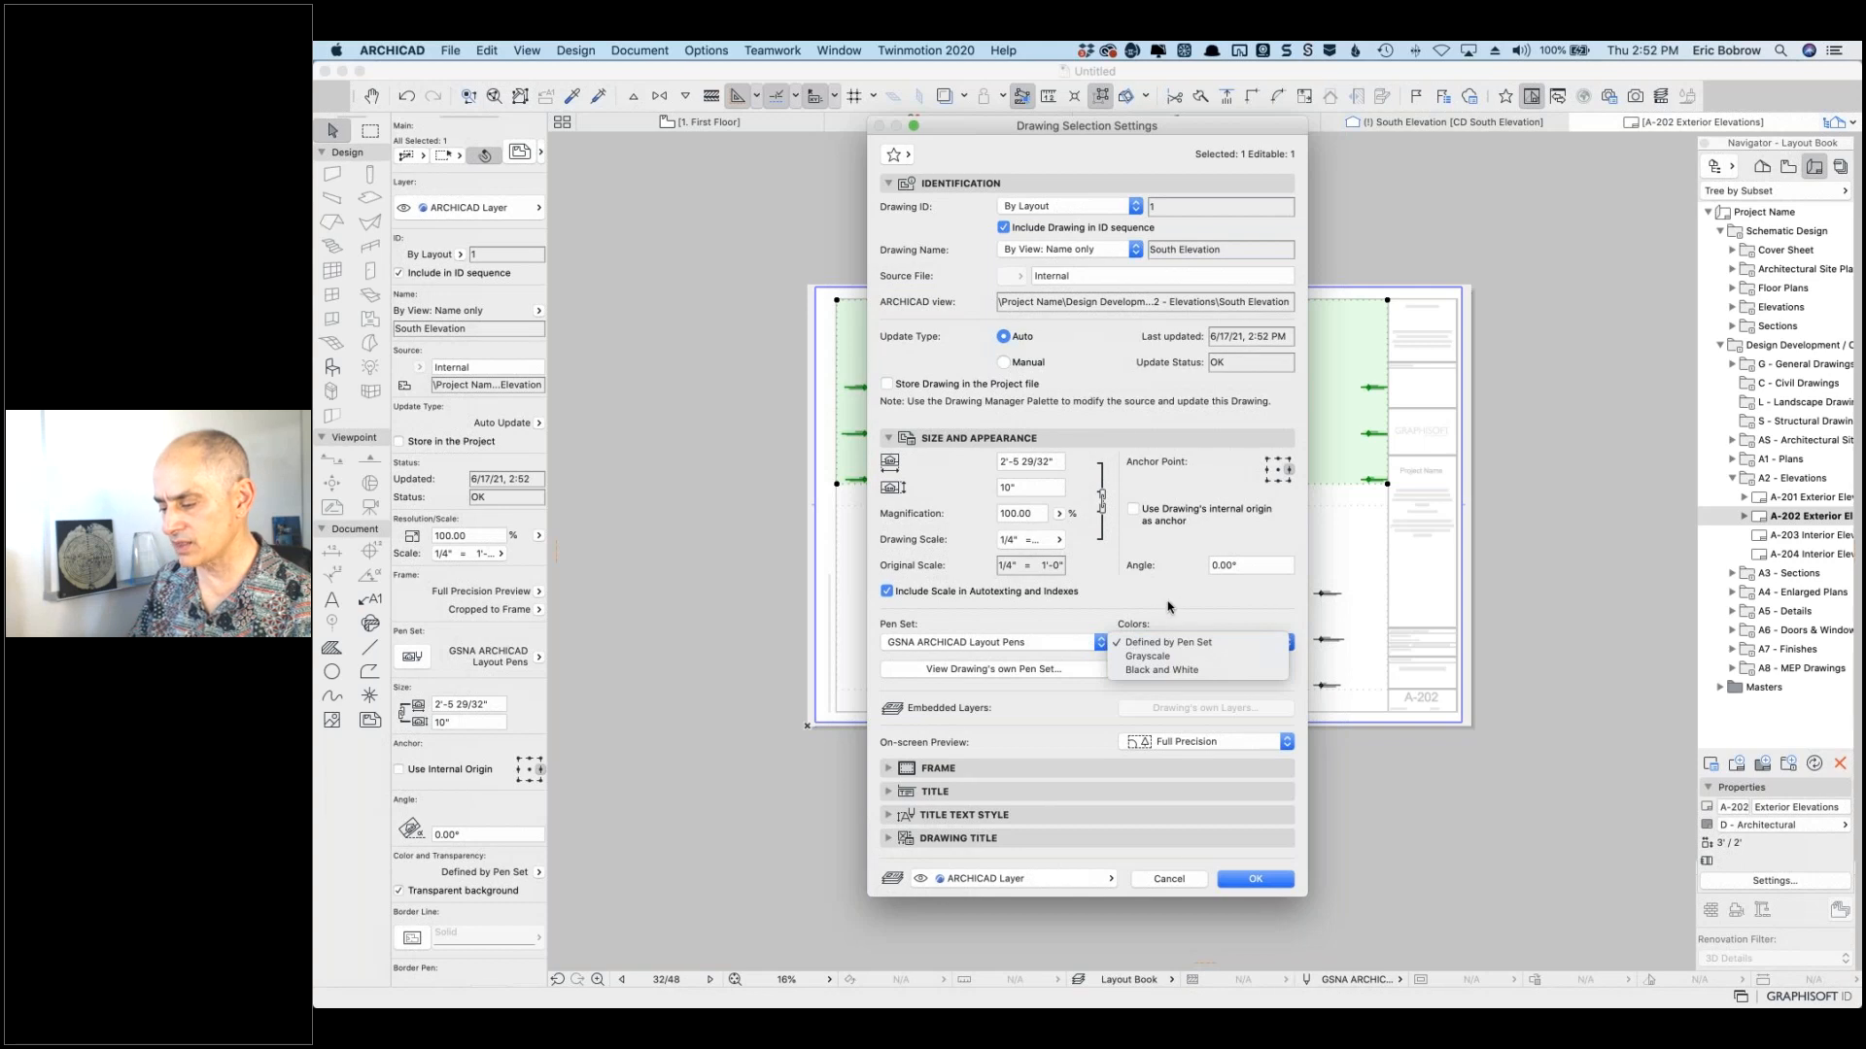
click(1168, 607)
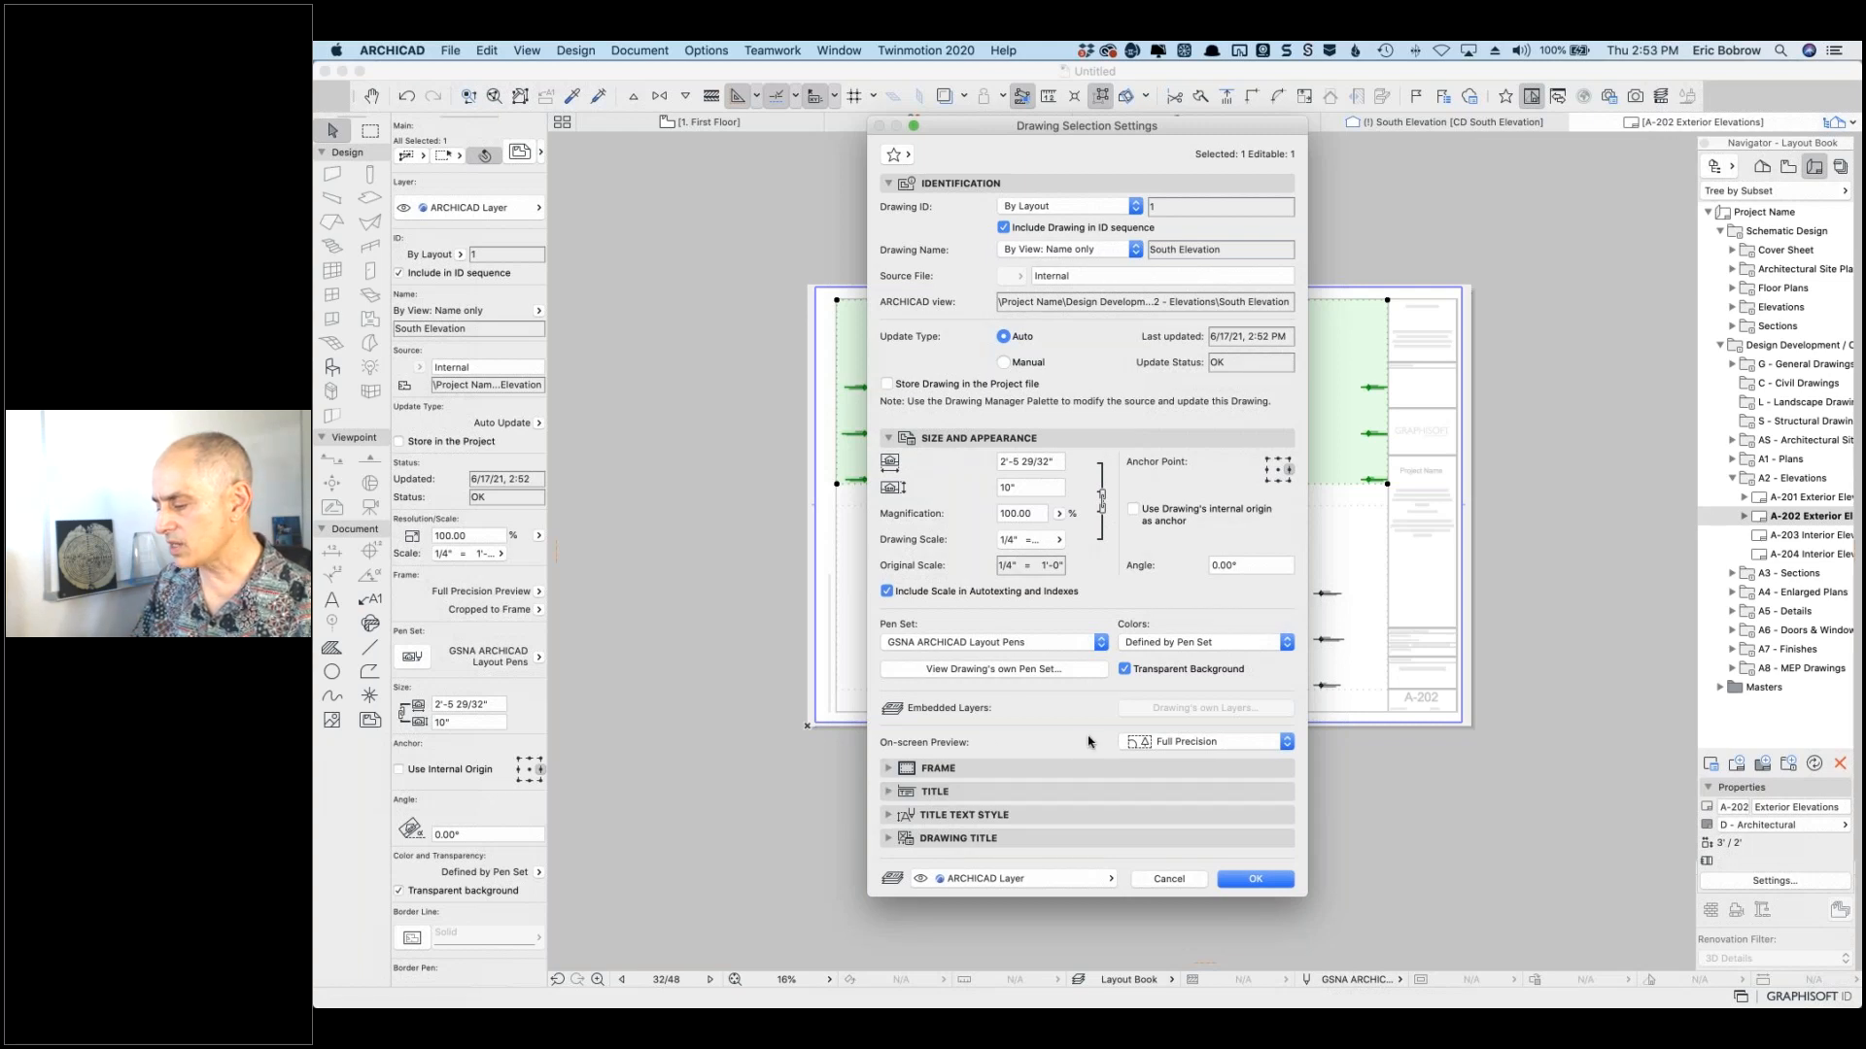
click(1288, 744)
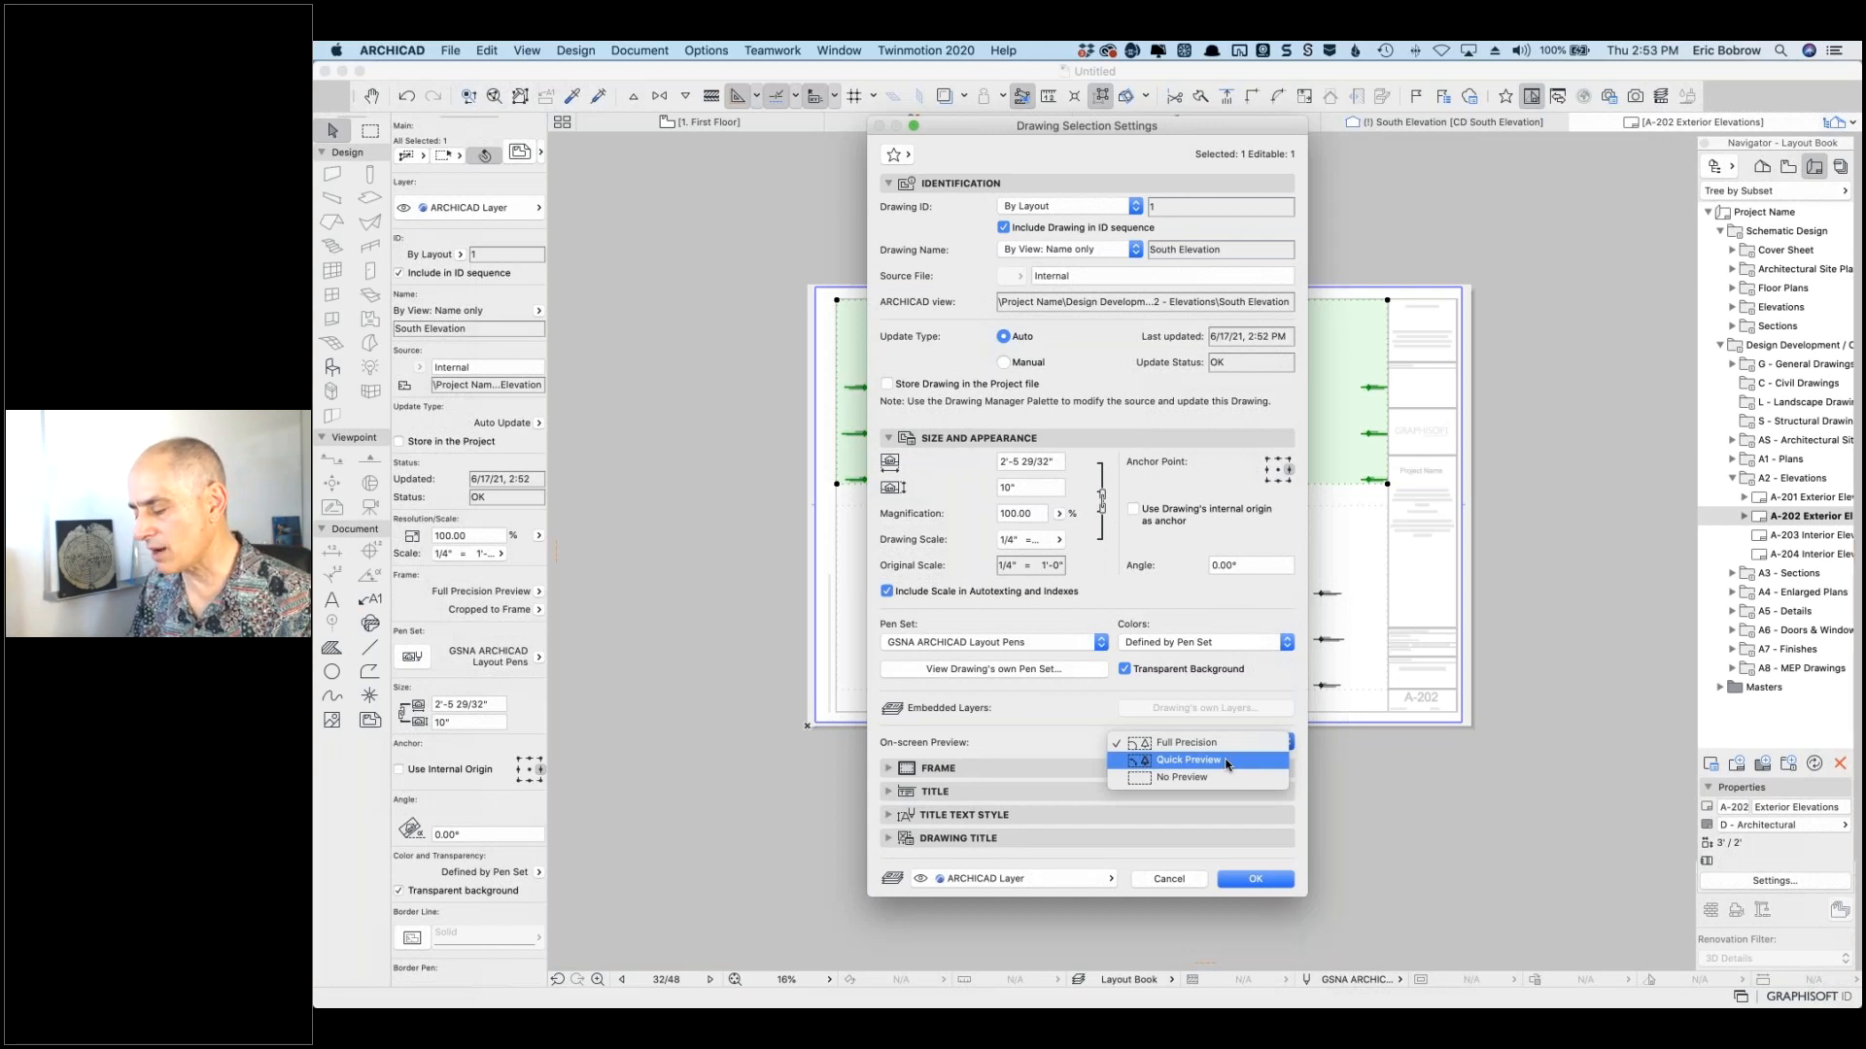
click(1226, 761)
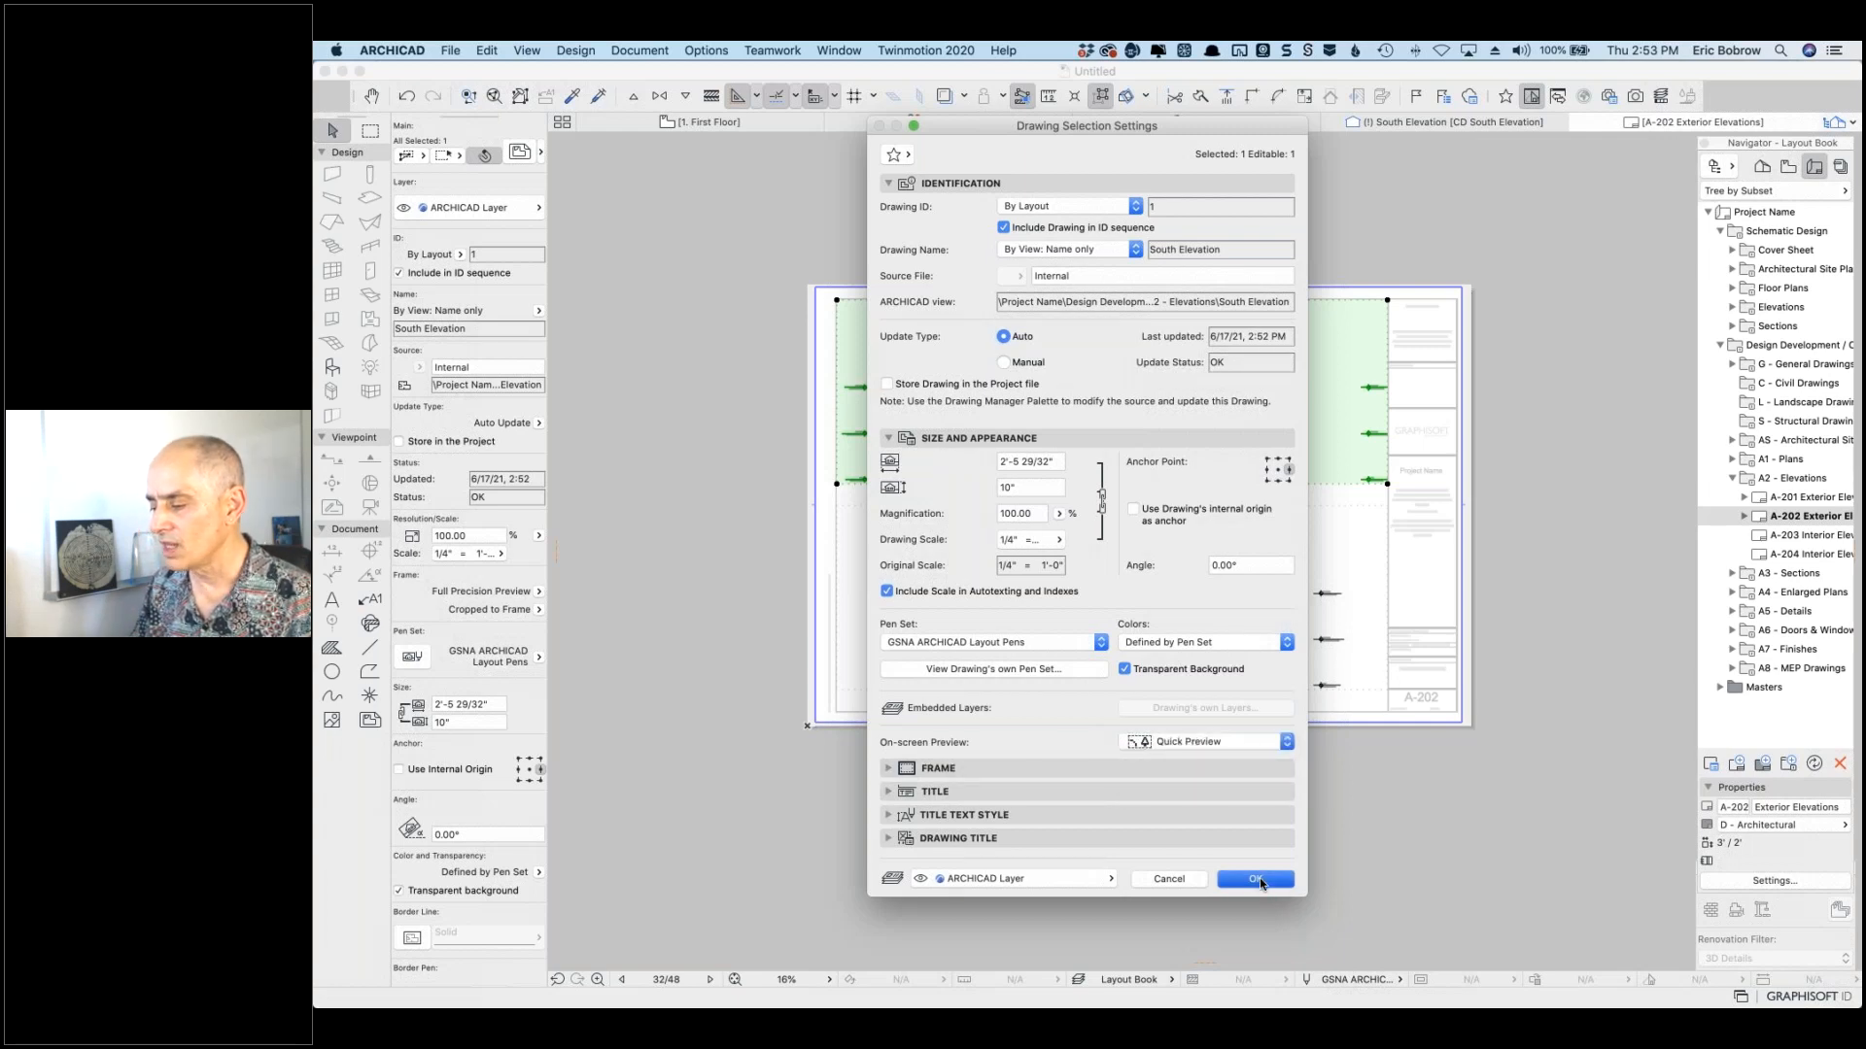
click(1257, 879)
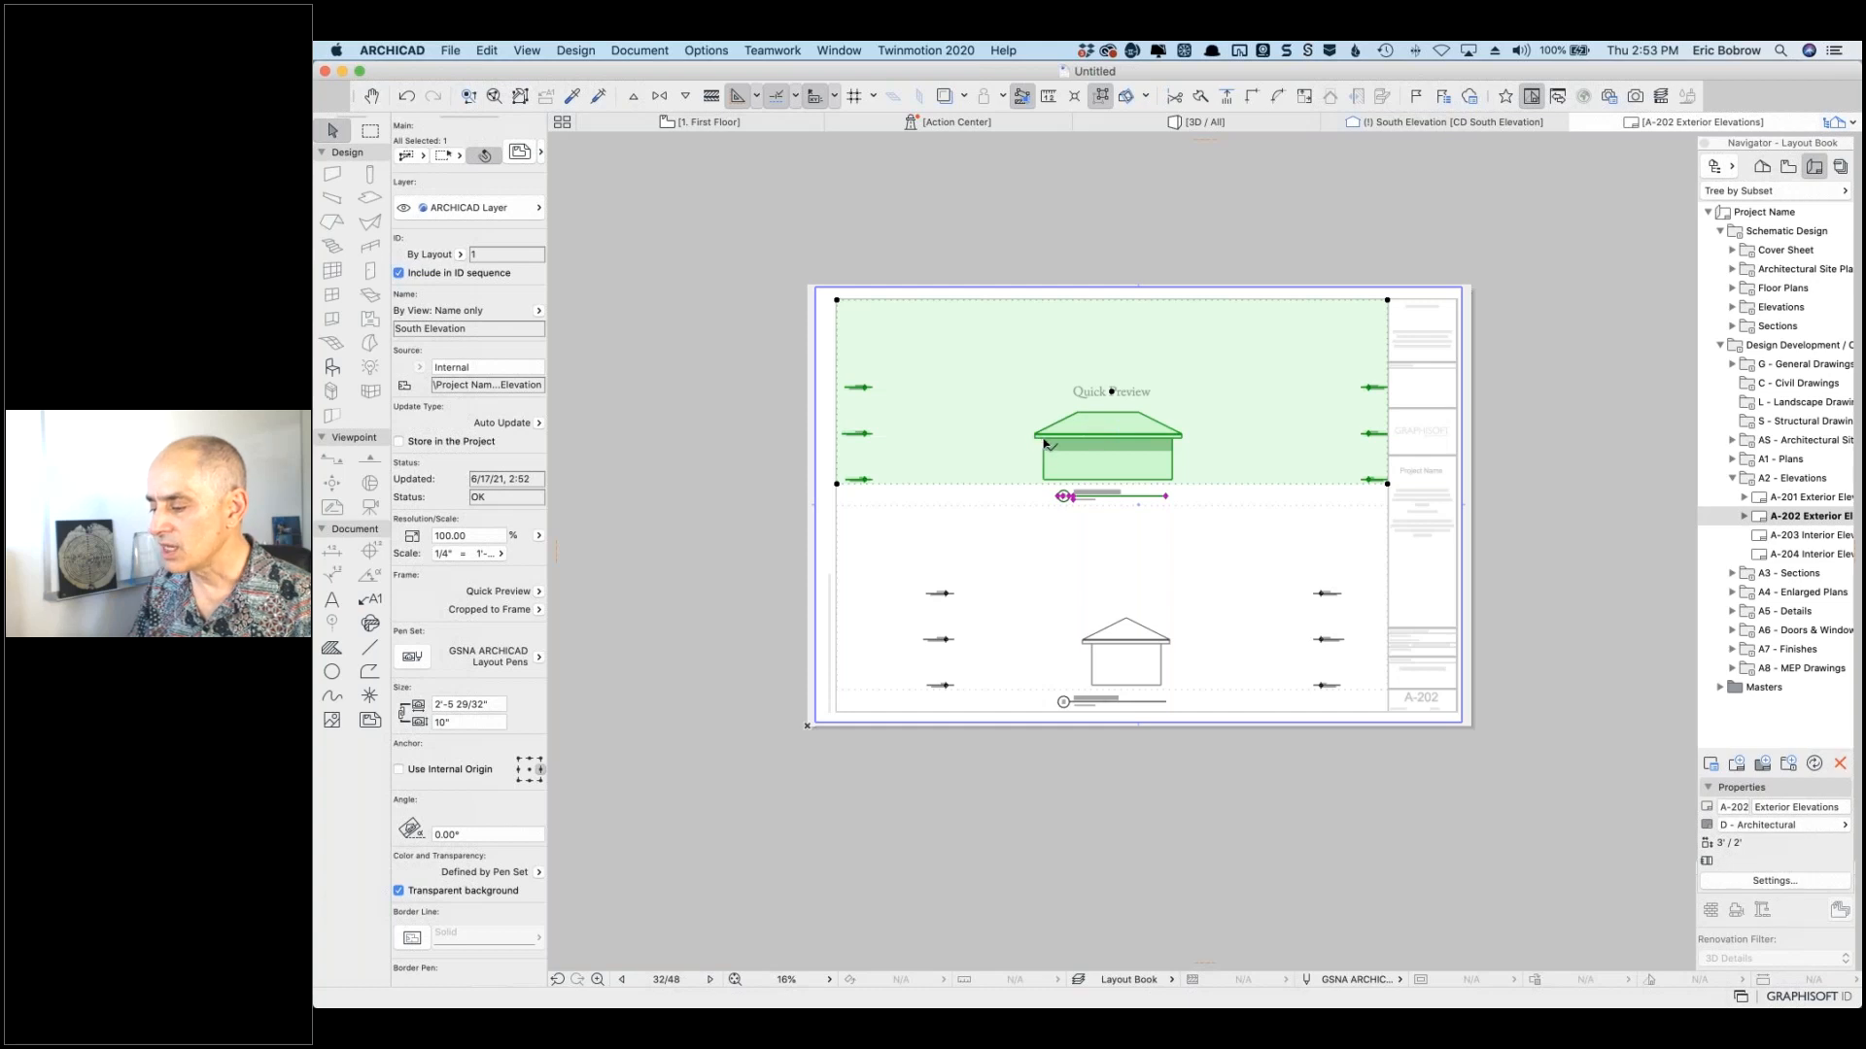
Step: Undo the Quick Preview change to restore Full Precision Preview, then switch applications
scroll(1044, 444, up, 10)
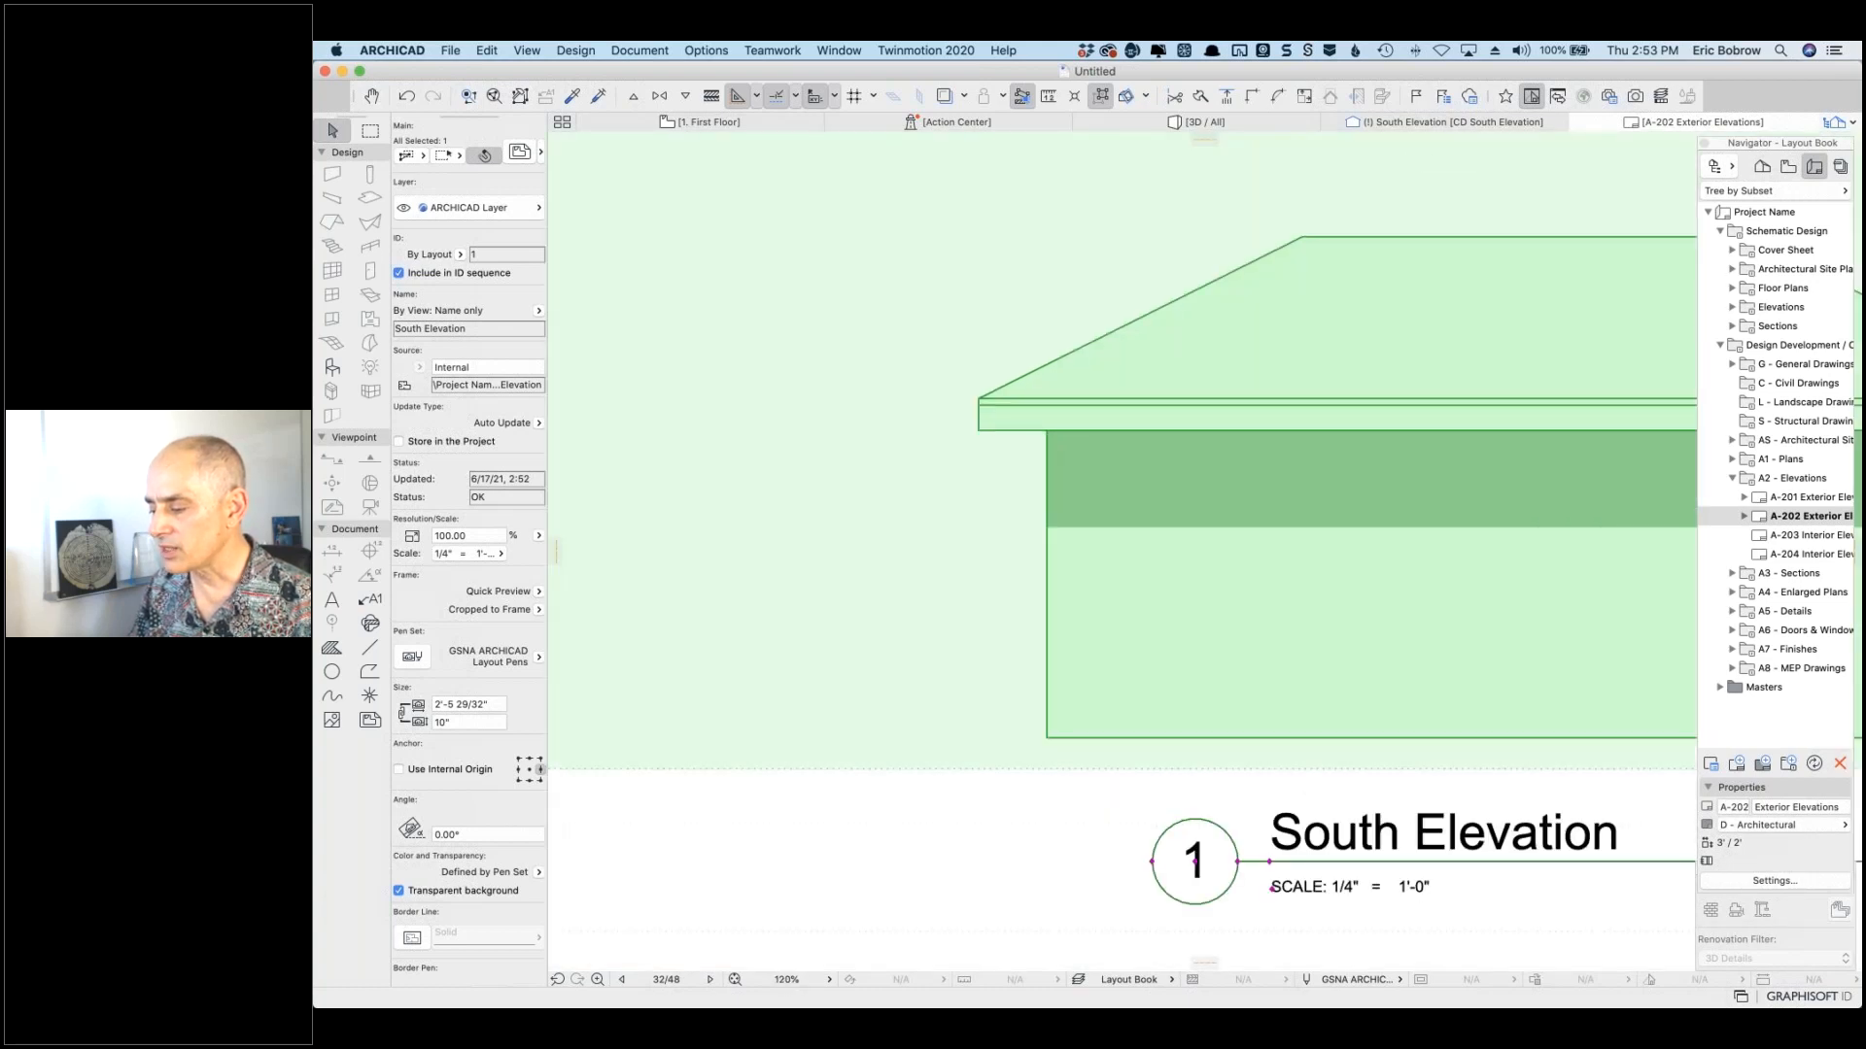
scroll(1046, 433, down, 6)
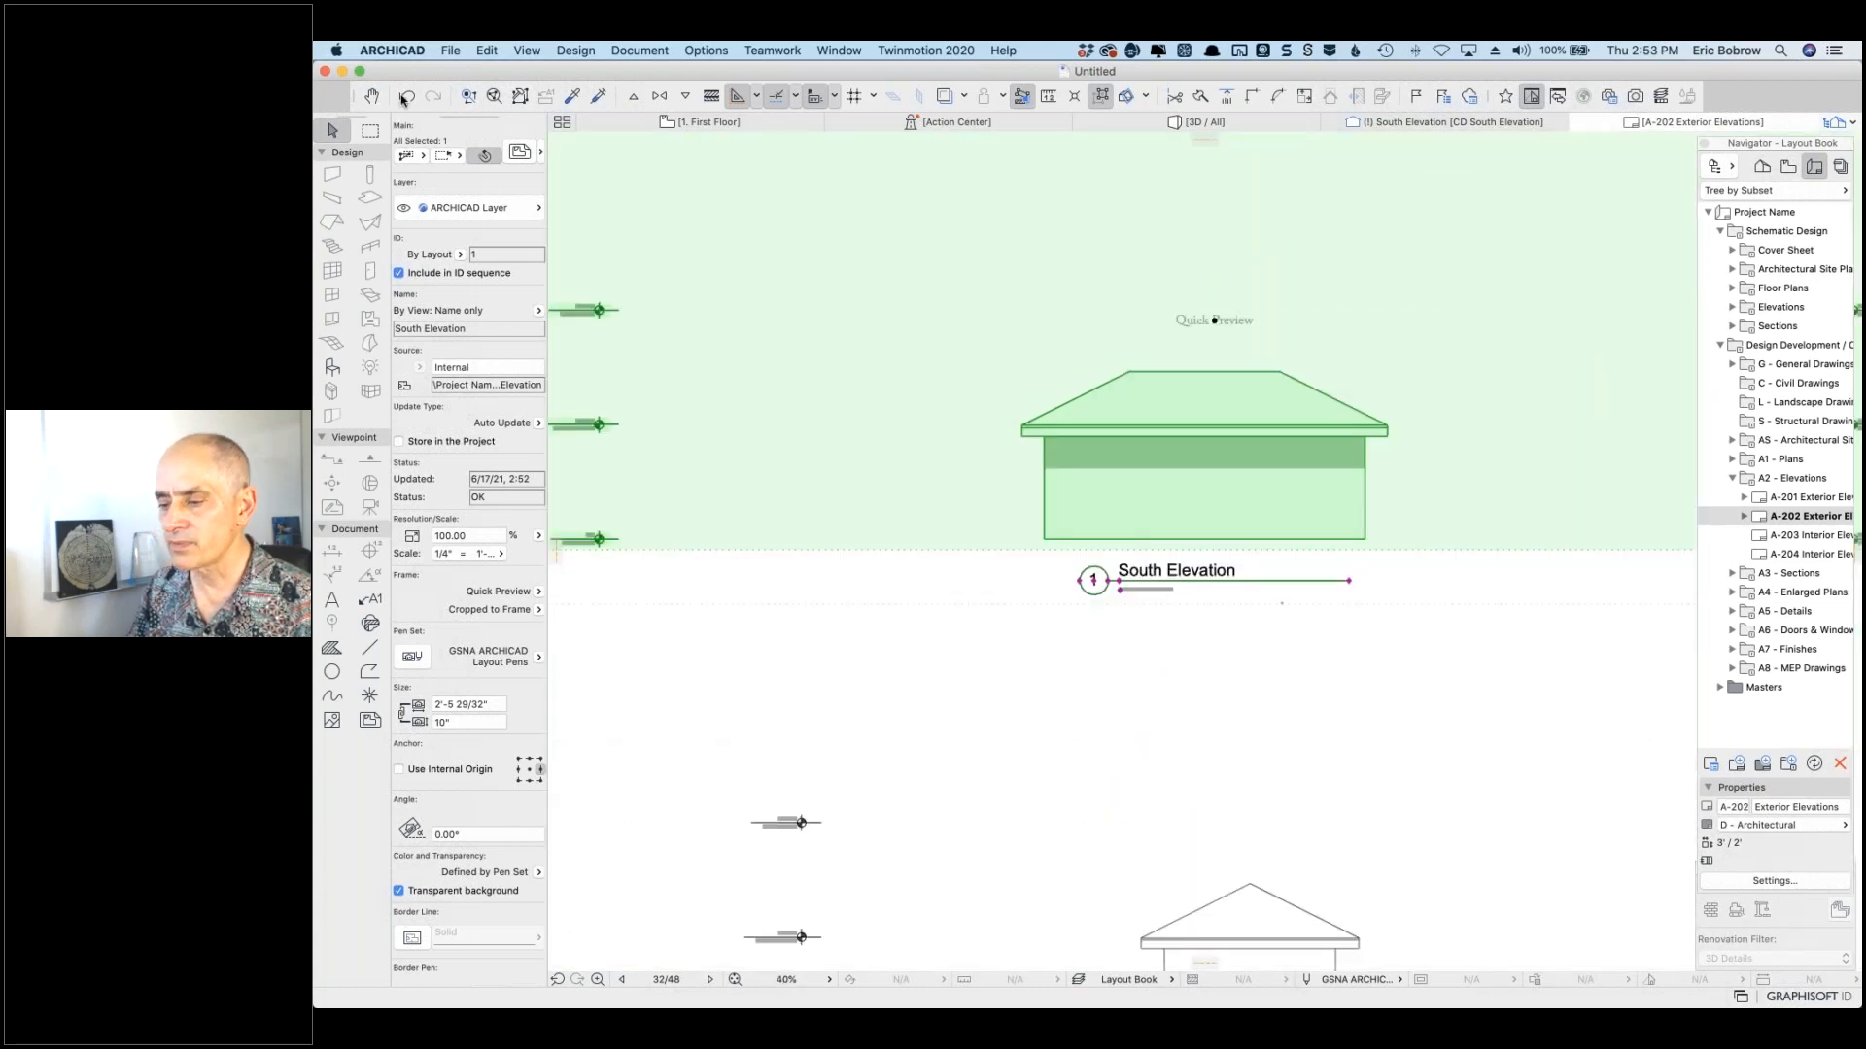
click(405, 98)
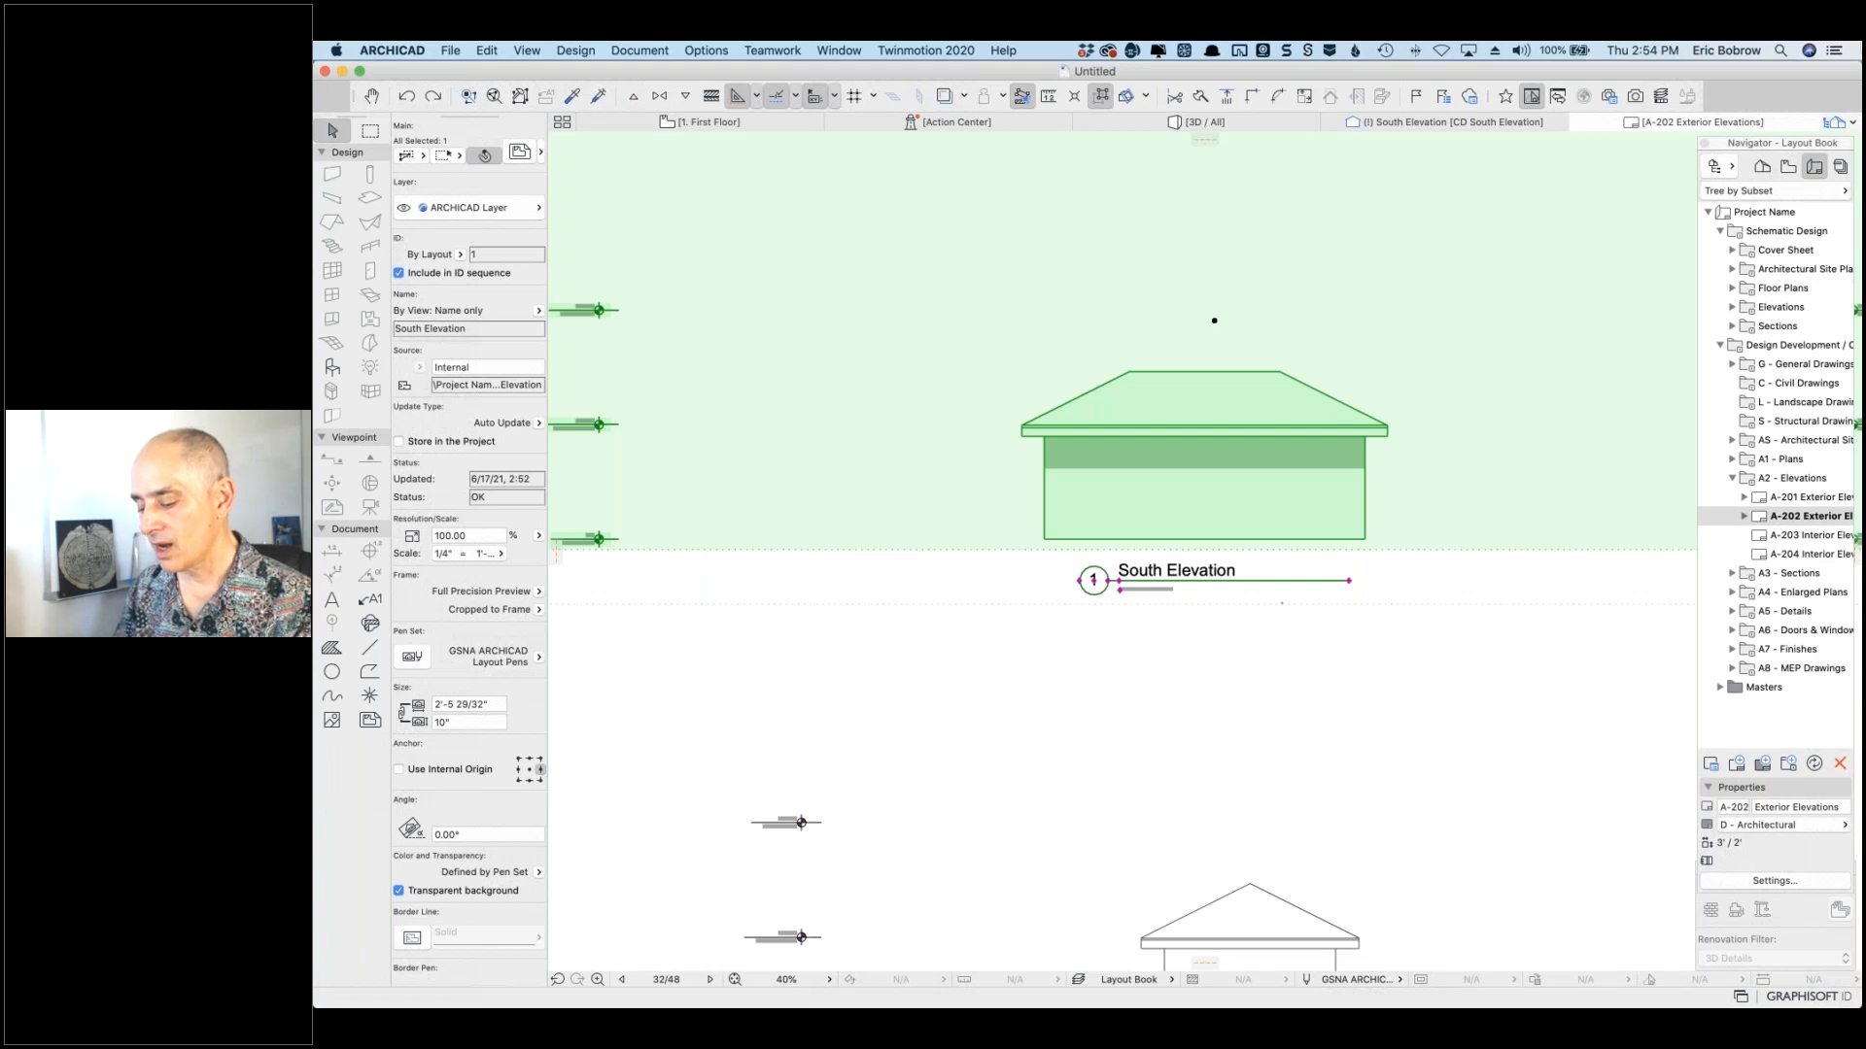
key(super+Tab)
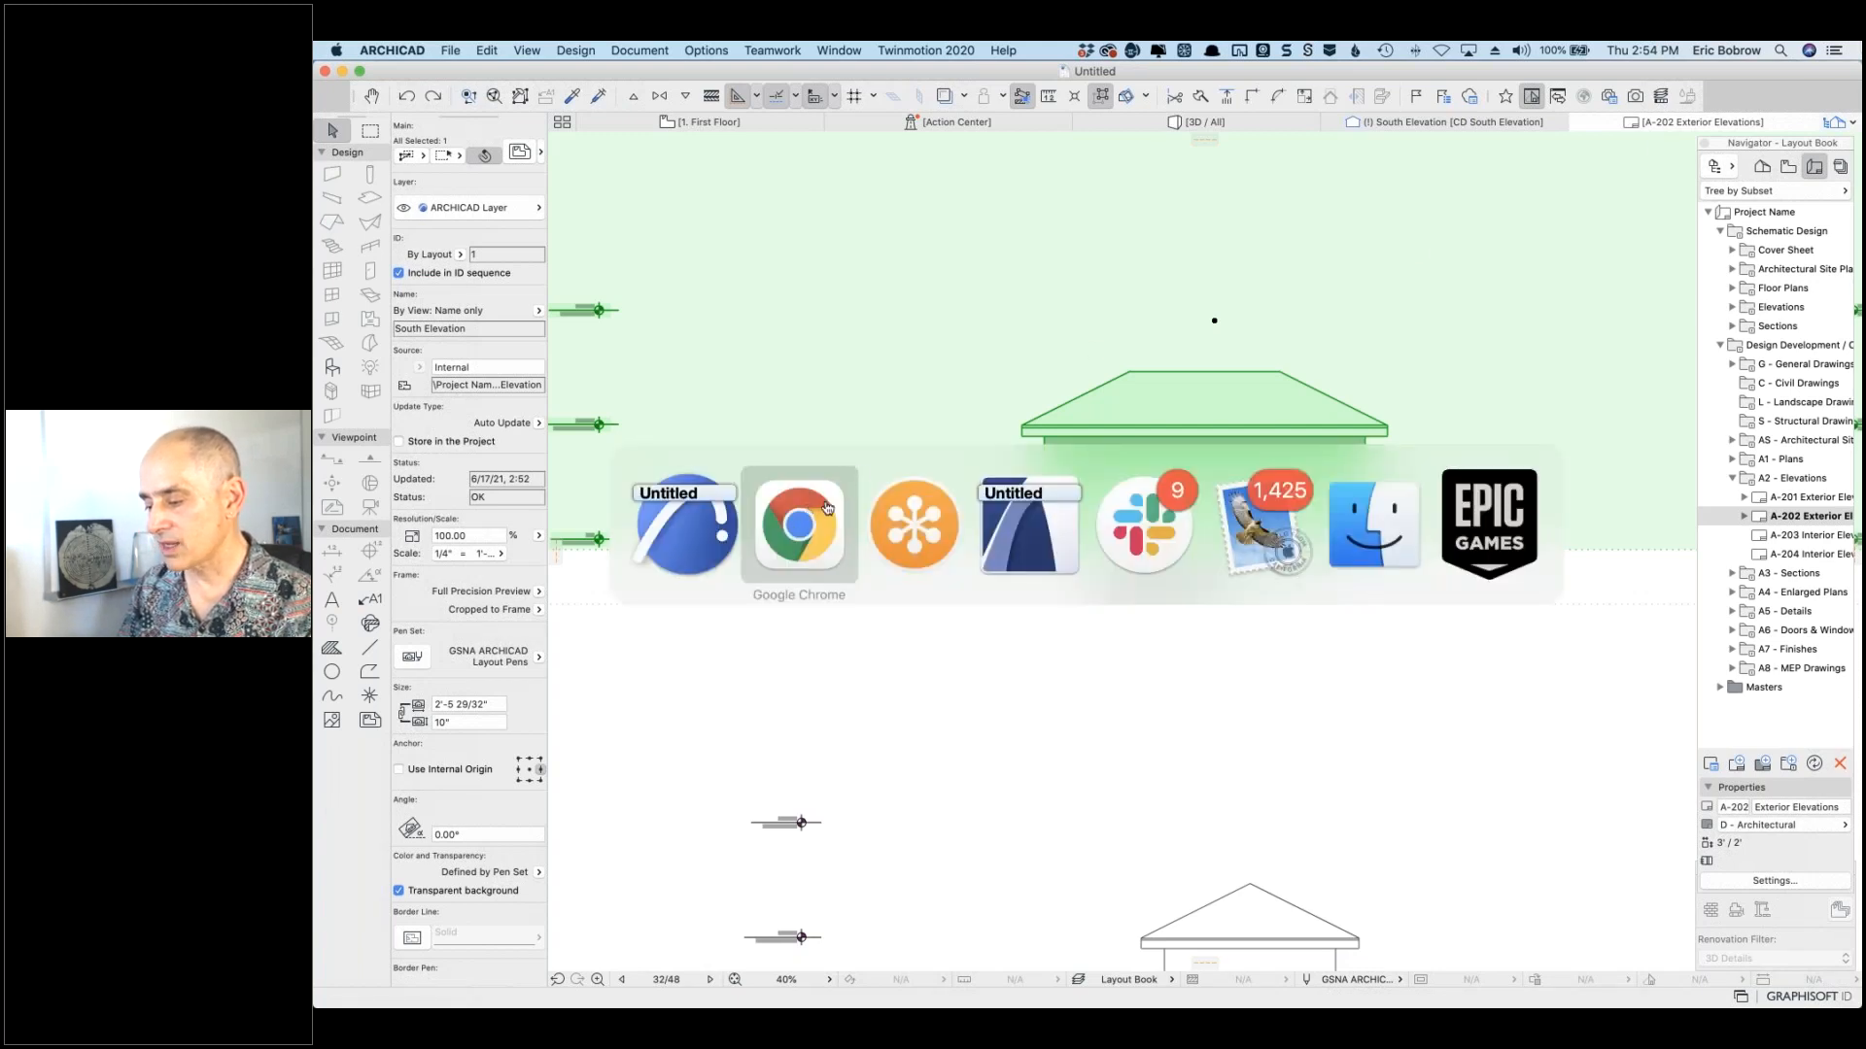
Step: Bring Chrome forward and close the enlarged attachment image in the Shadows ticket
click(827, 508)
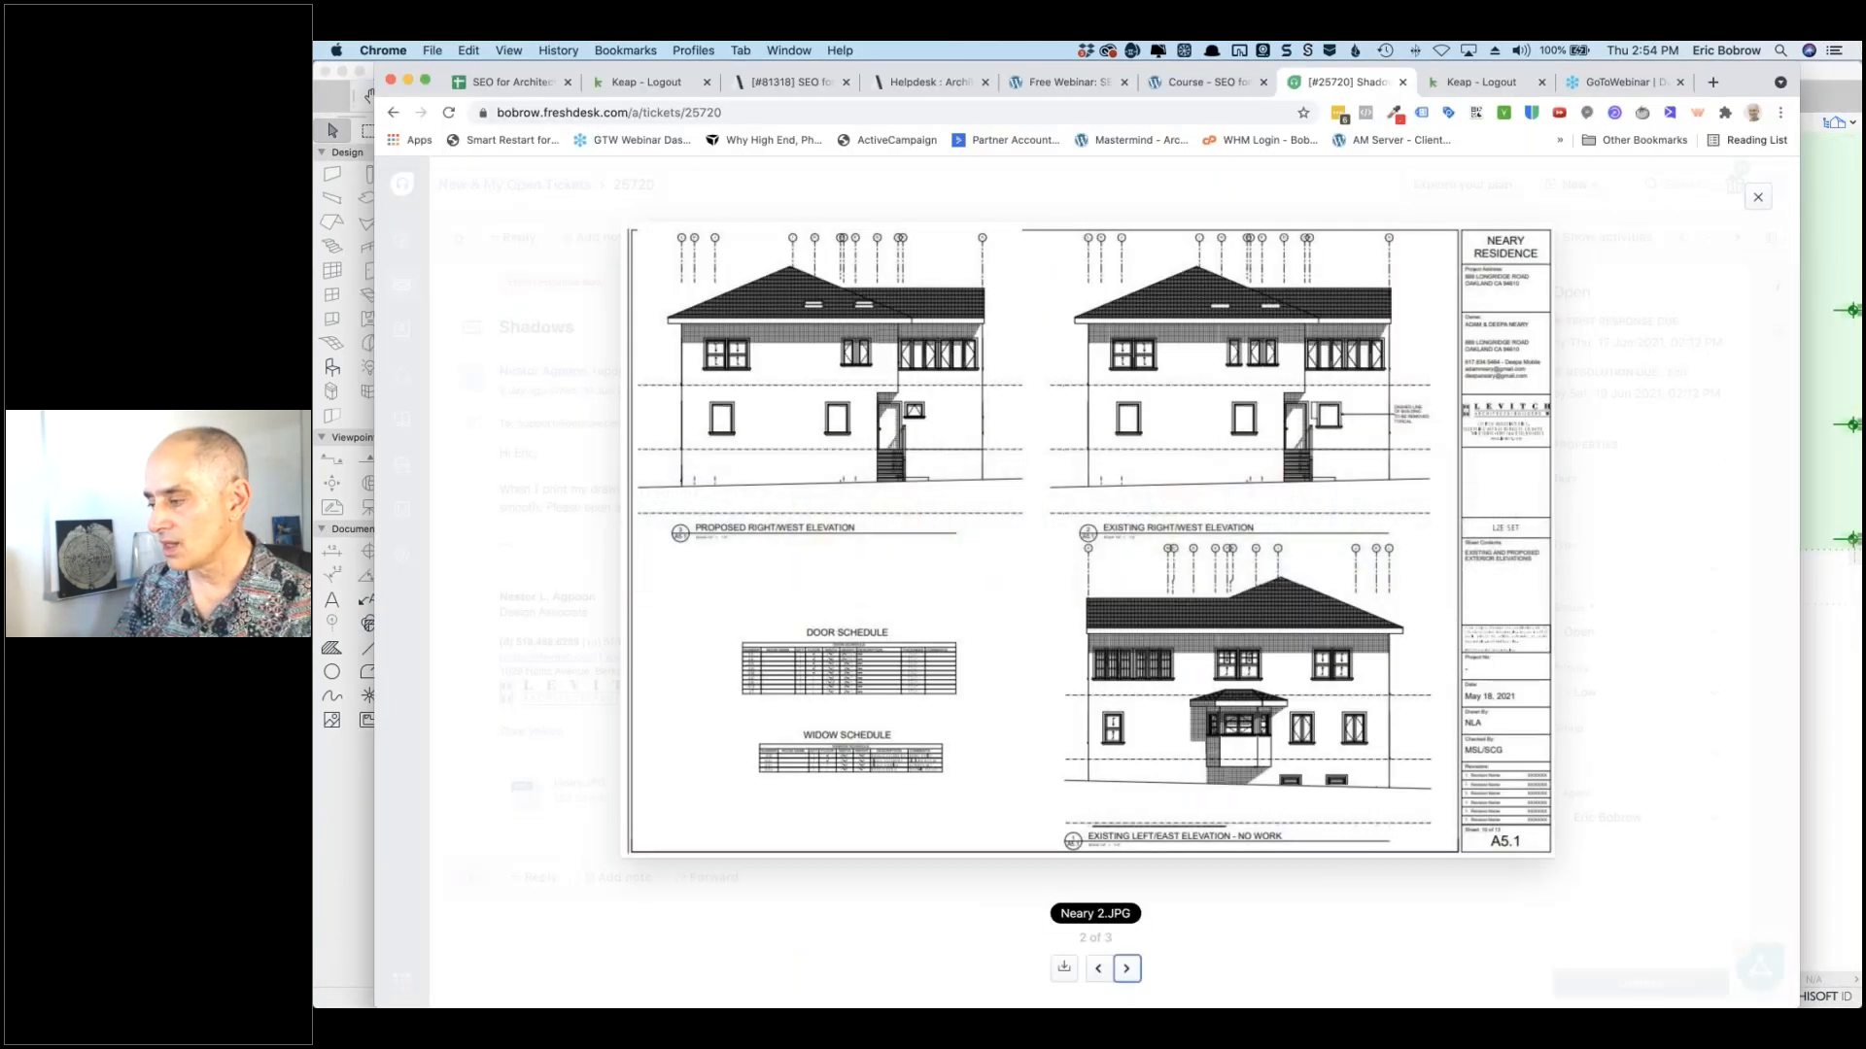
click(1758, 197)
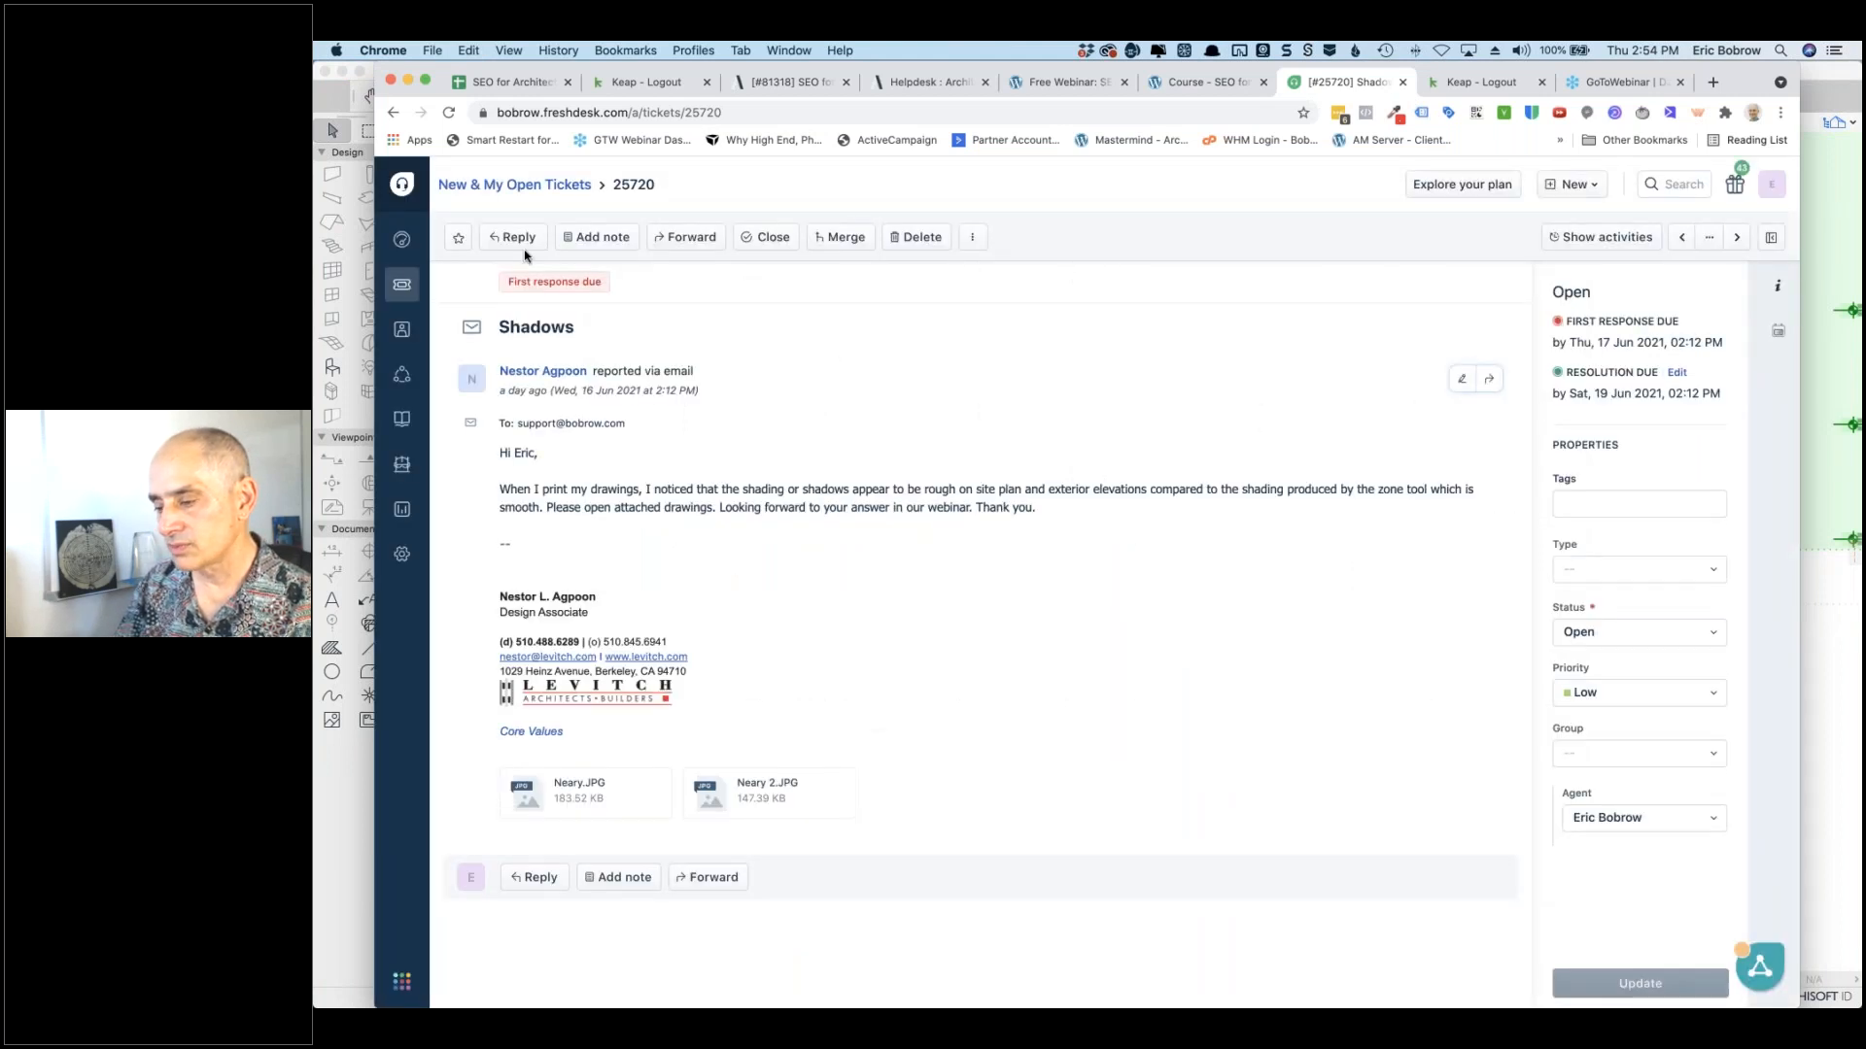
Step: Return from the Shadows ticket to the New & My Open Tickets list (2,344 tickets) and scroll through it
click(573, 187)
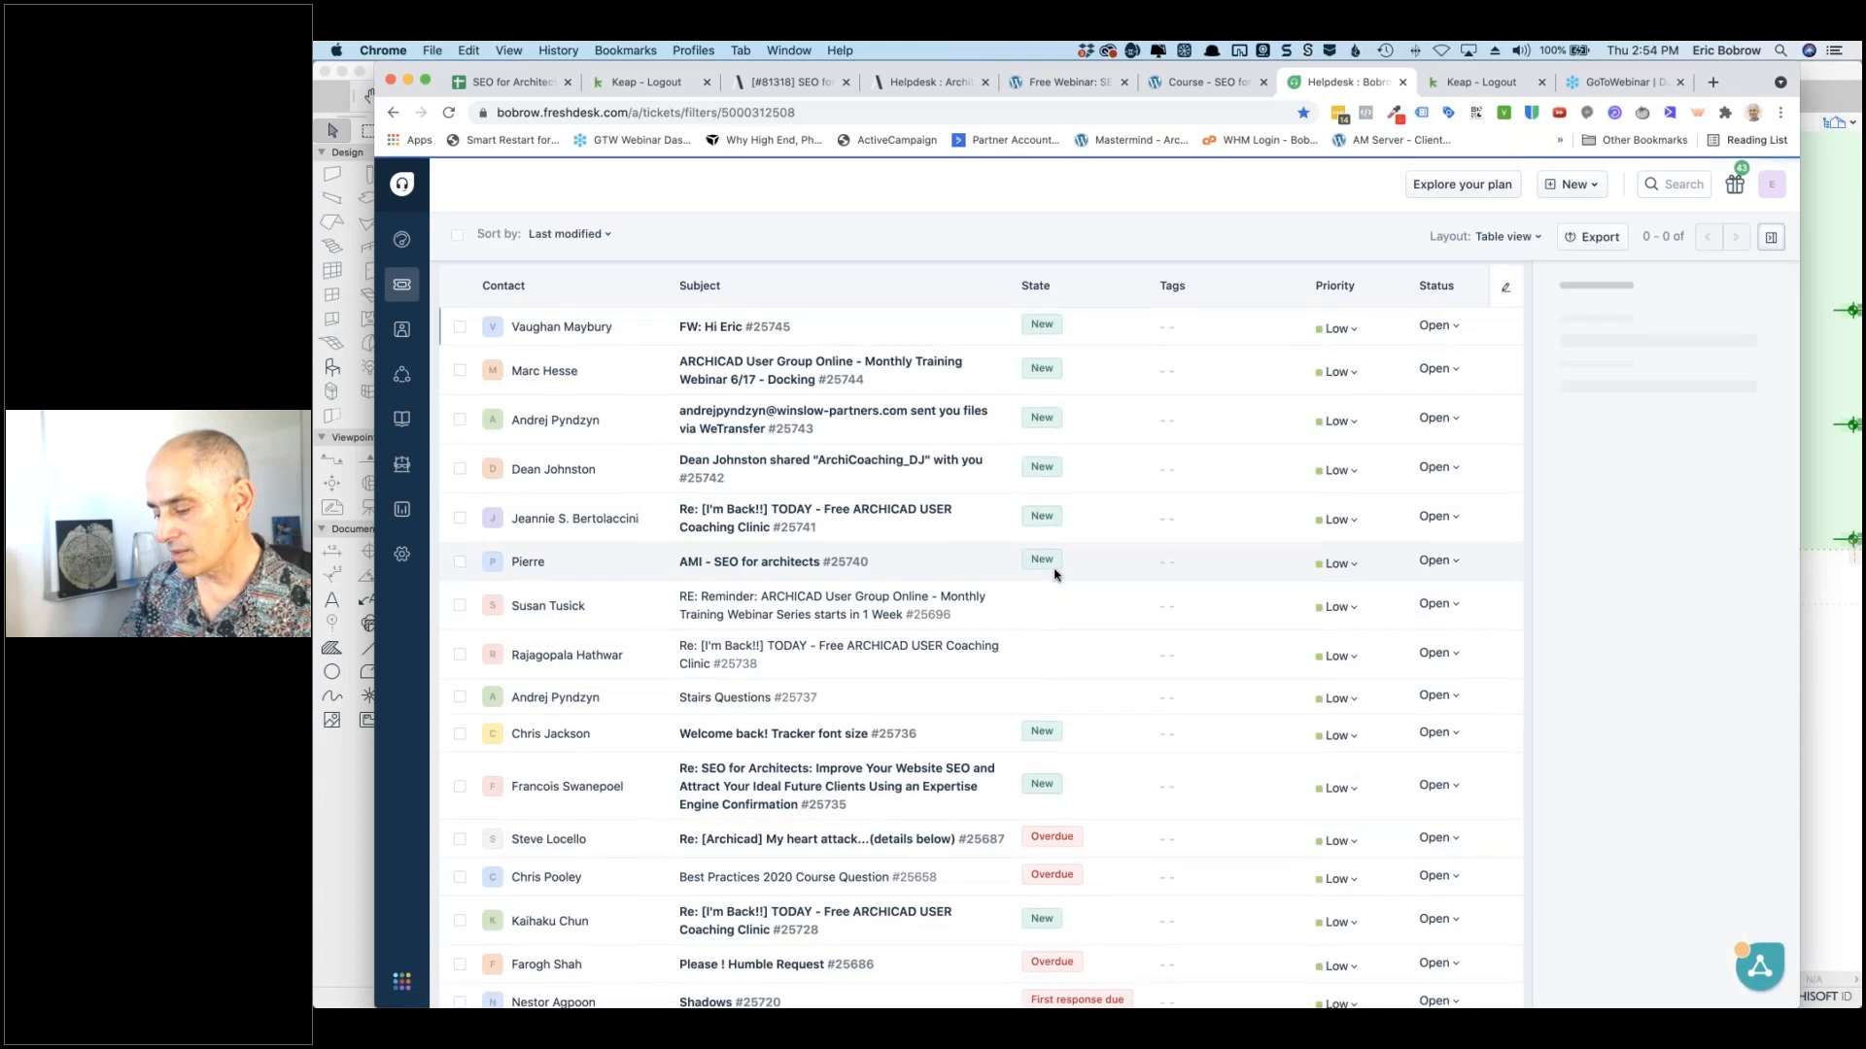
scroll(1055, 574, down, 2)
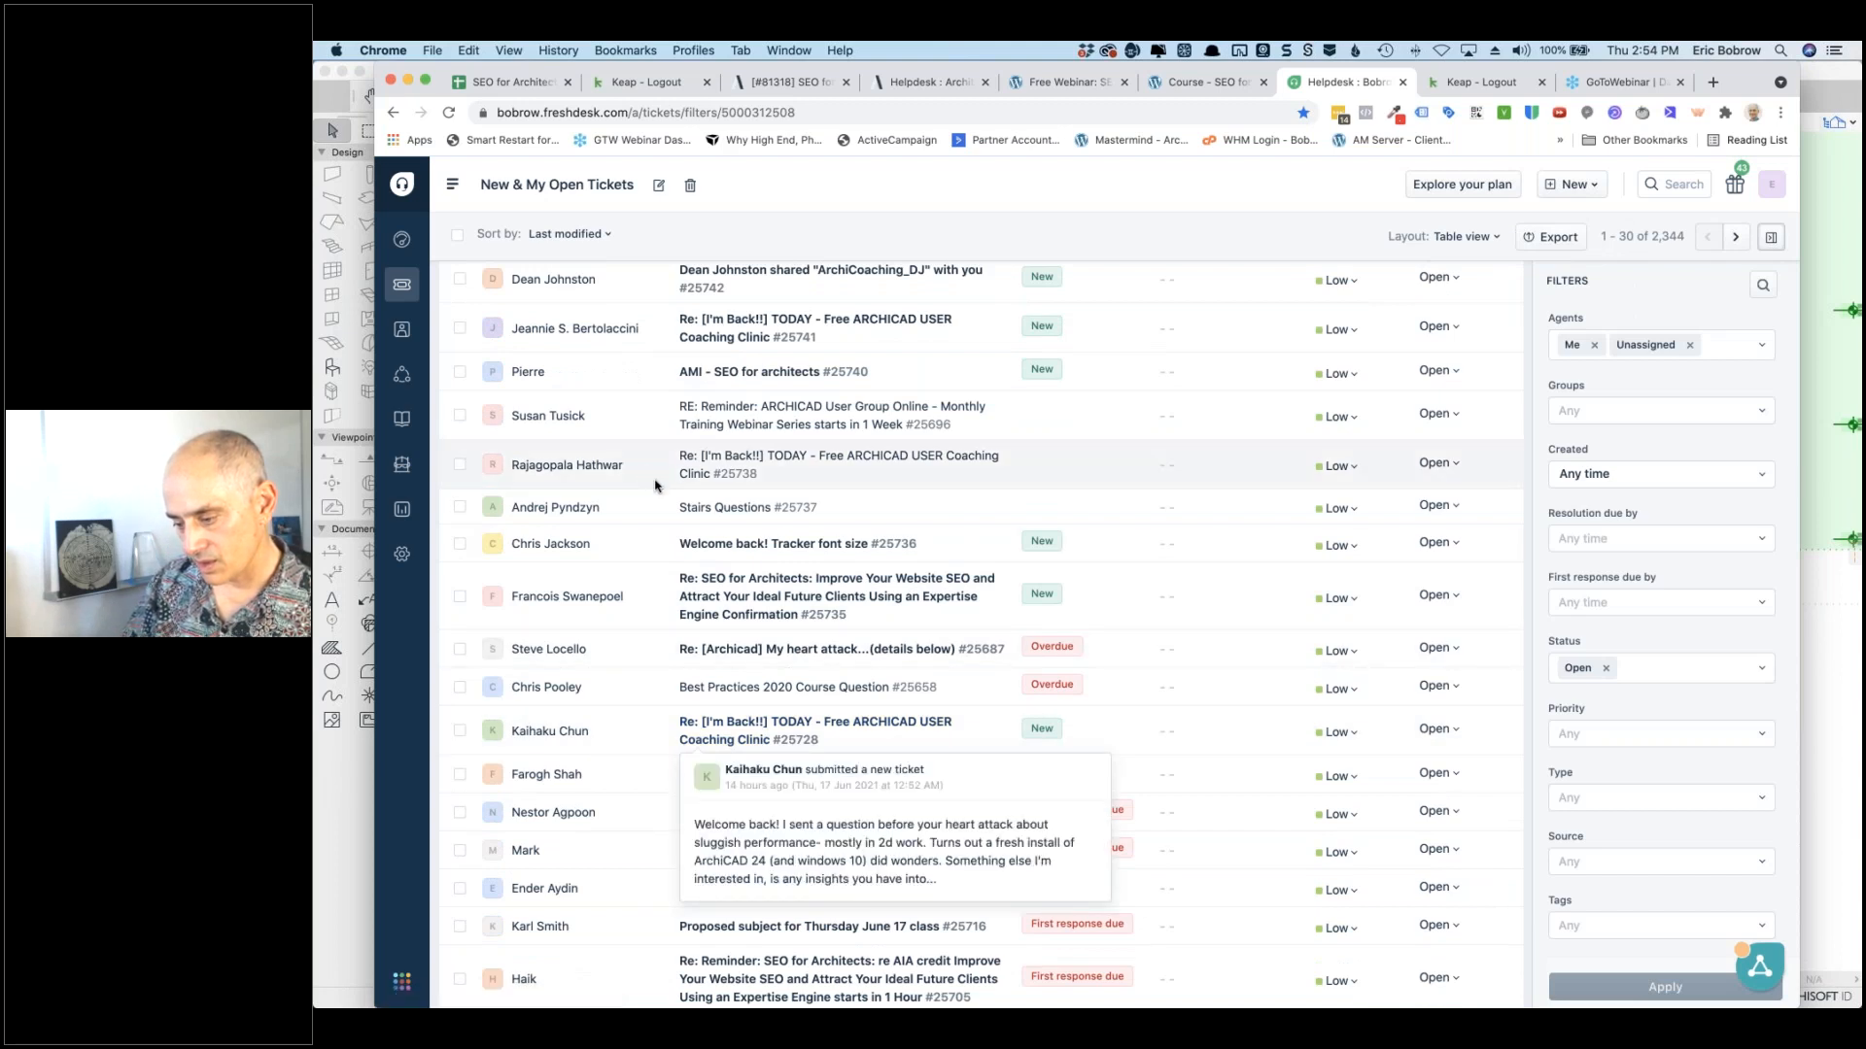
scroll(655, 486, down, 3)
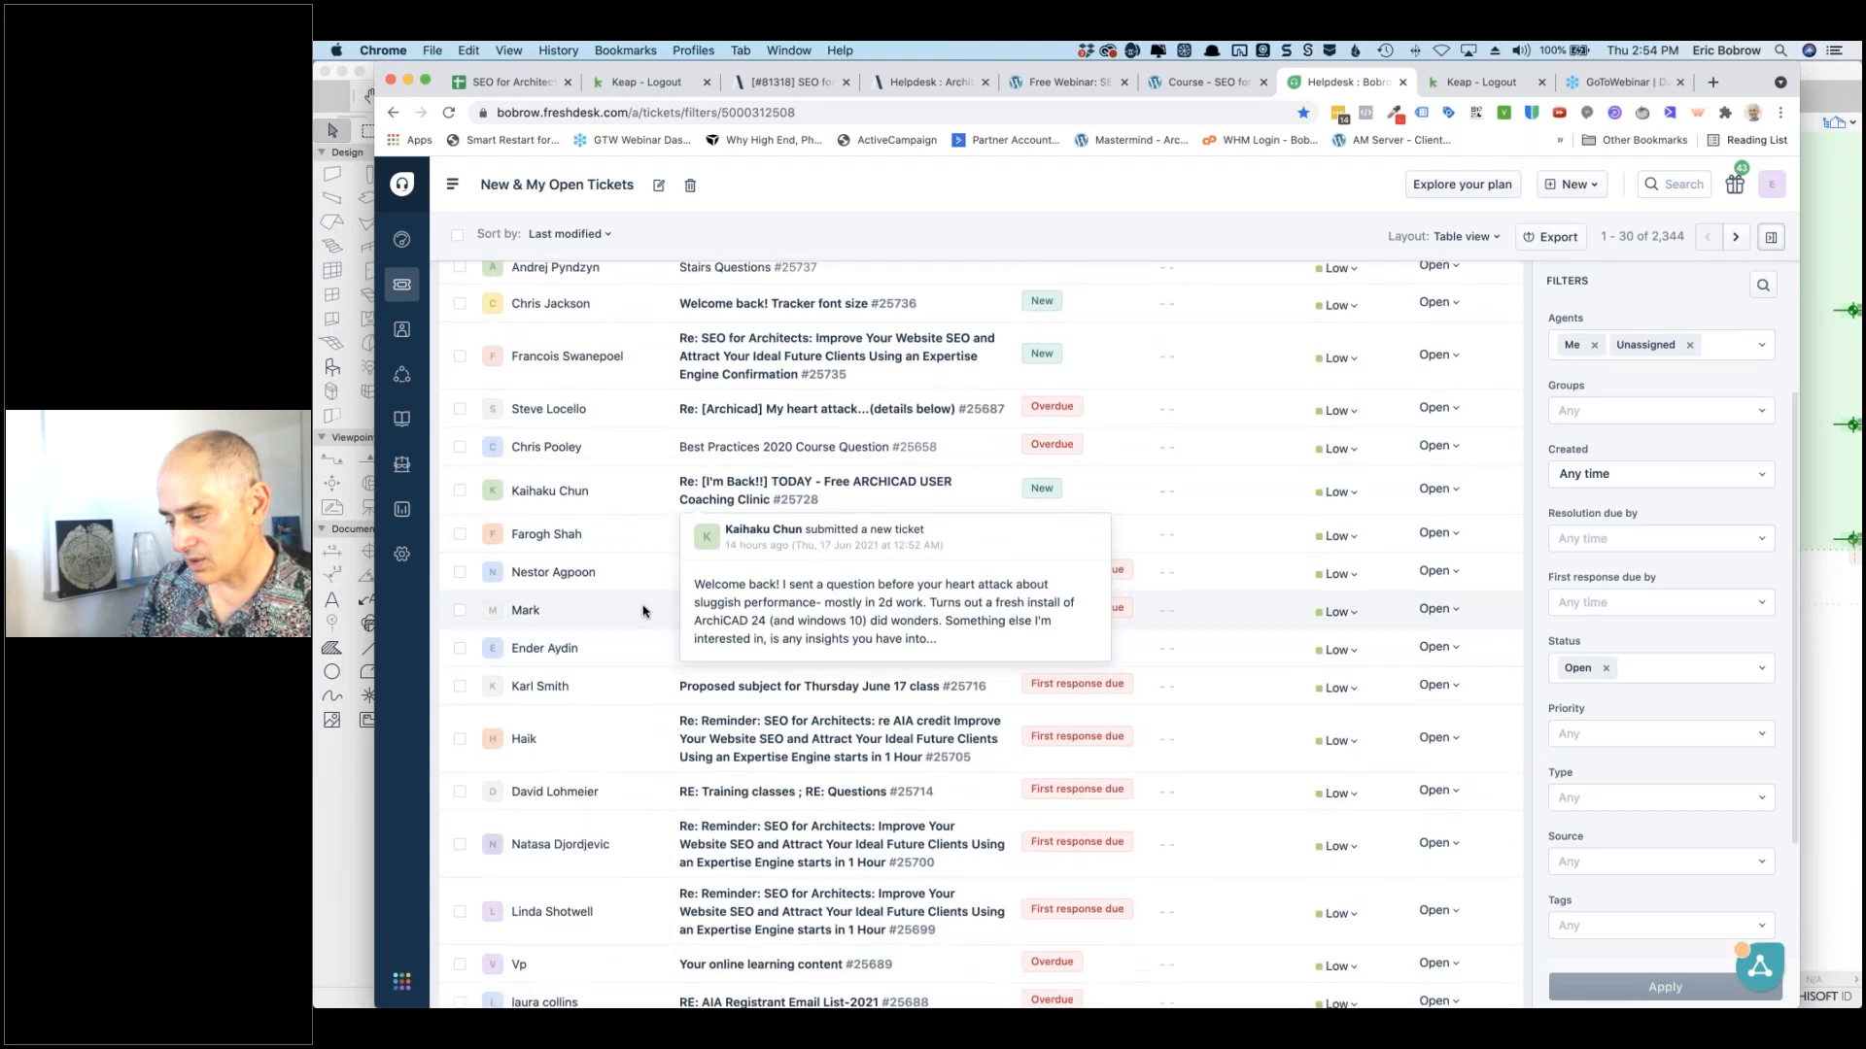
mouse_move(750, 612)
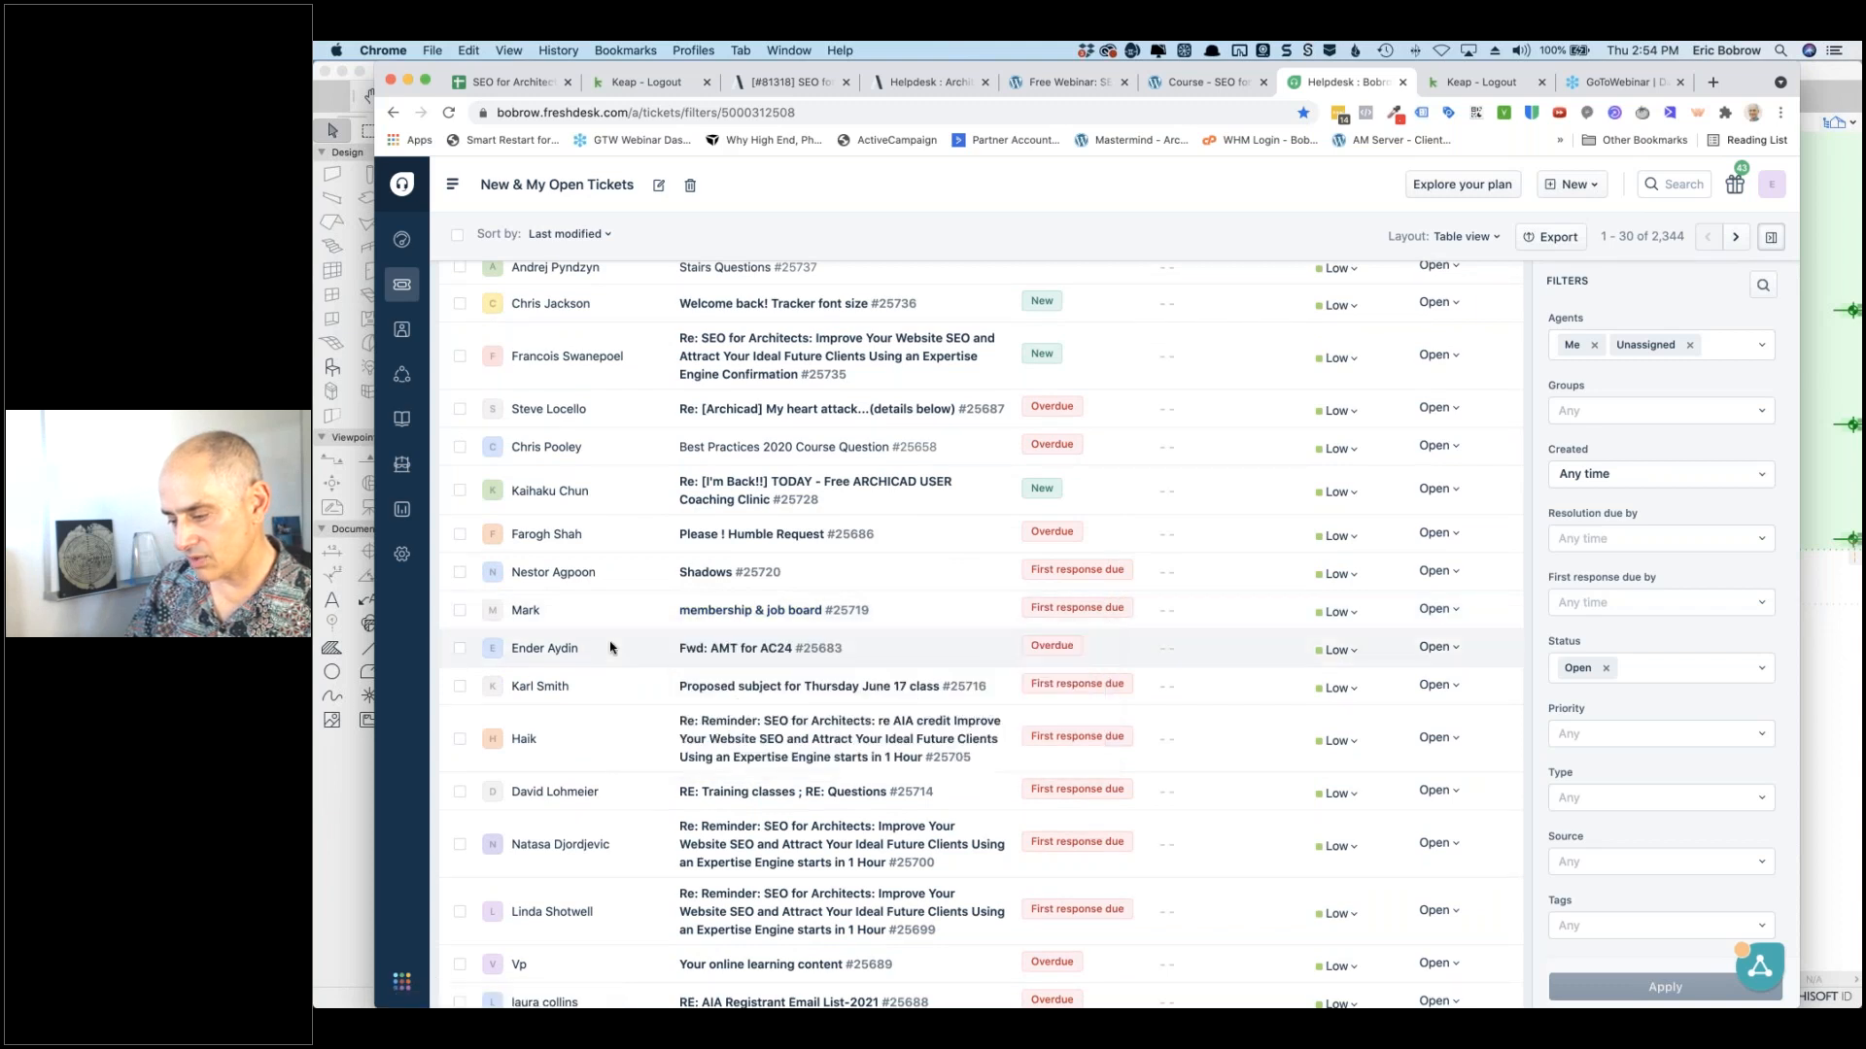
mouse_move(719, 690)
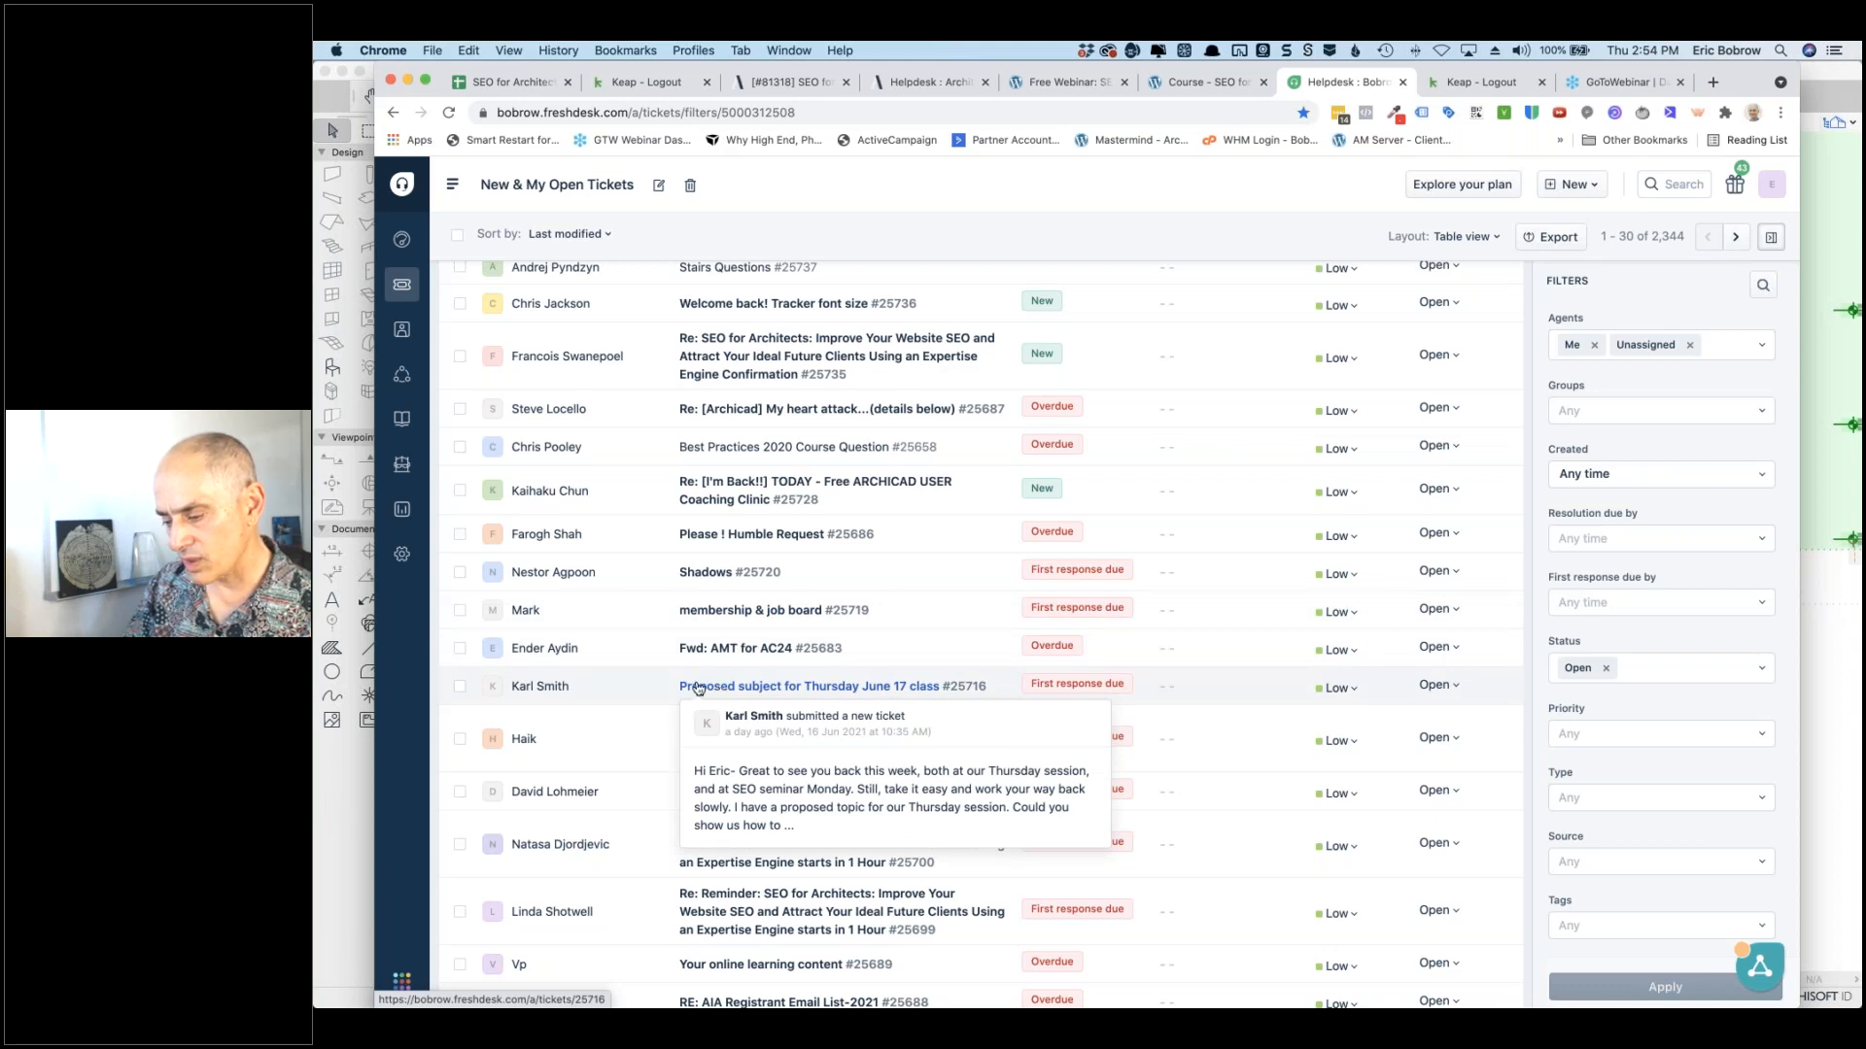
scroll(630, 694, down, 3)
scroll(630, 694, down, 3)
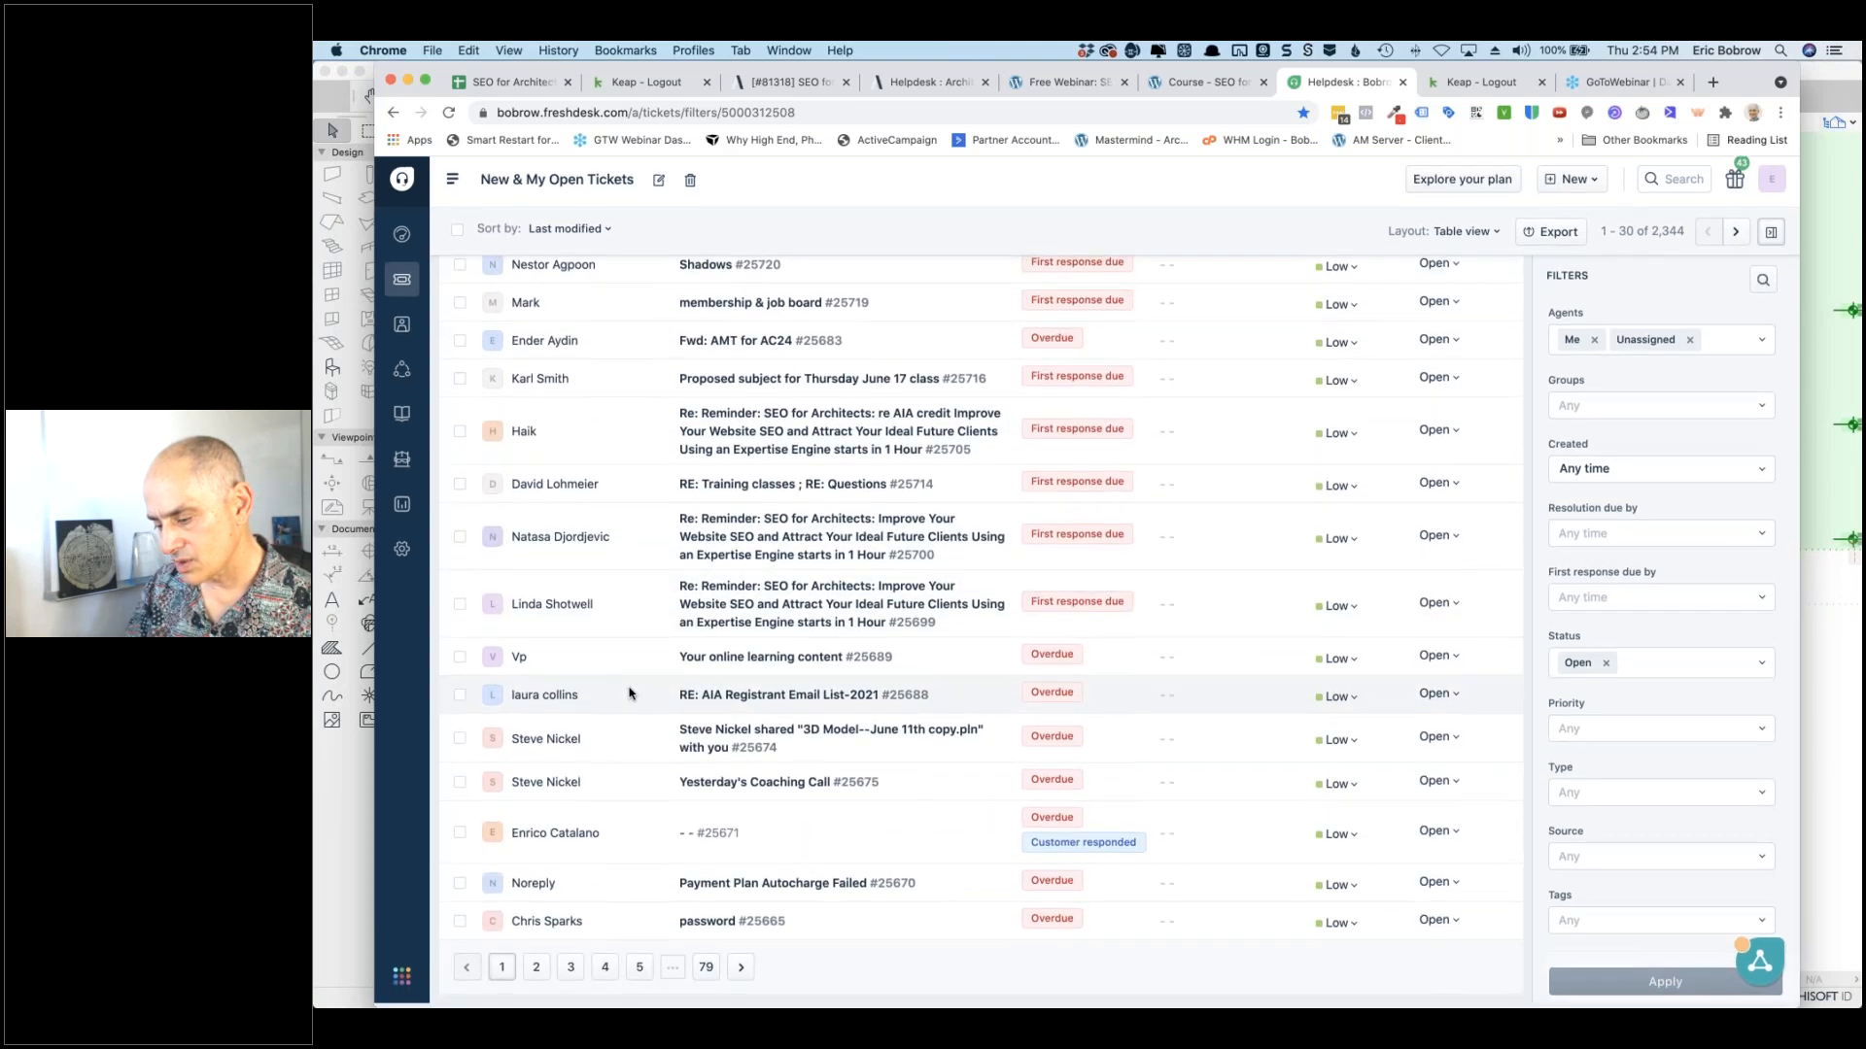
mouse_move(717, 742)
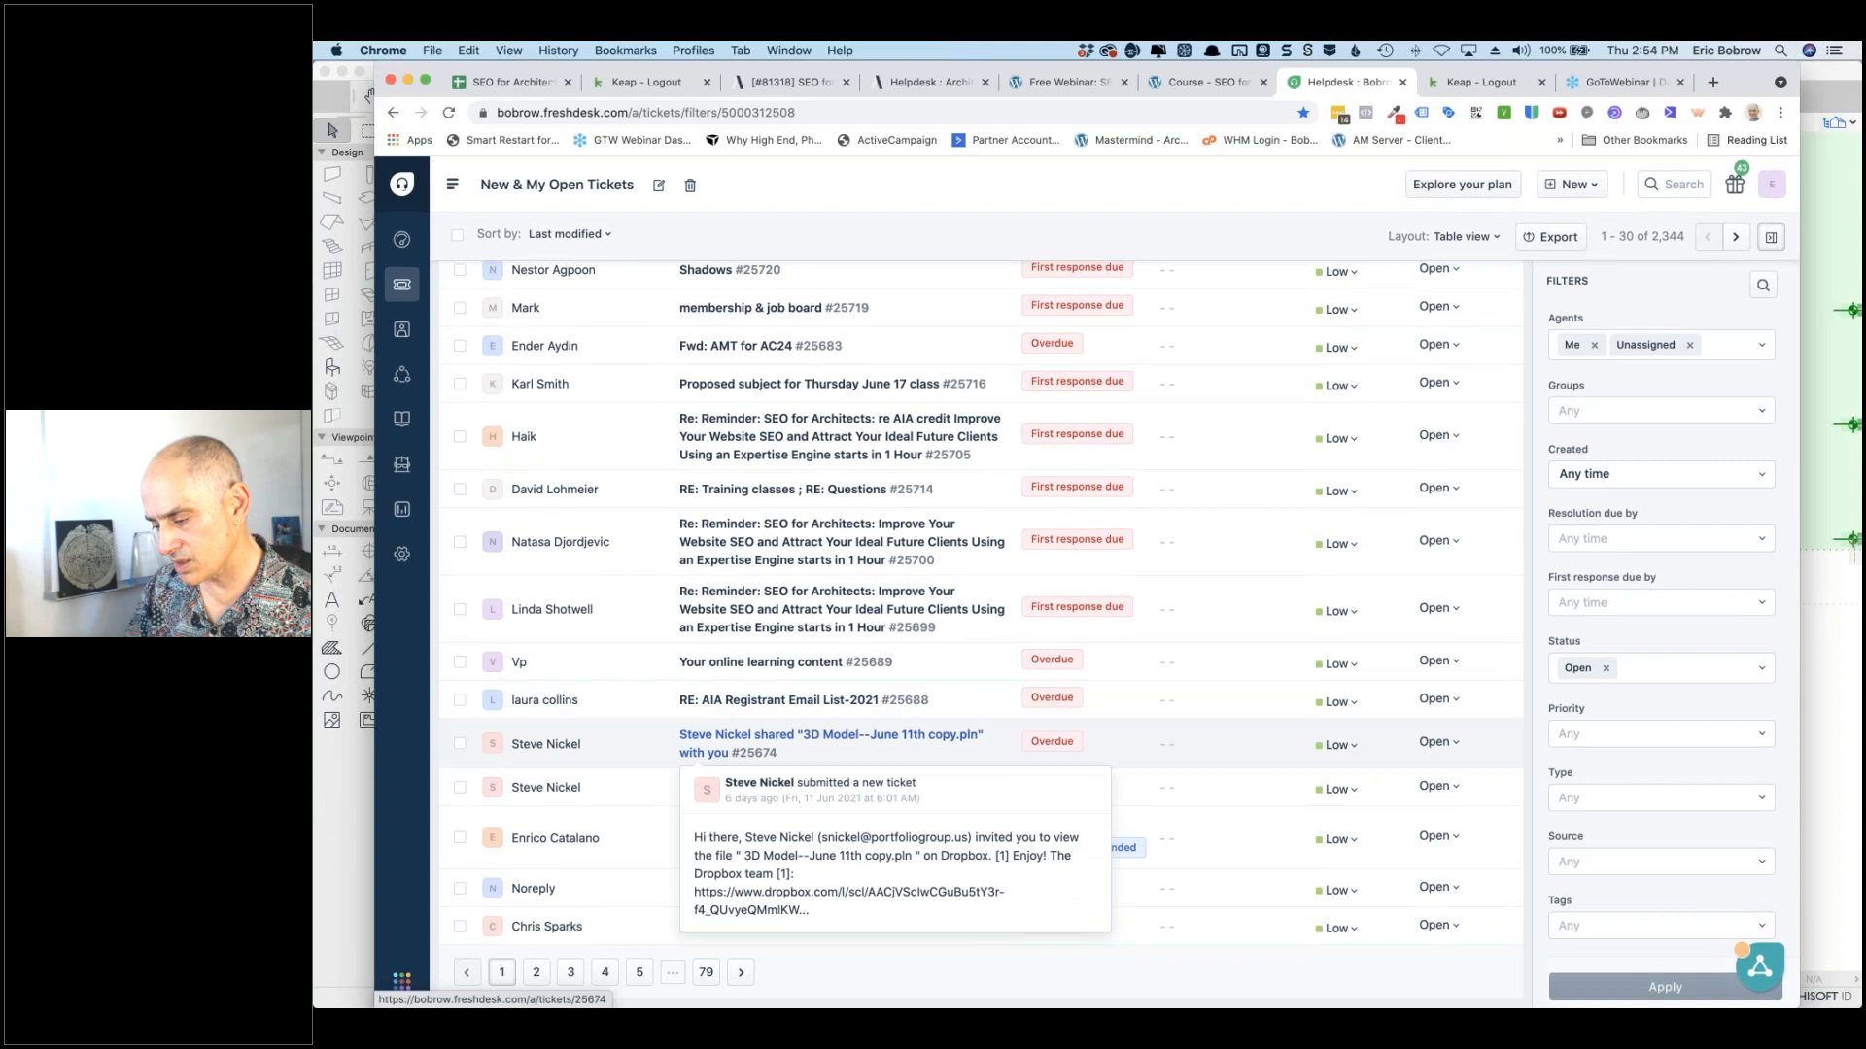
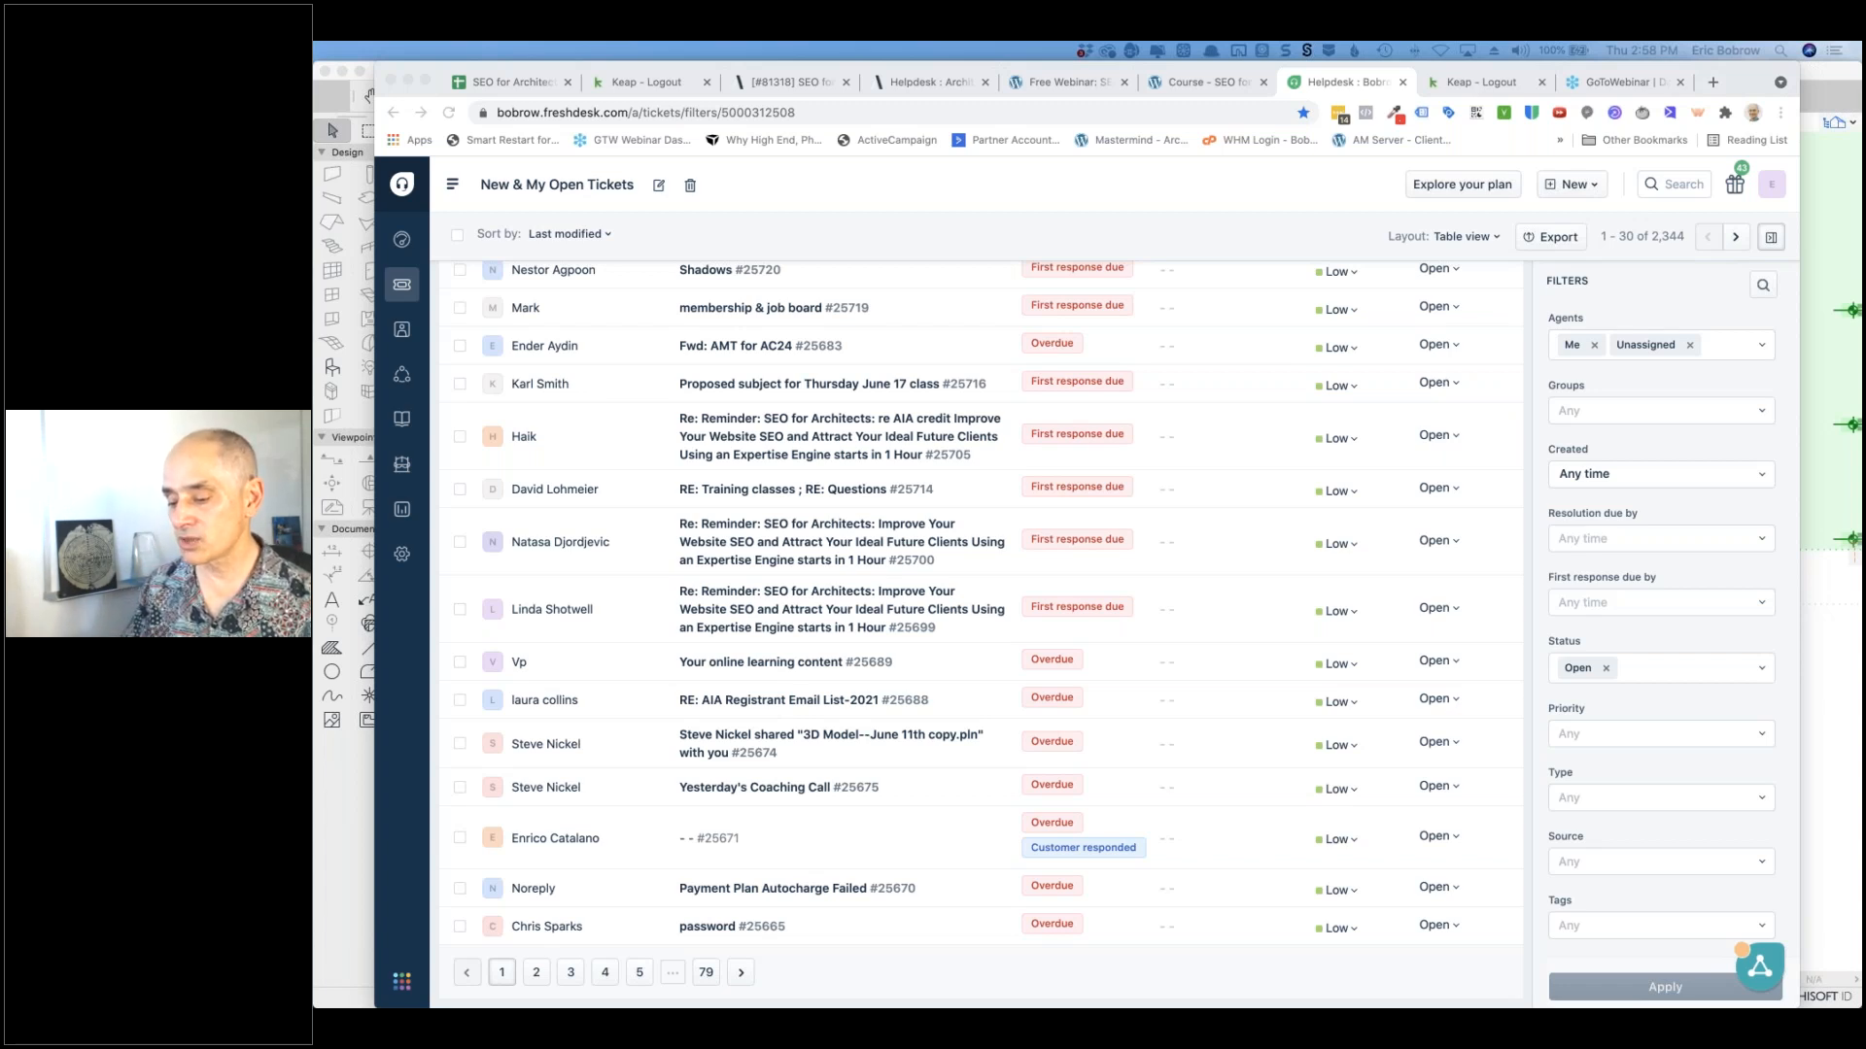
Step: Switch from the Freshdesk ticket list back to ARCHICAD's A-202 layout
click(358, 831)
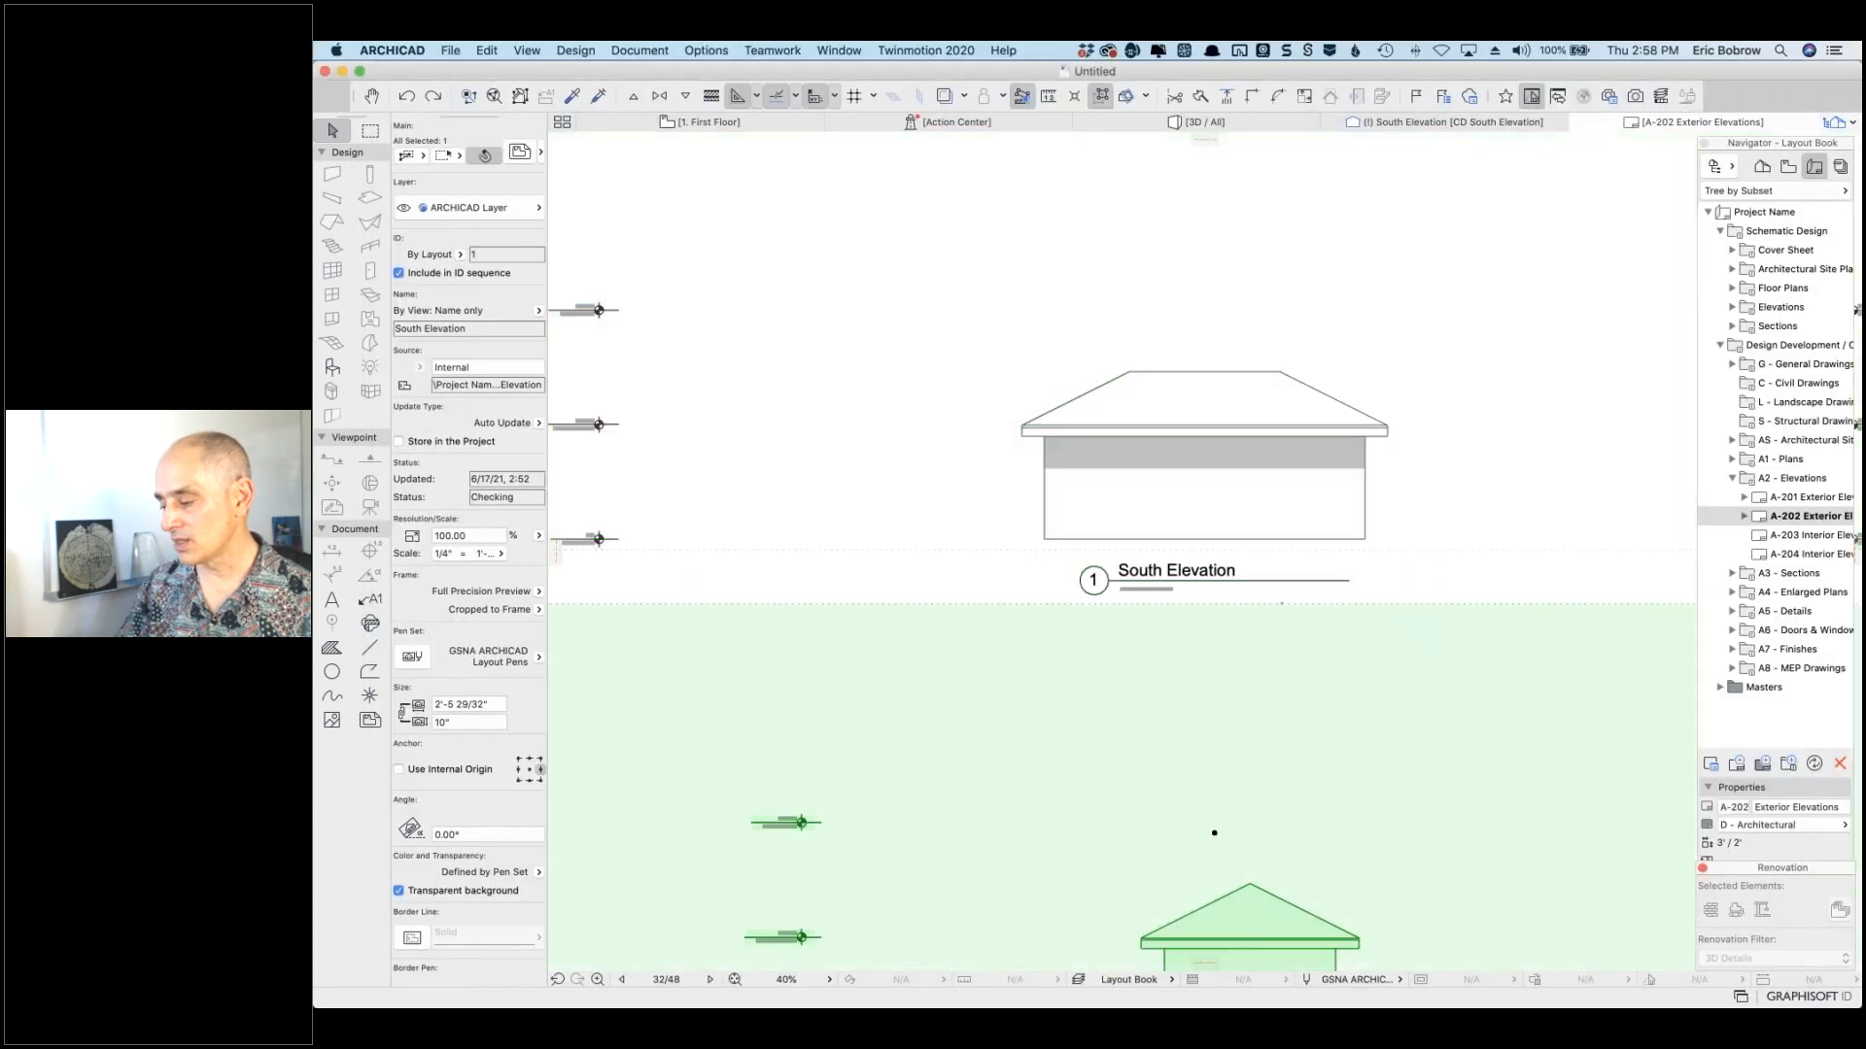
Step: Select the West Elevation drawing and start saving the A-202 layout as a PDF File
click(826, 651)
scroll(826, 651, down, 5)
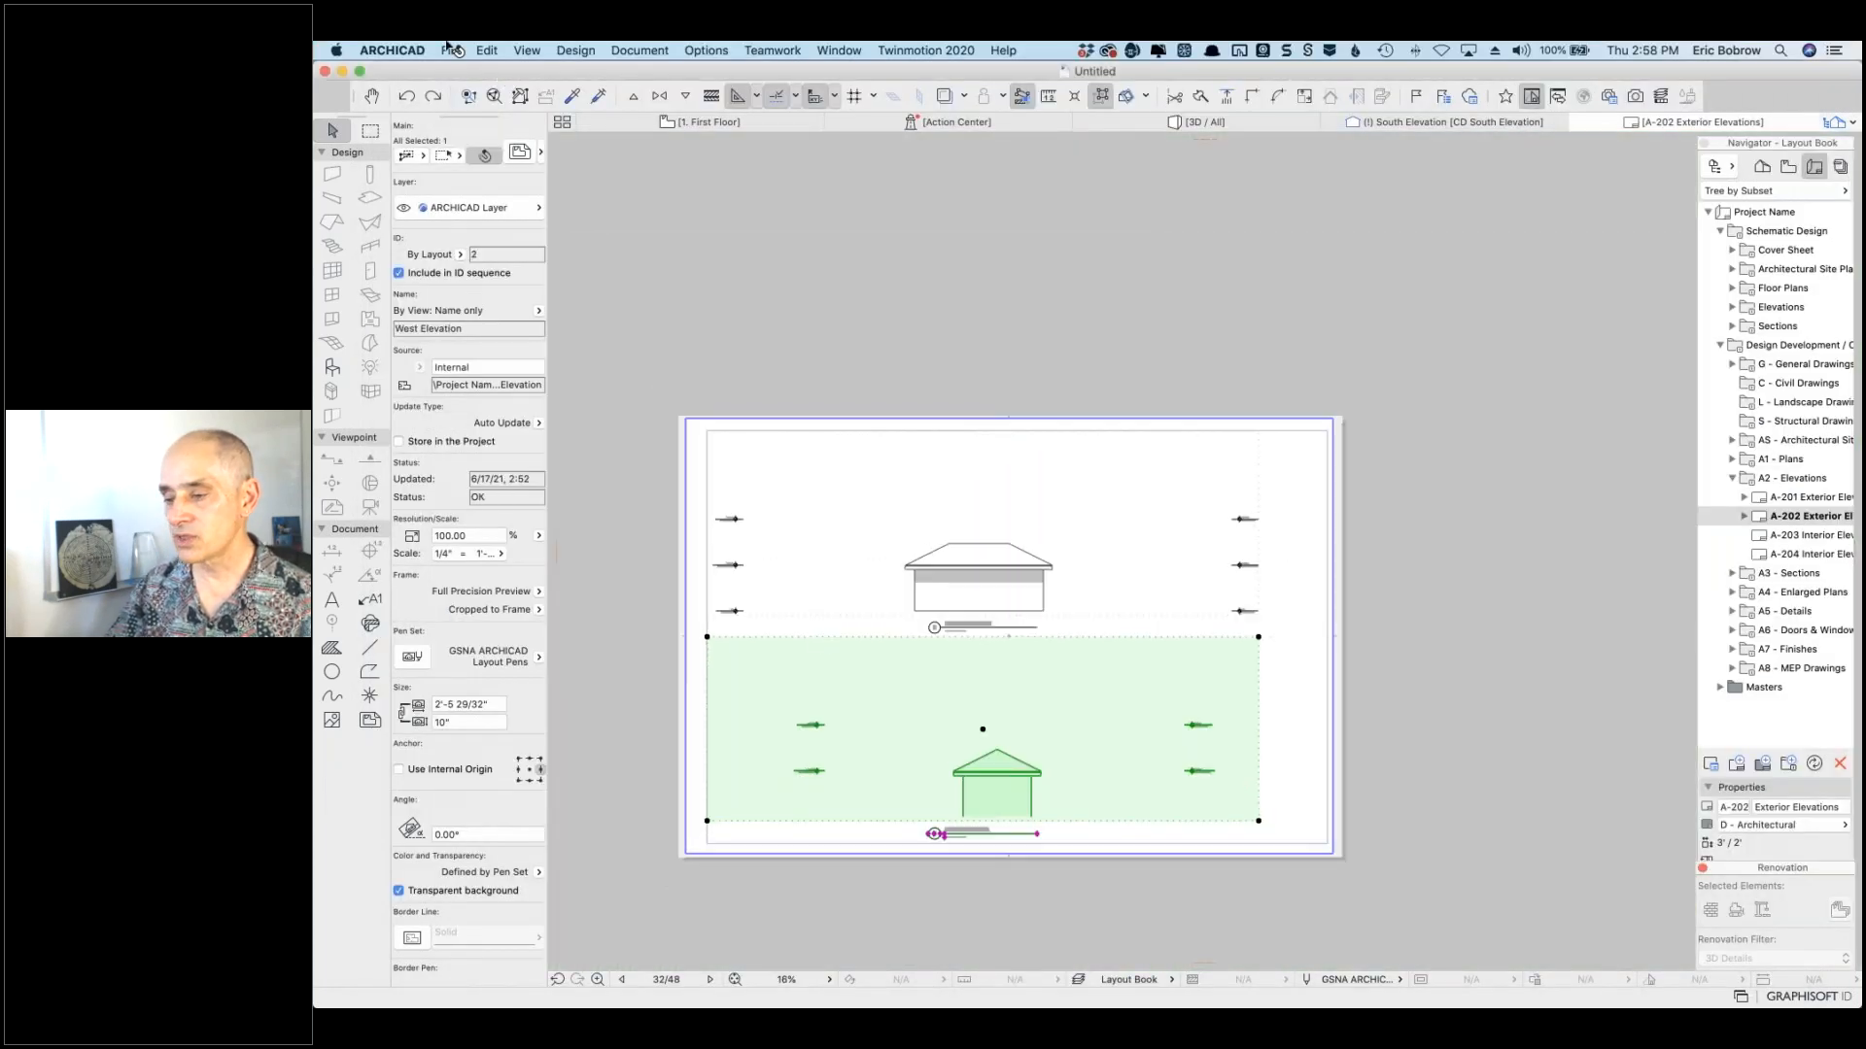
click(449, 50)
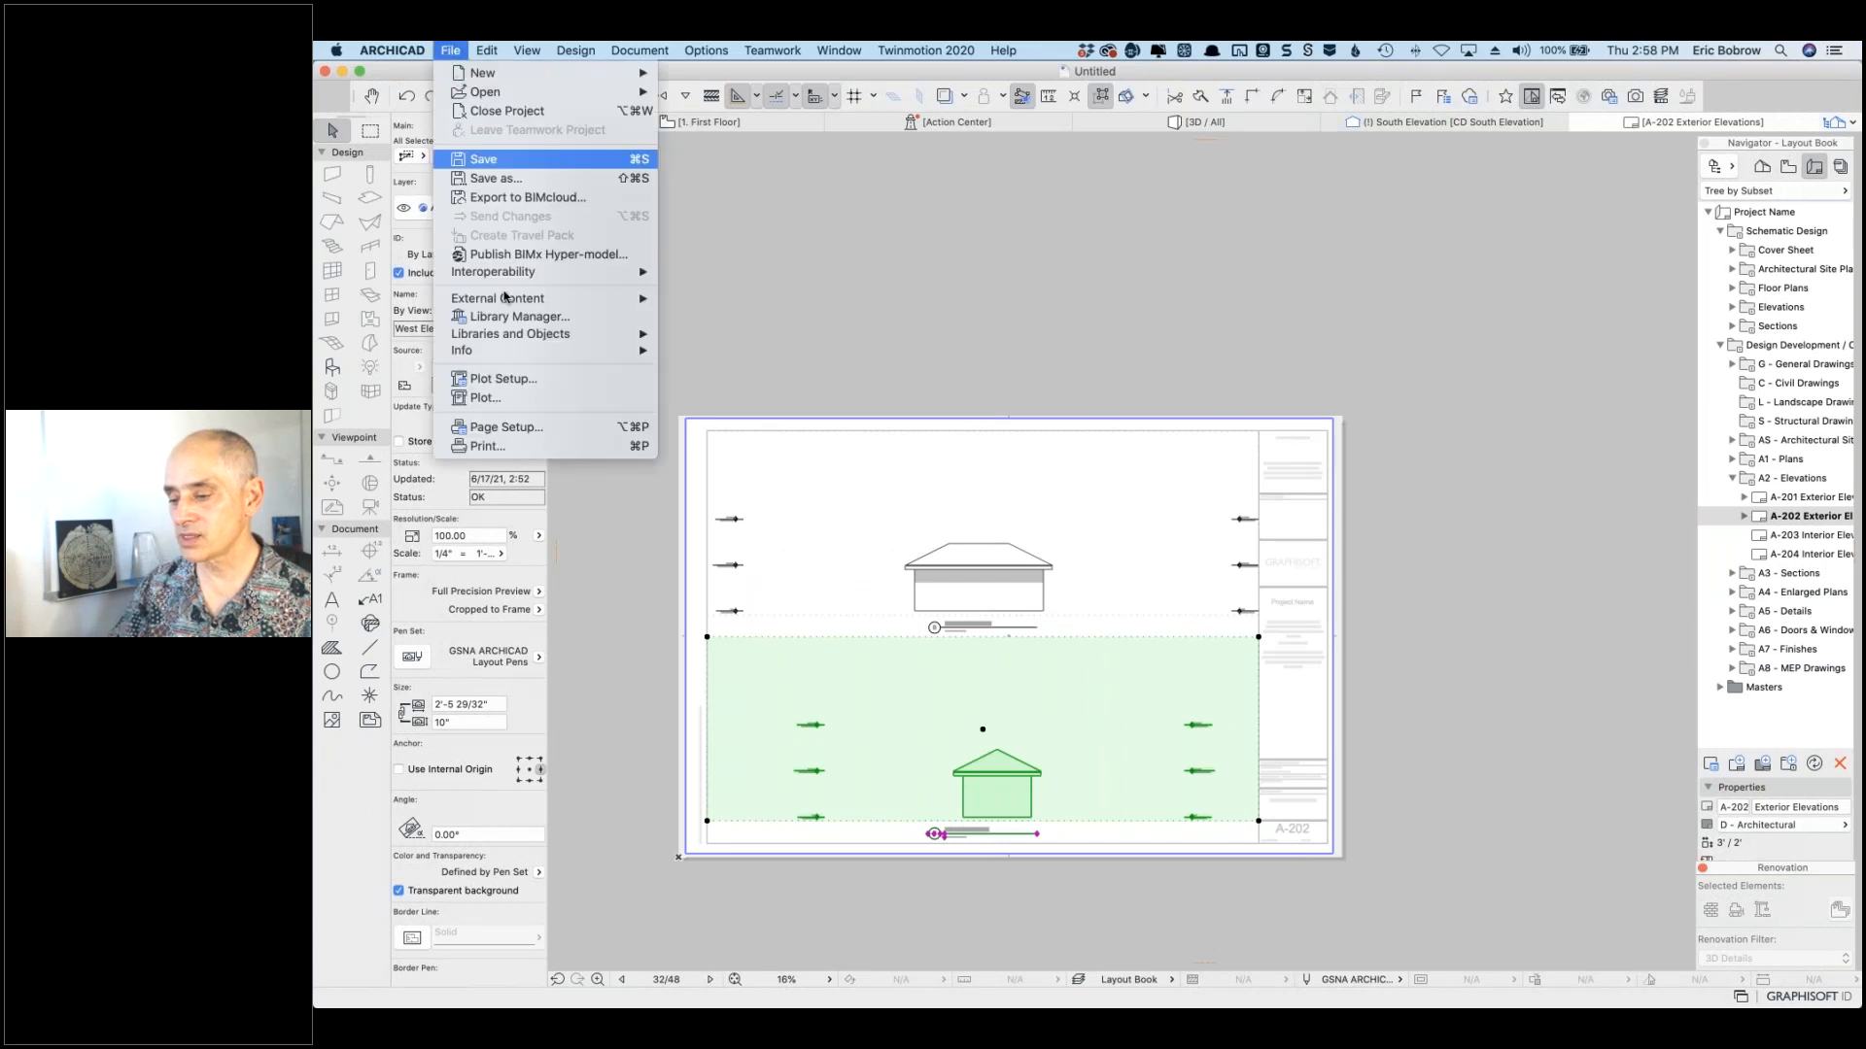
click(516, 179)
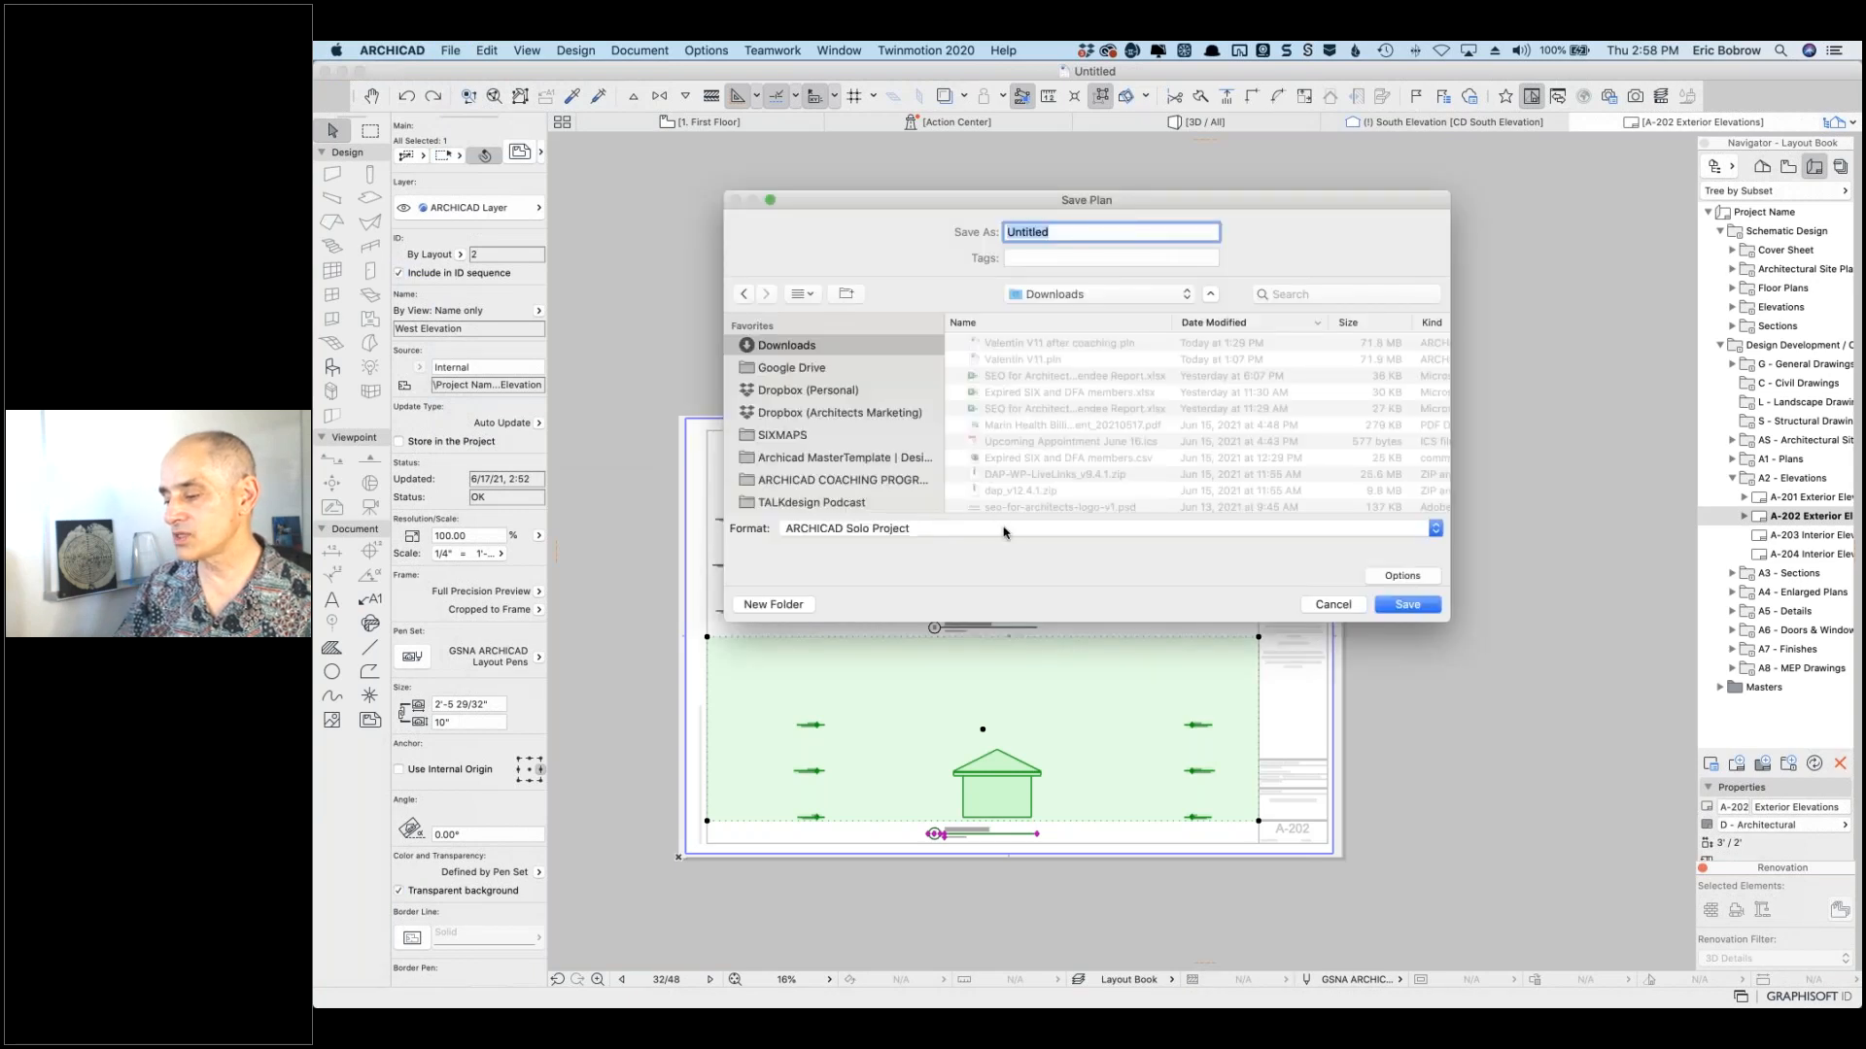
click(1004, 530)
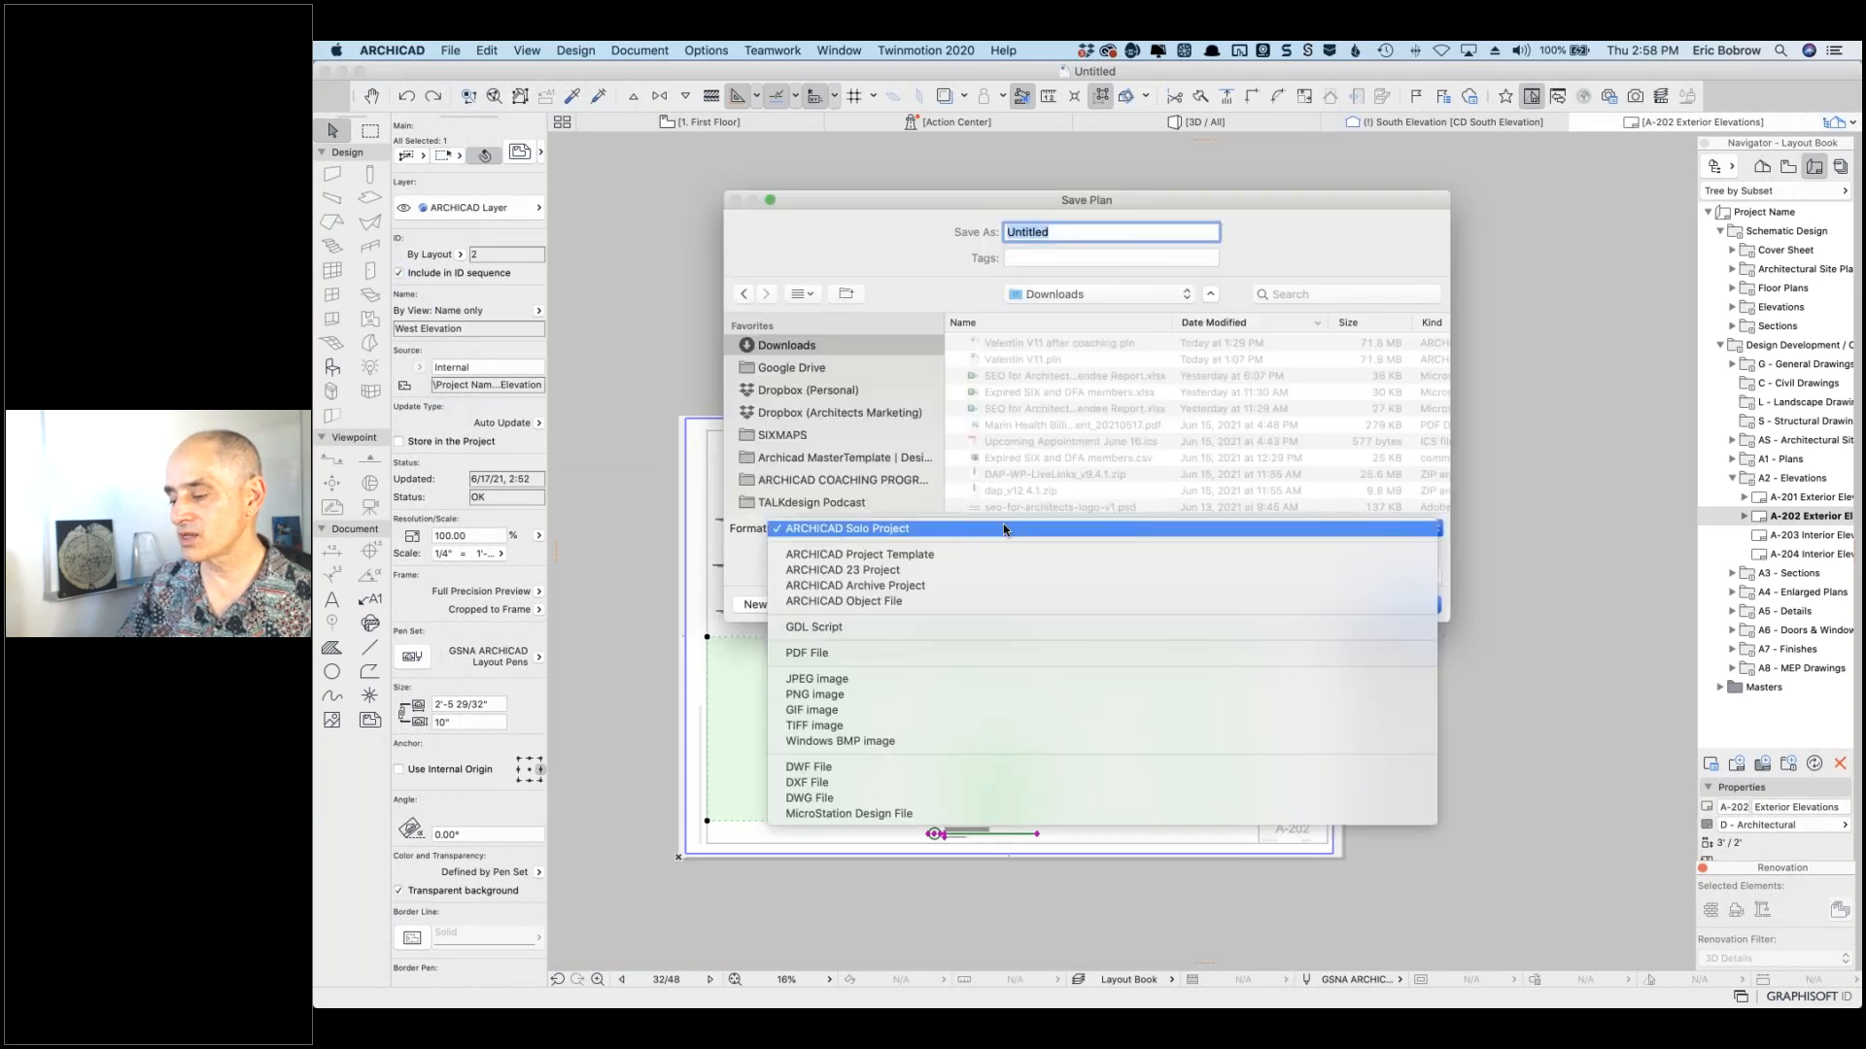
click(909, 659)
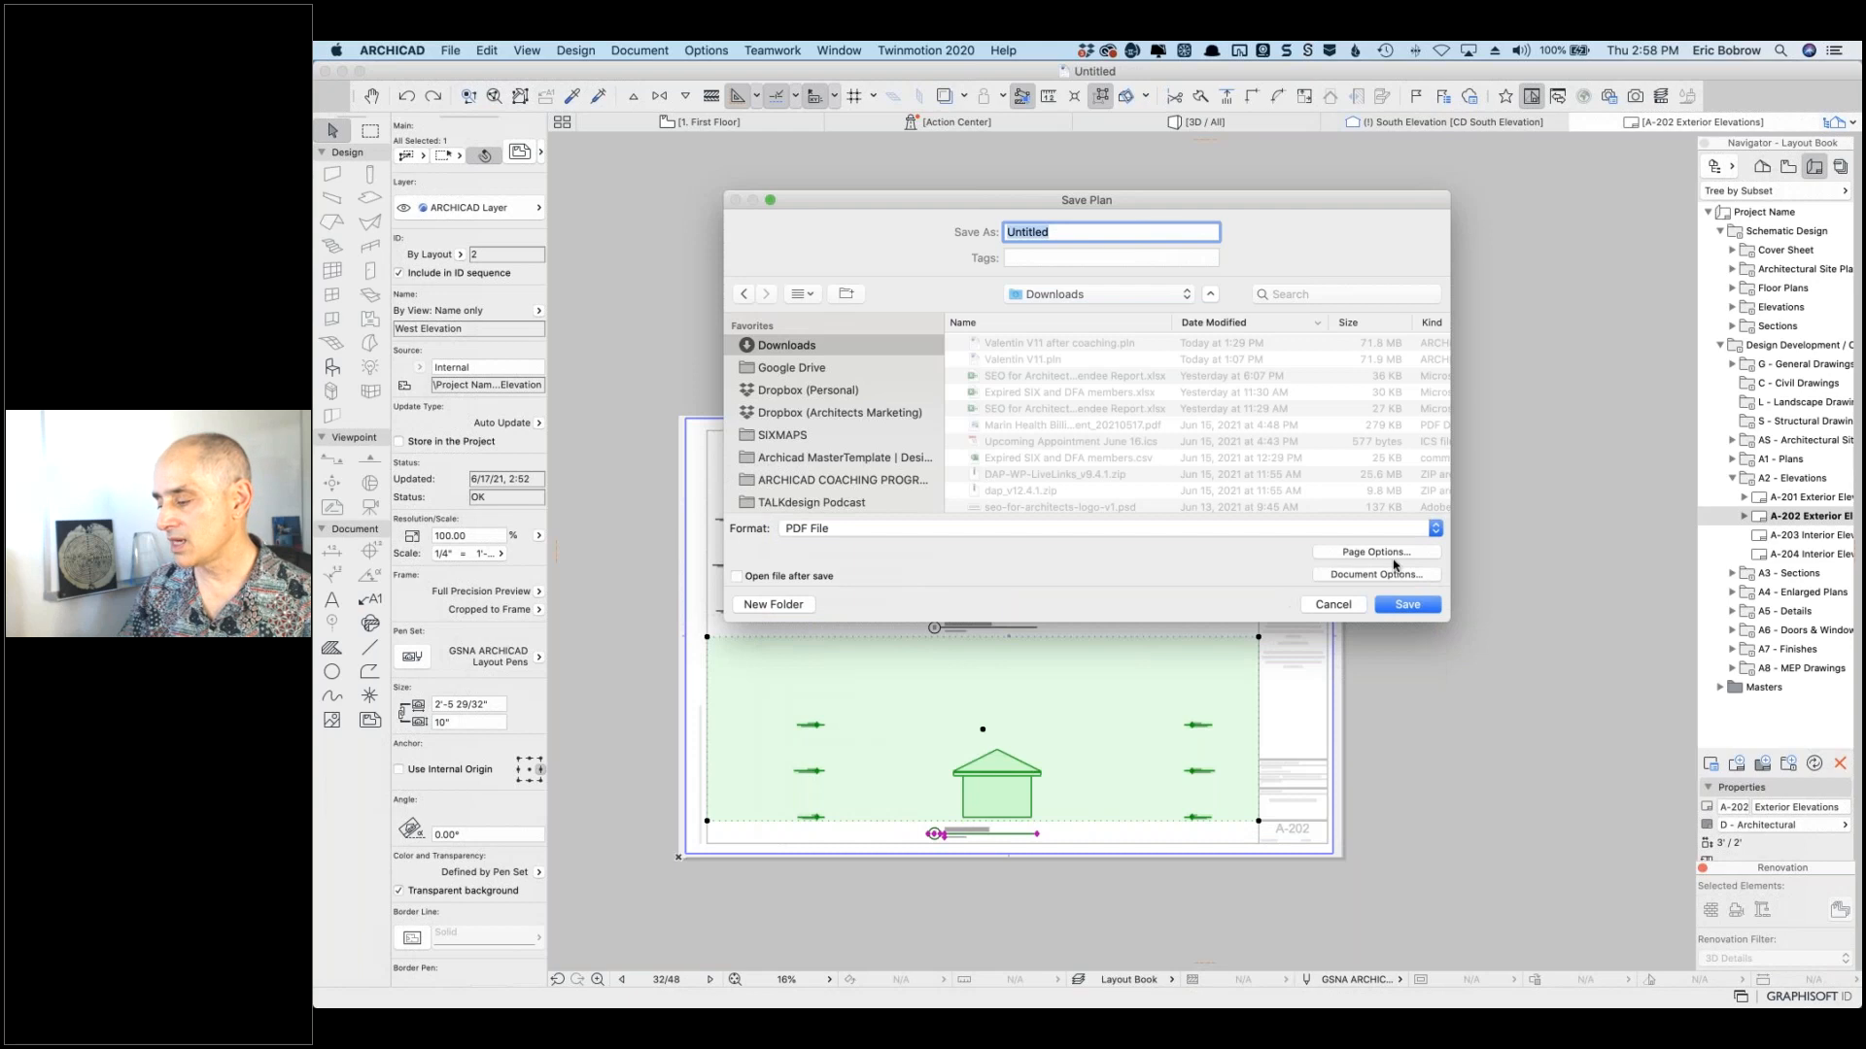
Step: Review the PDF page size, margins and document colour settings, leaving them unchanged
click(1401, 554)
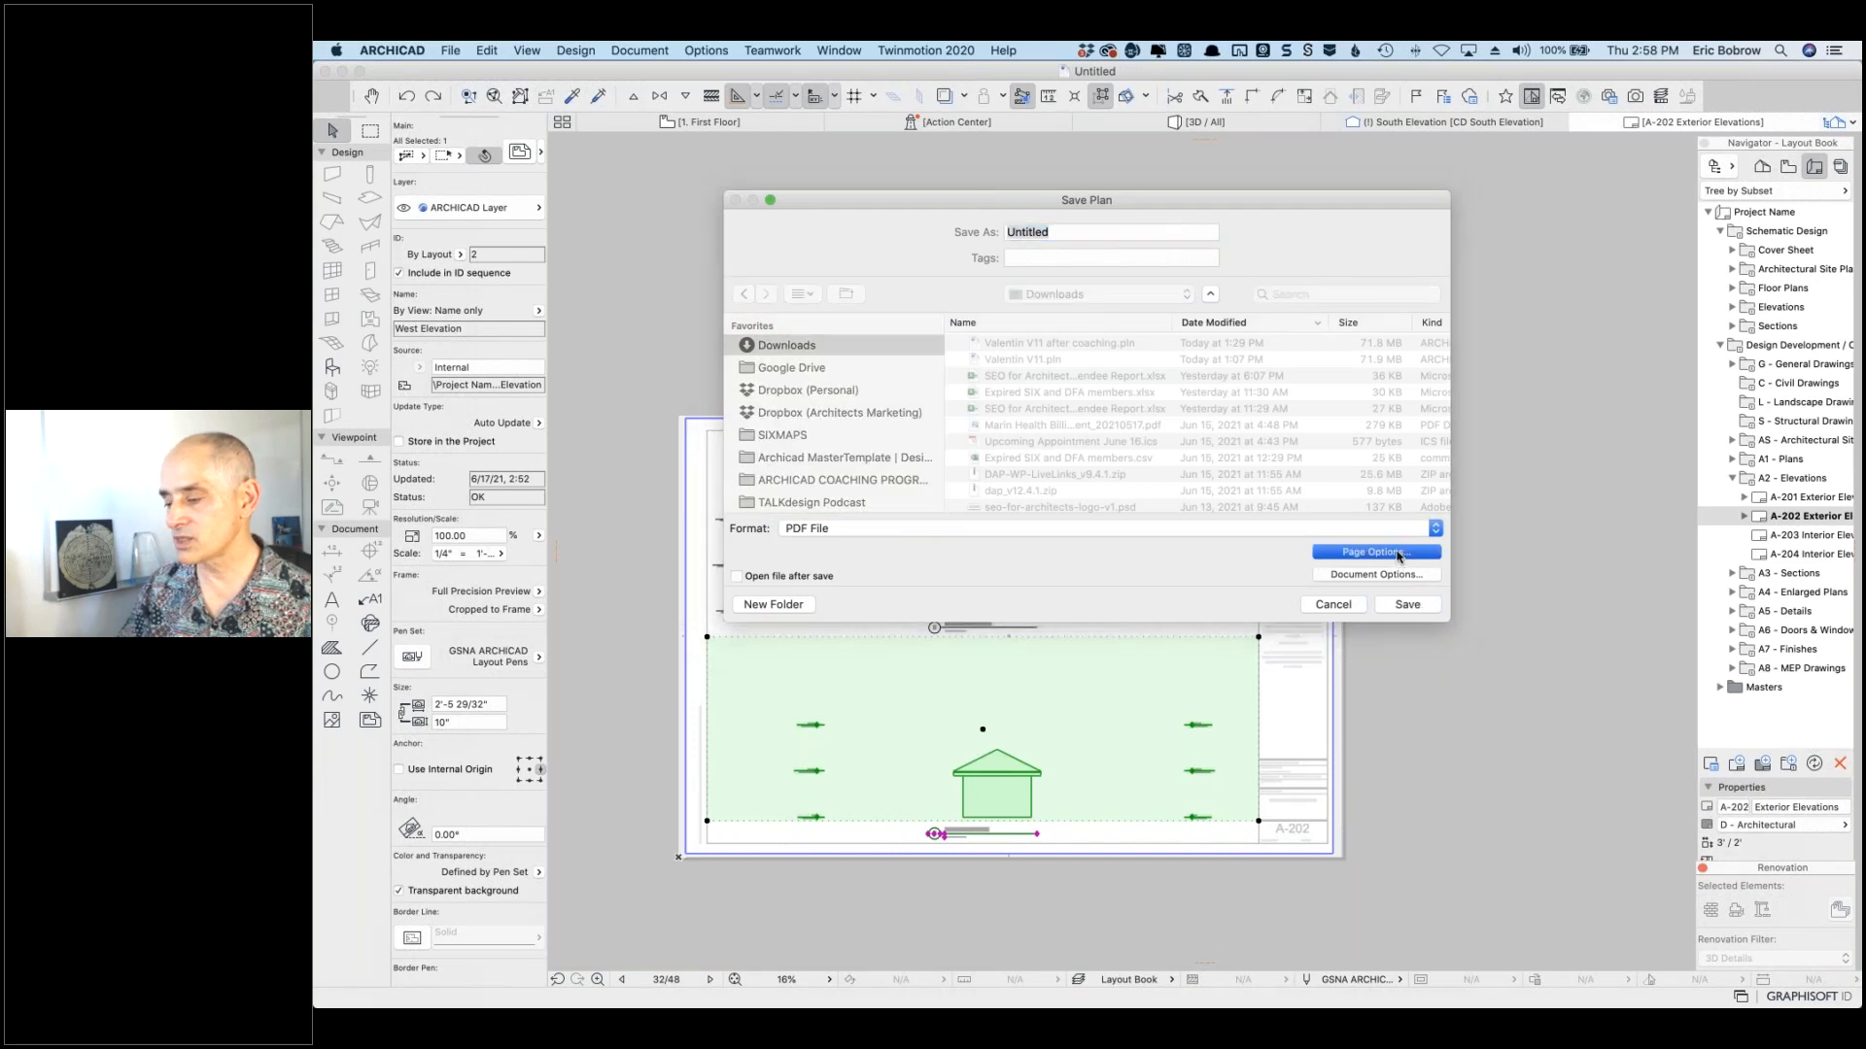
click(1171, 486)
click(1356, 576)
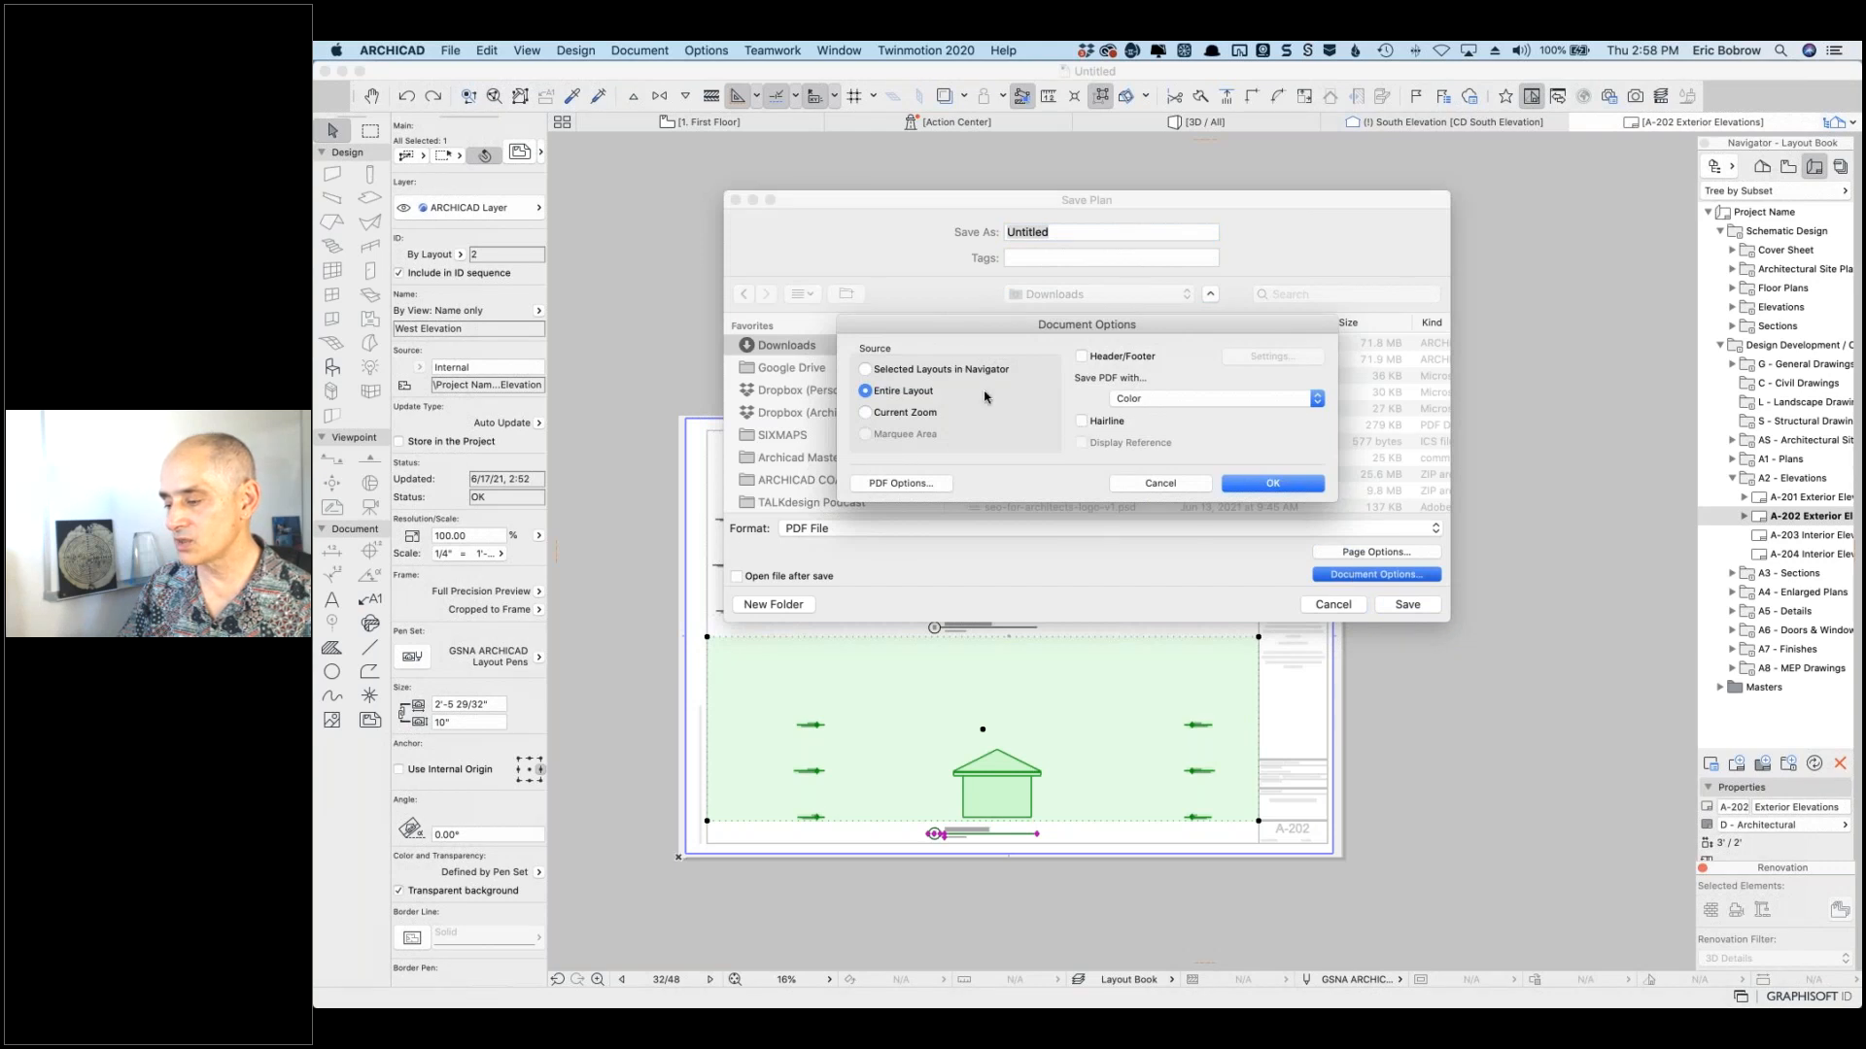
click(1161, 398)
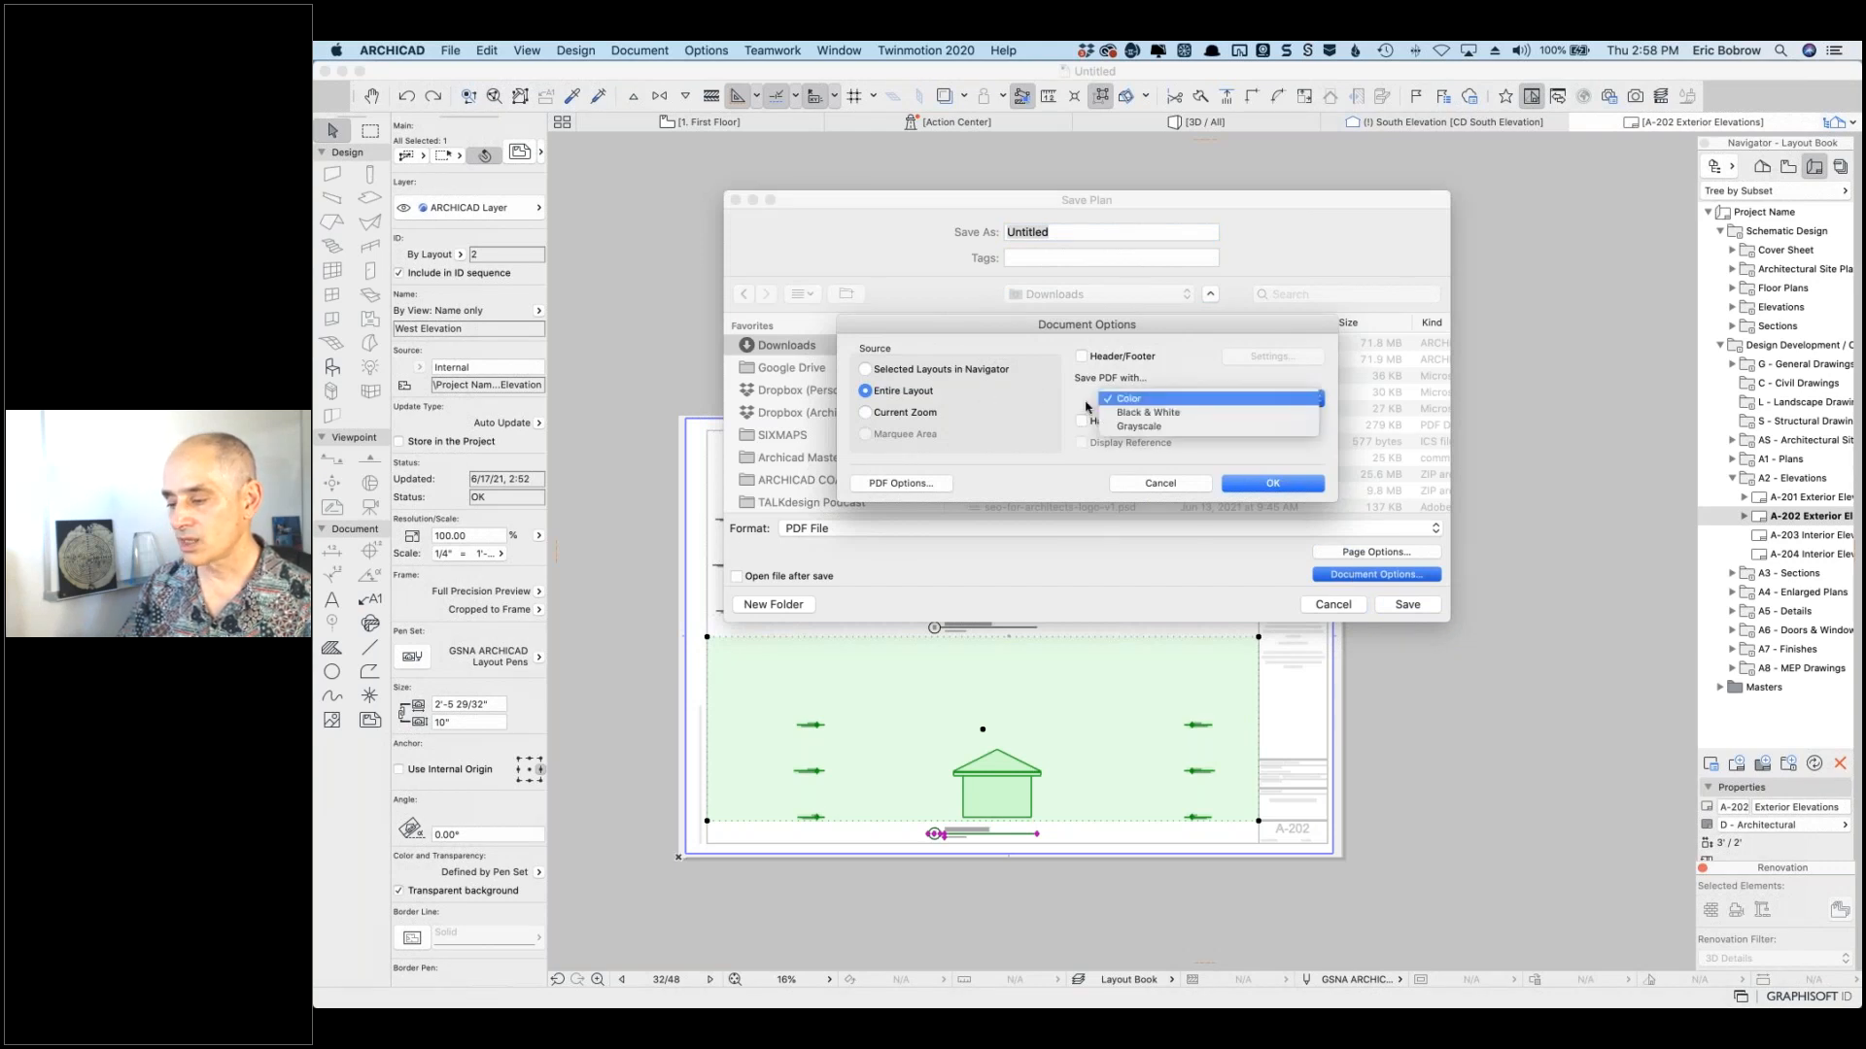
click(1028, 392)
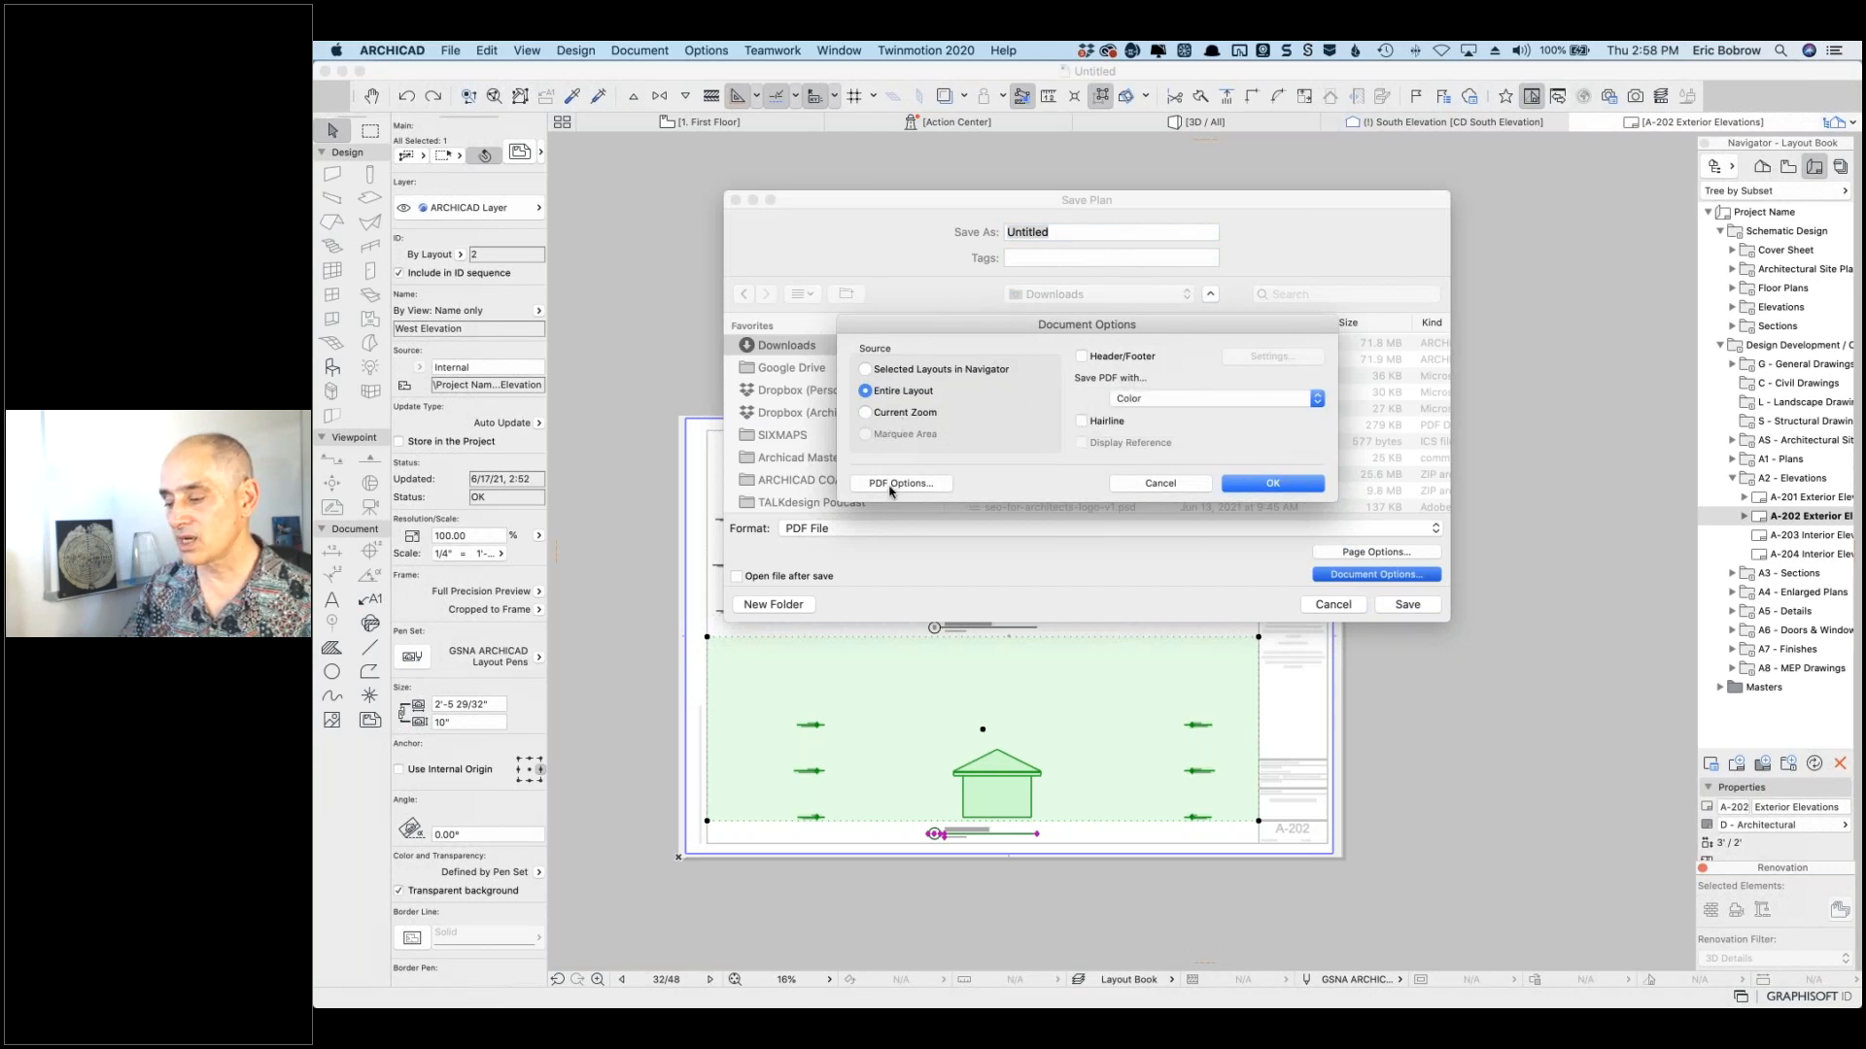
Step: Review the PDF content and security options, then cancel the PDF save
click(899, 484)
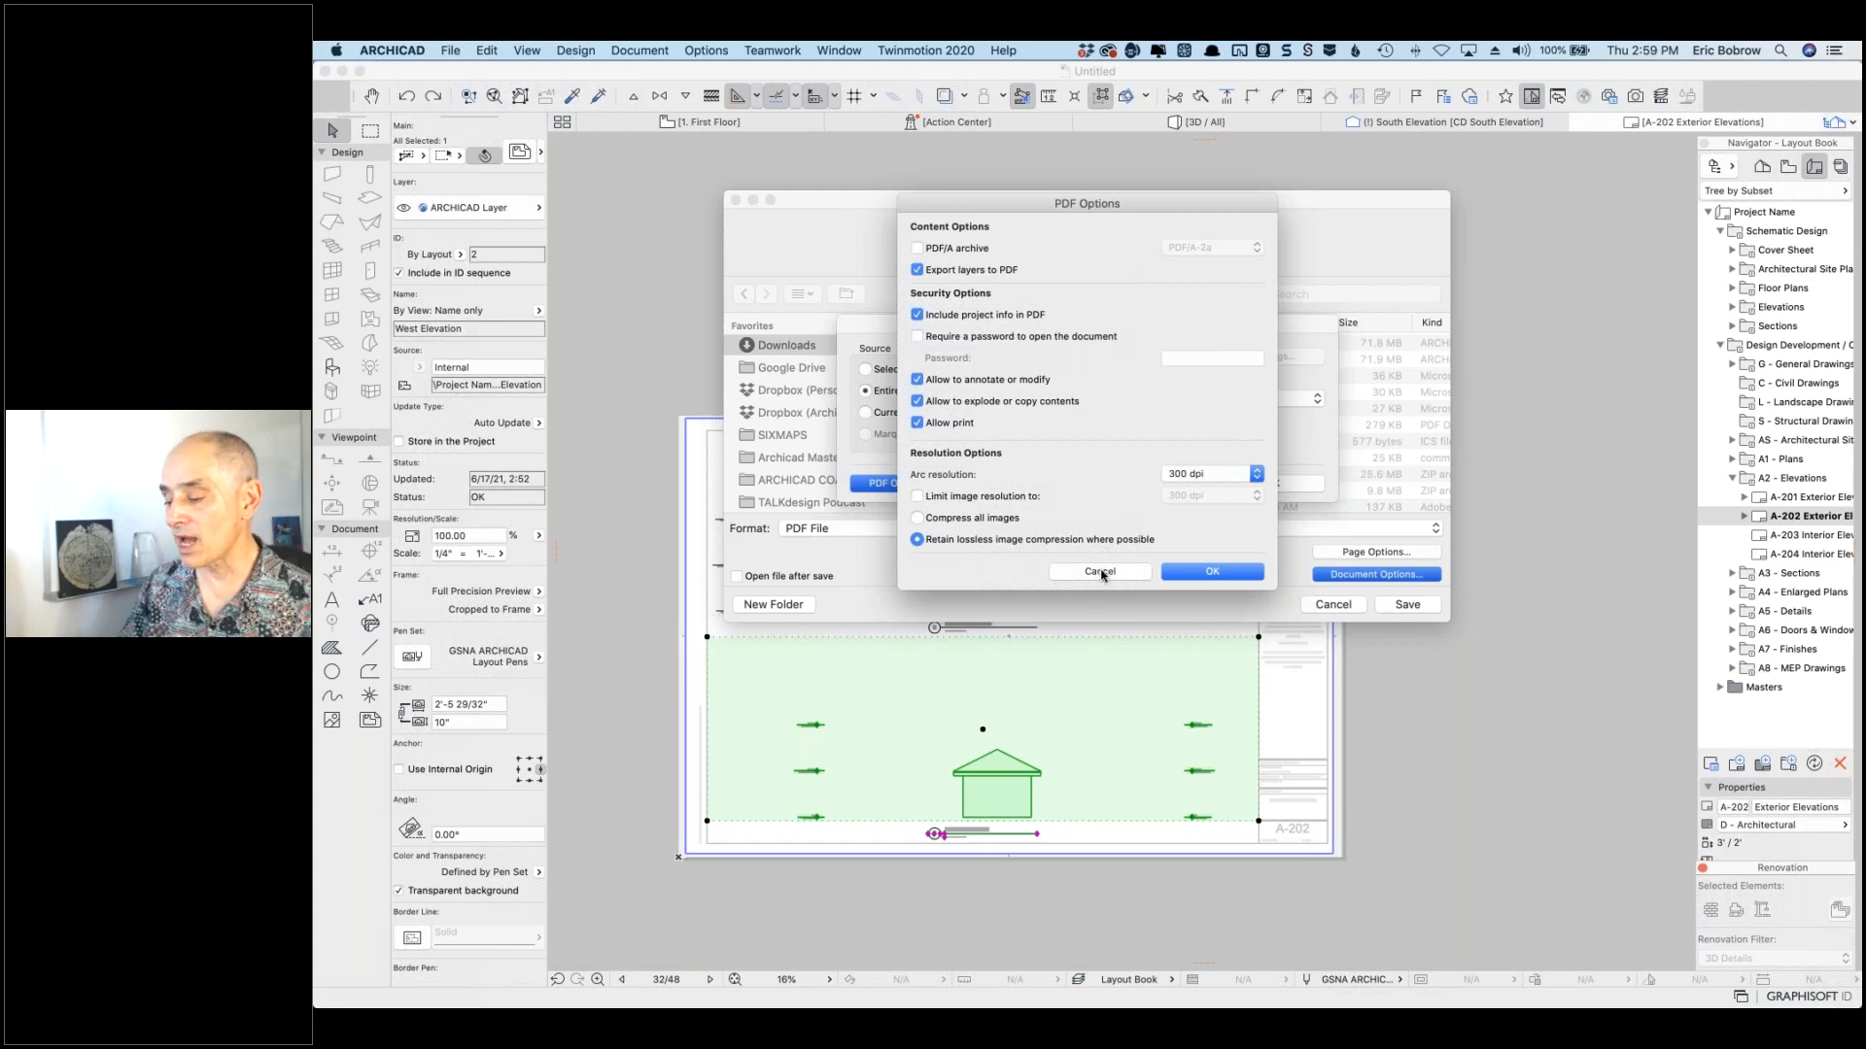
click(1102, 575)
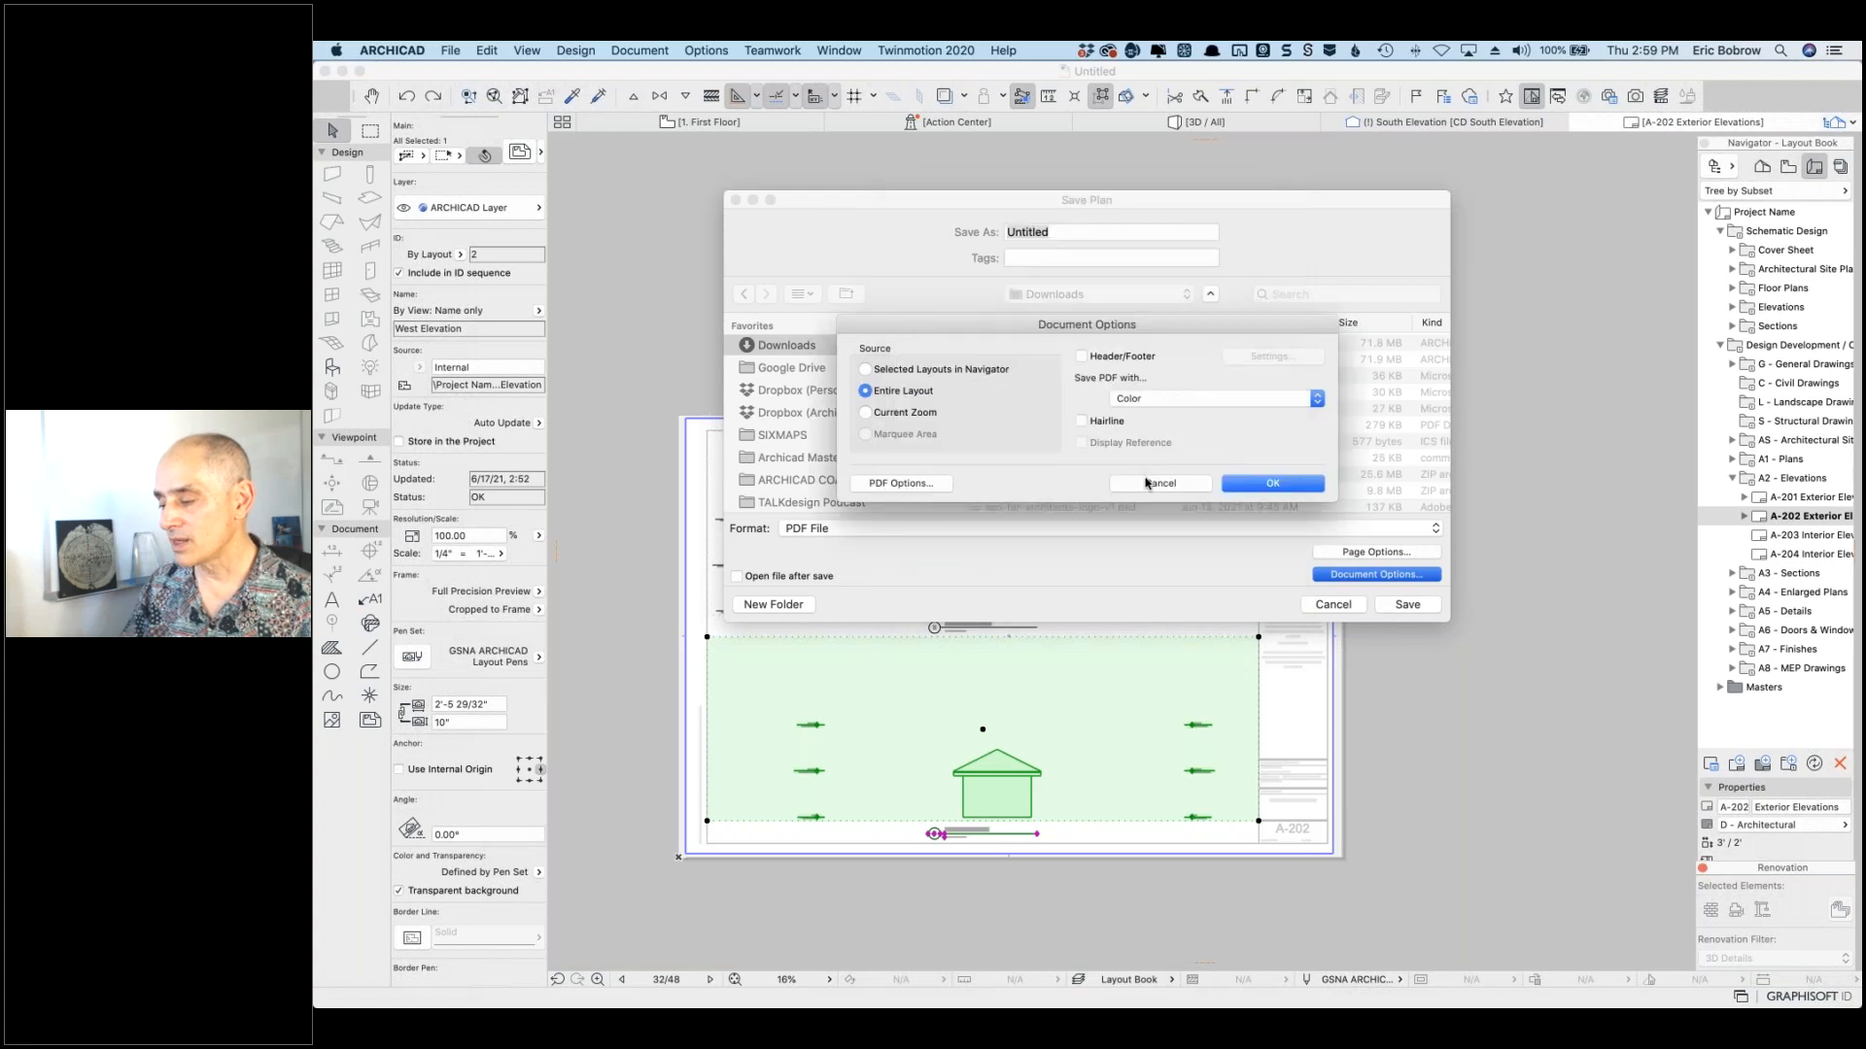
click(1146, 483)
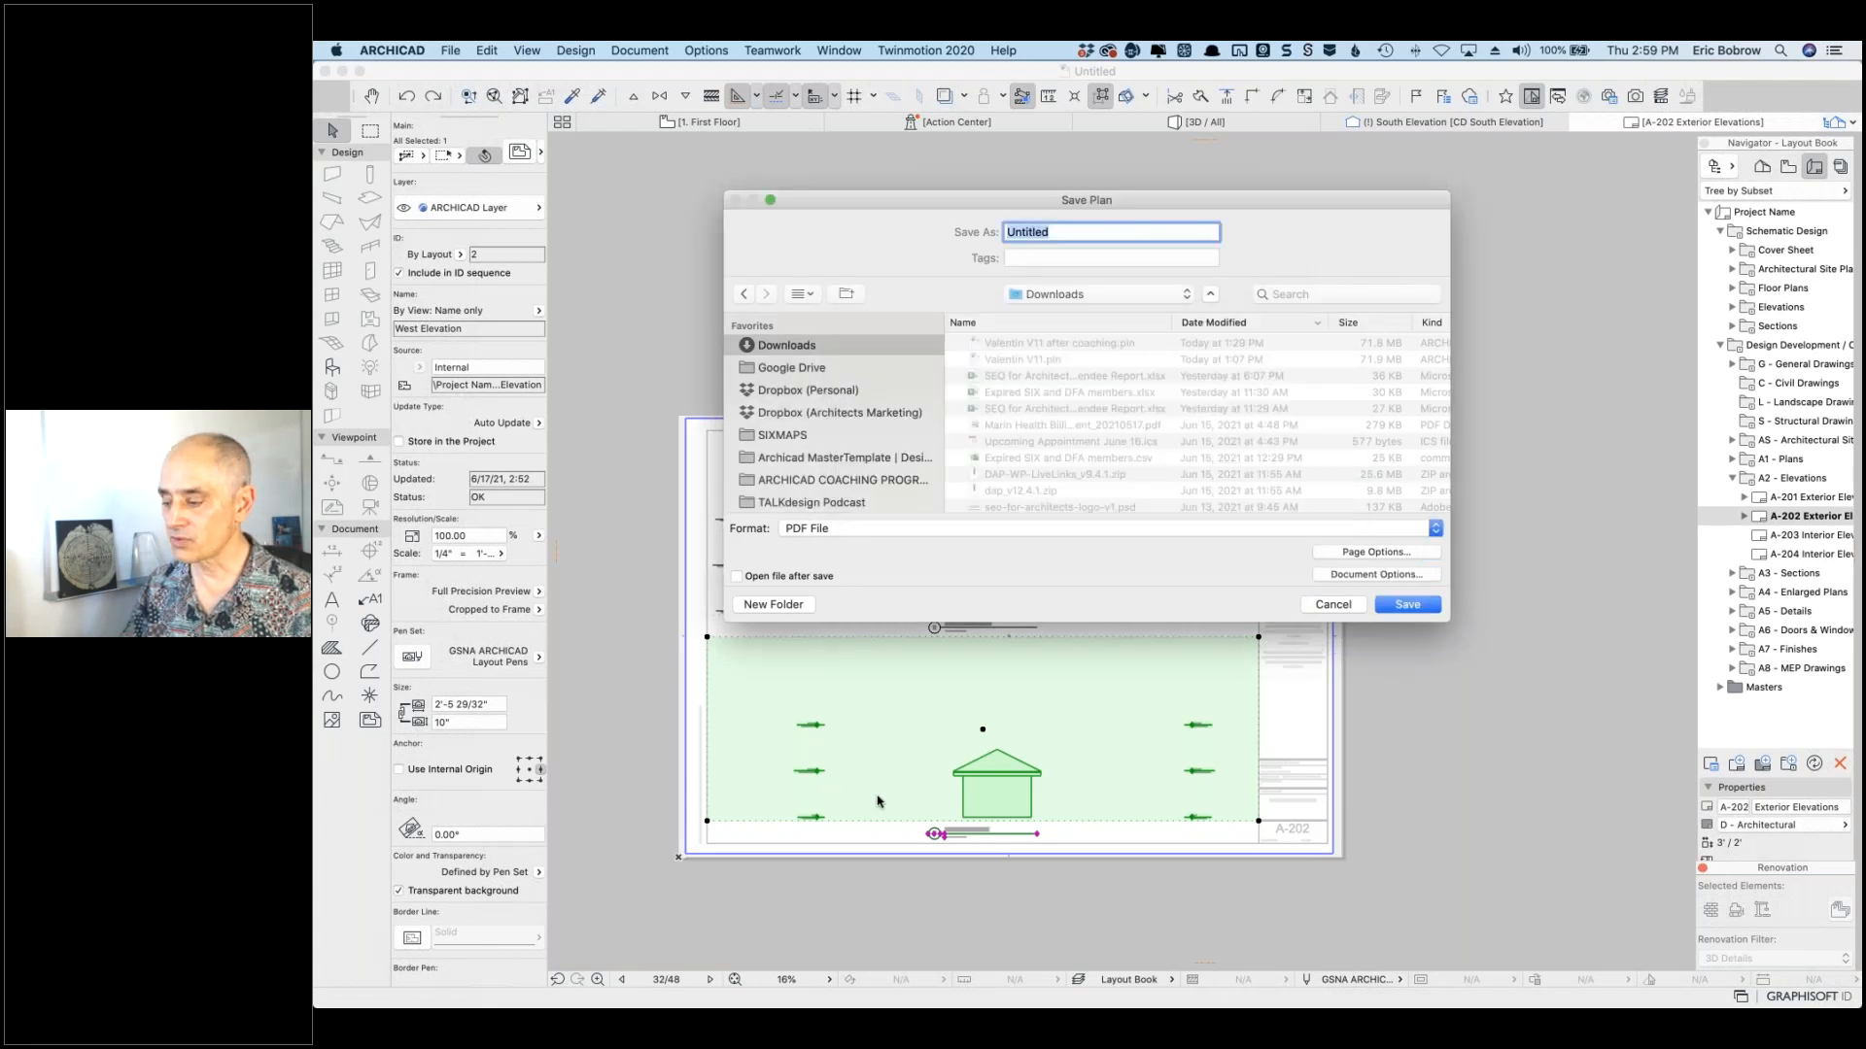
click(1329, 607)
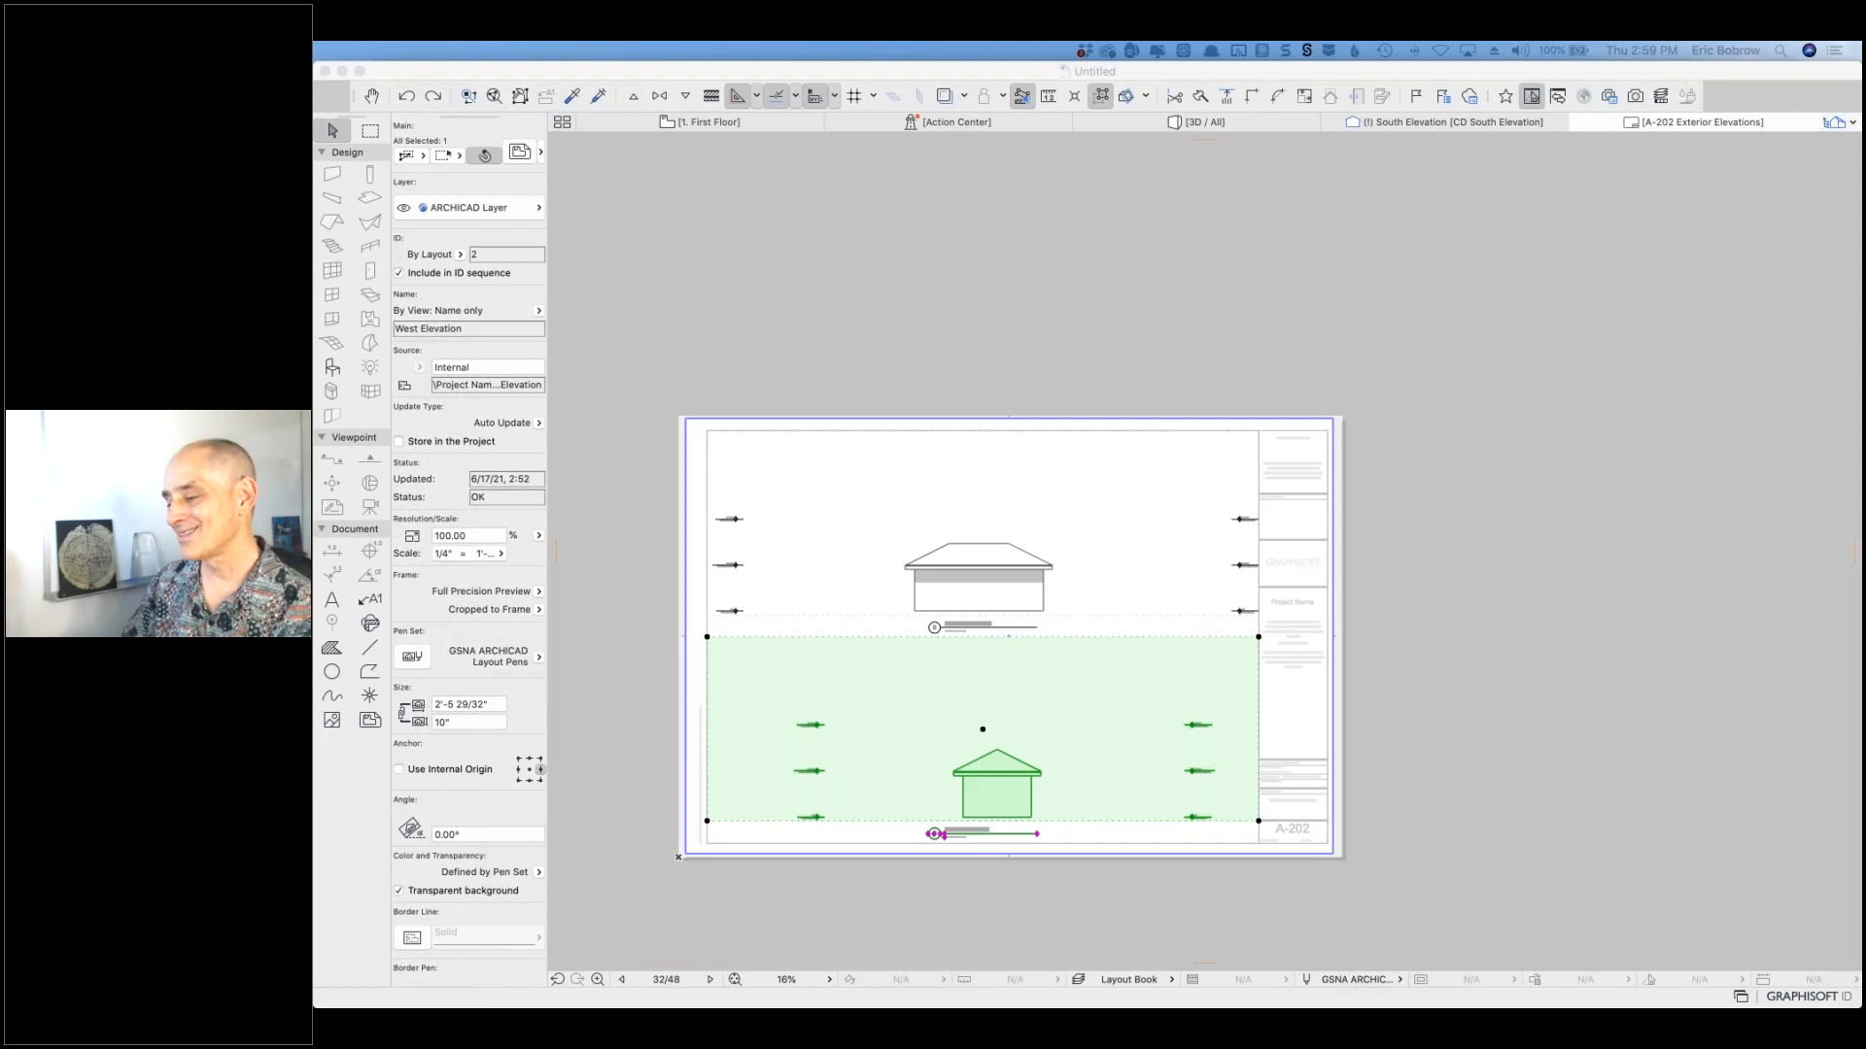
Step: Return to ARCHICAD and switch to the 1. First Floor plan
click(1065, 273)
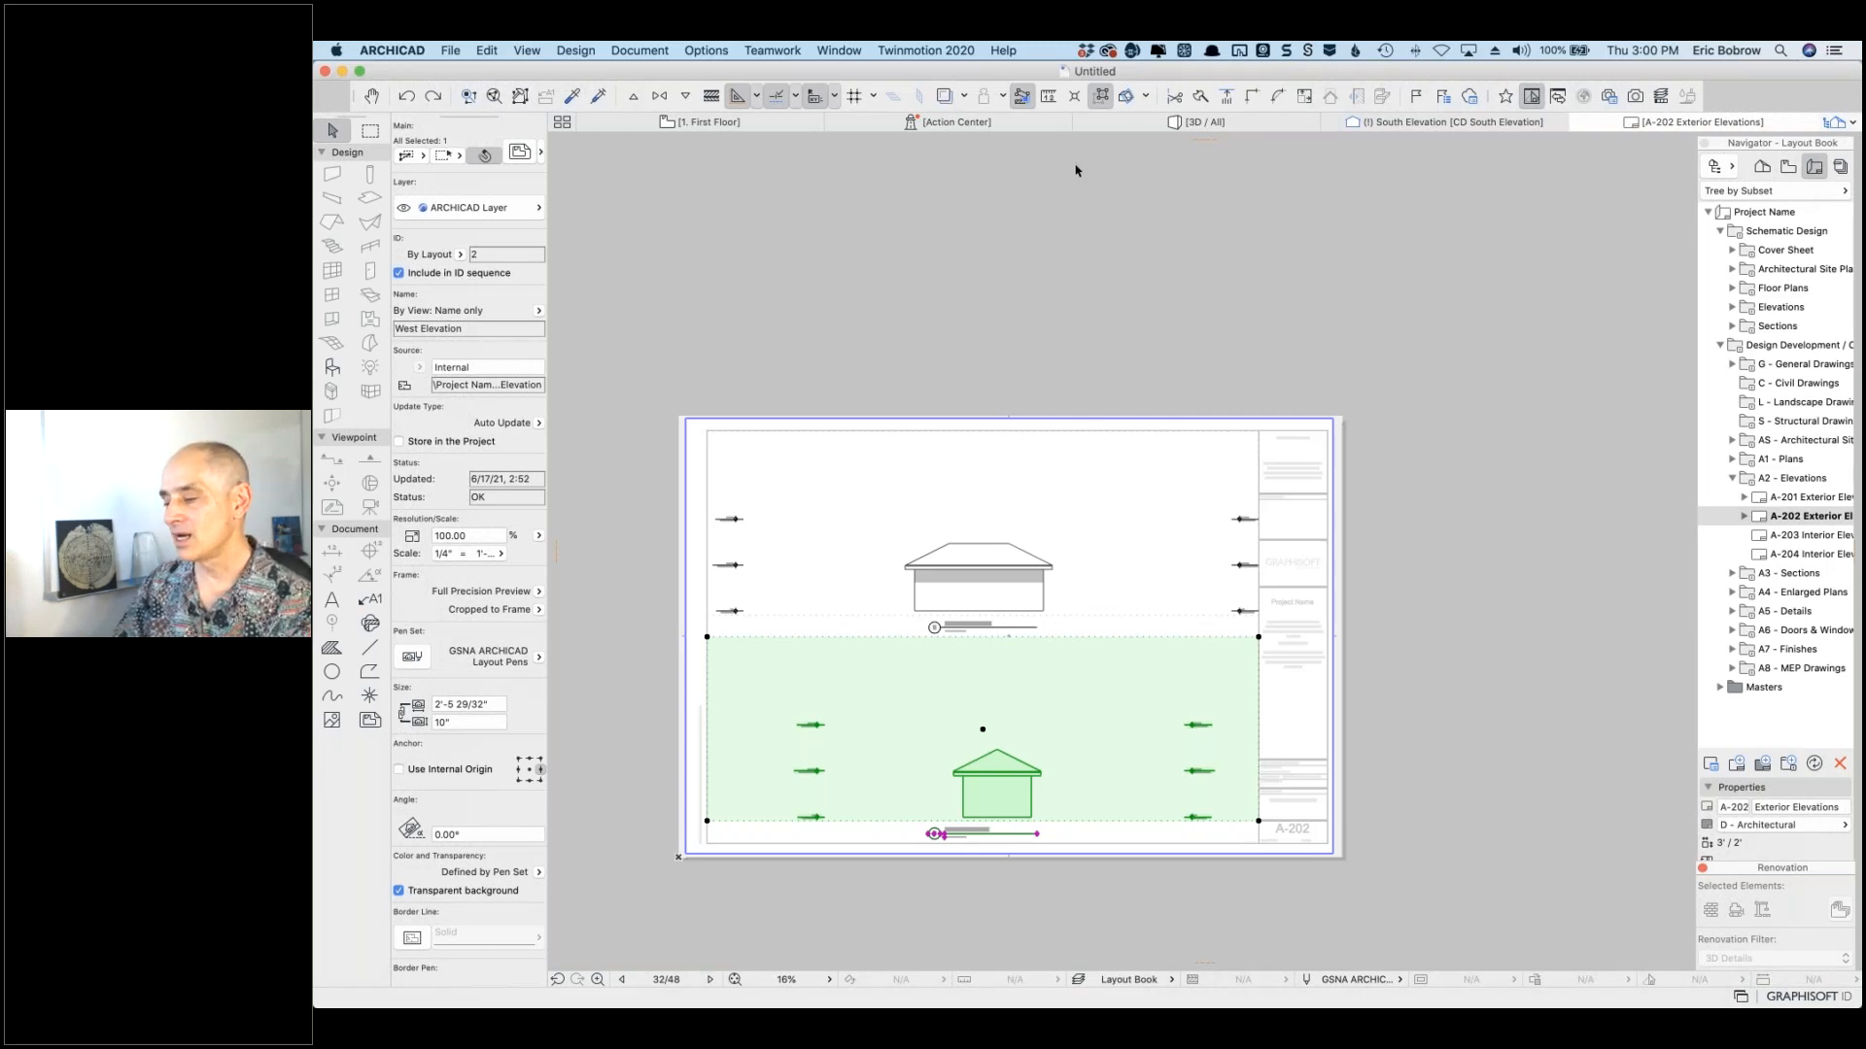
click(734, 124)
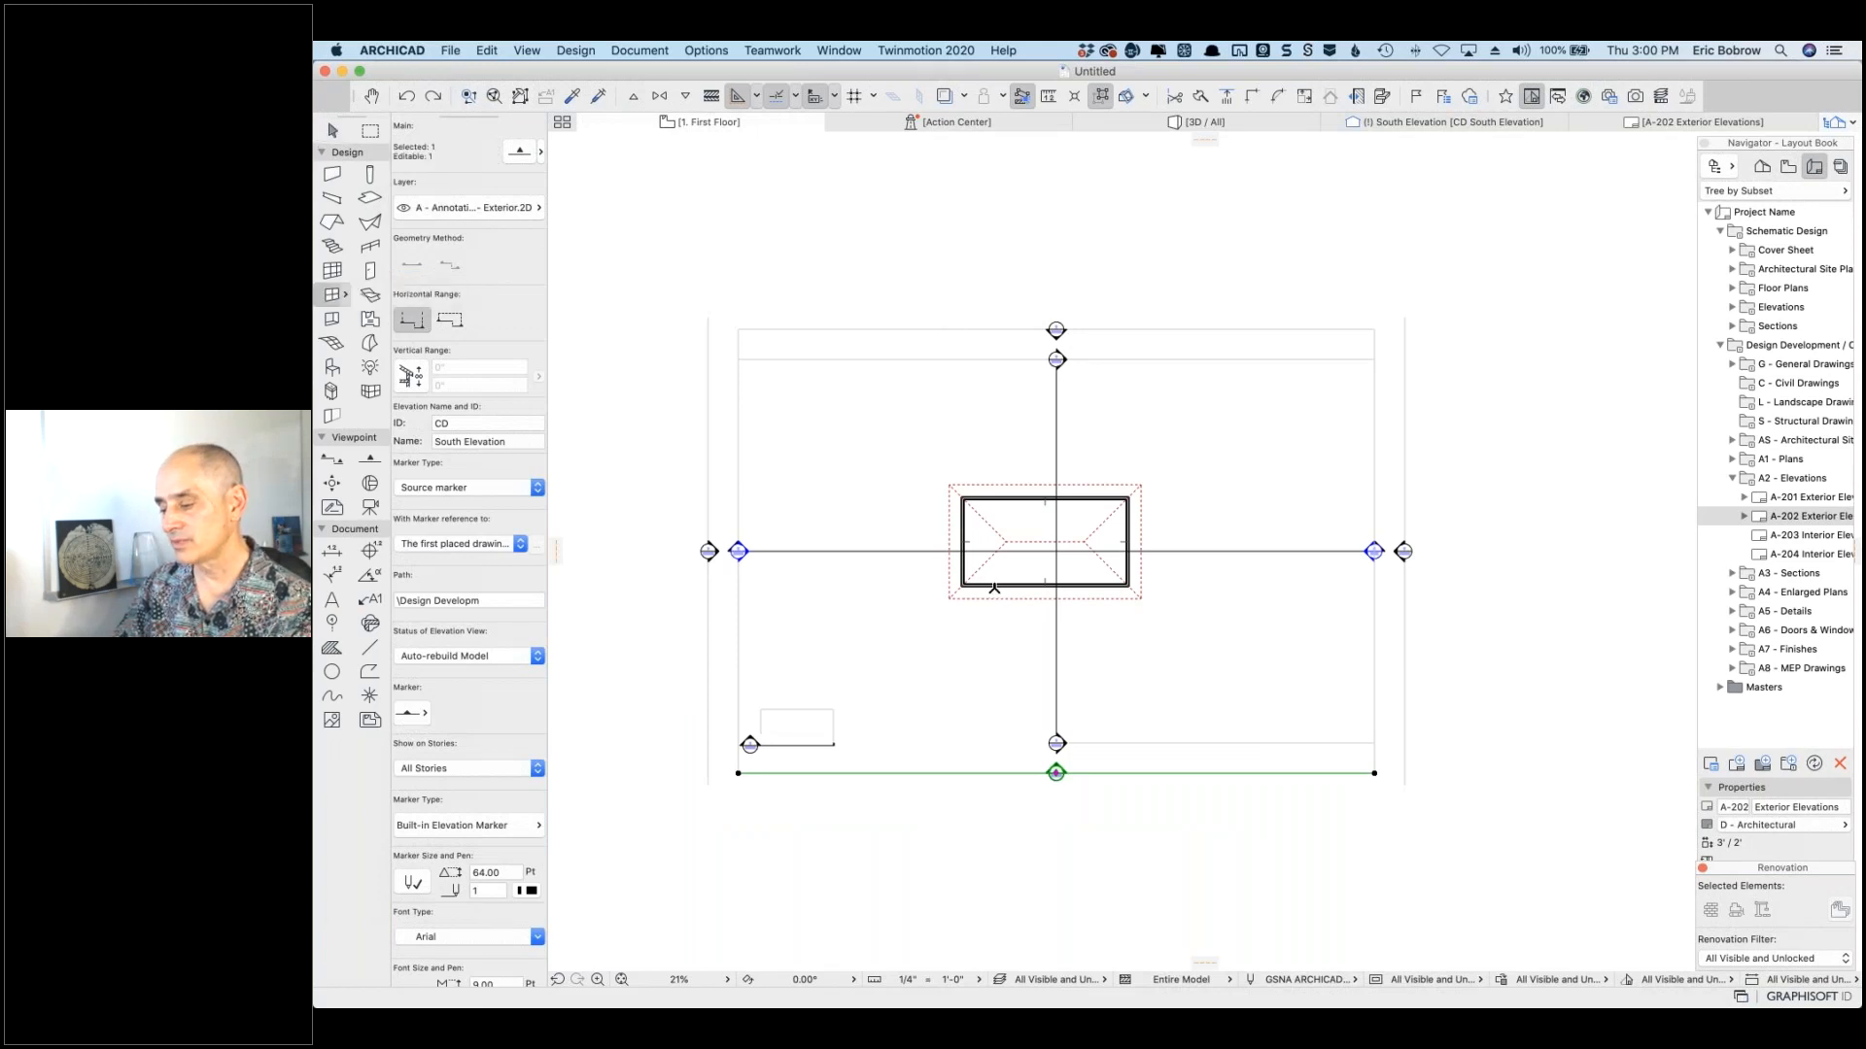
Step: Place a W1 Casement 24 window in the south wall and expand A6 - Doors & Windows
key(Escape)
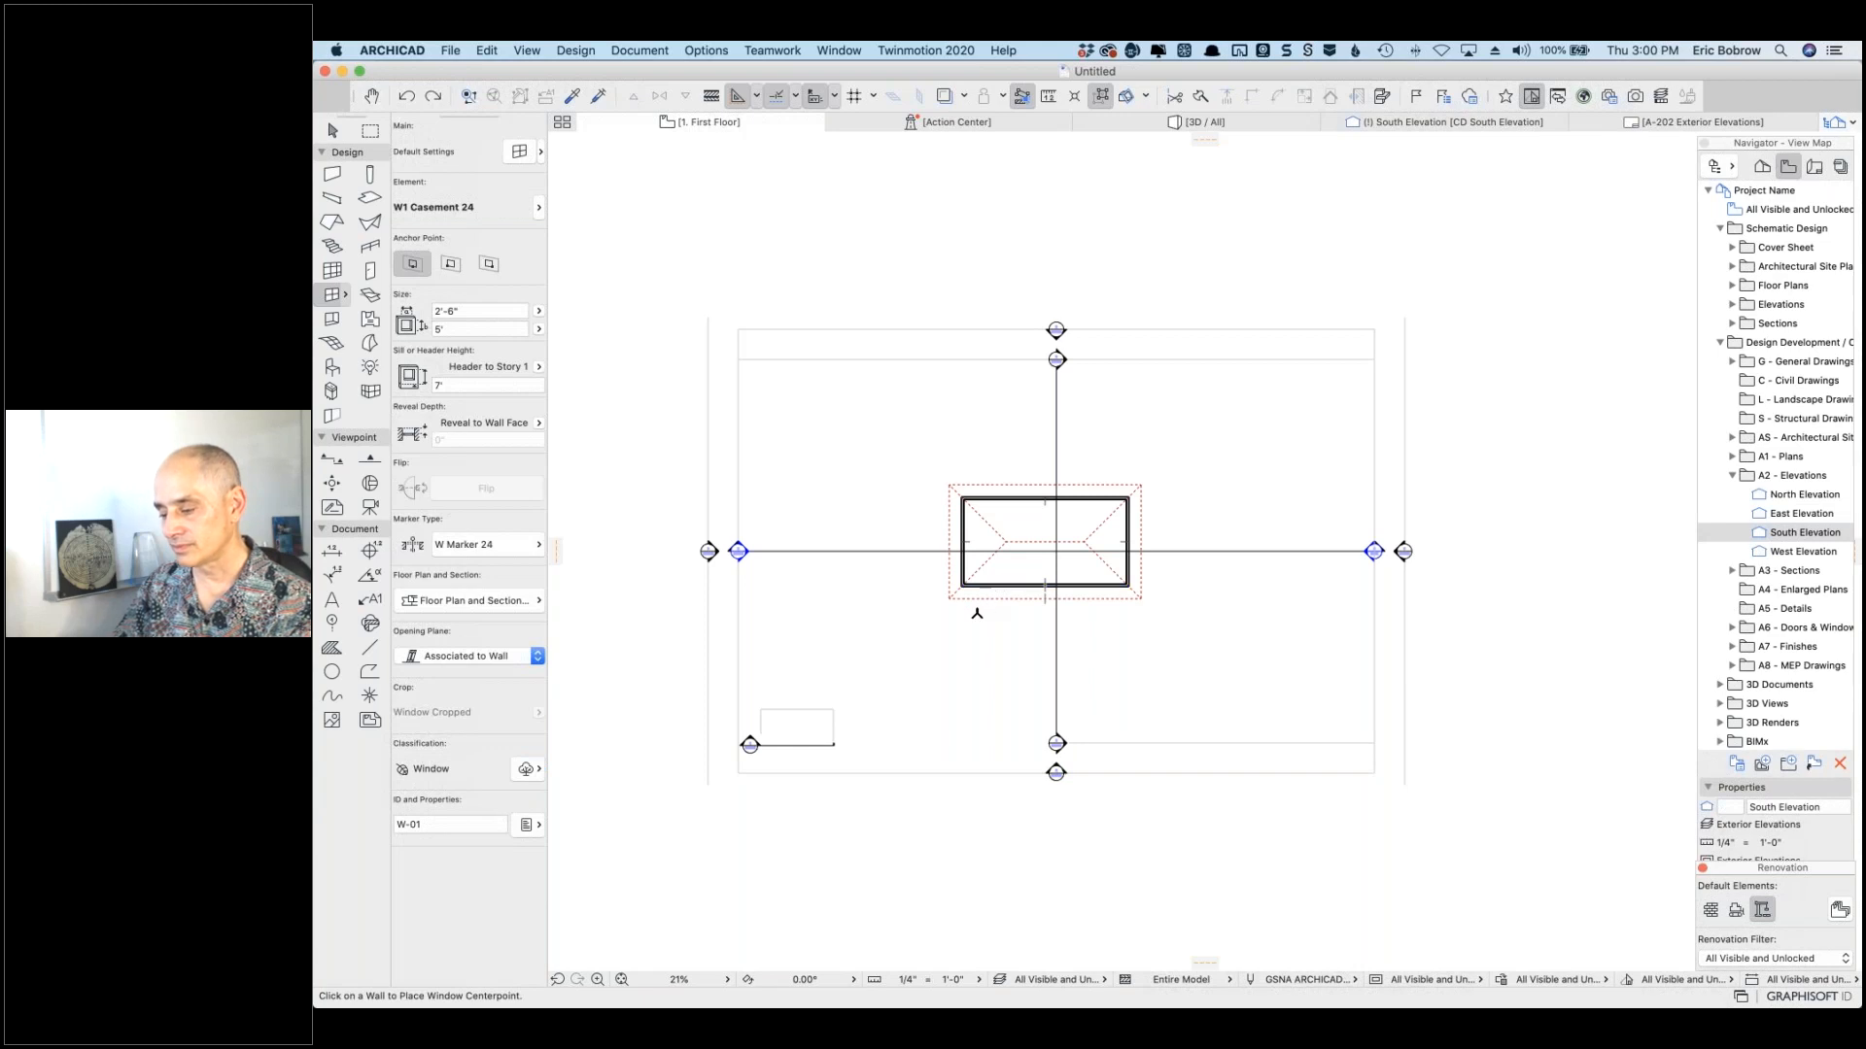
click(1000, 586)
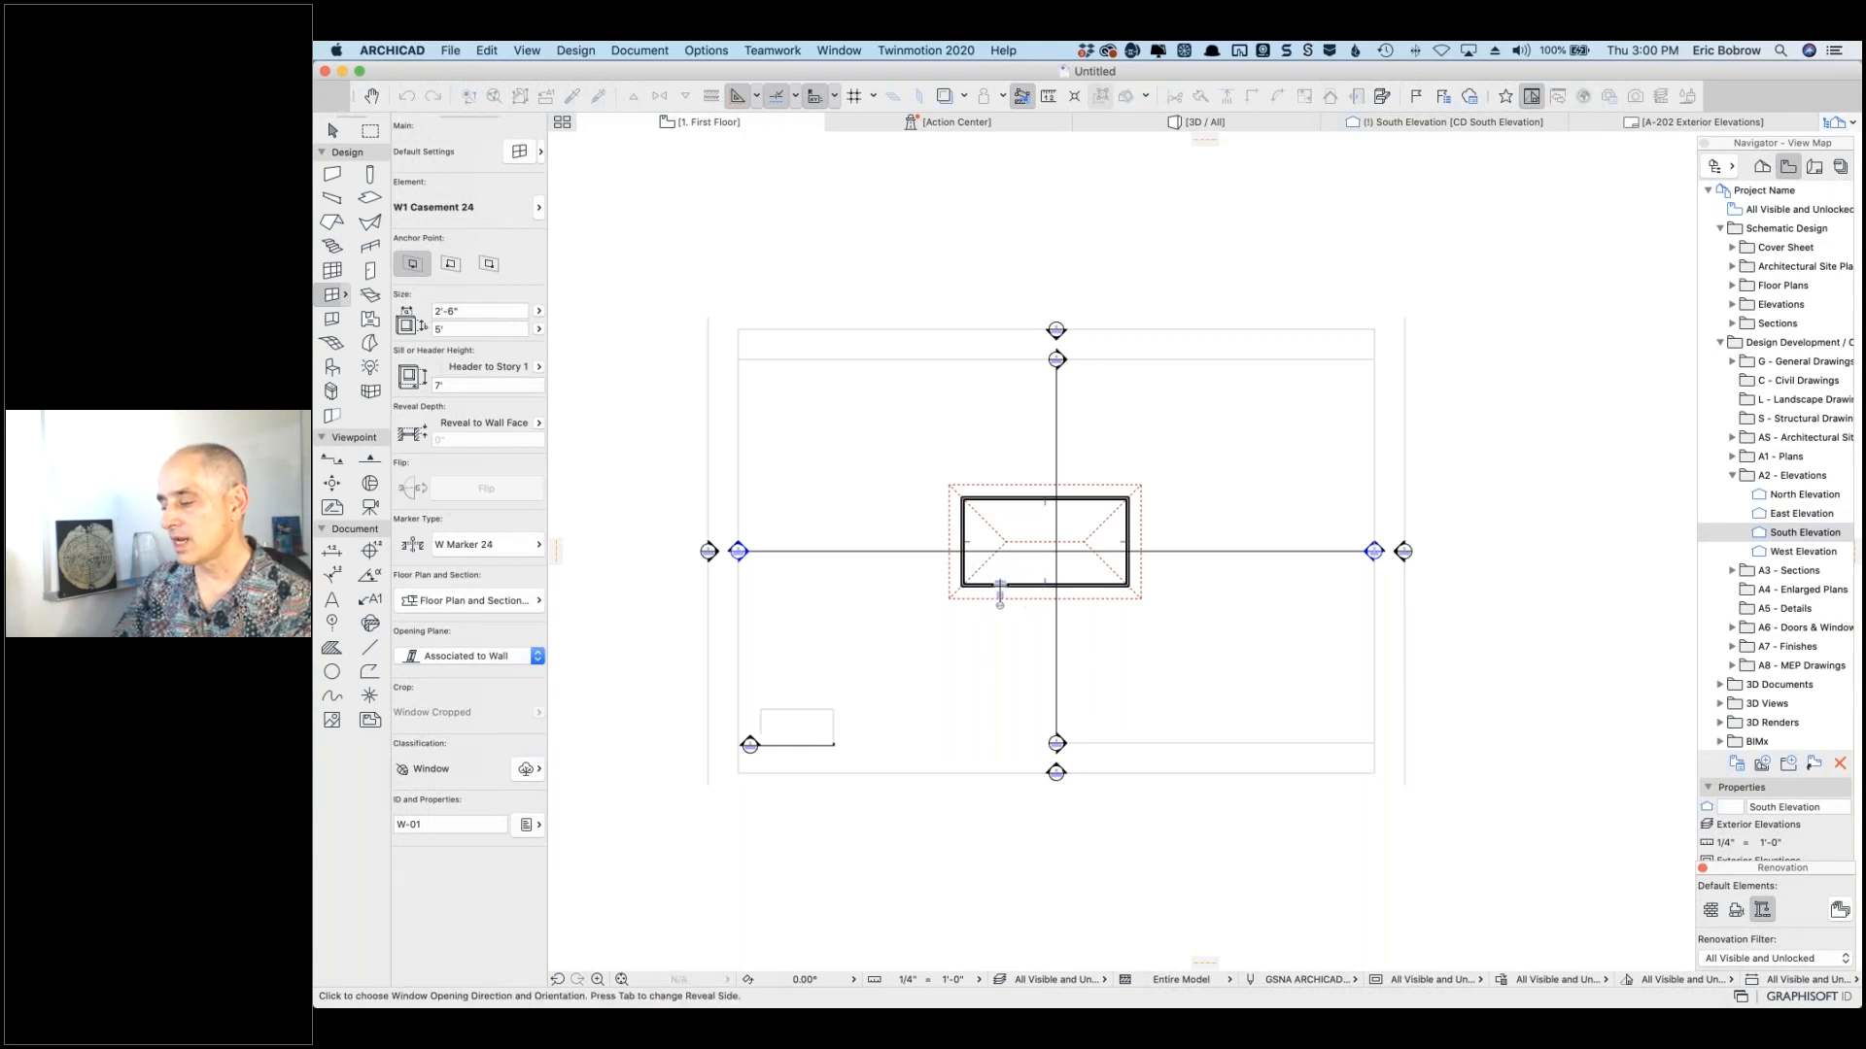
click(1652, 404)
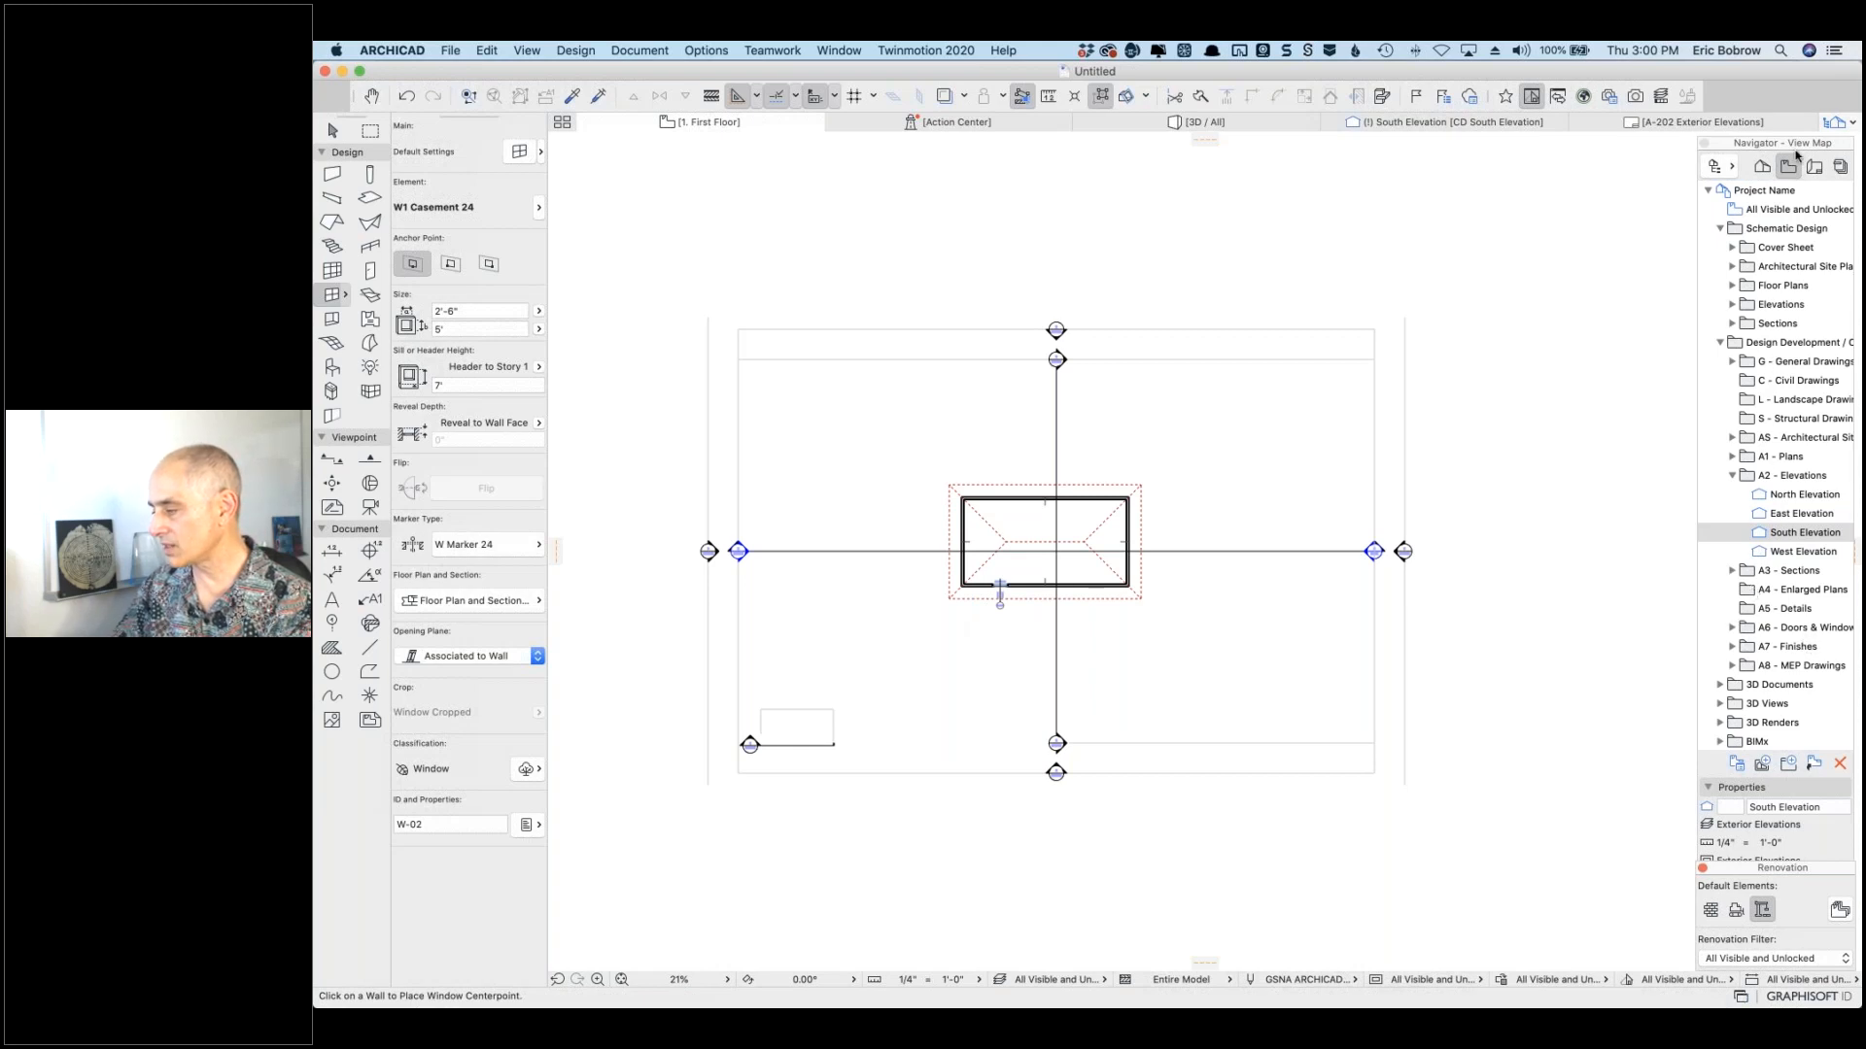
click(1733, 628)
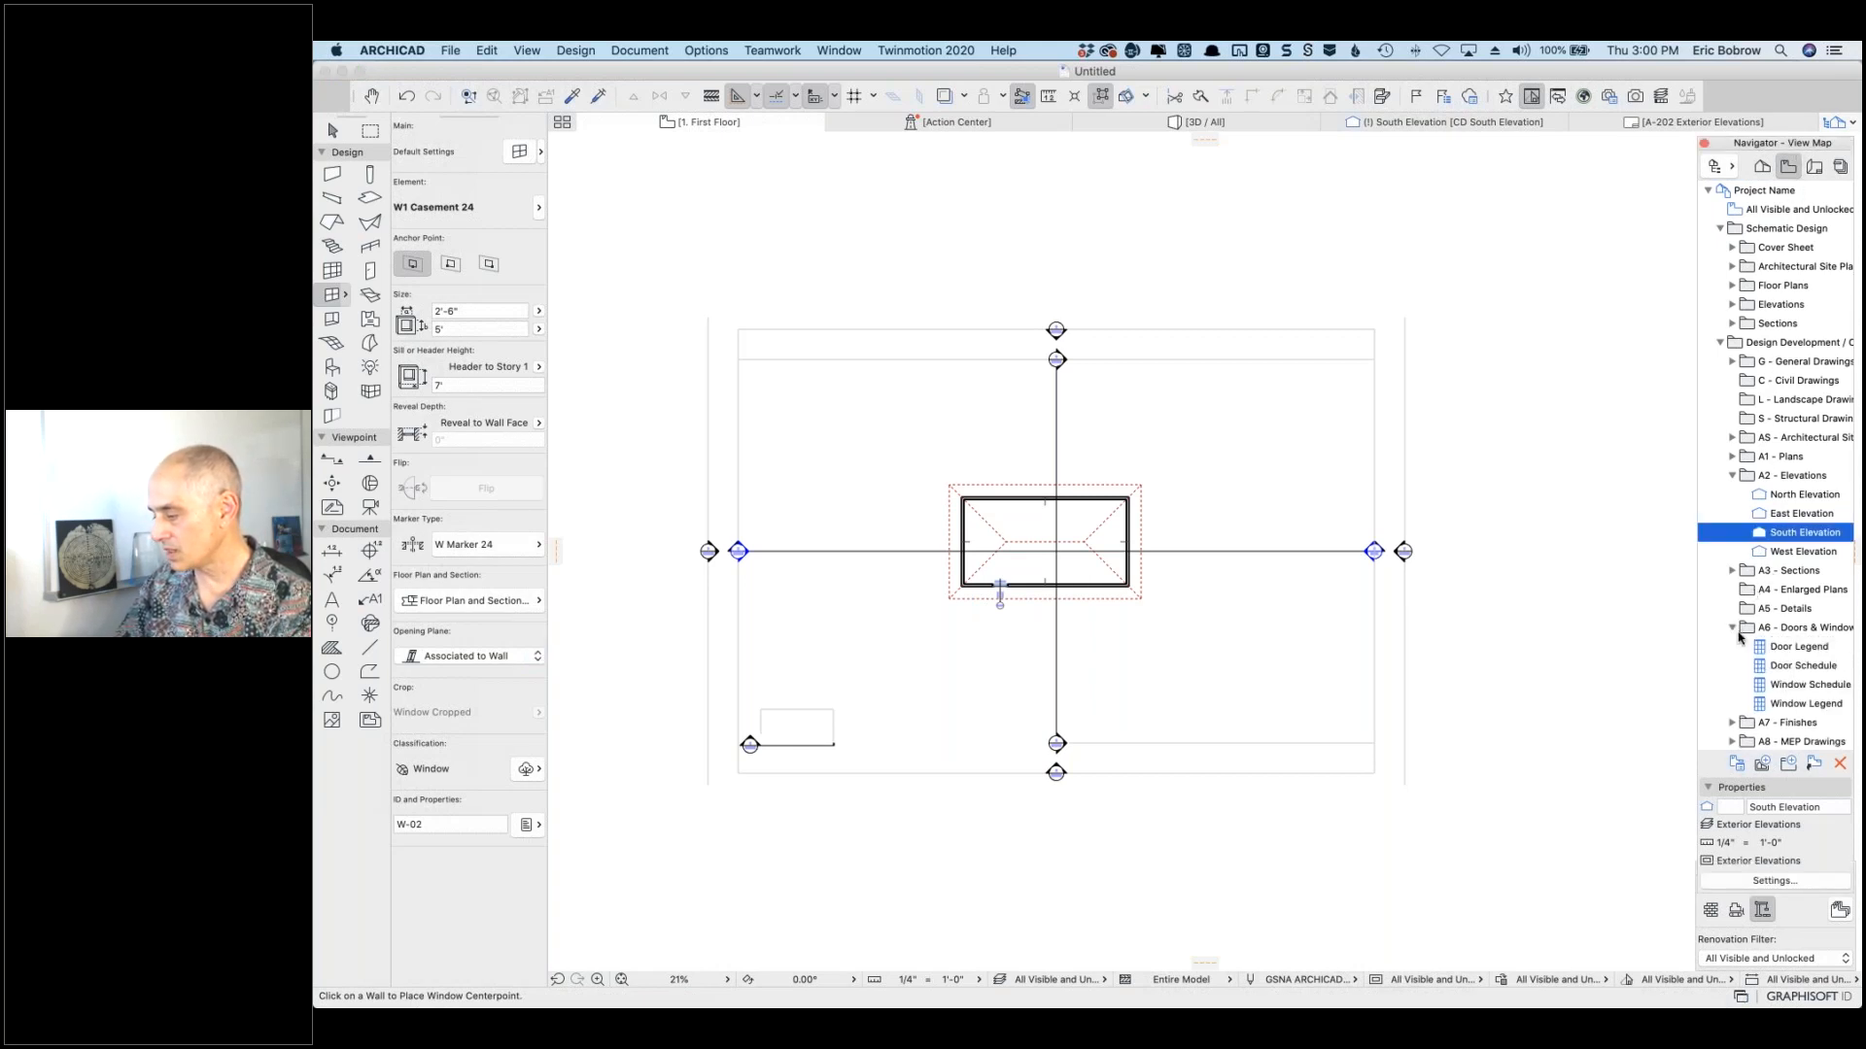
Step: Open the Window Schedule, float the Navigator palette, and show its Scheme Settings
click(1757, 688)
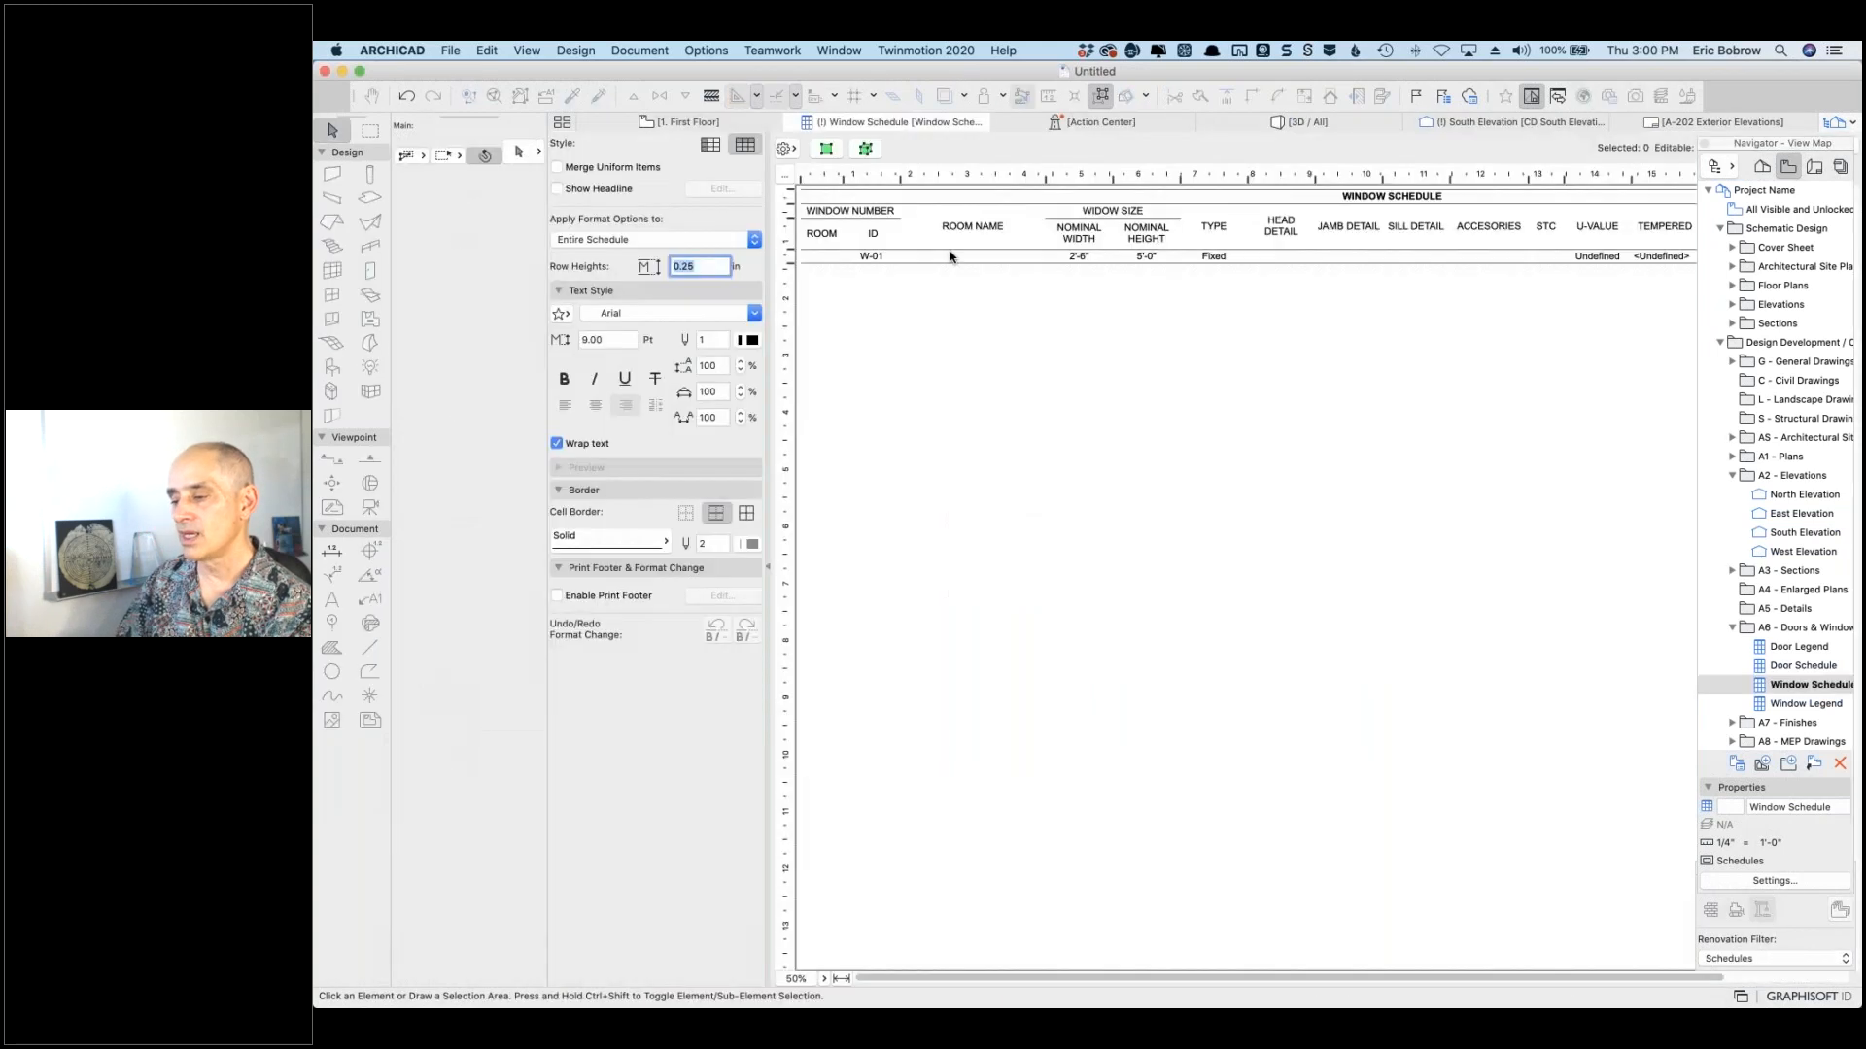
drag(1735, 158, 1859, 156)
click(1606, 147)
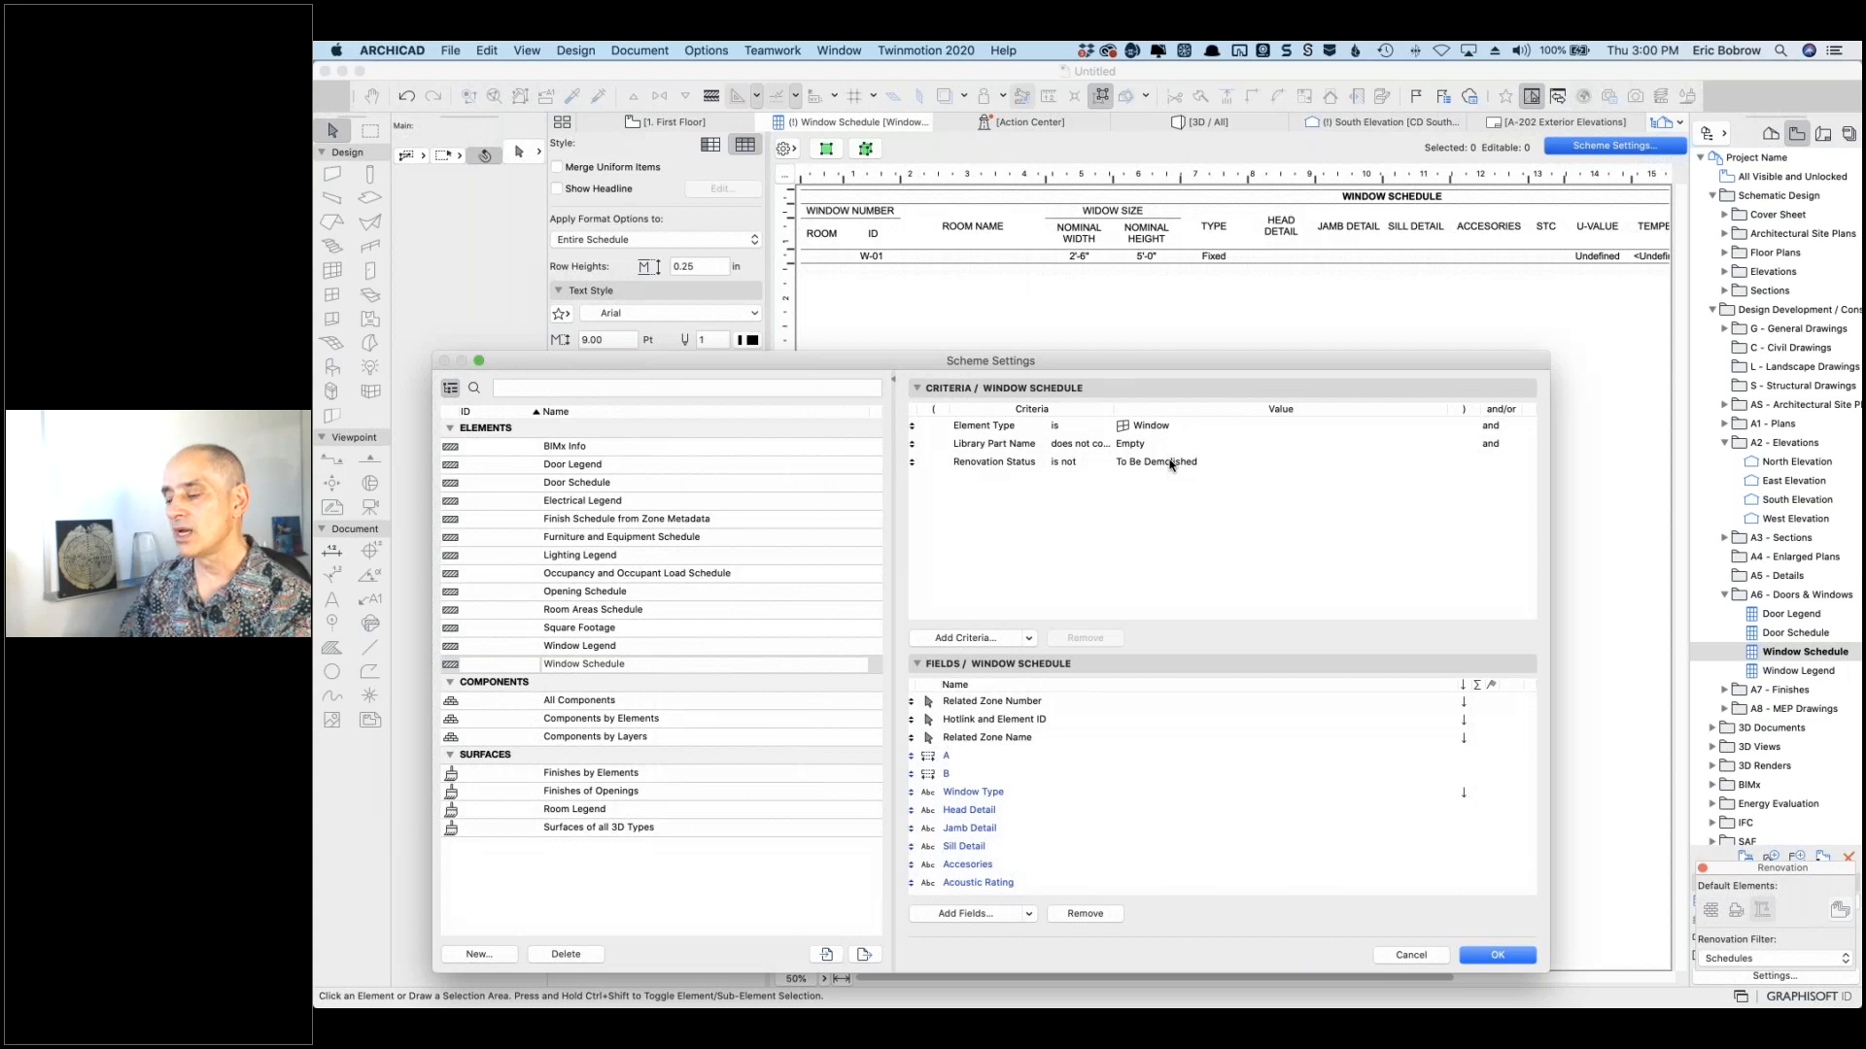
Step: Start a new criterion in the Window Schedule Scheme Settings
click(972, 644)
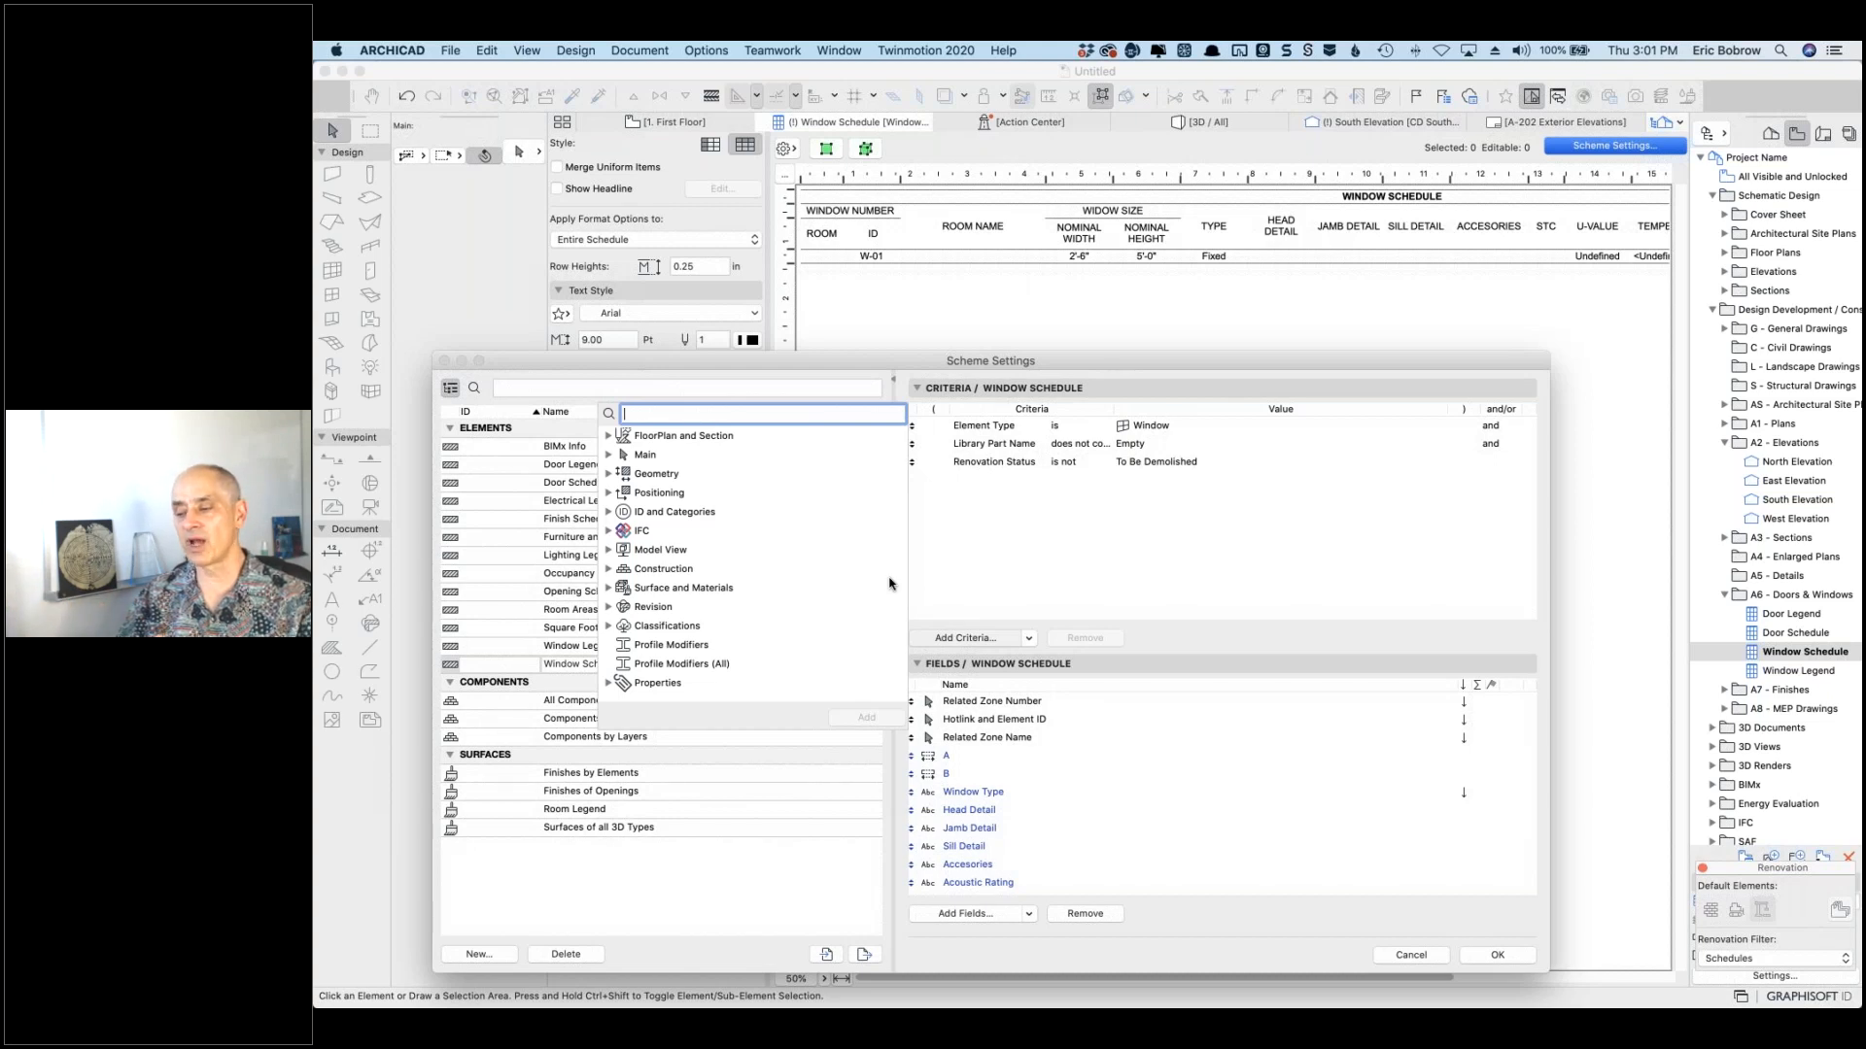
Step: Add Element ID with value 'A' as a schedule criterion, then bring Slack's #coaching-calls forward
click(609, 513)
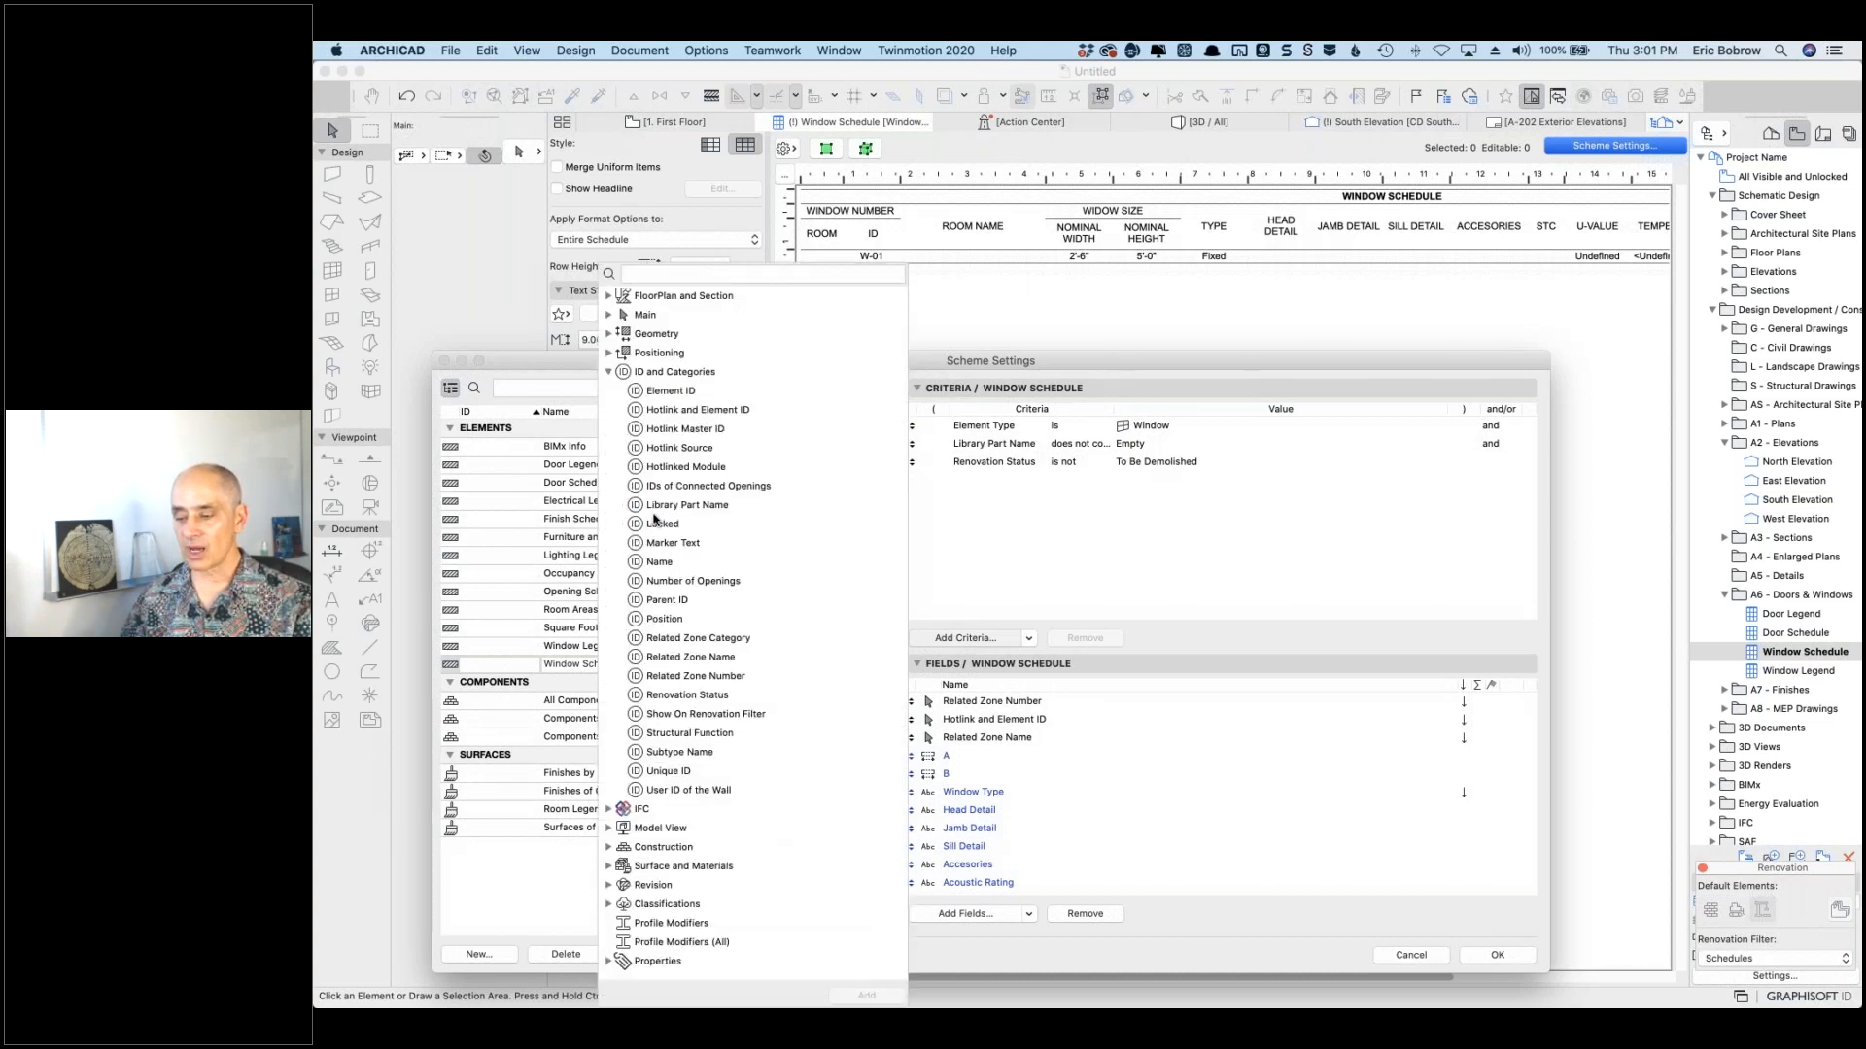
click(676, 393)
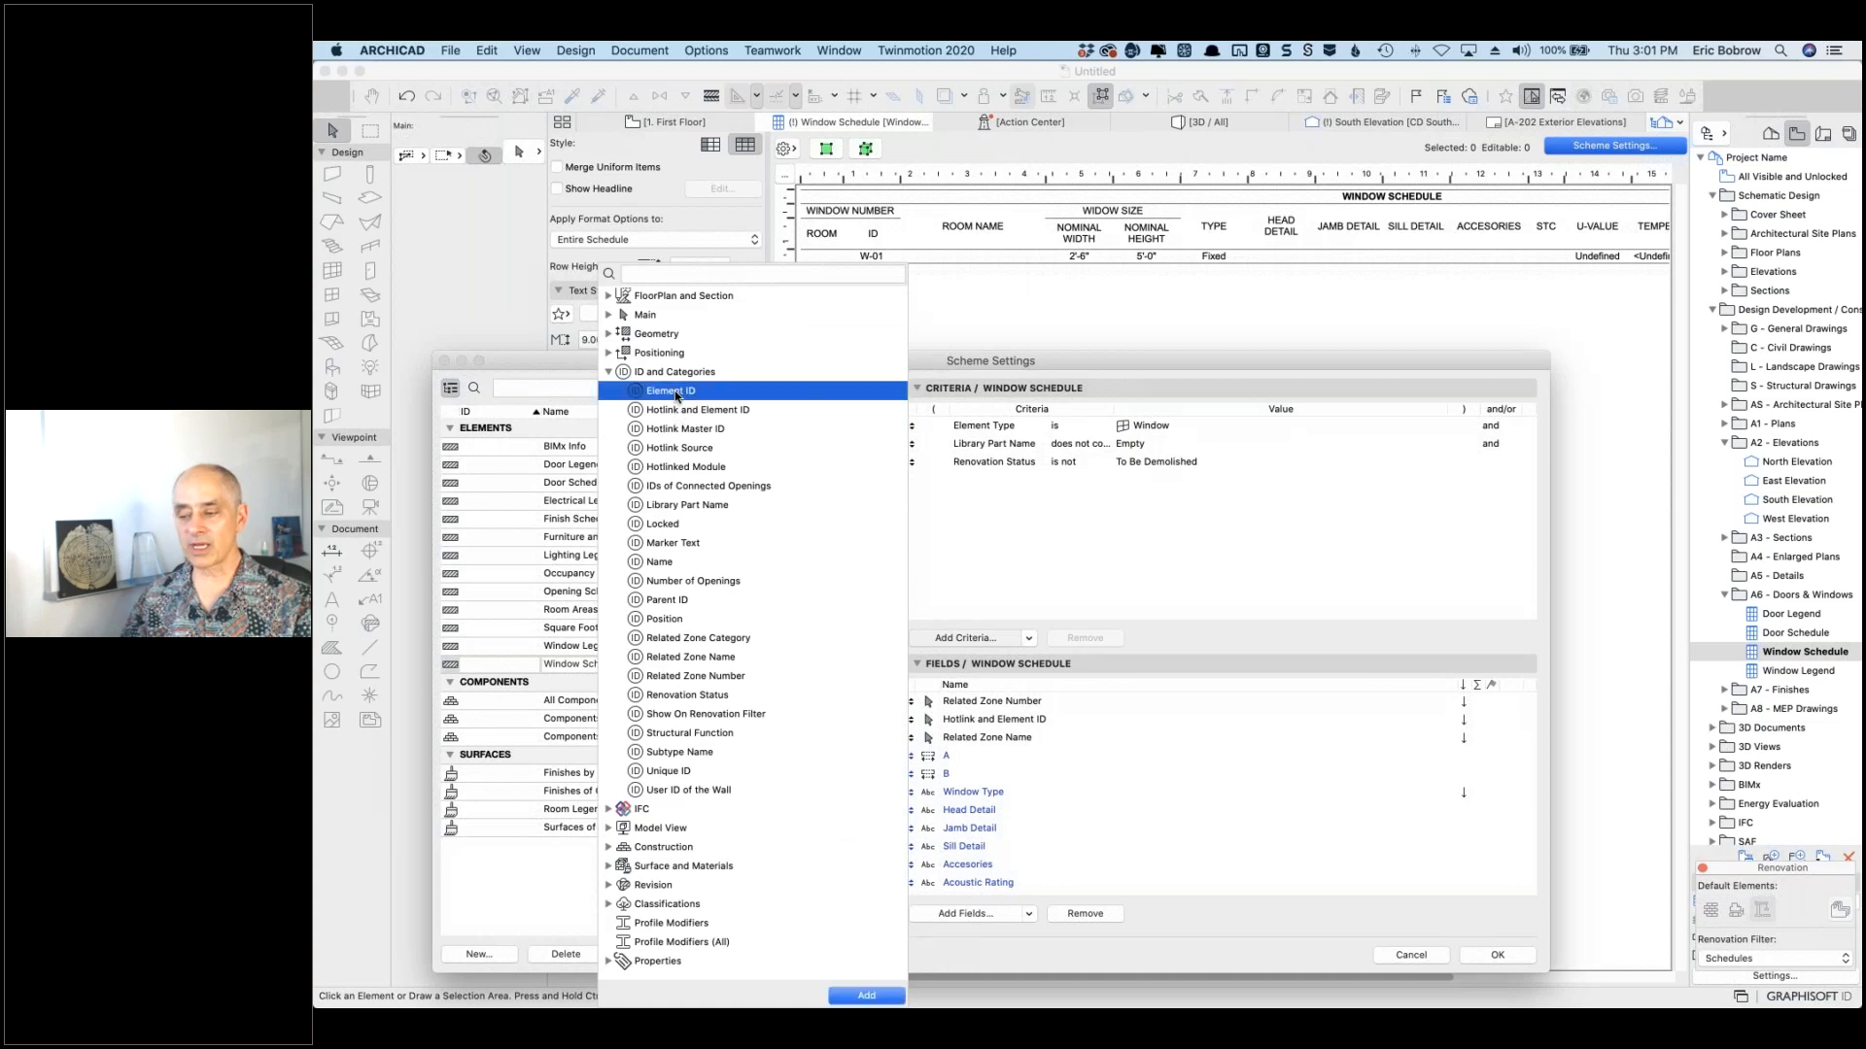
double_click(692, 396)
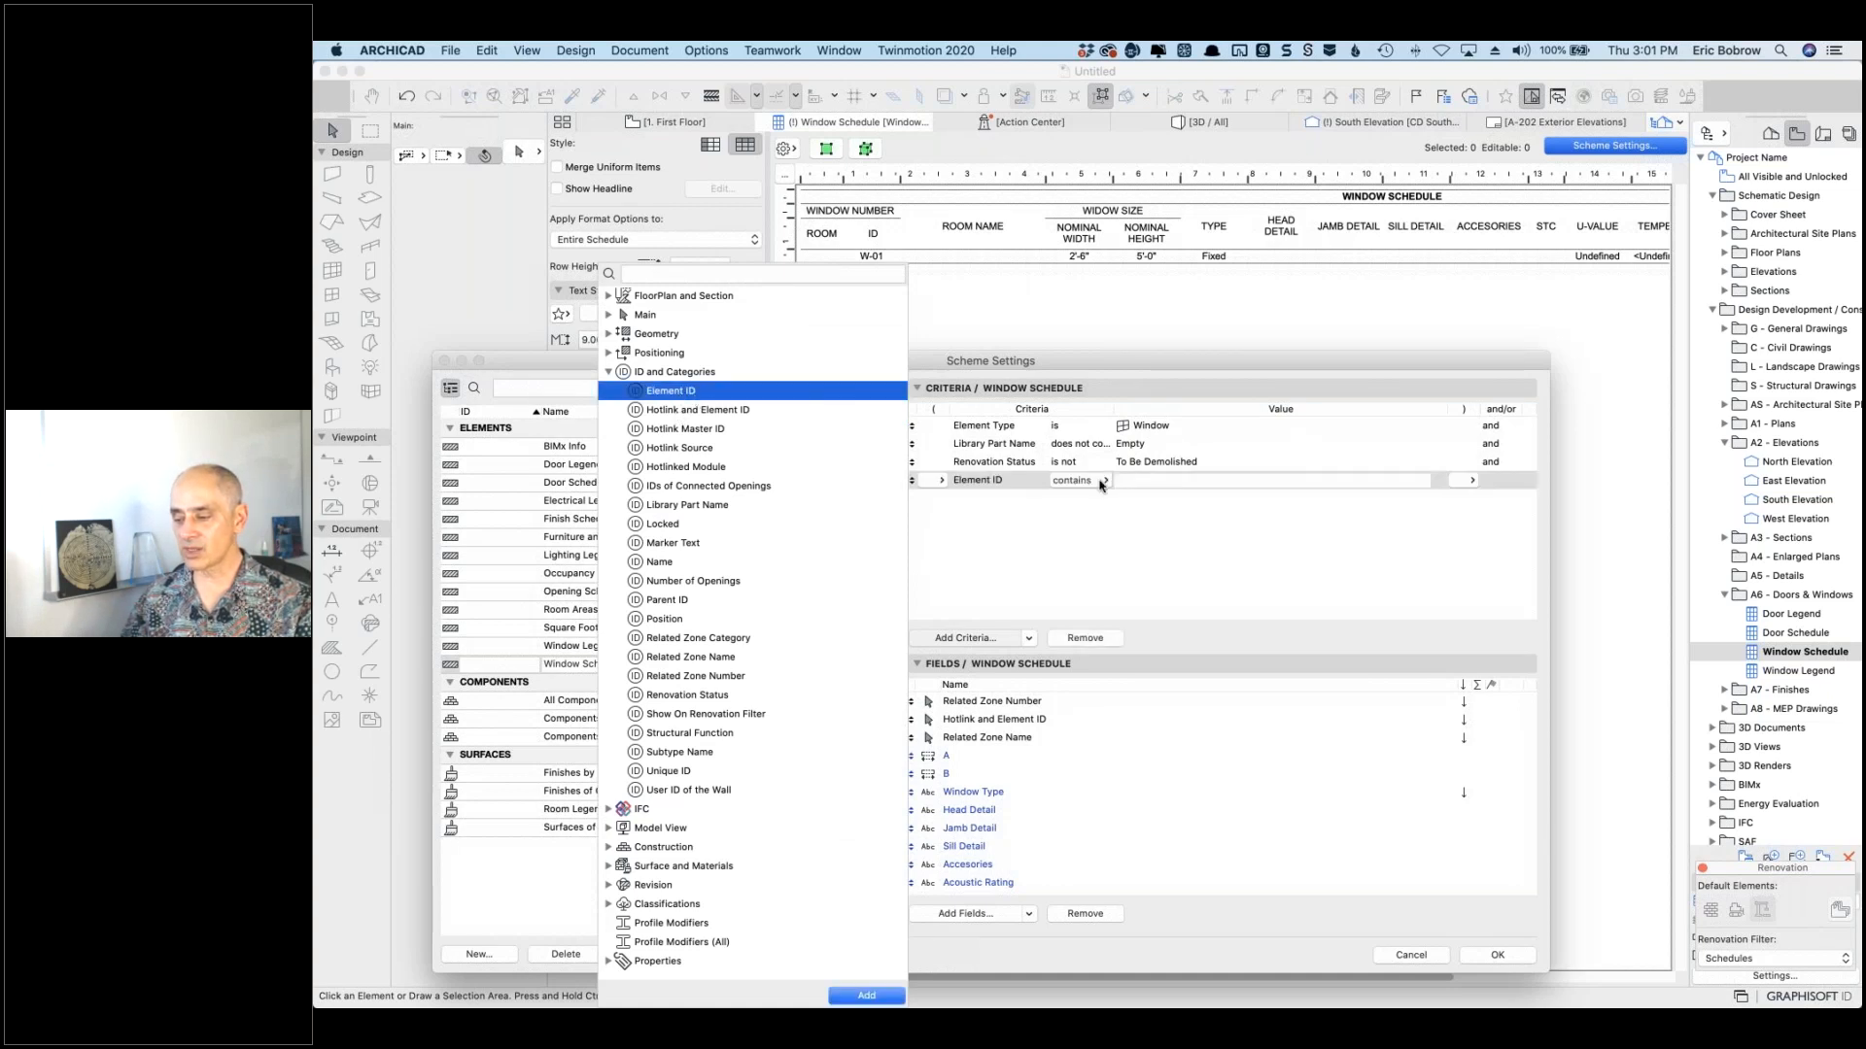
click(1128, 480)
text(A)
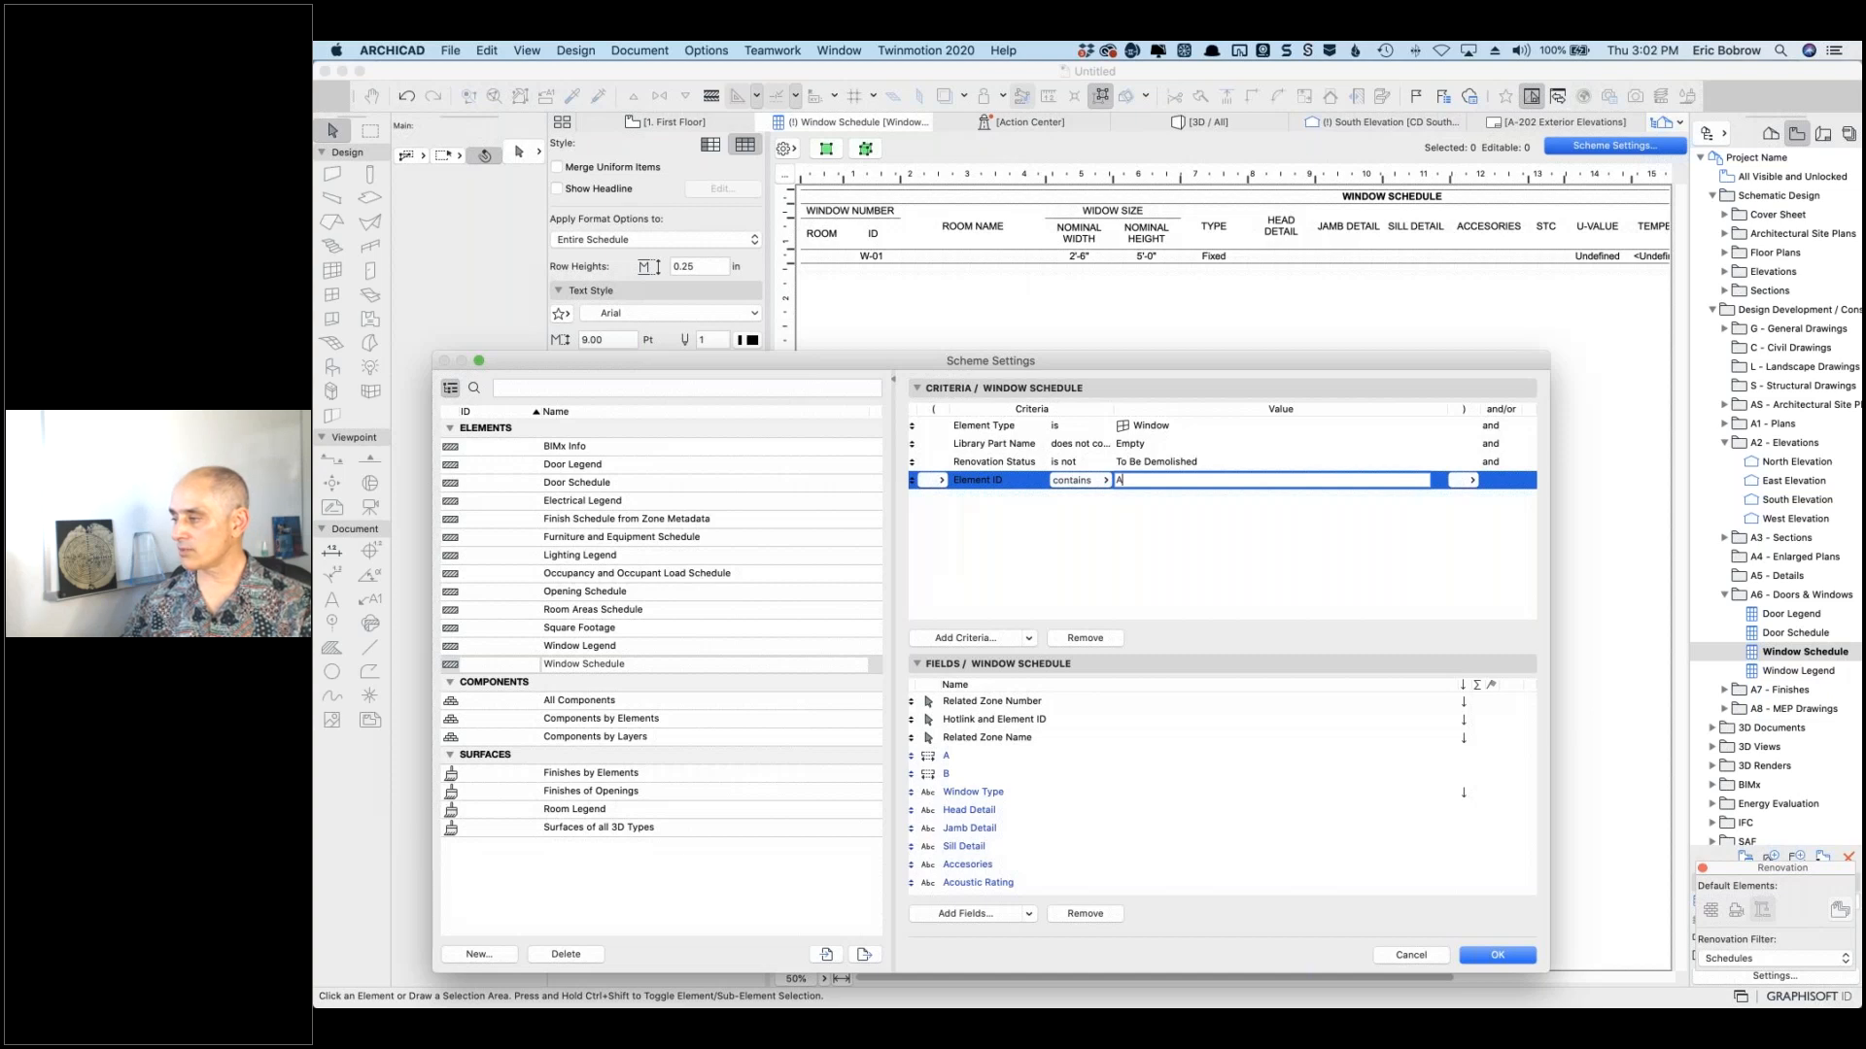
key(Return)
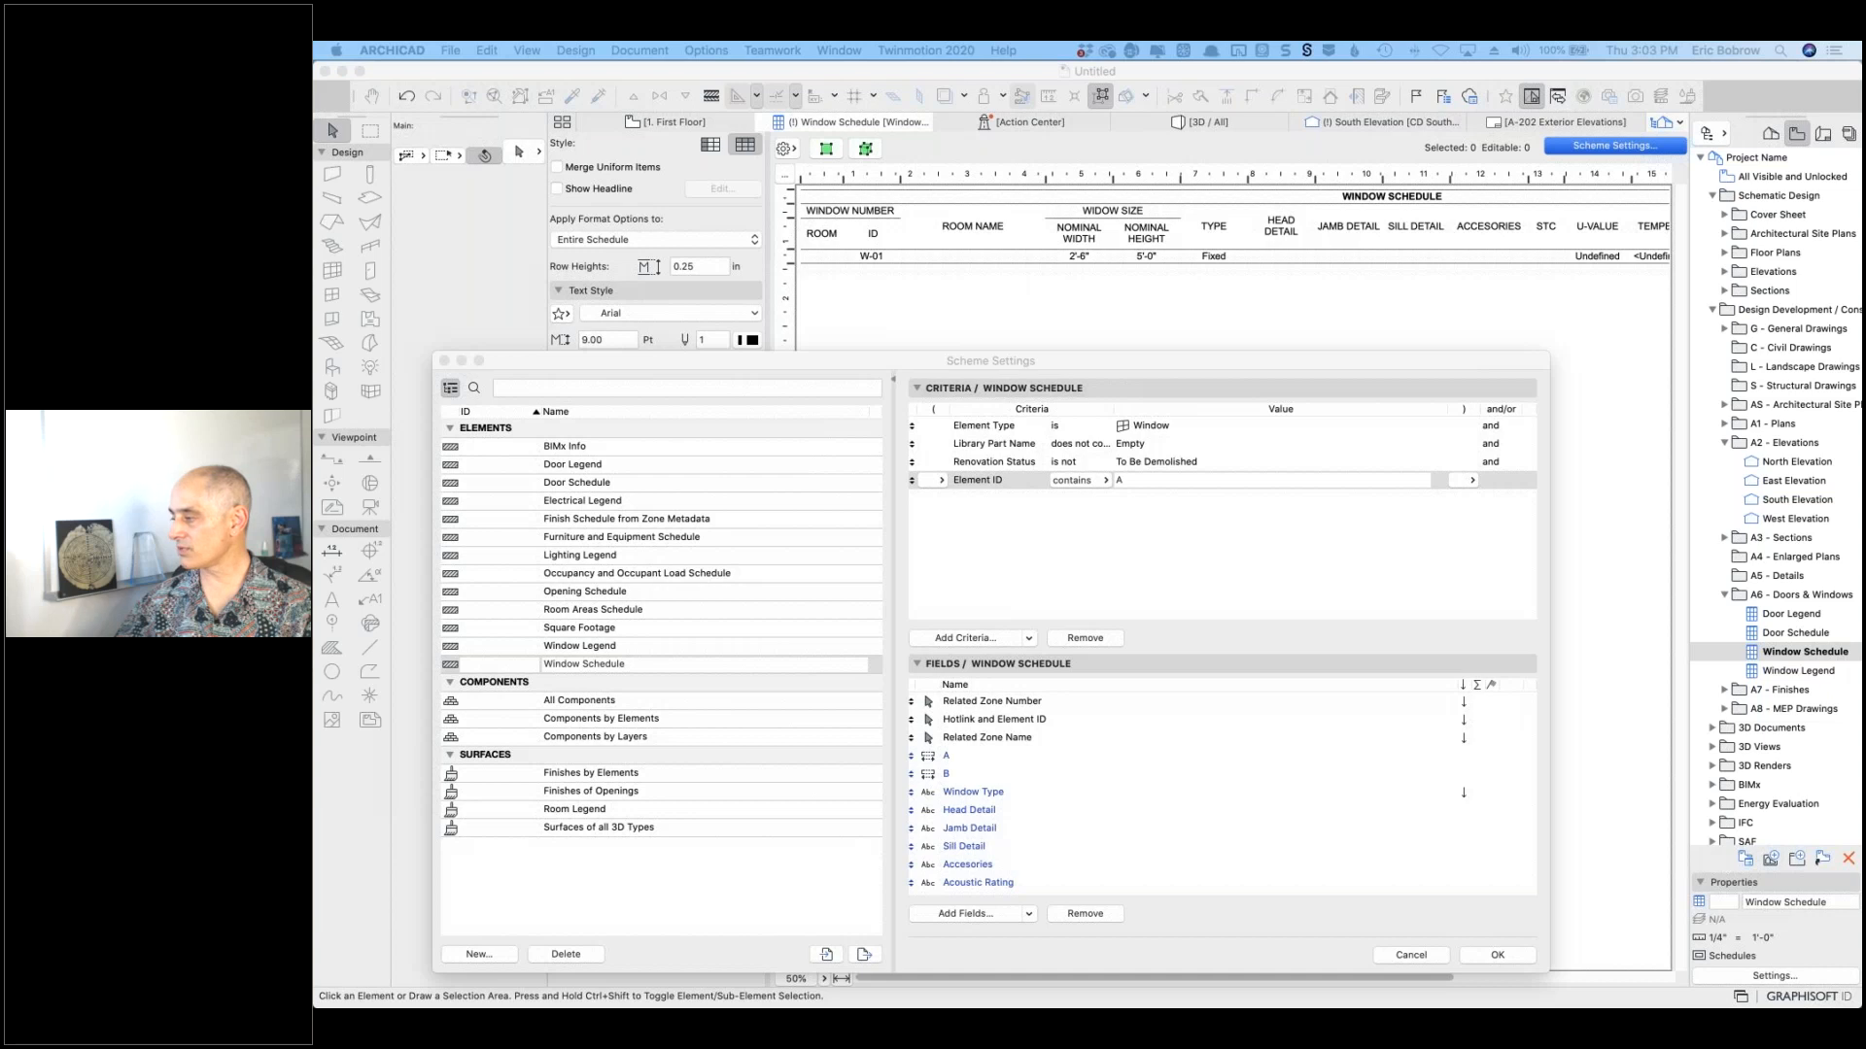
drag(1863, 118, 1316, 128)
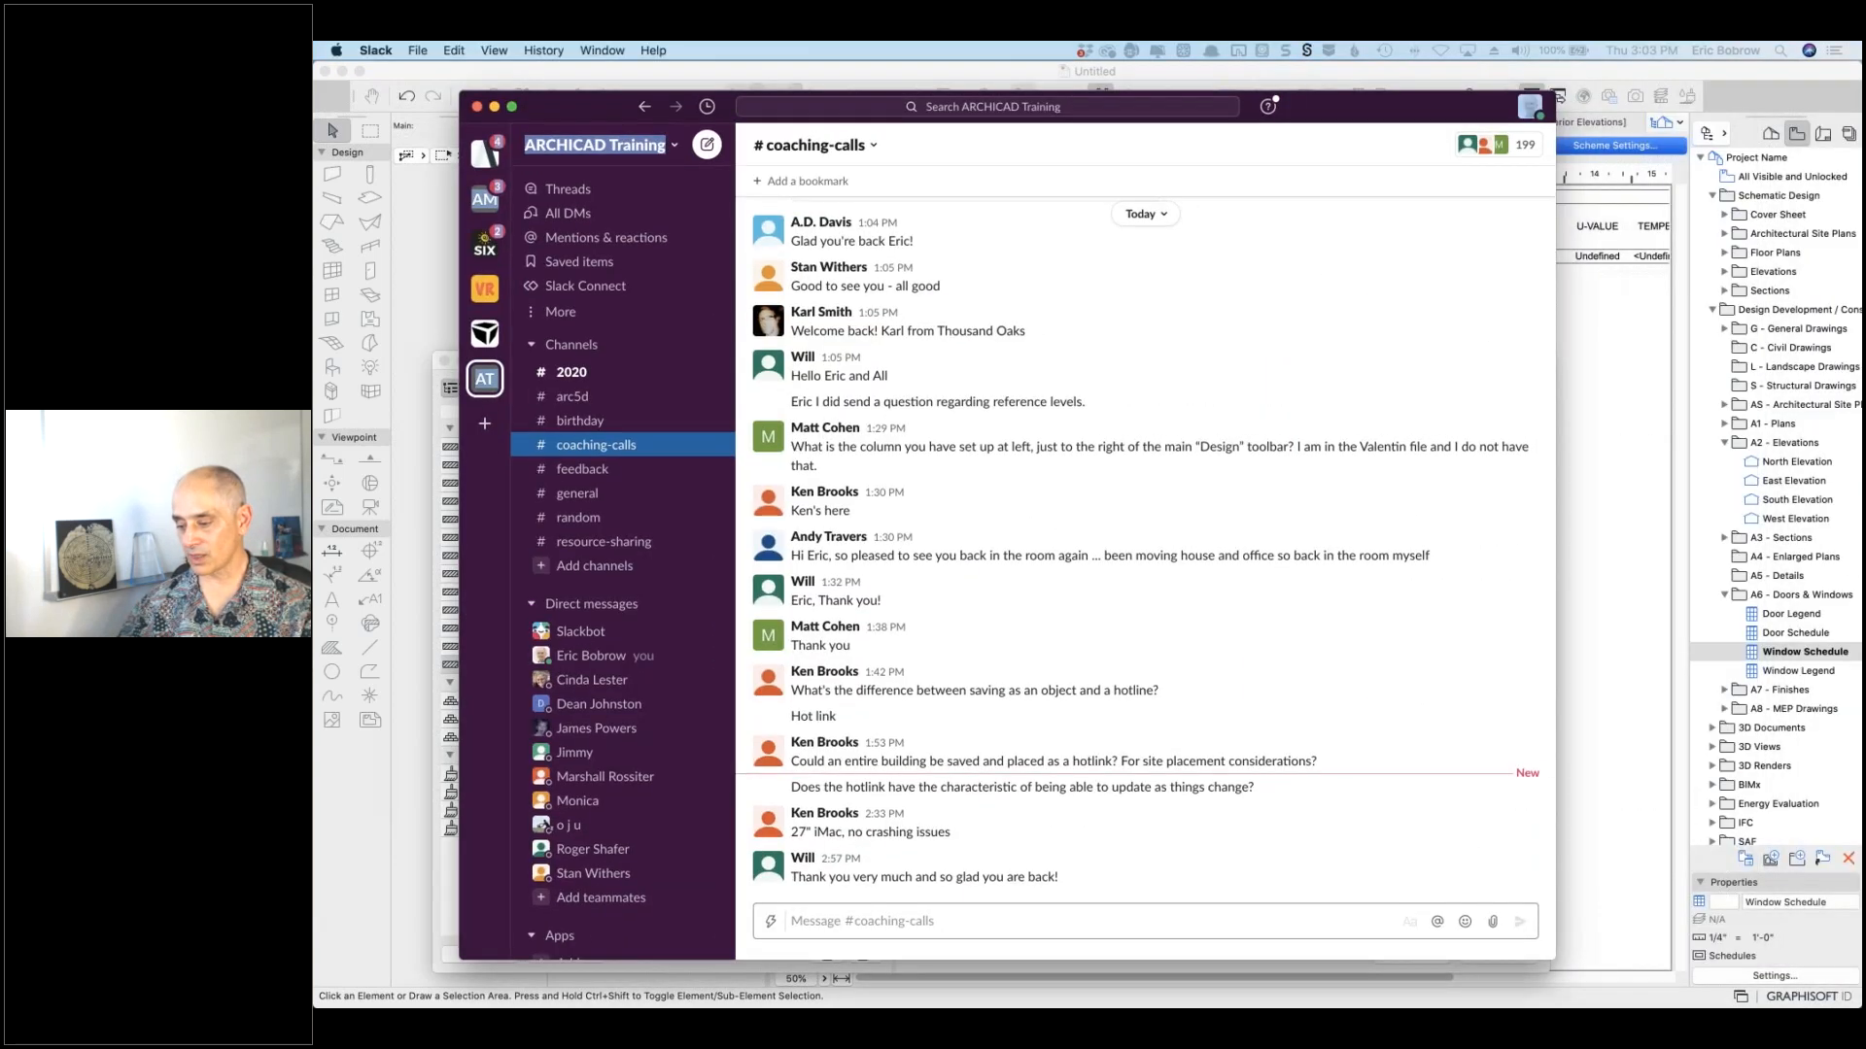